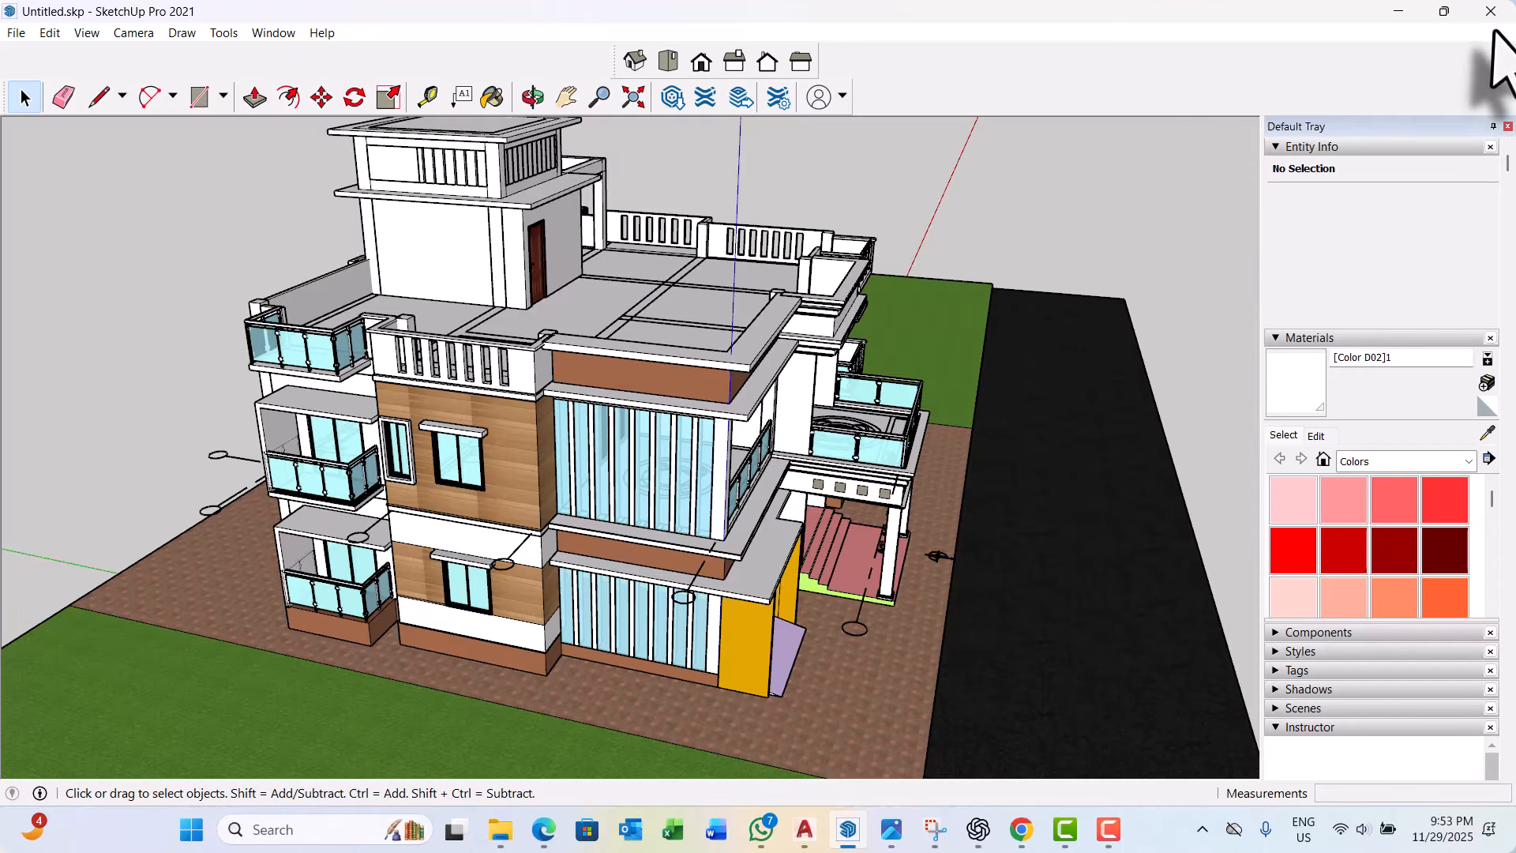
Step: Leave SketchUp and open the BATCH-06 drawing in AutoCAD, showing its floor plan
left_click(1398, 11)
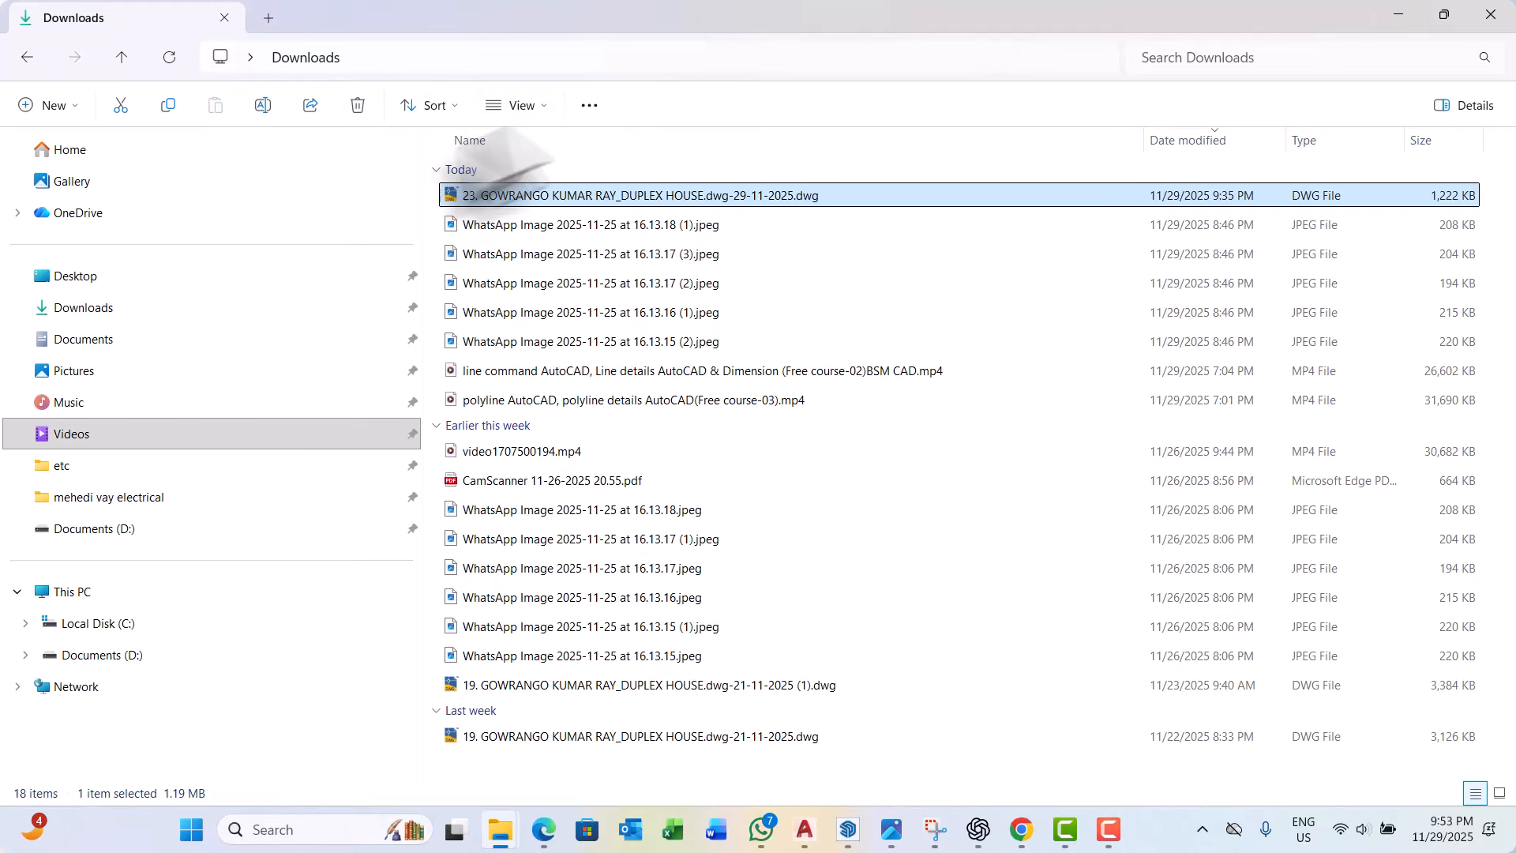
double_click(505, 195)
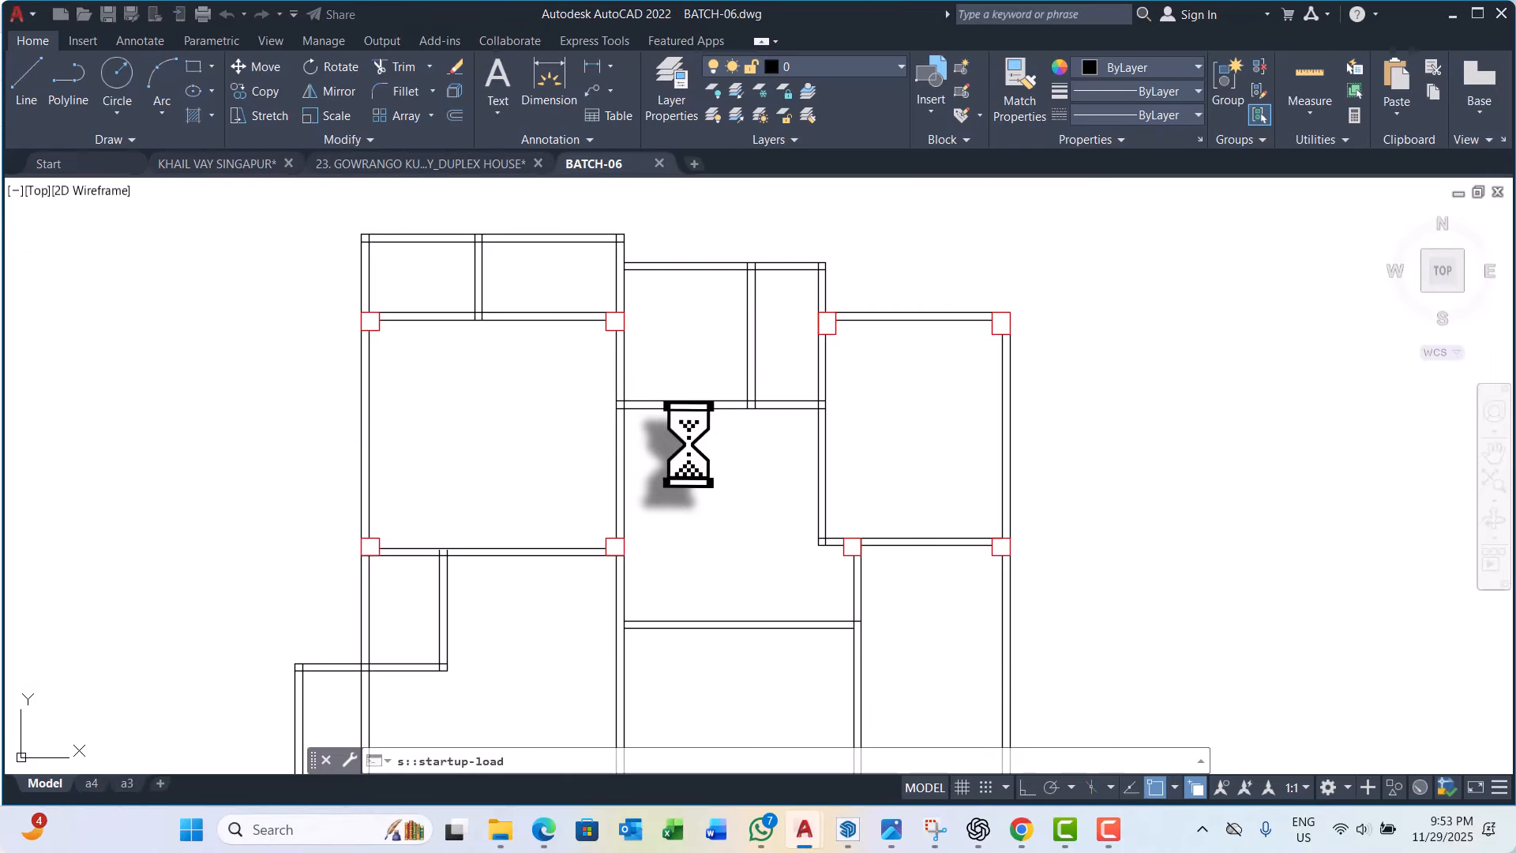
scroll(576, 362, "down", 6)
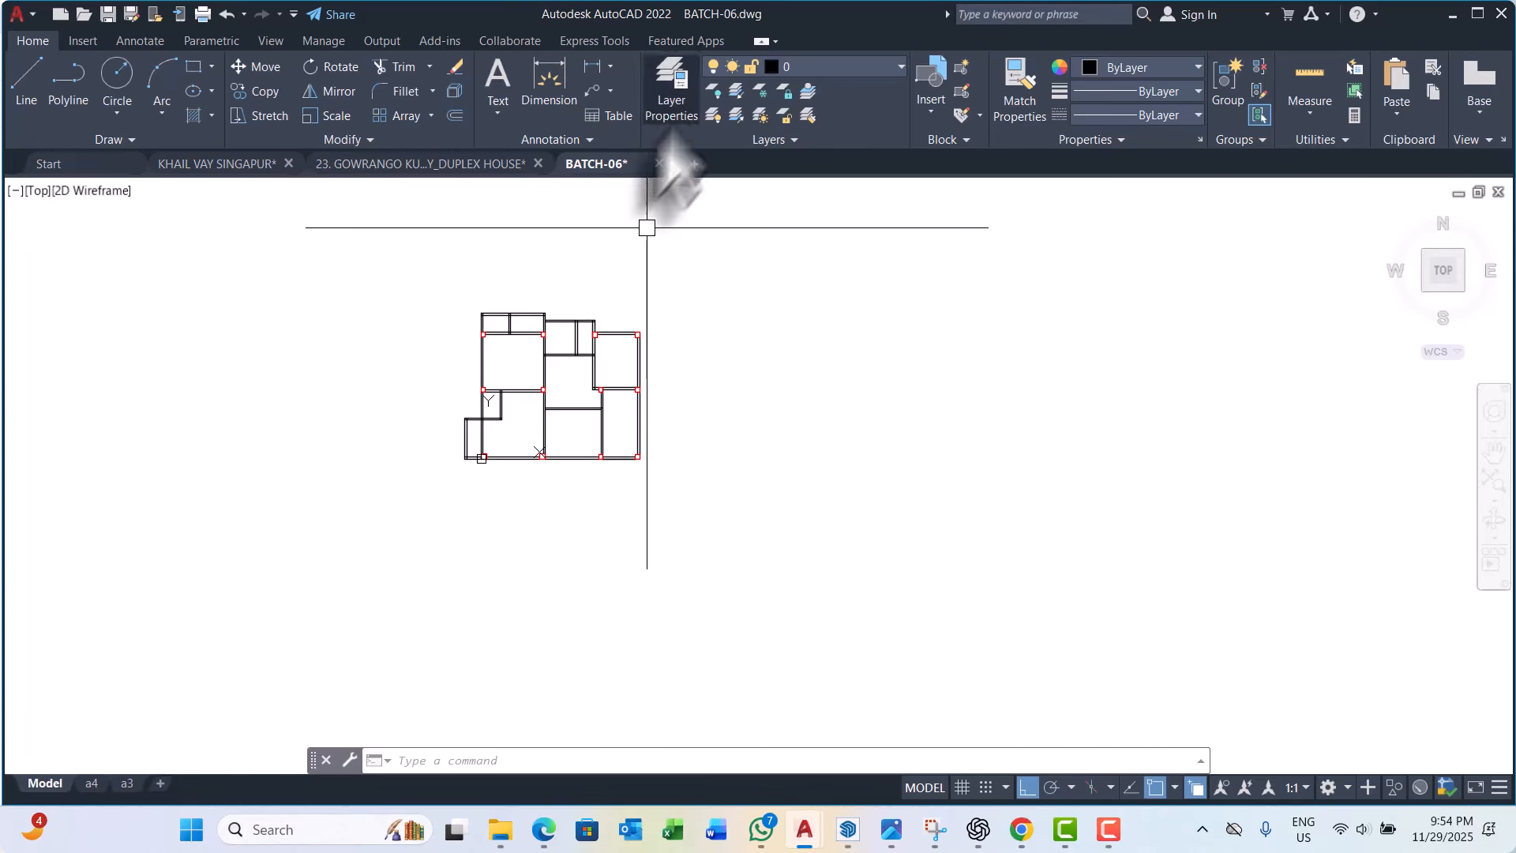
scroll(644, 415, "up", 5)
scroll(498, 430, "down", 5)
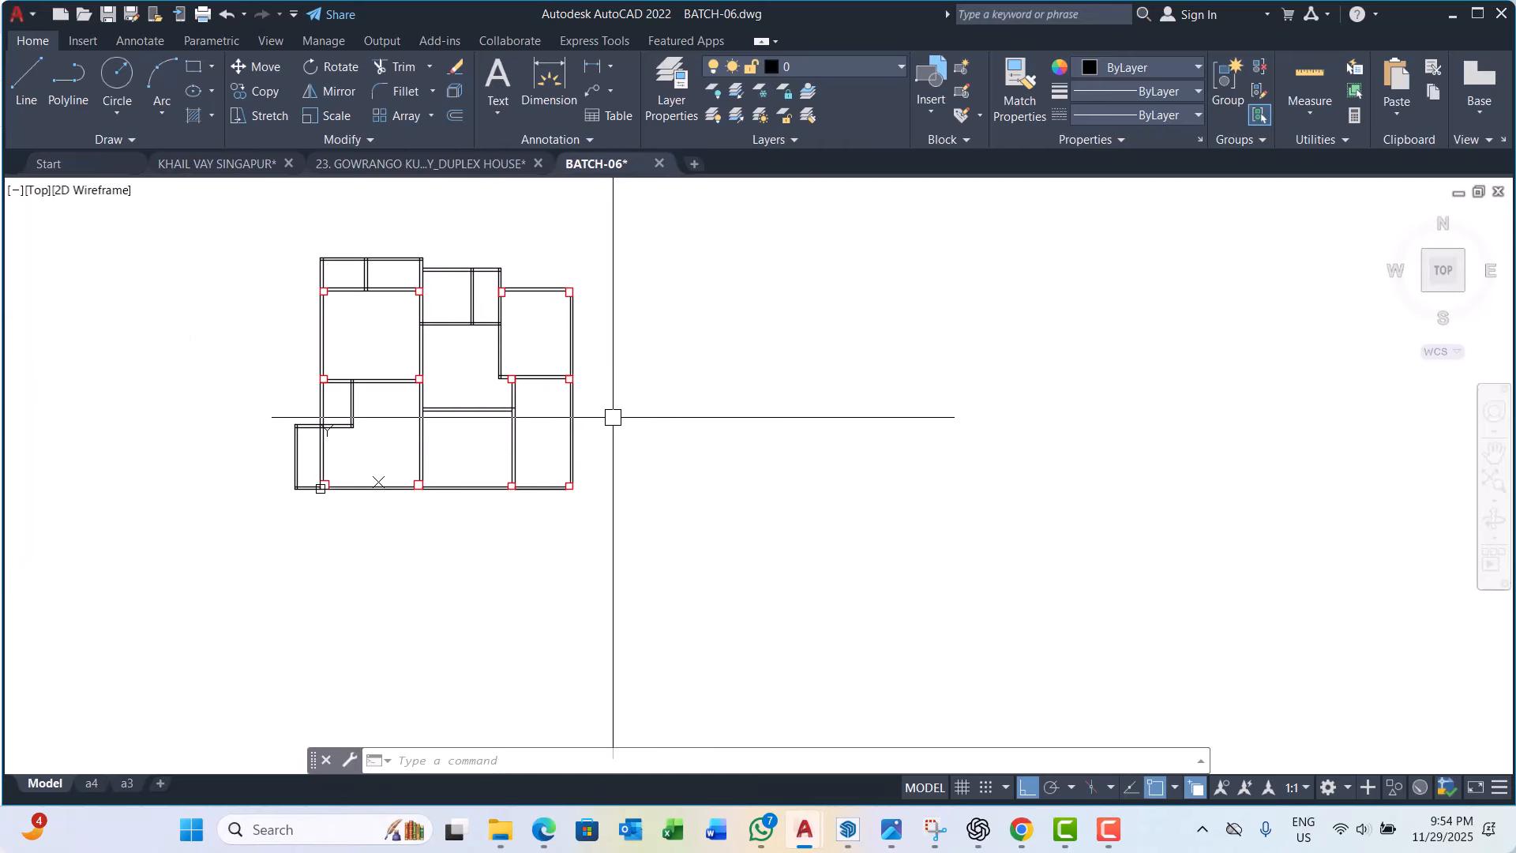
scroll(490, 468, "up", 5)
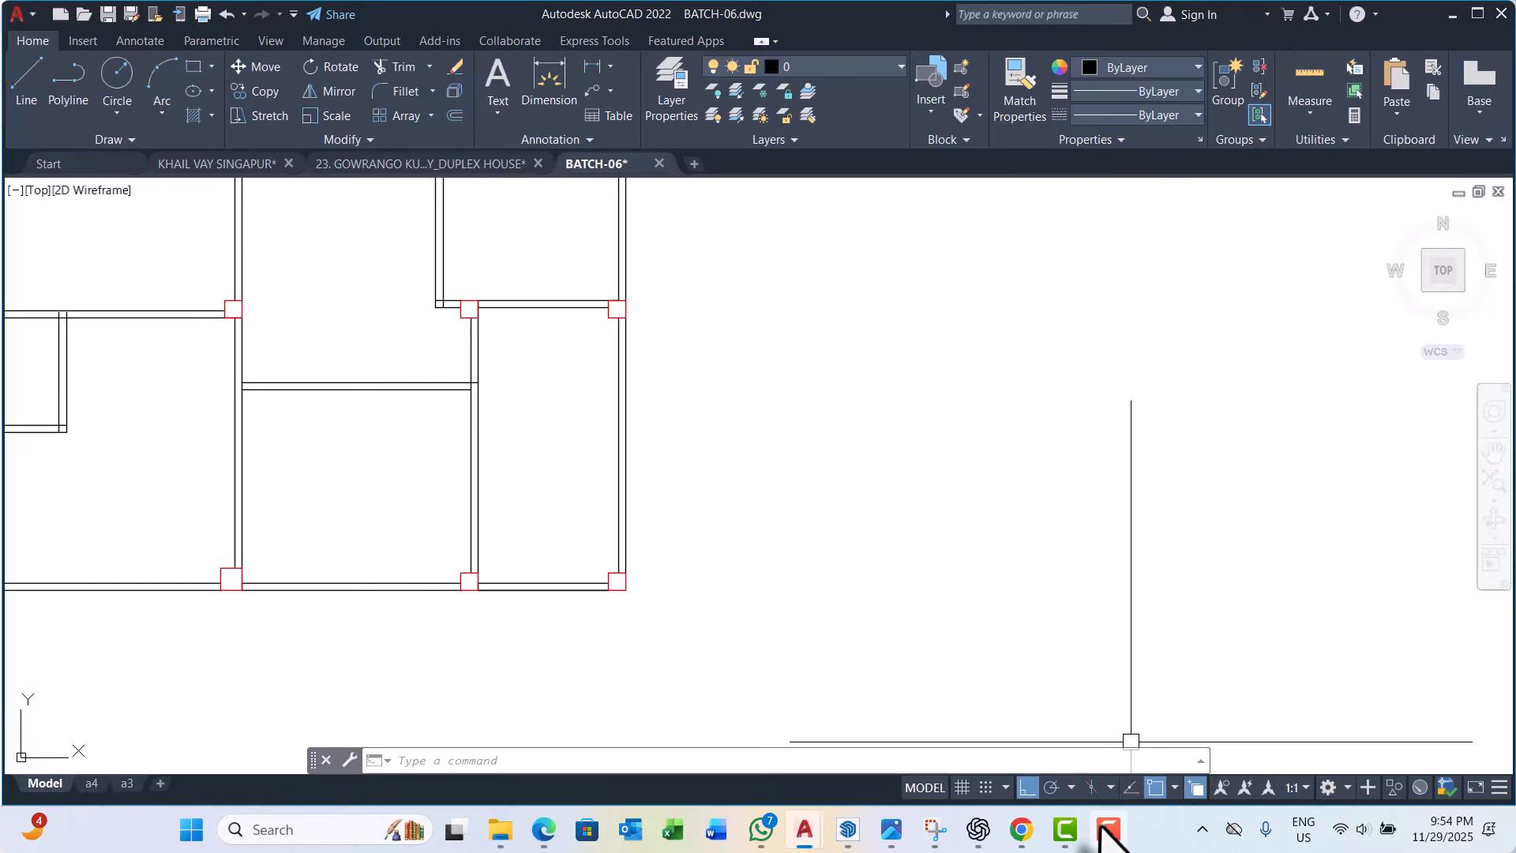
Step: Switch to the Google Meet call in Edge, start presenting the entire screen, and return to the AutoCAD drawing
left_click(827, 457)
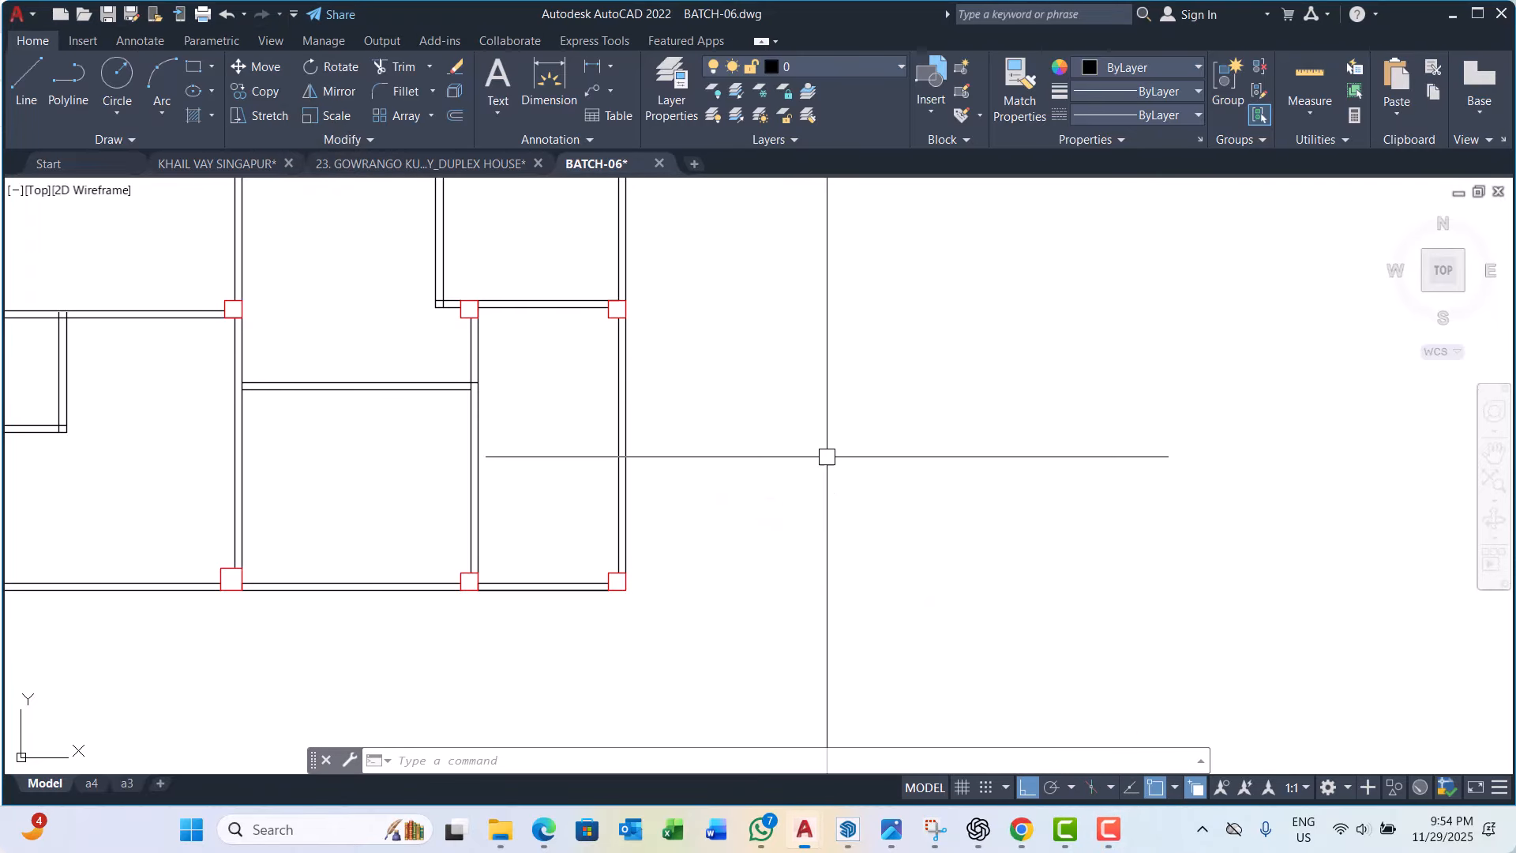
left_click(543, 829)
left_click(696, 762)
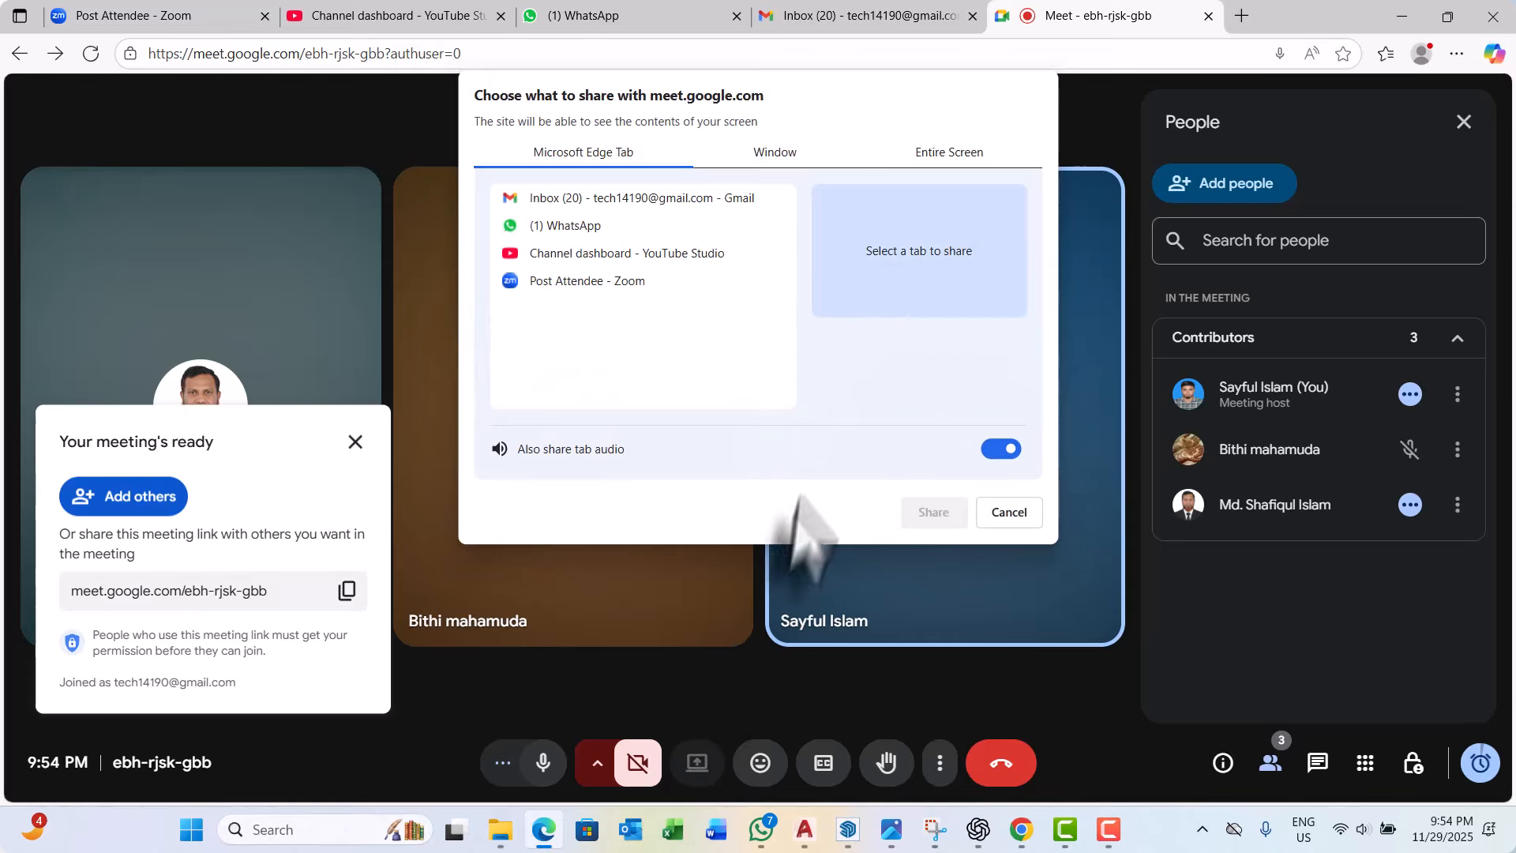
left_click(955, 154)
left_click(621, 292)
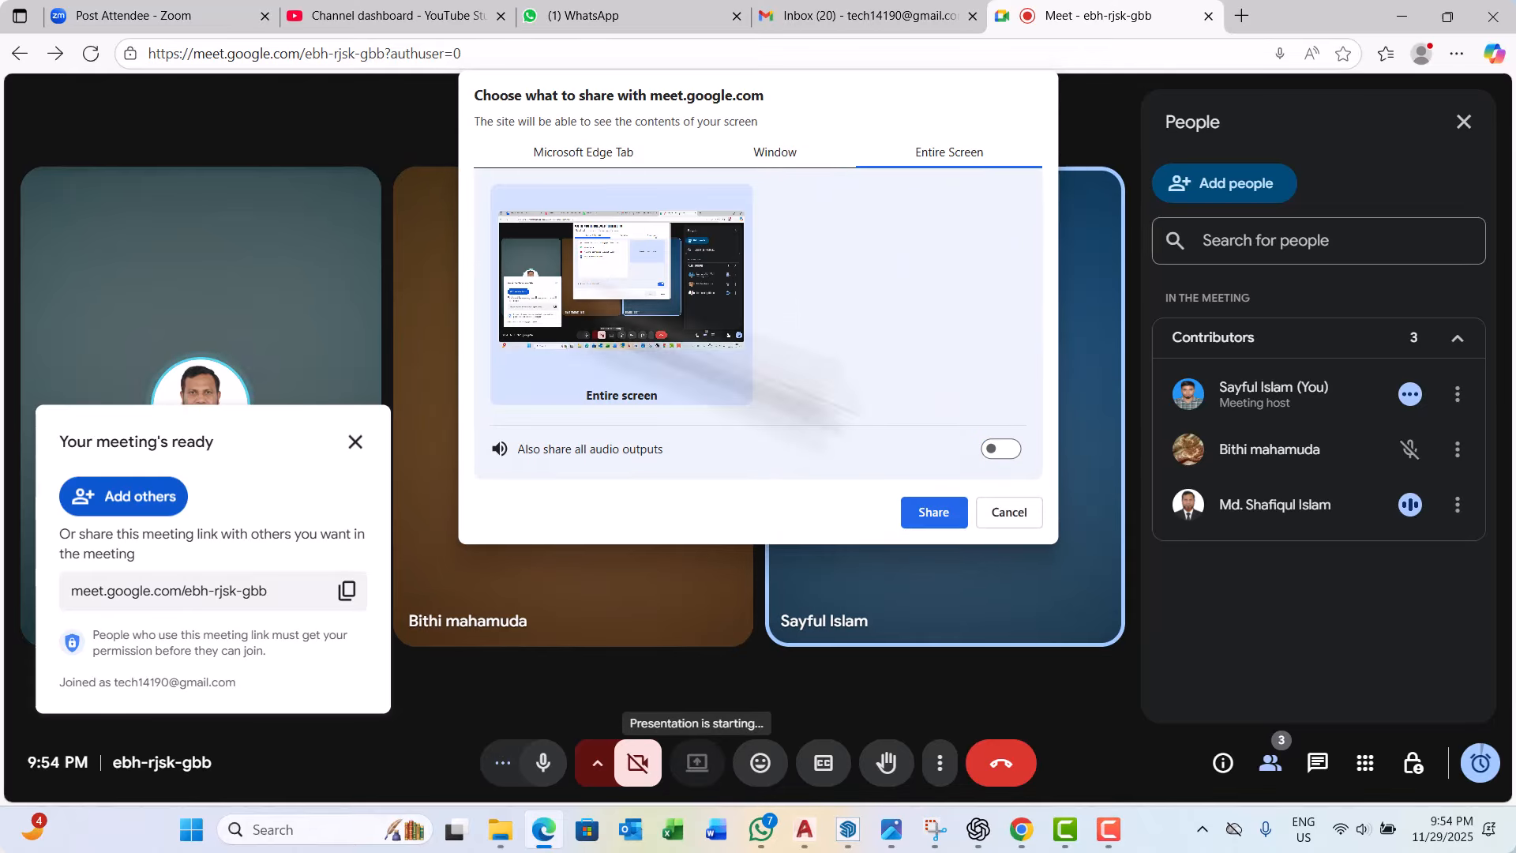
left_click(932, 512)
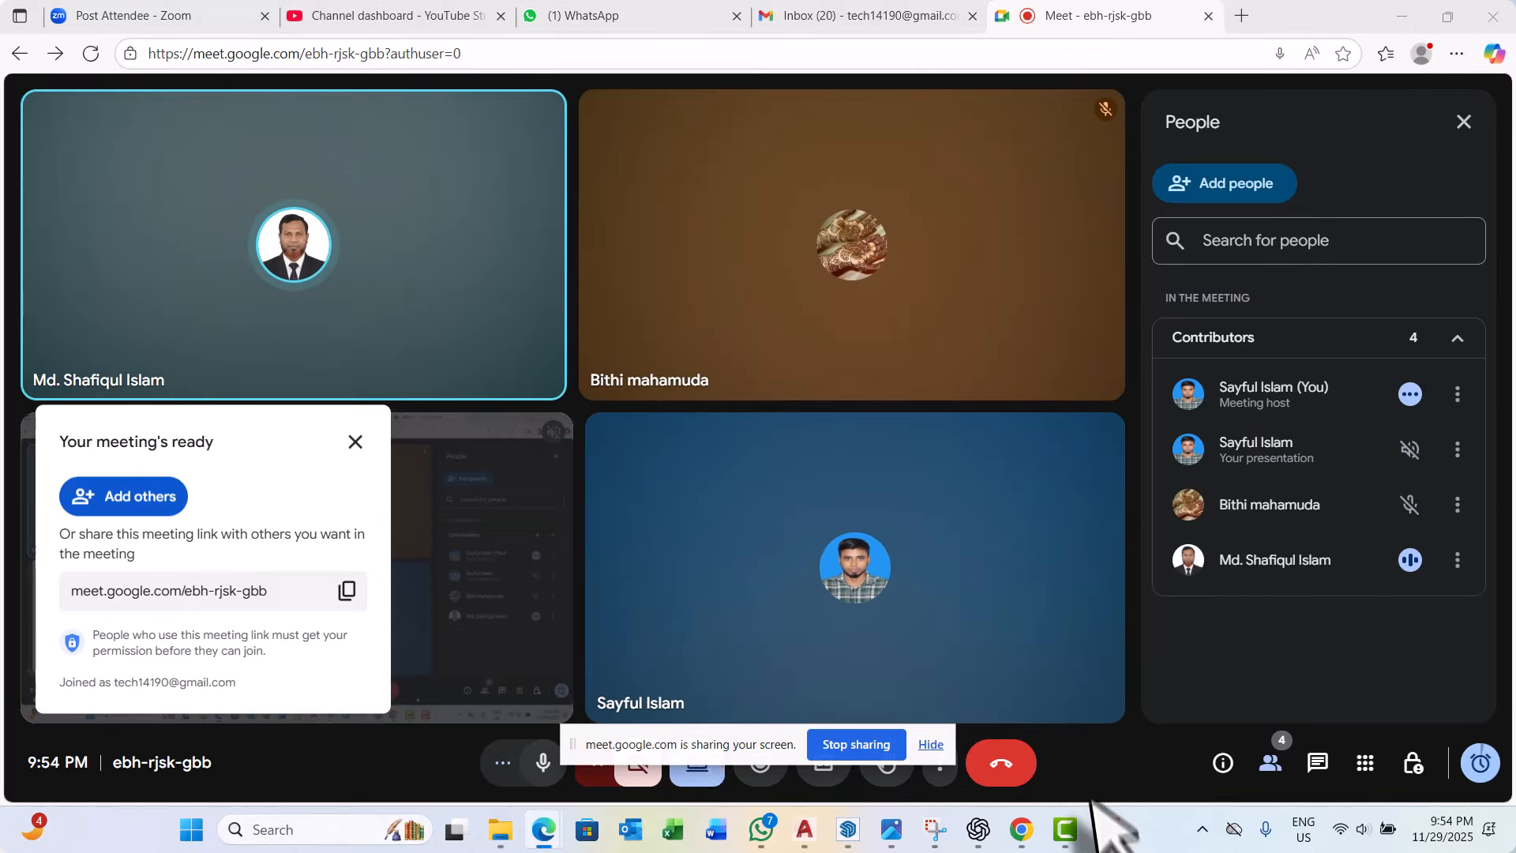
left_click(1106, 828)
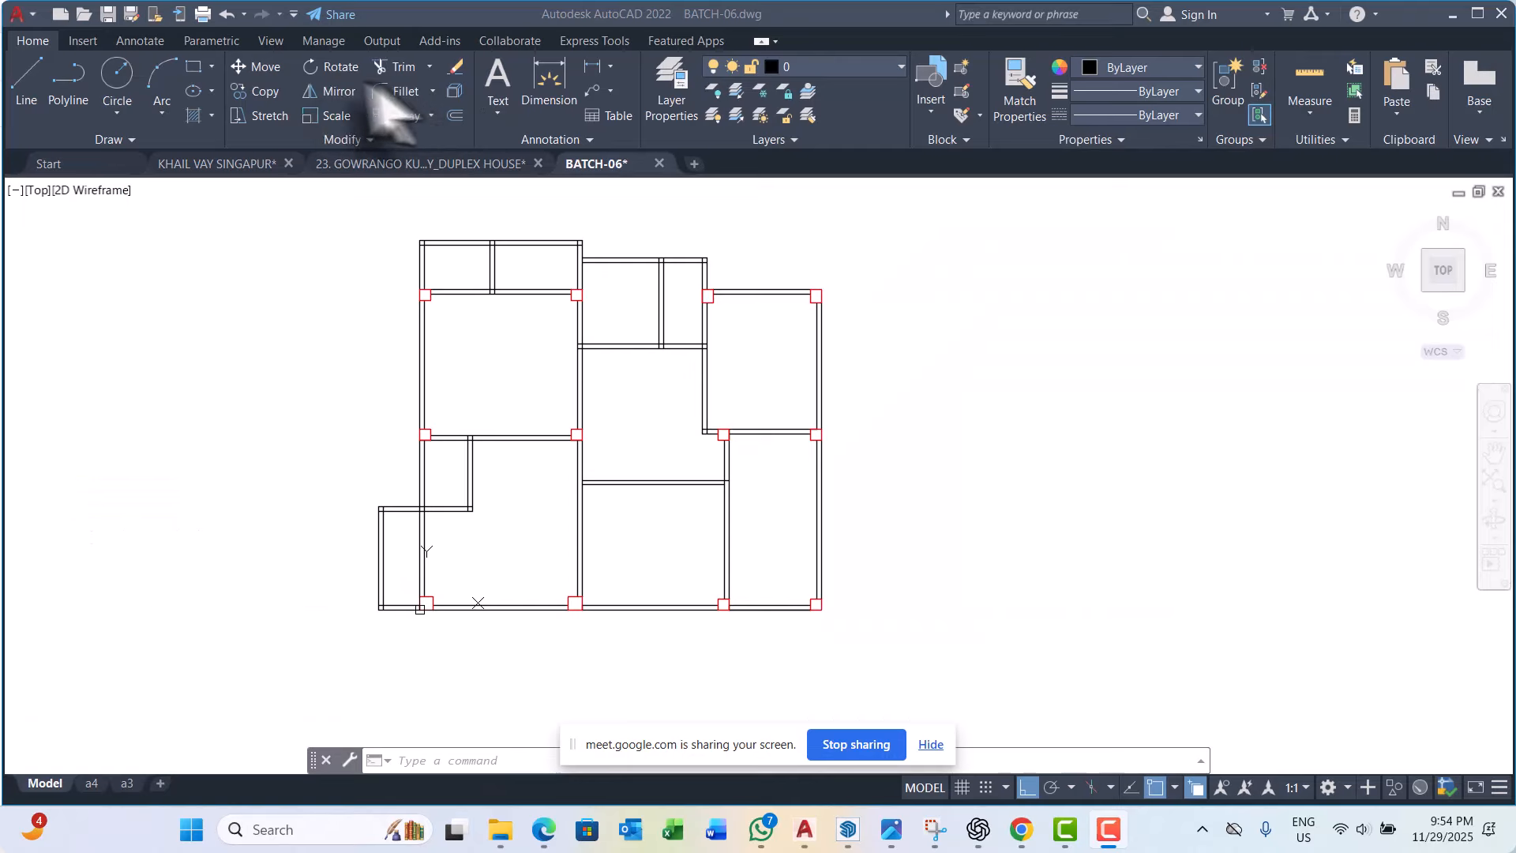
key("Escape")
scroll(710, 521, "up", 2)
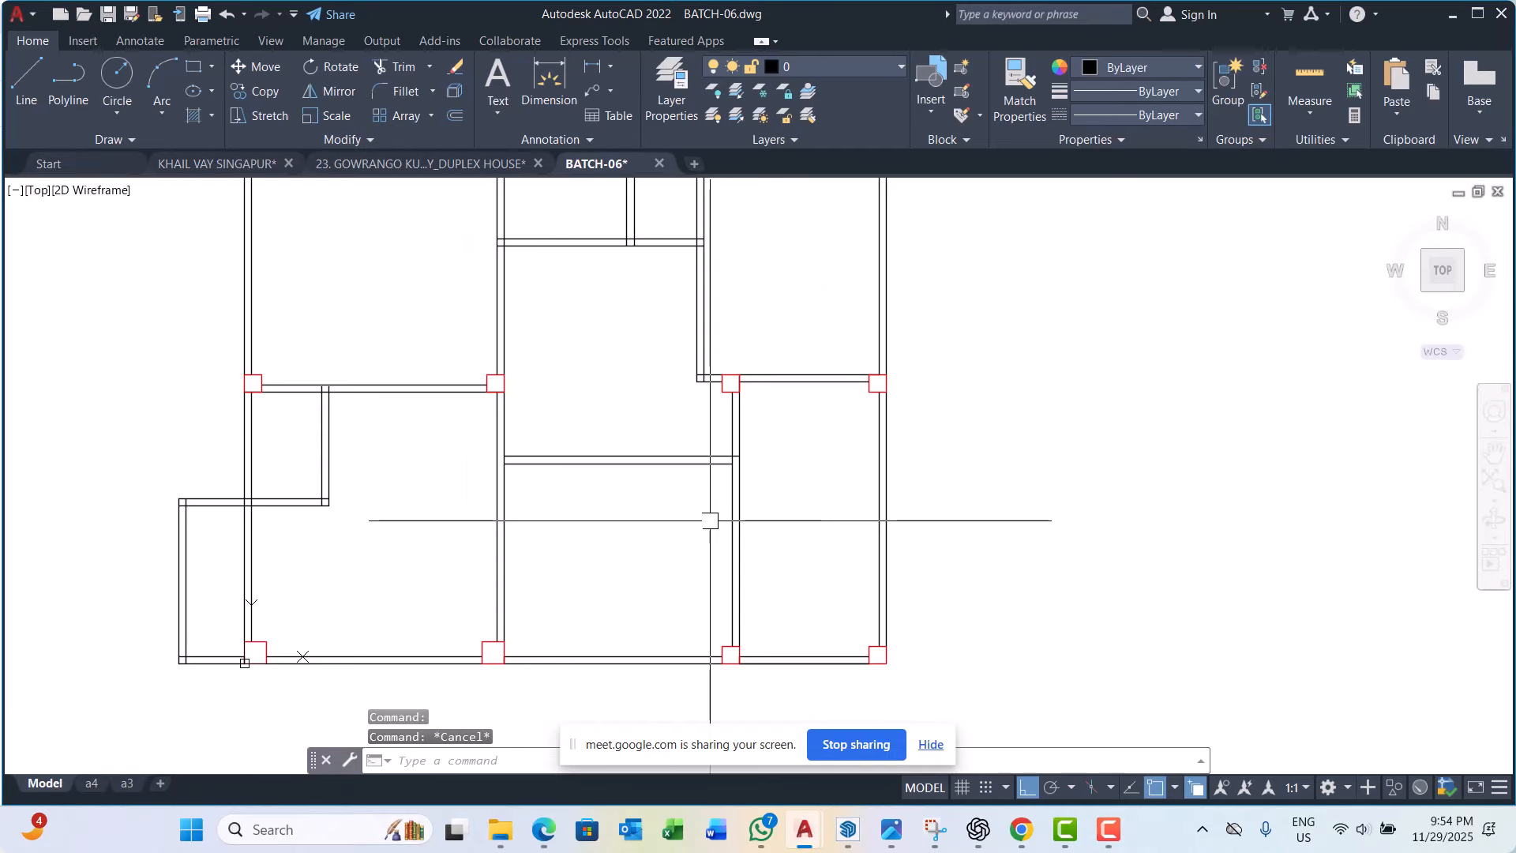
scroll(710, 520, "up", 5)
left_click(697, 497)
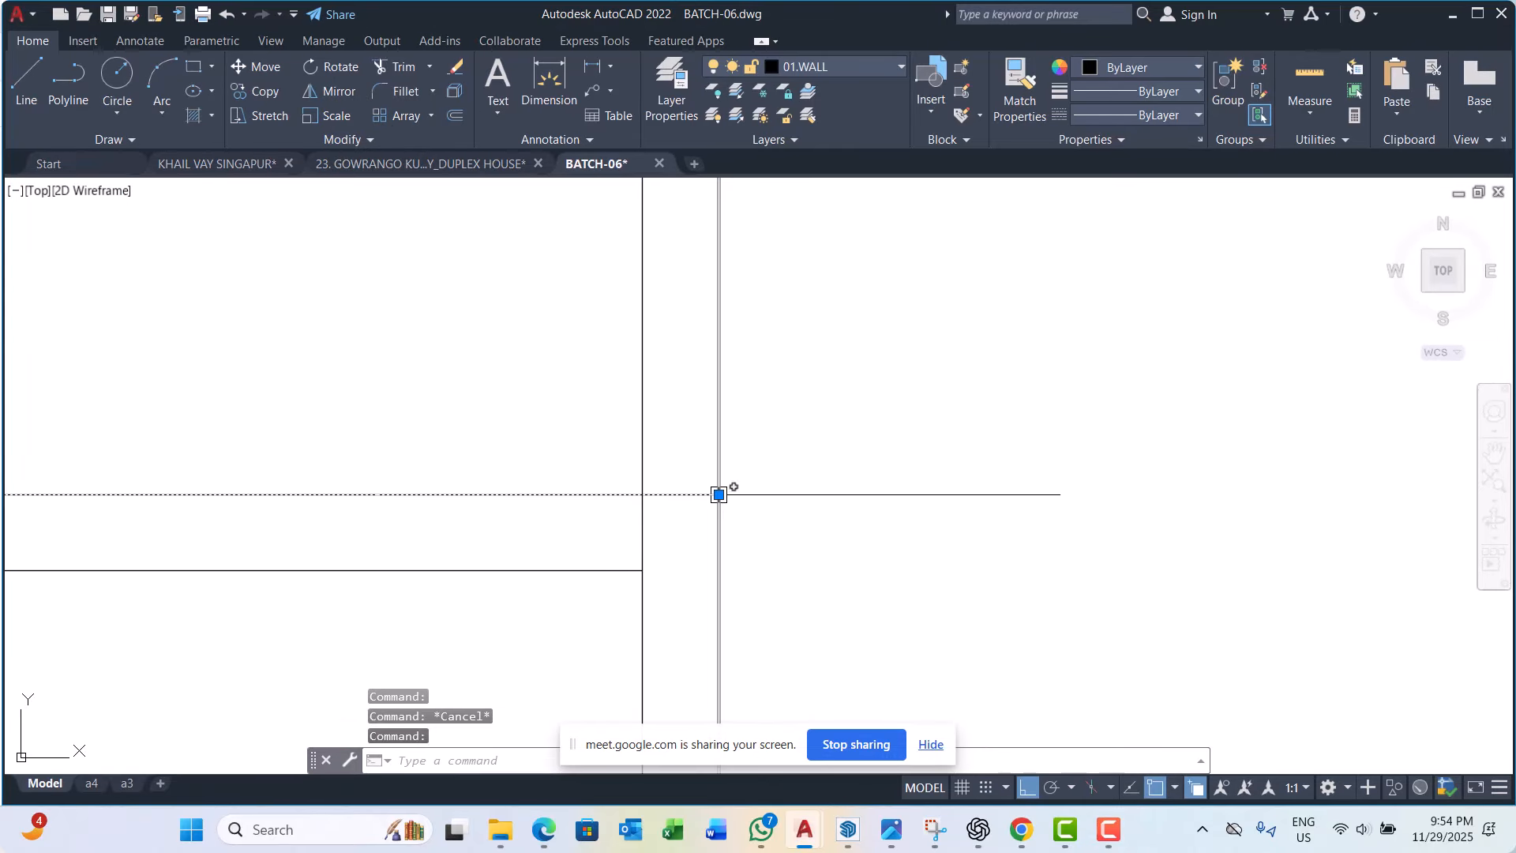
left_click(717, 495)
scroll(498, 487, "down", 2)
key("Escape")
key("Escape")
scroll(497, 486, "down", 3)
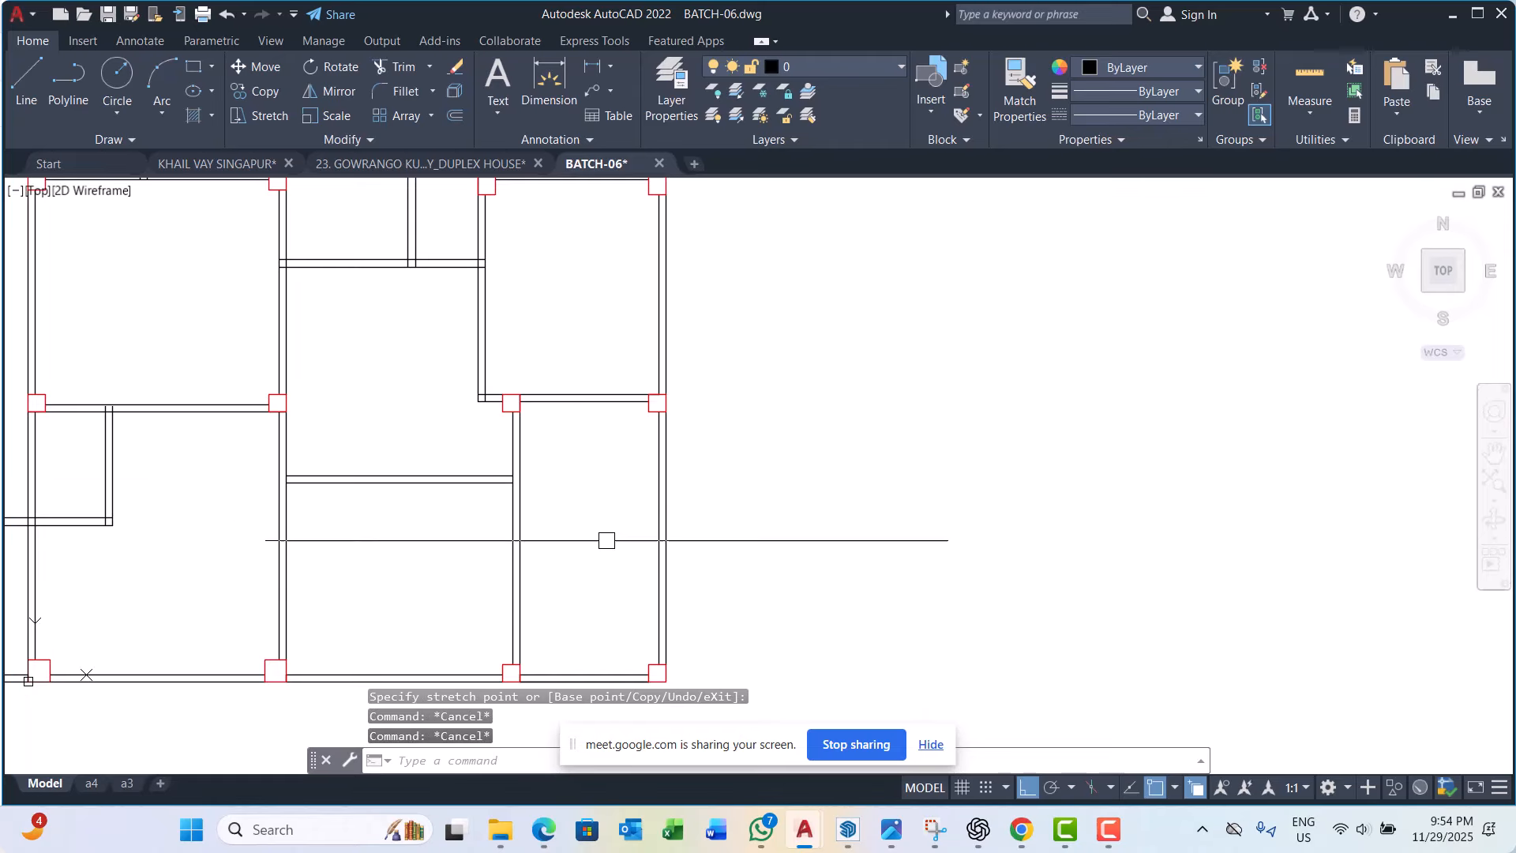
Step: Draw an open stair-shaped polyline of three risers and three treads in the empty area beside the floor plan, its first tread about 343 long
scroll(535, 514, "up", 3)
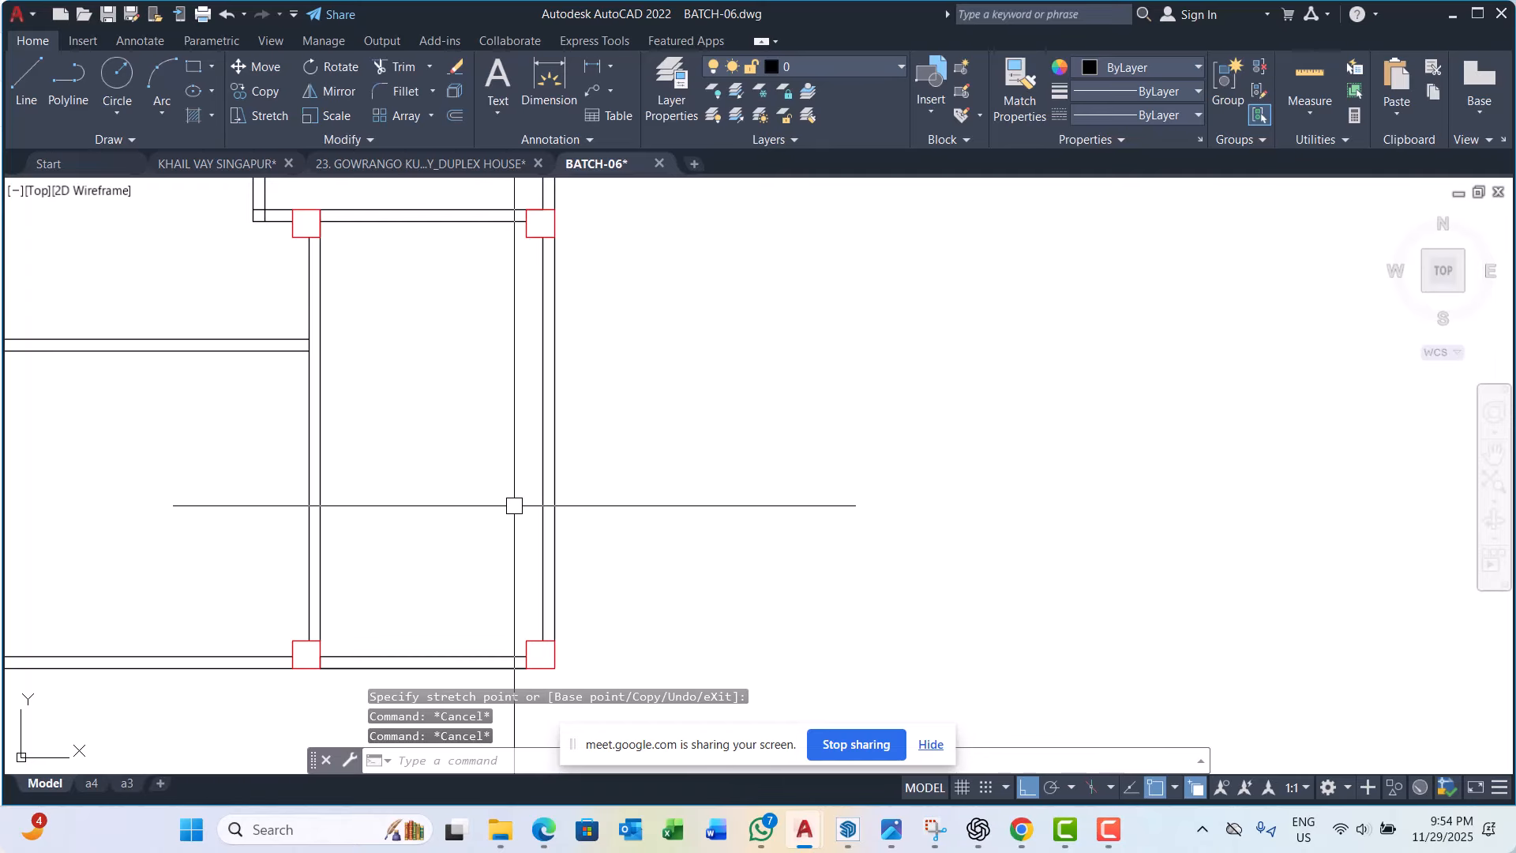
scroll(731, 560, "up", 2)
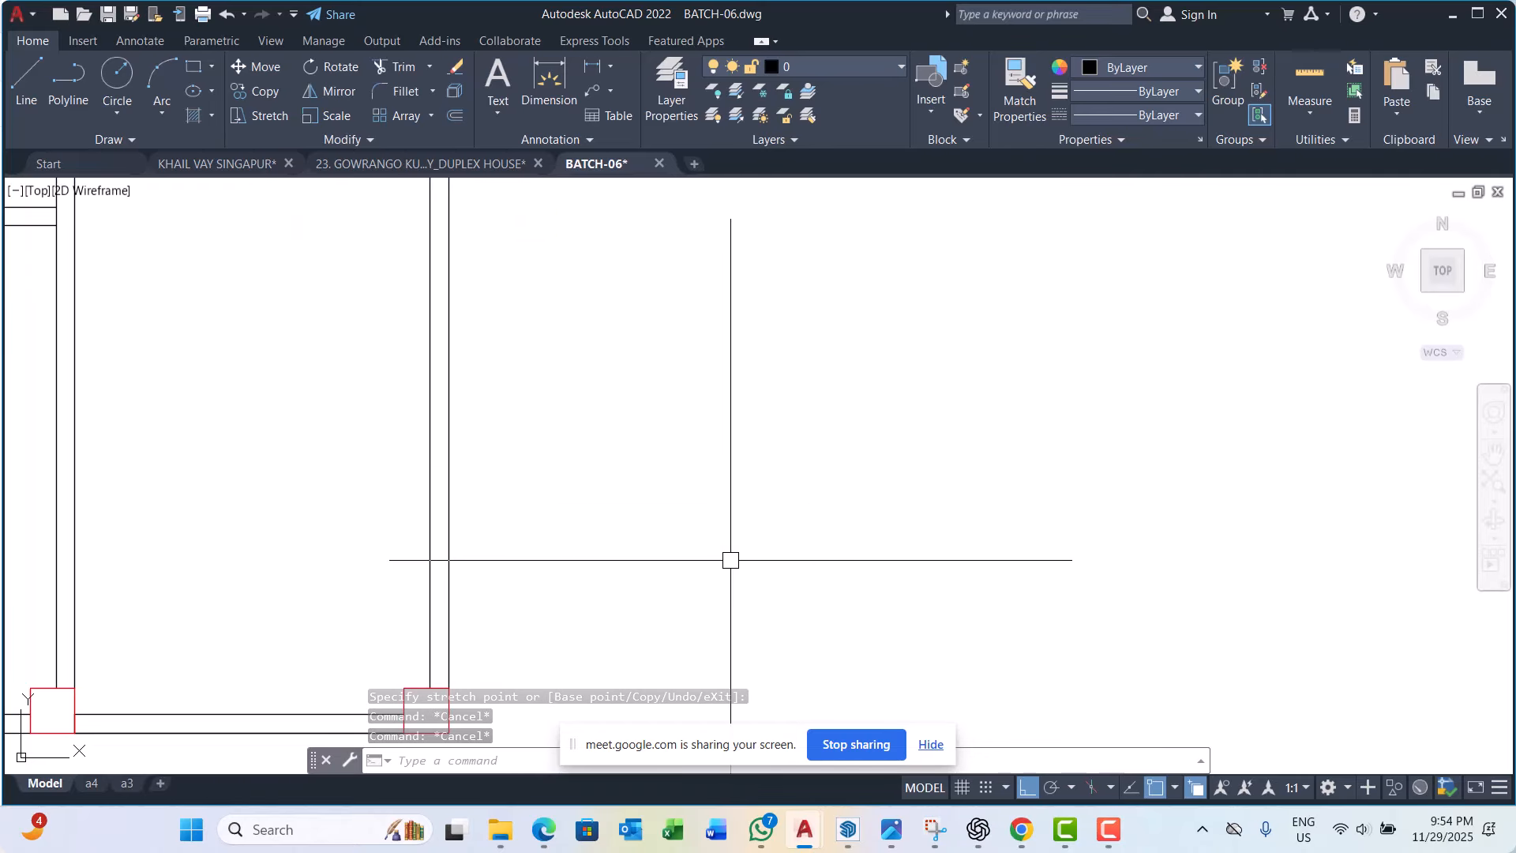
type("pl")
key("Return")
scroll(541, 582, "up", 4)
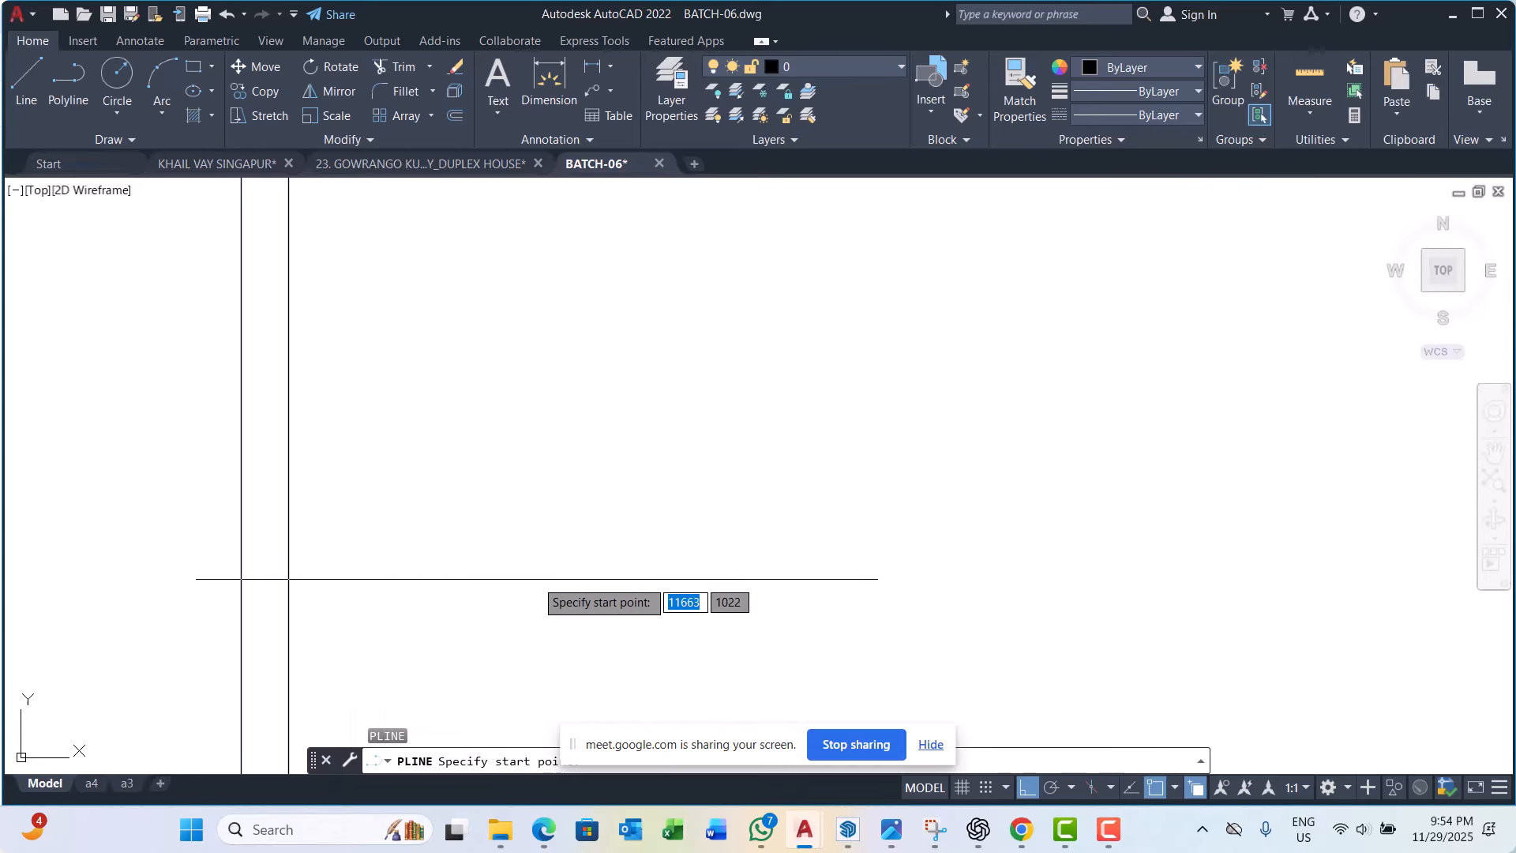
left_click(536, 636)
left_click(561, 592)
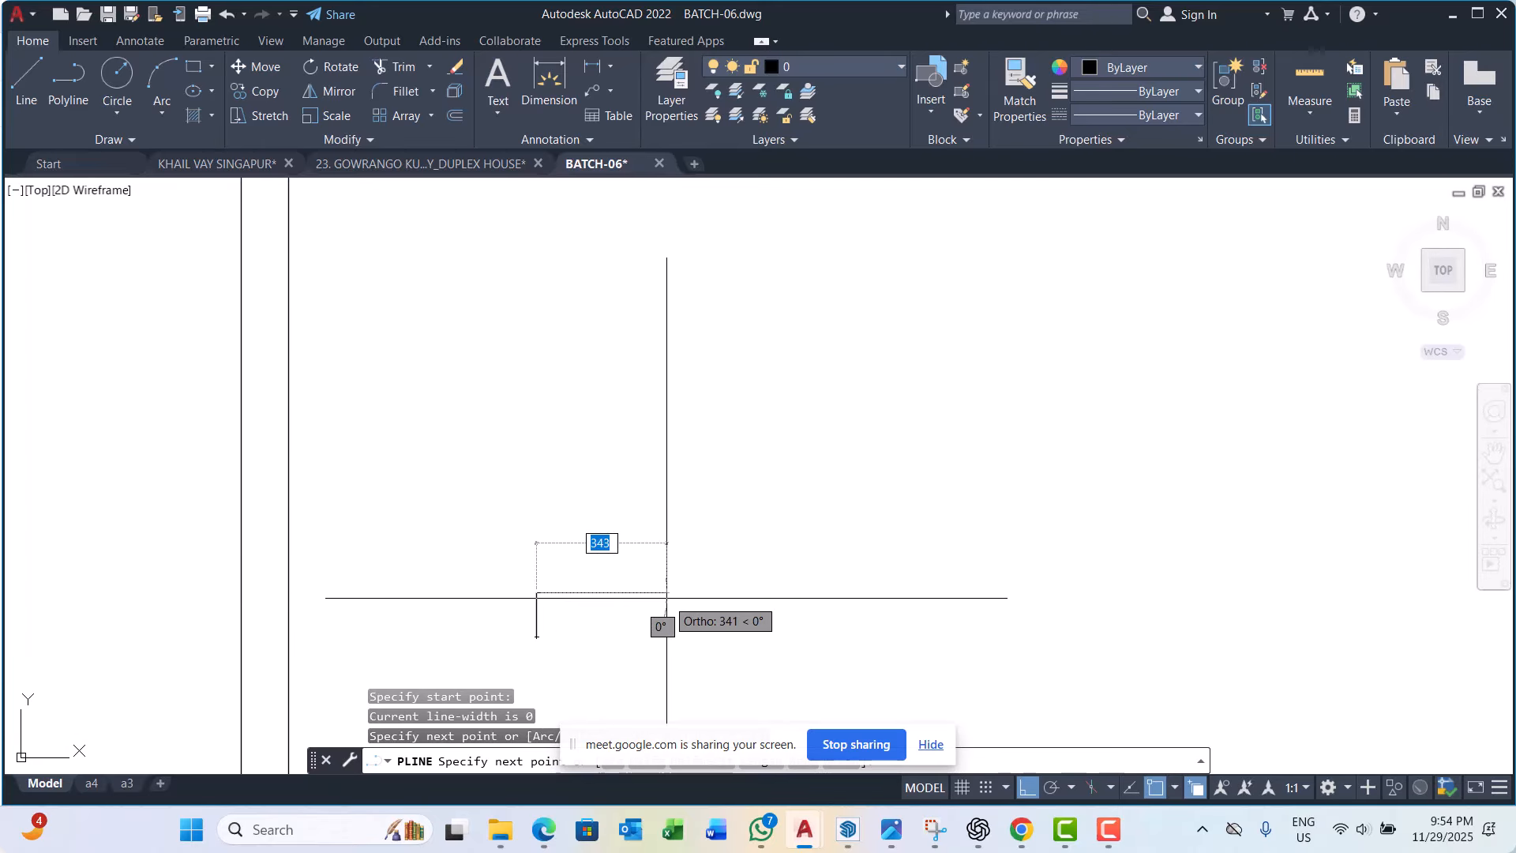
left_click(667, 592)
left_click(667, 504)
left_click(753, 511)
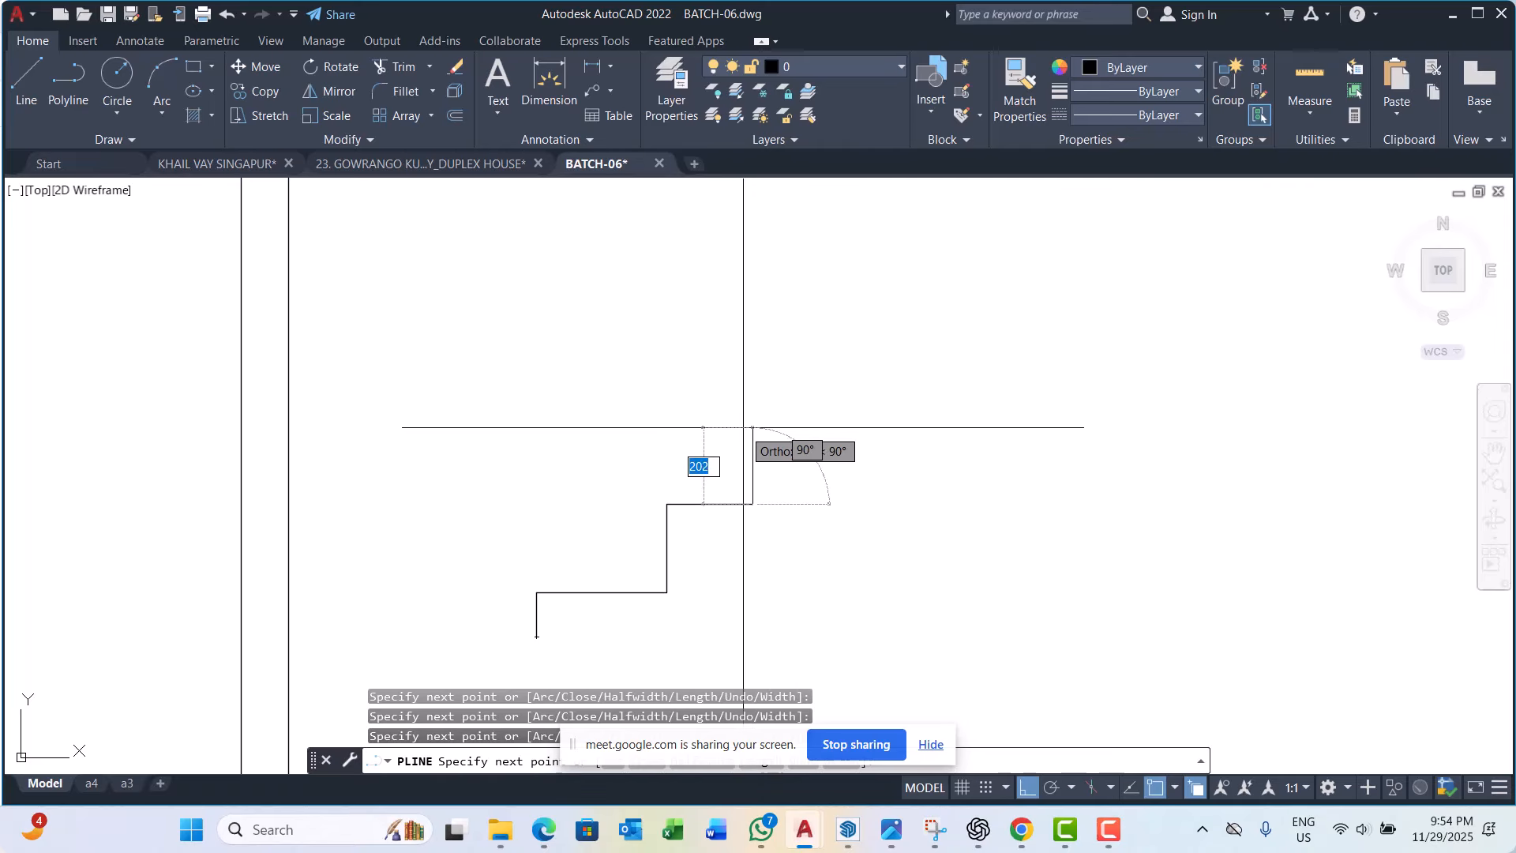
left_click(743, 426)
left_click(868, 427)
key("Escape")
key("Escape")
scroll(742, 454, "up", 2)
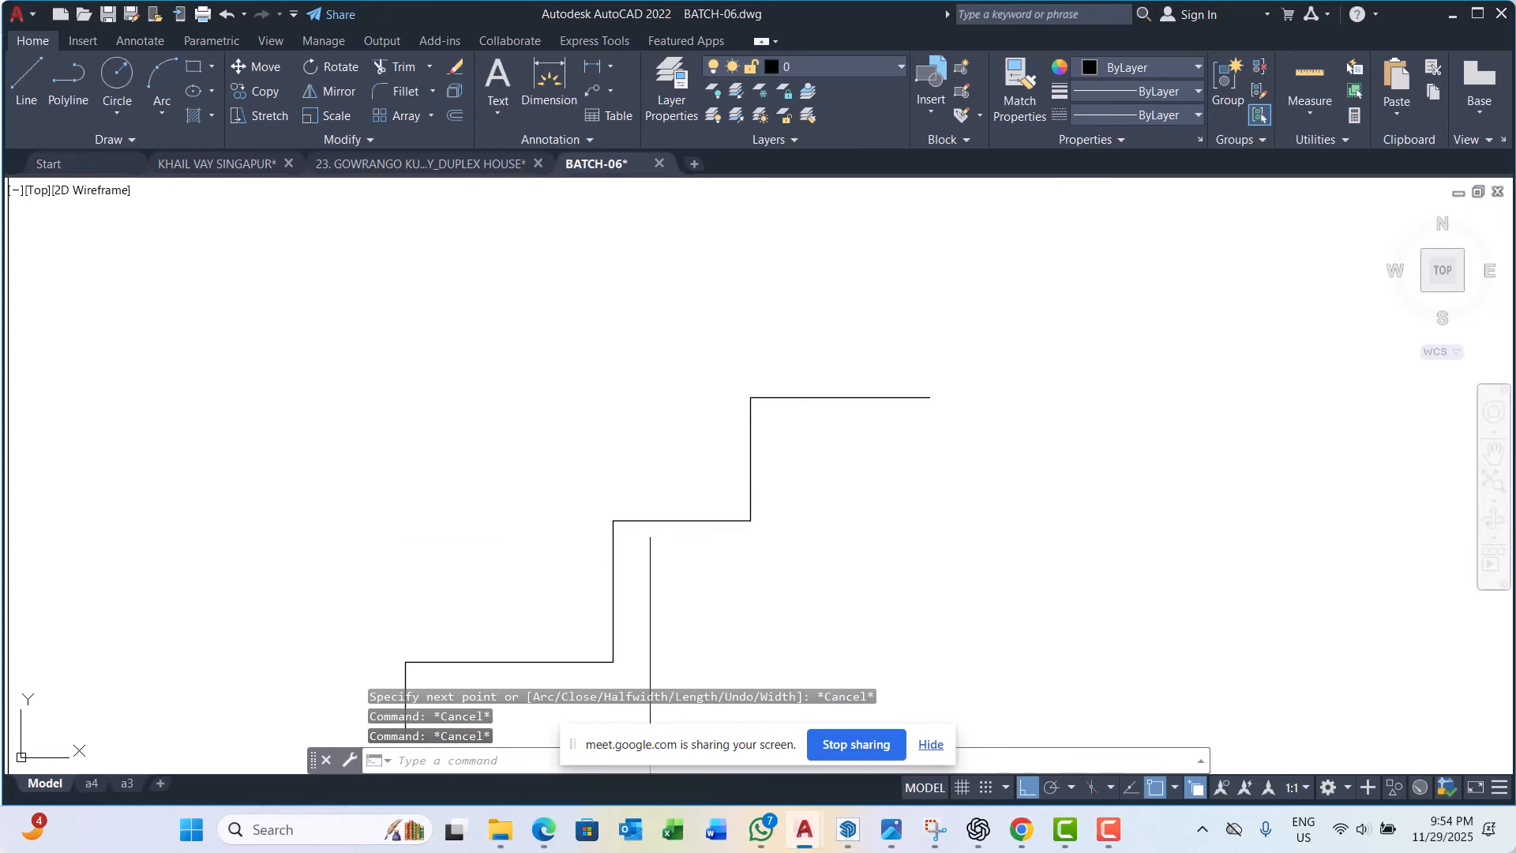
scroll(650, 529, "up", 4)
scroll(731, 518, "down", 3)
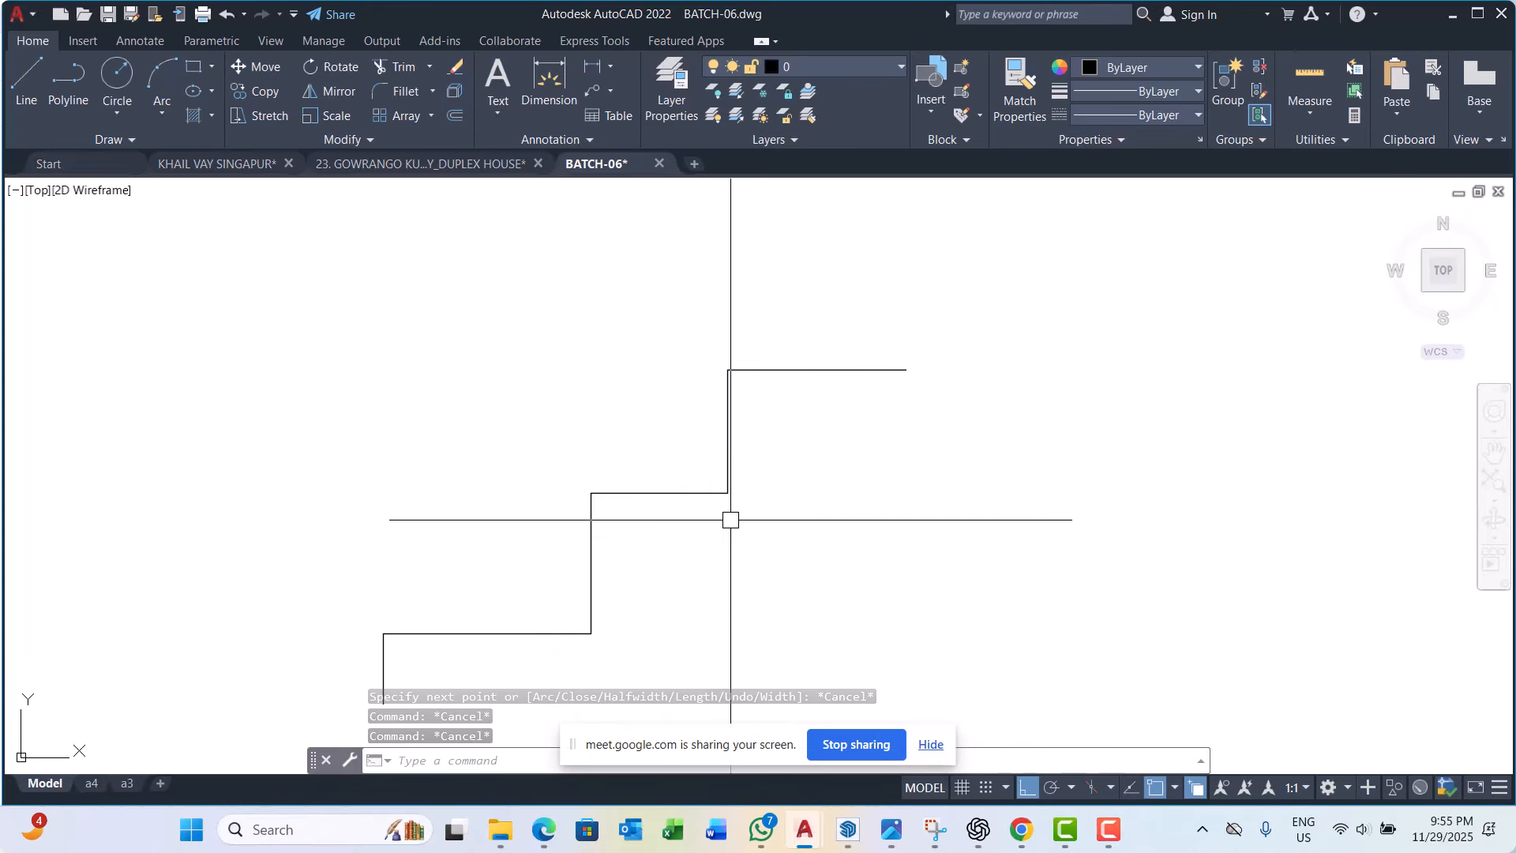
scroll(670, 502, "up", 3)
scroll(535, 495, "down", 4)
scroll(534, 521, "up", 4)
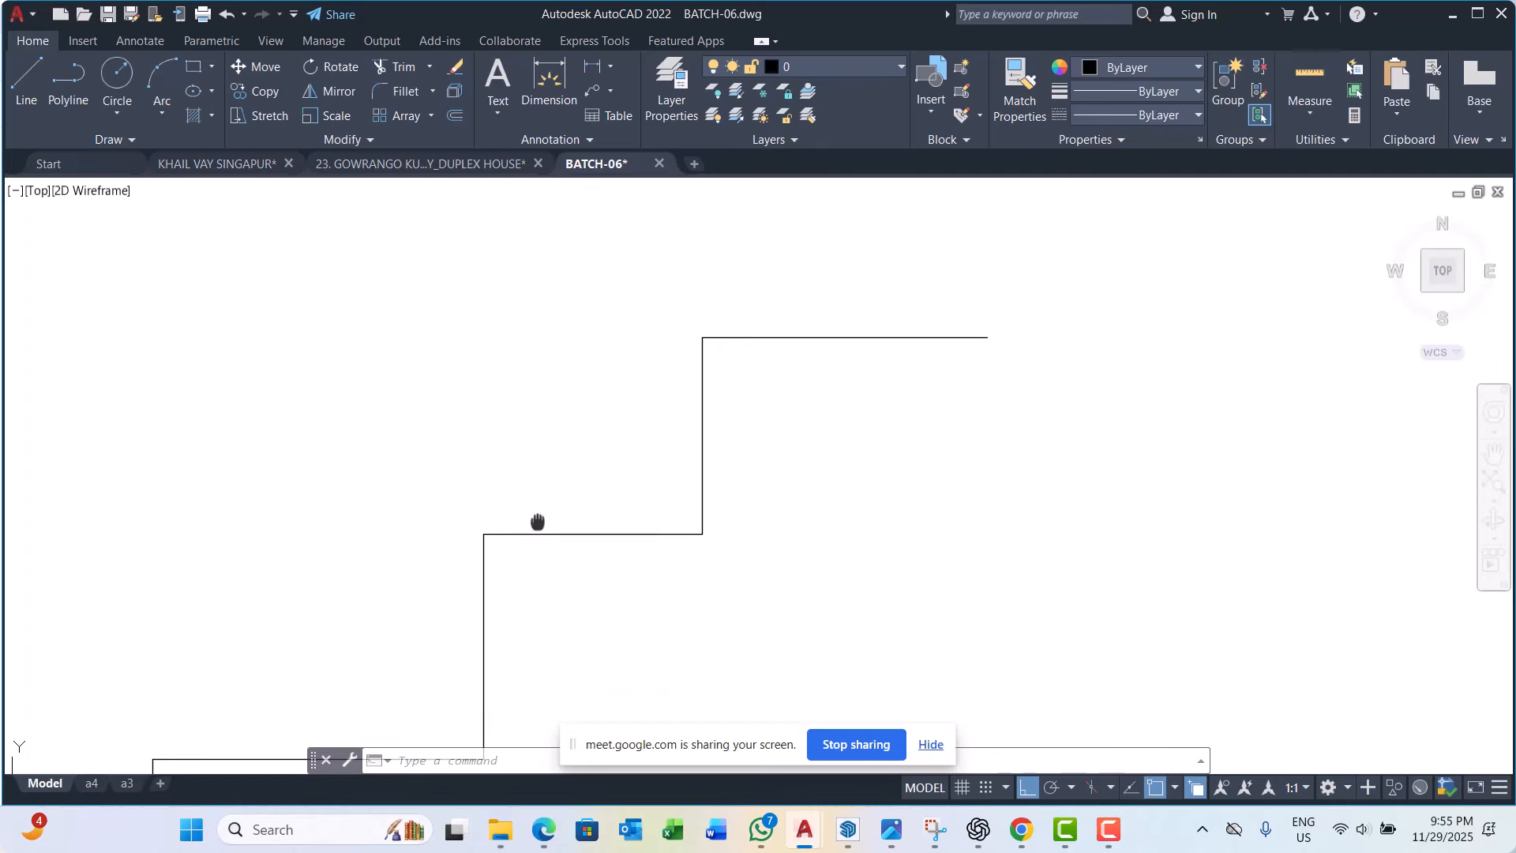
scroll(535, 521, "down", 6)
scroll(427, 522, "up", 3)
scroll(427, 522, "up", 2)
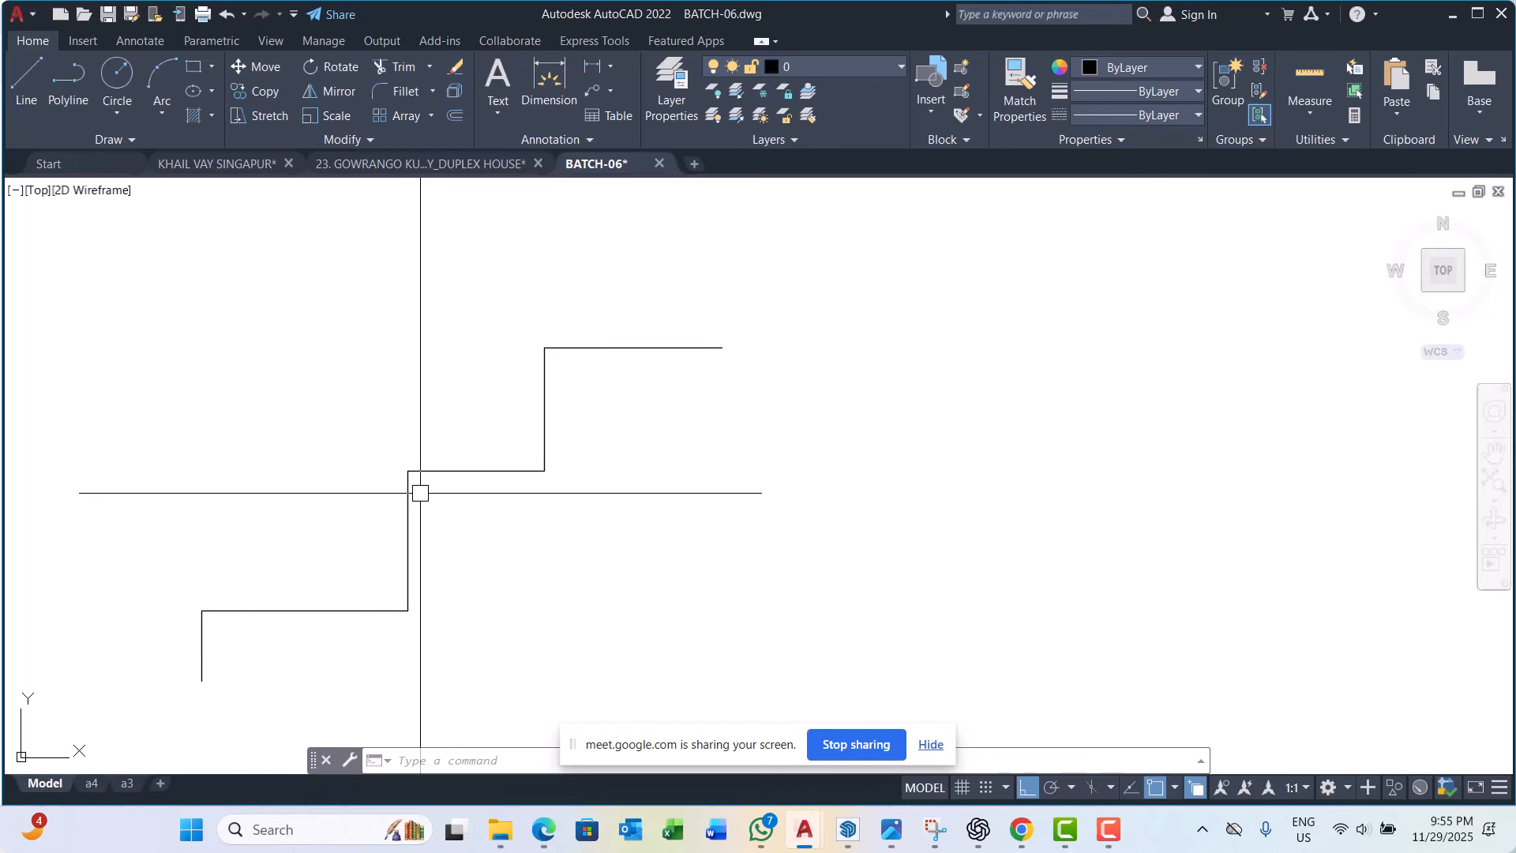
scroll(632, 387, "down", 4)
scroll(585, 407, "up", 4)
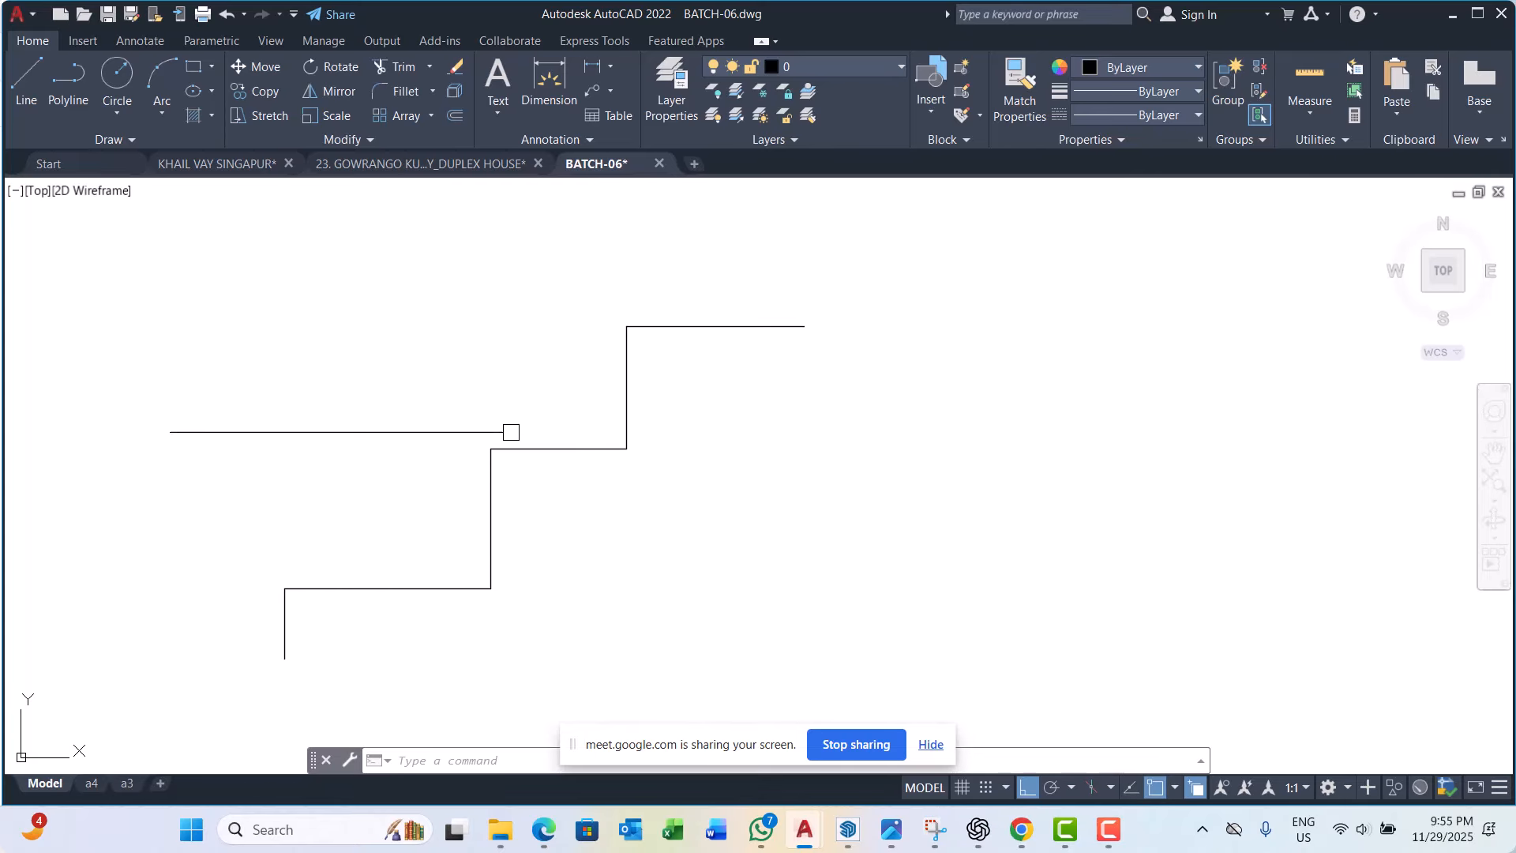
scroll(511, 431, "up", 4)
scroll(523, 448, "down", 6)
middle_click_drag(583, 494, 571, 491)
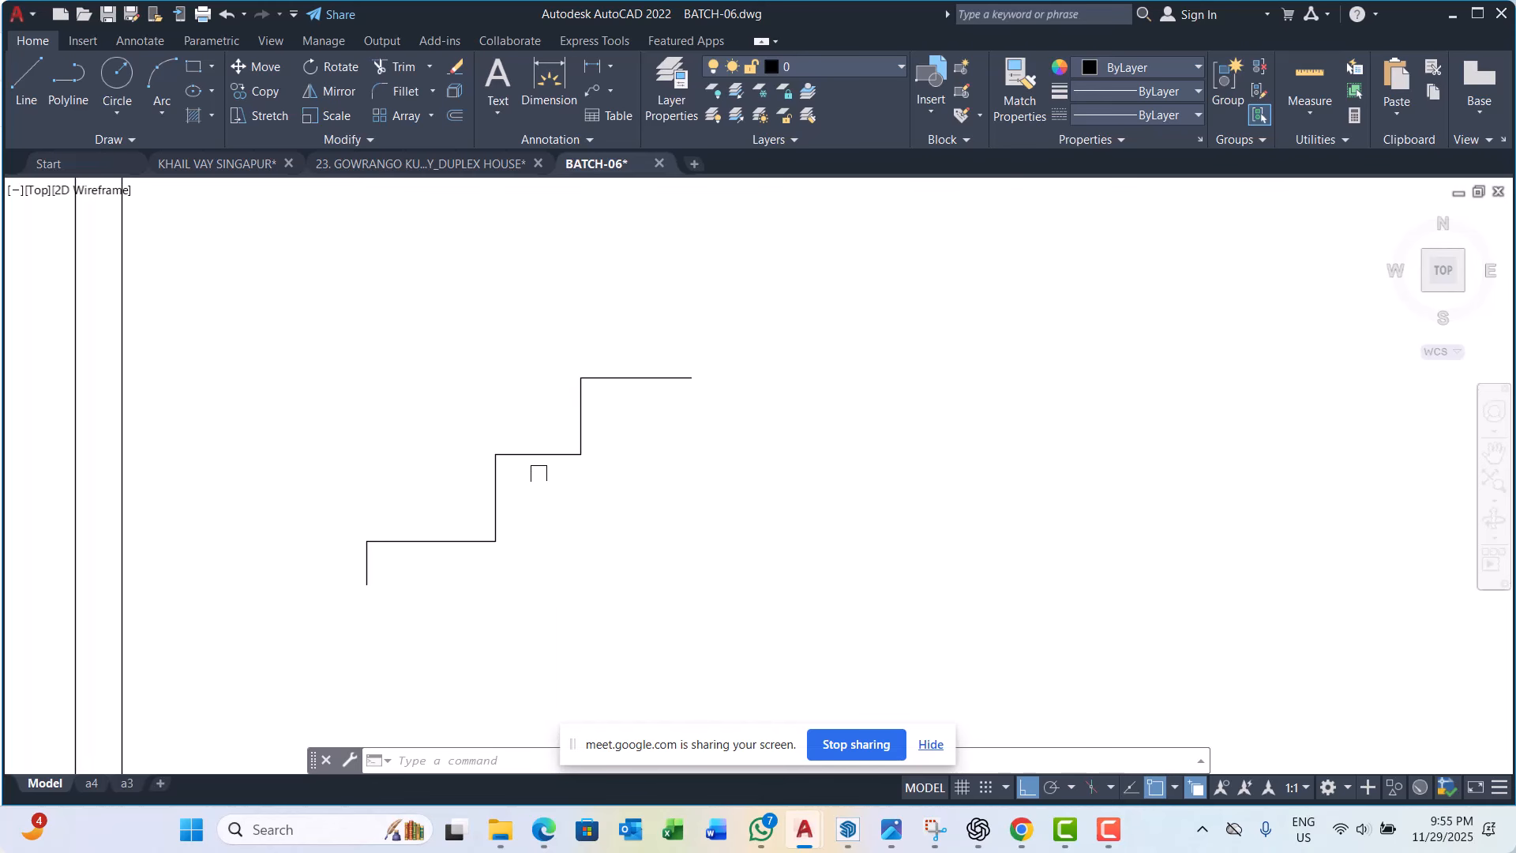
scroll(534, 471, "up", 4)
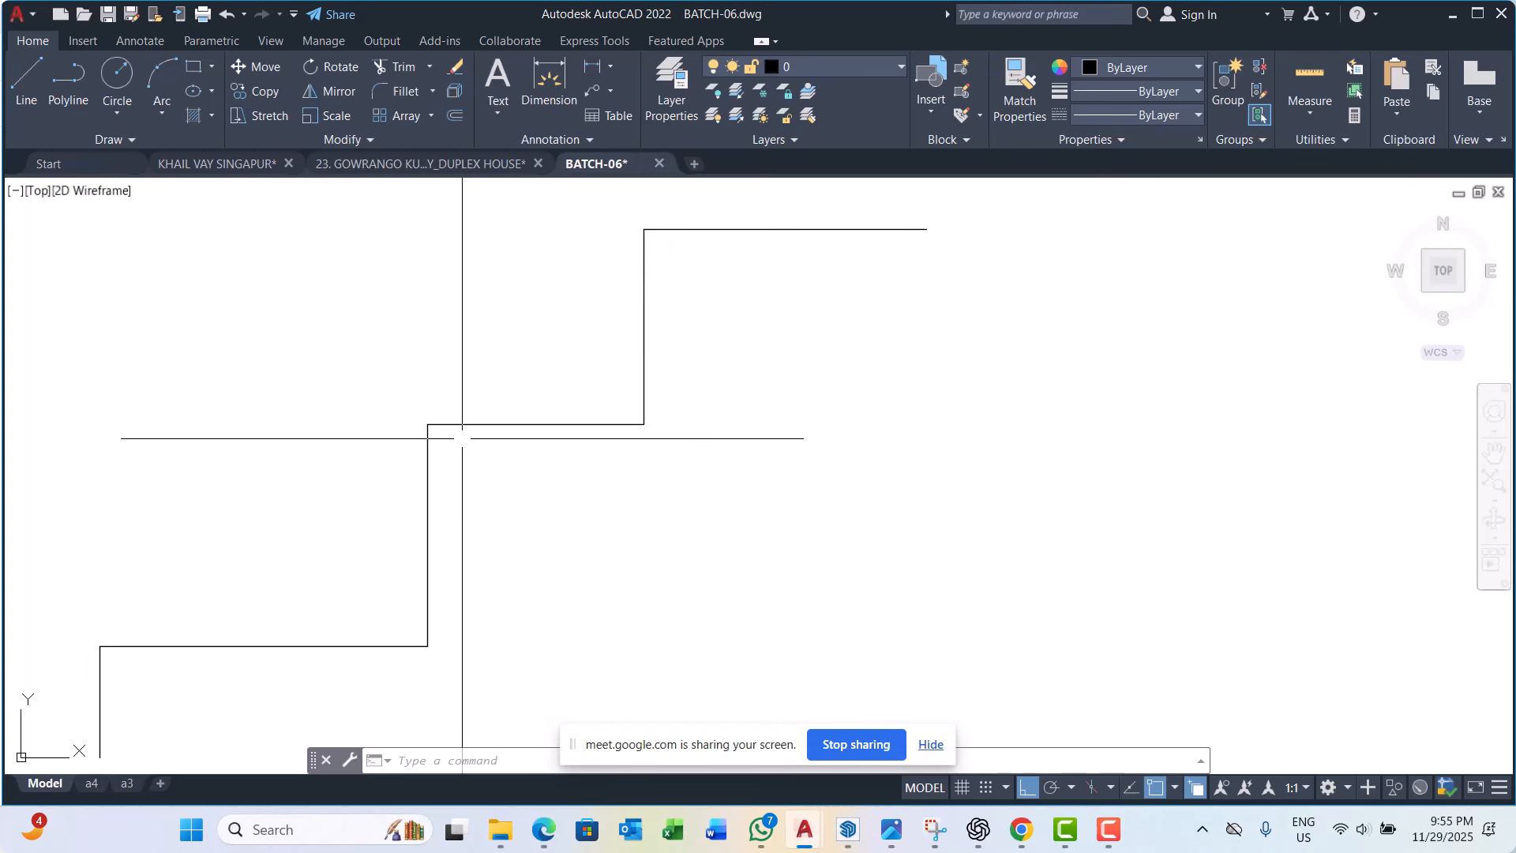
middle_click_drag(494, 419, 498, 491)
scroll(487, 491, "up", 2)
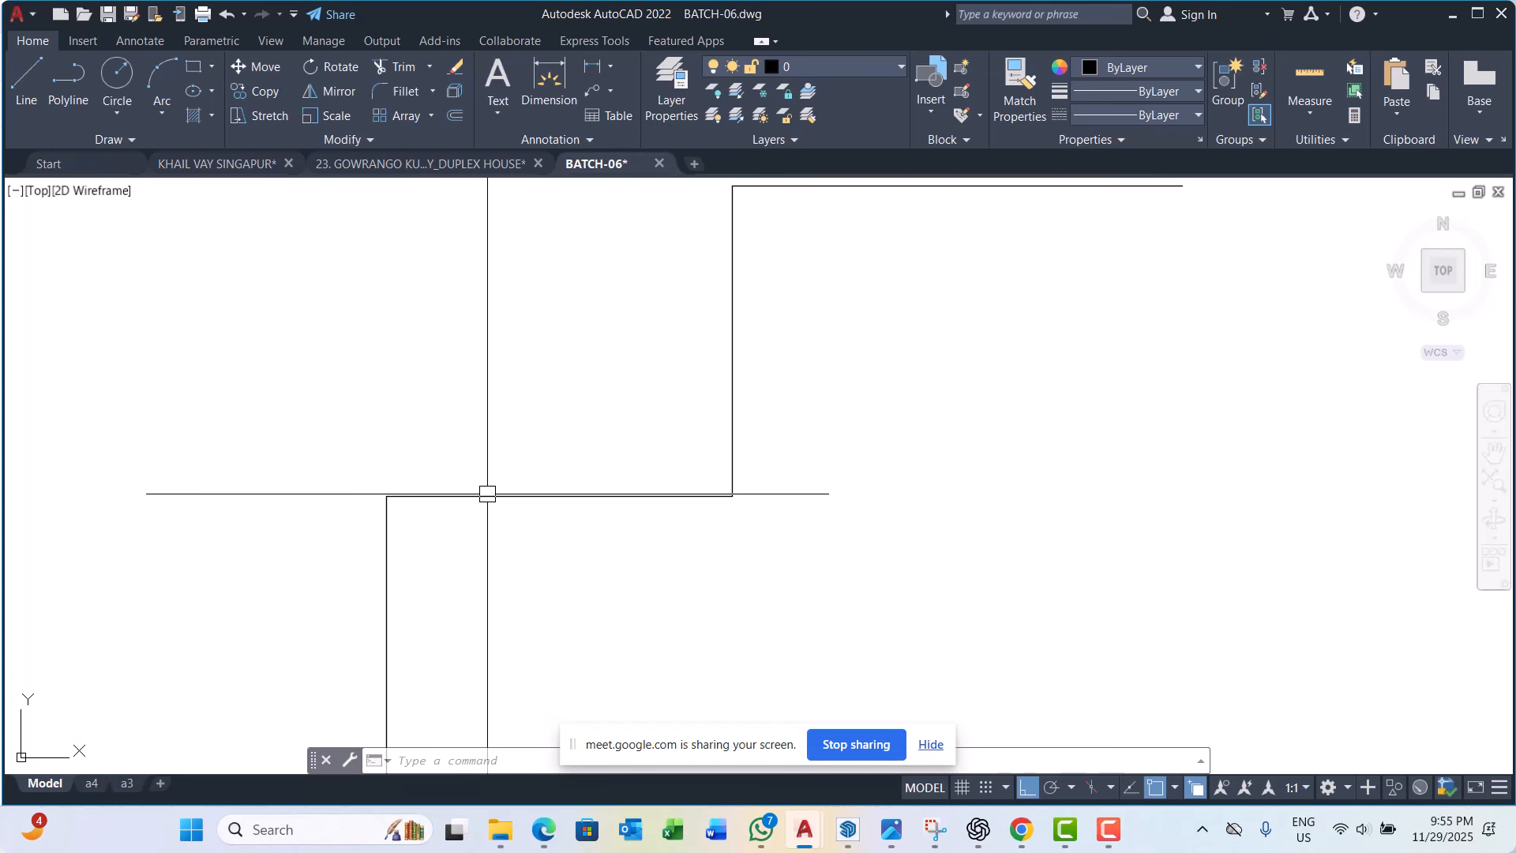
scroll(716, 507, "down", 3)
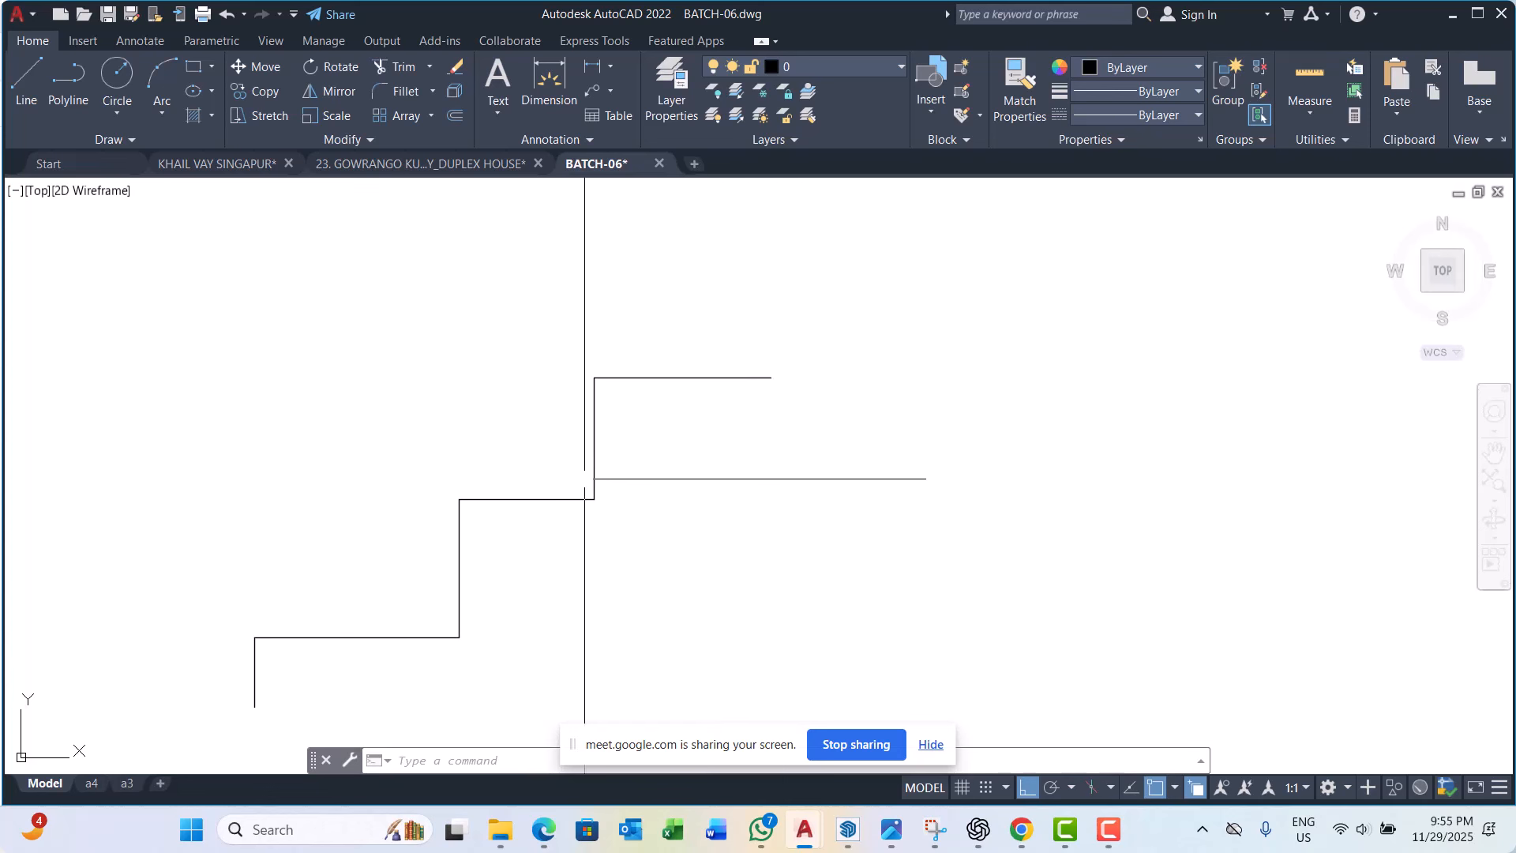
scroll(565, 466, "down", 2)
scroll(600, 465, "up", 2)
scroll(600, 465, "up", 2)
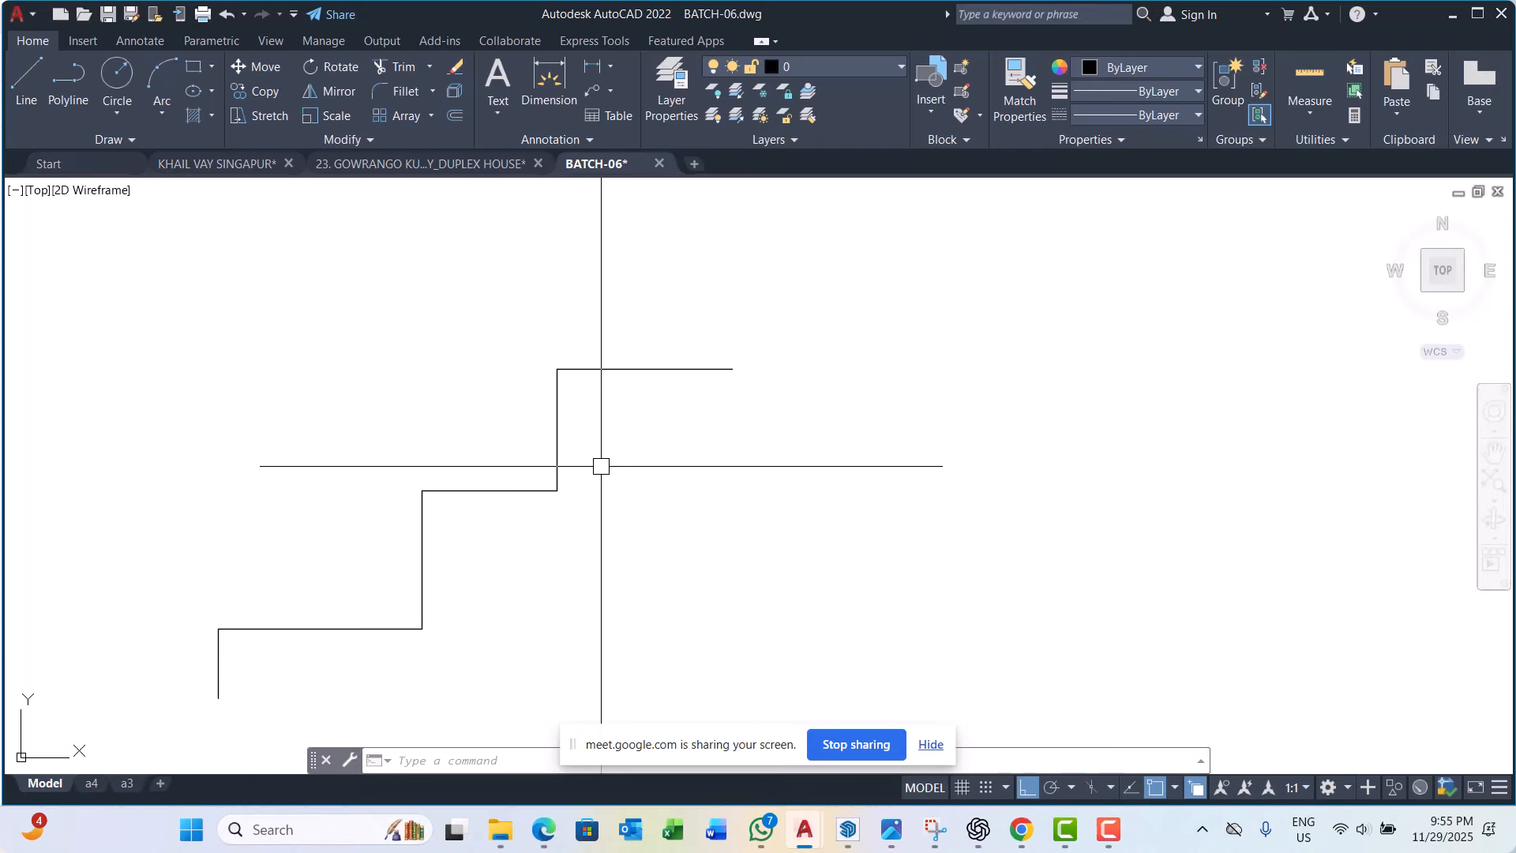
scroll(484, 487, "down", 4)
scroll(494, 490, "up", 8)
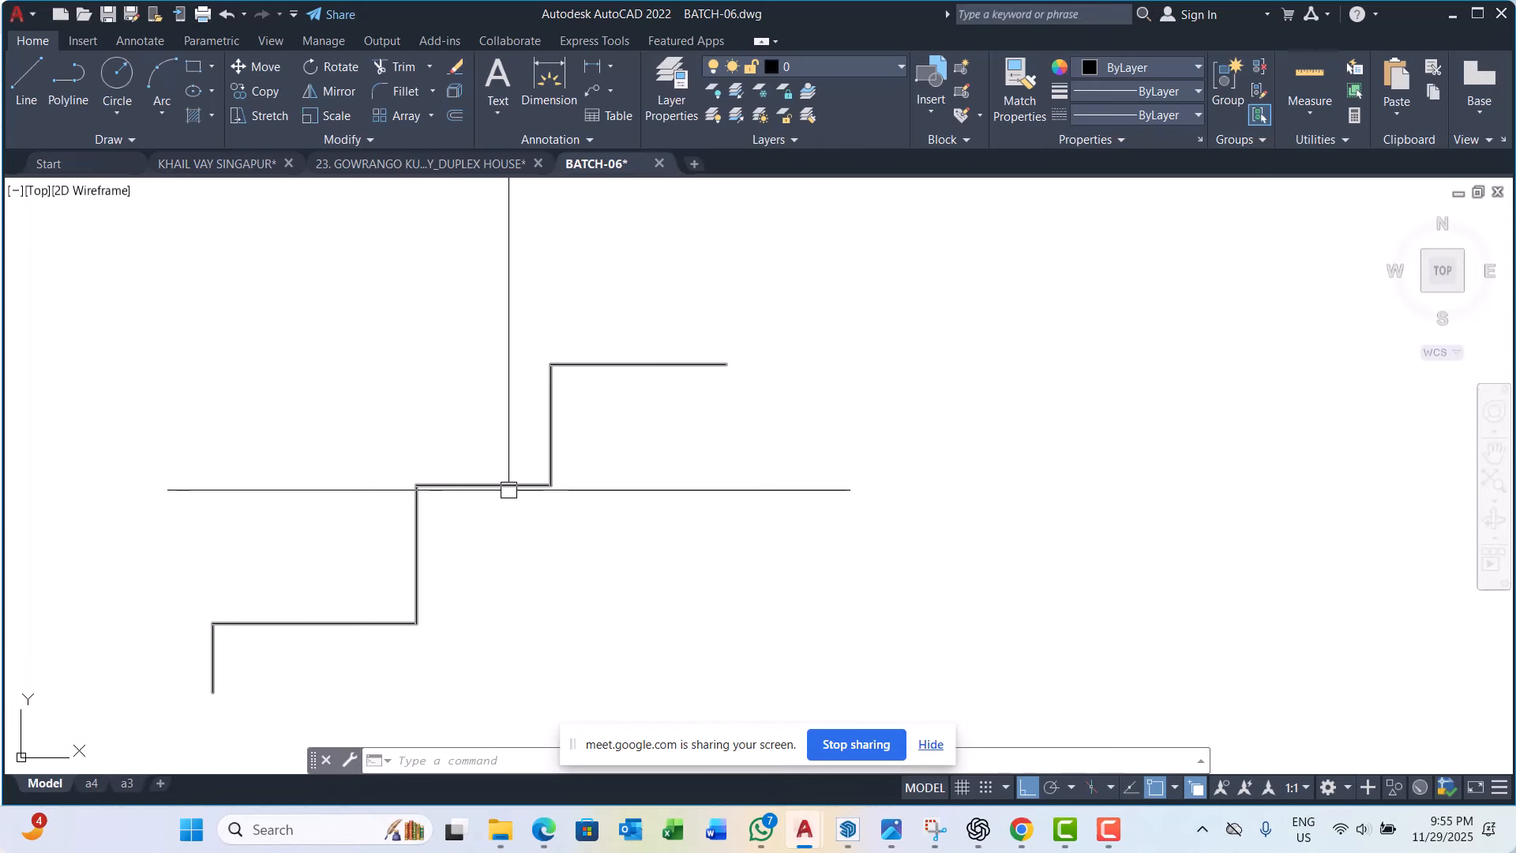
scroll(466, 494, "down", 5)
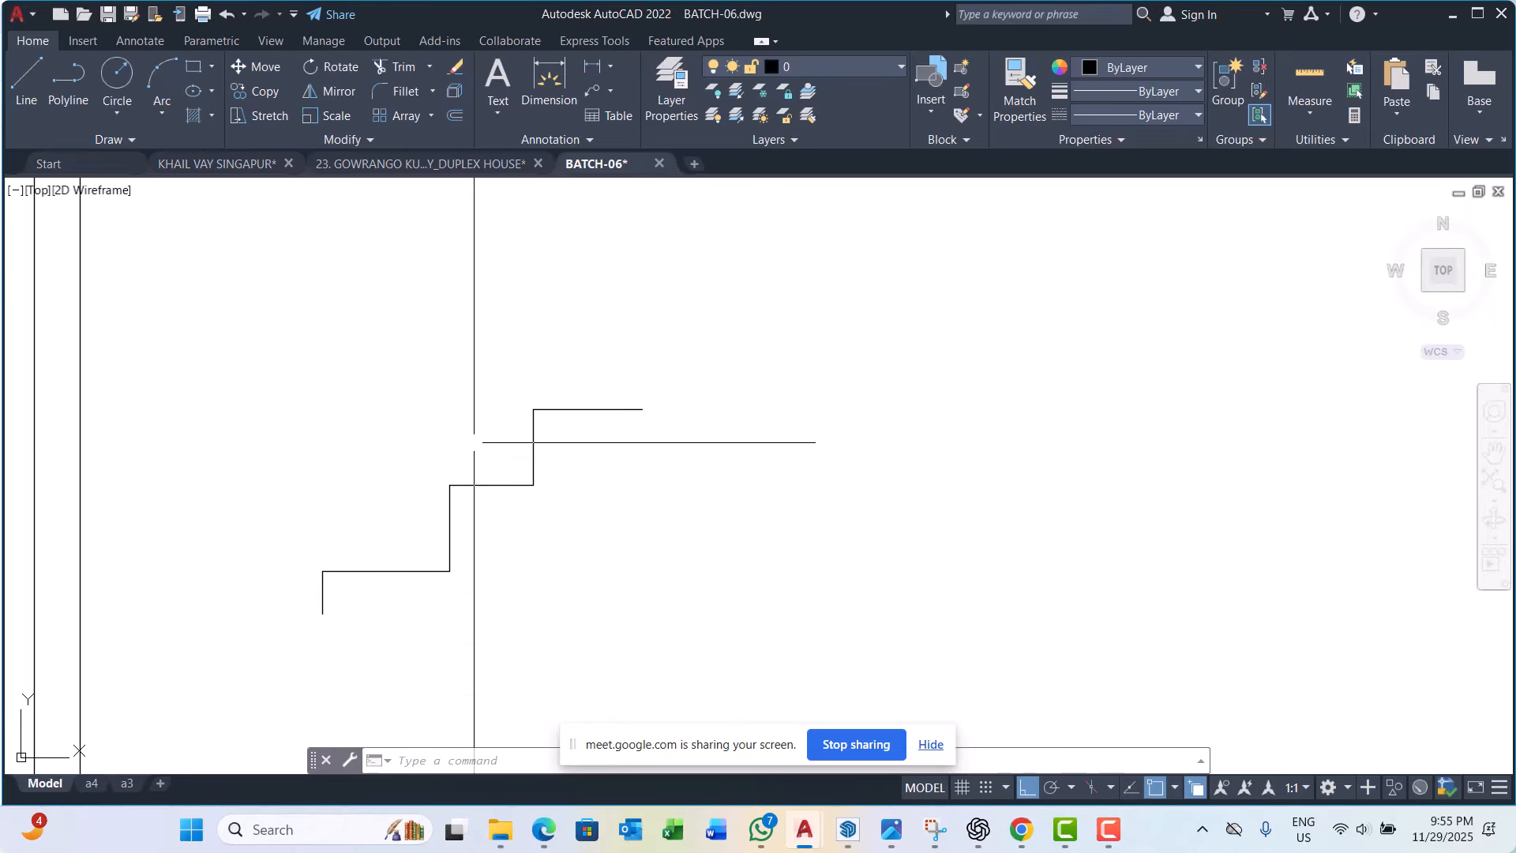
scroll(456, 475, "up", 2)
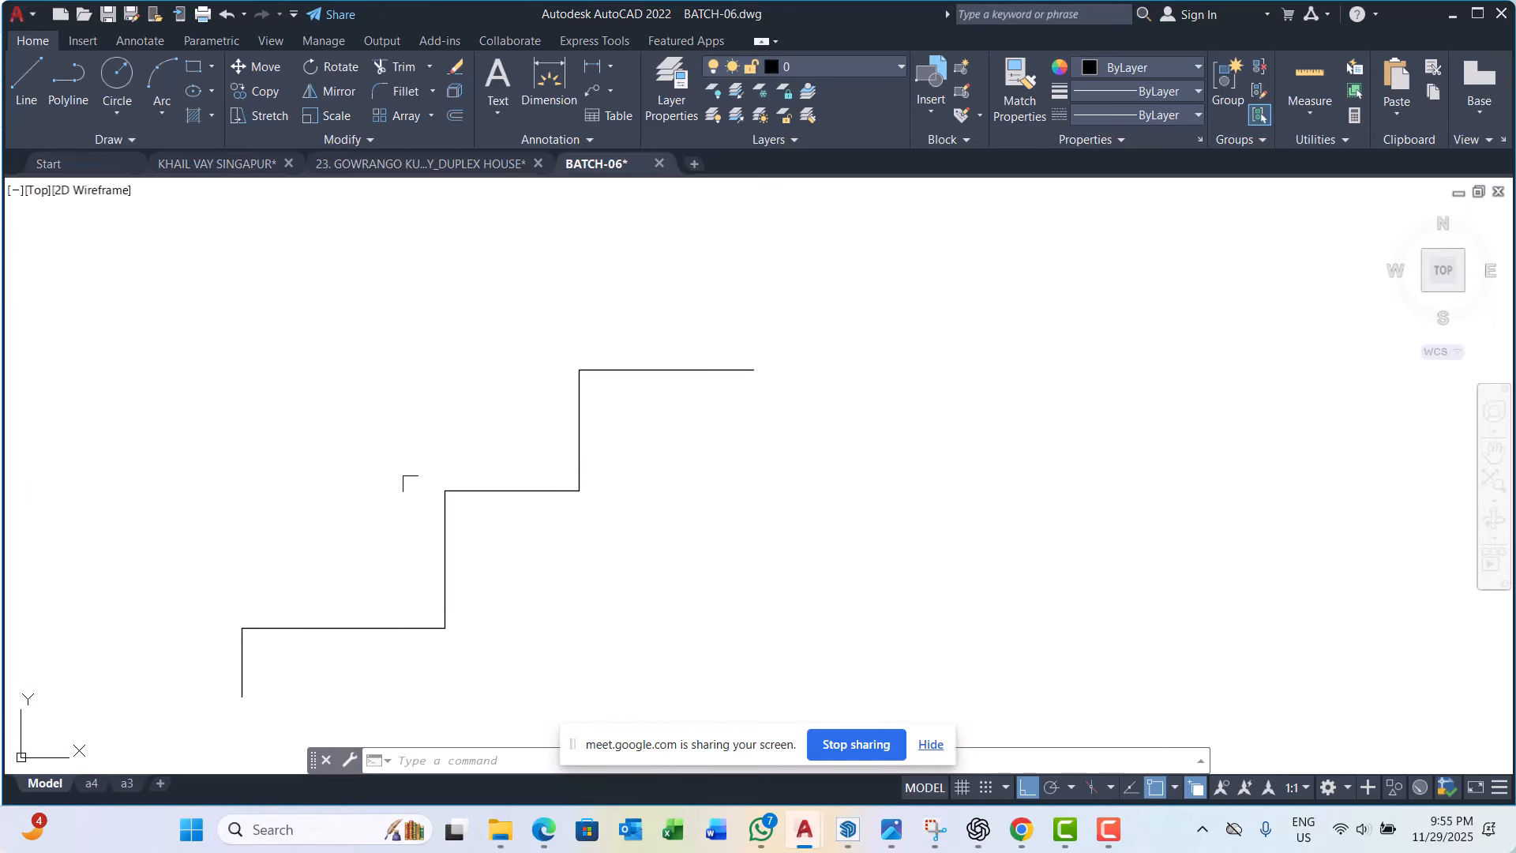
scroll(491, 464, "down", 1)
scroll(497, 481, "up", 3)
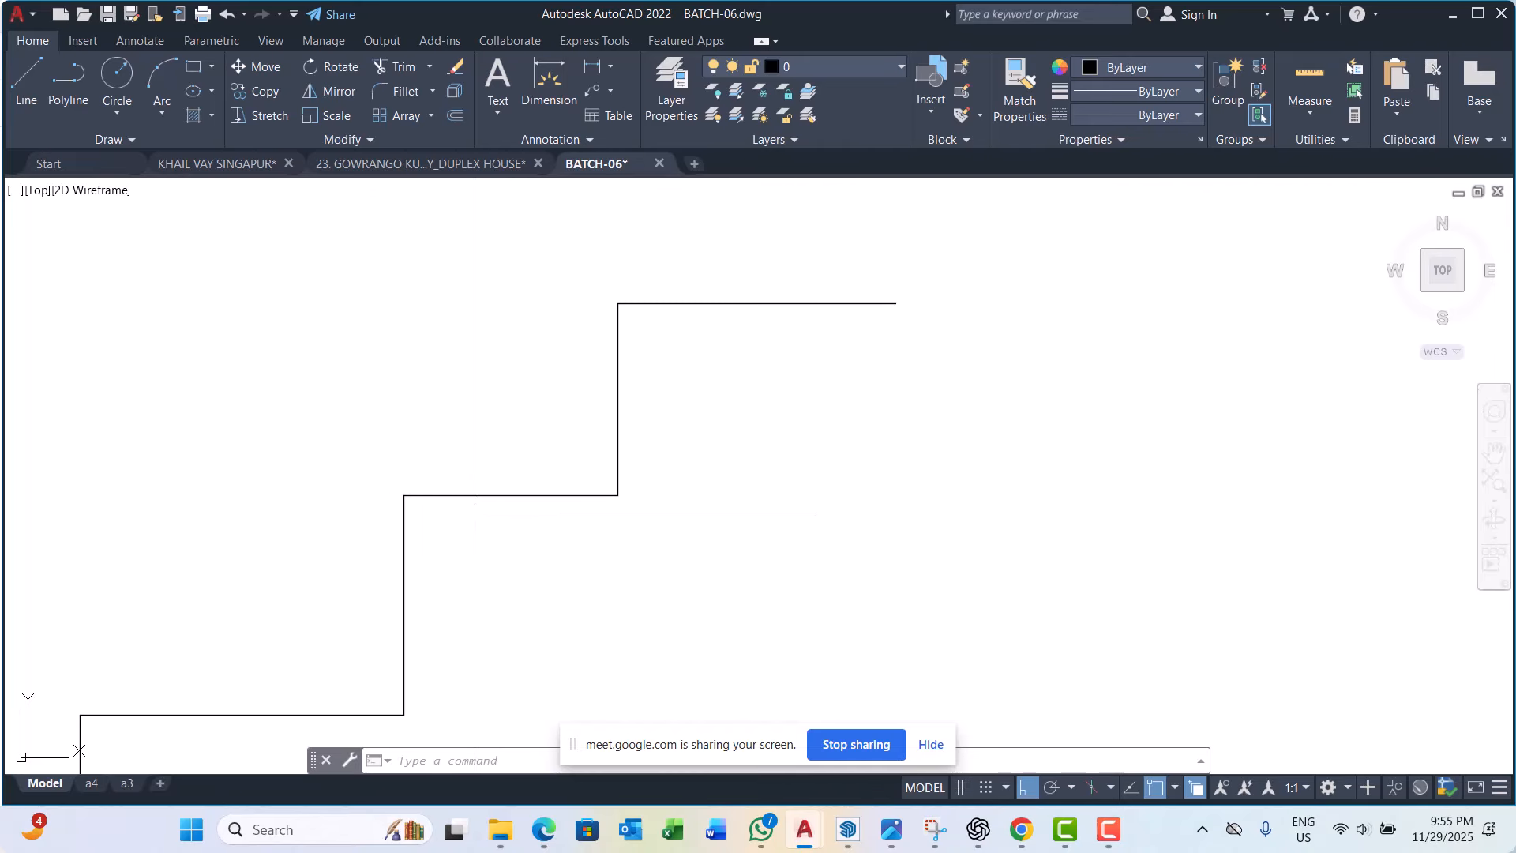
scroll(490, 458, "down", 4)
scroll(501, 481, "up", 3)
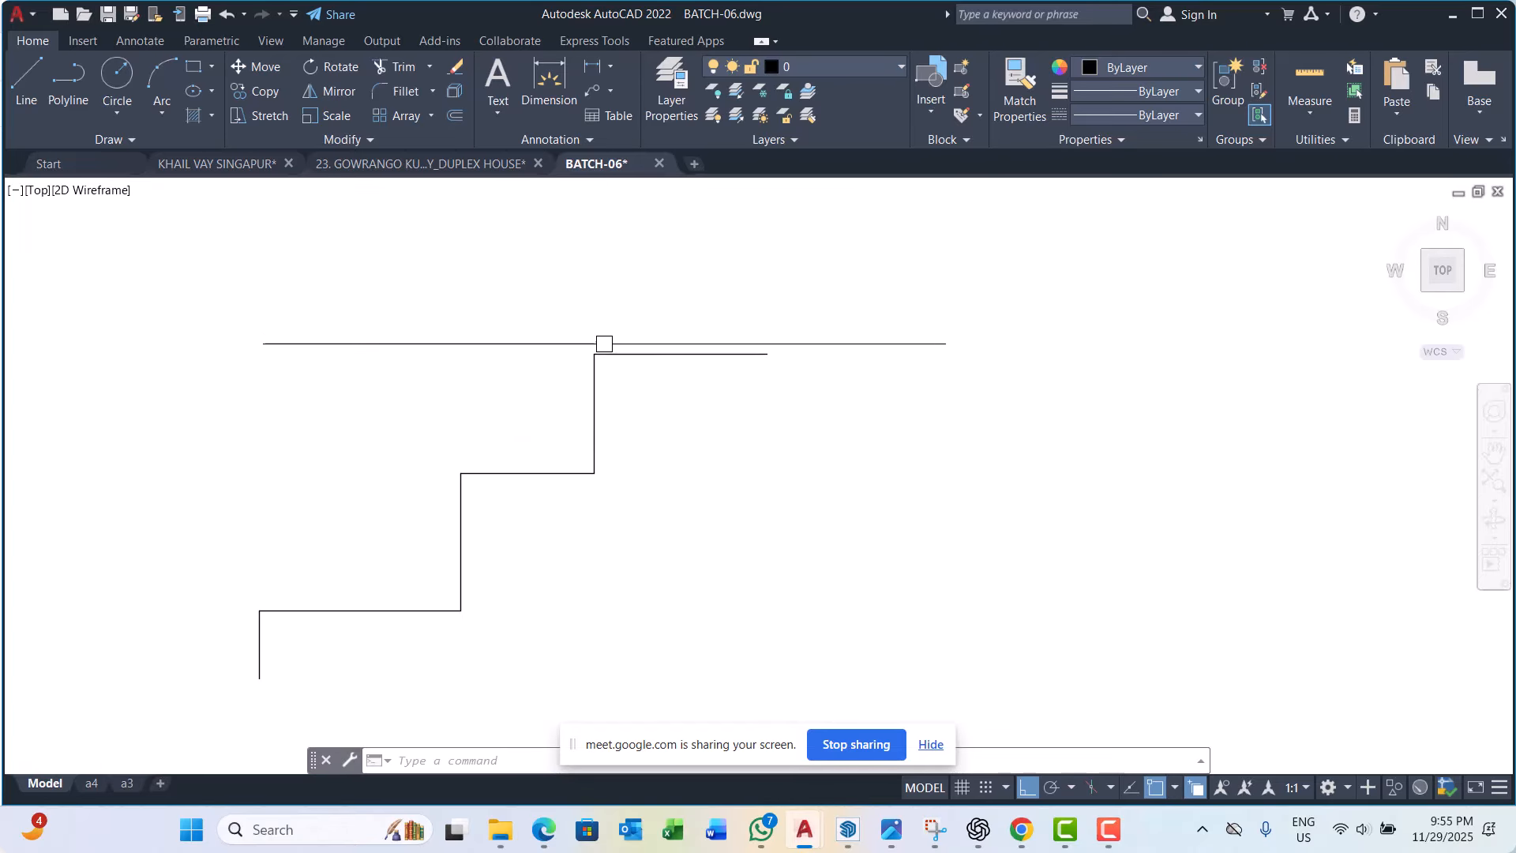
scroll(605, 348, "up", 4)
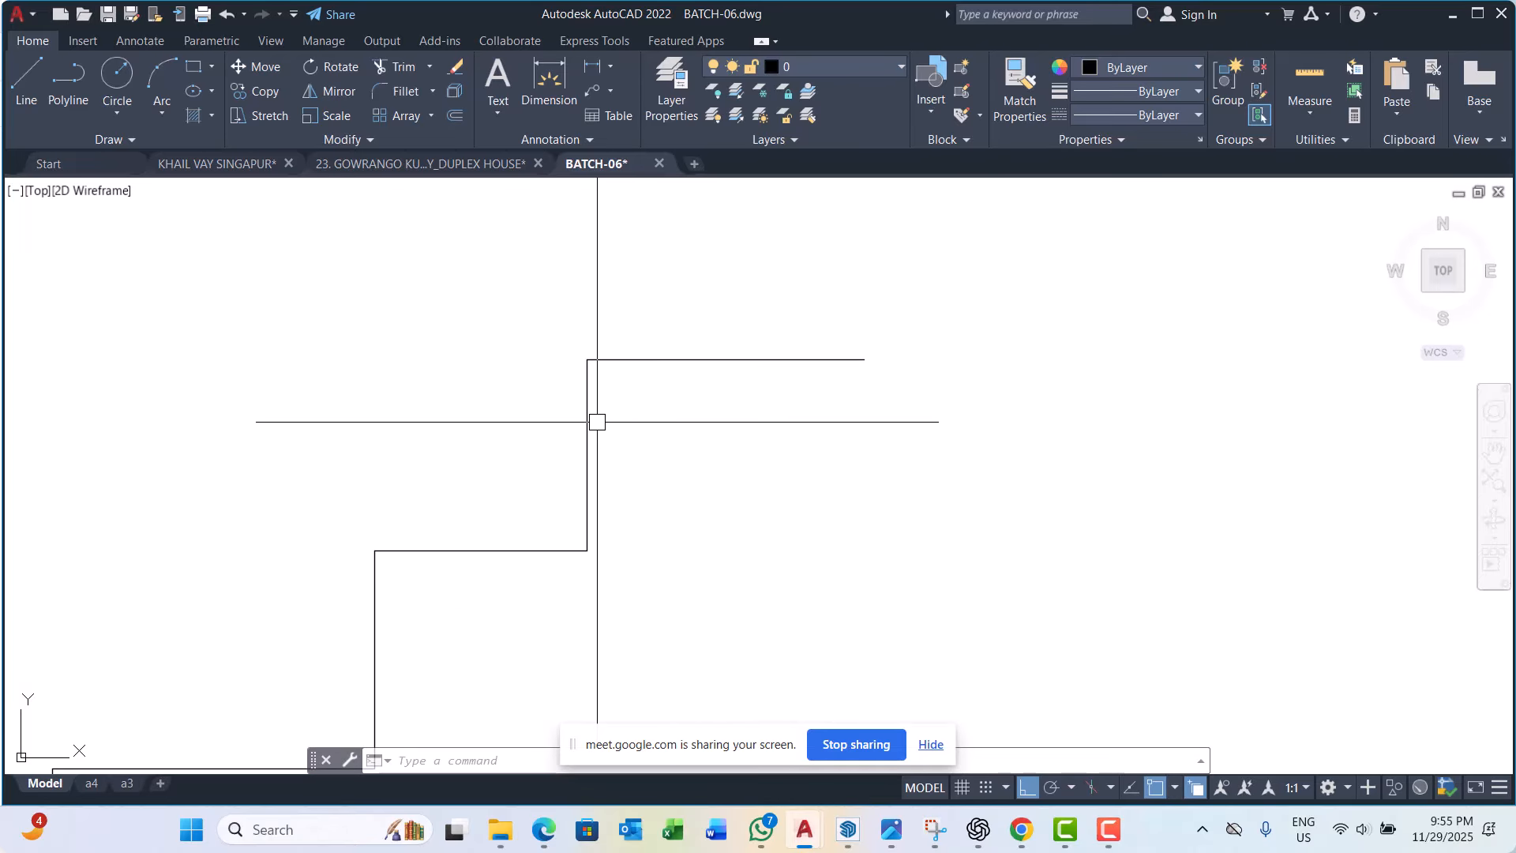
scroll(669, 490, "down", 4)
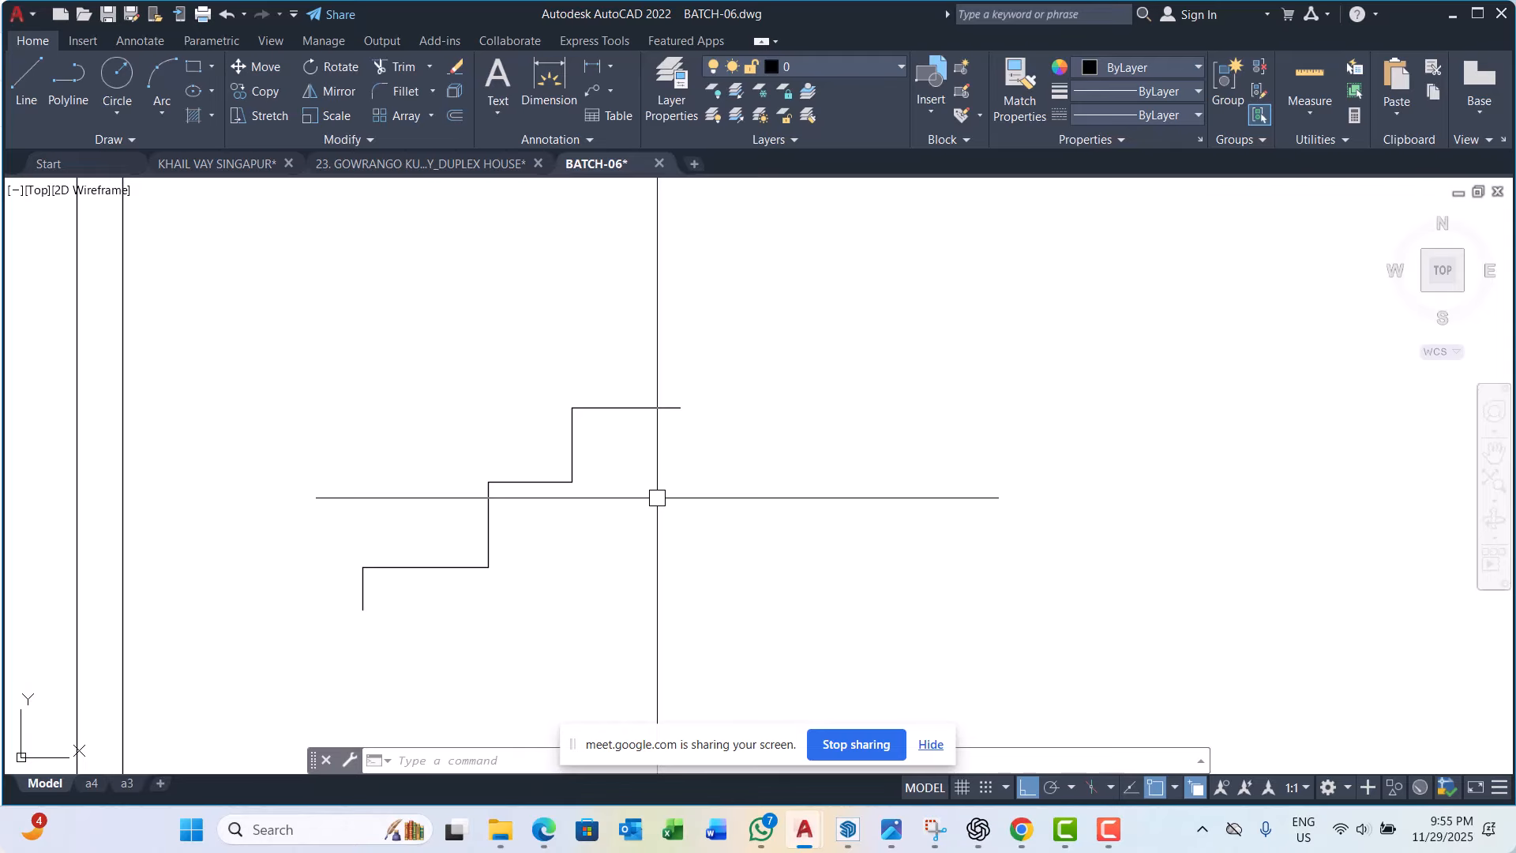
Step: Examine the stair-shaped polyline up close and its place beside the floor plan
scroll(594, 449, "up", 4)
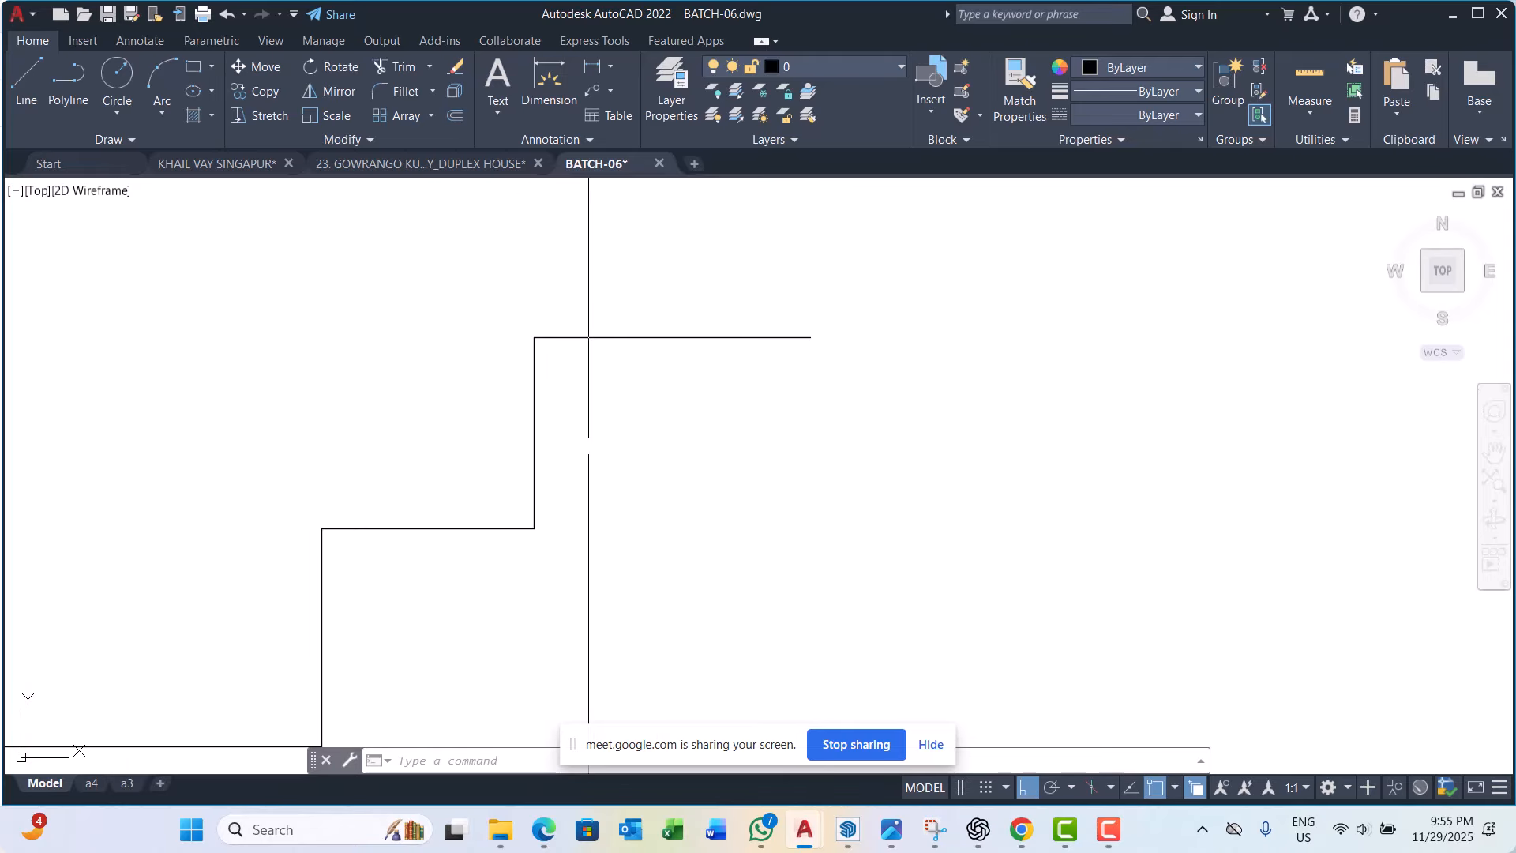
scroll(585, 447, "down", 6)
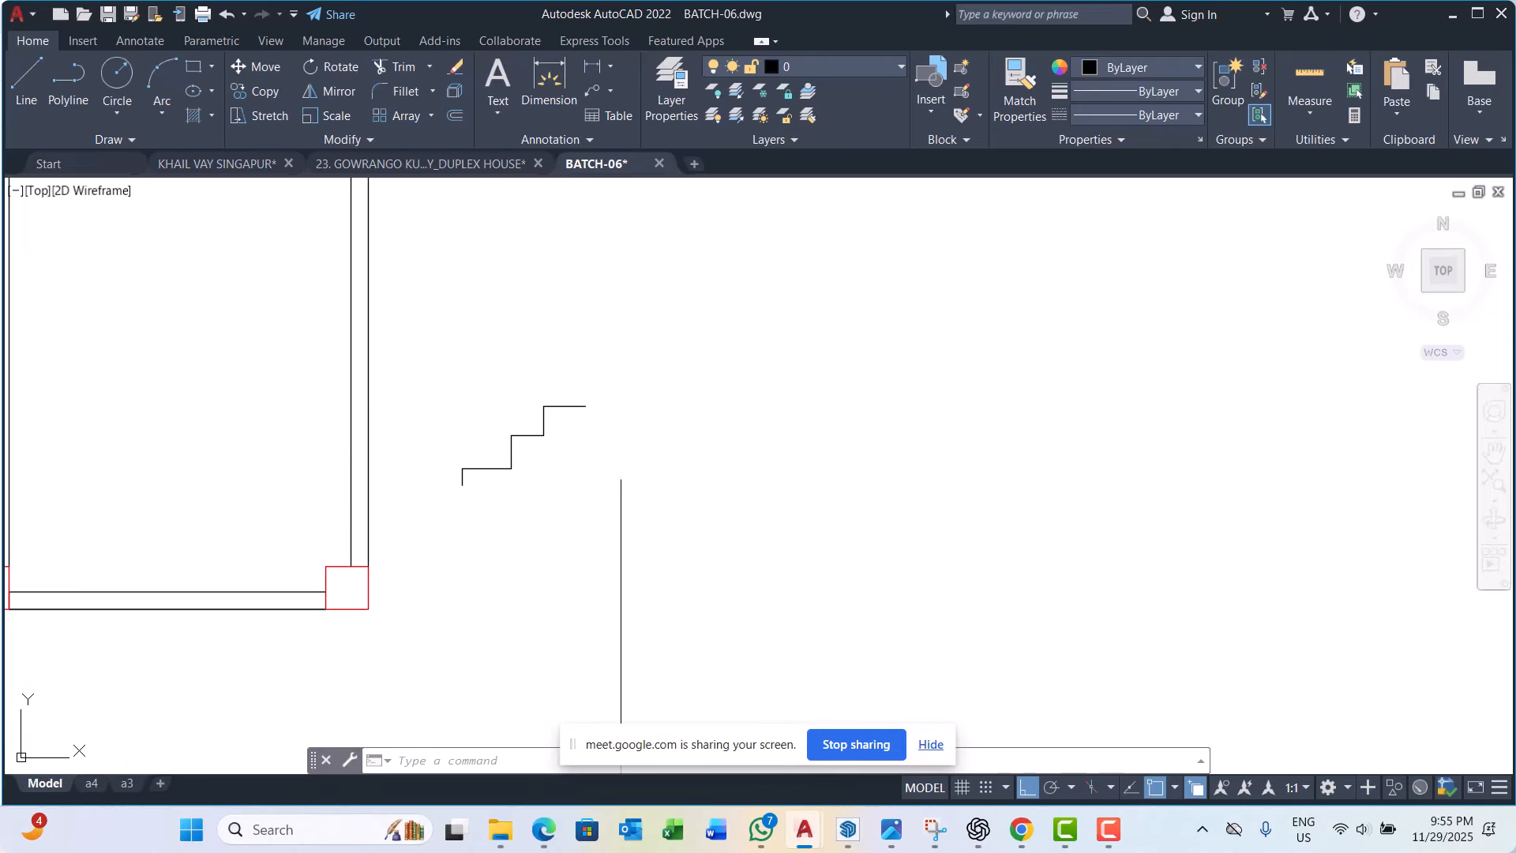
scroll(455, 429, "up", 2)
scroll(722, 399, "up", 1)
scroll(535, 458, "down", 5)
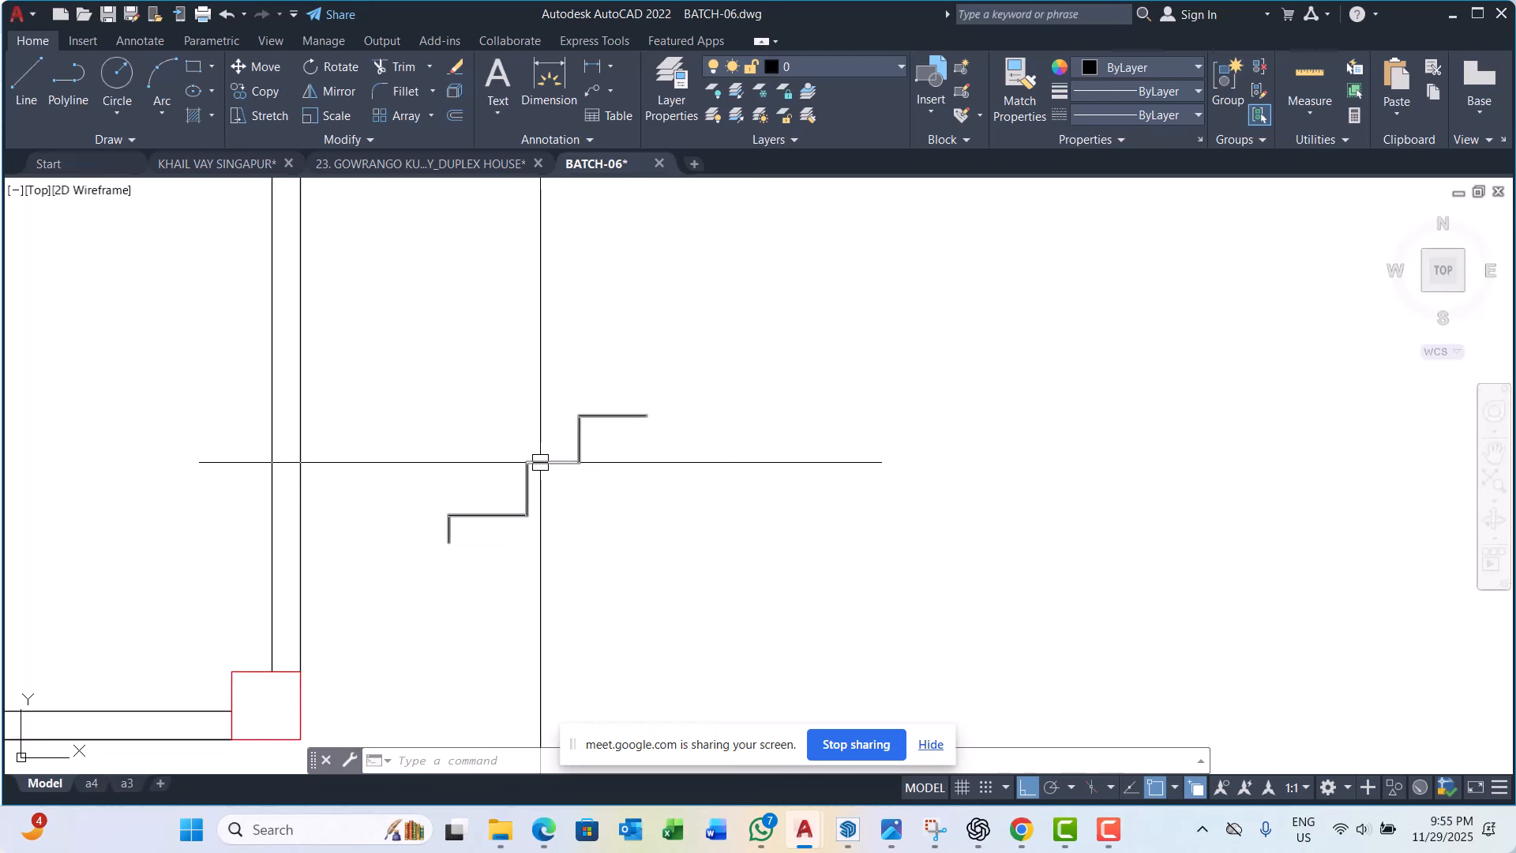
scroll(566, 447, "up", 8)
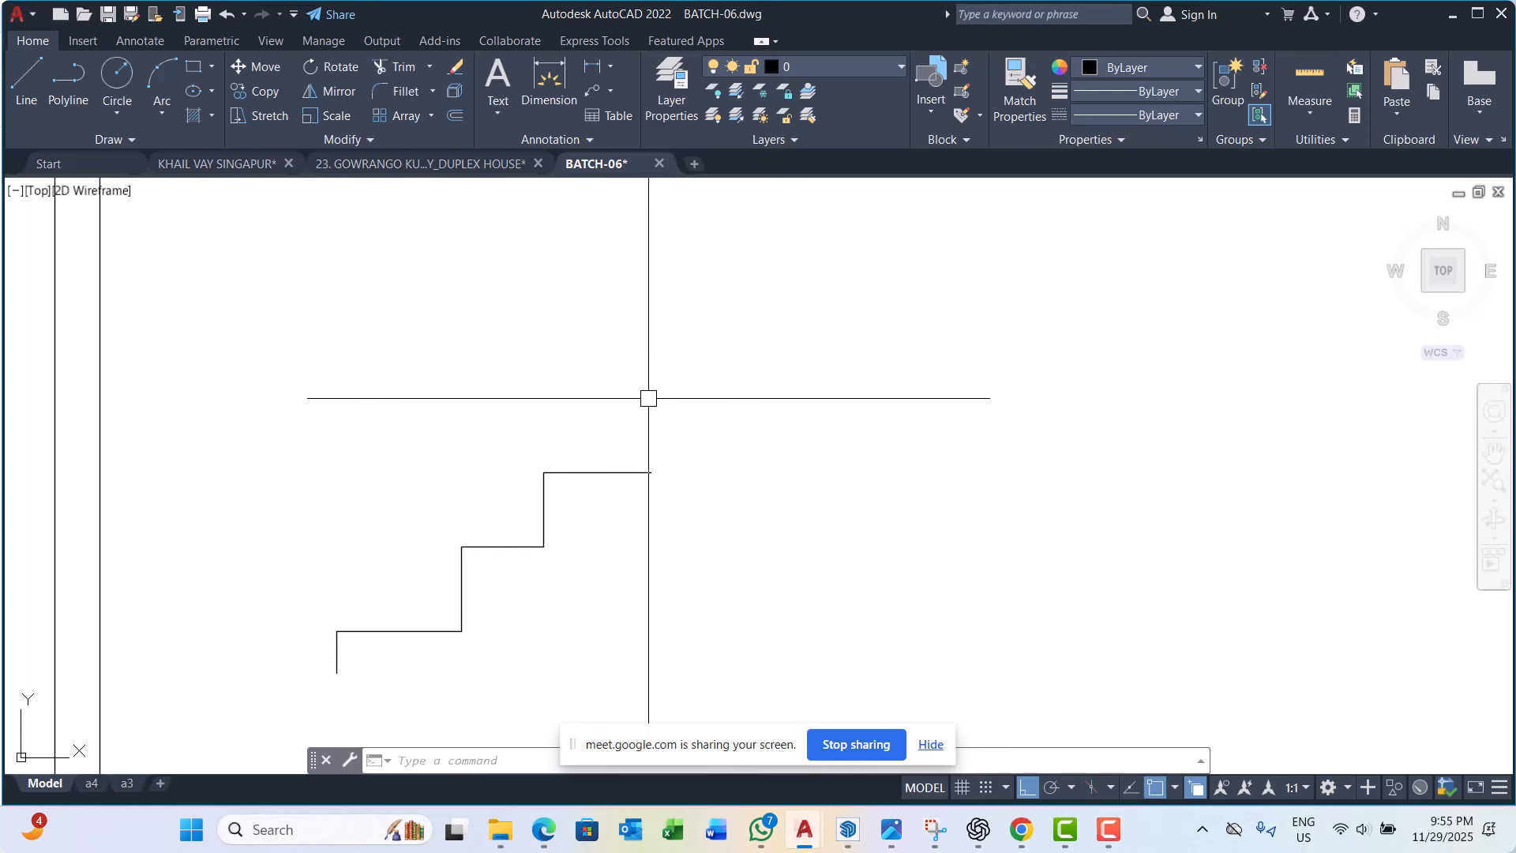
scroll(594, 397, "down", 4)
scroll(474, 460, "up", 6)
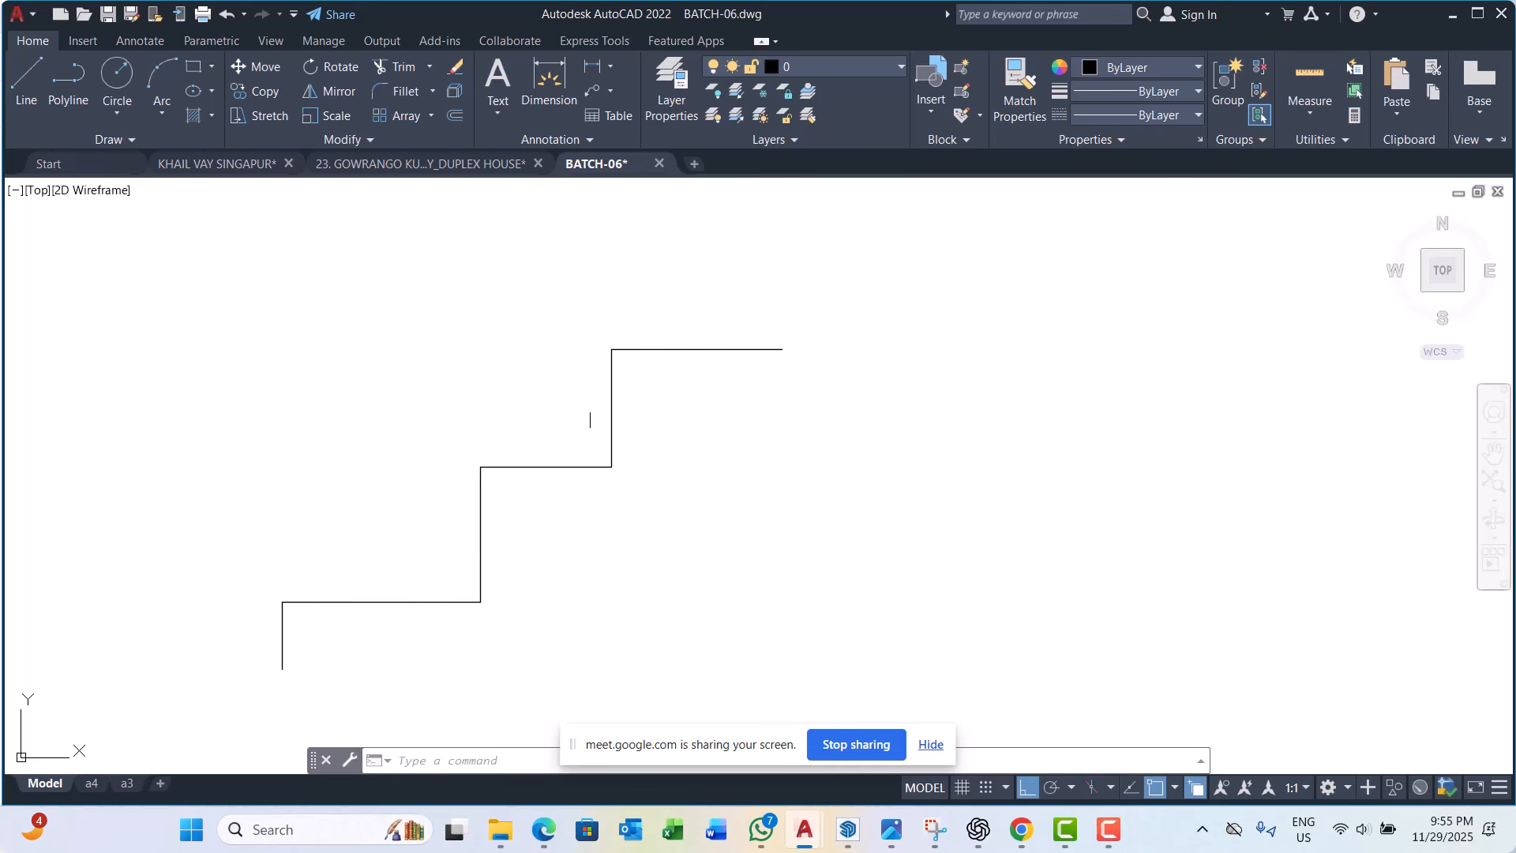
scroll(596, 403, "down", 8)
scroll(629, 433, "up", 6)
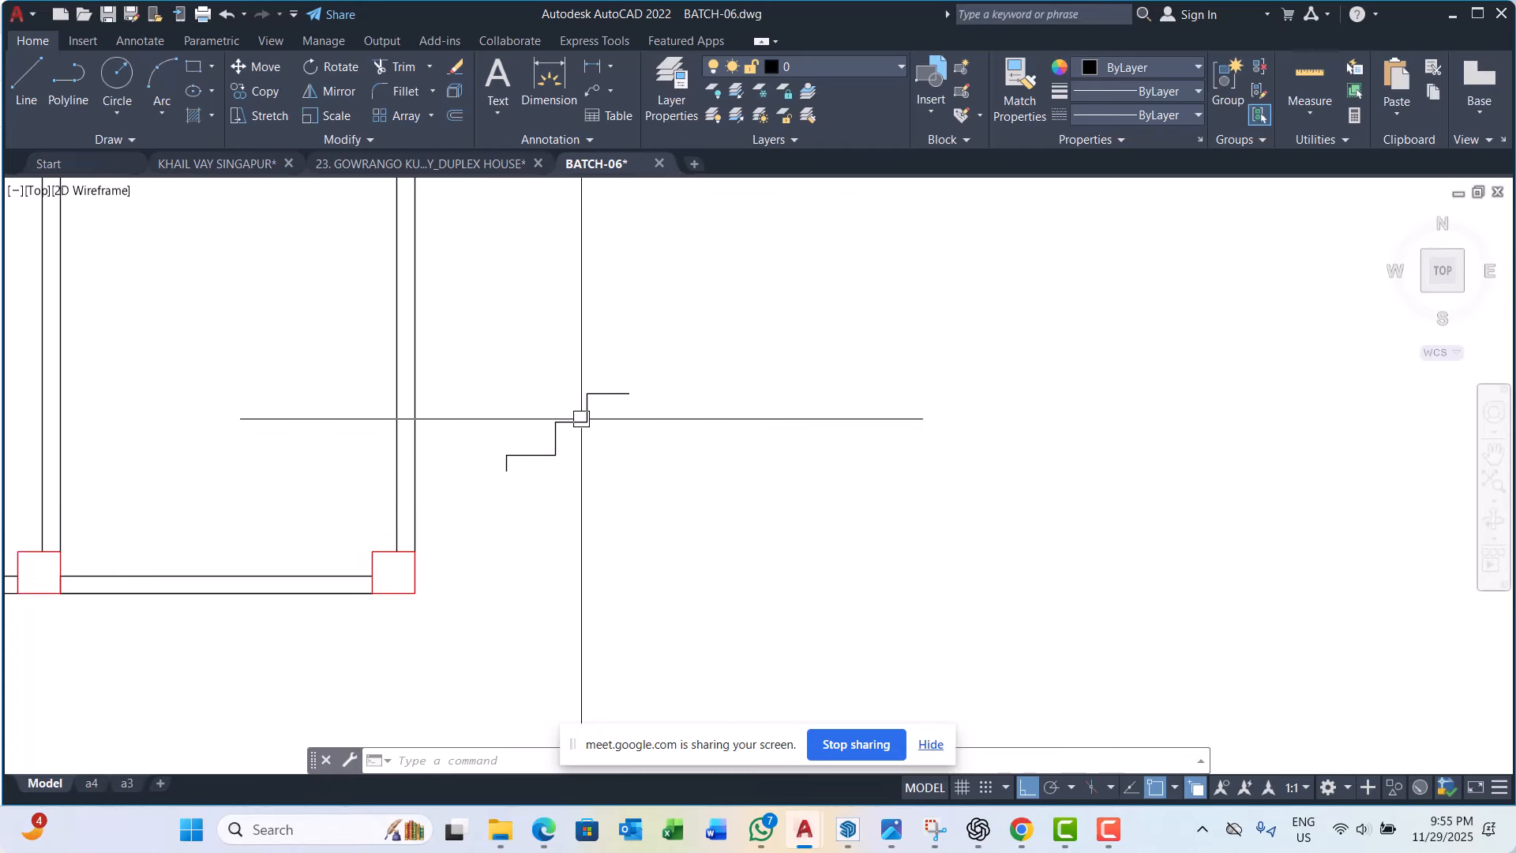
scroll(515, 419, "down", 9)
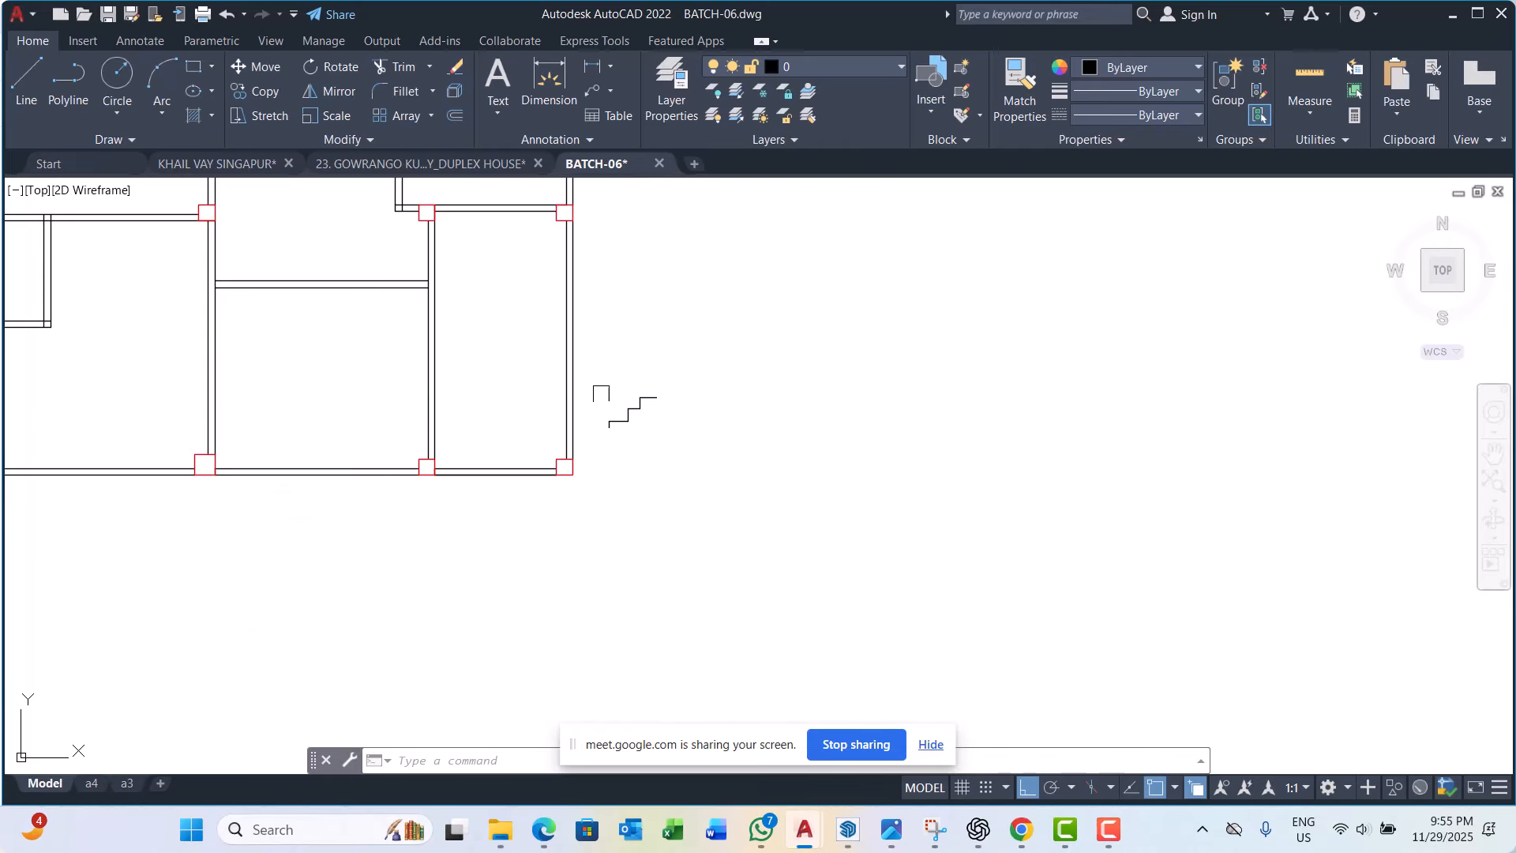
scroll(585, 366, "up", 5)
scroll(524, 501, "down", 3)
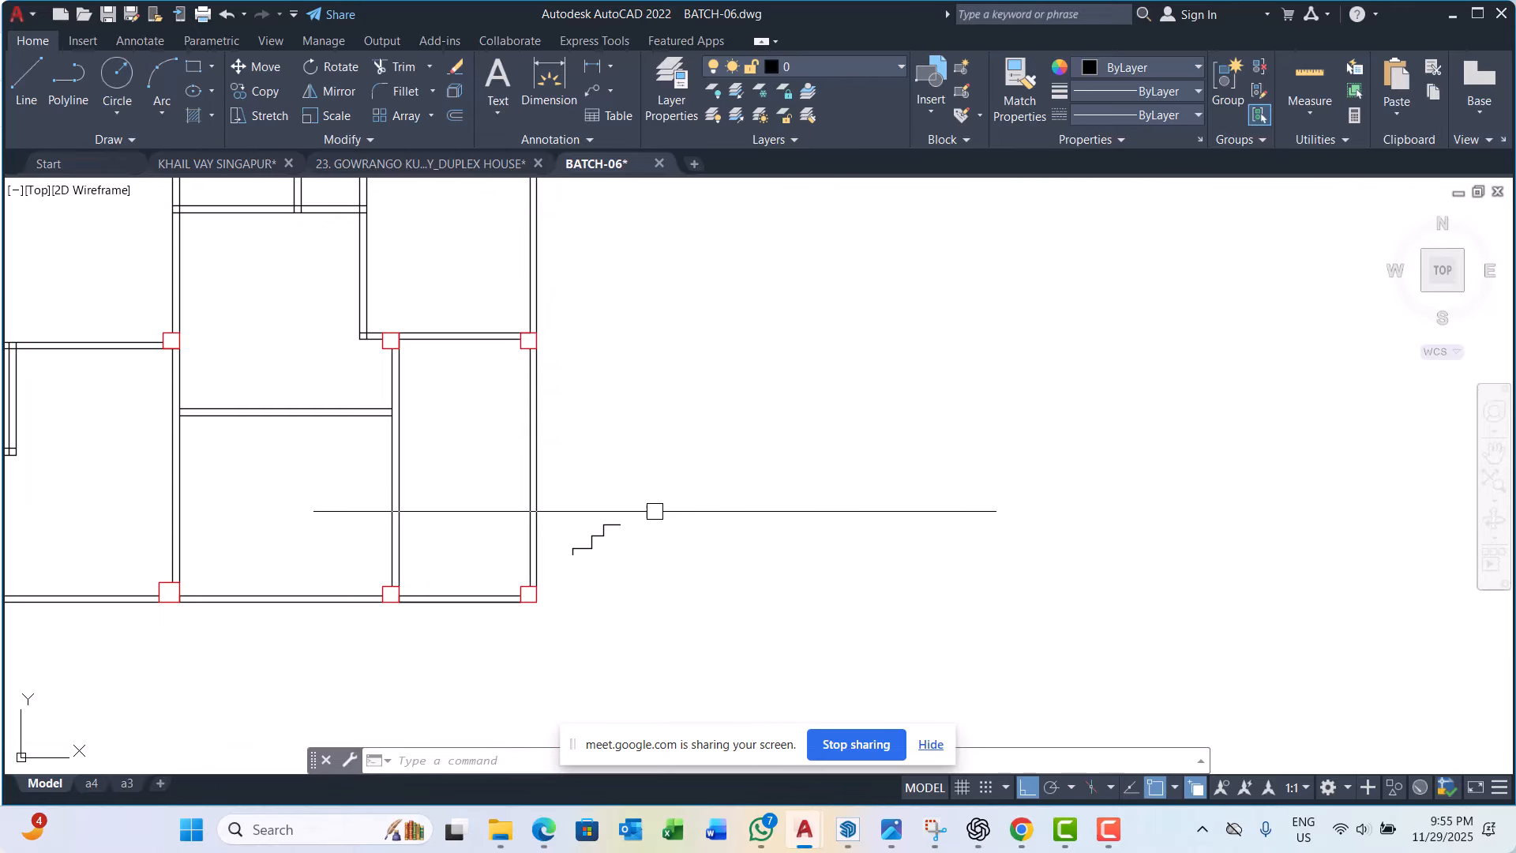
scroll(654, 508, "up", 3)
scroll(592, 545, "up", 3)
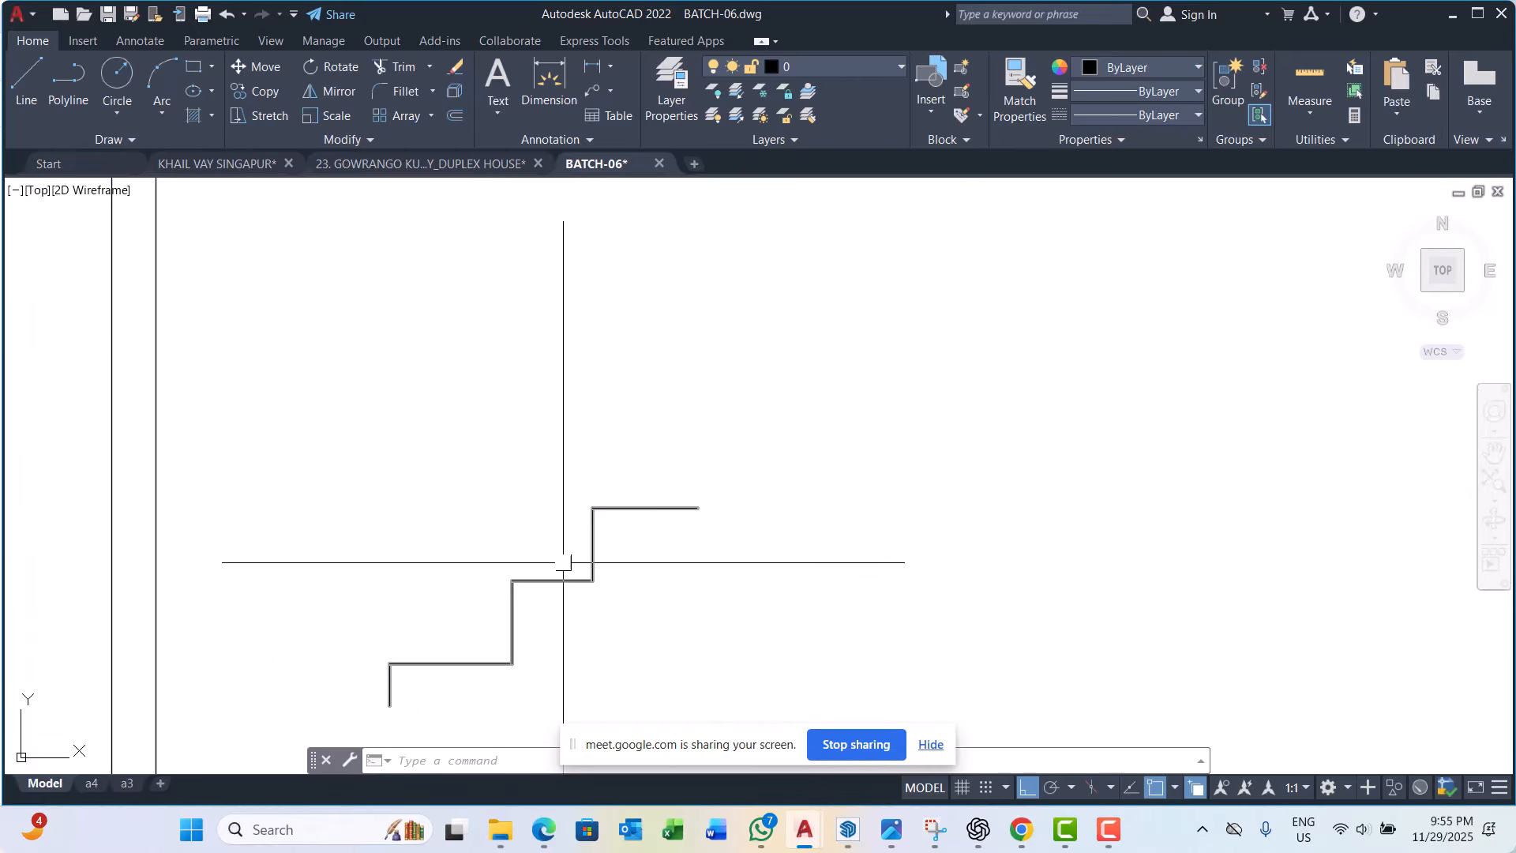
scroll(513, 608, "up", 3)
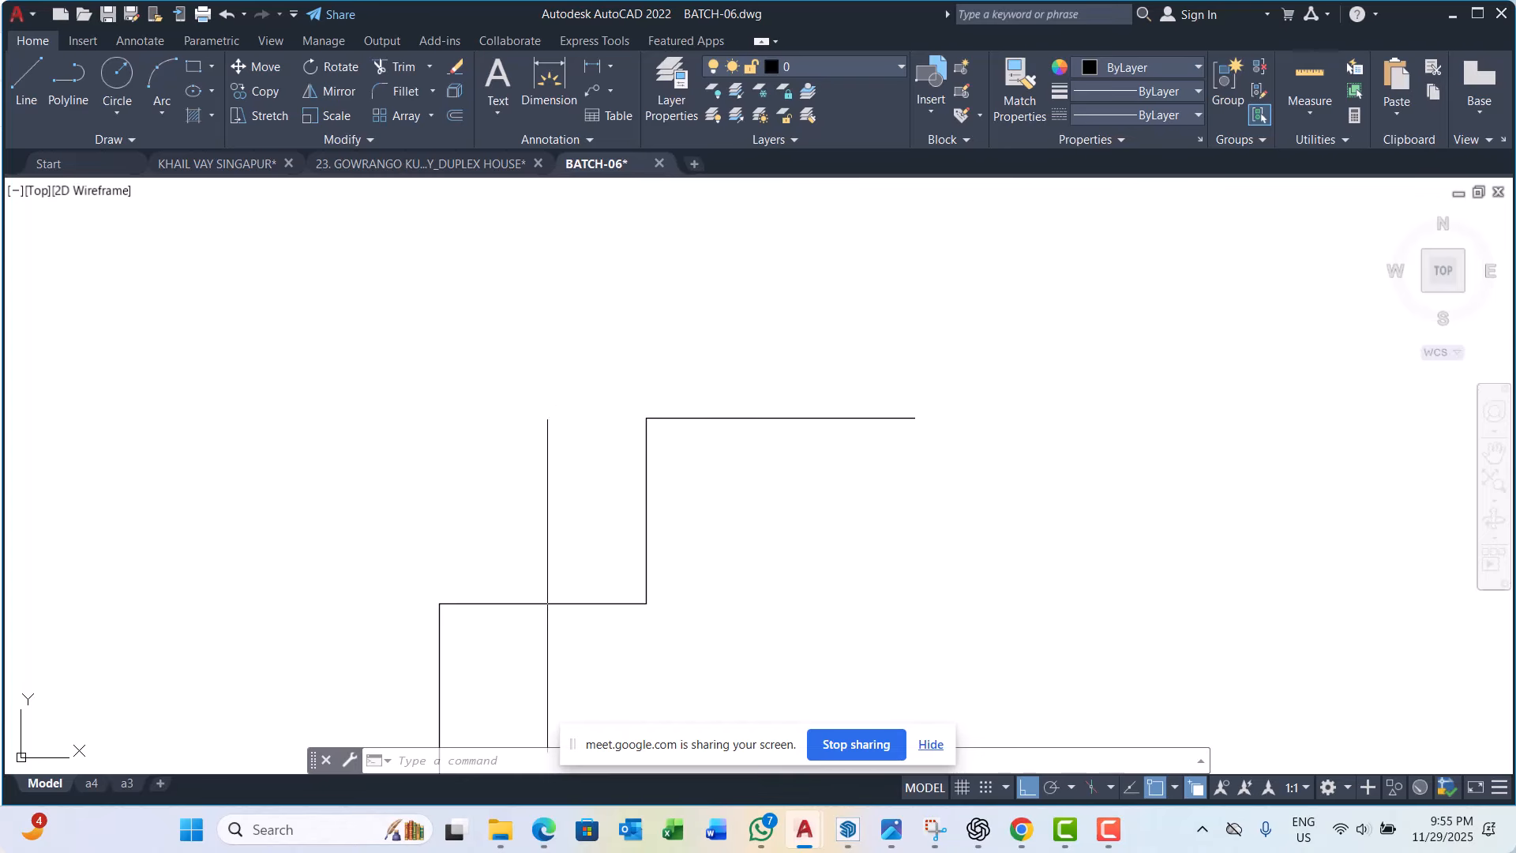
scroll(585, 429, "down", 3)
scroll(585, 450, "up", 3)
scroll(571, 501, "down", 4)
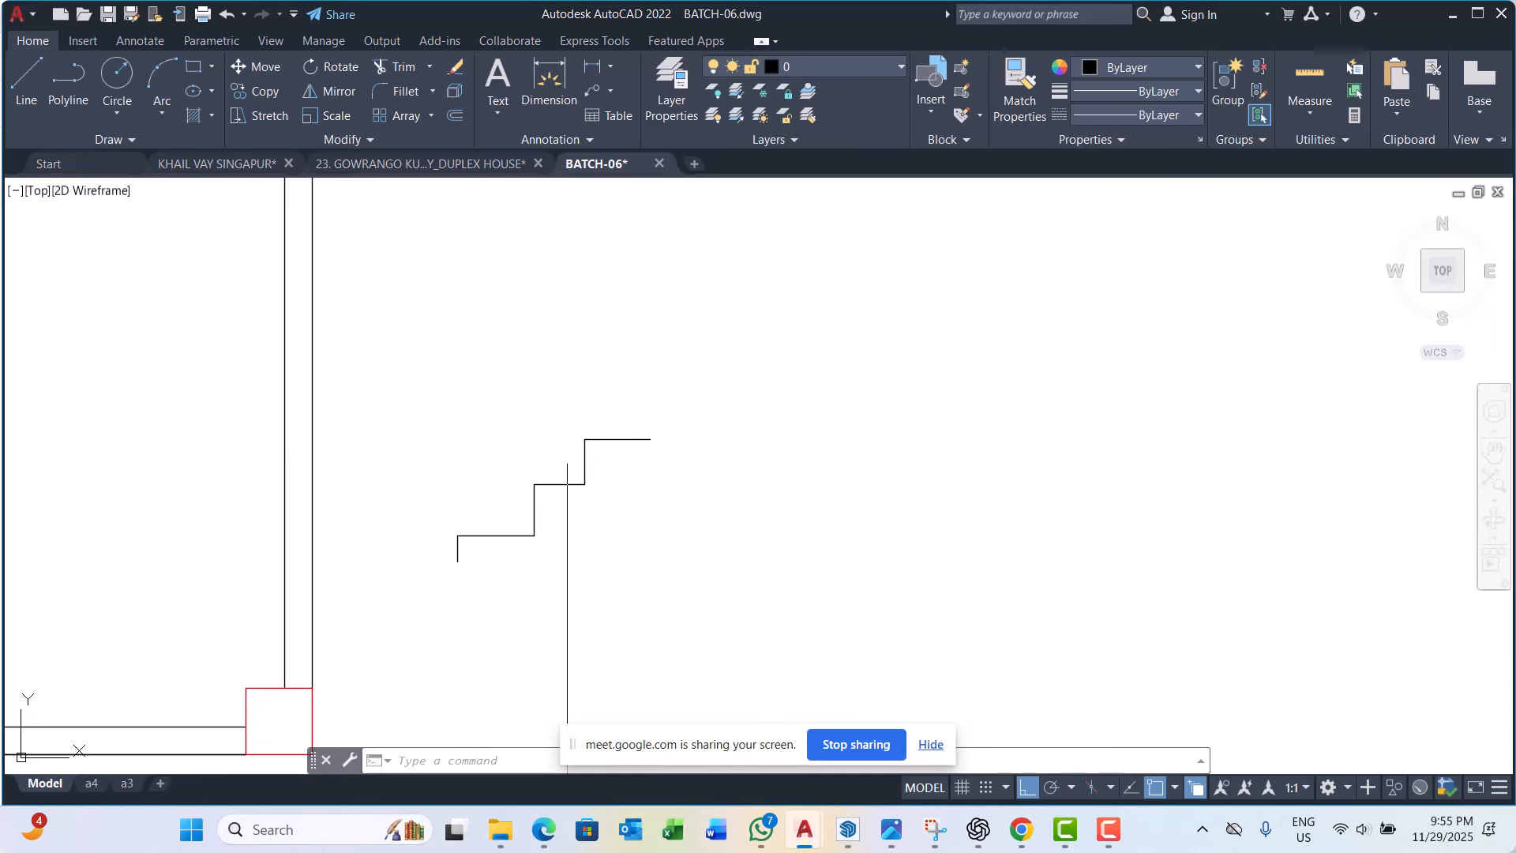
scroll(567, 484, "down", 3)
scroll(484, 440, "up", 2)
scroll(542, 466, "down", 4)
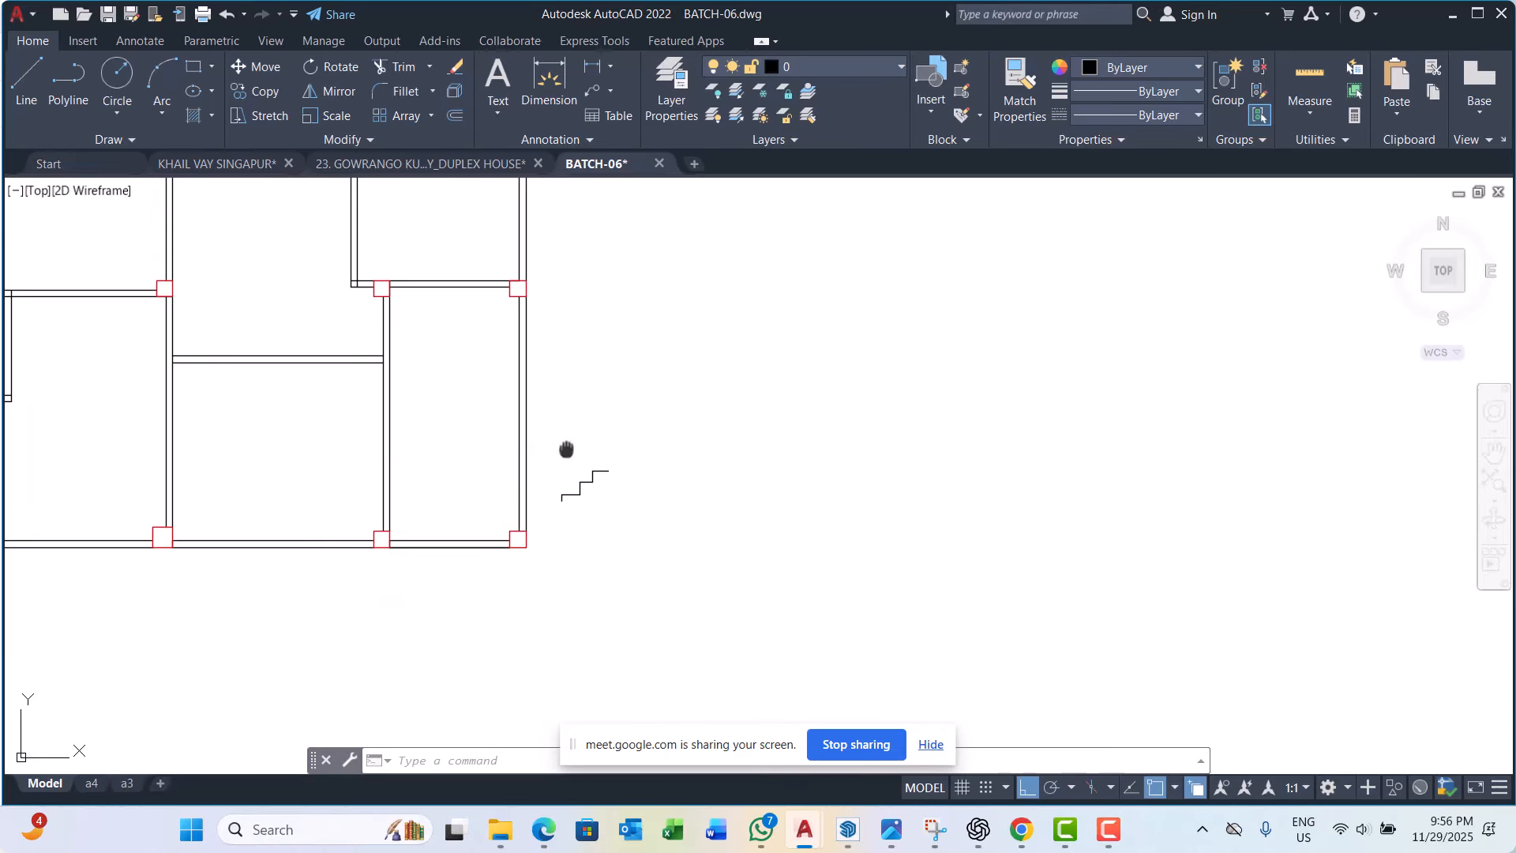
scroll(468, 501, "up", 2)
Step: Draw a horizontal polyline across the narrow lower-right room, from the midpoint of its left wall's inner face to the opposite wall
key("Escape")
key("Escape")
key("Escape")
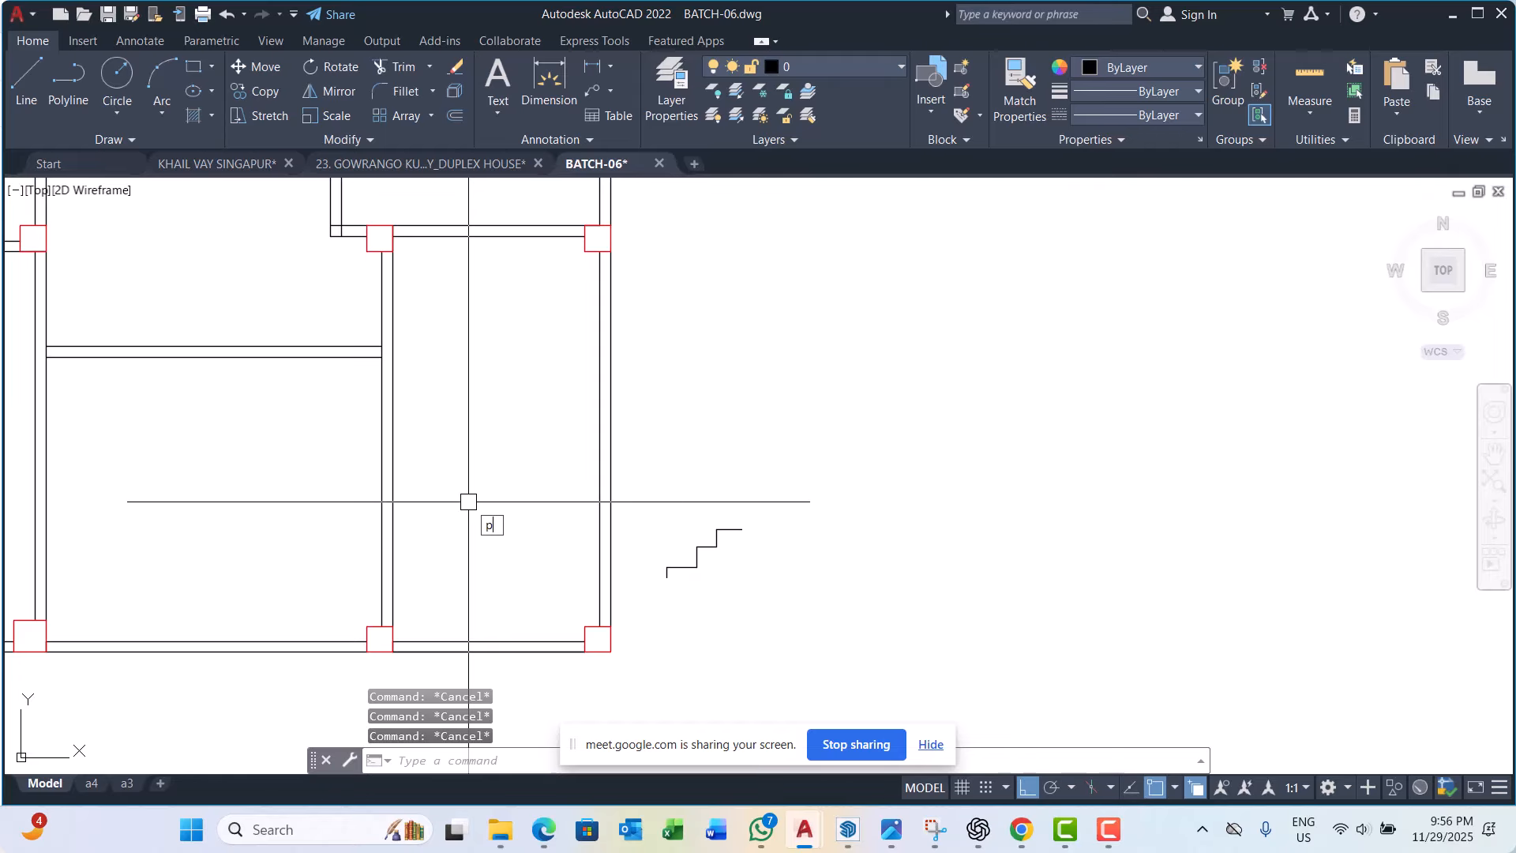
type("pl")
key("Return")
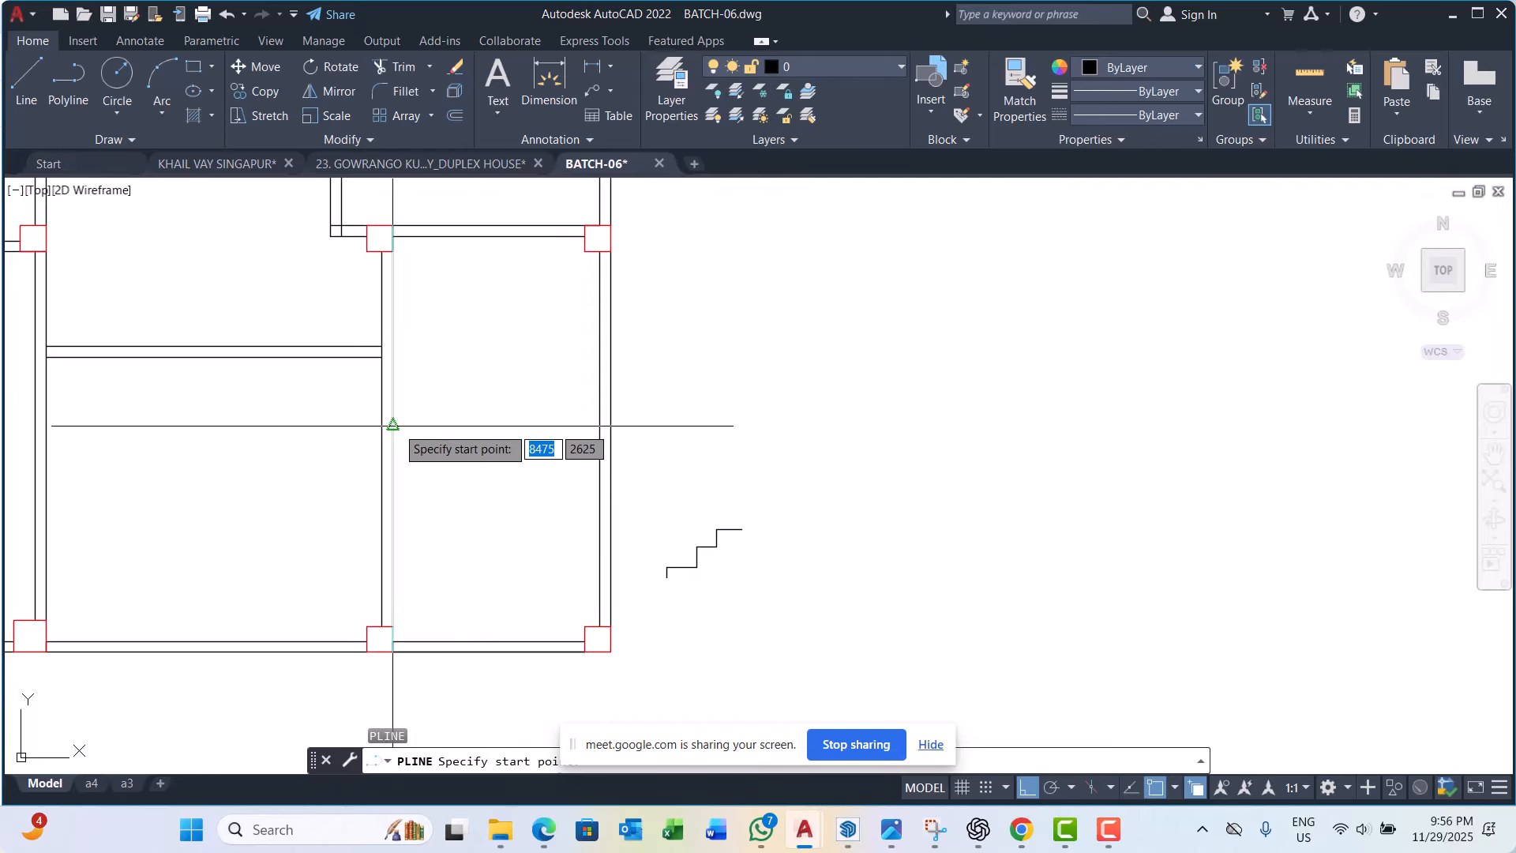
left_click(393, 427)
key("Escape")
key("Escape")
key("Escape")
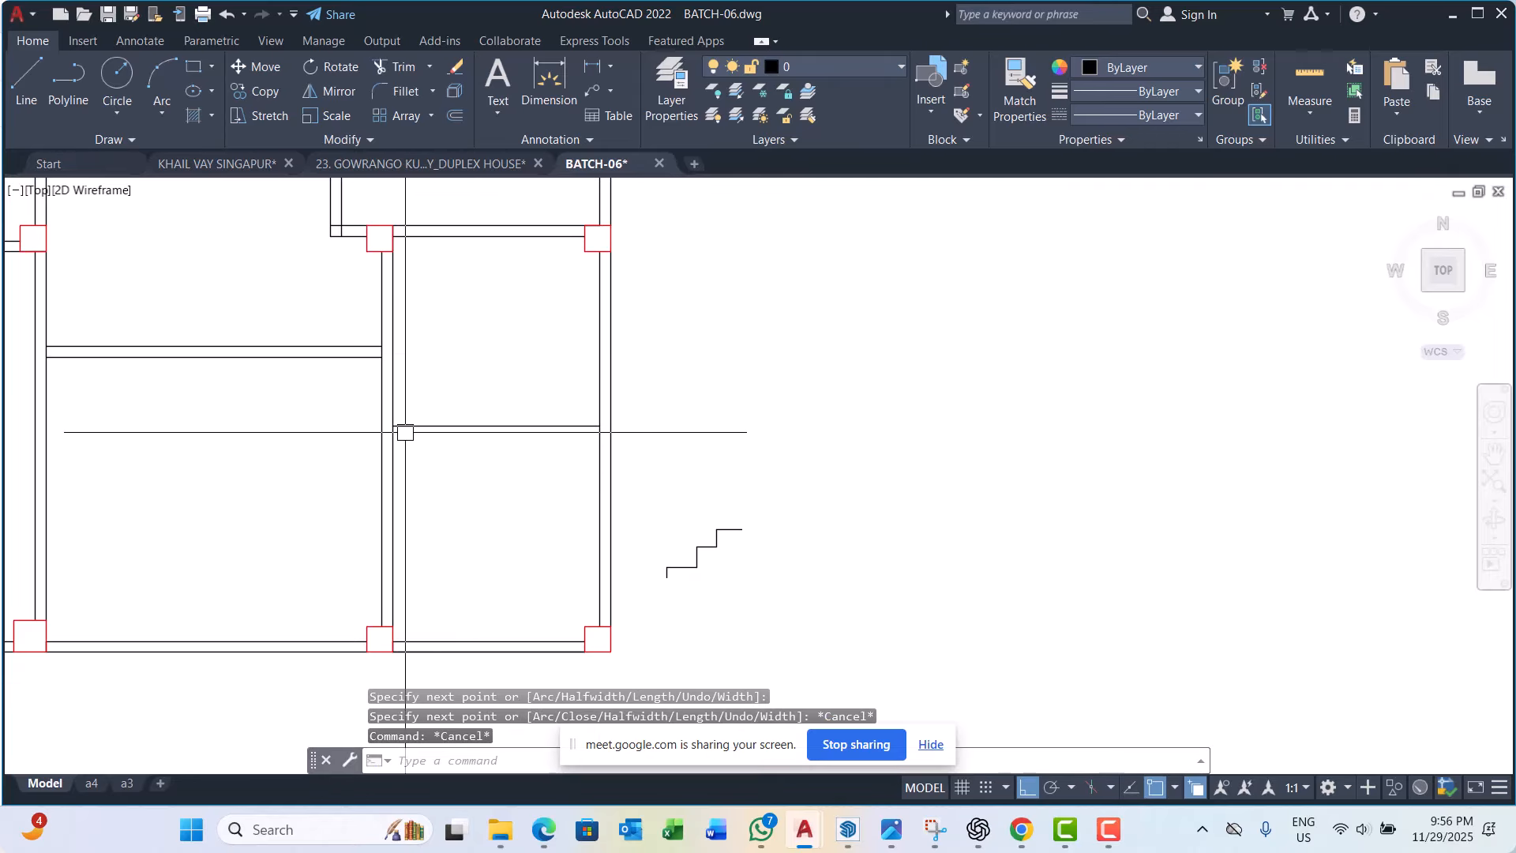
Step: Compare the line across the narrow room with the whole floor plan and the stair-shaped polyline beside it
scroll(408, 432, "up", 2)
scroll(408, 432, "down", 10)
scroll(434, 454, "up", 4)
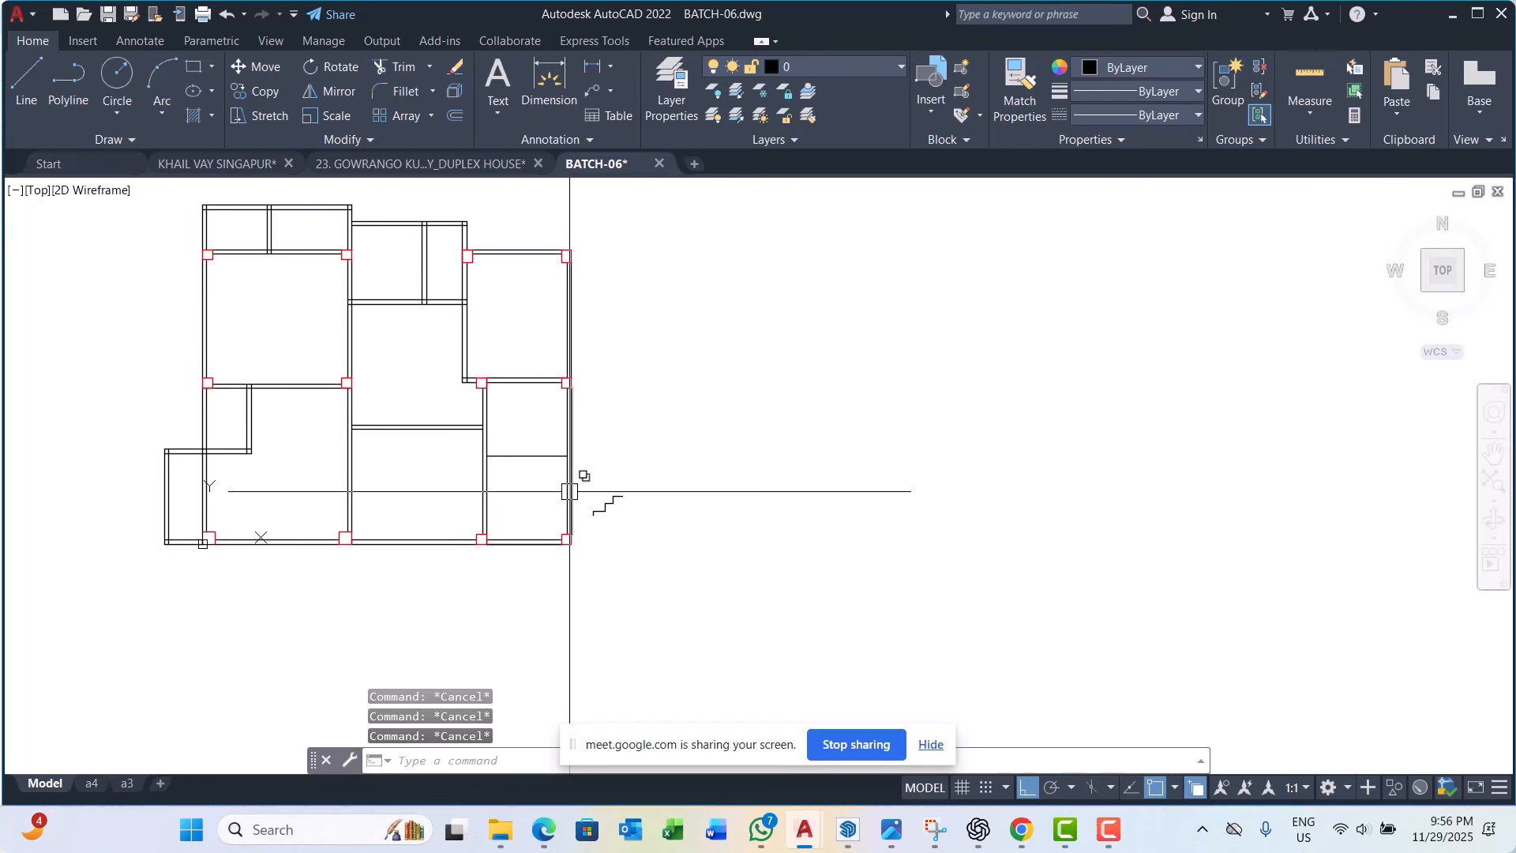
scroll(570, 492, "up", 4)
scroll(565, 525, "down", 1)
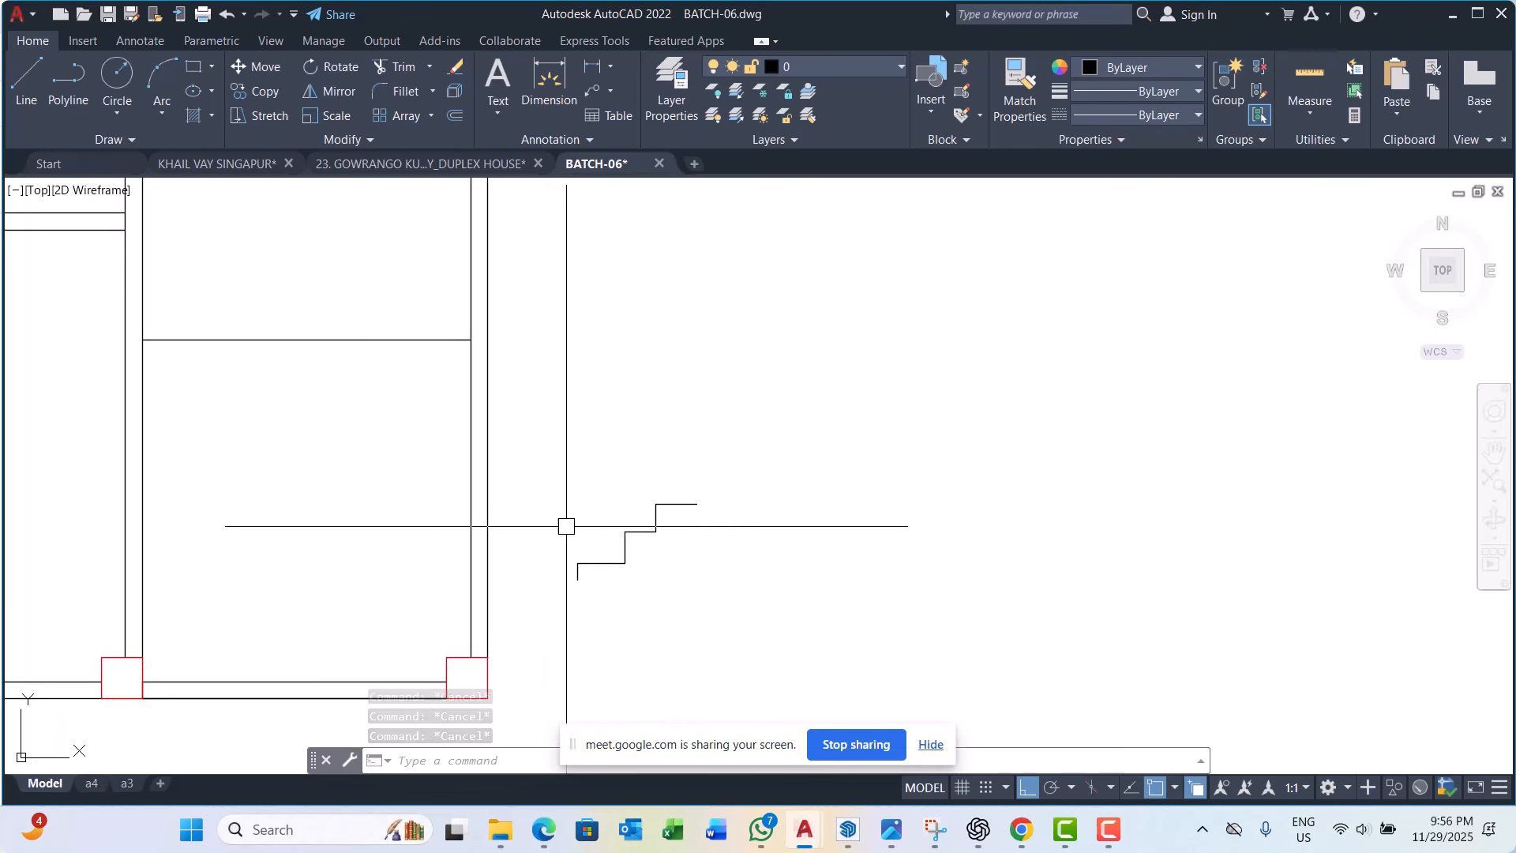
scroll(547, 492, "up", 1)
scroll(547, 492, "down", 4)
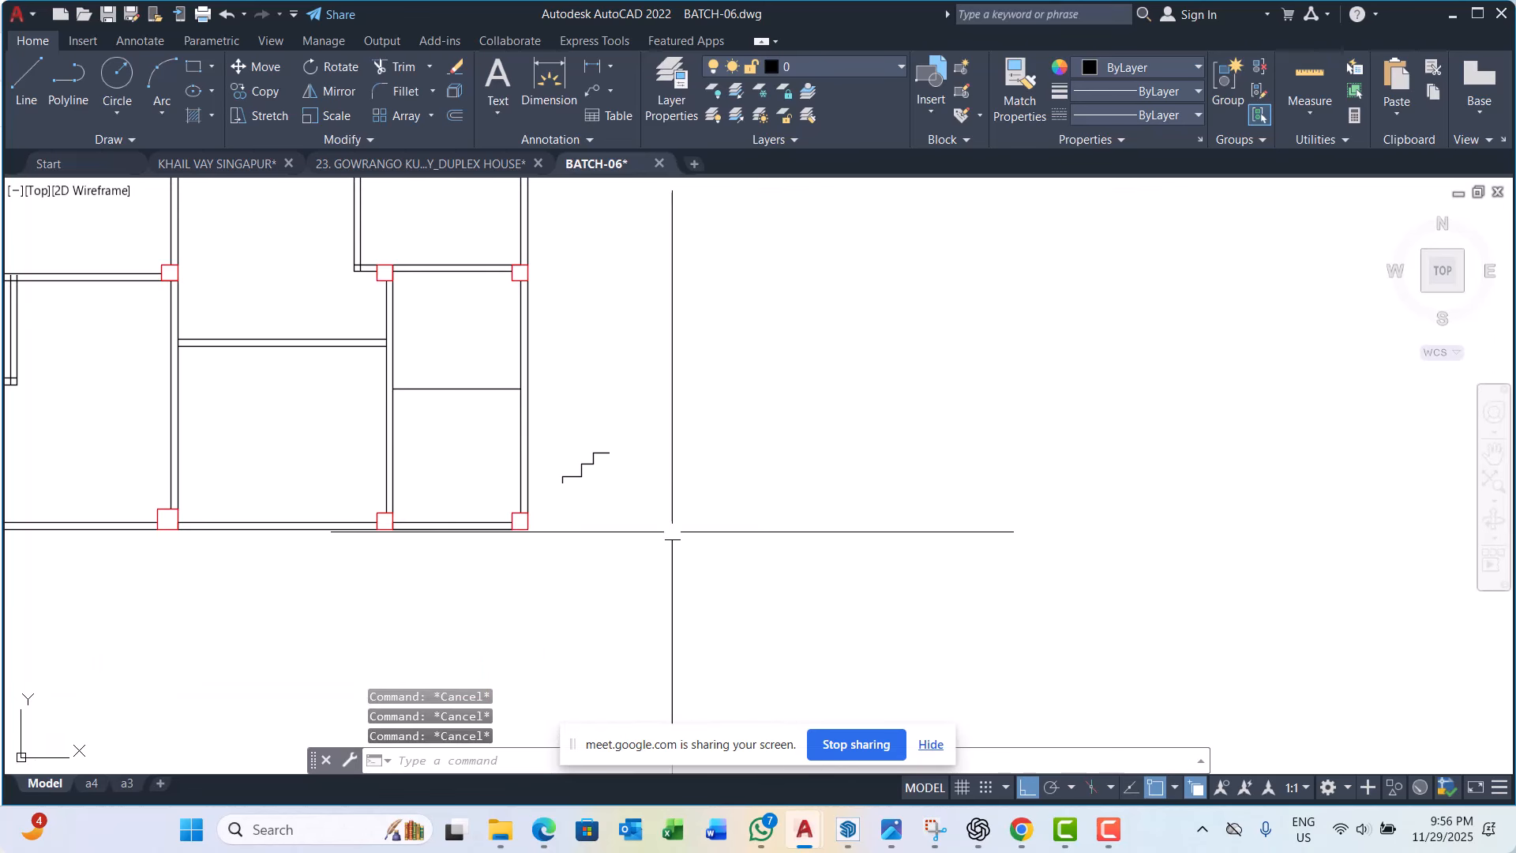
Step: Hide the screen-sharing notice and open the Windows Calculator
left_click(937, 746)
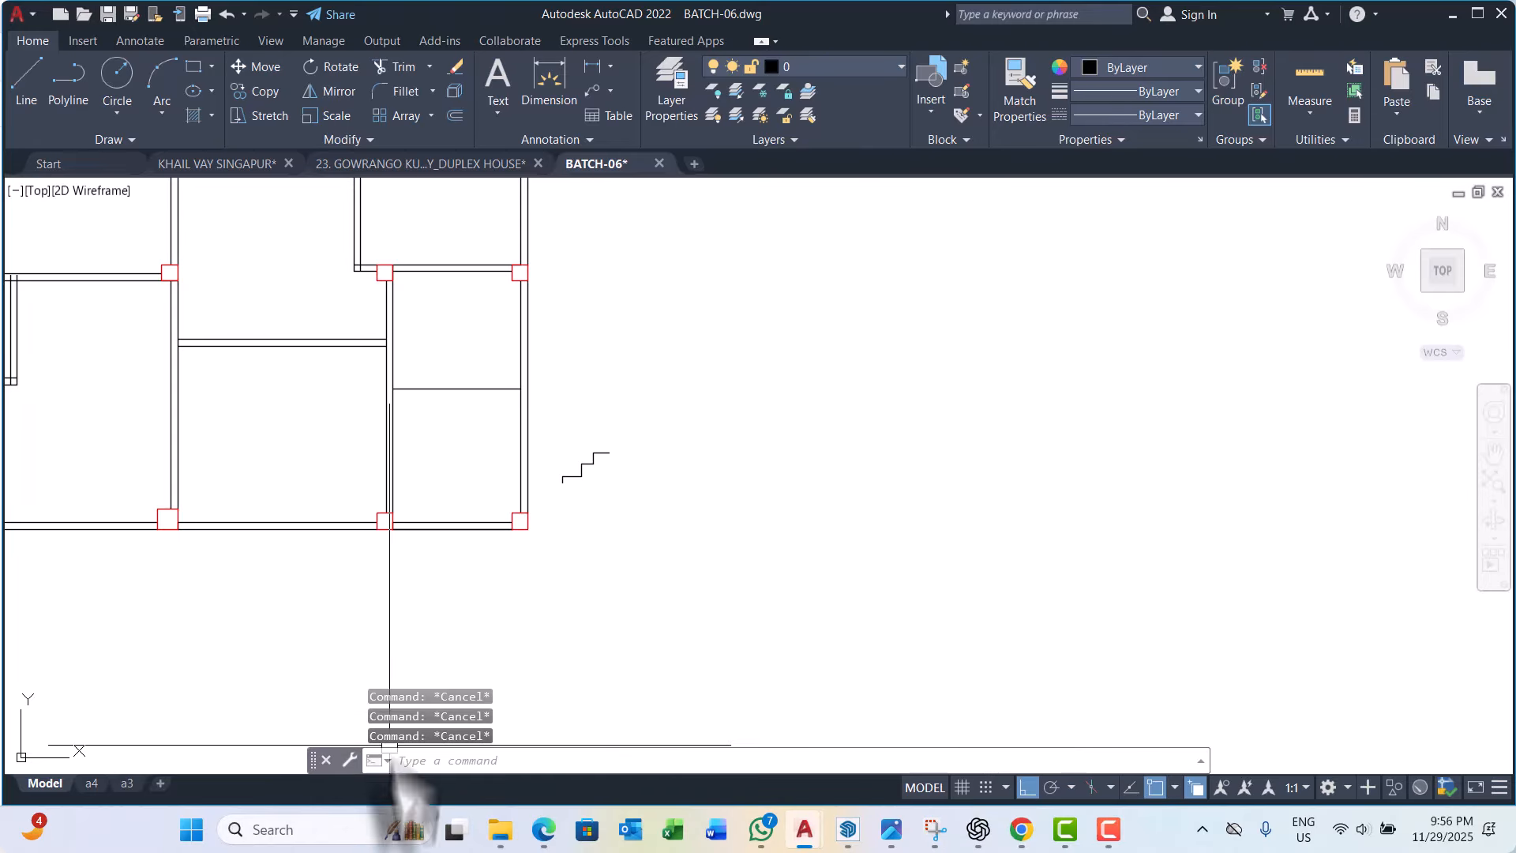
left_click(237, 827)
type("ca")
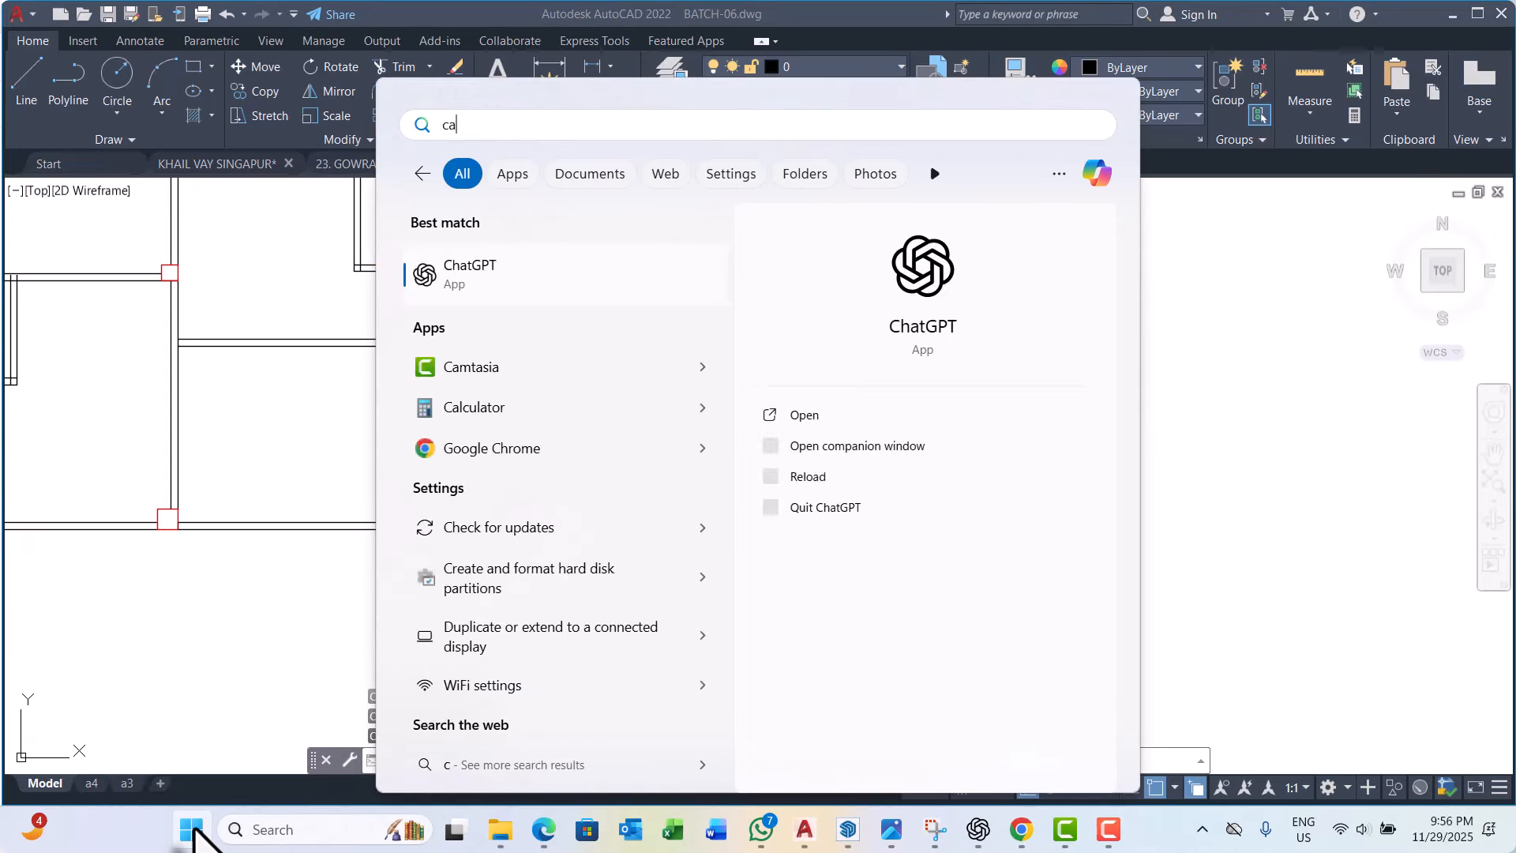
left_click(525, 378)
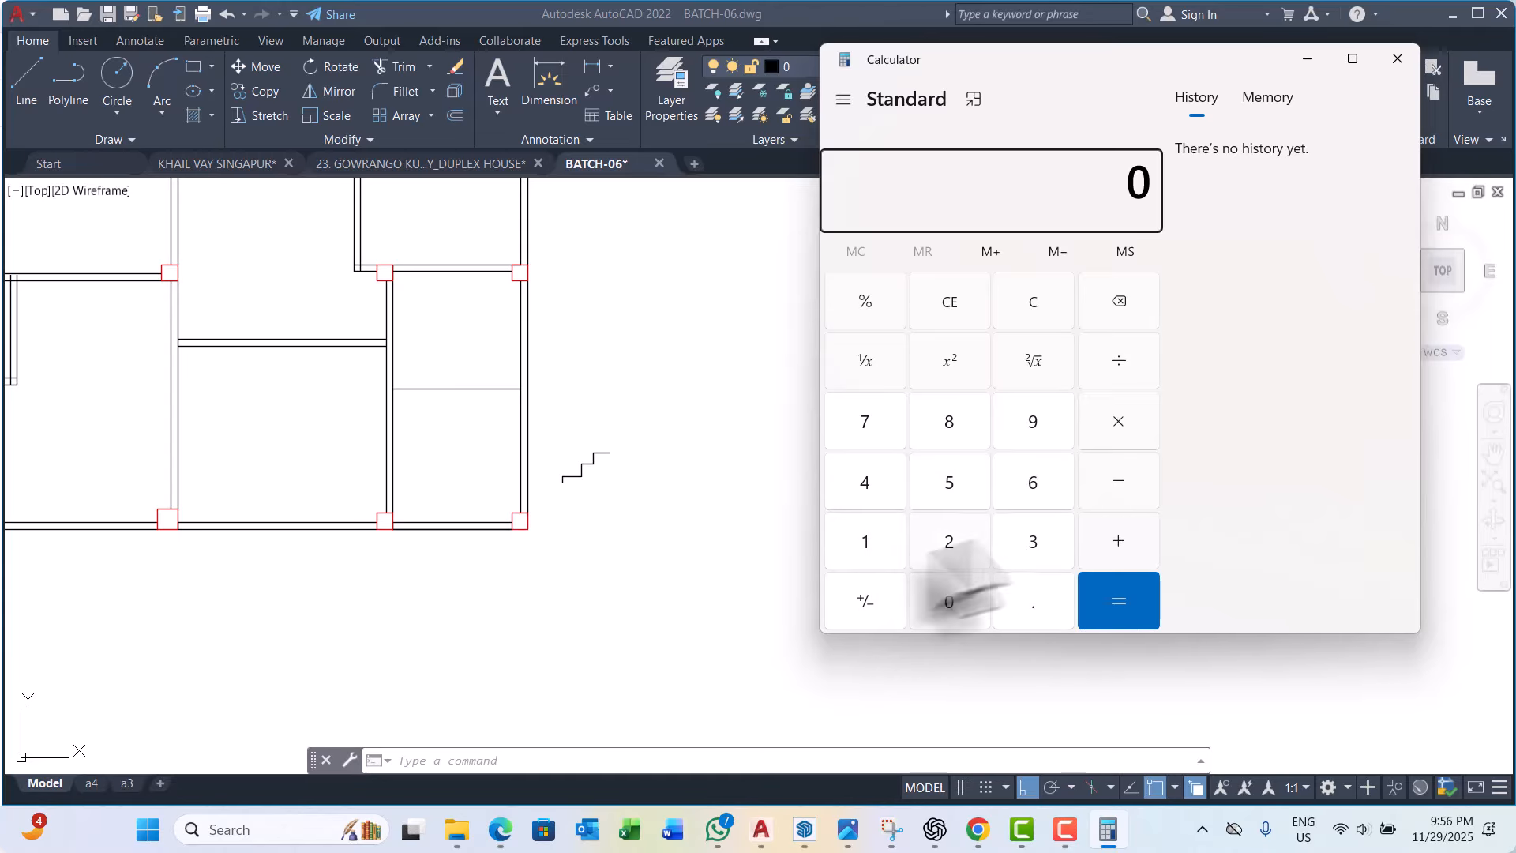
Step: Calculate 10 × 12 and divide the product by 6
left_click(869, 553)
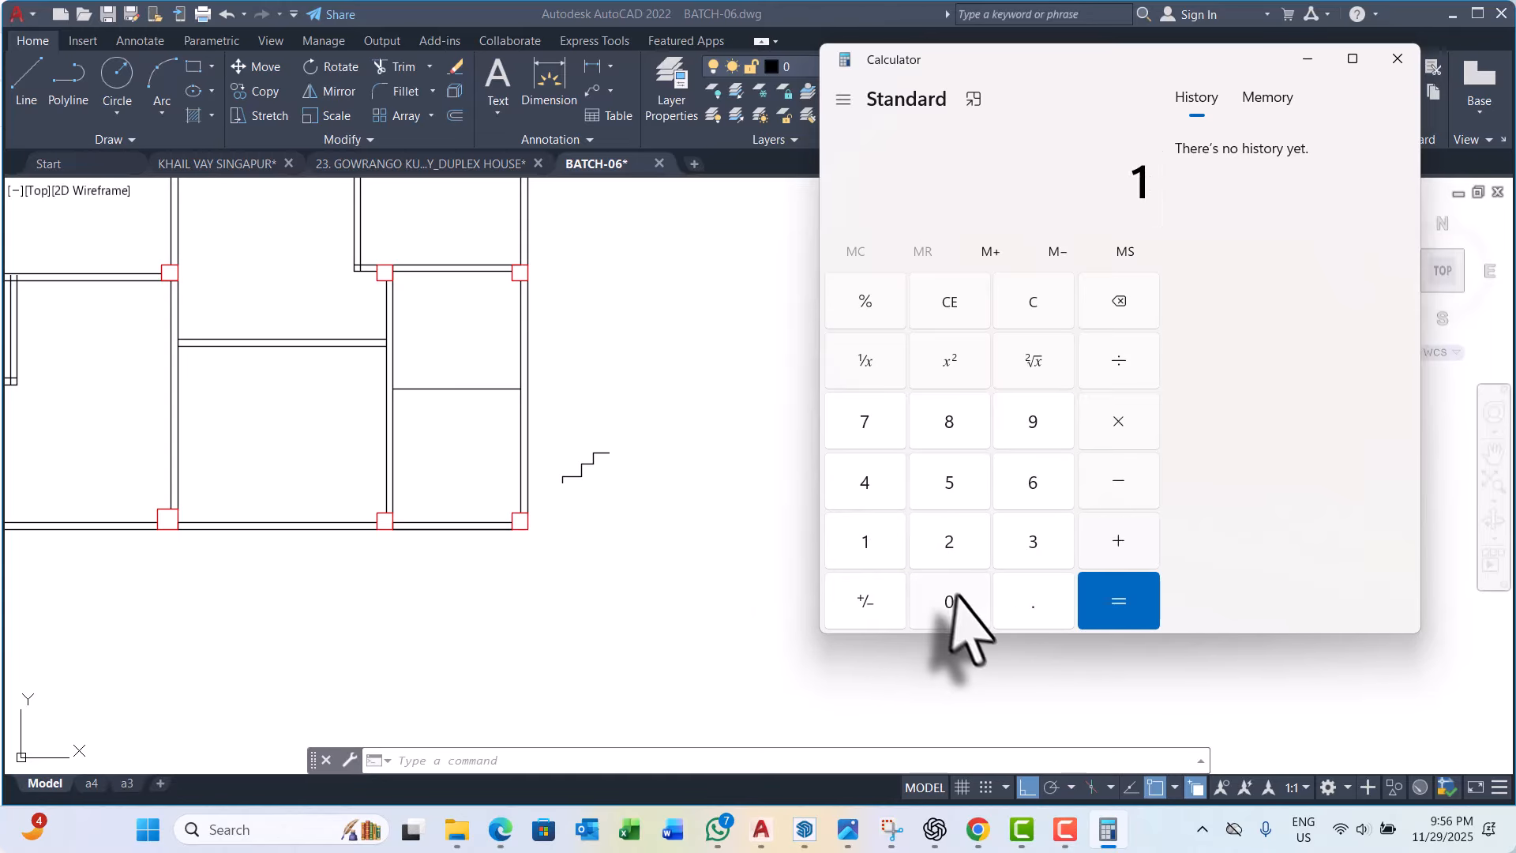
left_click(954, 616)
left_click(1113, 427)
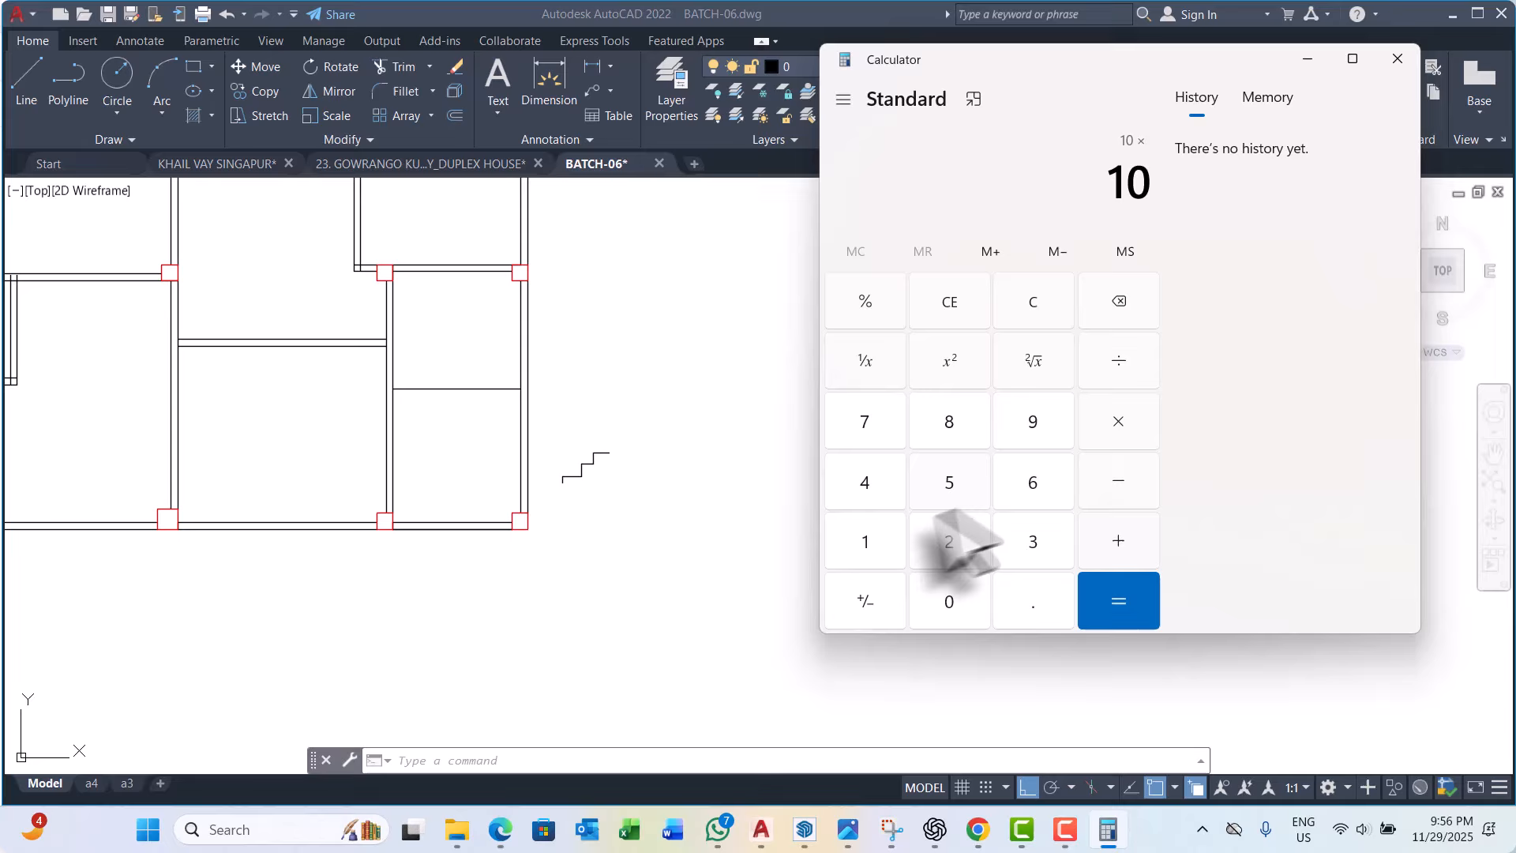
left_click(876, 549)
left_click(944, 541)
left_click(1105, 604)
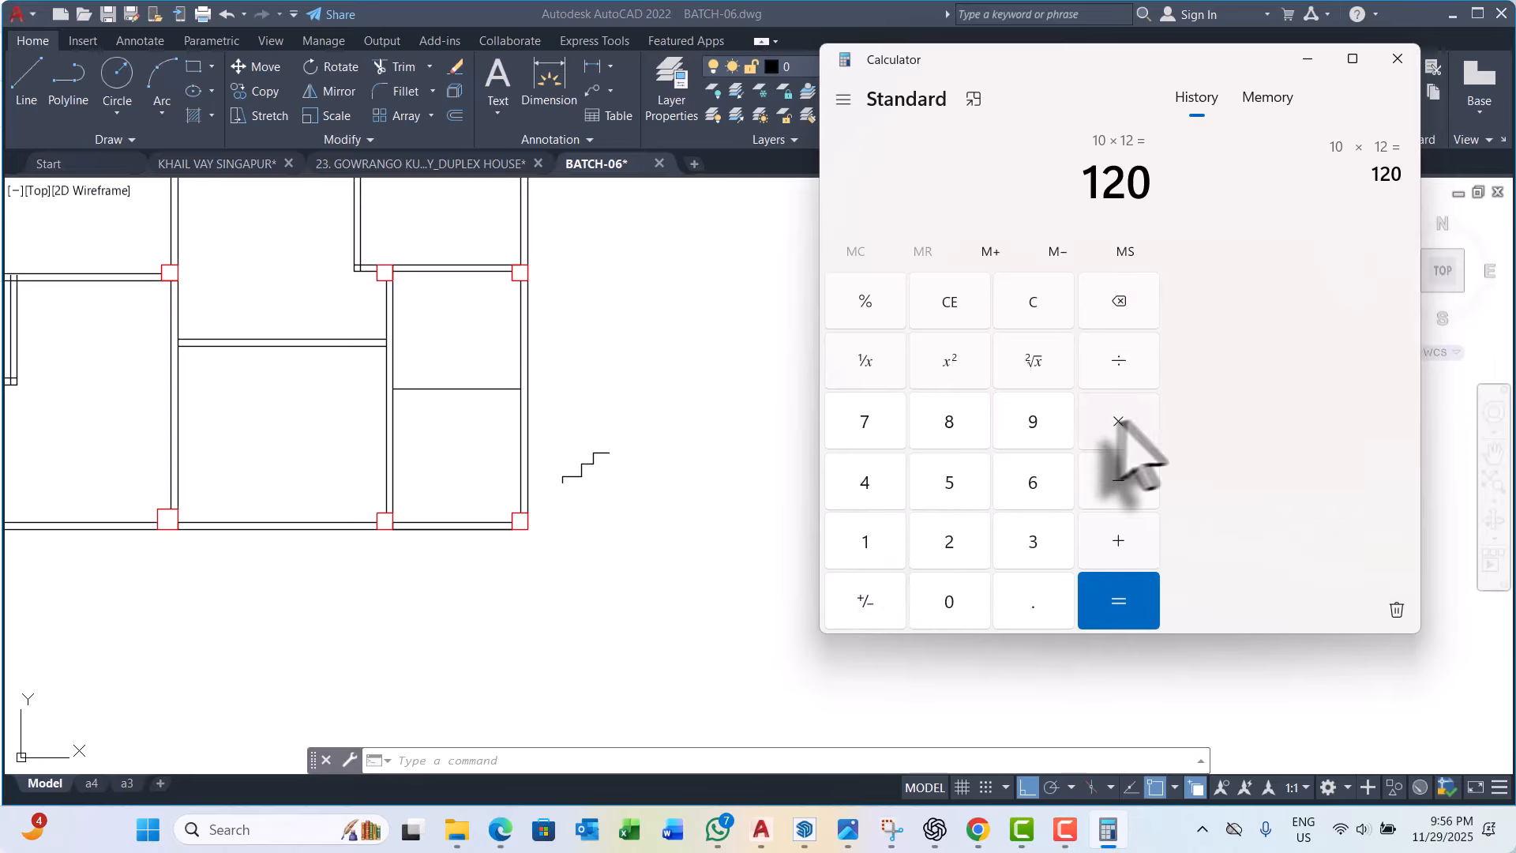
left_click(1117, 363)
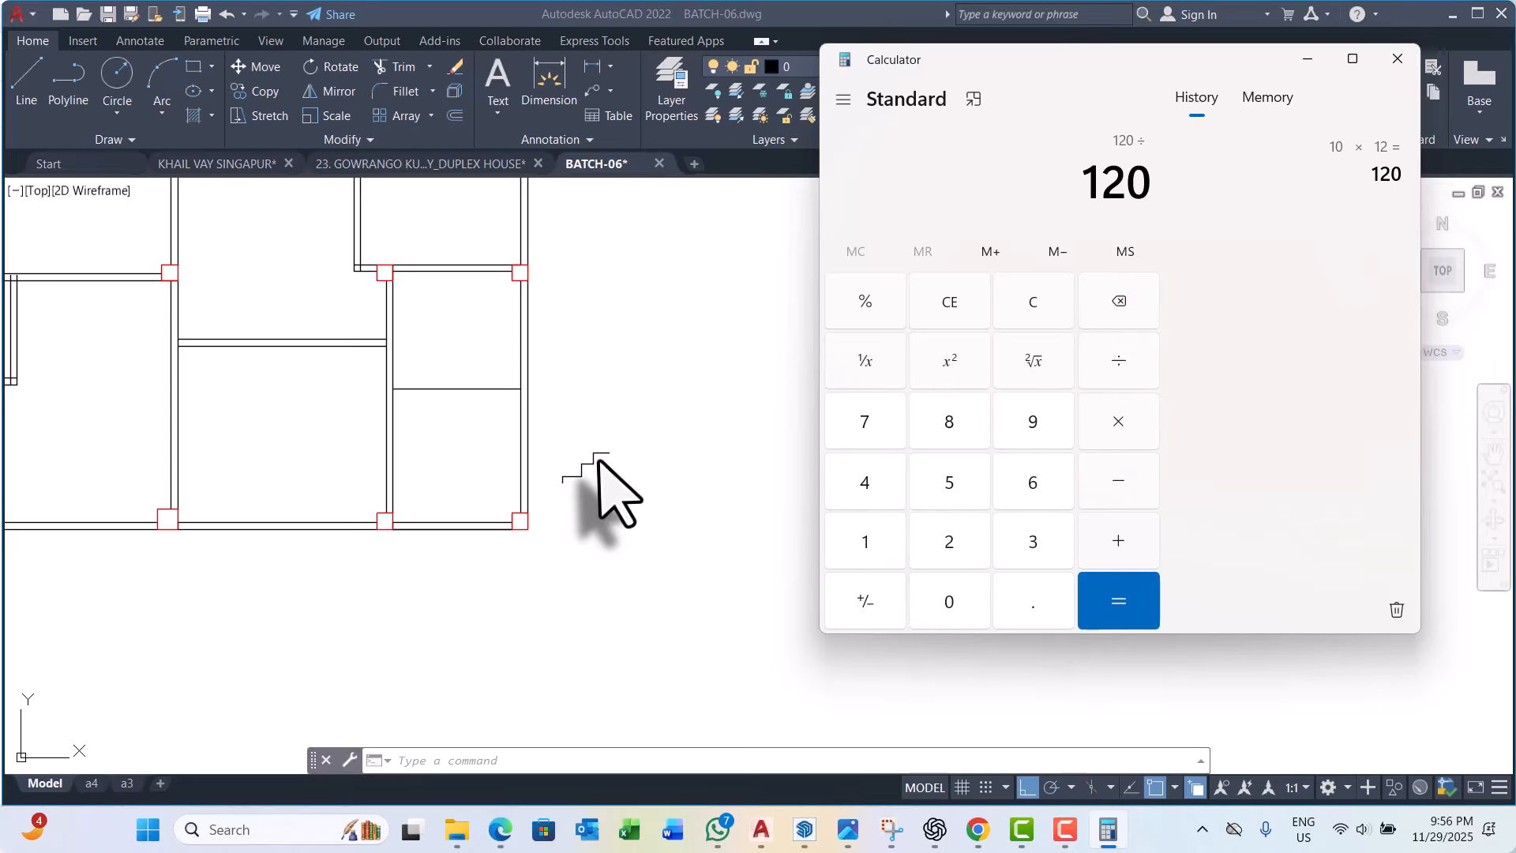
left_click(1028, 486)
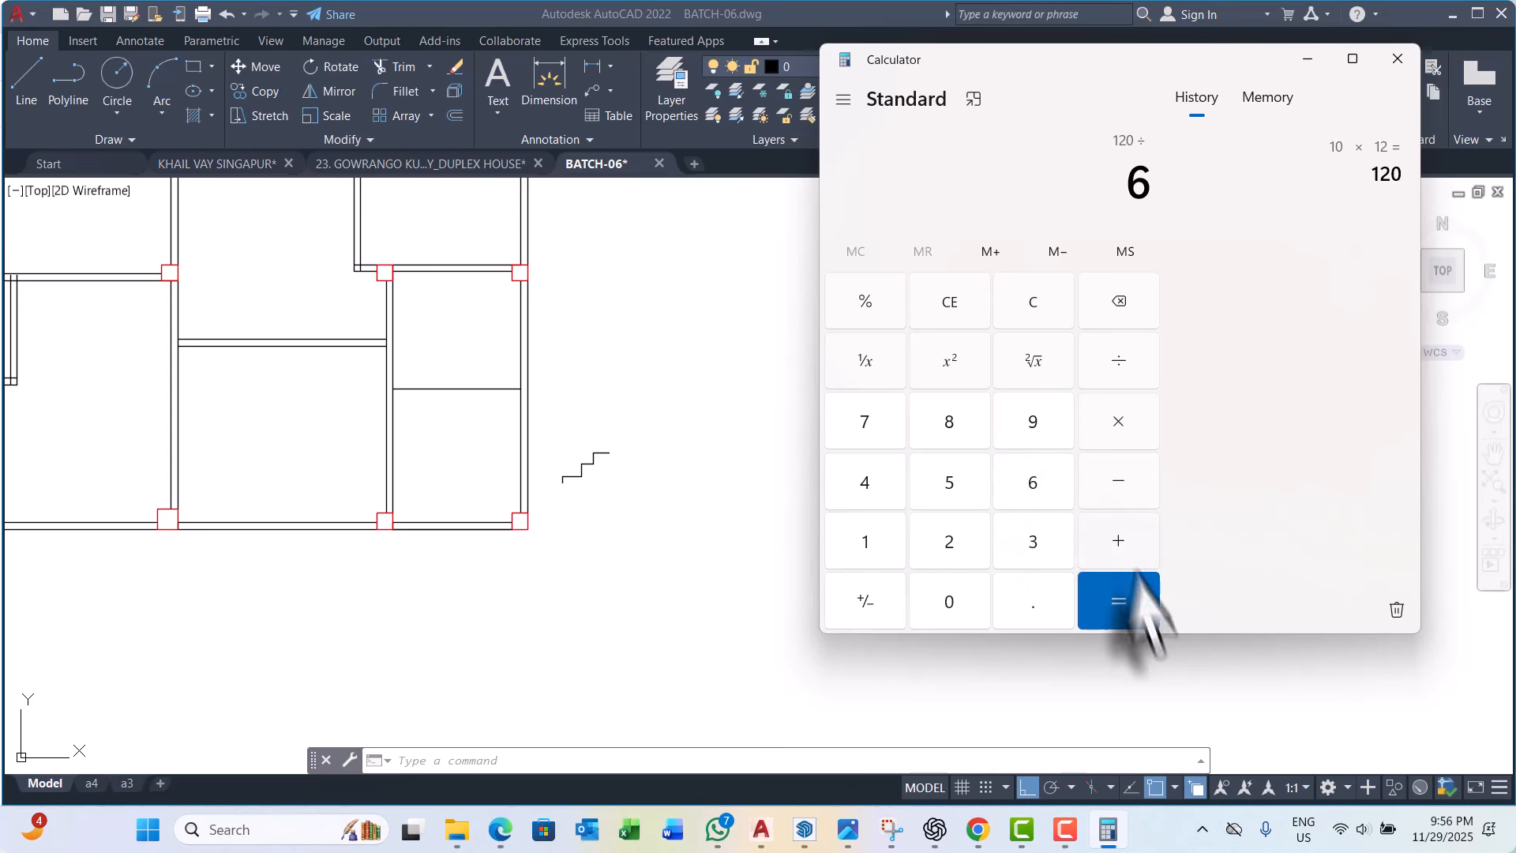
left_click(1142, 607)
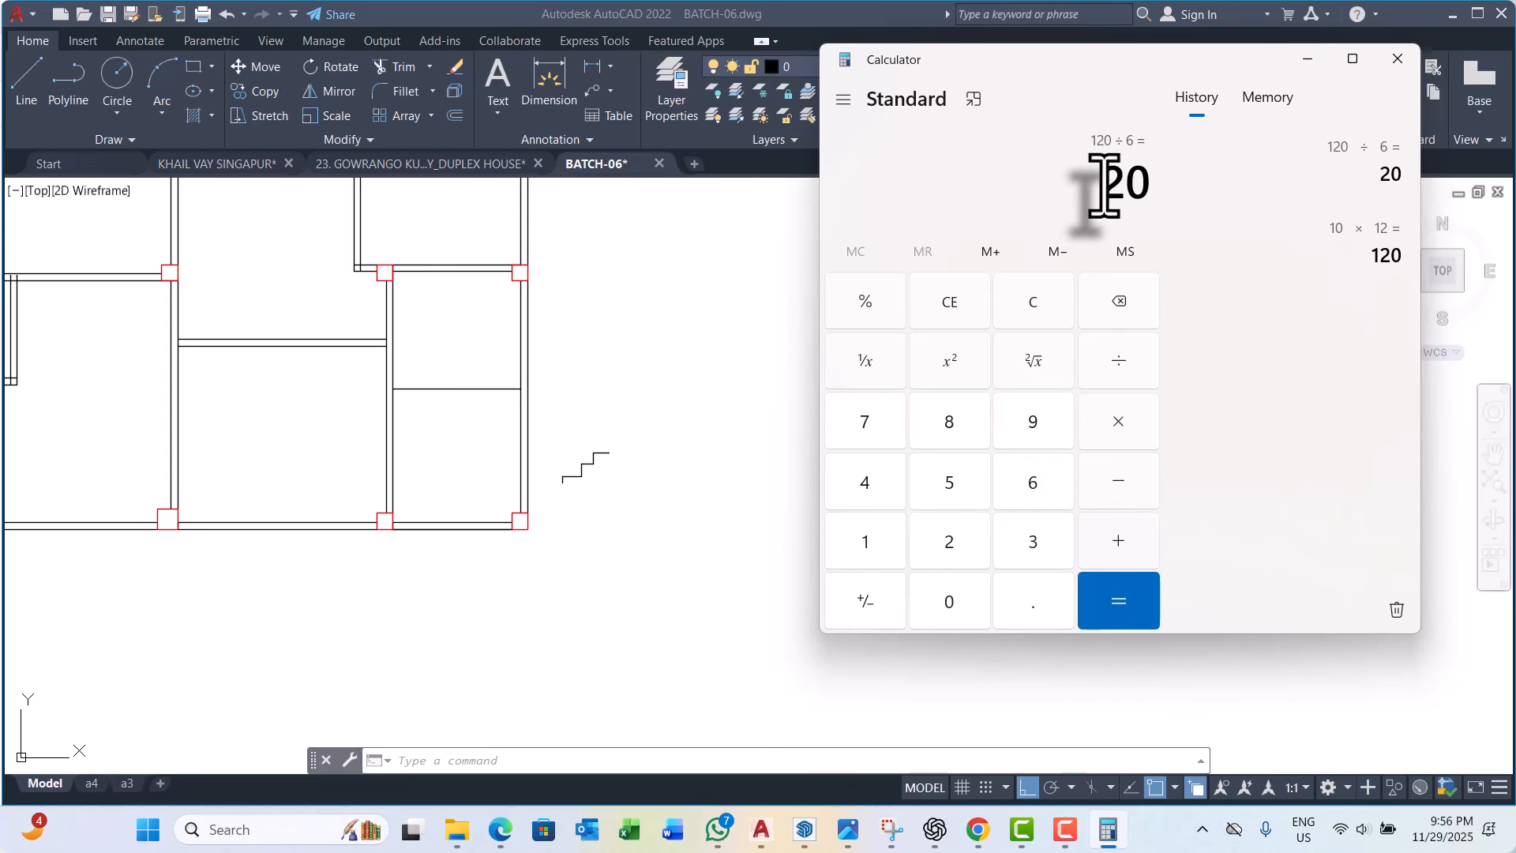
Step: Highlight the calculated result and minimize the Calculator to return to the AutoCAD drawing
left_click_drag(1090, 186, 1196, 188)
left_click(1103, 215)
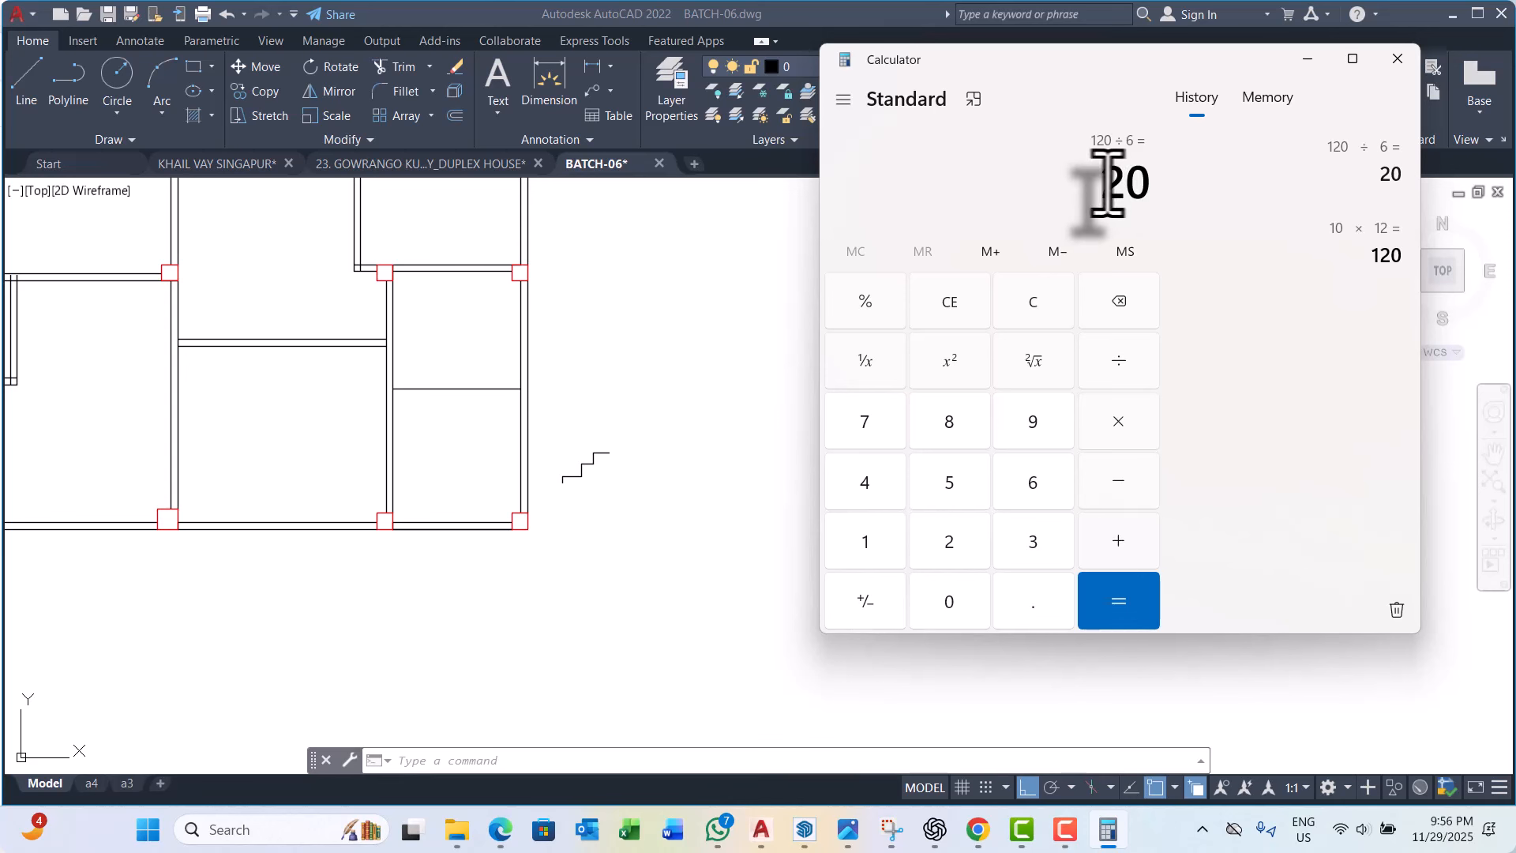
left_click_drag(1101, 186, 1183, 188)
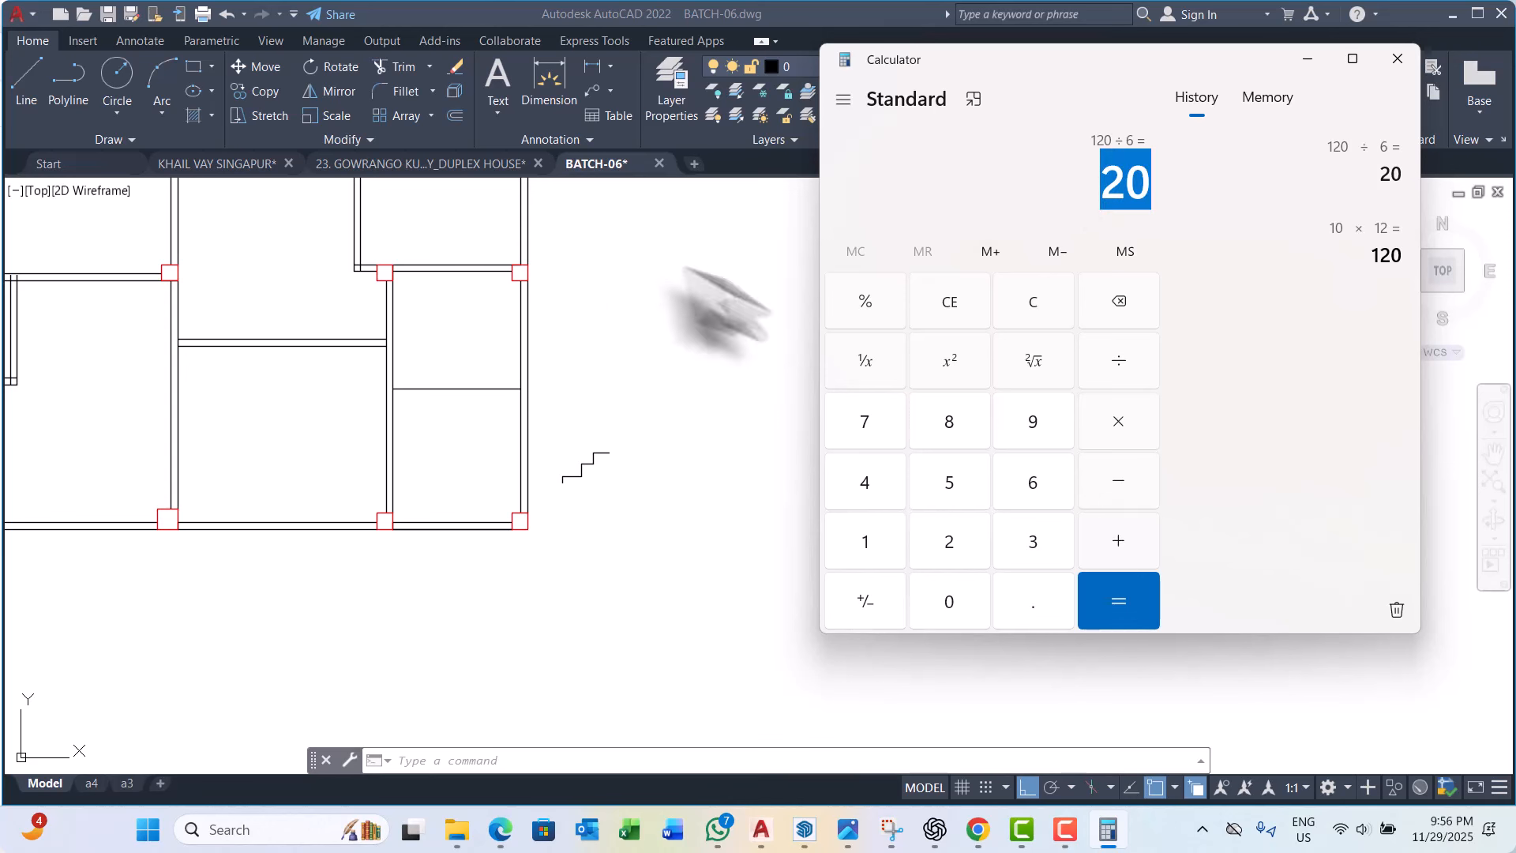
left_click(1307, 61)
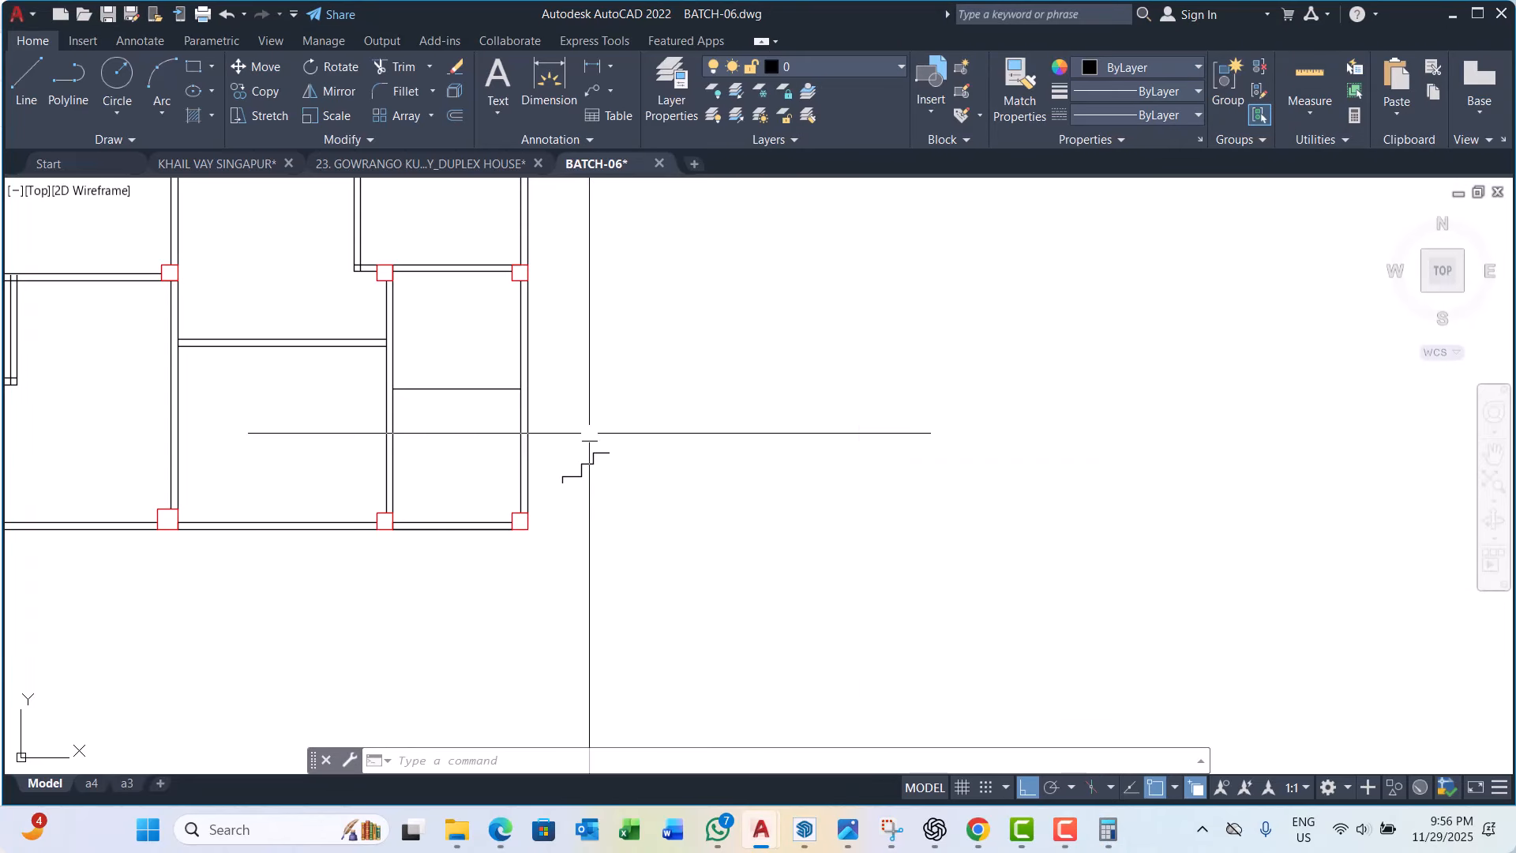
Step: Try offsetting the horizontal line across the narrow room upward by a distance of 12
scroll(430, 413, "up", 3)
key("Escape")
key("Escape")
key("Escape")
mouse_move(430, 413)
middle_mouse_down()
mouse_move(450, 548)
mouse_move(489, 542)
mouse_move(489, 556)
middle_mouse_up()
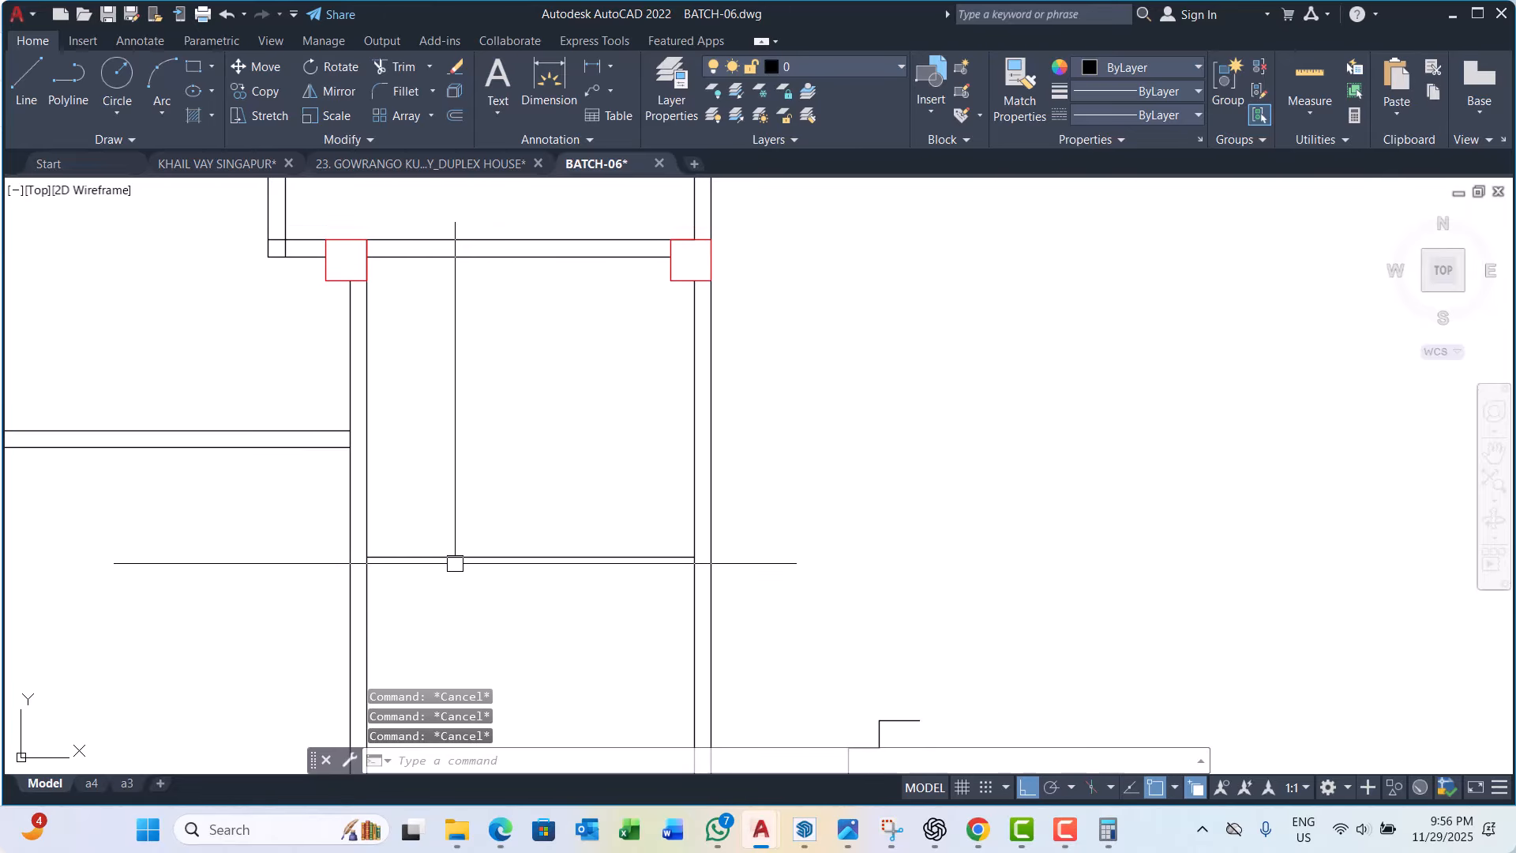
key("Return")
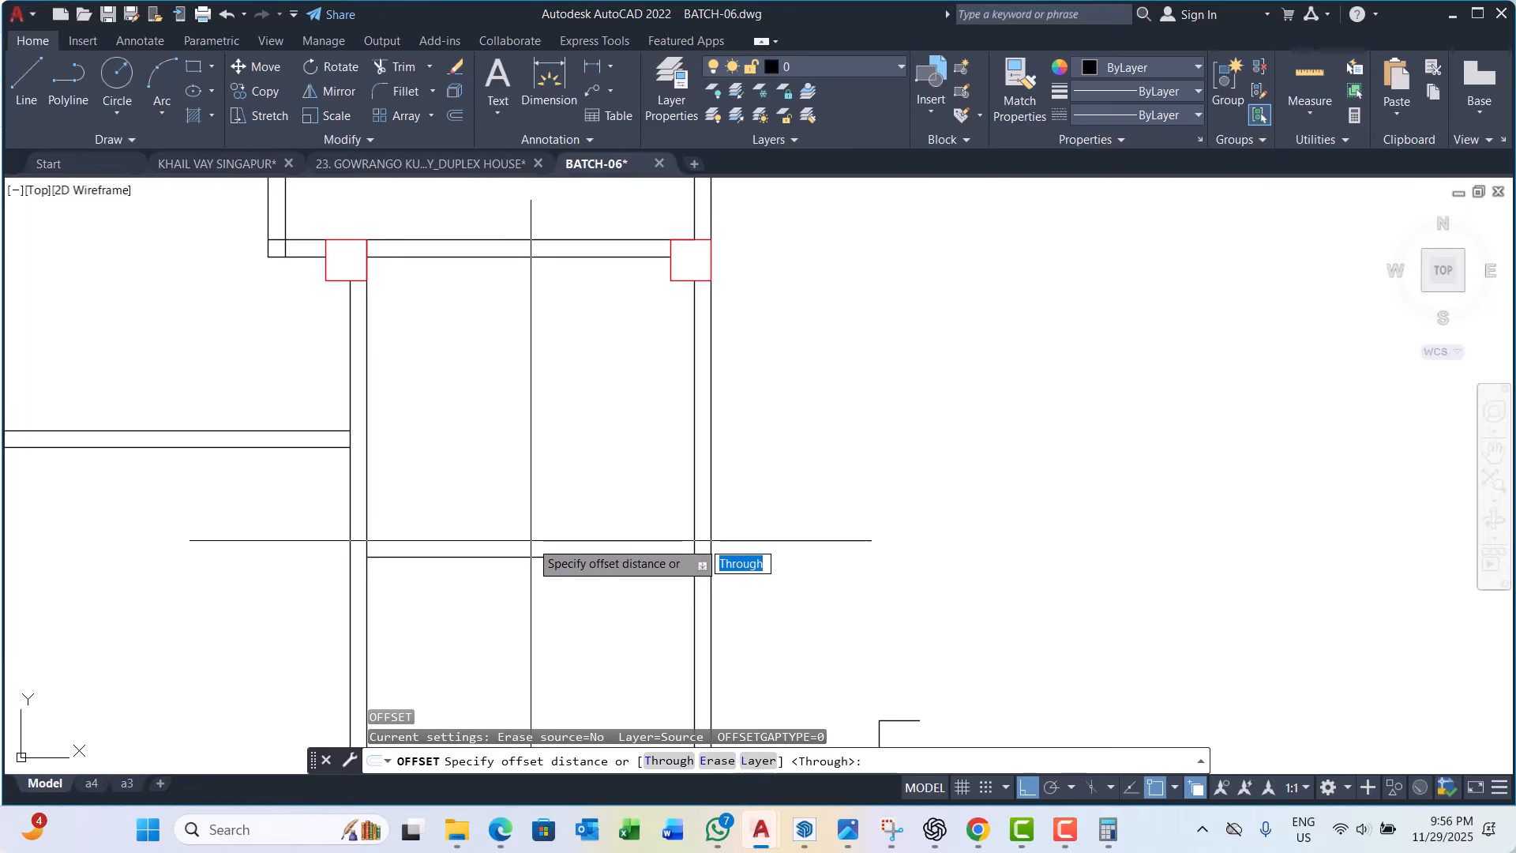
key("Return")
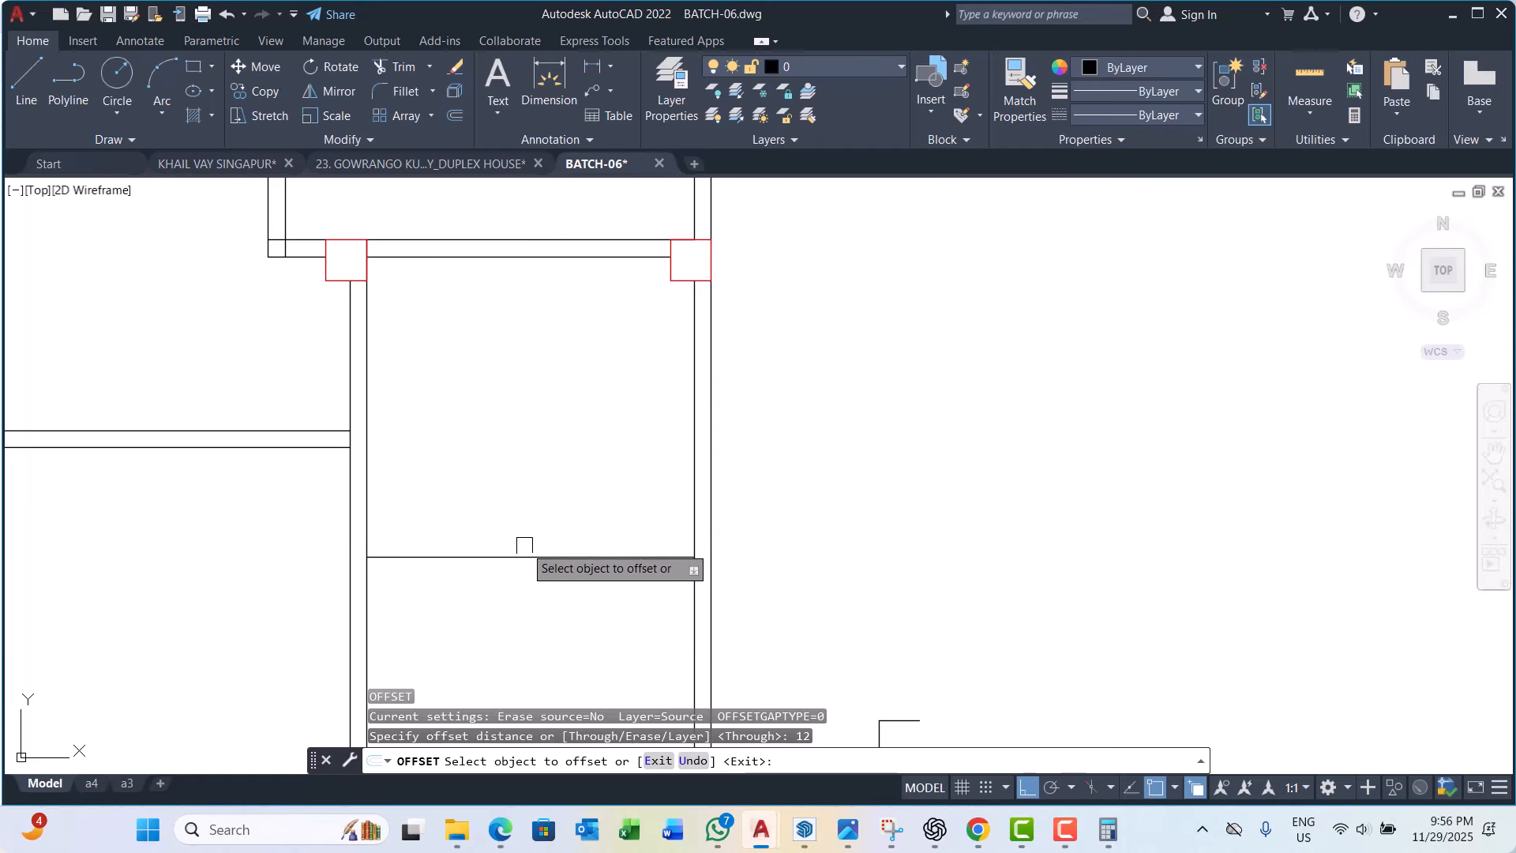
left_click(524, 553)
left_click(518, 532)
key("Escape")
key("Escape")
scroll(417, 552, "up", 4)
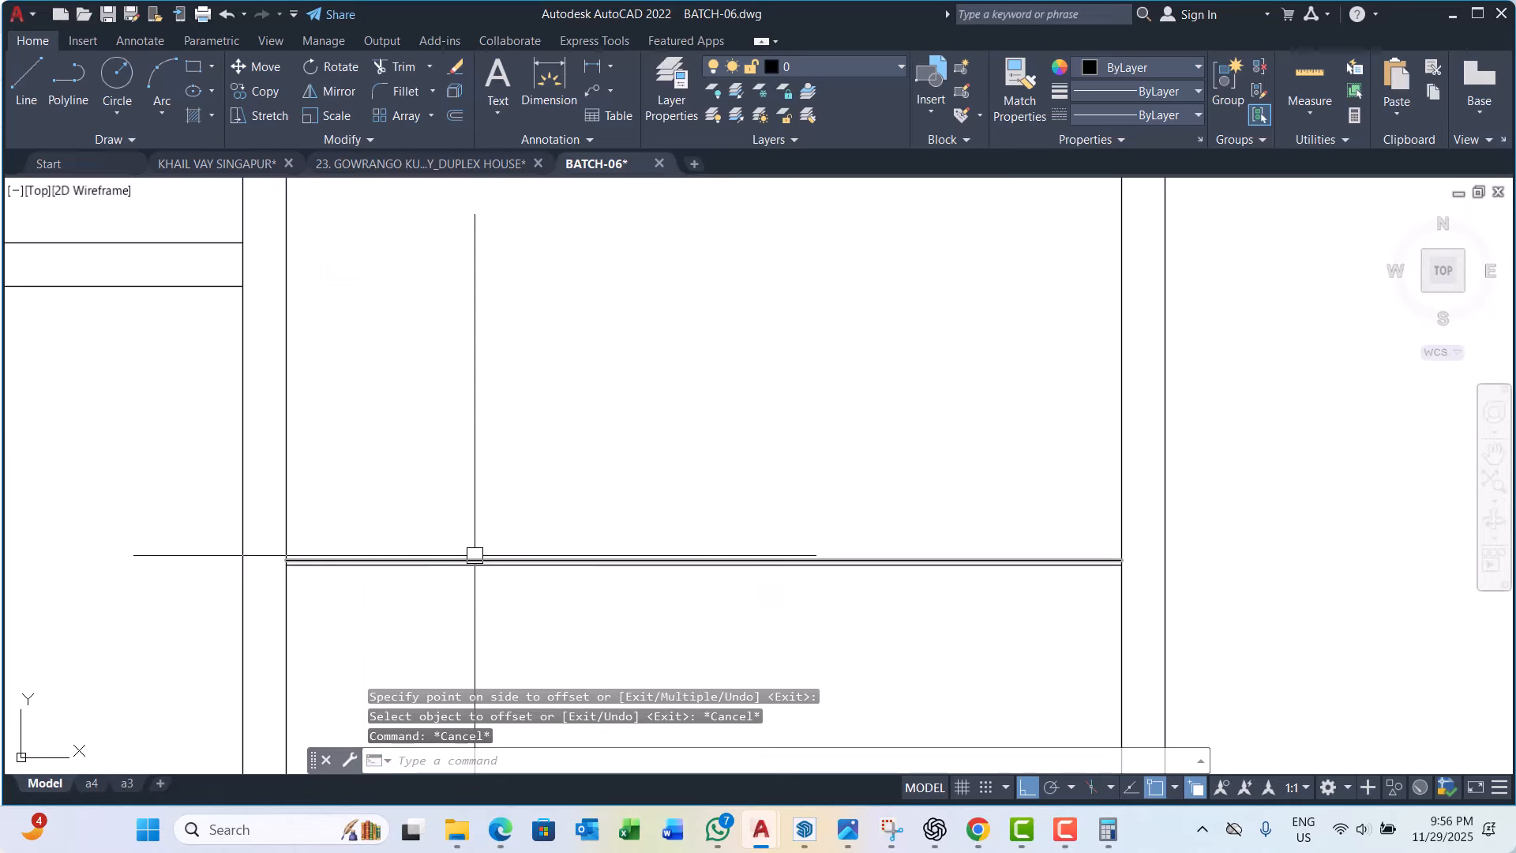
Step: Erase the offset copy just above the horizontal line across the narrow room
left_click(444, 555)
type("e")
key("Return")
middle_click_drag(639, 480, 622, 502)
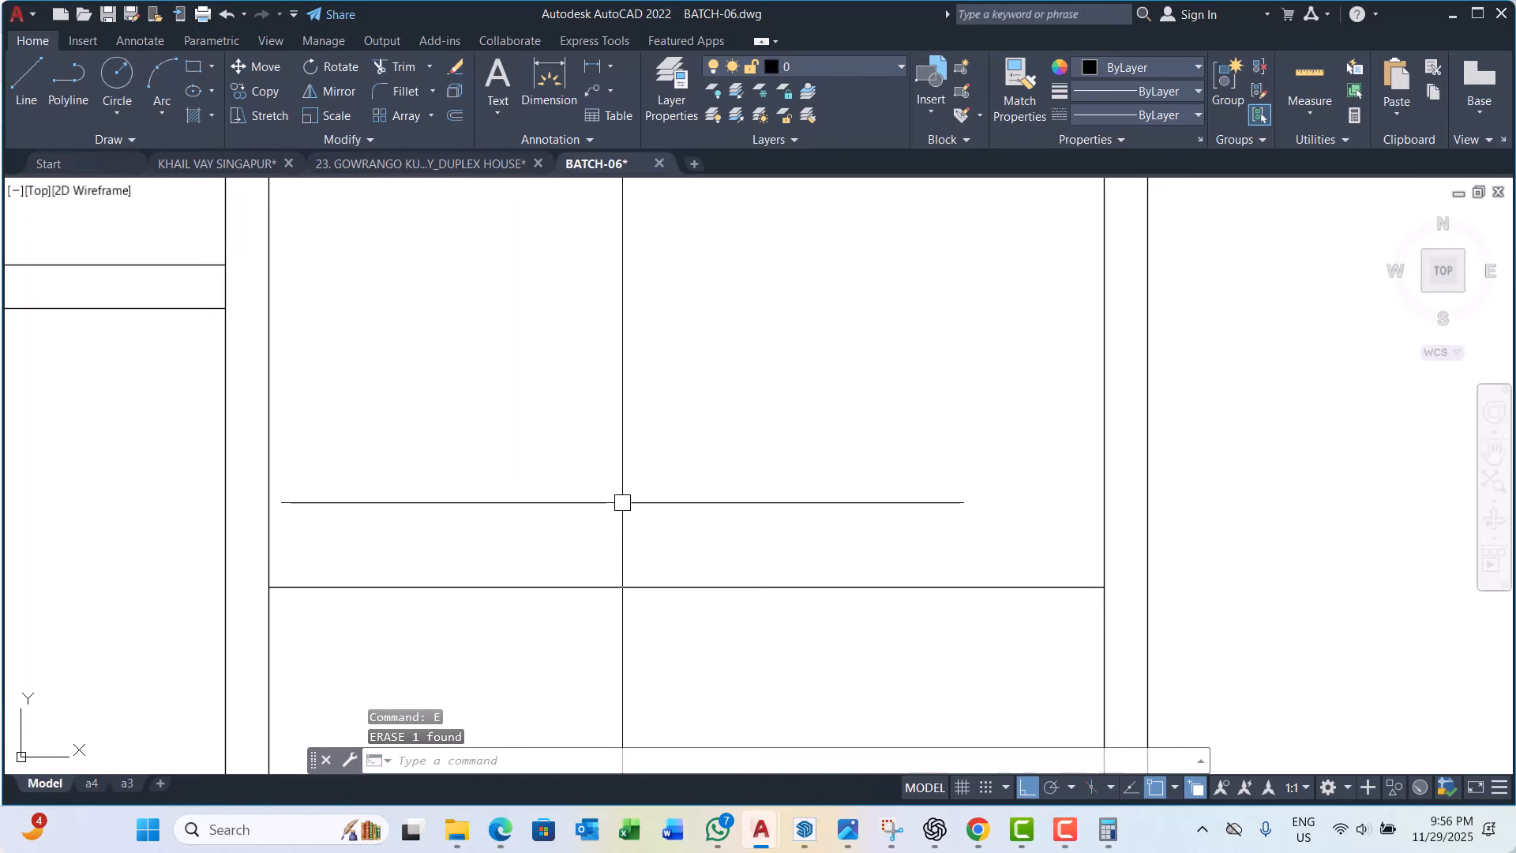
Step: Offset the horizontal line across the narrow room at 300 spacing, adding one tread line above it and three below
key("Return")
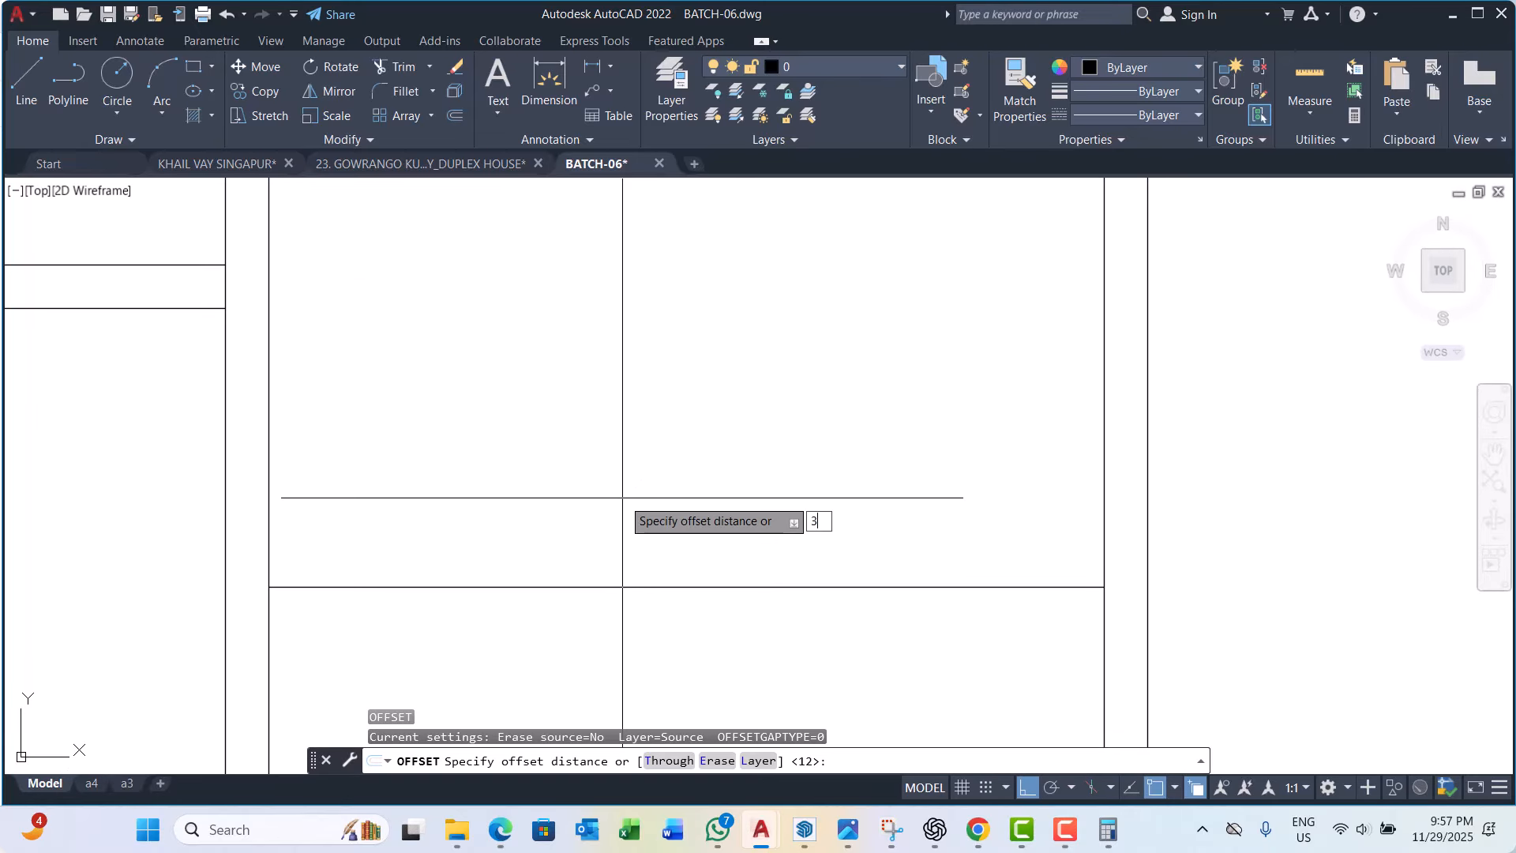
key("Return")
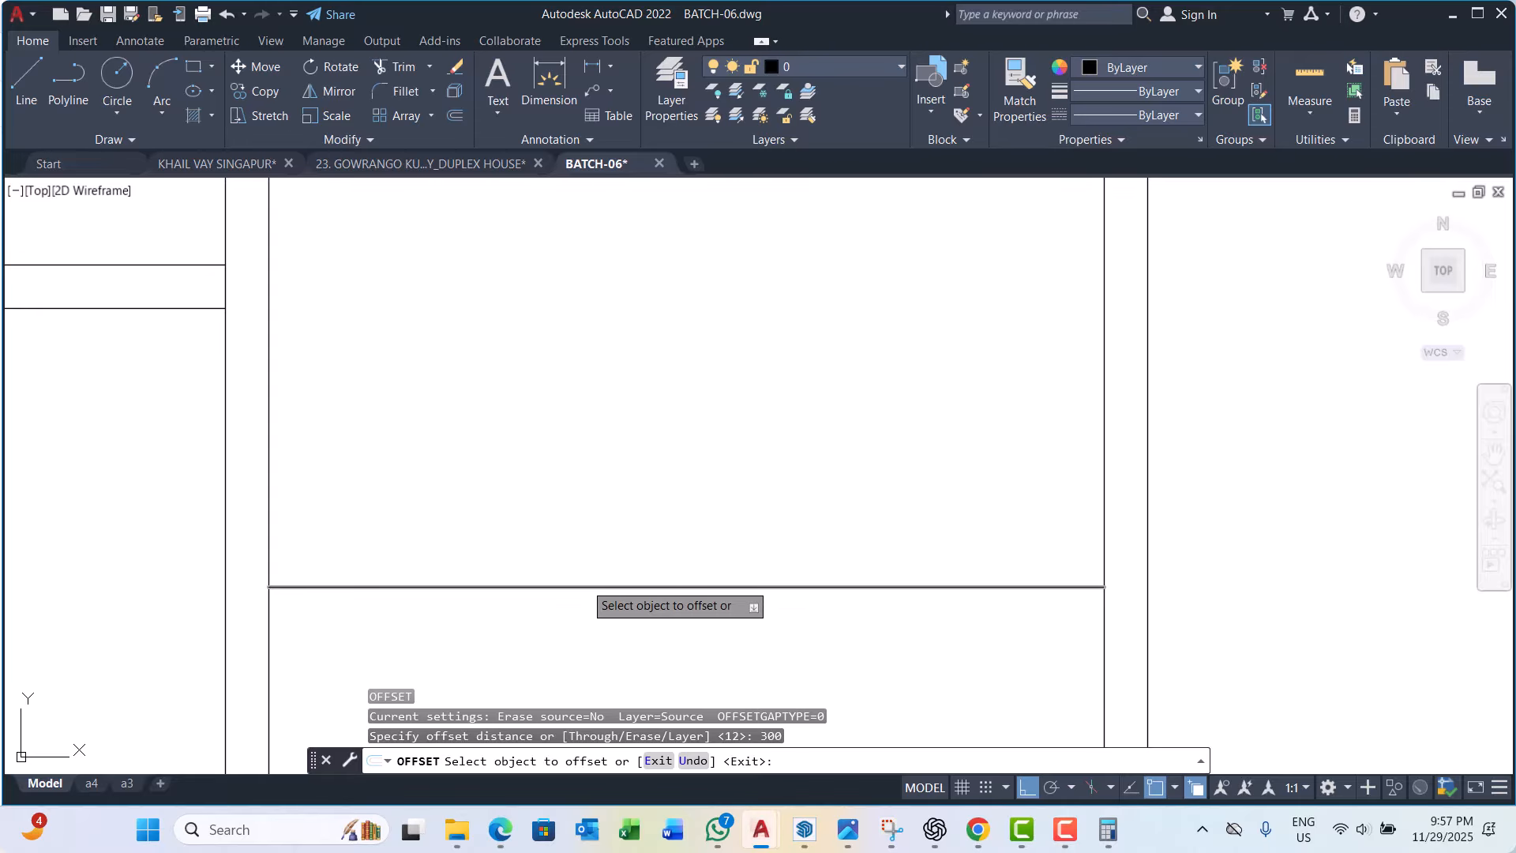
left_click(582, 586)
left_click(564, 429)
scroll(564, 428, "down", 4)
left_click(640, 548)
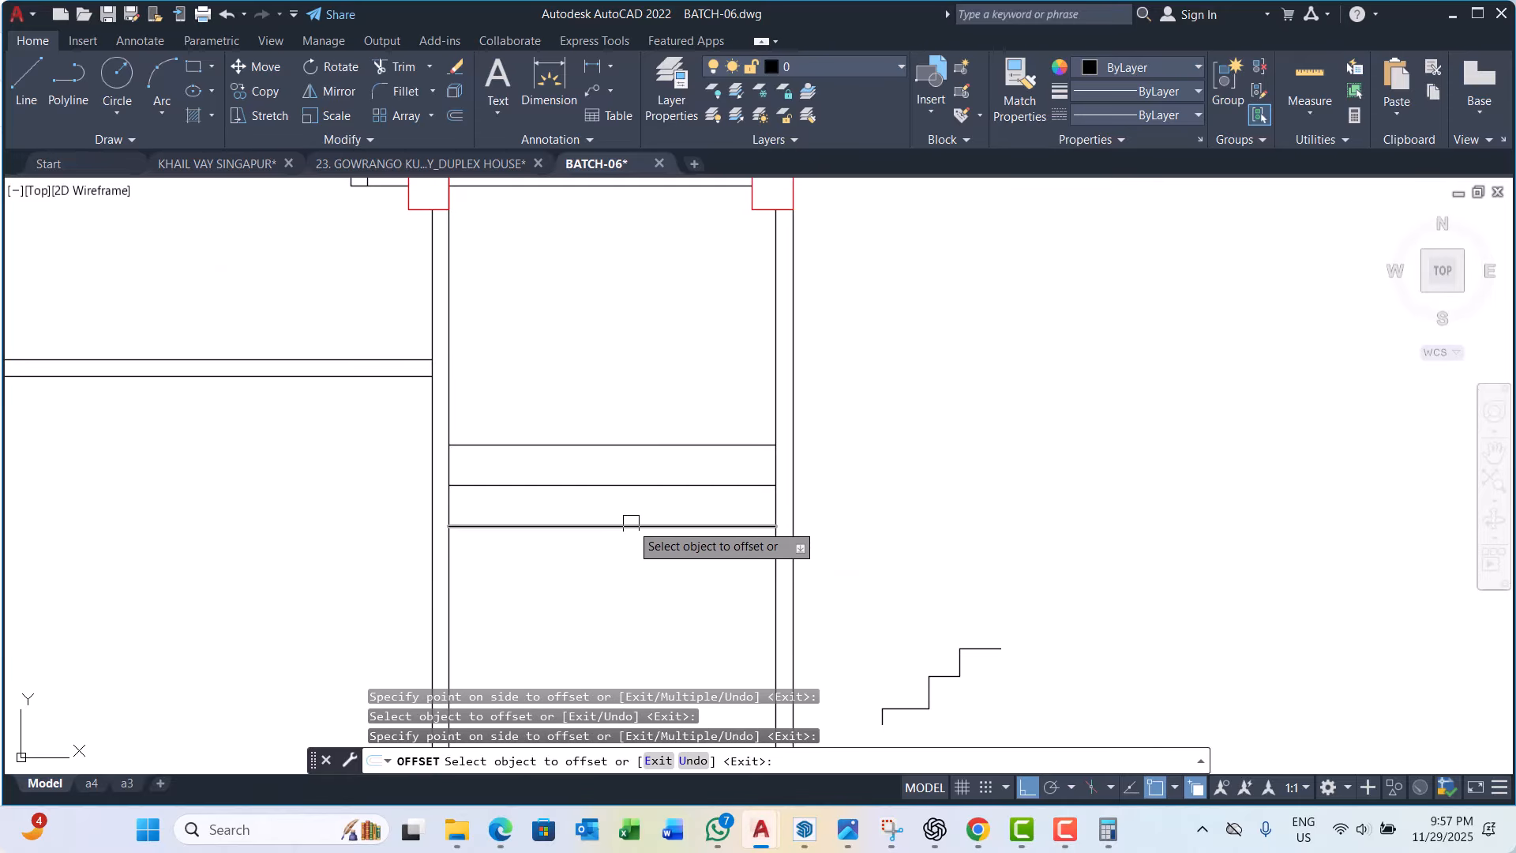
left_click(634, 565)
left_click(630, 630)
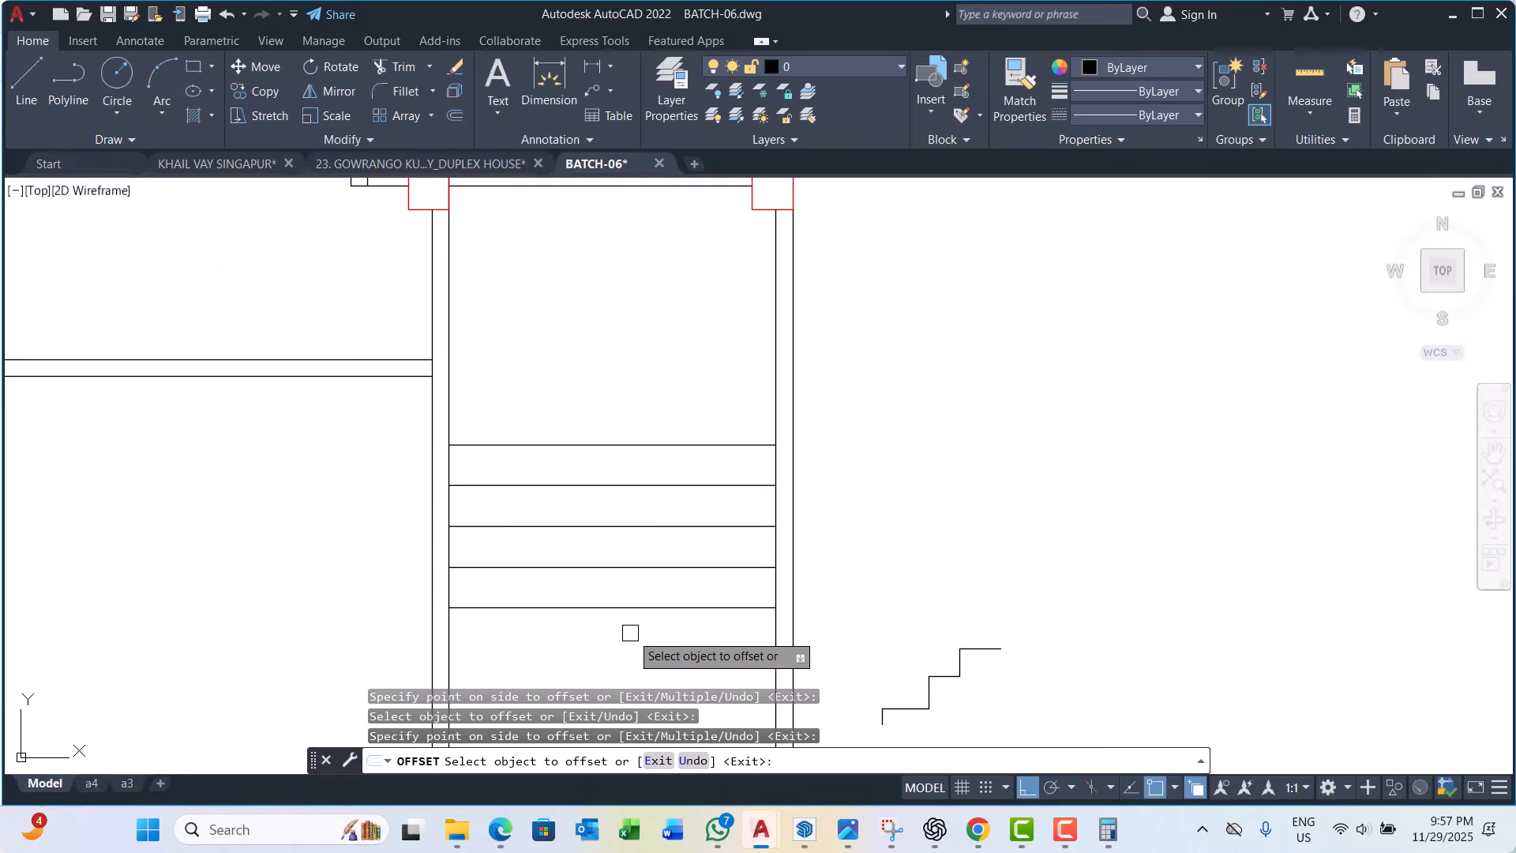
Step: Offset the uppermost tread line upward repeatedly at 300 spacing to add four more tread lines
left_click(643, 445)
left_click(644, 408)
left_click(644, 404)
left_click(644, 320)
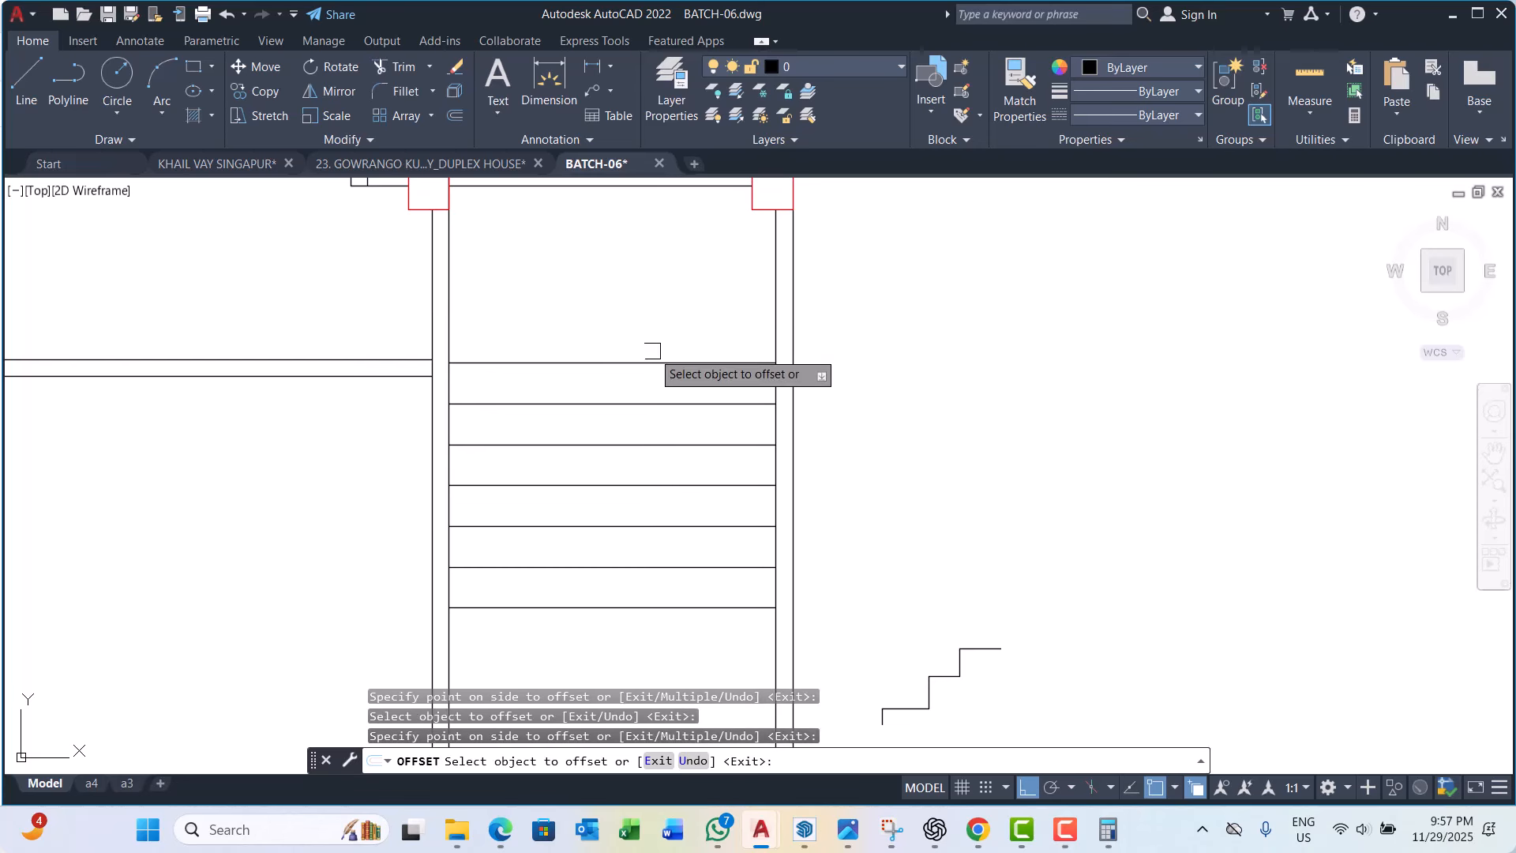
left_click(654, 363)
left_click(654, 316)
left_click(654, 320)
left_click(647, 254)
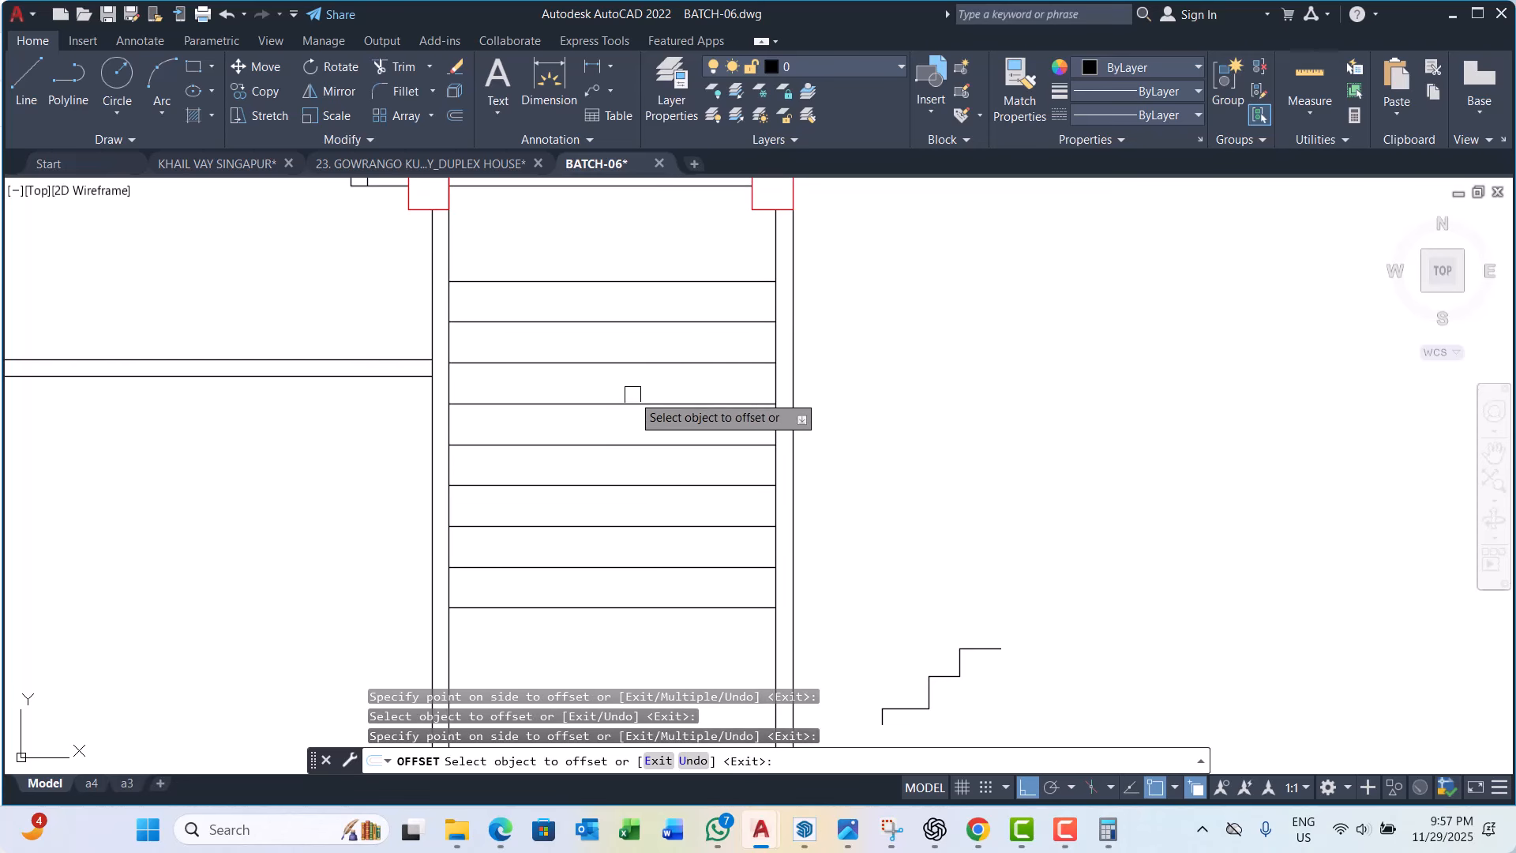
Step: Offset the lowest tread line downward by 300 once more and end the Offset command
left_click(656, 607)
left_click(656, 640)
scroll(656, 640, "down", 3)
key("Escape")
key("Escape")
key("Escape")
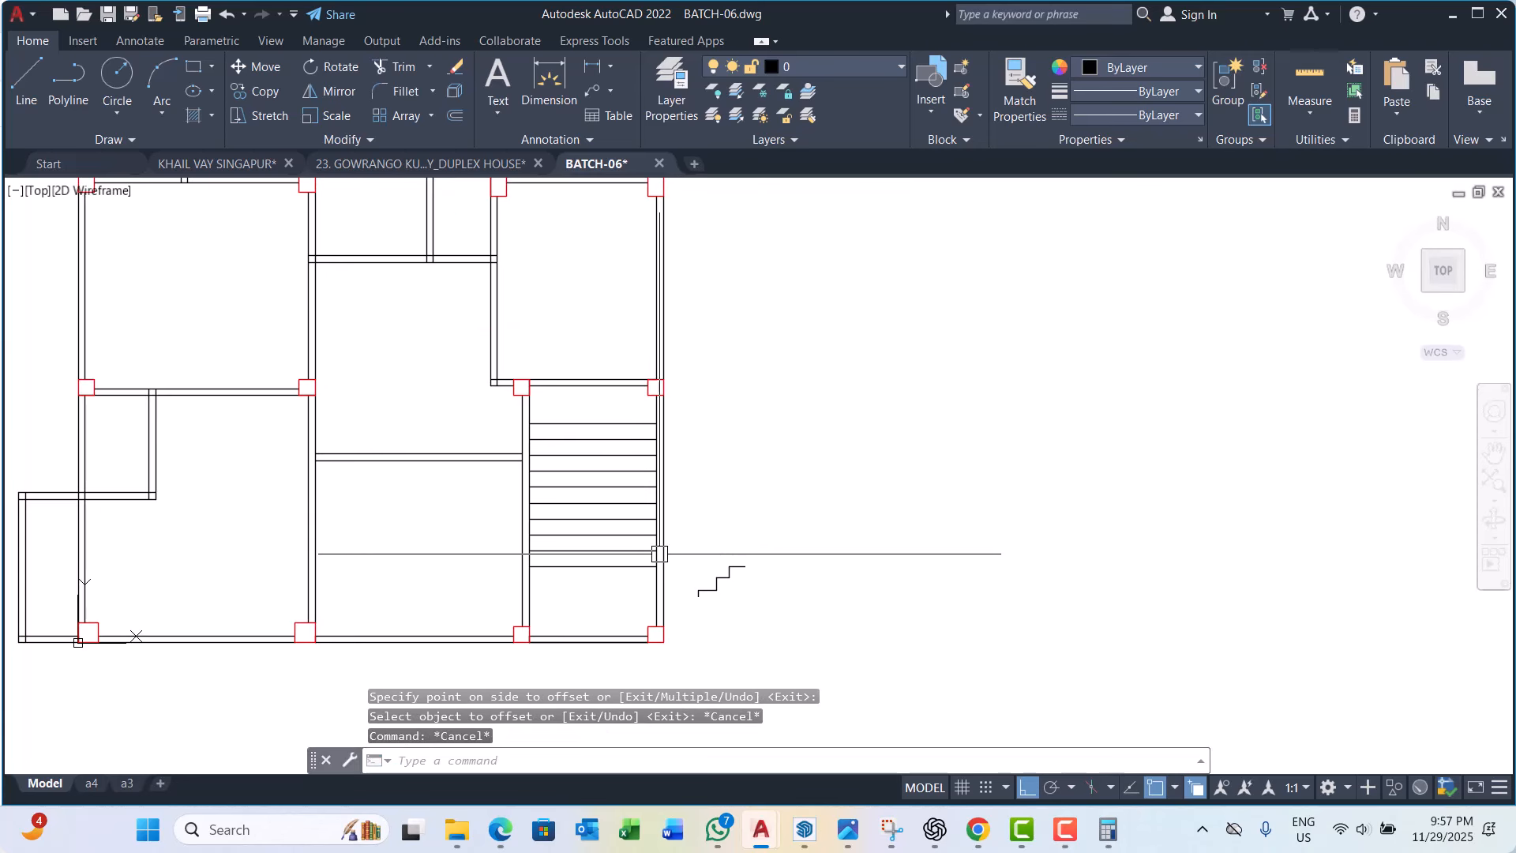
scroll(657, 552, "up", 3)
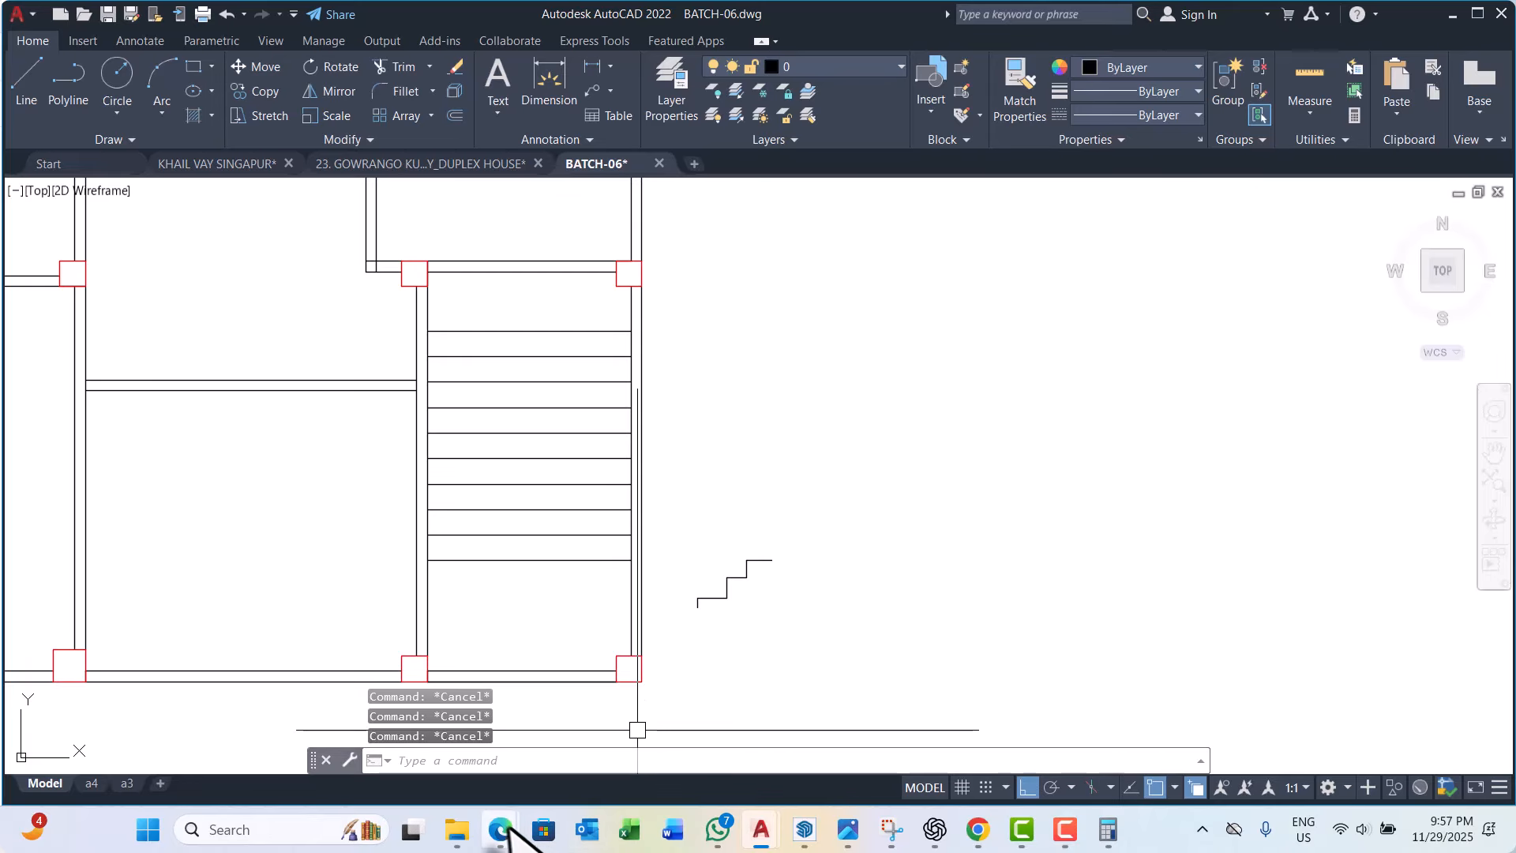
Step: Switch to the Google Meet call in the browser to check it, and return to the AutoCAD drawing
mouse_move(508, 829)
left_click(423, 760)
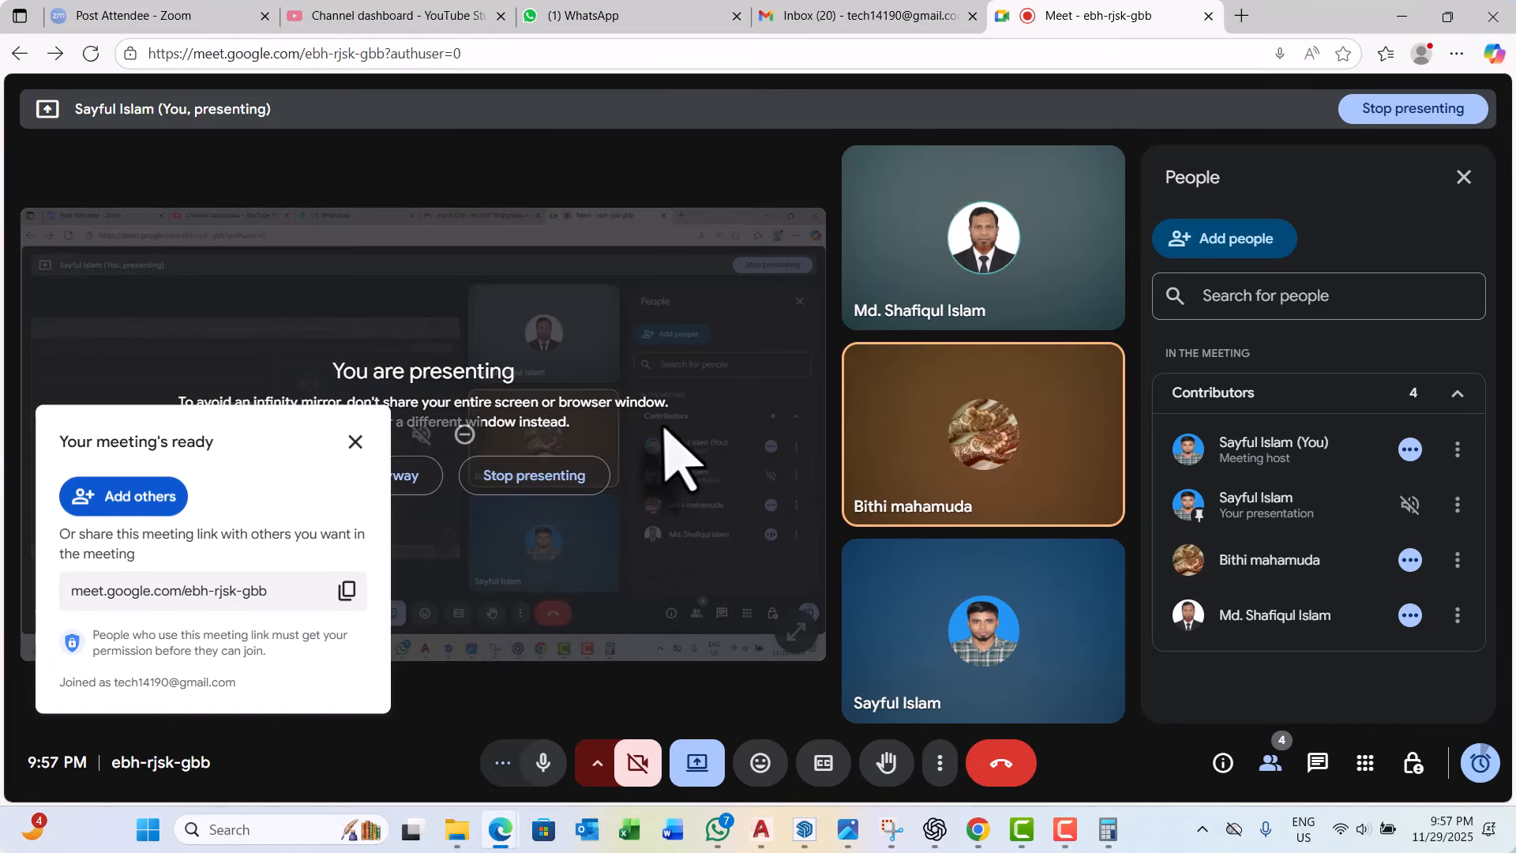
left_click(1402, 16)
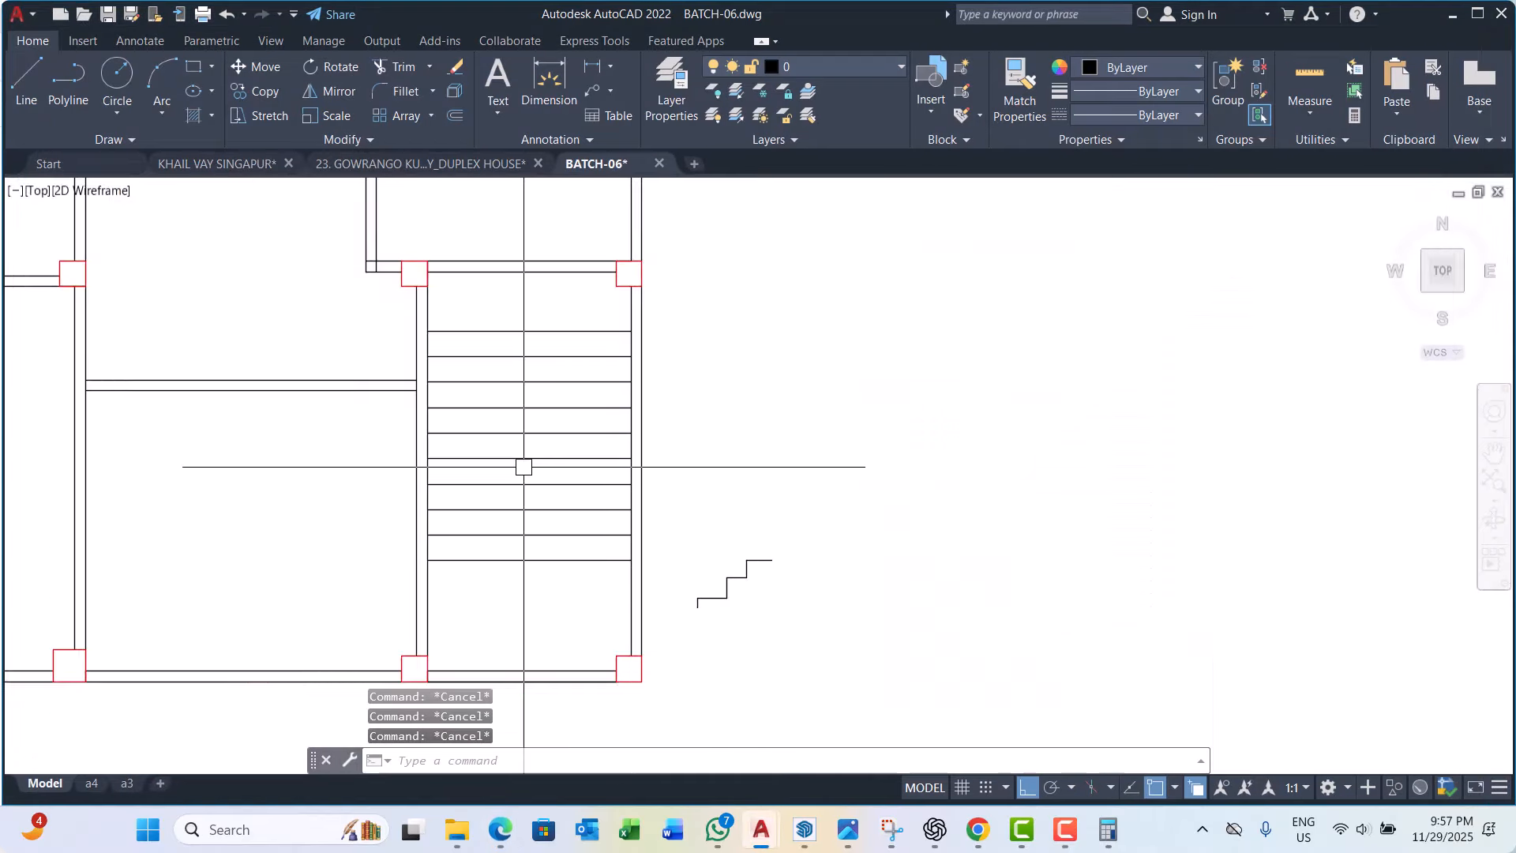
Step: Draw a vertical polyline from the midpoint of the uppermost tread line to the midpoint of the lowest tread line
scroll(524, 467, "down", 2)
type("l")
key("Return")
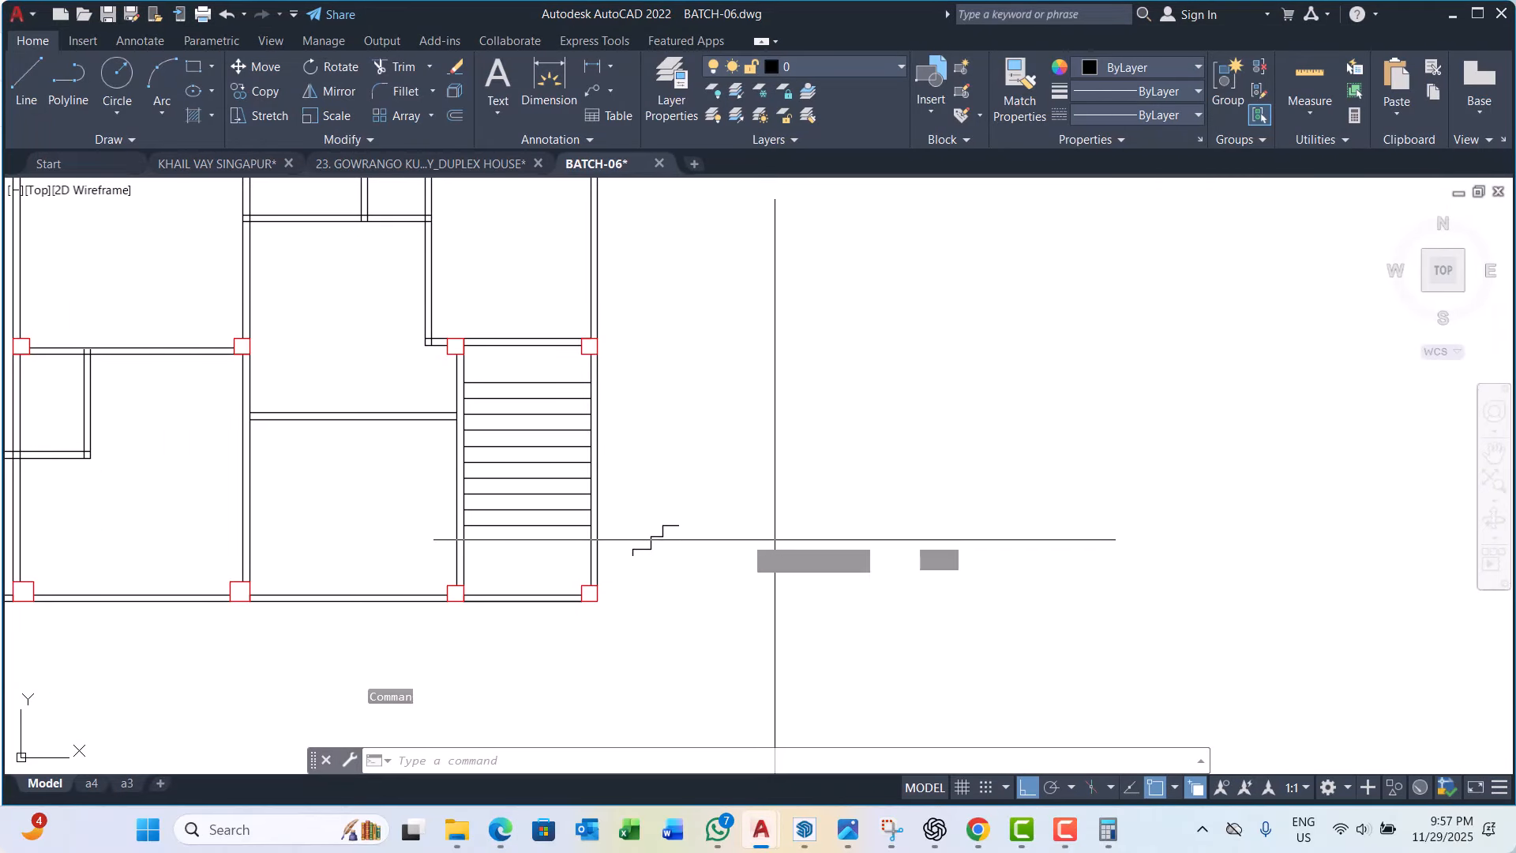
scroll(493, 414, "up", 4)
left_click(583, 336)
scroll(671, 654, "down", 4)
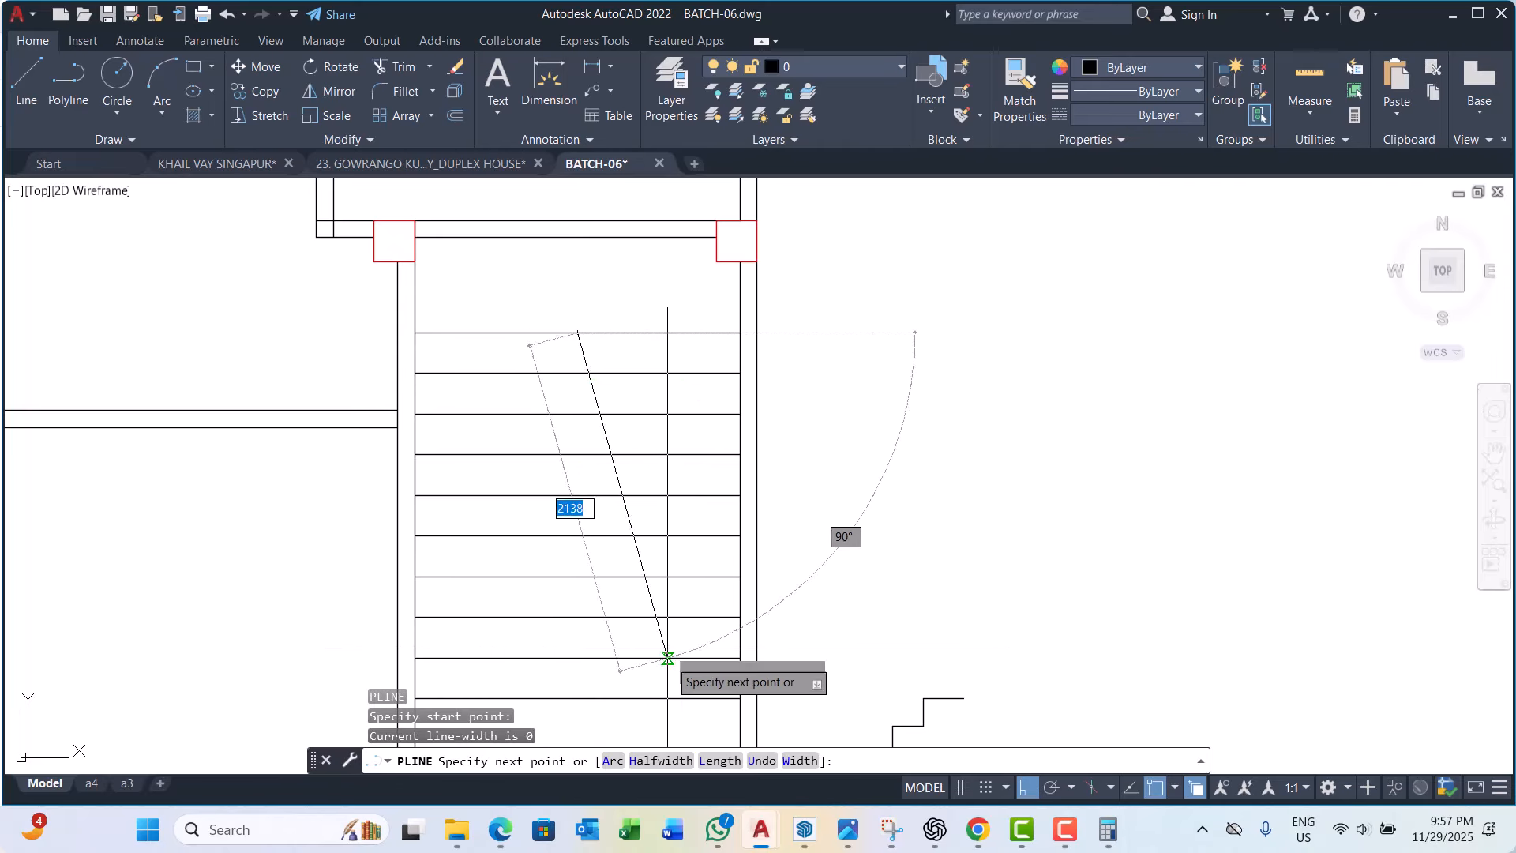
scroll(530, 573, "up", 2)
left_click(530, 562)
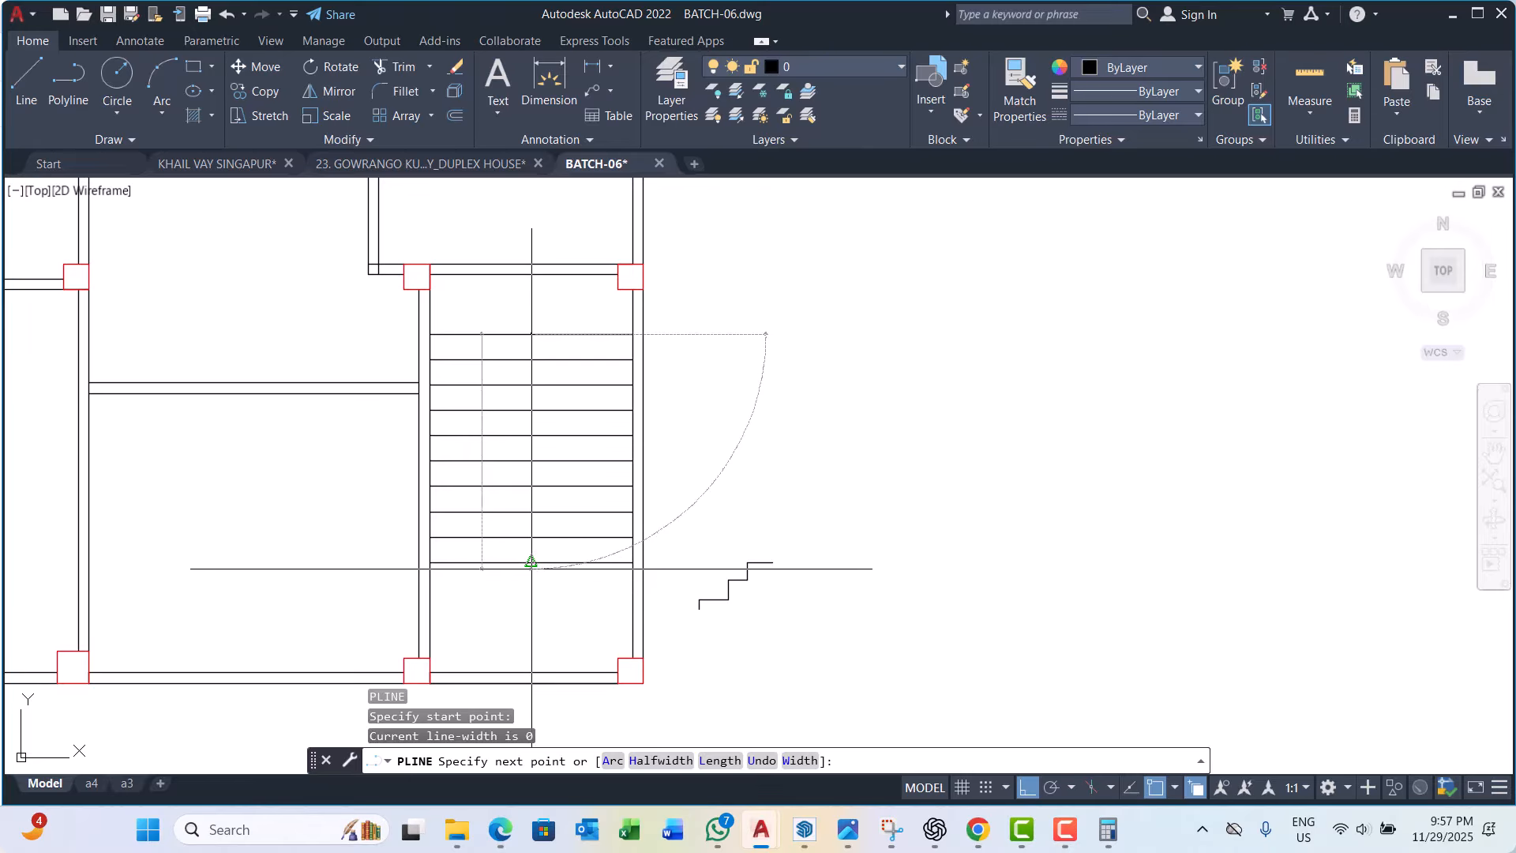
key("Escape")
key("Escape")
key("Escape")
Step: Highlight the tread lines and their vertical centre line to examine the stair layout, and clear the selection
left_click(596, 305)
left_click(589, 506)
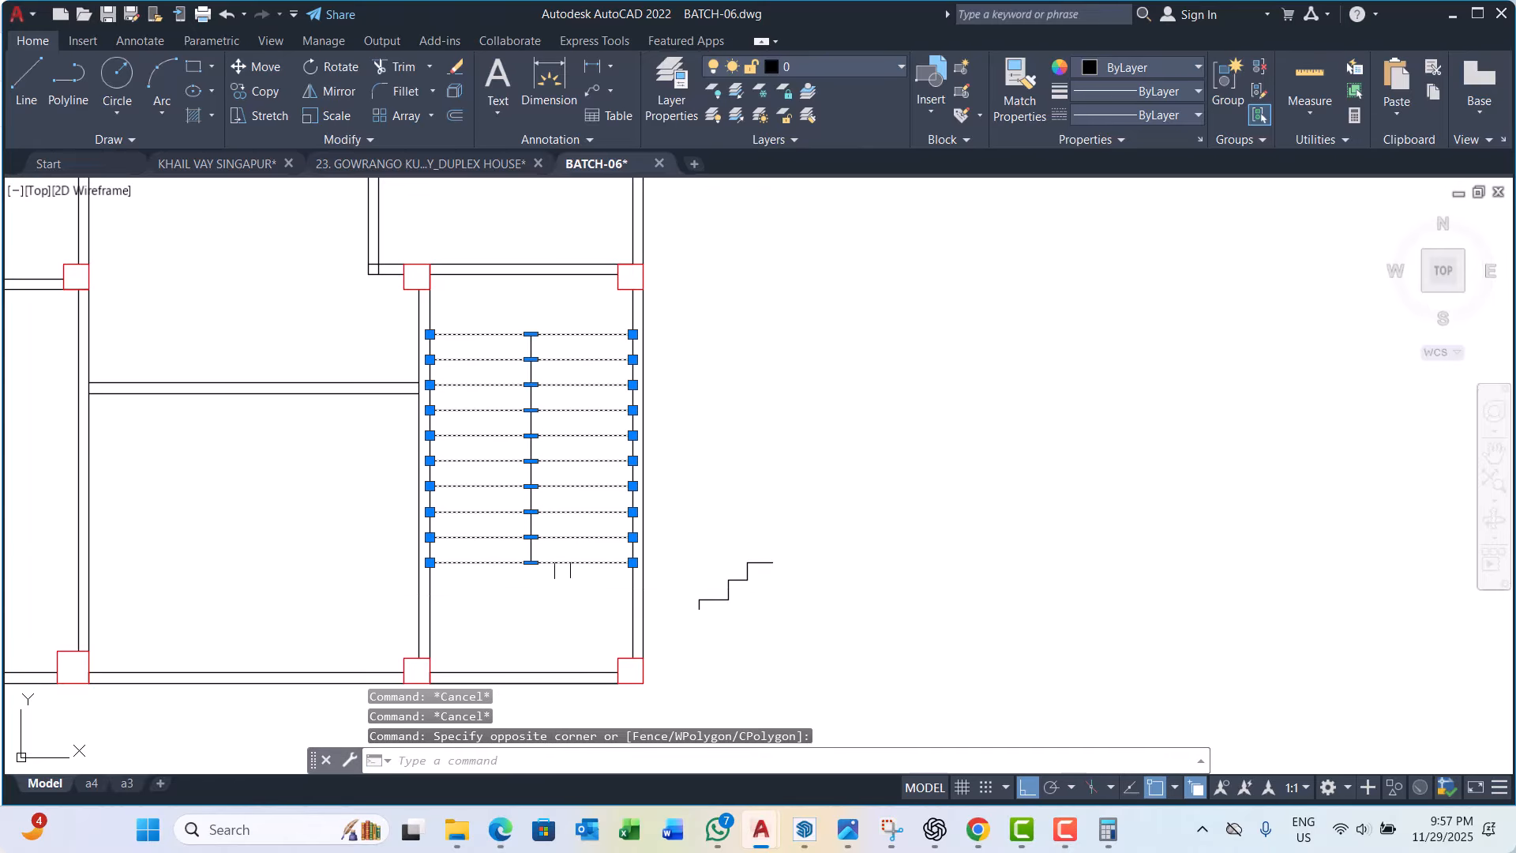
scroll(531, 434, "up", 4)
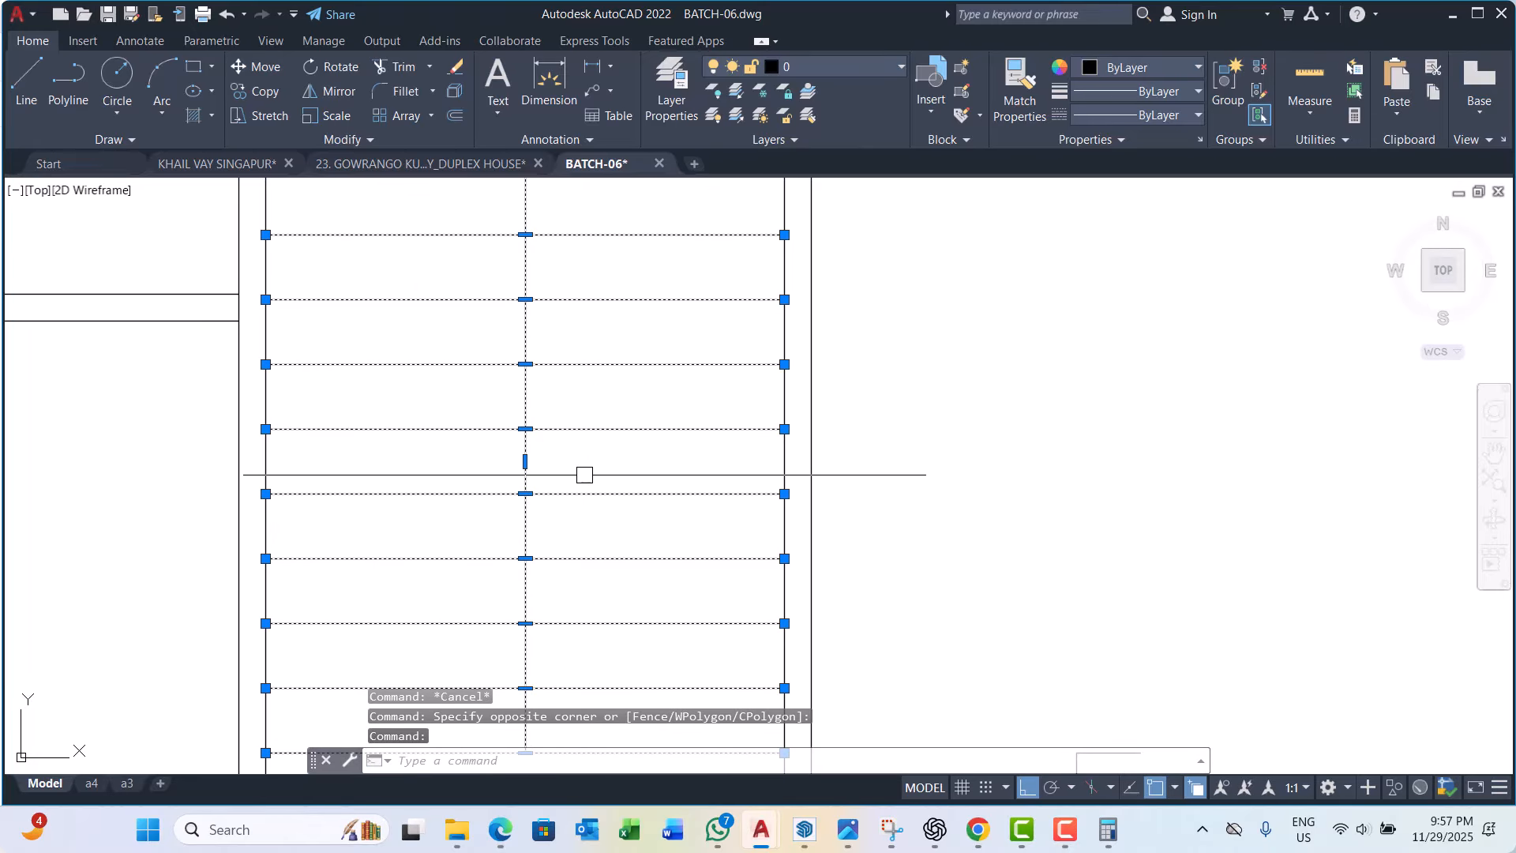
scroll(495, 442, "down", 4)
scroll(536, 435, "up", 5)
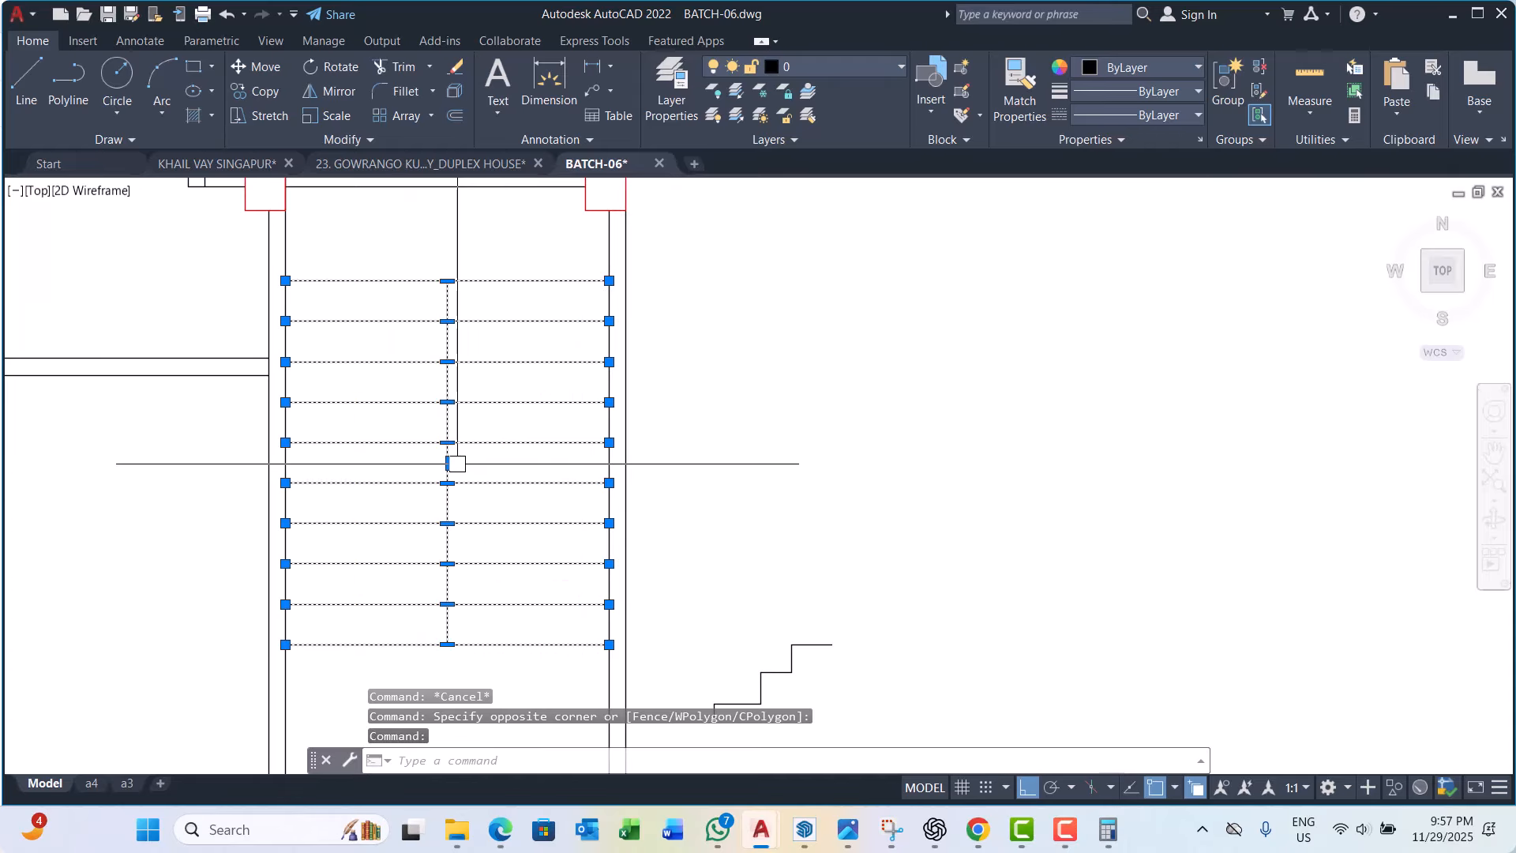
scroll(477, 469, "down", 3)
key("Escape")
key("Escape")
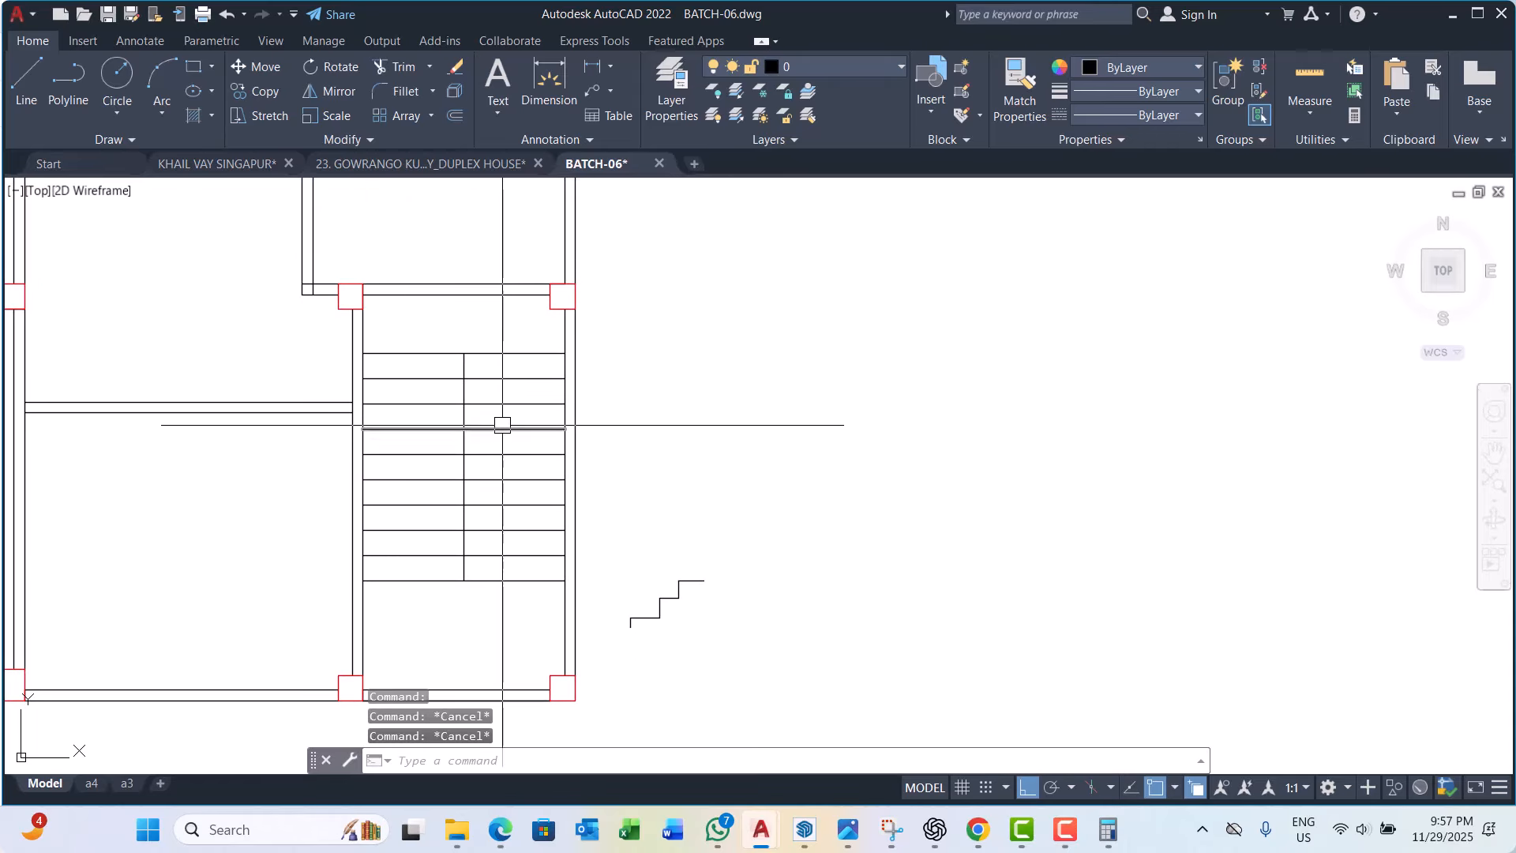
scroll(482, 569, "up", 2)
left_click(463, 570)
scroll(504, 520, "down", 2)
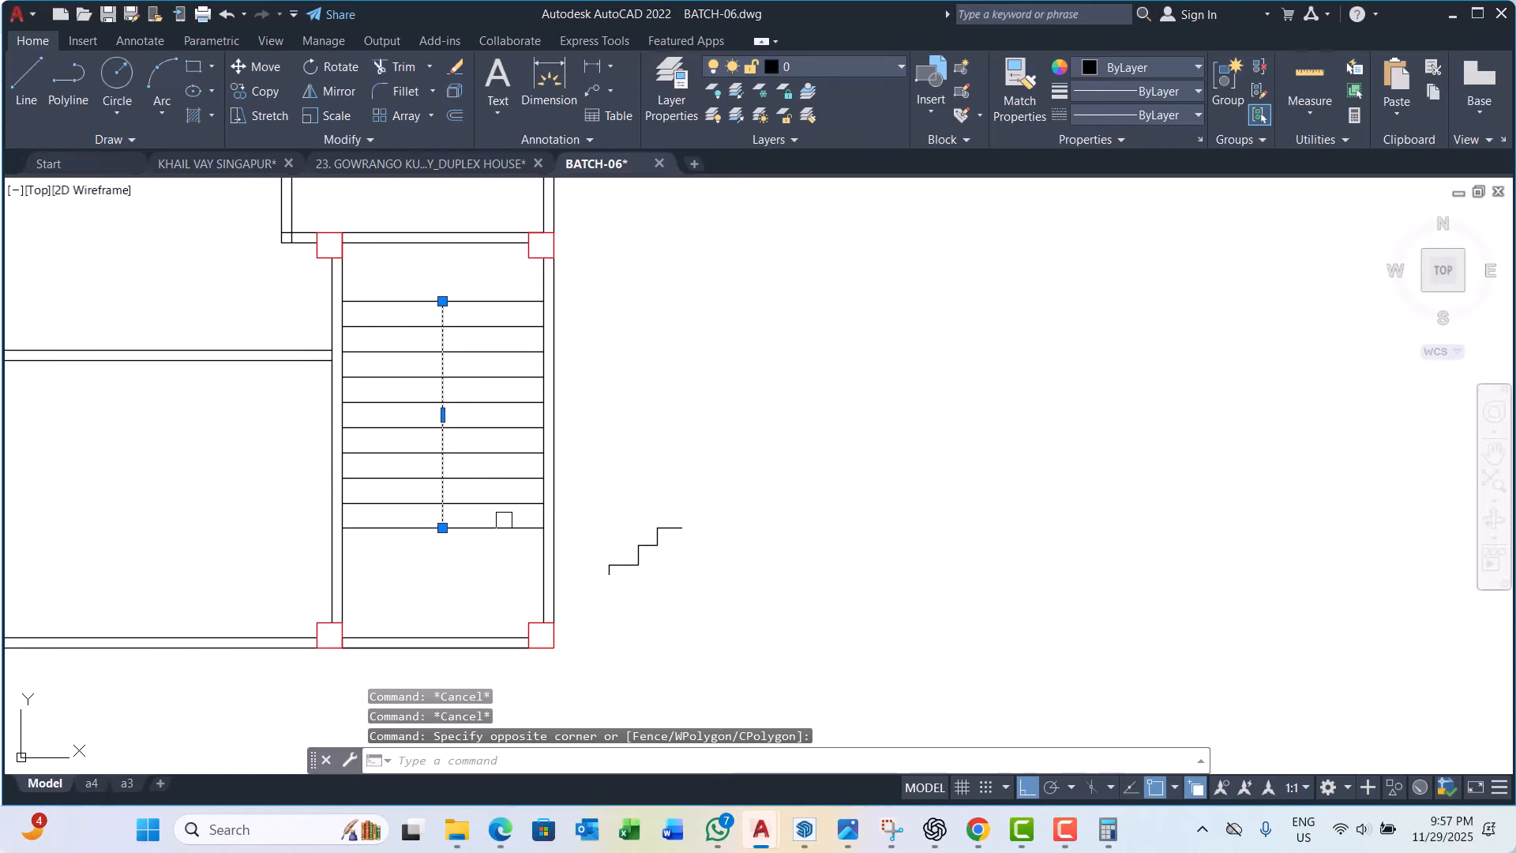
key("Escape")
scroll(496, 540, "down", 2)
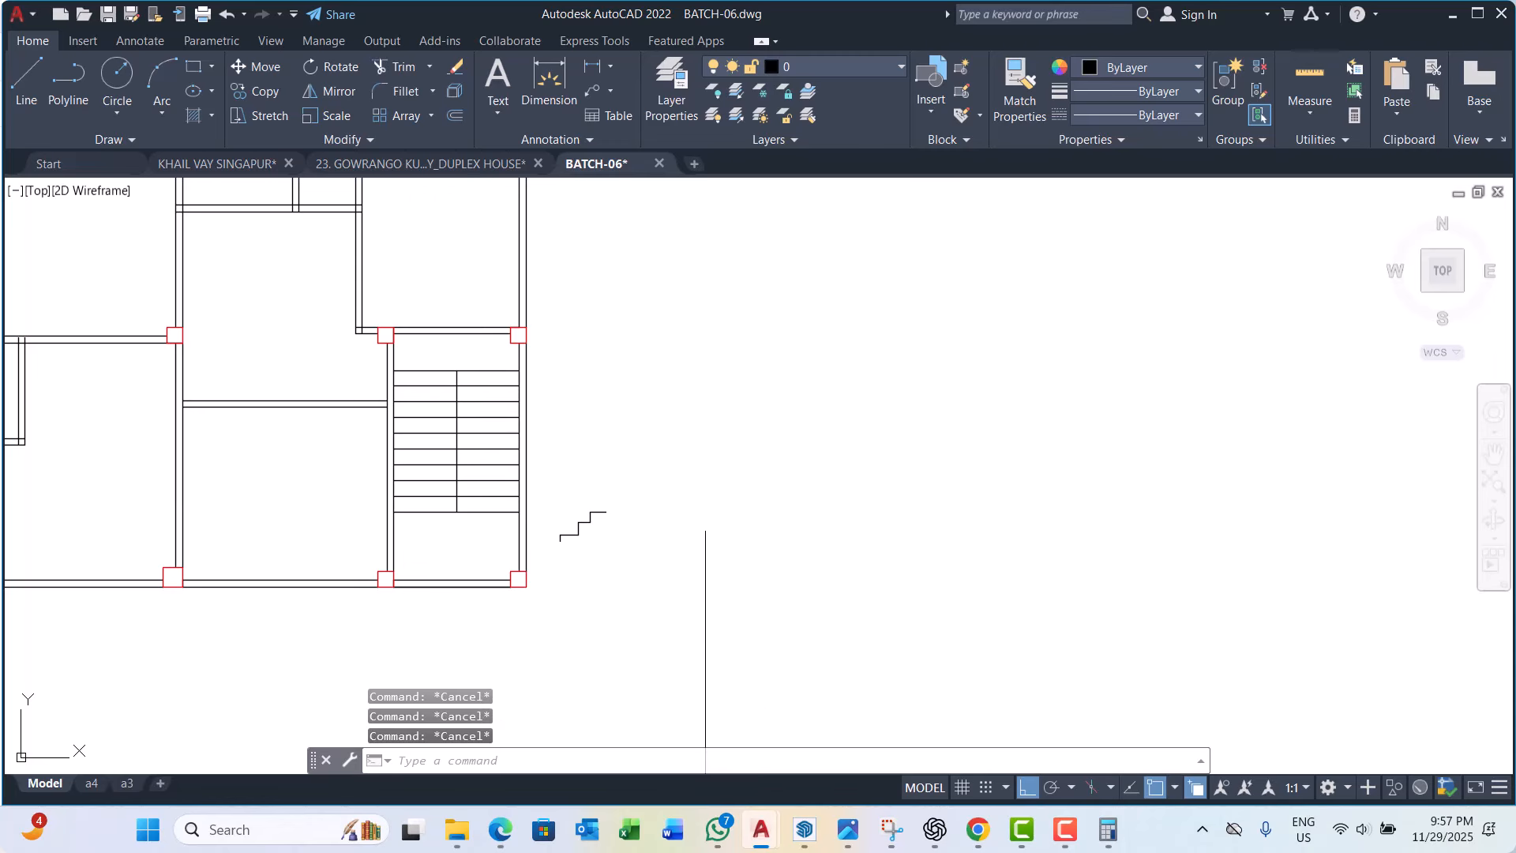
Step: Draw a vertical polyline through the stair room from the midpoint of the lower wall line to the upper wall line's midpoint
key("Return")
scroll(497, 577, "up", 2)
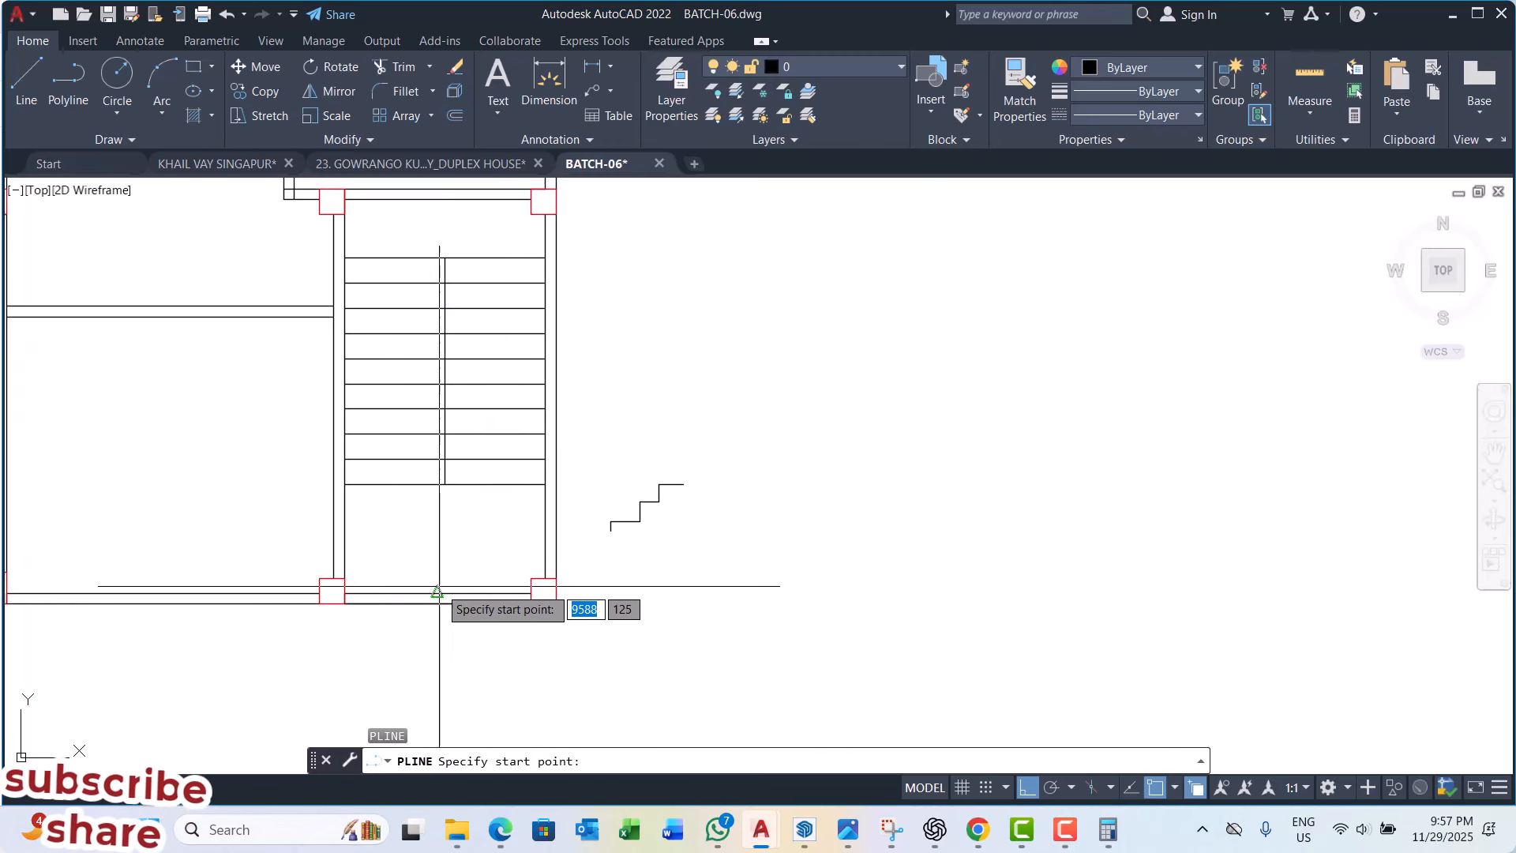
left_click(438, 593)
scroll(446, 261, "up", 4)
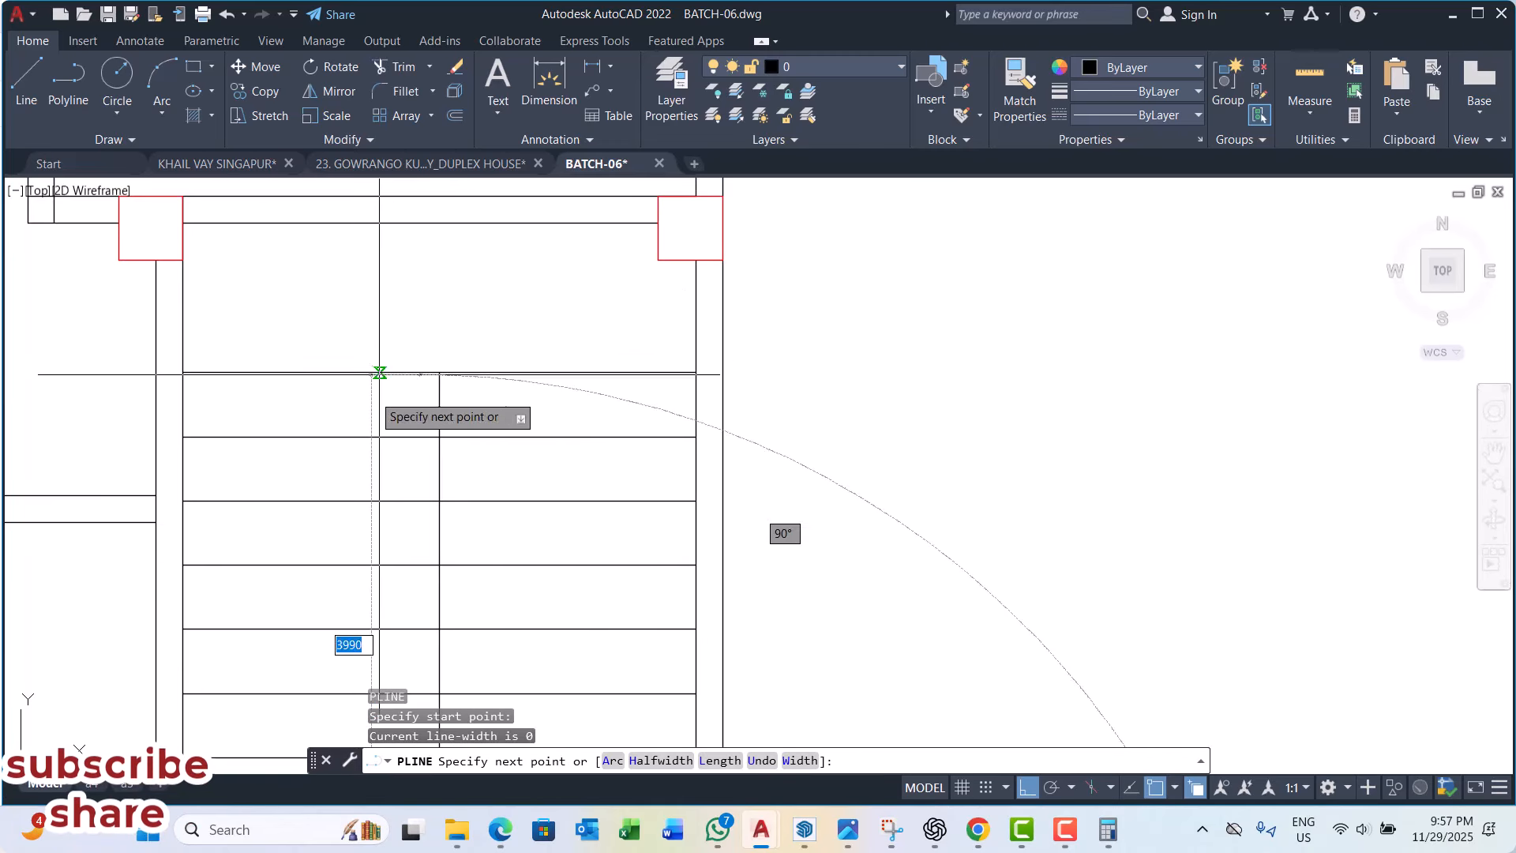
left_click(412, 267)
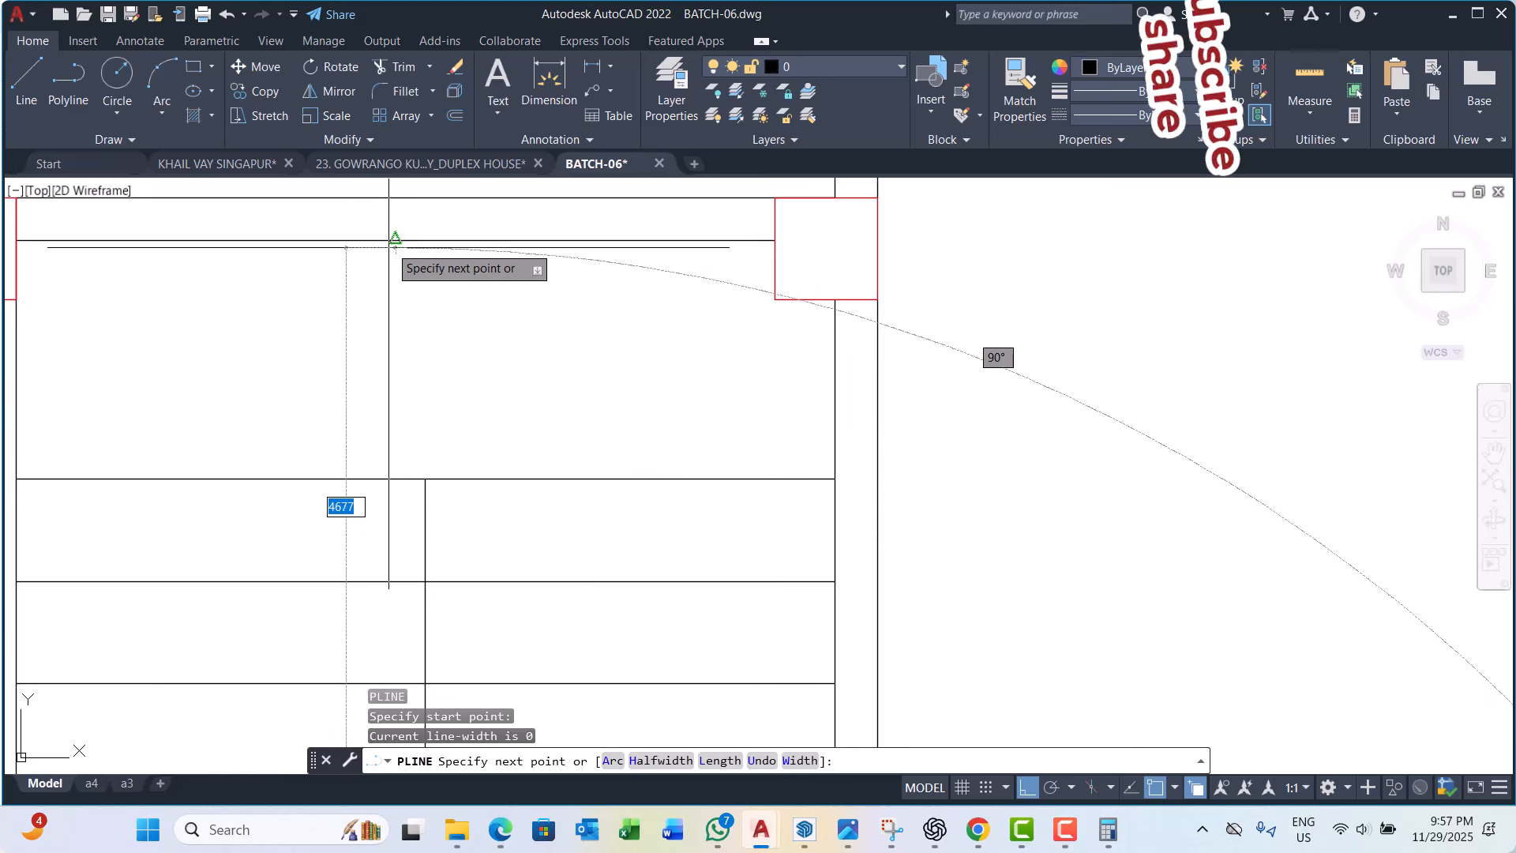
key("Escape")
scroll(435, 315, "down", 2)
key("Escape")
left_click(435, 315)
scroll(435, 332, "down", 3)
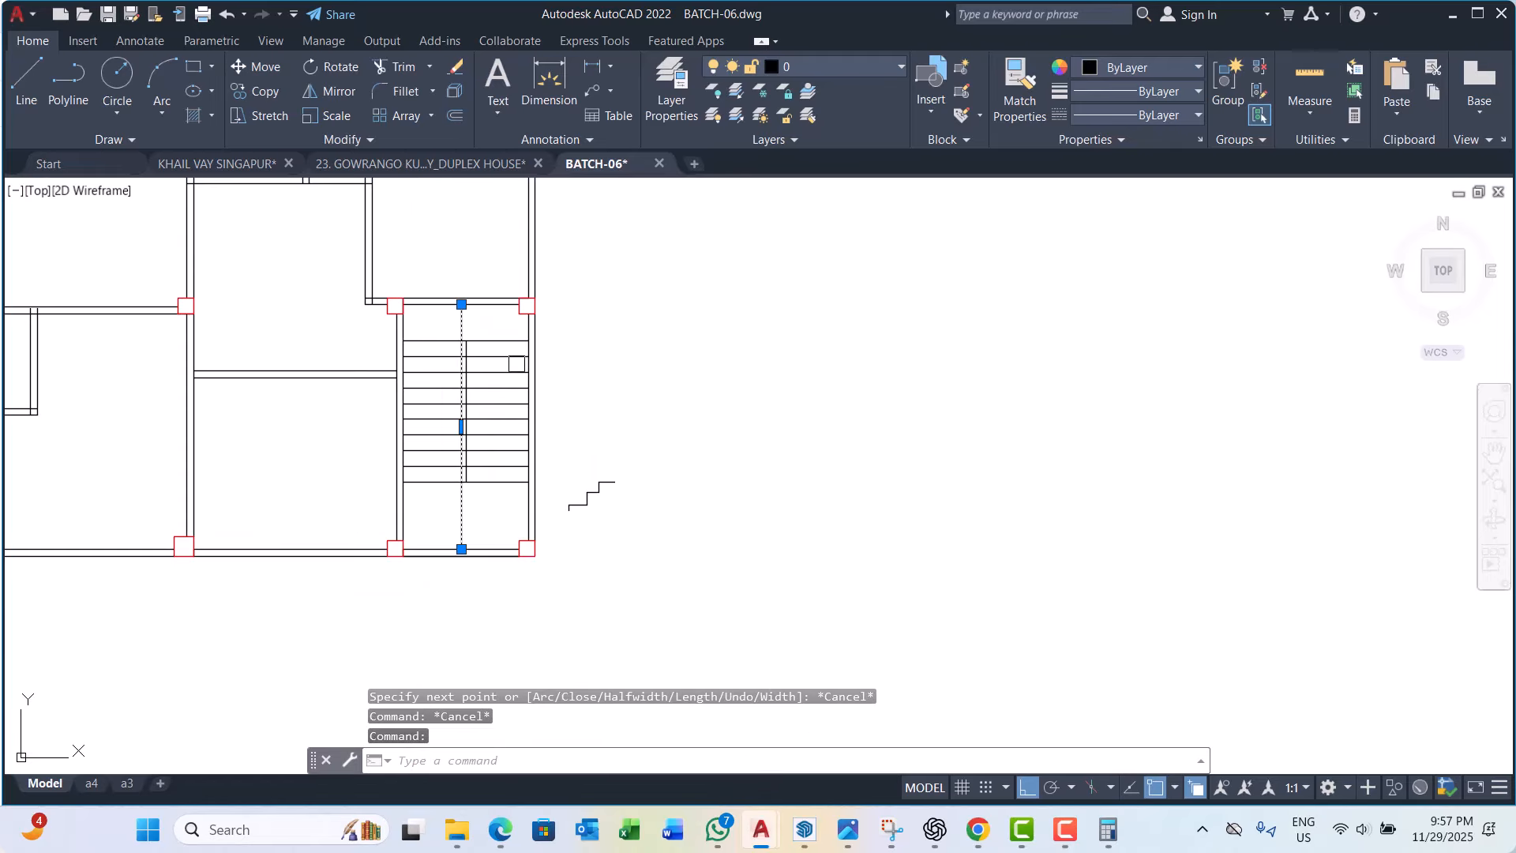
scroll(462, 383, "up", 3)
key("Escape")
key("Escape")
scroll(462, 383, "down", 3)
scroll(474, 339, "up", 3)
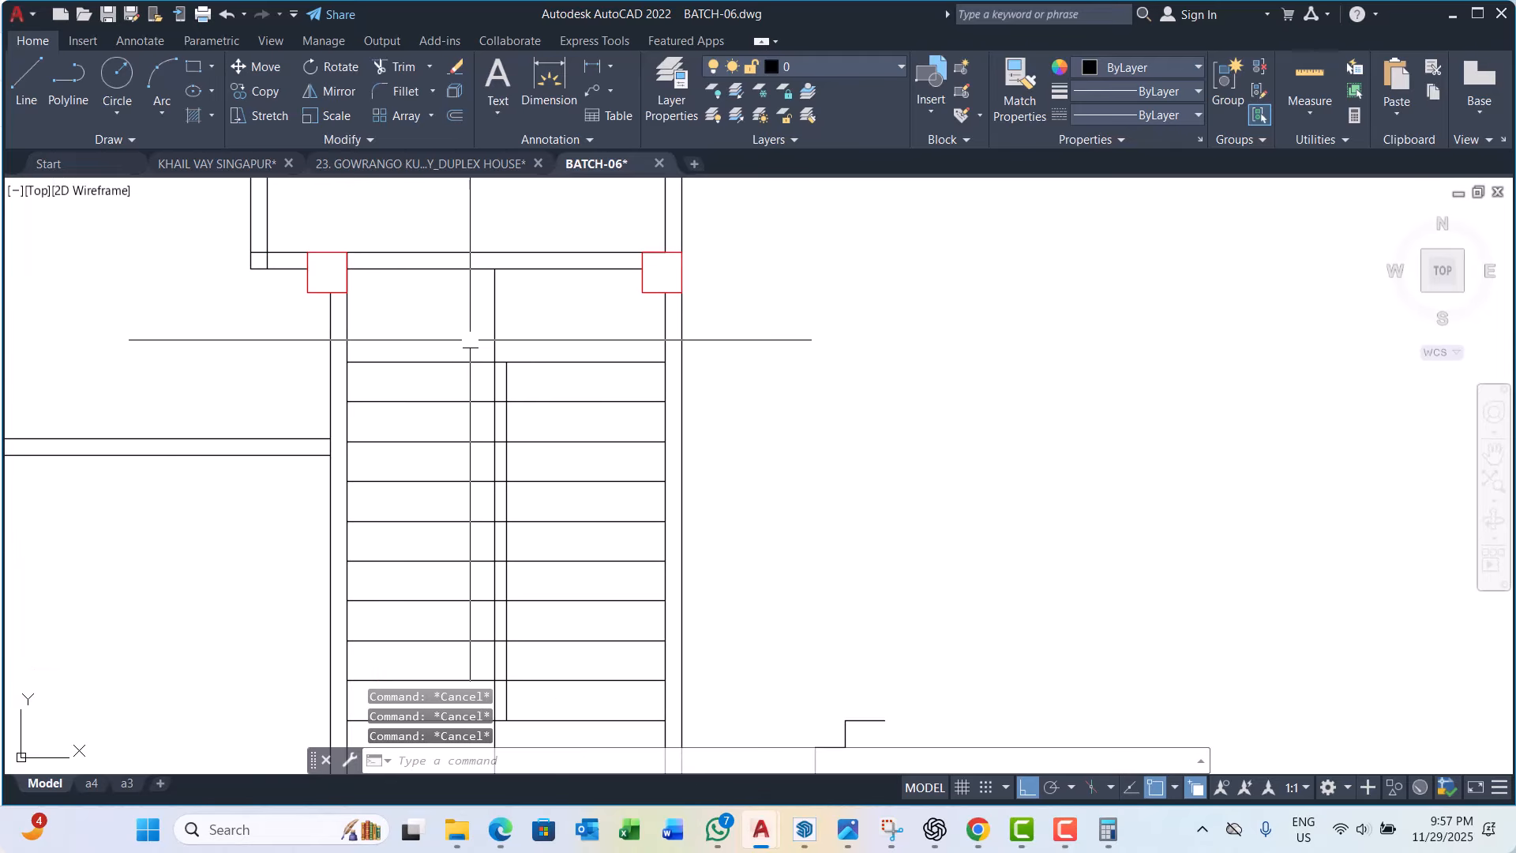
Step: Move the ten tread lines and their short centre line from that line's midpoint to the midpoint of the room's full-length centre line
left_click(484, 330)
scroll(536, 536, "down", 2)
left_click(536, 535)
scroll(484, 360, "up", 4)
left_click(571, 326)
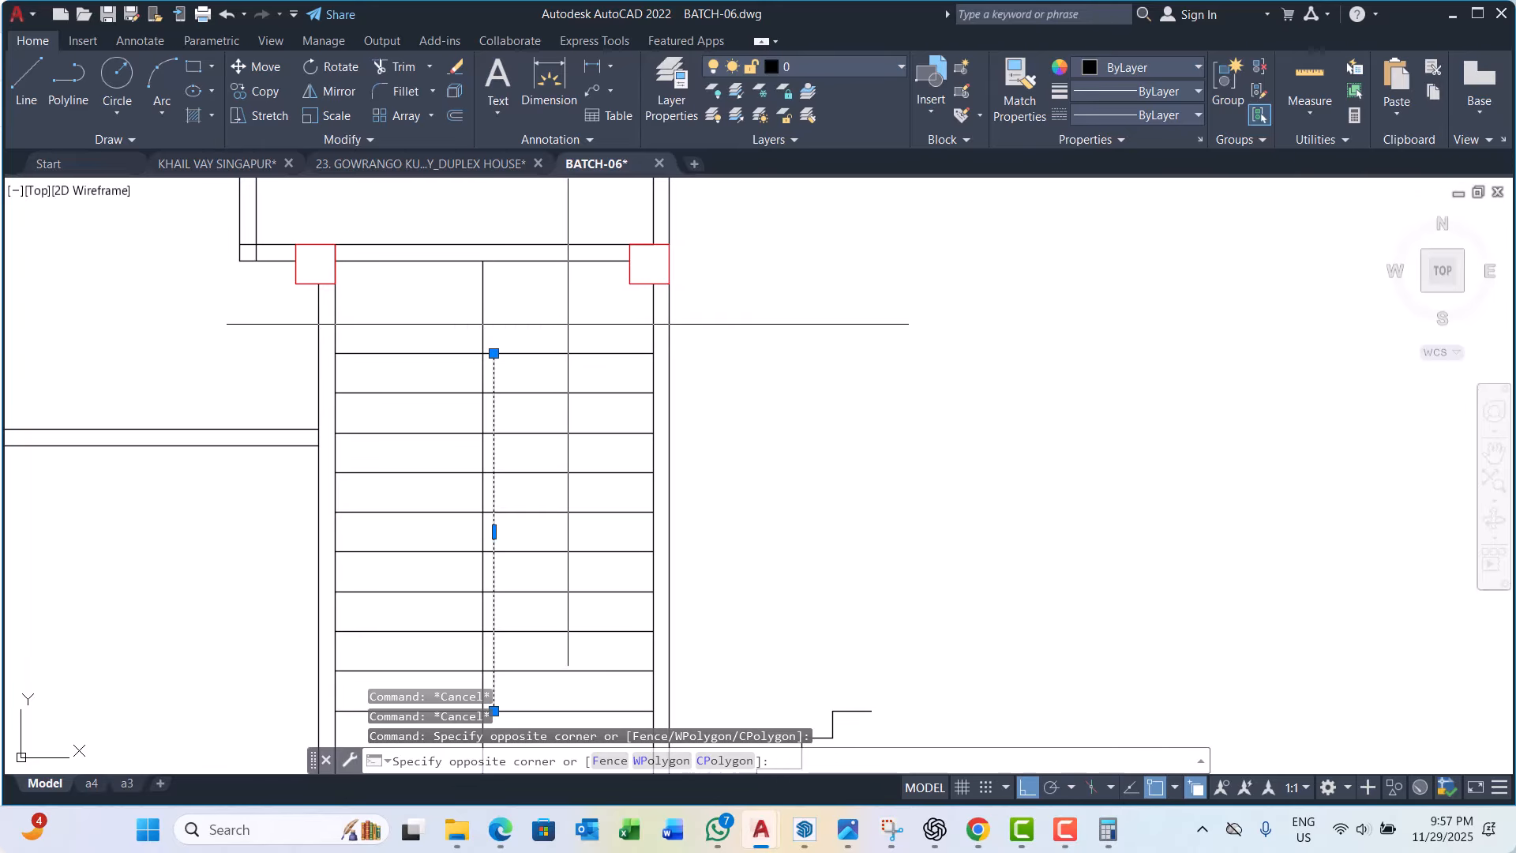
scroll(565, 339, "down", 4)
left_click(568, 449)
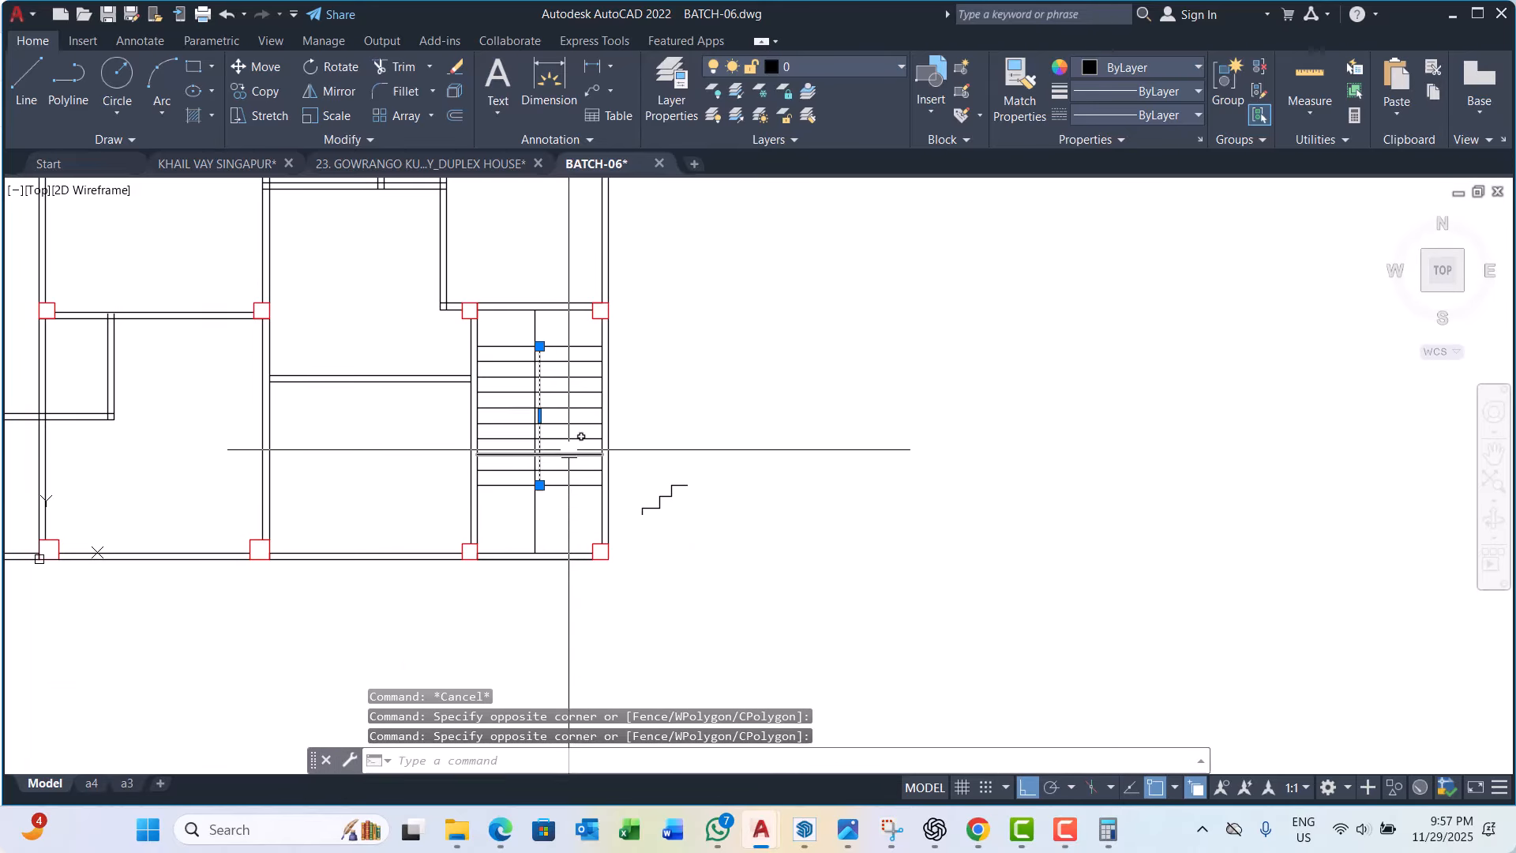
left_click(581, 329)
left_click(568, 496)
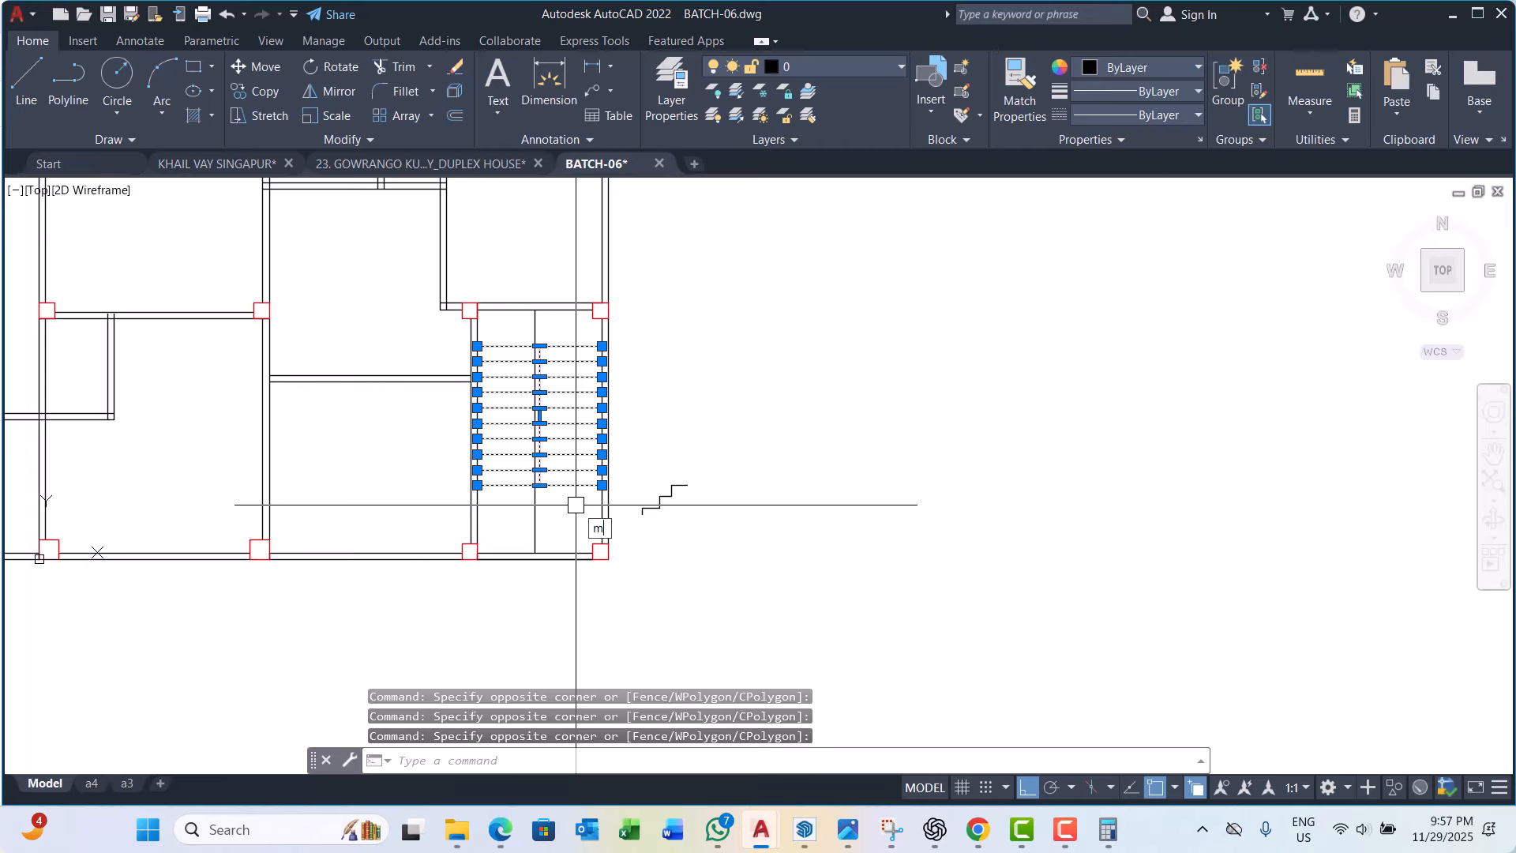
type("m")
key("Return")
scroll(564, 434, "up", 4)
left_click(502, 390)
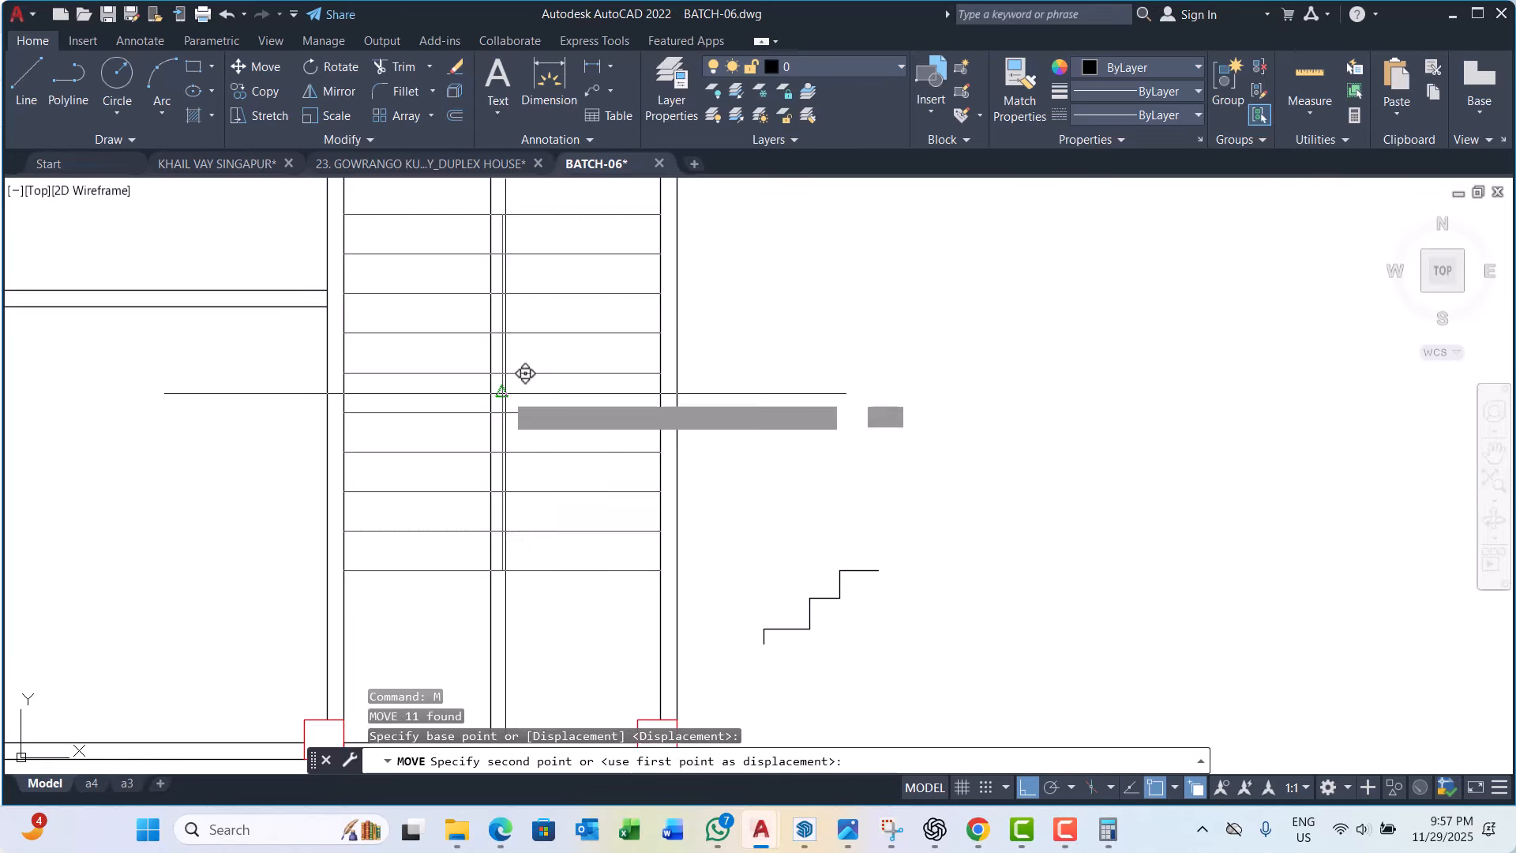
scroll(521, 377, "down", 2)
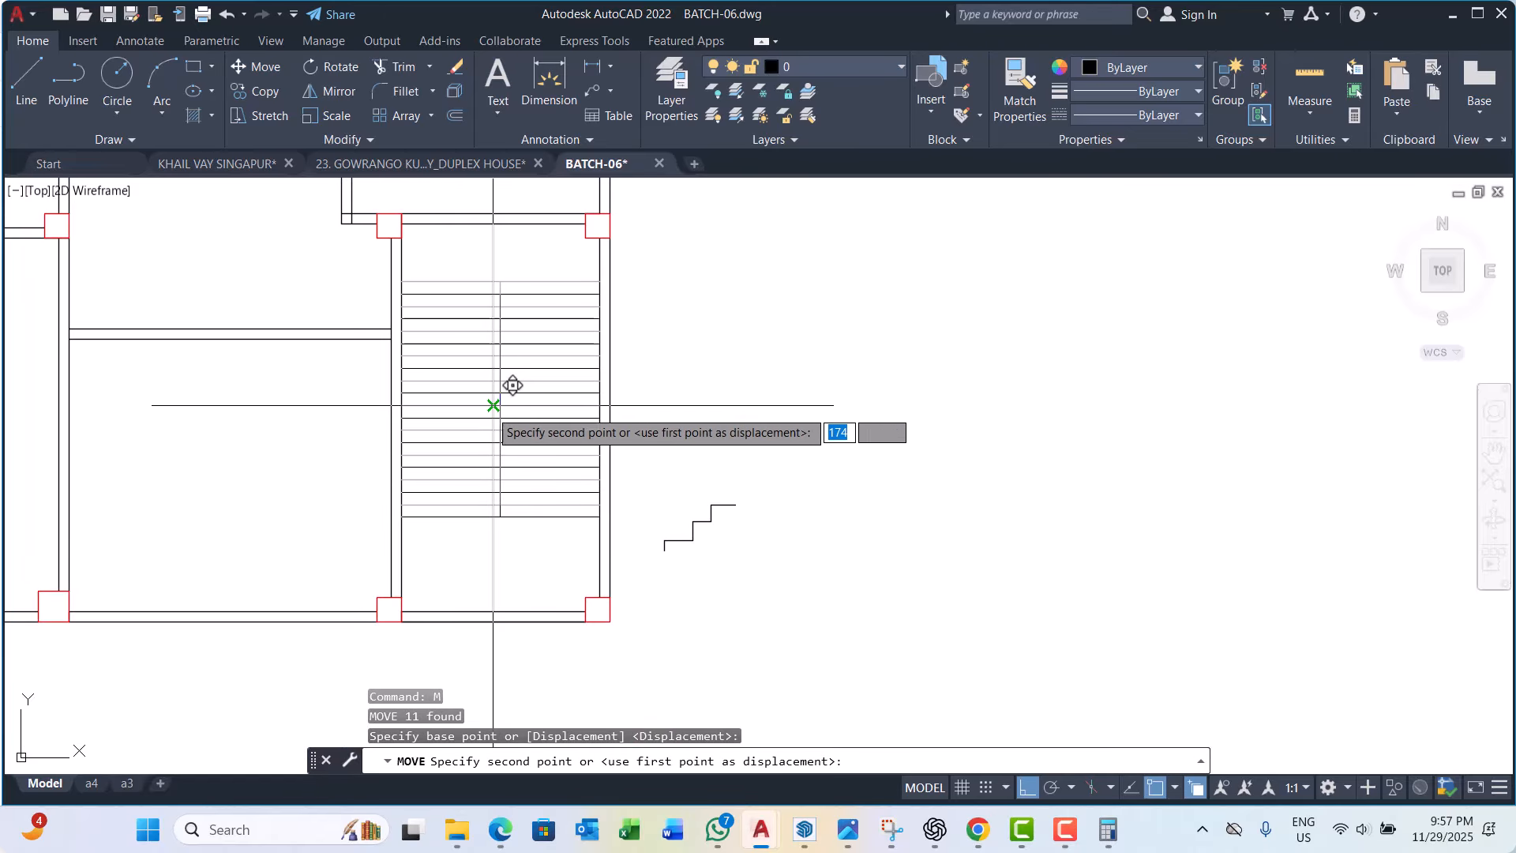
left_click(513, 397)
scroll(545, 379, "down", 3)
scroll(548, 360, "up", 4)
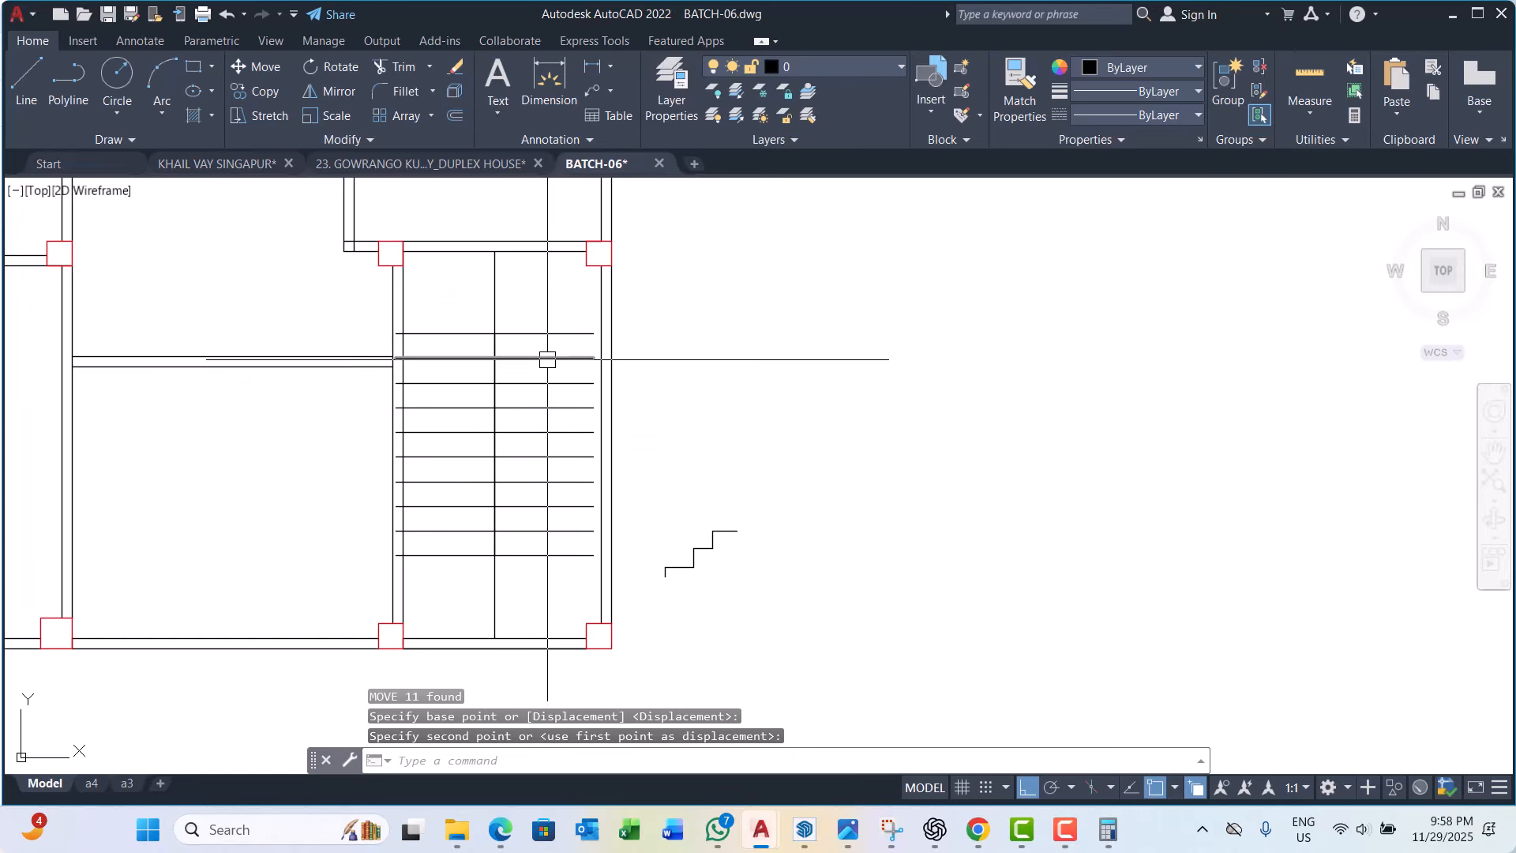
Step: Move the ten tread lines horizontally to the right so their ends meet the inner face of the stair room's right wall
left_click(574, 311)
left_click(535, 576)
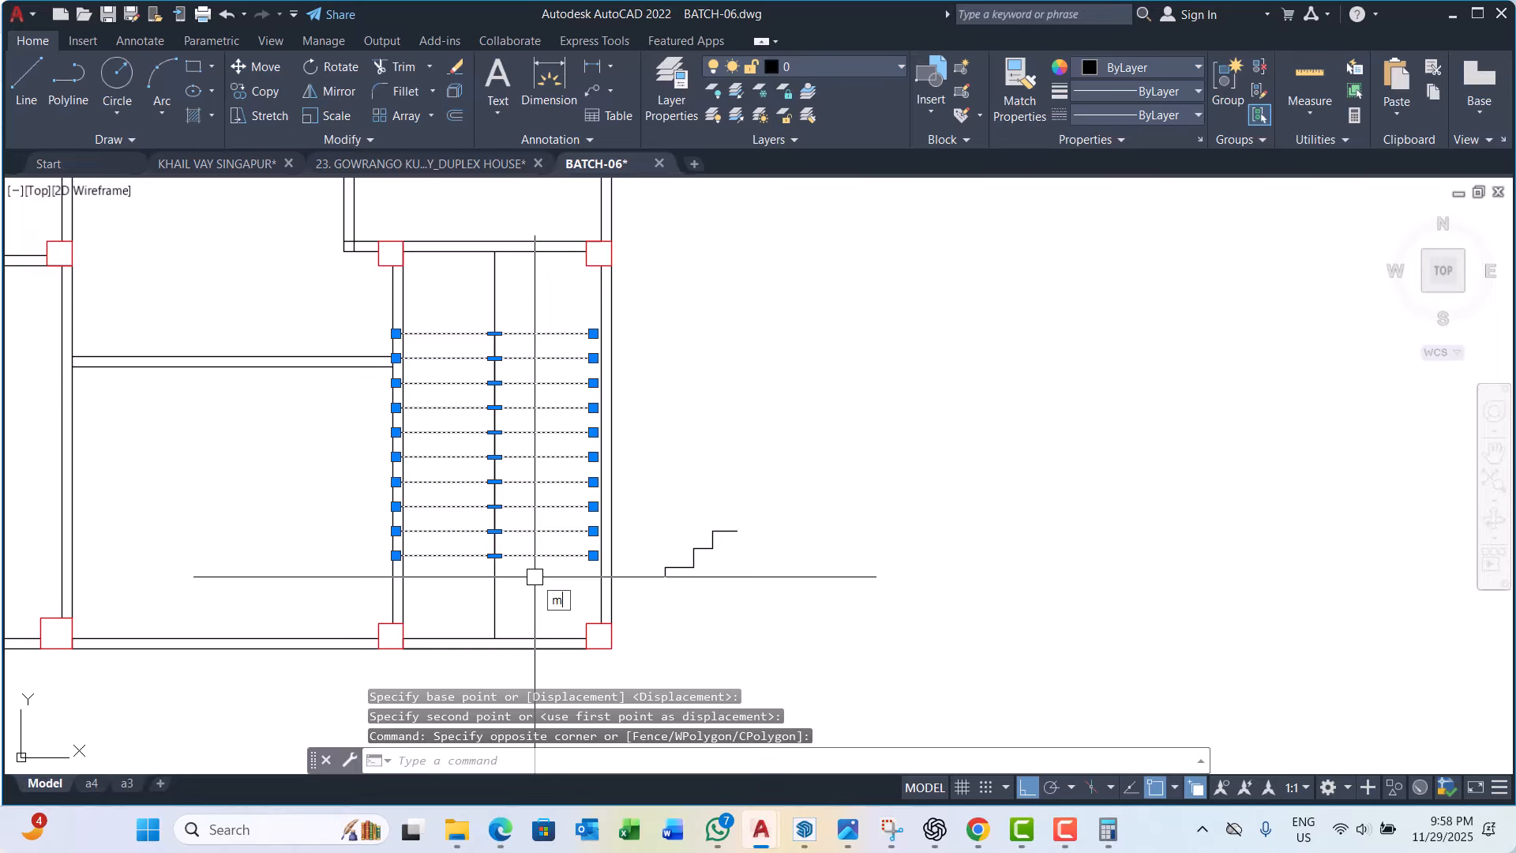
type("m")
key("Return")
scroll(585, 566, "up", 6)
left_click(642, 527)
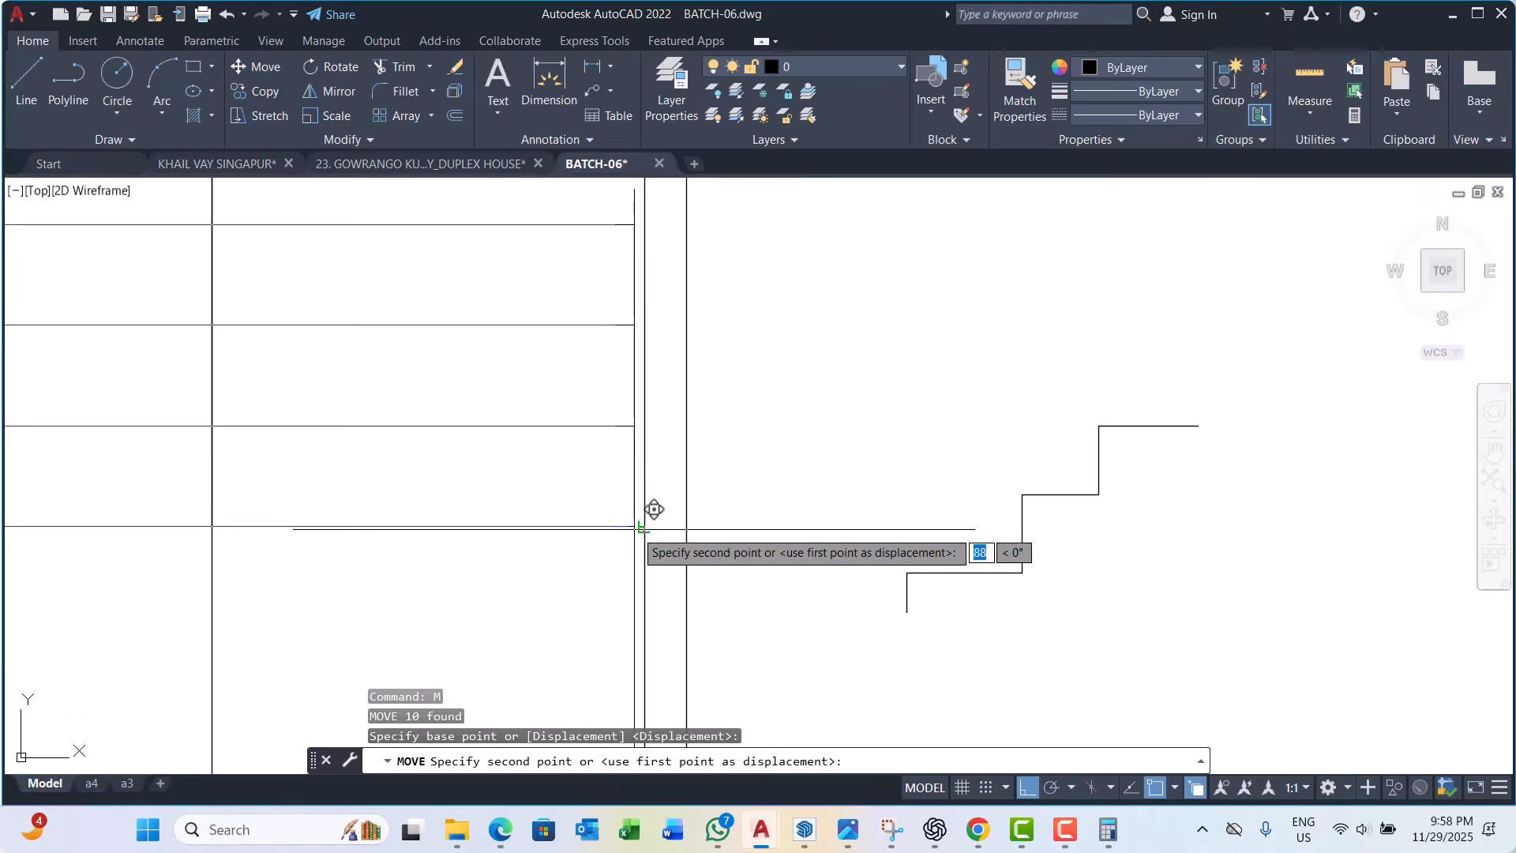
key("Escape")
scroll(654, 509, "down", 5)
Step: Erase the small stepped riser-and-tread sketch to the right of the stair room
left_click(797, 395)
left_click(677, 559)
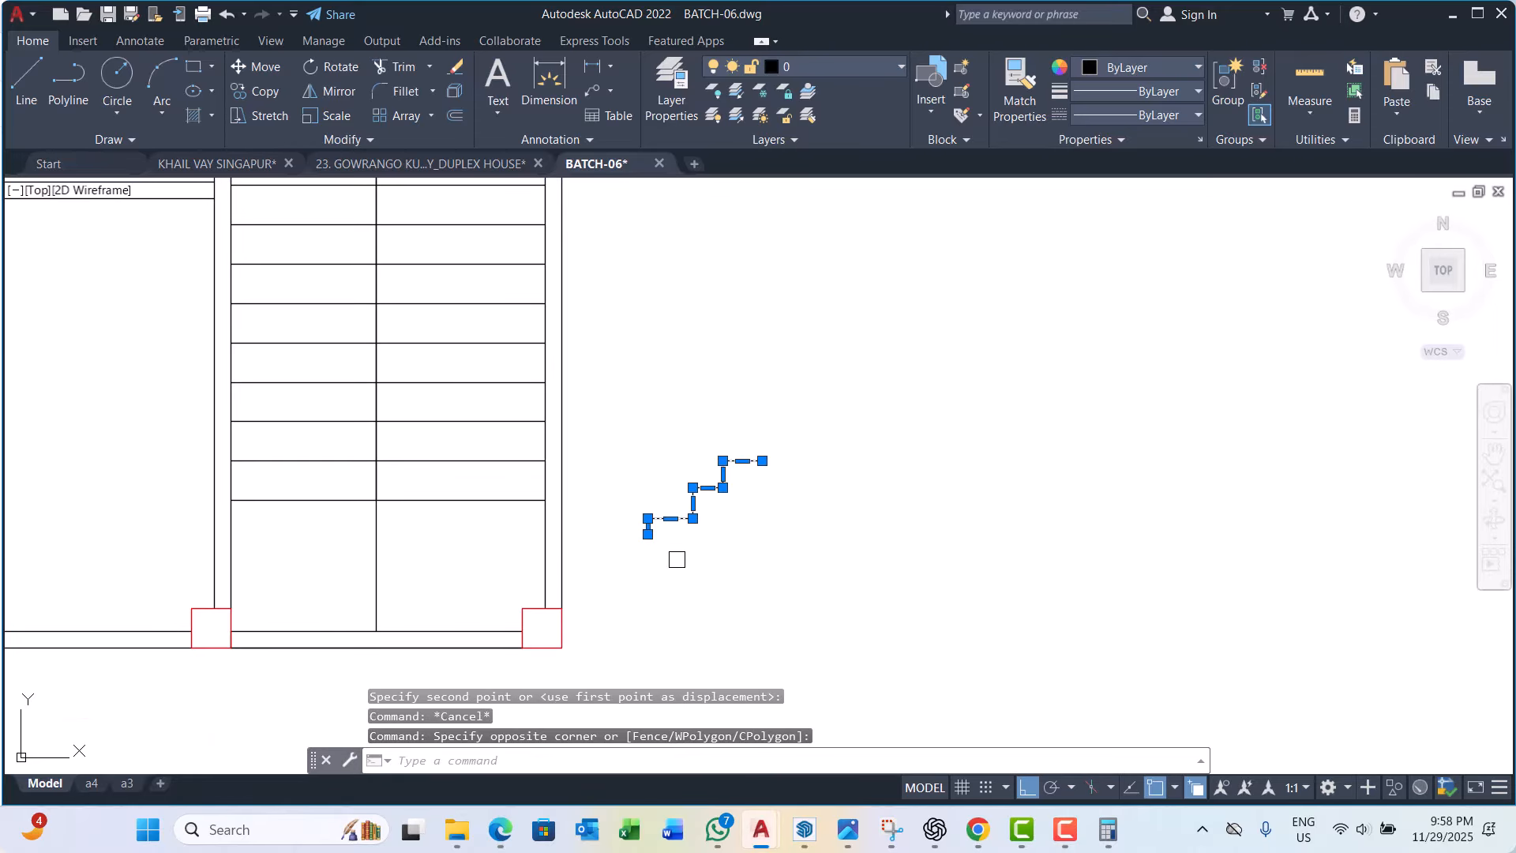
type("e")
key("Return")
Step: Erase both vertical centre lines running through the tread lines in the stair room
left_click(425, 517)
left_click(345, 561)
key("Return")
scroll(531, 612, "down", 4)
scroll(469, 426, "up", 4)
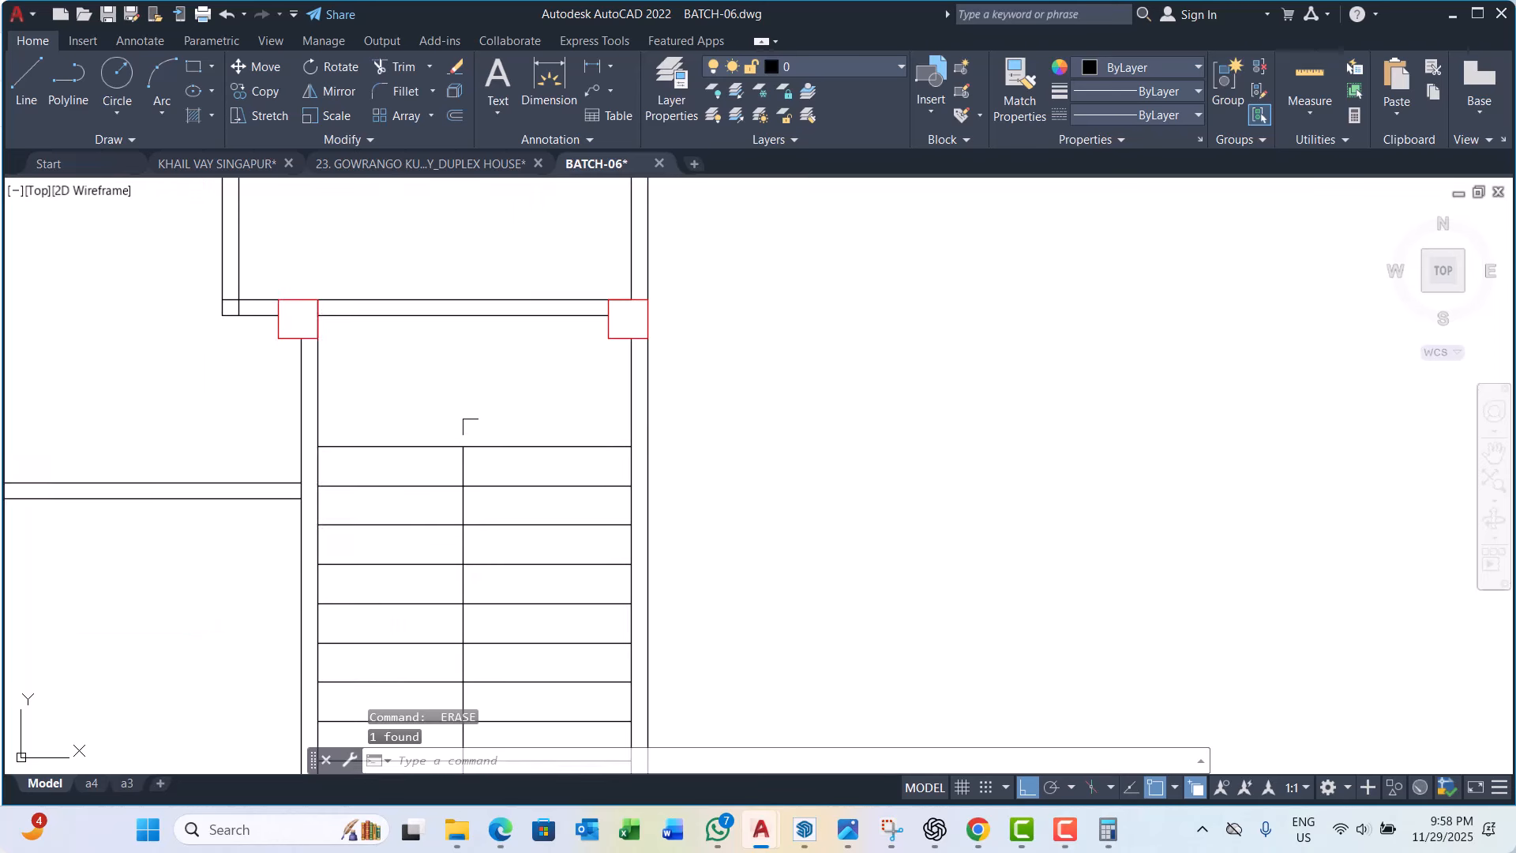
left_click(462, 467)
key("Return")
scroll(510, 490, "down", 2)
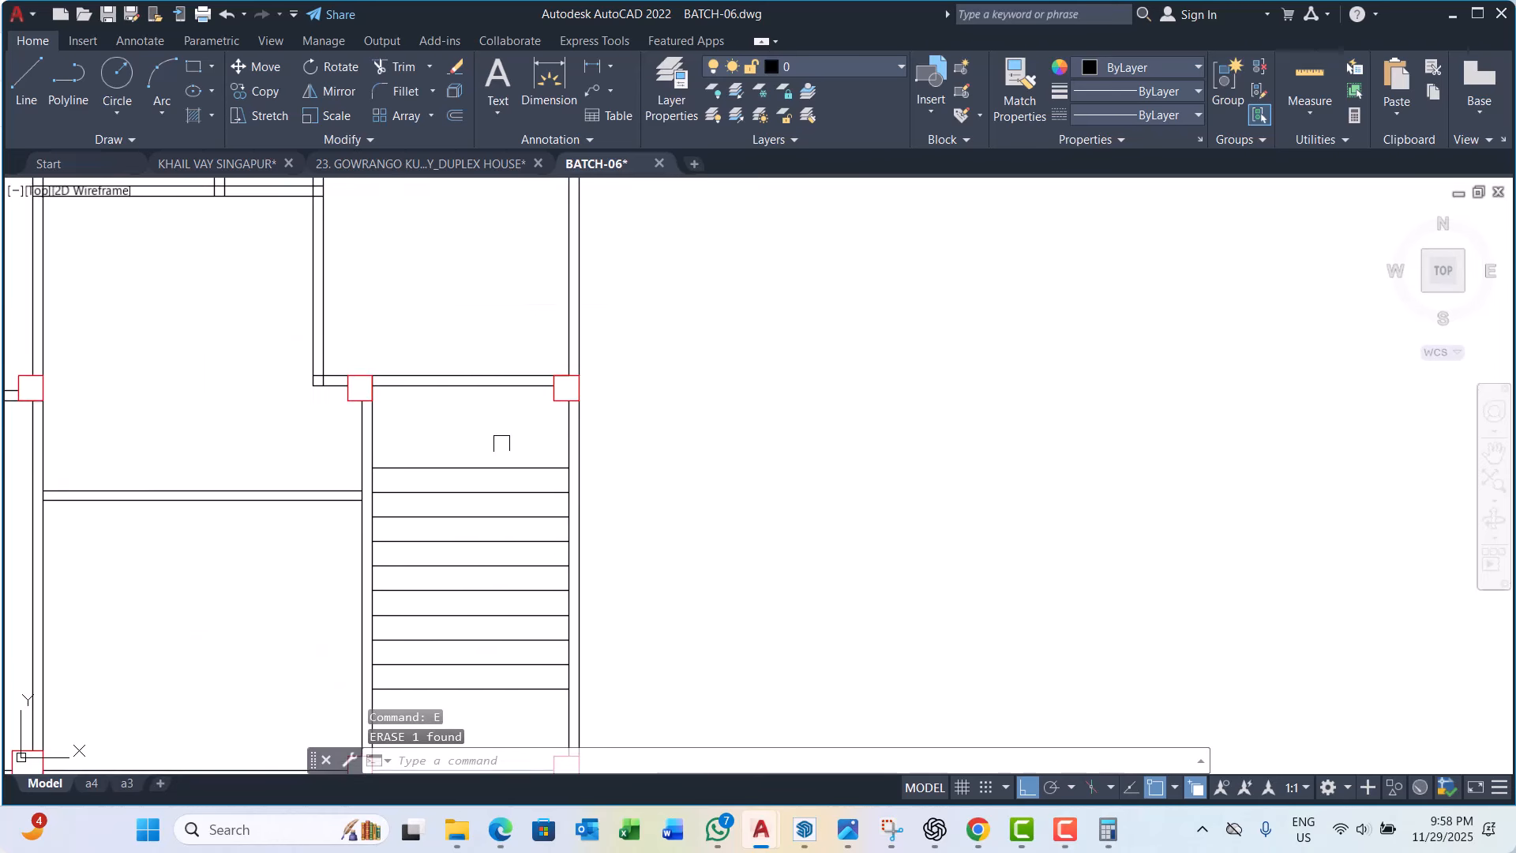
Step: Add a linear dimension from the uppermost tread line to the inner face of the stair room's upper wall
key("Escape")
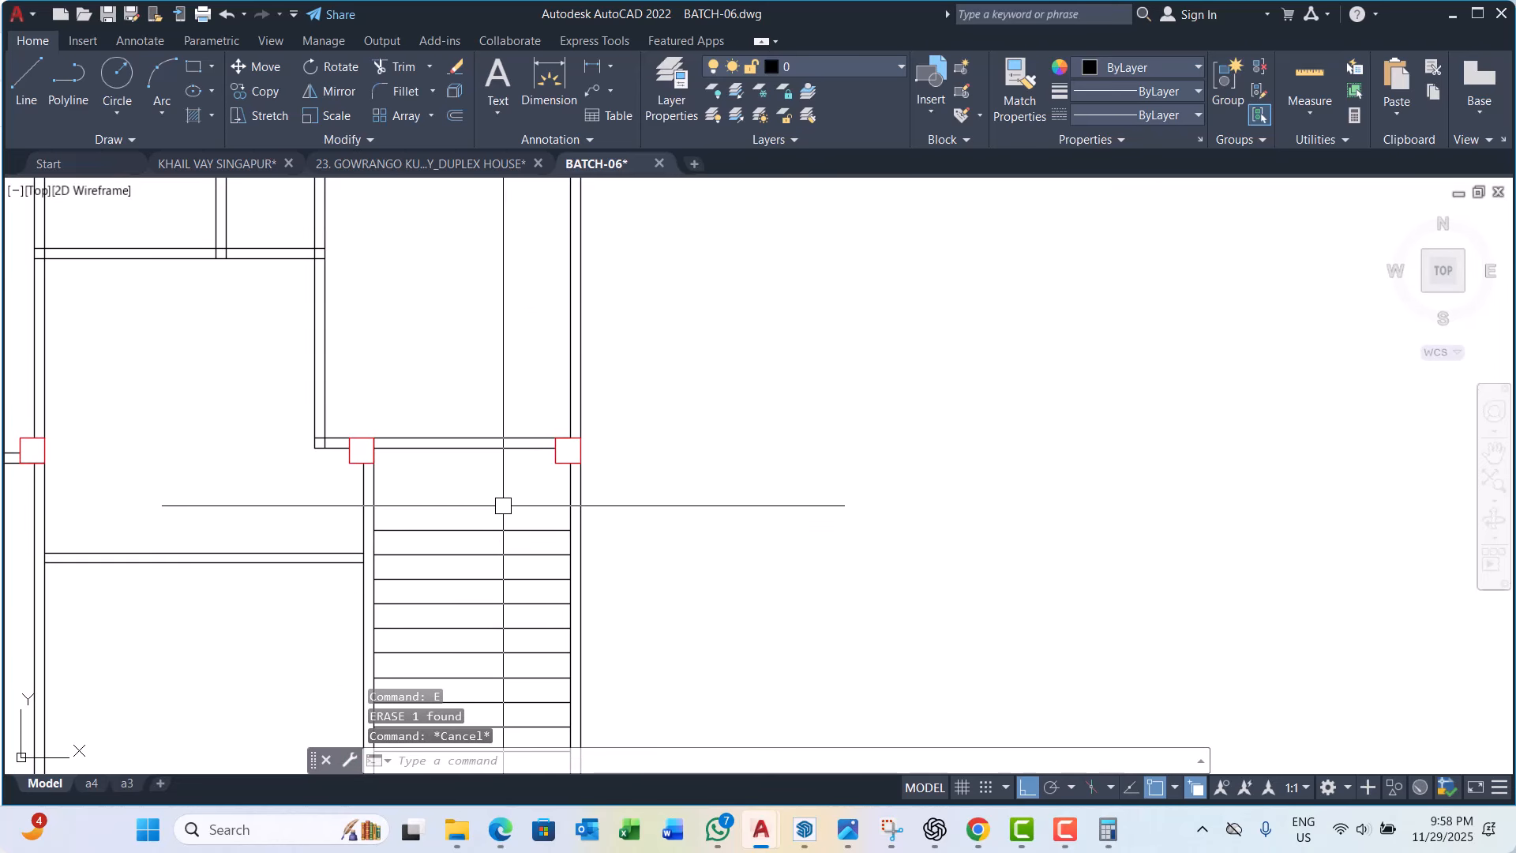
type("dli")
key("Return")
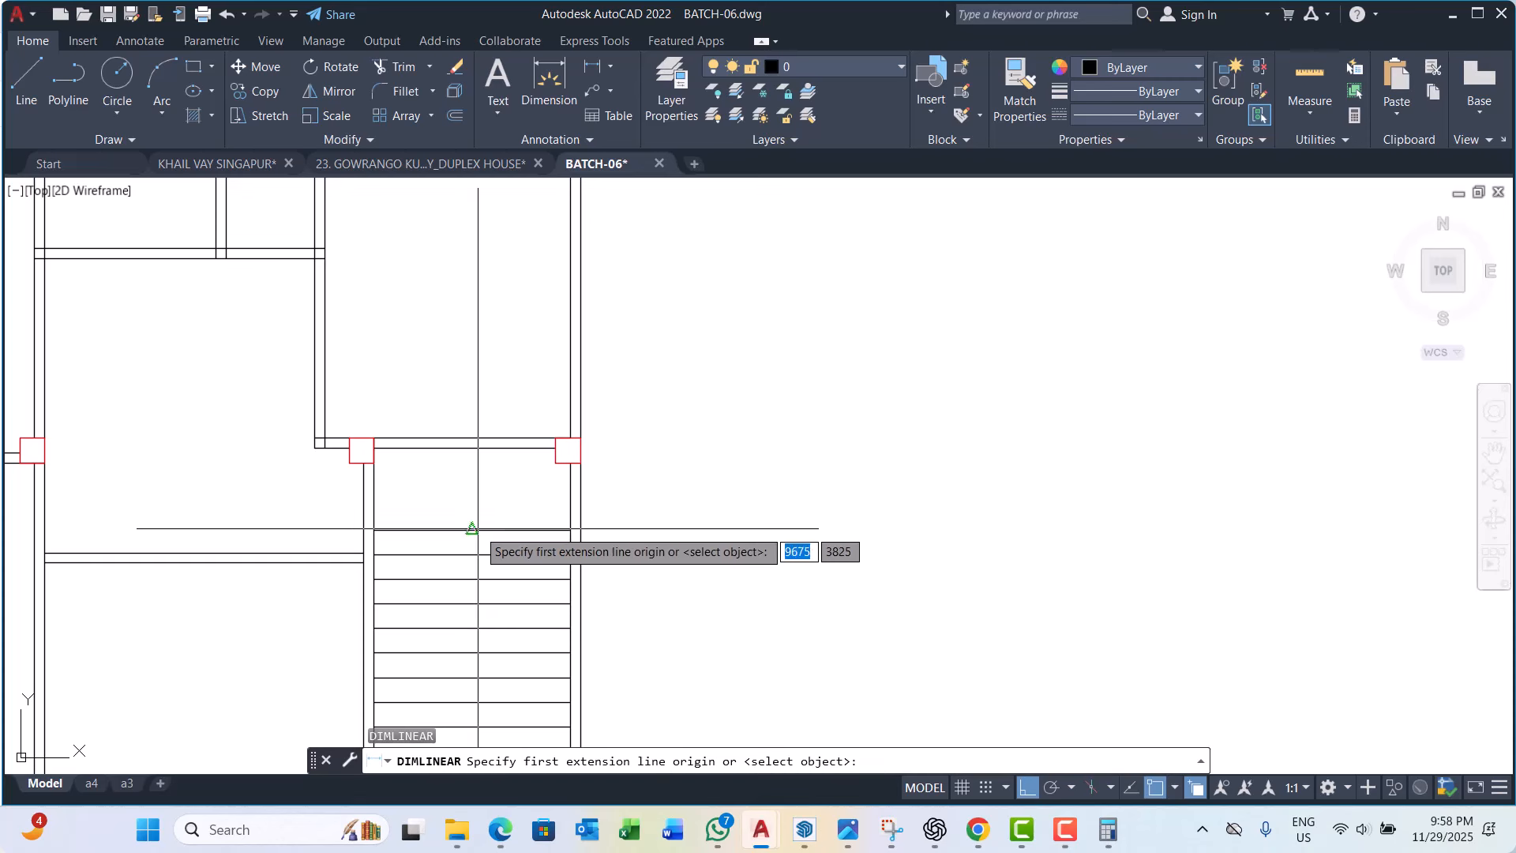
left_click(472, 529)
left_click(473, 447)
scroll(496, 485, "up", 4)
left_click(507, 495)
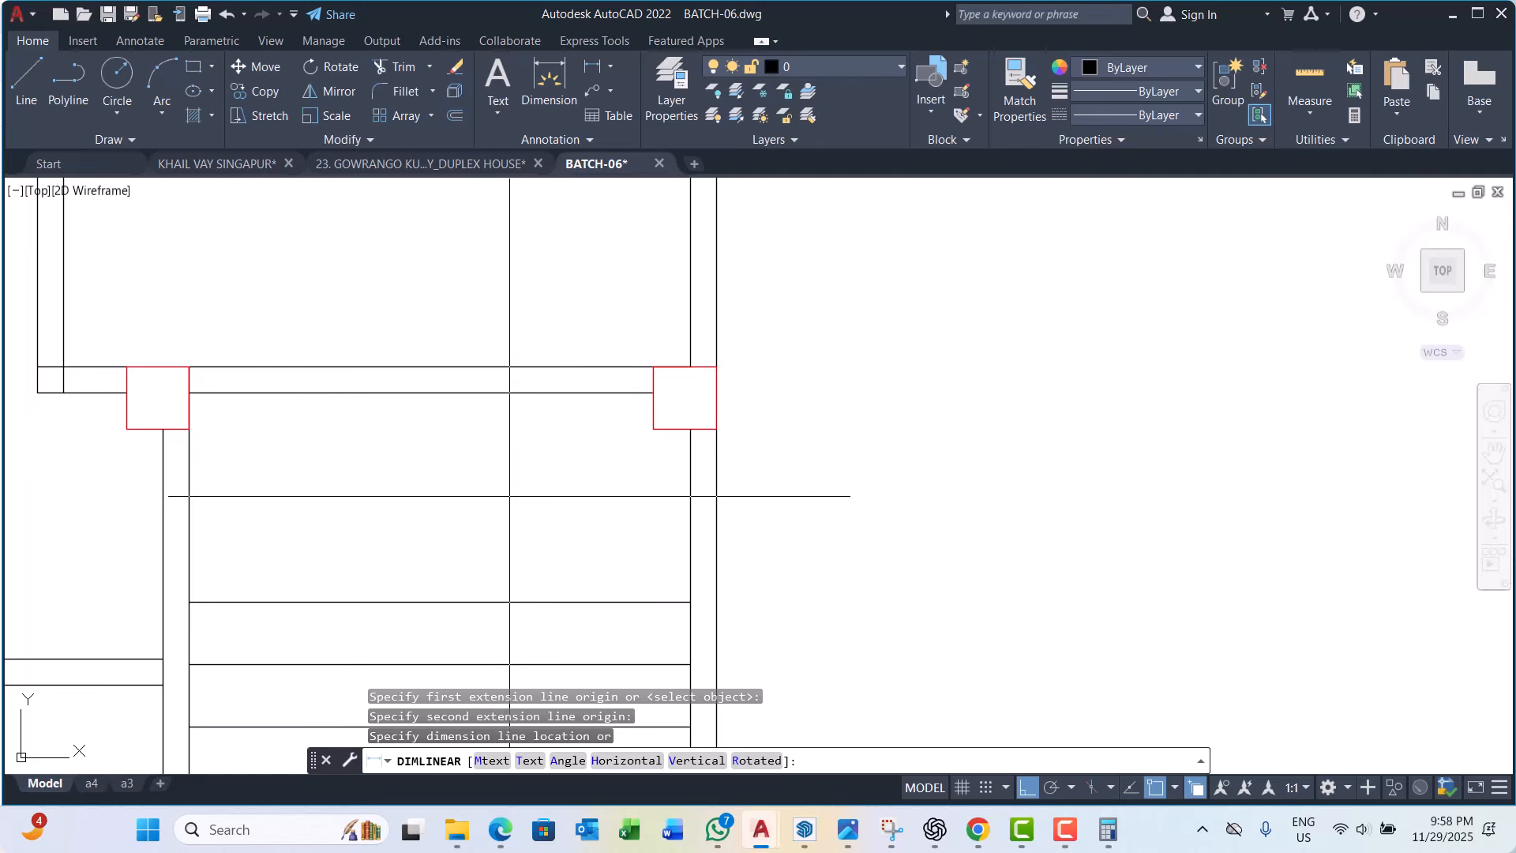
Step: Add a linear dimension from the lowest tread line to the inner face of the stair room's lower wall
scroll(477, 395, "down", 6)
scroll(473, 589, "up", 3)
key("Return")
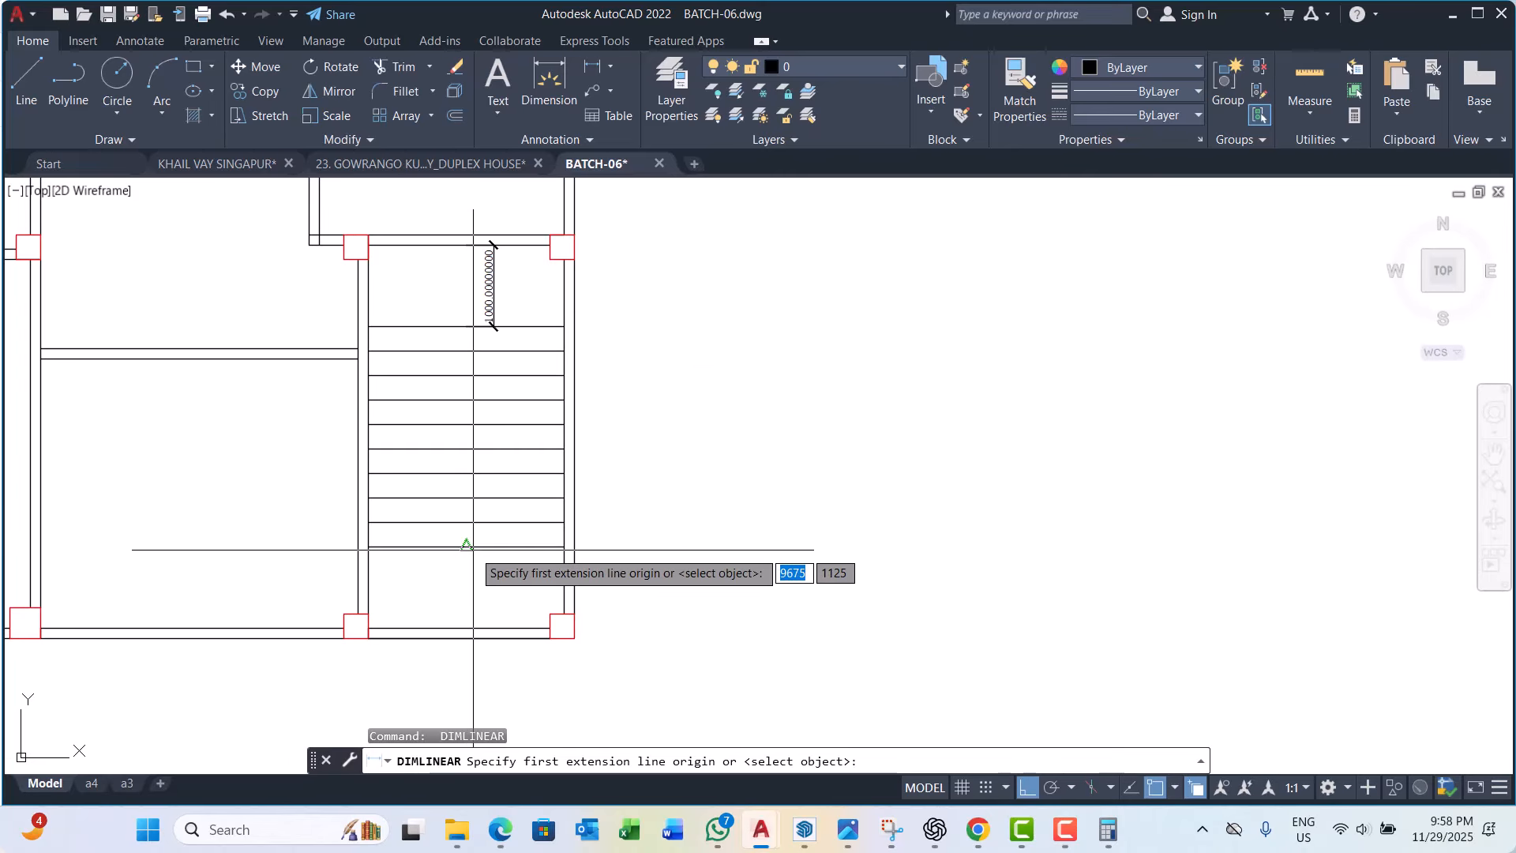
left_click(466, 548)
left_click(466, 629)
scroll(452, 592, "up", 3)
left_click(441, 593)
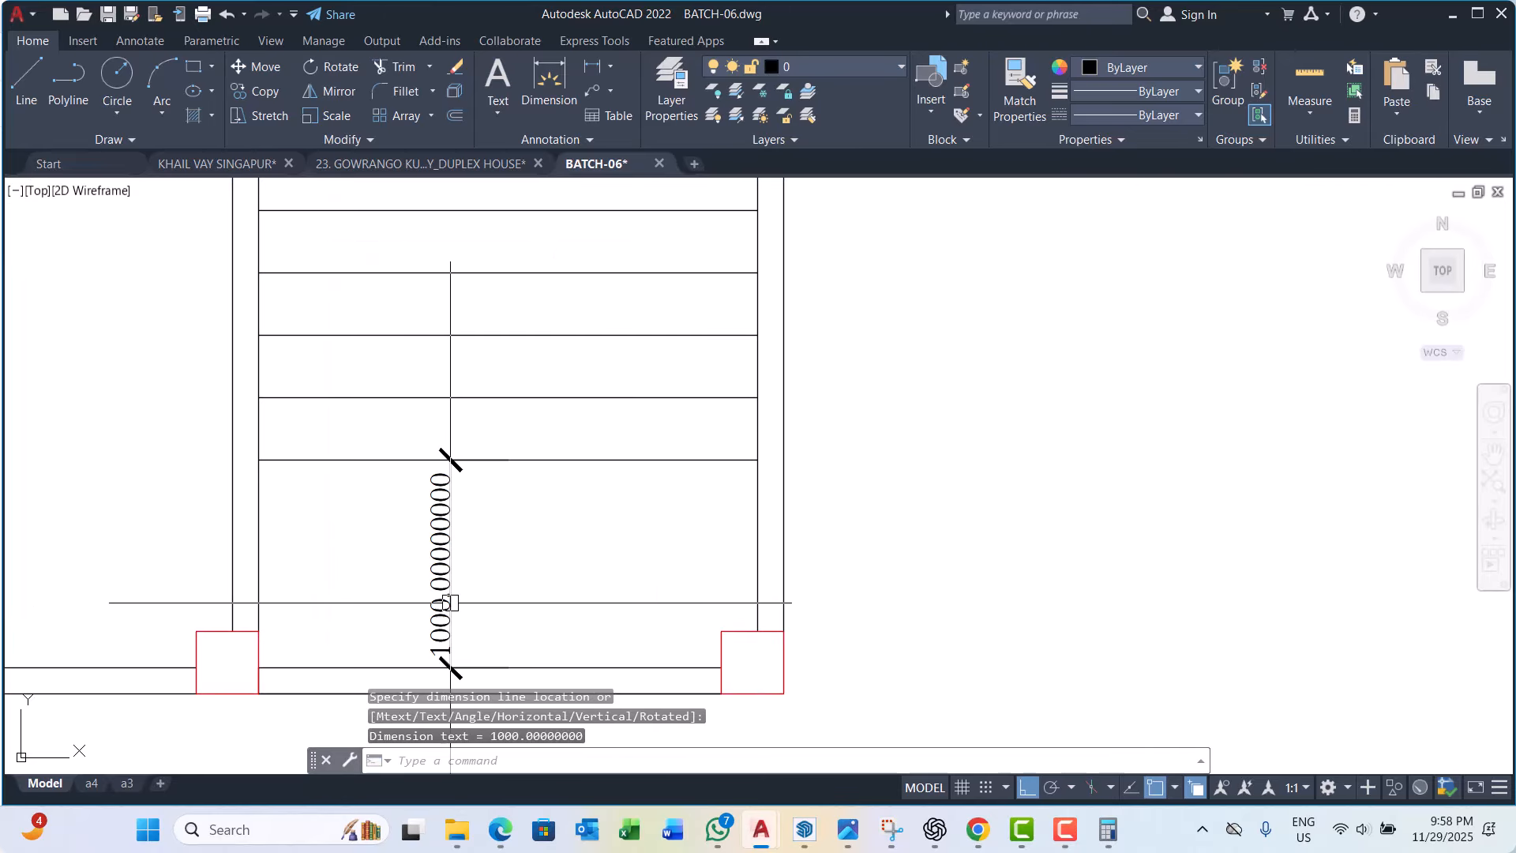
Step: Examine the dimensioned landing depths above and below the ten tread lines
scroll(452, 591, "down", 3)
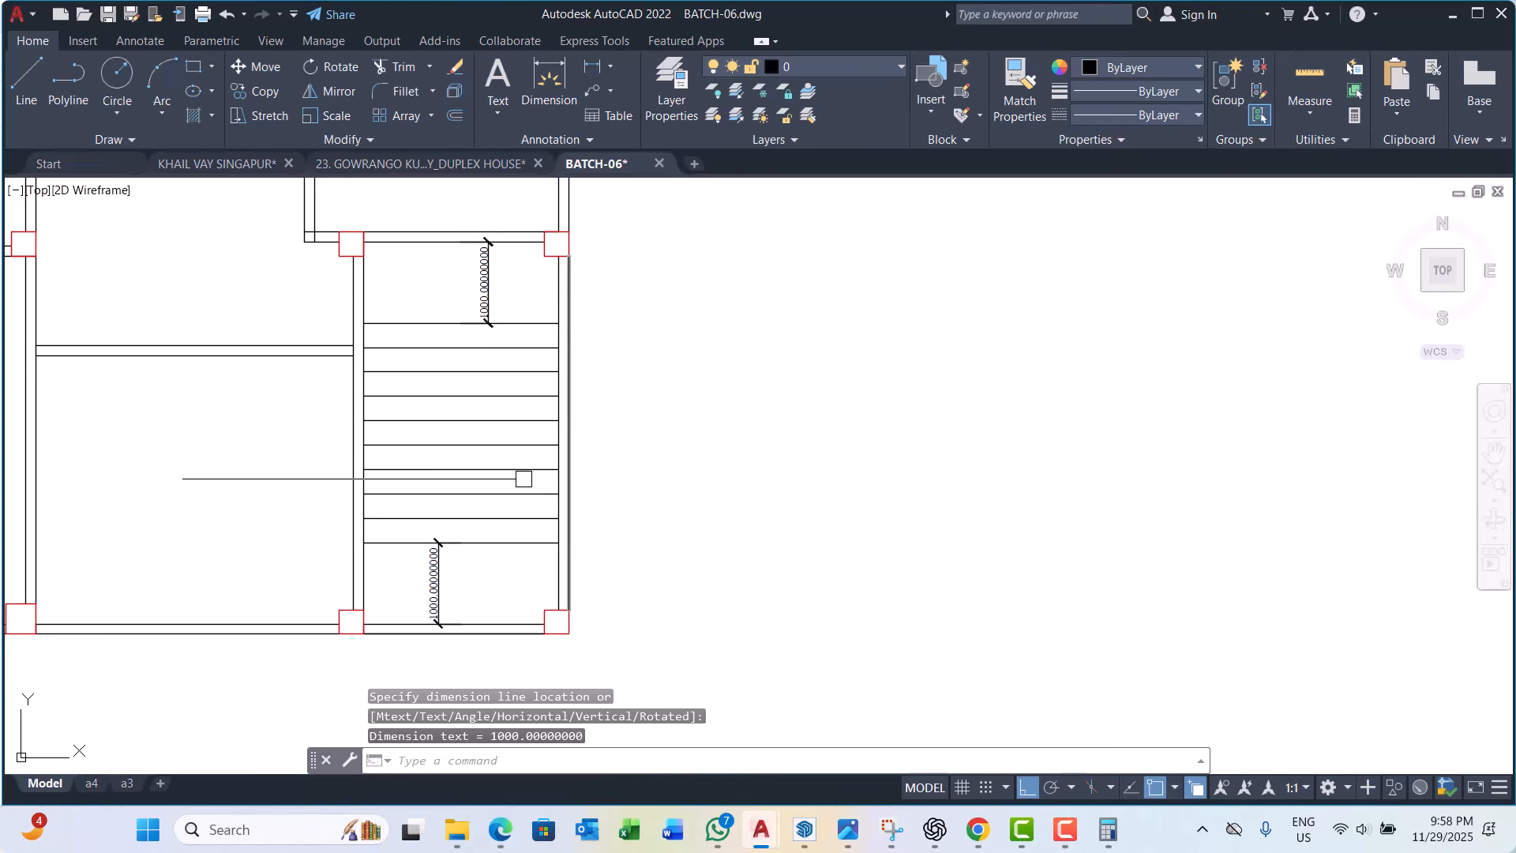
scroll(524, 478, "down", 5)
scroll(468, 390, "up", 5)
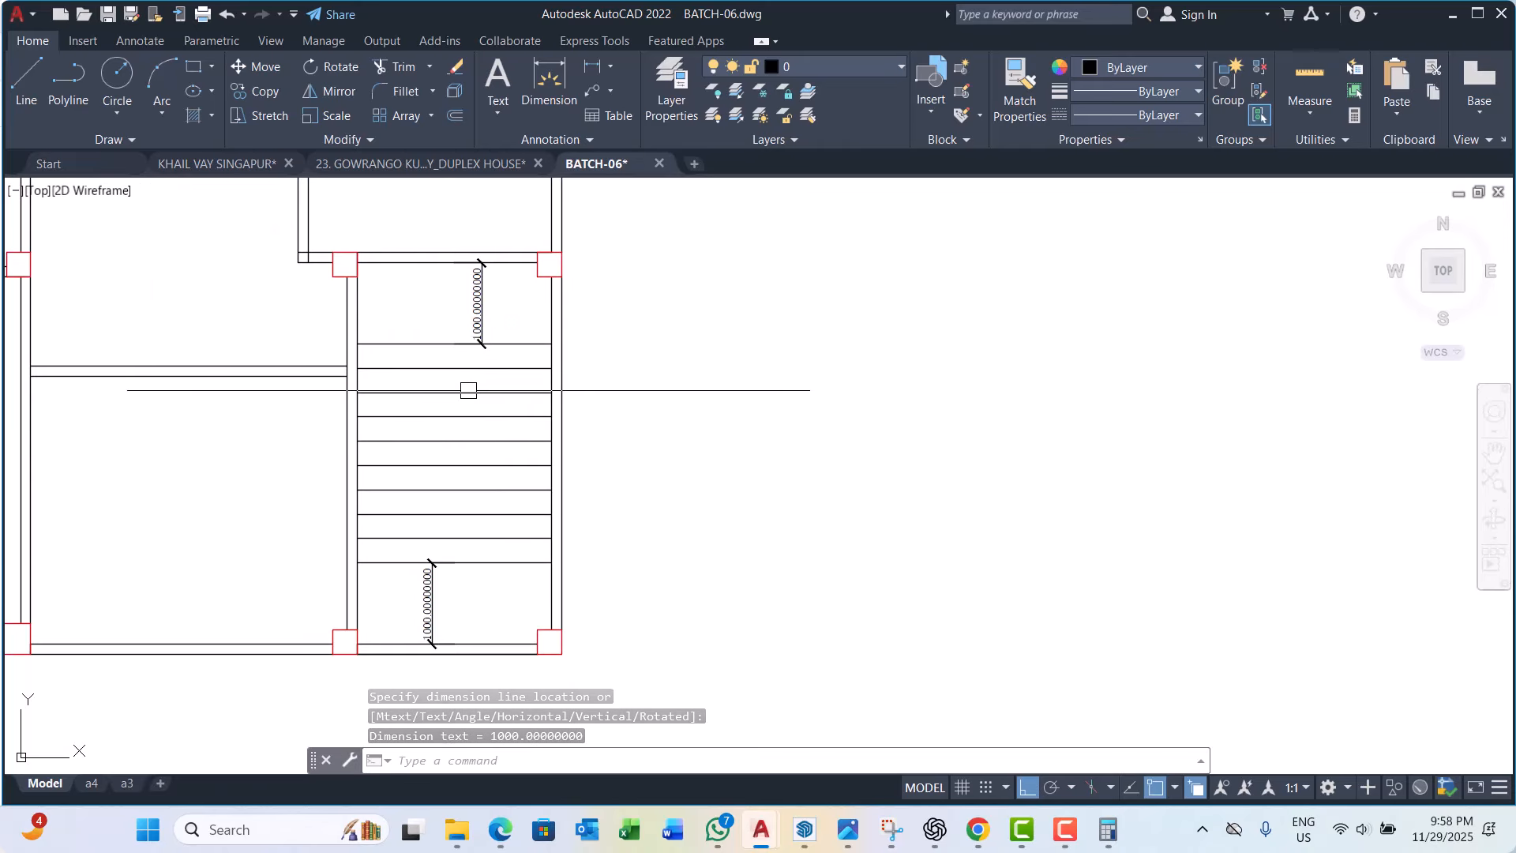
scroll(505, 310, "up", 4)
scroll(499, 331, "down", 4)
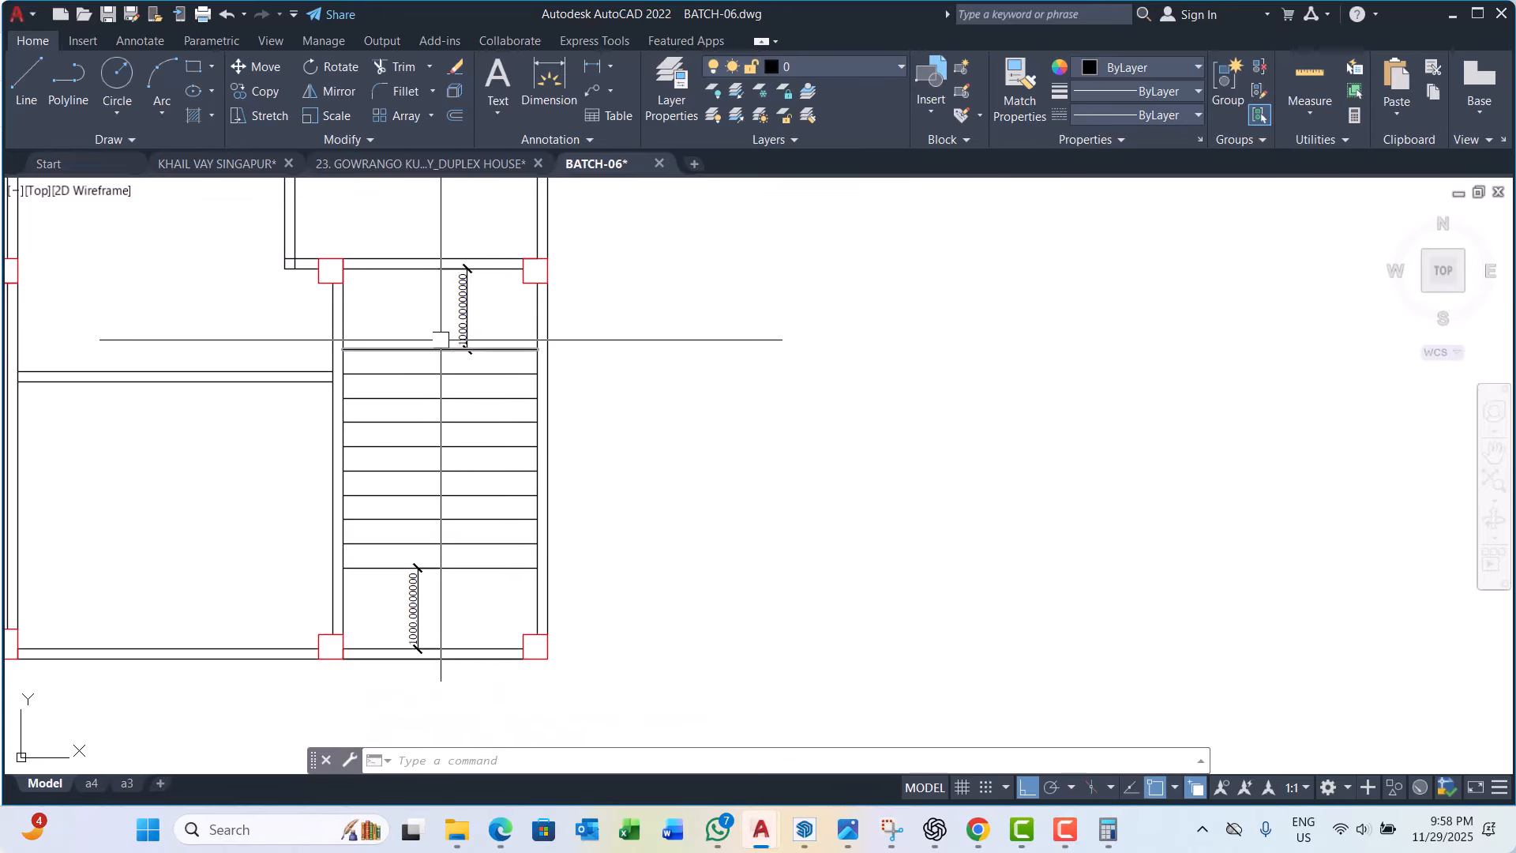
scroll(441, 340, "up", 2)
scroll(453, 311, "down", 2)
scroll(457, 332, "up", 3)
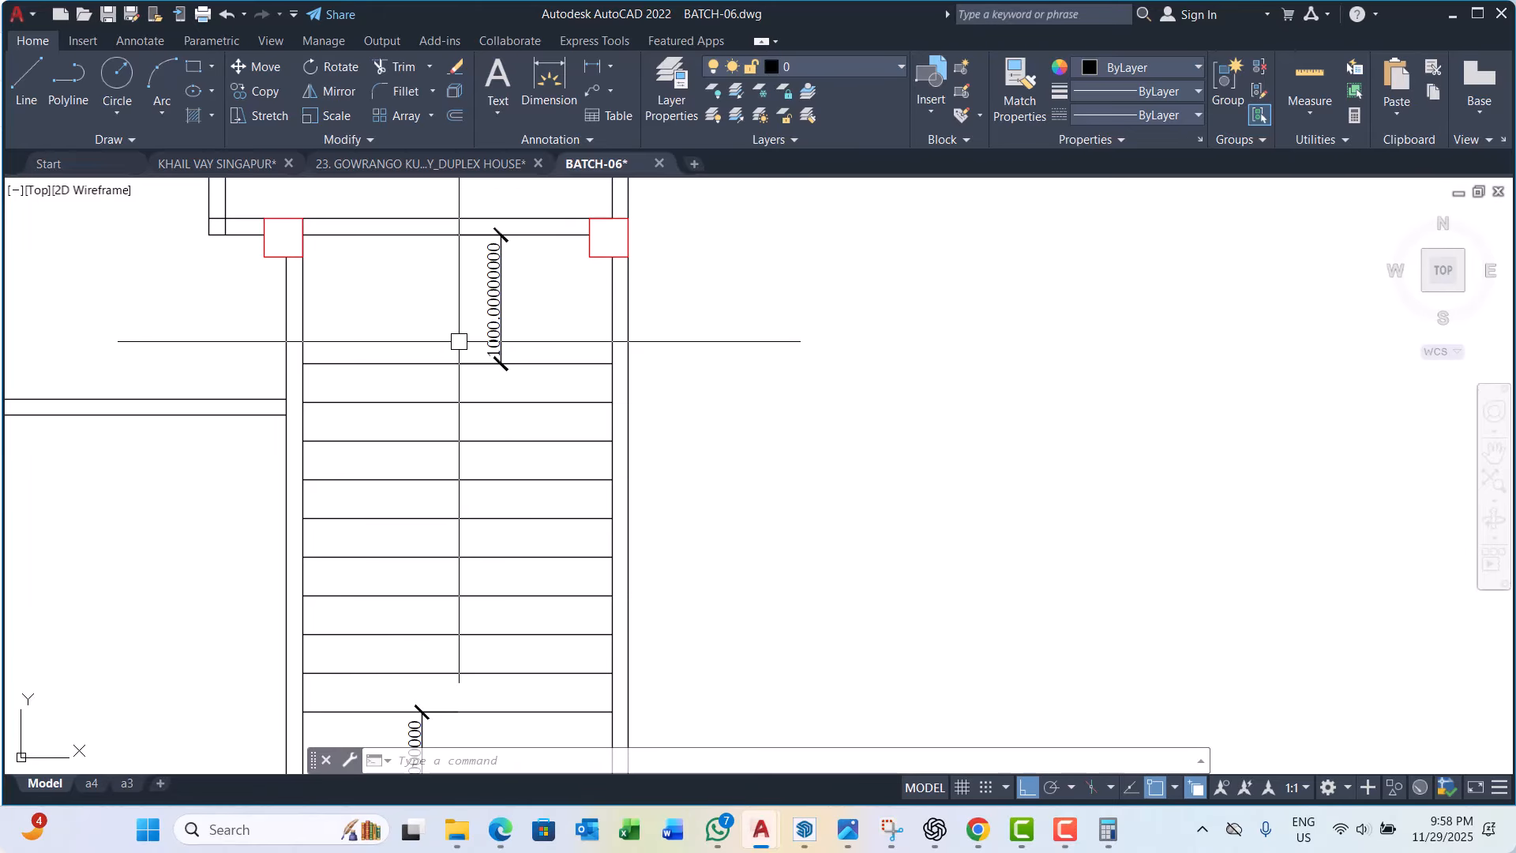
scroll(468, 347, "down", 2)
scroll(522, 598, "up", 2)
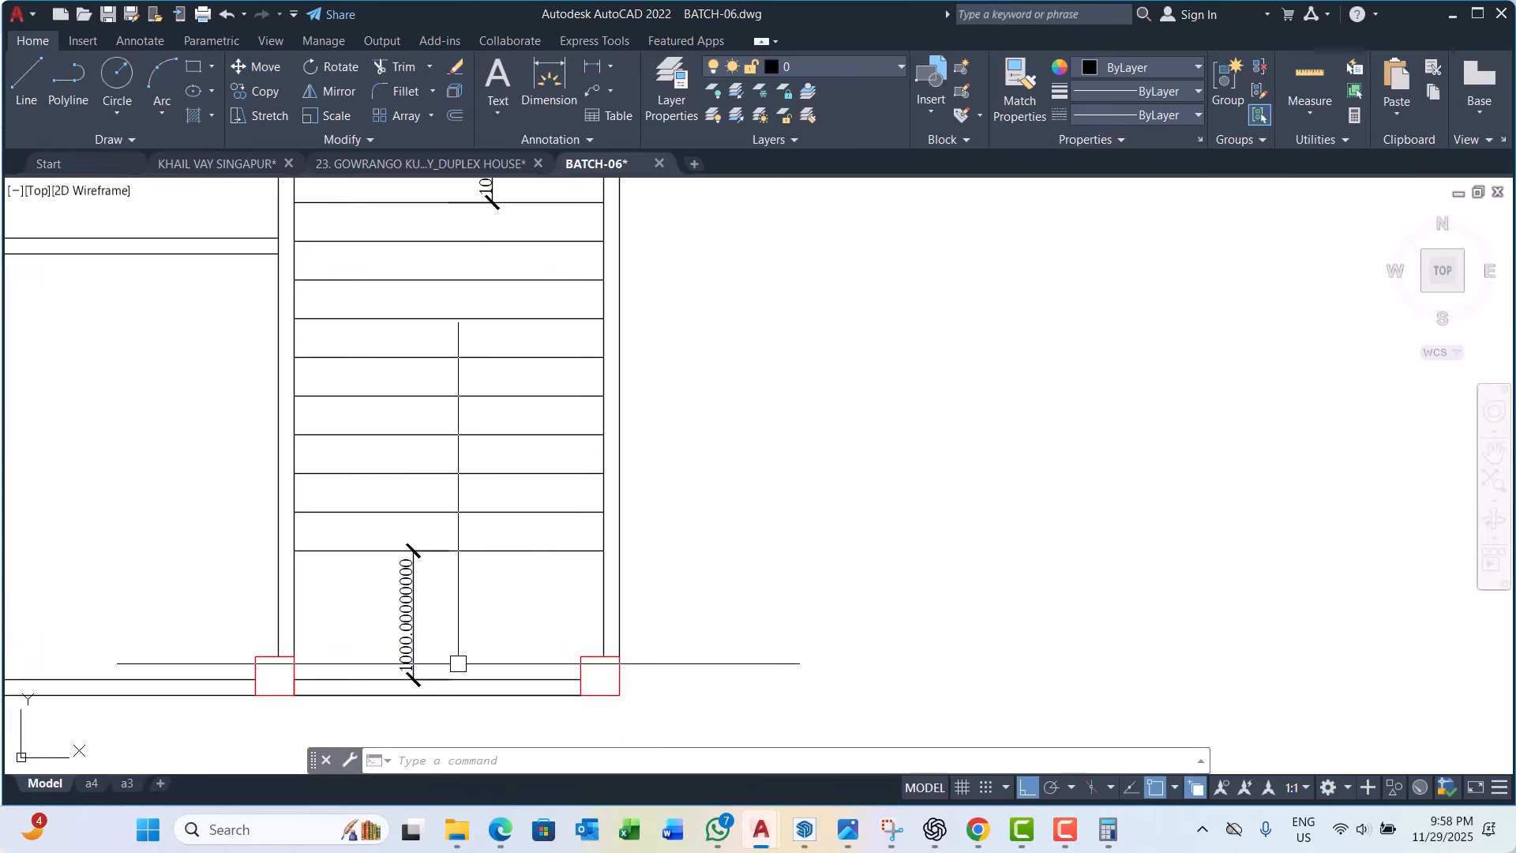
Step: Erase the two vertical landing dimensions below and above the tread lines
left_click(484, 626)
left_click(343, 639)
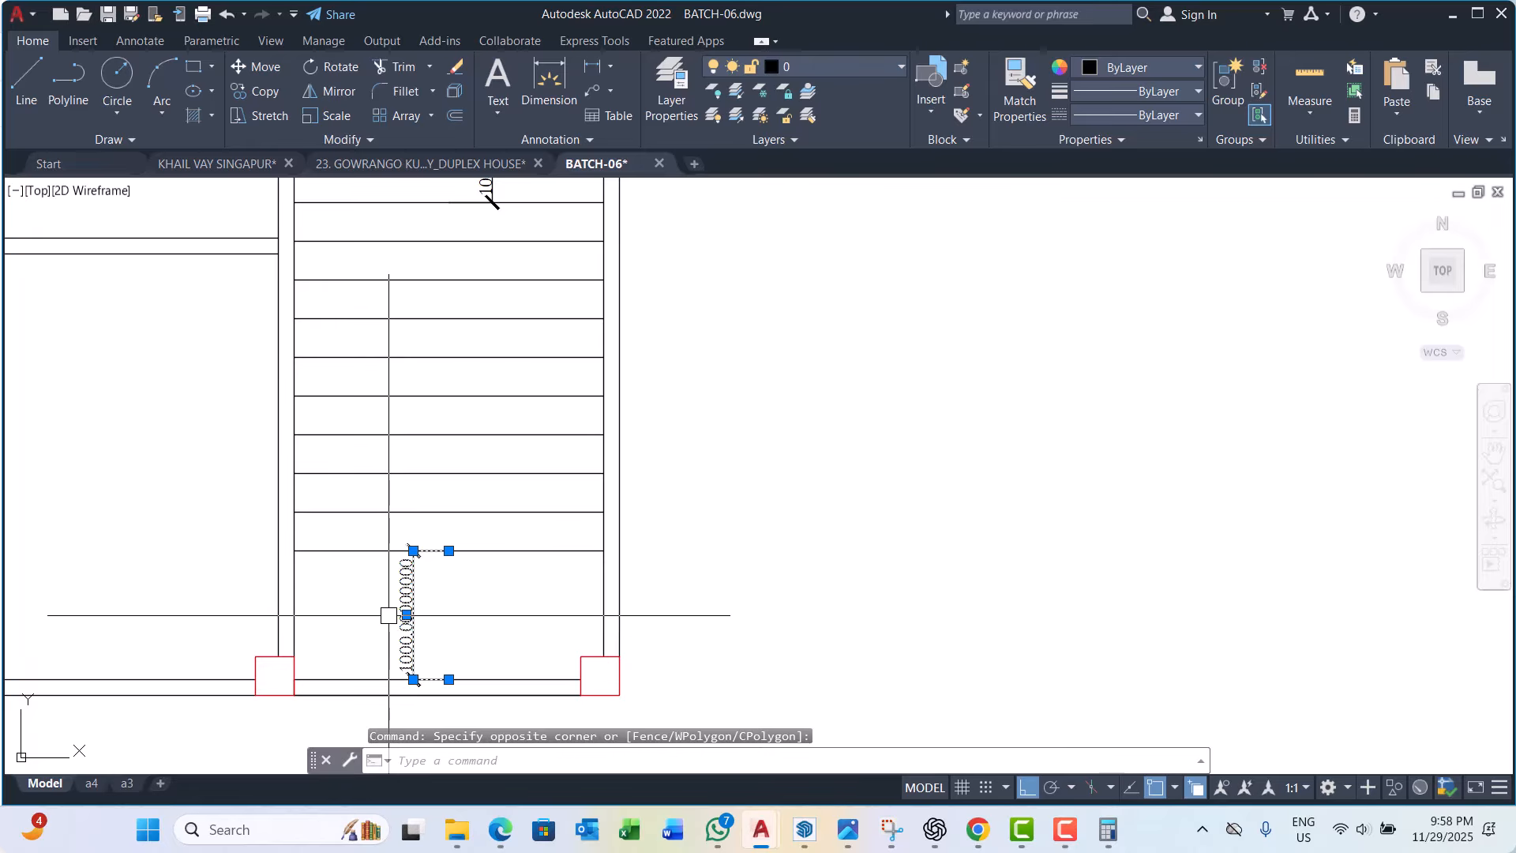
type("e")
key("Return")
scroll(444, 578, "down", 3)
scroll(446, 403, "up", 3)
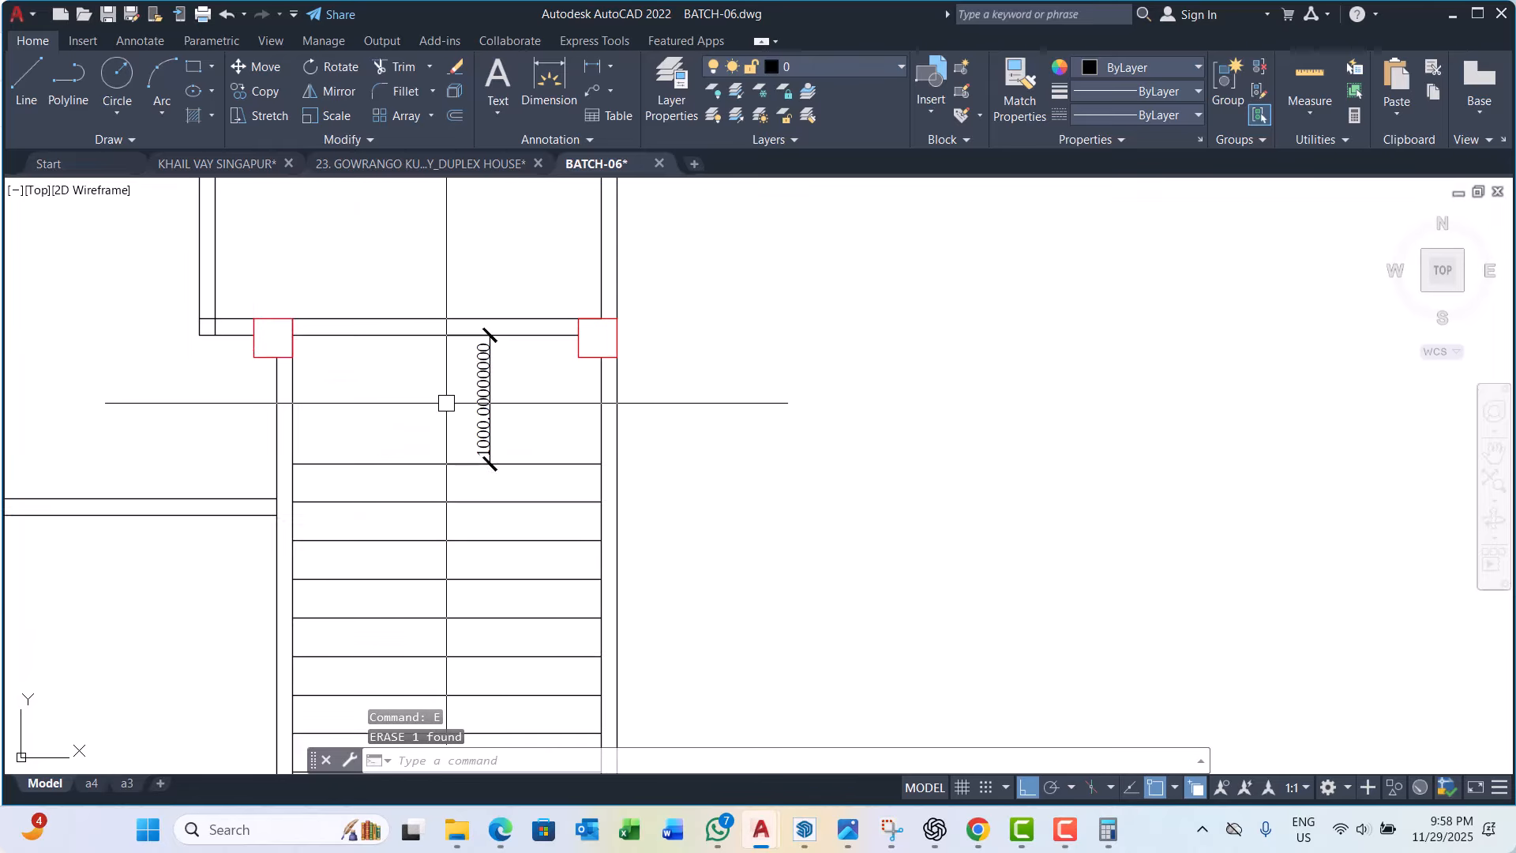
key("Return")
left_click(484, 398)
key("Return")
scroll(434, 417, "down", 2)
scroll(403, 406, "up", 2)
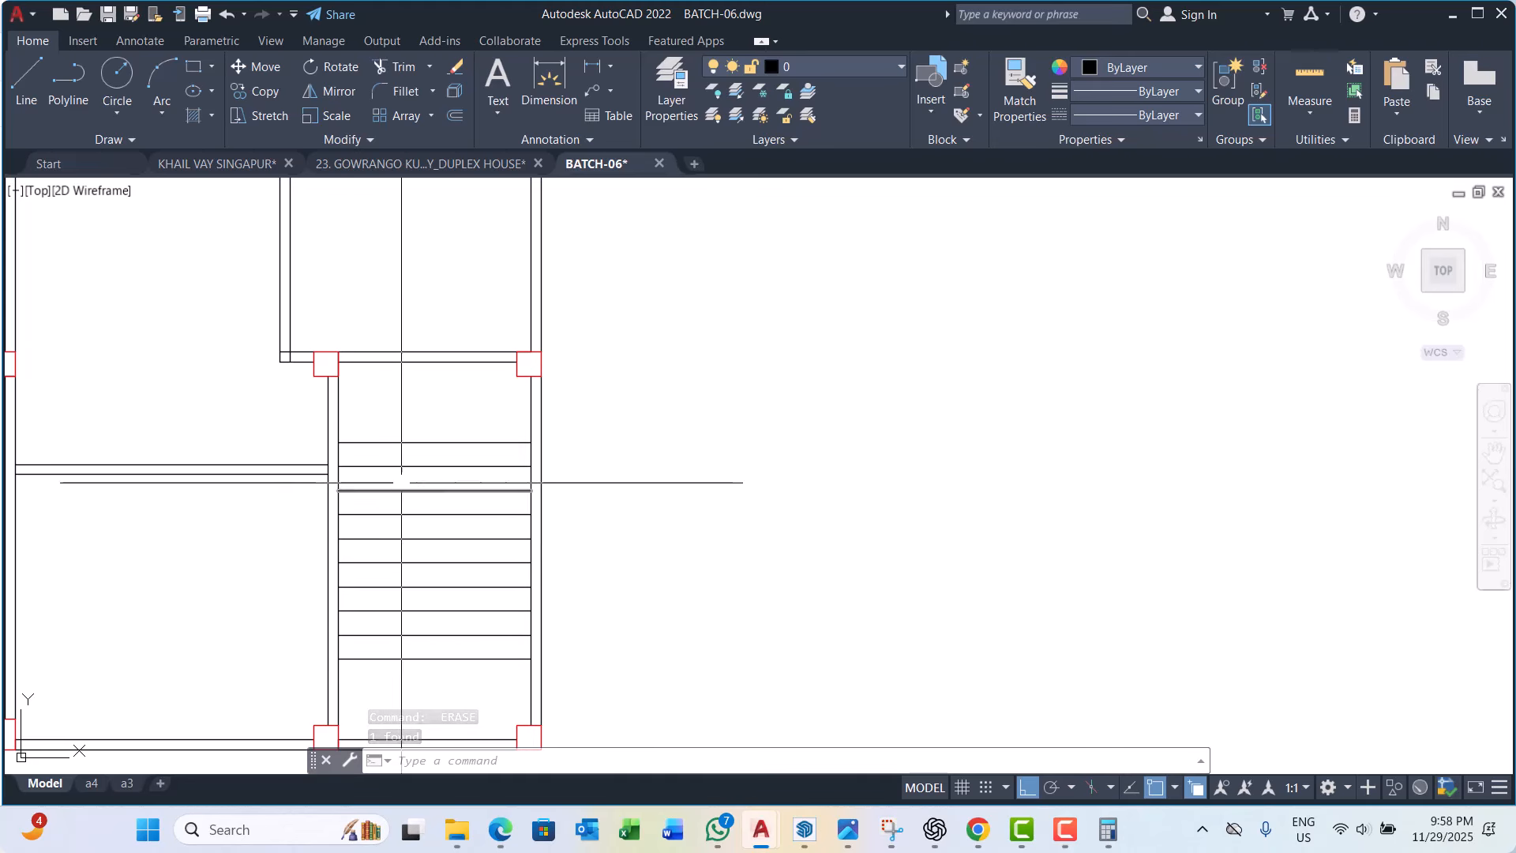
Step: Add a linear dimension across the stair room's clear width, just above the uppermost tread line
scroll(401, 481, "up", 2)
middle_click_drag(400, 451, 420, 408)
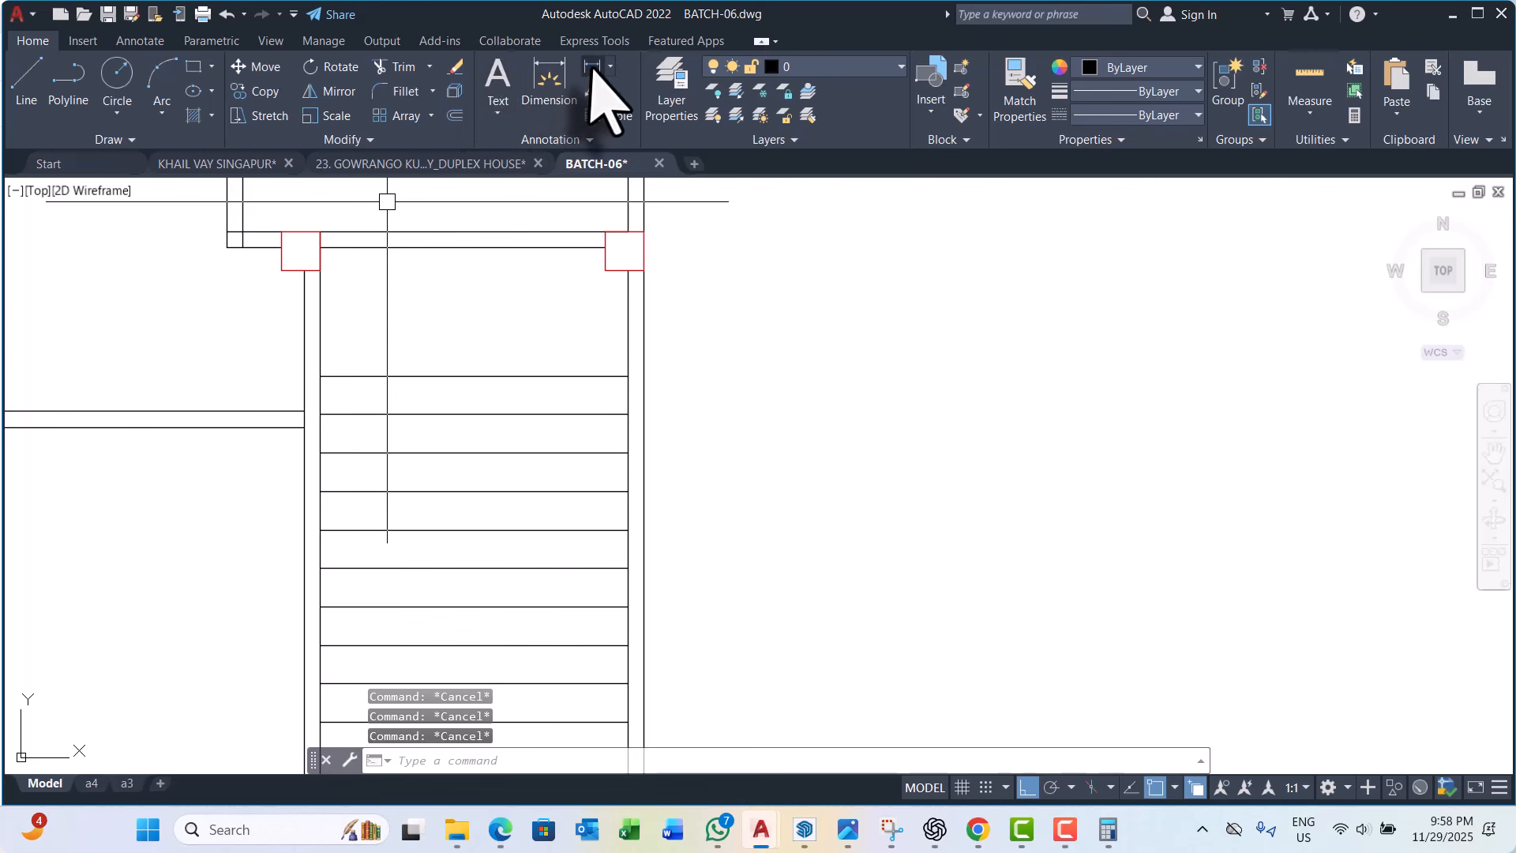
left_click(549, 79)
left_click(321, 328)
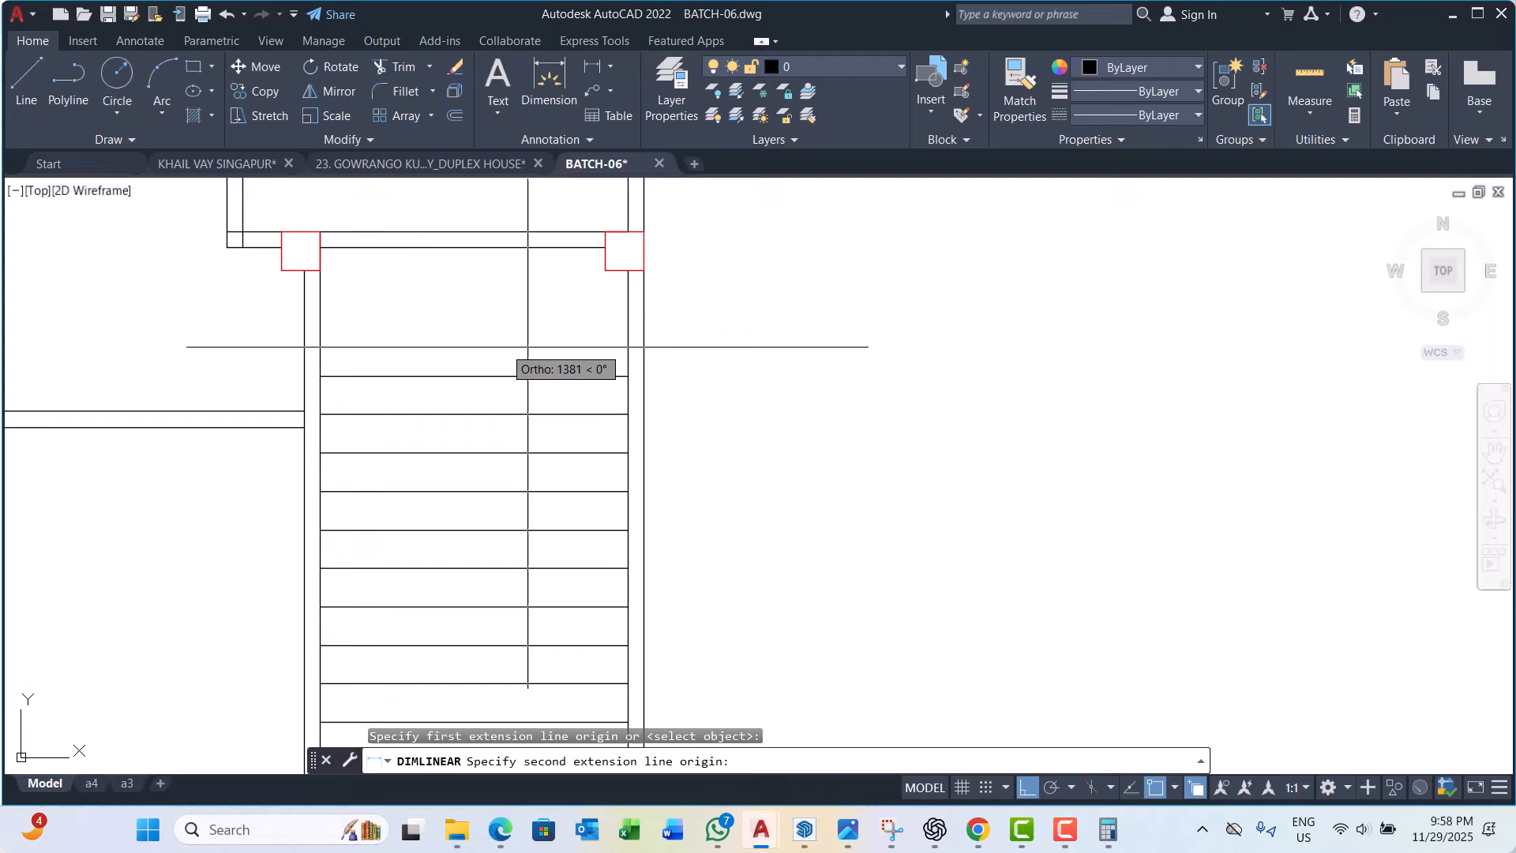
left_click(629, 329)
scroll(428, 334, "up", 2)
scroll(427, 332, "up", 2)
left_click(490, 336)
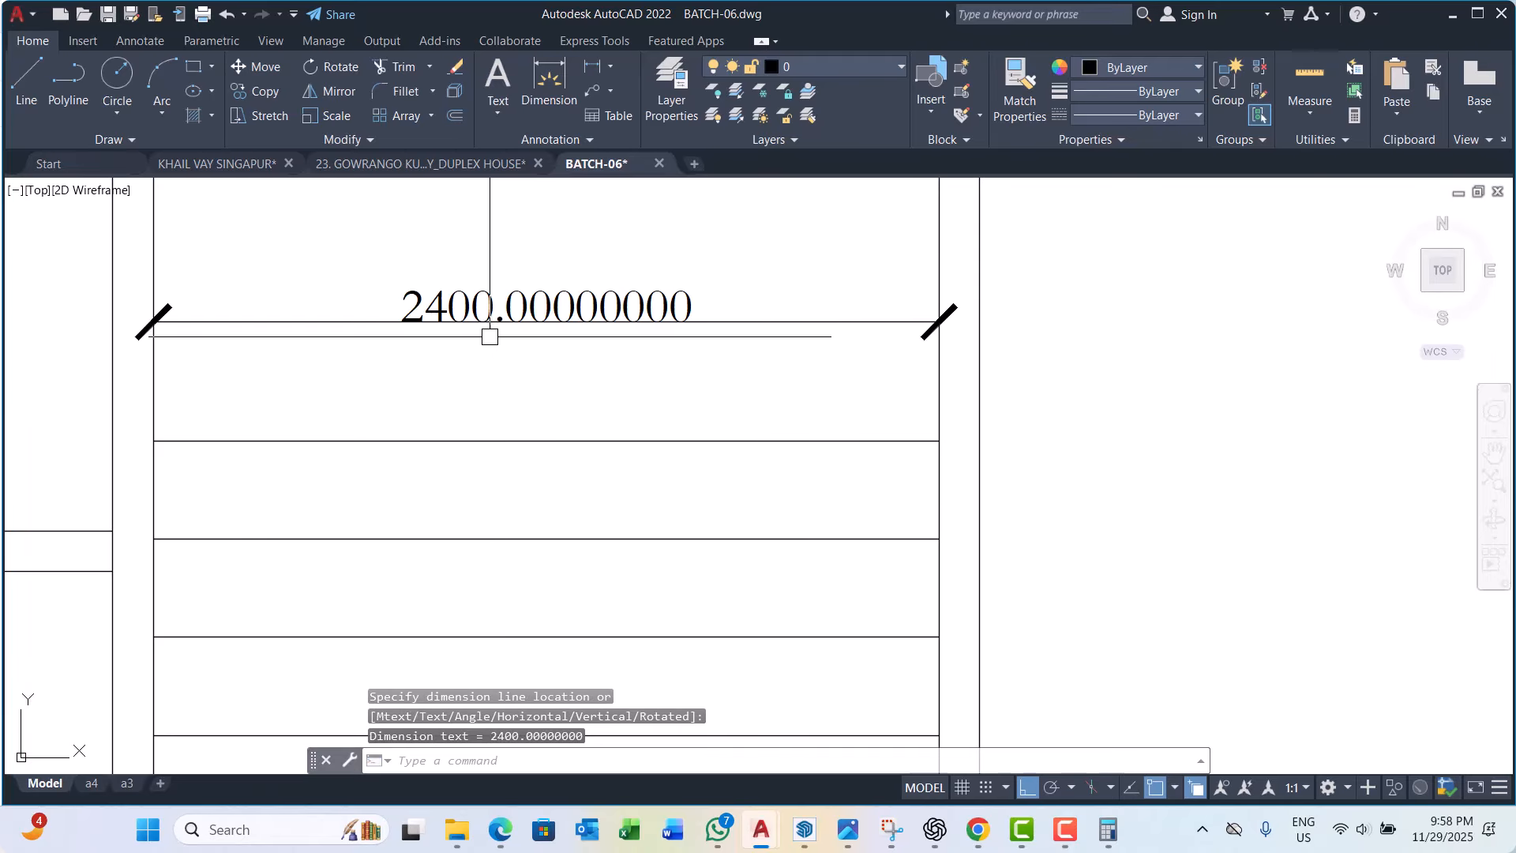
Step: Erase the horizontal width dimension in the stair room
scroll(472, 282, "down", 3)
scroll(468, 300, "up", 3)
left_click(466, 305)
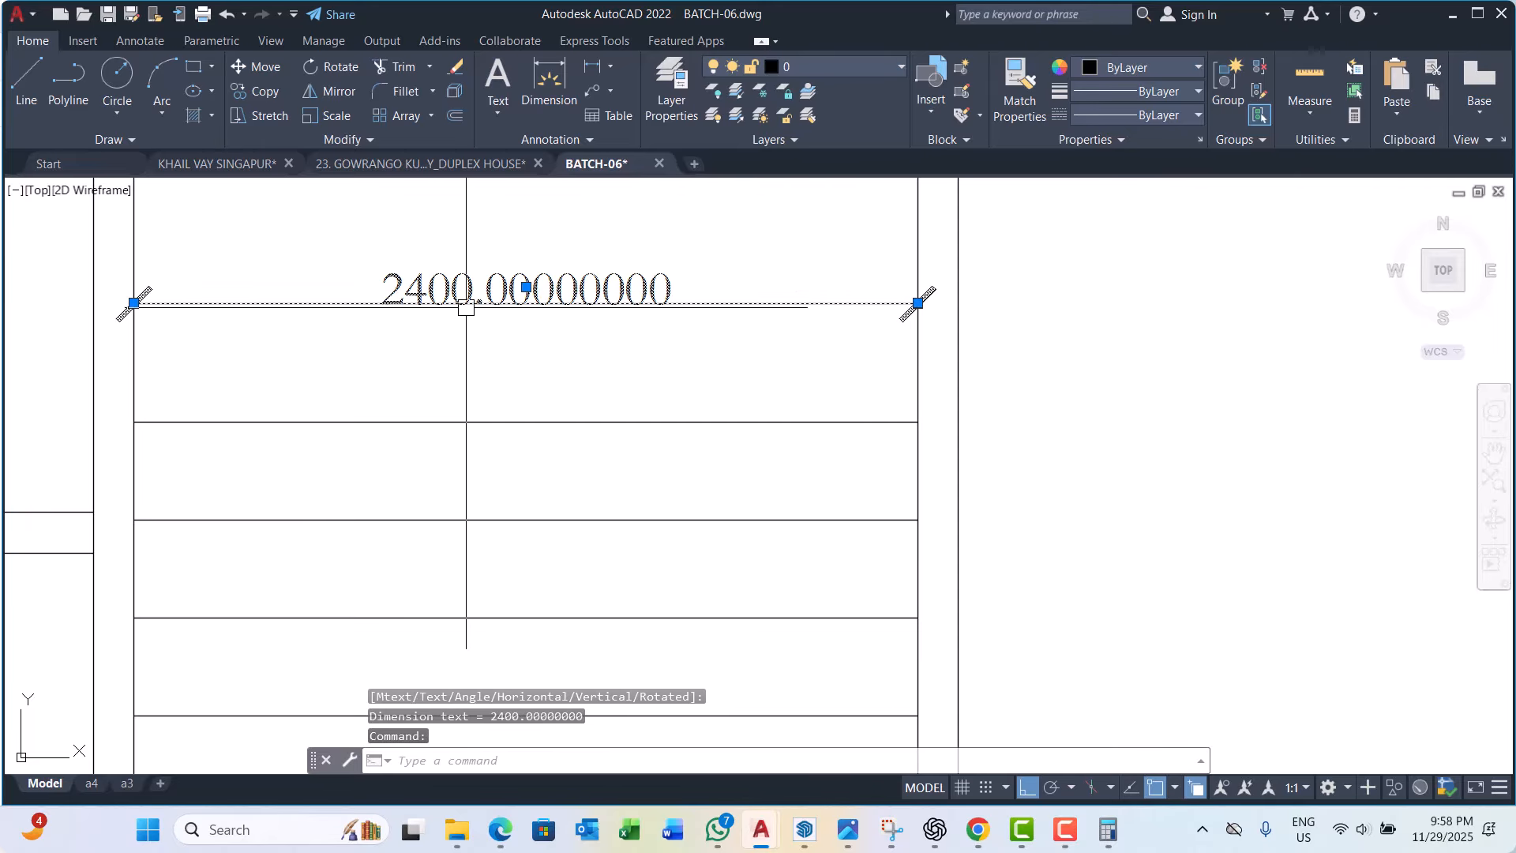
type("E")
key("Return")
Step: Draw a vertical polyline from the midpoint of the uppermost tread line to the midpoint of the lowest one
scroll(481, 345, "down", 5)
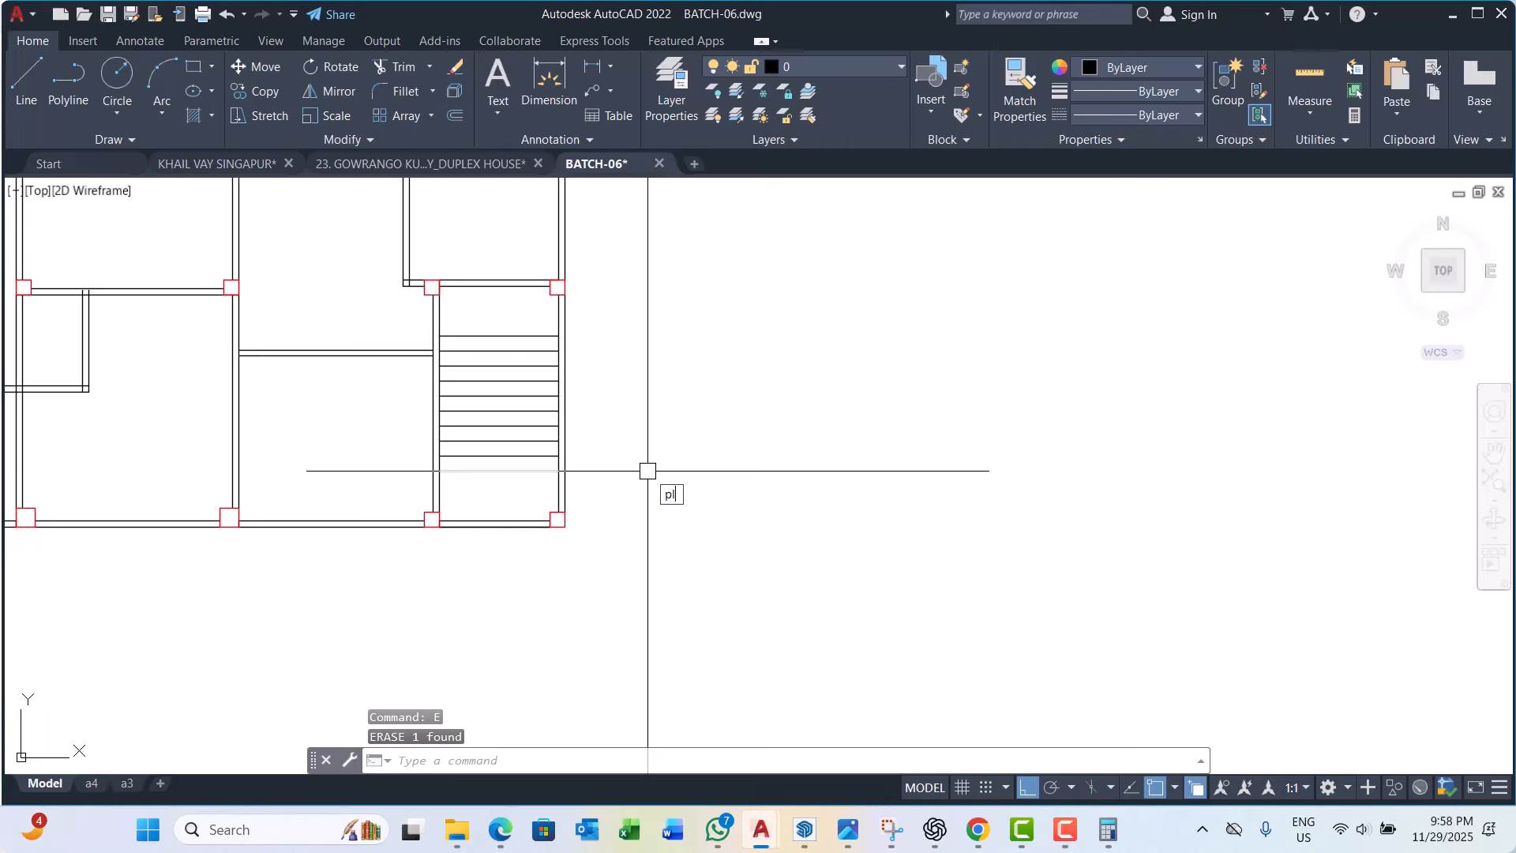
type("pl")
key("Return")
left_click(499, 470)
scroll(514, 431, "up", 4)
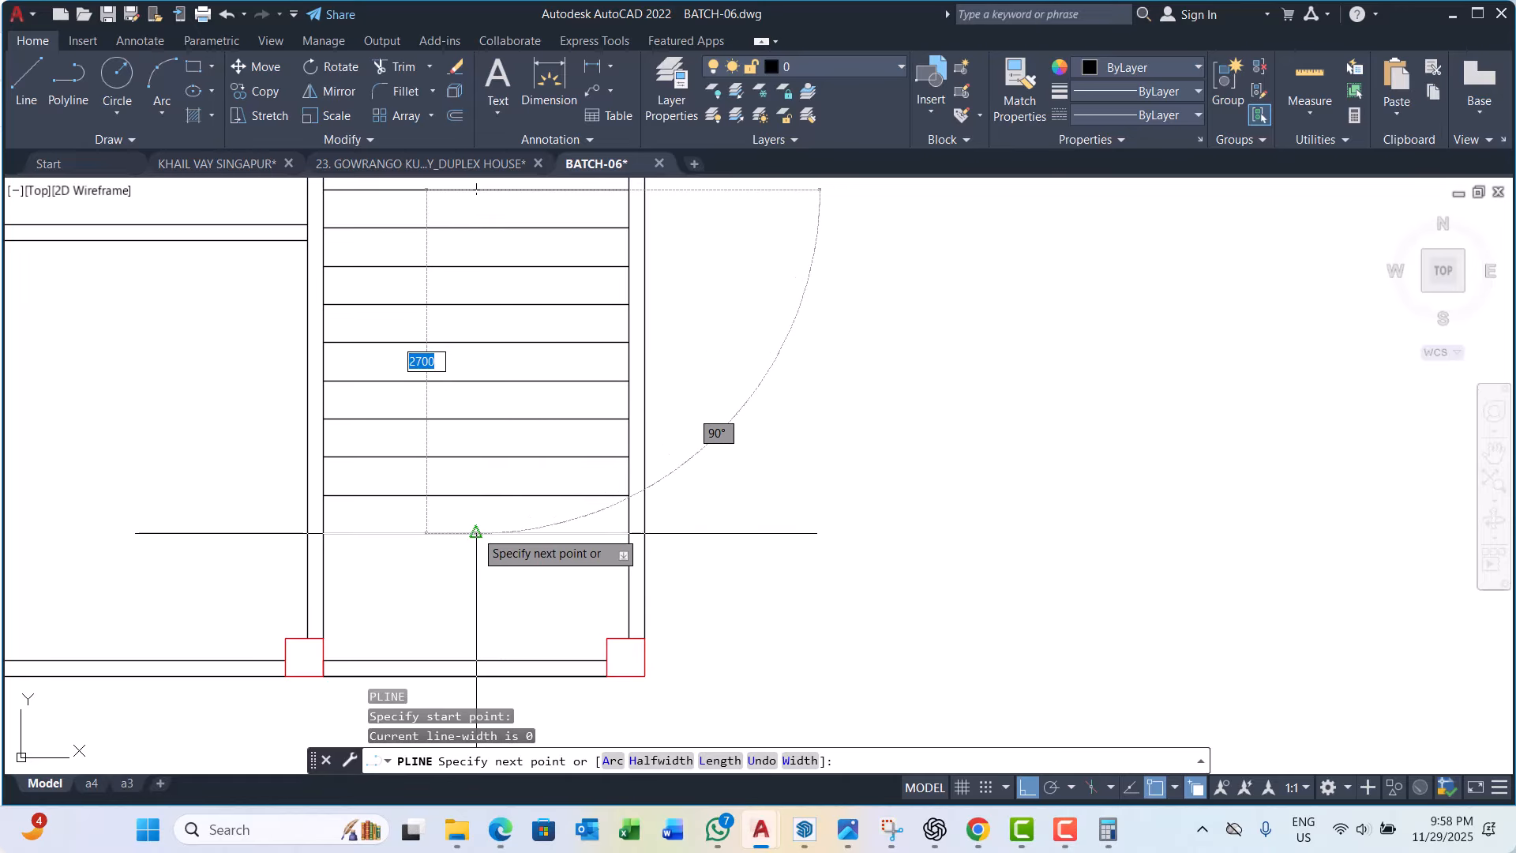
left_click(477, 533)
key("Escape")
scroll(476, 533, "down", 5)
middle_click_drag(547, 450, 578, 510)
scroll(542, 484, "up", 5)
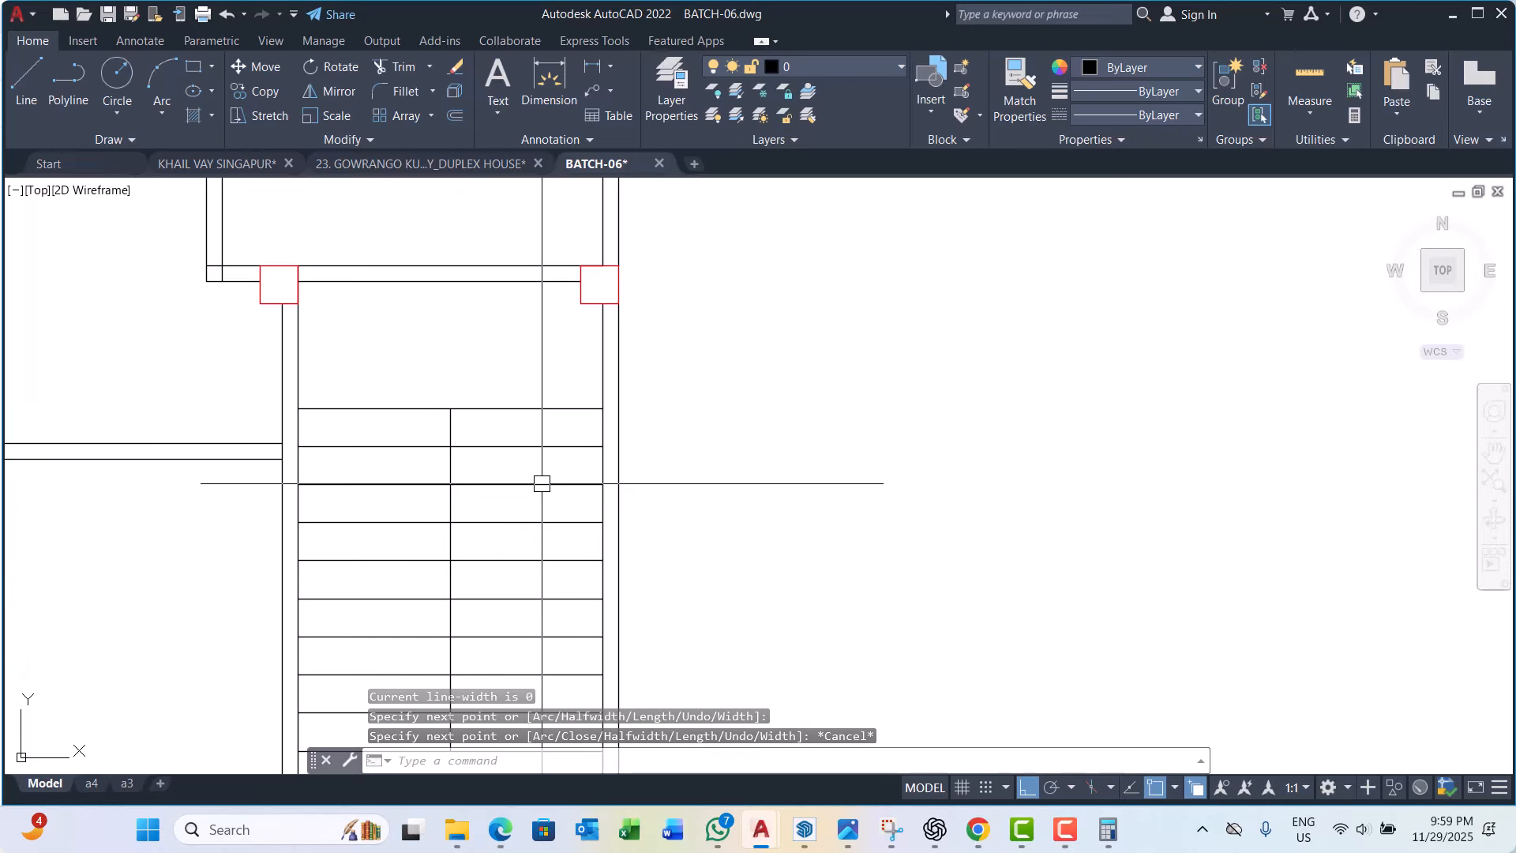
middle_click_drag(458, 473, 429, 341)
scroll(472, 430, "down", 1)
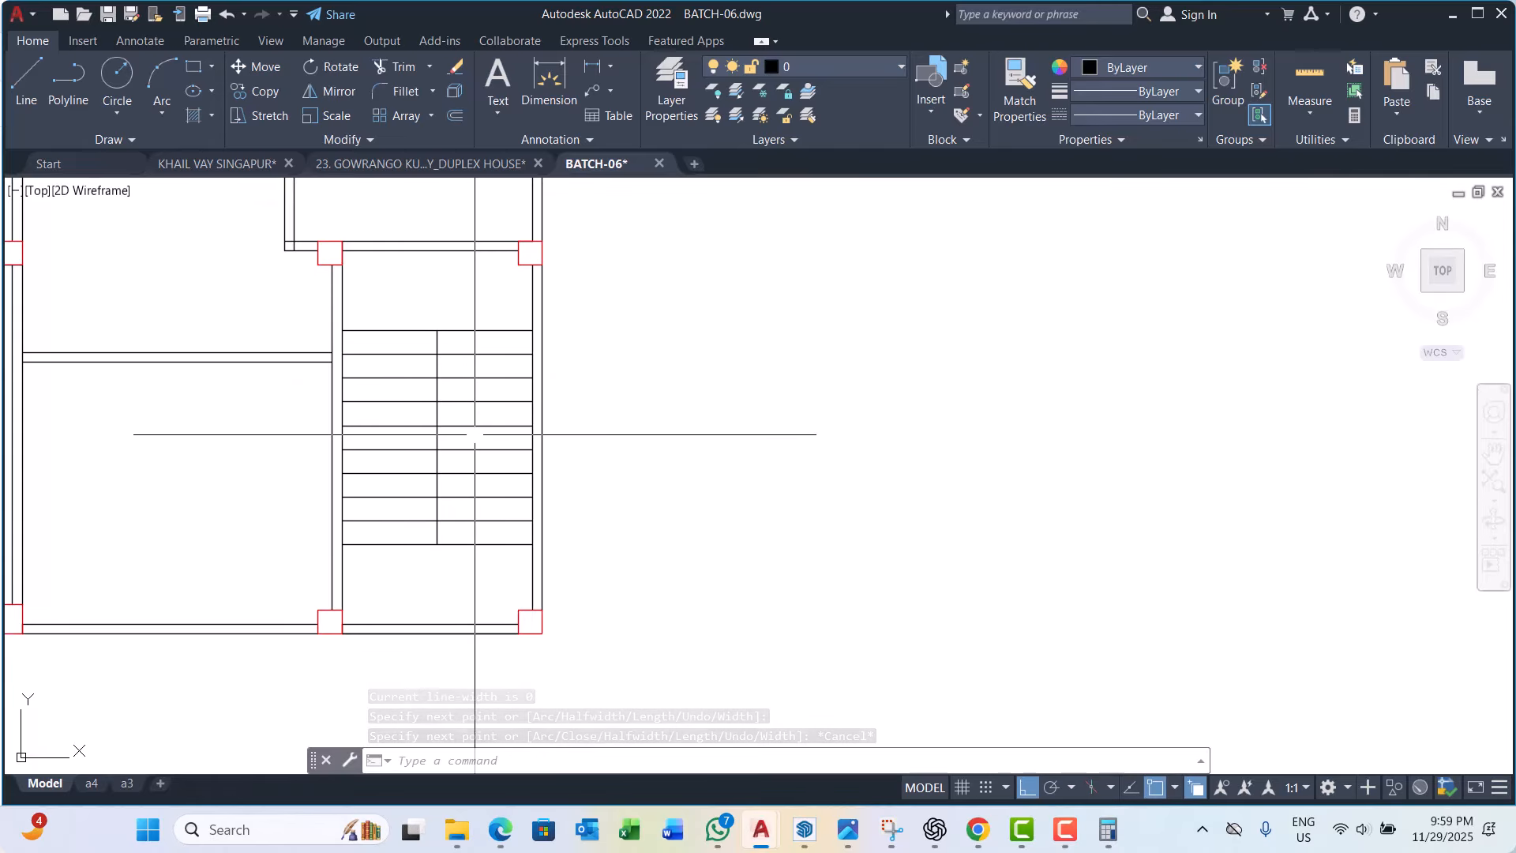
scroll(453, 433, "up", 1)
middle_click_drag(466, 437, 471, 501)
key("Escape")
key("Escape")
key("Escape")
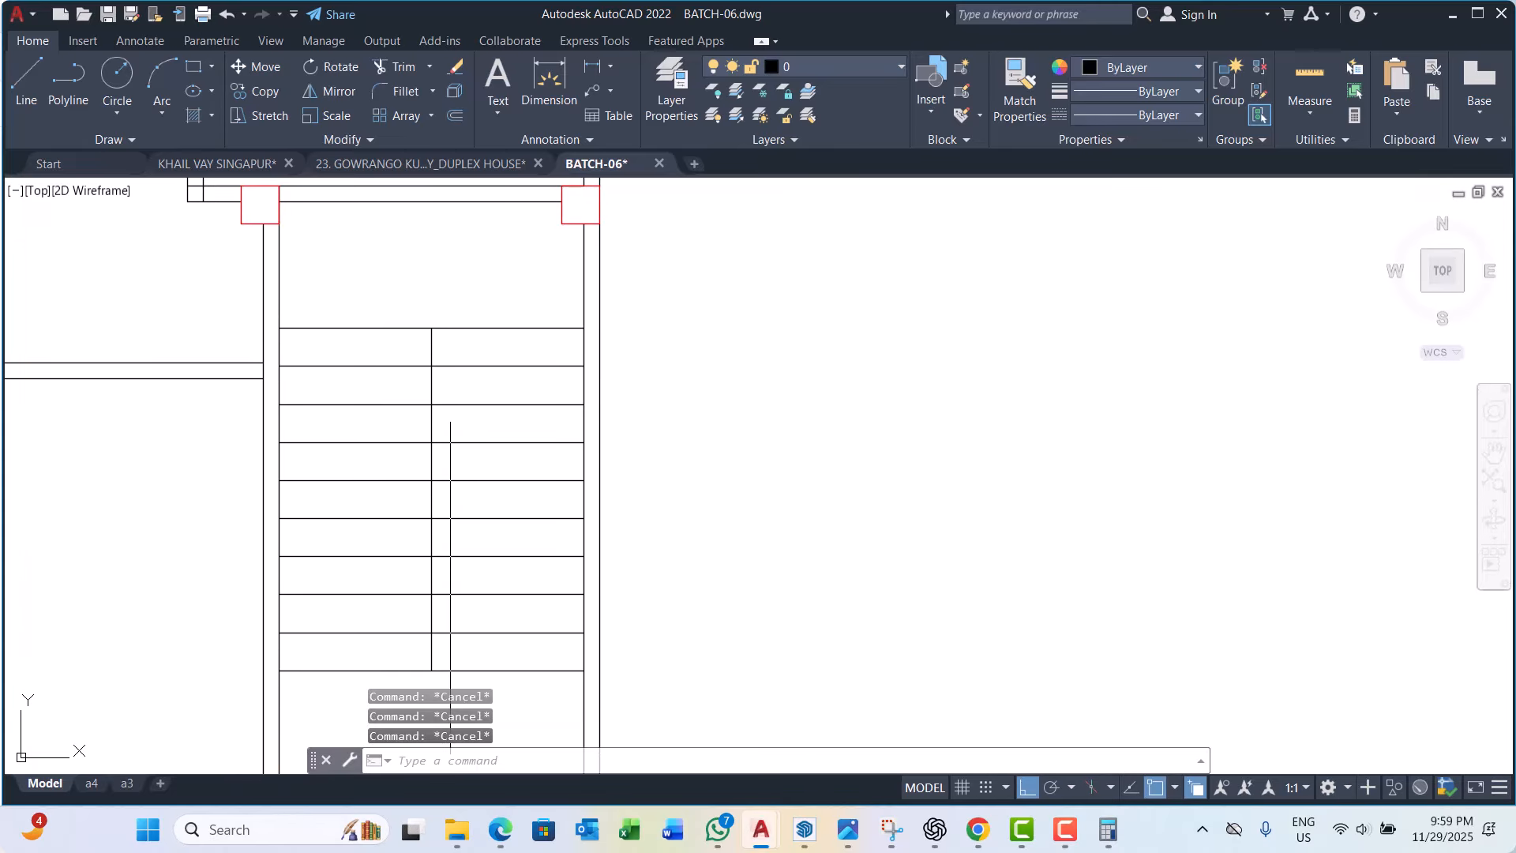
scroll(403, 331, "up", 4)
scroll(375, 357, "down", 6)
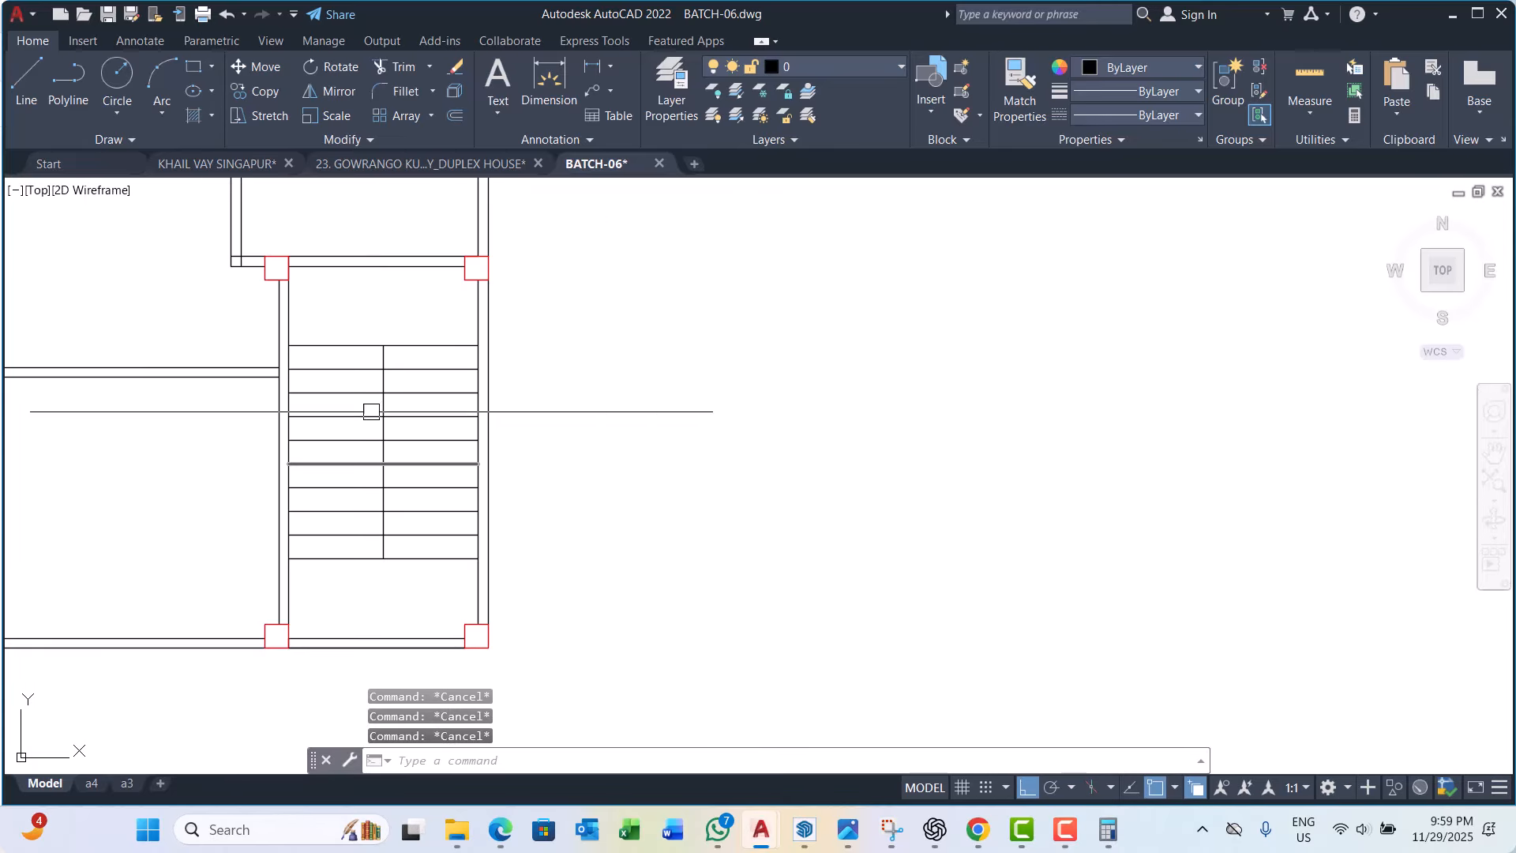
Step: Offset the vertical centre polyline by 75 to both sides
scroll(371, 412, "up", 3)
type("o")
key("space")
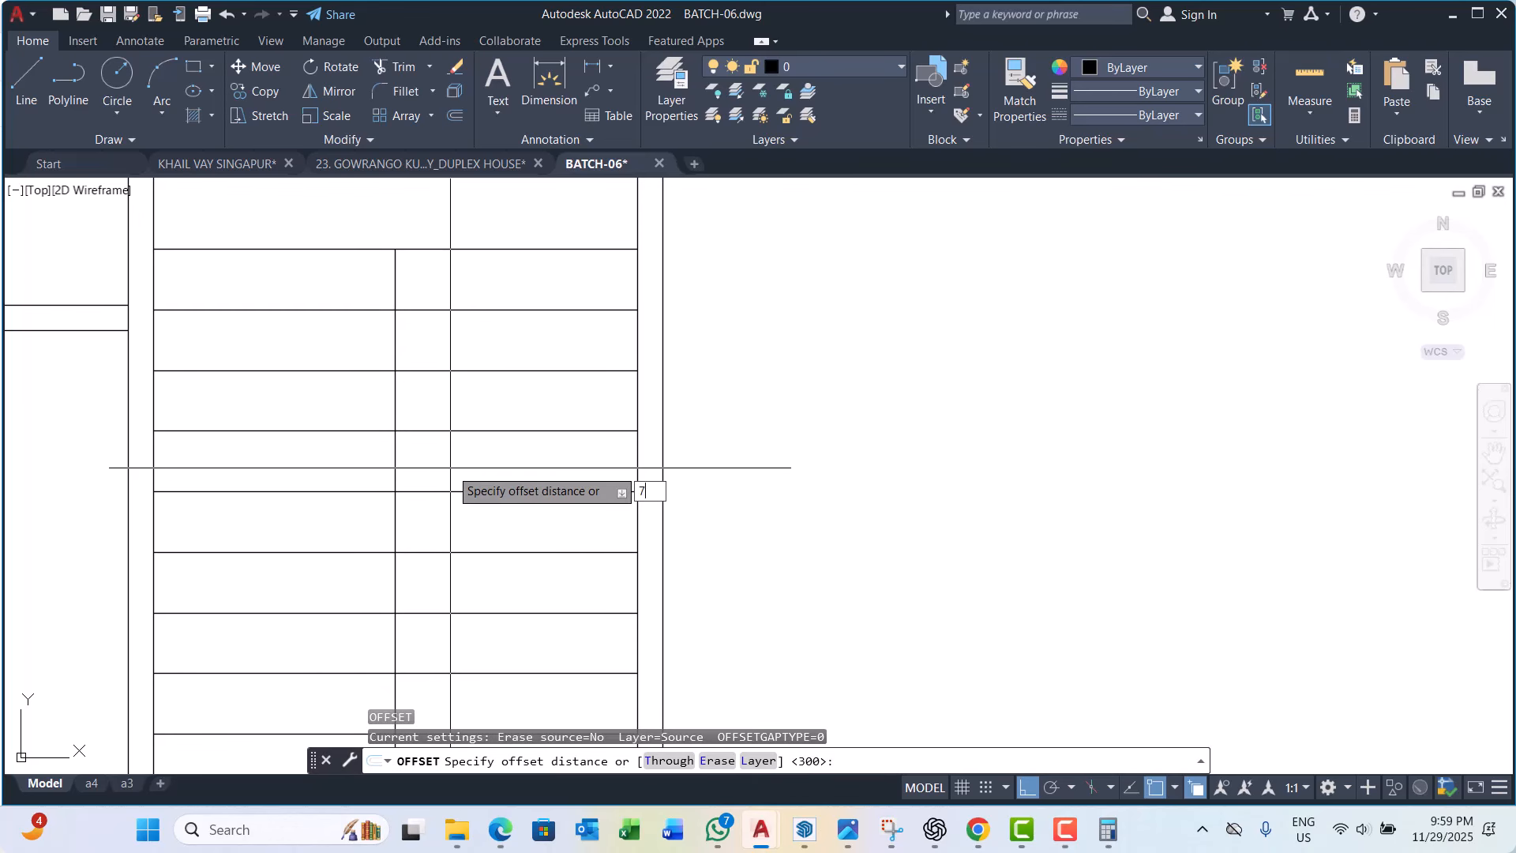
type("75")
key("space")
left_click(396, 466)
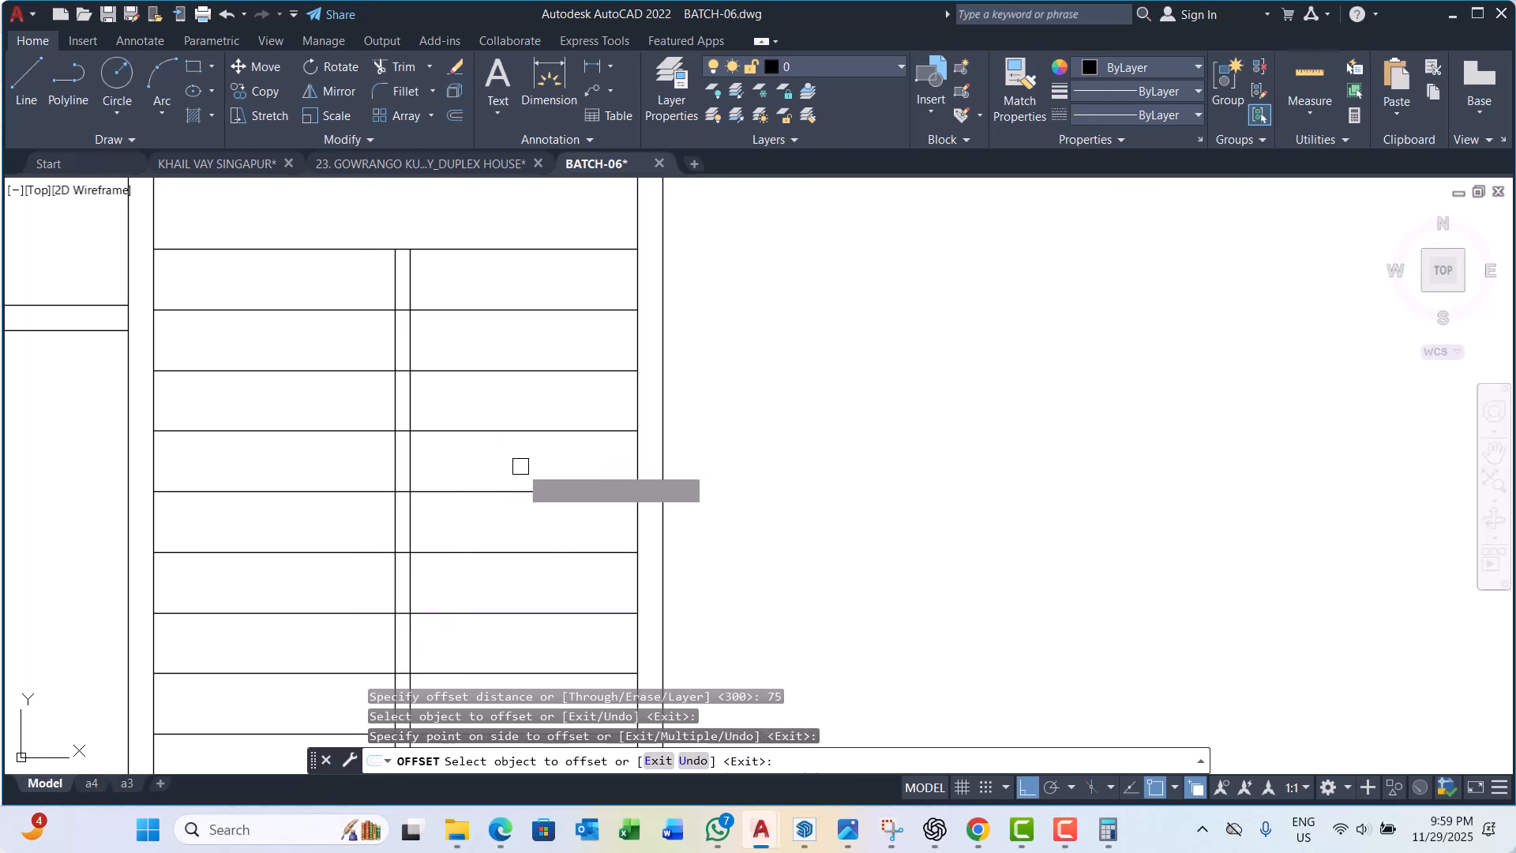
left_click(490, 466)
scroll(410, 465, "up", 2)
left_click(397, 461)
left_click(382, 463)
key("Escape")
Step: Erase the original centre polyline between its two offset copies
left_click(394, 454)
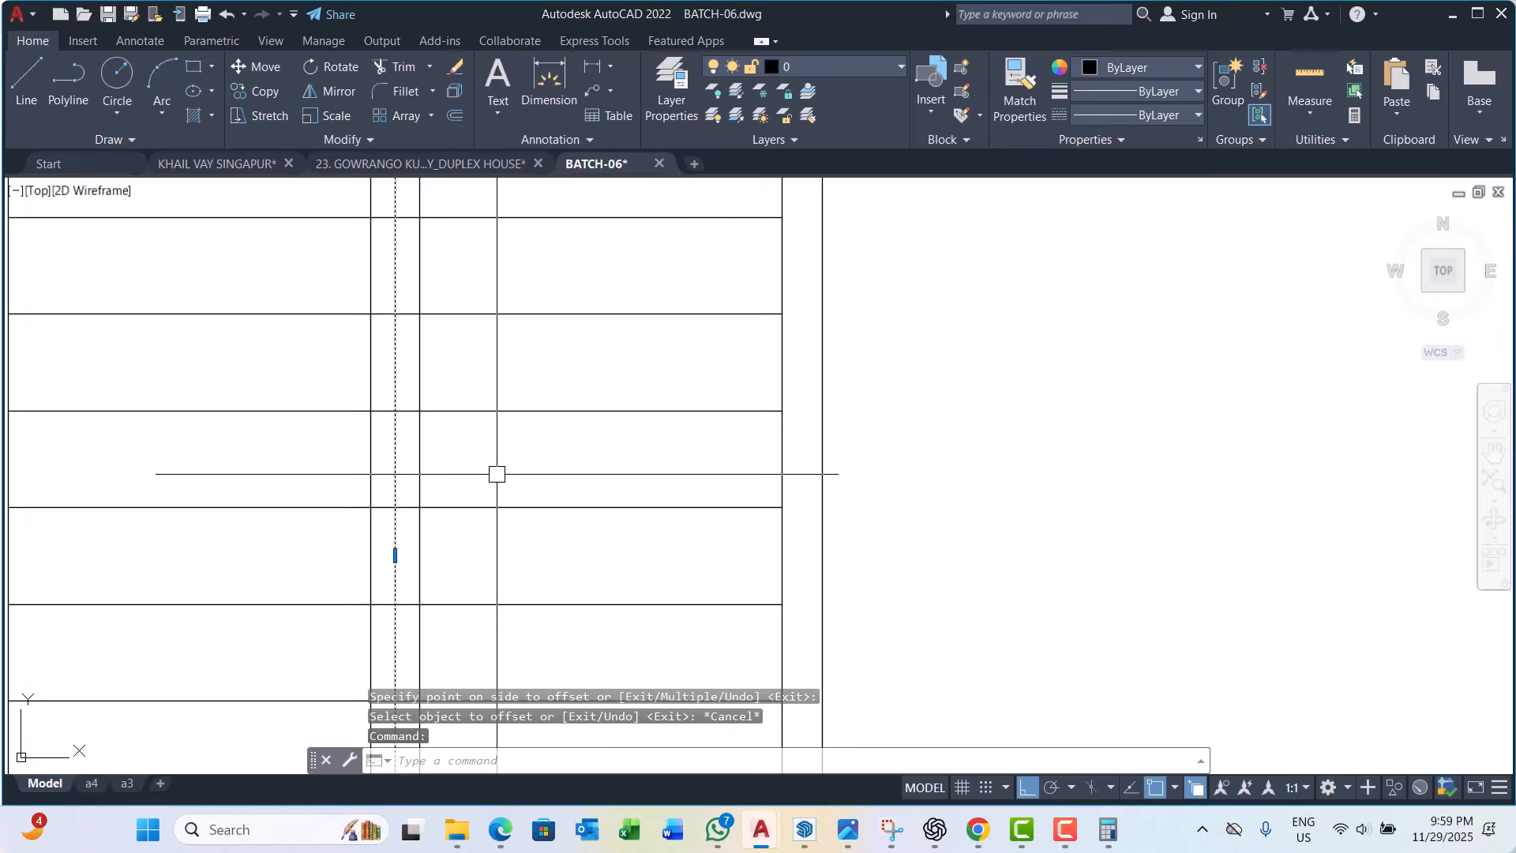
type("E")
key("space")
Step: Trim all tread line segments between the two vertical offset lines, using those lines as cutting edges
scroll(496, 474, "down", 2)
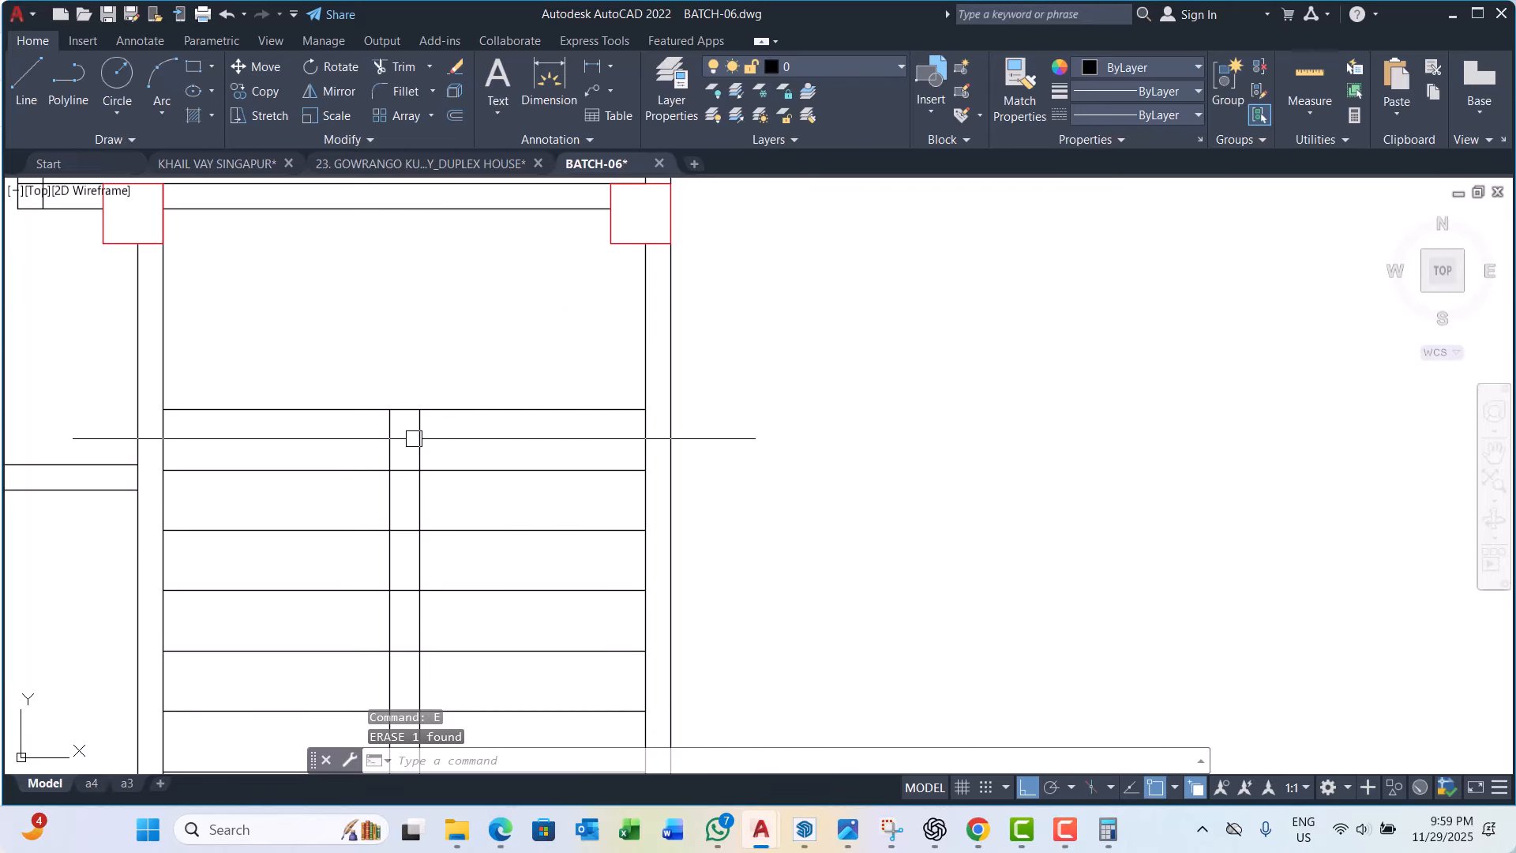
left_click(390, 438)
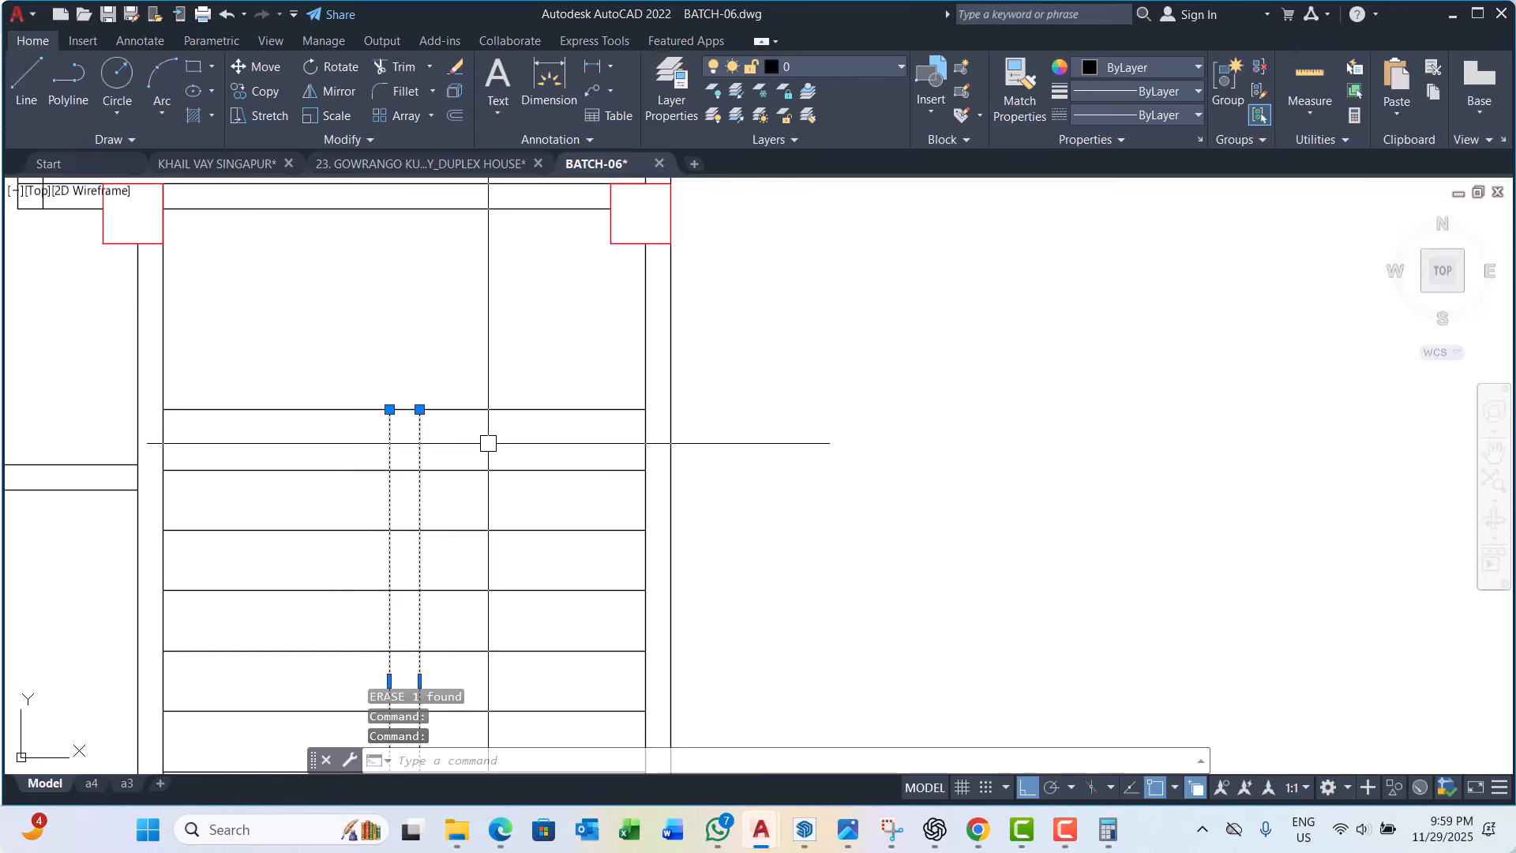
type("tr")
key("space")
scroll(407, 382, "up", 4)
left_click(401, 449)
left_click(402, 427)
scroll(400, 417, "down", 2)
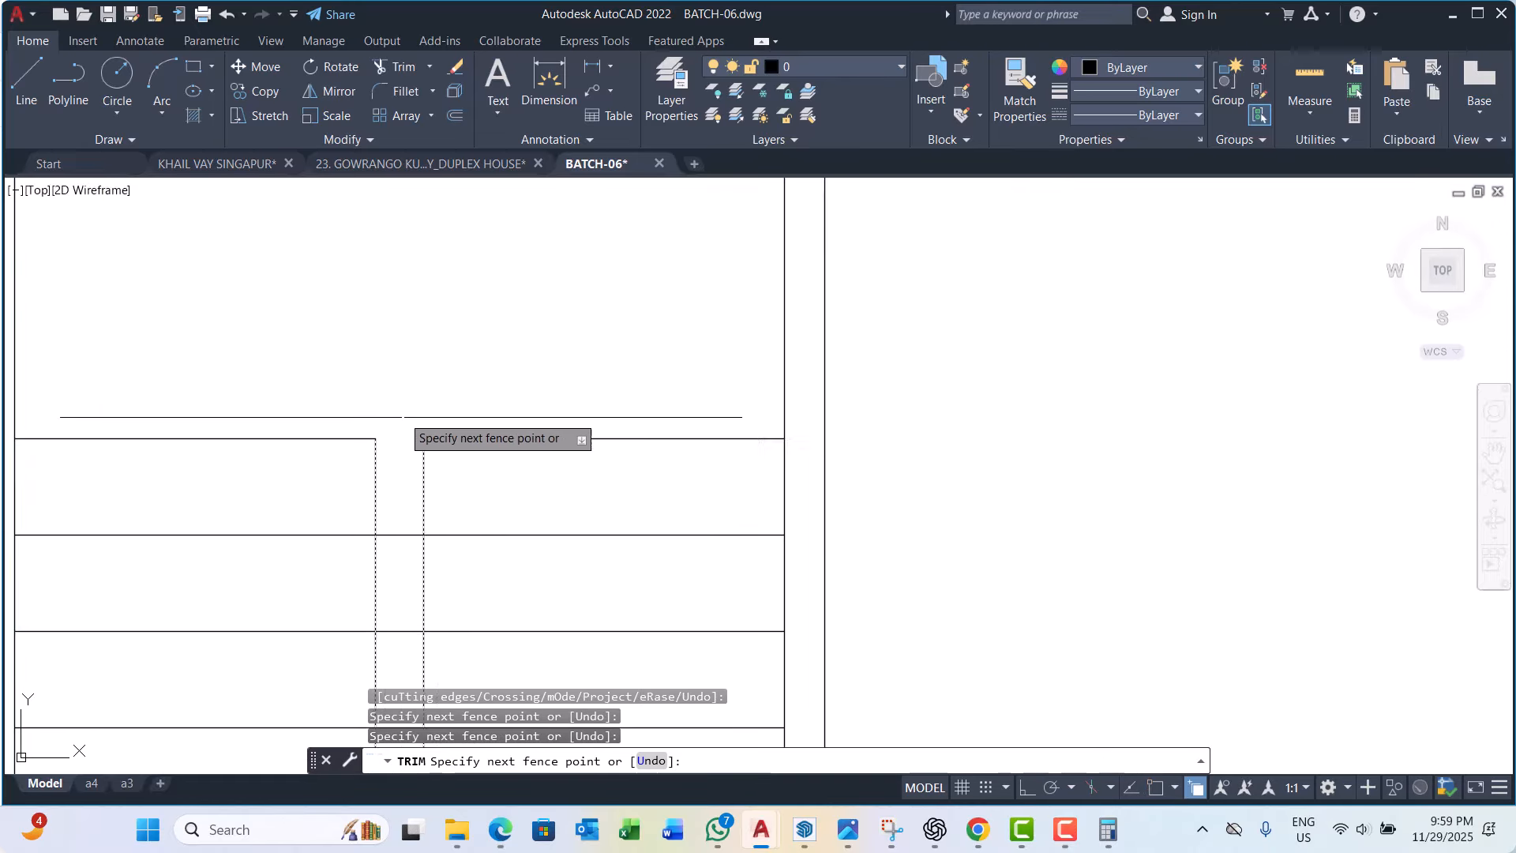
scroll(403, 419, "down", 4)
scroll(399, 541, "up", 3)
left_click(440, 584)
key("space")
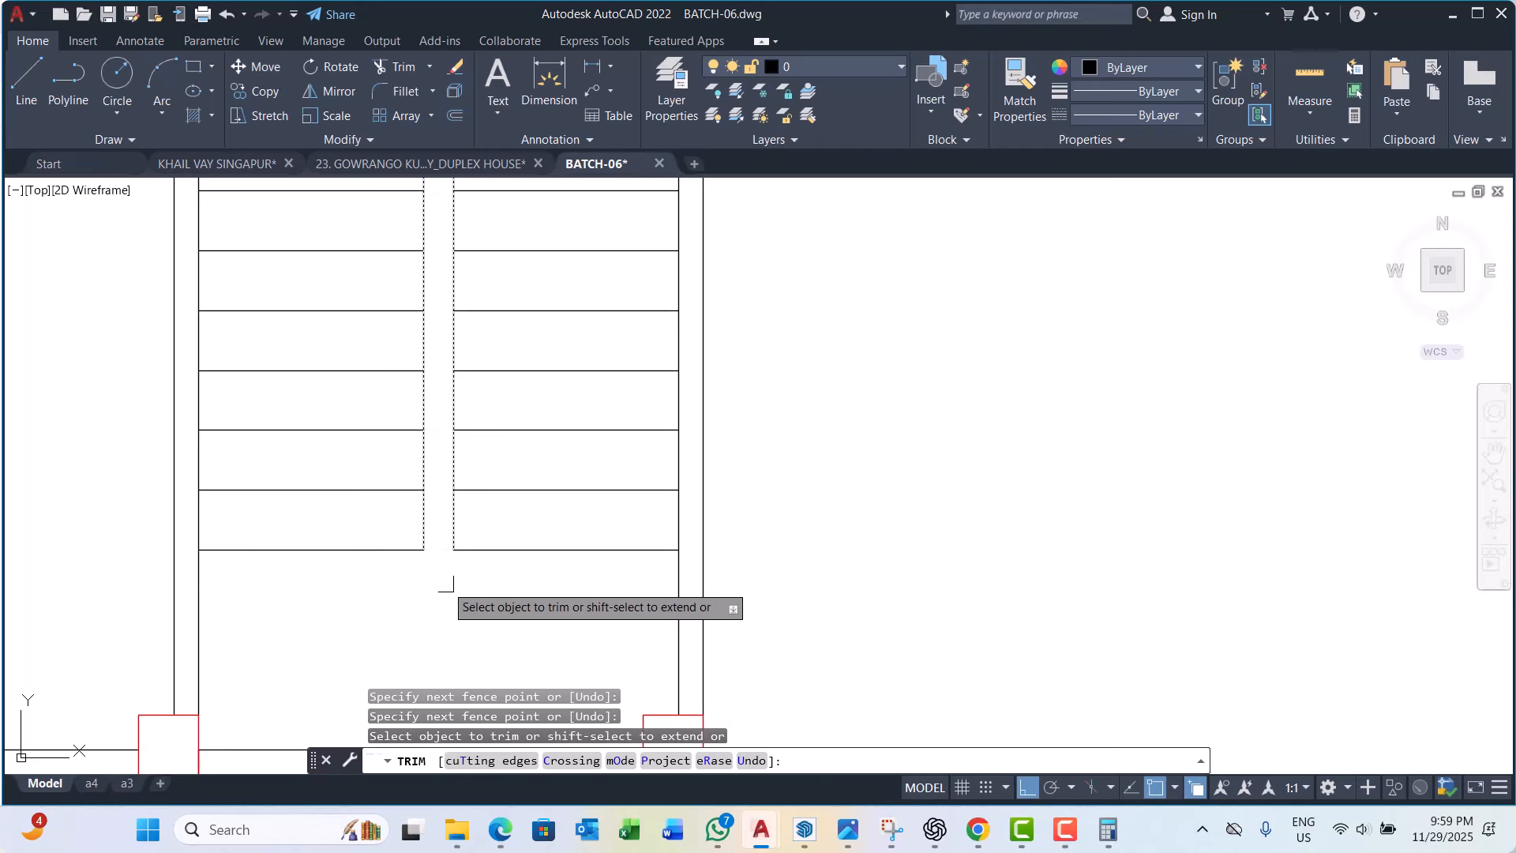
scroll(443, 589, "down", 2)
key("Escape")
key("Escape")
key("Escape")
Step: Draw a two-point circle spanning the upper endpoints of the two vertical offset lines
scroll(440, 464, "up", 5)
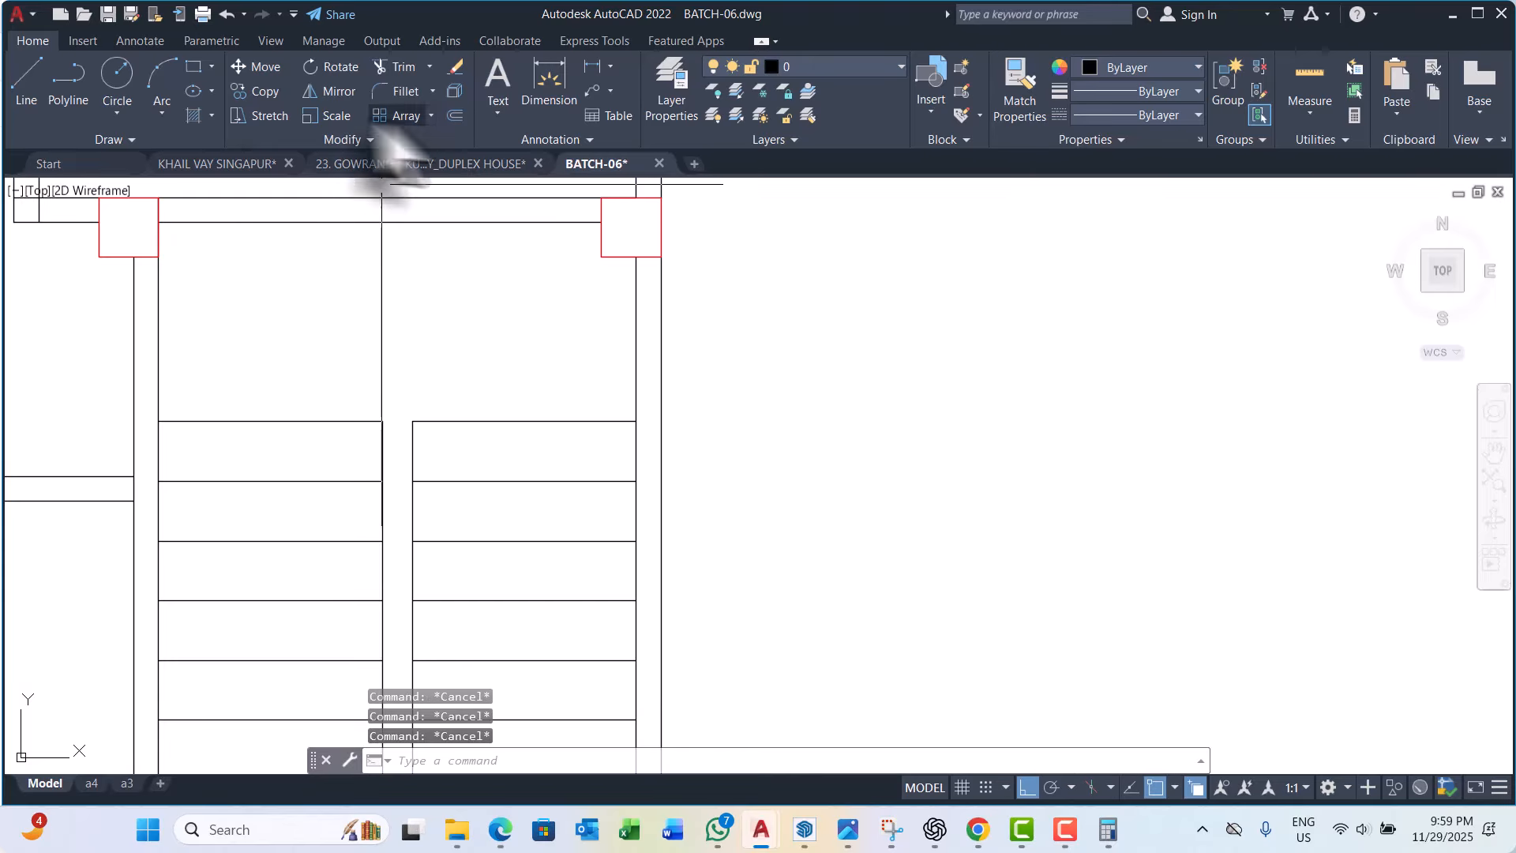
left_click(117, 113)
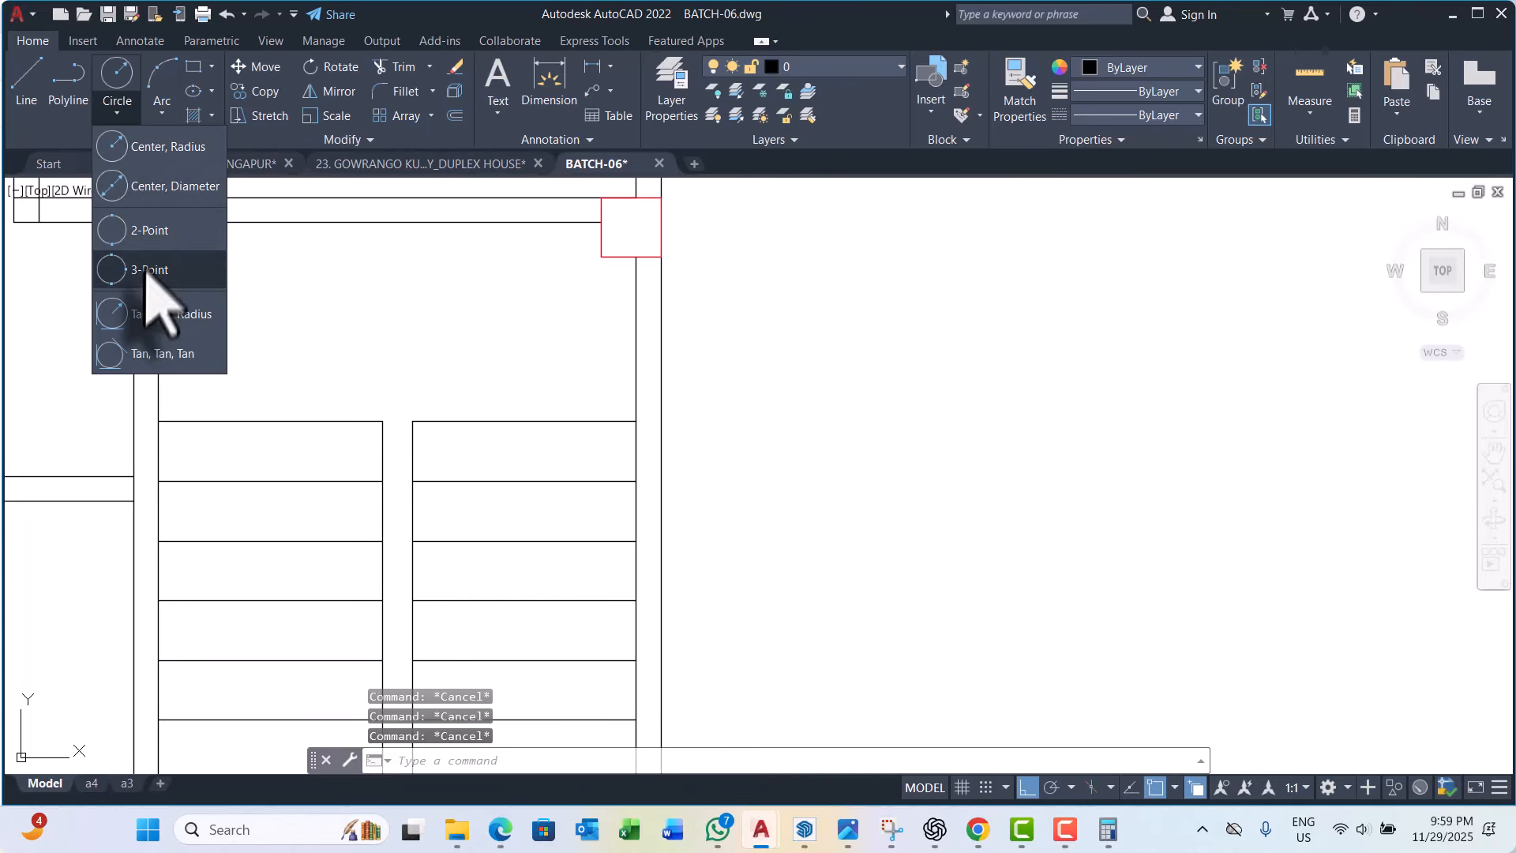
left_click(150, 230)
scroll(412, 429, "up", 2)
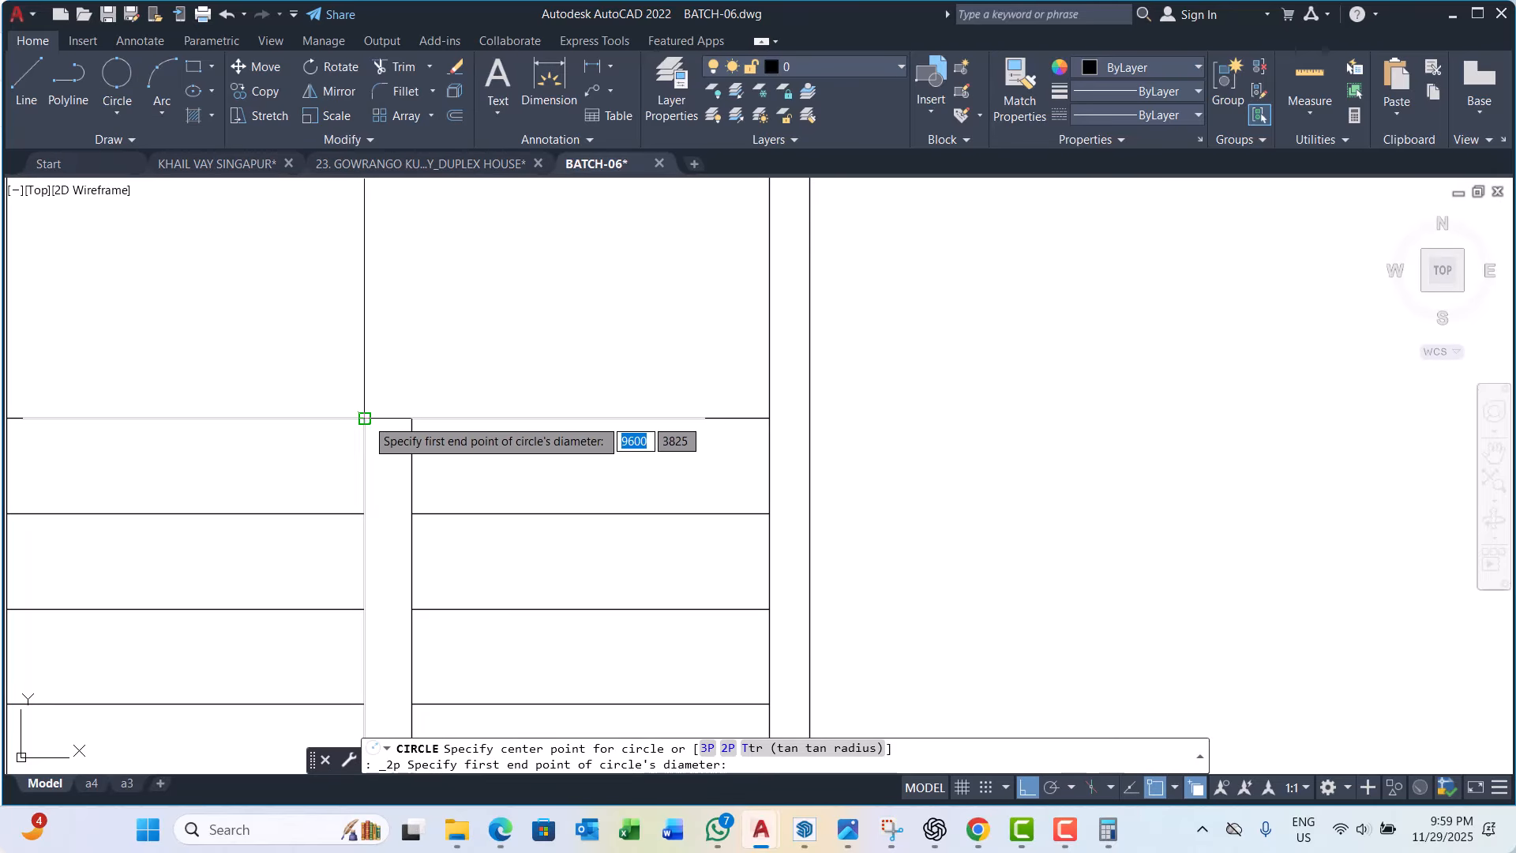
left_click(364, 417)
left_click(412, 418)
Step: Draw a two-point circle spanning the lower endpoints of the two vertical offset lines
scroll(379, 332, "down", 1)
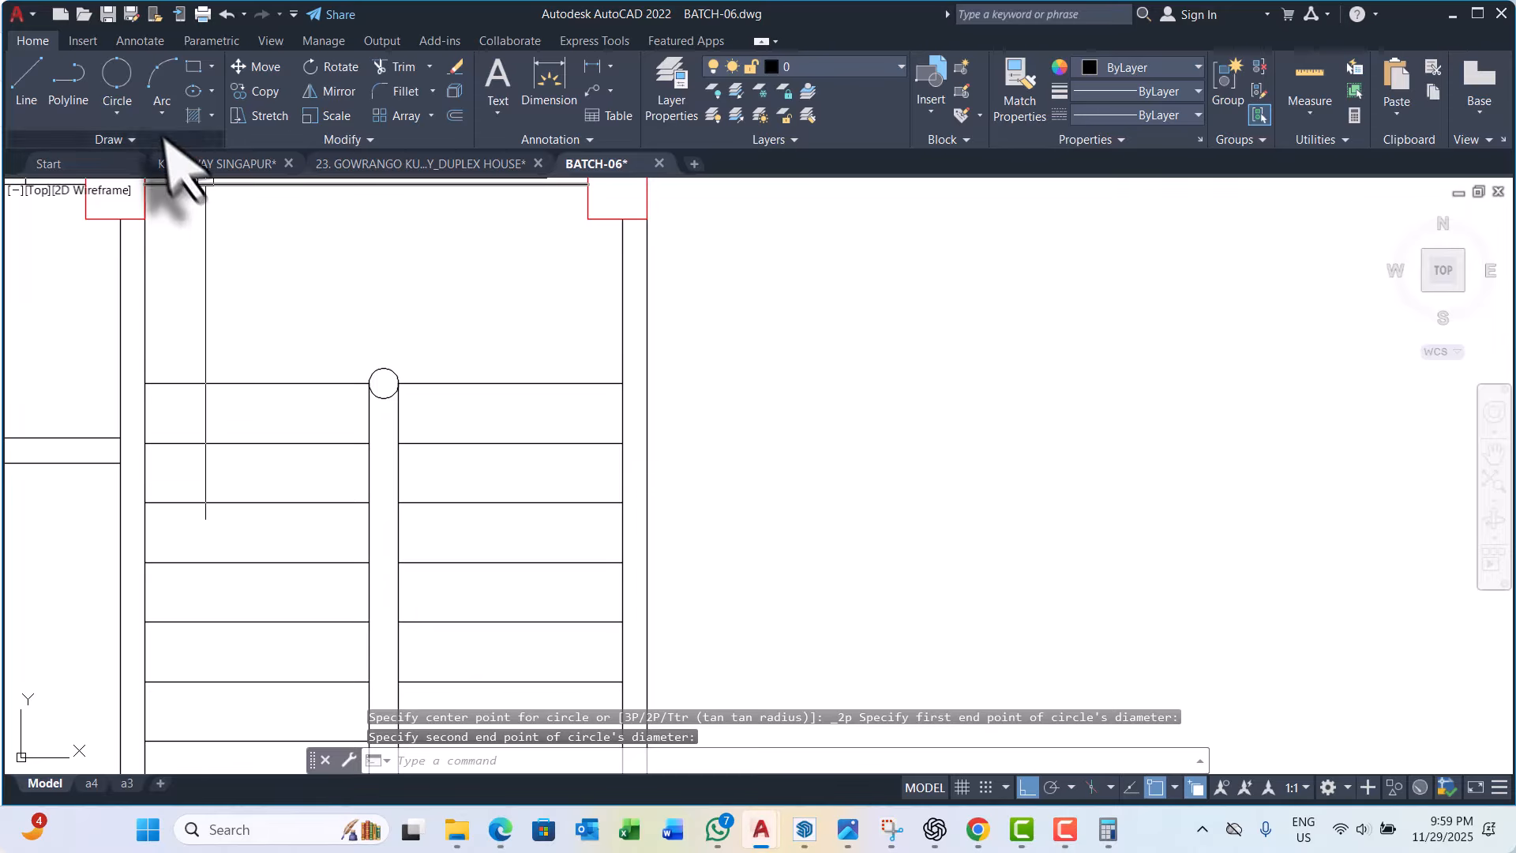
left_click(116, 83)
scroll(335, 364, "down", 2)
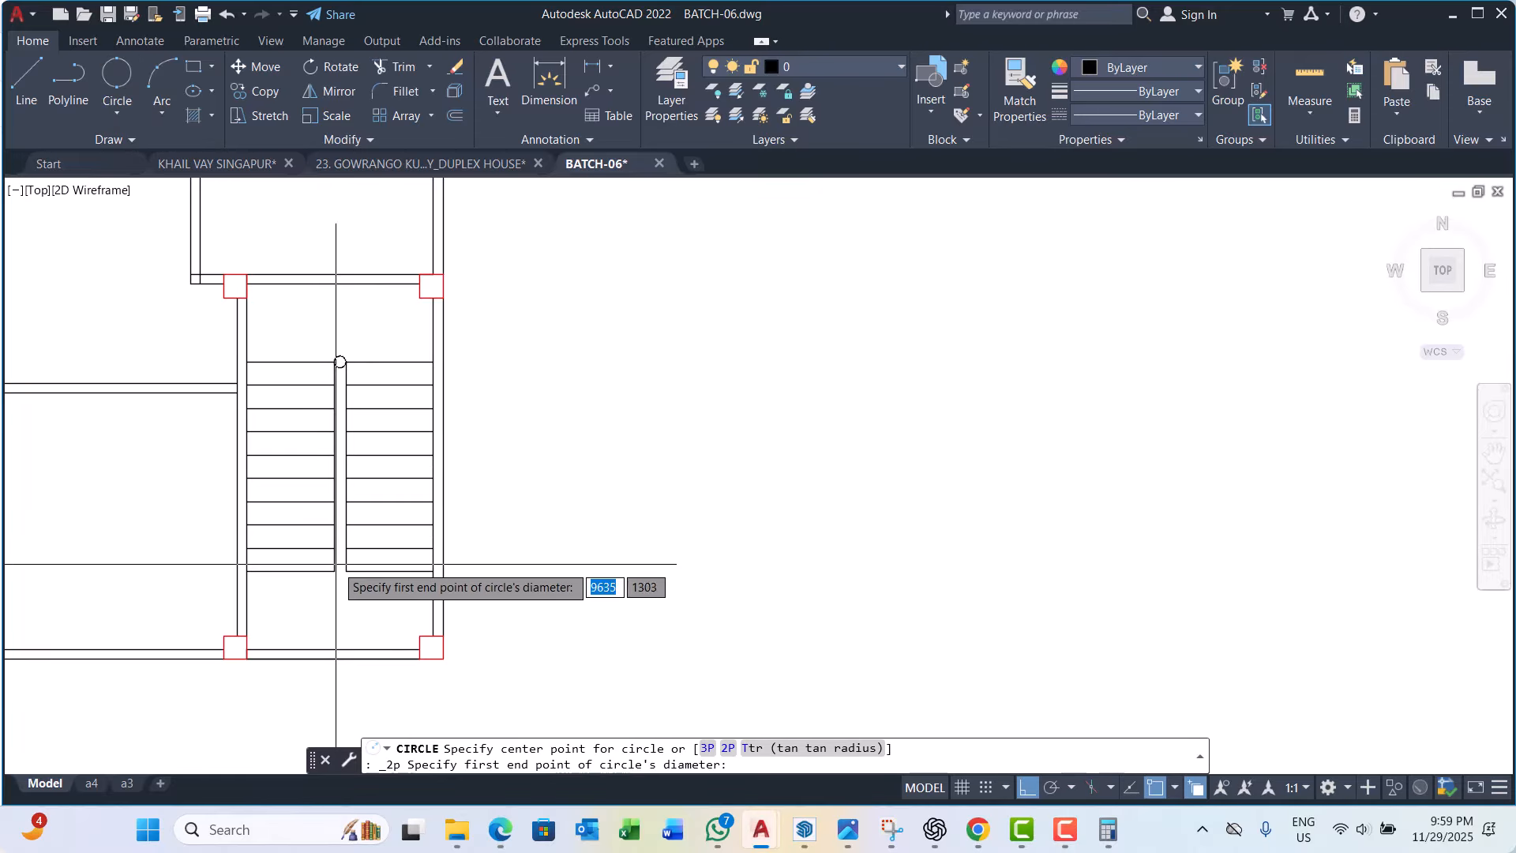
scroll(340, 576, "up", 2)
key("Escape")
key("Escape")
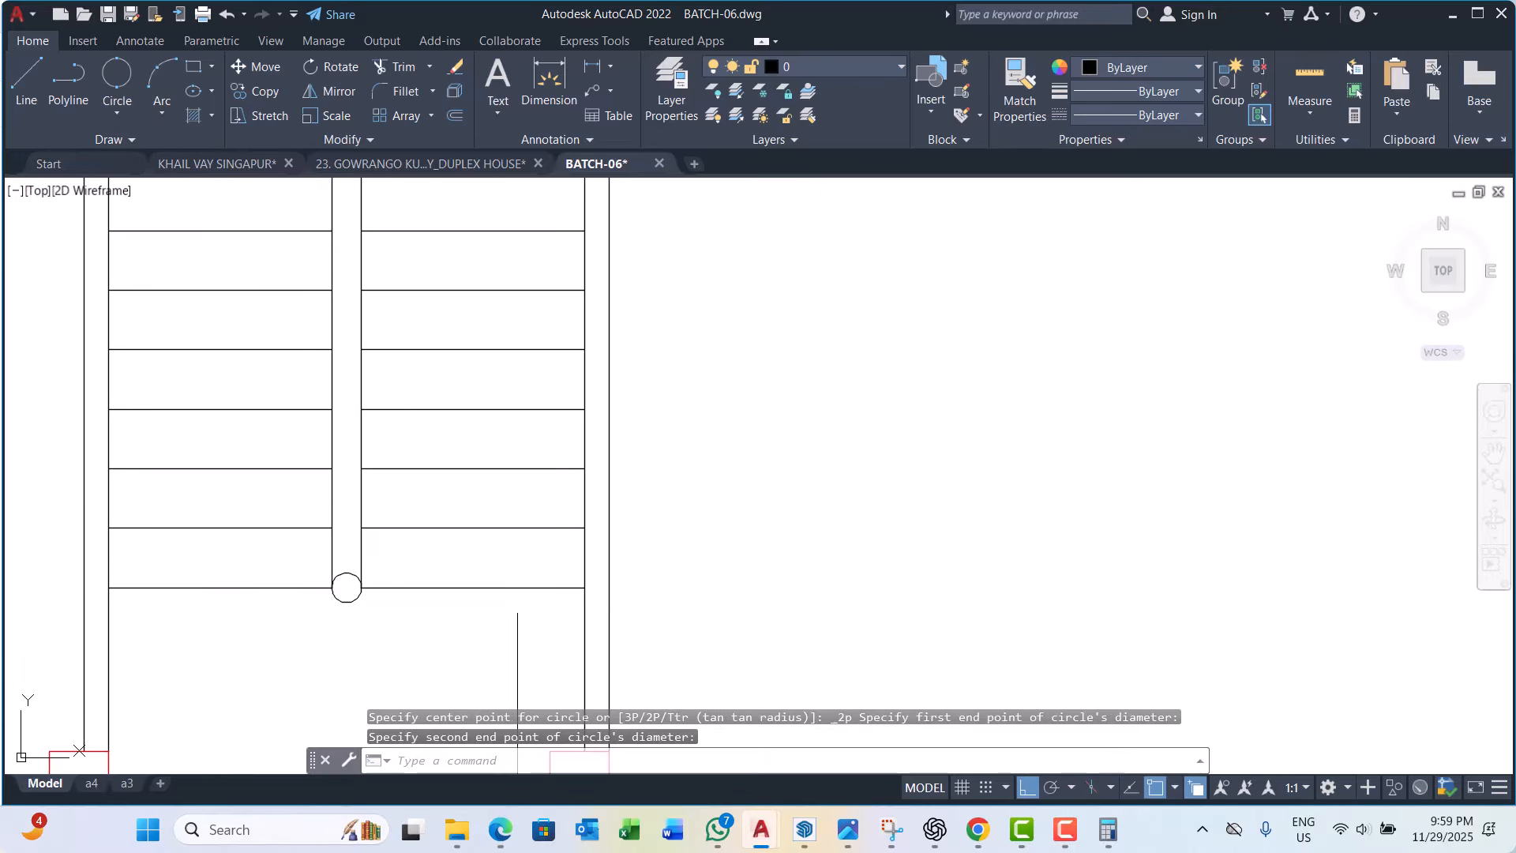
Step: Trim the inner halves of the circles at both ends of the stair gap, leaving rounded ends
scroll(373, 608, "up", 4)
type("tr")
key("Return")
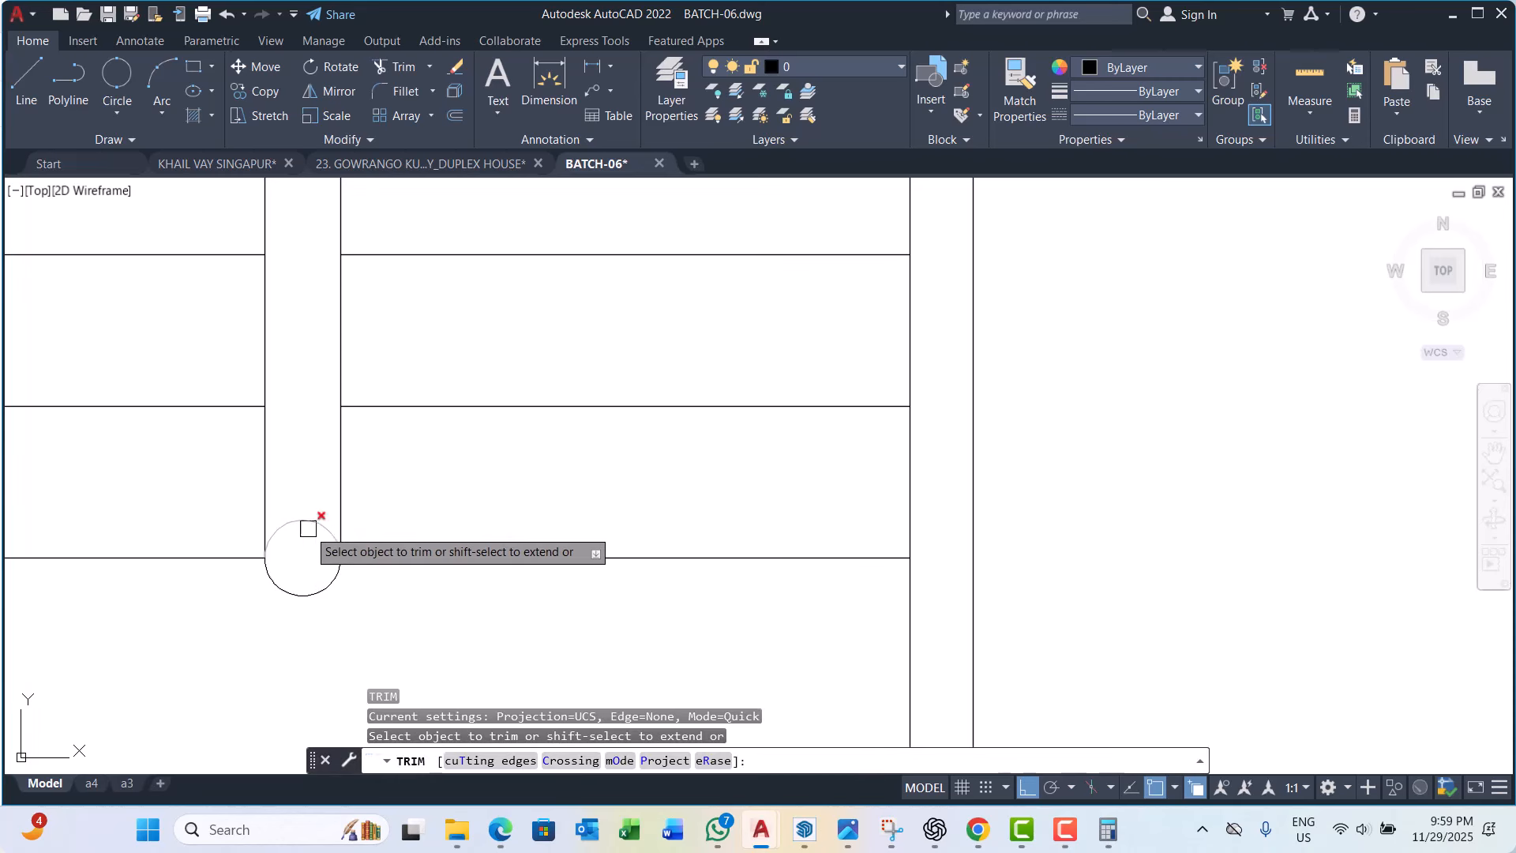
scroll(442, 553, "down", 4)
scroll(379, 434, "up", 1)
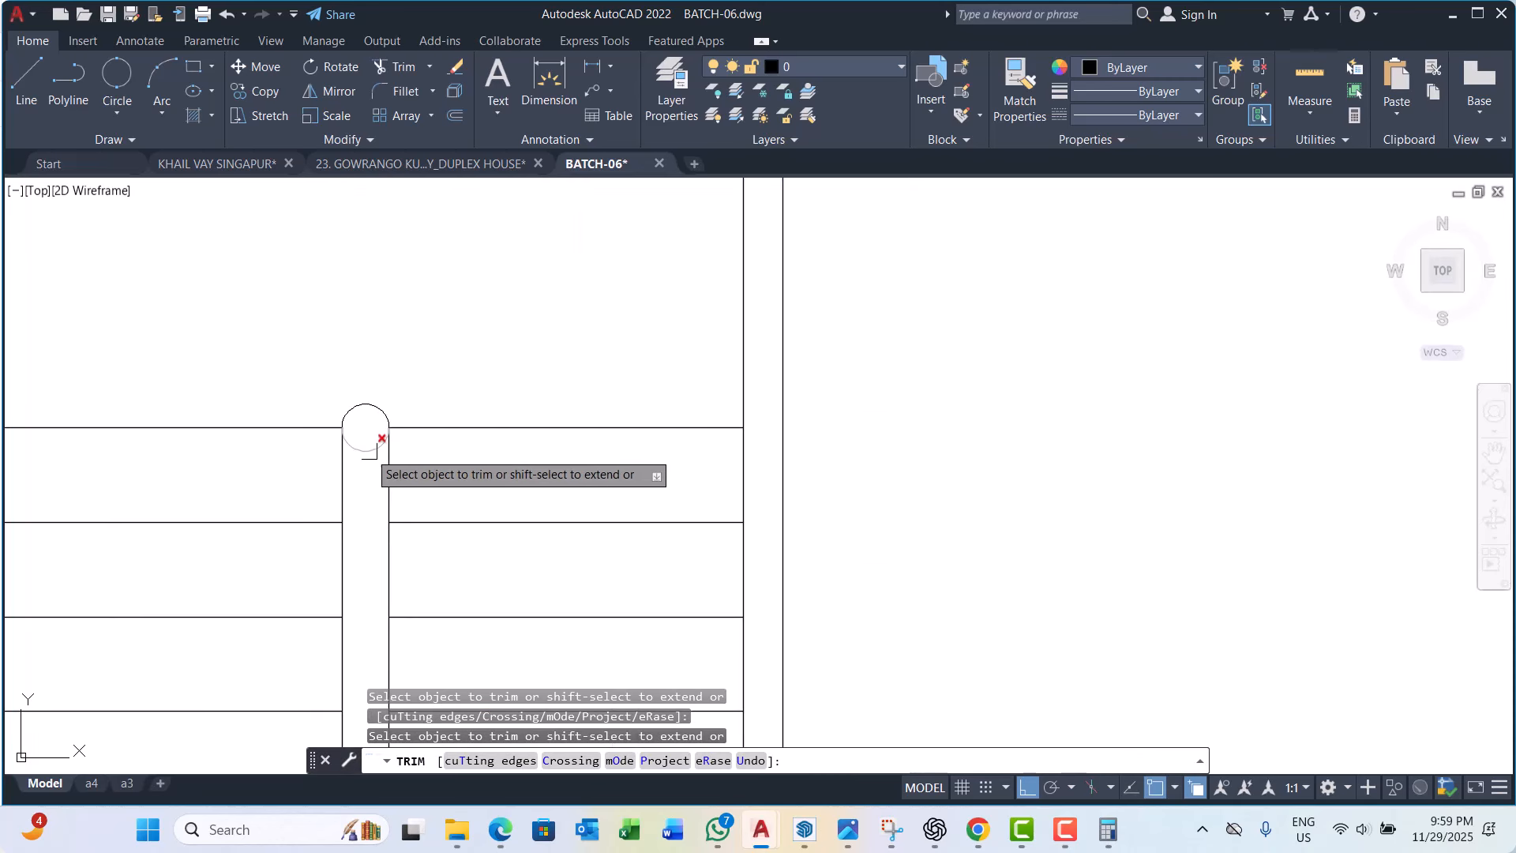
key("Escape")
scroll(419, 382, "down", 2)
scroll(329, 384, "down", 2)
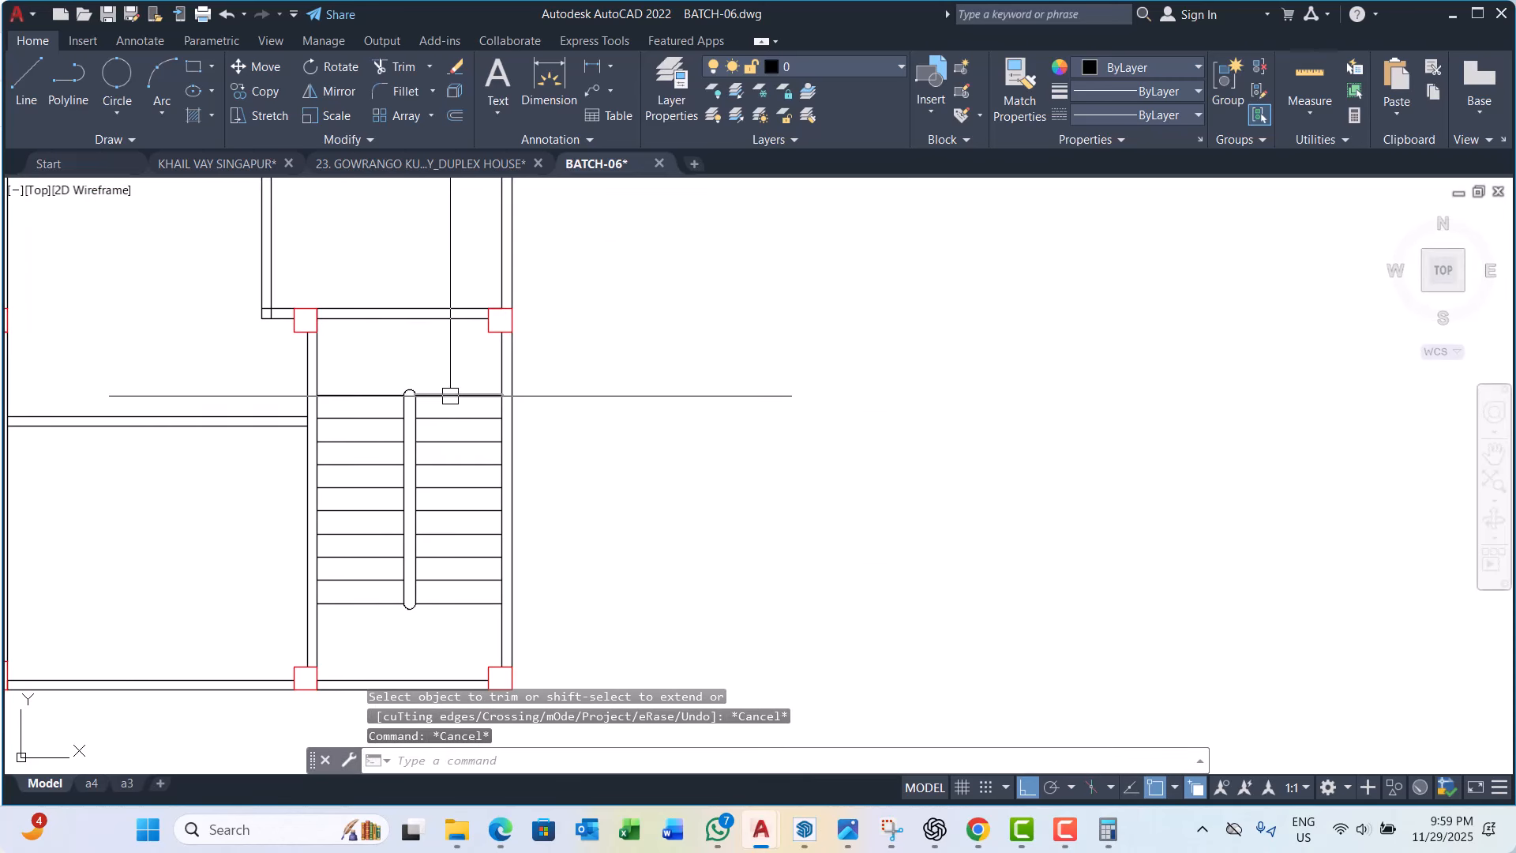
key("Escape")
key("Escape")
Step: Check which layers a wall line and a column near the upper-right room are assigned to
scroll(372, 376, "down", 4)
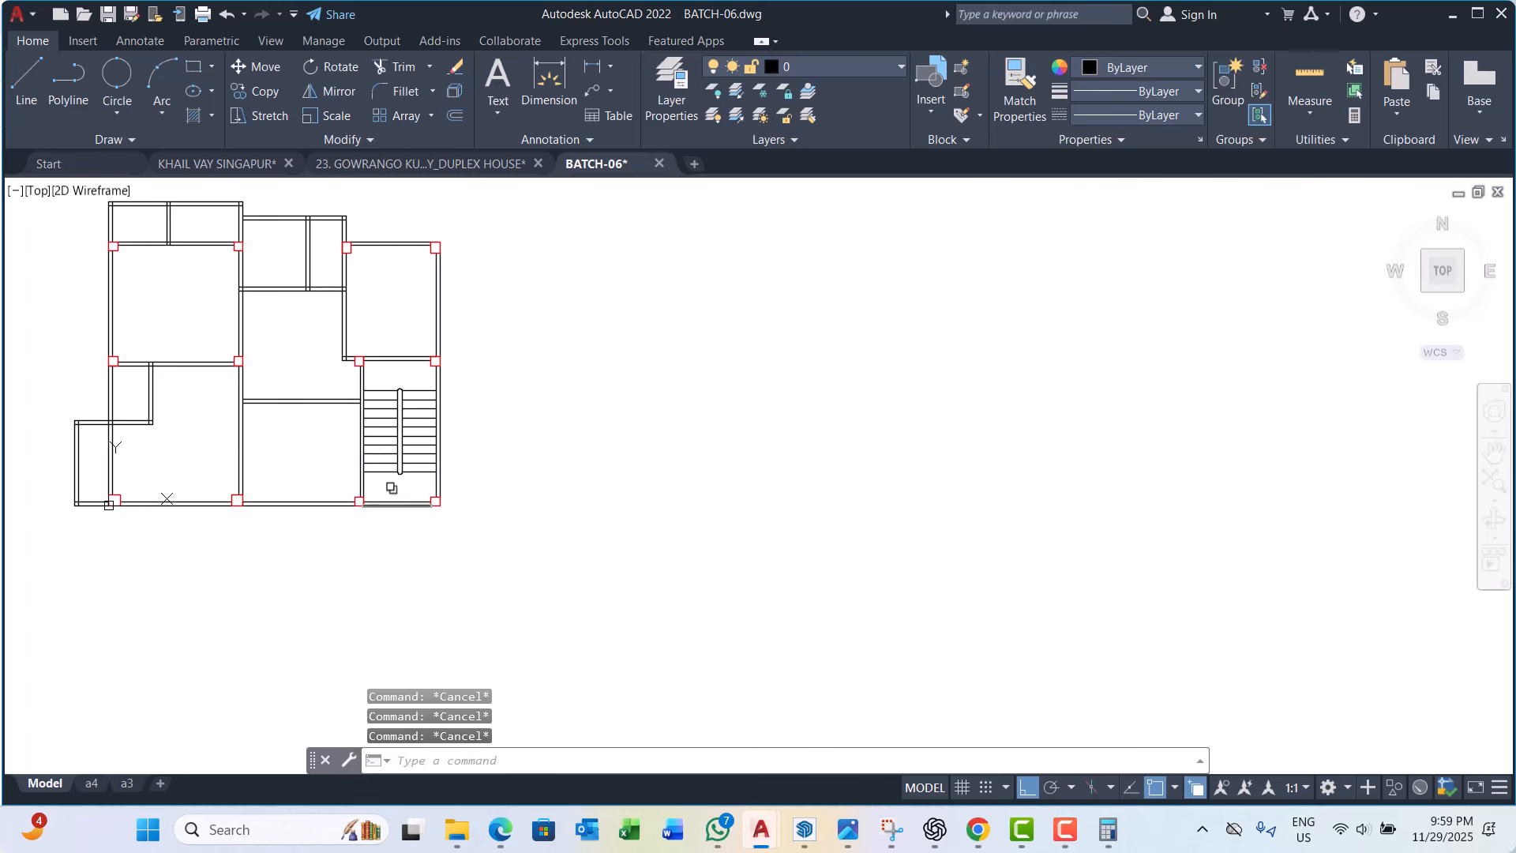
scroll(382, 423, "up", 1)
scroll(403, 495, "down", 5)
scroll(324, 425, "up", 3)
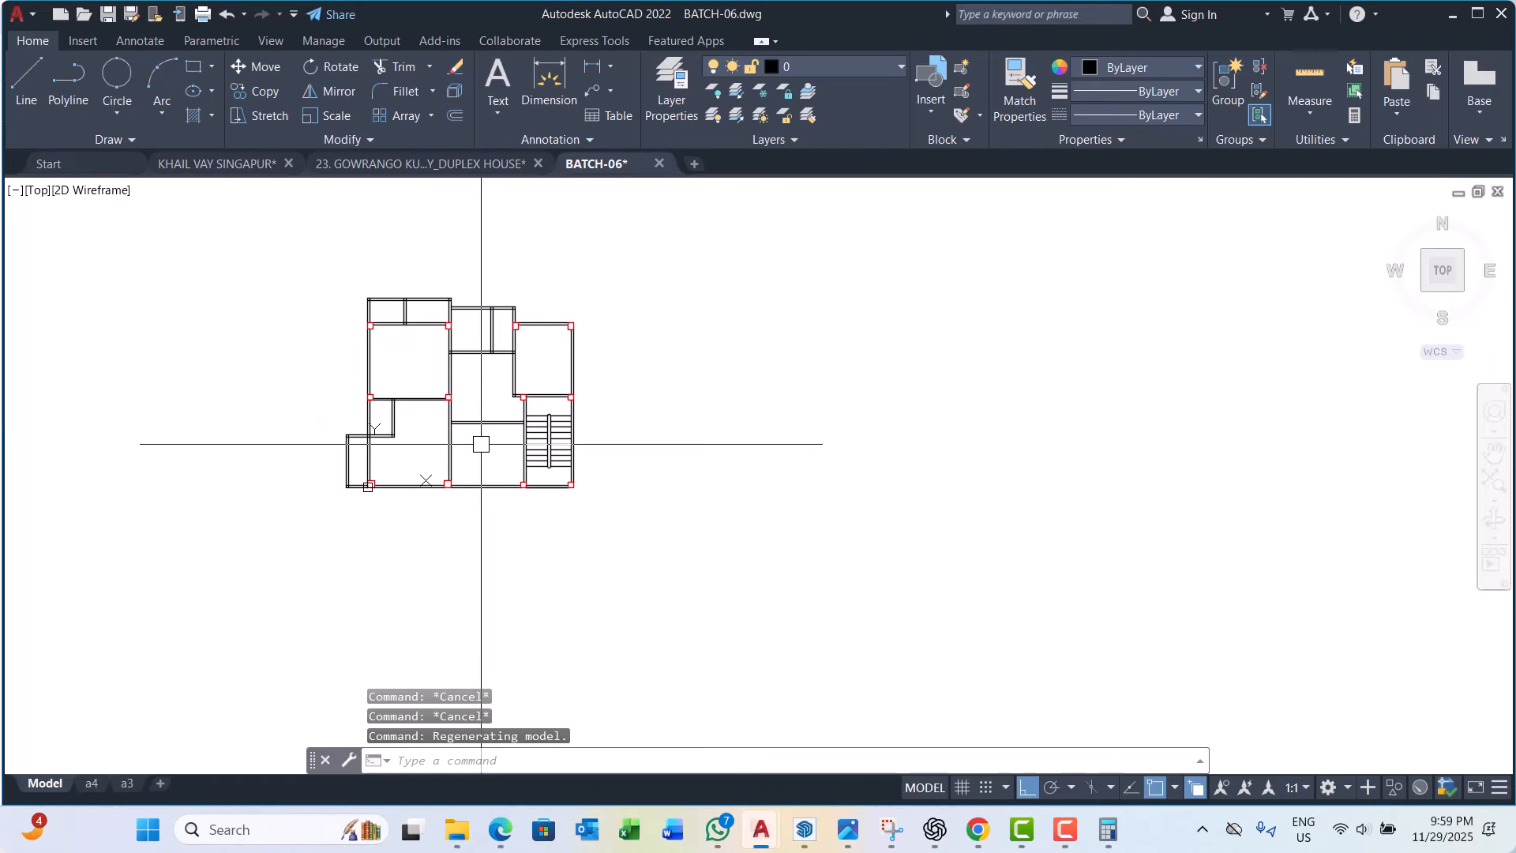
scroll(537, 421, "up", 5)
scroll(434, 457, "down", 3)
scroll(434, 368, "up", 2)
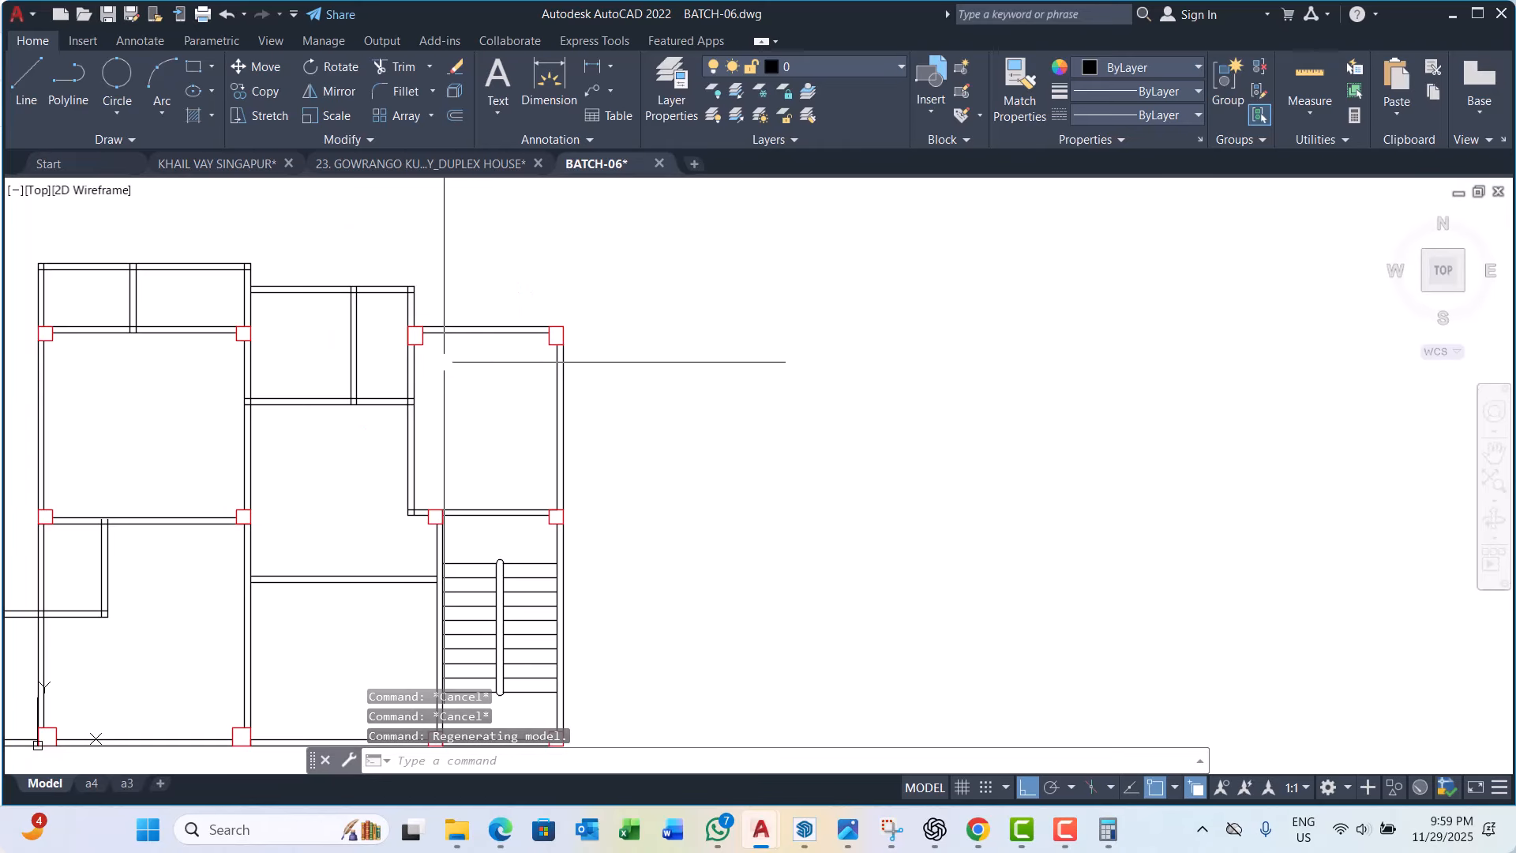
left_click(417, 422)
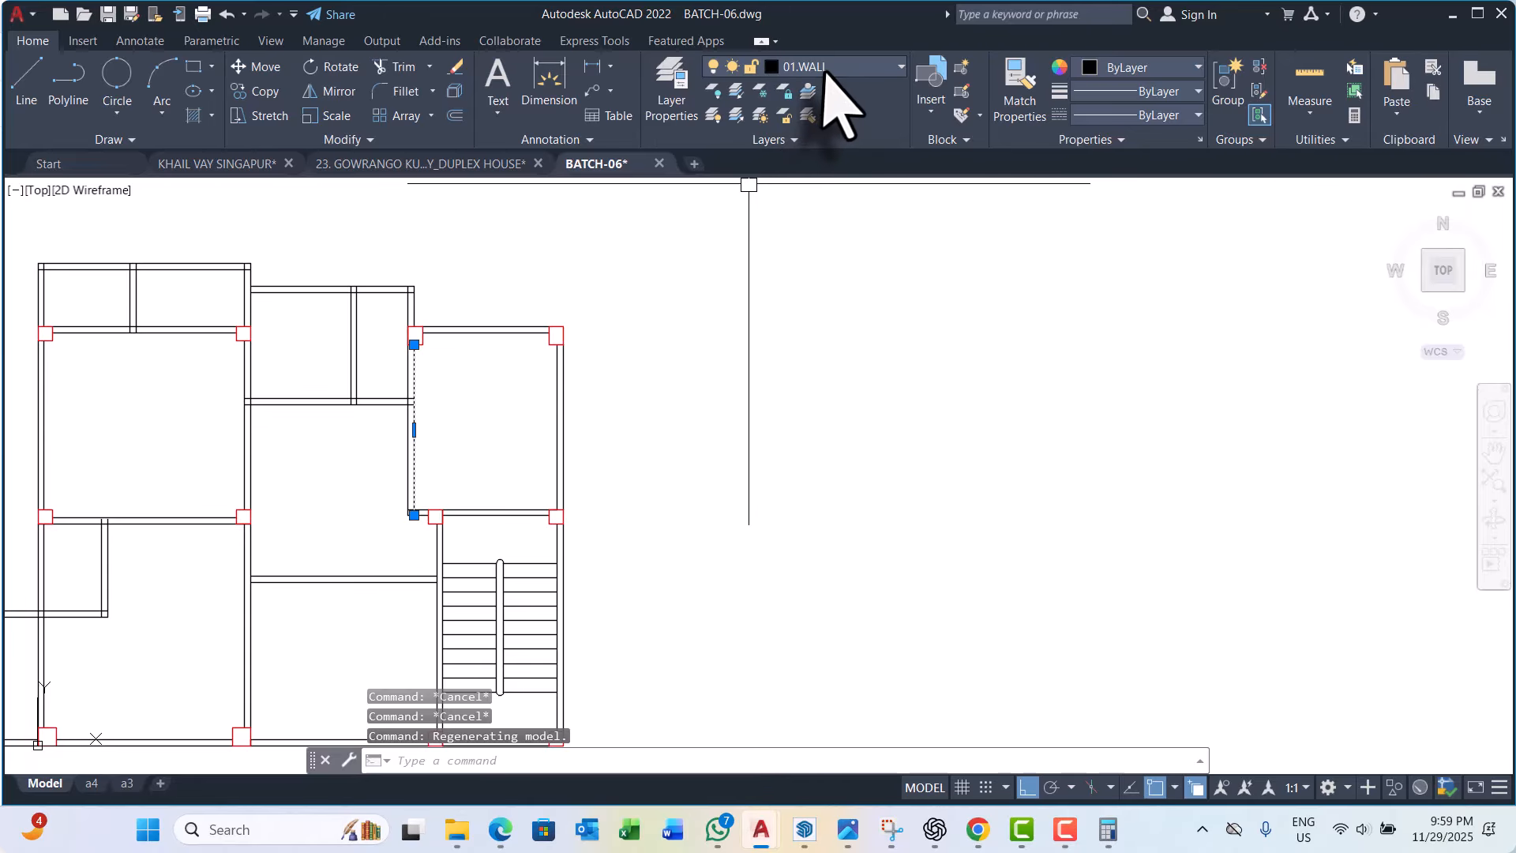
key("Escape")
key("Escape")
scroll(444, 355, "up", 4)
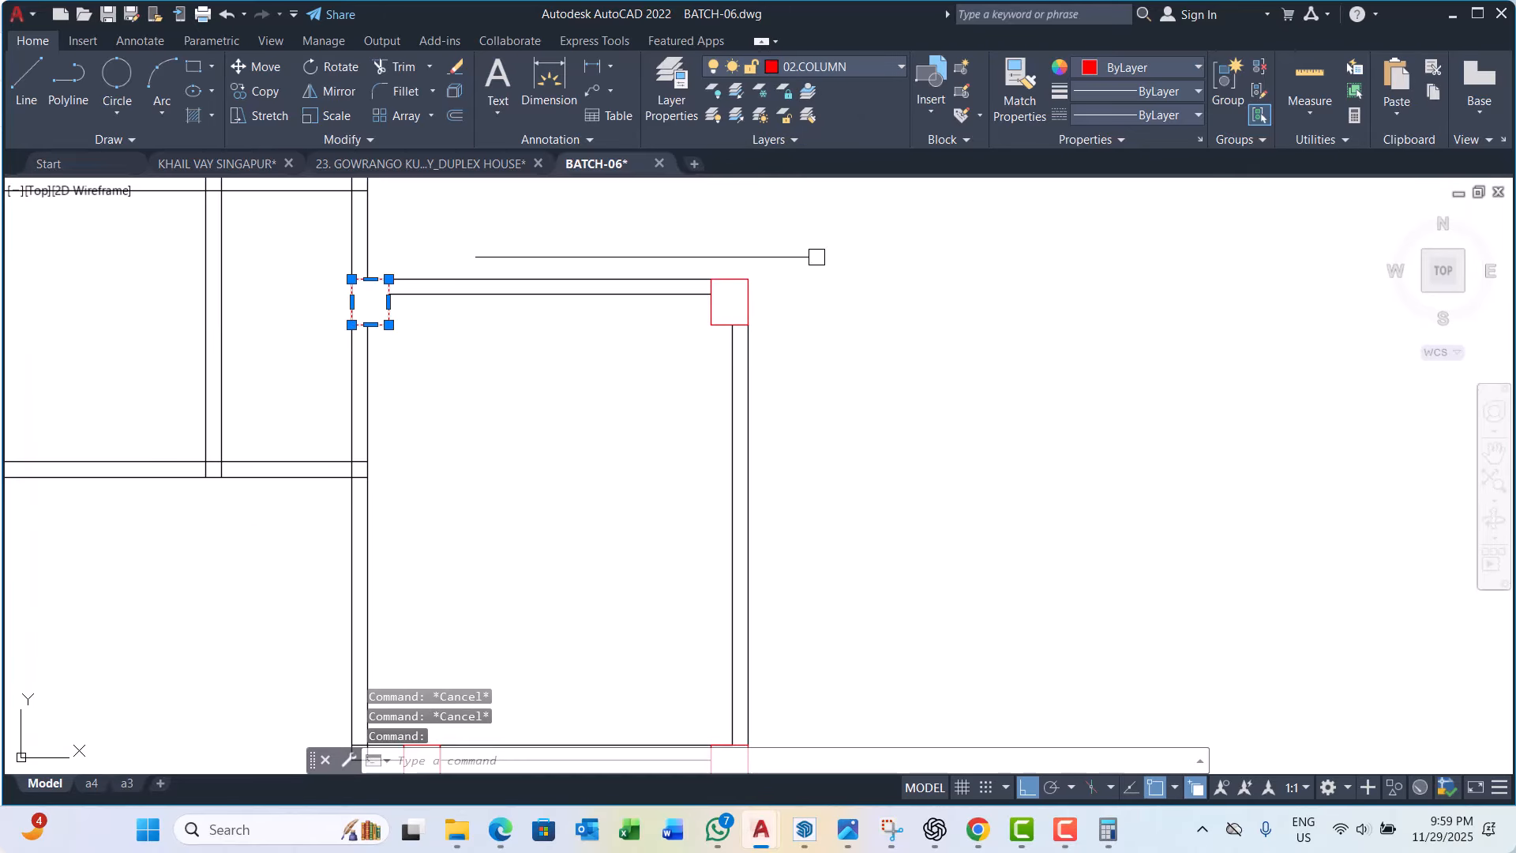
key("Escape")
key("Escape")
scroll(502, 620, "down", 4)
middle_click_drag(502, 620, 509, 475)
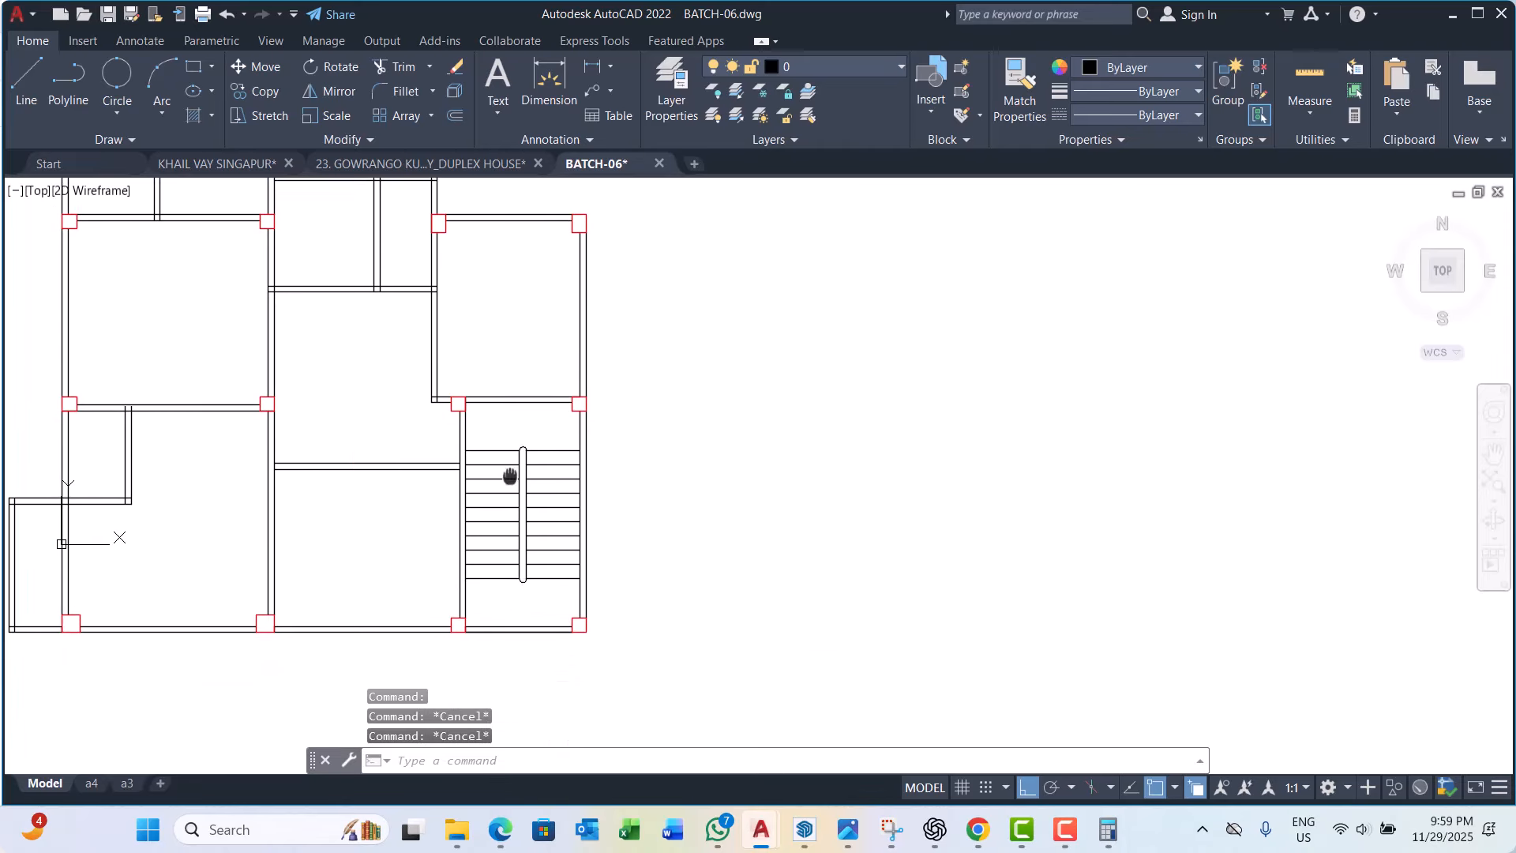
scroll(509, 475, "up", 2)
left_click(545, 402)
left_click(477, 655)
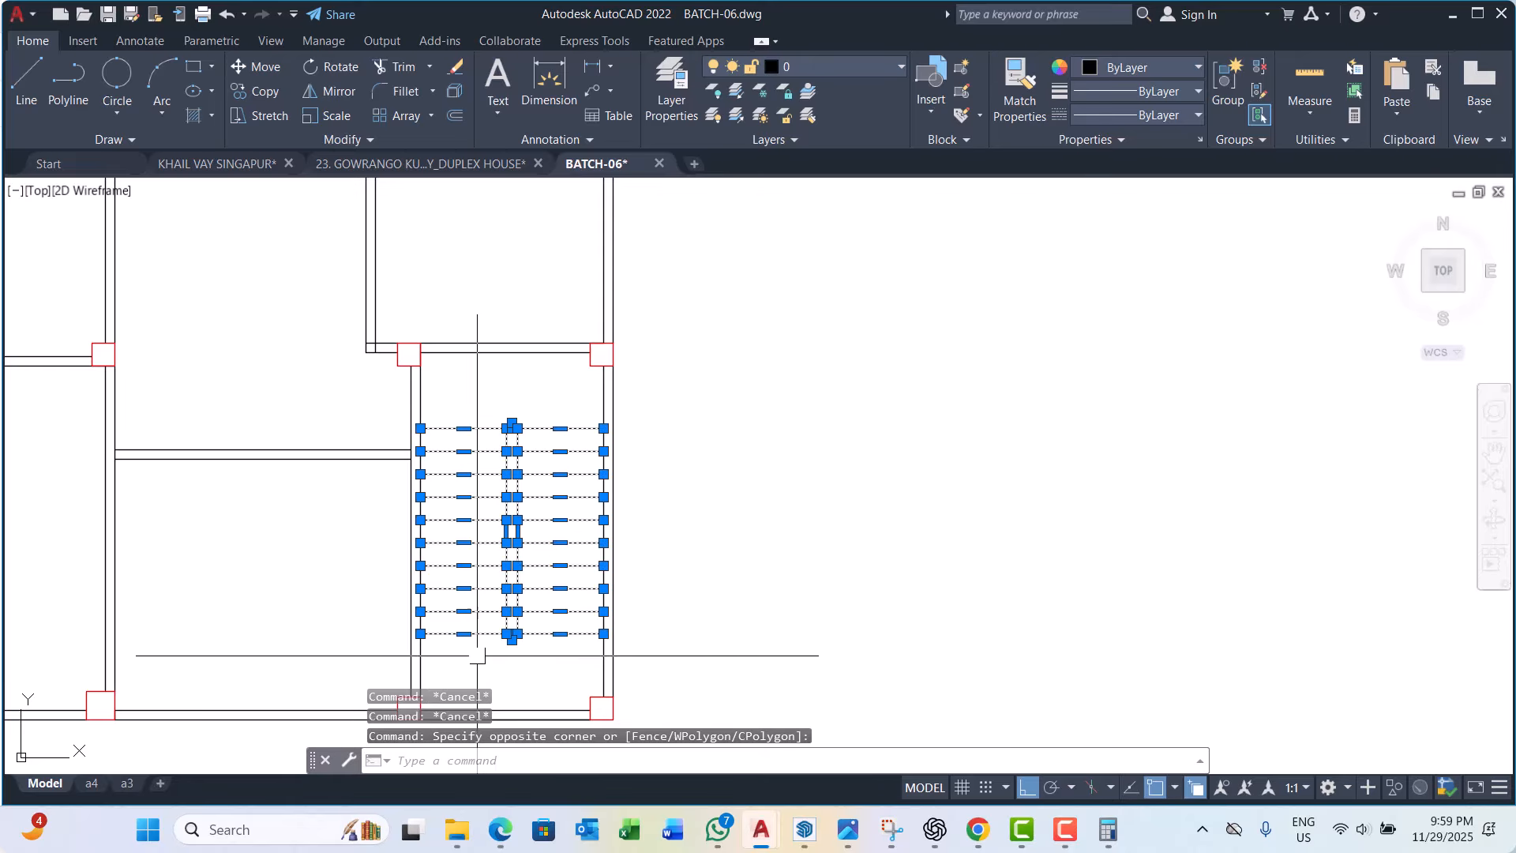
left_click(843, 68)
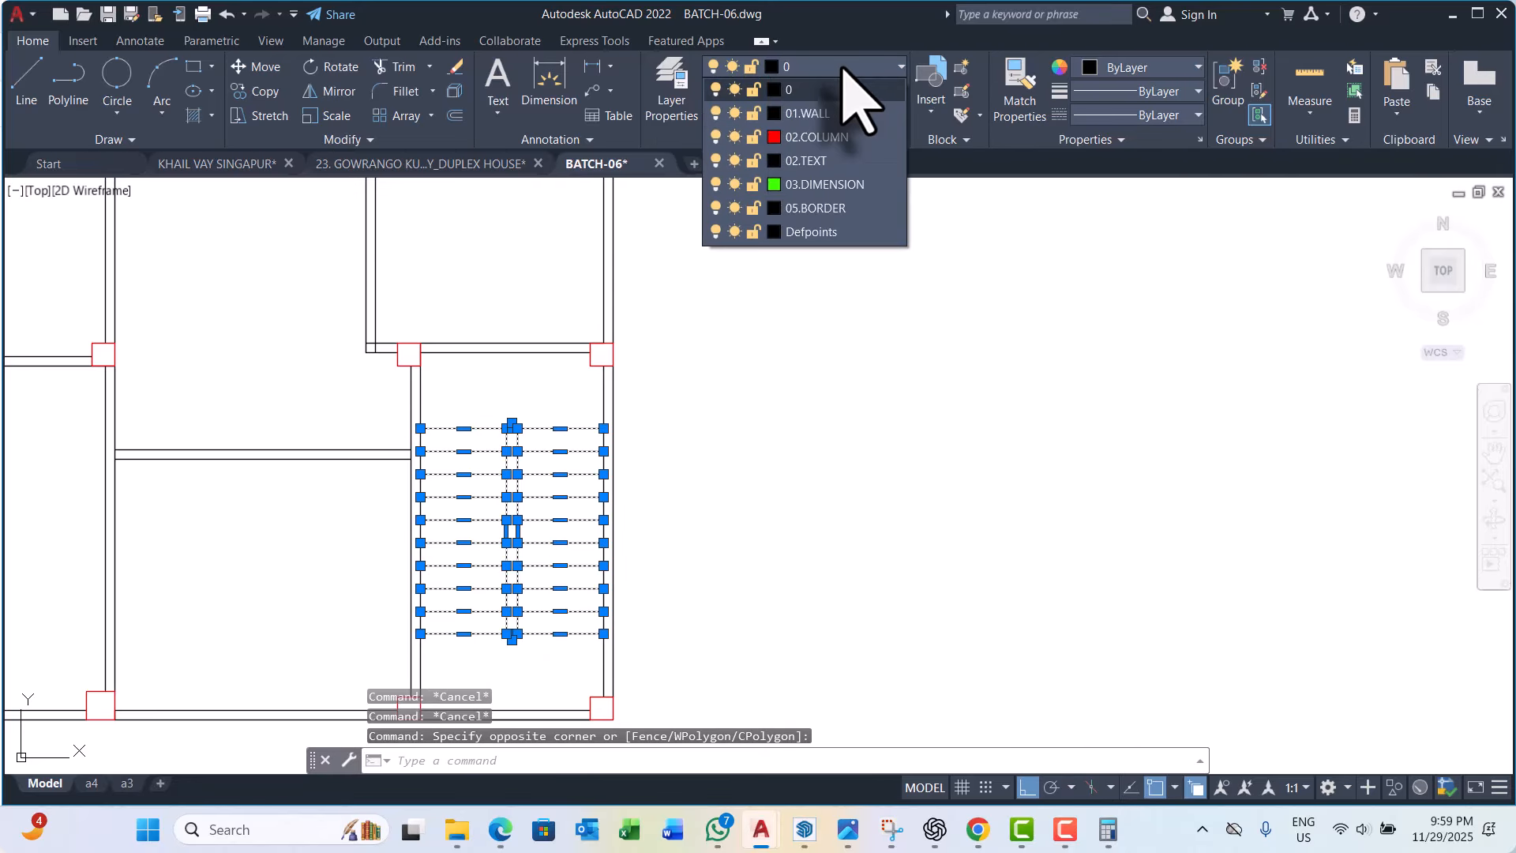
left_click(802, 417)
key("Escape")
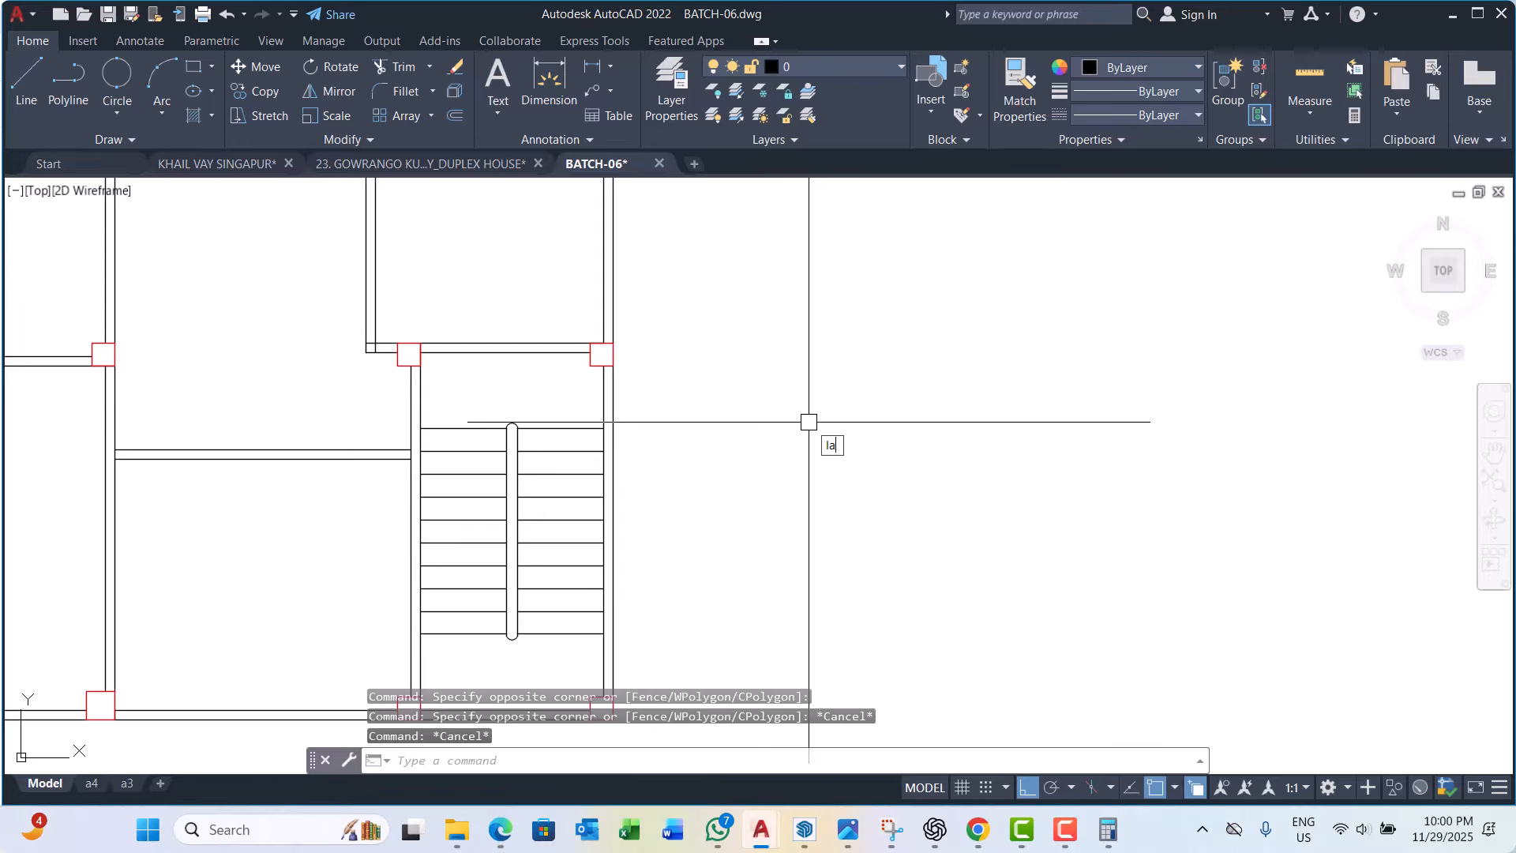
Step: Create a new layer named 06.stair
type("LA")
key("Return")
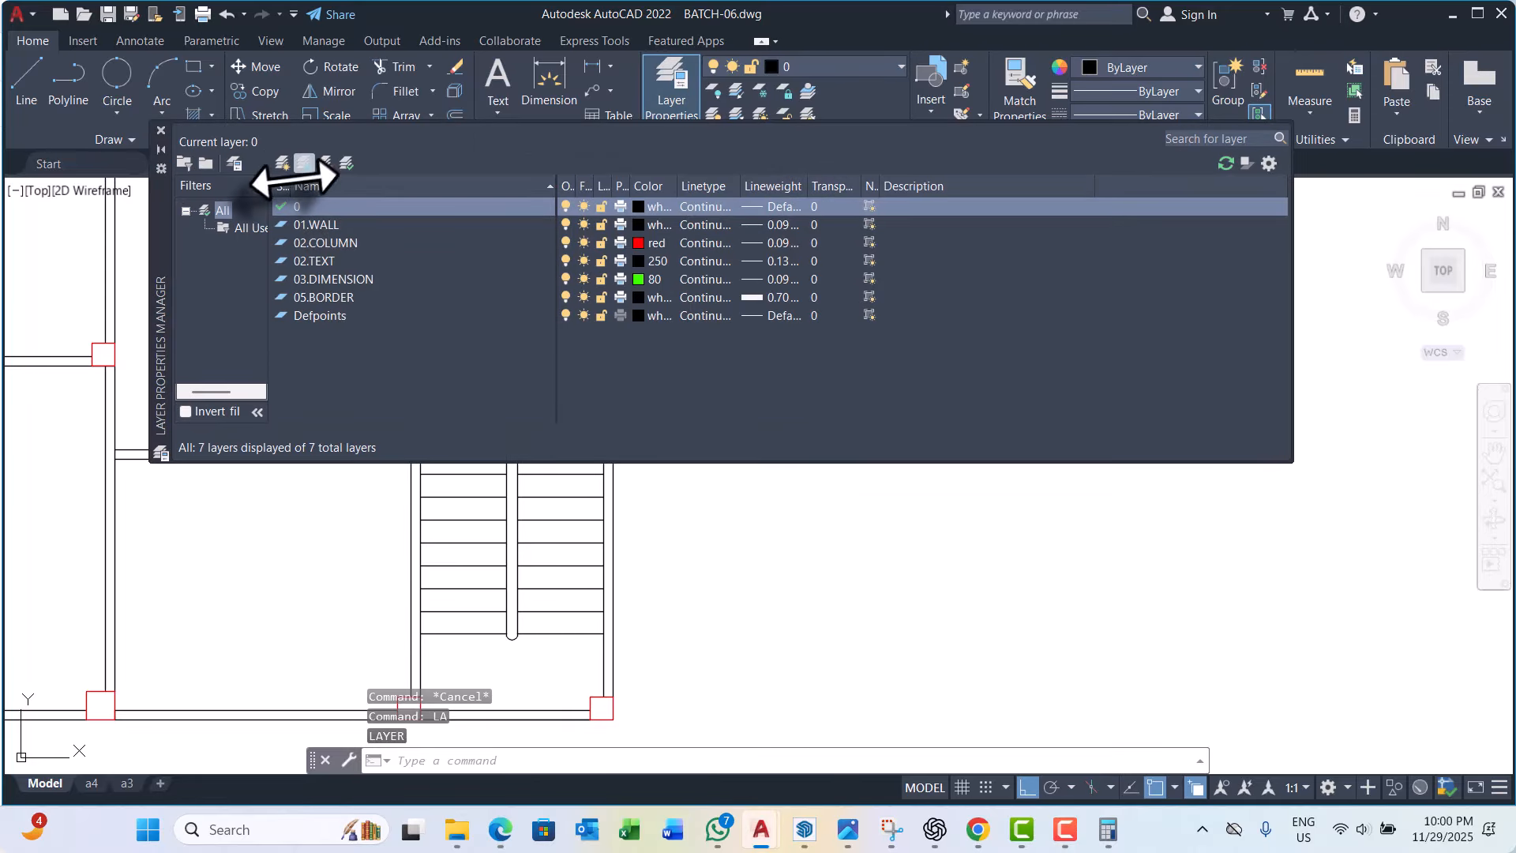
left_click(282, 162)
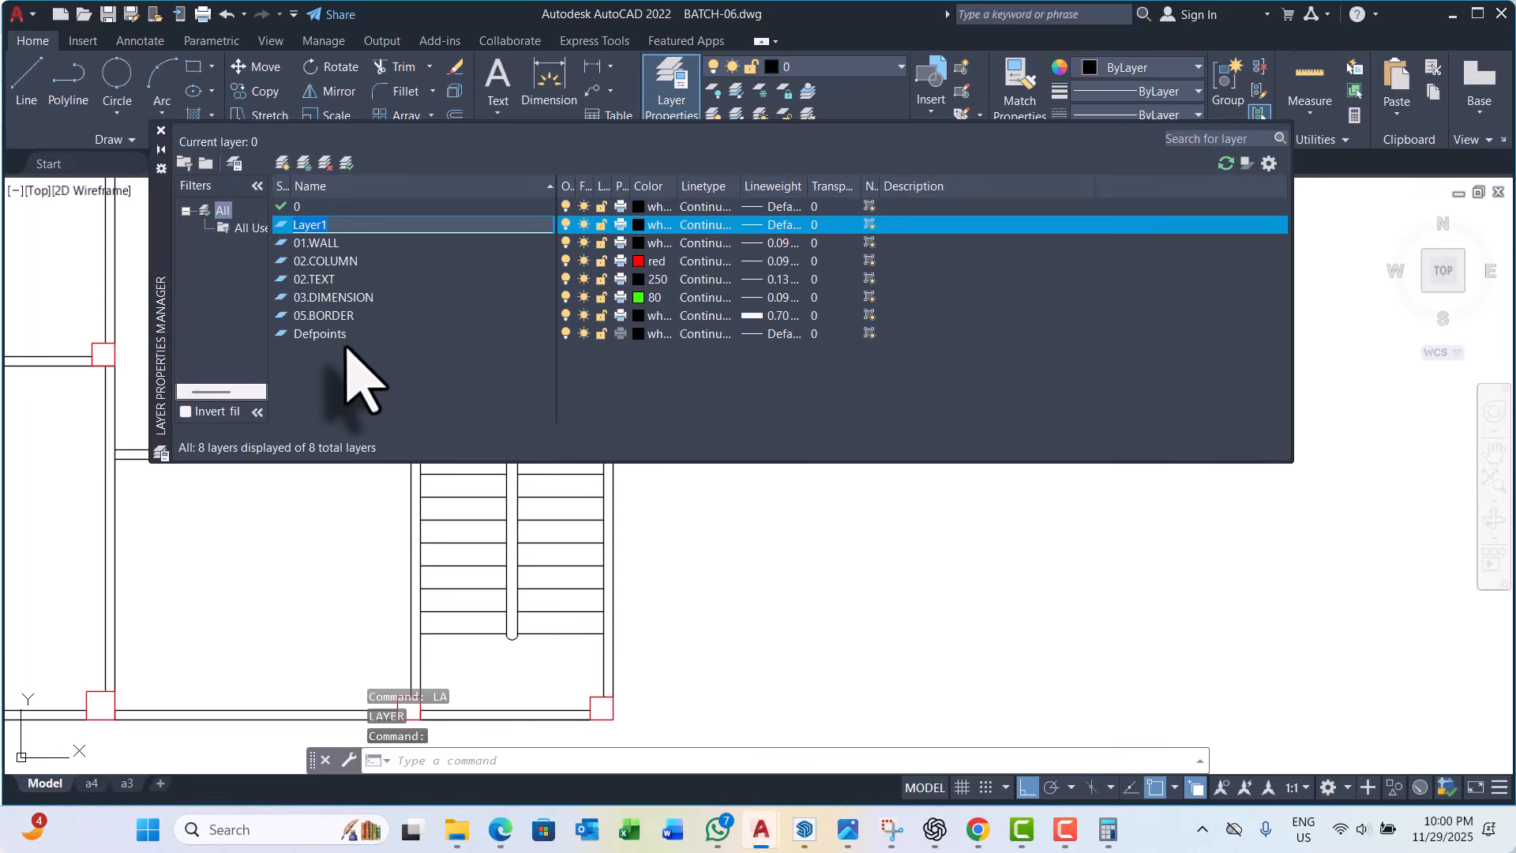
type("0")
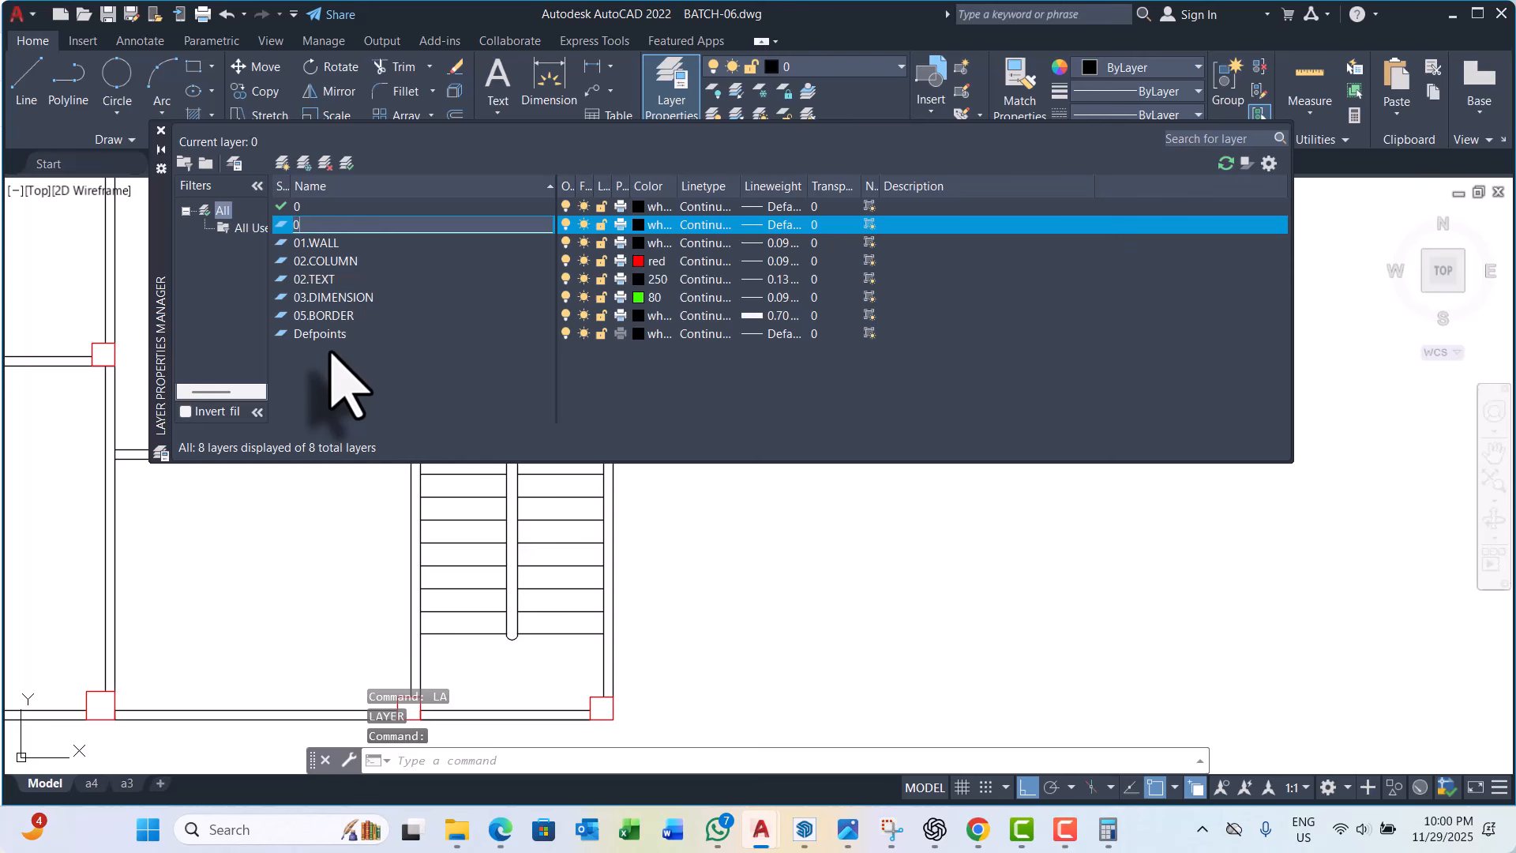
type("6.stair")
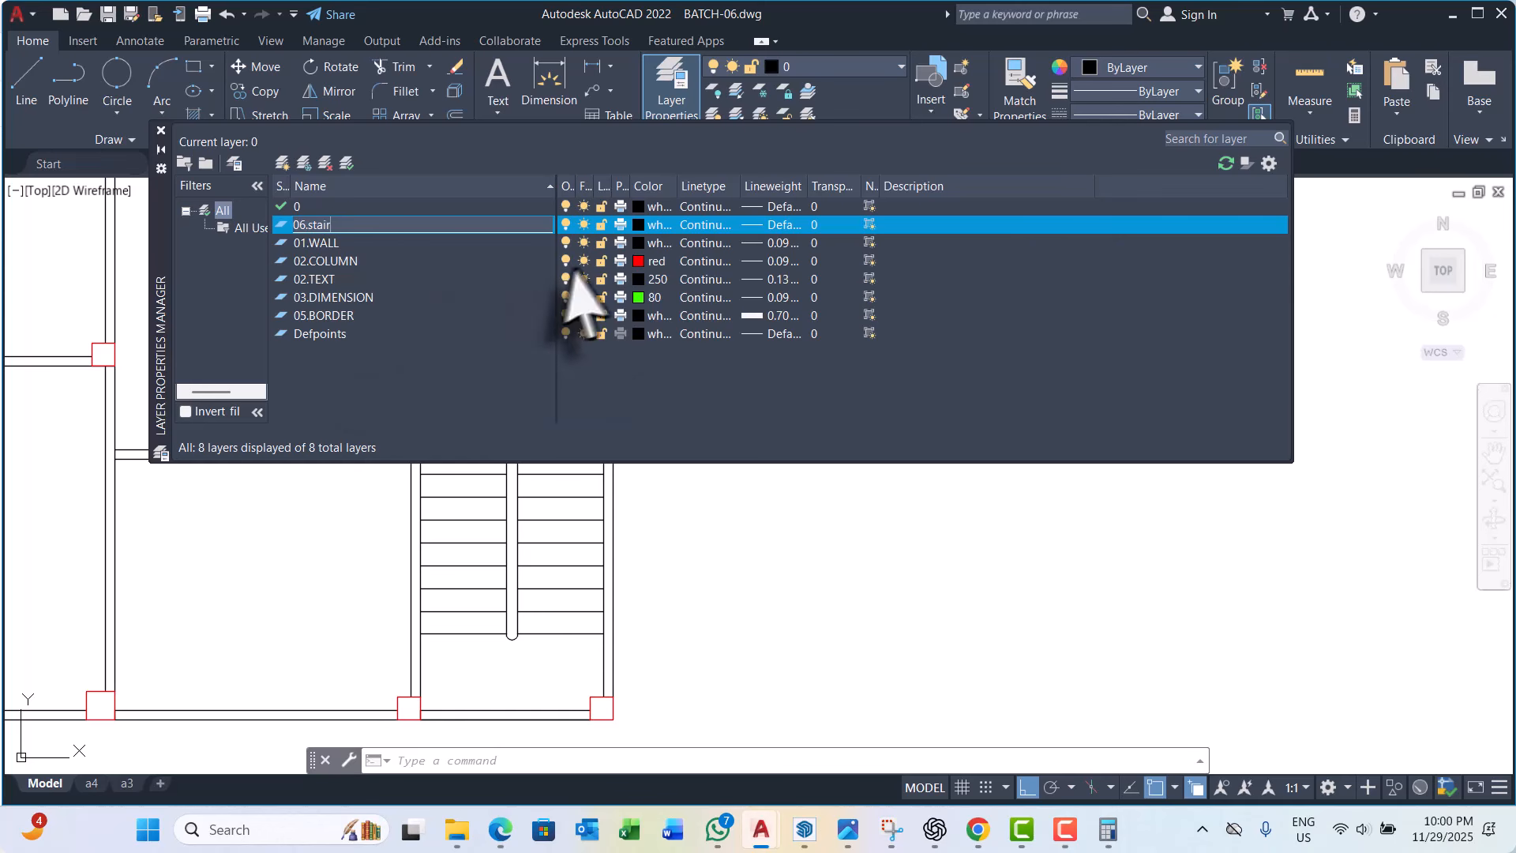
Step: Set the 06.stair layer's colour to index 95 and close the layer manager
left_click(638, 225)
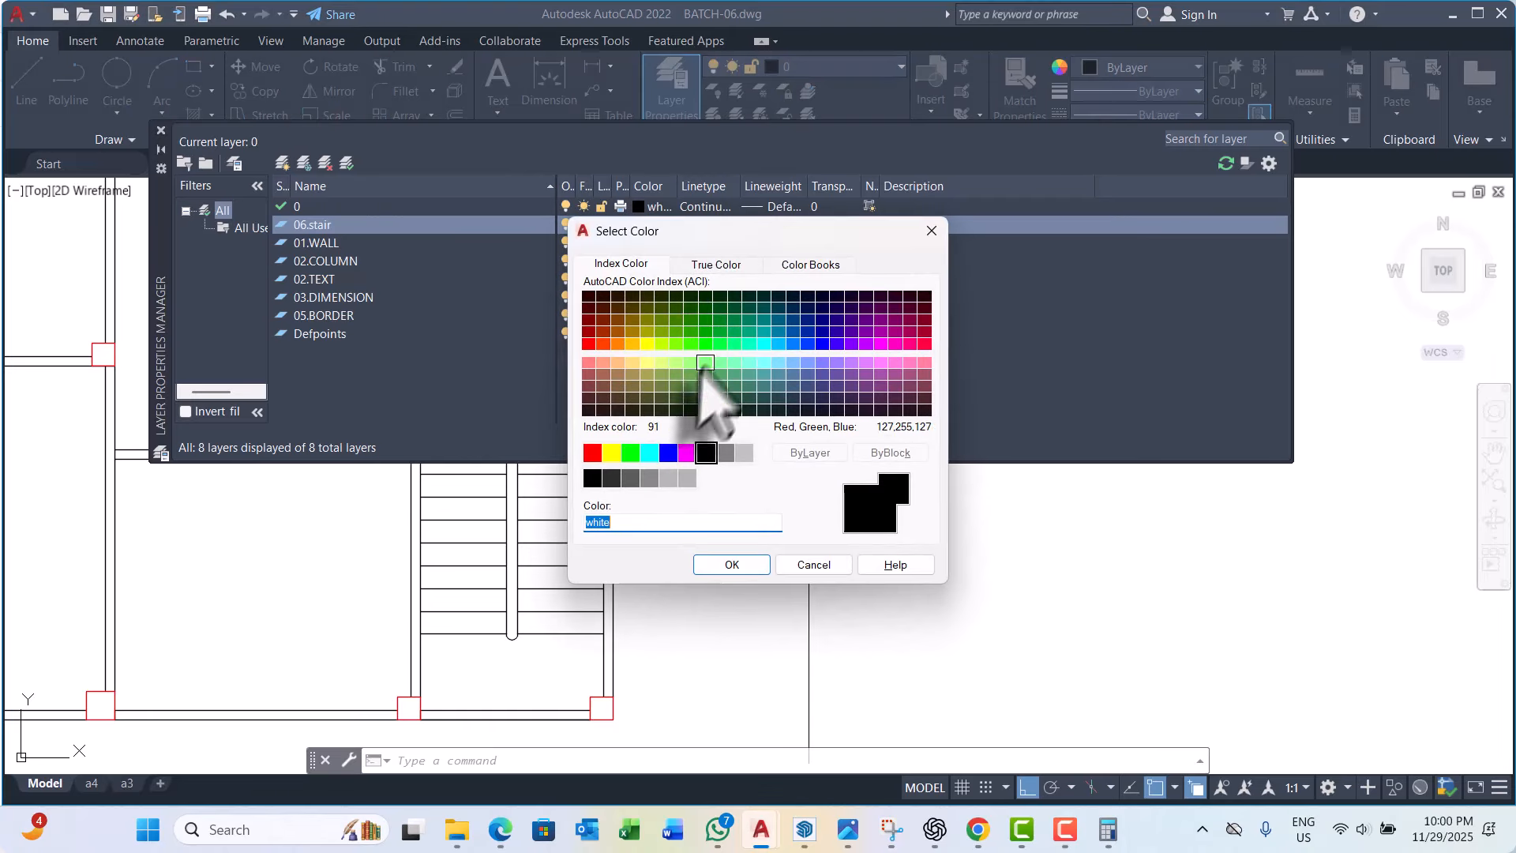
left_click(705, 387)
left_click(732, 564)
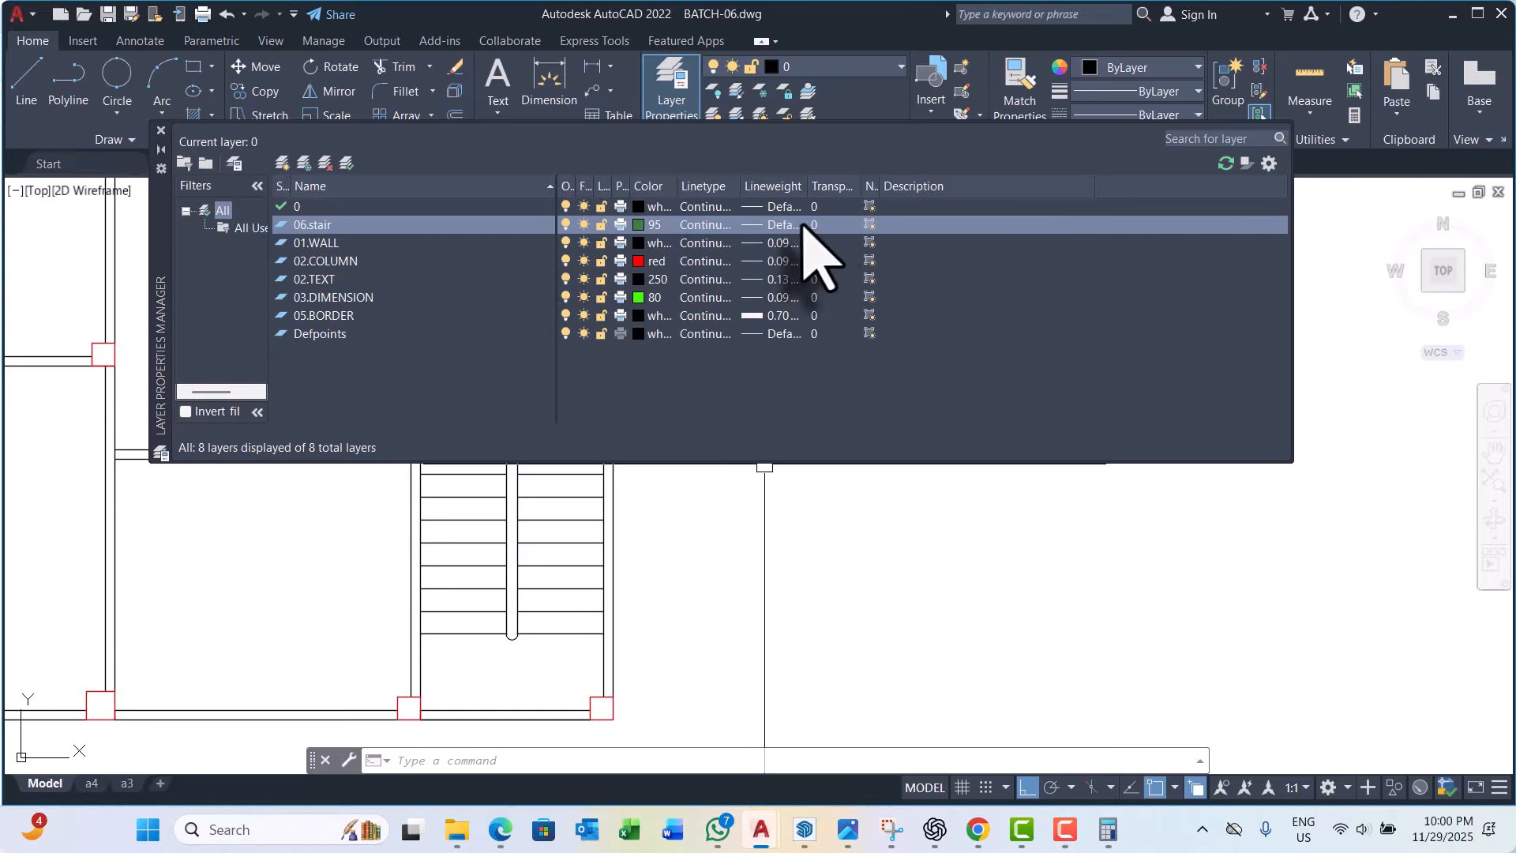
left_click(161, 131)
Step: Assign all the staircase lines and the rounded gap ends to the 06.stair layer
left_click(491, 633)
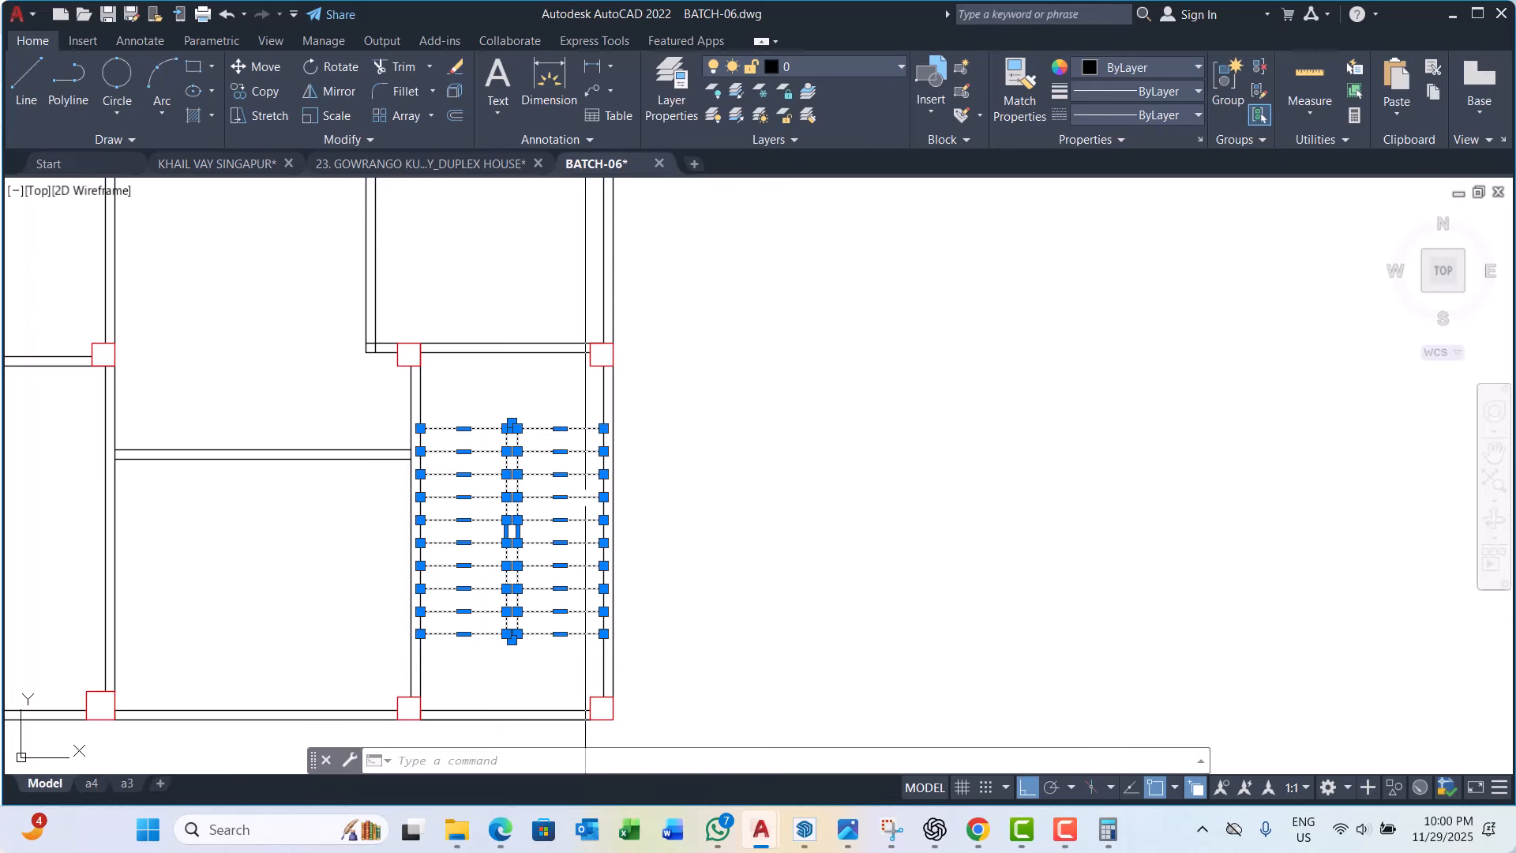
left_click(837, 69)
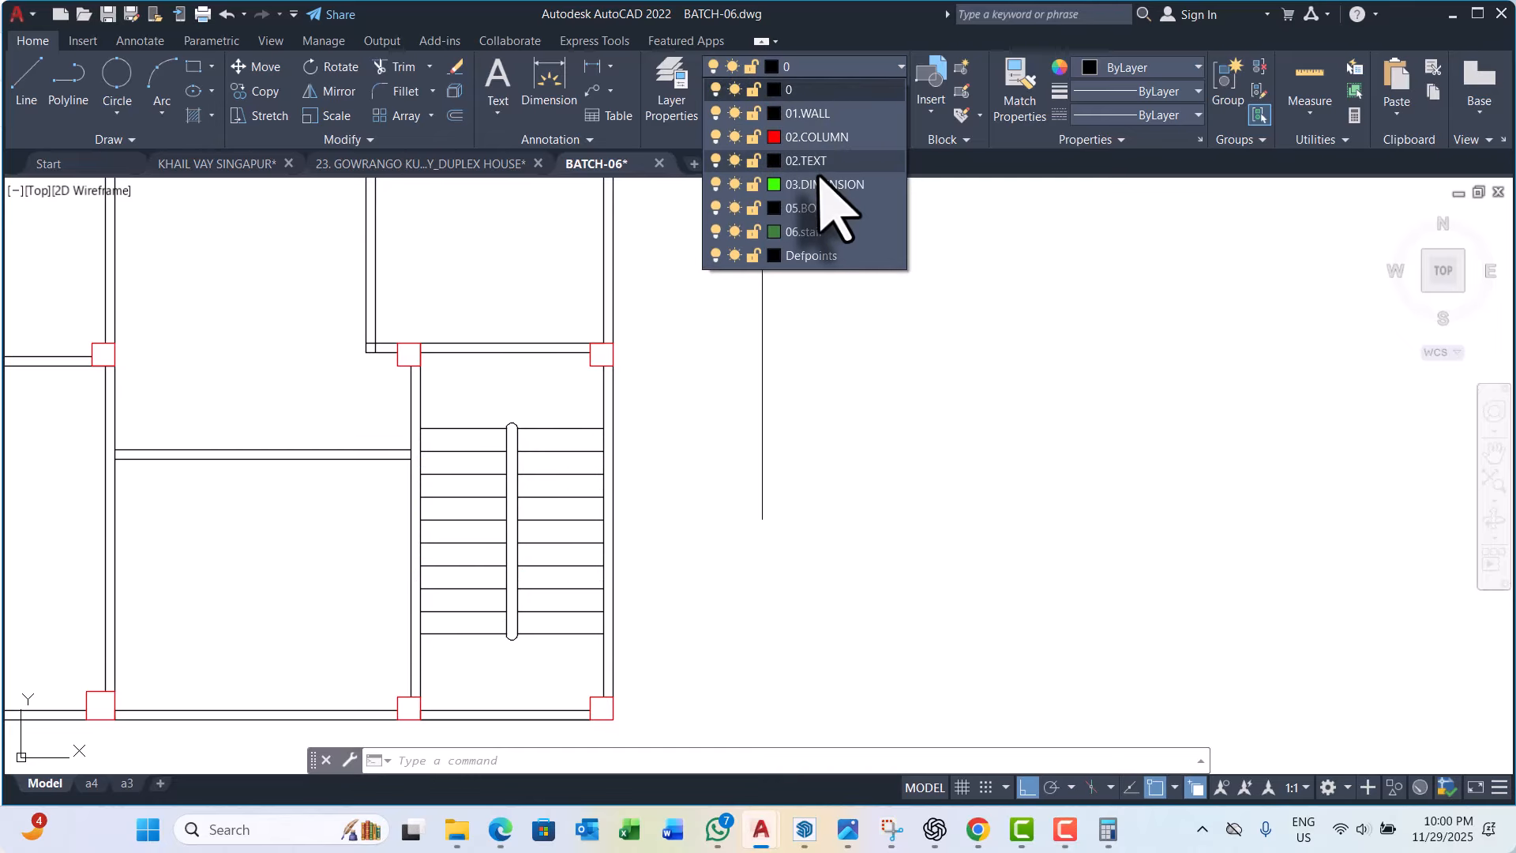
left_click(801, 231)
scroll(711, 332, "down", 6)
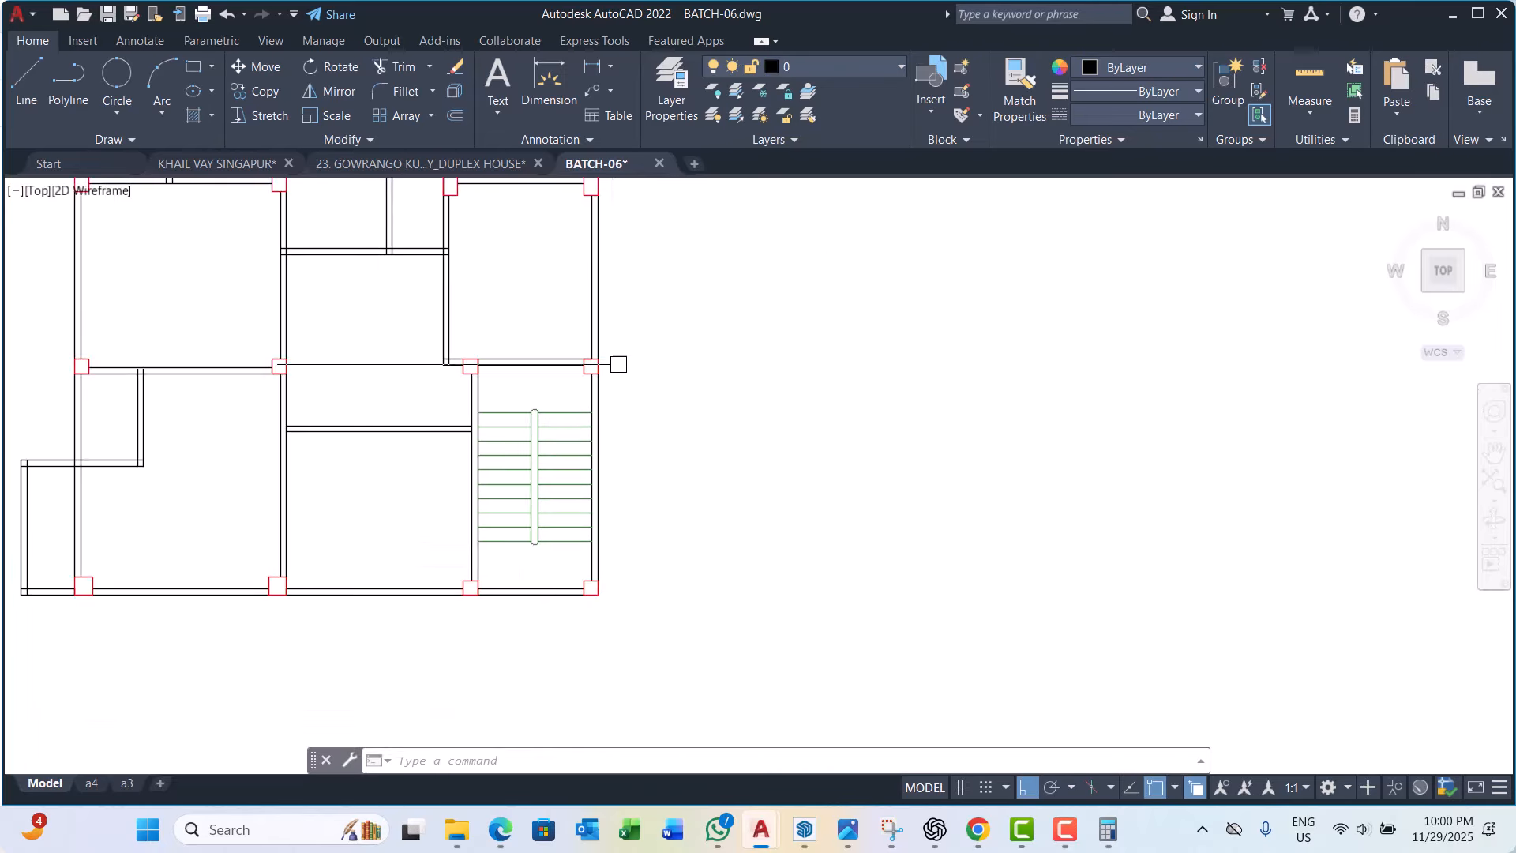
Step: Examine the staircase and the surrounding rooms across the whole floor plan
scroll(552, 423, "up", 4)
mouse_move(552, 423)
middle_mouse_down()
mouse_move(615, 423)
mouse_move(633, 460)
middle_mouse_up()
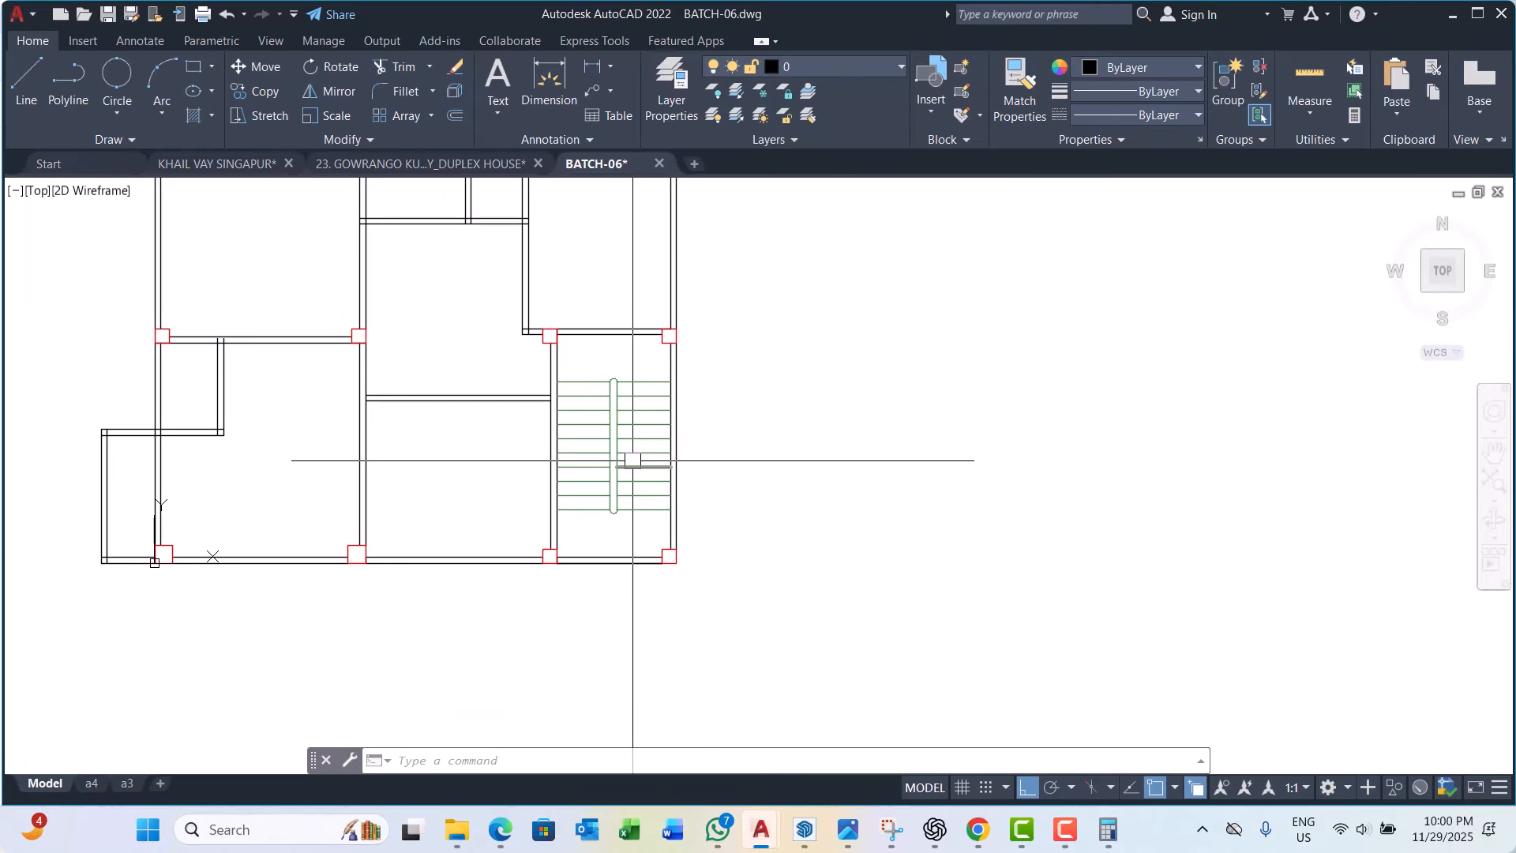
scroll(500, 423, "down", 3)
scroll(500, 474, "up", 7)
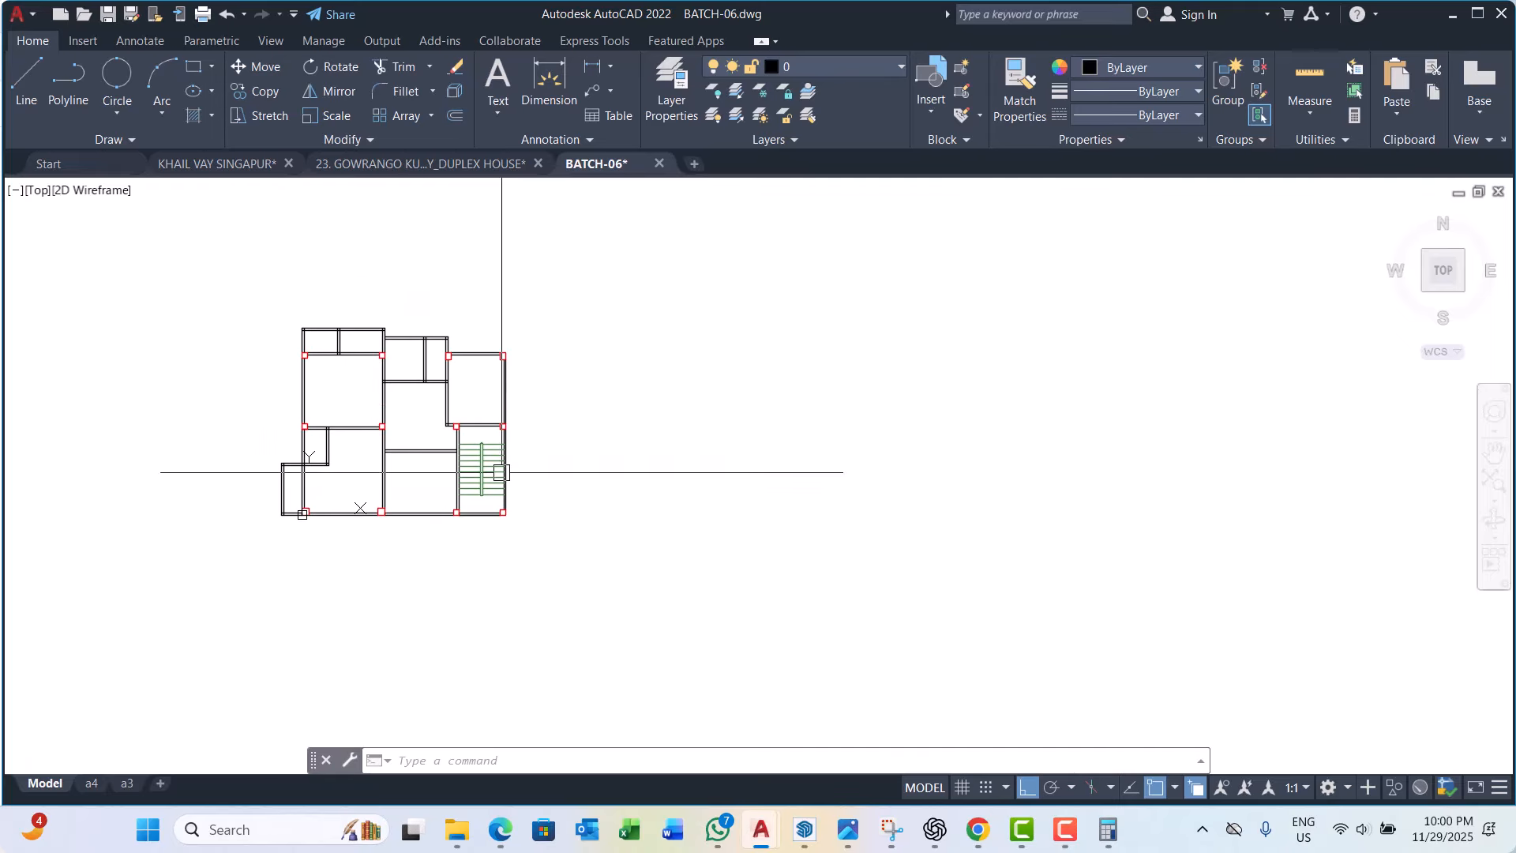
scroll(552, 430, "down", 4)
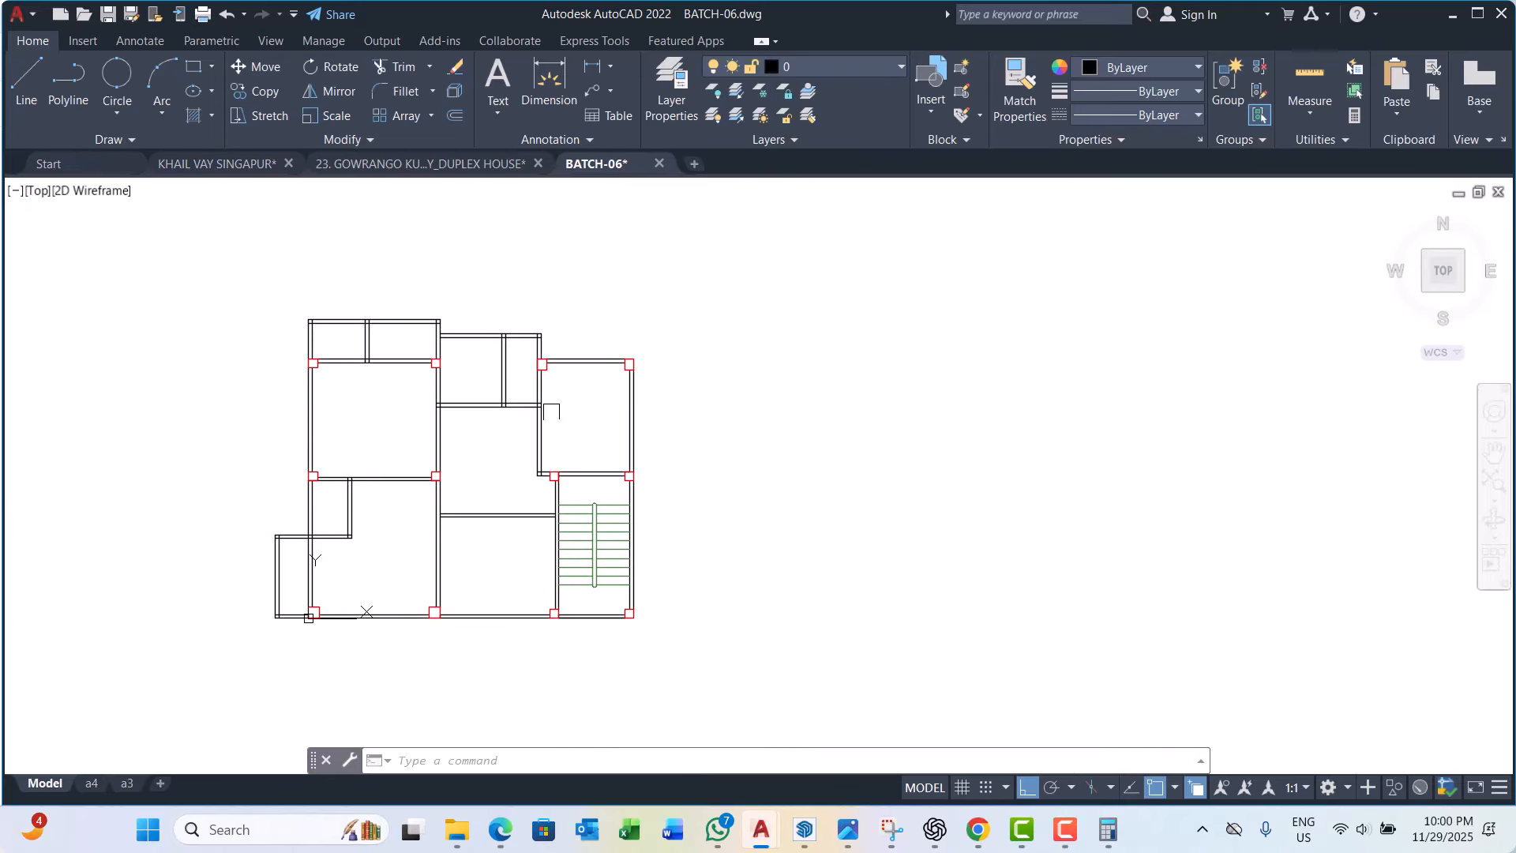
scroll(552, 429, "up", 4)
middle_click_drag(378, 420, 458, 349)
scroll(490, 401, "down", 4)
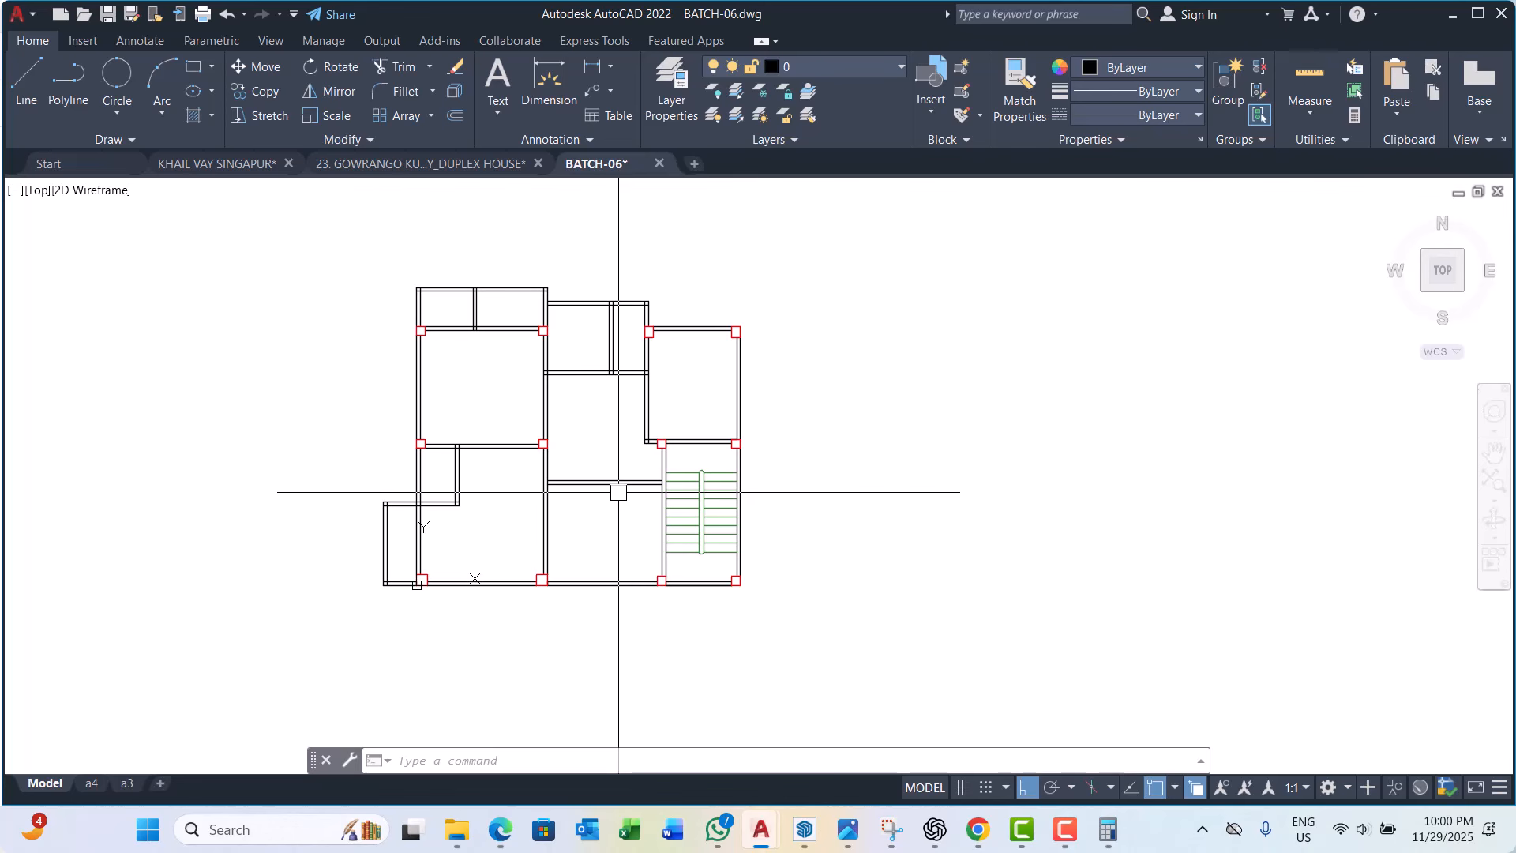
scroll(551, 453, "down", 4)
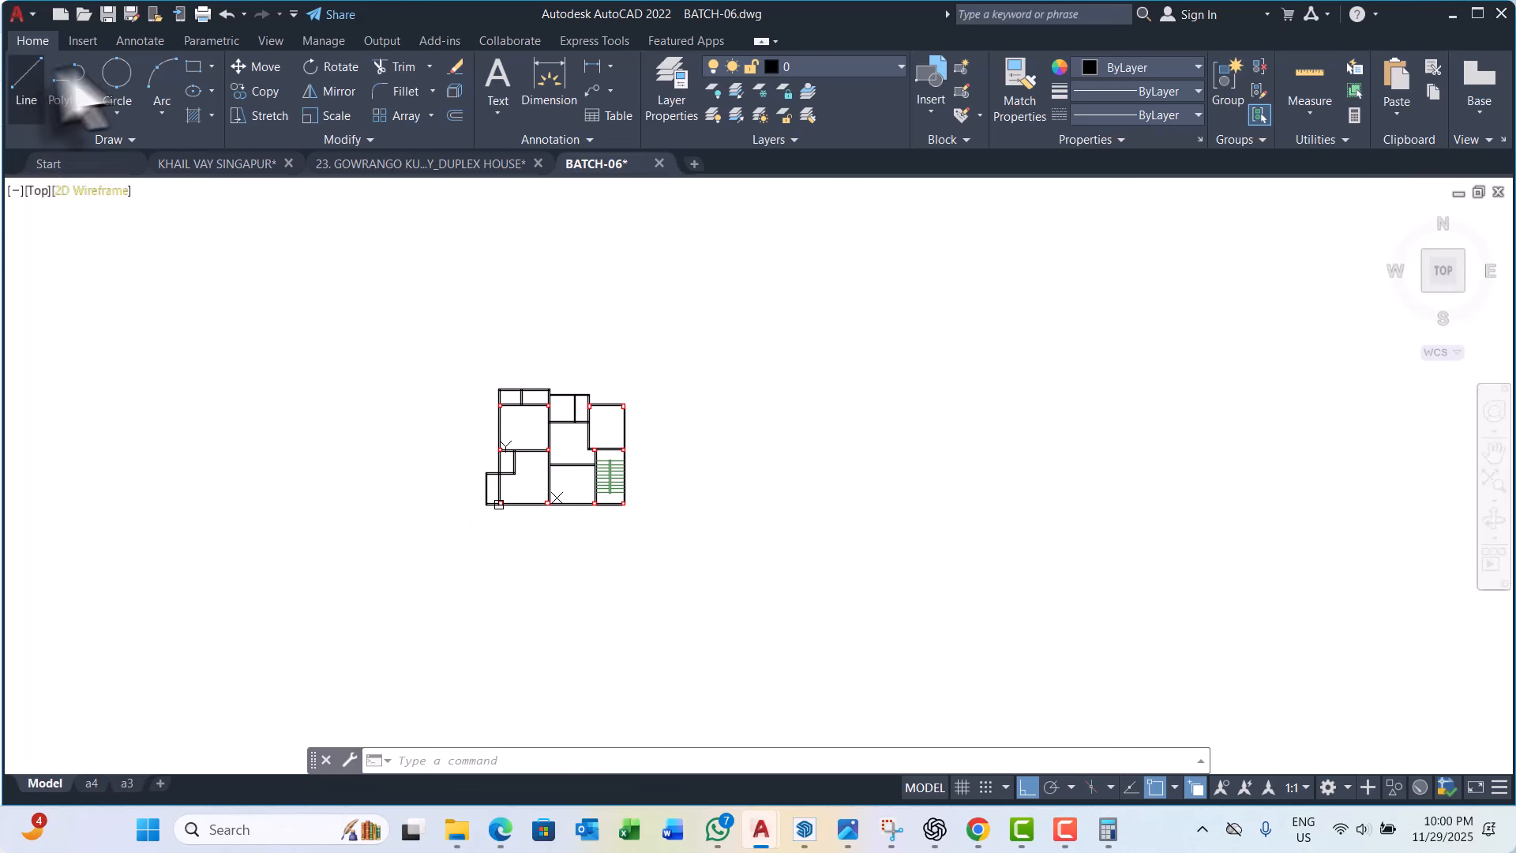
Step: View the drawing's blocks available for insertion without placing one
left_click(83, 40)
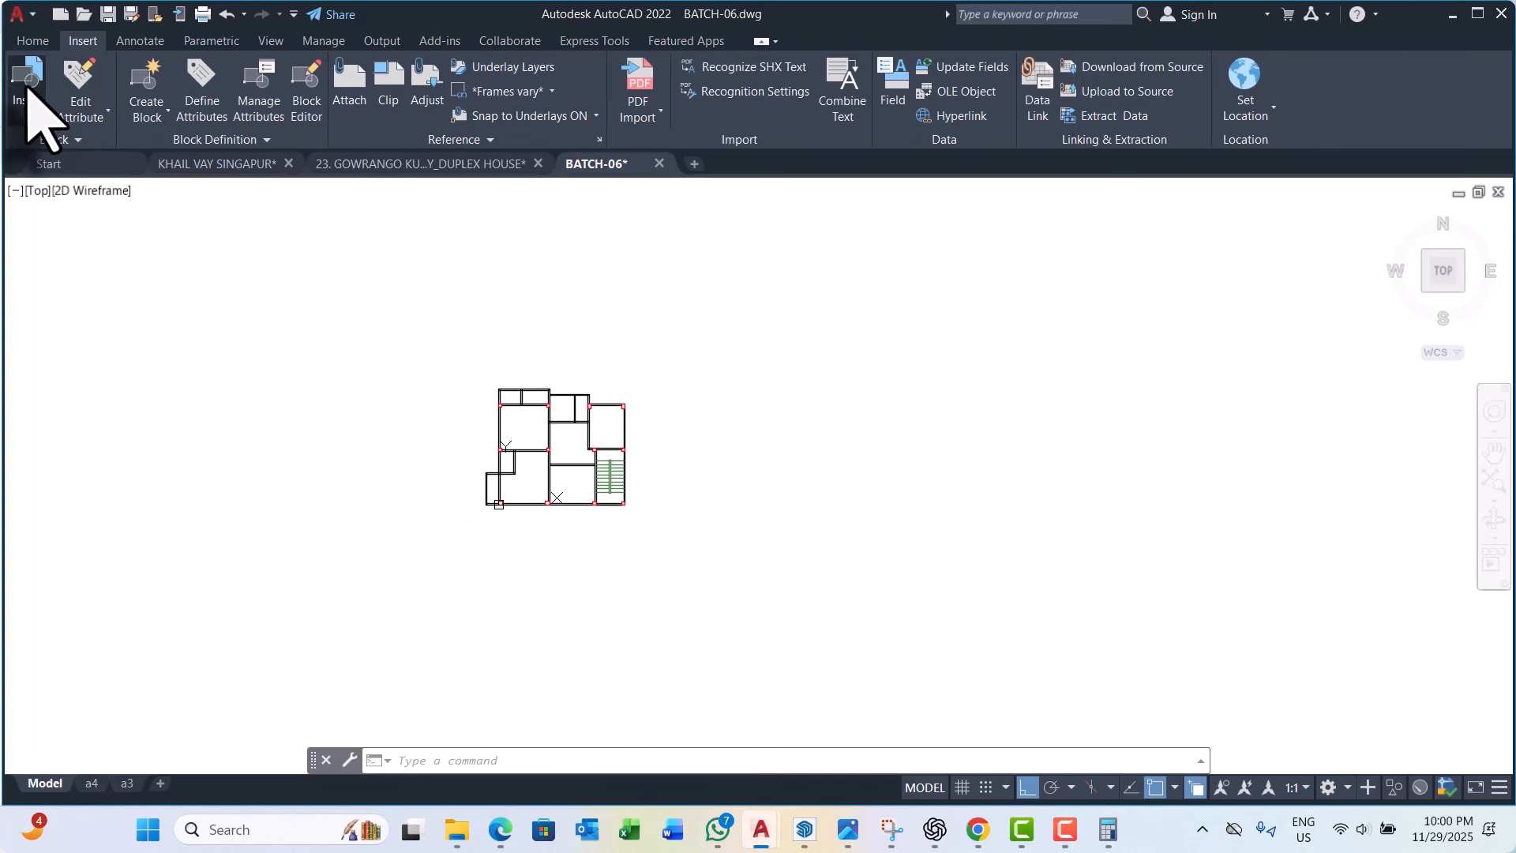
left_click(27, 95)
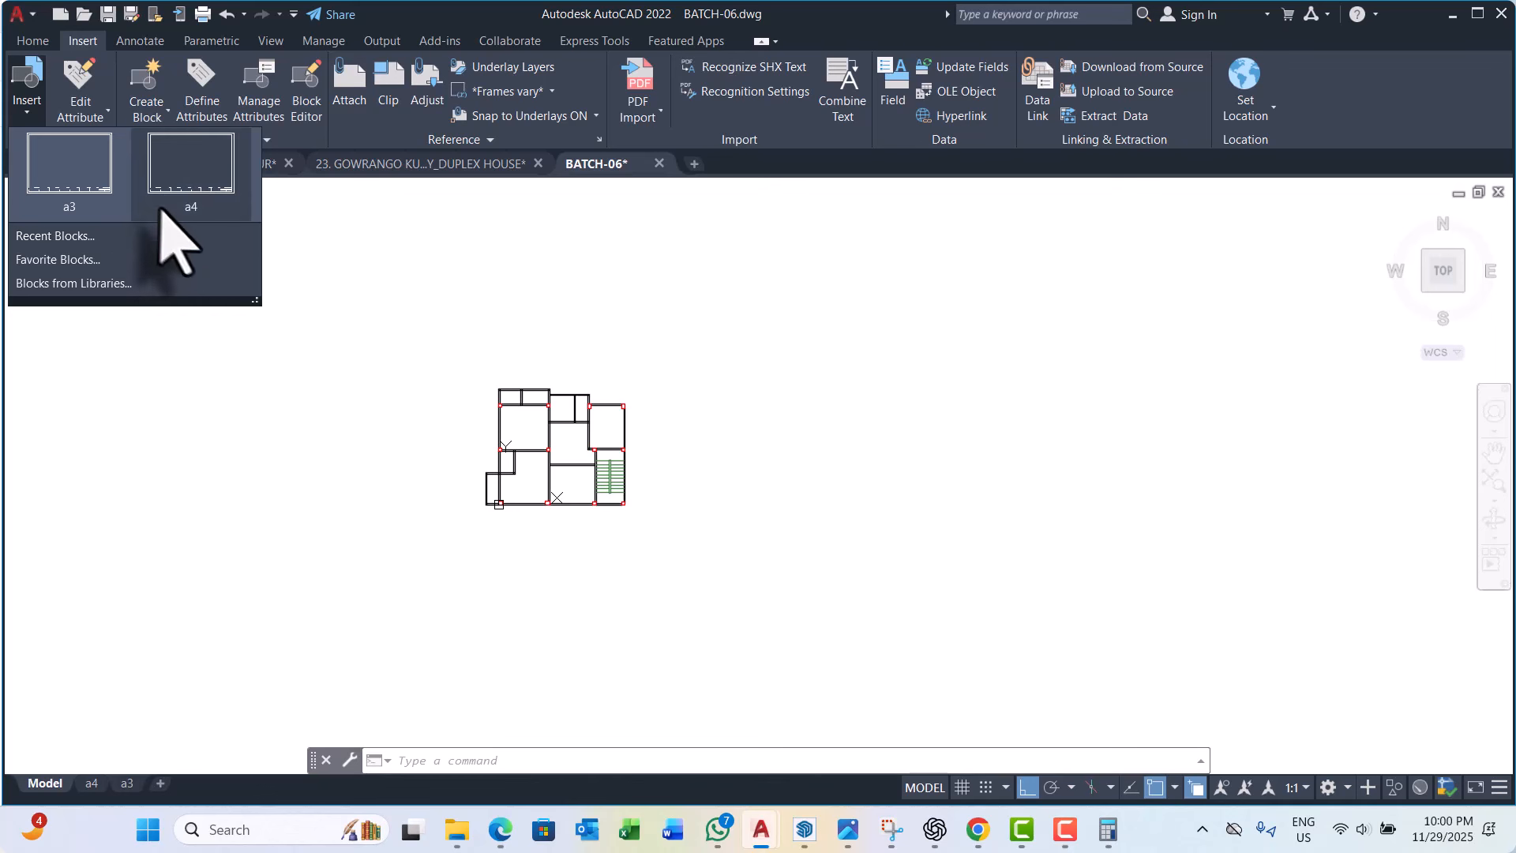
key("Escape")
key("Escape")
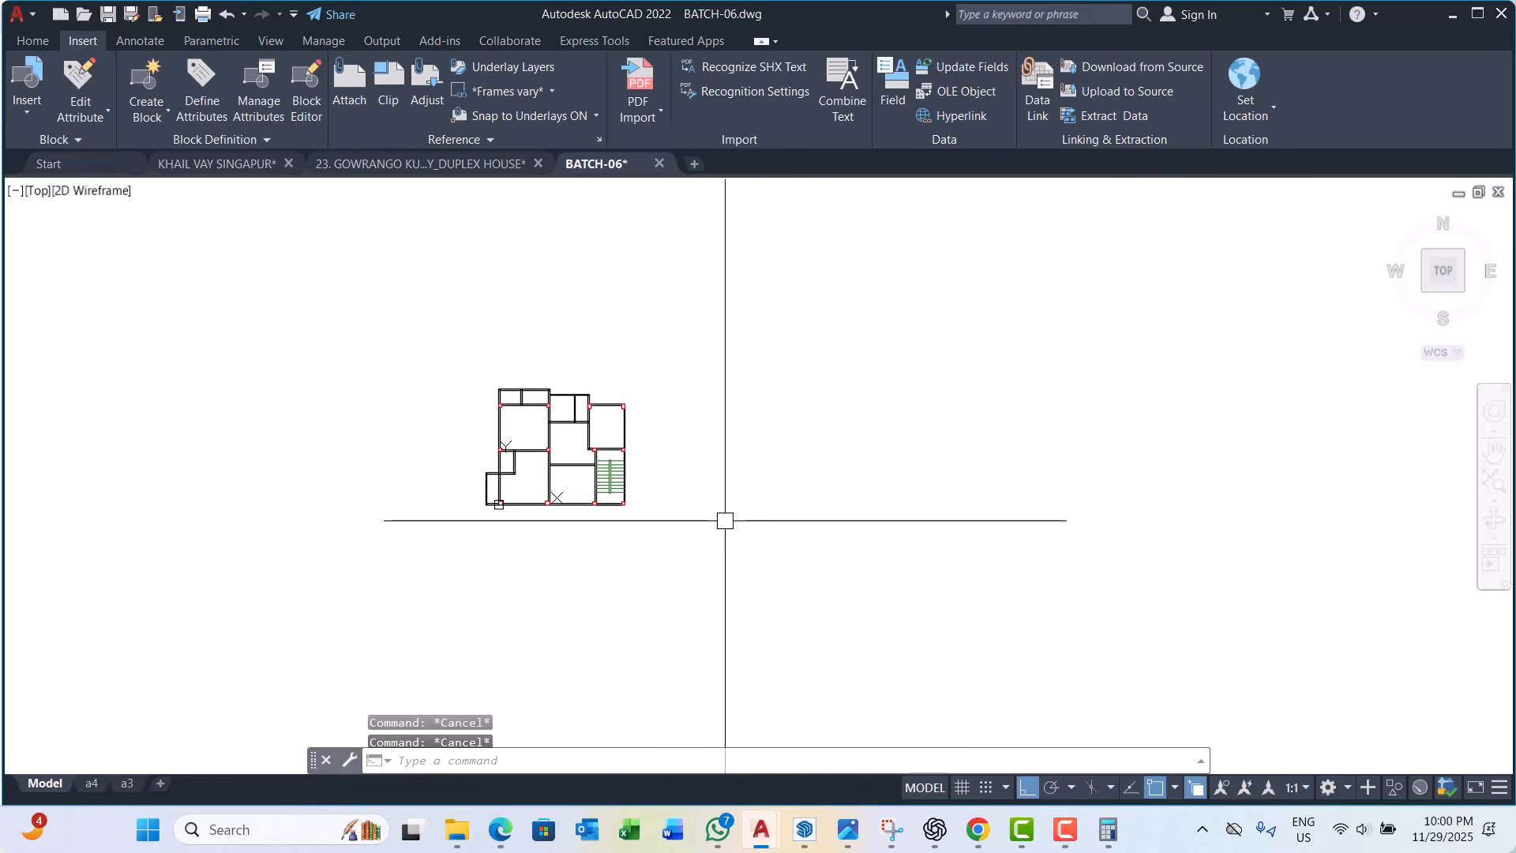
scroll(498, 442, "up", 8)
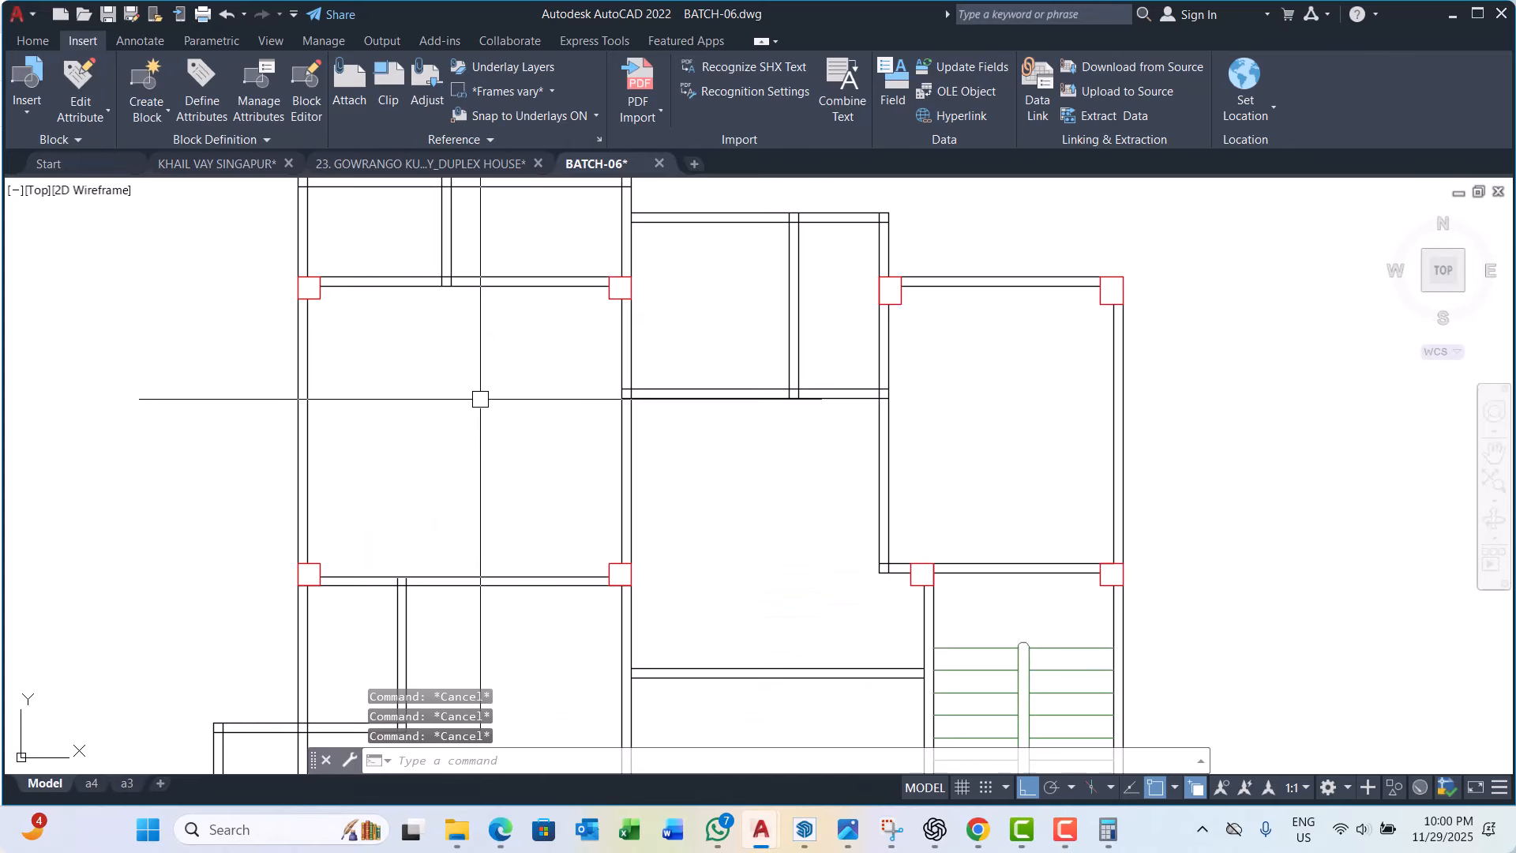
scroll(451, 471, "down", 2)
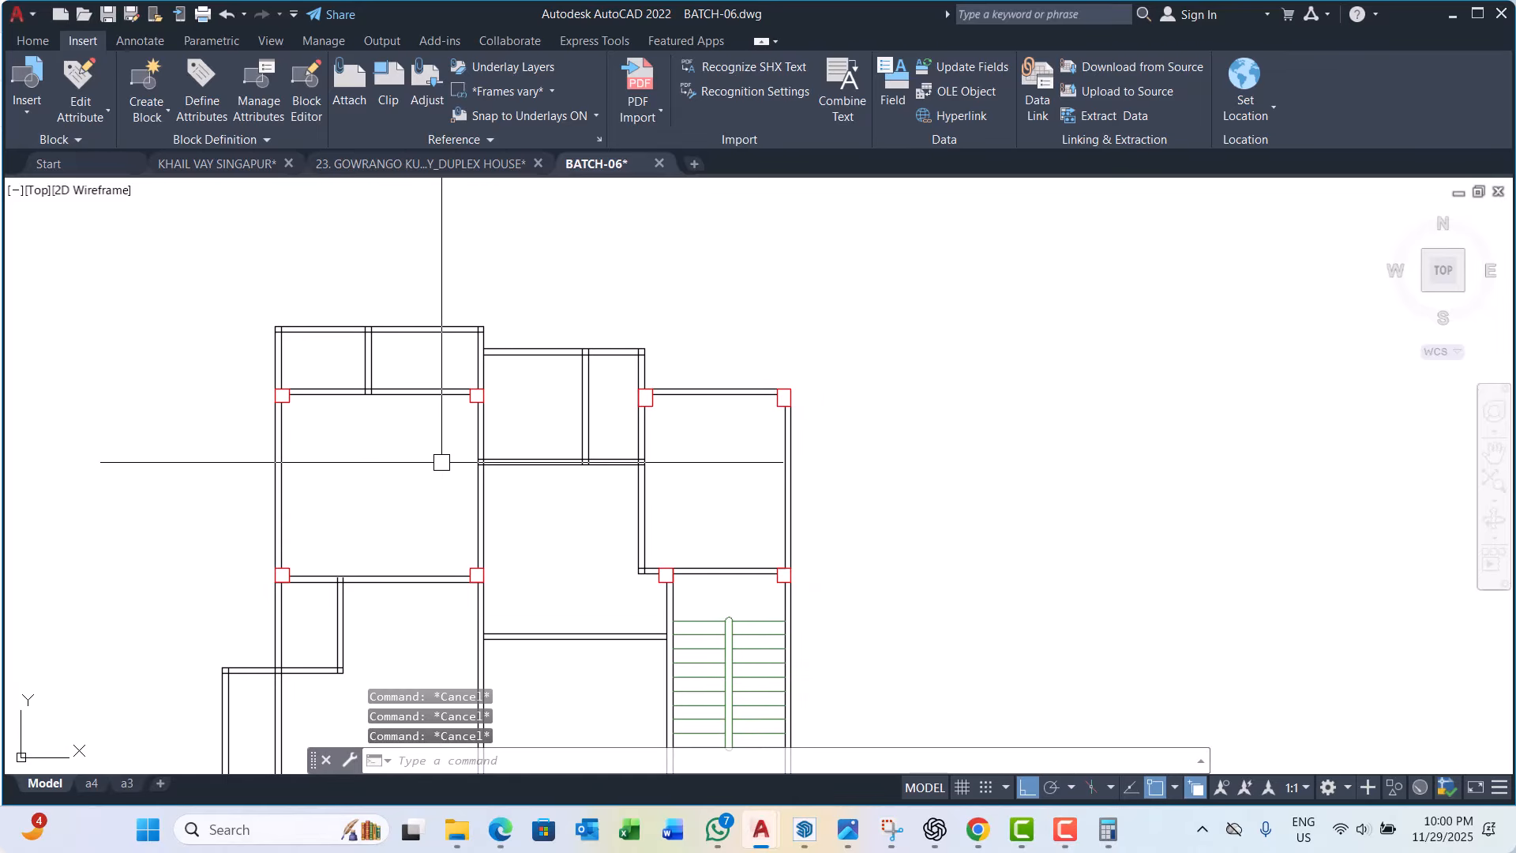
scroll(394, 430, "up", 4)
scroll(413, 431, "down", 4)
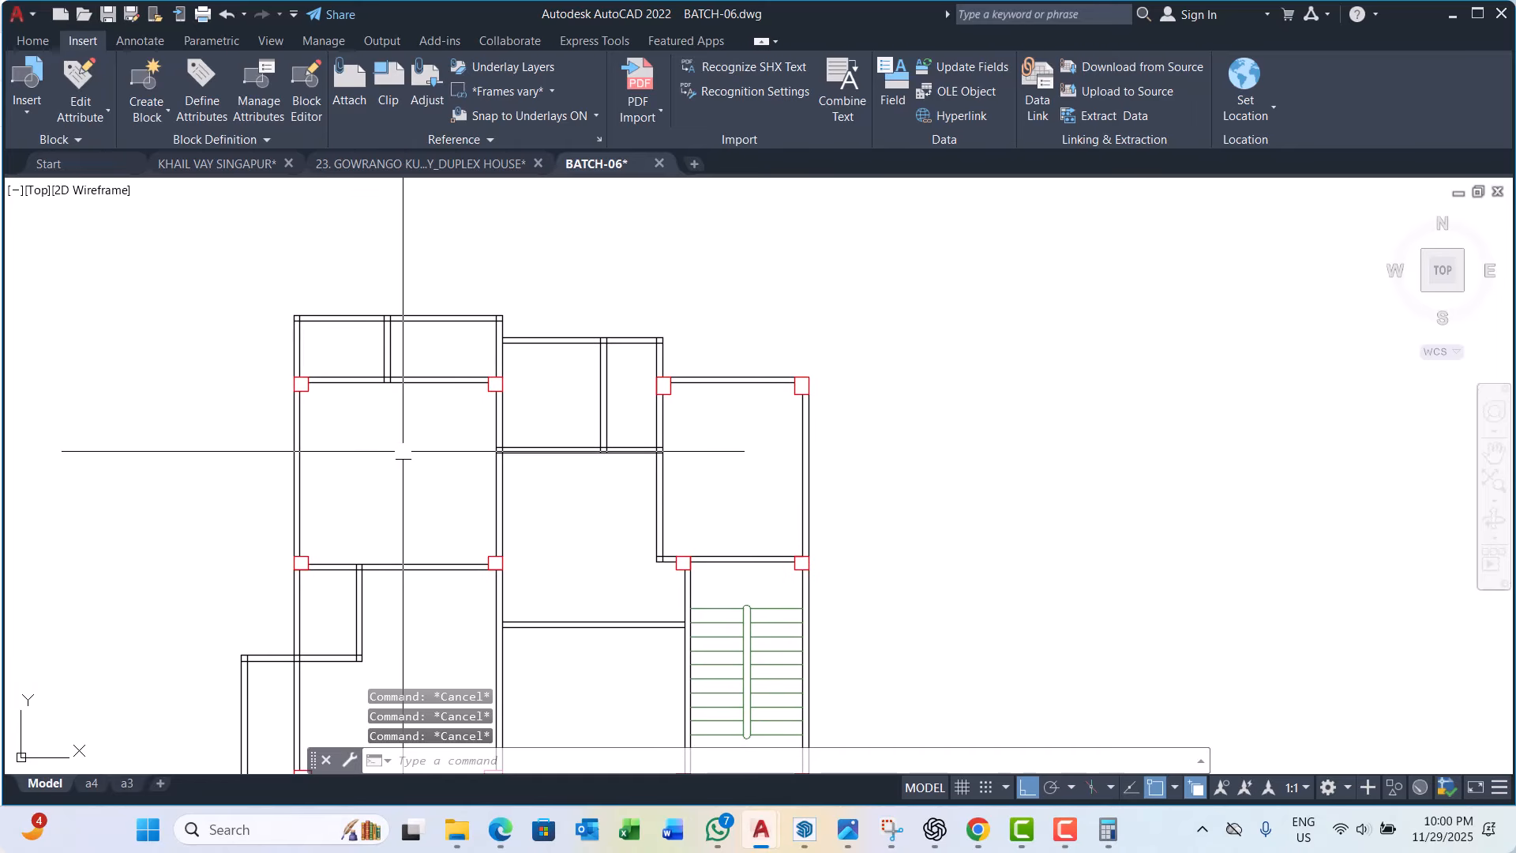
Step: Examine the rooms, walls and columns across the floor plan, including the wall below the upper middle rooms
scroll(403, 451, "down", 4)
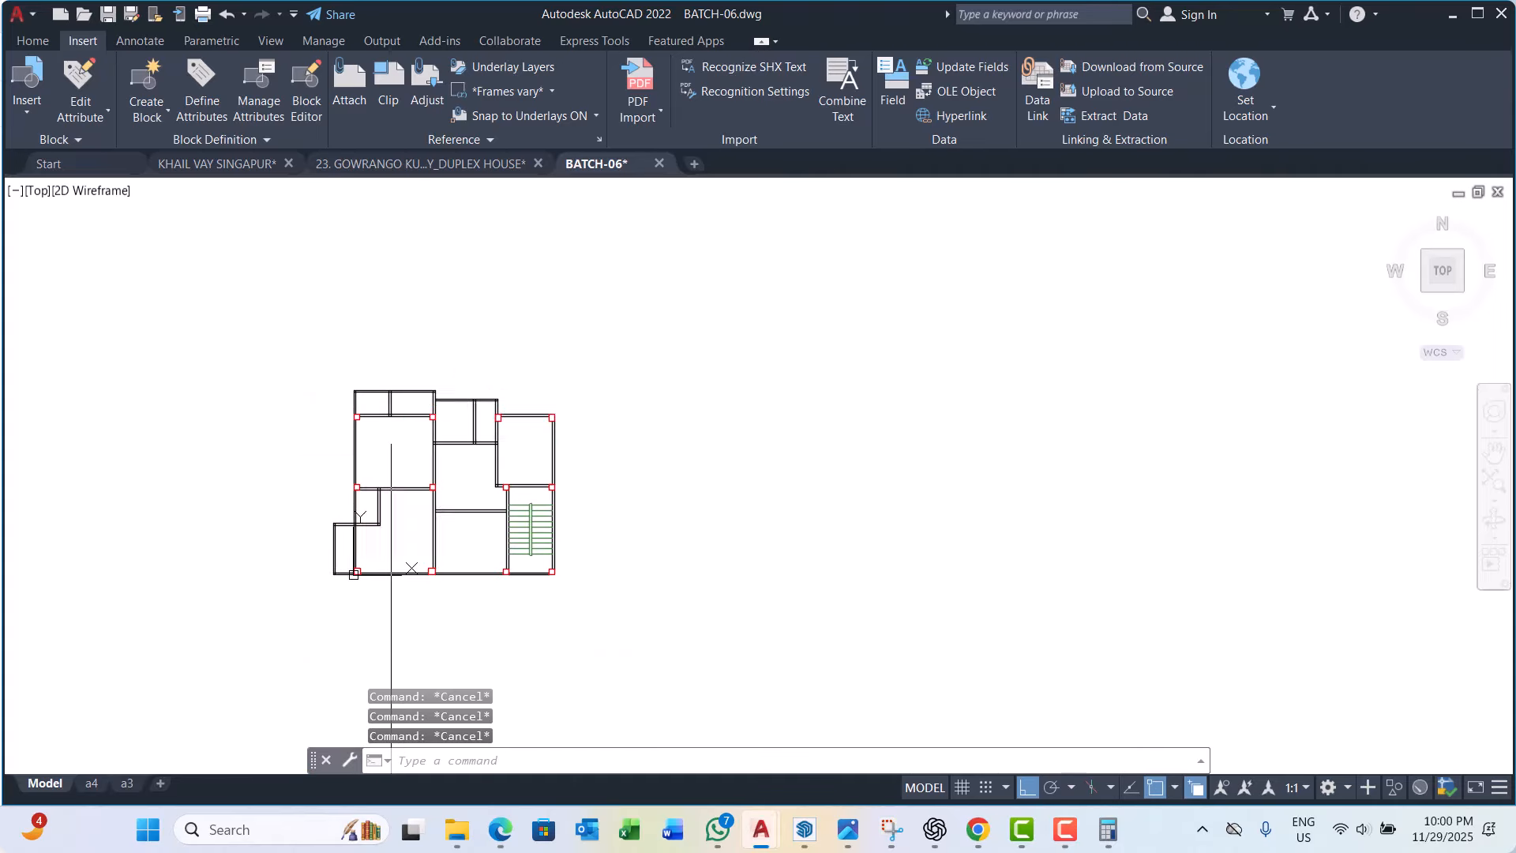
scroll(382, 394, "up", 6)
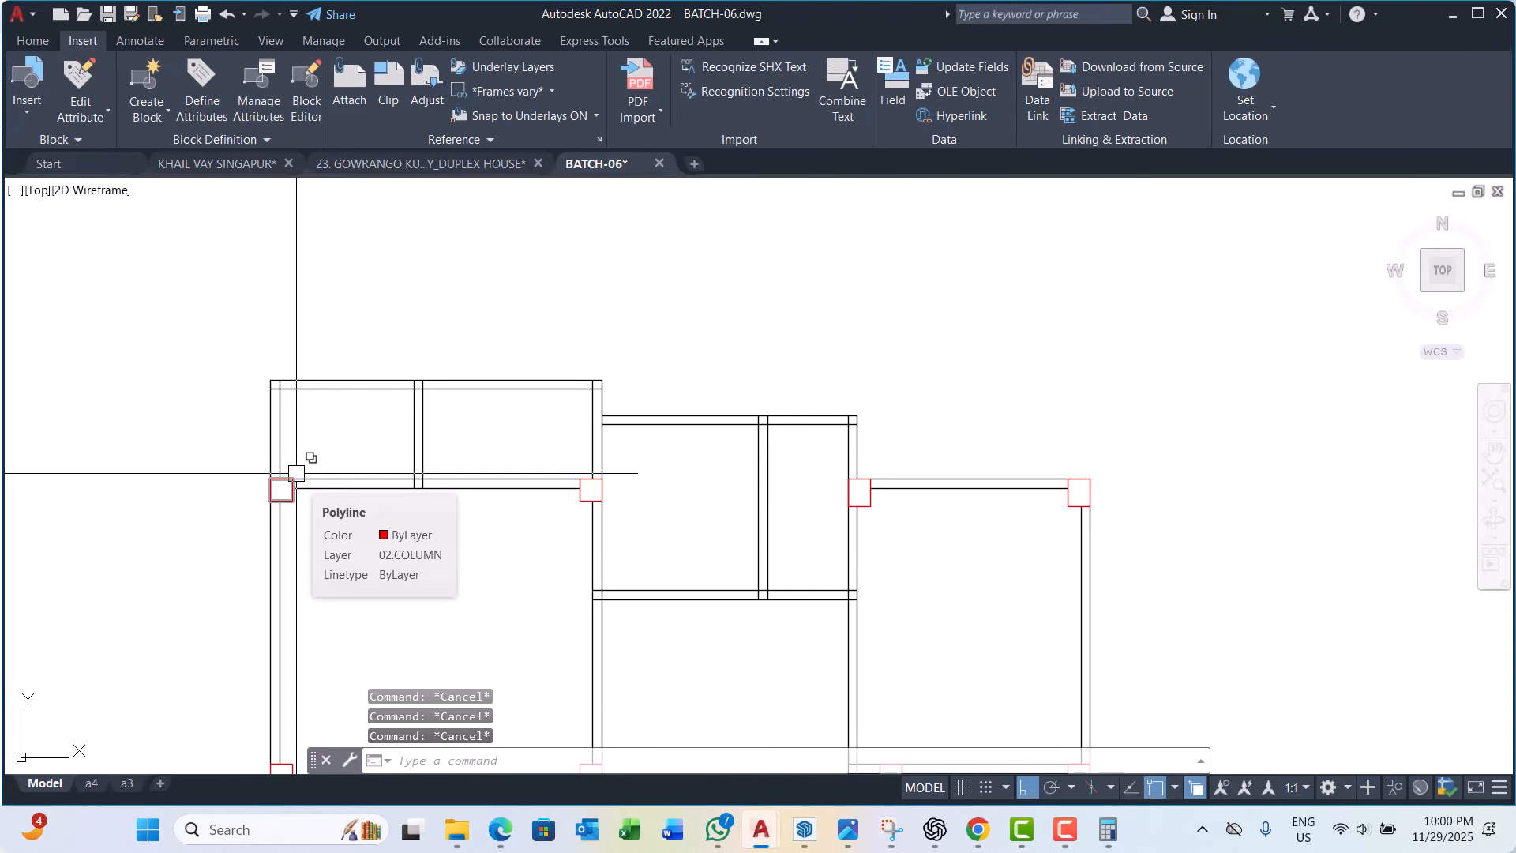
scroll(297, 474, "down", 4)
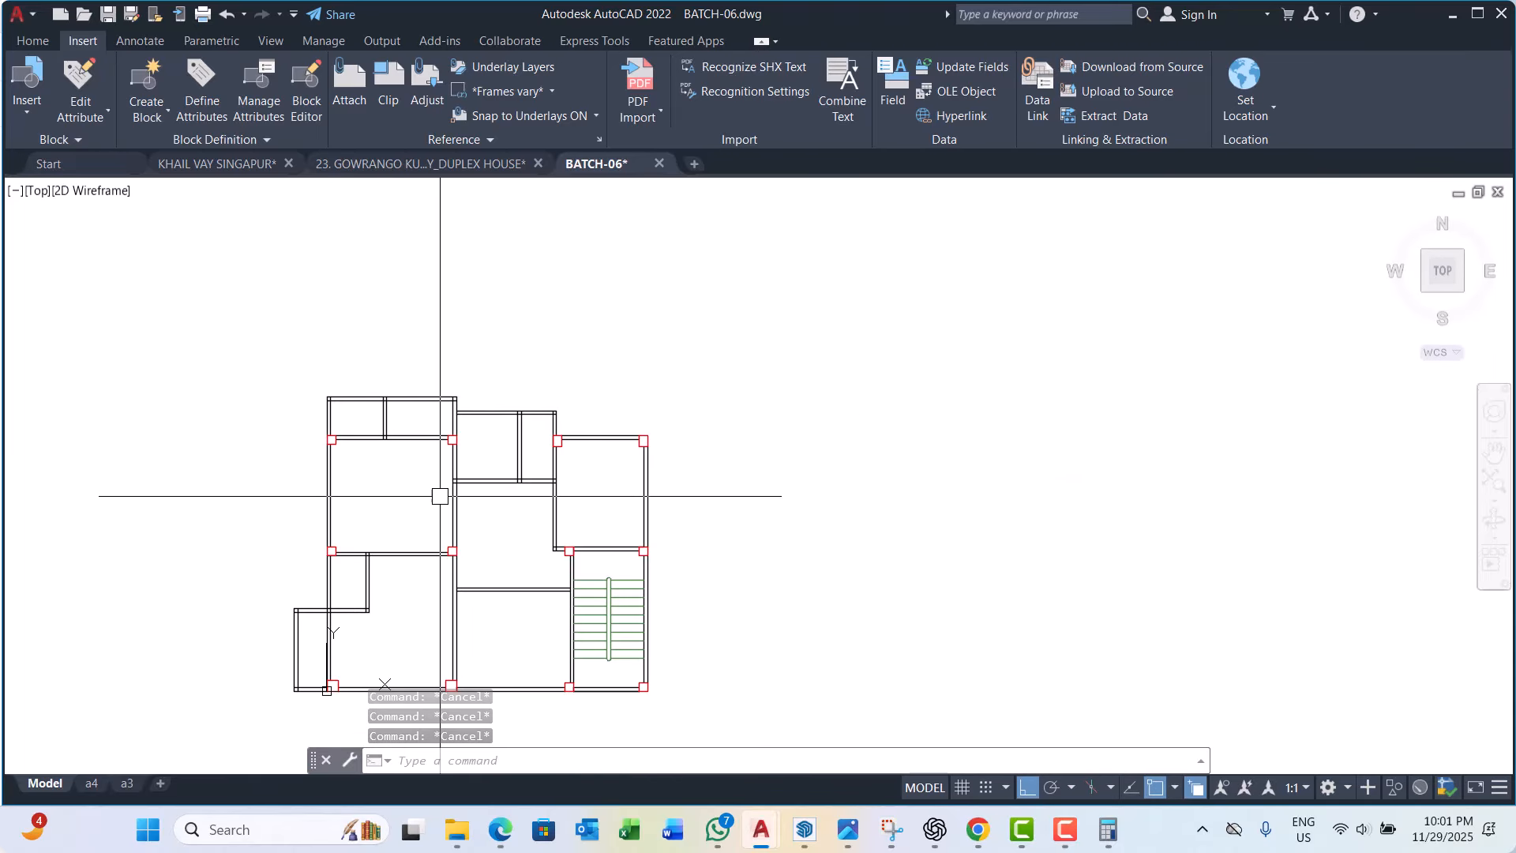
scroll(440, 489, "up", 6)
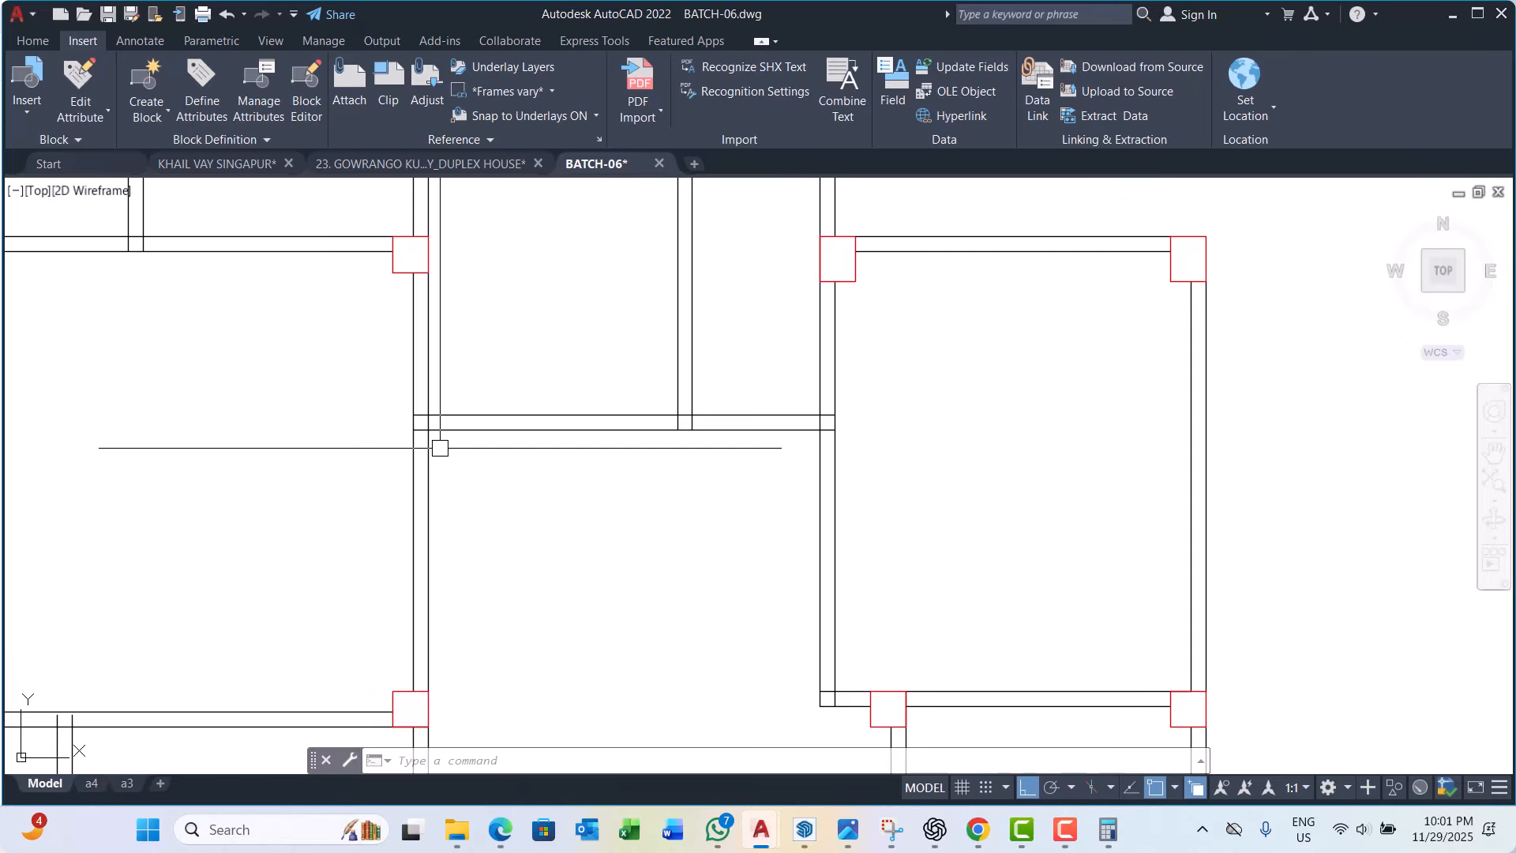
scroll(440, 448, "down", 5)
key("Escape")
key("Escape")
key("Escape")
scroll(443, 434, "up", 5)
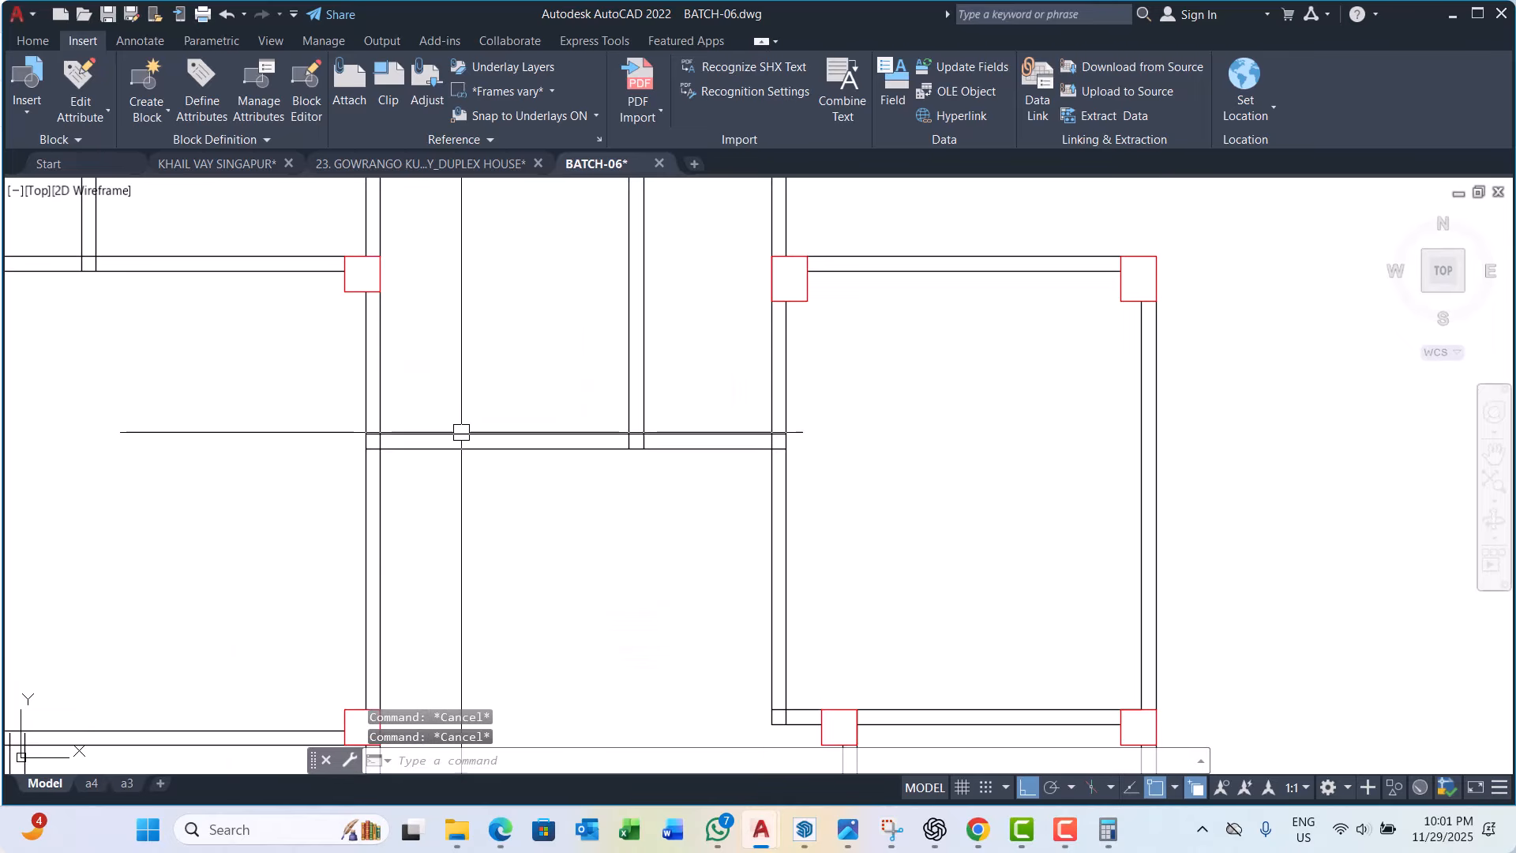
Step: Measure the thickness of the horizontal wall below the upper middle rooms with a linear dimension, without placing it
left_click(30, 41)
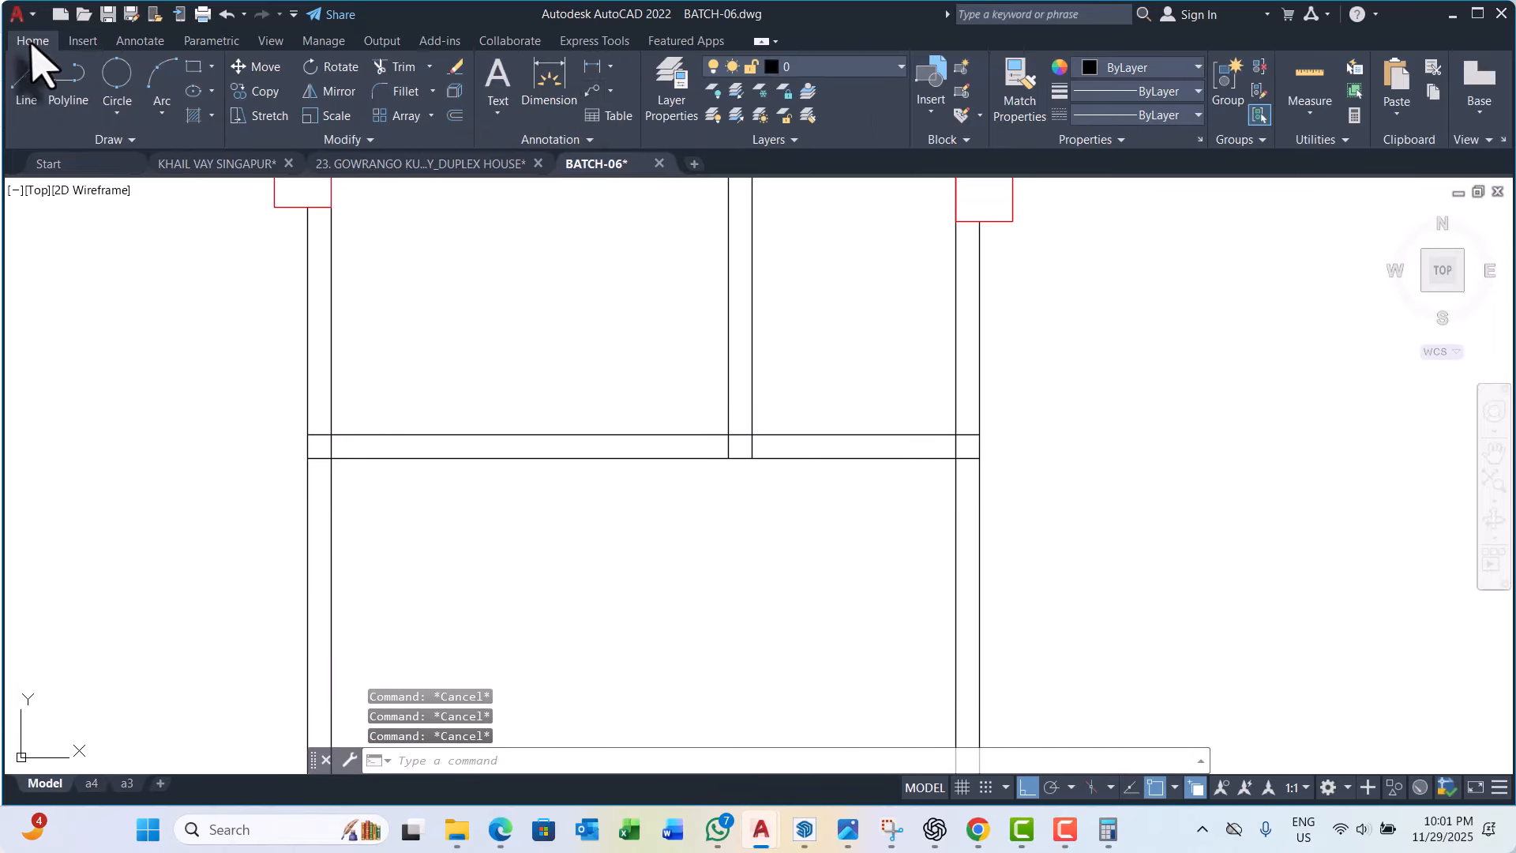
left_click(592, 66)
scroll(558, 443, "up", 2)
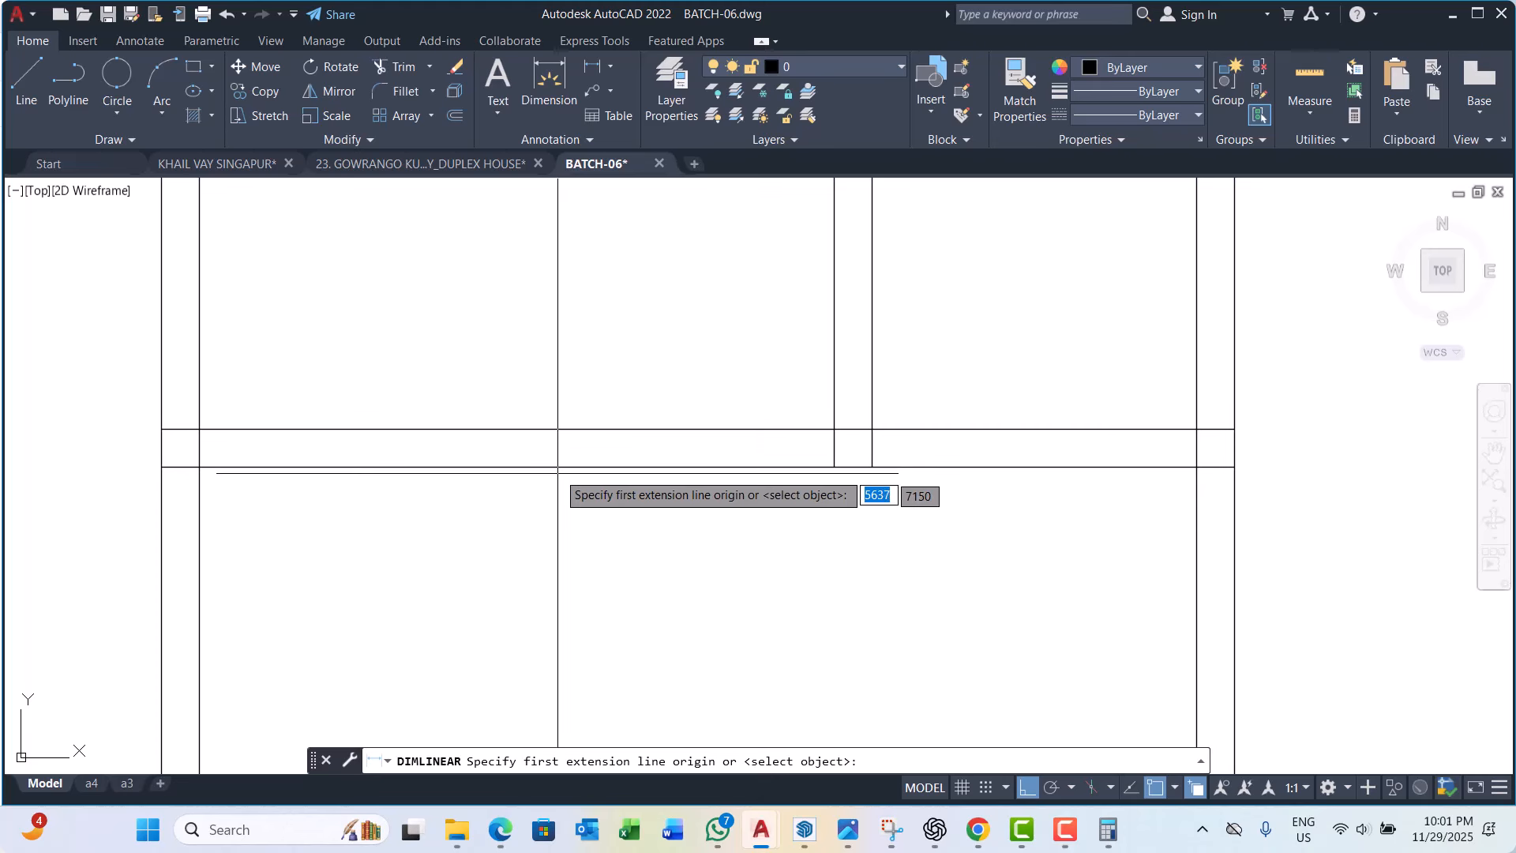
left_click(548, 429)
left_click(538, 468)
key("Escape")
key("Escape")
key("Escape")
scroll(541, 462, "down", 5)
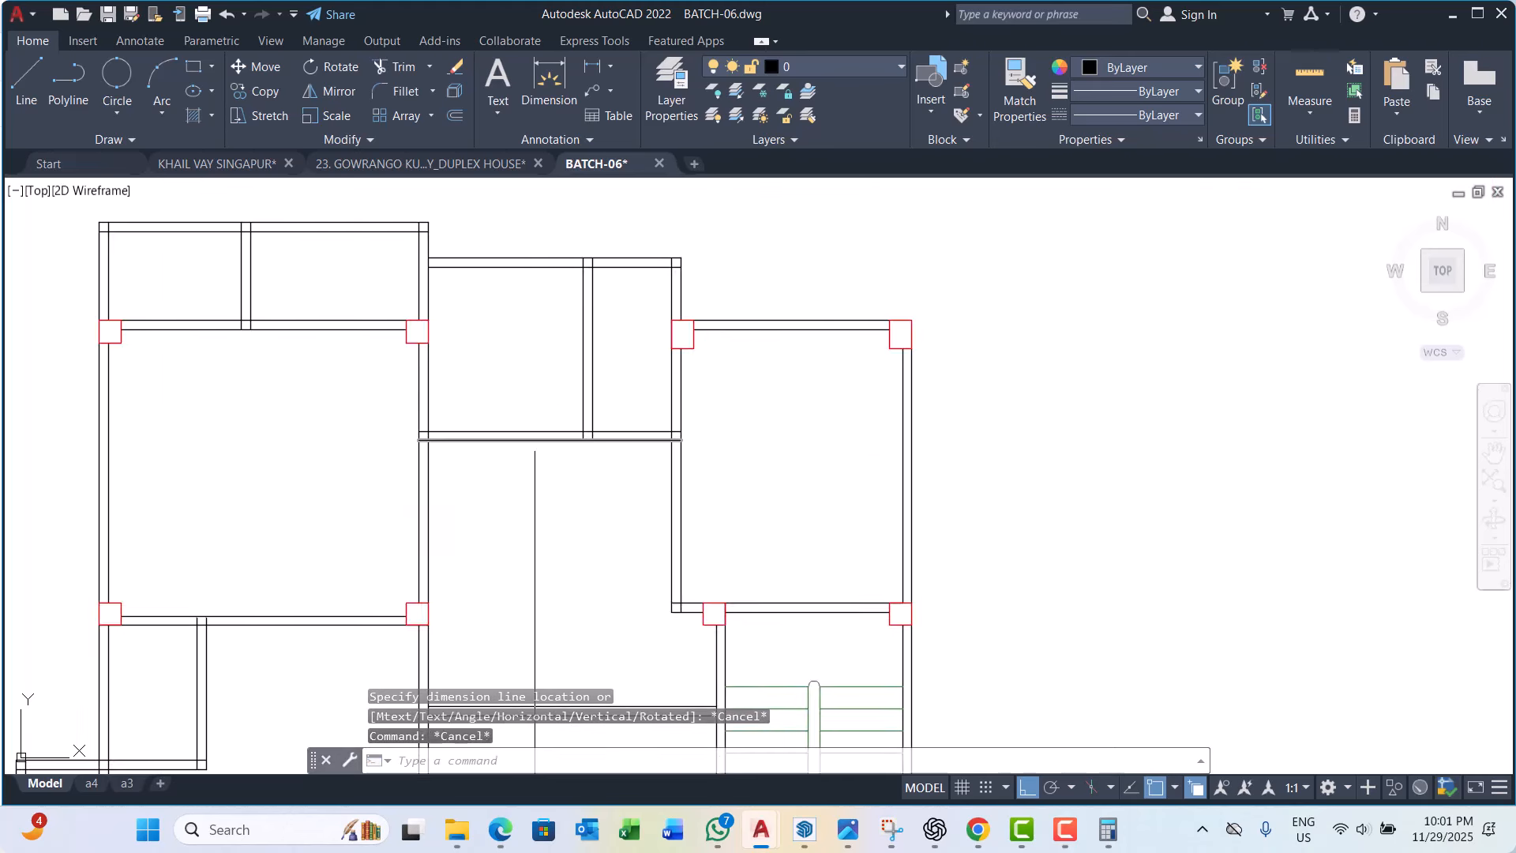
scroll(500, 410, "up", 2)
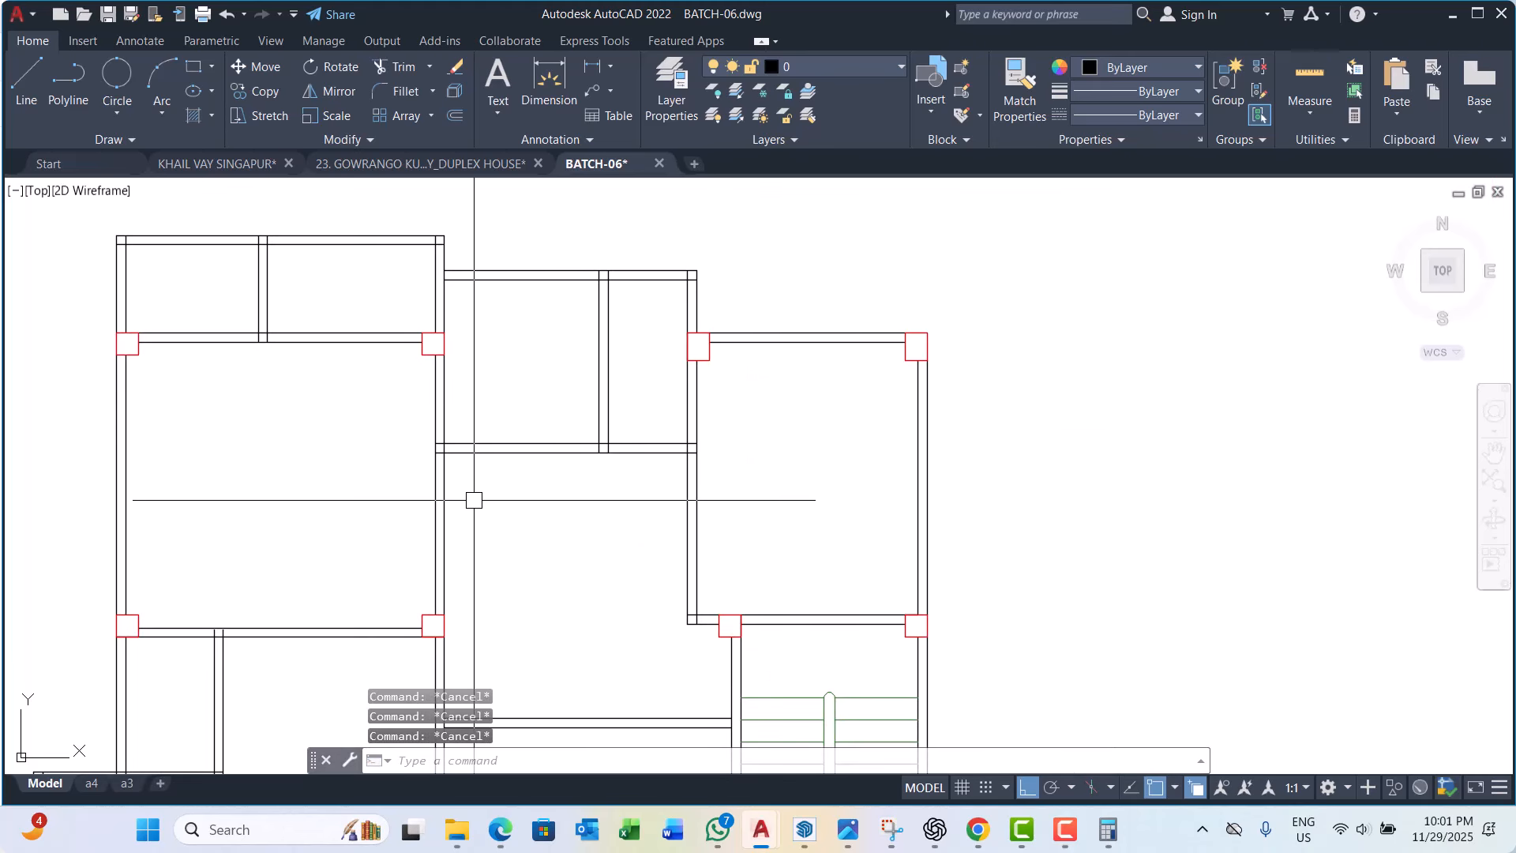
type("p")
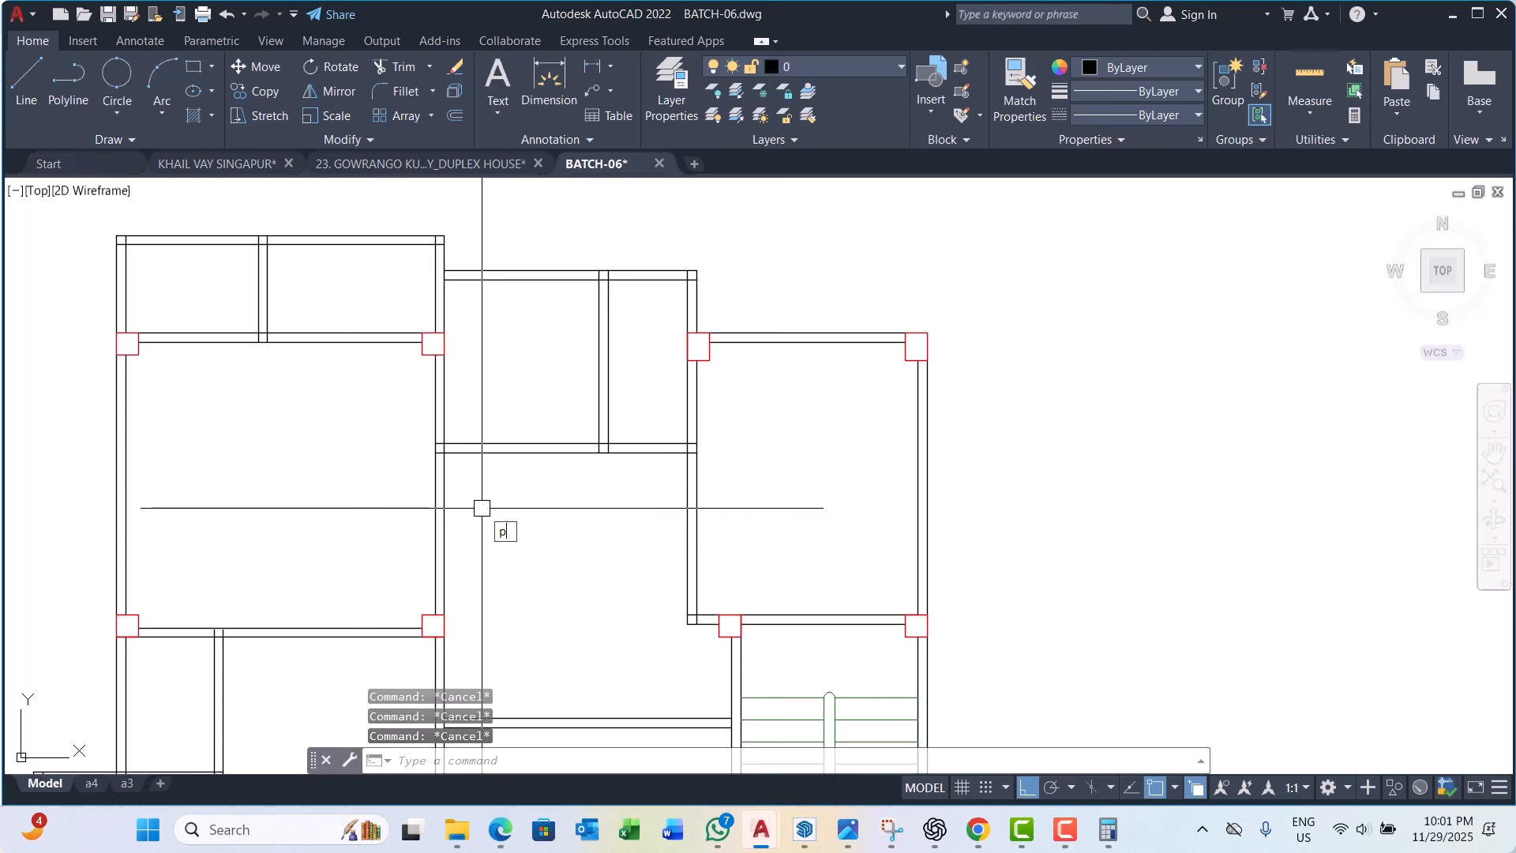
type("l")
key("Return")
key("Escape")
key("Escape")
key("Escape")
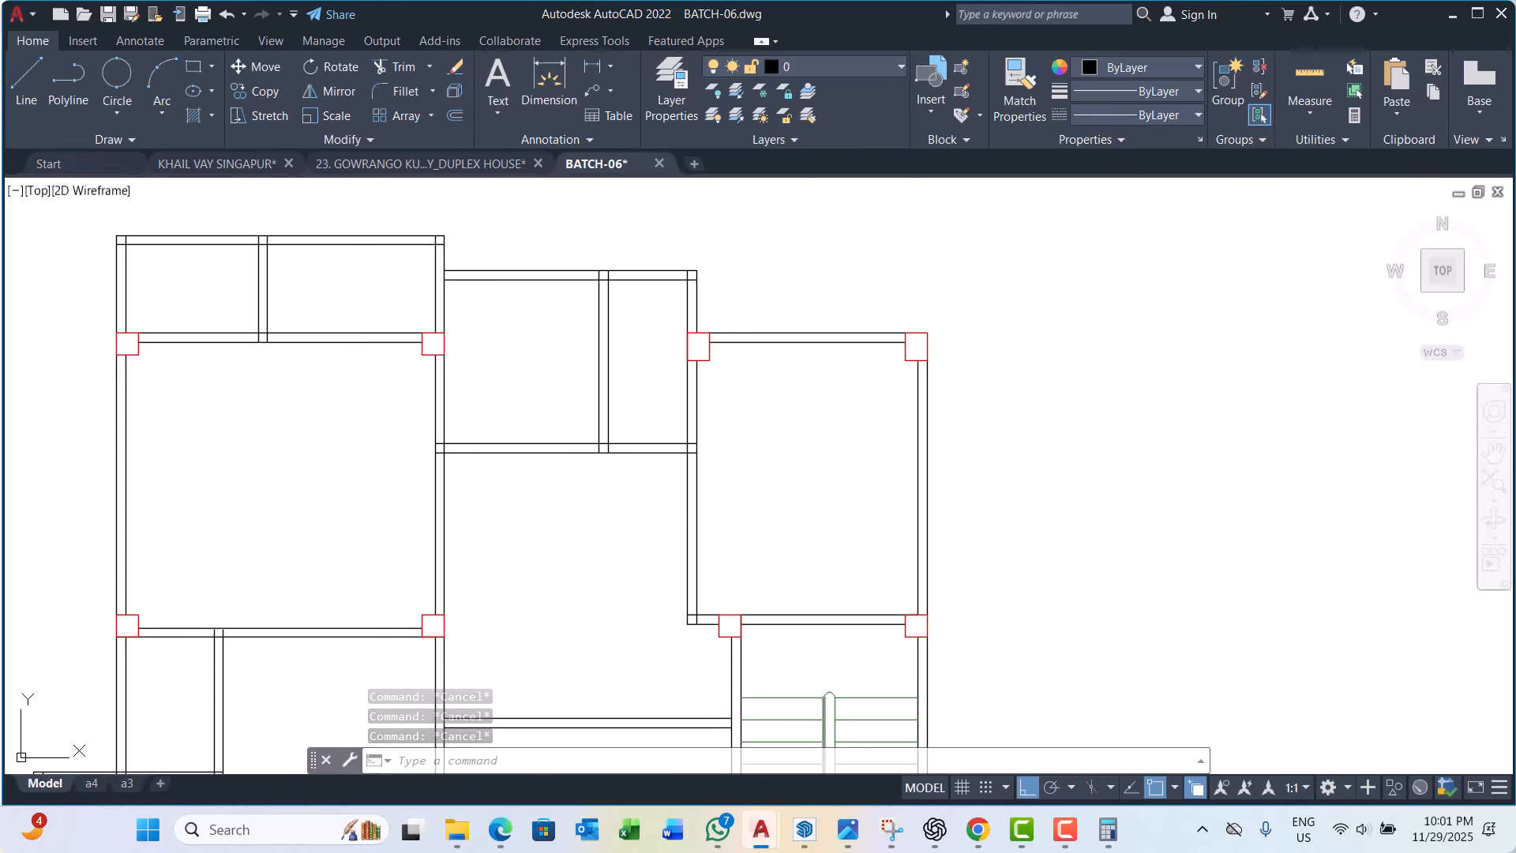
scroll(721, 491, "up", 2)
scroll(990, 709, "down", 2)
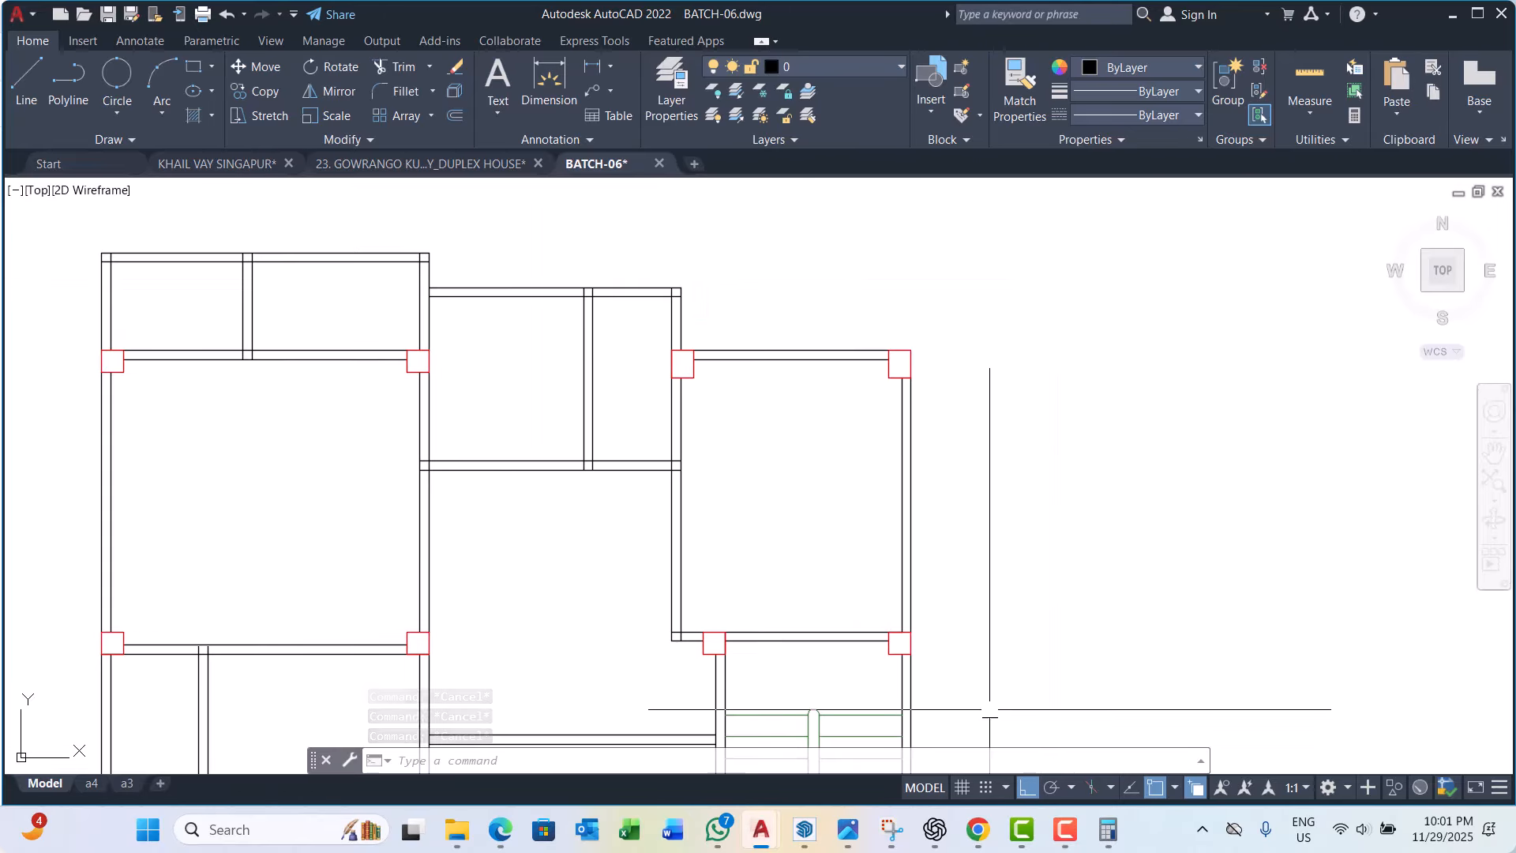
Step: Switch to Chrome and replace the bardage image search with a Google Images search for door
left_click(978, 831)
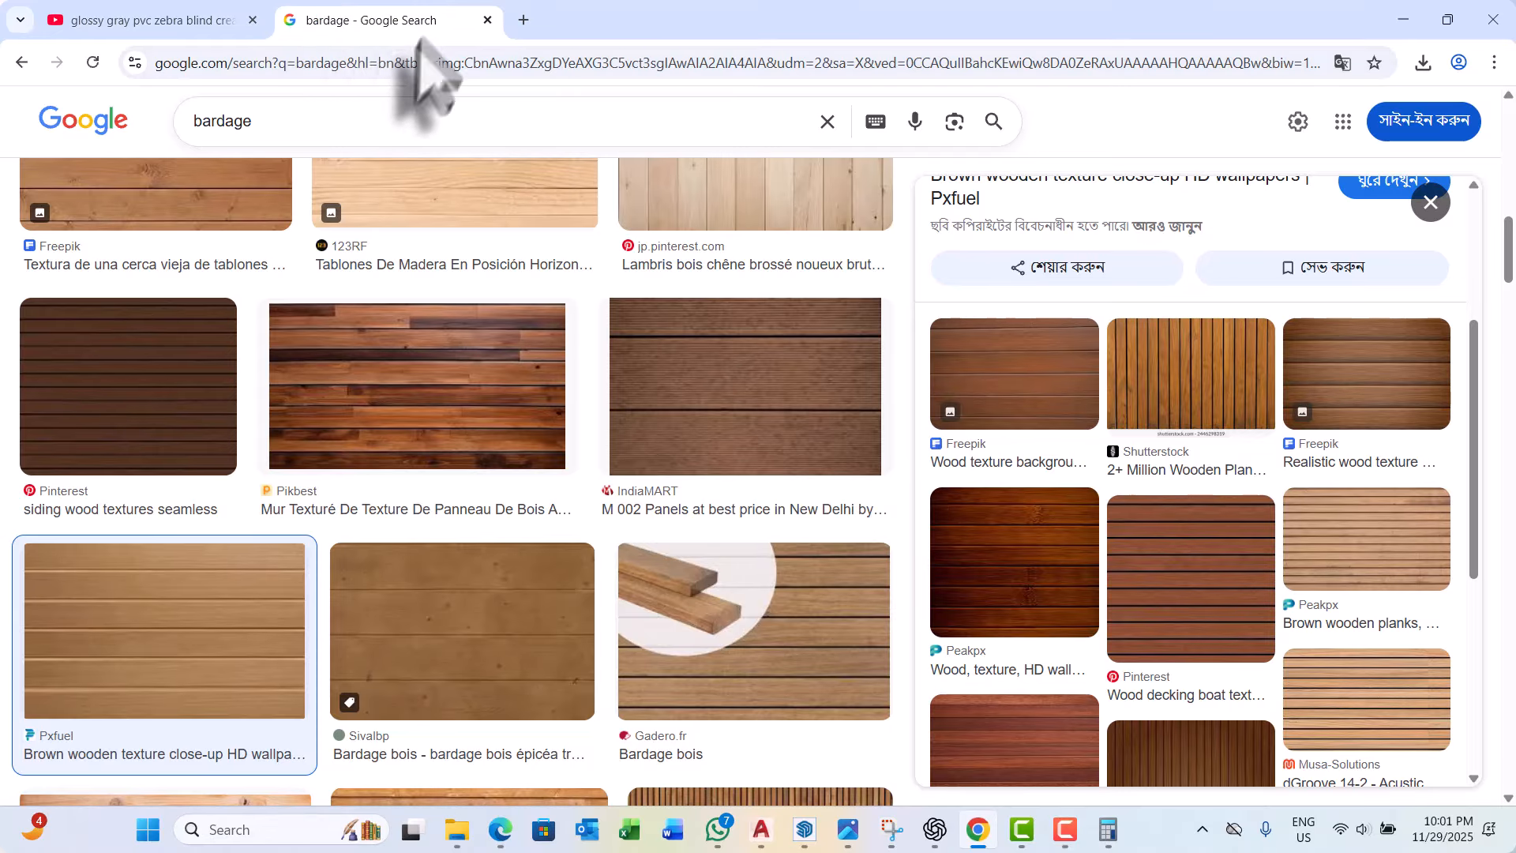
double_click(268, 120)
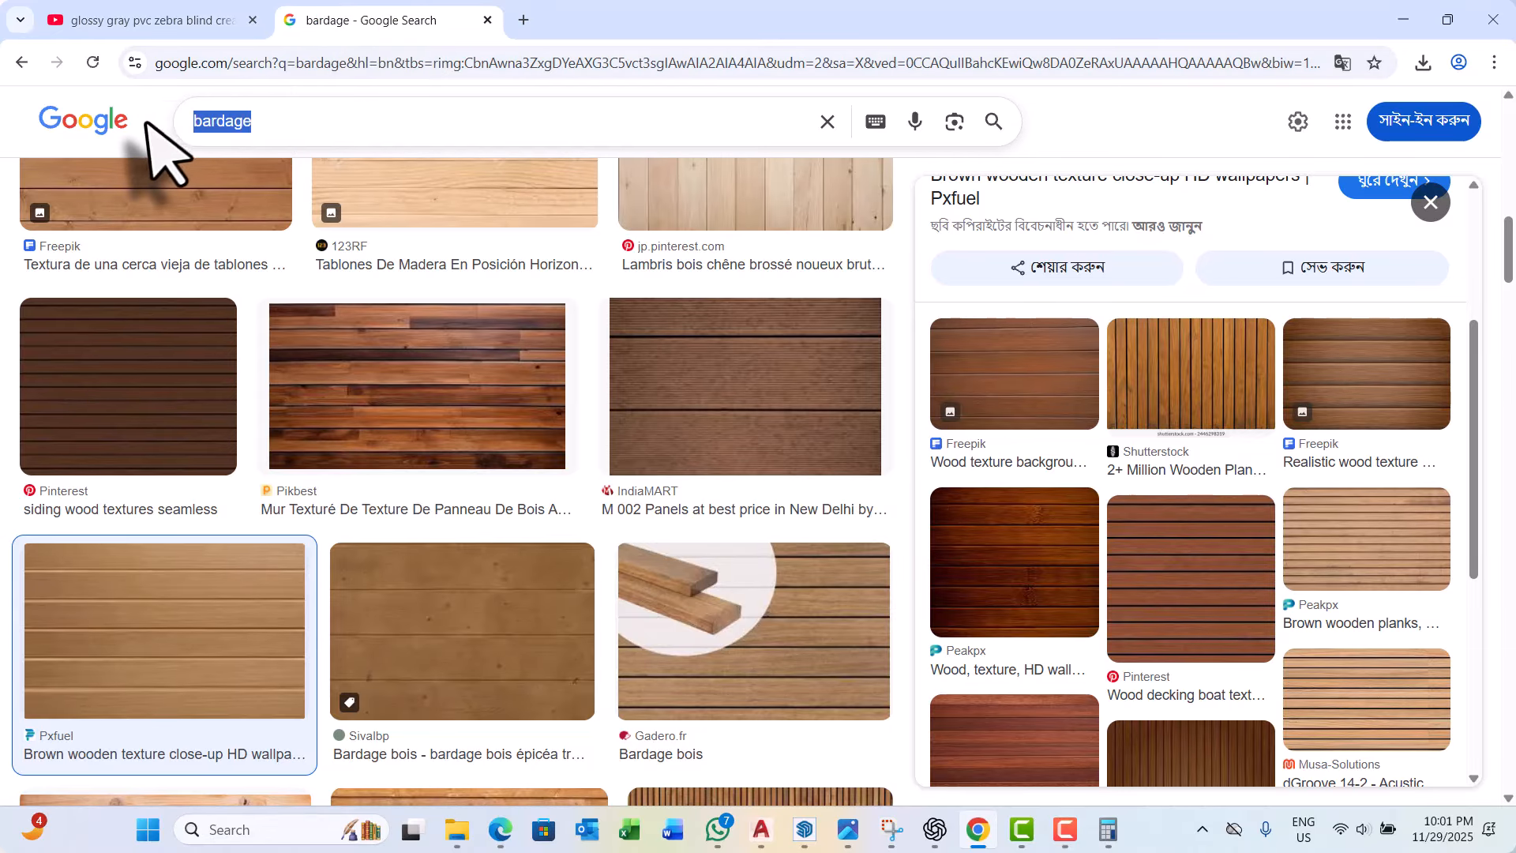
left_click(365, 106)
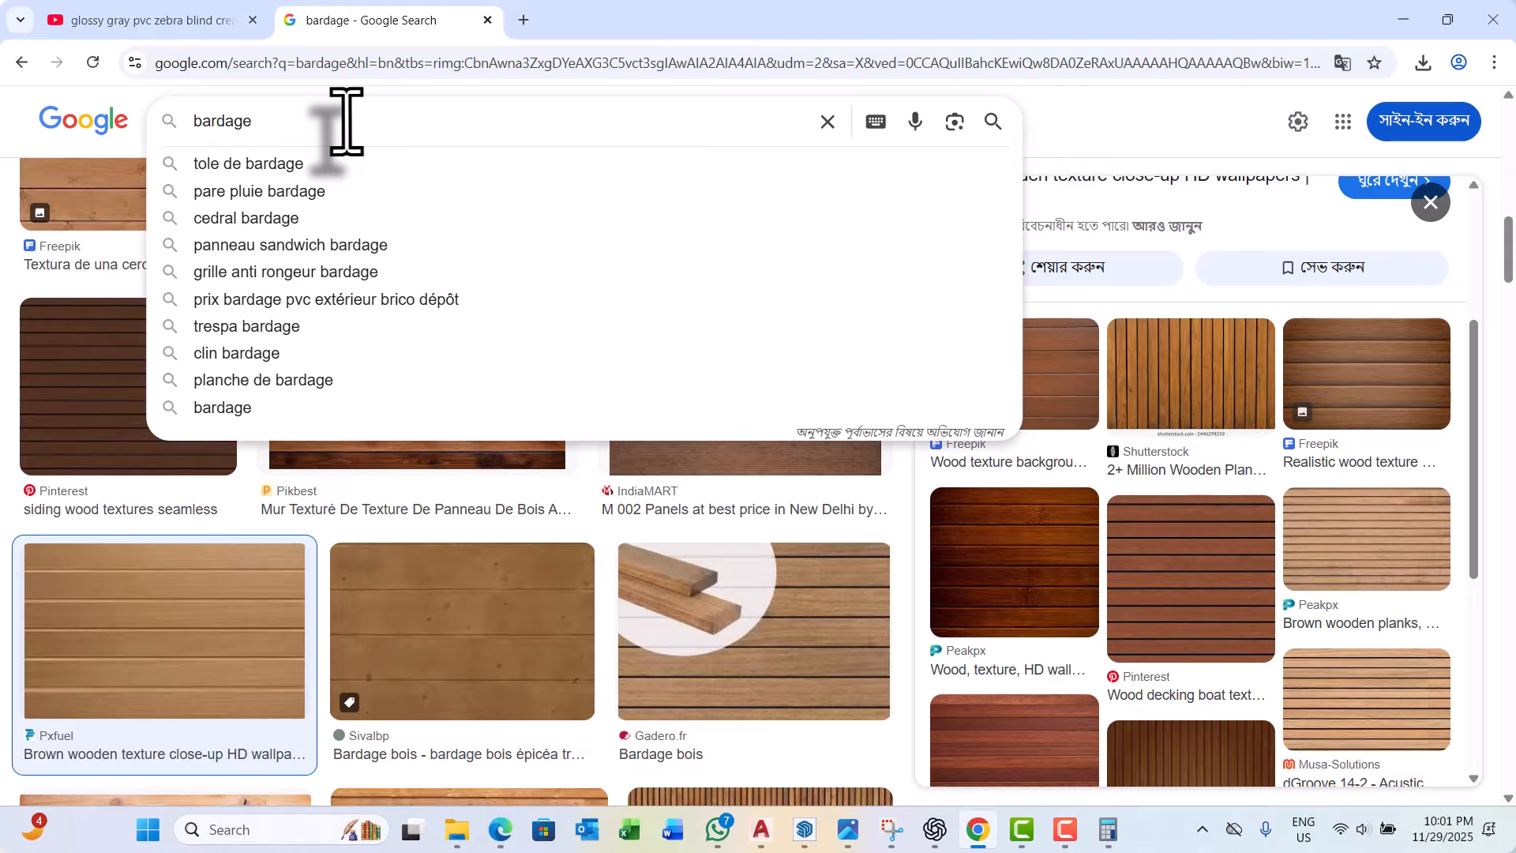
key("ctrl+d")
left_click(1246, 261)
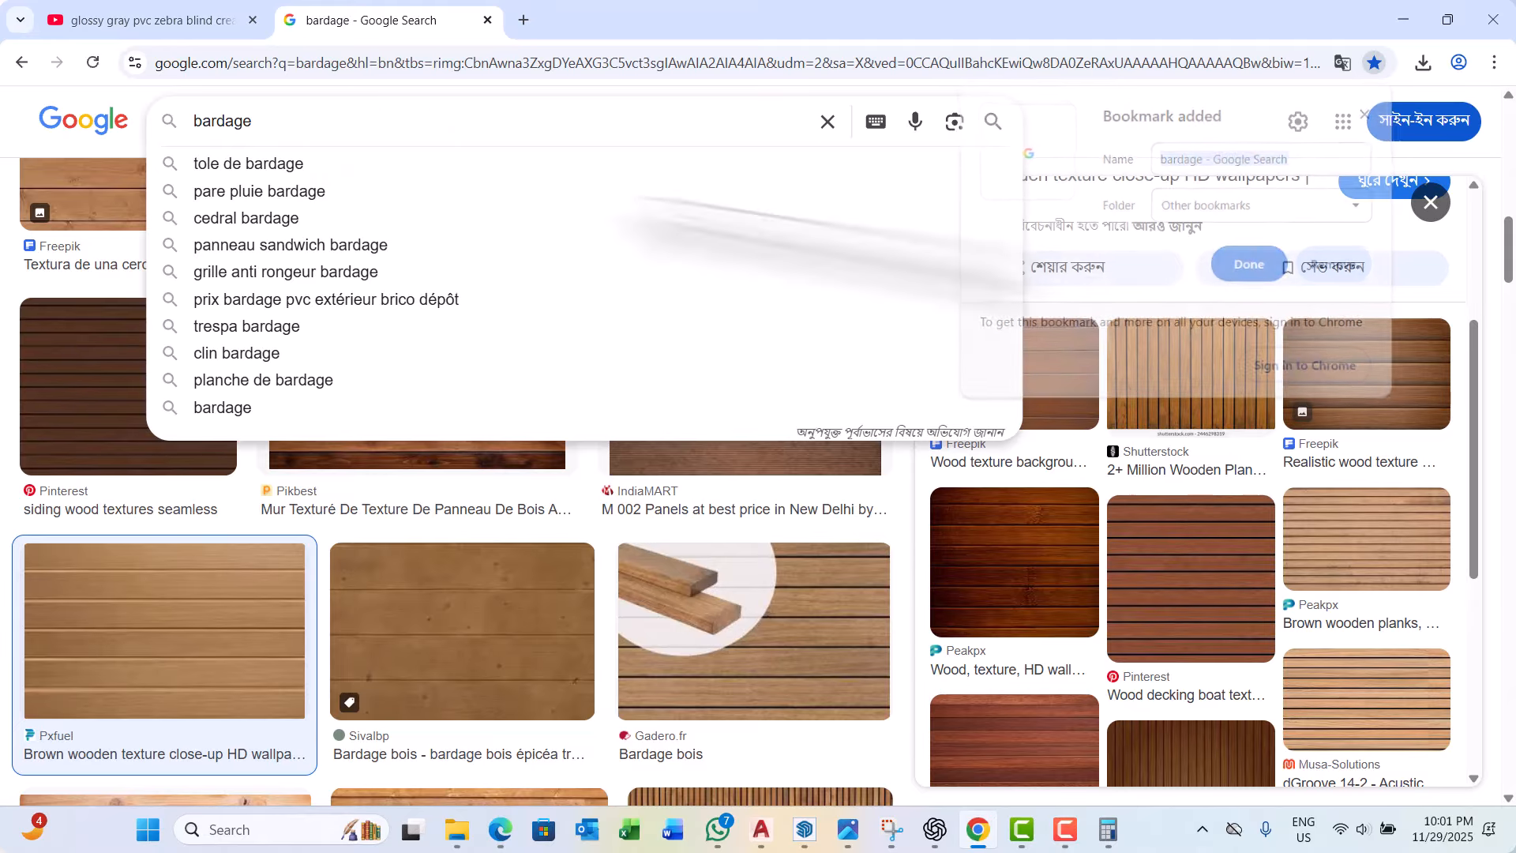
left_click_drag(289, 122, 181, 119)
type("door")
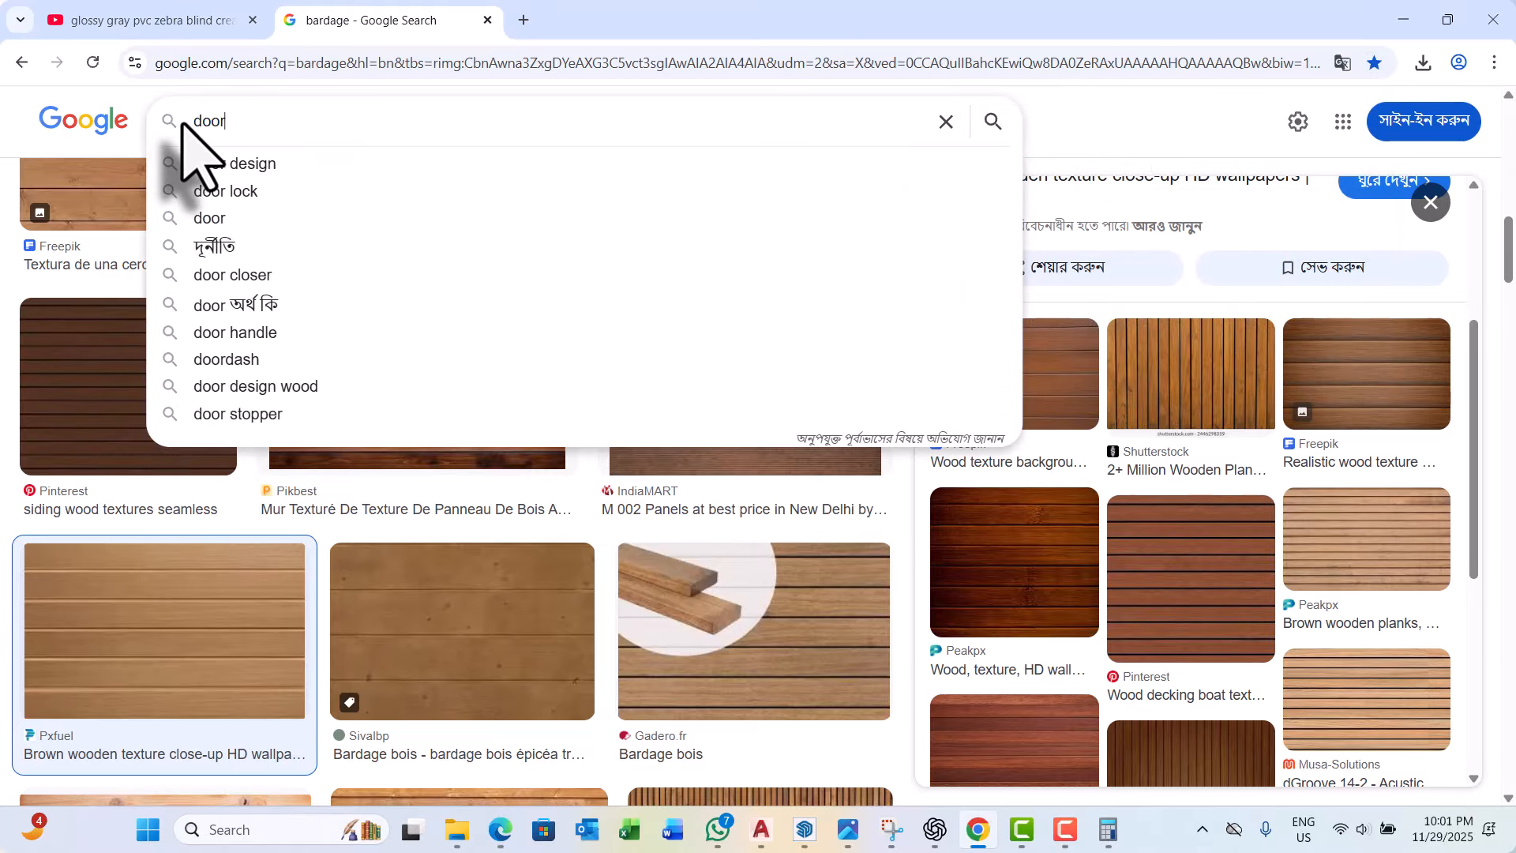
key("Return")
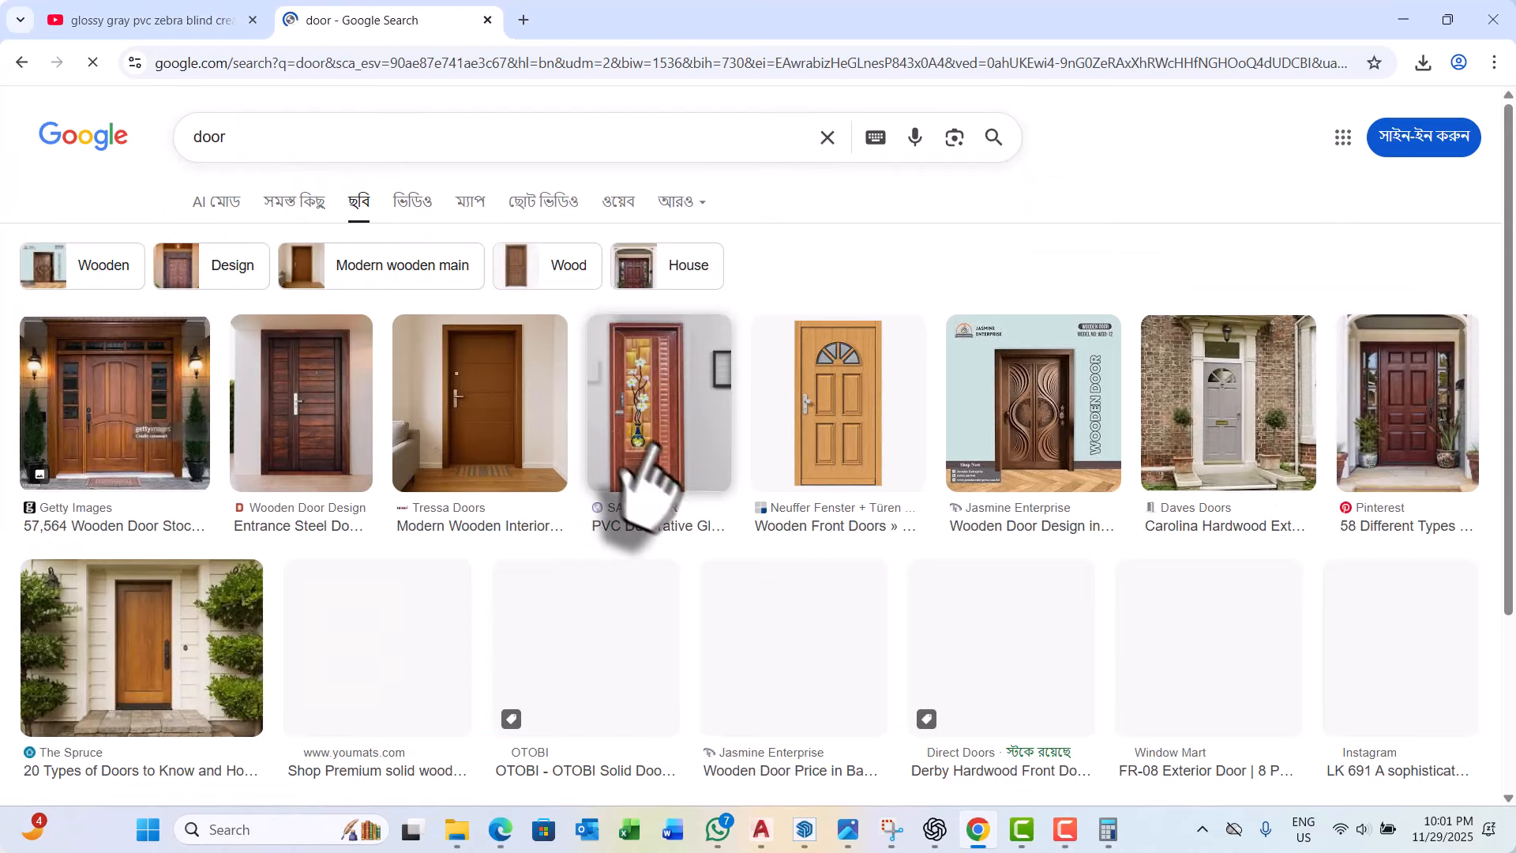
Step: Preview the Tressa Doors and Neuffer wooden door images, and return to AutoCAD
left_click(485, 375)
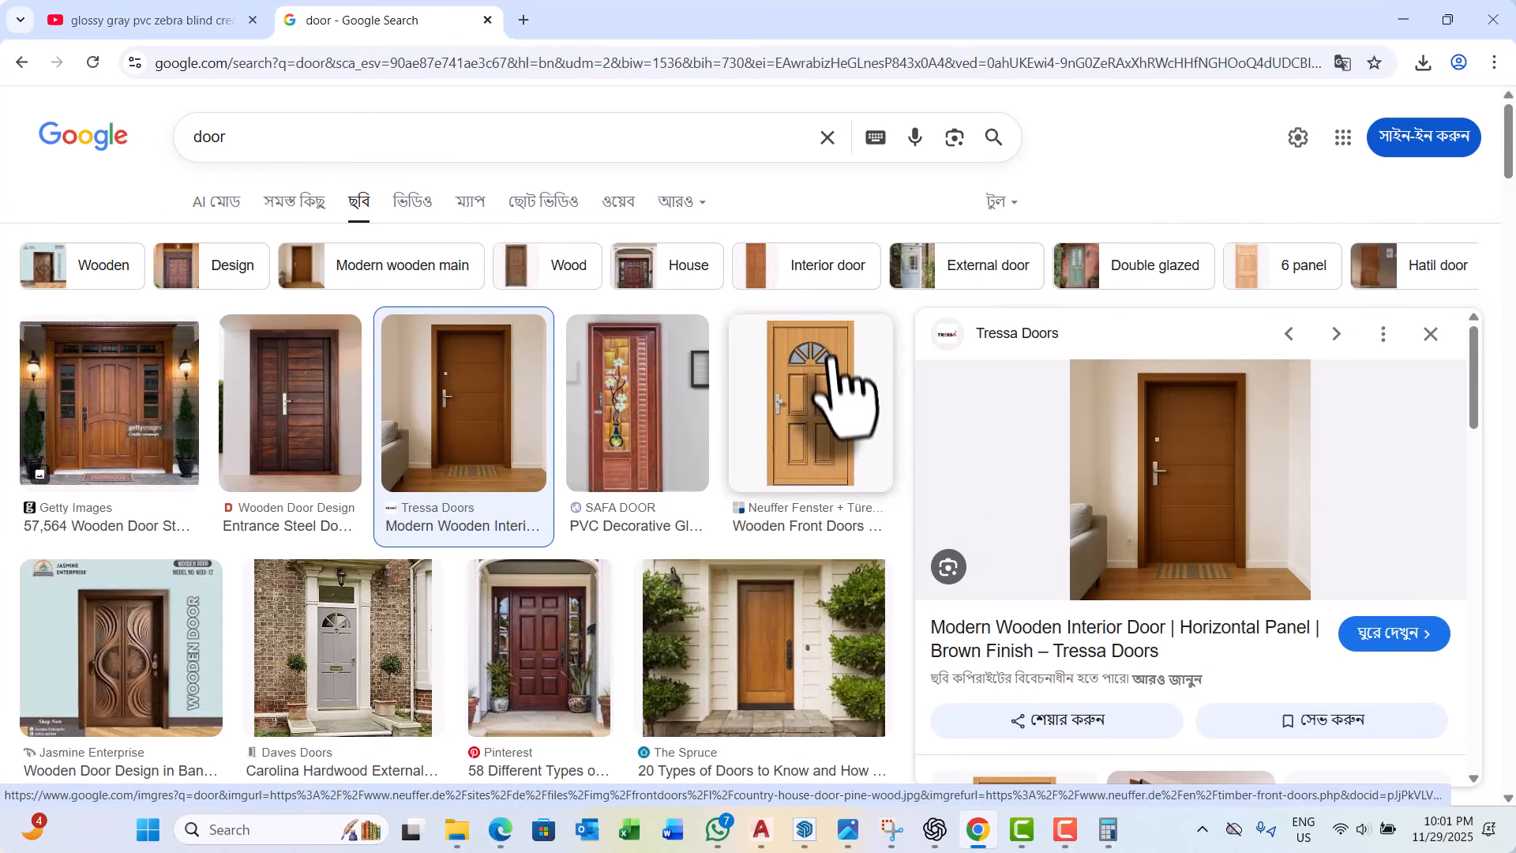
left_click(837, 387)
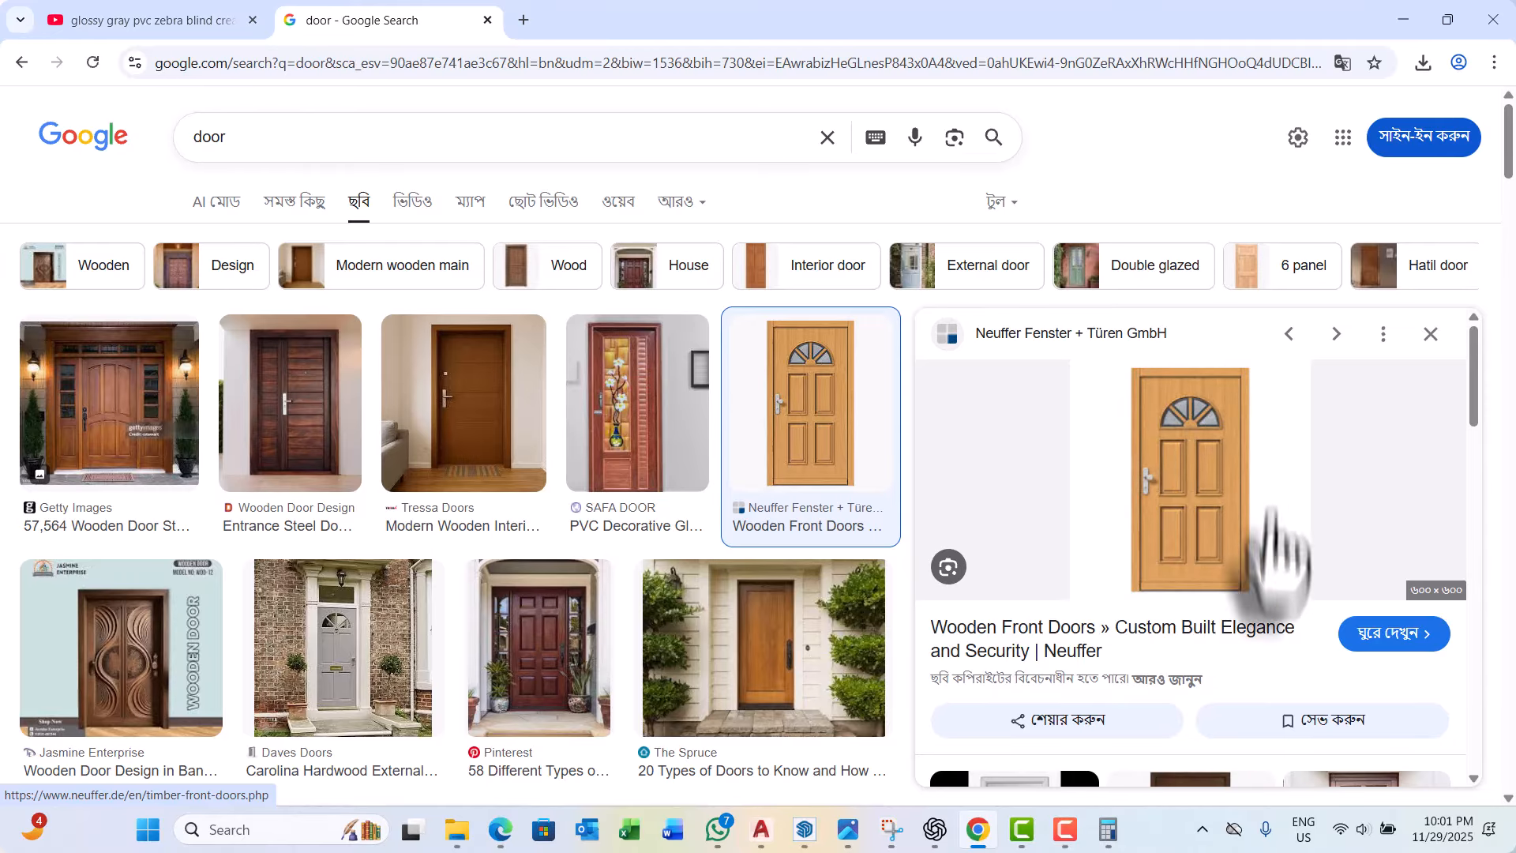
left_click(1402, 21)
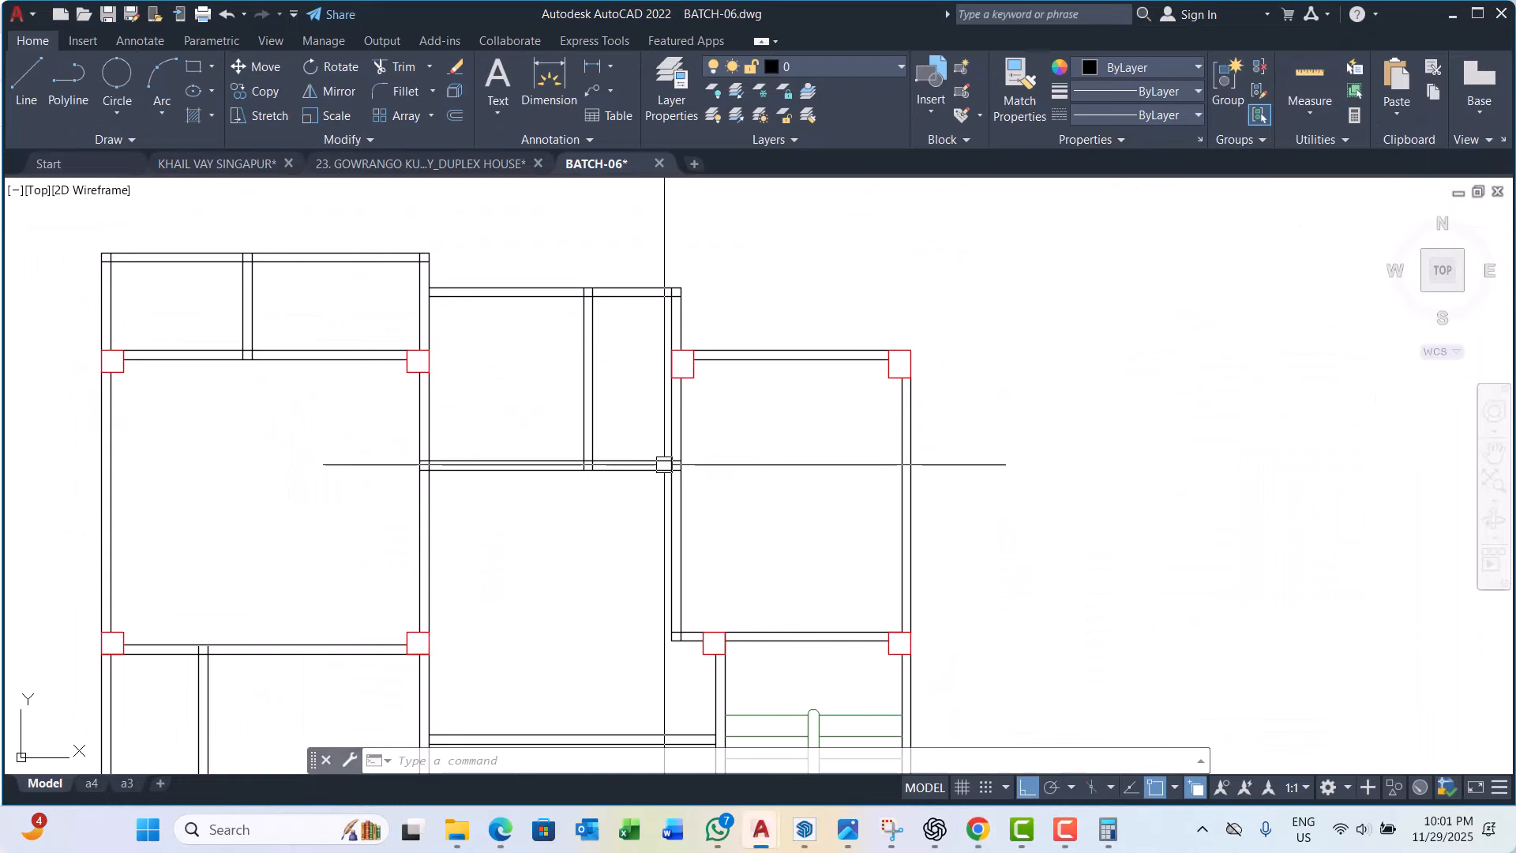
Step: Start a polyline in the open central room, right of the wall column, with a 125-unit segment going straight up
scroll(619, 427, "down", 6)
scroll(599, 440, "up", 4)
middle_click_drag(598, 440, 526, 484)
scroll(526, 484, "up", 4)
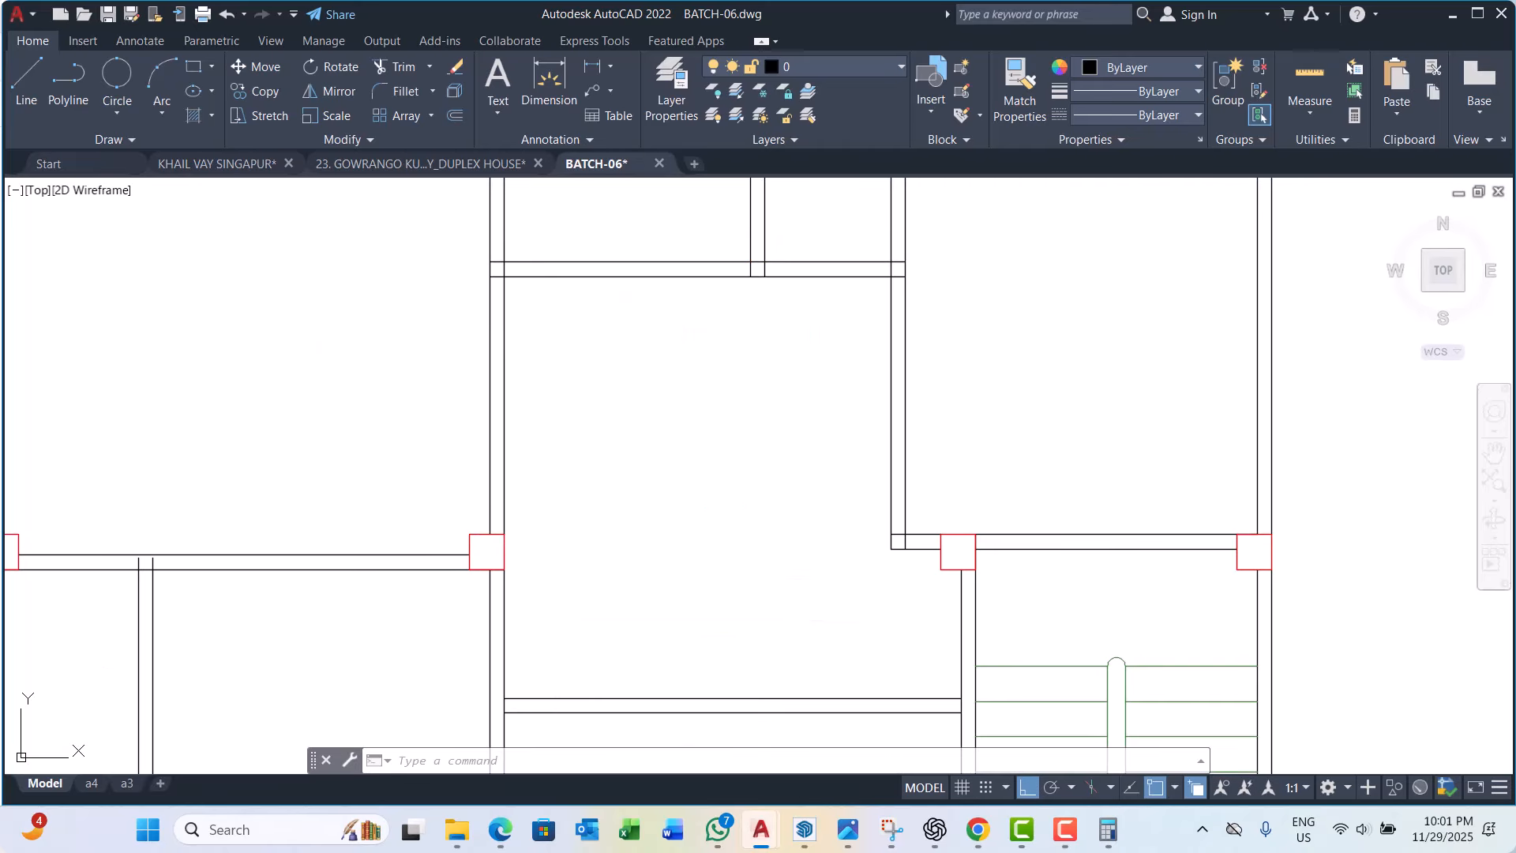
key("Return")
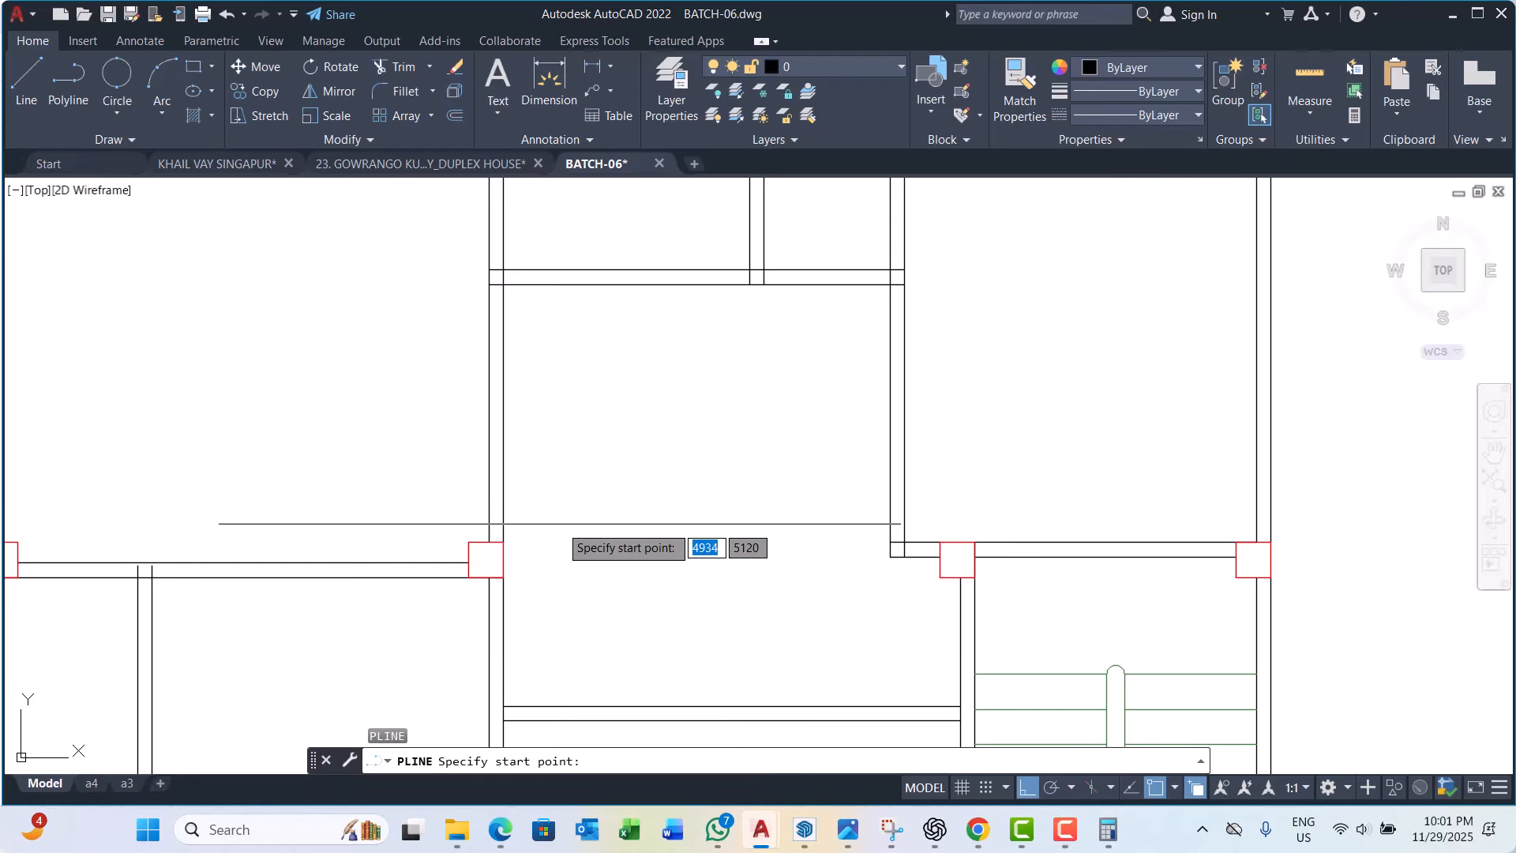
scroll(558, 544, "up", 2)
left_click(558, 545)
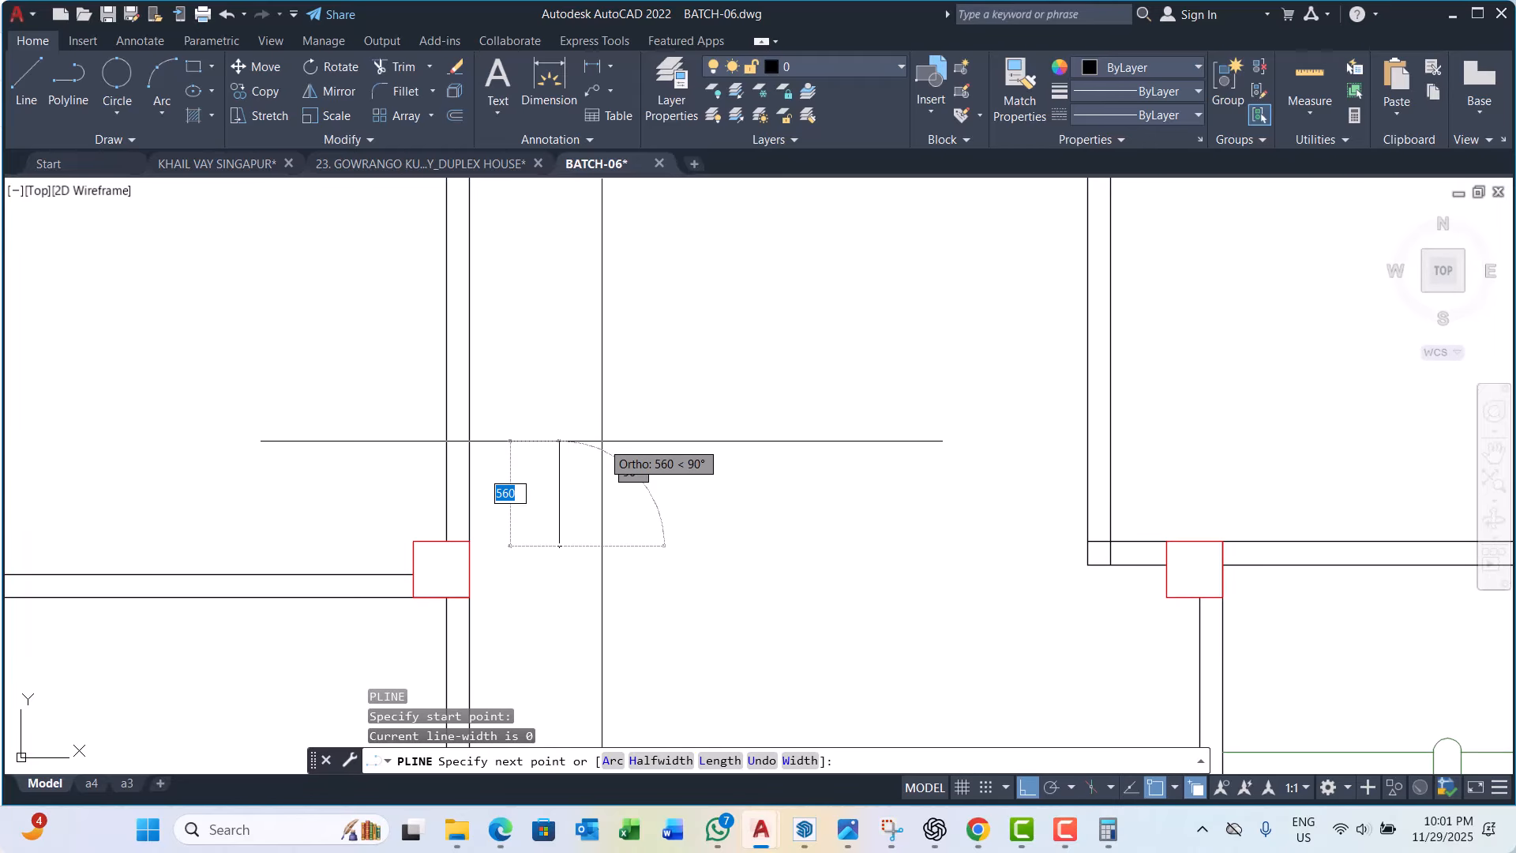
type("125")
key("Return")
Step: Continue the polyline with a 50-unit segment right, 50 units down and another 50 units right to form the rebate
scroll(490, 505, "up", 3)
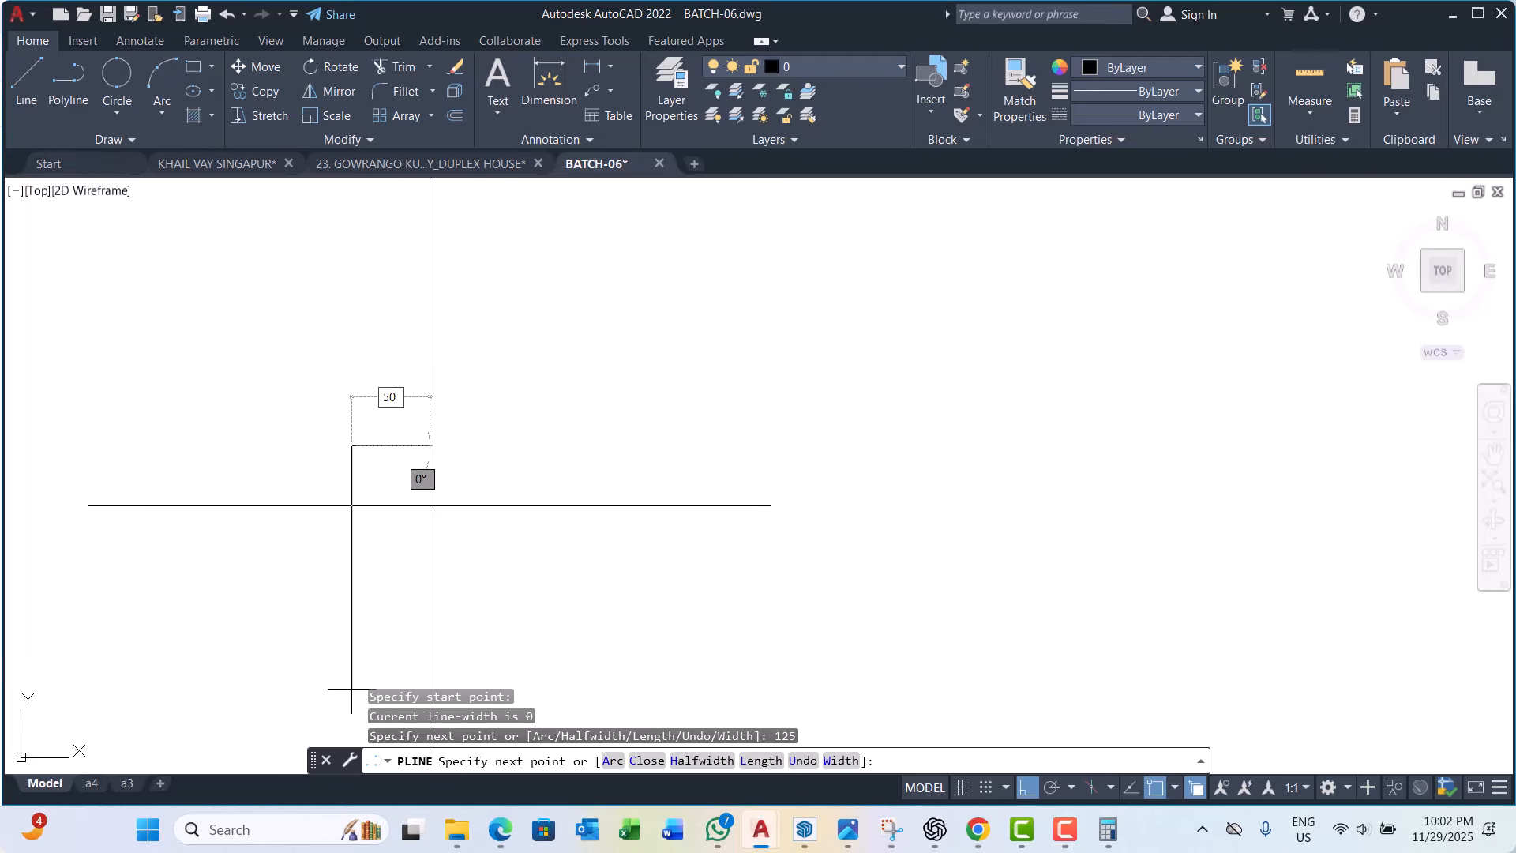
key("Return")
scroll(413, 474, "up", 3)
scroll(515, 535, "down", 3)
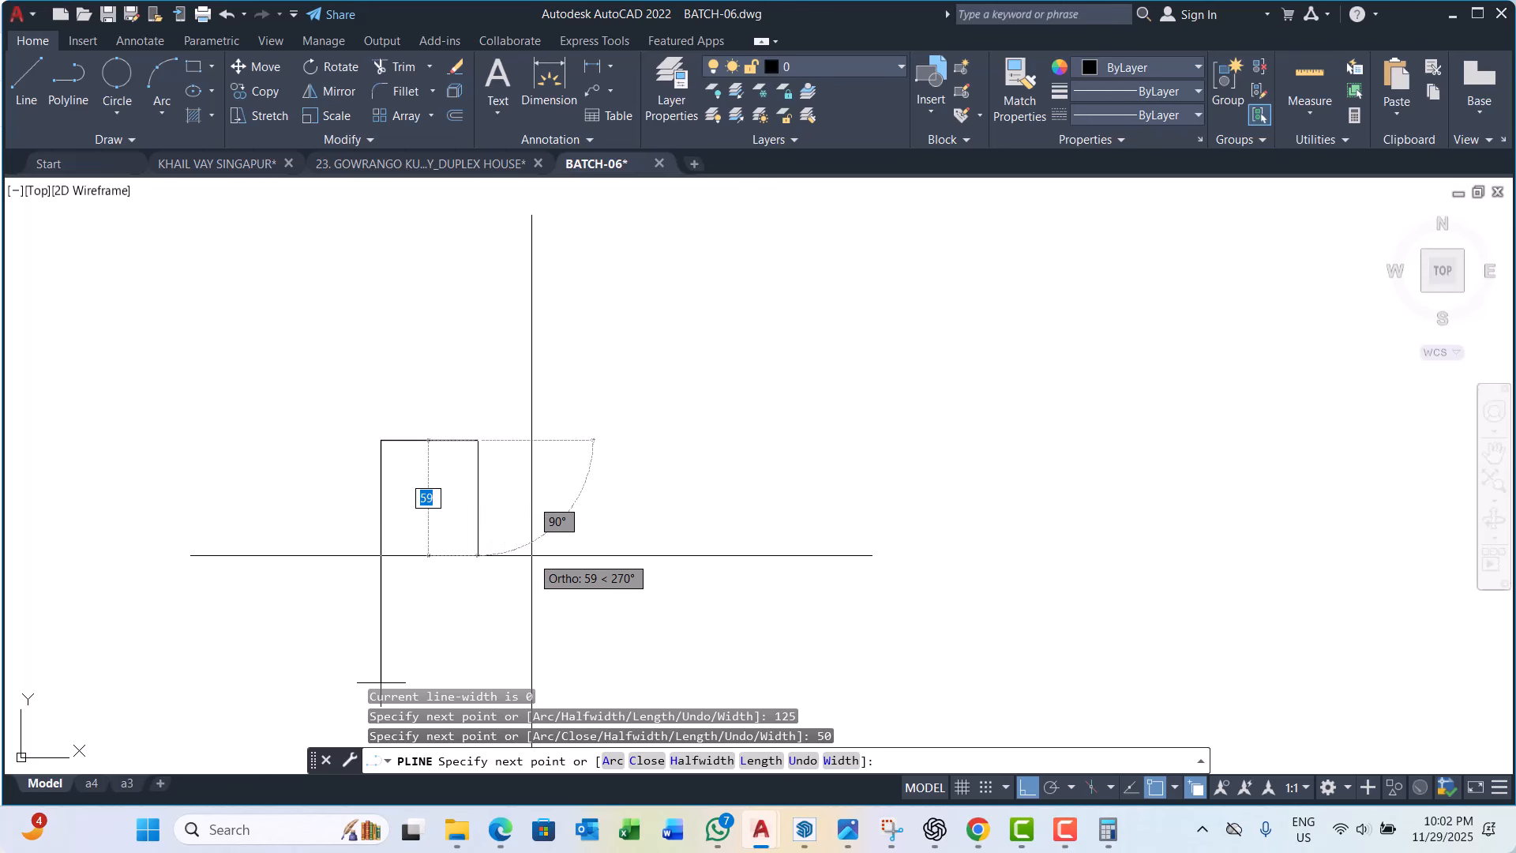
key("Return")
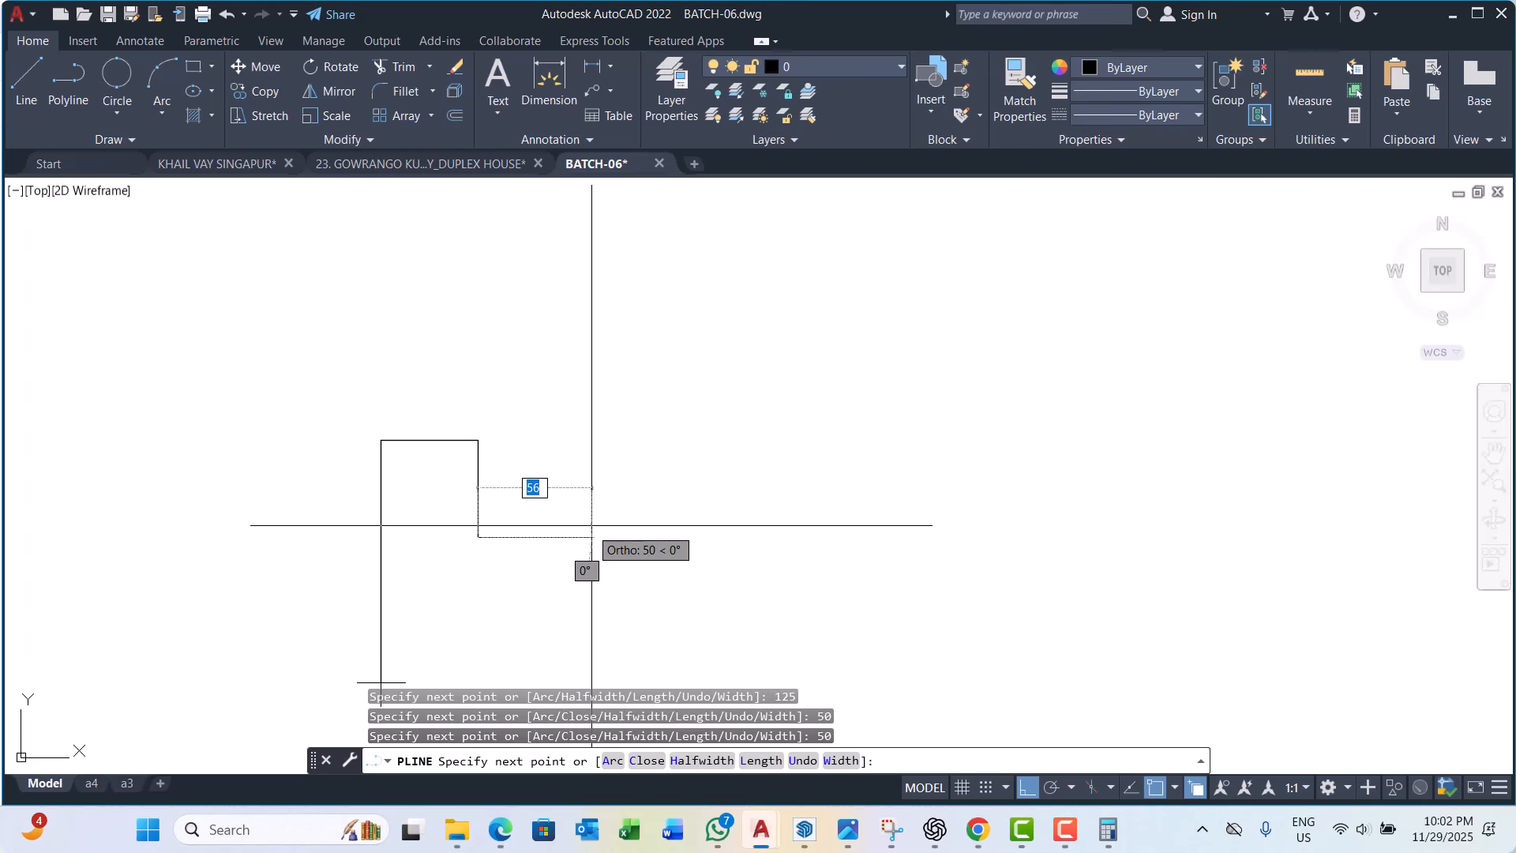
scroll(531, 545, "down", 2)
scroll(458, 537, "up", 2)
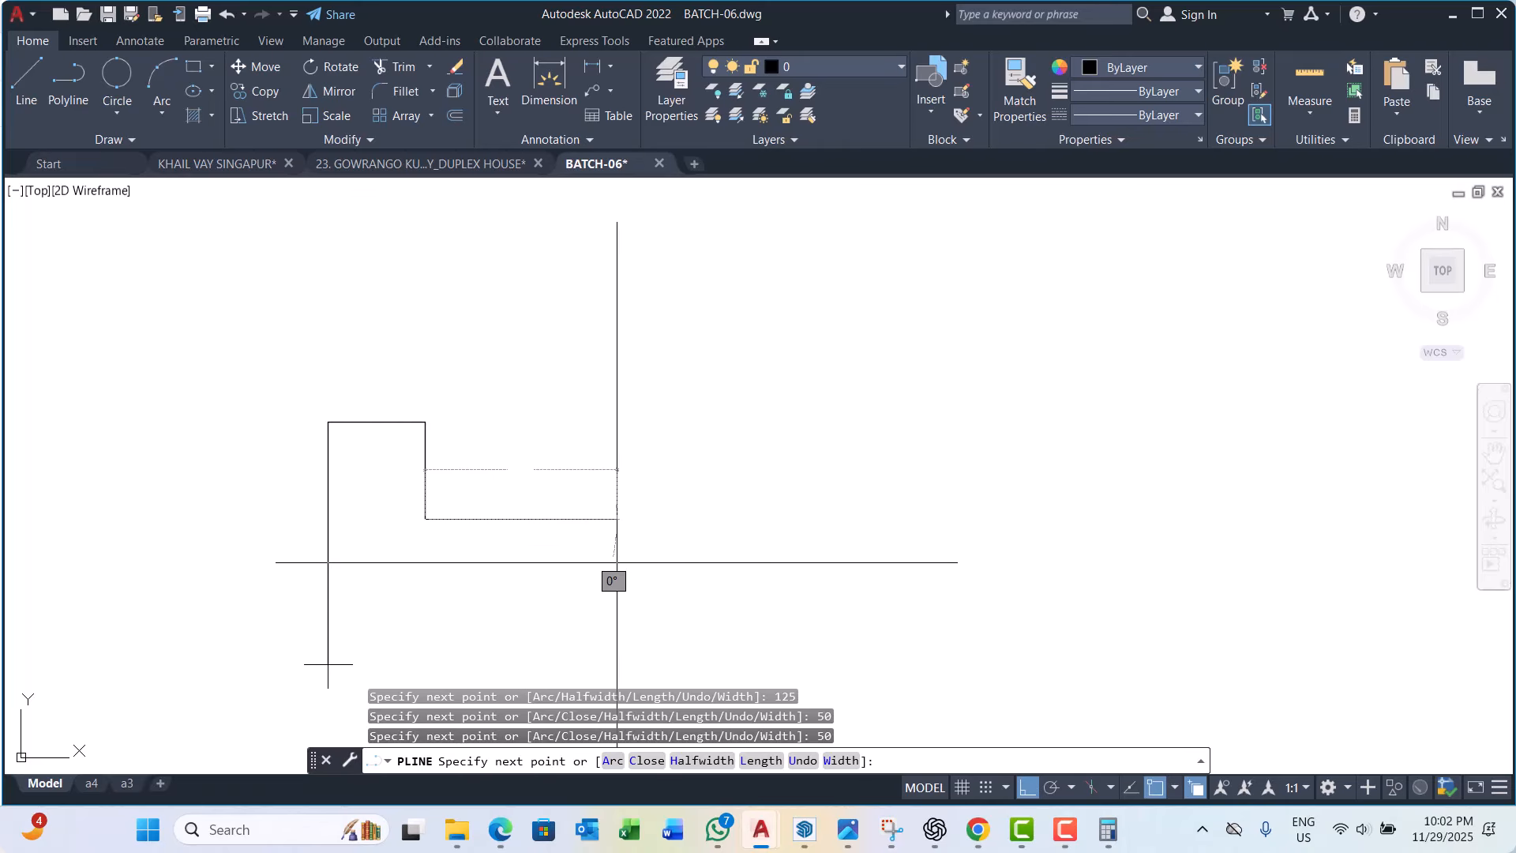
key("Return")
Step: Add a 75-unit segment downward and close the L-shaped outline back at the polyline's start point
scroll(466, 506, "down", 5)
scroll(482, 536, "up", 5)
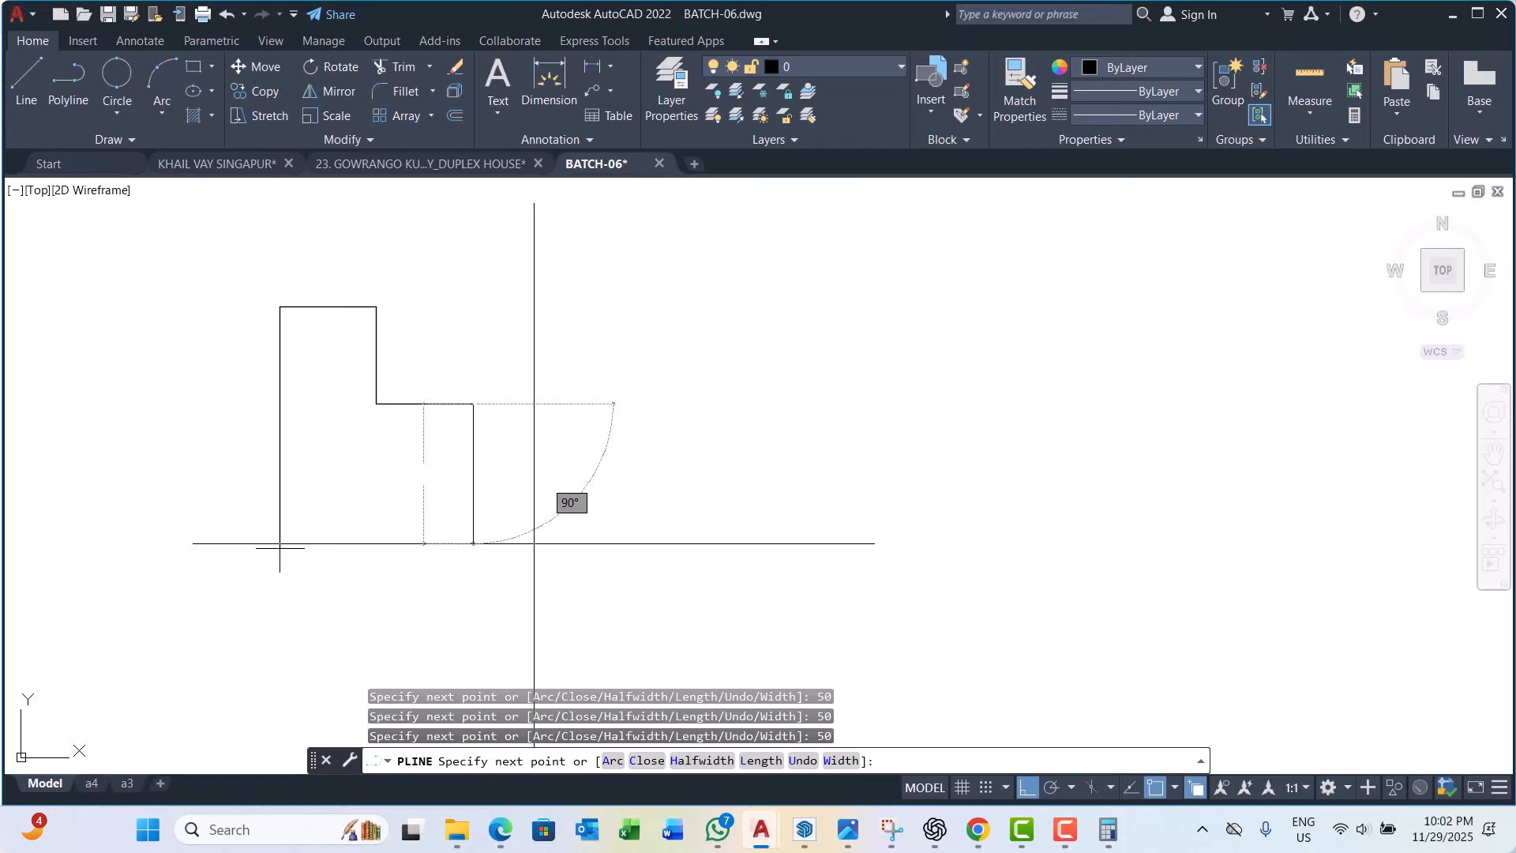
key("Return")
scroll(390, 585, "up", 3)
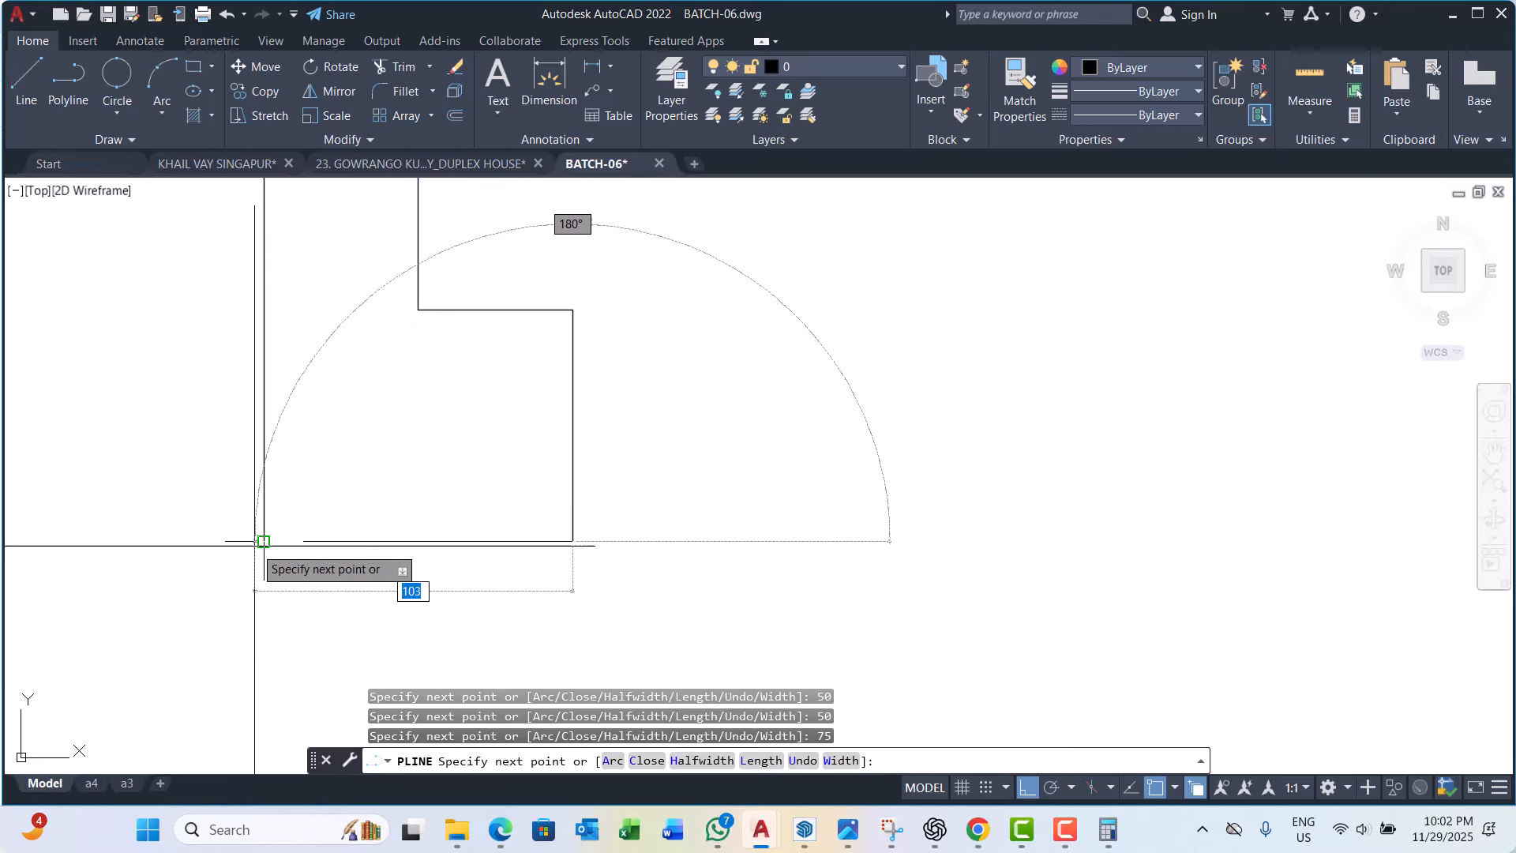
key("Escape")
key("Escape")
key("Escape")
scroll(463, 621, "down", 3)
scroll(450, 447, "up", 3)
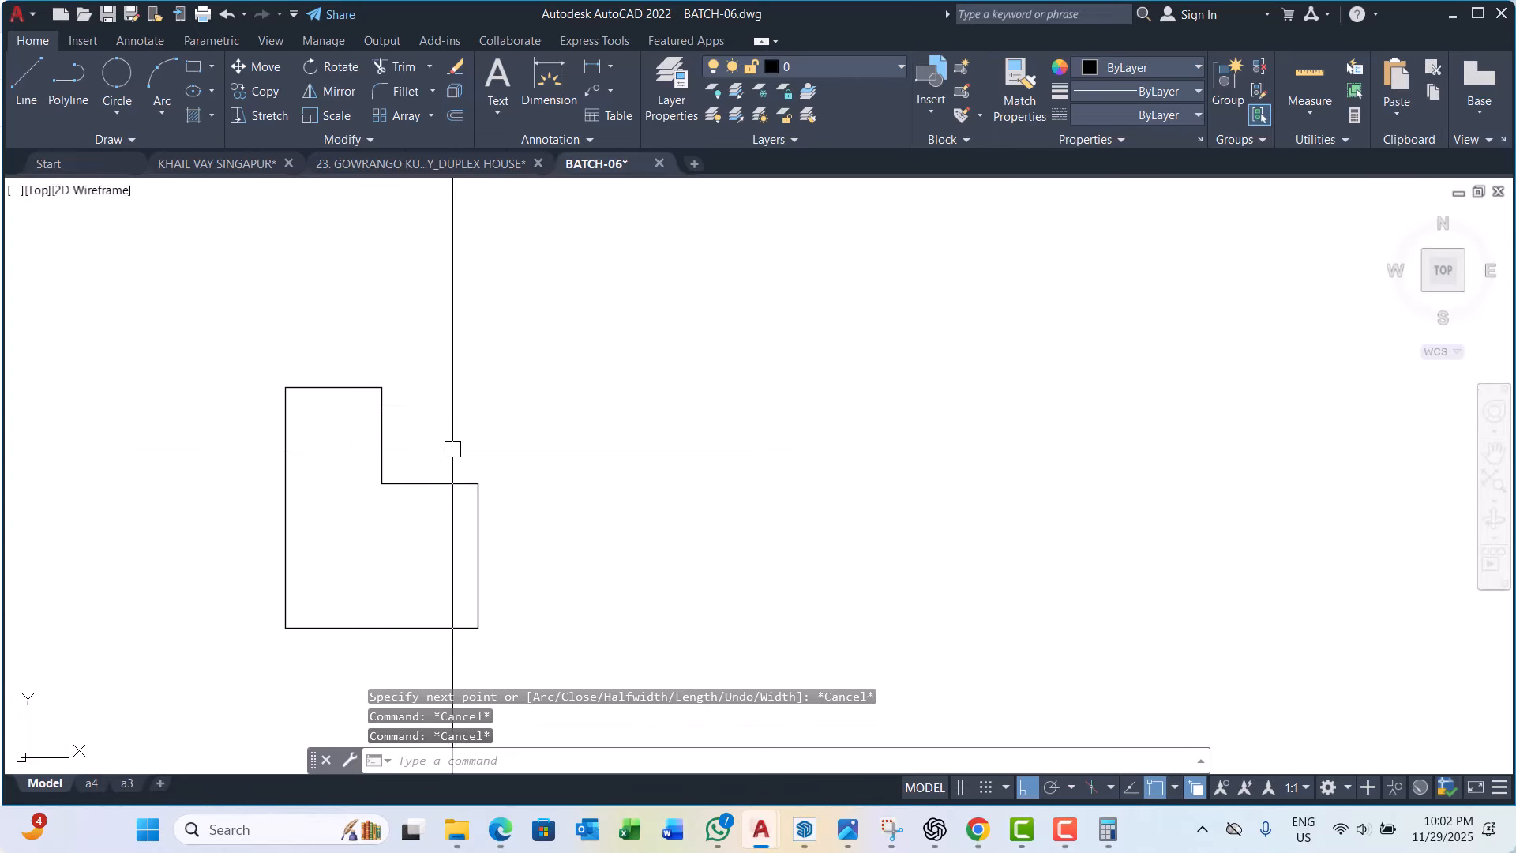
Step: Measure the L-shaped frame profile's overall height along its straight left edge with a linear dimension, without placing it
scroll(379, 434, "down", 4)
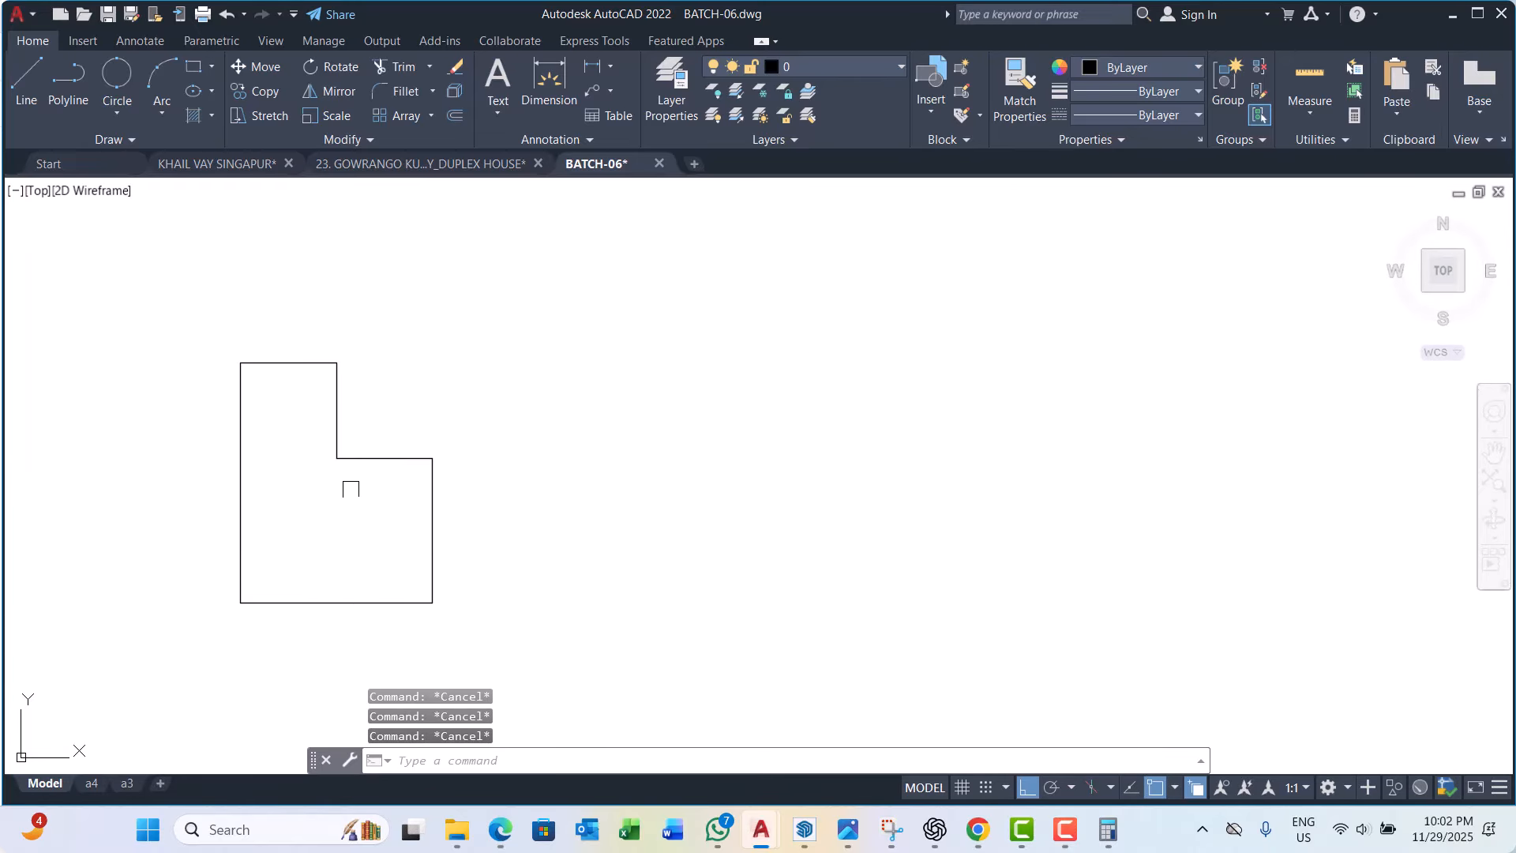
left_click(591, 67)
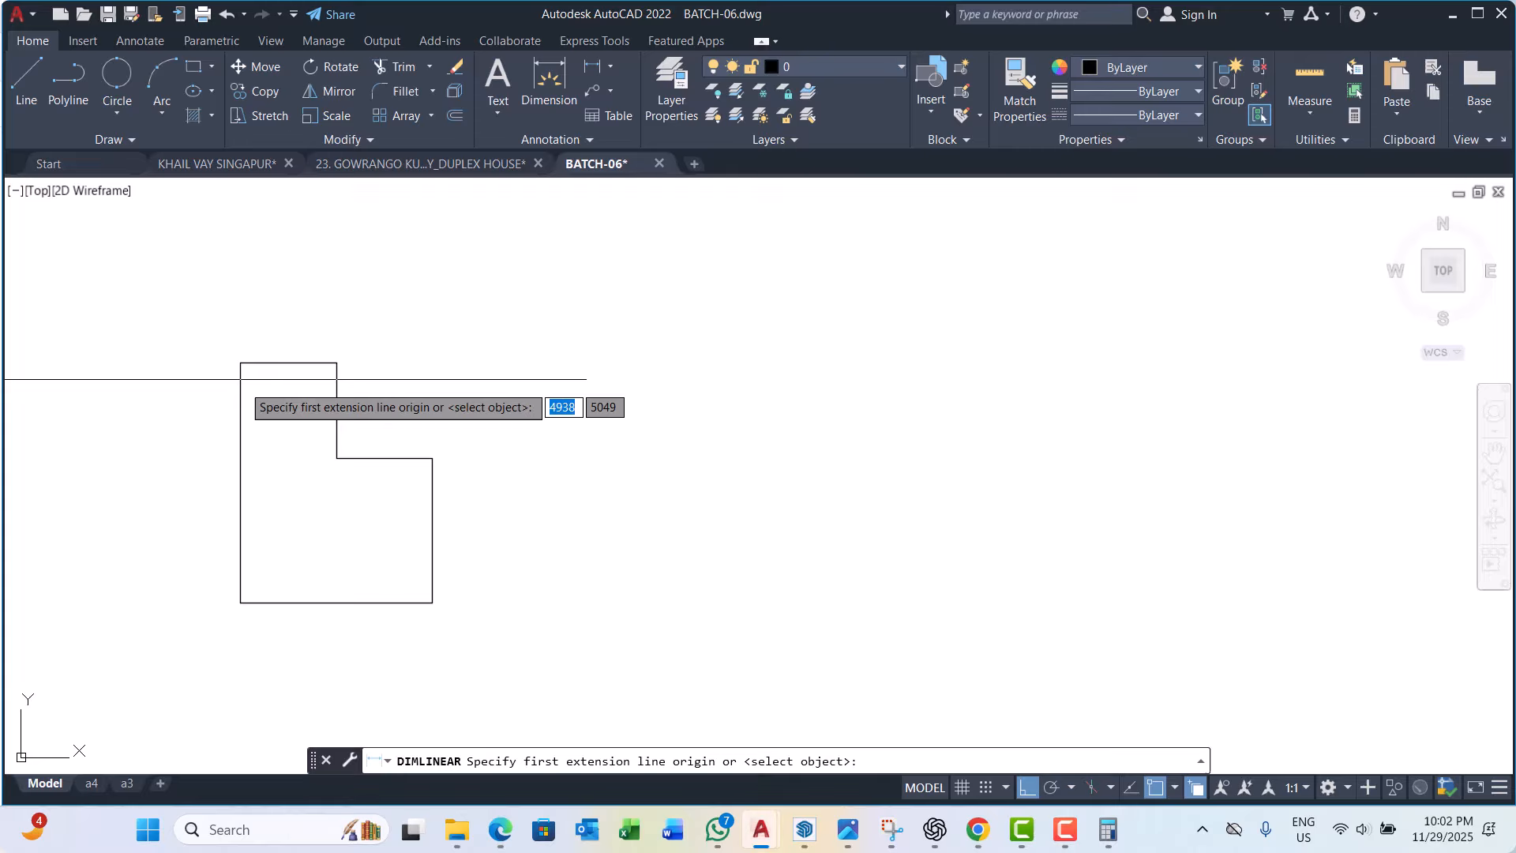
left_click(240, 364)
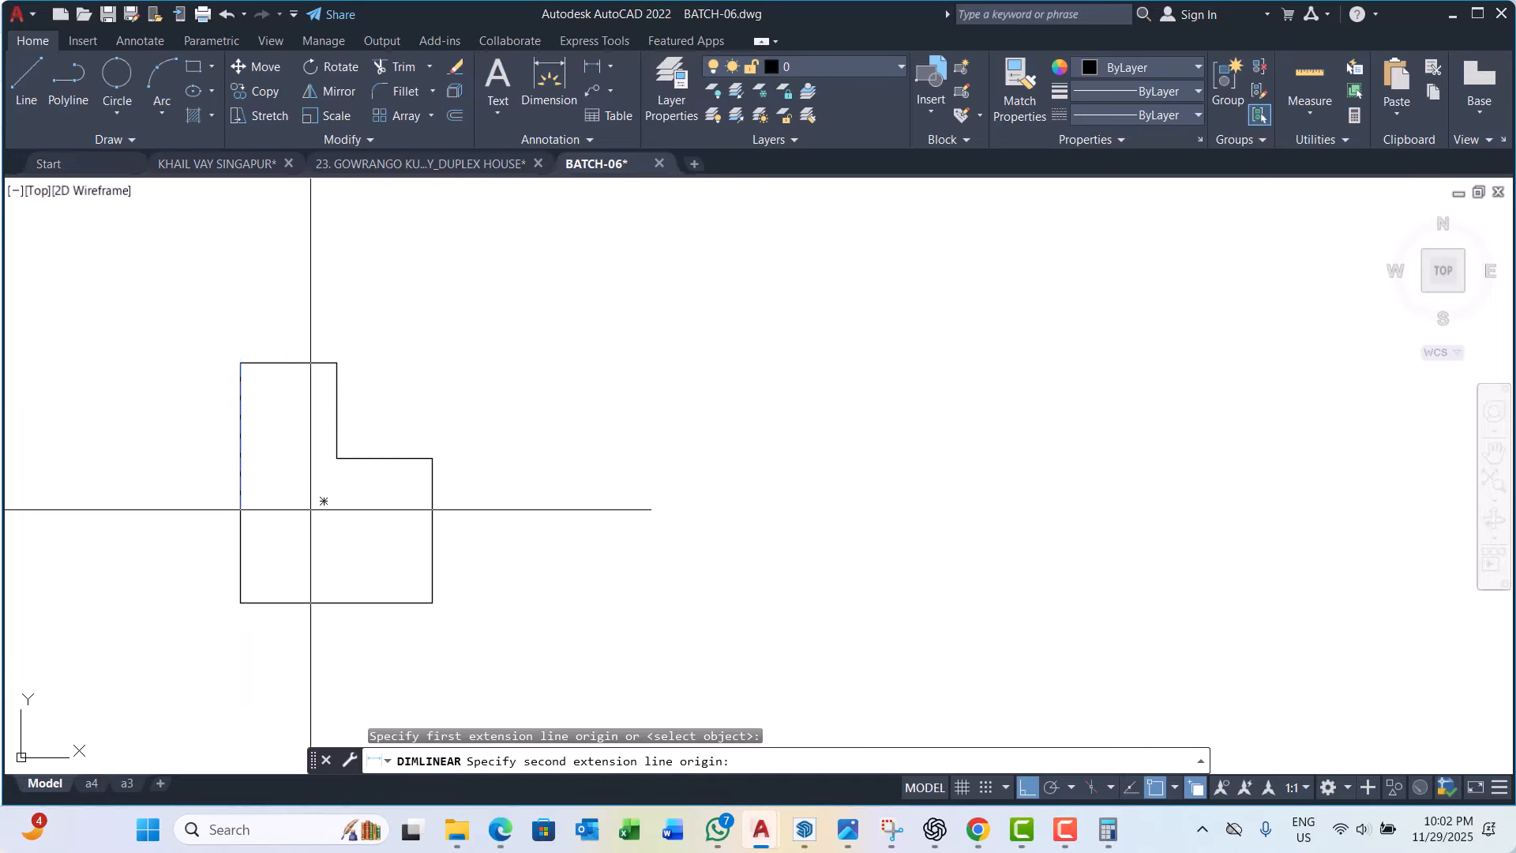
left_click(242, 596)
scroll(260, 537, "up", 6)
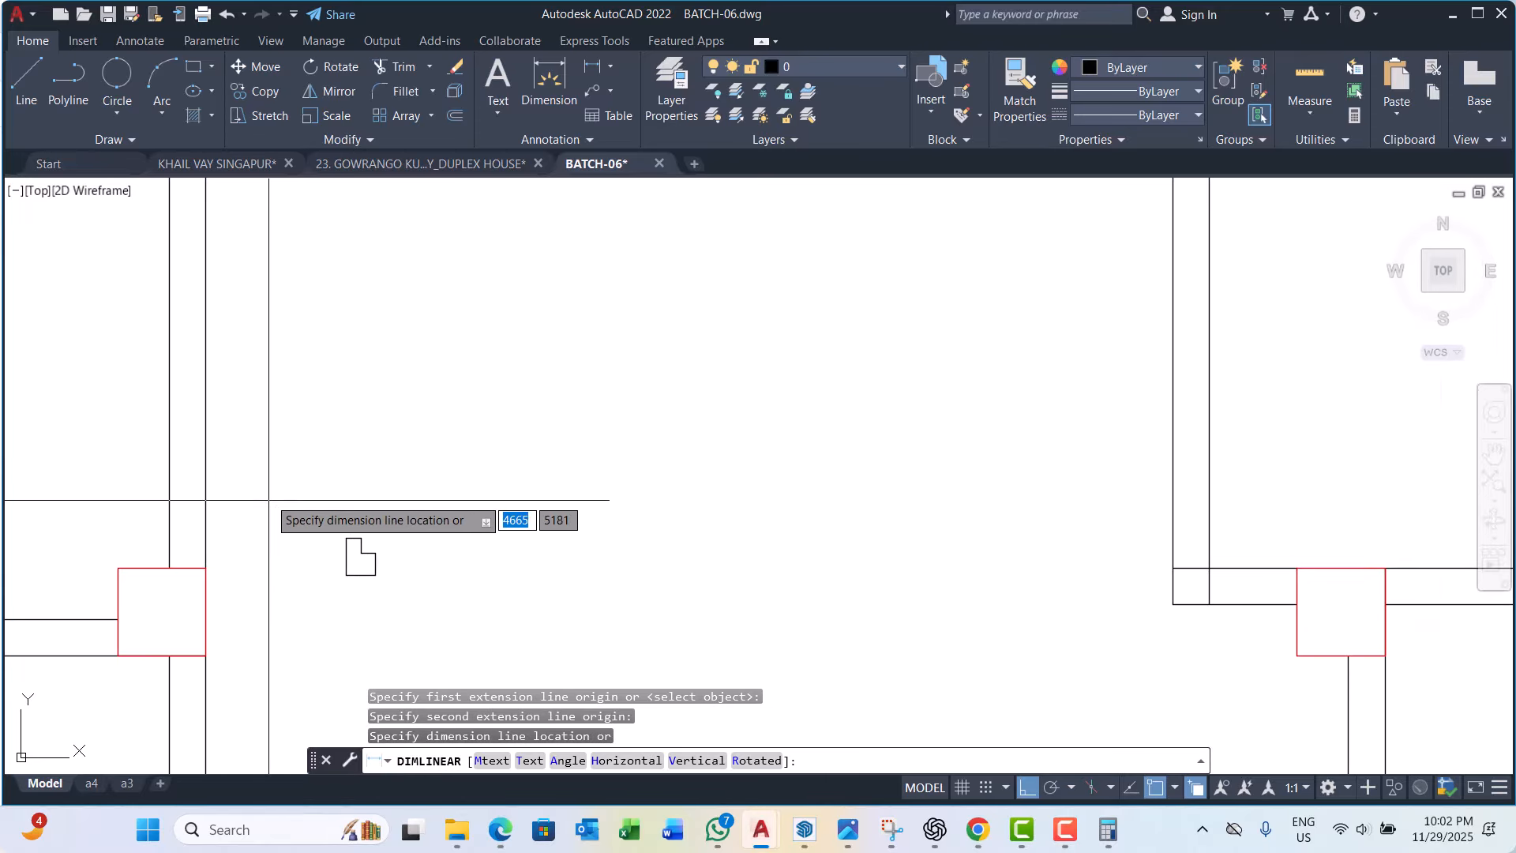
scroll(268, 500, "down", 1)
key("Escape")
Step: Measure the frame profile's overall width along its bottom edge with a linear dimension, without placing it
scroll(305, 537, "up", 2)
key("space")
scroll(342, 583, "up", 1)
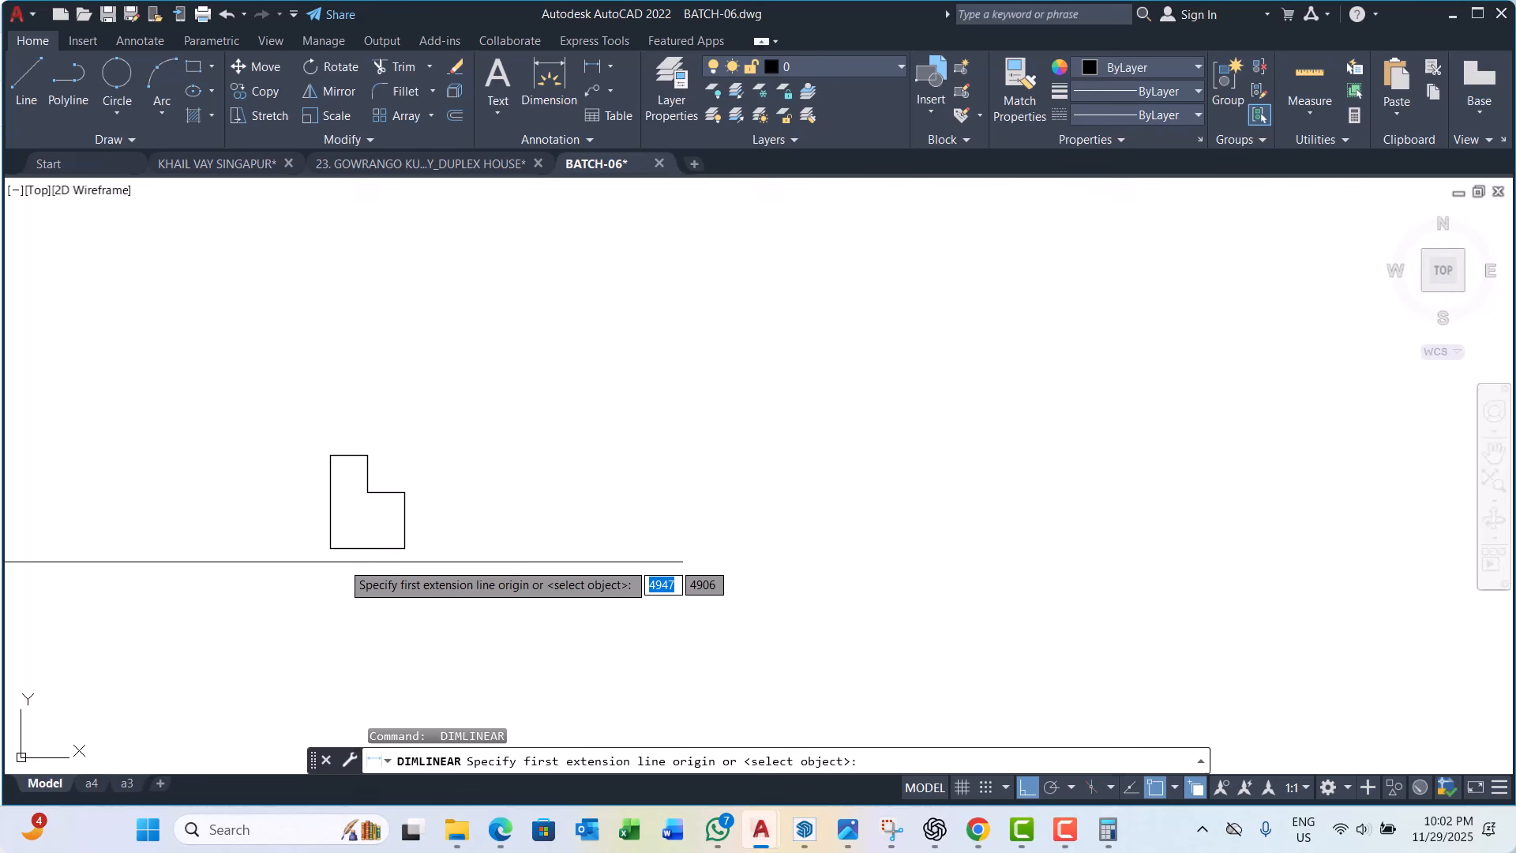
left_click(330, 548)
left_click(405, 548)
scroll(399, 553, "down", 3)
key("Escape")
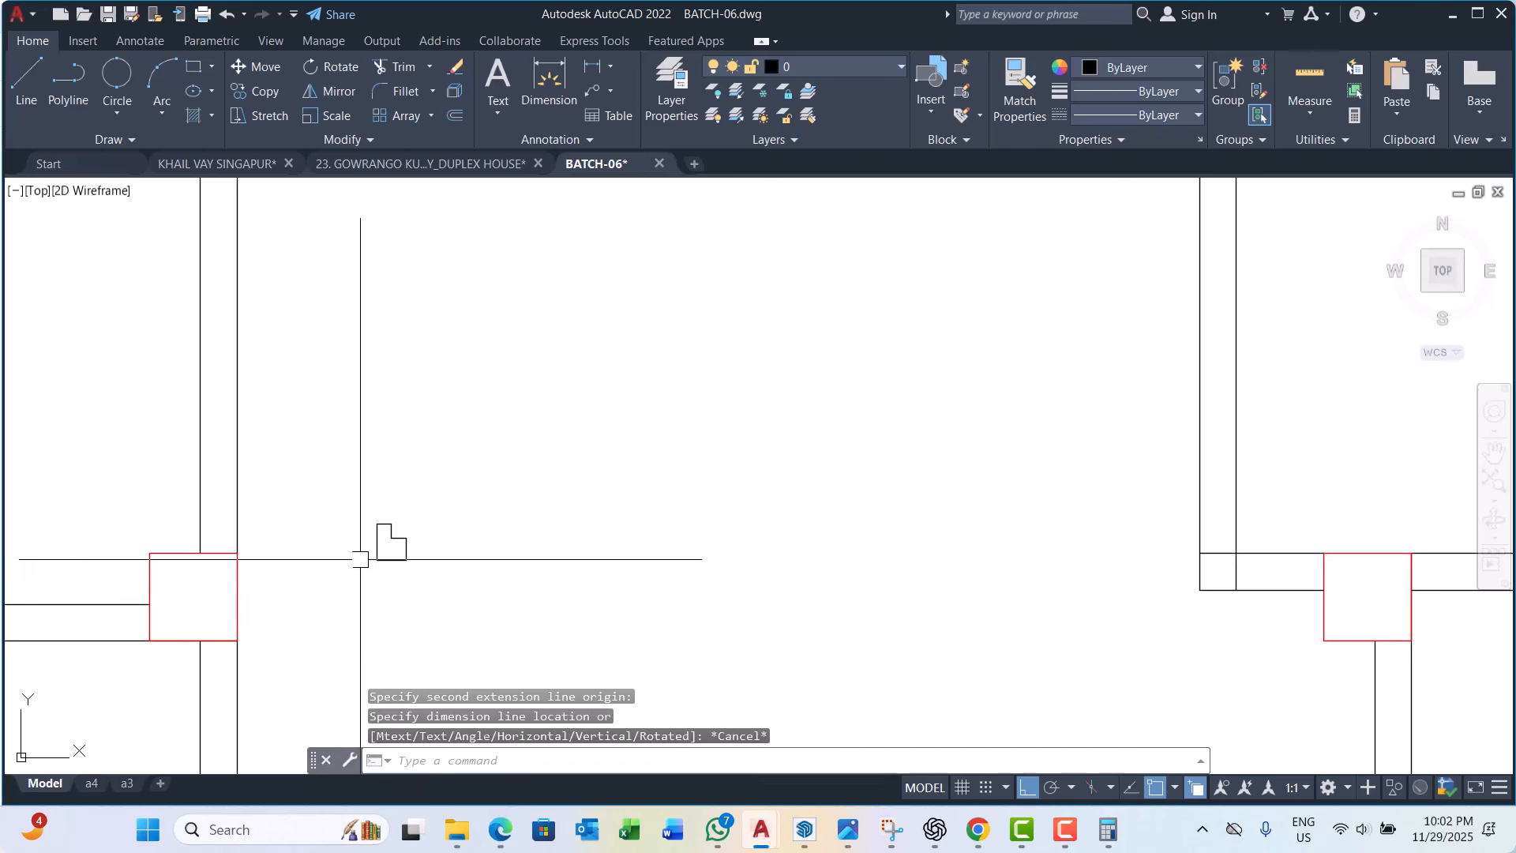
scroll(360, 559, "up", 2)
key("Escape")
key("Escape")
key("Escape")
scroll(491, 506, "up", 1)
scroll(414, 503, "down", 2)
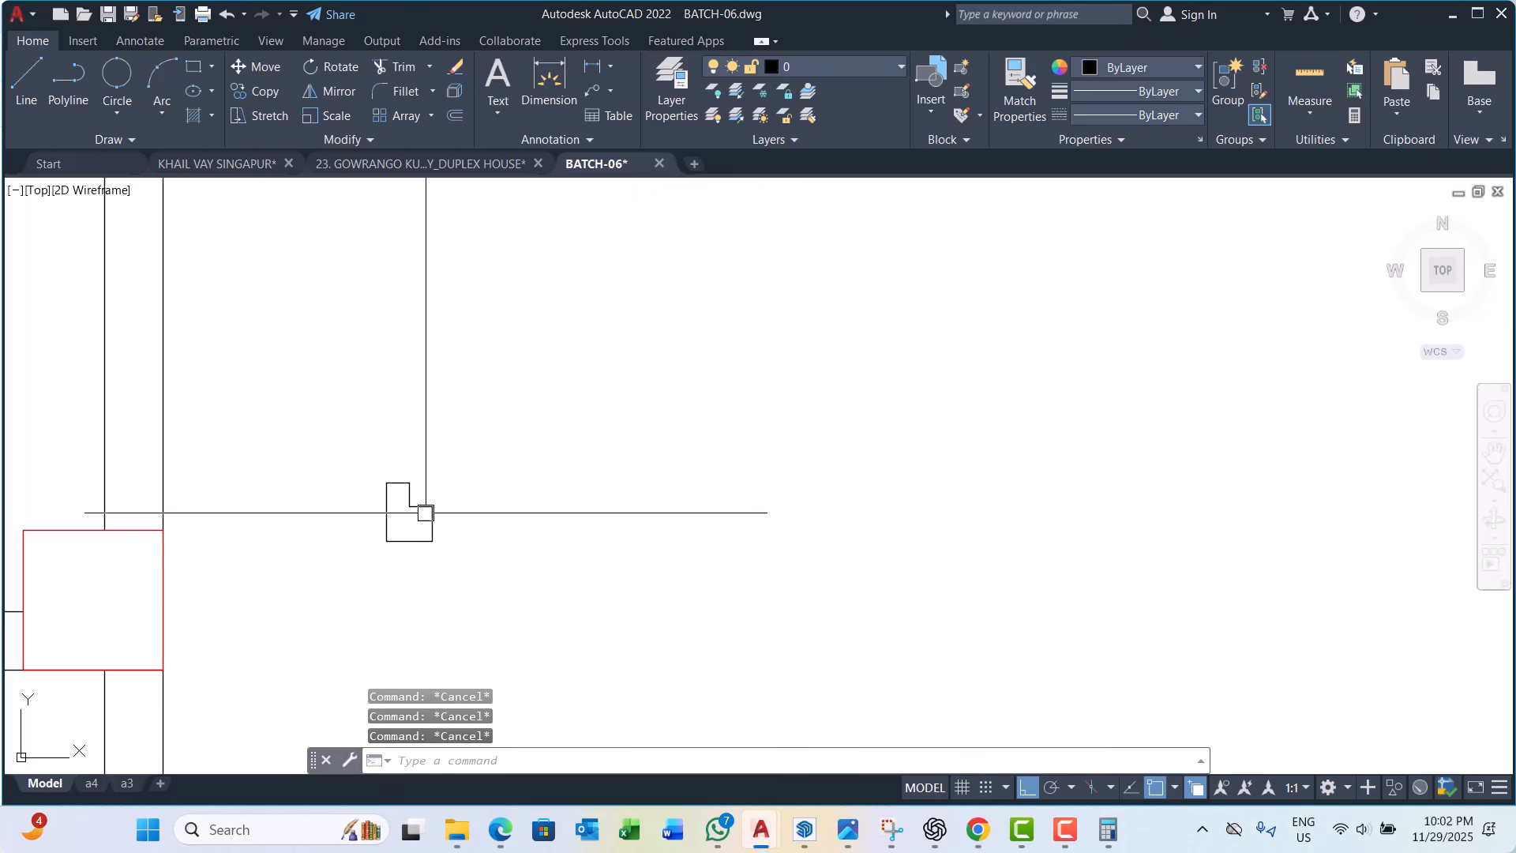
scroll(425, 513, "up", 3)
left_click(406, 501)
key("Escape")
scroll(406, 501, "down", 3)
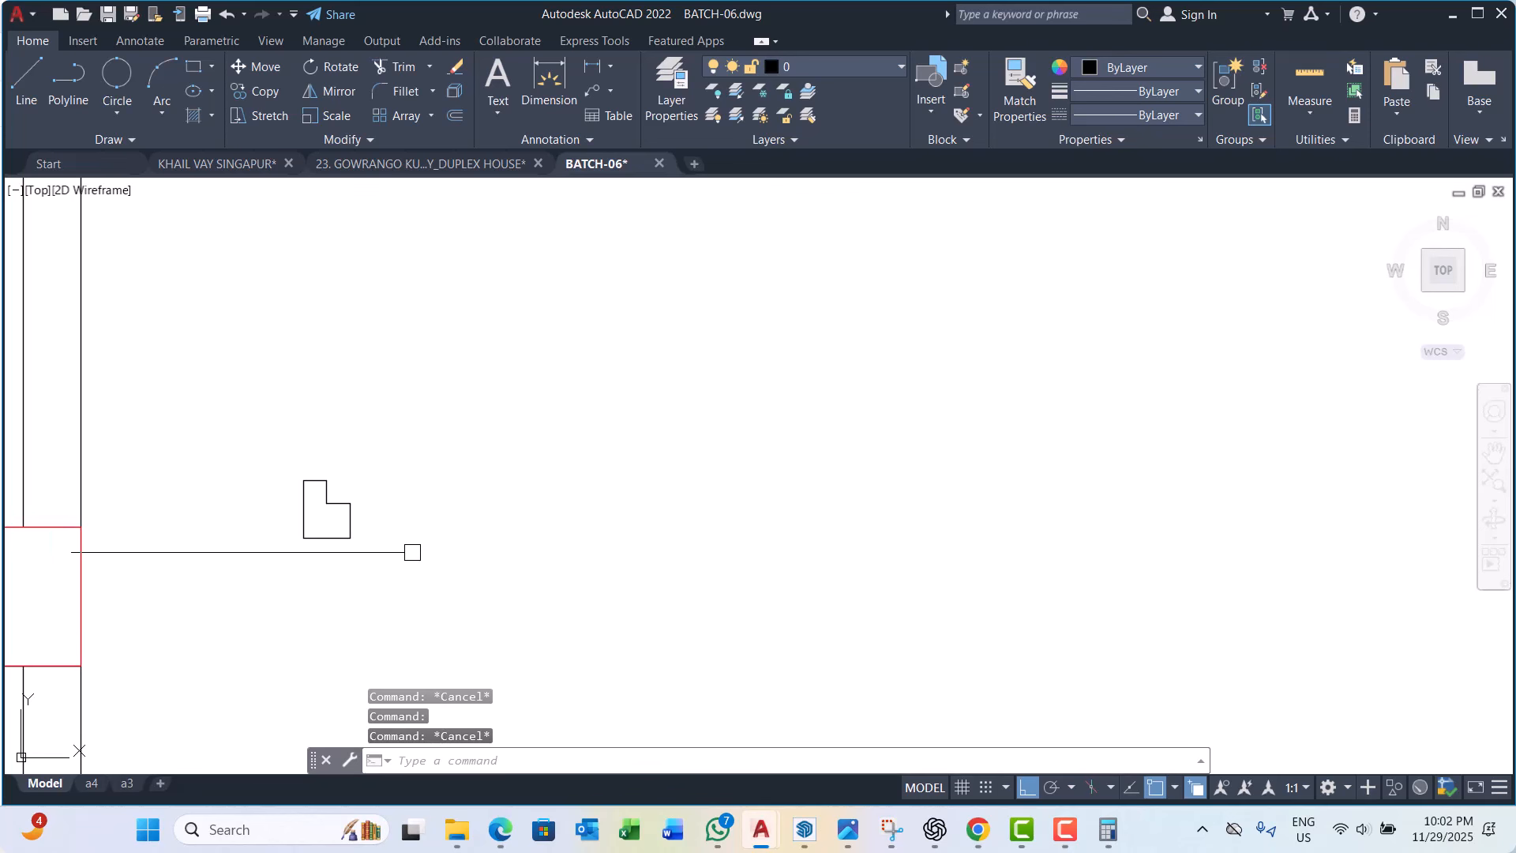
scroll(386, 532, "up", 4)
scroll(442, 396, "down", 4)
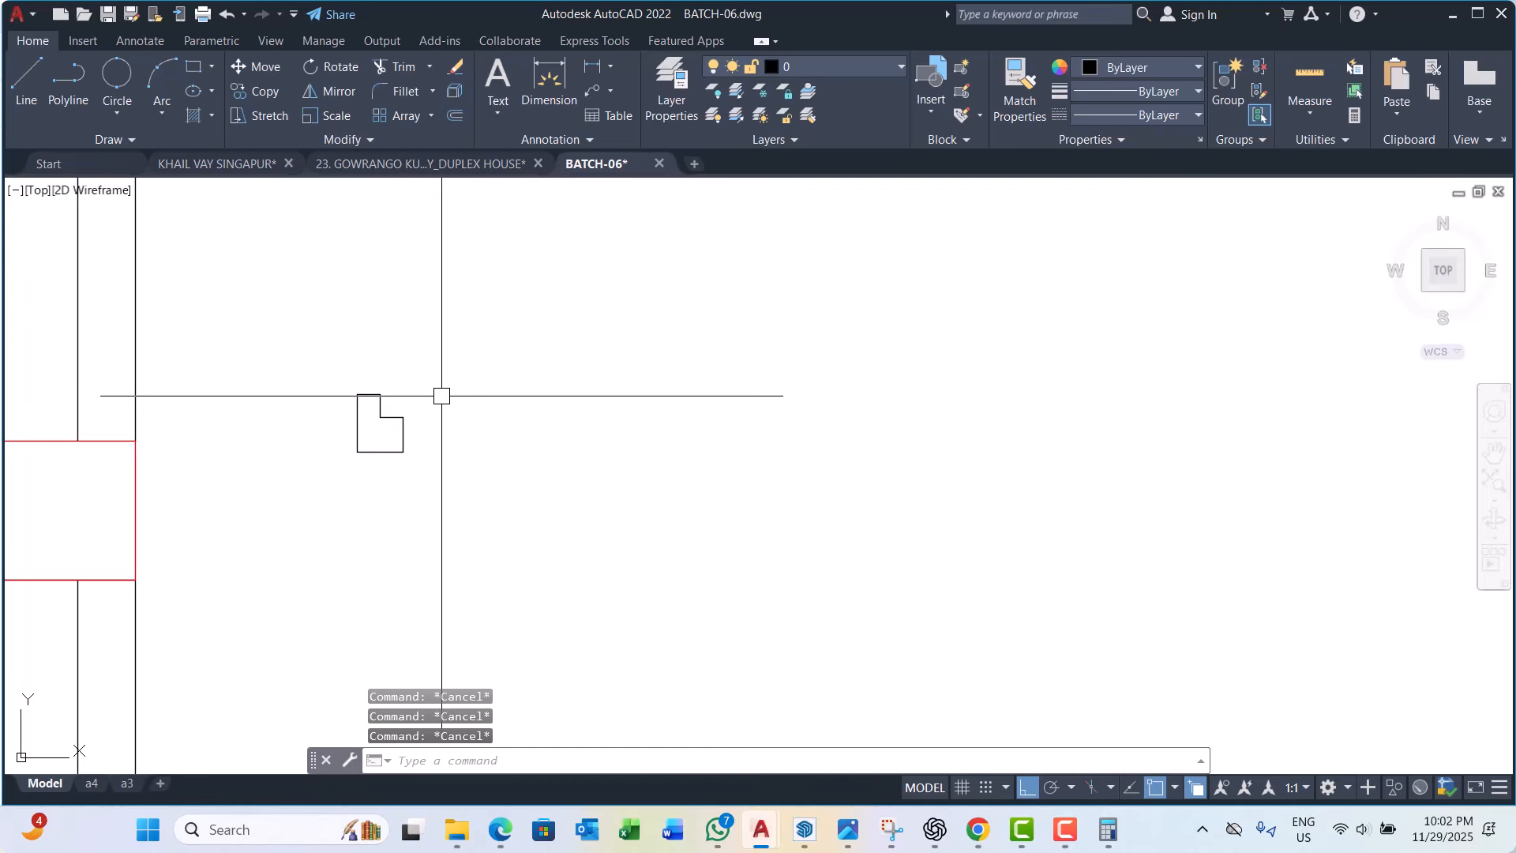
left_click(324, 353)
key("Escape")
scroll(411, 474, "down", 4)
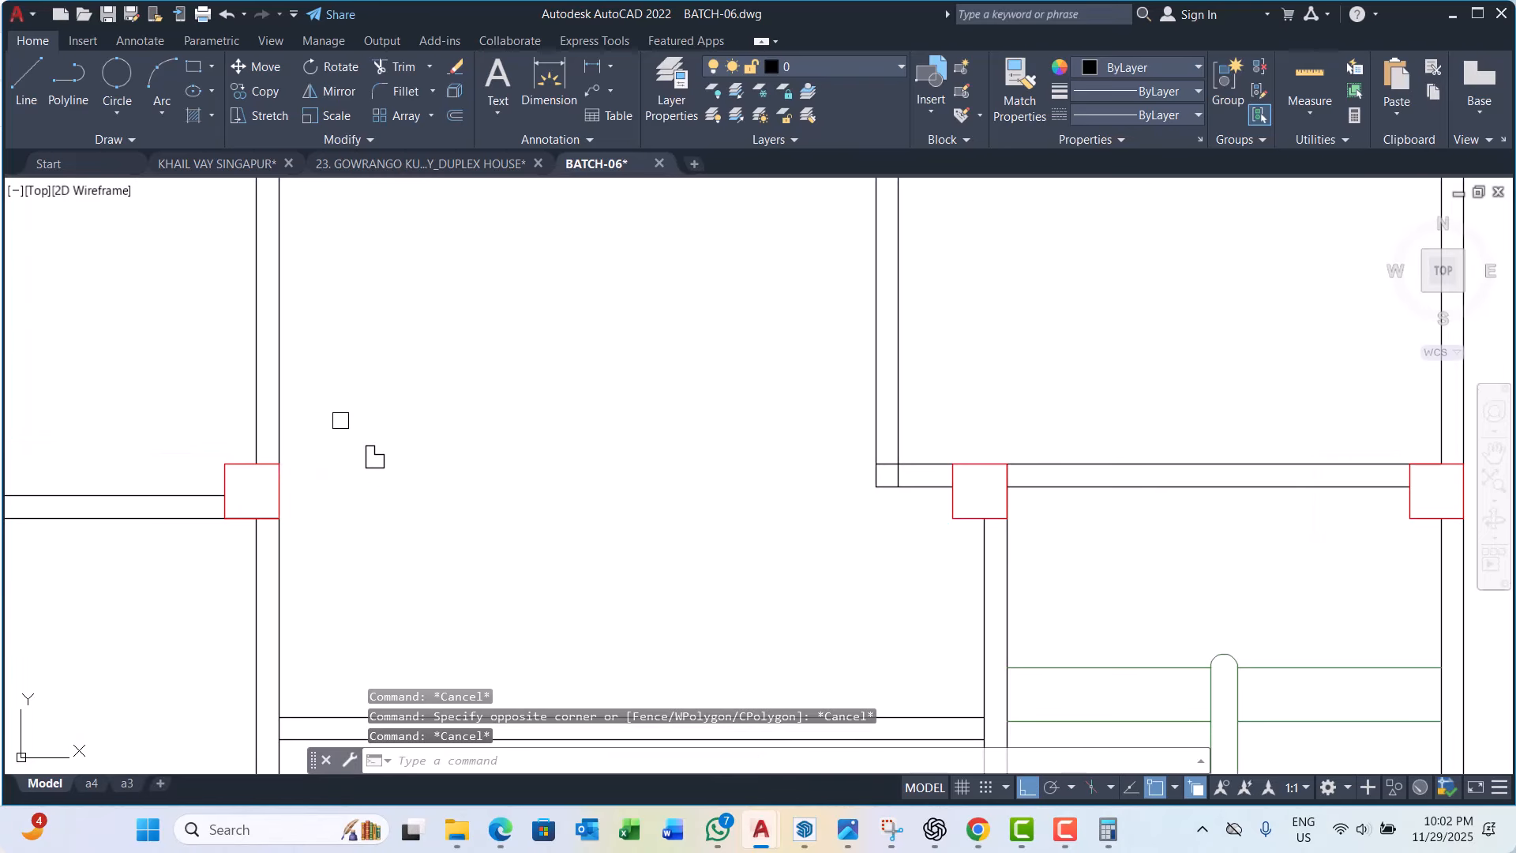
Step: Draw a vertical construction line through the lower-left corner of the frame profile
scroll(413, 435, "up", 2)
key("Escape")
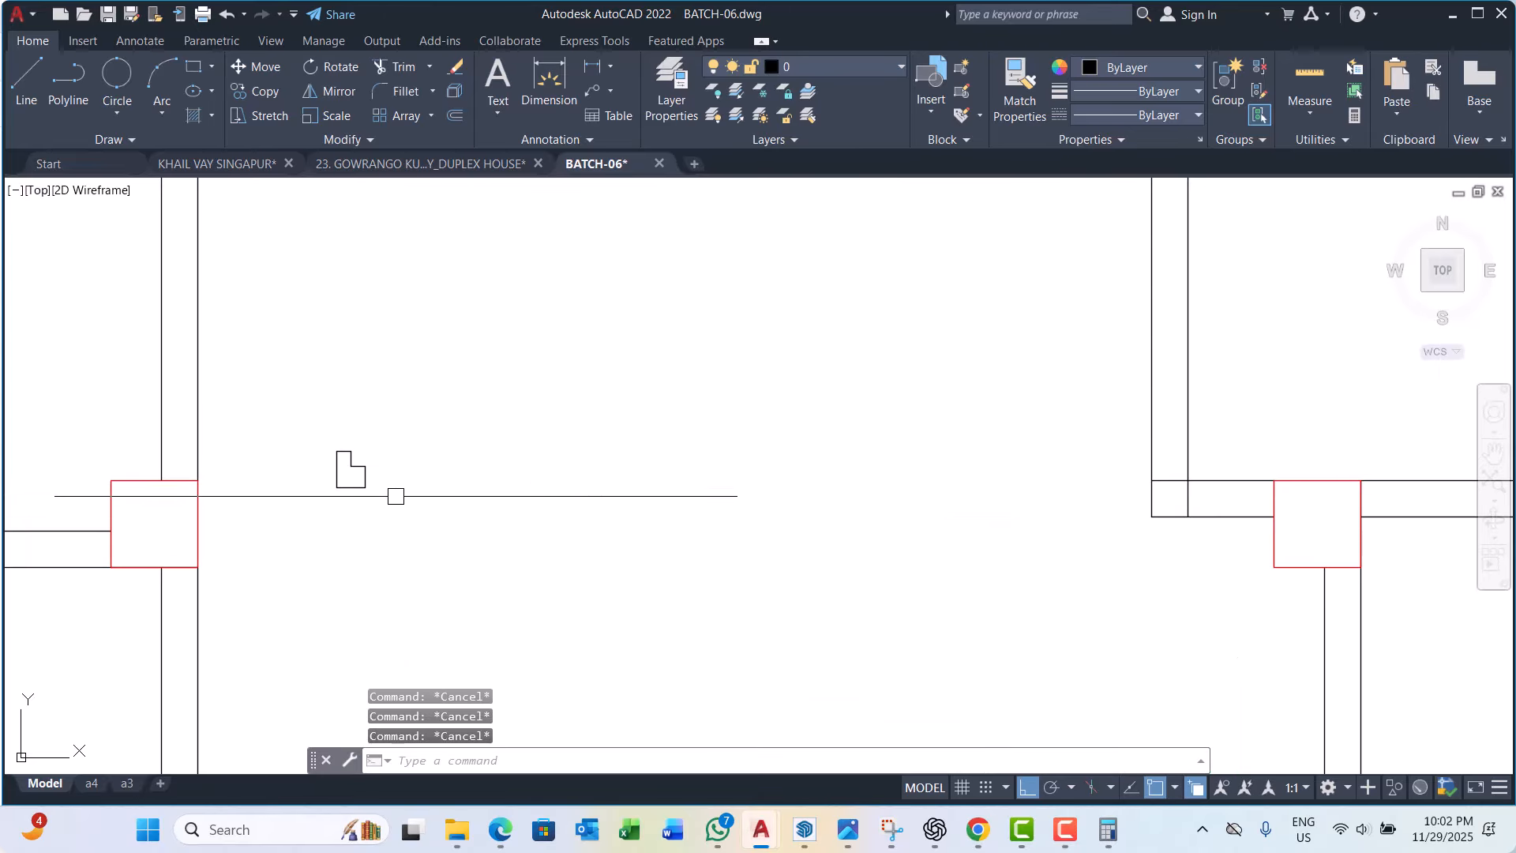
type("x")
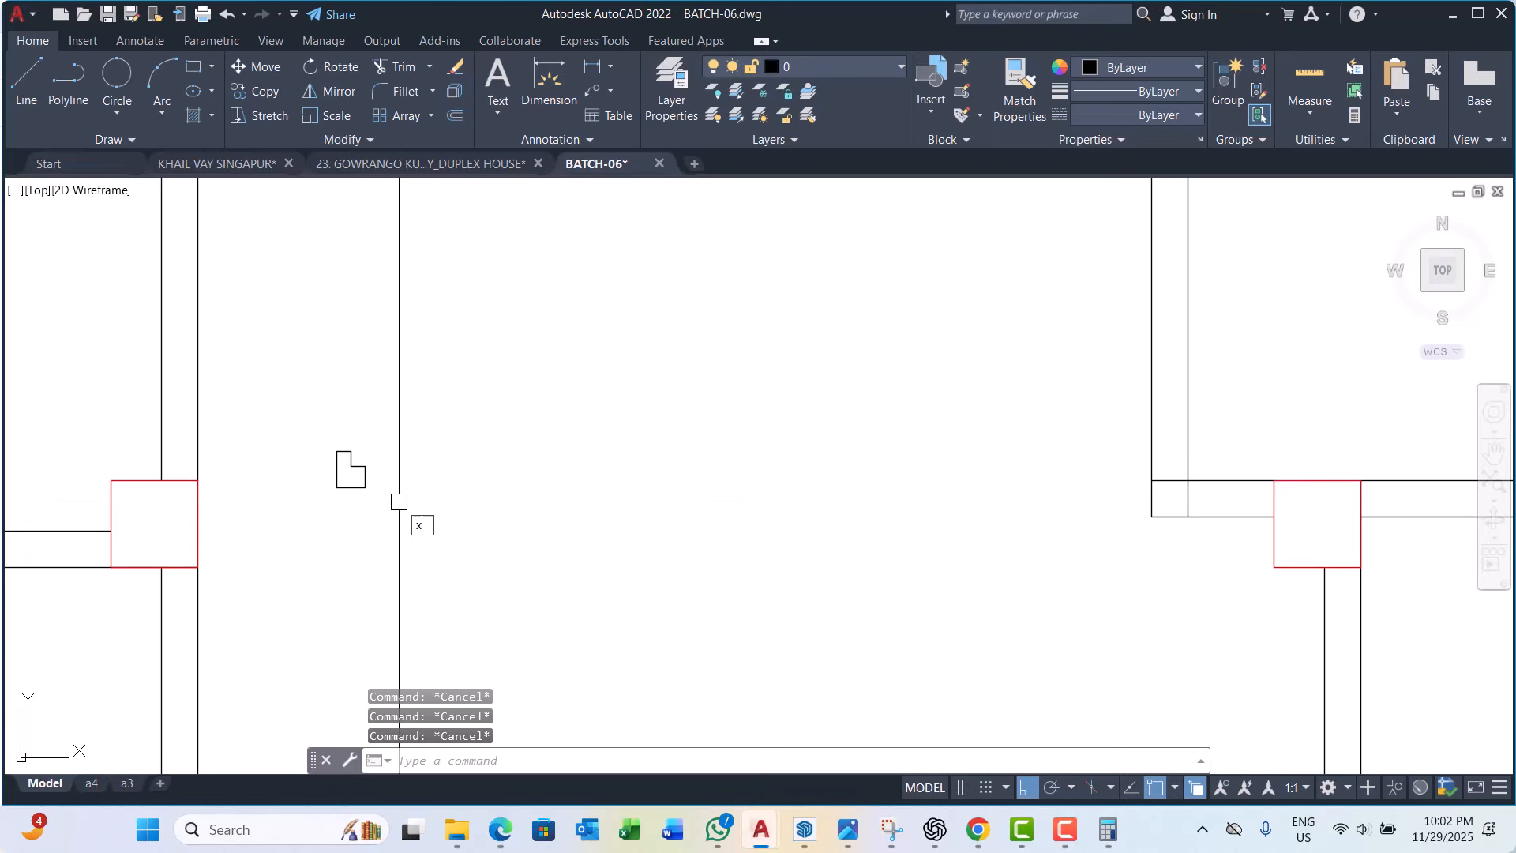
type("l")
key("Return")
type("v")
key("Return")
scroll(338, 488, "up", 4)
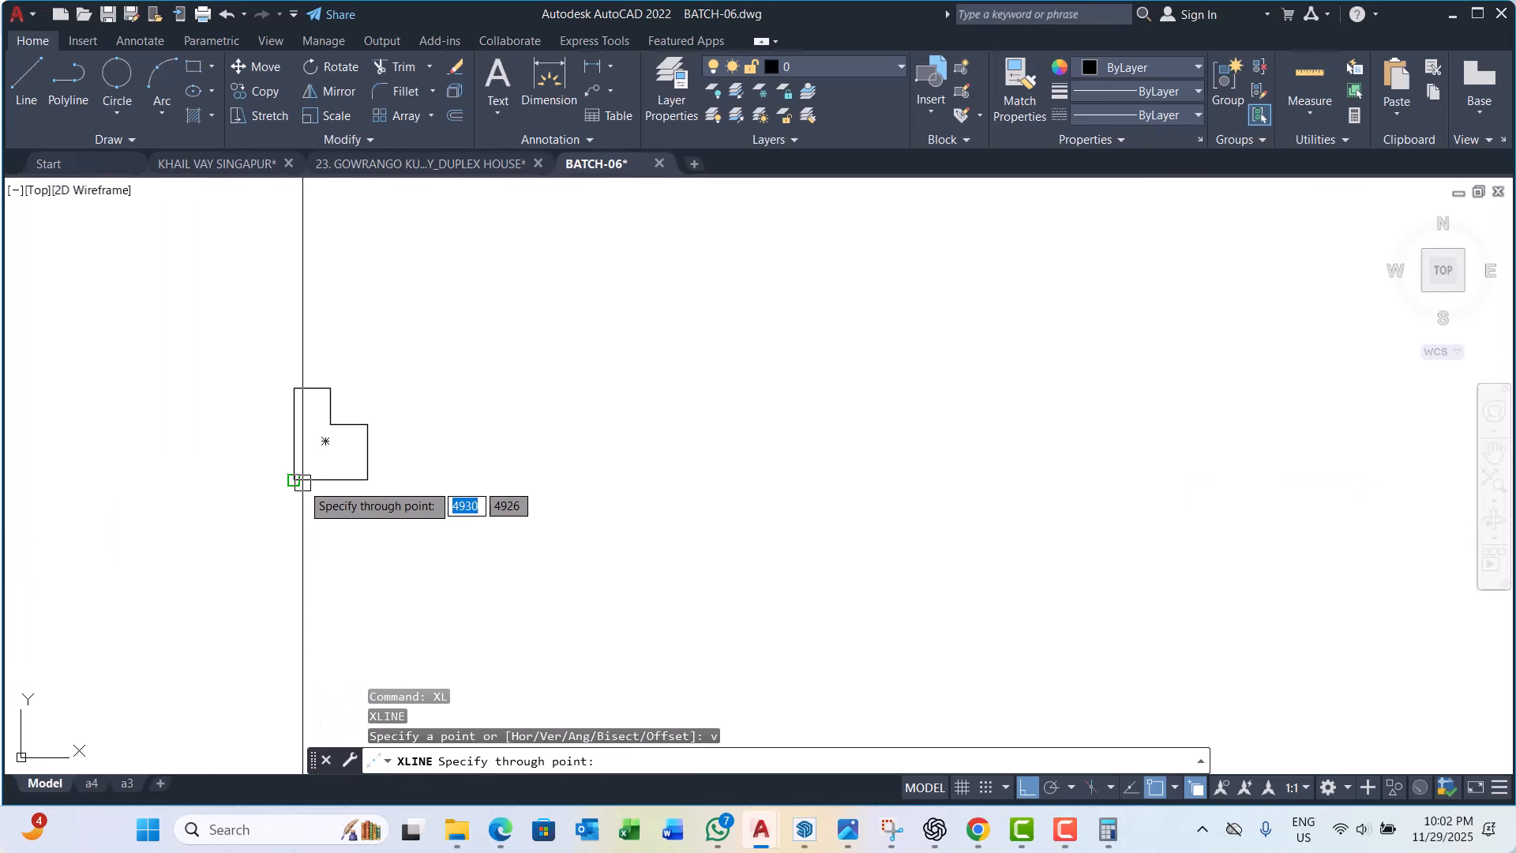
left_click(300, 480)
key("Escape")
scroll(385, 491, "down", 4)
key("Escape")
key("Escape")
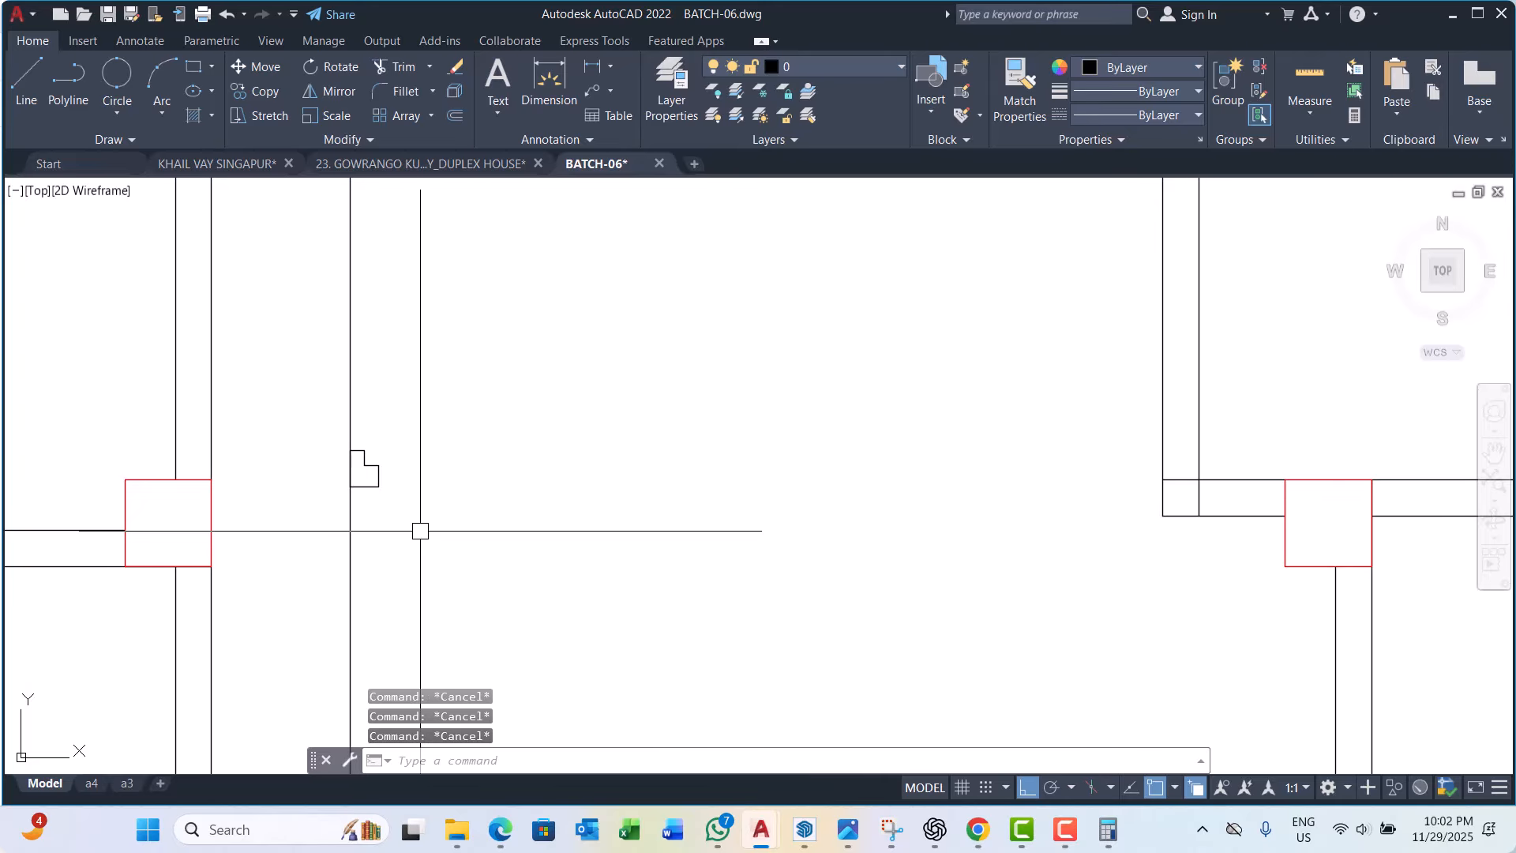
Step: Offset the vertical construction line 1000 units to the right to mark the door opening's width
type("o")
key("Return")
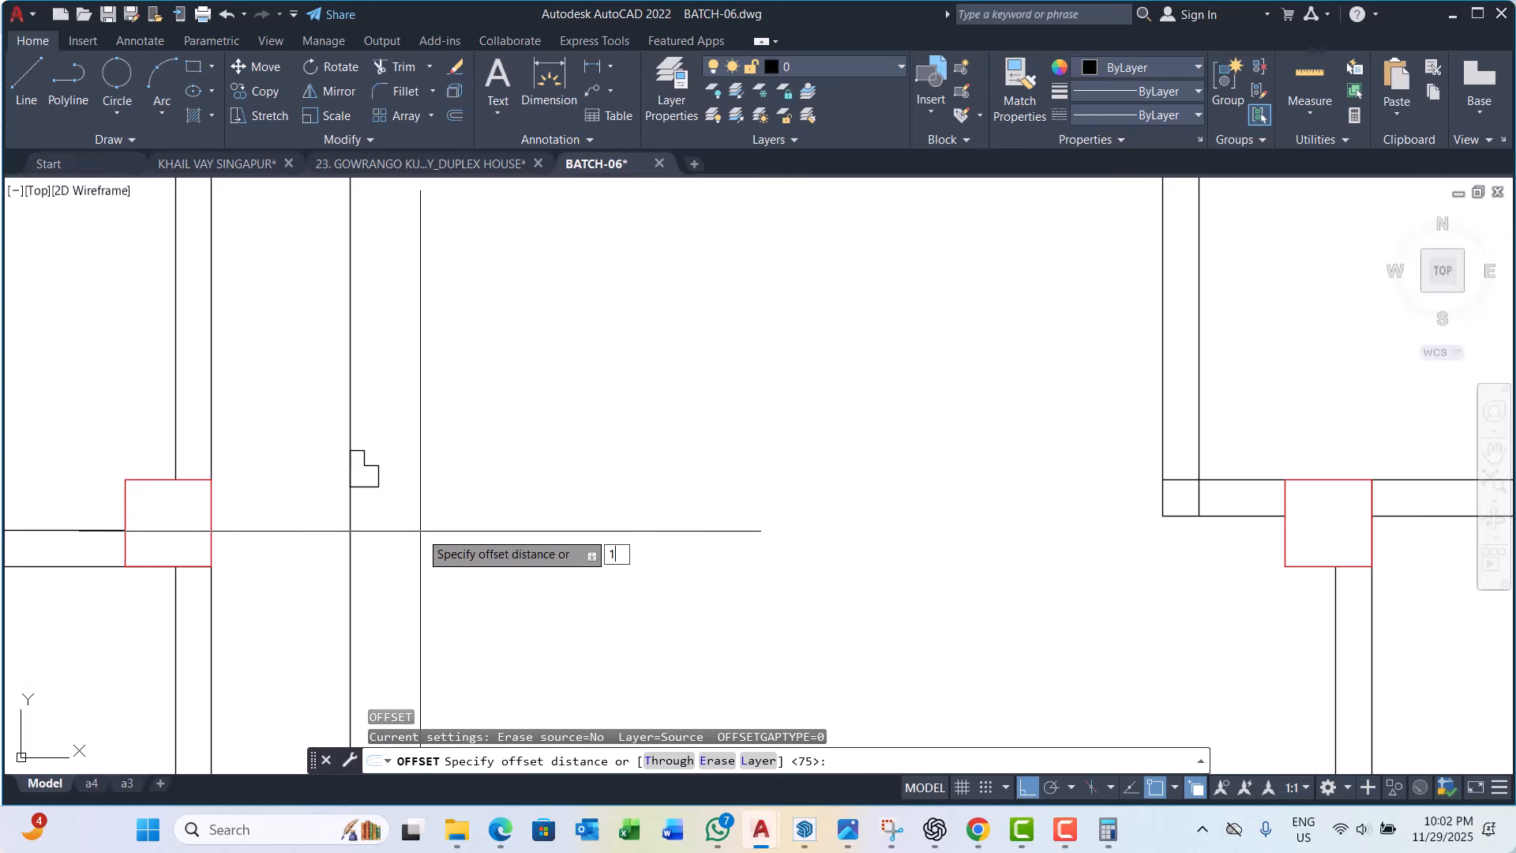
key("Return")
left_click(350, 524)
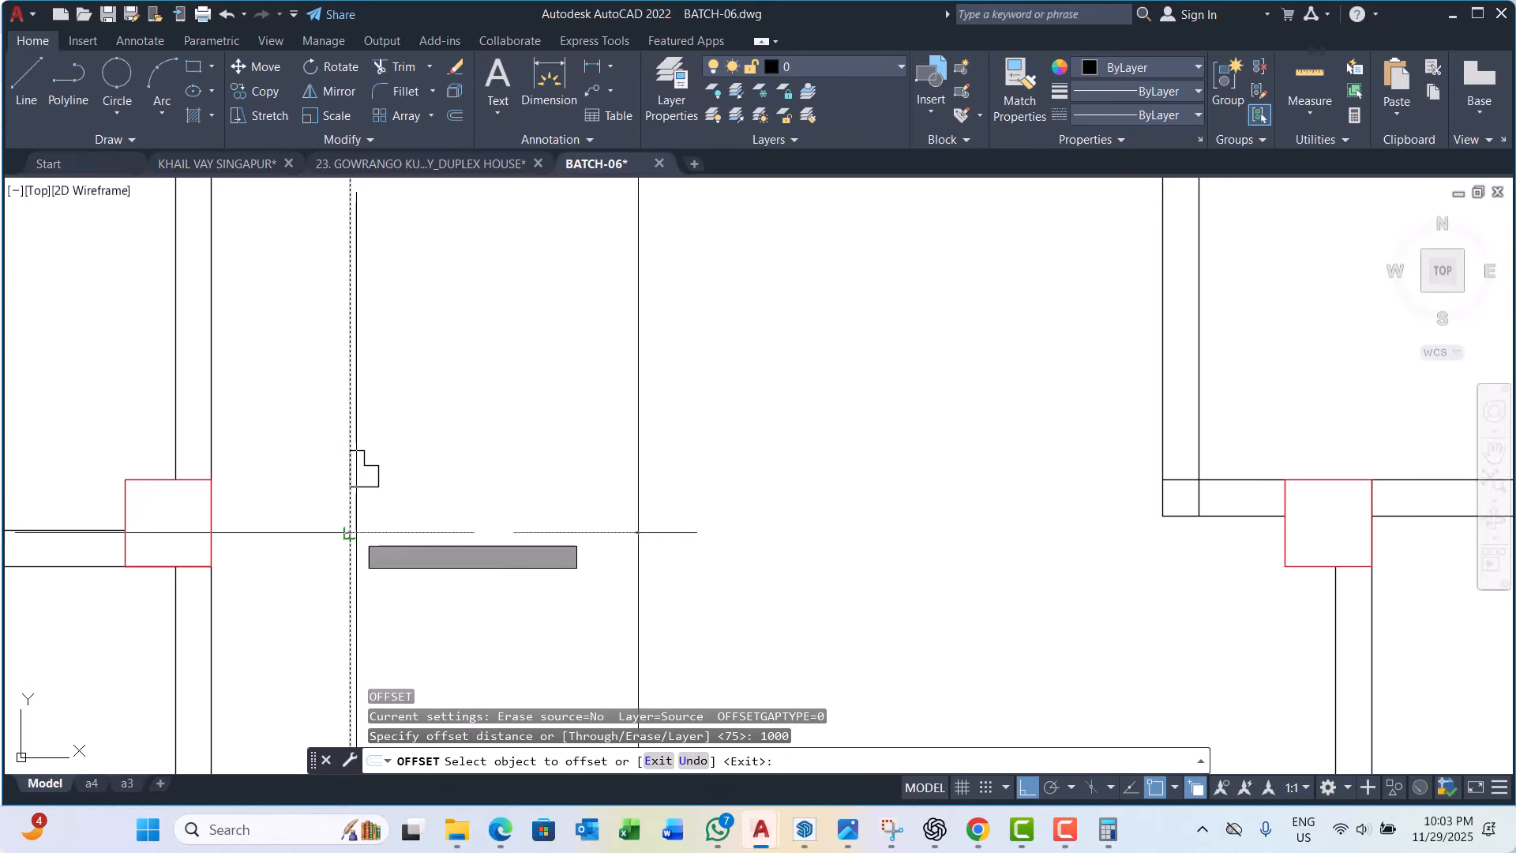
left_click(713, 547)
key("Escape")
key("Escape")
key("Escape")
scroll(426, 474, "up", 2)
key("Escape")
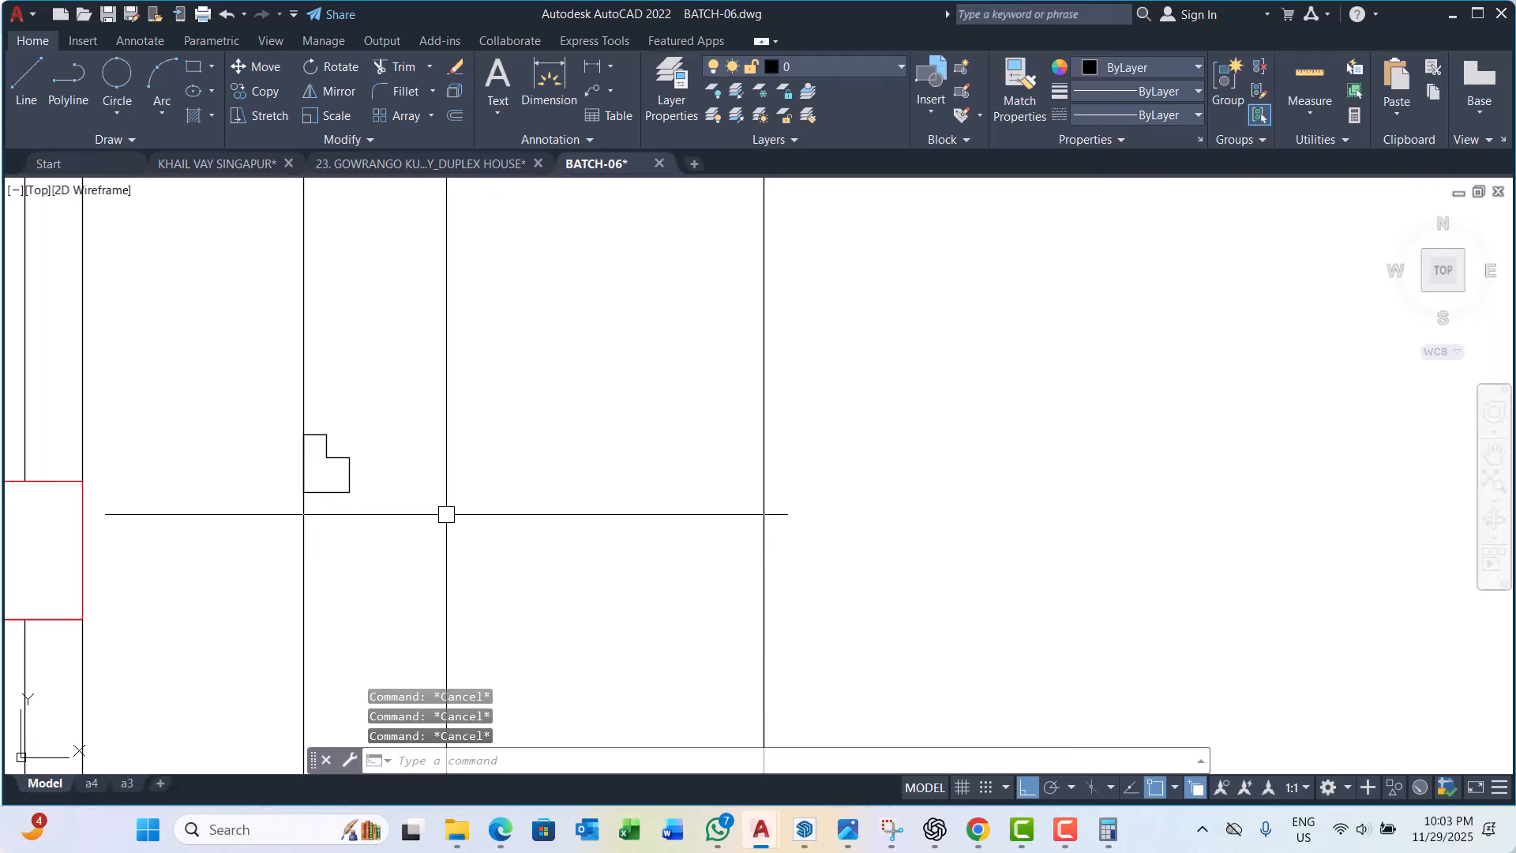
Step: Draw a horizontal polyline from the frame profile's lower-left corner across to the second construction line
key("Return")
scroll(312, 488, "up", 2)
left_click(298, 497)
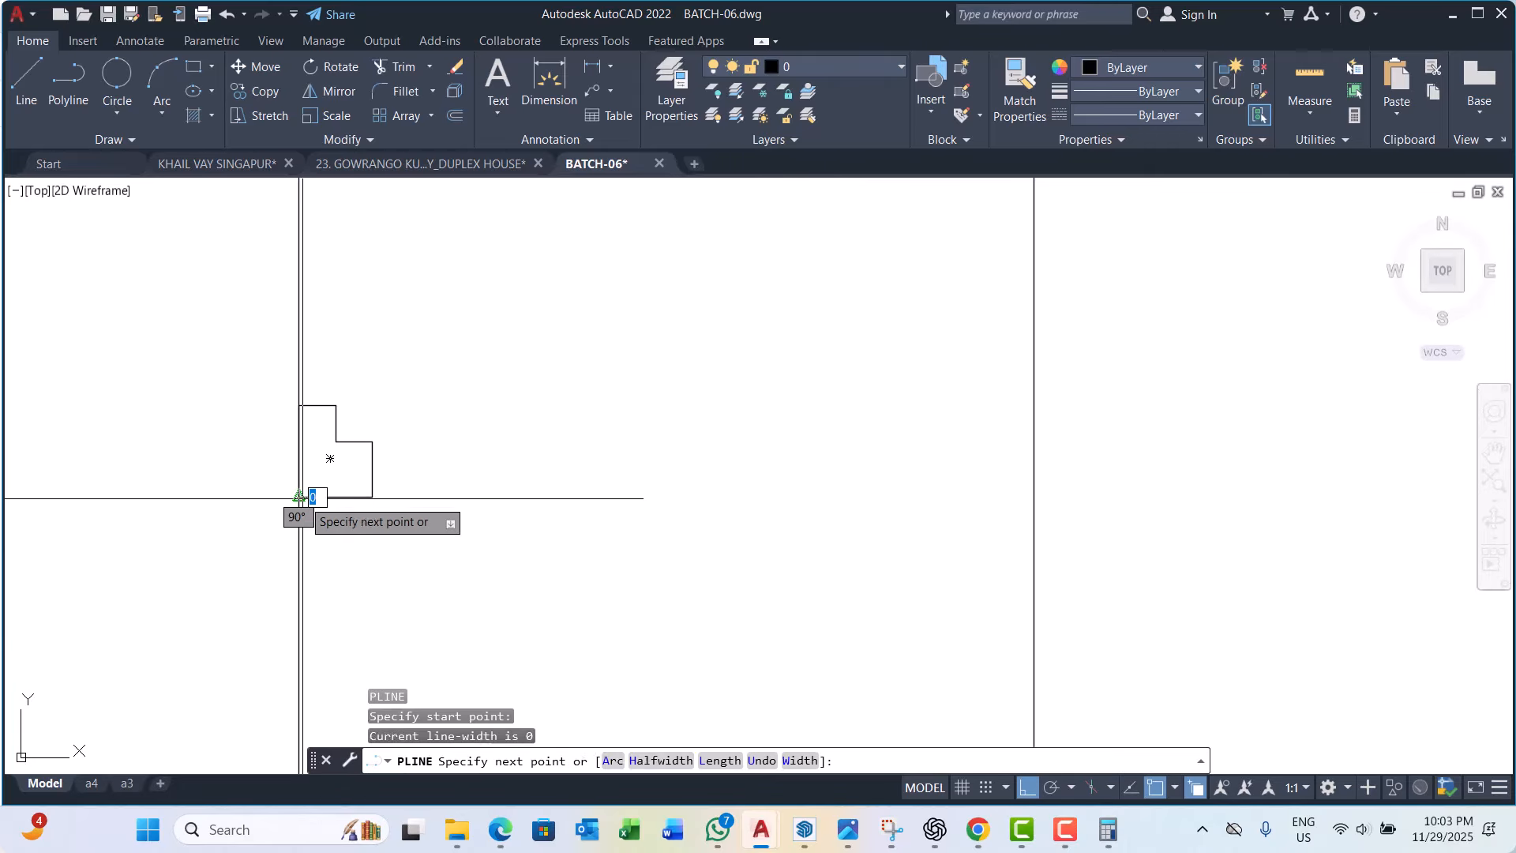
key("Escape")
scroll(309, 460, "down", 2)
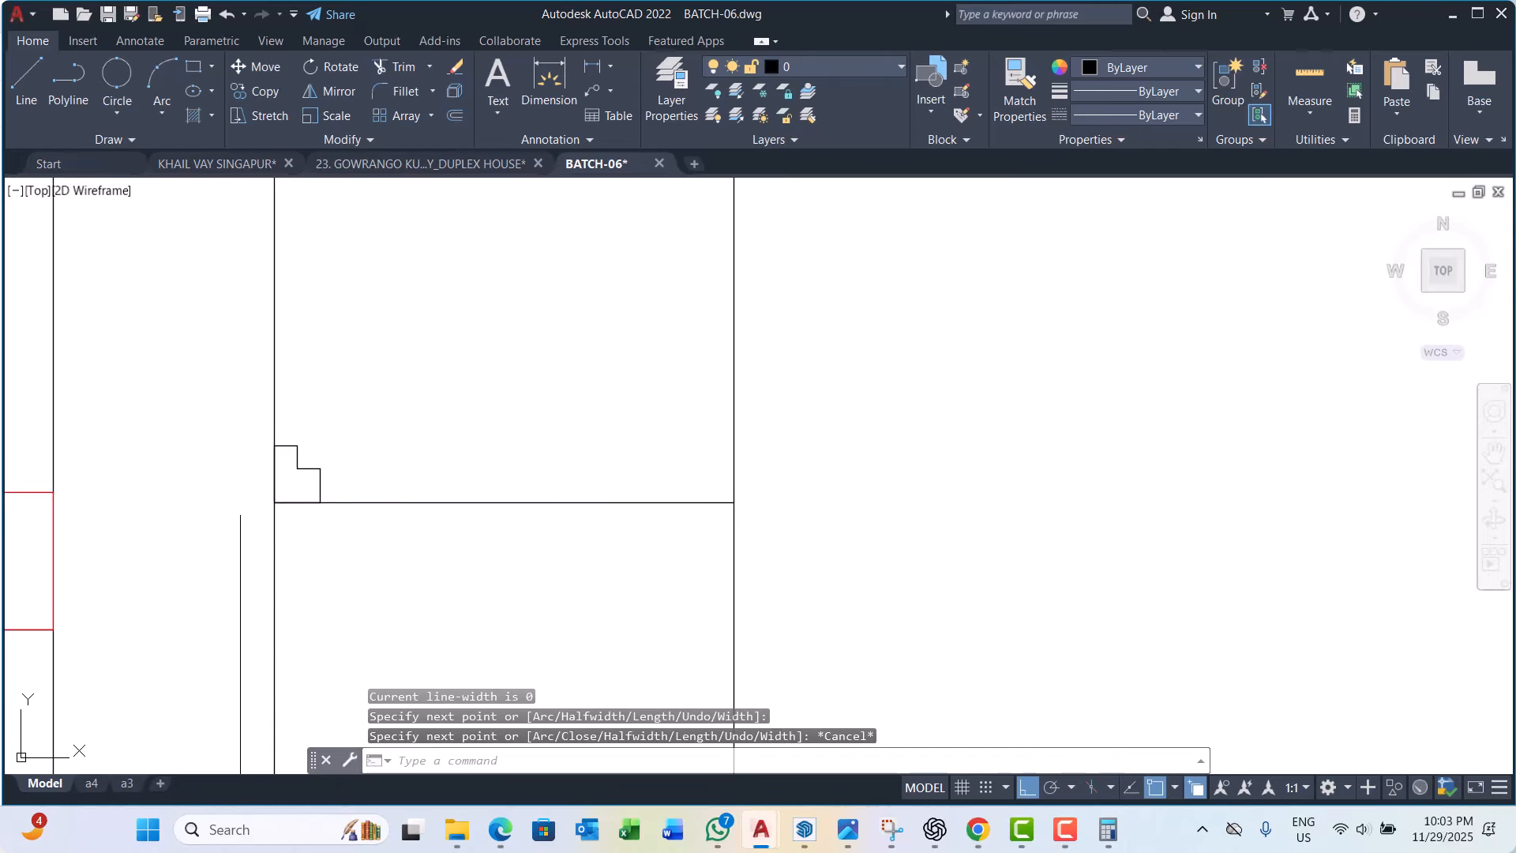
key("Escape")
key("Escape")
Step: Mirror the frame profile about a vertical axis through the horizontal line's midpoint, keeping the original
left_click(310, 461)
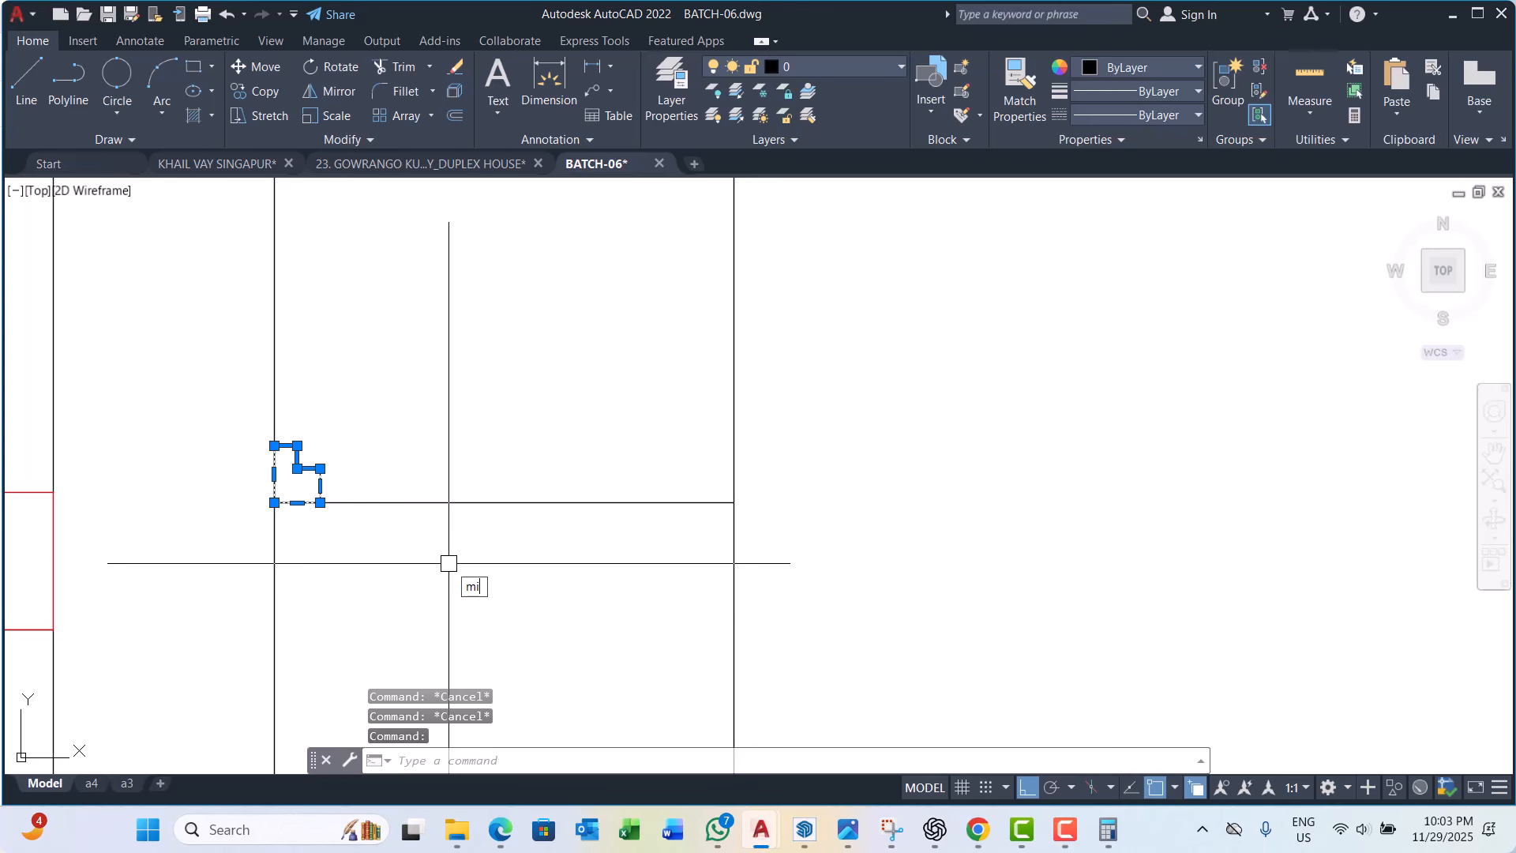
type("mi")
key("Return")
left_click(504, 503)
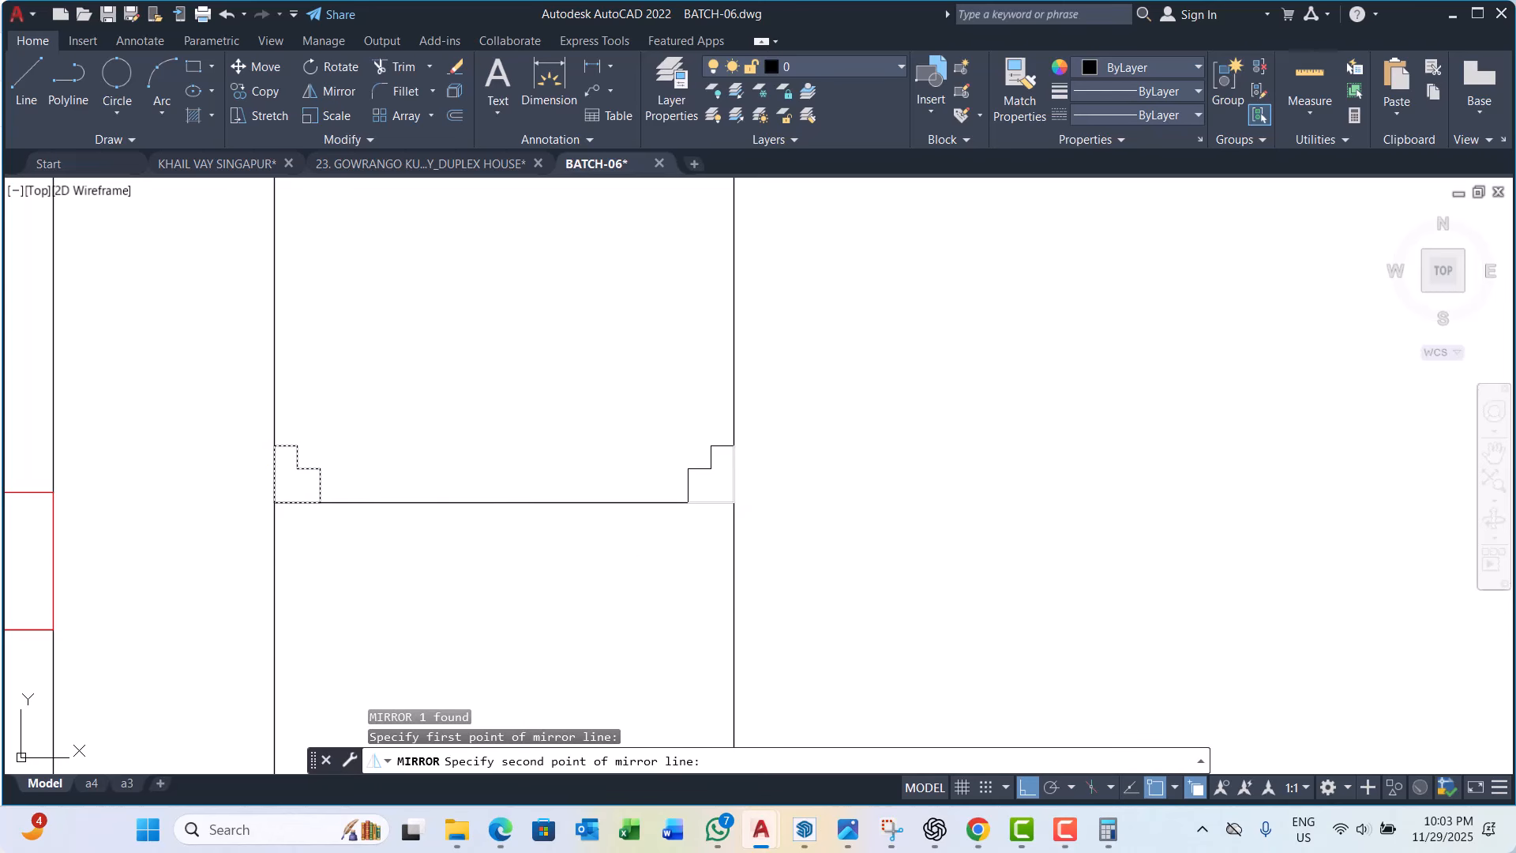
left_click(500, 592)
key("Return")
scroll(501, 592, "down", 2)
scroll(397, 555, "up", 2)
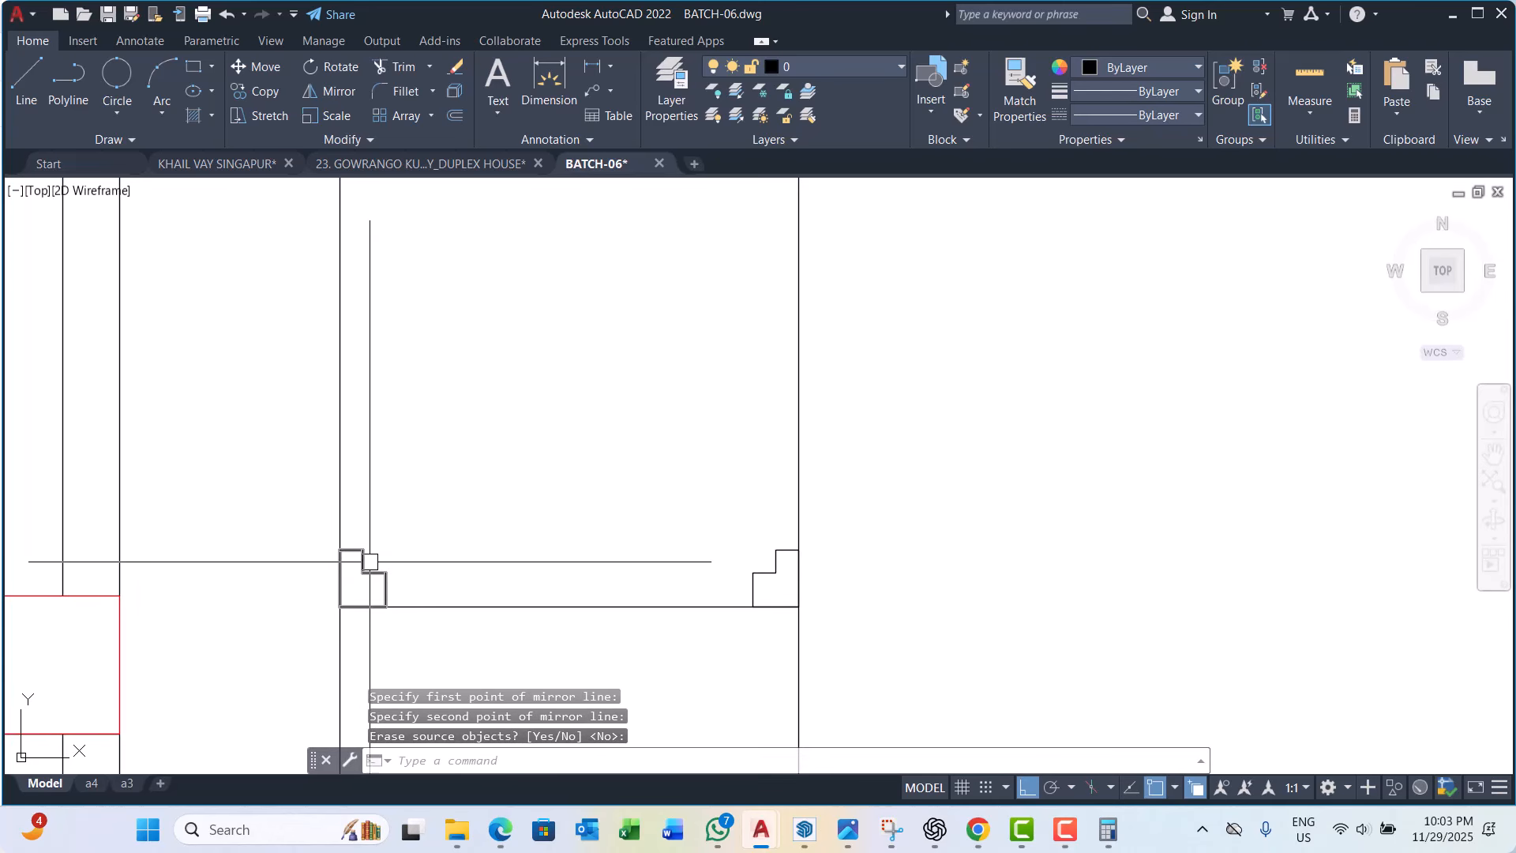
Step: Erase the horizontal helper line between the two frame profiles
left_click(538, 553)
left_click(503, 639)
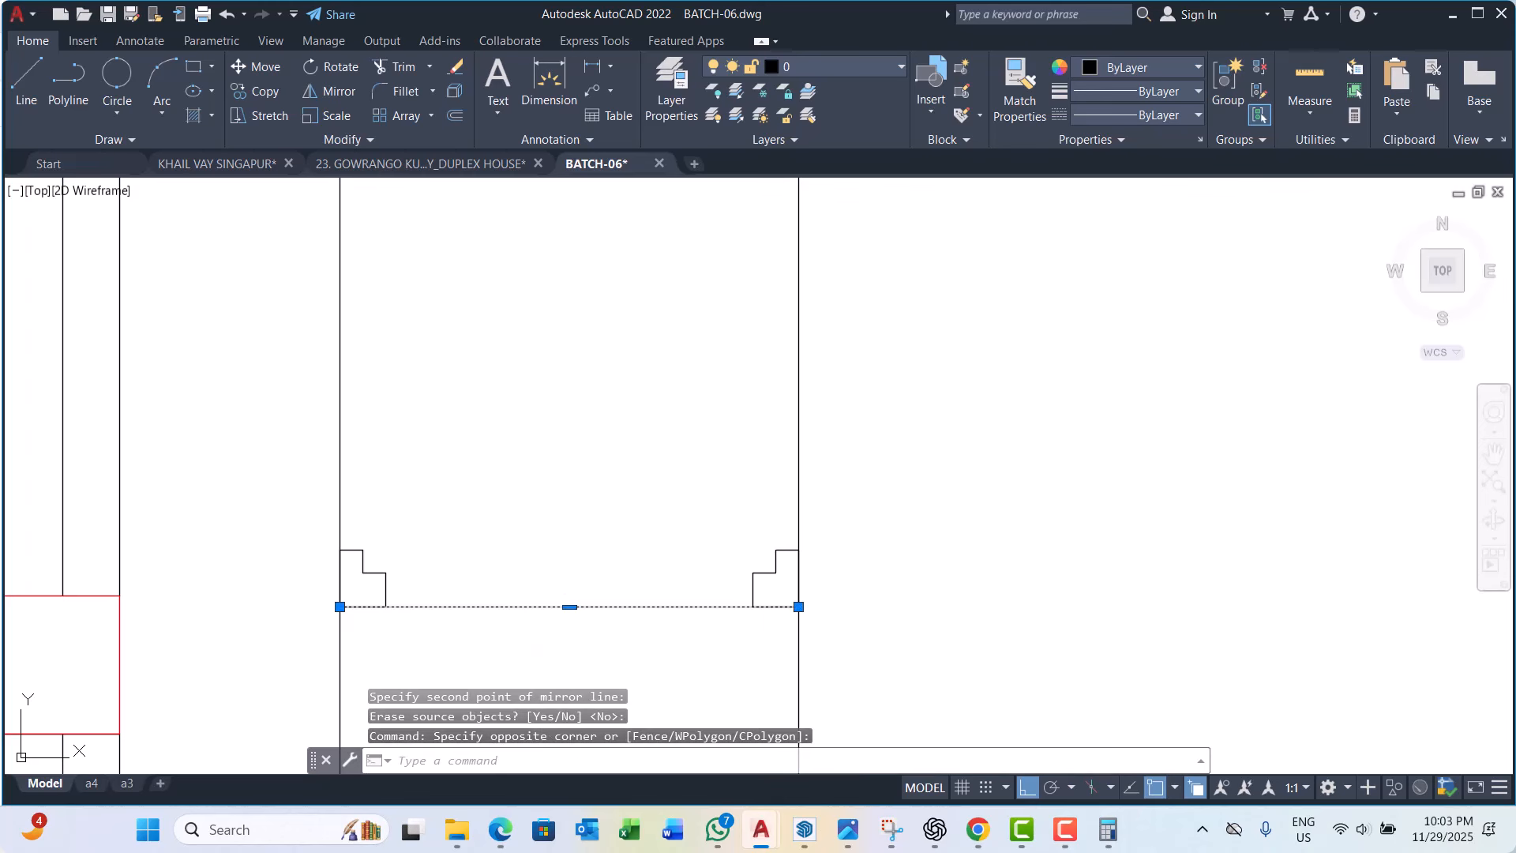
type("e")
key("Return")
scroll(456, 592, "down", 2)
scroll(380, 600, "up", 2)
key("Escape")
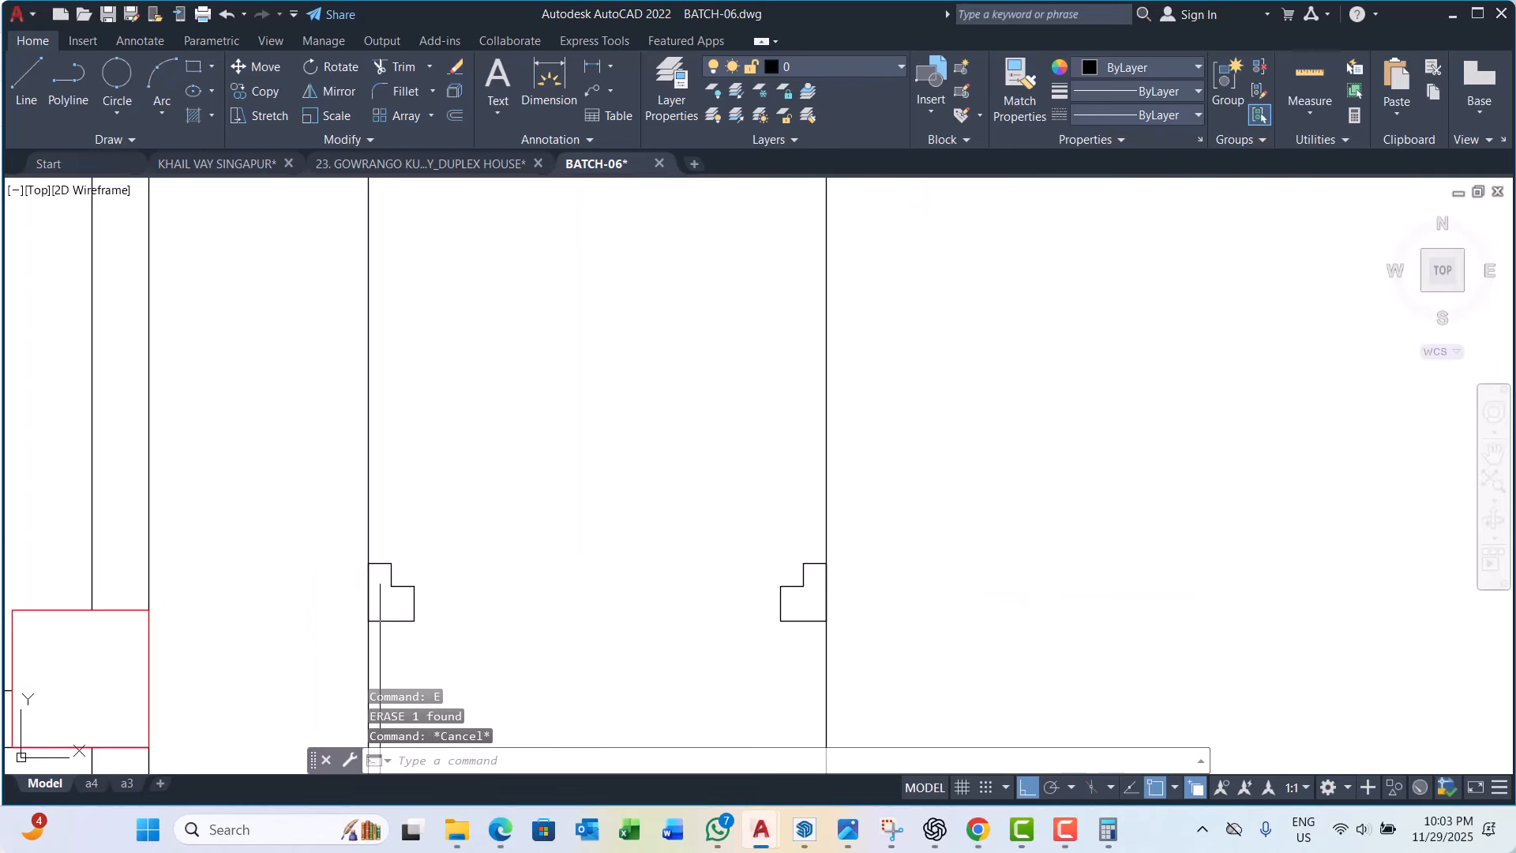
Step: Draw the door leaf as a rectangle from the left frame's upper rebate corner to the right frame's inner rebate corner
type("rec")
key("Return")
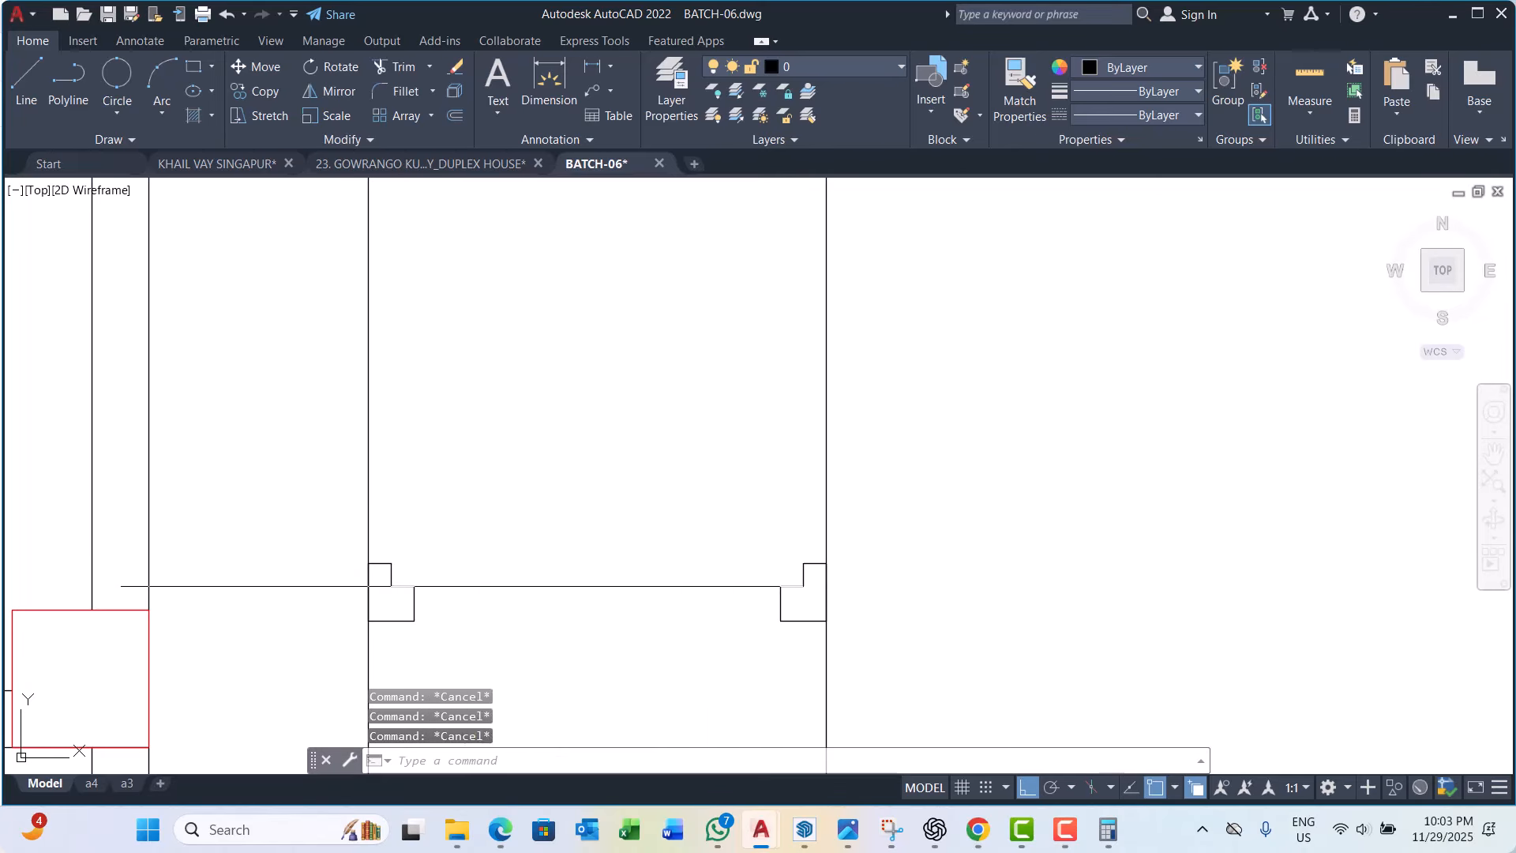
scroll(428, 577, "up", 4)
left_click(337, 542)
scroll(344, 601, "down", 4)
scroll(817, 635, "up", 3)
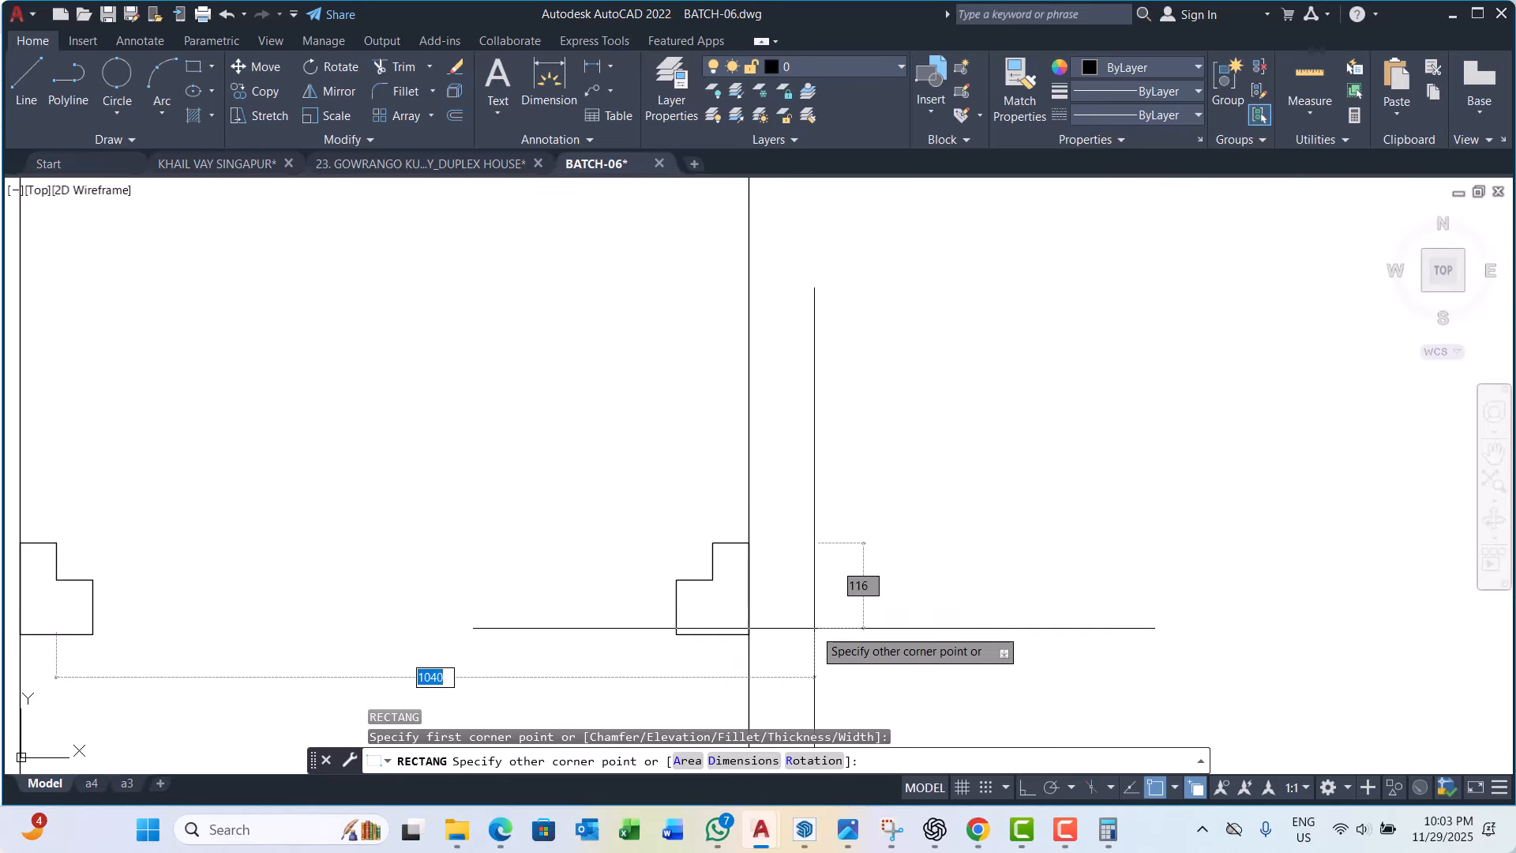
left_click(713, 580)
scroll(620, 541, "down", 4)
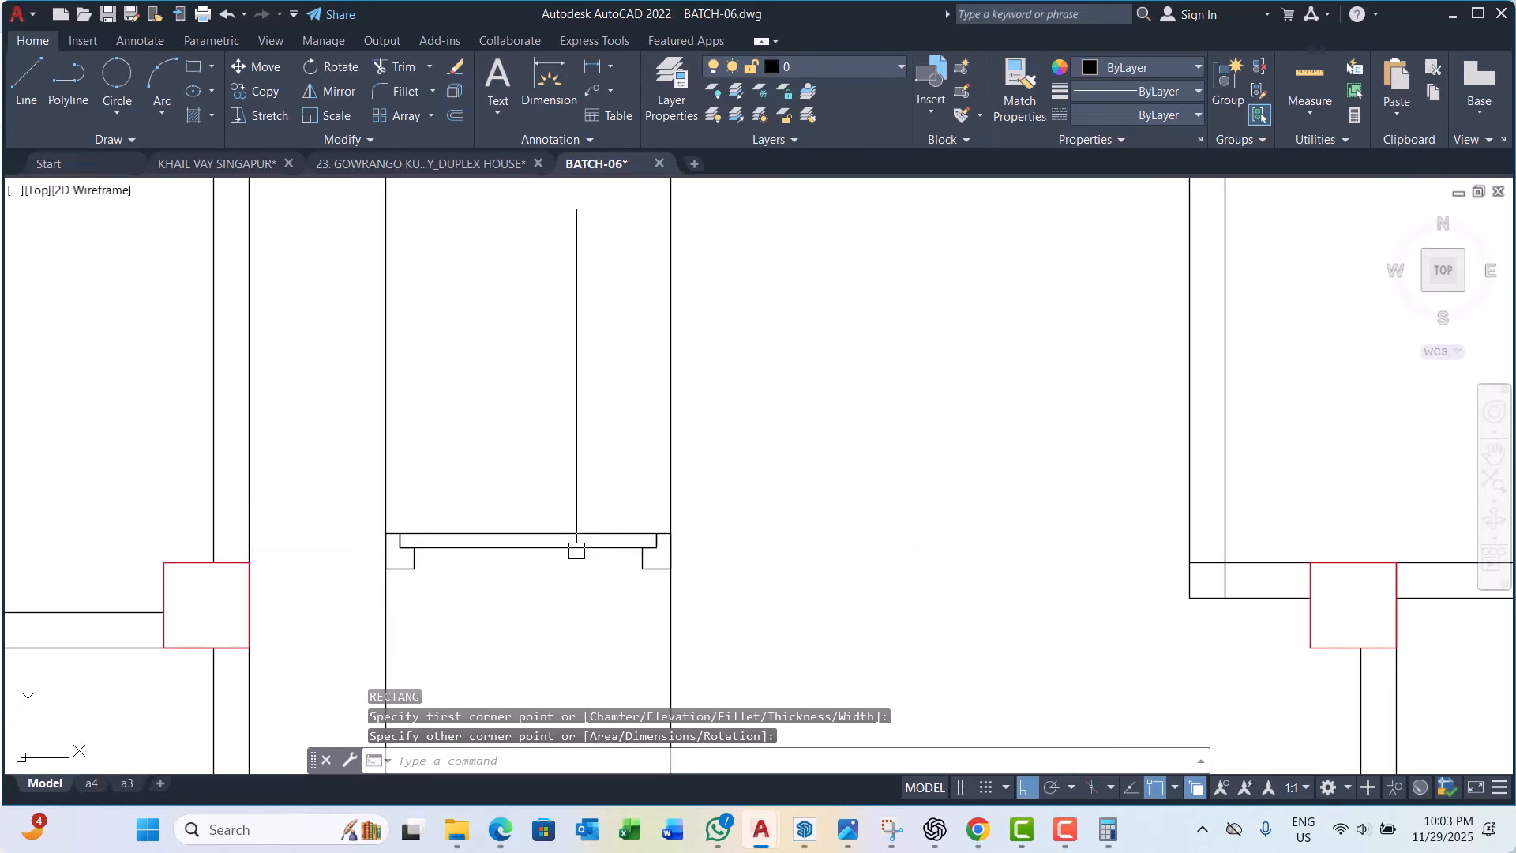
scroll(427, 529, "up", 2)
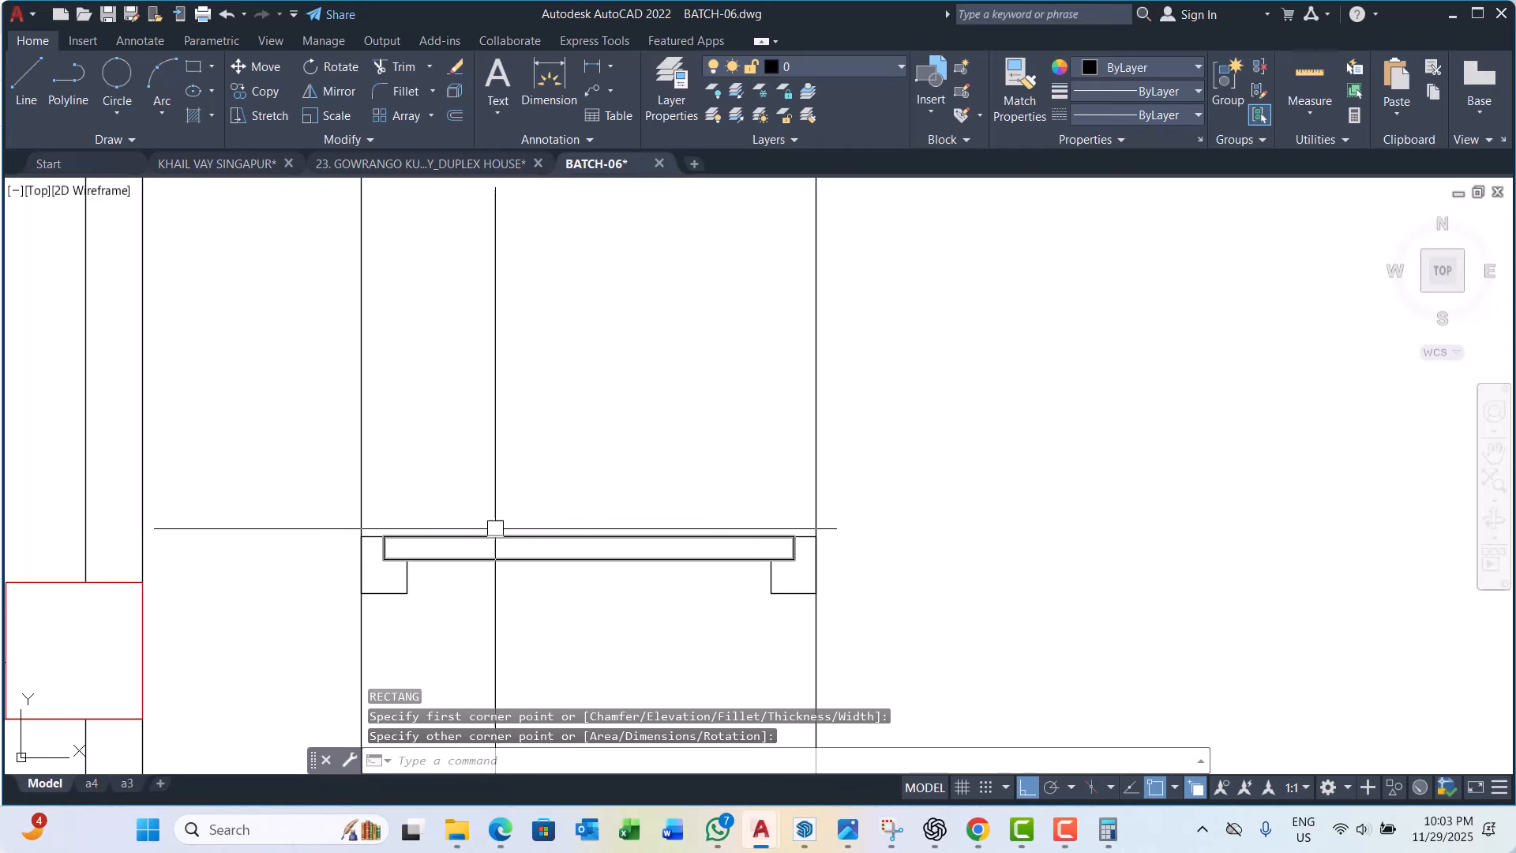
left_click(495, 533)
scroll(540, 525, "down", 4)
key("Escape")
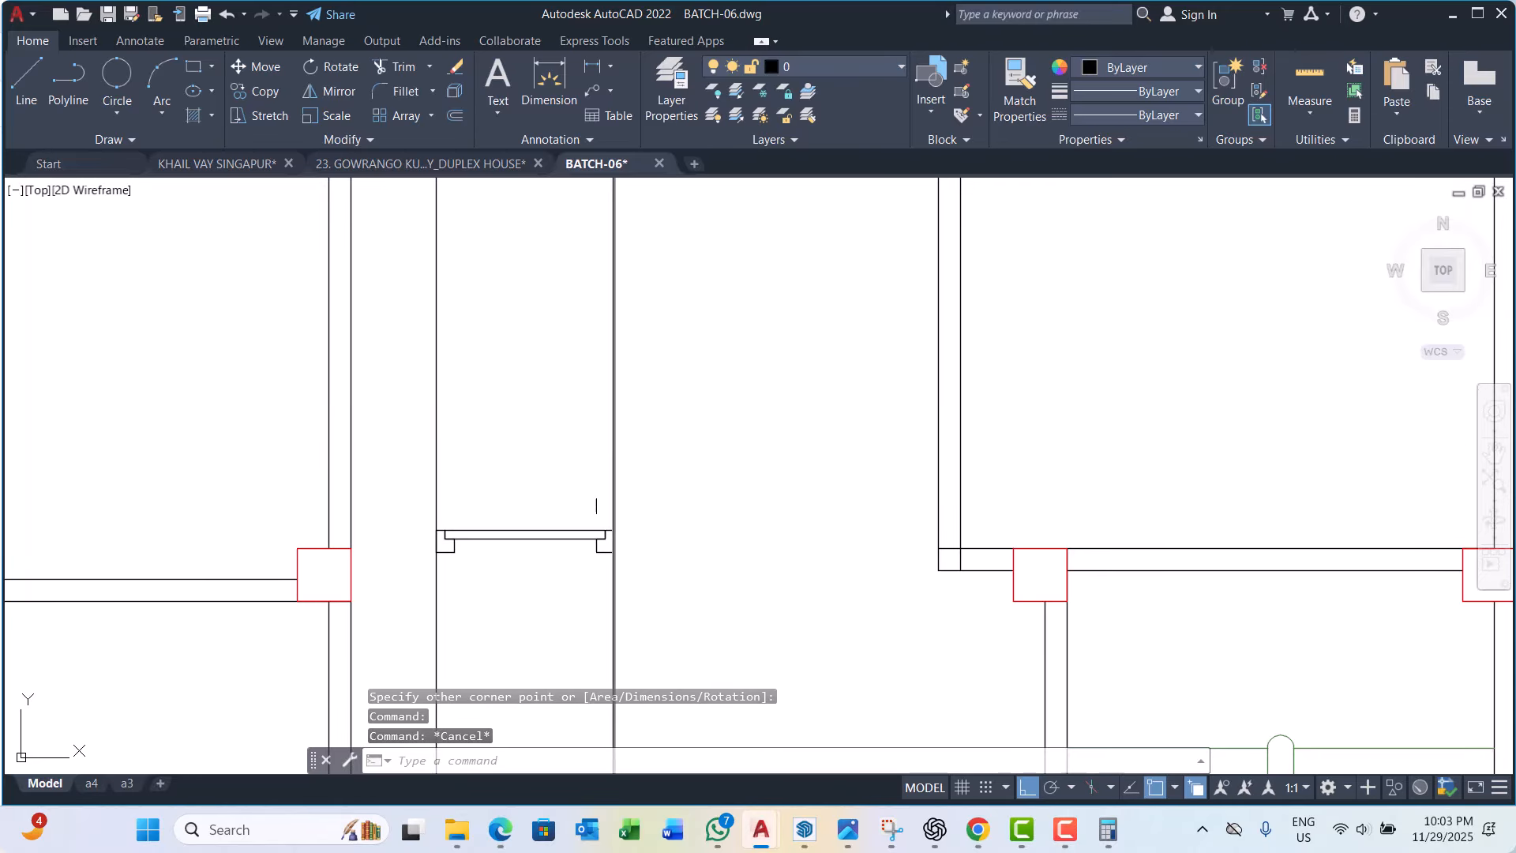
Step: Rotate the door leaf about its upper-right corner so it stands upright at the right frame
scroll(600, 528, "up", 2)
left_click(547, 538)
type("r")
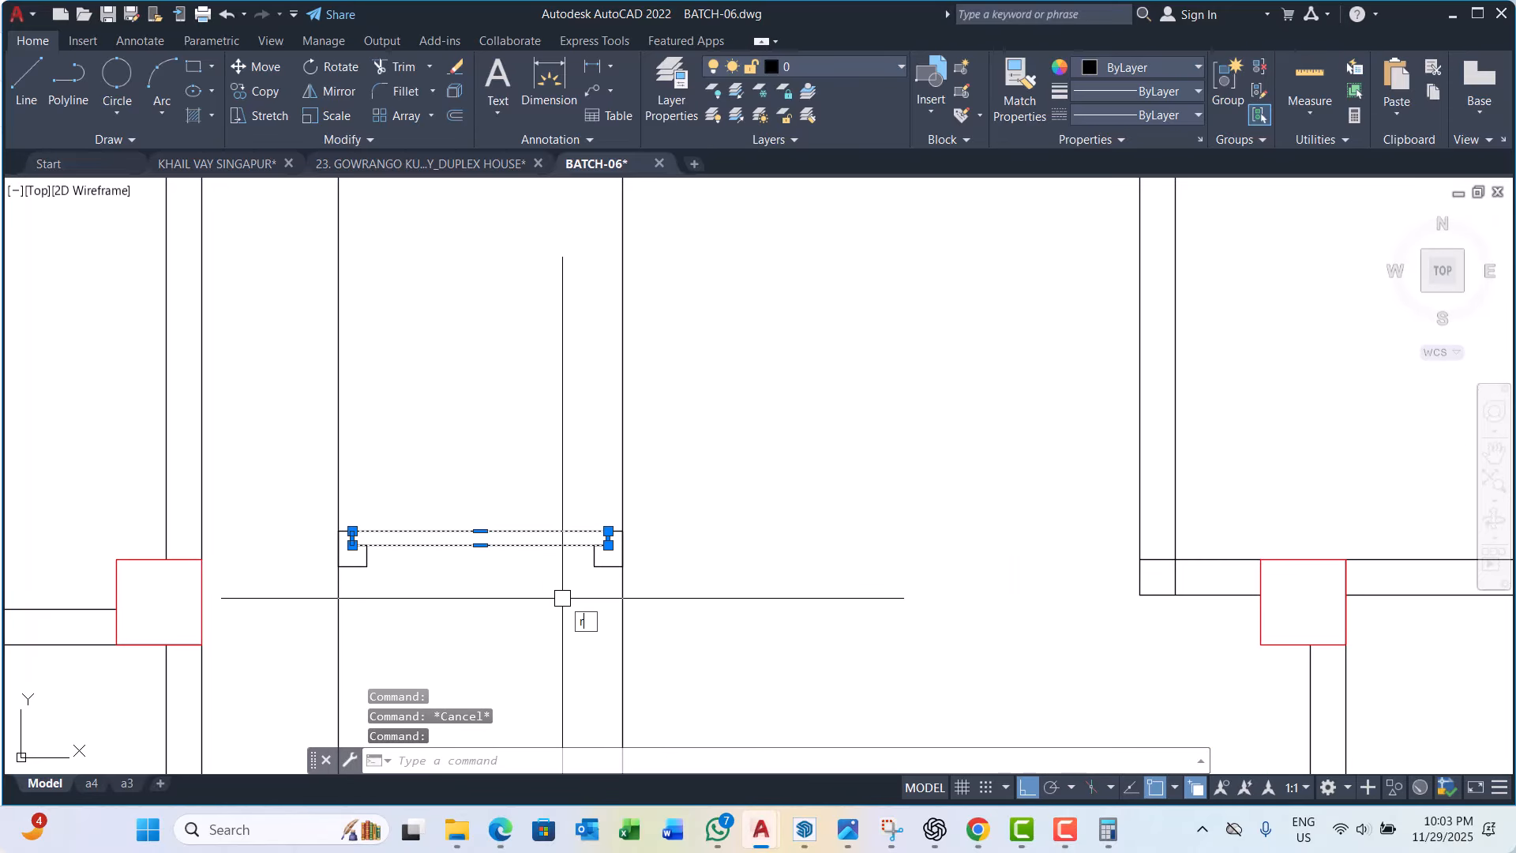
type("o")
key("Return")
scroll(781, 593, "up", 3)
left_click(538, 499)
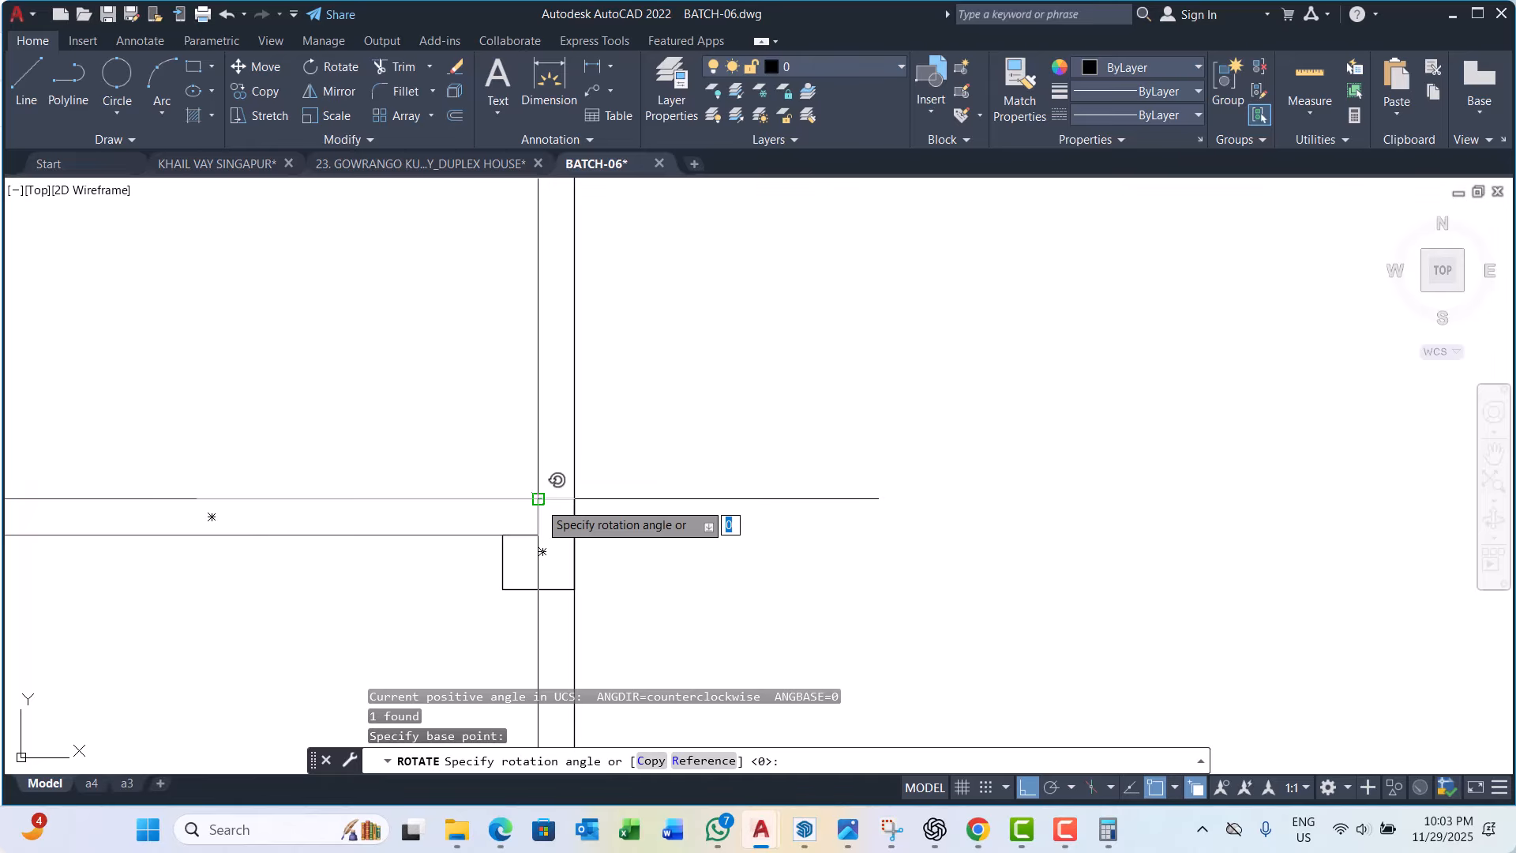
scroll(539, 499, "down", 3)
key("Escape")
key("space")
key("Escape")
key("Escape")
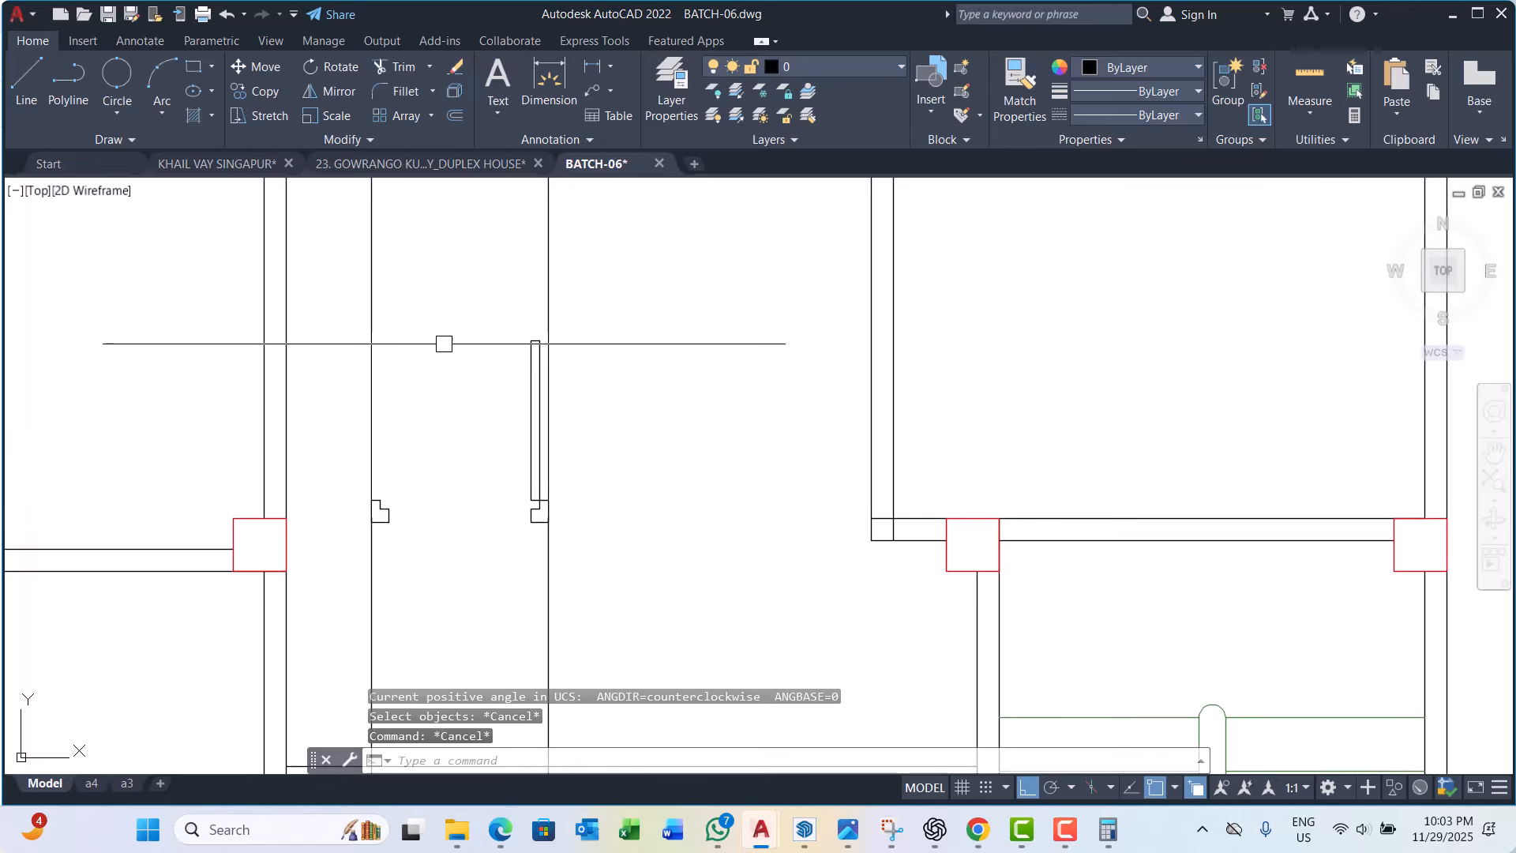
Step: Erase the two vertical construction lines on either side of the door
left_click(441, 342)
left_click(372, 375)
type("e")
key("Return")
left_click(618, 289)
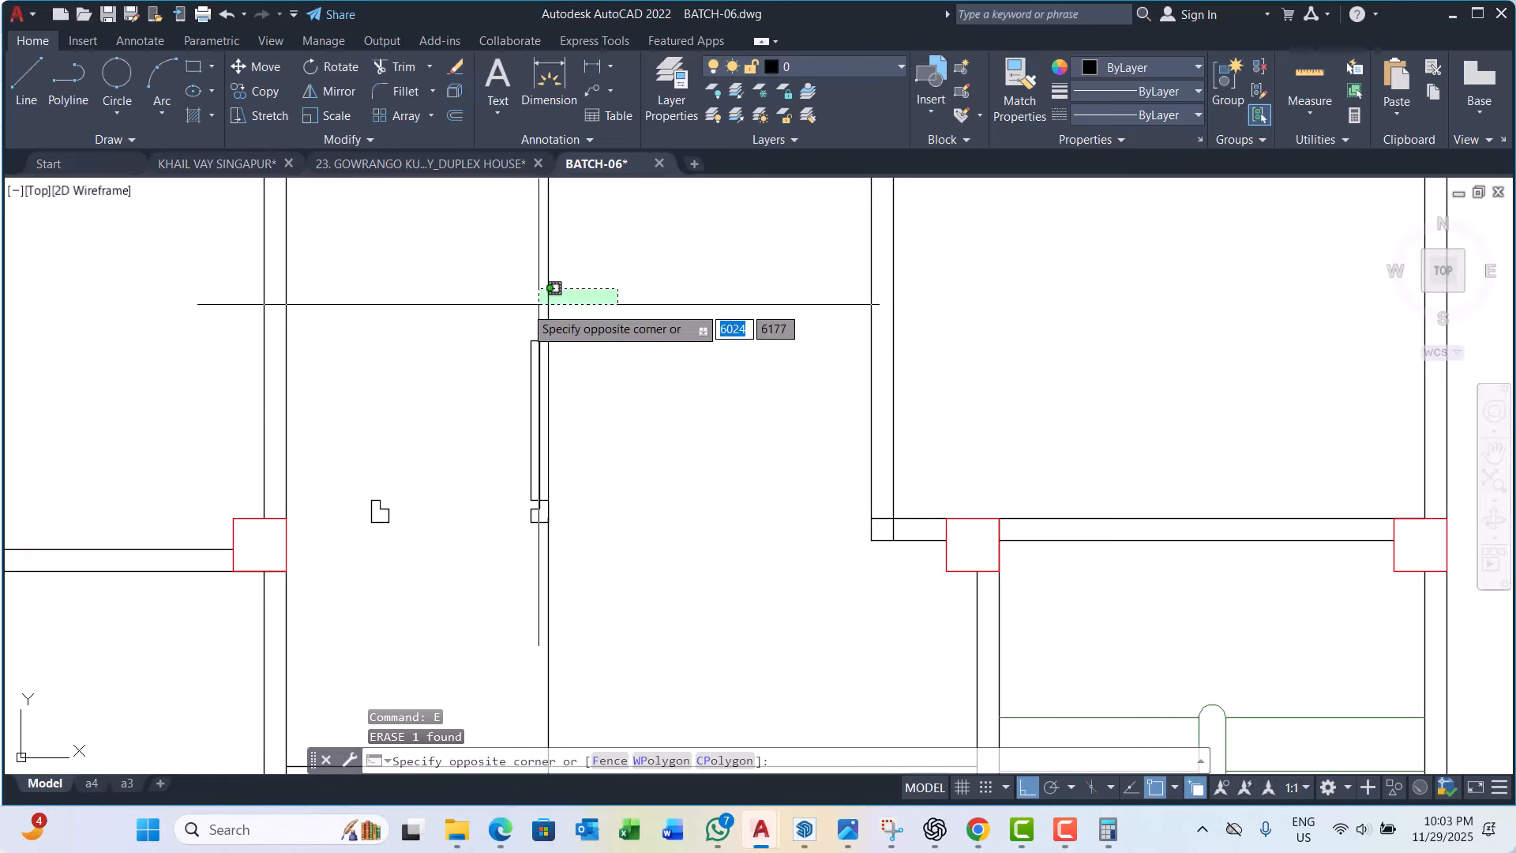
left_click(540, 304)
key("space")
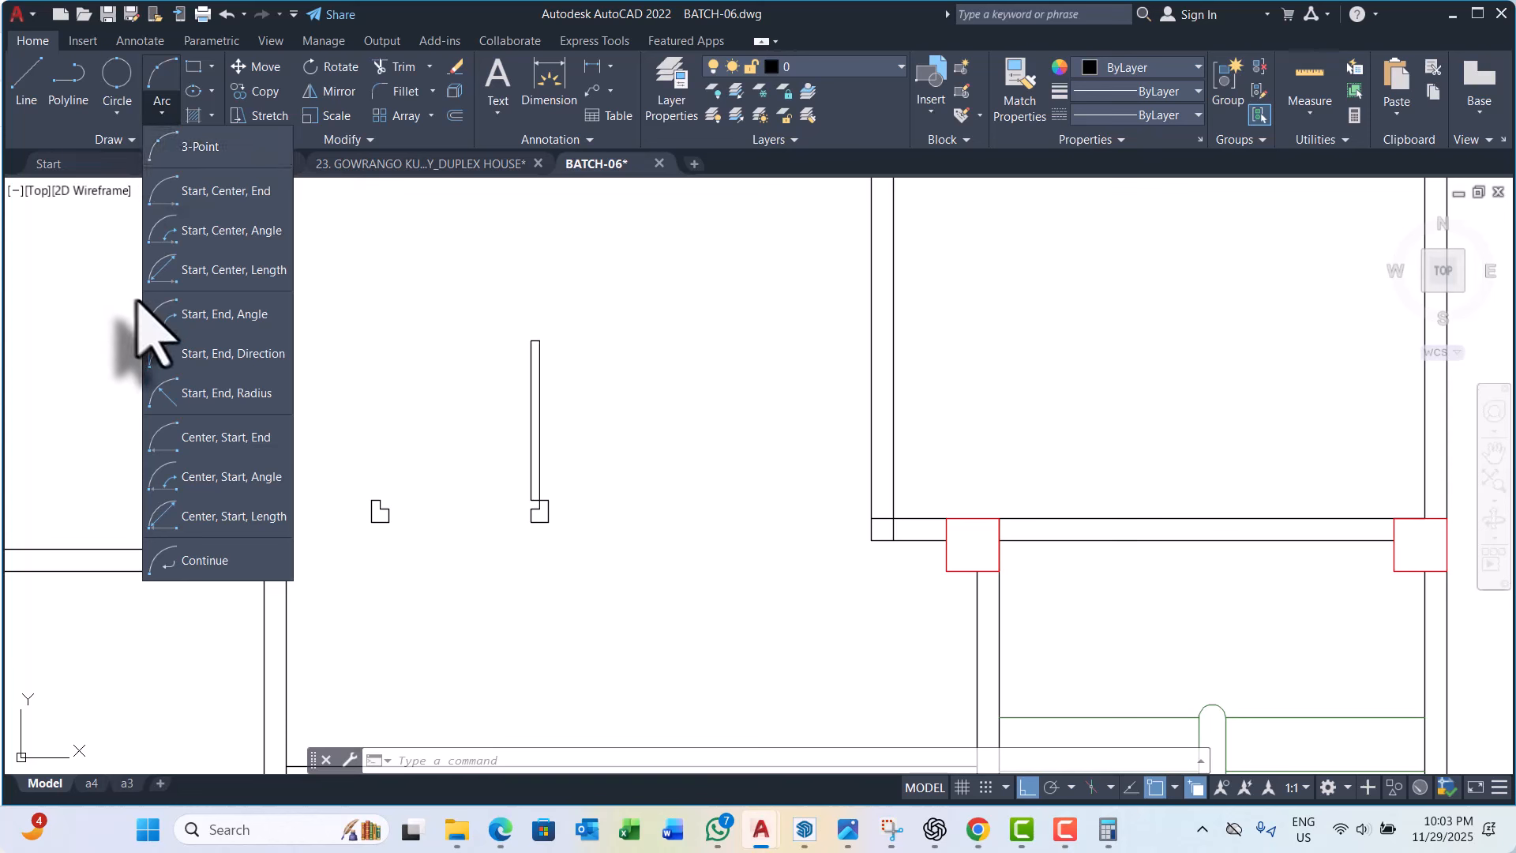
Step: Draw the door's swing arc with Start, End, Direction, from the left frame's upper rebate corner to the open leaf's upper end
left_click(236, 344)
scroll(387, 525, "up", 3)
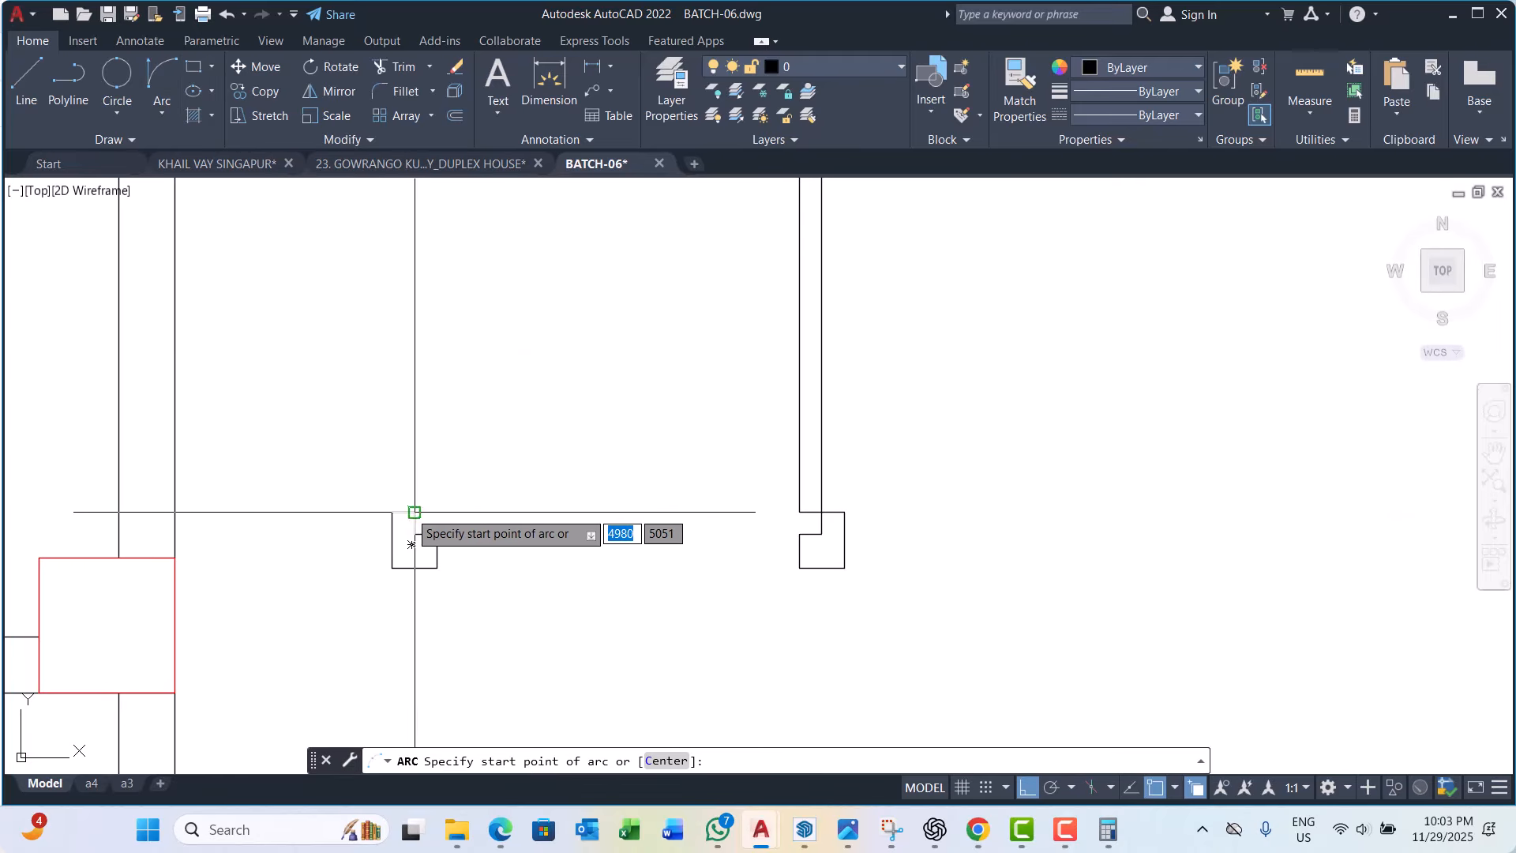
left_click(403, 509)
scroll(595, 413, "down", 3)
scroll(587, 373, "up", 4)
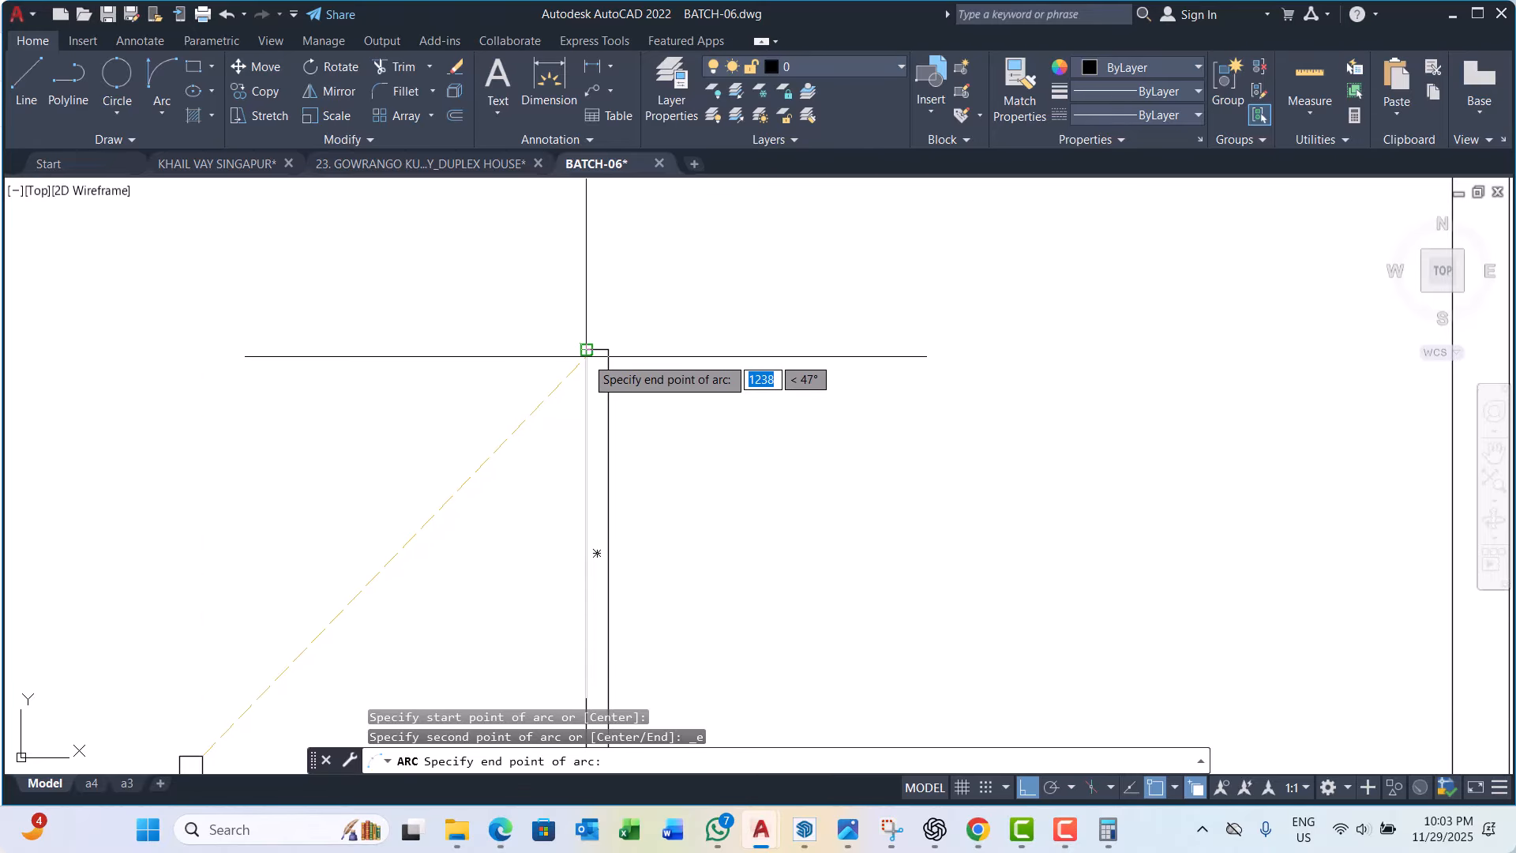
left_click(588, 373)
scroll(544, 360, "down", 4)
left_click(507, 297)
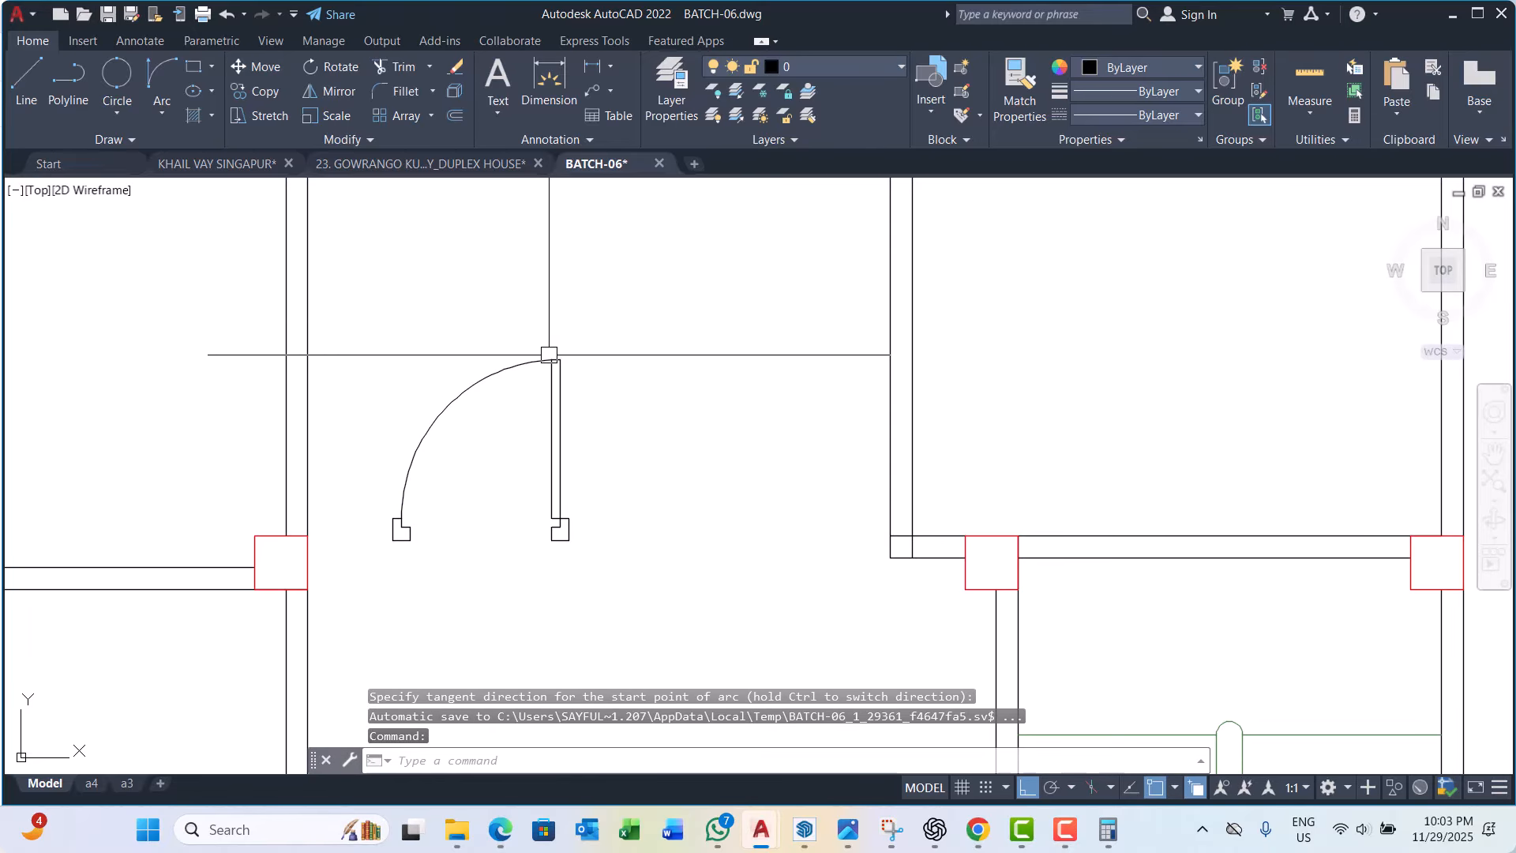
scroll(542, 414, "up", 2)
key("Escape")
left_click(468, 391)
key("Escape")
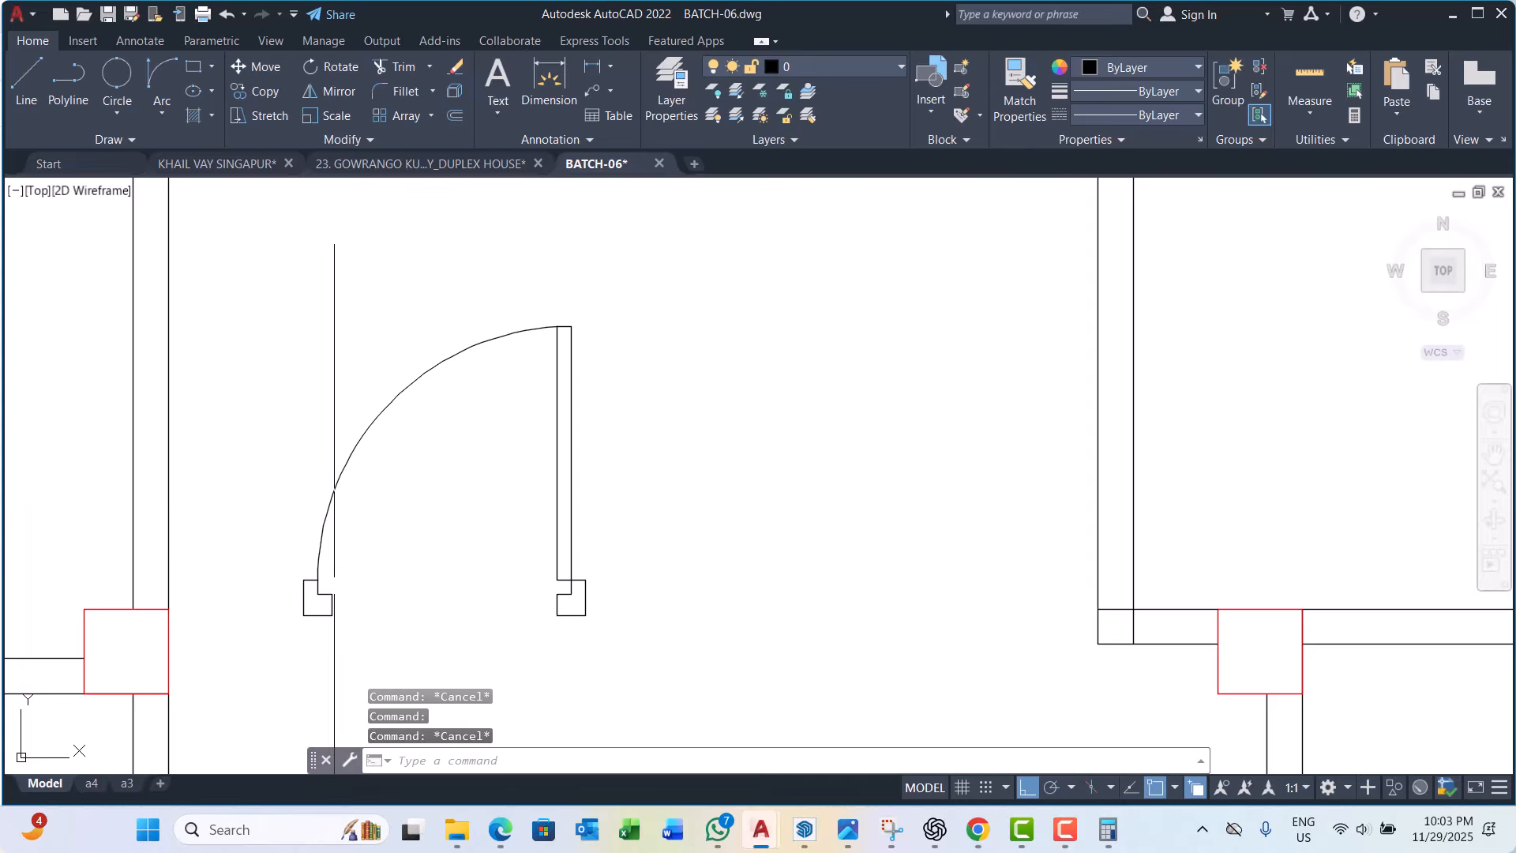
scroll(308, 590, "up", 4)
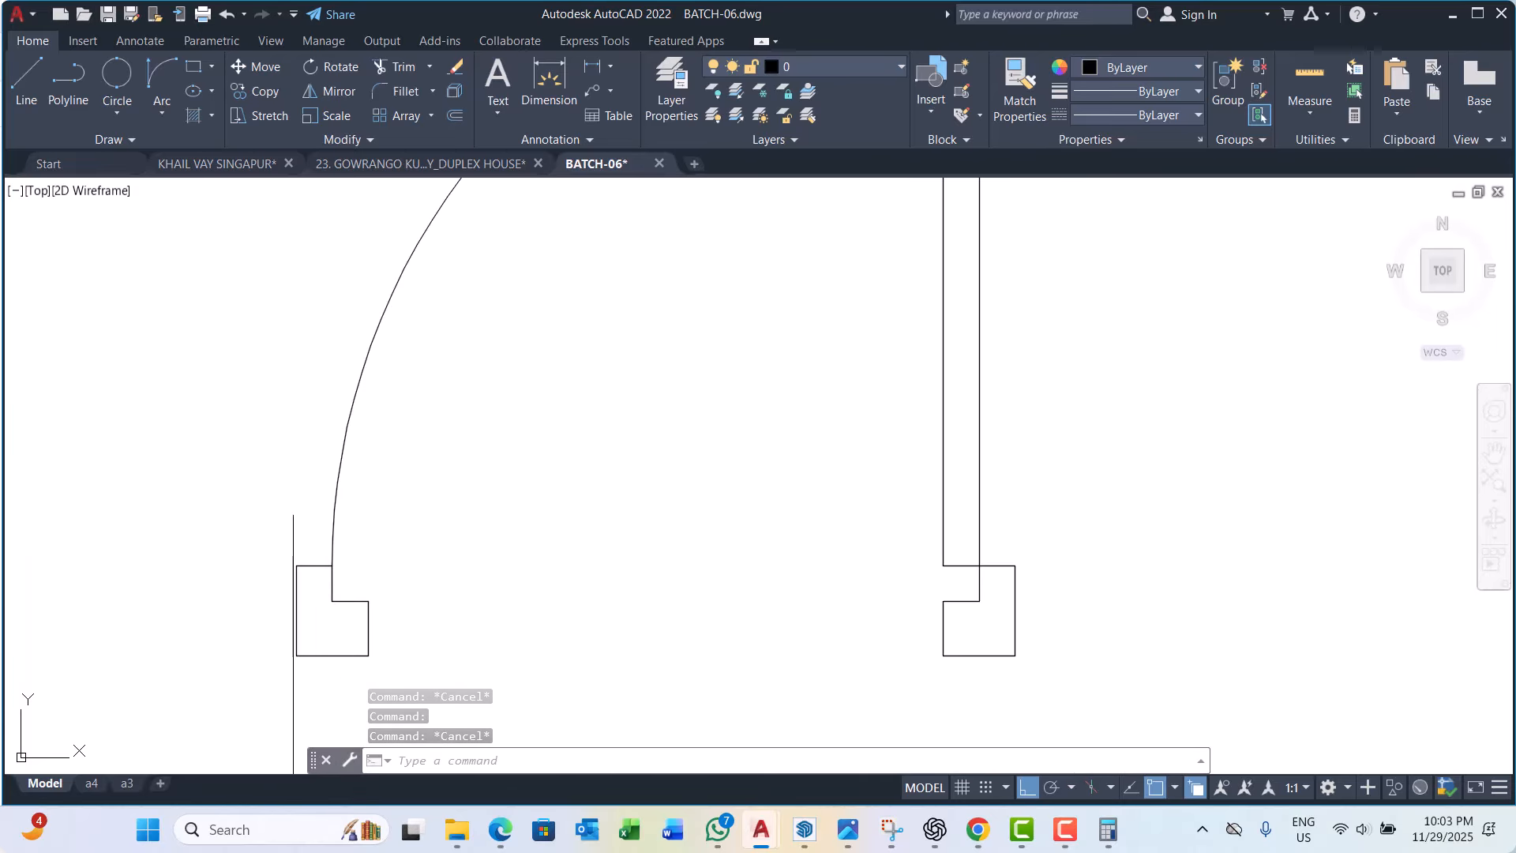
scroll(292, 507, "down", 4)
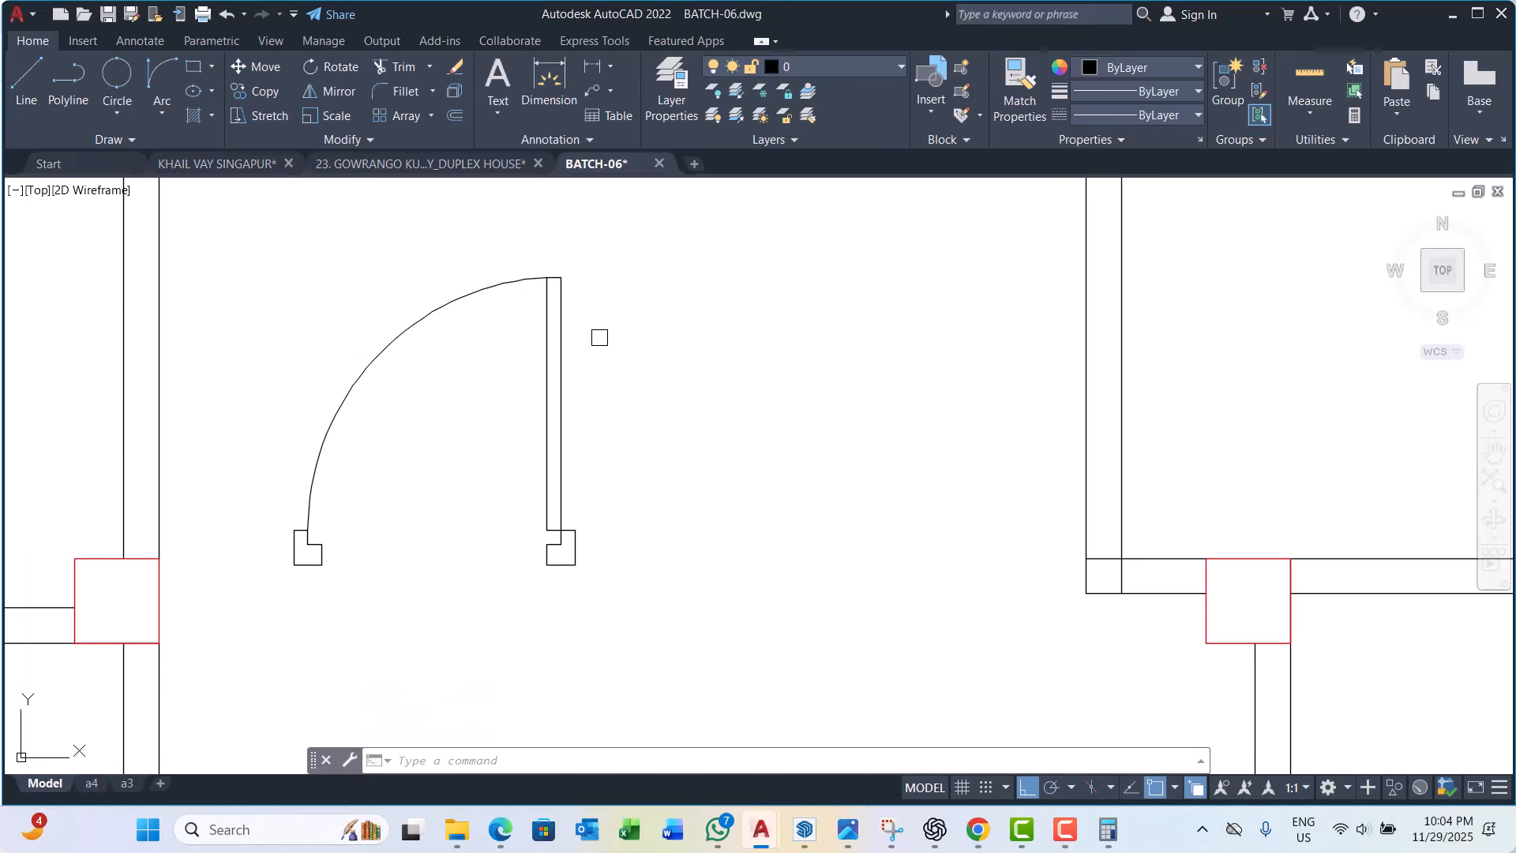
left_click(553, 414)
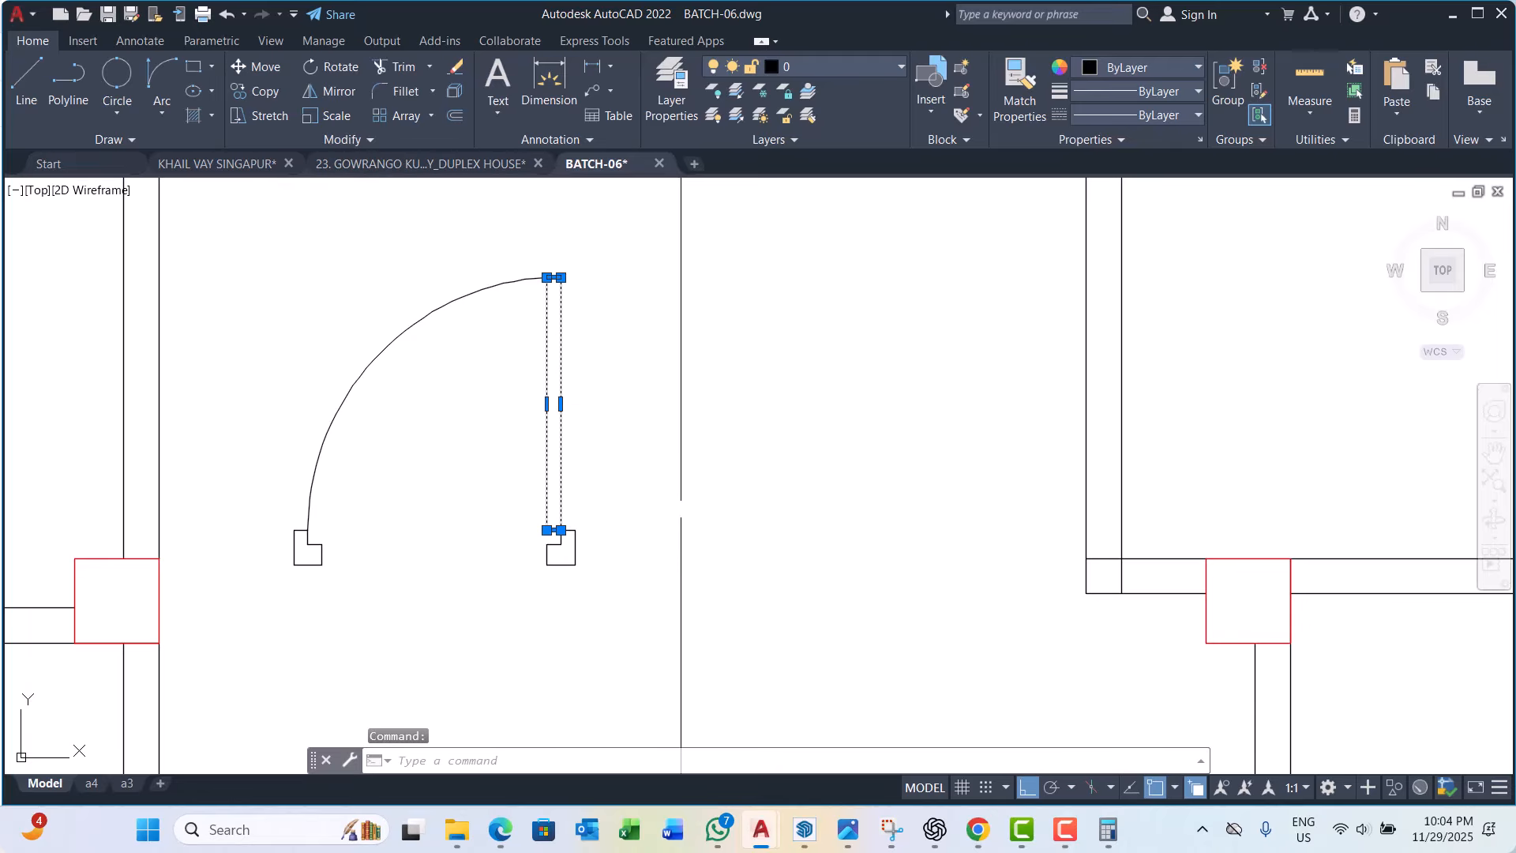
left_click(1027, 787)
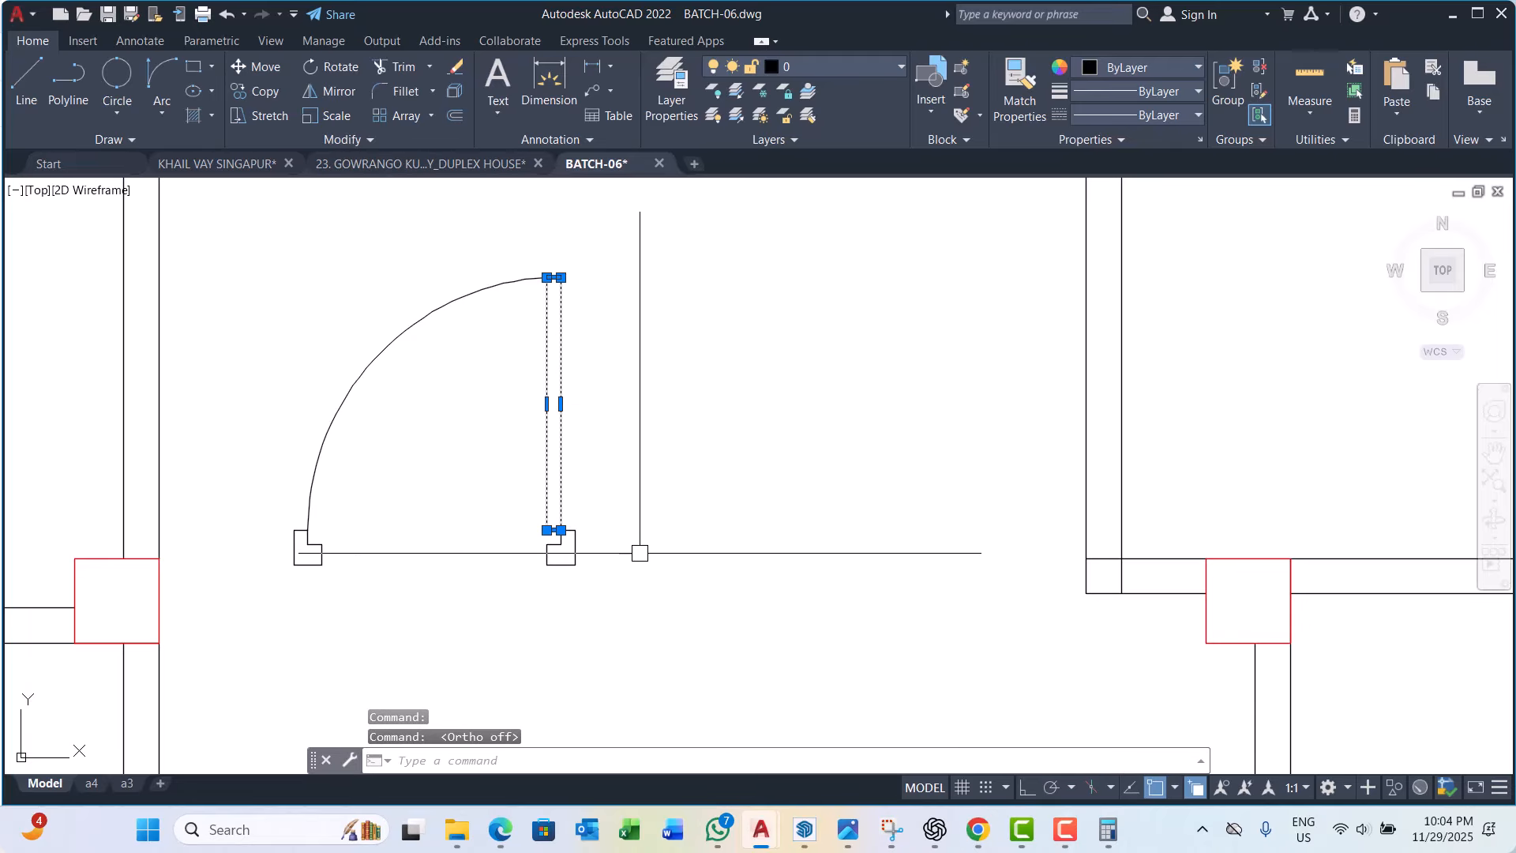
type("ro")
key("Return")
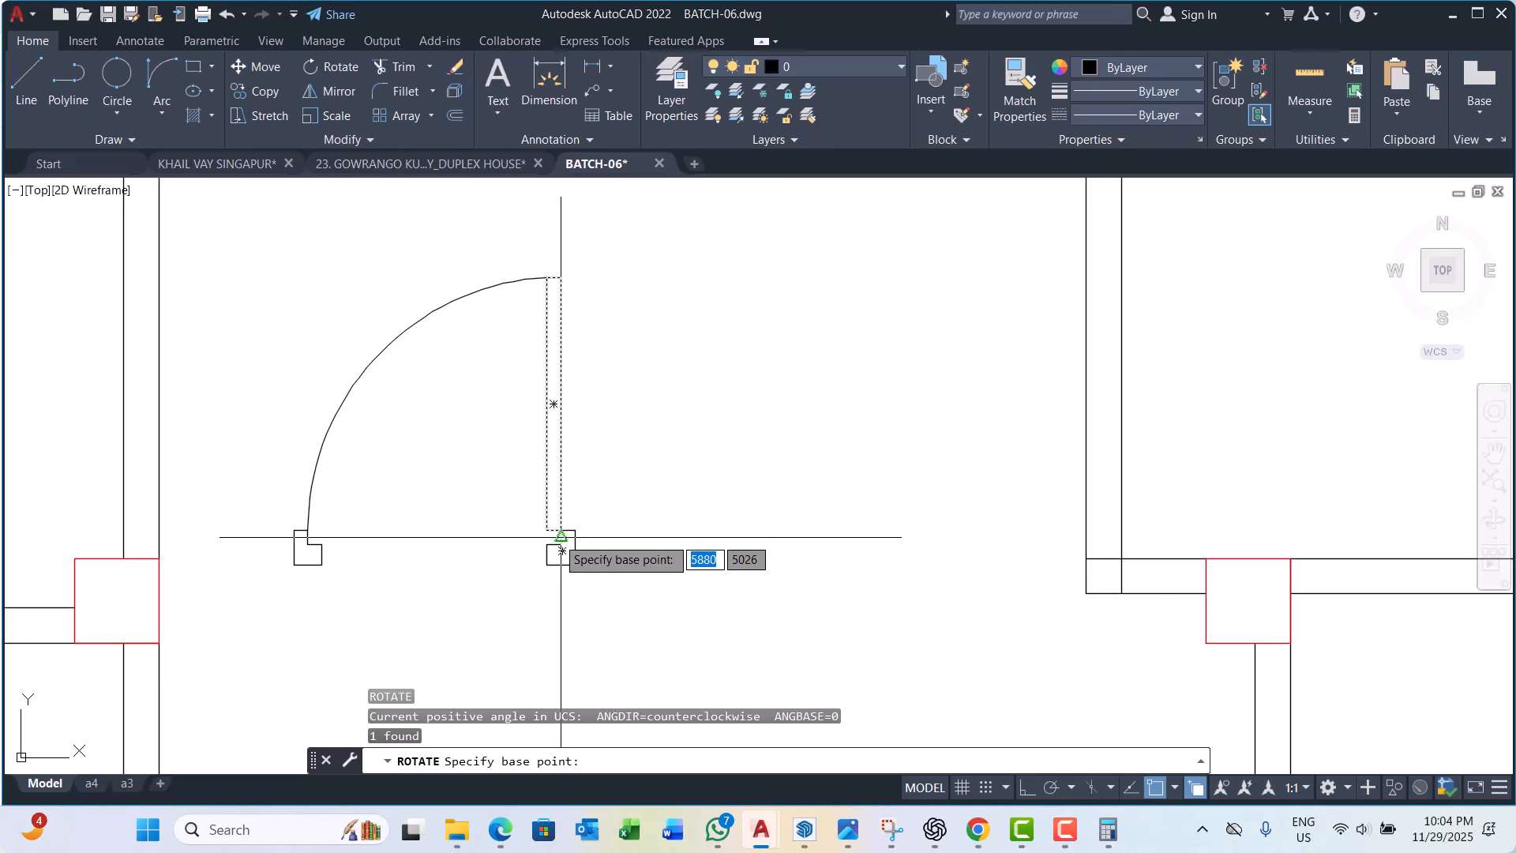
left_click(562, 551)
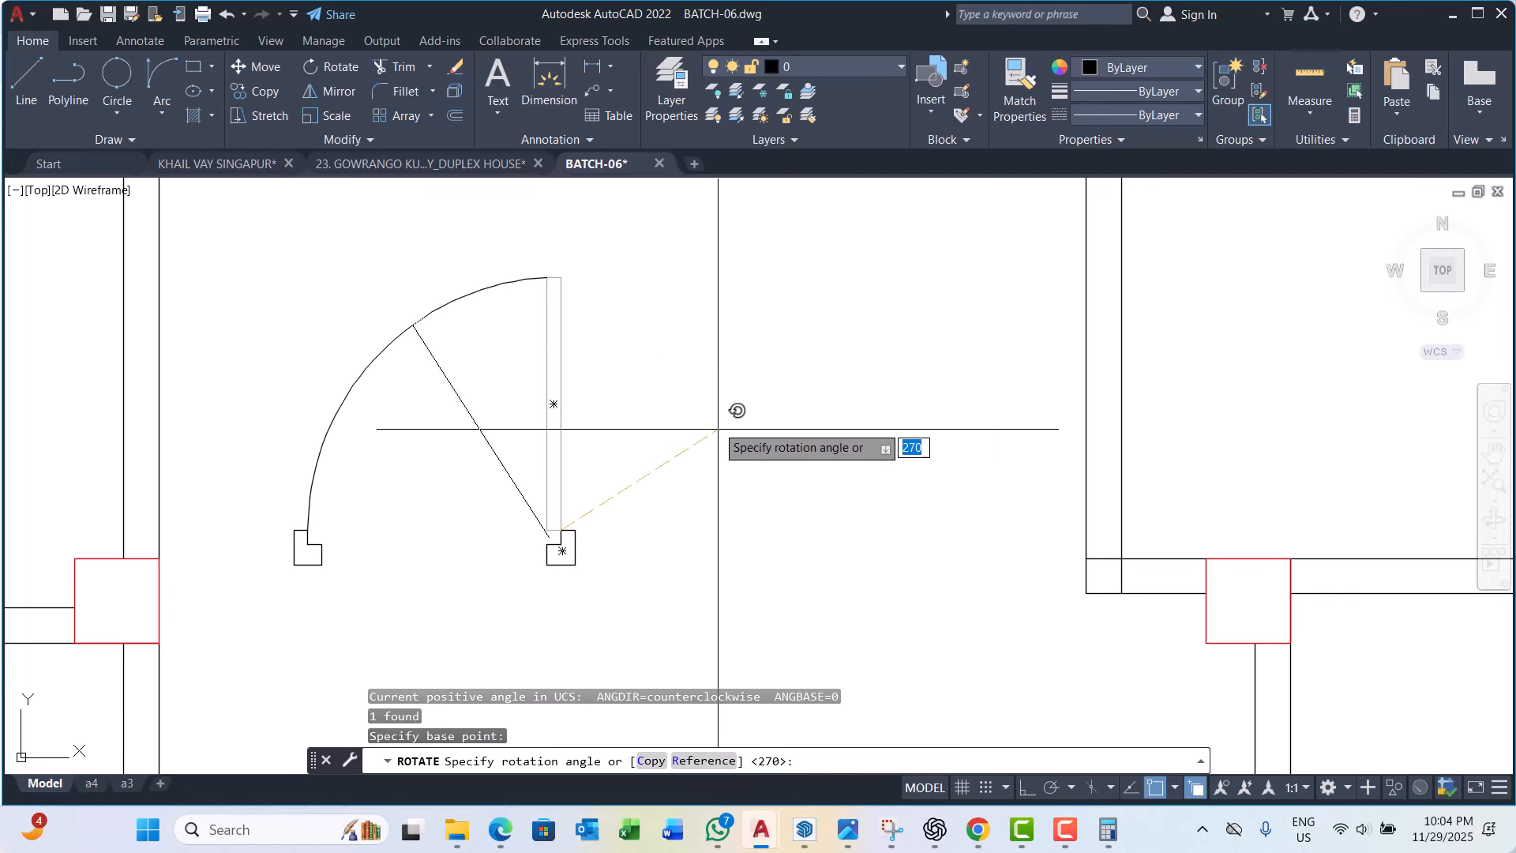
key("Escape")
key("Escape")
key("Escape")
scroll(643, 339, "down", 5)
scroll(348, 584, "up", 4)
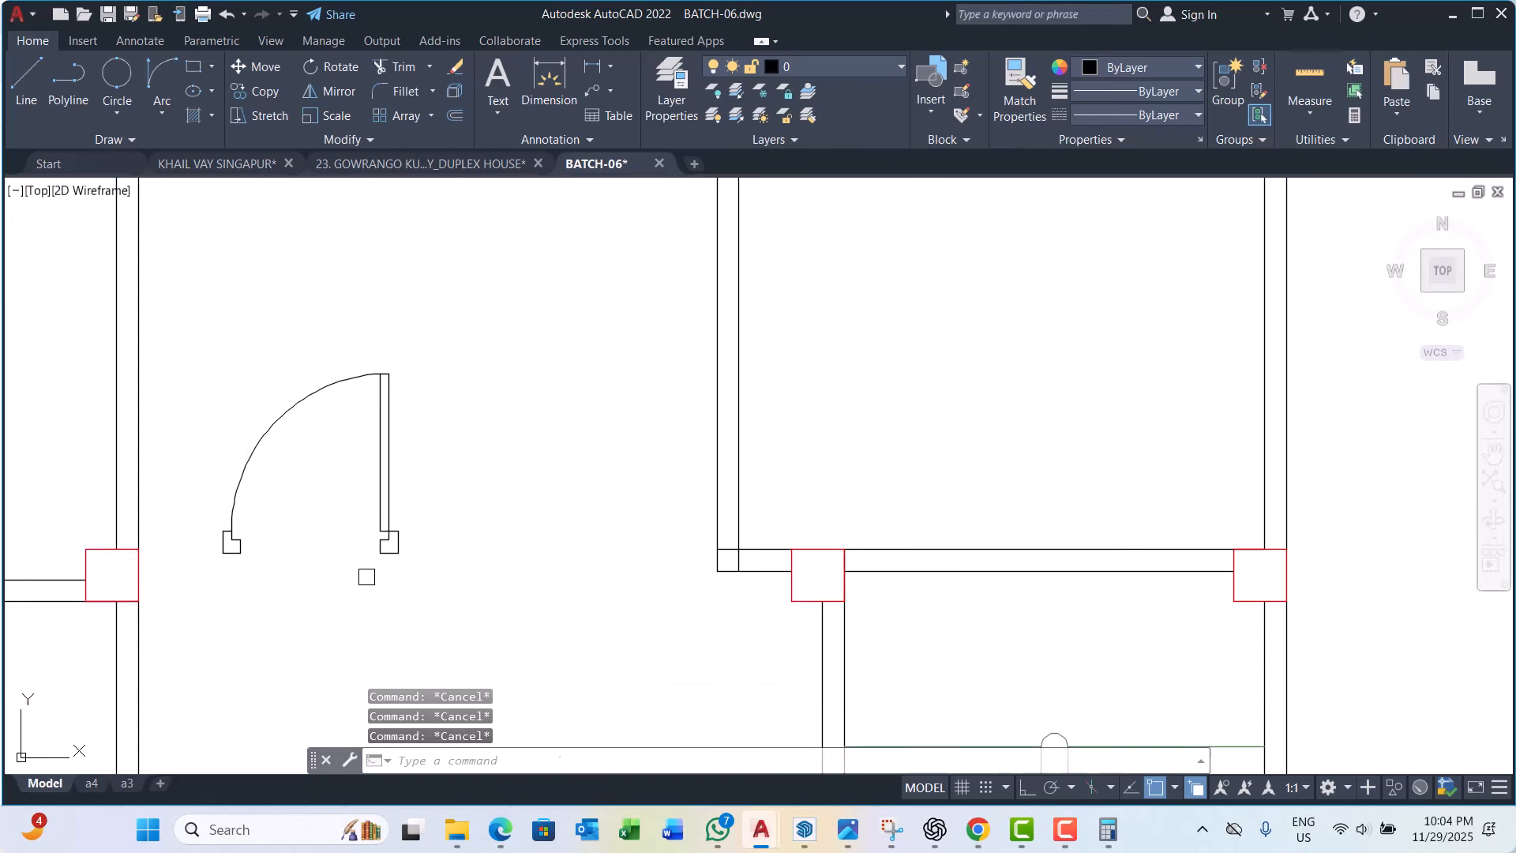
left_click(176, 298)
key("Escape")
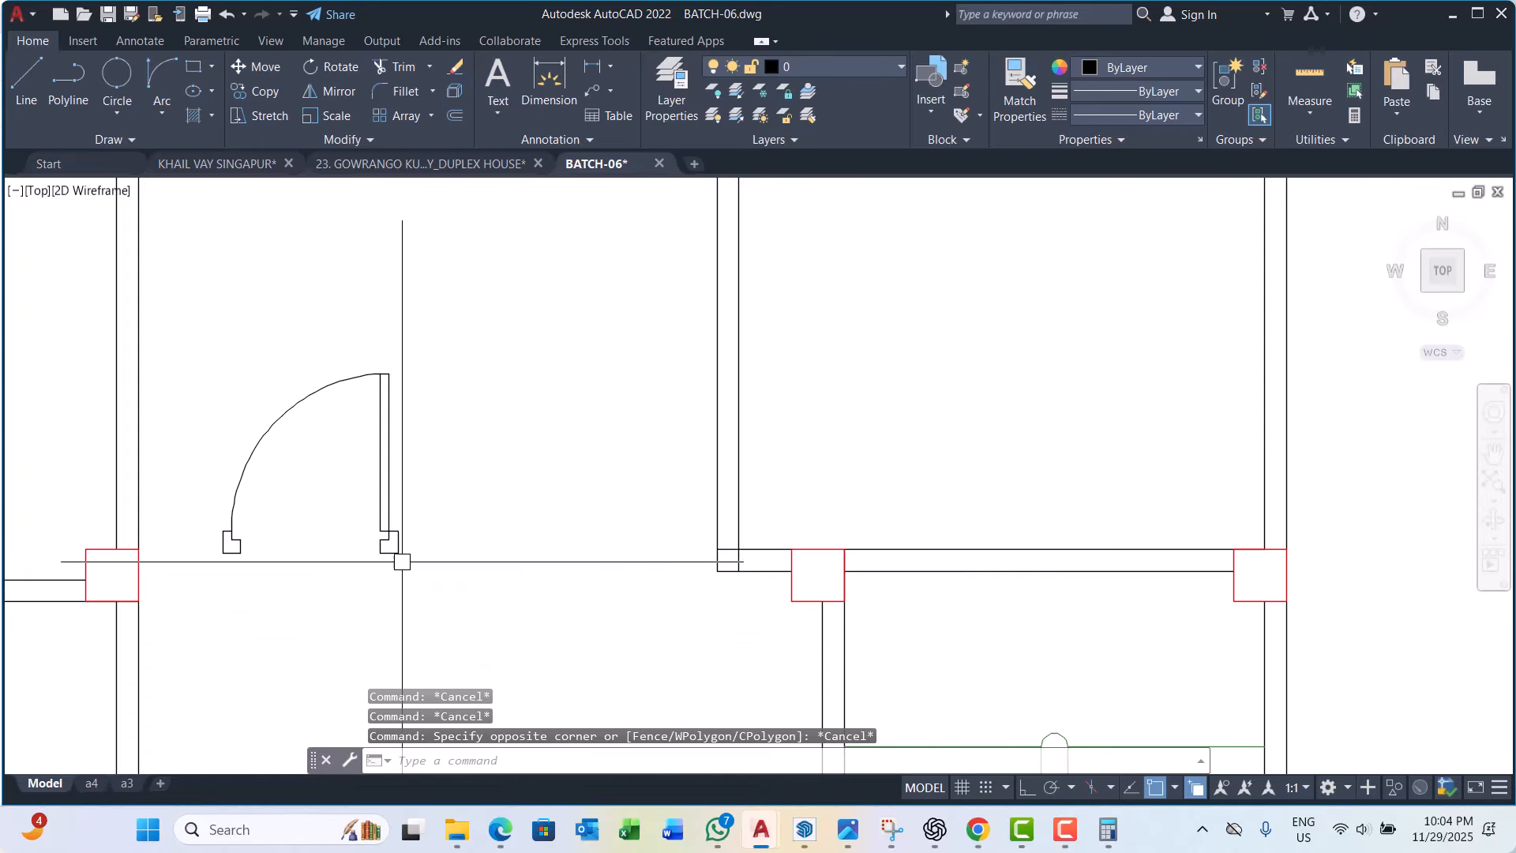
Step: Move the whole door, including both frame profiles, leaf and arc, up to just below the horizontal wall
scroll(448, 563, "down", 4)
scroll(399, 542, "up", 5)
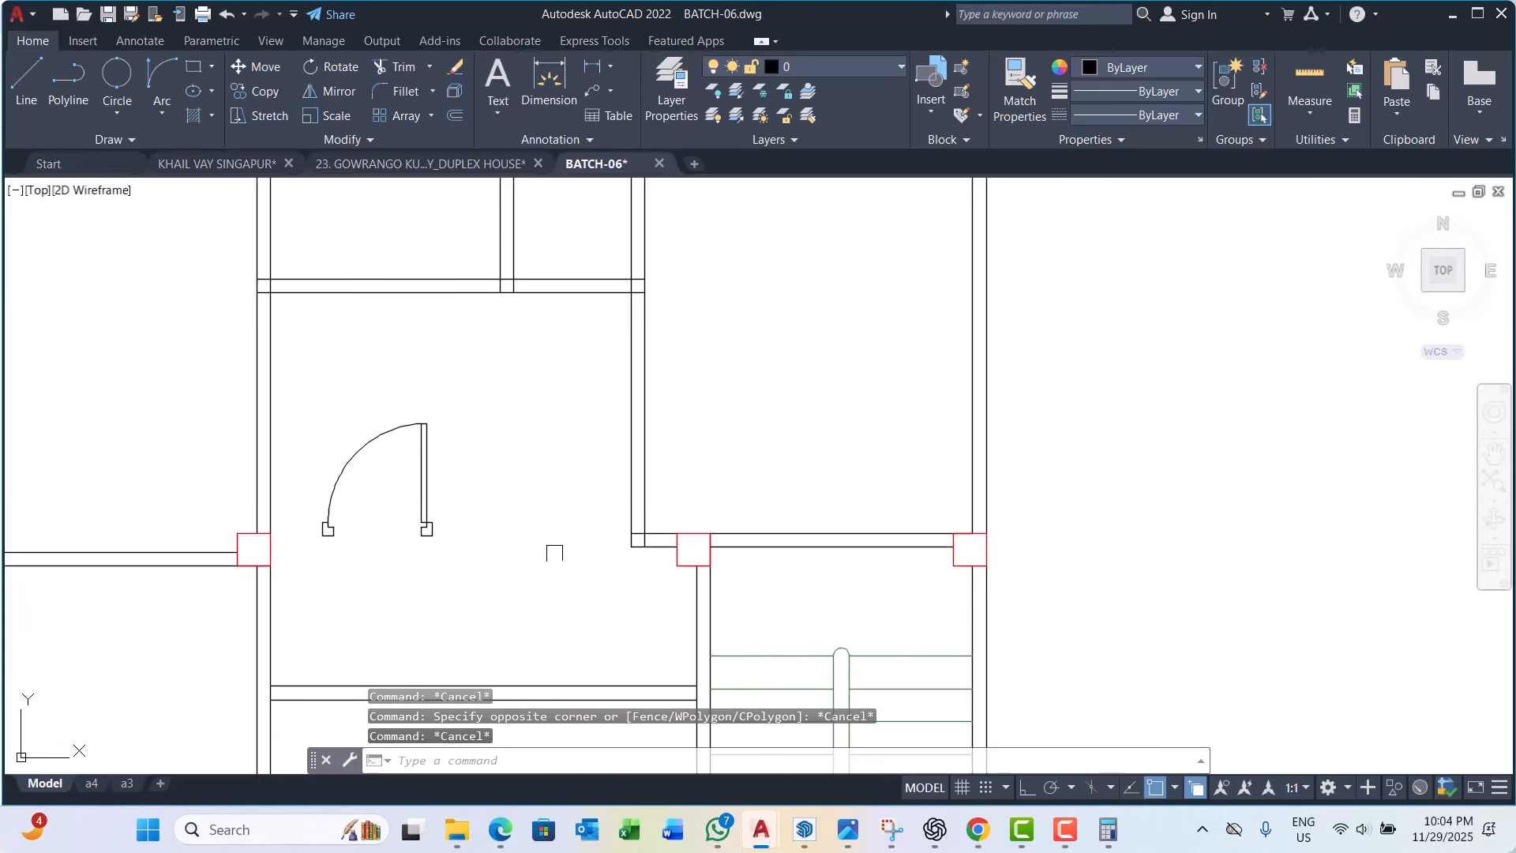
scroll(379, 501, "down", 2)
scroll(430, 481, "up", 2)
scroll(395, 463, "down", 2)
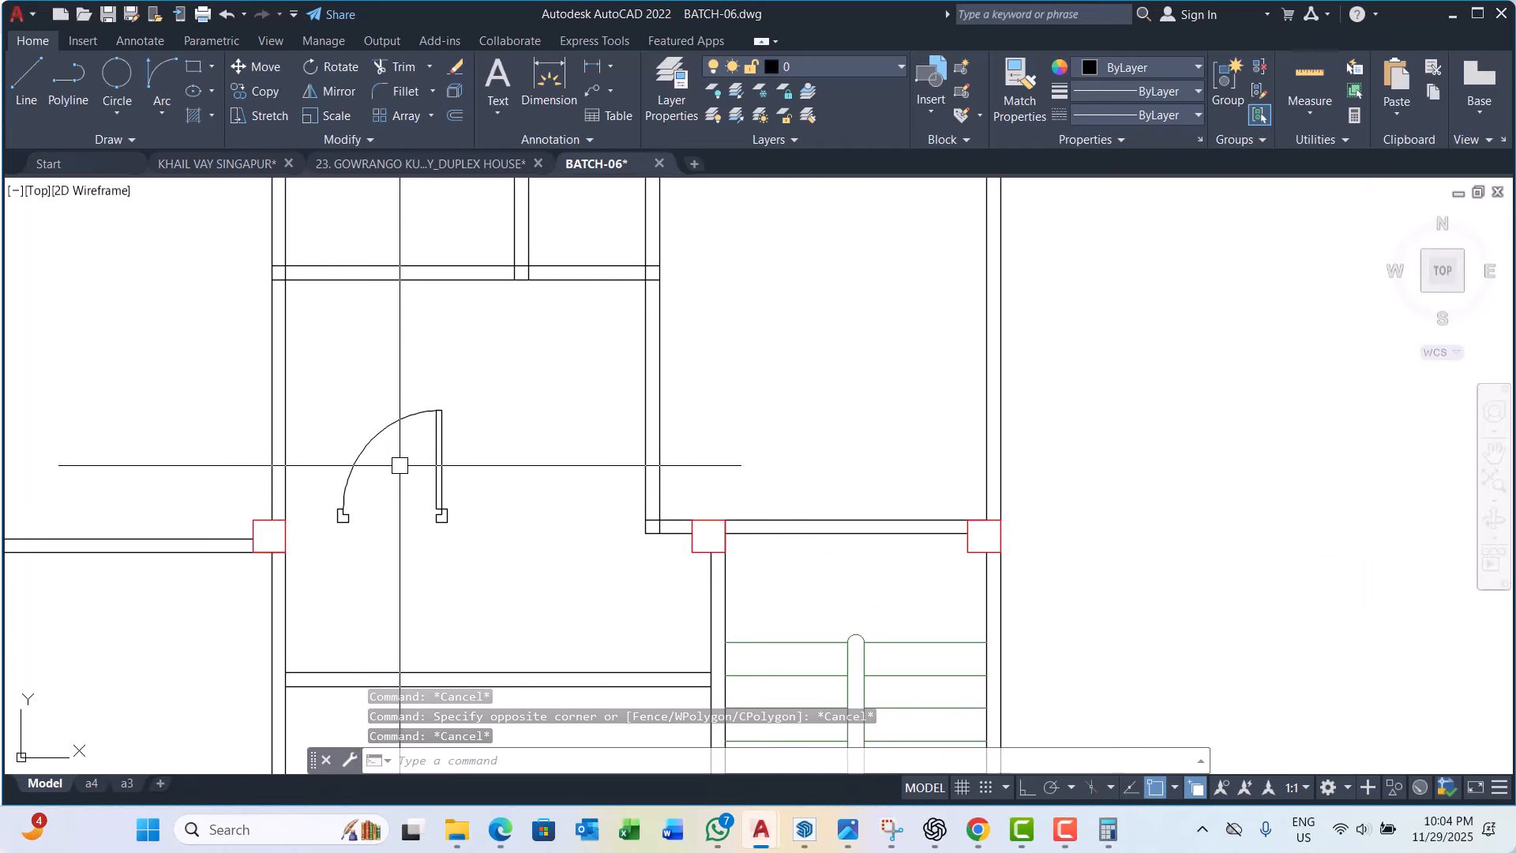
scroll(335, 484, "up", 2)
scroll(334, 484, "up", 2)
left_click(298, 362)
left_click(575, 612)
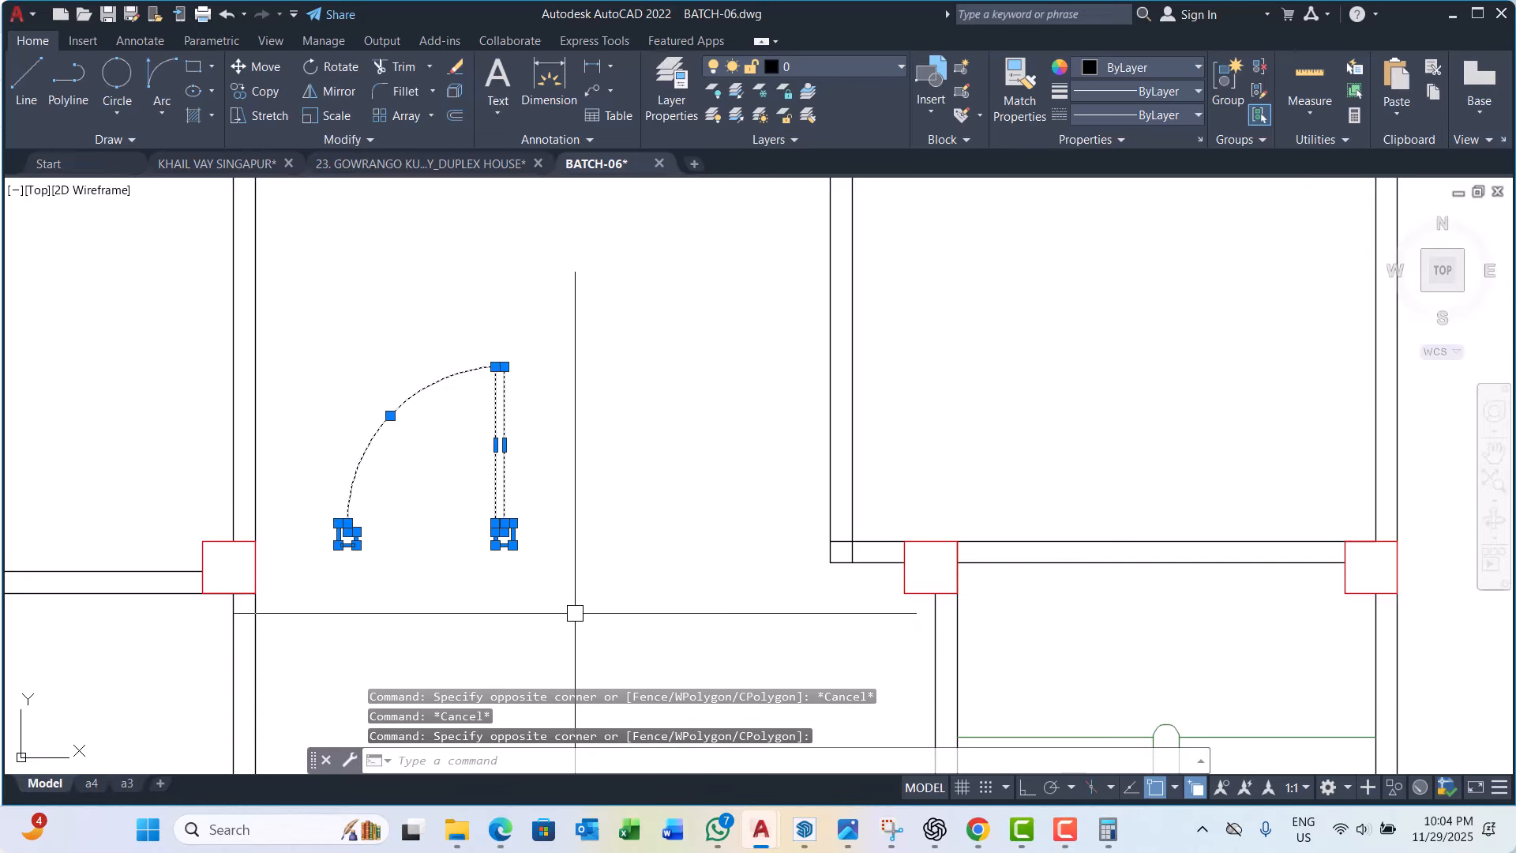
type("m")
key("Return")
scroll(575, 613, "down", 3)
left_click(598, 561)
key("Escape")
key("Escape")
key("Escape")
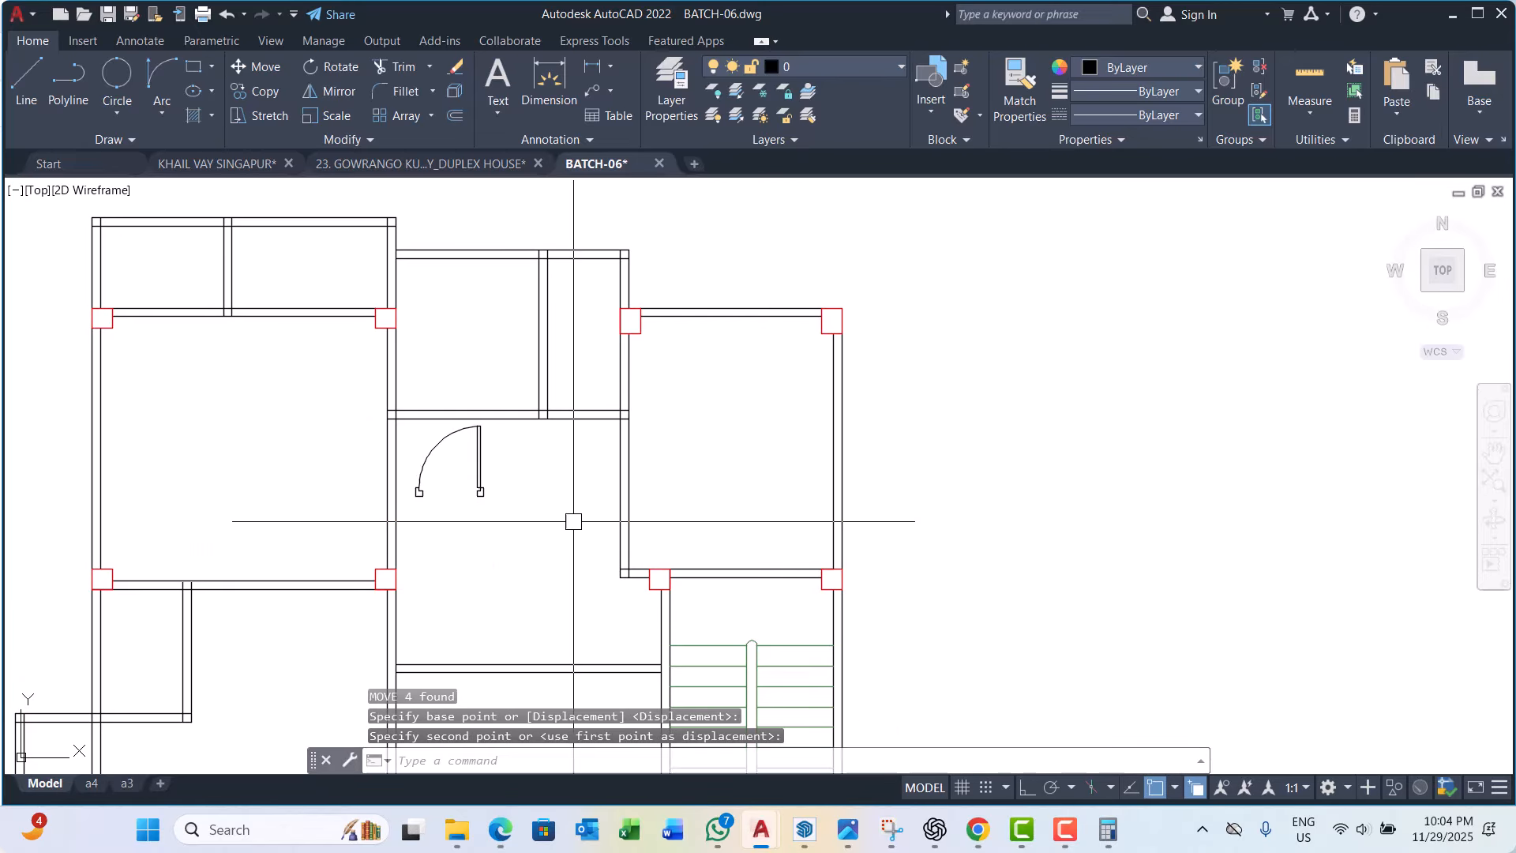
scroll(437, 585, "up", 4)
left_click(376, 280)
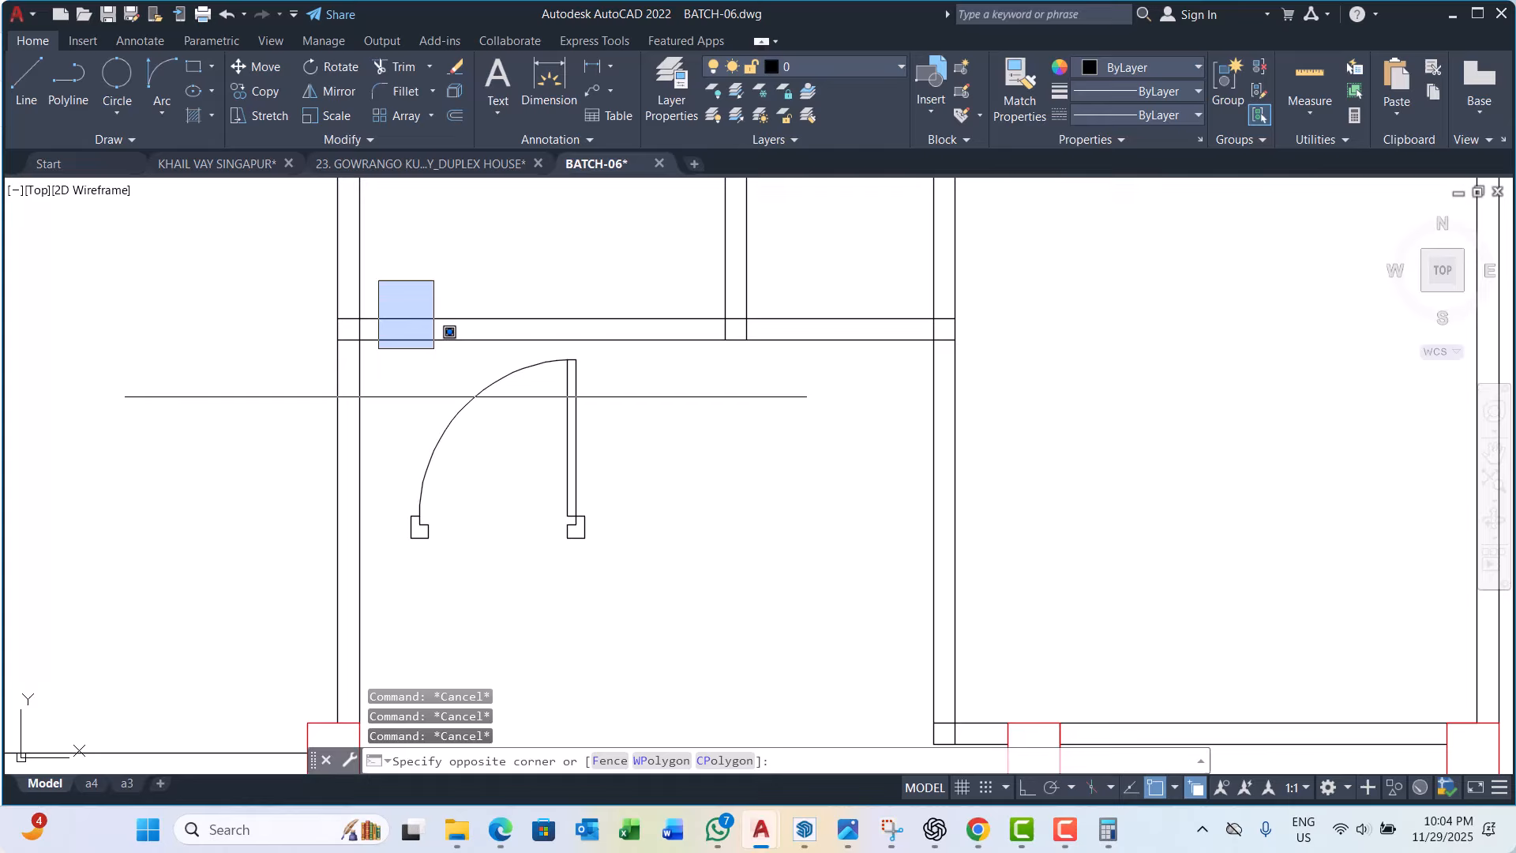
left_click(722, 669)
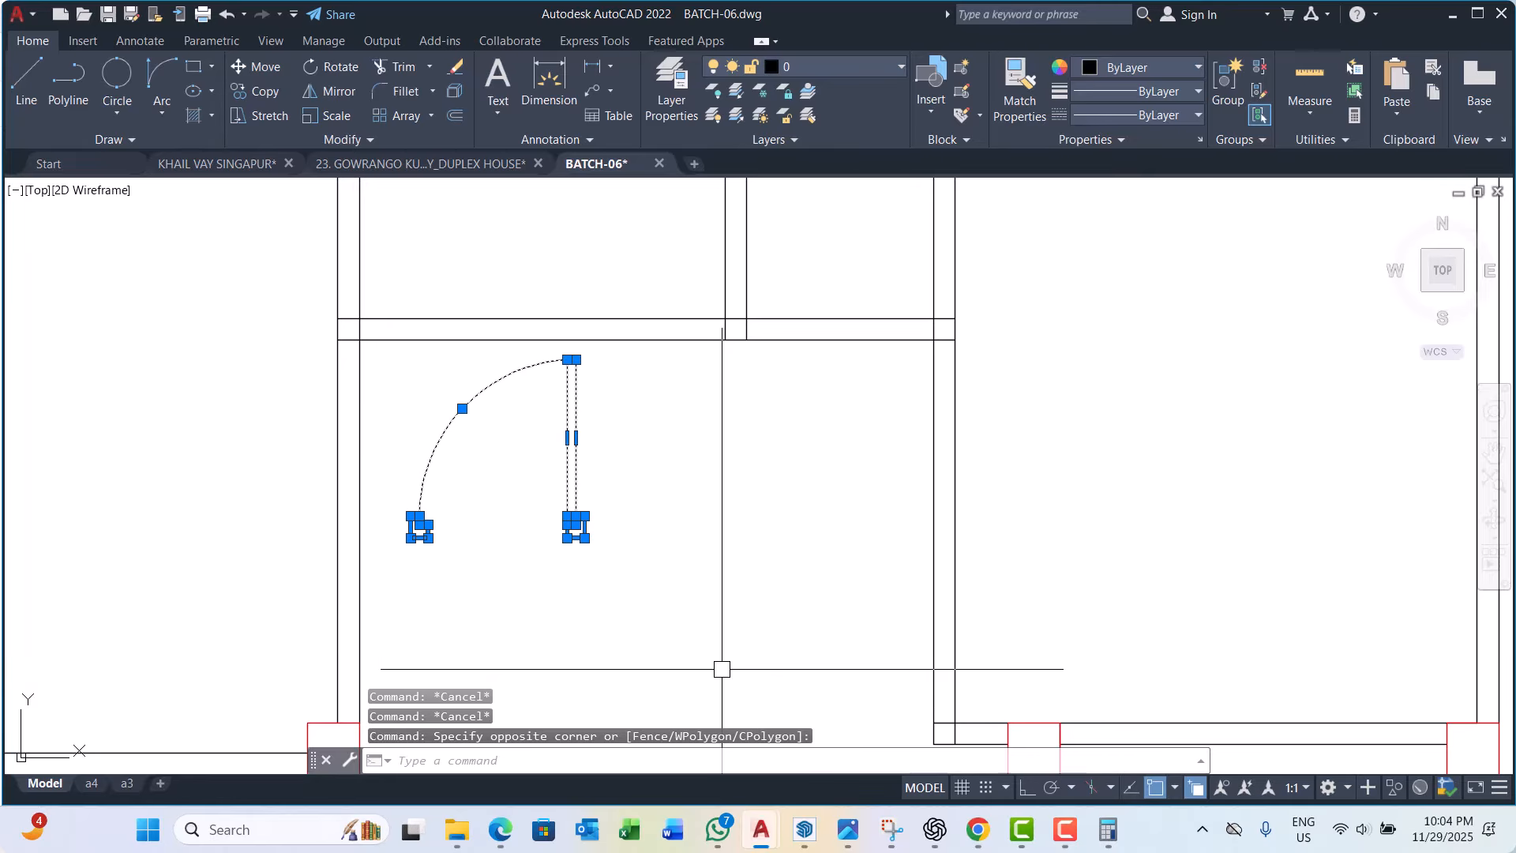
key("Escape")
key("Escape")
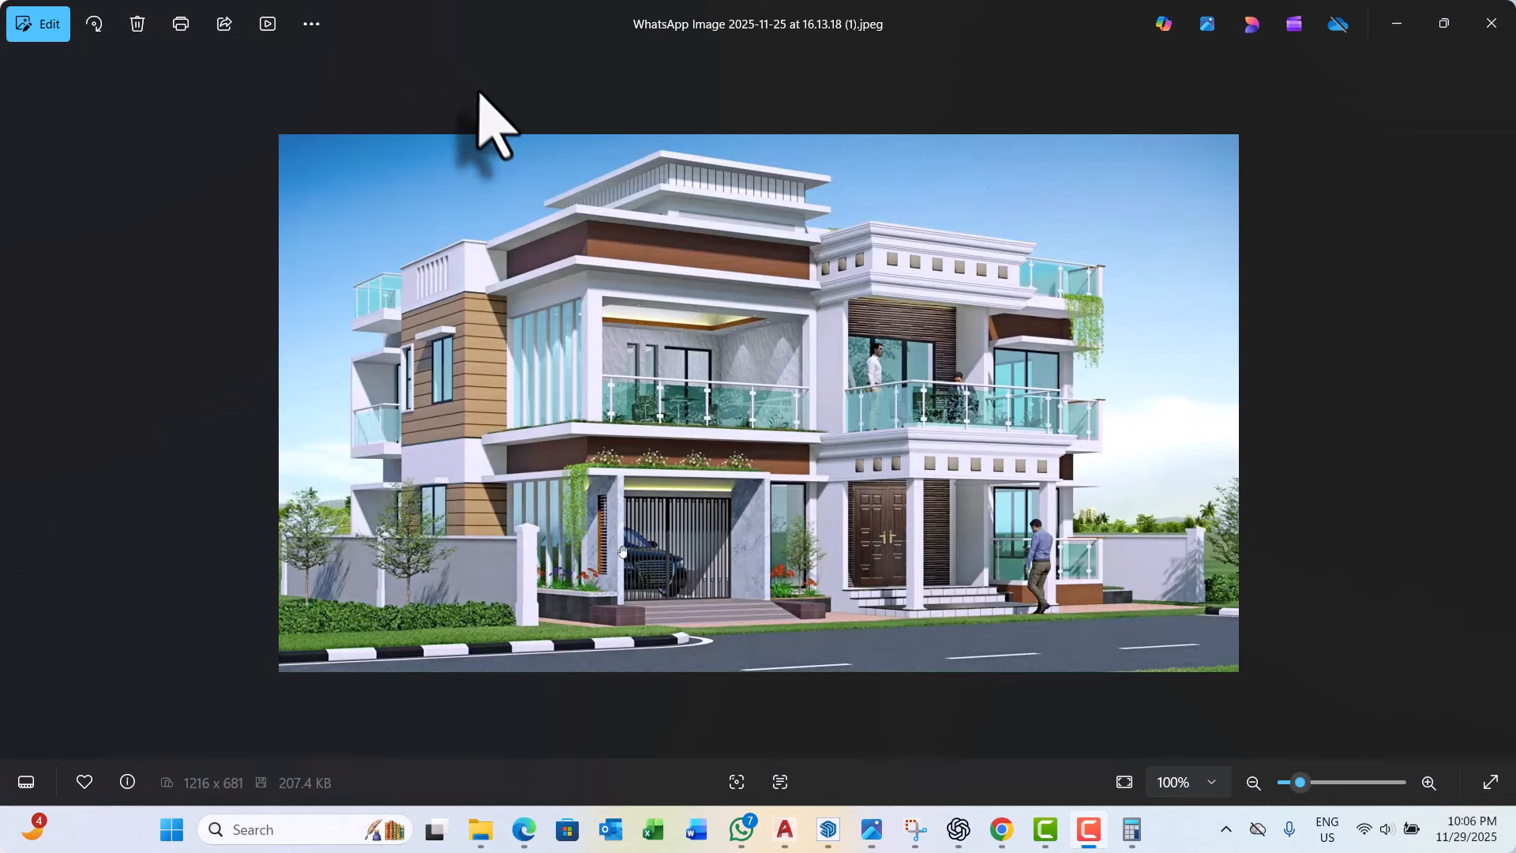
Step: Minimize the house photo and return to the BATCH-06 drawing in AutoCAD
left_click(321, 90)
left_click(1393, 25)
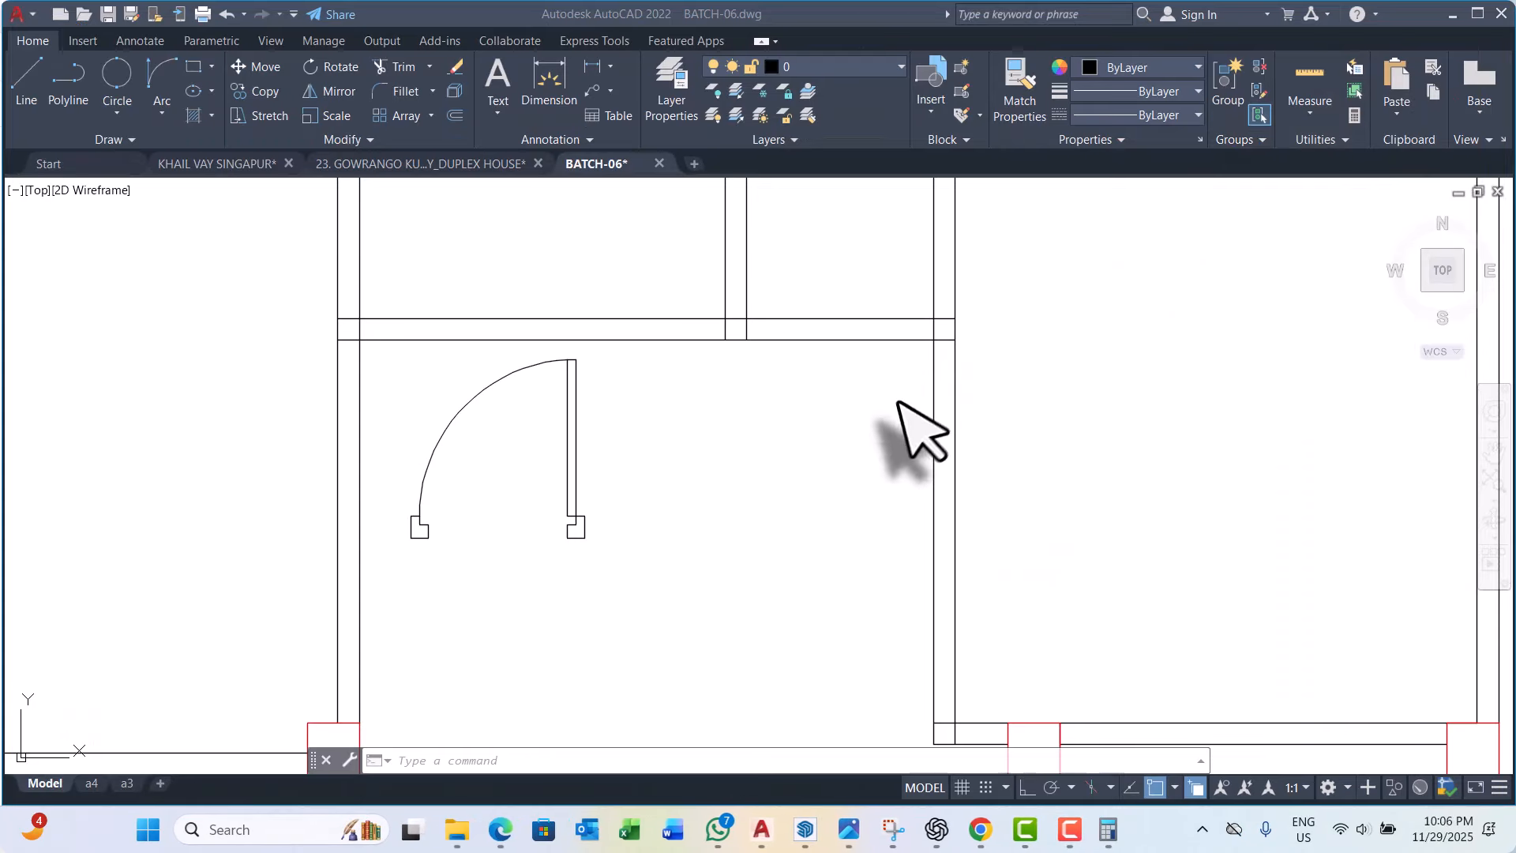
scroll(543, 446, "down", 3)
scroll(520, 463, "up", 2)
key("Escape")
key("Escape")
key("Escape")
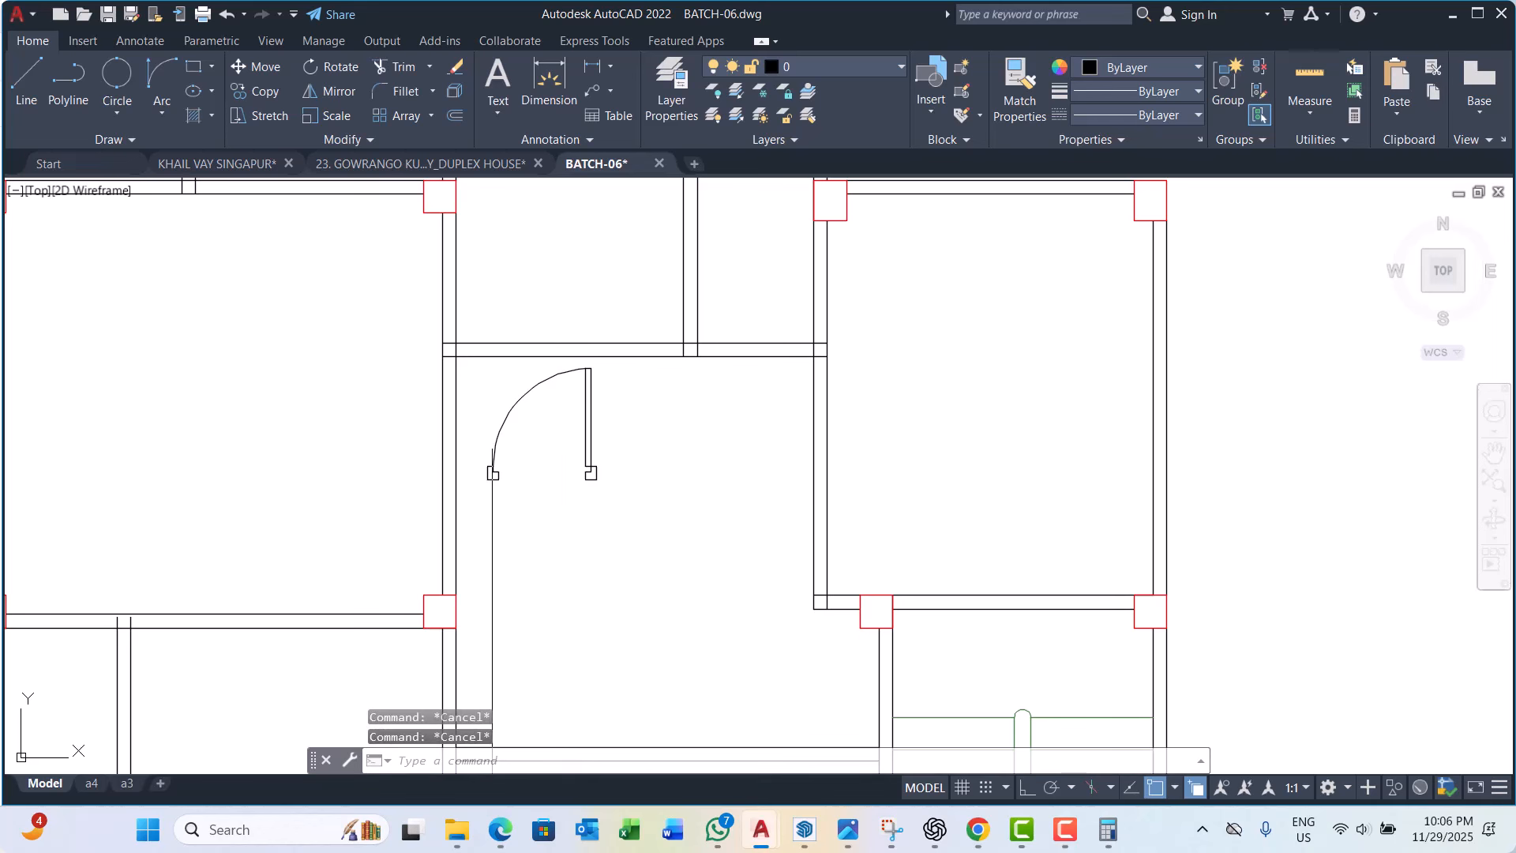
Step: Copy the complete door straight down twice with Ortho on, once just below the original and once below the lower horizontal wall
scroll(473, 324, "up", 3)
left_click(457, 231)
scroll(457, 269, "down", 3)
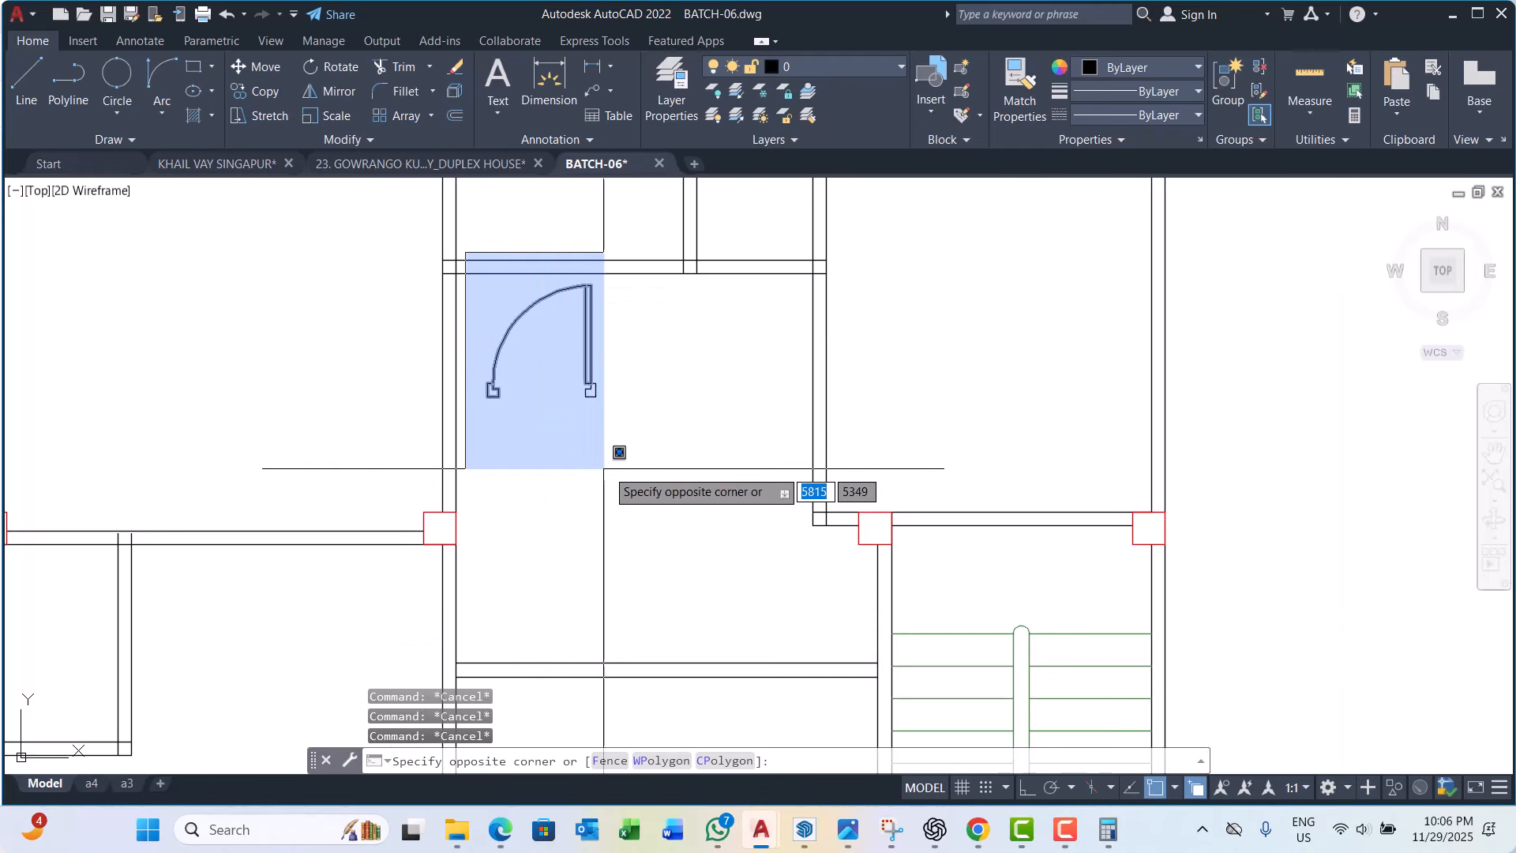
left_click(626, 473)
type("co")
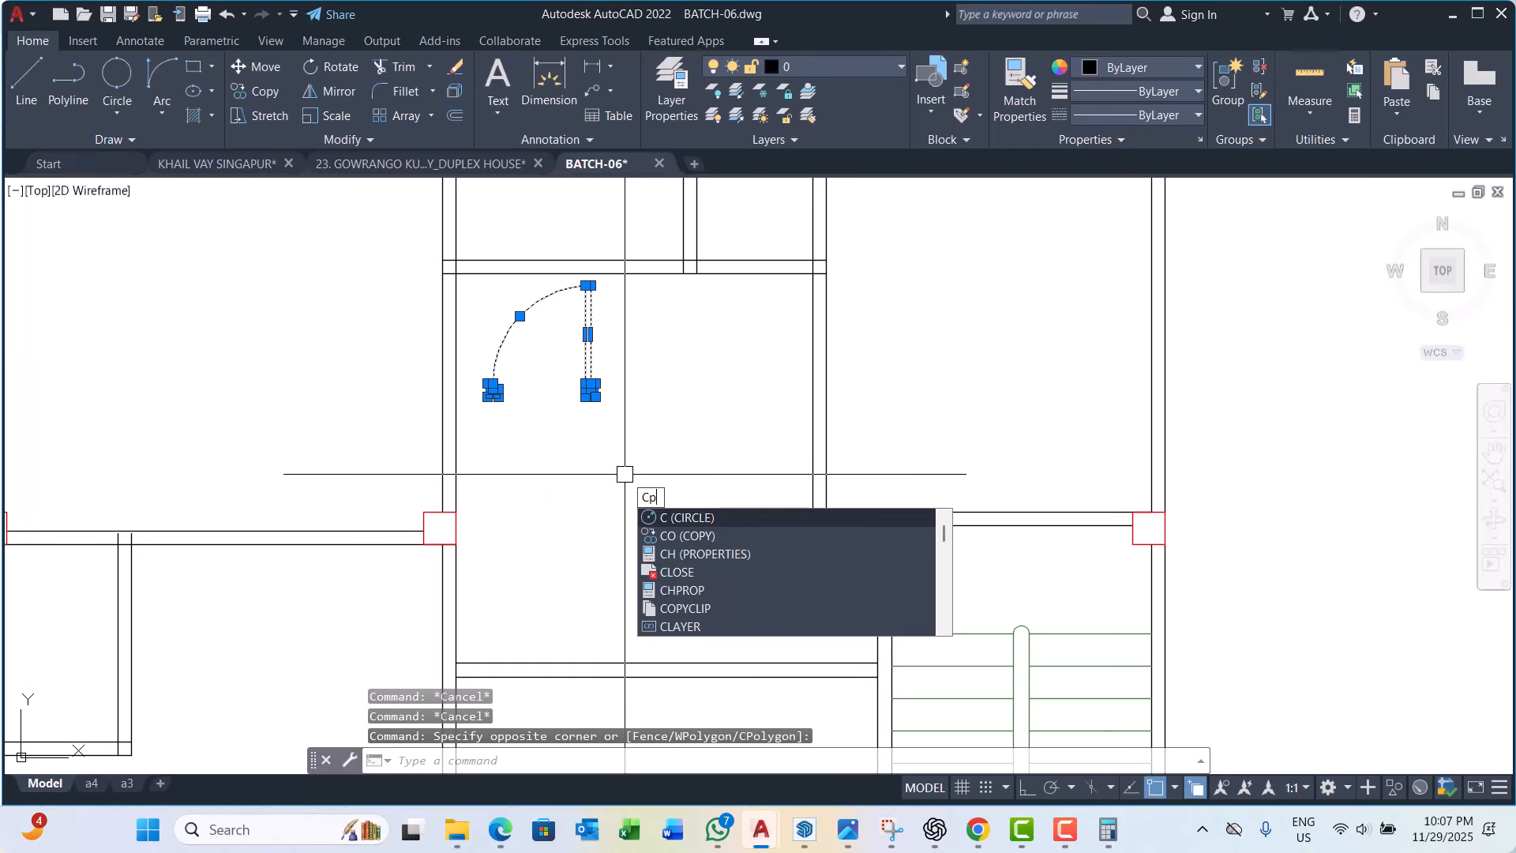
key("Return")
left_click(647, 441)
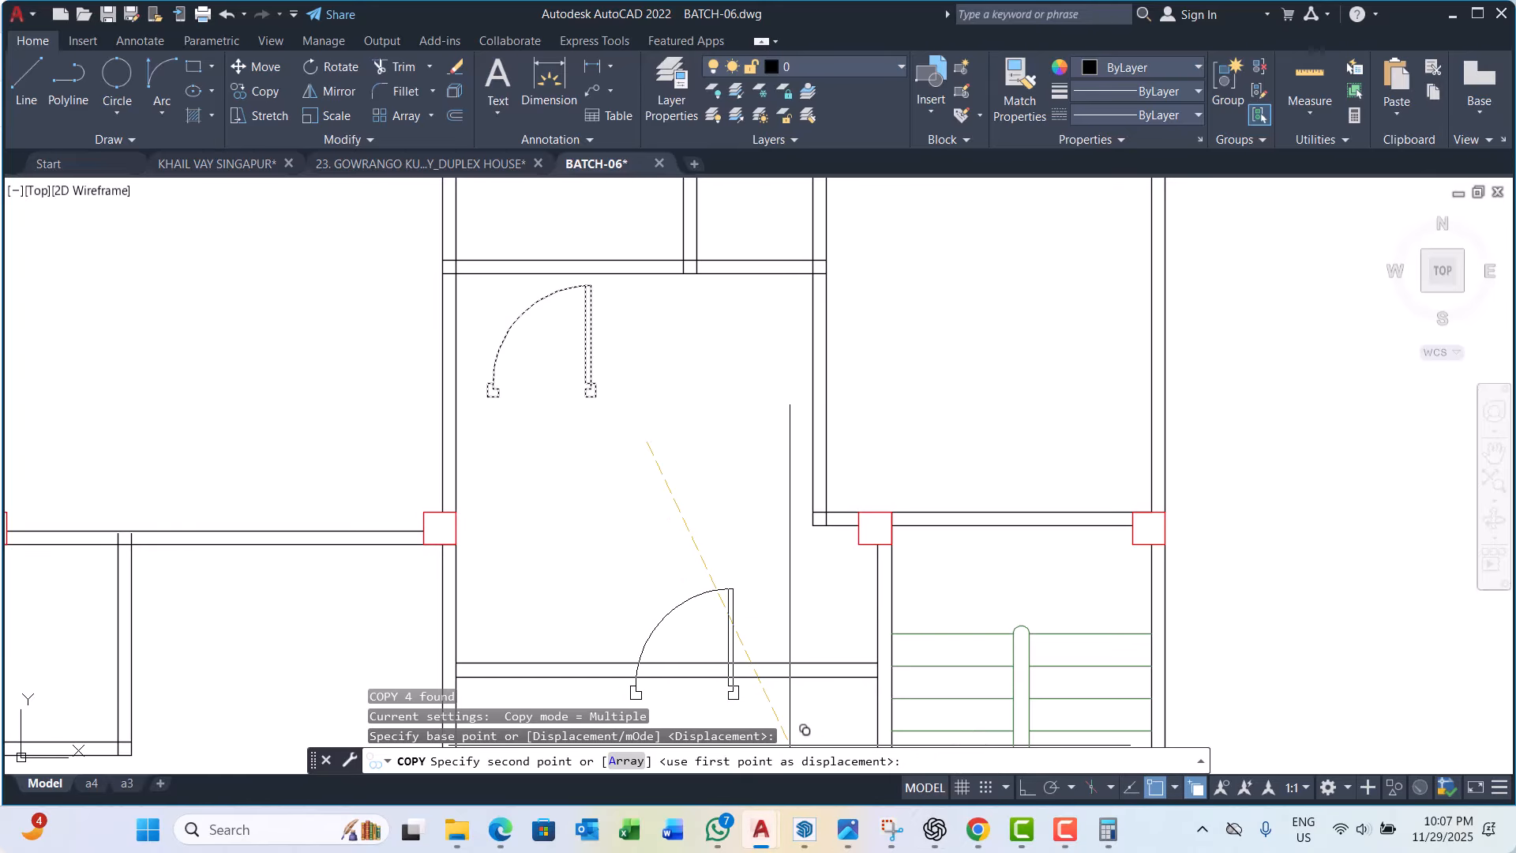
left_click(1027, 787)
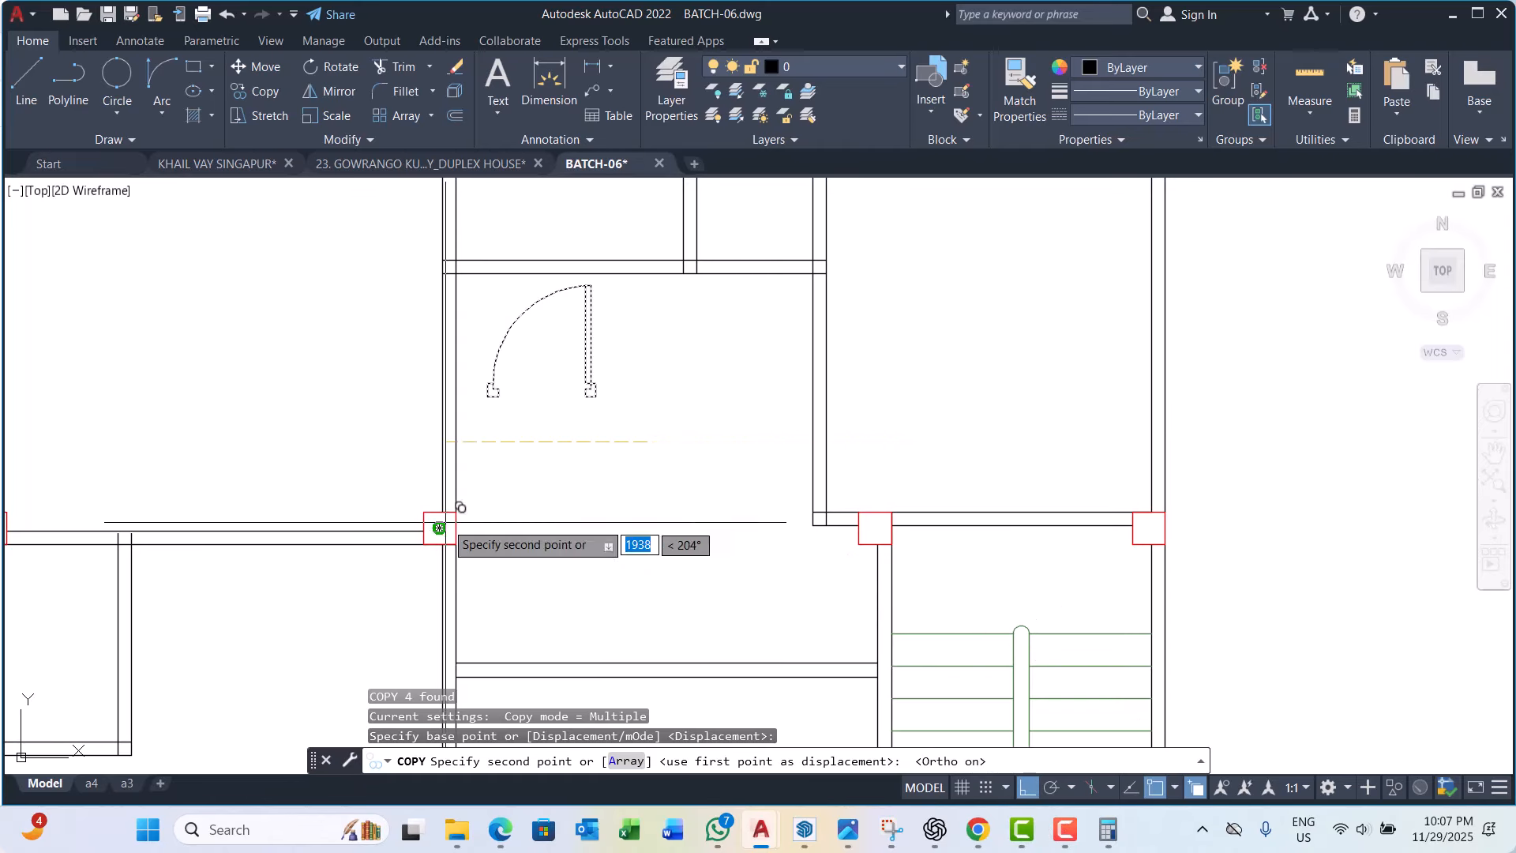
scroll(576, 440, "up", 5)
scroll(676, 598, "down", 4)
scroll(691, 584, "up", 2)
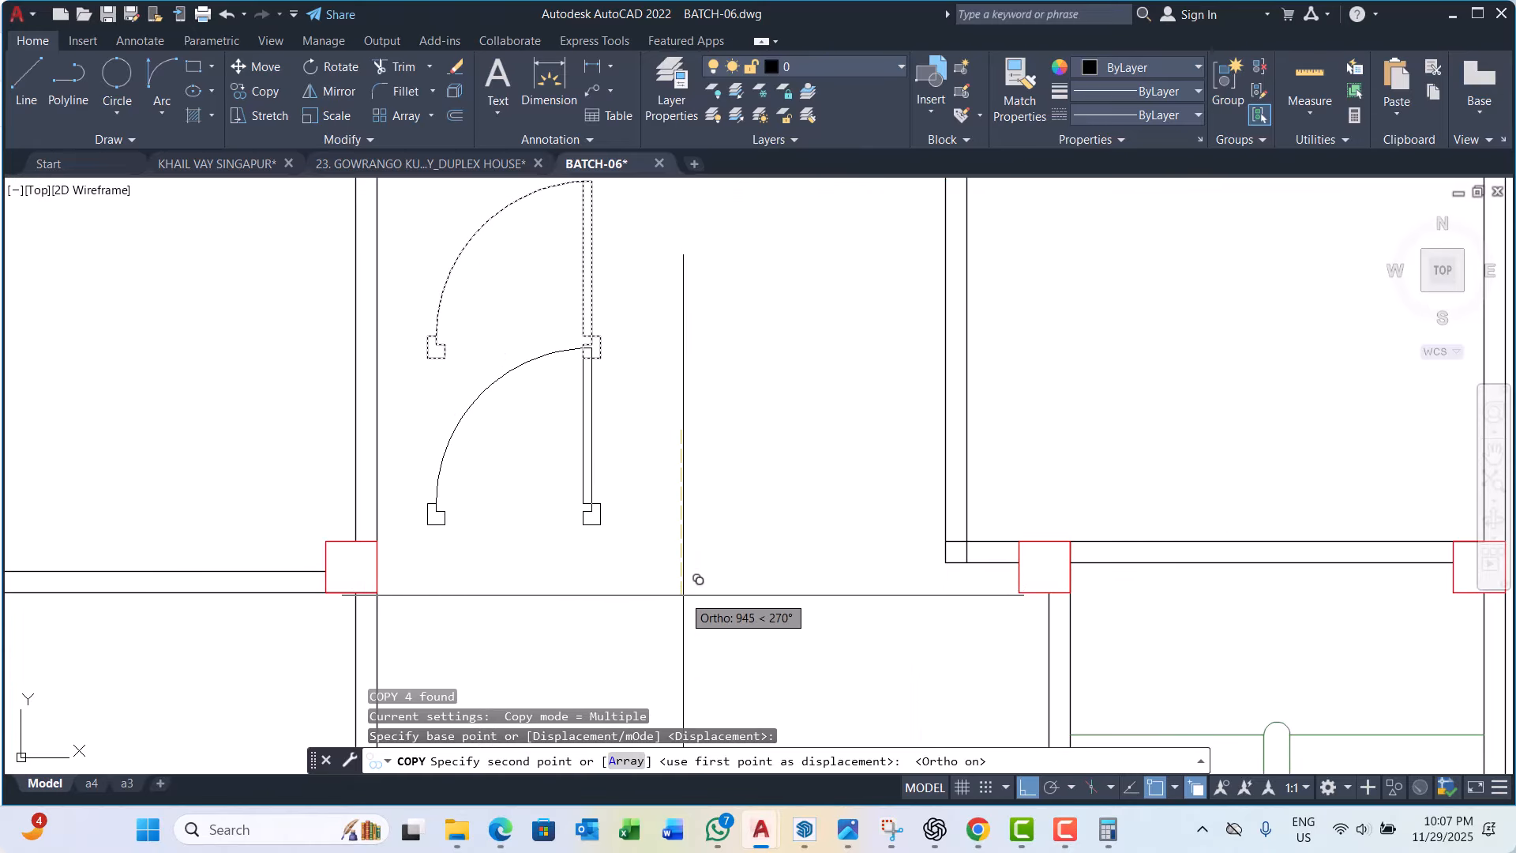
left_click(688, 631)
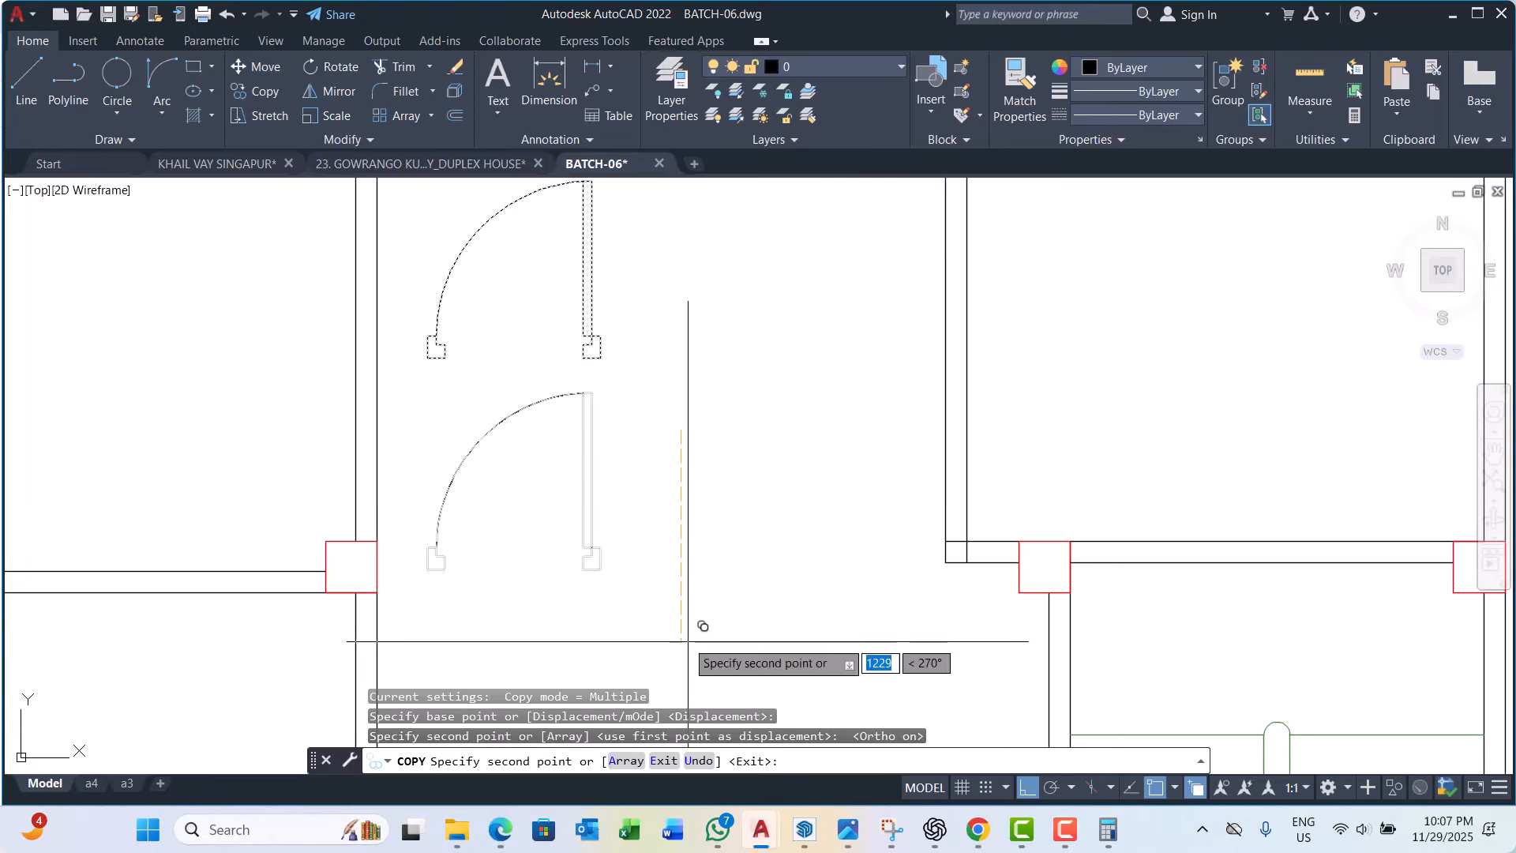
scroll(702, 506, "down", 5)
scroll(715, 564, "up", 3)
key("Escape")
key("Escape")
key("Escape")
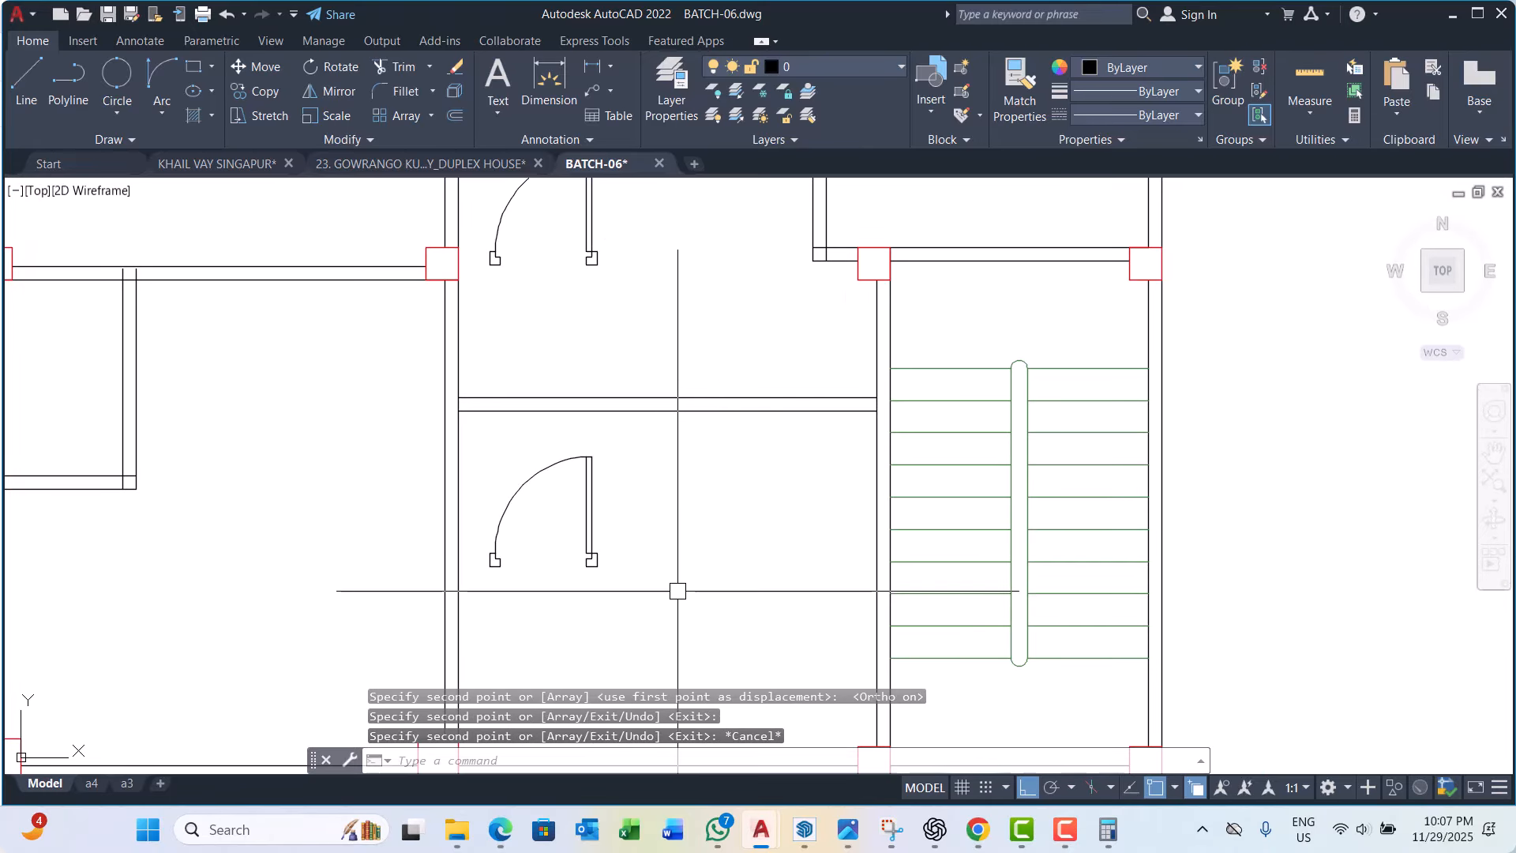
scroll(677, 593, "down", 4)
scroll(626, 467, "up", 6)
scroll(589, 393, "up", 4)
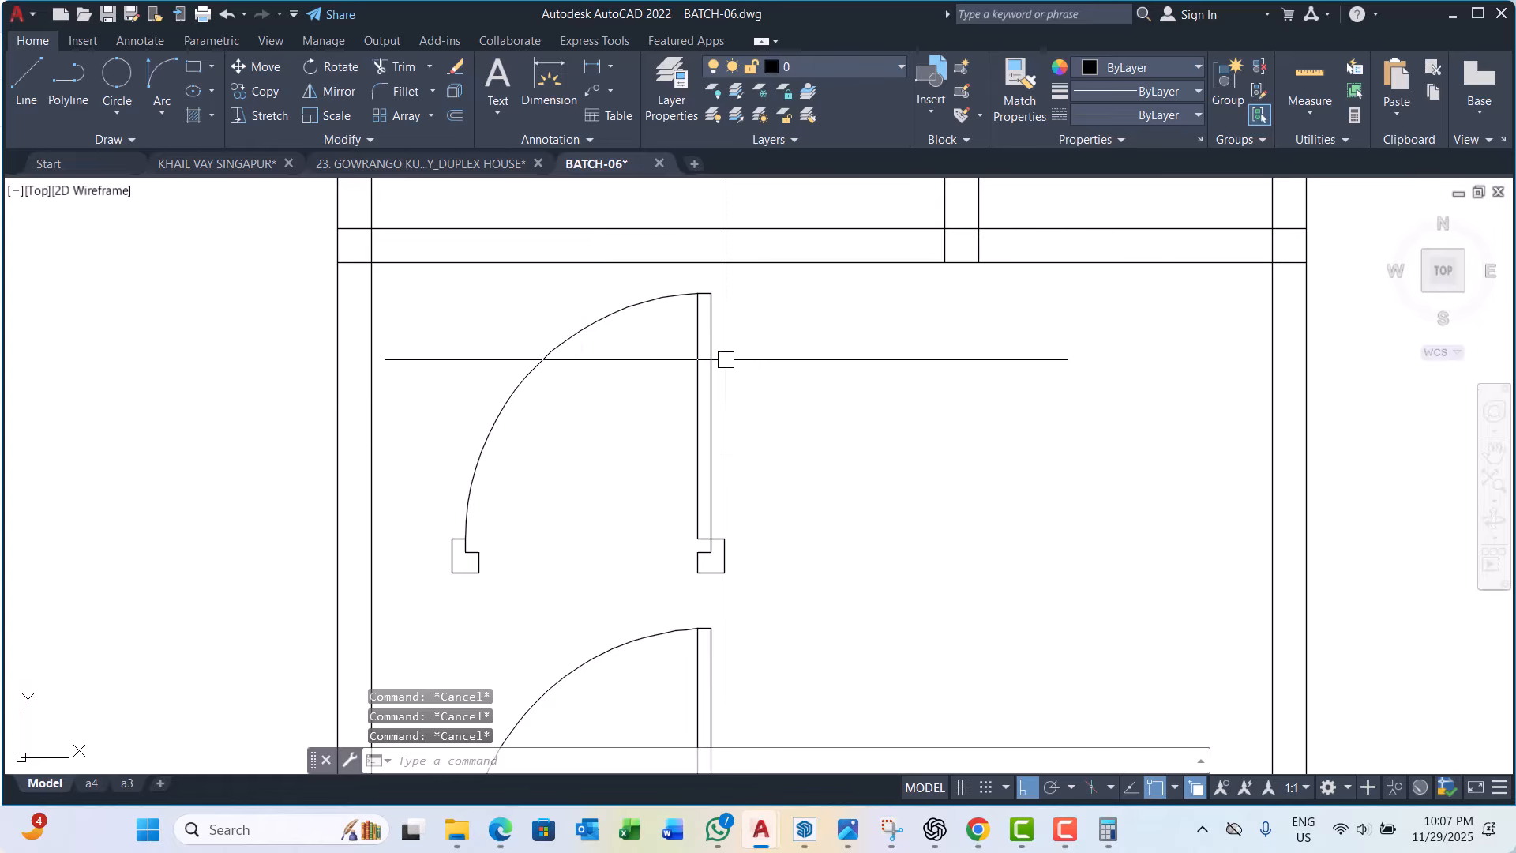
left_click(714, 359)
type("m")
key("space")
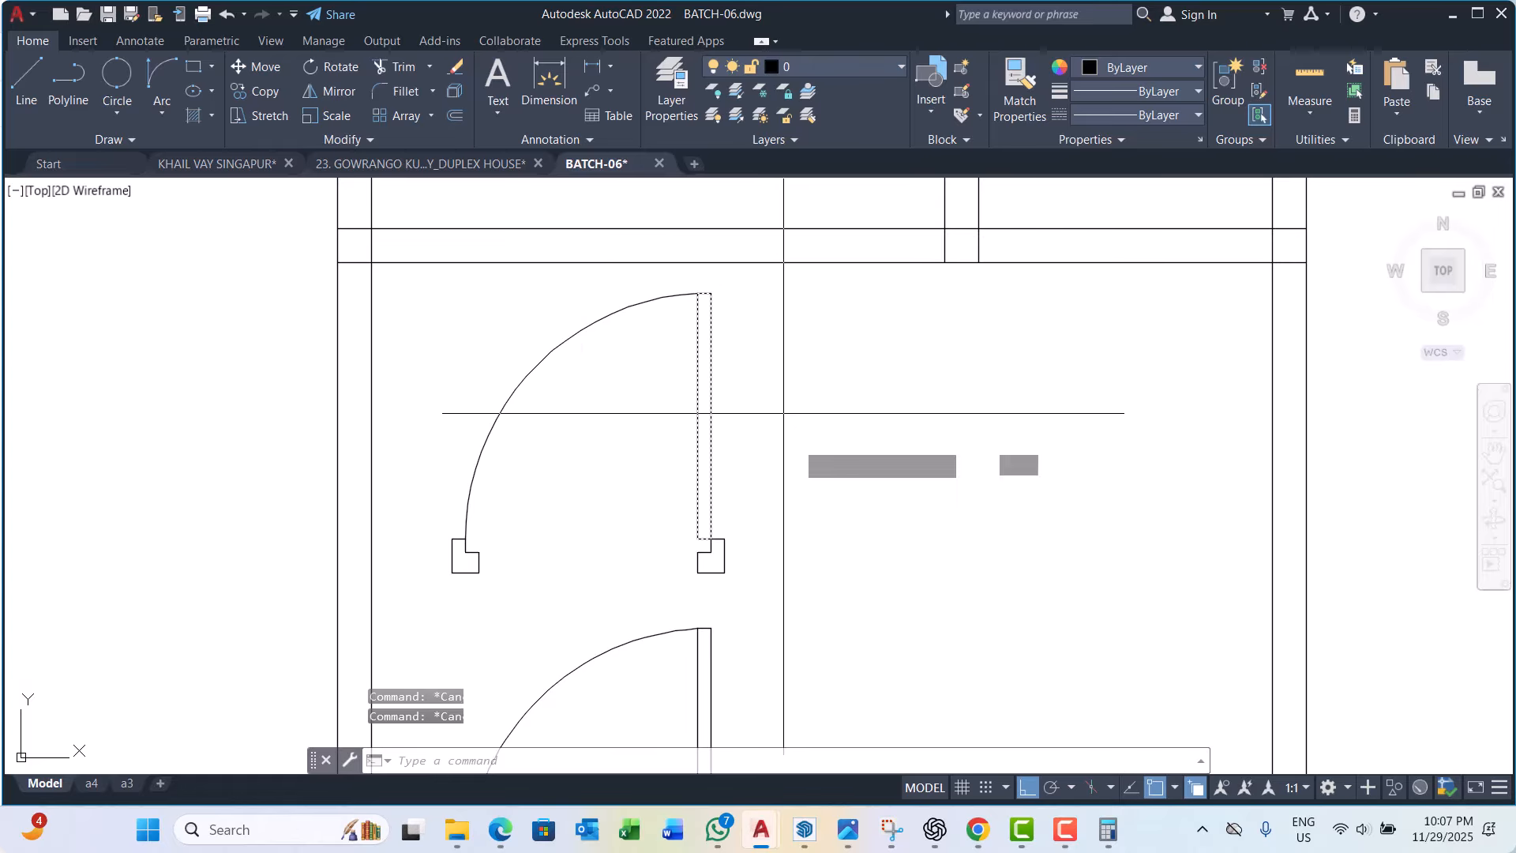
left_click(744, 434)
key("Escape")
key("Escape")
key("Escape")
key("Escape")
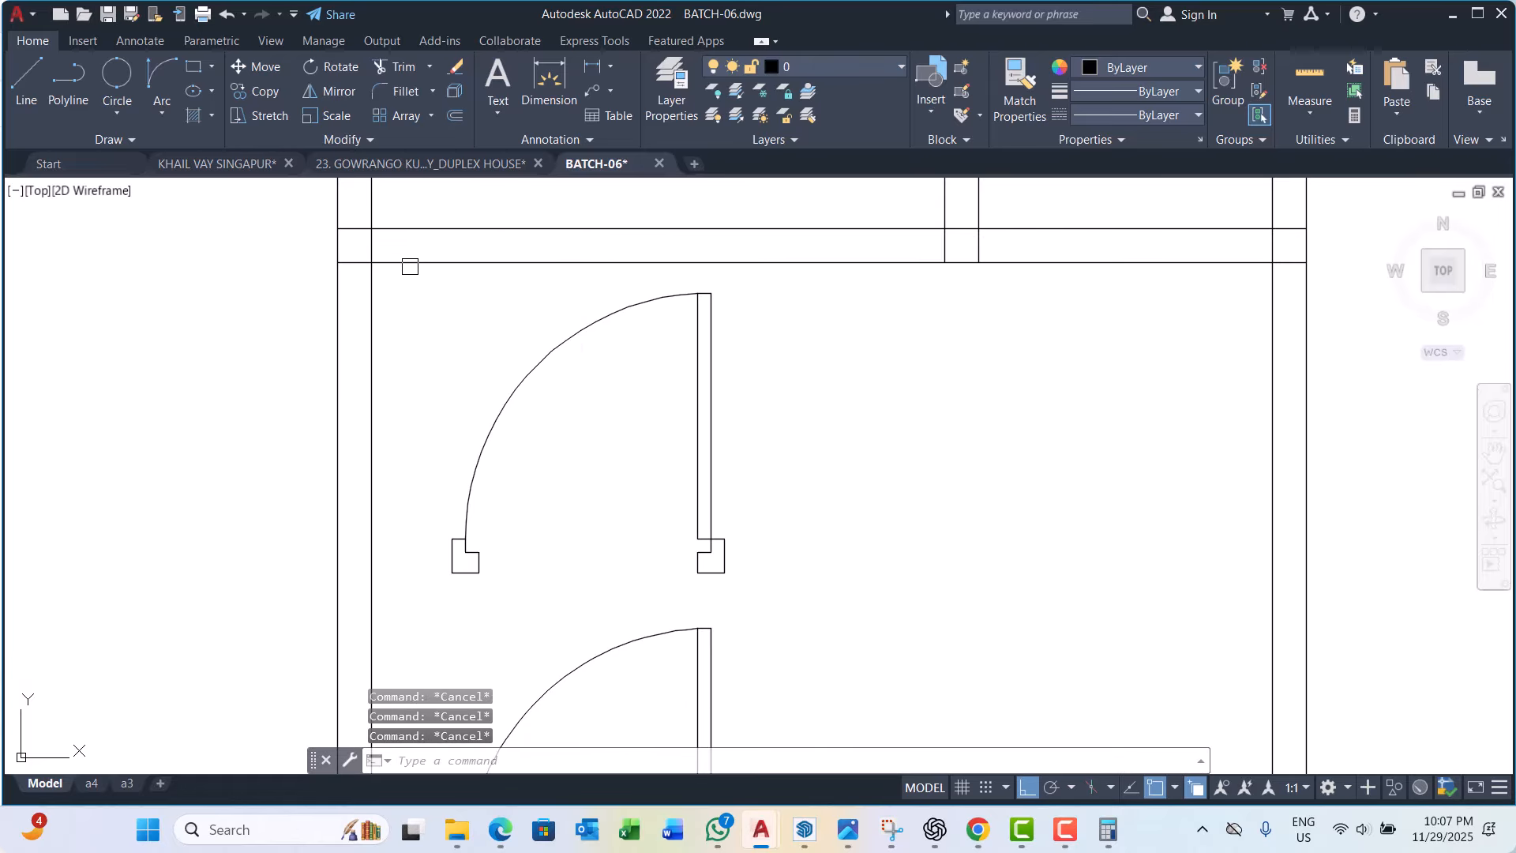
left_click(405, 238)
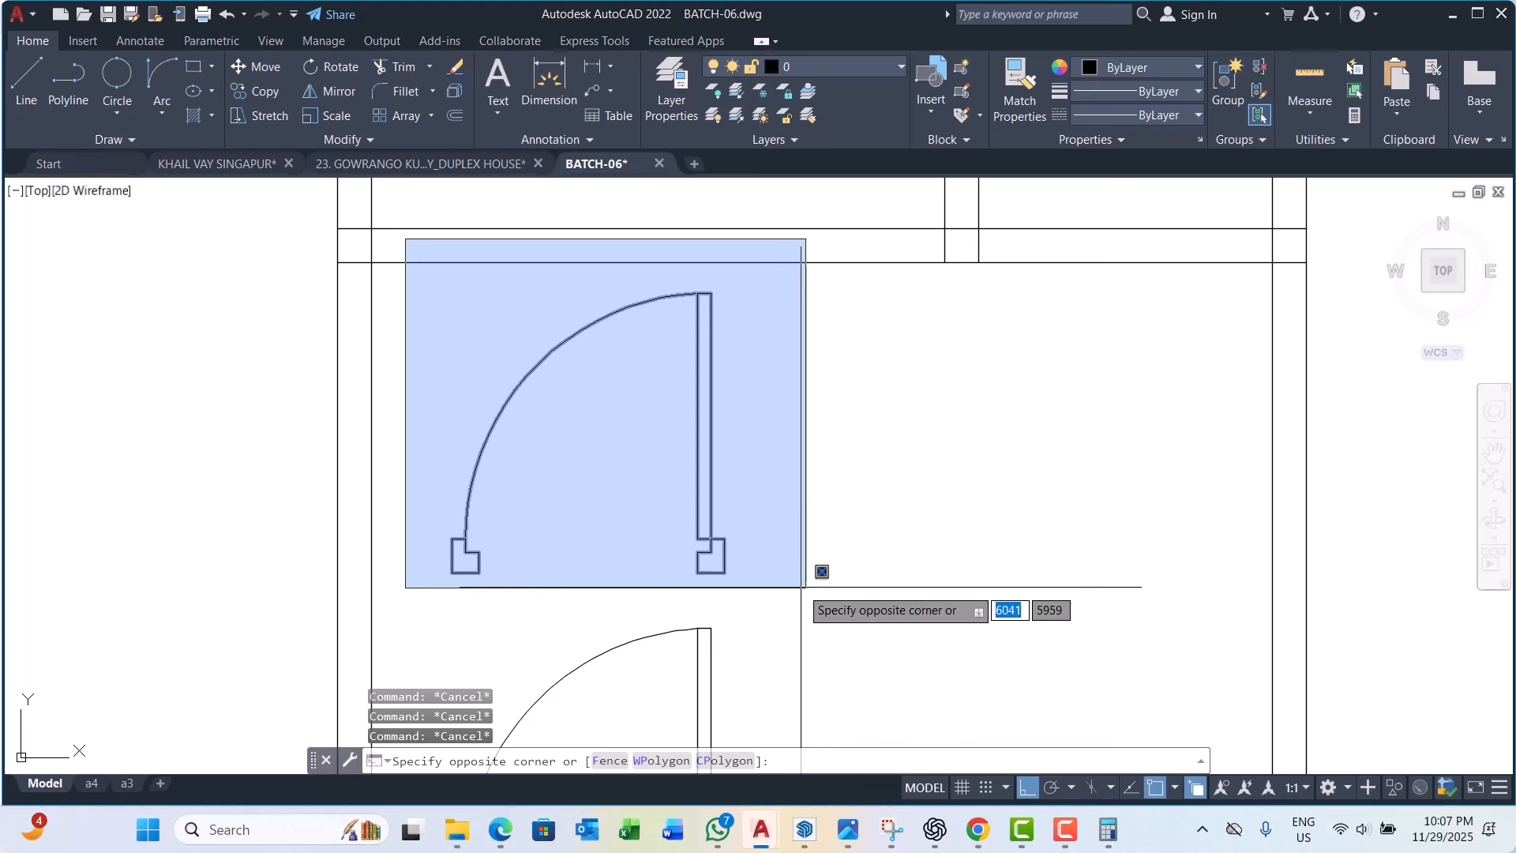
scroll(602, 528, "down", 2)
scroll(608, 529, "up", 2)
left_click(624, 527)
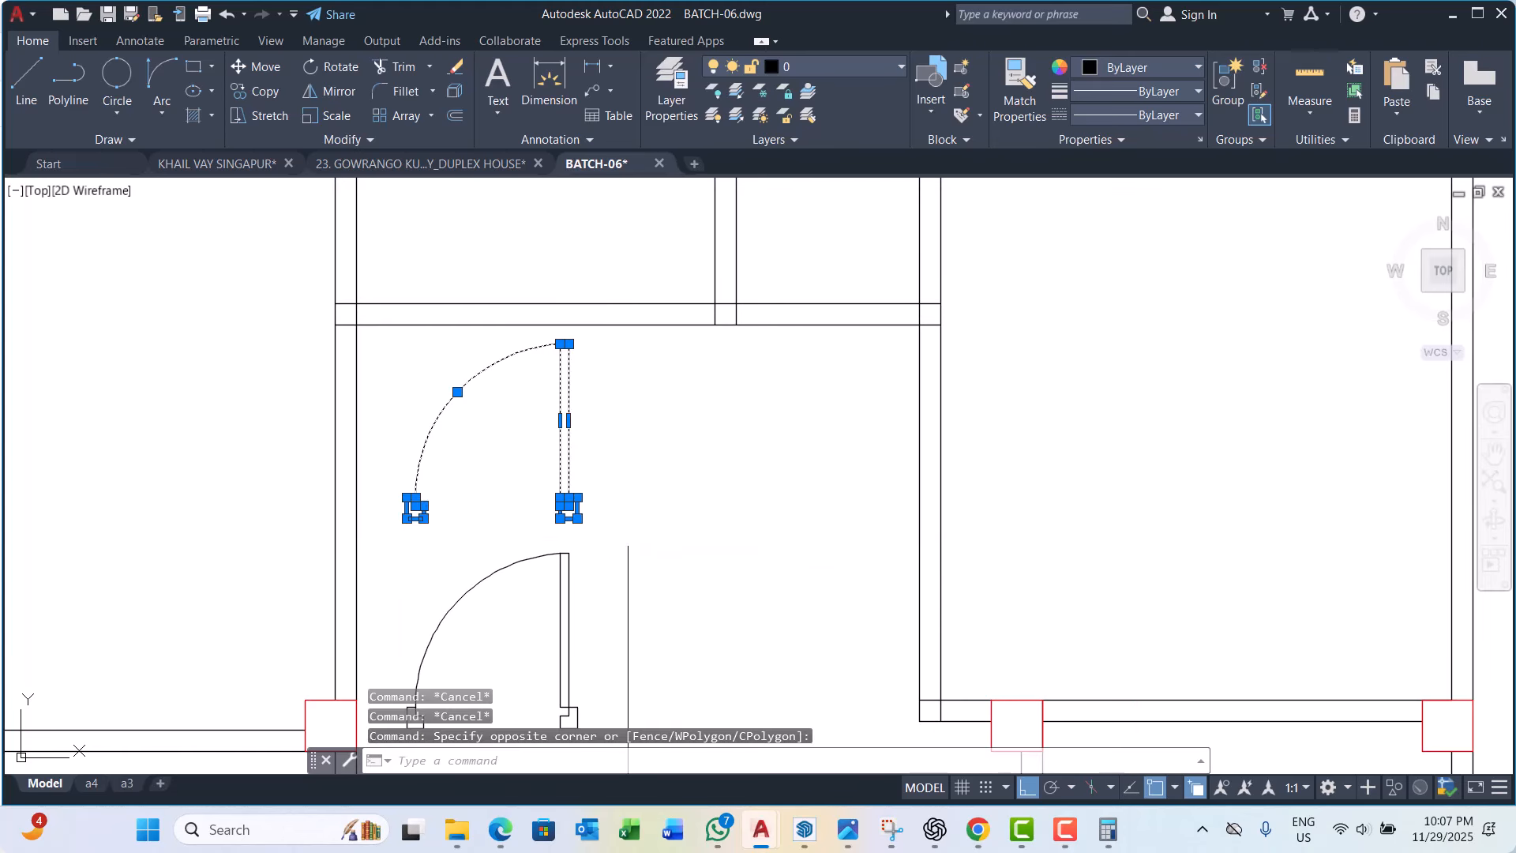
key("Escape")
Step: Start a block definition named "bed door" with its base point at the lower outer corner of the upper door's left frame
middle_click_drag(498, 458, 500, 467)
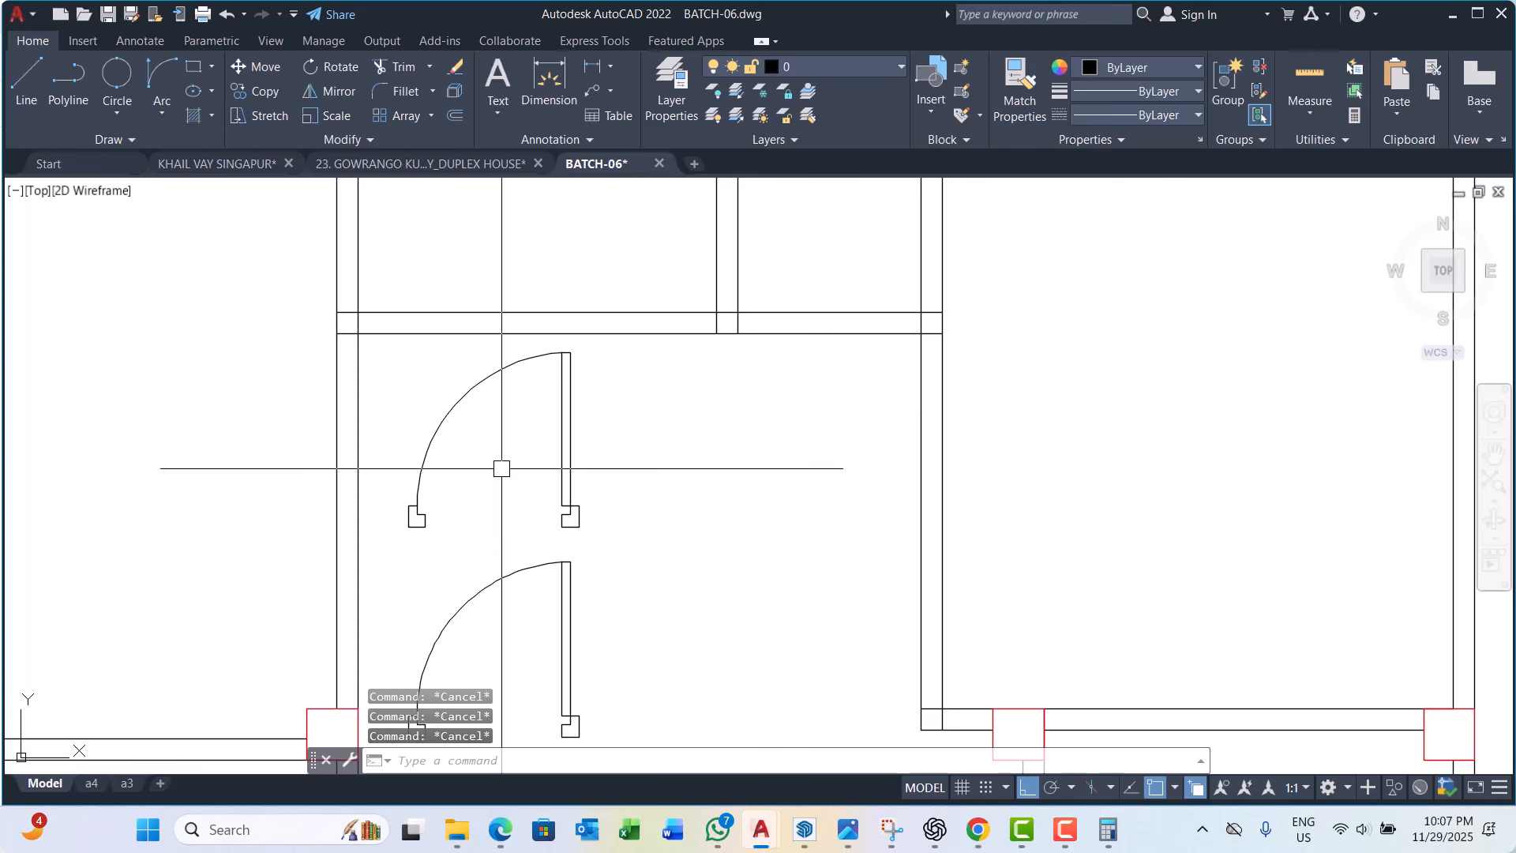
type("b")
key("Return")
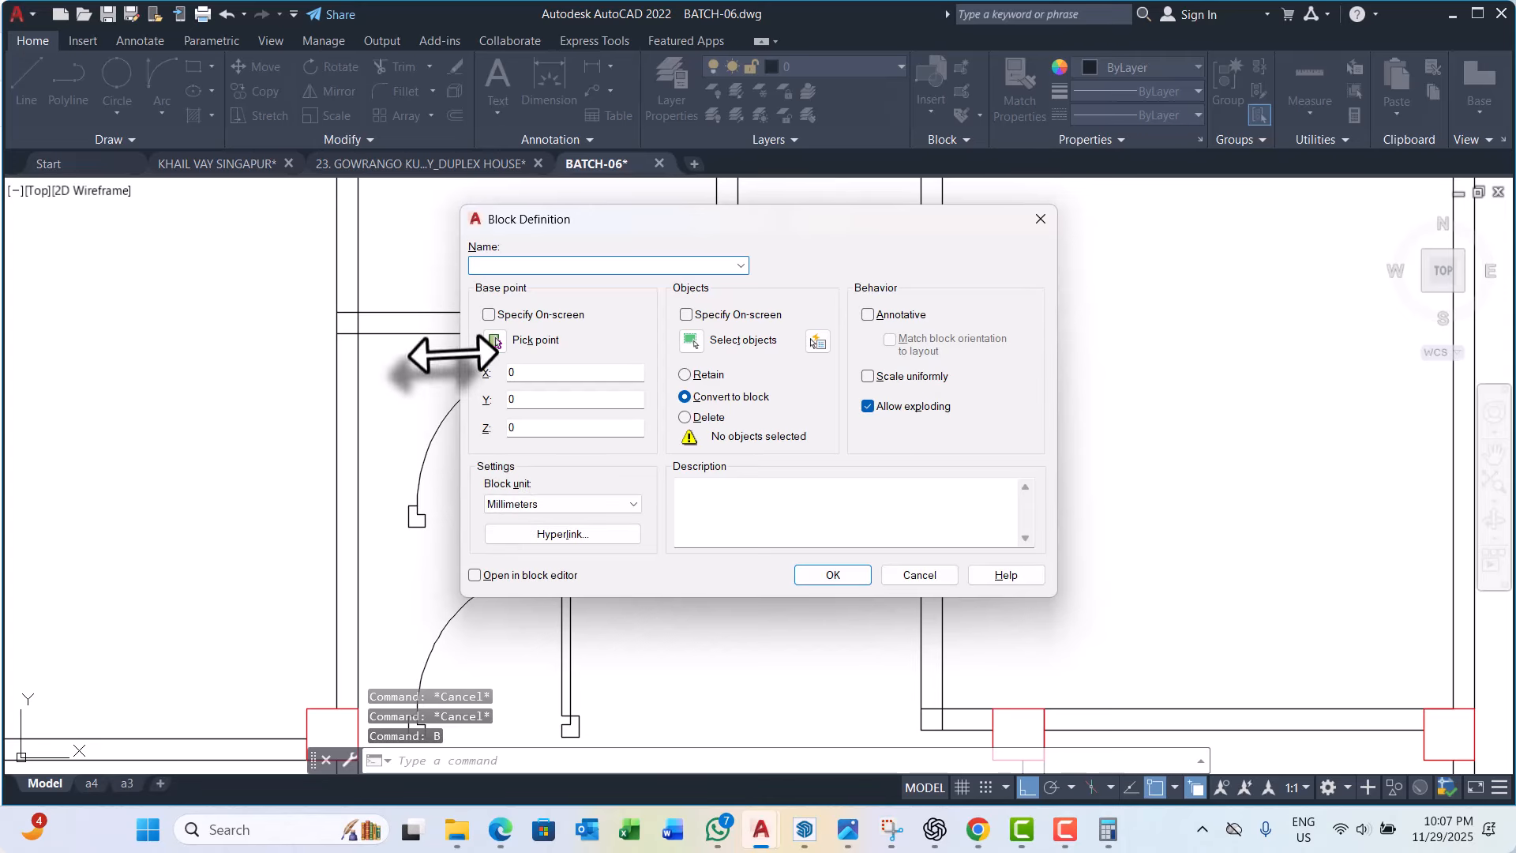
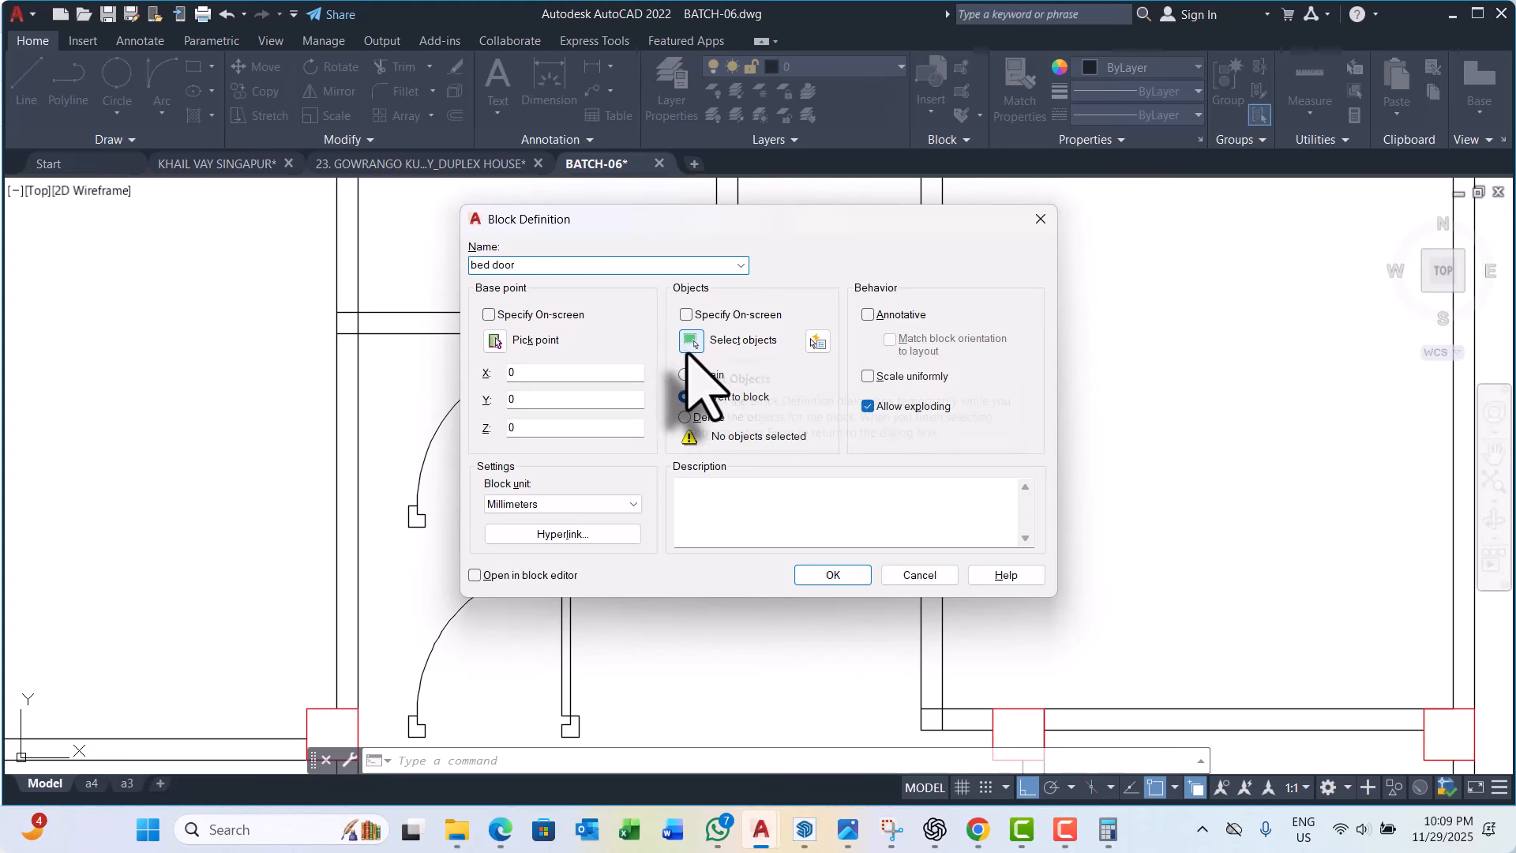
left_click(495, 341)
scroll(507, 404, "down", 3)
scroll(490, 437, "up", 5)
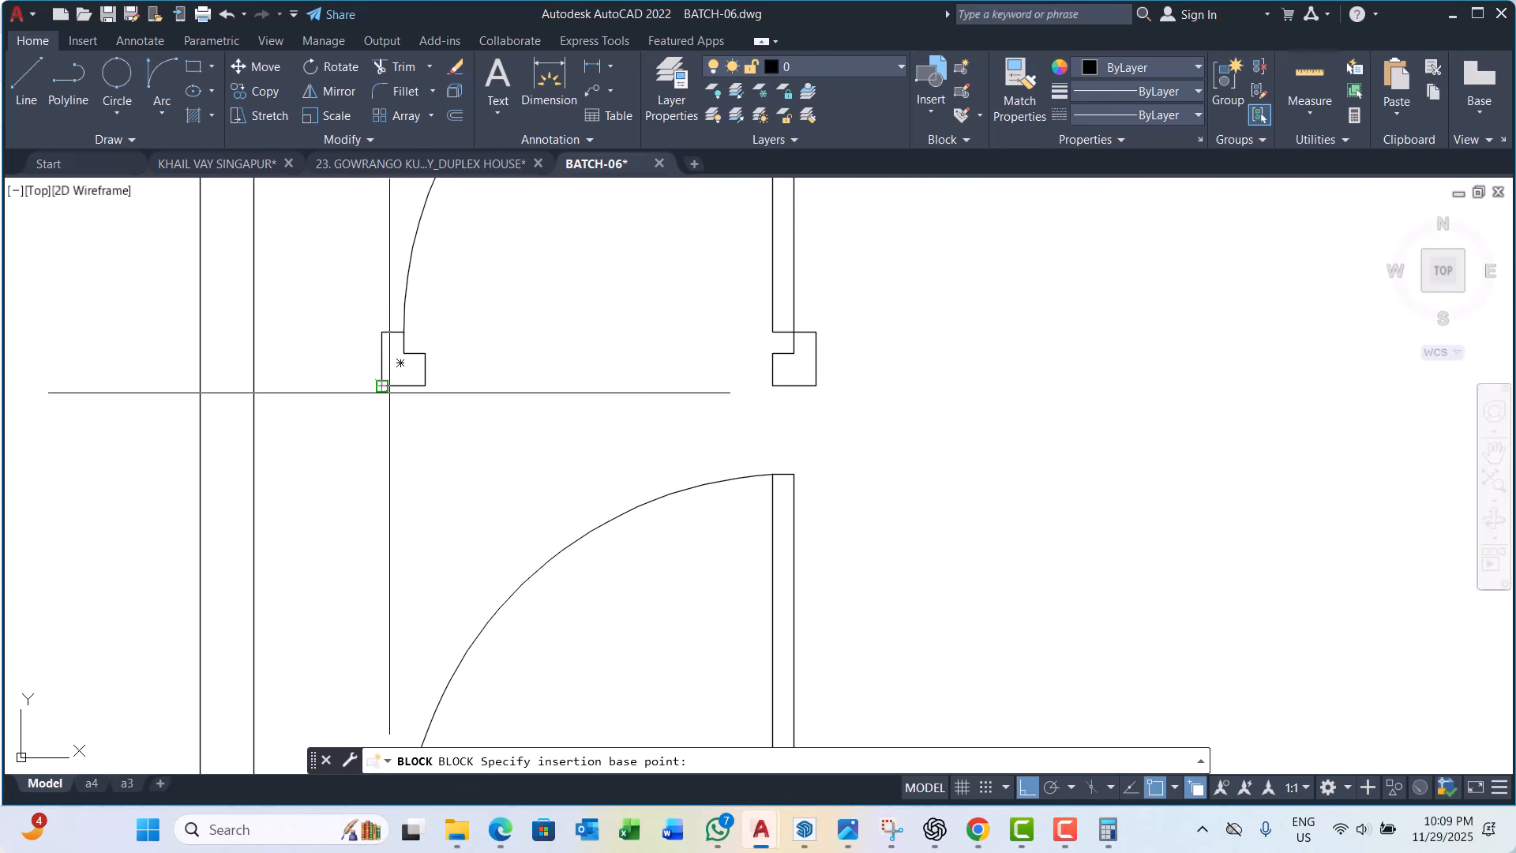
scroll(442, 410, "down", 8)
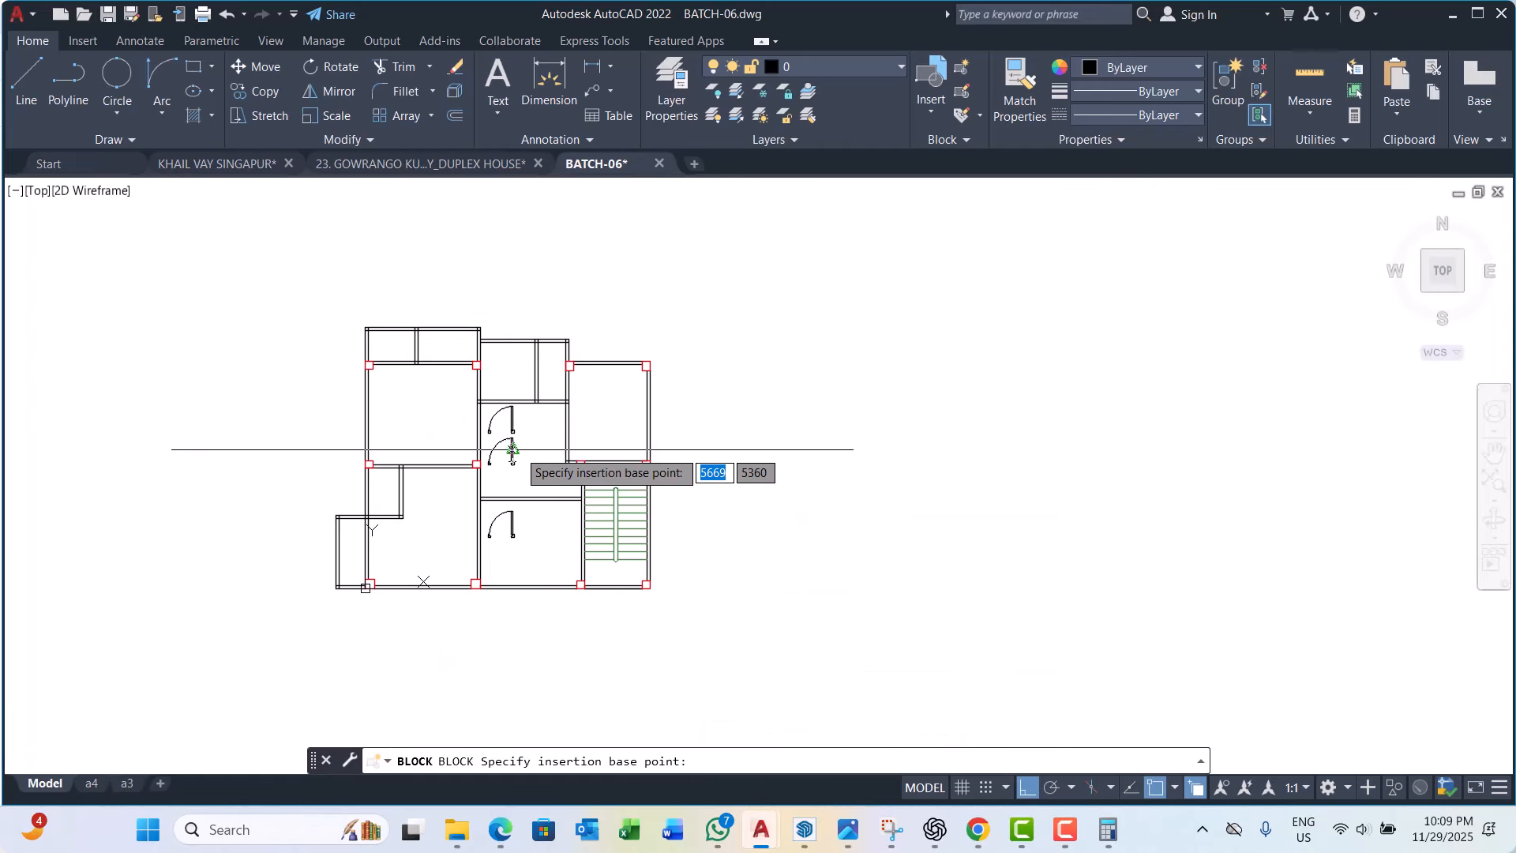
scroll(506, 434, "up", 3)
scroll(481, 430, "up", 5)
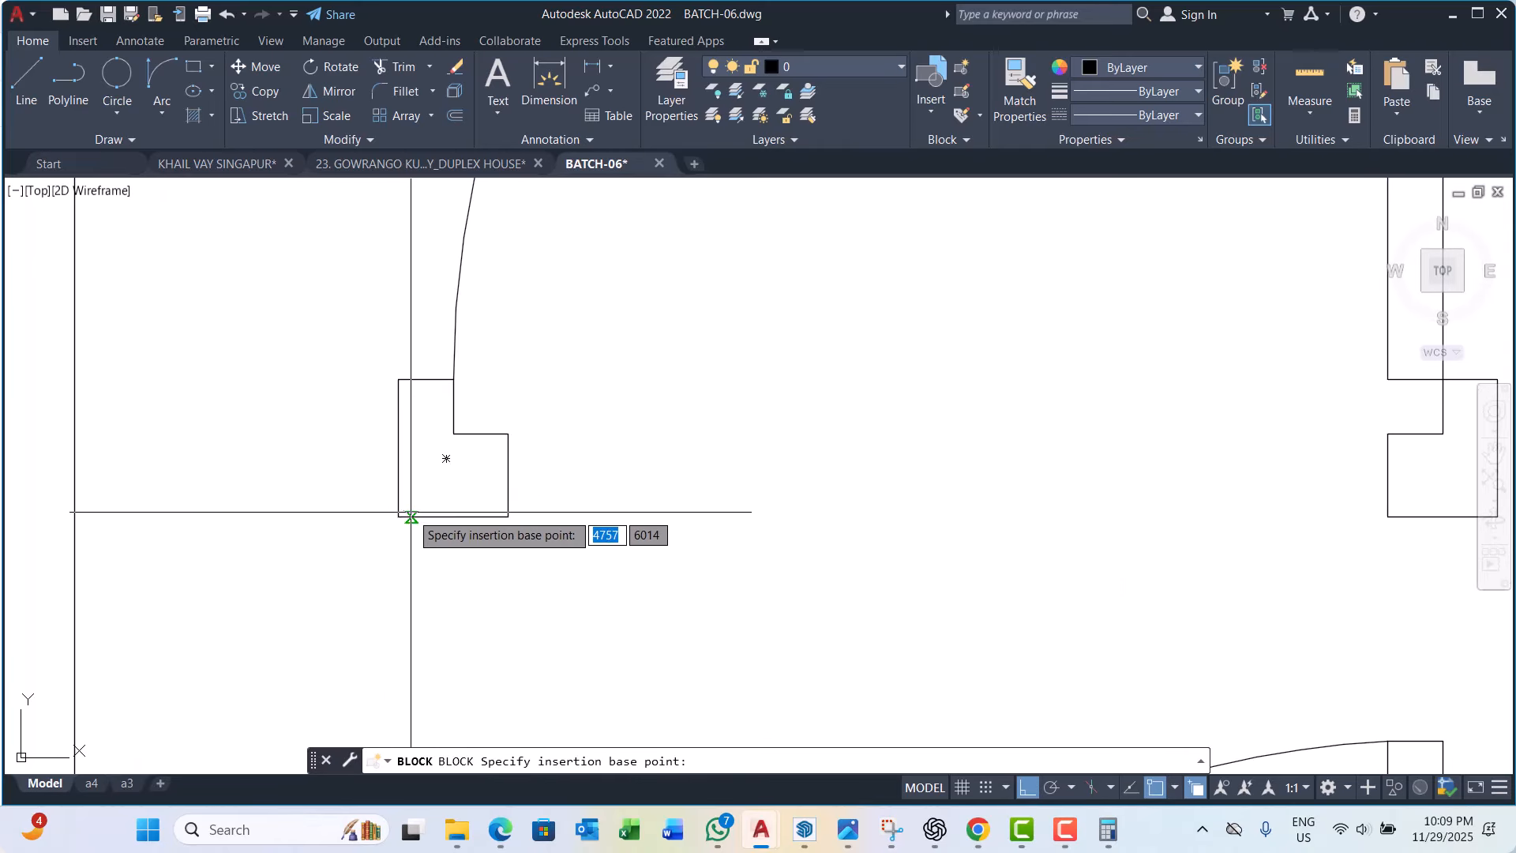
left_click(399, 517)
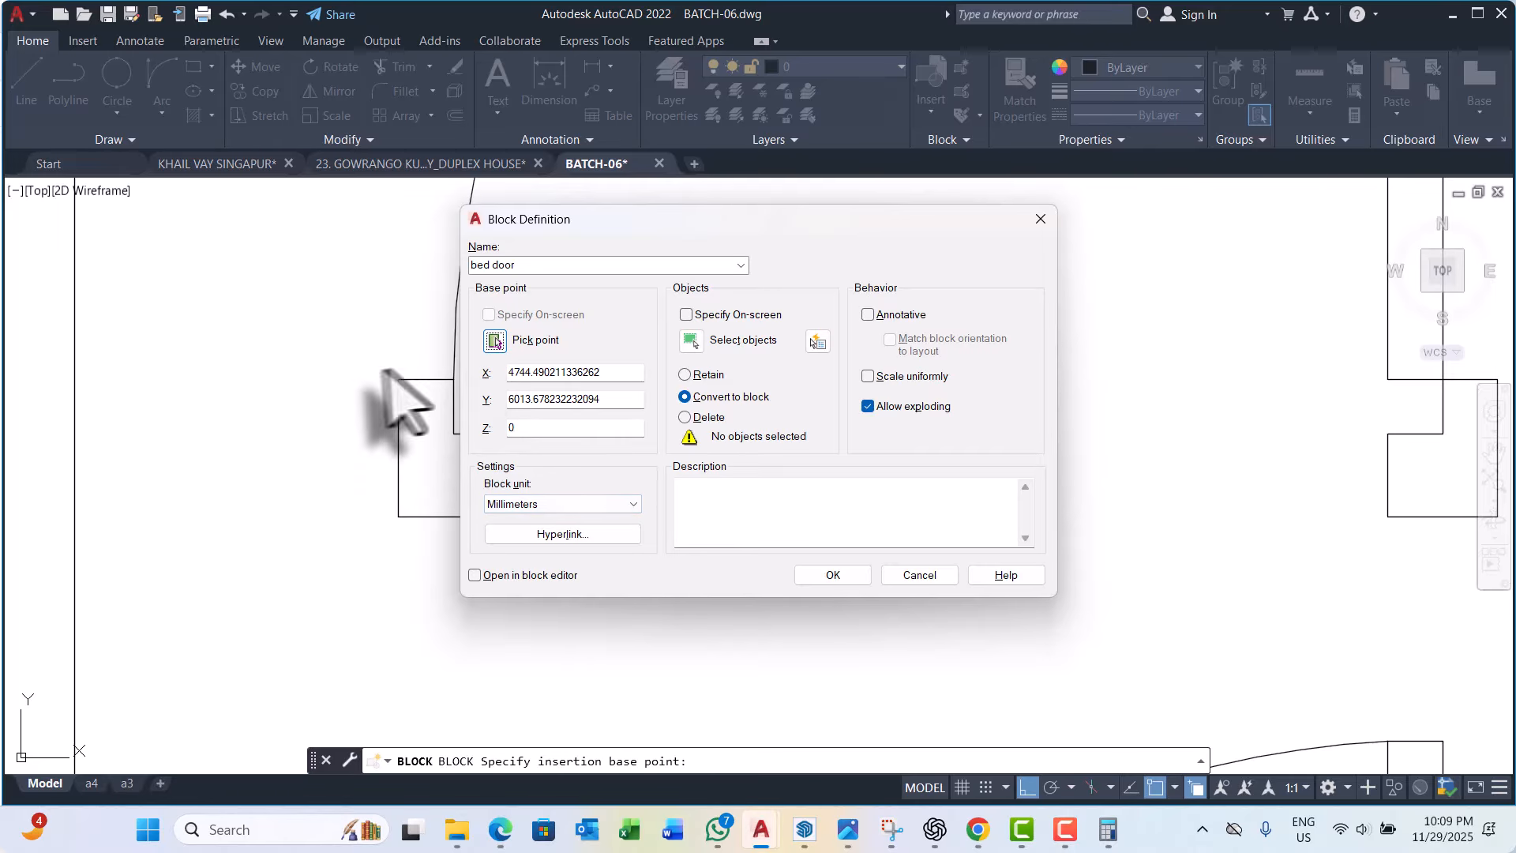
Step: Add the upper door's two frames, leaf and swing arc to the "bed door" block and create it
left_click(691, 342)
scroll(626, 400, "down", 4)
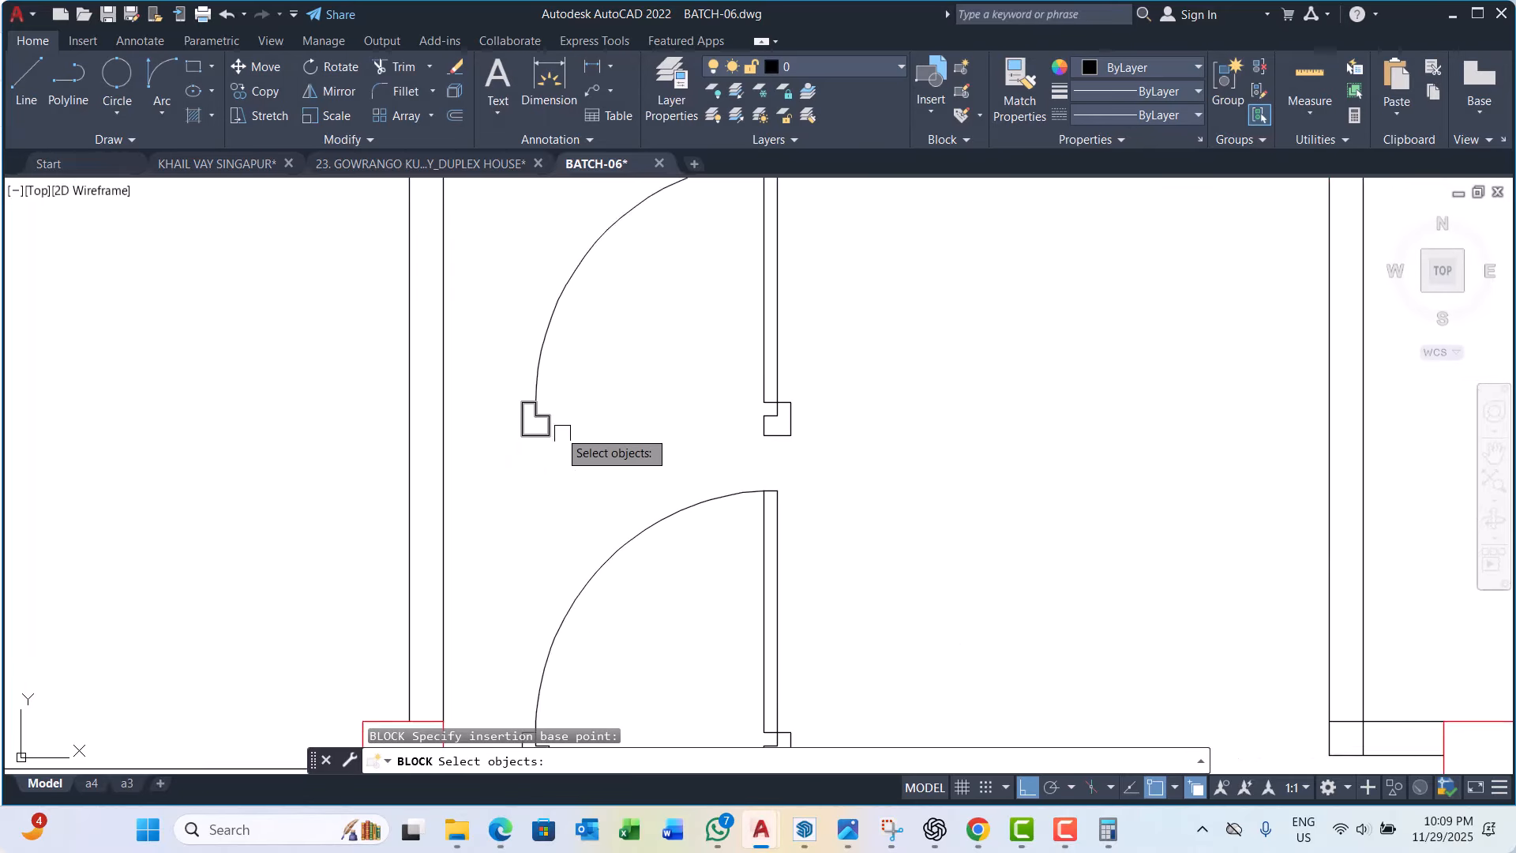
scroll(537, 347, "up", 5)
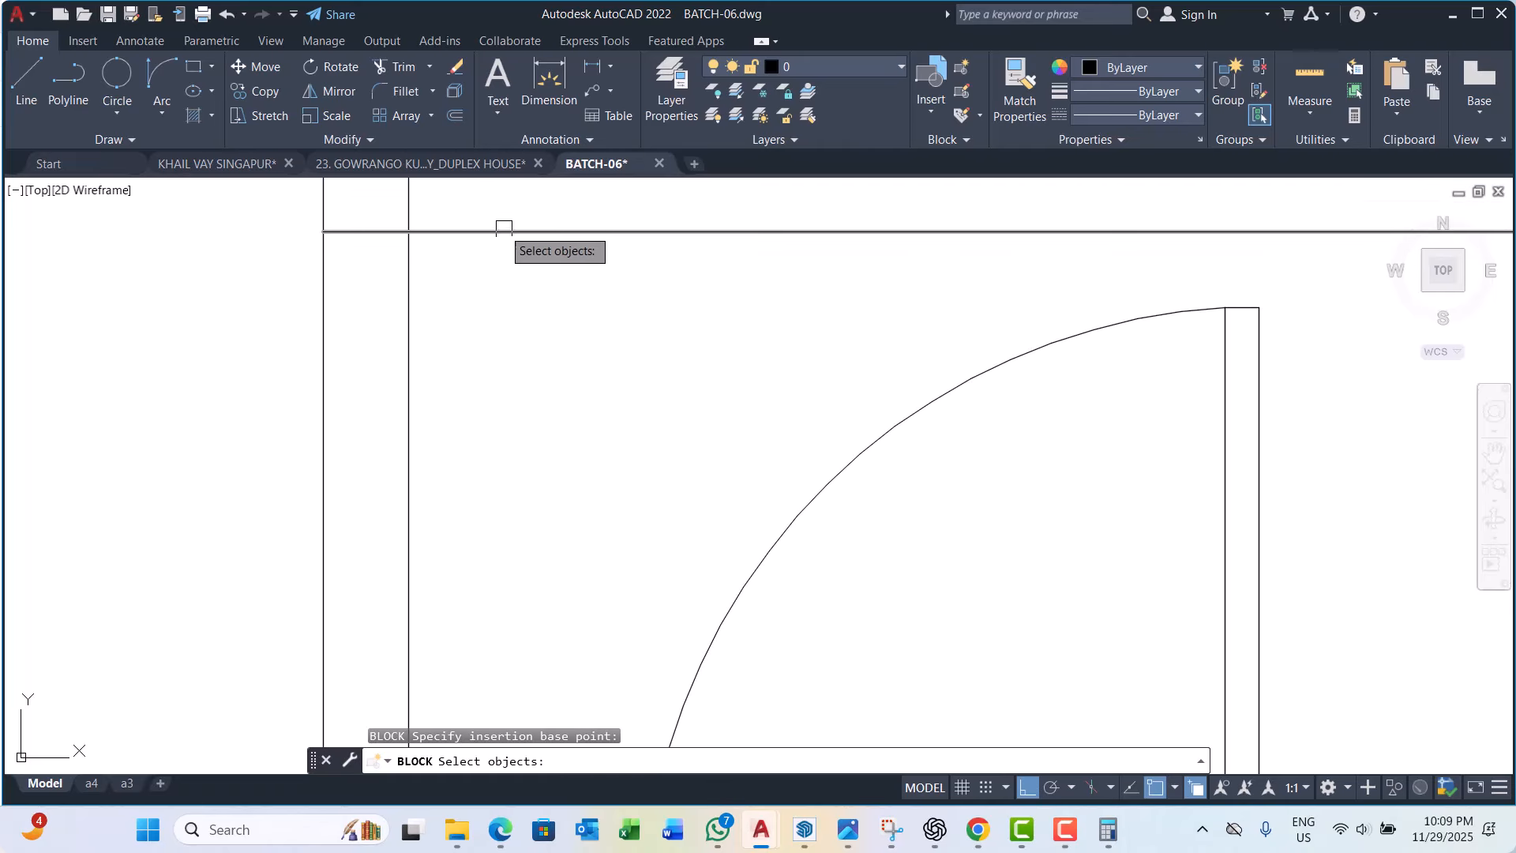
left_click(478, 206)
scroll(484, 186, "down", 4)
left_click(900, 592)
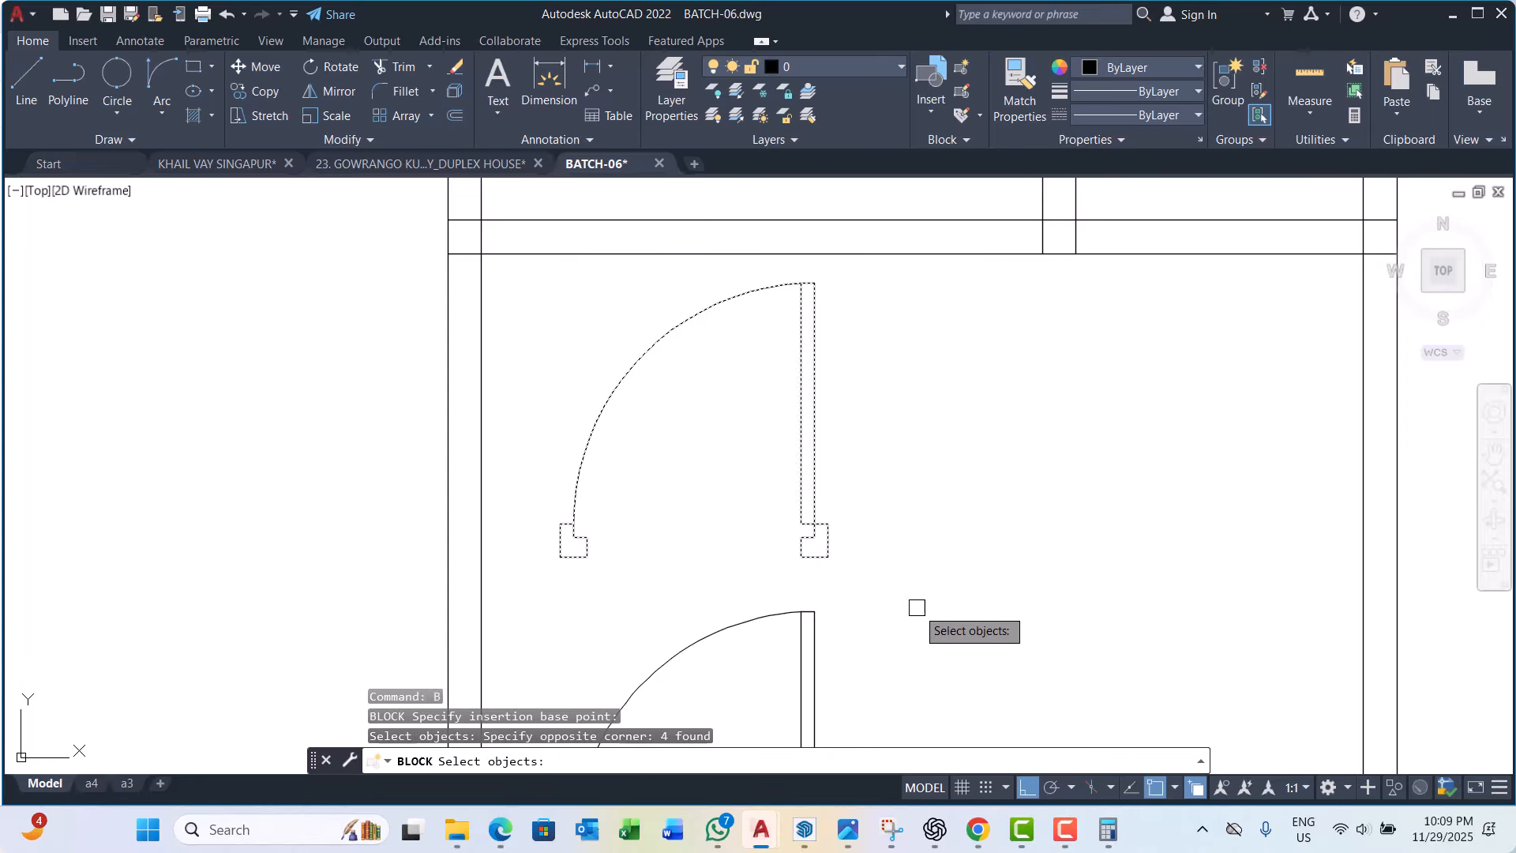
key("Return")
left_click(857, 577)
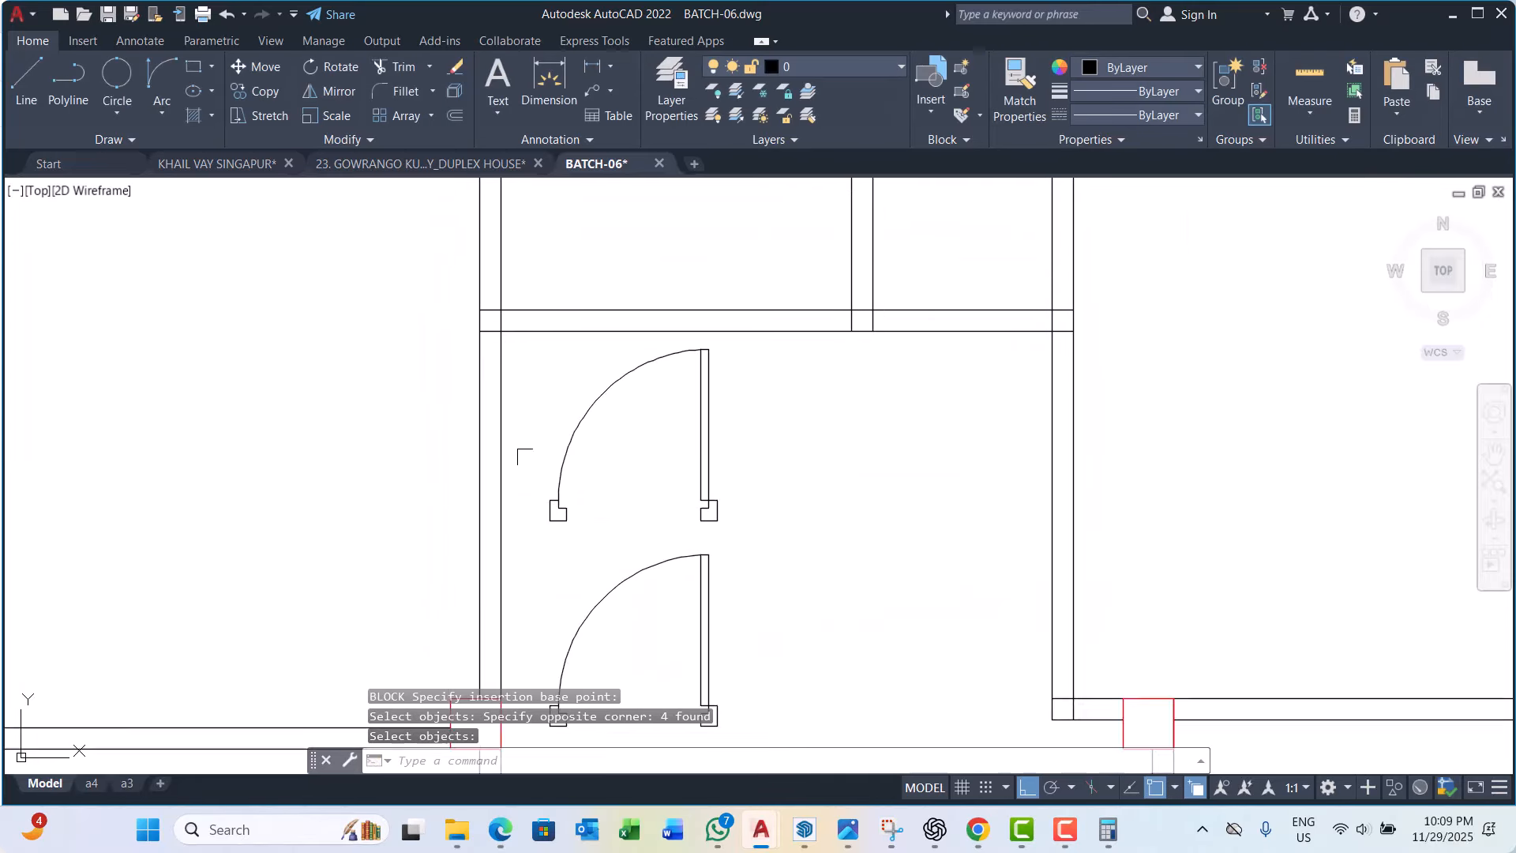
key("Escape")
key("Escape")
Step: Check the "bed door" block's preview in the block definition editor's selection dialog and close it without editing
scroll(616, 450, "up", 2)
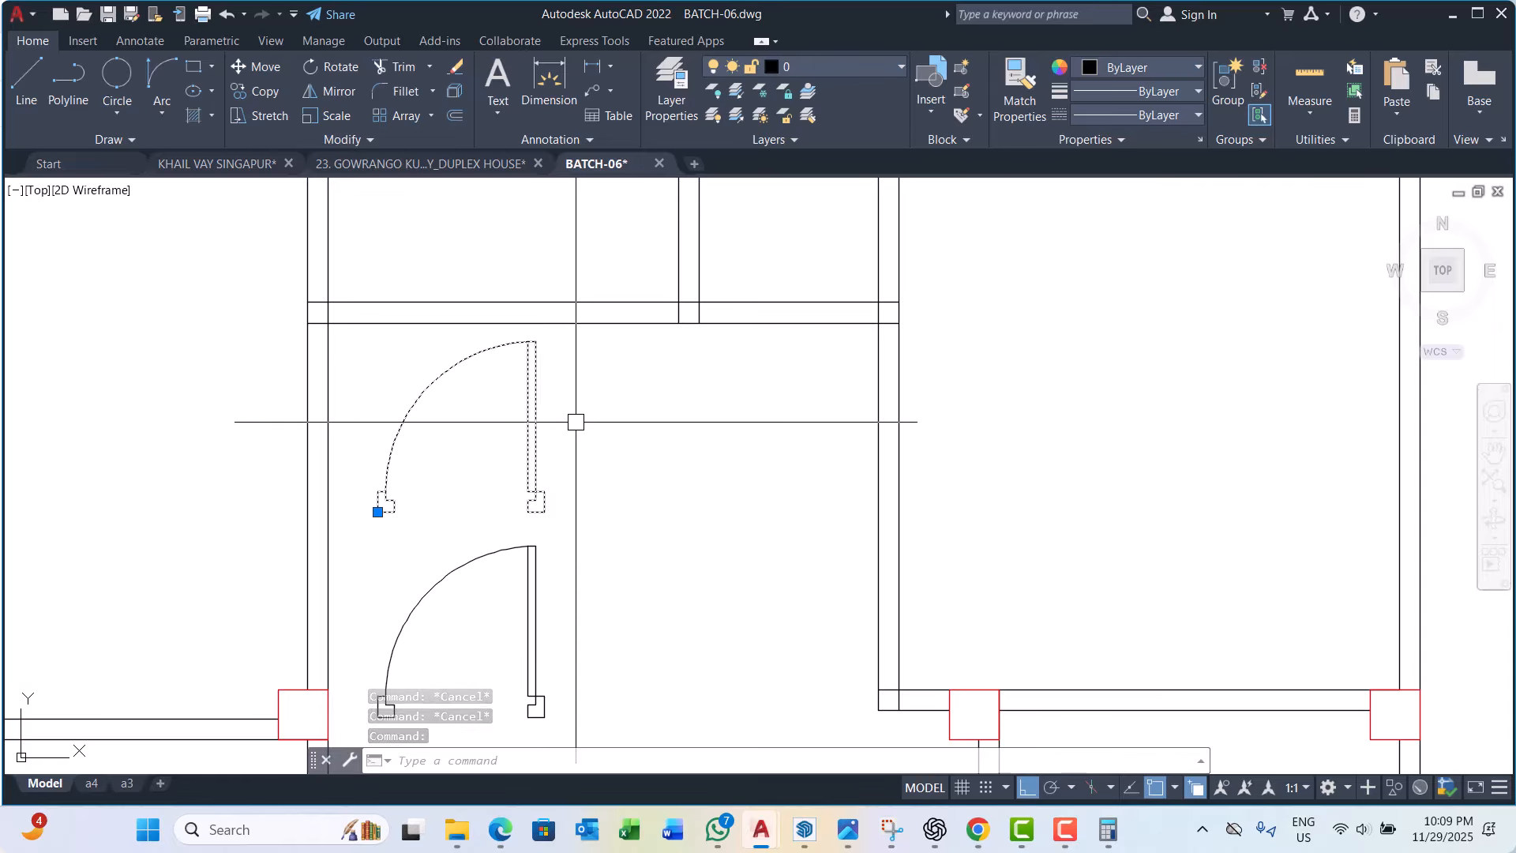
key("Escape")
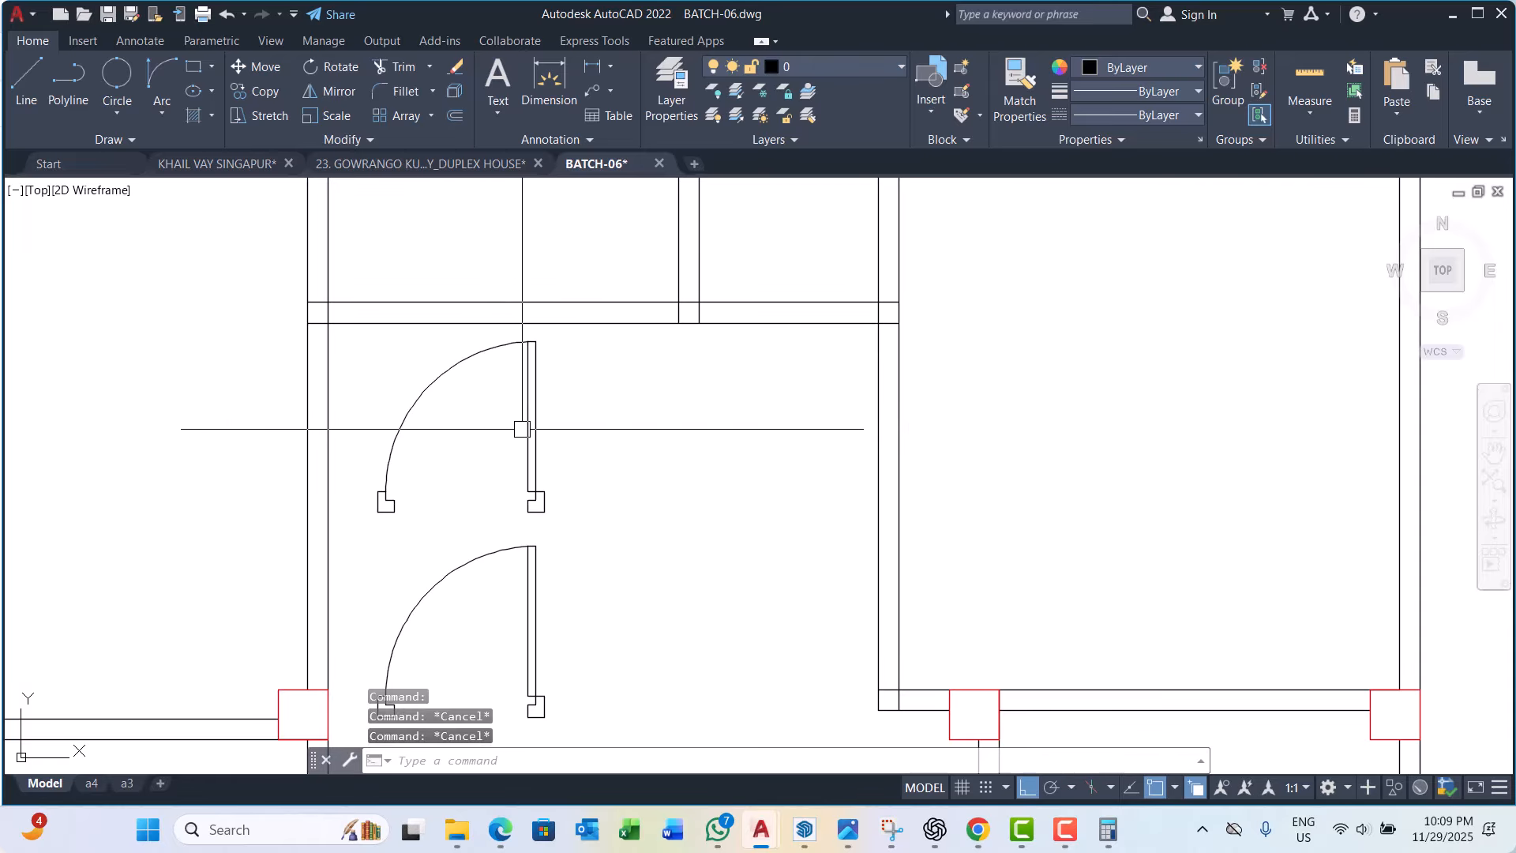
double_click(529, 429)
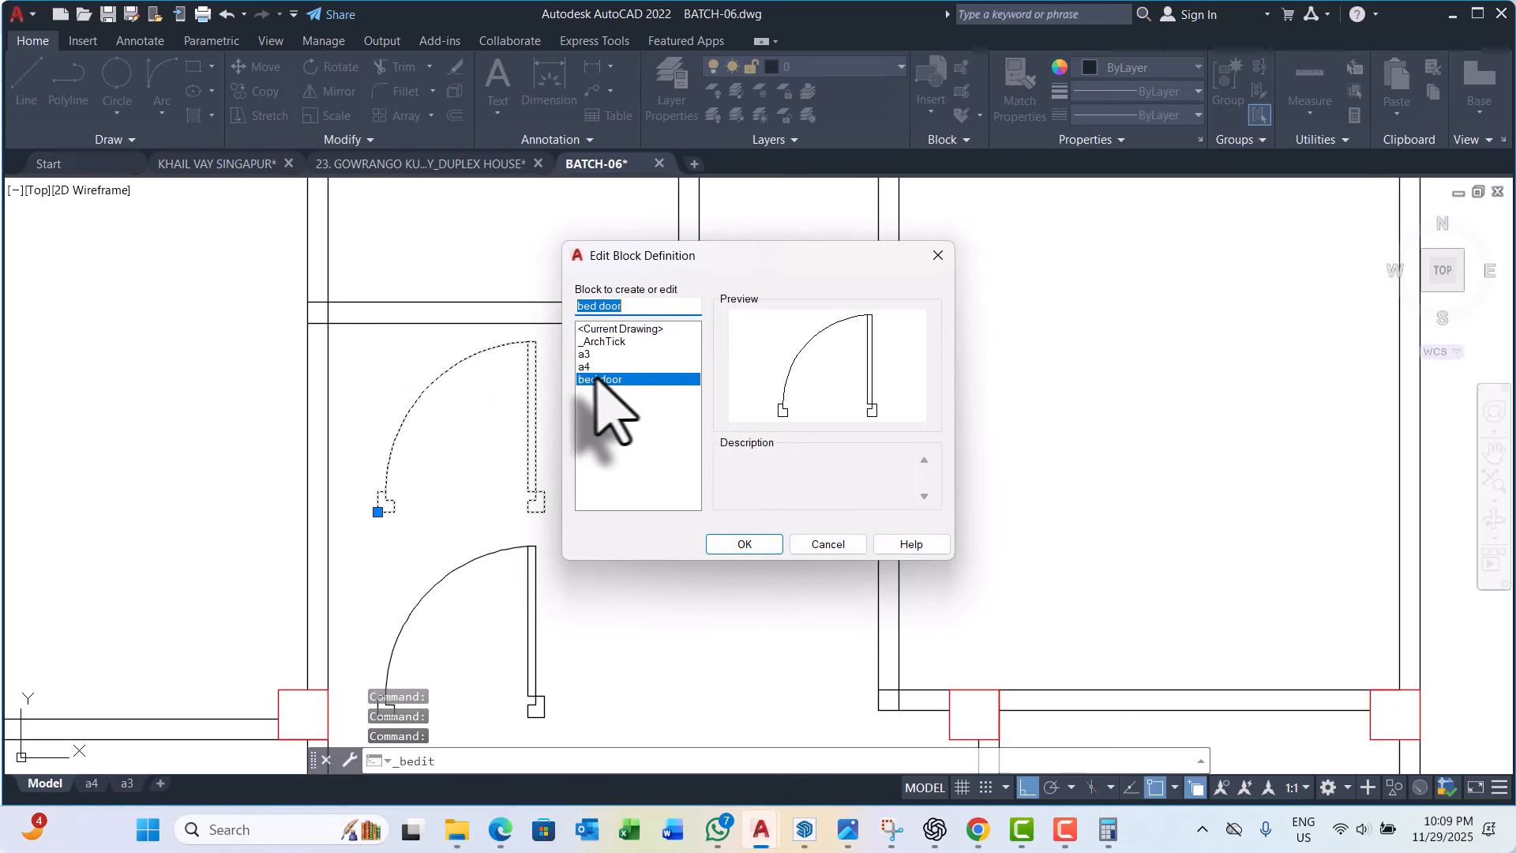
key("Escape")
scroll(553, 474, "down", 5)
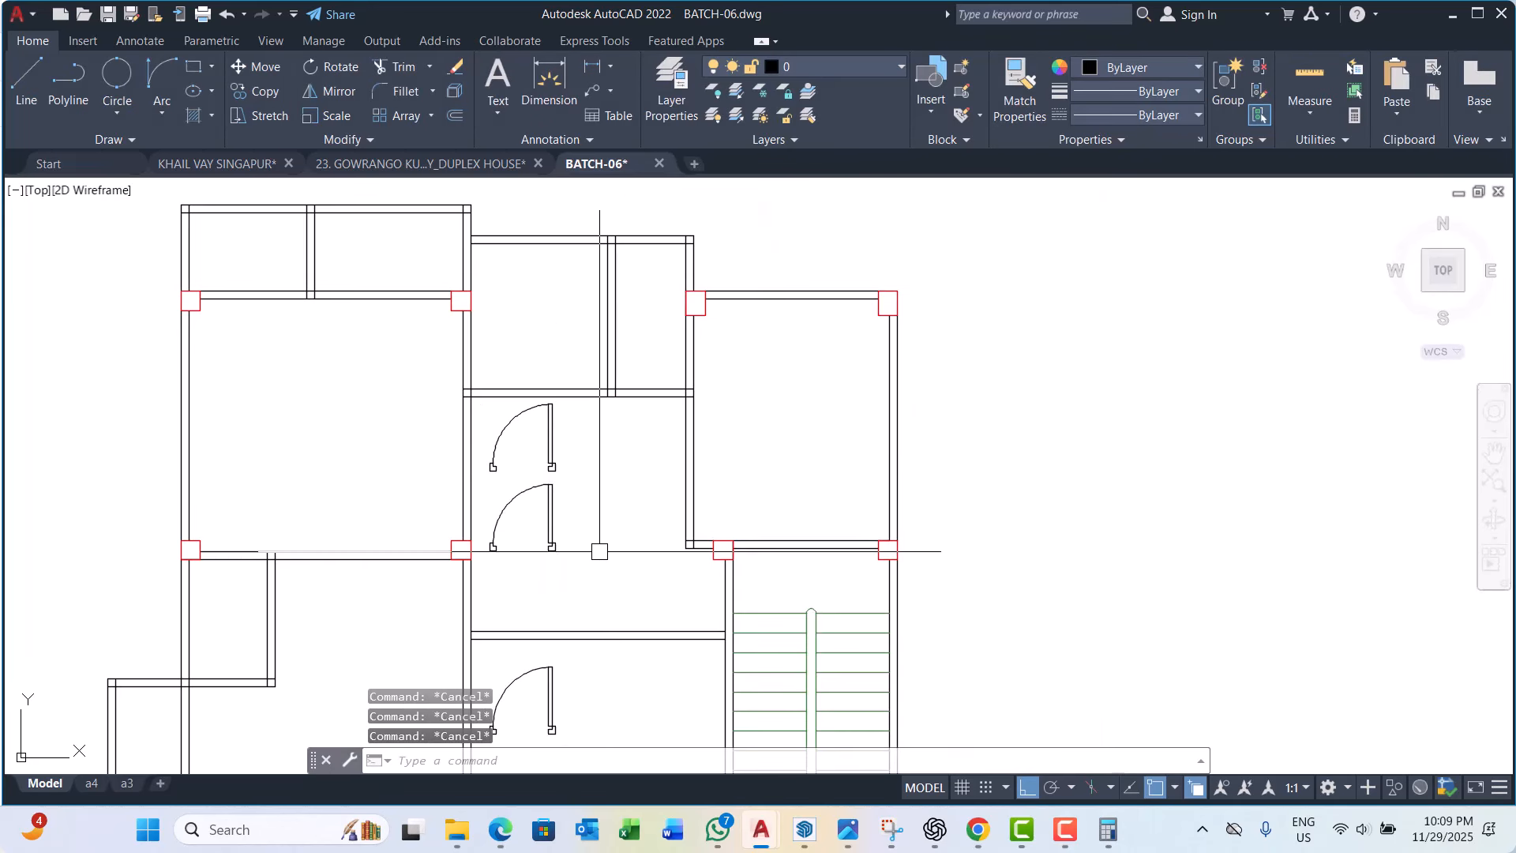
scroll(548, 545, "up", 5)
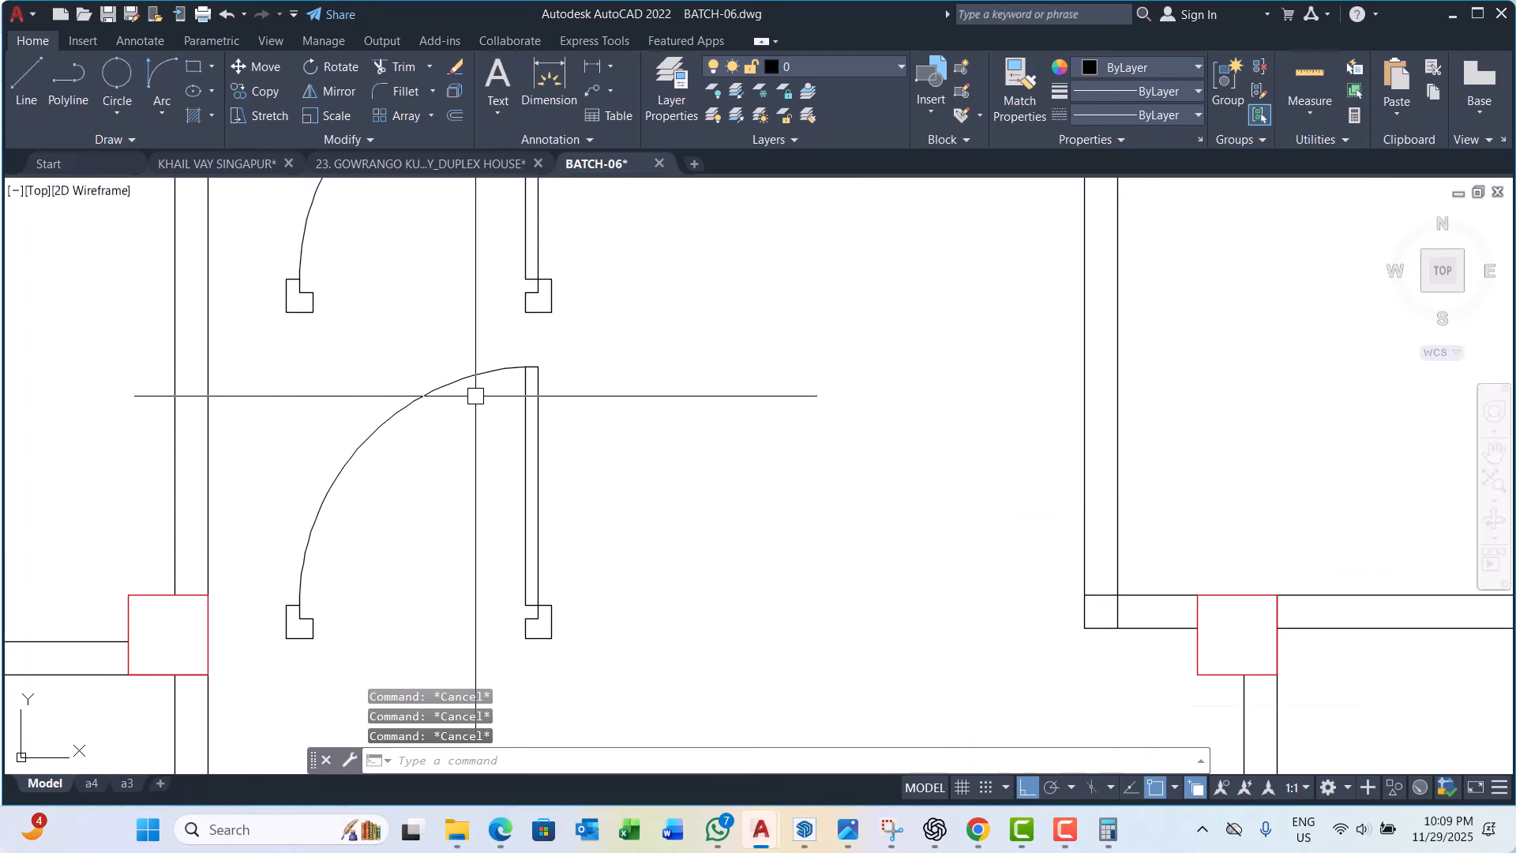
scroll(464, 498, "down", 3)
scroll(415, 499, "up", 4)
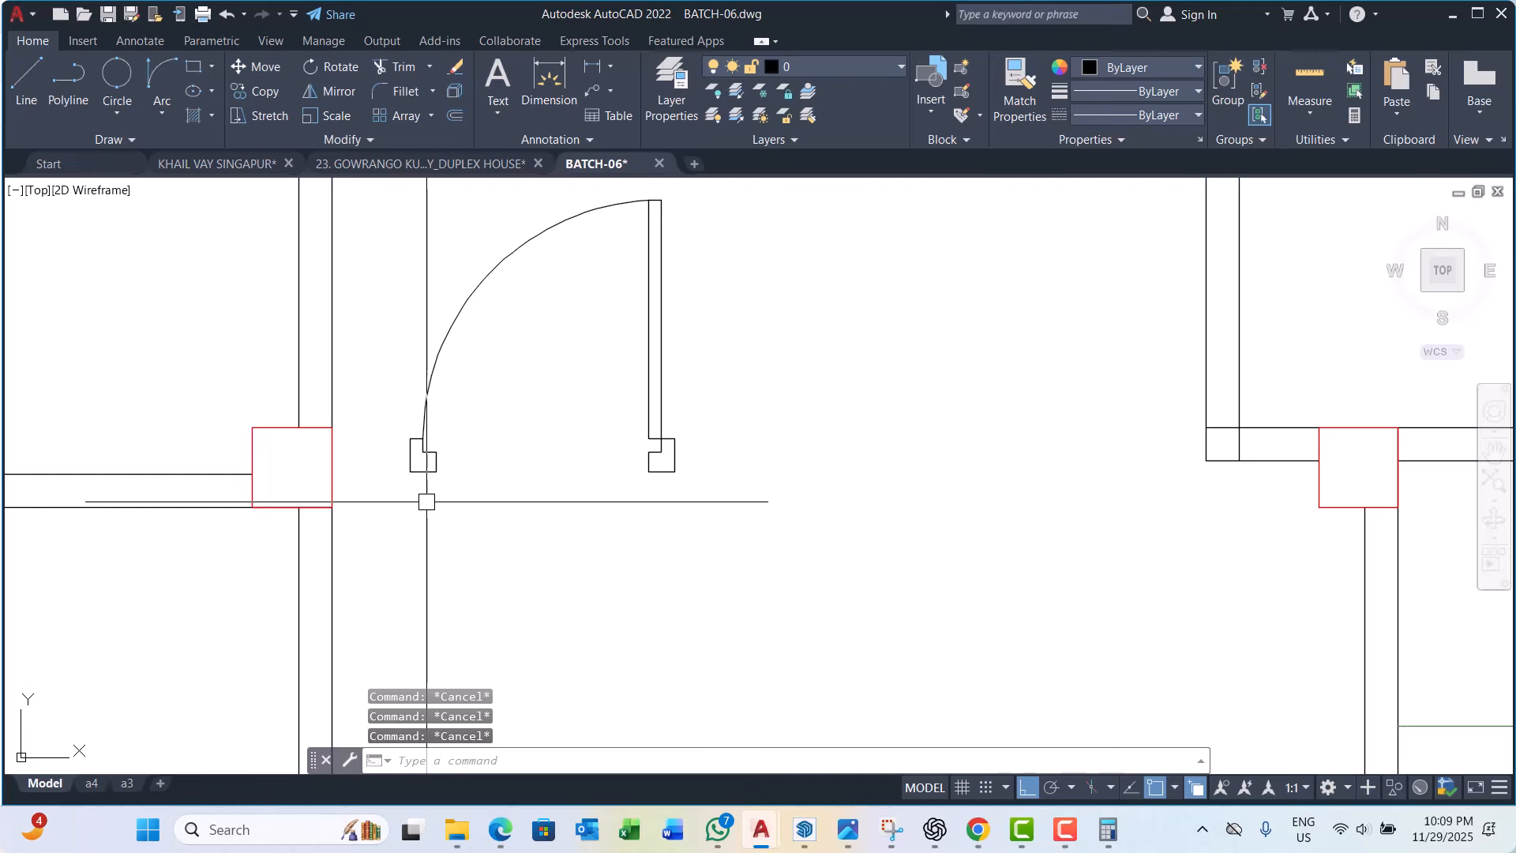
type("xl")
key("Return")
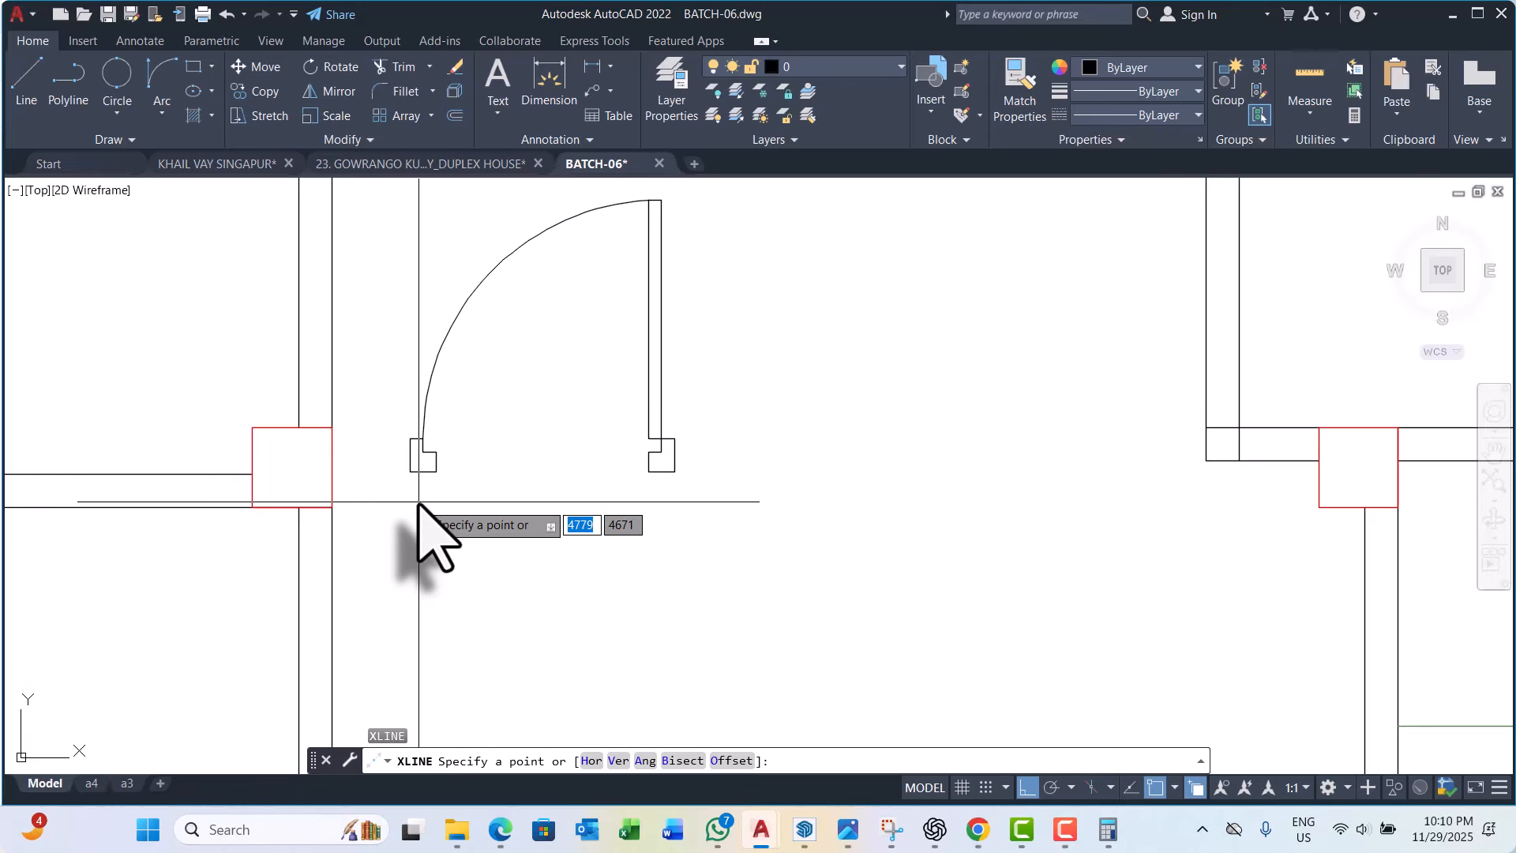
scroll(419, 502, "down", 2)
scroll(458, 413, "up", 3)
key("Escape")
key("Escape")
key("Escape")
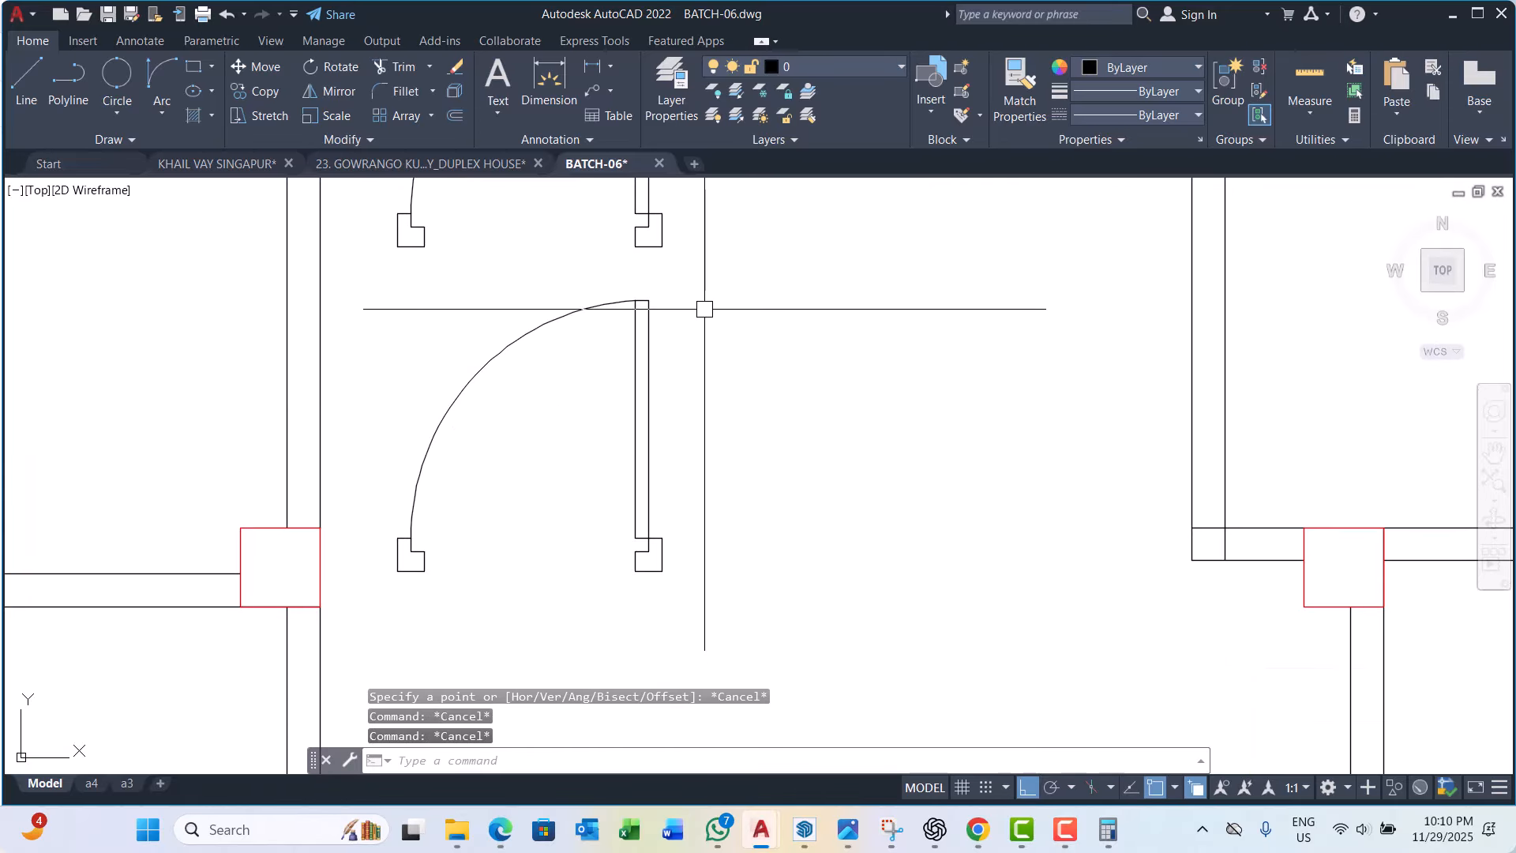
Step: Stretch the right frame and leaf side of the second door 100 units toward the left frame to narrow it
left_click(708, 268)
left_click(604, 602)
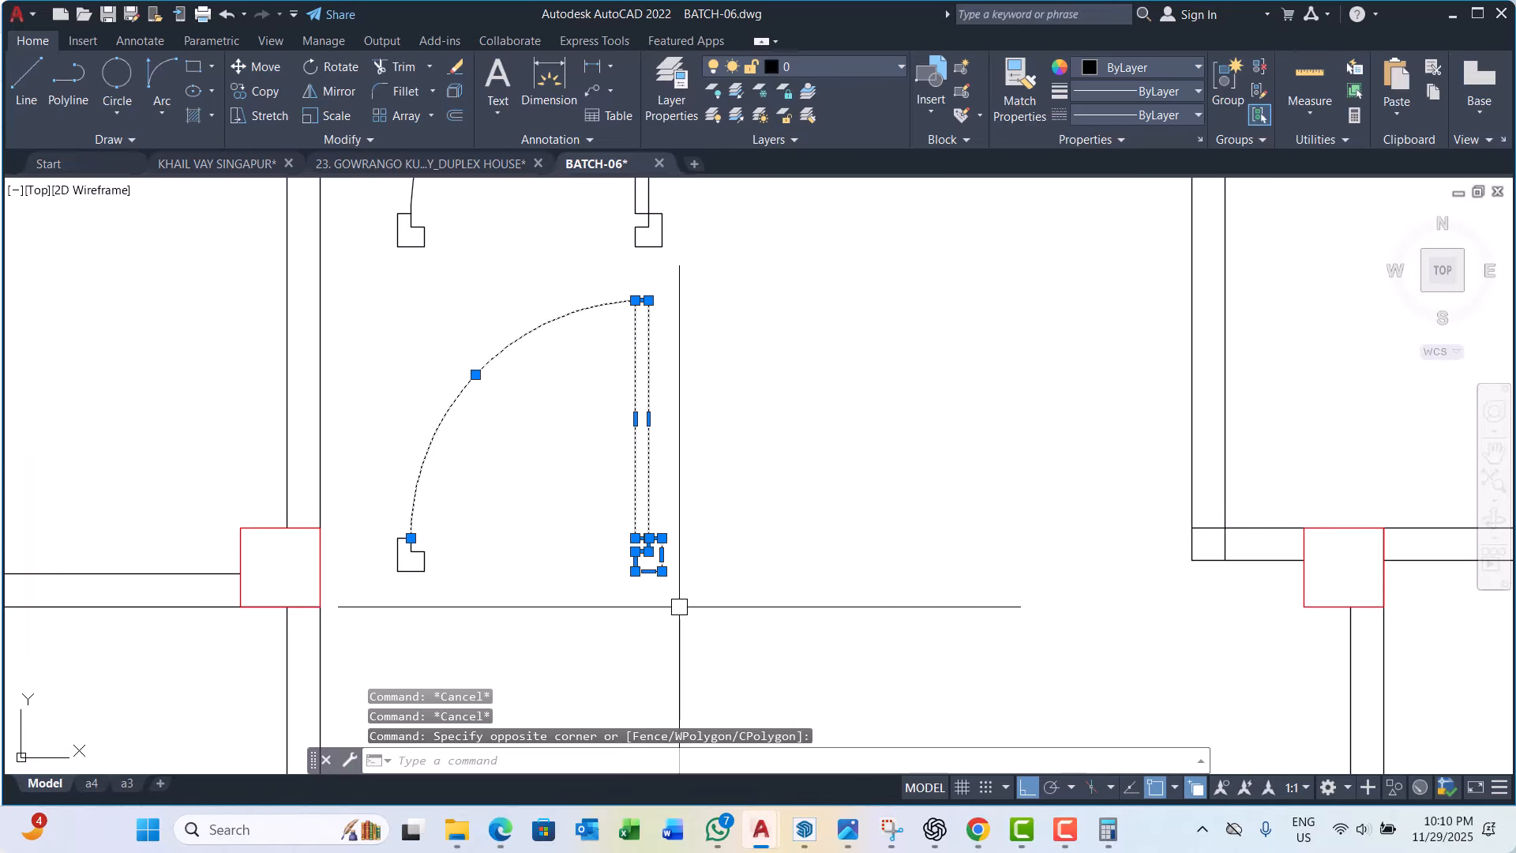
type("s")
key("Return")
left_click(872, 623)
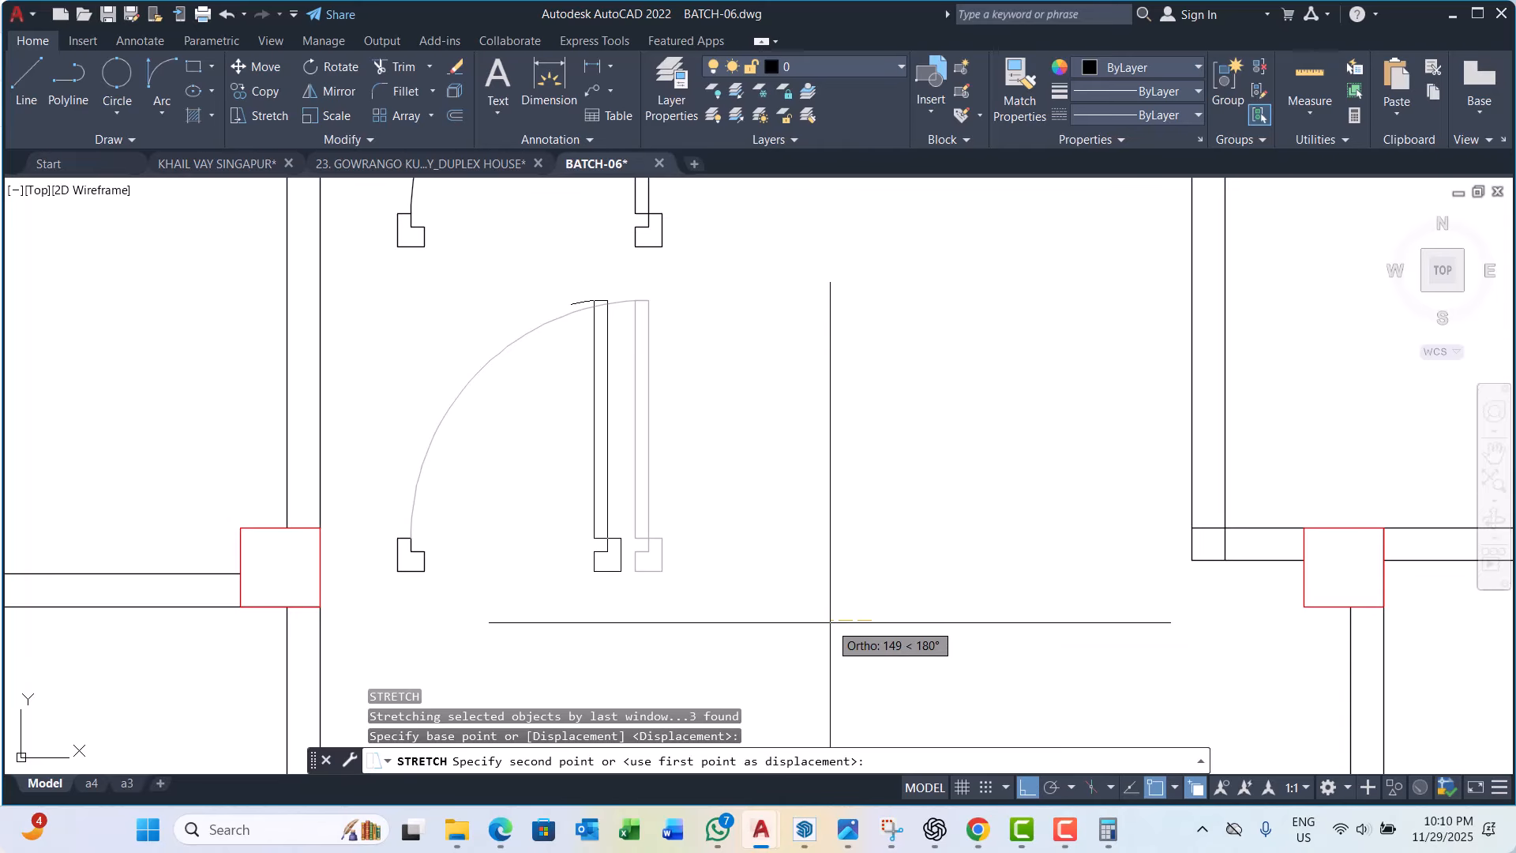
type("1")
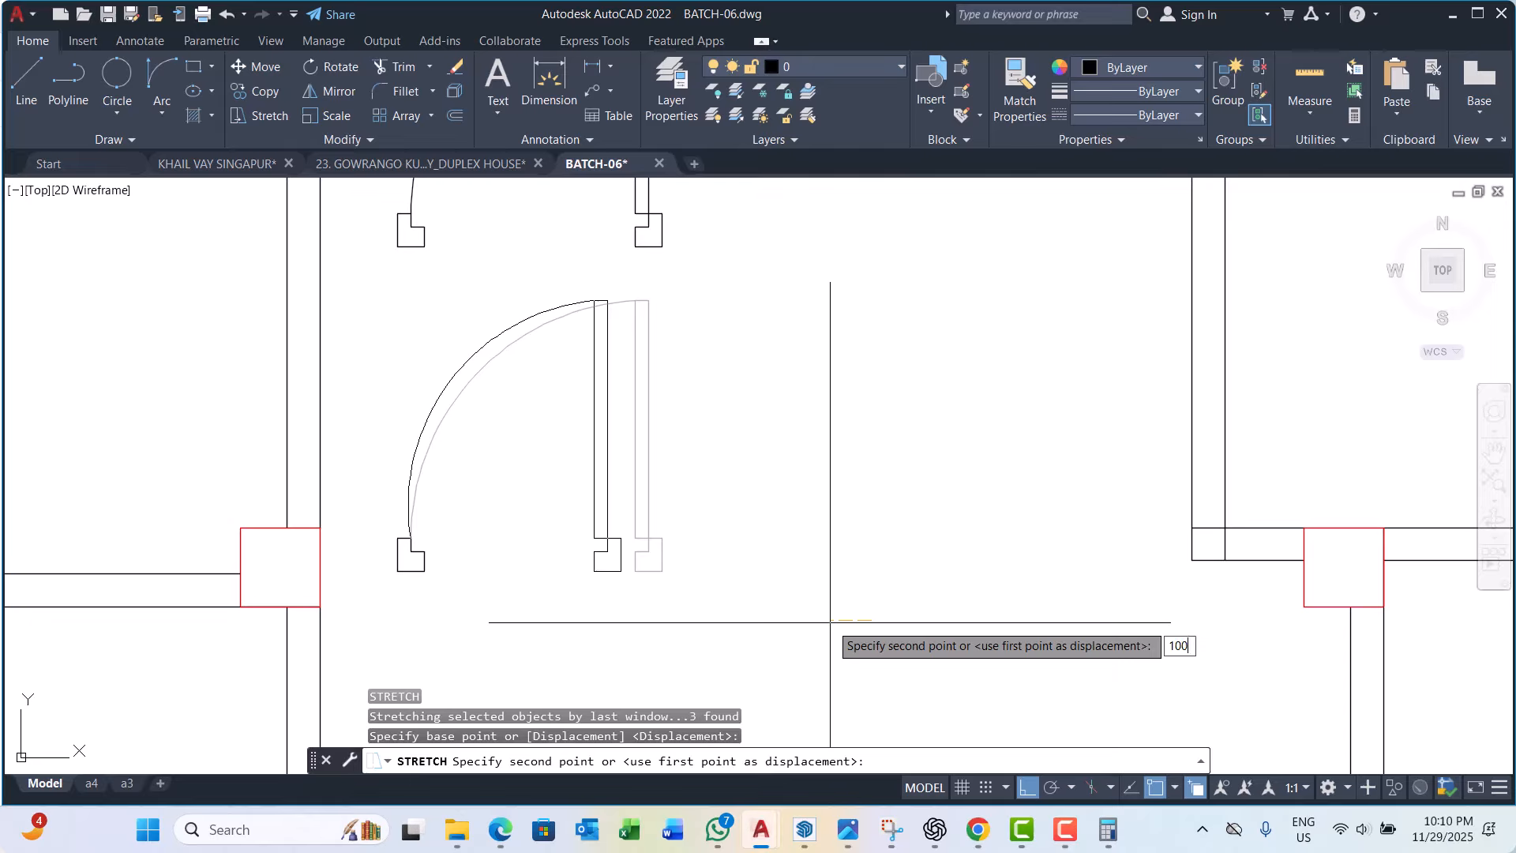
type("00")
key("Return")
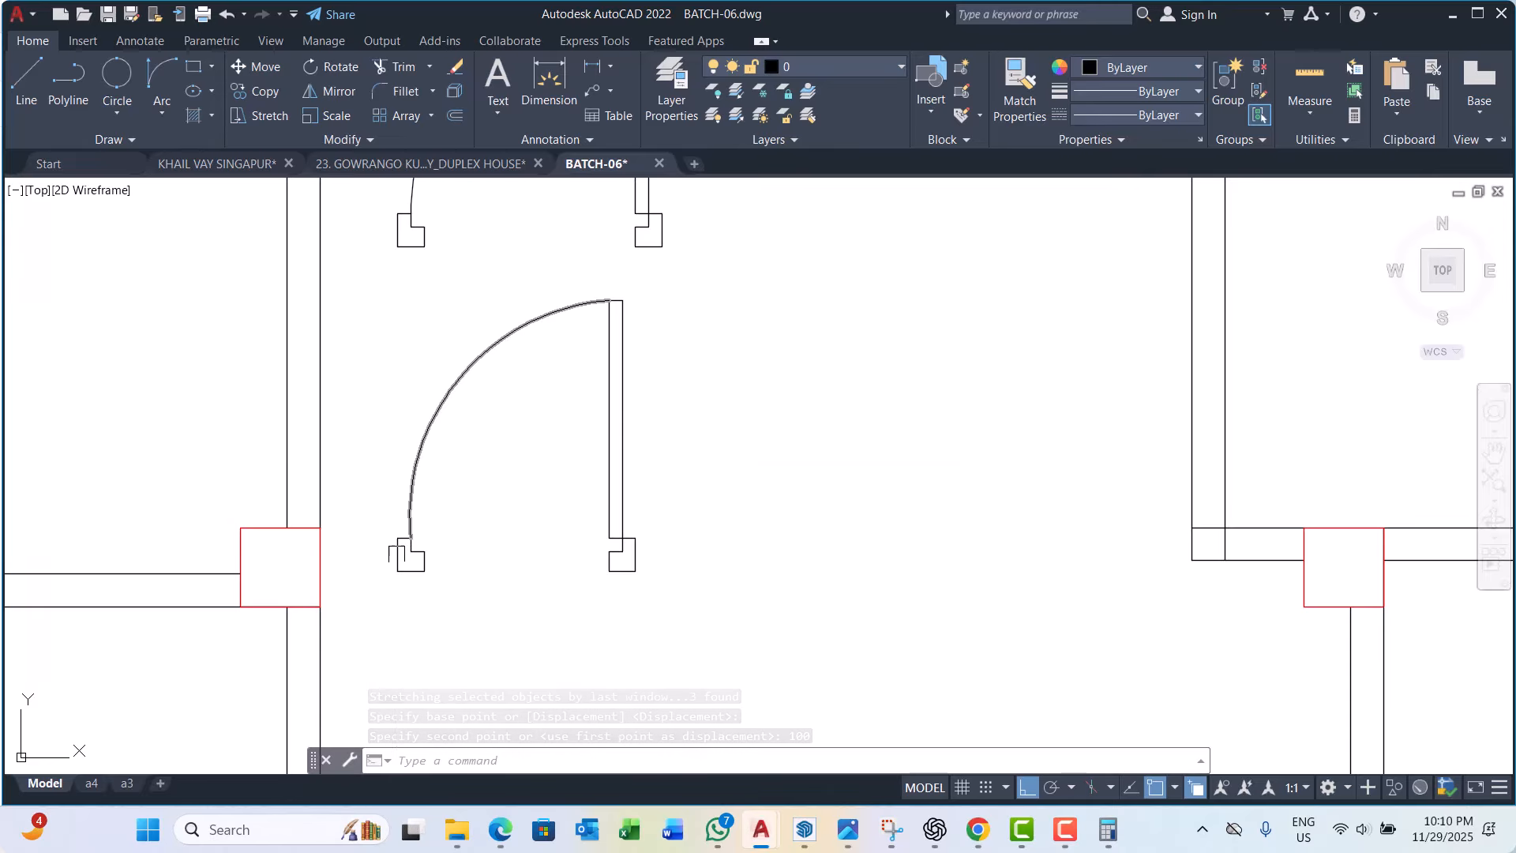
Step: Turn Ortho mode off with the narrowed door's leaf selected
scroll(646, 379, "up", 2)
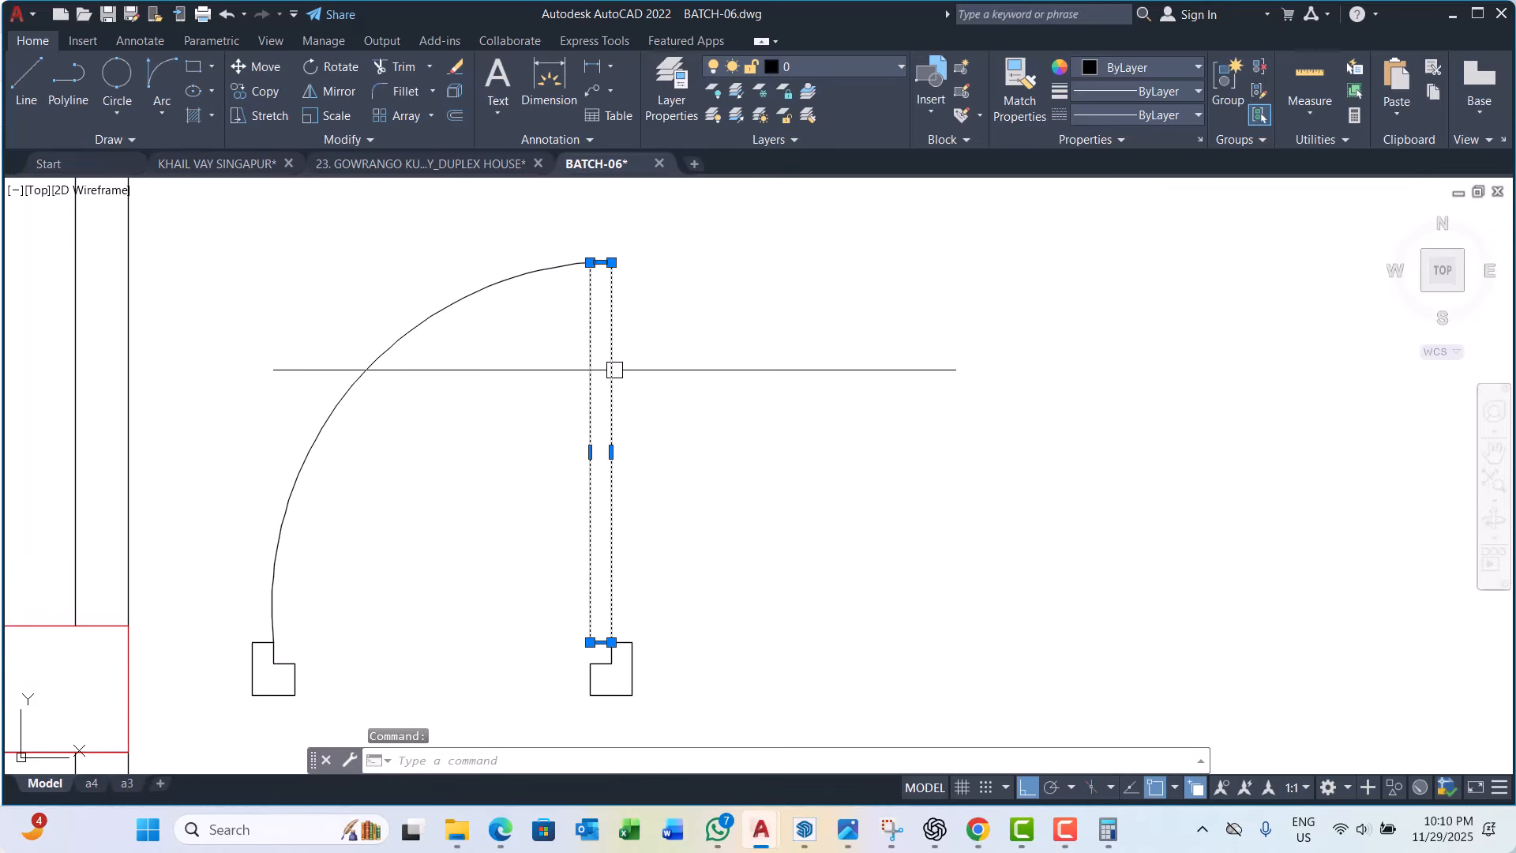
scroll(569, 412, "down", 2)
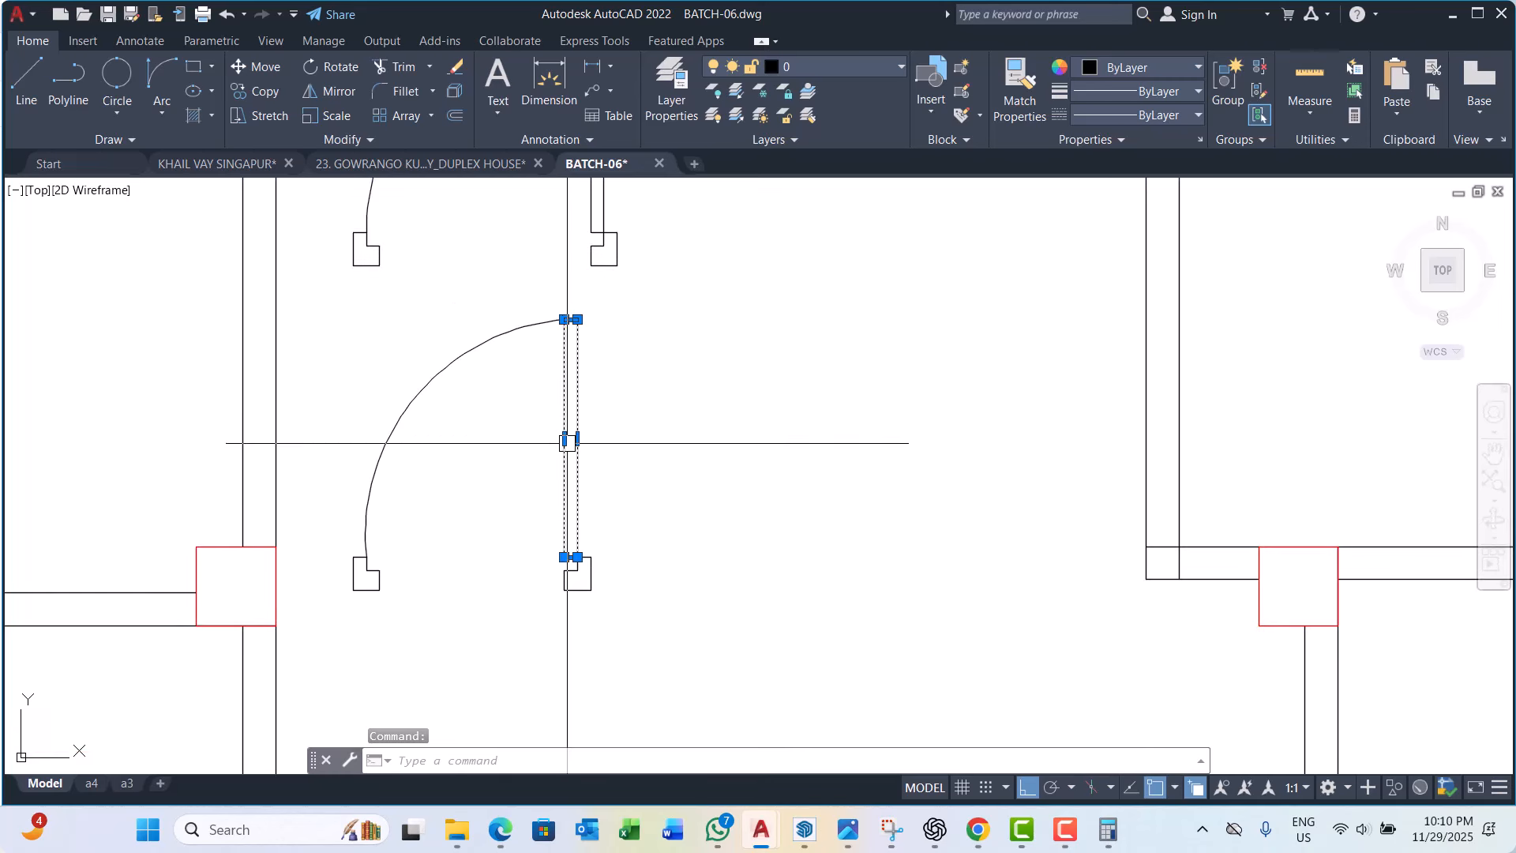
left_click(583, 490)
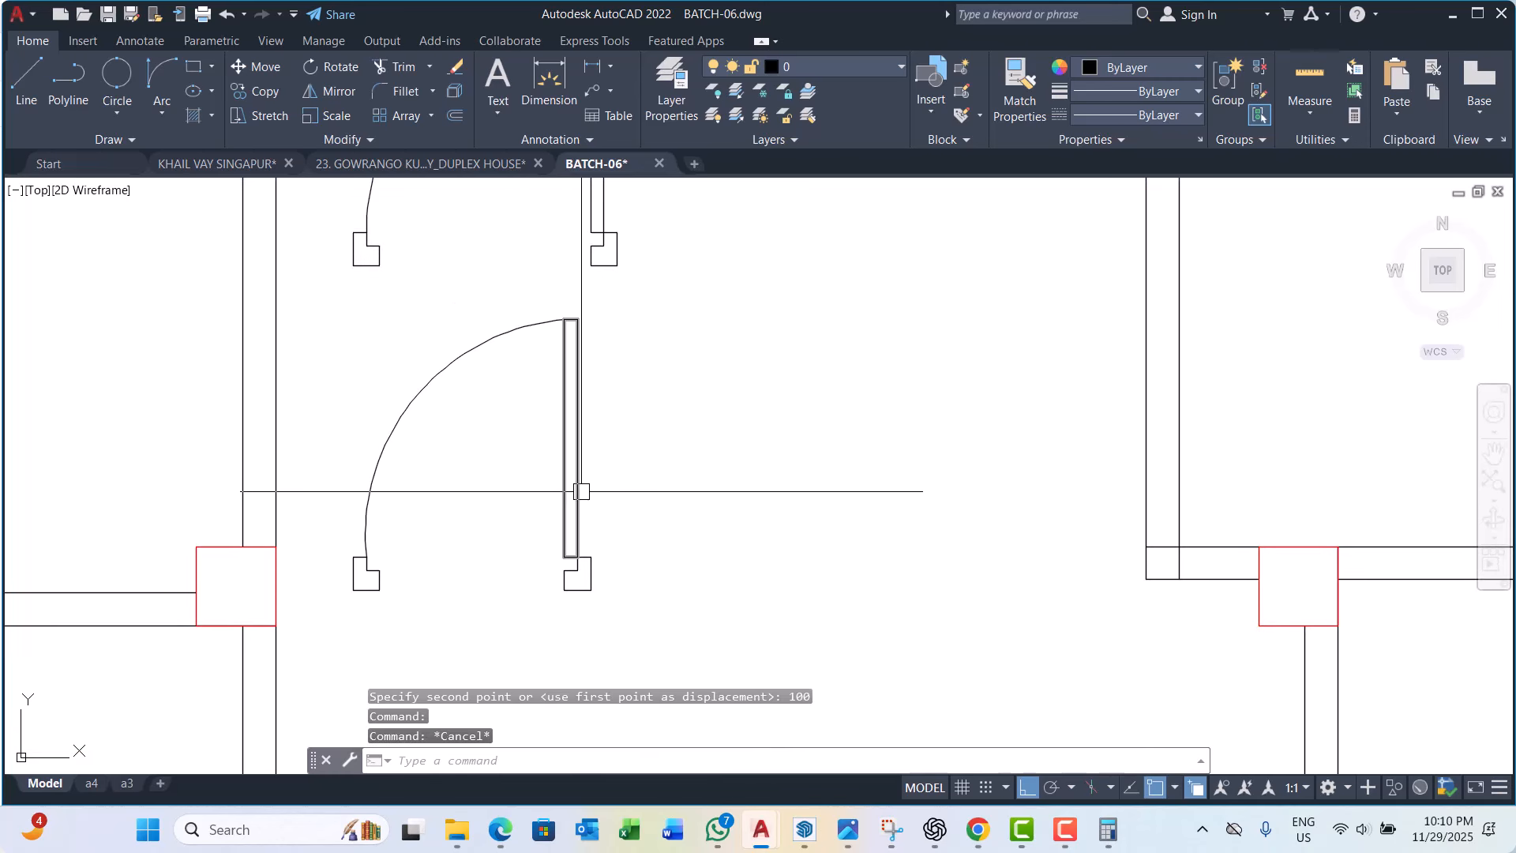
key("Escape")
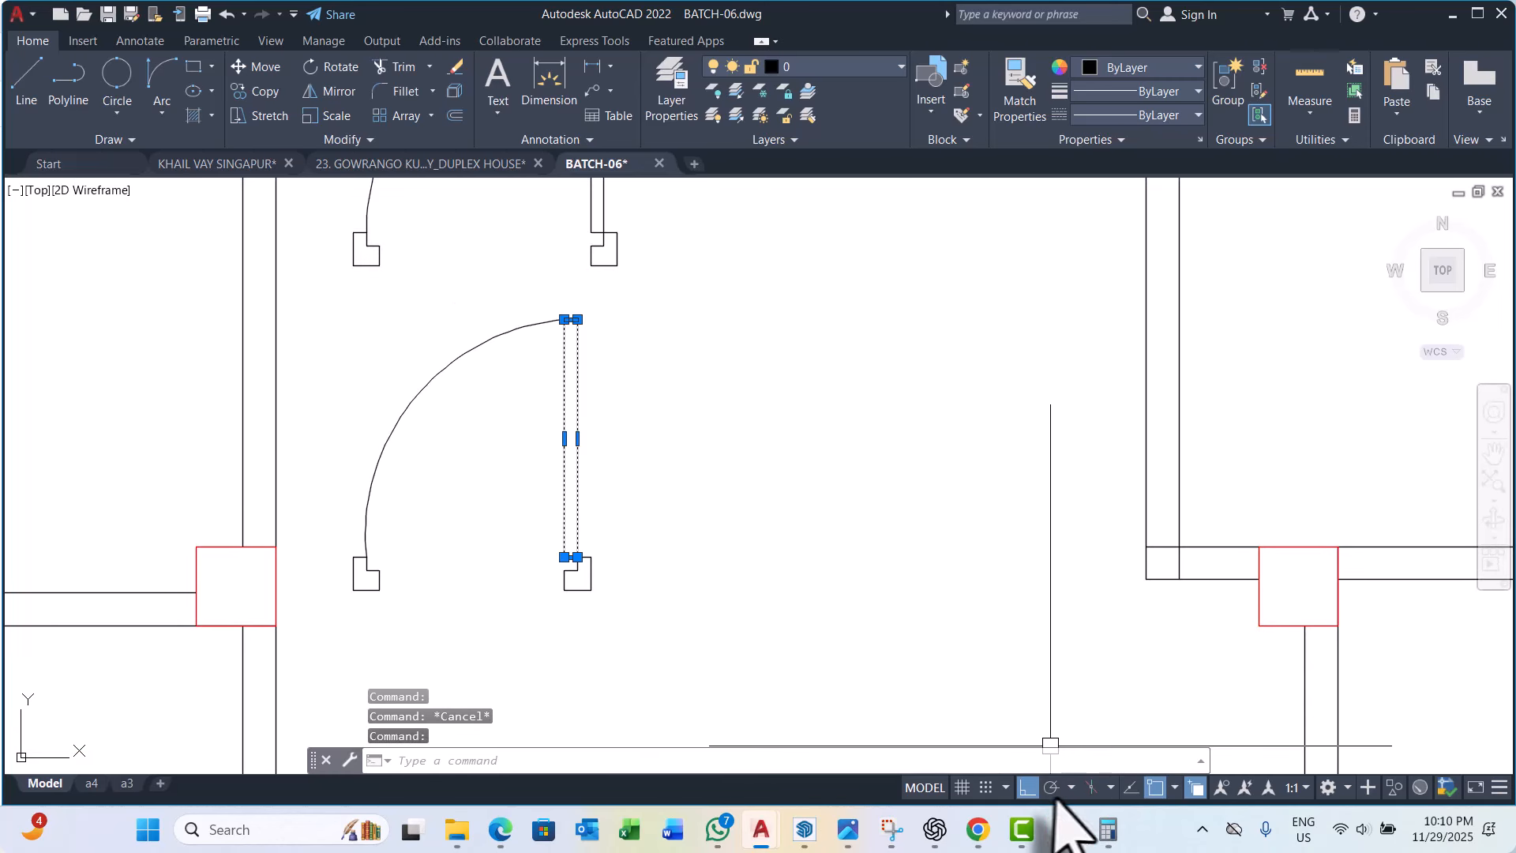
left_click(1028, 787)
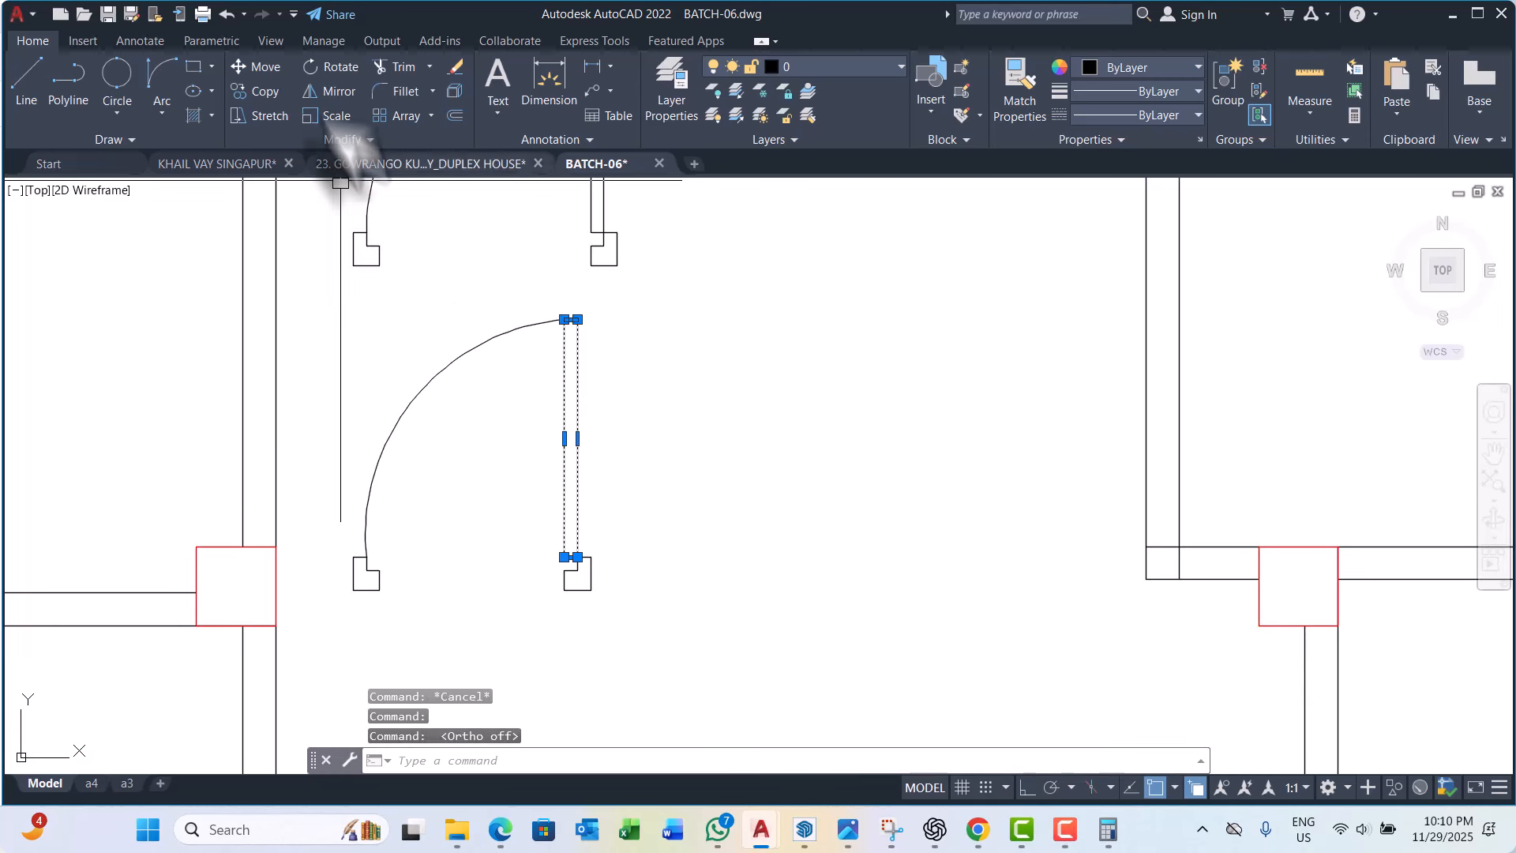
left_click(330, 68)
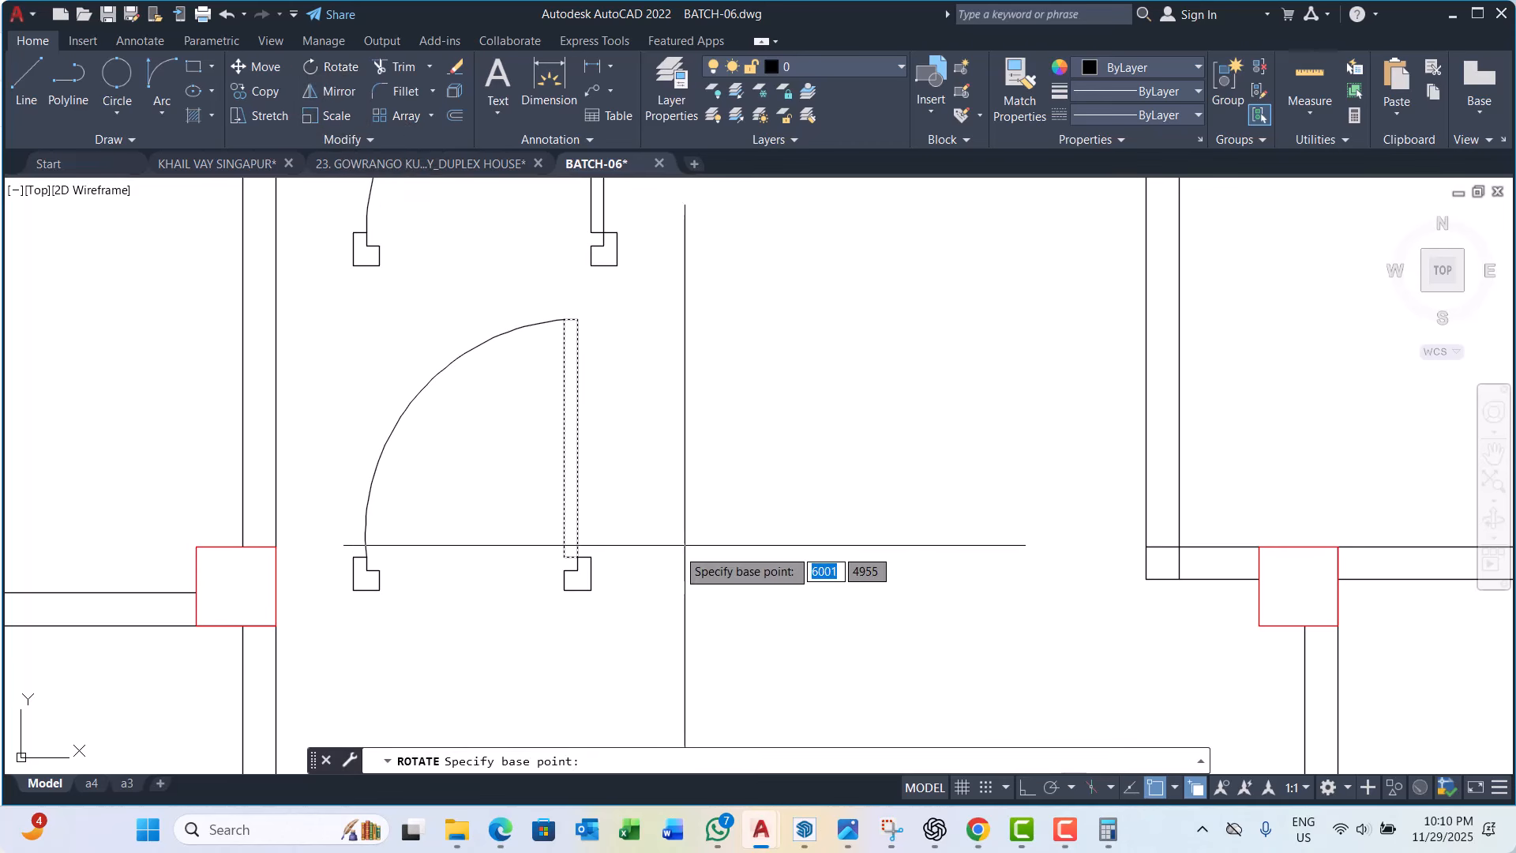
left_click(584, 558)
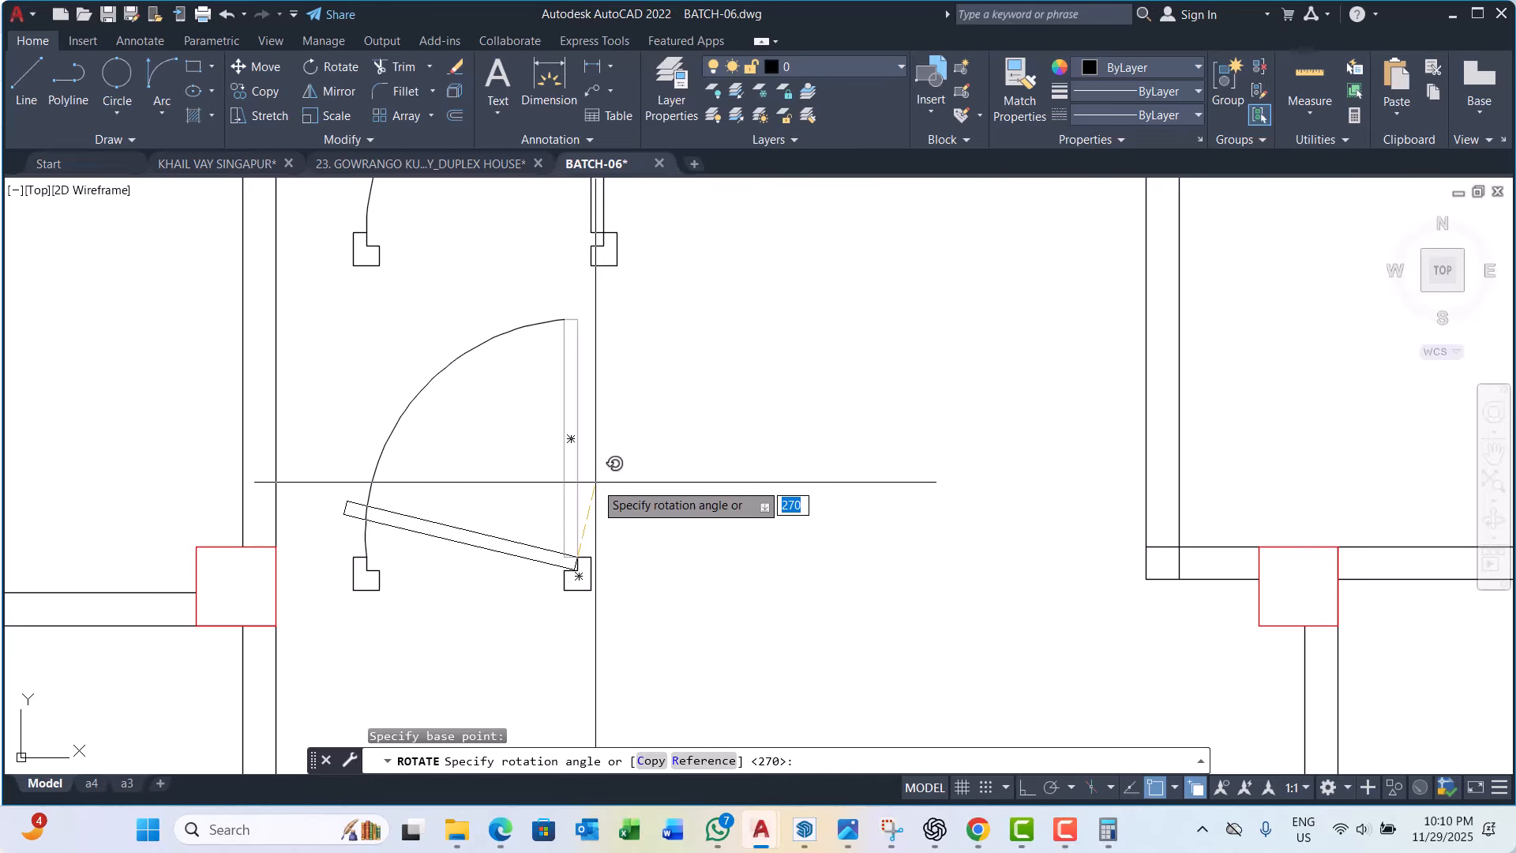
key("Escape")
key("Escape")
key("Escape")
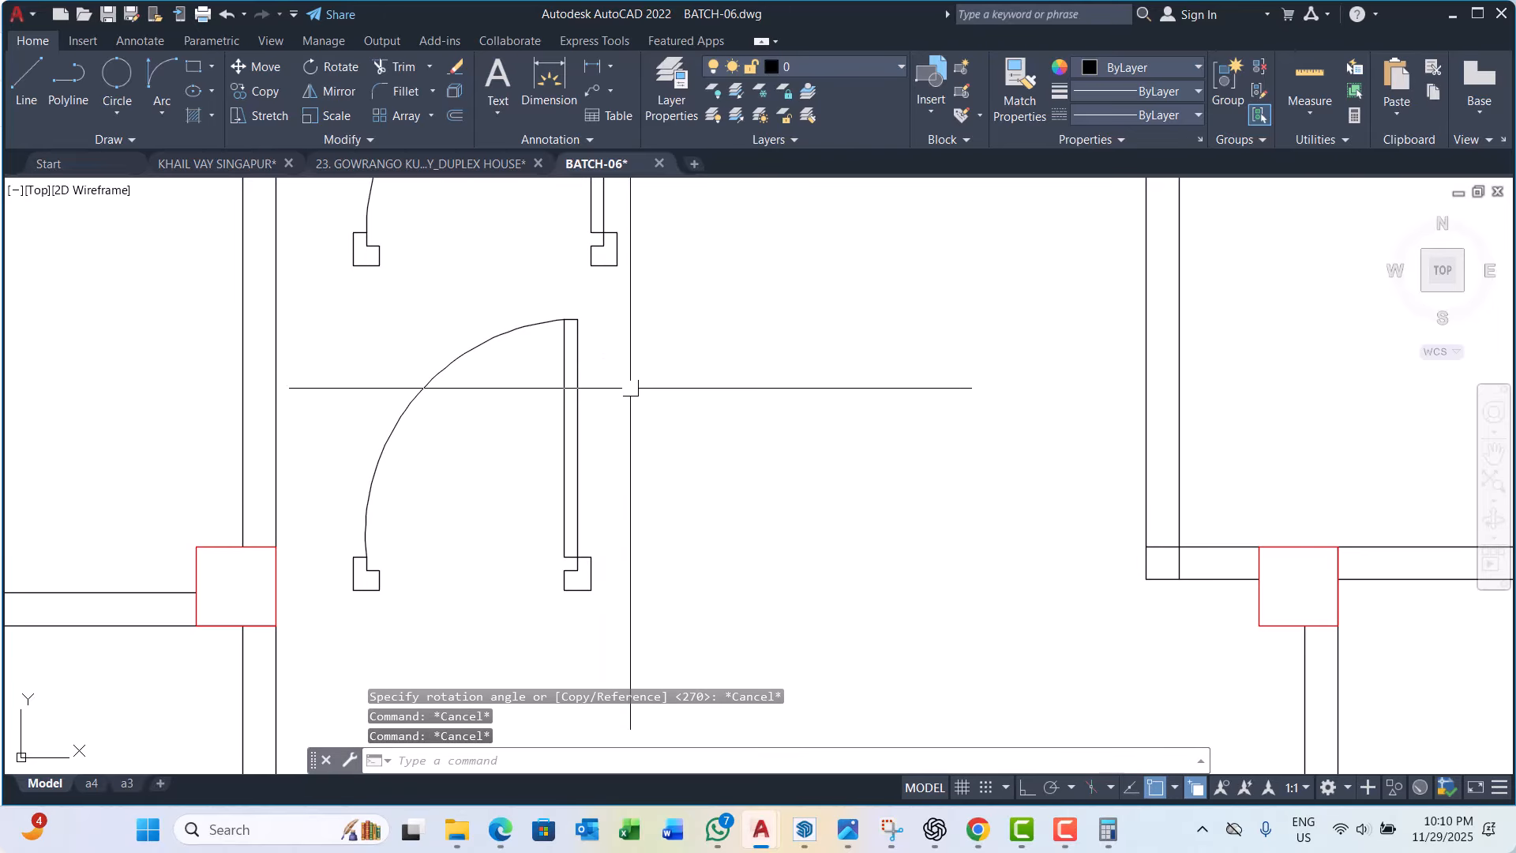
Step: Erase the narrowed door's leaf and swing arc, keeping both frame profiles
left_click(627, 353)
left_click(450, 413)
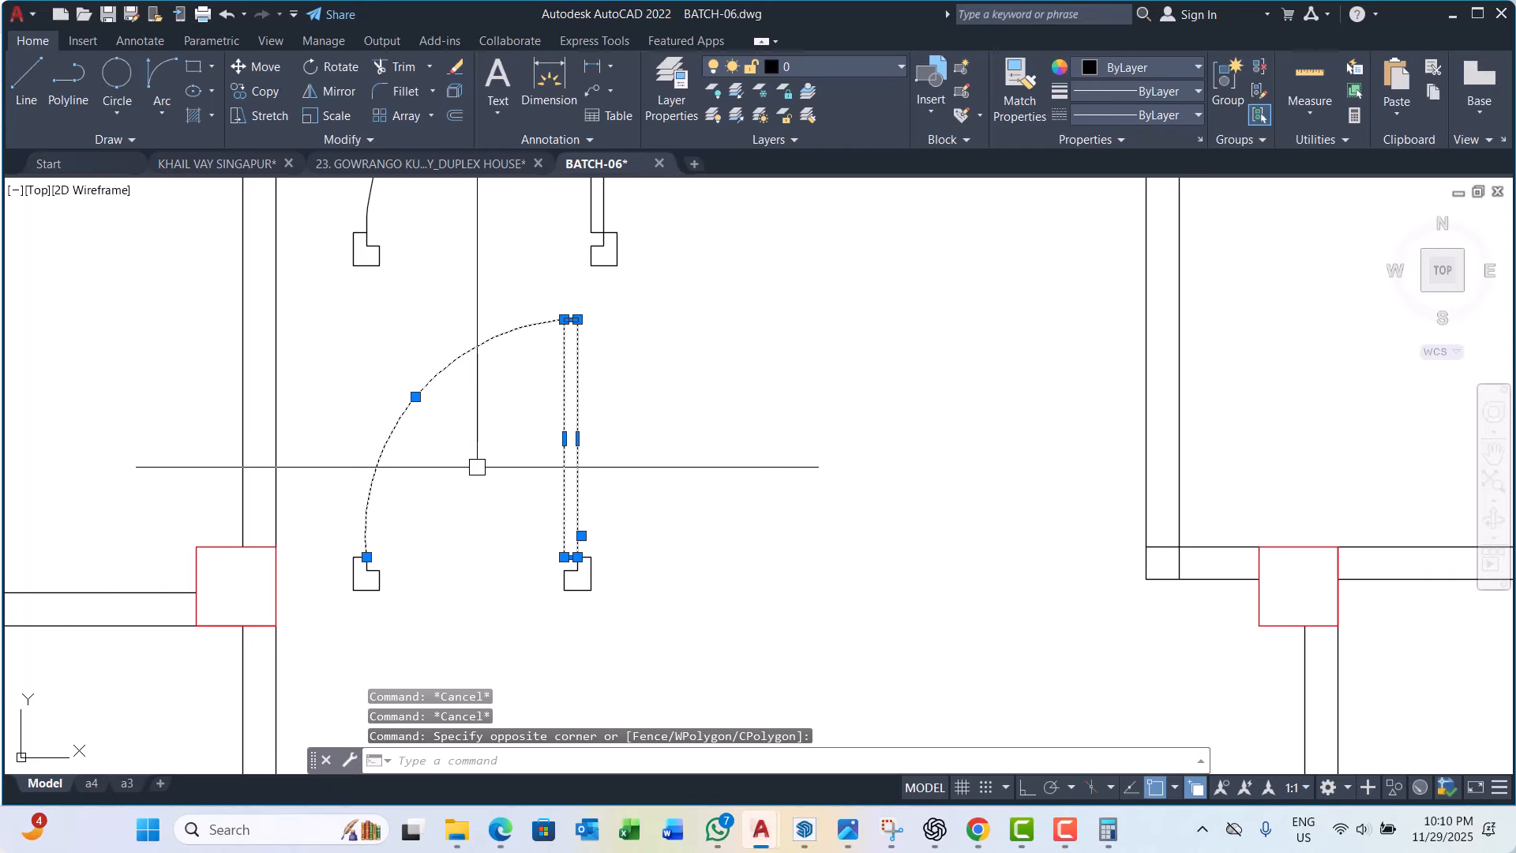
type("e")
key("Return")
middle_click_drag(429, 596, 410, 574)
key("Escape")
Step: Draw the closed leaf as a rectangle from the left frame's upper rebate corner to the right frame's inner rebate corner, and select it
type("rec")
key("Return")
scroll(367, 542, "up", 5)
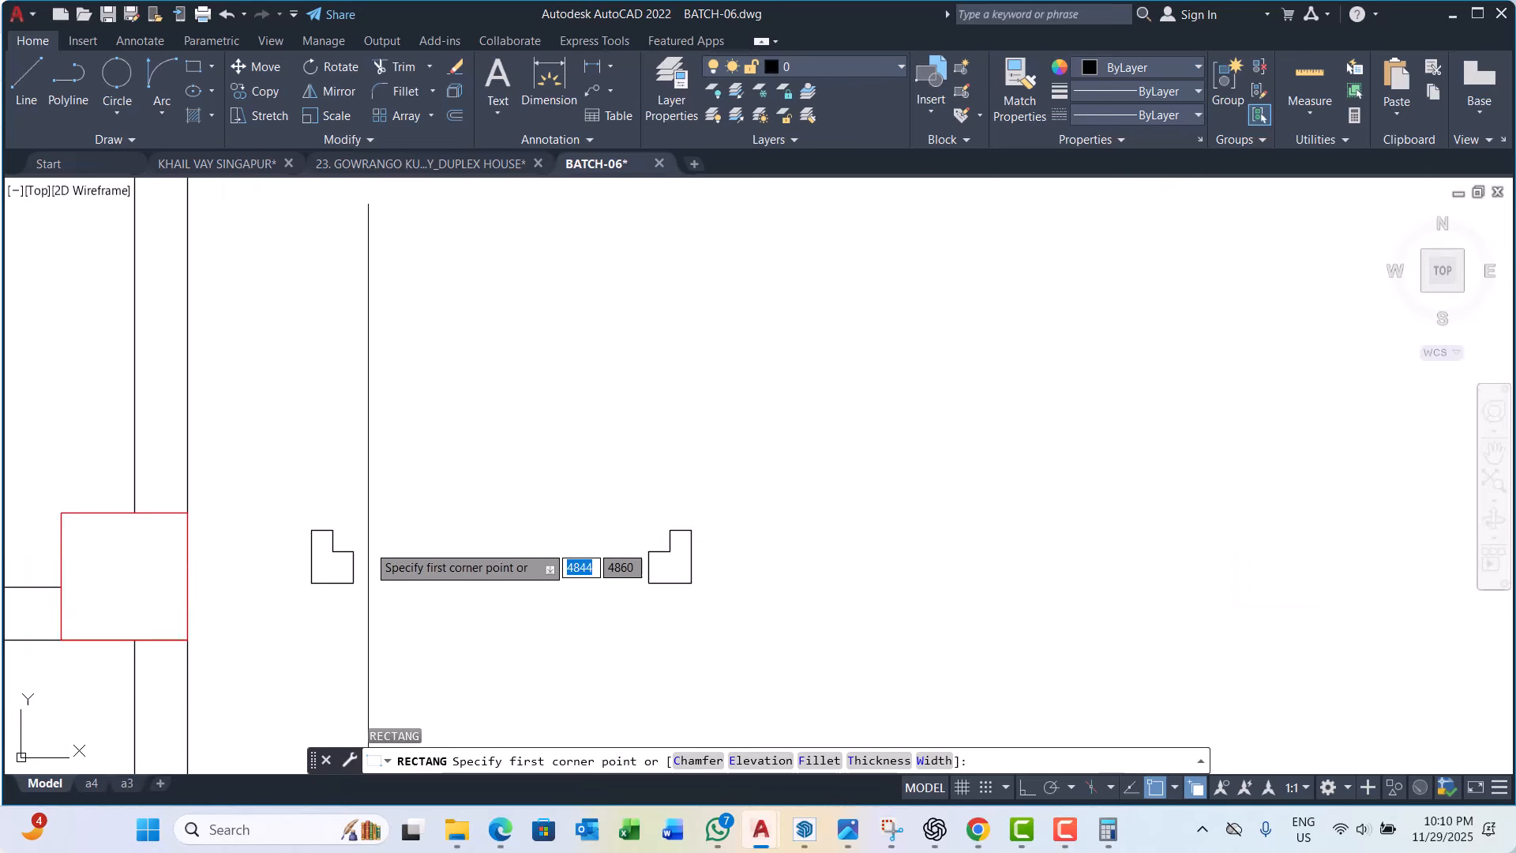
left_click(311, 597)
left_click(850, 556)
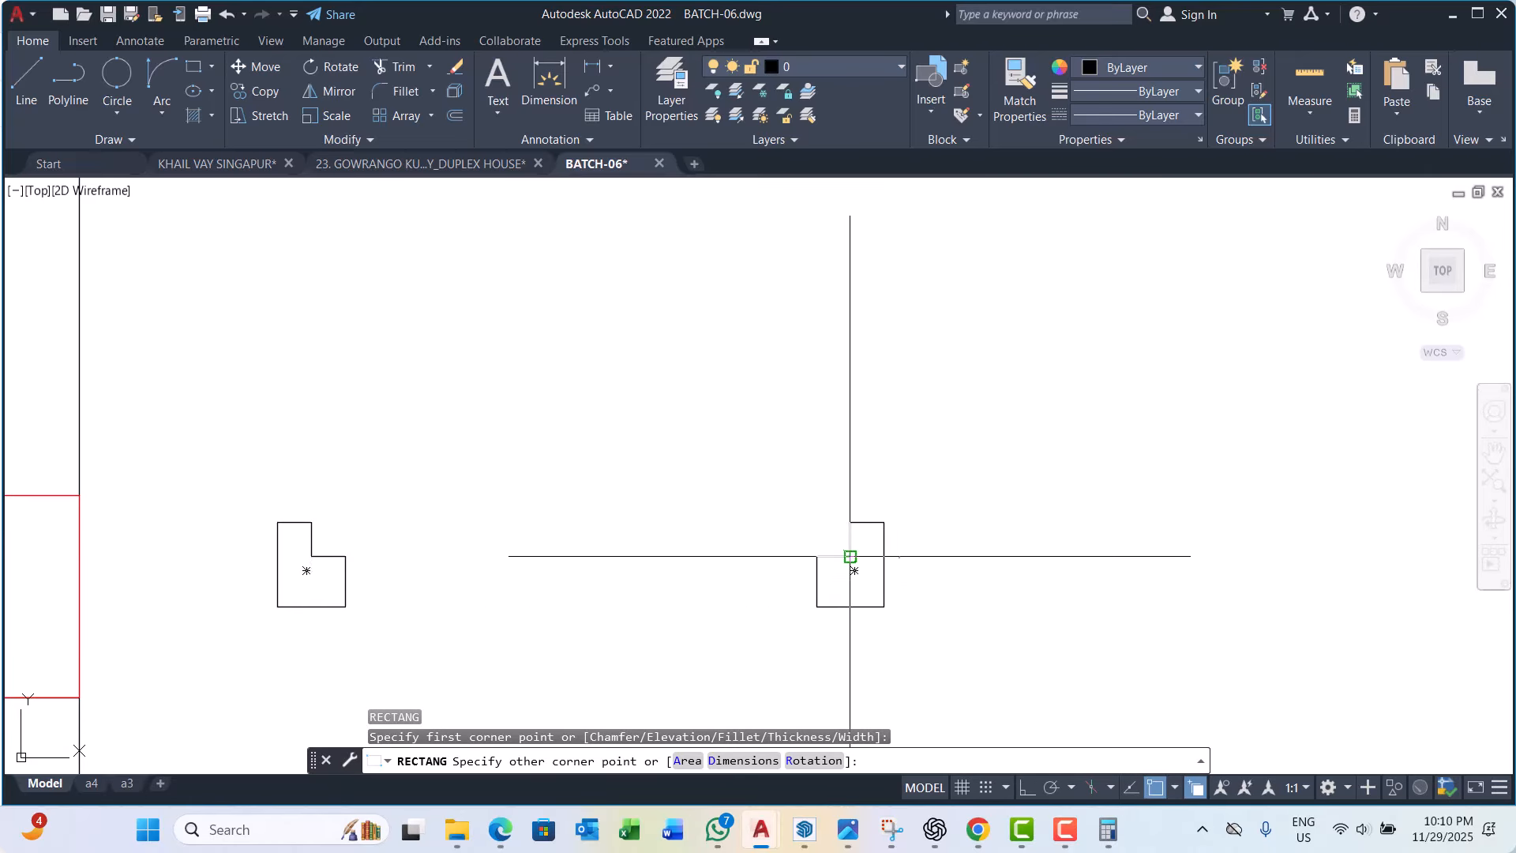
key("Escape")
middle_click_drag(627, 615, 428, 541)
scroll(428, 540, "down", 5)
key("Escape")
left_click(426, 517)
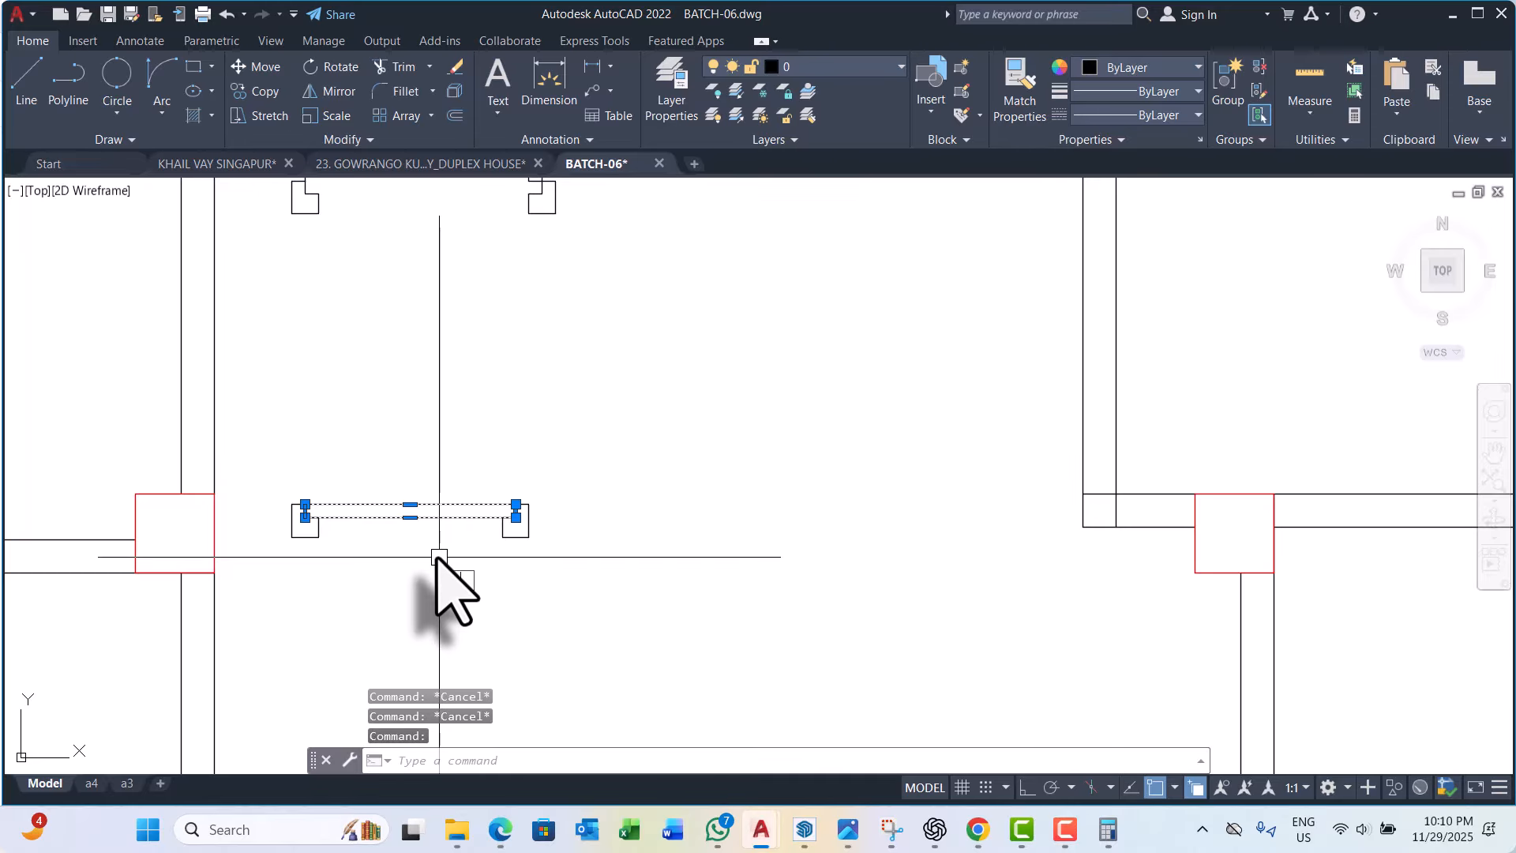
Step: Rotate the second door's closed leaf about its upper right corner to the upright open position, with Ortho mode on
type("ro")
key("Return")
scroll(521, 521, "up", 4)
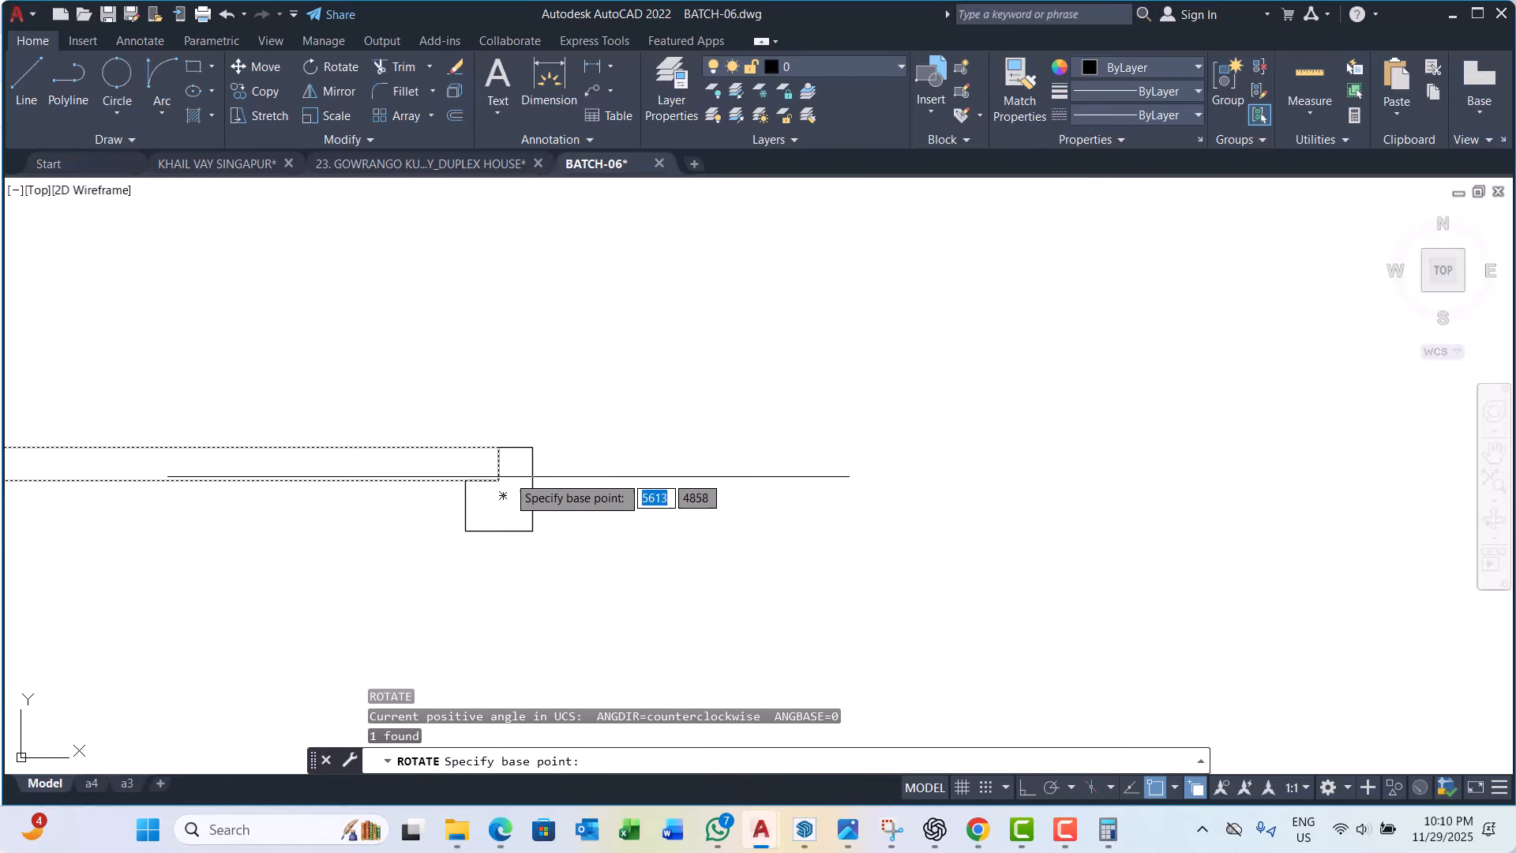
left_click(517, 504)
scroll(536, 589, "down", 4)
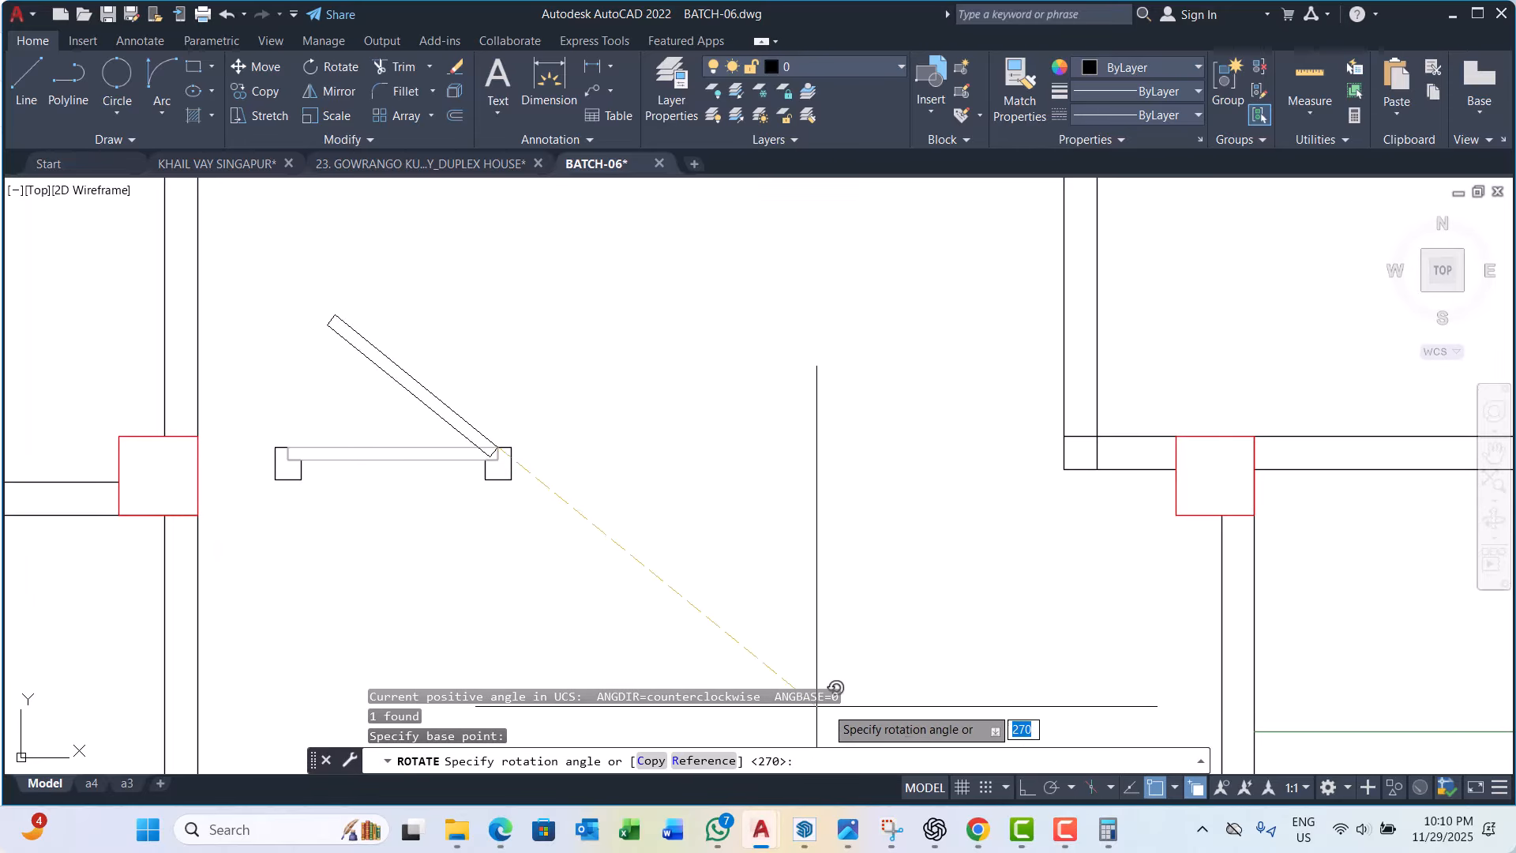
left_click(1027, 788)
left_click(544, 562)
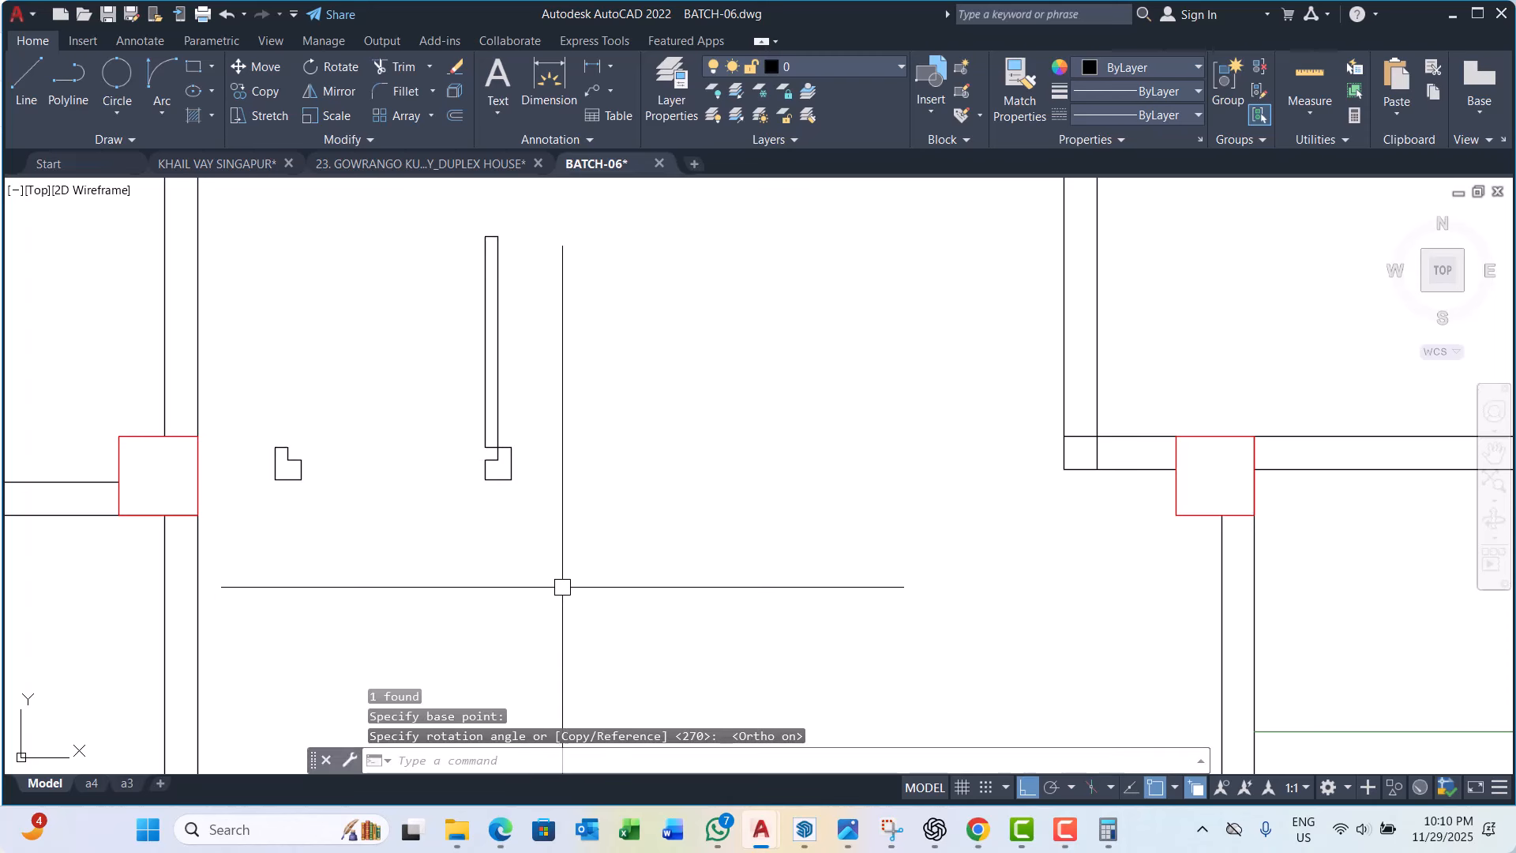
scroll(537, 561, "down", 4)
key("Escape")
key("Escape")
key("Escape")
Step: Draw the second door's swing with a Start, End, Direction arc from the left frame's upper rebate corner to the leaf's upper left corner
left_click(155, 116)
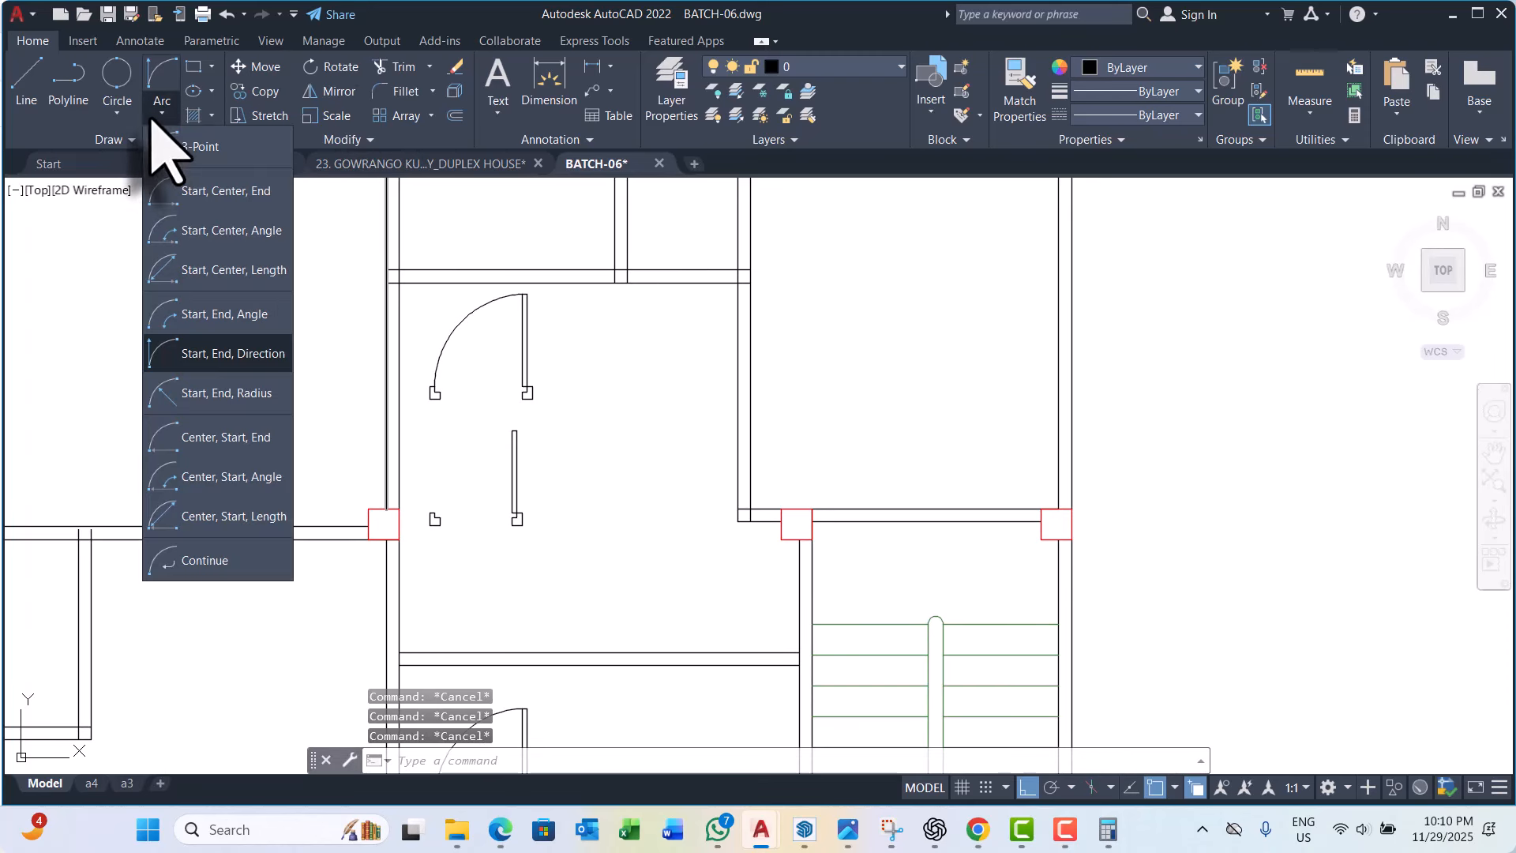
left_click(241, 388)
scroll(463, 518, "up", 4)
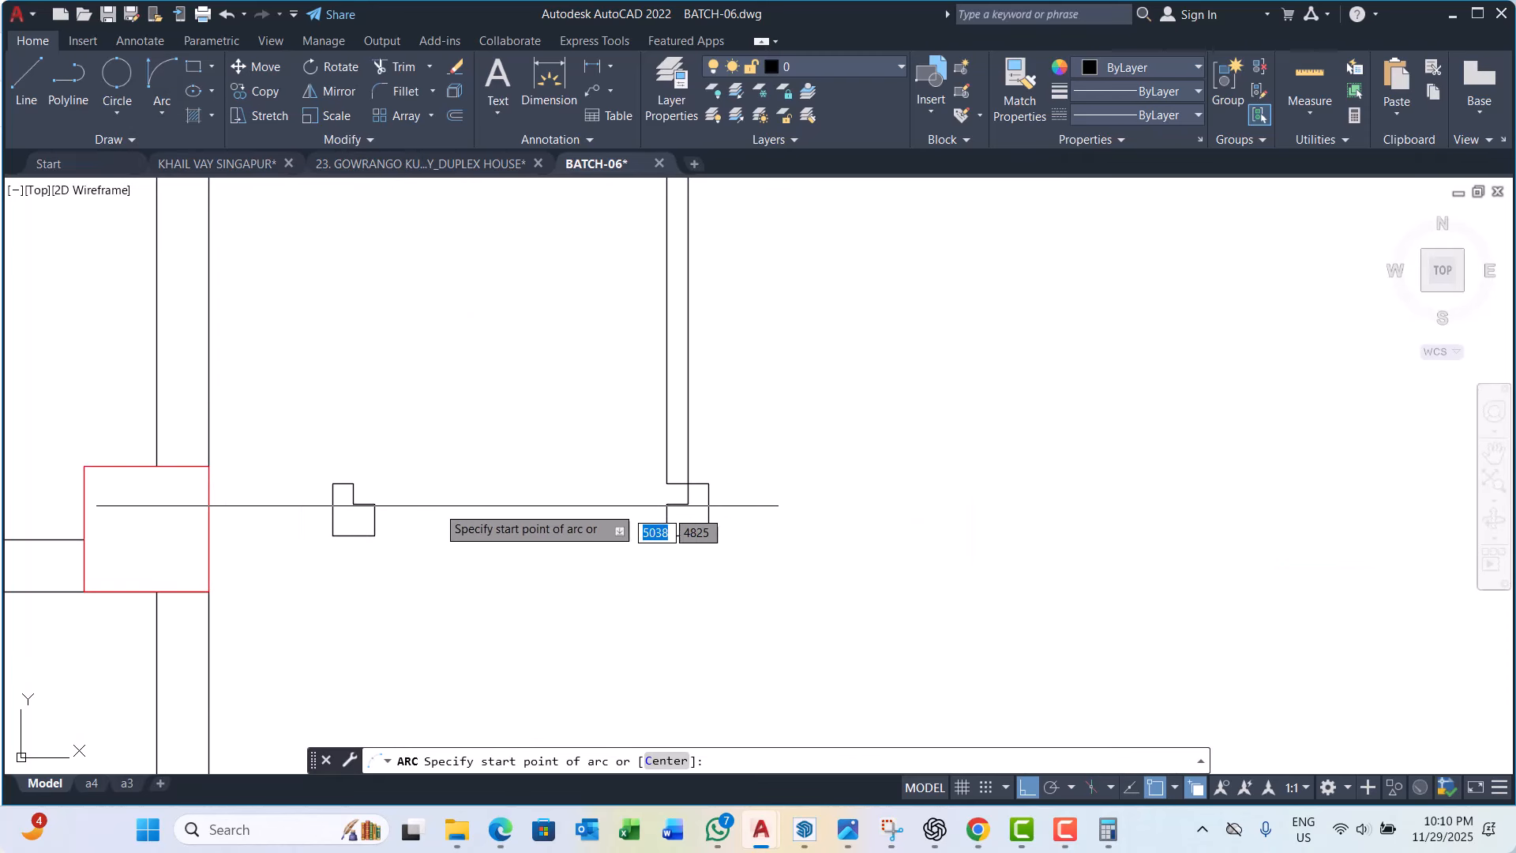
left_click(307, 474)
scroll(310, 471, "down", 2)
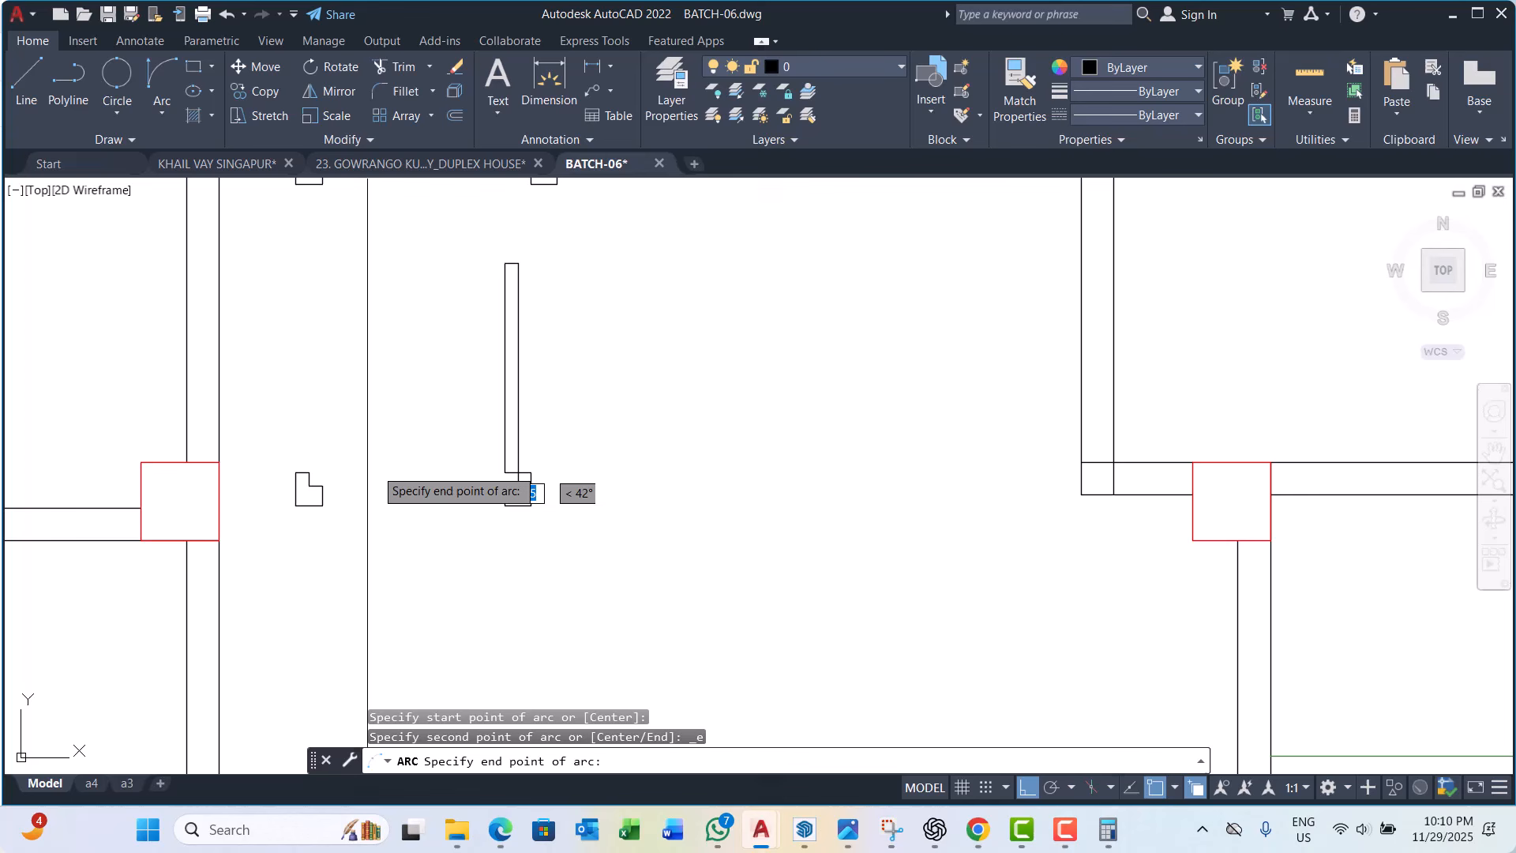
left_click(505, 264)
left_click(510, 369)
scroll(438, 365, "down", 6)
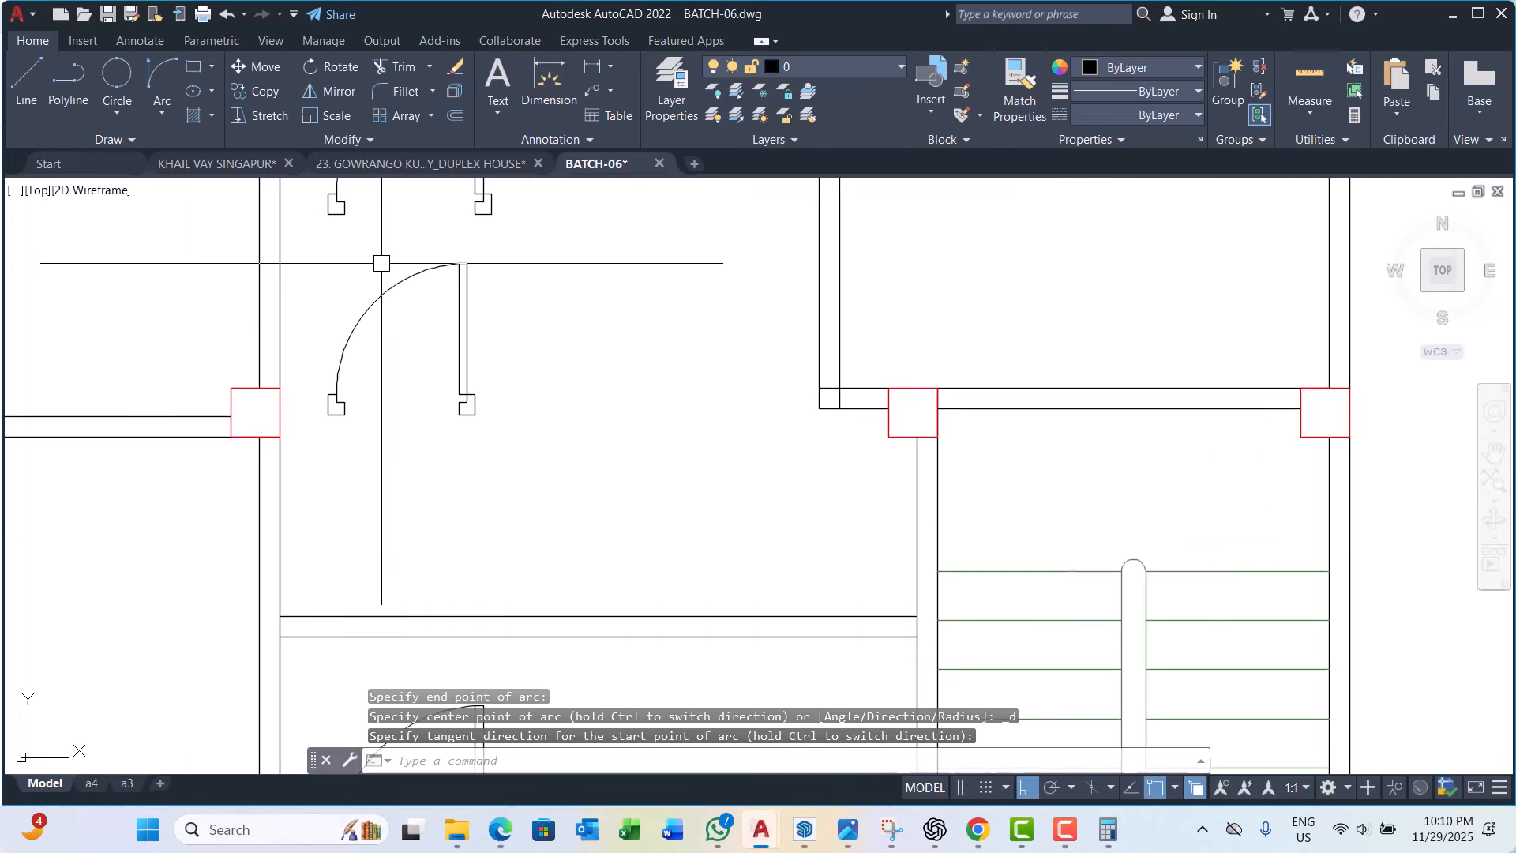
key("Escape")
key("Escape")
key("Escape")
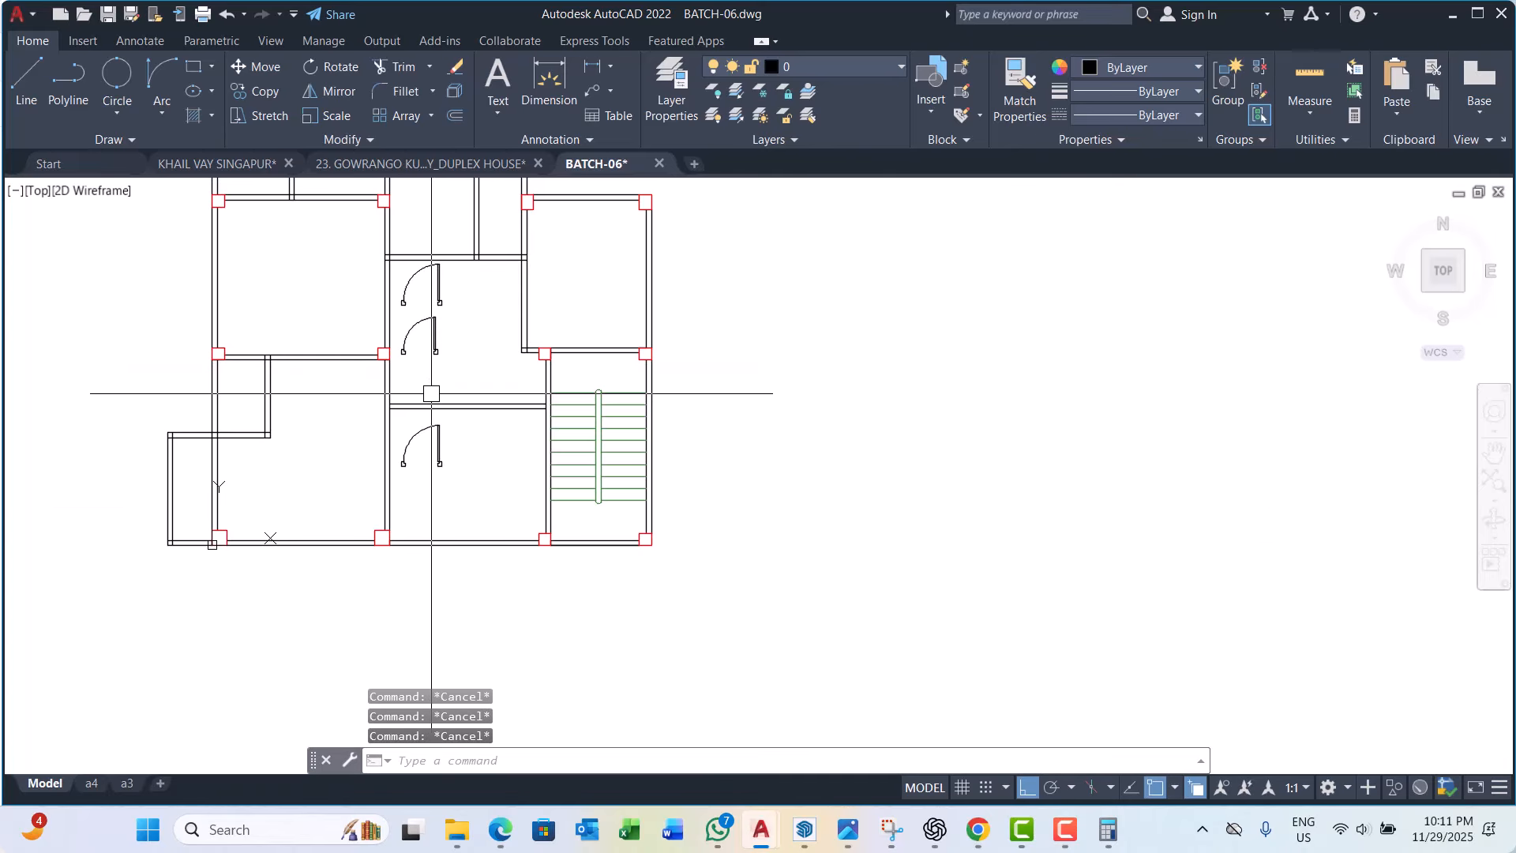
Step: Stretch the third door's right frame, leaf and arc end 200 units toward its left frame
scroll(461, 404, "up", 4)
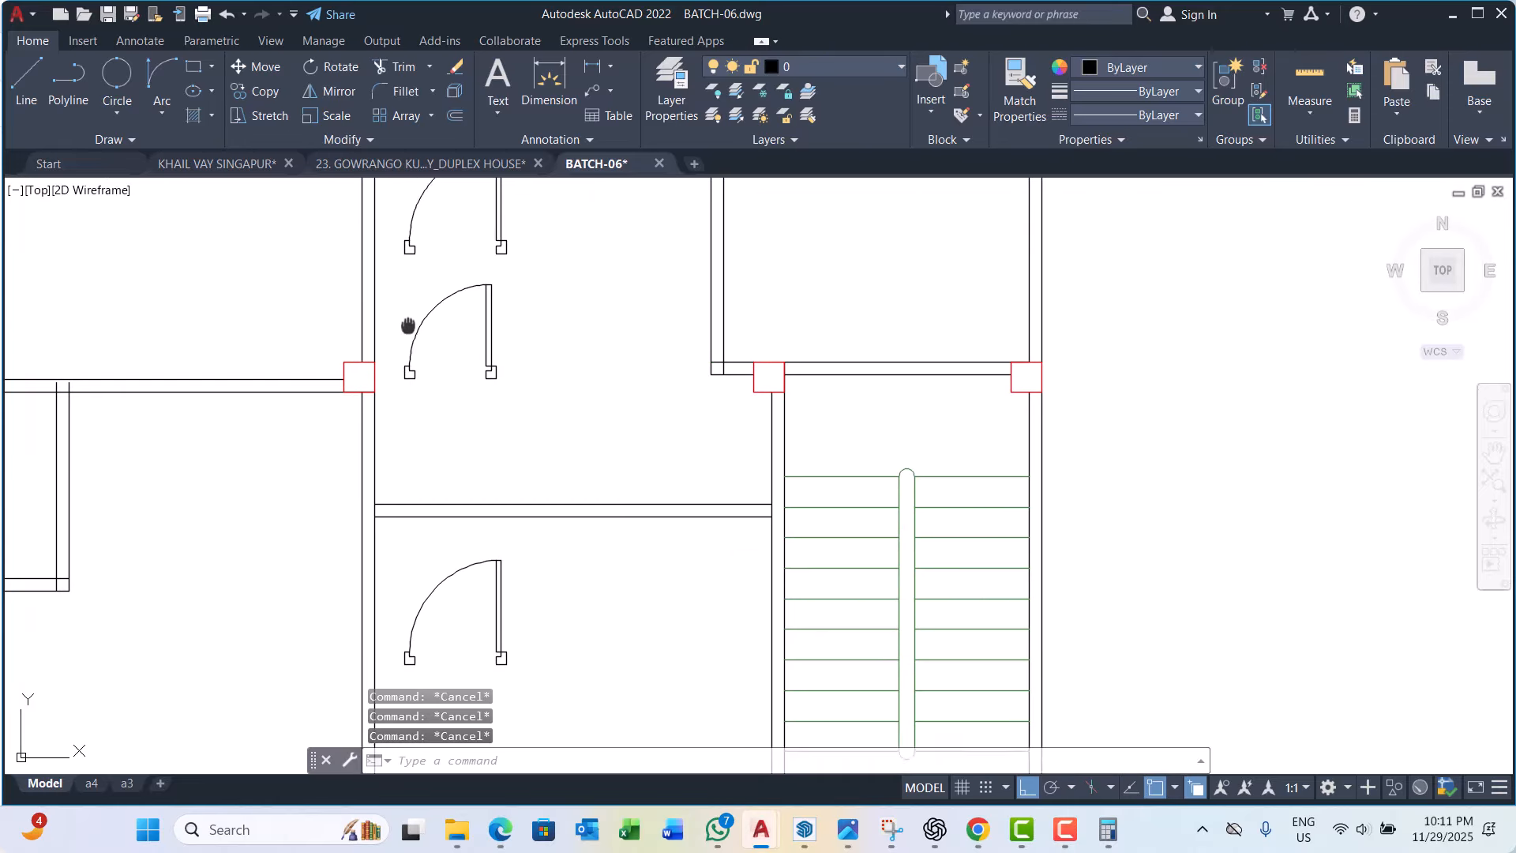
scroll(427, 332, "down", 4)
scroll(454, 414, "up", 5)
scroll(470, 325, "up", 3)
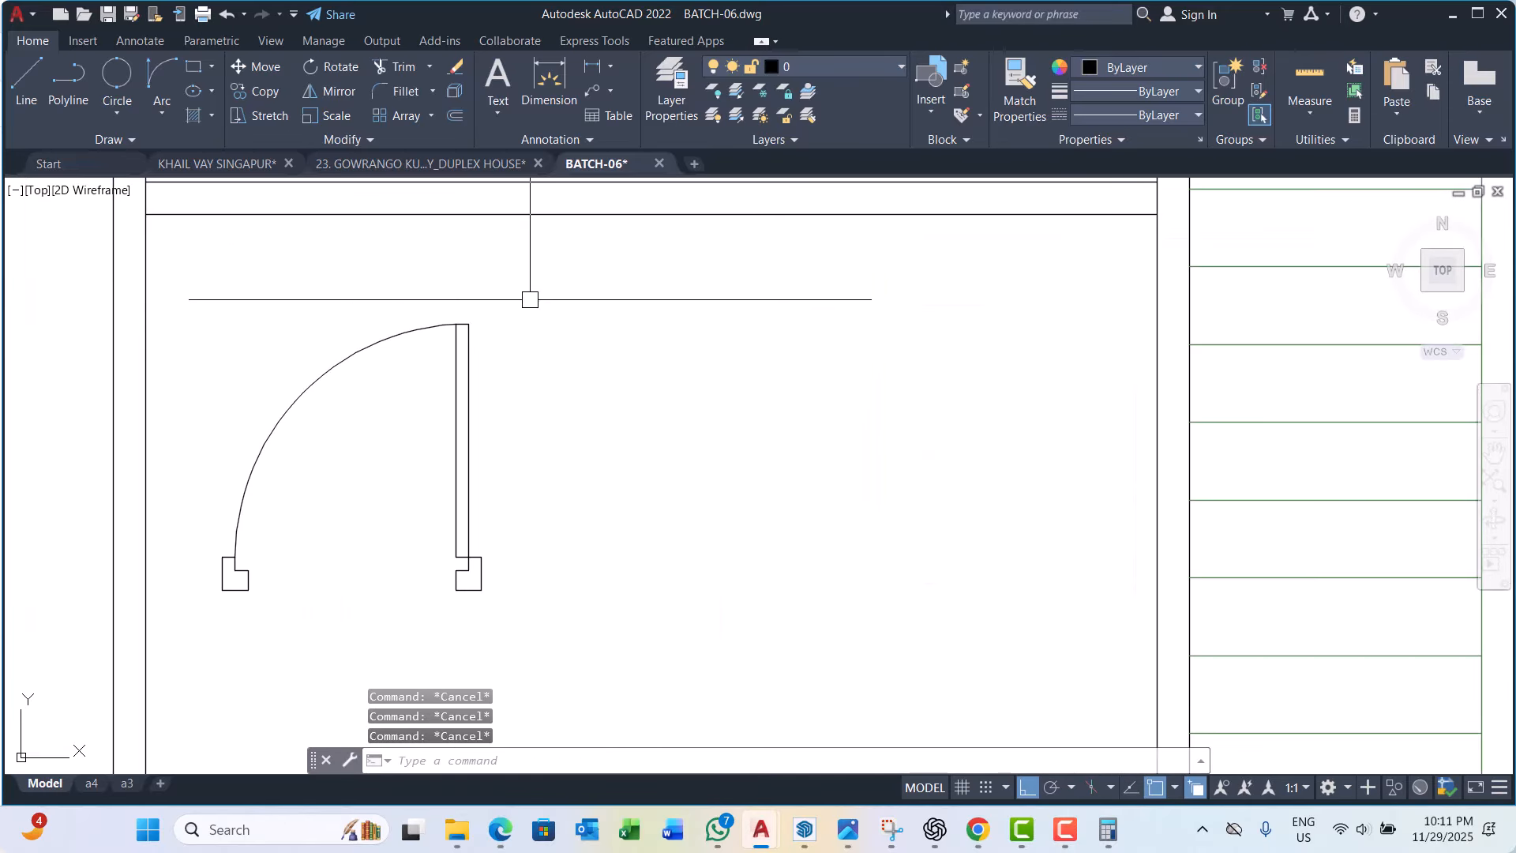
left_click(532, 289)
left_click(407, 607)
scroll(458, 450, "down", 4)
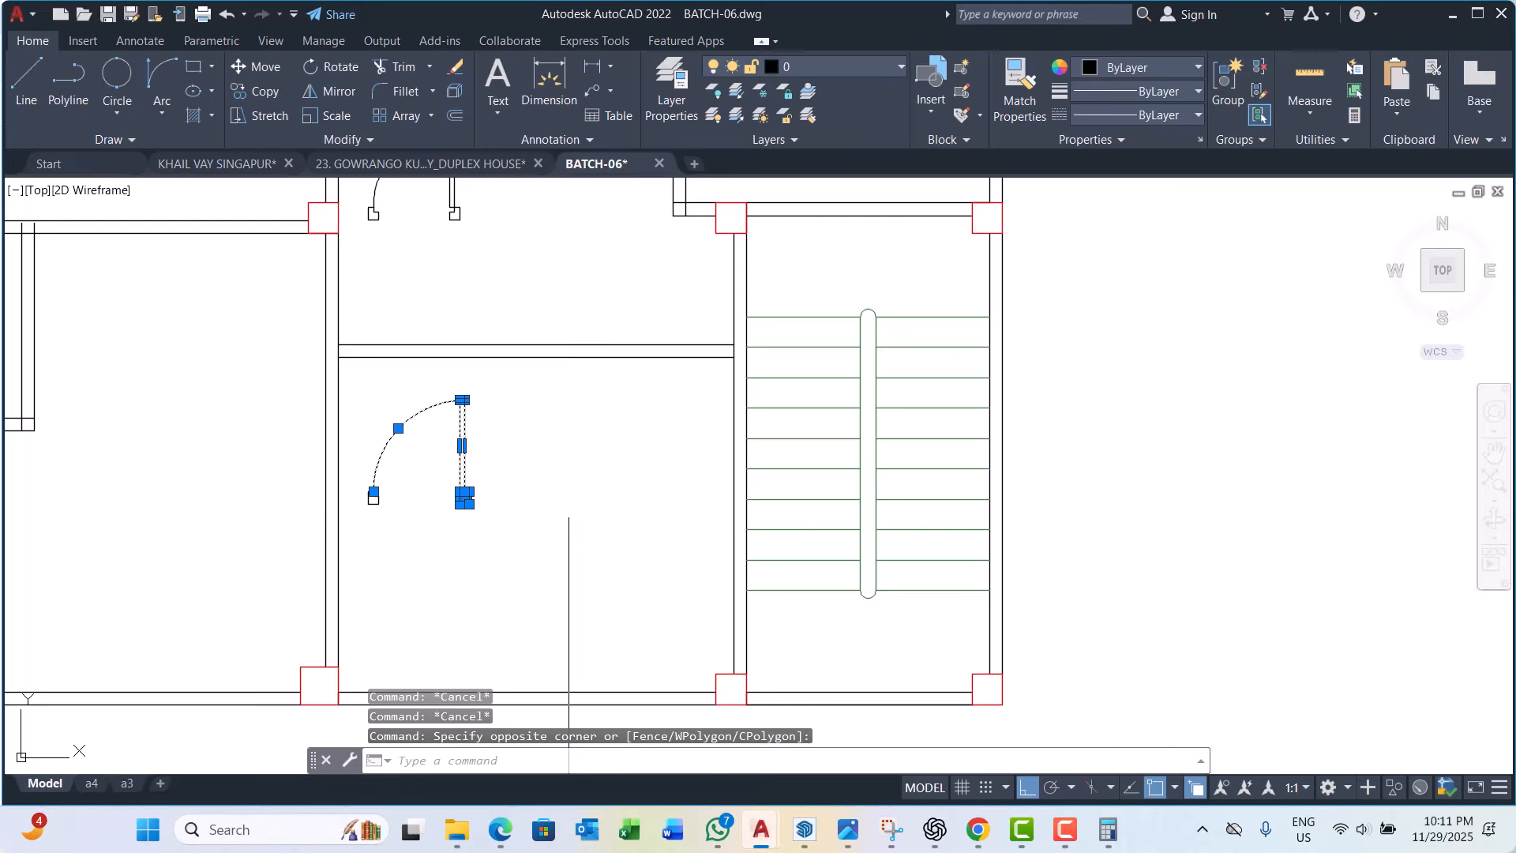
type("s")
key("Return")
left_click(658, 547)
type("2")
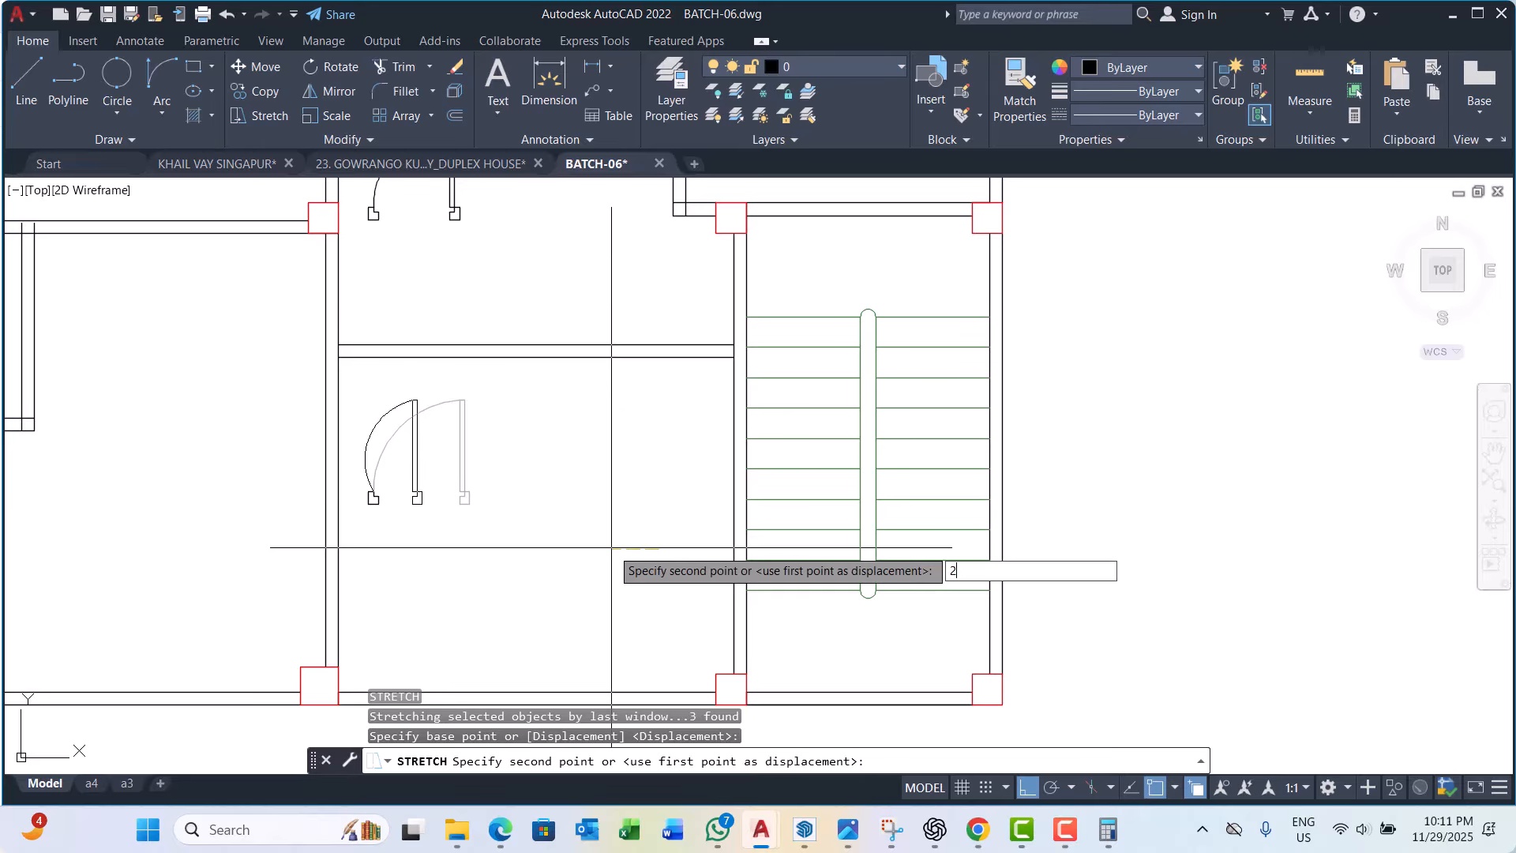
type("00")
key("Return")
Step: Erase the third door's leaf and swing arc, keeping both frame profiles
scroll(379, 474, "up", 5)
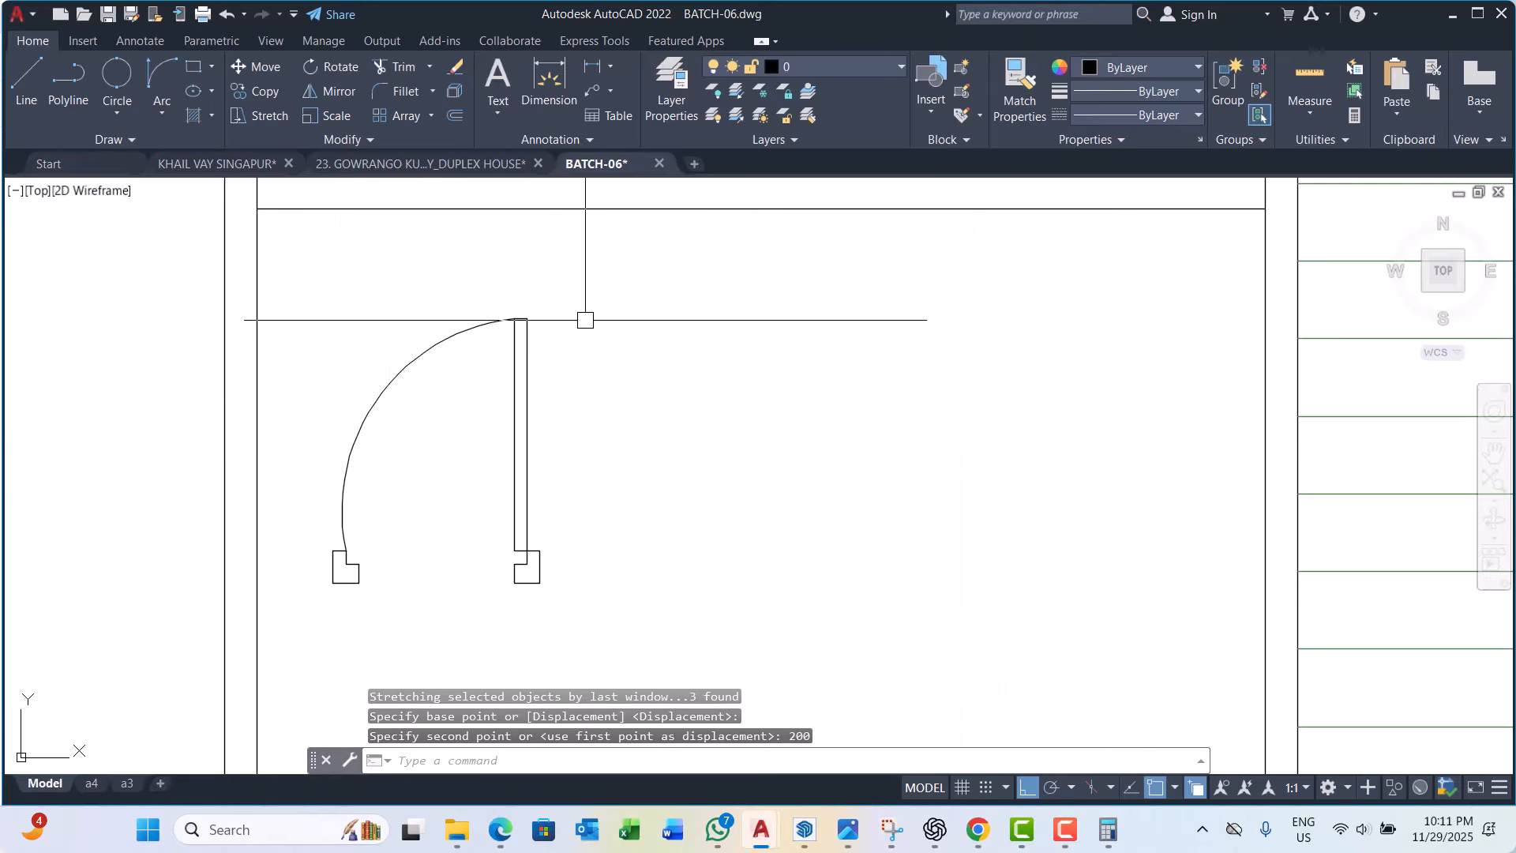
left_click(587, 318)
left_click(383, 399)
type("e")
key("Return")
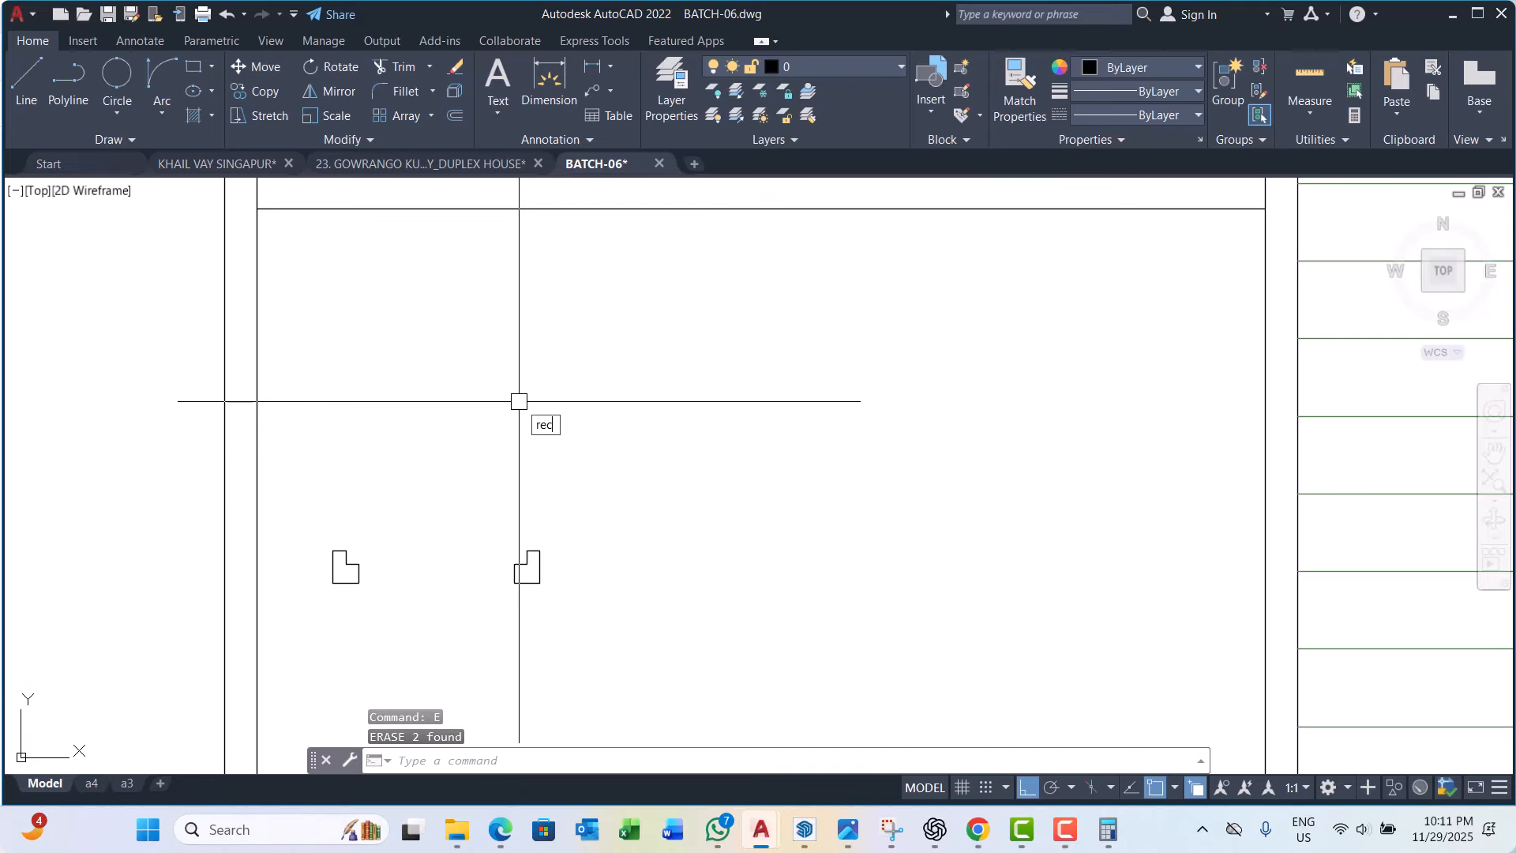
Step: Draw the third door's closed leaf as a rectangle from the left frame's upper rebate corner to the right frame's inner rebate corner
key("Return")
scroll(336, 591, "up", 3)
left_click(375, 426)
scroll(309, 449, "down", 2)
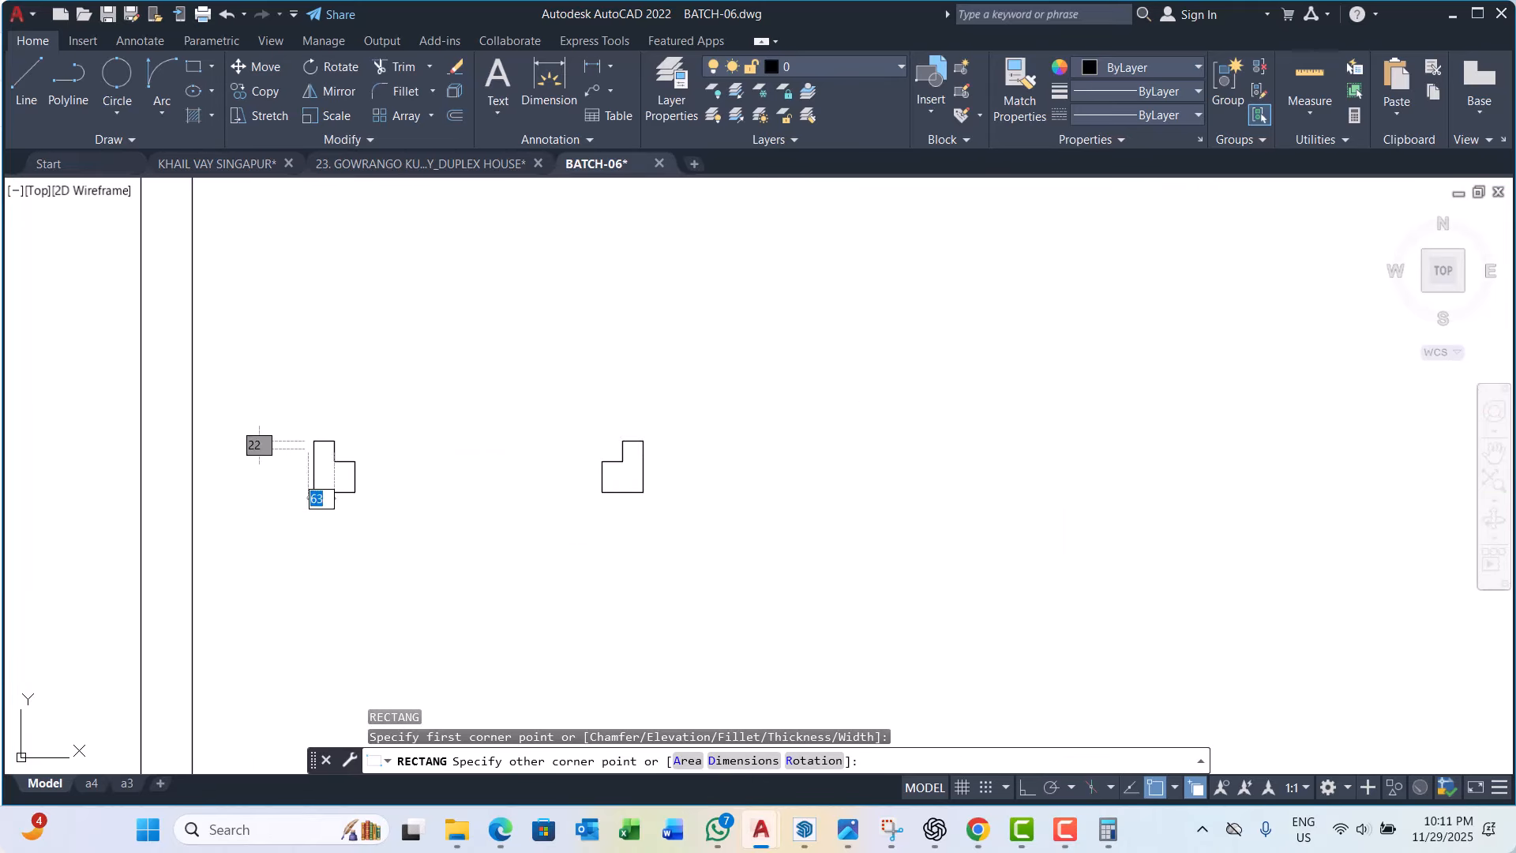
scroll(671, 492, "up", 2)
left_click(592, 440)
key("Escape")
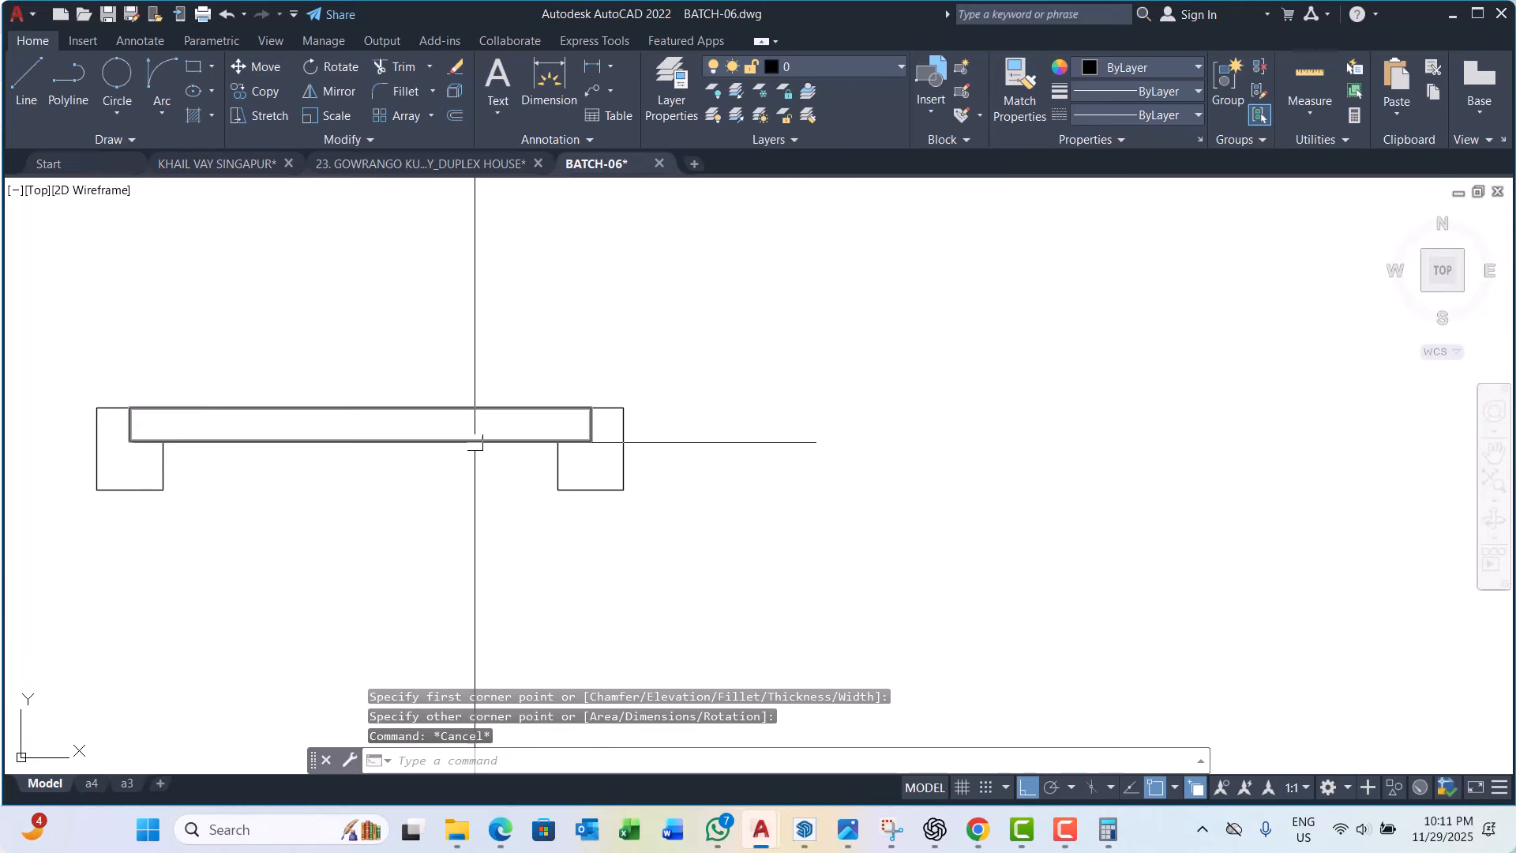
Step: Rotate the third door's closed leaf about its upper right corner to the upright open position
left_click(475, 441)
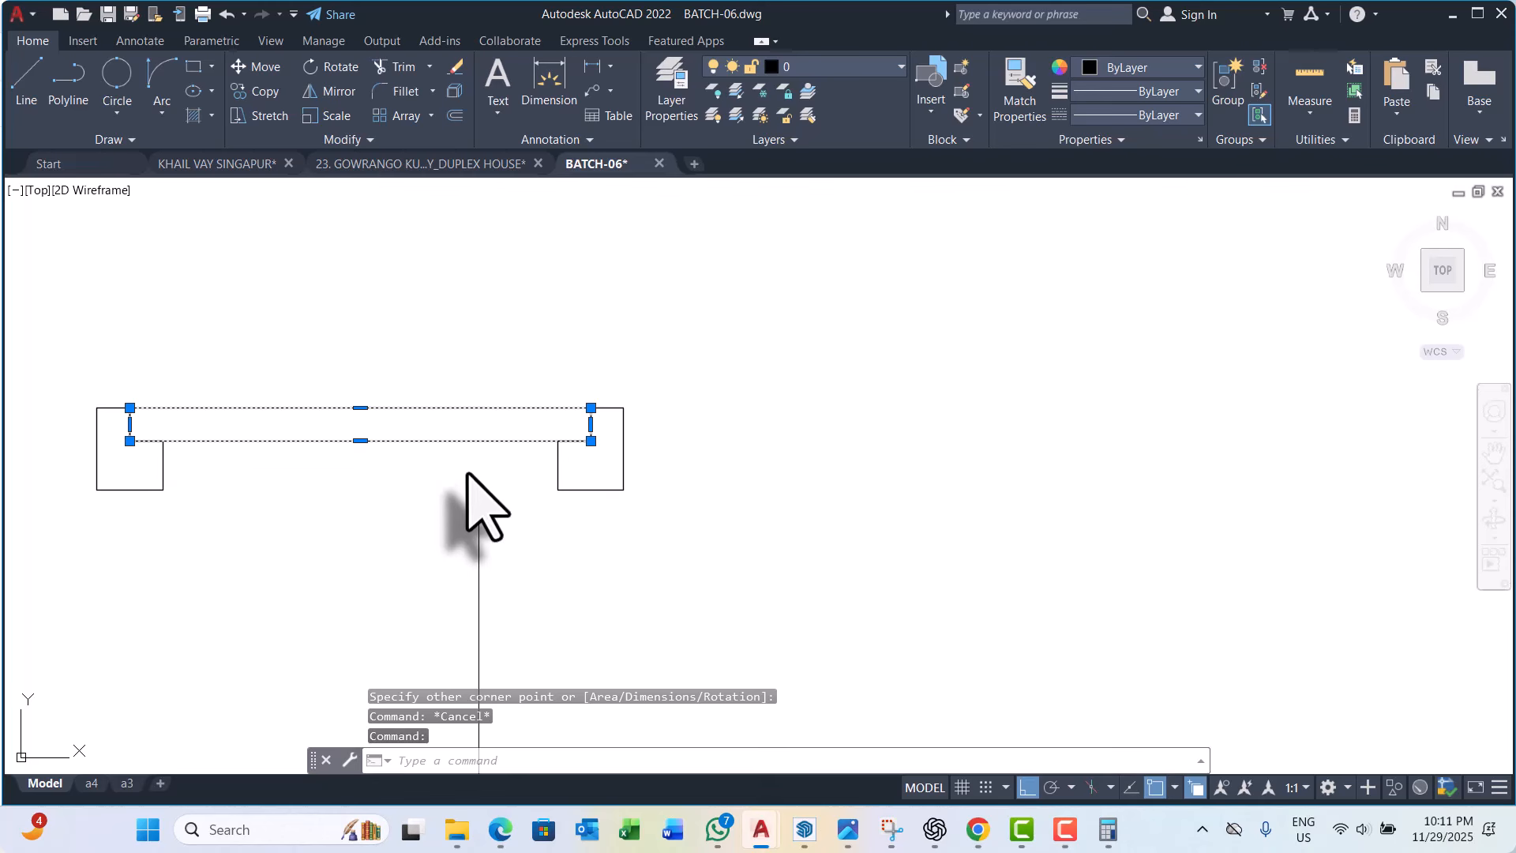
type("ro")
key("Return")
left_click(591, 408)
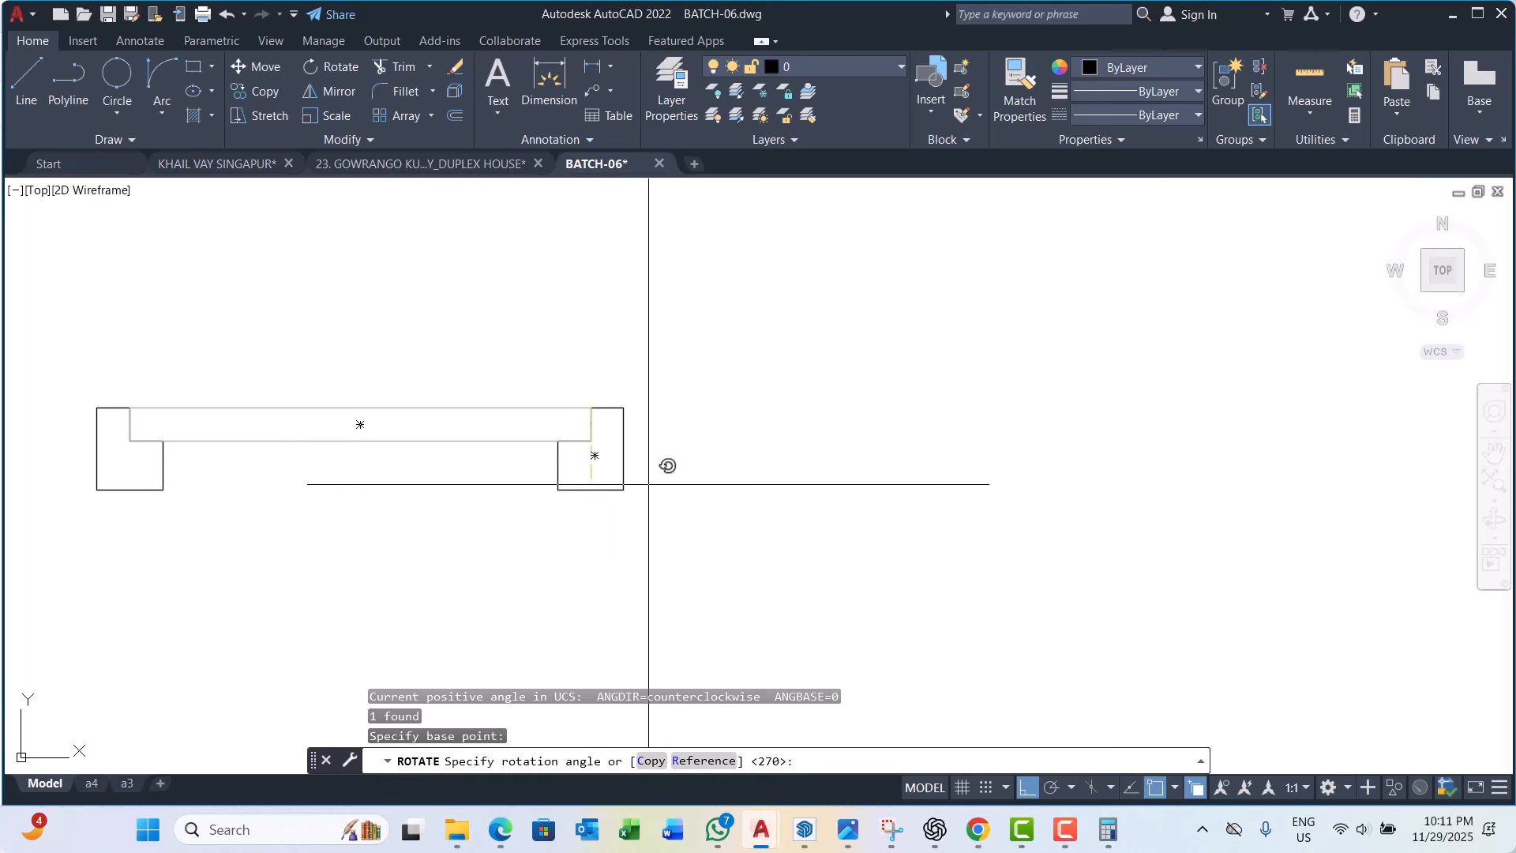
left_click(667, 609)
key("Escape")
key("Escape")
key("Escape")
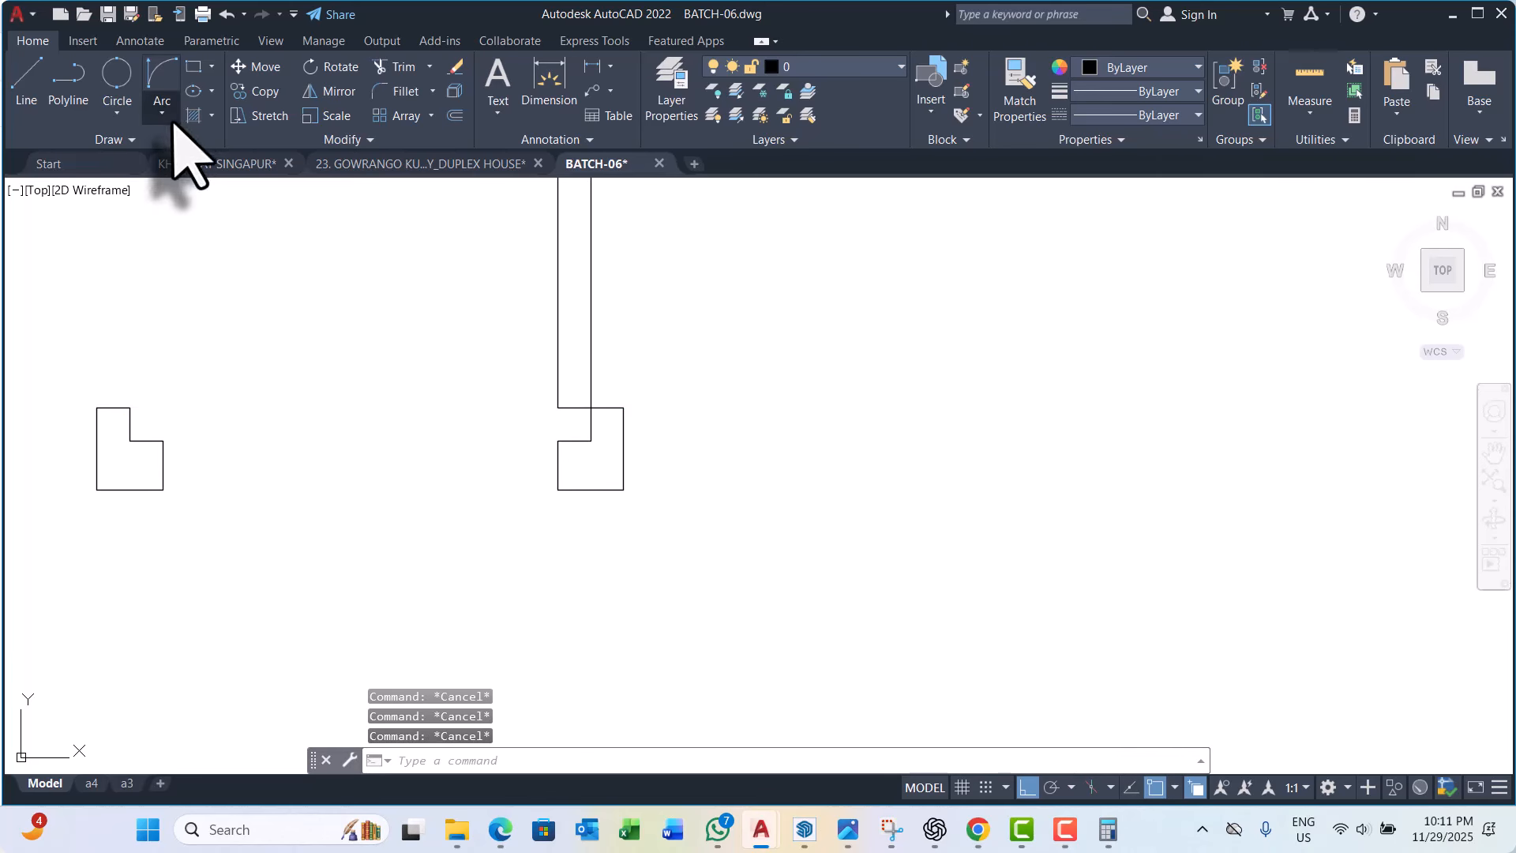
Step: Draw the third door's swing with a Start, End, Direction arc from the left frame's upper rebate corner to the leaf's upper left corner
left_click(172, 120)
left_click(206, 353)
scroll(179, 471, "up", 4)
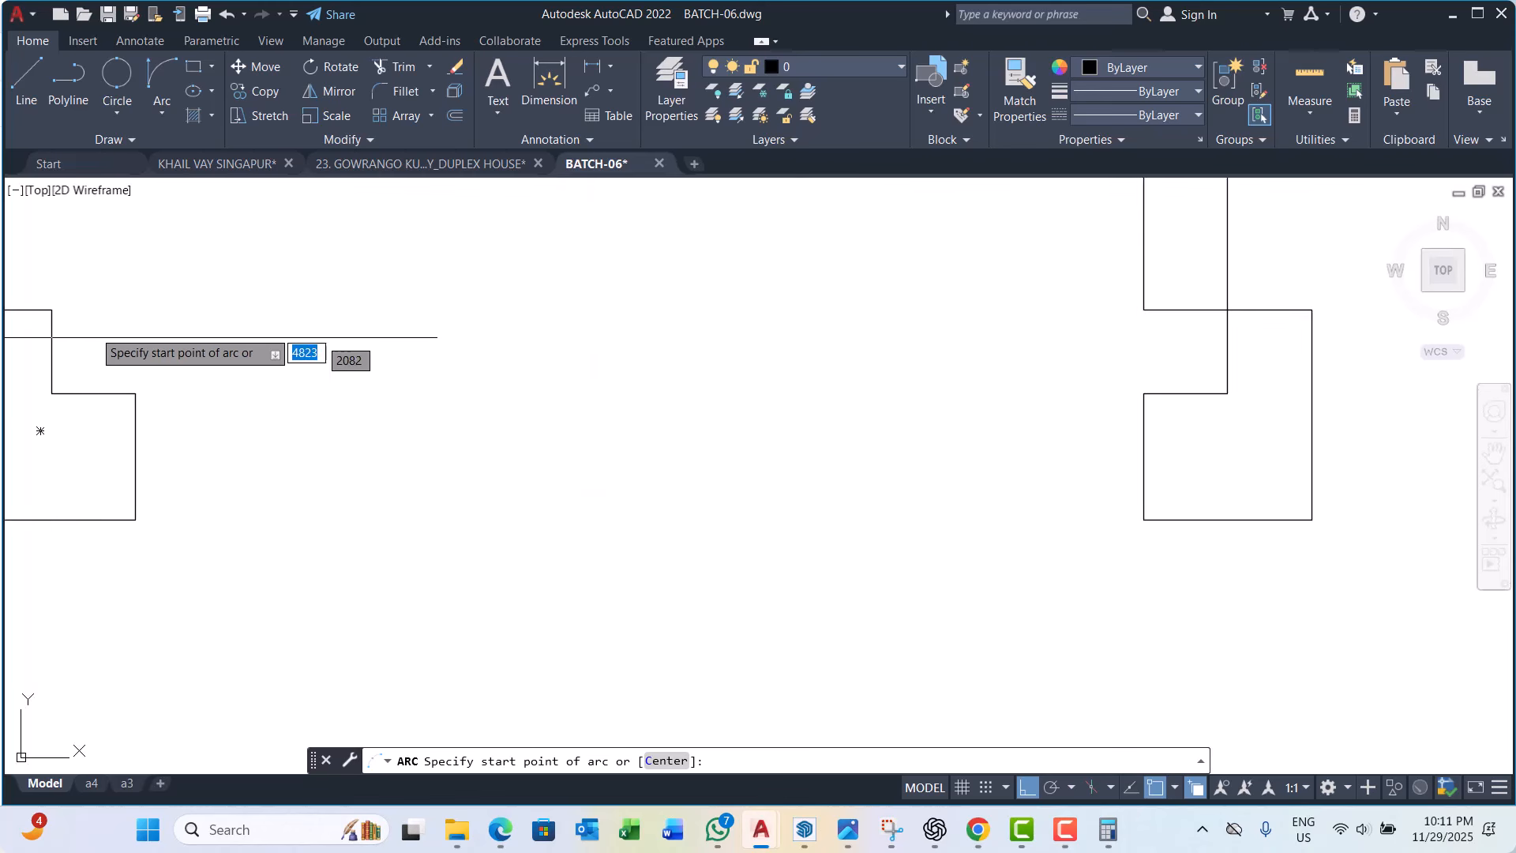
left_click(52, 310)
scroll(51, 312, "down", 5)
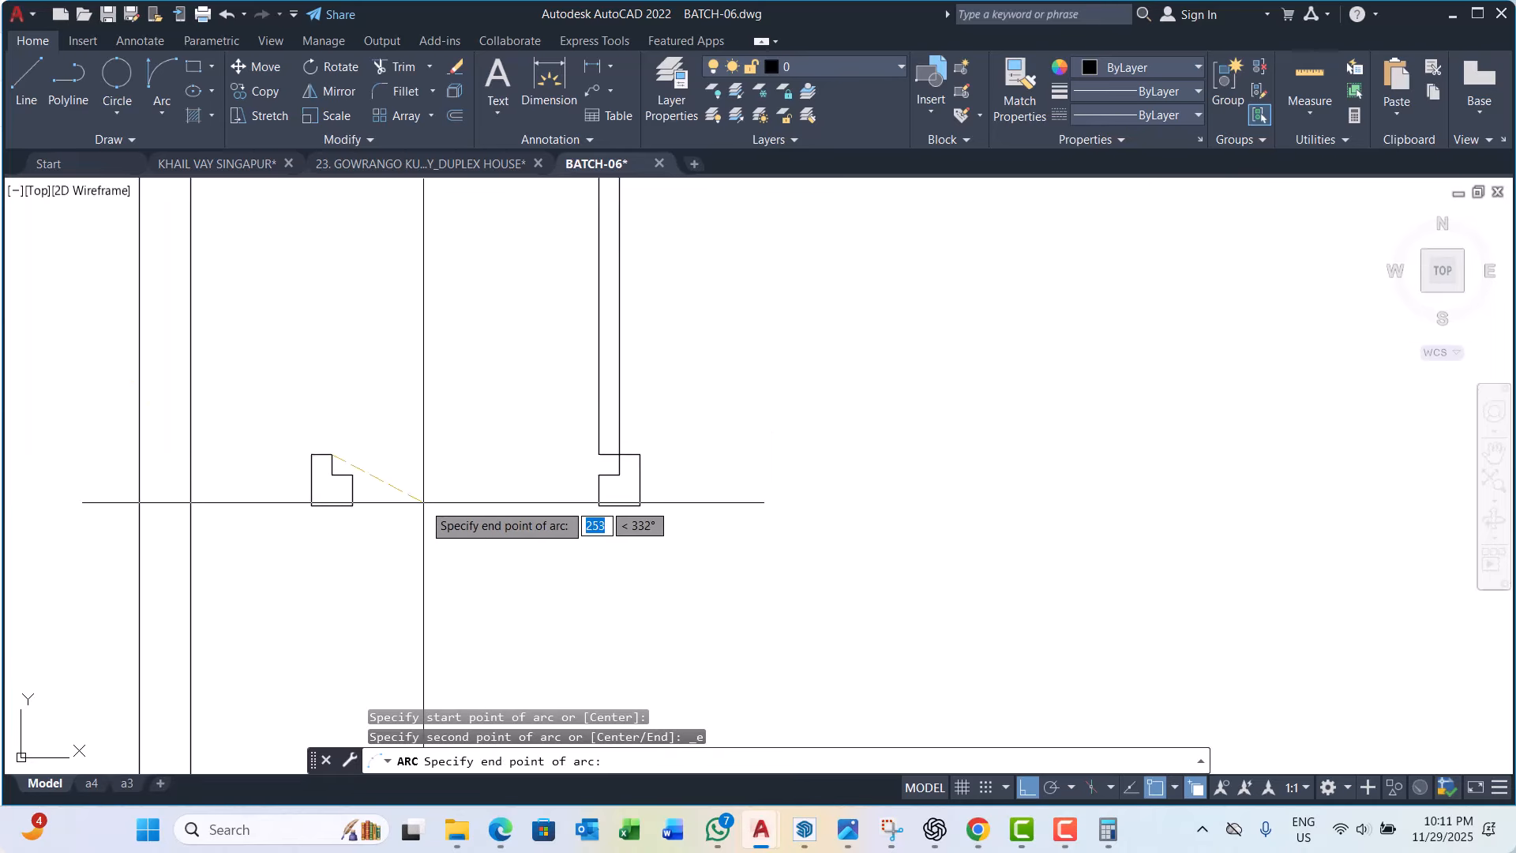
scroll(557, 288, "up", 3)
left_click(570, 265)
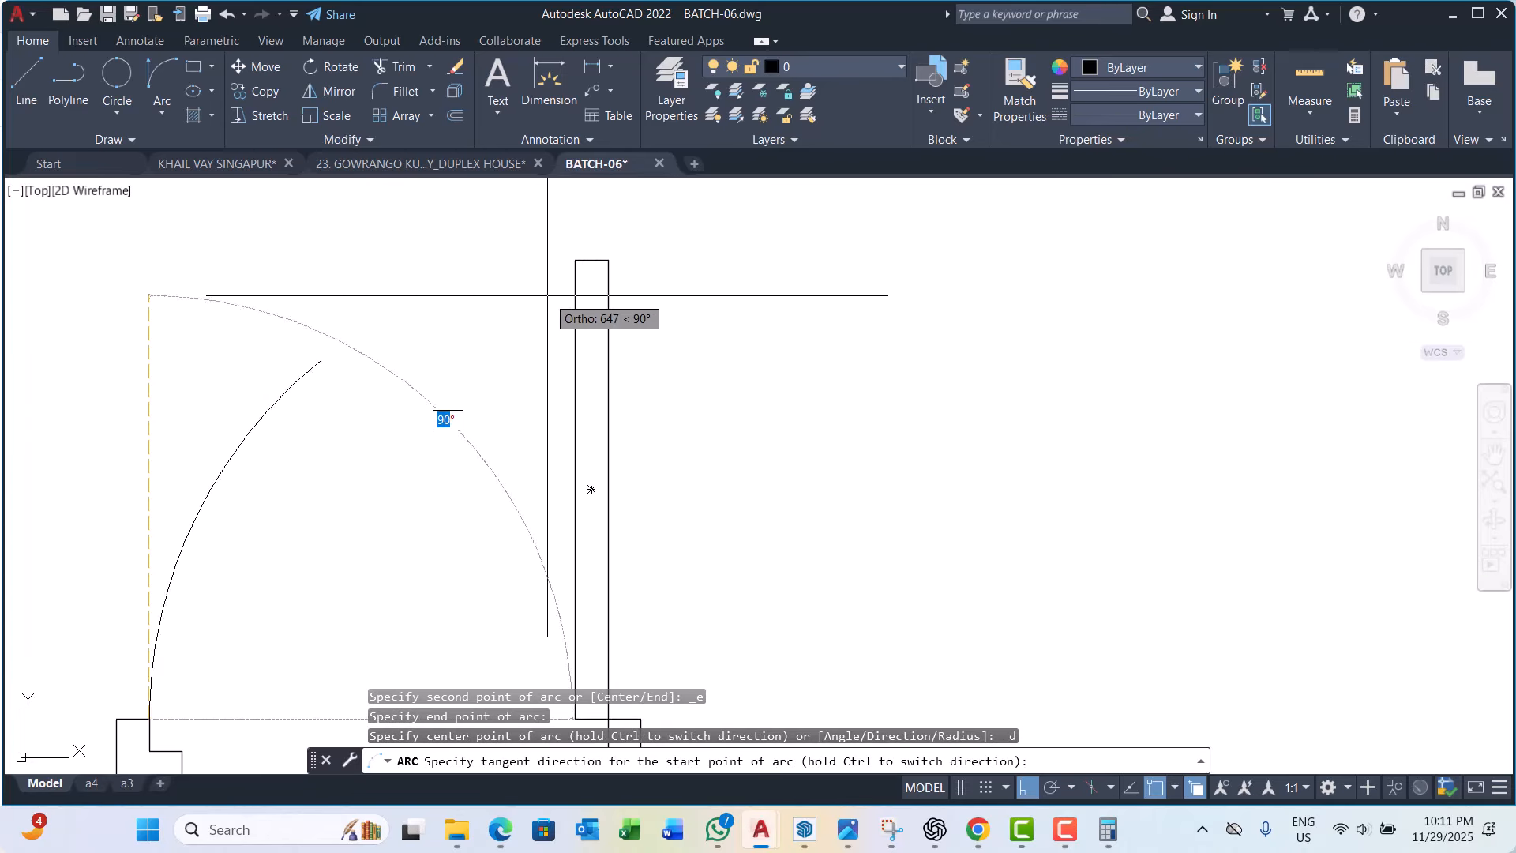
scroll(489, 336, "down", 3)
left_click(425, 263)
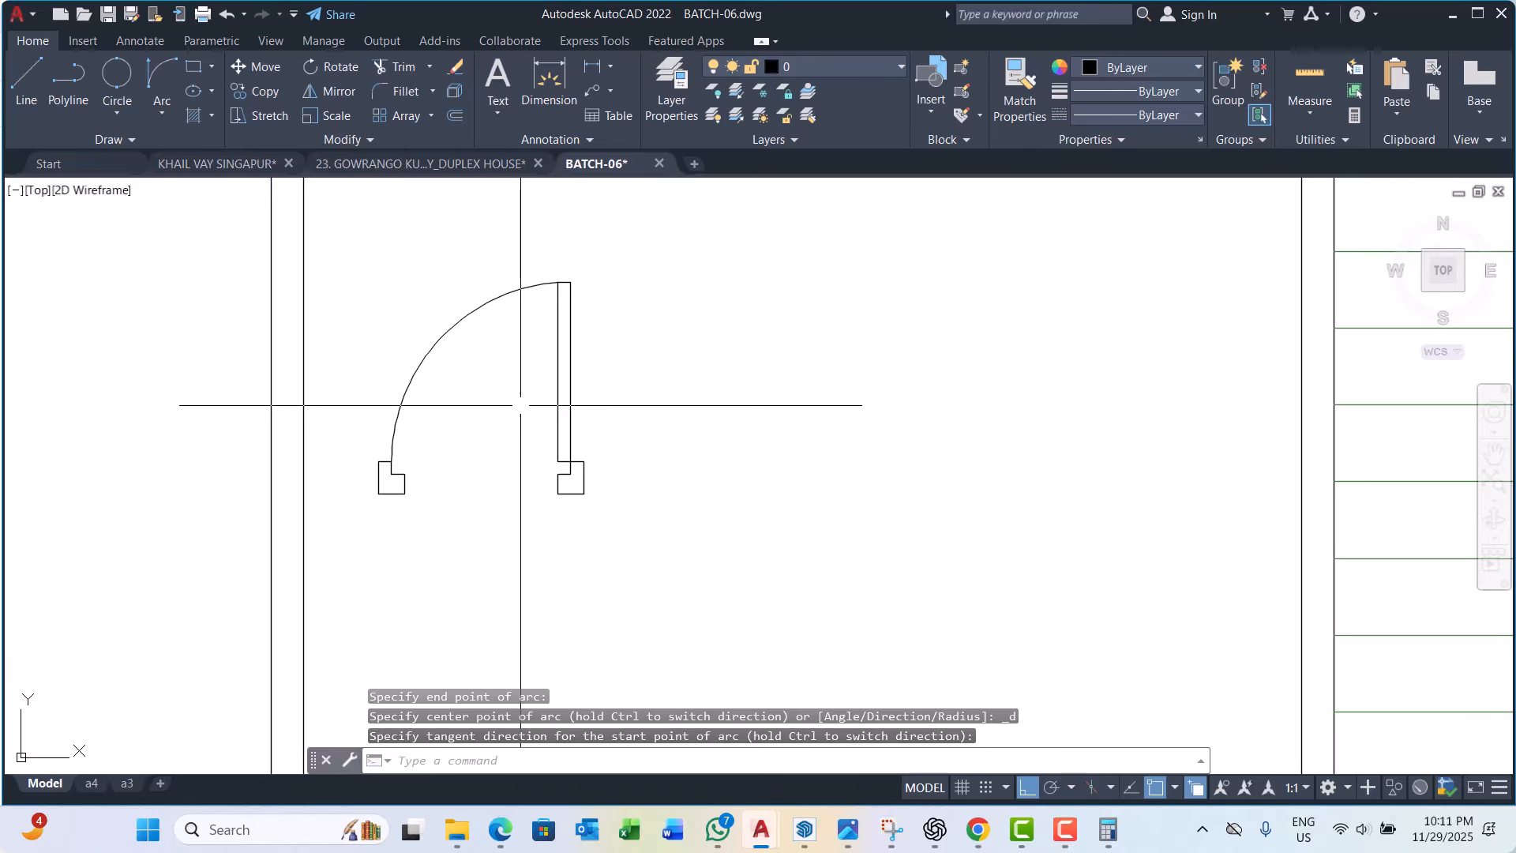
scroll(520, 405, "down", 3)
key("Escape")
key("Escape")
scroll(483, 371, "up", 3)
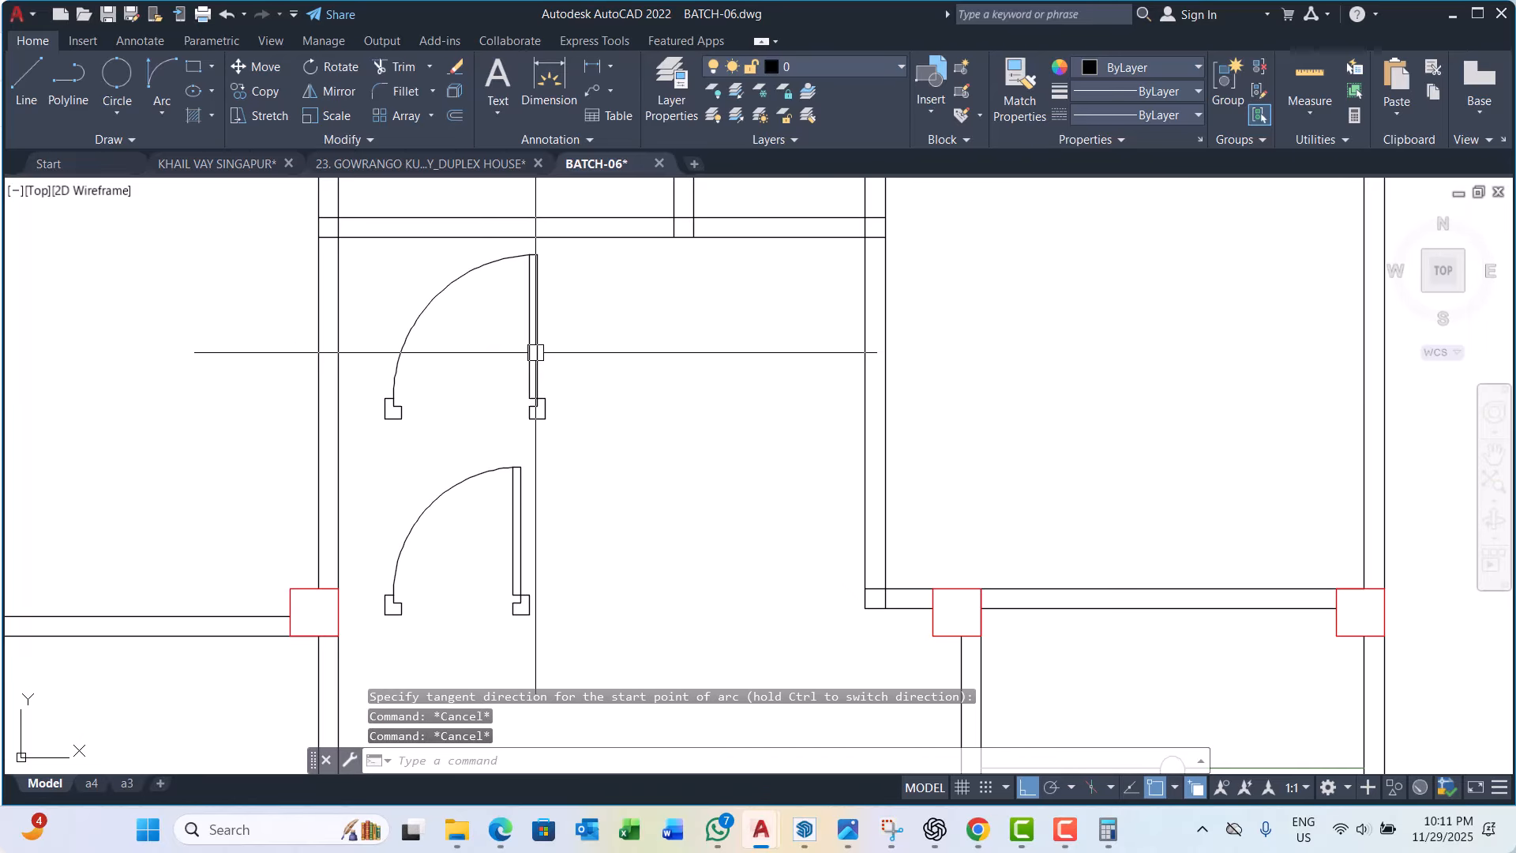
scroll(535, 352, "down", 3)
scroll(535, 352, "up", 2)
left_click(561, 362)
key("Escape")
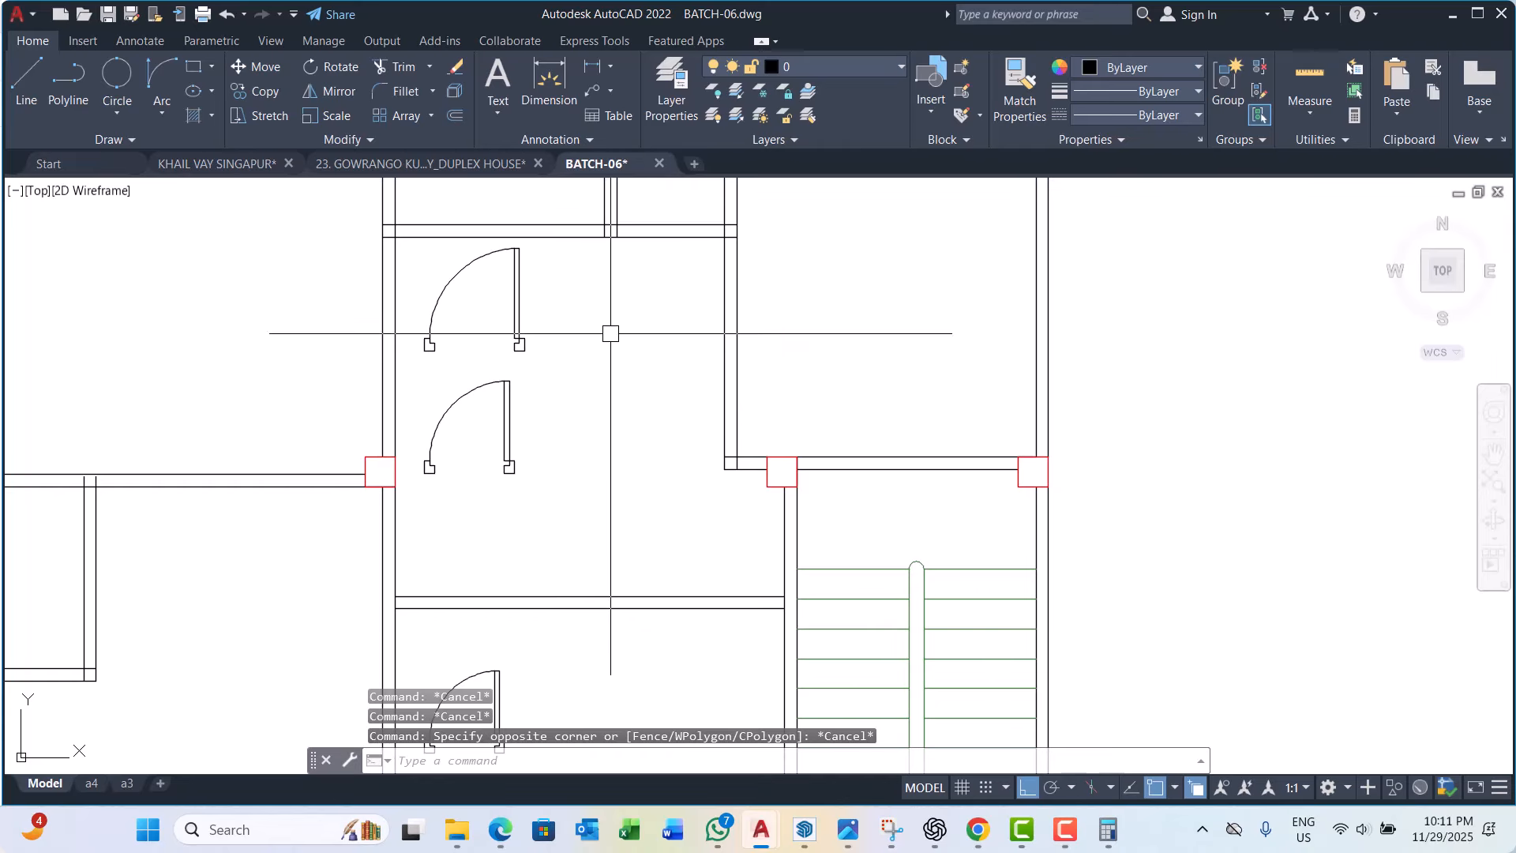
key("Escape")
left_click(834, 67)
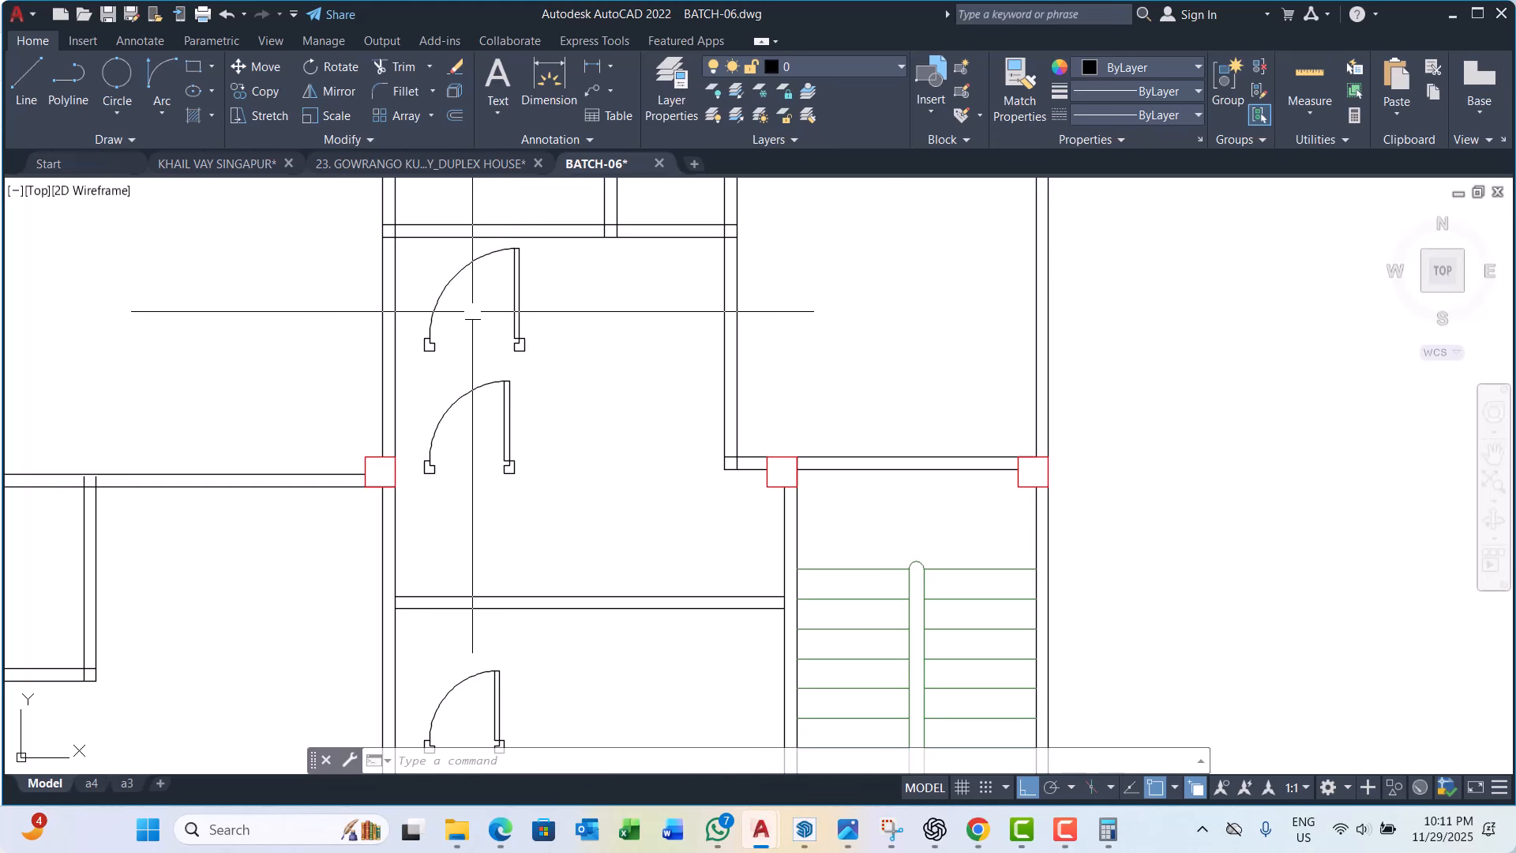
Step: Start a block definition named "kictchen door" with its base point at the lower outer corner of the second door's right frame
scroll(408, 408, "up", 4)
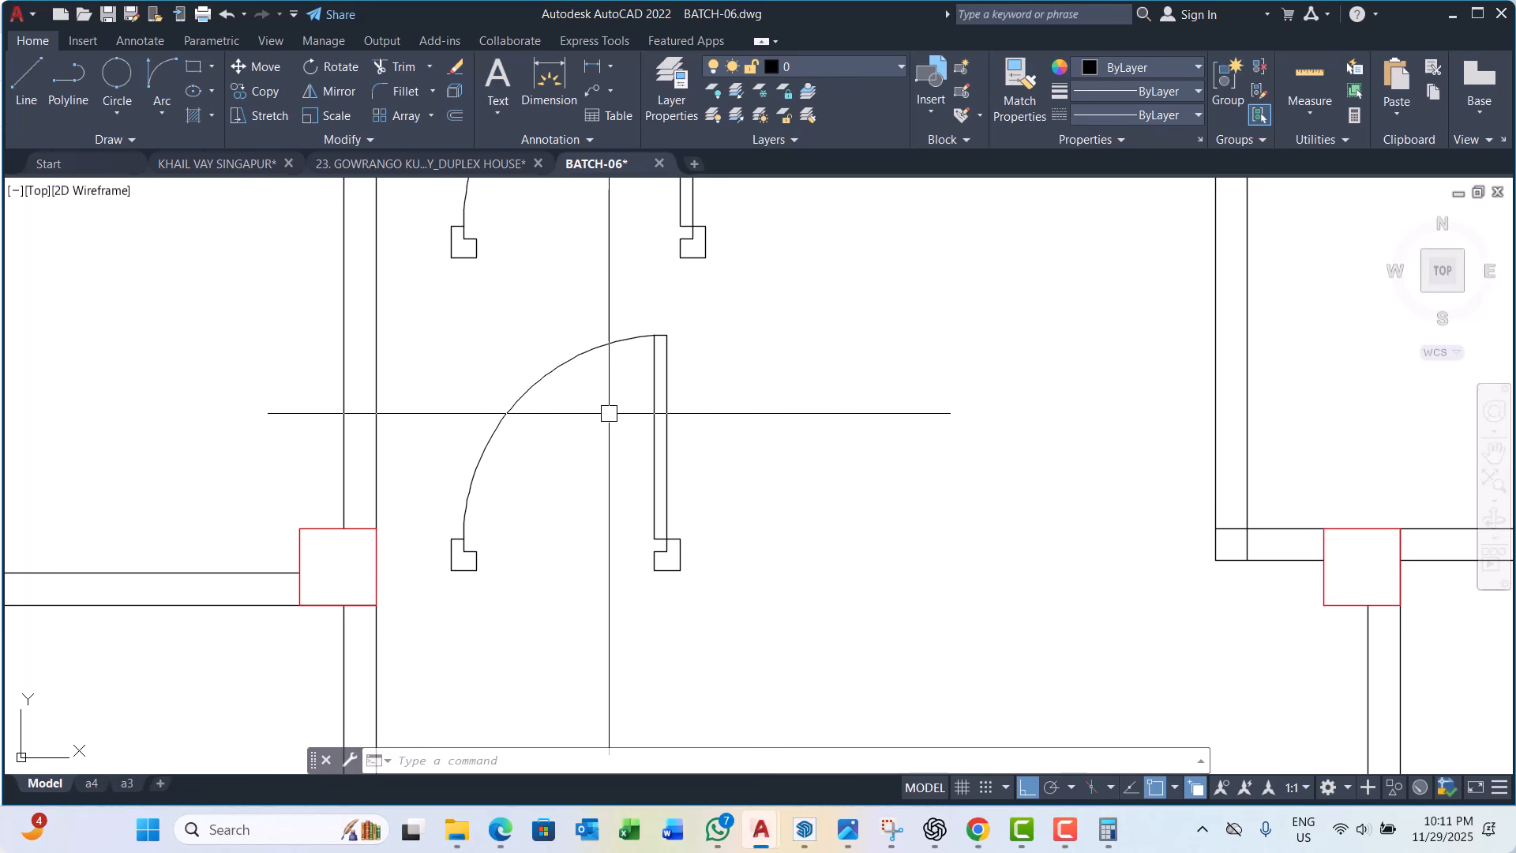
key("Return")
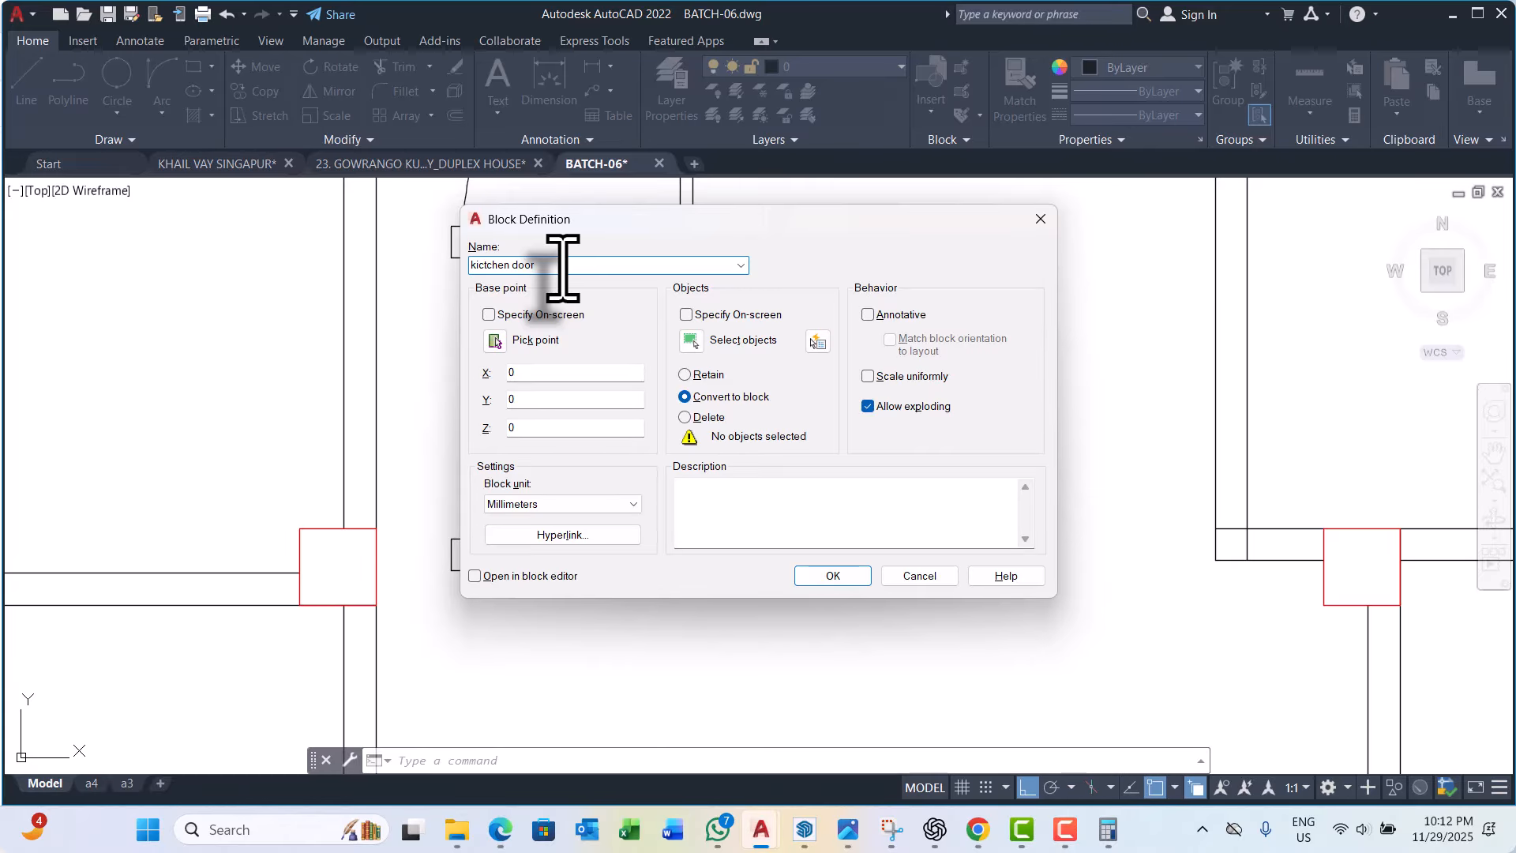
left_click(495, 341)
scroll(667, 565, "up", 2)
left_click(662, 544)
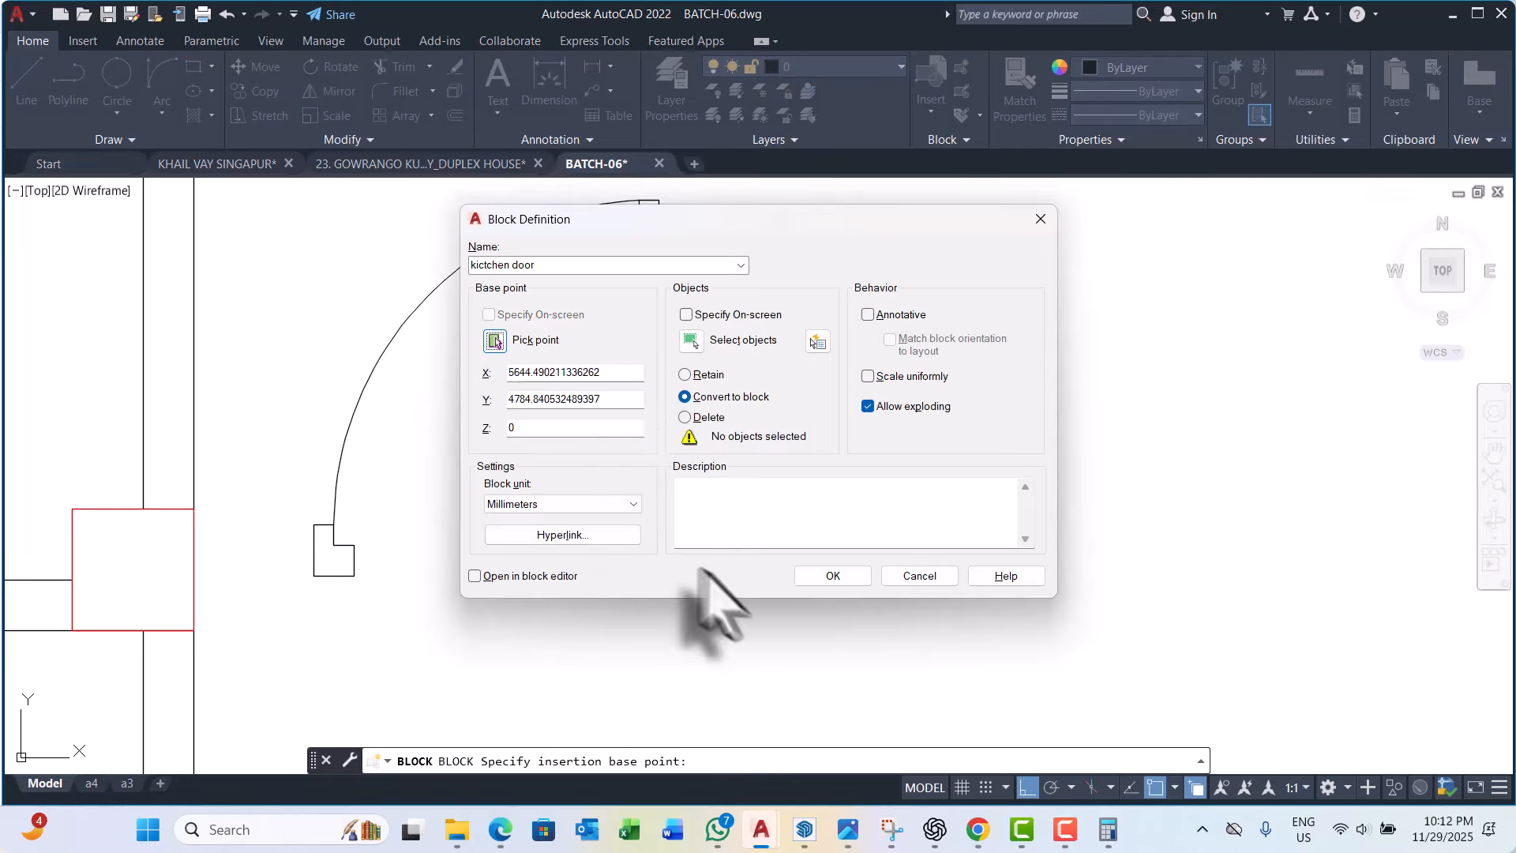
Step: Add the second door's two frames, leaf and swing arc to the block definition and create the block
left_click(692, 340)
scroll(687, 332, "down", 3)
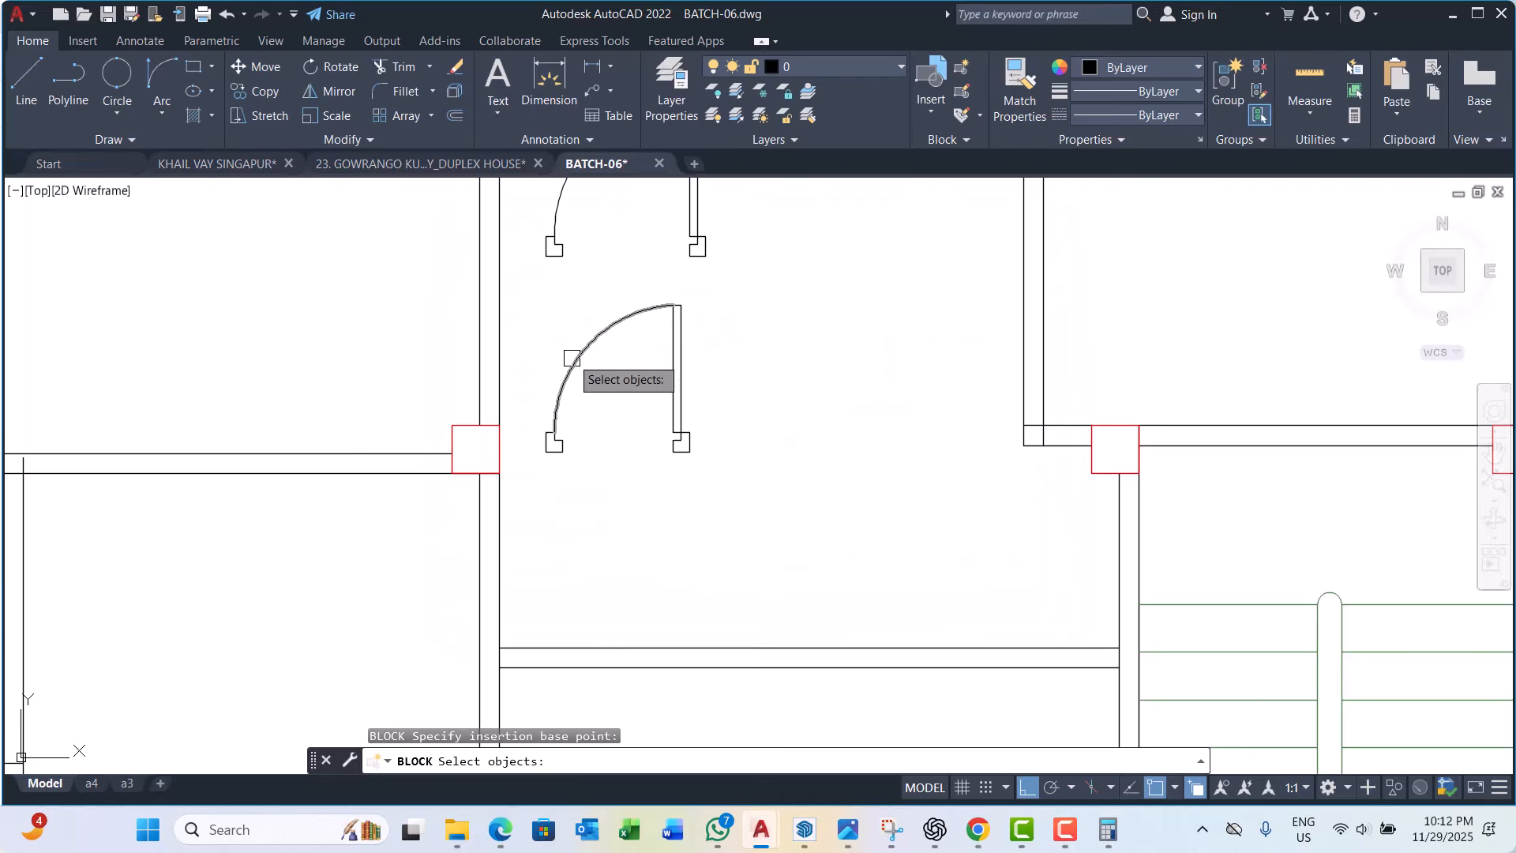
scroll(526, 296, "up", 1)
left_click(526, 296)
left_click(871, 608)
key("Return")
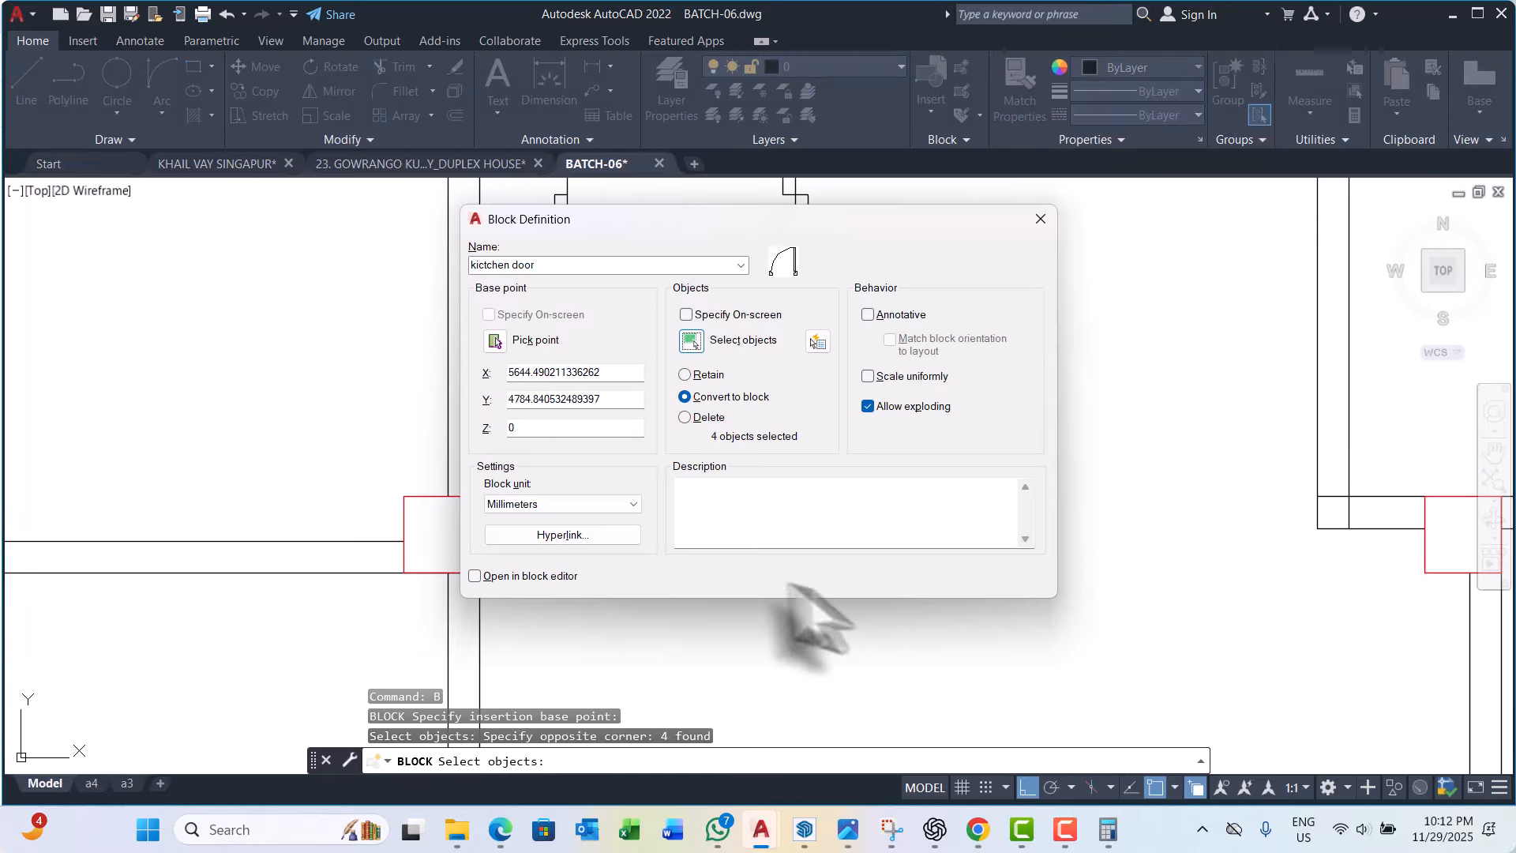
left_click(857, 579)
Step: Select the first and second doors in turn to check that each is one block and where its insertion point lies
scroll(710, 544, "down", 3)
left_click(747, 413)
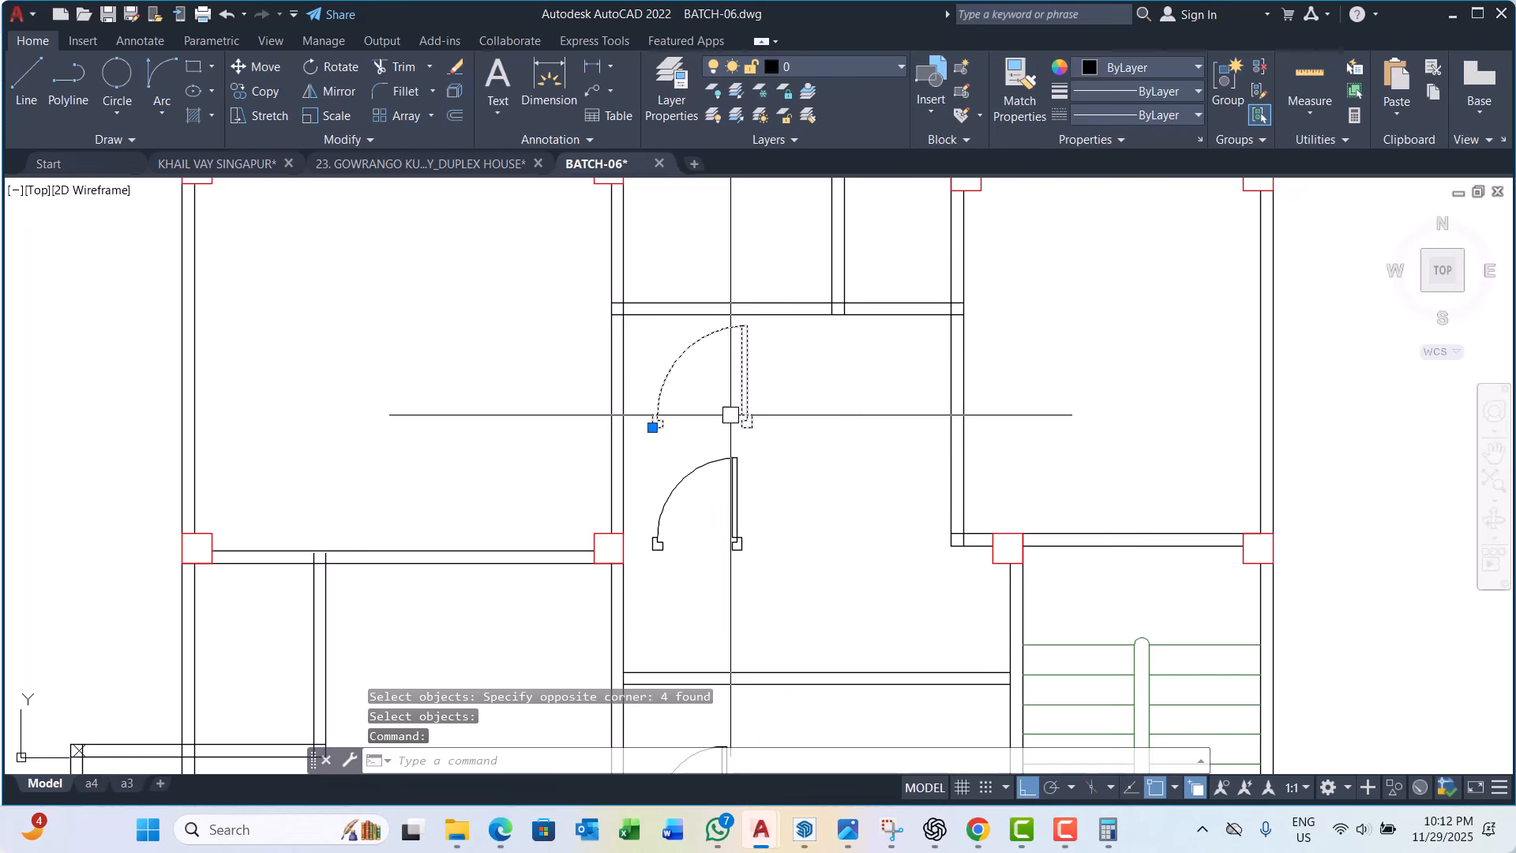
scroll(676, 416, "up", 4)
key("Escape")
scroll(518, 474, "down", 3)
scroll(619, 538, "up", 2)
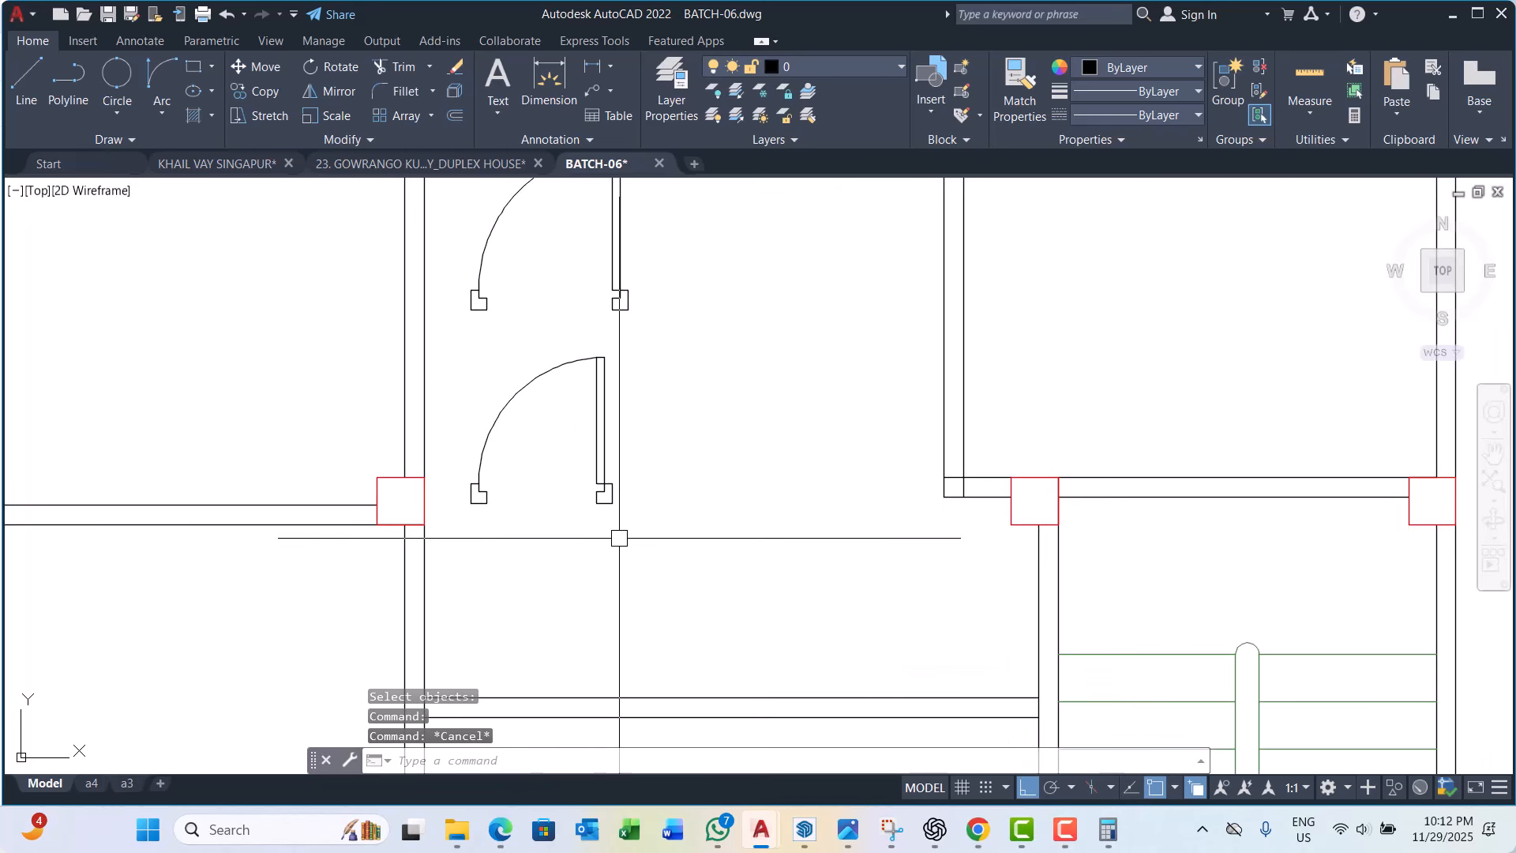
left_click(605, 499)
scroll(605, 499, "up", 5)
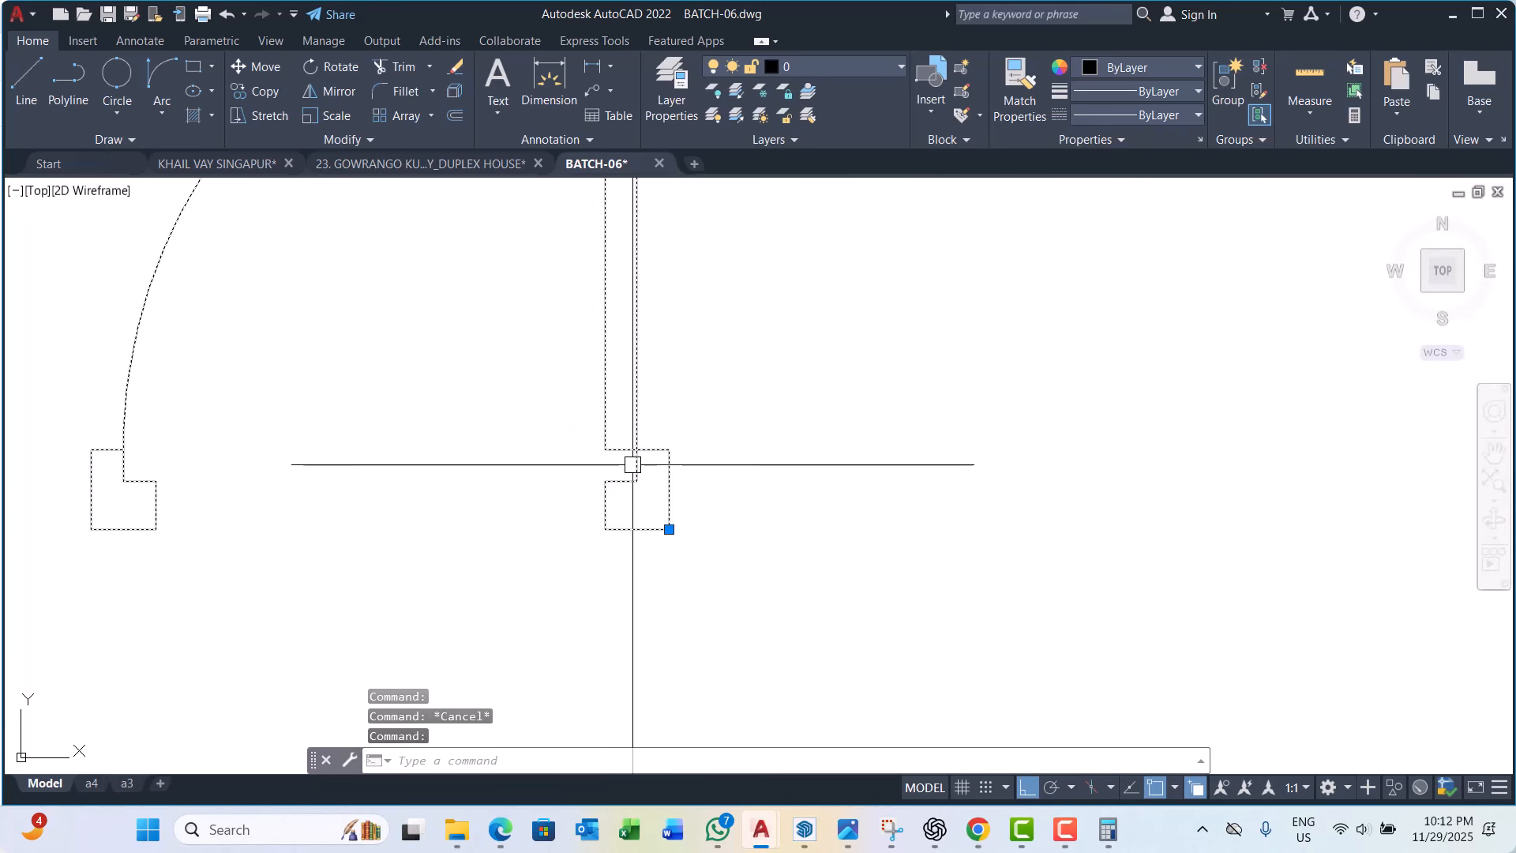
key("Escape")
scroll(720, 399, "down", 5)
scroll(623, 336, "down", 4)
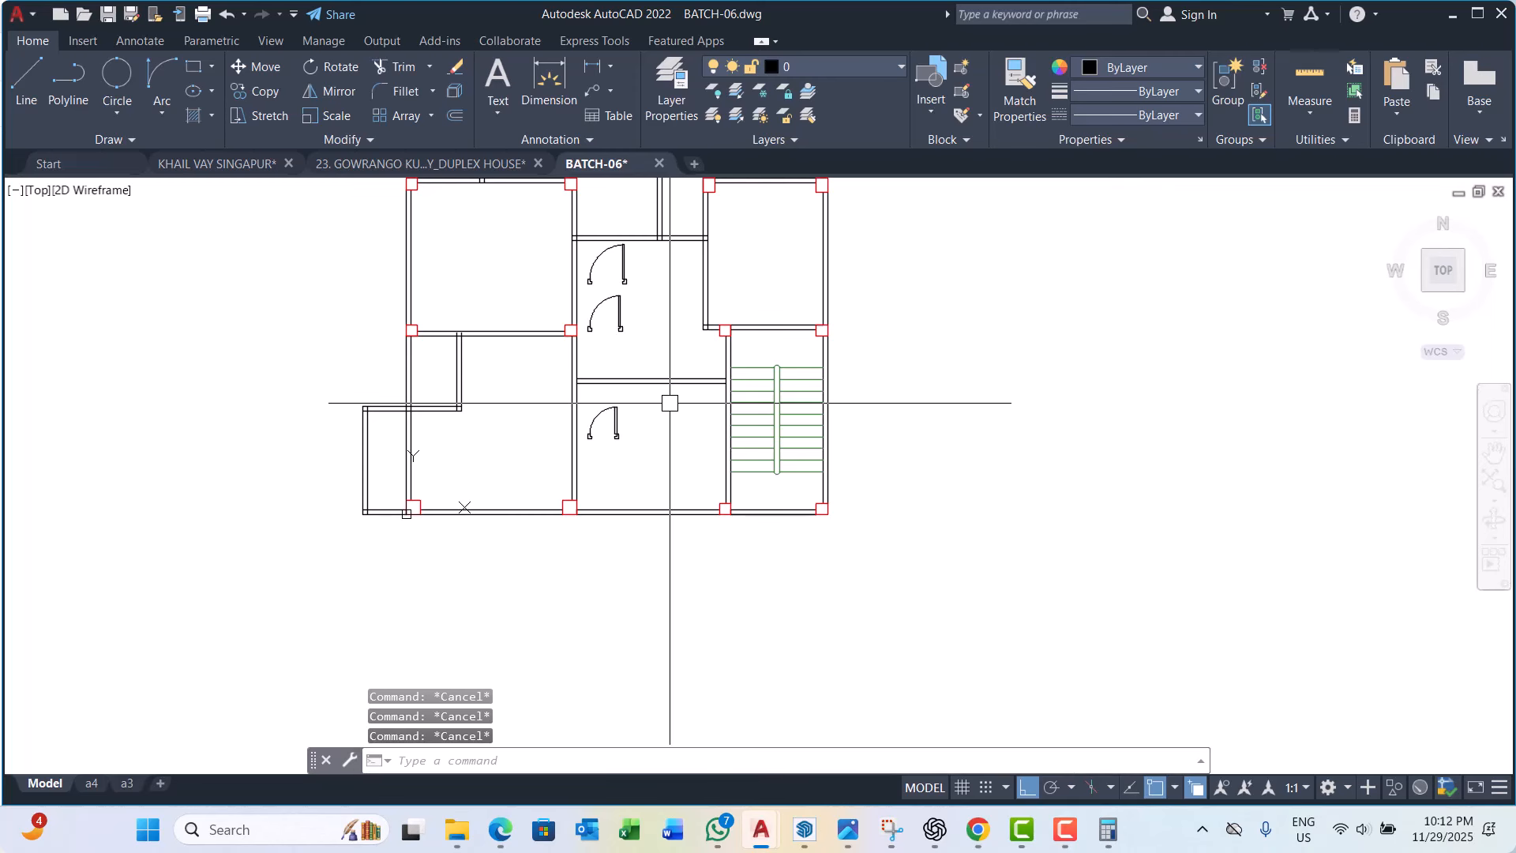
scroll(632, 427, "up", 5)
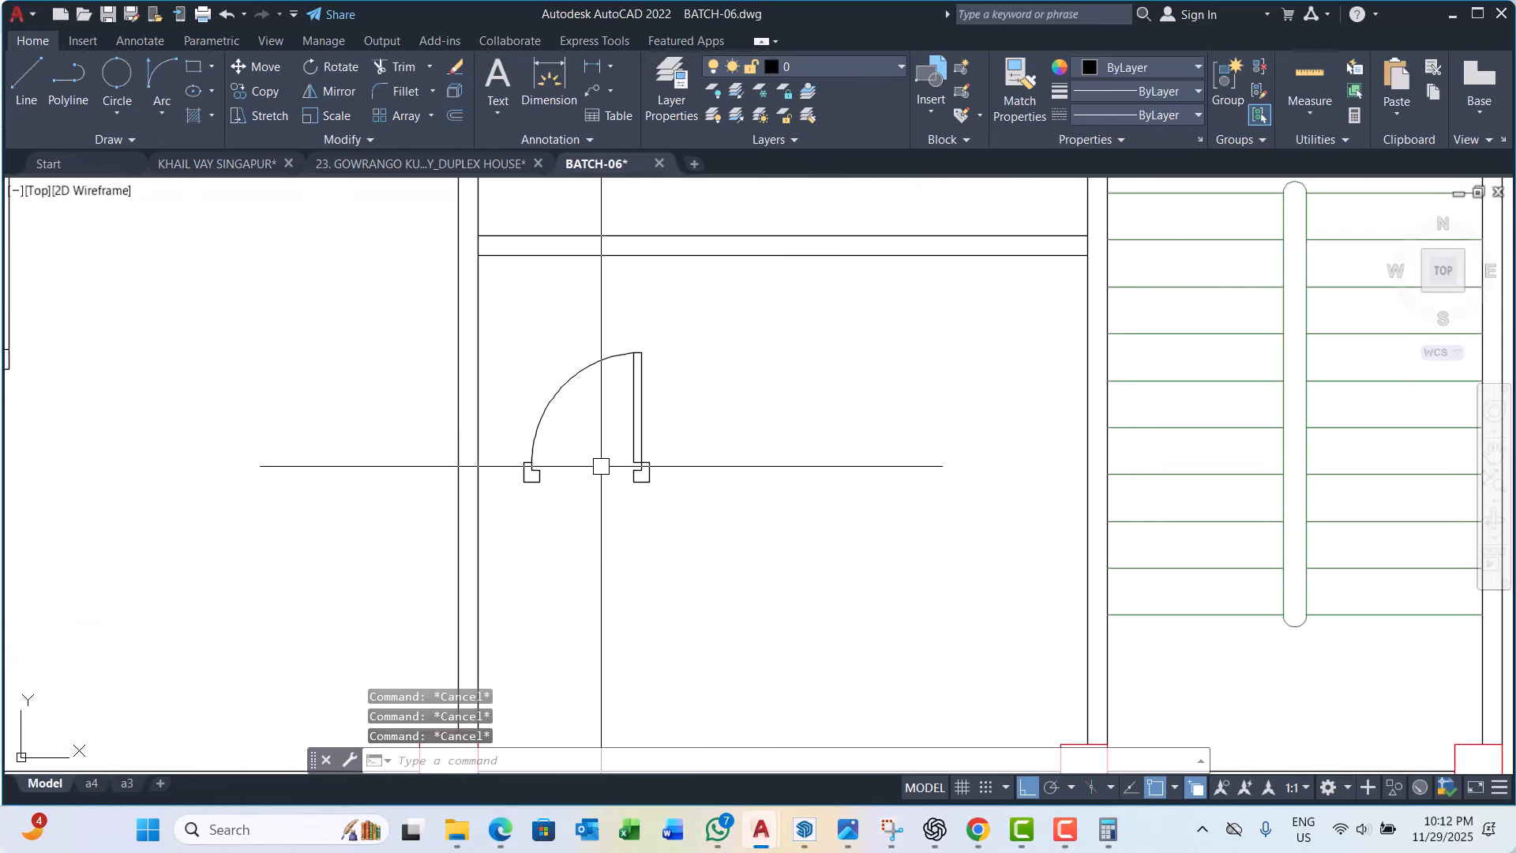
key("Return")
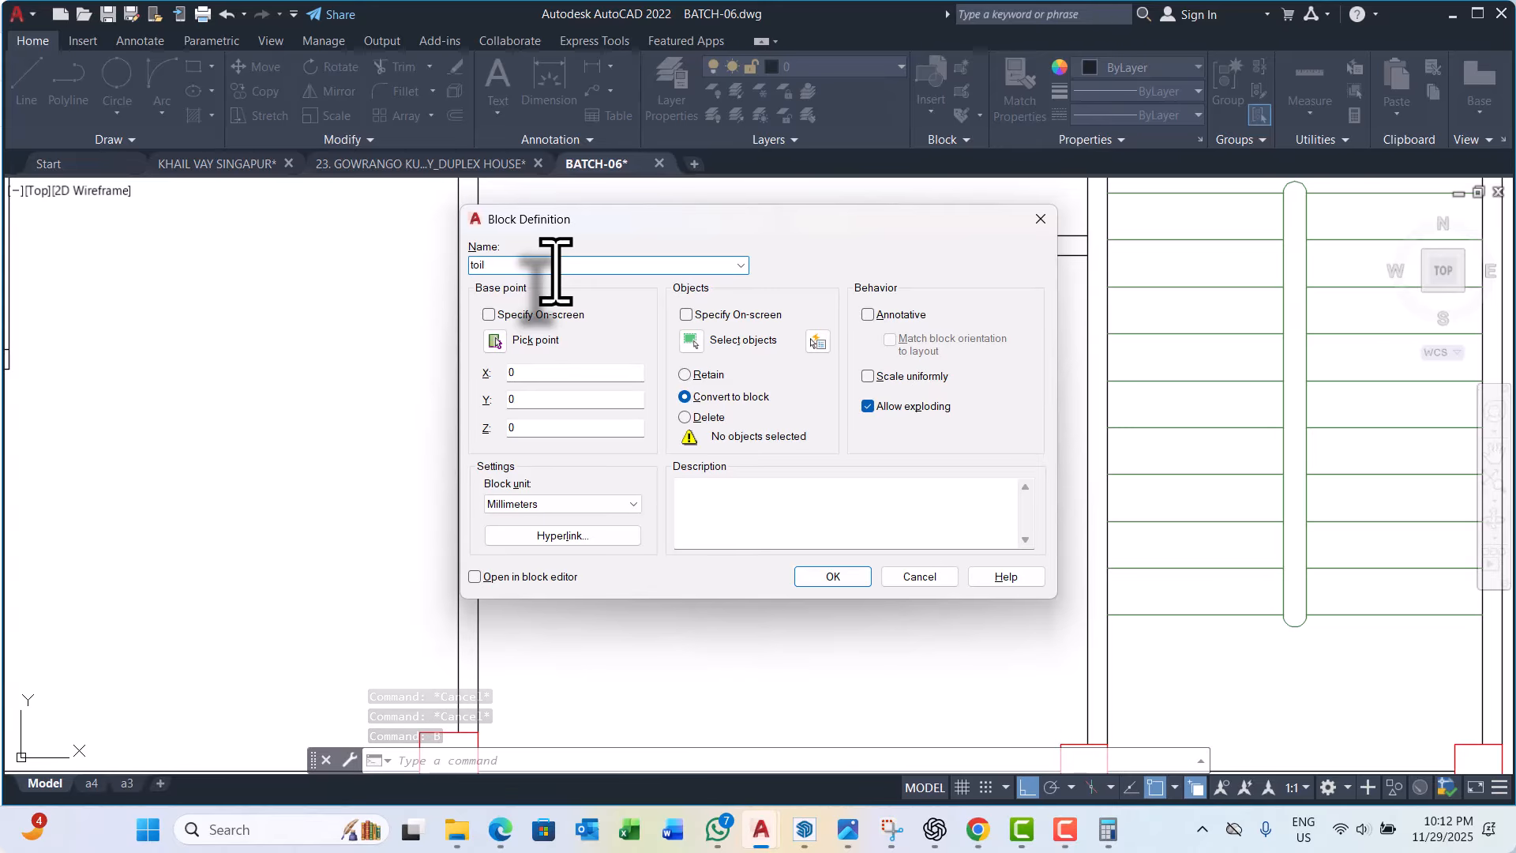
key("Escape")
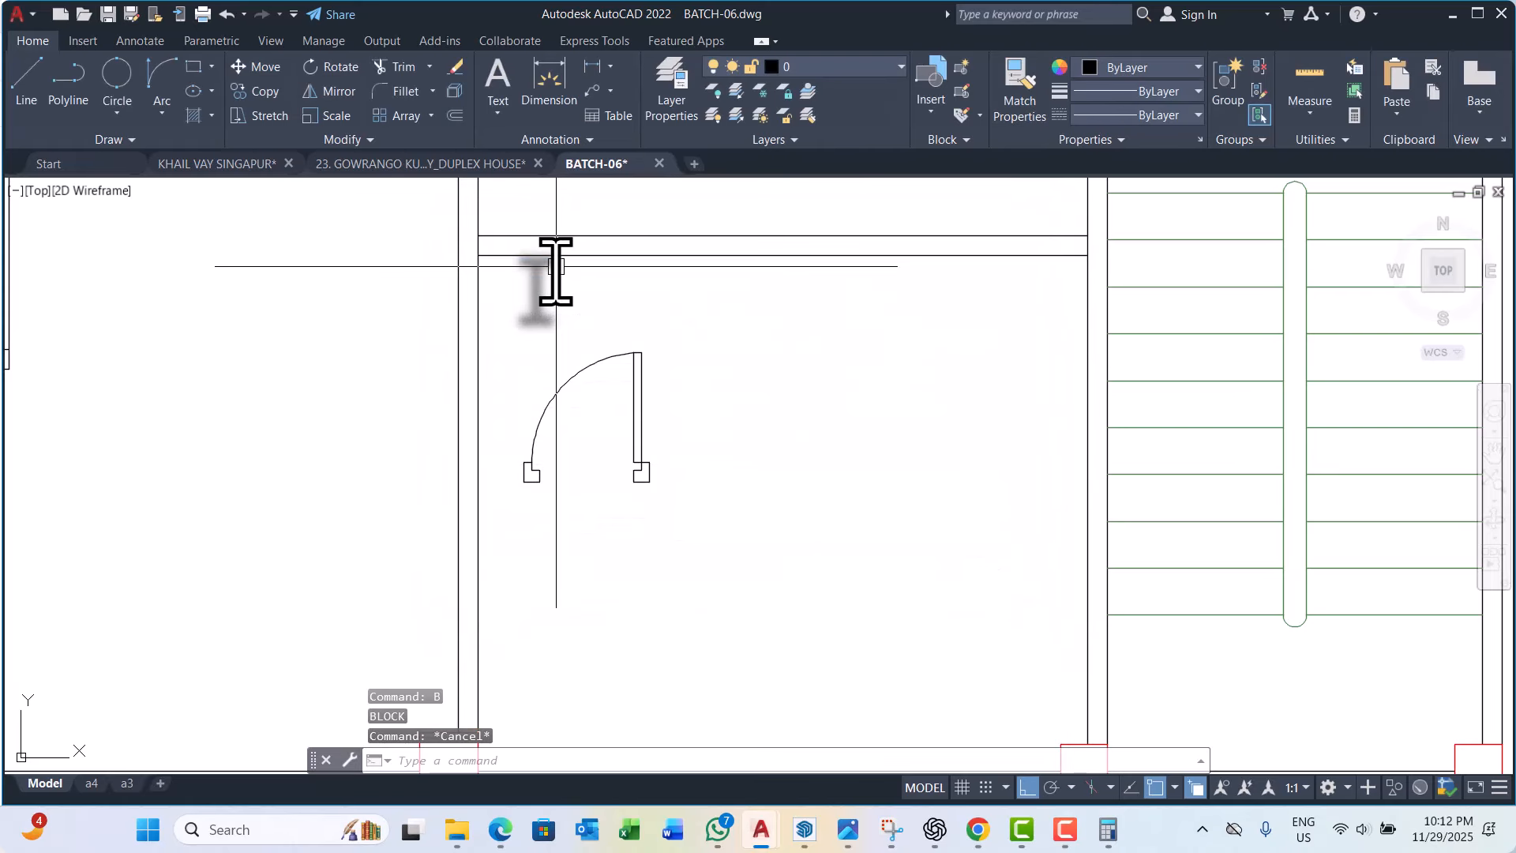
Step: Copy the third door's two frames, leaf and swing arc to a spot directly below the original
left_click(524, 301)
left_click(701, 551)
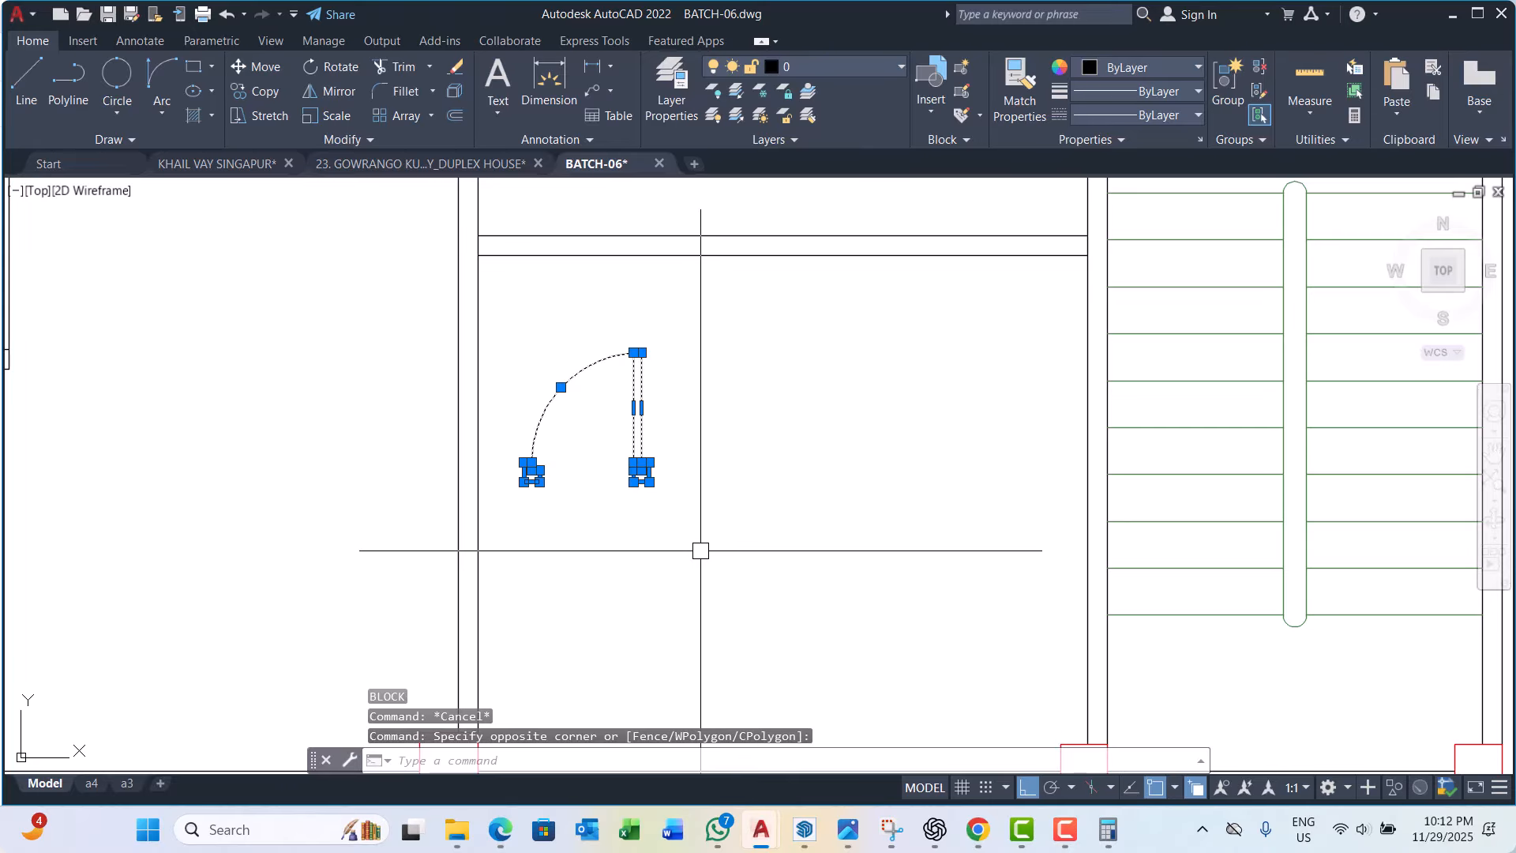
type("co")
key("Return")
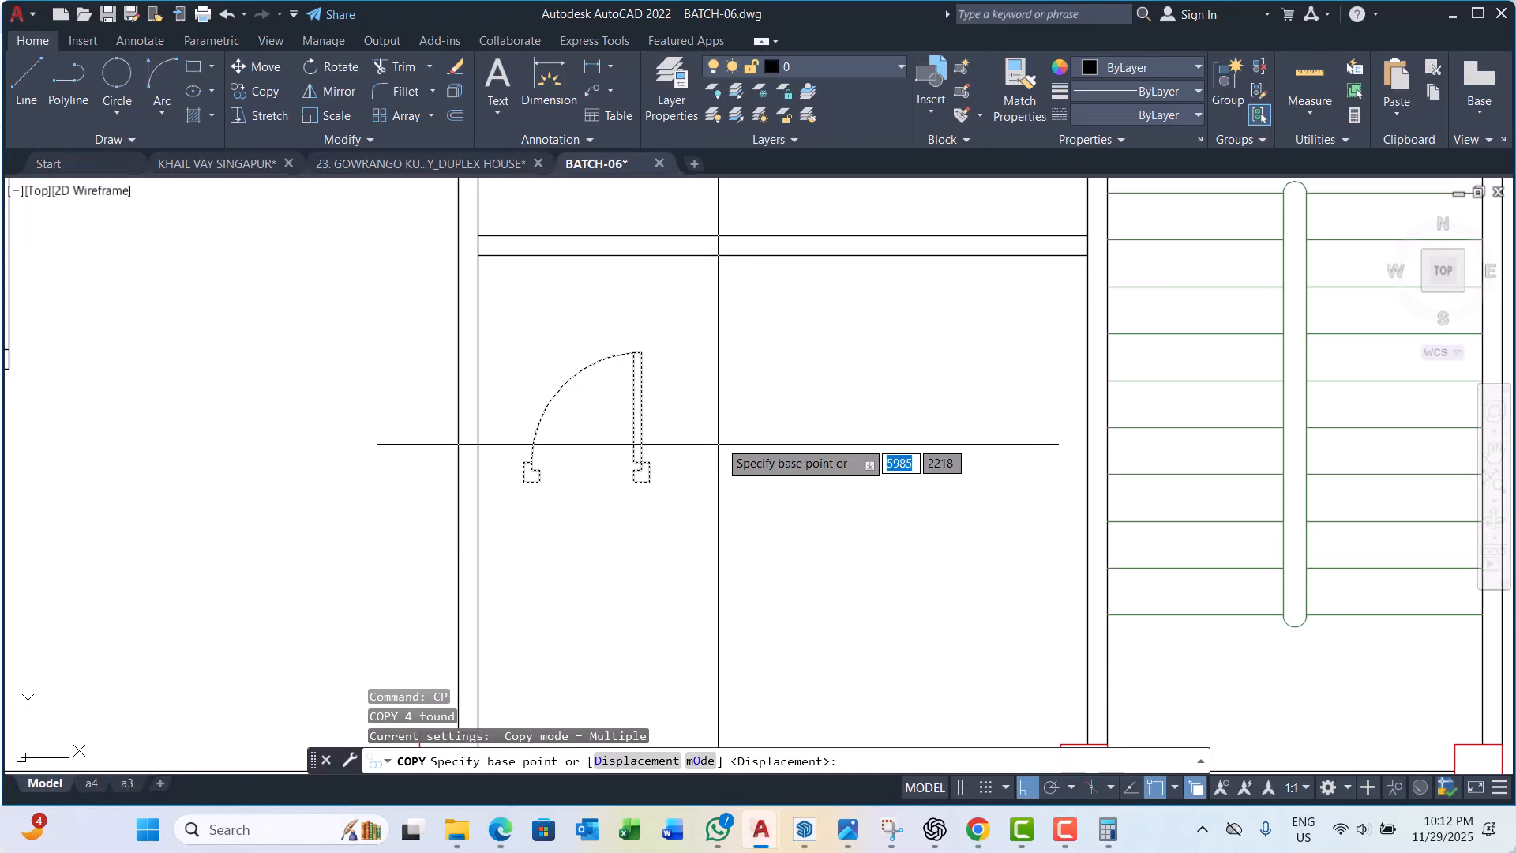
left_click(710, 402)
scroll(770, 474, "down", 2)
left_click(778, 541)
scroll(636, 466, "up", 2)
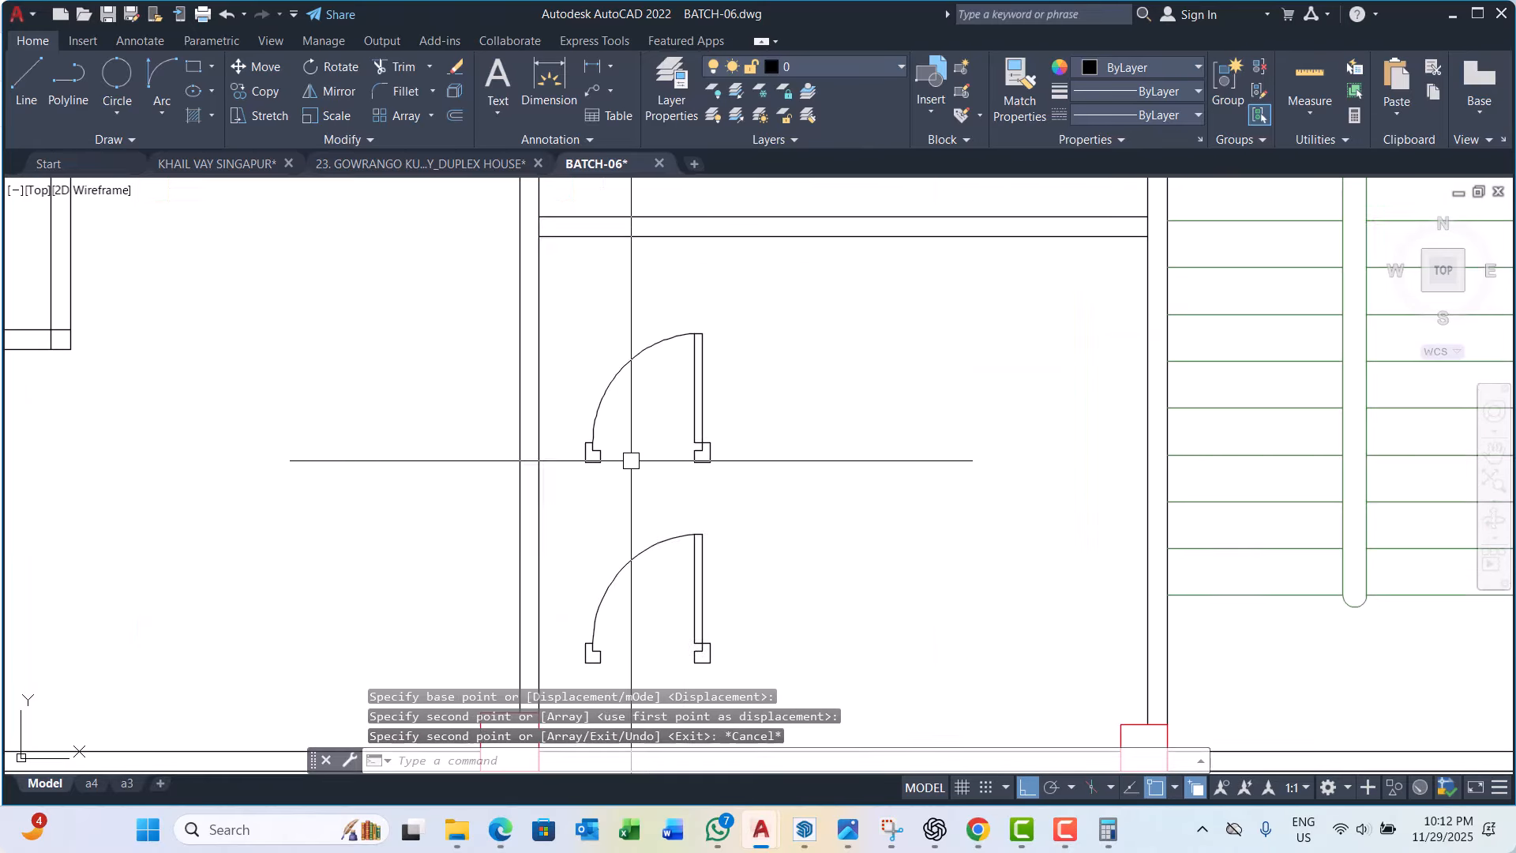
key("Escape")
key("Escape")
Step: Start a block definition named "ver" with its base point at the right corner of the rebate on the lower door copy's left frame
left_click(561, 308)
left_click(847, 559)
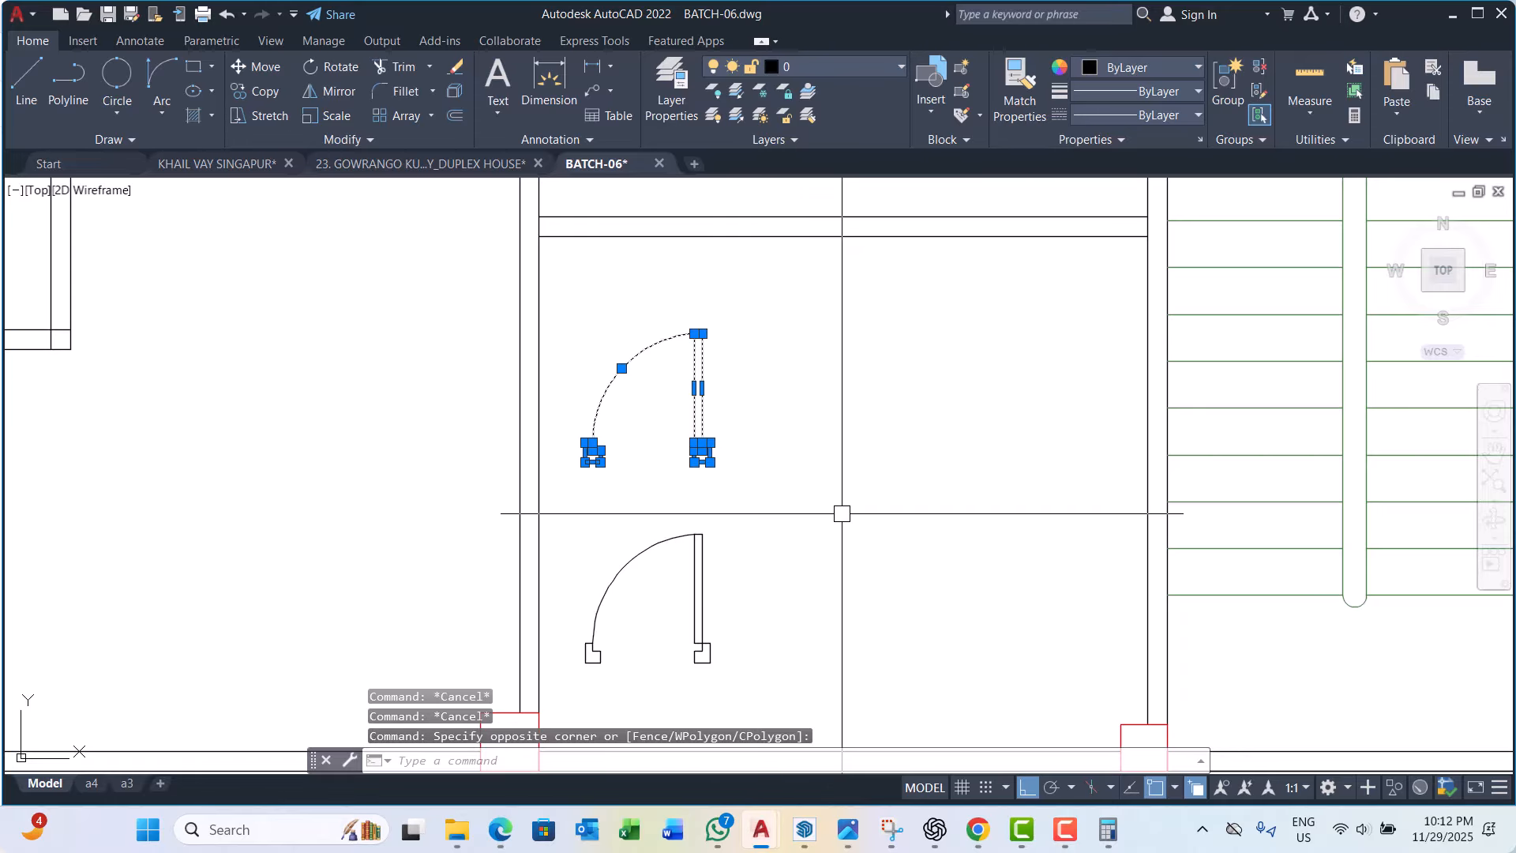
type("b")
key("Return")
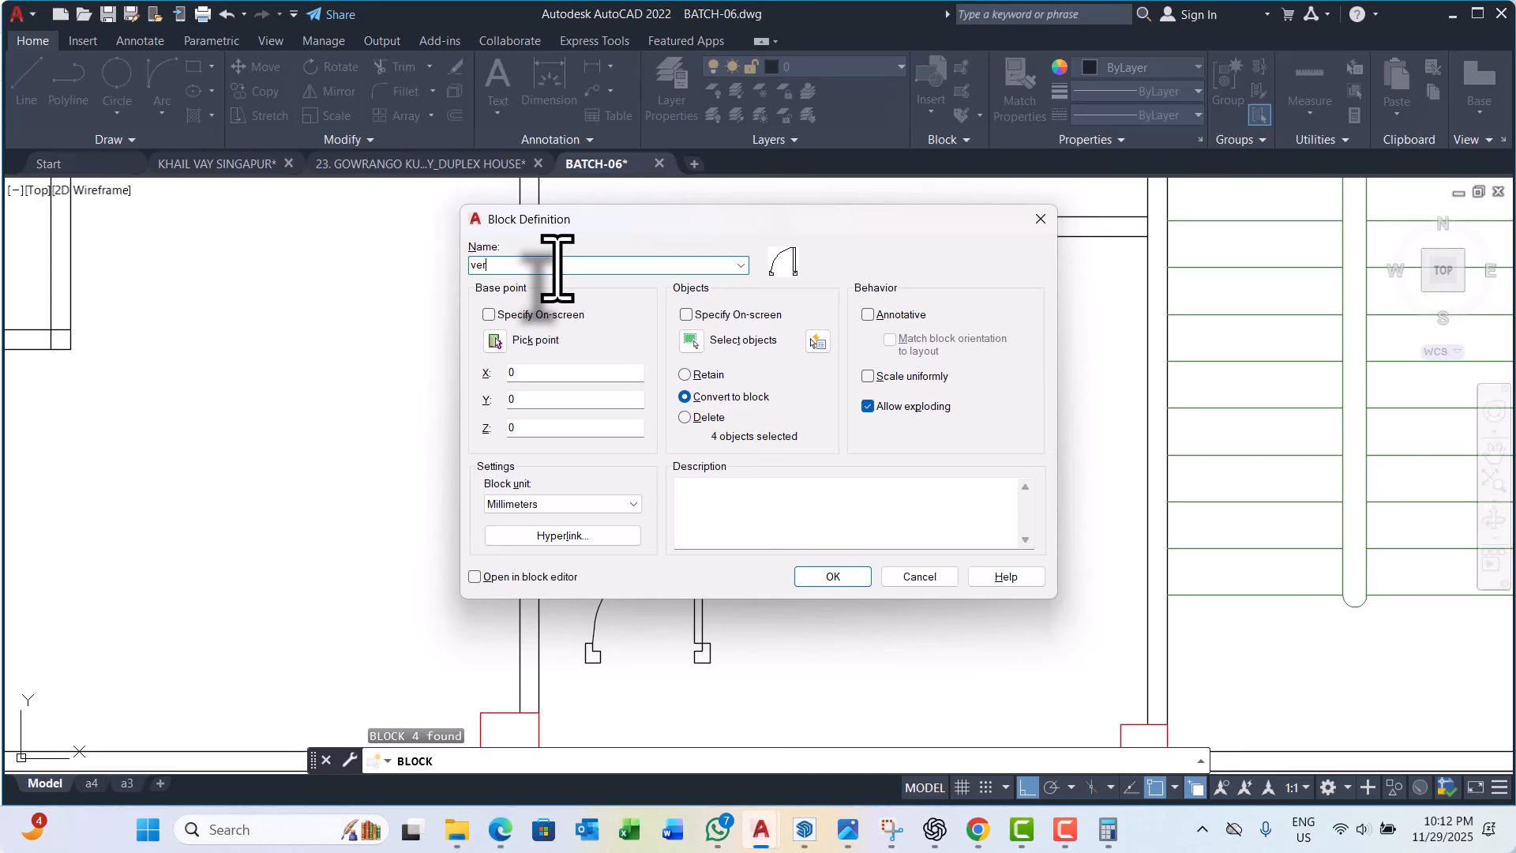
left_click(495, 341)
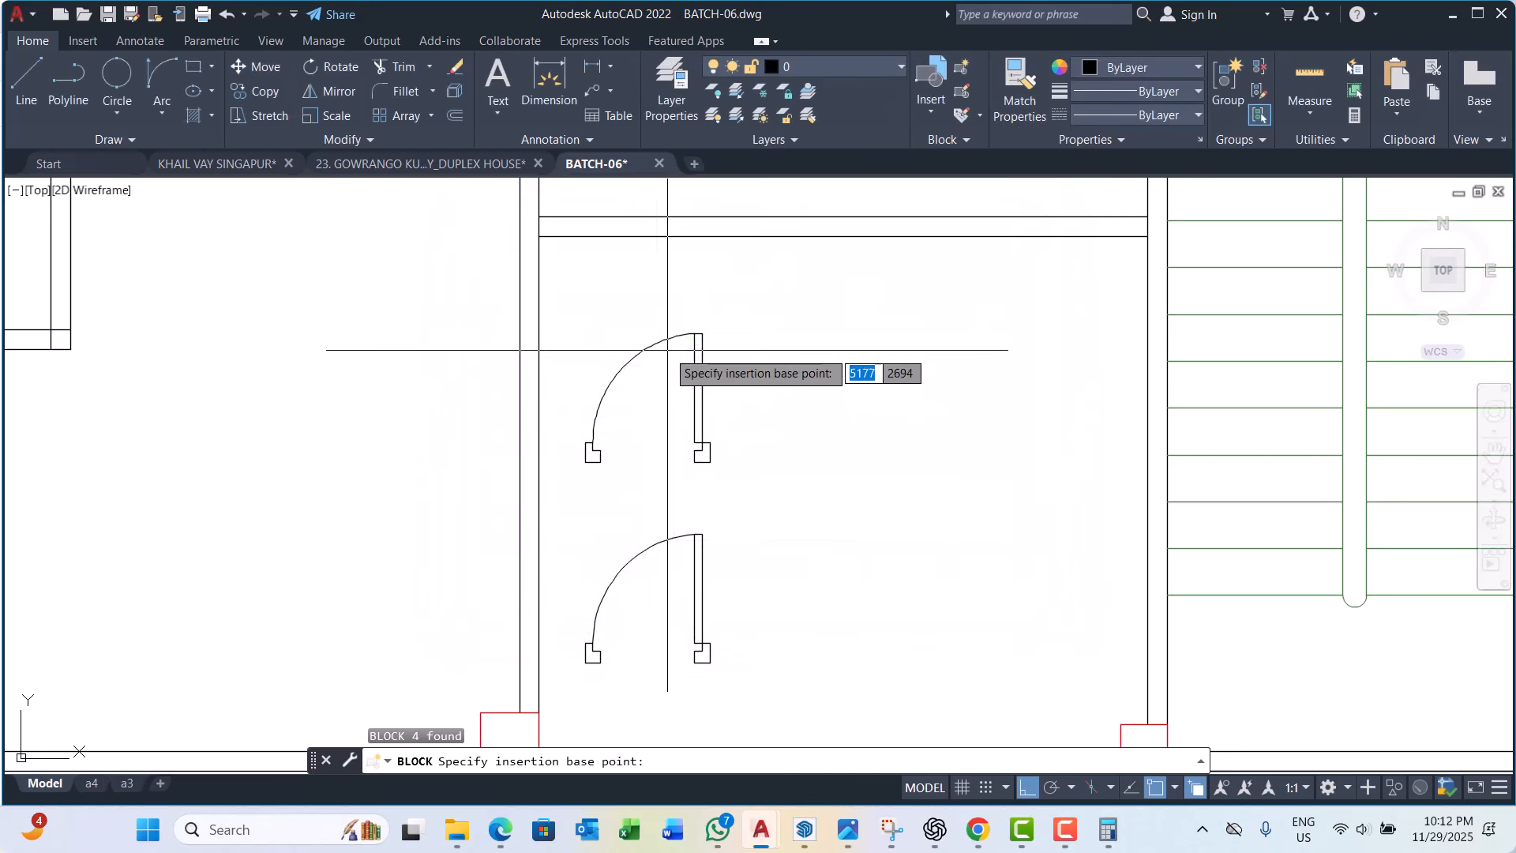
scroll(616, 423, "up", 3)
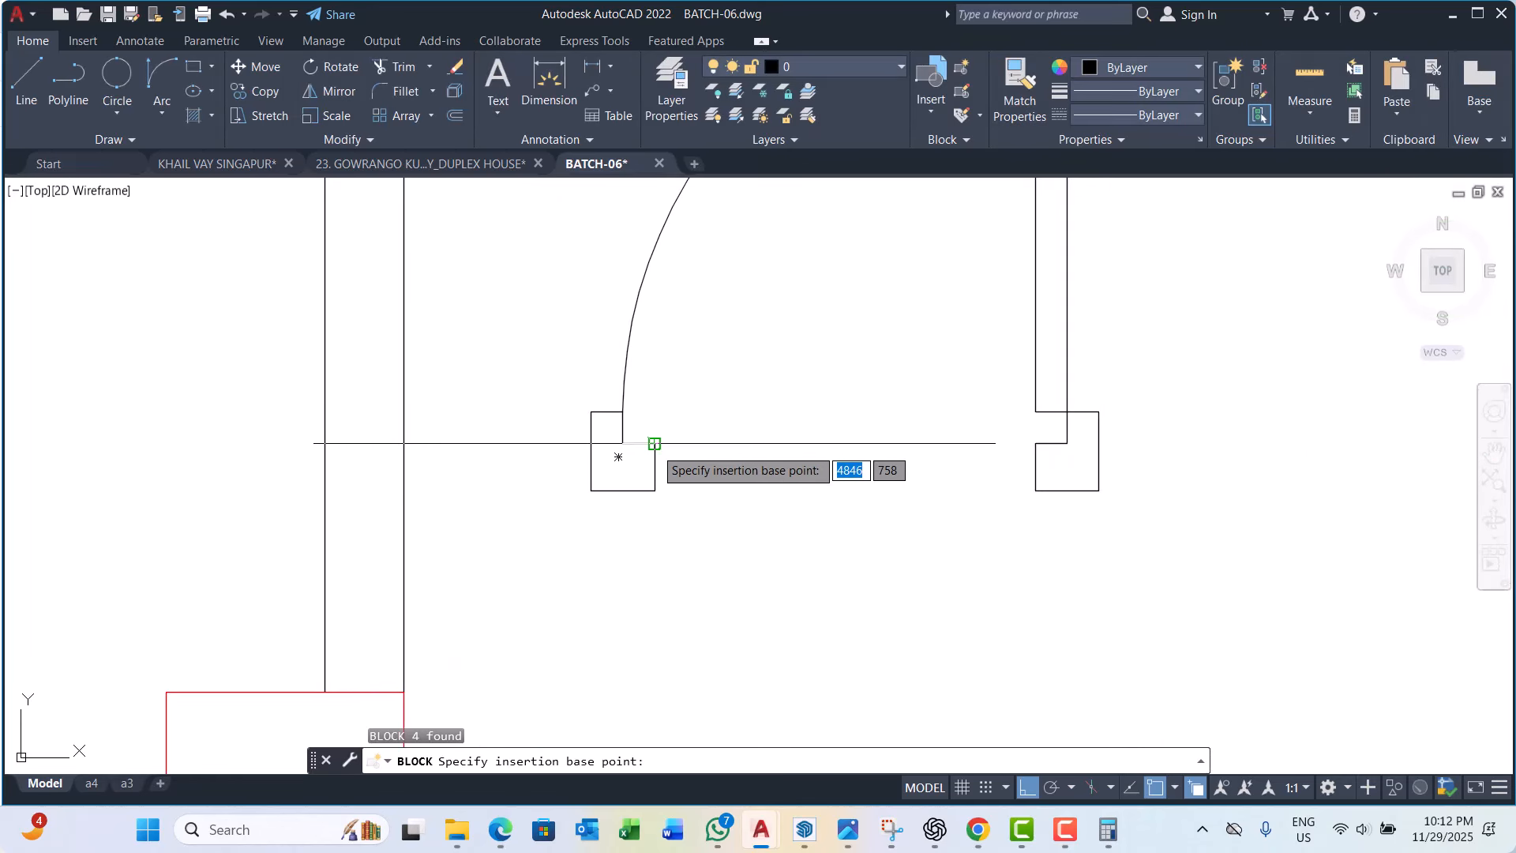
left_click(654, 442)
Step: Add the lower door copy's two frames, leaf and swing arc to the block definition and create the block
left_click(691, 341)
scroll(637, 513, "down", 5)
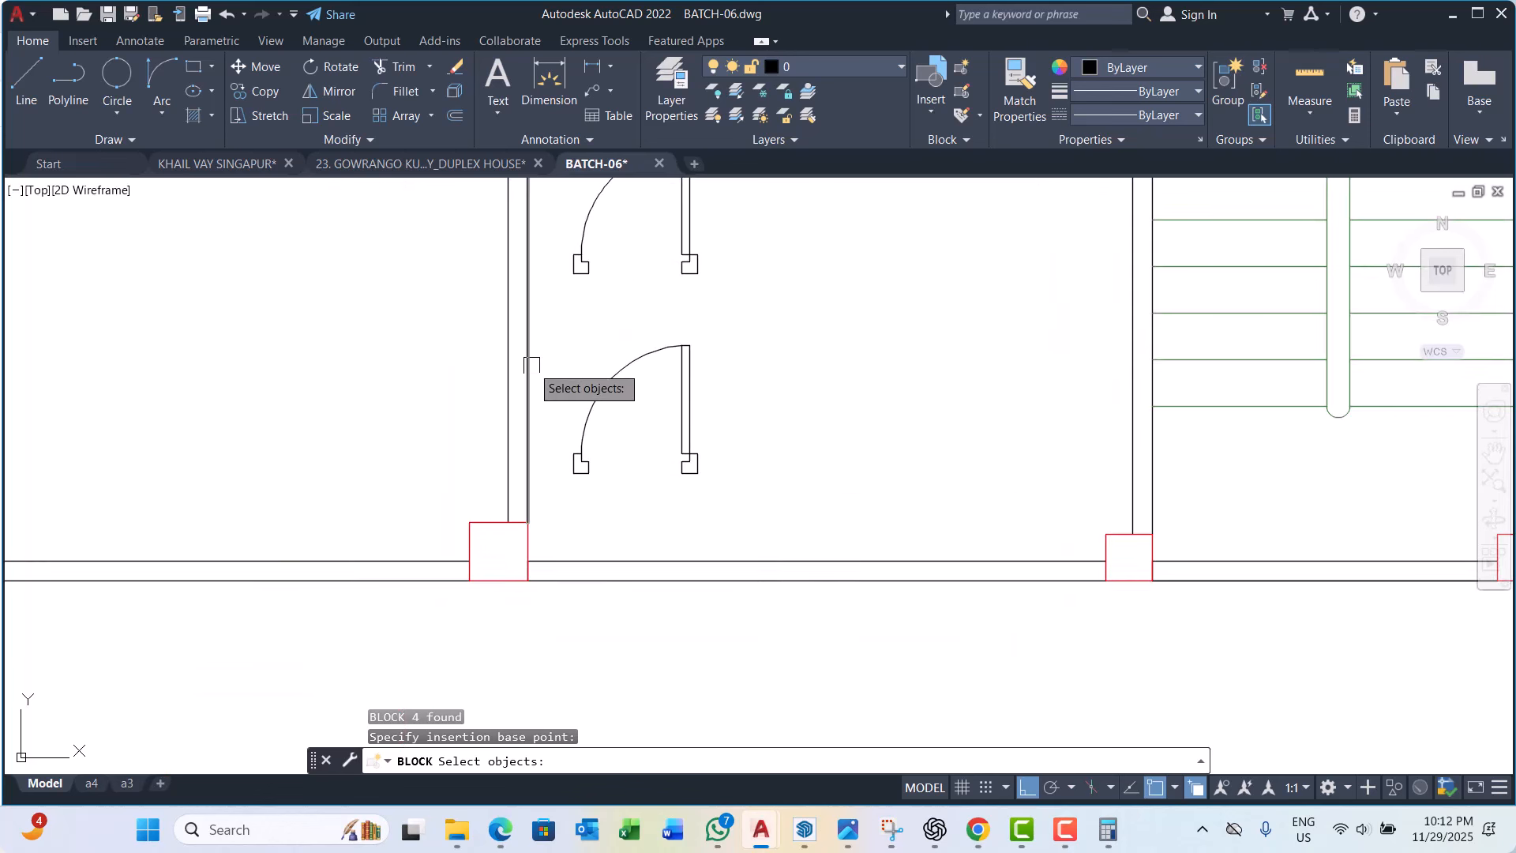
scroll(553, 379, "up", 3)
scroll(579, 282, "down", 4)
left_click(756, 496)
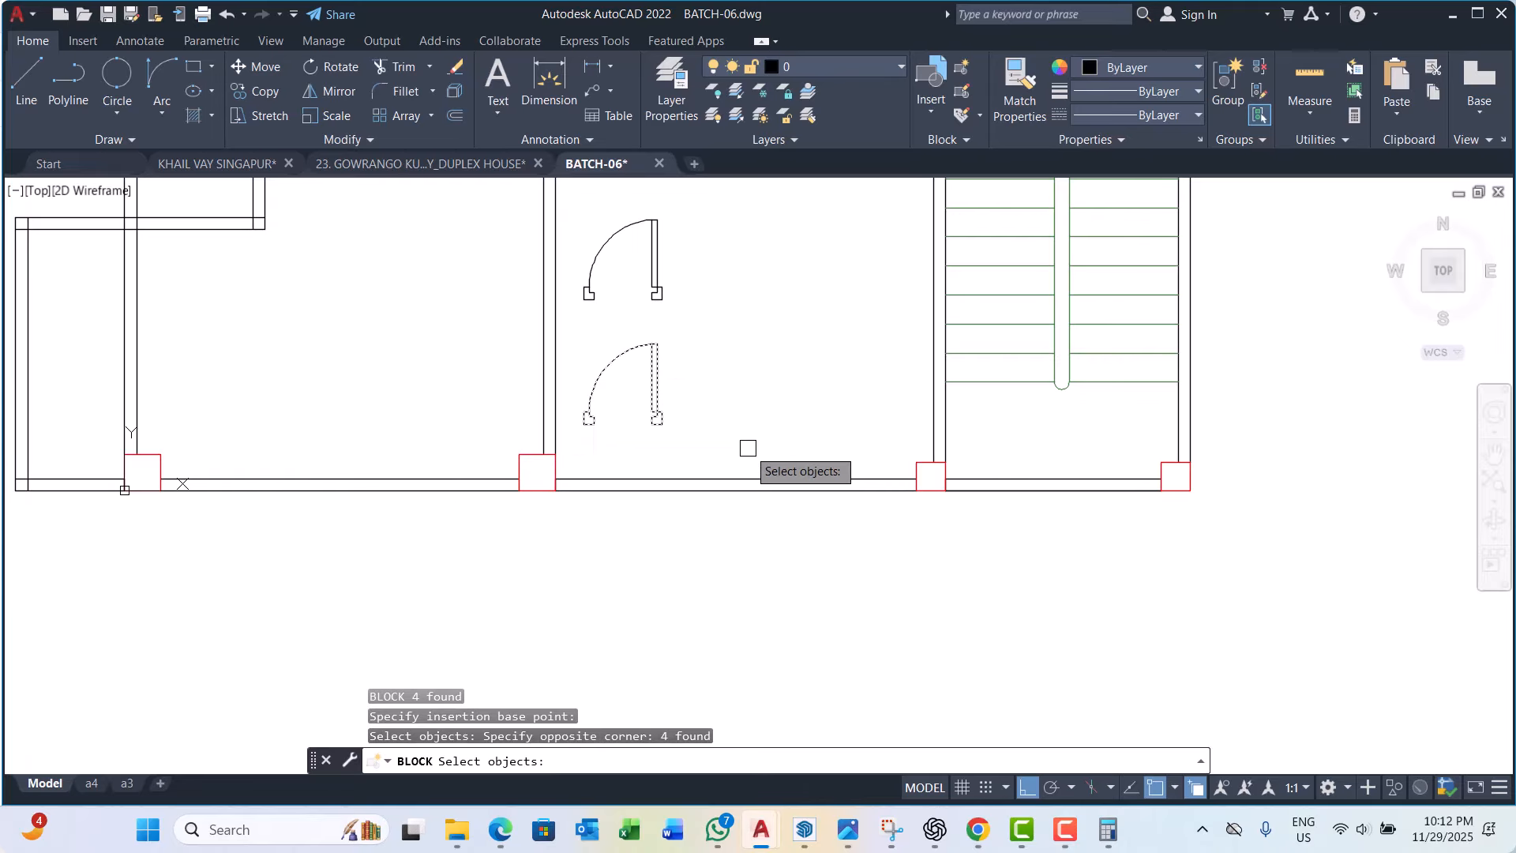
key("Return")
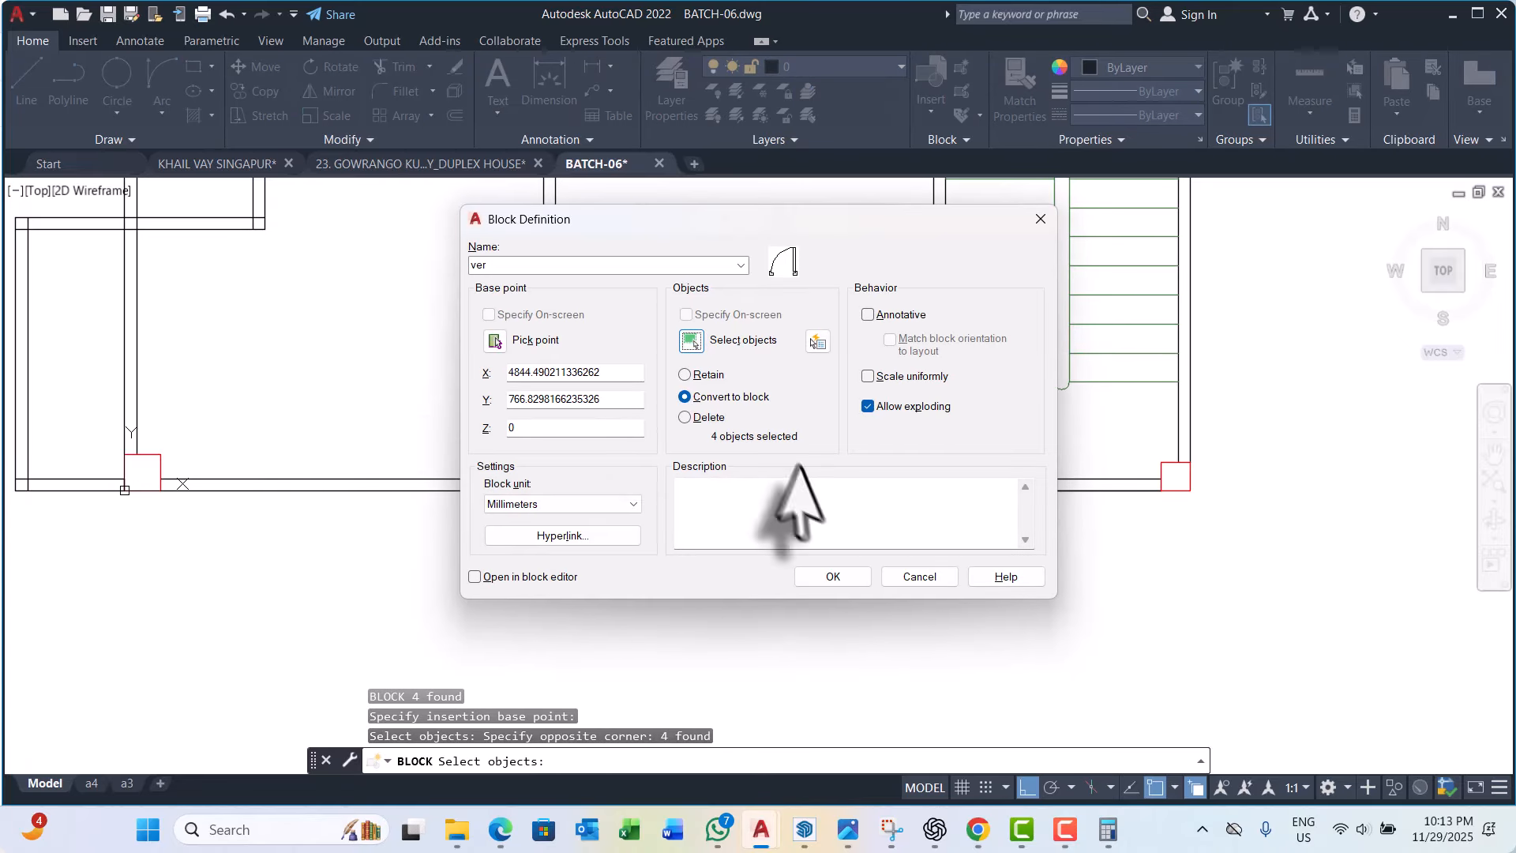
left_click(833, 576)
scroll(632, 395, "up", 3)
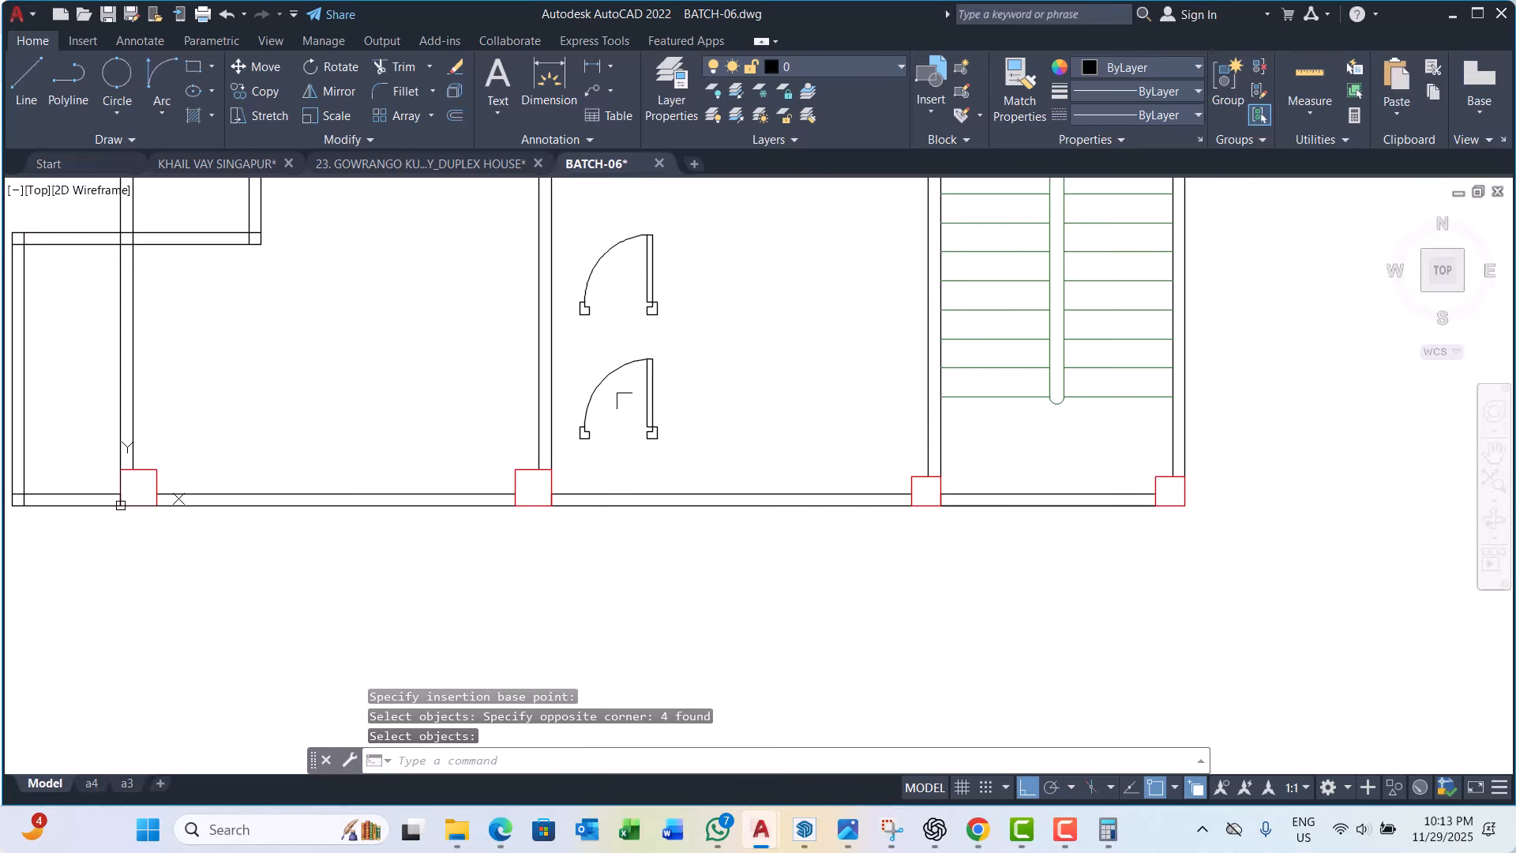
Step: Select the lower and upper doors in turn to check which one is a single block and where its insertion point lies
left_click(649, 401)
key("Escape")
key("Escape")
left_click(645, 281)
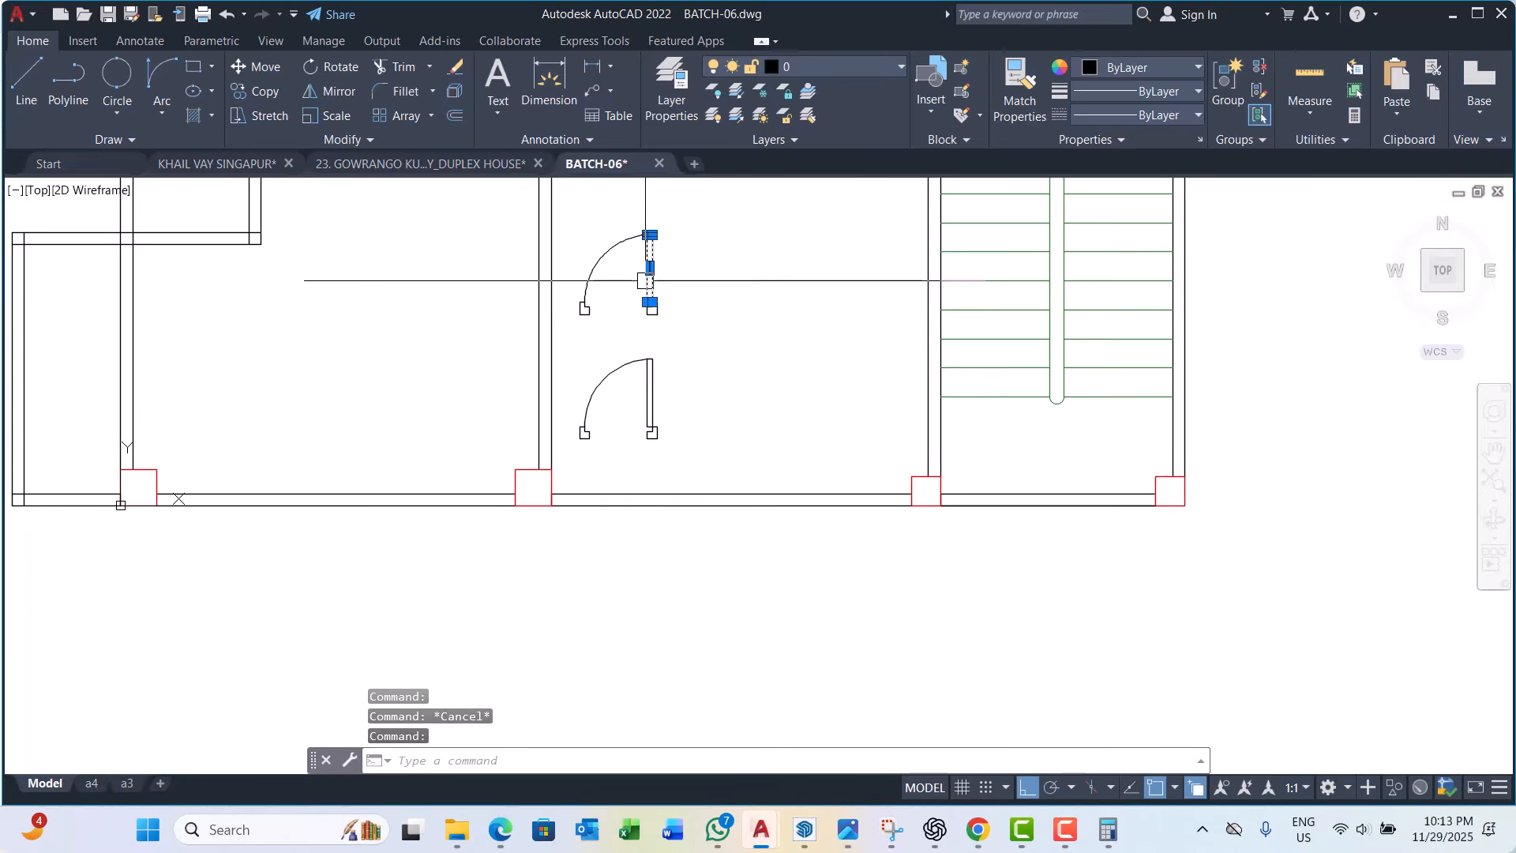
key("Escape")
double_click(628, 373)
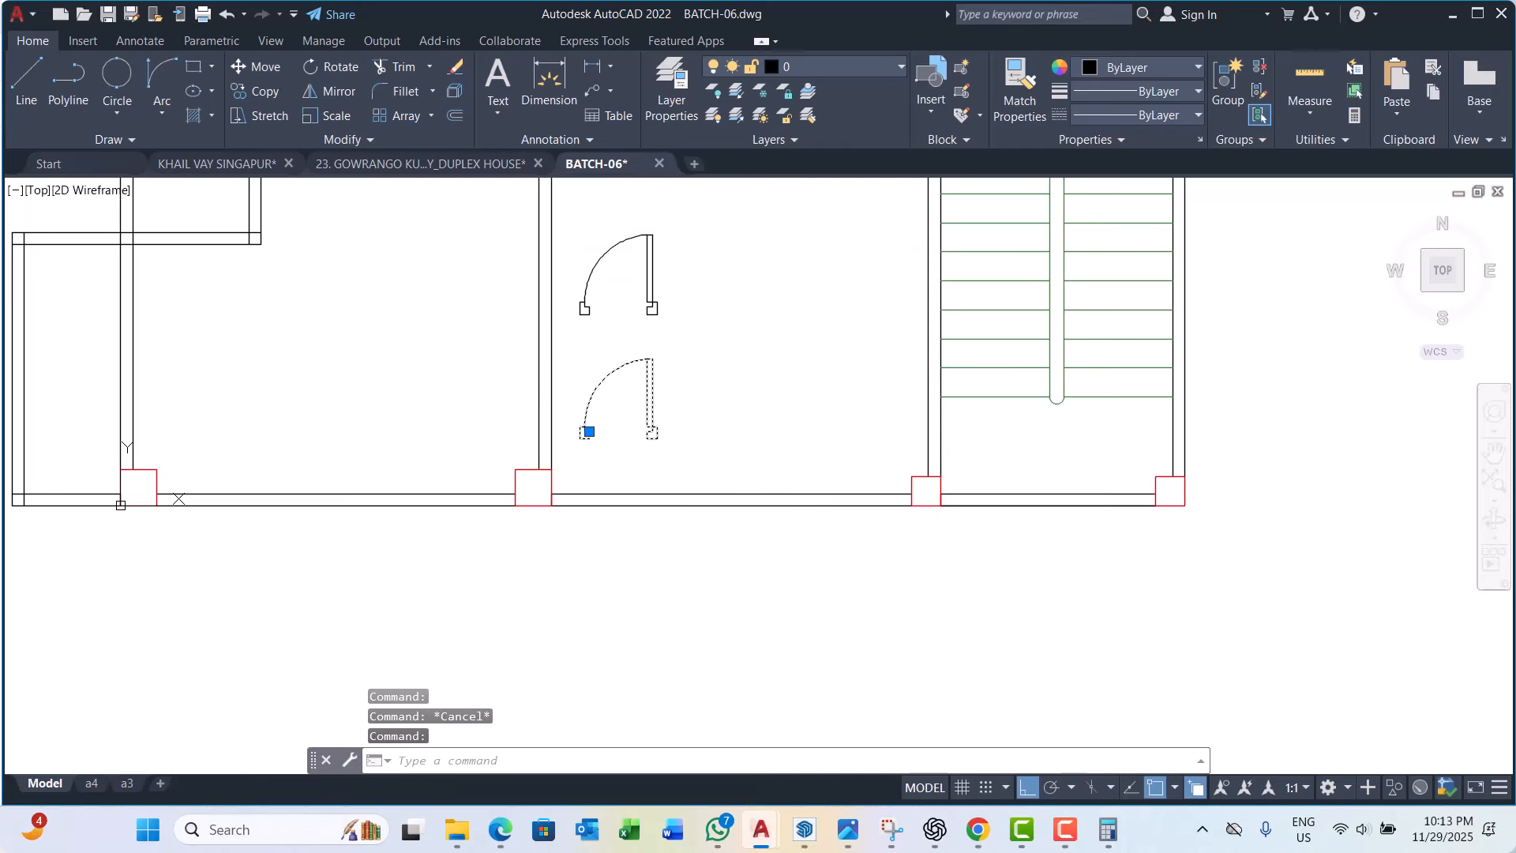
key("Escape")
key("Escape")
key("Escape")
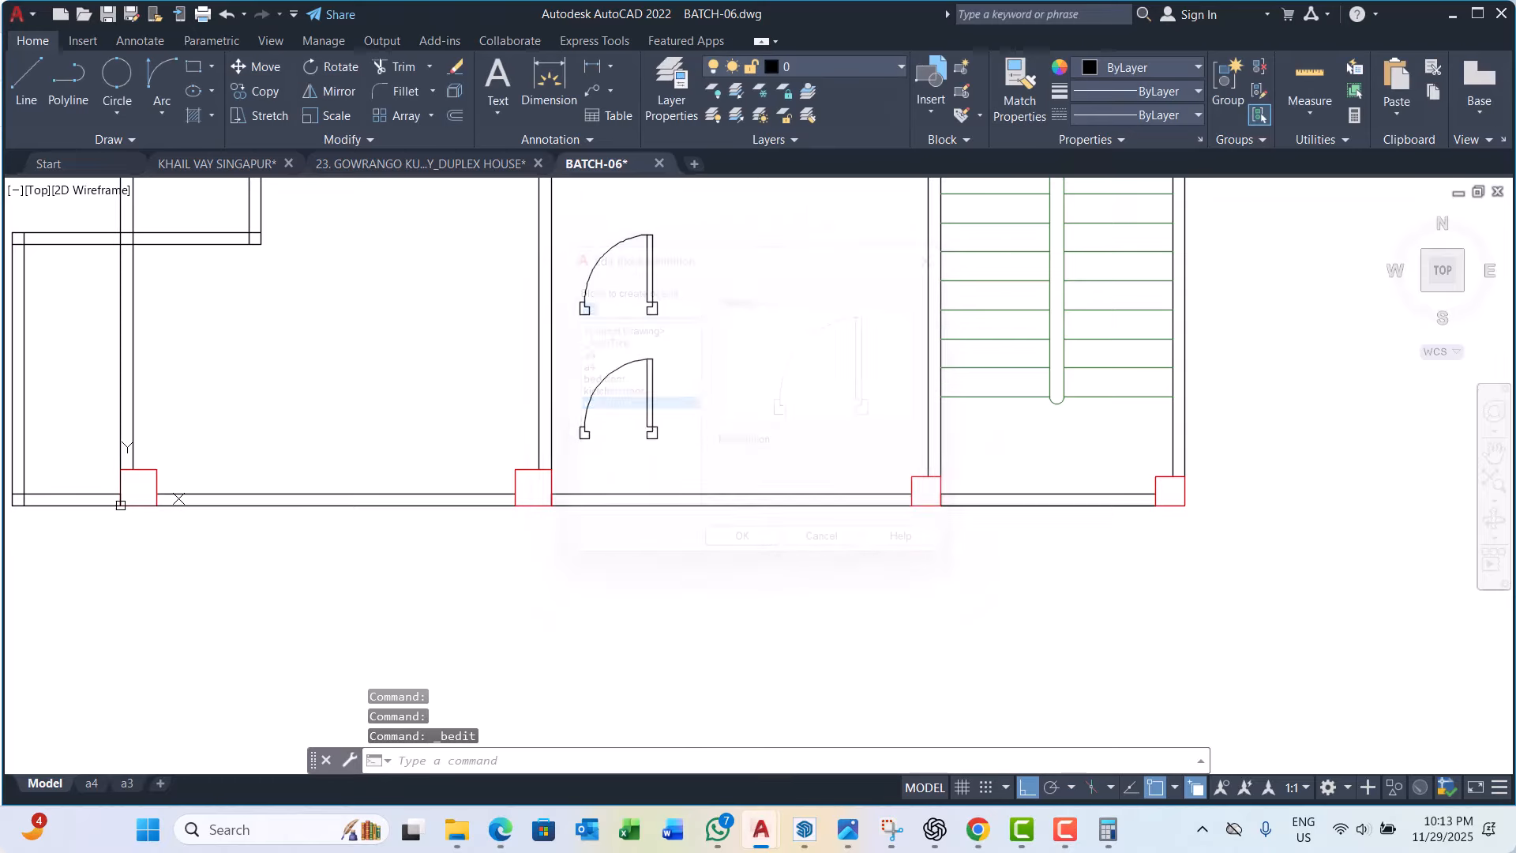
middle_click_drag(639, 246, 614, 319)
key("Escape")
scroll(580, 320, "up", 2)
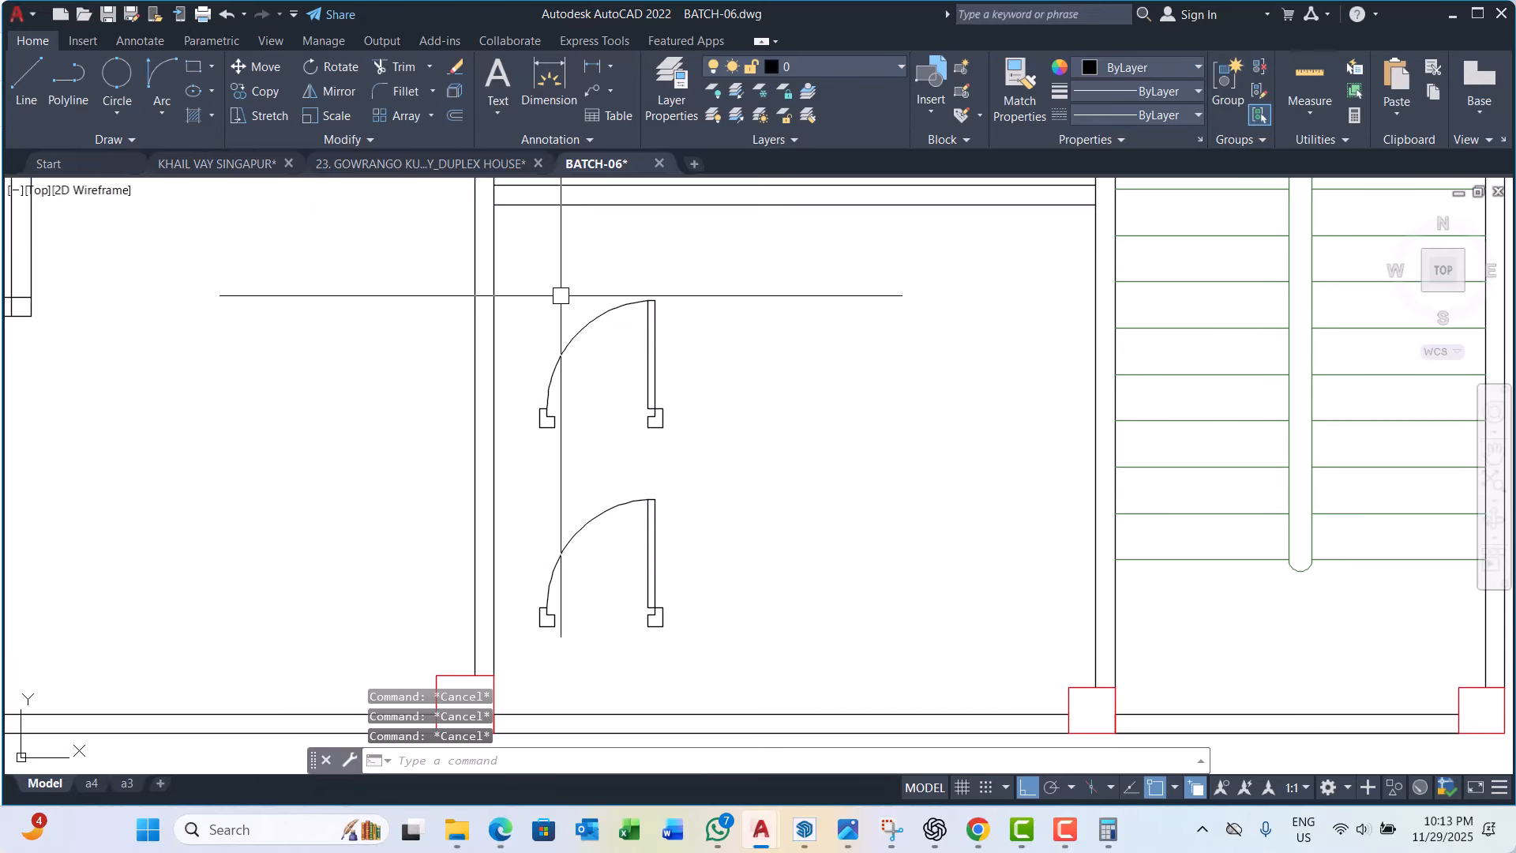
Step: Start a block definition named "toilet" with its base point at the upper outer corner of the lower door's right frame
type("b")
key("Return")
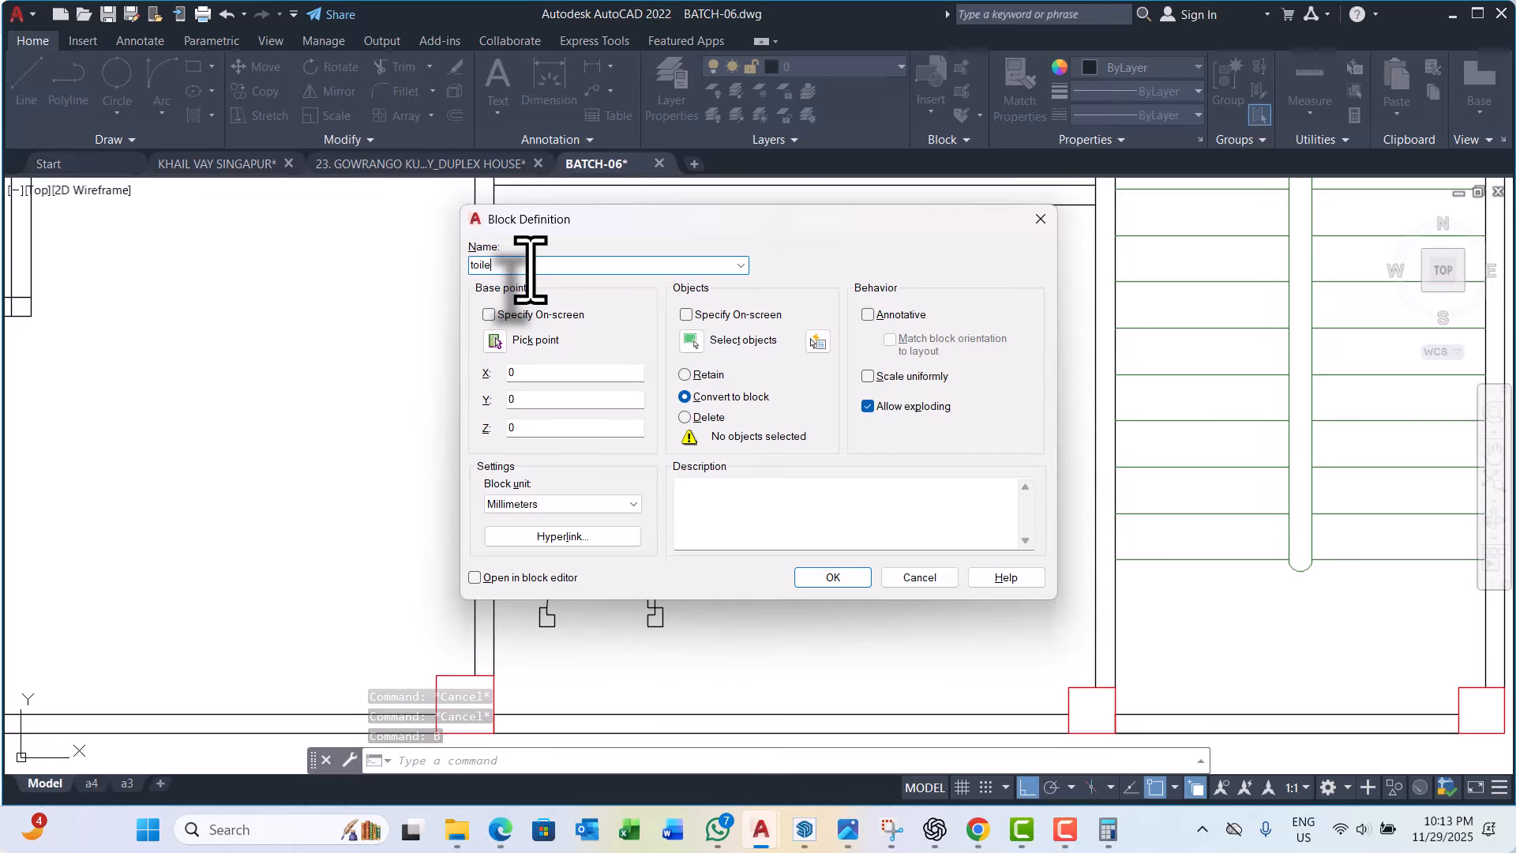
type("toilet")
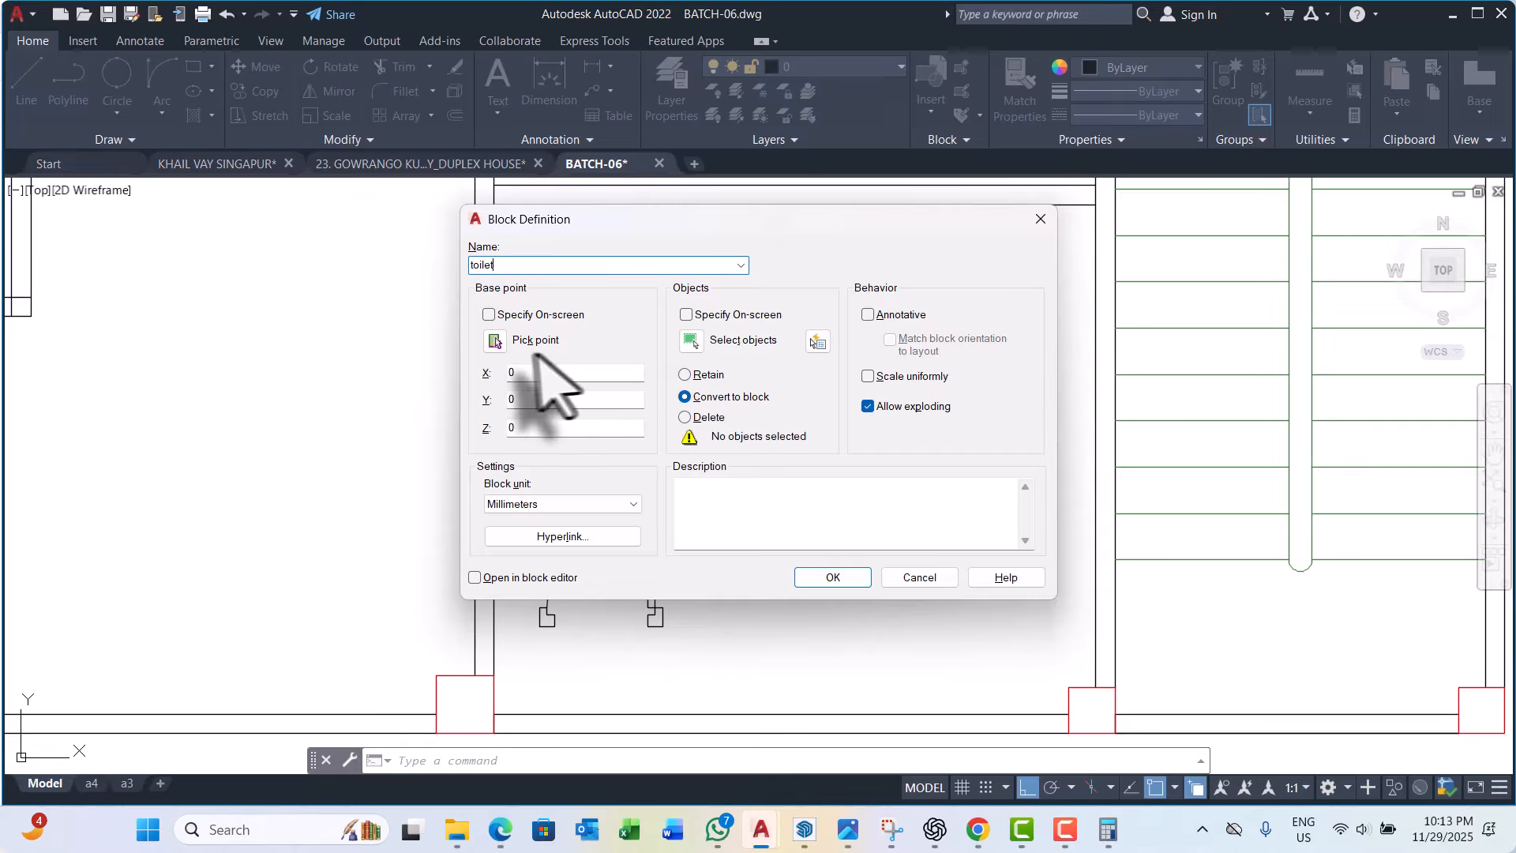
left_click(494, 341)
scroll(618, 534, "up", 2)
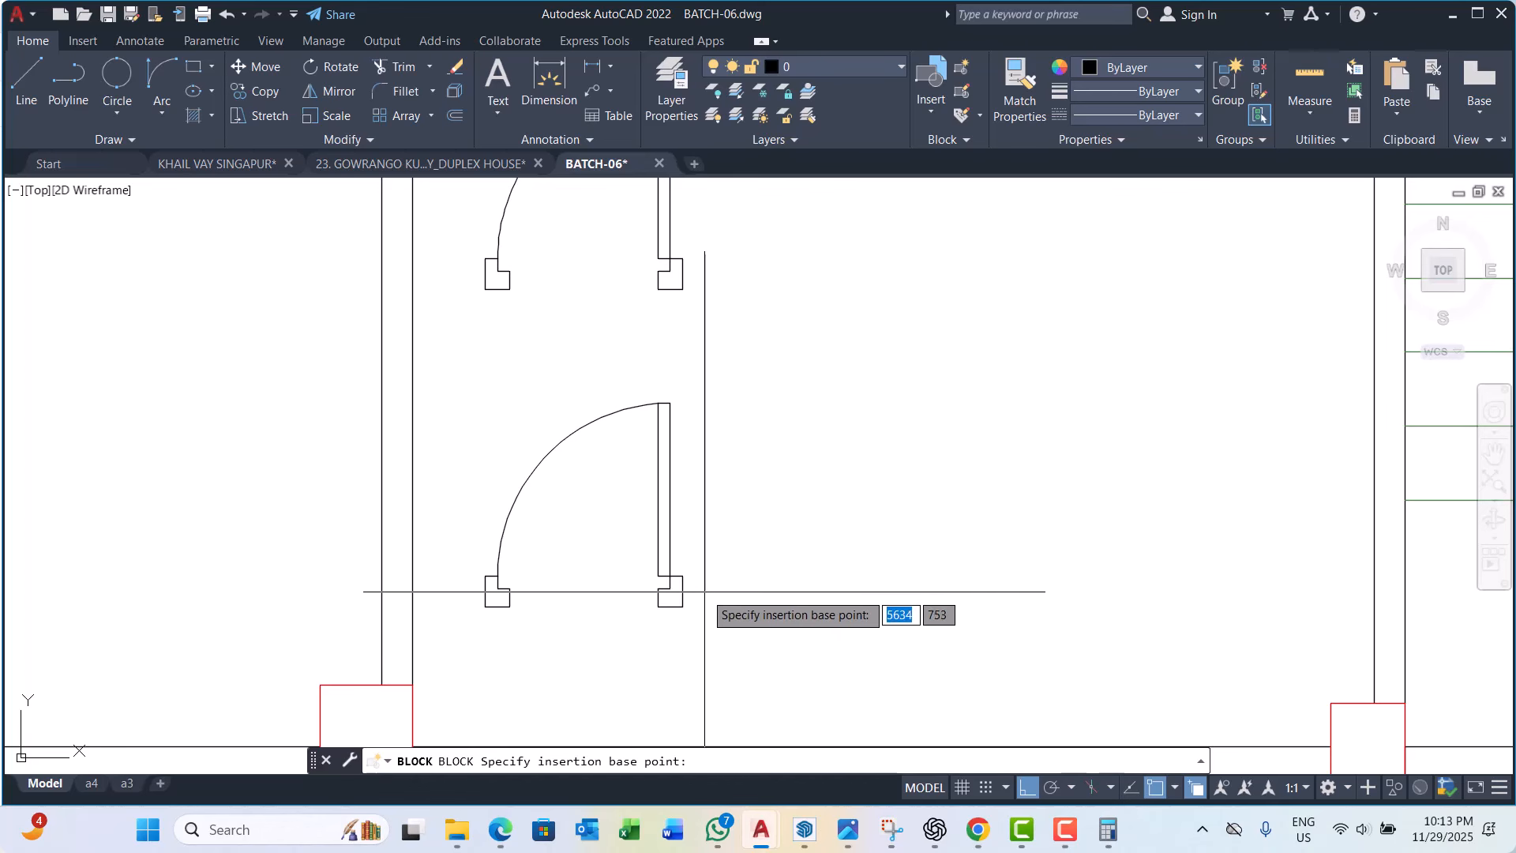
left_click(682, 576)
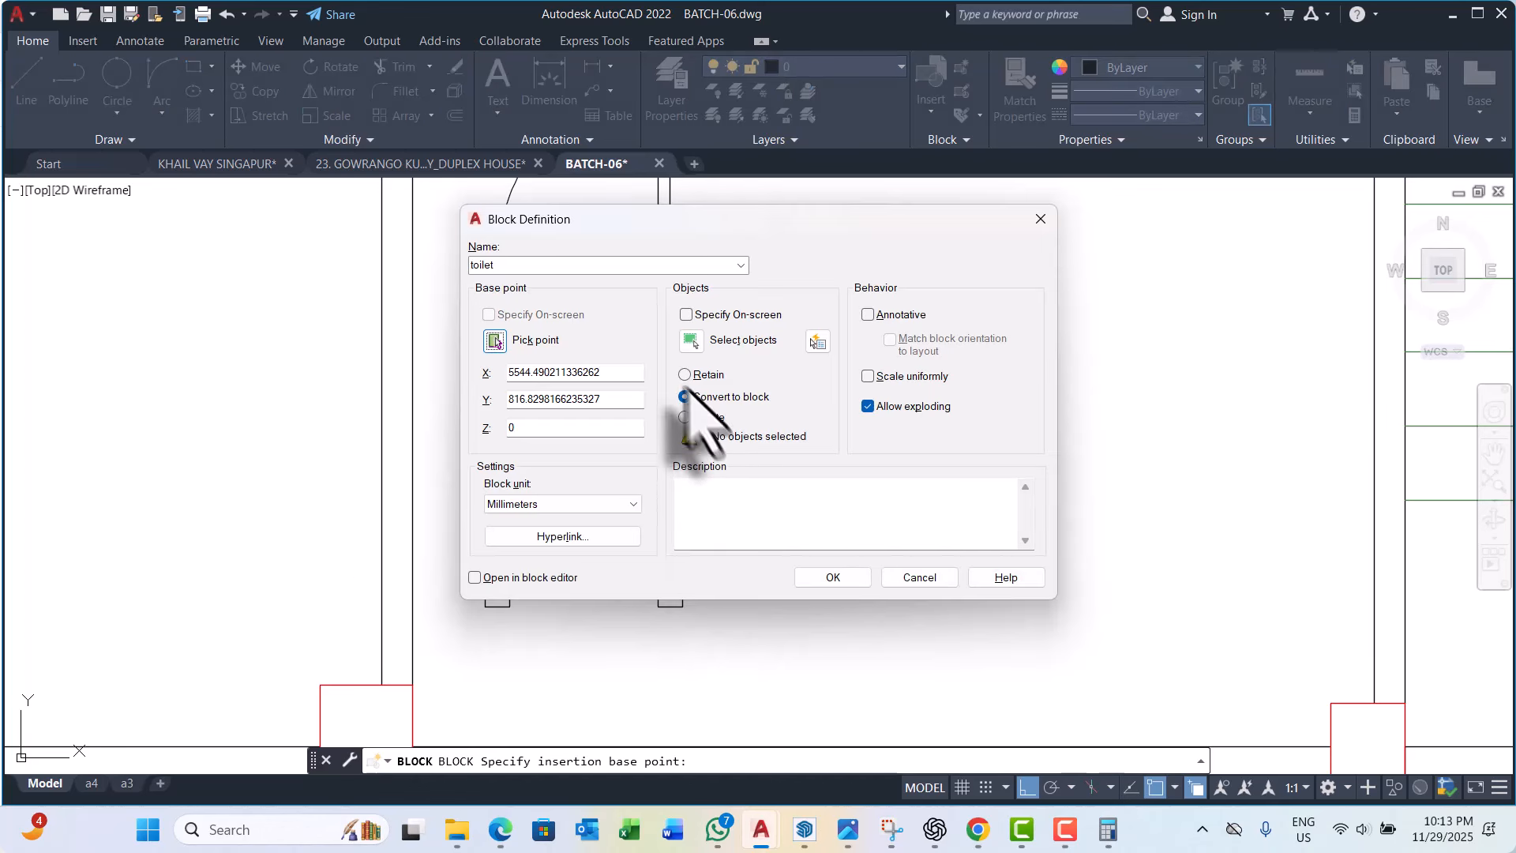
Step: Add the lower door to the "toilet" block definition and create the block
left_click(687, 342)
scroll(586, 404, "down", 2)
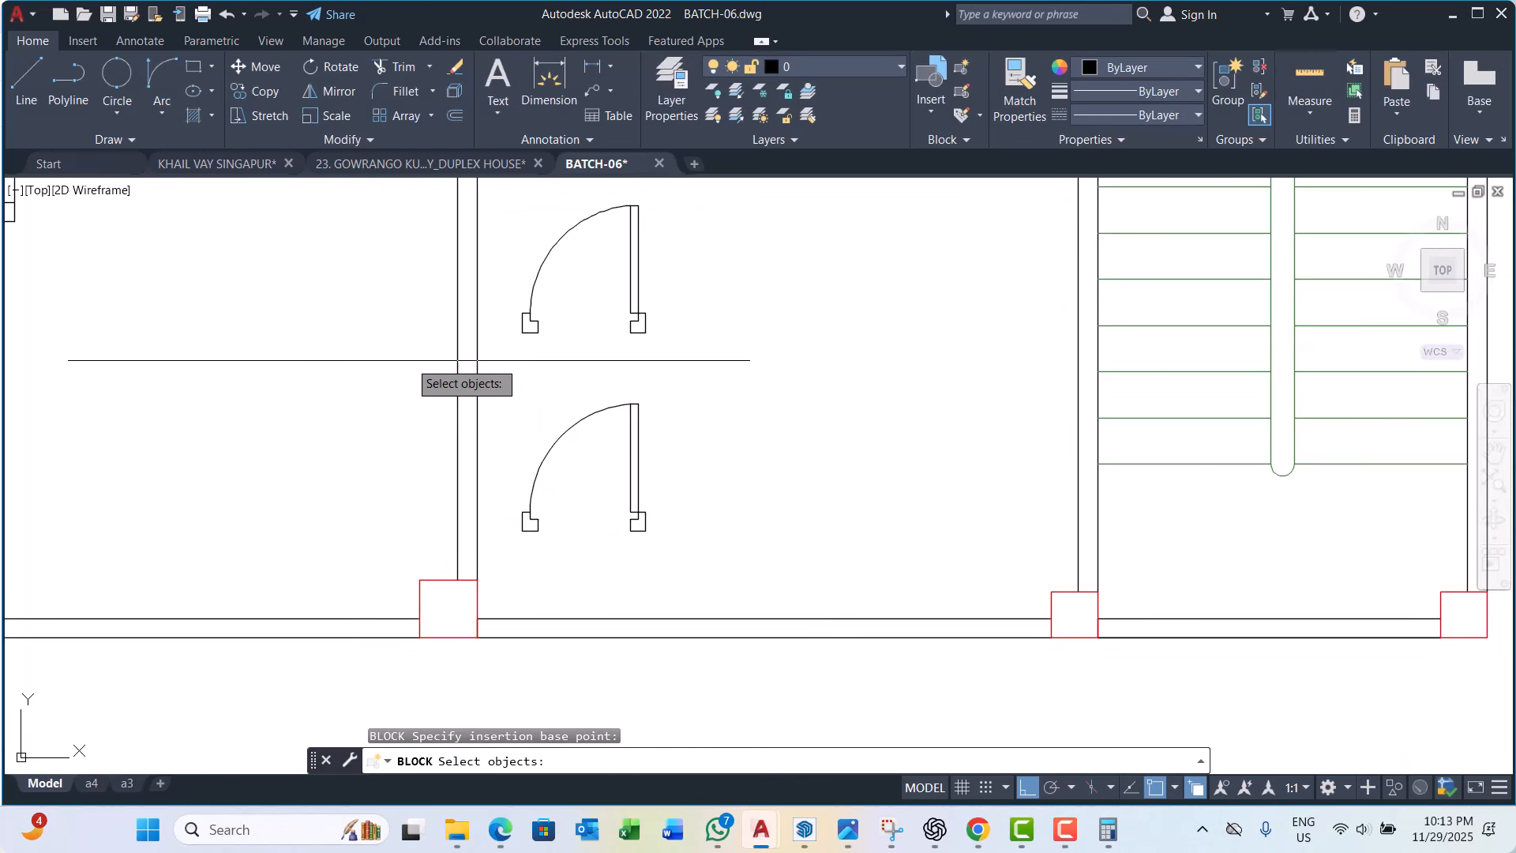
left_click(406, 362)
left_click(748, 551)
key("Return")
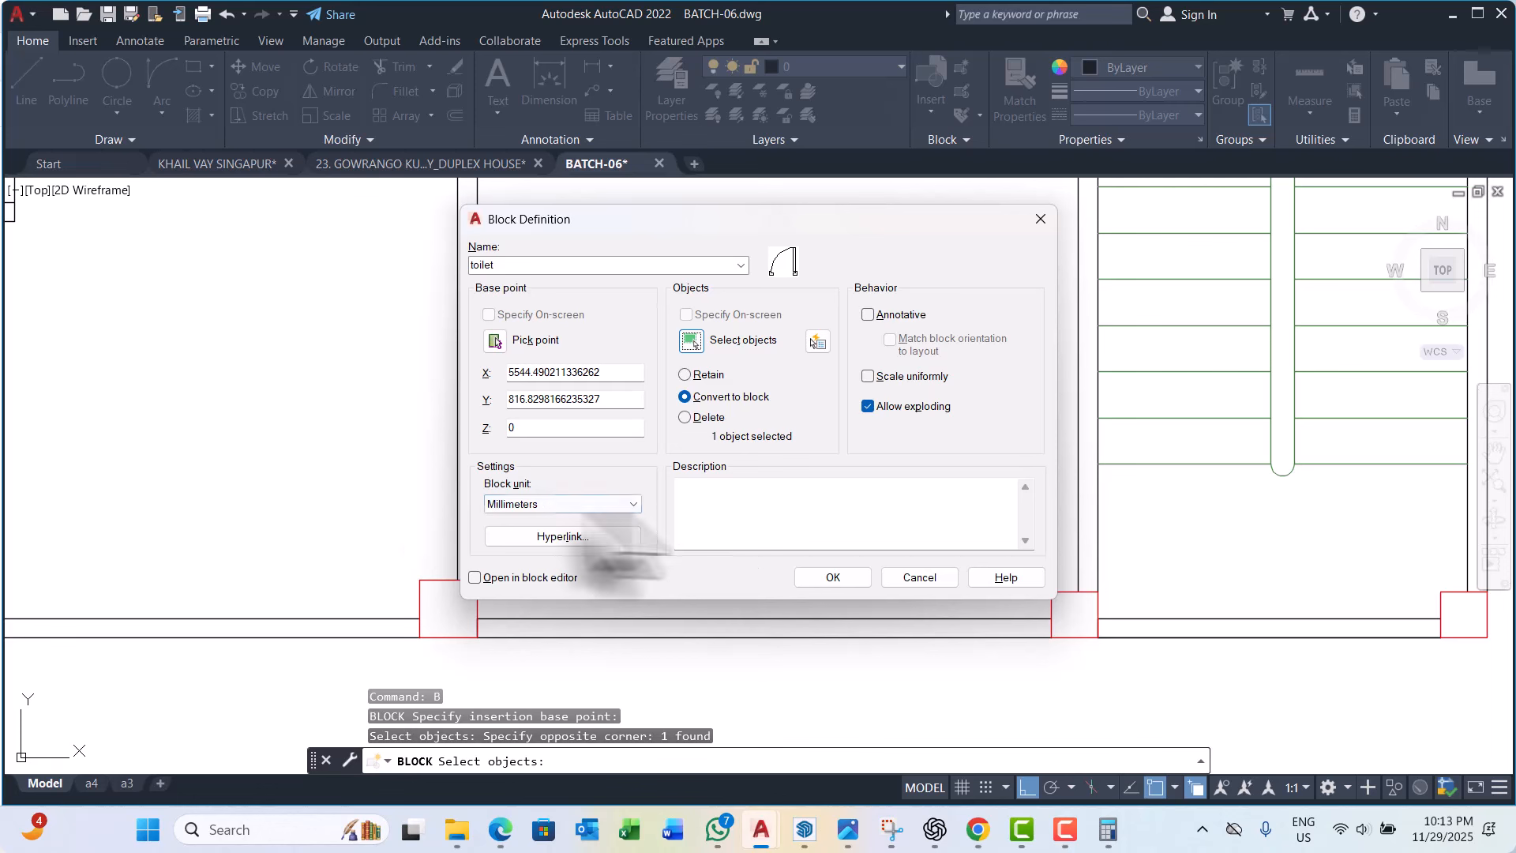
left_click(833, 577)
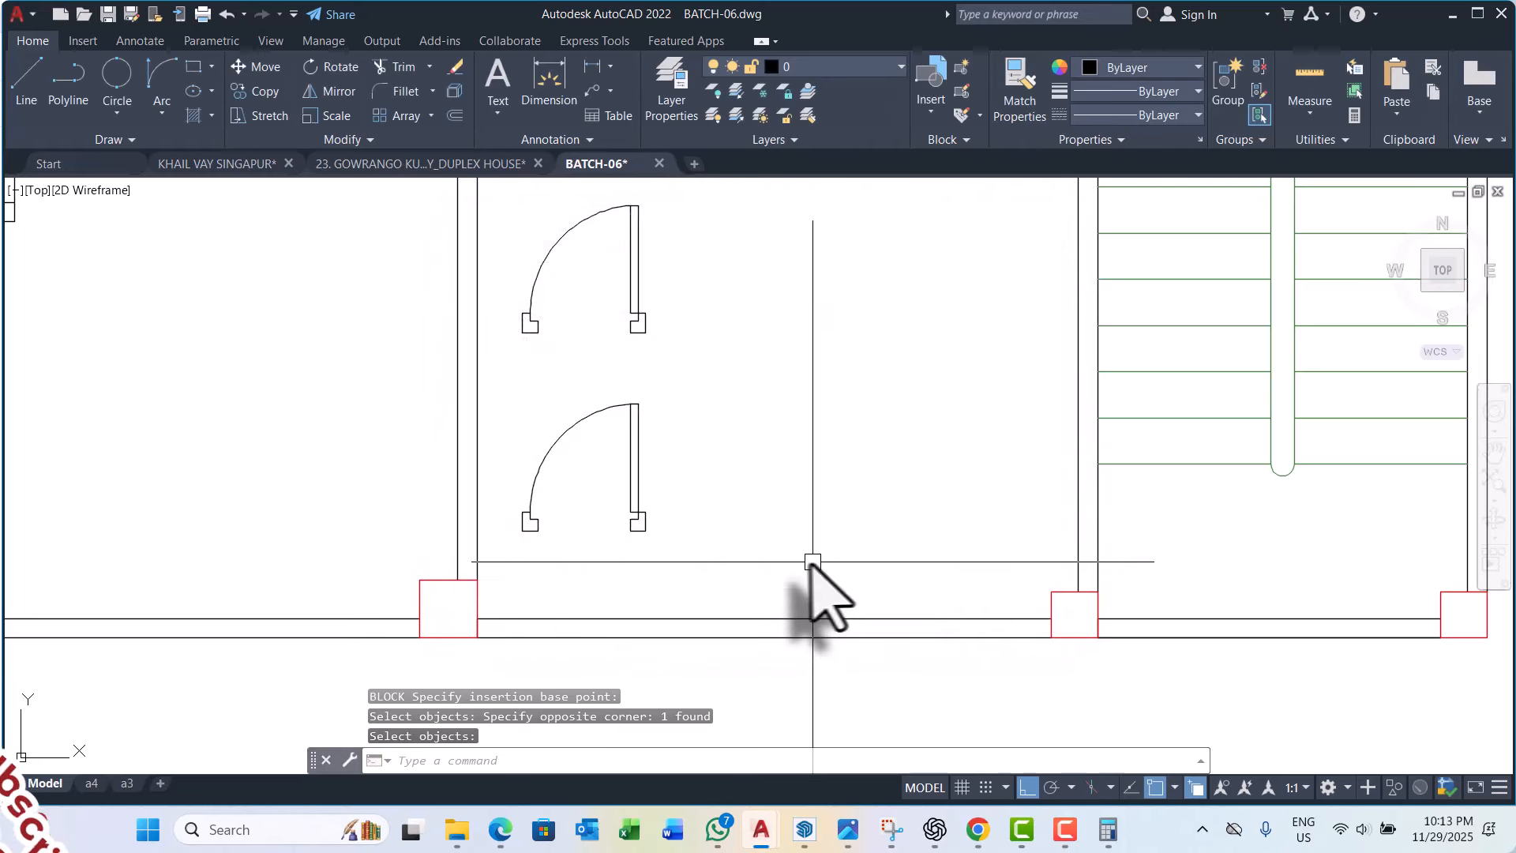
Step: Select the two lowest doors in the floor plan to check their grips and compare the block with the loose objects
scroll(811, 592, "down", 4)
scroll(695, 521, "up", 2)
key("Escape")
key("Escape")
key("Escape")
left_click(643, 537)
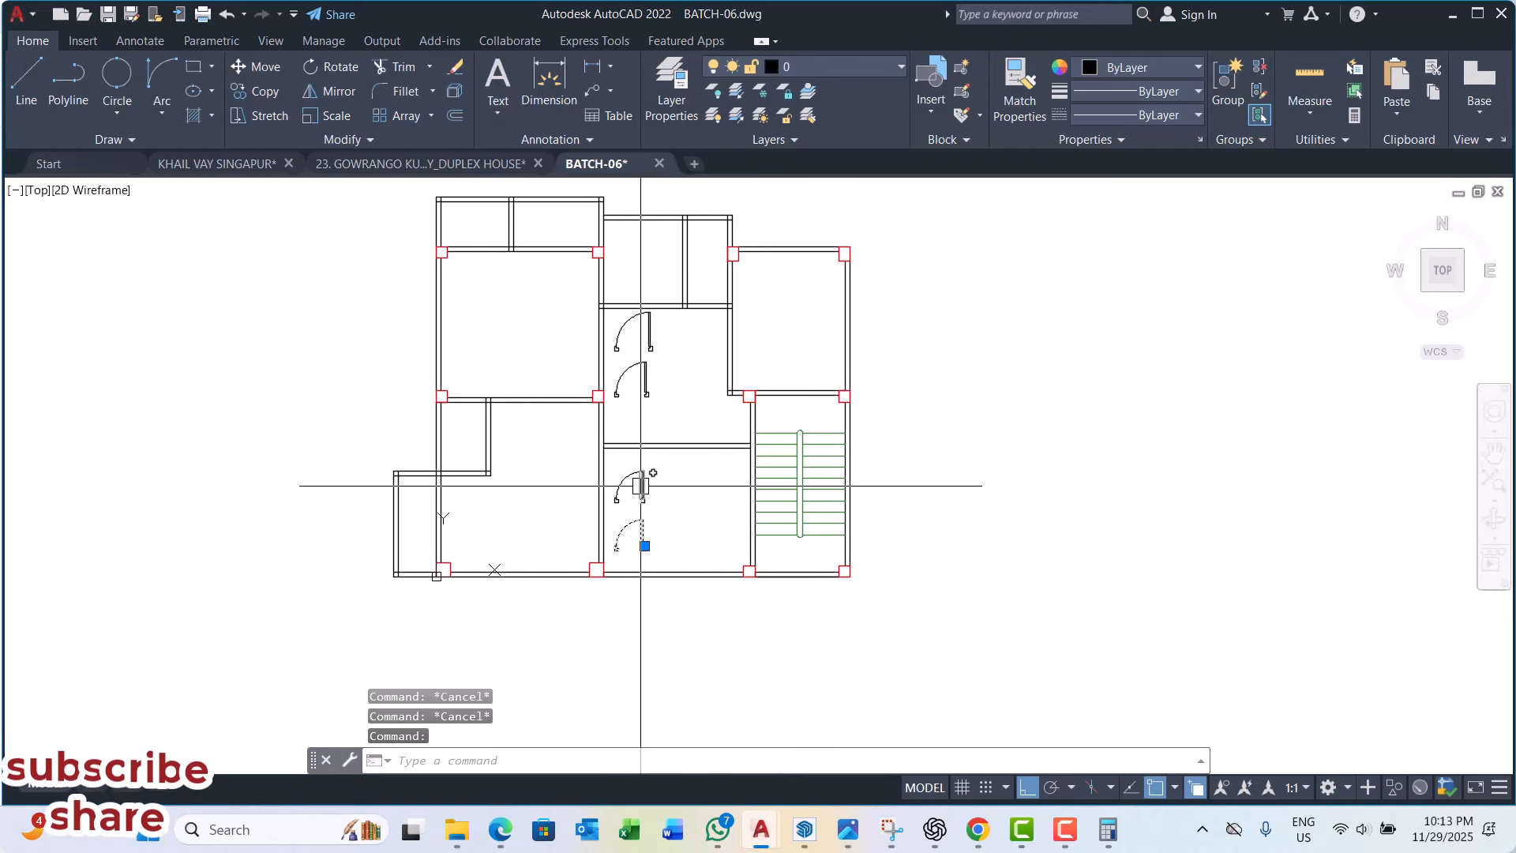
left_click(642, 485)
scroll(628, 393, "up", 4)
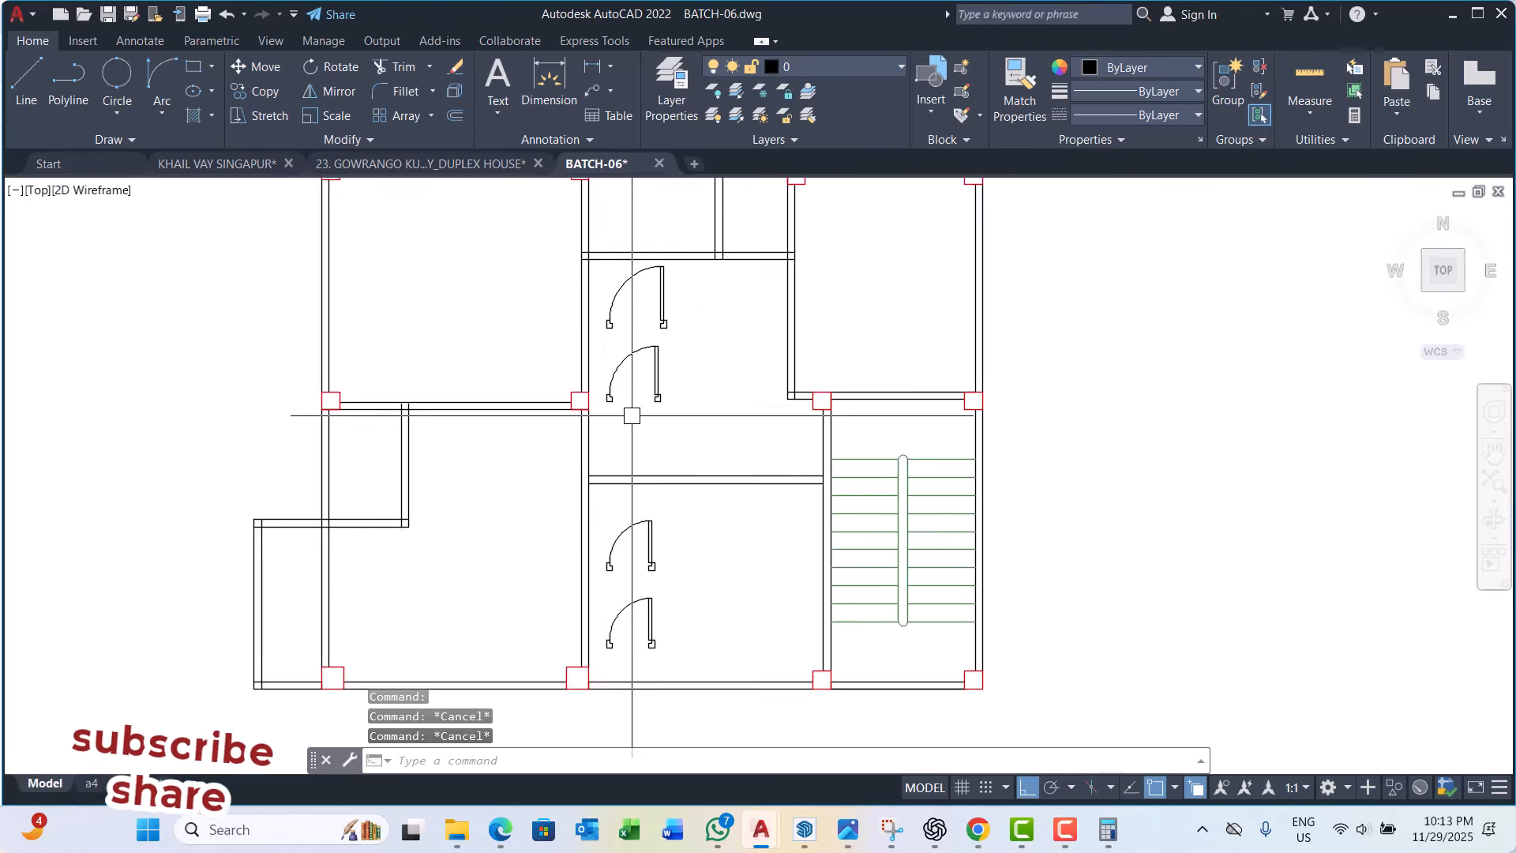
scroll(632, 537, "down", 3)
scroll(582, 537, "up", 2)
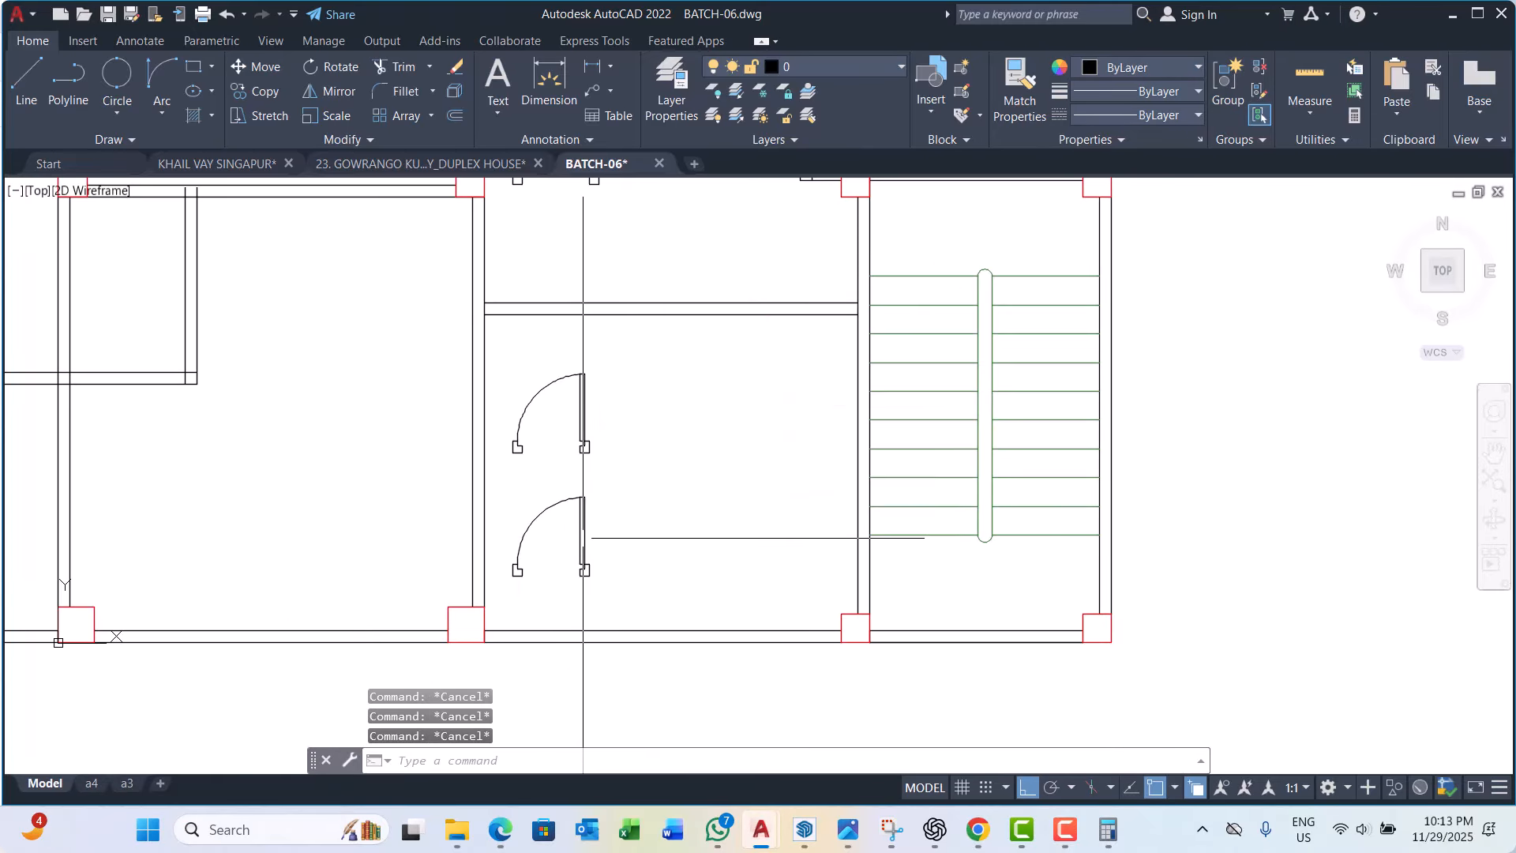
Step: Open the lowest door's block definition for editing to check its name and preview, and inspect the door above it
double_click(583, 540)
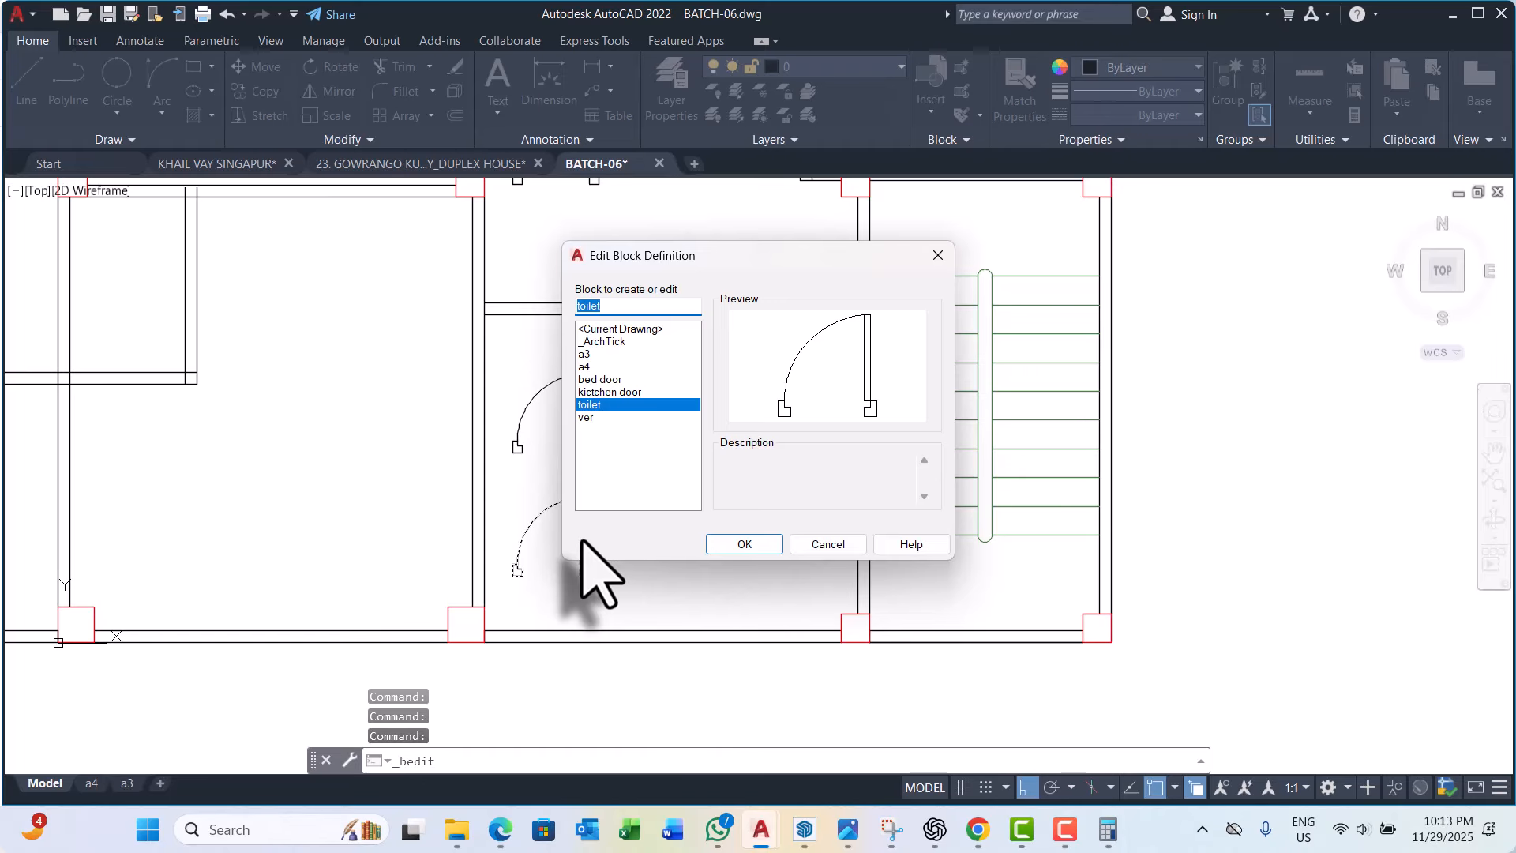
key("Escape")
left_click(583, 411)
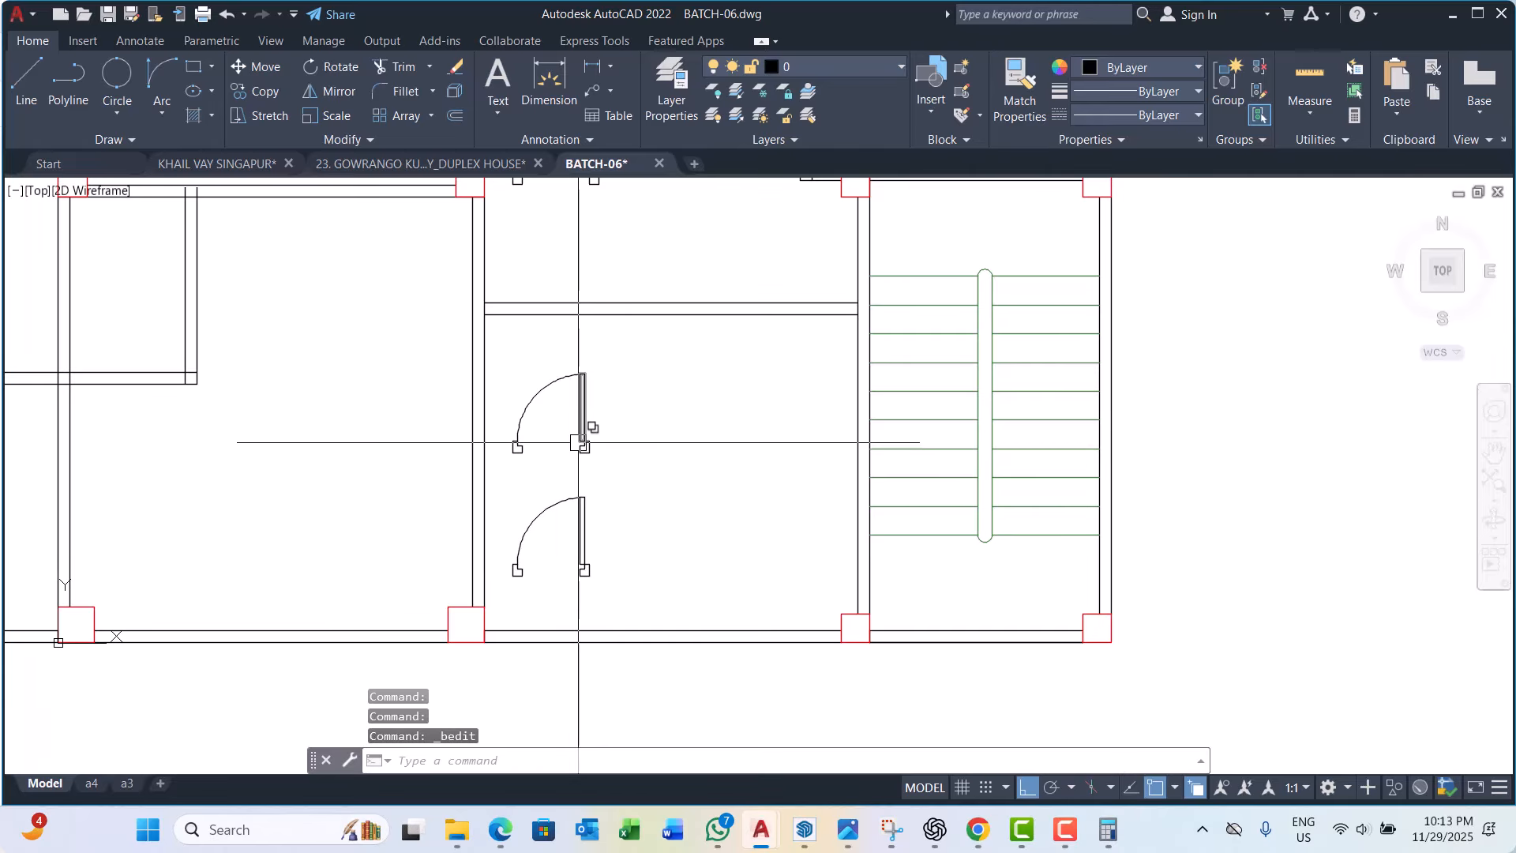
key("Escape")
double_click(585, 567)
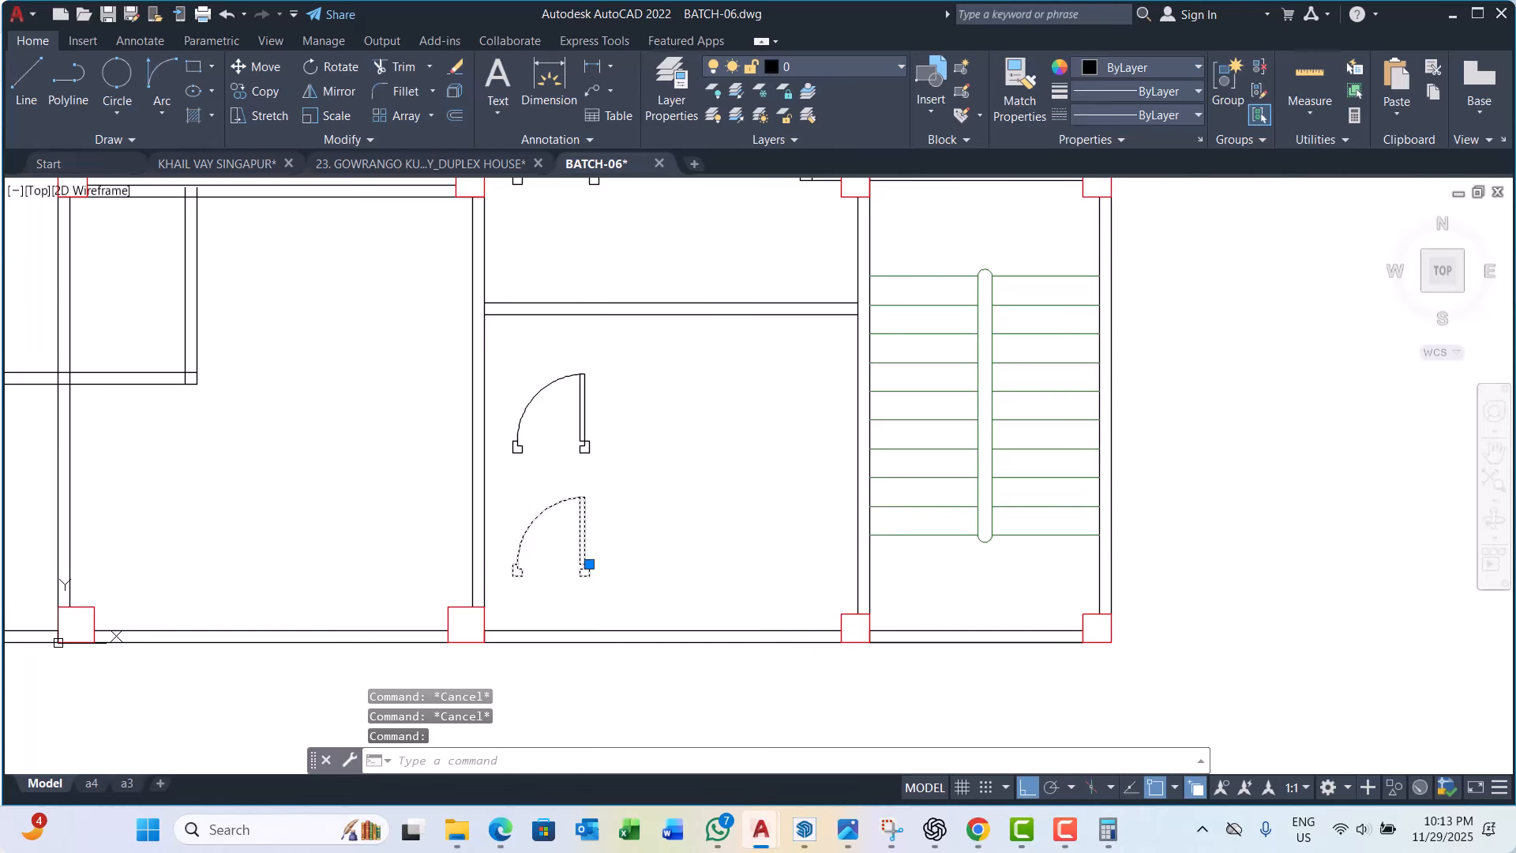
key("Escape")
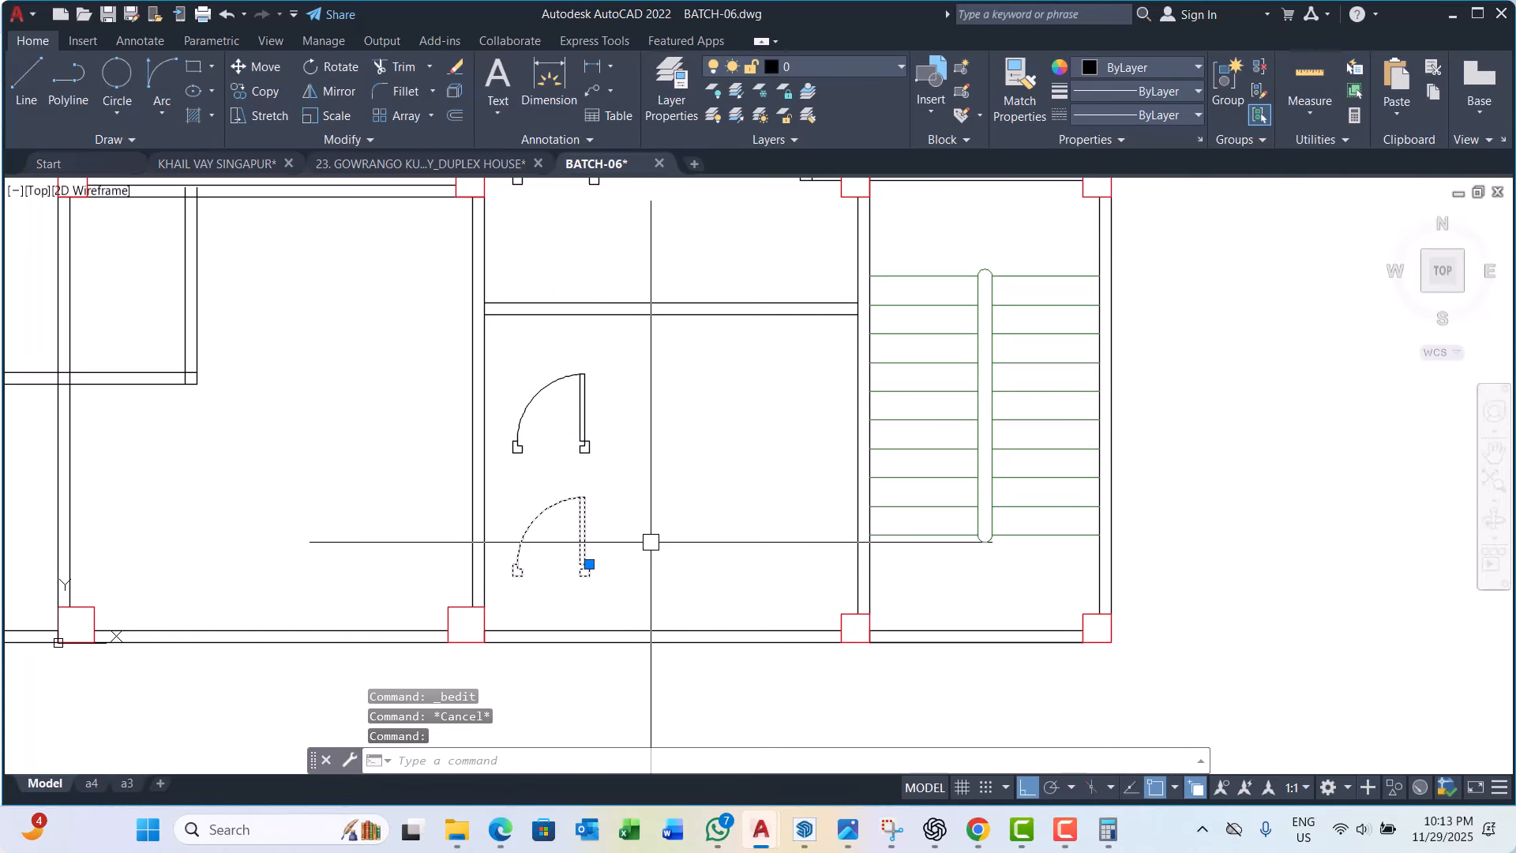
Step: Explode the lowest door's "toilet" block and select the door block nested inside it
type("X")
key("Return")
left_click(577, 527)
key("Return")
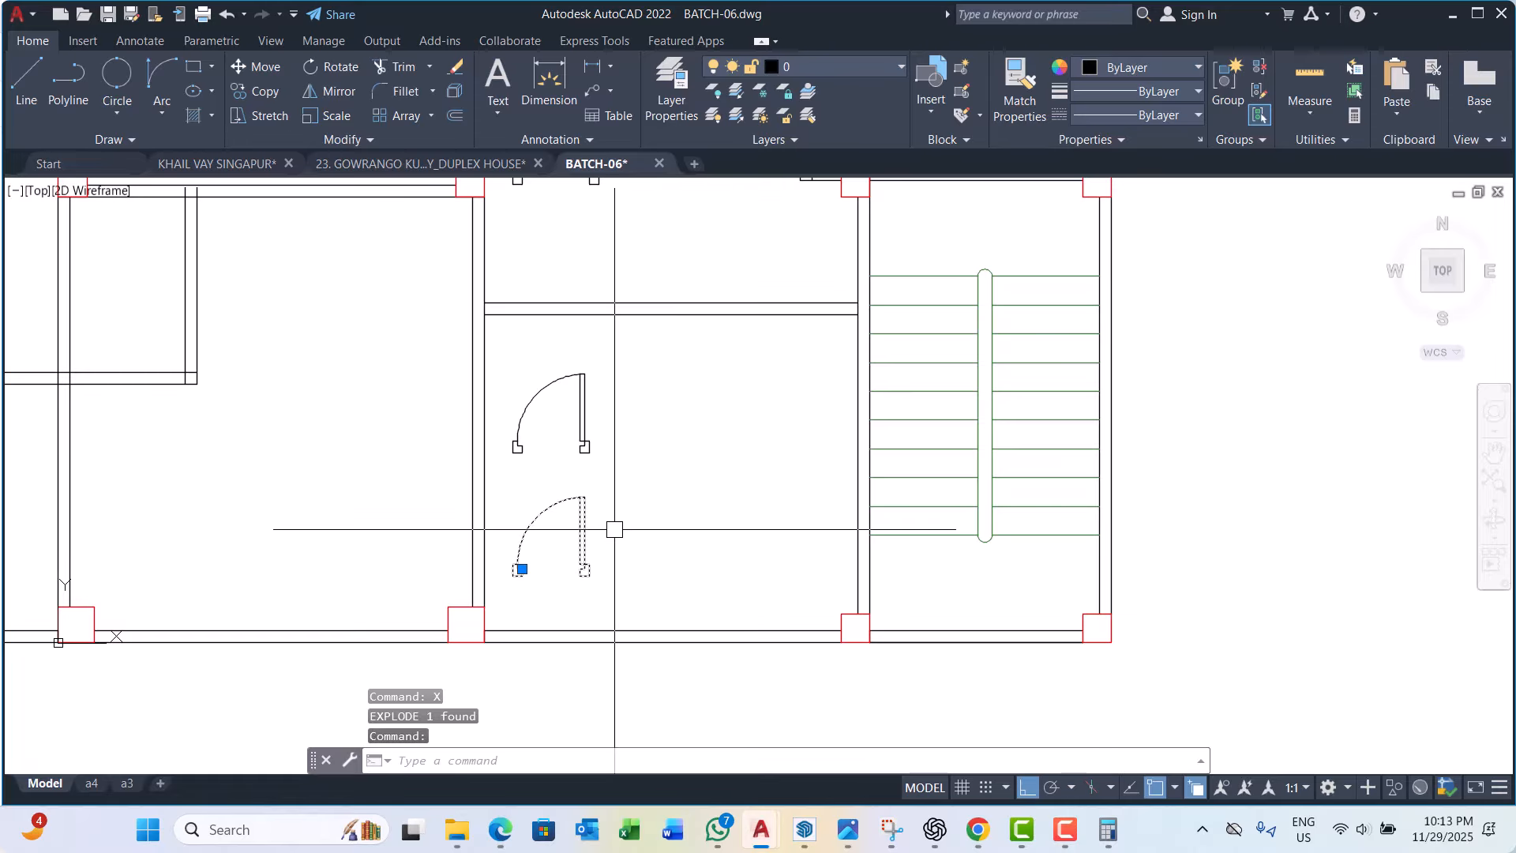
Step: Begin a block definition named "toilet door" with its base point at the lower end of the door leaf by the right jamb
key("Escape")
key("Escape")
key("Escape")
scroll(523, 428, "up", 2)
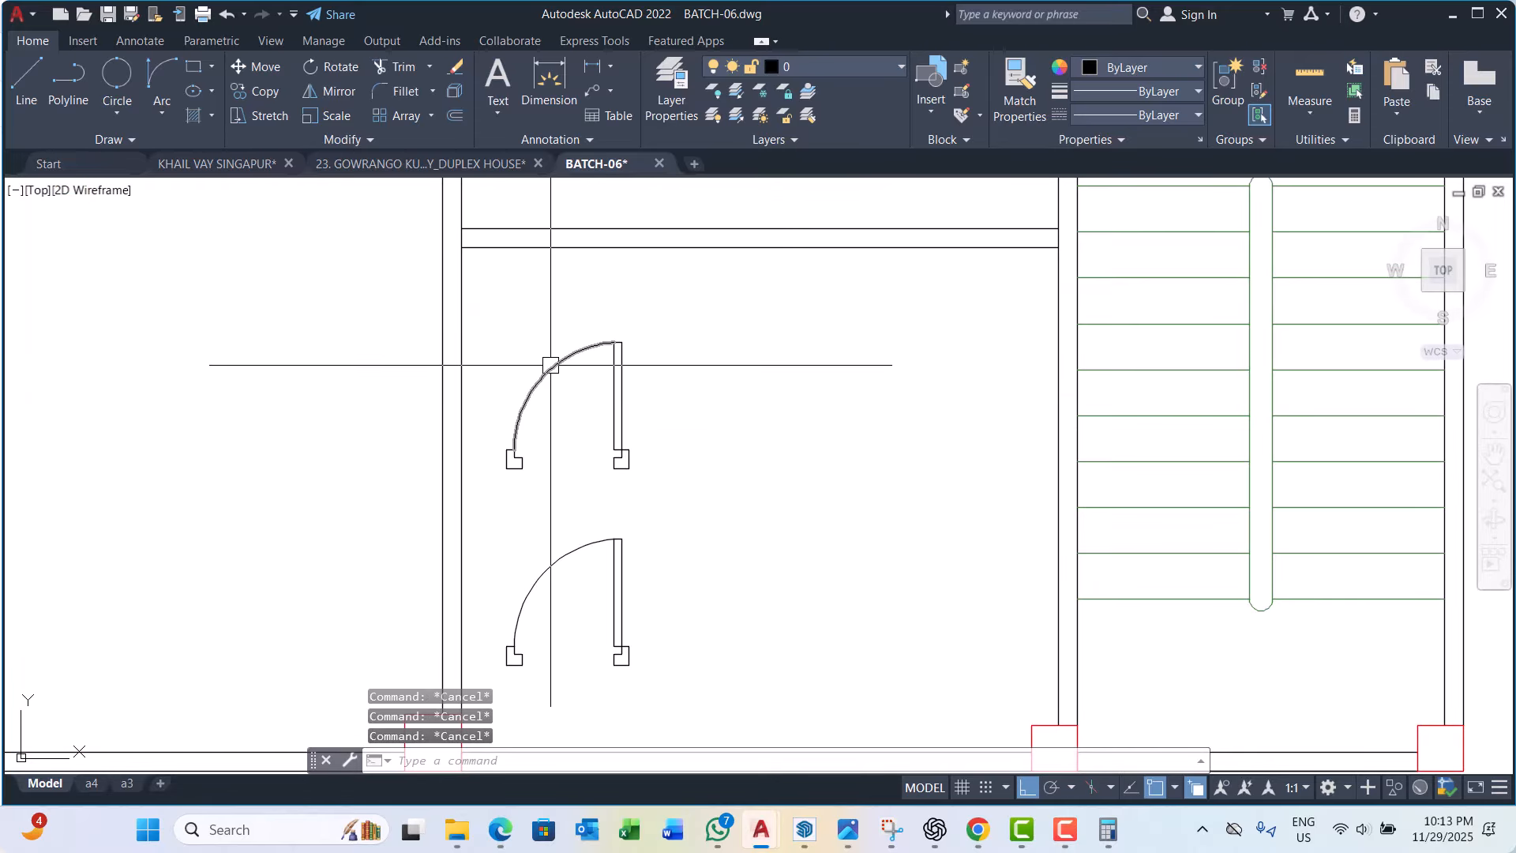
type("b")
key("Return")
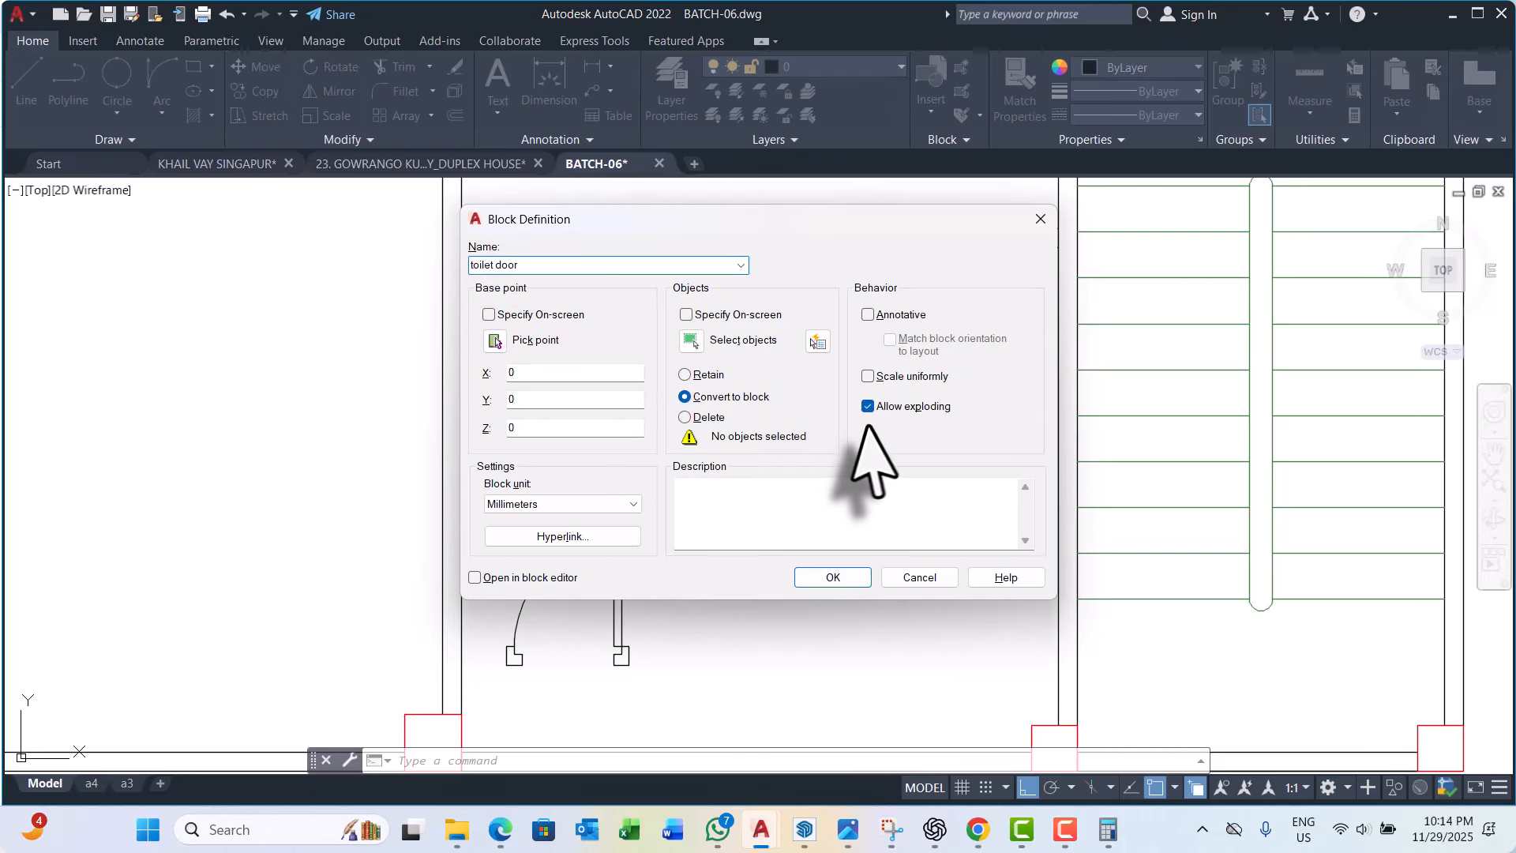
left_click(496, 341)
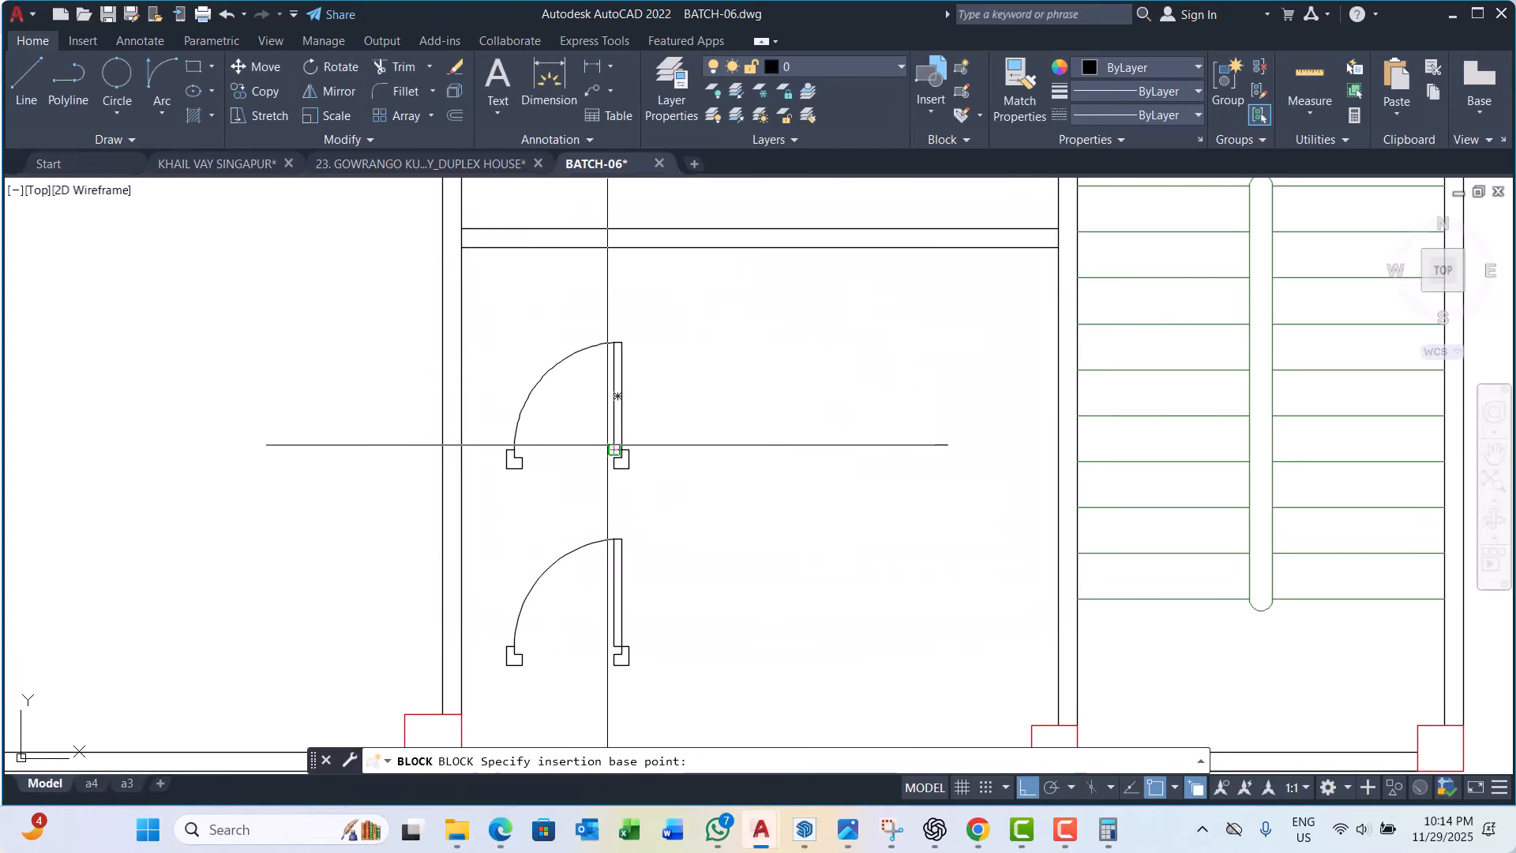
scroll(616, 440, "up", 5)
left_click(670, 491)
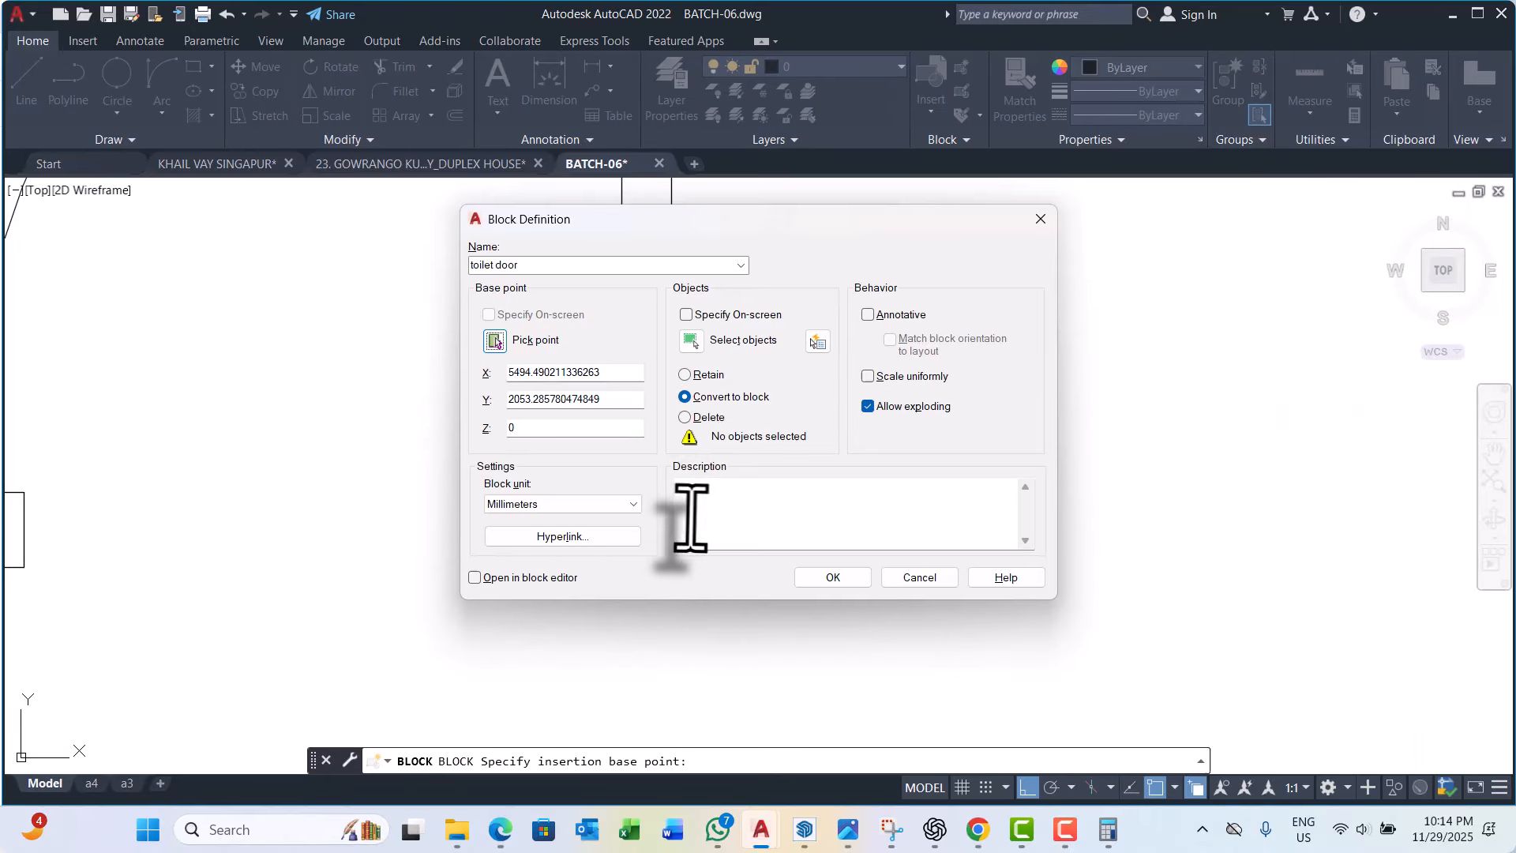
Step: Add the upper of the two lower doors, with leaf, swing arc and both jambs, to the "toilet door" block and finish the definition
left_click(689, 341)
scroll(534, 408, "up", 3)
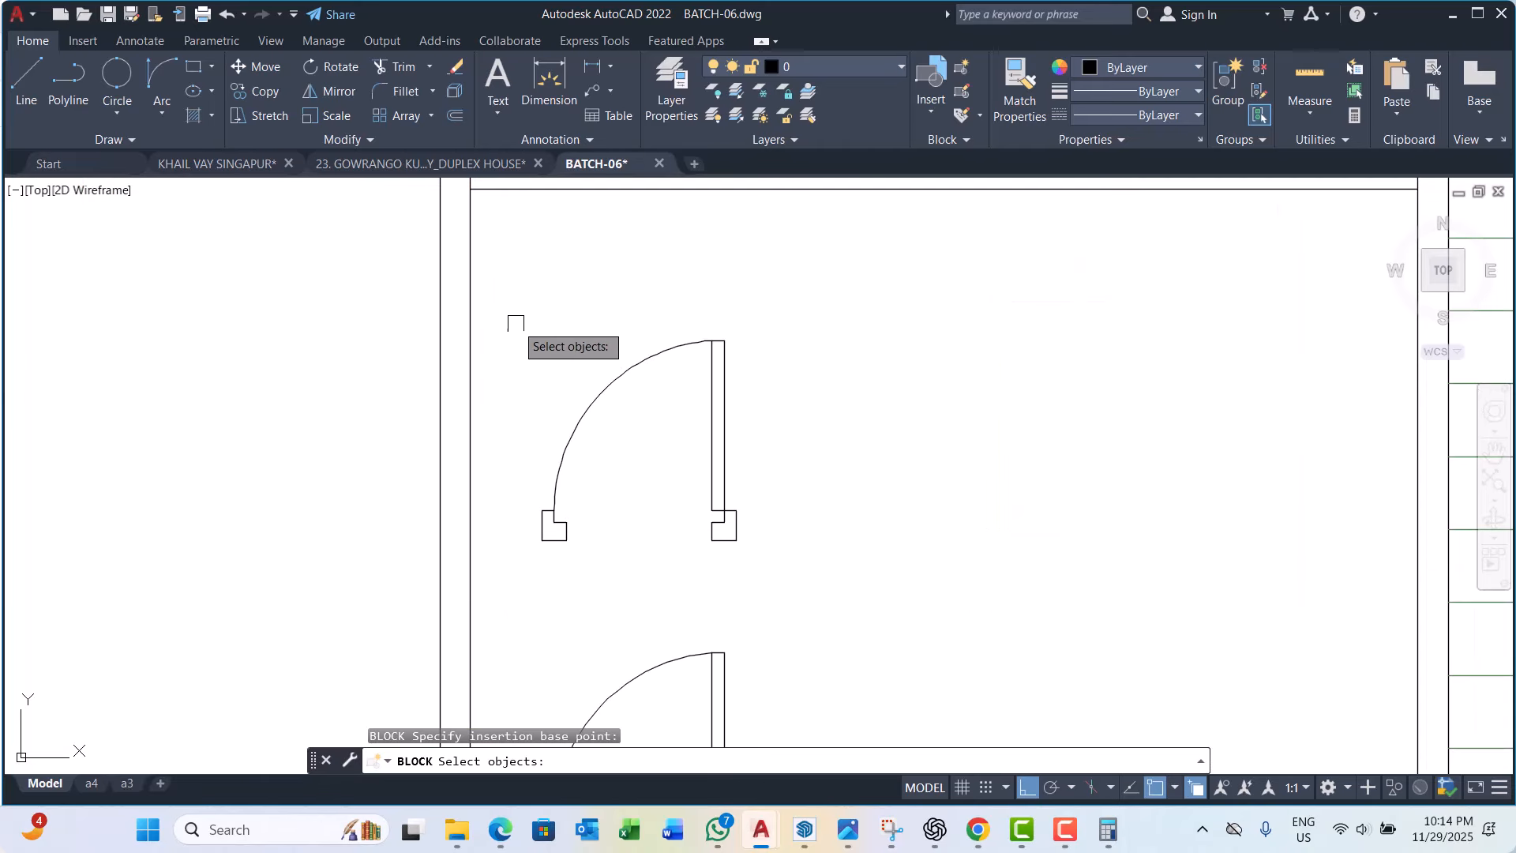
left_click(501, 304)
left_click(728, 518)
key("Return")
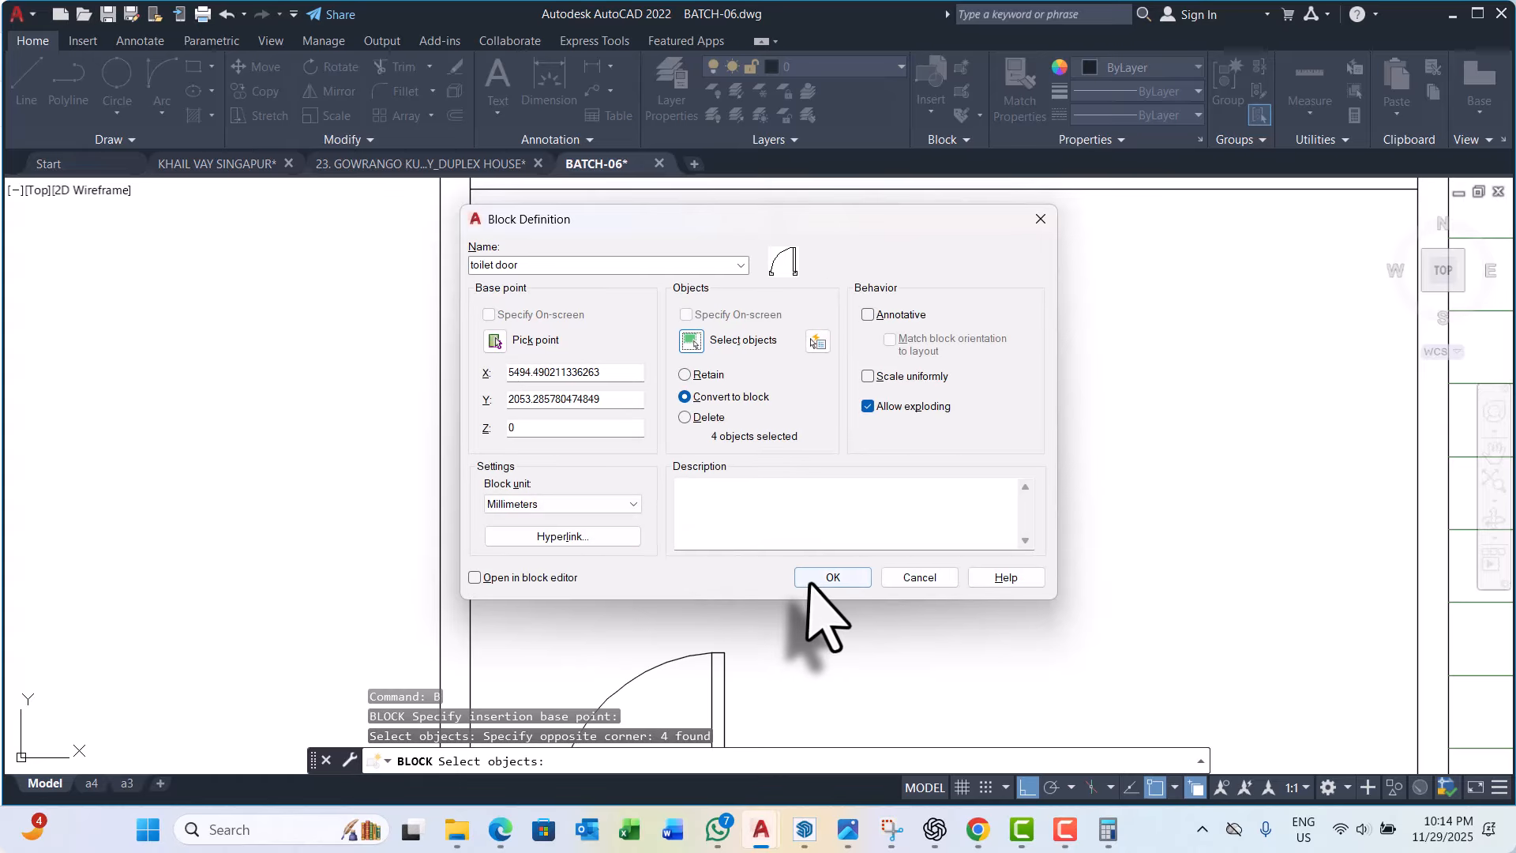
left_click(819, 575)
Step: Check the block definitions of the two lower doors without editing them
double_click(713, 419)
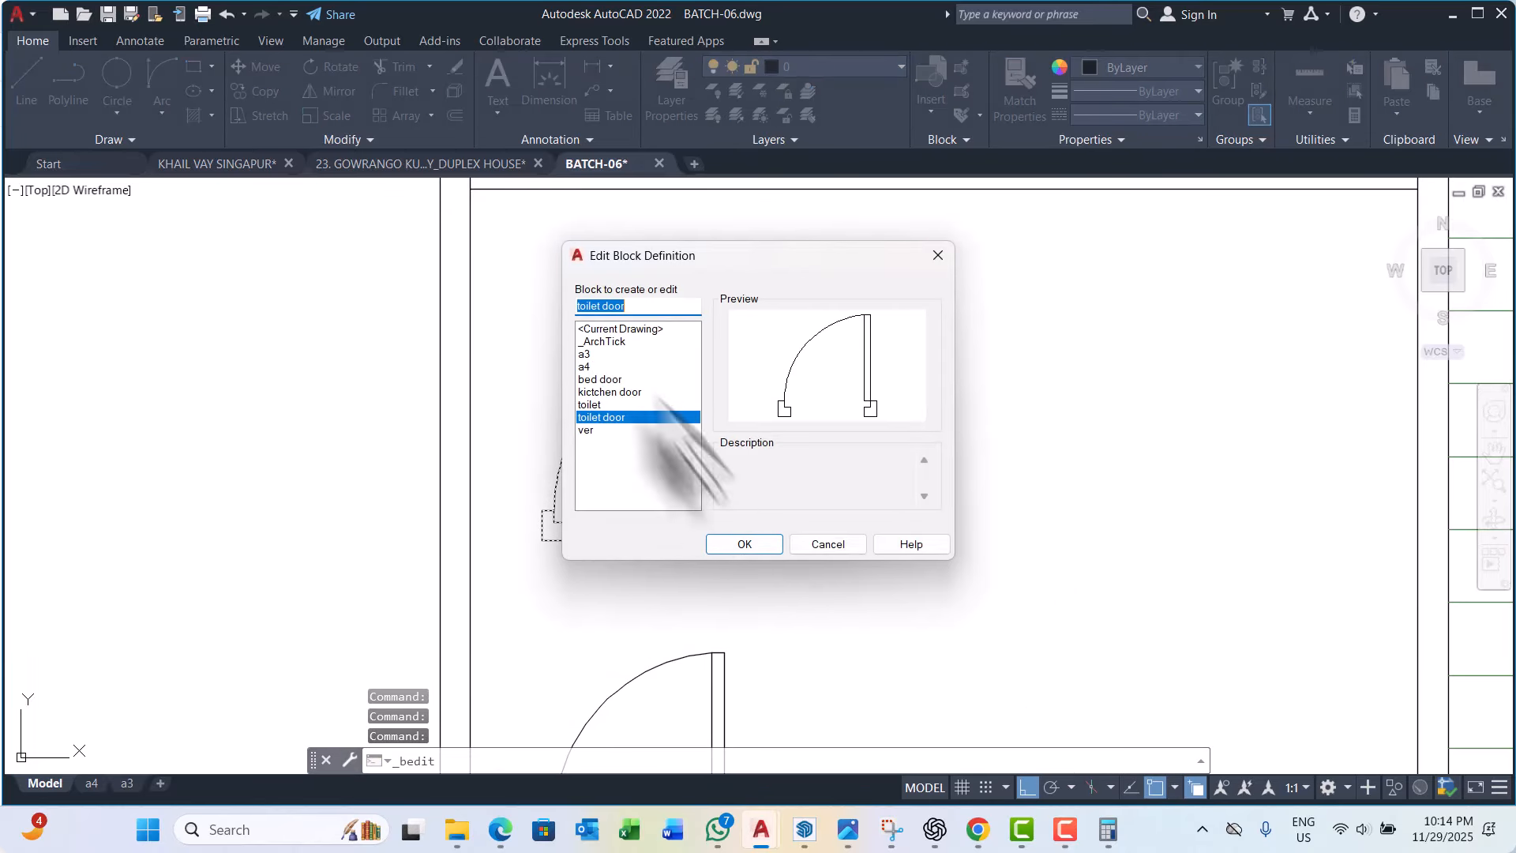
key("Escape")
scroll(608, 383, "down", 1)
key("Escape")
key("Escape")
double_click(668, 573)
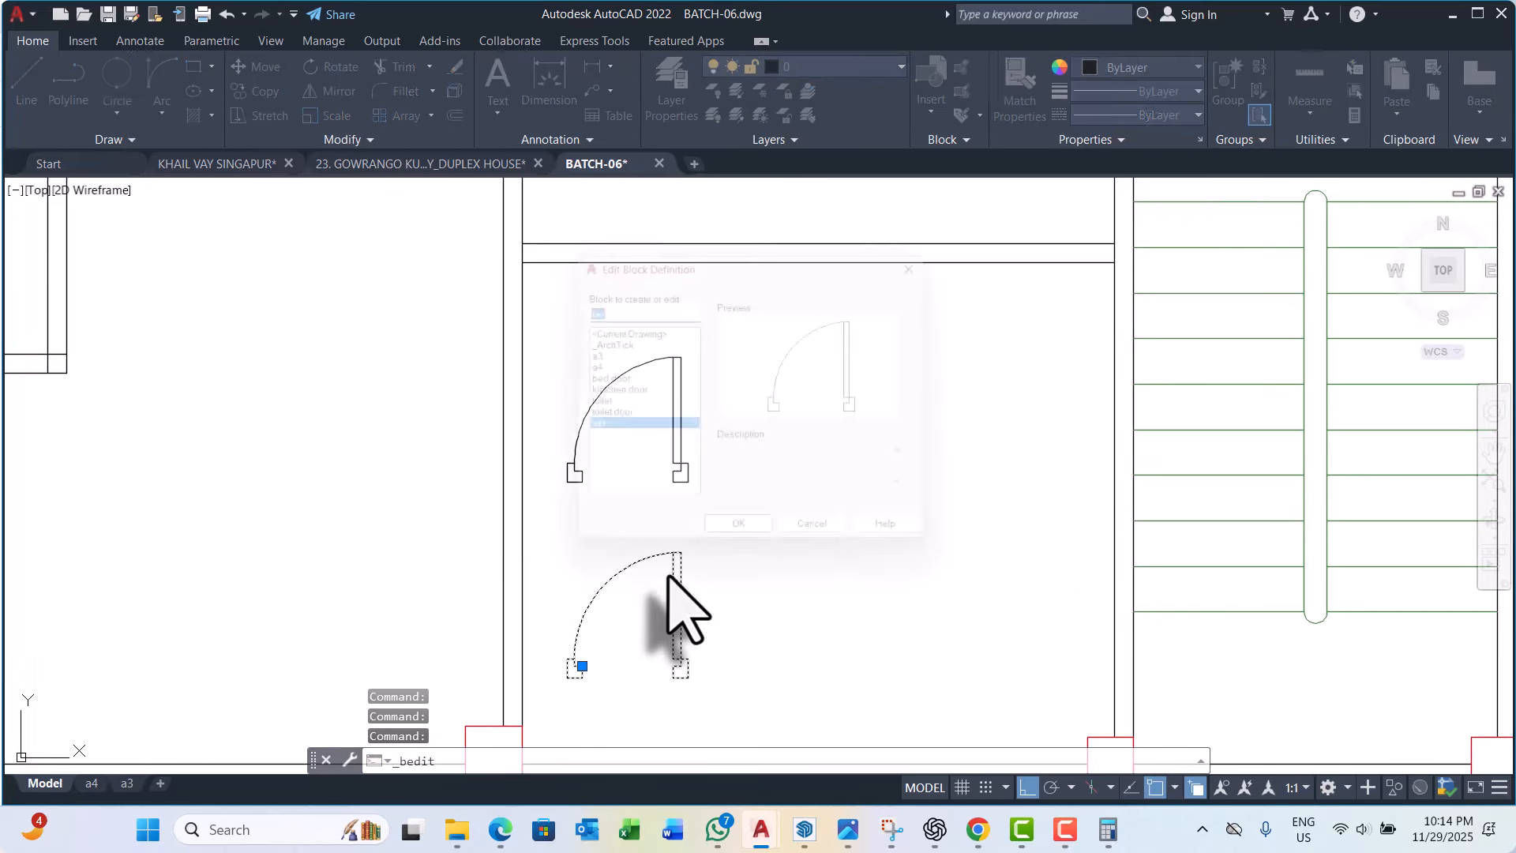
key("Escape")
key("Escape")
key("Escape")
scroll(679, 462, "down", 3)
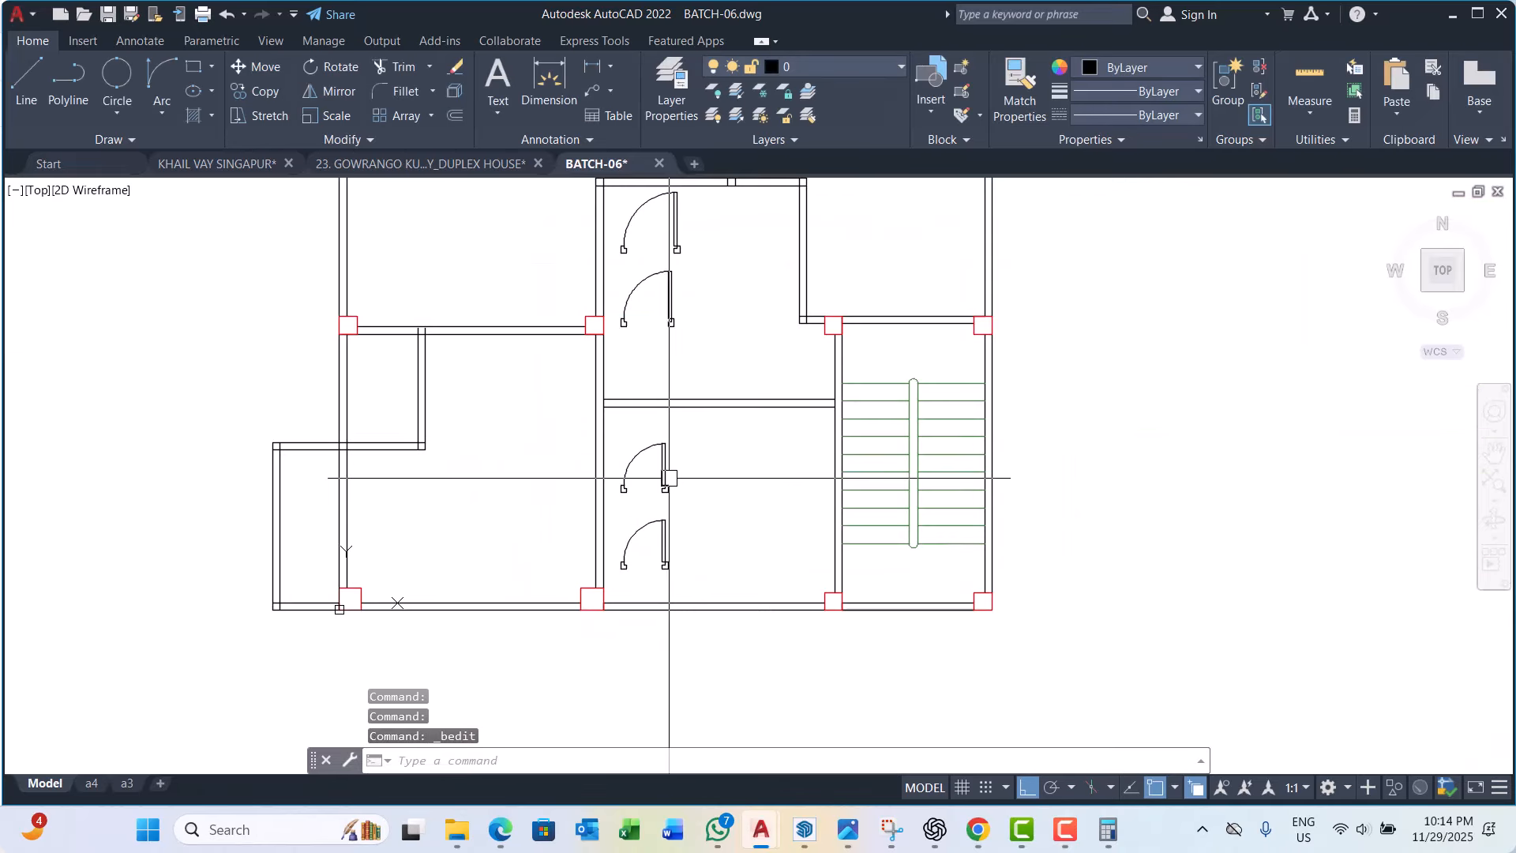
scroll(700, 451, "up", 3)
left_click(700, 451)
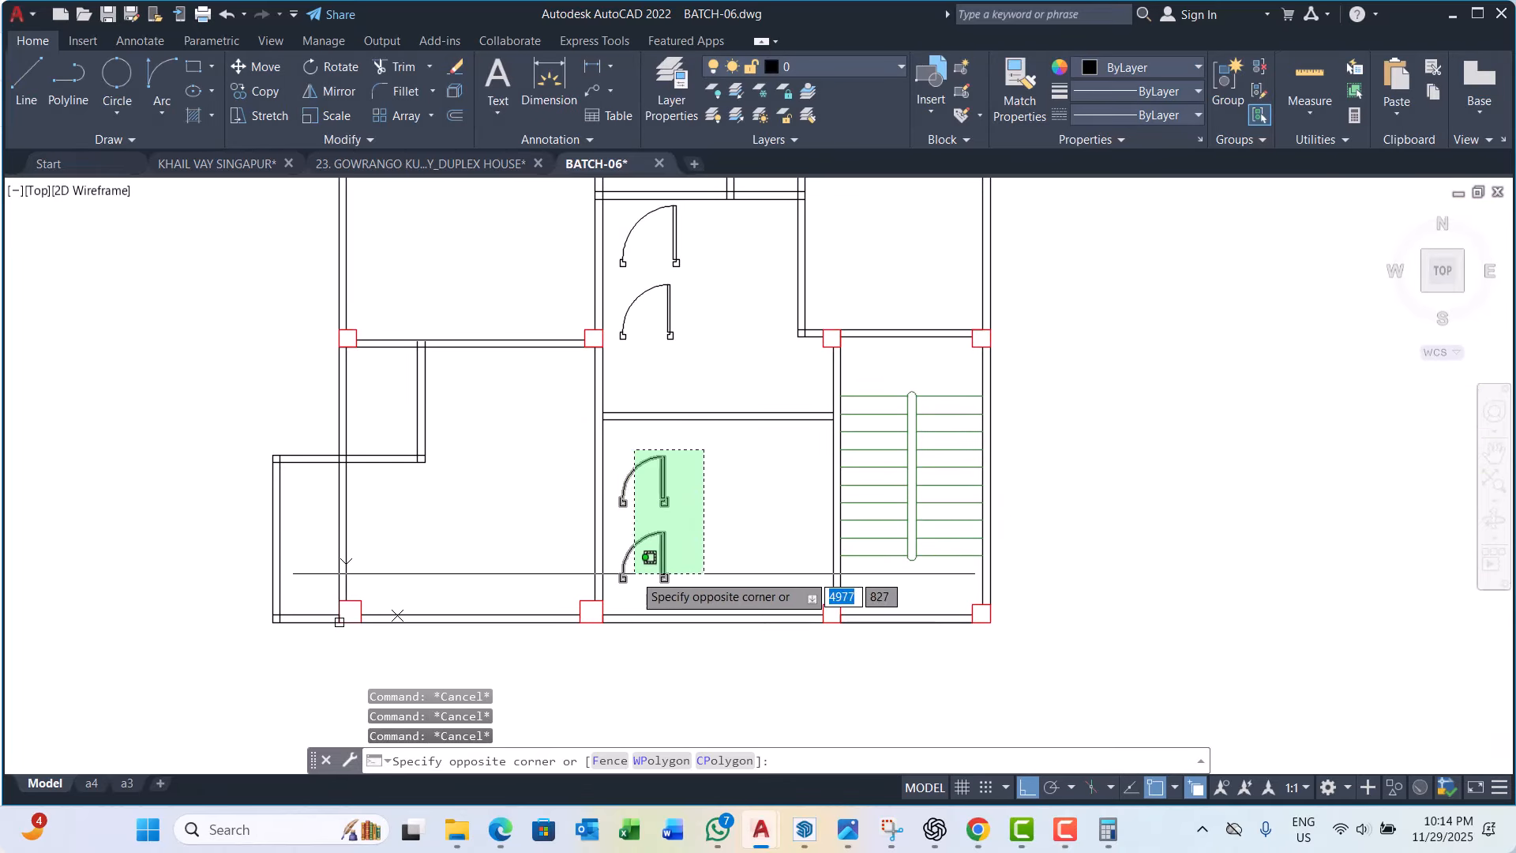
left_click(624, 592)
left_click(716, 242)
left_click(841, 205)
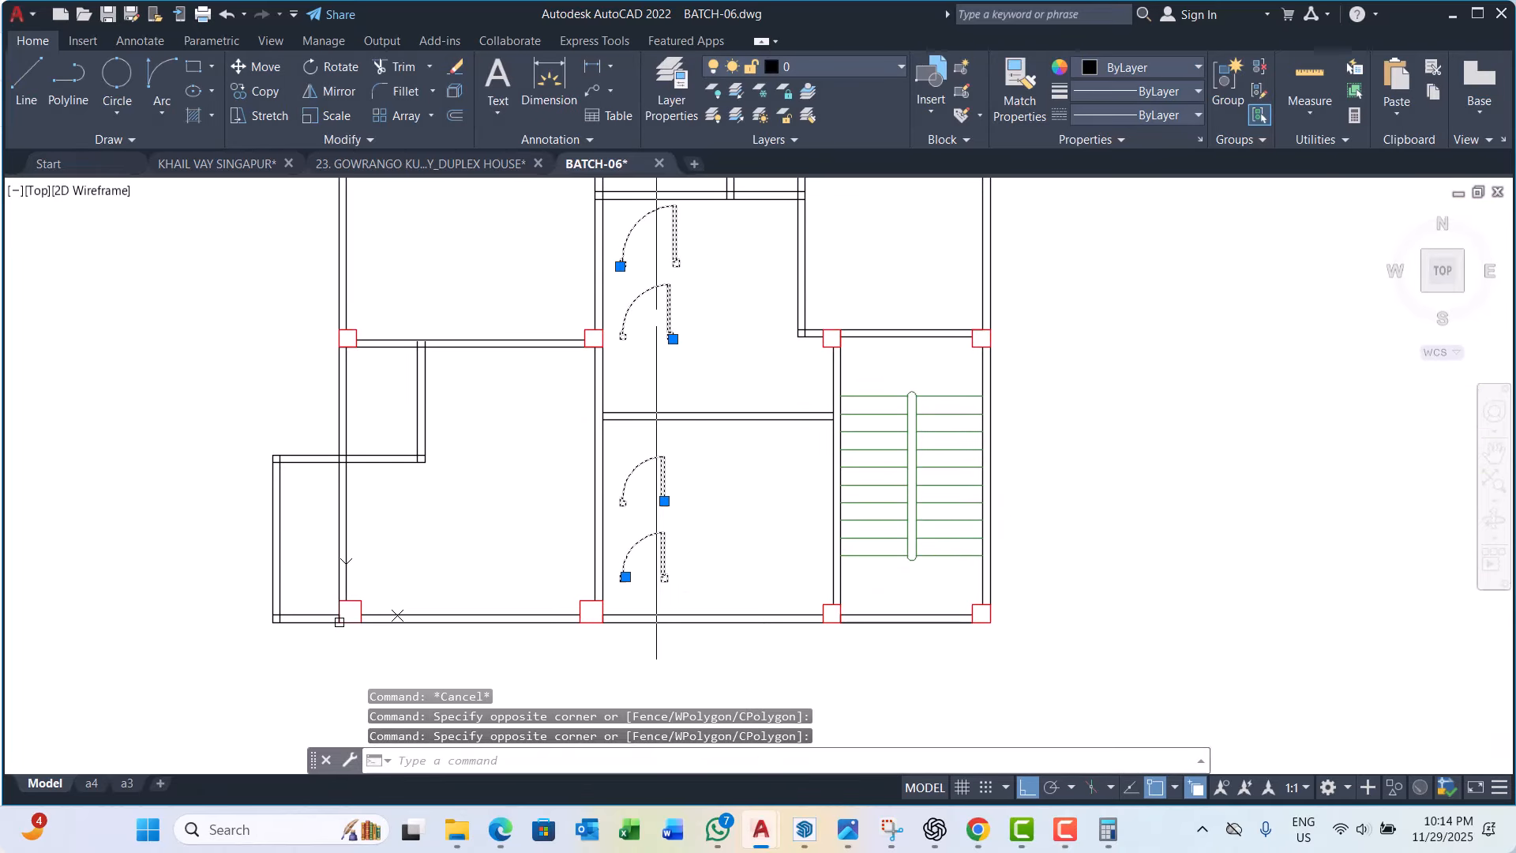
left_click(835, 68)
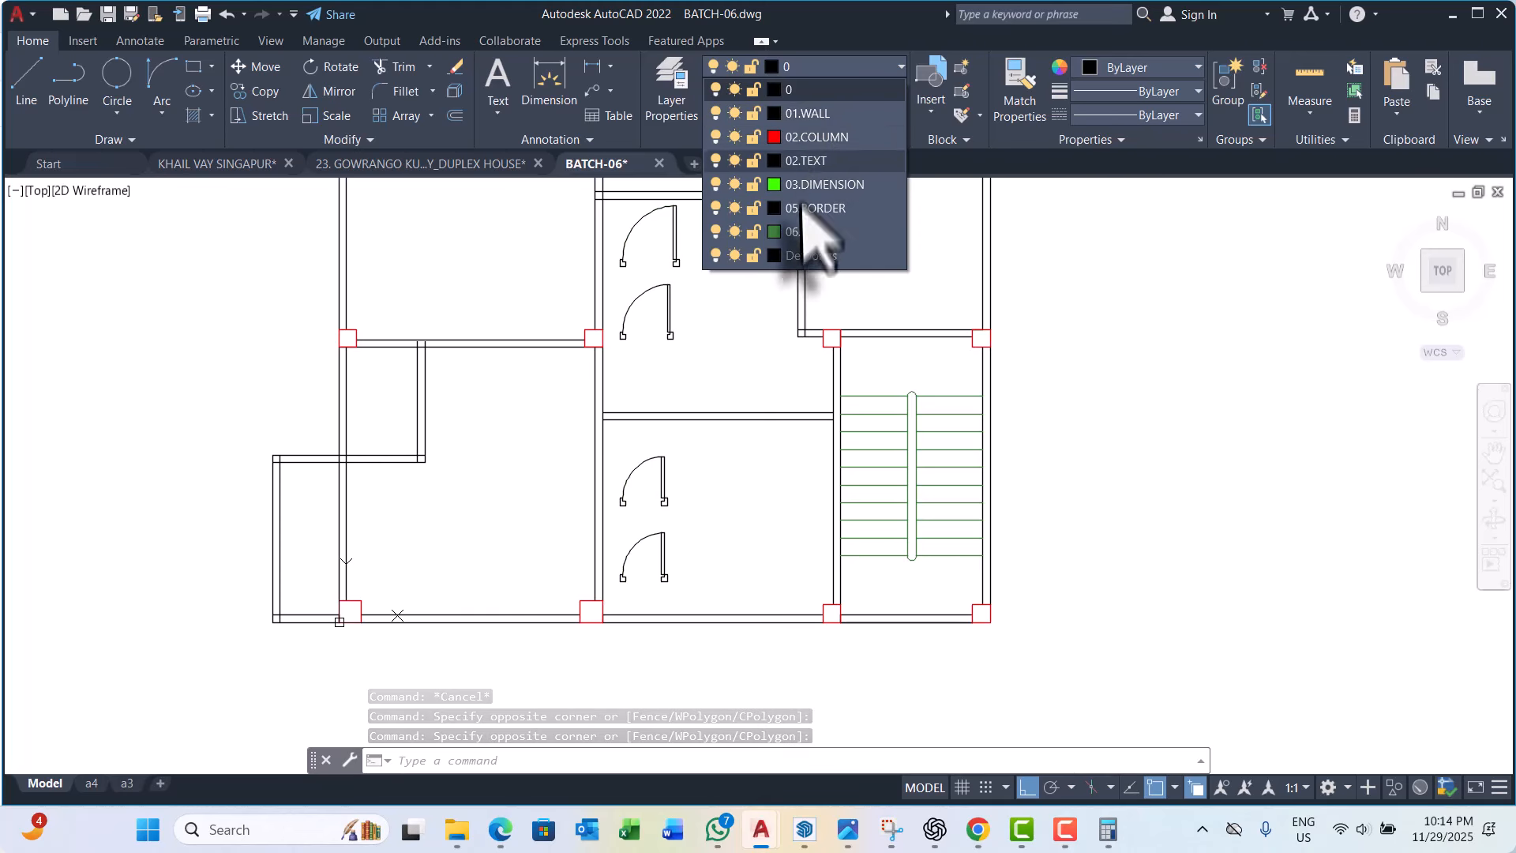
key("Escape")
key("Escape")
key("Escape")
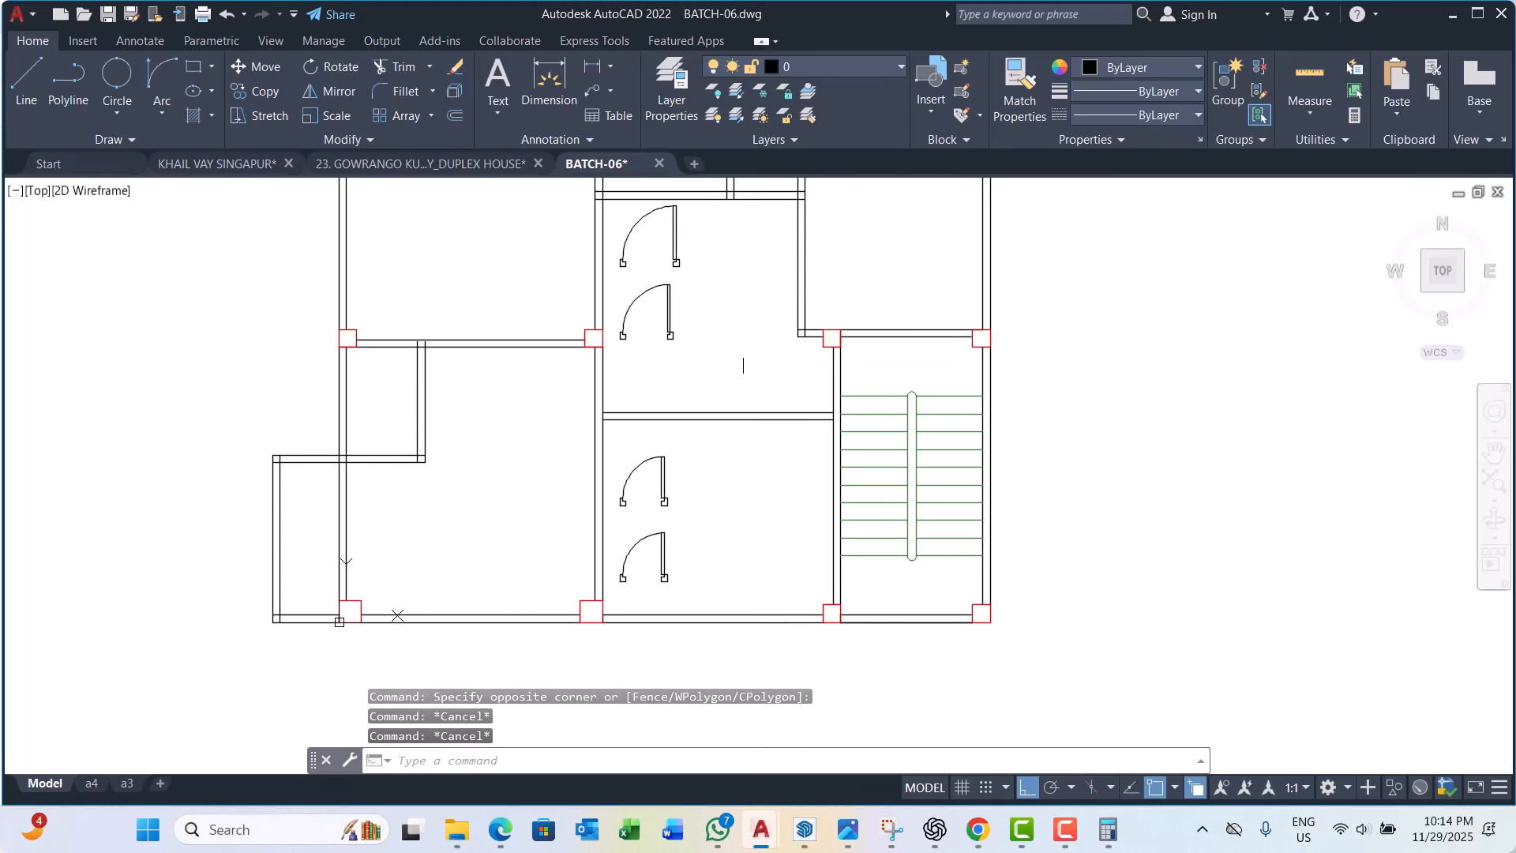
Step: Create a layer named 07.door and assign it colour 40
type("la")
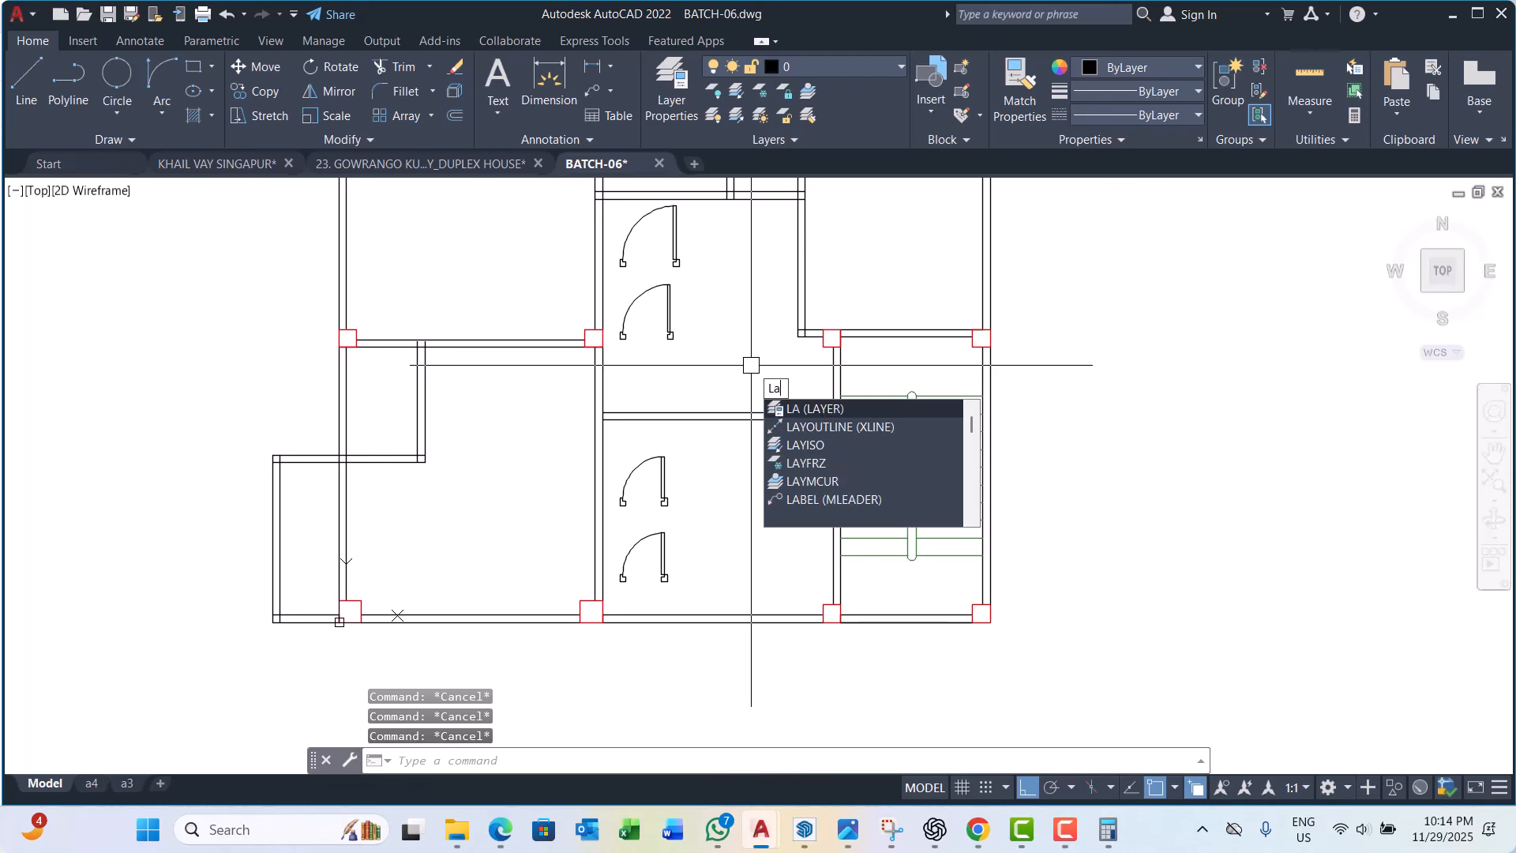
key("Return")
left_click(282, 163)
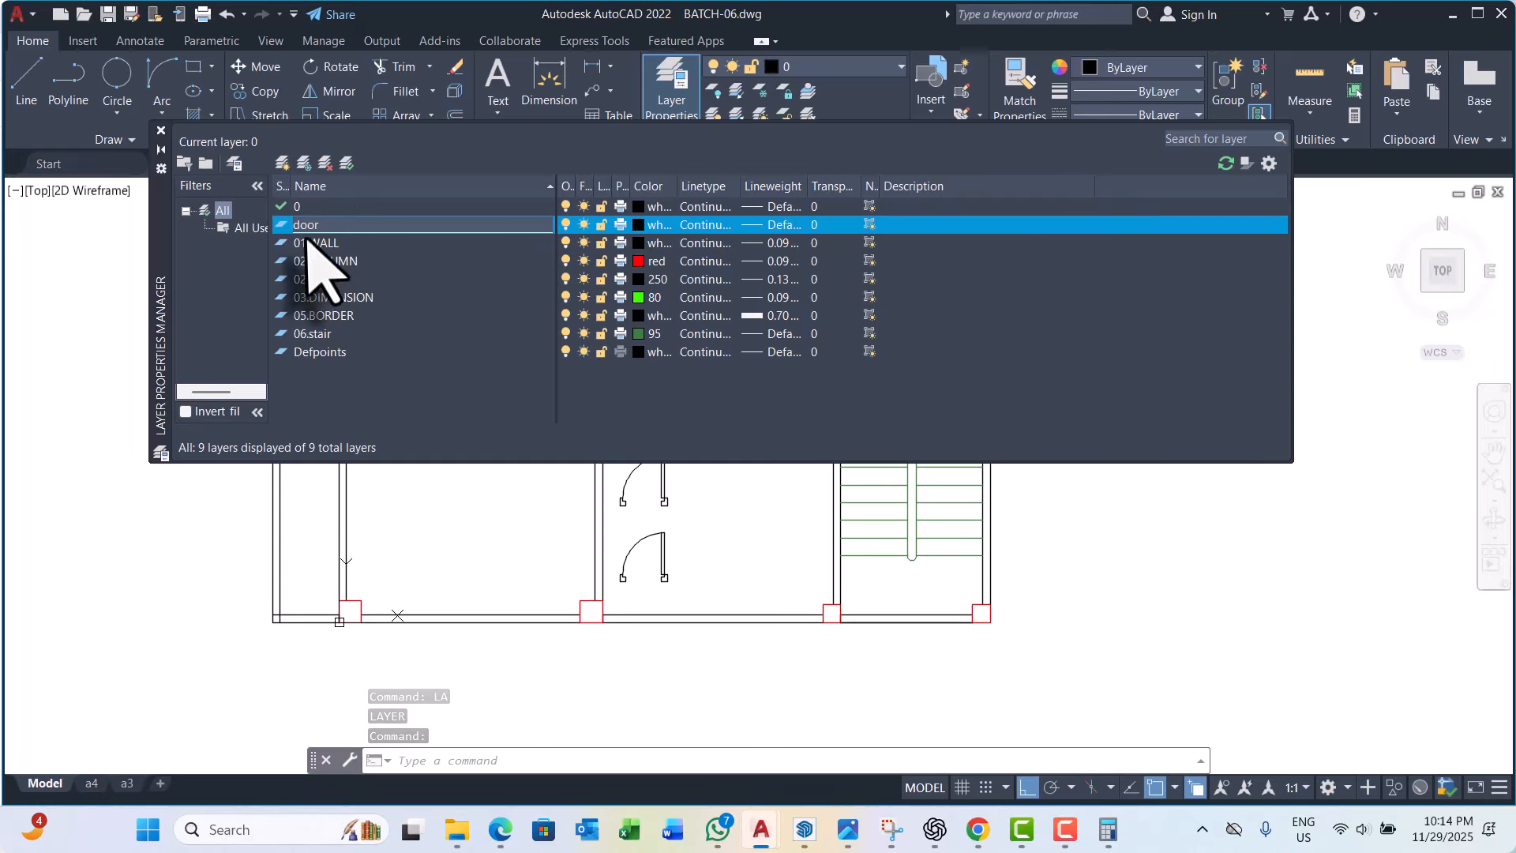
left_click_drag(320, 225, 290, 225)
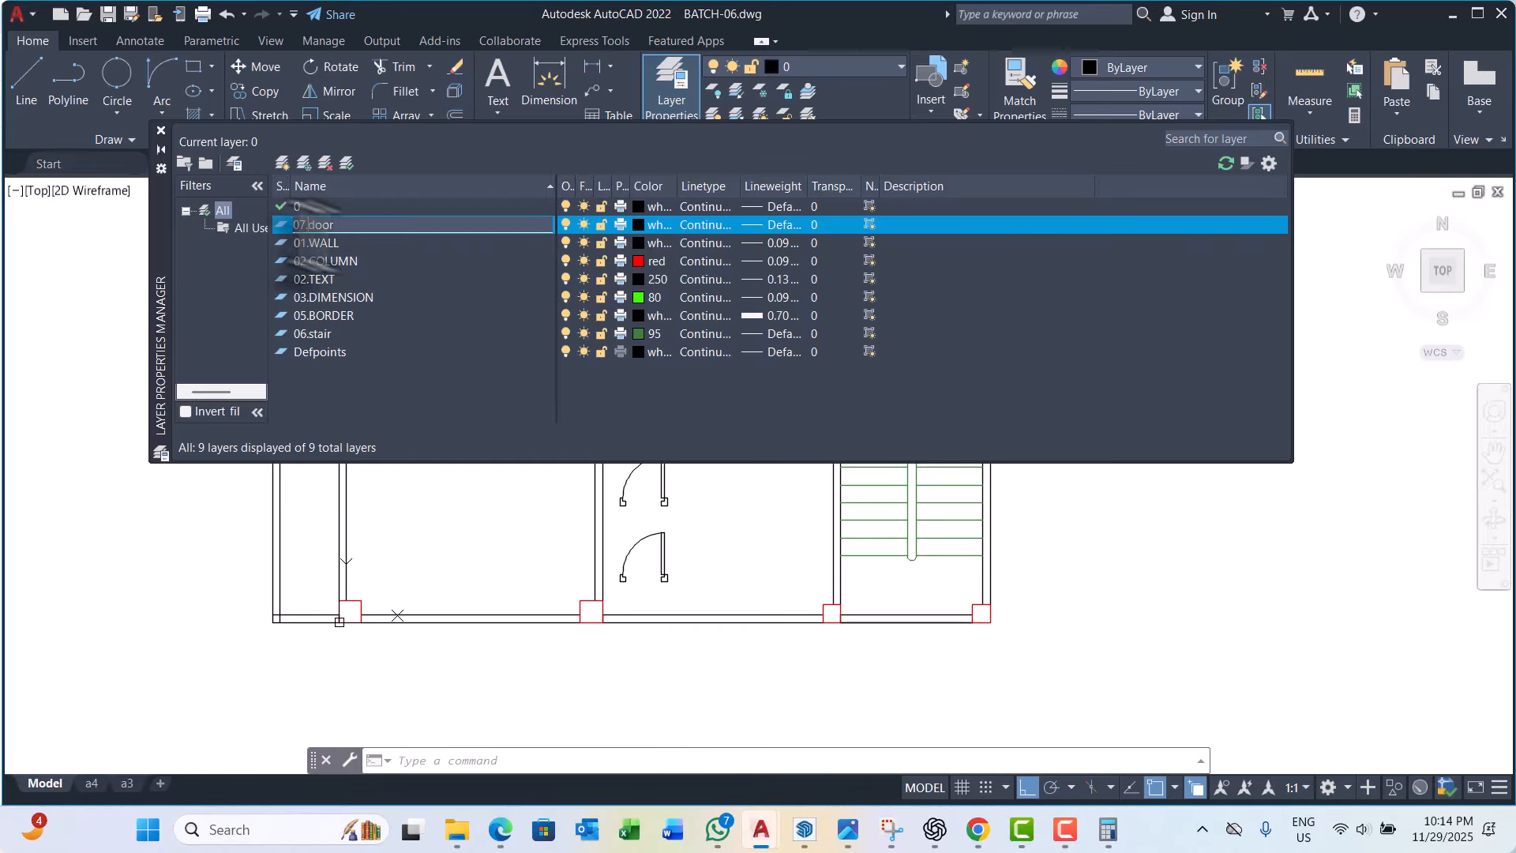
left_click(640, 226)
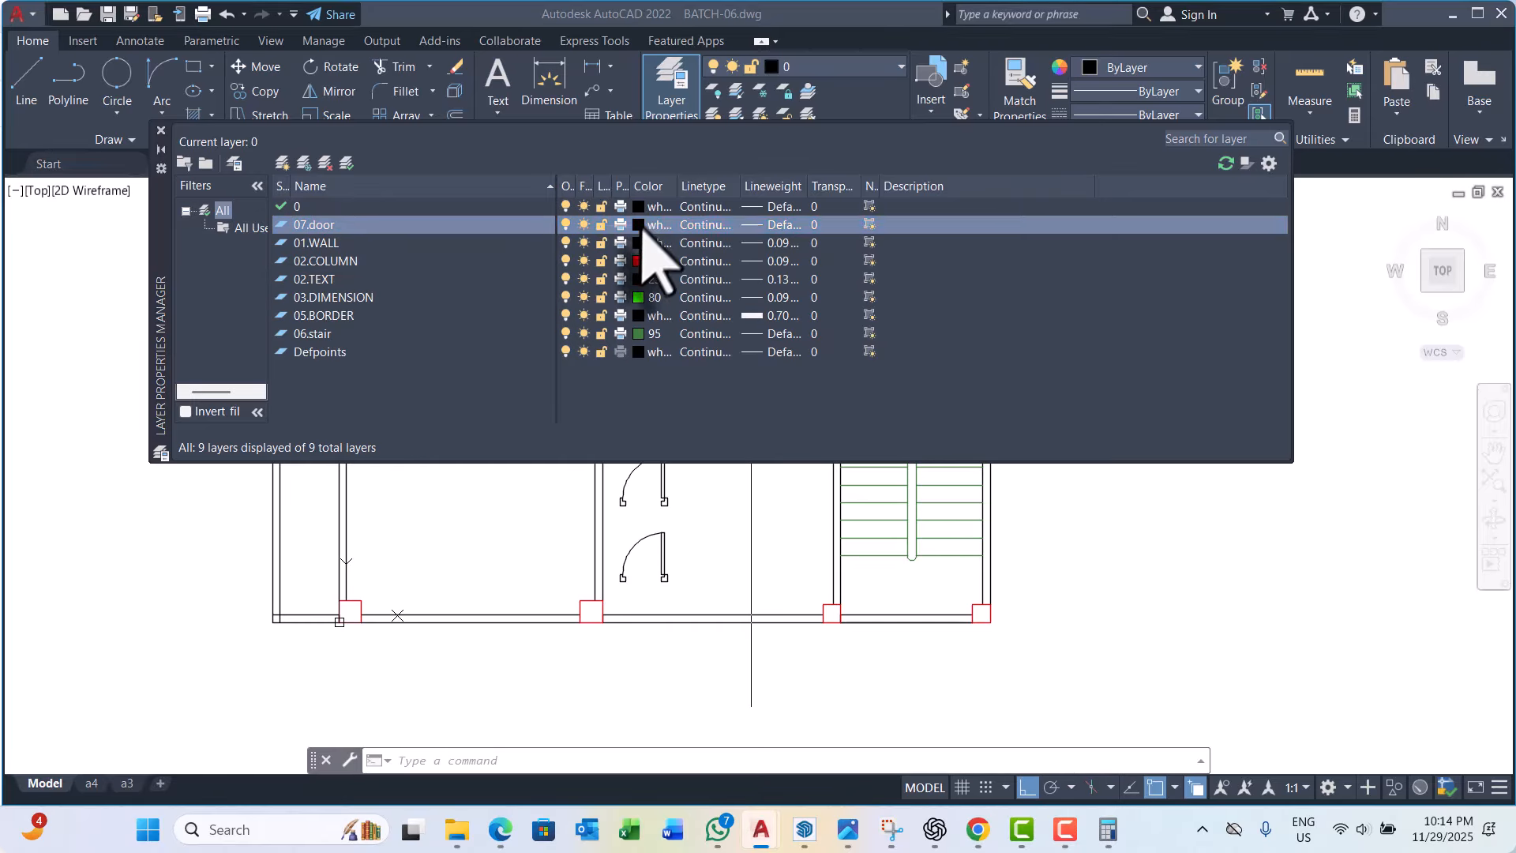
left_click(632, 343)
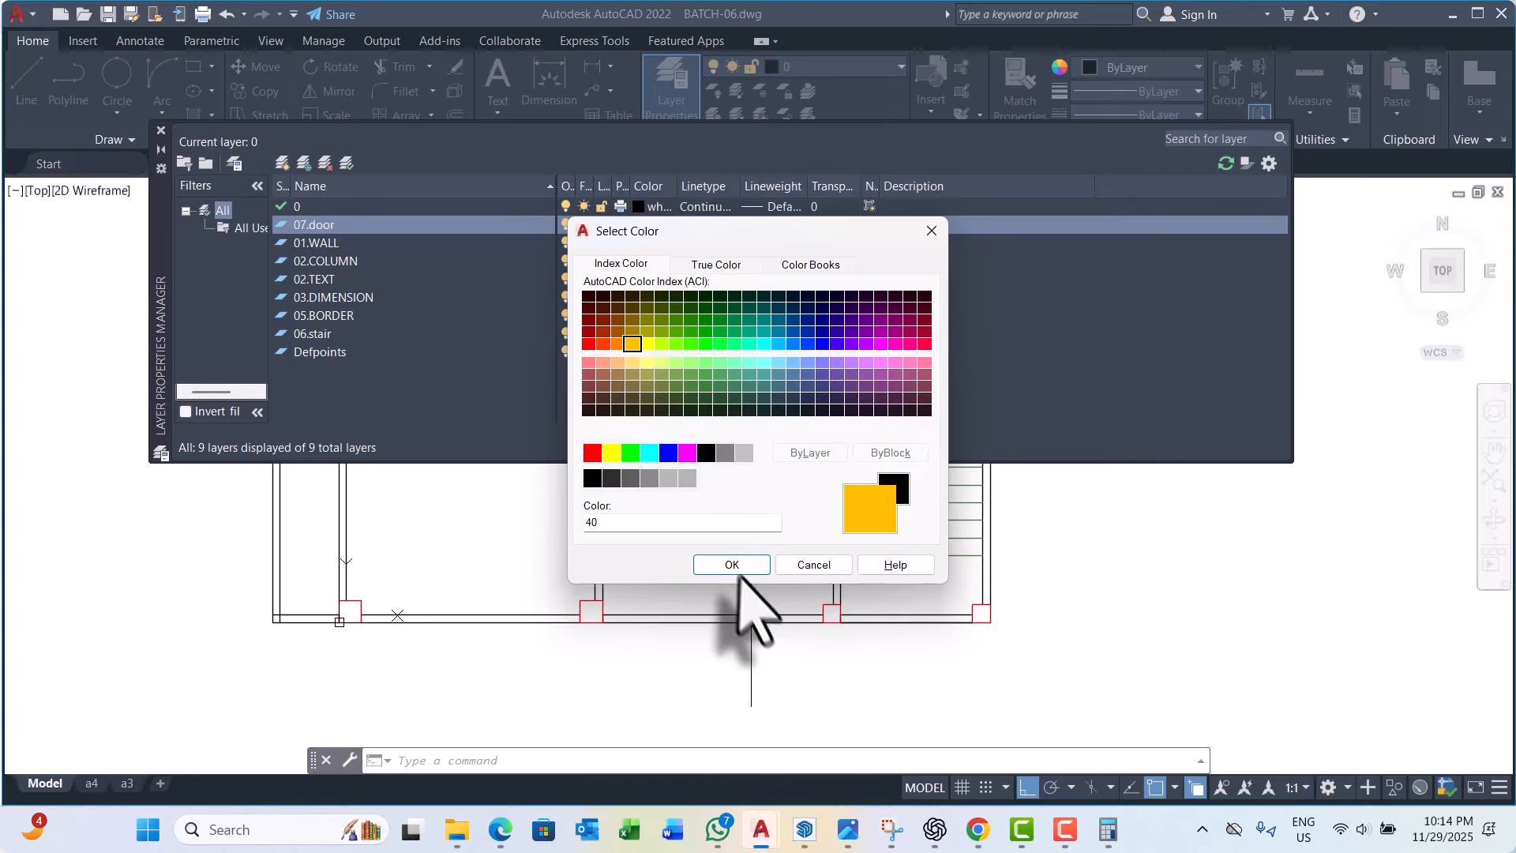
left_click(738, 569)
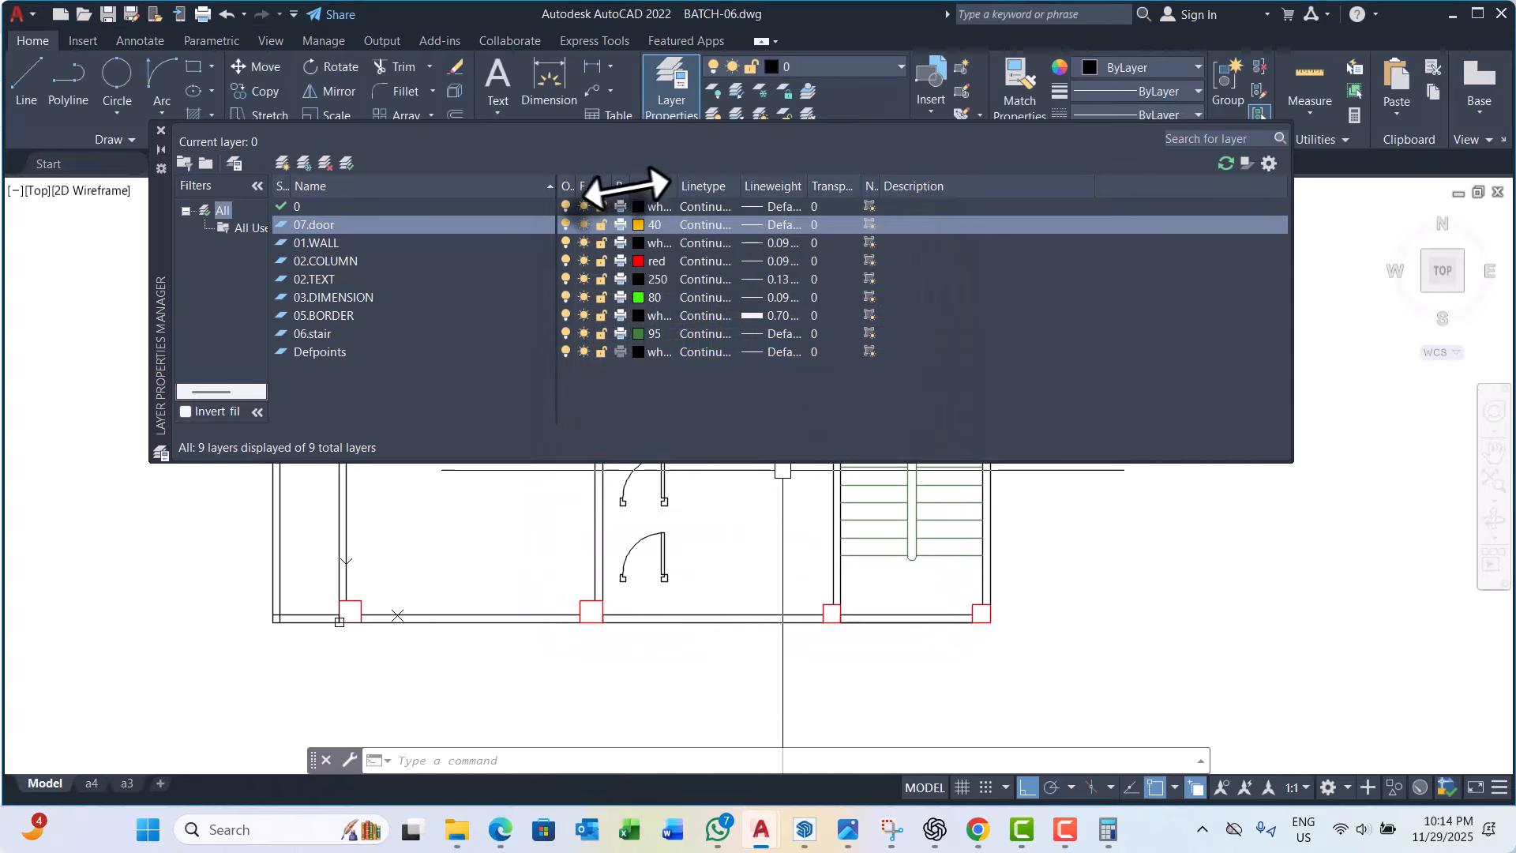
Step: Set the 07.door layer's lineweight to 0.09 mm and close the layer manager
left_click(784, 226)
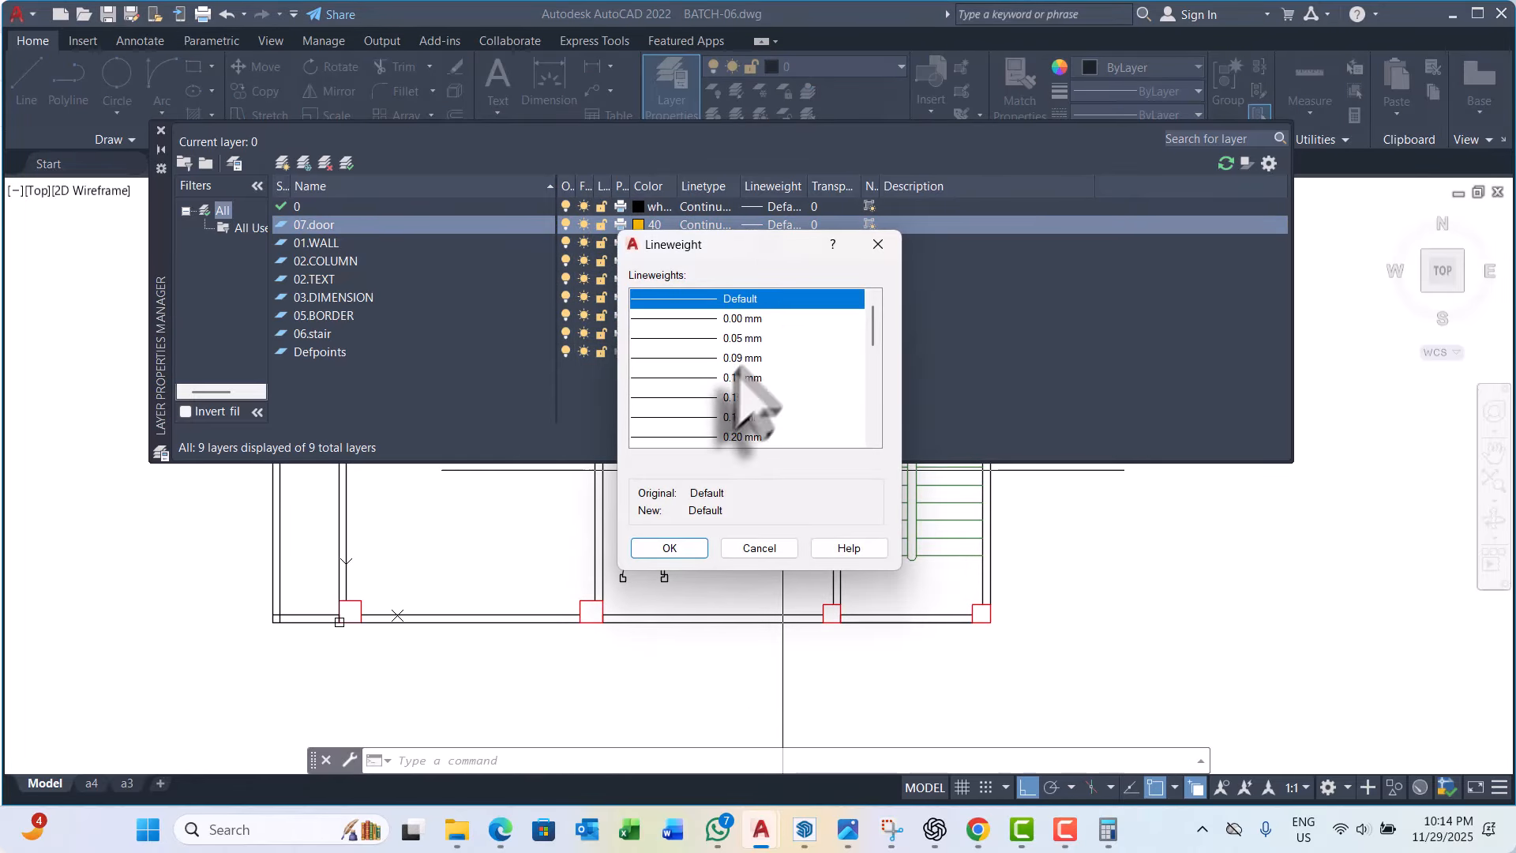
left_click(739, 359)
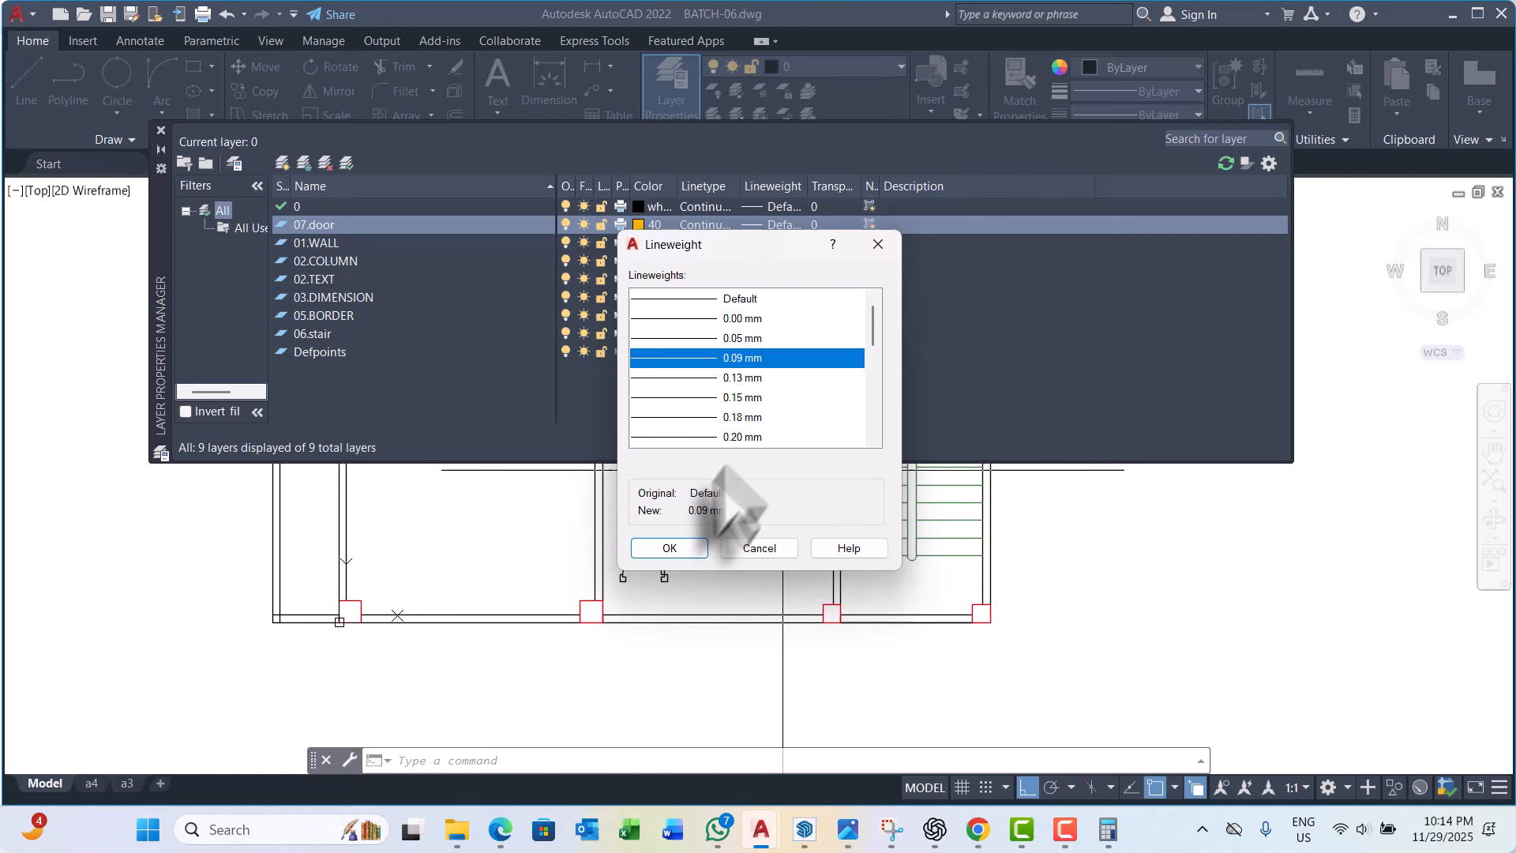
left_click(667, 548)
left_click(160, 130)
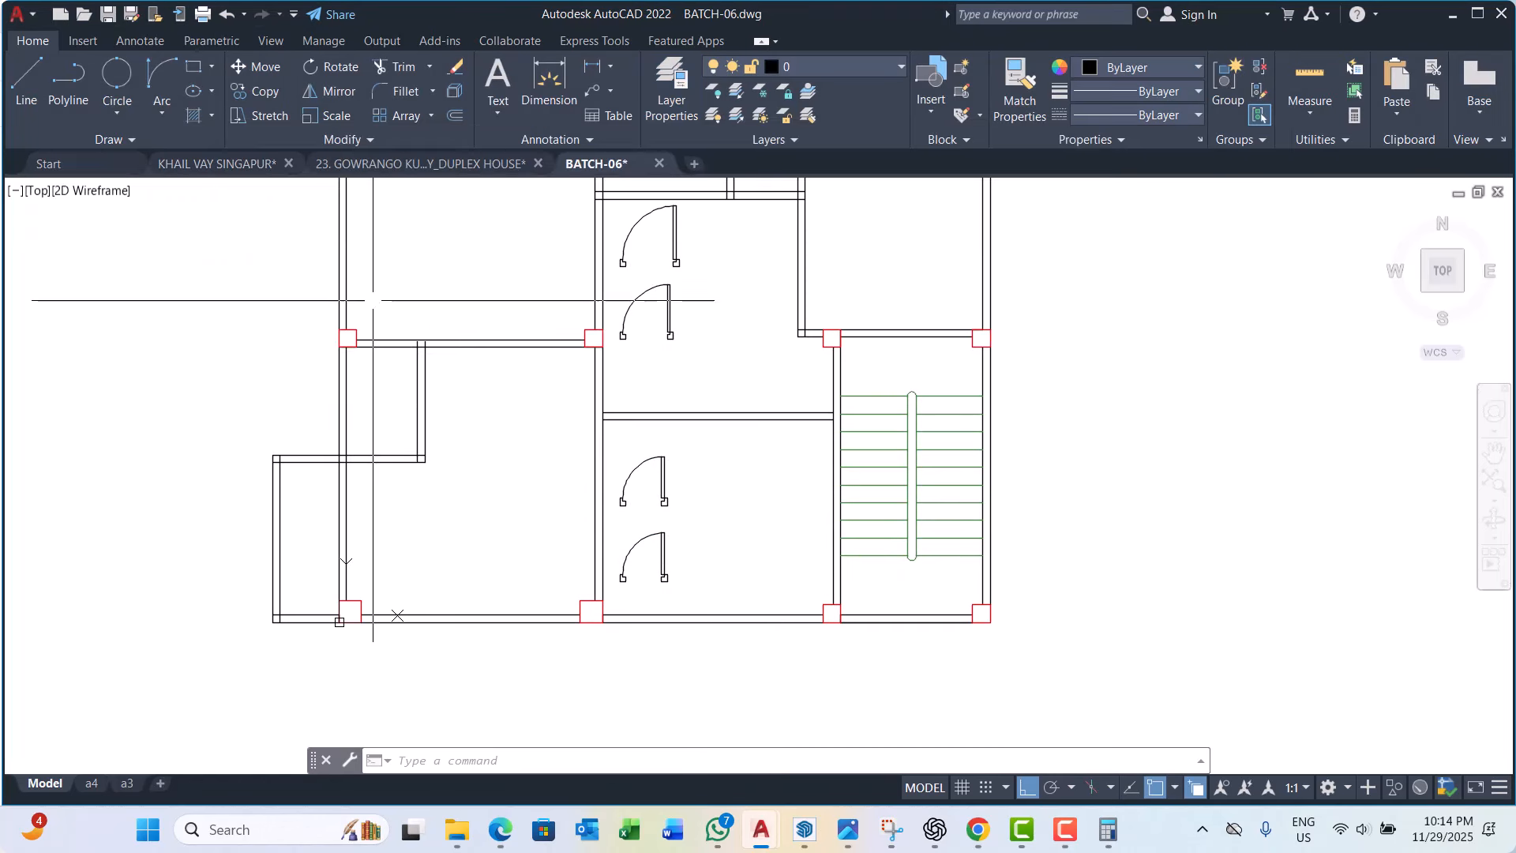
Step: Move all four door blocks in the middle rooms to the 07.door layer
scroll(519, 355, "down", 2)
scroll(575, 321, "up", 2)
left_click(704, 271)
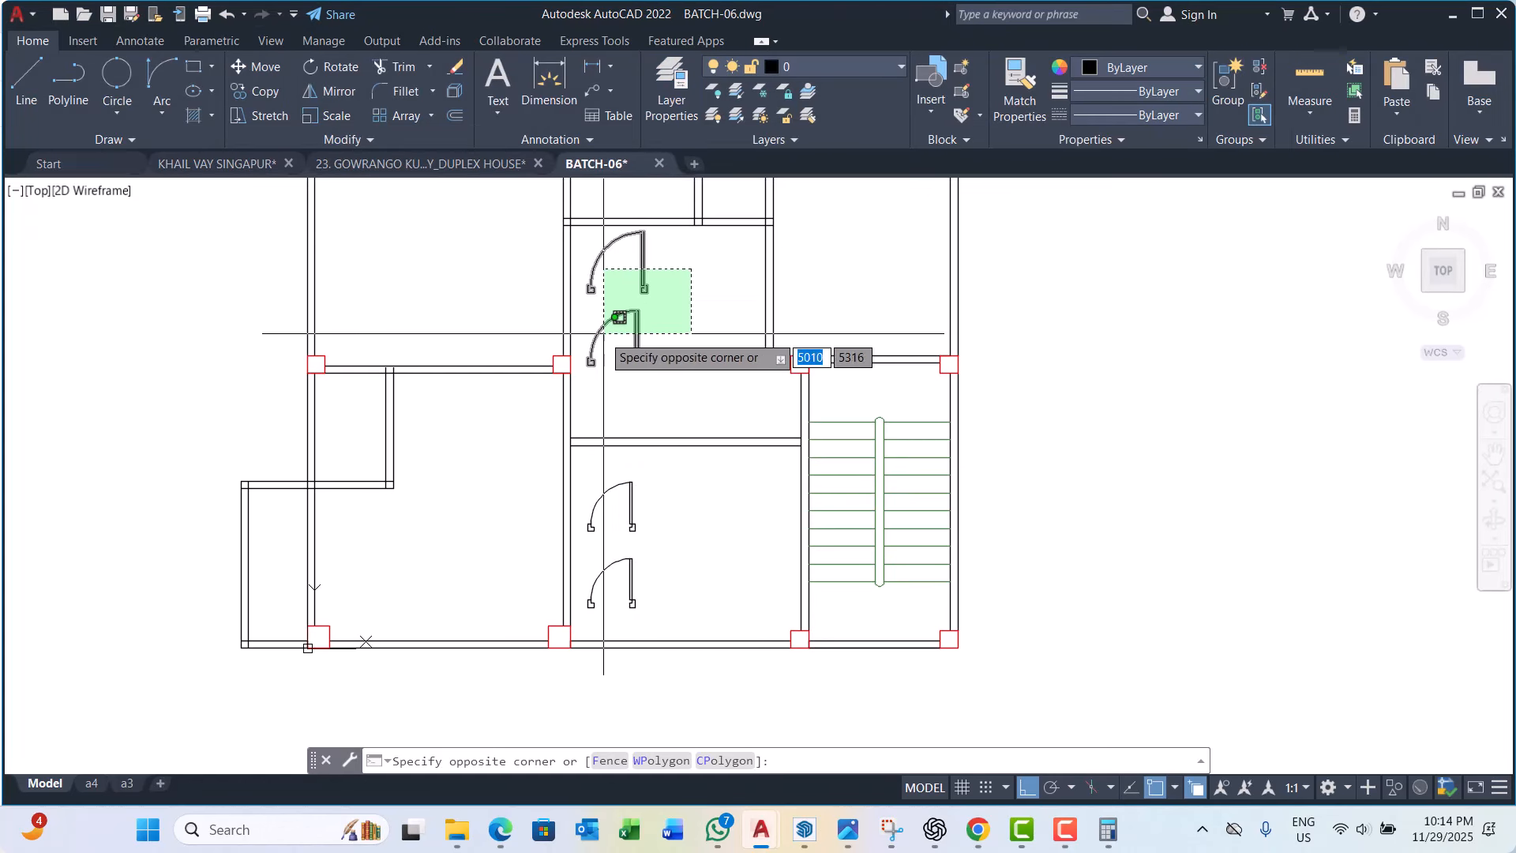
left_click(616, 342)
scroll(650, 377, "down", 2)
left_click(668, 426)
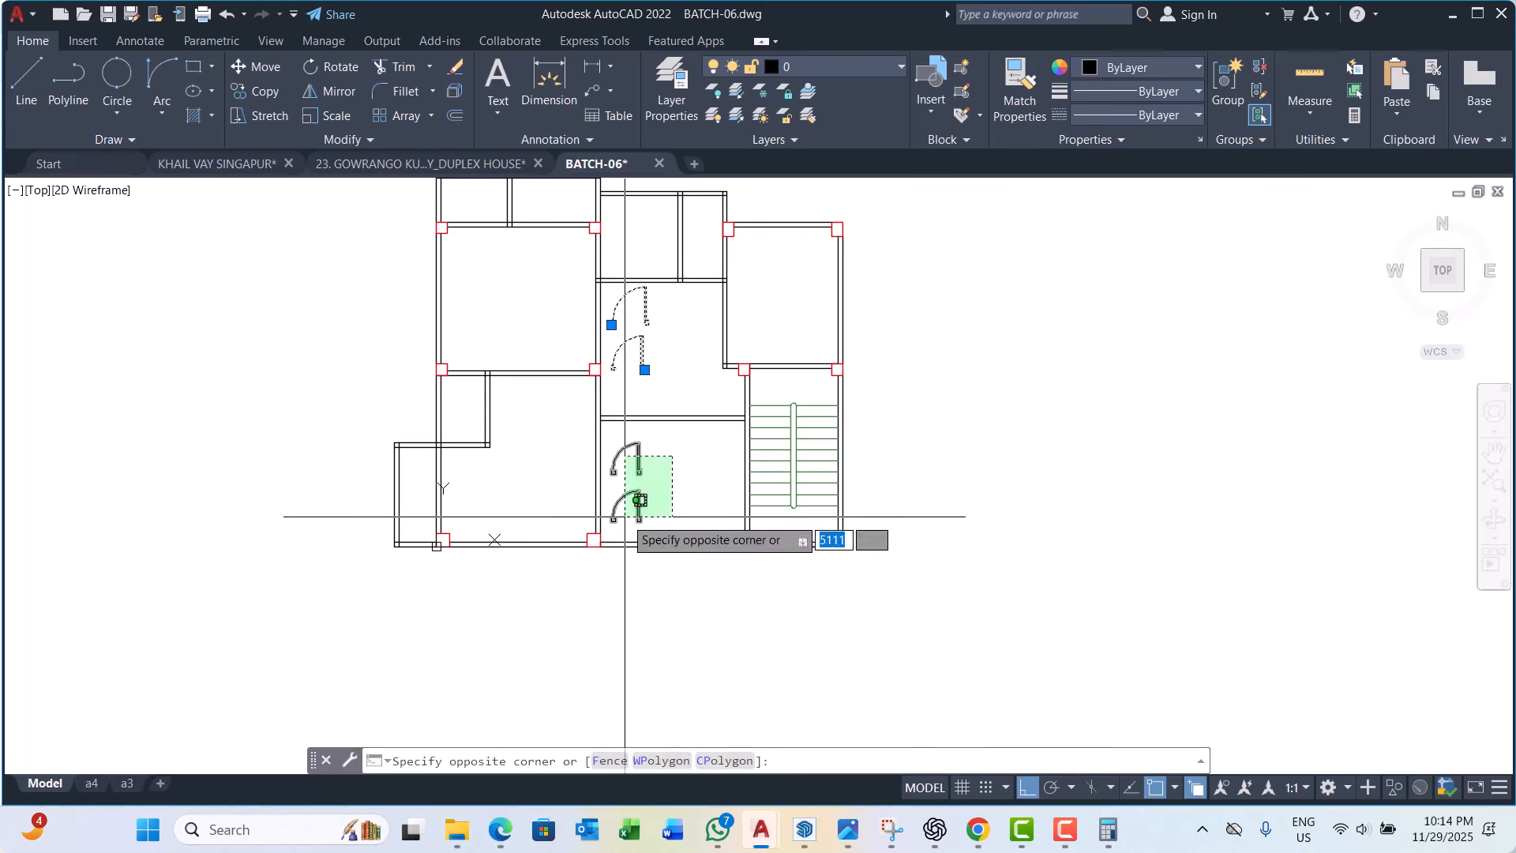
left_click(591, 537)
left_click(838, 68)
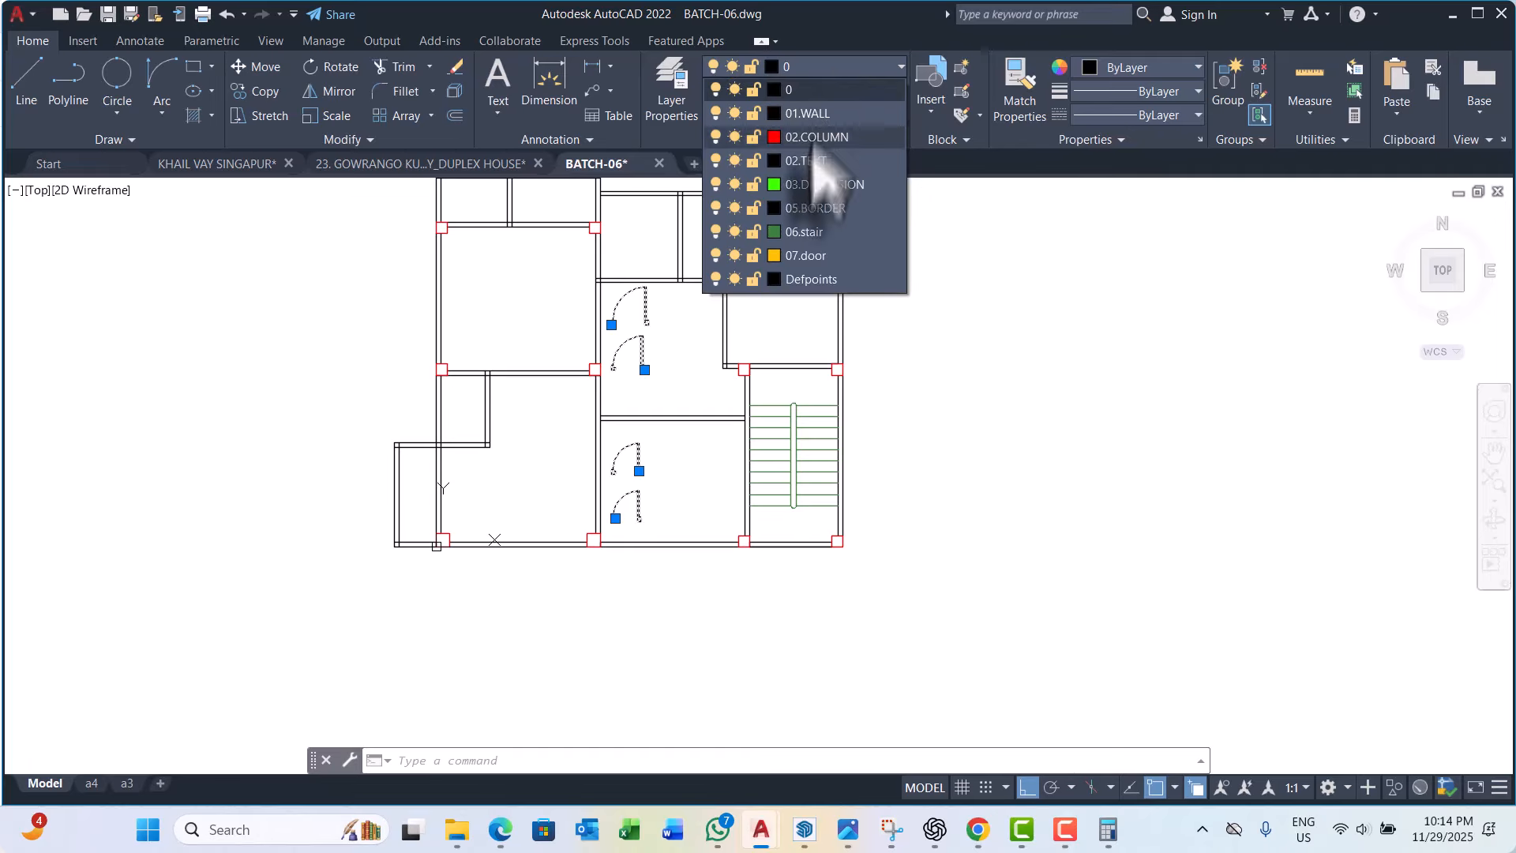
left_click(806, 241)
key("Escape")
Step: Examine the floor plan's rooms, walls and column corners around the four door blocks
scroll(618, 425, "down", 3)
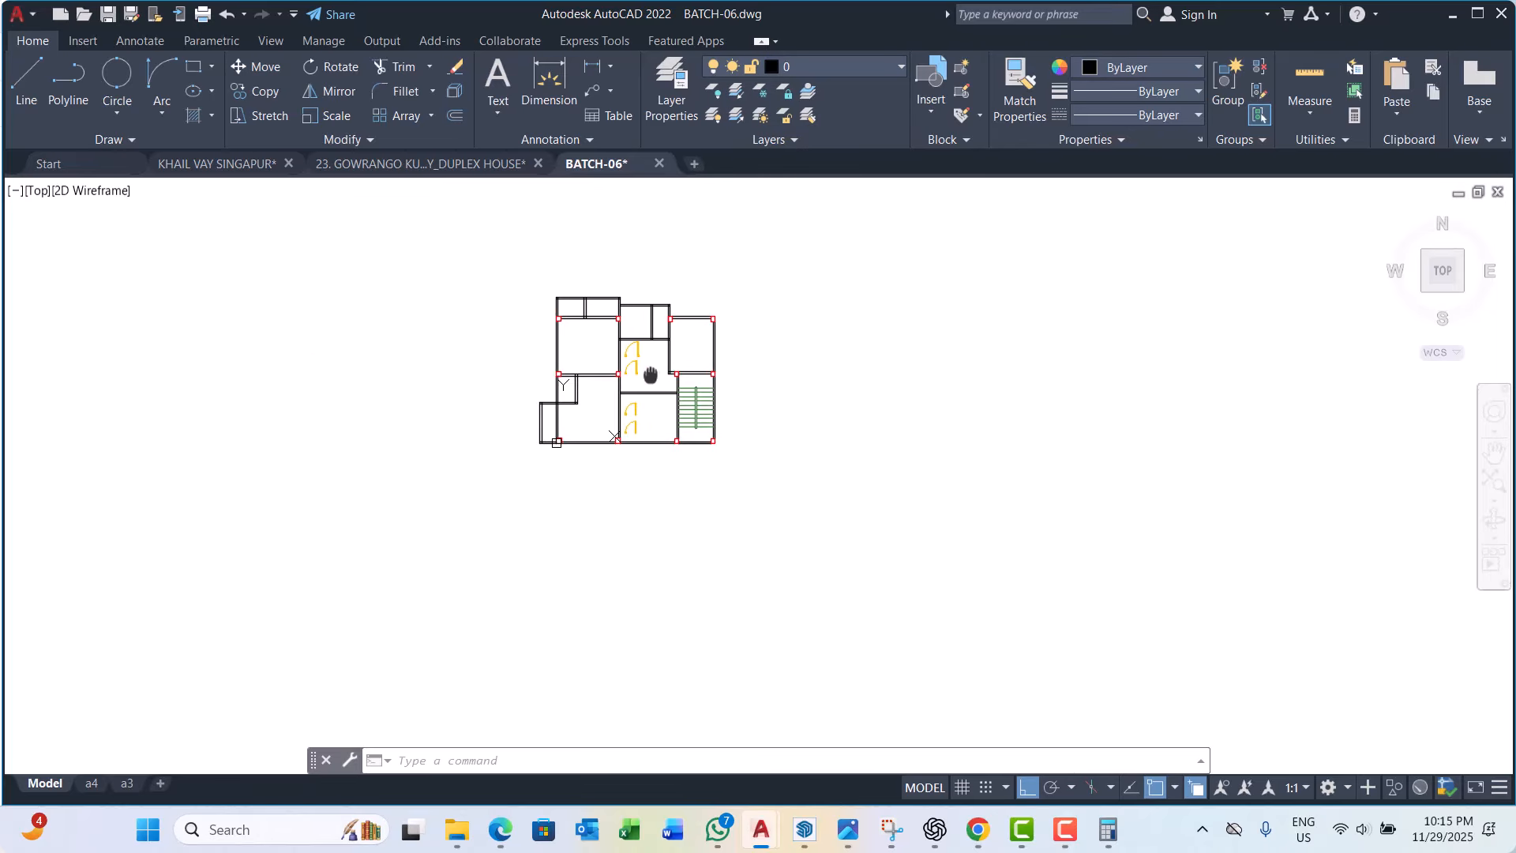
scroll(663, 355, "up", 4)
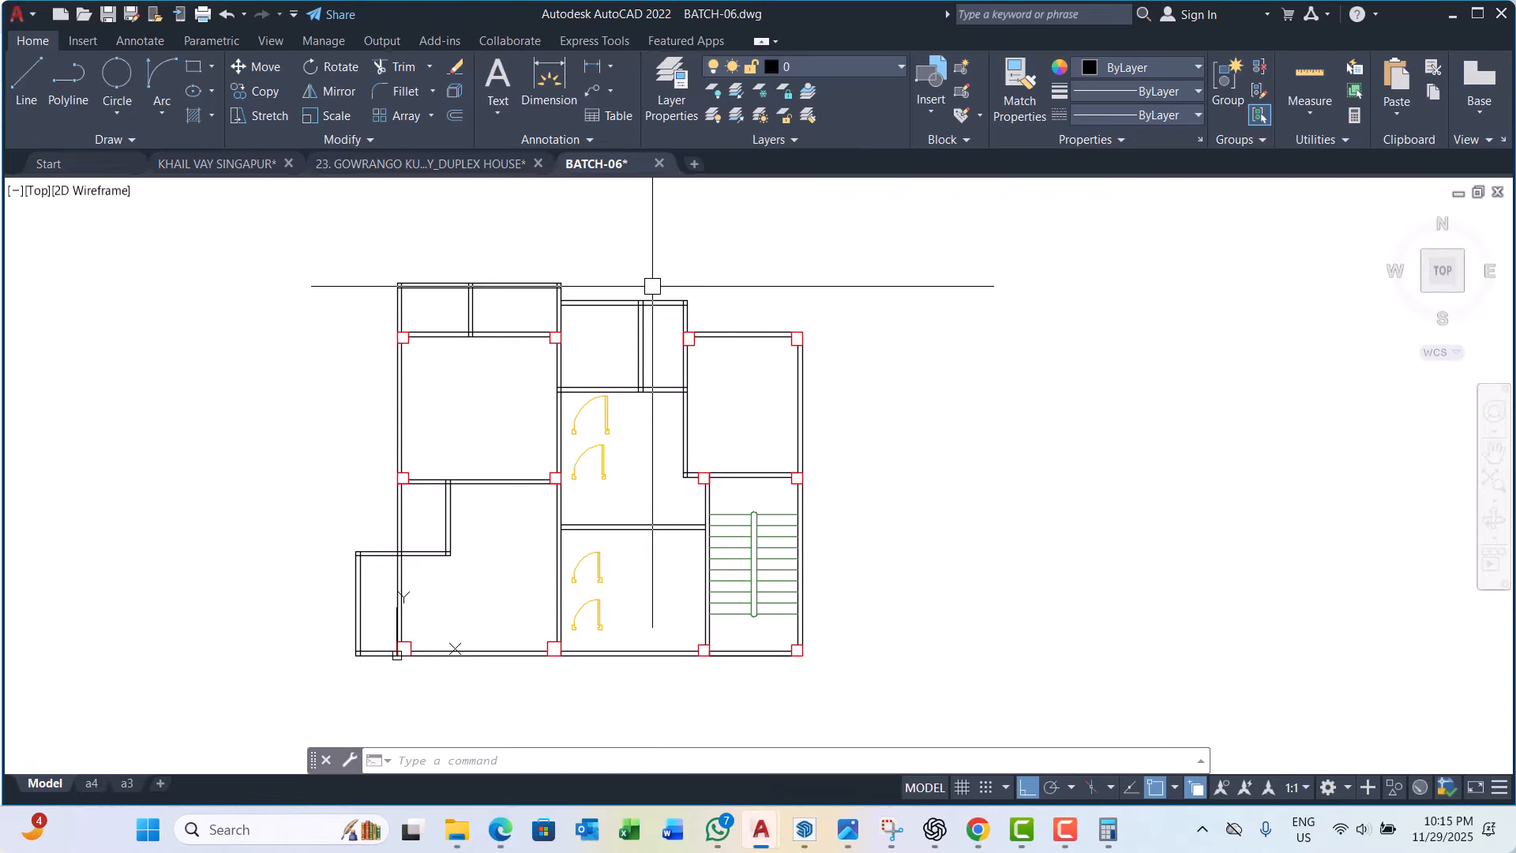
scroll(644, 505, "up", 3)
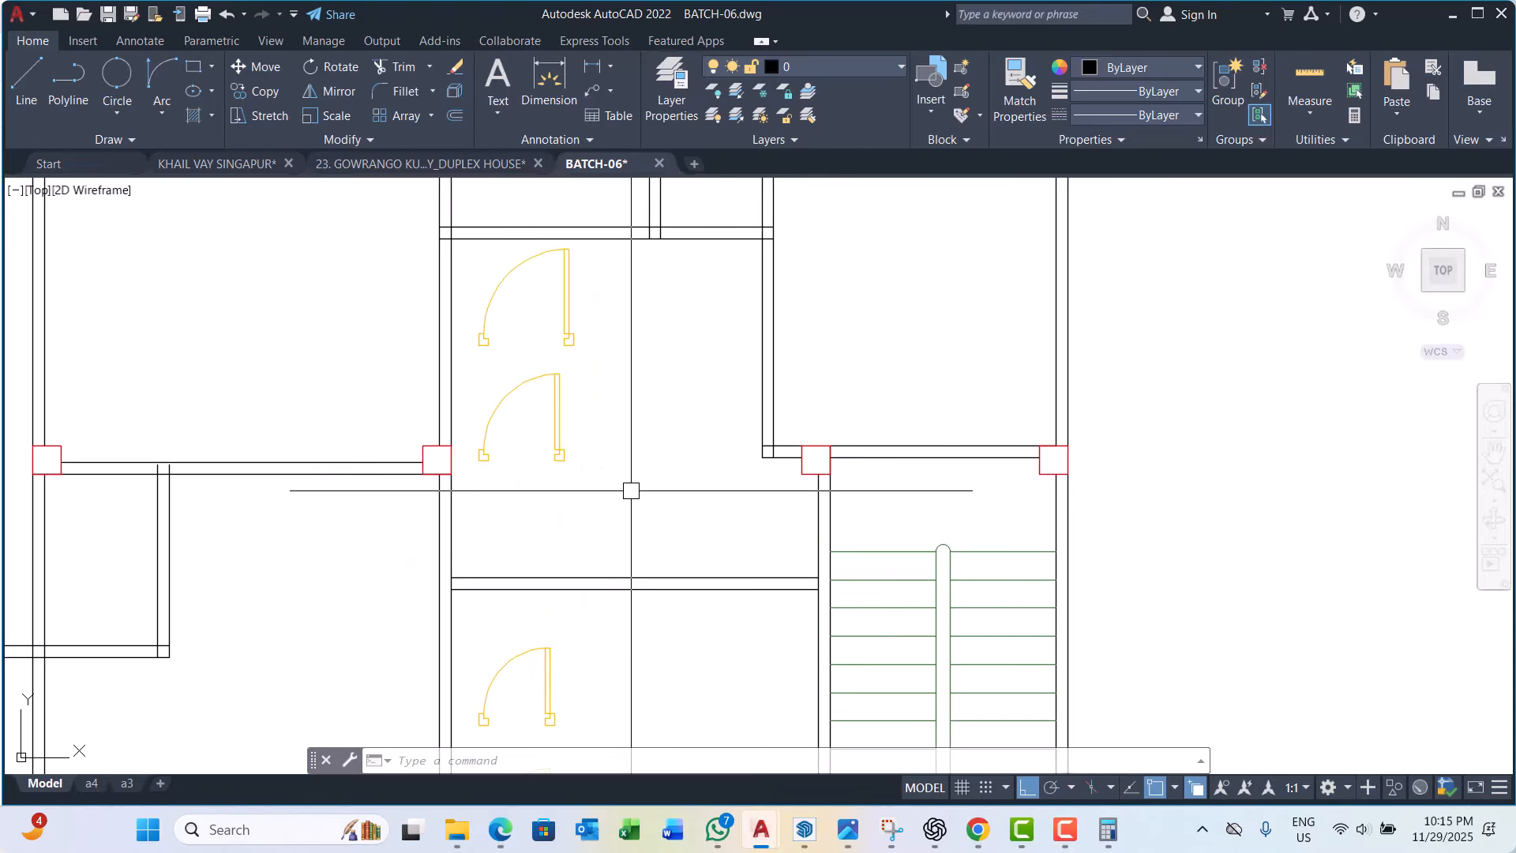
middle_click_drag(513, 440, 490, 435)
scroll(355, 314, "up", 1)
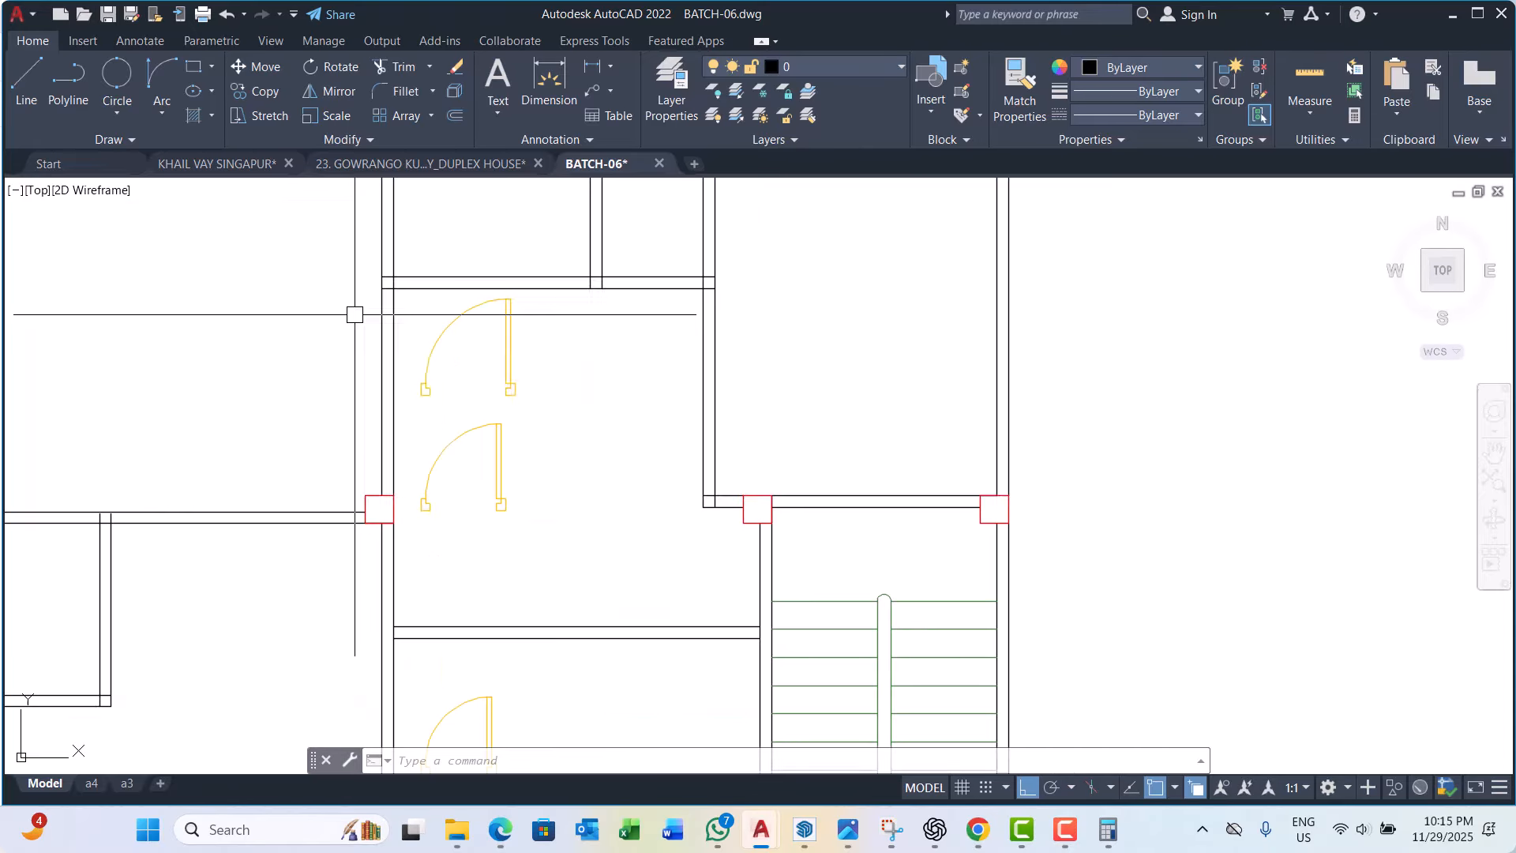
middle_click_drag(475, 353, 530, 394)
scroll(530, 394, "down", 1)
scroll(526, 339, "down", 1)
scroll(521, 331, "up", 1)
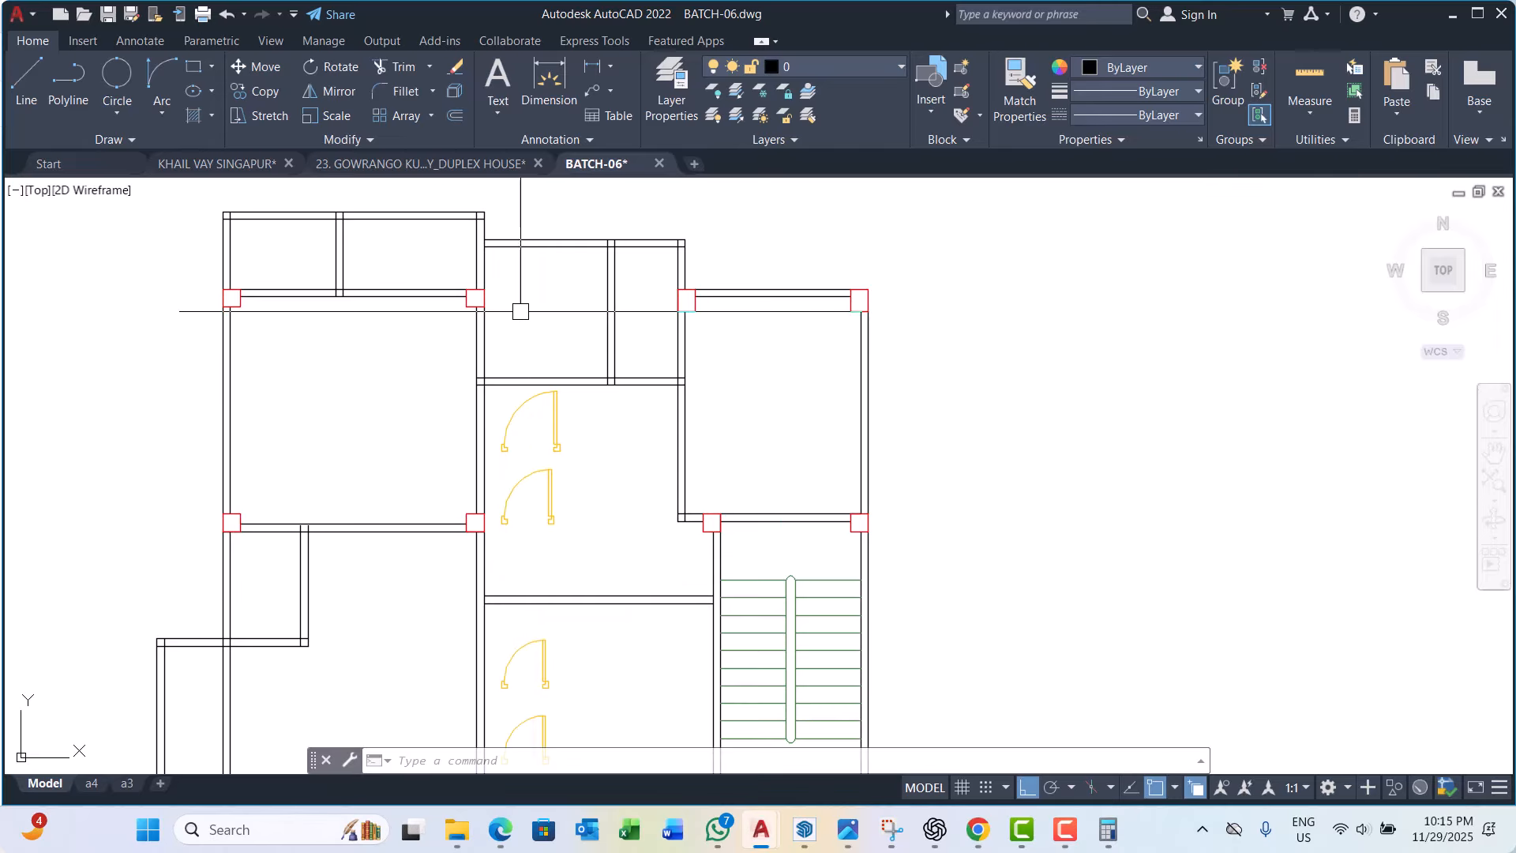
middle_click_drag(521, 316, 552, 330)
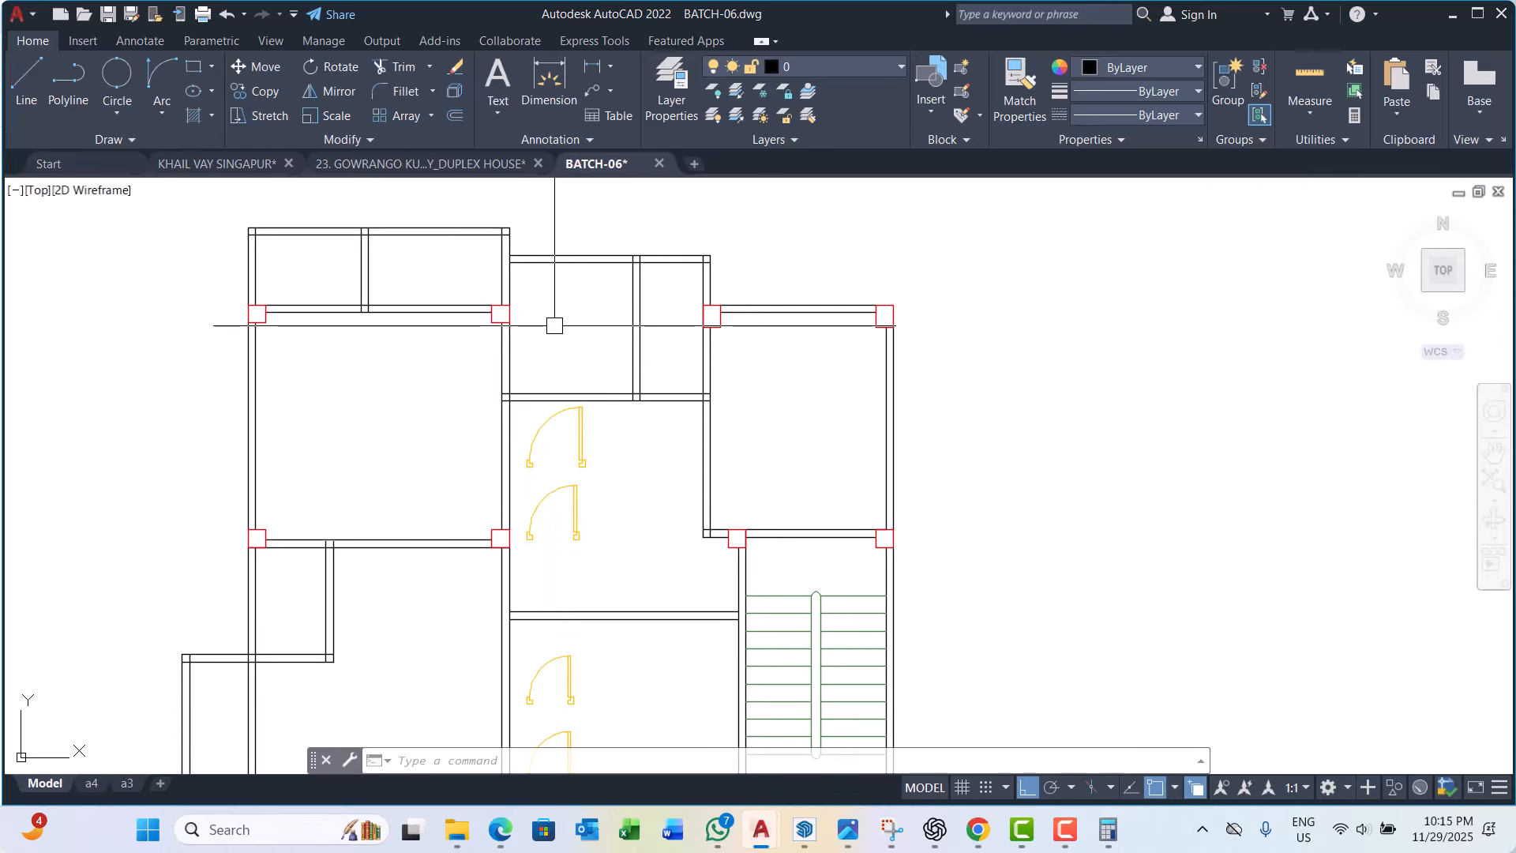
scroll(490, 300, "down", 2)
scroll(476, 277, "up", 2)
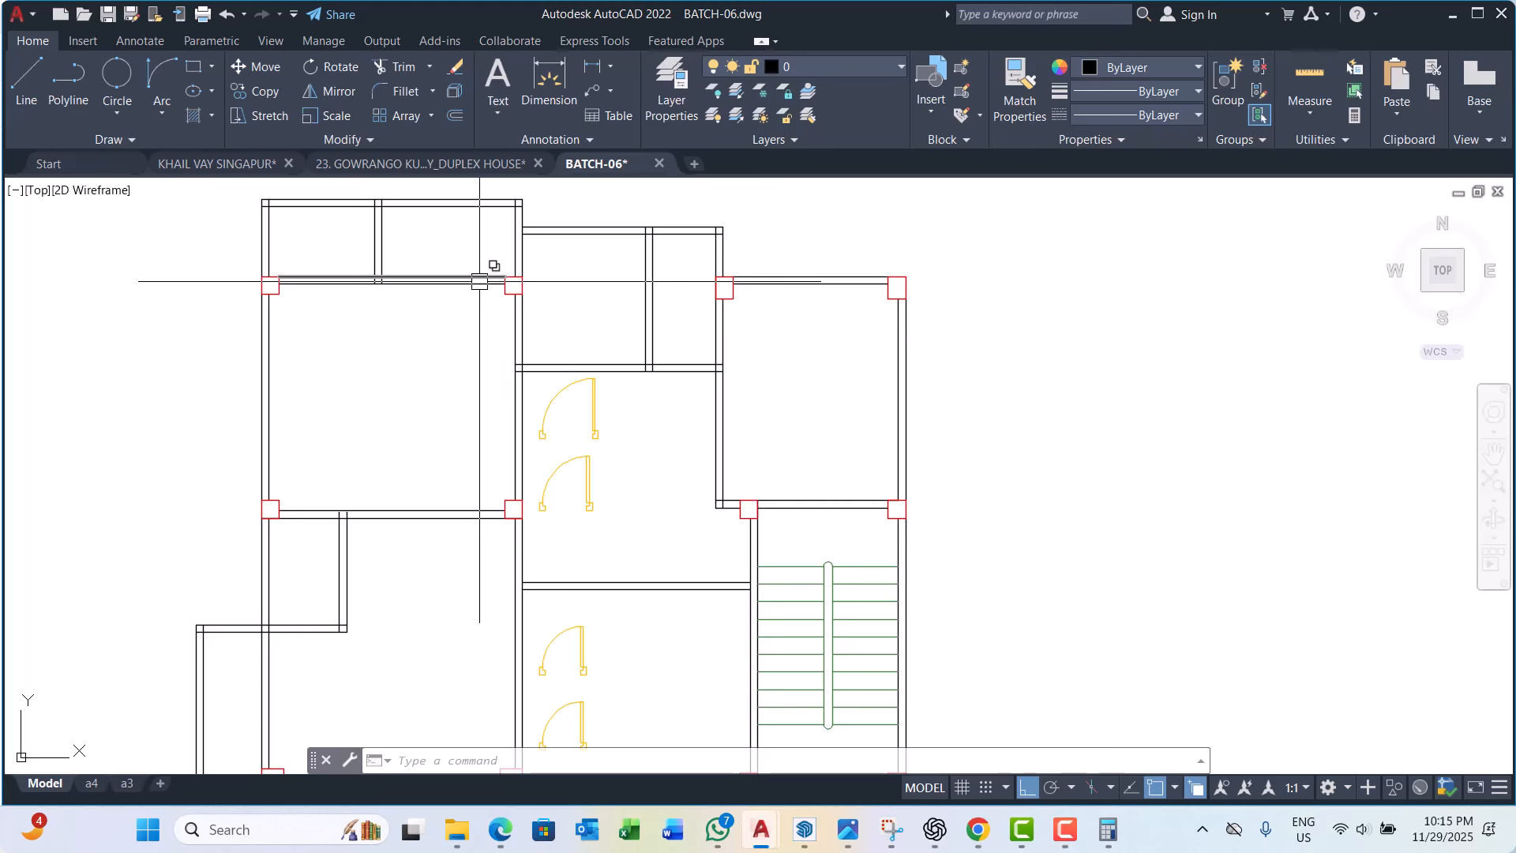
key("Escape")
key("Escape")
key("Escape")
scroll(229, 355, "up", 2)
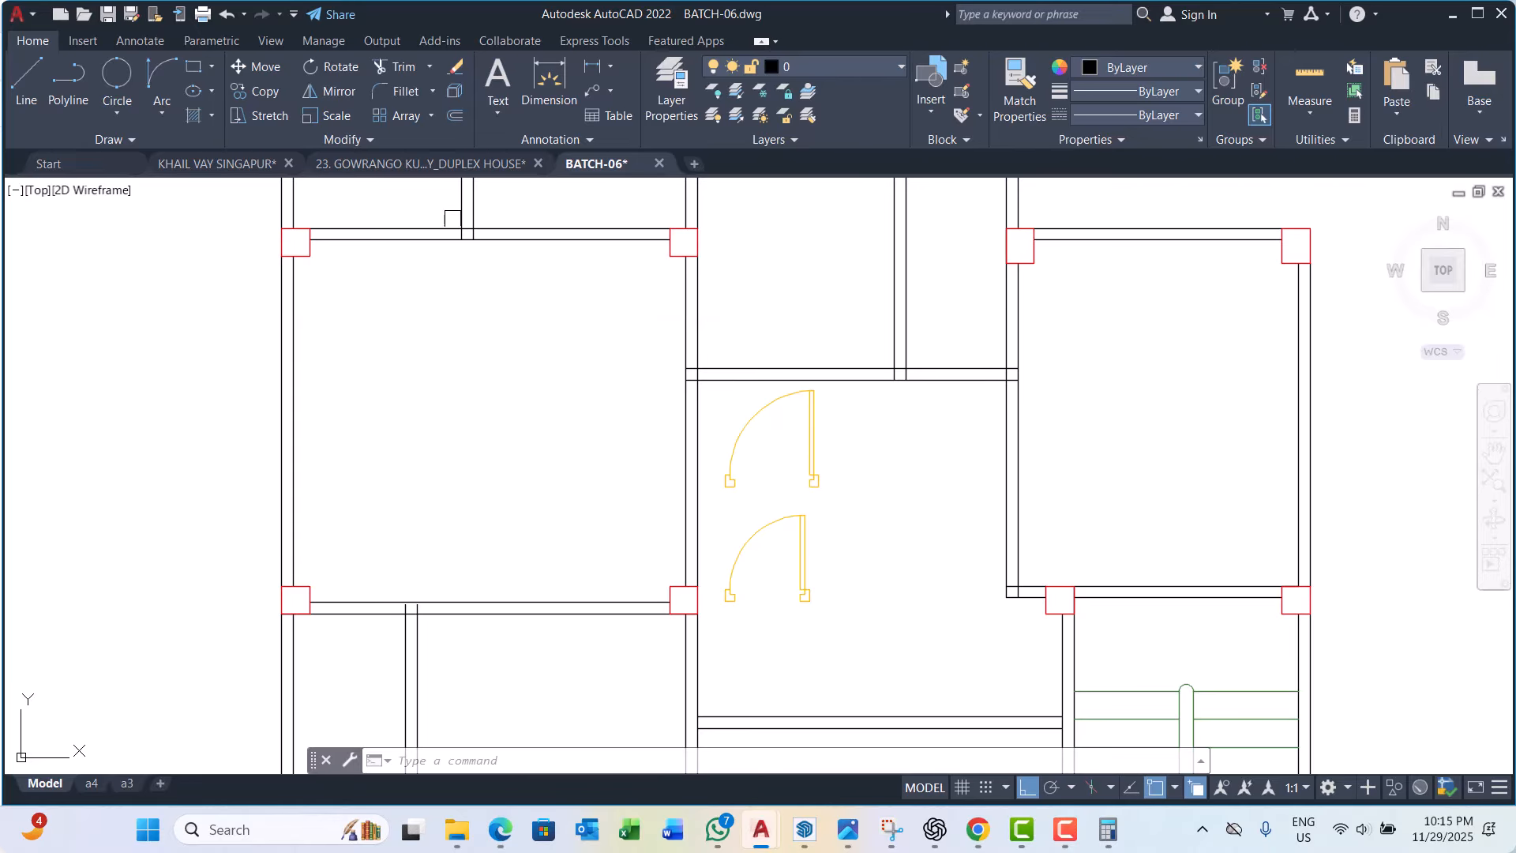
scroll(443, 474, "down", 5)
key("Escape")
key("Escape")
key("Escape")
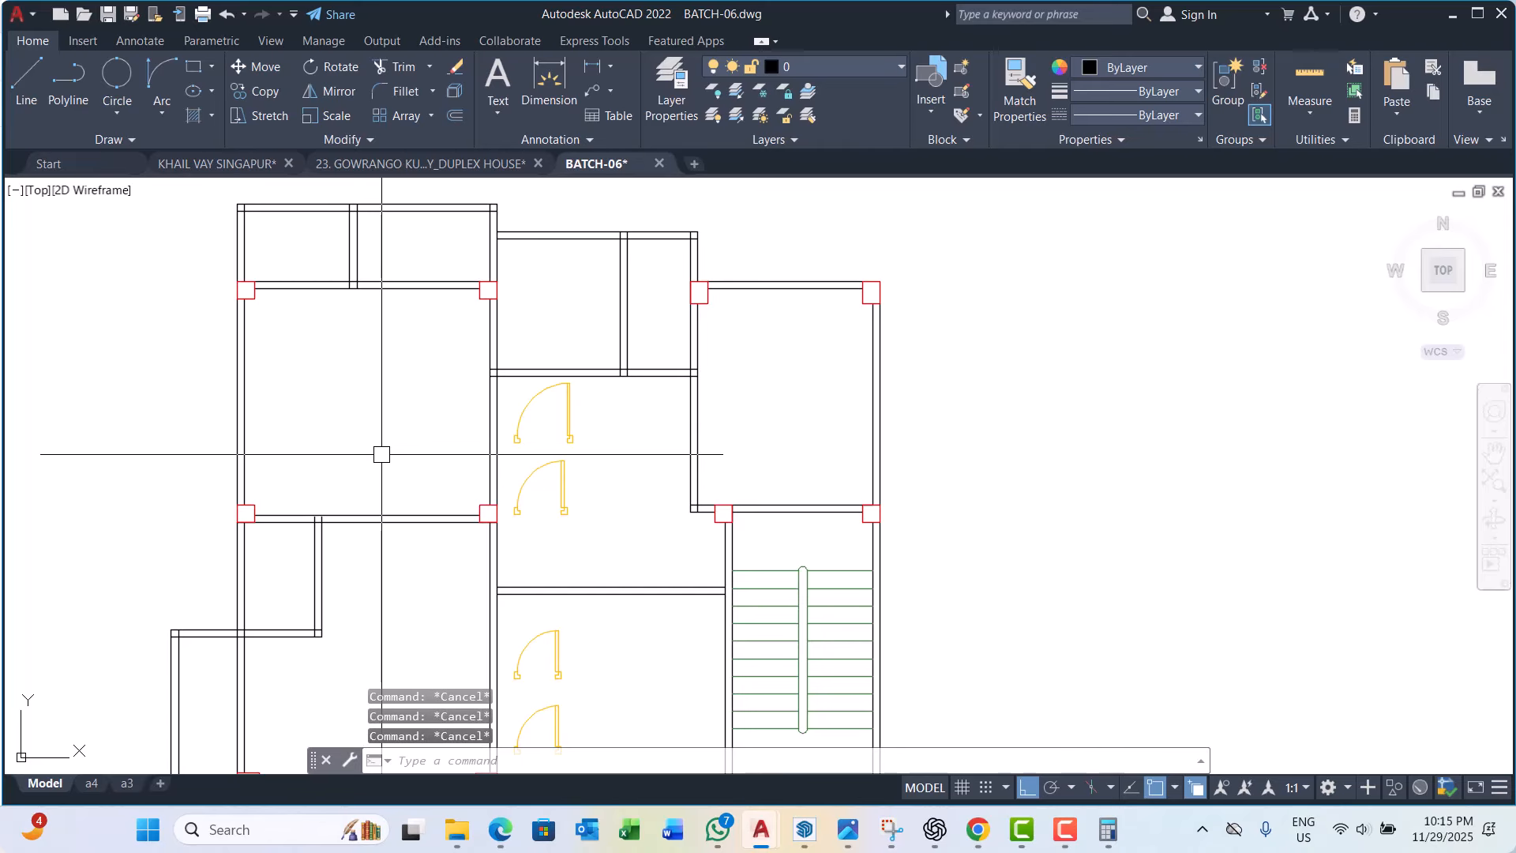
Step: Draw a closed polyline rectangle 1500 long and 125 wide in the empty room beside the upper door blocks
type("pl")
key("Return")
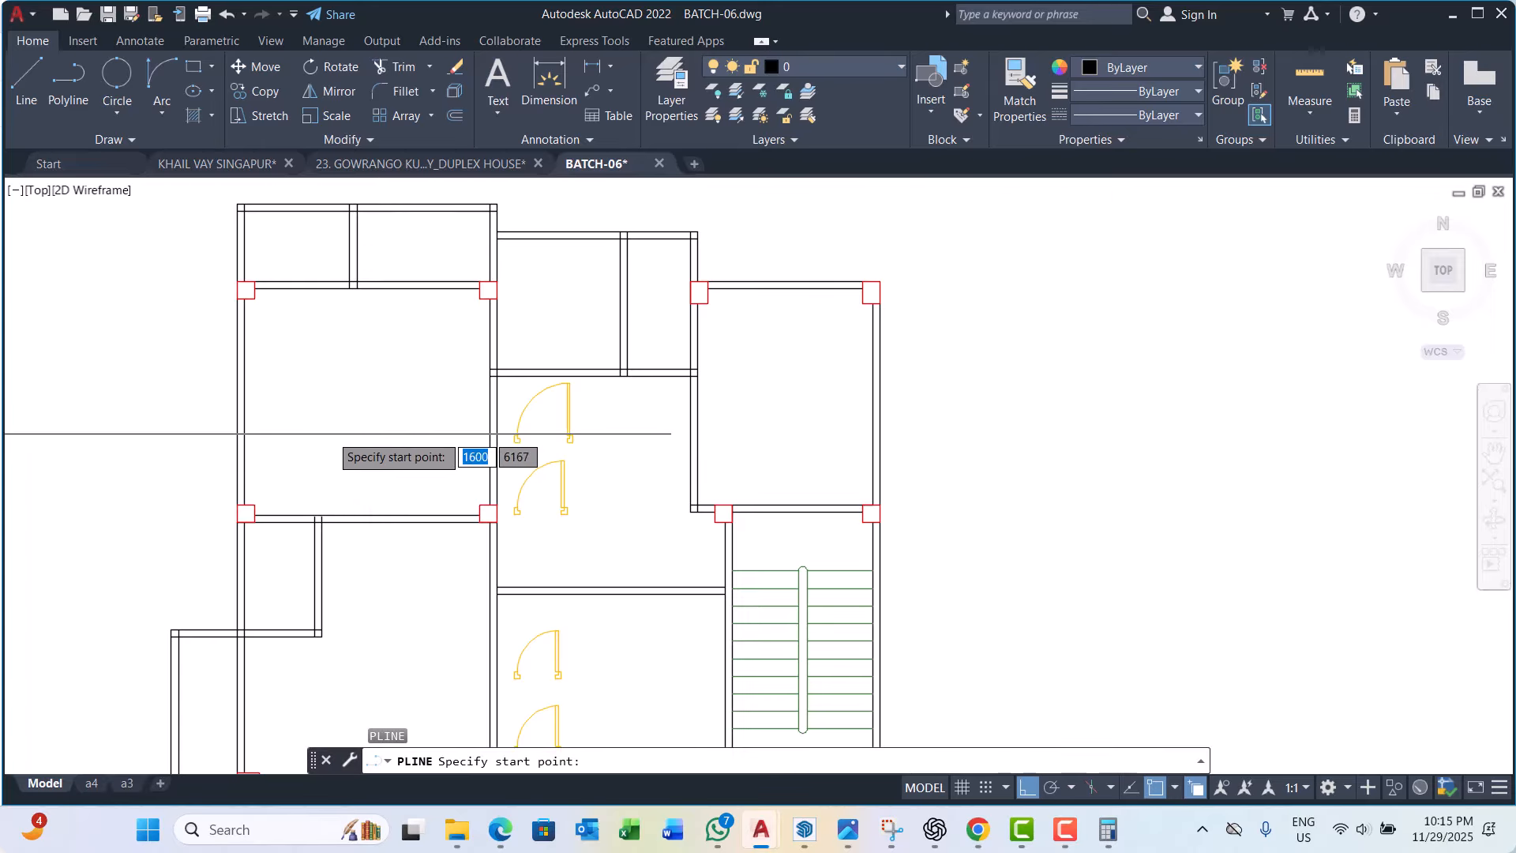
scroll(330, 435, "up", 4)
left_click(231, 434)
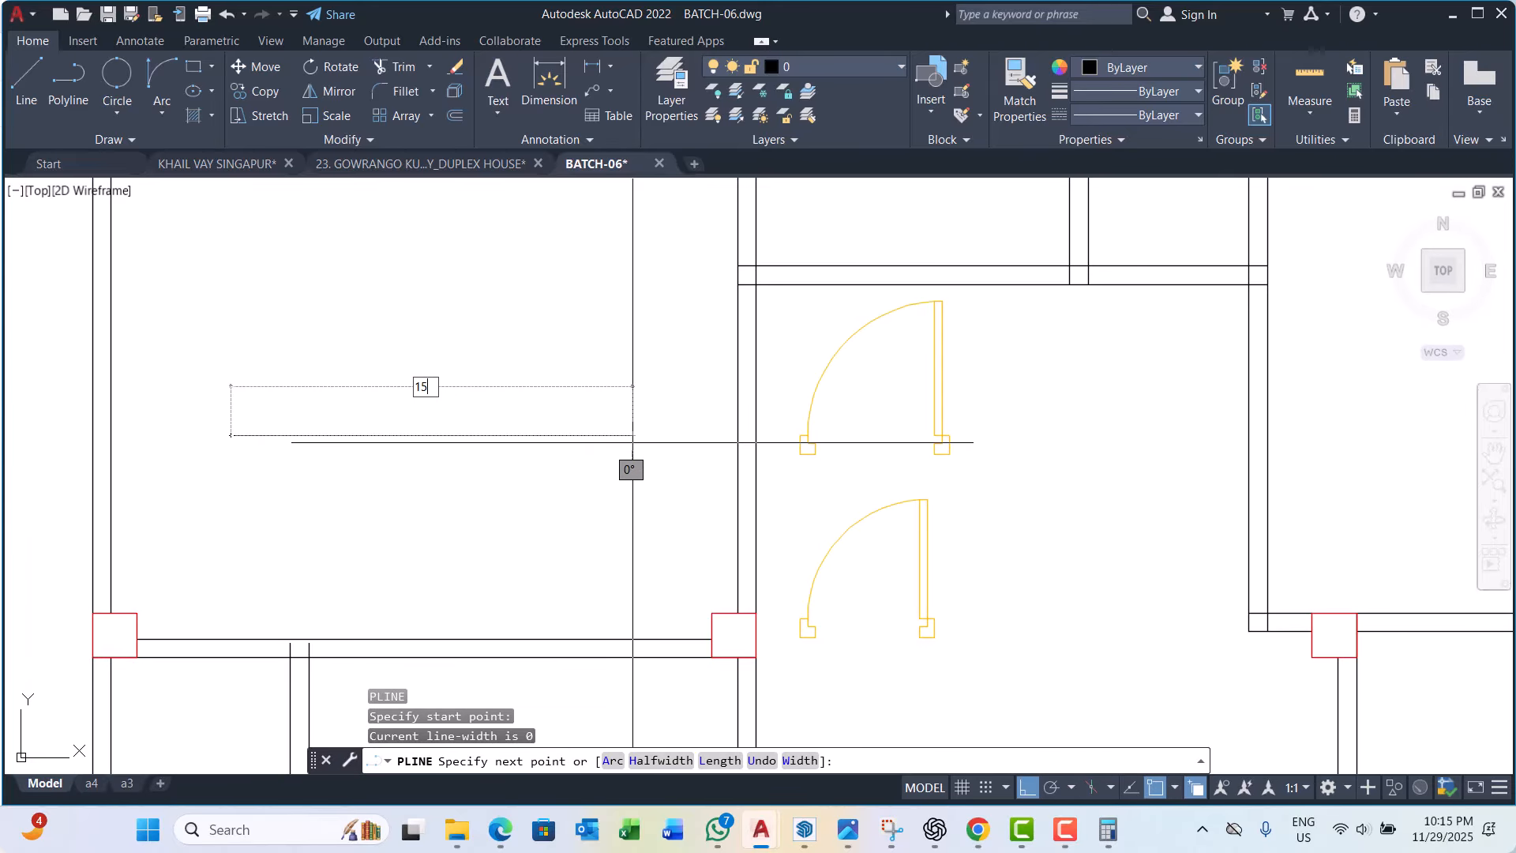
type("1500")
key("Return")
scroll(482, 336, "up", 2)
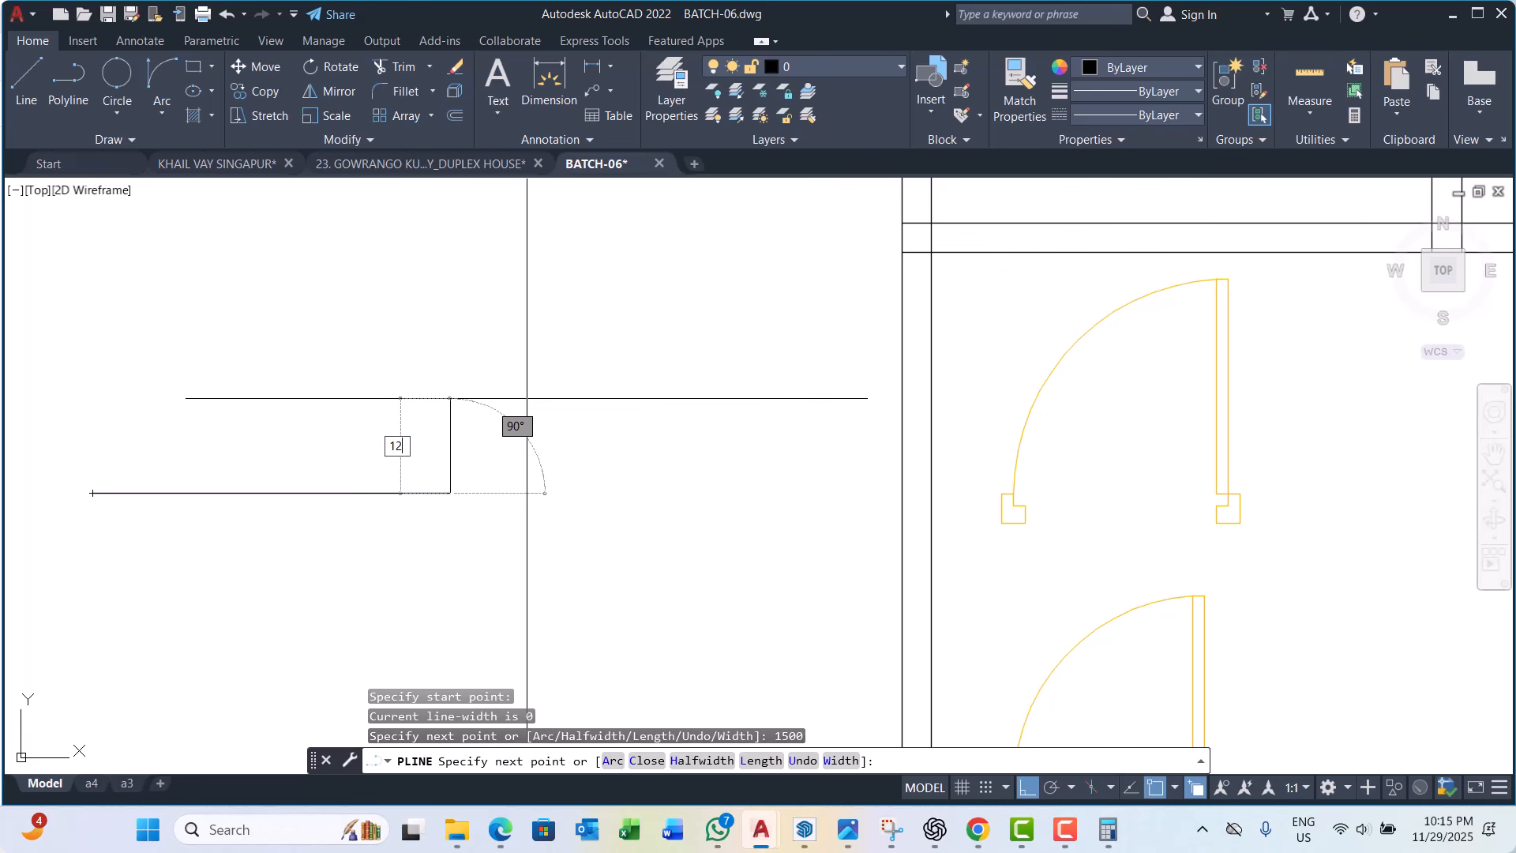
type("125")
key("Return")
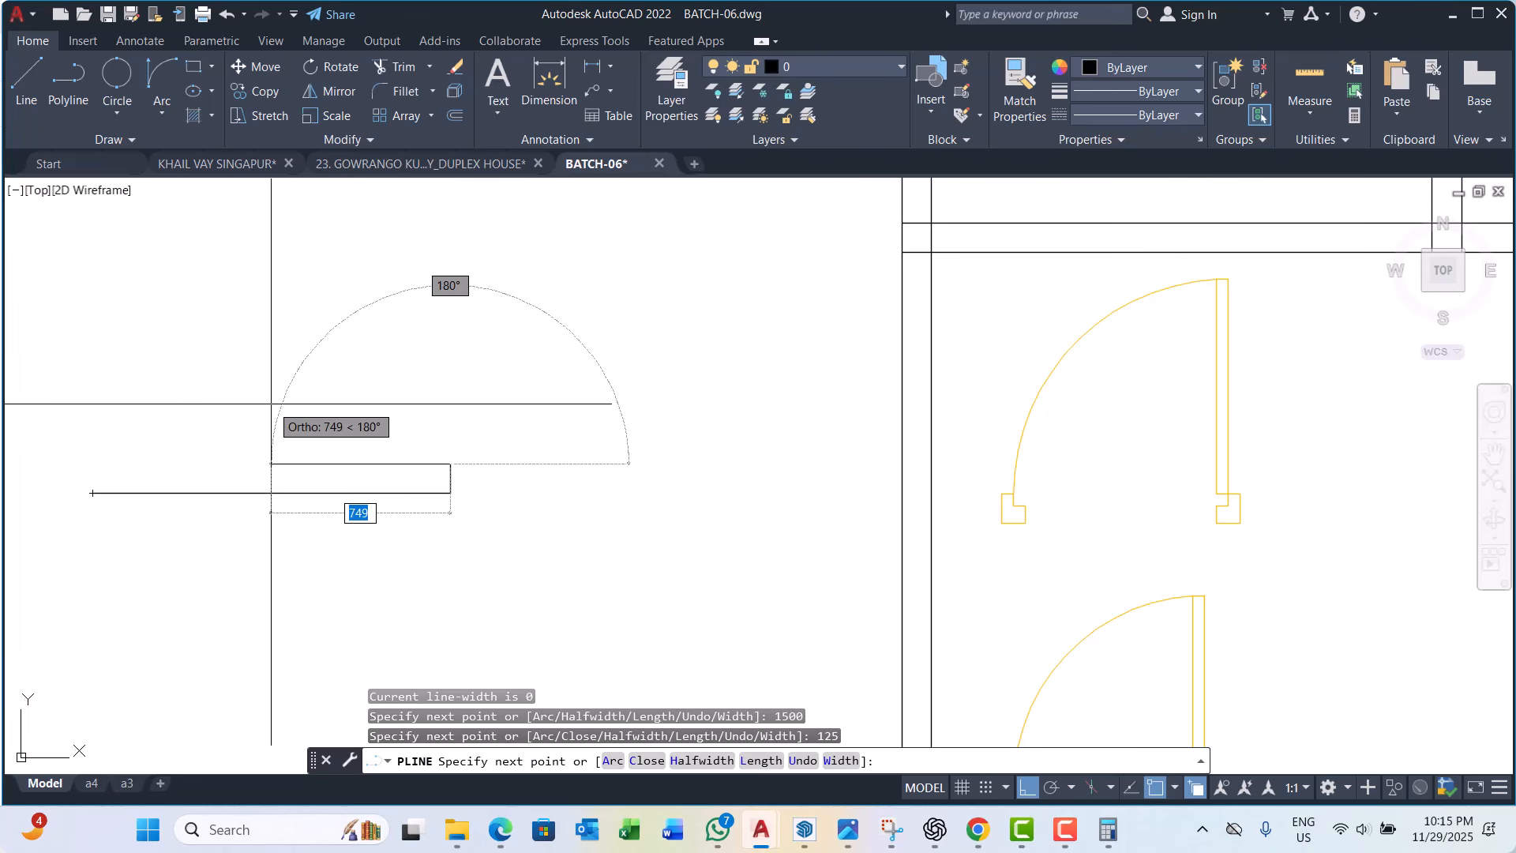
type("1")
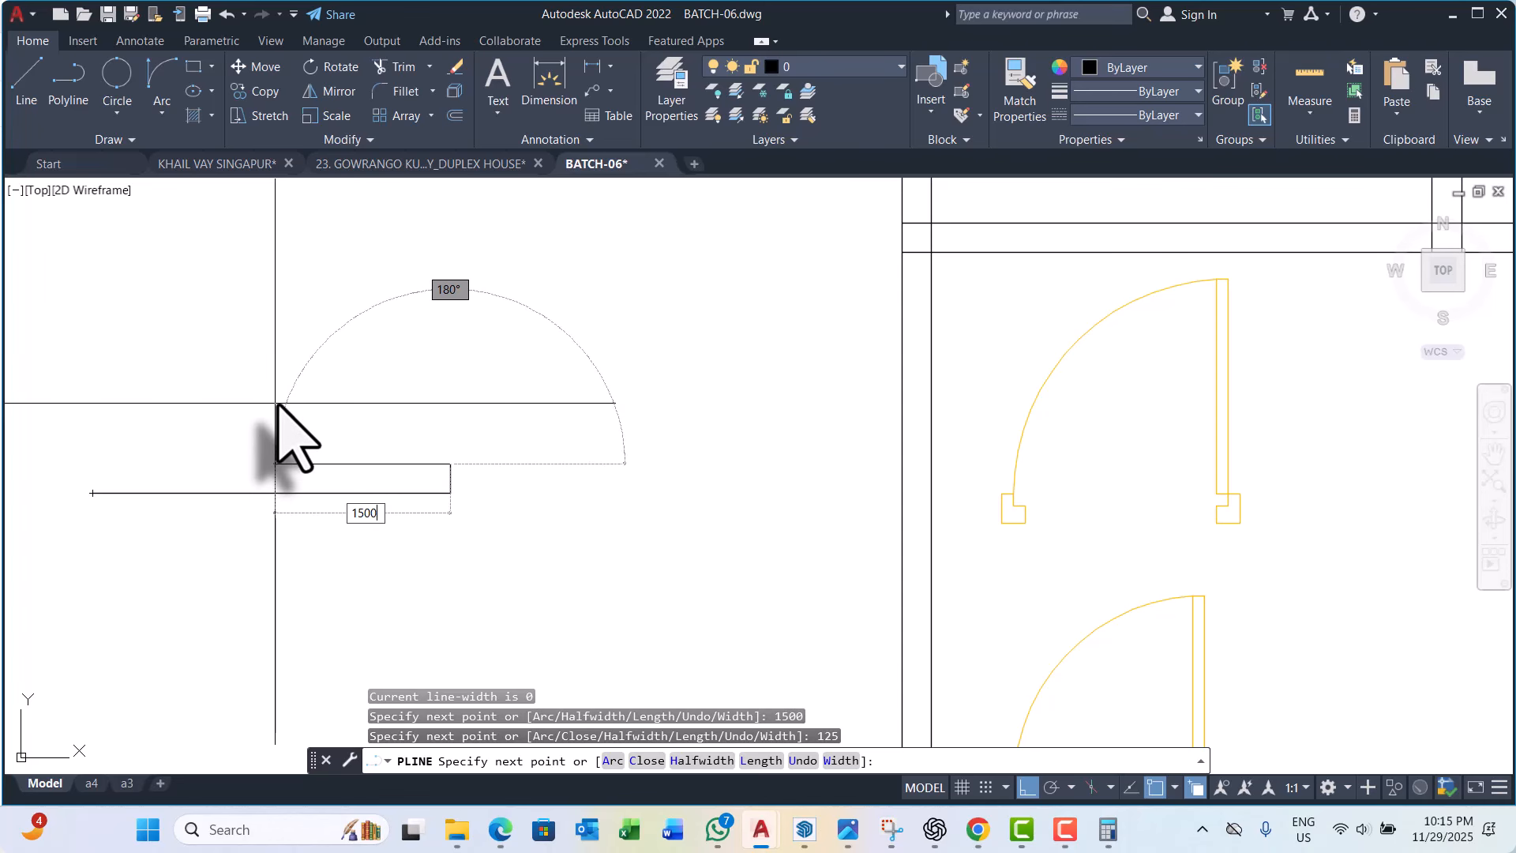
type("500")
key("Return")
scroll(322, 474, "down", 4)
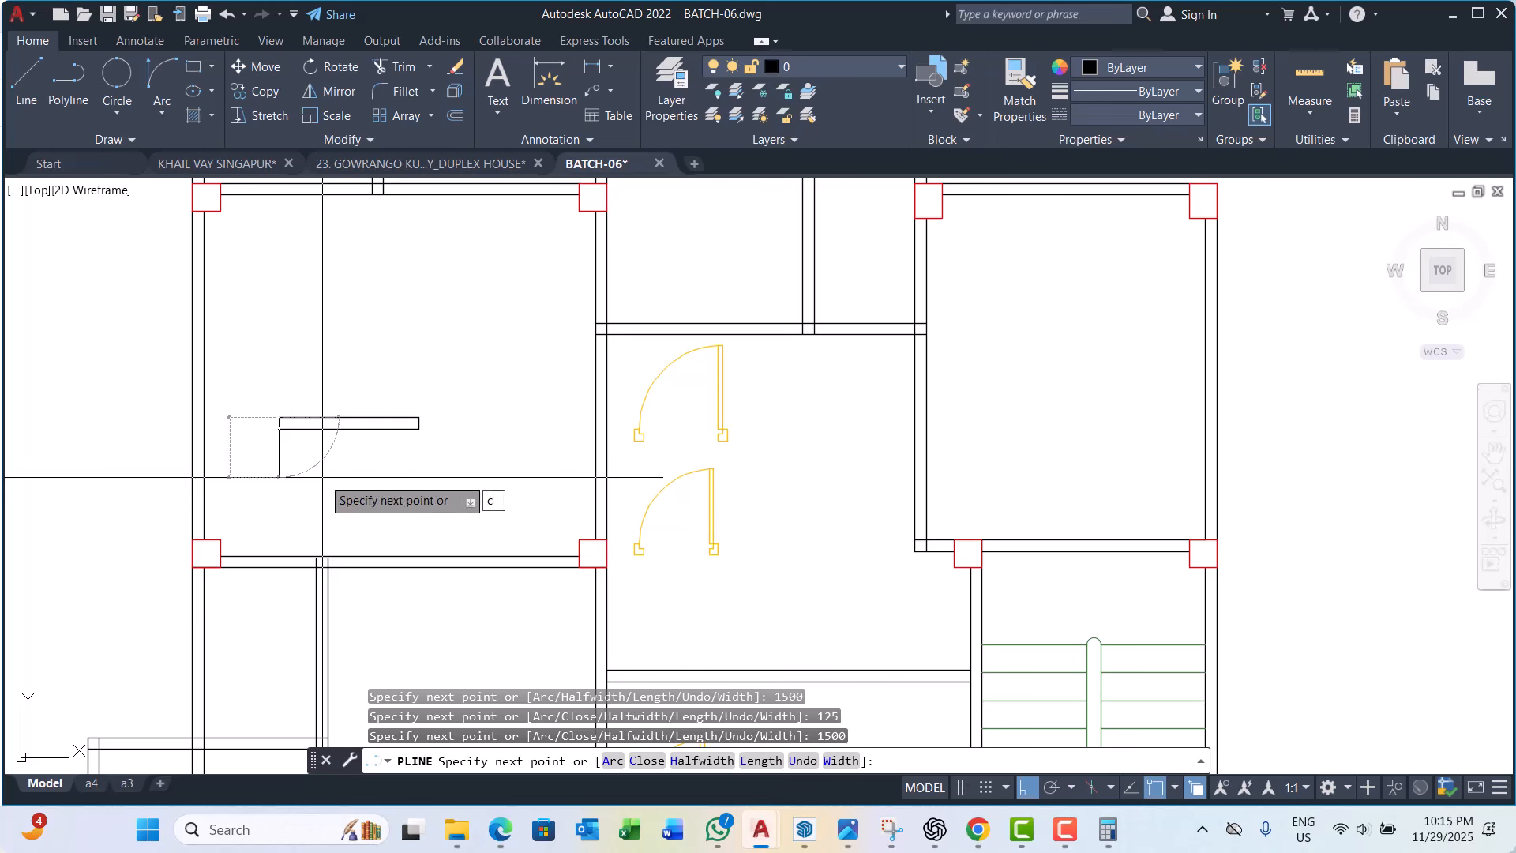
key("Return")
key("Escape")
Step: Draw a polyline over the rectangle's left short edge, from its upper corner to its lower corner
scroll(328, 414, "up", 6)
scroll(328, 414, "down", 2)
middle_click_drag(328, 414, 319, 420)
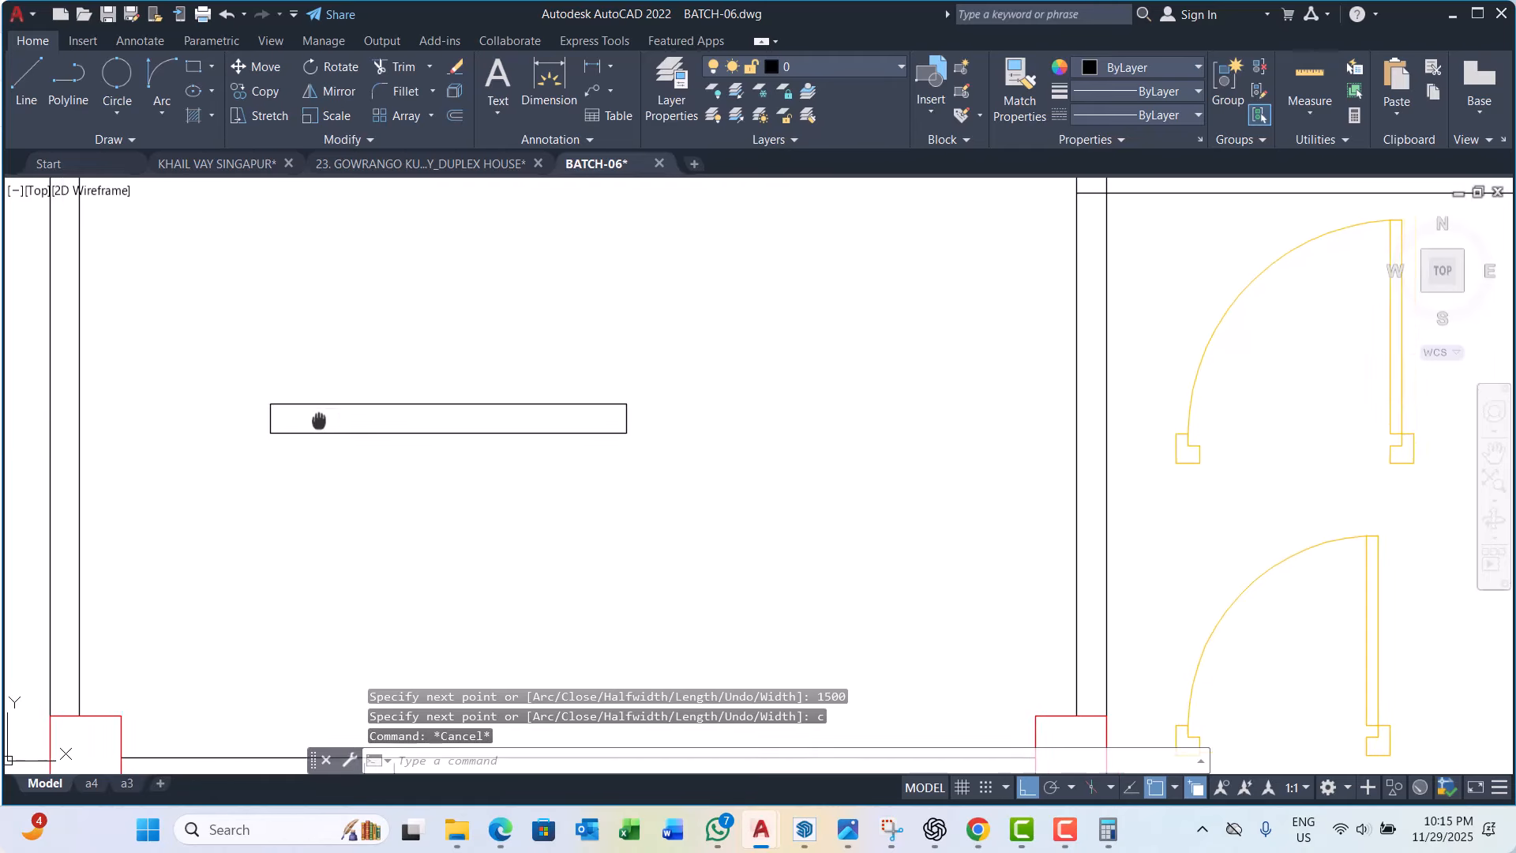
scroll(318, 420, "down", 3)
key("Escape")
key("Escape")
scroll(366, 421, "up", 3)
scroll(160, 406, "up", 2)
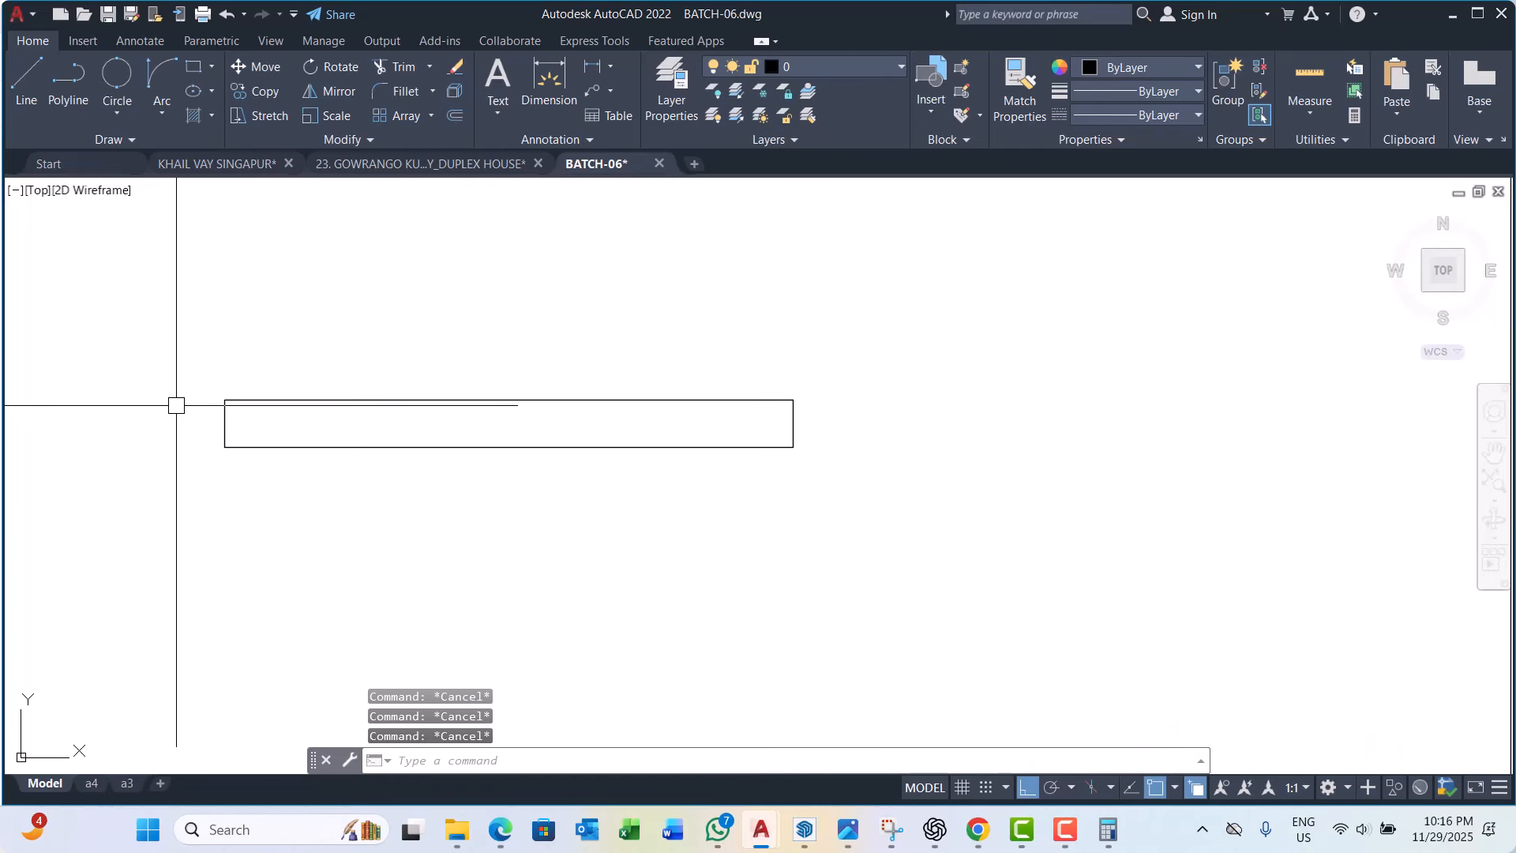
middle_click_drag(400, 433, 387, 427)
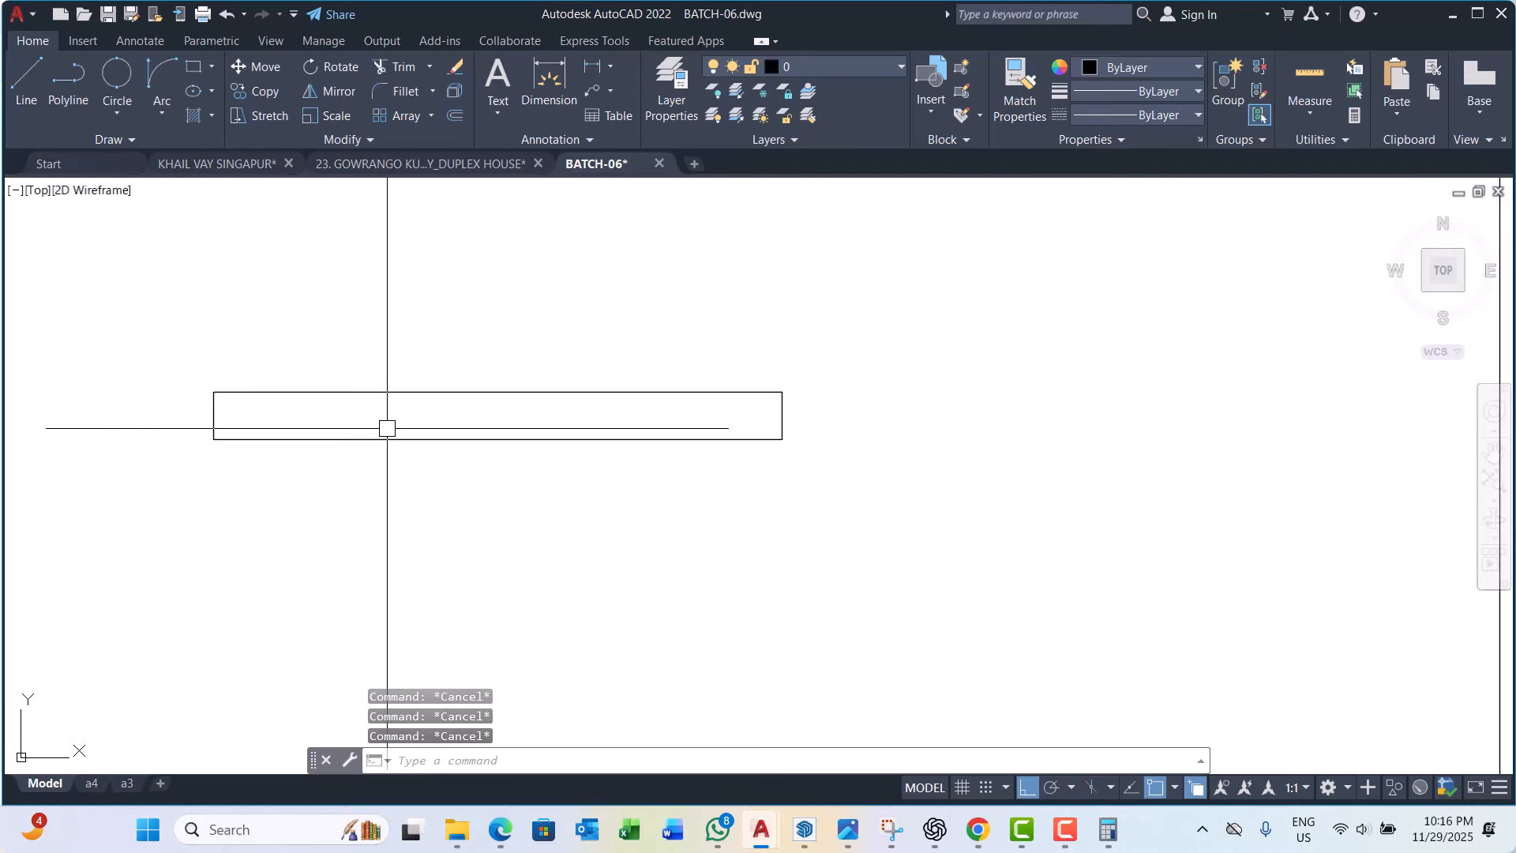
scroll(224, 420, "up", 2)
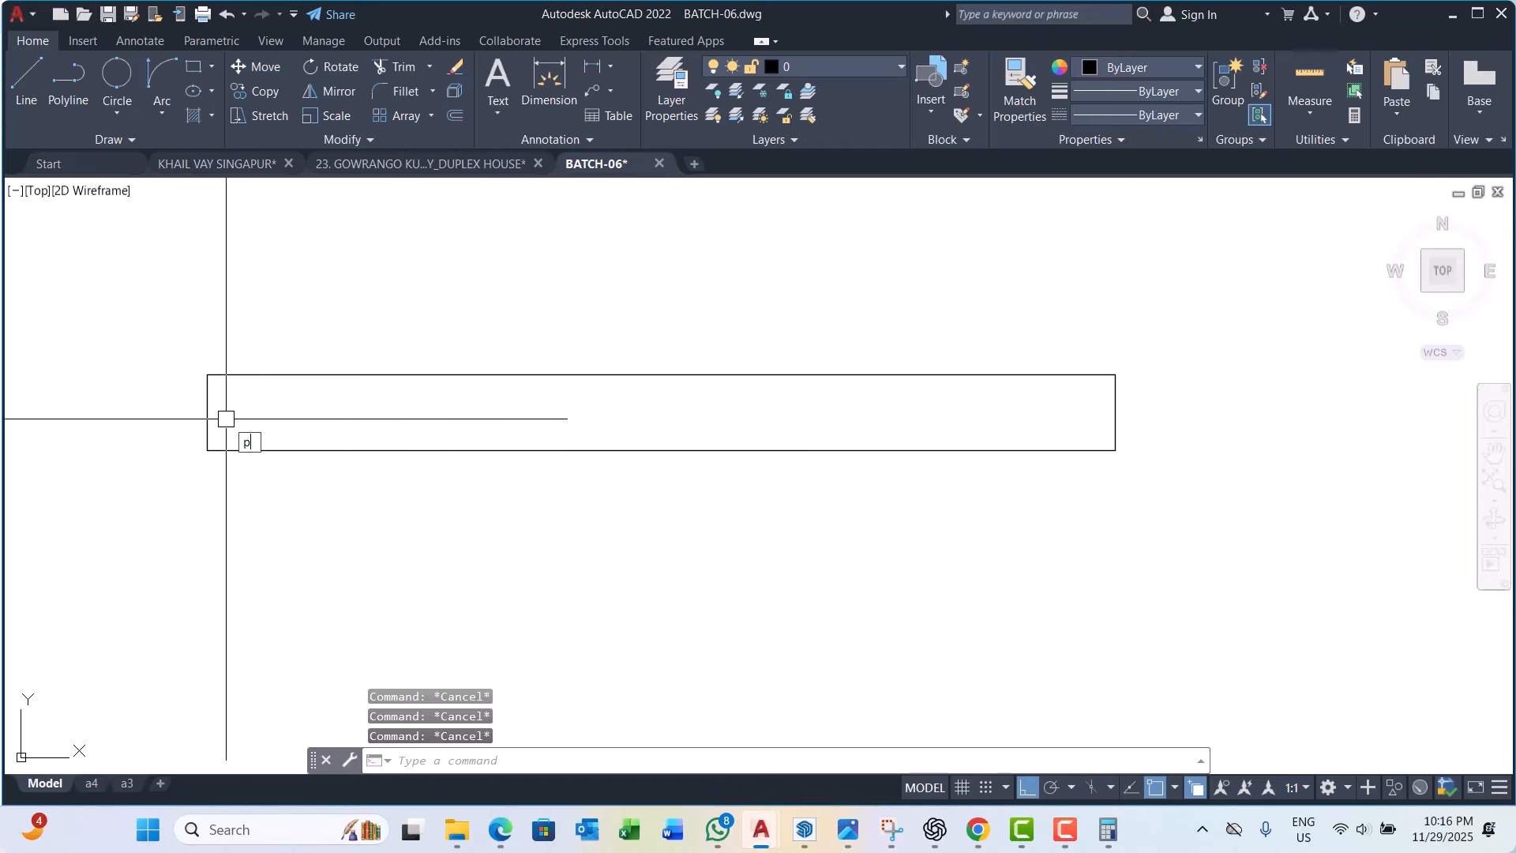
type("pl")
key("Return")
scroll(237, 394, "up", 2)
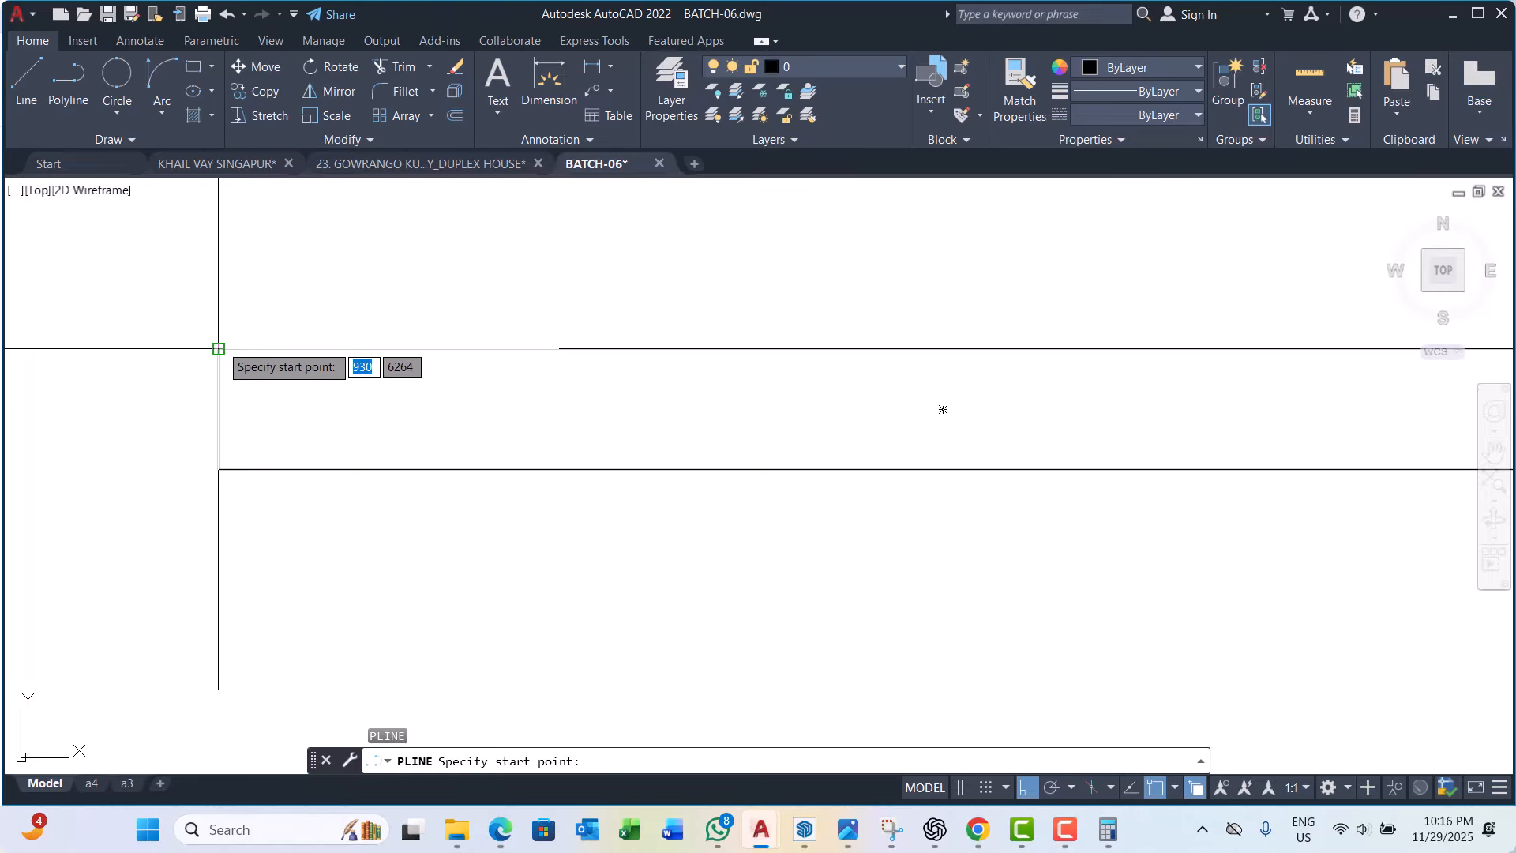
left_click(207, 375)
left_click(218, 469)
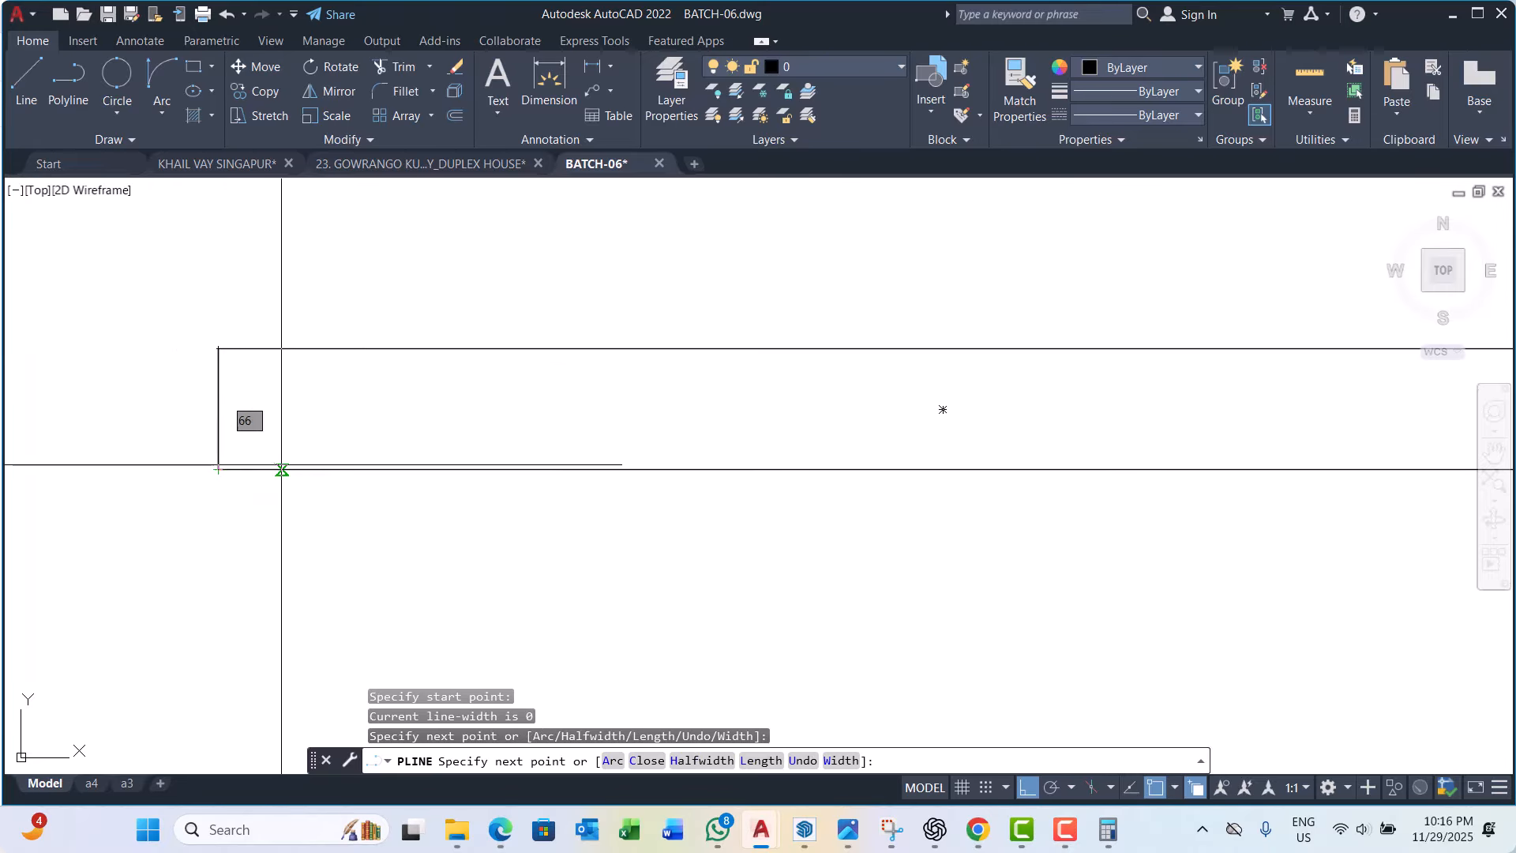
key("Escape")
key("Escape")
Step: Set the Offset distance to 50 and try to pick the line on the rectangle's left short edge
type("o")
key("Return")
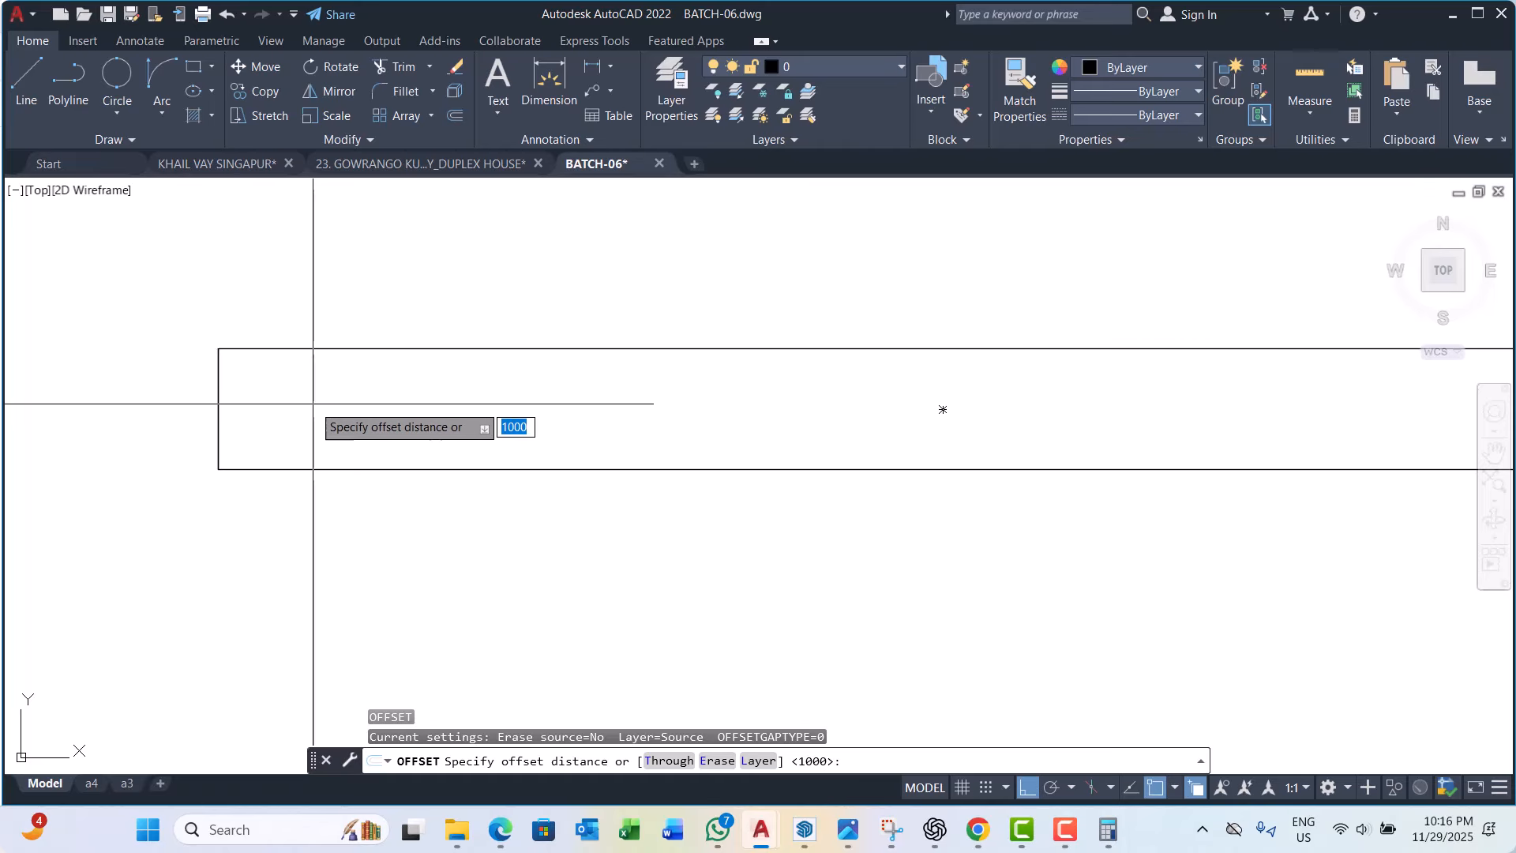
scroll(244, 410, "up", 2)
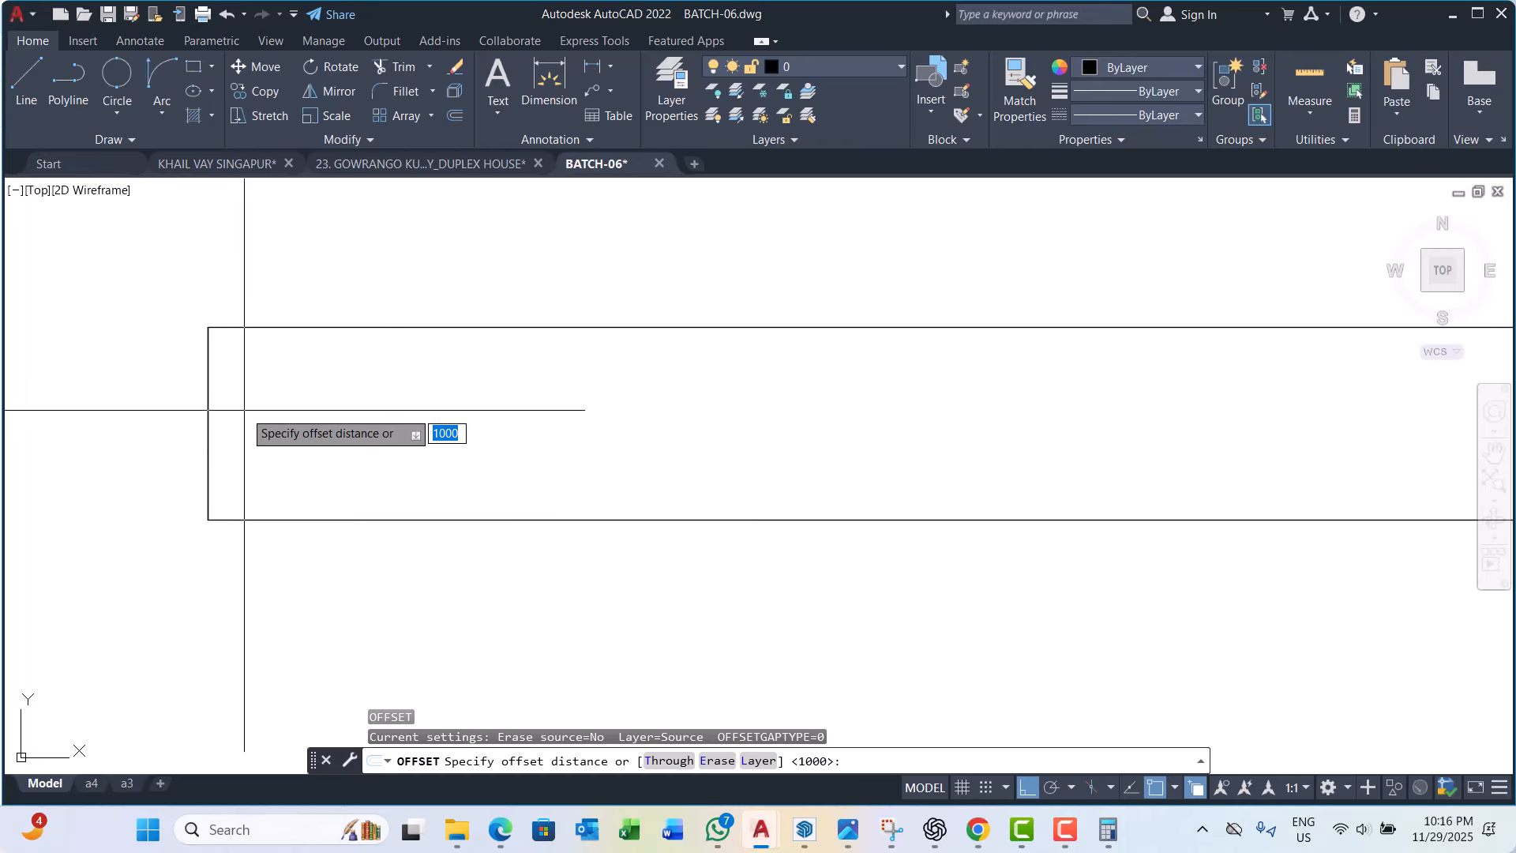
key("Return")
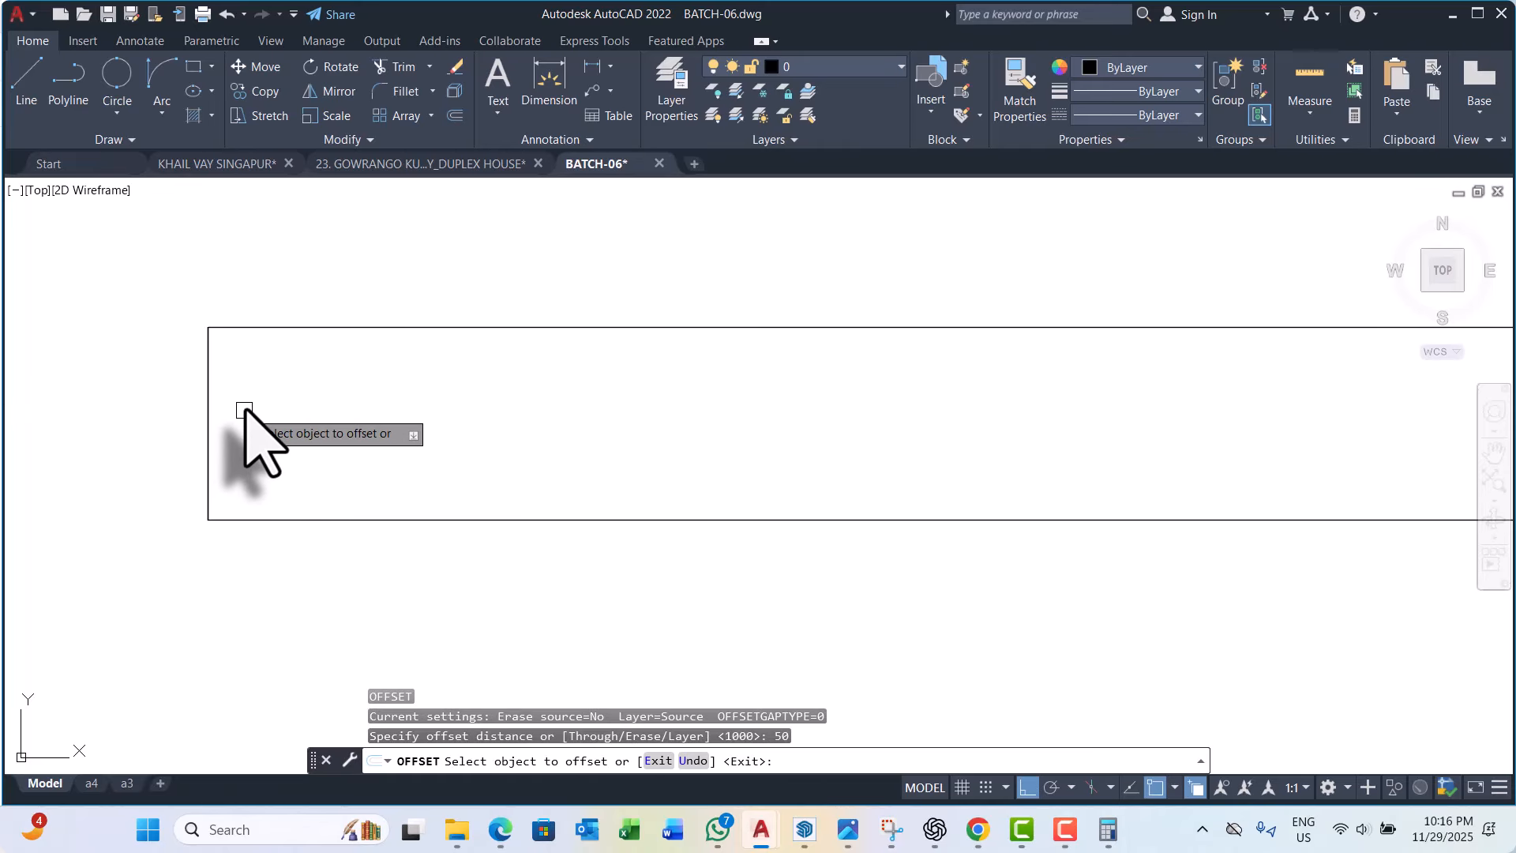
left_click(202, 388)
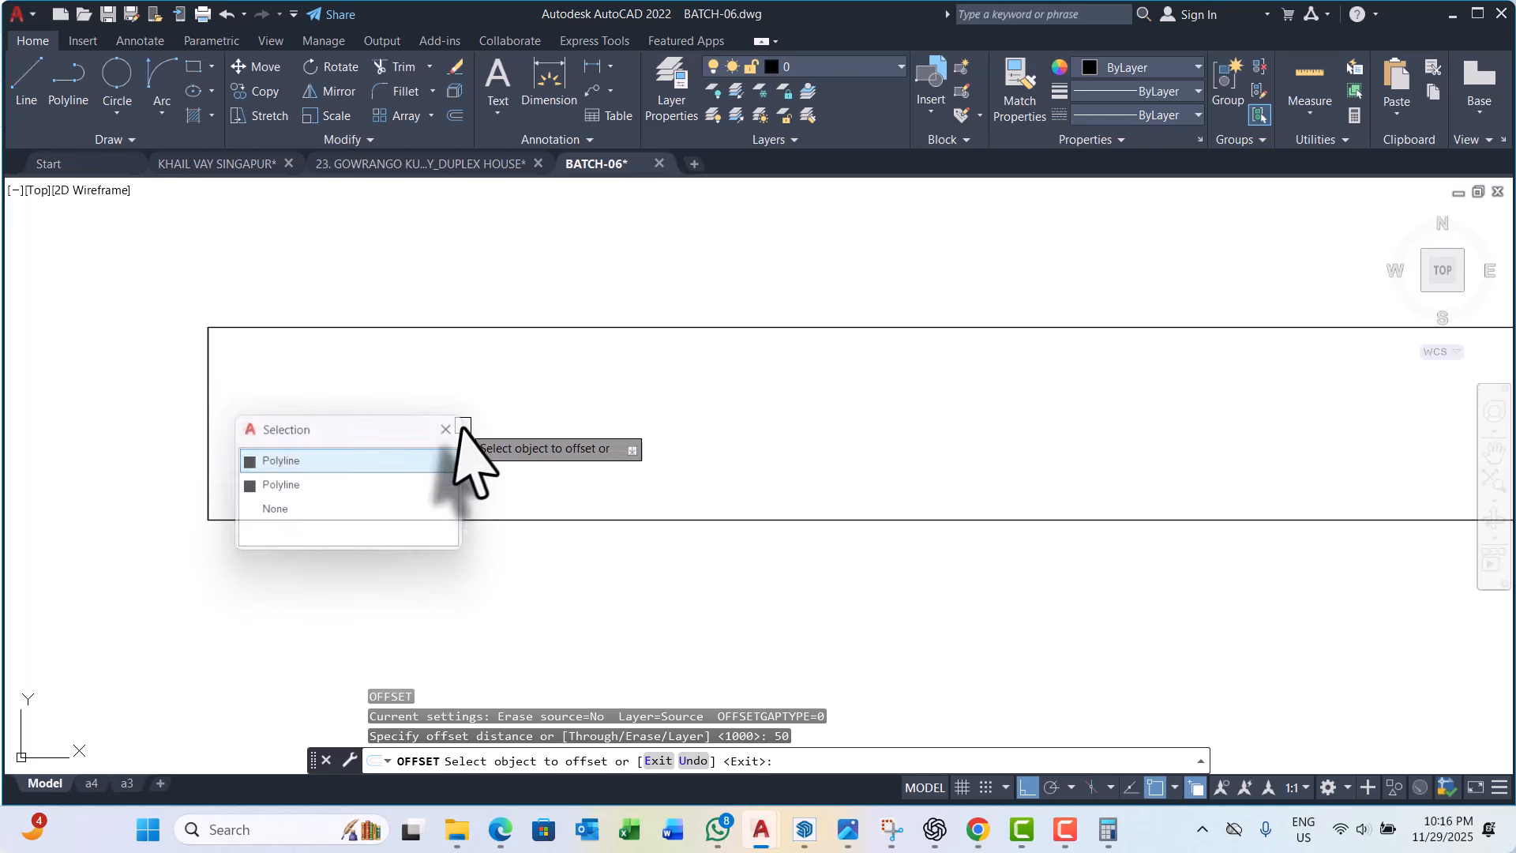
scroll(316, 393, "down", 5)
key("Escape")
key("Escape")
key("Escape")
scroll(316, 393, "up", 6)
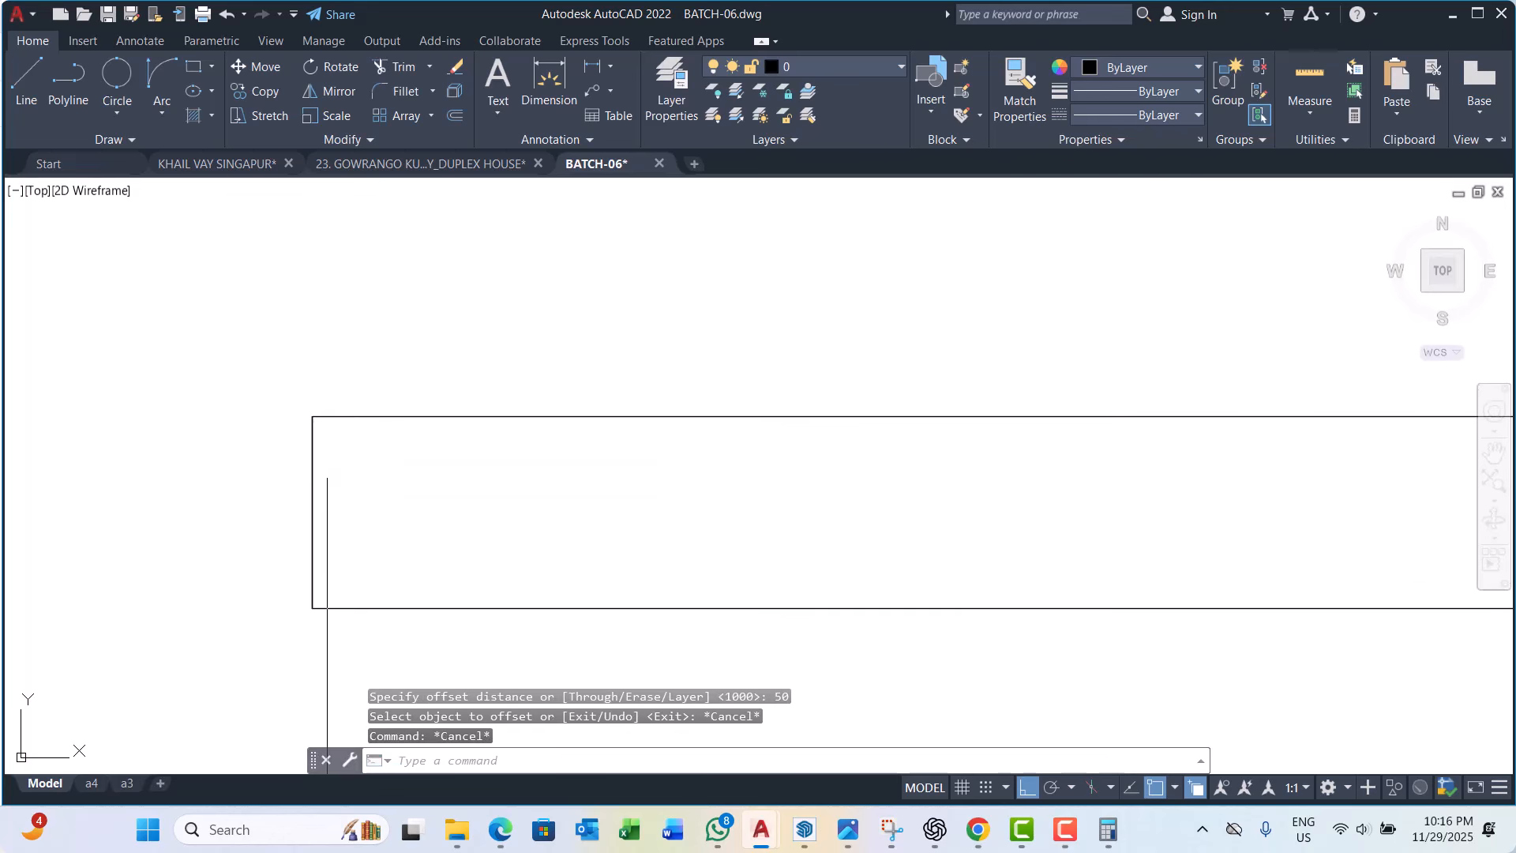
Step: Offset the line on the rectangle's left short edge inward by 50
left_click(323, 452)
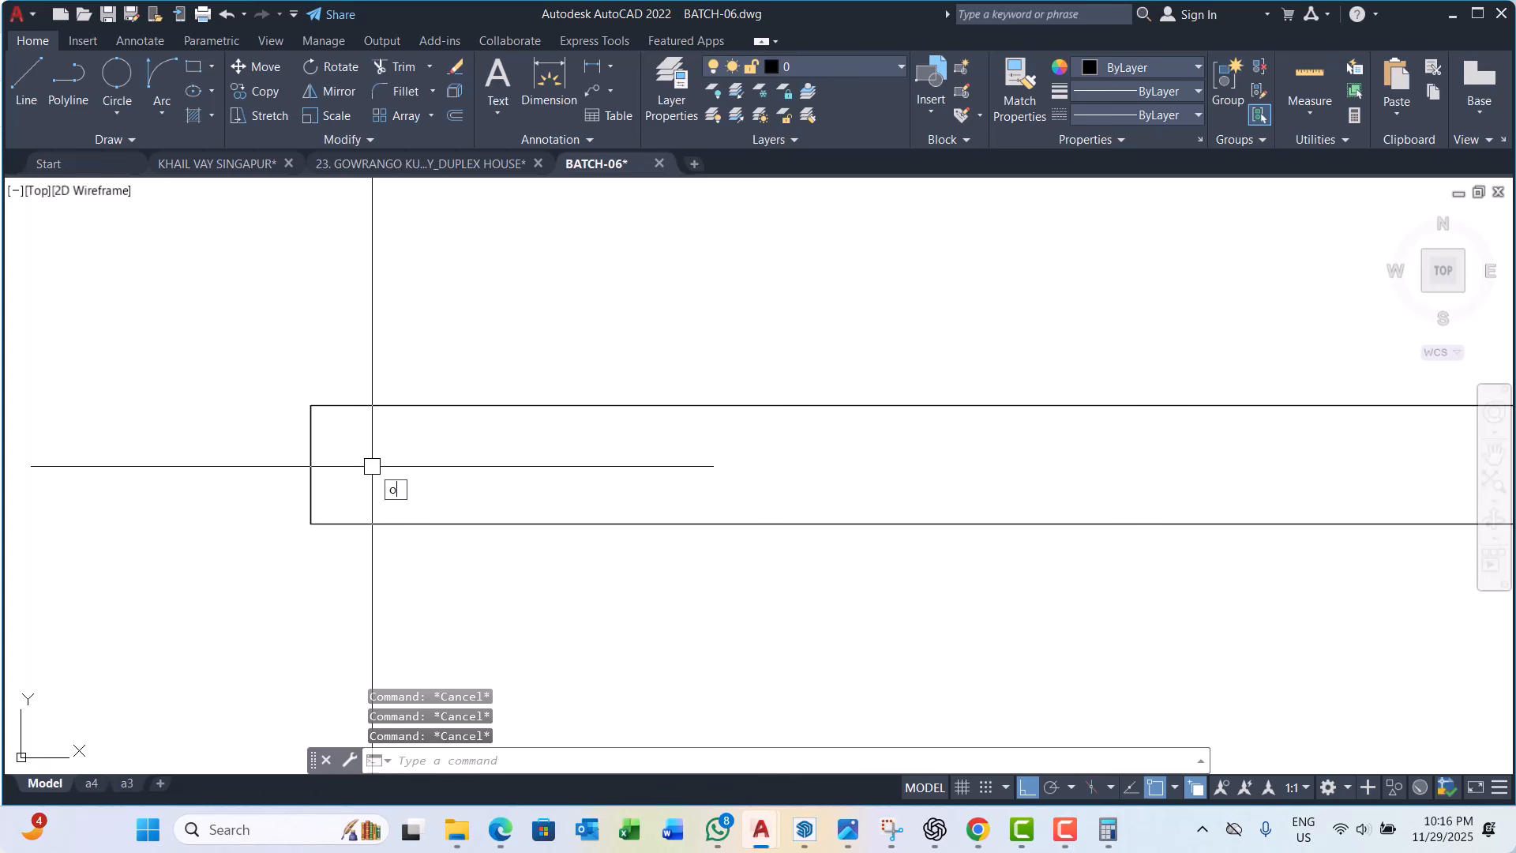
key("Return")
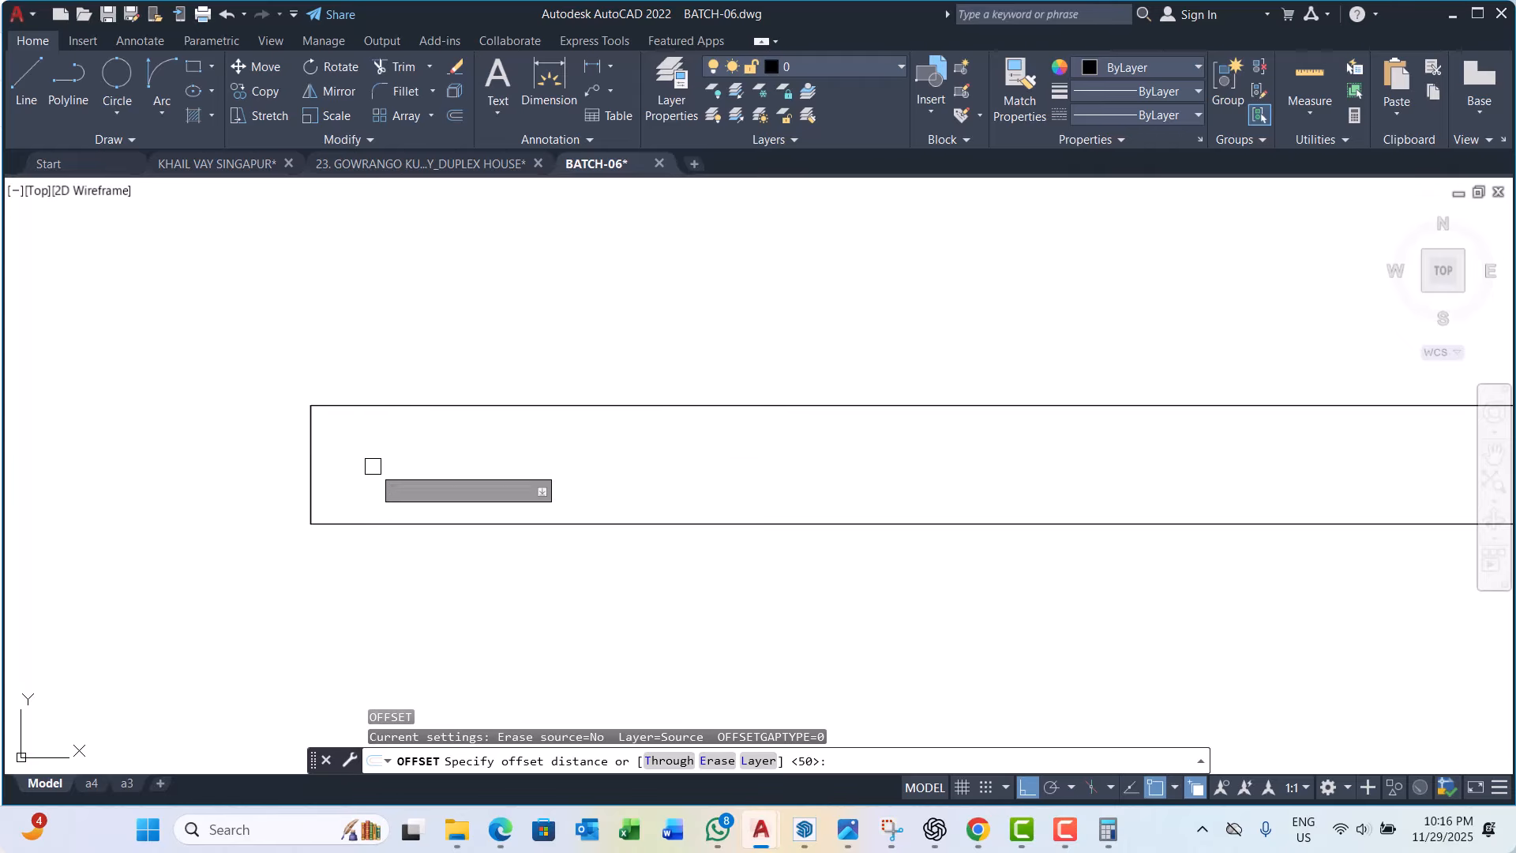
key("Return")
left_click(315, 466)
left_click(392, 532)
left_click(490, 467)
key("Escape")
key("Escape")
scroll(467, 466, "down", 2)
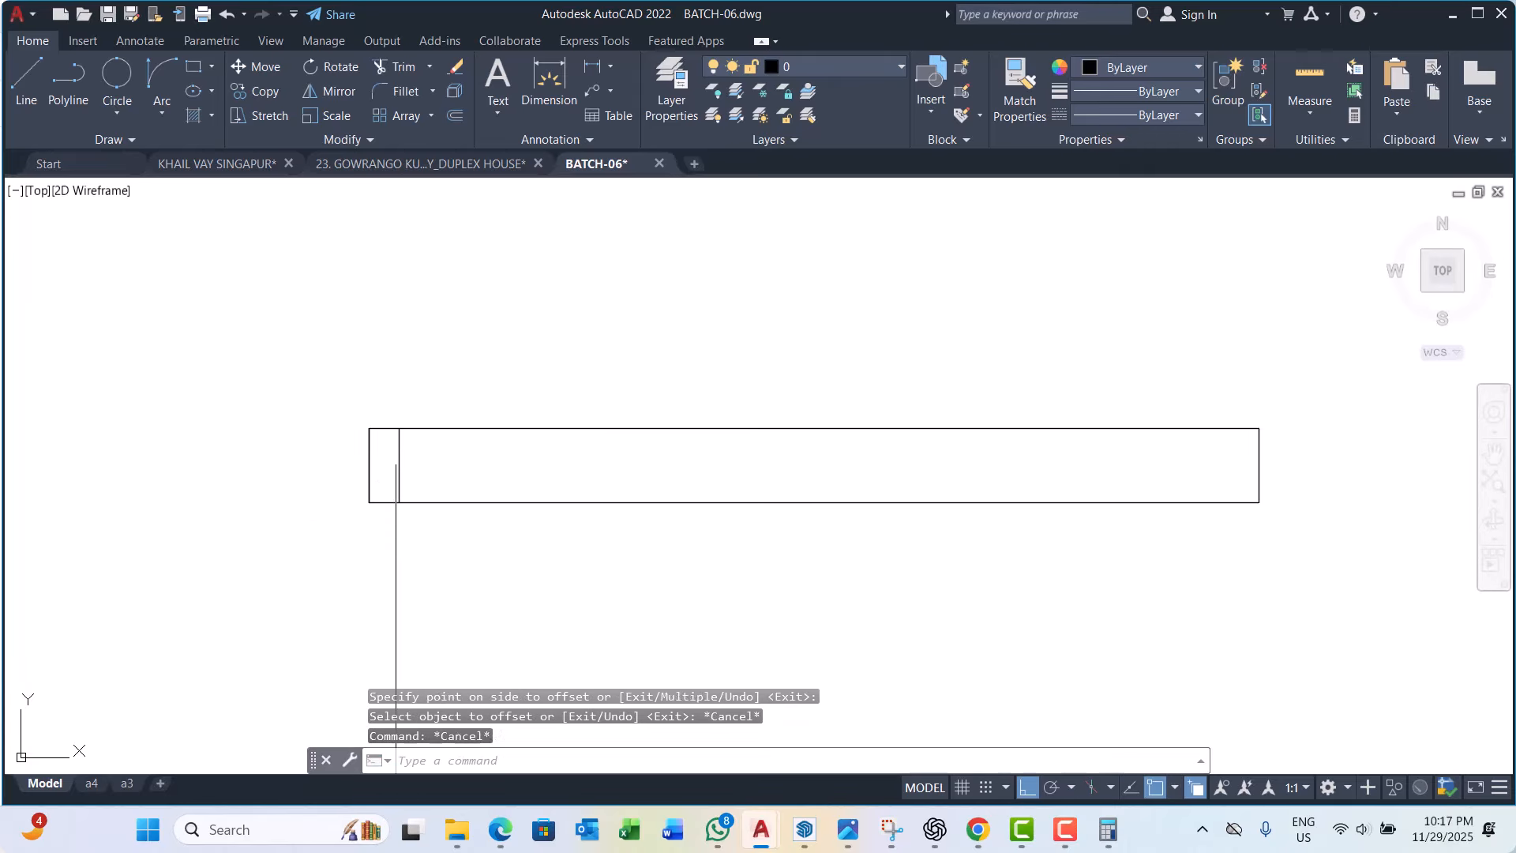
Step: Draw a small rectangle from the long rectangle's upper-left corner to the lower end of the offset line
key("Escape")
key("Escape")
scroll(396, 464, "up", 2)
type("r")
key("Return")
scroll(395, 450, "up", 2)
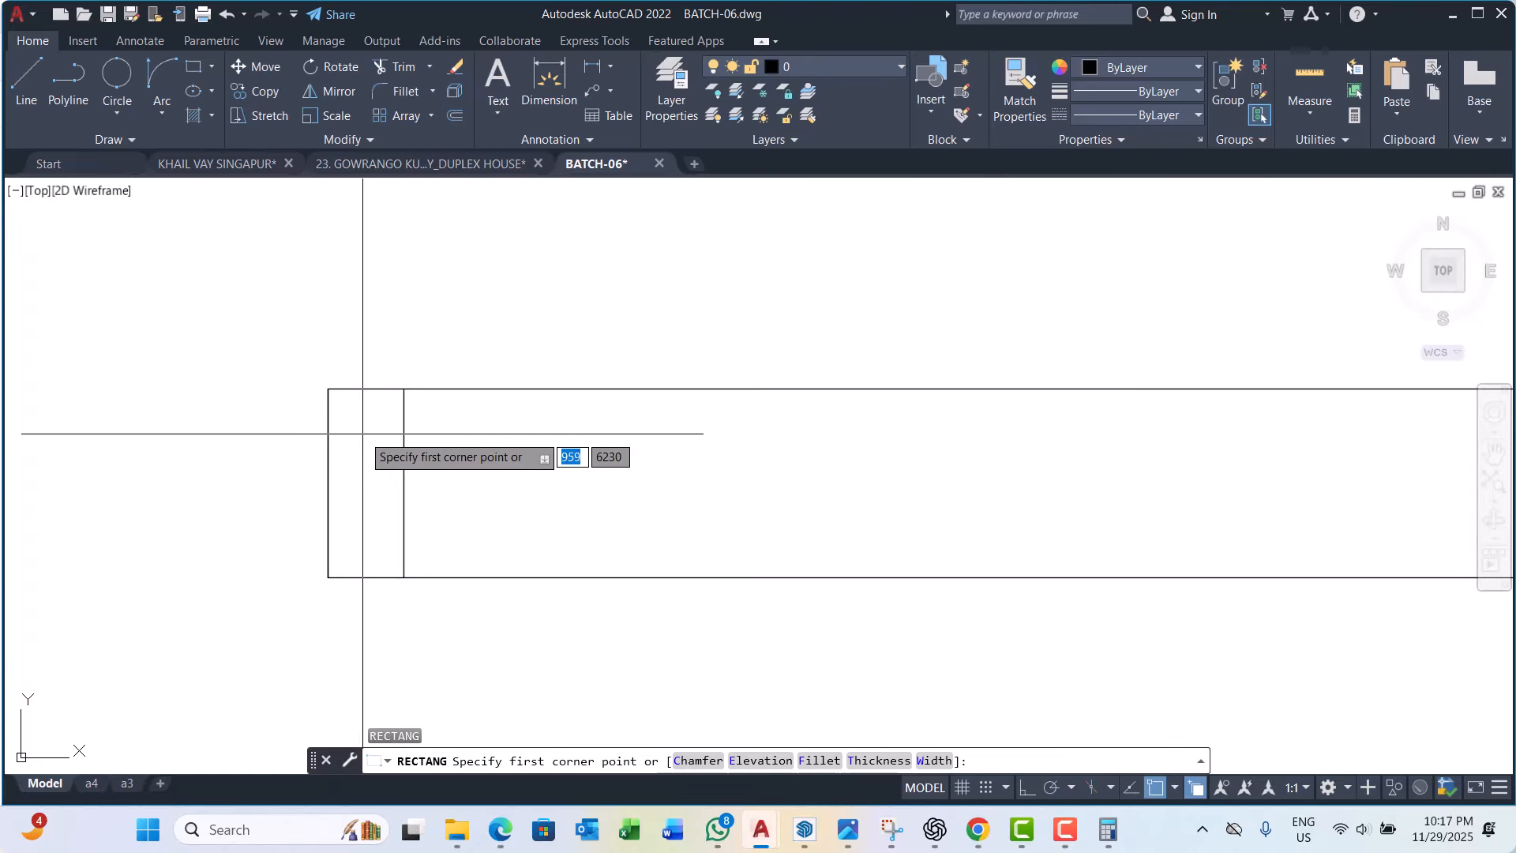
left_click(328, 387)
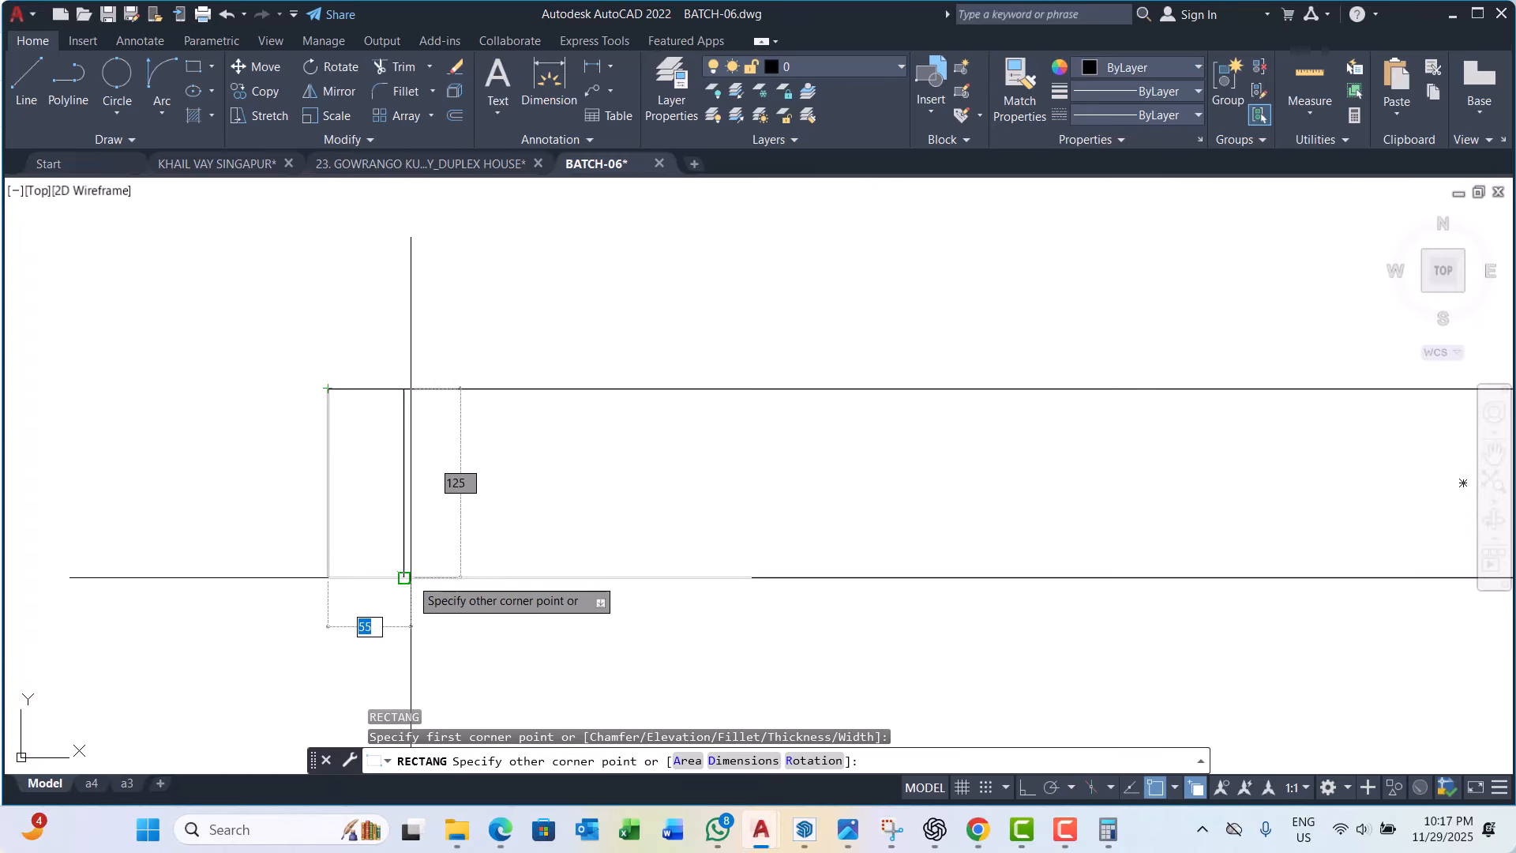
key("Escape")
key("Escape")
Step: Erase the offset line and the separate left-edge line beneath the small end rectangle
left_click(368, 343)
left_click(496, 616)
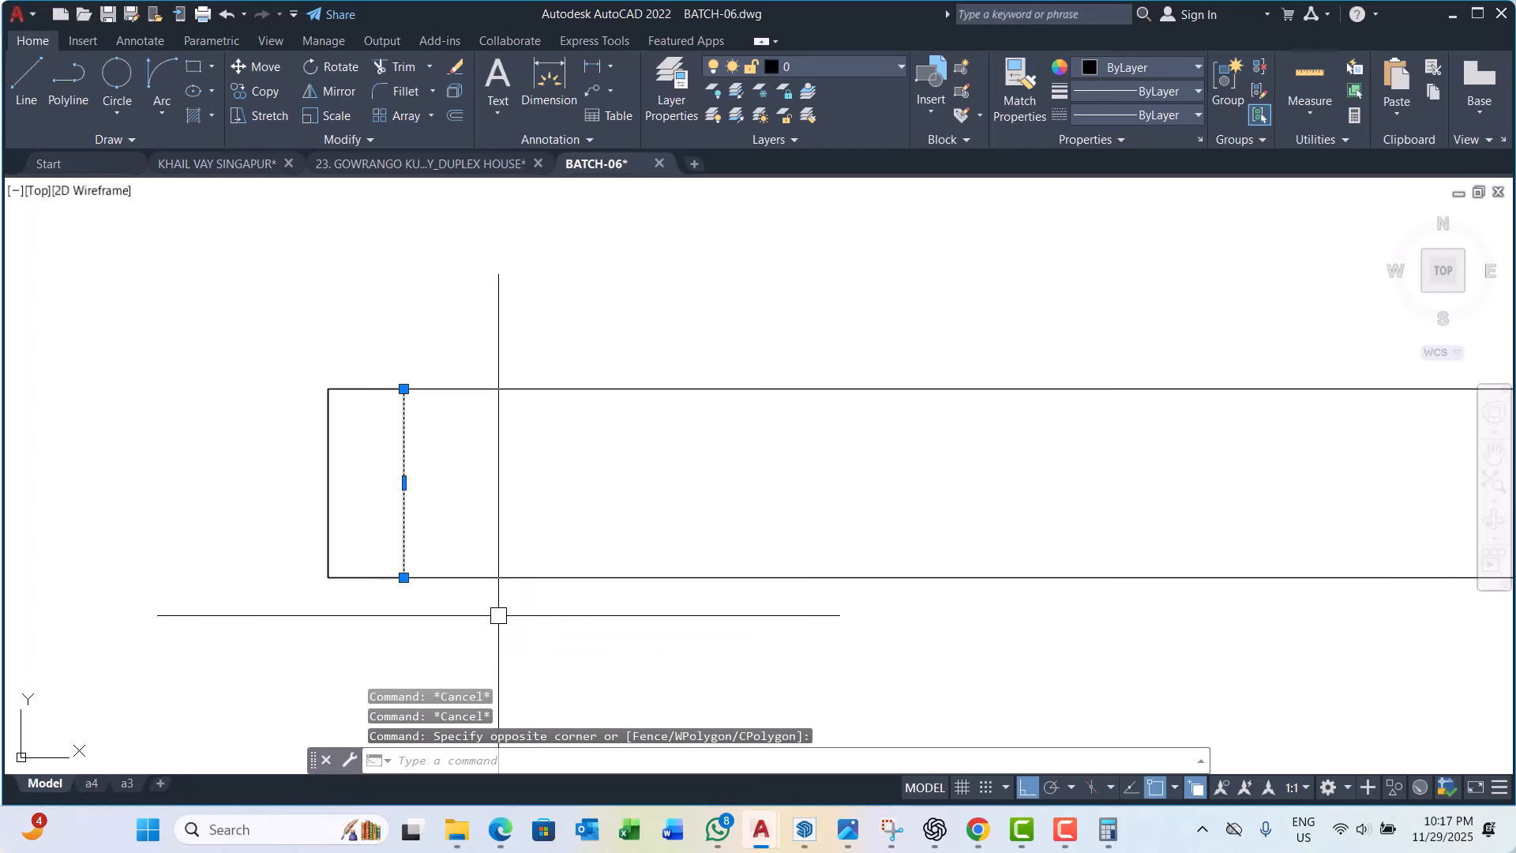
type("e")
key("Return")
left_click(277, 314)
left_click(382, 605)
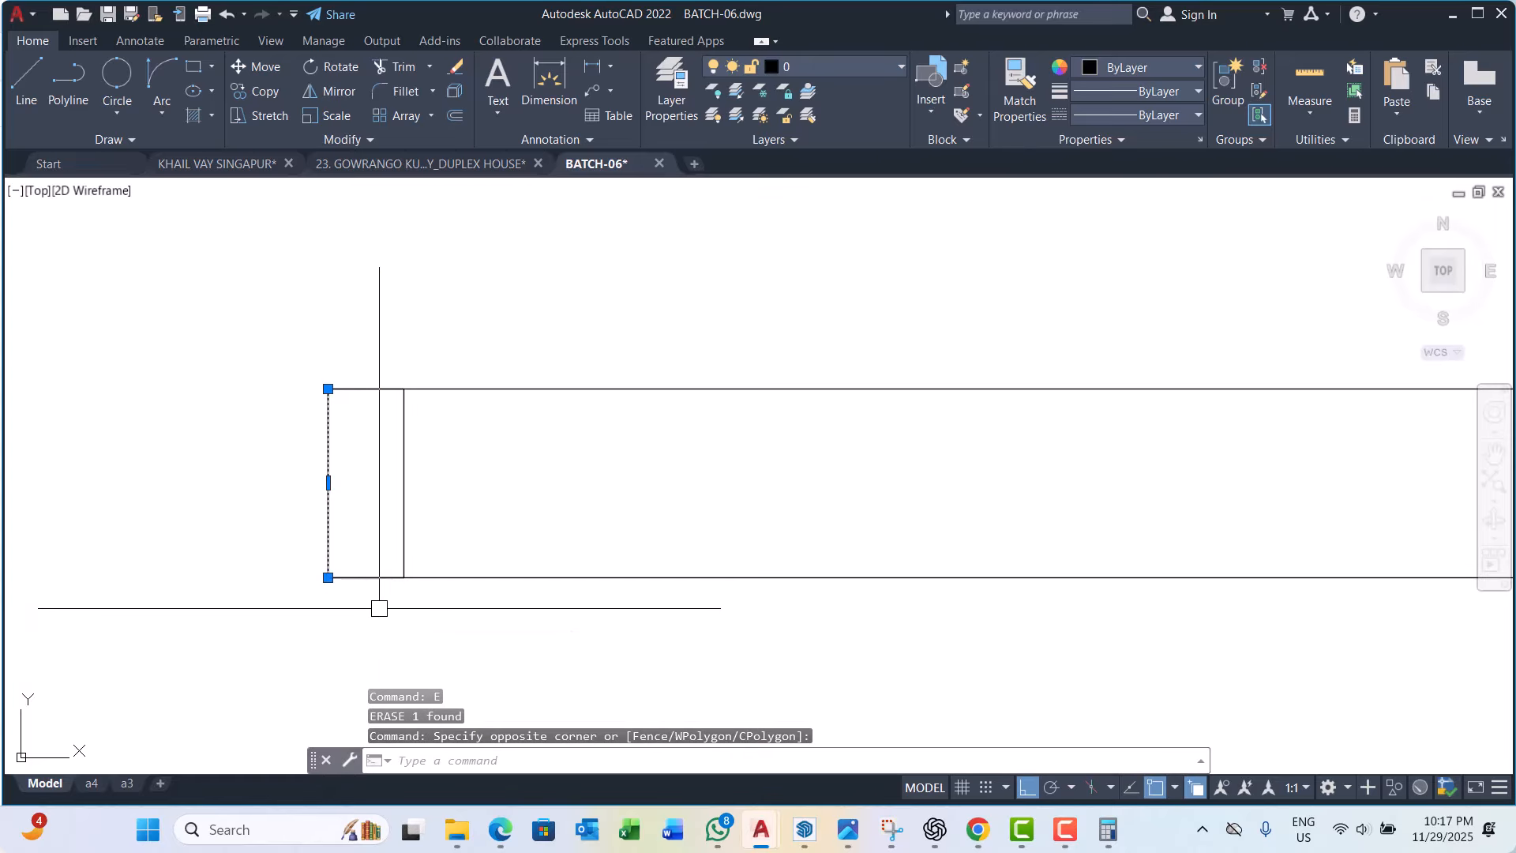
key("Escape")
Step: Mirror the small end rectangle about the long rectangle's vertical centre line to its right end, keeping the original
scroll(348, 493, "down", 3)
left_click(307, 489)
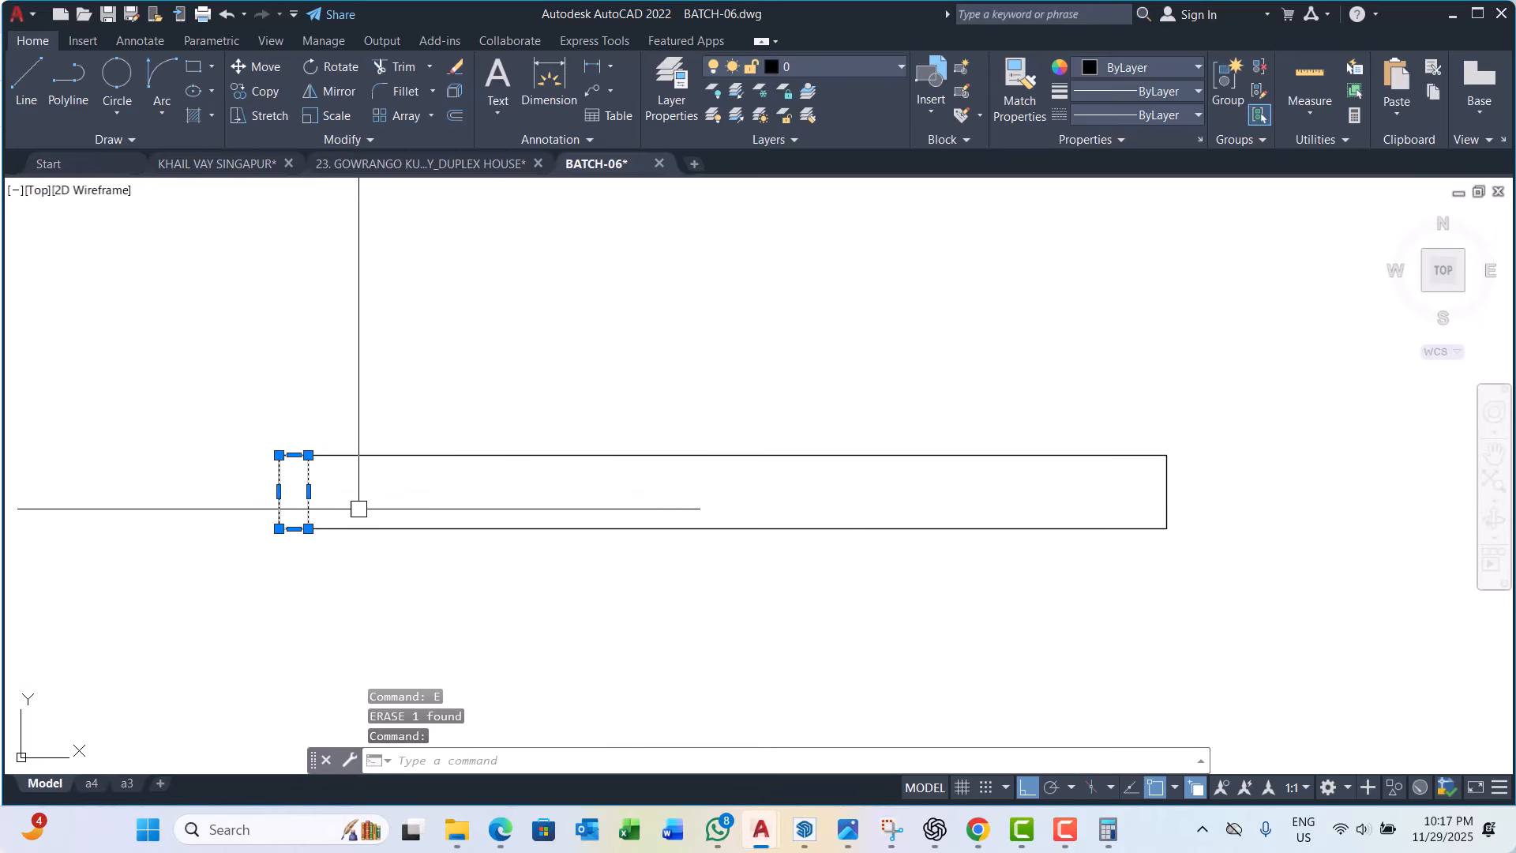
scroll(553, 522, "down", 4)
type("mi")
key("Return")
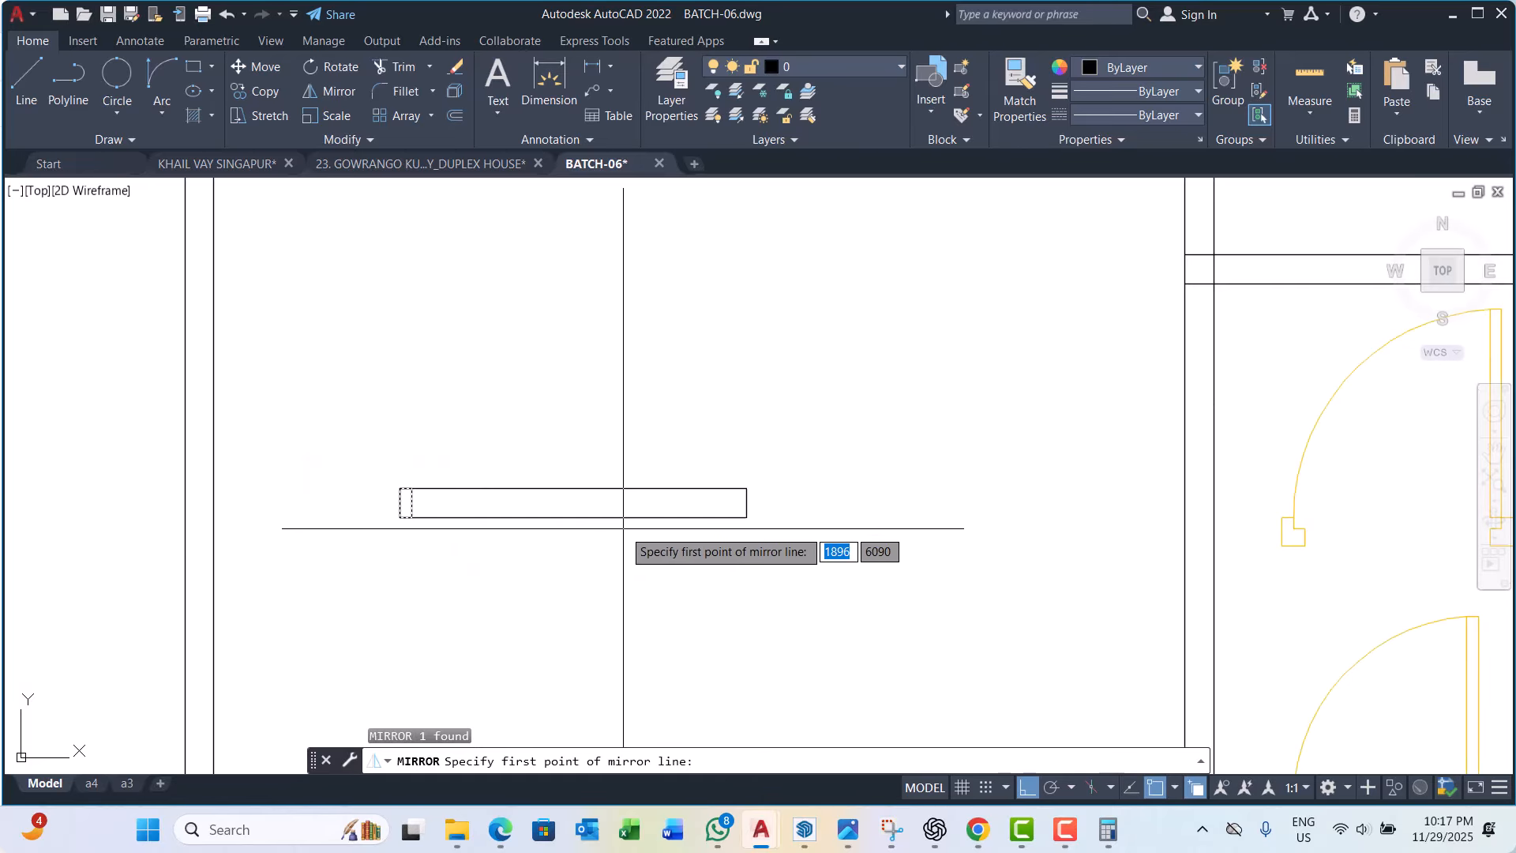
left_click(573, 487)
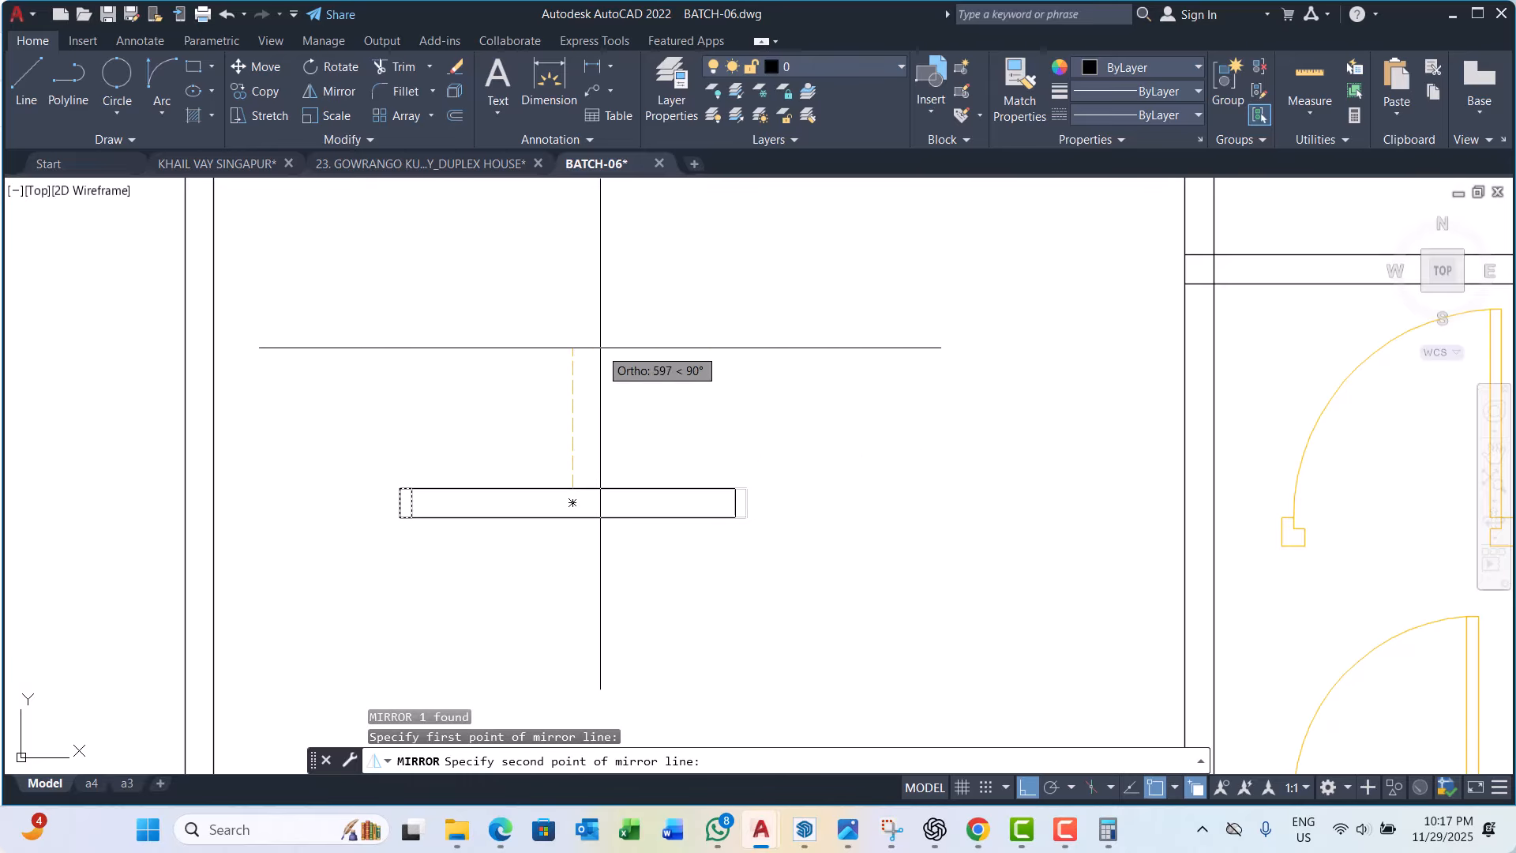
left_click(572, 339)
key("Return")
scroll(651, 486, "up", 2)
key("Escape")
key("Escape")
key("Escape")
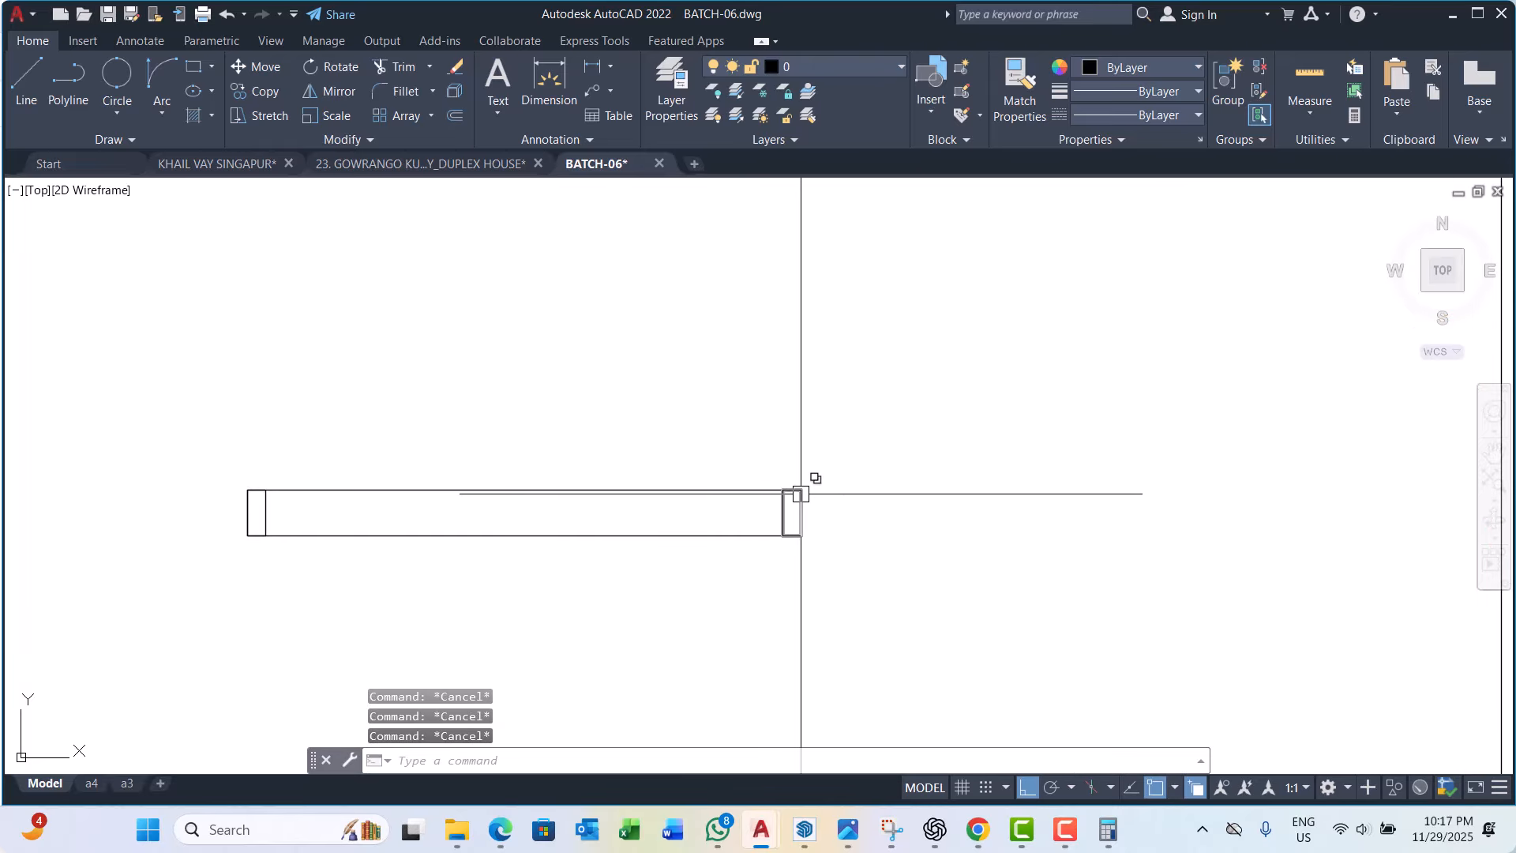
Step: Copy the right-end small rectangle from its lower-right corner to the midpoint of the long rectangle's lower edge
left_click(802, 511)
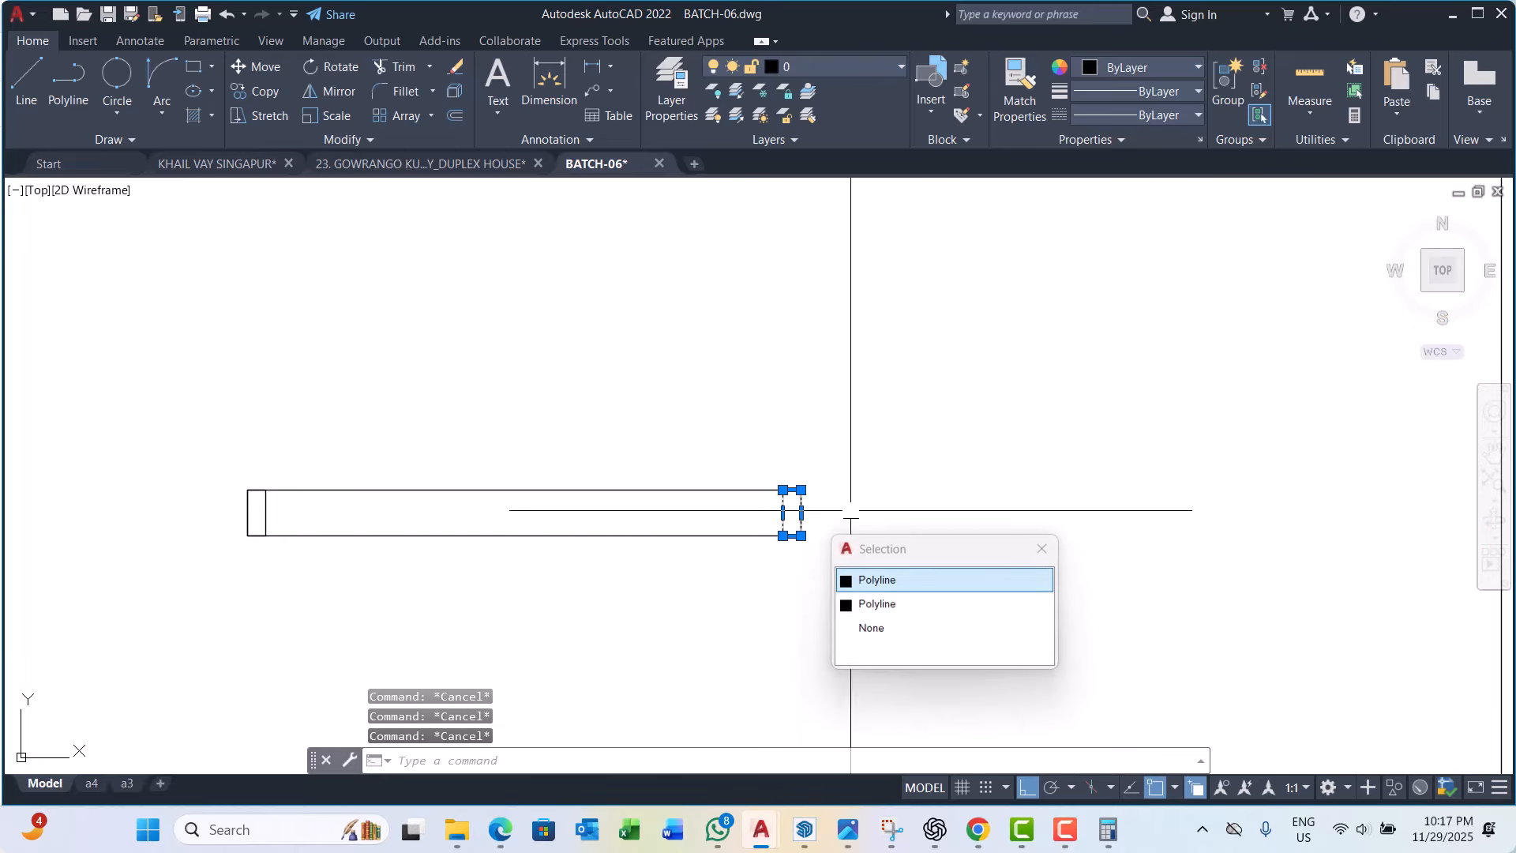
left_click(888, 582)
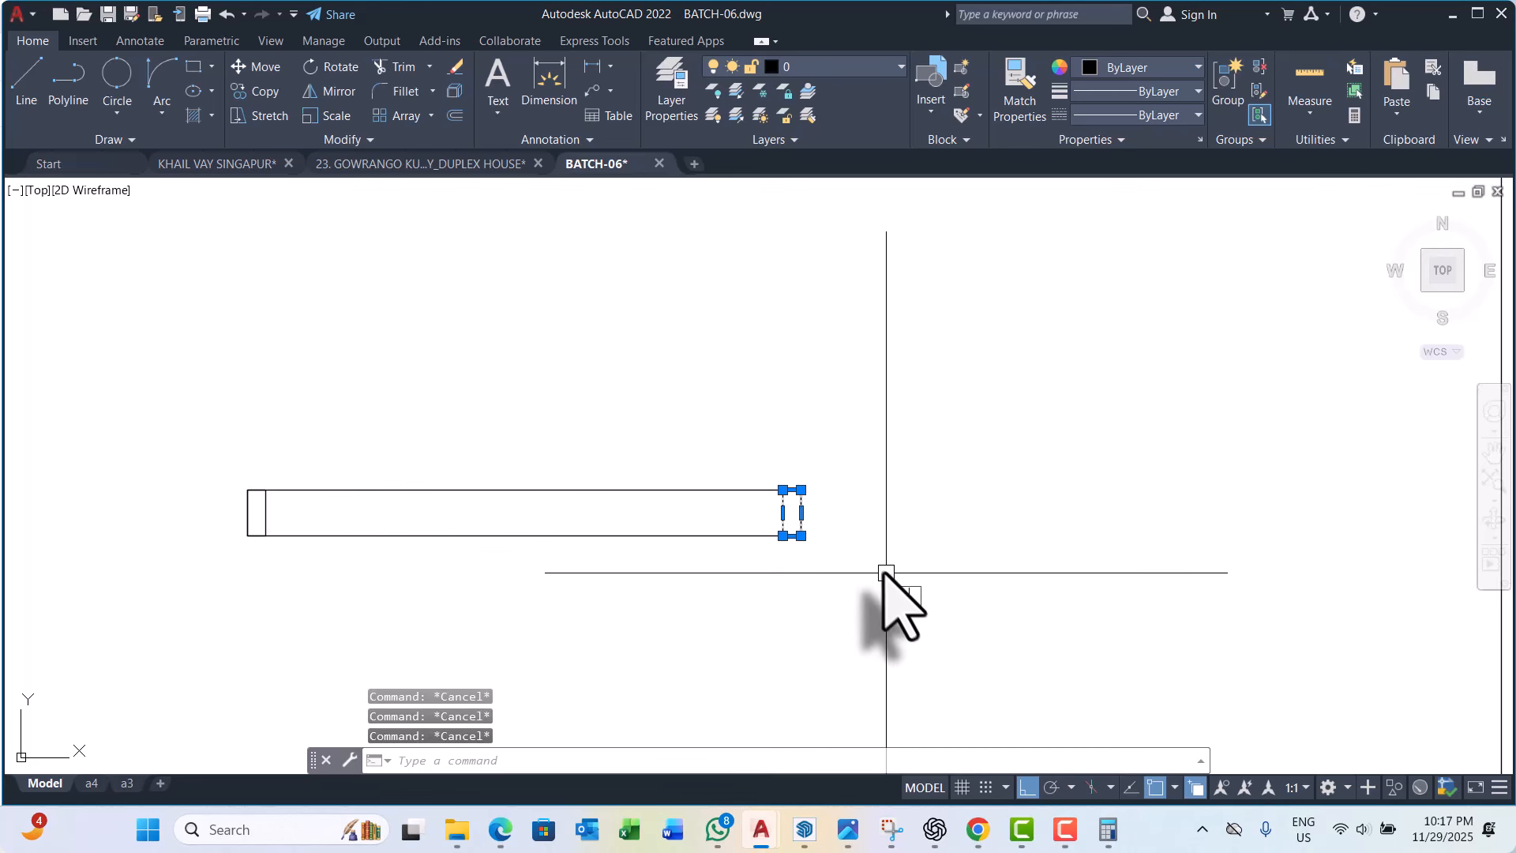
type("CP")
key("Return")
scroll(786, 514, "up", 2)
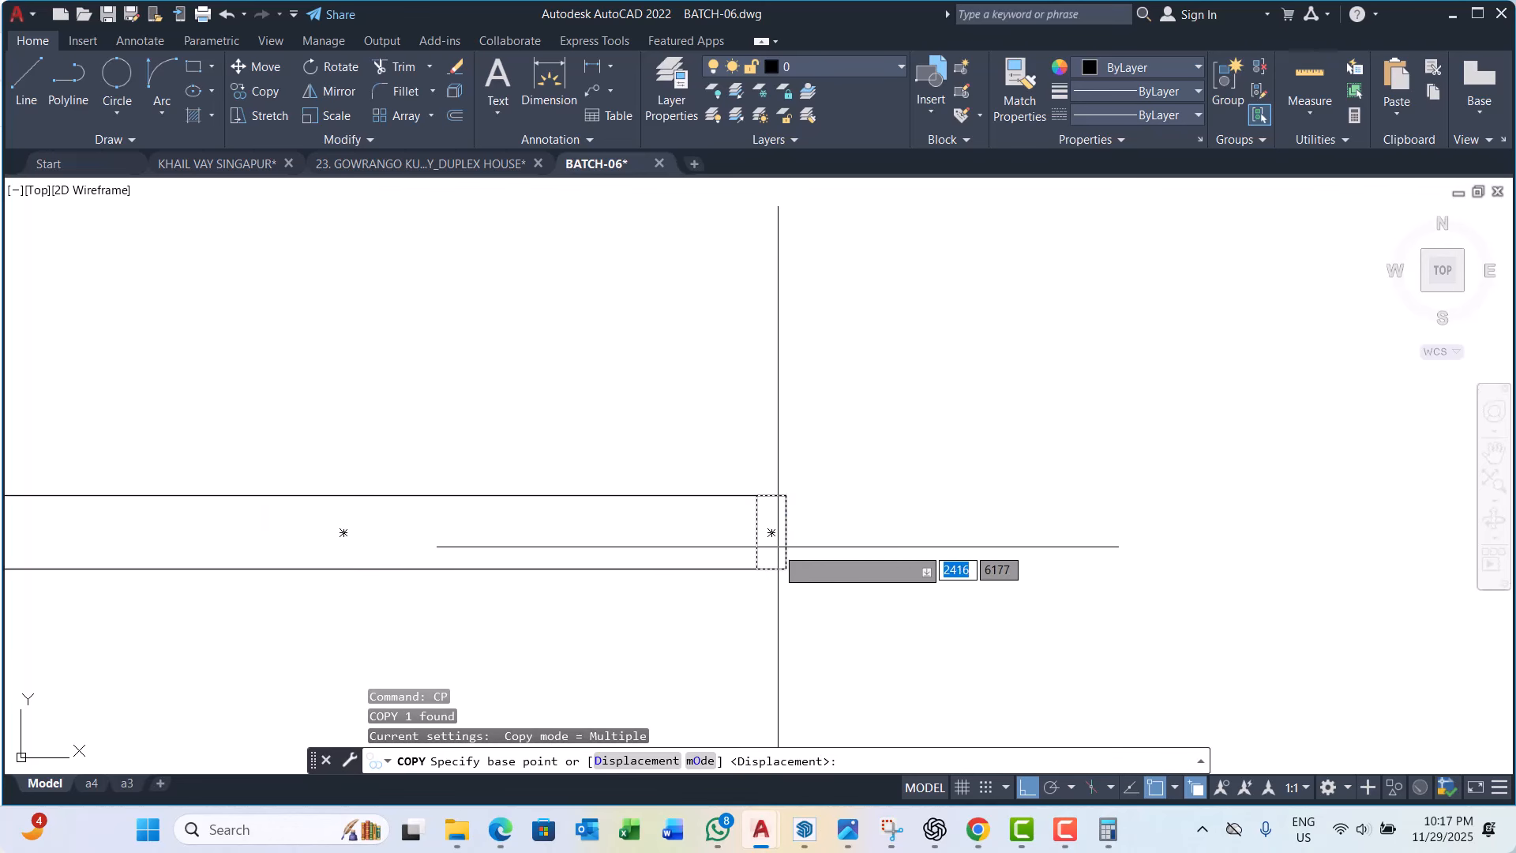
left_click(785, 568)
scroll(787, 517, "down", 3)
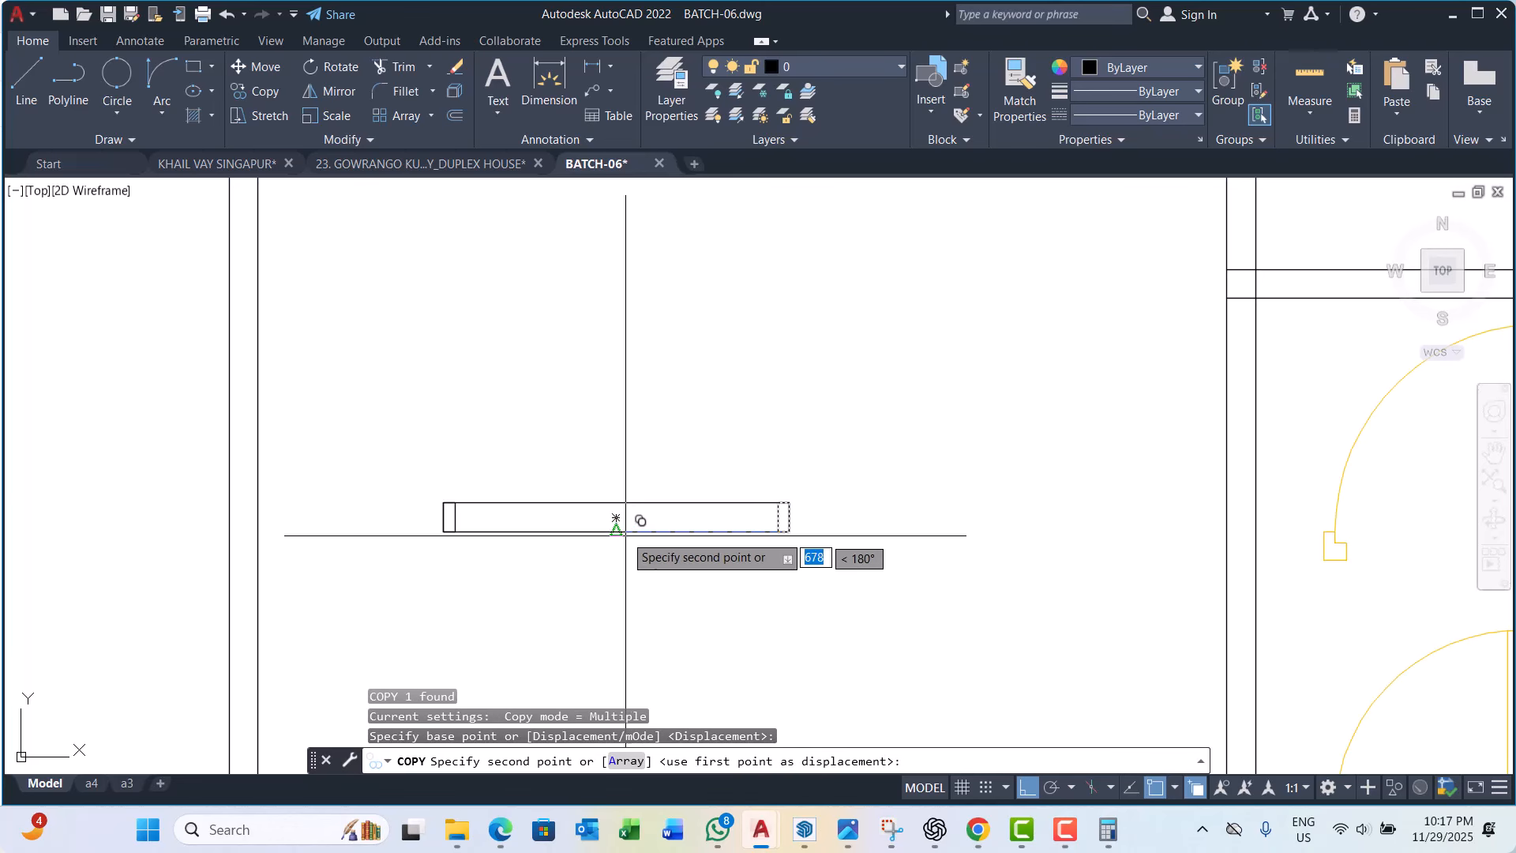
left_click(624, 521)
key("Escape")
key("Escape")
scroll(536, 509, "up", 2)
key("Escape")
key("Escape")
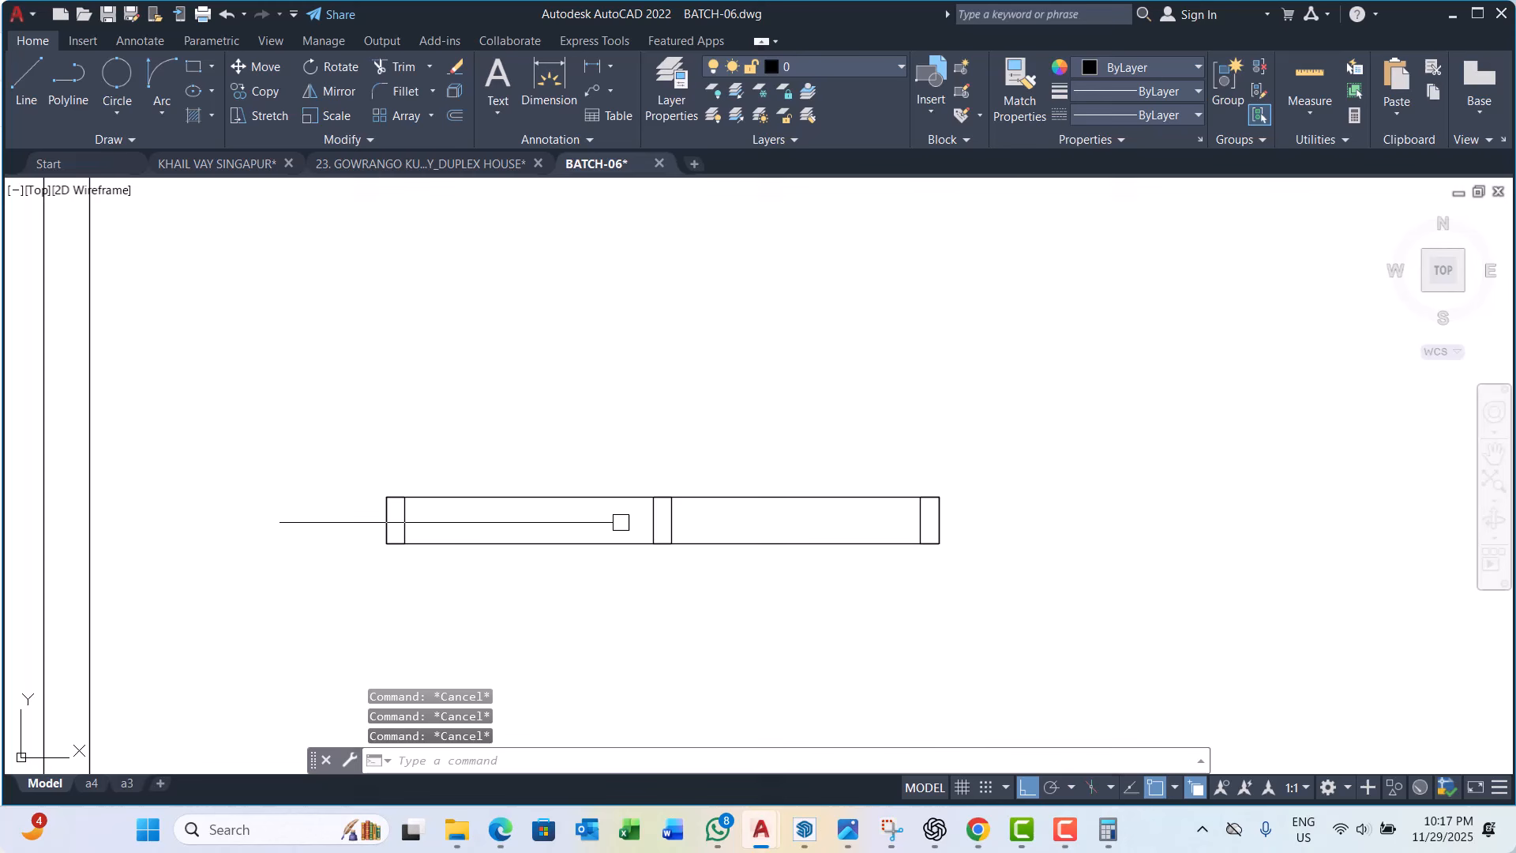
left_click(676, 510)
left_click(717, 495)
key("Escape")
key("Escape")
scroll(715, 495, "up", 4)
left_click(715, 498)
key("Escape")
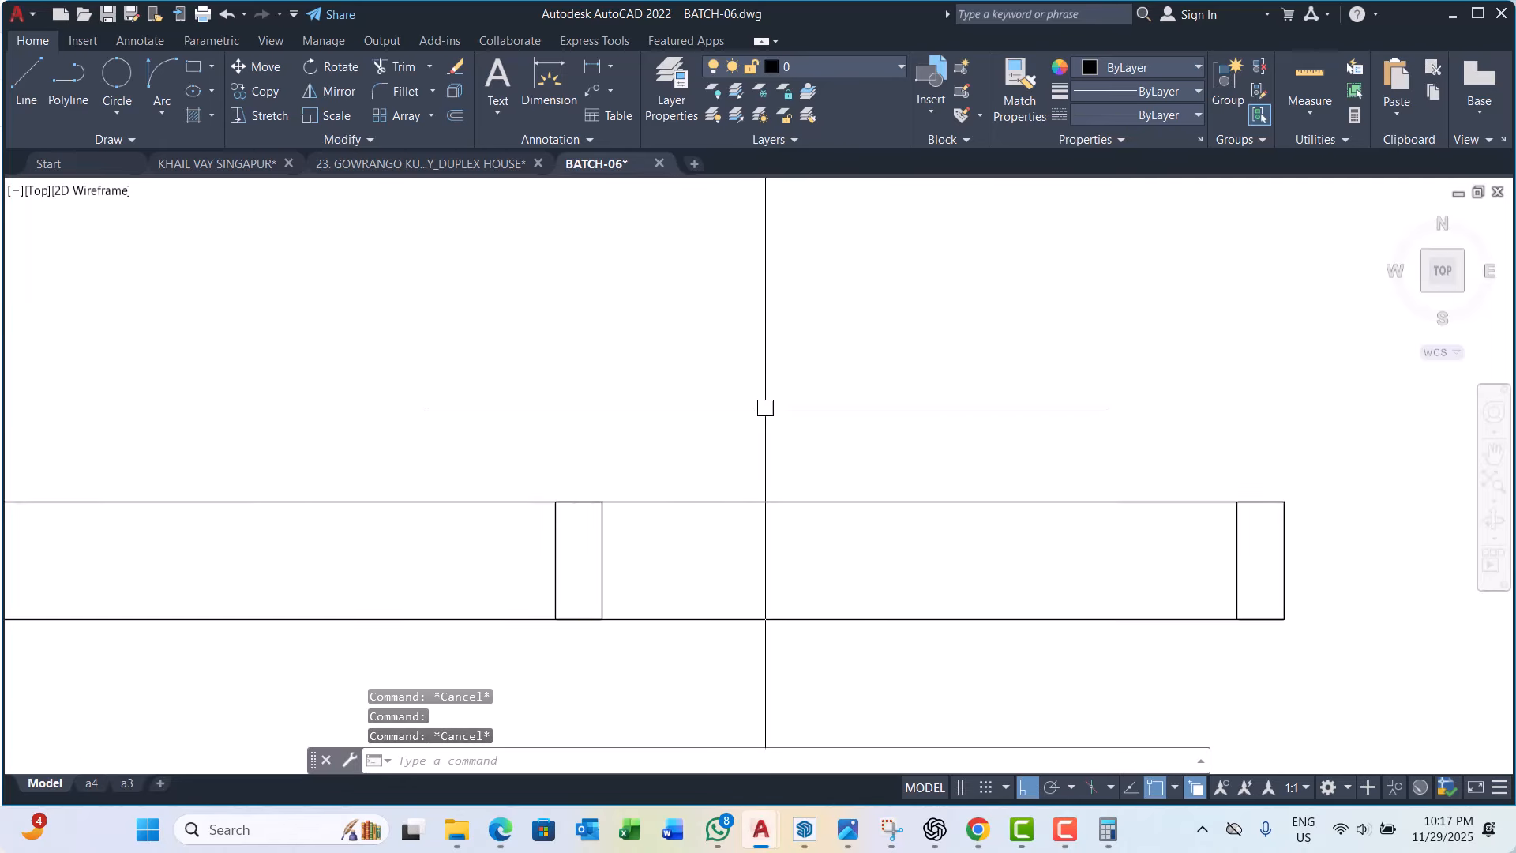
key("Escape")
scroll(531, 466, "down", 3)
scroll(552, 501, "down", 2)
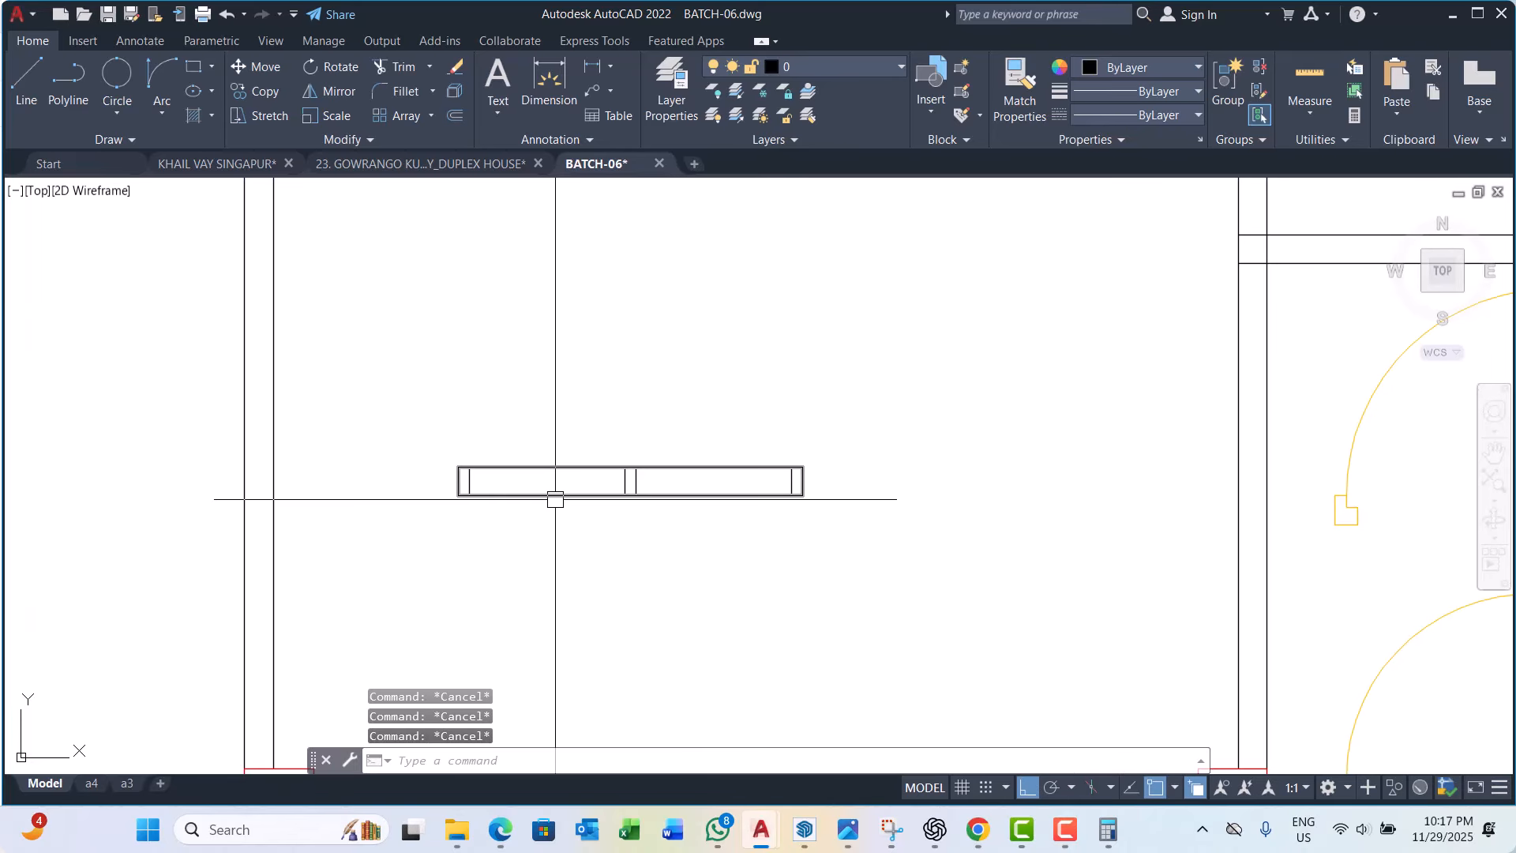
Step: Draw a horizontal polyline from the midpoint of the left end rectangle's inner edge to the midpoint of the middle rectangle's left edge
type("pl")
key("Return")
scroll(501, 500, "up", 2)
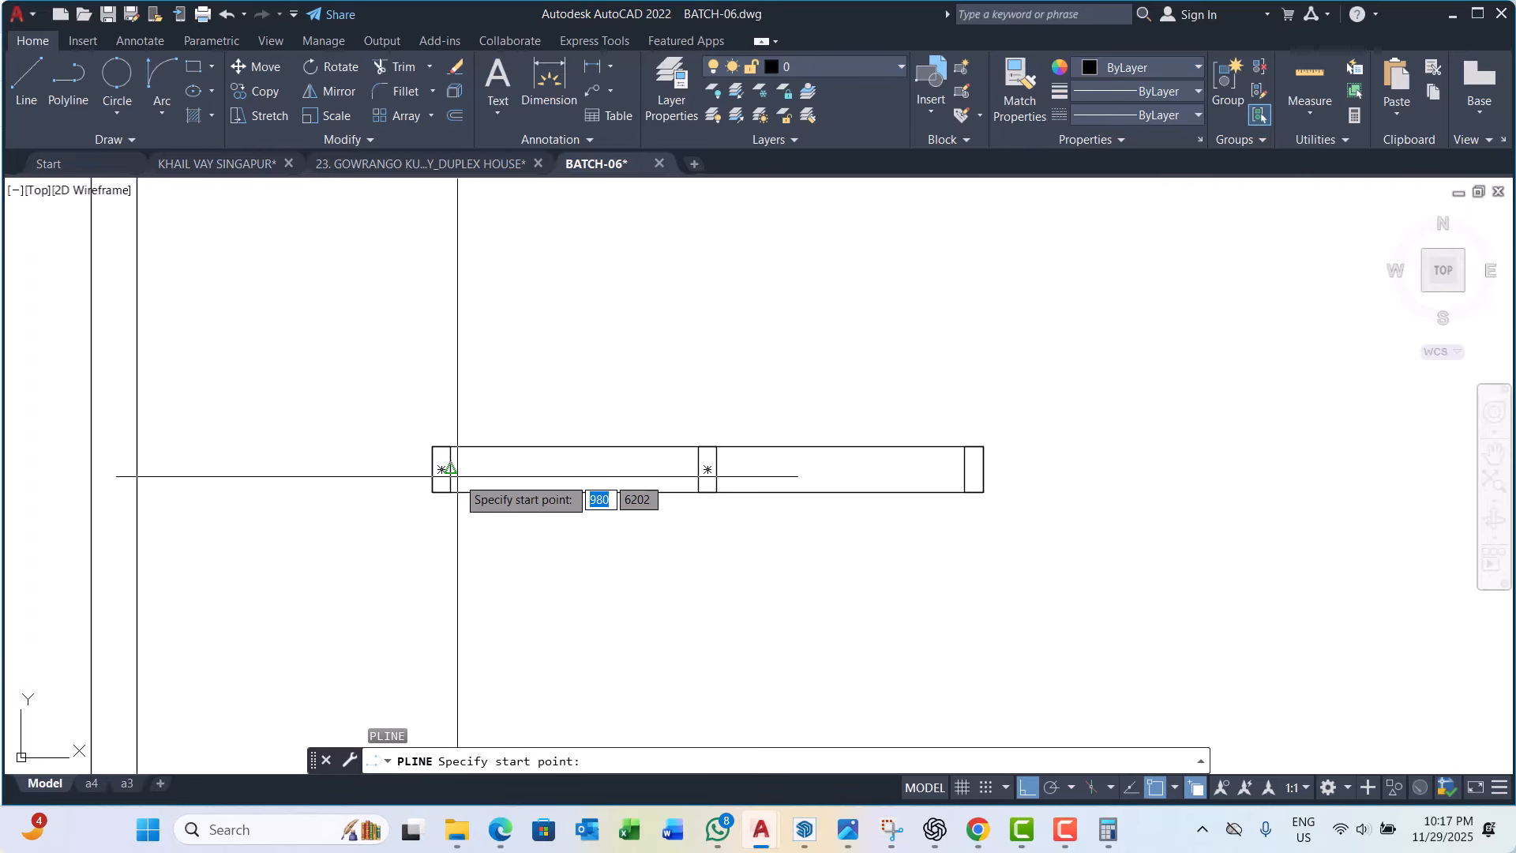
left_click(450, 469)
scroll(675, 483, "up", 3)
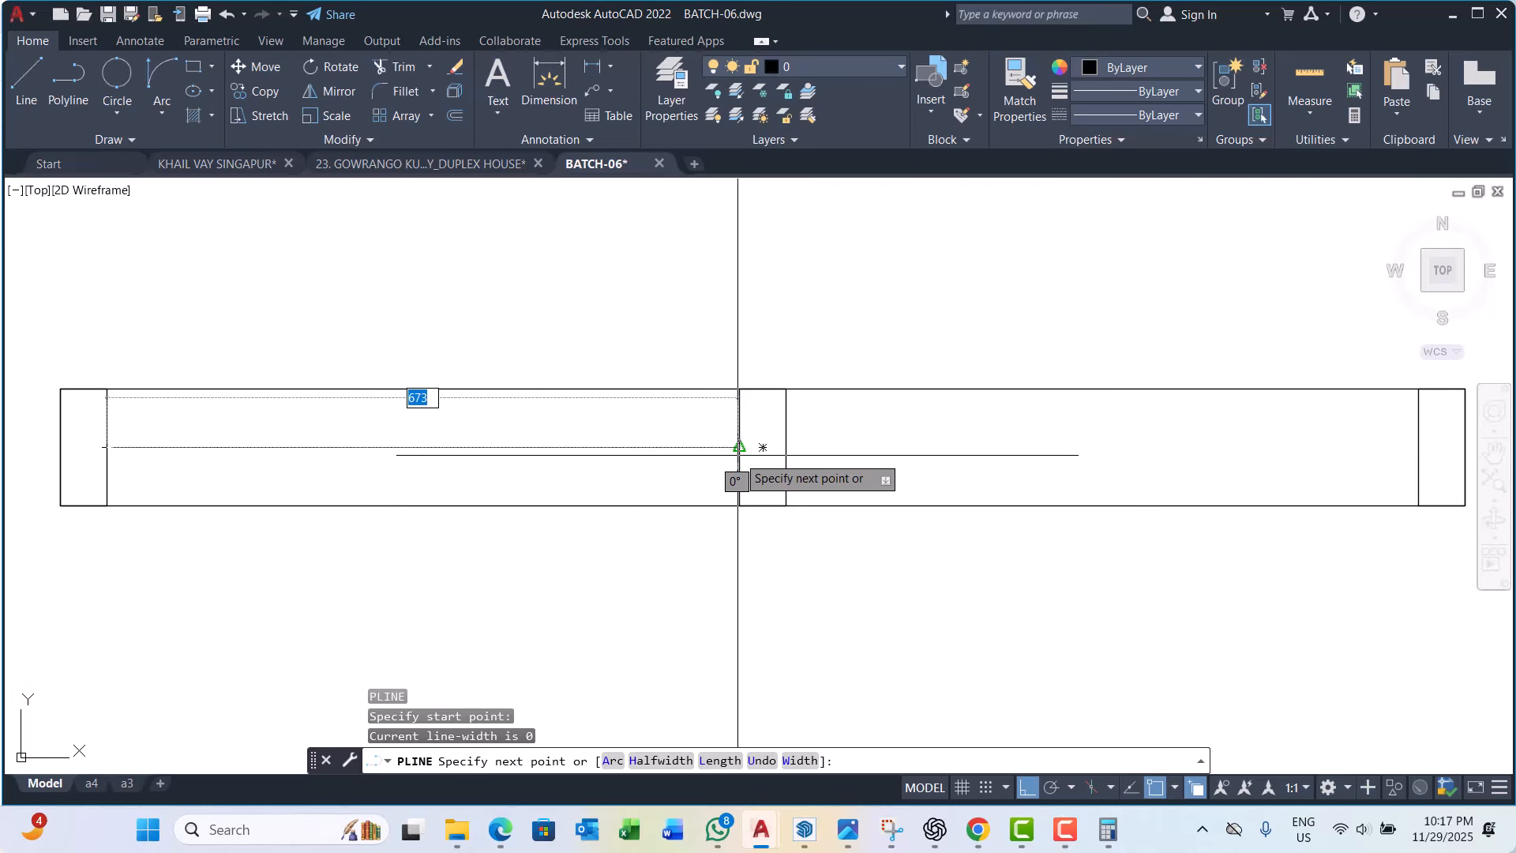
left_click(739, 447)
key("Escape")
key("Escape")
key("Escape")
middle_click_drag(421, 454, 511, 487)
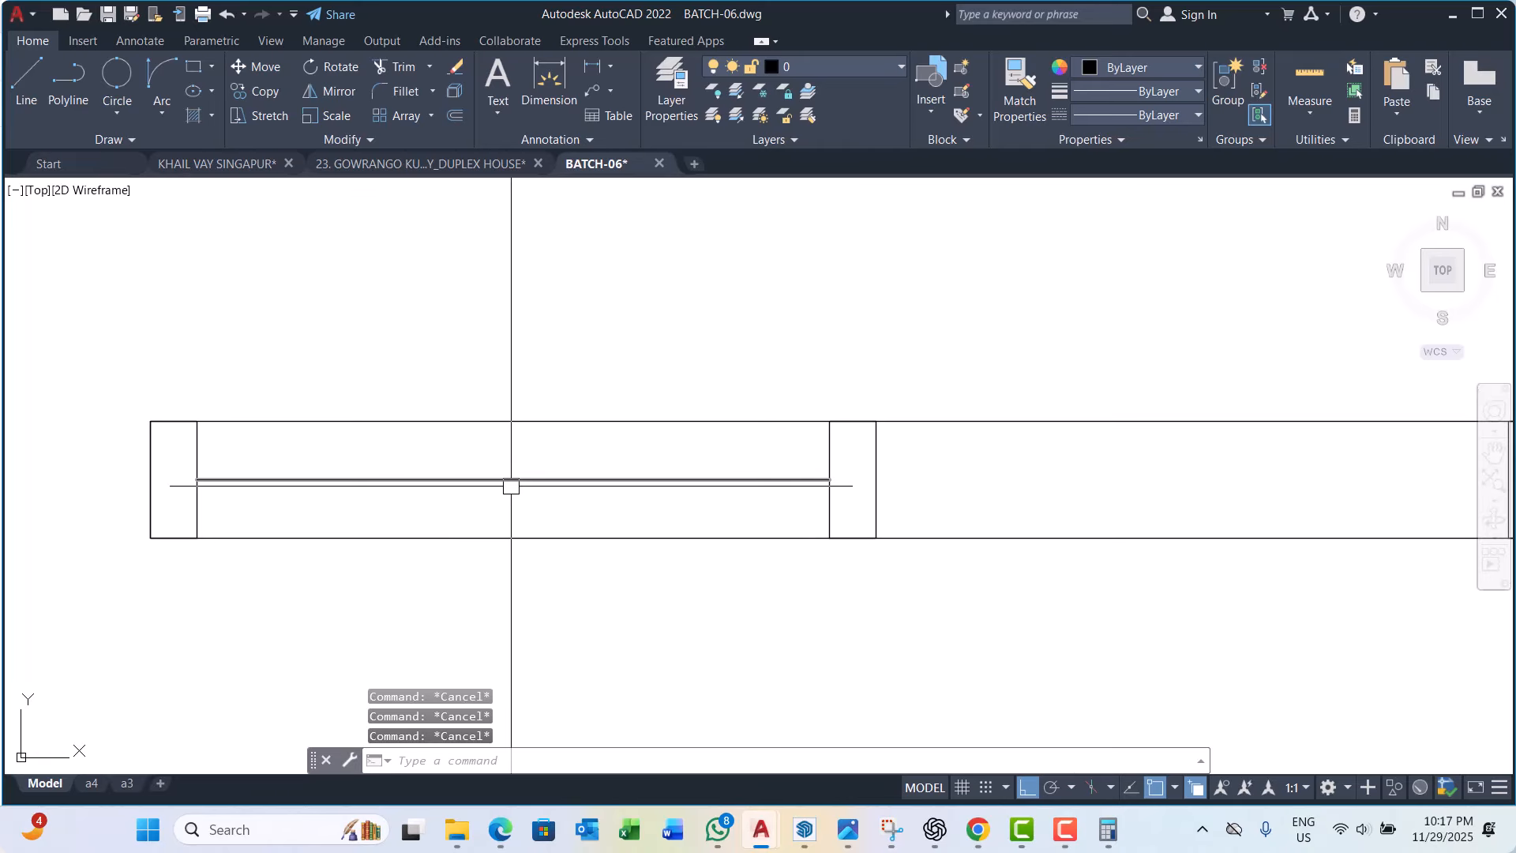
Step: Offset the horizontal centre line in the window's left half upward by 10
type("o")
key("Return")
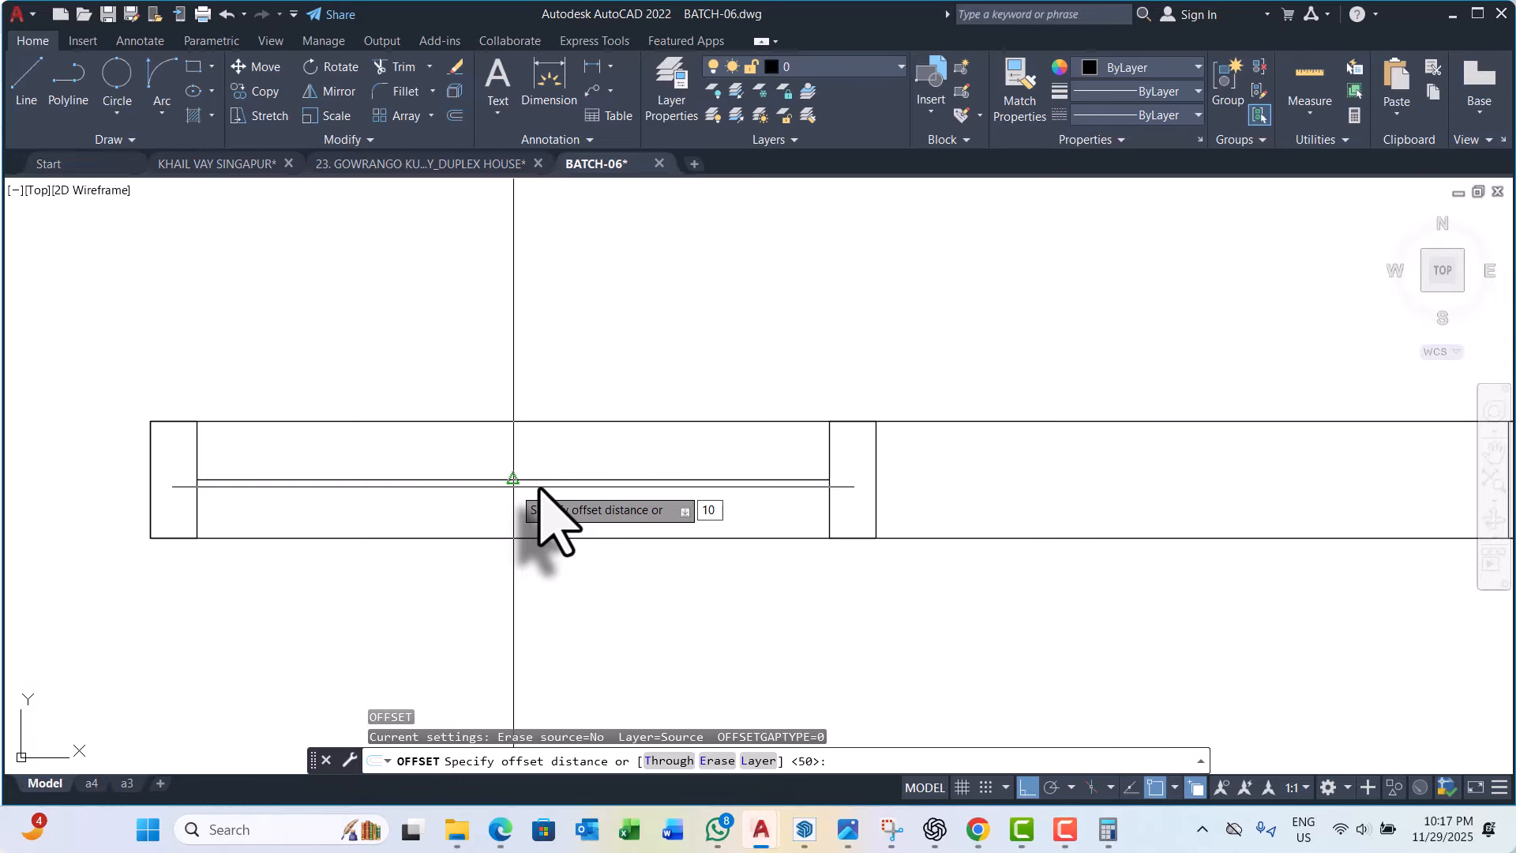
key("Return")
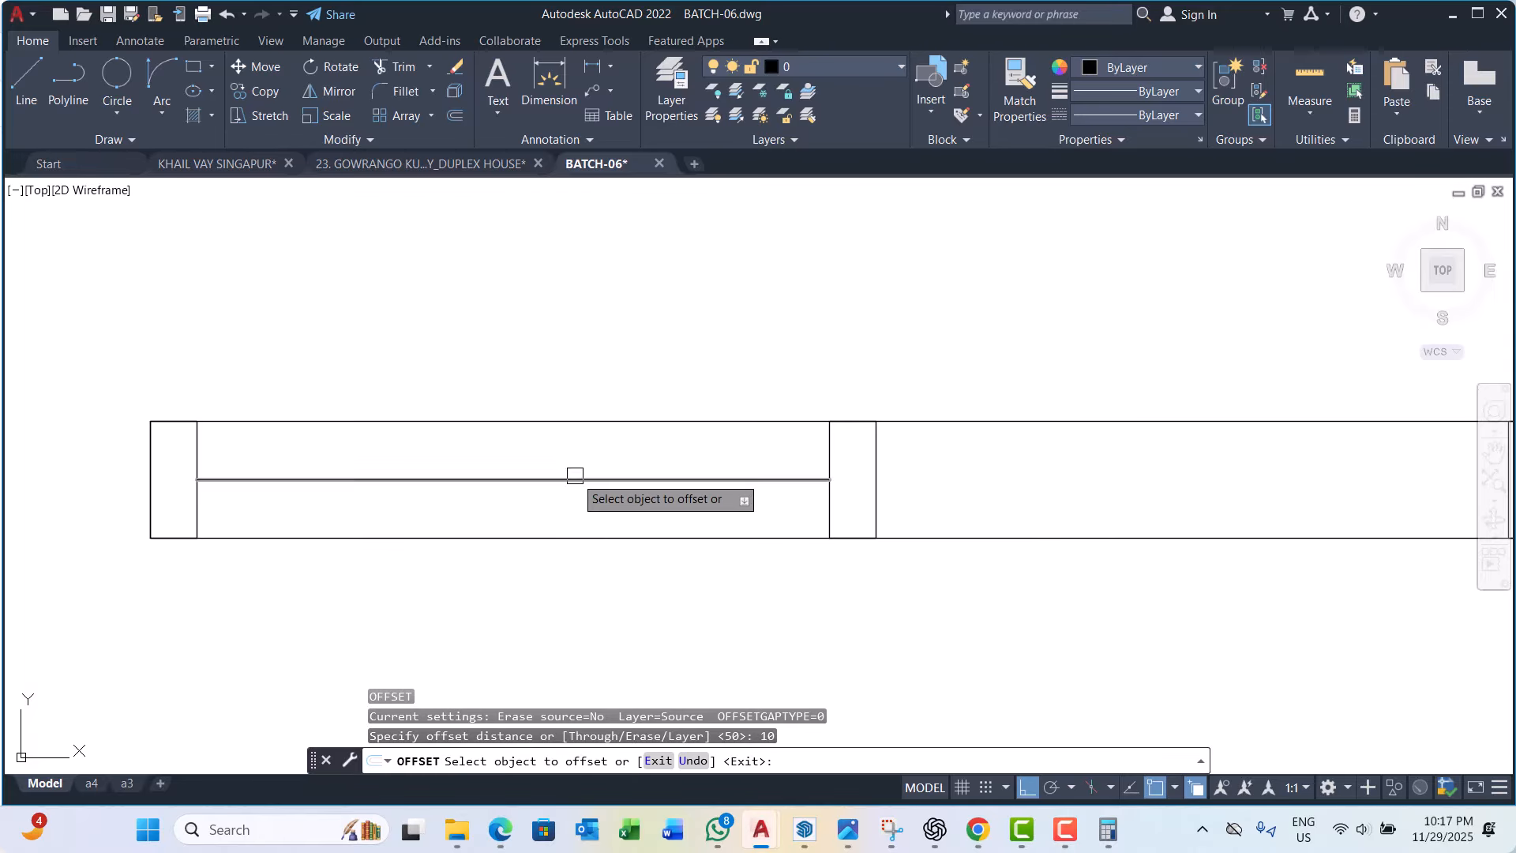
key("Escape")
key("Escape")
key("Escape")
scroll(580, 362, "down", 2)
scroll(620, 349, "up", 2)
Step: Mirror the two glass lines about the middle rectangle's vertical centre line into the window's right half, keeping the originals
left_click(621, 354)
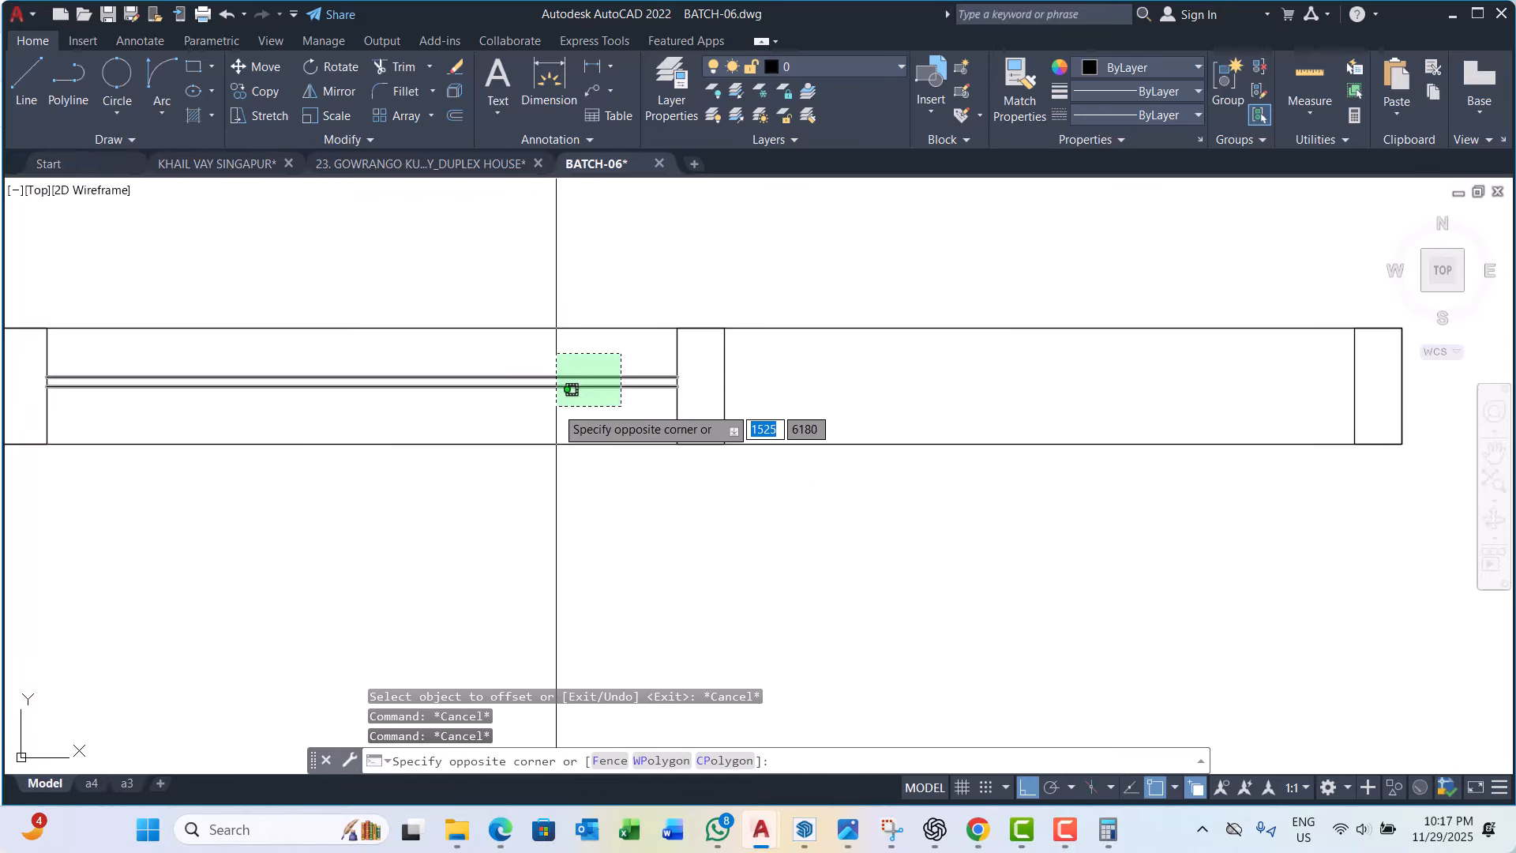
left_click(557, 406)
type("i")
key("Return")
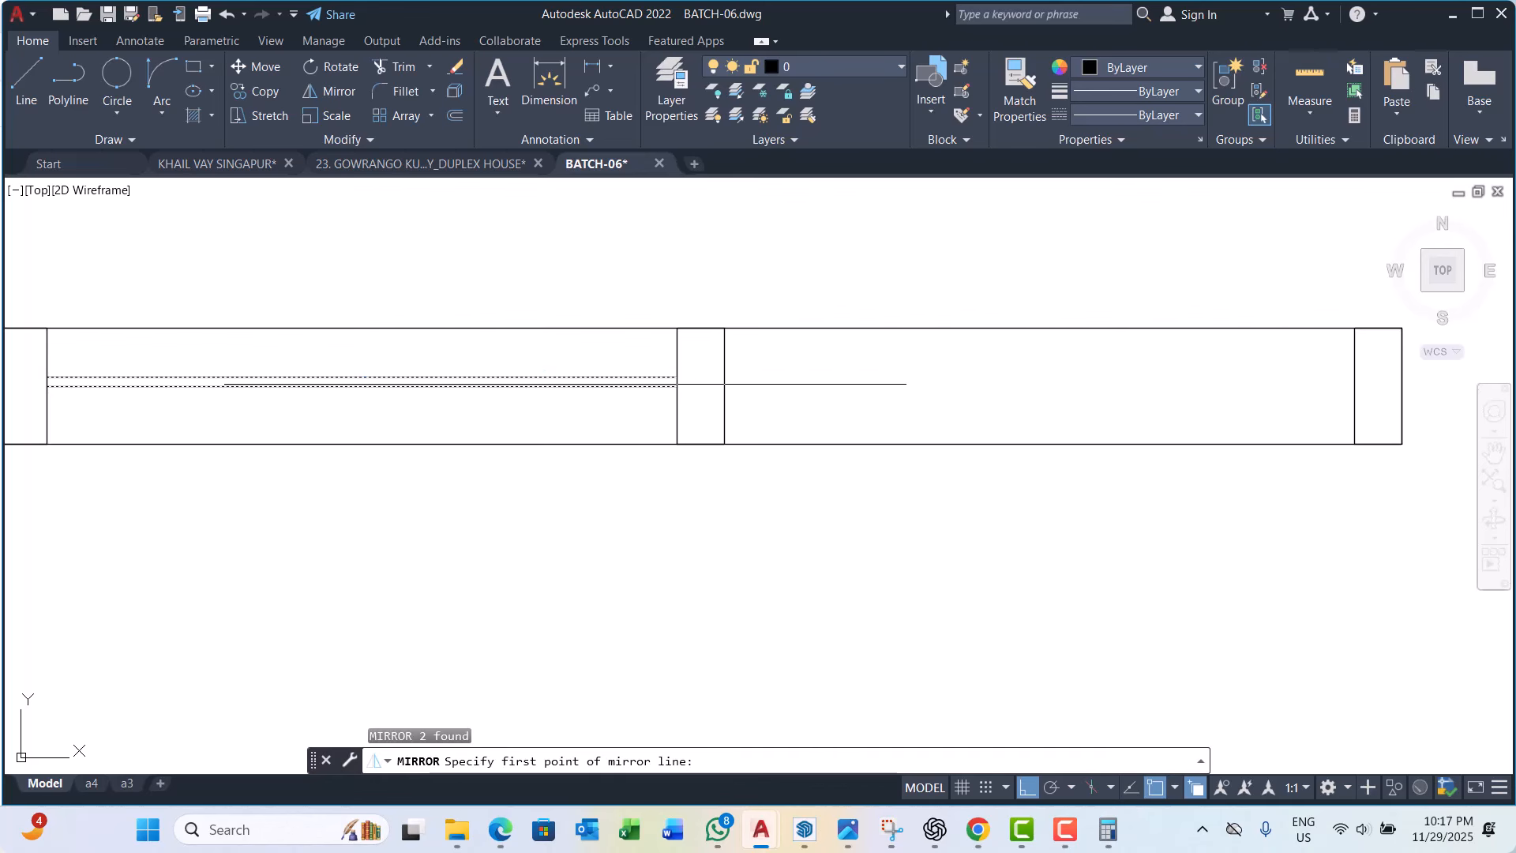
left_click(700, 329)
left_click(718, 624)
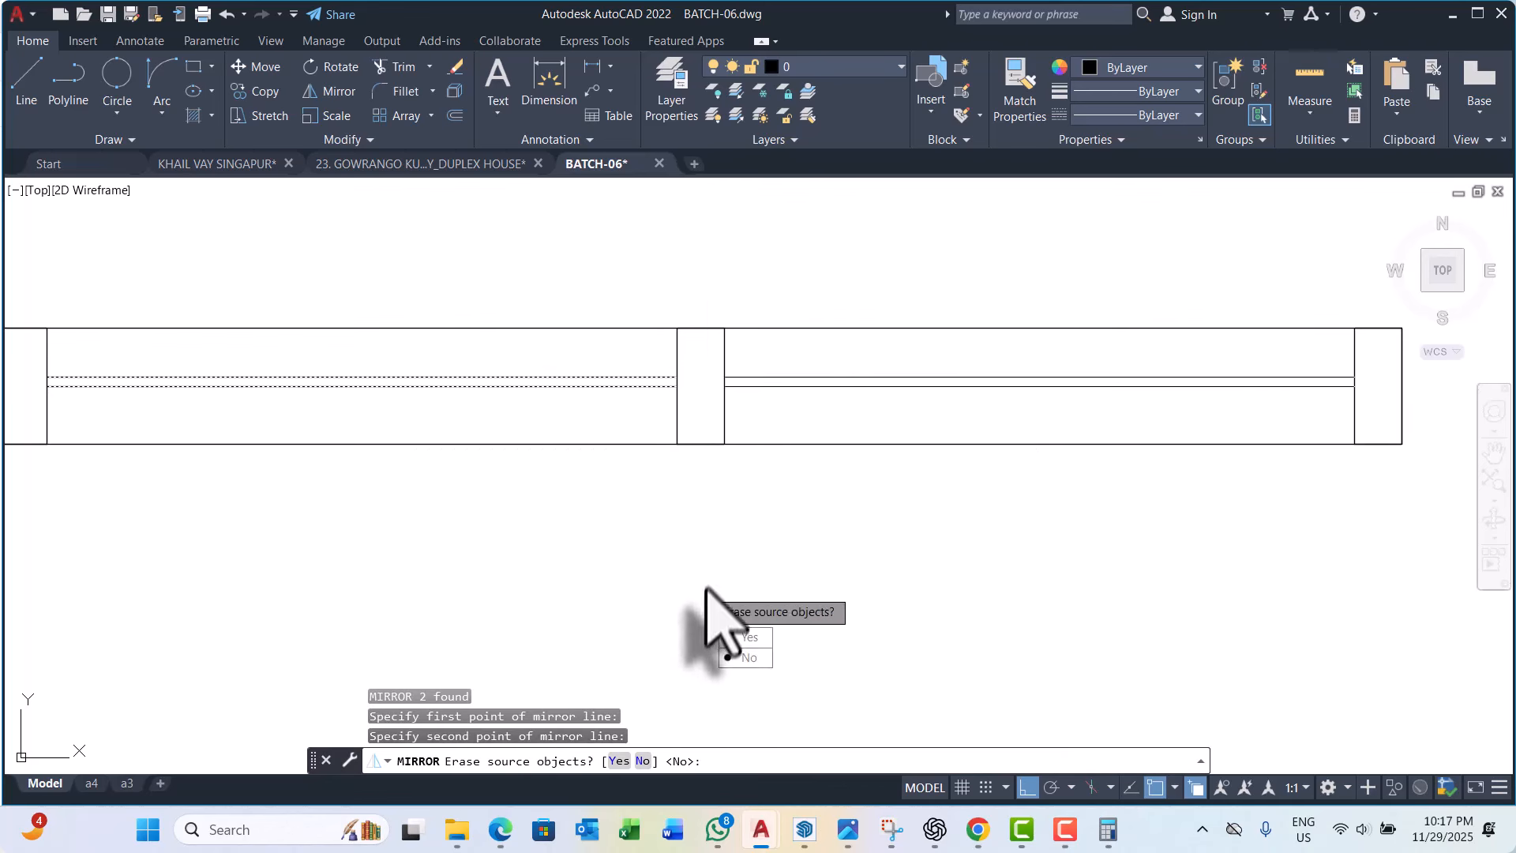
key("Return")
scroll(460, 355, "down", 3)
scroll(592, 394, "up", 3)
left_click(678, 368)
left_click(661, 403)
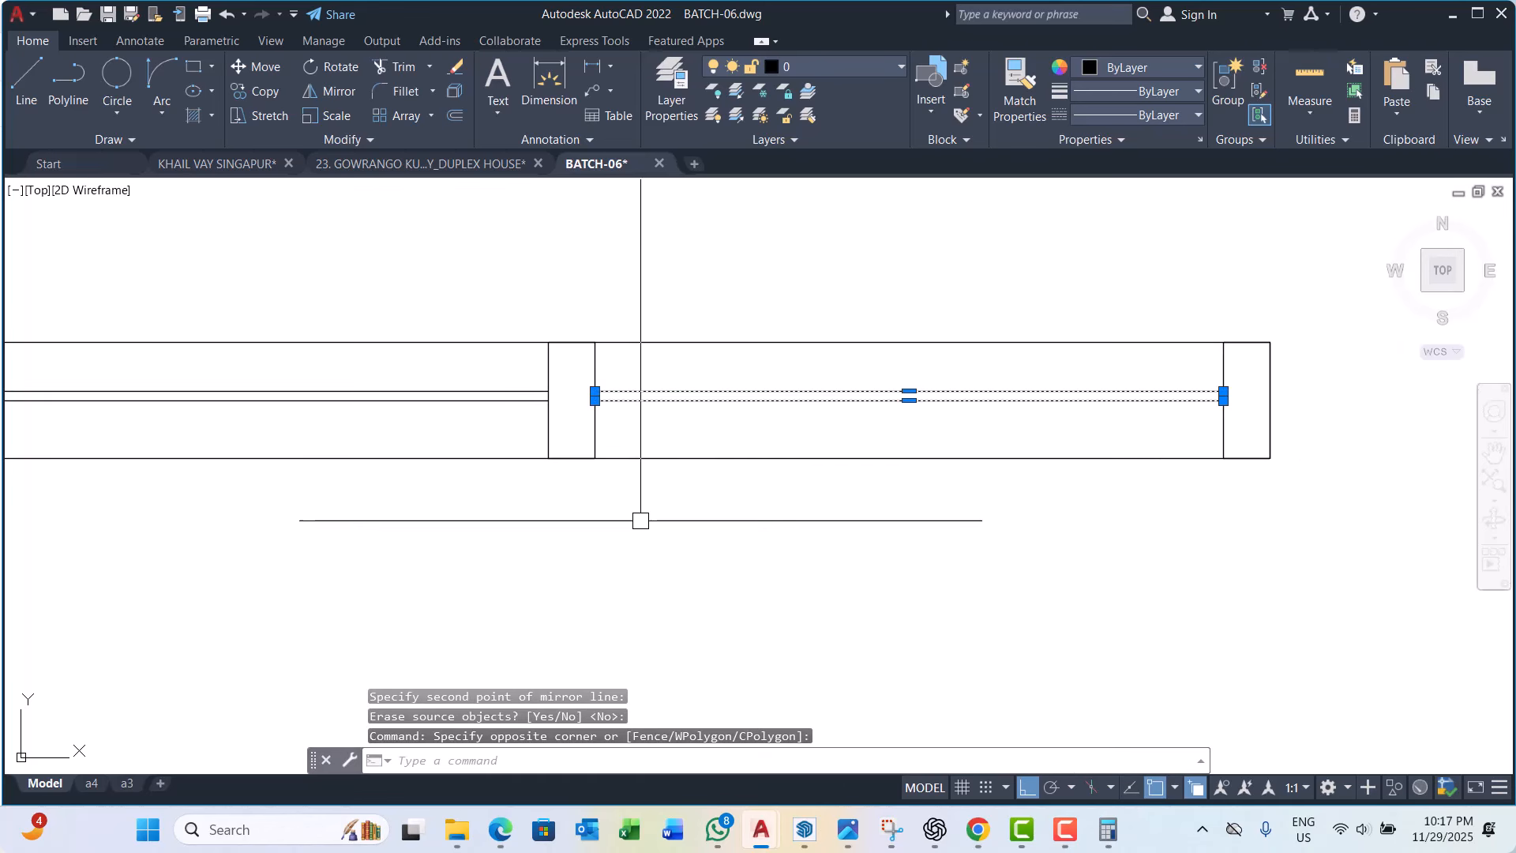
type("m")
key("Return")
left_click(1055, 628)
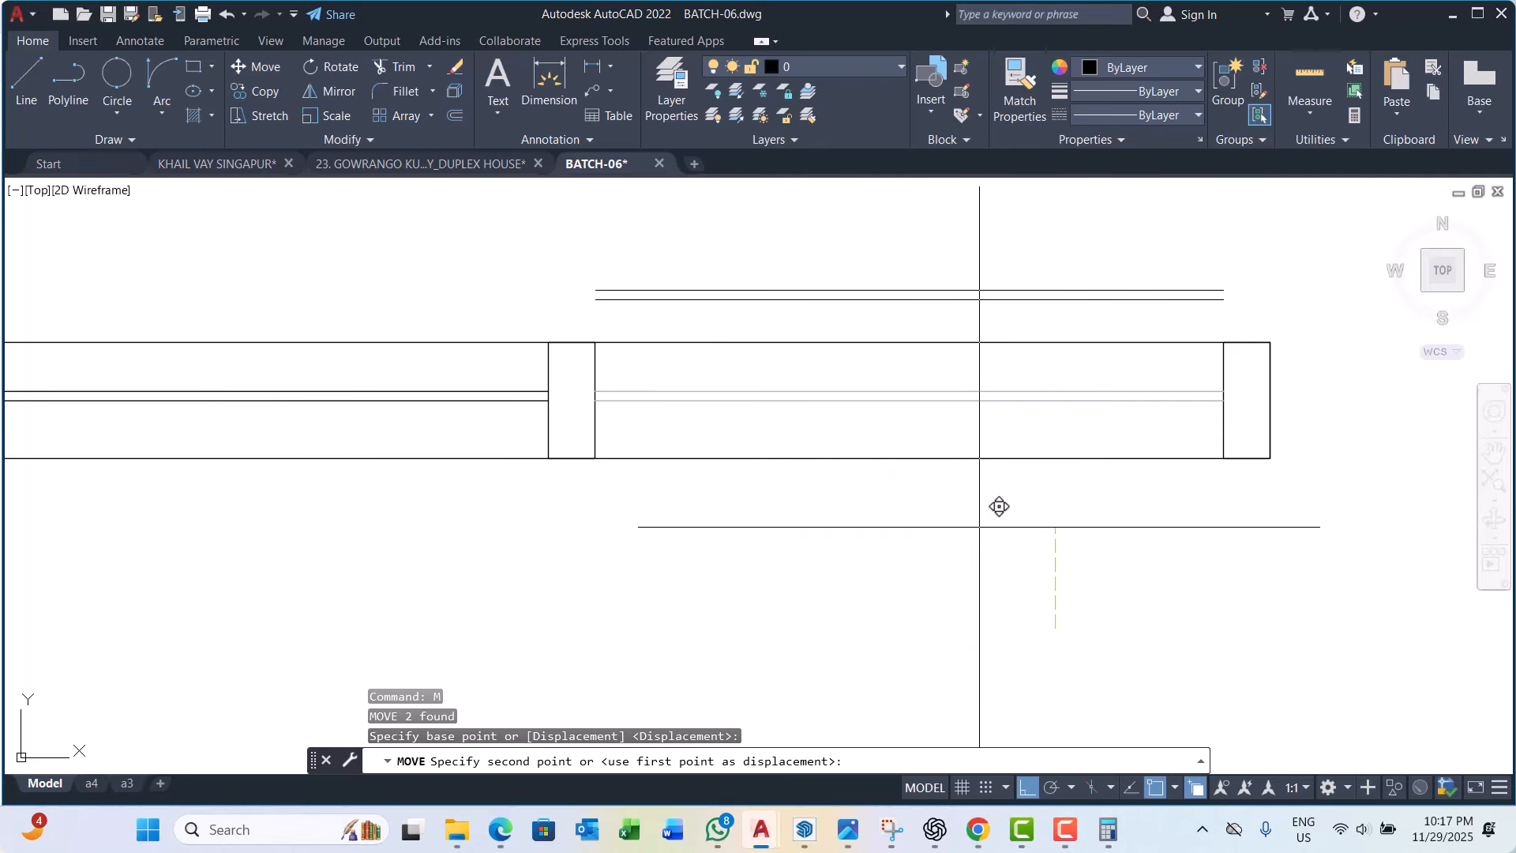
key("Escape")
key("Escape")
Step: Move the two glass lines in the window's right half straight down by 12
scroll(728, 386, "up", 2)
left_click(767, 372)
left_click(695, 449)
scroll(336, 366, "down", 3)
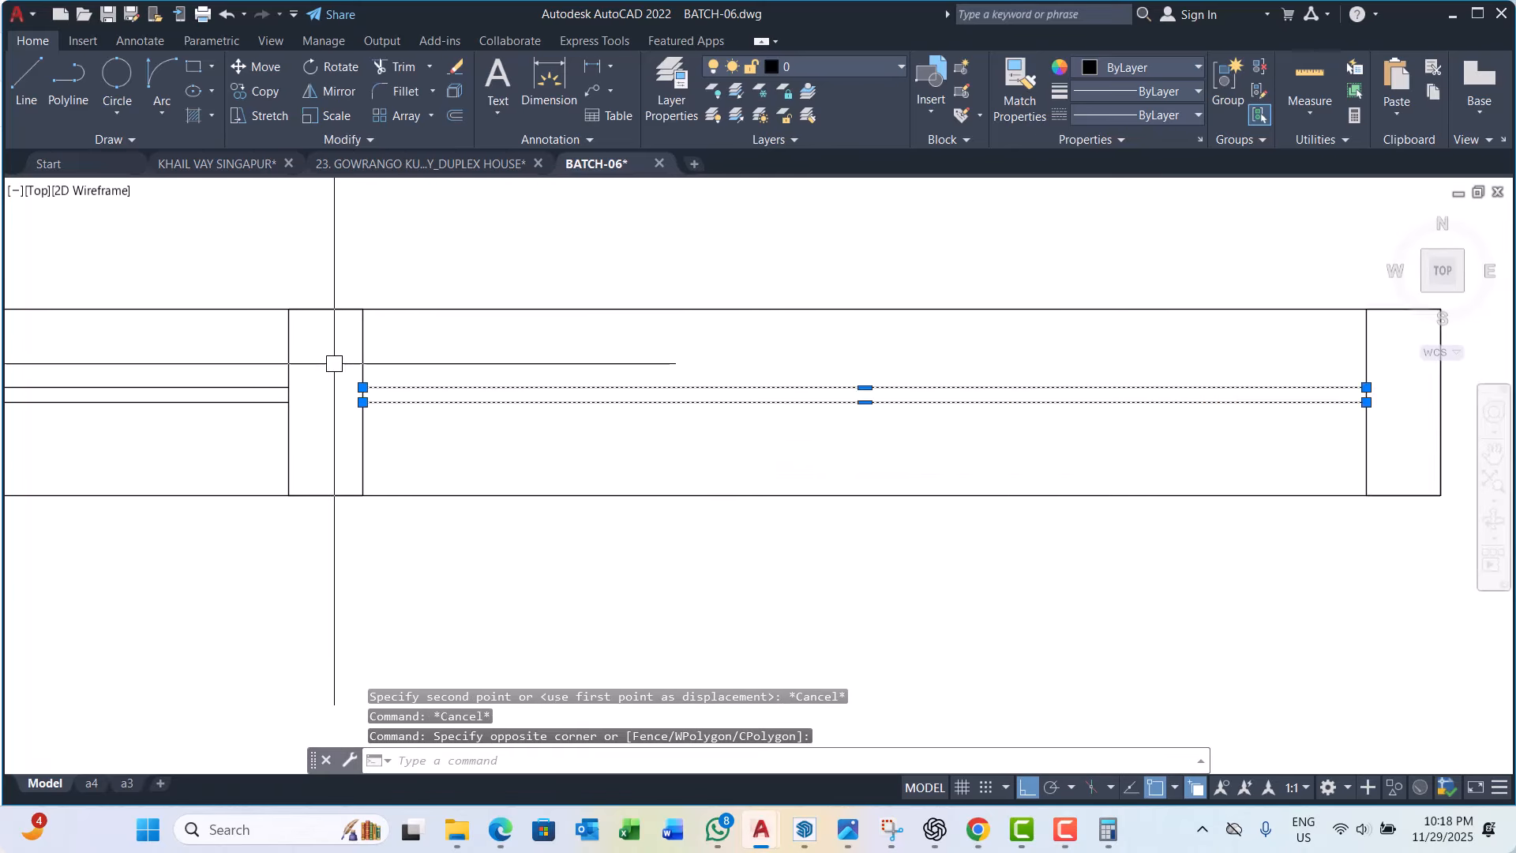
type("m")
key("Return")
left_click(593, 523)
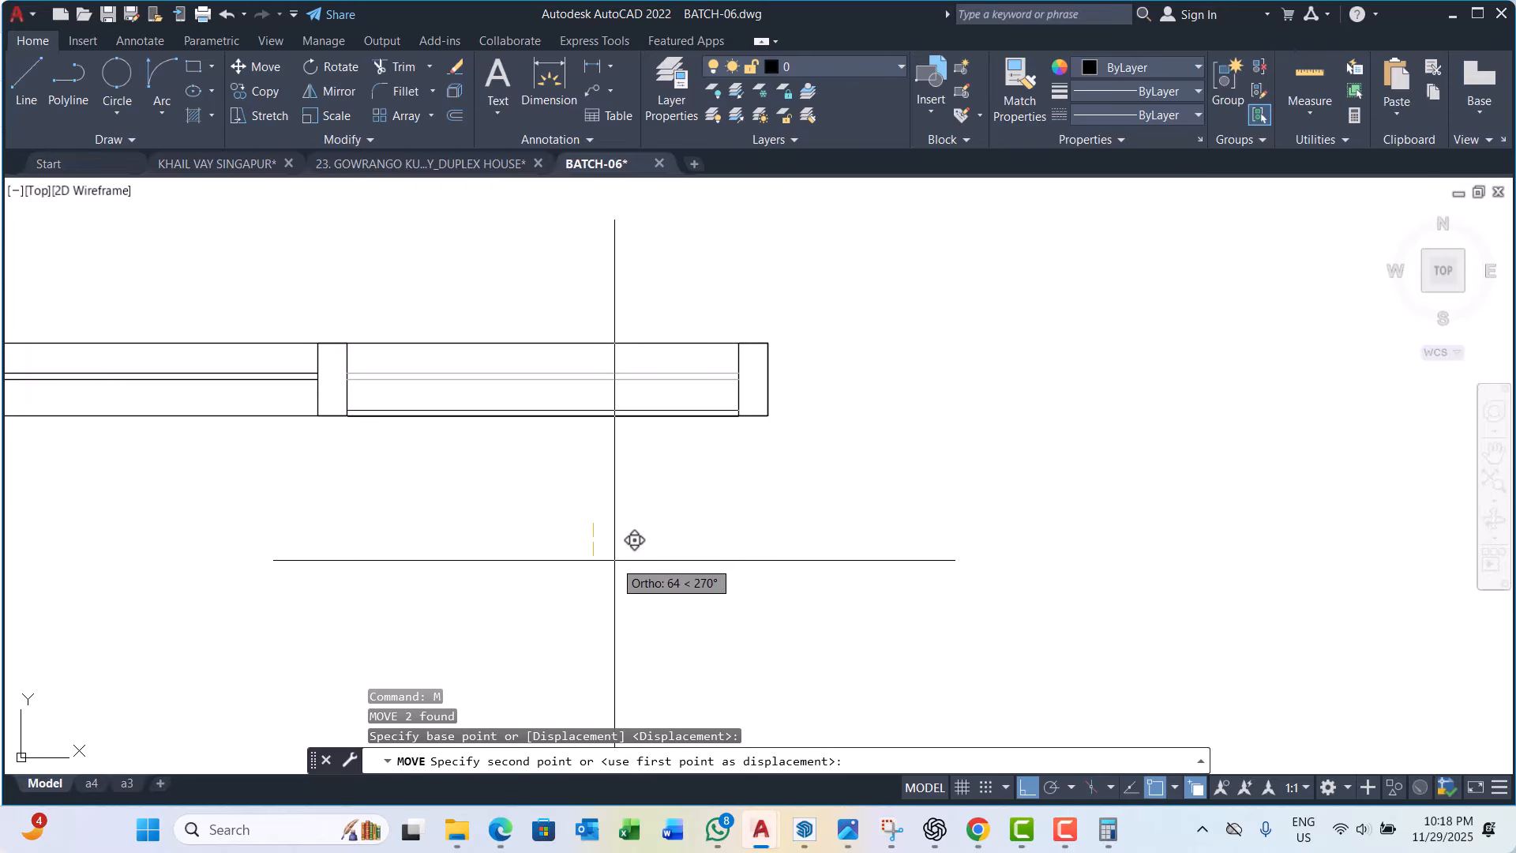
type("12")
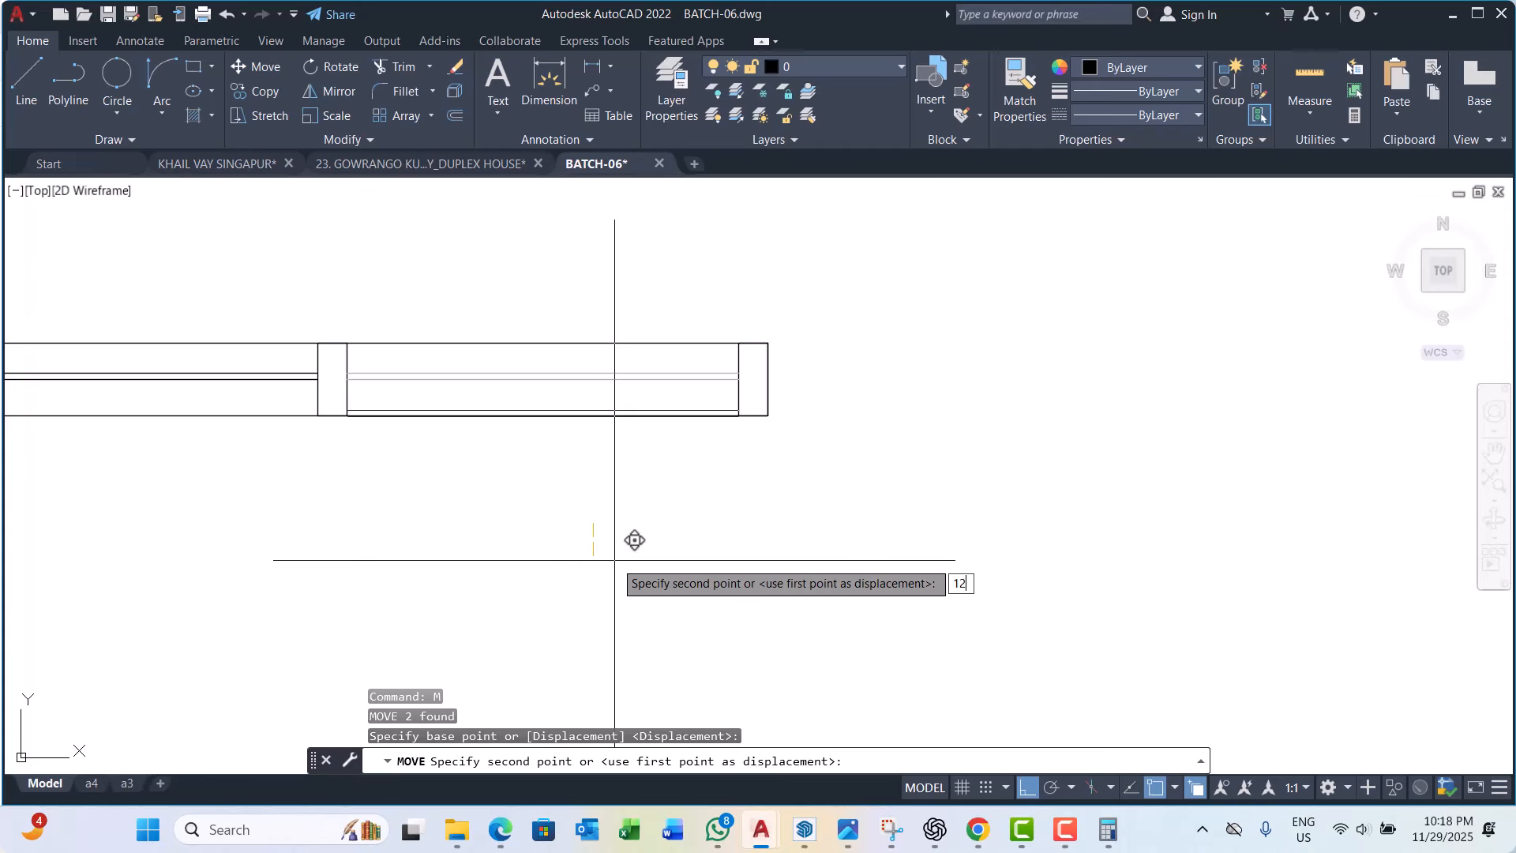
key("Return")
scroll(325, 400, "up", 2)
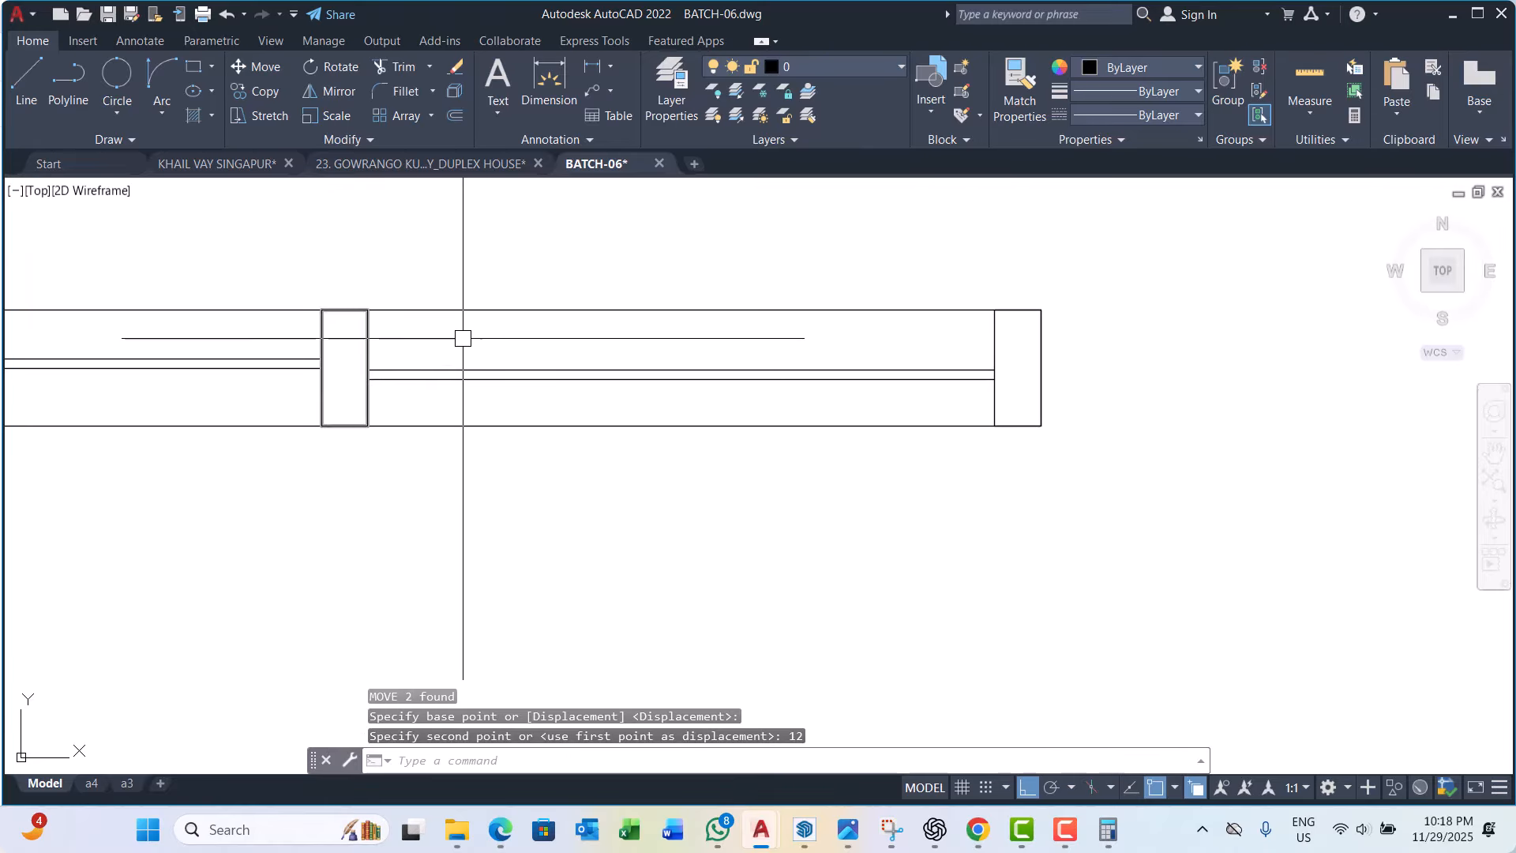
left_click(460, 335)
left_click(424, 393)
key("Return")
left_click(701, 521)
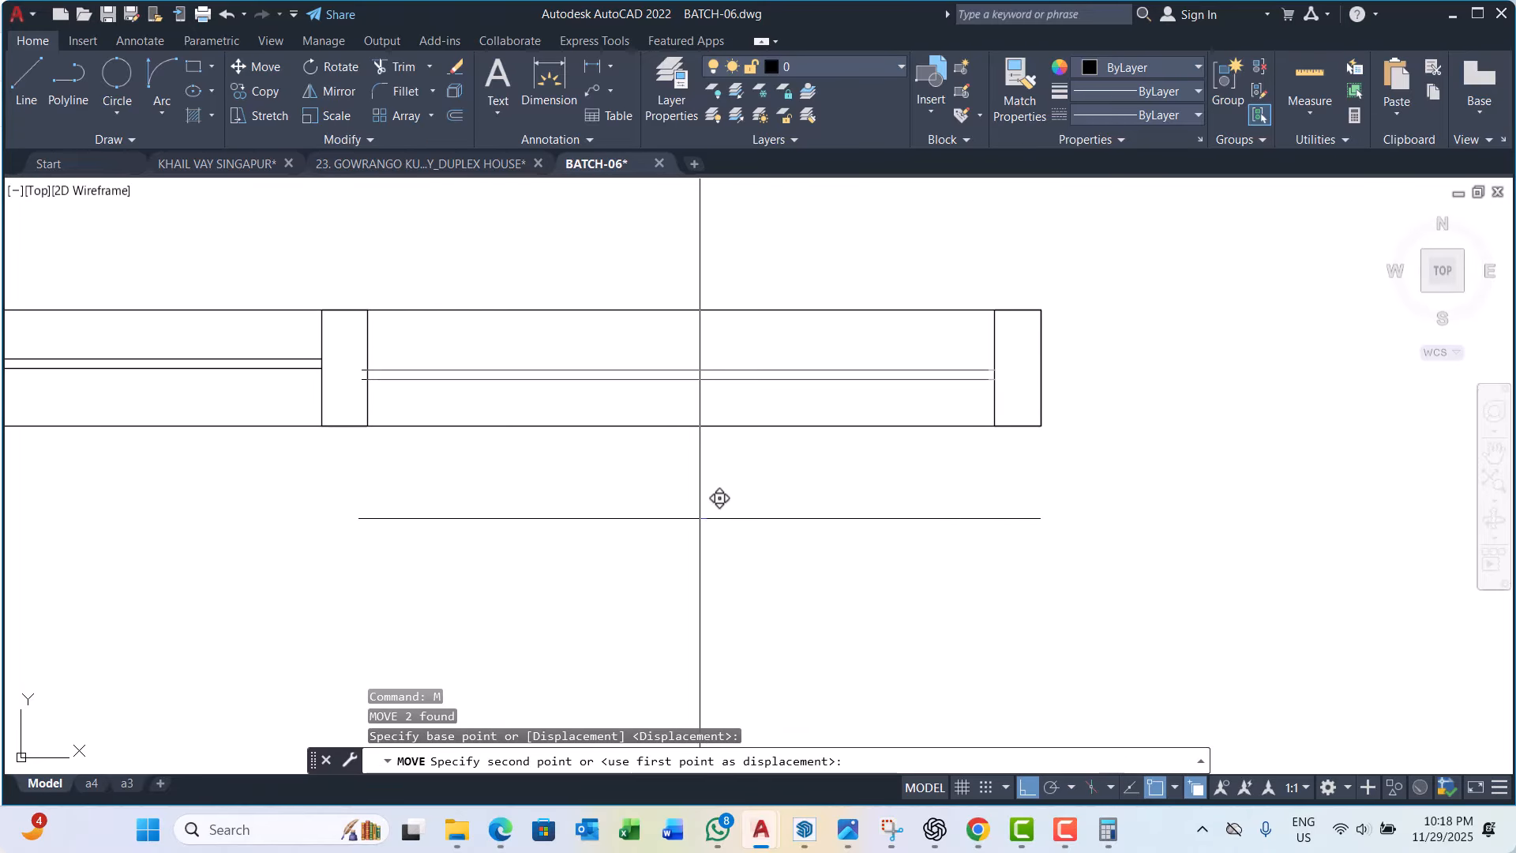
scroll(284, 364, "up", 5)
key("Escape")
key("Escape")
key("Escape")
scroll(532, 440, "down", 5)
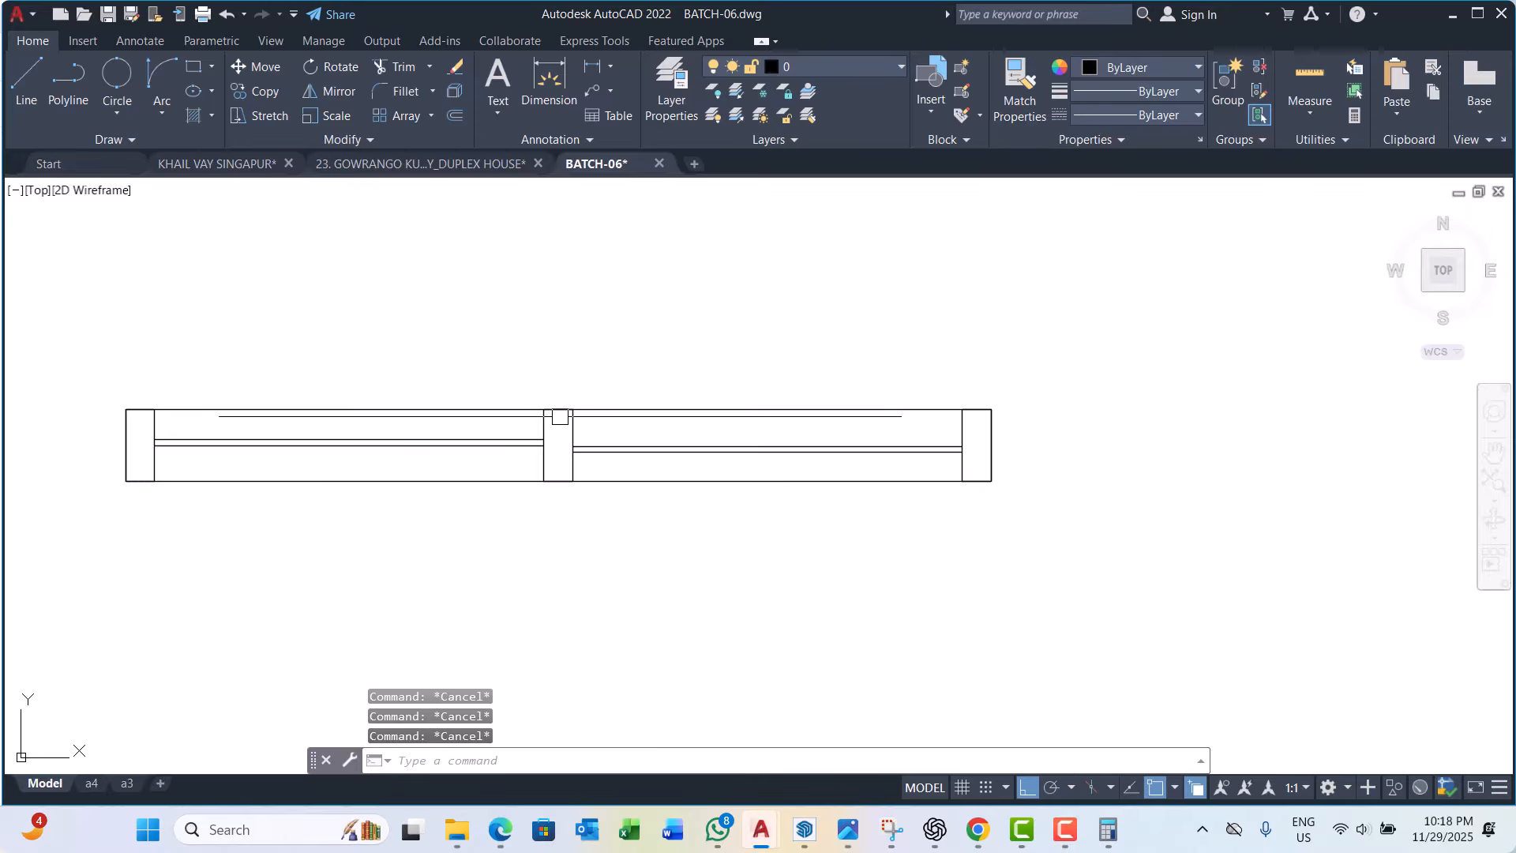
scroll(331, 419, "up", 2)
left_click(385, 430)
left_click(352, 474)
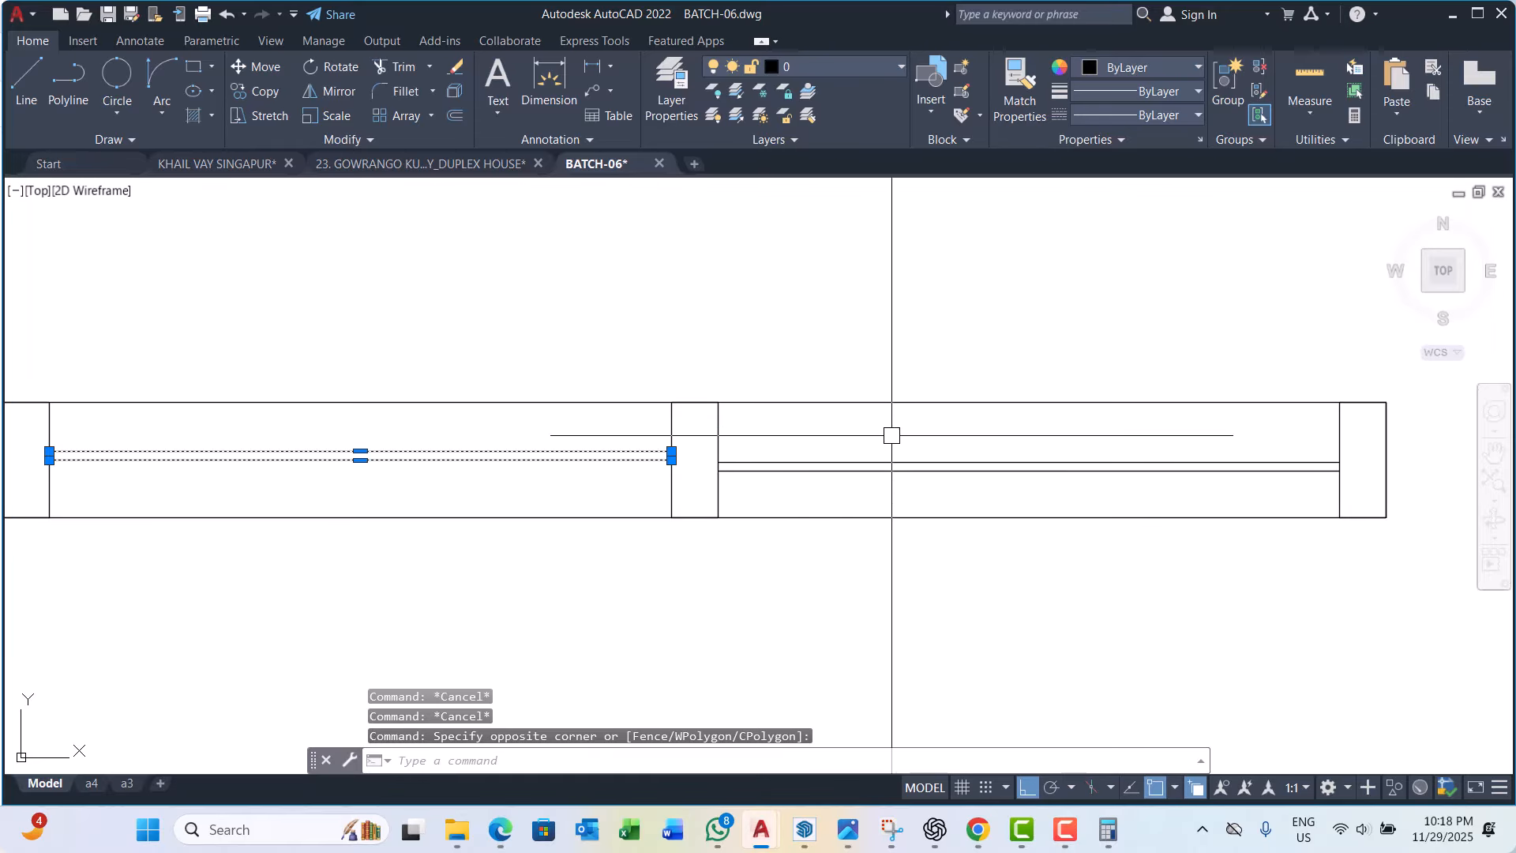
key("Escape")
left_click(890, 434)
left_click(846, 490)
scroll(563, 395, "down", 2)
key("Escape")
key("Escape")
key("Escape")
scroll(660, 424, "up", 3)
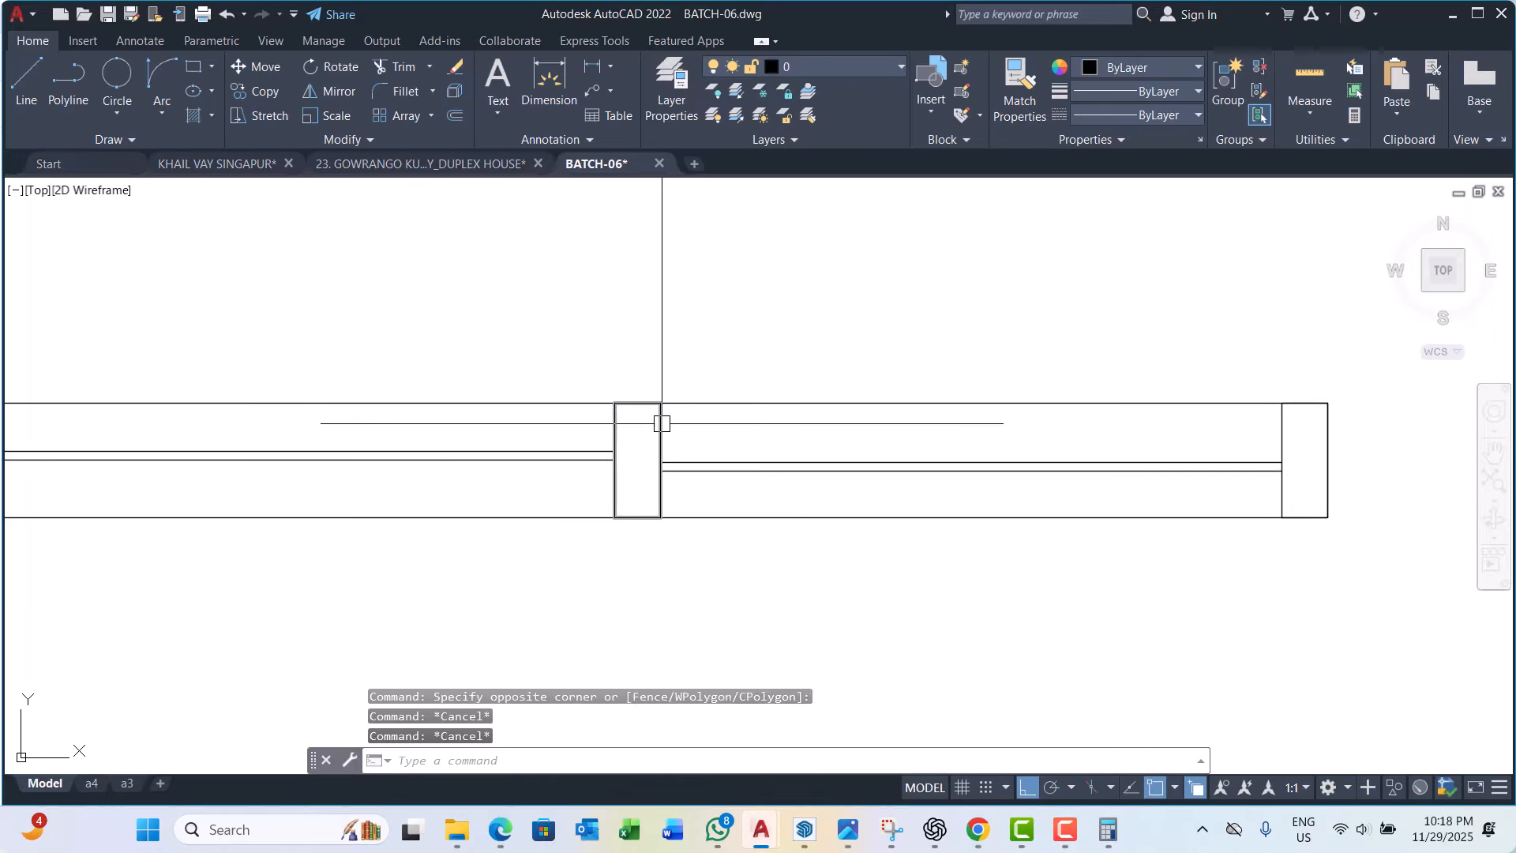
scroll(542, 383, "down", 3)
scroll(475, 416, "up", 1)
middle_click_drag(475, 417, 281, 385)
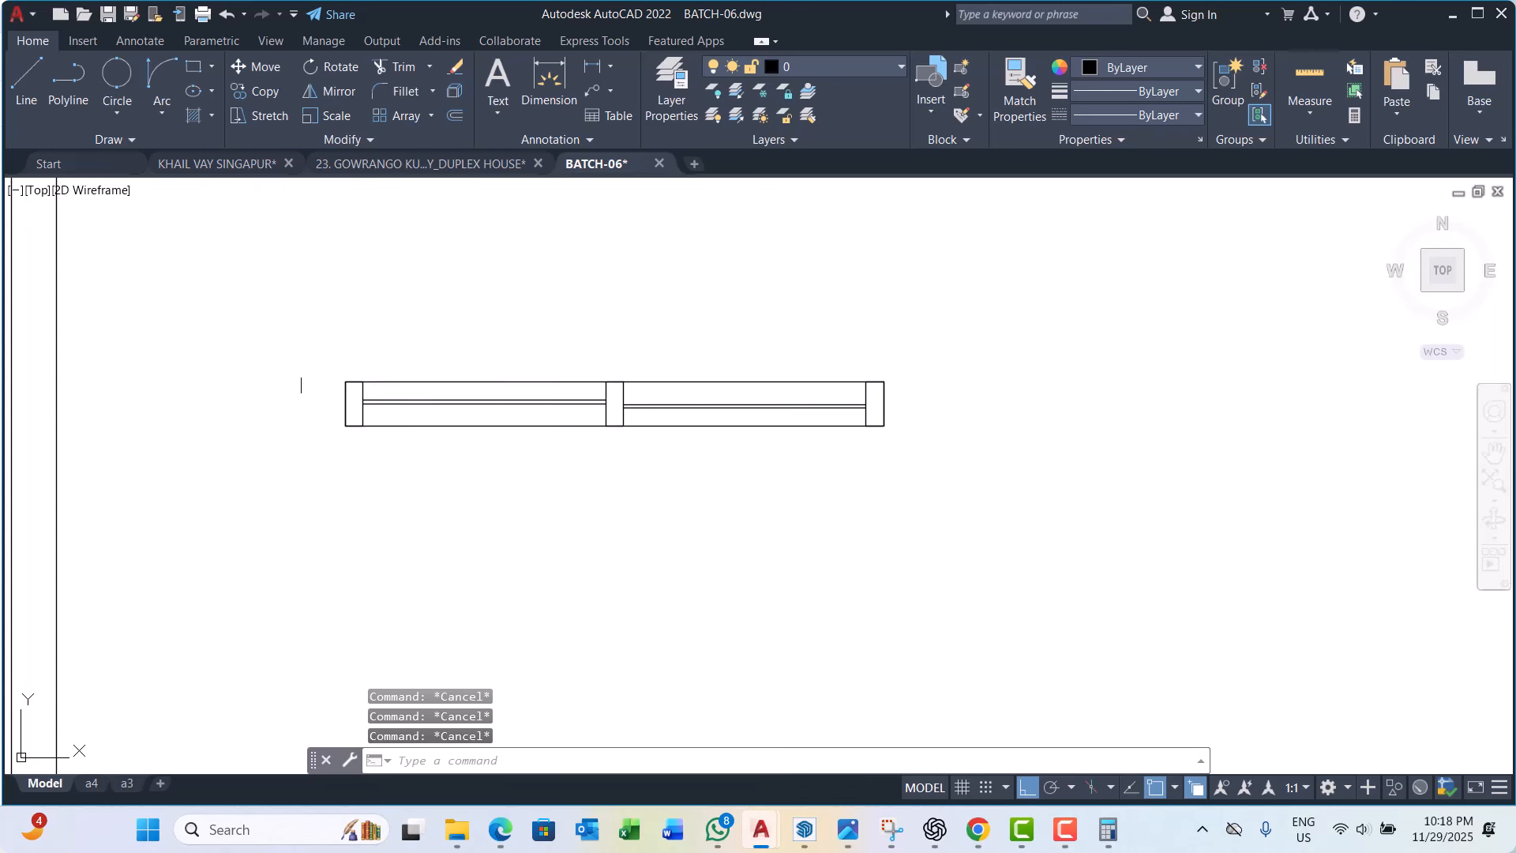
middle_click_drag(667, 405, 670, 432)
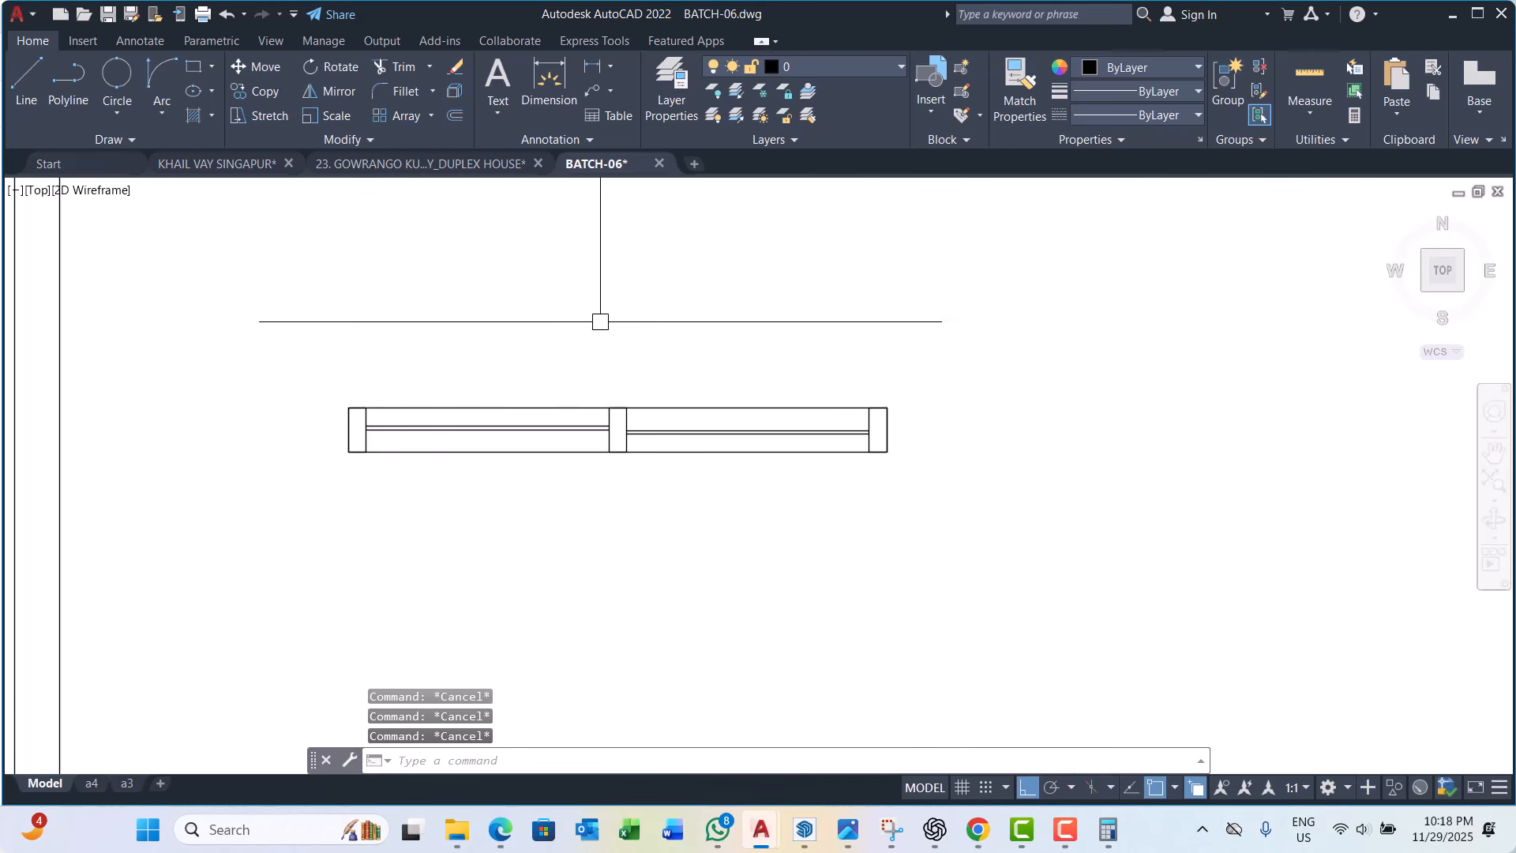
Step: Copy the whole window symbol twice straight upward, leaving three symbols stacked in the same room
scroll(599, 322, "down", 5)
scroll(611, 308, "up", 1)
left_click(743, 316)
left_click(612, 412)
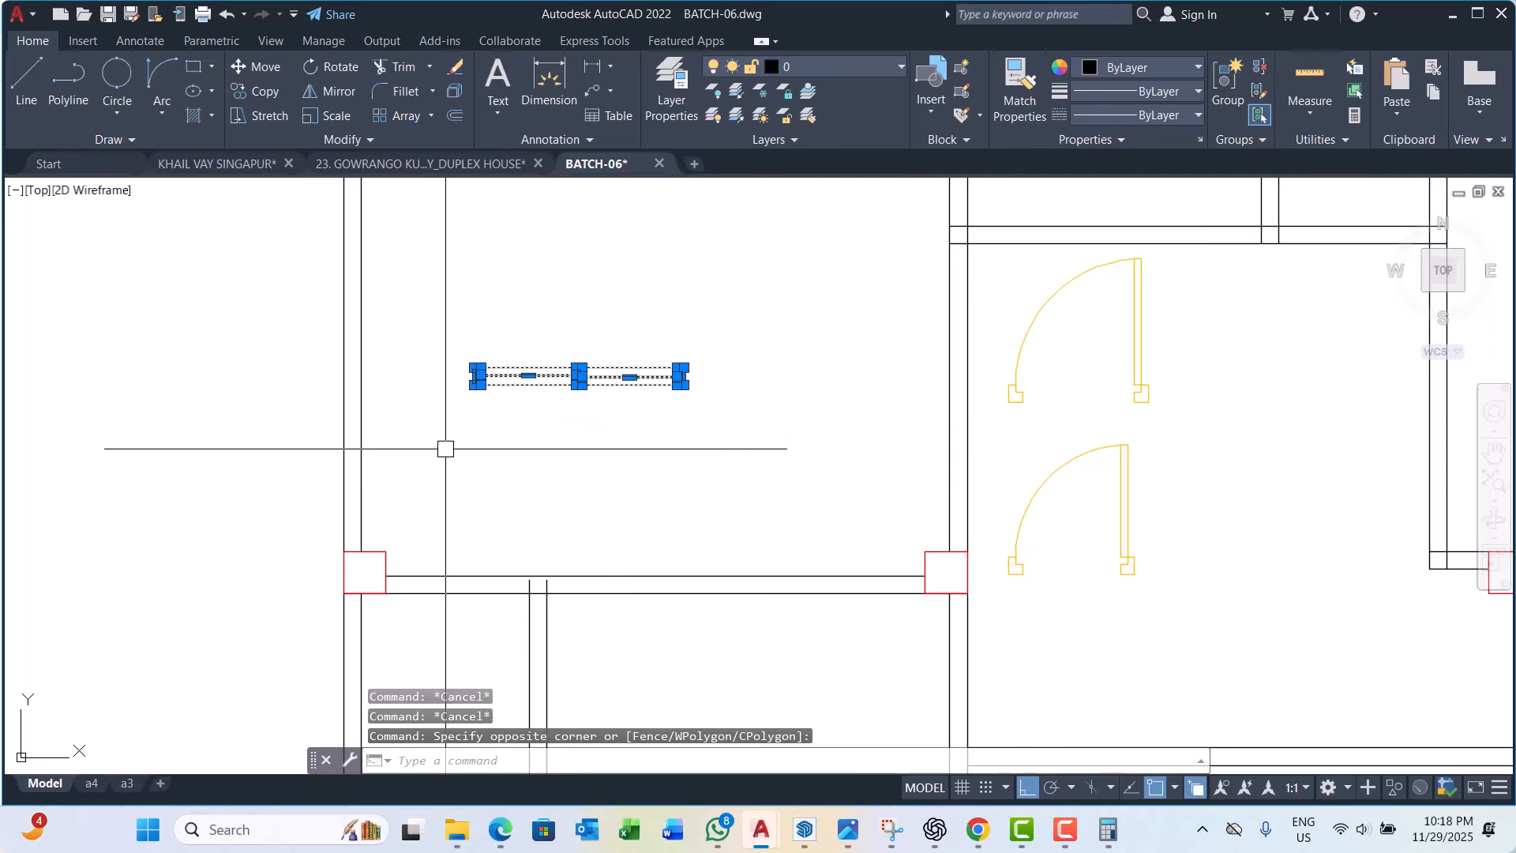
type("co")
key("Return")
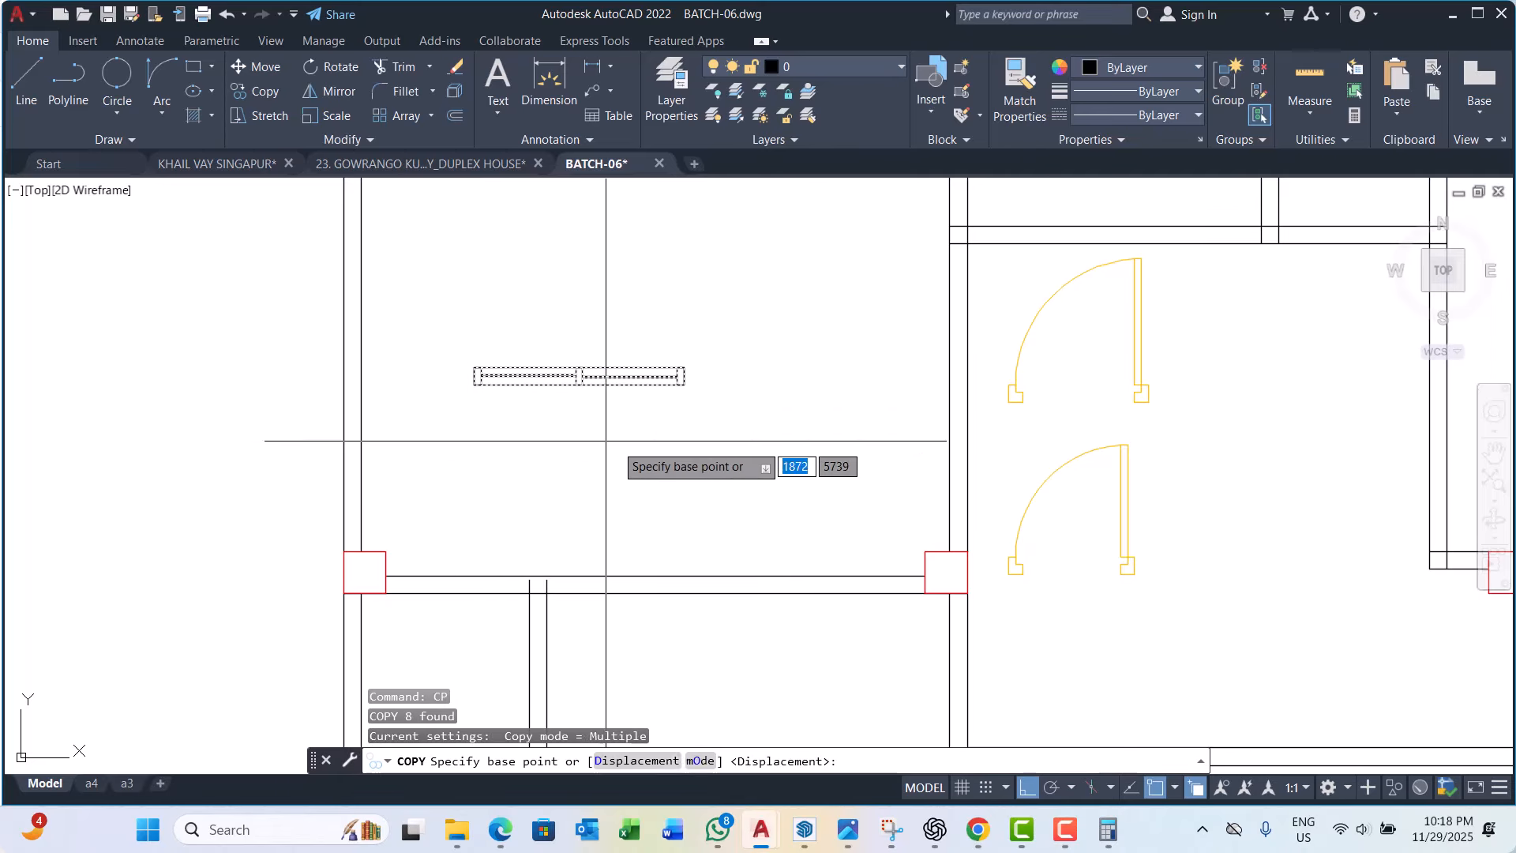
left_click(735, 437)
scroll(757, 404, "down", 4)
scroll(741, 419, "up", 2)
left_click(741, 420)
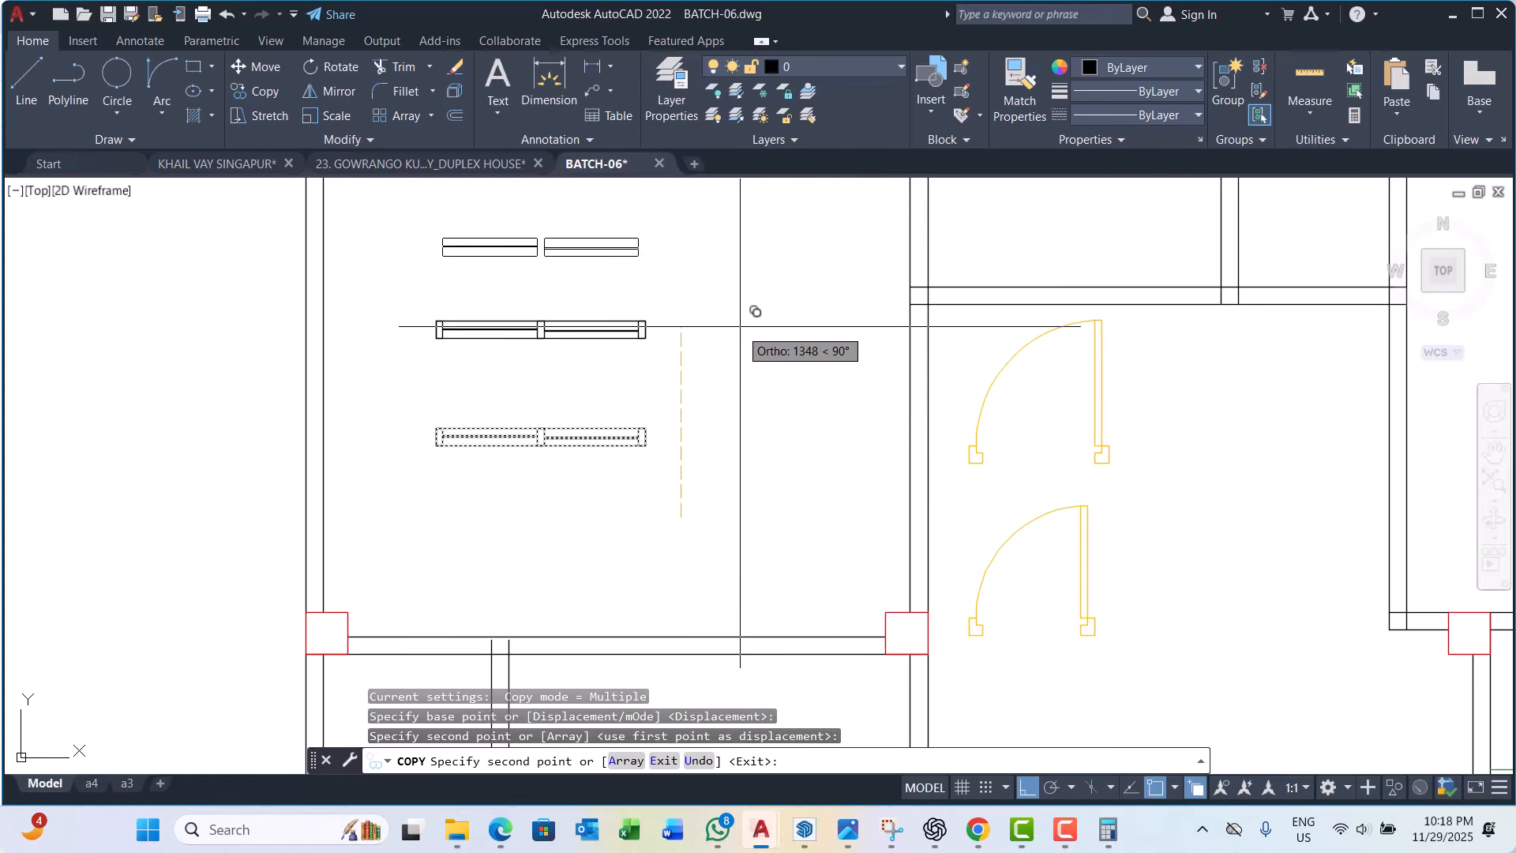
left_click(739, 326)
key("Escape")
key("Escape")
key("Escape")
key("Escape")
scroll(402, 402, "up", 2)
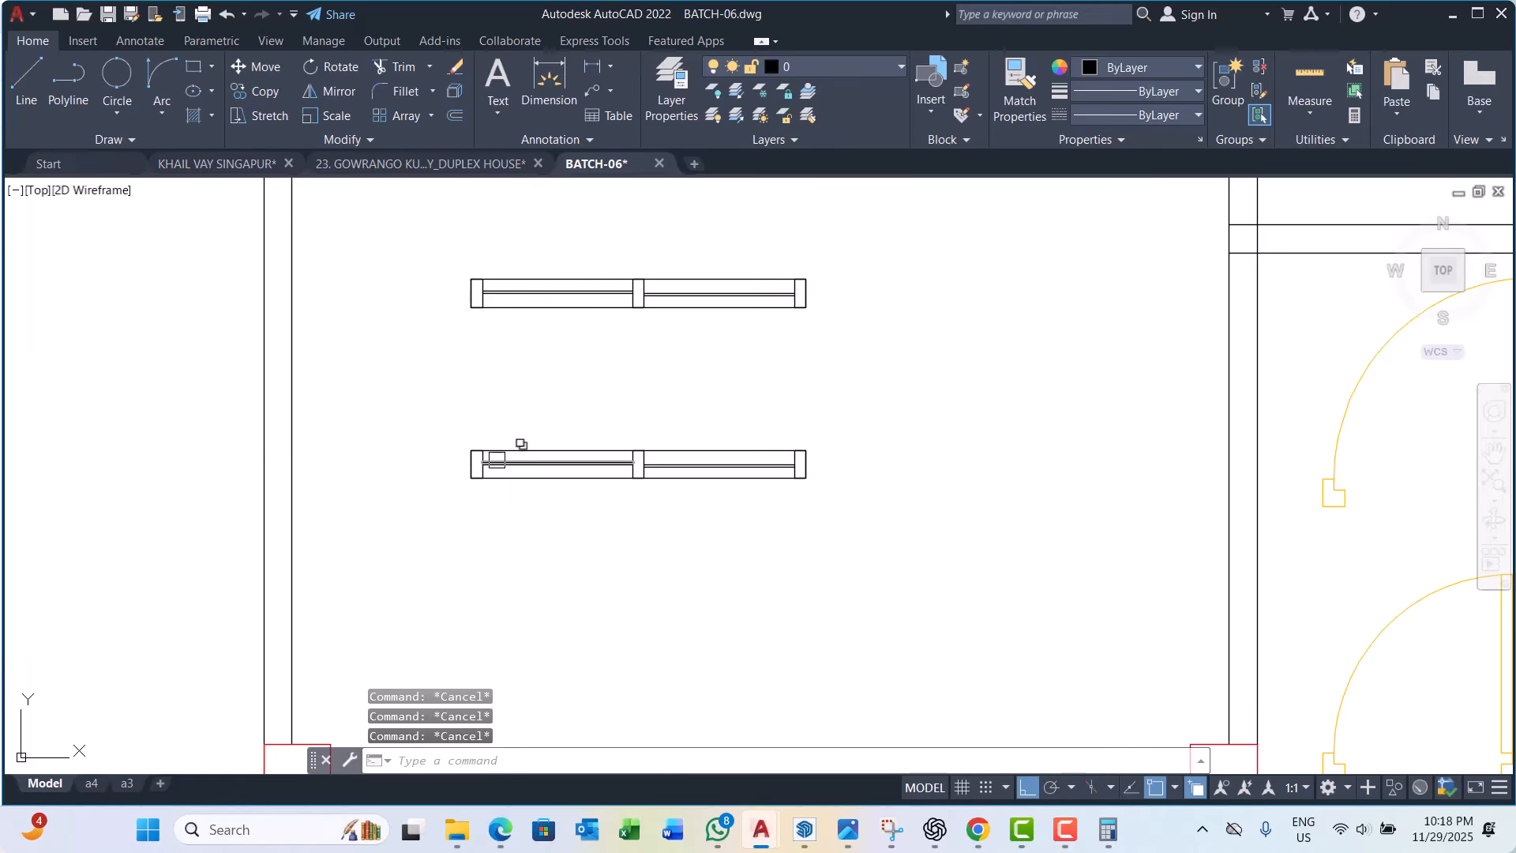
middle_click_drag(614, 432, 532, 446)
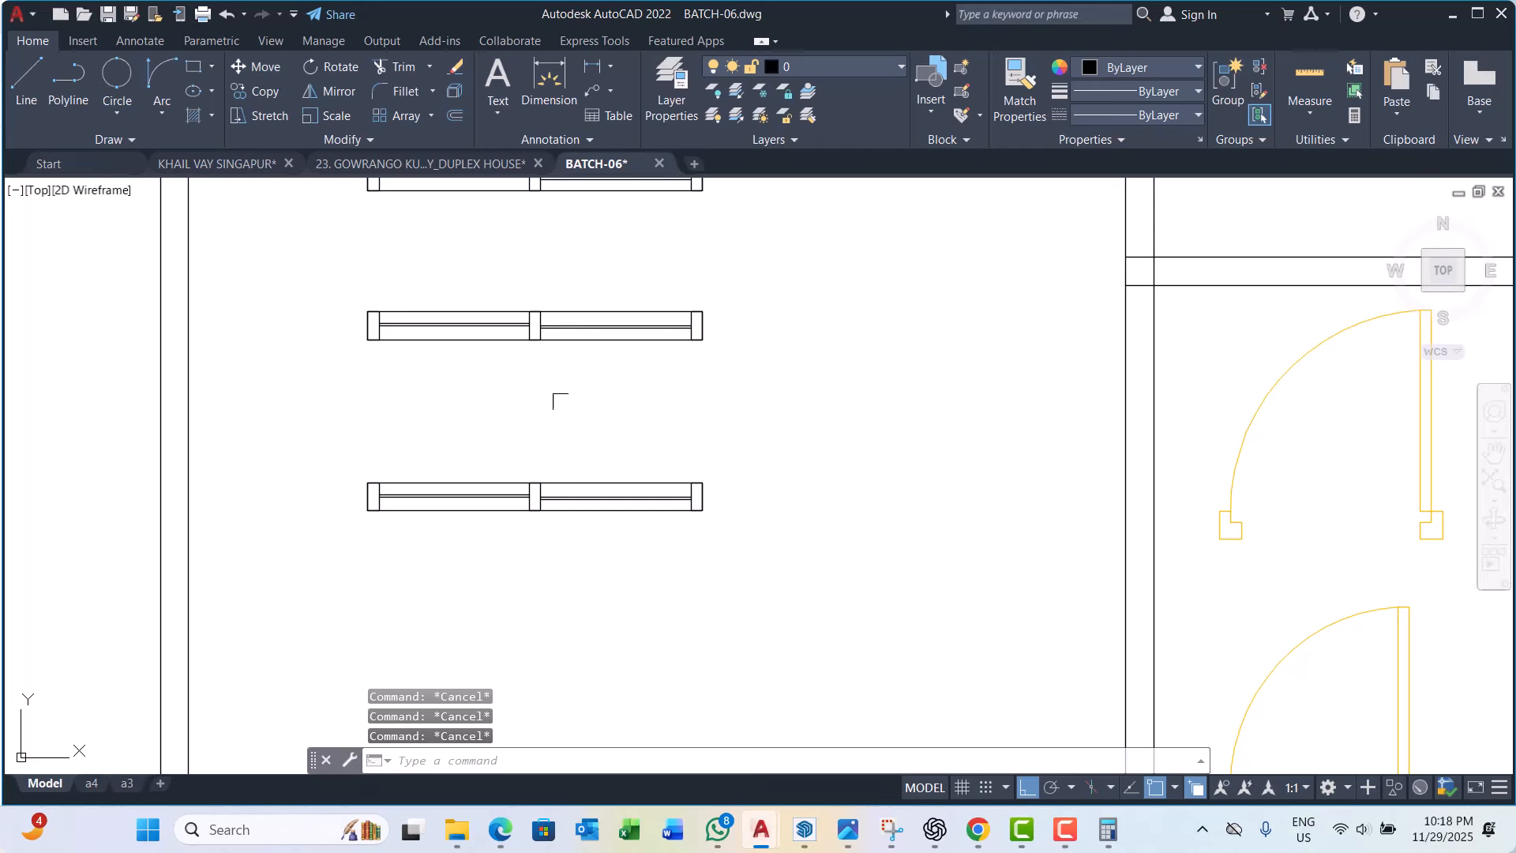
scroll(468, 341, "up", 4)
scroll(468, 341, "down", 5)
scroll(671, 261, "up", 3)
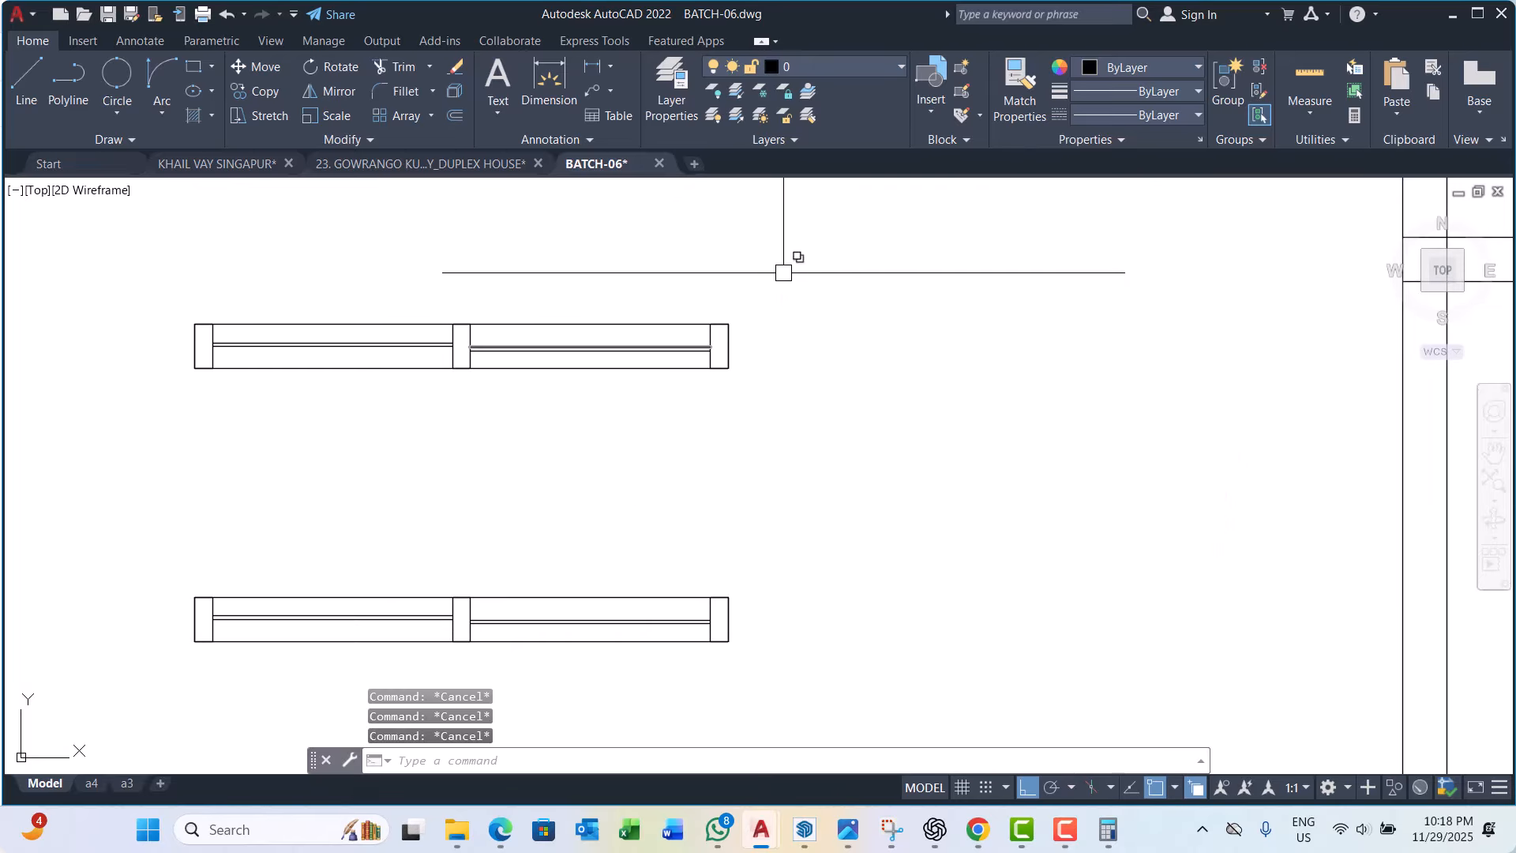
left_click(762, 267)
key("Escape")
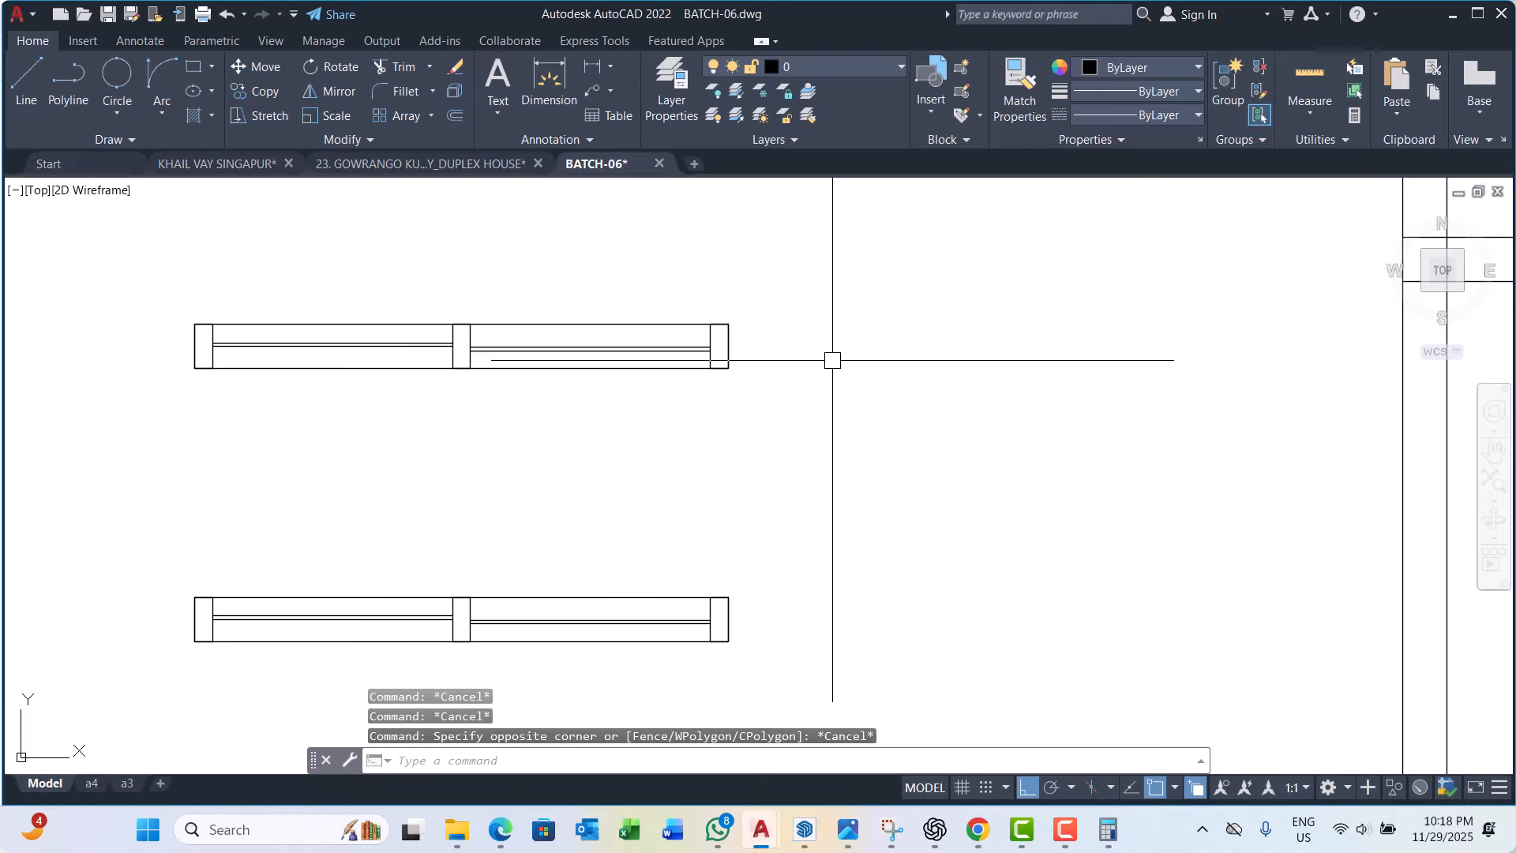
scroll(409, 342, "up", 2)
scroll(779, 338, "down", 3)
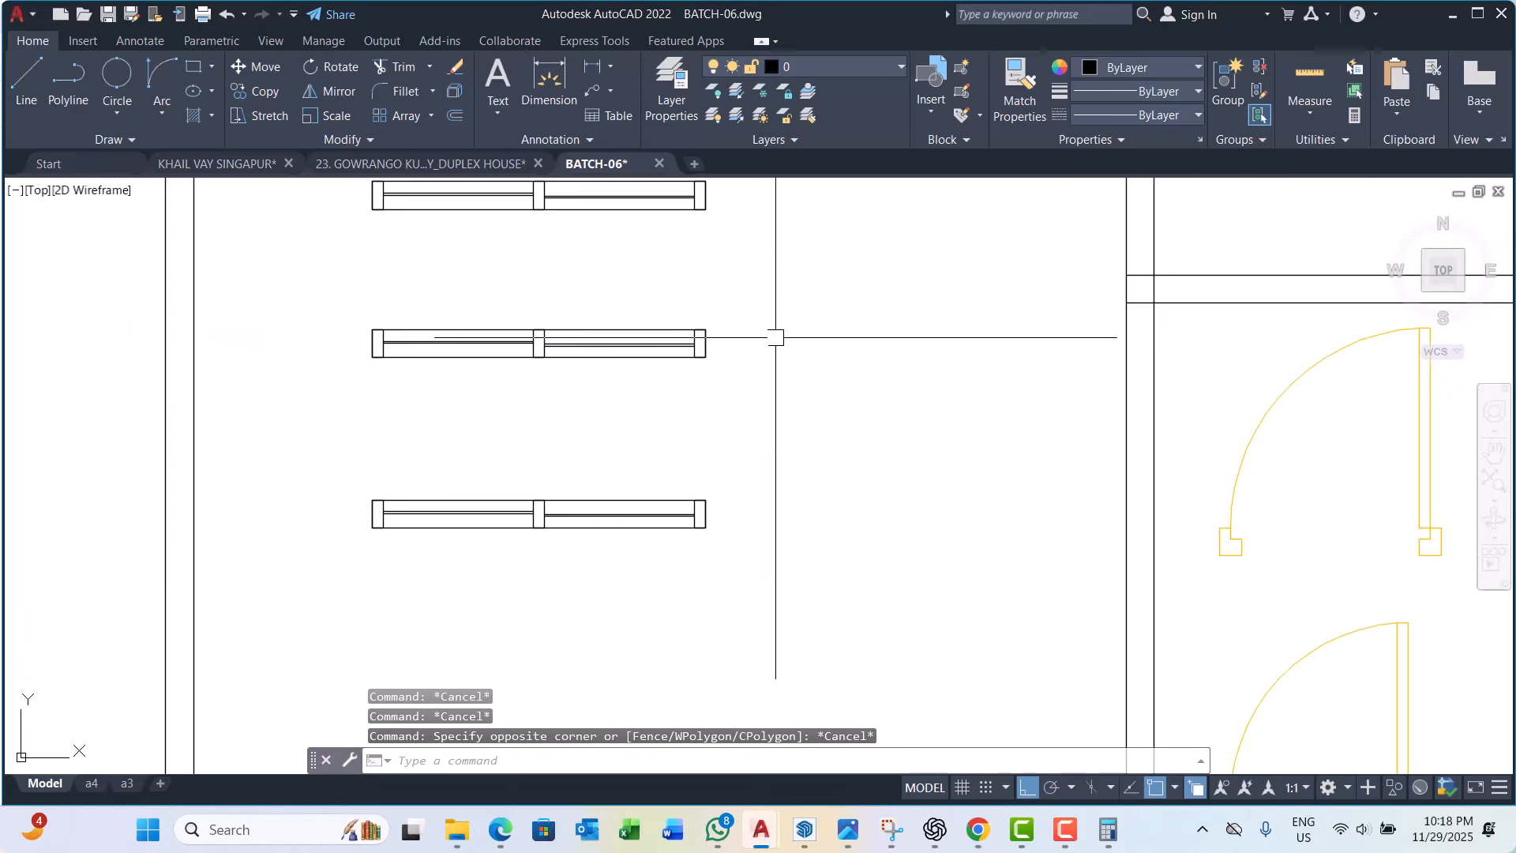
Step: Stretch the right end of the middle window symbol inward by 150
scroll(734, 250, "up", 1)
left_click(735, 250)
left_click(599, 410)
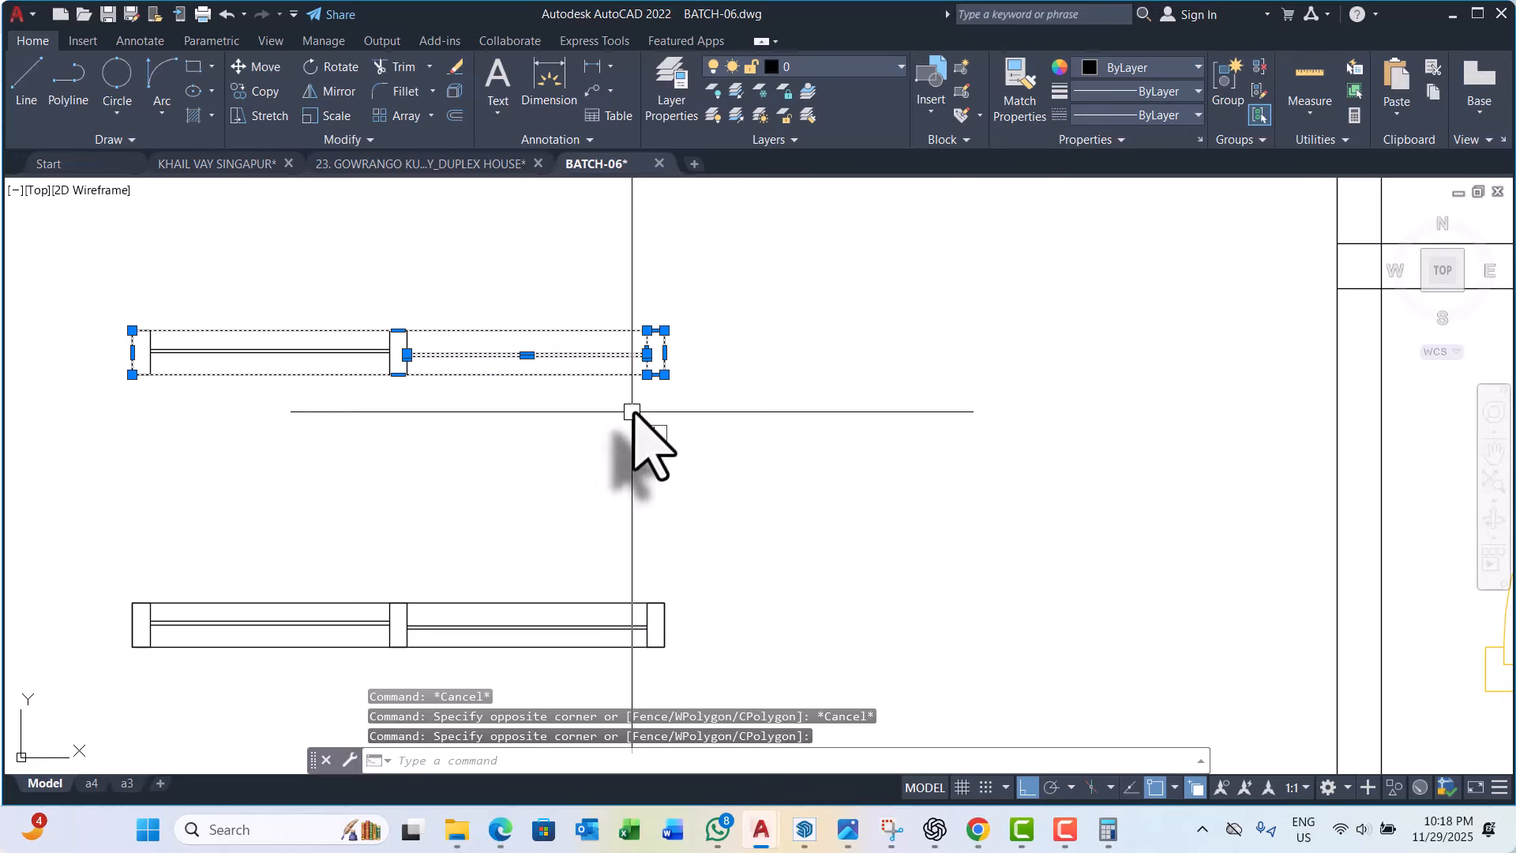
type("s")
key("Return")
left_click(865, 447)
type("1")
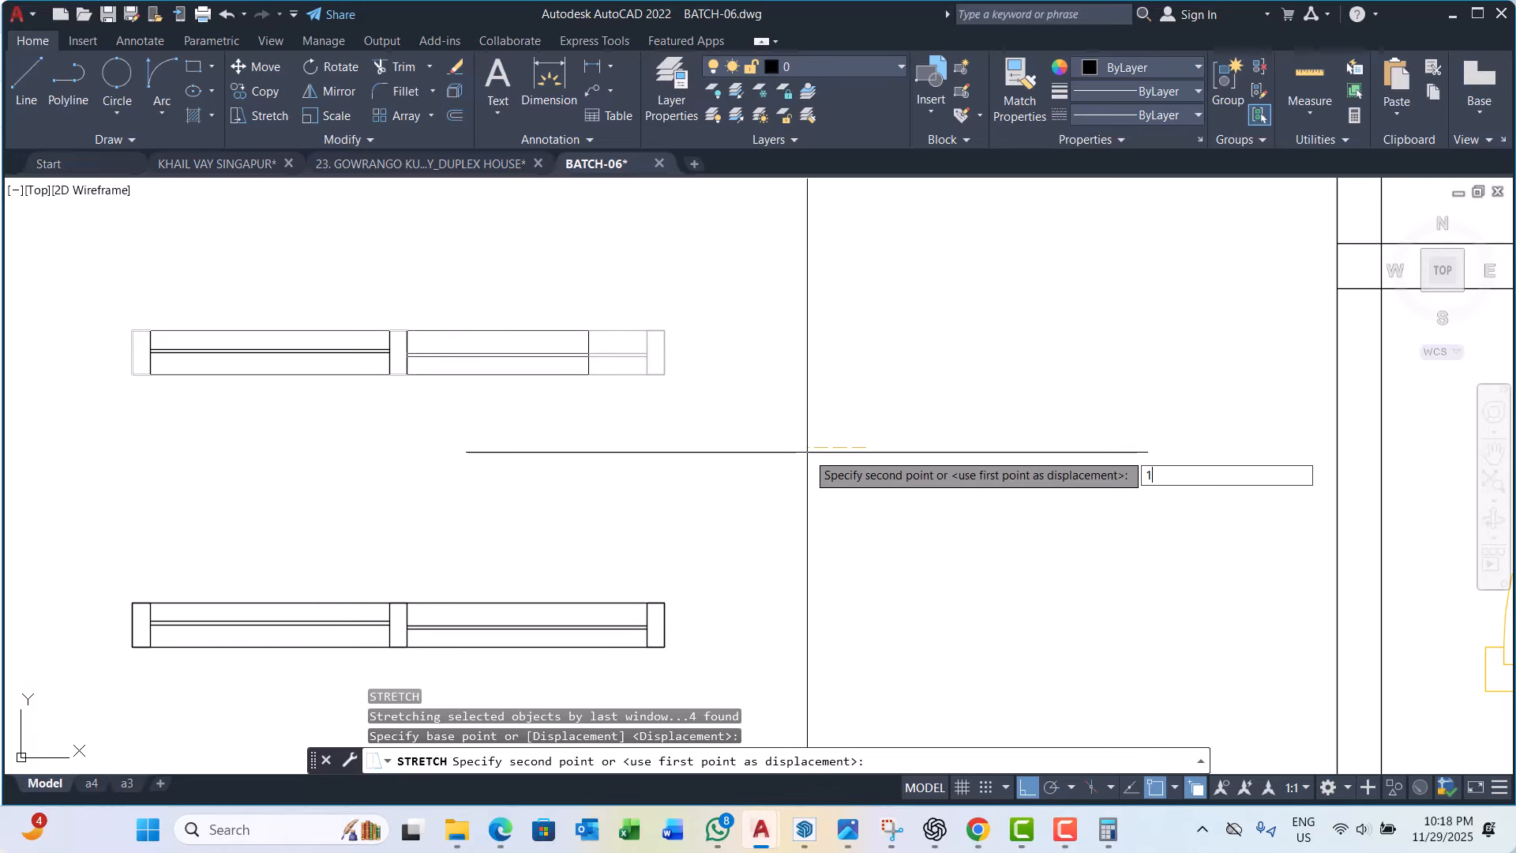
type("50")
key("Return")
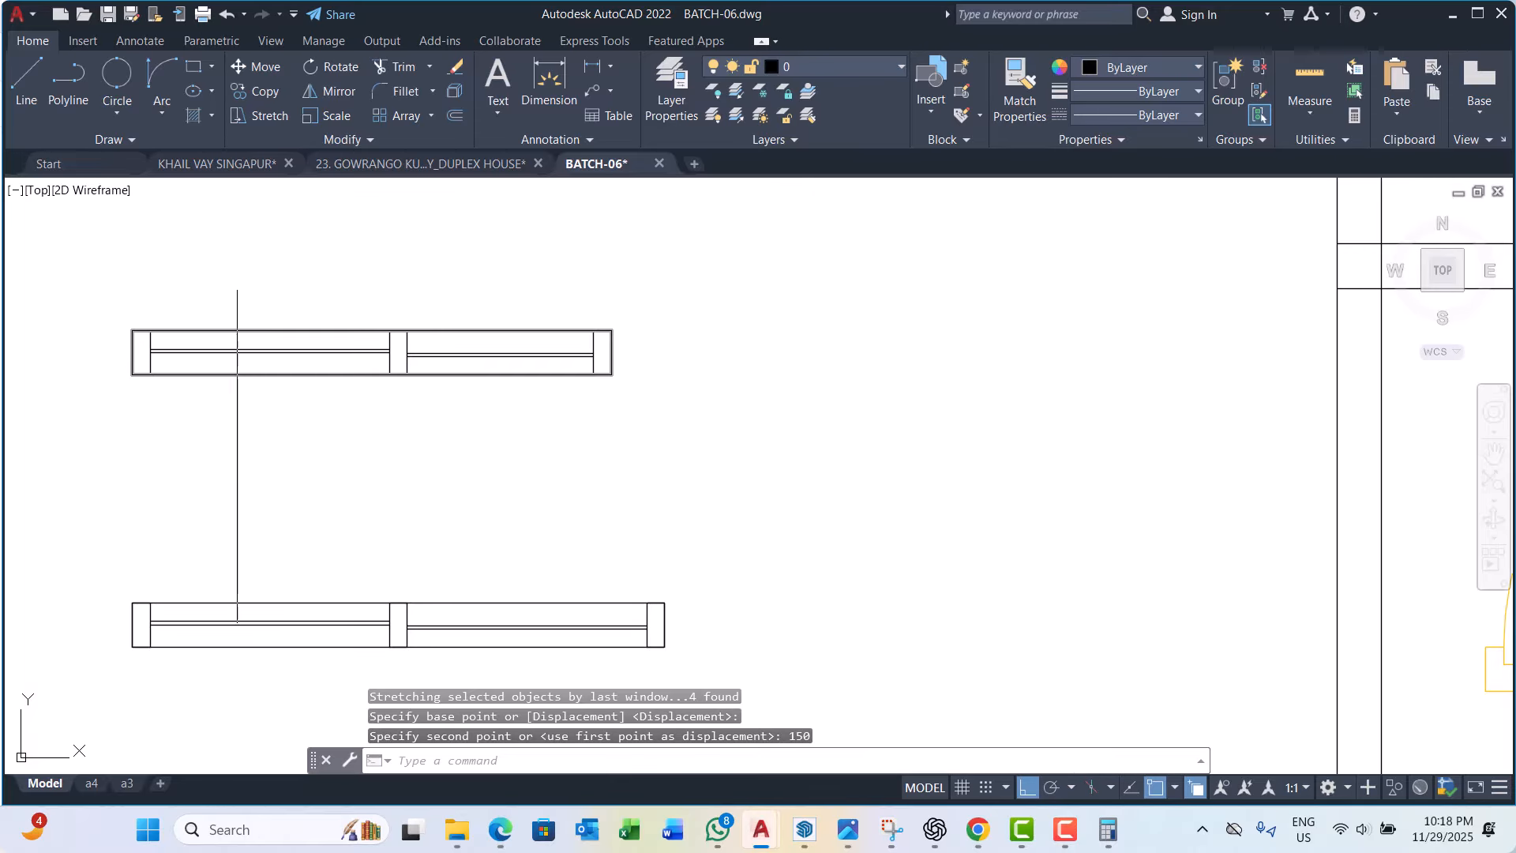
Step: Stretch the left end of the middle window symbol inward by 150
left_click(237, 271)
left_click(83, 400)
type("s")
key("Return")
left_click(197, 443)
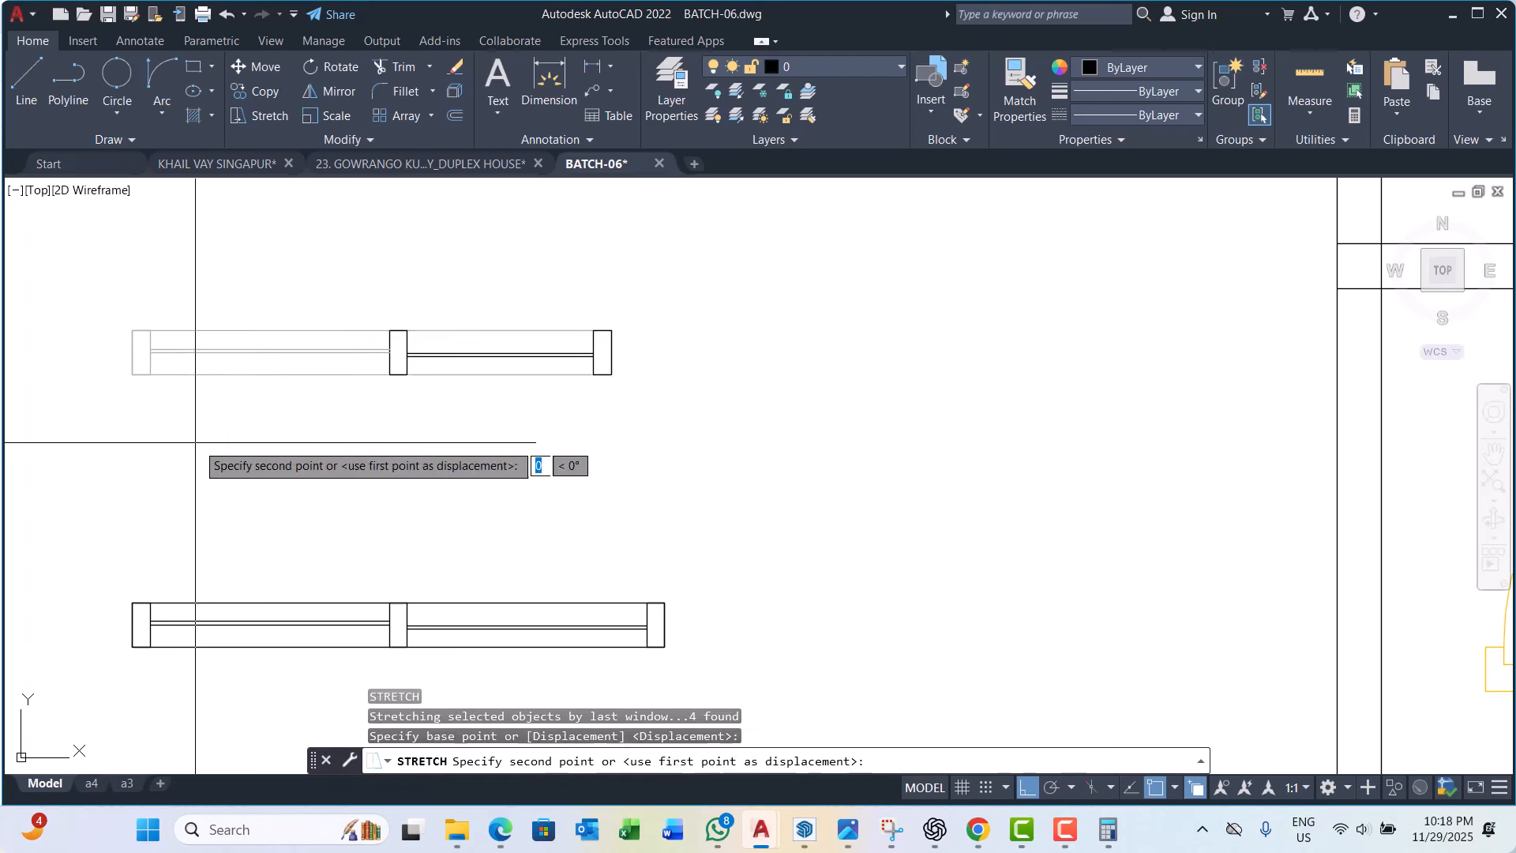
type("1")
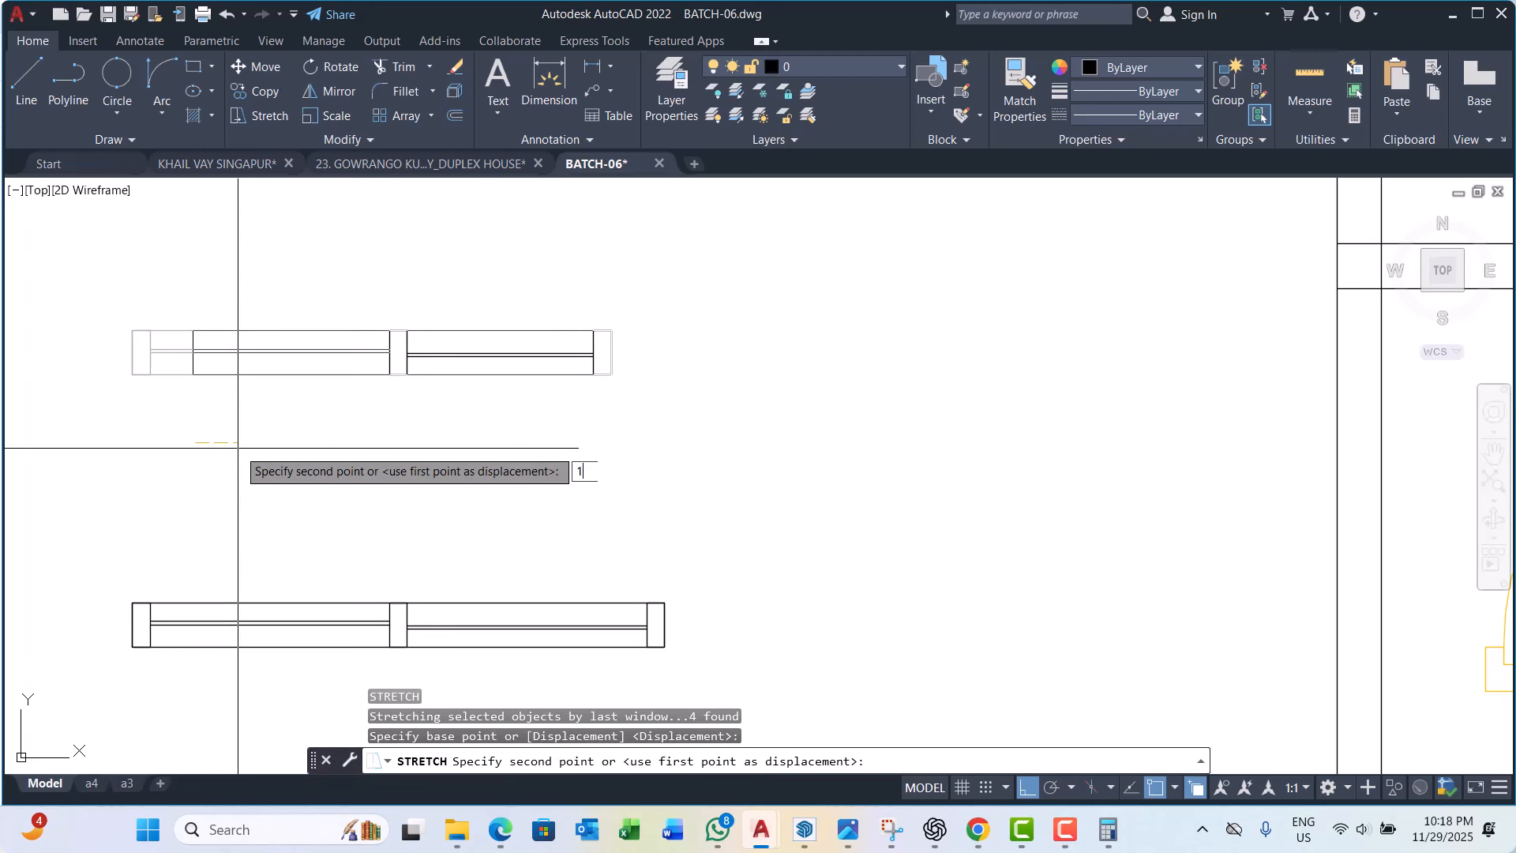
key("Return")
scroll(556, 455, "down", 1)
middle_click_drag(612, 382, 586, 406)
key("Escape")
key("Escape")
scroll(591, 403, "down", 2)
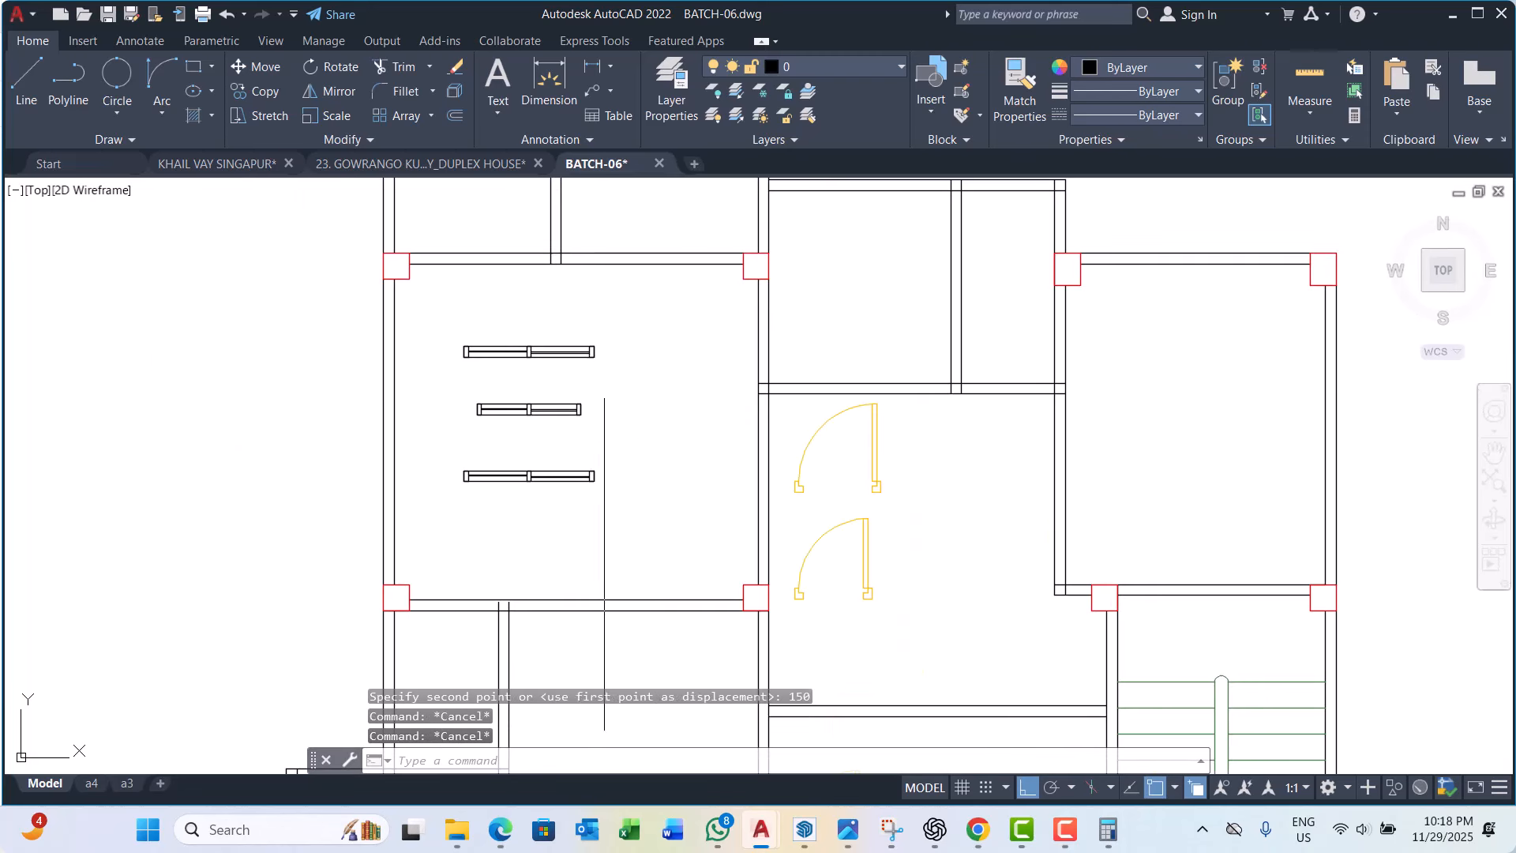
Step: Stretch the right end of the uppermost window symbol inward by 450
scroll(556, 319, "up", 2)
left_click(677, 363)
left_click(575, 451)
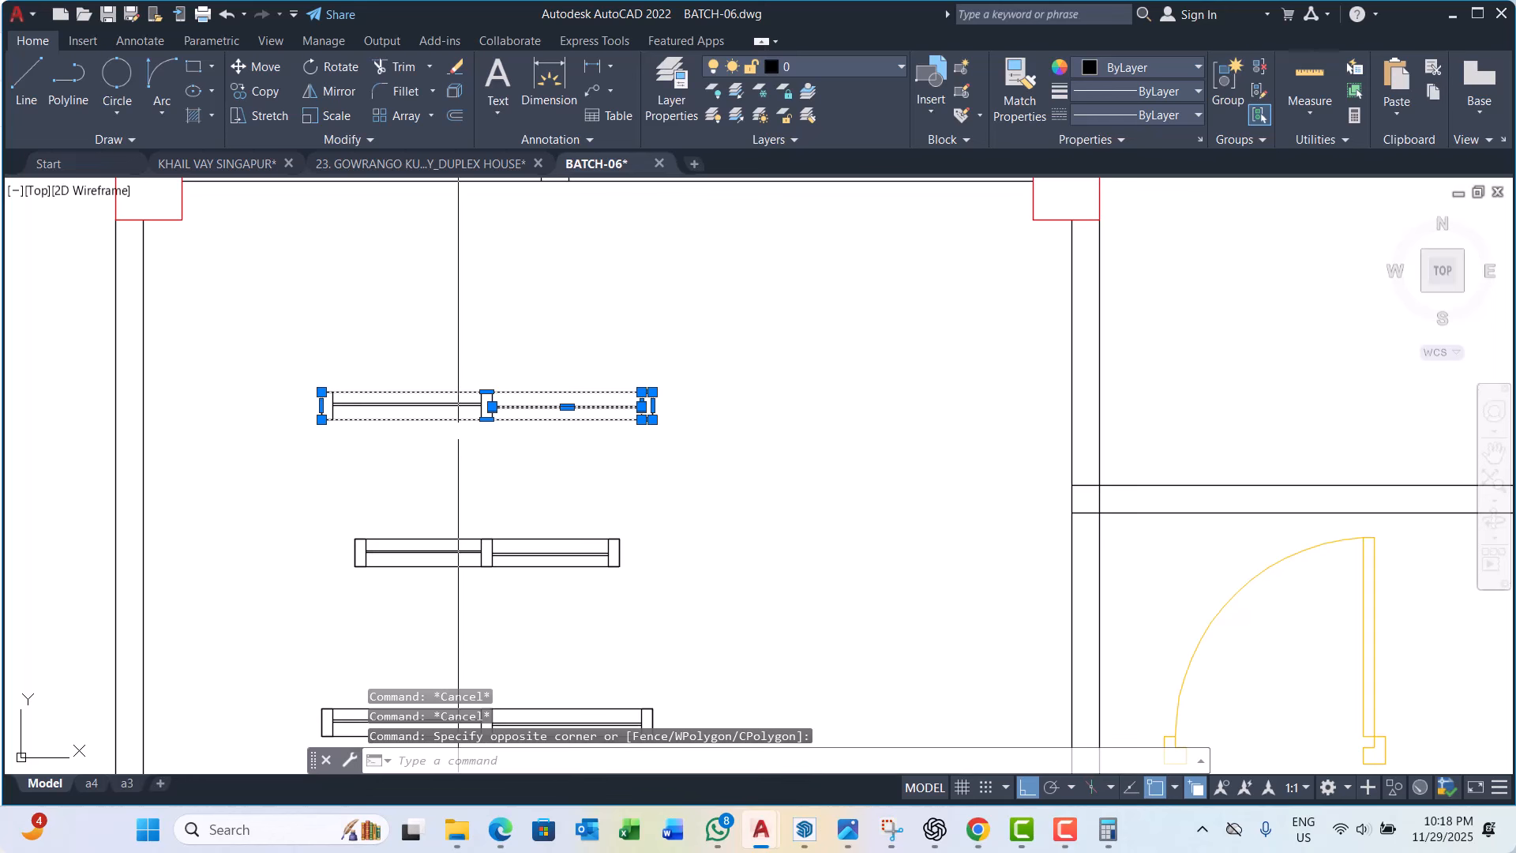
scroll(462, 431, "up", 2)
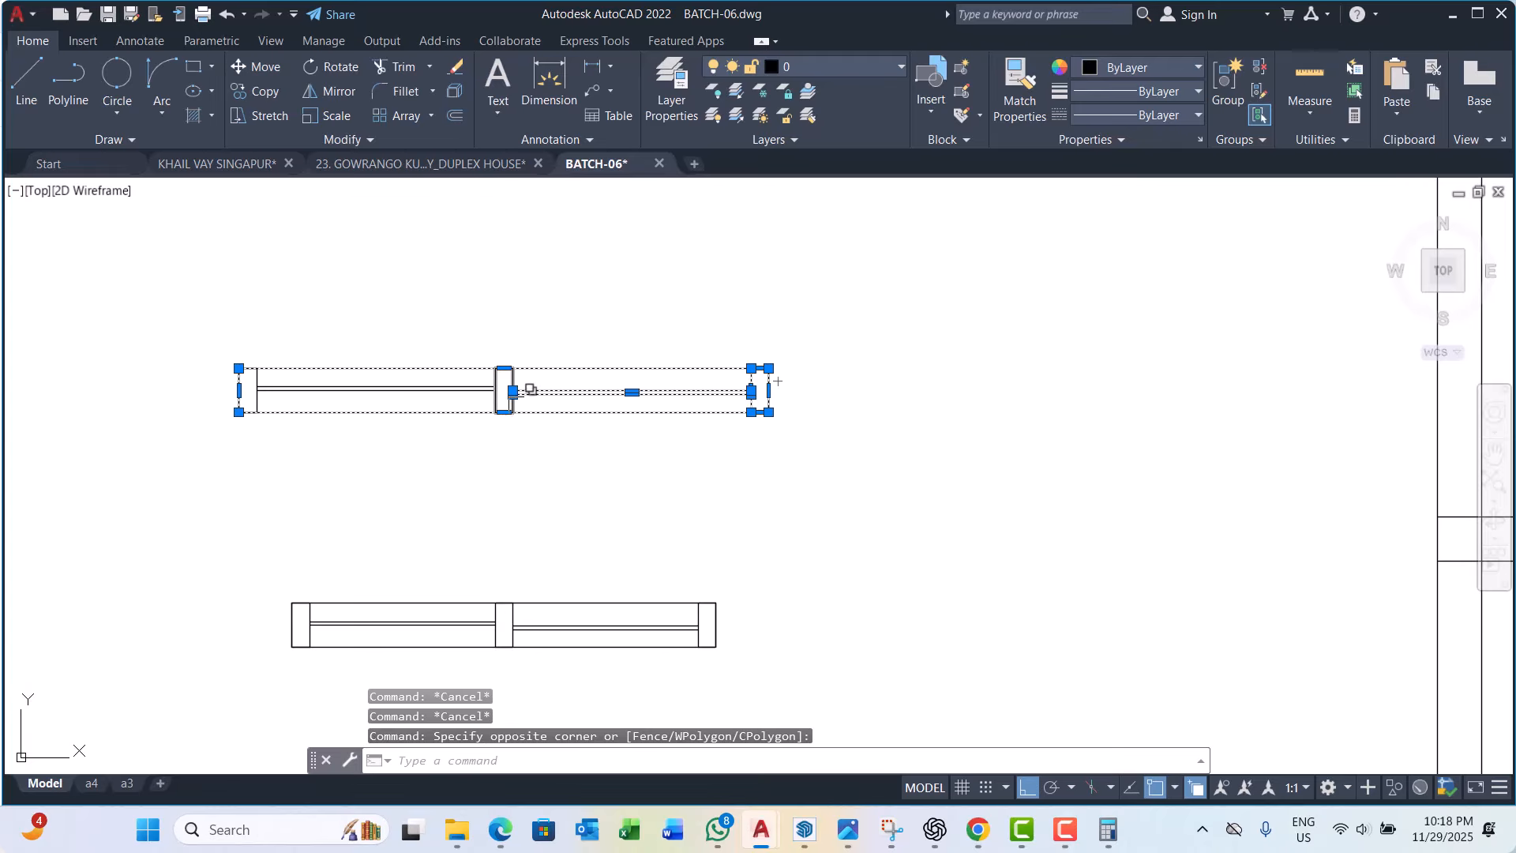
key("space")
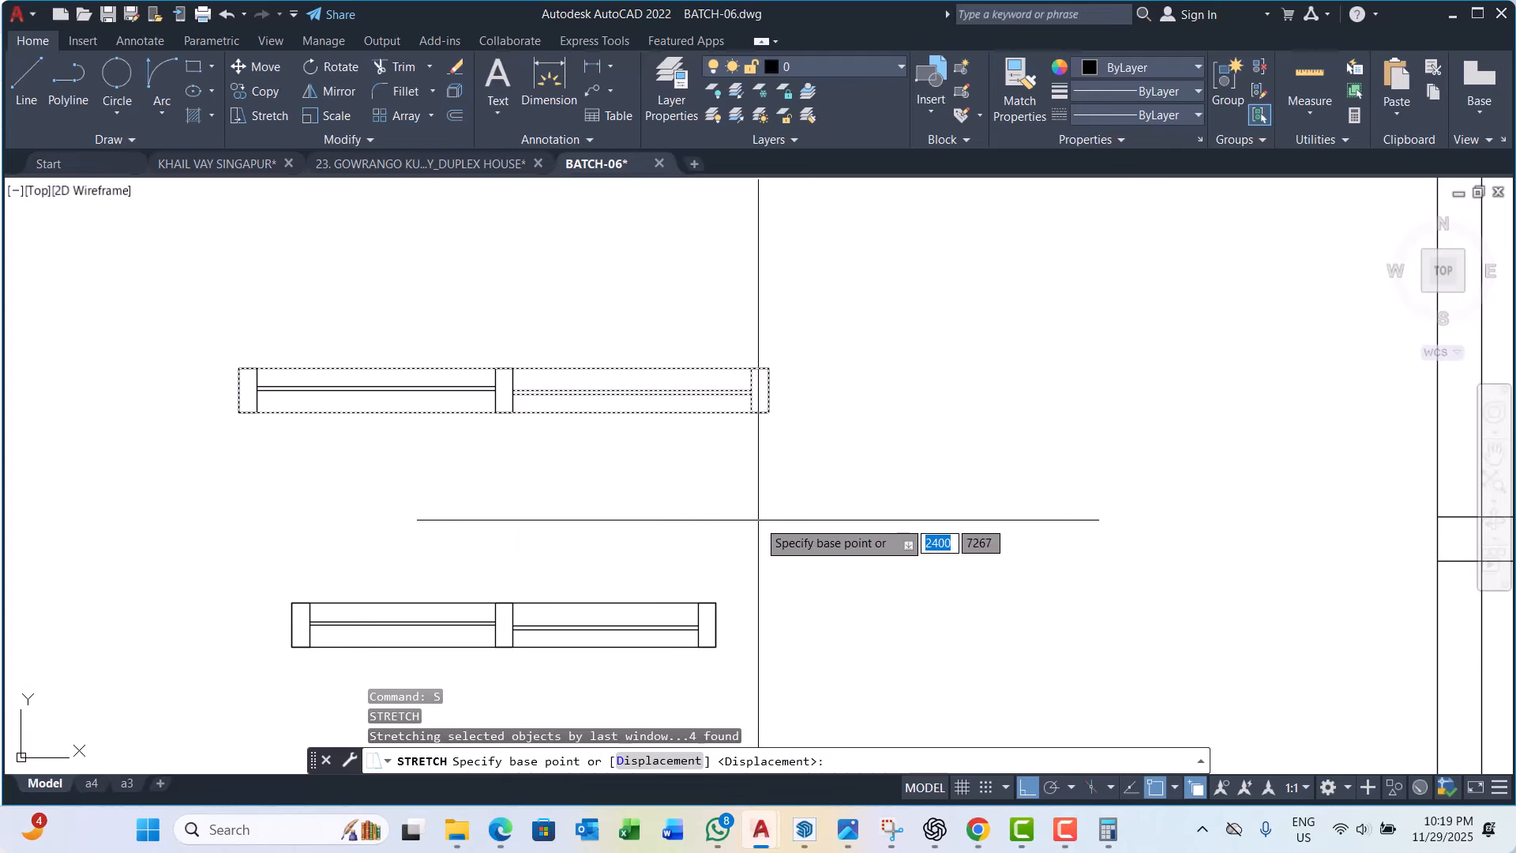
left_click(817, 512)
type("450")
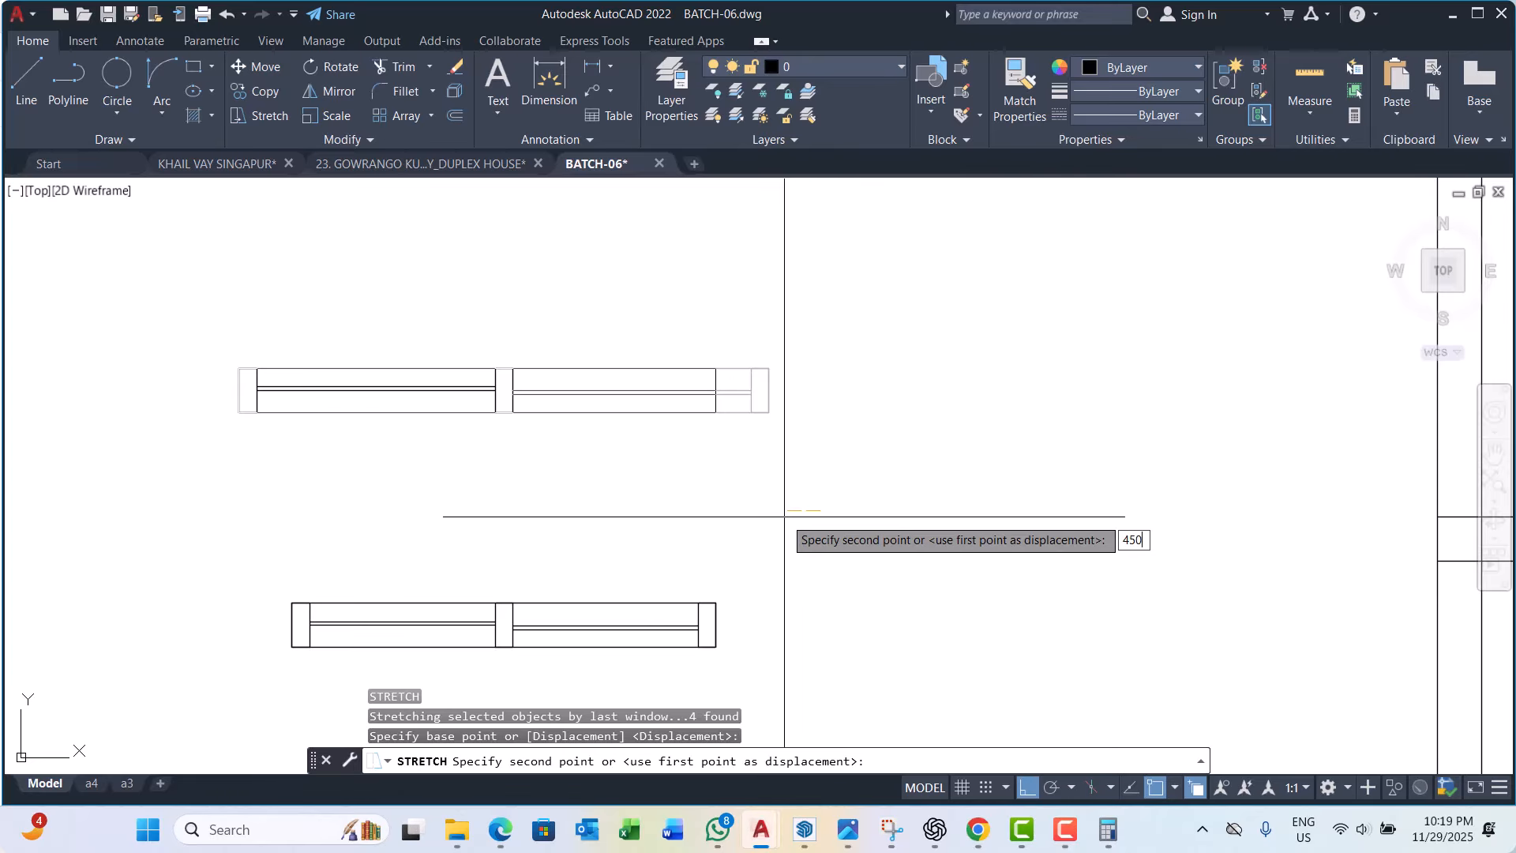
key("Return")
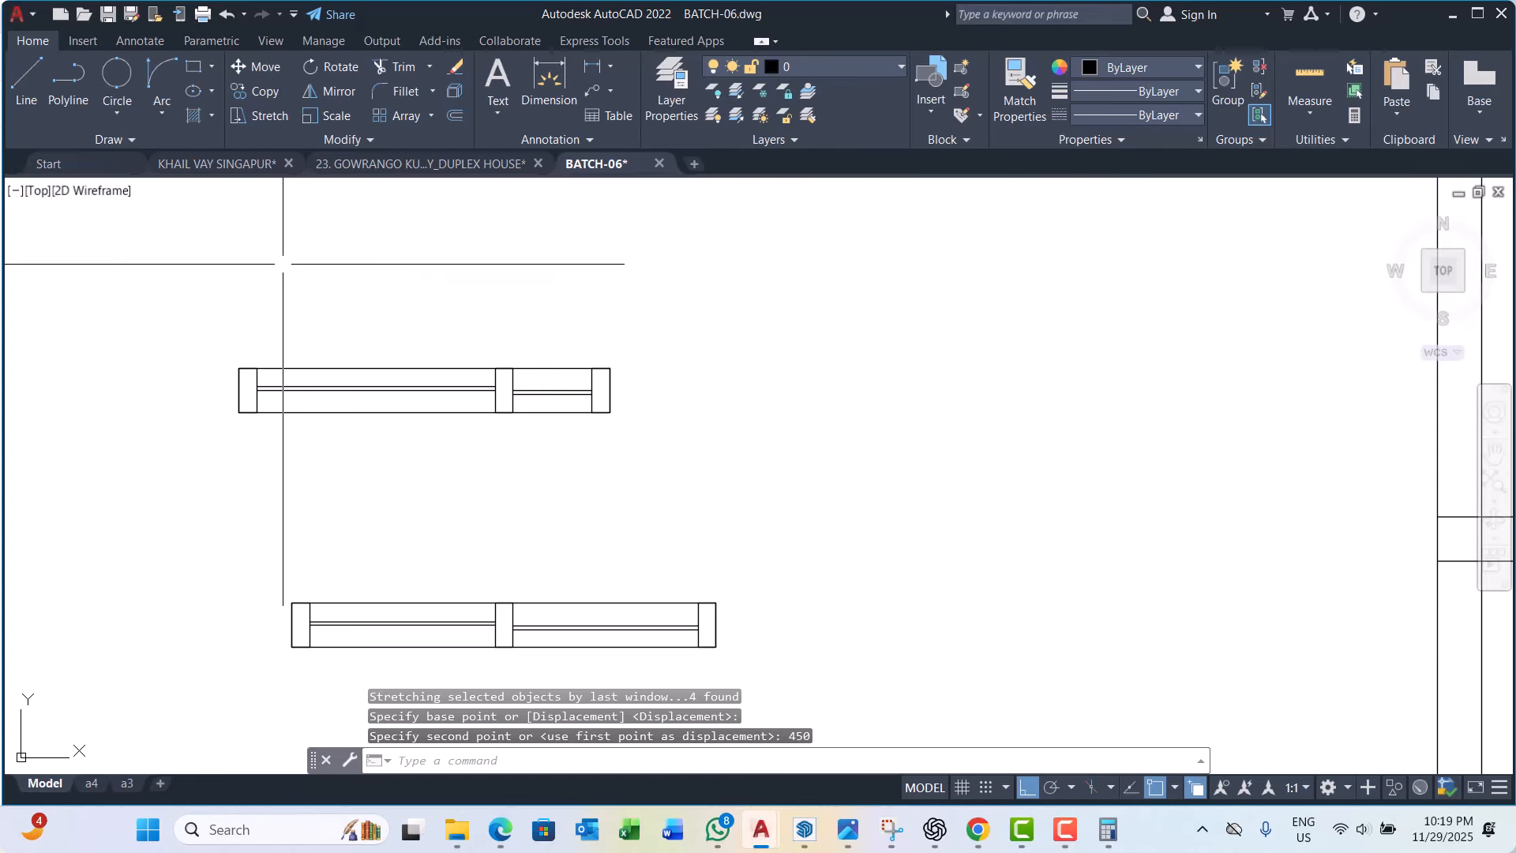
Step: Stretch the left end of the uppermost window symbol inward by 450
key("Return")
left_click(297, 271)
left_click(225, 422)
key("Return")
left_click(182, 468)
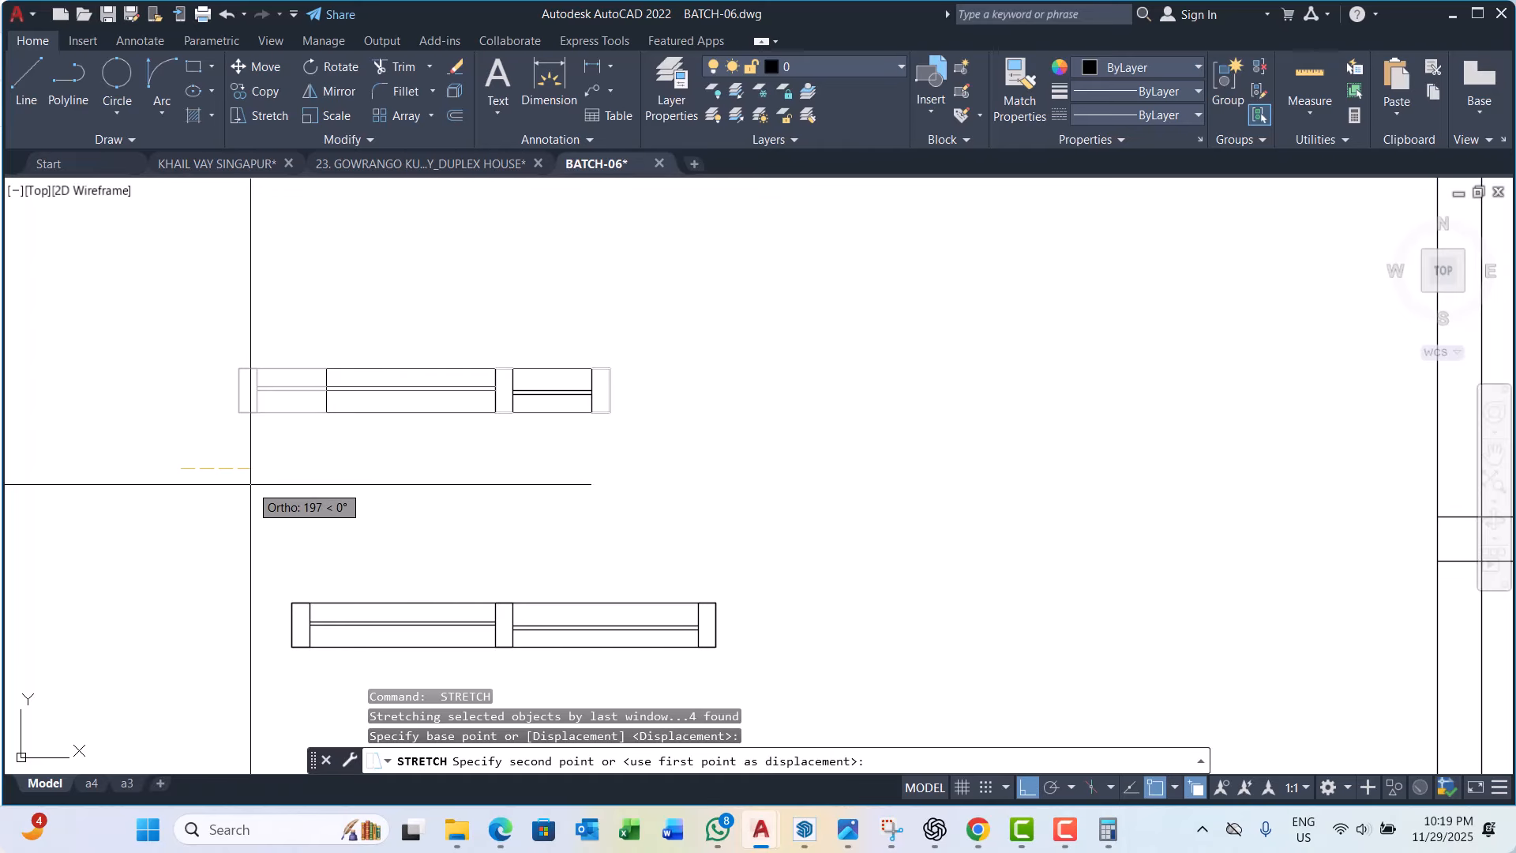
type("450")
key("Return")
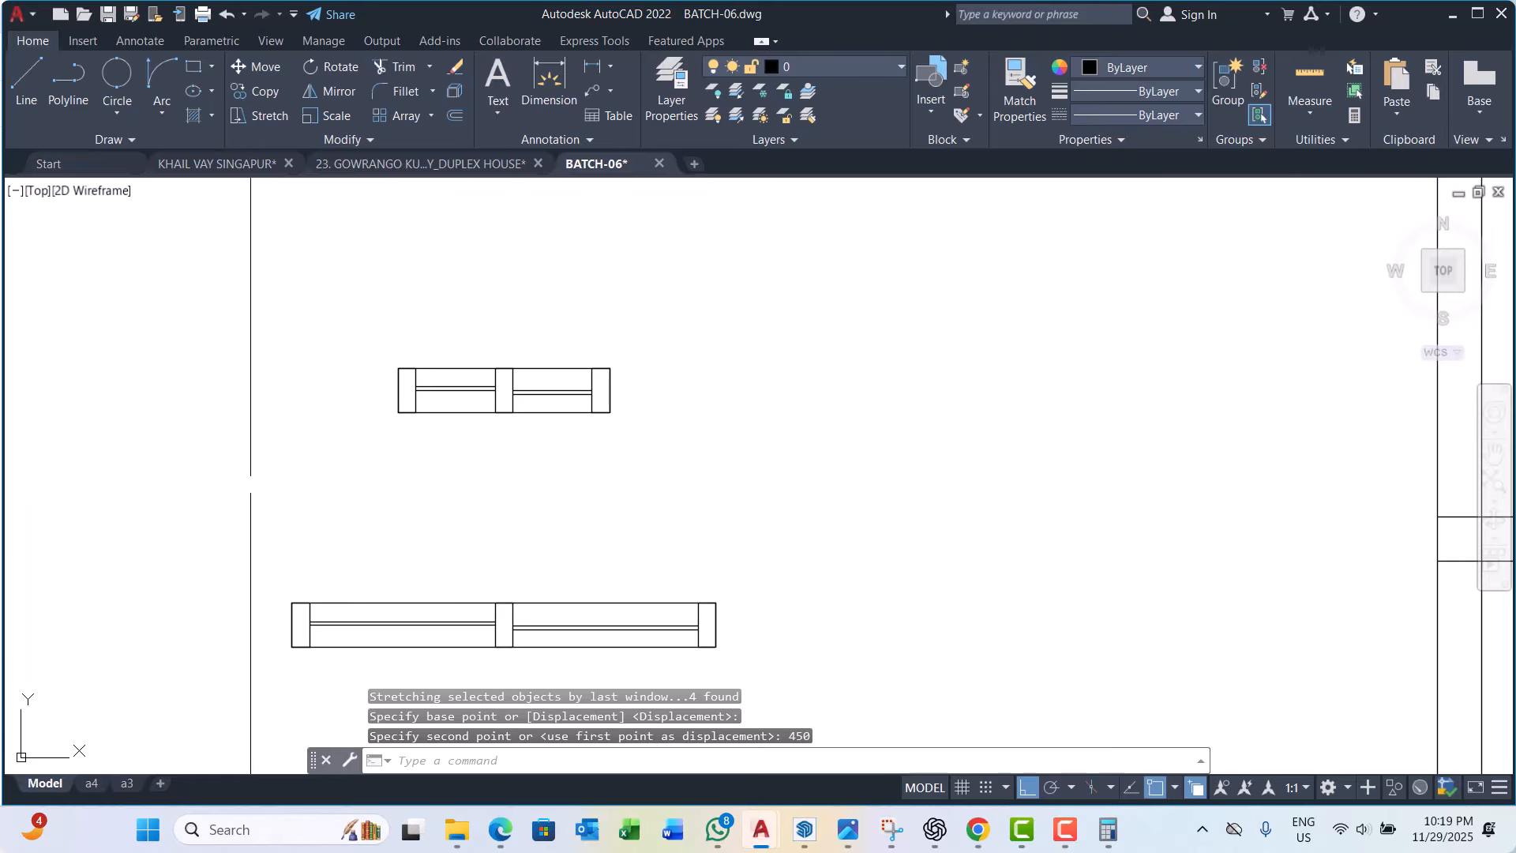
Step: Begin a block definition named "bed window" with its base point at the lower-left corner of the lowest, widest window symbol
scroll(837, 487, "down", 5)
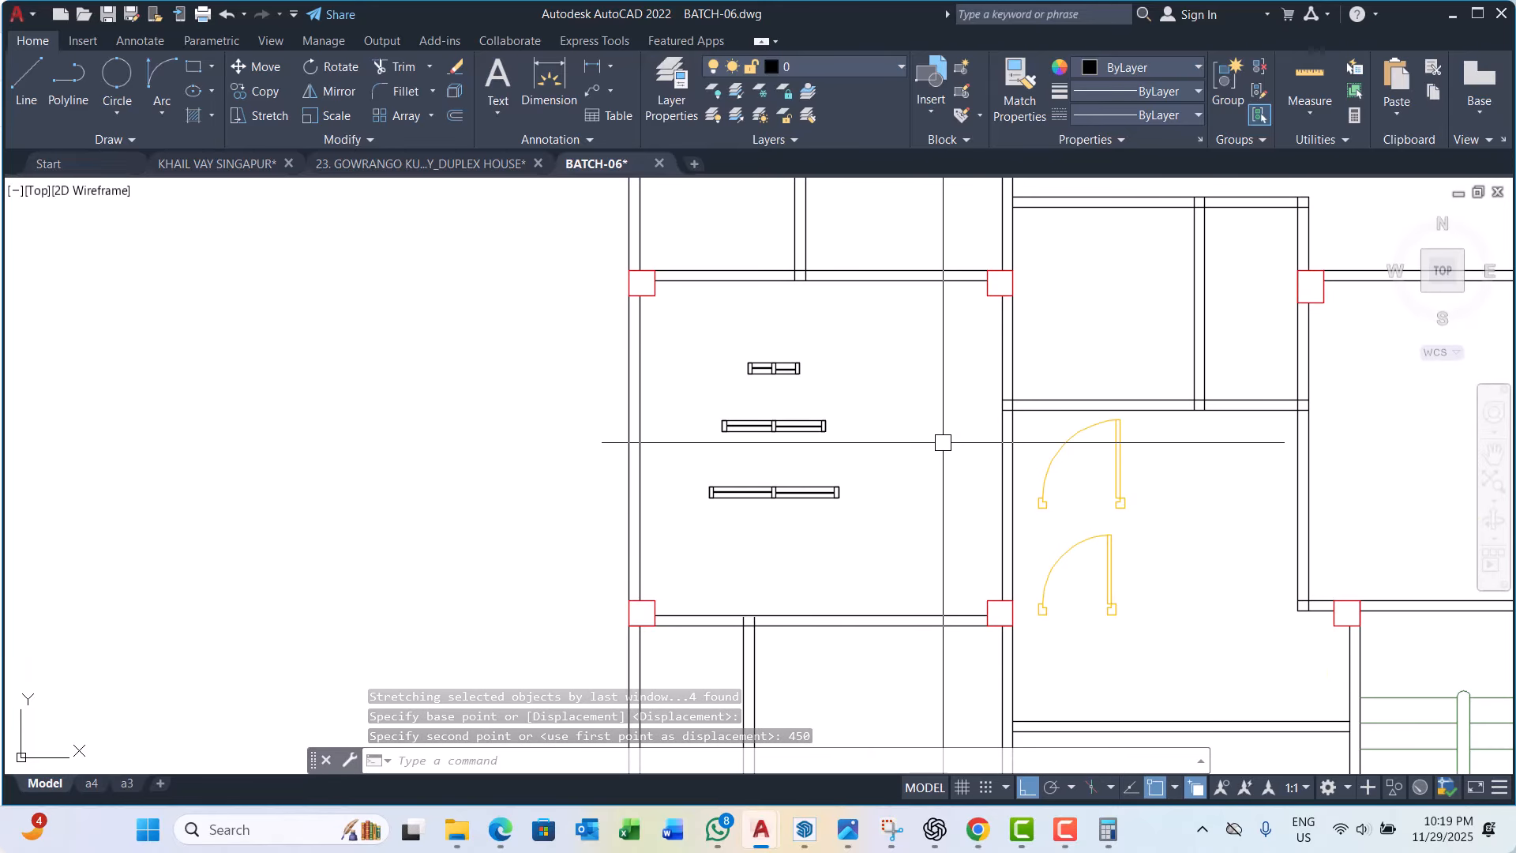
scroll(807, 419, "down", 2)
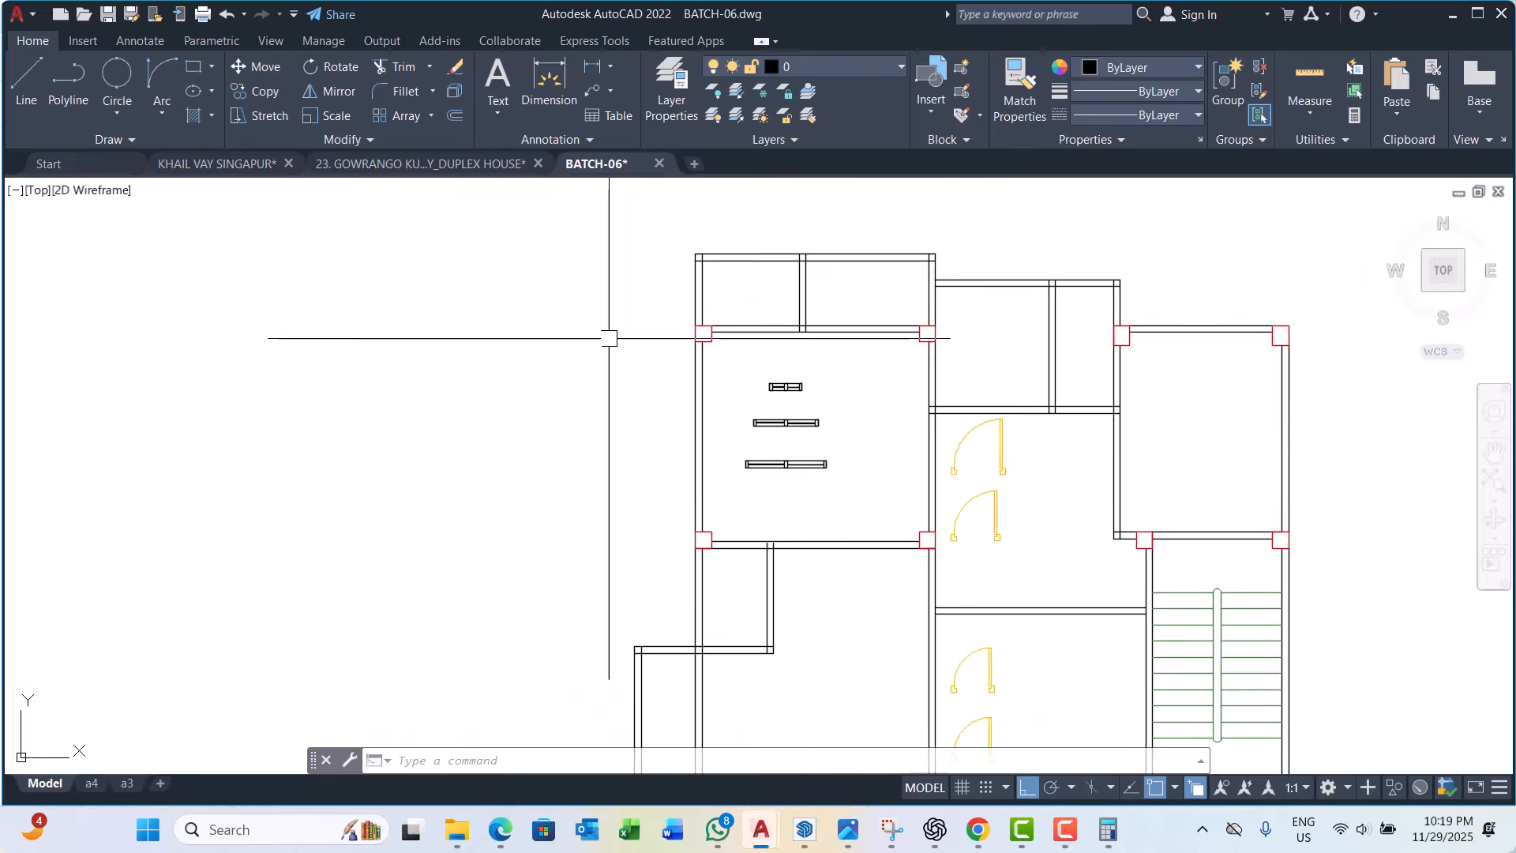
scroll(694, 396, "down", 1)
scroll(744, 412, "up", 5)
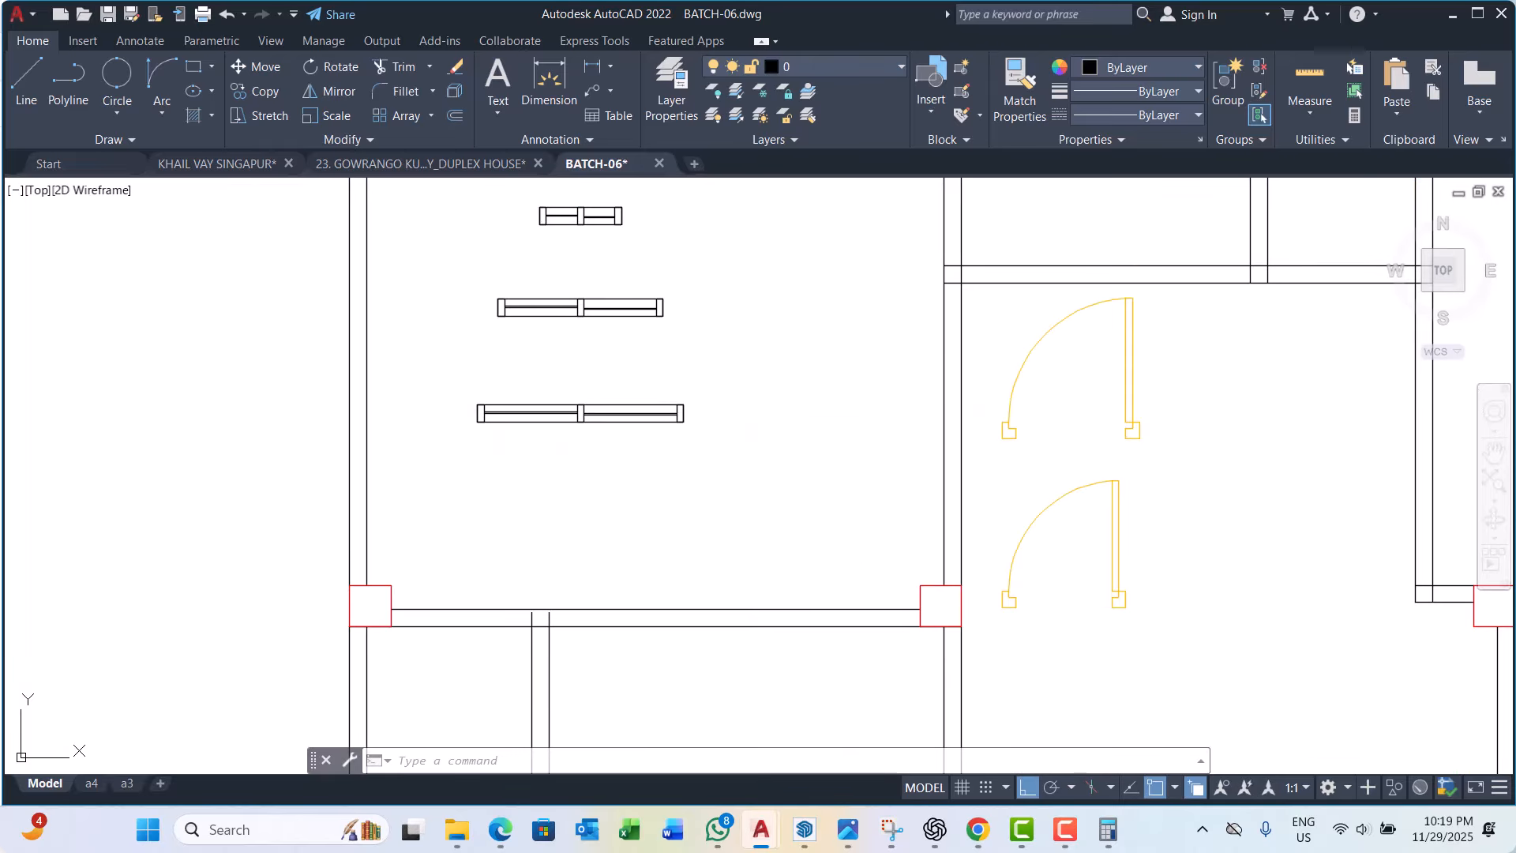
type("b")
key("Return")
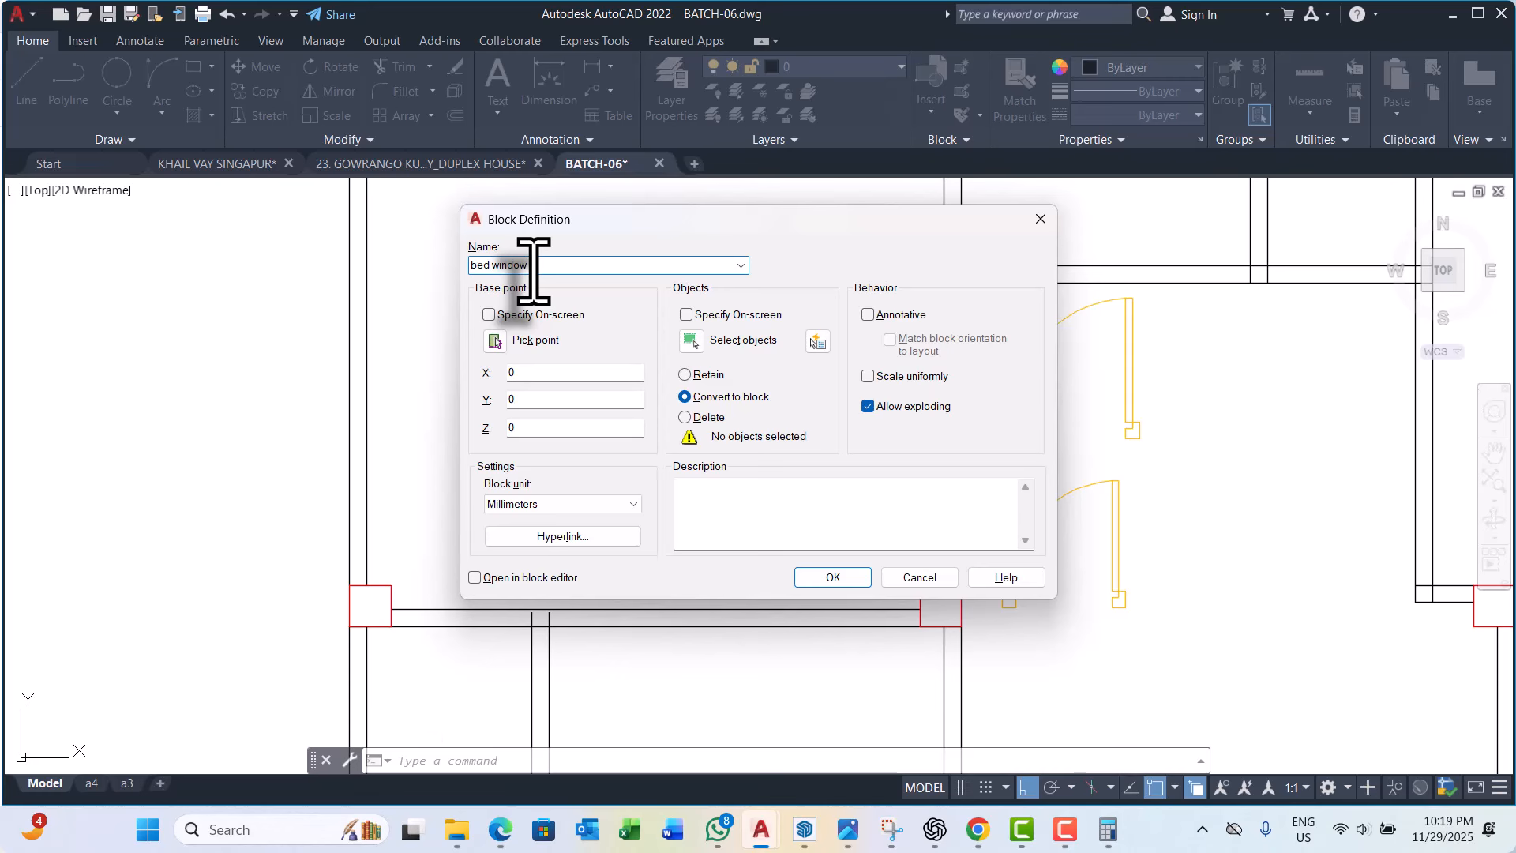
left_click(496, 340)
scroll(508, 335, "down", 5)
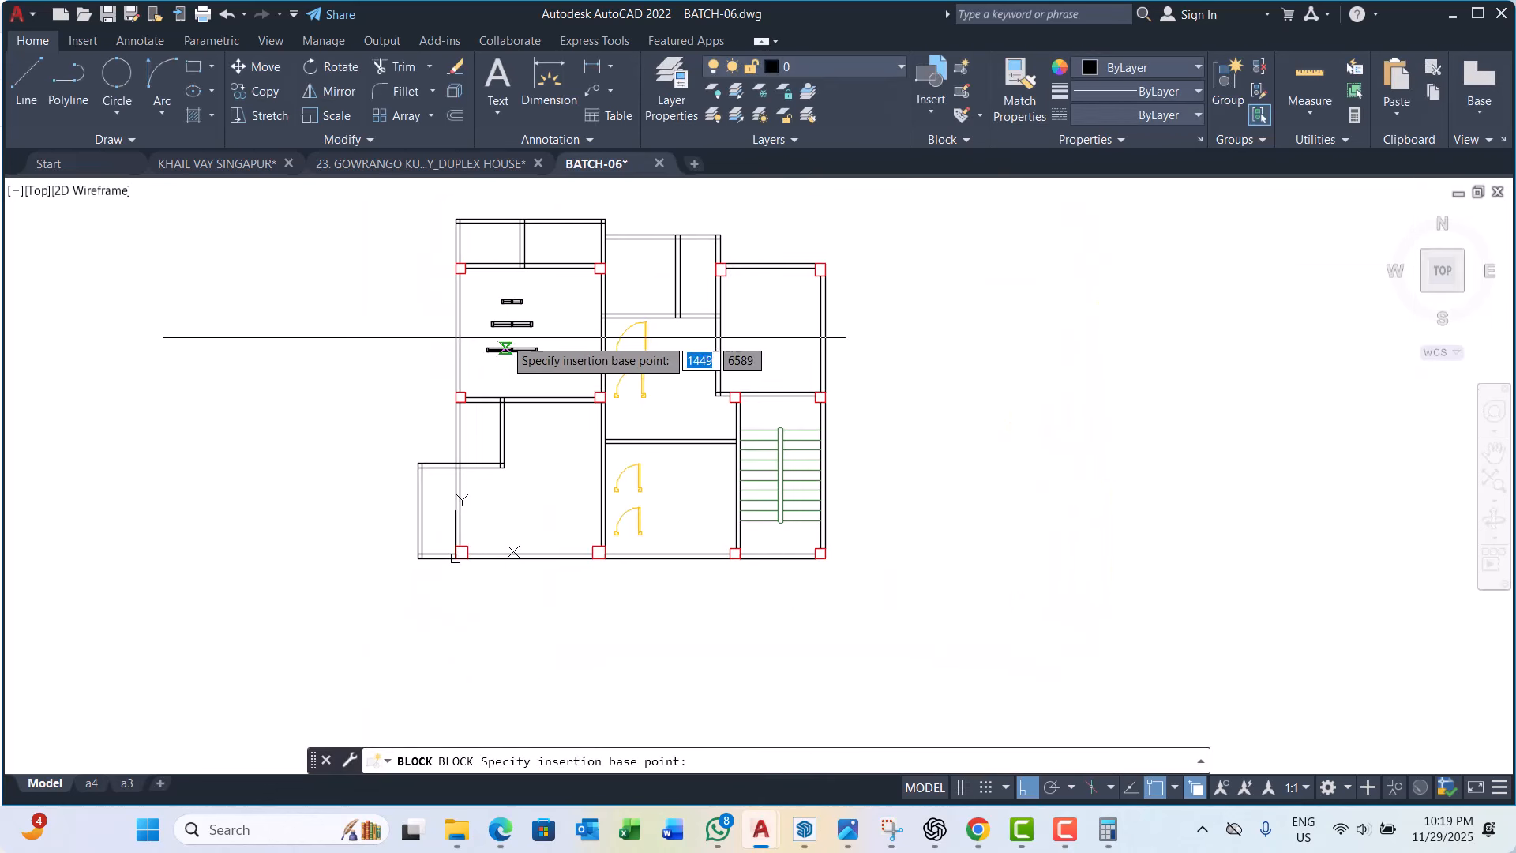
scroll(474, 332, "up", 5)
scroll(439, 326, "up", 8)
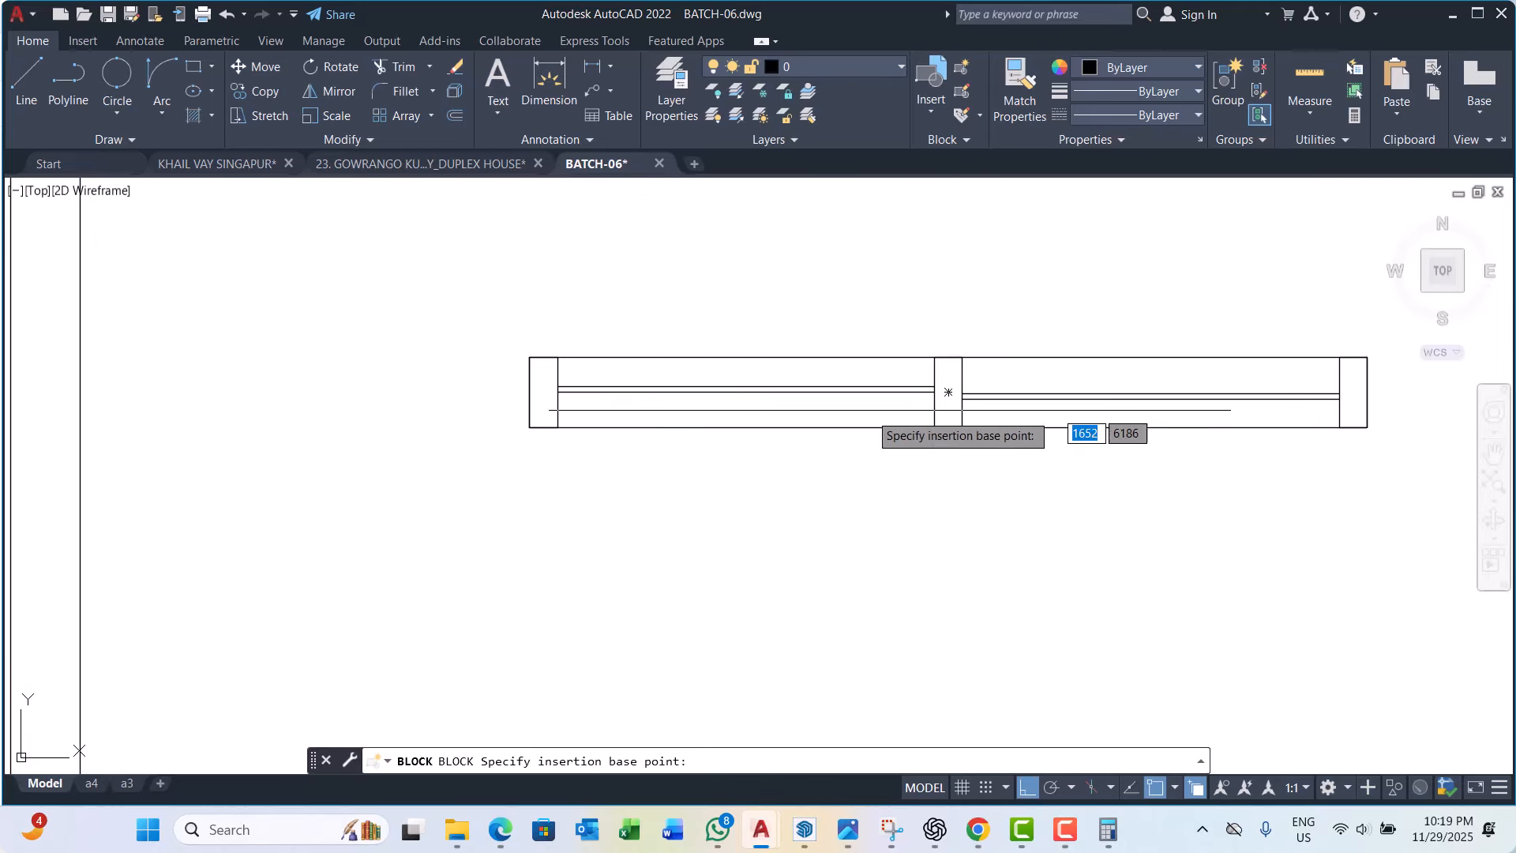
left_click(532, 426)
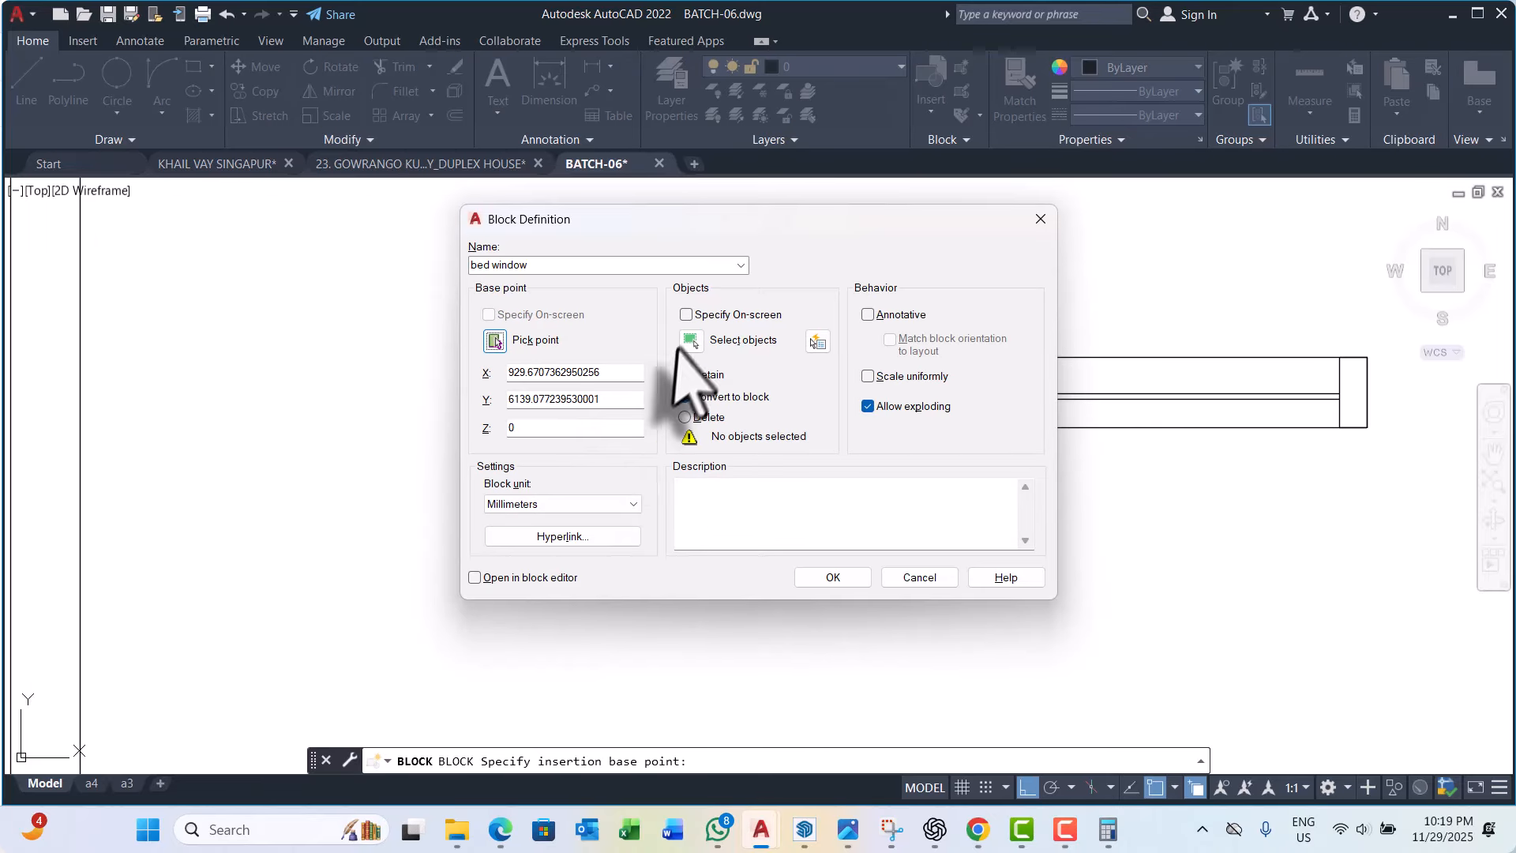
Step: Select all objects of the lowest window symbol and convert them to the "bed window" block
left_click(692, 341)
left_click(397, 383)
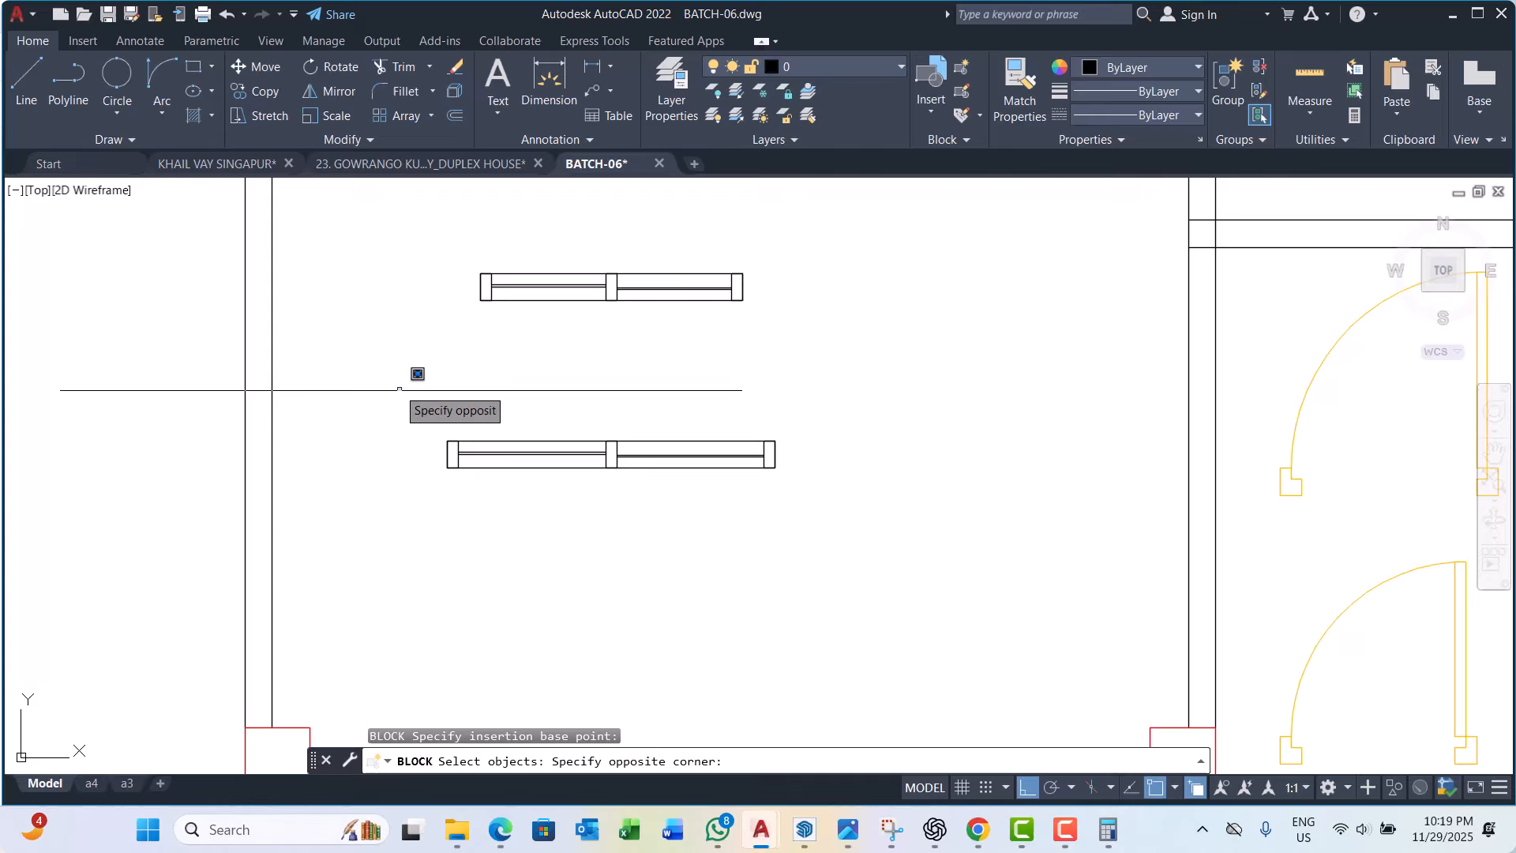
left_click(860, 568)
key("Return")
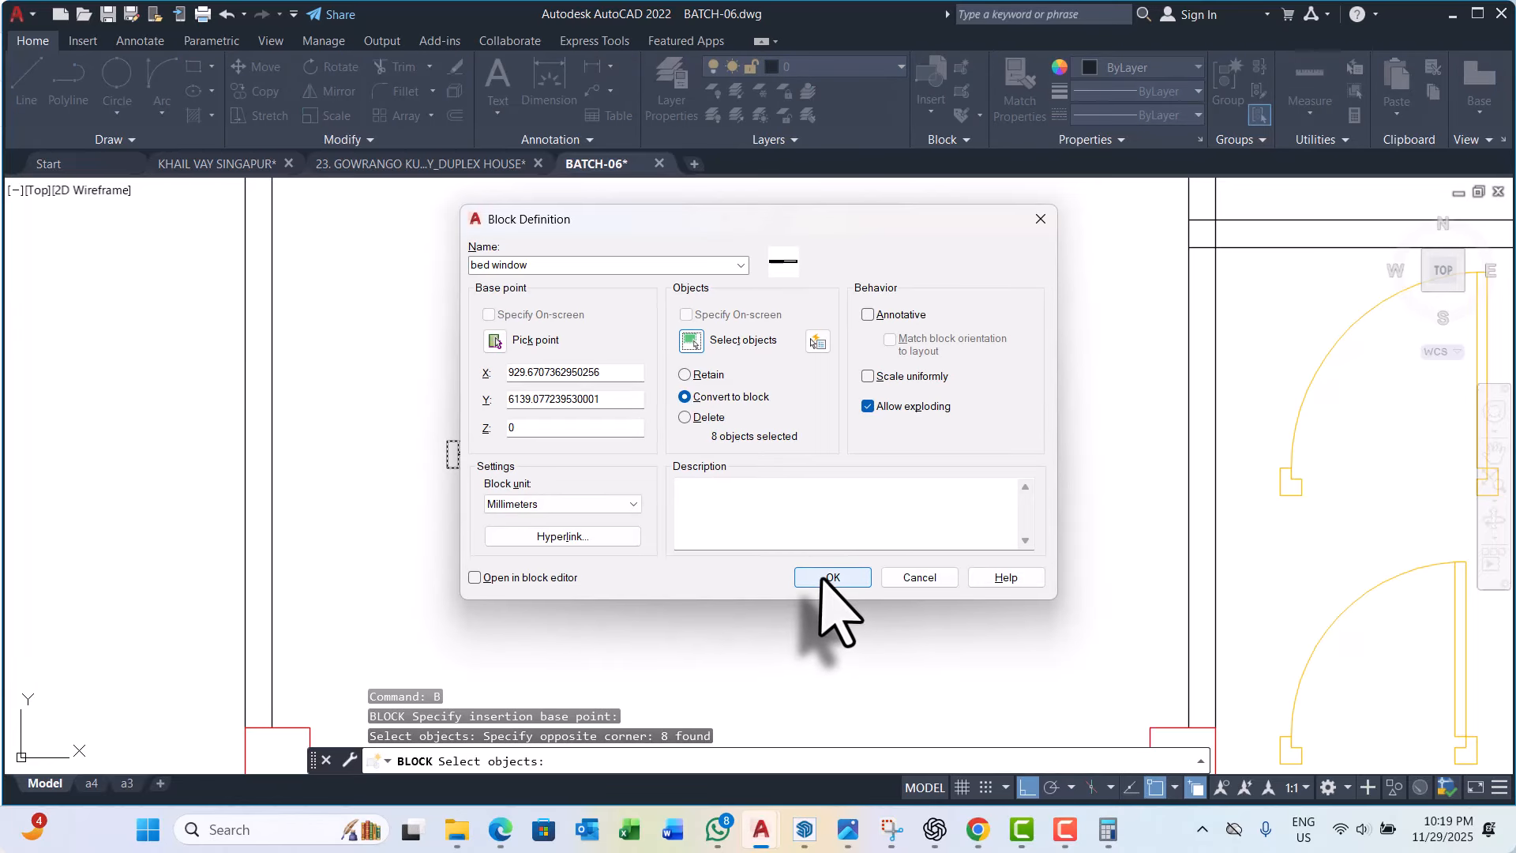
left_click(827, 578)
double_click(530, 460)
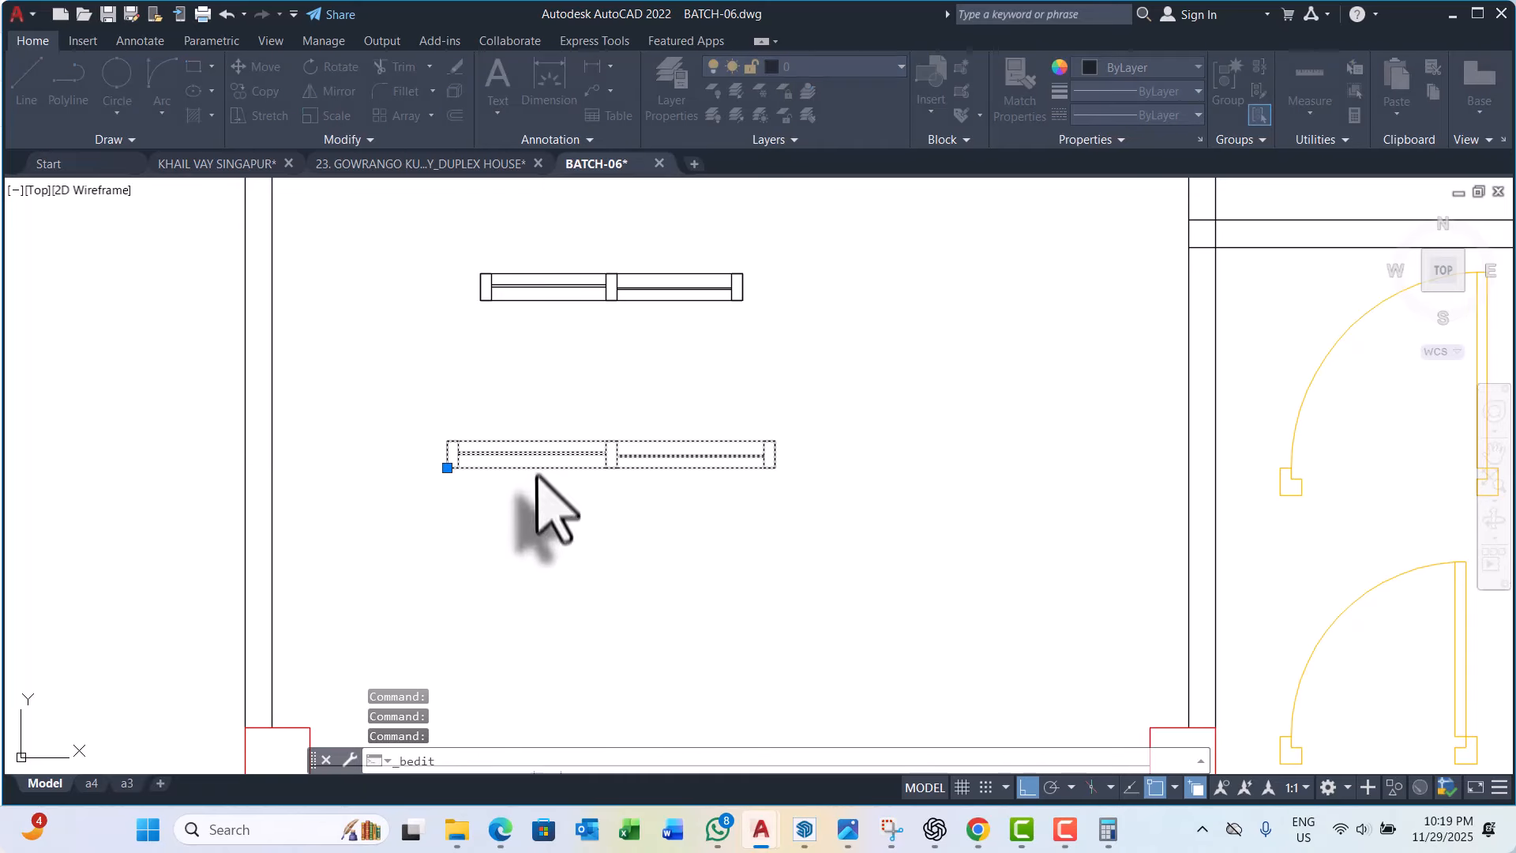
key("Escape")
scroll(454, 585, "down", 2)
scroll(323, 465, "up", 4)
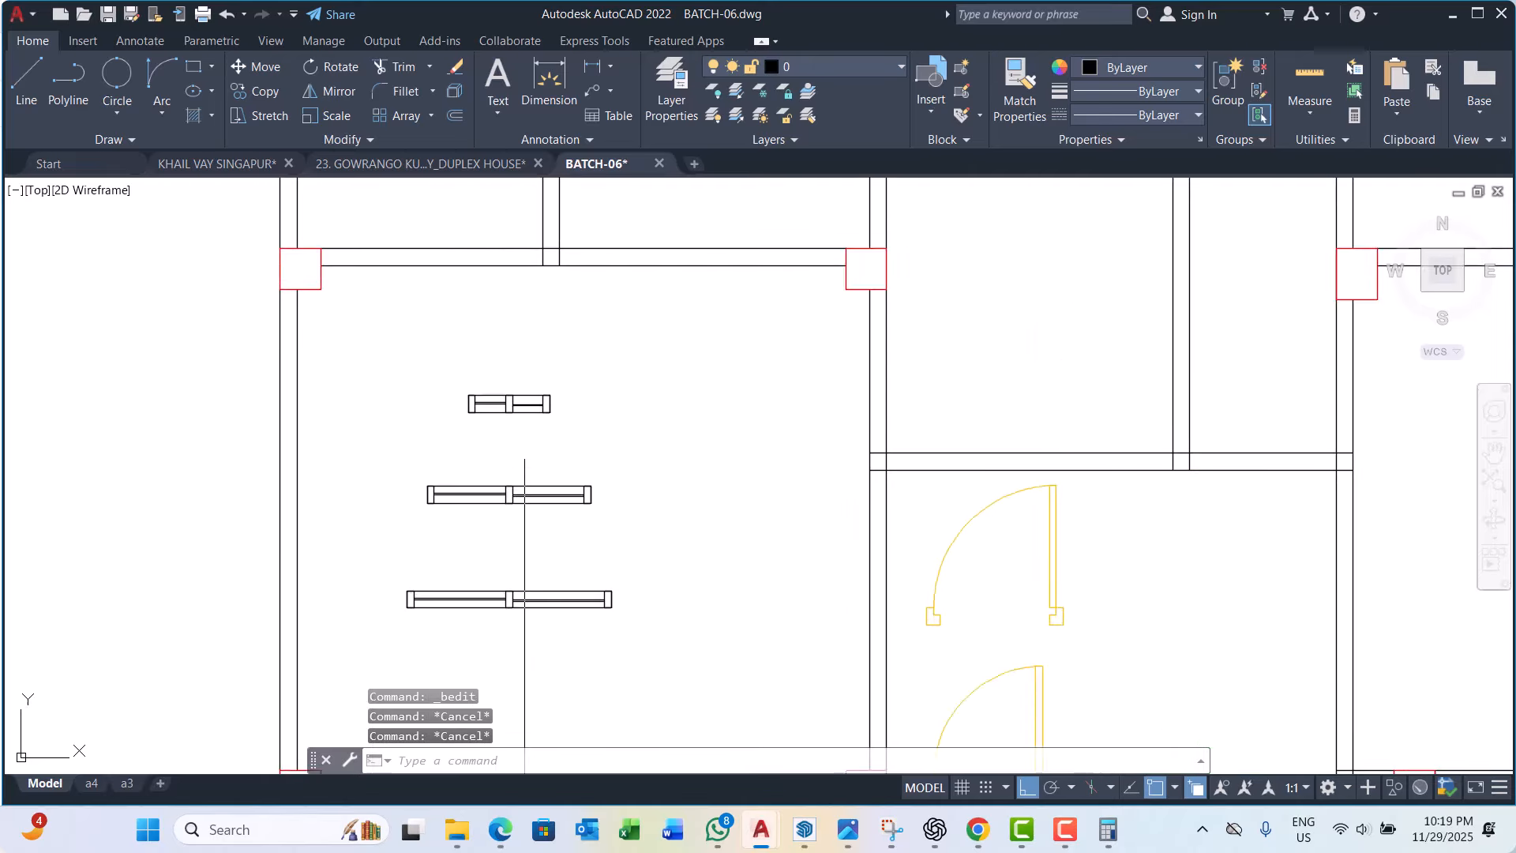
left_click(332, 474)
key("Escape")
Step: Begin a block definition named "kitchen window" with its base point at the lower-left corner of the middle window symbol
type("b")
key("Return")
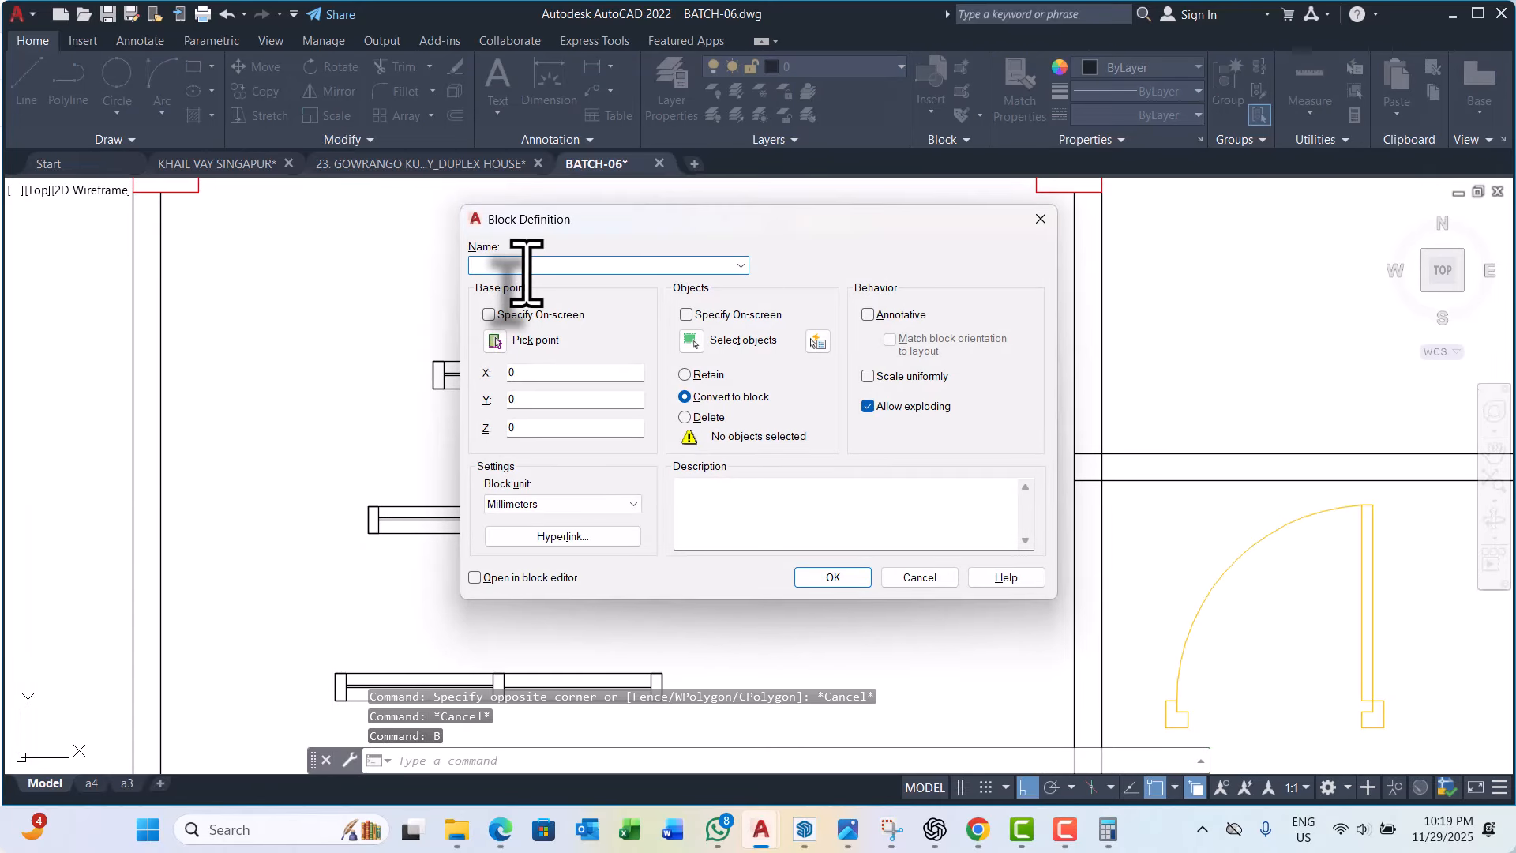
type("kit")
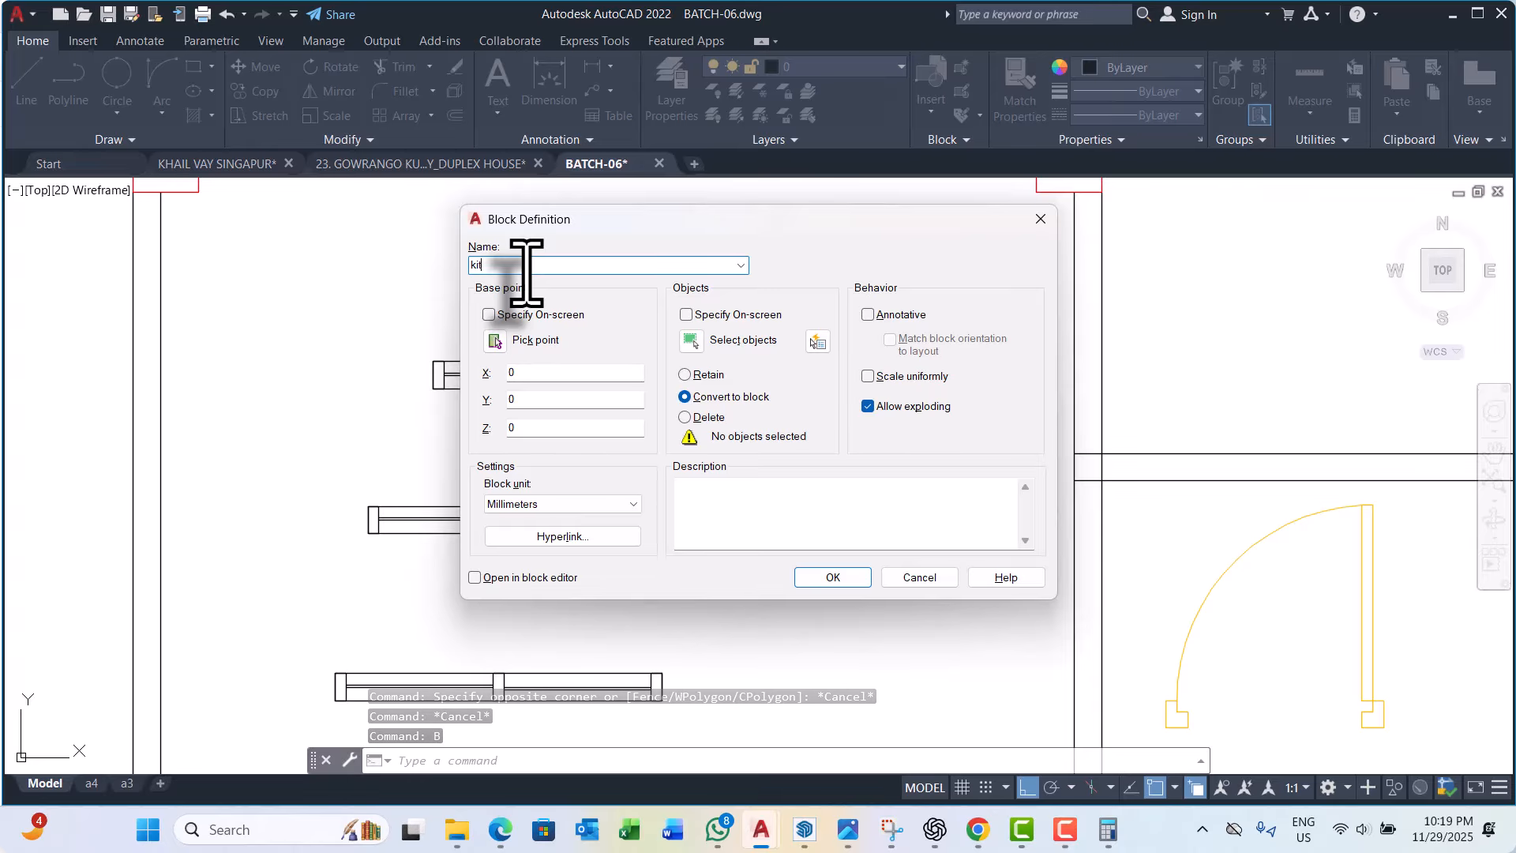
type("chen window")
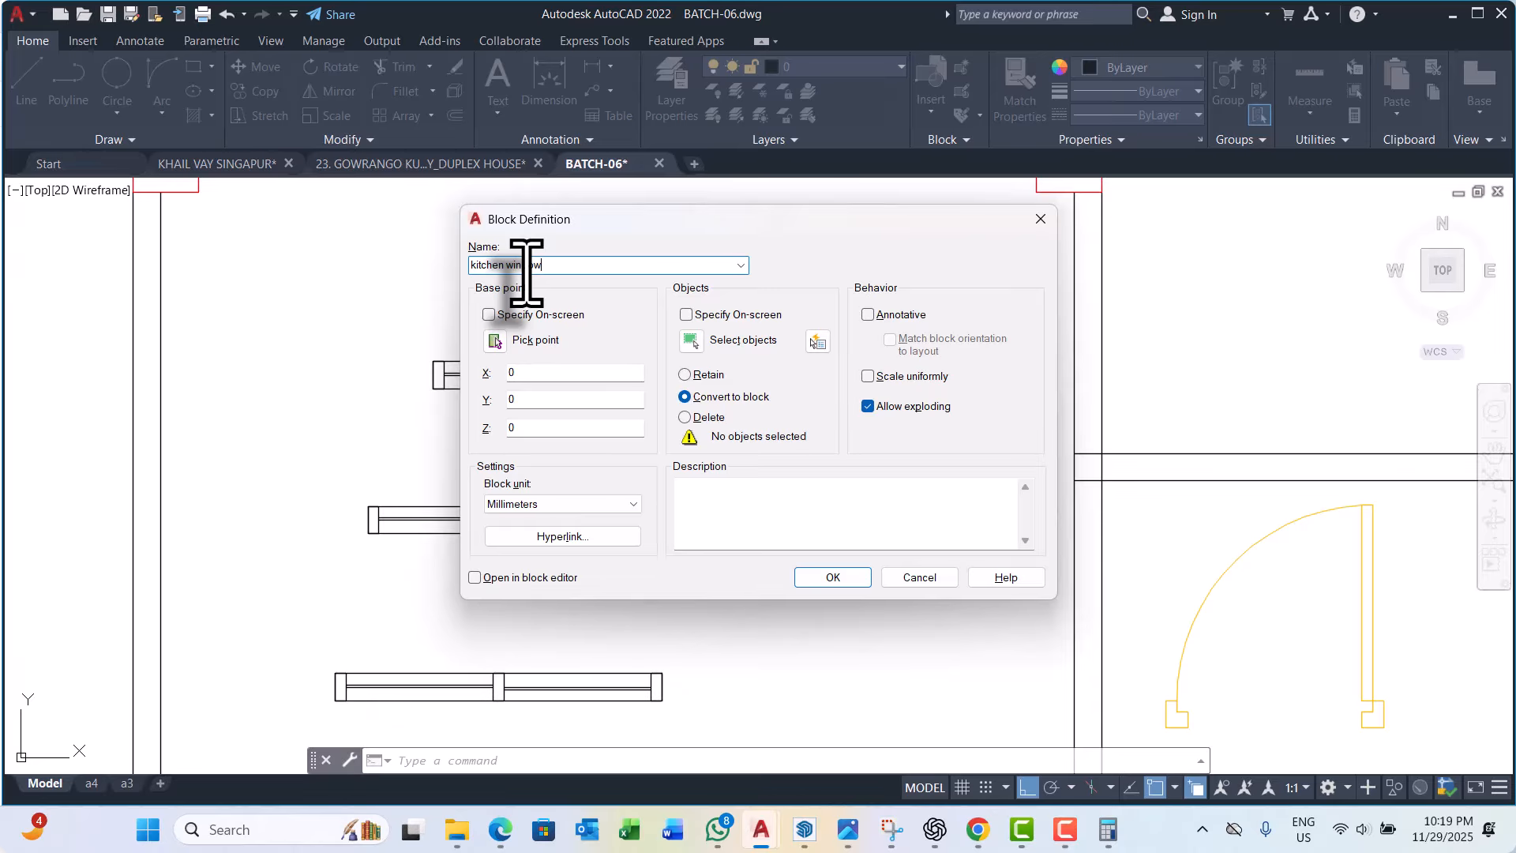
left_click(495, 340)
scroll(385, 544, "up", 3)
left_click(358, 469)
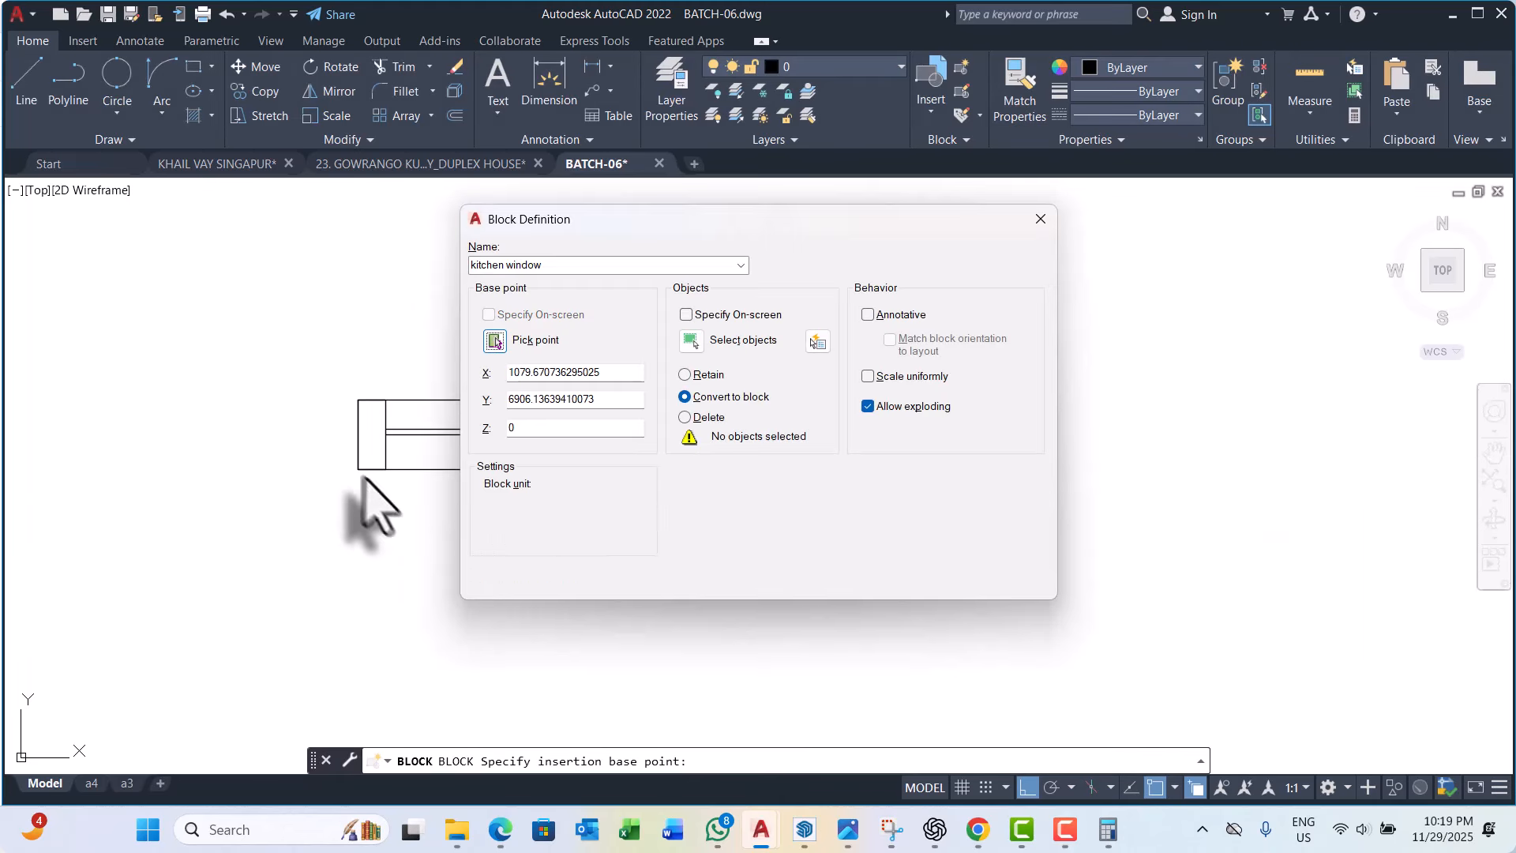
Step: Select all objects of the middle window symbol and convert them to the "kitchen window" block
left_click(691, 340)
scroll(442, 426, "down", 2)
left_click(360, 392)
left_click(861, 565)
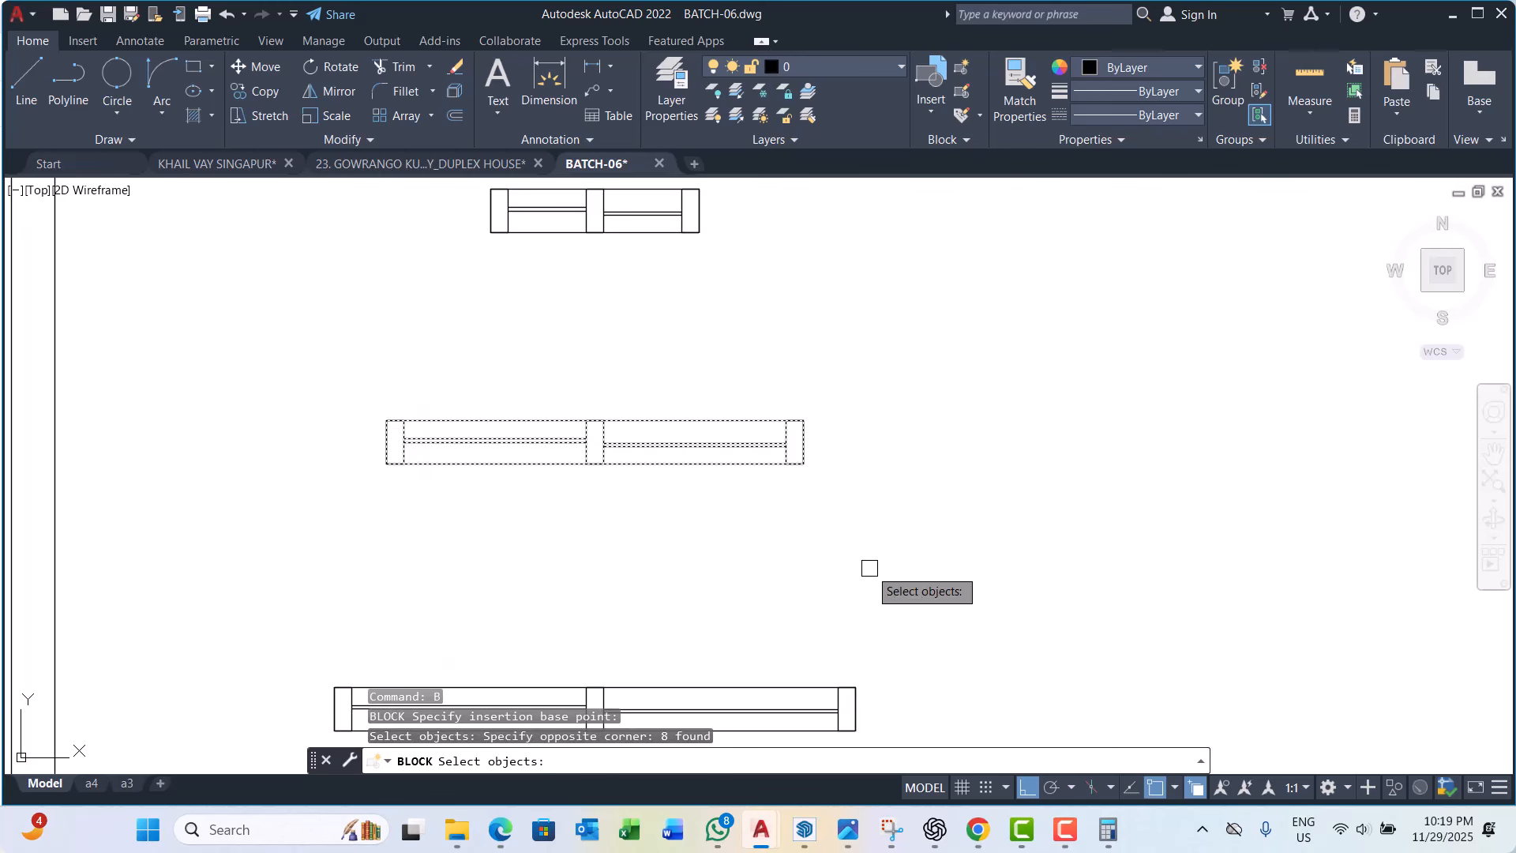
key("Return")
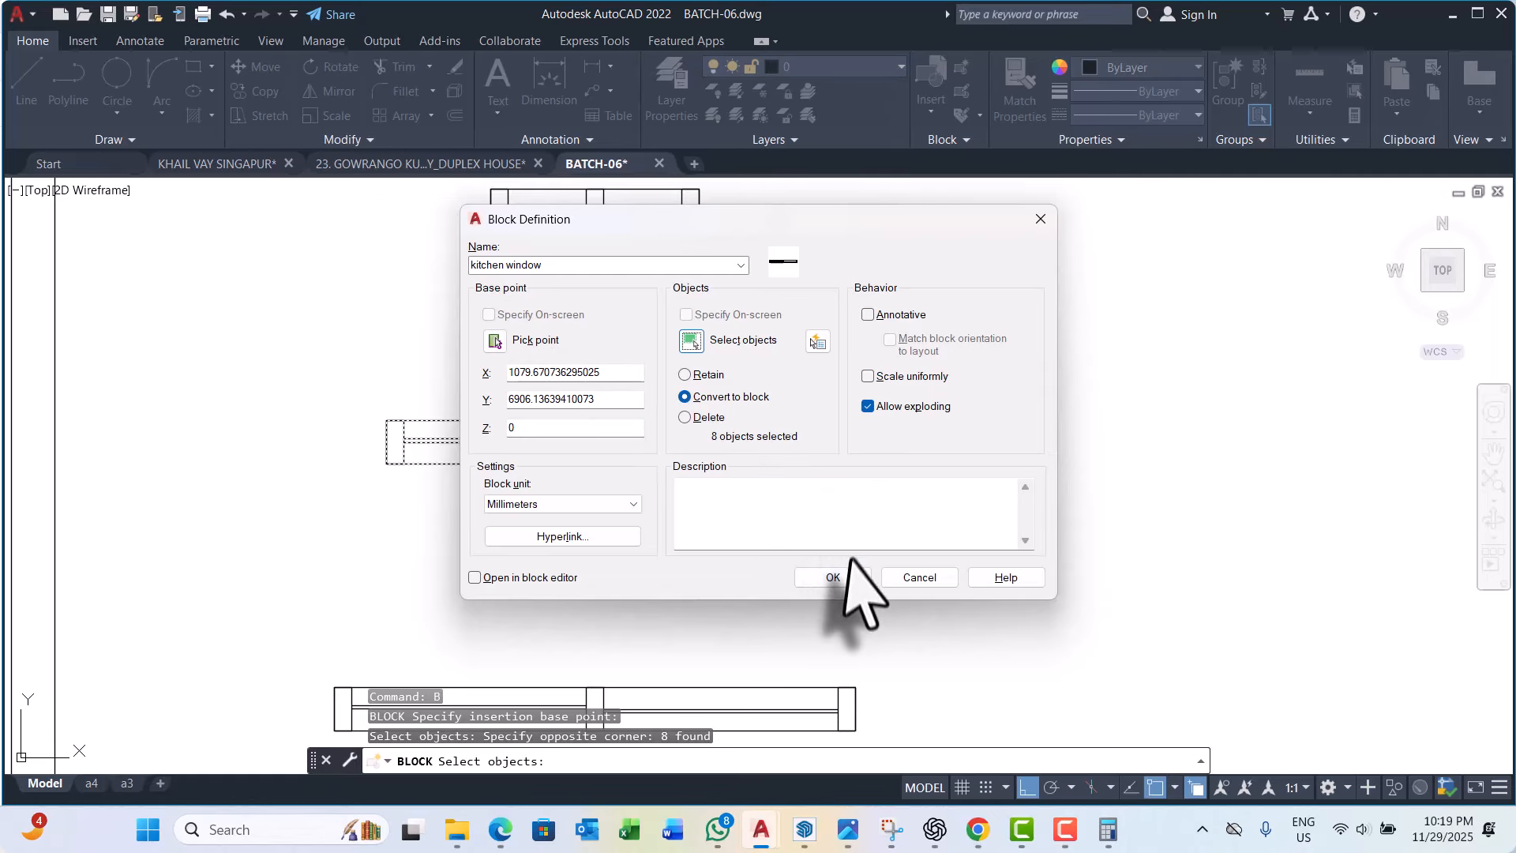
left_click(849, 577)
Step: Begin a block definition named "toilet window" with its base point at the lower-left corner of the uppermost, narrowest window symbol
scroll(297, 474, "down", 4)
scroll(419, 484, "up", 3)
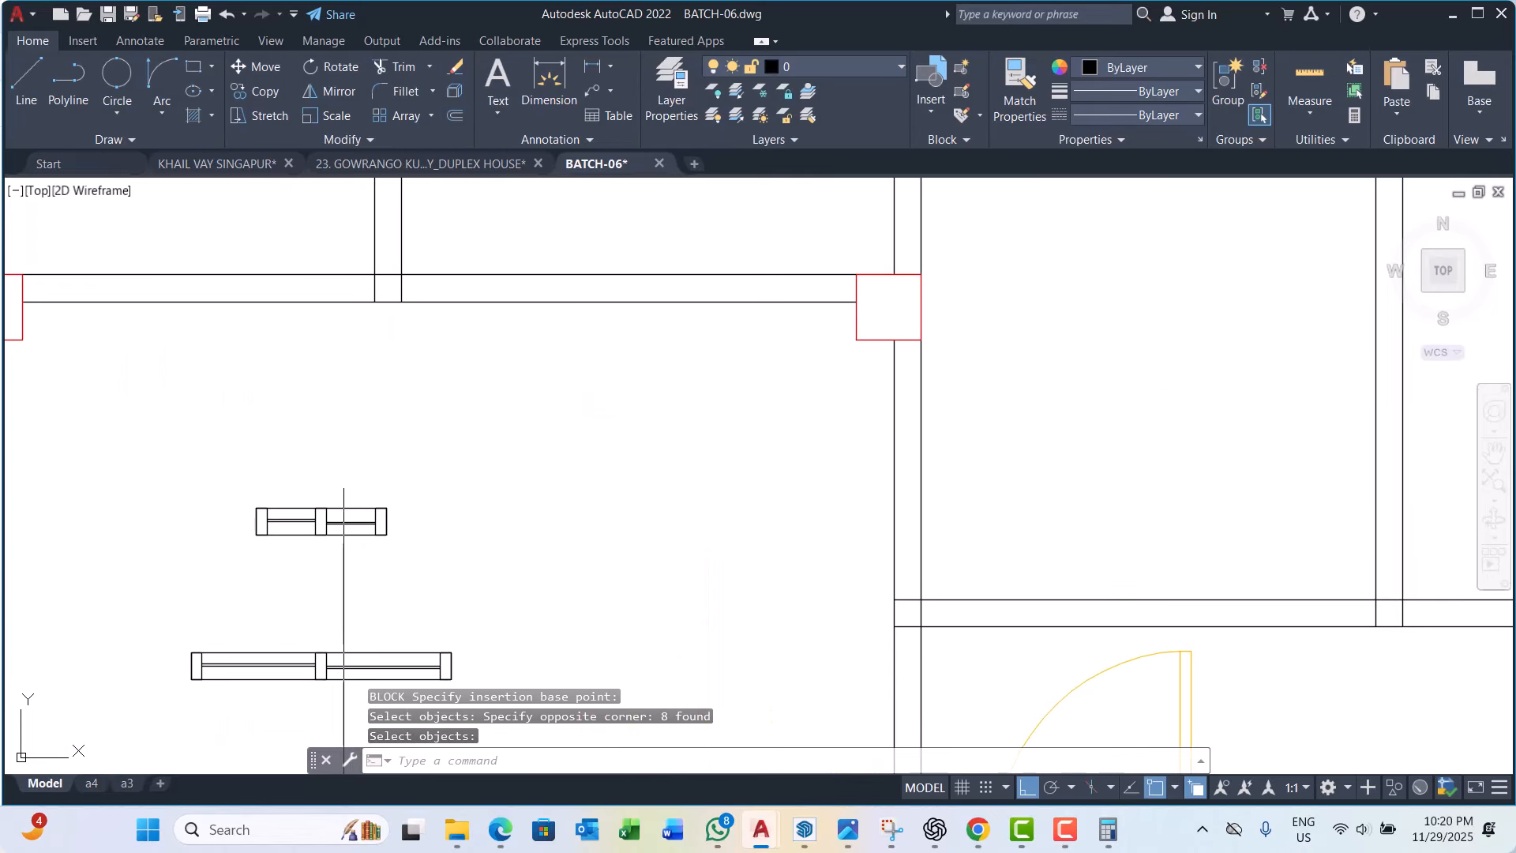
key("Return")
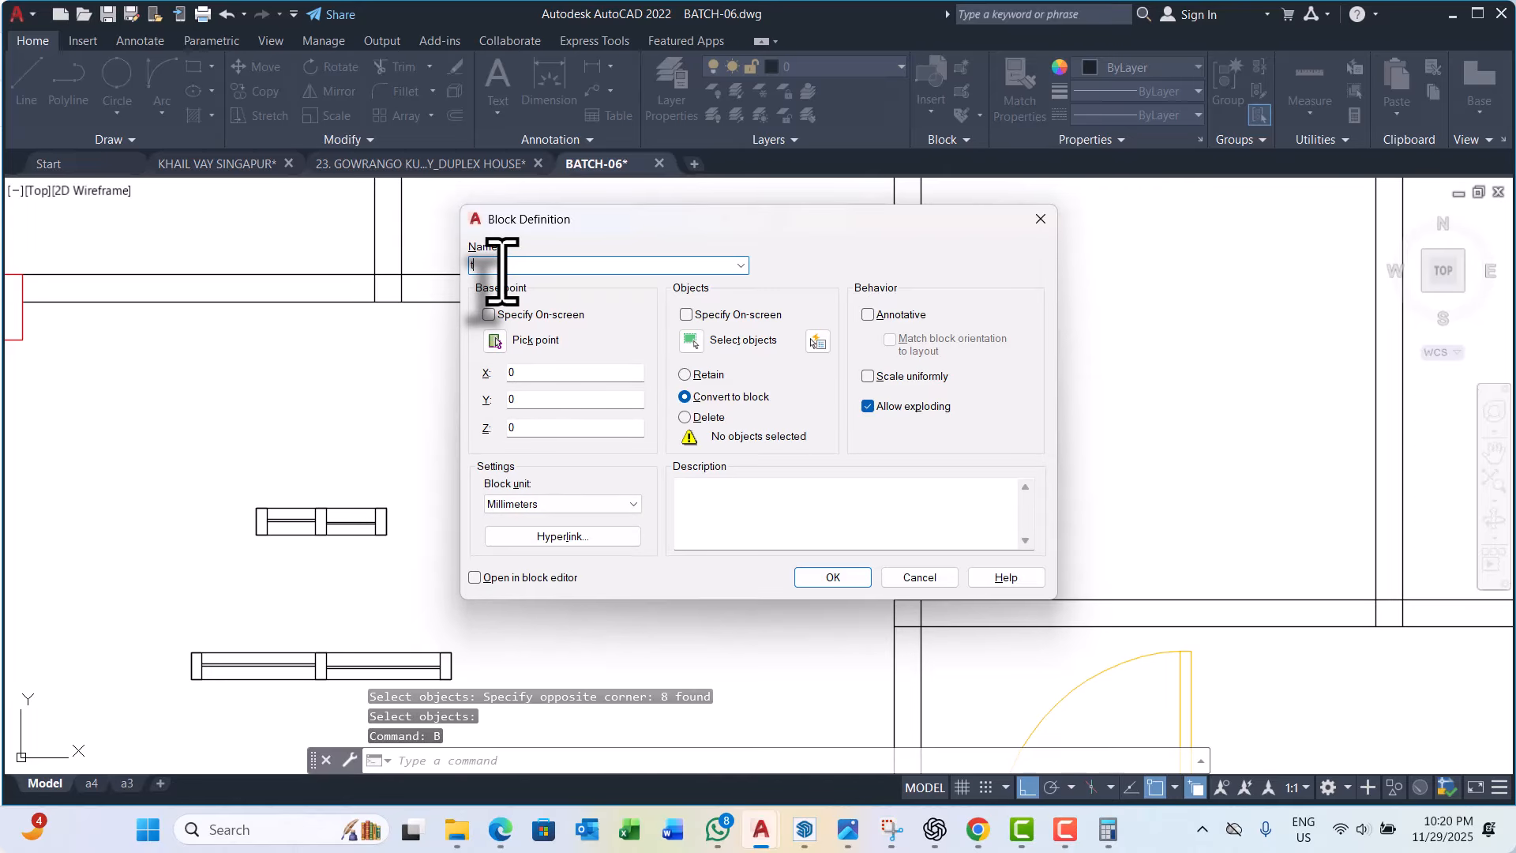
type("toilet wind")
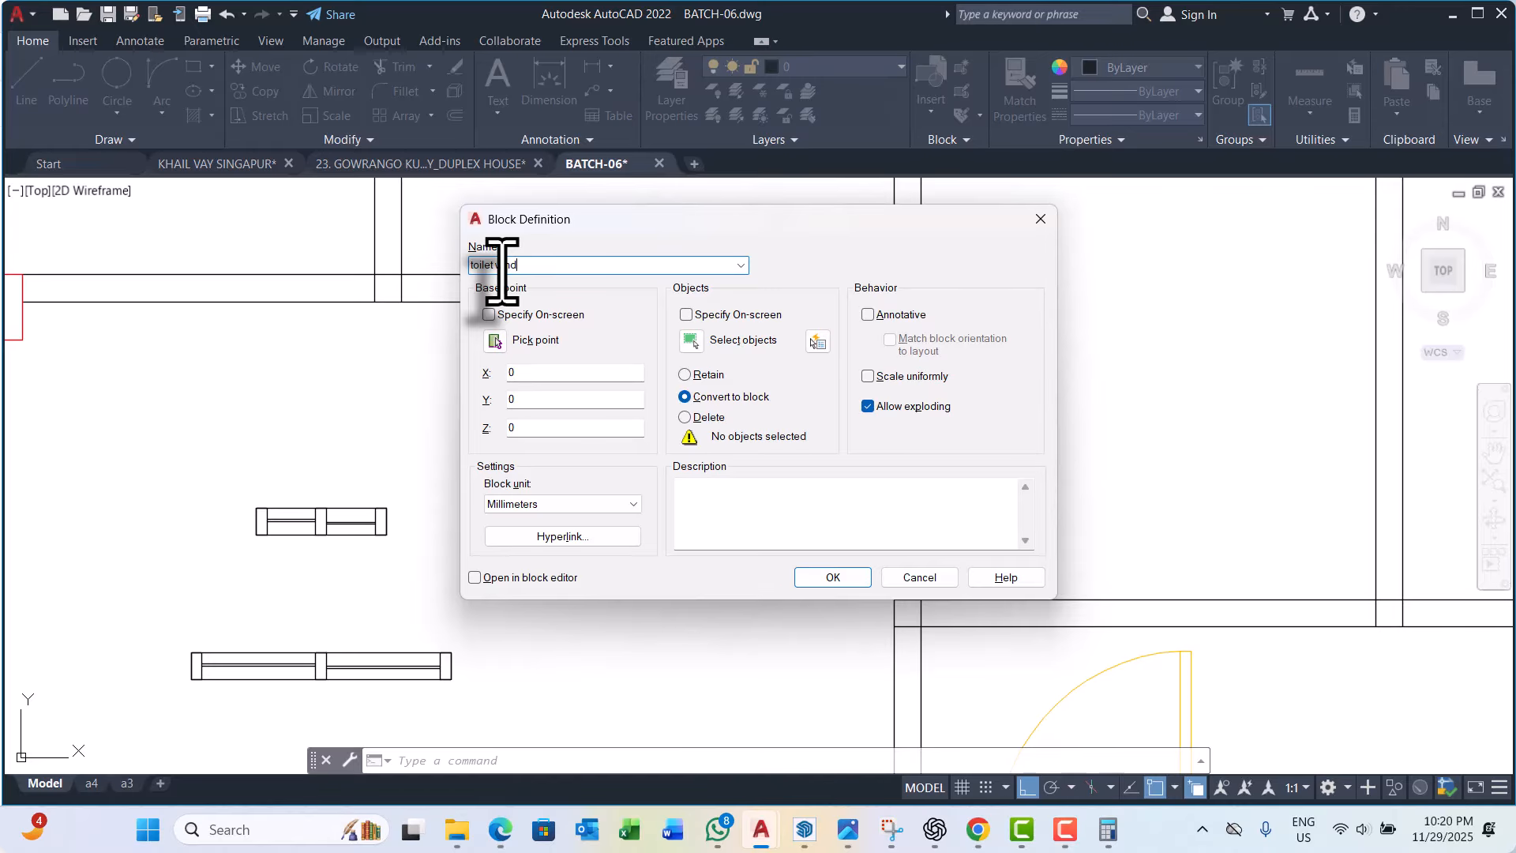
type("ow")
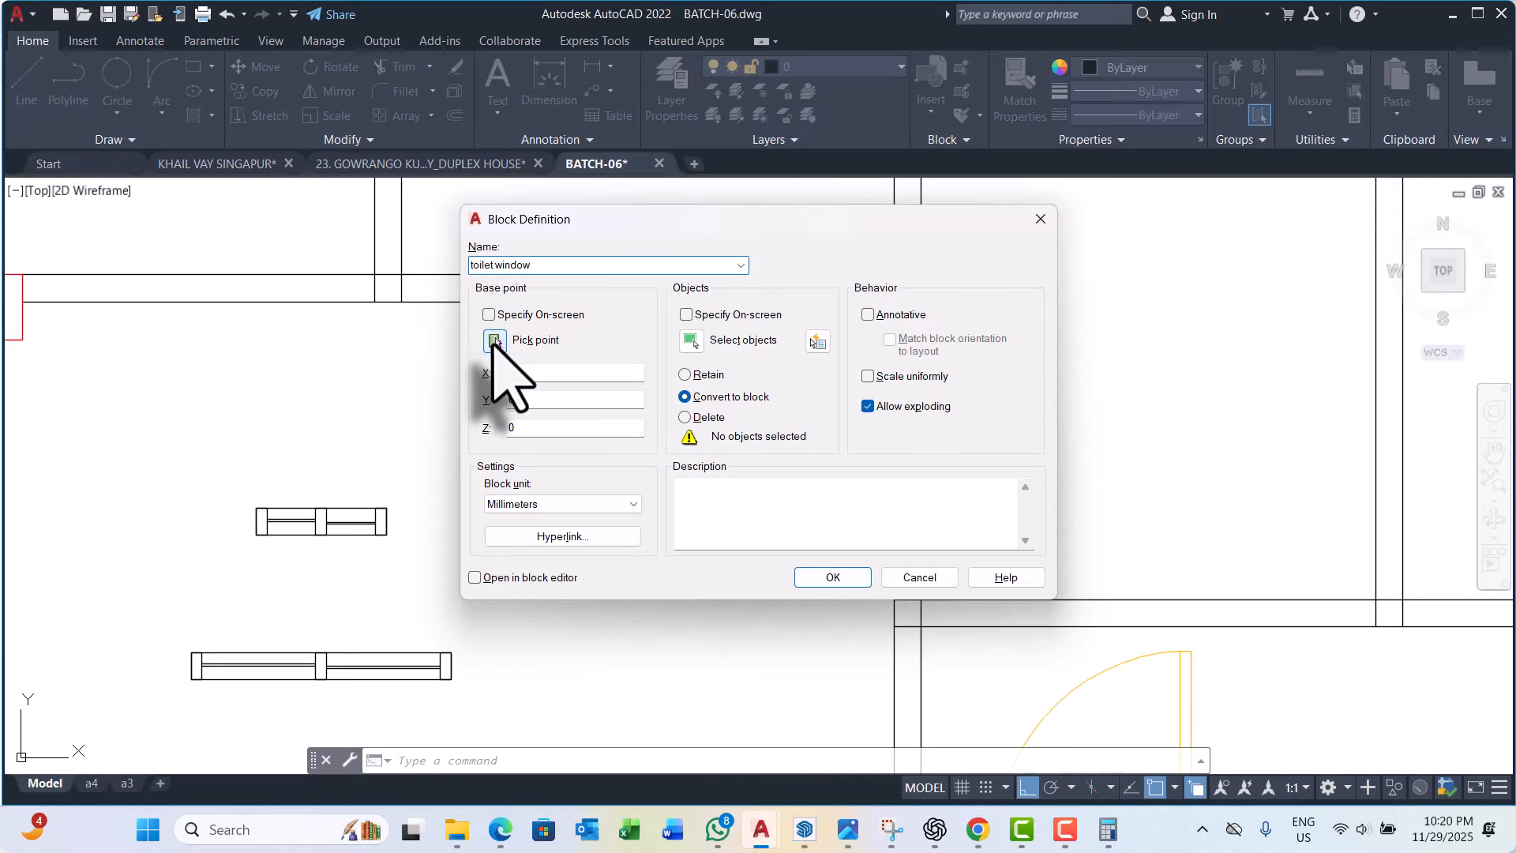
left_click(495, 340)
scroll(289, 547, "up", 4)
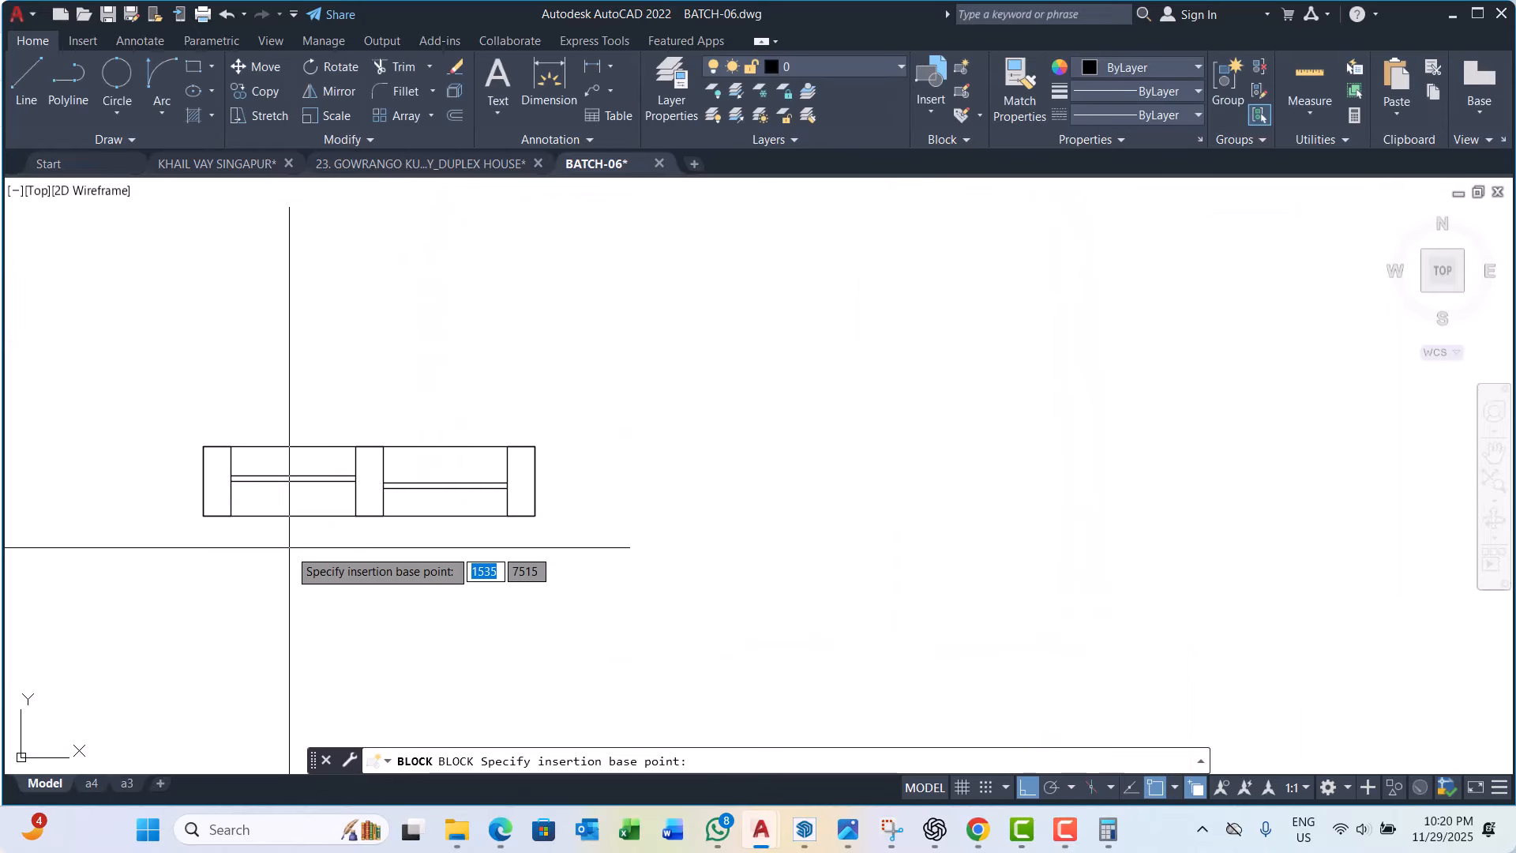
left_click(204, 515)
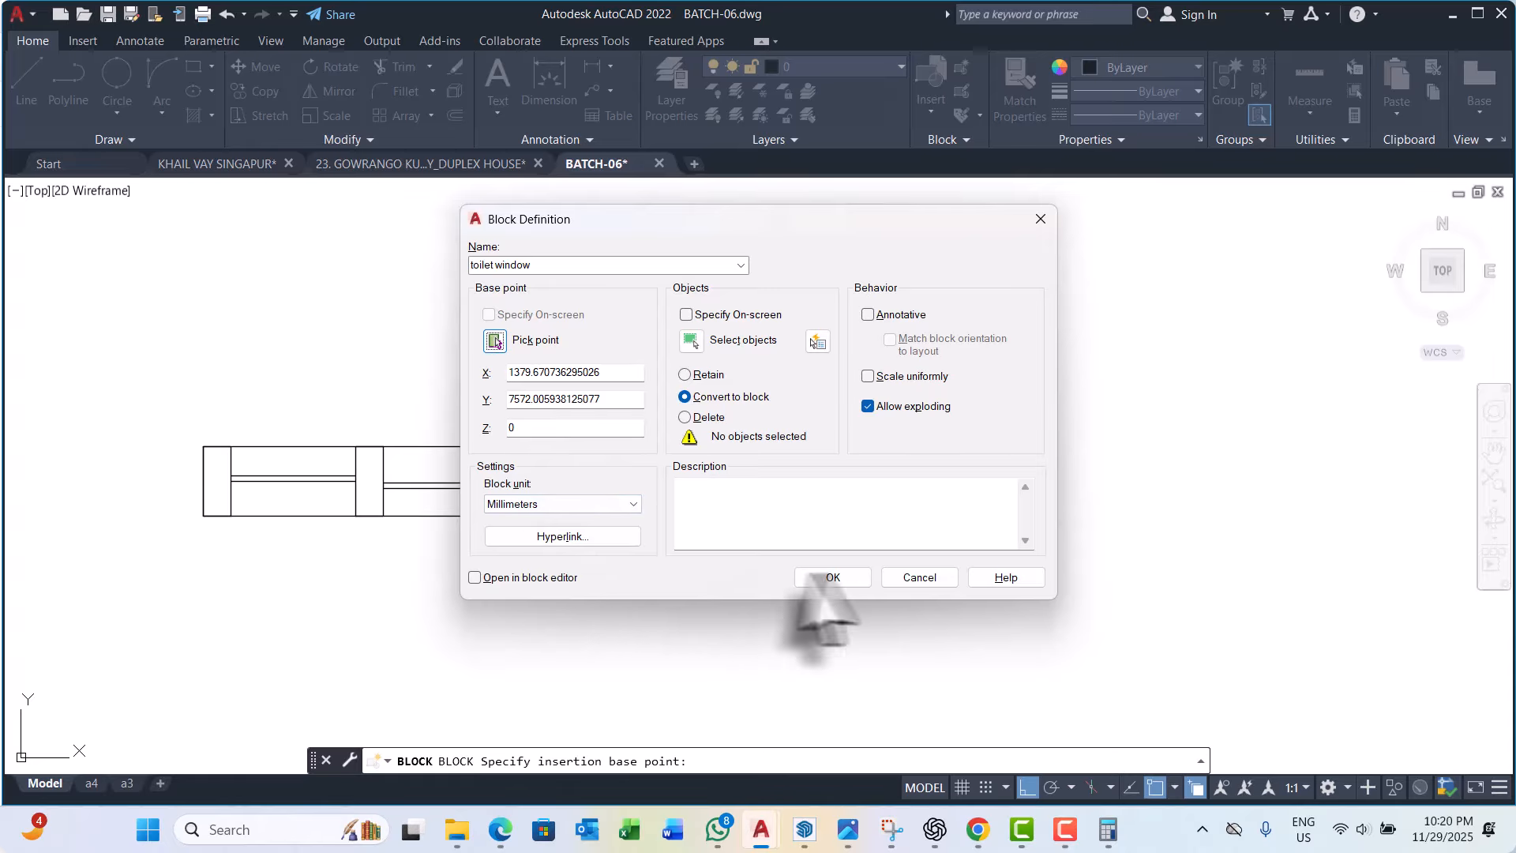
Step: Select all objects of the uppermost window symbol and convert them to the "toilet window" block
left_click(715, 497)
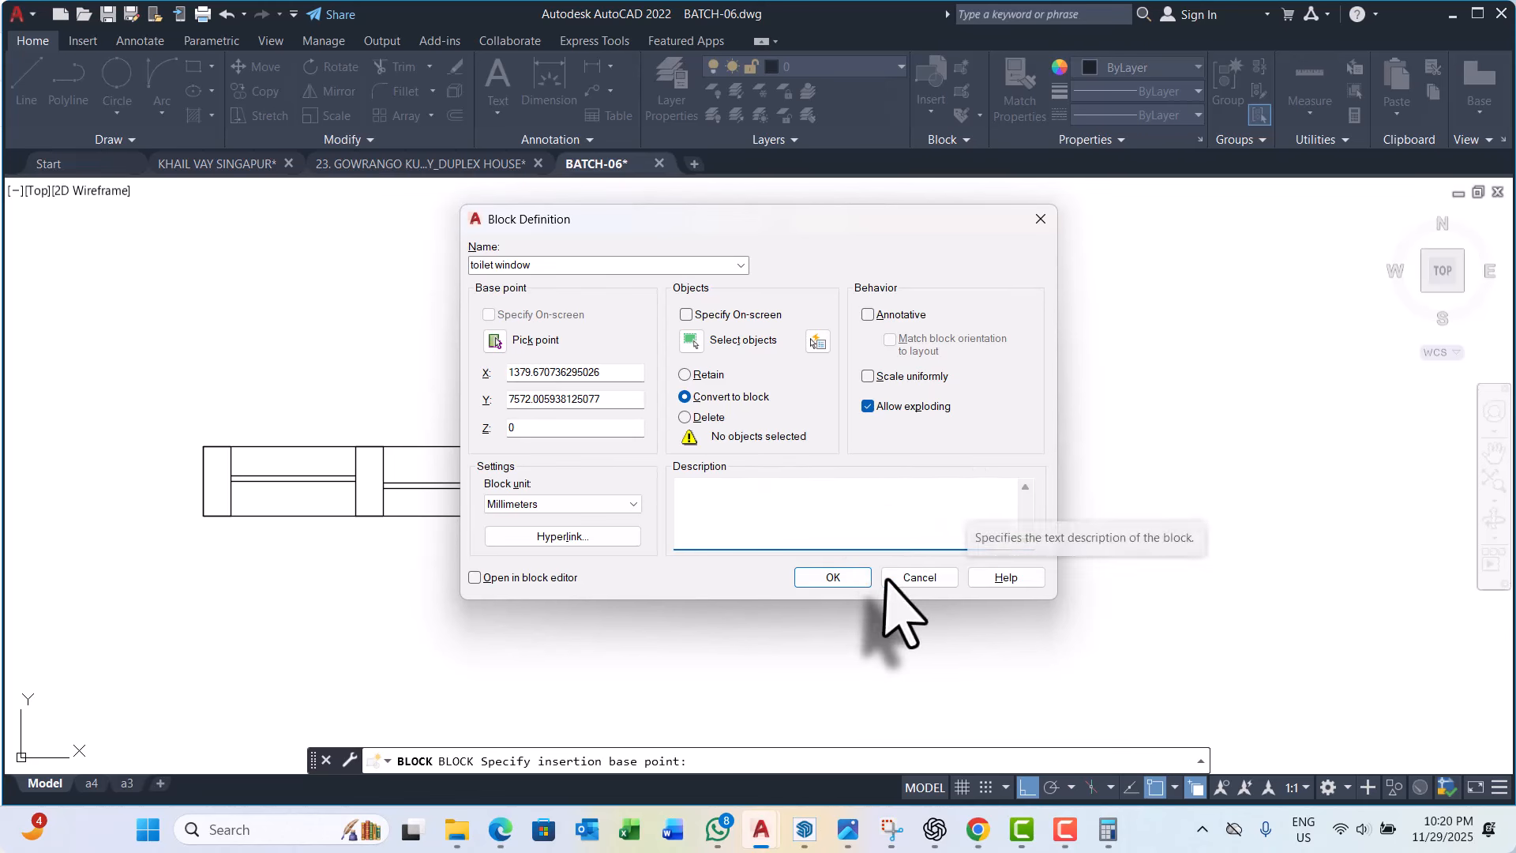
left_click(855, 581)
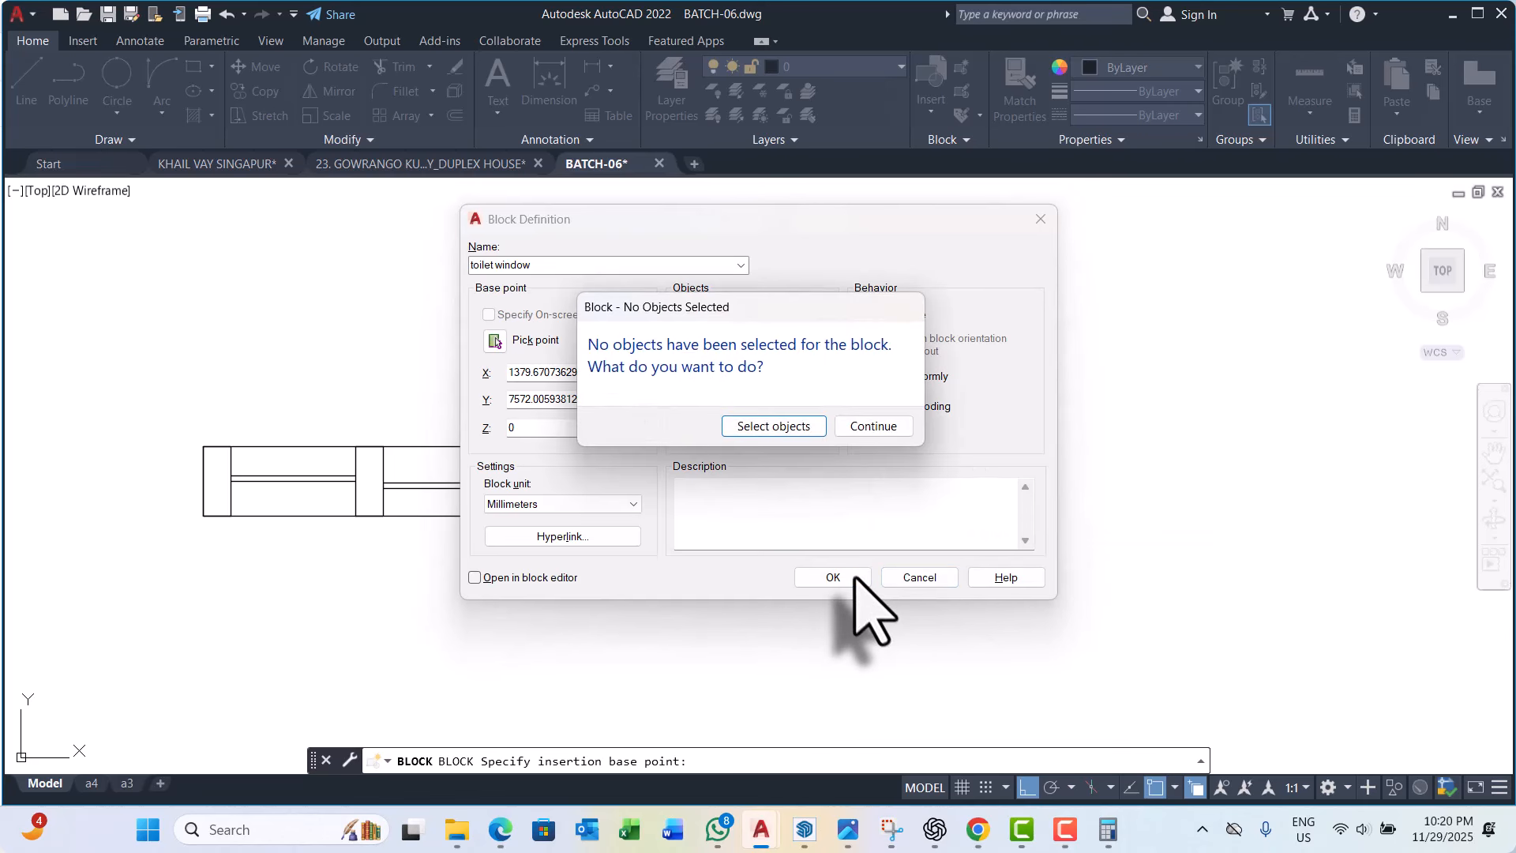
left_click(765, 427)
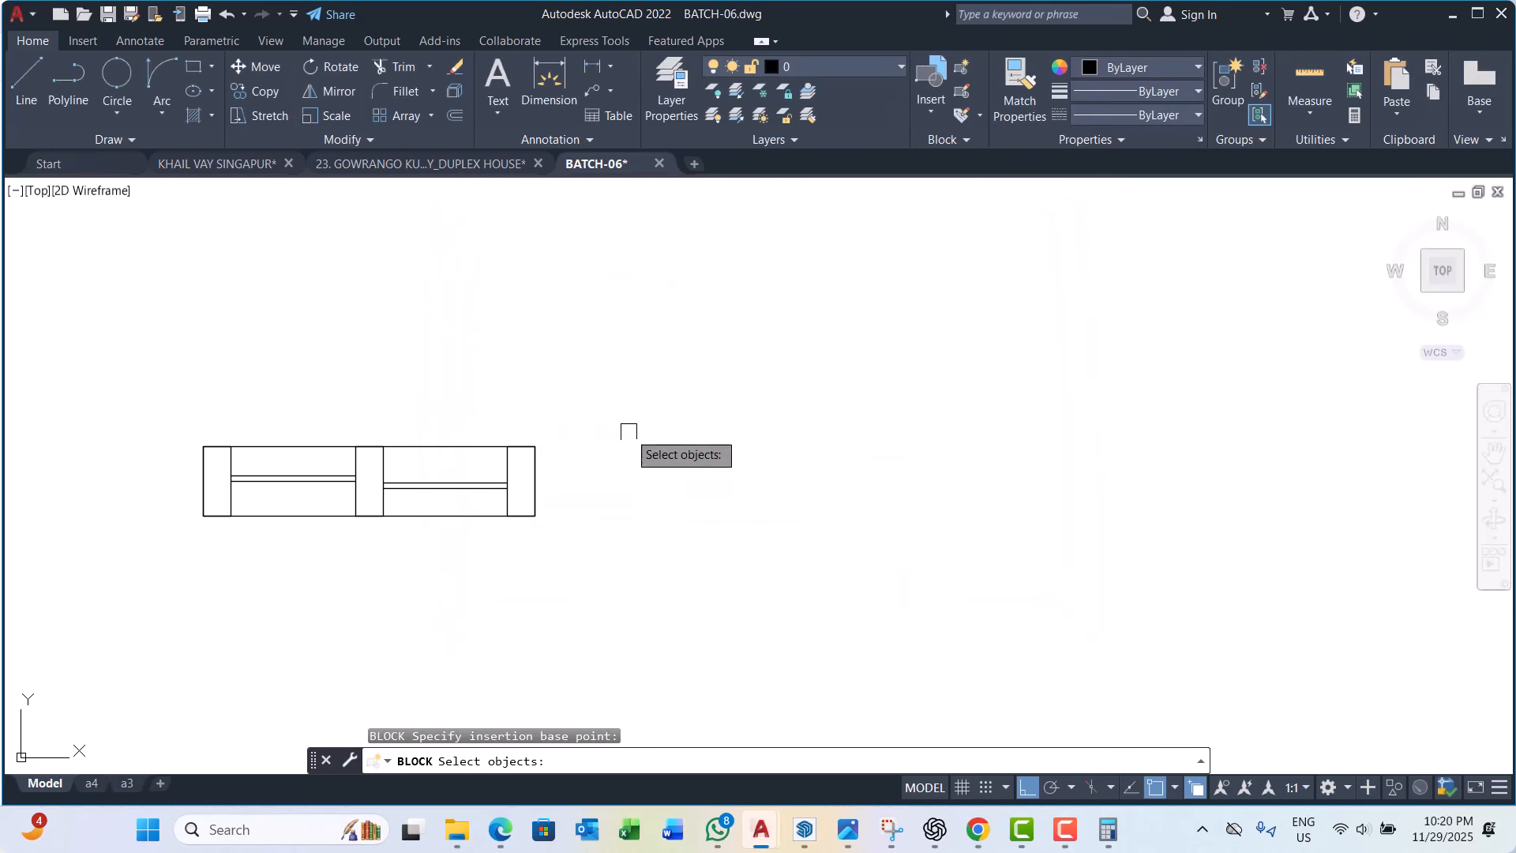
left_click(168, 376)
left_click(615, 620)
key("Return")
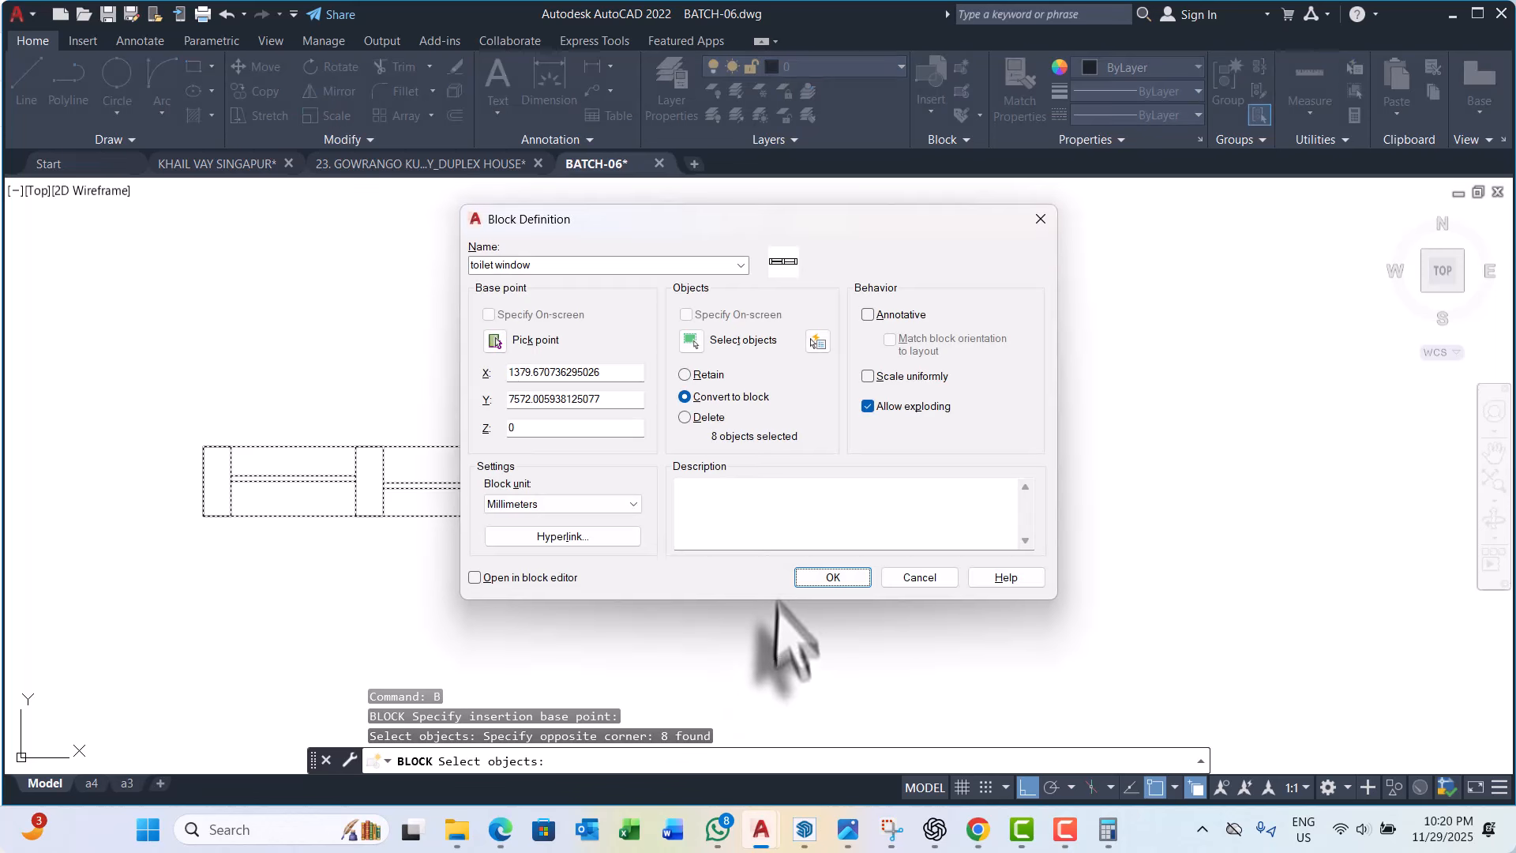
left_click(833, 577)
scroll(812, 576, "down", 3)
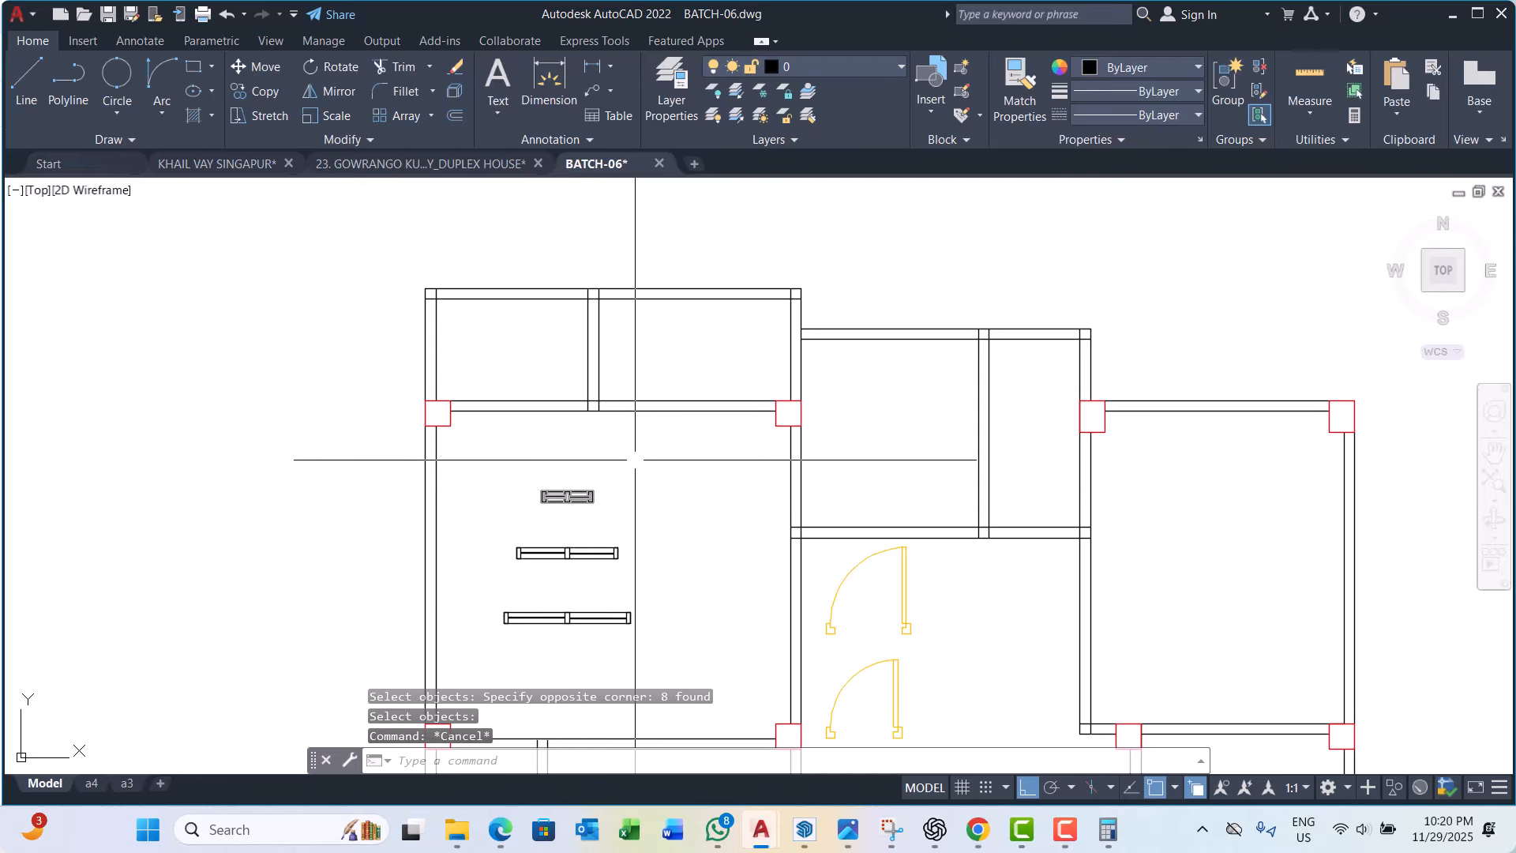
left_click(636, 460)
left_click(558, 665)
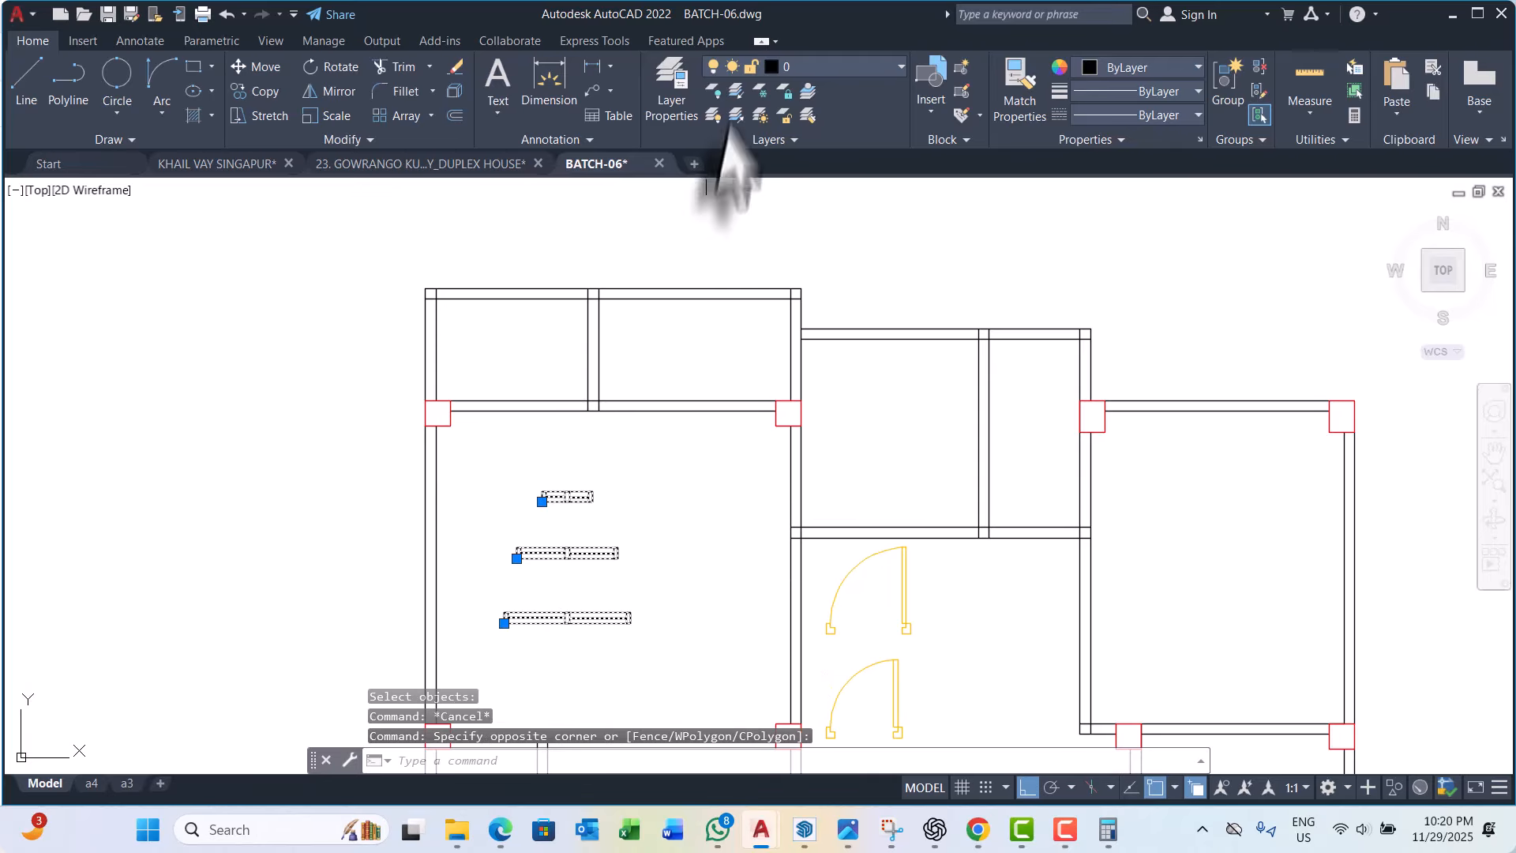
left_click(825, 65)
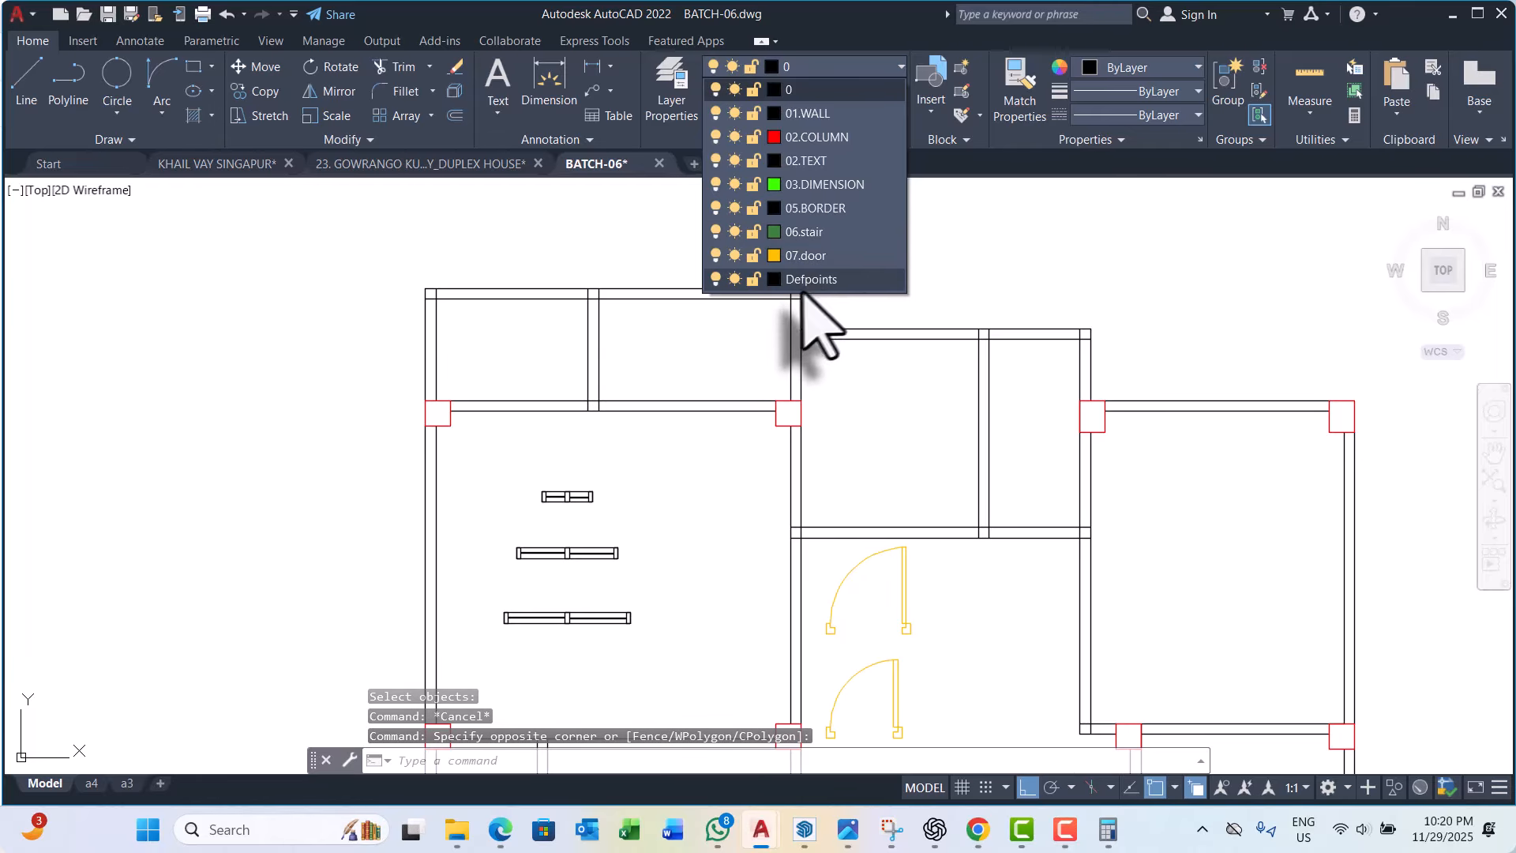
left_click(825, 184)
key("Escape")
key("Escape")
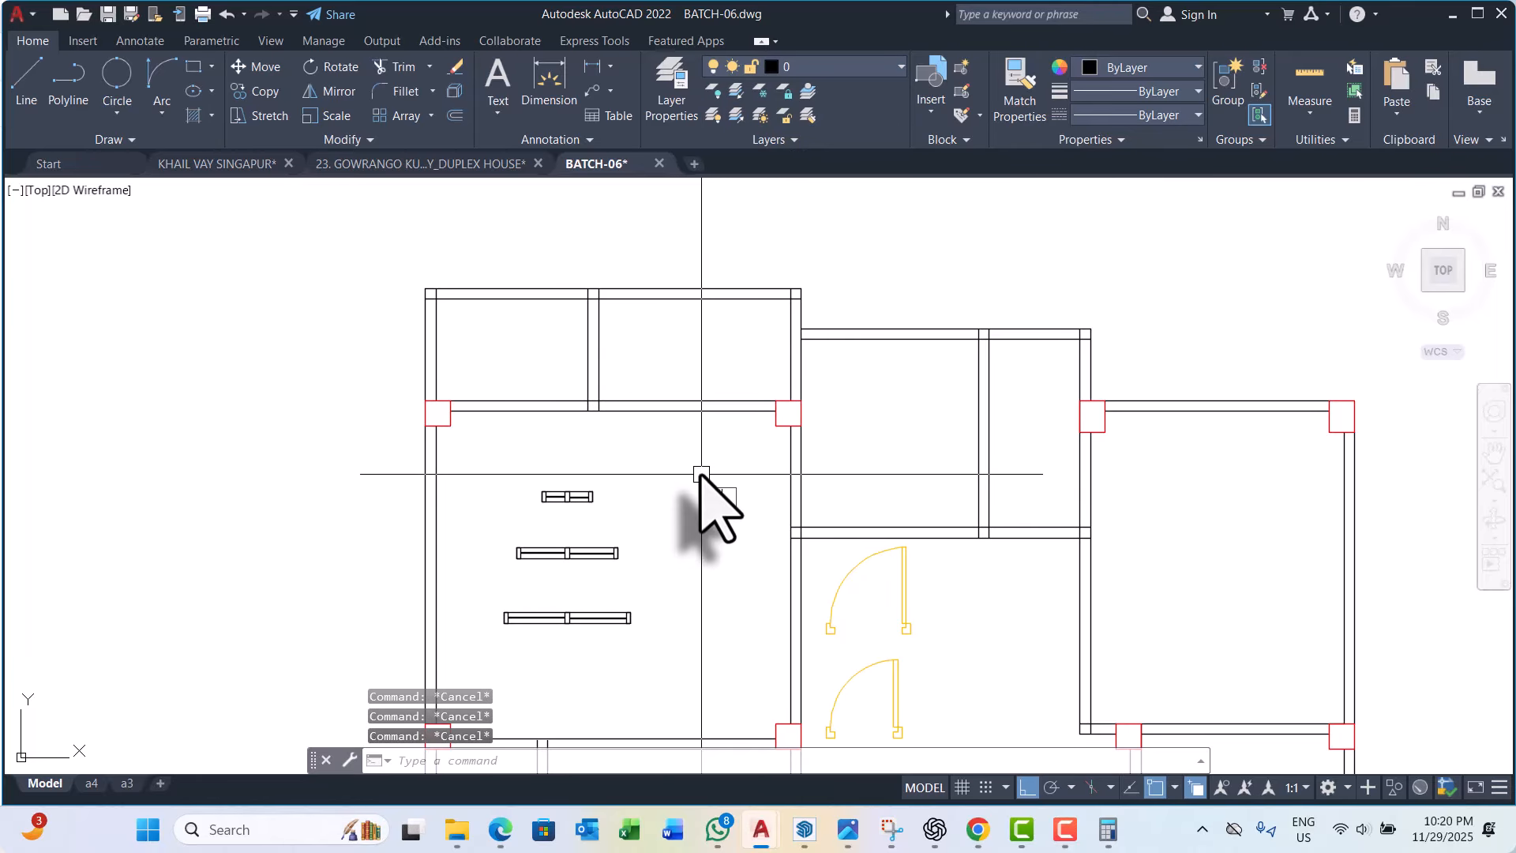
Step: Create a new layer named "08.window" and give it color 132
type("la")
key("Return")
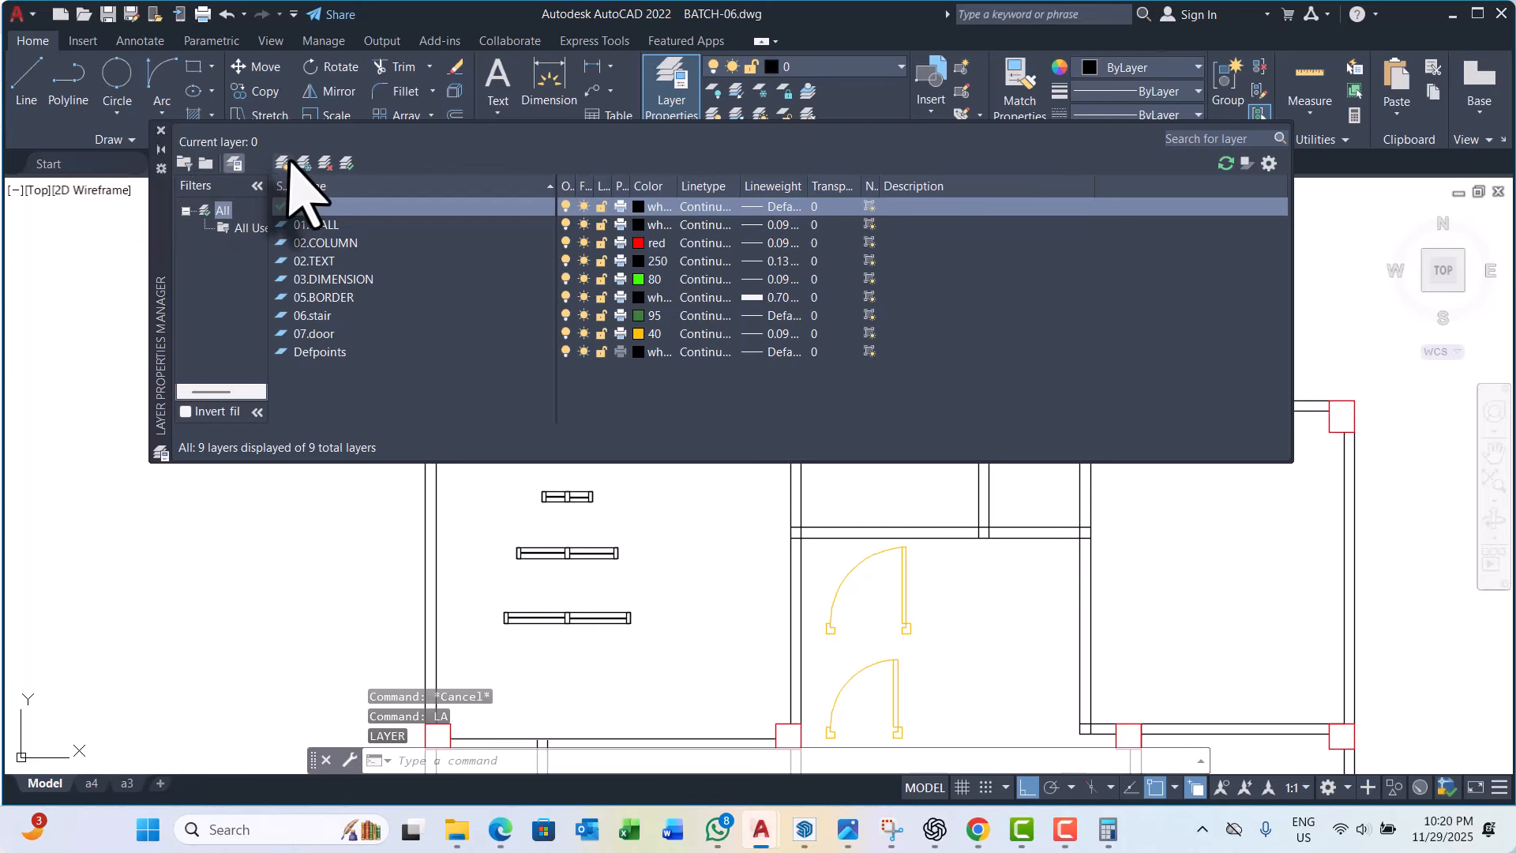
left_click(285, 163)
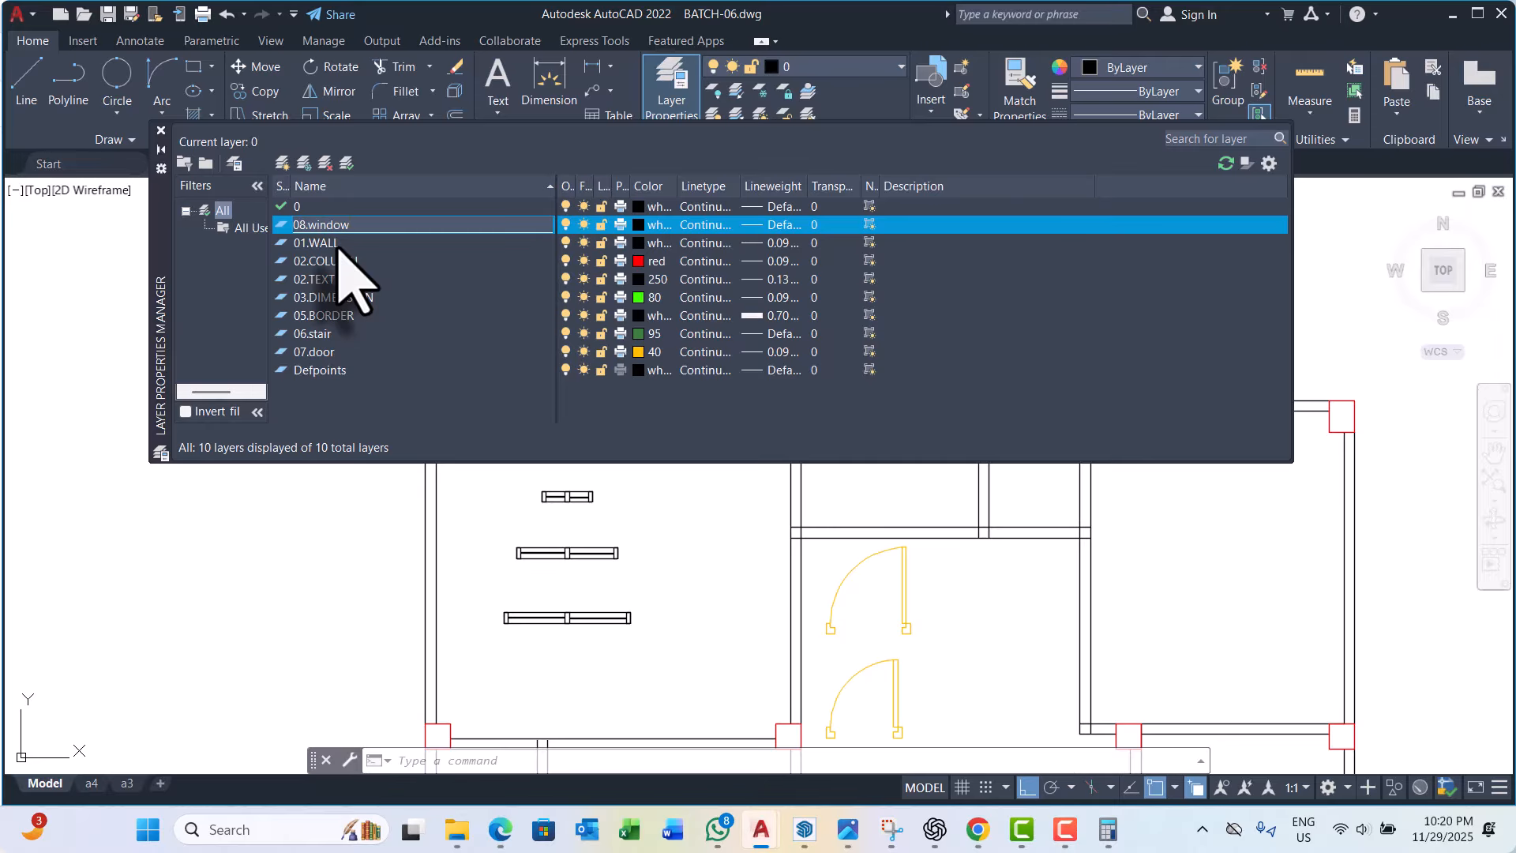
left_click(638, 225)
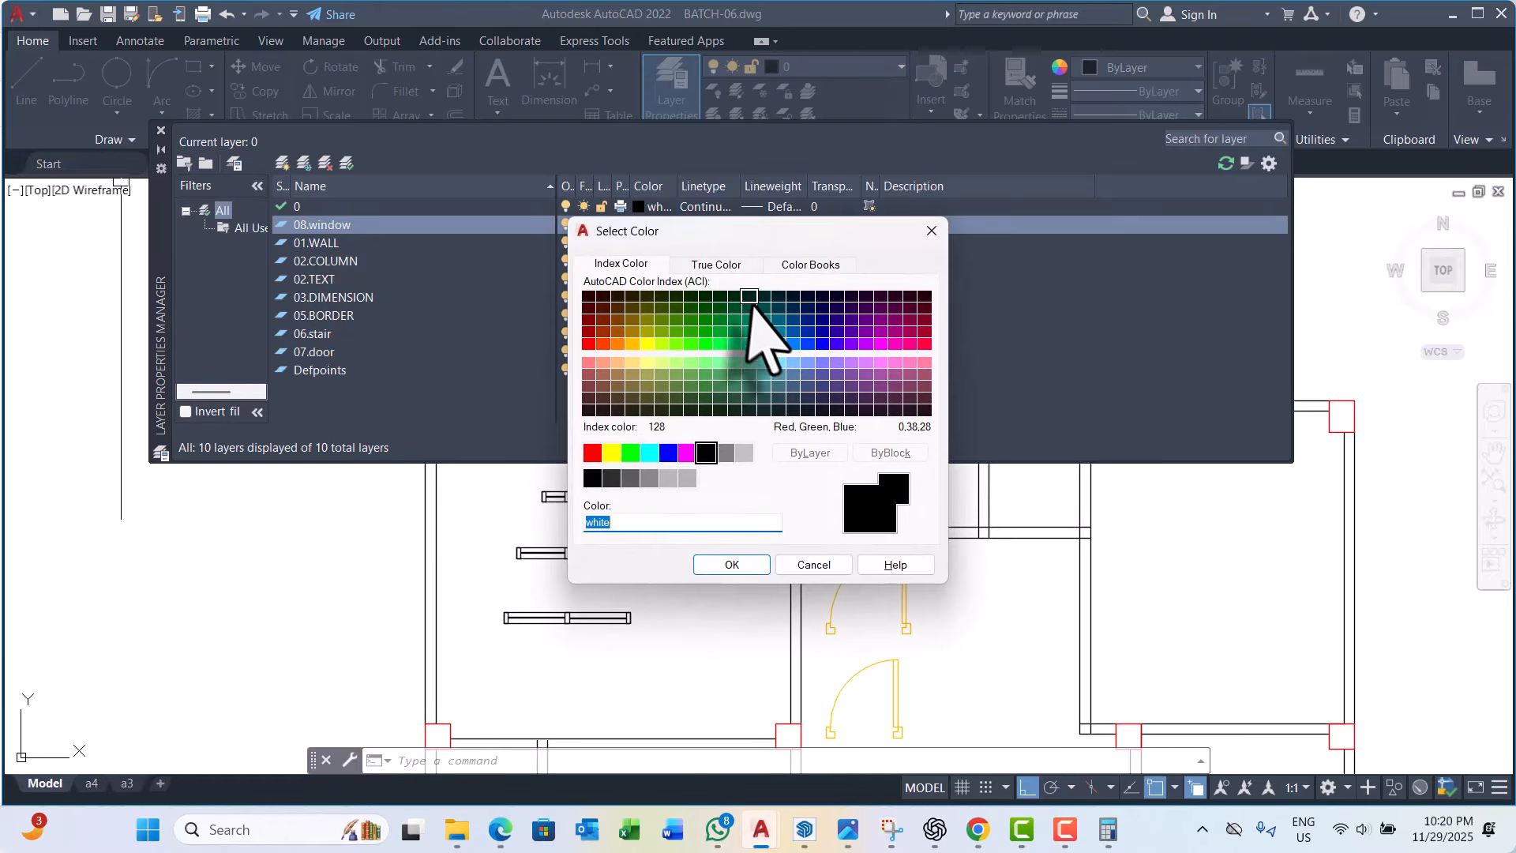
left_click(764, 332)
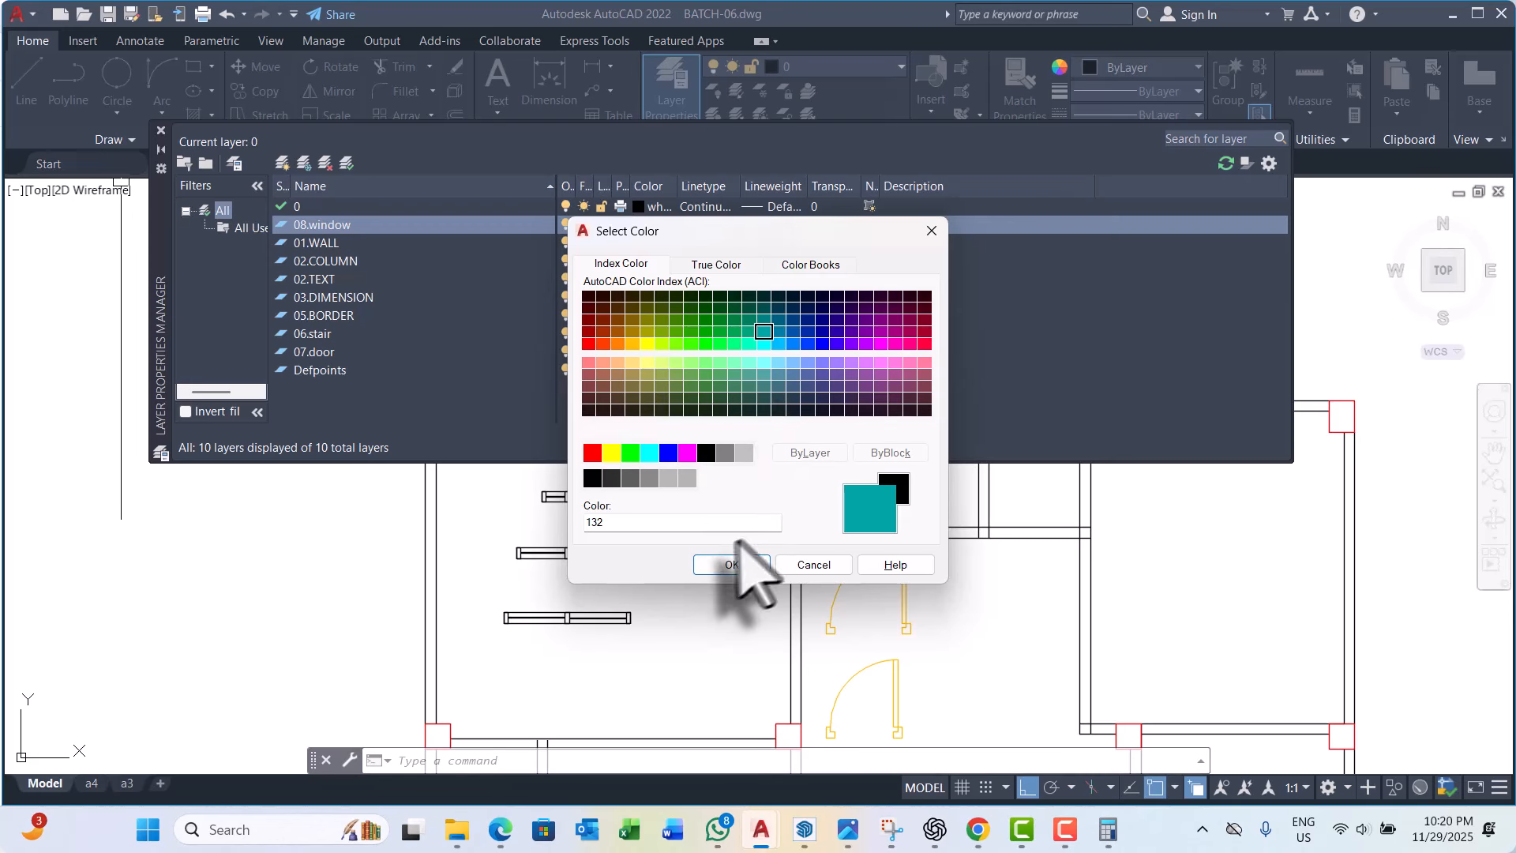
left_click(725, 565)
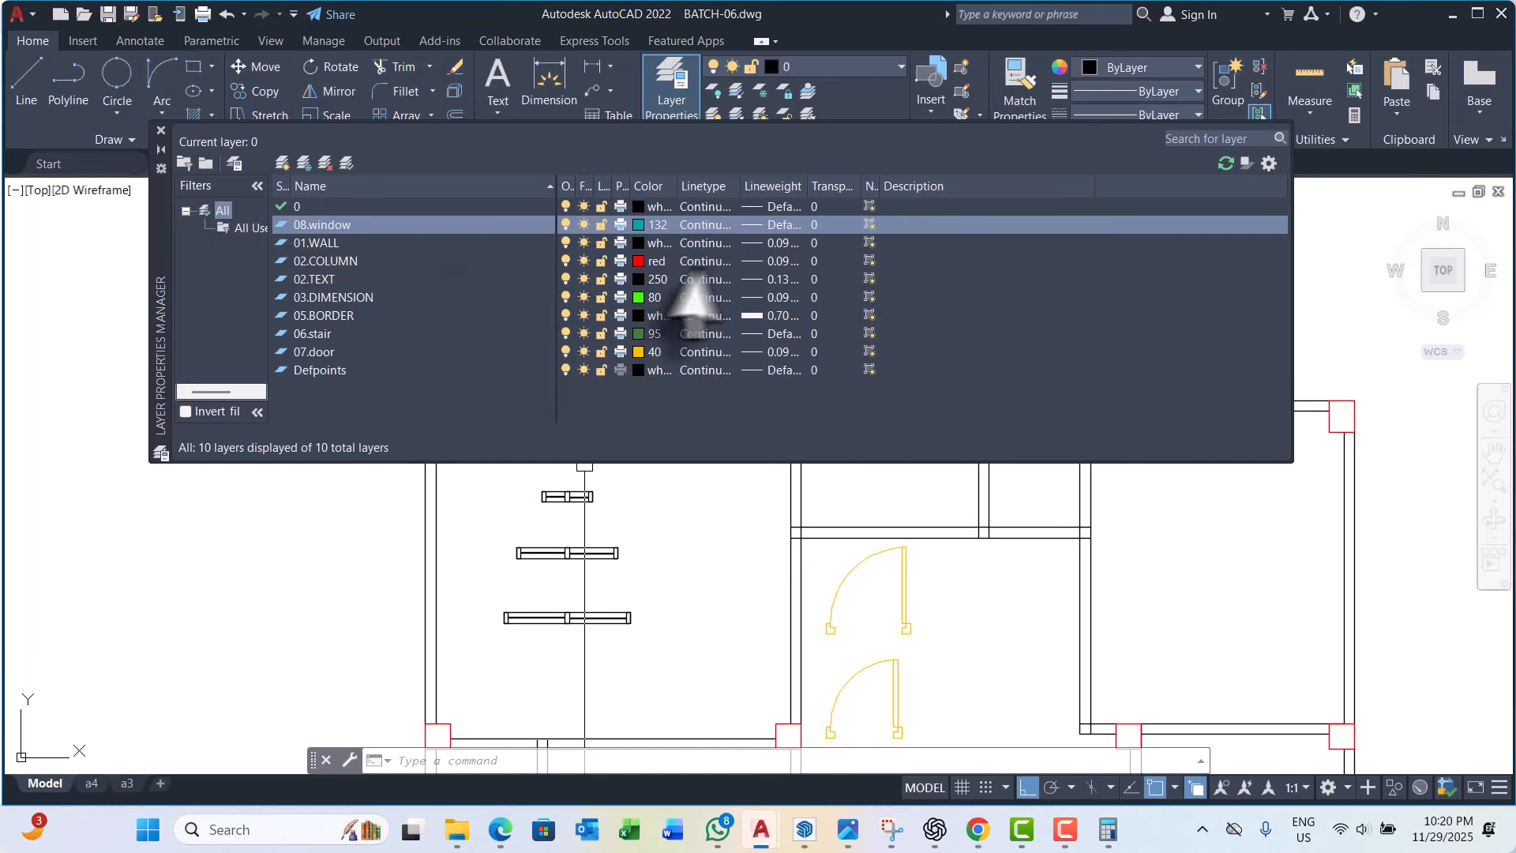
Step: Set the lineweight of the 08.window layer to 0.09 mm and close the layer manager
left_click(773, 228)
left_click(773, 229)
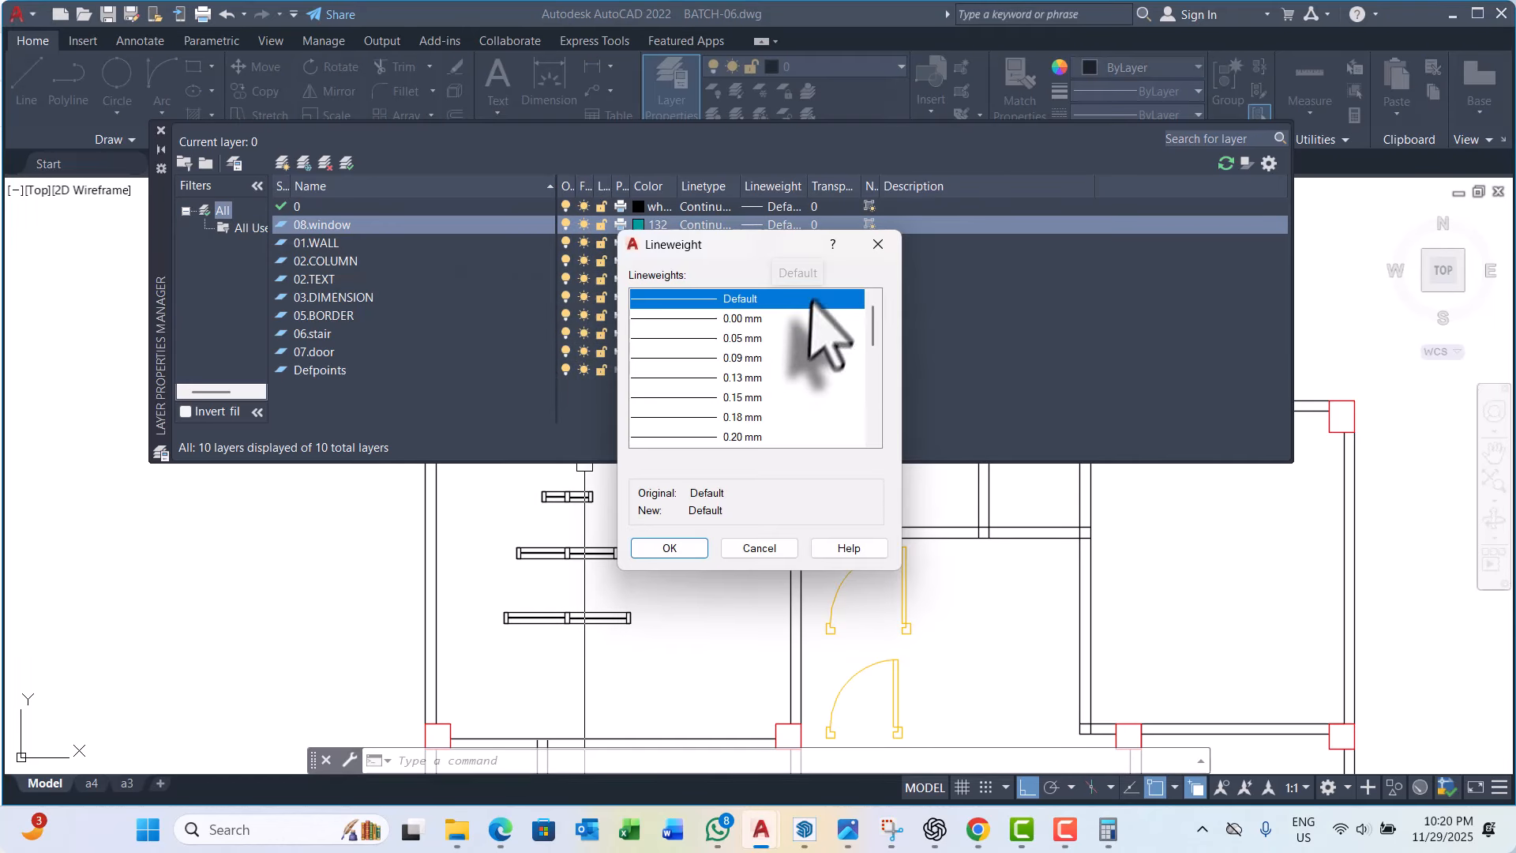
left_click(750, 357)
left_click(667, 549)
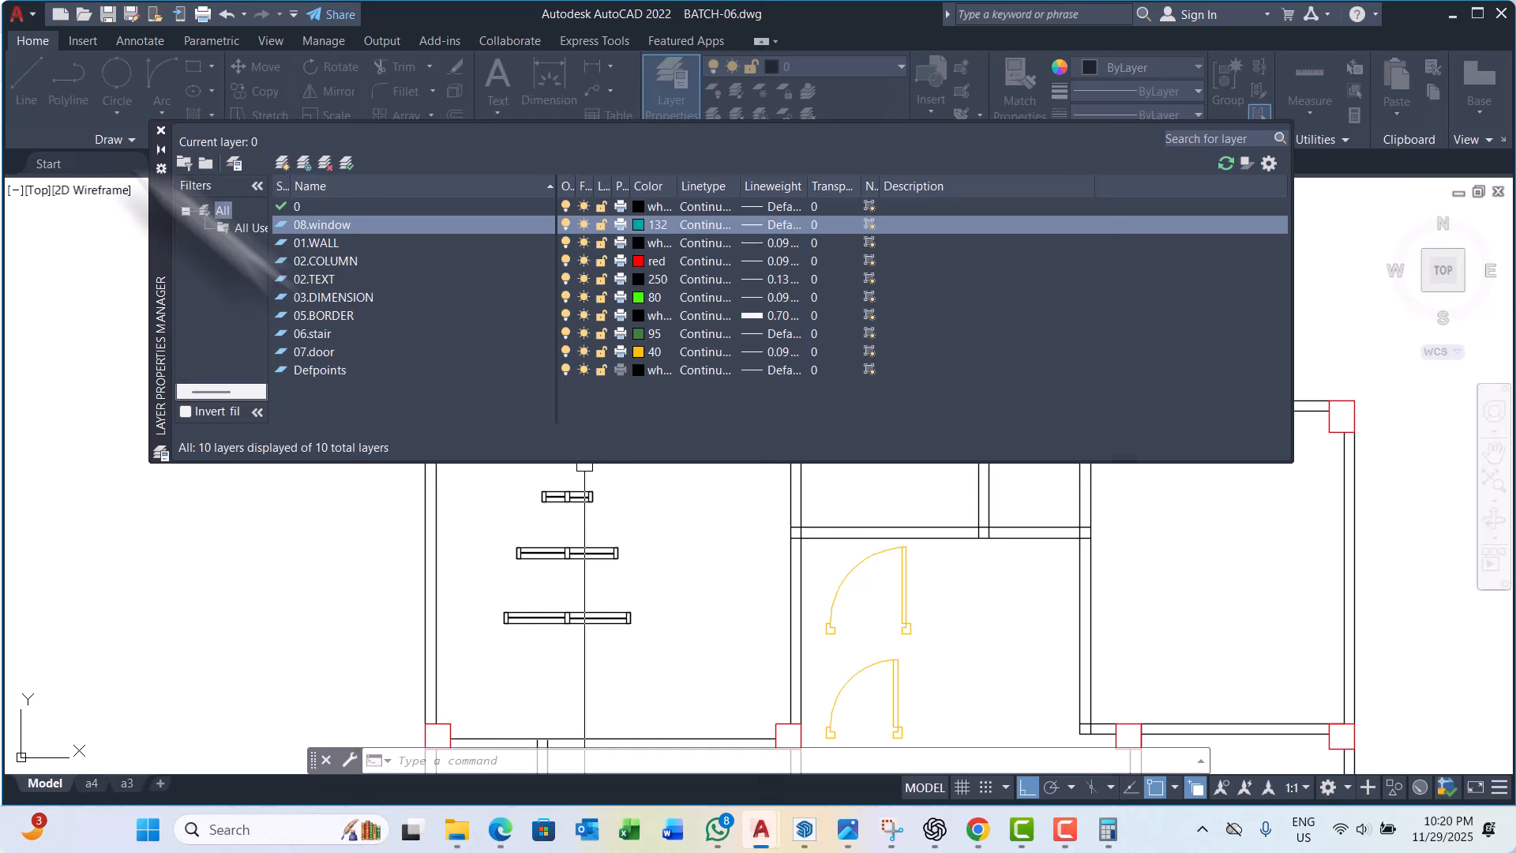
left_click(161, 131)
Step: Assign the three window blocks in the upper-left room to the 08.window layer
scroll(390, 389, "down", 3)
scroll(391, 411, "up", 5)
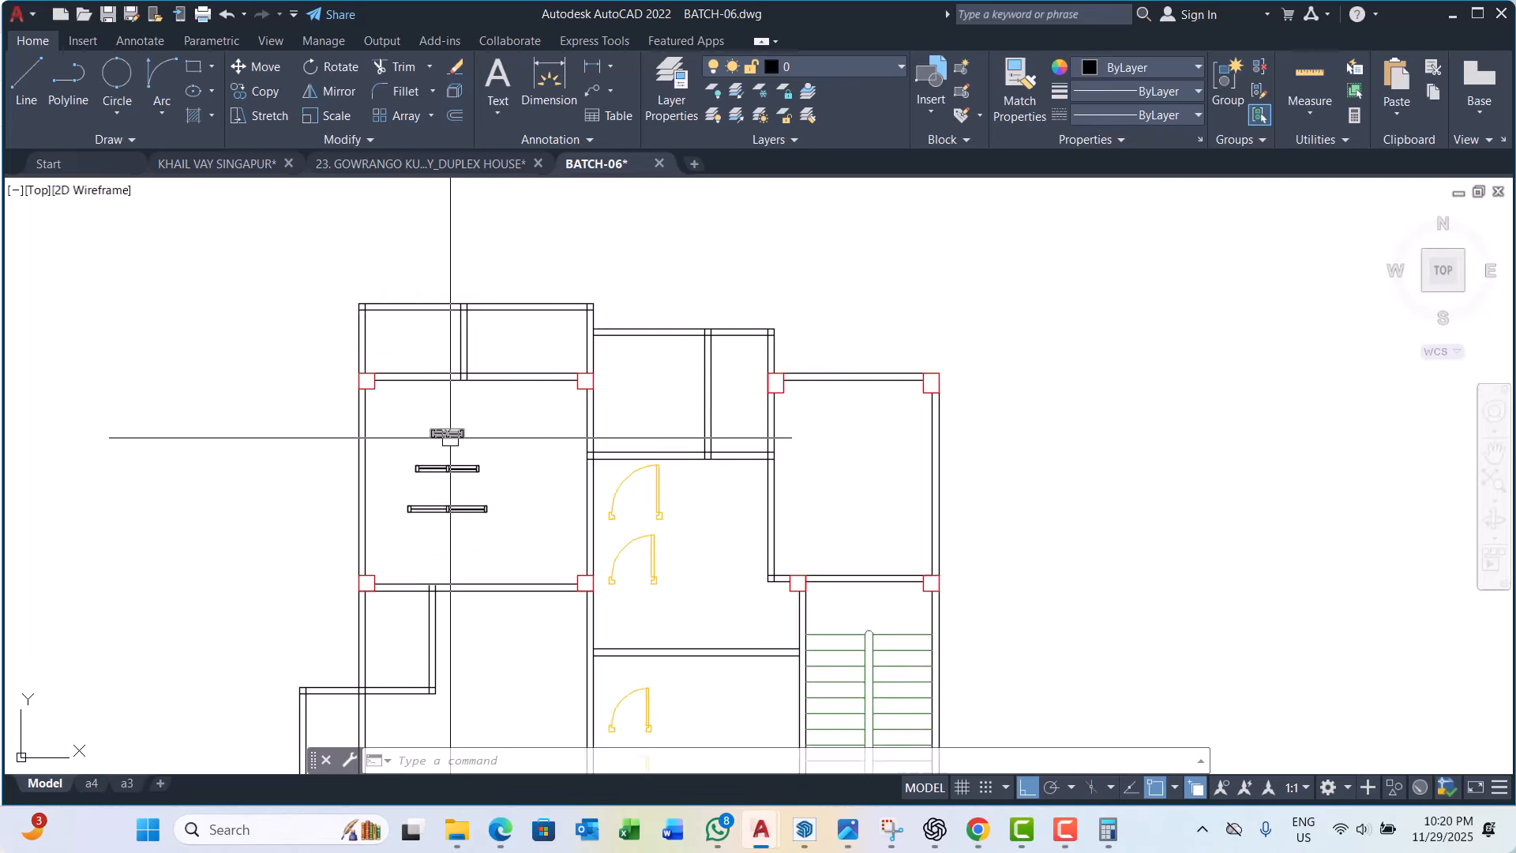
left_click(507, 409)
left_click(391, 663)
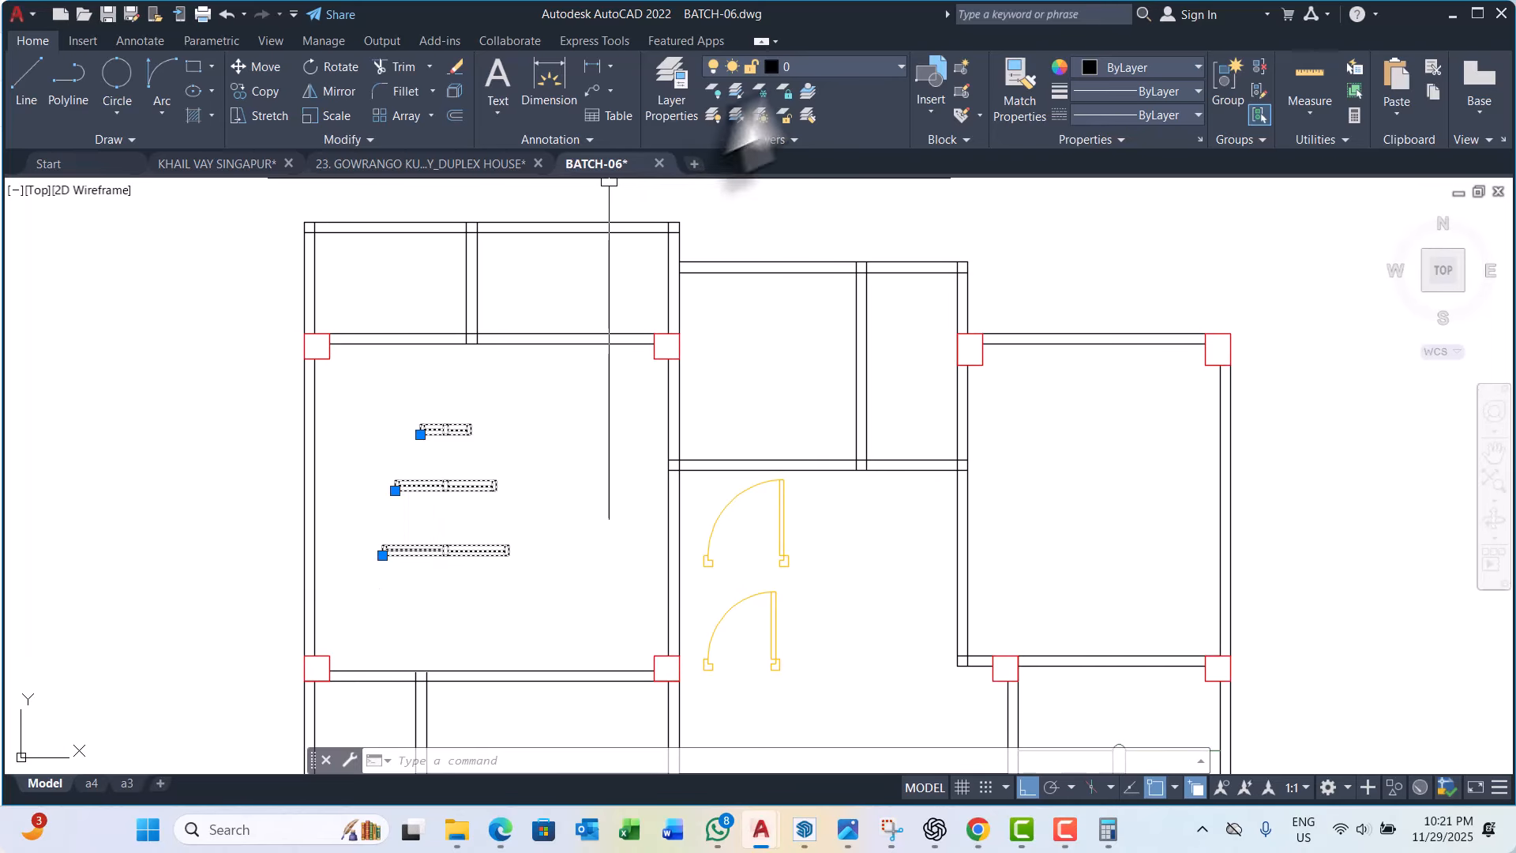
left_click(838, 67)
left_click(813, 279)
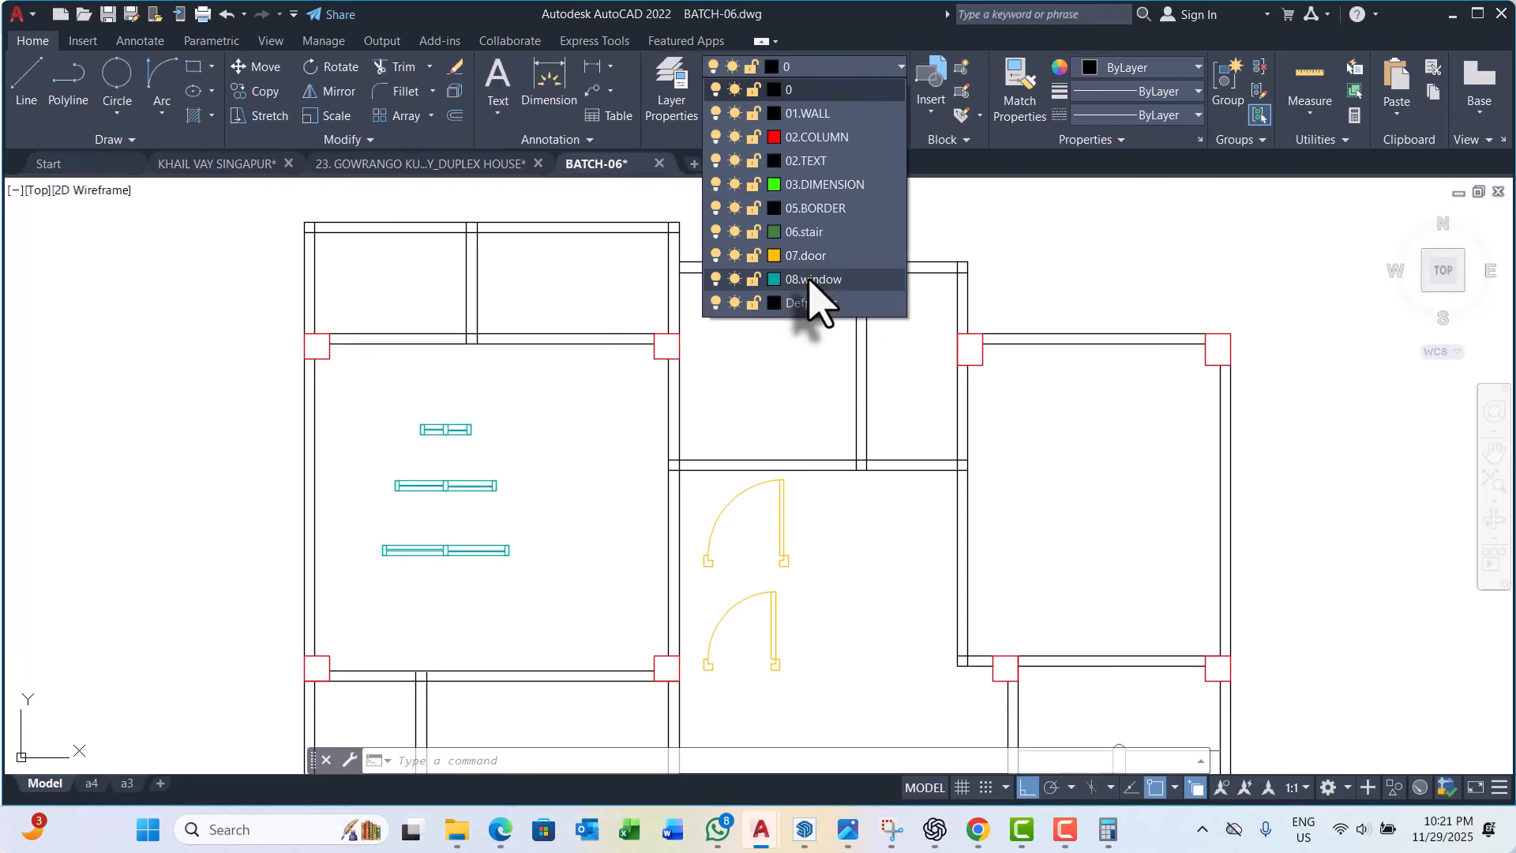
key("Escape")
scroll(590, 429, "down", 4)
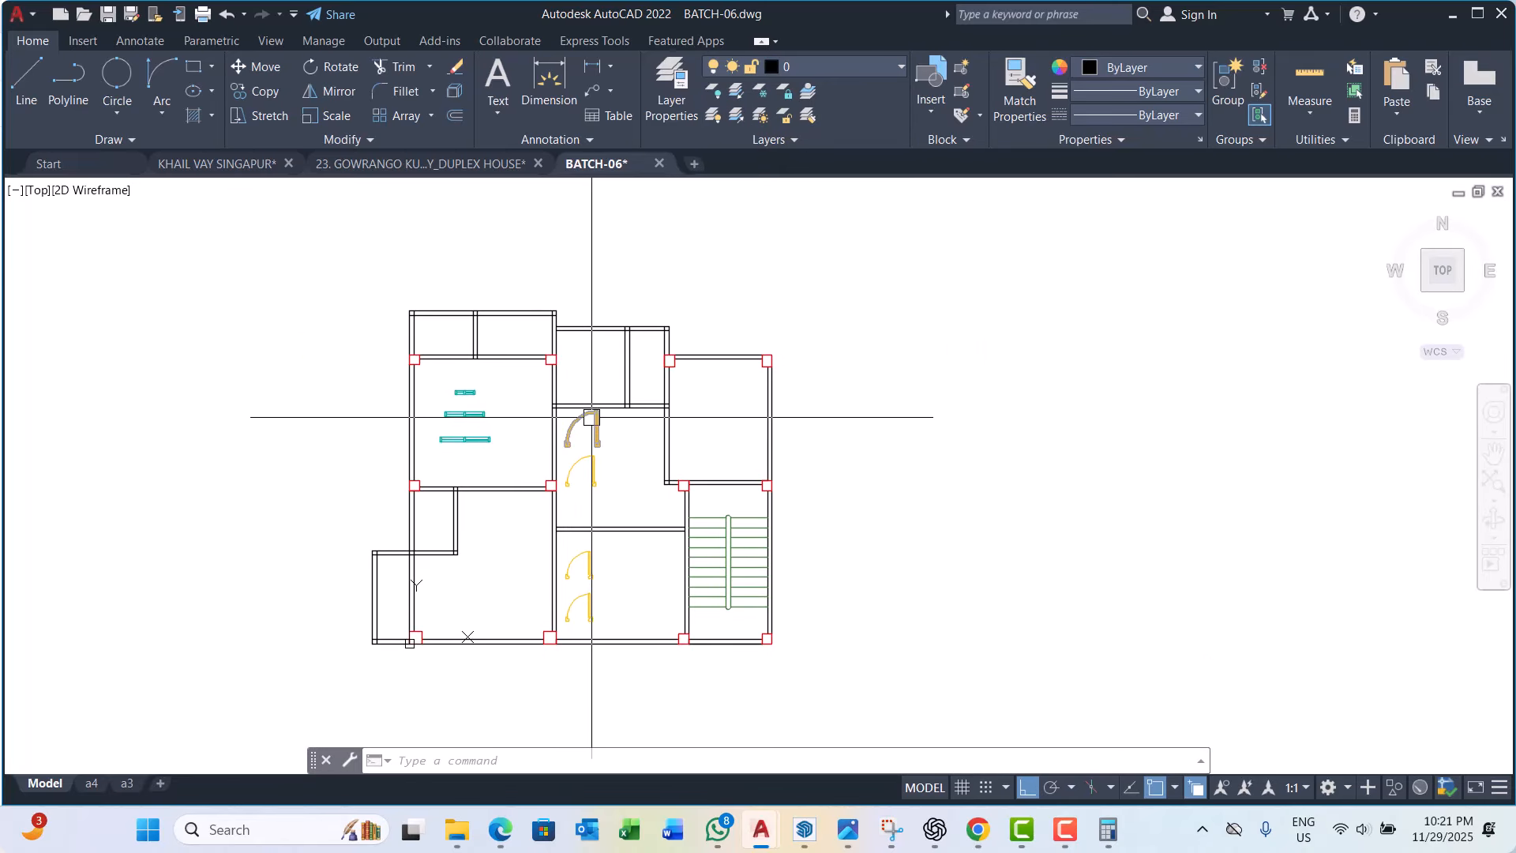
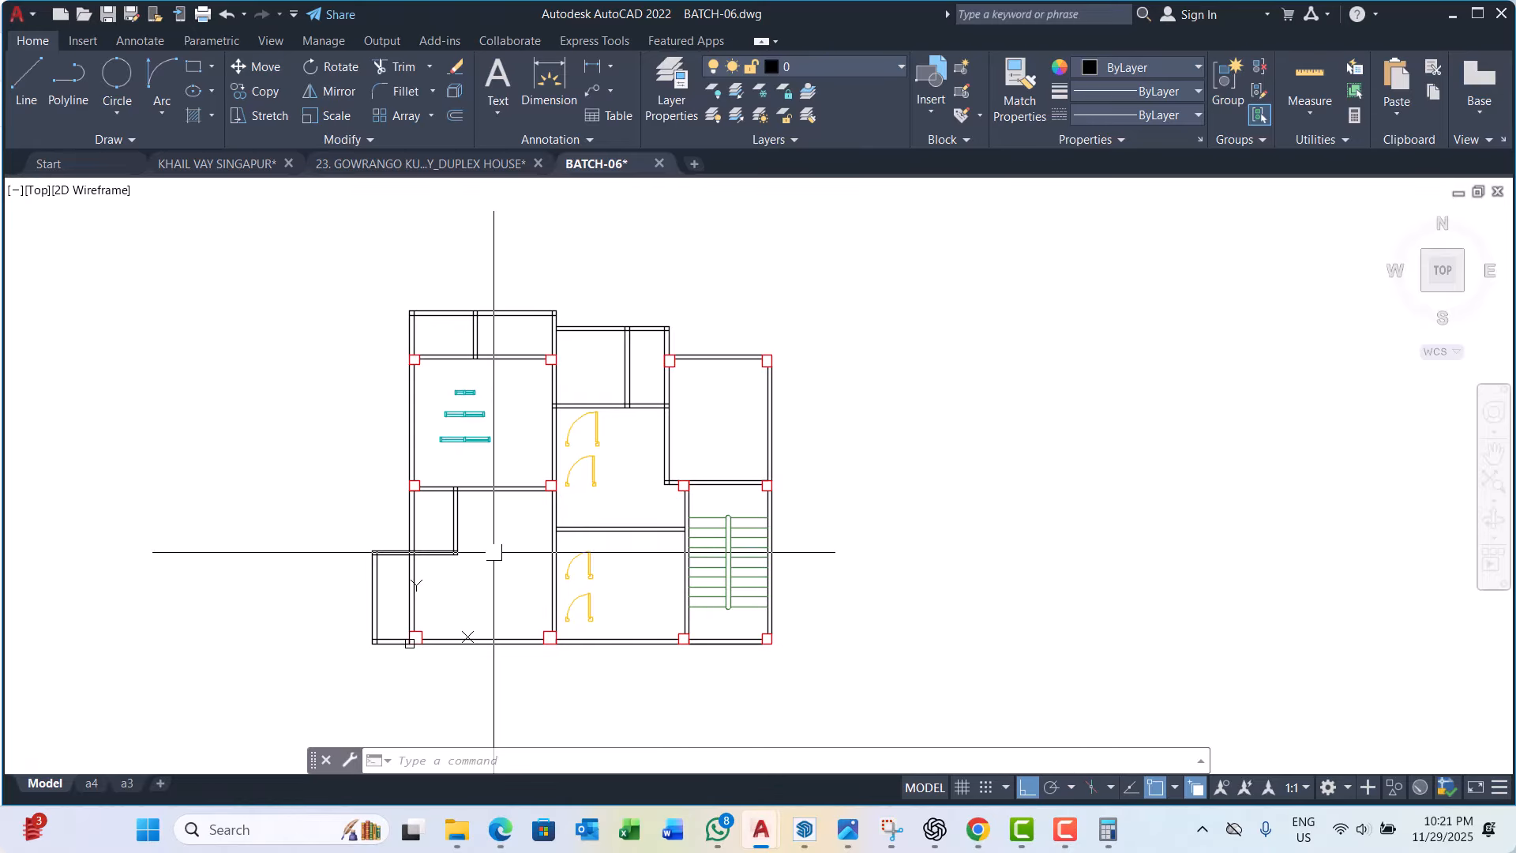
scroll(497, 551, "up", 2)
middle_click_drag(469, 488, 416, 434)
scroll(593, 609, "up", 1)
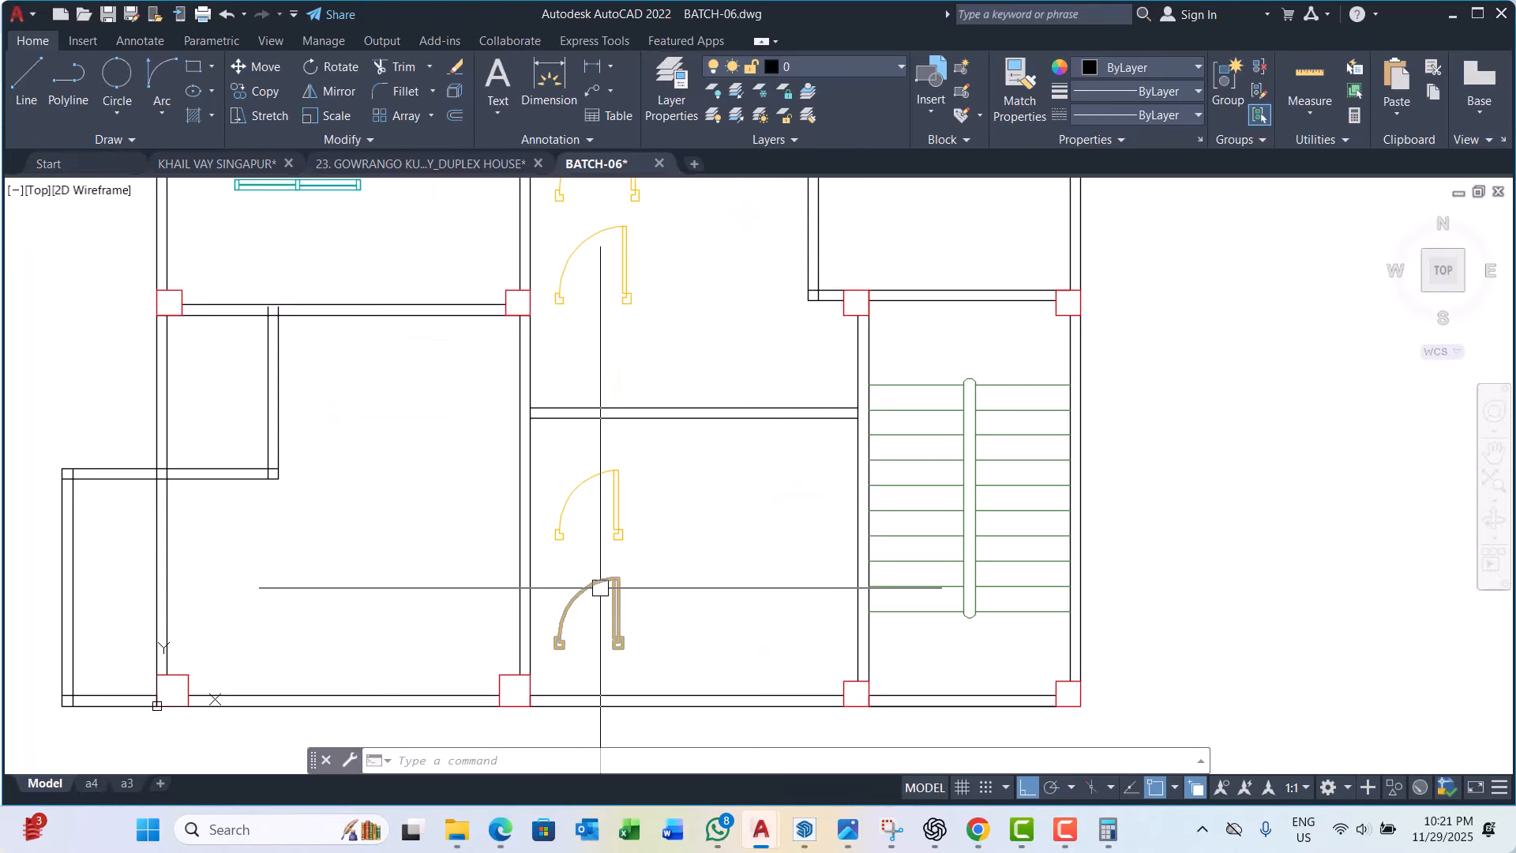
scroll(592, 609, "down", 3)
scroll(615, 556, "up", 3)
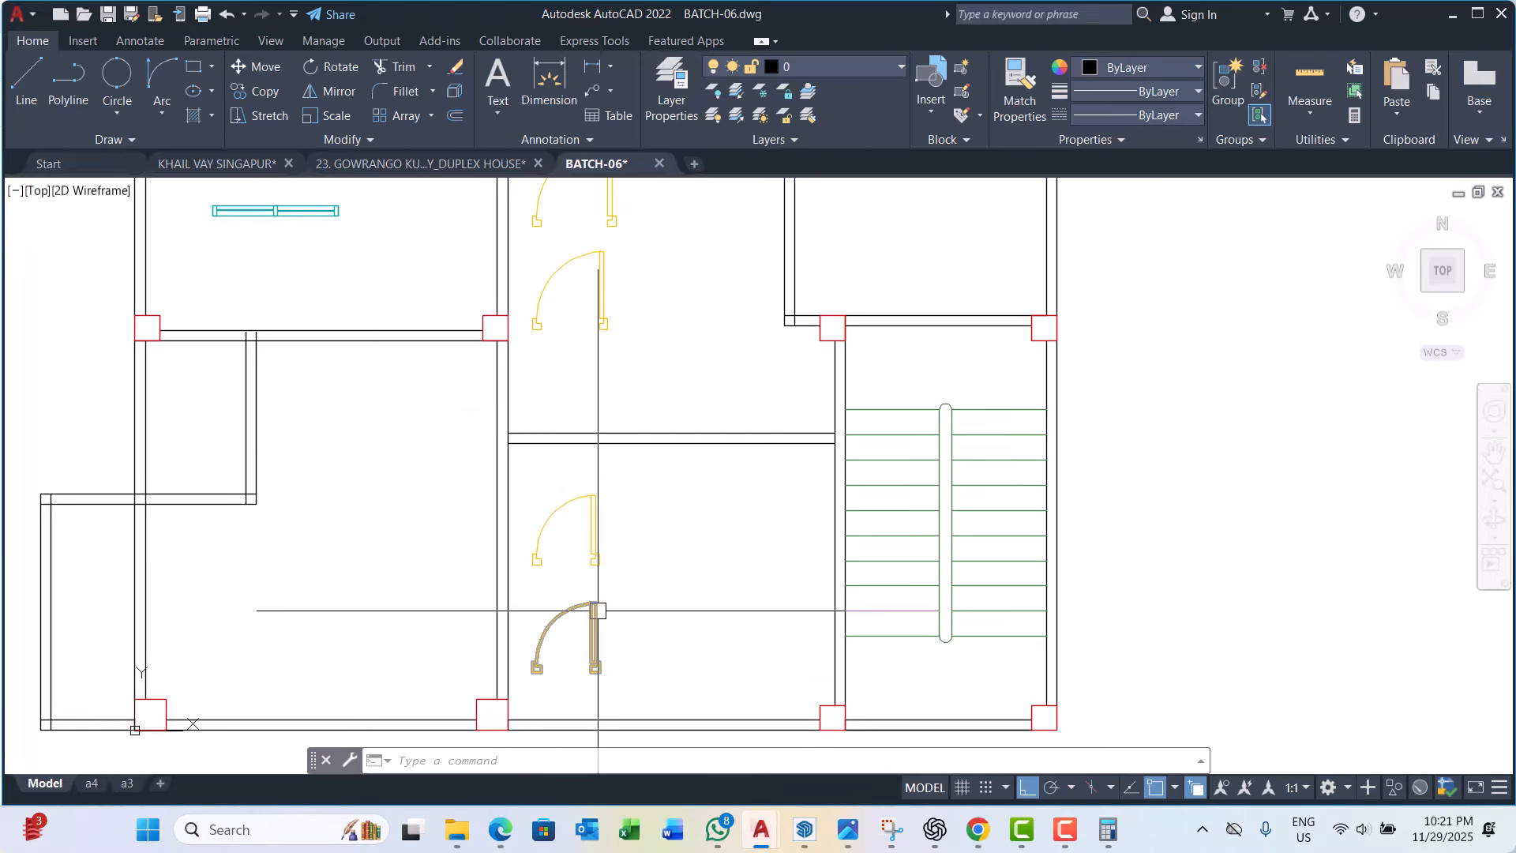
double_click(593, 553)
key("Escape")
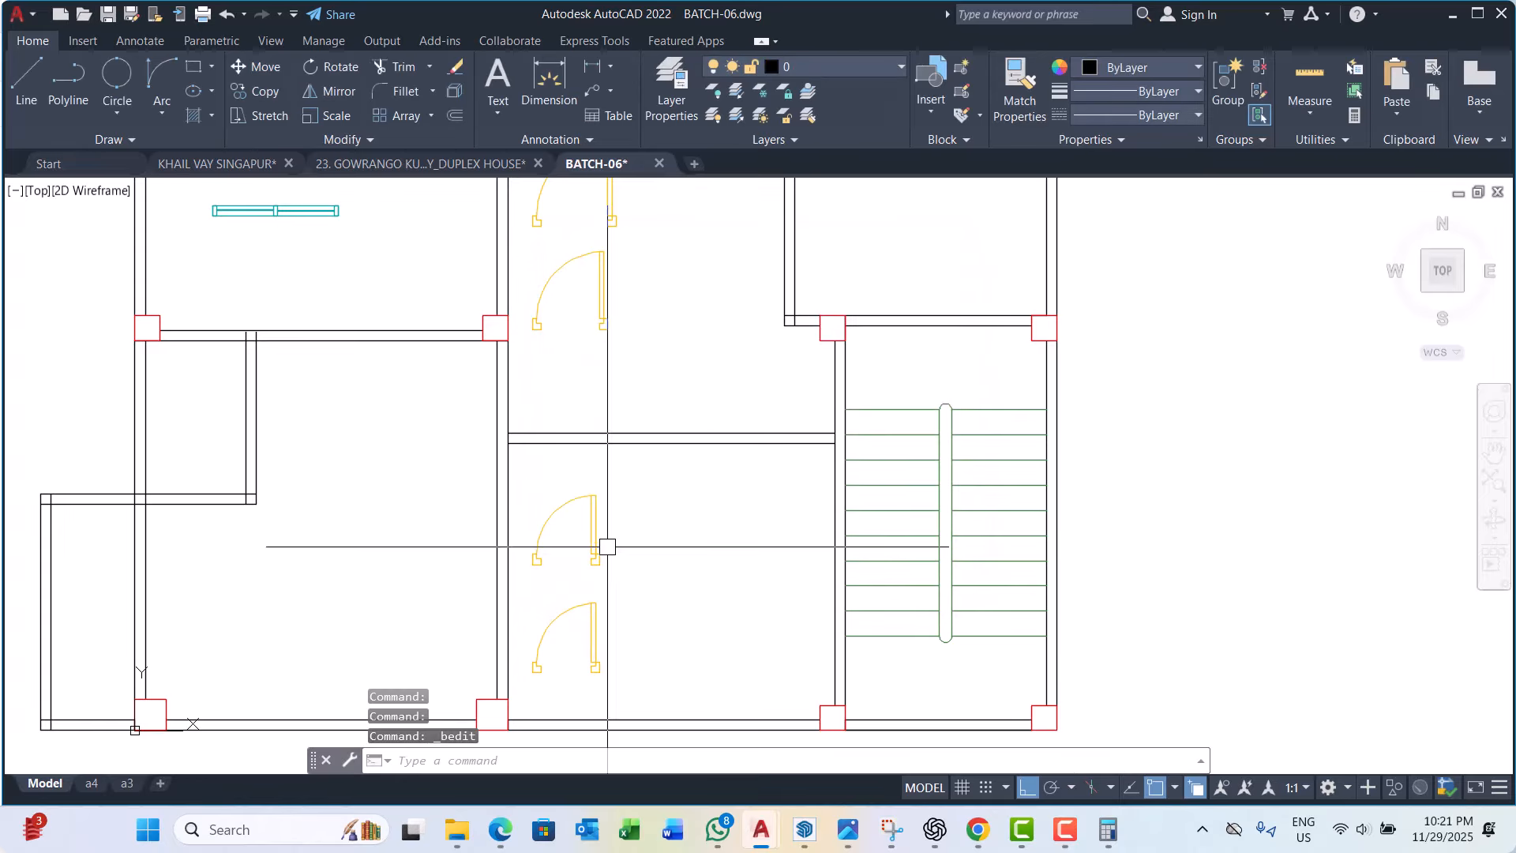
Step: Move the upper door of the lower middle room into the small left room's lower wall, its right jamb against the inner wall corner
left_click(599, 533)
type("m")
key("Return")
scroll(597, 560, "up", 5)
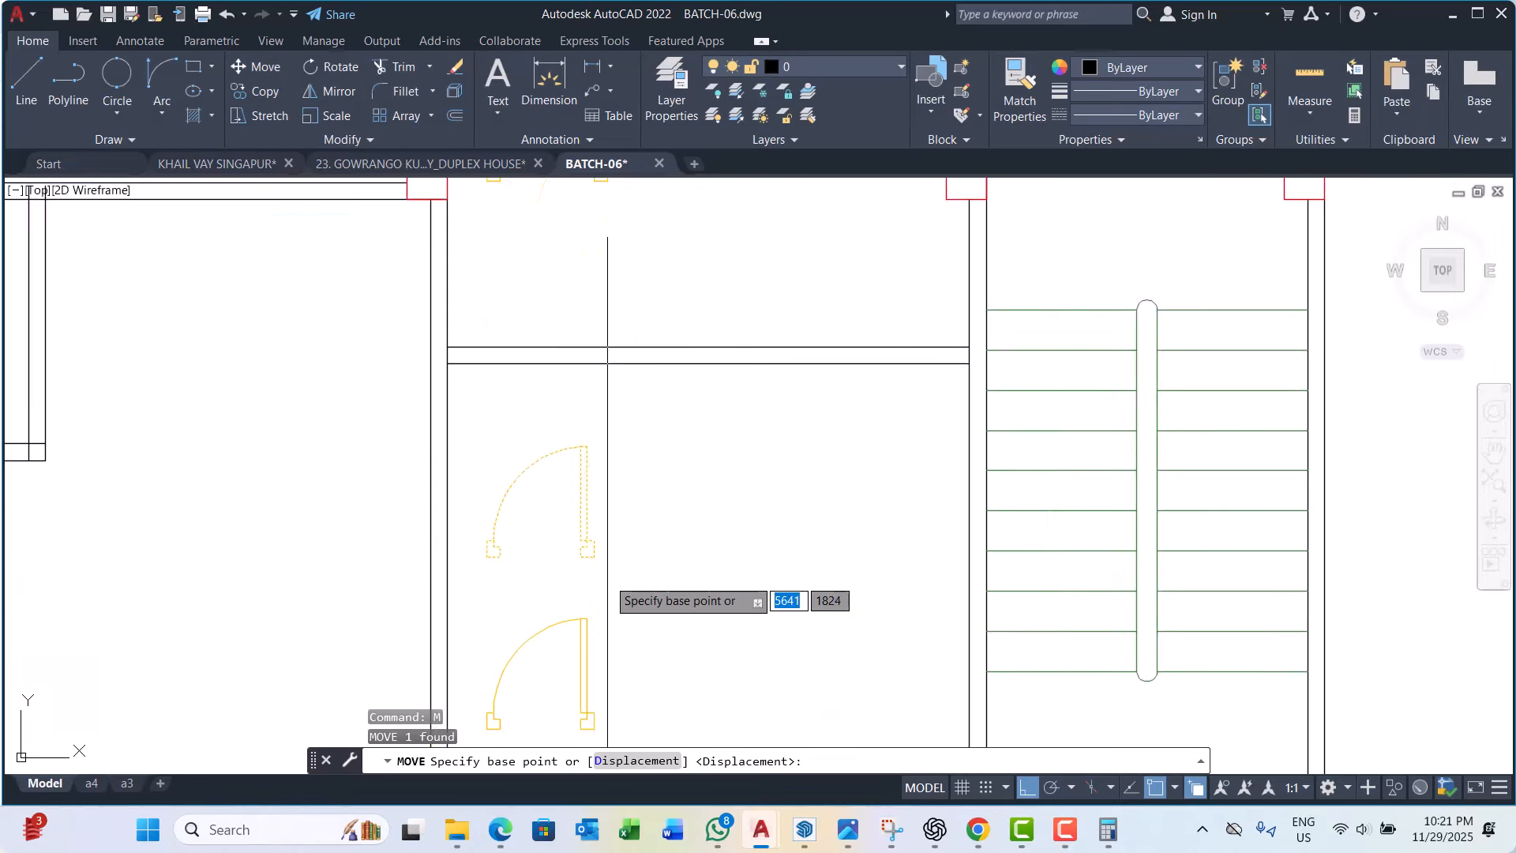
left_click(563, 518)
scroll(755, 518, "down", 6)
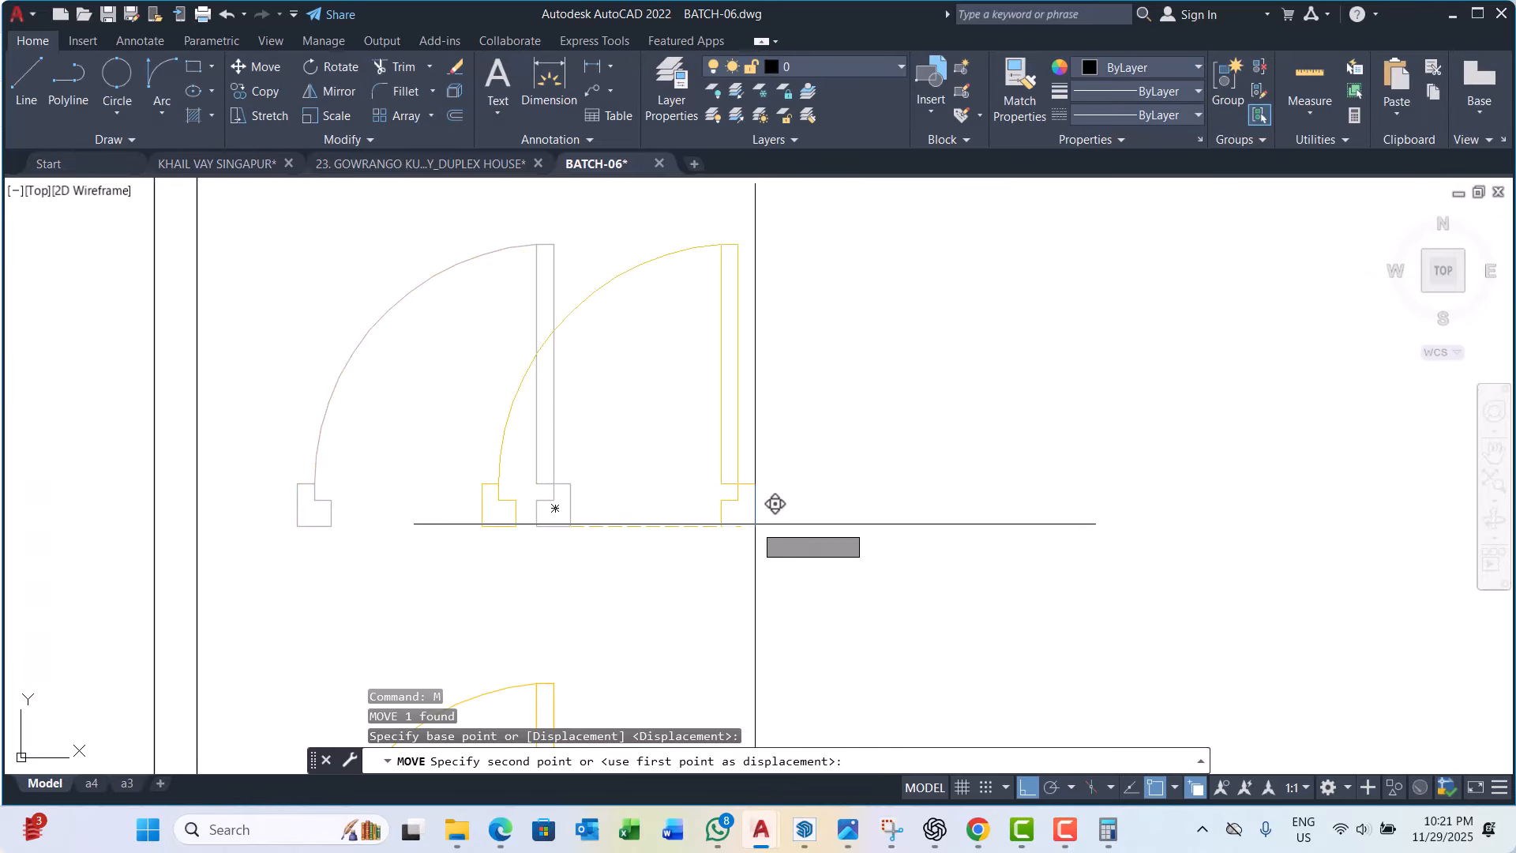
scroll(363, 461, "up", 7)
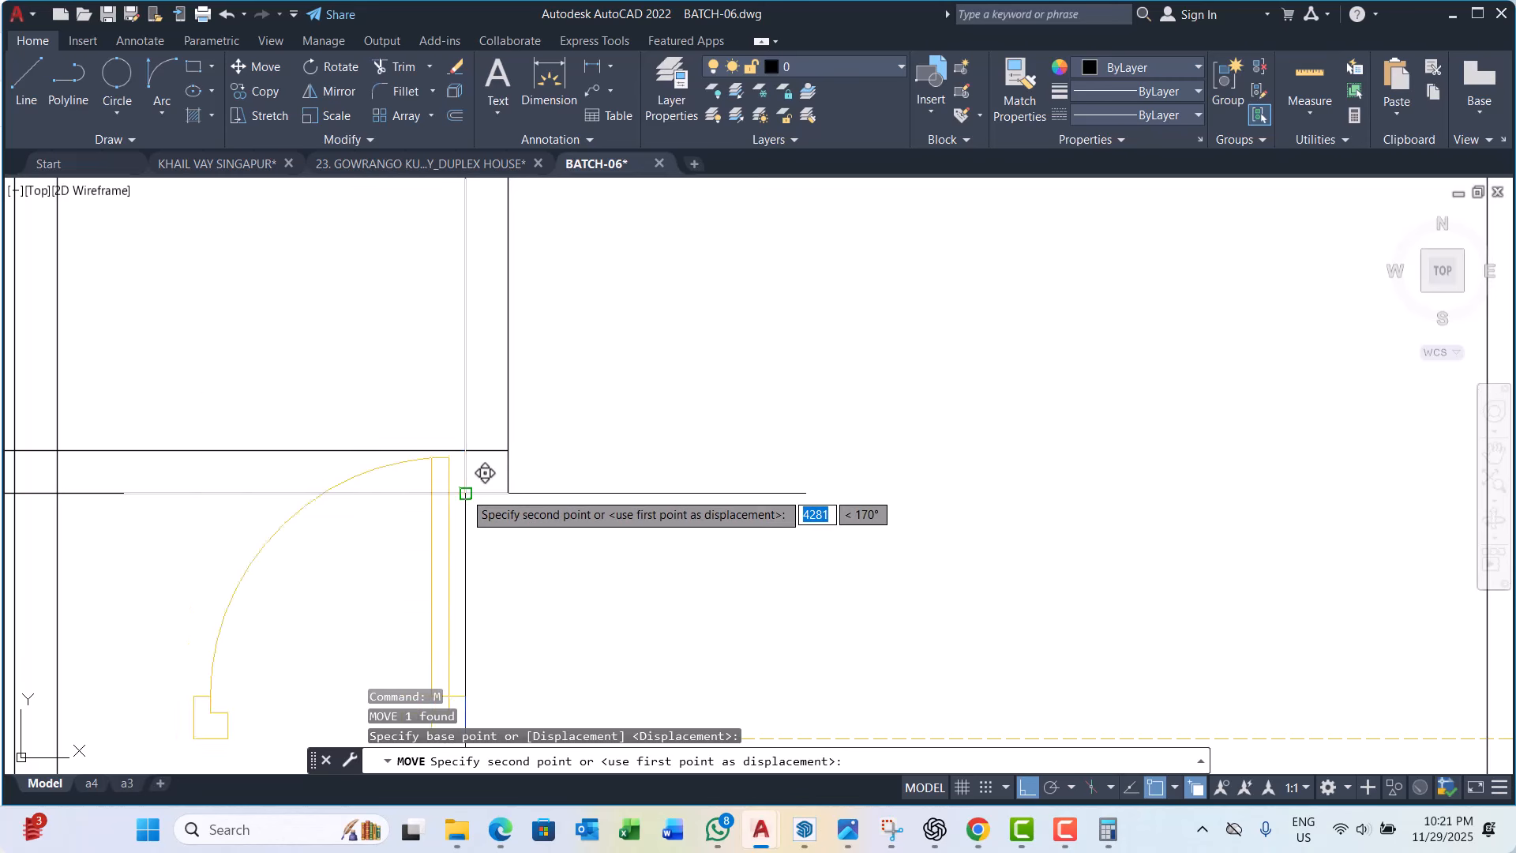
left_click(364, 461)
scroll(501, 528, "down", 2)
key("Escape")
key("Escape")
key("Escape")
Step: Examine how the placed door block sits in the small left room's lower wall
scroll(502, 457, "up", 2)
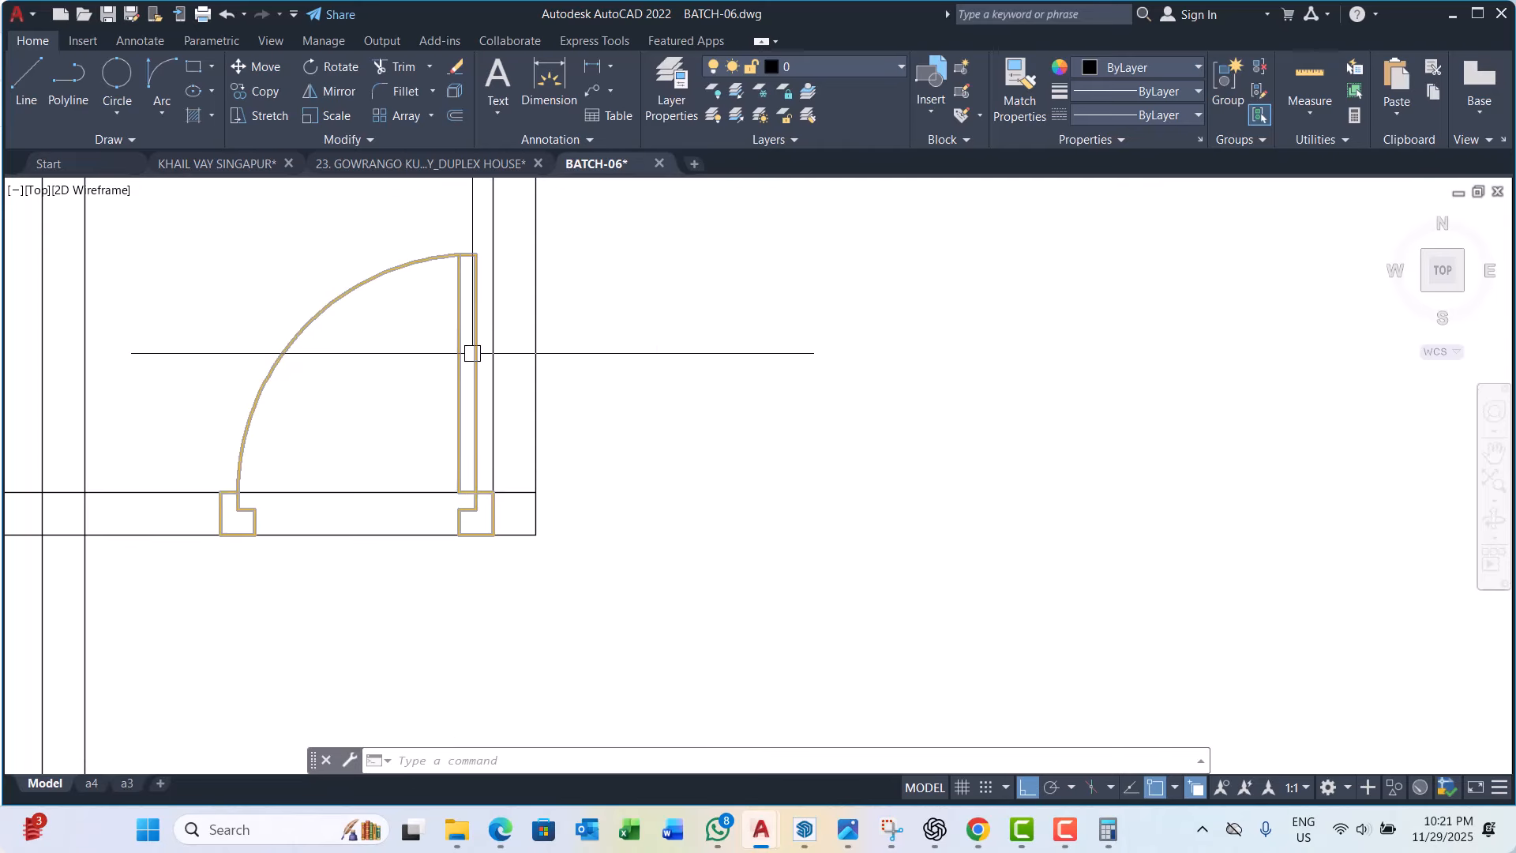
scroll(471, 349, "down", 3)
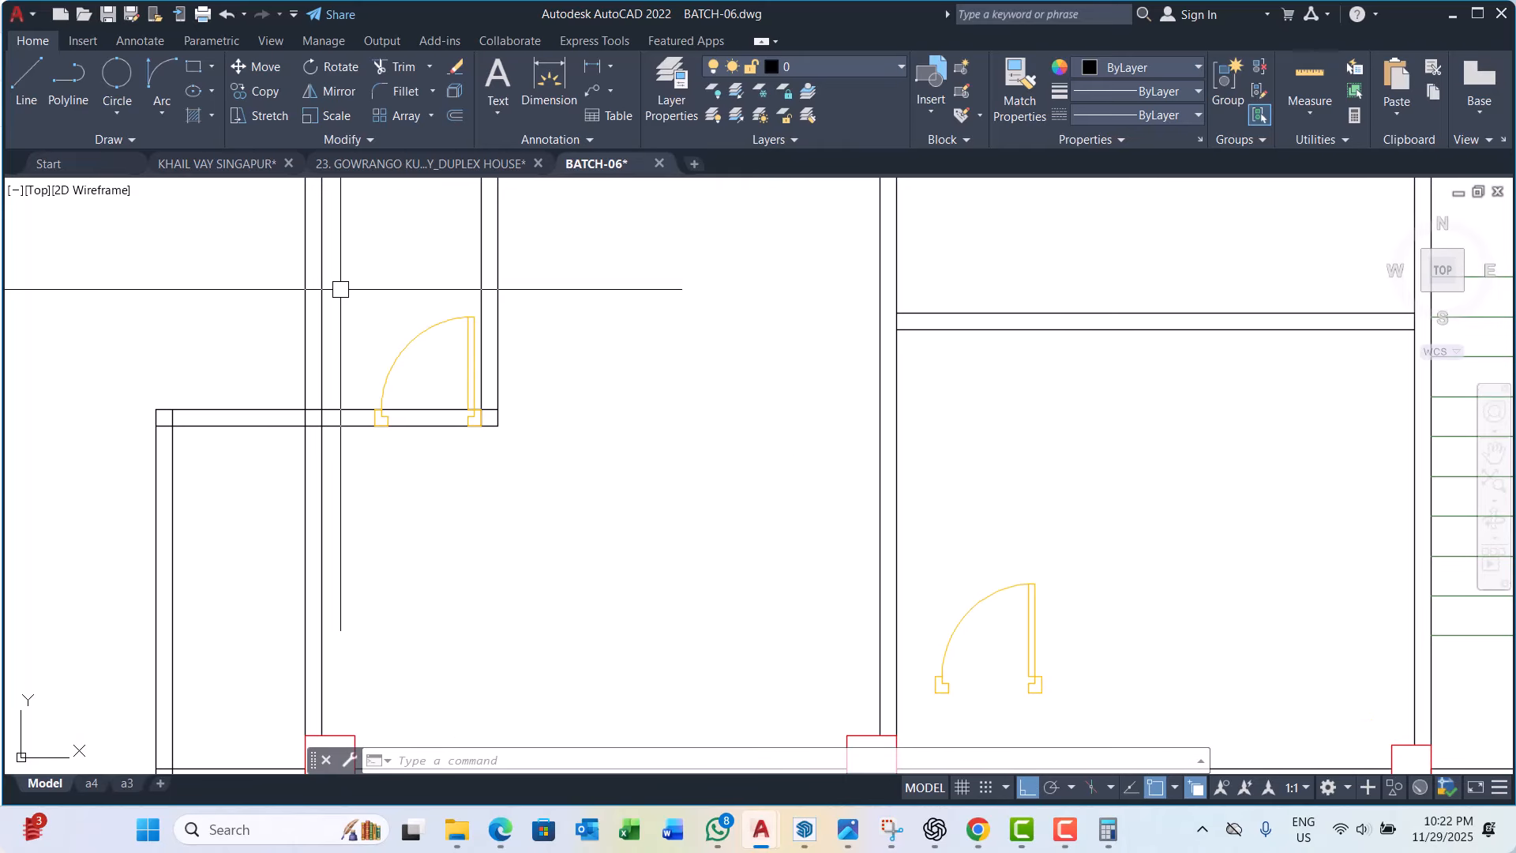
scroll(390, 337, "up", 2)
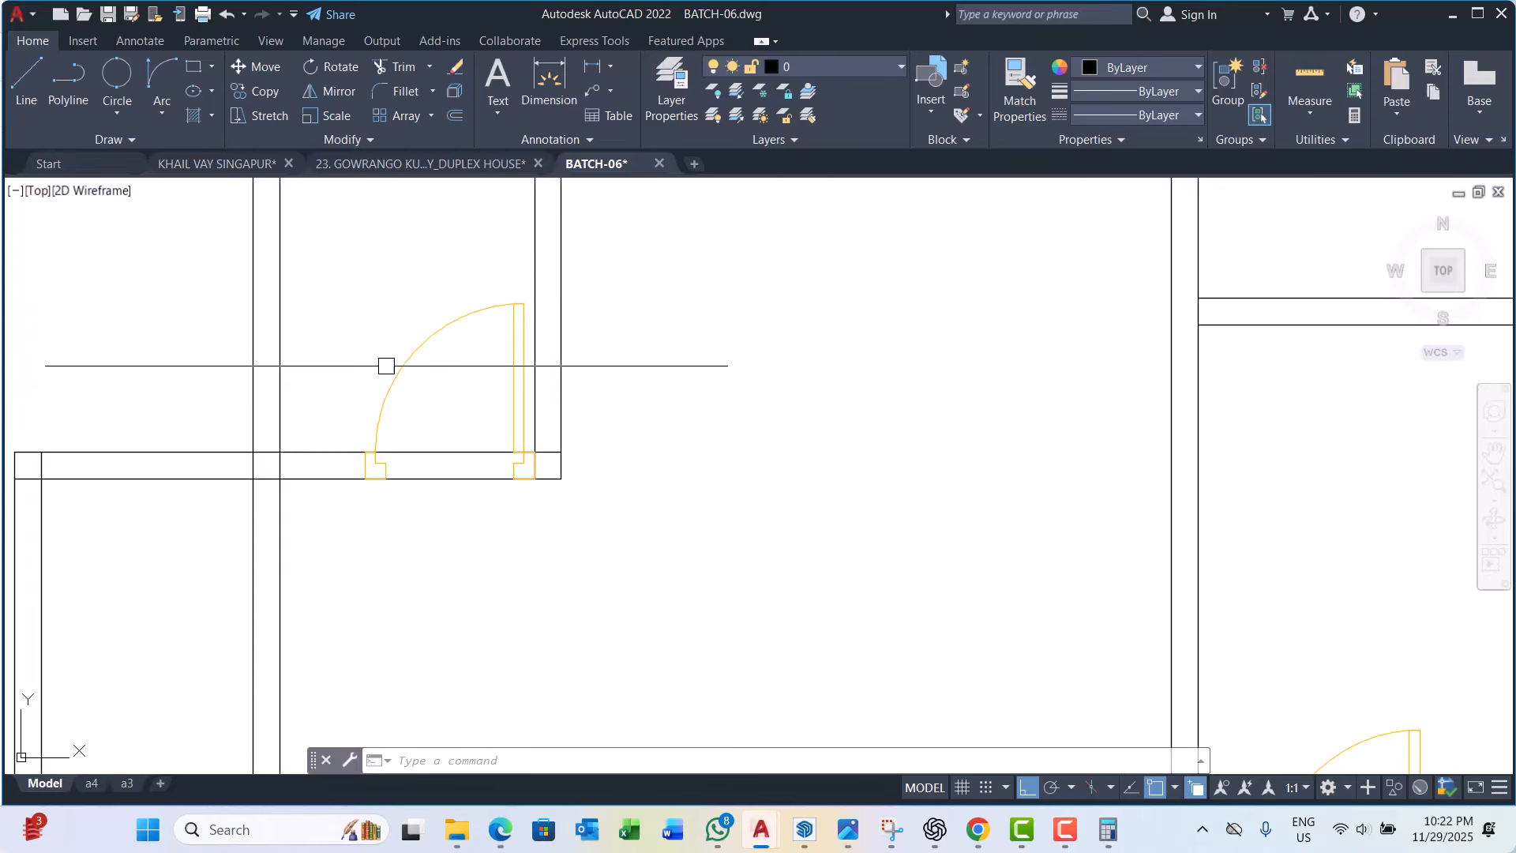
scroll(532, 366, "up", 2)
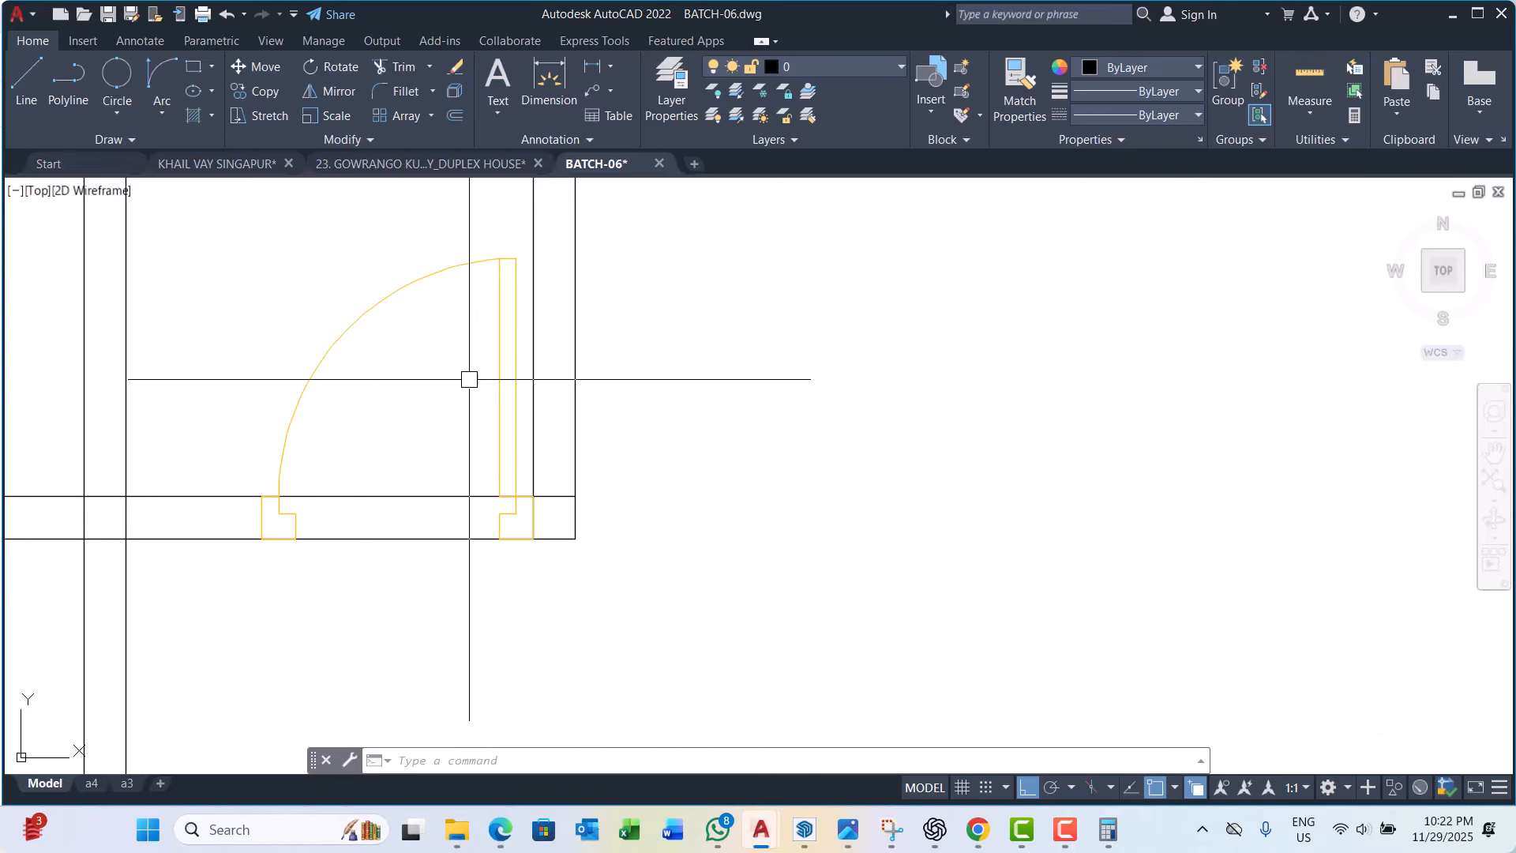
scroll(499, 476, "down", 3)
scroll(499, 477, "up", 4)
key("Escape")
key("Escape")
key("Escape")
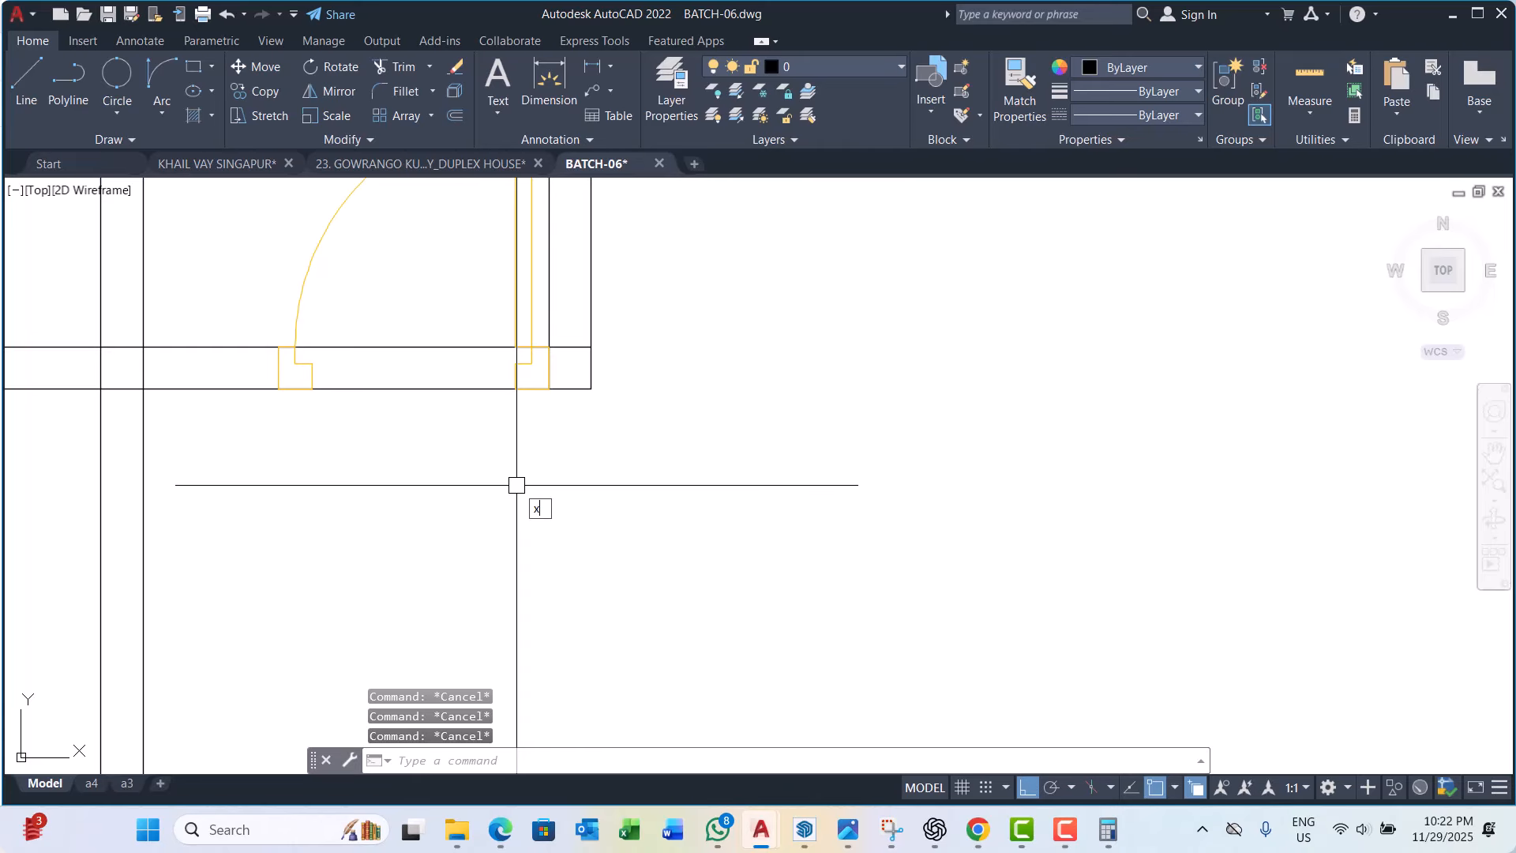
Step: Draw two vertical construction lines through the outer edges of the placed door's left and right jambs
type("XL")
key("Return")
type("v")
key("Return")
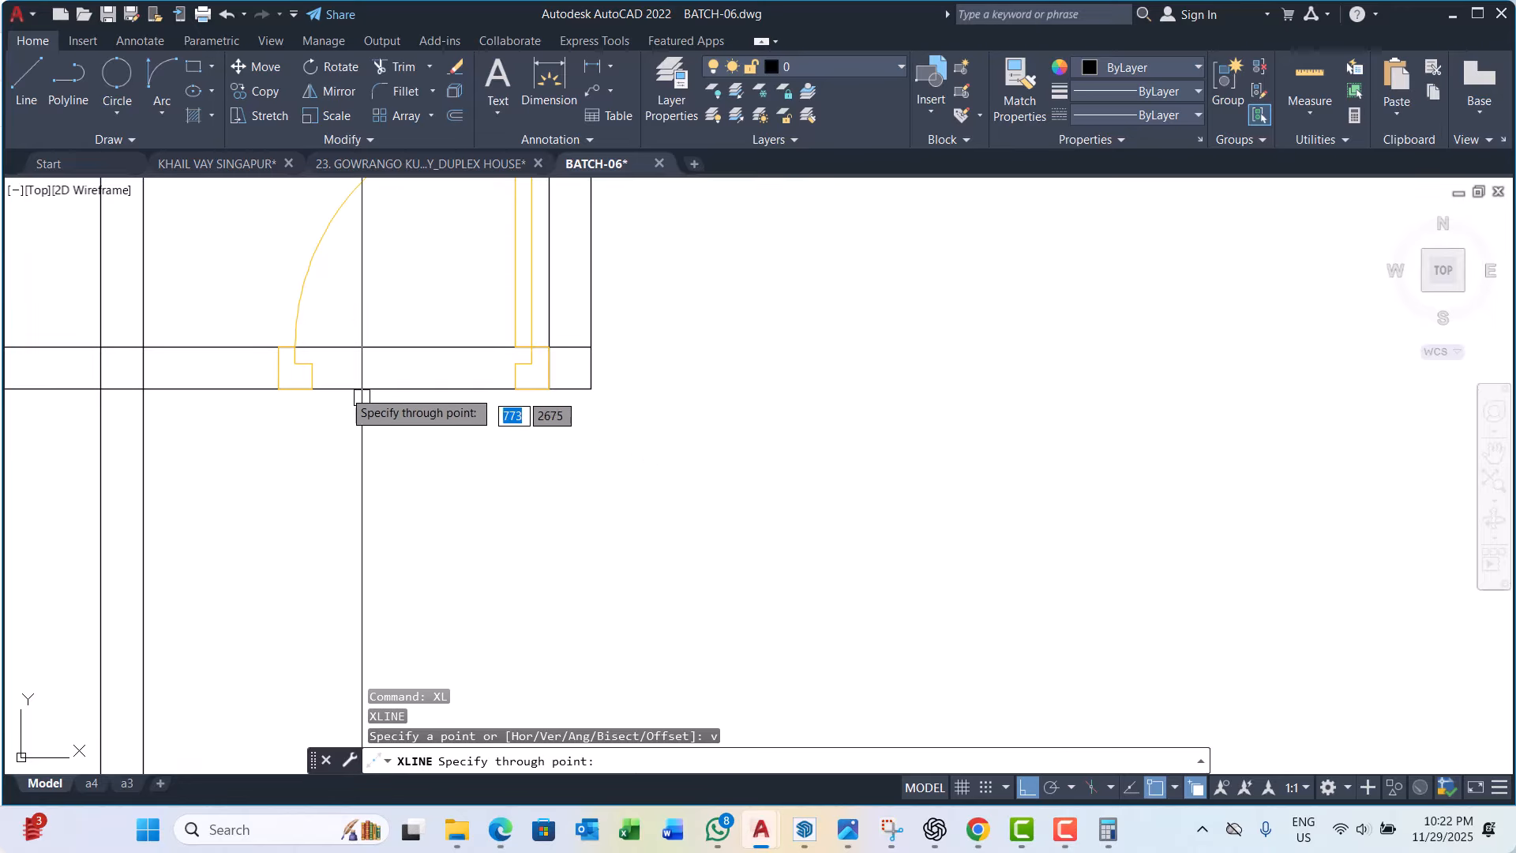
scroll(285, 405, "up", 3)
left_click(256, 428)
scroll(505, 458, "down", 1)
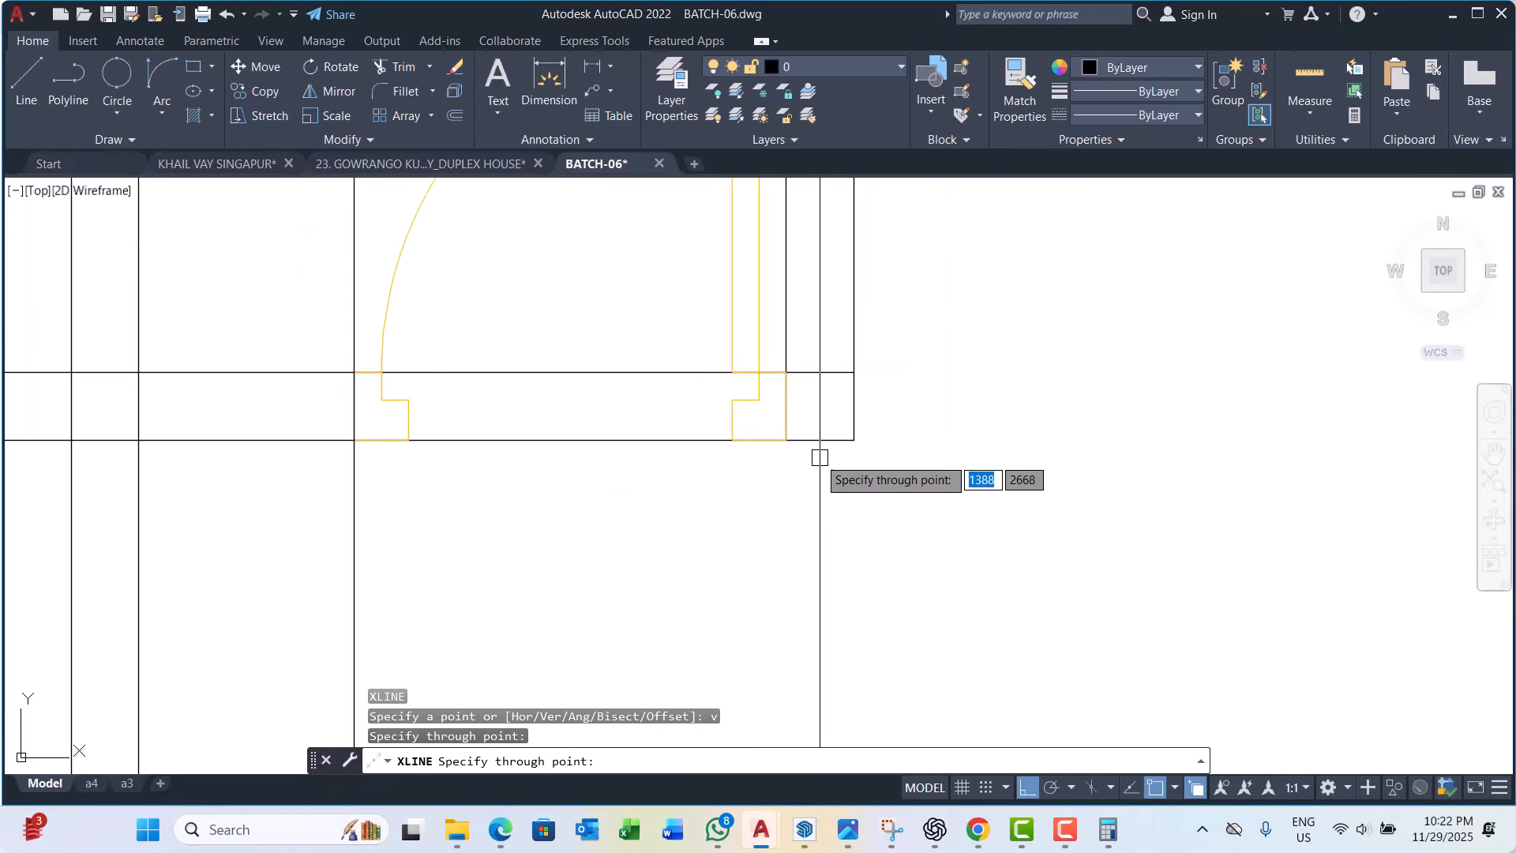
left_click(785, 440)
scroll(711, 455, "down", 1)
key("Escape")
key("Escape")
Step: Trim both wall lines between the two vertical construction lines to open the wall at the door
left_click(850, 498)
left_click(451, 527)
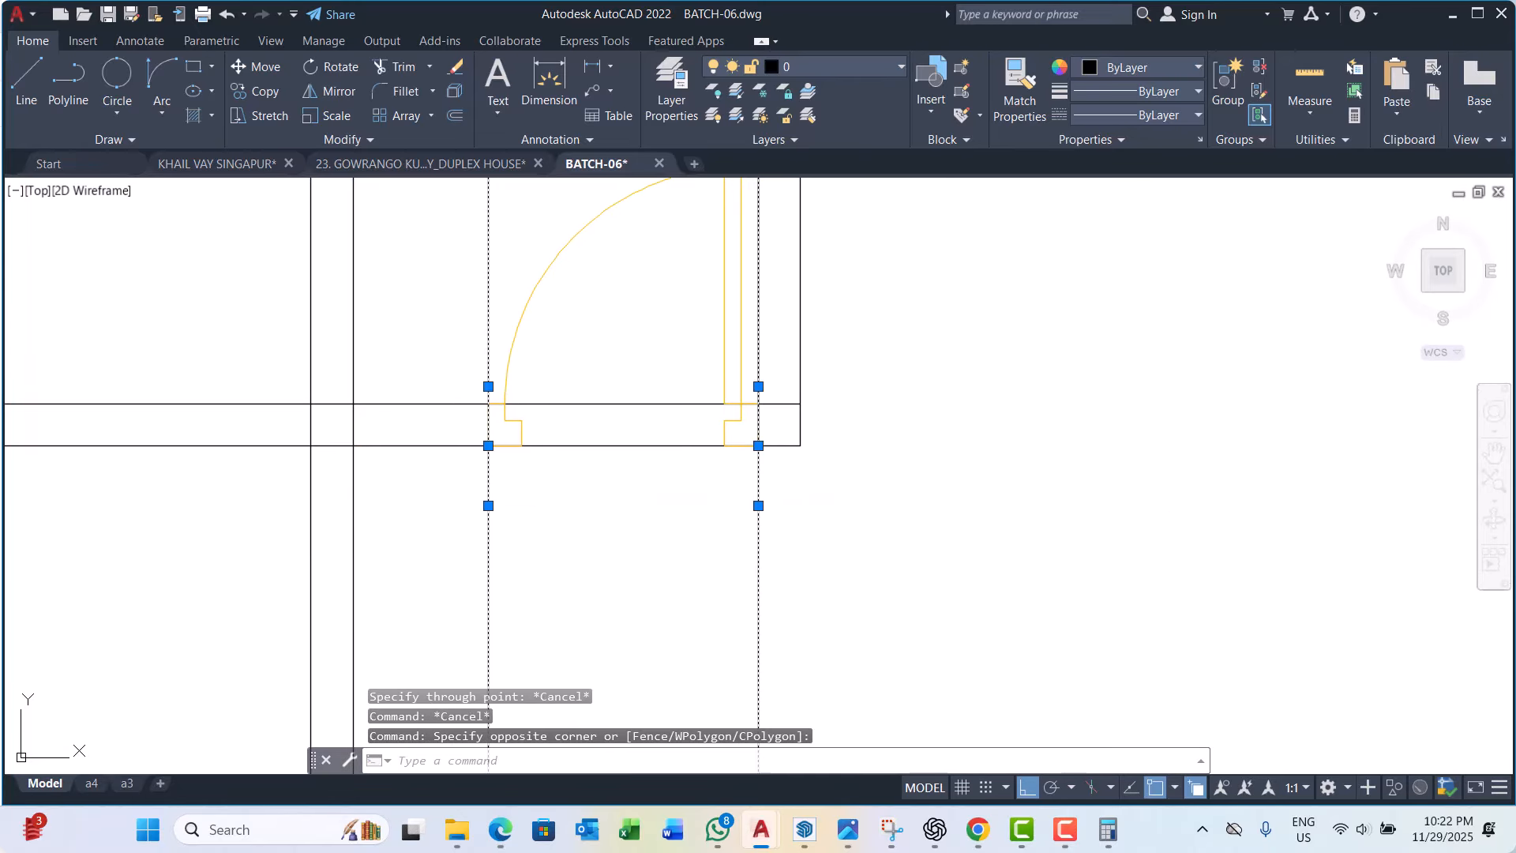
type("tr")
key("Return")
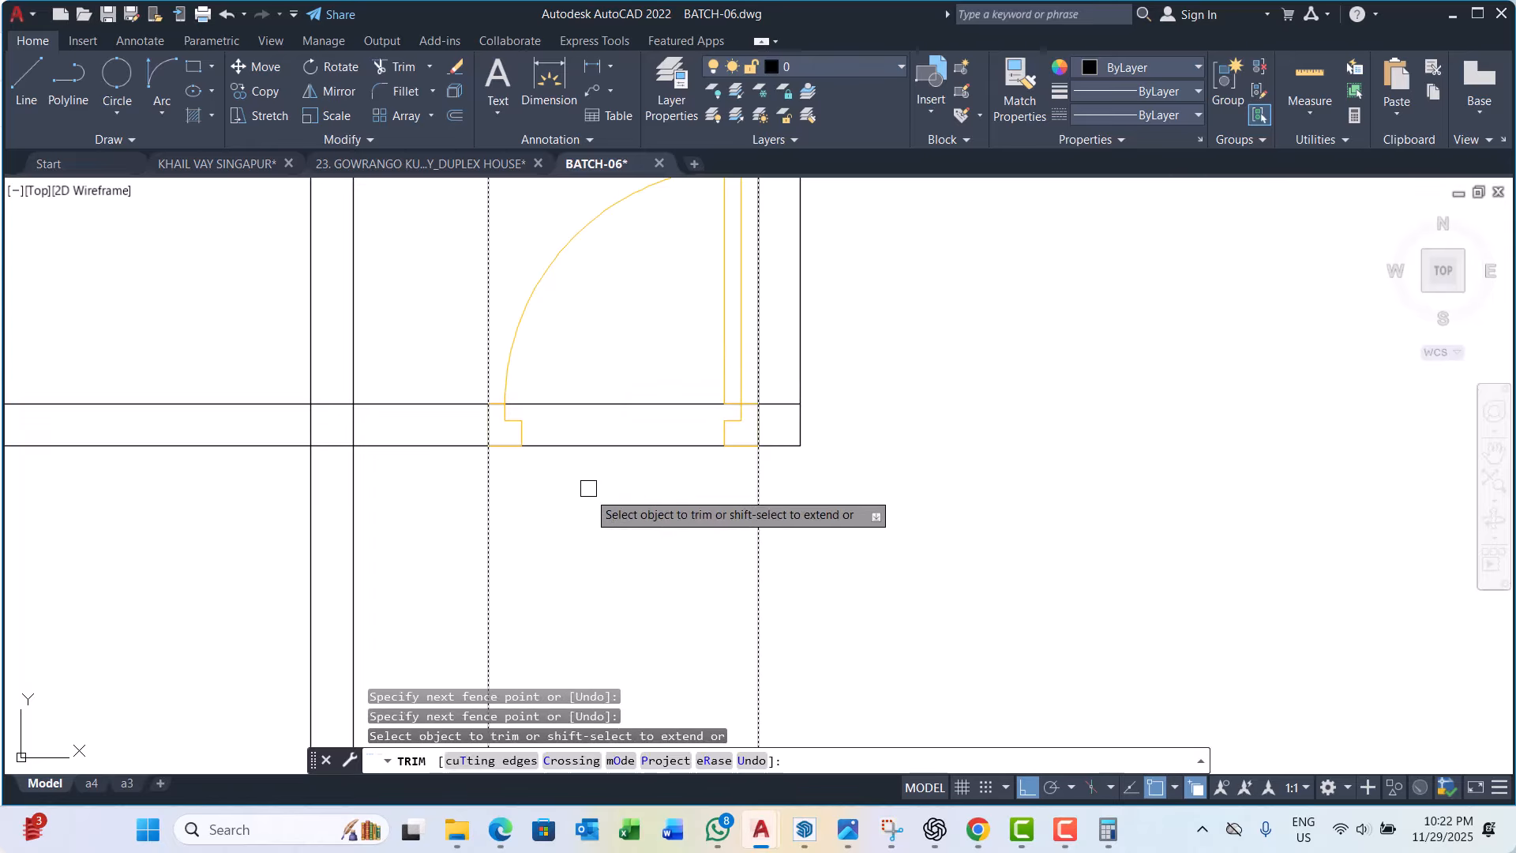
left_click(589, 490)
left_click(620, 379)
key("Return")
key("Escape")
Step: Erase the two vertical construction lines at the door opening
left_click(873, 518)
left_click(461, 582)
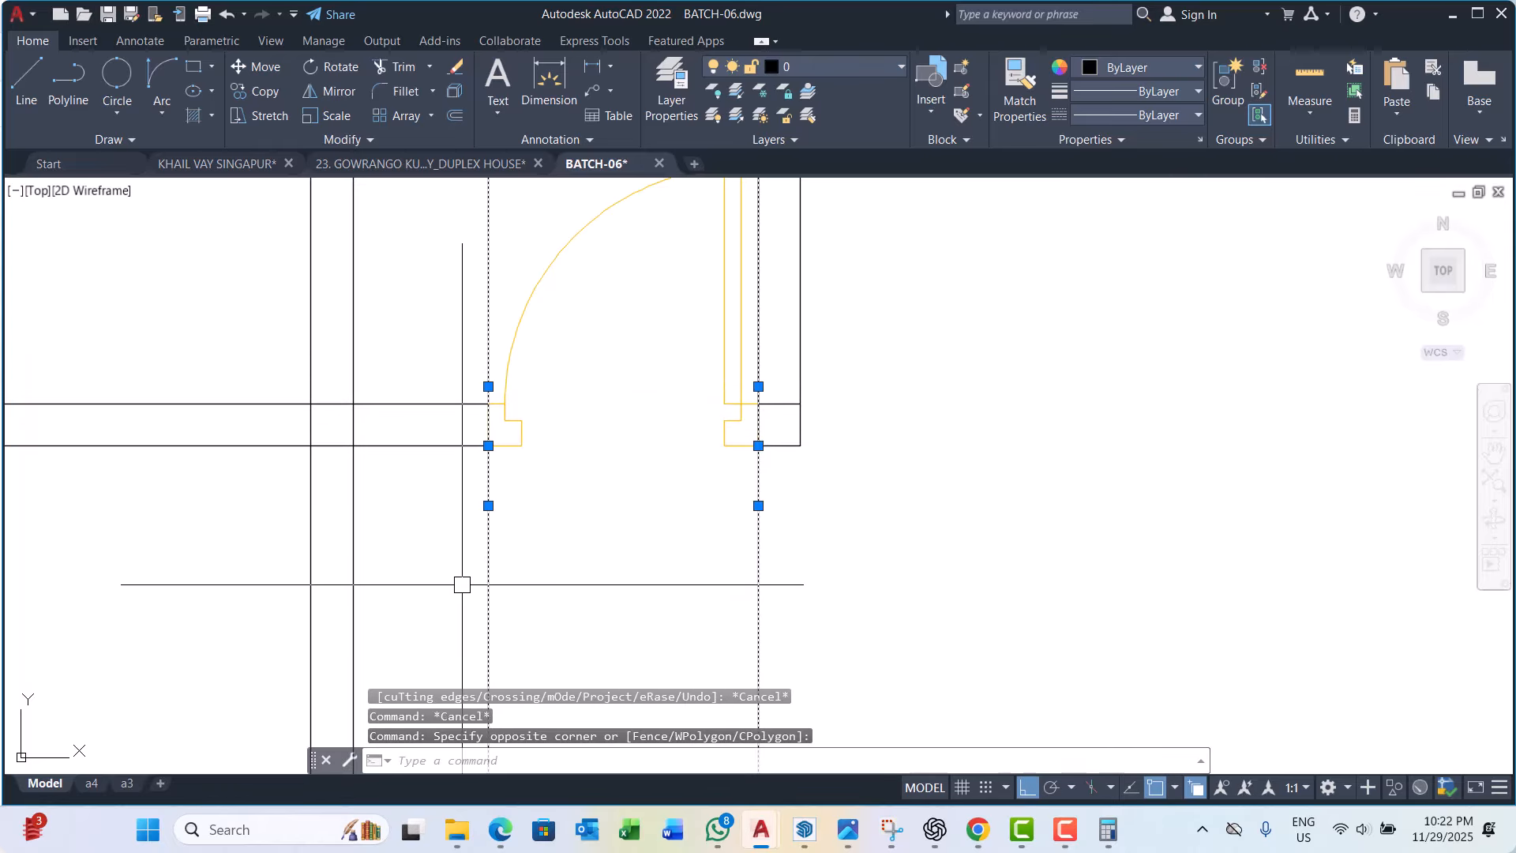
type("e")
key("Return")
scroll(537, 528, "down", 3)
middle_click_drag(537, 527, 476, 491)
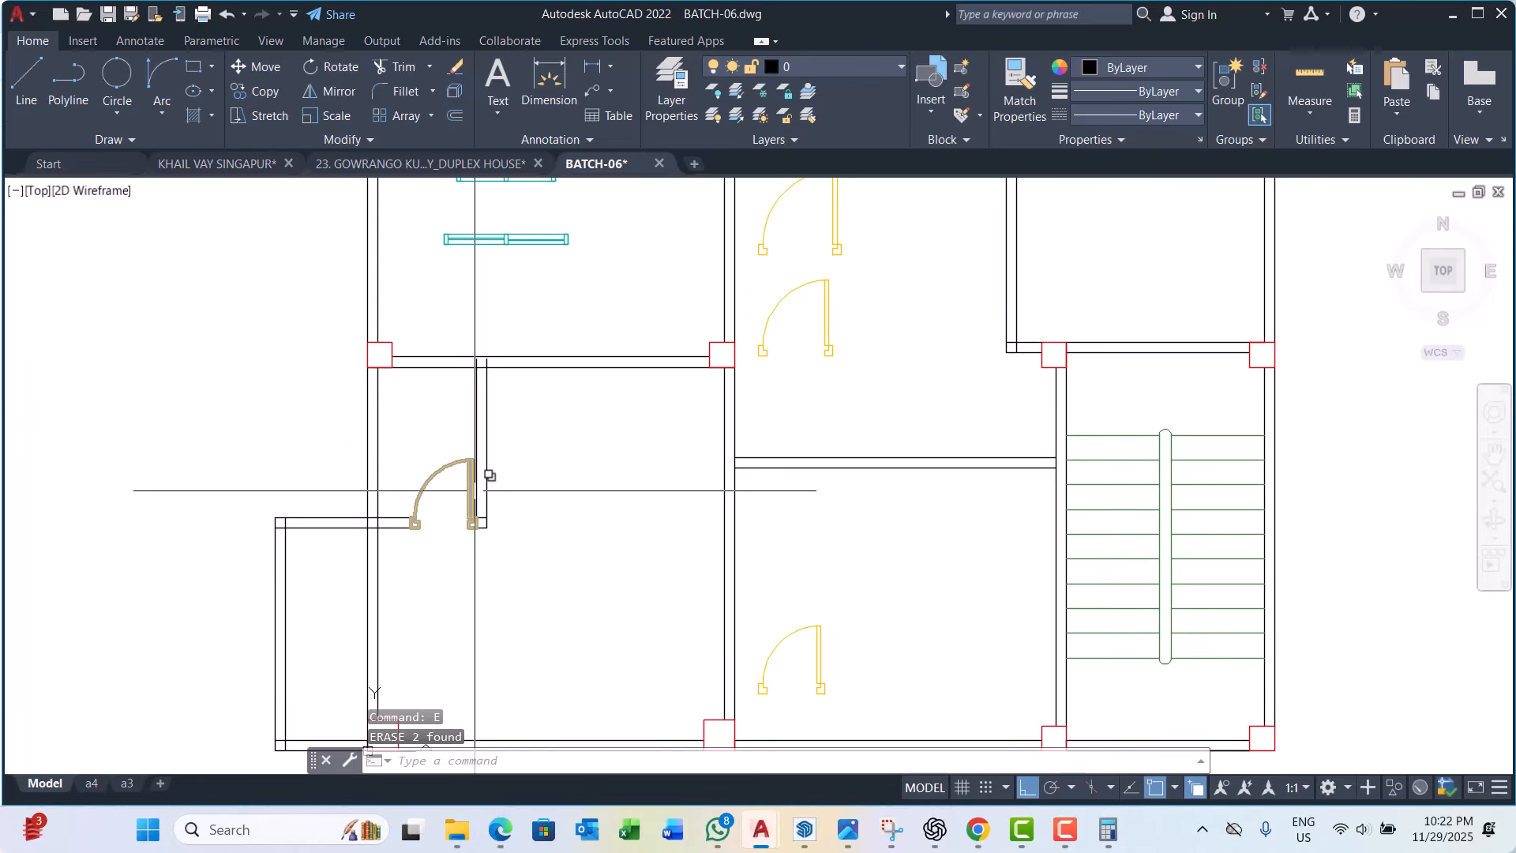
scroll(490, 482, "down", 5)
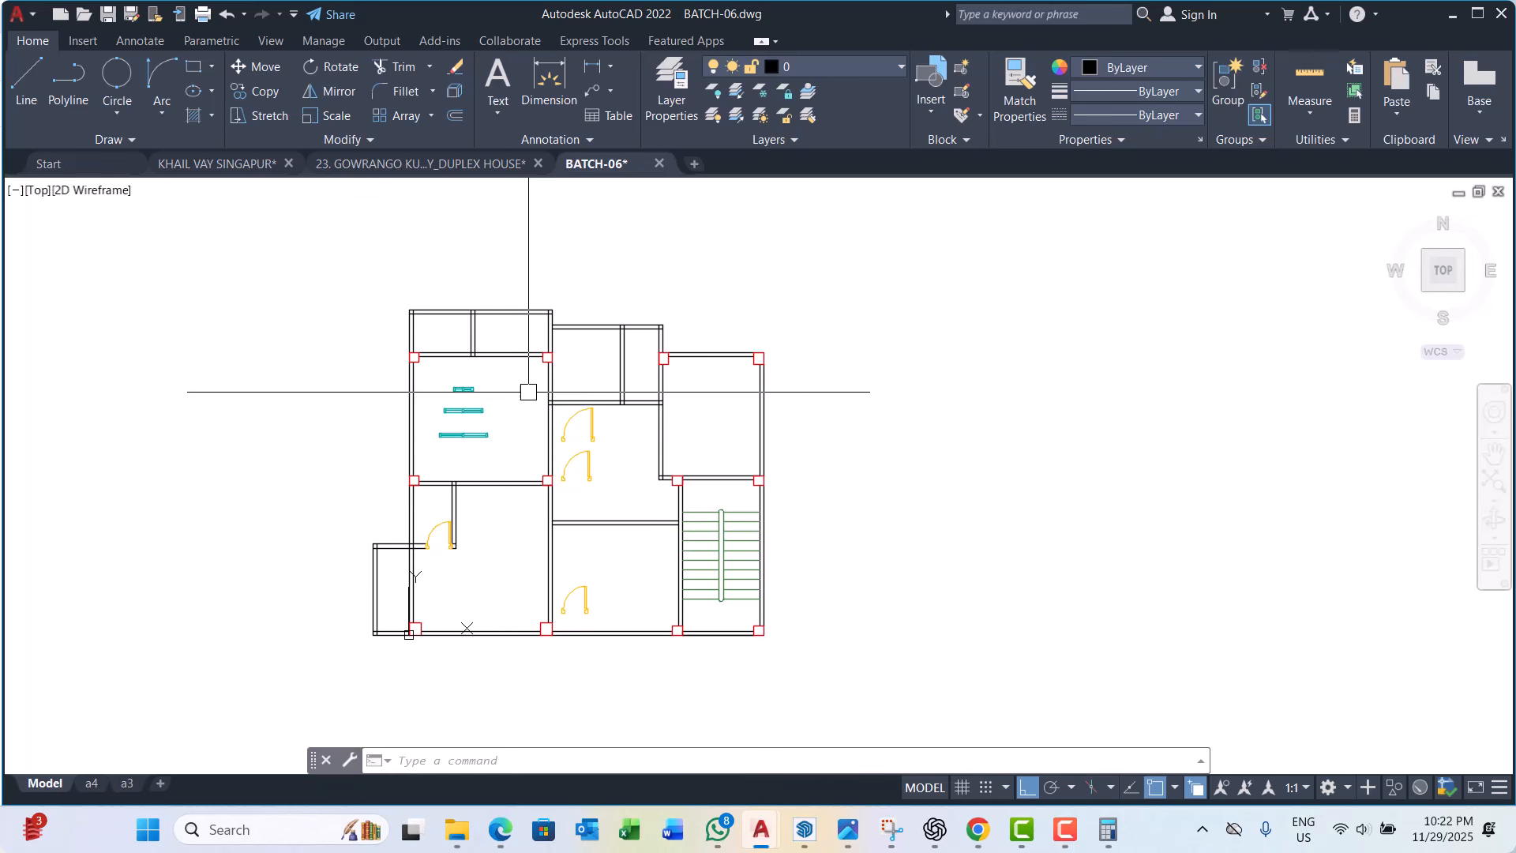
scroll(477, 355, "up", 2)
middle_click_drag(476, 353, 427, 292)
scroll(432, 291, "down", 2)
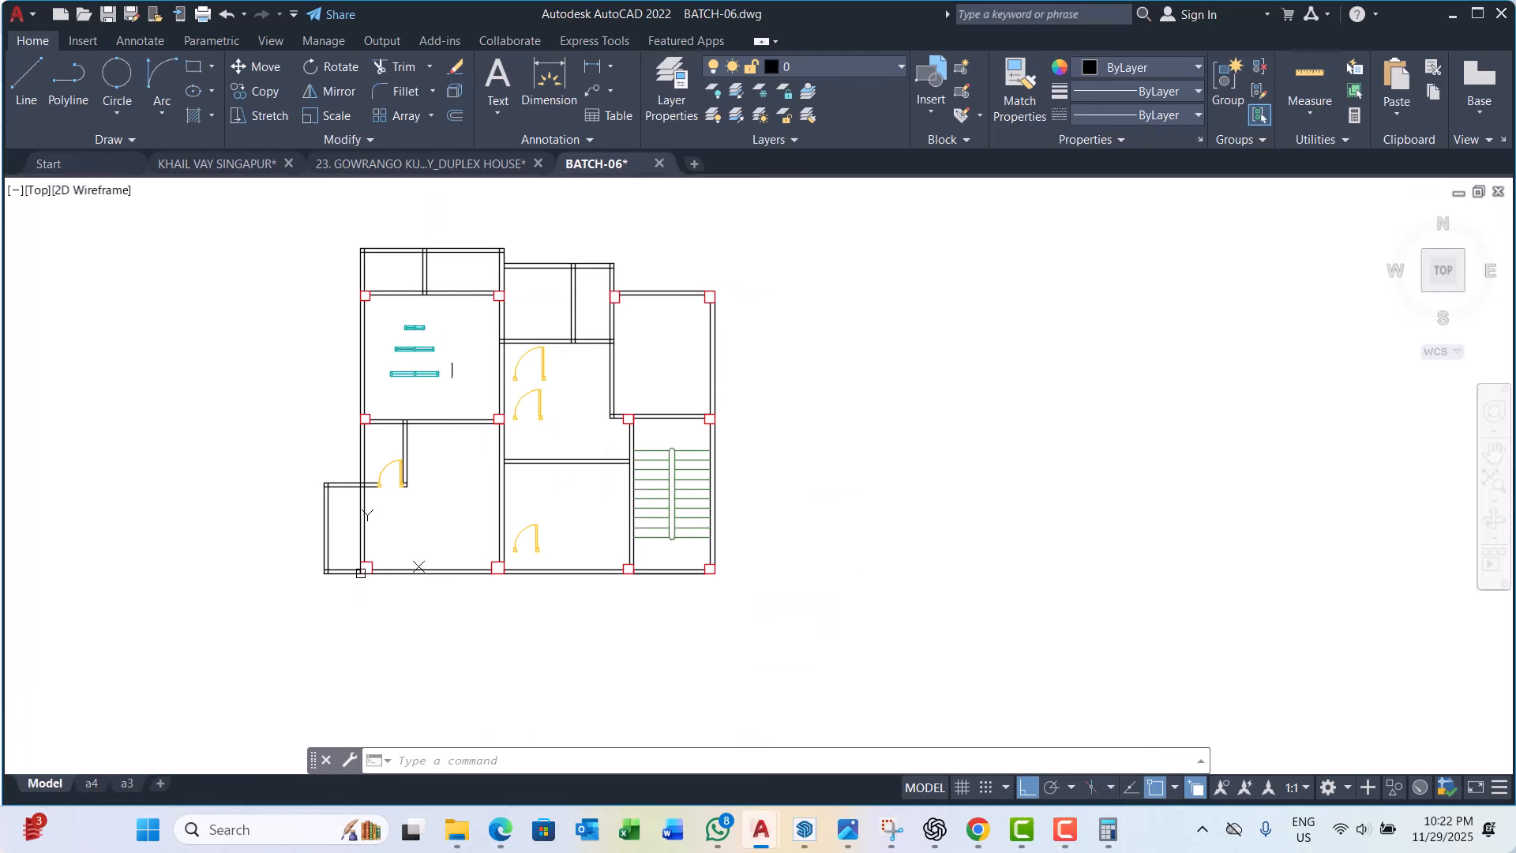
scroll(395, 467, "up", 4)
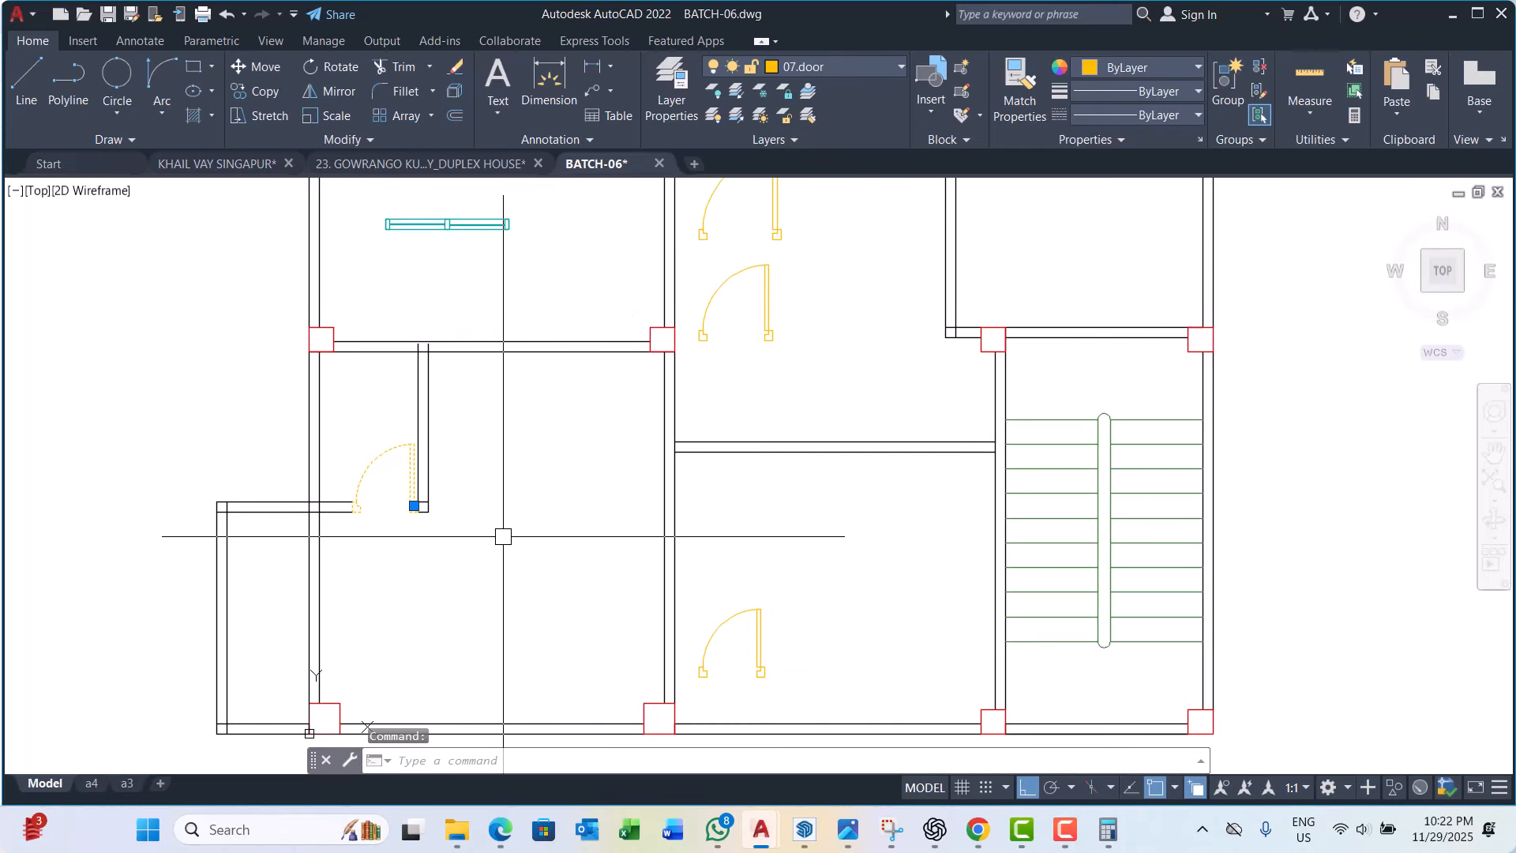
Step: Copy the selected door from the small left room to the upper-left room's top wall, against its right-hand column
type("cp")
key("Return")
scroll(402, 504, "up", 2)
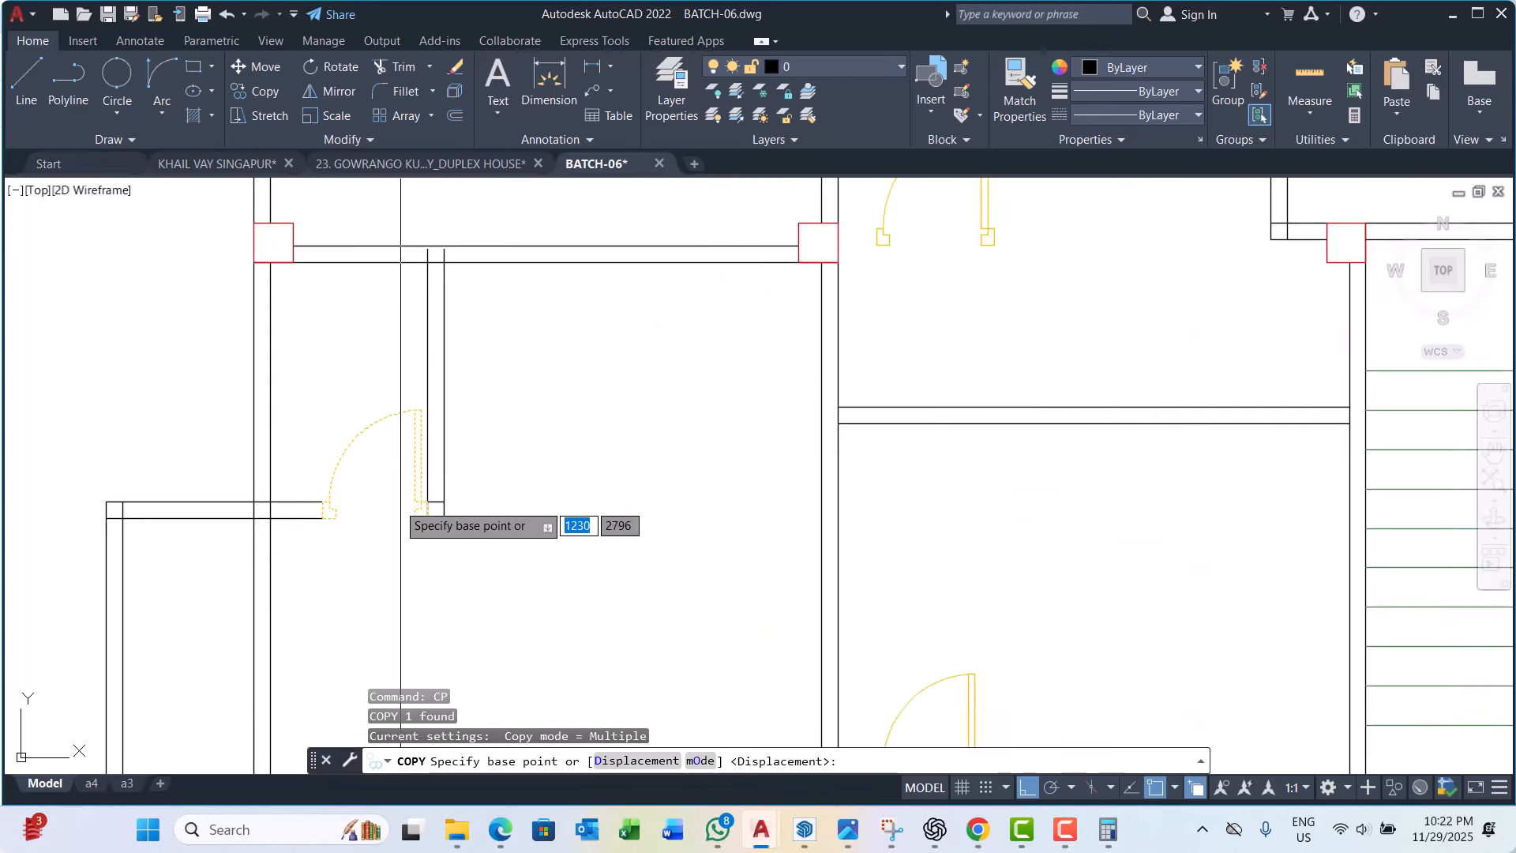
scroll(418, 521, "up", 4)
left_click(467, 531)
scroll(506, 565, "down", 8)
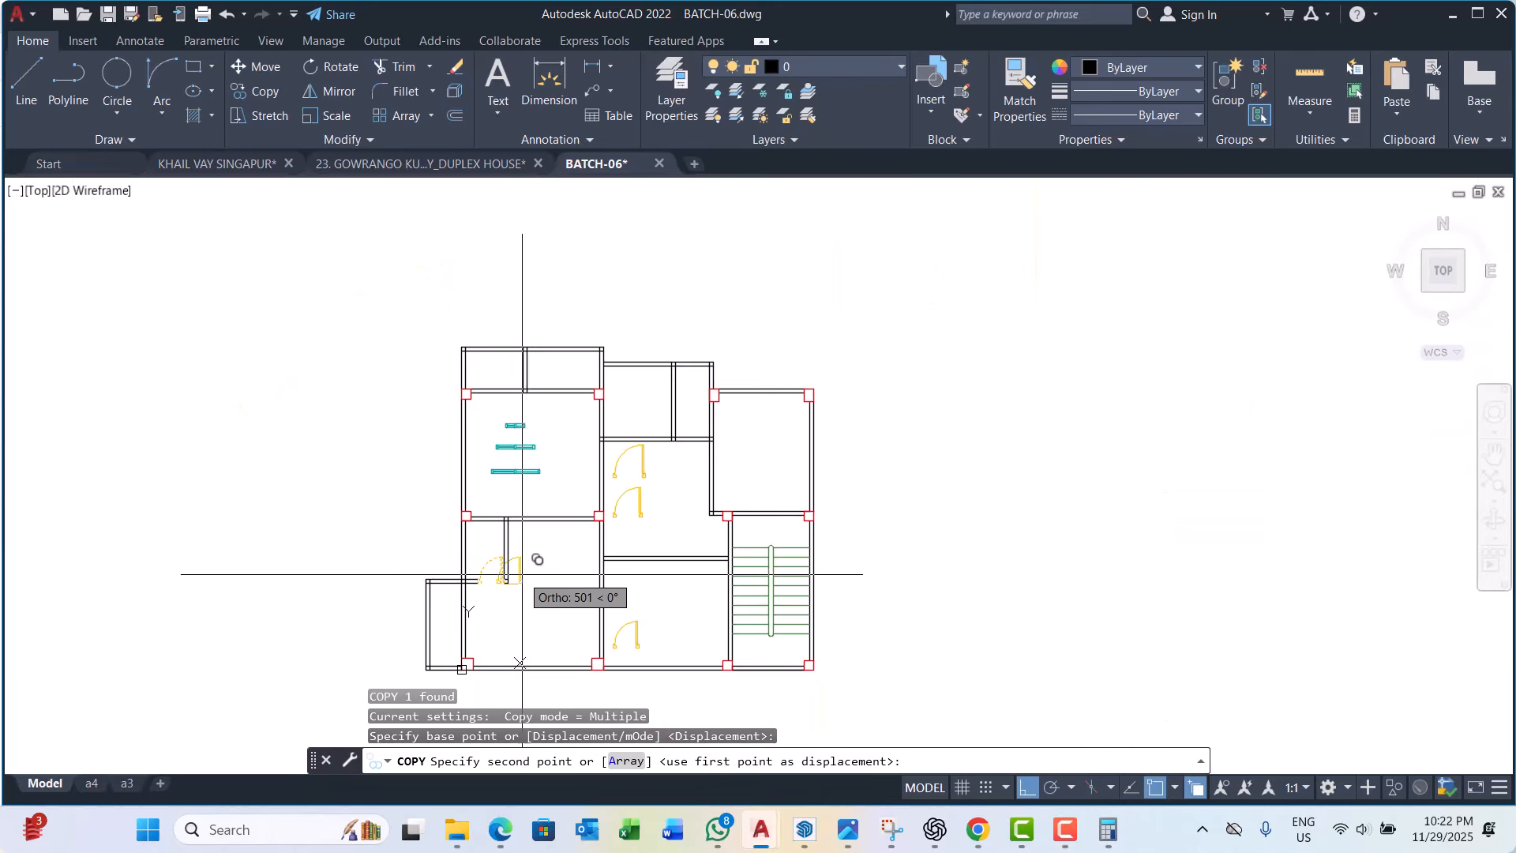
scroll(579, 394, "up", 2)
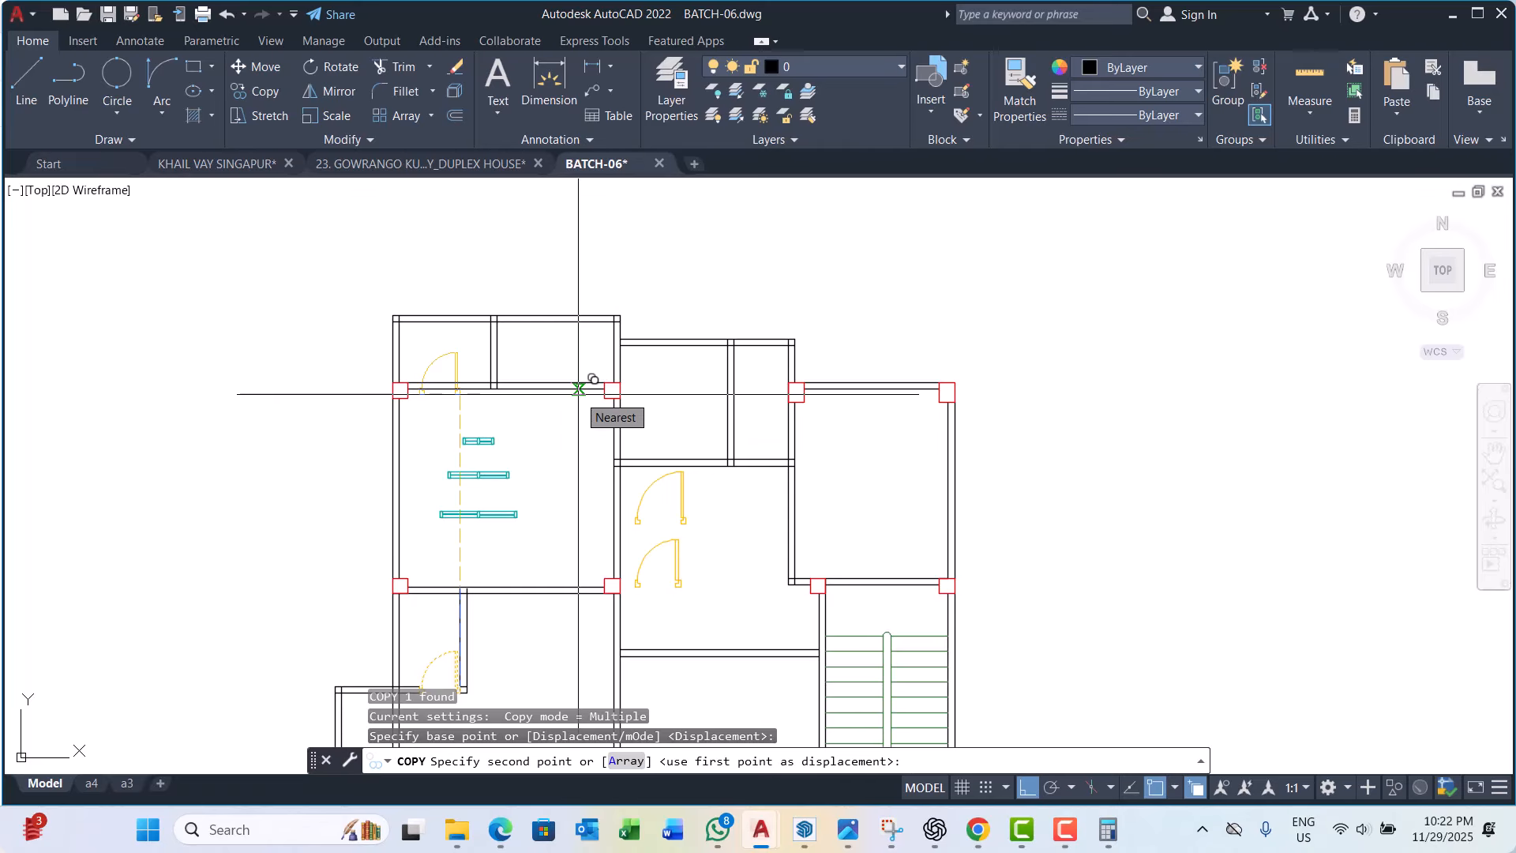
scroll(579, 389, "up", 4)
left_click(561, 352)
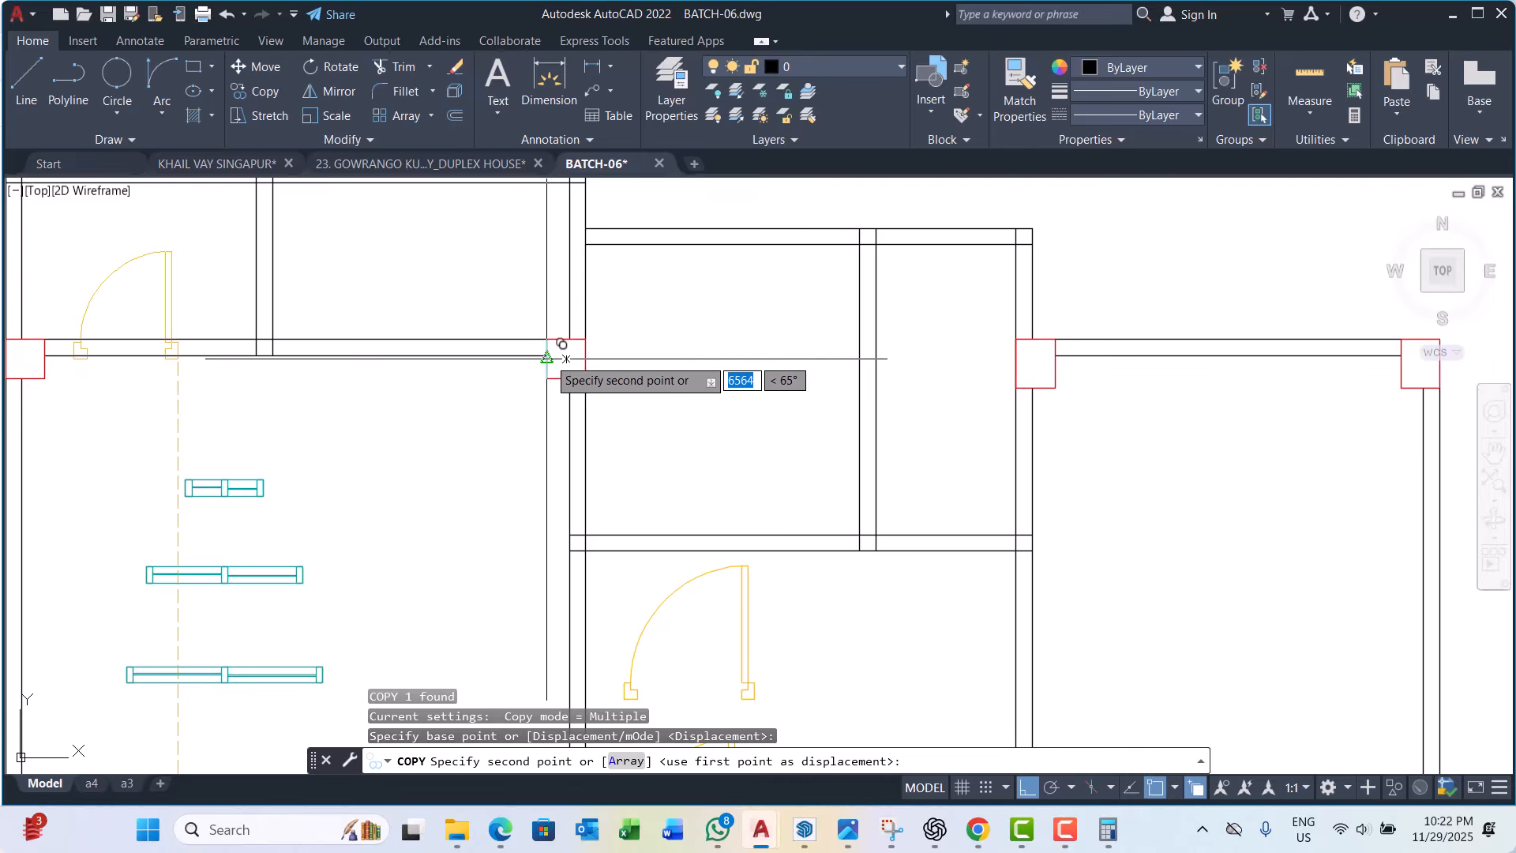
key("Escape")
key("Escape")
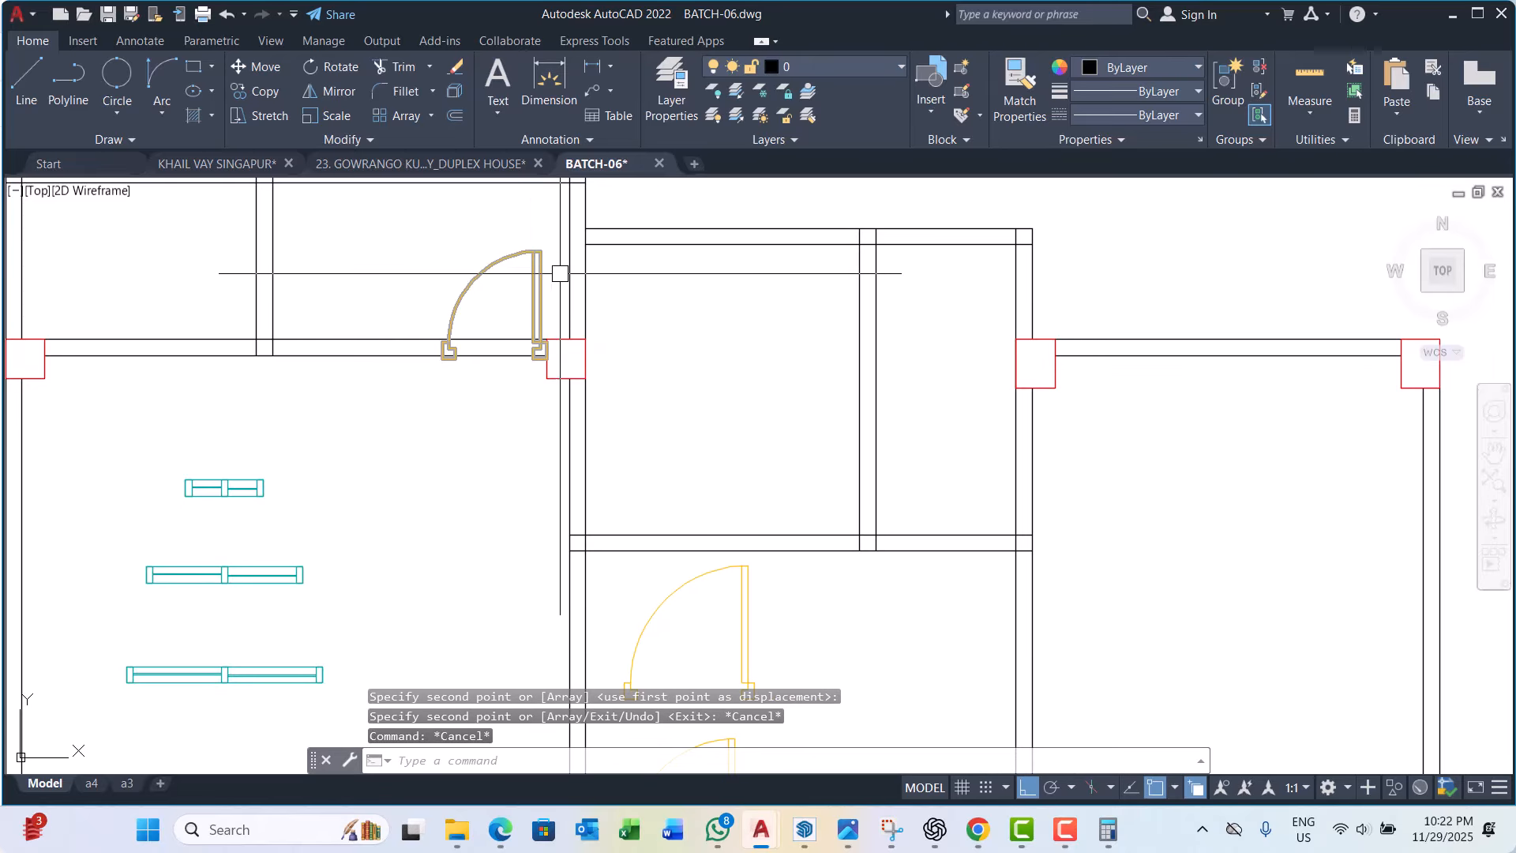
Step: Mirror the copied door about a vertical line through the middle of its wall segment, erasing the source door
left_click(475, 278)
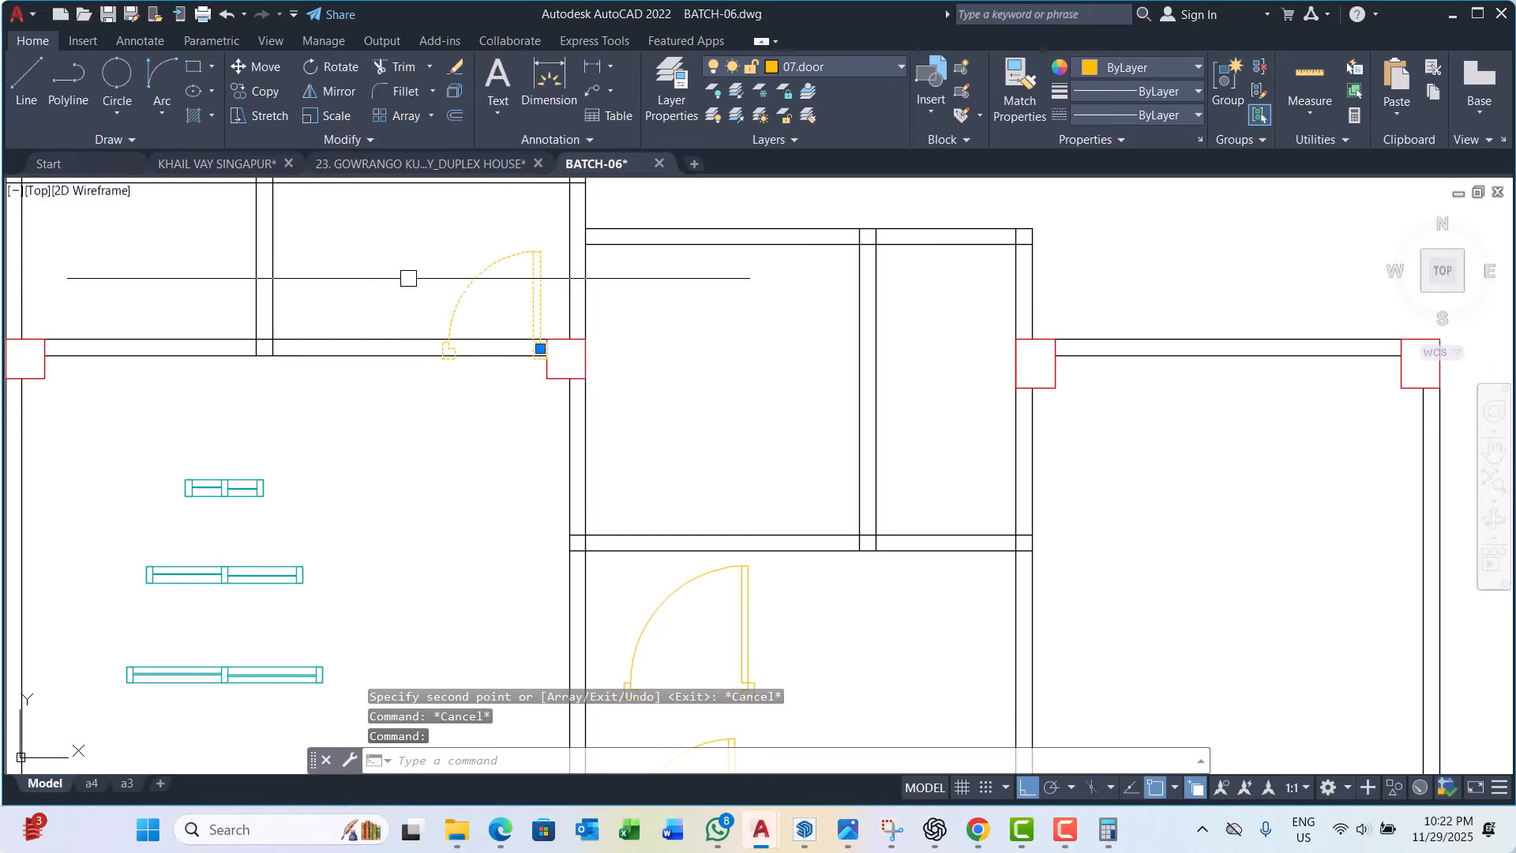
type("mi")
key("Return")
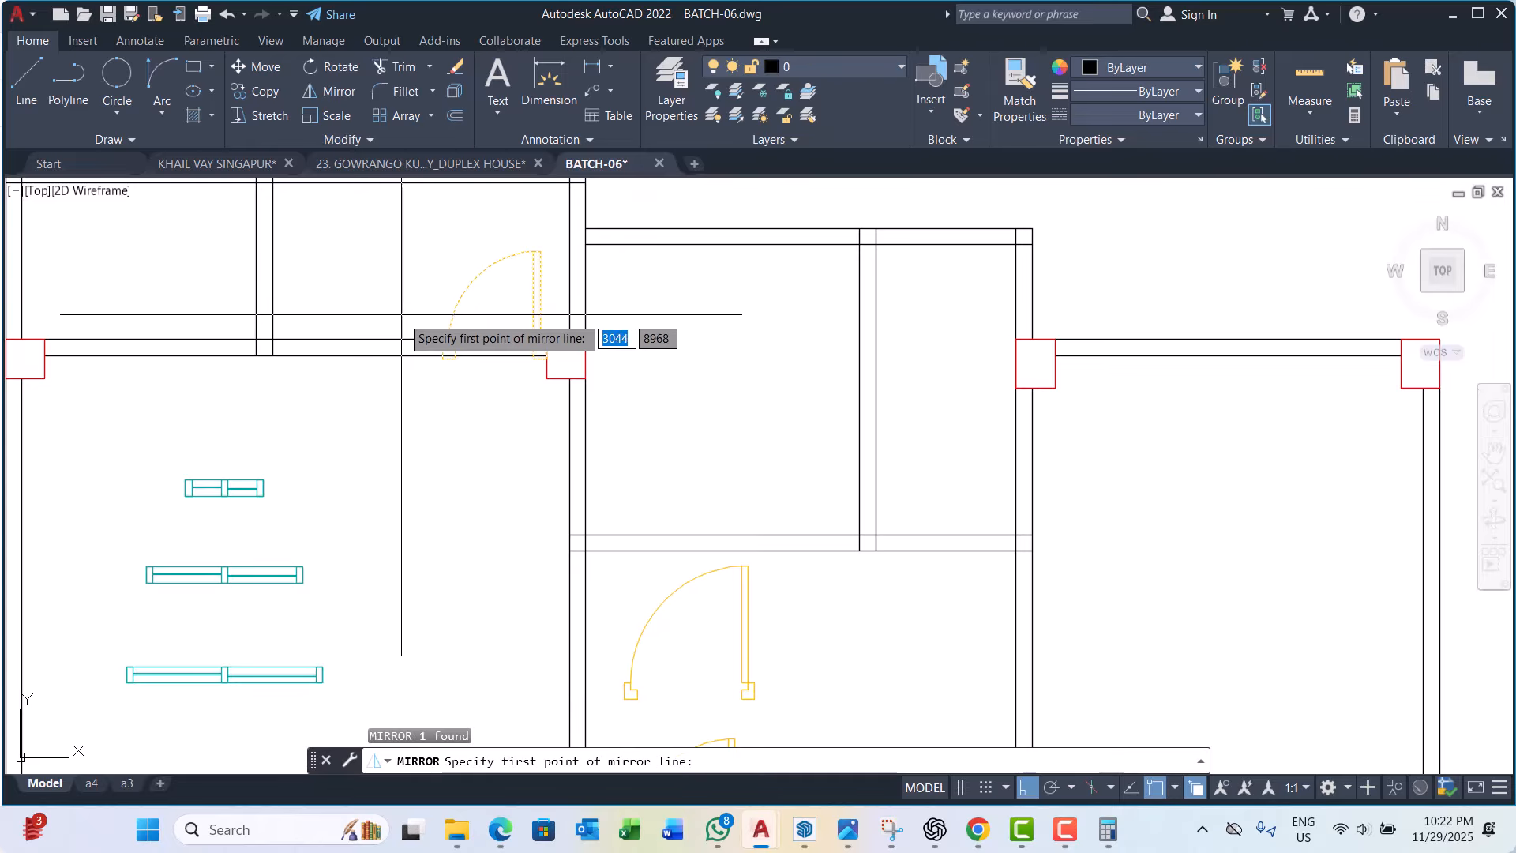
left_click(406, 351)
left_click(431, 469)
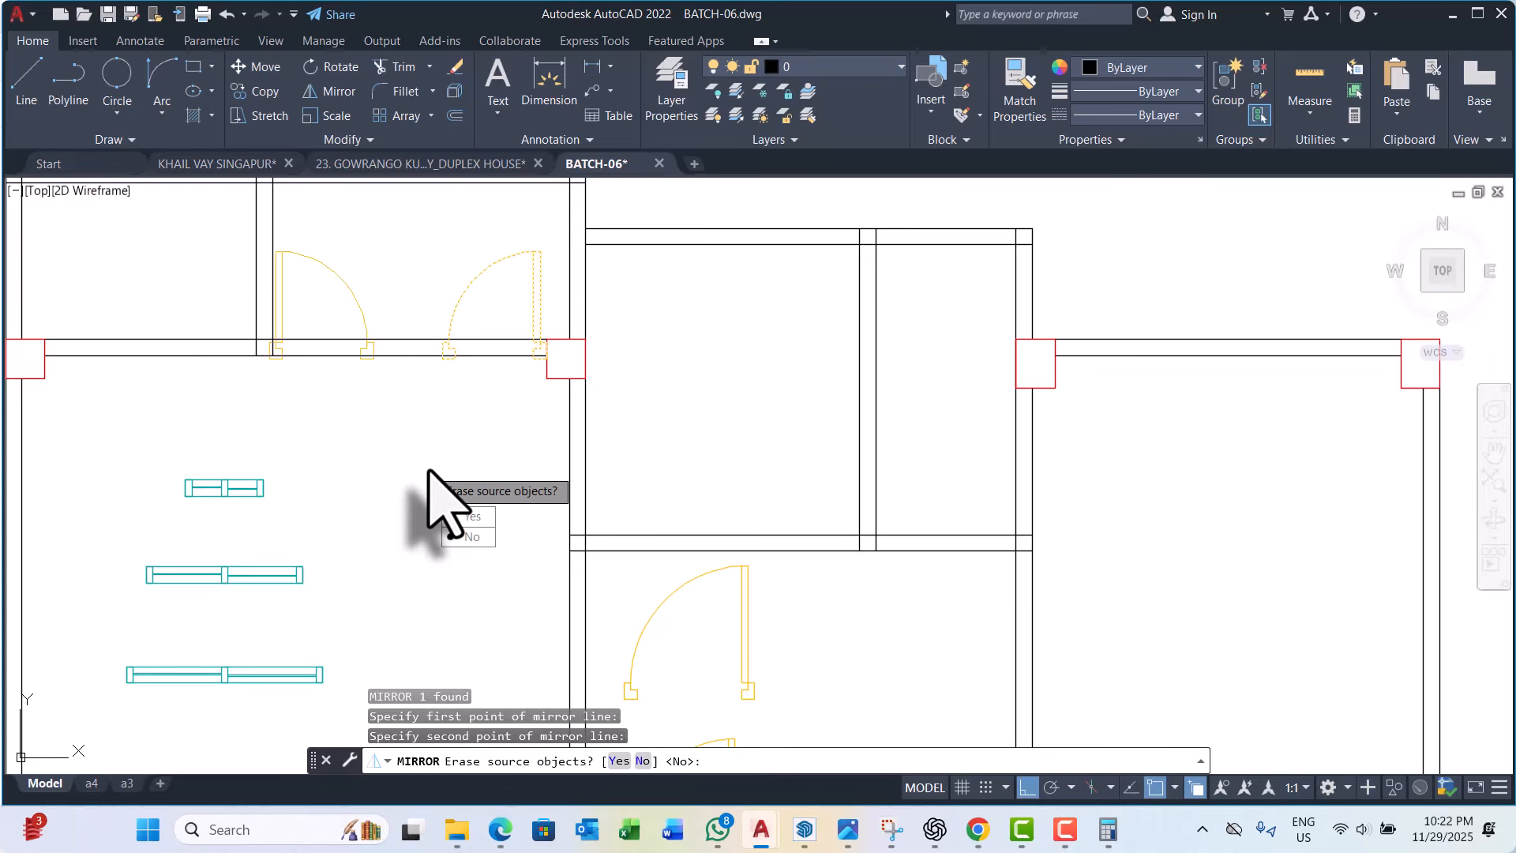
left_click(472, 516)
Step: Move the mirrored door so its hinge jamb sits inside the wall thickness, flush against the partition's right face
left_click(387, 345)
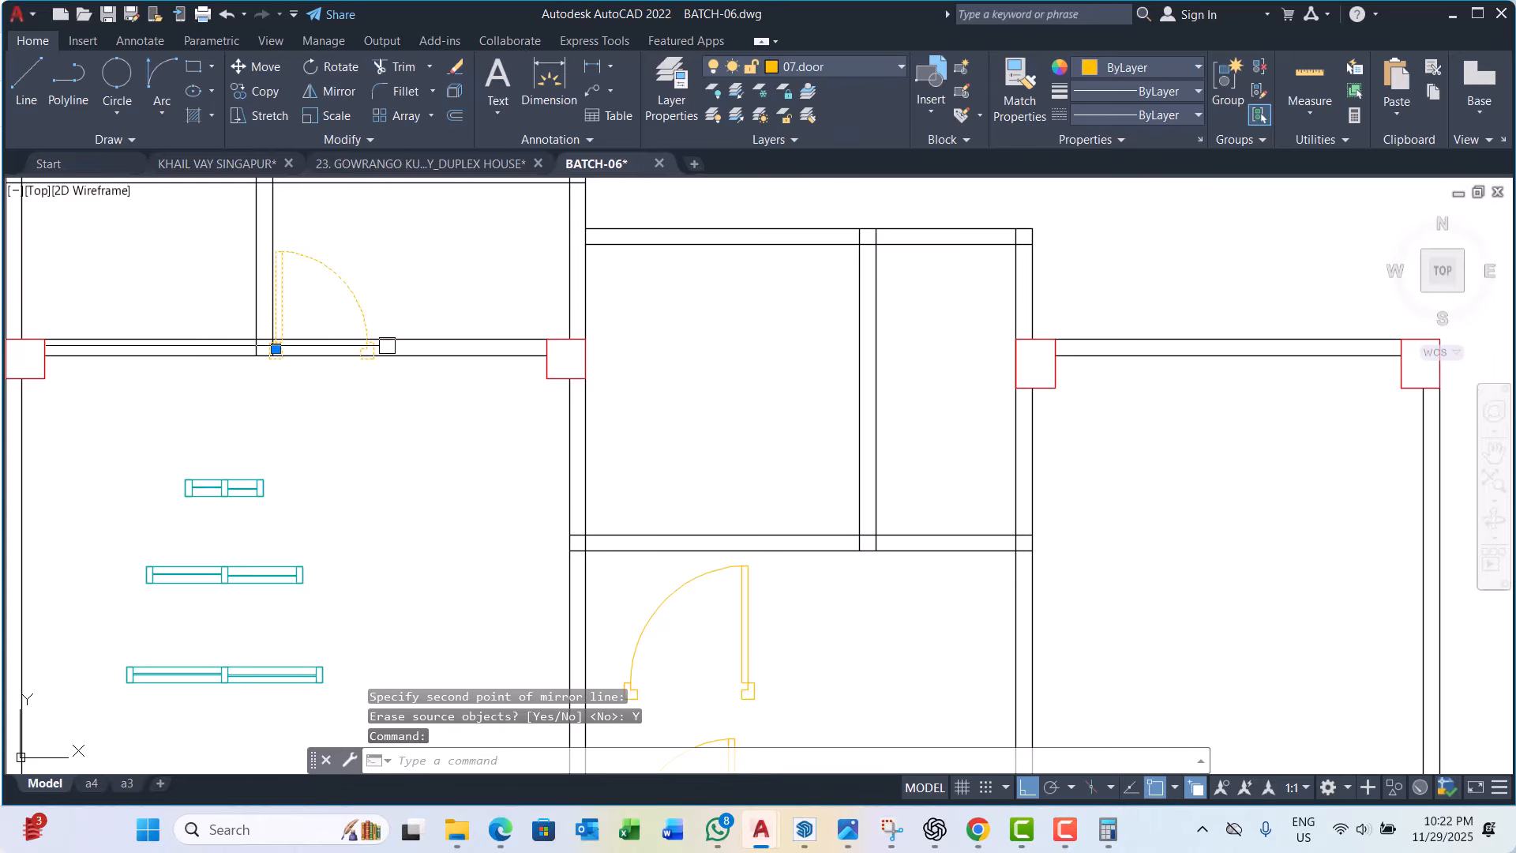
type("m")
key("Return")
scroll(297, 341, "up", 10)
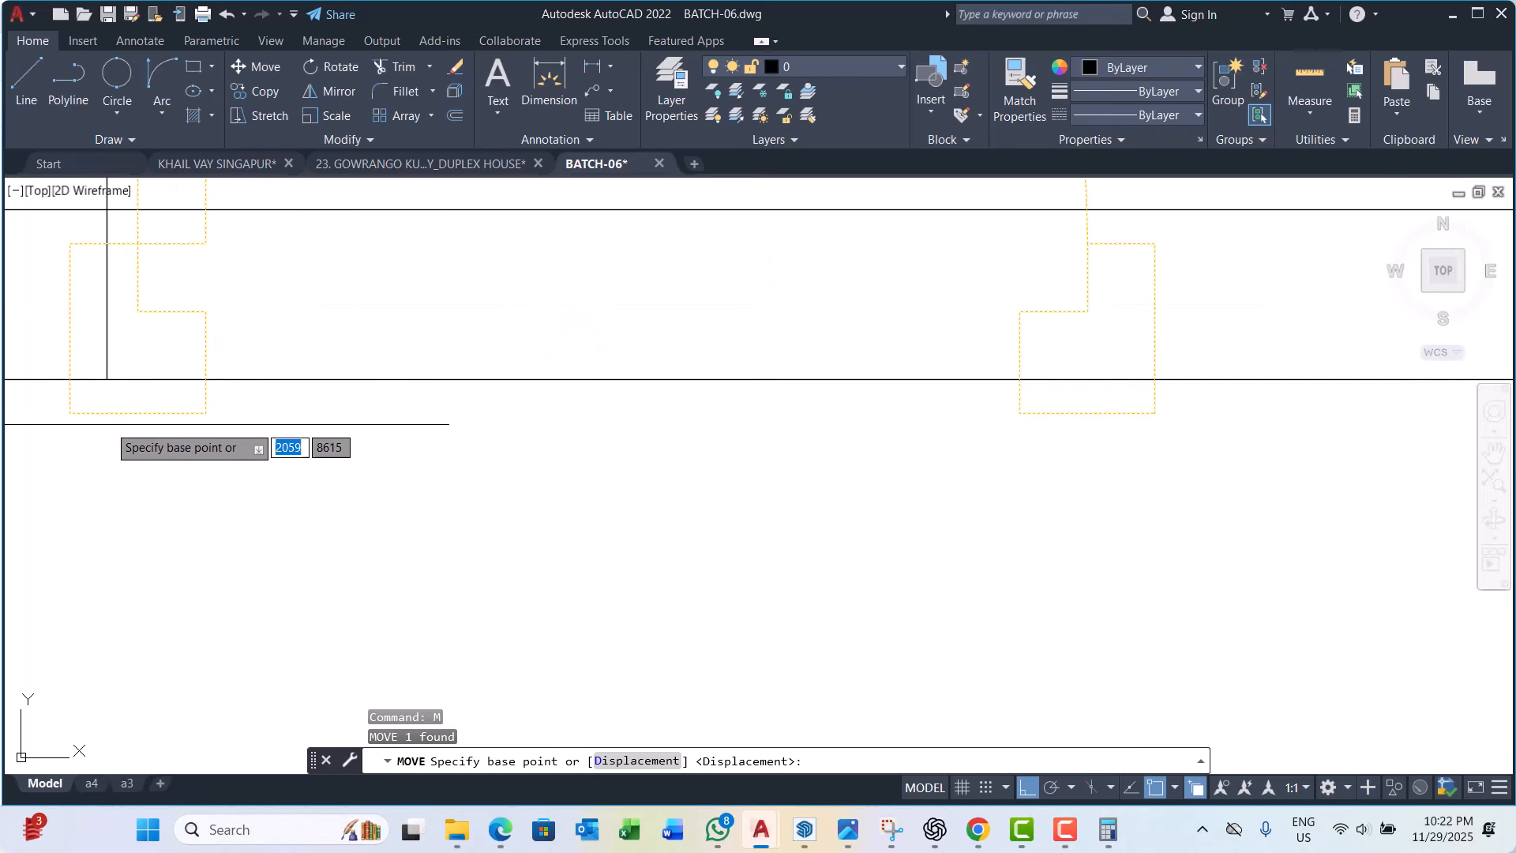
left_click(135, 352)
key("Escape")
key("Escape")
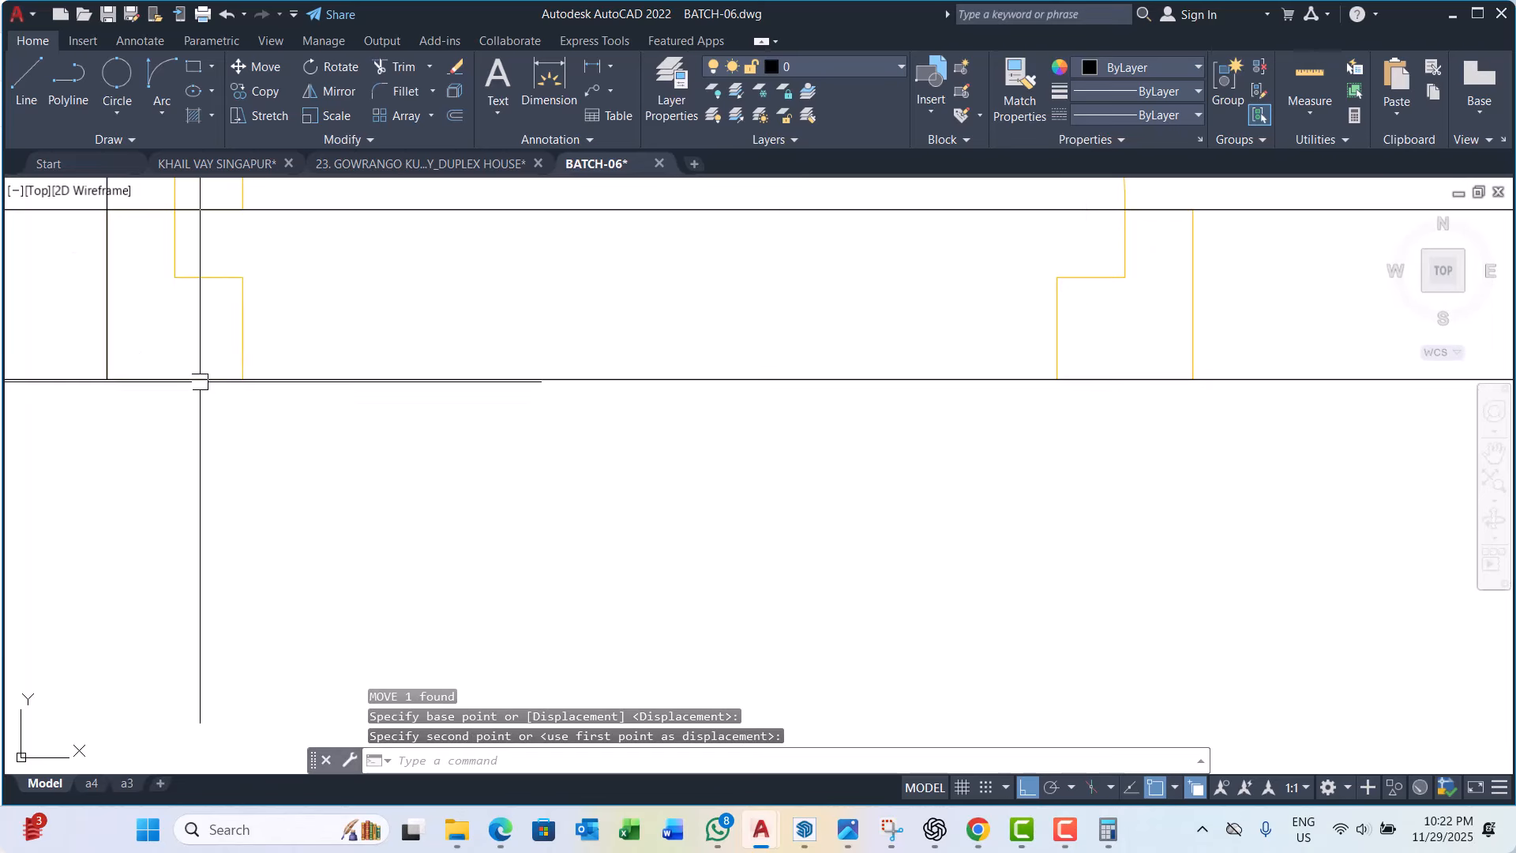
Step: Draw two vertical construction lines through the outer jamb edges of the mirrored door beside the partition
scroll(463, 403, "up", 5)
type("x")
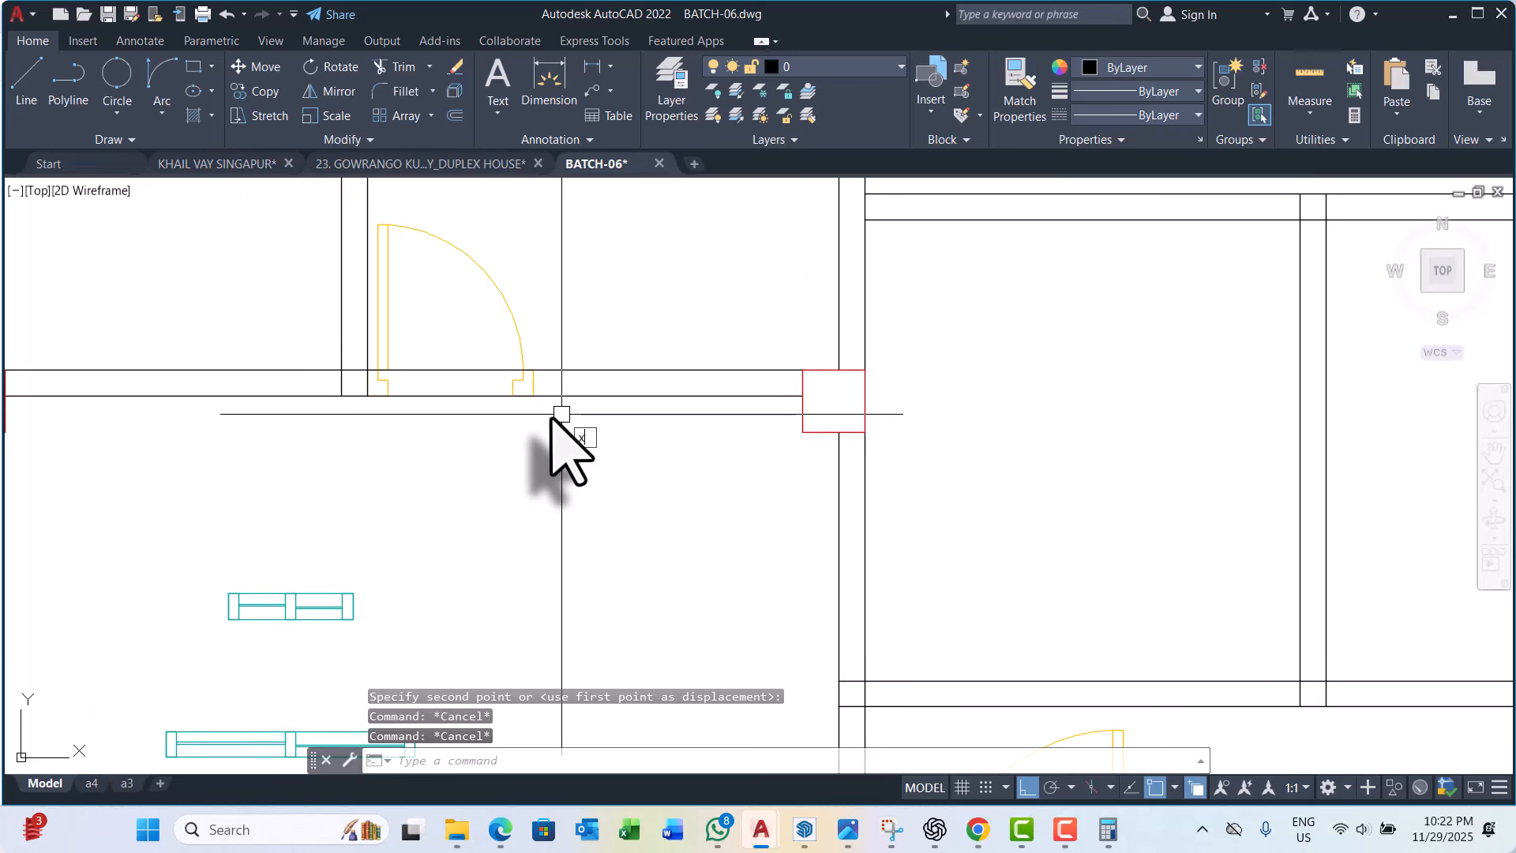
type("l")
key("Return")
type("v")
key("Return")
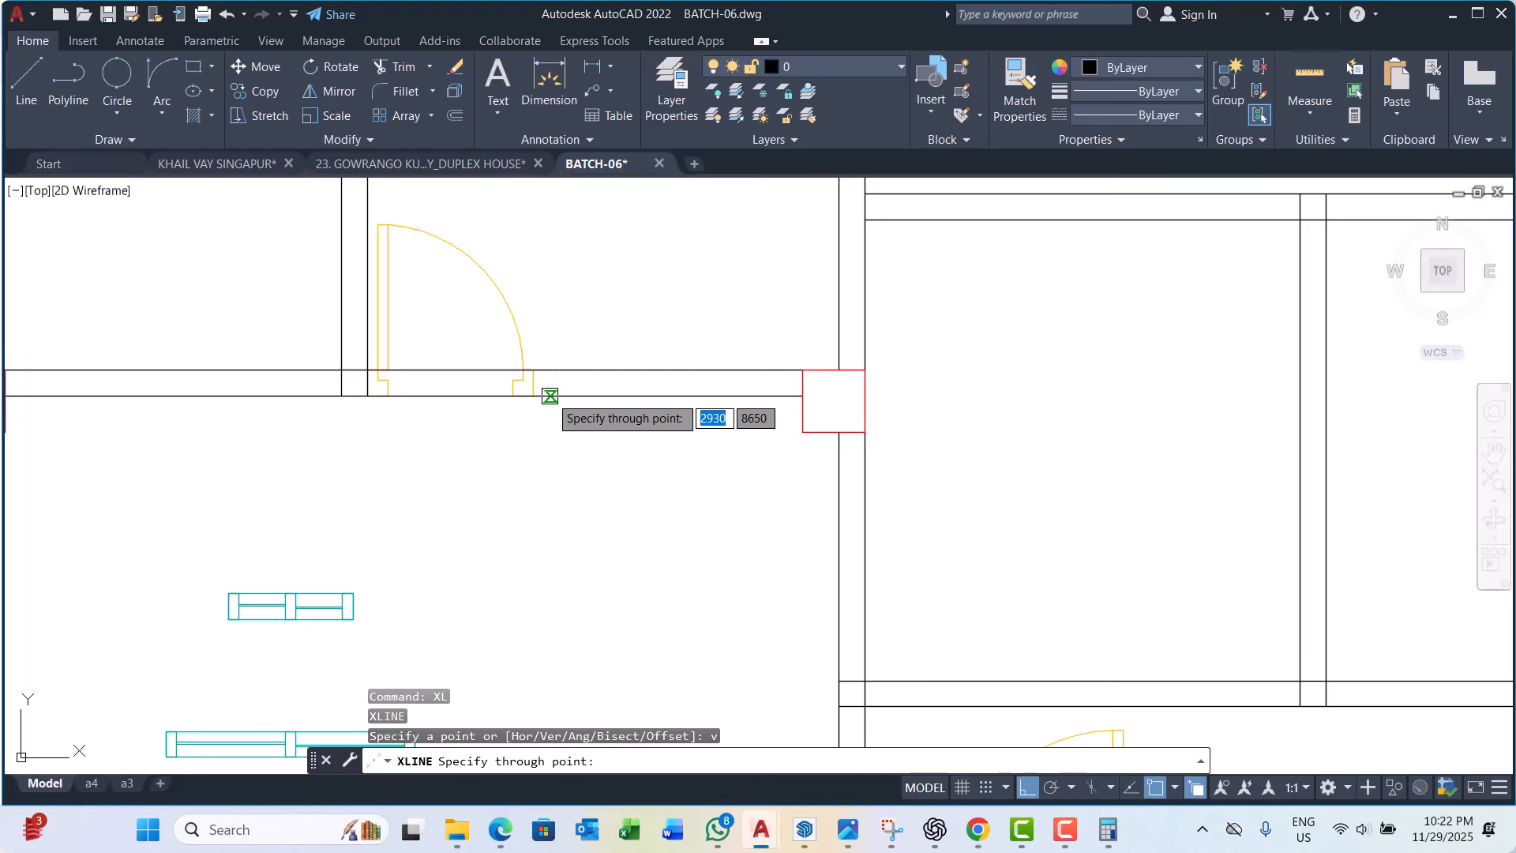
scroll(401, 393, "up", 3)
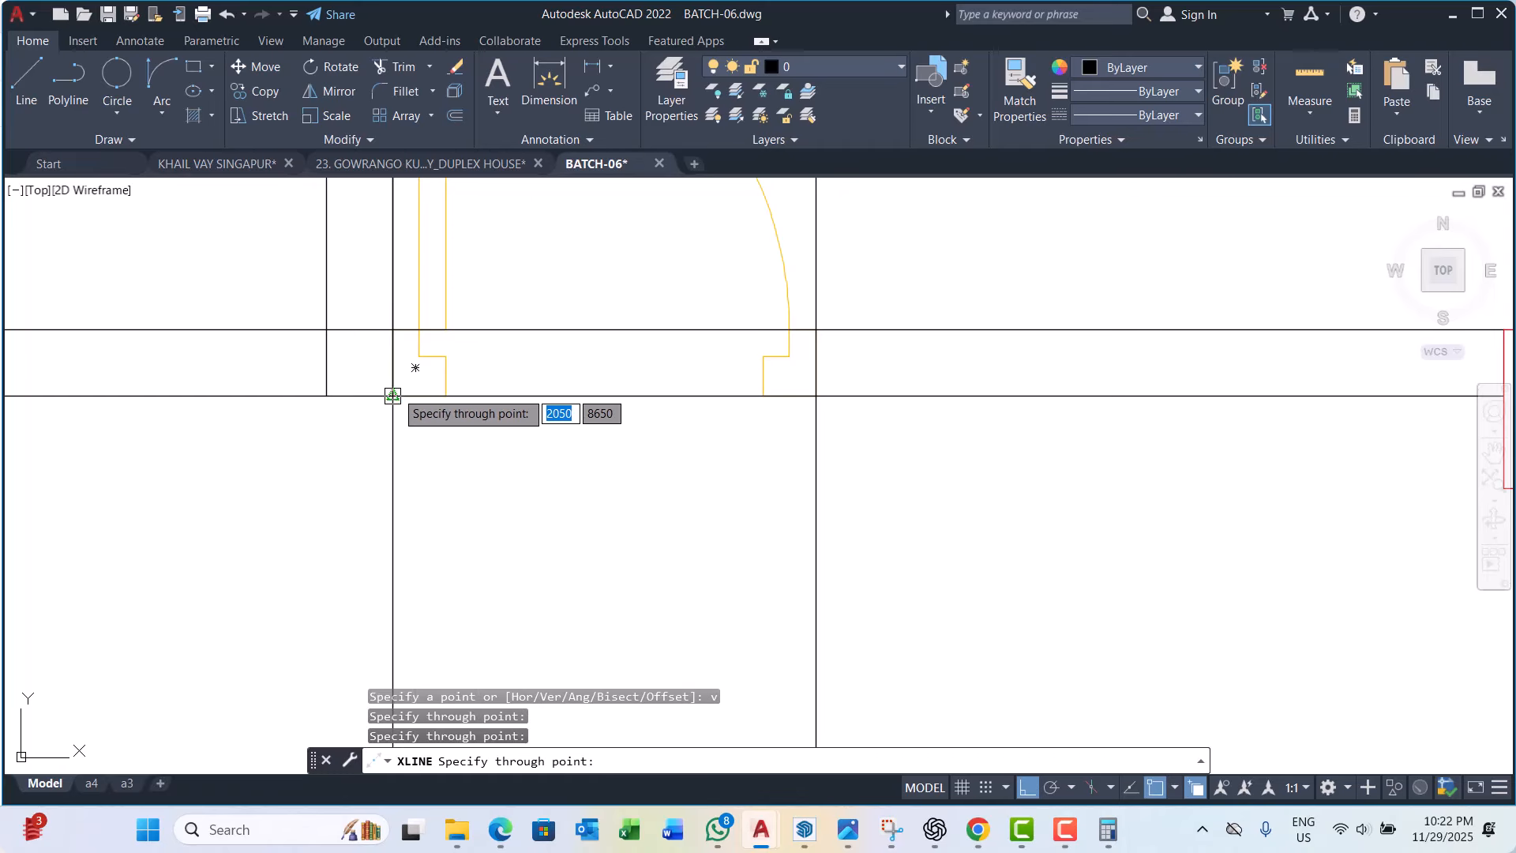
key("Escape")
key("Escape")
Step: Trim both wall lines between the two construction lines to open the upper-left room's top wall at the door
scroll(474, 419, "down", 4)
left_click(665, 464)
left_click(416, 447)
type("t")
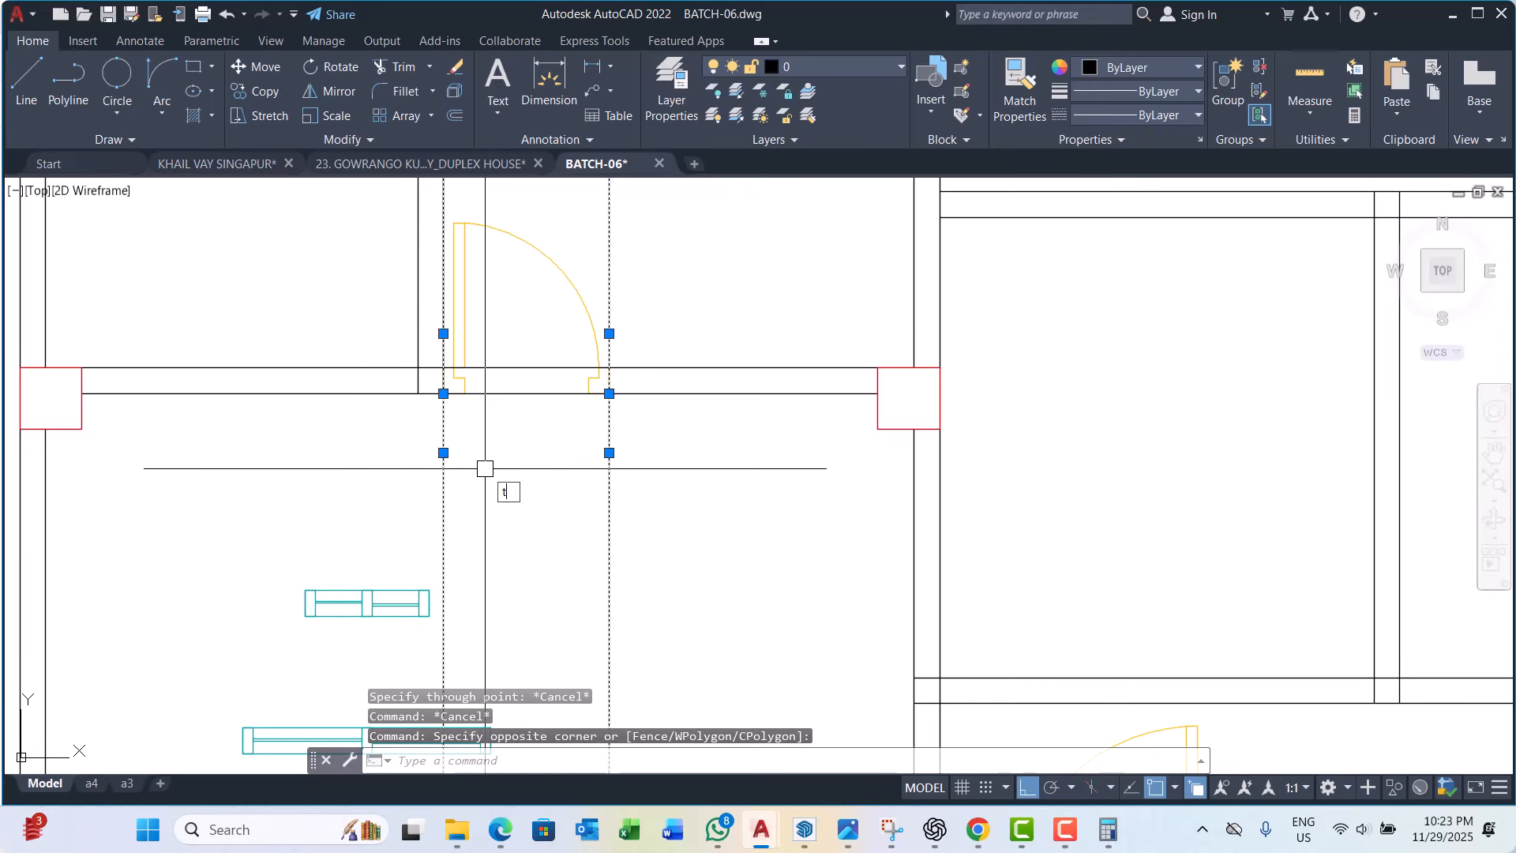
type("r")
key("Return")
left_click(541, 325)
left_click(511, 435)
key("Return")
key("Escape")
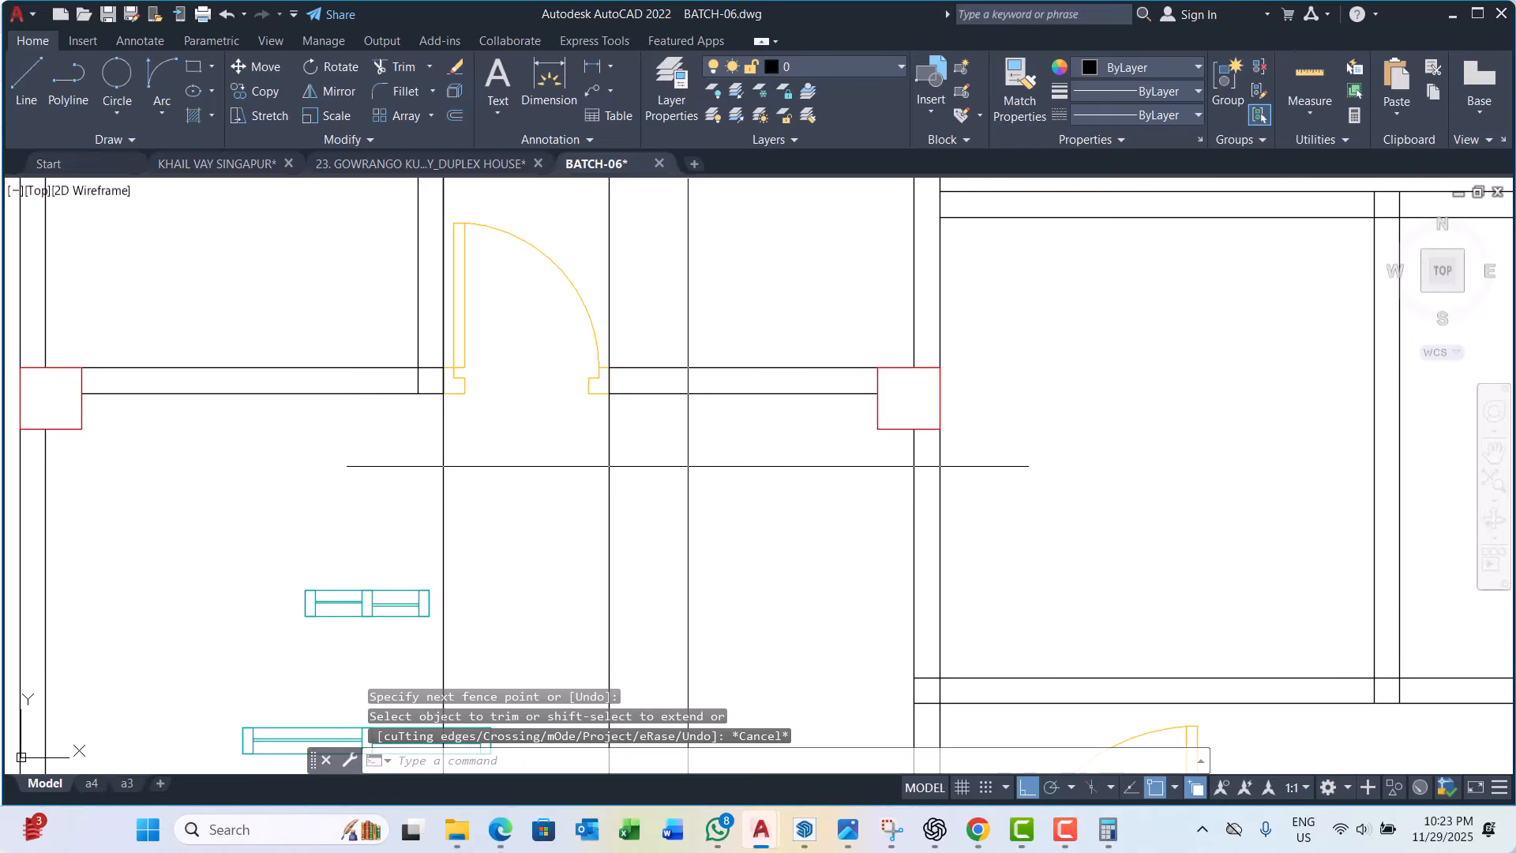
Step: Erase the two vertical construction lines at the upper-left door opening
left_click(688, 466)
left_click(359, 468)
type("e")
key("Return")
scroll(463, 423, "down", 4)
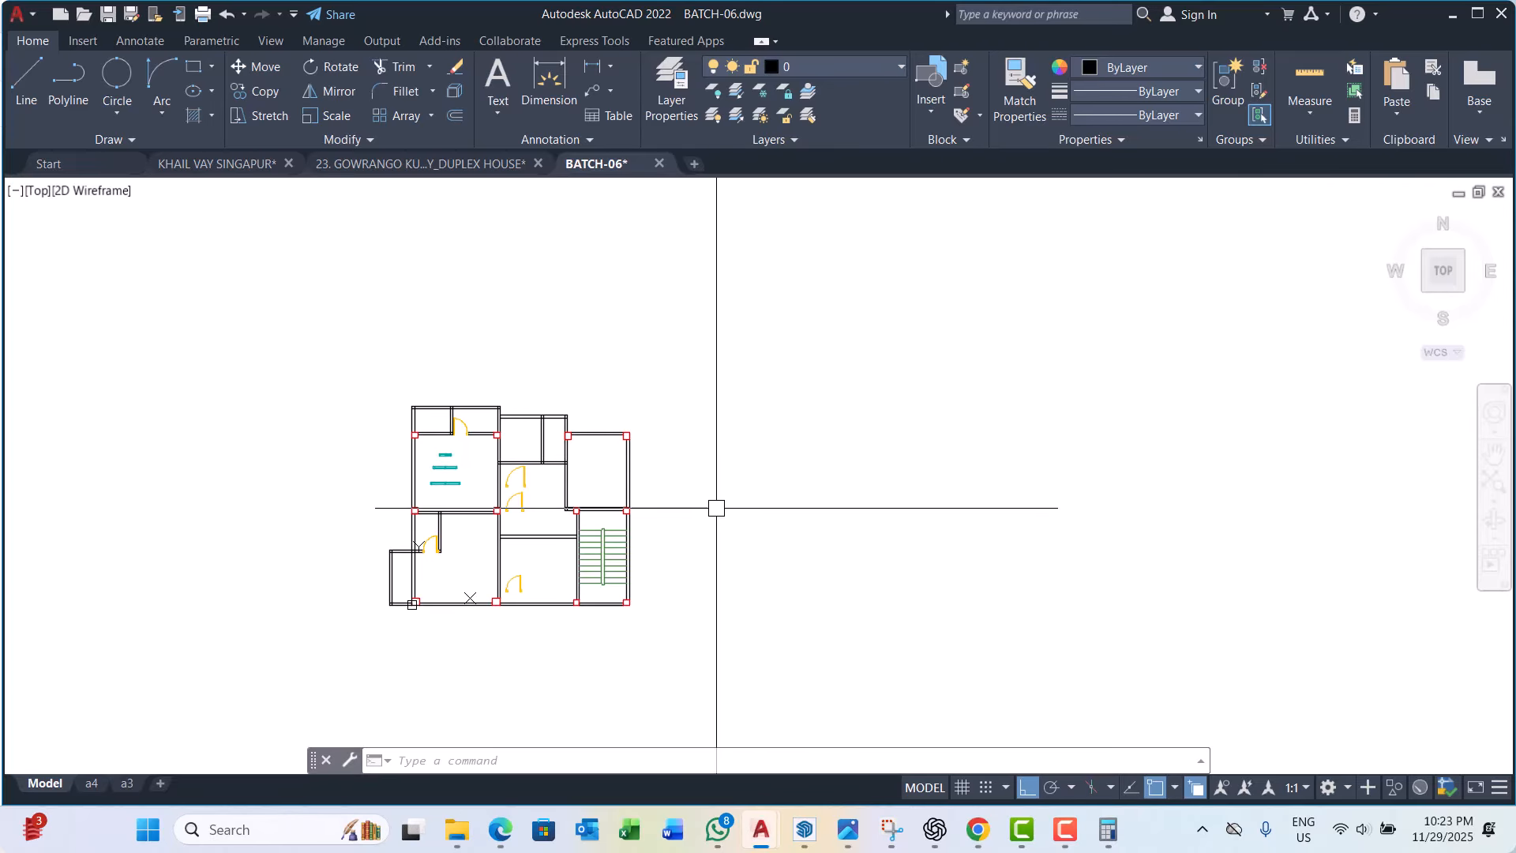
Step: Look over the floor plan's rooms and walls for the remaining door locations
scroll(613, 434, "up", 6)
key("Escape")
key("Escape")
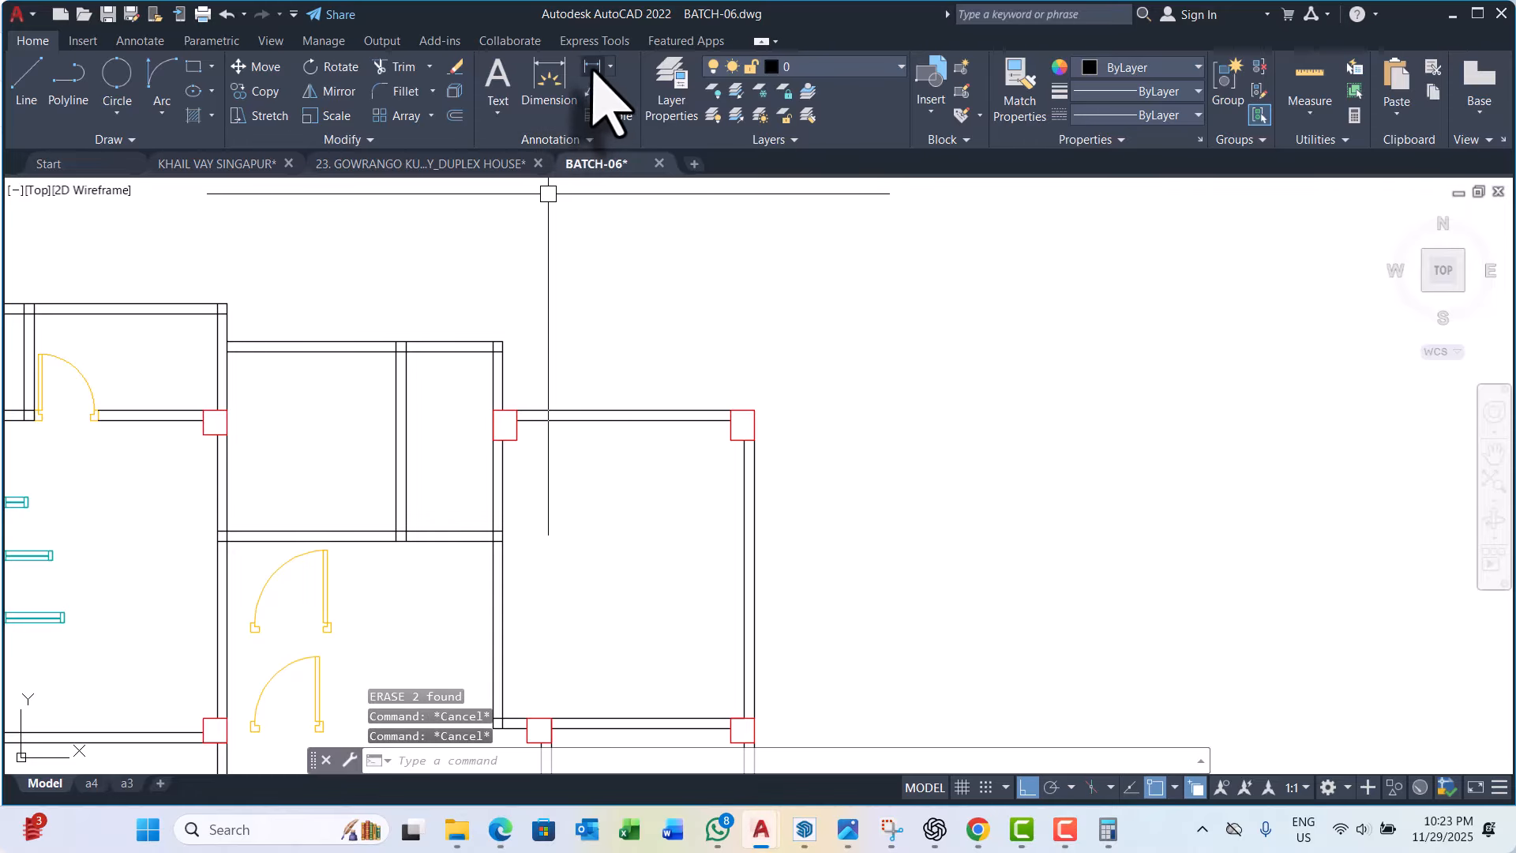
left_click(592, 70)
scroll(417, 383, "down", 2)
key("Escape")
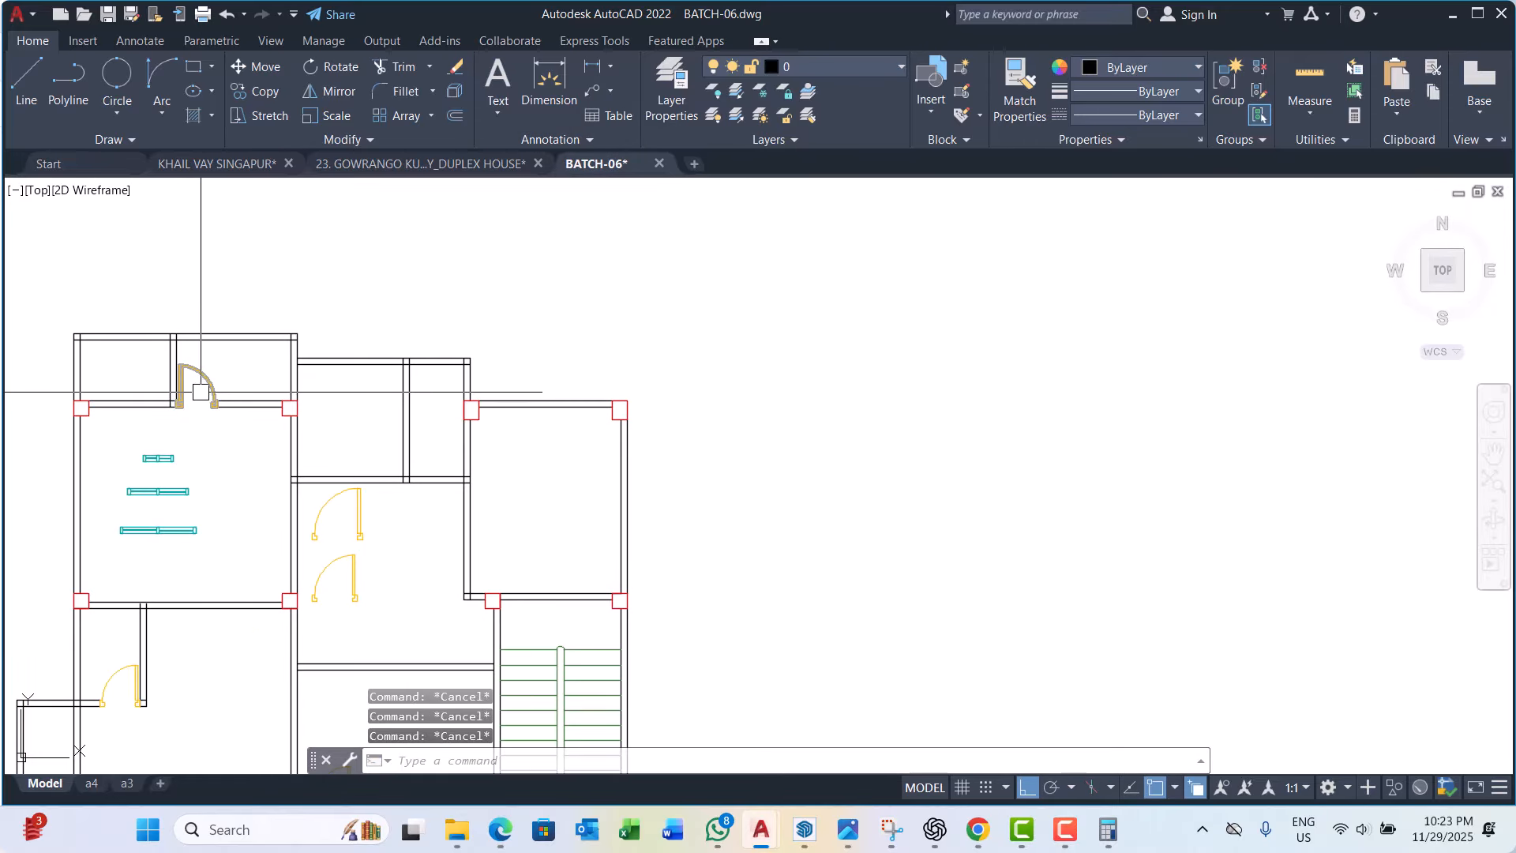
scroll(286, 368, "down", 3)
scroll(229, 454, "up", 4)
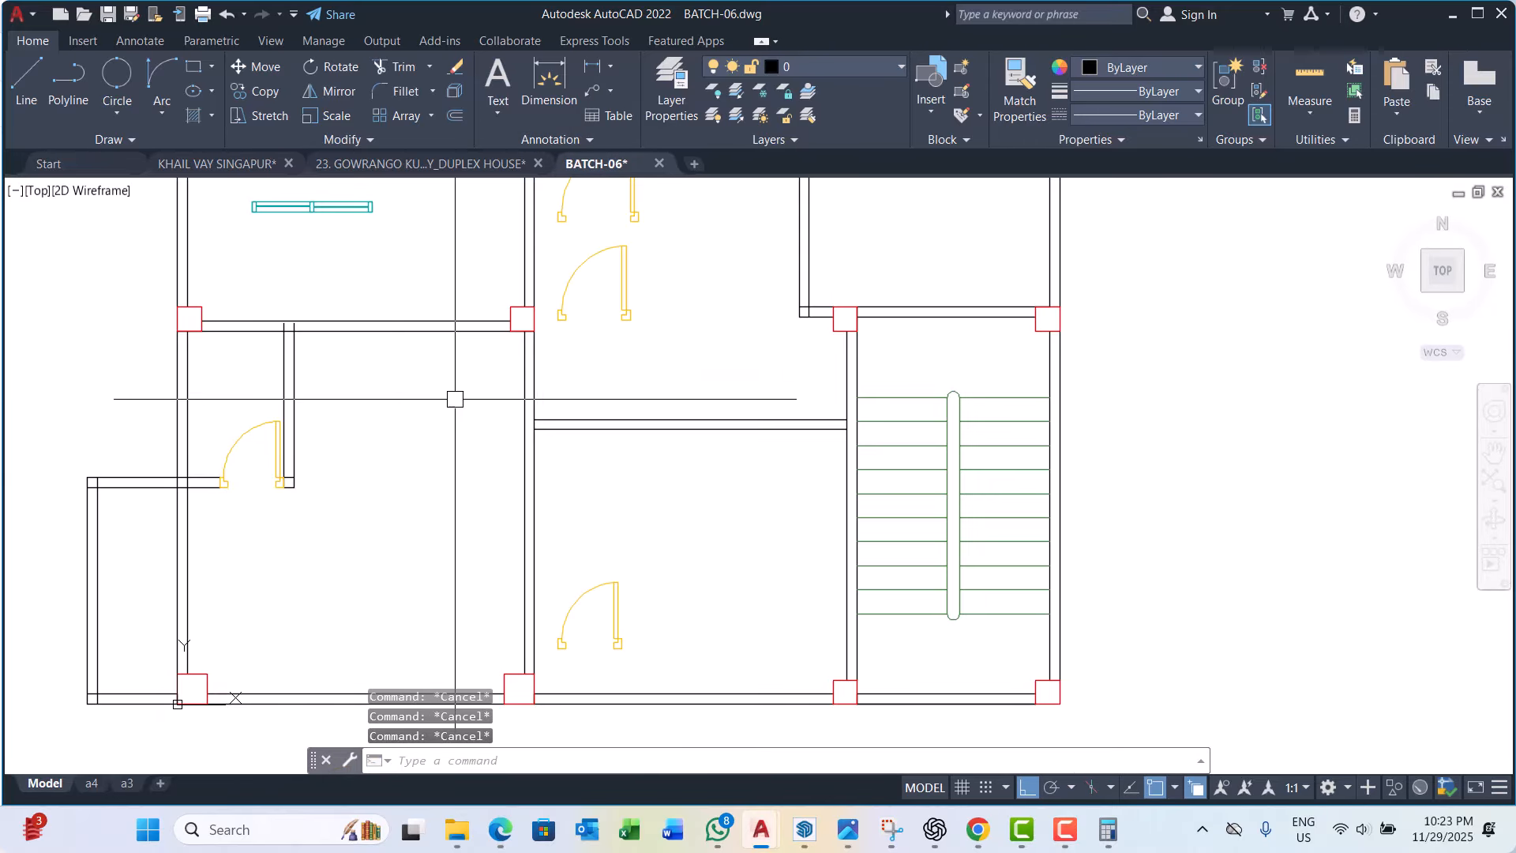
scroll(466, 391, "down", 3)
scroll(528, 341, "up", 3)
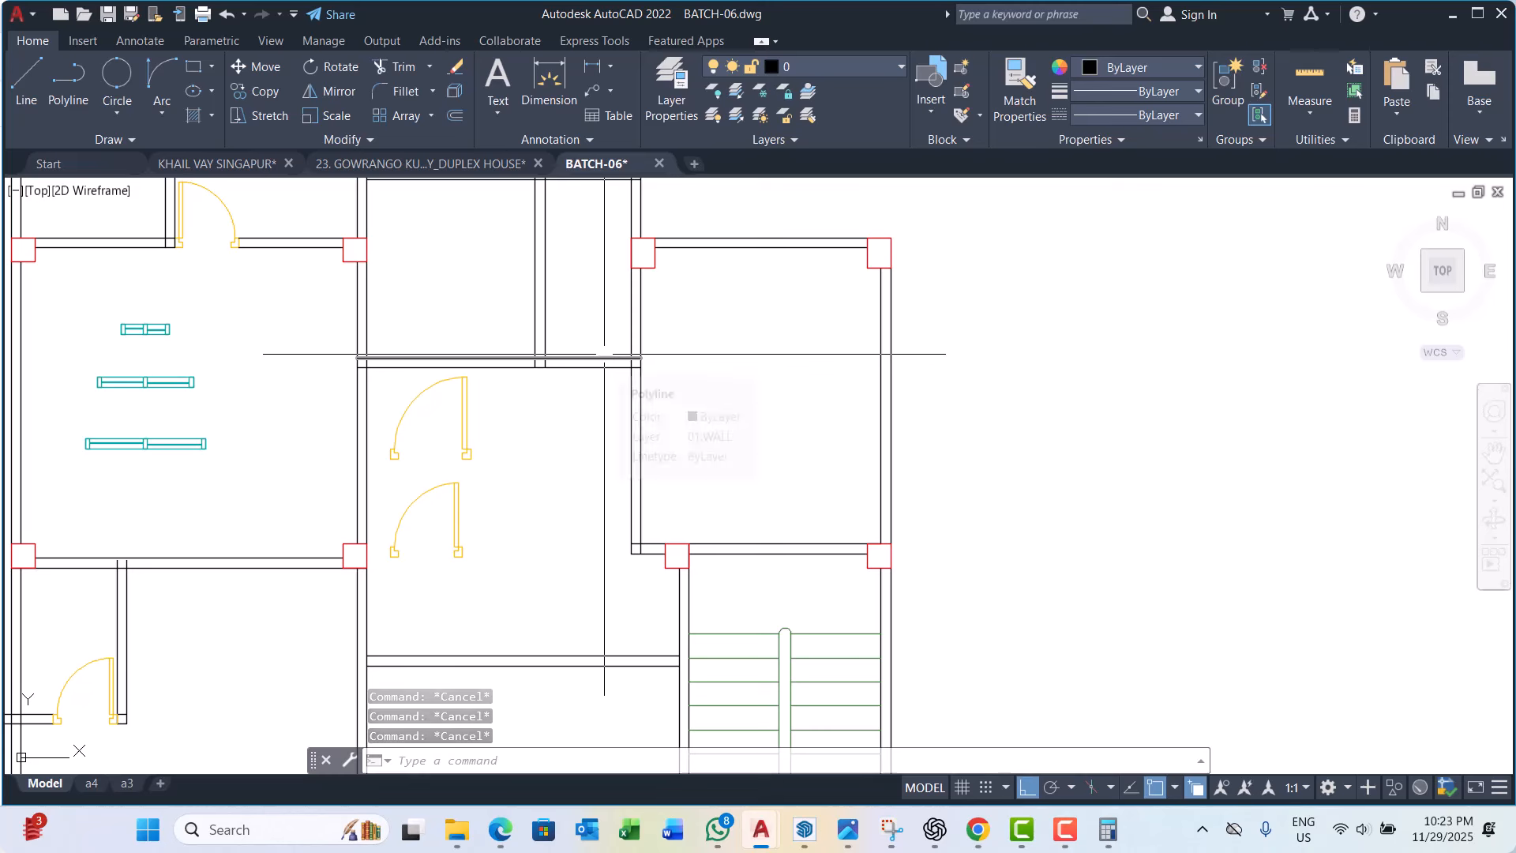
scroll(604, 354, "down", 2)
scroll(244, 569, "up", 4)
Step: Copy the small left room's door to the lower wall of the narrow upper-middle room, against its right wall
left_click(282, 552)
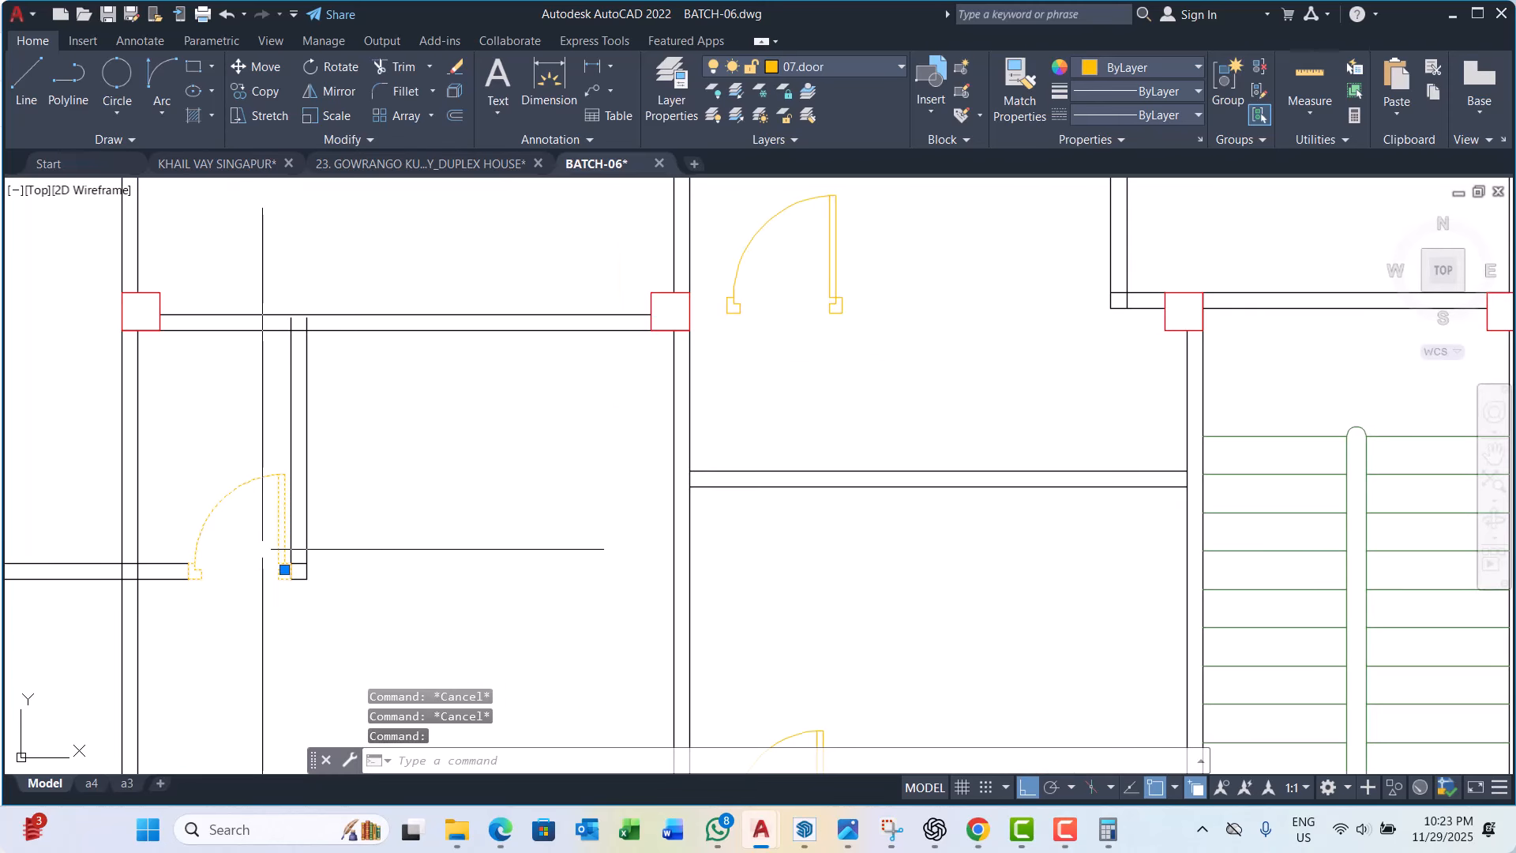
type("cp")
key("Return")
scroll(272, 544, "up", 4)
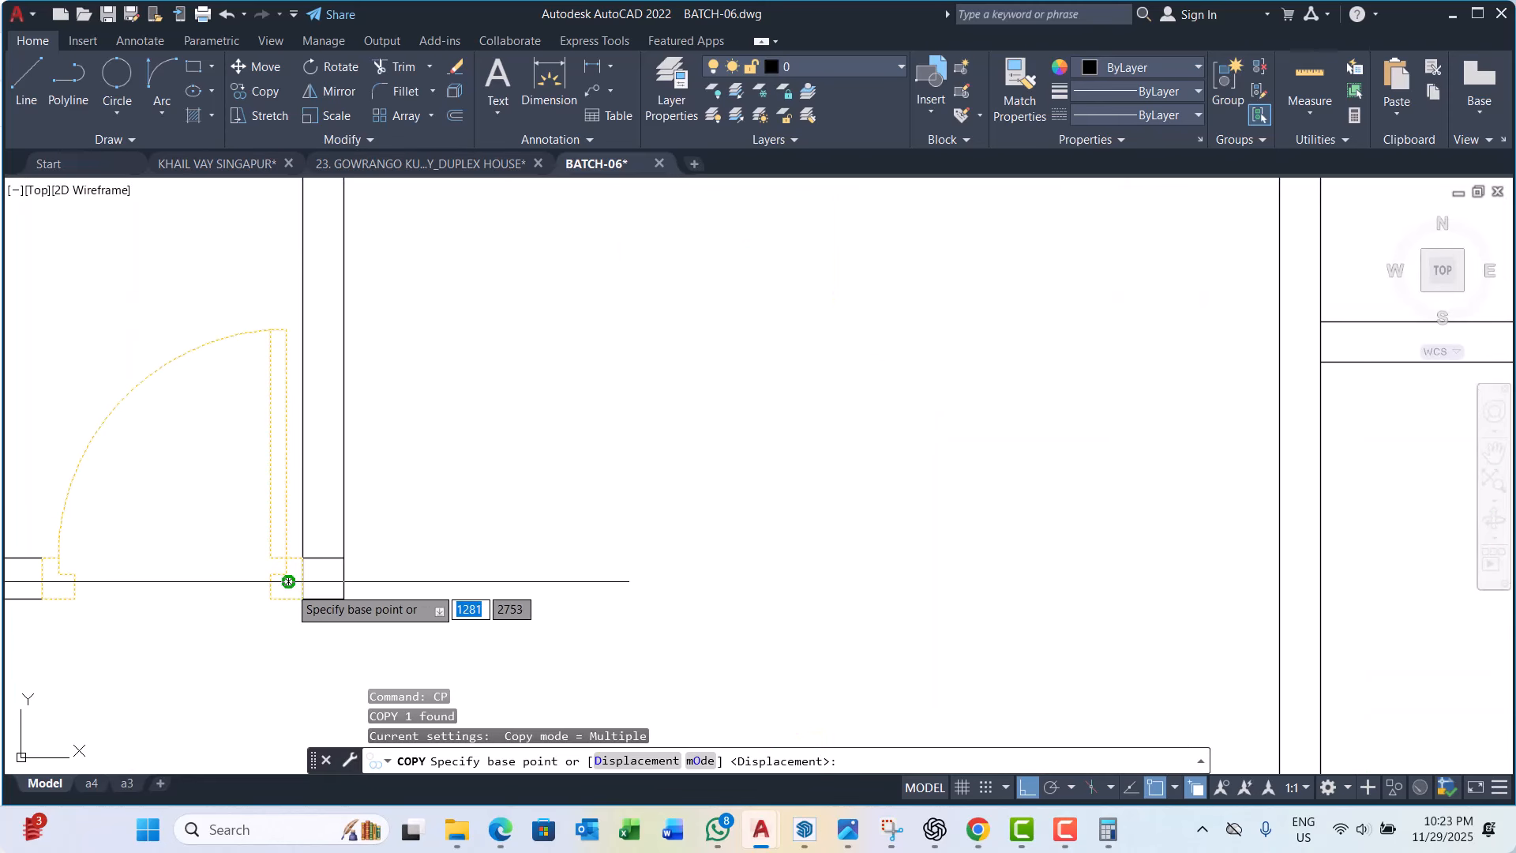
left_click(288, 582)
scroll(316, 581, "down", 3)
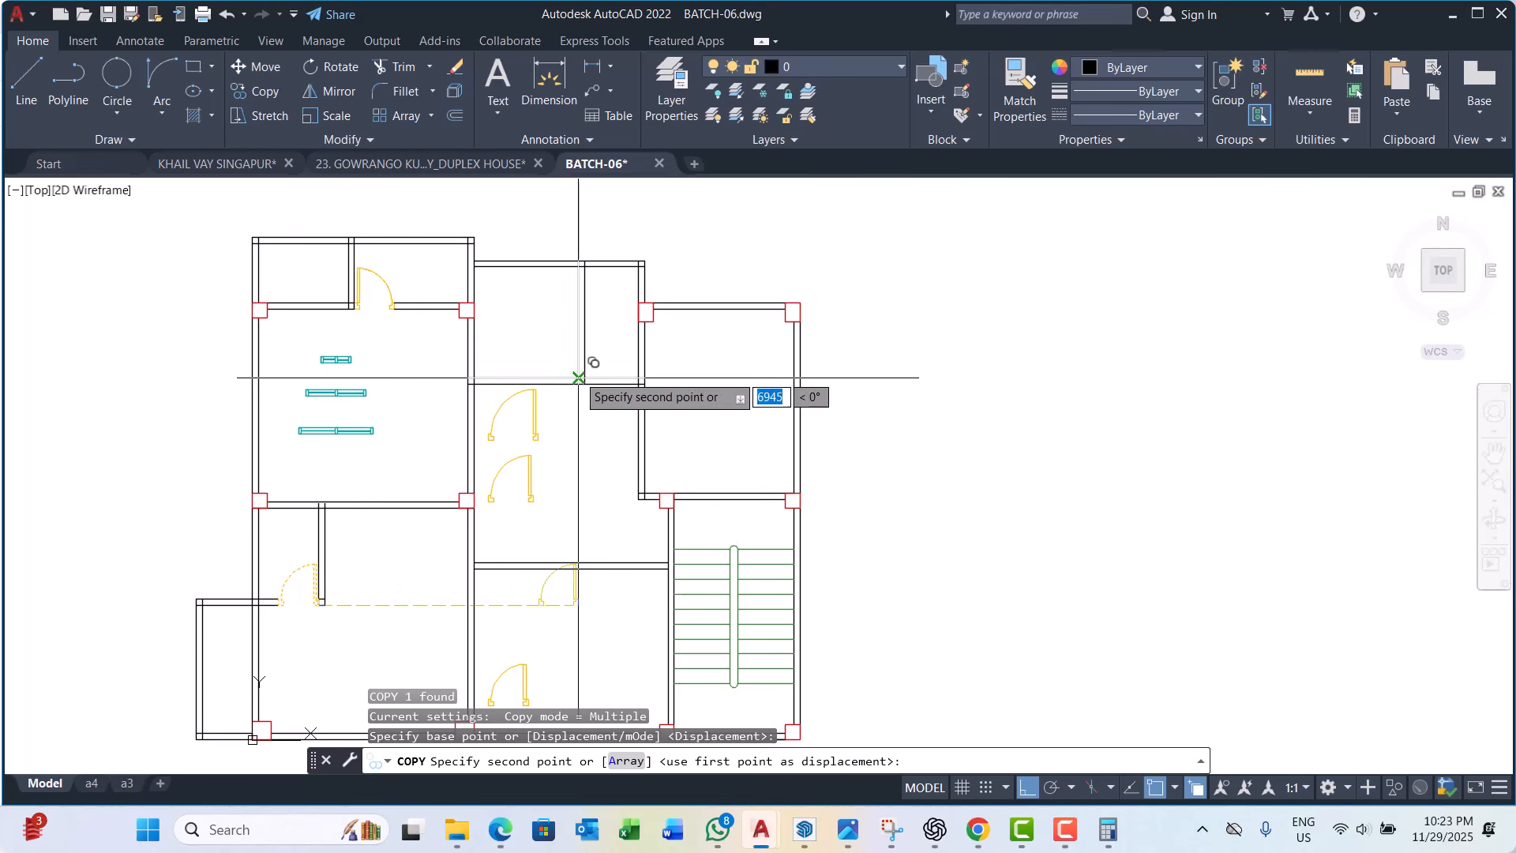
scroll(632, 388, "up", 3)
scroll(632, 388, "up", 2)
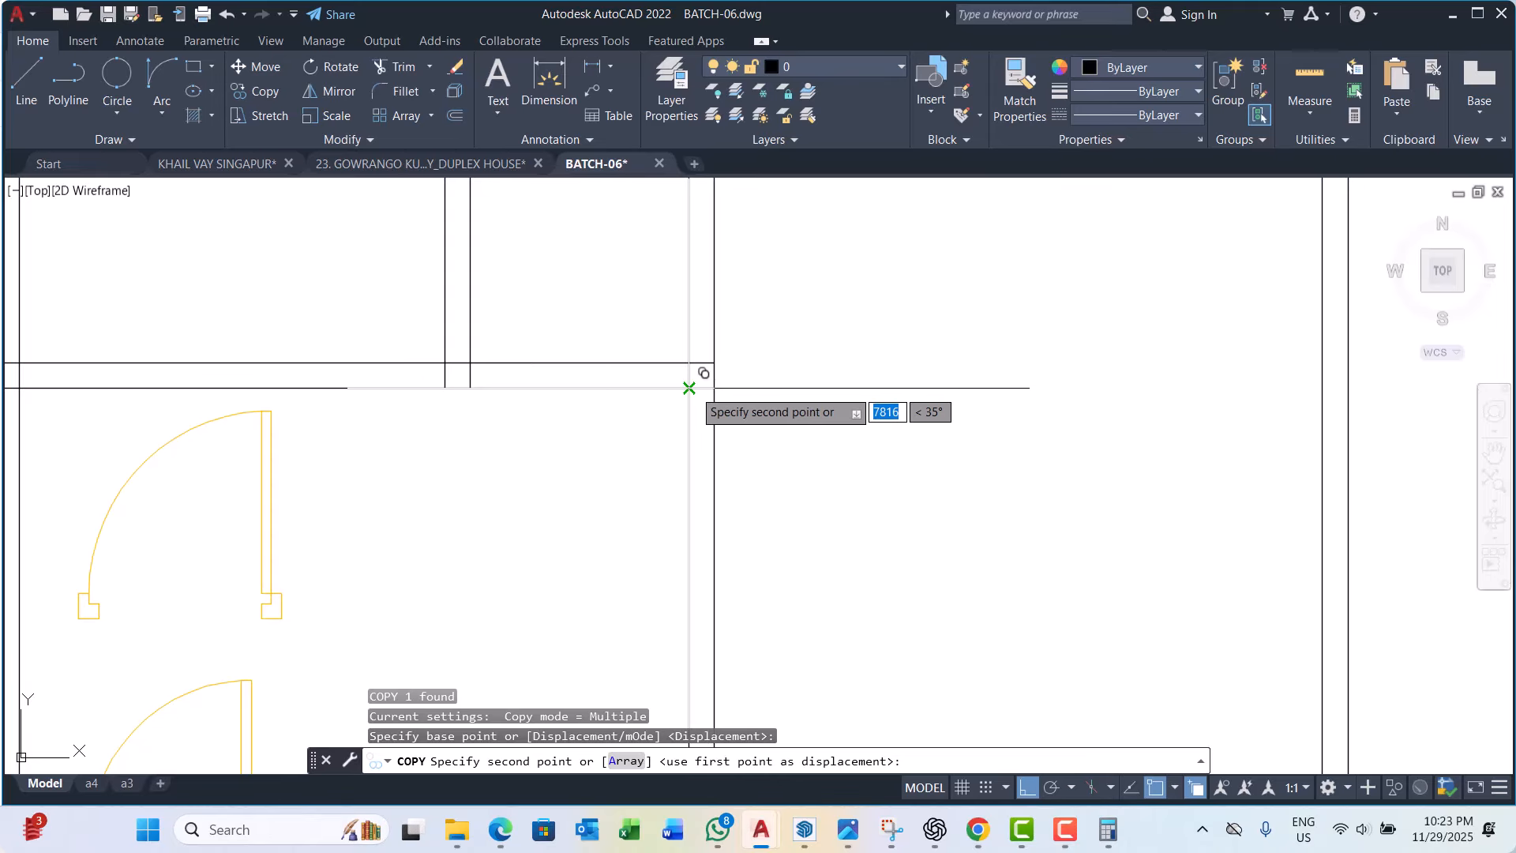
left_click(679, 377)
scroll(516, 416, "down", 3)
scroll(515, 443, "up", 3)
key("Escape")
key("Escape")
key("Escape")
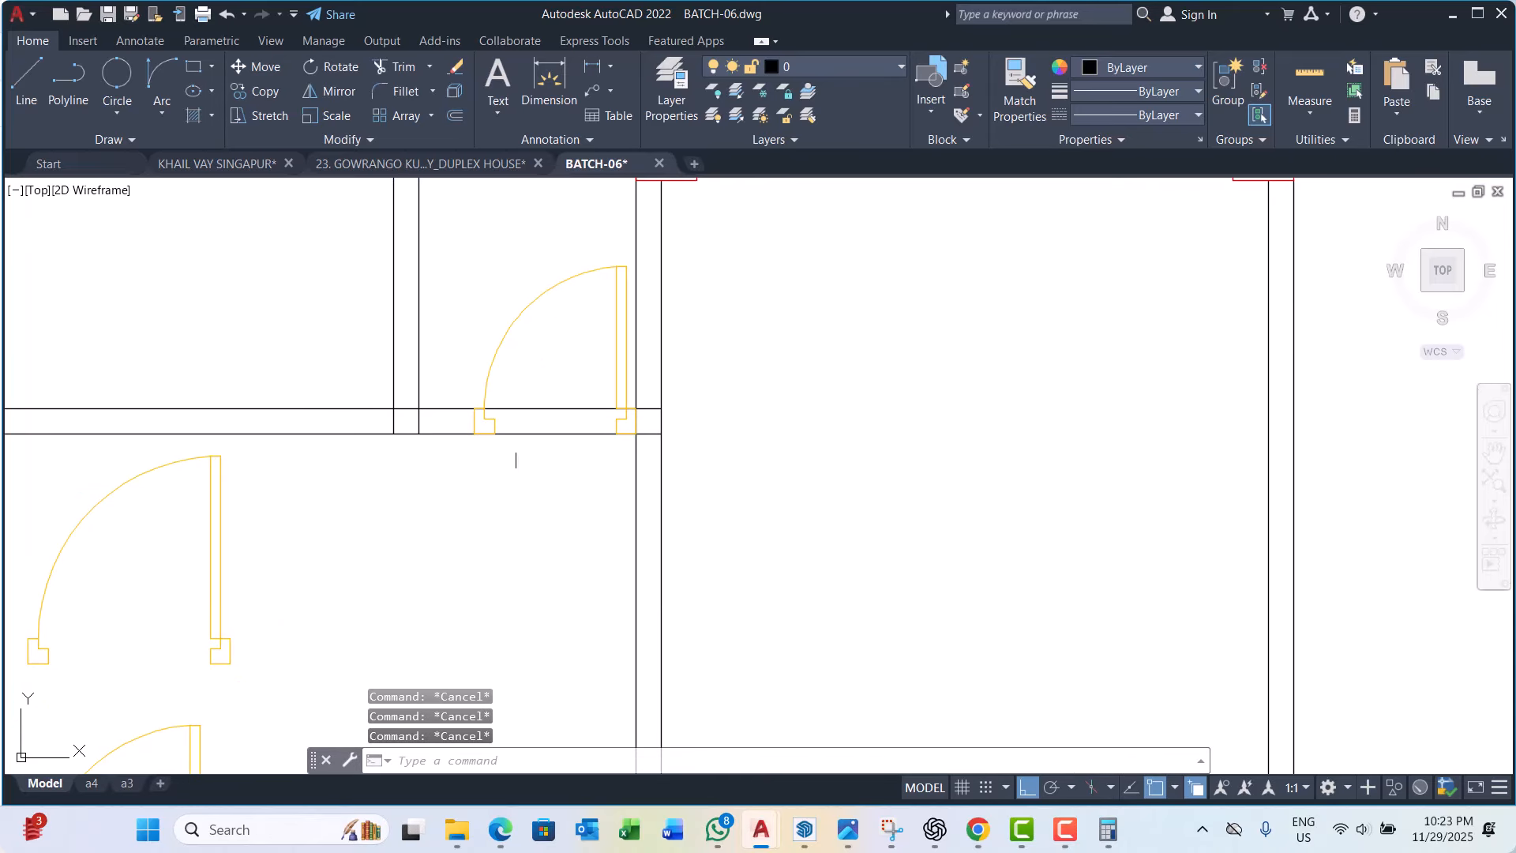
Step: Draw a vertical construction line through the outer edge of the left jamb on the narrow upper-middle room's door
type("xl")
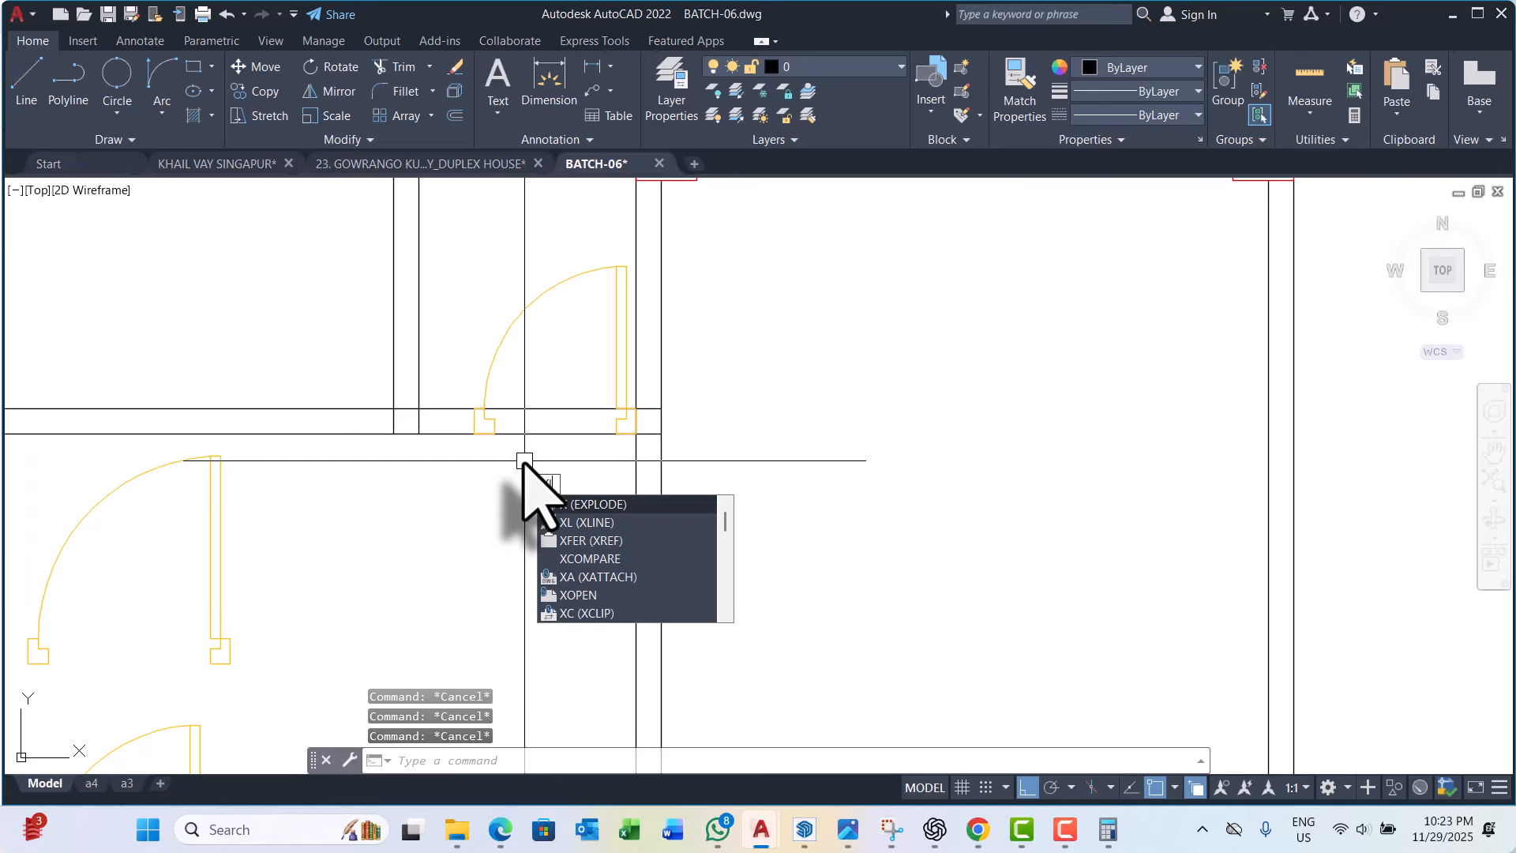
key("Return")
type("v")
key("Return")
scroll(473, 442, "up", 3)
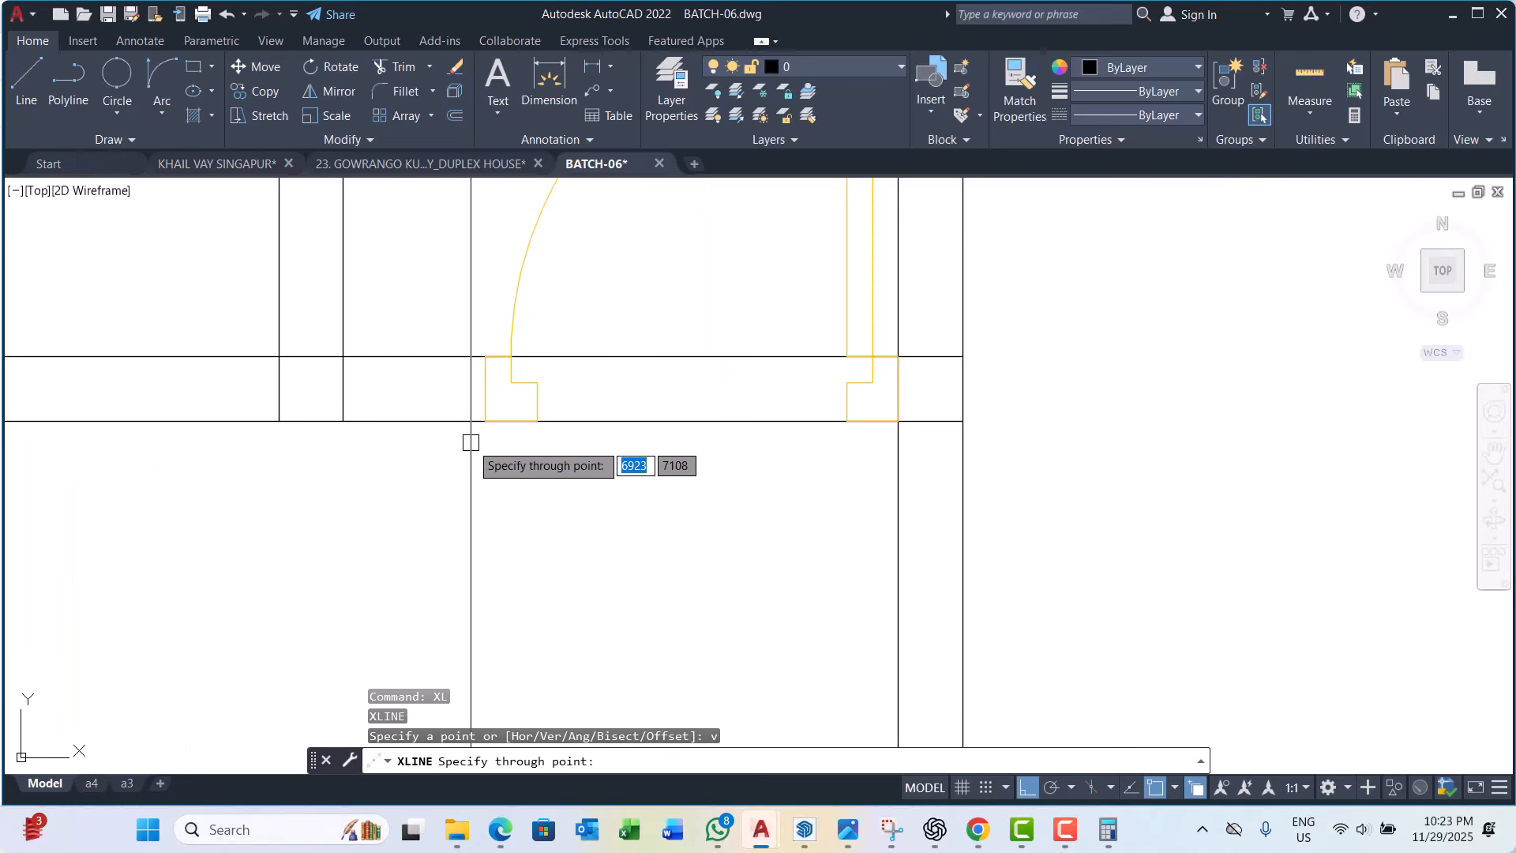
left_click(484, 421)
scroll(478, 426, "down", 3)
key("Escape")
key("Escape")
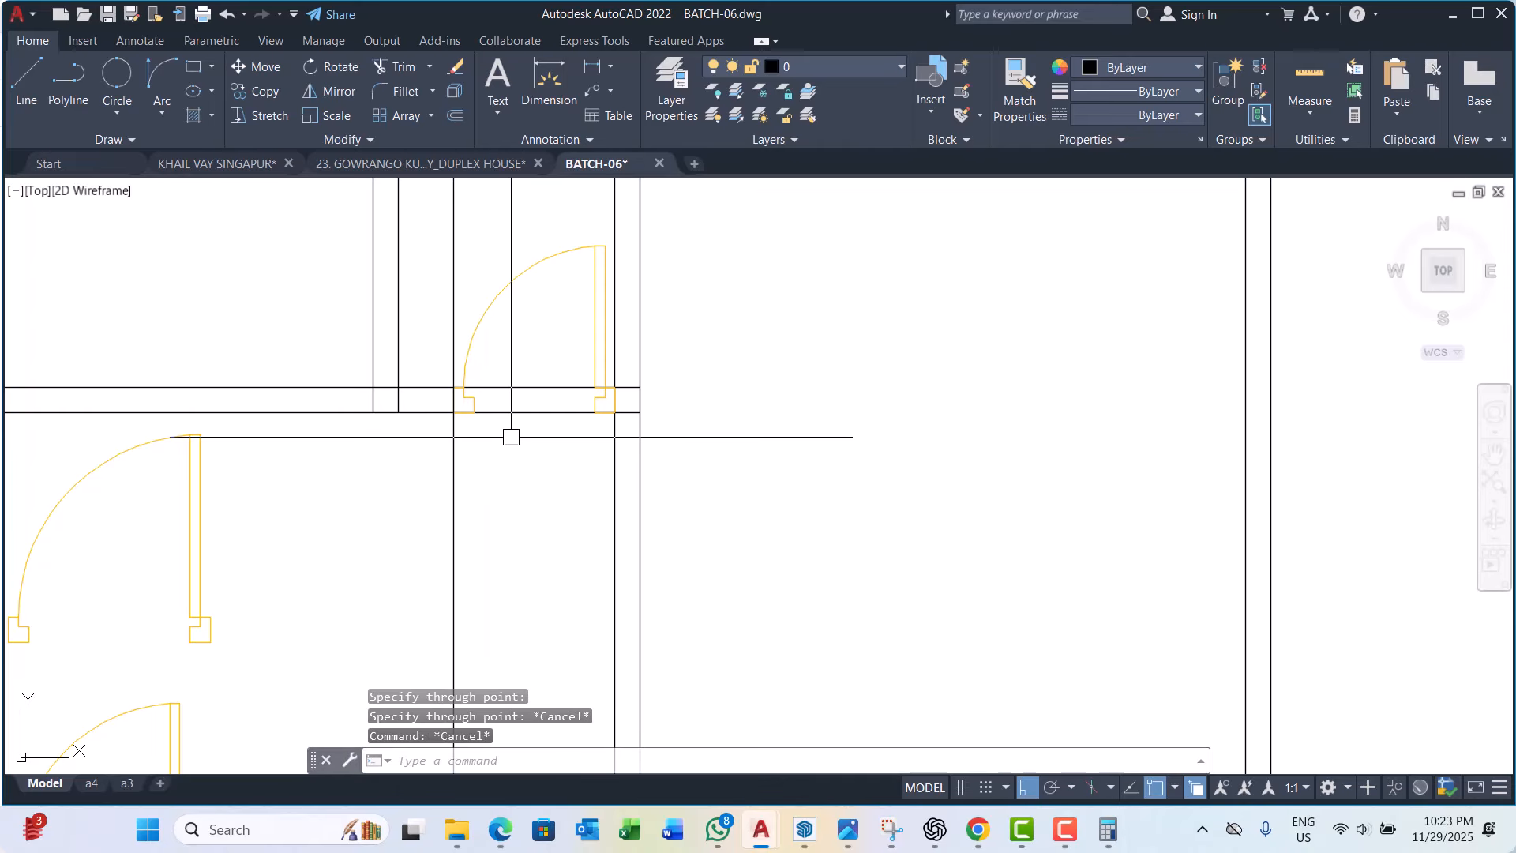
key("Escape")
Step: Trim both lower wall lines from the construction line to the right wall to open the narrow upper-middle room's doorway
left_click(517, 473)
left_click(434, 505)
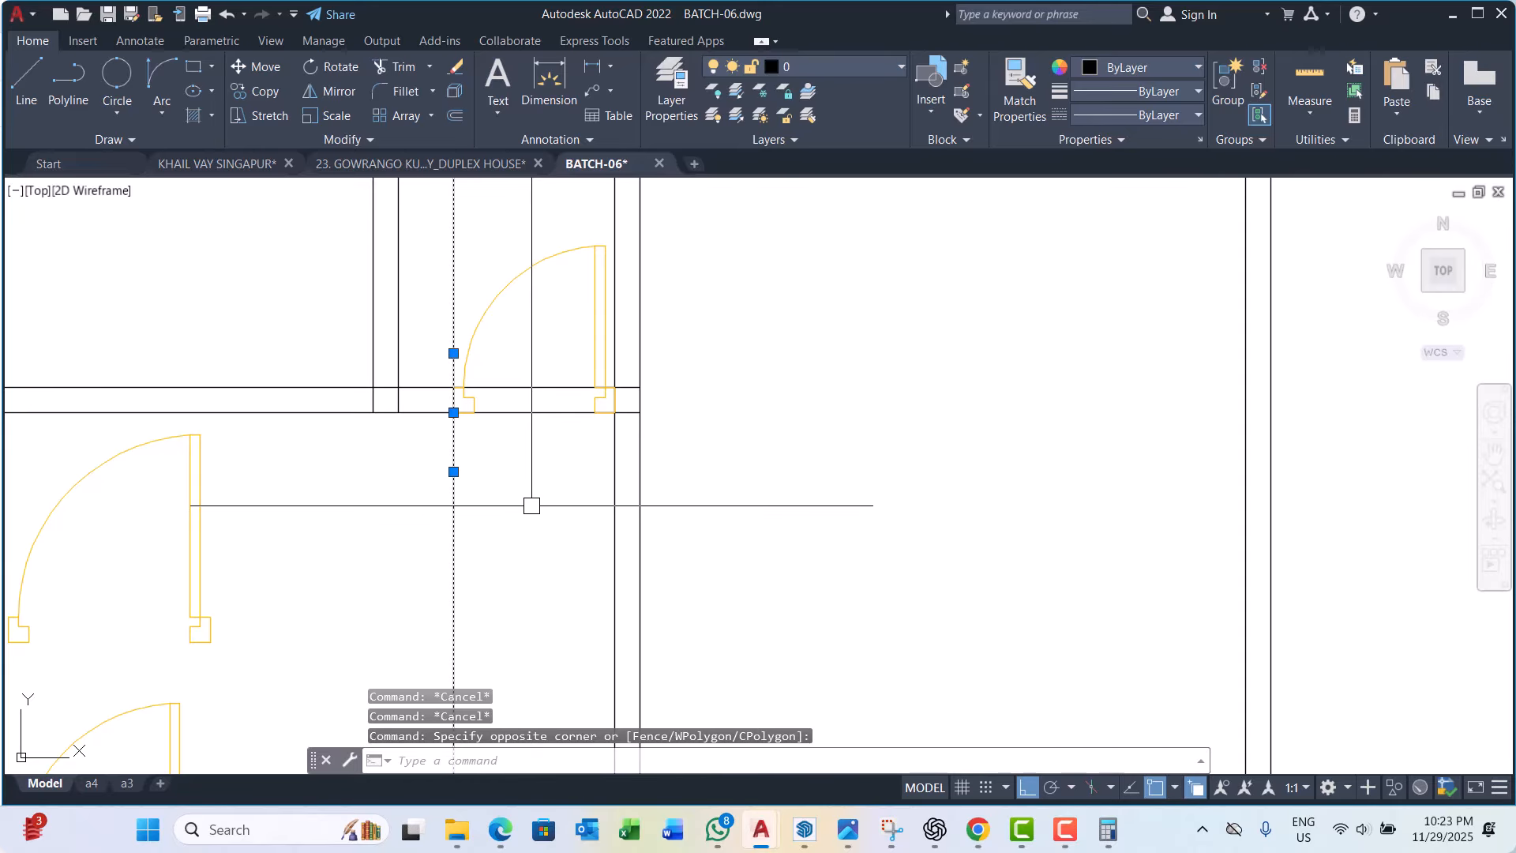
type("tr")
key("Return")
left_click(553, 356)
left_click(534, 434)
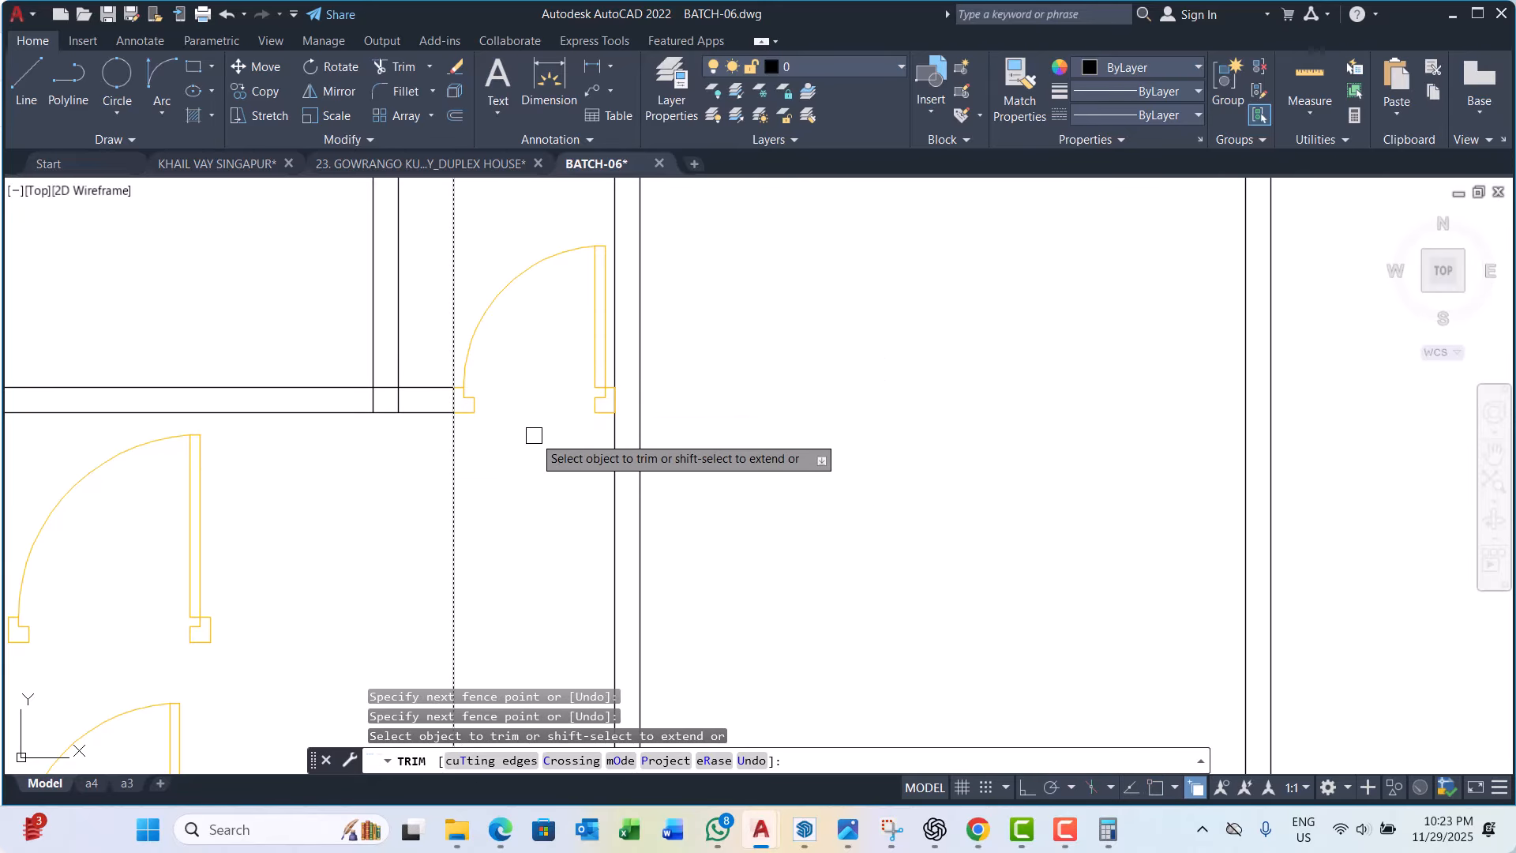
key("Escape")
Step: Erase the vertical construction line at the narrow upper-middle room's door opening
left_click(532, 481)
left_click(440, 496)
type("e")
key("Return")
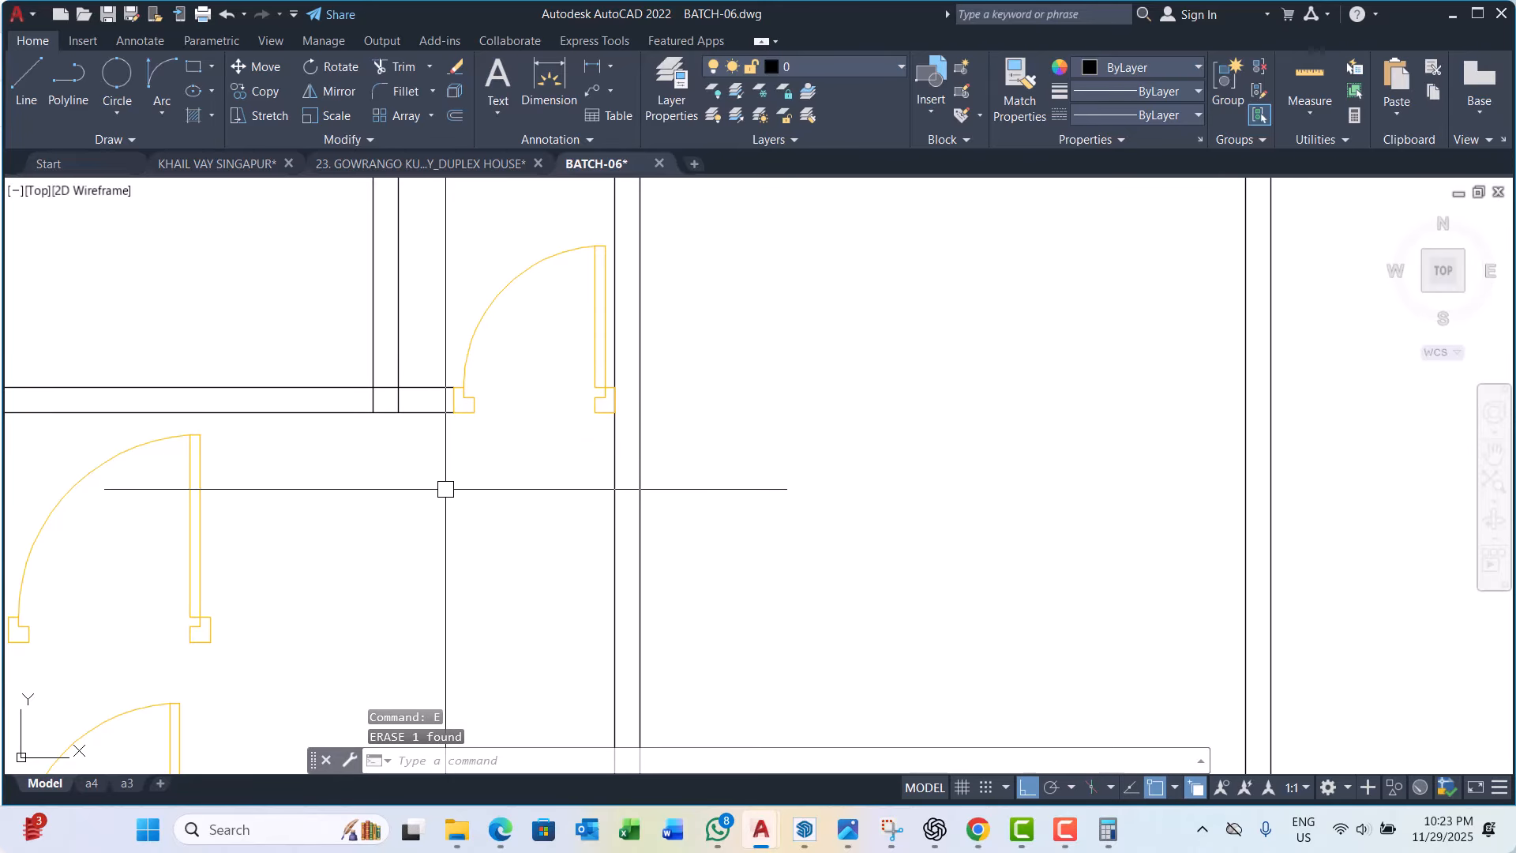
scroll(759, 542, "down", 5)
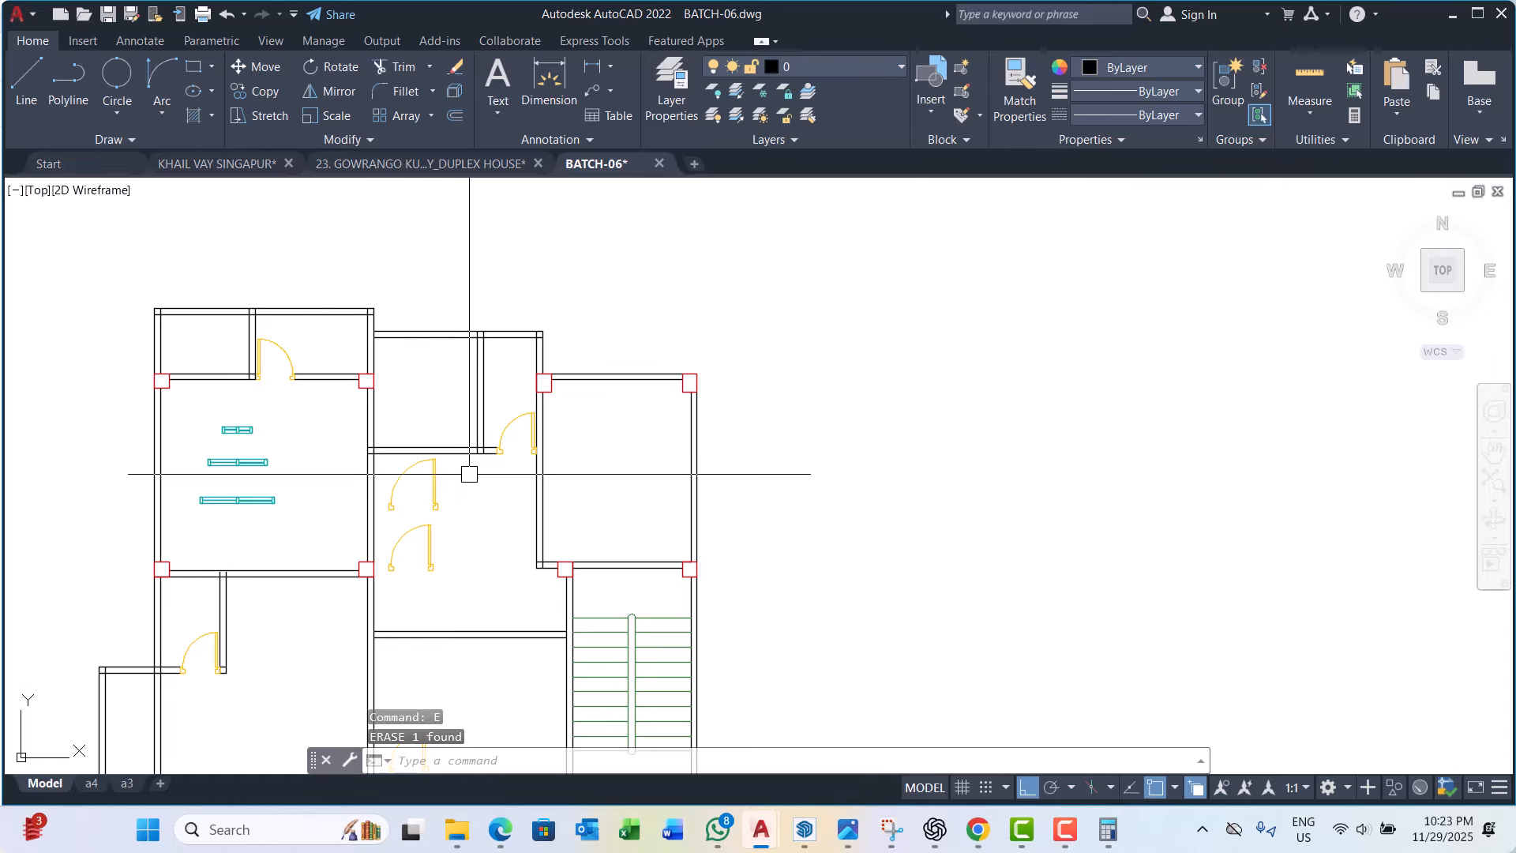
scroll(469, 474, "down", 3)
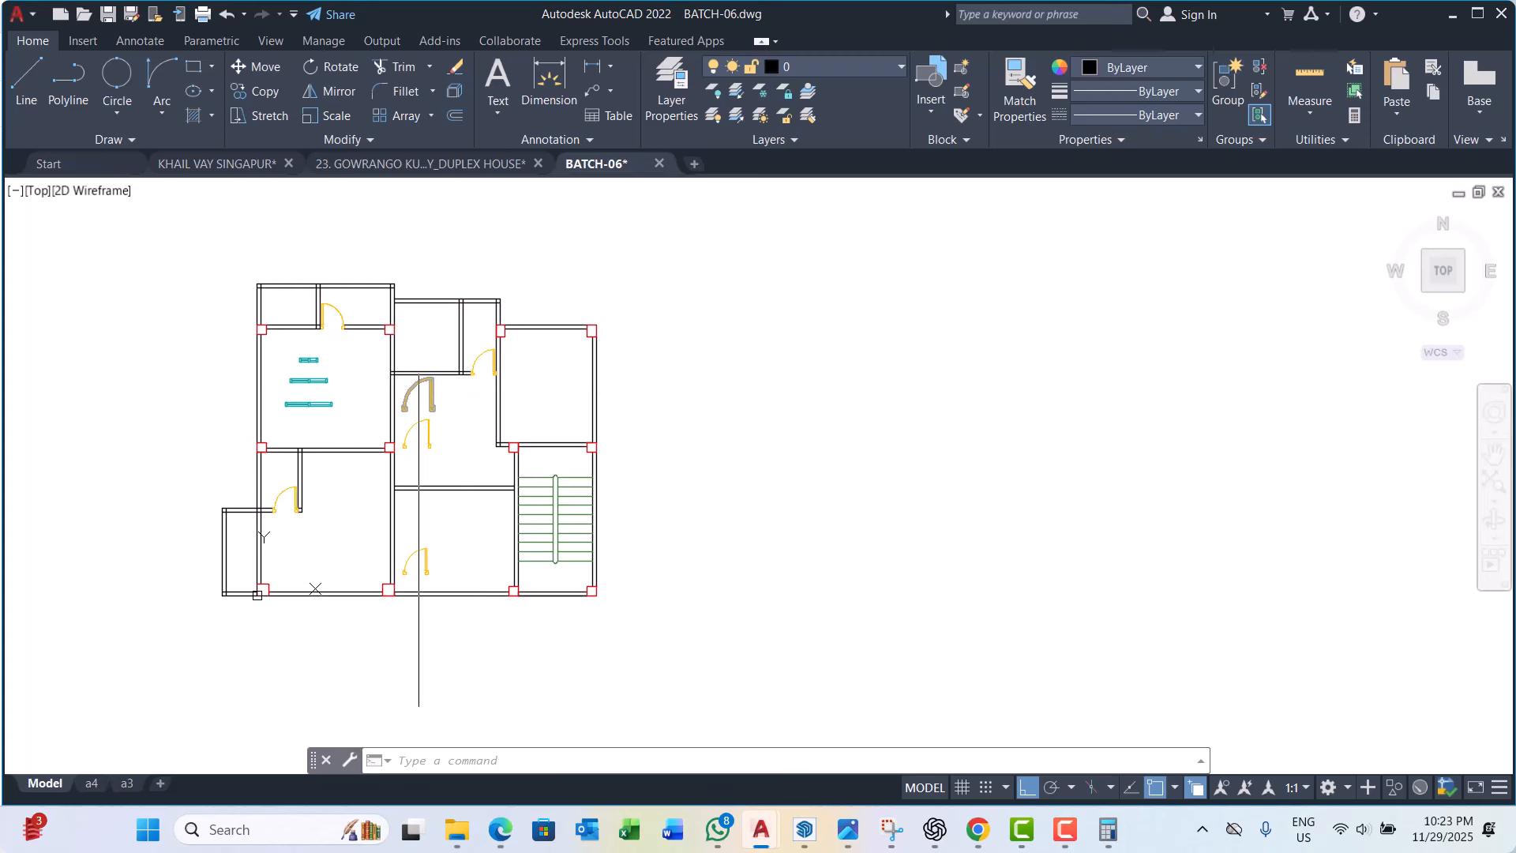
scroll(325, 333, "up", 2)
scroll(254, 330, "up", 2)
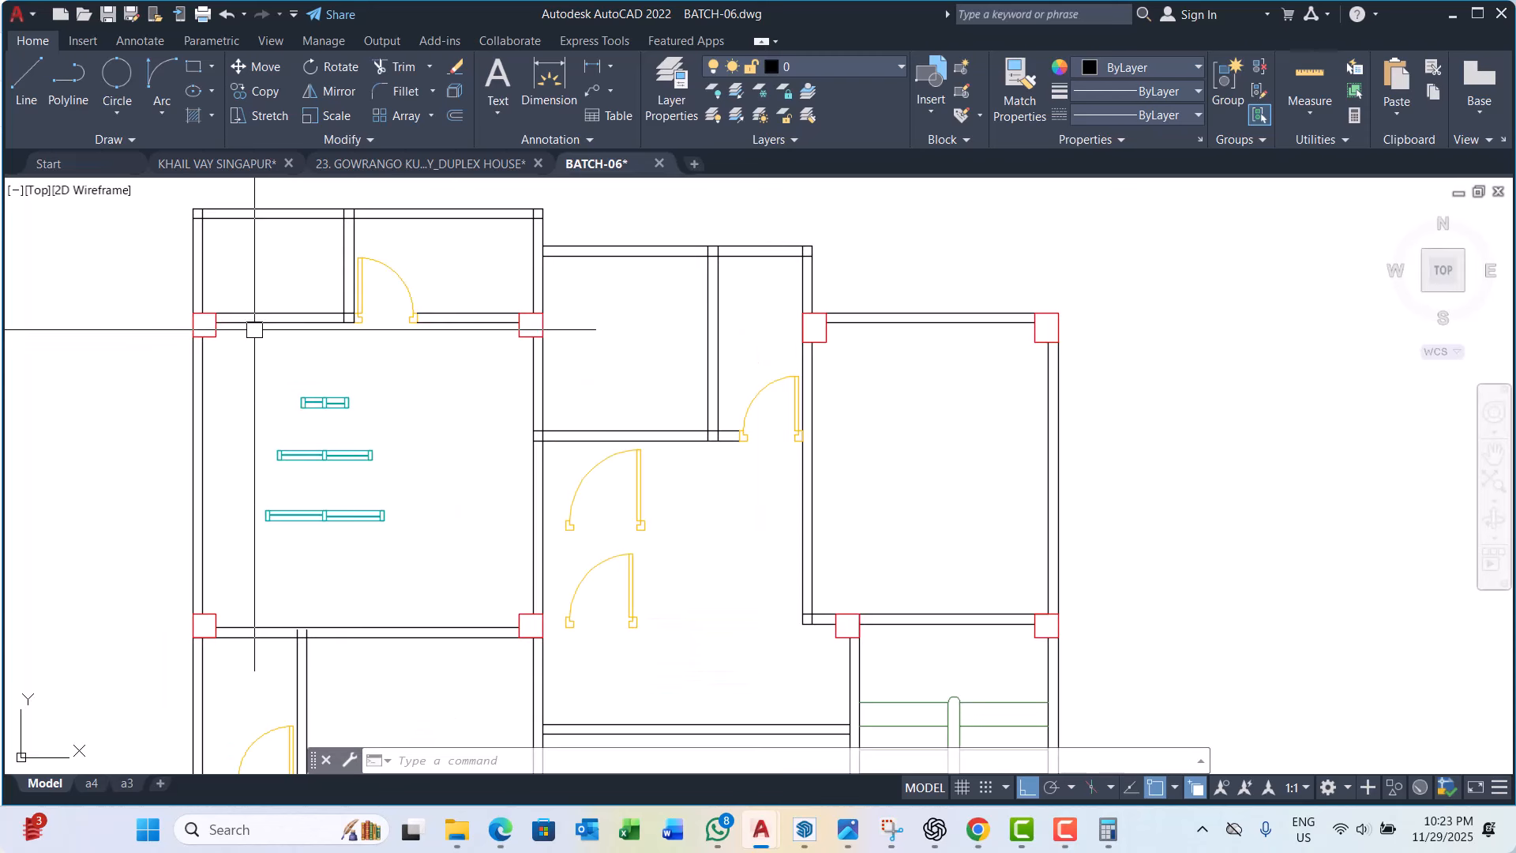
Step: Move the spare door from the lower middle room to the lower wall of the small room in the plan's upper-left corner
scroll(273, 411, "down", 4)
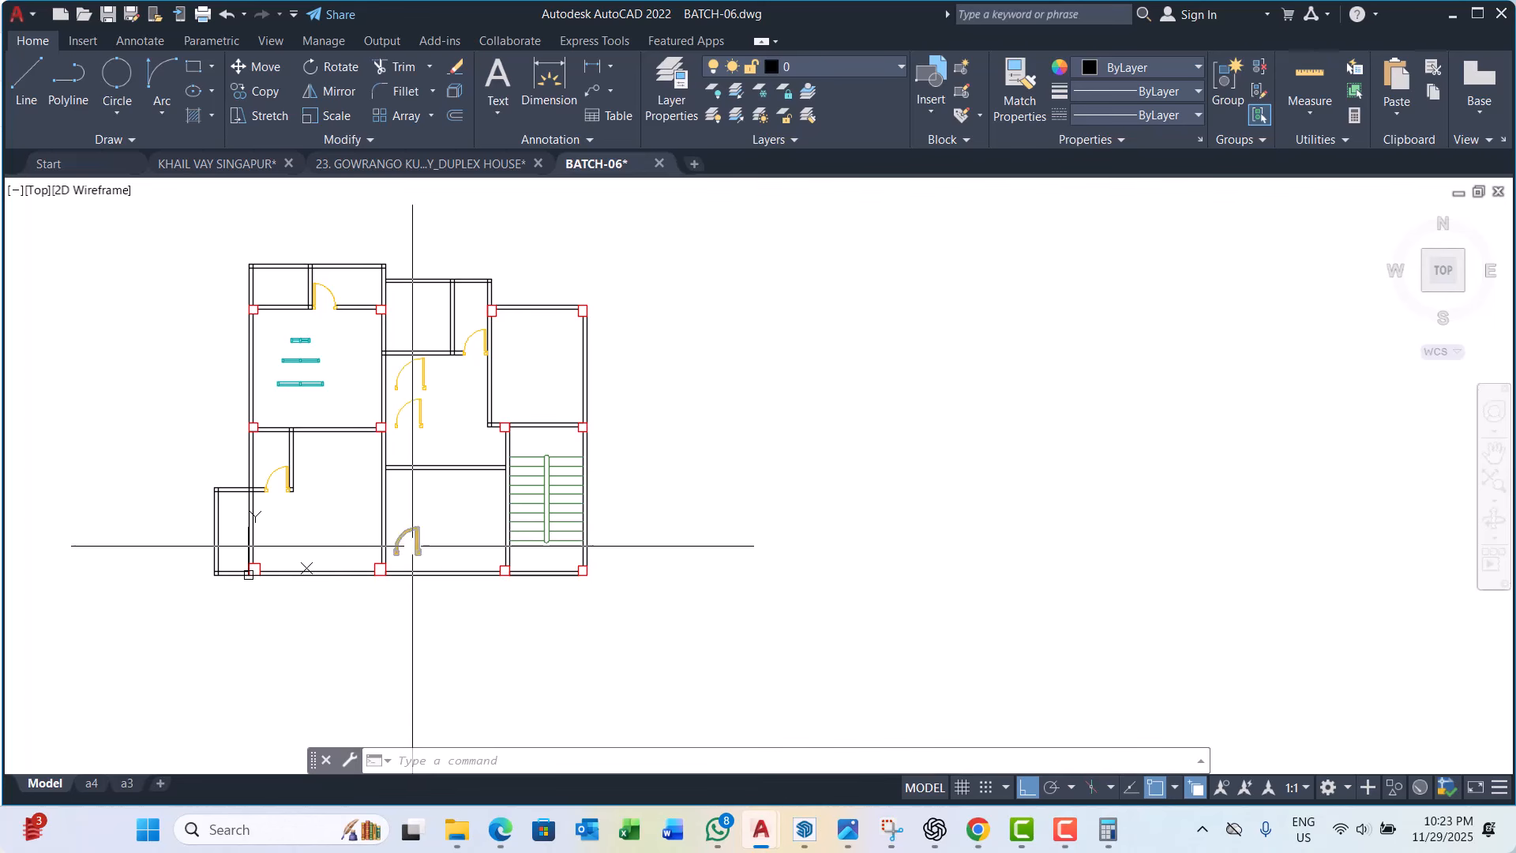
scroll(404, 545, "up", 2)
left_click(406, 522)
left_click(408, 522)
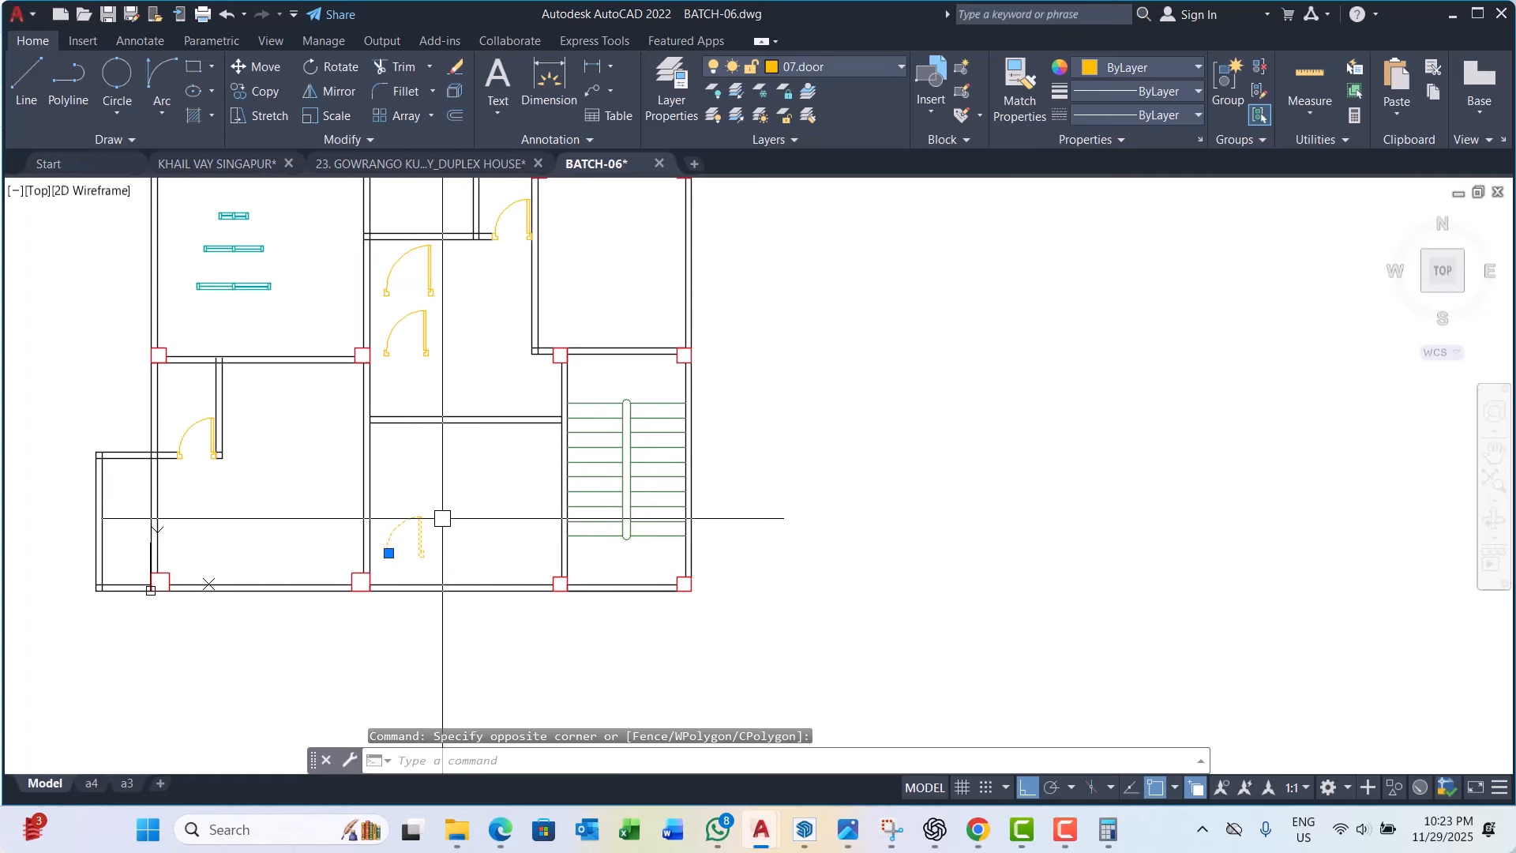
key("Return")
scroll(406, 553, "up", 6)
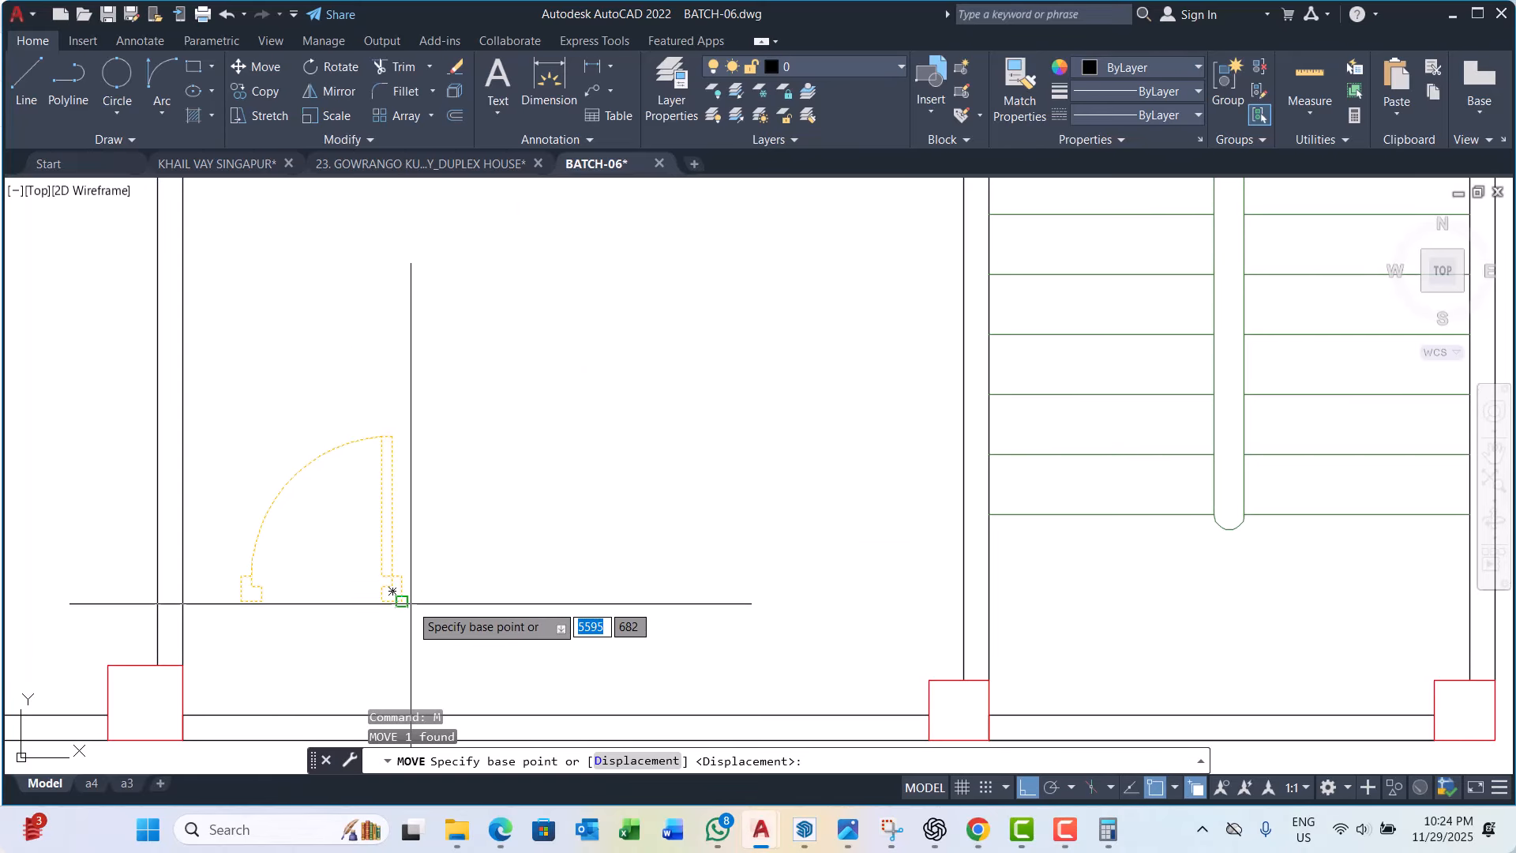
left_click(392, 591)
scroll(395, 552, "down", 5)
scroll(406, 430, "up", 4)
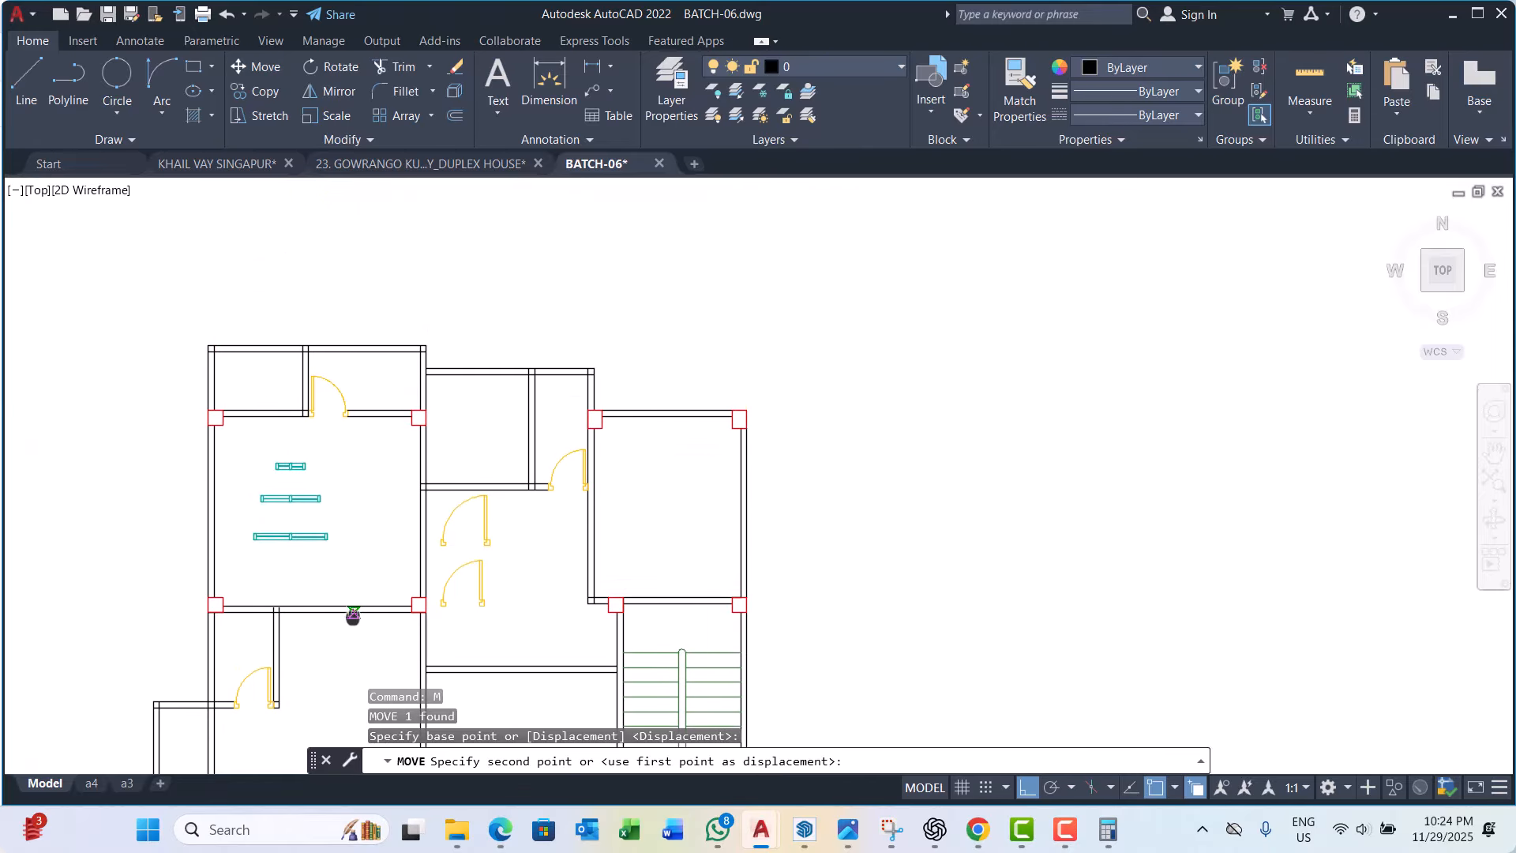
scroll(268, 426, "up", 3)
left_click(253, 467)
key("Escape")
scroll(321, 453, "down", 3)
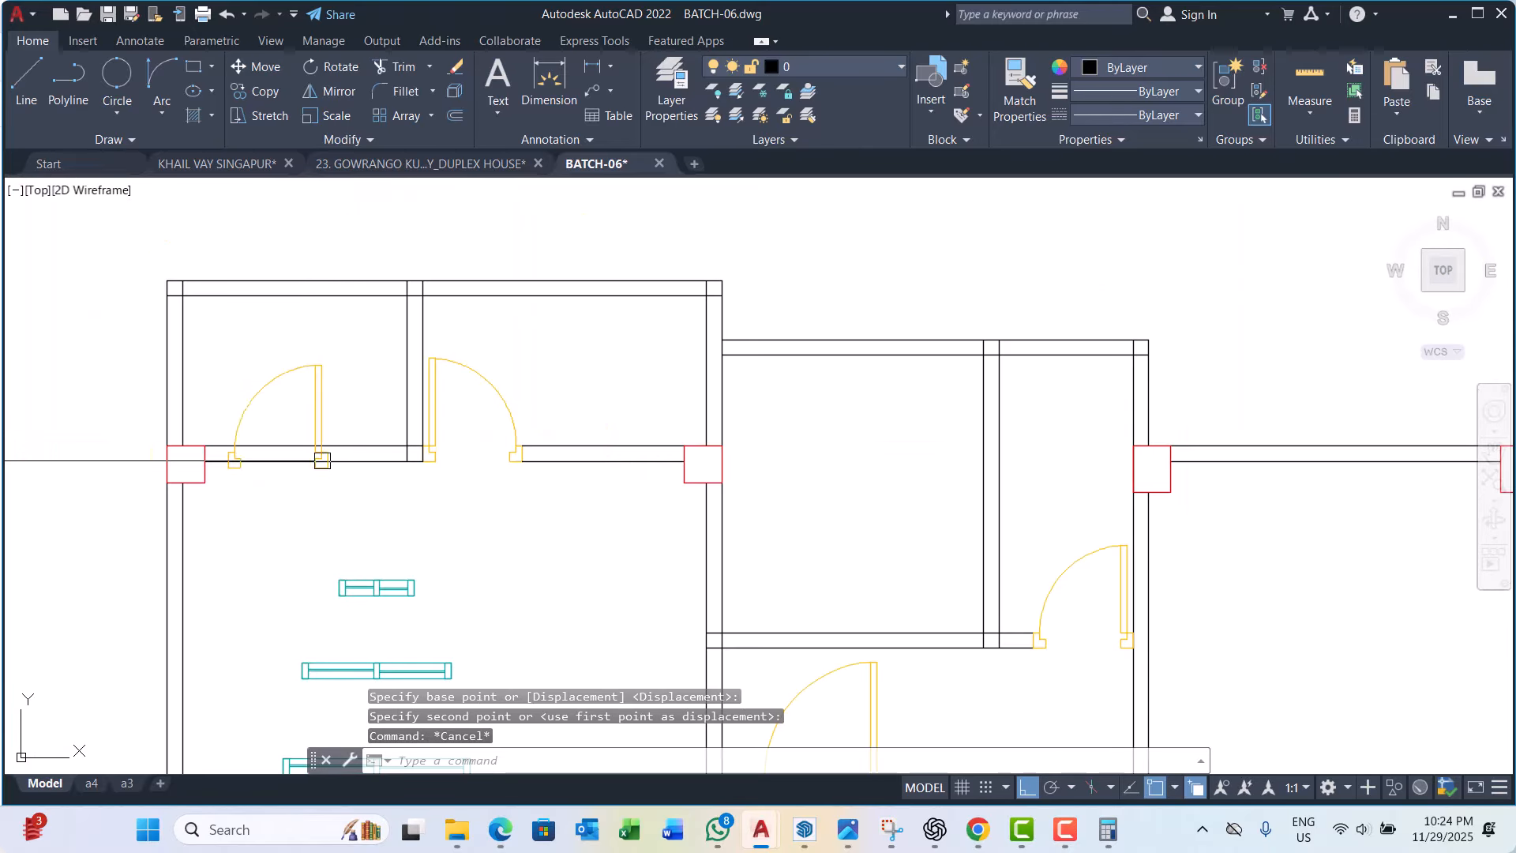
scroll(322, 453, "up", 4)
key("Escape")
scroll(244, 419, "down", 4)
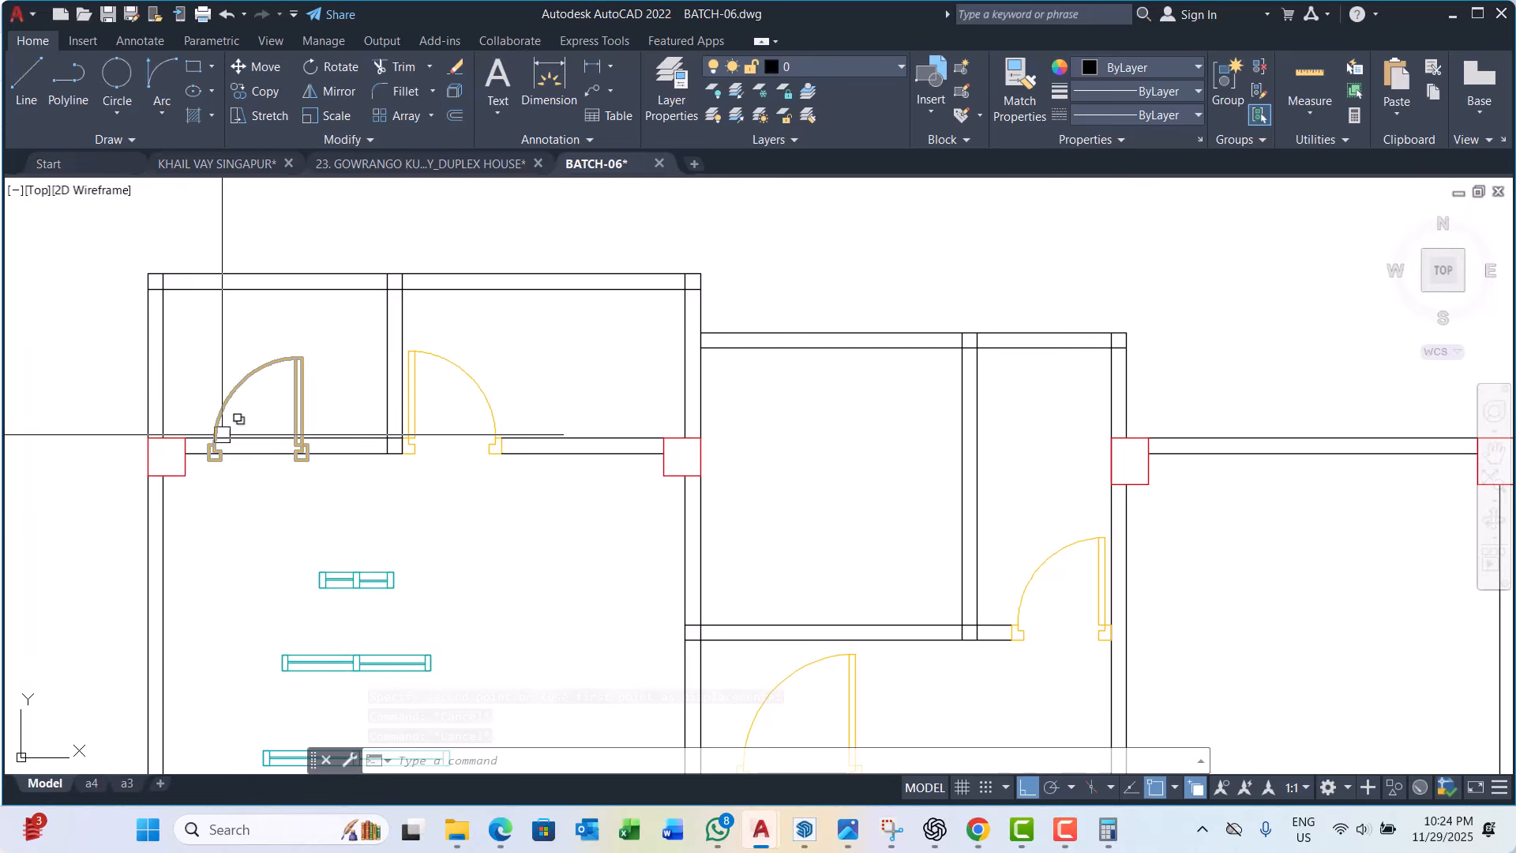
scroll(222, 373, "down", 2)
scroll(222, 376, "down", 2)
scroll(221, 410, "up", 2)
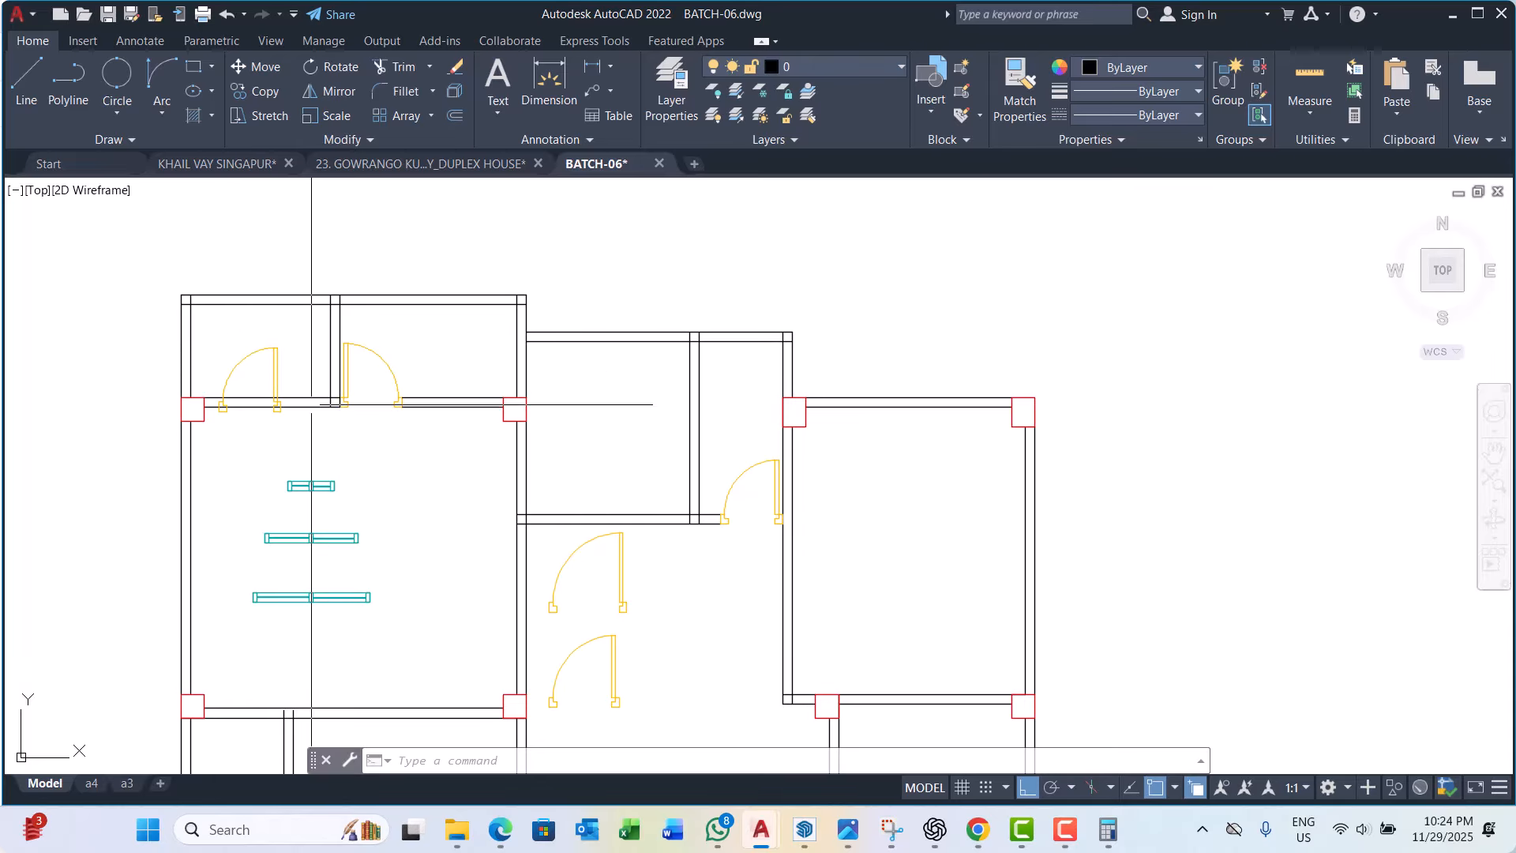
scroll(315, 439, "up", 4)
left_click(278, 405)
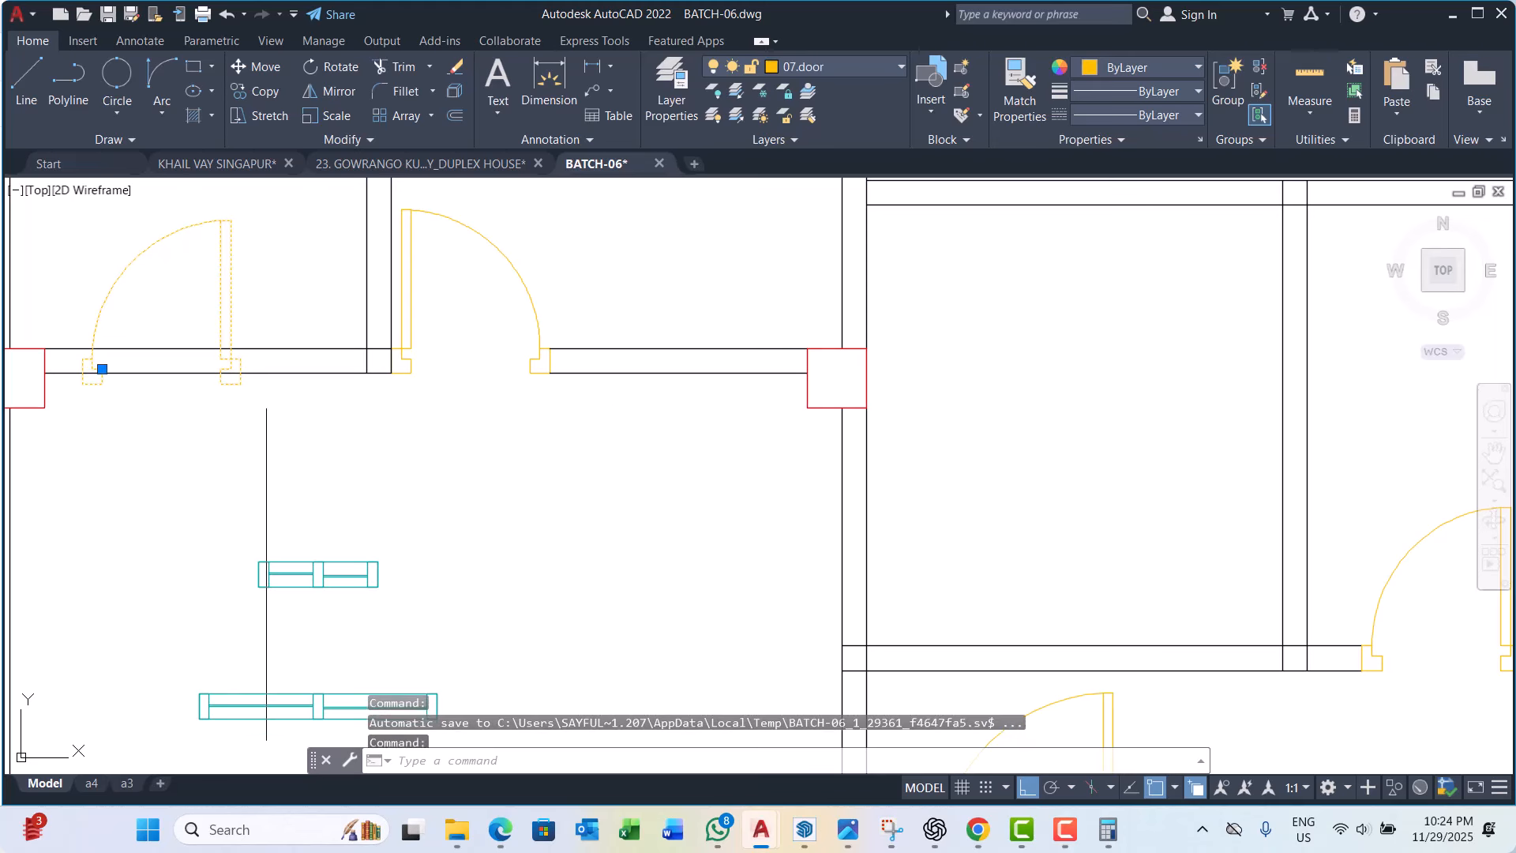
type("mi")
key("Return")
scroll(269, 404, "up", 2)
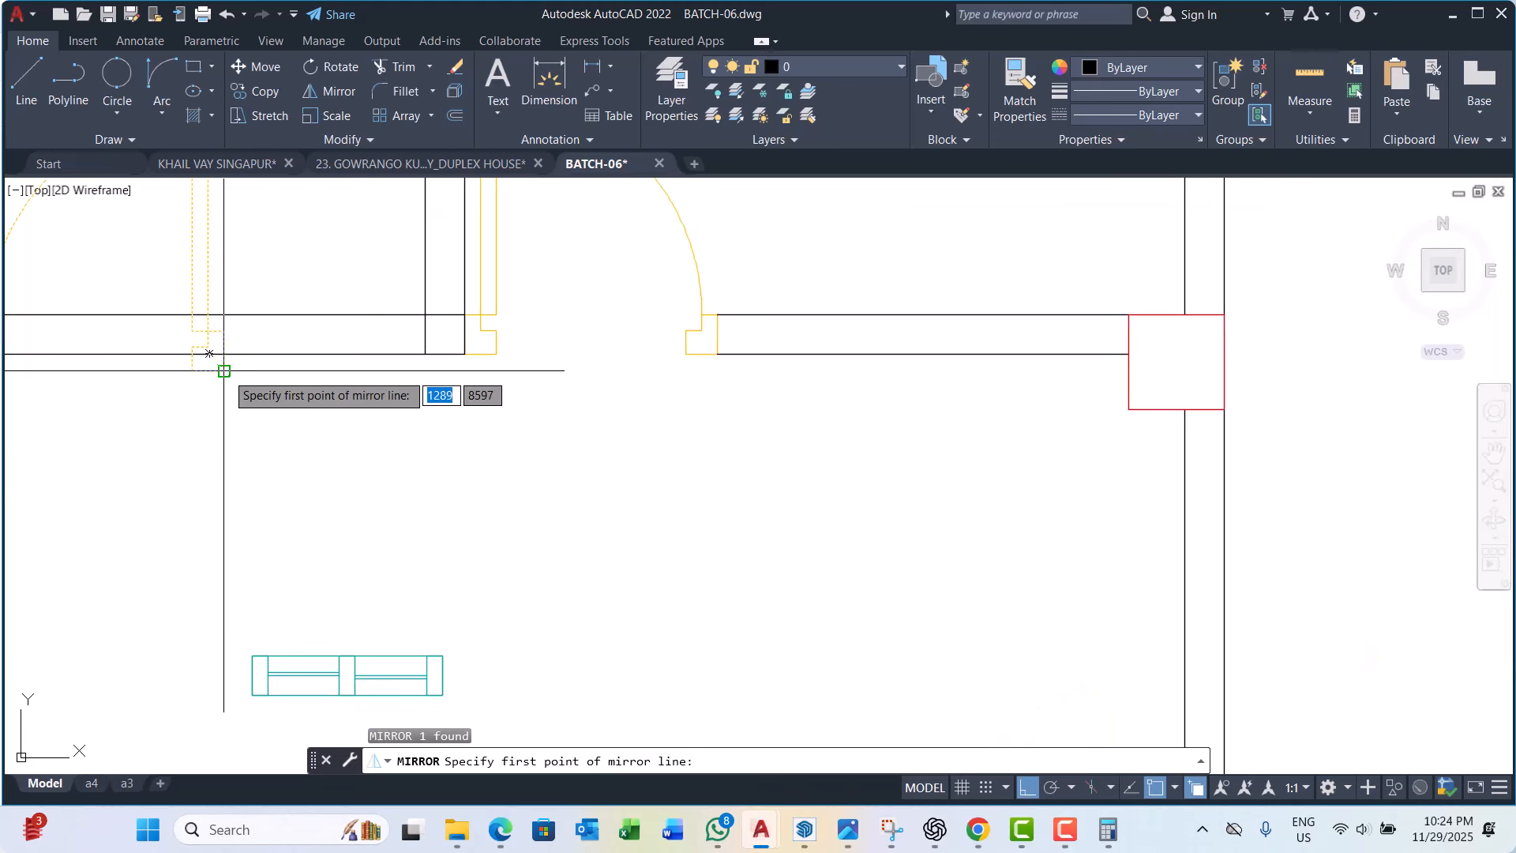
left_click(233, 372)
scroll(210, 353, "down", 2)
key("Escape")
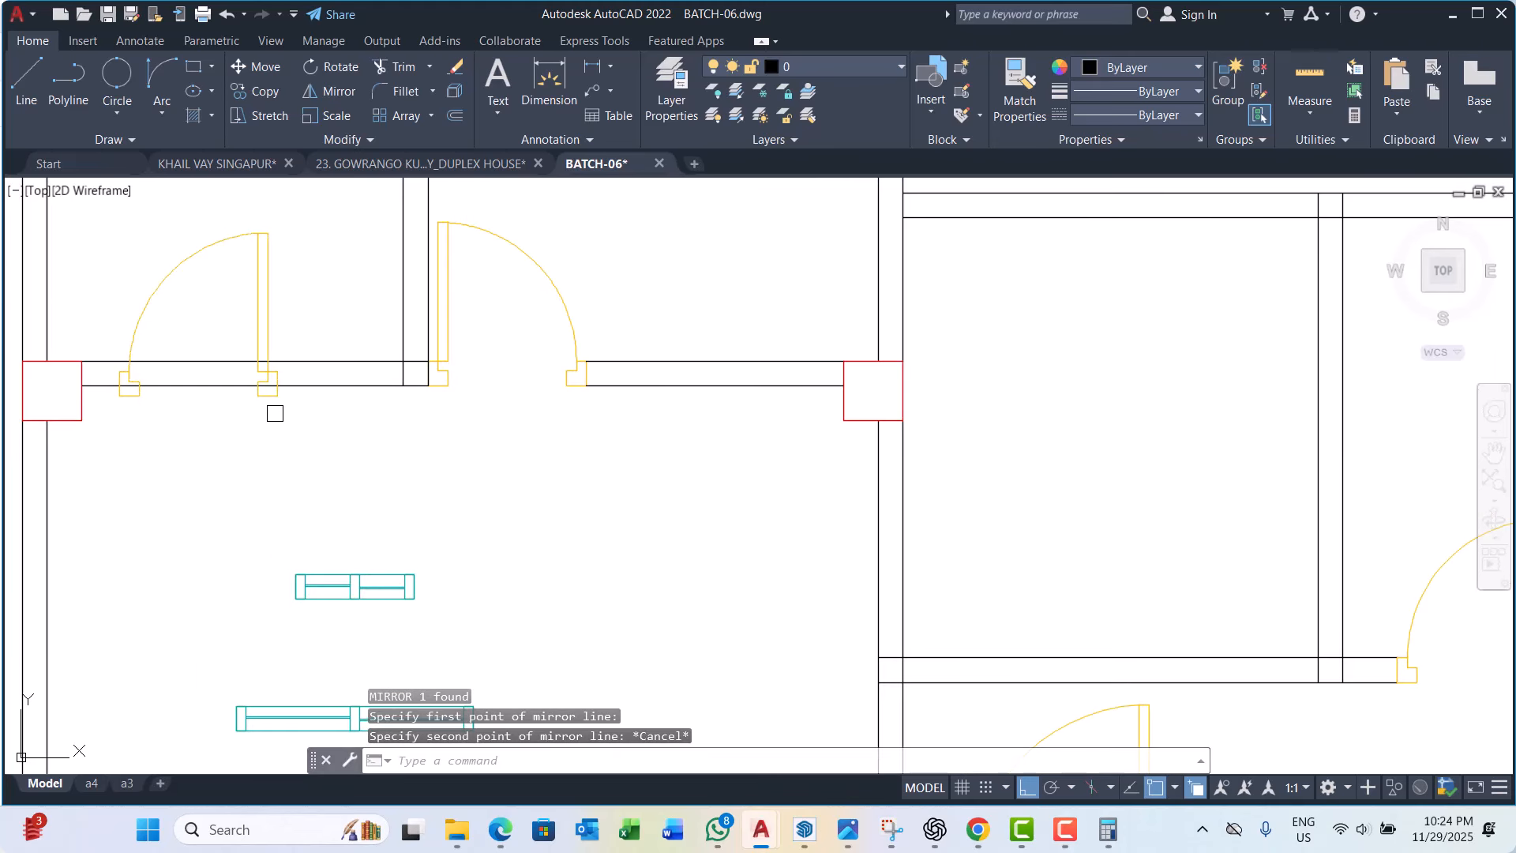
Step: Mirror the upper-left corner room's door about a horizontal line along its jambs' lower edge, erasing the original
left_click(270, 401)
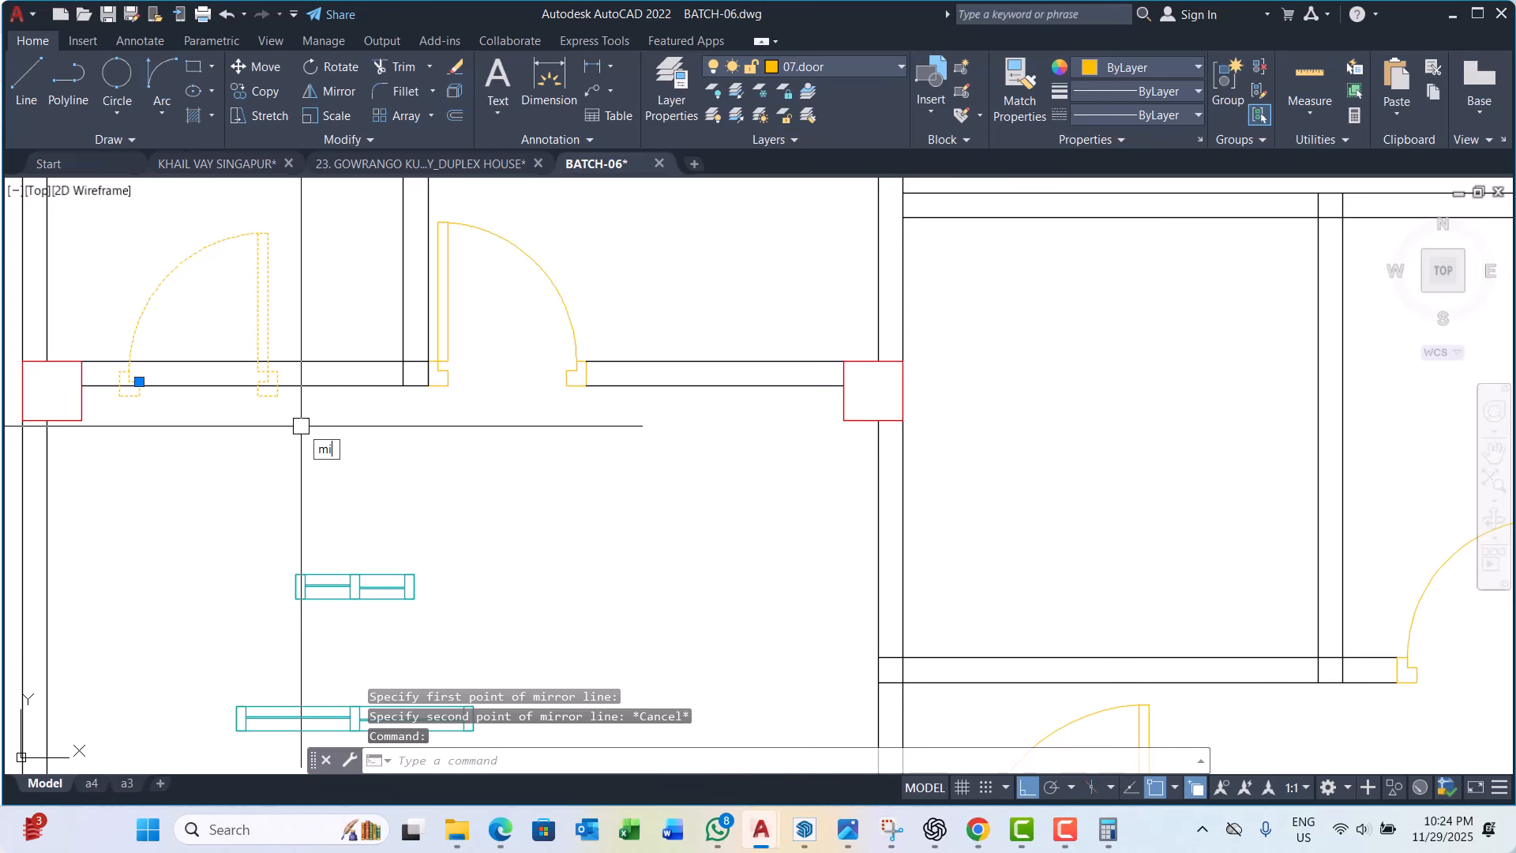
type("mi")
key("Return")
left_click(281, 395)
left_click(408, 439)
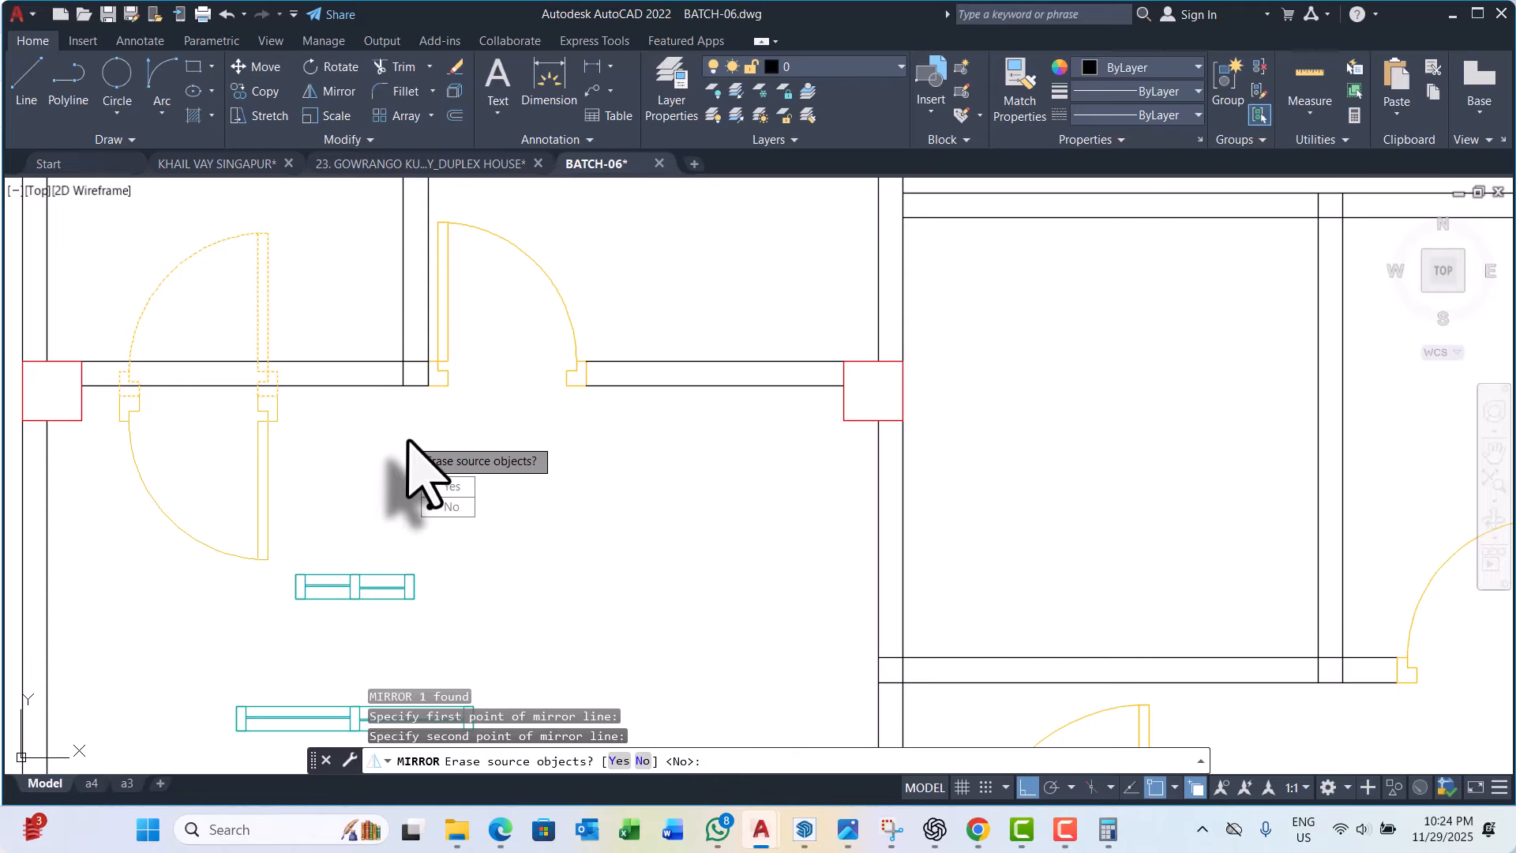
left_click(446, 485)
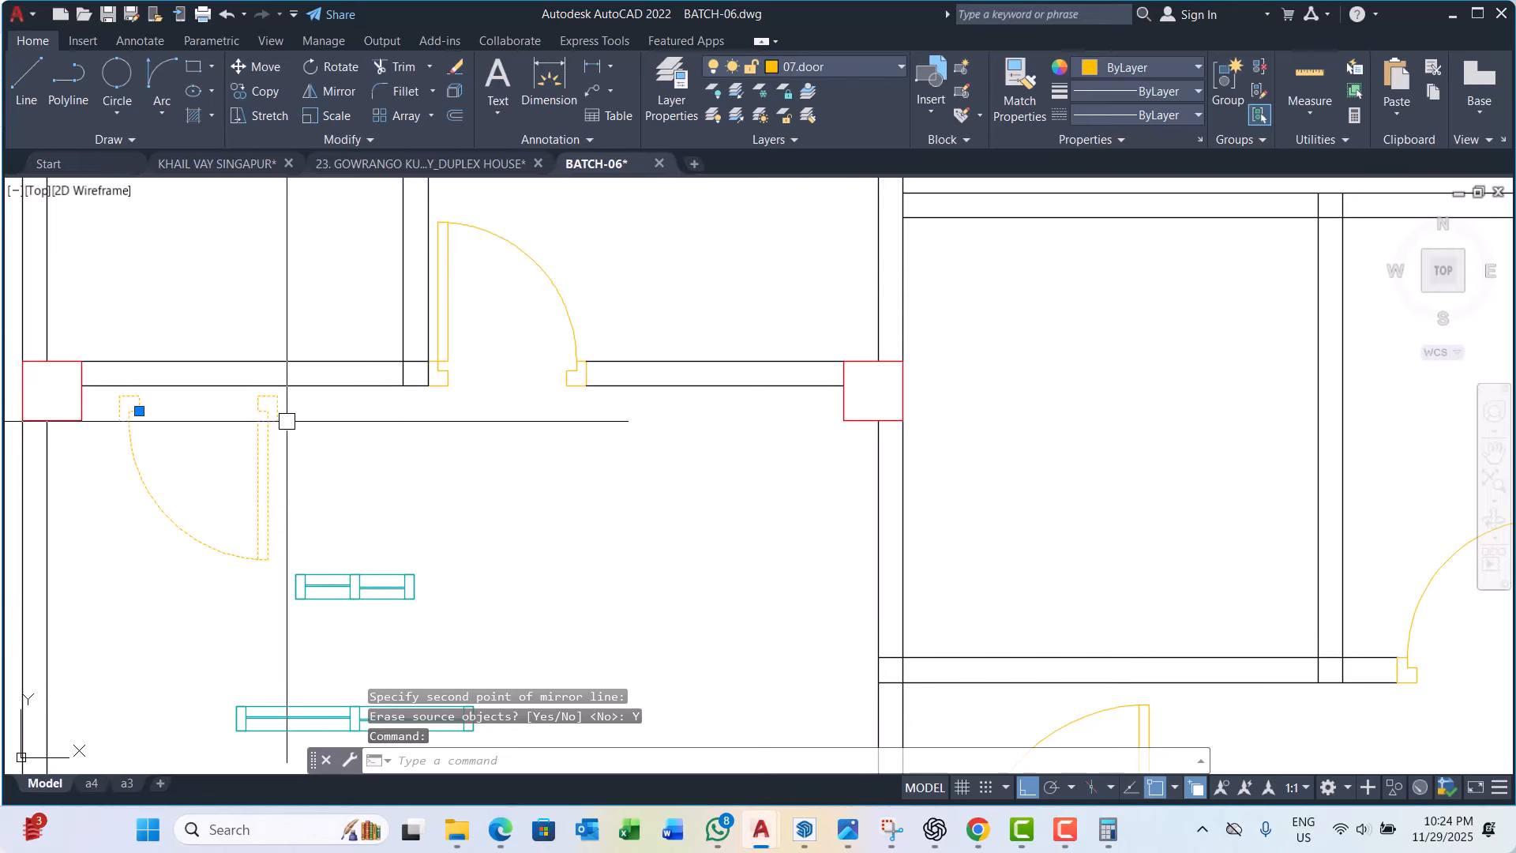
Step: Mirror the flipped door about a vertical line at its right jamb's outer edge, erasing the original
type("mi")
key("Return")
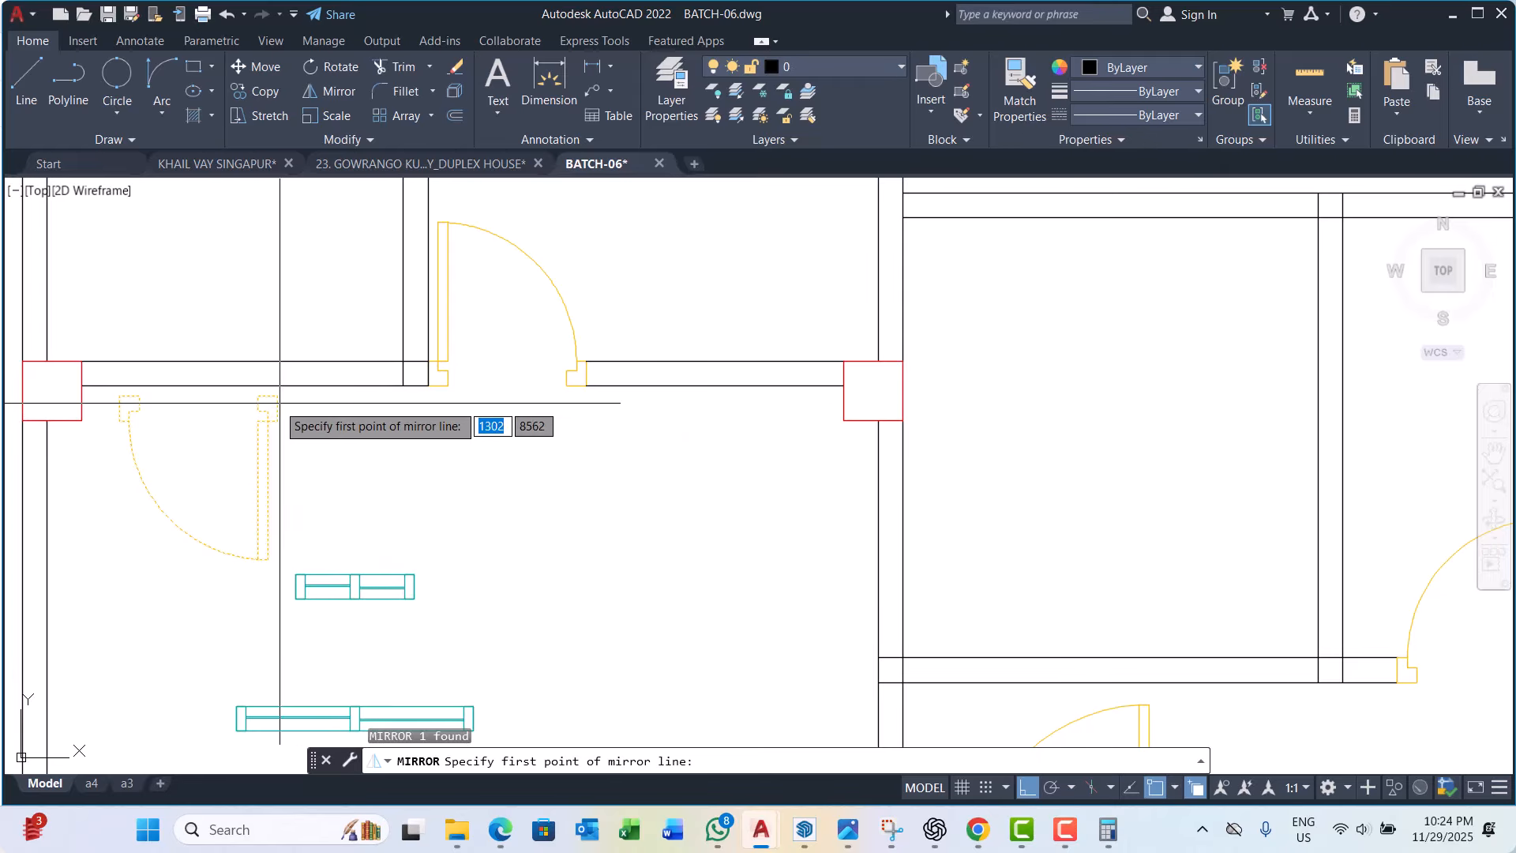
left_click(277, 395)
left_click(300, 295)
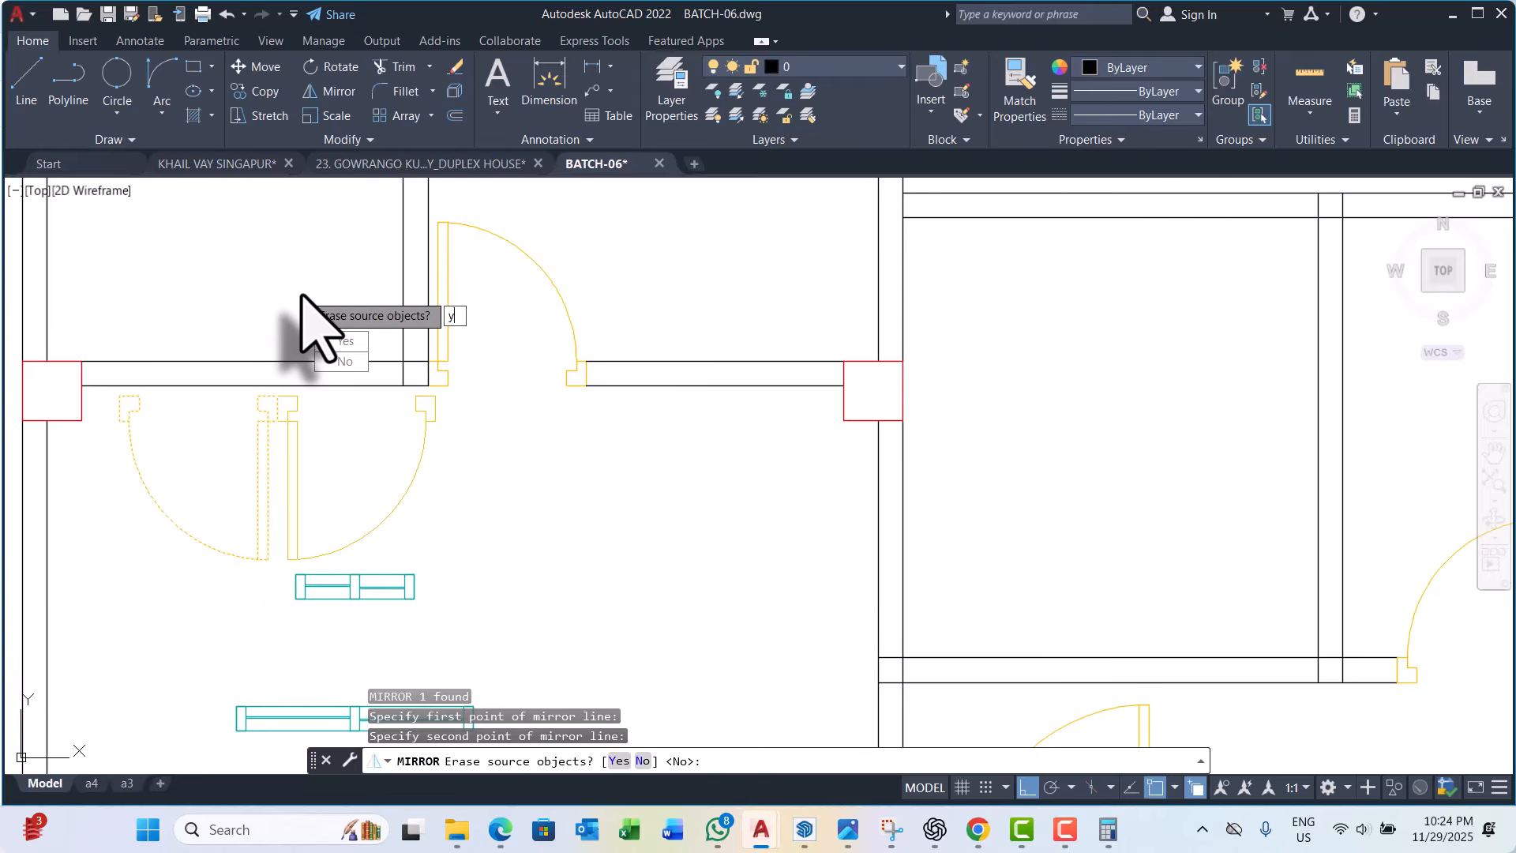
type("y")
key("Return")
Step: Move the mirrored door into the upper-left corner room's lower wall, with its hinge jamb against the left column
left_click(304, 439)
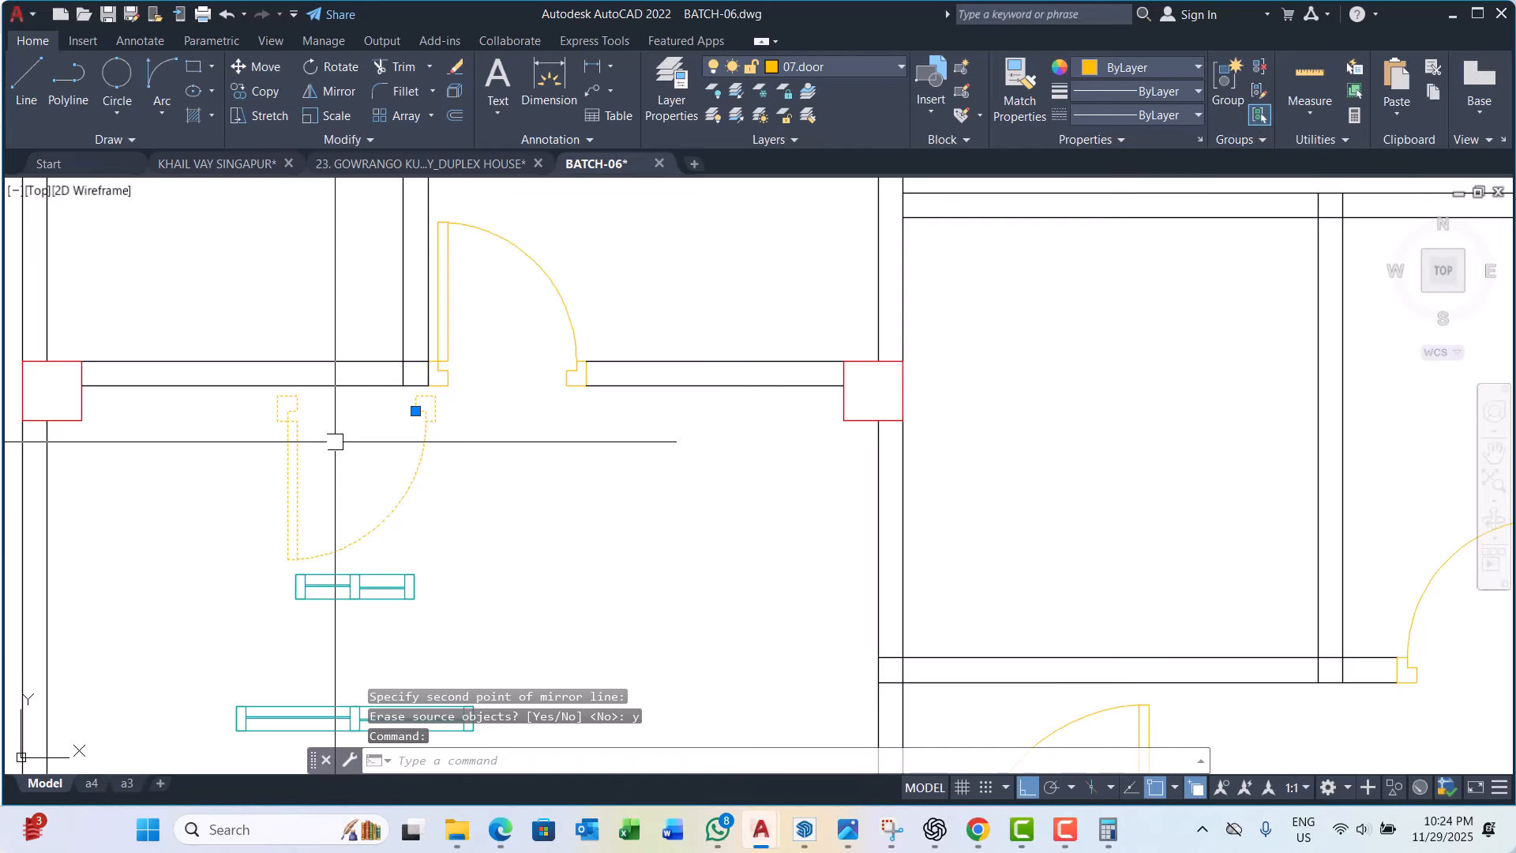
type("m")
key("Return")
scroll(296, 419, "up", 2)
left_click(290, 378)
scroll(190, 358, "down", 3)
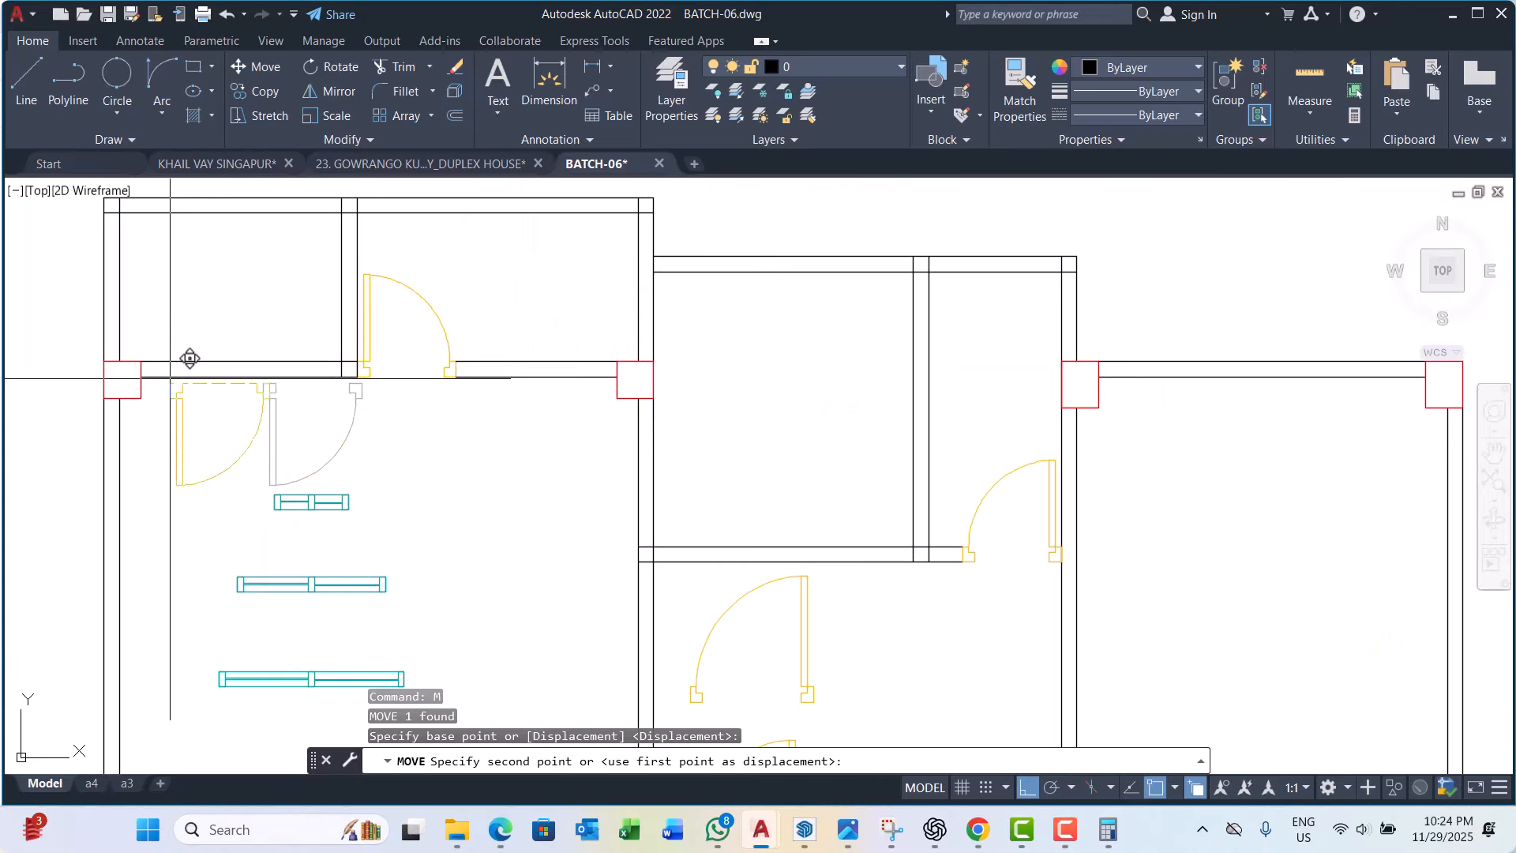
left_click(150, 340)
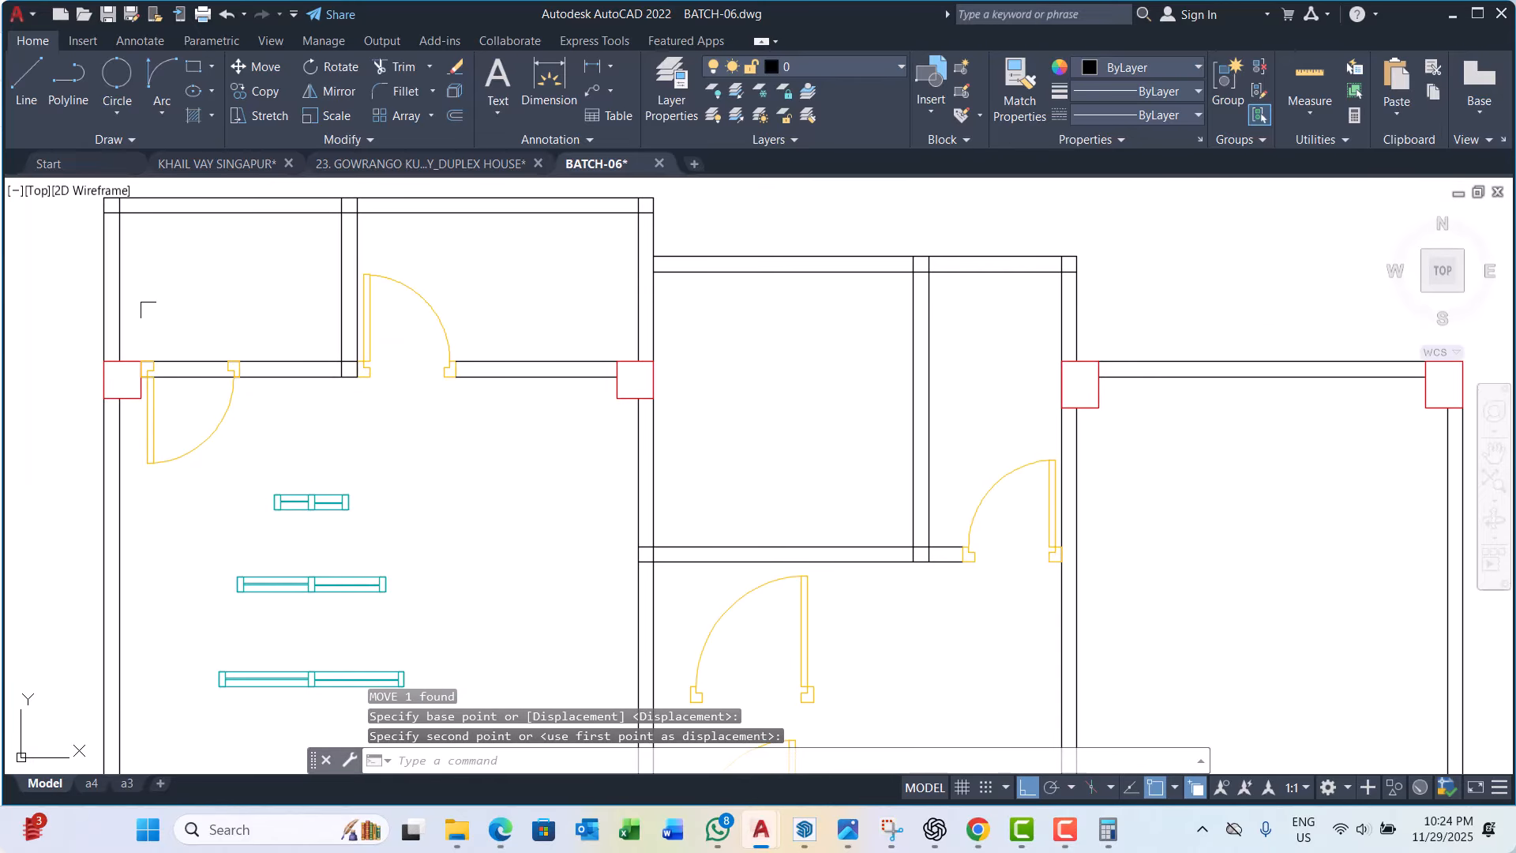
Step: Draw a vertical construction line through the outer edge of the right jamb on the upper-left corner room's door
scroll(196, 366, "up", 2)
type("x")
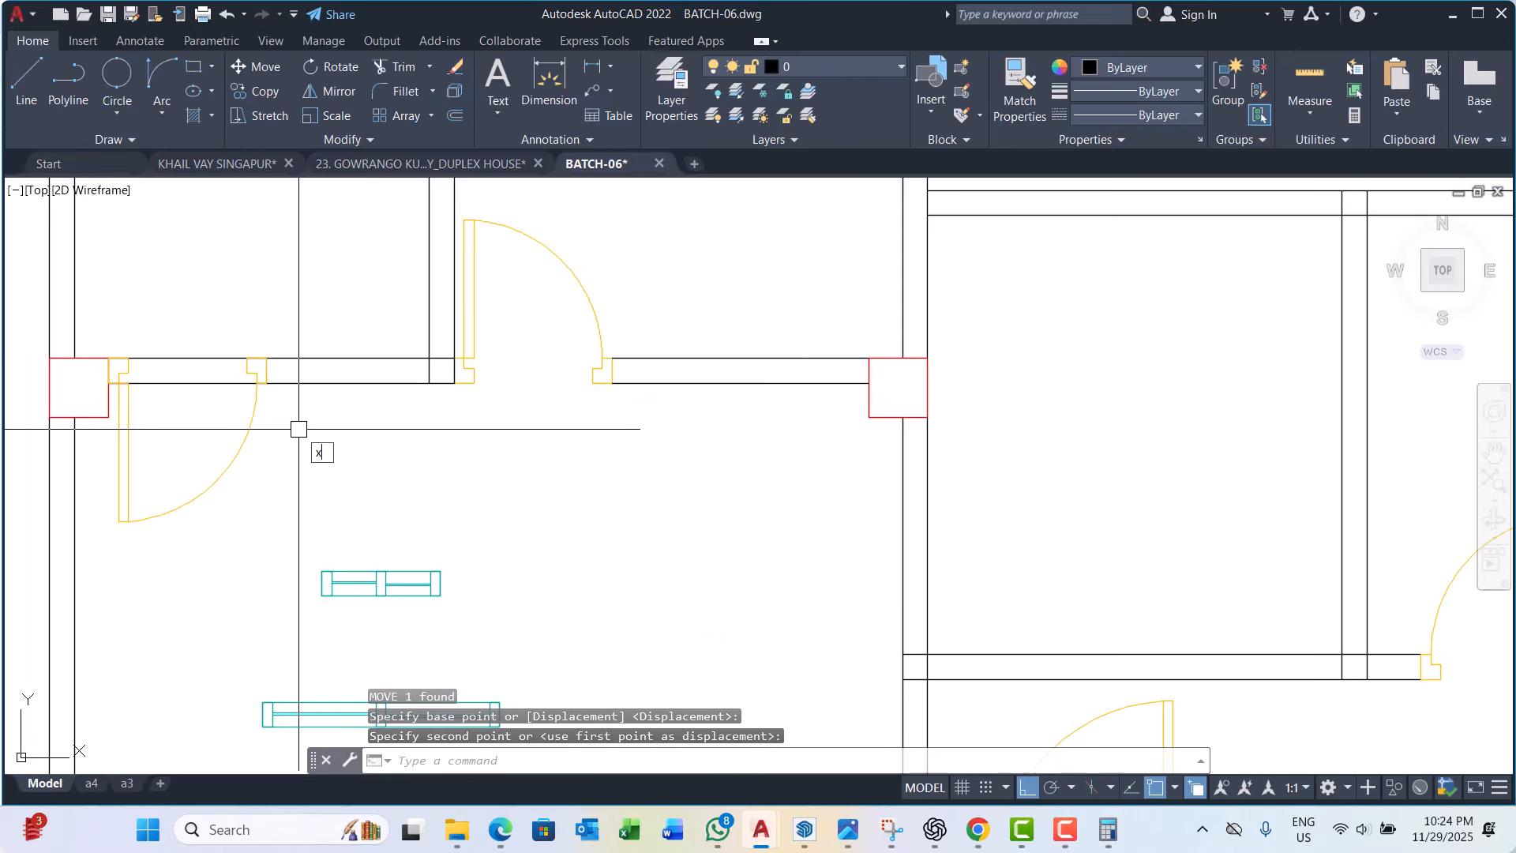
type("l")
key("Return")
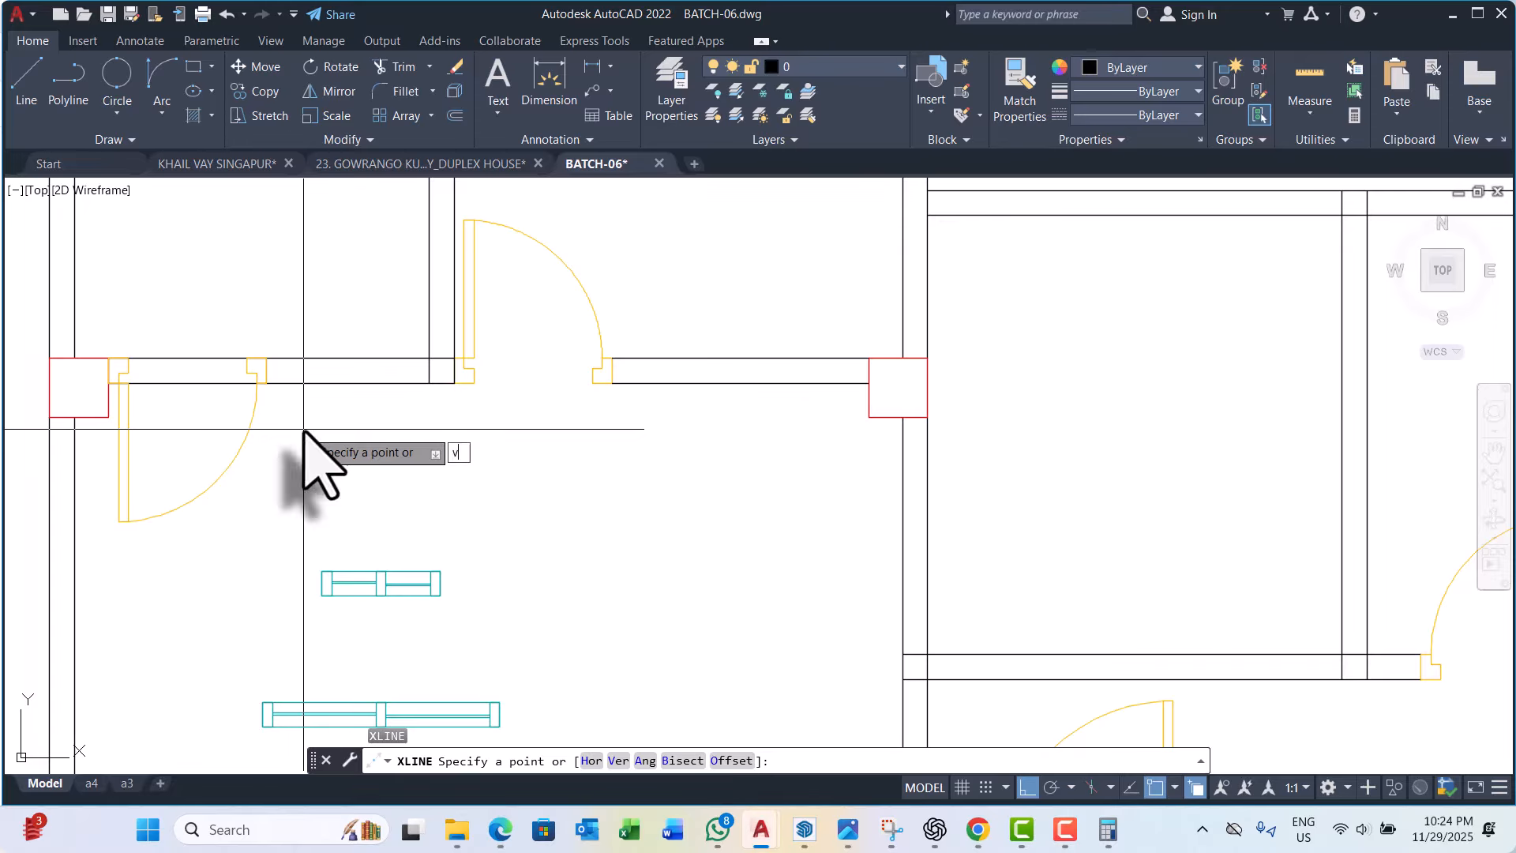
type("v")
key("Return")
scroll(324, 384, "up", 4)
left_click(175, 382)
scroll(176, 381, "down", 6)
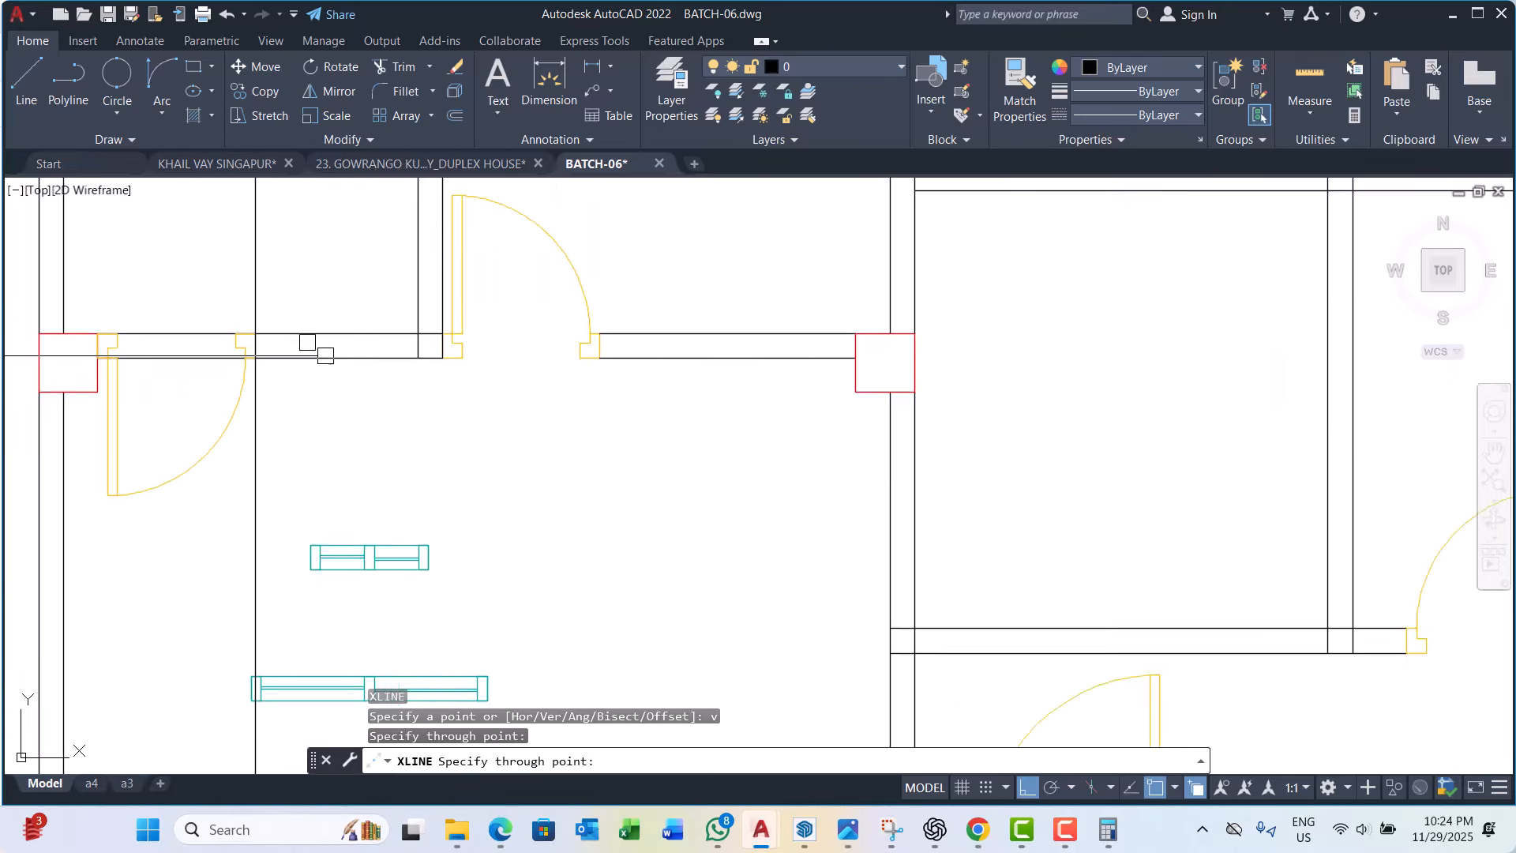
key("Escape")
key("Escape")
Step: Trim both wall lines between the left column and the construction line to open the upper-left corner room's doorway
left_click(280, 441)
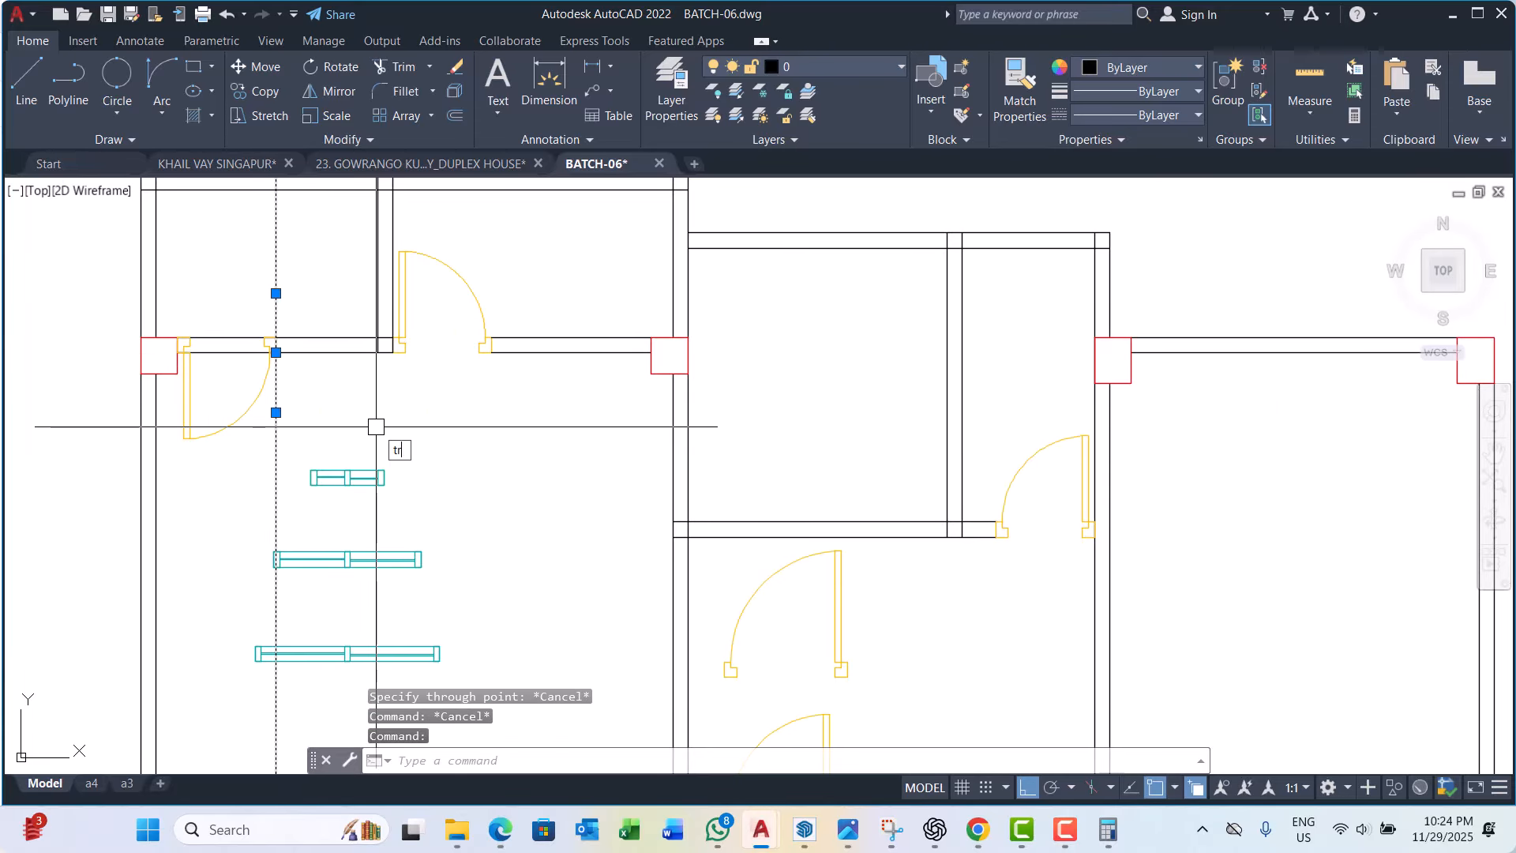
key("Return")
scroll(229, 348, "up", 2)
left_click_drag(237, 314, 193, 387)
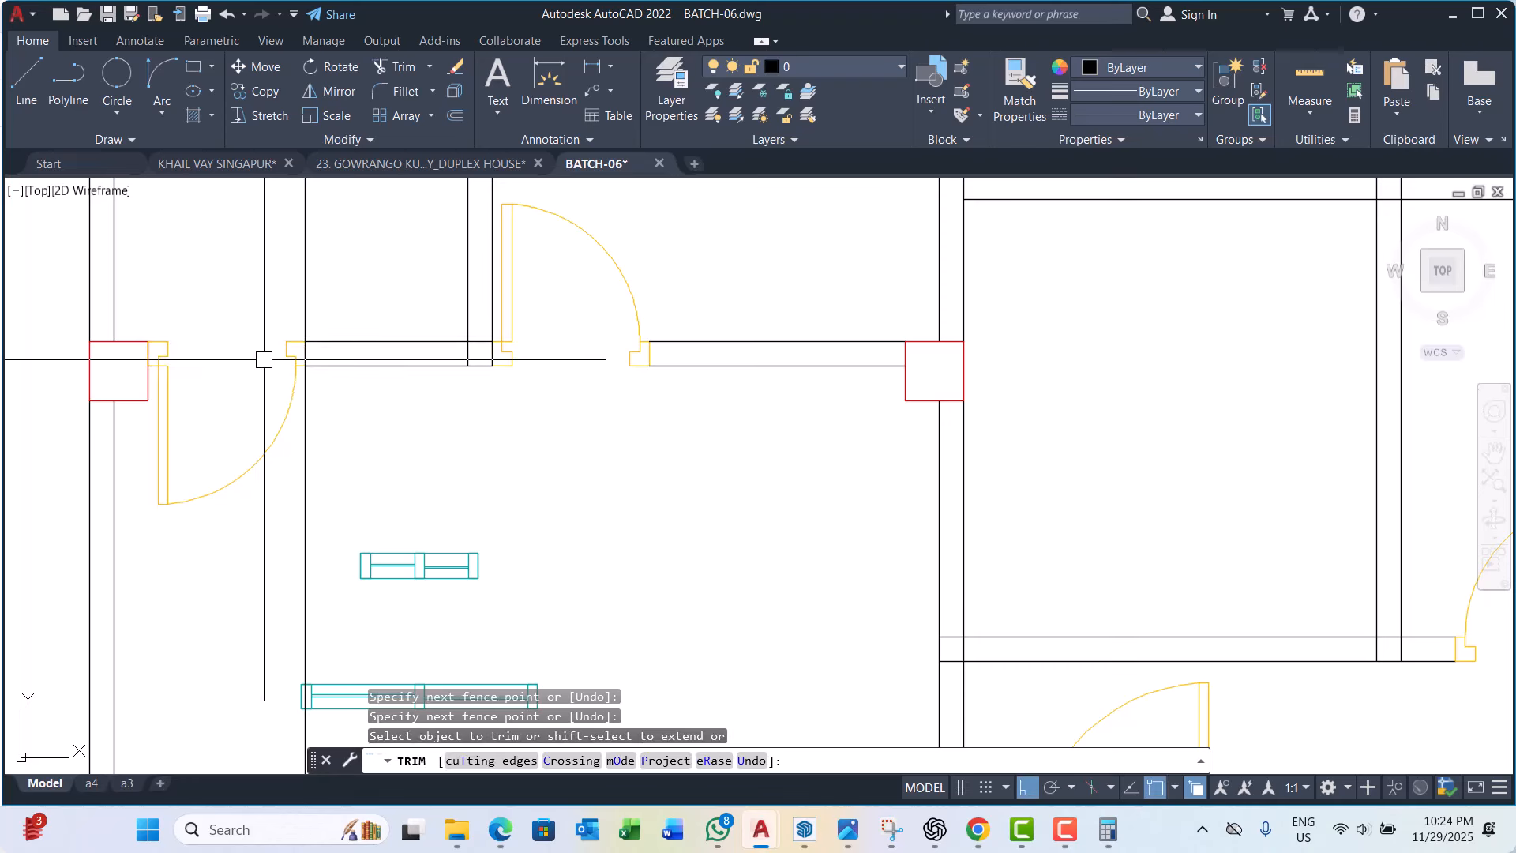
scroll(264, 359, "down", 4)
key("Escape")
key("Escape")
Step: Erase the vertical construction line at the upper-left corner room's door opening
scroll(279, 416, "up", 2)
left_click(283, 416)
type("e")
key("Return")
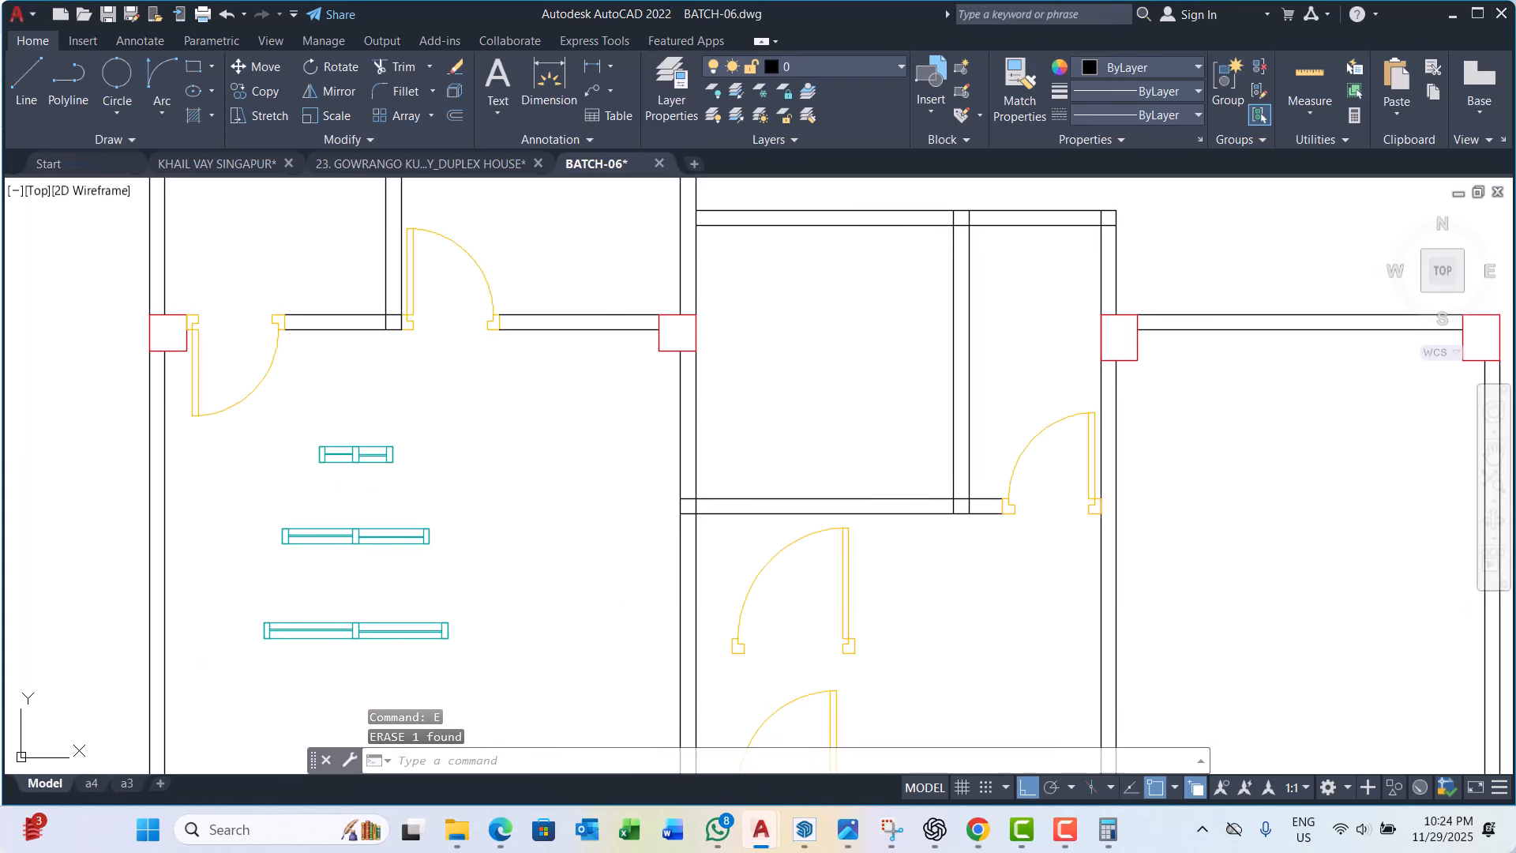
Step: Copy the upper-left corner room's door into the large lower-left room, below the small left room's door
scroll(368, 403, "down", 4)
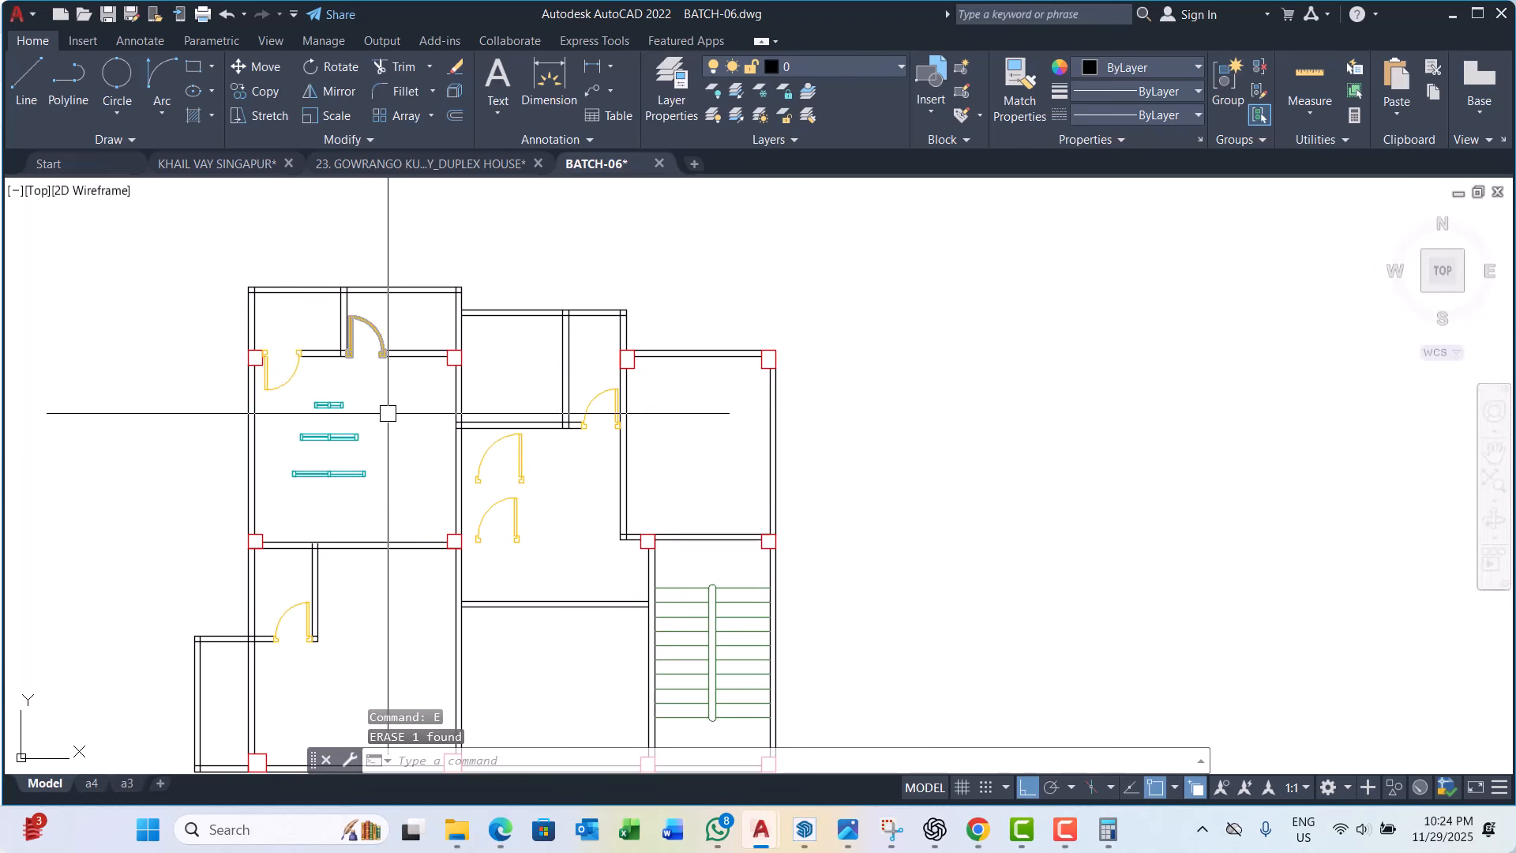
scroll(388, 413, "down", 2)
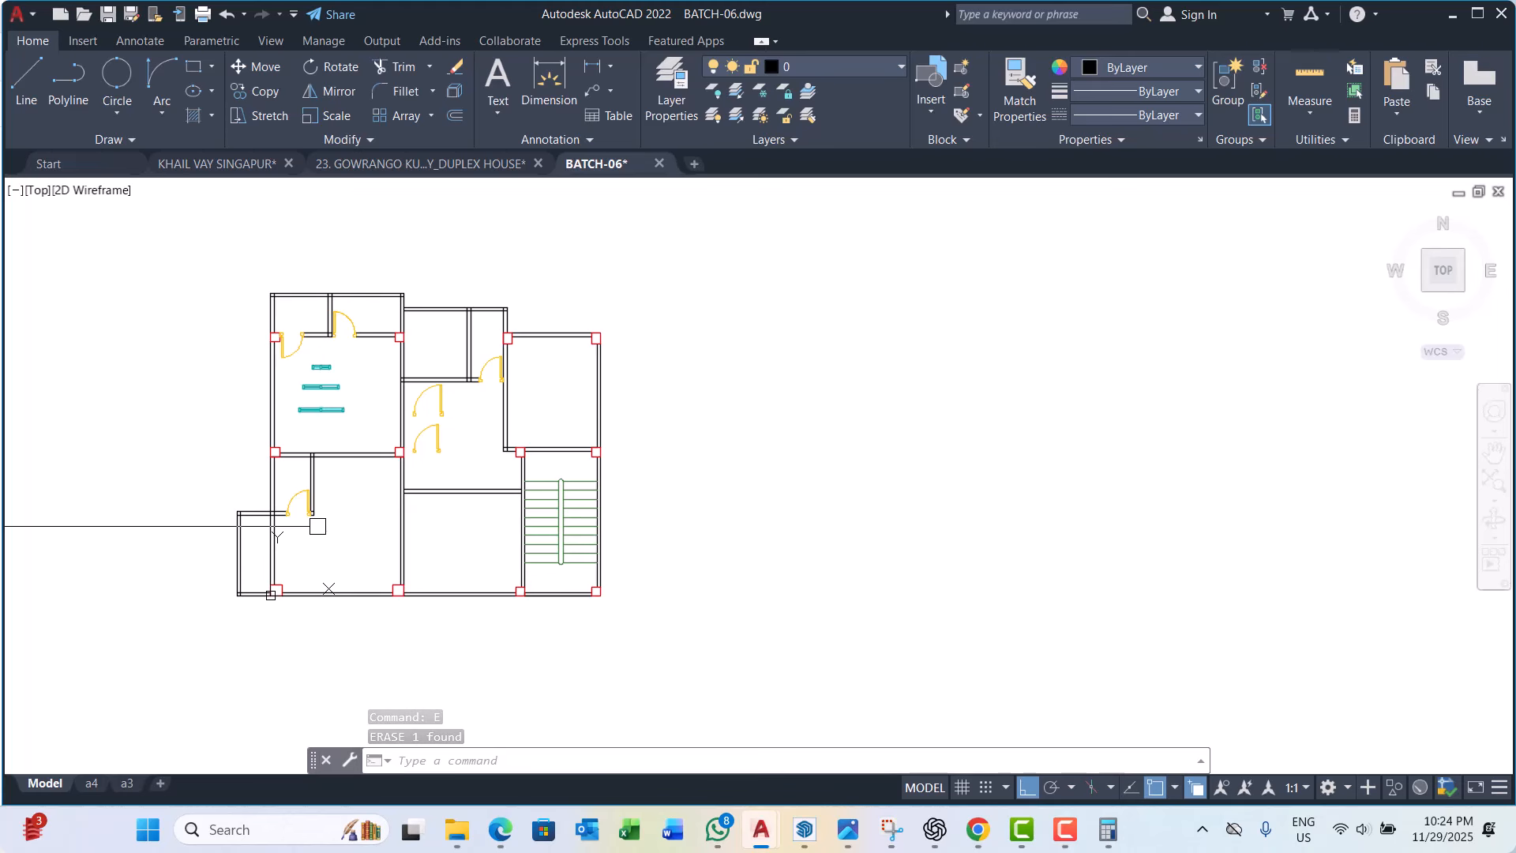
scroll(229, 522, "up", 4)
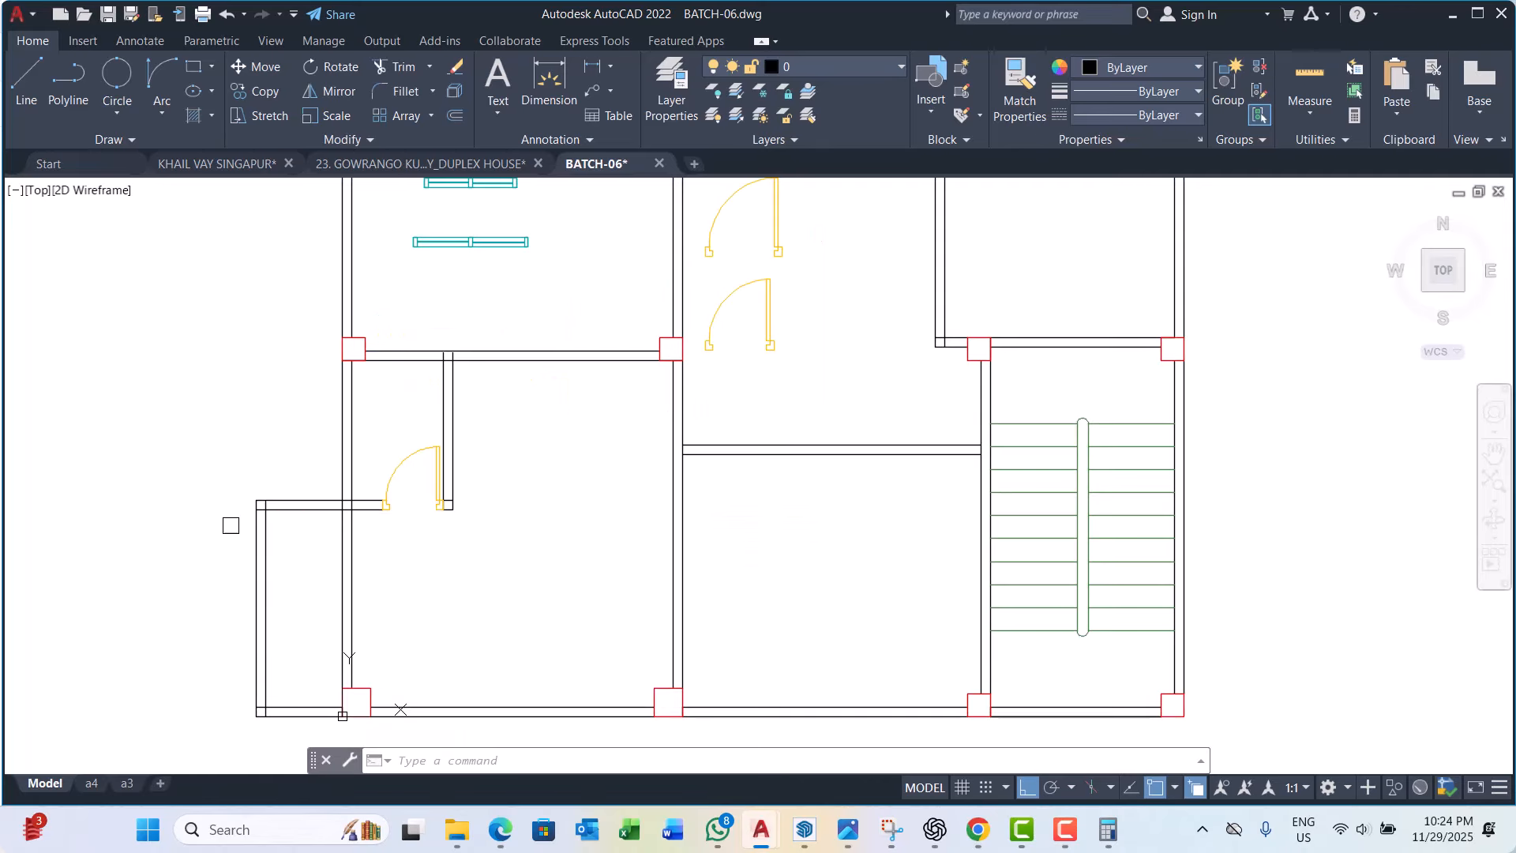
scroll(308, 500, "down", 5)
scroll(331, 338, "up", 5)
left_click(308, 334)
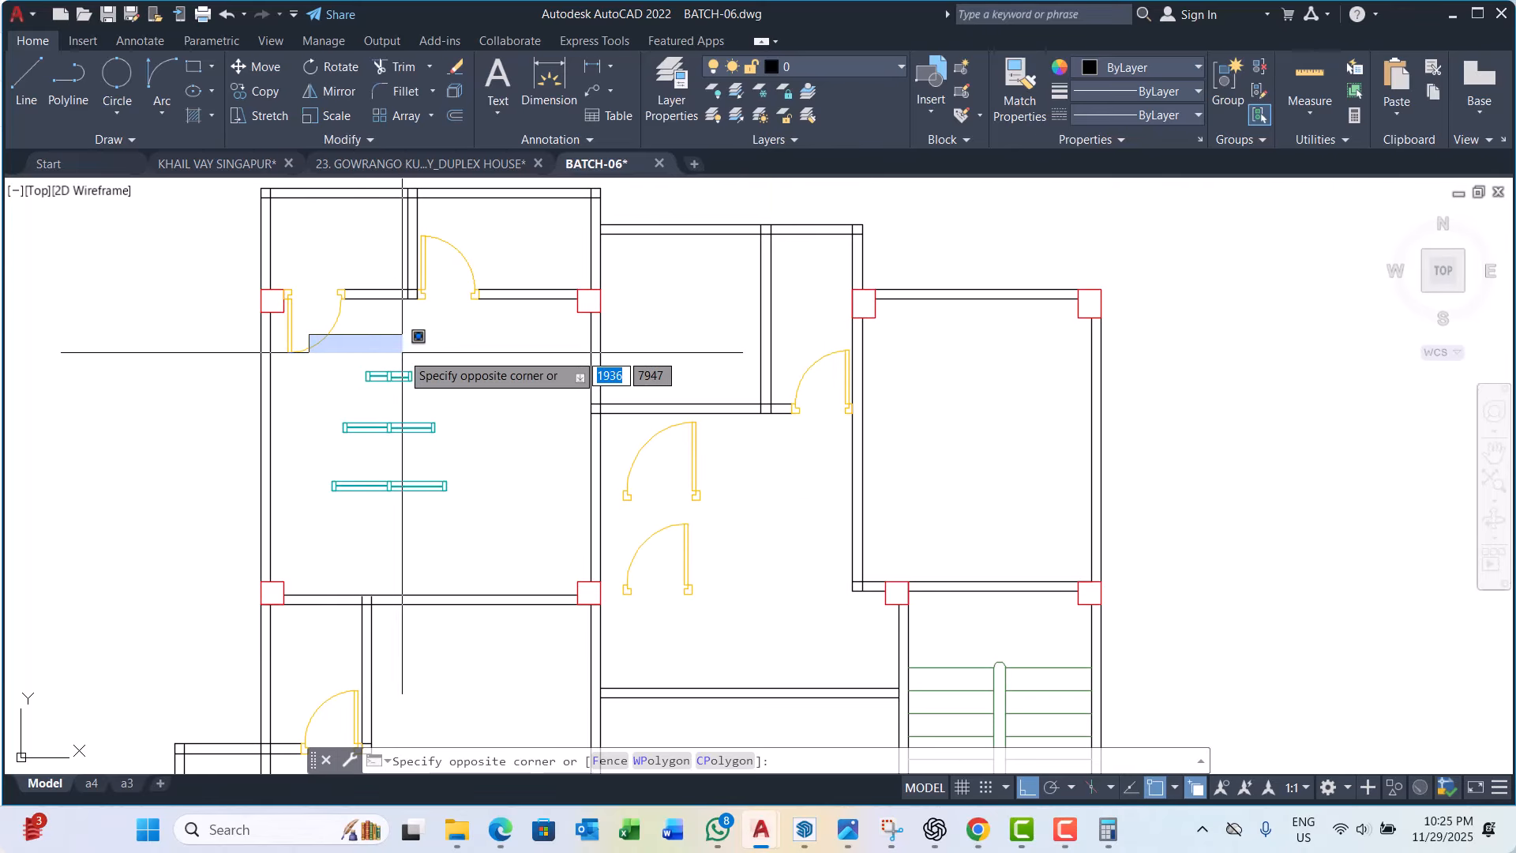
left_click(308, 348)
type("c")
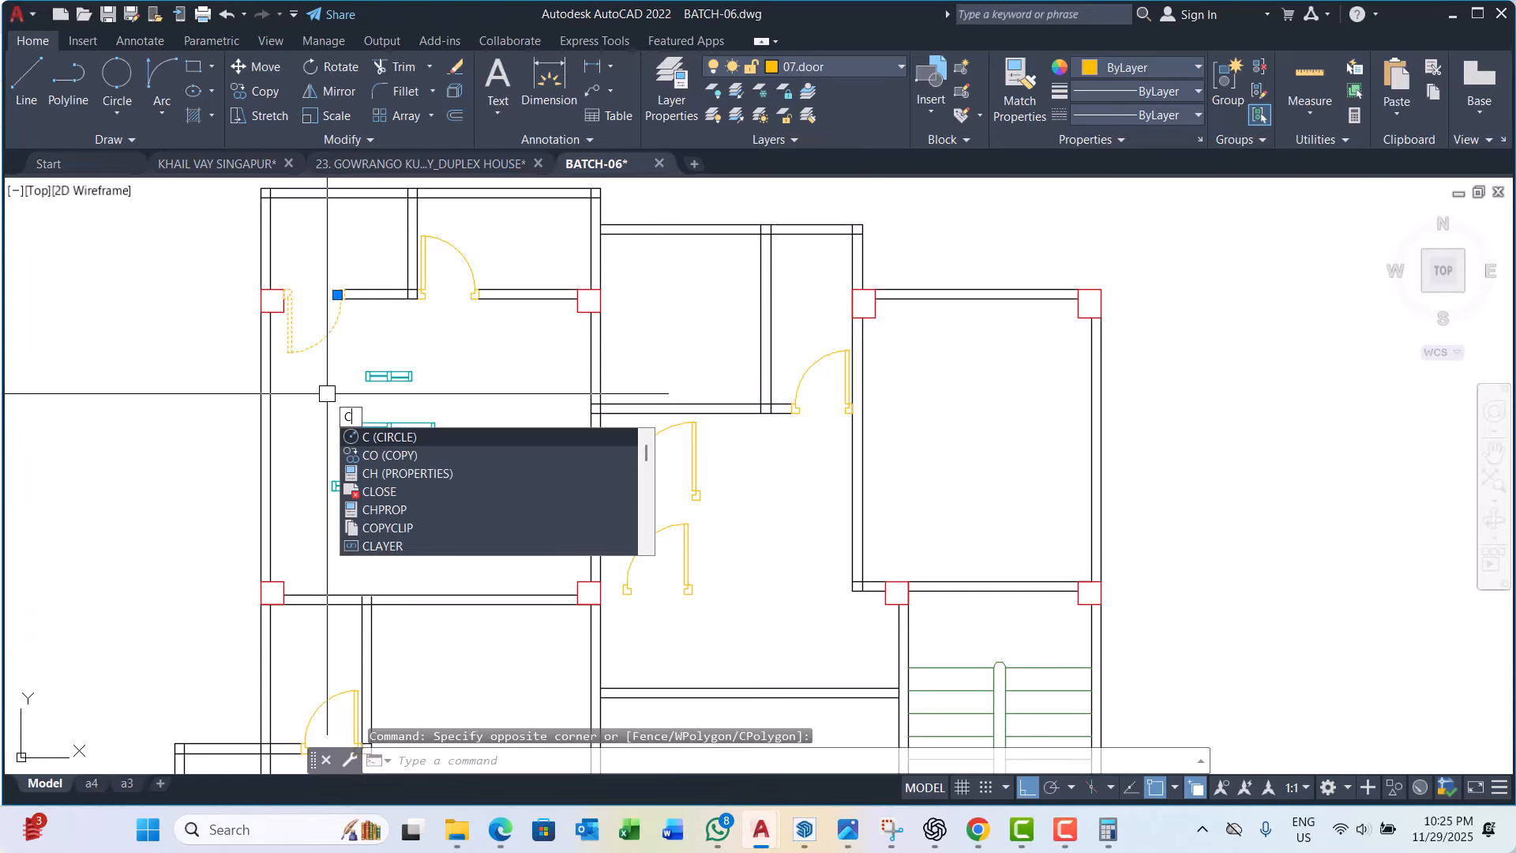
type("p")
key("Return")
scroll(305, 316, "up", 4)
left_click(265, 273)
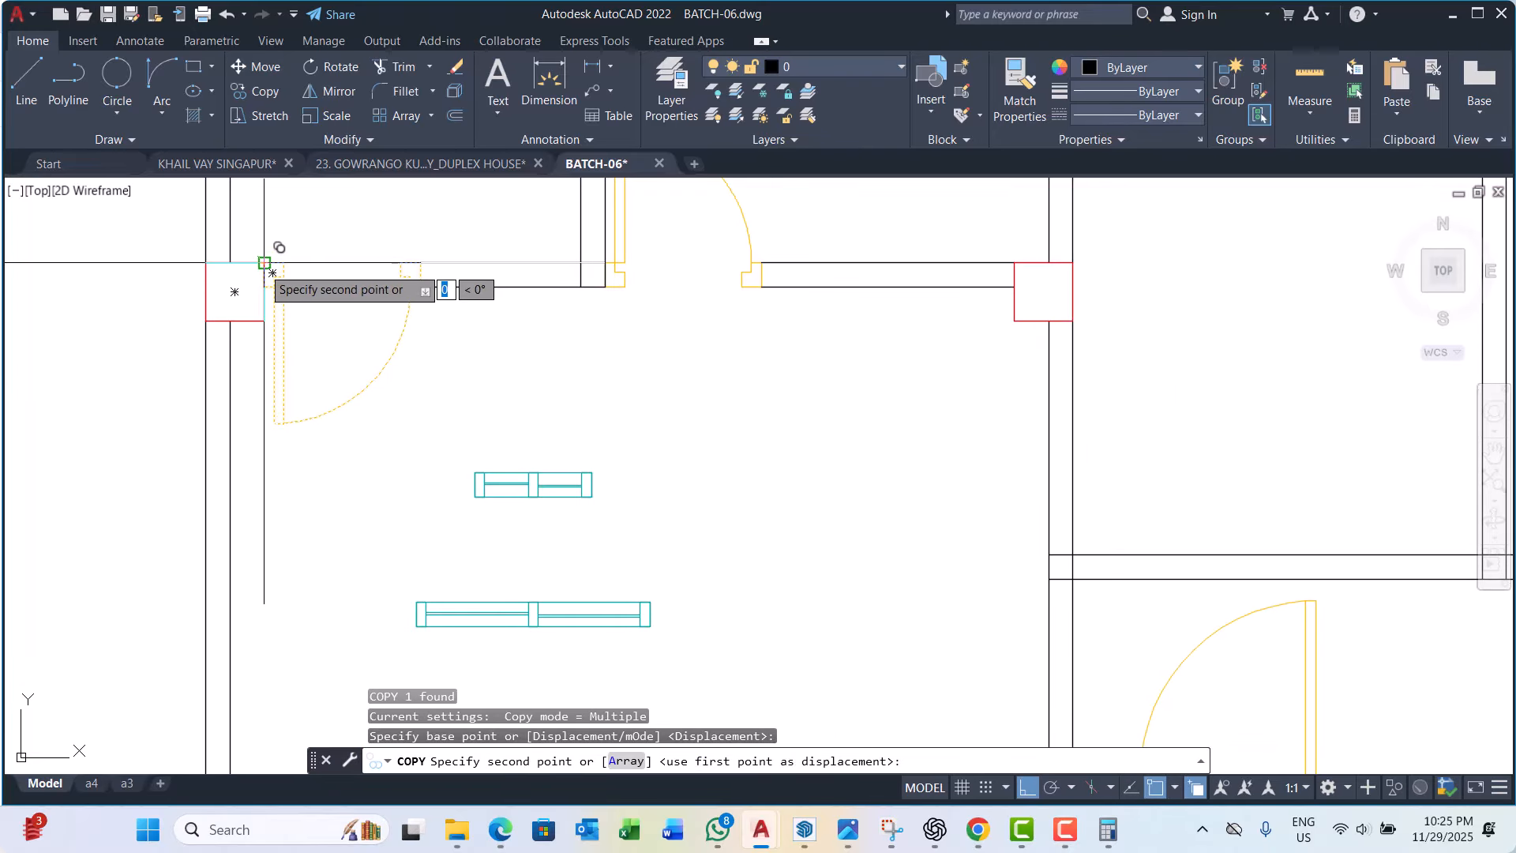
scroll(270, 321, "down", 5)
scroll(298, 444, "up", 5)
left_click(267, 503)
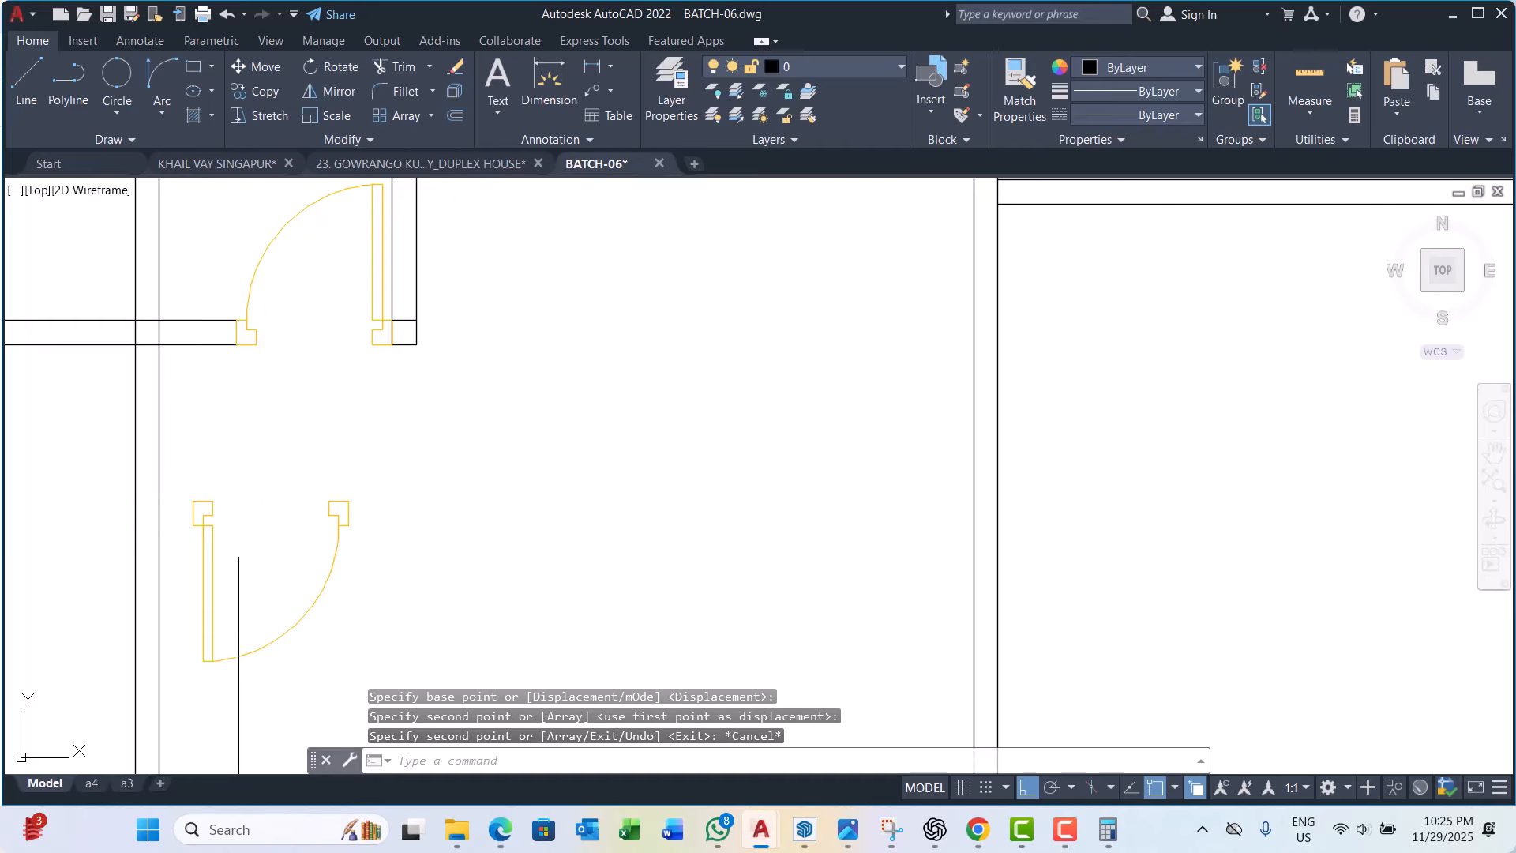
key("Escape")
Step: Rotate the copied door in the lower-left room 90° counterclockwise
type("r")
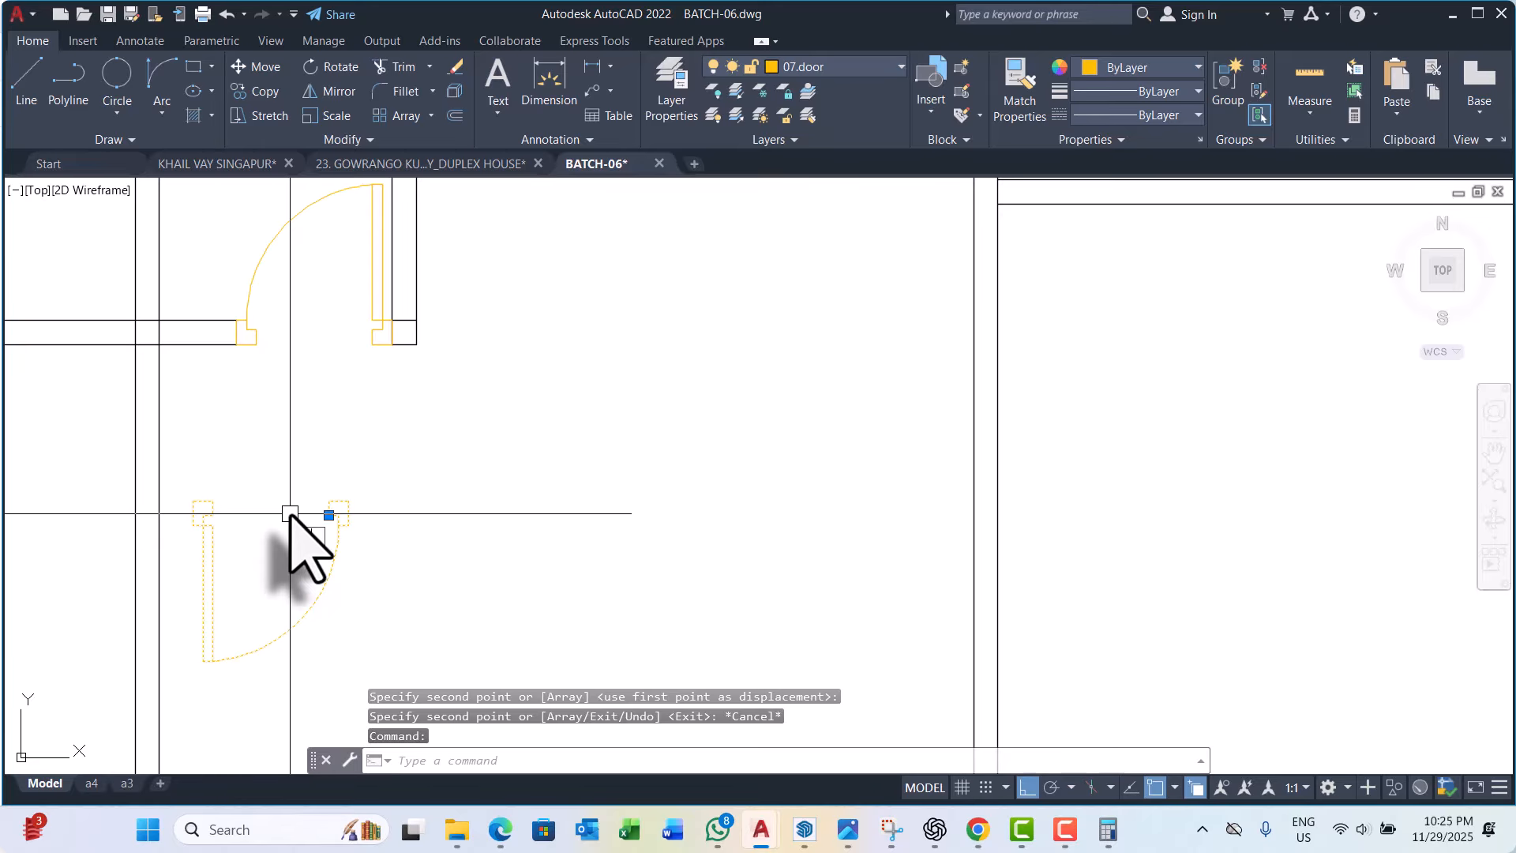
type("o")
key("Return")
left_click(289, 513)
left_click(319, 415)
scroll(321, 417, "down", 4)
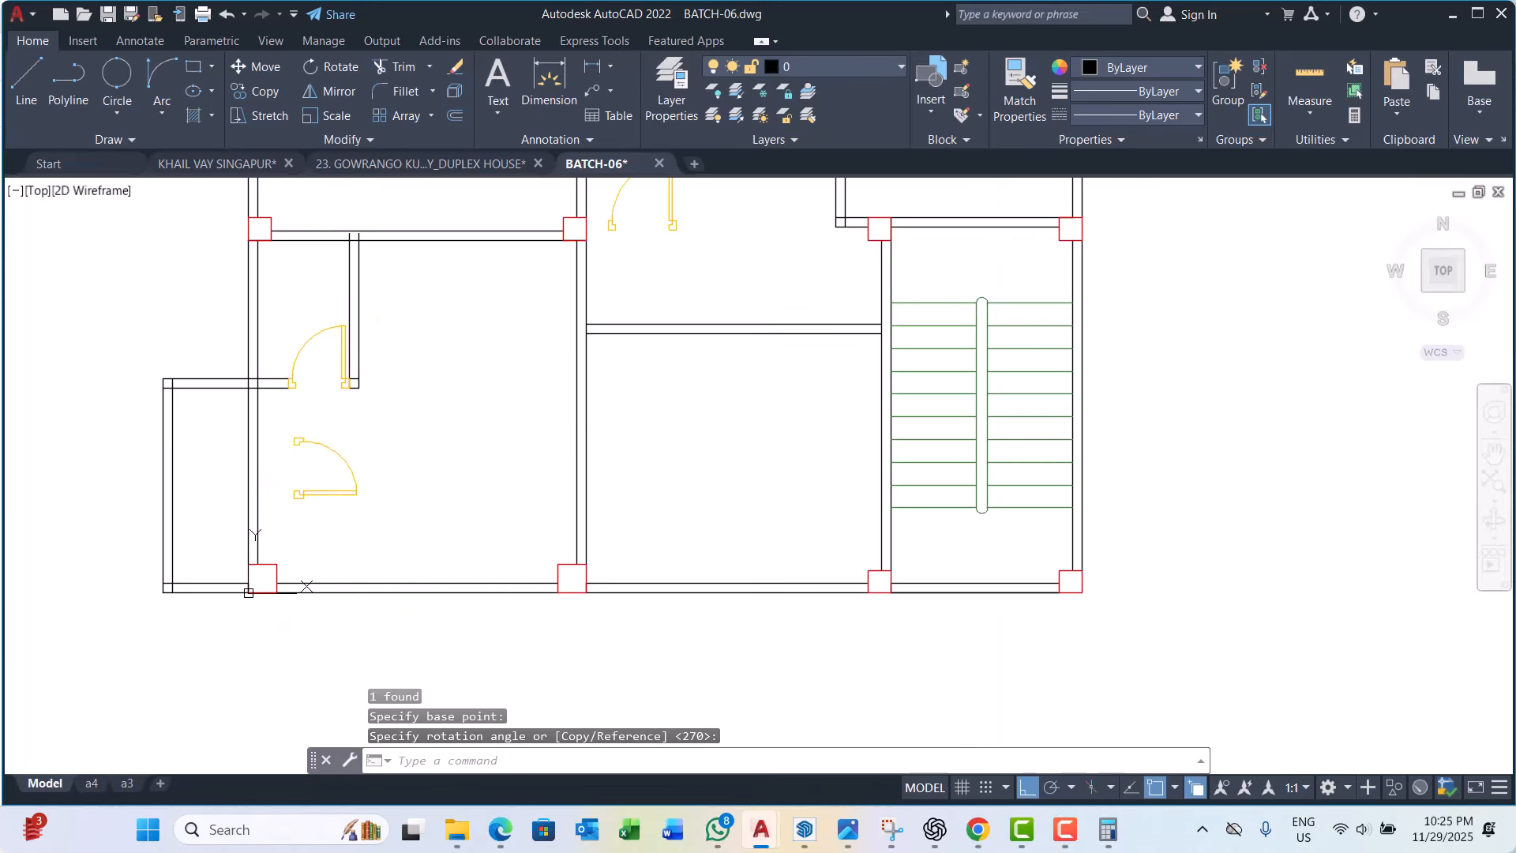
Step: Mirror the lower-left room's loose door across a horizontal line above it and erase the original door
scroll(318, 477, "up", 1)
left_click(377, 511)
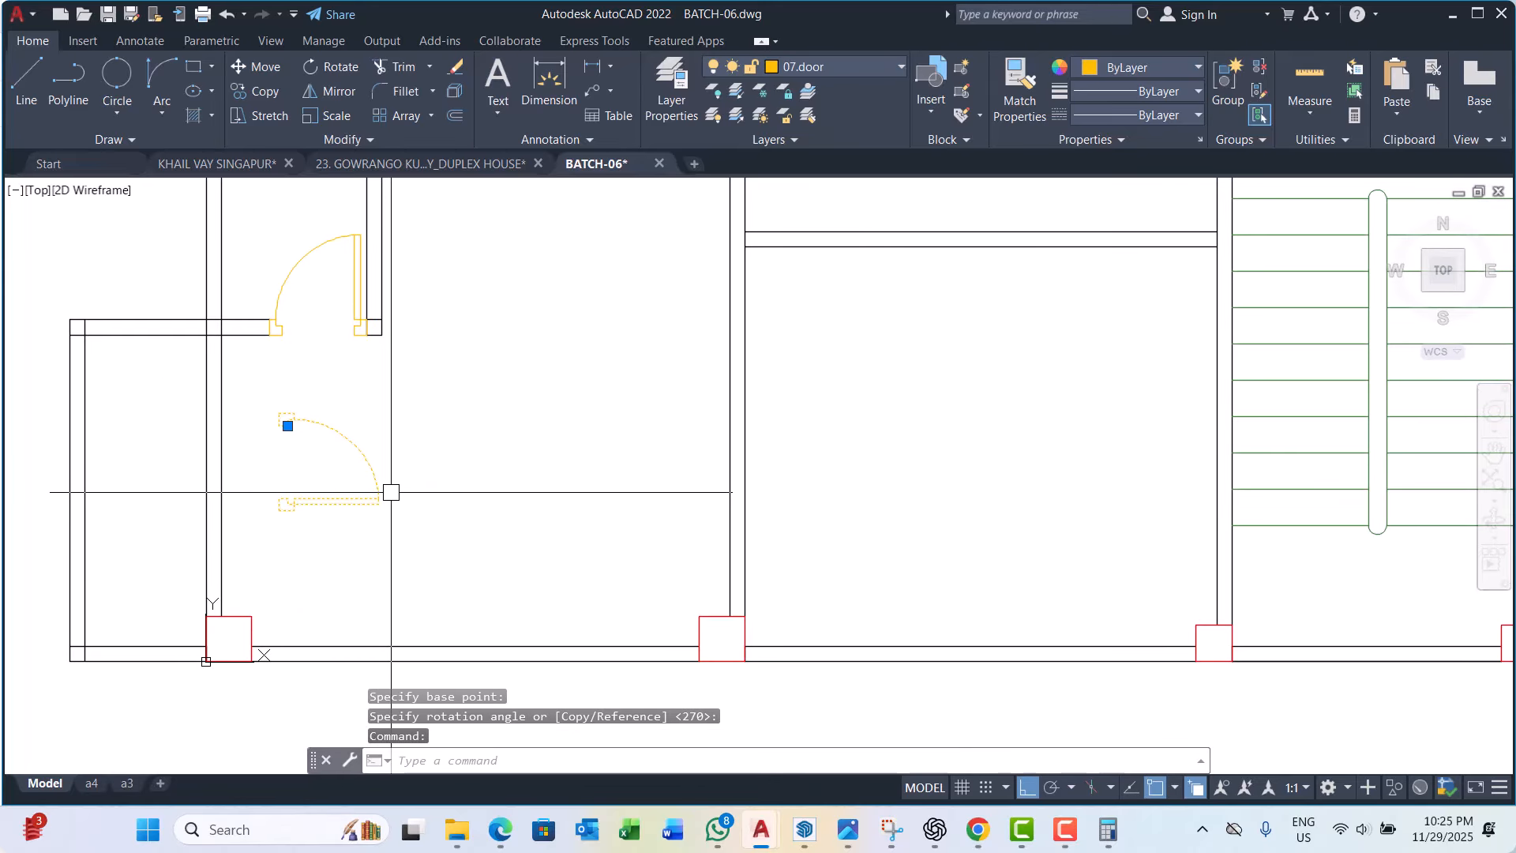
type("mi")
key("Return")
scroll(316, 431, "up", 2)
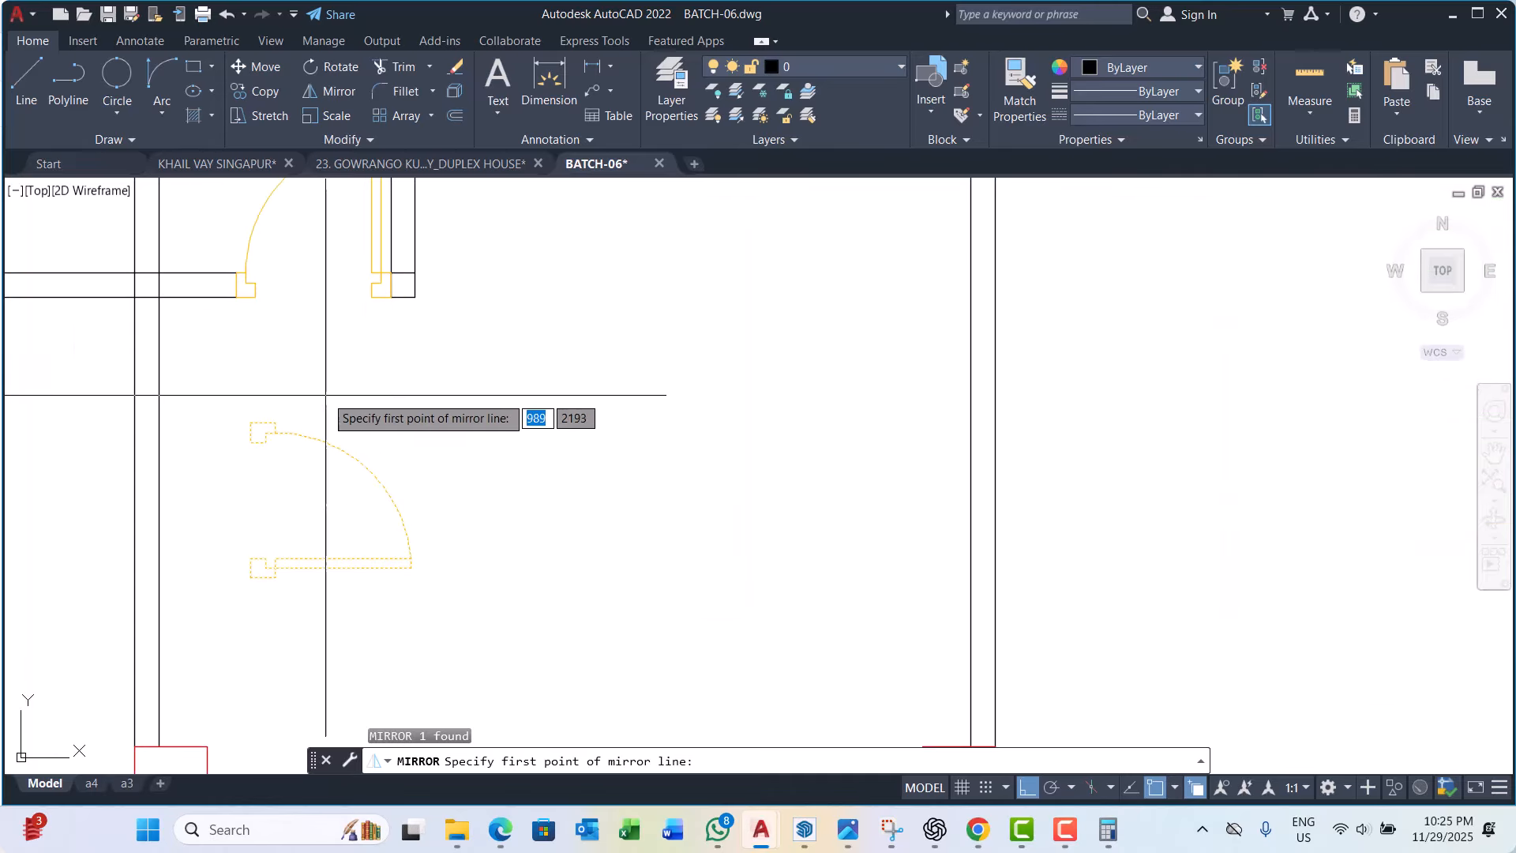
left_click(304, 394)
left_click(468, 438)
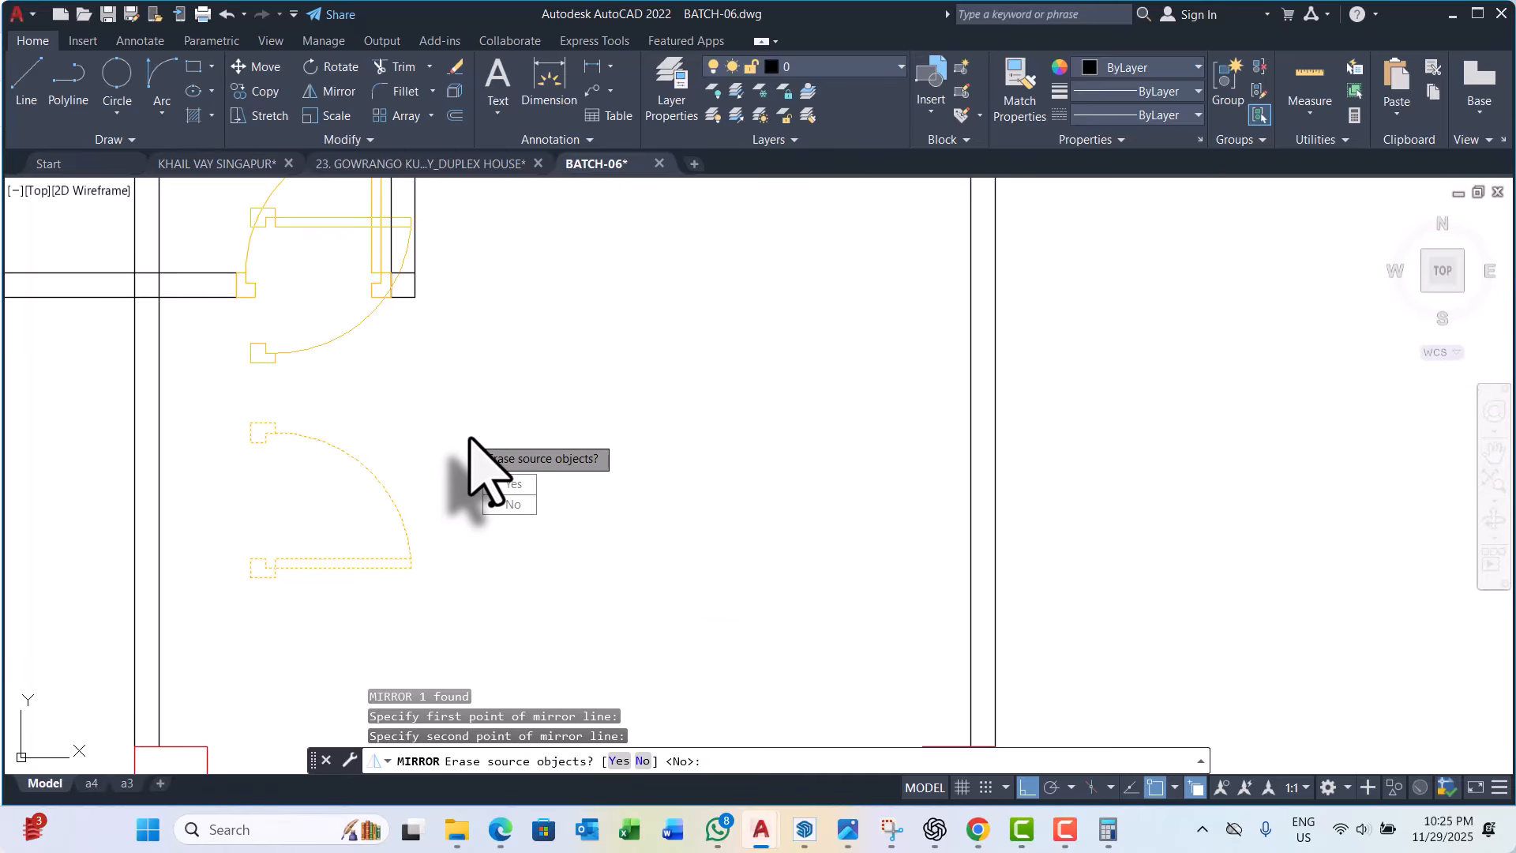
key("Return")
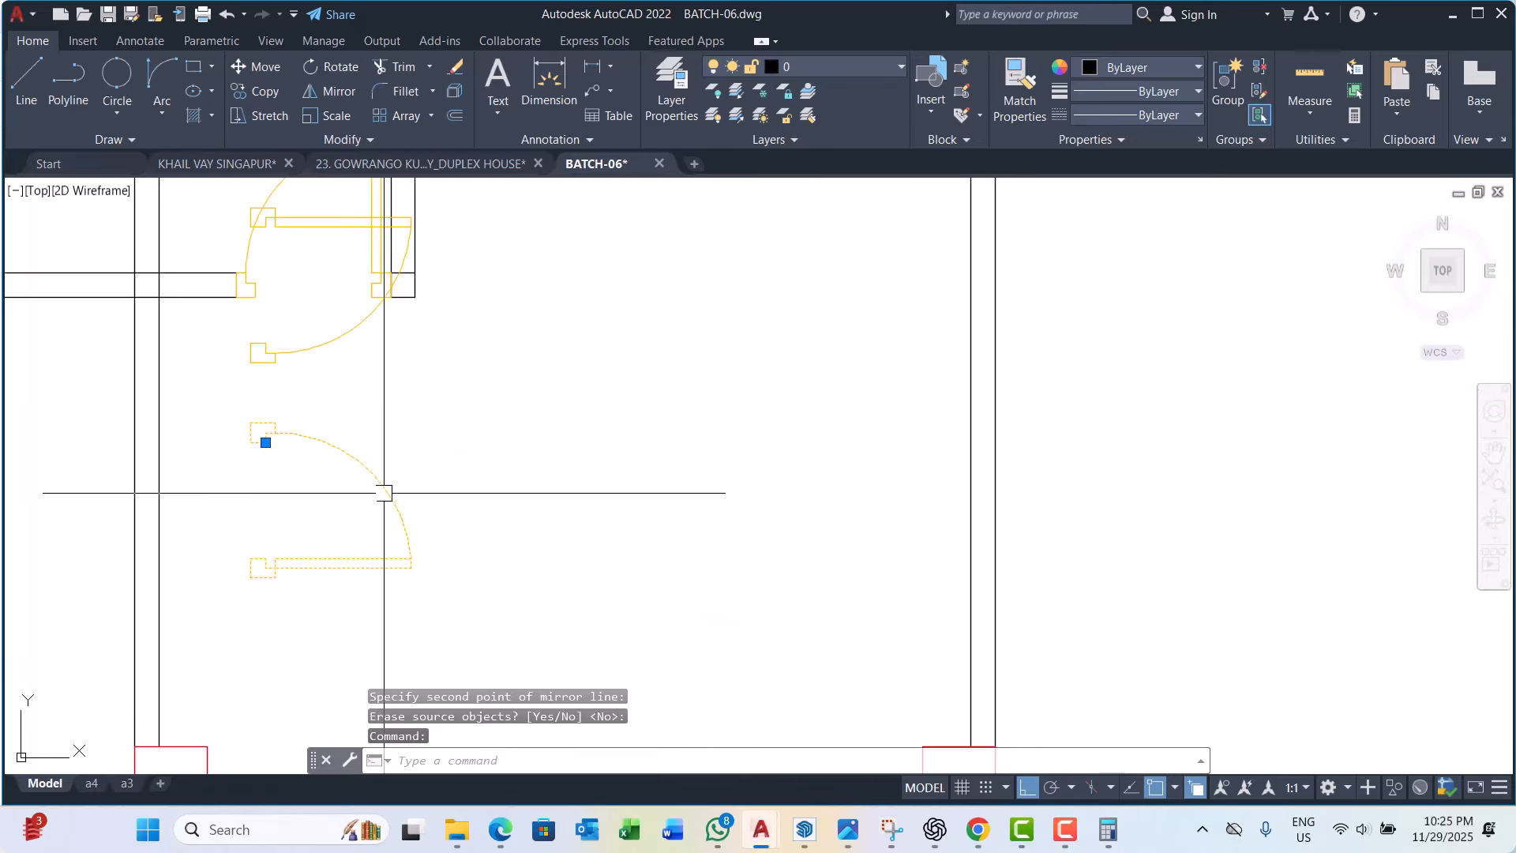
type("e")
key("Return")
Step: Move the mirrored door onto the large lower-left room's left wall, directly below the small room's bottom wall
scroll(402, 493, "down", 1)
left_click(358, 401)
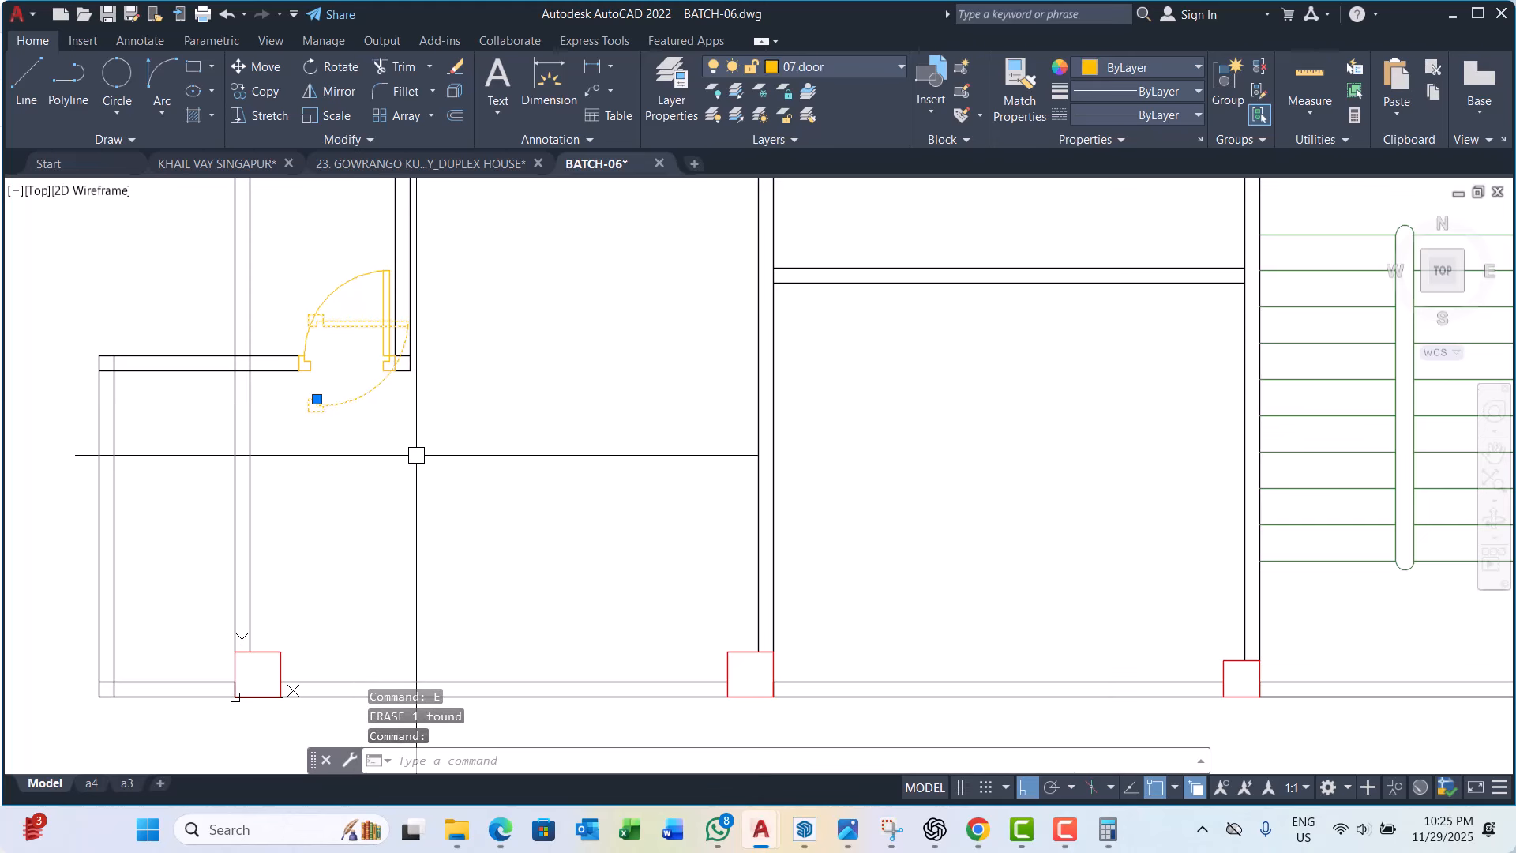
type("m")
key("Return")
scroll(282, 326, "up", 2)
left_click(348, 299)
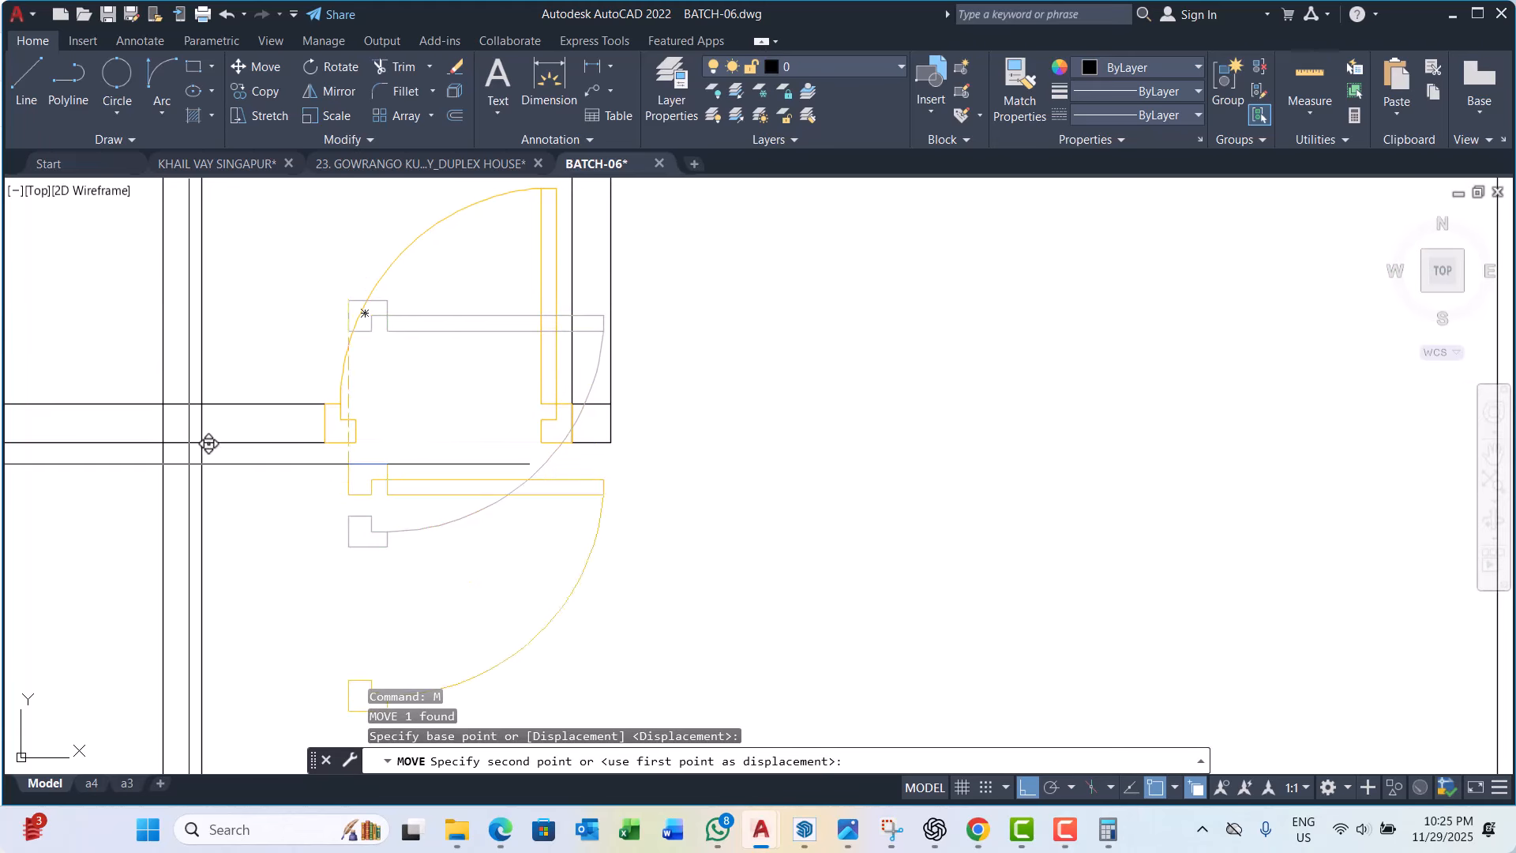
scroll(185, 442, "up", 1)
key("Escape")
key("Escape")
key("Escape")
key("Escape")
scroll(413, 443, "down", 3)
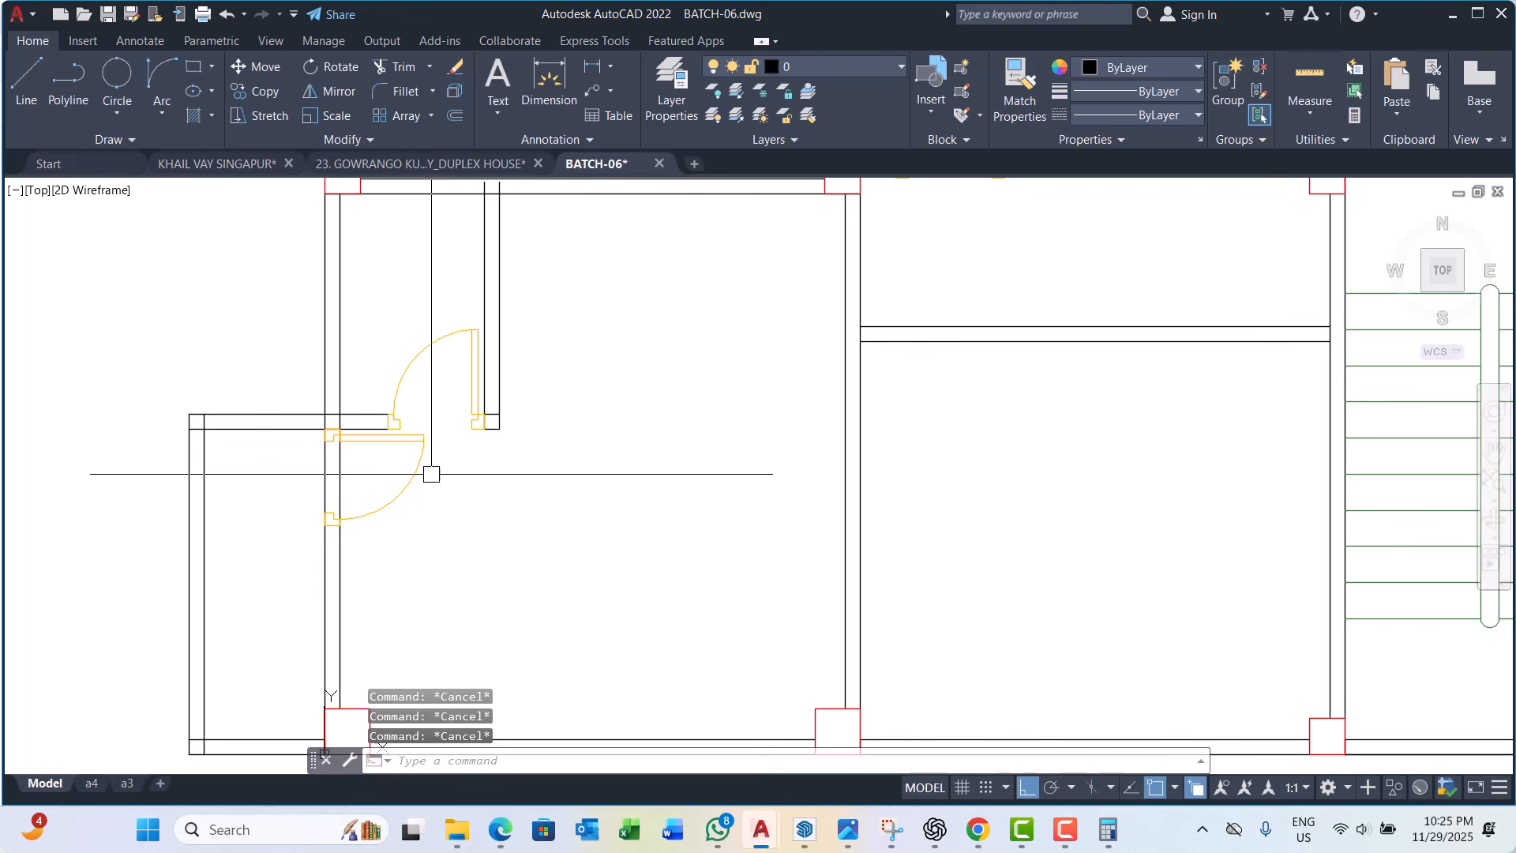
scroll(431, 474, "down", 4)
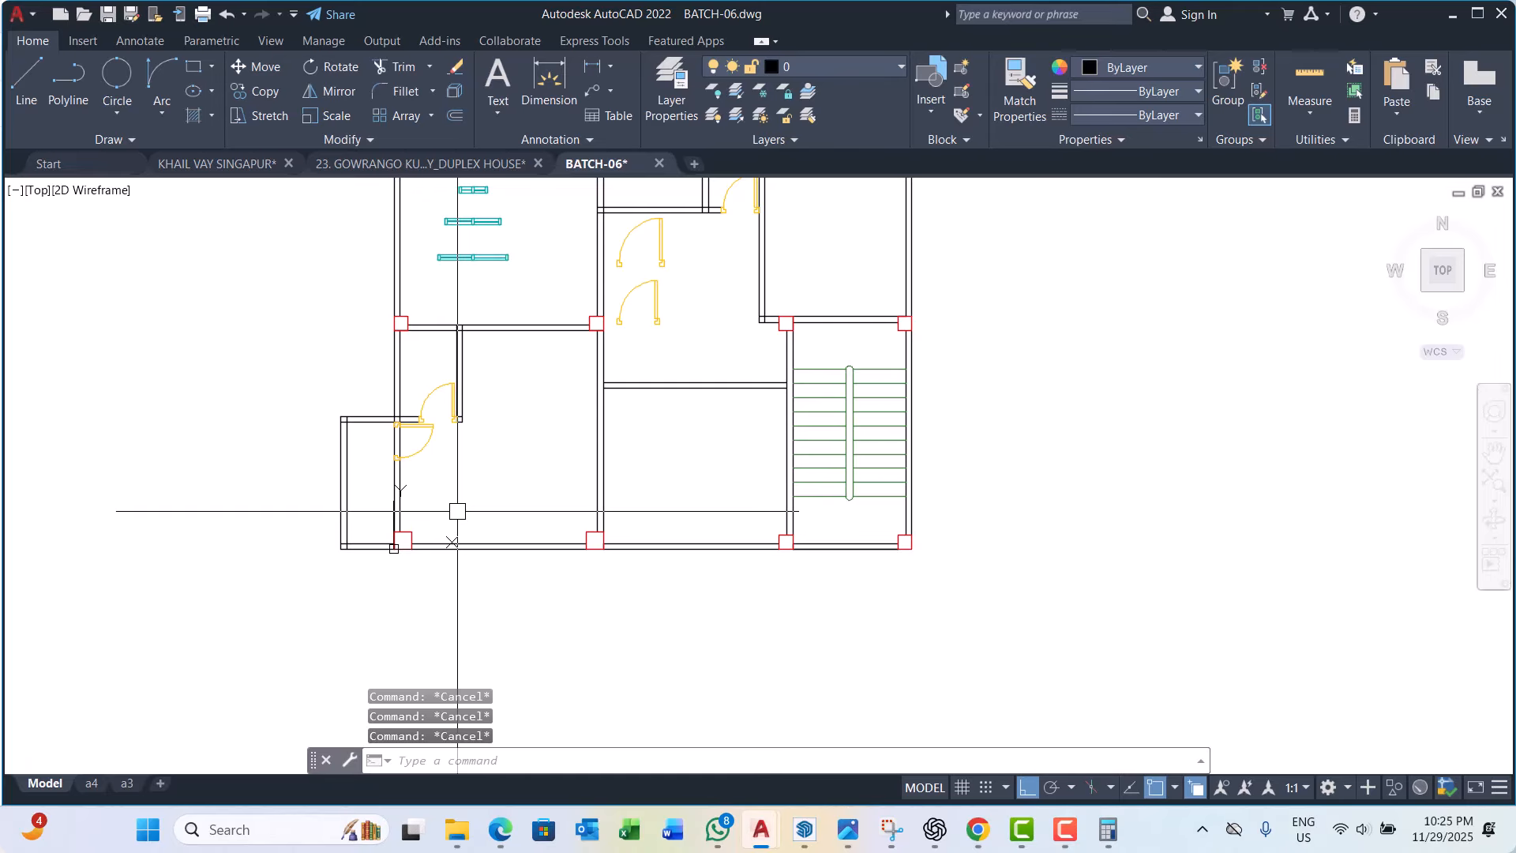
scroll(429, 513, "up", 2)
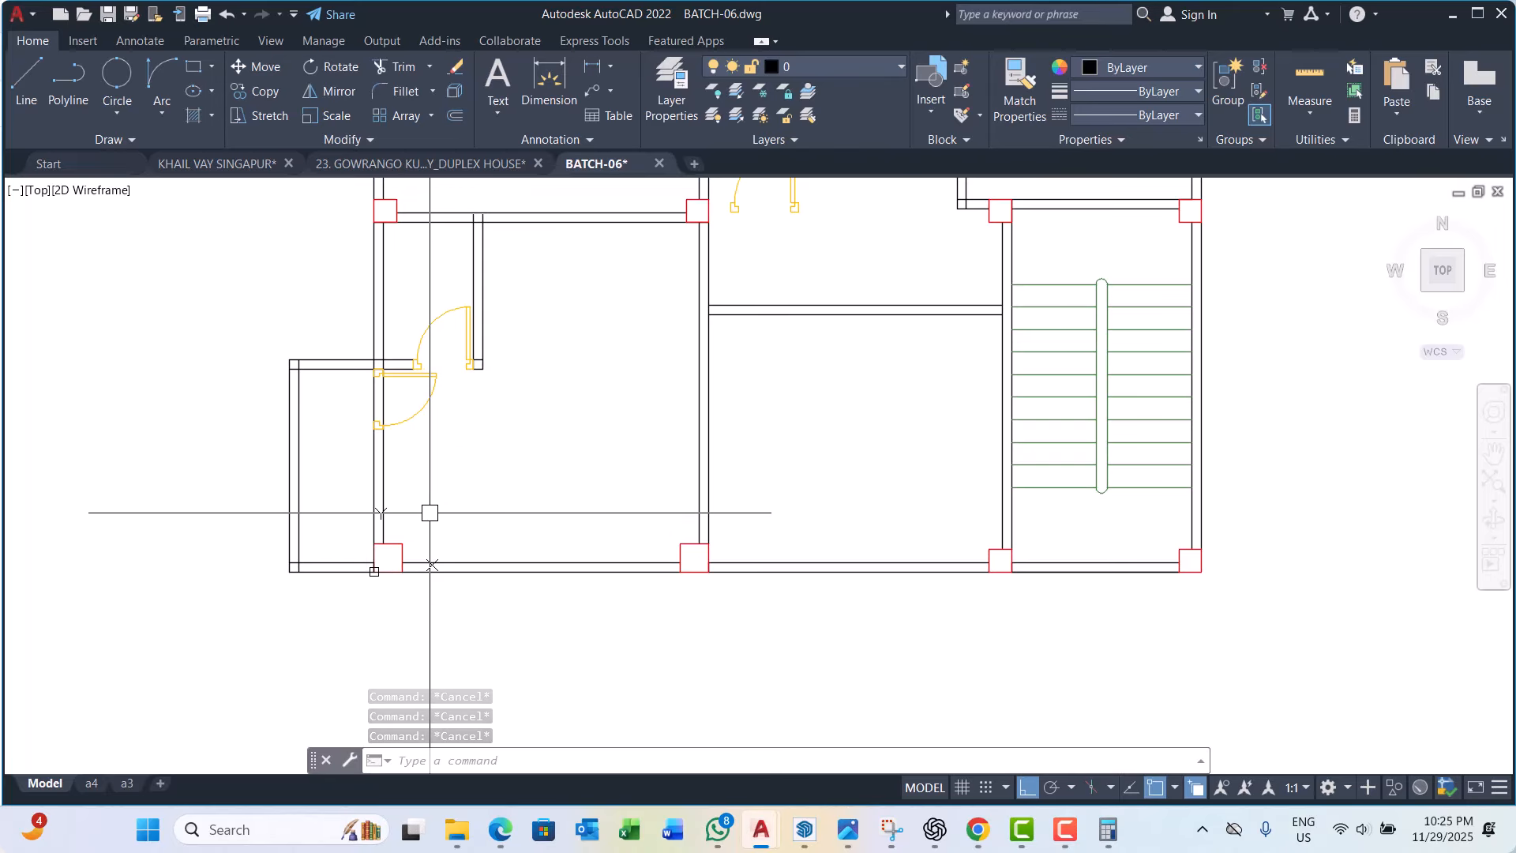
scroll(551, 475, "down", 2)
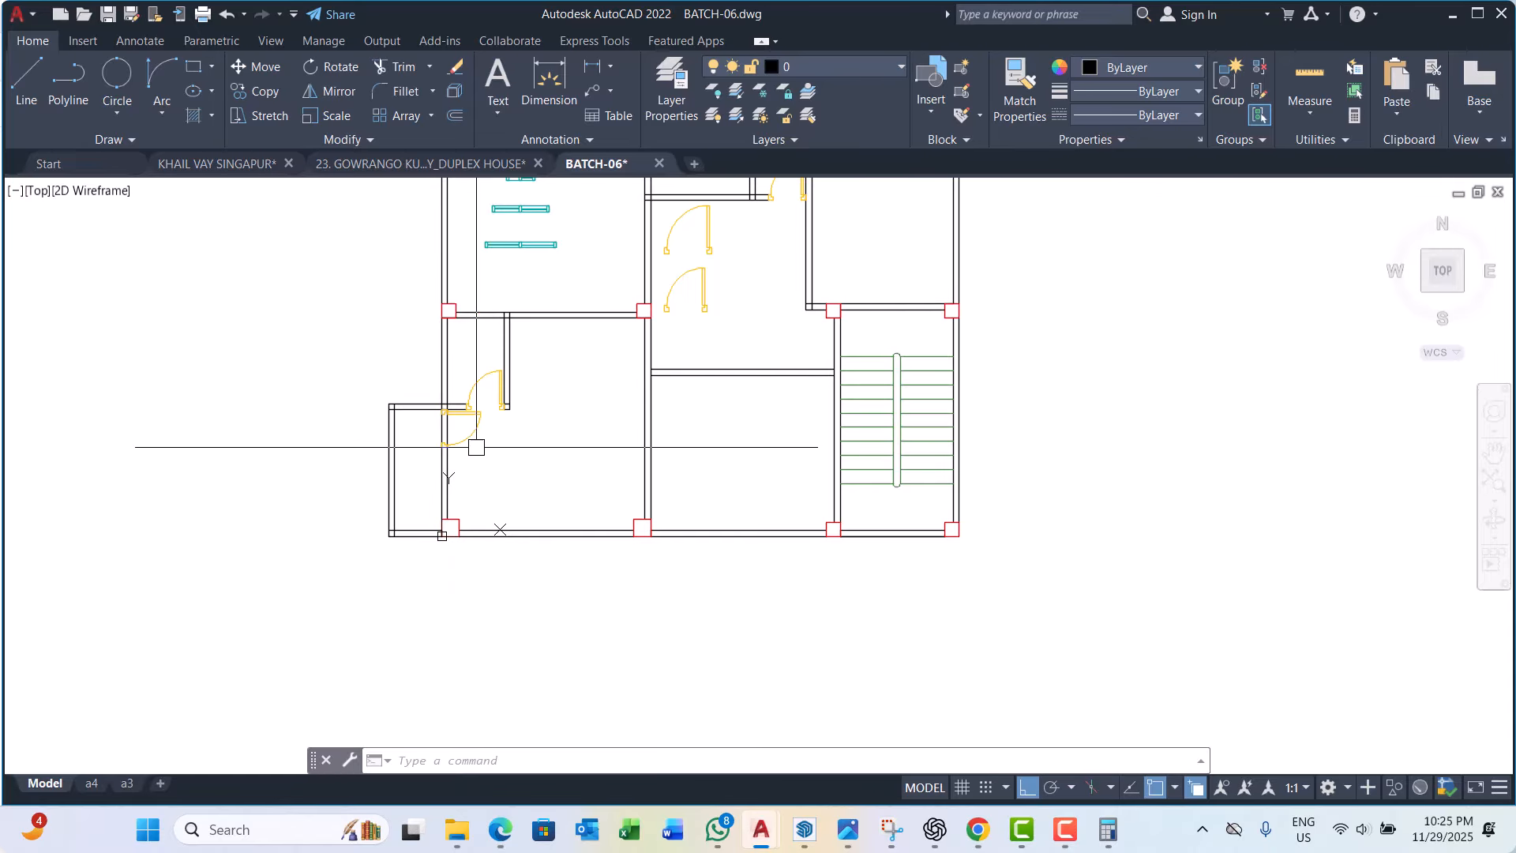
scroll(476, 447, "up", 2)
key("Escape")
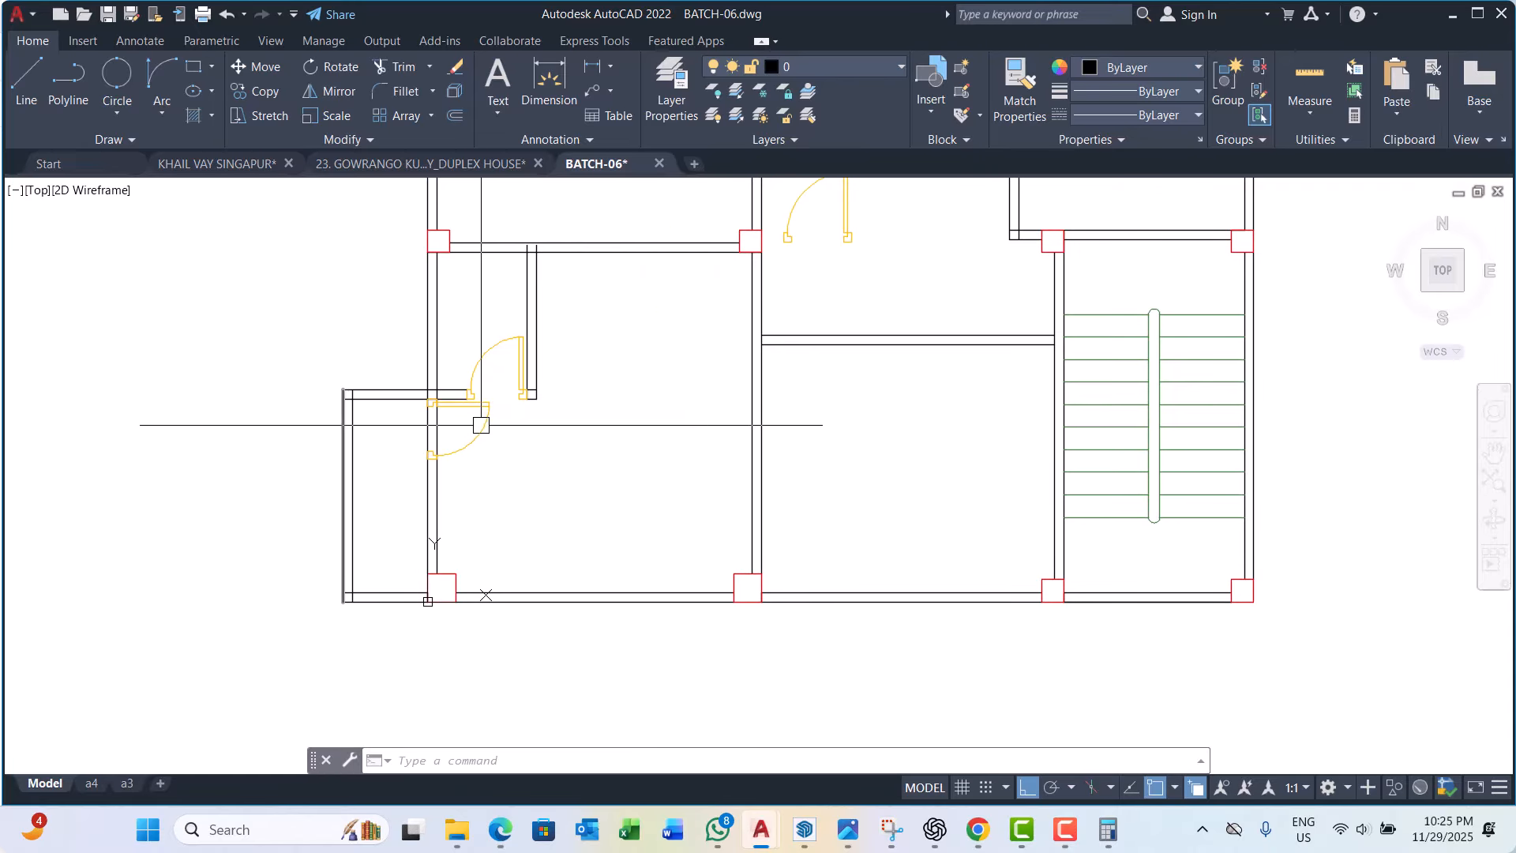
Step: Draw a horizontal construction line through the bottom edge of the door frame on the lower-left room's left wall
scroll(433, 429, "up", 3)
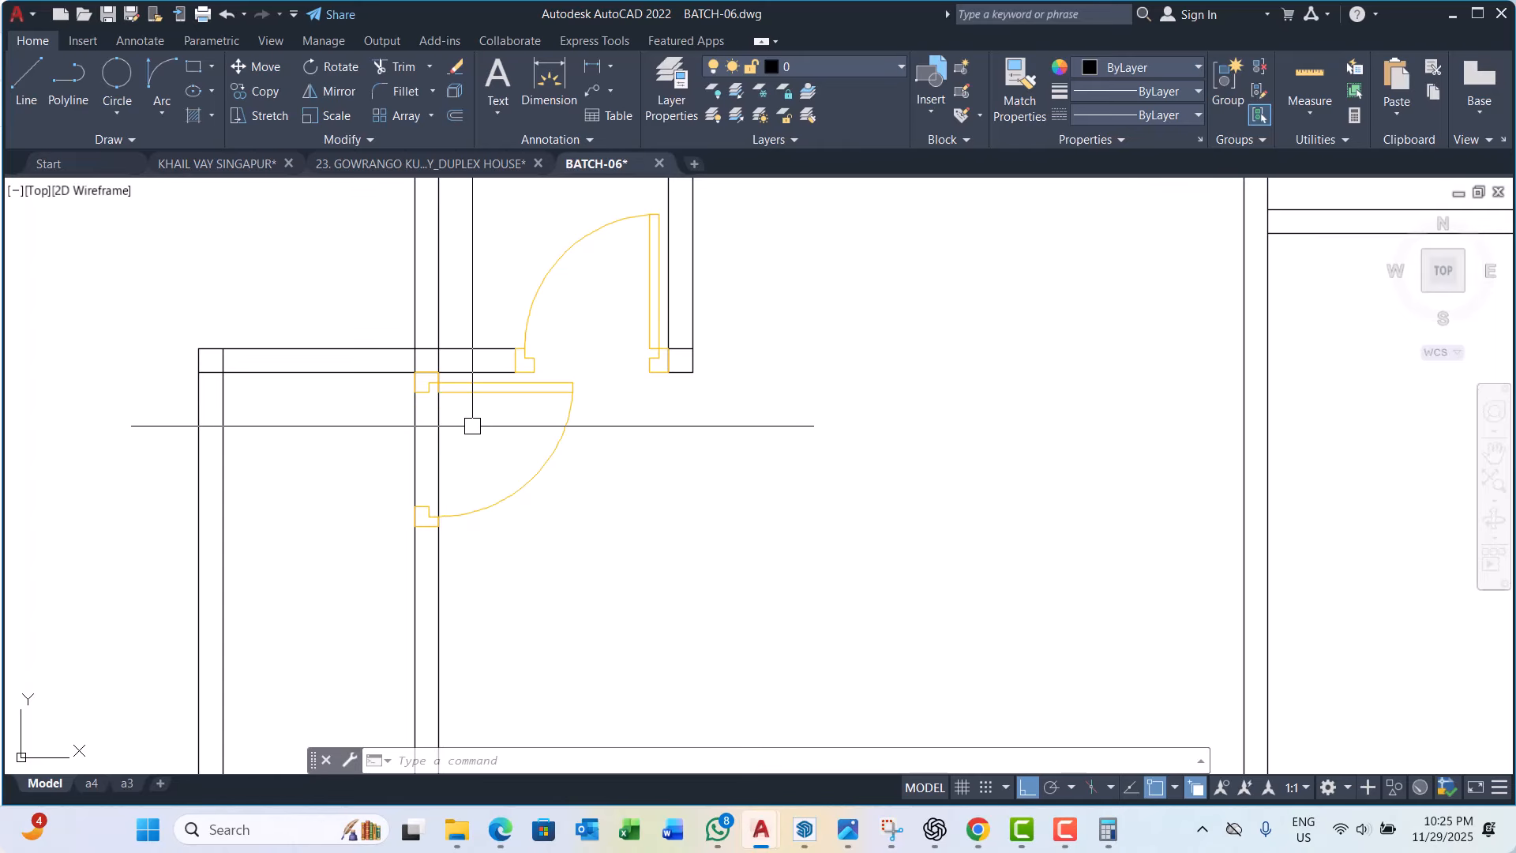
key("Escape")
key("Escape")
key("Escape")
type("x")
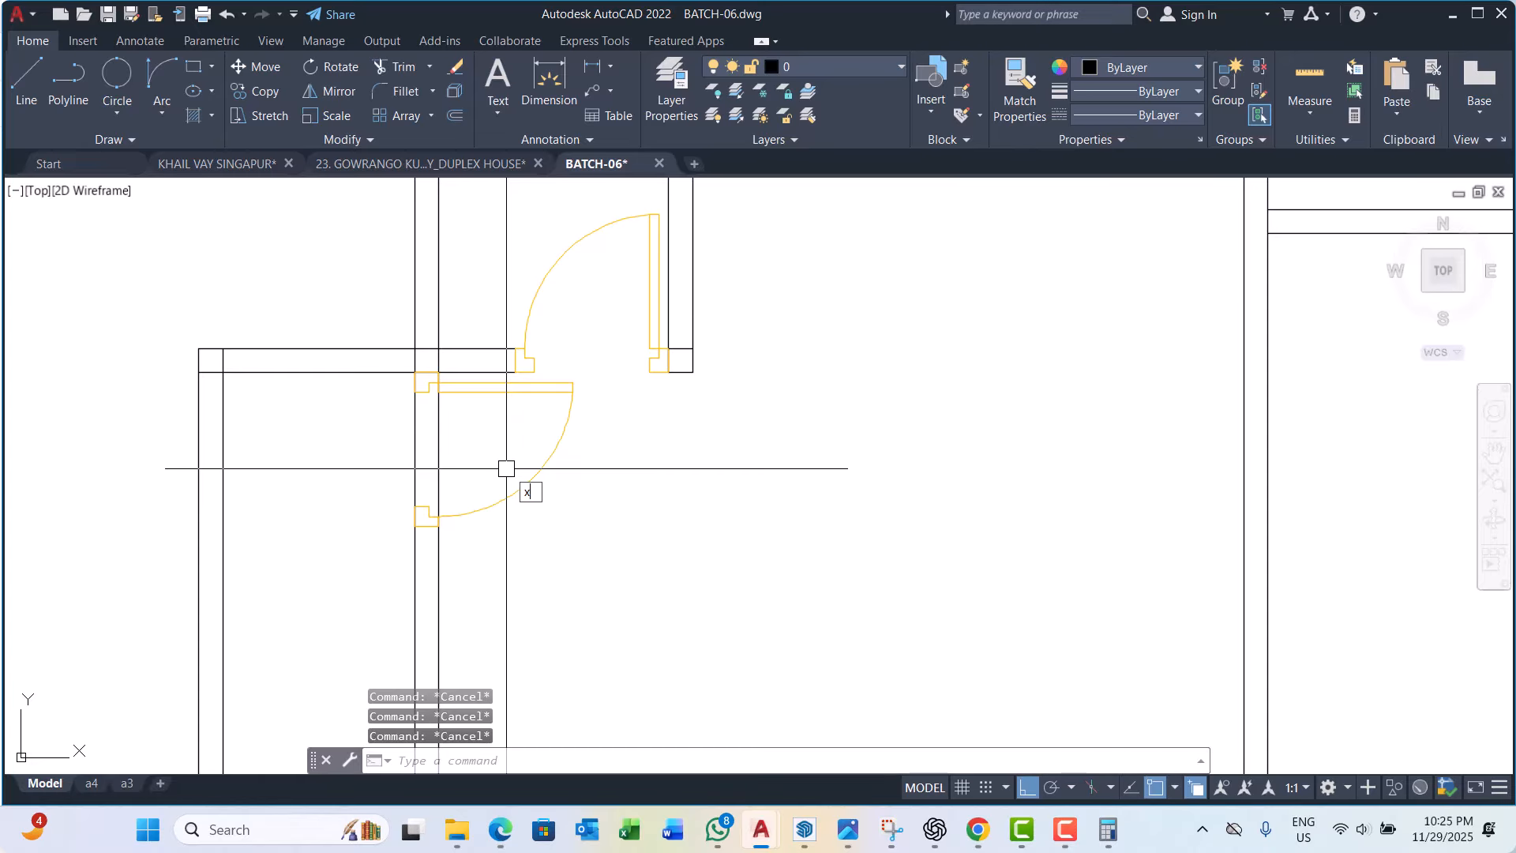
type("l")
key("Return")
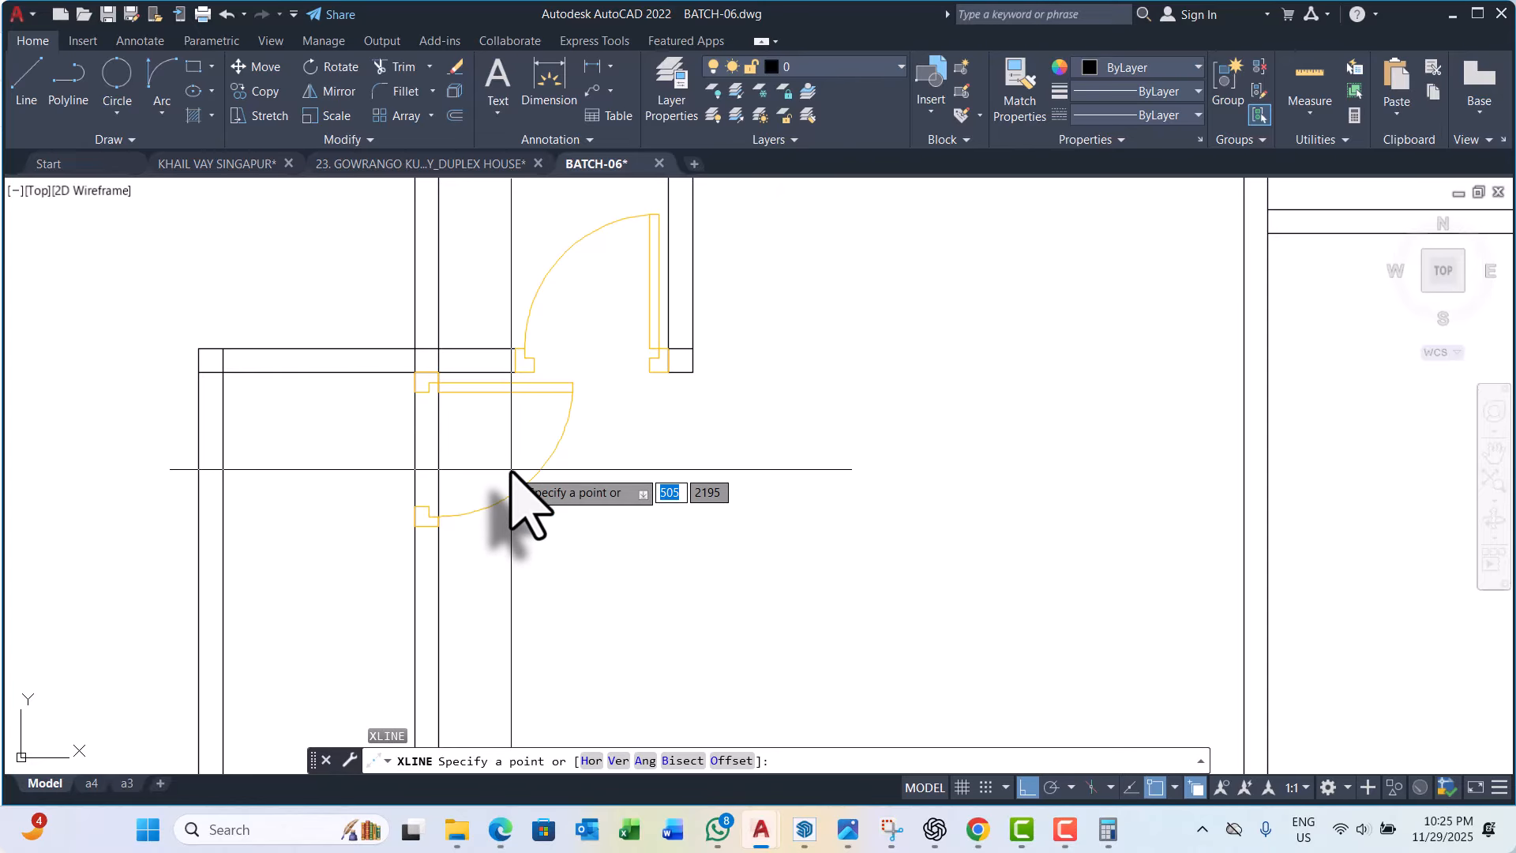
type("h")
key("Return")
scroll(429, 501, "up", 2)
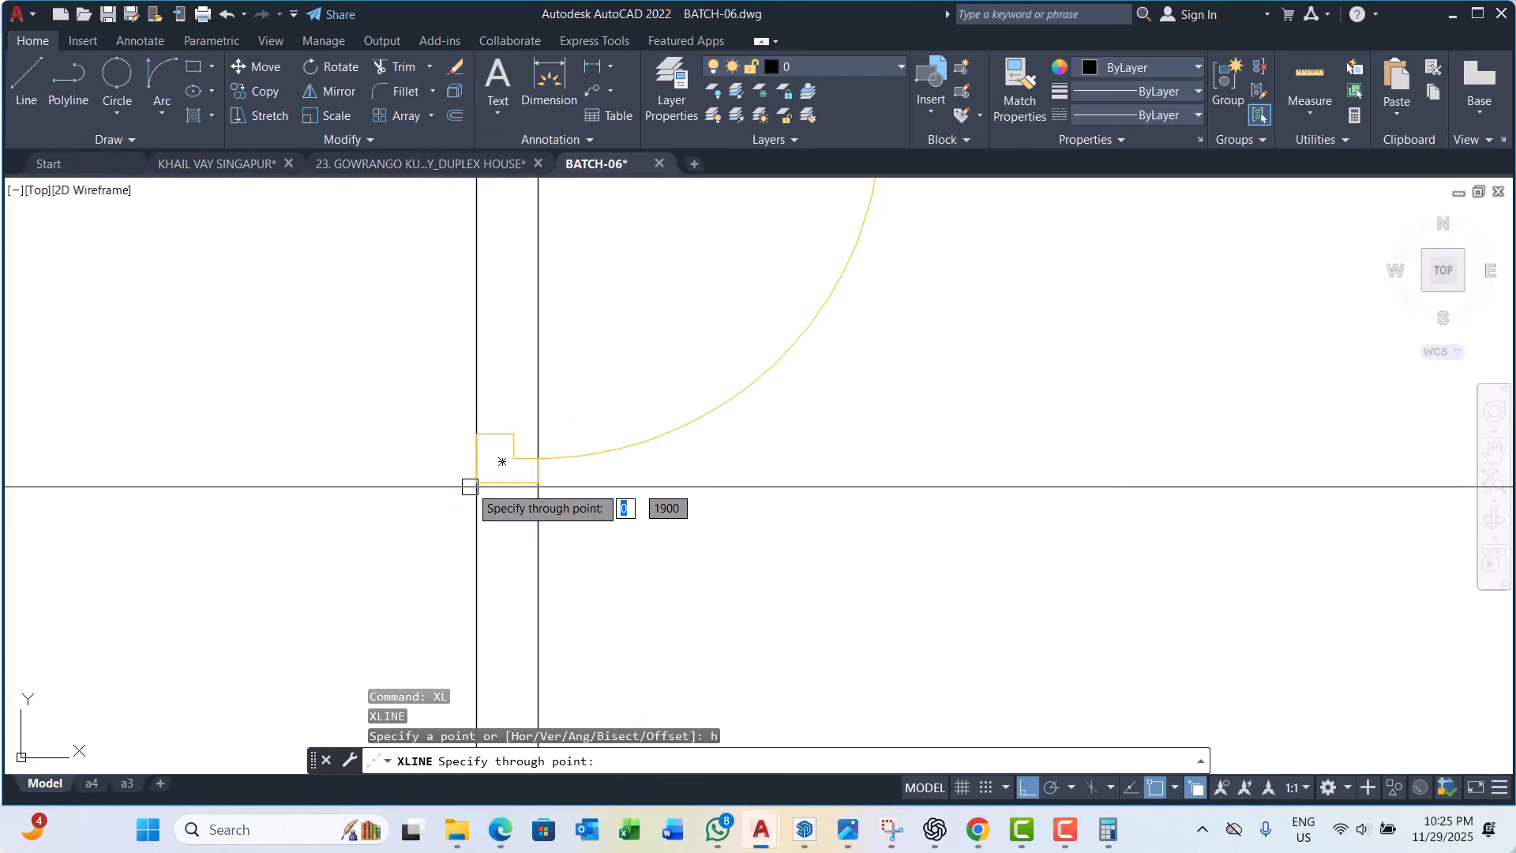
scroll(474, 481, "down", 4)
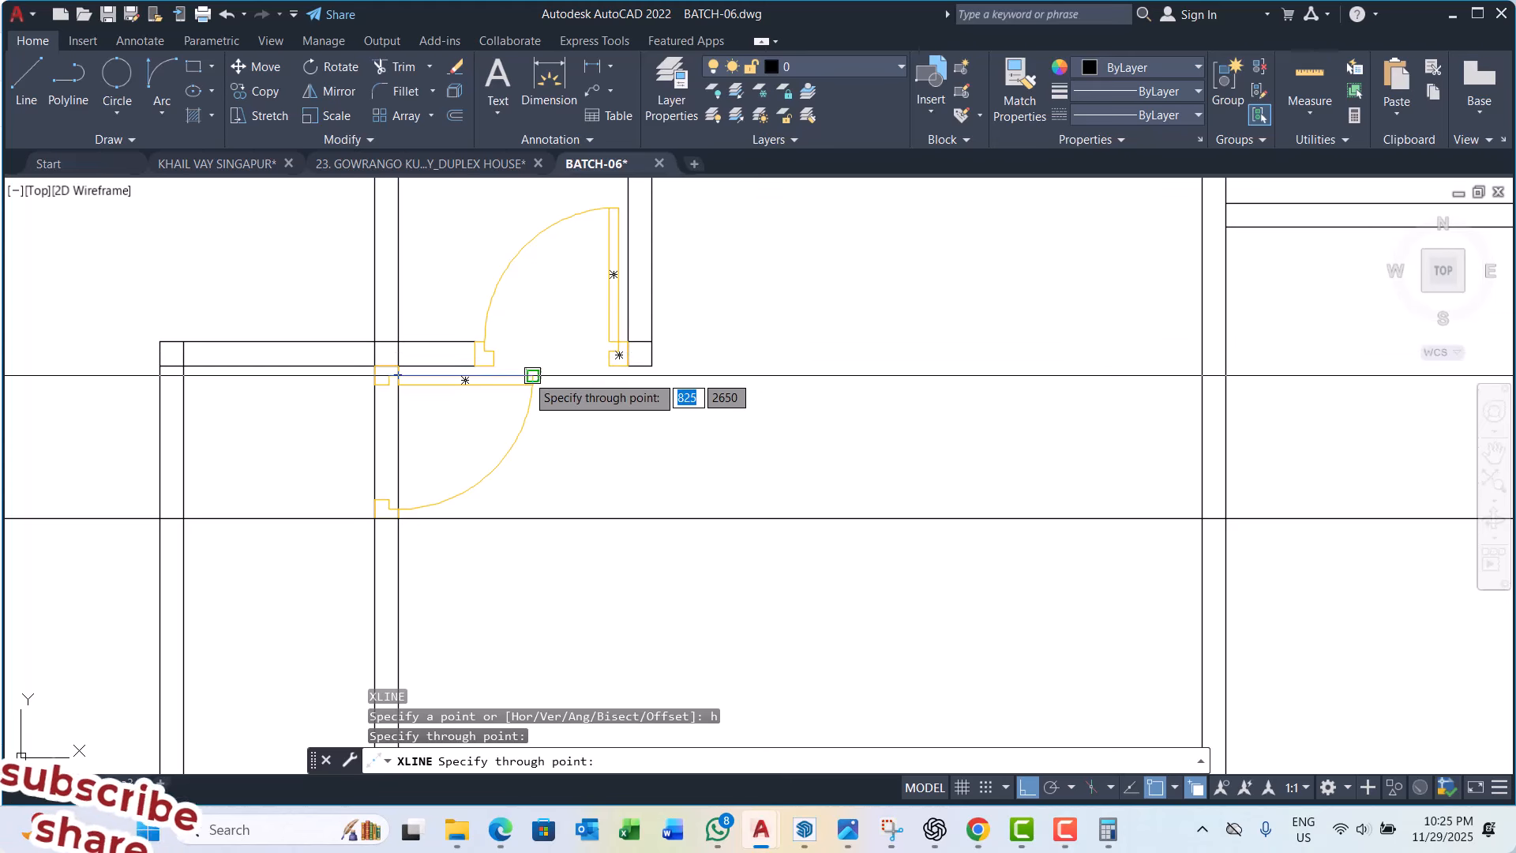
key("Escape")
key("Escape")
key("Escape")
key("Escape")
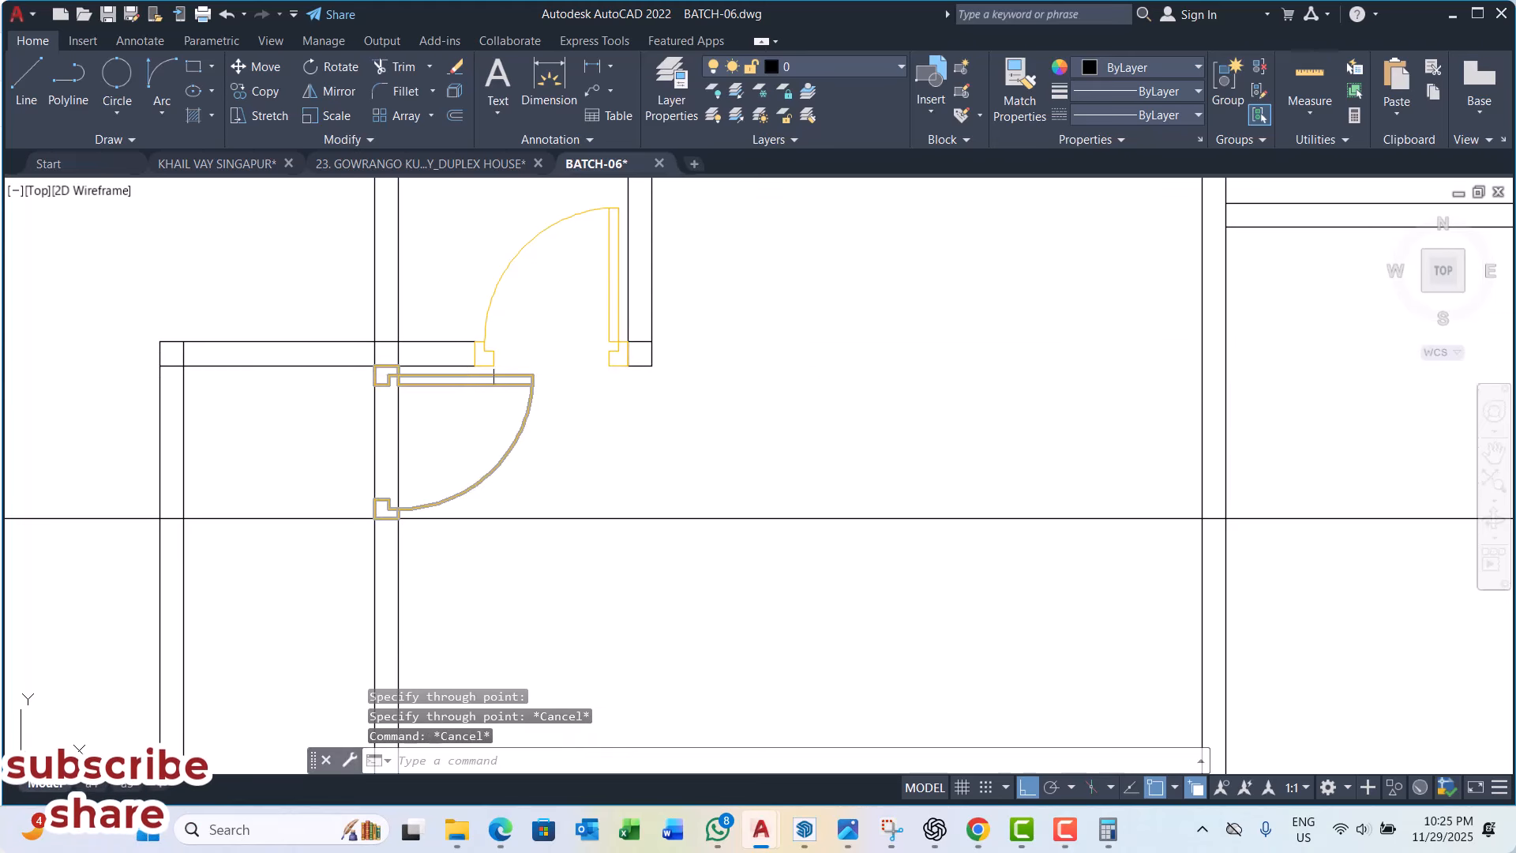
Step: Erase the horizontal construction line below the lower-left room's door
scroll(472, 375, "down", 4)
left_click(507, 430)
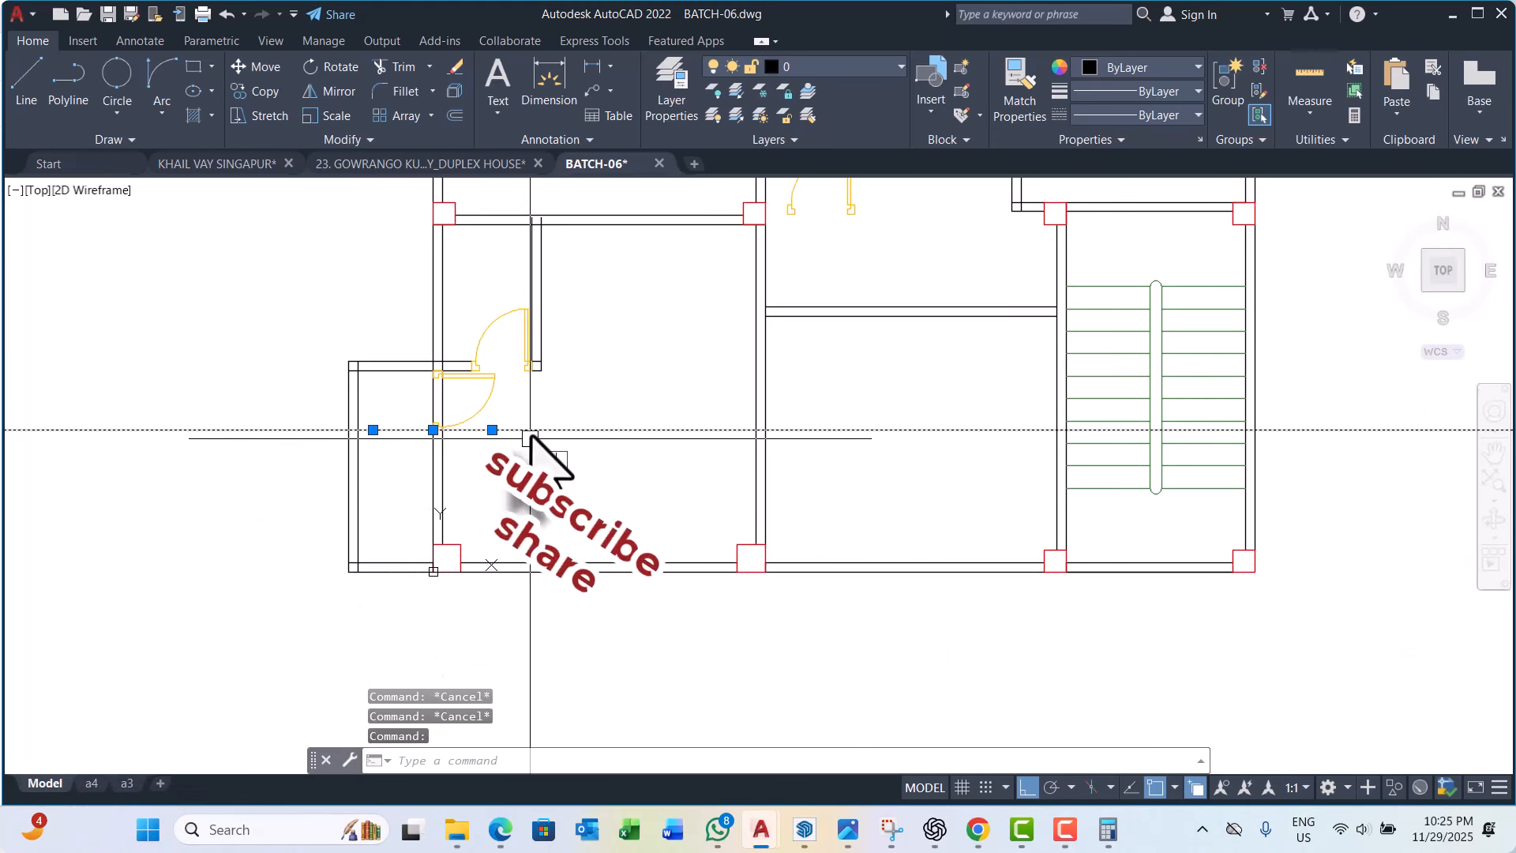
type("e")
key("Return")
Step: Mirror the lower-left room's door downward across a horizontal line below it, deleting the source door
scroll(478, 385, "up", 2)
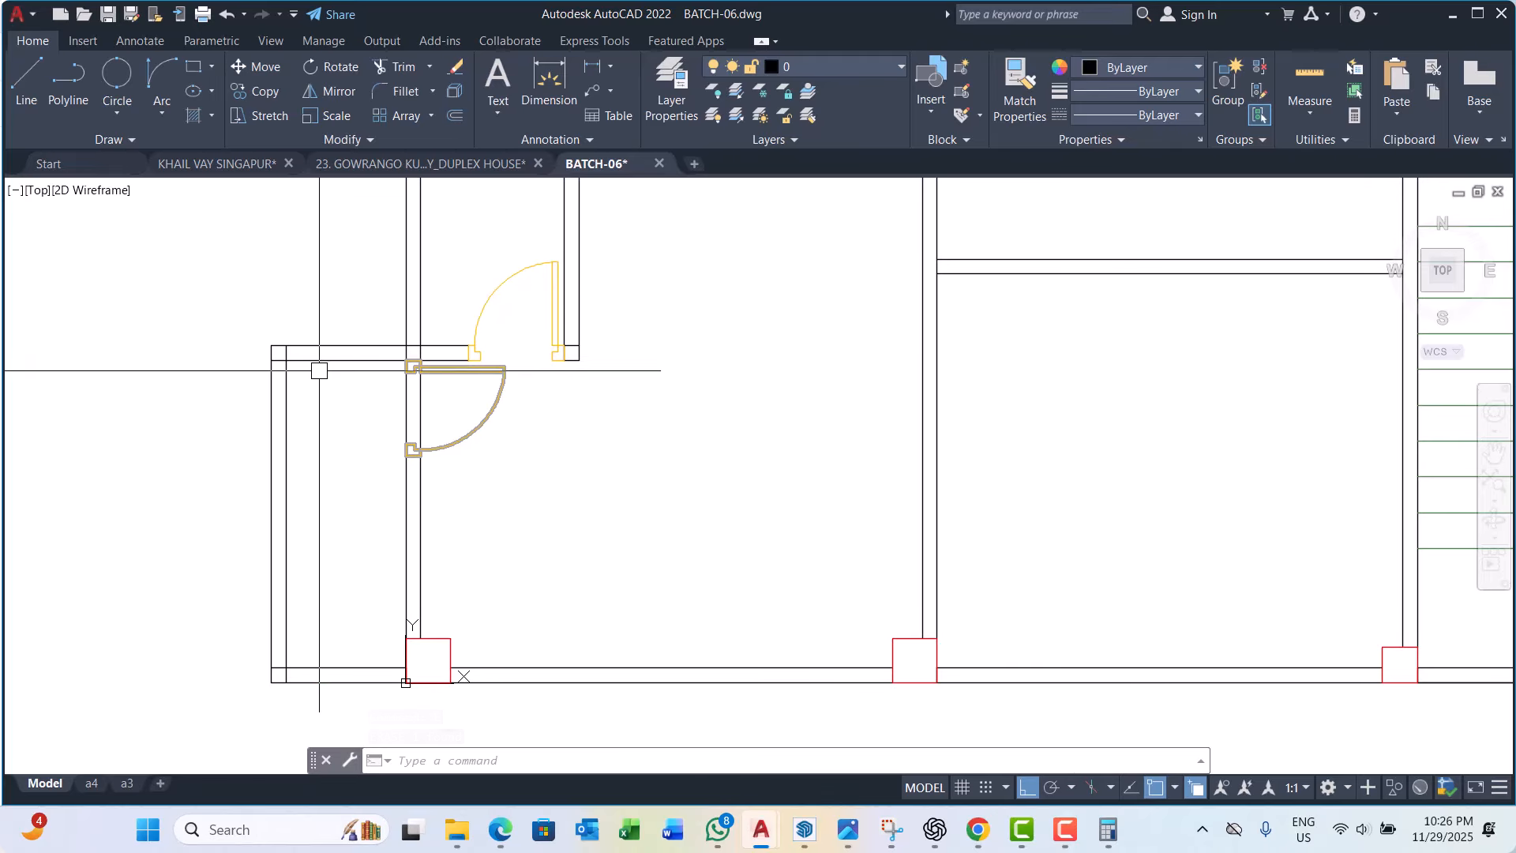
left_click(491, 412)
key("Escape")
type("m")
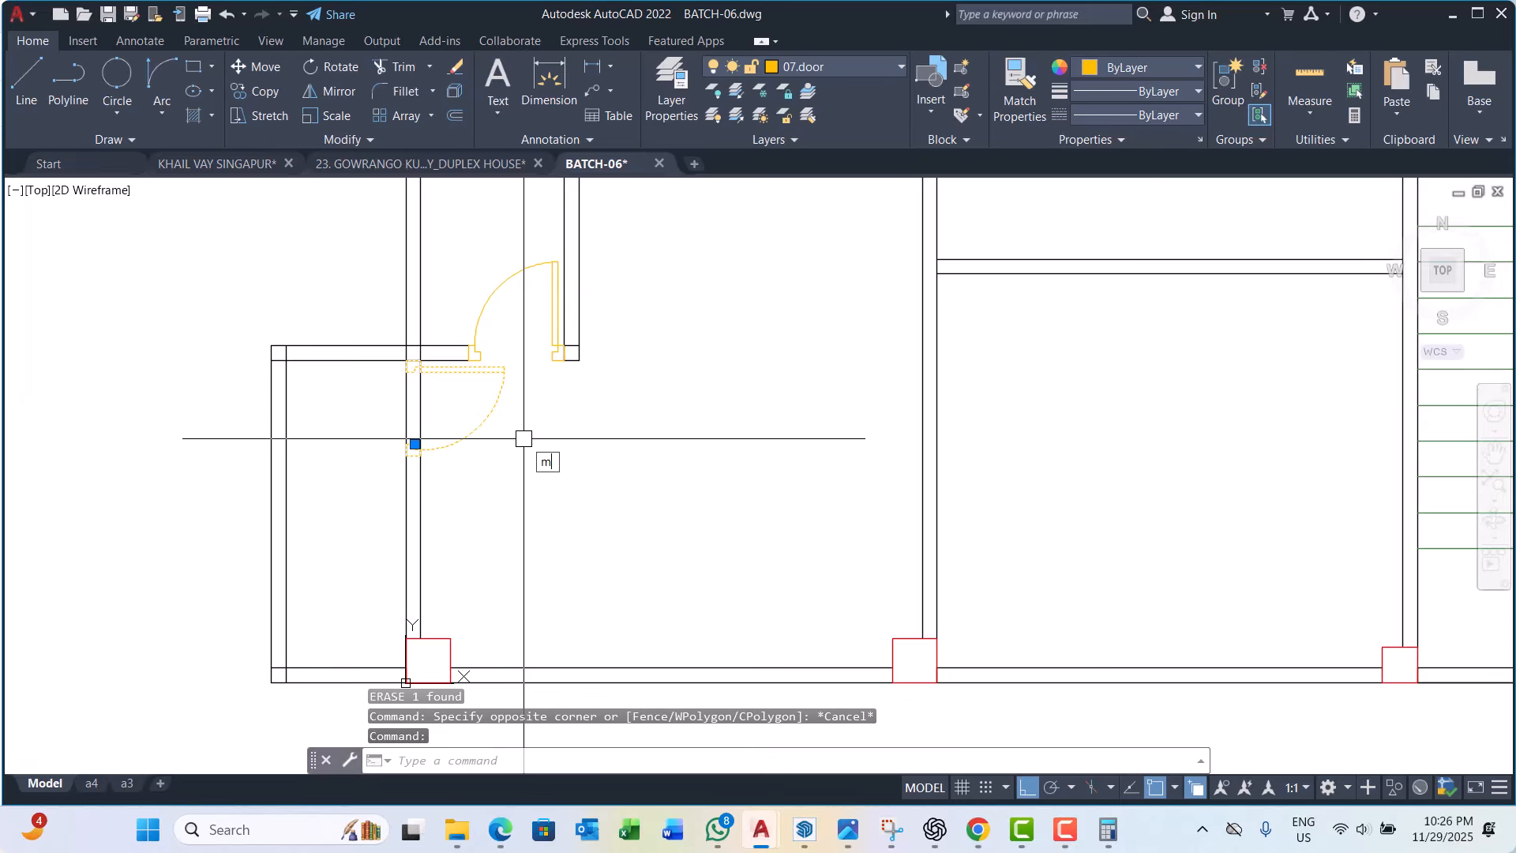
type("i")
key("Return")
left_click(405, 483)
left_click(623, 508)
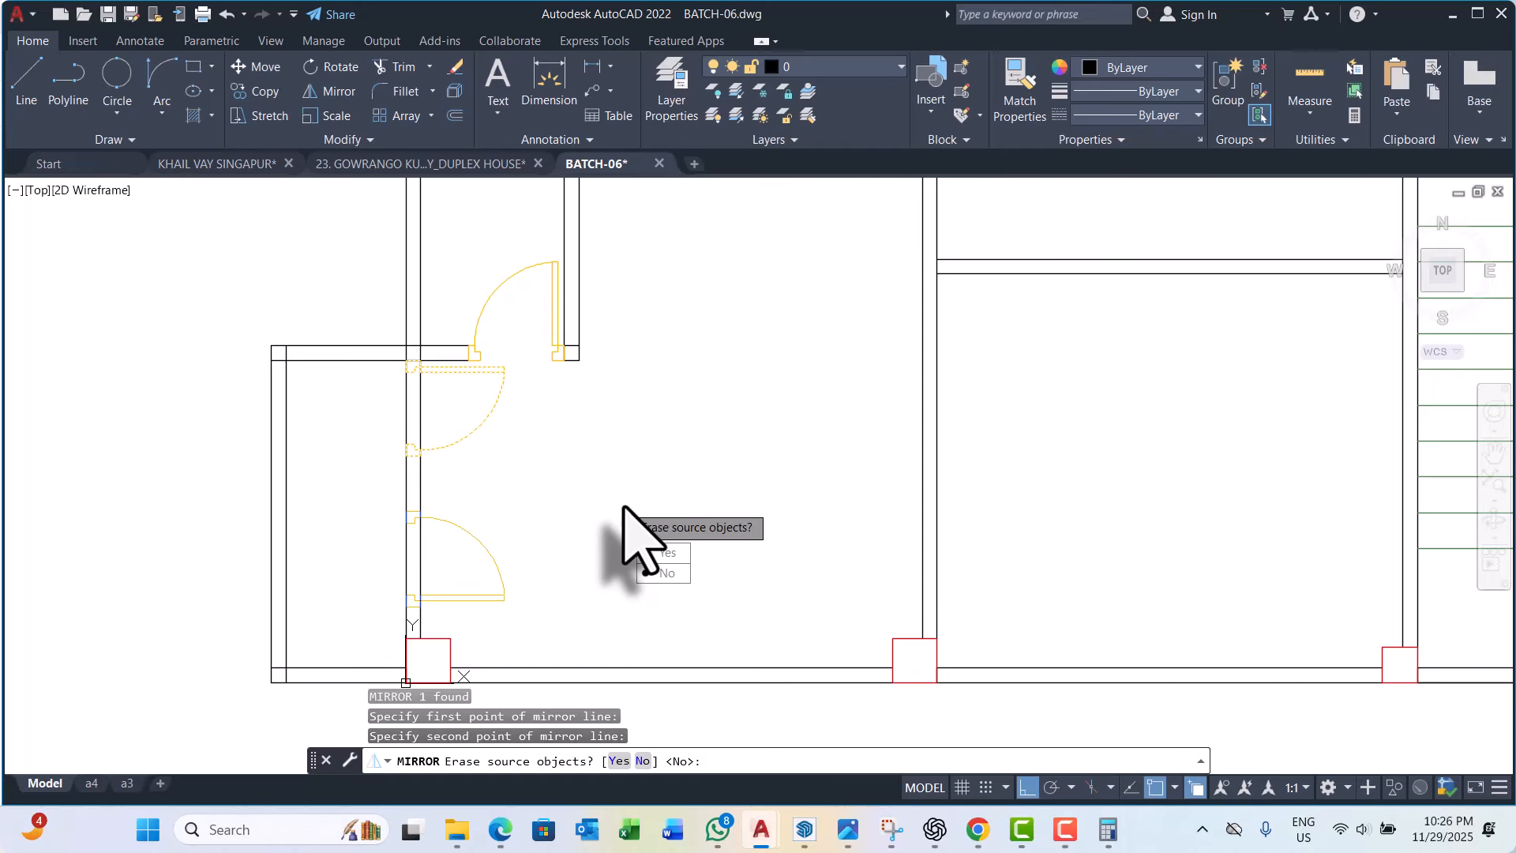
type("y")
key("Return")
Step: Move the mirrored door down along the left wall so its frame sits on top of the bottom-left column
left_click(455, 600)
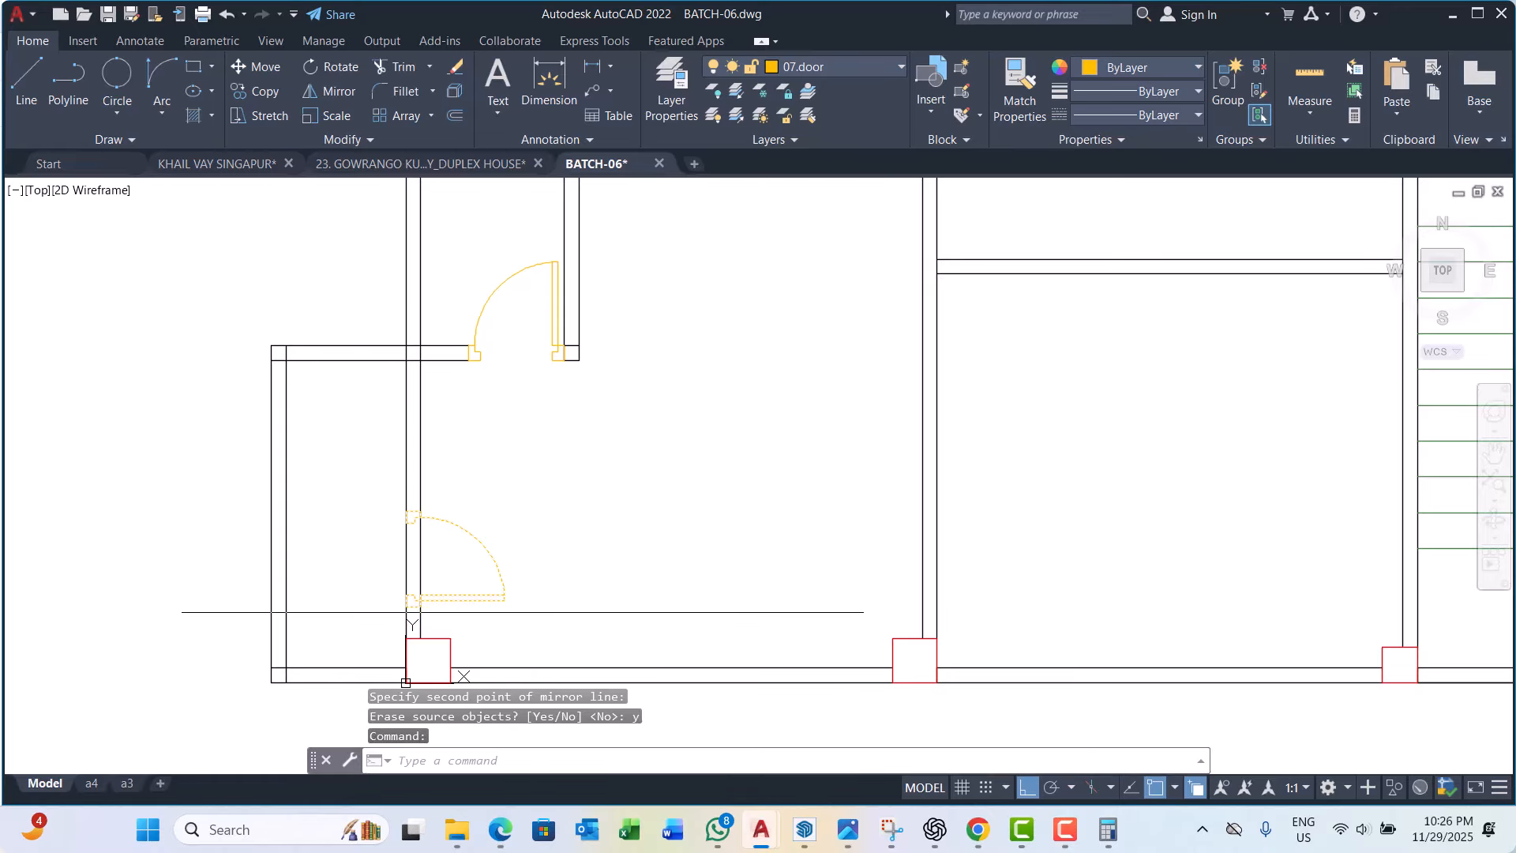
type("m")
key("Return")
scroll(395, 616, "up", 4)
left_click(413, 598)
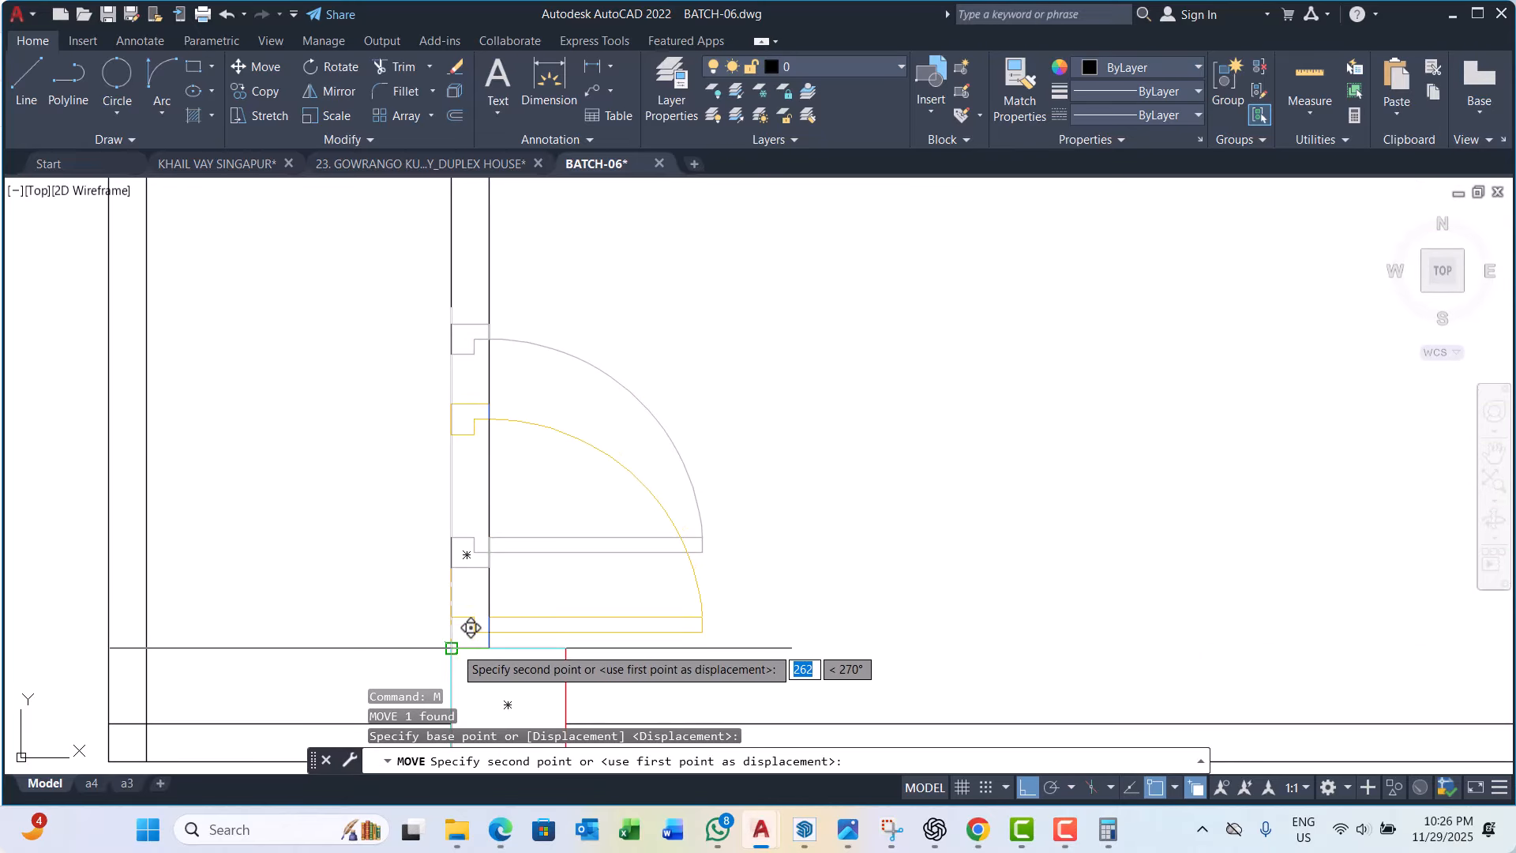
scroll(356, 552, "down", 2)
key("Escape")
key("Escape")
key("Escape")
Step: Draw a horizontal construction line through the top edge of the door frame above the bottom-left column
scroll(413, 504, "up", 2)
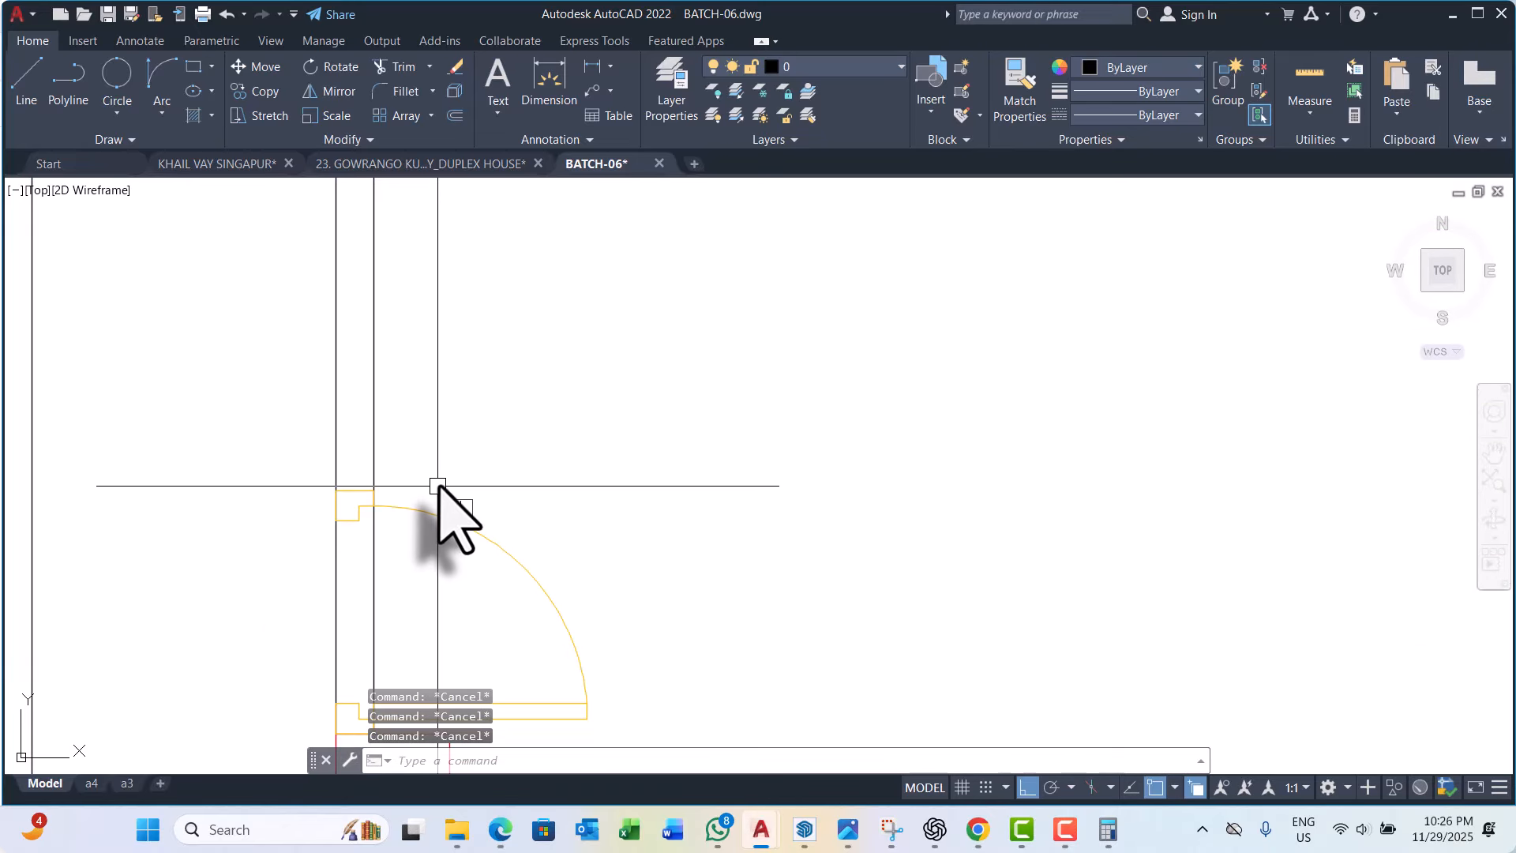
type("xl")
key("Return")
type("h")
key("Return")
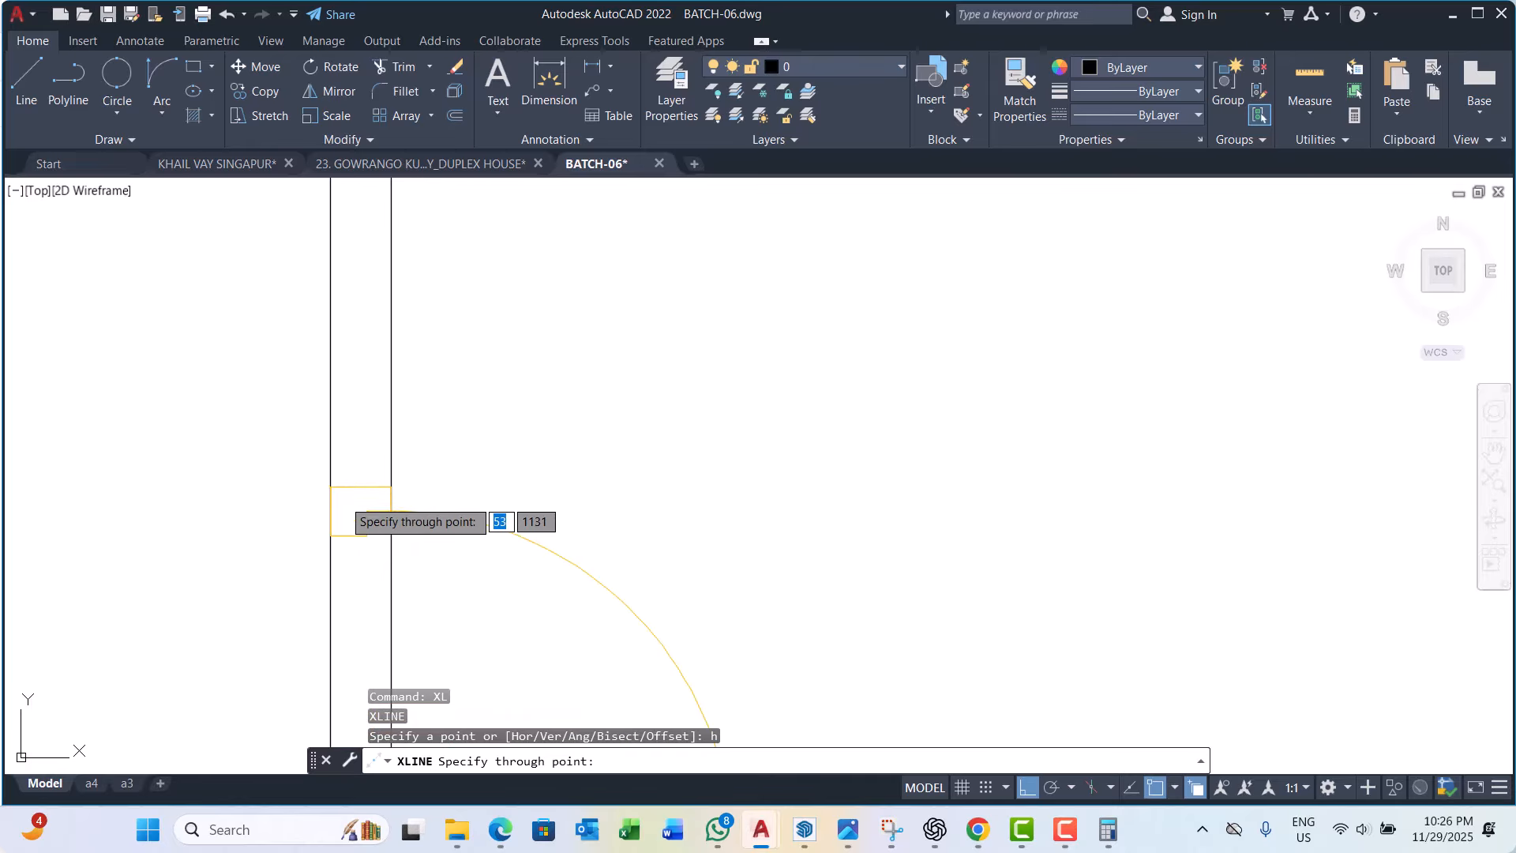
left_click(337, 482)
key("Escape")
key("Escape")
Step: Trim both left wall lines between the construction line and the bottom-left column to open the doorway
scroll(365, 471, "down", 1)
left_click(542, 412)
left_click(555, 479)
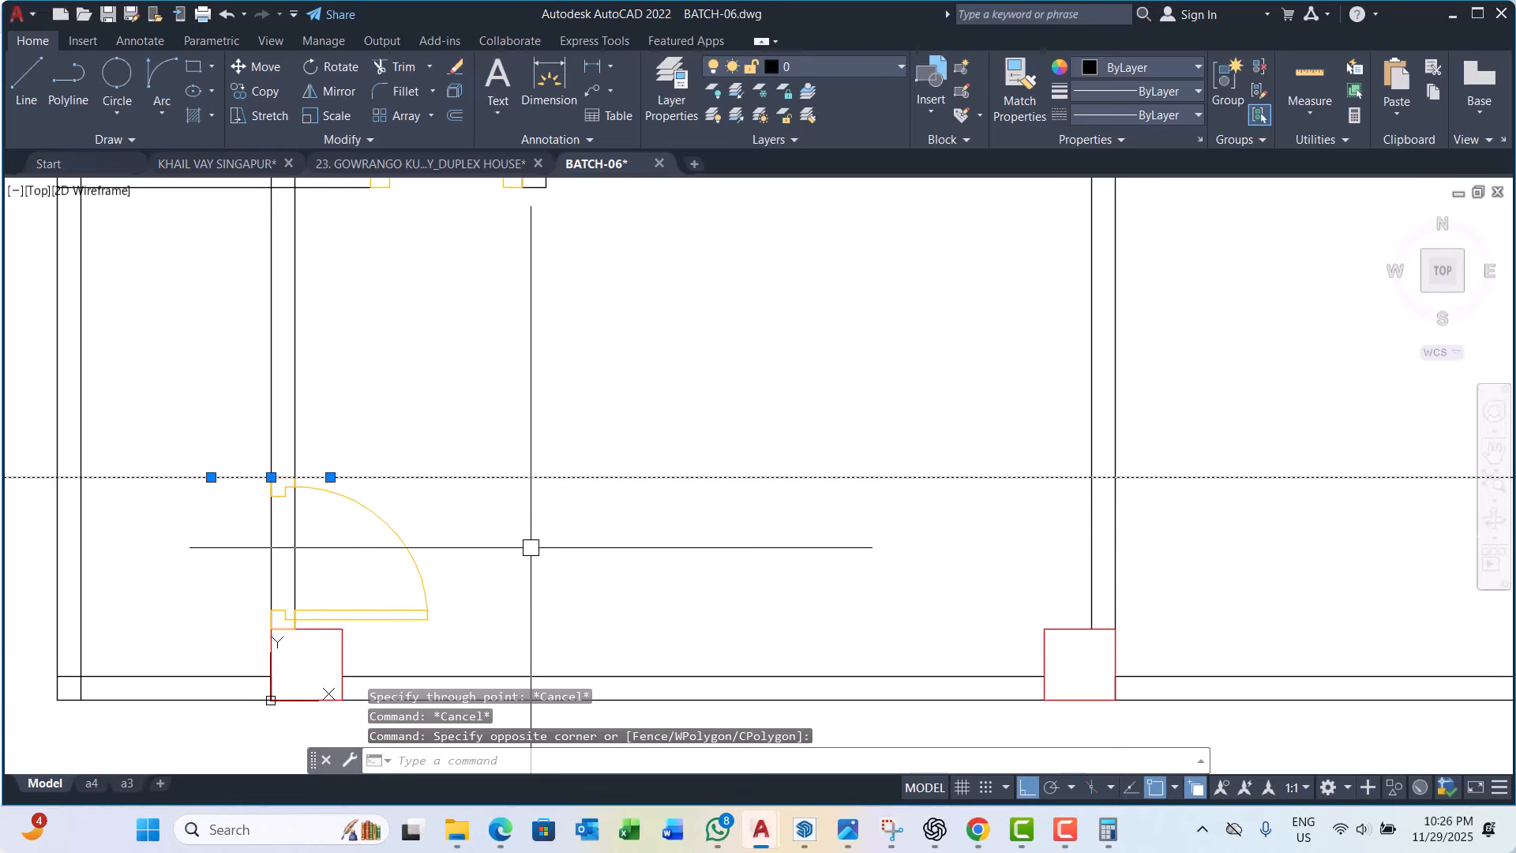
type("tr")
key("Return")
scroll(276, 575, "up", 2)
left_click(213, 545)
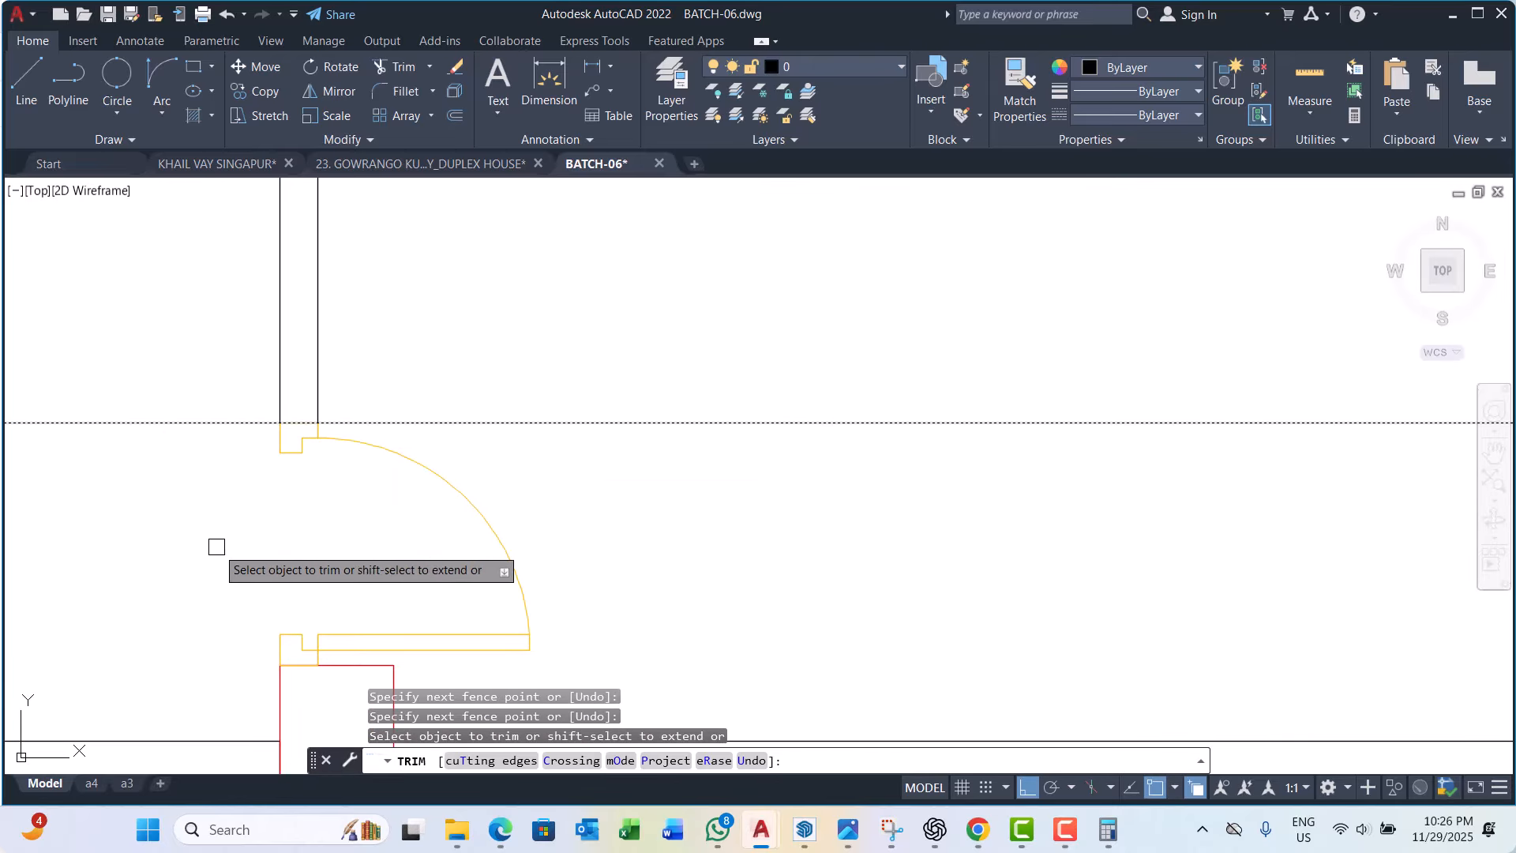
key("Escape")
Step: Erase the horizontal construction line at the lower-left room's door opening
scroll(475, 446, "down", 4)
left_click(475, 446)
left_click(440, 514)
type("e")
key("Return")
Step: Examine the whole floor plan for rooms that still need doors, ending at the staircase area
scroll(394, 521, "down", 3)
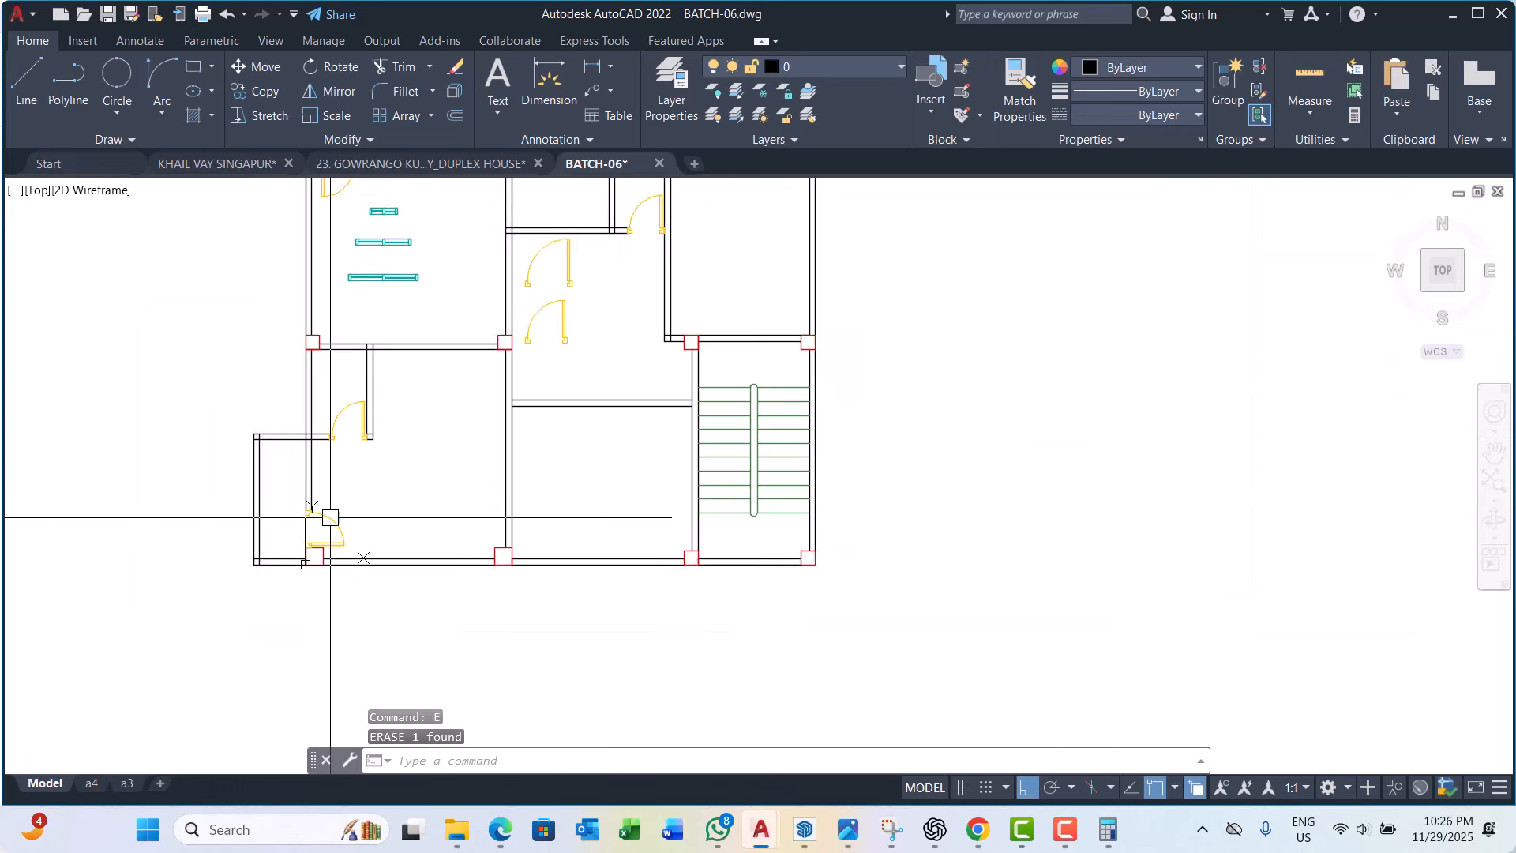
scroll(350, 557, "down", 3)
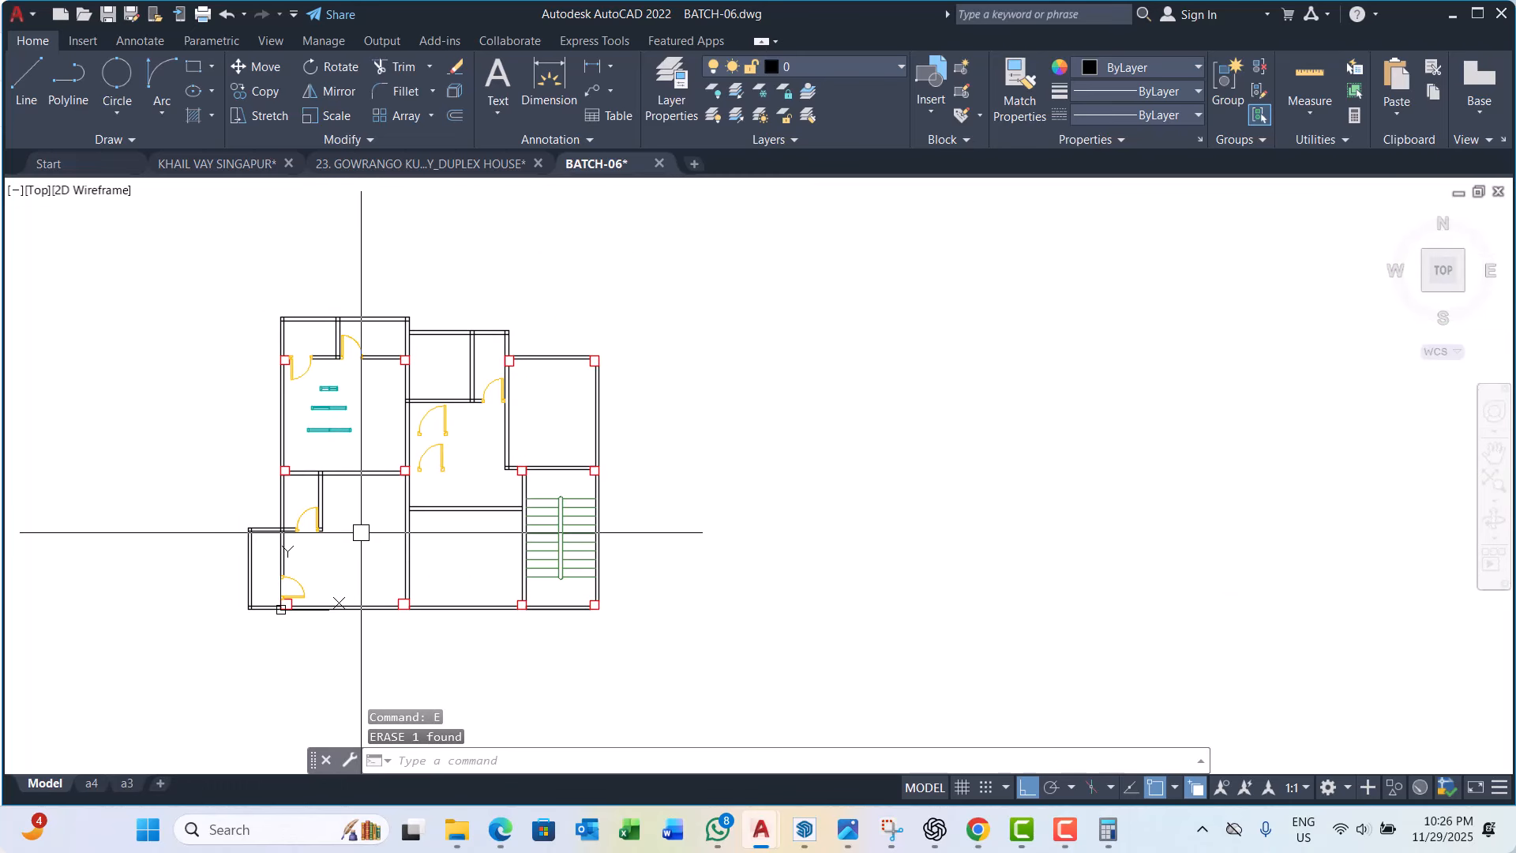
middle_click_drag(330, 484, 275, 385)
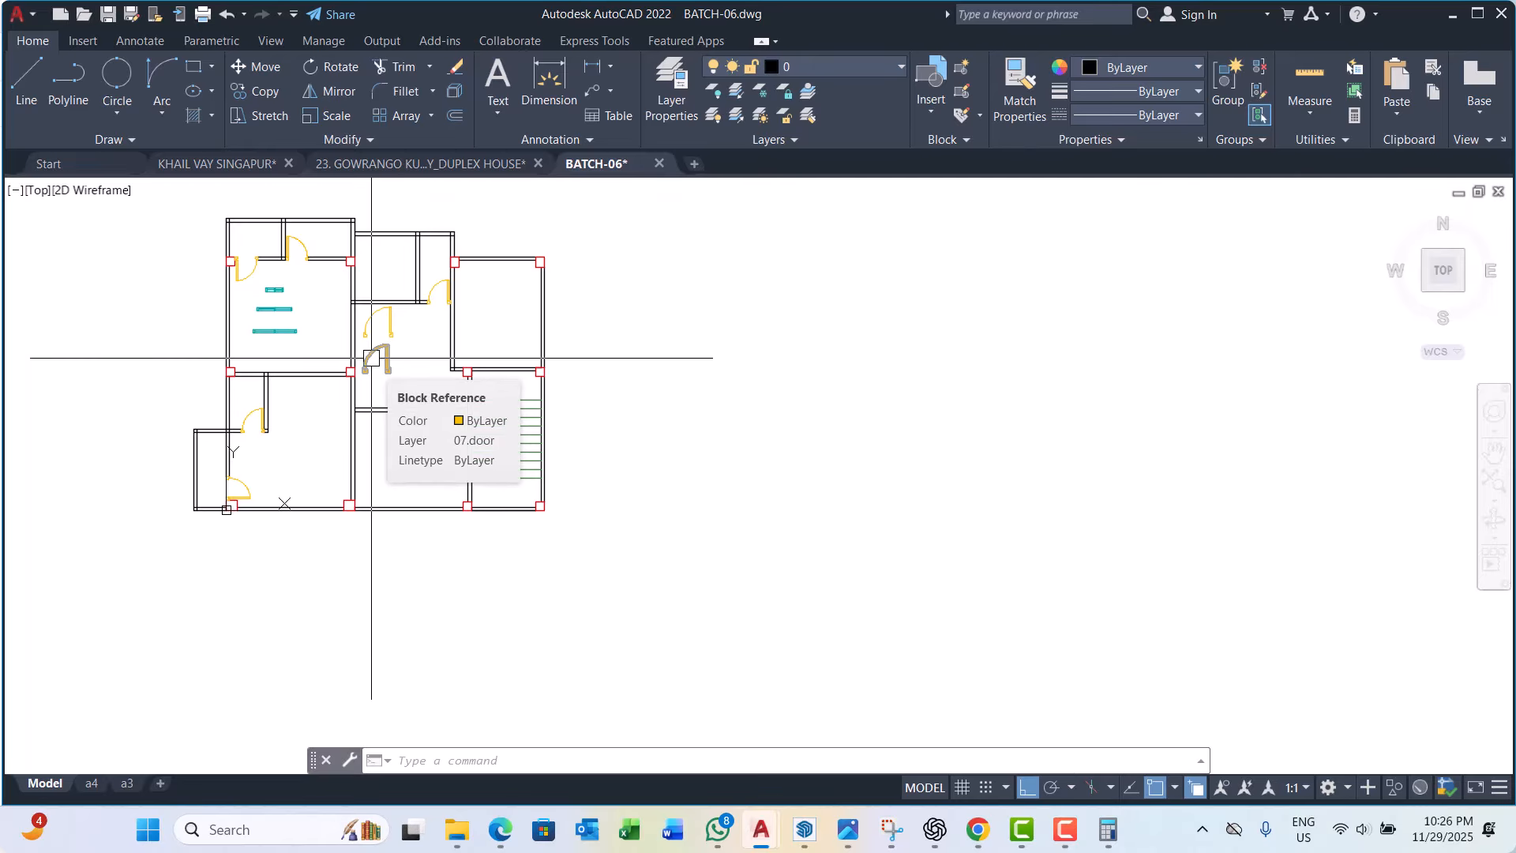
scroll(371, 358, "down", 4)
scroll(381, 361, "up", 2)
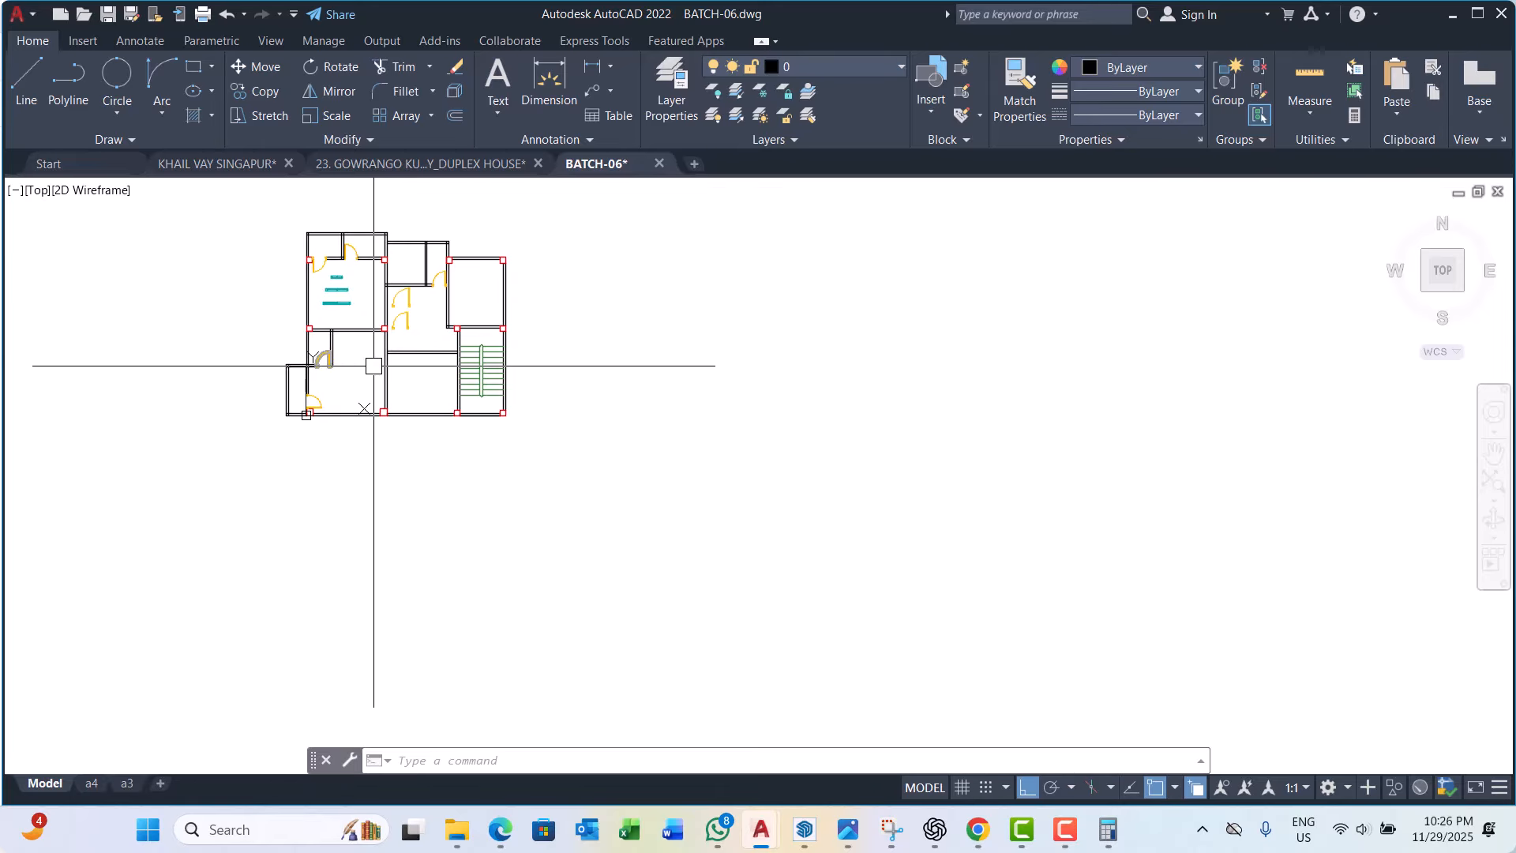
scroll(422, 358, "up", 2)
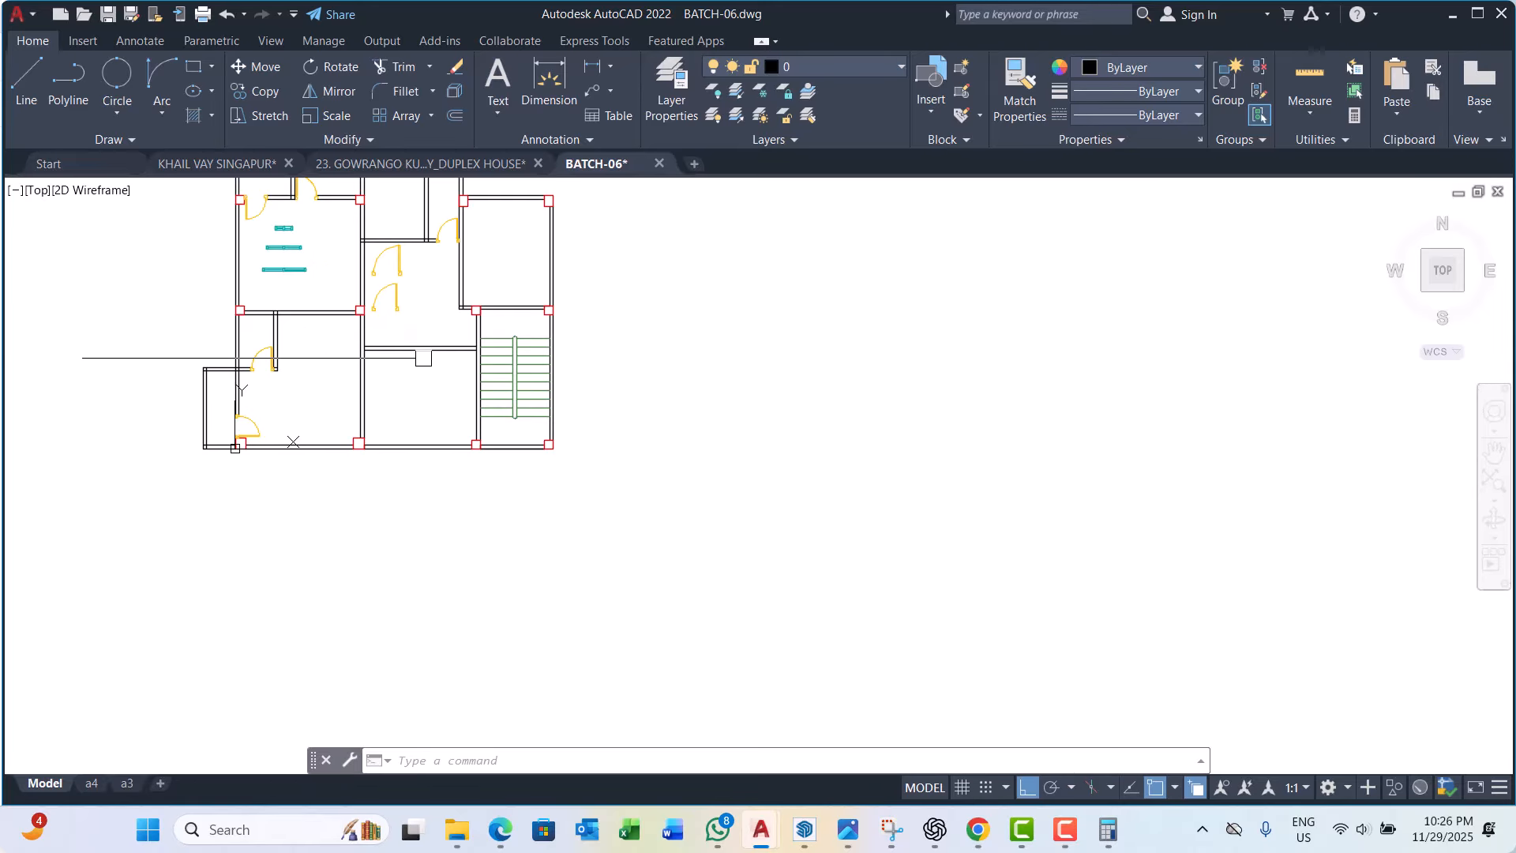
scroll(424, 358, "up", 2)
scroll(486, 283, "up", 2)
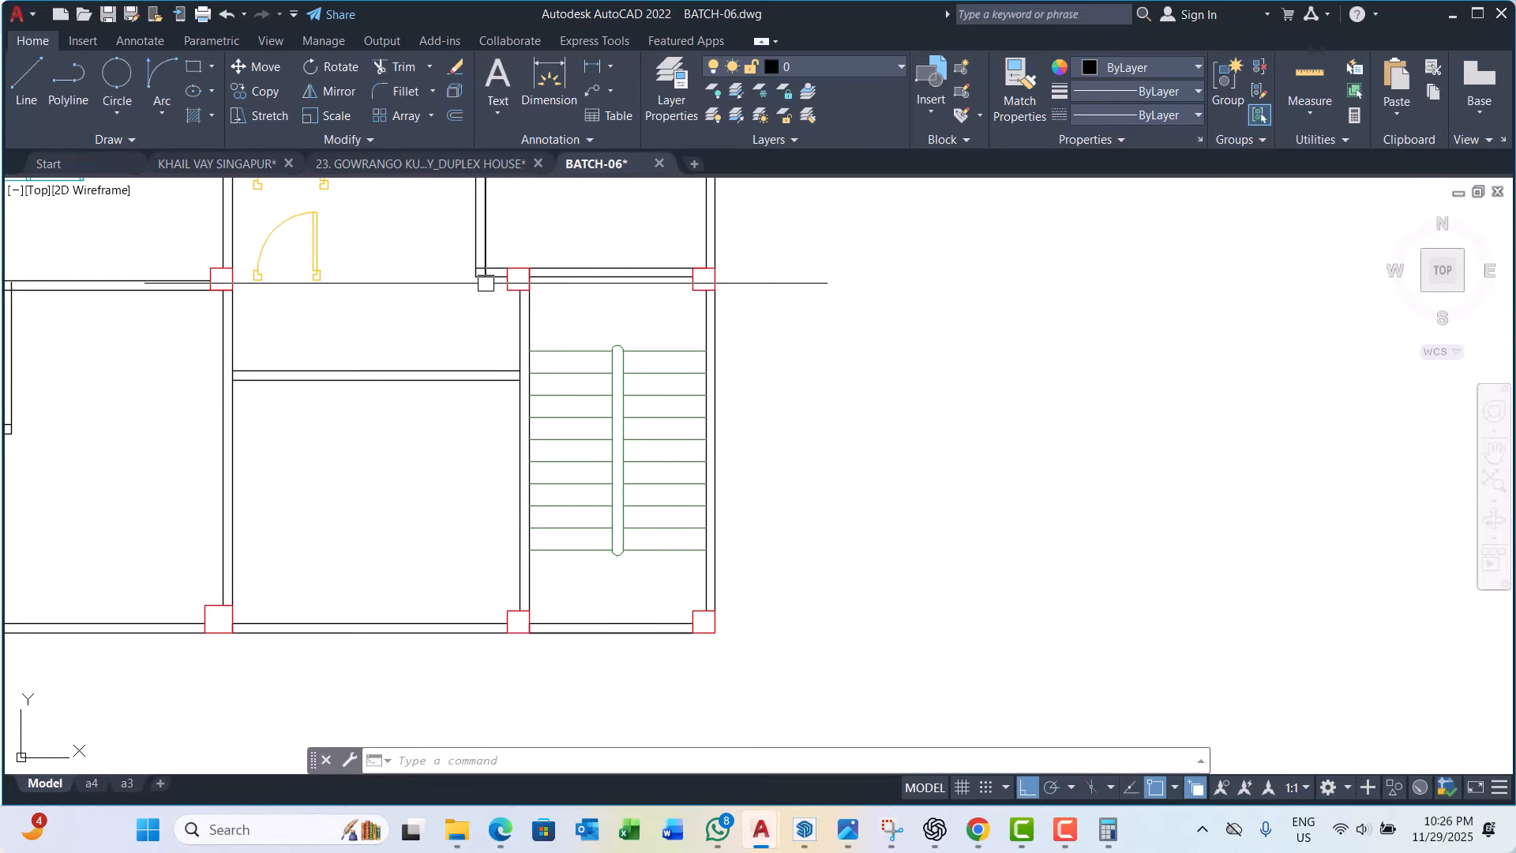
left_click(560, 308)
left_click(491, 295)
key("Escape")
key("Escape")
key("Escape")
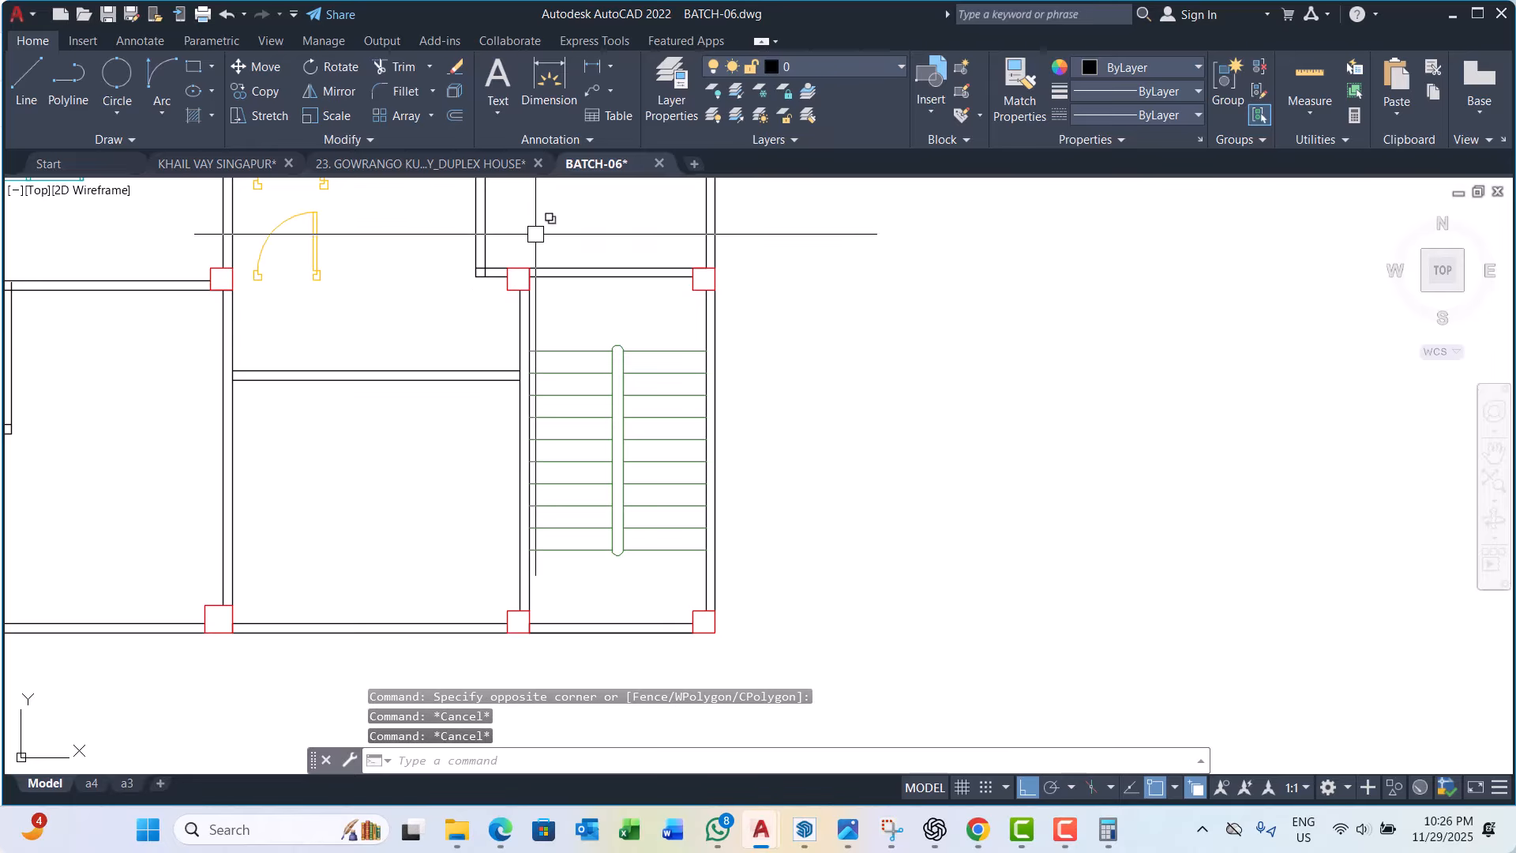
Step: Measure the vertical distance from the staircase's upper-left column corner to the topmost stair tread
left_click(593, 70)
scroll(513, 290, "up", 2)
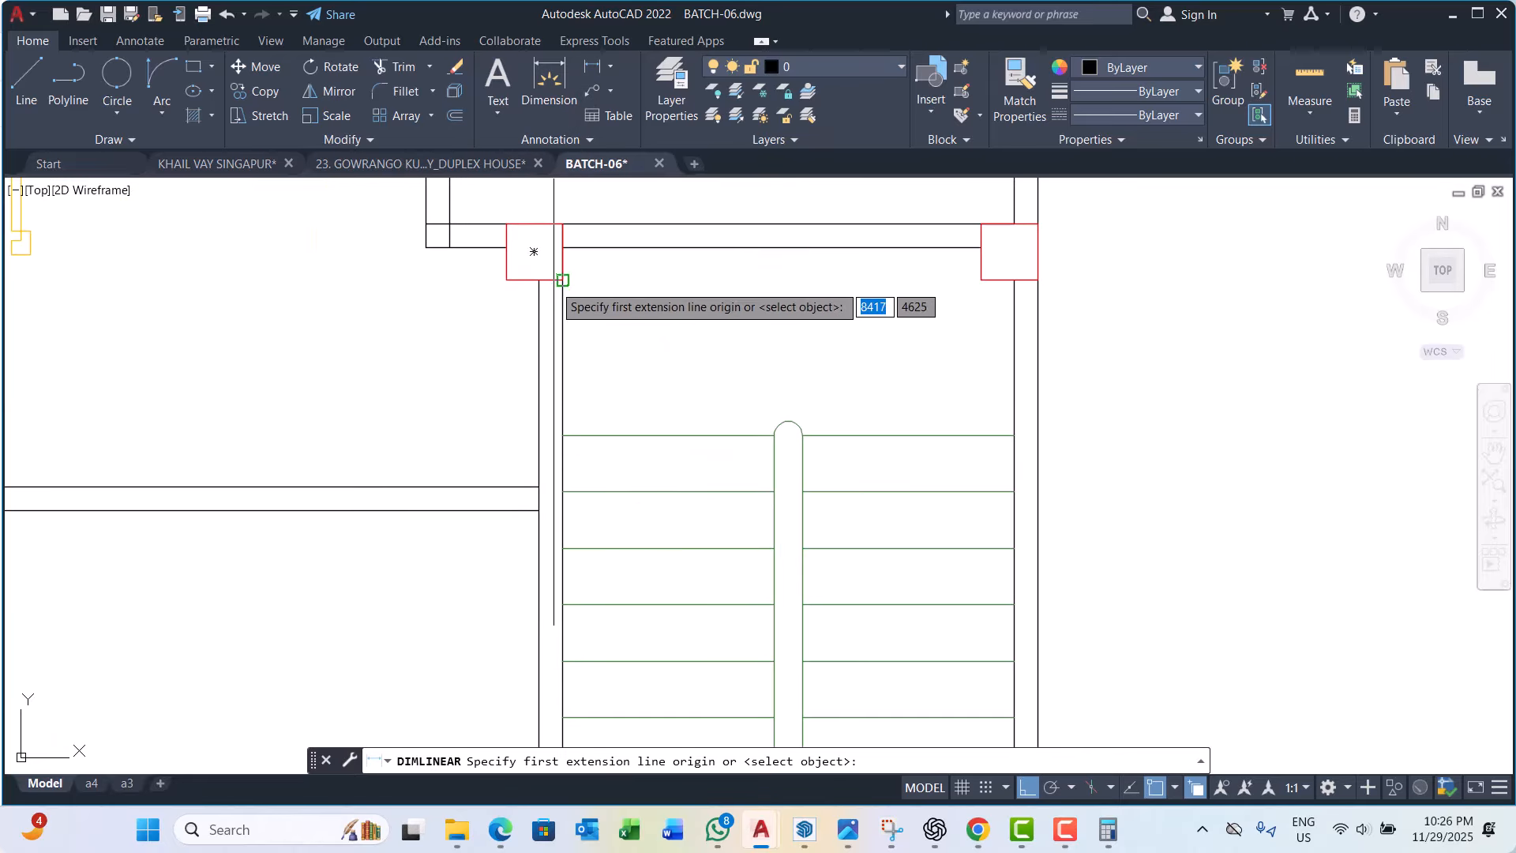
left_click(563, 280)
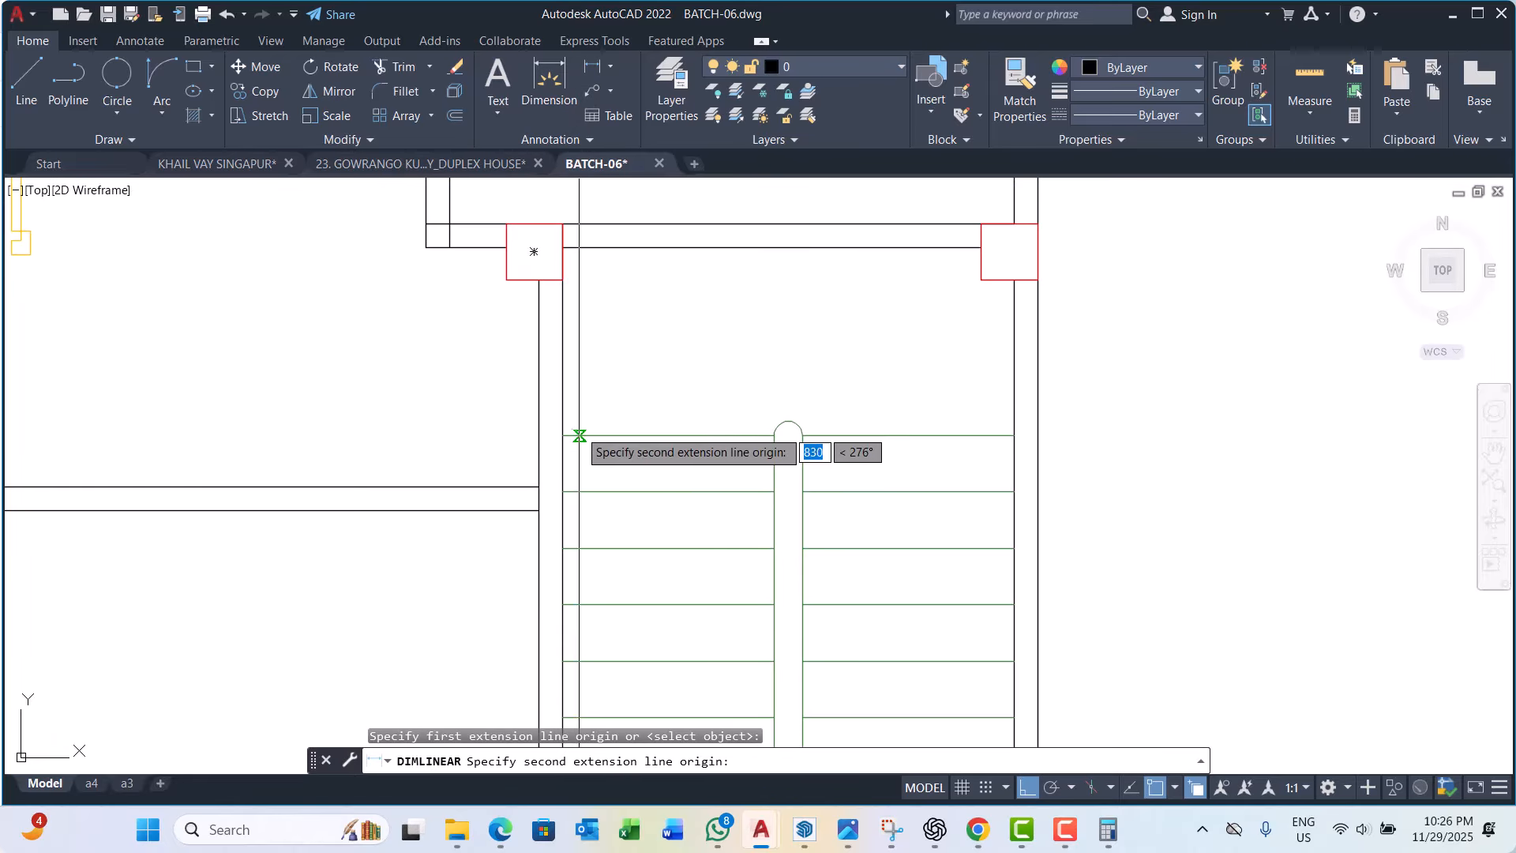
left_click(563, 436)
scroll(459, 371, "down", 3)
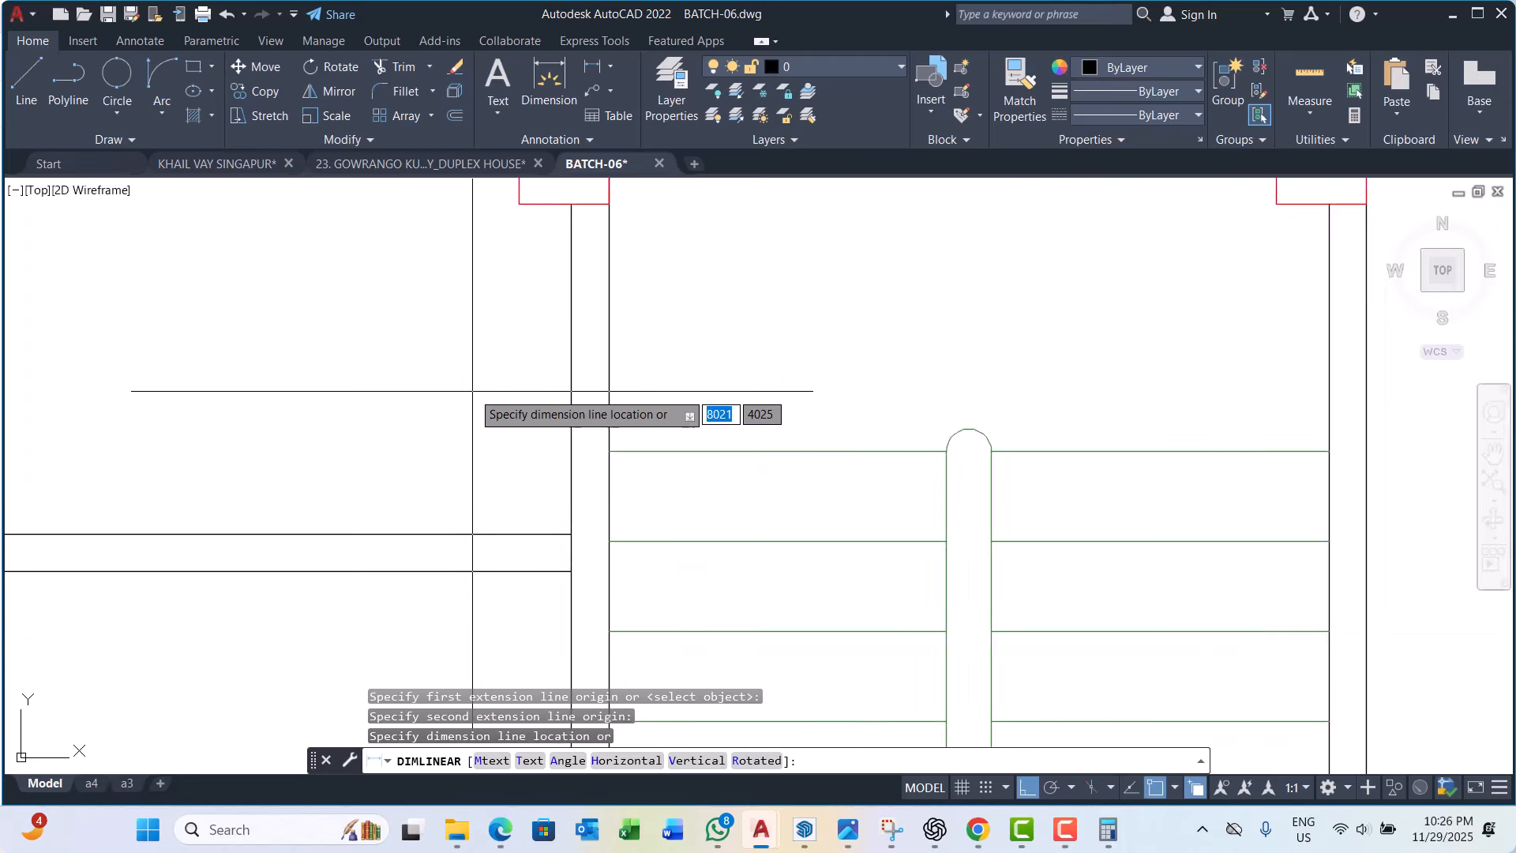
key("Escape")
key("Escape")
scroll(459, 372, "down", 4)
key("Escape")
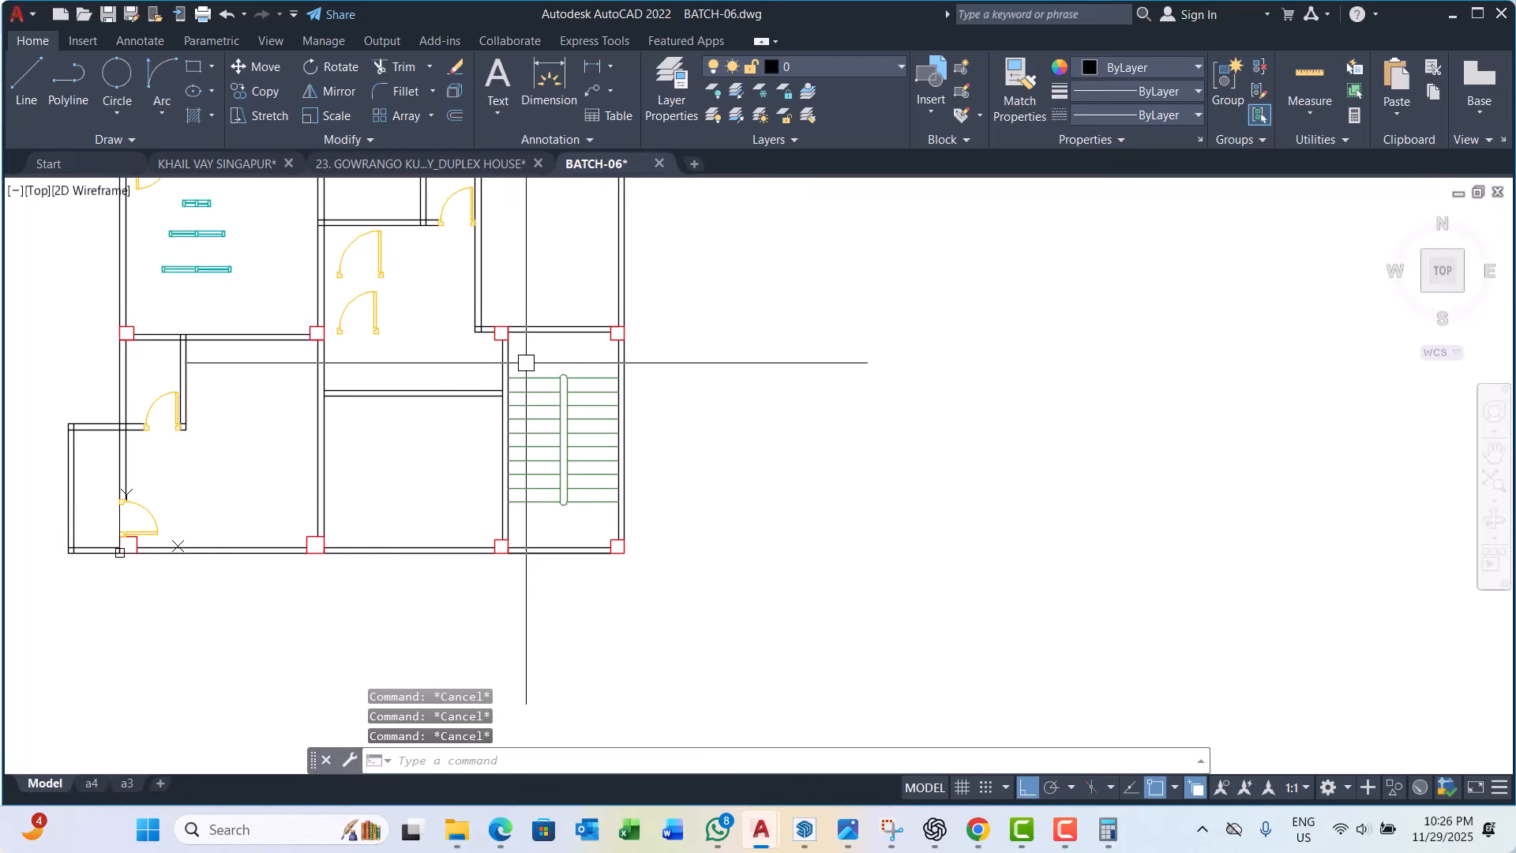
Step: Stretch the upper end of the staircase's left inner wall line down to the column's bottom-right corner
scroll(529, 363, "up", 4)
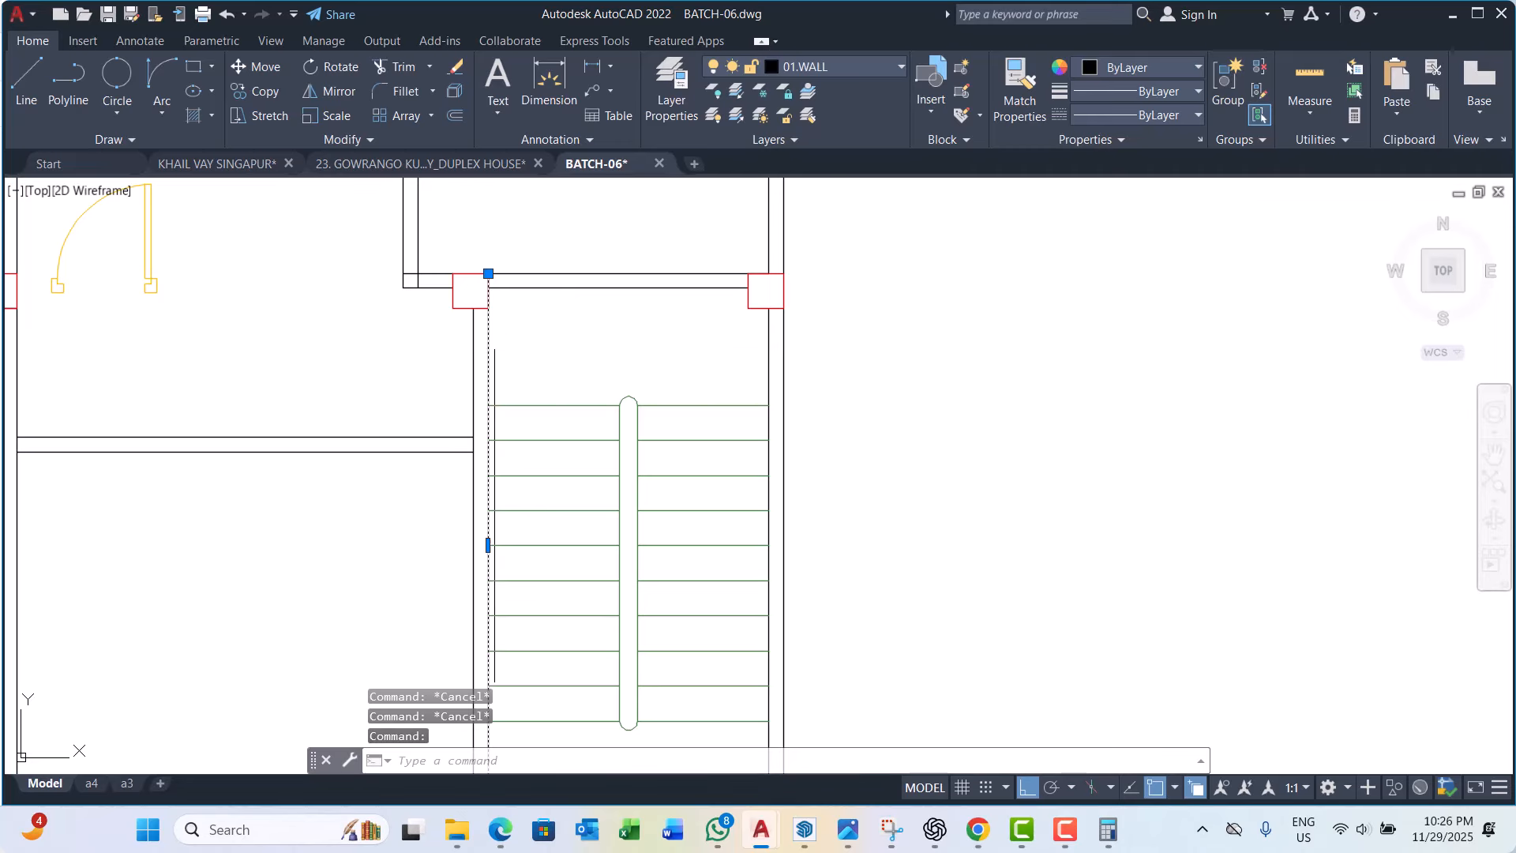
left_click(488, 273)
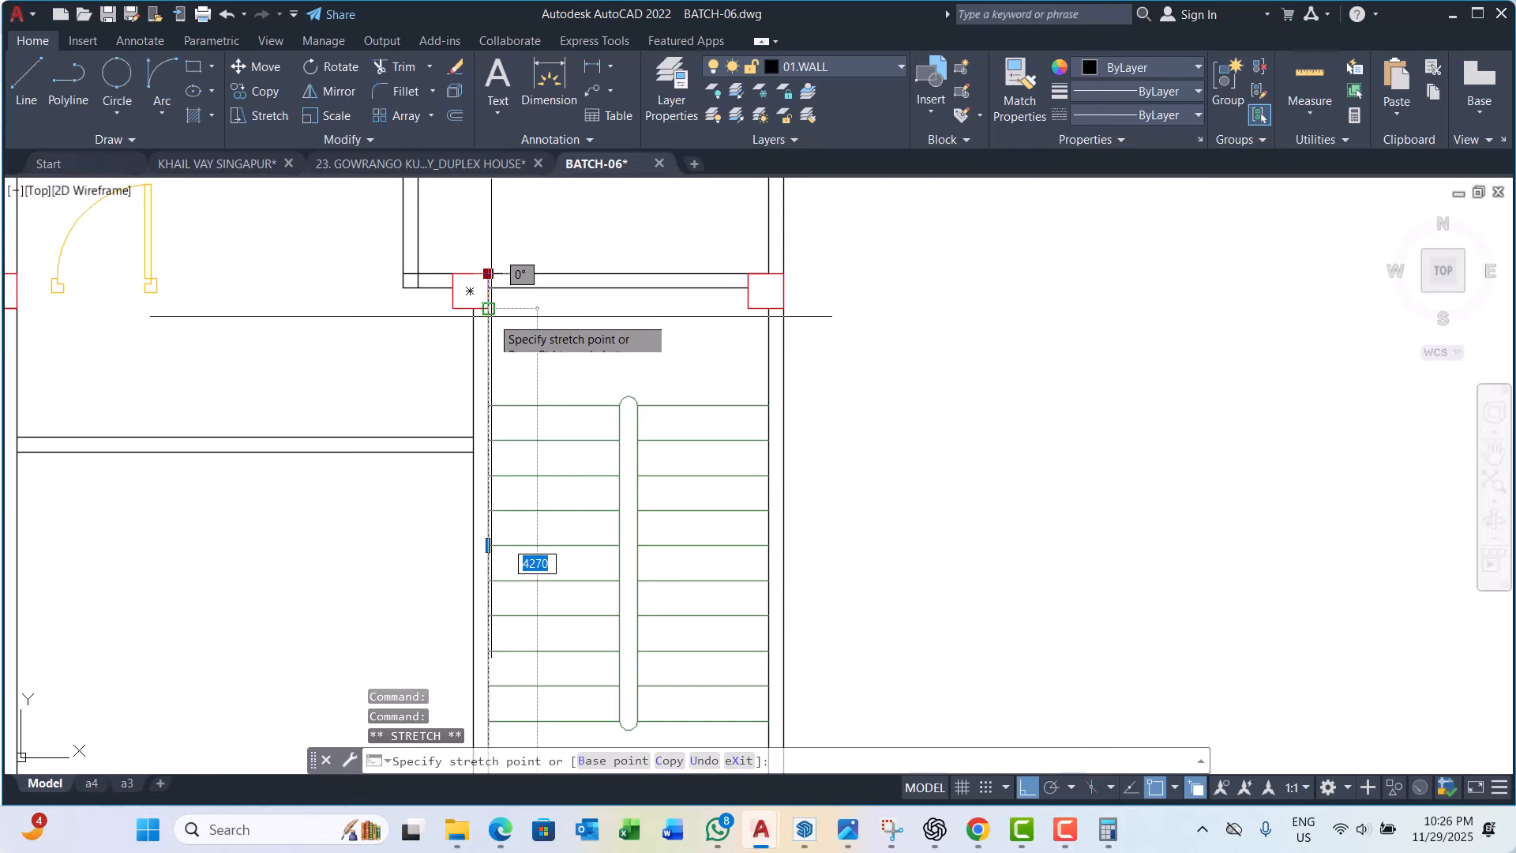
left_click(488, 308)
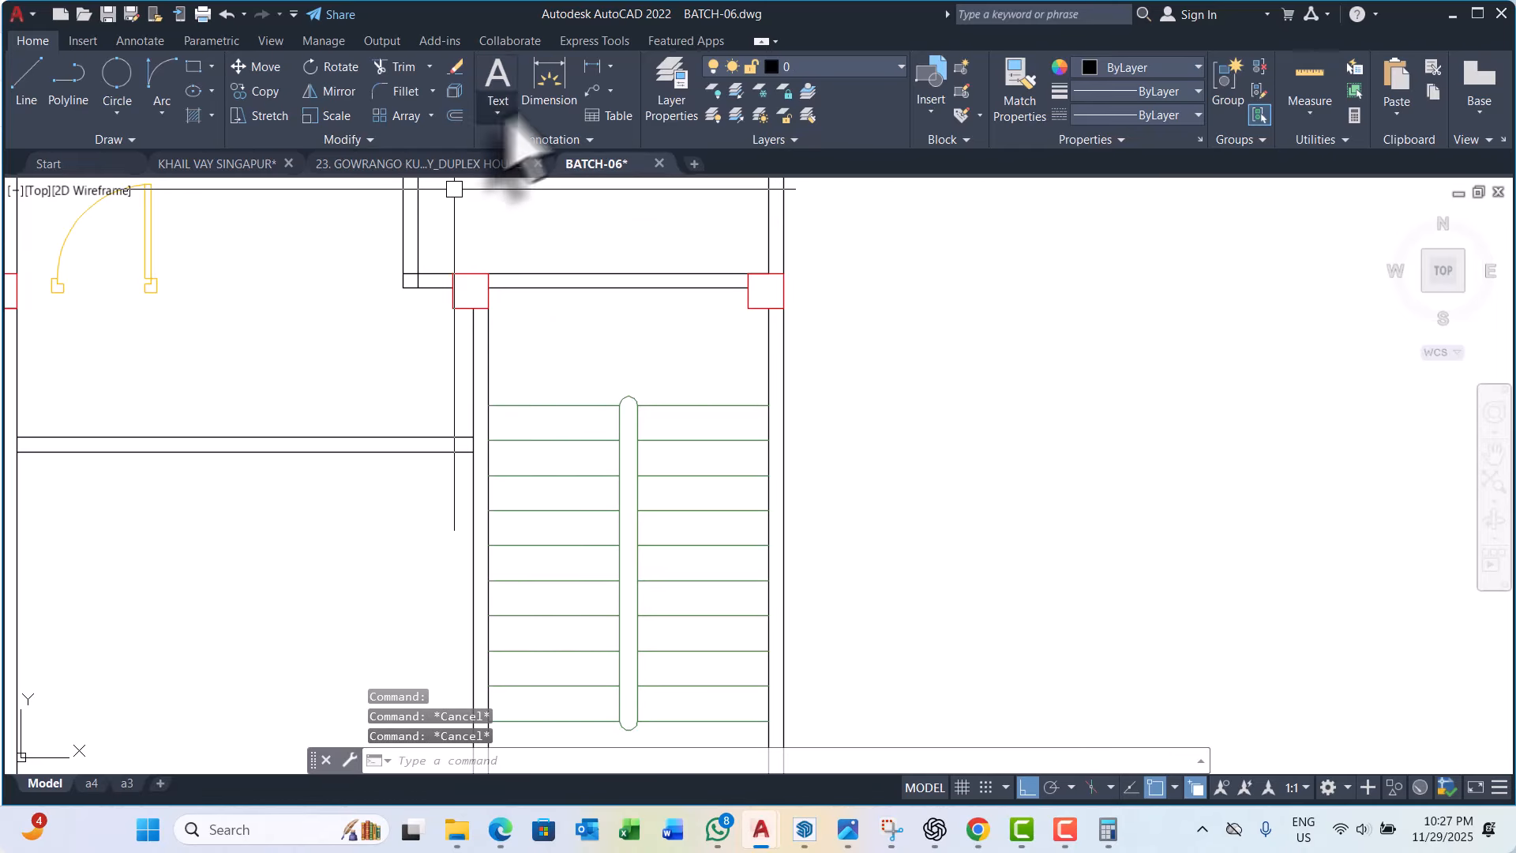
Step: Measure the landing depth between the topmost stair tread and the wall above the staircase
left_click(594, 68)
left_click(572, 306)
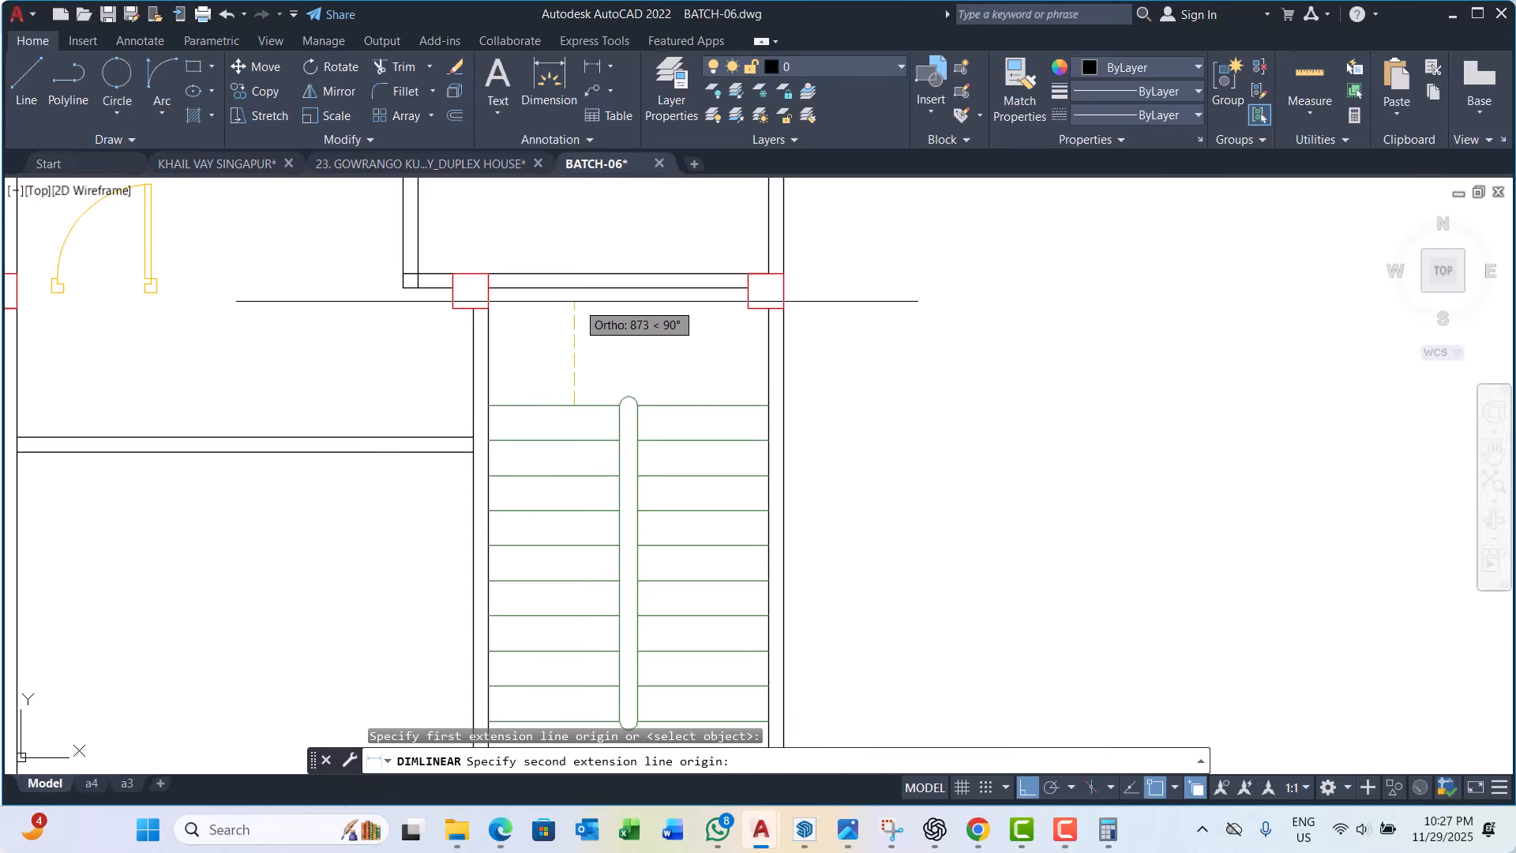
left_click(592, 310)
key("Escape")
key("Escape")
key("Escape")
Step: Examine the landing space between the lowest stair tread and the bottom wall in relation to the whole floor plan
scroll(436, 333, "down", 4)
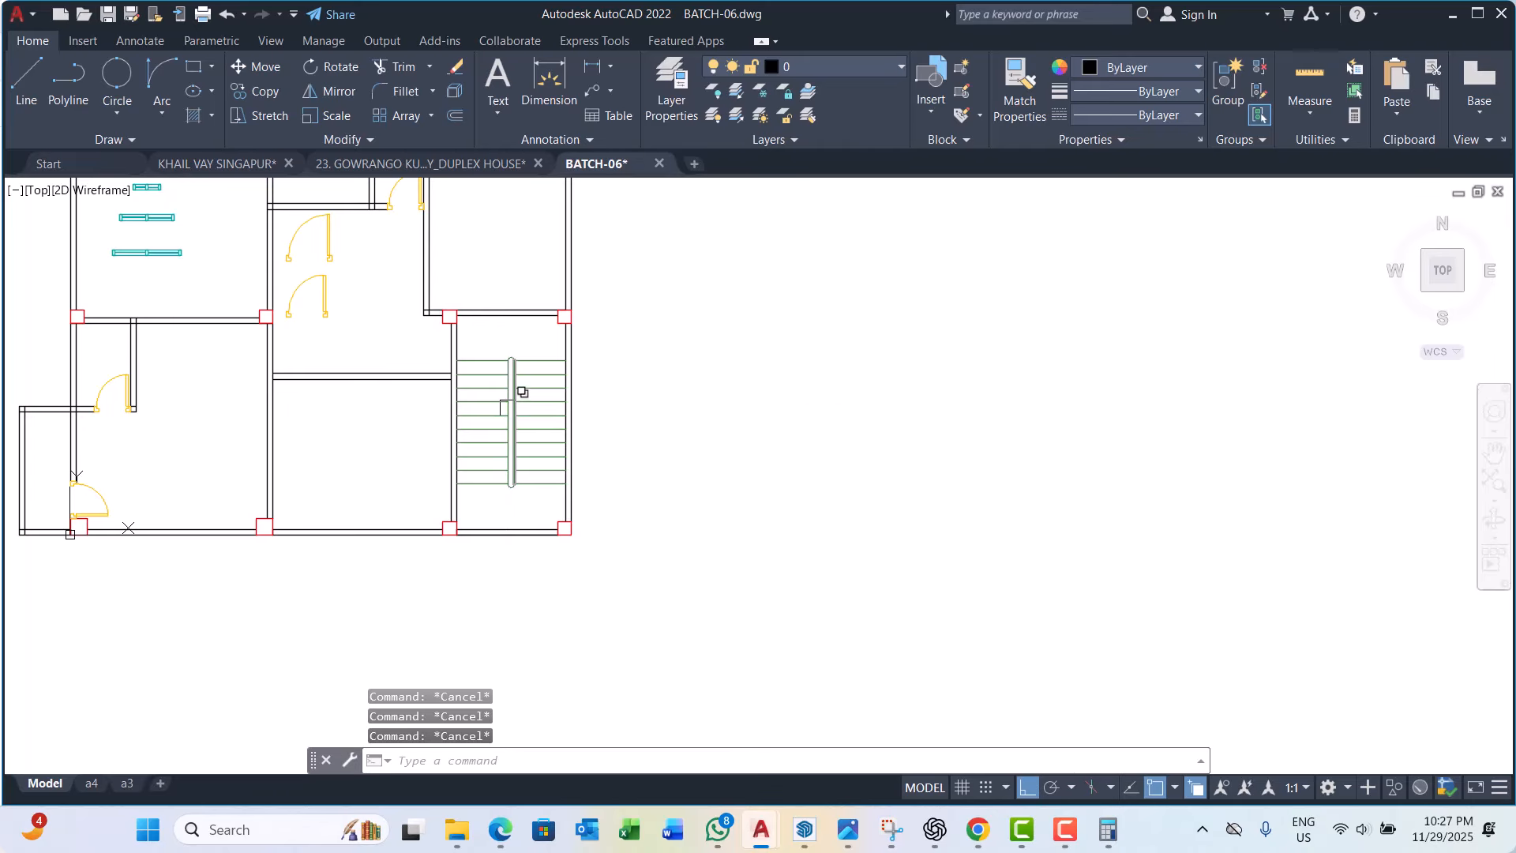
scroll(507, 407, "down", 3)
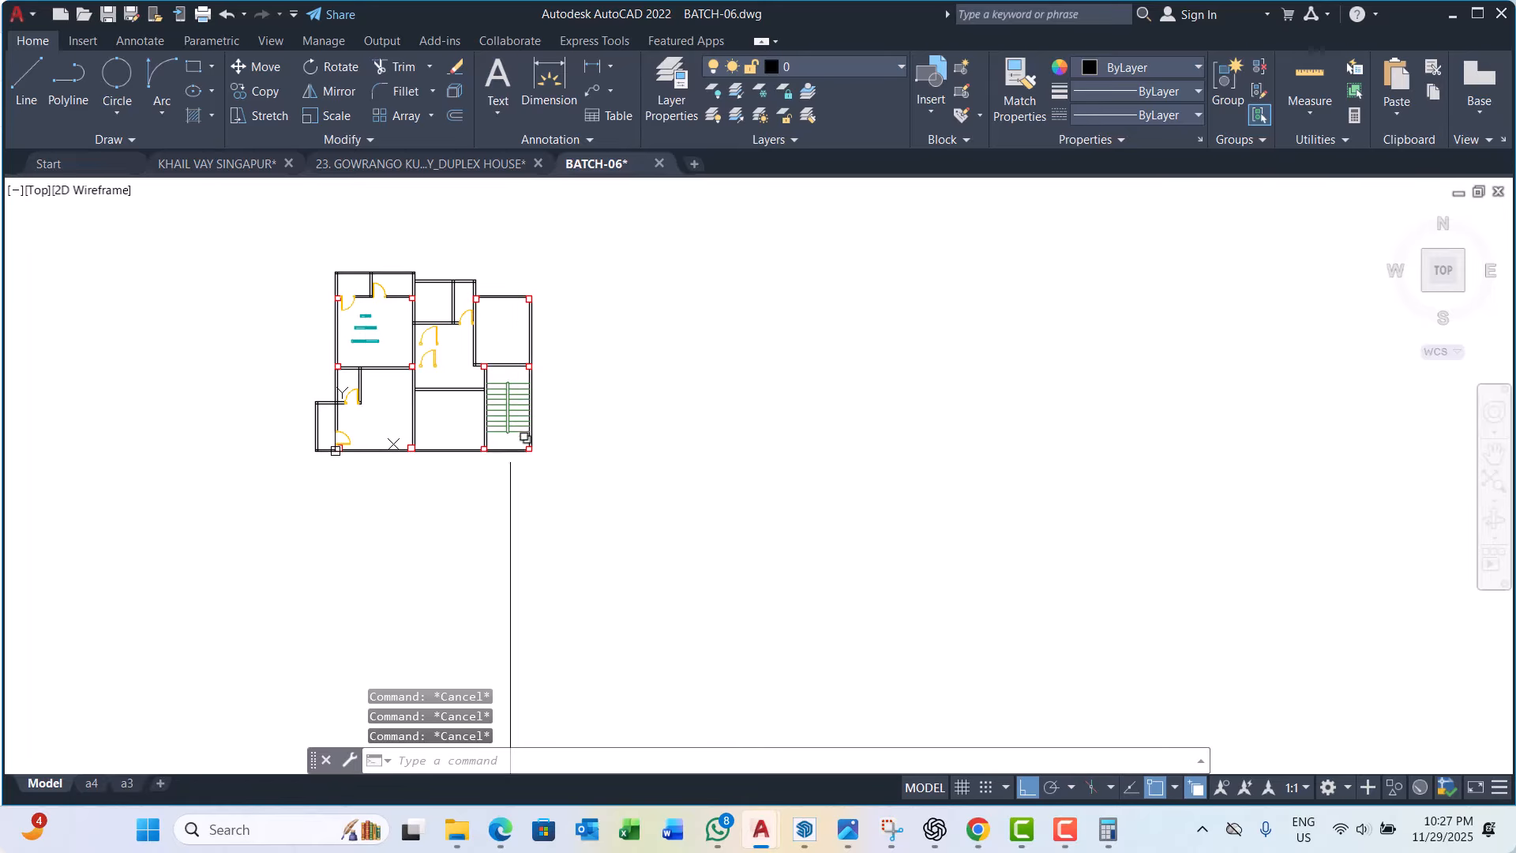
scroll(500, 468, "up", 2)
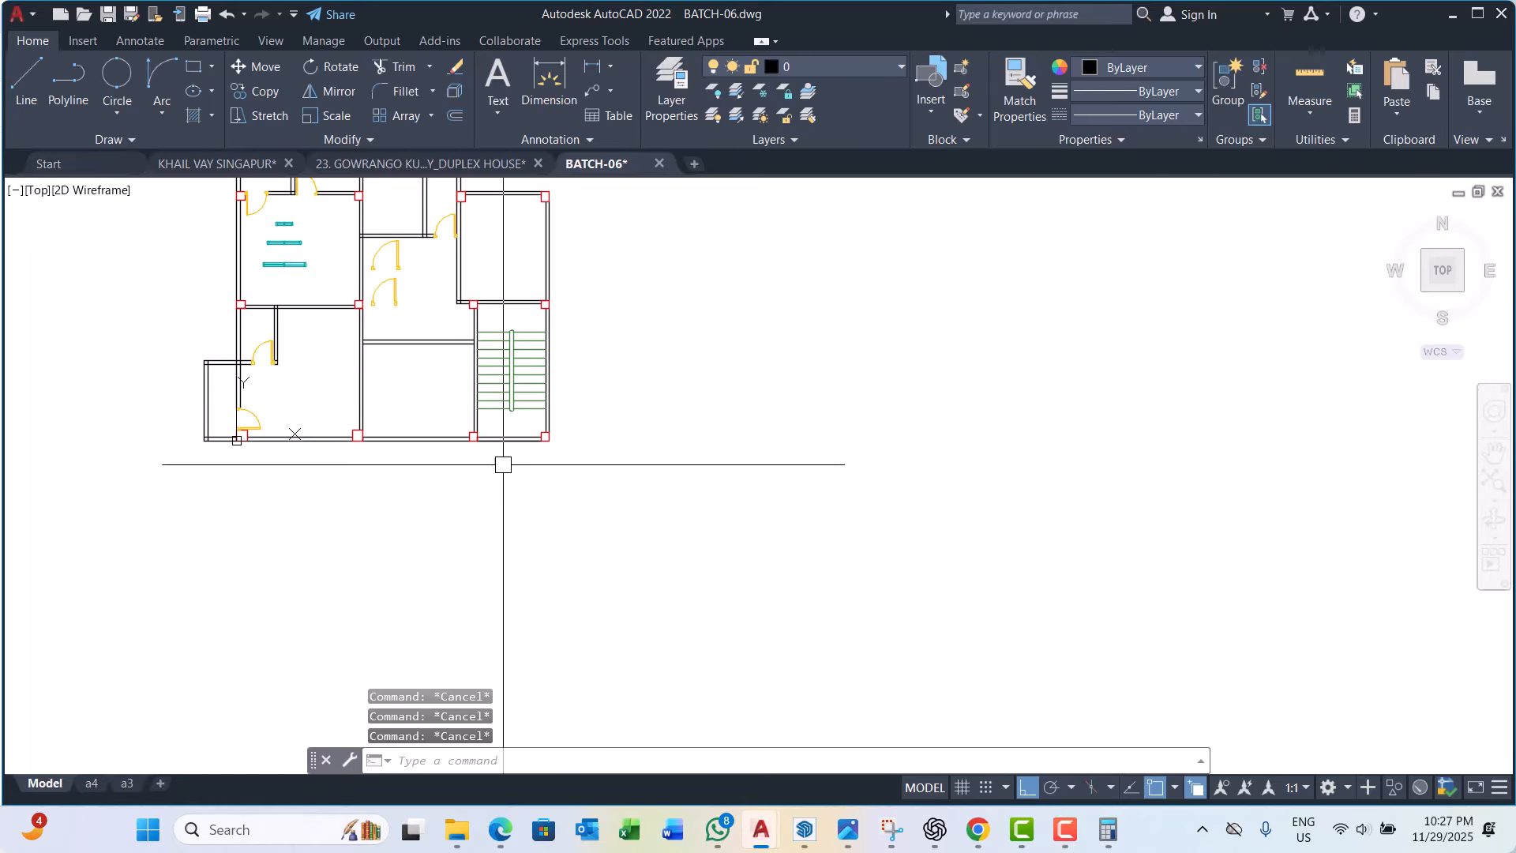
scroll(536, 425, "up", 4)
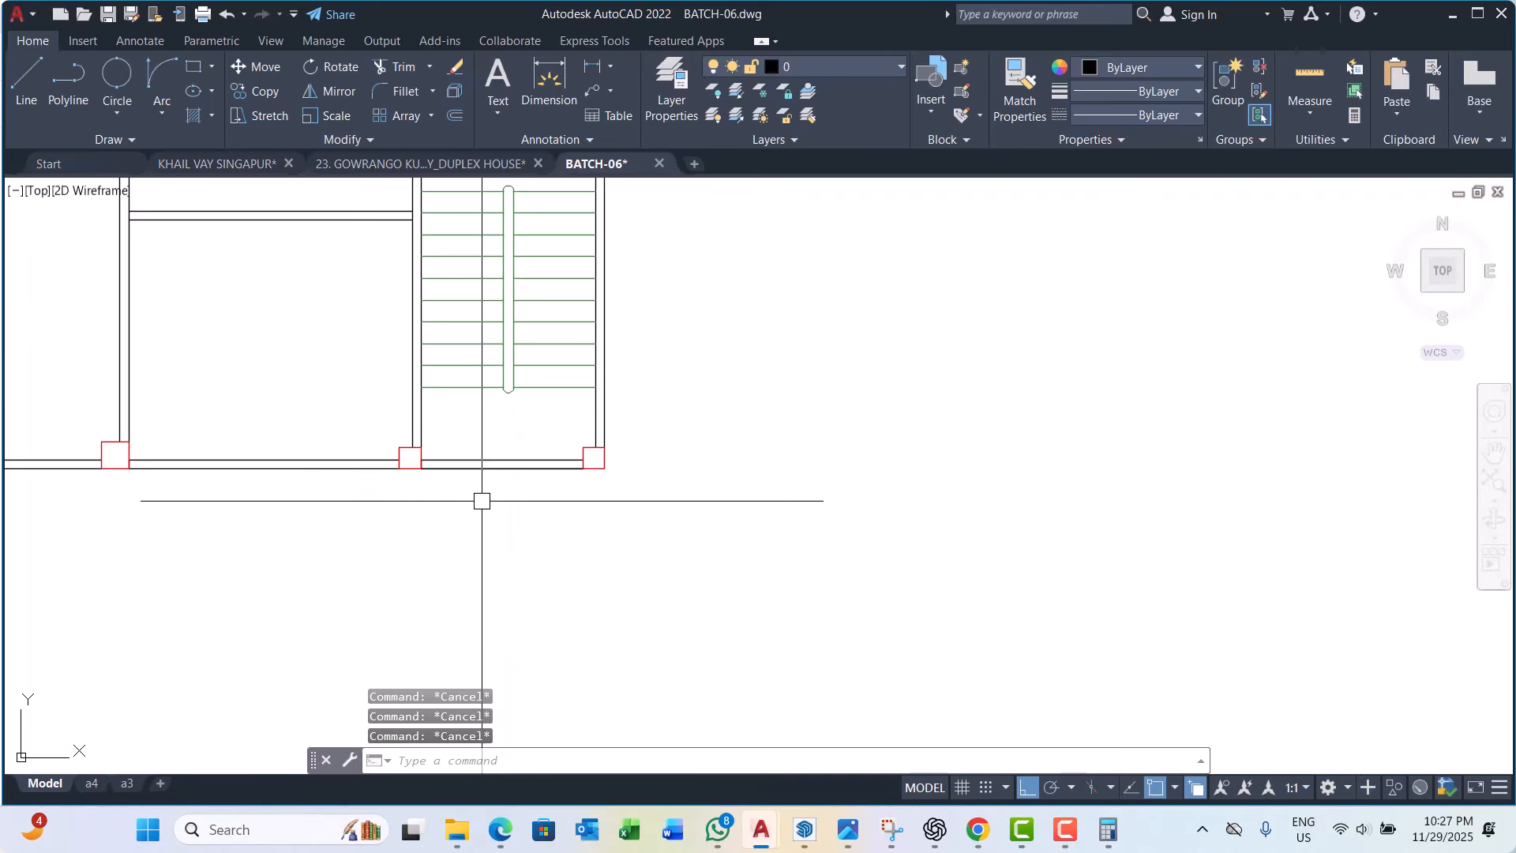
scroll(483, 447, "down", 2)
scroll(487, 482, "down", 2)
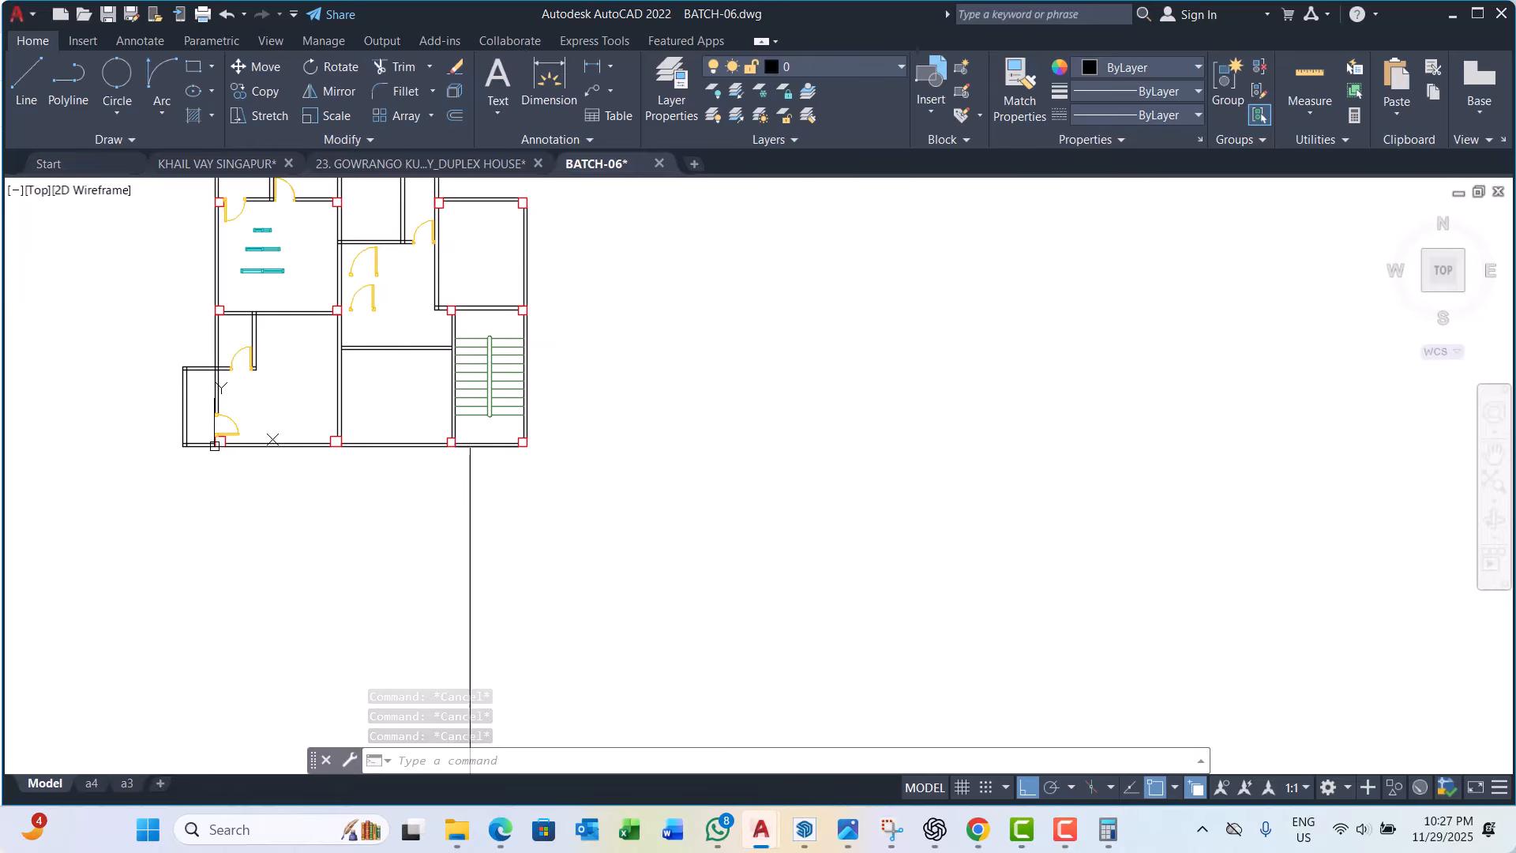
scroll(465, 478, "up", 2)
scroll(453, 461, "up", 2)
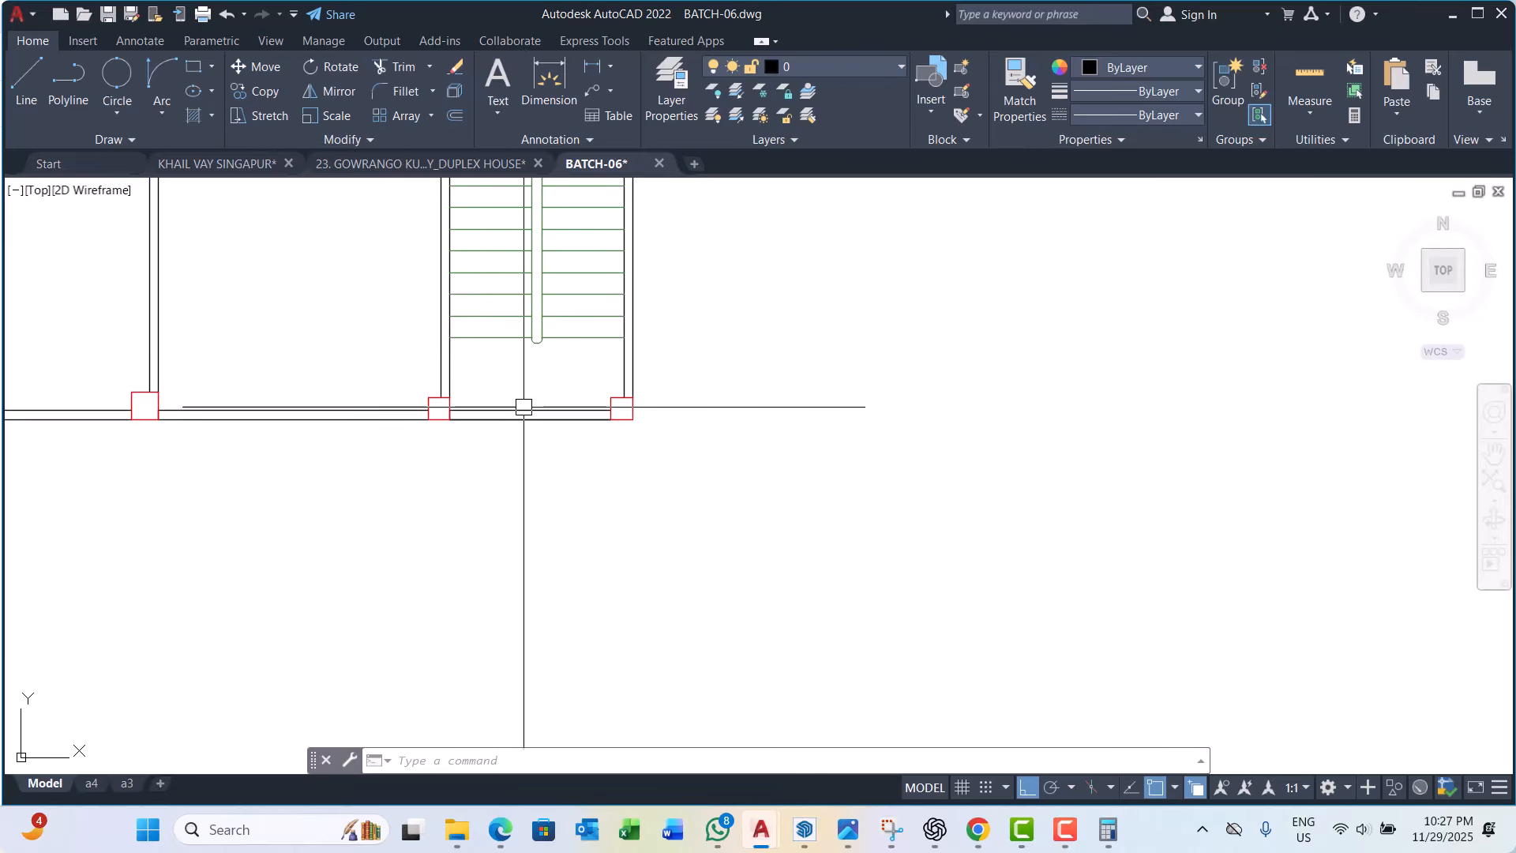
left_click(544, 378)
left_click(546, 434)
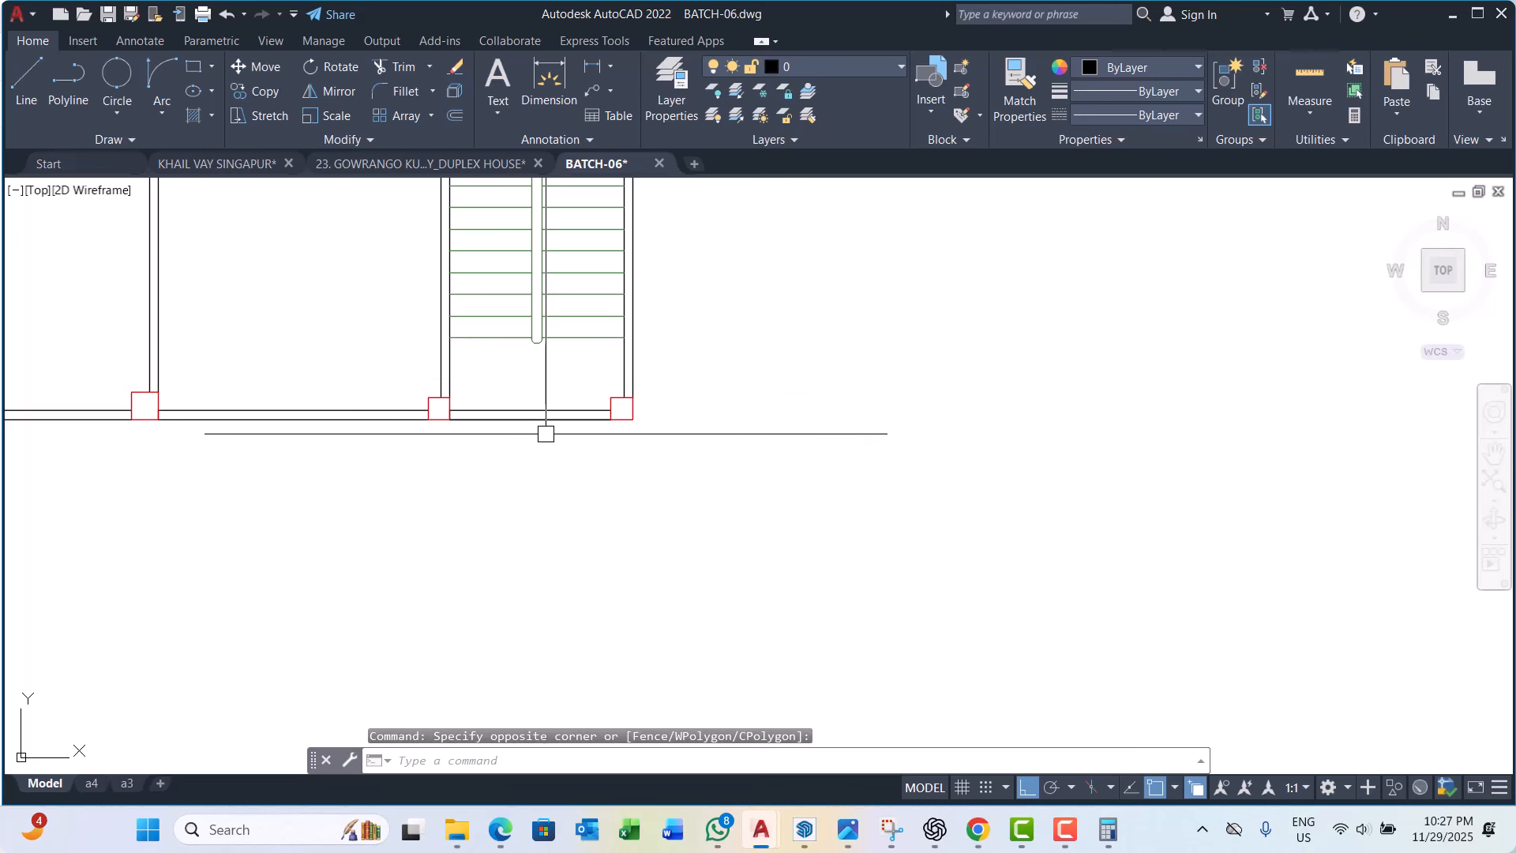
scroll(521, 458, "down", 4)
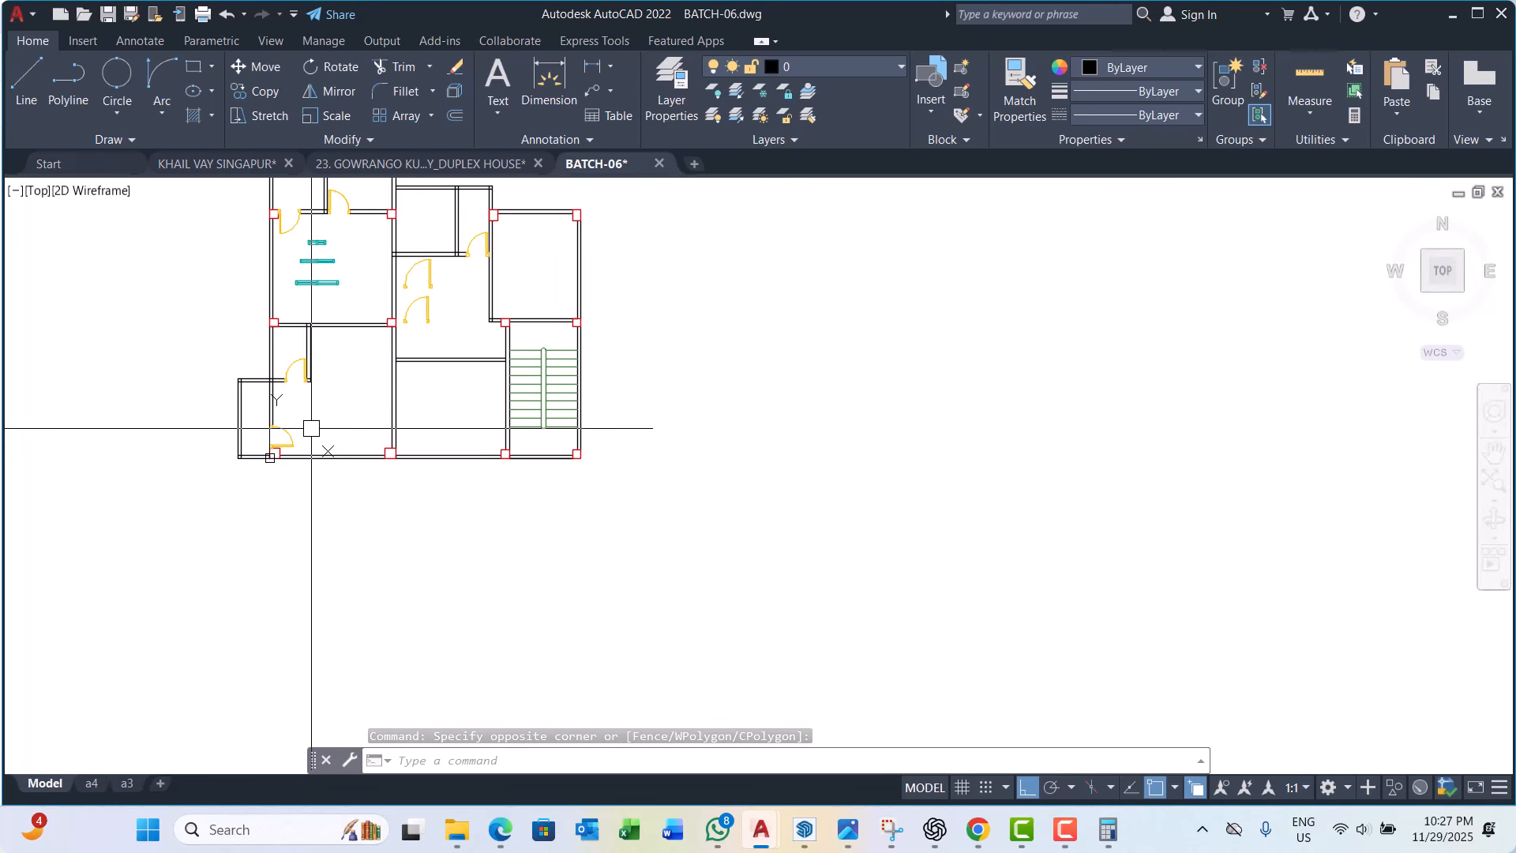
scroll(525, 464, "up", 4)
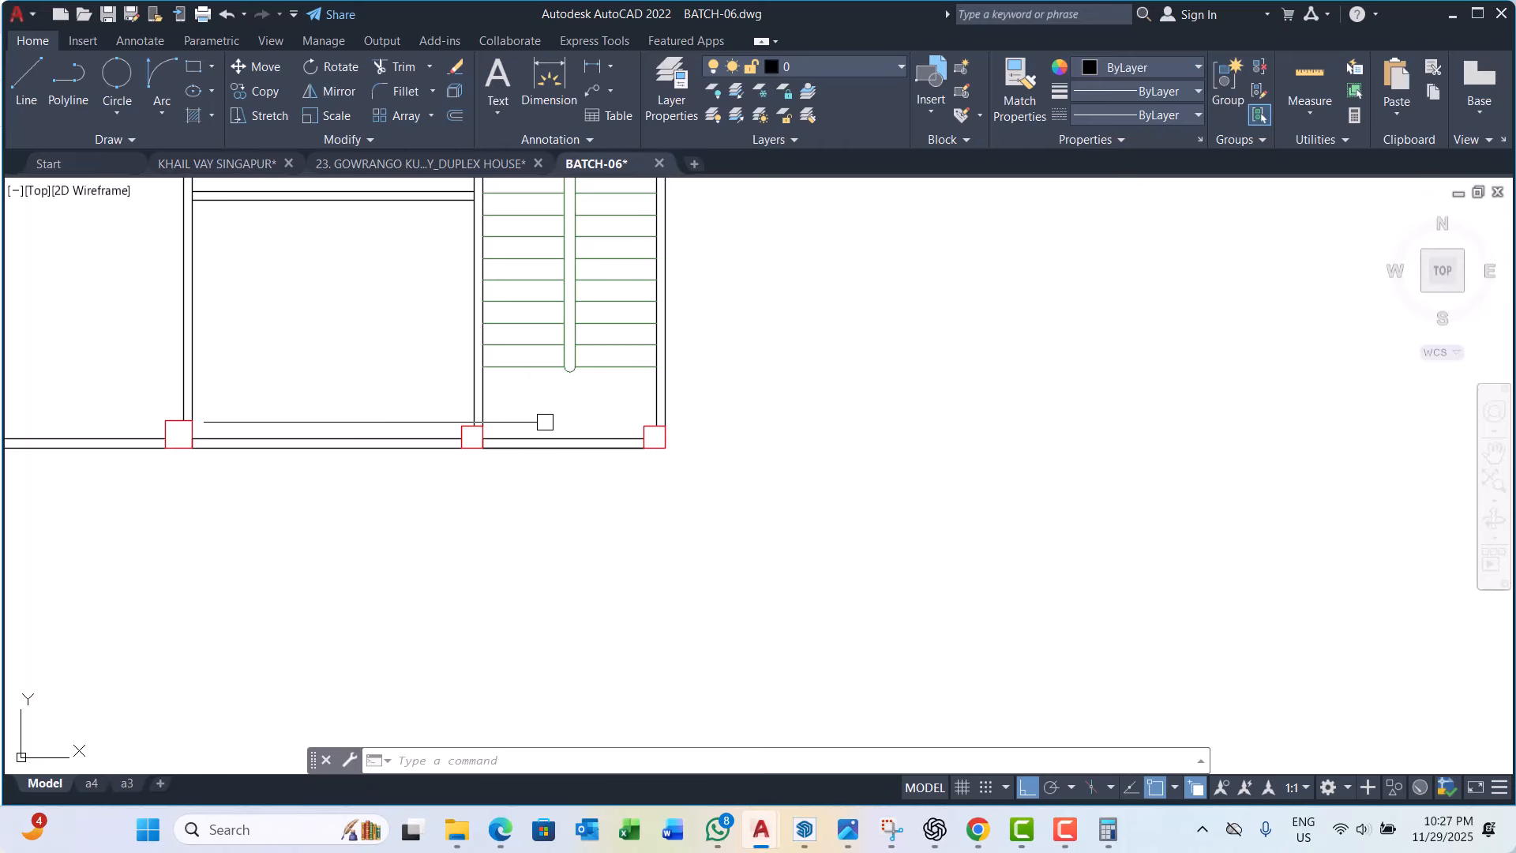
Step: Move the bottom wall lines between the two lower staircase columns 600 straight down
left_click(549, 421)
left_click(535, 486)
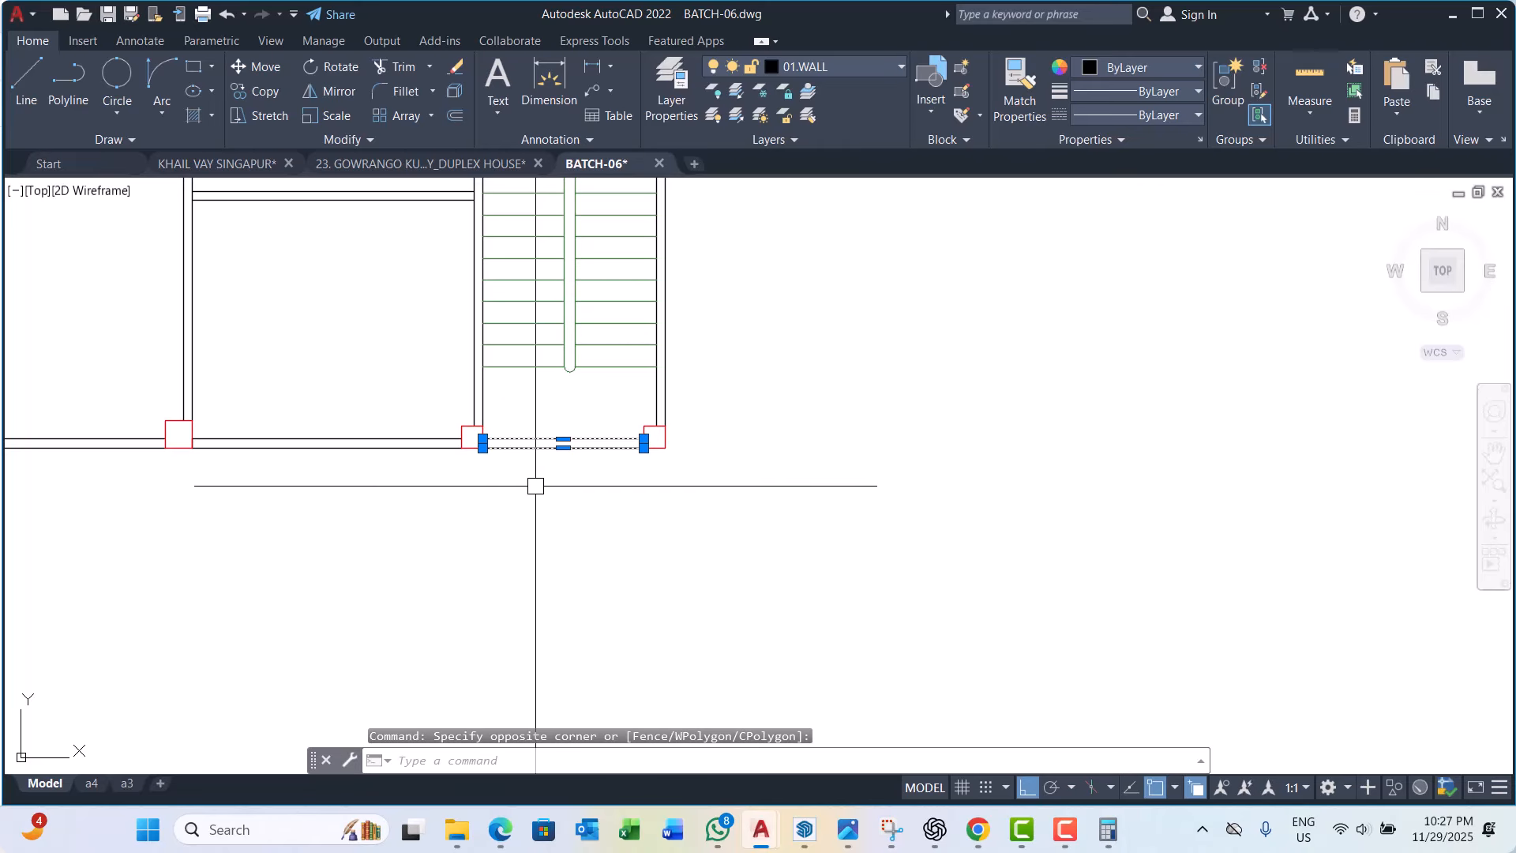
type("M")
key("Return")
left_click(555, 506)
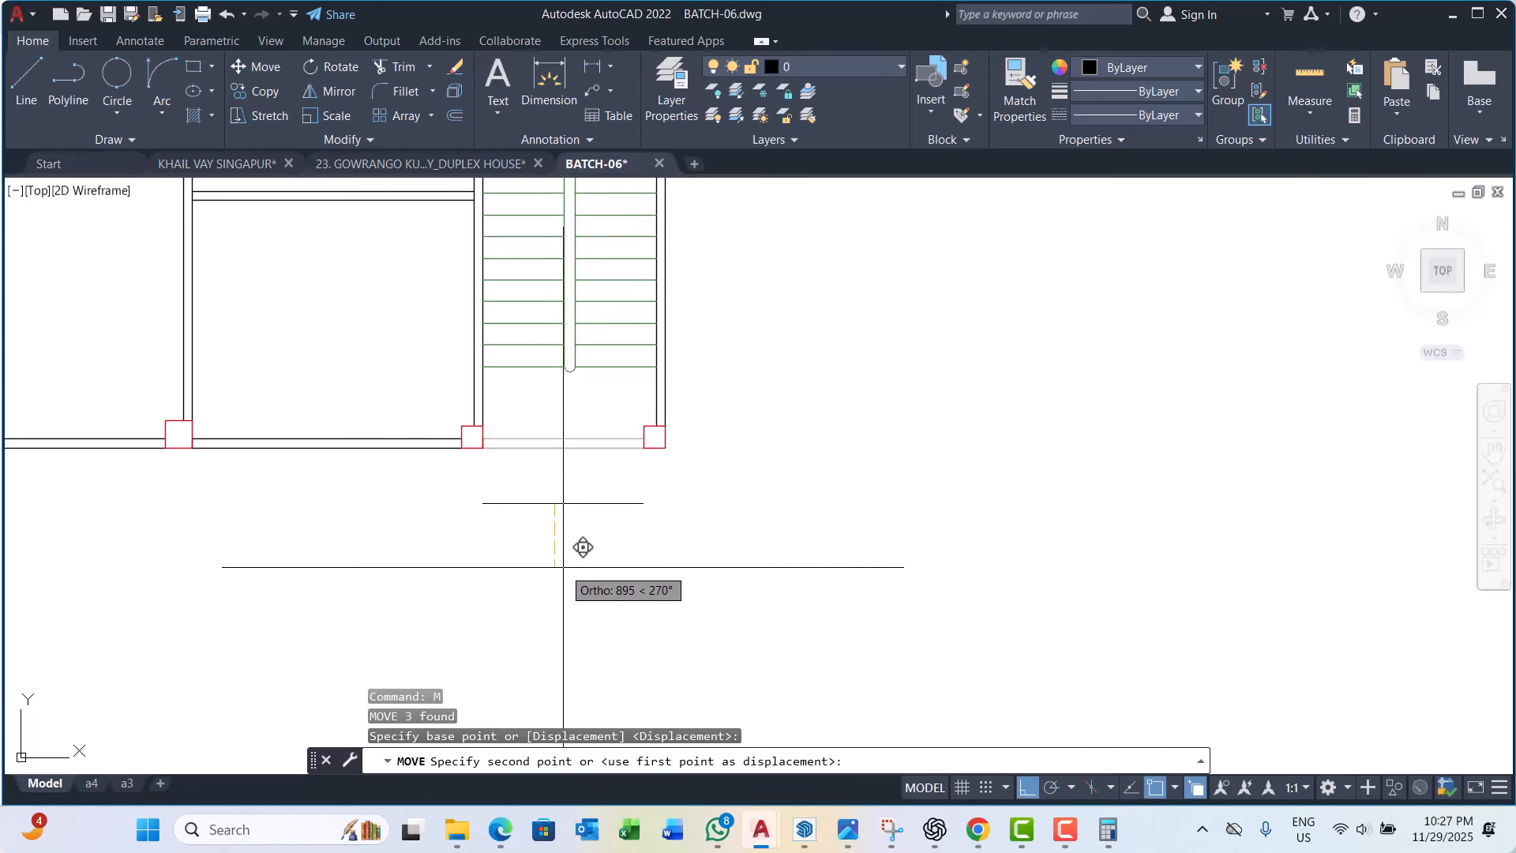
type("6")
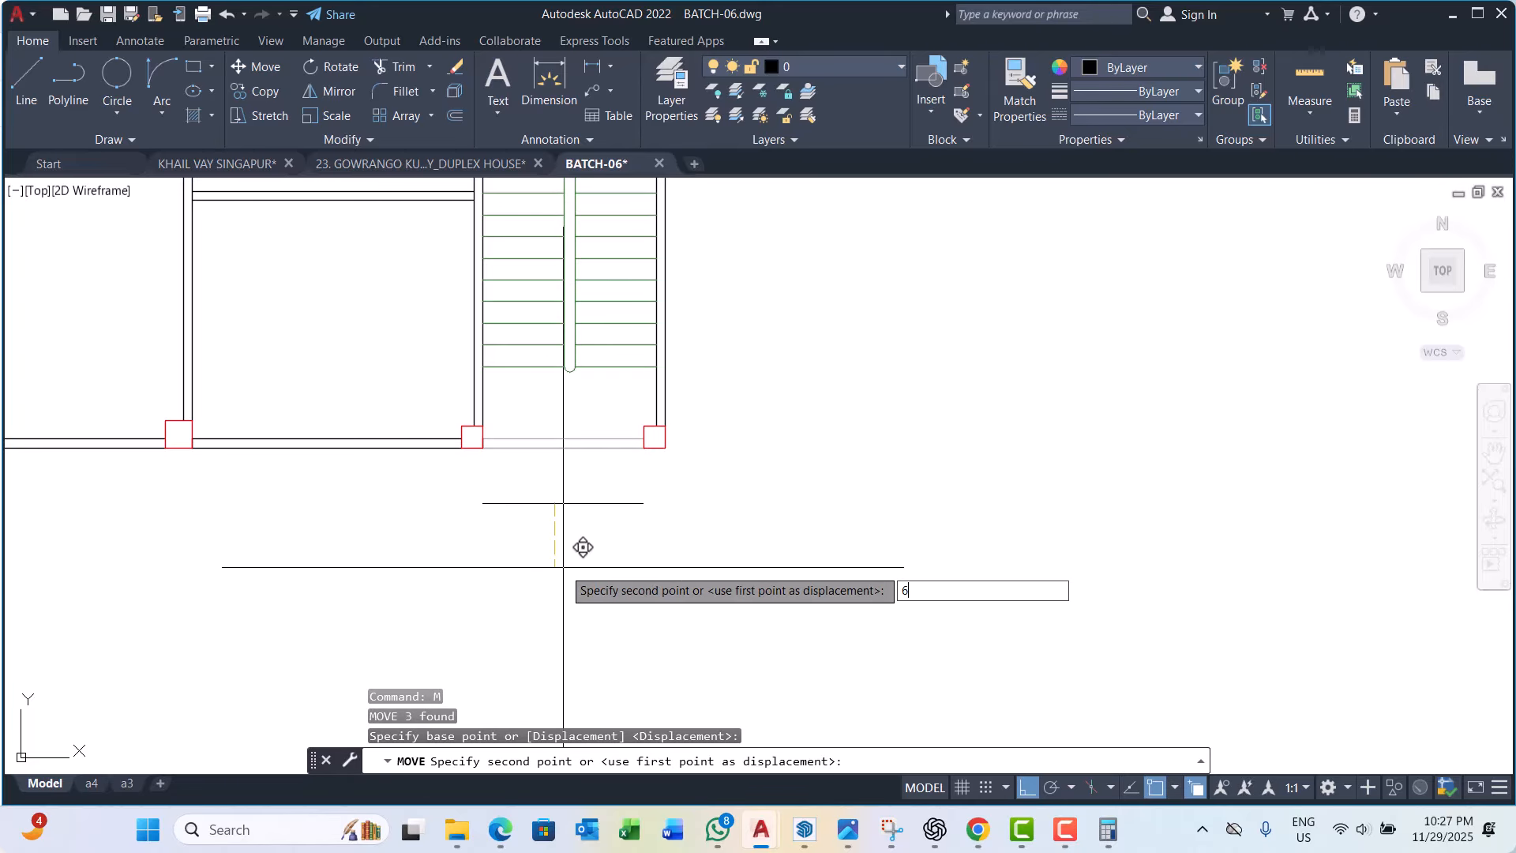
type("00")
key("Return")
Step: Draw vertical polylines from the bottom inner corners of both lower staircase columns to the ends of the outer bottom wall line
scroll(517, 492, "up", 3)
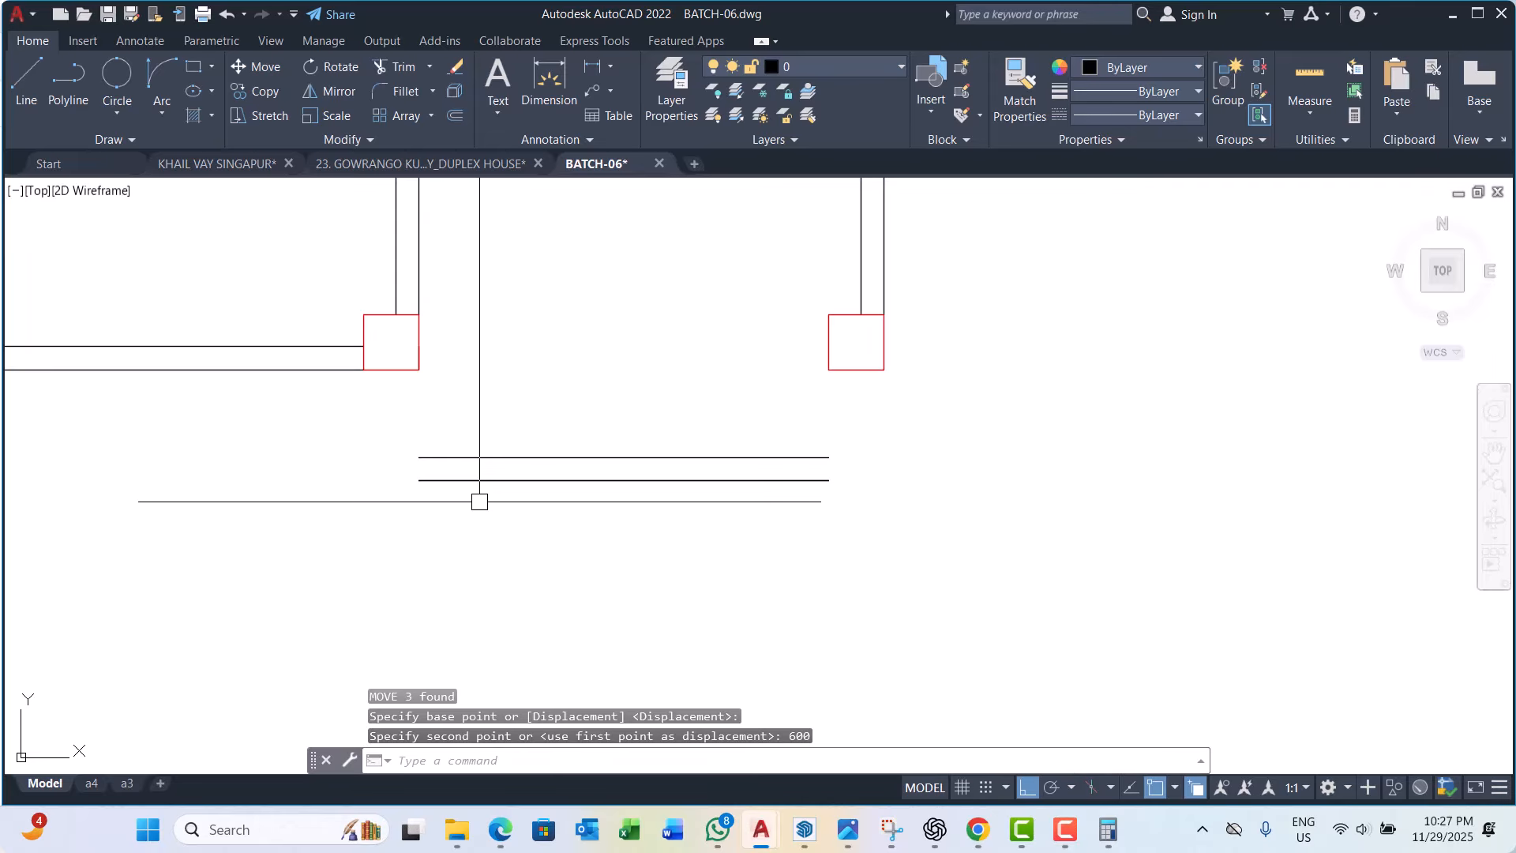
key("Return")
scroll(419, 395, "up", 2)
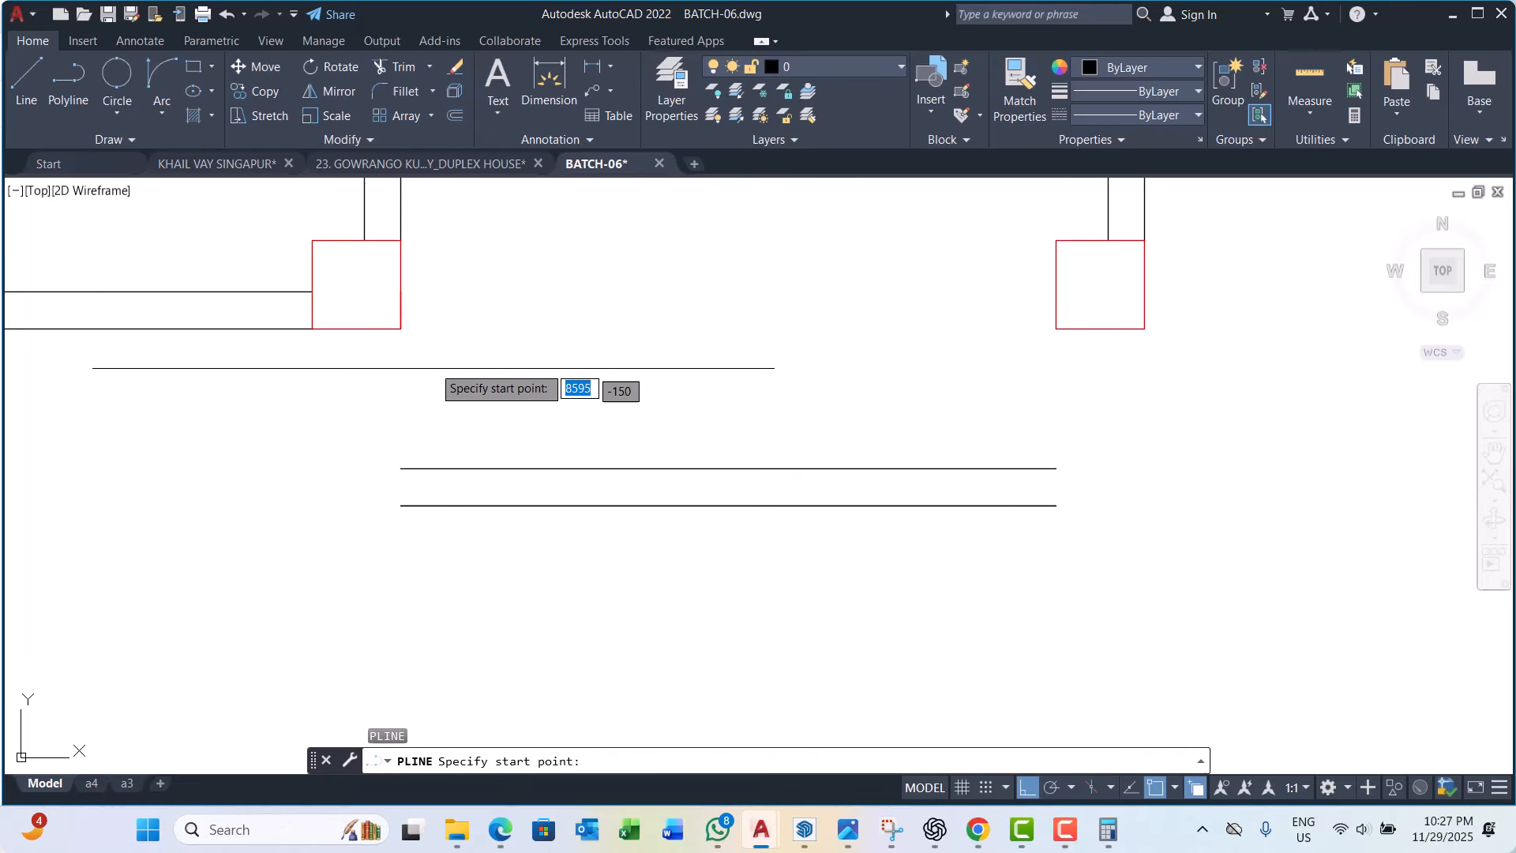
left_click(401, 328)
key("Escape")
scroll(403, 505, "down", 2)
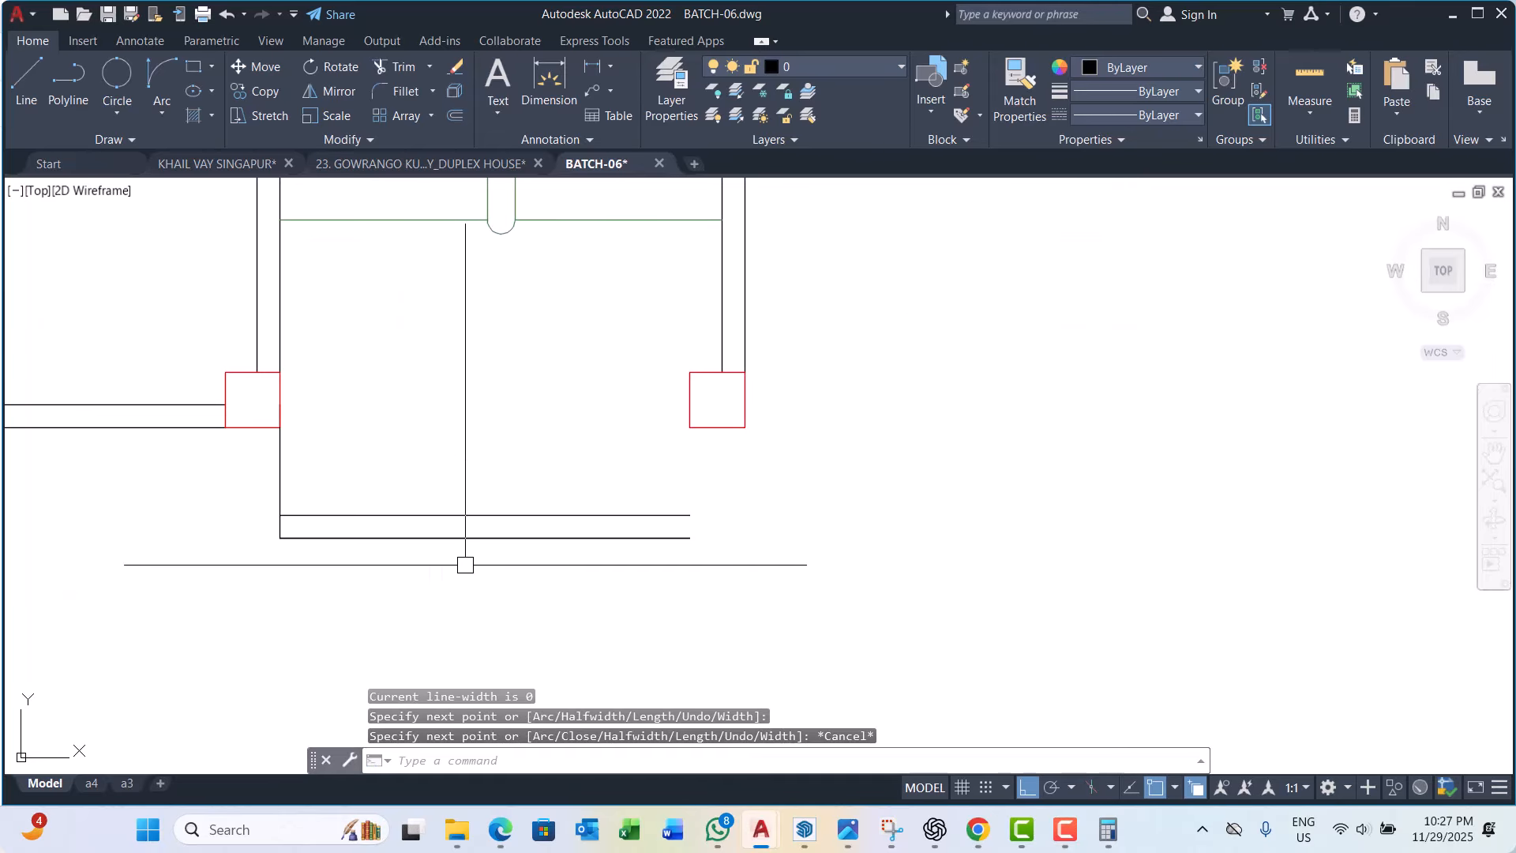
key("Return")
left_click(689, 428)
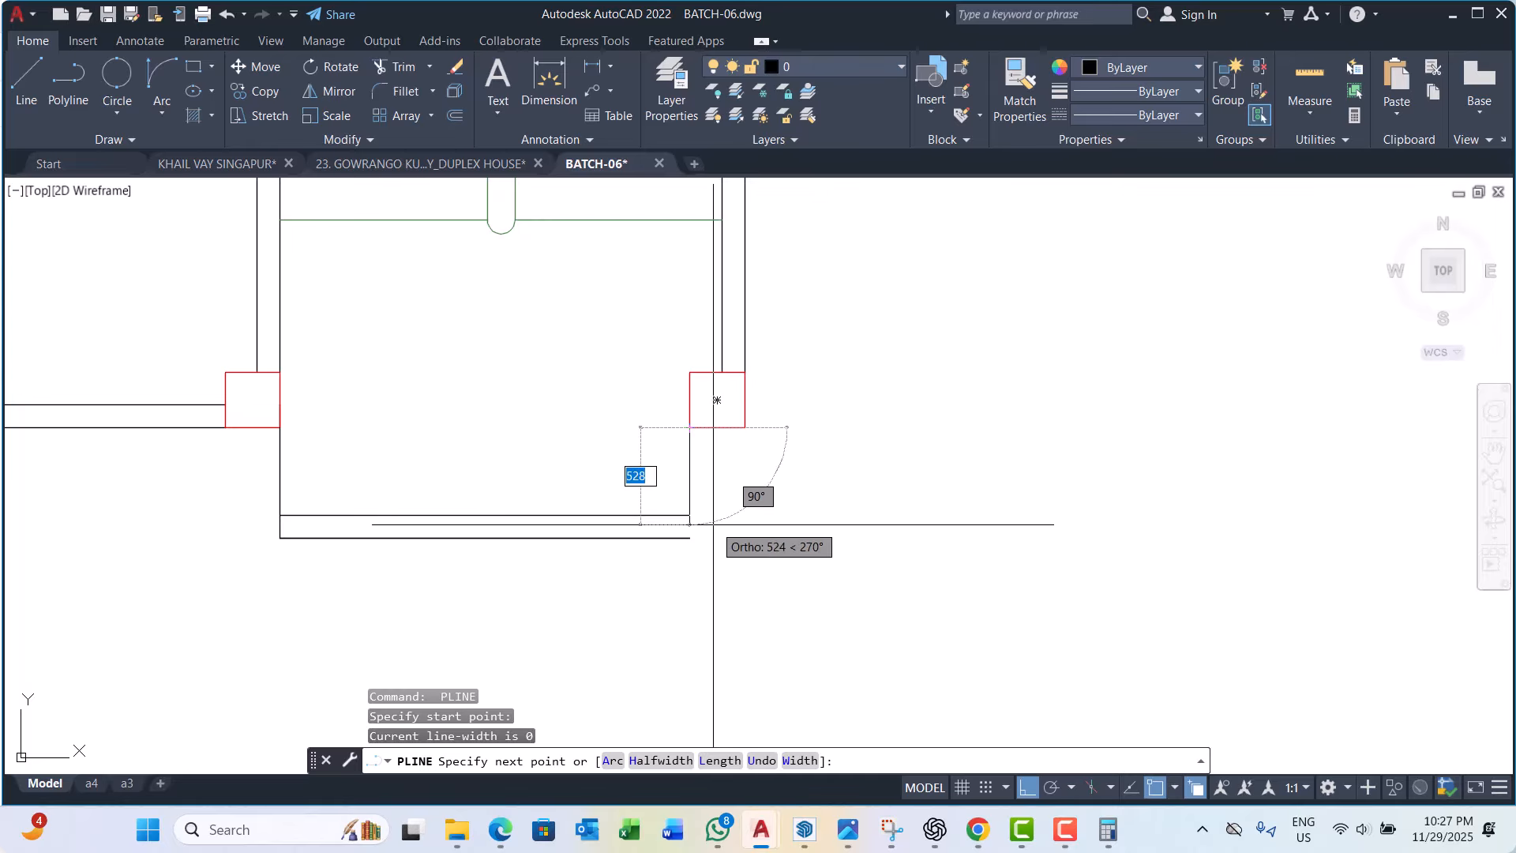
key("Escape")
key("Escape")
key("Escape")
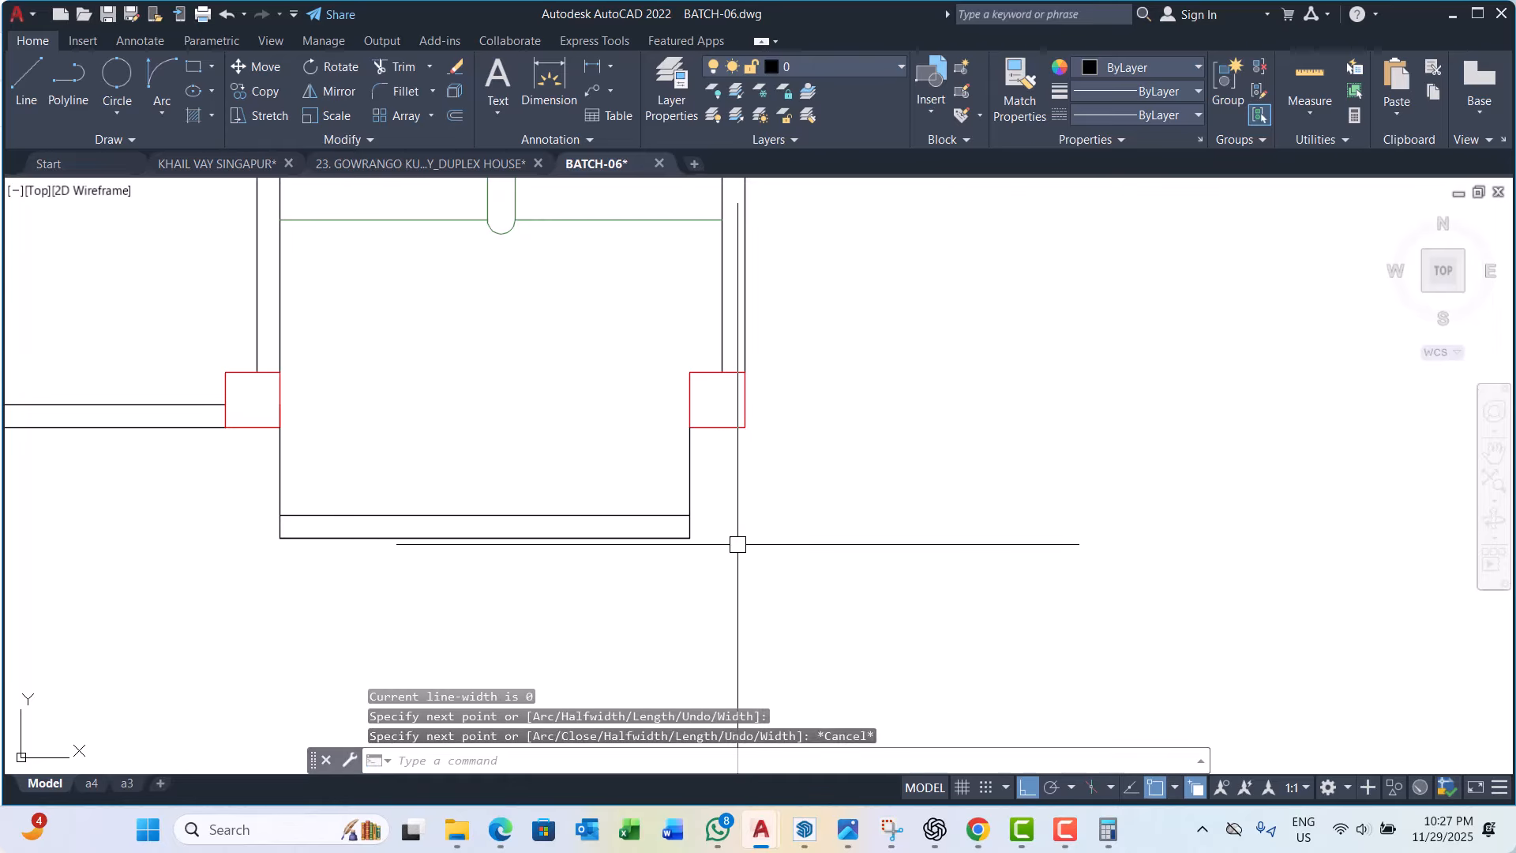
Step: Offset both vertical polylines below the staircase columns outward by 125 to give the side walls thickness
key("Return")
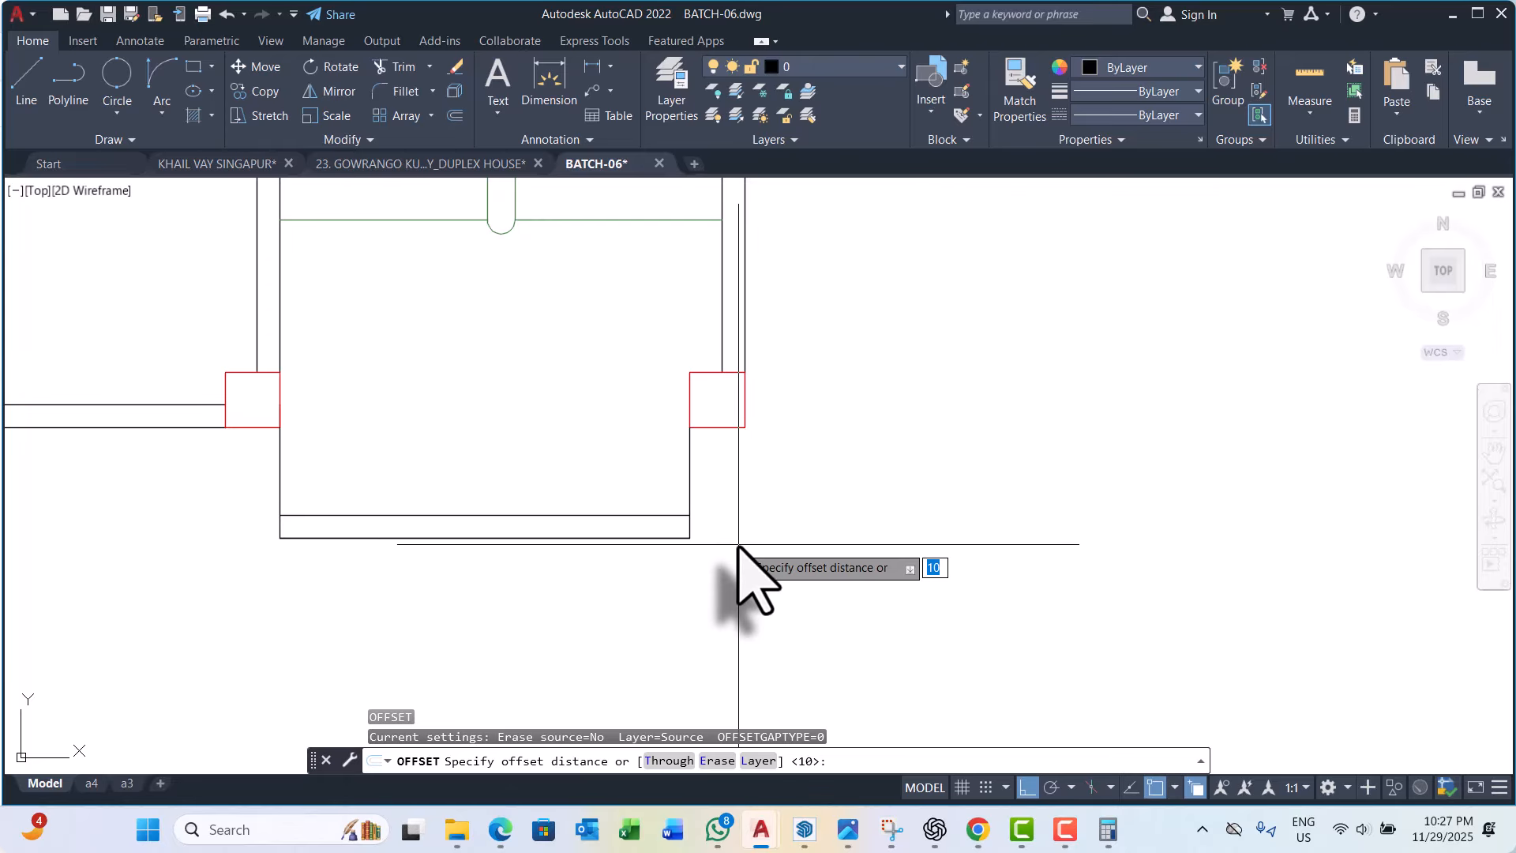
type("125")
key("Return")
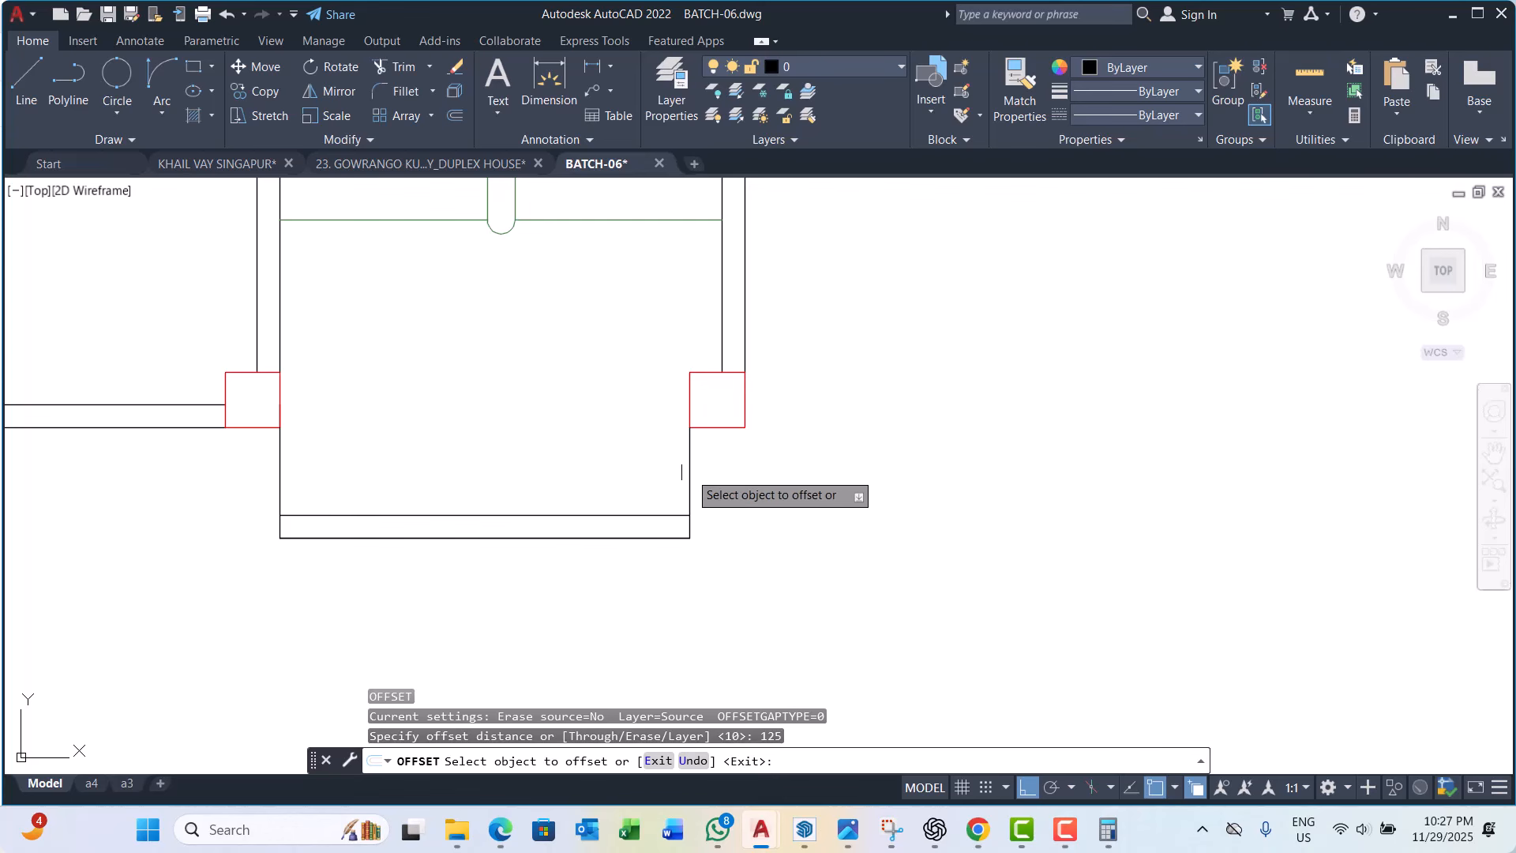
left_click(689, 470)
left_click(799, 484)
left_click(286, 476)
left_click(163, 477)
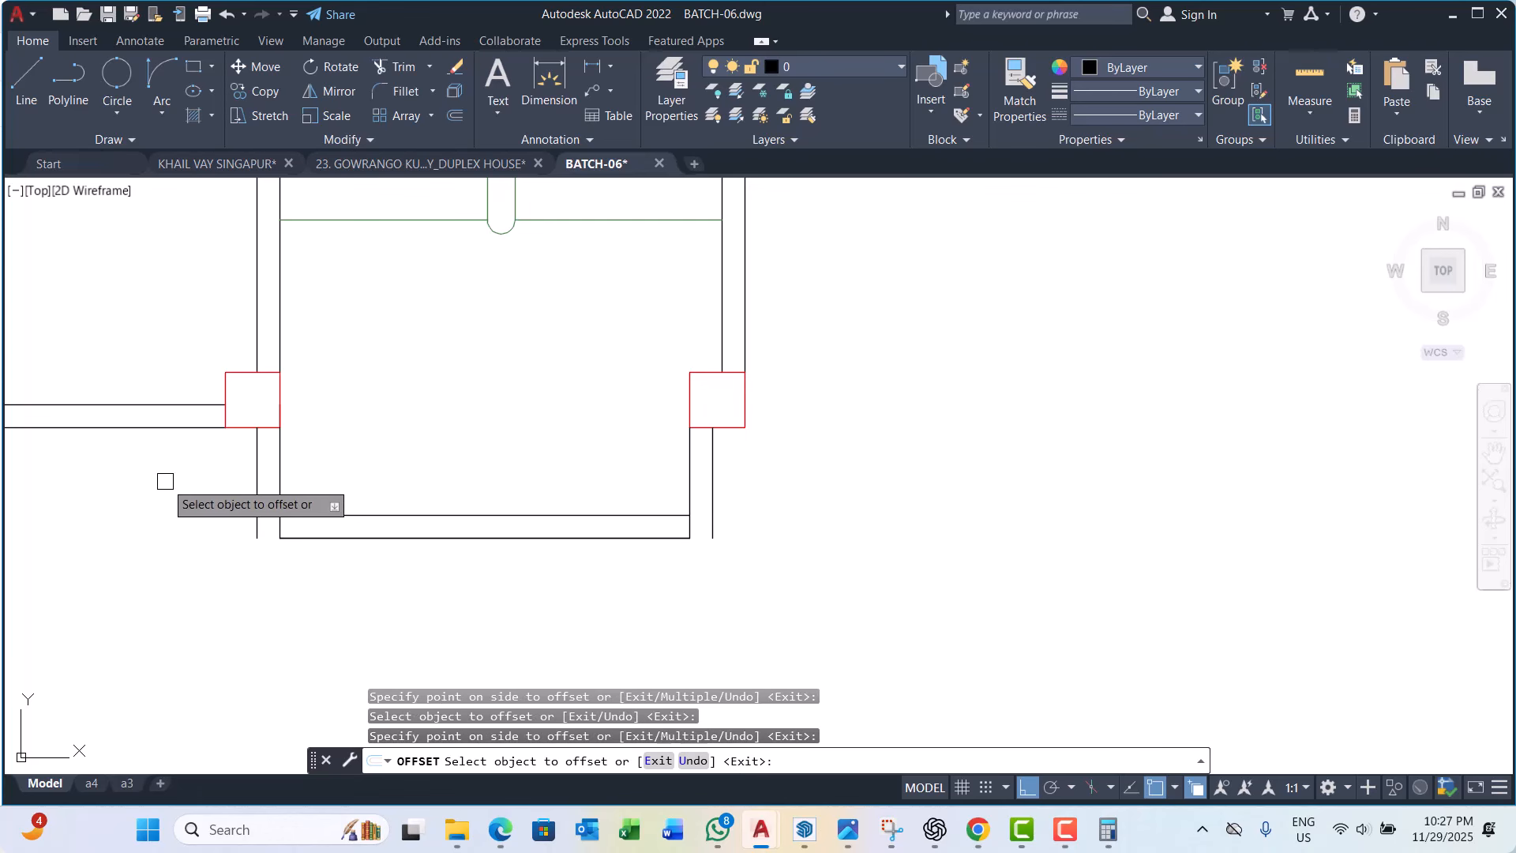
key("Escape")
key("Escape")
Step: Fillet the outer and inner wall lines at the bottom-left corner of the extended stair landing with radius 0
type("f")
key("Return")
scroll(293, 543, "up", 2)
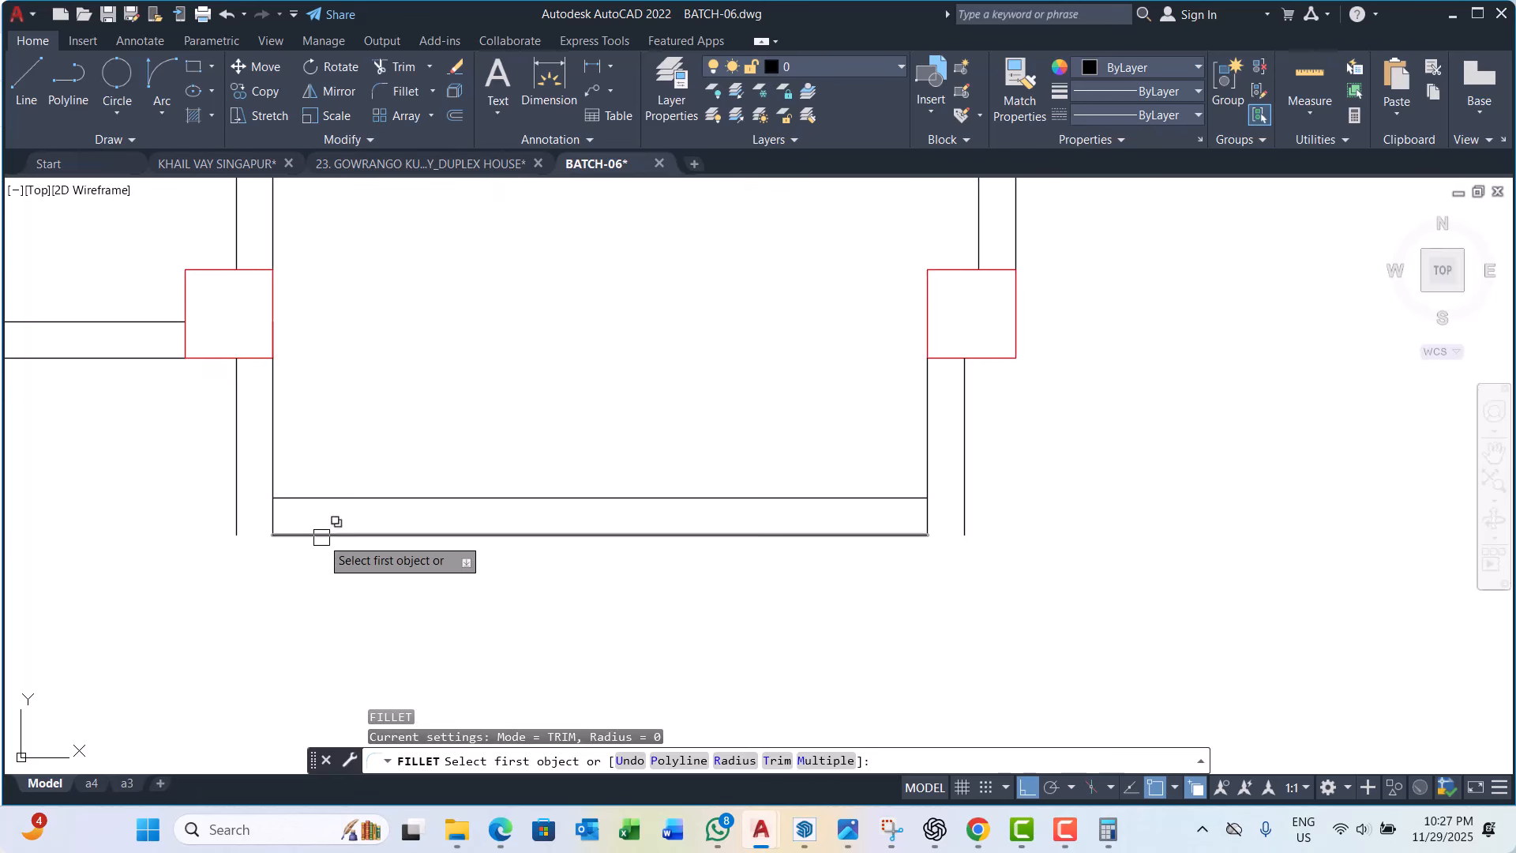
left_click(331, 536)
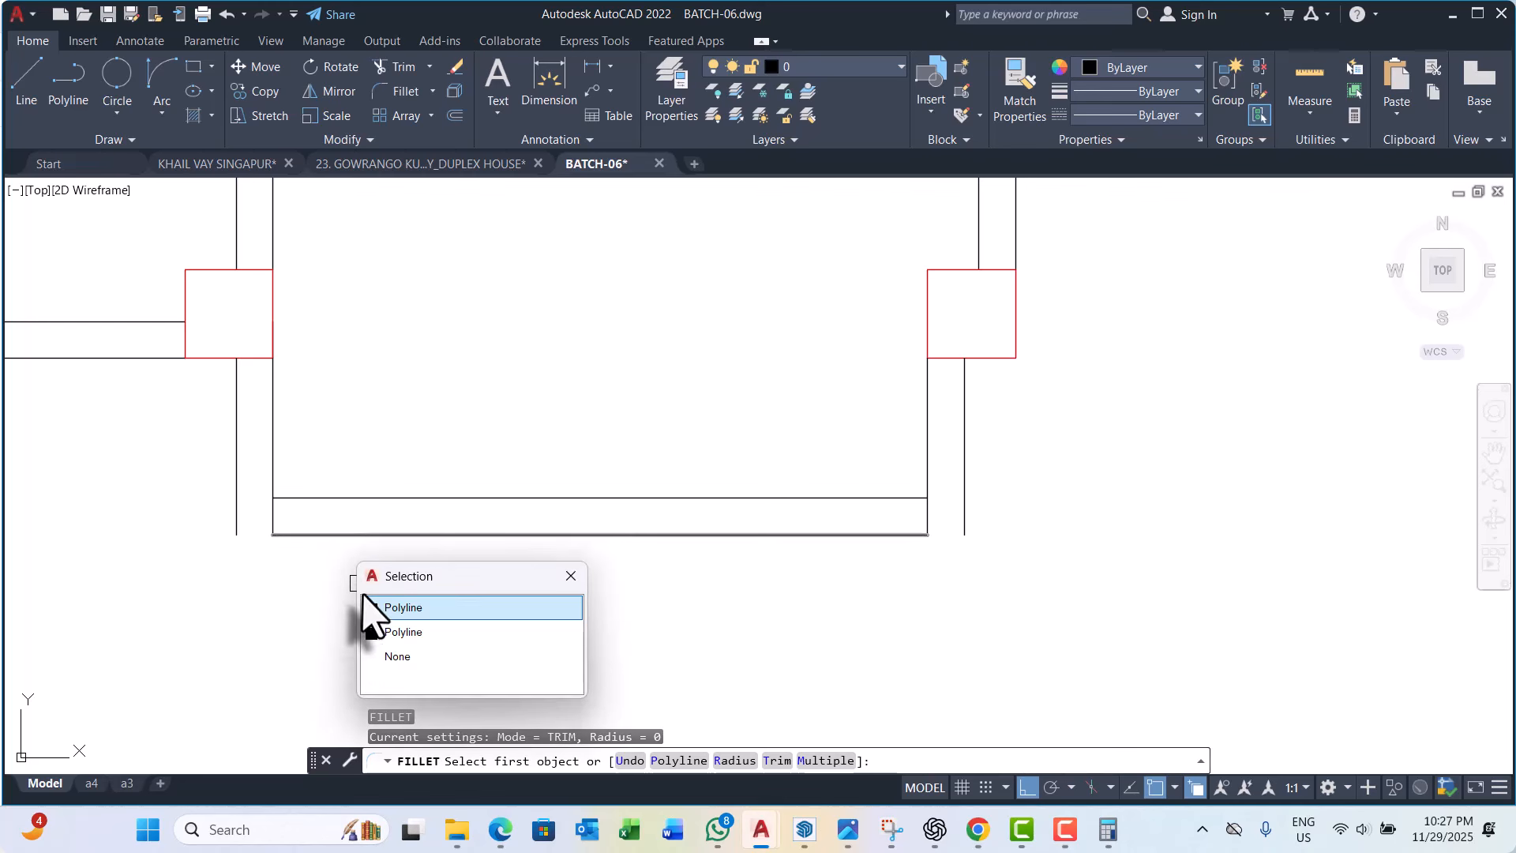
left_click(398, 608)
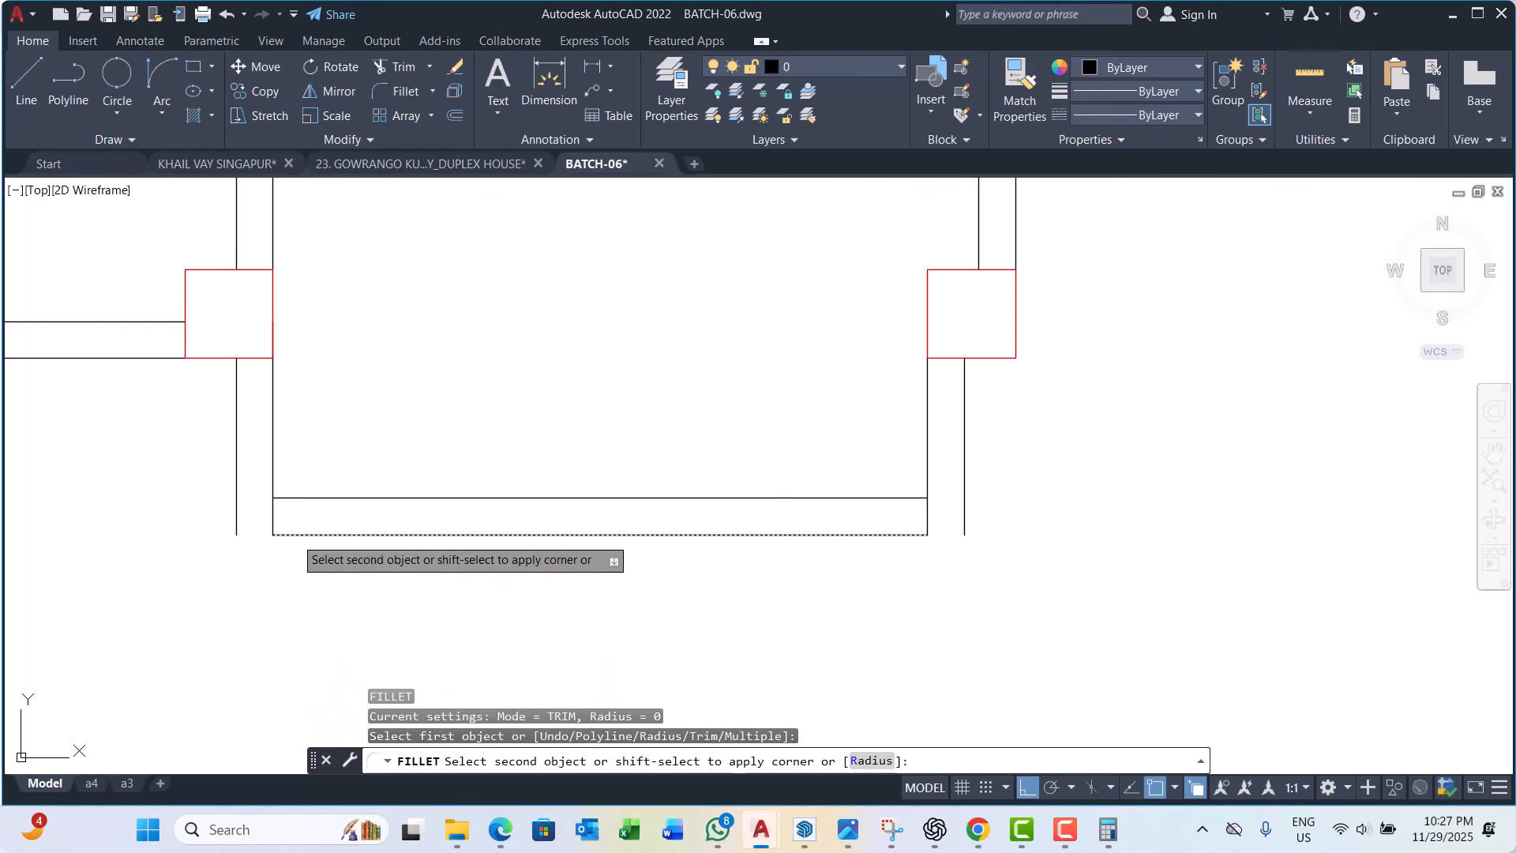
left_click(236, 464)
key("Return")
left_click(331, 488)
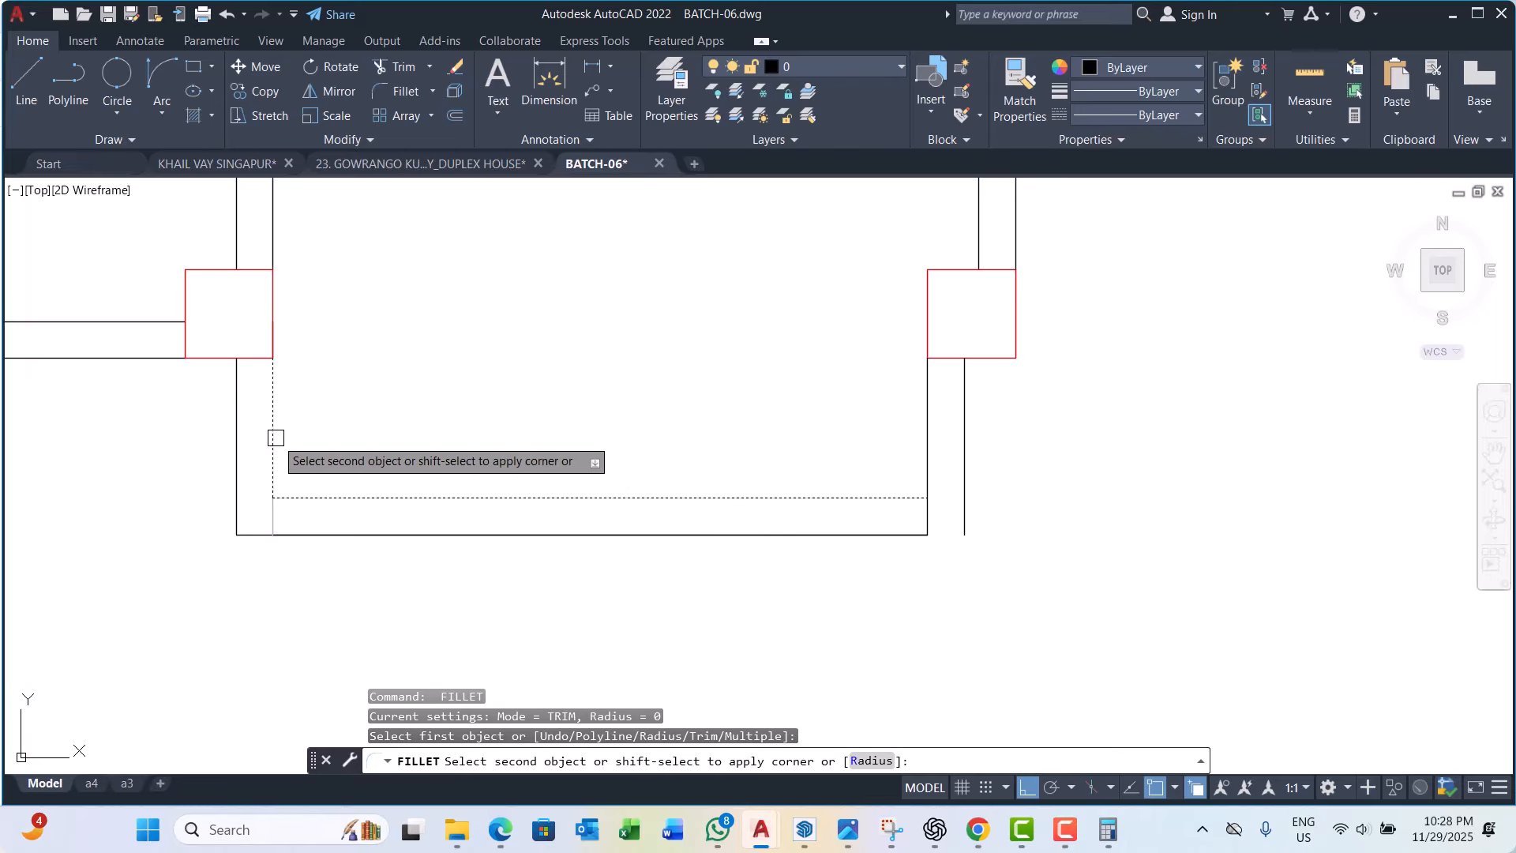
left_click(168, 504)
scroll(549, 494, "down", 2)
scroll(549, 494, "up", 2)
Step: Fillet the inner and outer wall lines at the bottom-right corner of the extended stair landing with radius 0
key("Return")
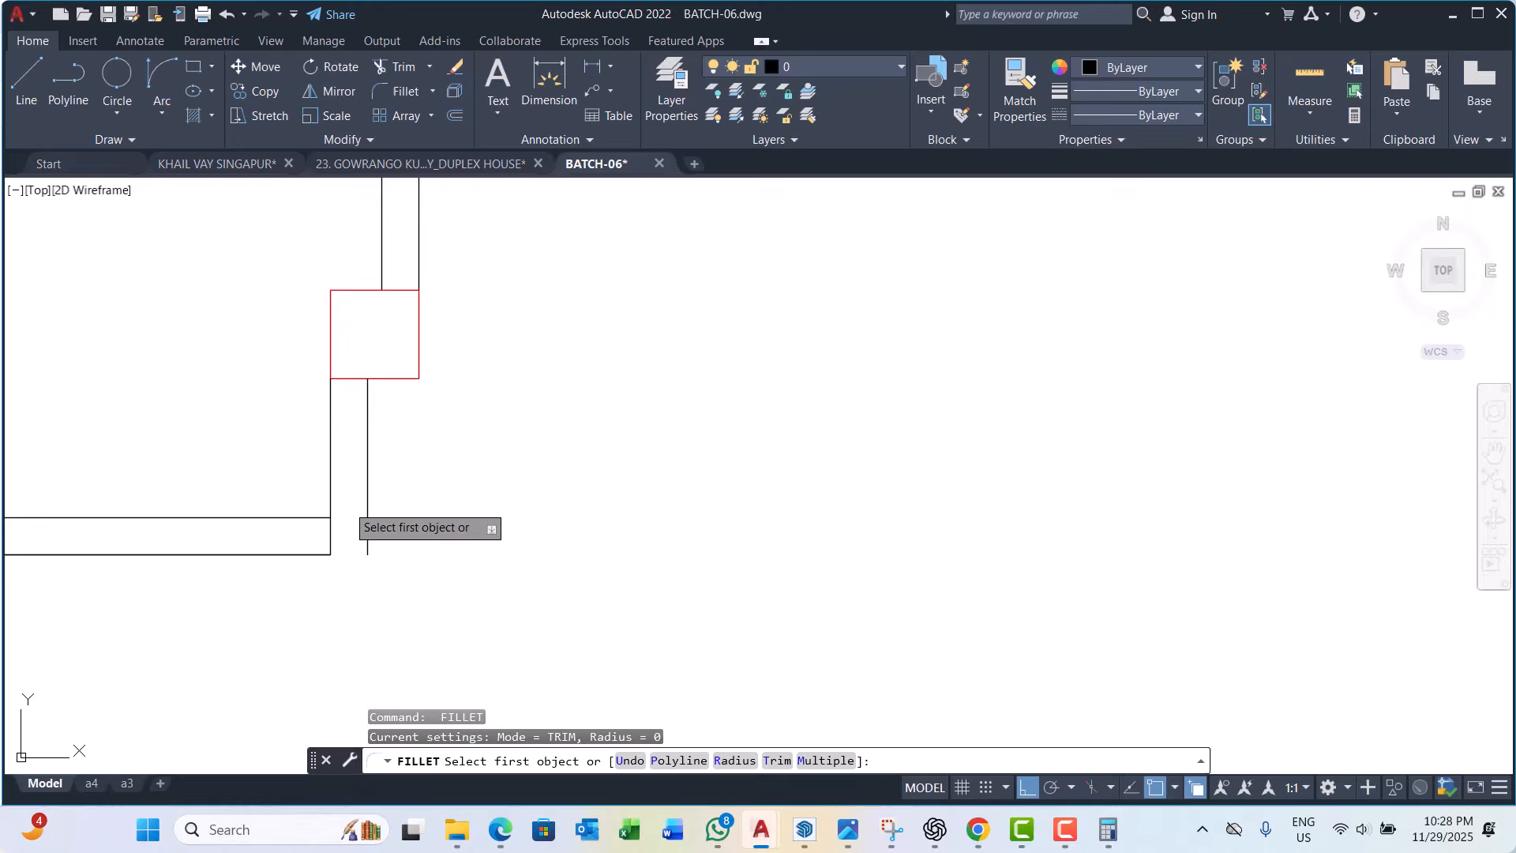
left_click(312, 517)
left_click(332, 463)
key("Return")
left_click(302, 555)
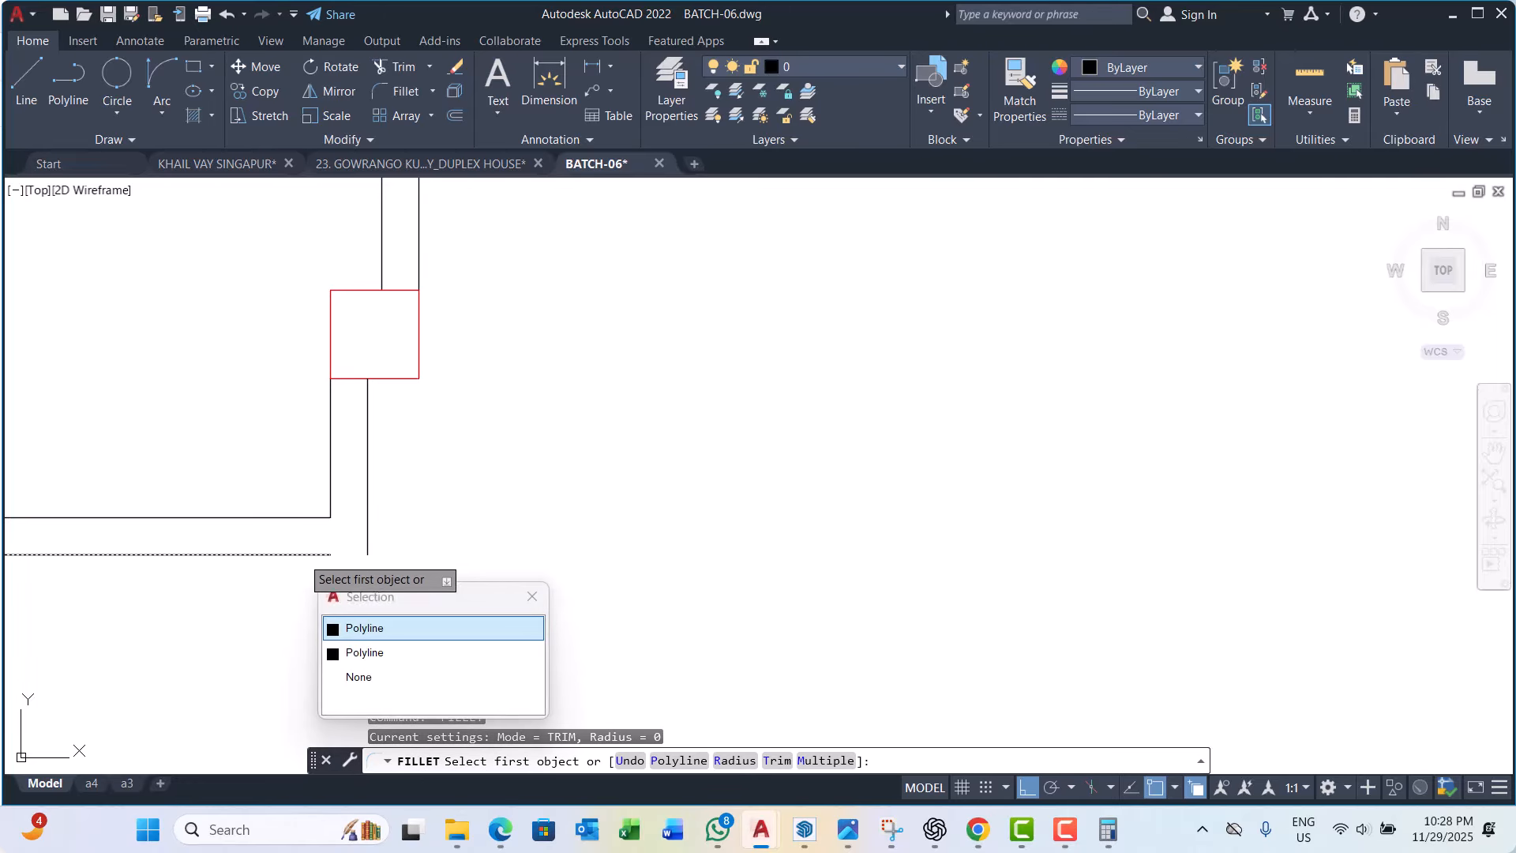
left_click(354, 628)
scroll(415, 486, "down", 4)
key("Escape")
key("Escape")
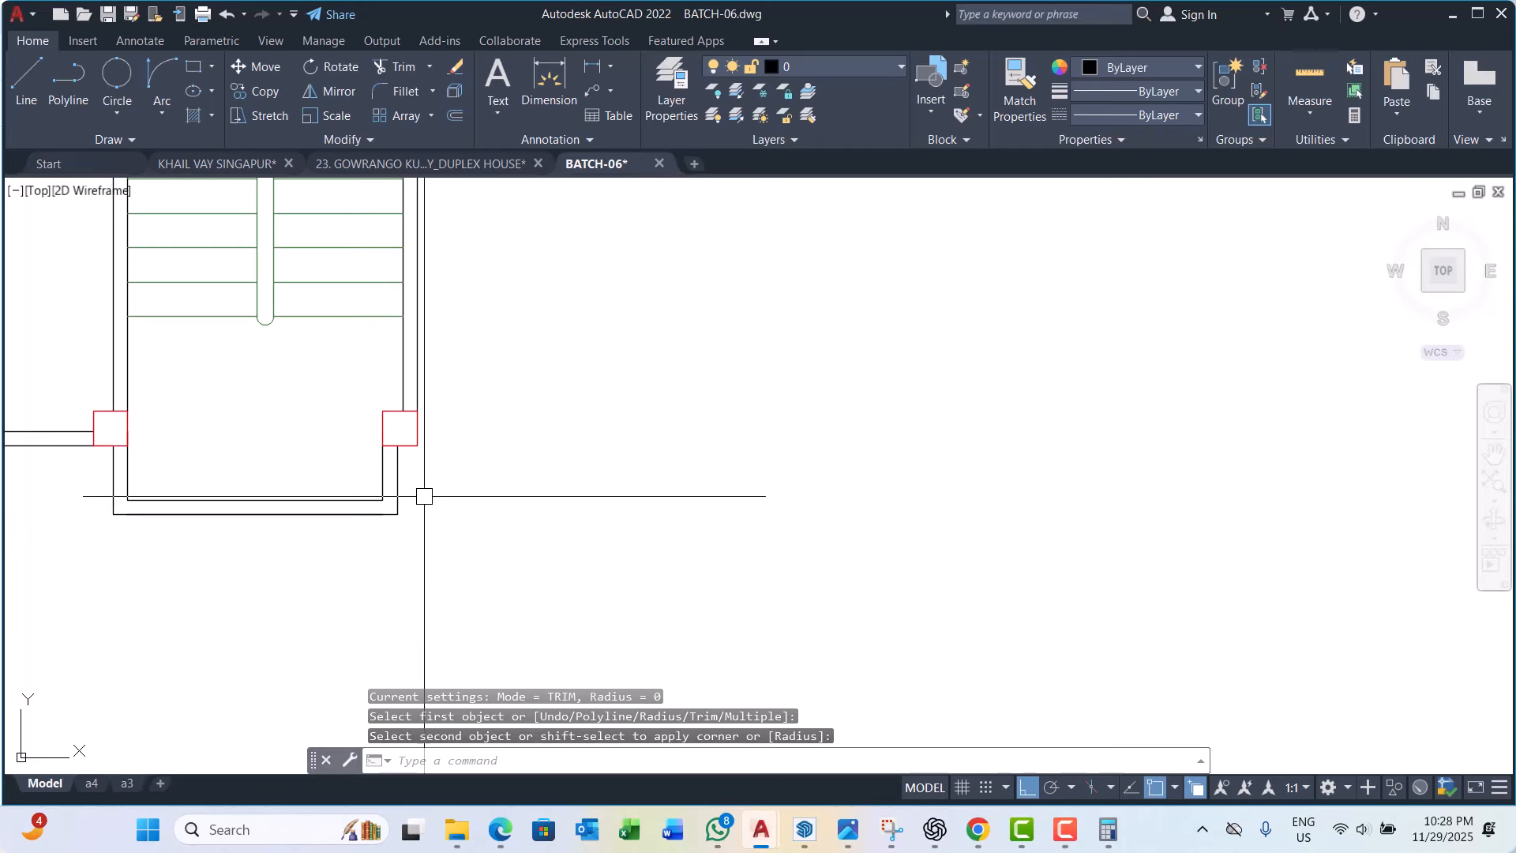
Step: Erase the duplicate polyline overlapping the outer bottom wall line of the stair landing
left_click(290, 514)
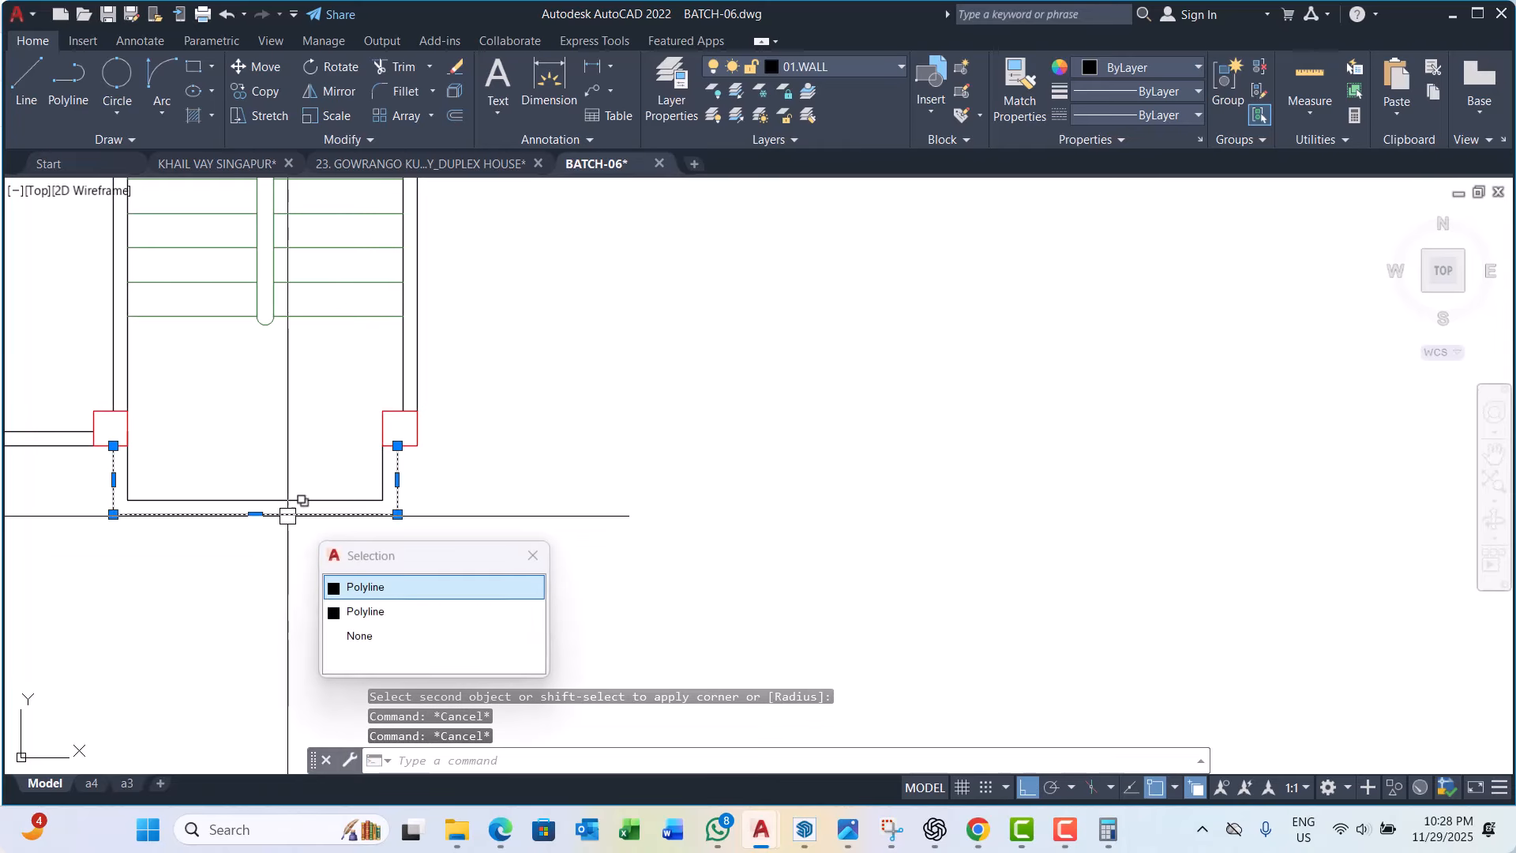
left_click(367, 612)
type("E")
key("Return")
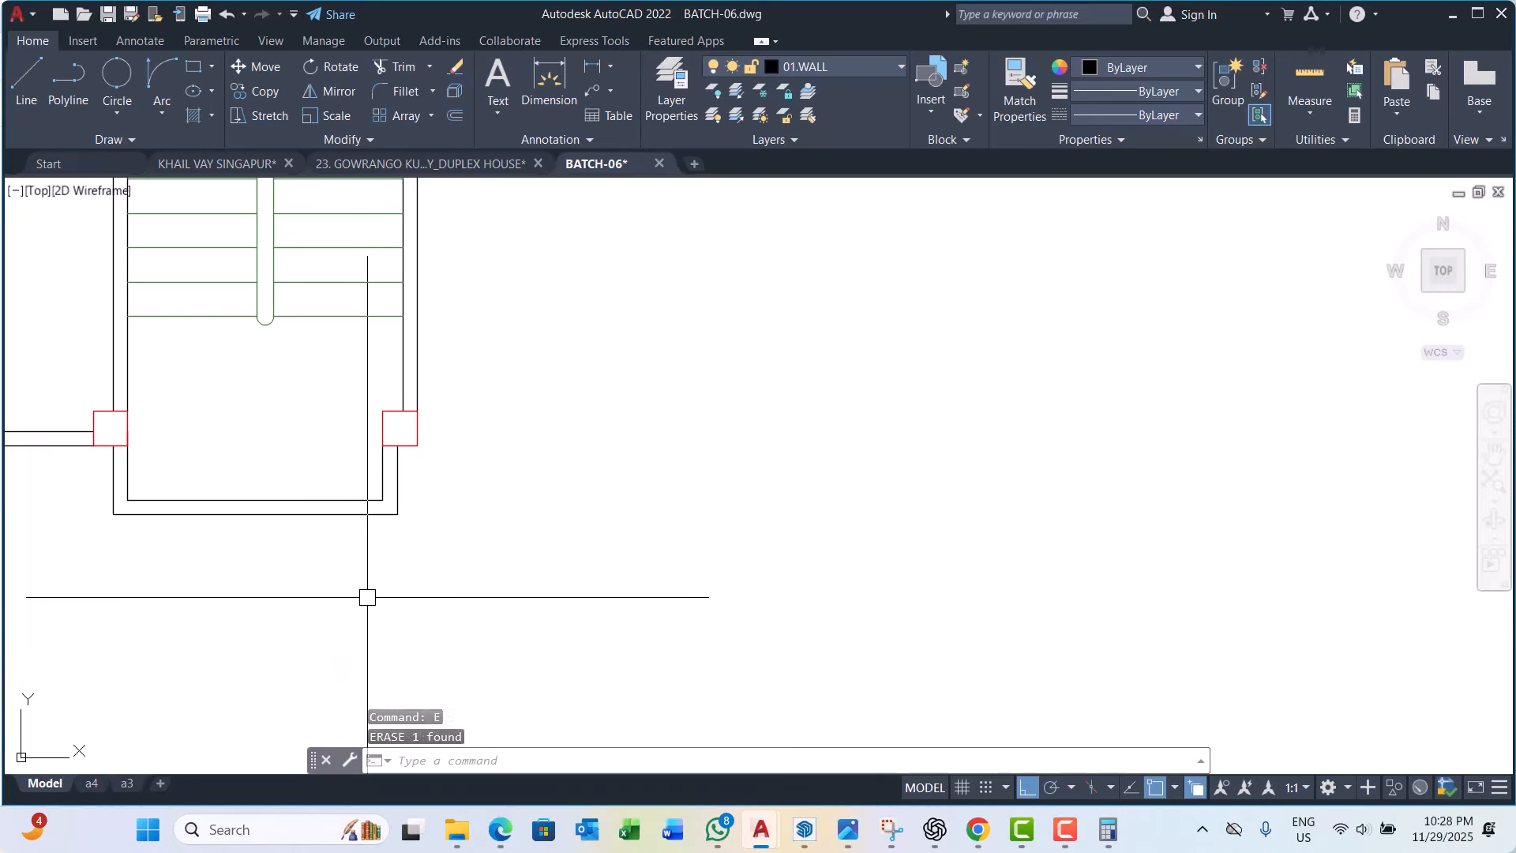
scroll(367, 597, "down", 2)
key("Escape")
key("Escape")
key("Escape")
Step: Stretch both lines of the landing's right side wall outward until the outer line meets the right column's bottom outer corner
scroll(367, 521, "up", 5)
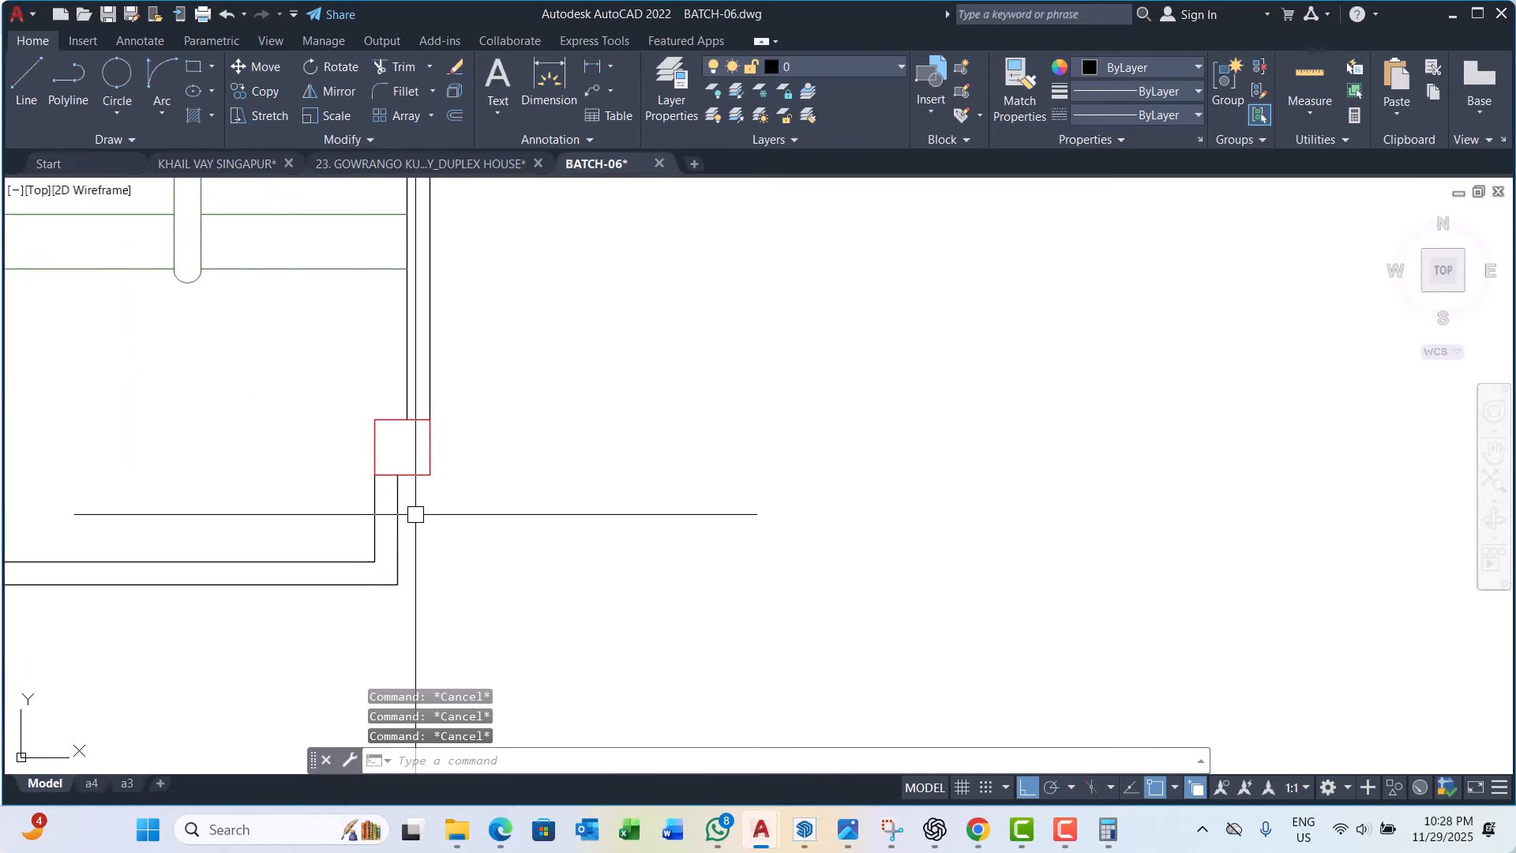
scroll(408, 459, "up", 1)
left_click(407, 465)
scroll(408, 466, "down", 2)
left_click(364, 593)
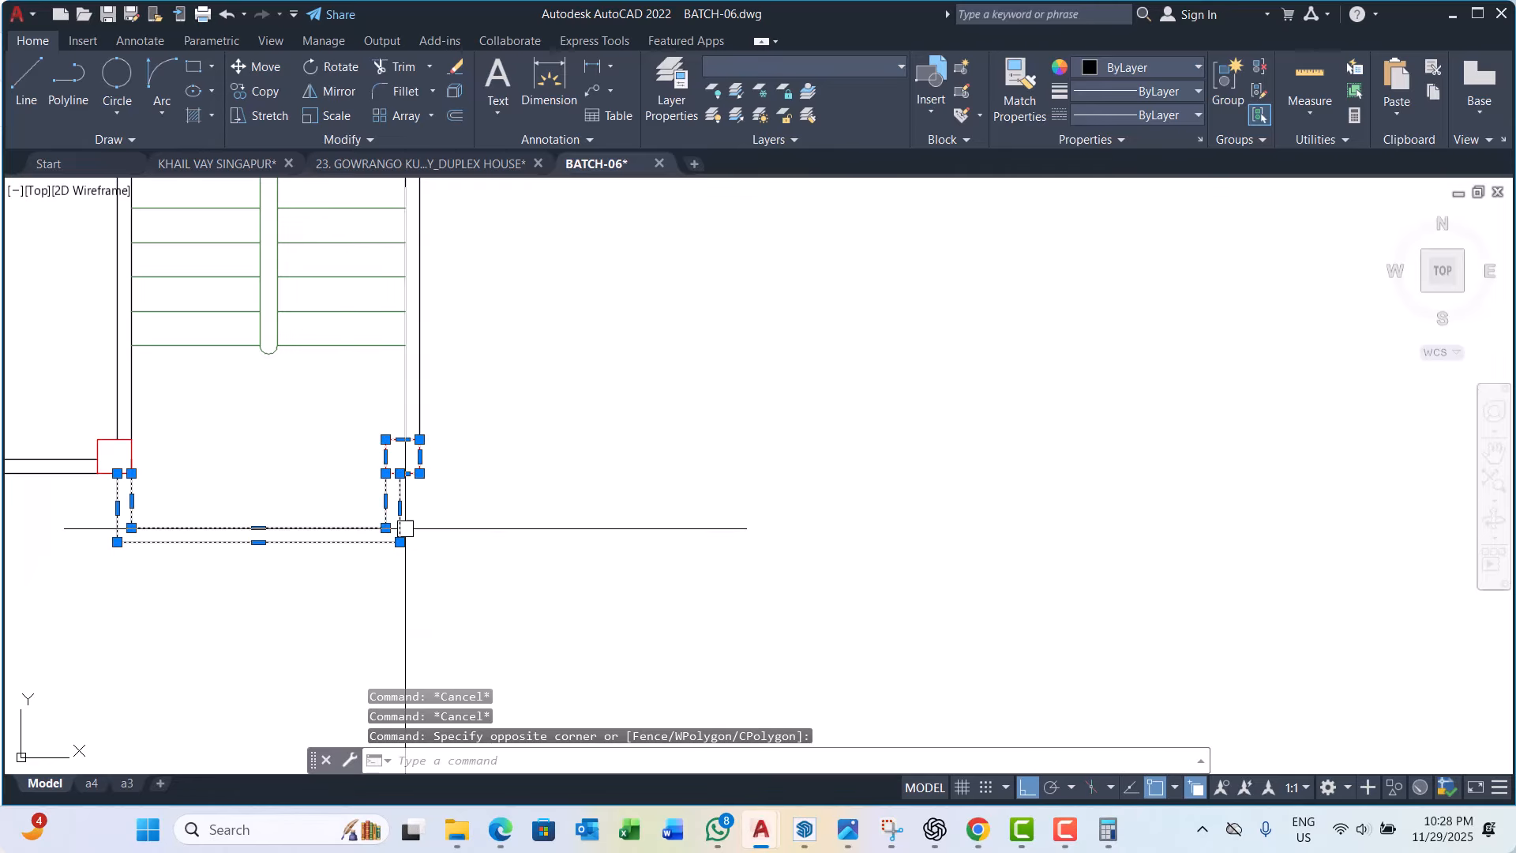
scroll(428, 446, "up", 1)
left_click(469, 397, "shift")
left_click(315, 443, "shift")
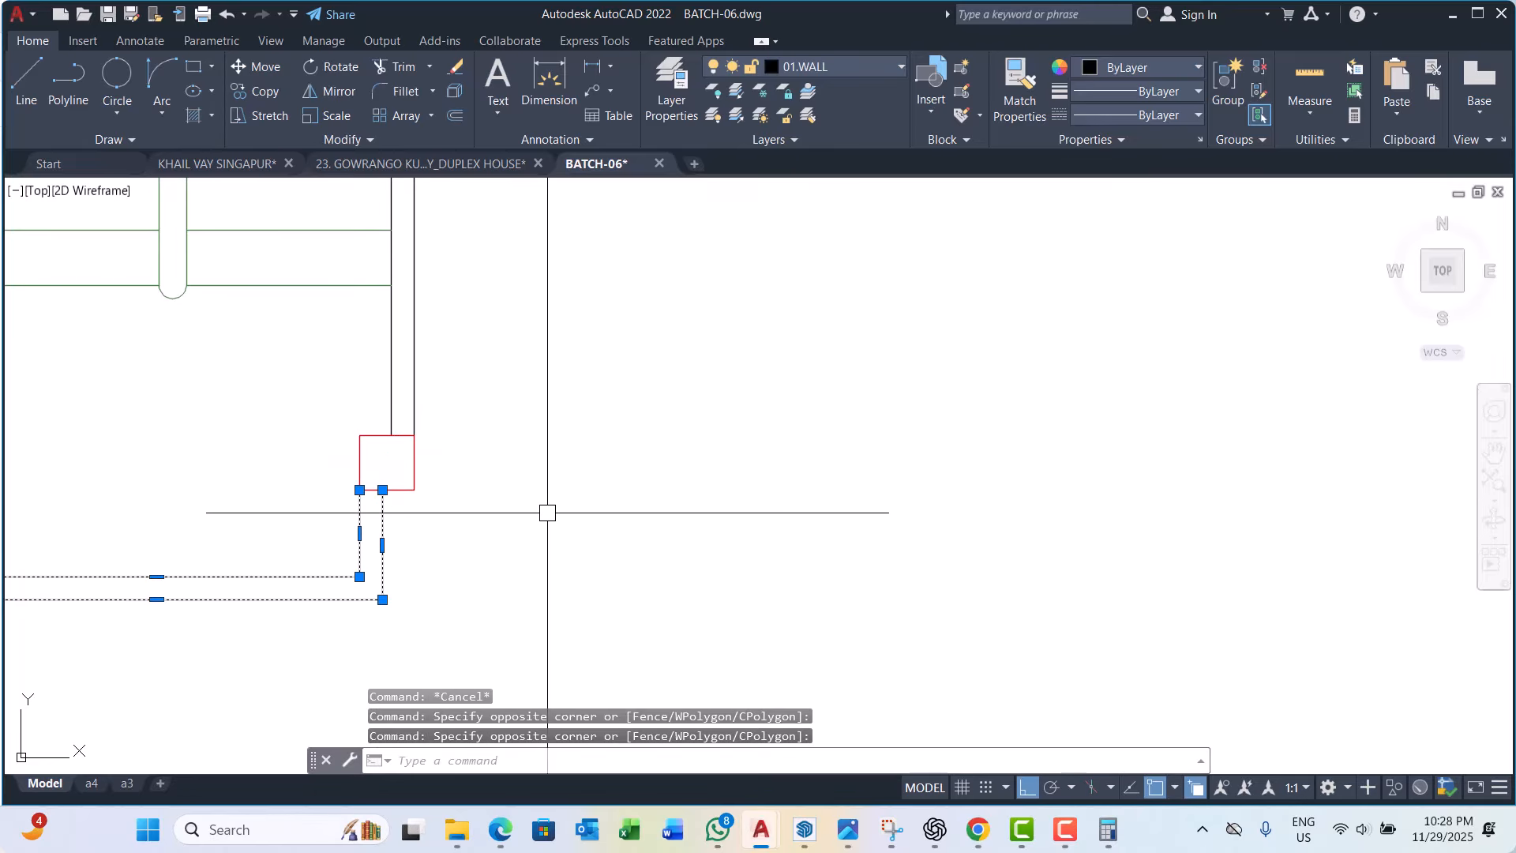
scroll(424, 512, "up", 3)
type("s")
key("Return")
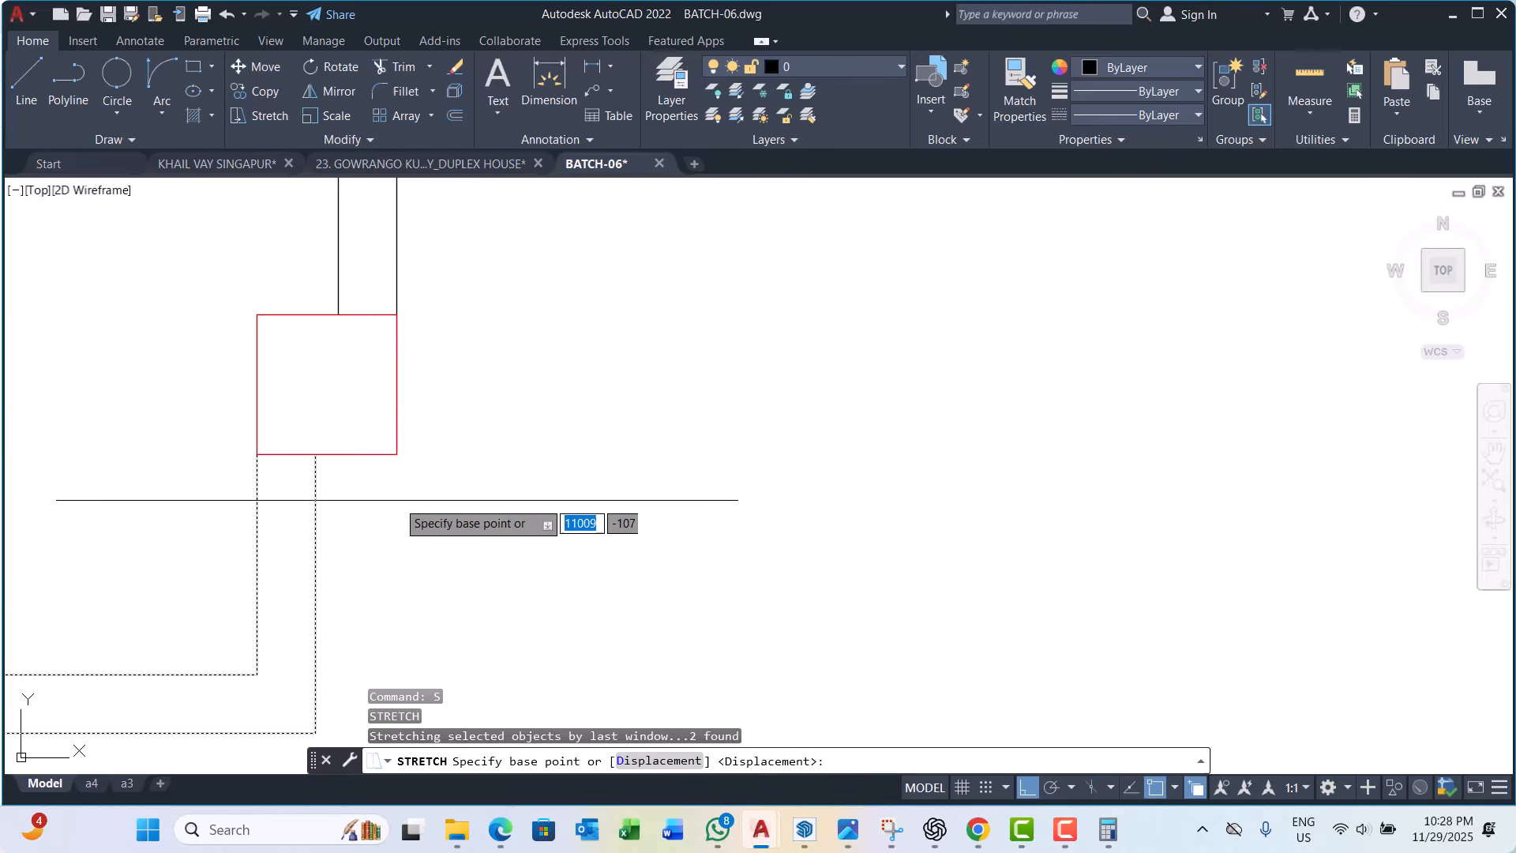
left_click(315, 454)
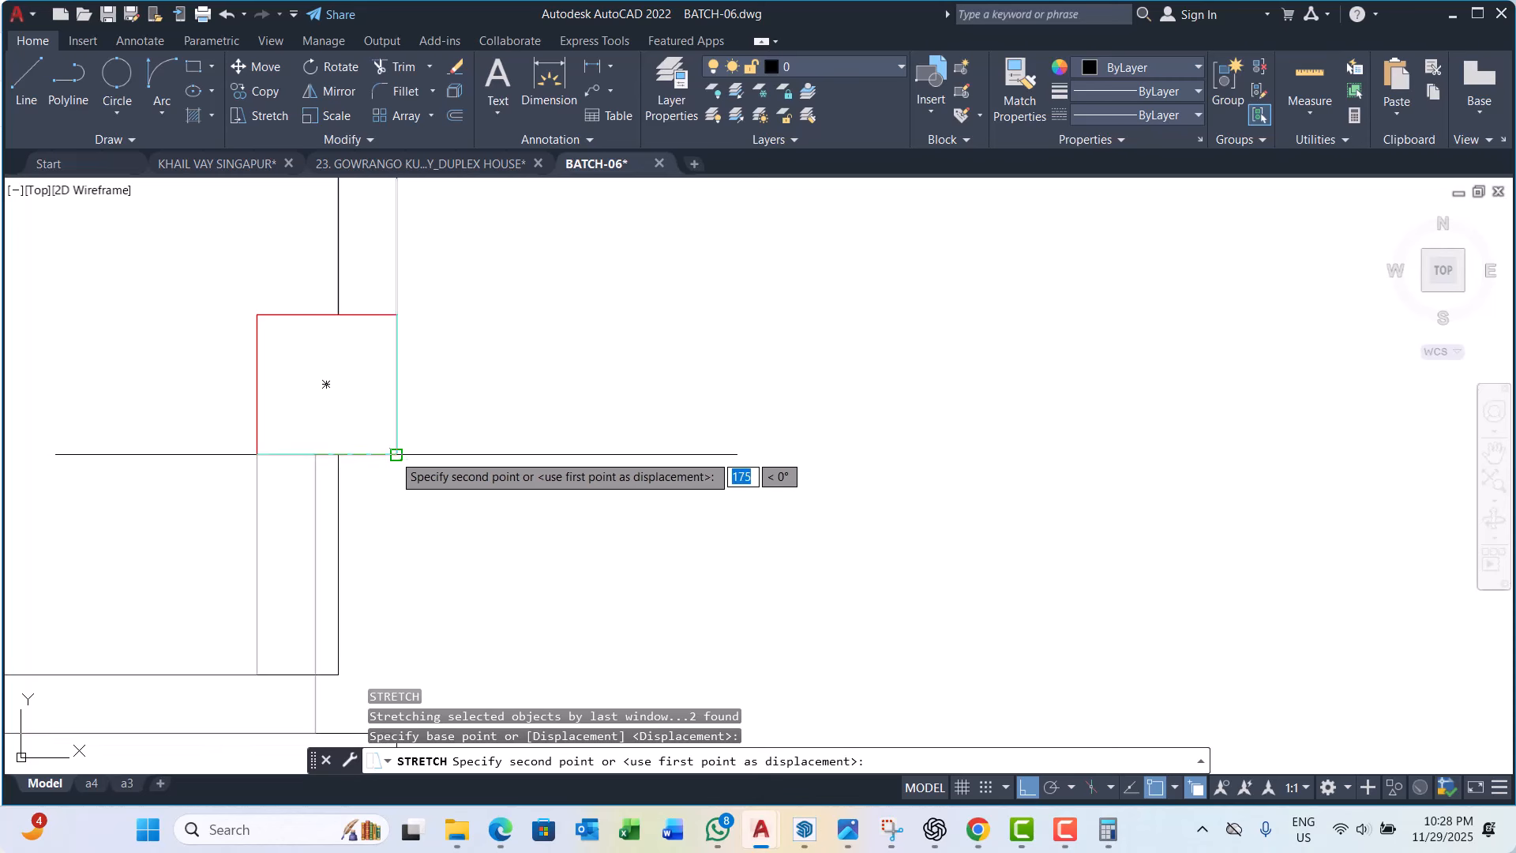
left_click(402, 457)
key("Escape")
scroll(402, 457, "down", 8)
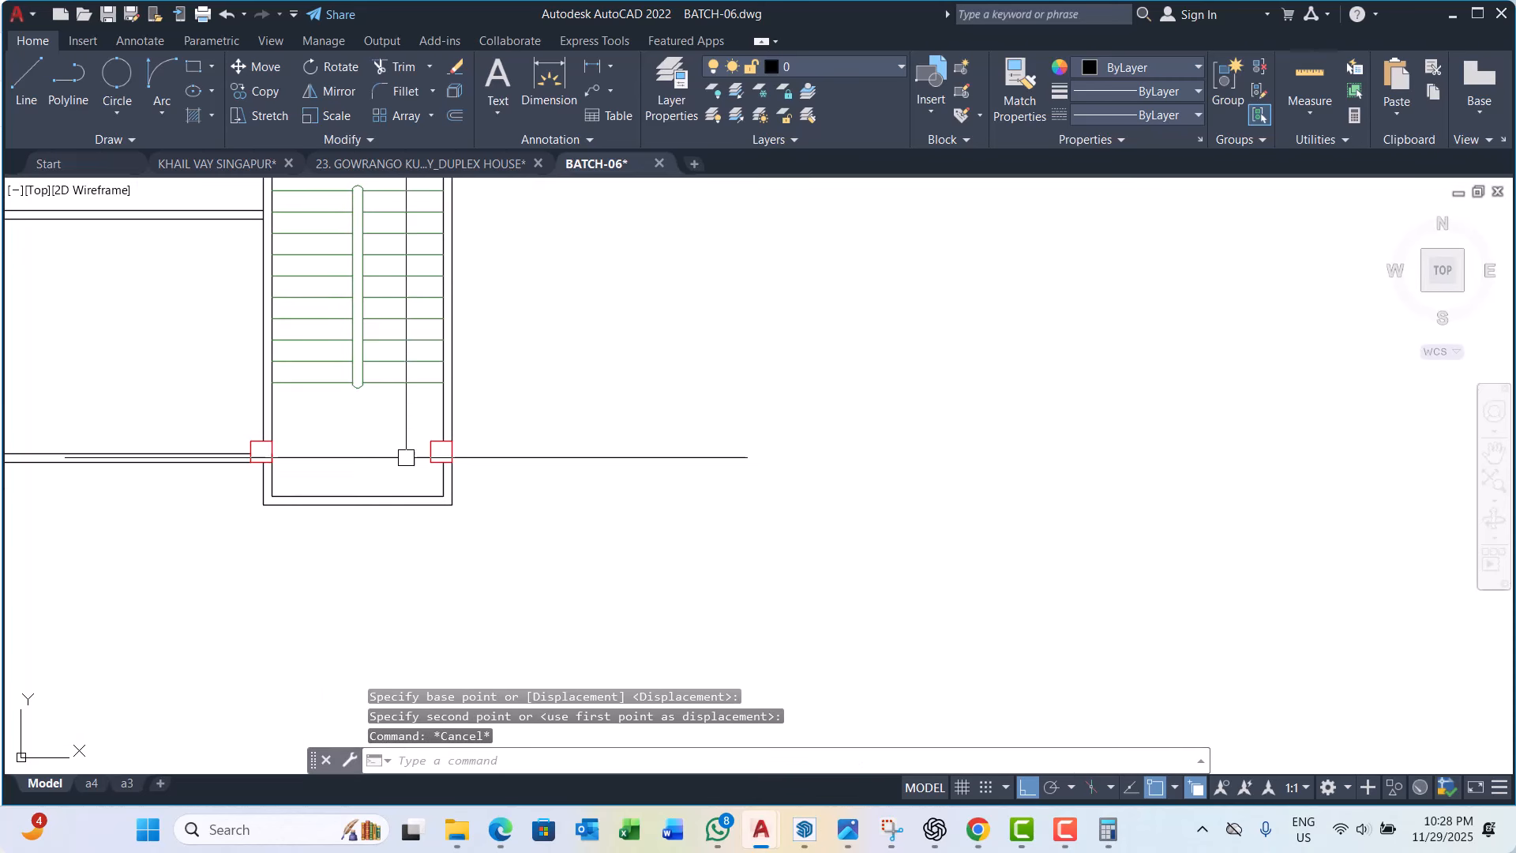
Step: Examine the extended landing walls and their alignment with the columns around the staircase
scroll(414, 447, "up", 2)
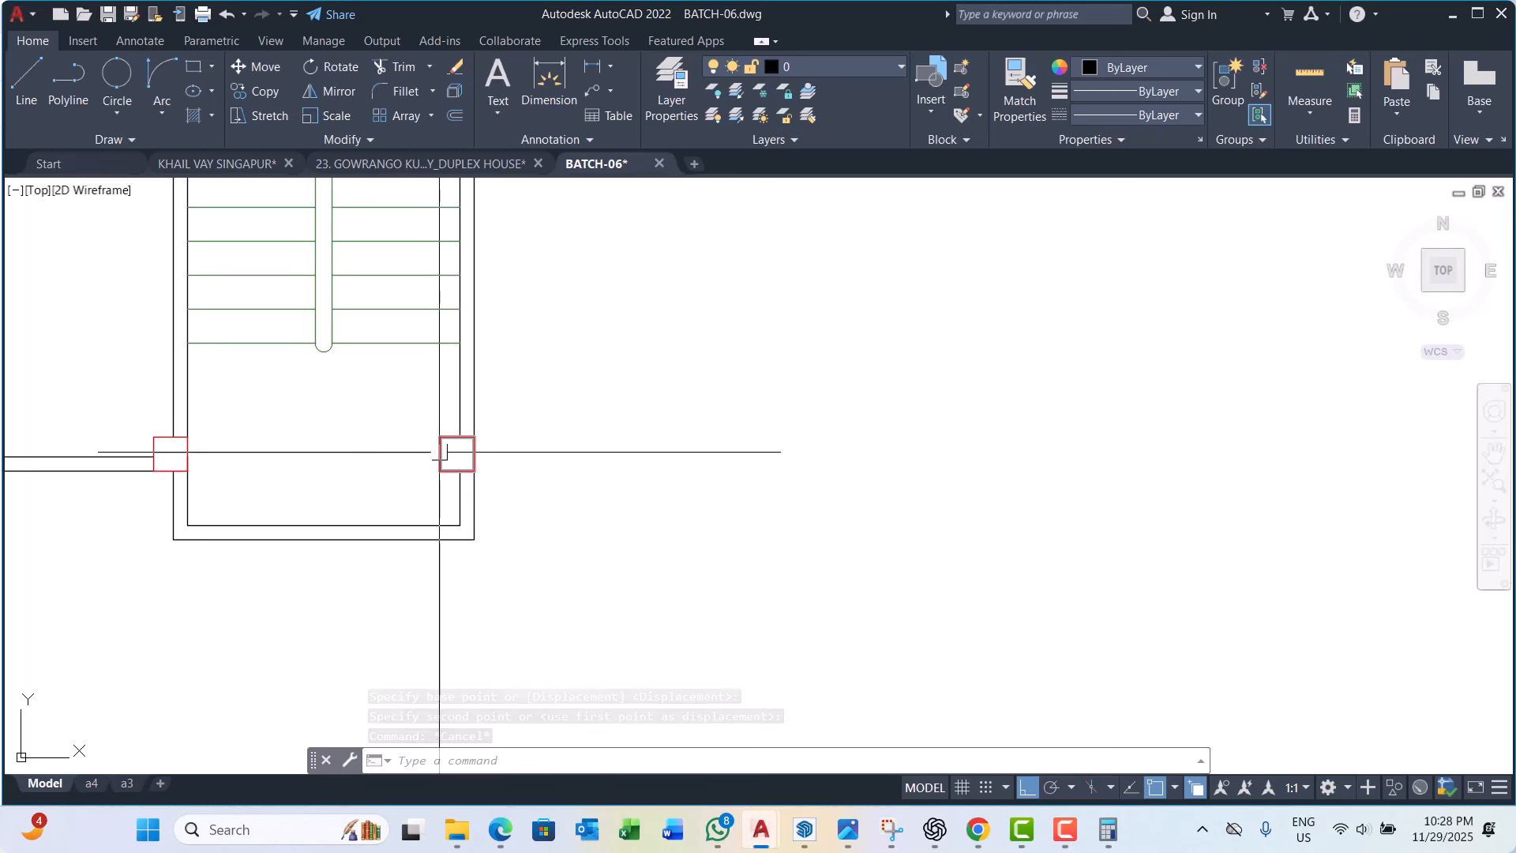
middle_click_drag(440, 450, 444, 461)
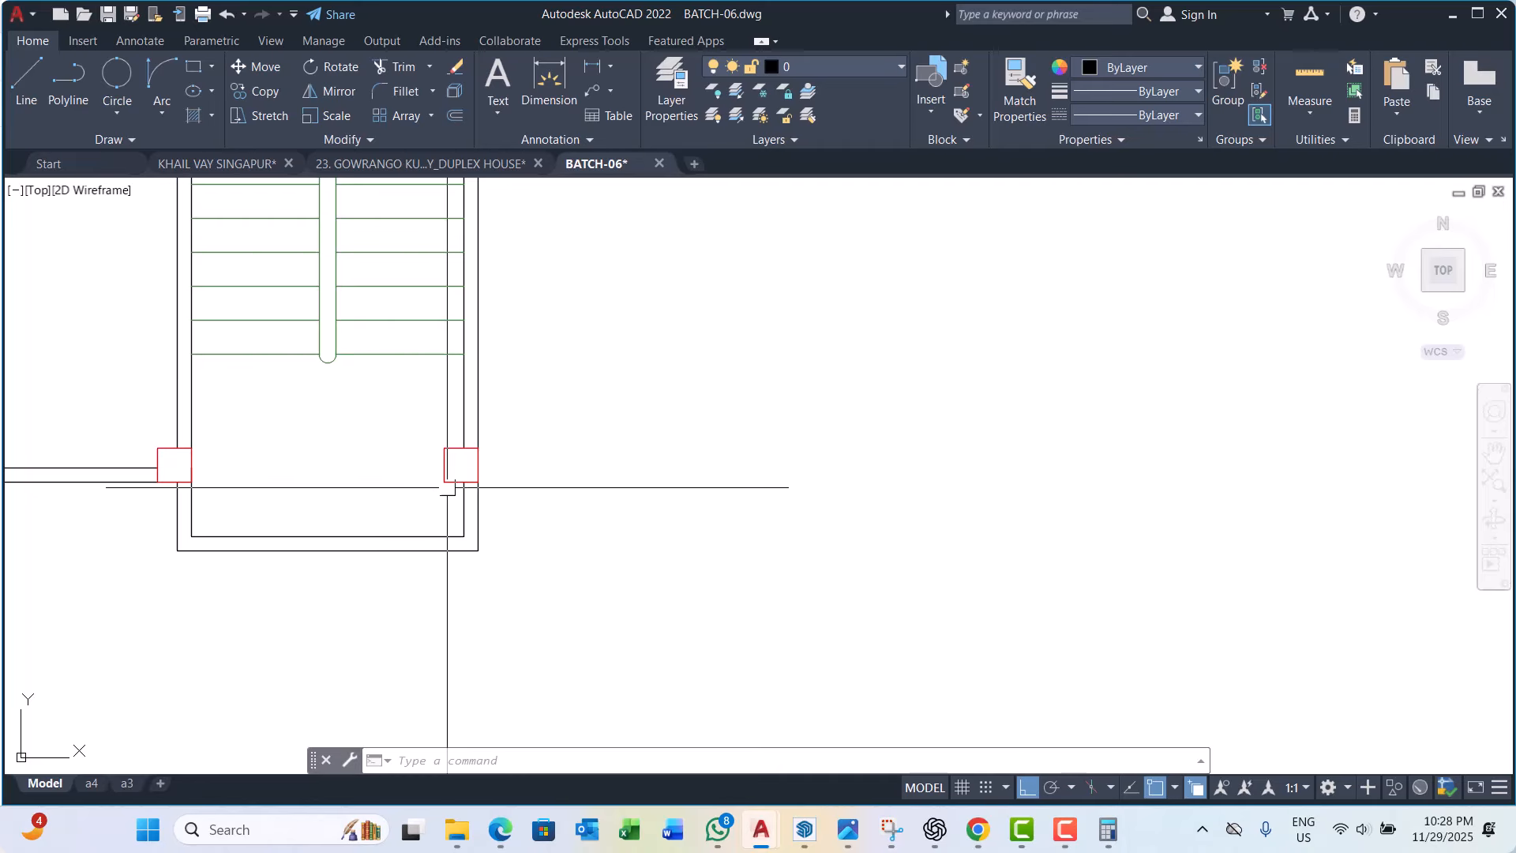
scroll(447, 487, "down", 1)
scroll(449, 472, "up", 1)
mouse_move(450, 472)
middle_mouse_down()
mouse_move(471, 528)
mouse_move(492, 537)
middle_mouse_up()
scroll(471, 530, "down", 1)
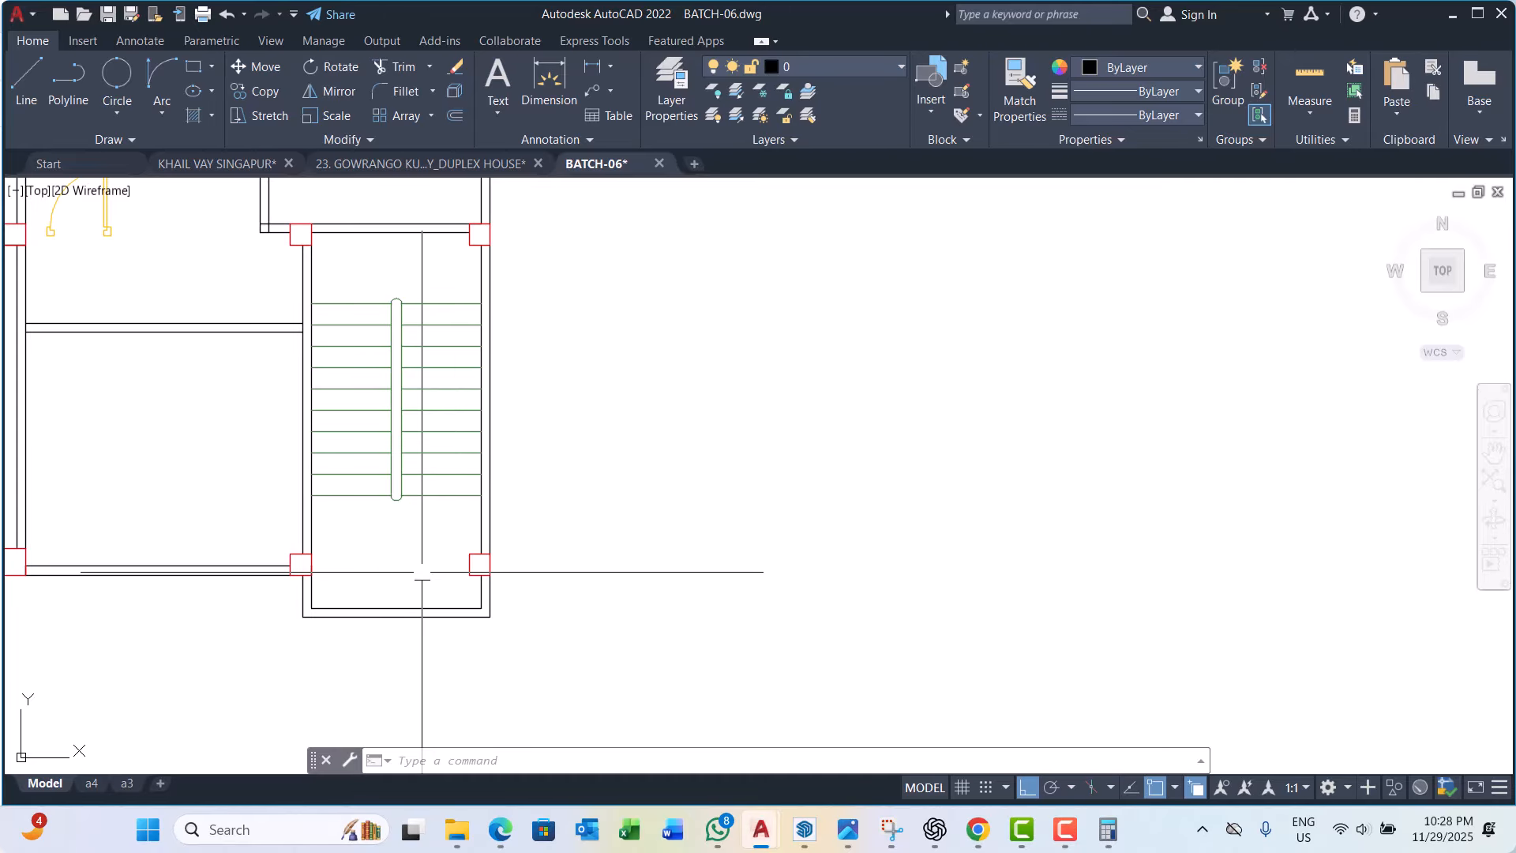
scroll(437, 570, "up", 2)
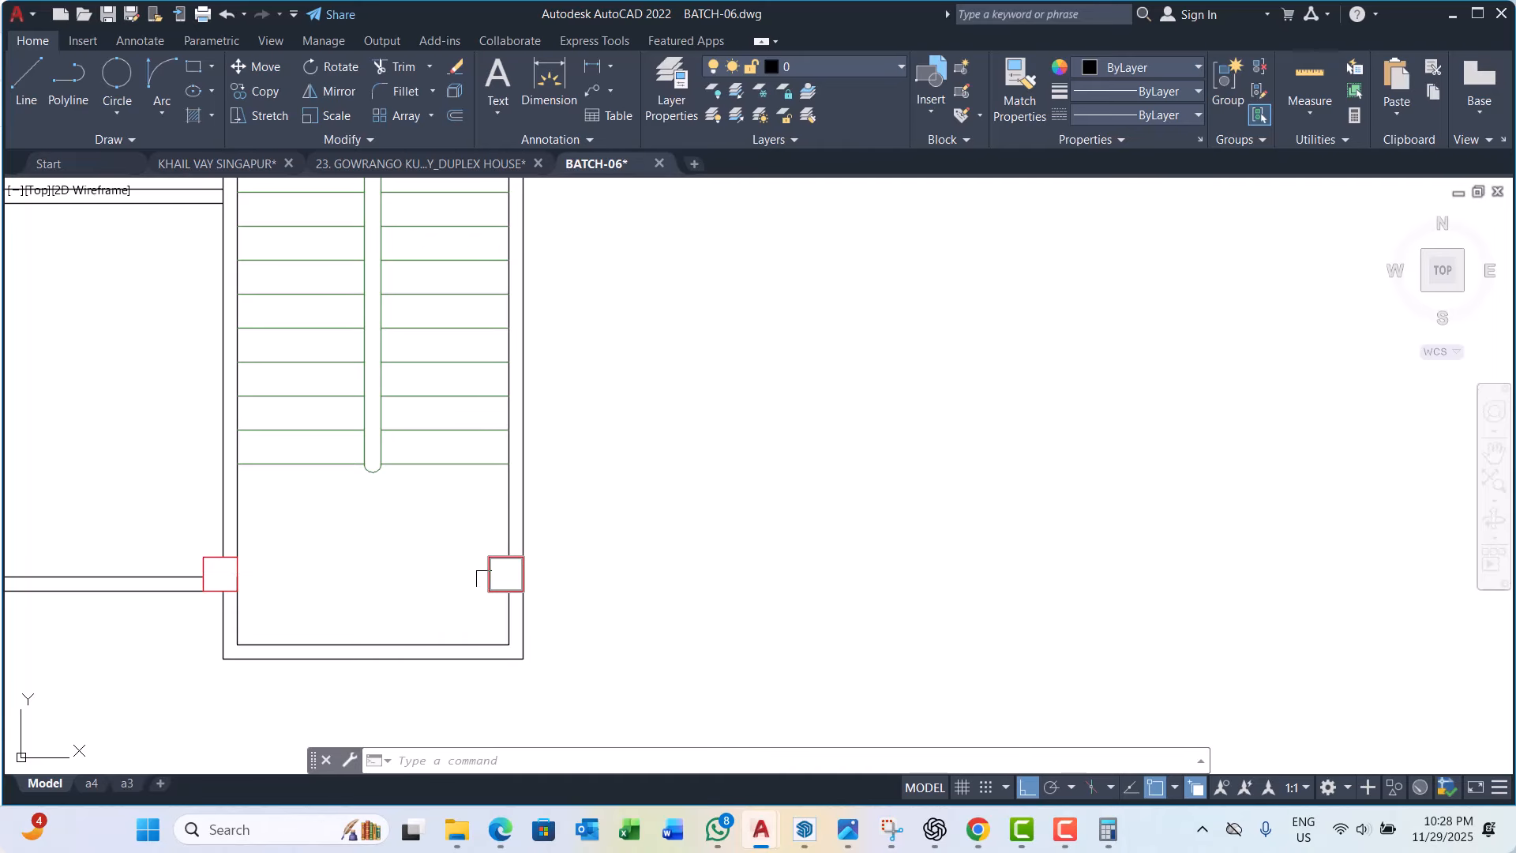
scroll(482, 548, "down", 2)
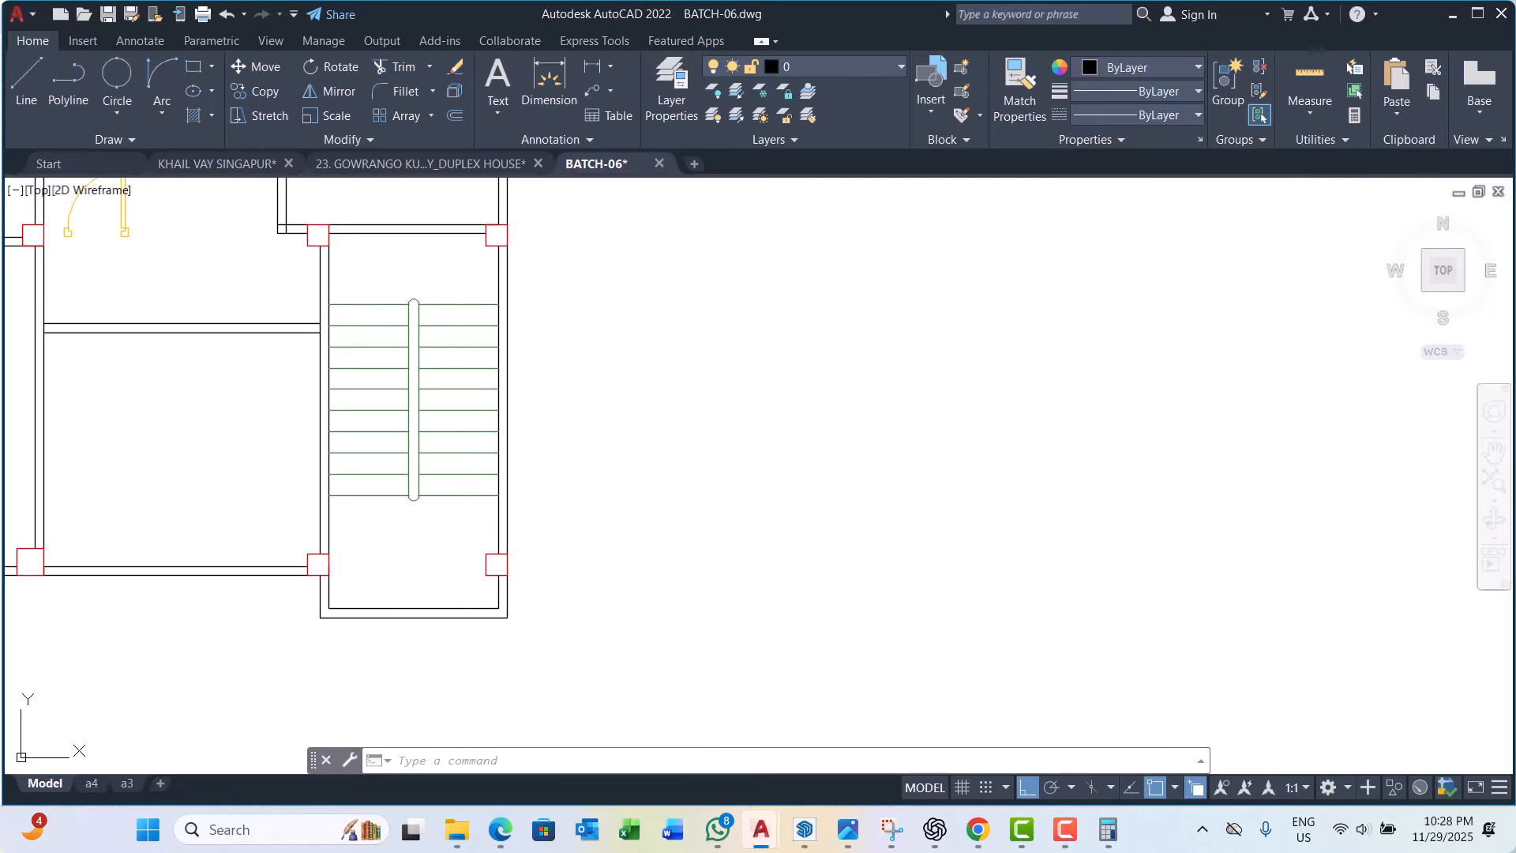
middle_click_drag(492, 485, 497, 531)
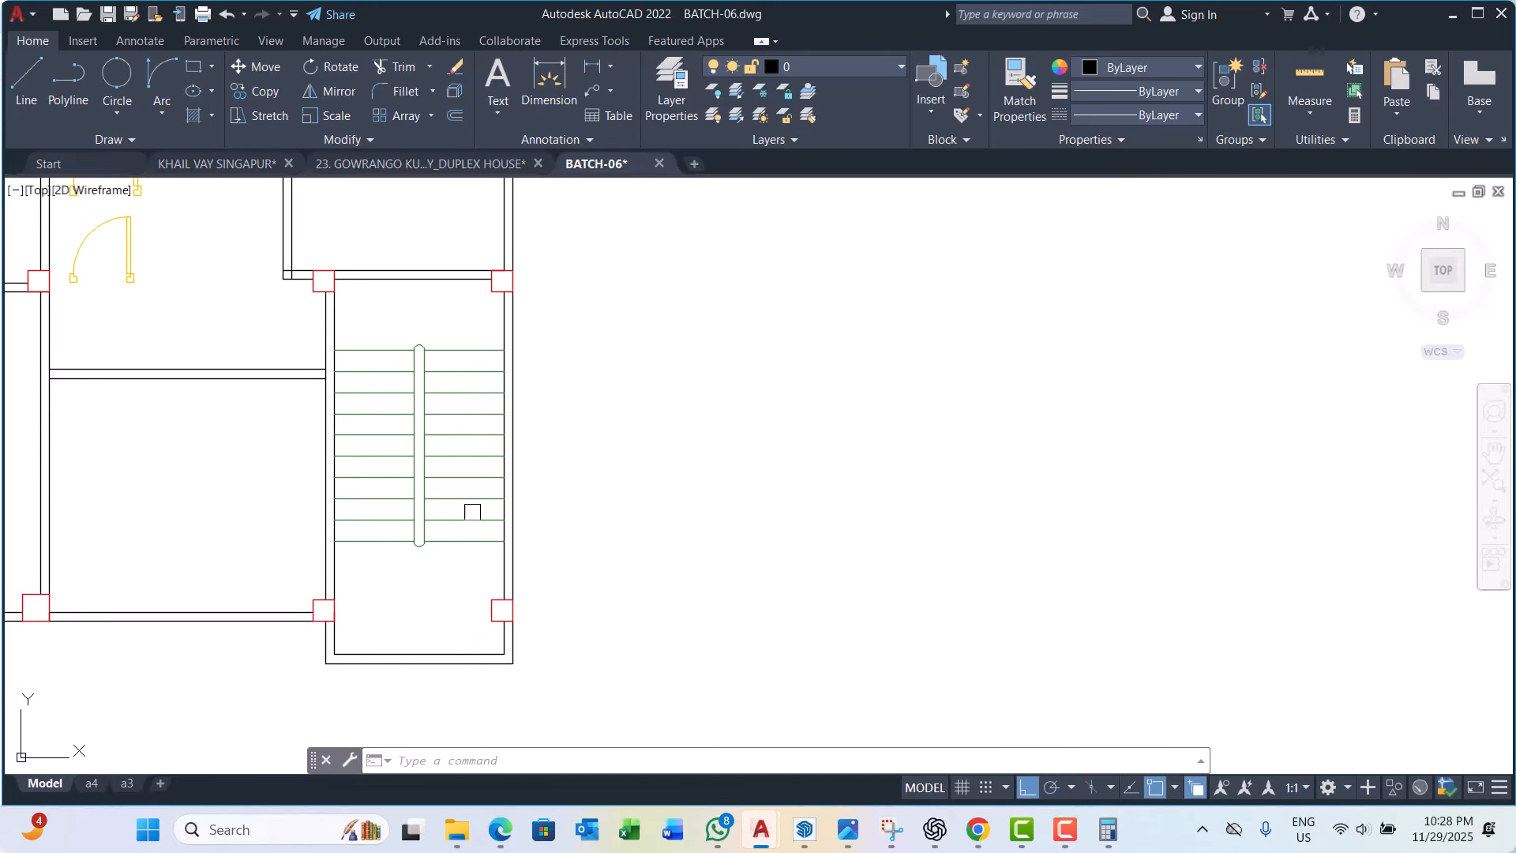
Step: Measure the lower landing's depth from the inner bottom wall line to the lowest stair tread with a linear dimension
left_click(593, 66)
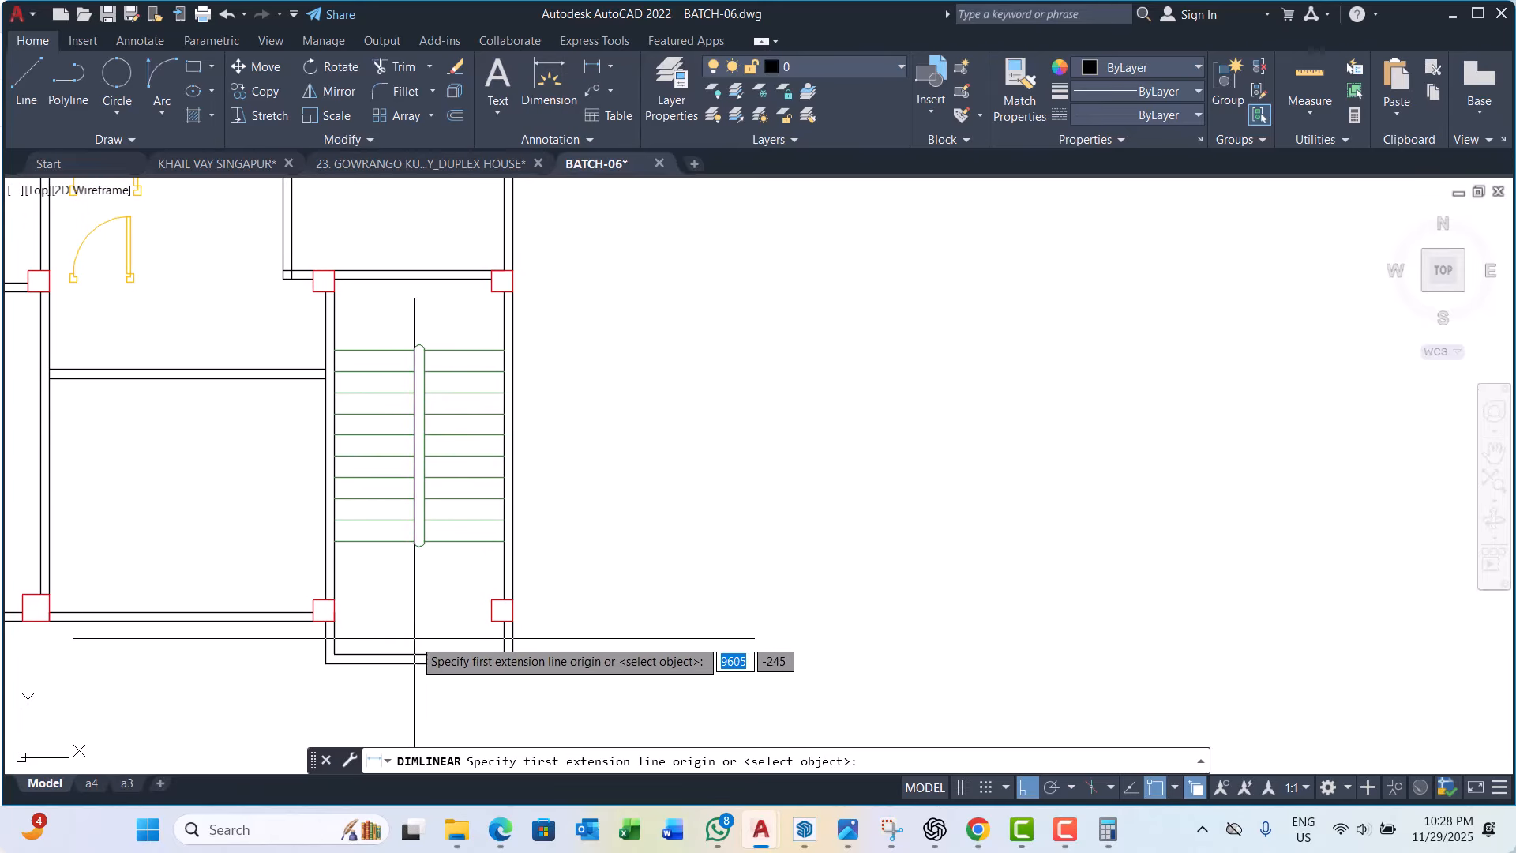
left_click(383, 654)
scroll(395, 560, "up", 2)
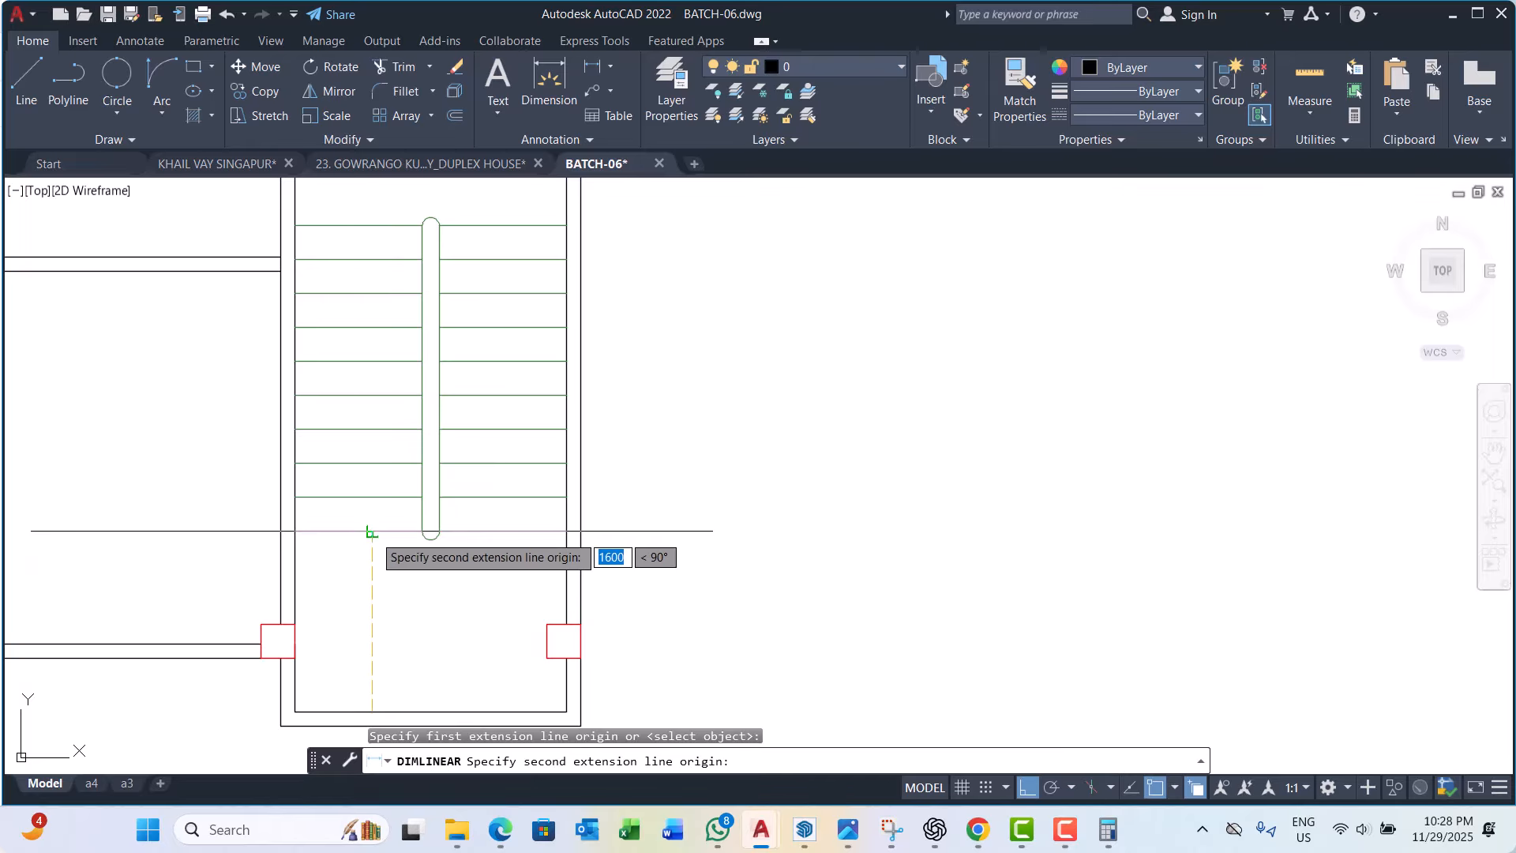
left_click(371, 532)
key("Escape")
key("Escape")
key("Escape")
scroll(387, 506, "down", 2)
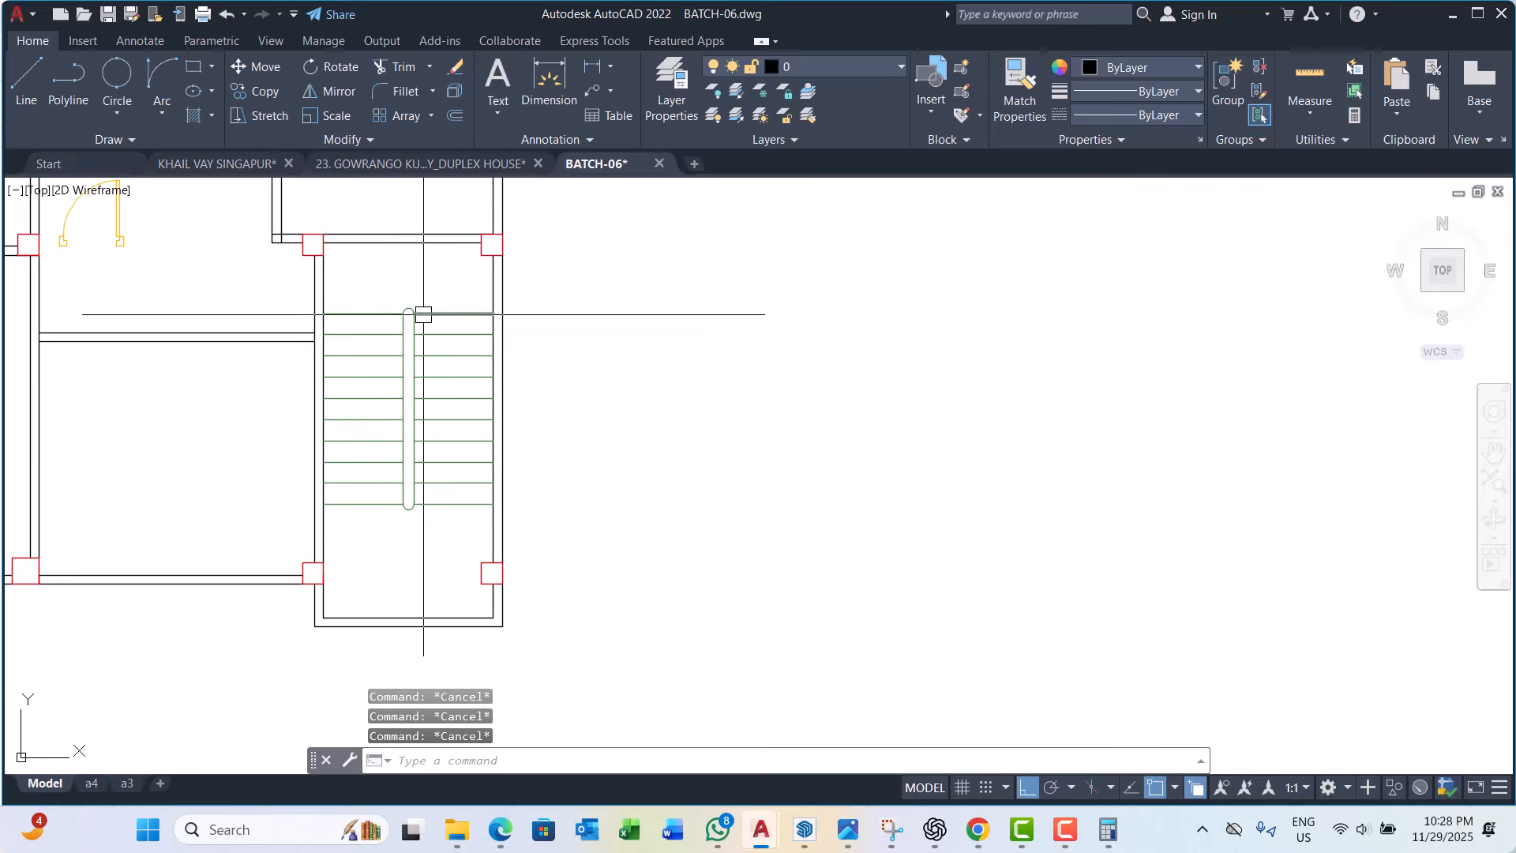
Step: Move all stair treads together with the central handrail straight down by 300
left_click(445, 287)
left_click(395, 510)
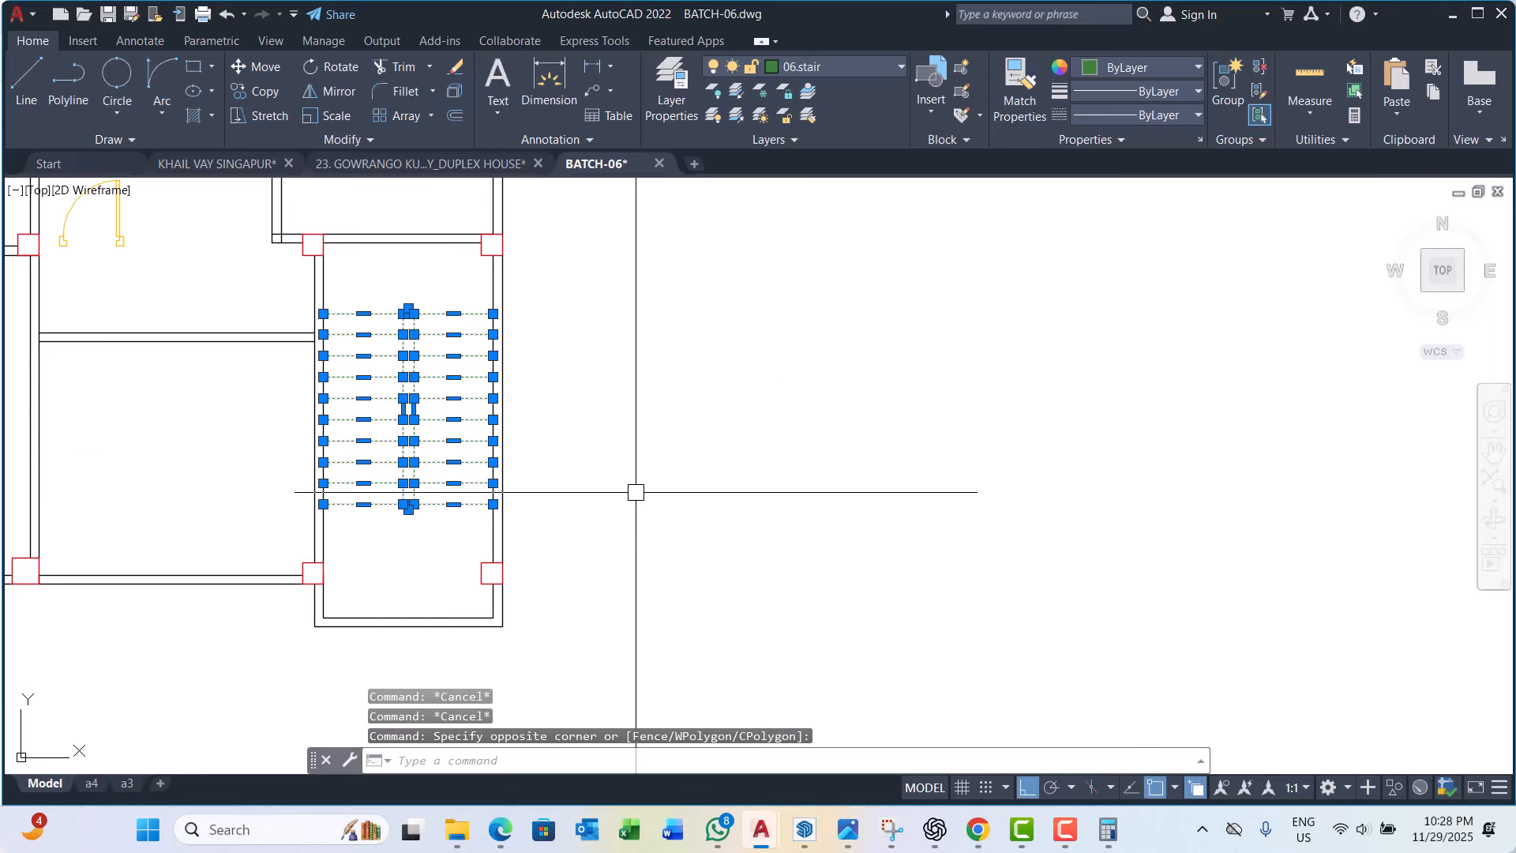
type("m")
key("Return")
left_click(687, 452)
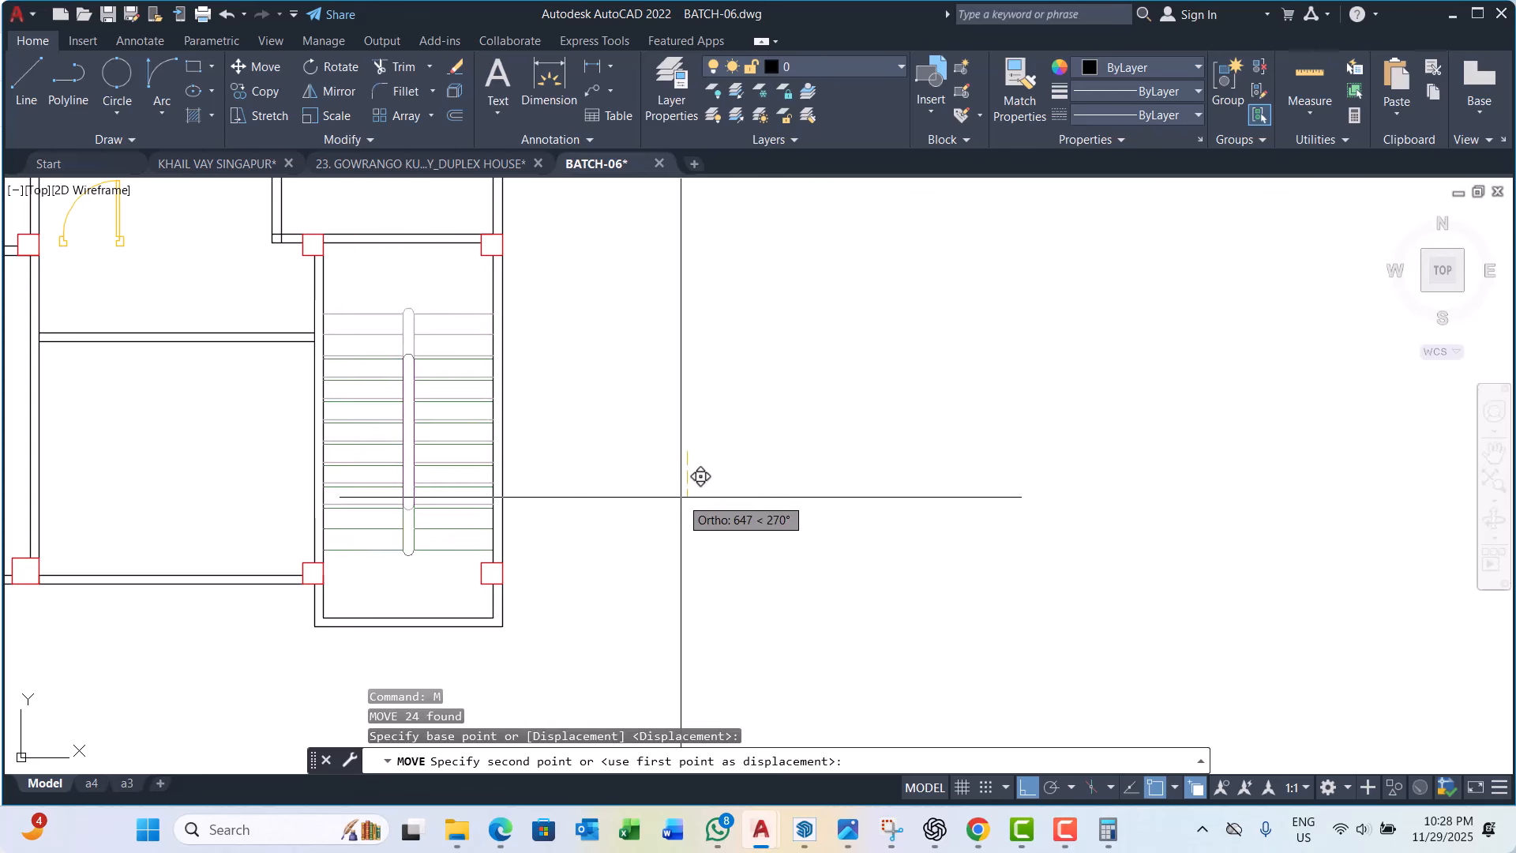
type("30")
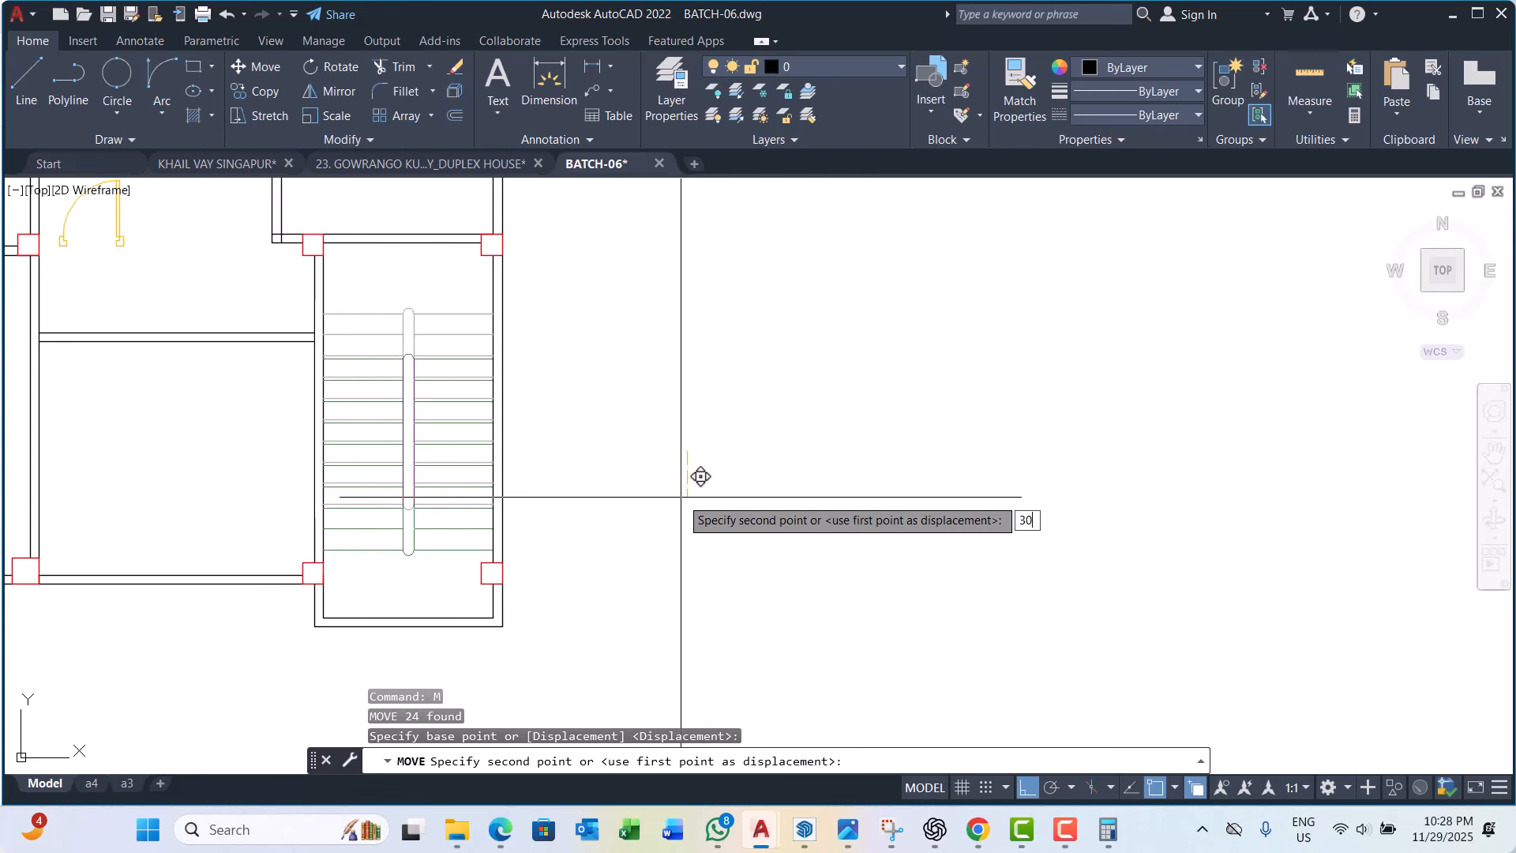
type("0")
key("Return")
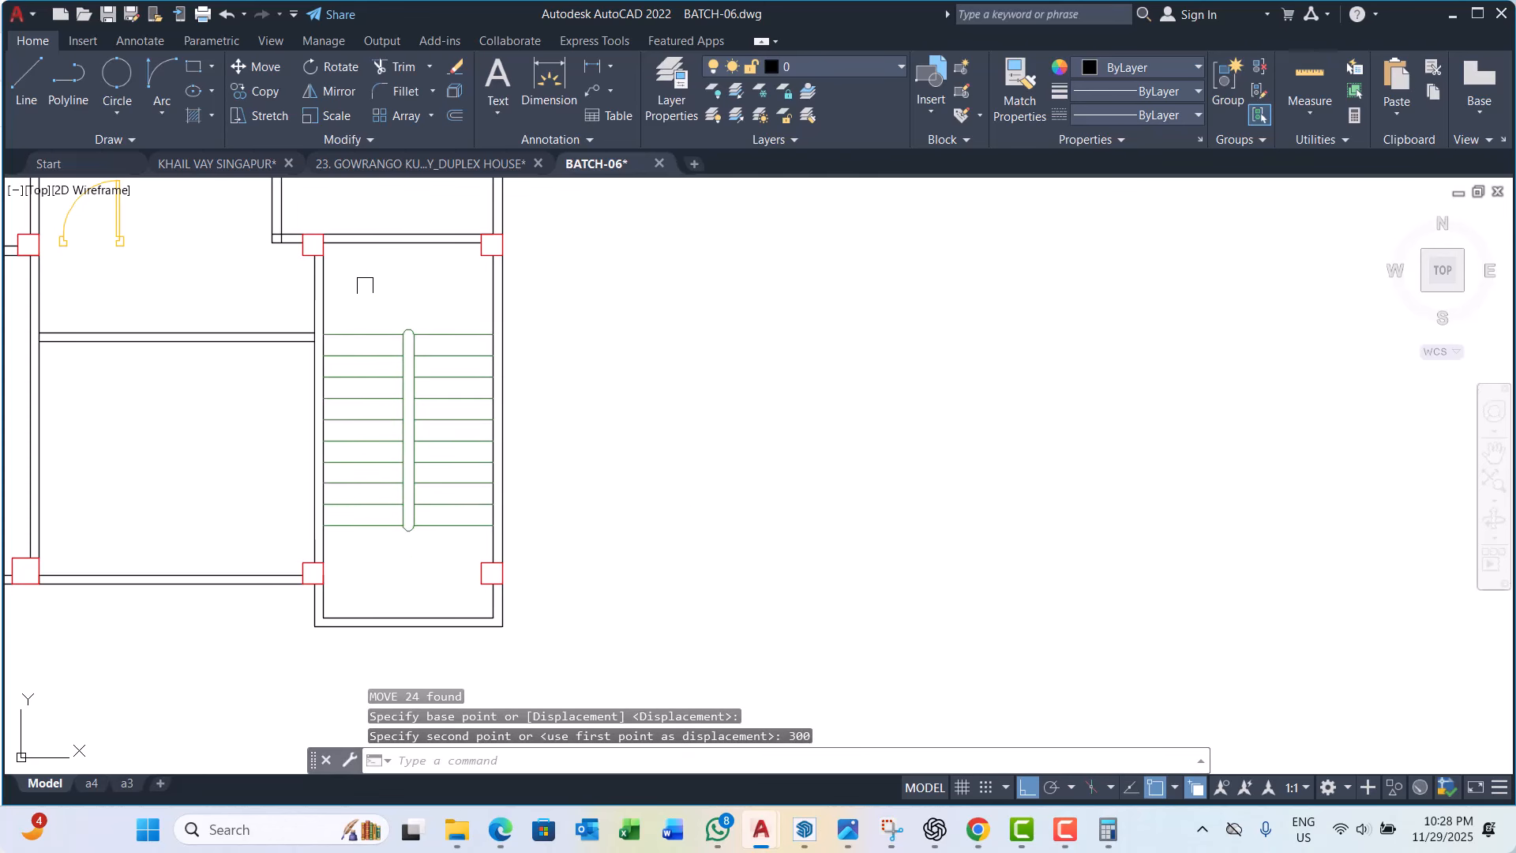
key("Escape")
key("Escape")
Step: Measure the upper landing's depth from the top tread to the bottom corner of the upper left stair column
left_click(591, 66)
scroll(355, 411, "up", 5)
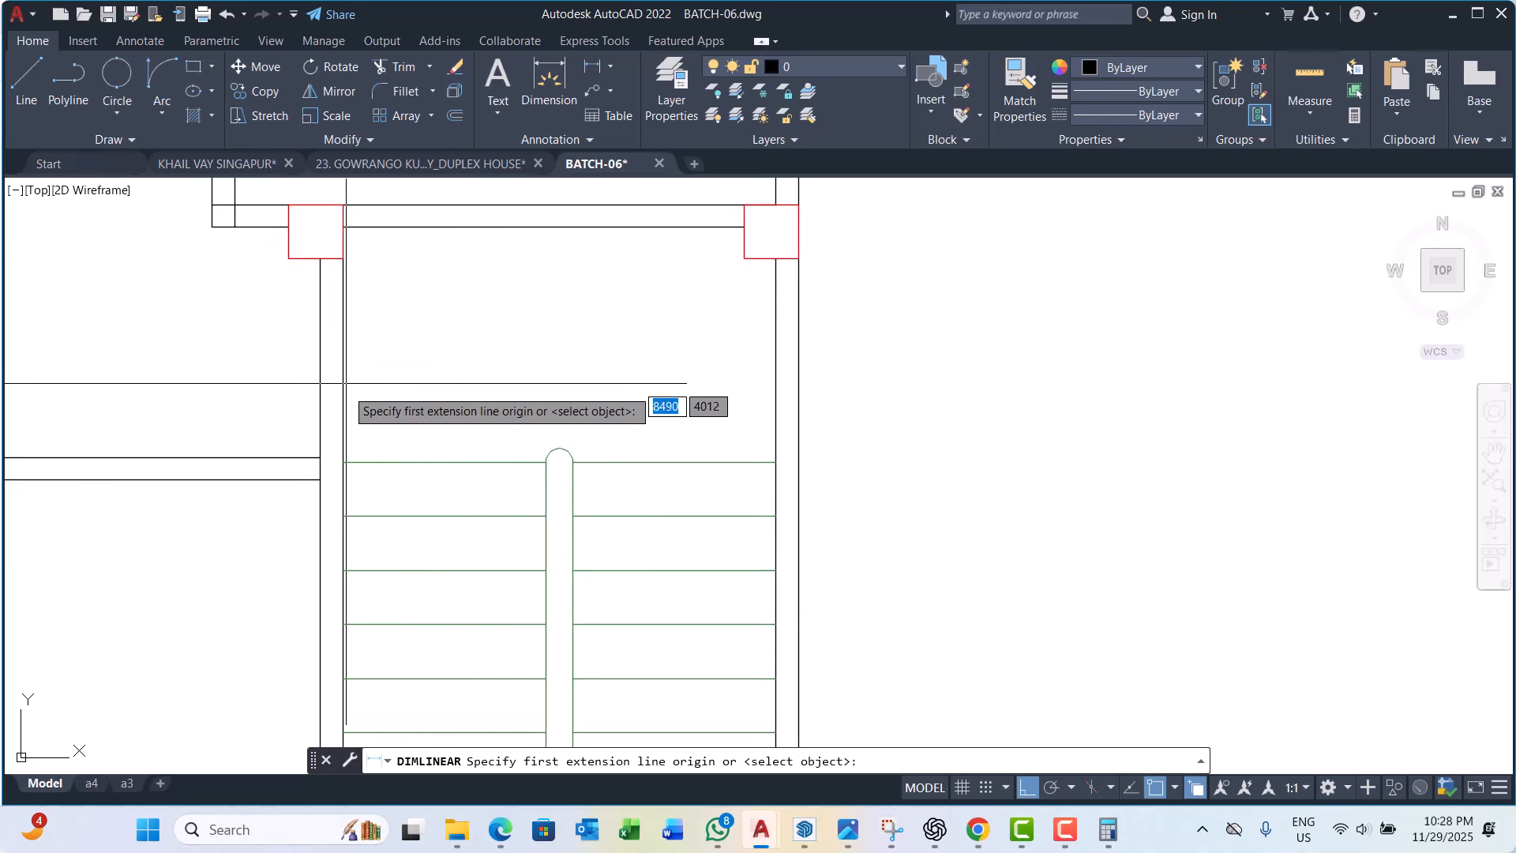
left_click(342, 462)
left_click(349, 261)
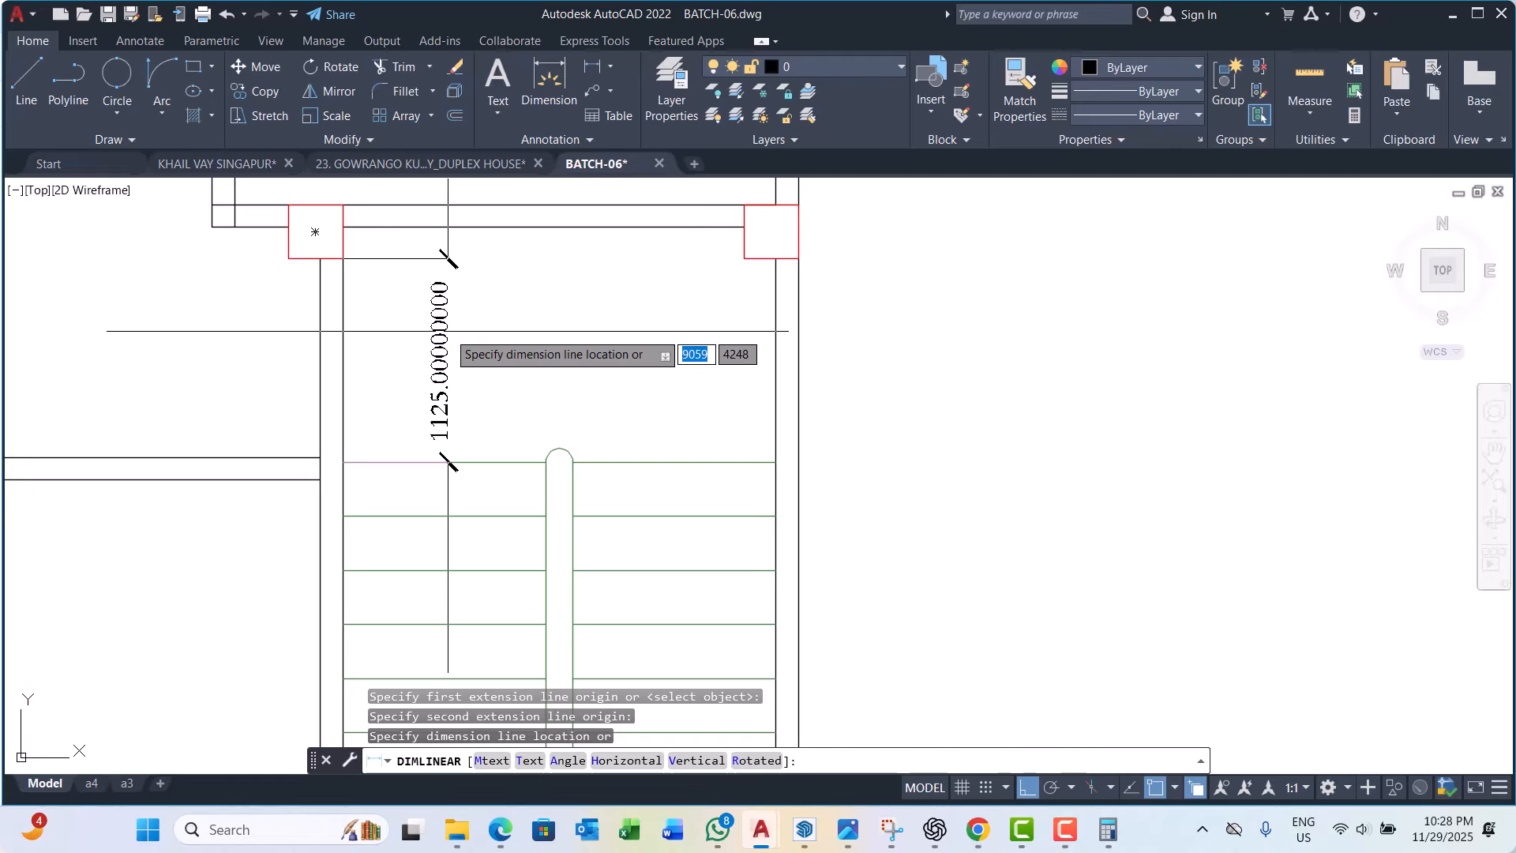
key("Escape")
scroll(447, 327, "down", 3)
key("Escape")
middle_click_drag(448, 326, 473, 359)
key("Escape")
scroll(411, 366, "down", 1)
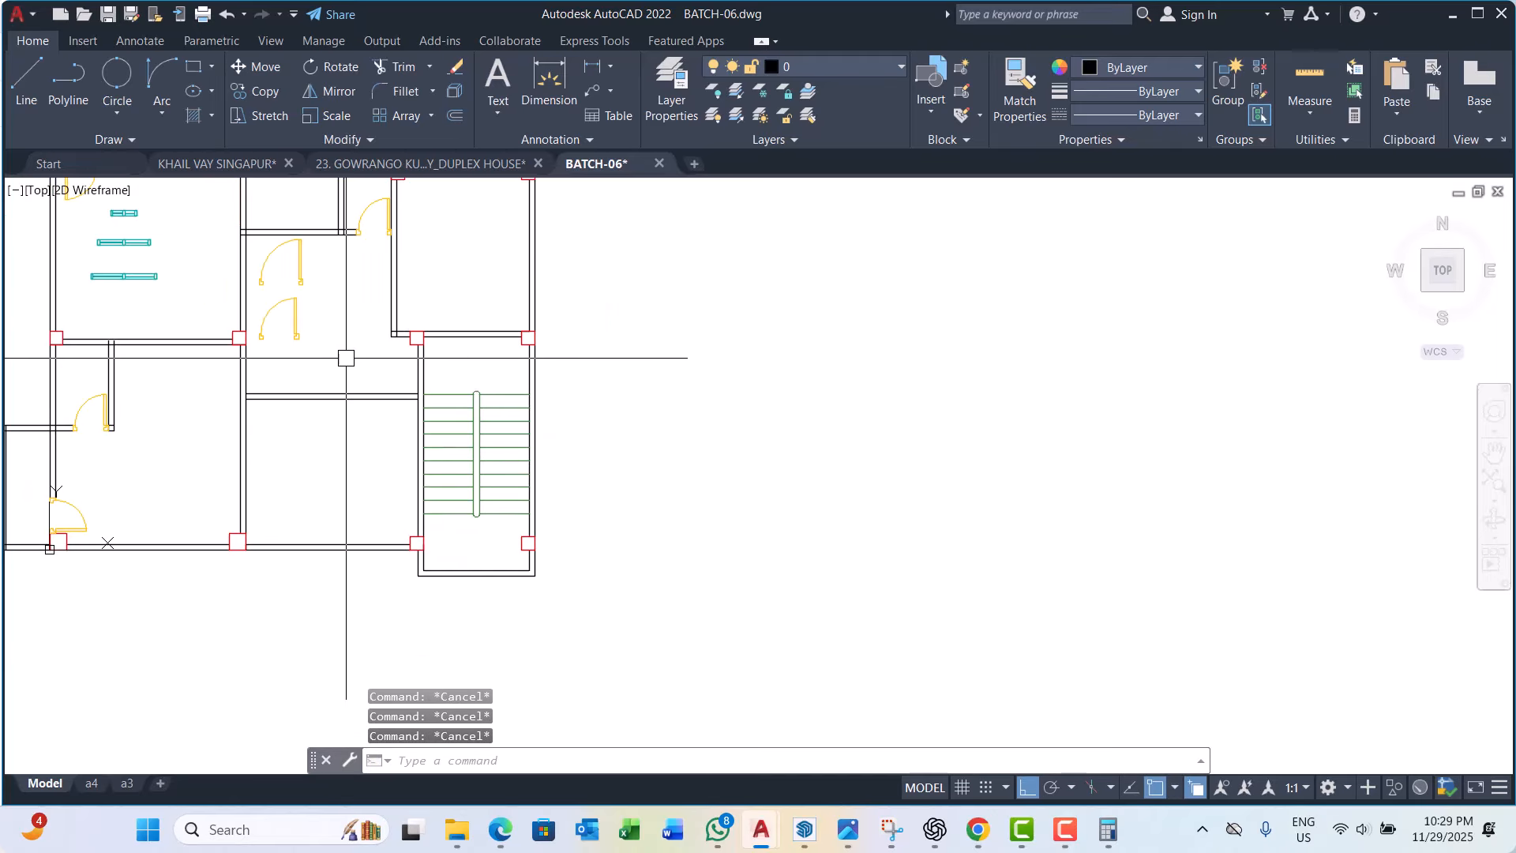
Step: Examine the upper landing and the junction of the horizontal room wall with the staircase's left wall
scroll(304, 337, "up", 2)
scroll(454, 408, "down", 1)
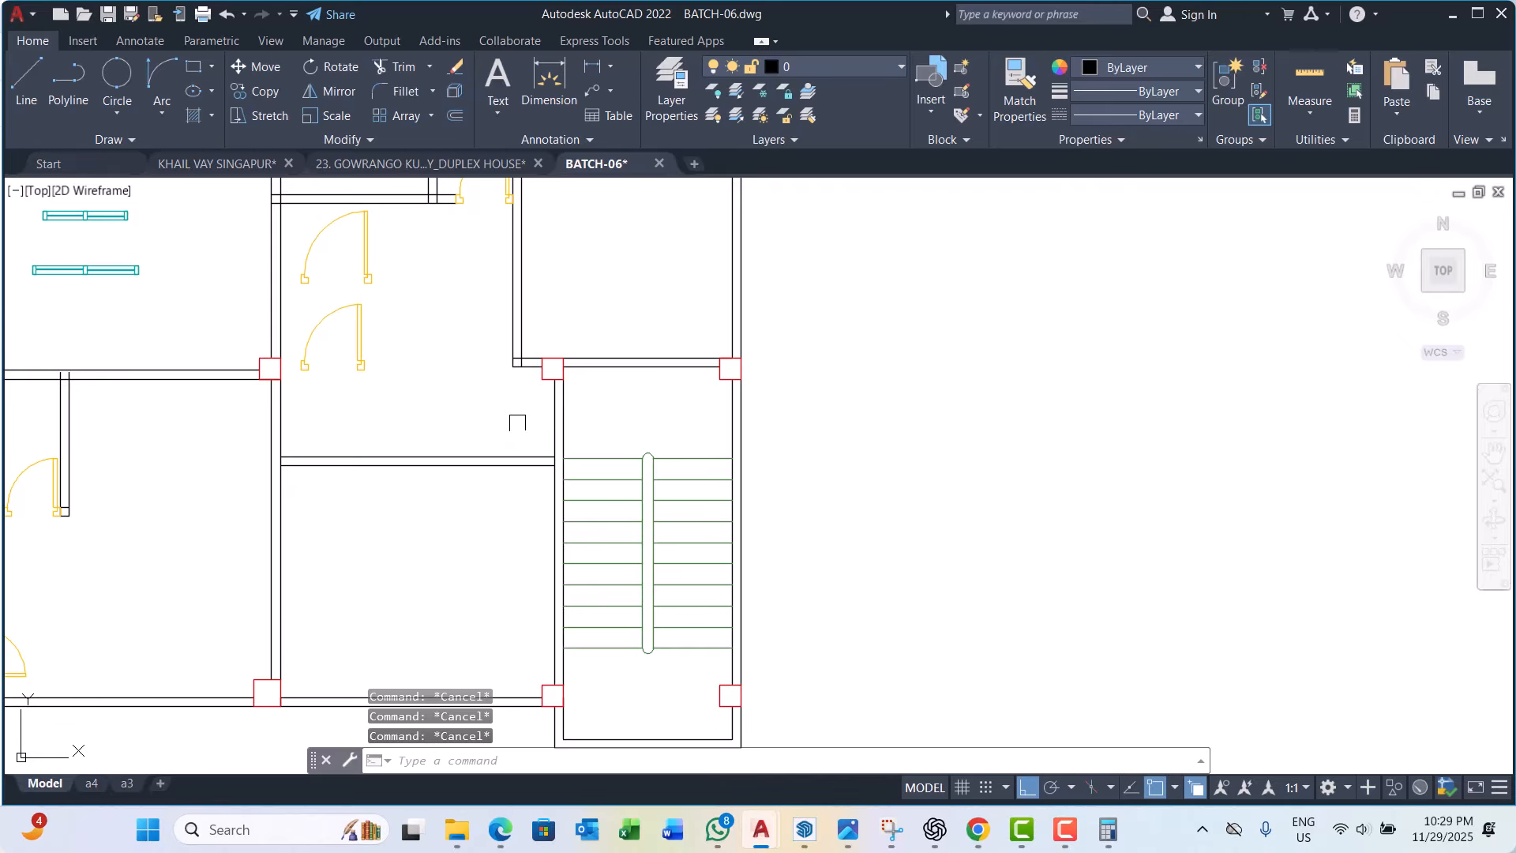
scroll(529, 442, "up", 2)
scroll(542, 471, "down", 2)
middle_click_drag(556, 450, 521, 364)
left_click(567, 323)
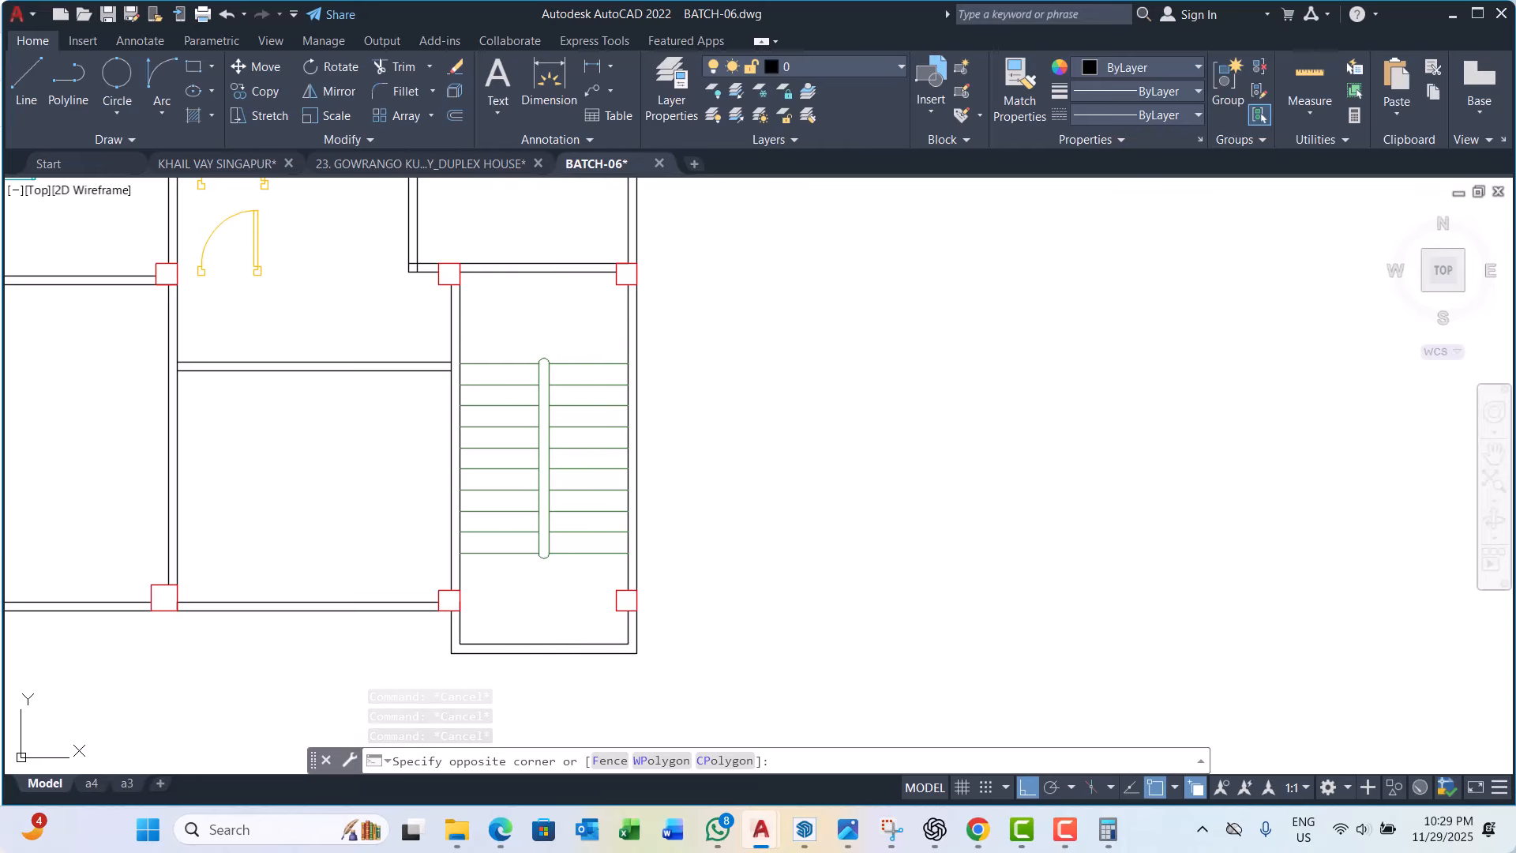
key("Escape")
scroll(411, 368, "up", 8)
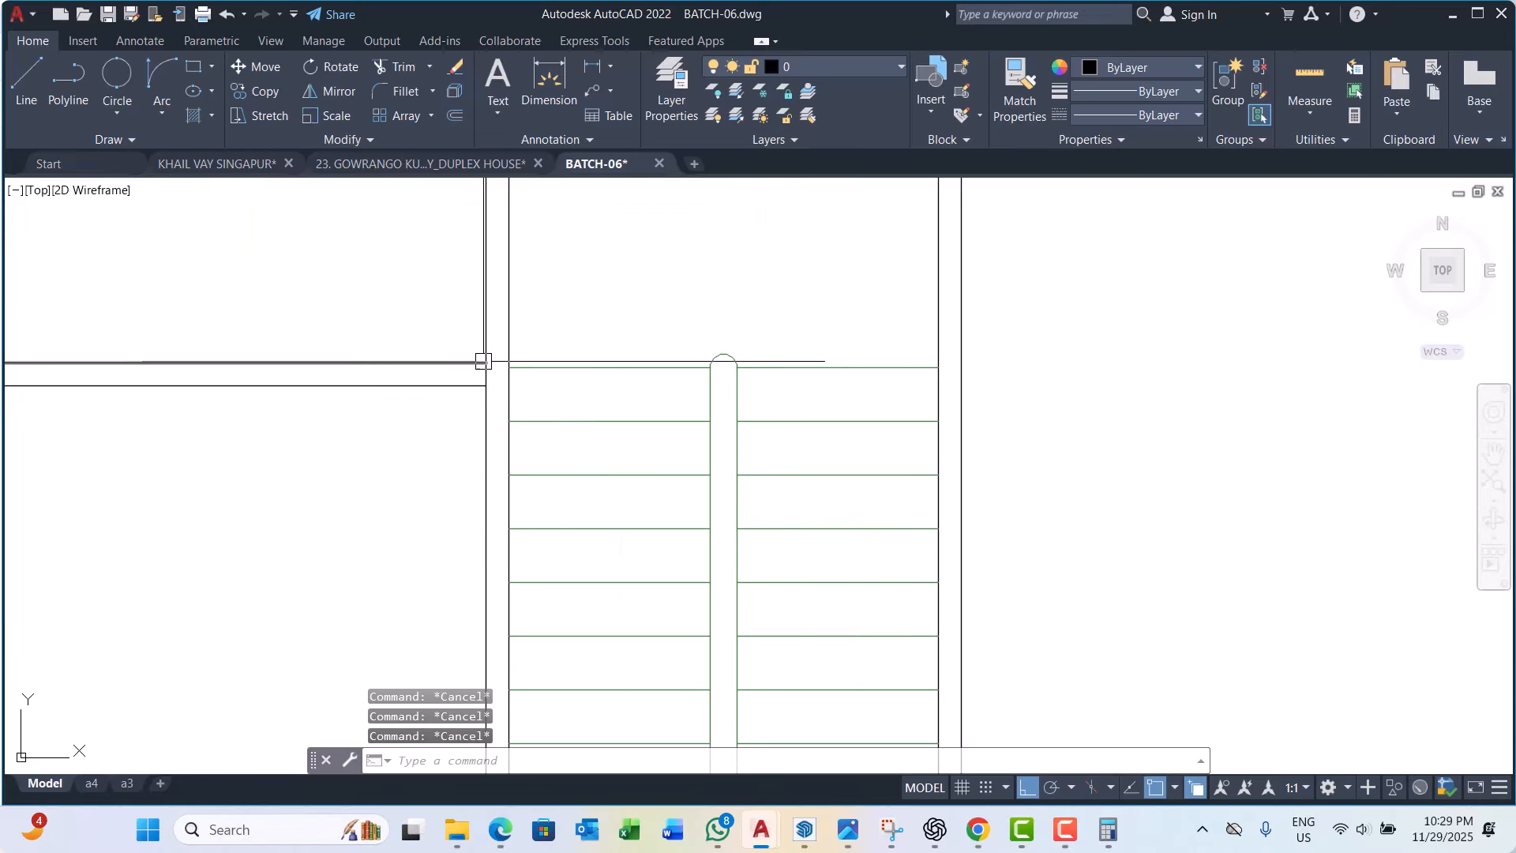
scroll(366, 457, "down", 4)
scroll(396, 352, "up", 1)
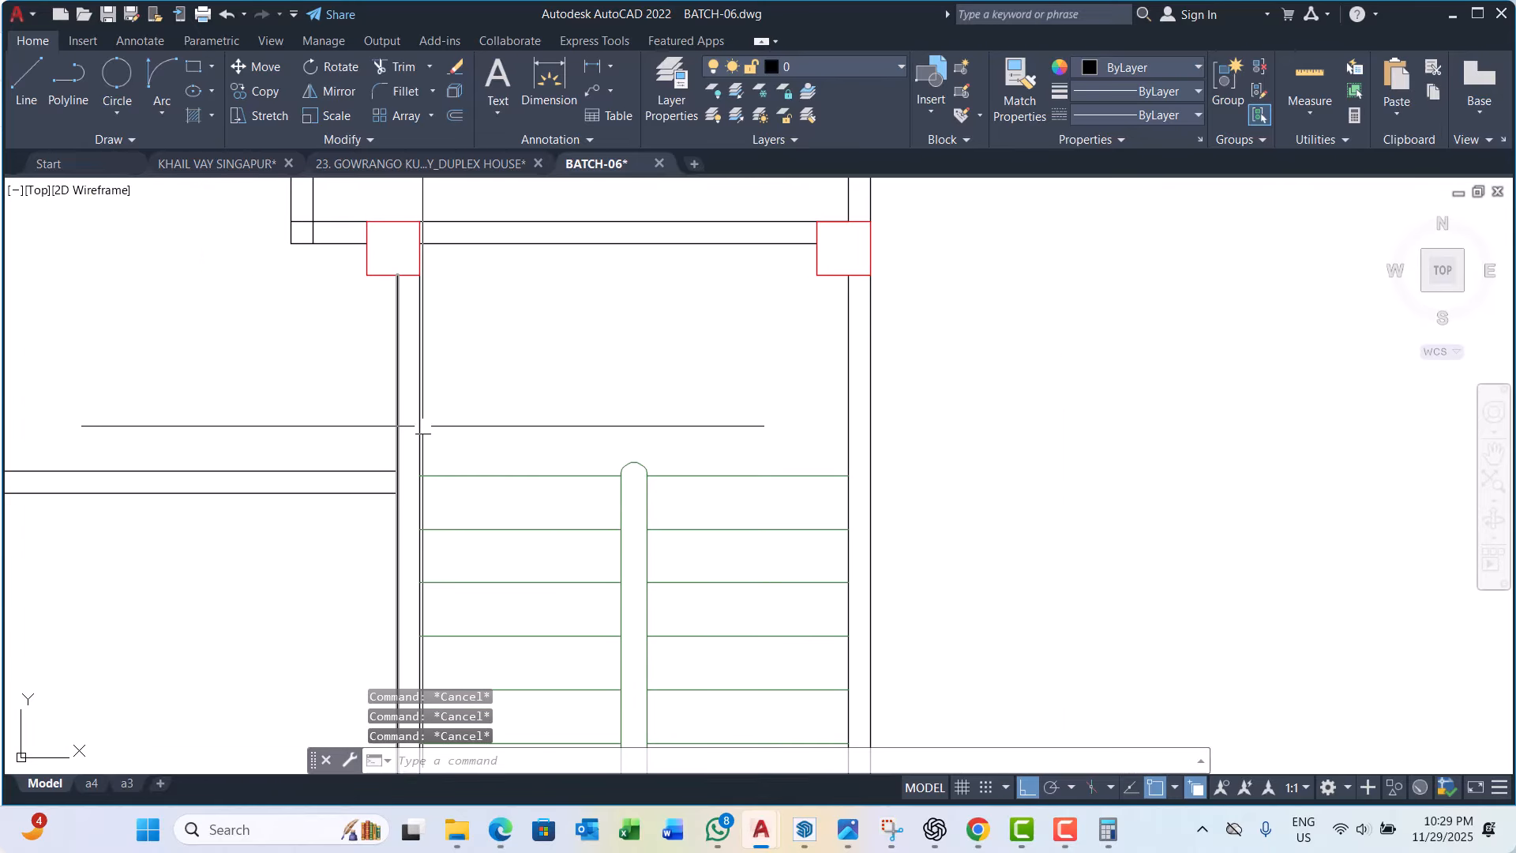
Step: Stretch the upper line of the horizontal room wall to the inner line of the staircase's left wall
left_click(383, 471)
scroll(399, 477, "up", 5)
left_click(391, 460)
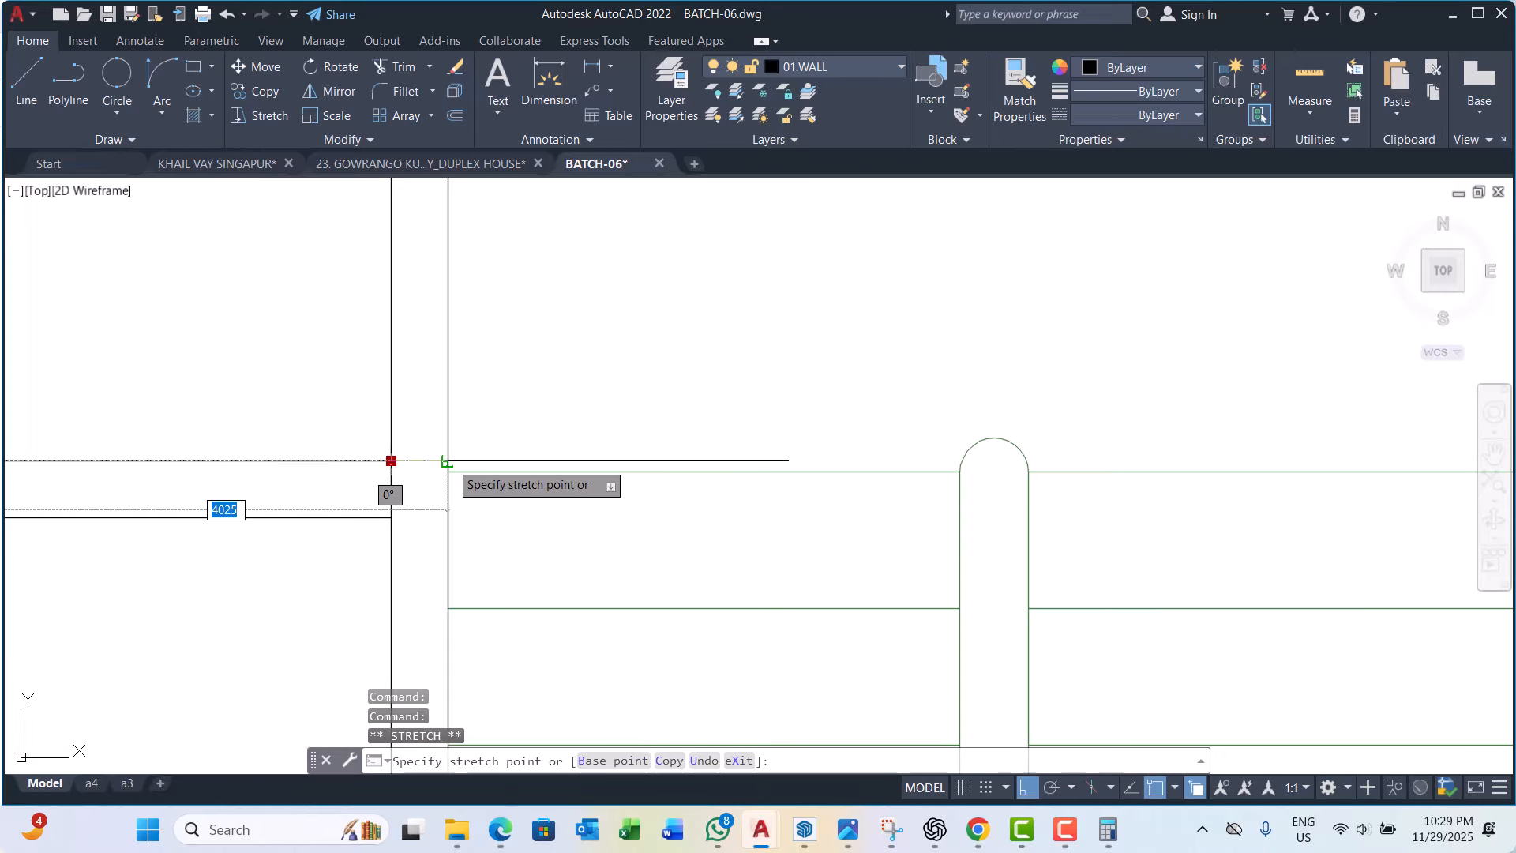
key("Escape")
key("Escape")
key("Escape")
Step: Trim both lines of the staircase's left wall between the horizontal room wall and the upper left column
scroll(488, 434, "down", 5)
left_click(467, 332)
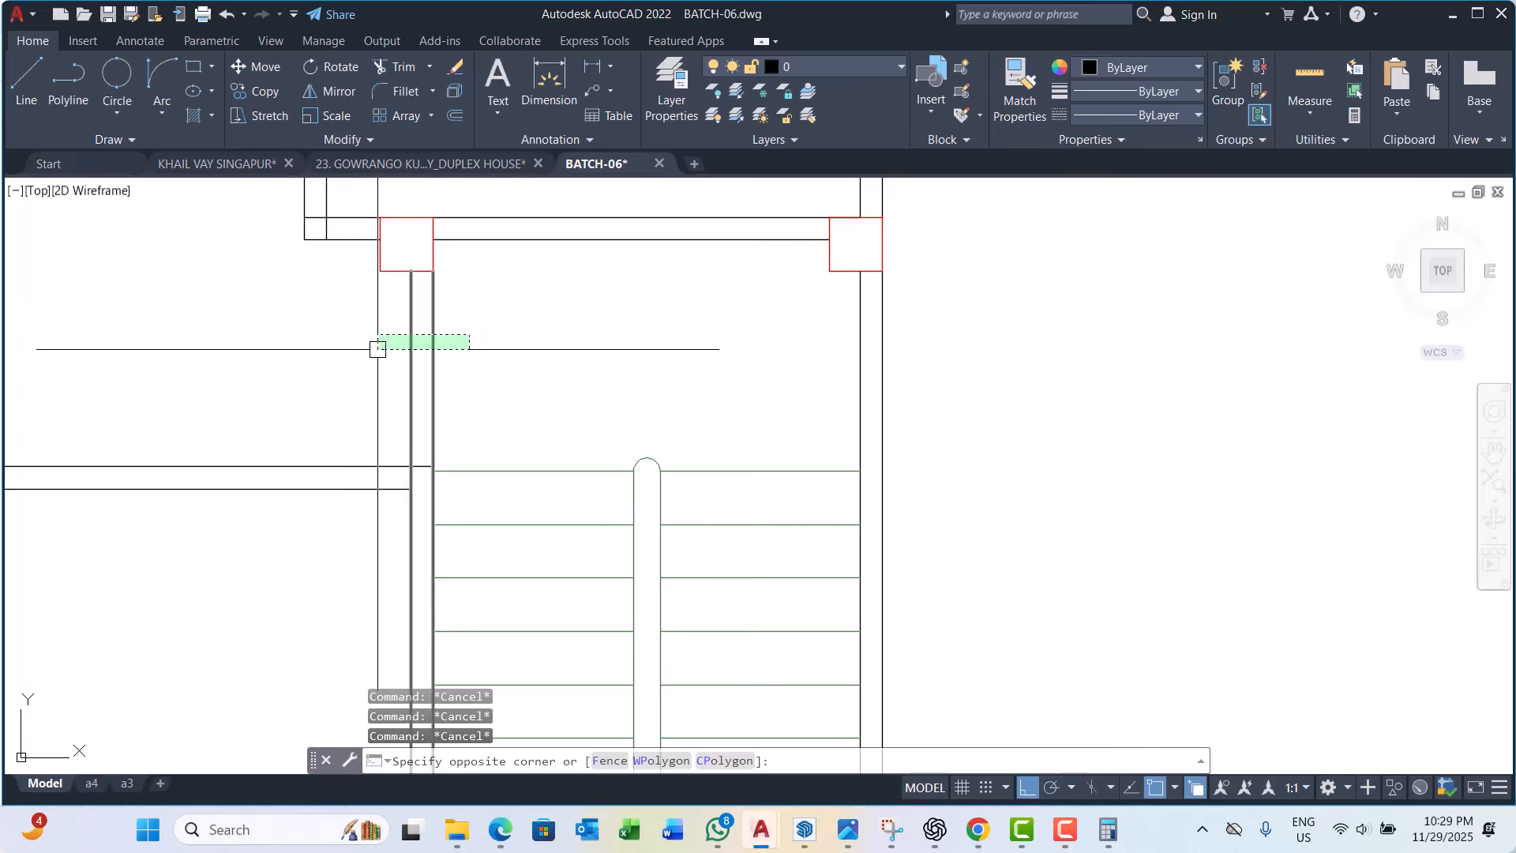
scroll(420, 478, "up", 5)
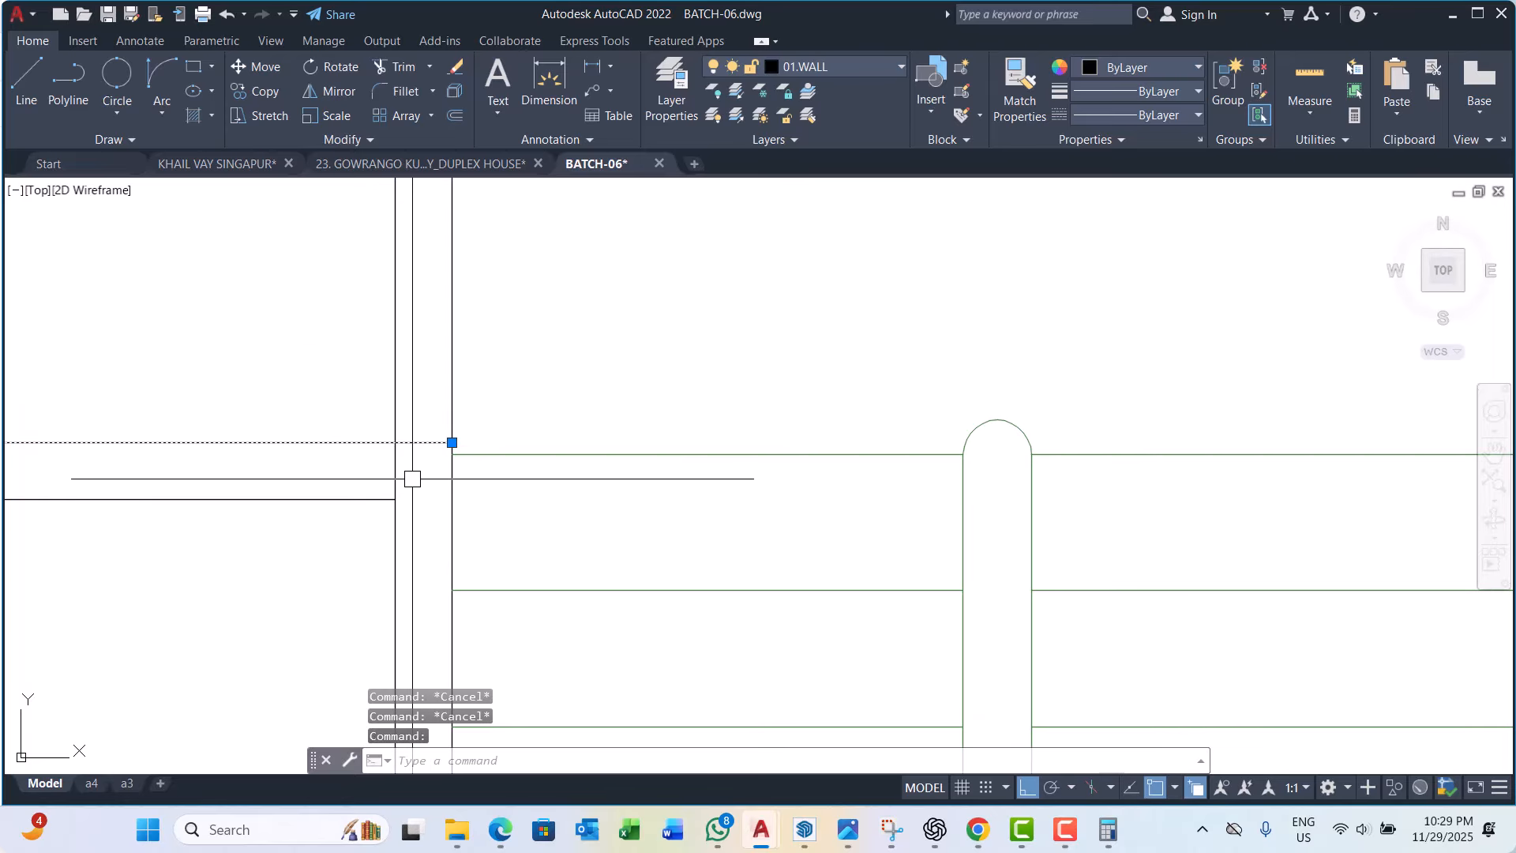
key("Return")
left_click(478, 363)
scroll(407, 452, "down", 3)
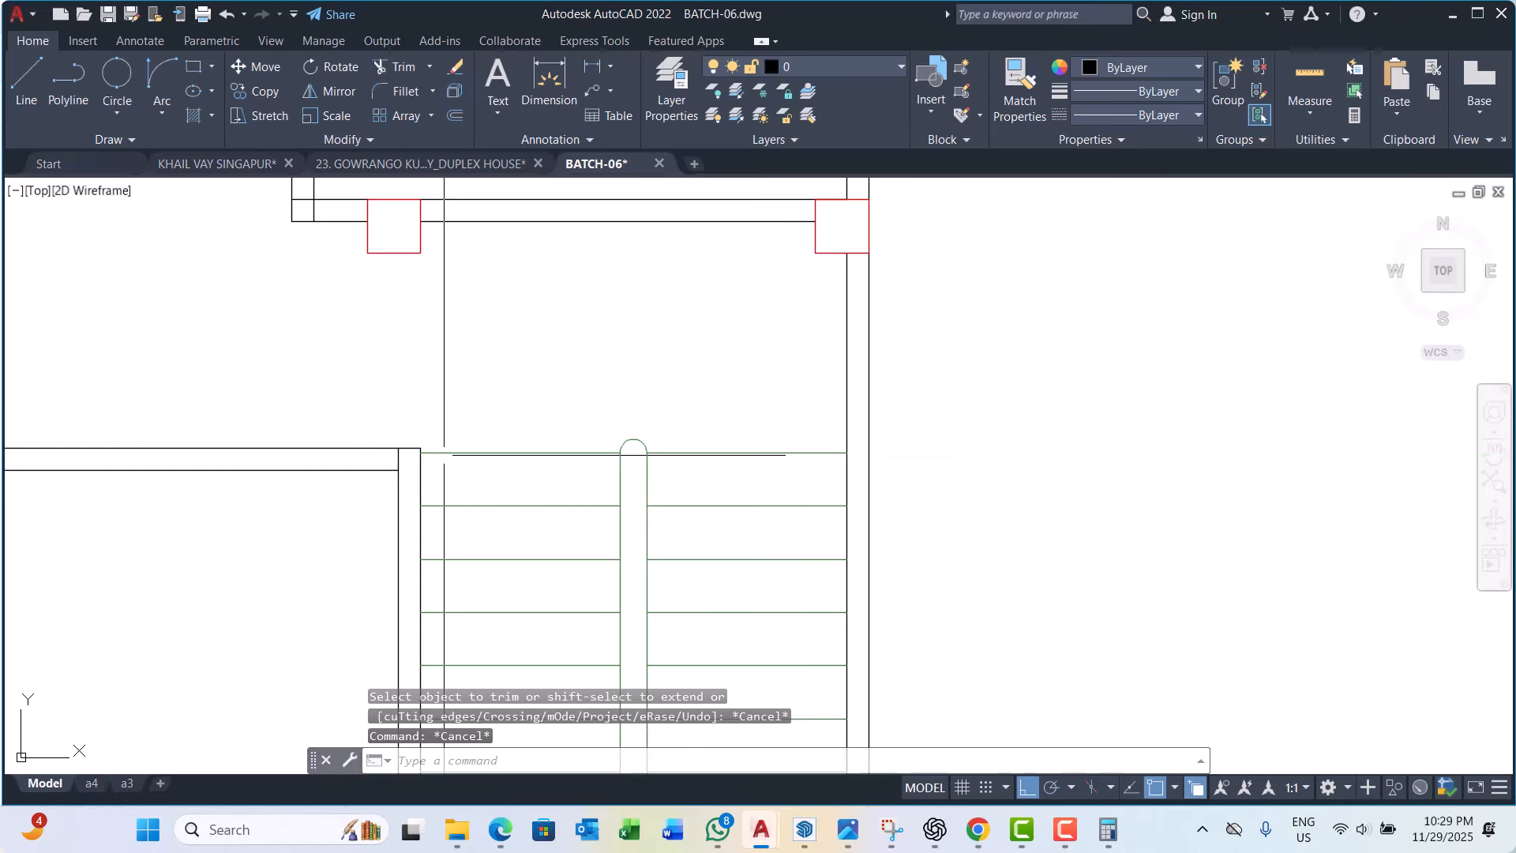
key("Escape")
Step: Copy the kitchen door block from the middle room straight down into the lower room beside the staircase
scroll(448, 393, "down", 4)
scroll(304, 357, "up", 2)
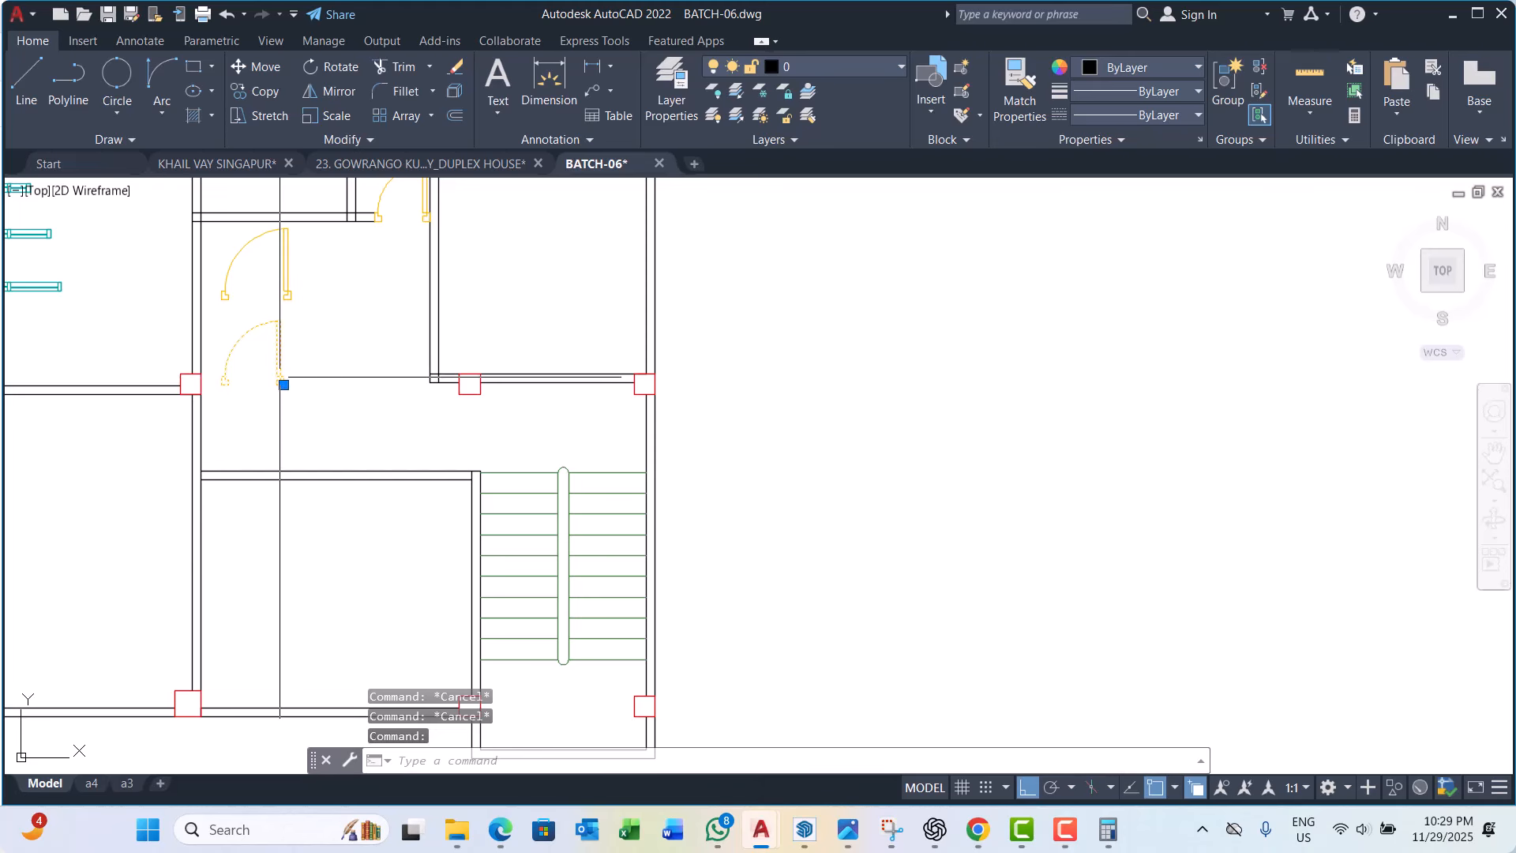
scroll(341, 432, "down", 4)
scroll(315, 413, "up", 4)
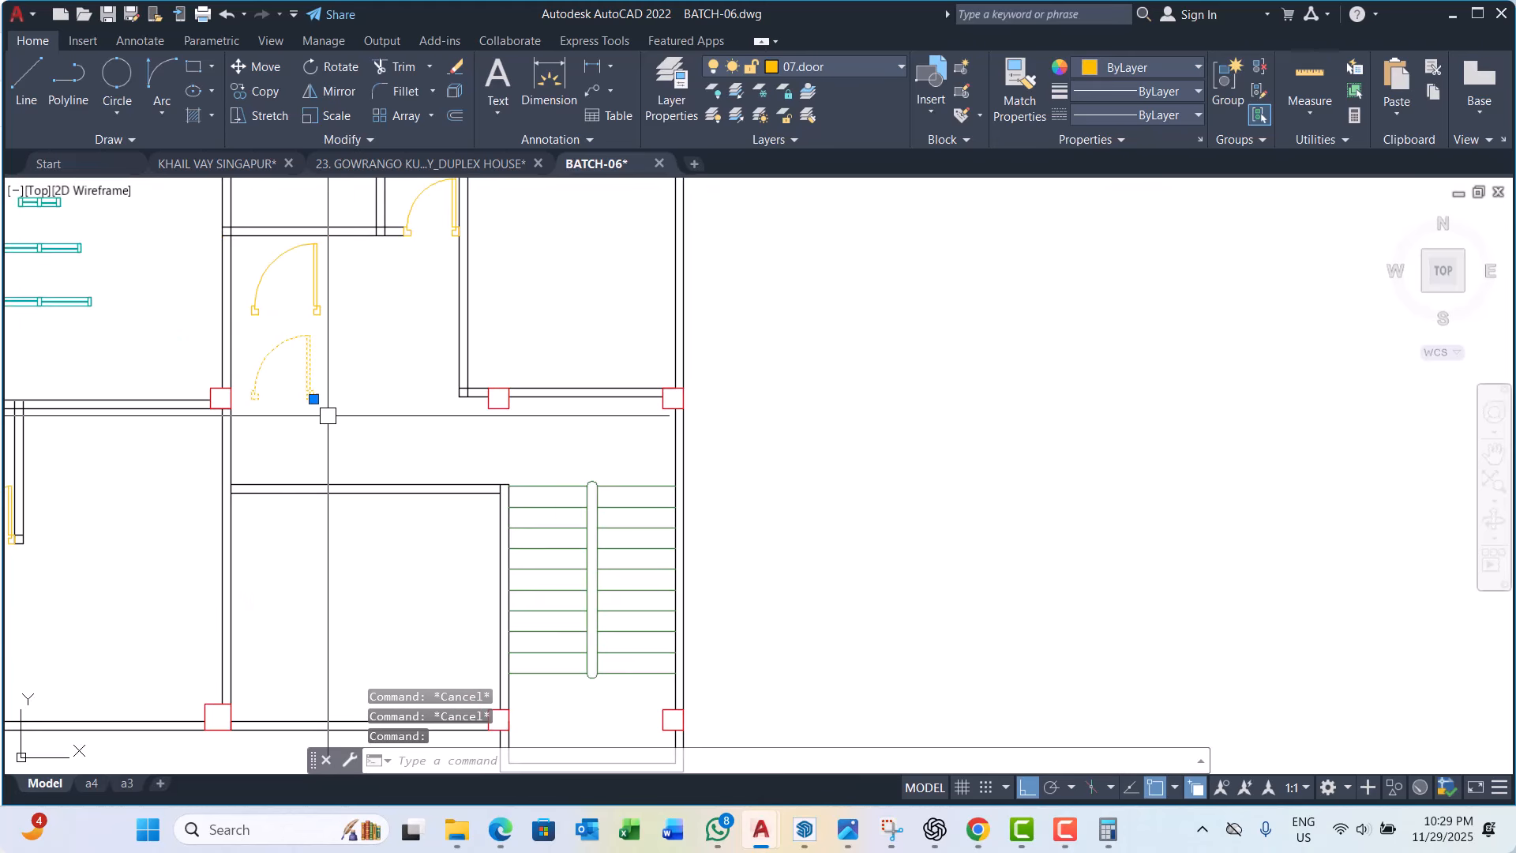
type("co")
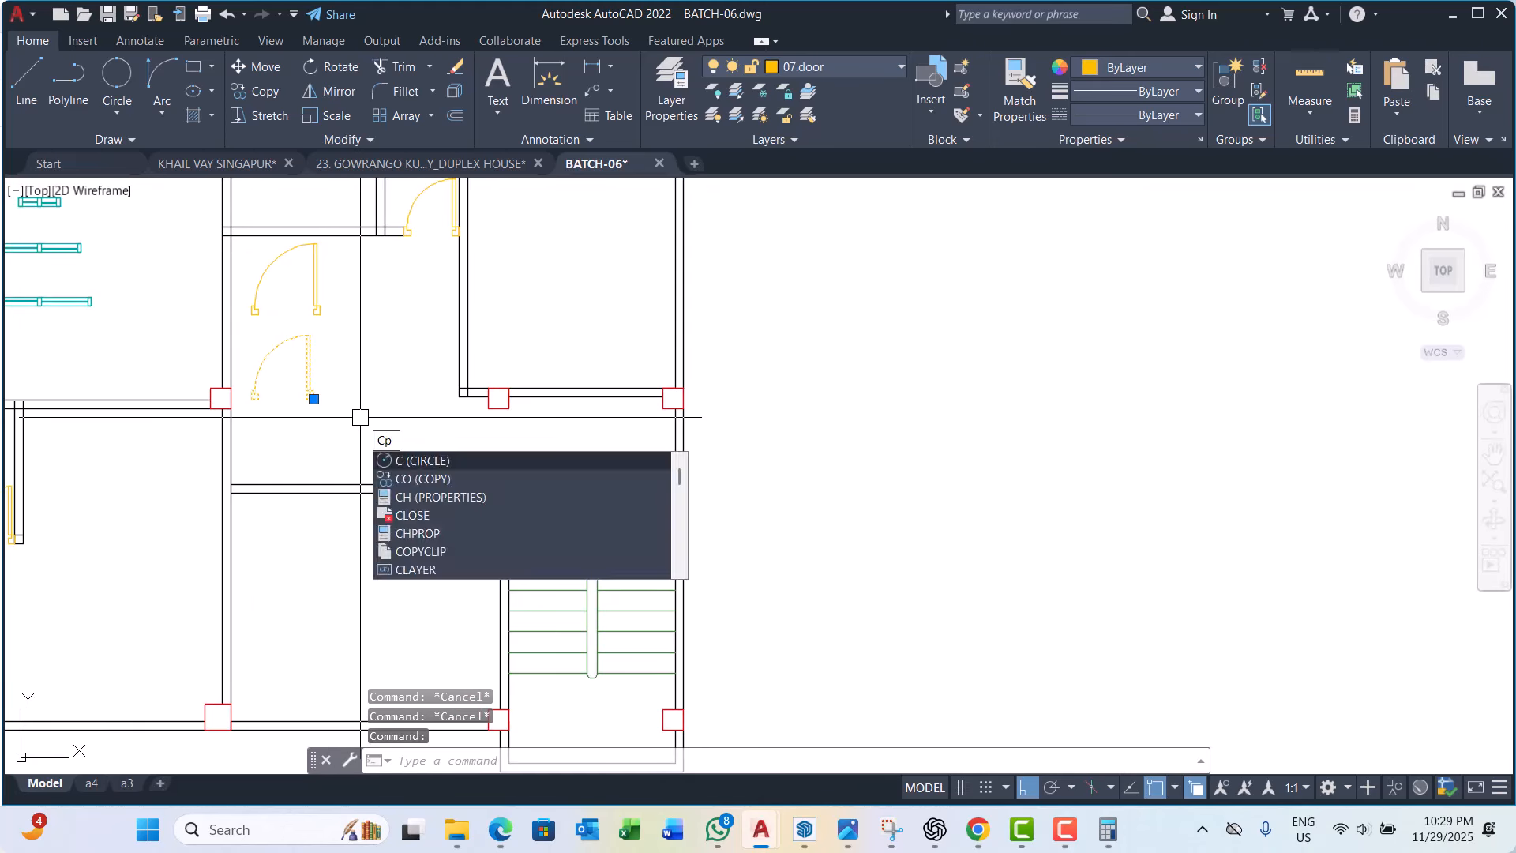
key("Return")
left_click(398, 359)
left_click(430, 519)
key("Escape")
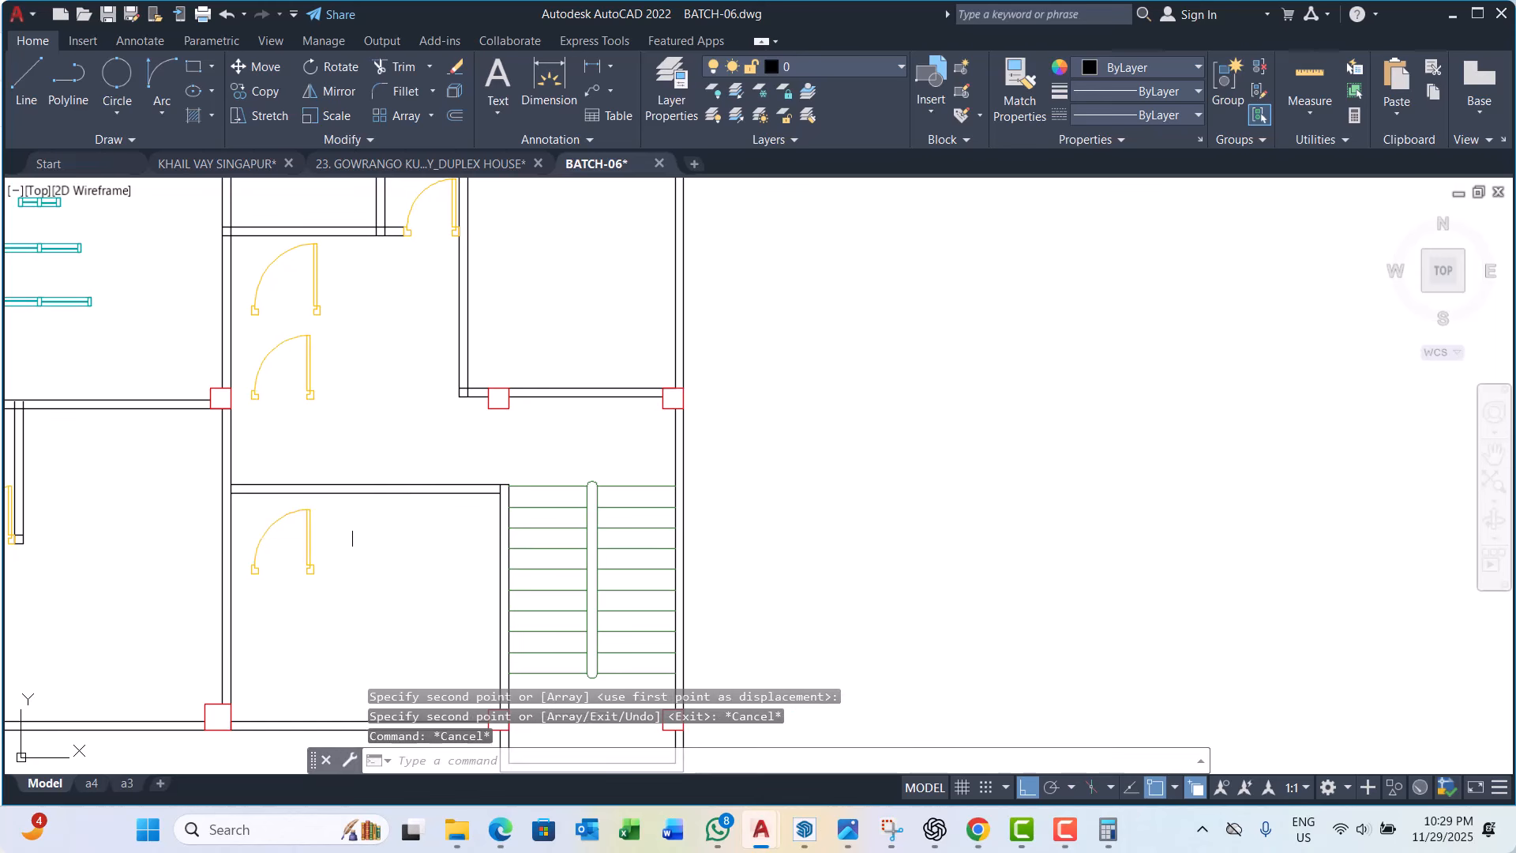
Step: Explode the copied door block in the lower room
double_click(309, 552)
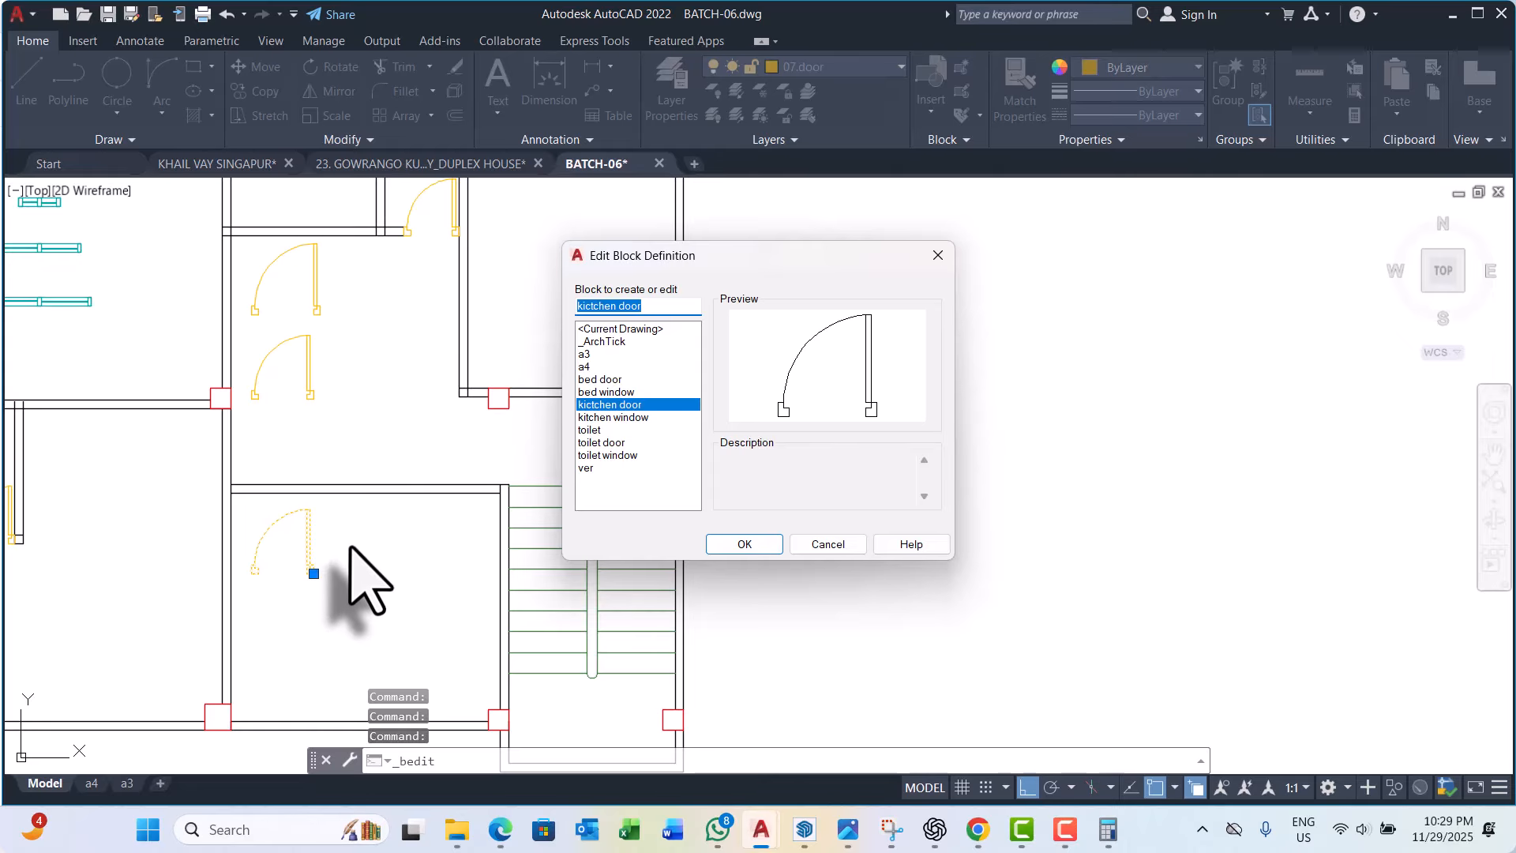
key("Return")
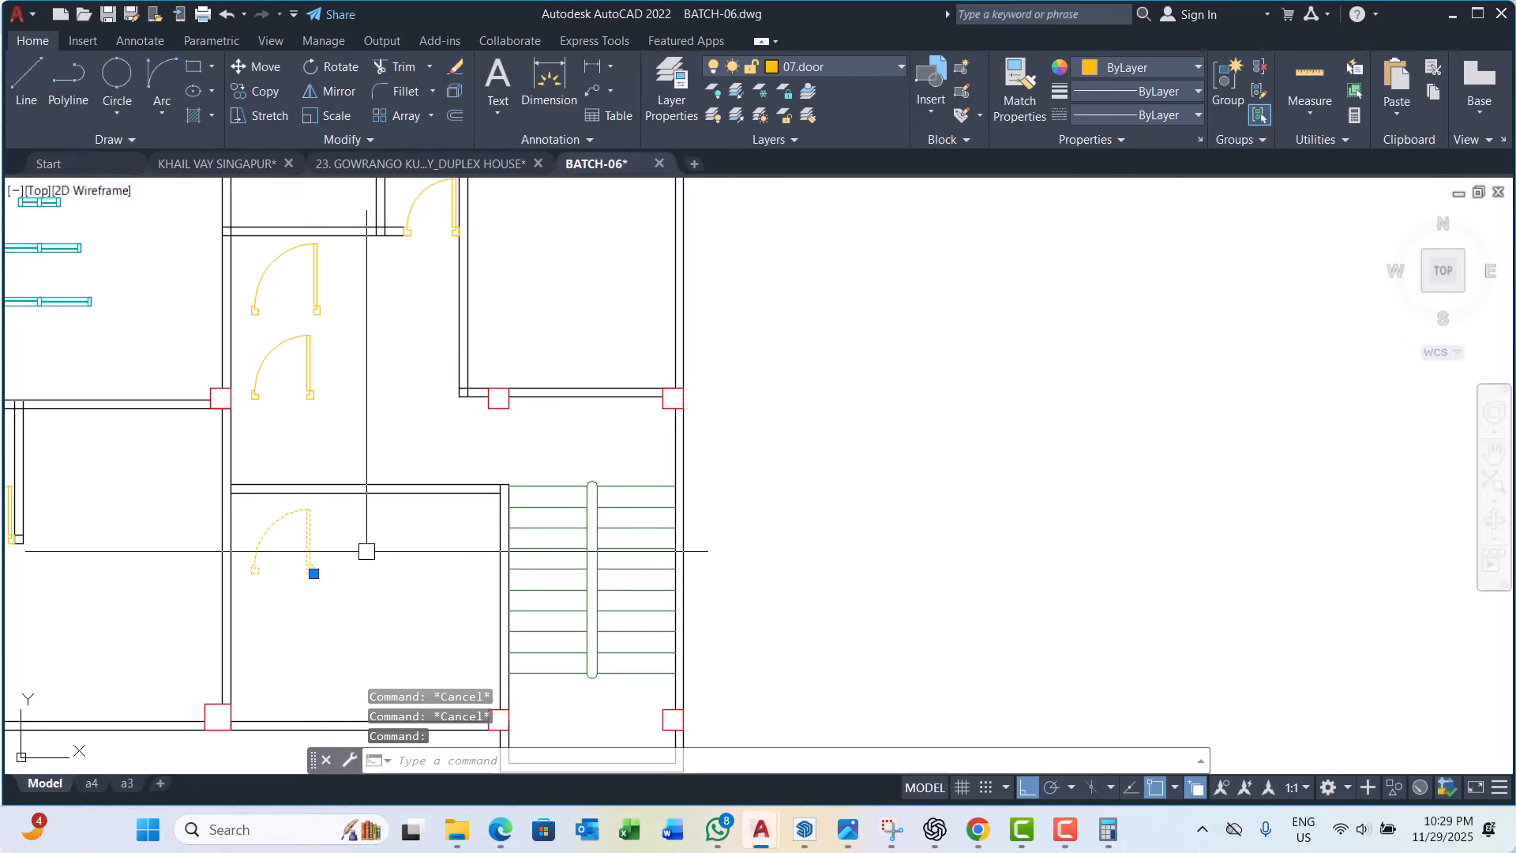
type("x")
key("Return")
Step: Erase the swing arc and leaf of the exploded door, keeping its two jambs
scroll(344, 545, "up", 4)
left_click(330, 507)
left_click(146, 549)
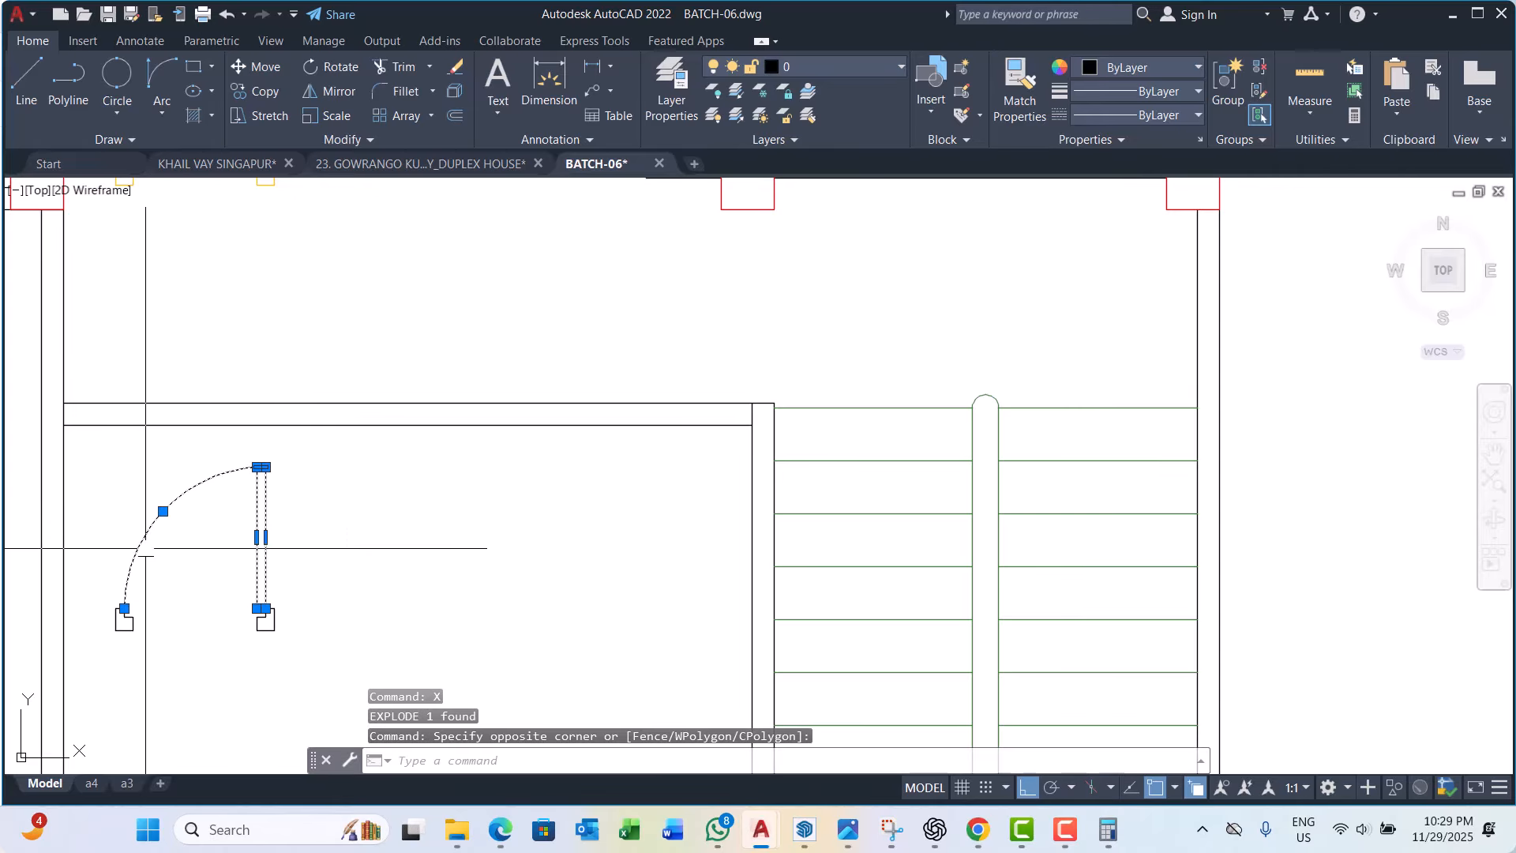
scroll(237, 549, "down", 3)
type("e")
key("Return")
scroll(356, 553, "up", 3)
left_click(359, 525)
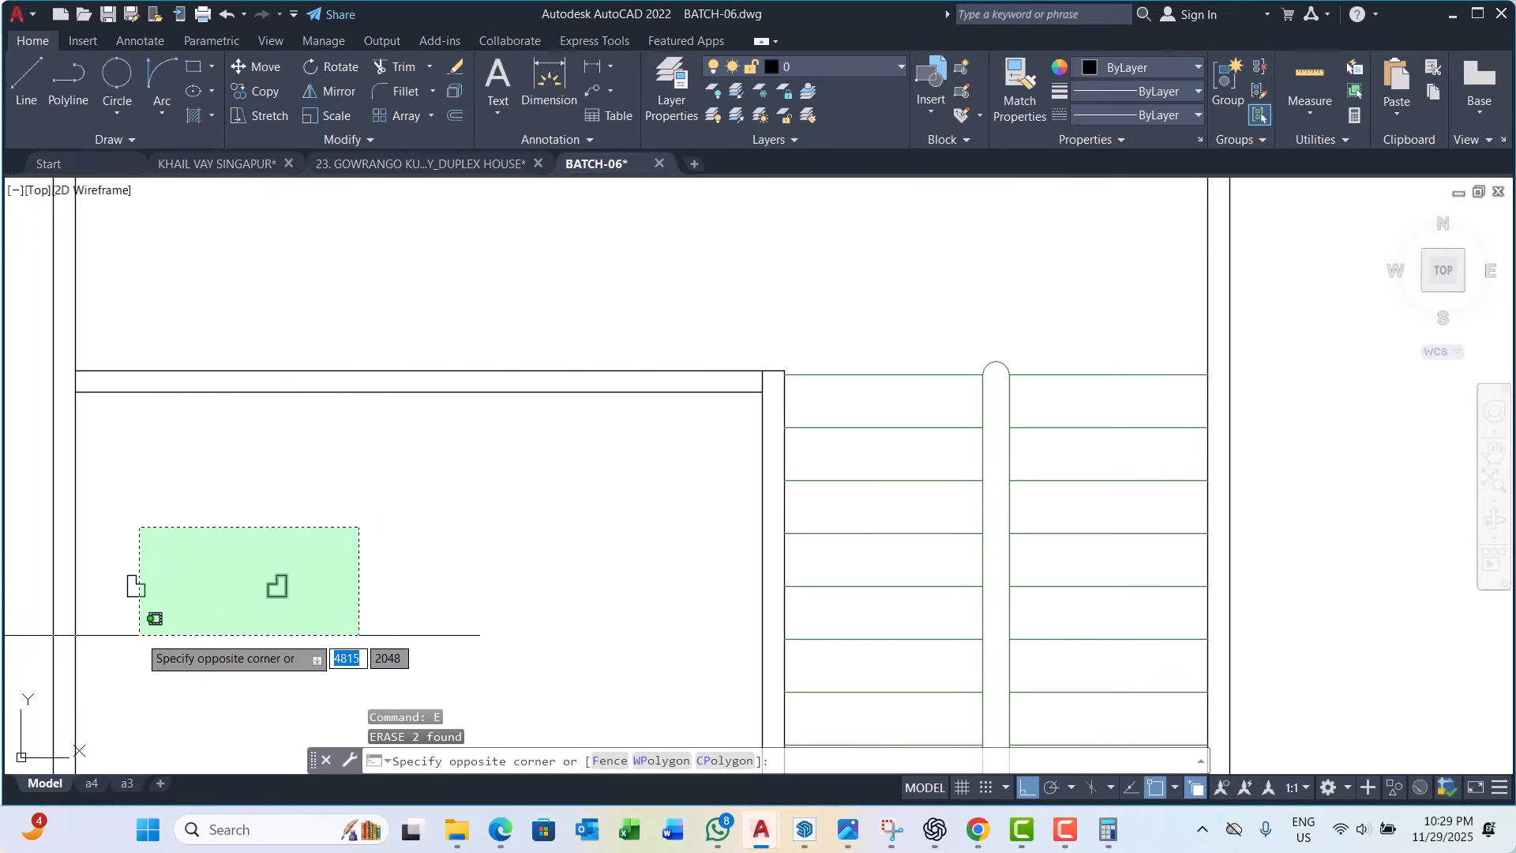
left_click(118, 629)
type("r")
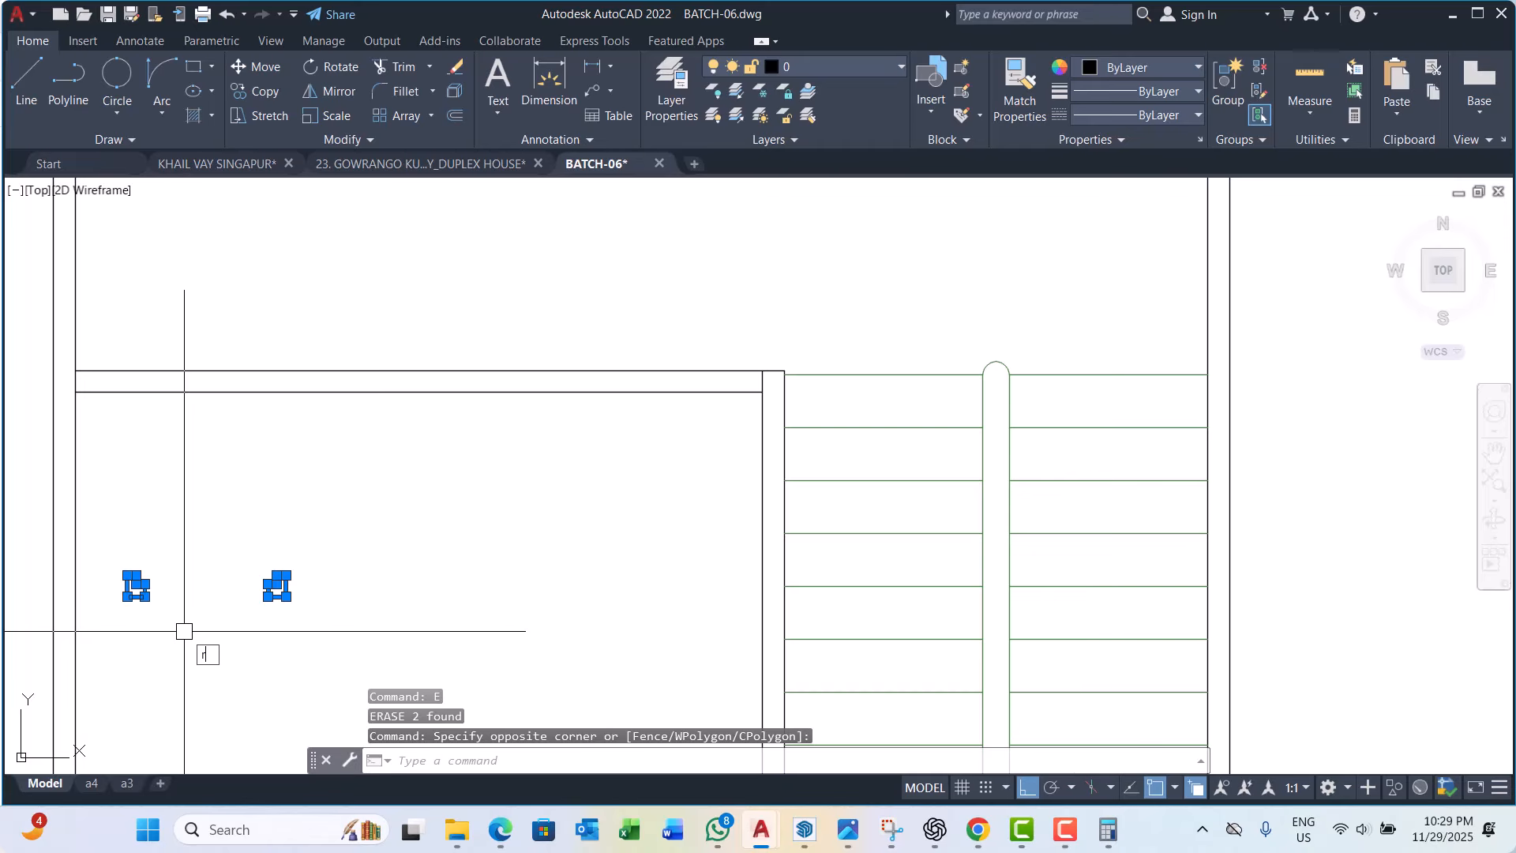
type("p")
key("Return")
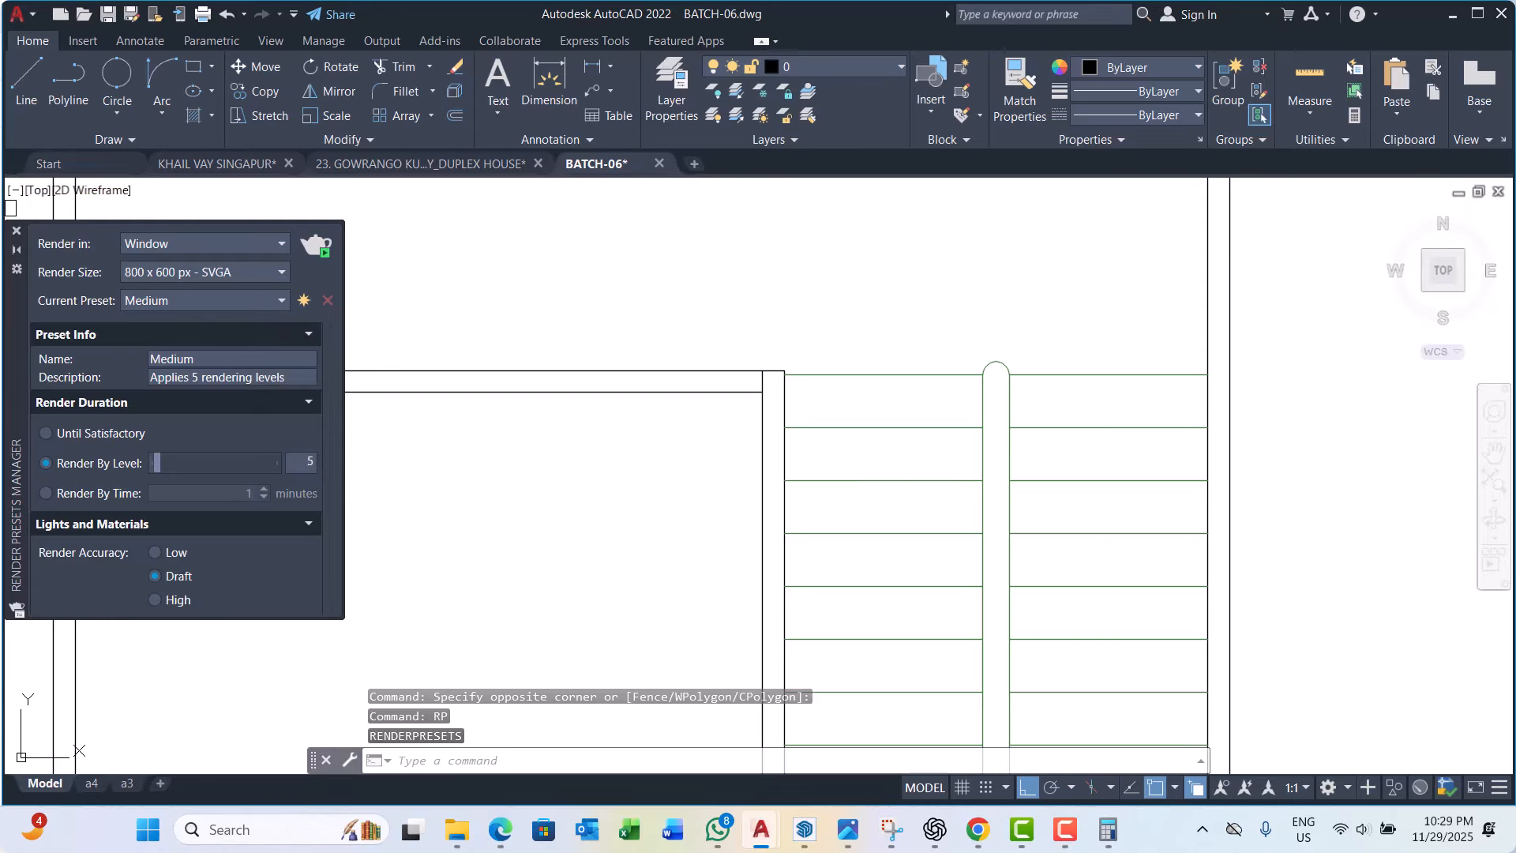
left_click(17, 230)
key("Escape")
key("Escape")
Step: Rotate the two door jambs together 90 degrees counterclockwise
left_click(379, 516)
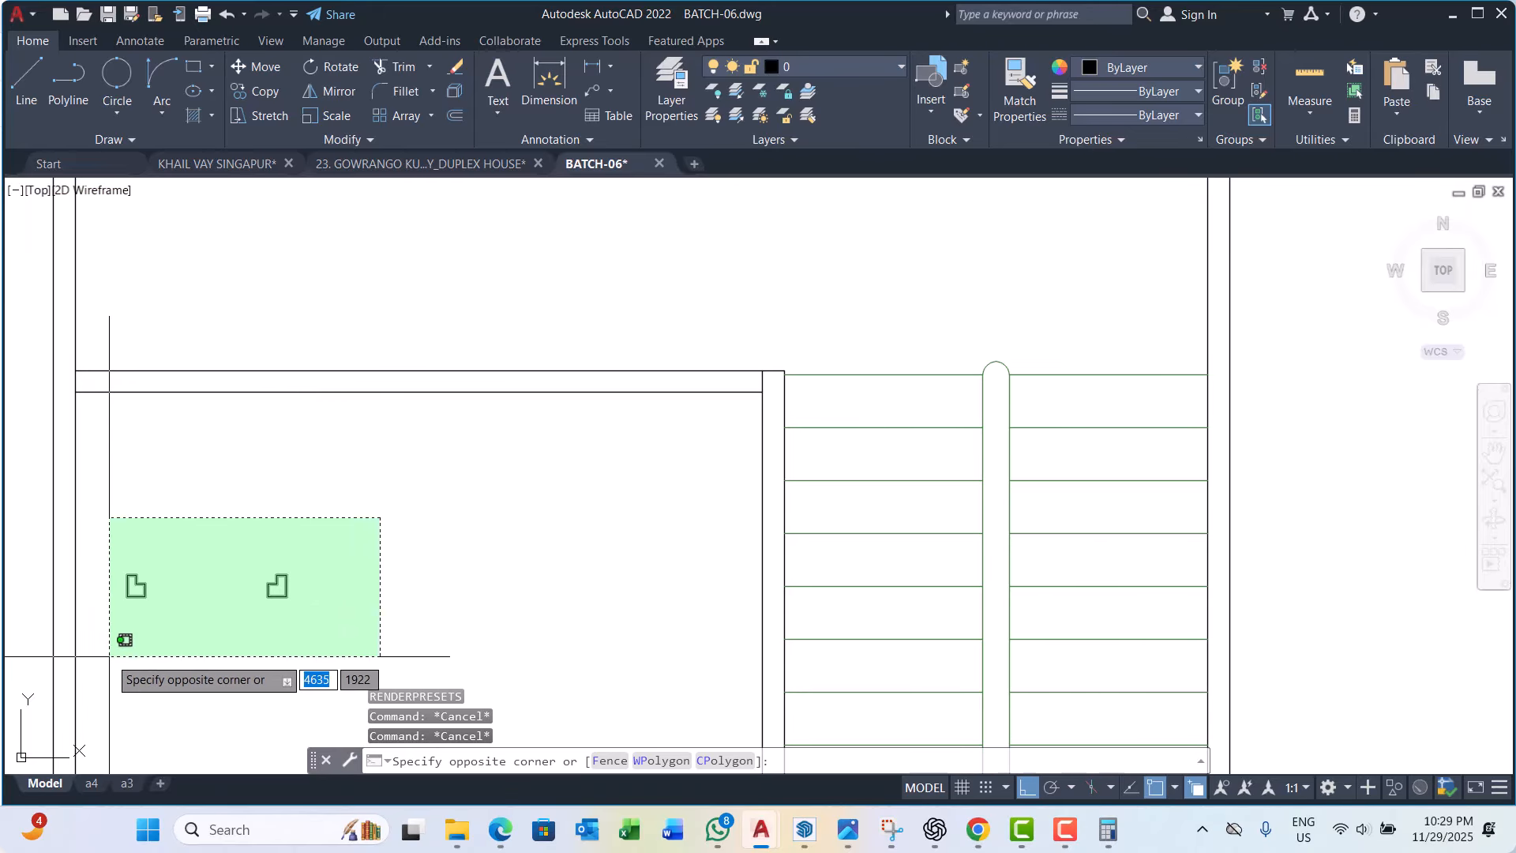
left_click(127, 657)
type("ro")
key("Return")
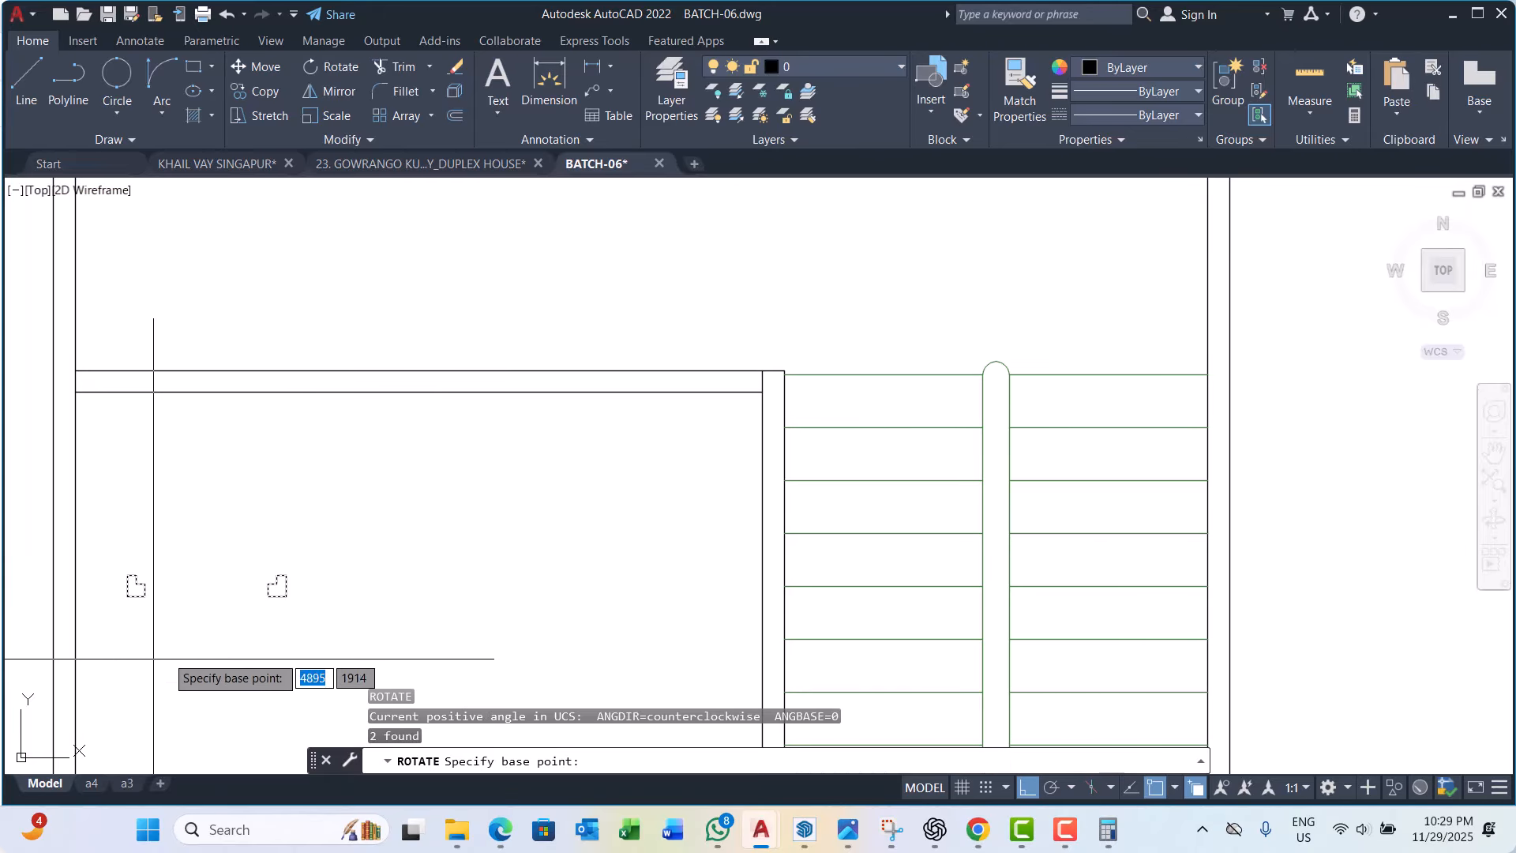
left_click(310, 611)
key("Escape")
Step: Move both jambs so the lower one sits on the upper end of the staircase's left wall
scroll(319, 505, "down", 6)
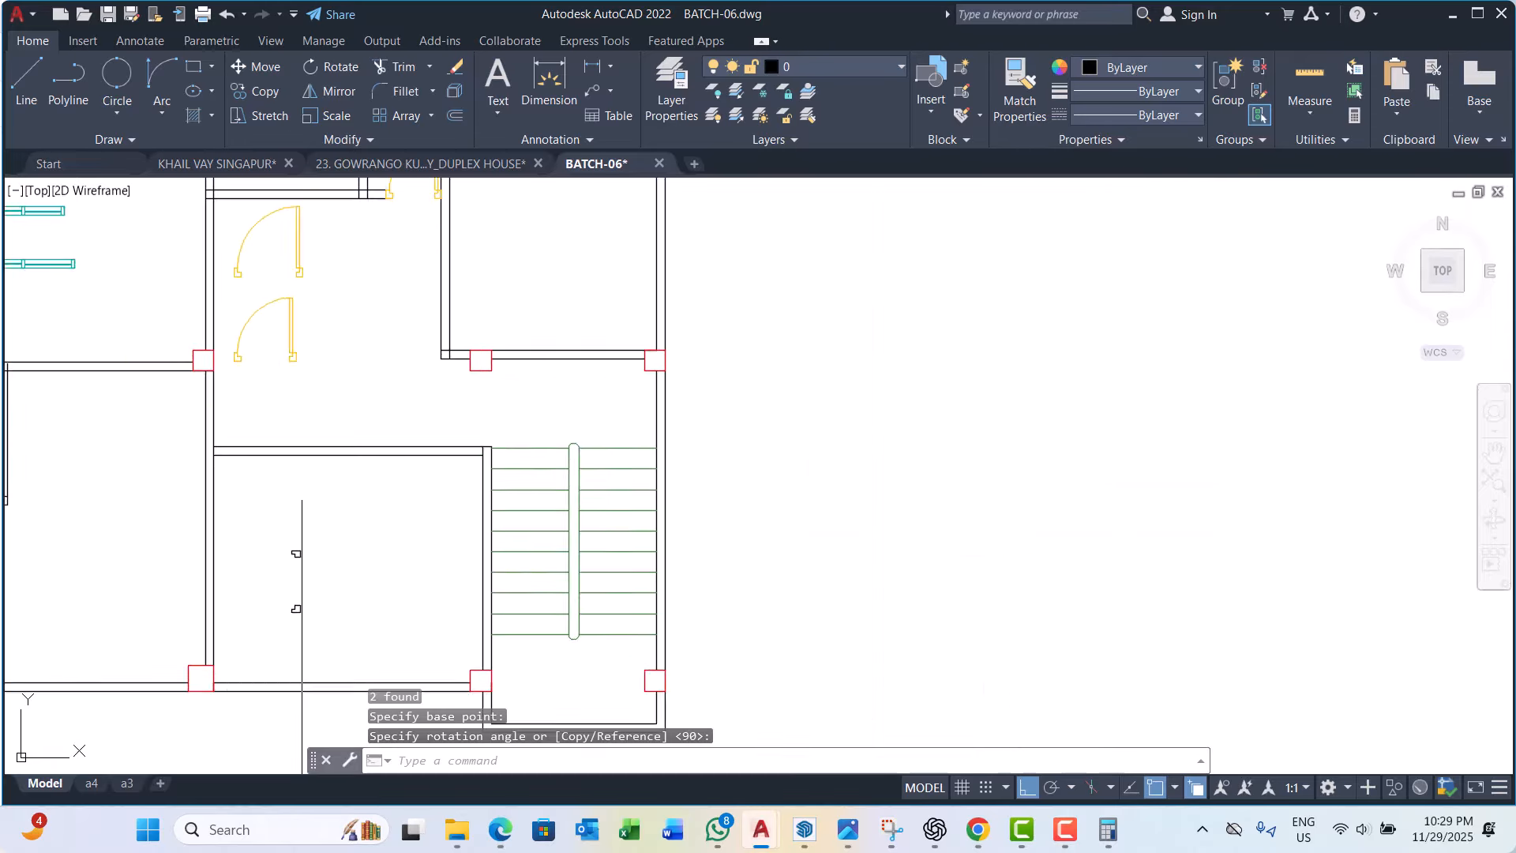
left_click(339, 497)
left_click(286, 624)
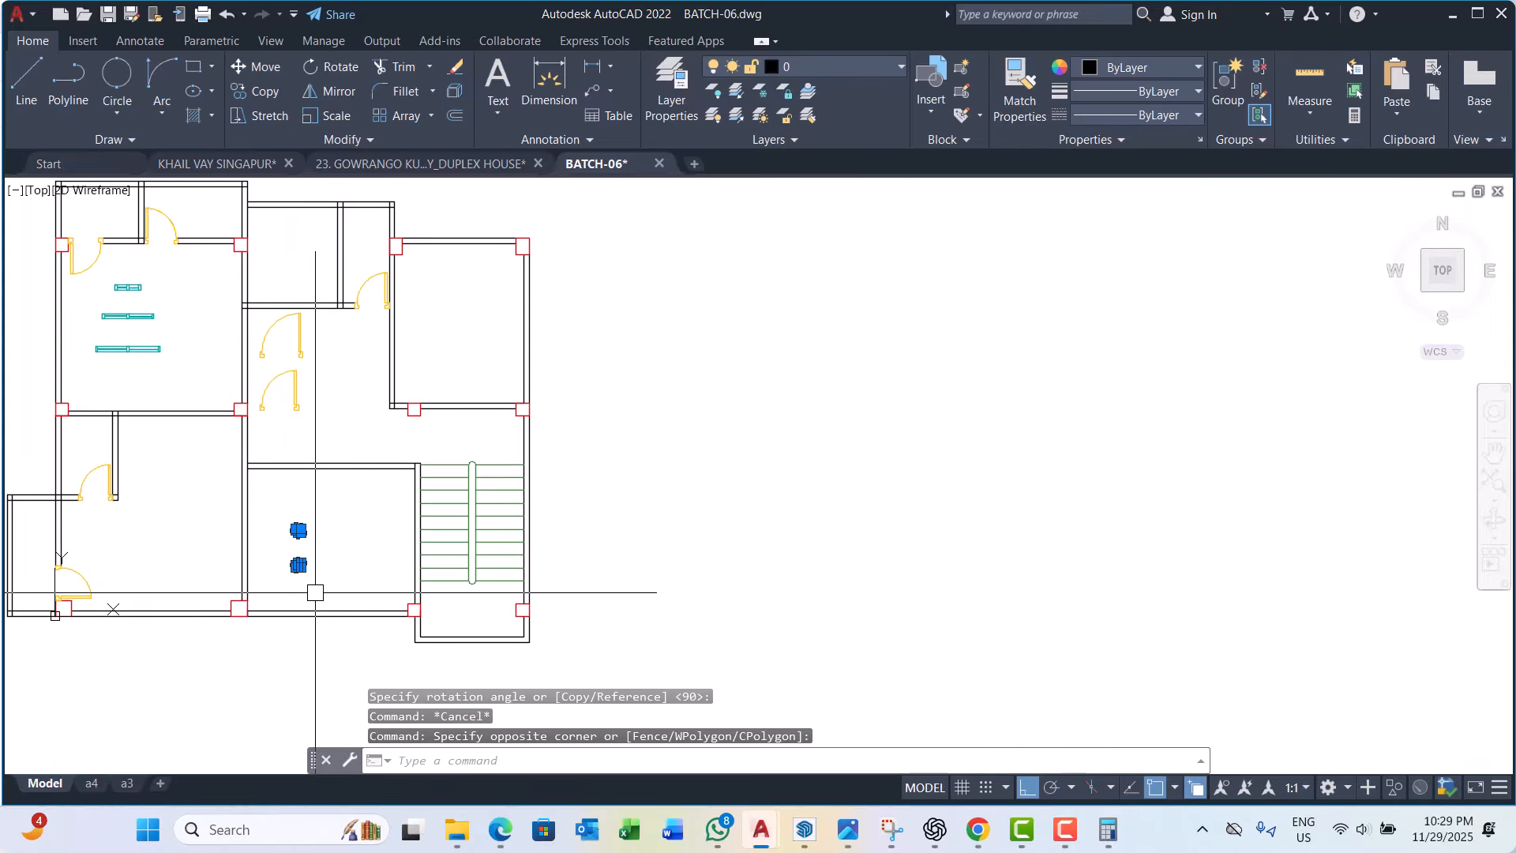
type("m")
key("Return")
scroll(316, 581, "up", 6)
left_click(227, 537)
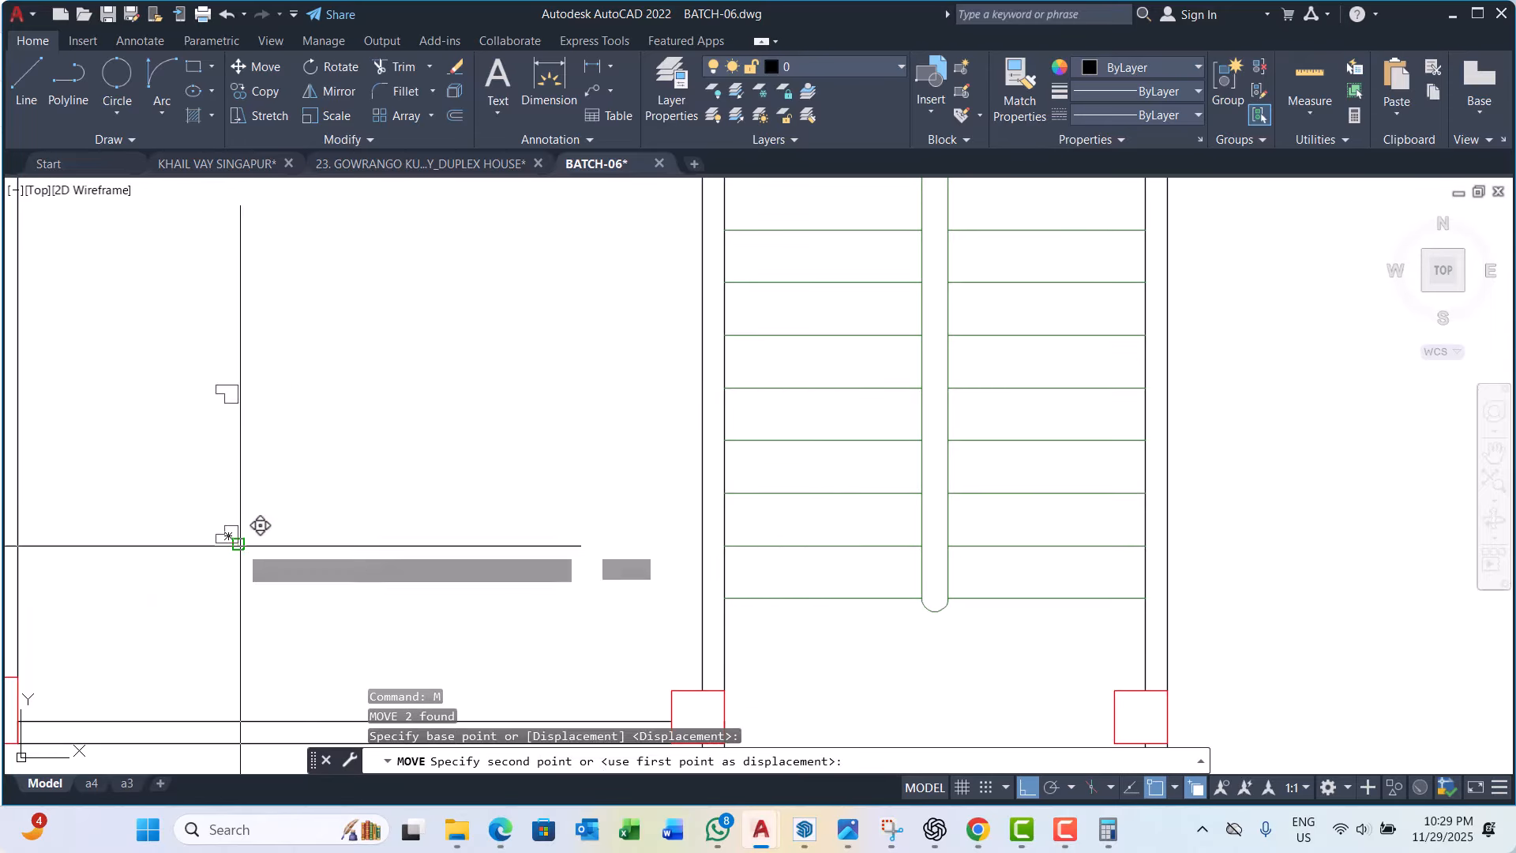
scroll(237, 548, "down", 5)
scroll(387, 401, "up", 5)
scroll(393, 480, "up", 3)
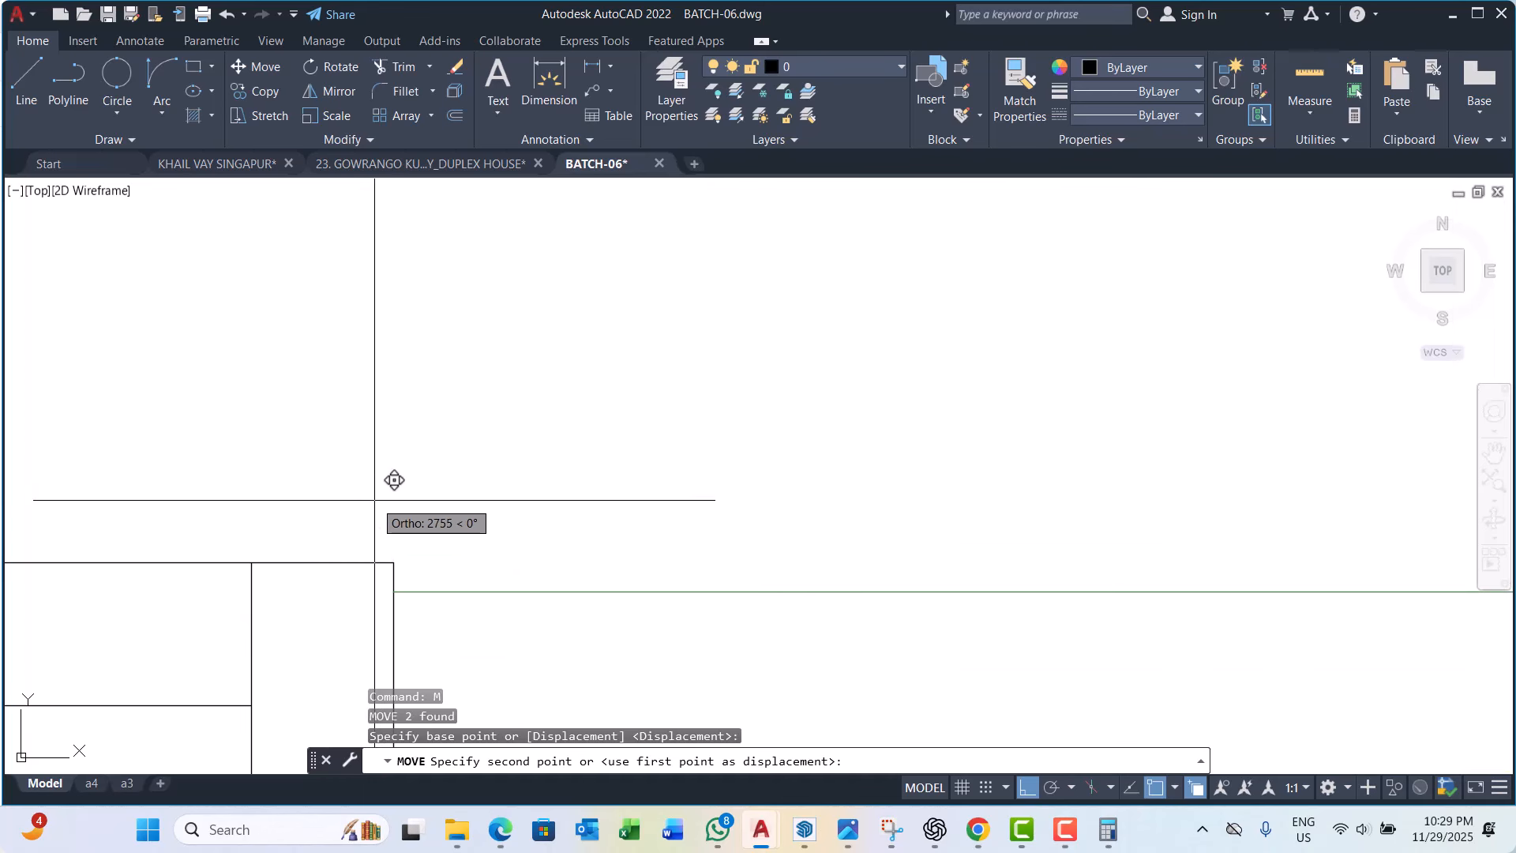
scroll(339, 497, "down", 3)
key("Escape")
scroll(339, 426, "down", 3)
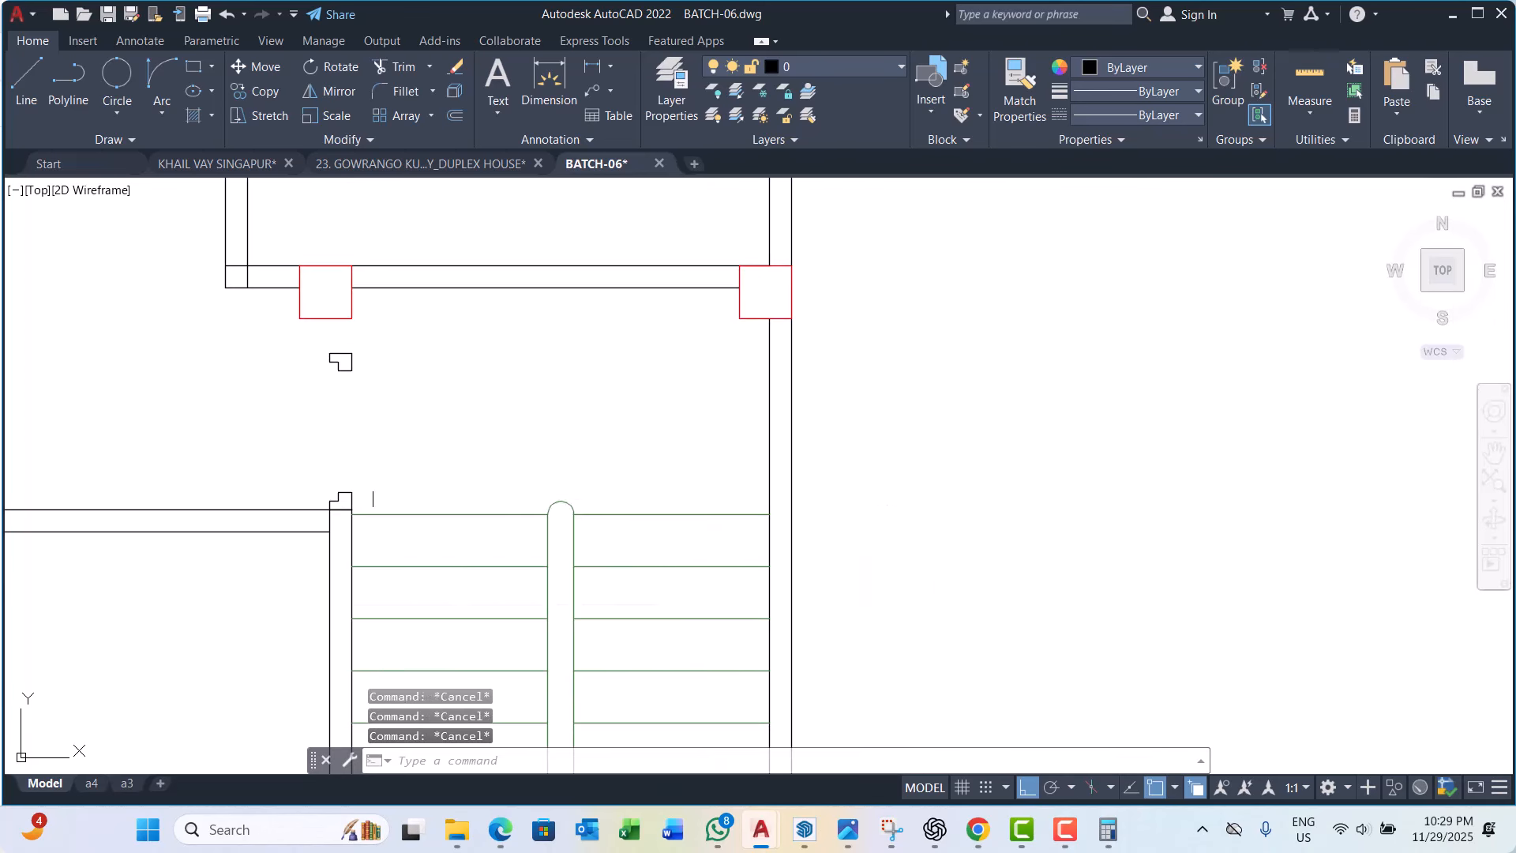
Step: Move the upper jamb straight up against the bottom edge of the upper left stair column
scroll(353, 347, "up", 4)
left_click(399, 352)
left_click(270, 467)
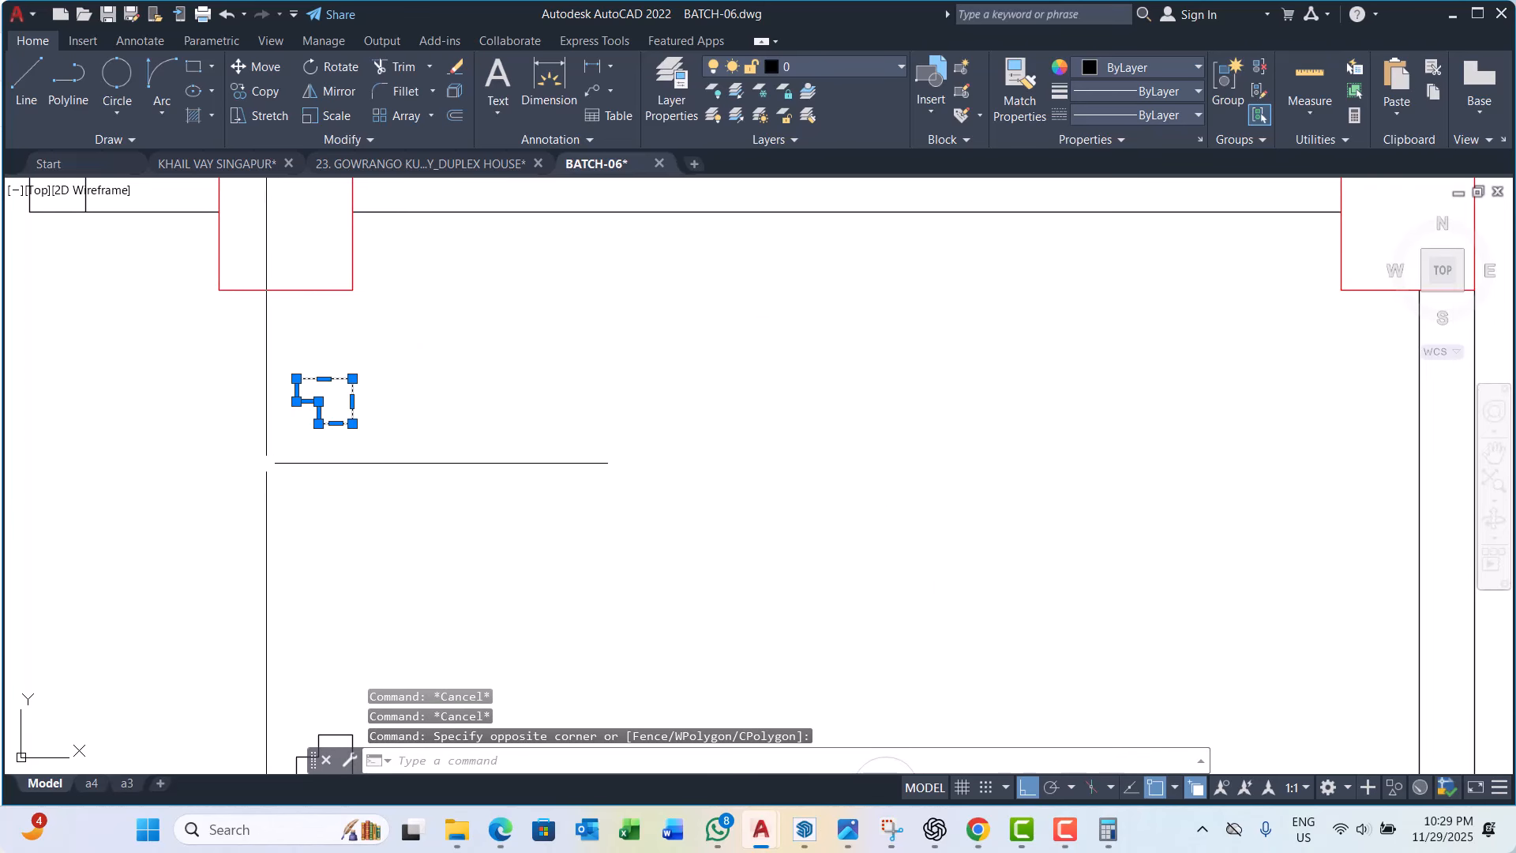
type("m")
key("Return")
left_click(352, 379)
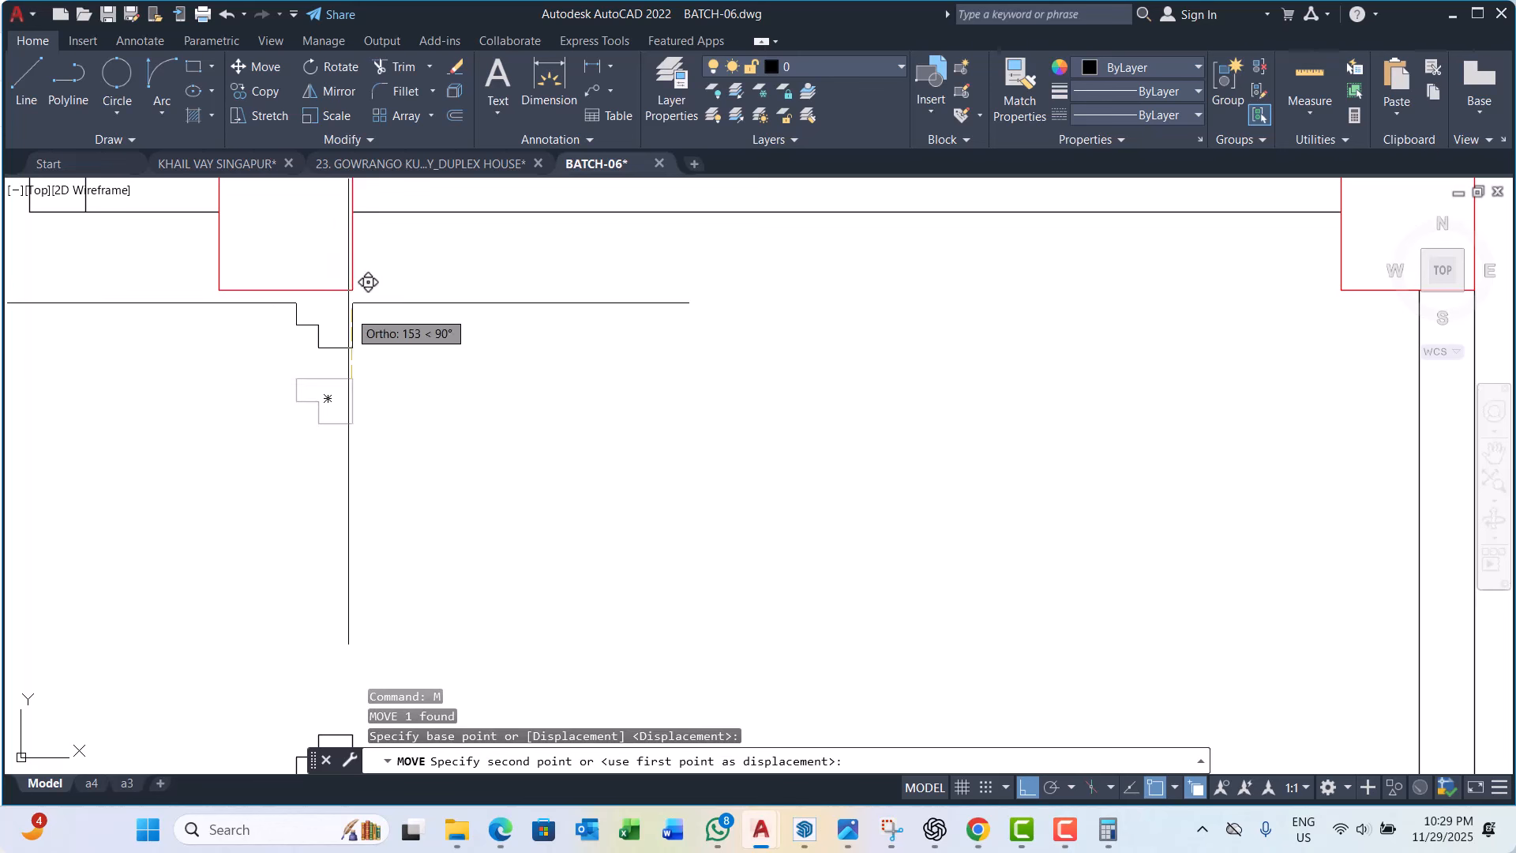
key("Escape")
scroll(352, 290, "down", 5)
key("Escape")
key("Escape")
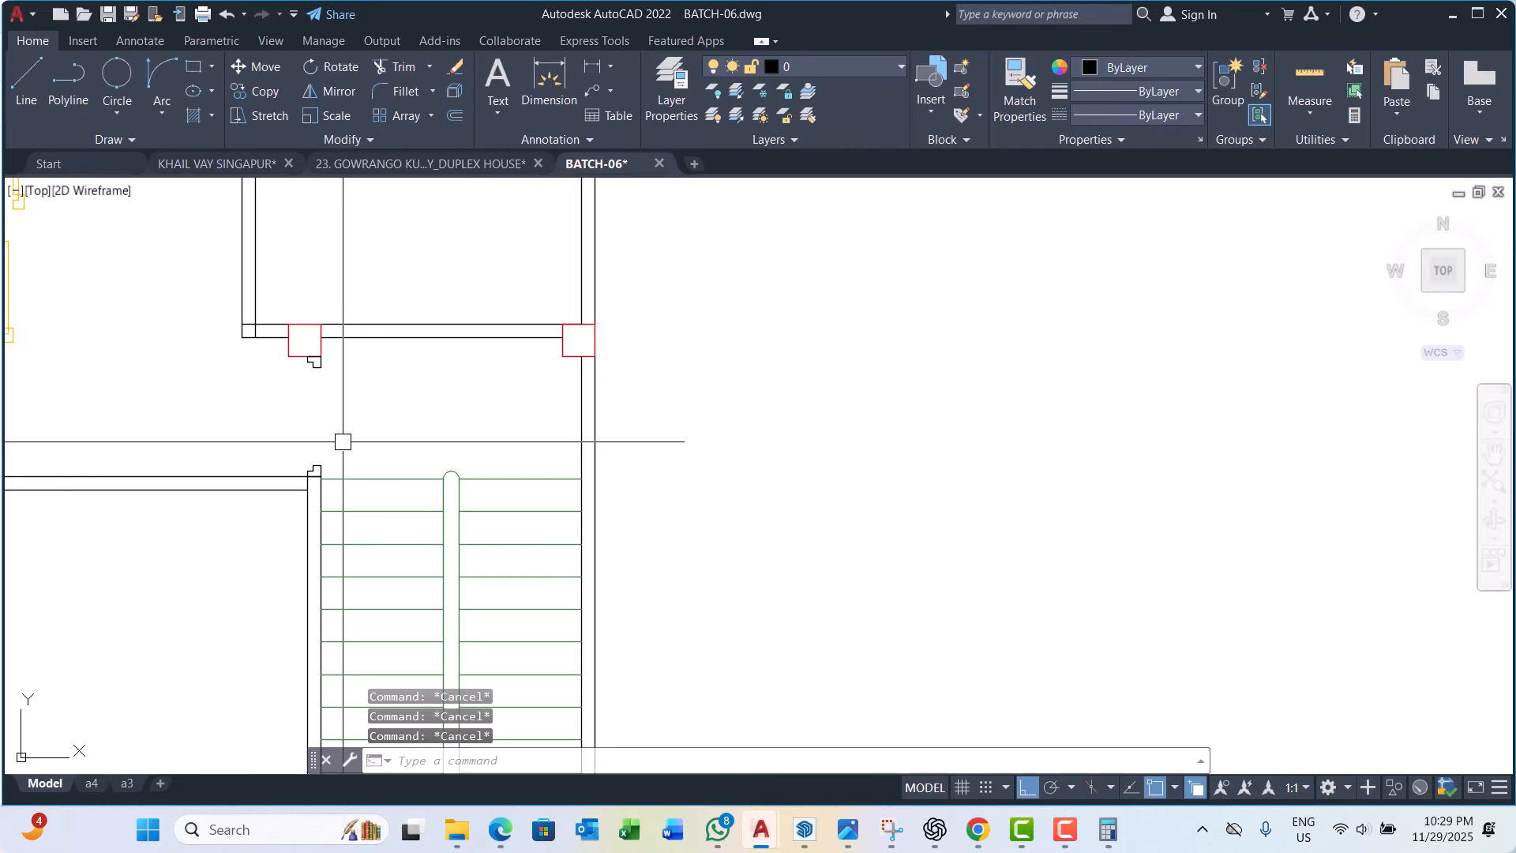
Step: Draw a rectangular door leaf between the notches of the upper and lower jambs at the stair entrance
type("rec")
key("Return")
scroll(340, 385, "up", 3)
scroll(269, 332, "up", 2)
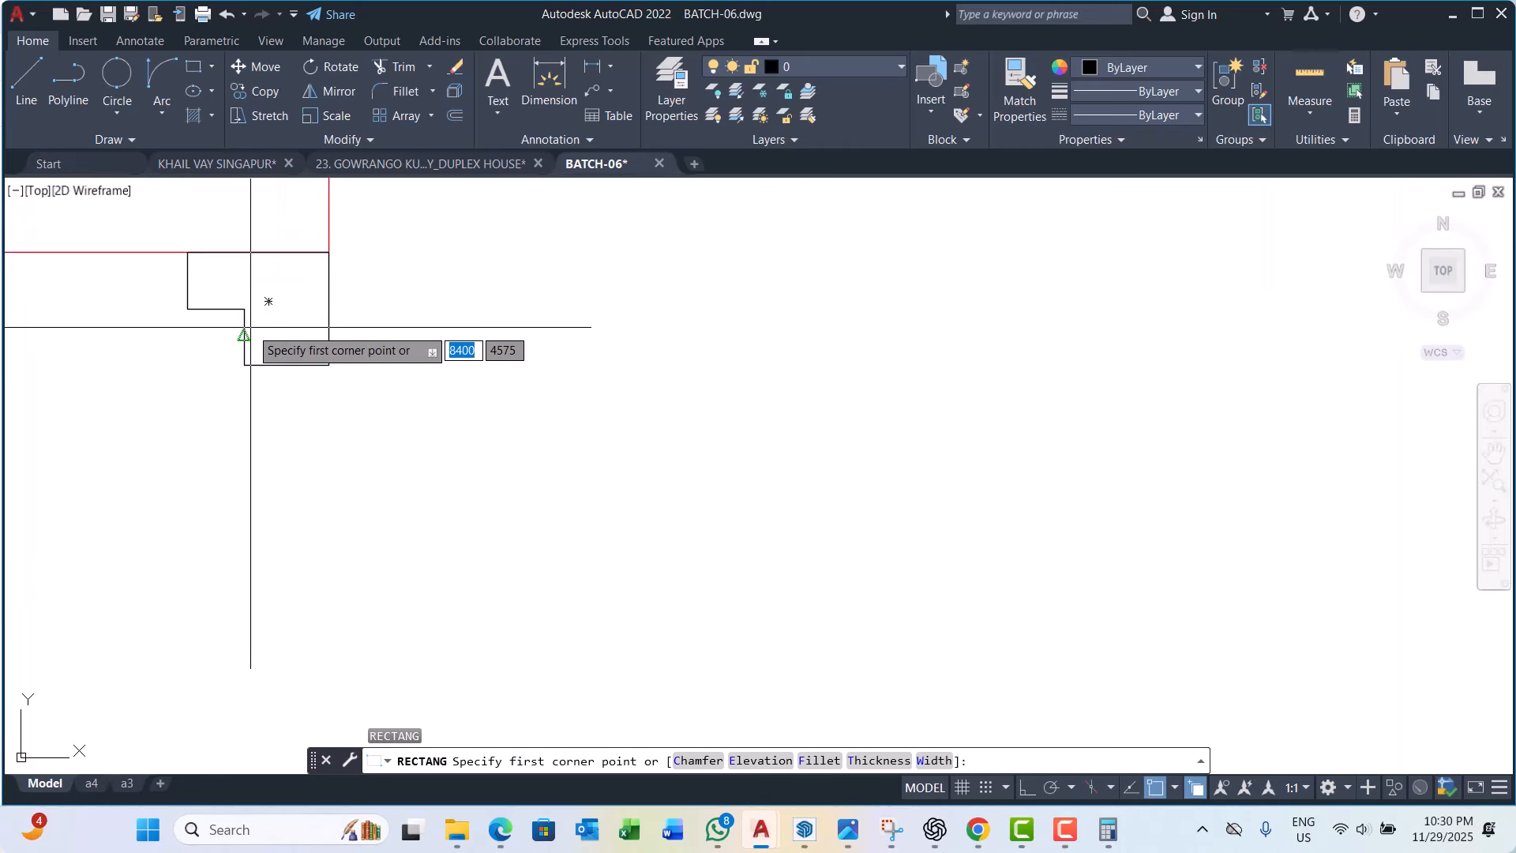
left_click(244, 308)
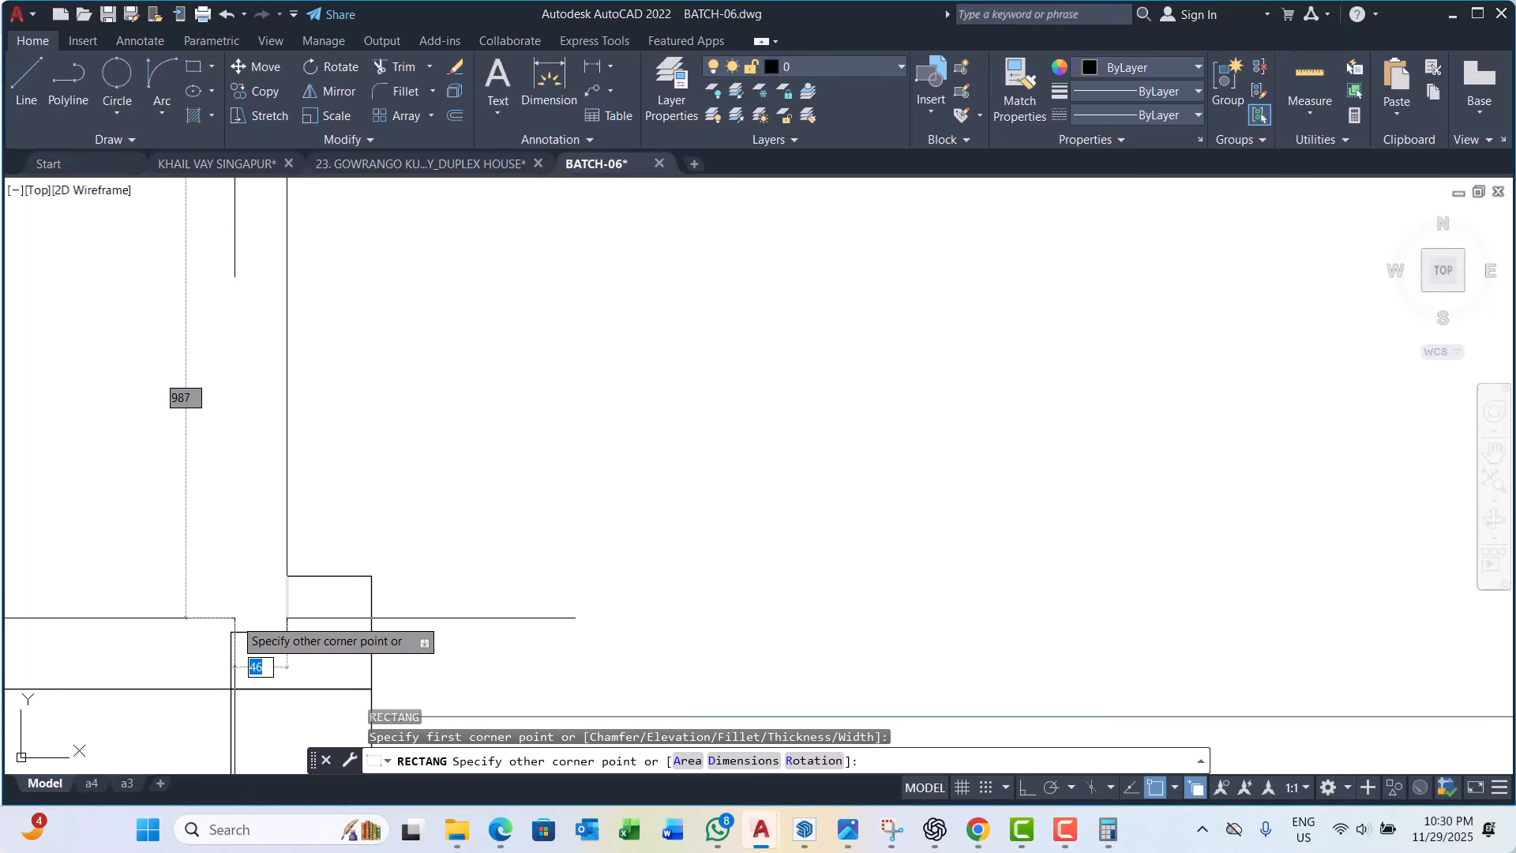
left_click(231, 602)
scroll(229, 605, "up", 4)
key("Escape")
key("Escape")
key("Escape")
scroll(263, 487, "down", 6)
scroll(276, 421, "up", 2)
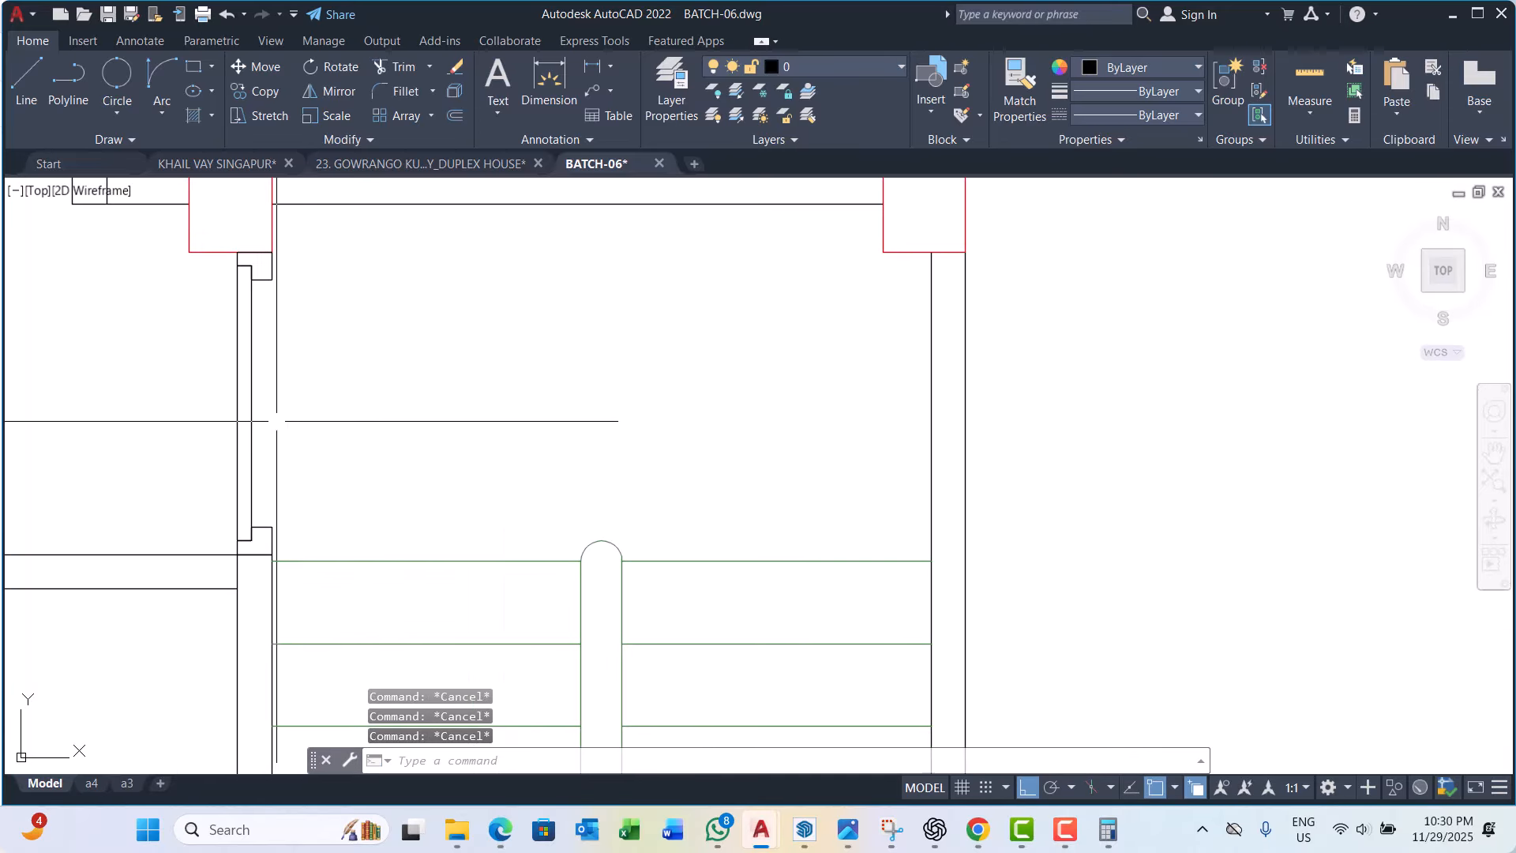
type("o")
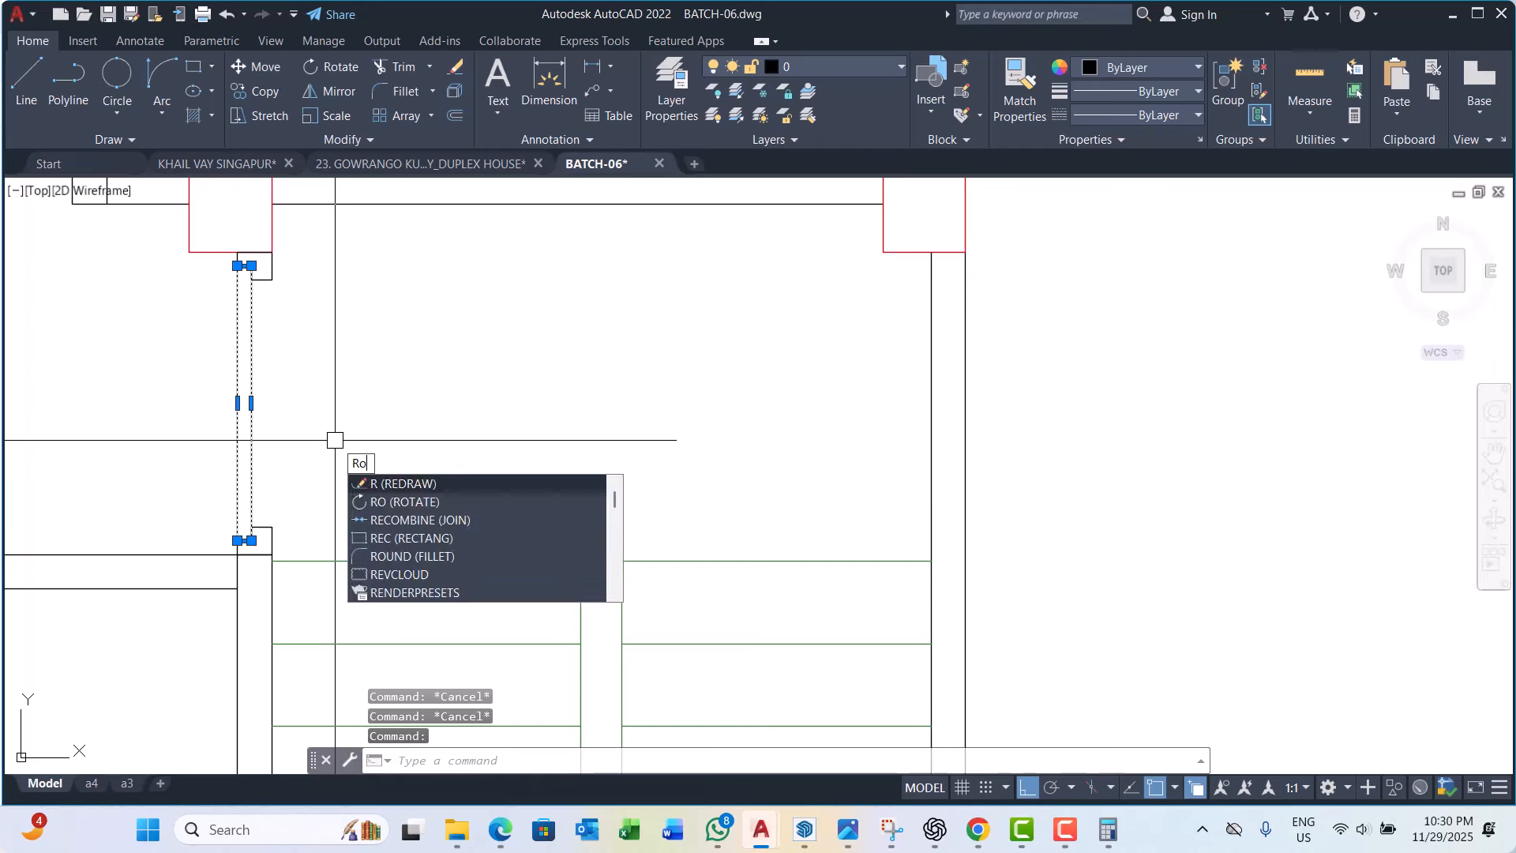
key("Return")
scroll(260, 411, "up", 3)
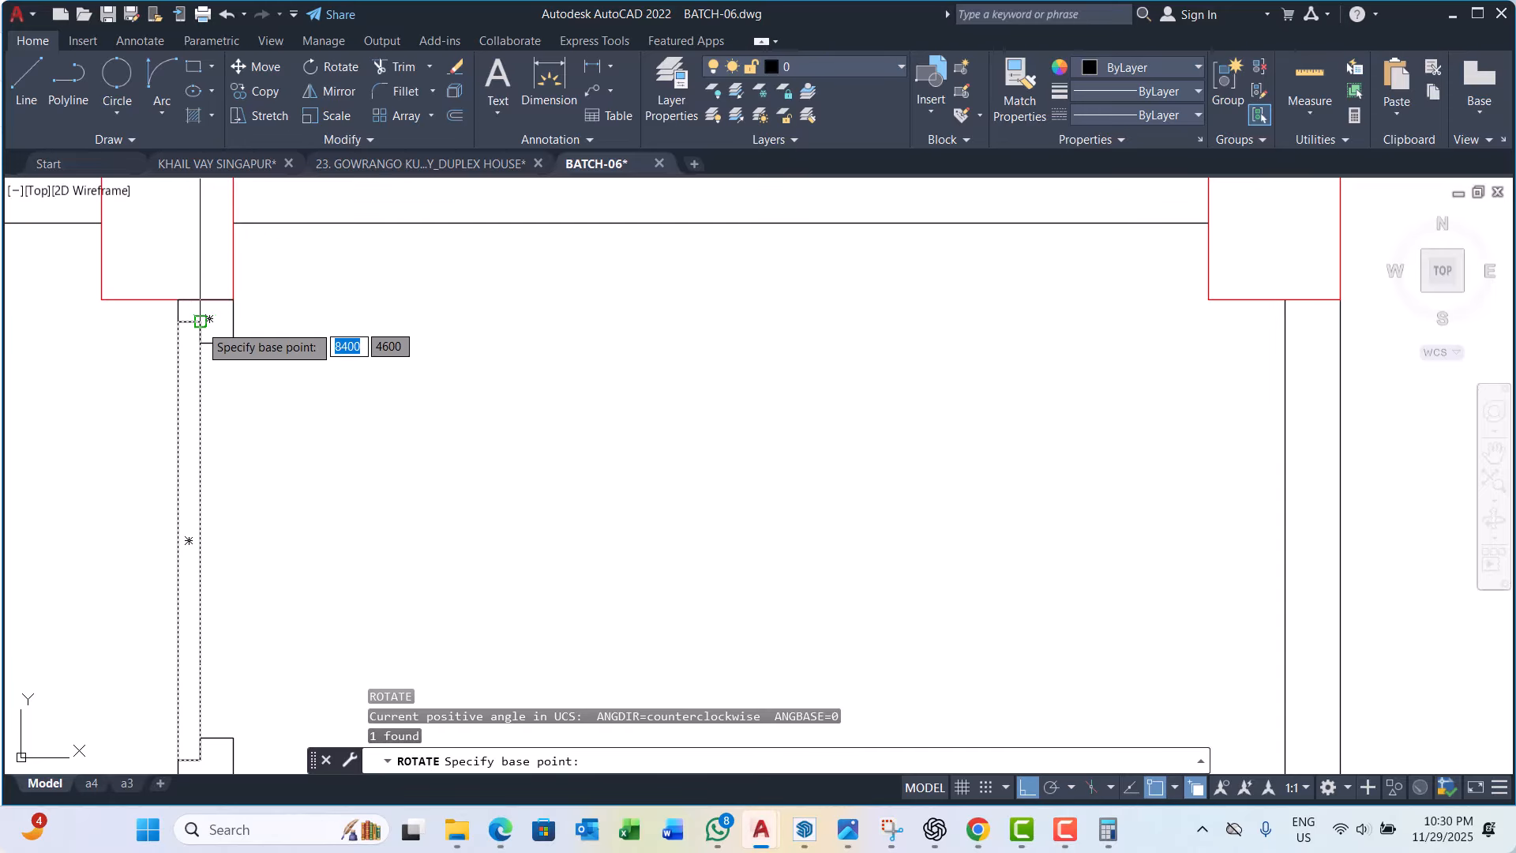
left_click(205, 321)
scroll(315, 379, "down", 3)
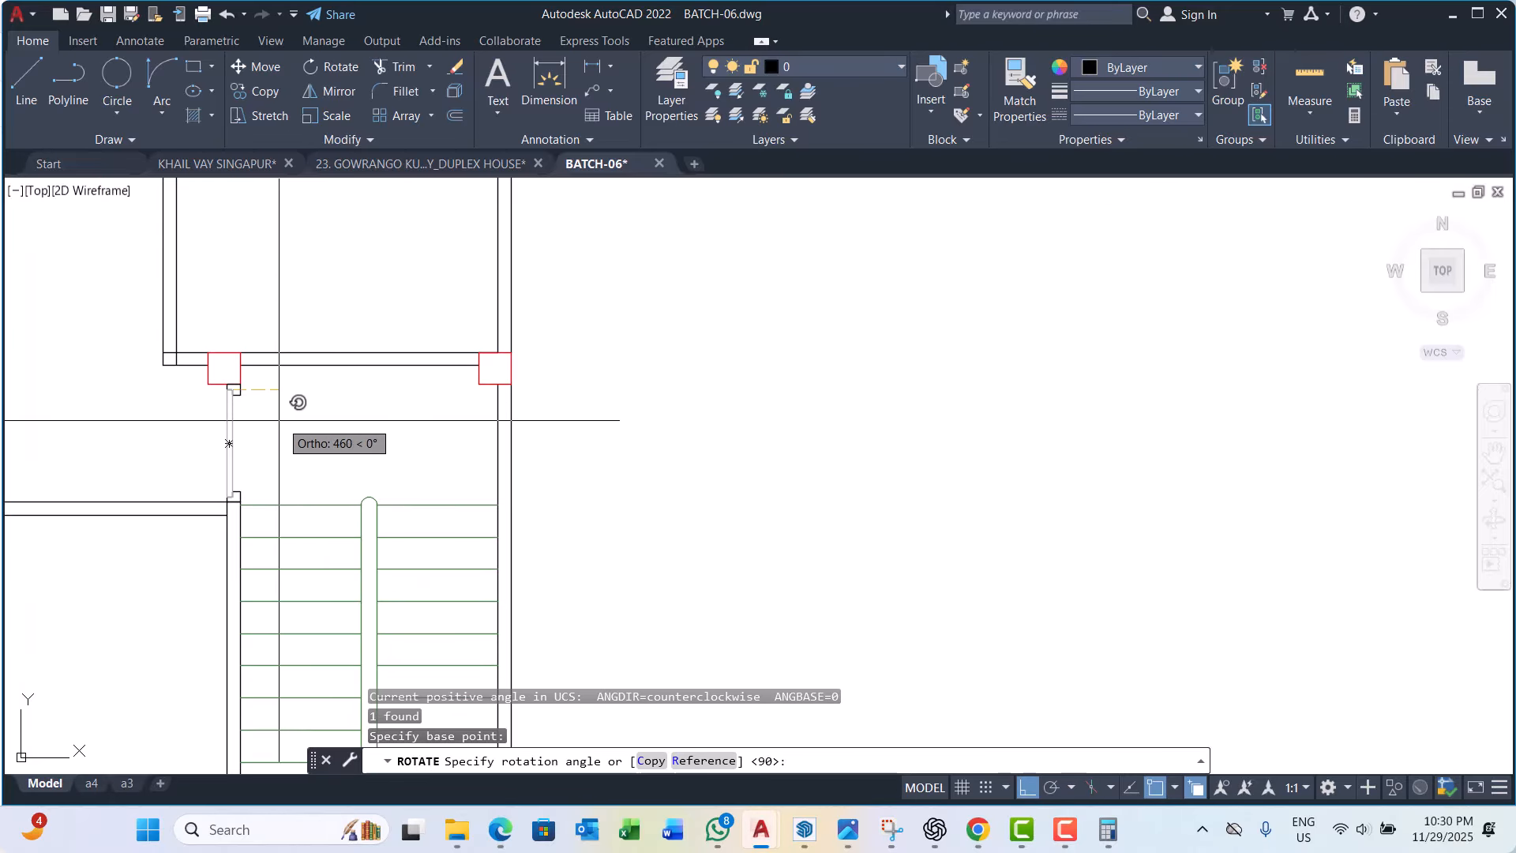
key("Escape")
Step: Try to rotate the door leaf about its upper left corner
scroll(277, 419, "up", 4)
left_click(173, 380)
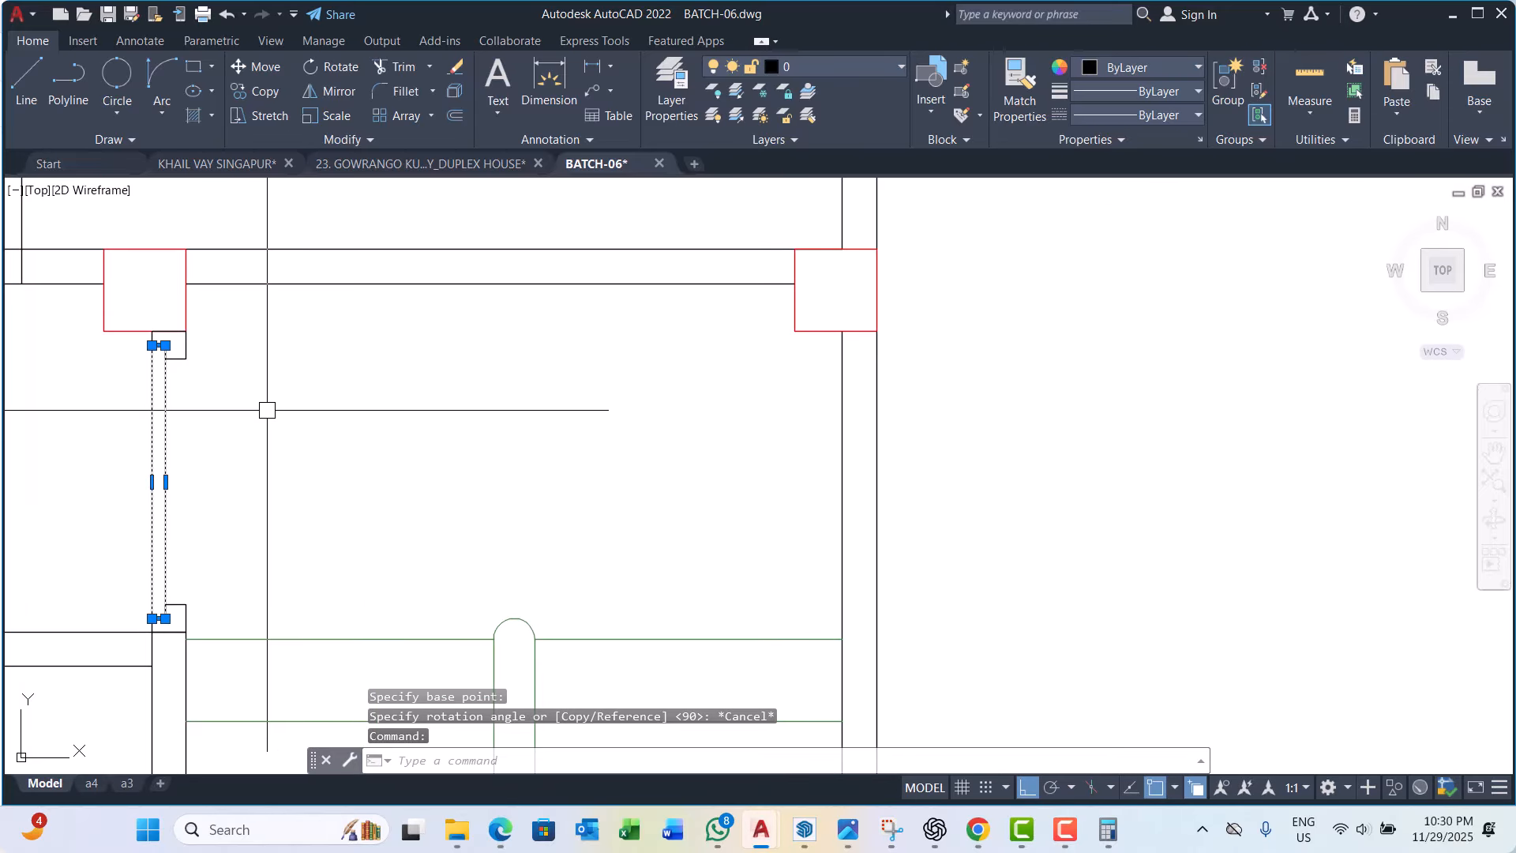
type("R")
key("Return")
scroll(179, 353, "up", 4)
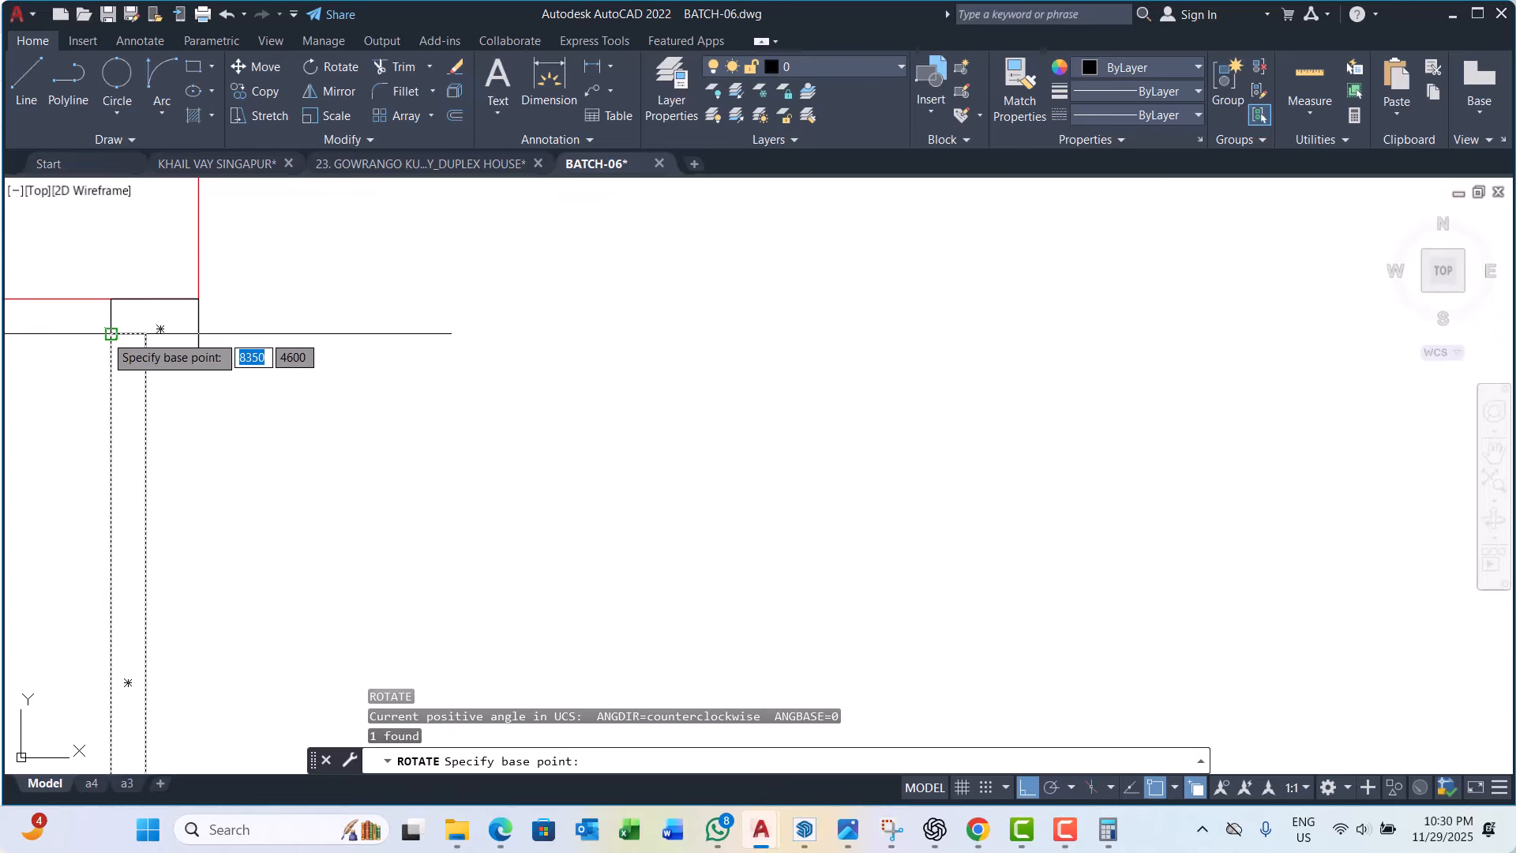
left_click(111, 332)
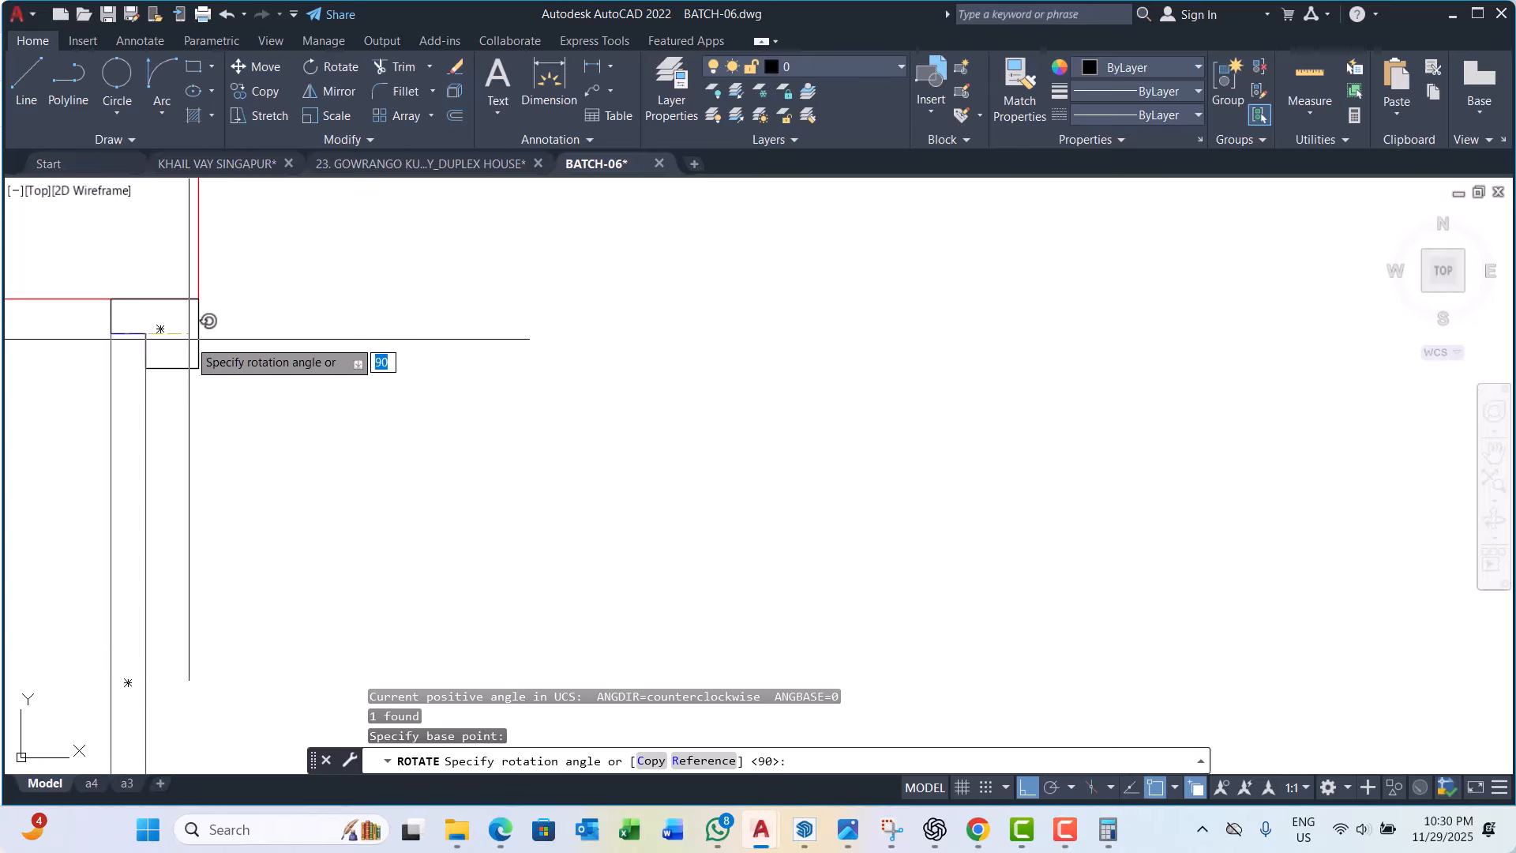
left_click(463, 446)
scroll(402, 431, "down", 2)
Step: Rotate the door leaf 90 degrees clockwise about its upper left corner, so it opens away from the stairs
left_click(347, 470)
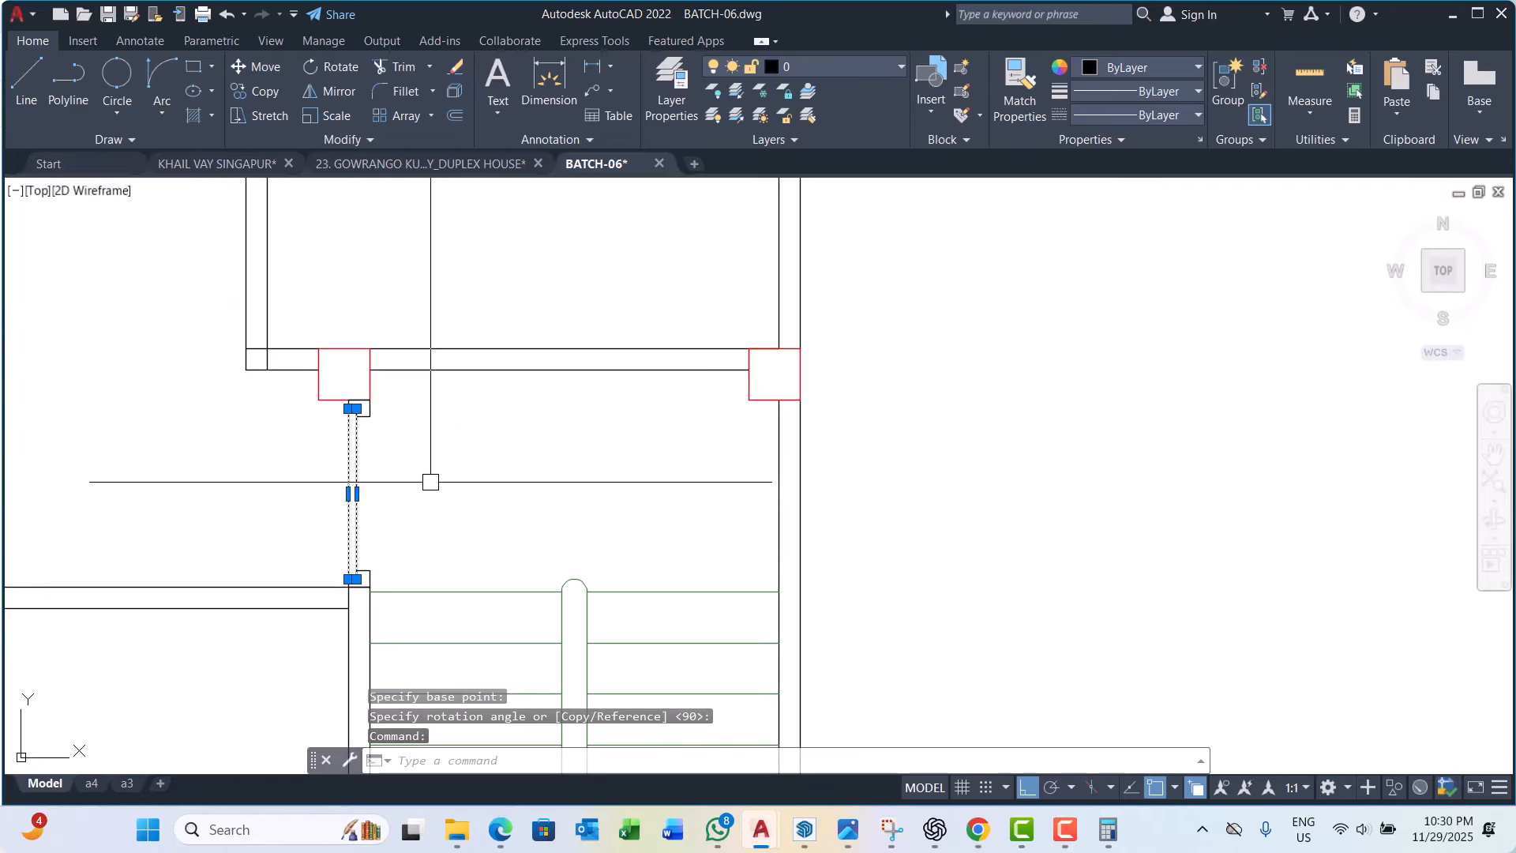
type("ro")
key("Return")
scroll(351, 402, "up", 2)
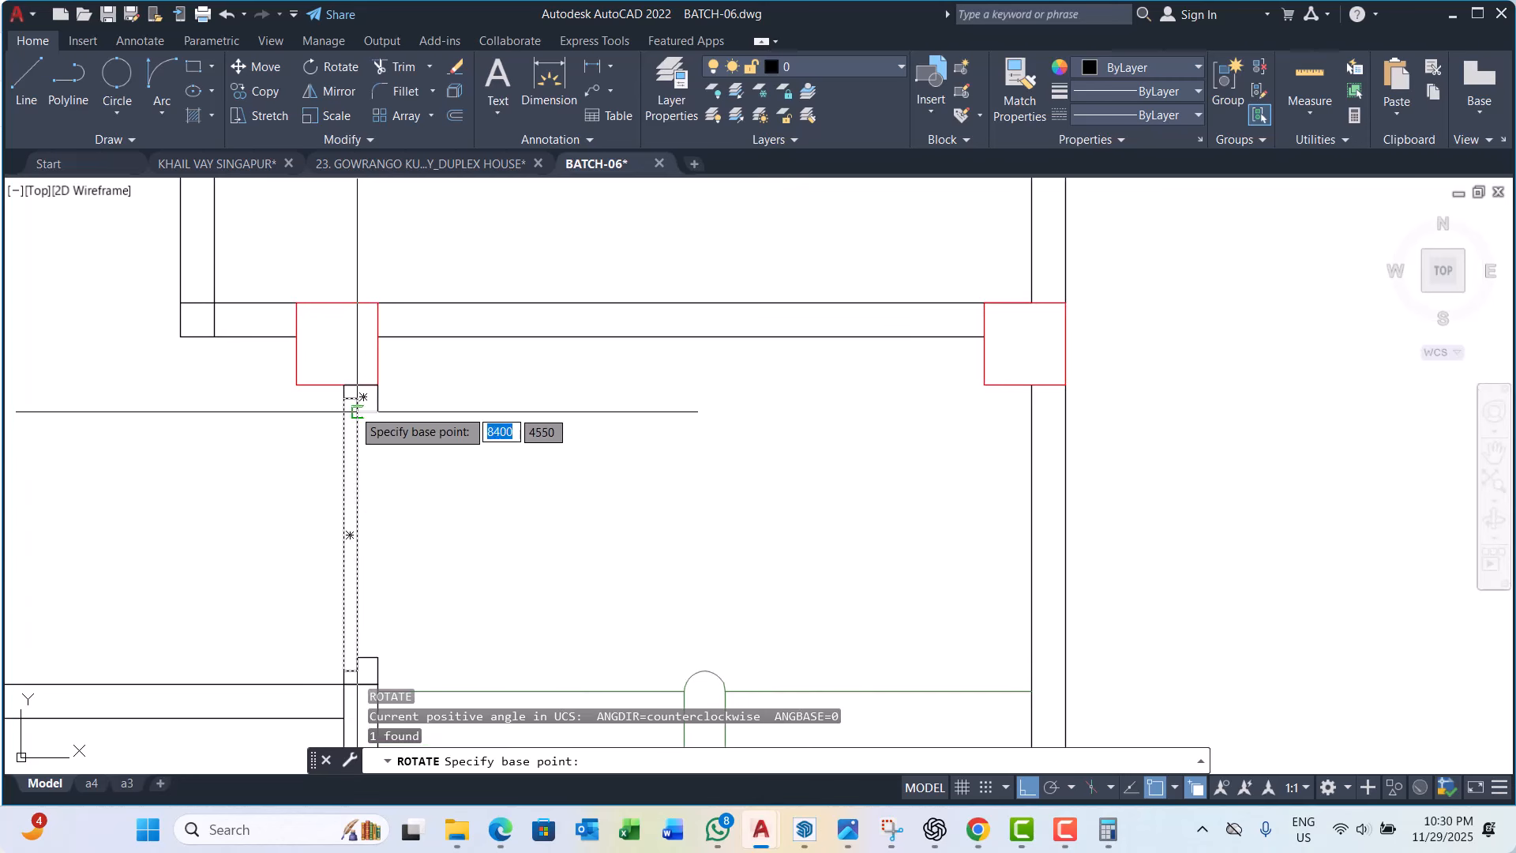
left_click(345, 399)
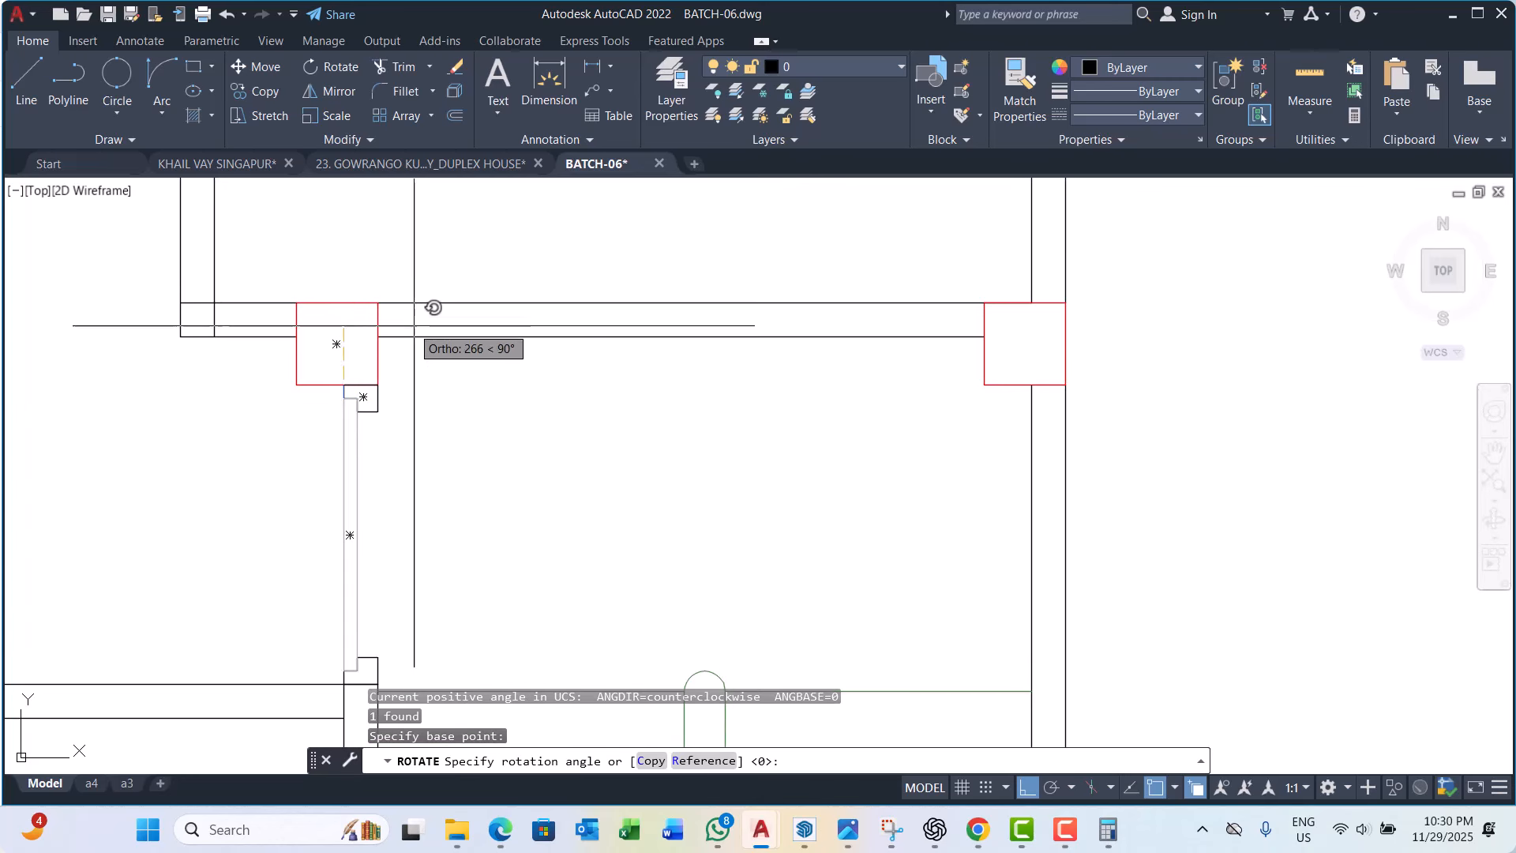
left_click(442, 512)
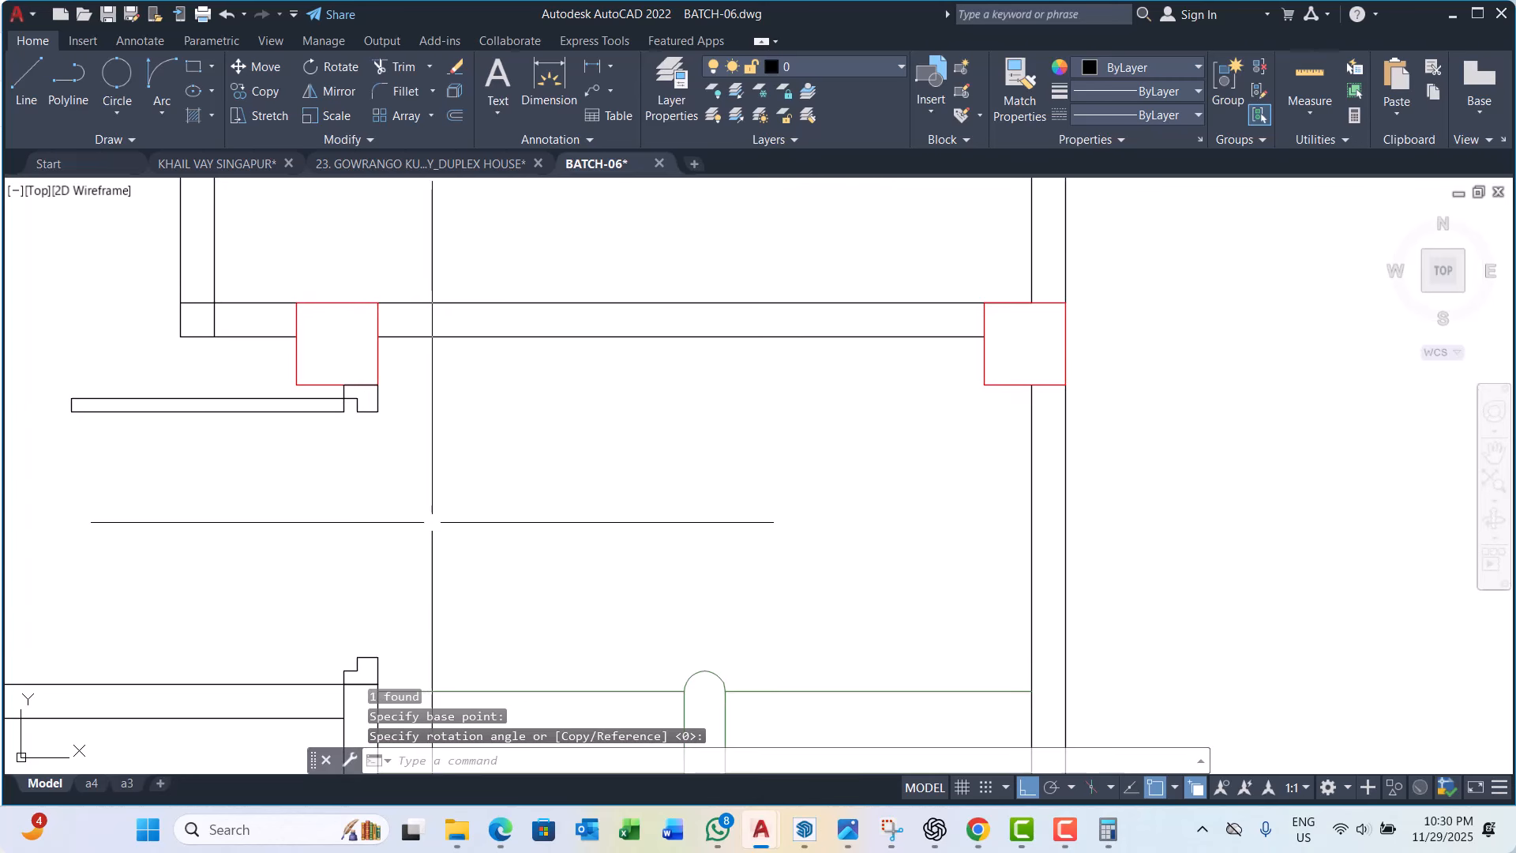
Step: Draw the stair door's swing as a Start, End, Direction arc from the lower jamb to the free end of the door leaf
scroll(455, 499, "down", 4)
key("Escape")
key("Escape")
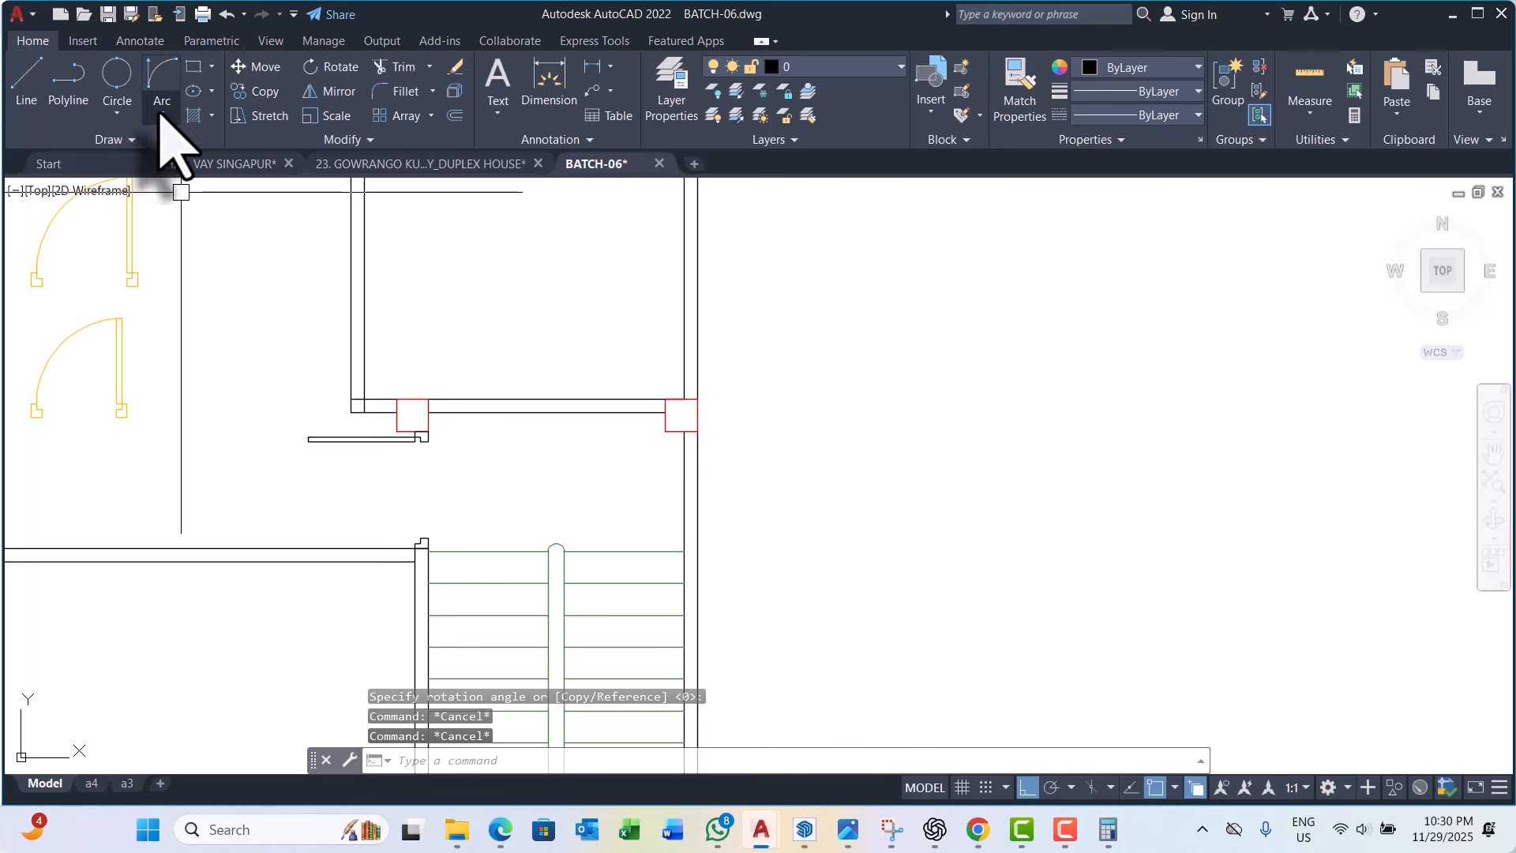
left_click(162, 111)
left_click(229, 391)
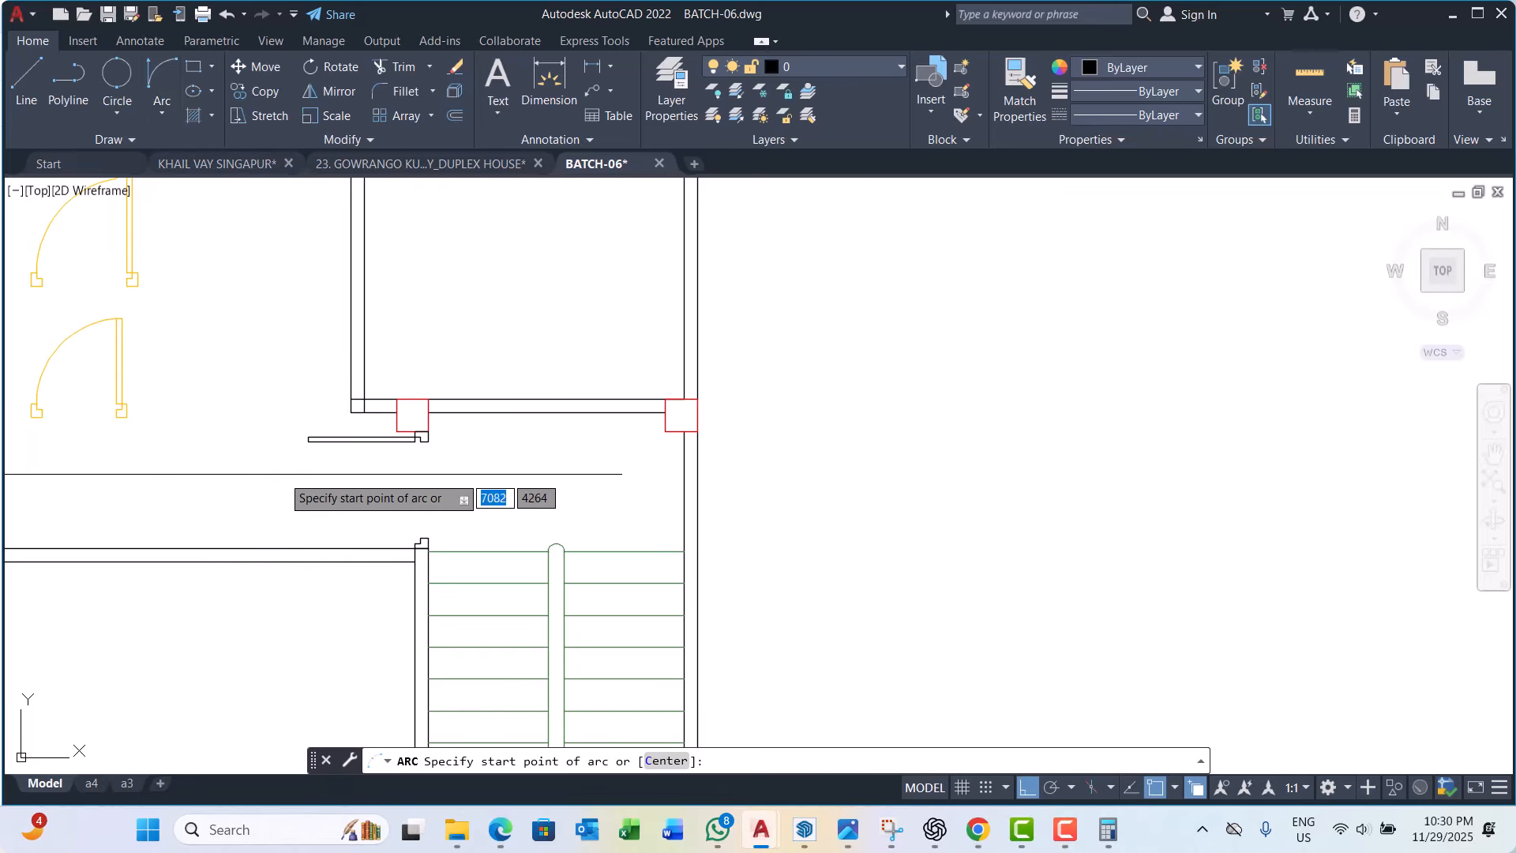
scroll(429, 533, "up", 5)
left_click(379, 529)
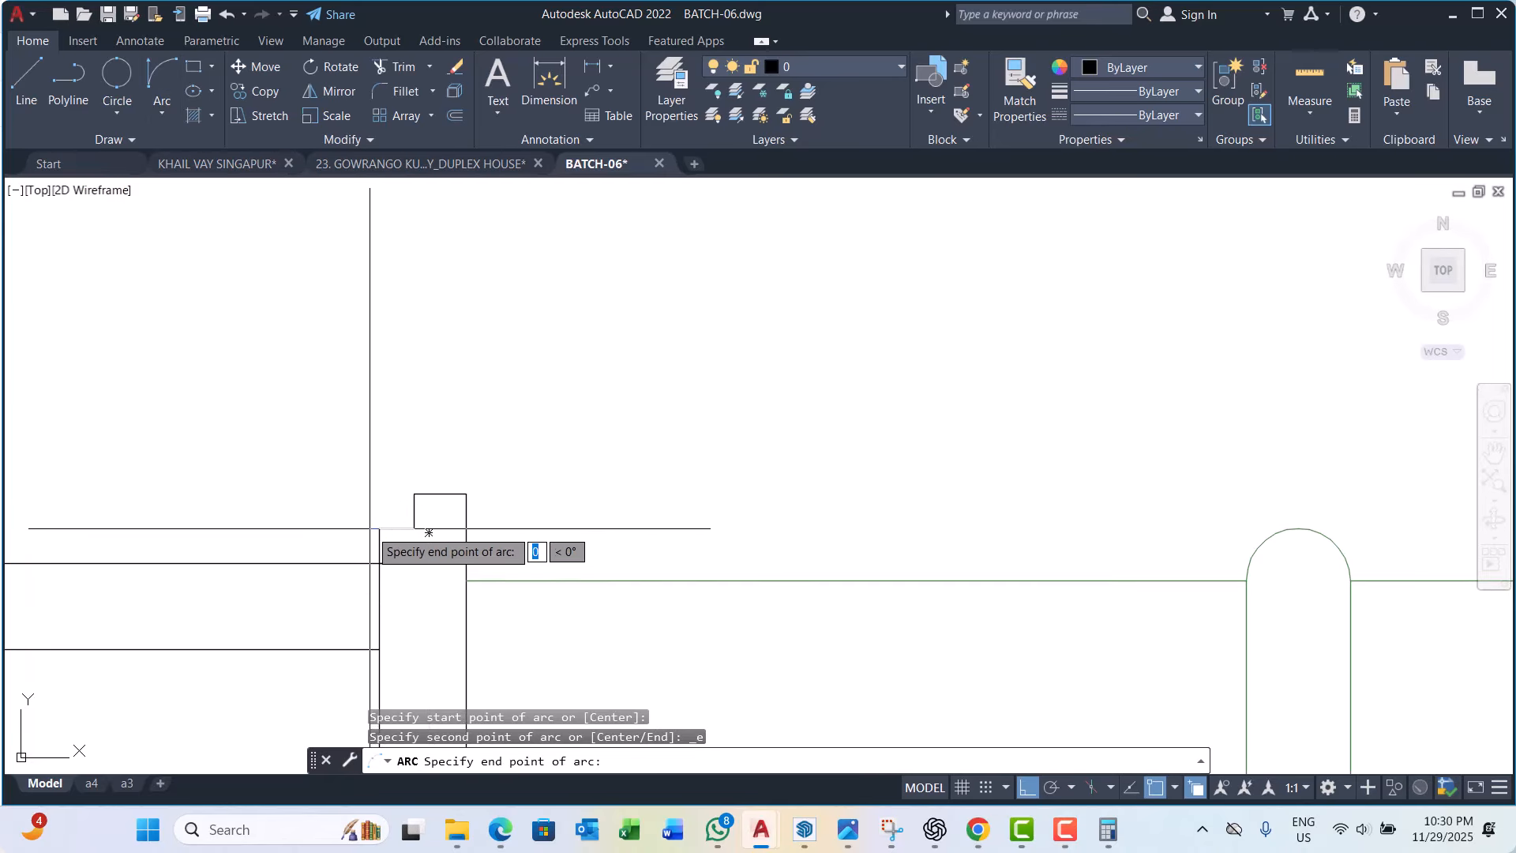
scroll(379, 527, "down", 5)
left_click(203, 366)
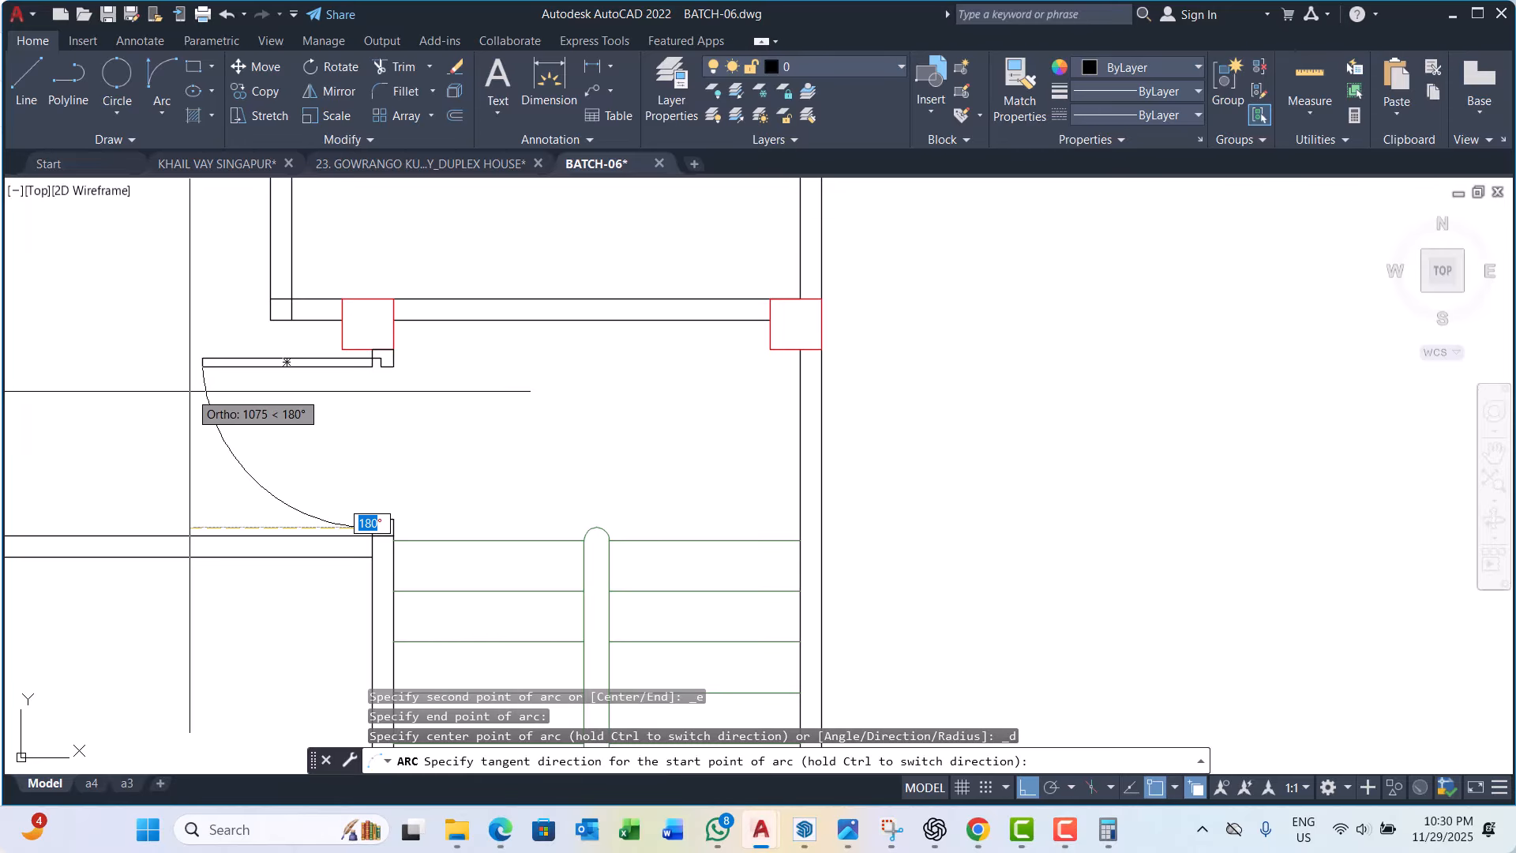
left_click(286, 362)
key("Escape")
key("Escape")
key("Escape")
middle_click_drag(400, 515, 347, 473)
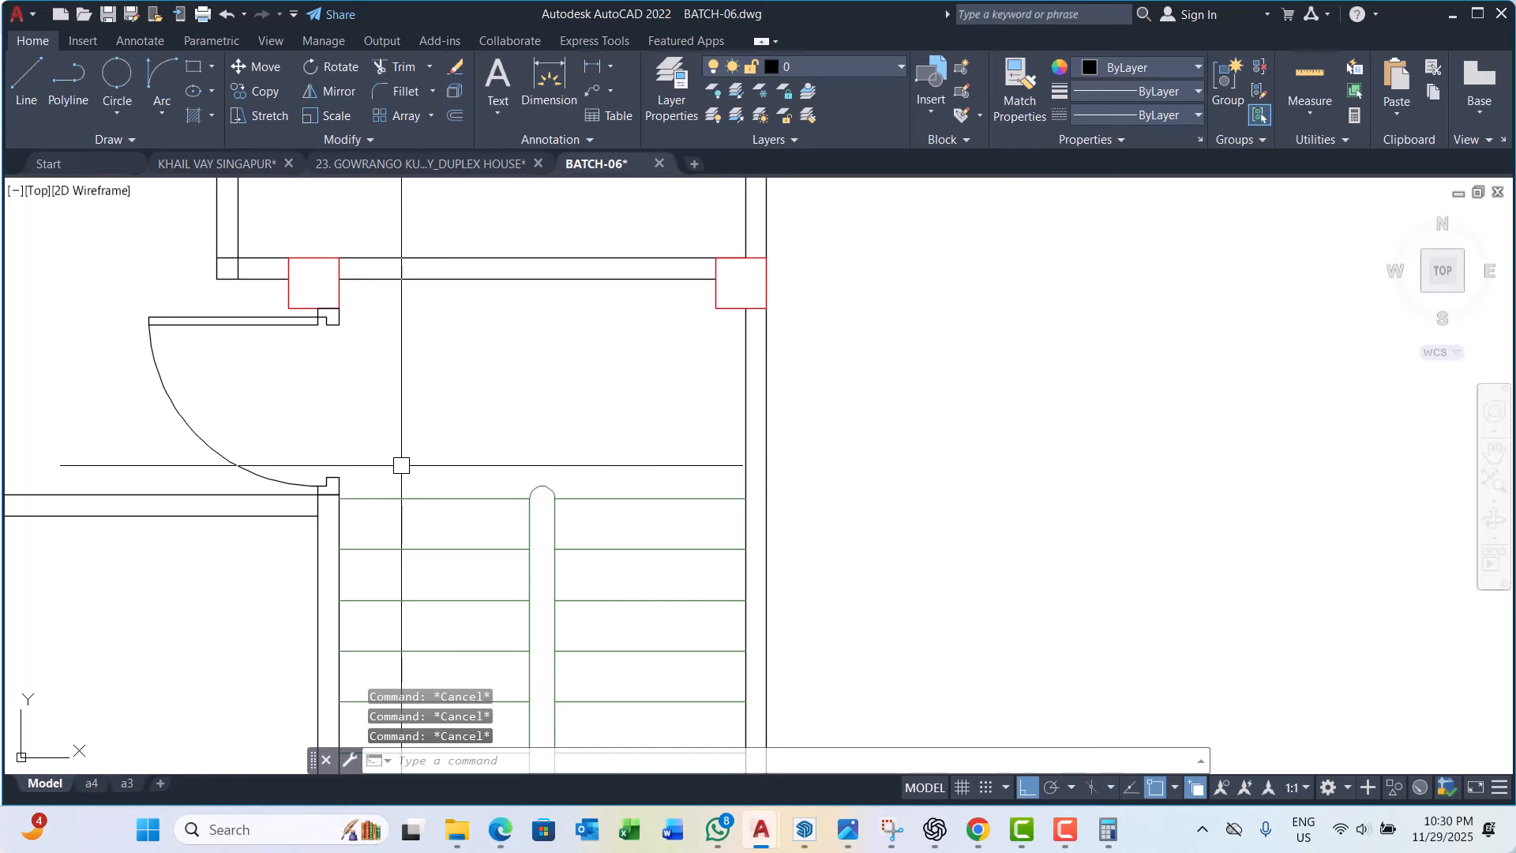
Step: Start a block definition named "stair door" with its base point at the upper stair-side corner of the lower jamb
type("b")
key("Return")
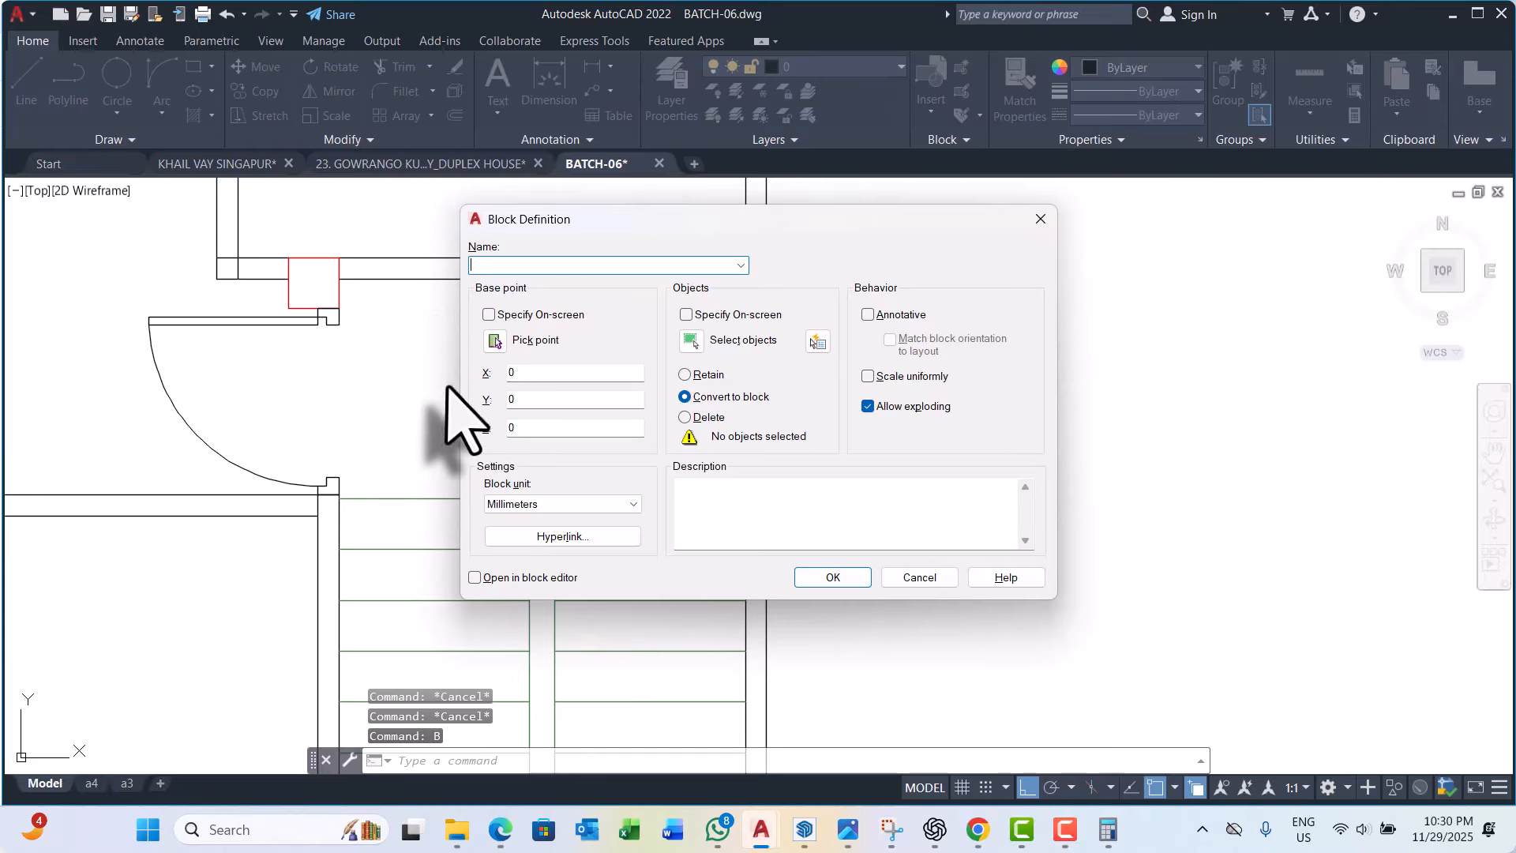
left_click(498, 342)
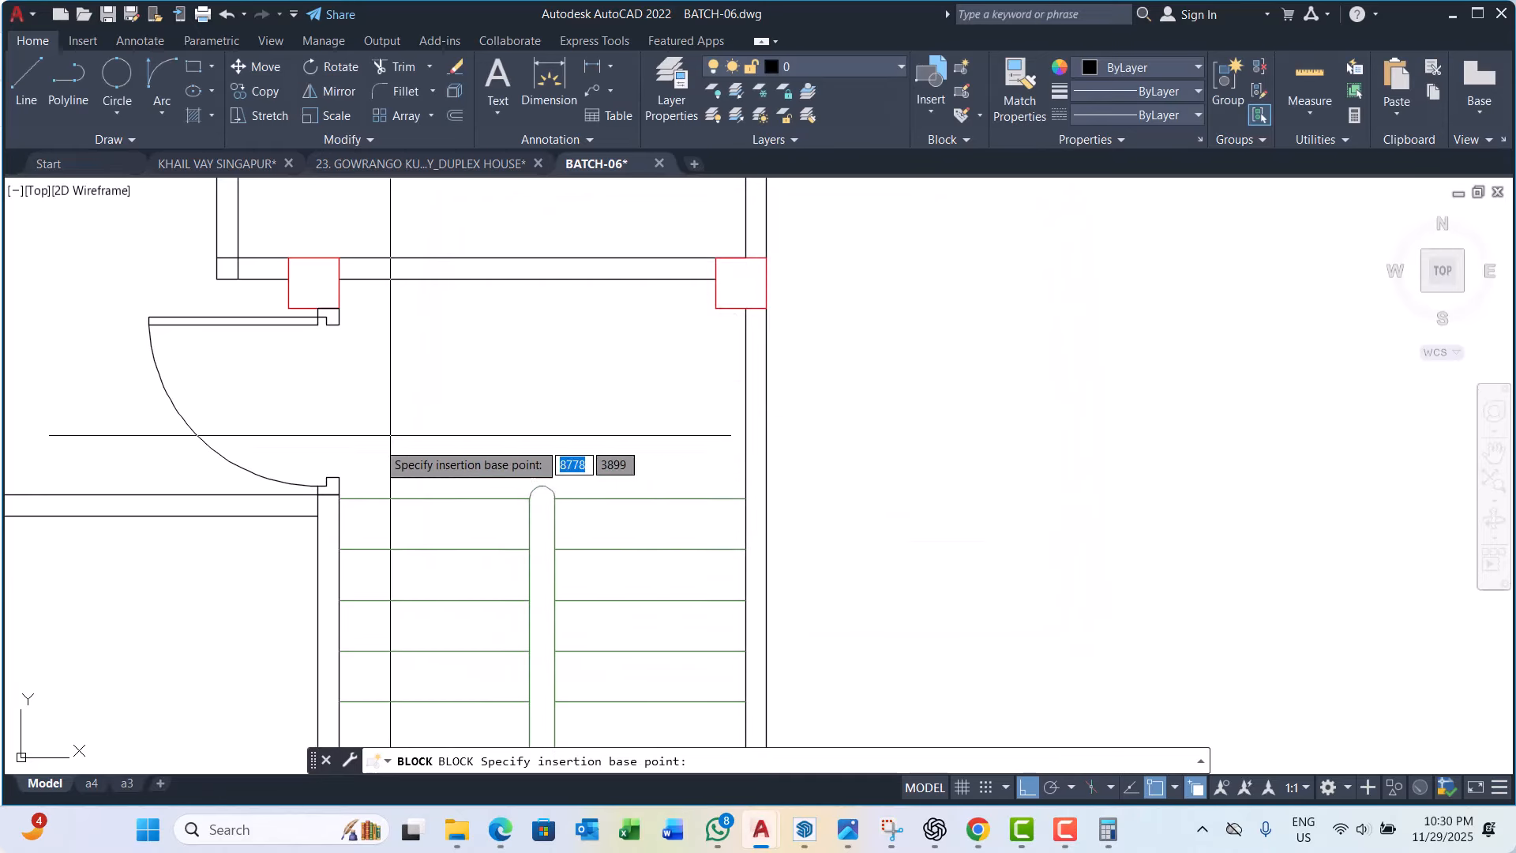
scroll(322, 475, "up", 3)
left_click(393, 487)
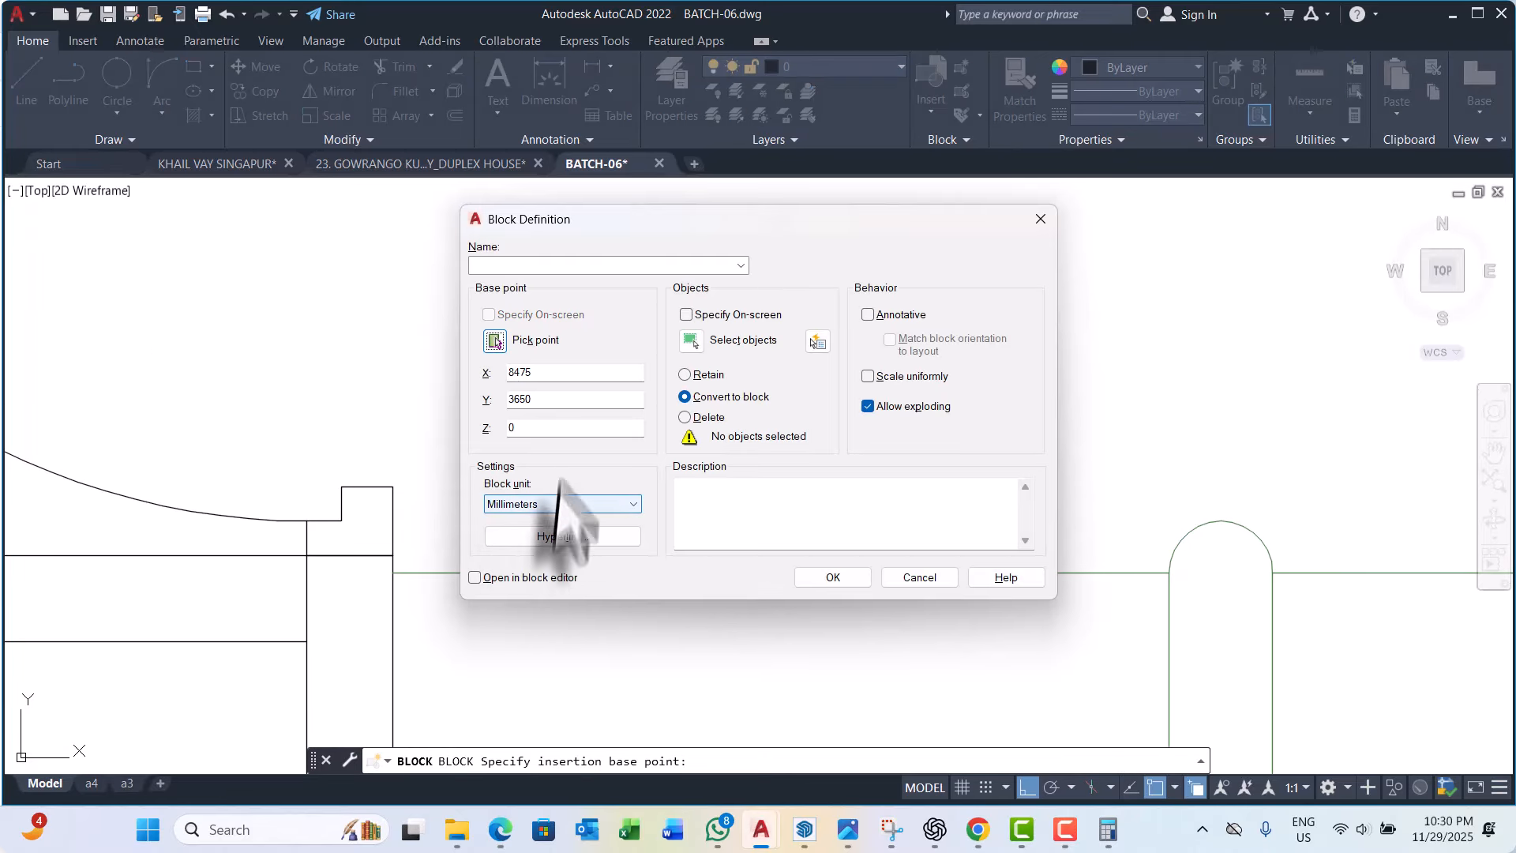
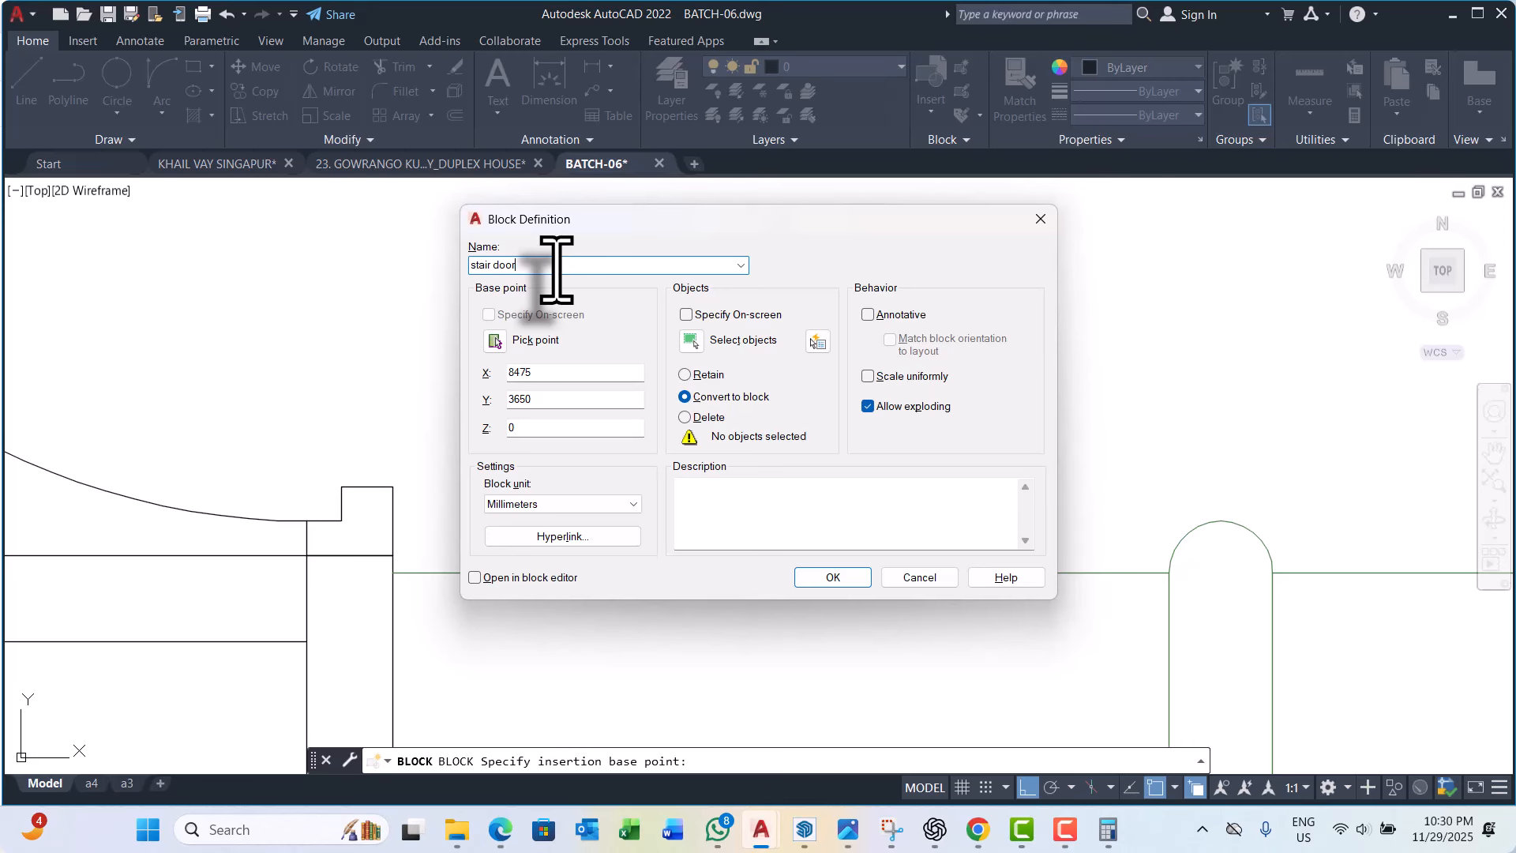
left_click(495, 341)
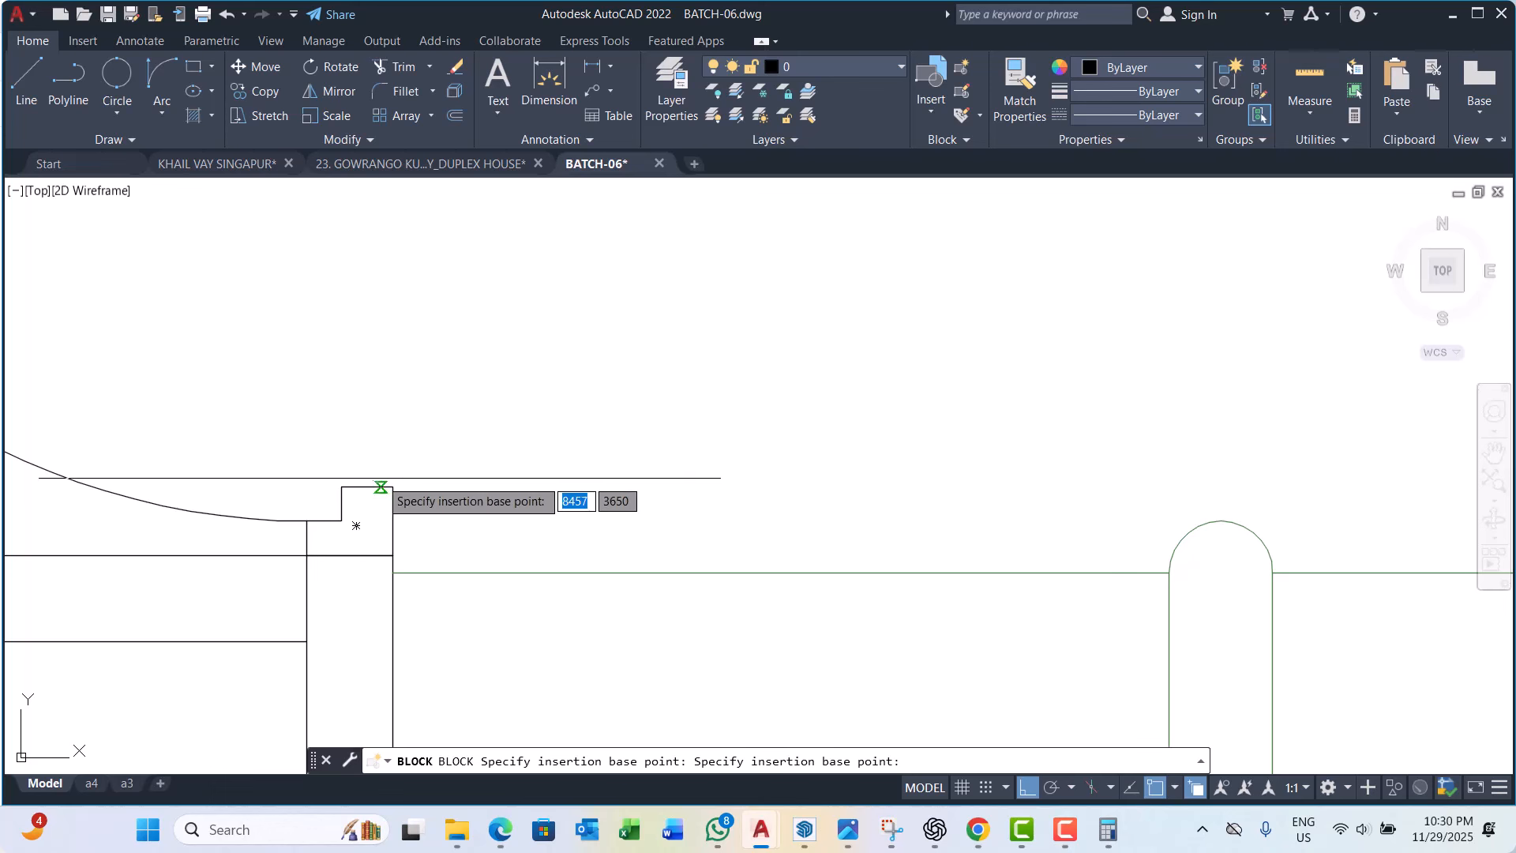
left_click(356, 525)
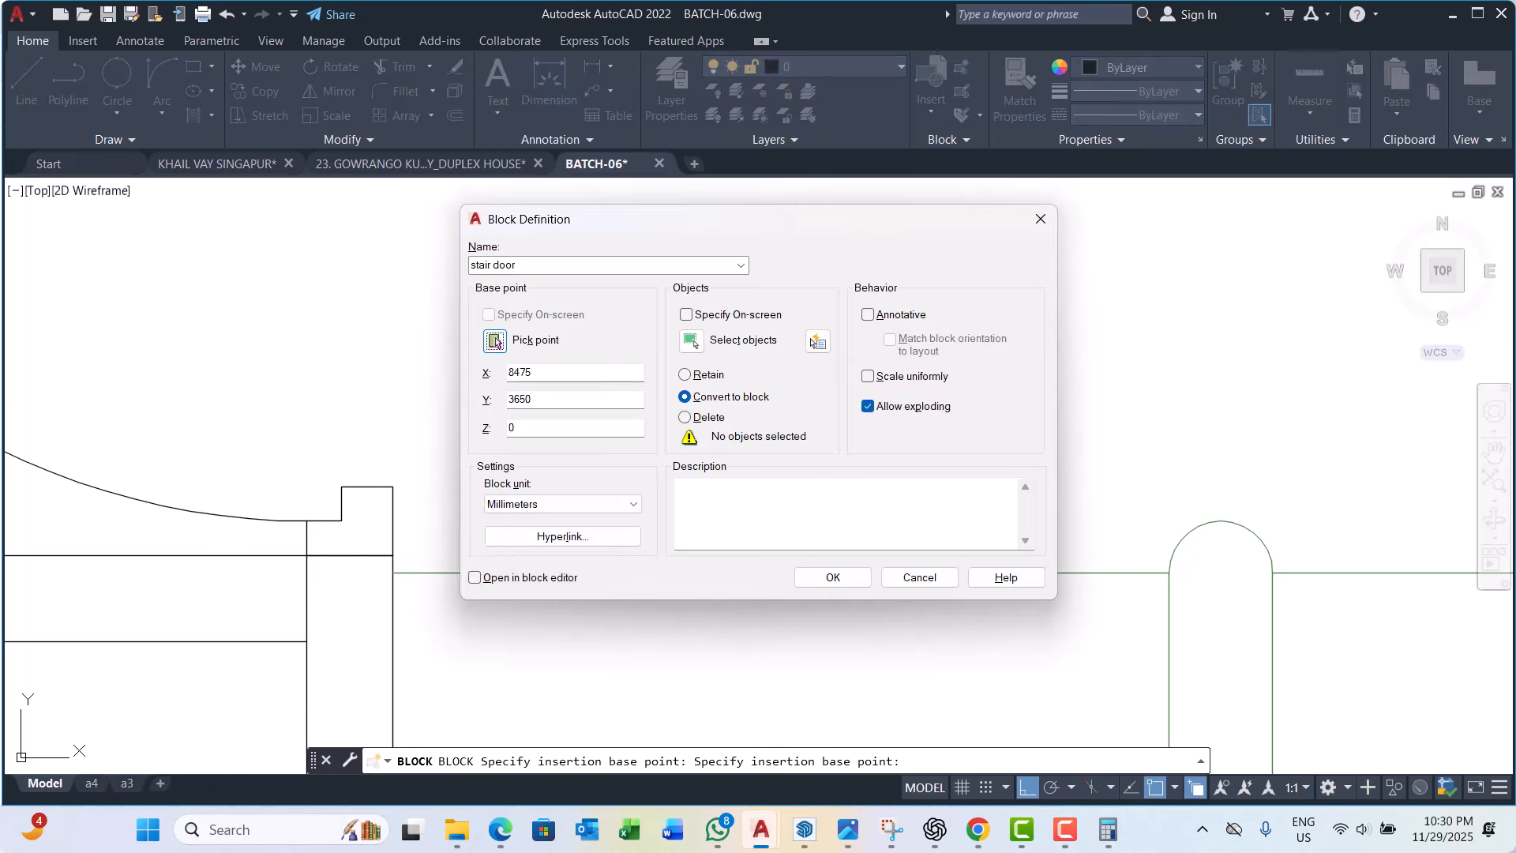
Step: Select the door leaf, swing arc and both jambs as the block's objects and create the block
left_click(691, 340)
scroll(655, 365, "down", 8)
scroll(549, 446, "up", 5)
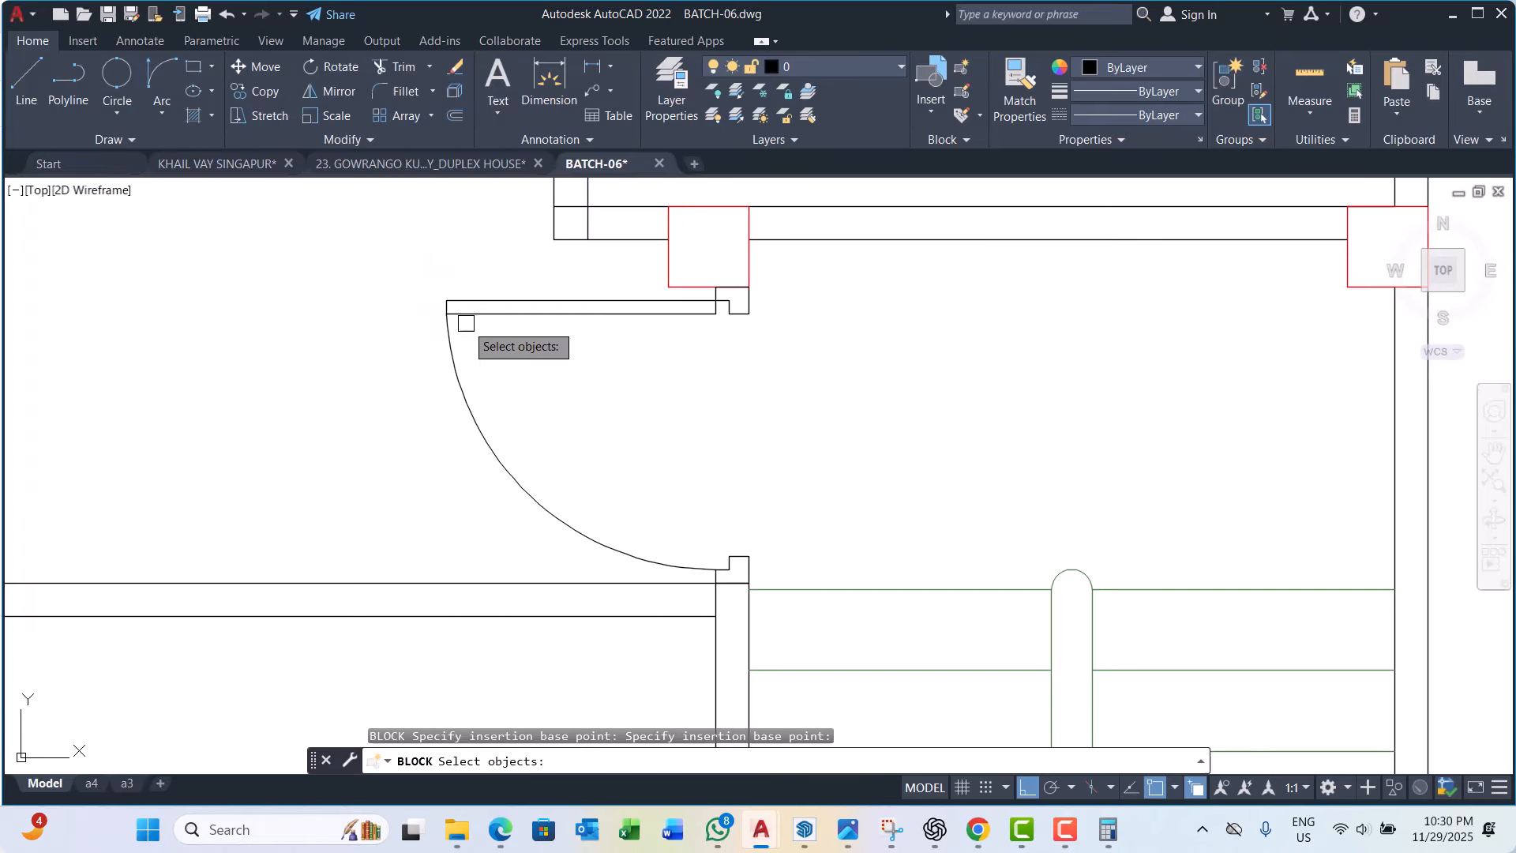
left_click(395, 277)
left_click(892, 574)
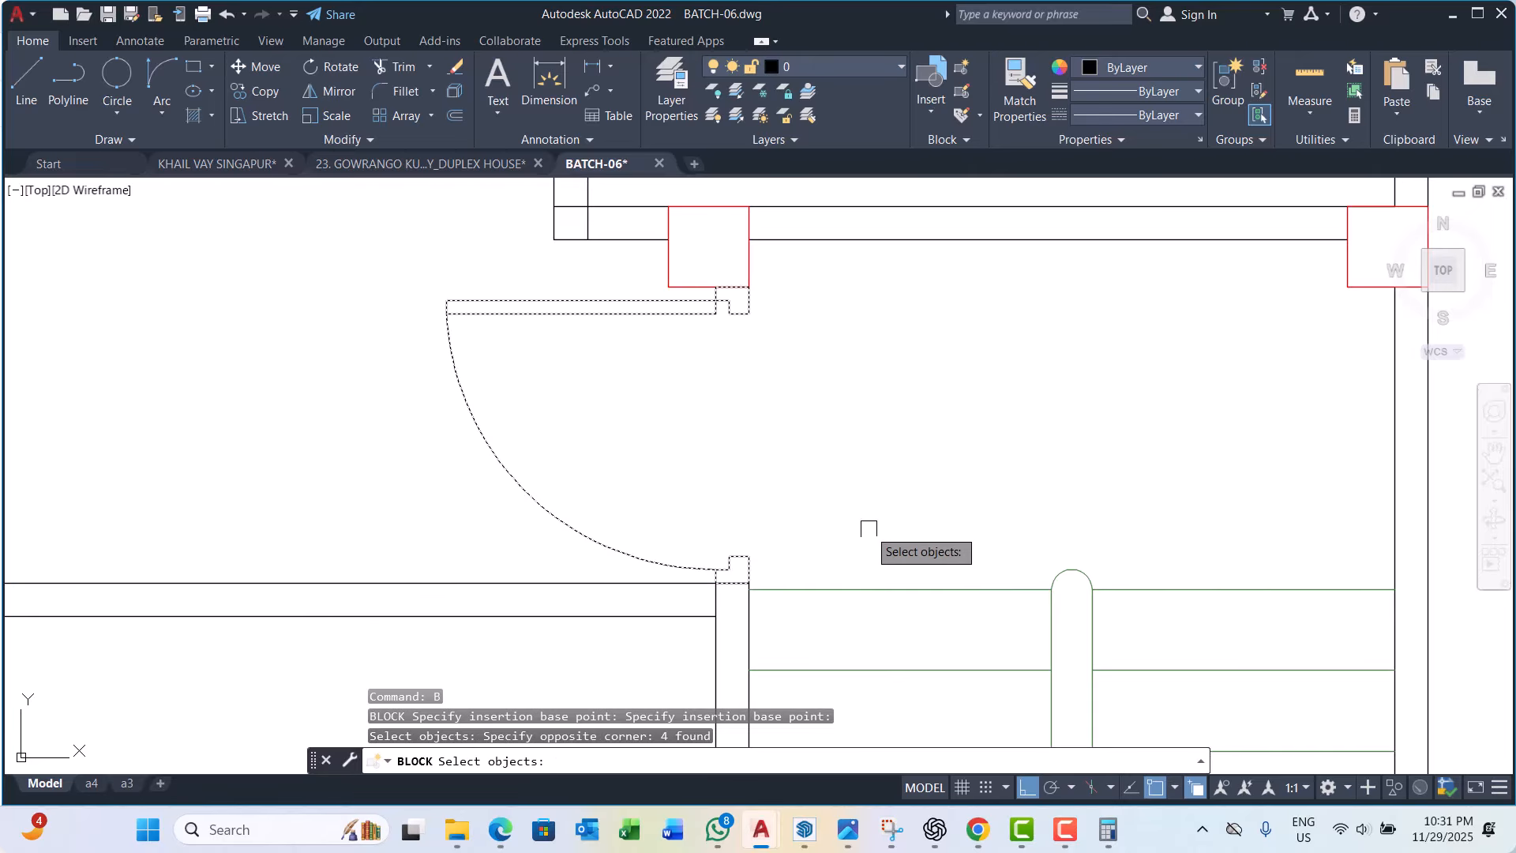
key("Return")
left_click(827, 576)
Step: Assign the stair door block to the 06.stair layer
left_click(549, 521)
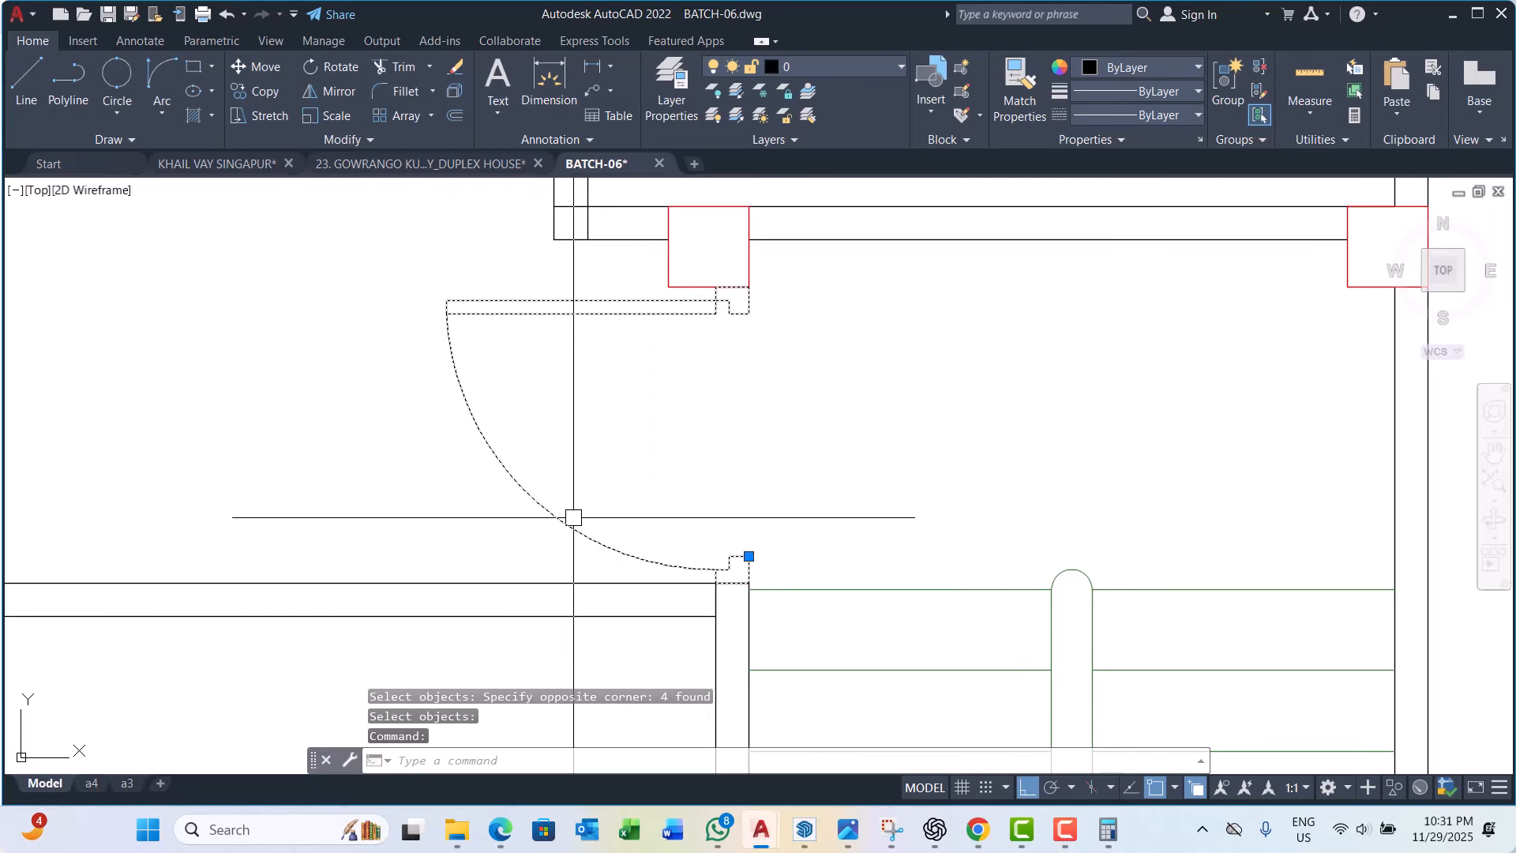
left_click(848, 68)
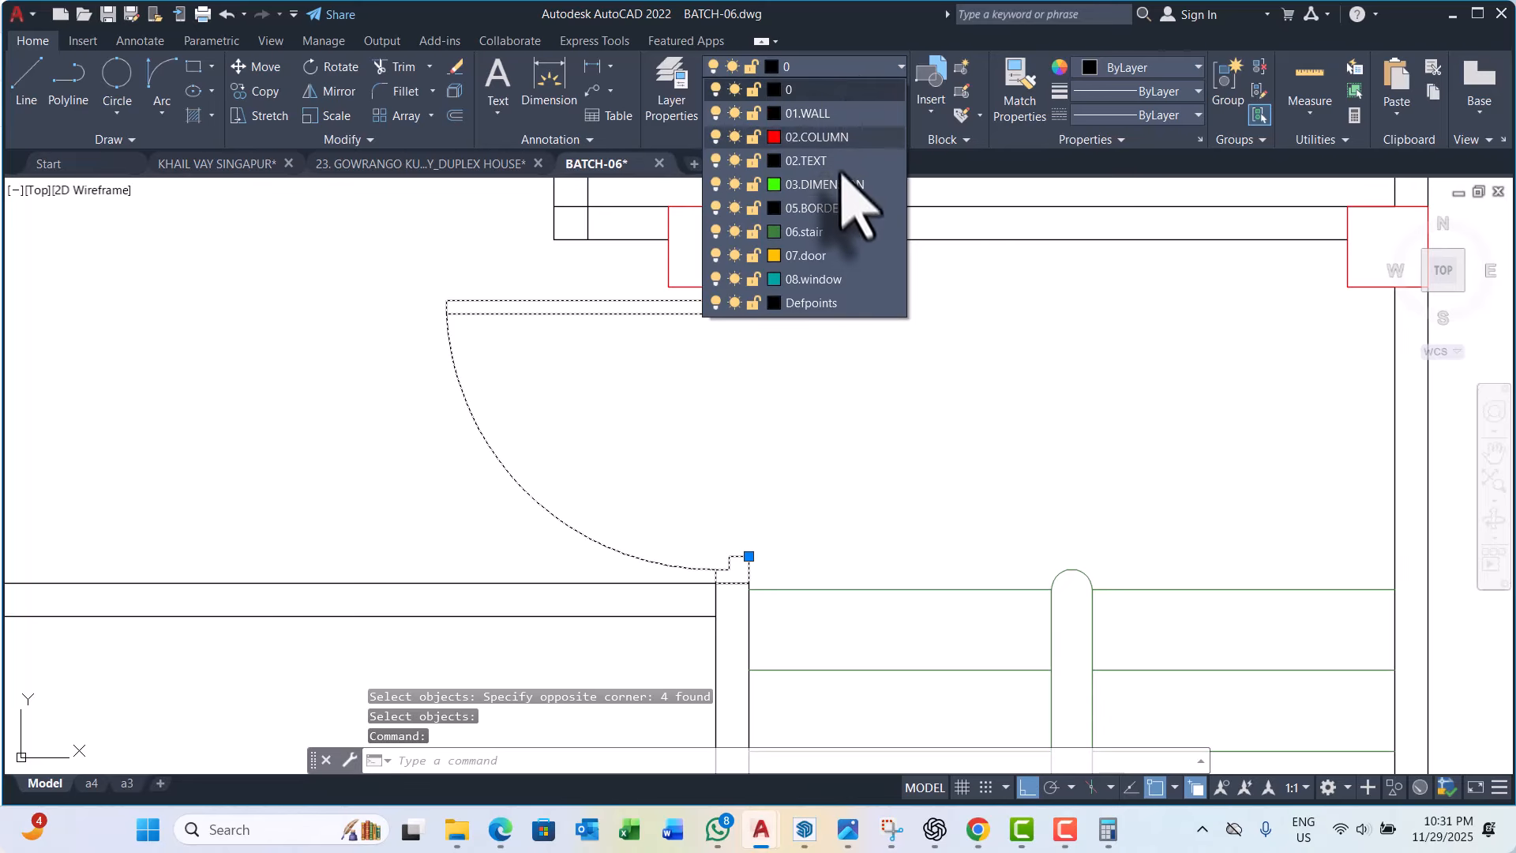
left_click(822, 210)
key("Escape")
key("Escape")
scroll(723, 430, "down", 2)
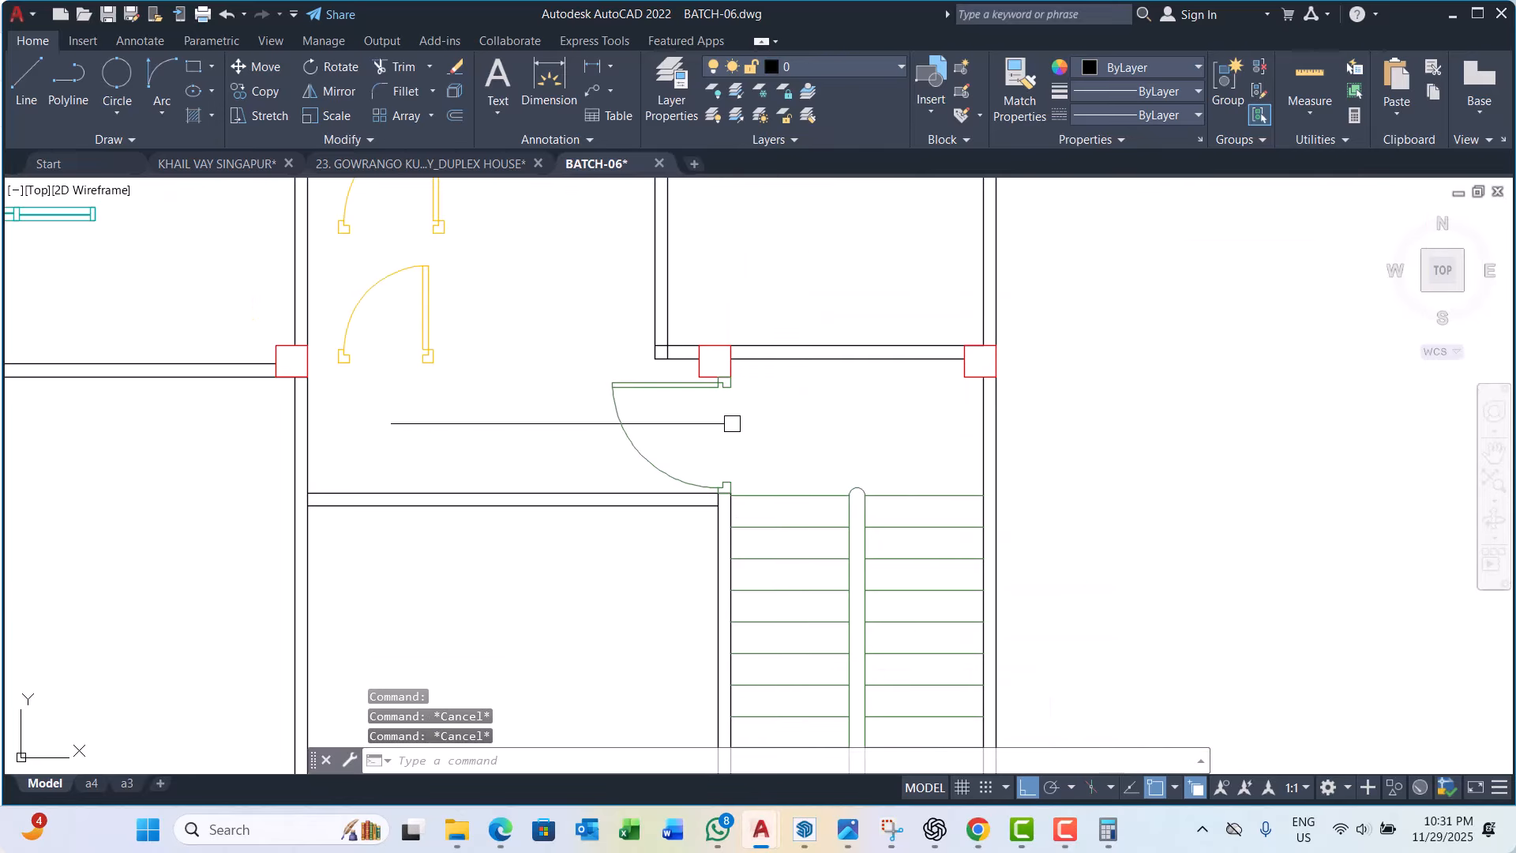
middle_click_drag(765, 431, 726, 409)
scroll(450, 477, "down", 1)
scroll(555, 438, "up", 1)
middle_click_drag(555, 439, 512, 449)
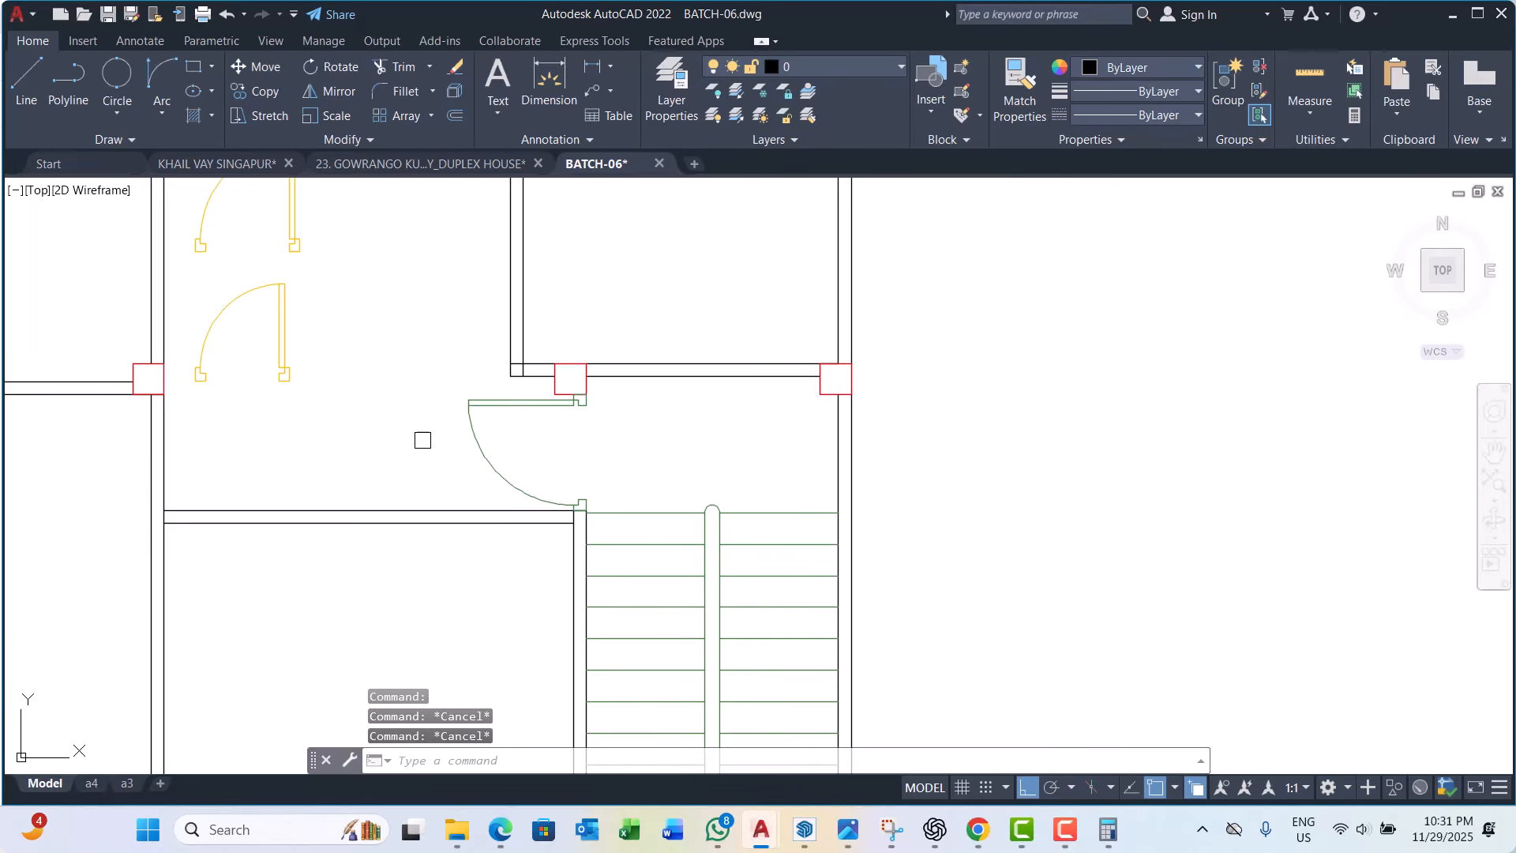
Step: Match the stair door block's properties to those of the yellow door in the hall
key("Return")
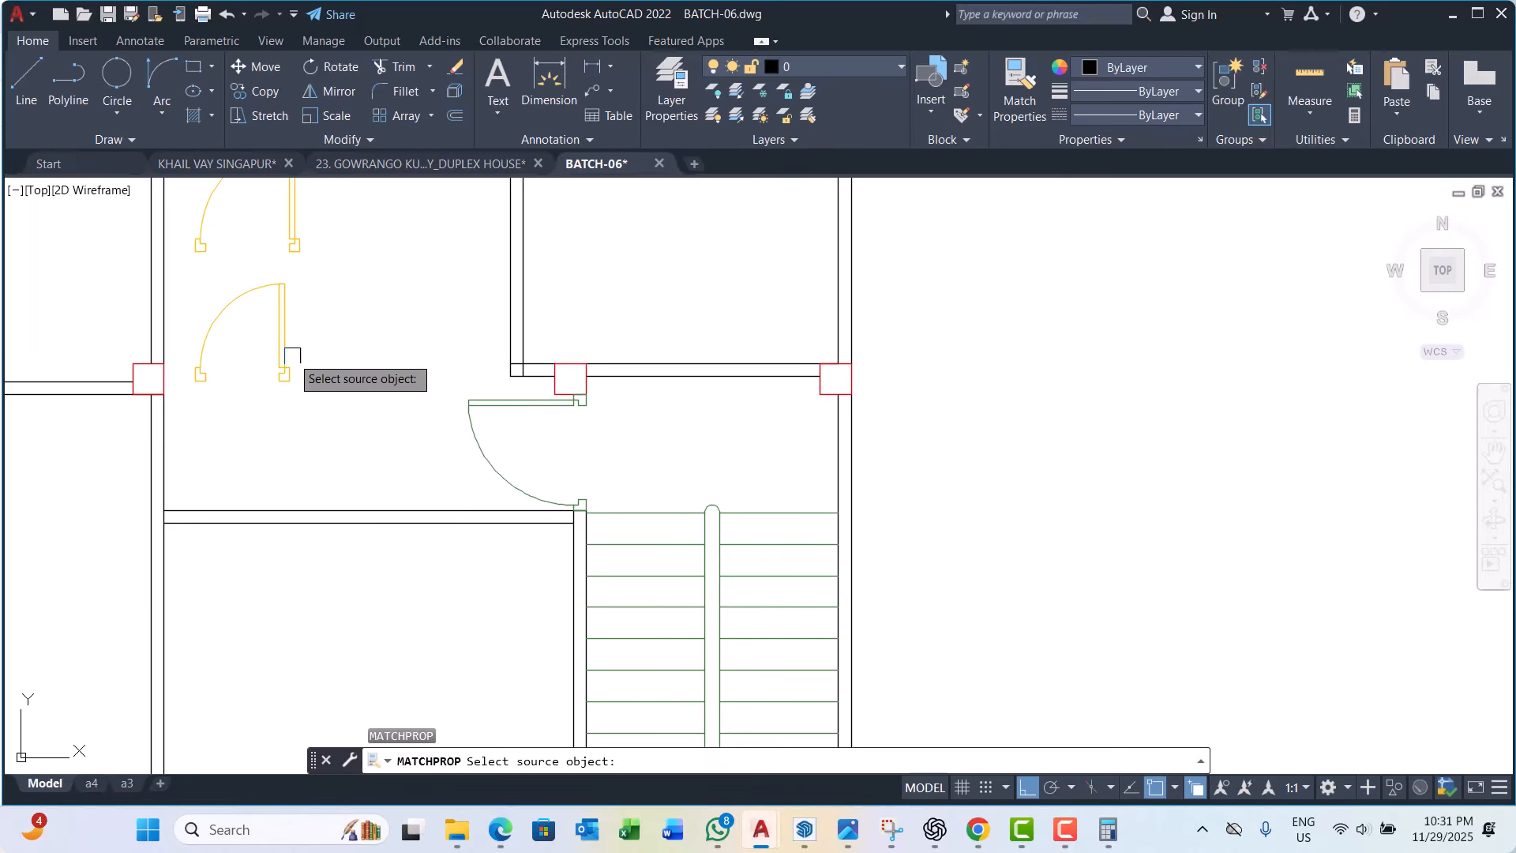
left_click(284, 355)
key("Escape")
key("Escape")
scroll(626, 474, "down", 4)
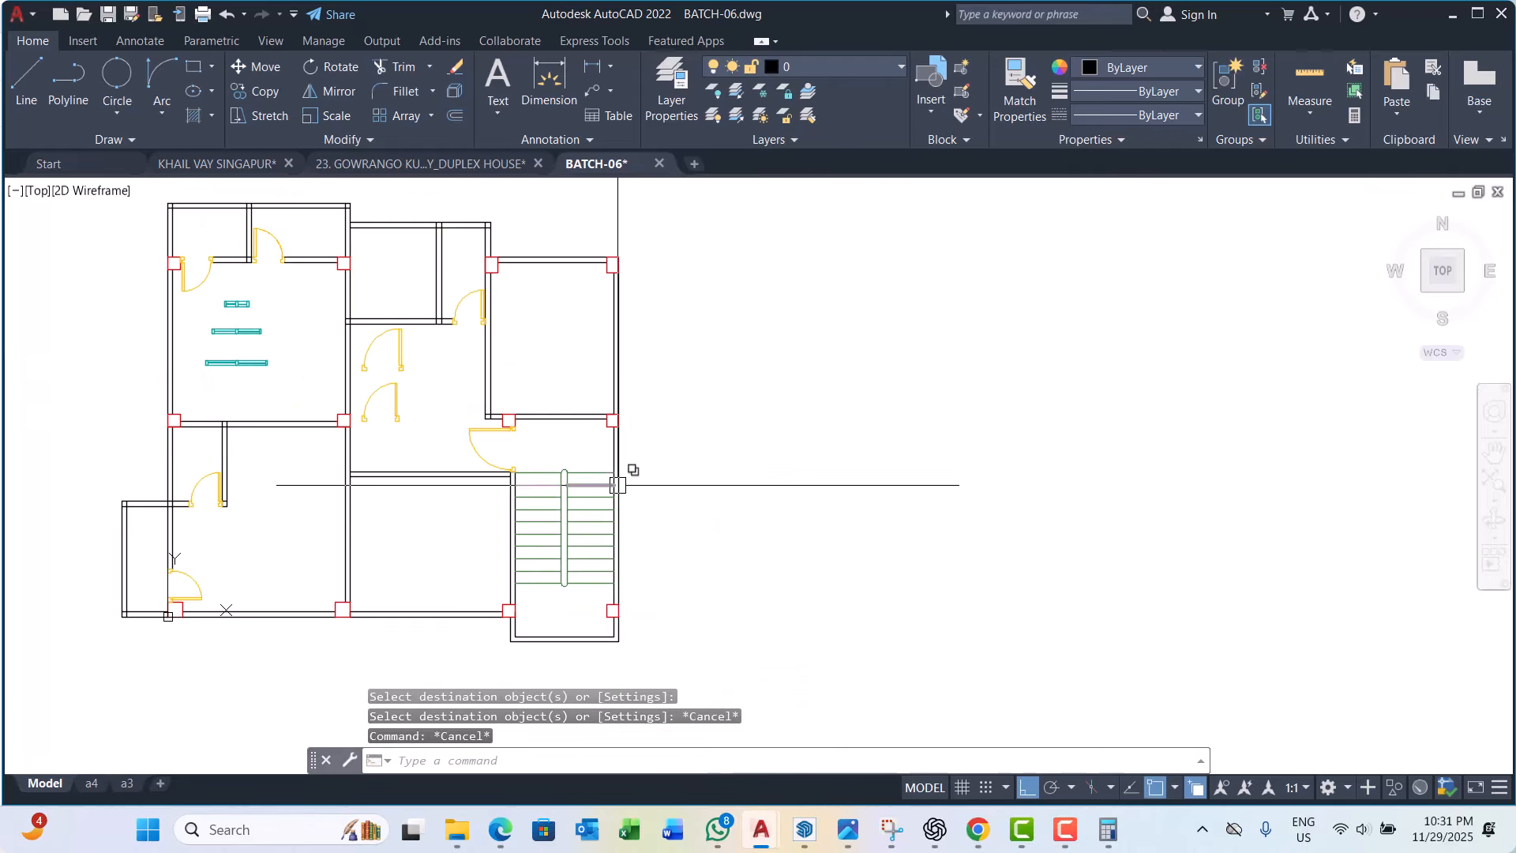
Step: Examine the stair door, the stair area and the loose doors still lying in the hall of the floor plan
scroll(524, 466, "up", 4)
scroll(505, 429, "down", 2)
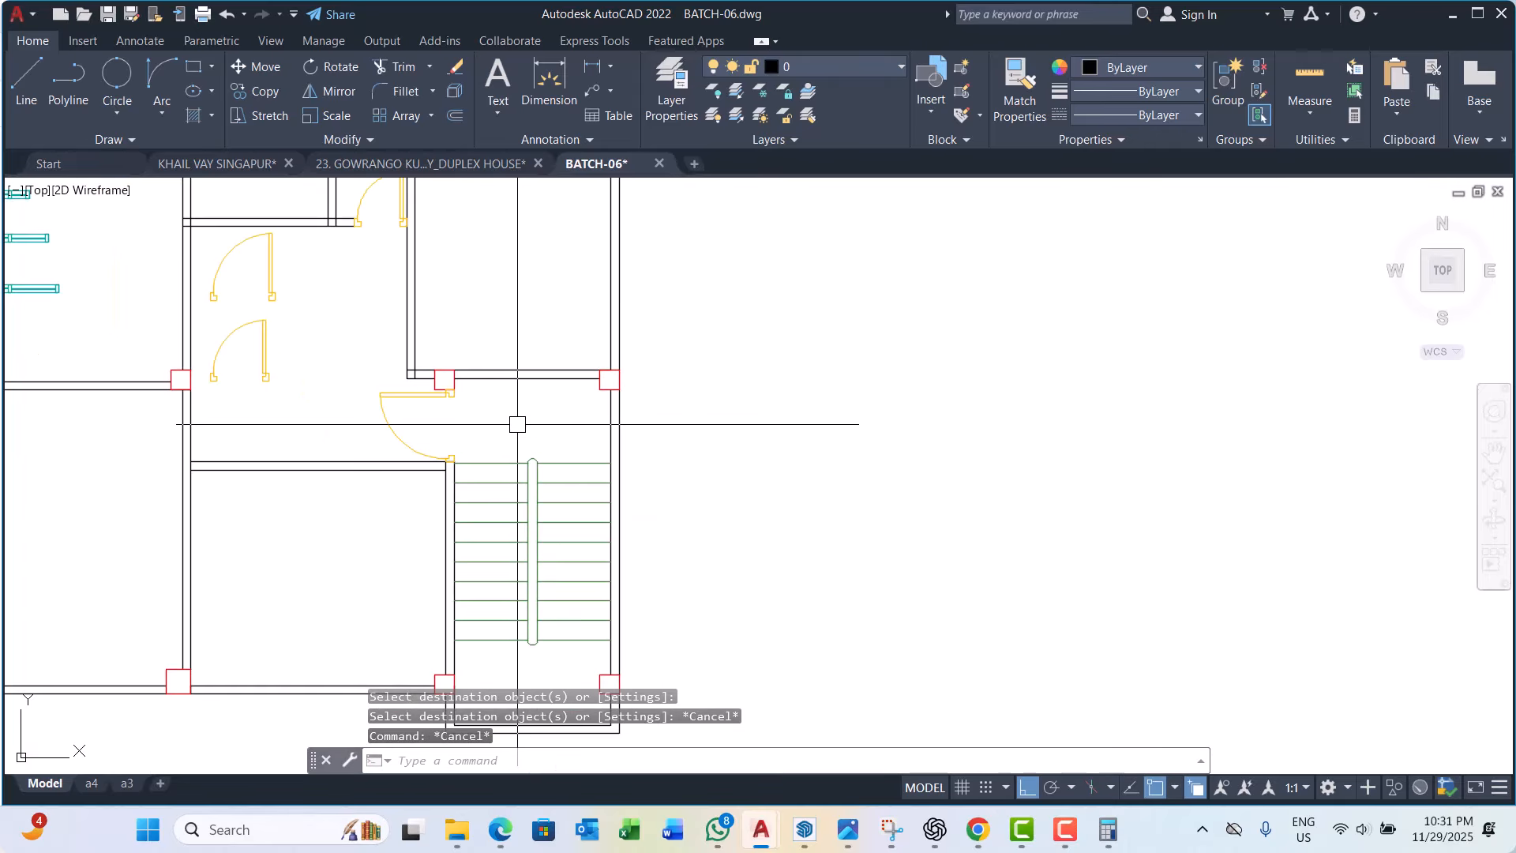
scroll(514, 423, "up", 5)
scroll(480, 442, "down", 3)
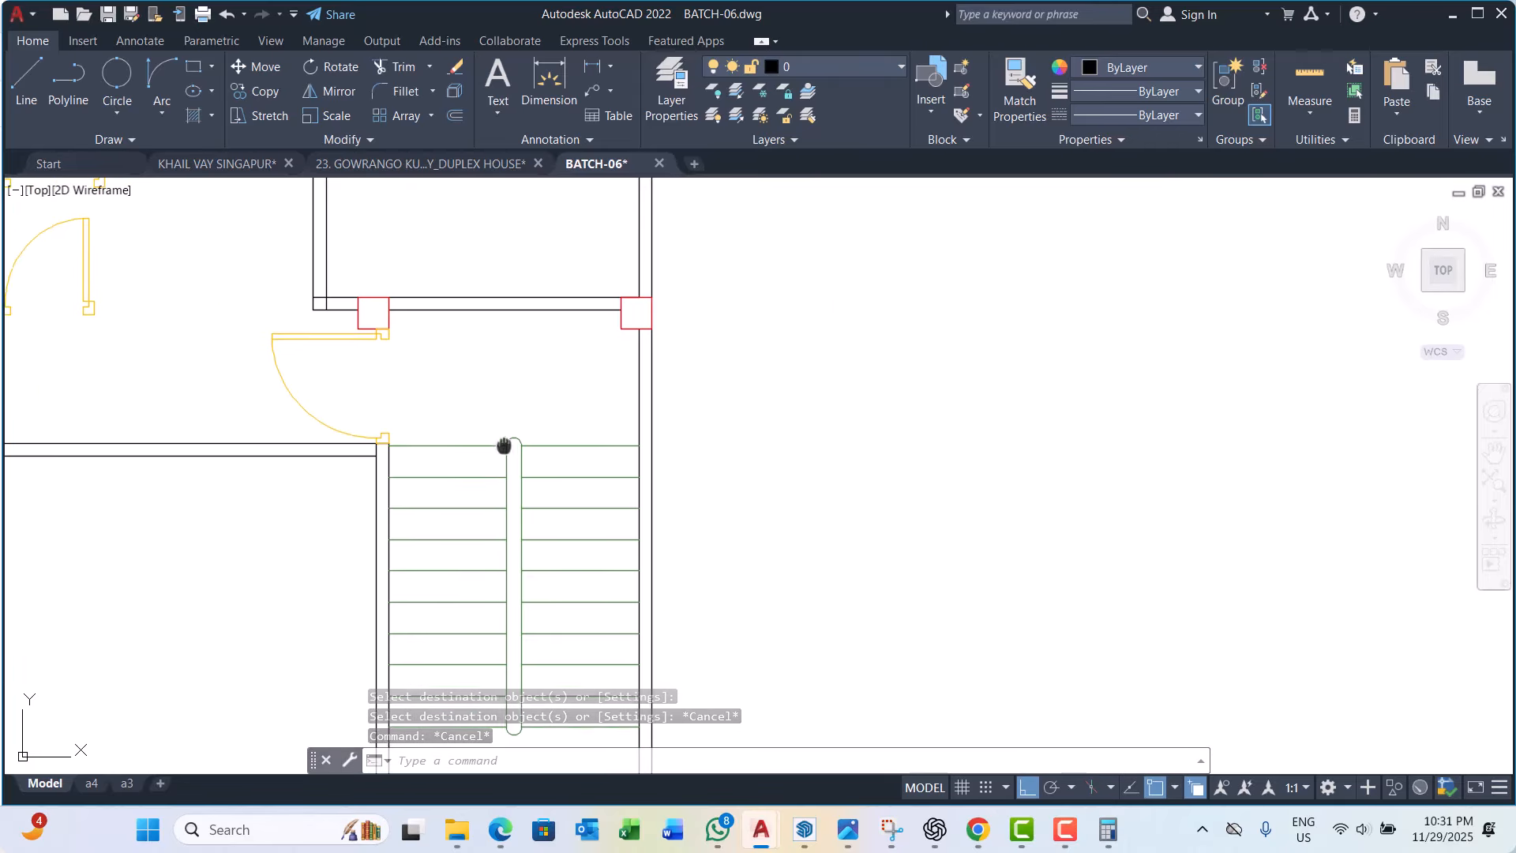
scroll(513, 419, "down", 1)
scroll(506, 525, "up", 2)
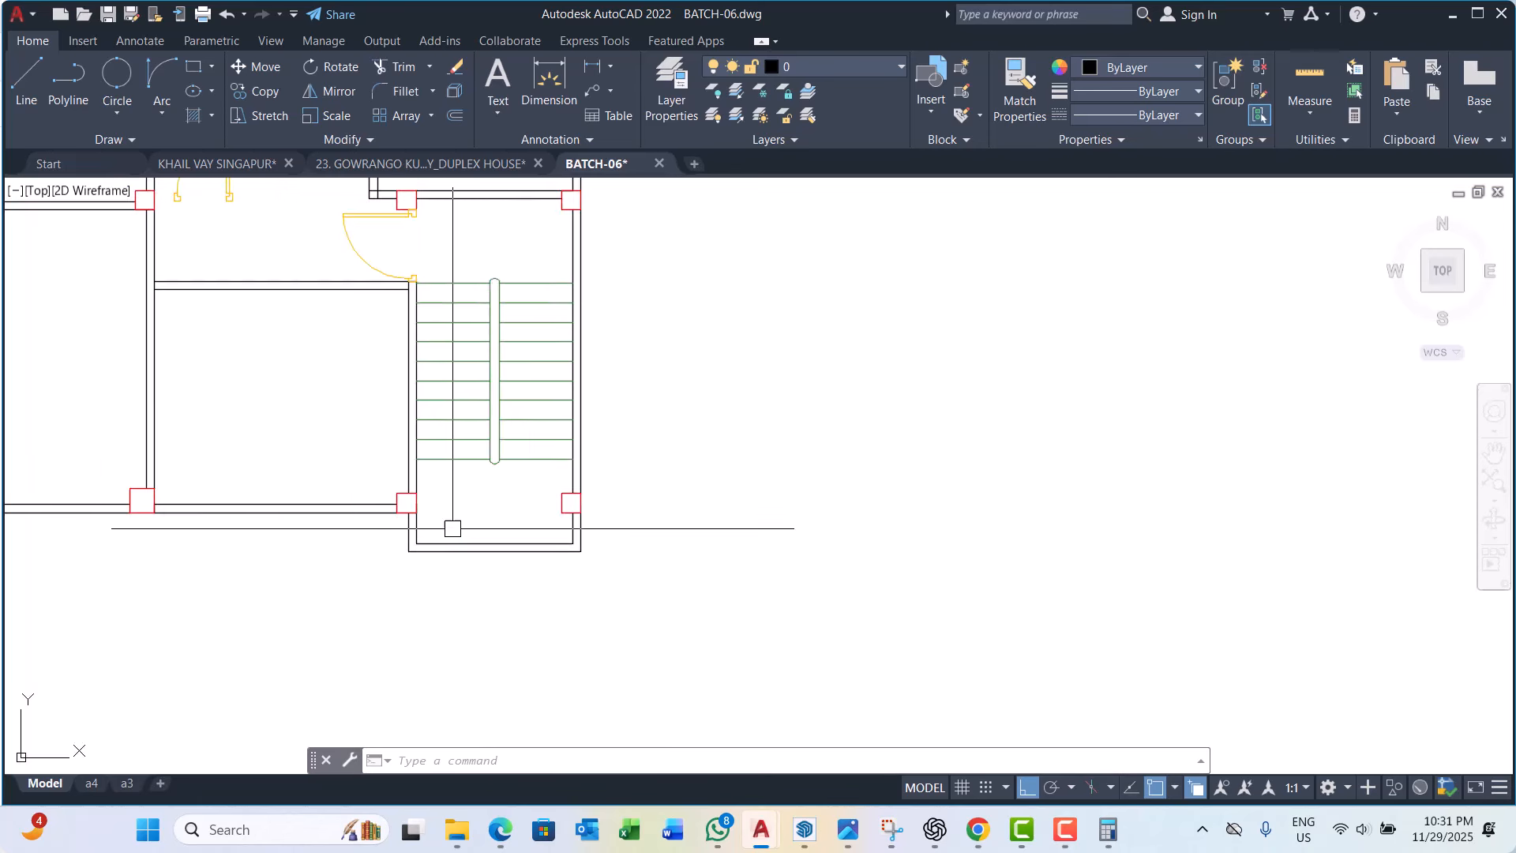
scroll(611, 505, "down", 3)
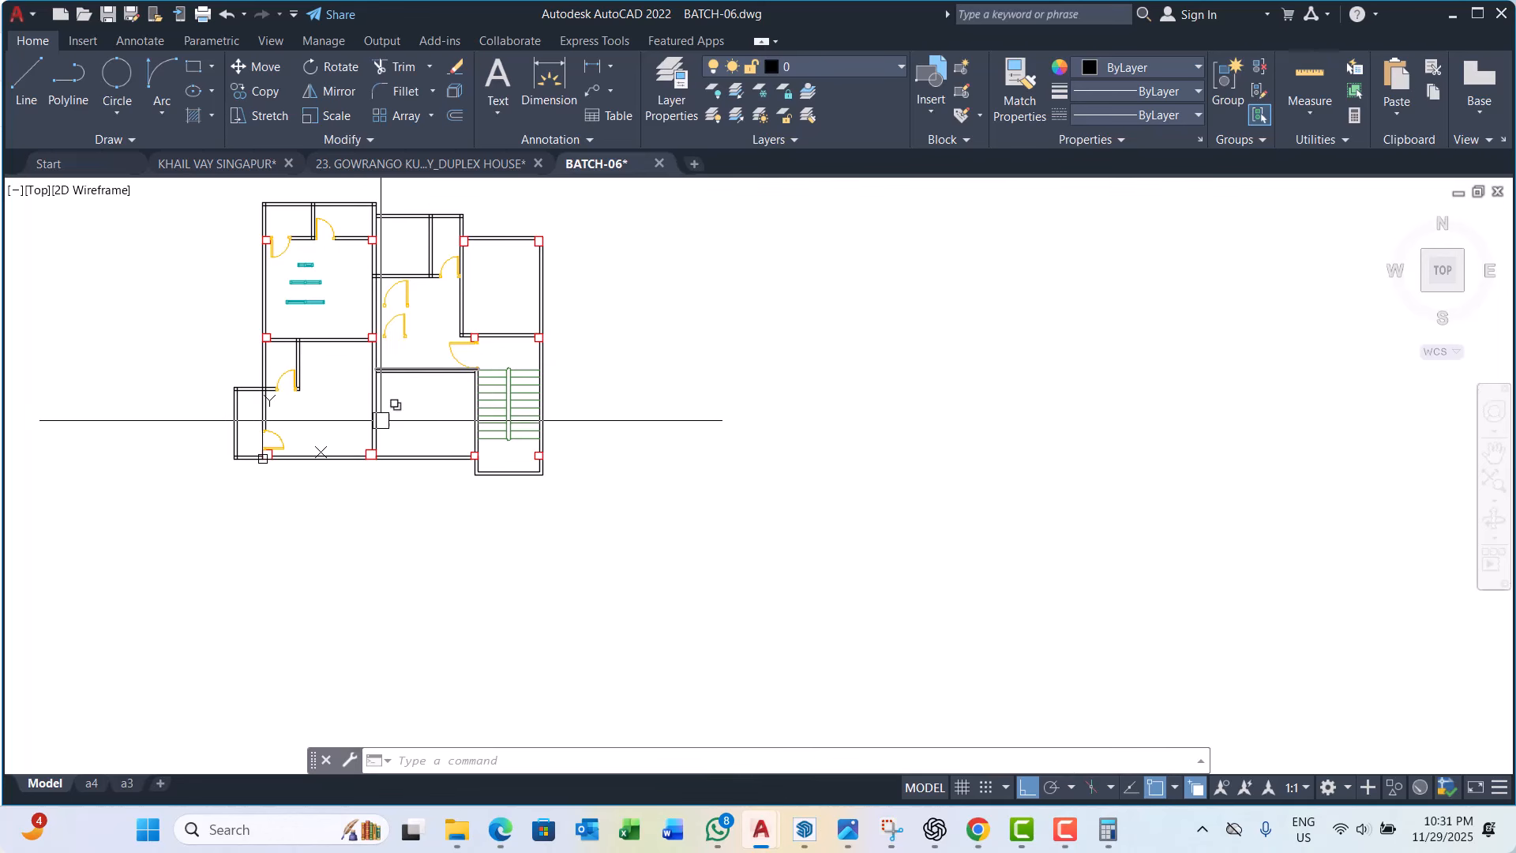
middle_click_drag(341, 438, 384, 369)
scroll(401, 416, "up", 2)
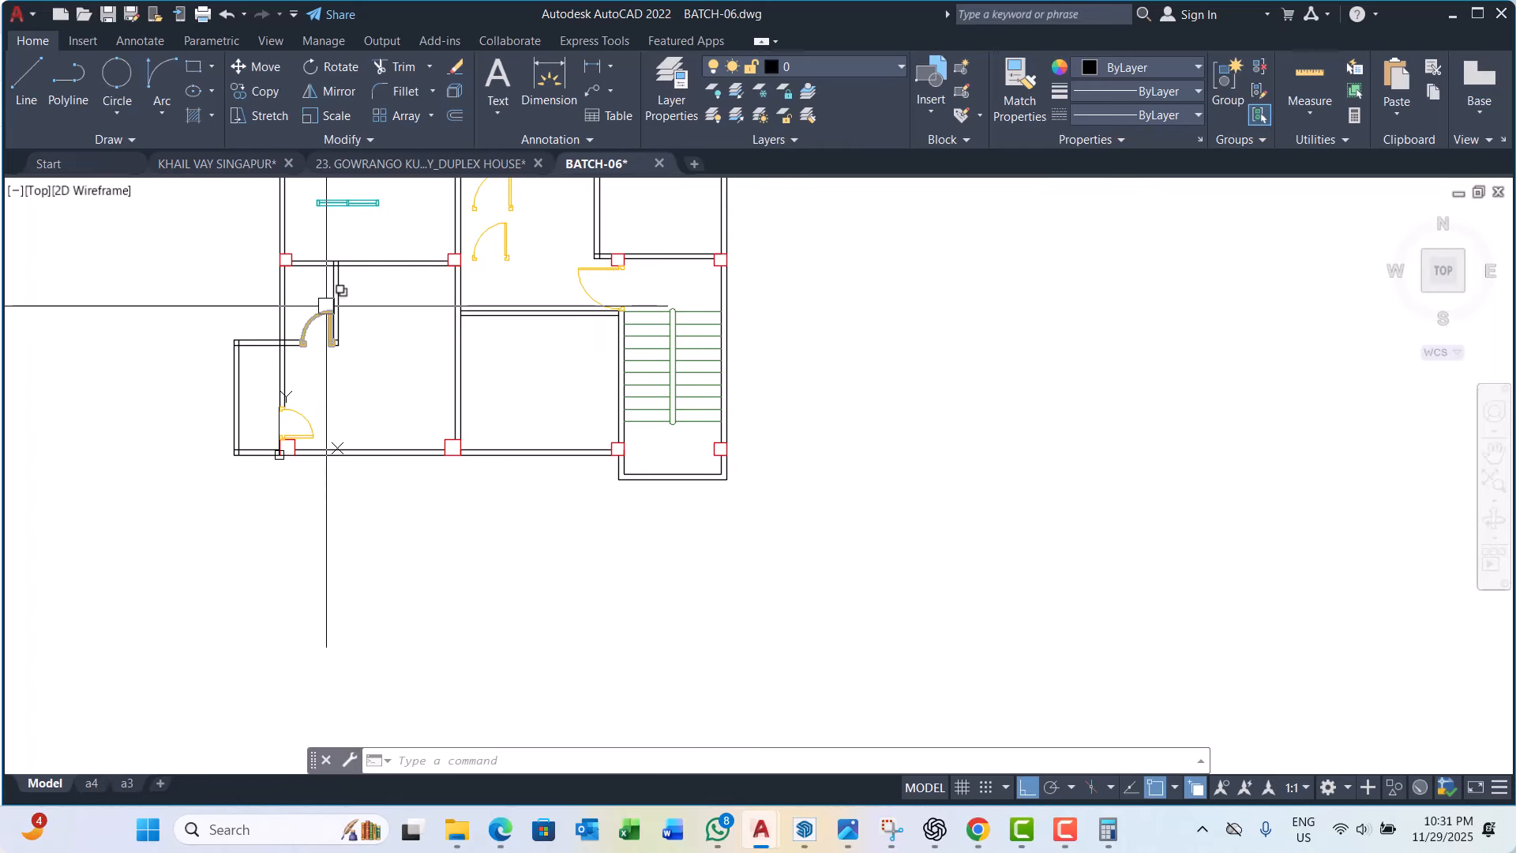
middle_click_drag(544, 313, 536, 343)
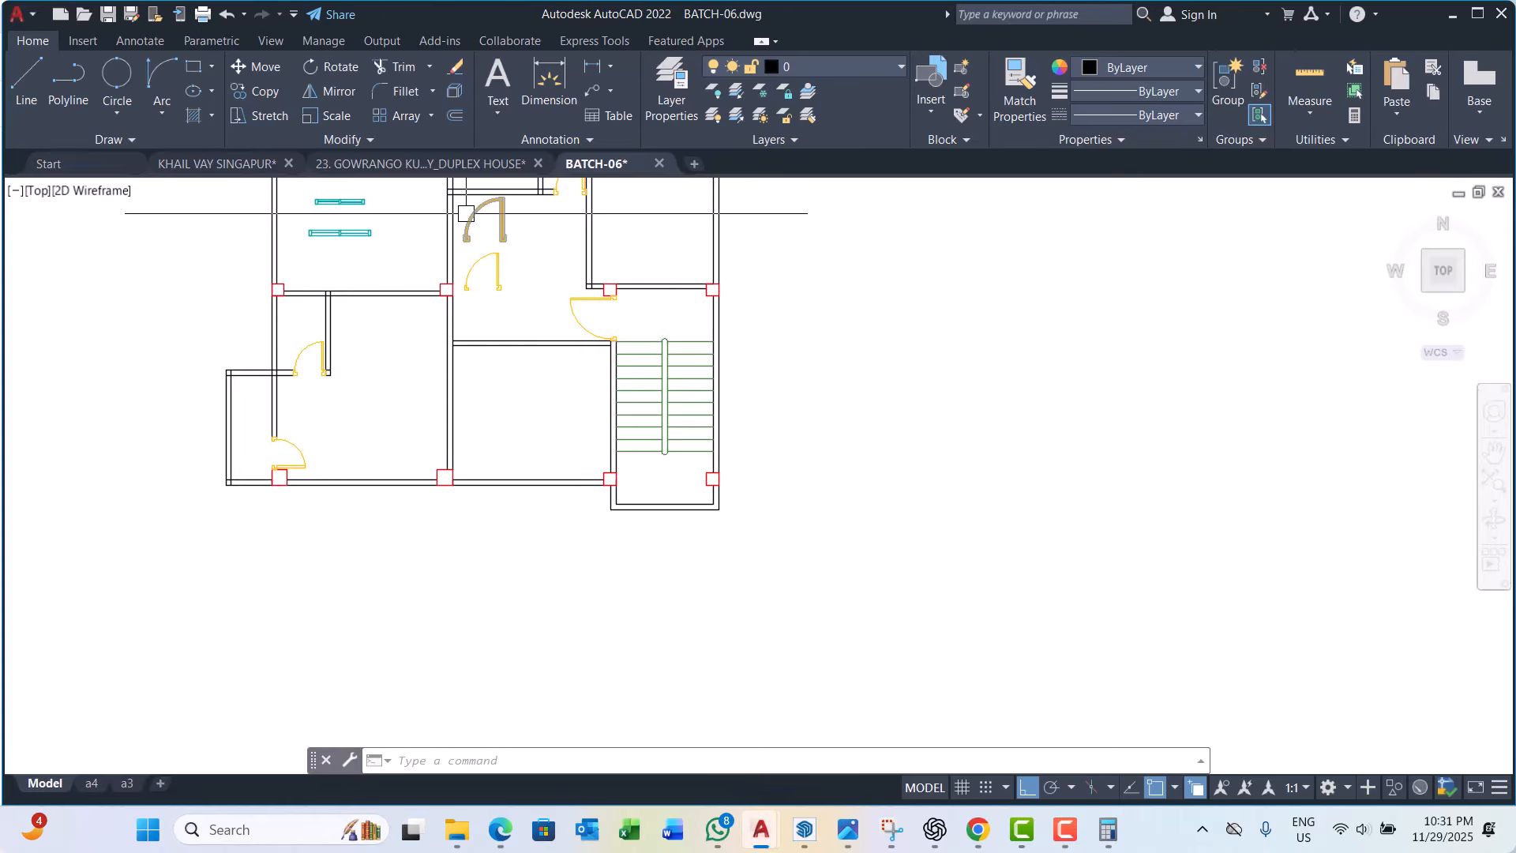
scroll(466, 213, "up", 4)
scroll(548, 414, "down", 4)
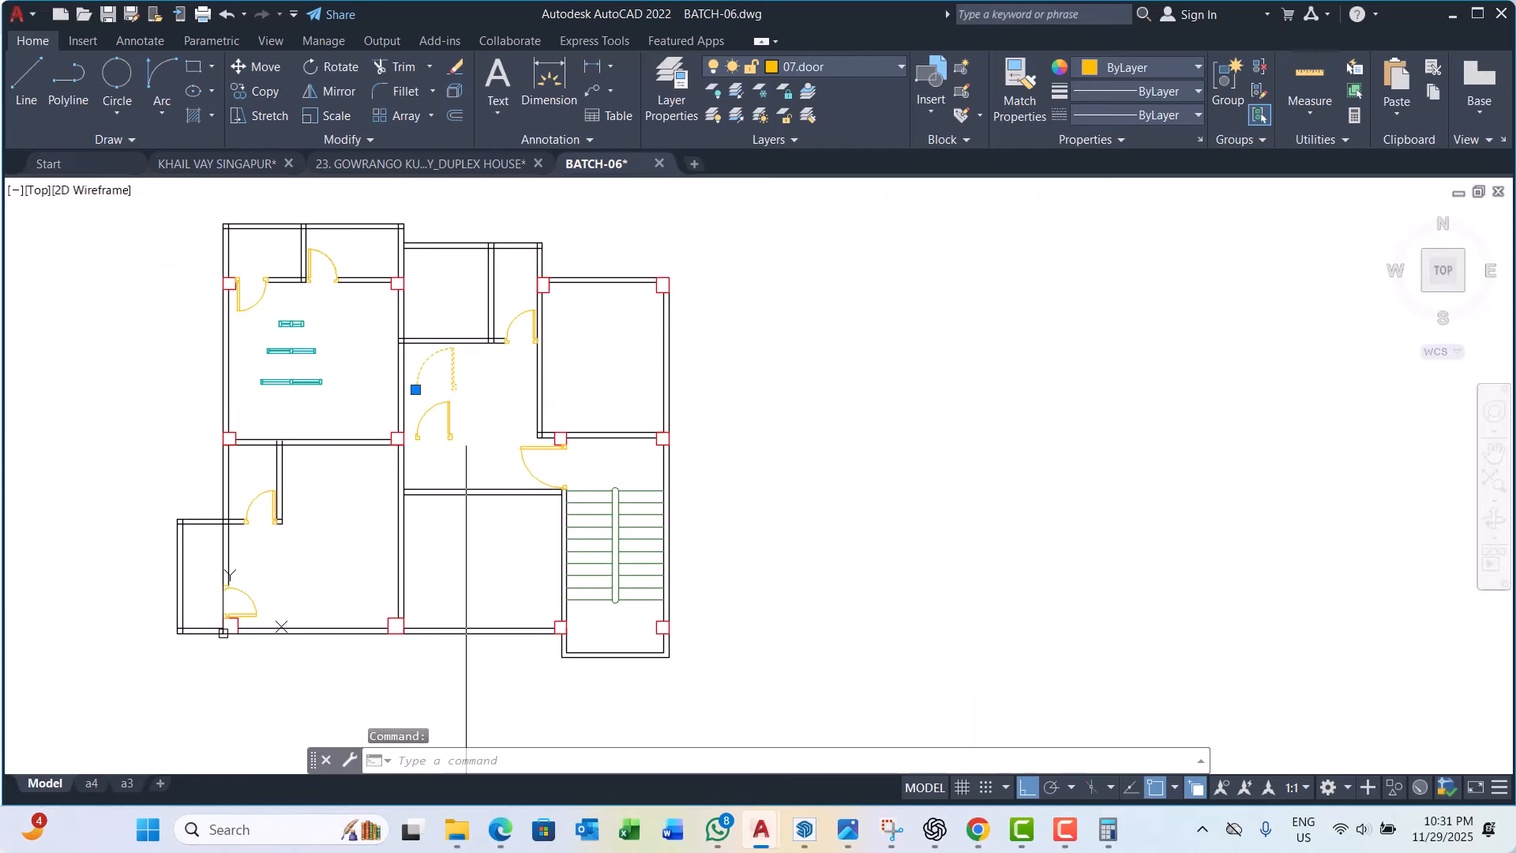
middle_click_drag(486, 401, 476, 425)
scroll(465, 352, "up", 2)
key("Escape")
key("Escape")
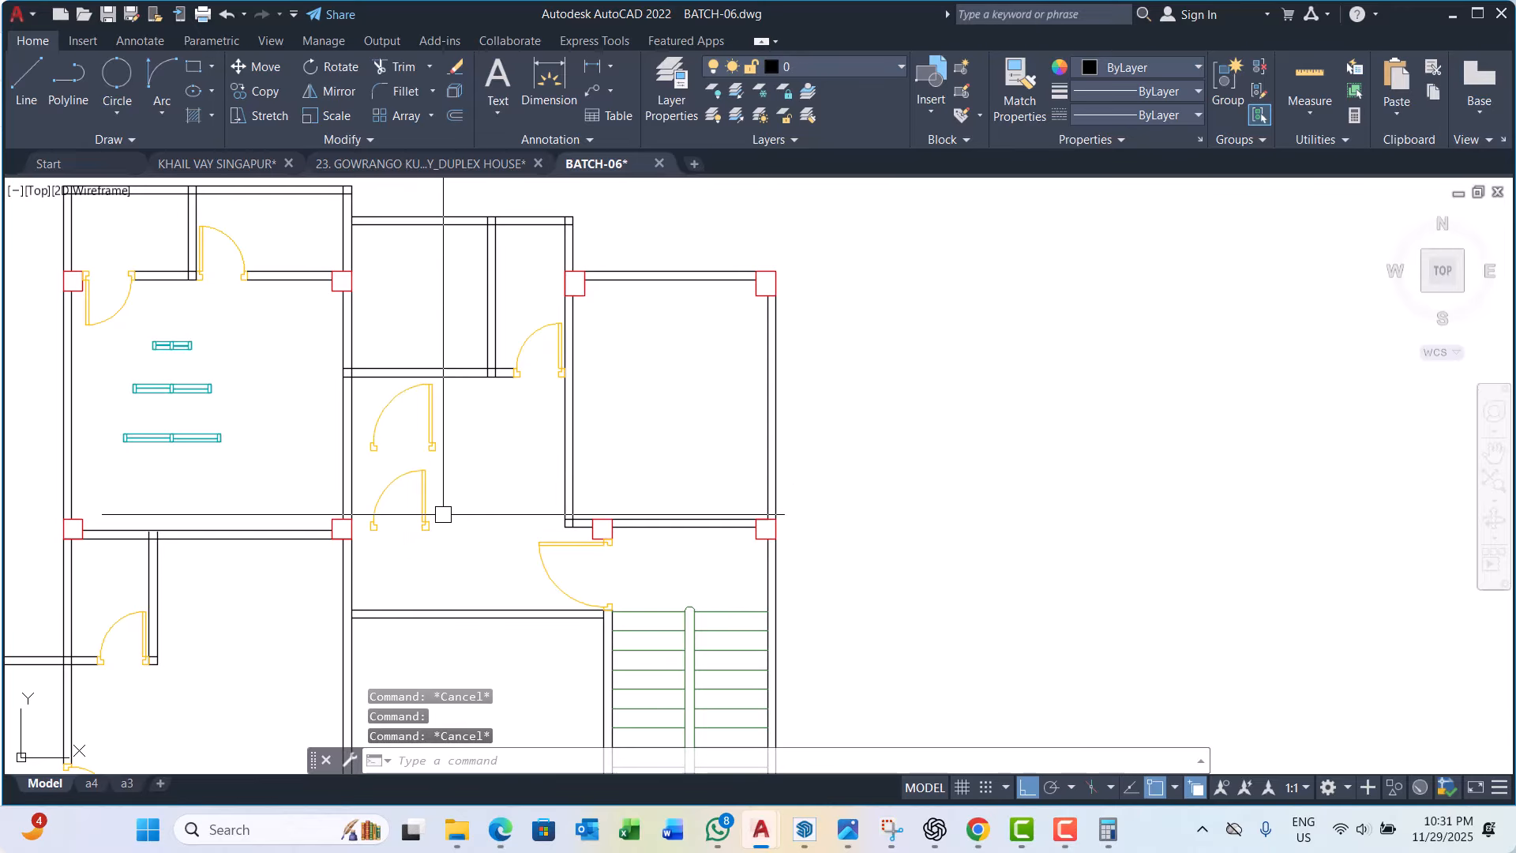
Step: Move the lower loose door from the hall into the horizontal wall above, with its jamb against the vertical partition
type("m")
key("Return")
scroll(429, 530, "up", 6)
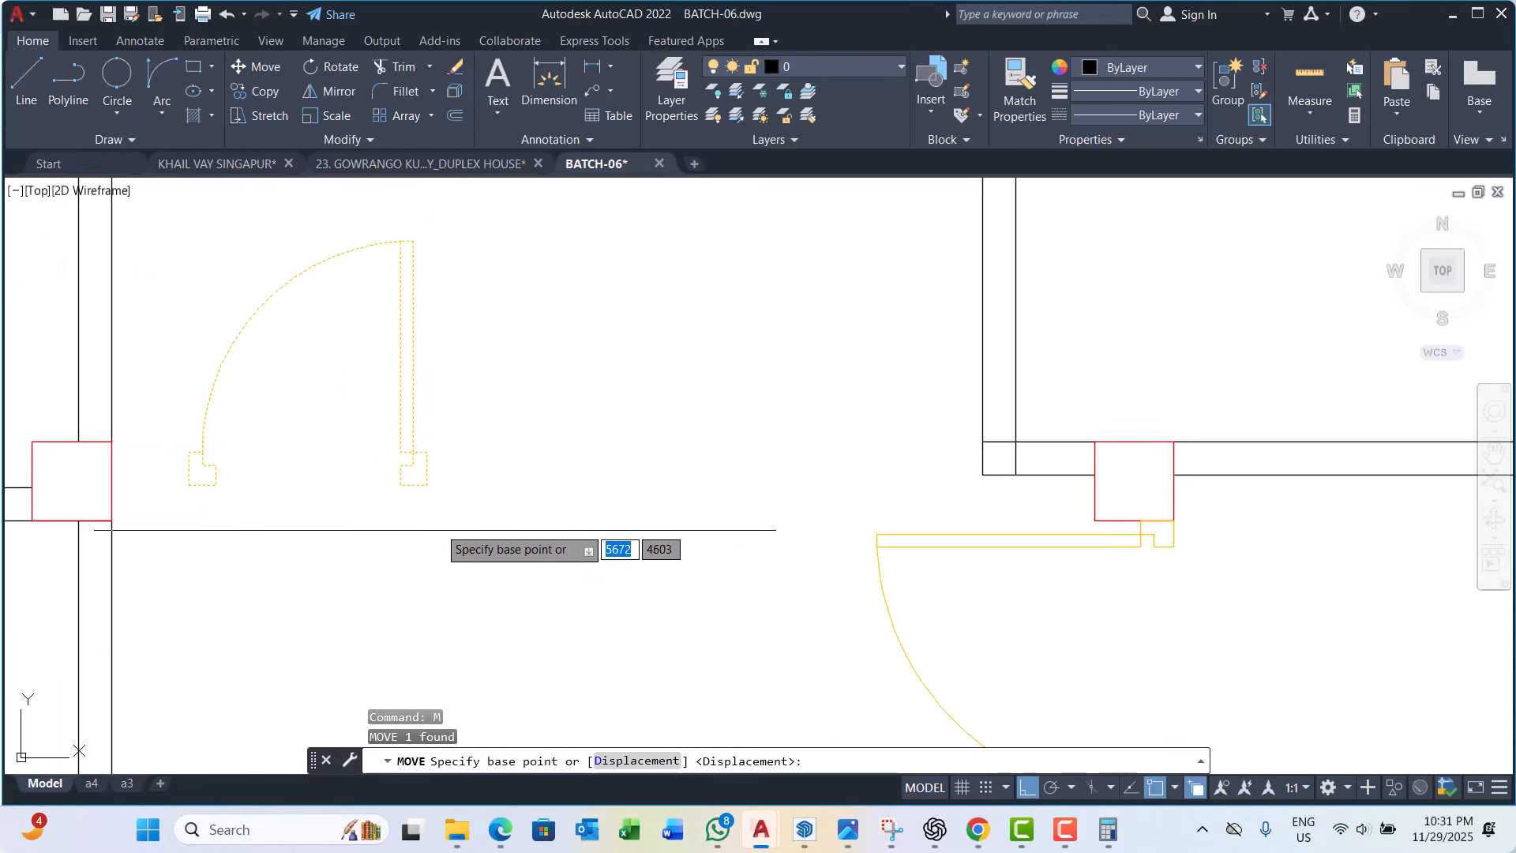
left_click(428, 530)
scroll(429, 530, "down", 4)
scroll(505, 297, "up", 4)
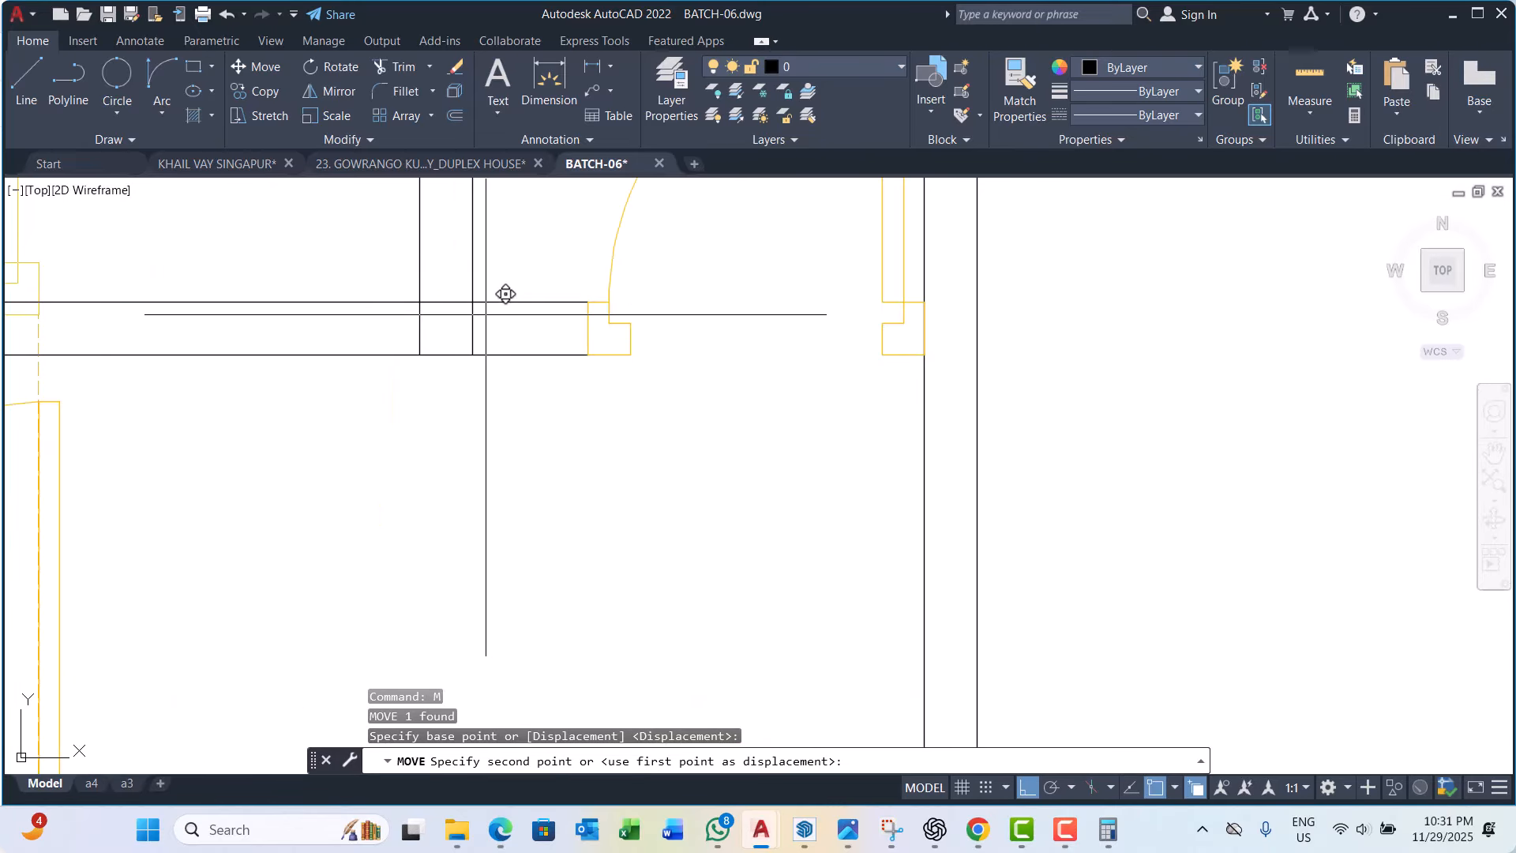
scroll(433, 332, "down", 4)
key("Escape")
scroll(355, 353, "up", 4)
key("Escape")
key("Escape")
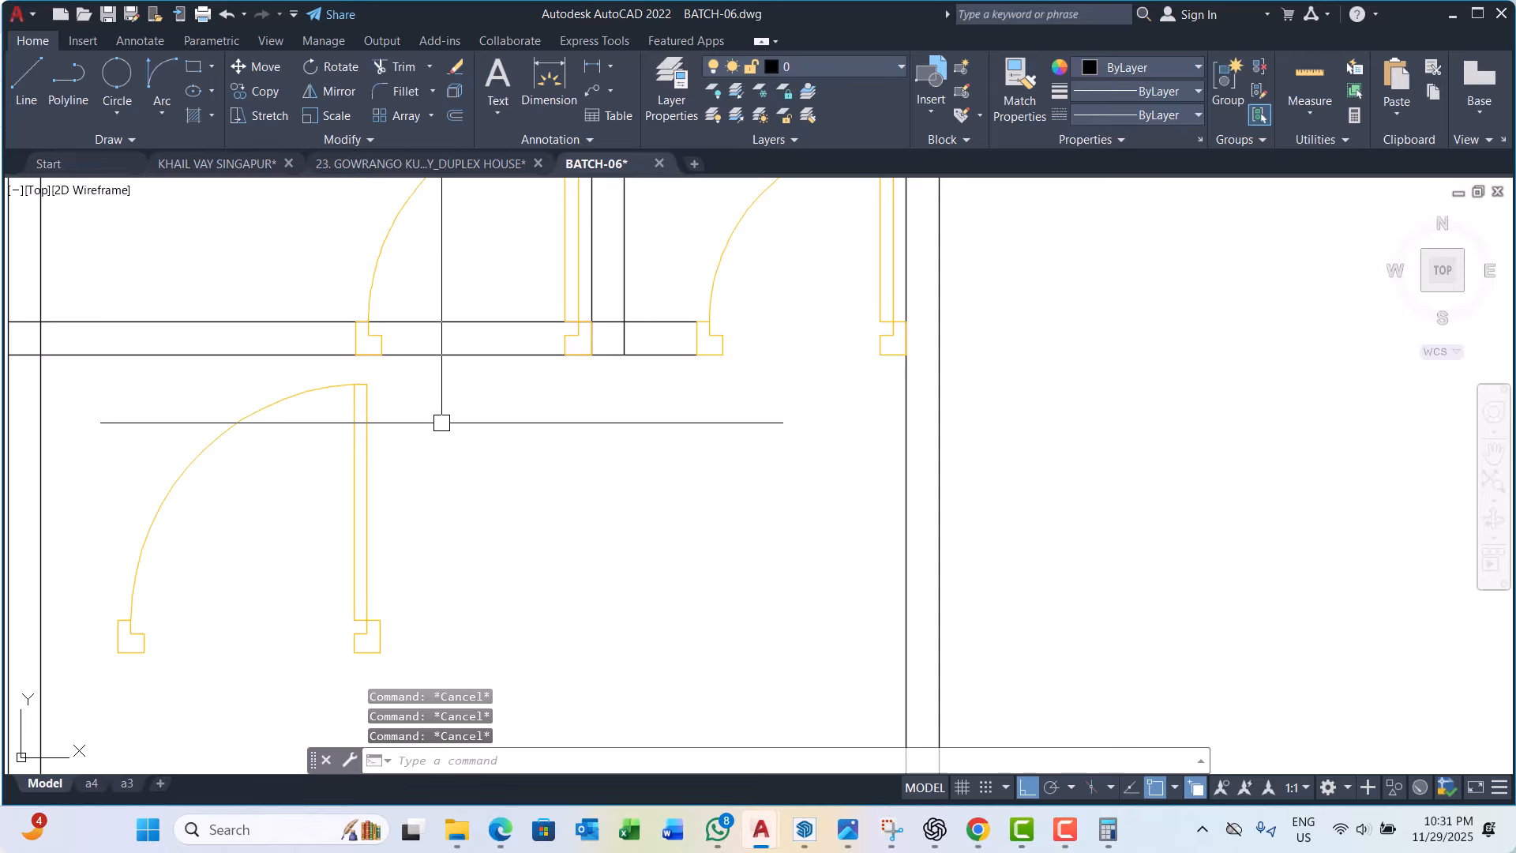
Step: Draw a vertical construction line through the outer edge of the moved door's jamb farthest from the partition
type("xl")
key("Return")
type("v")
key("Return")
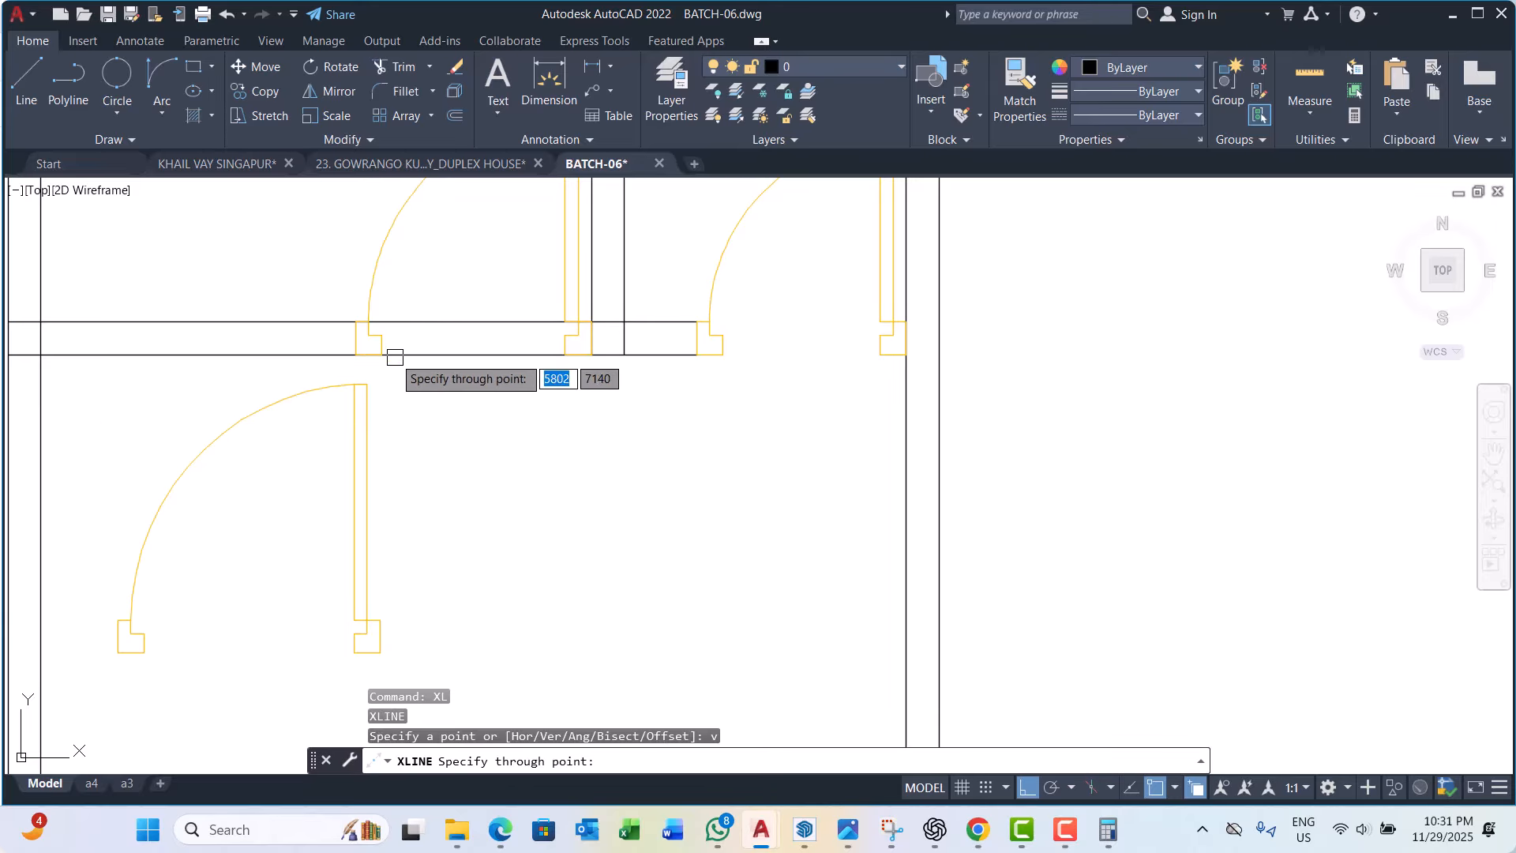
scroll(395, 353, "up", 4)
left_click(300, 357)
key("Escape")
scroll(288, 395, "down", 6)
scroll(288, 271, "up", 2)
key("Escape")
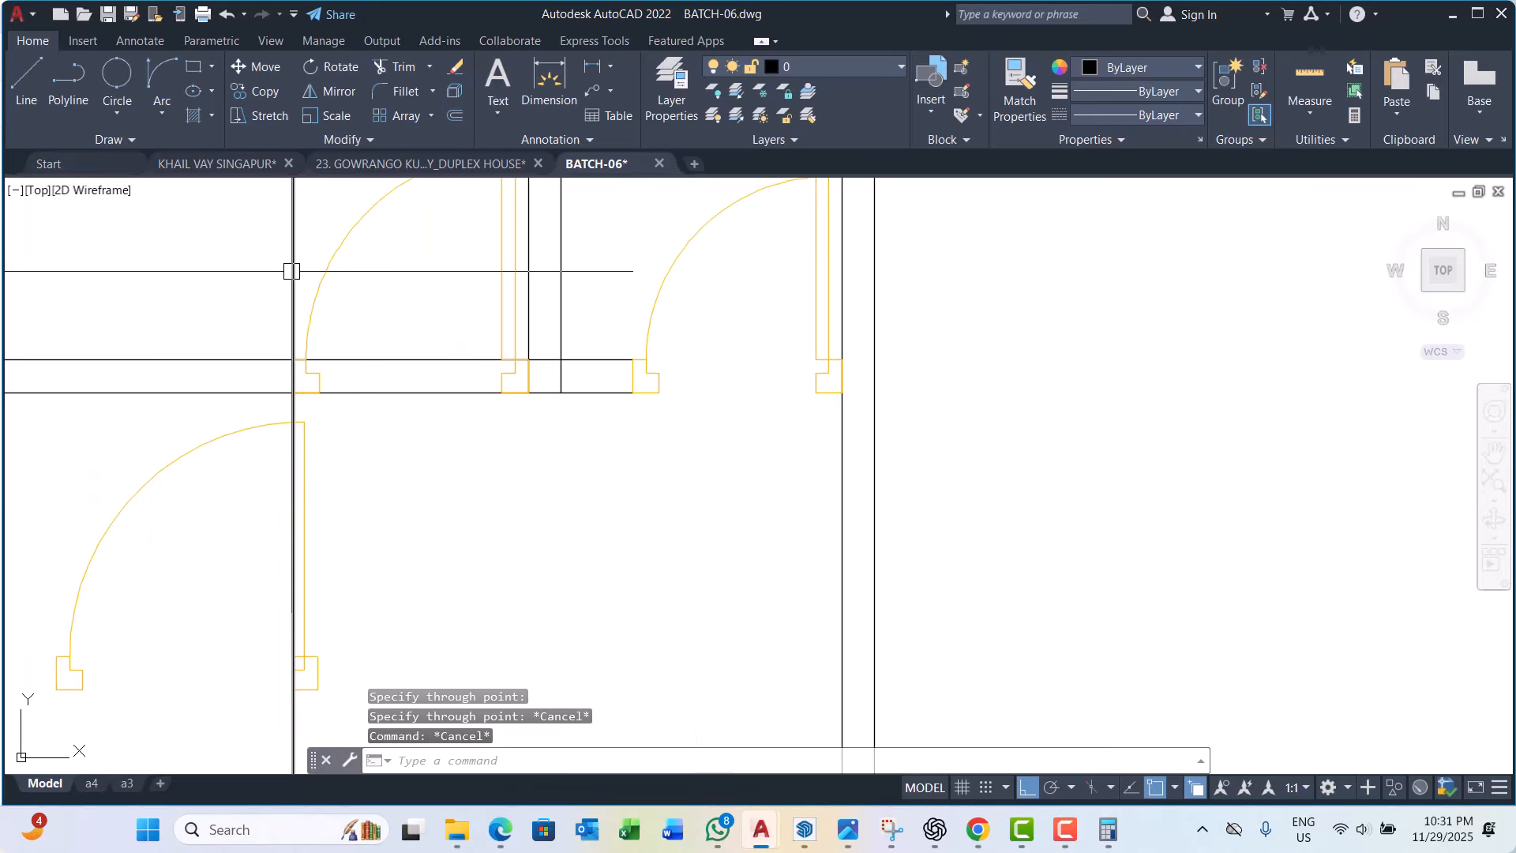
left_click(293, 270)
type("t or")
key("Return")
left_click(444, 298)
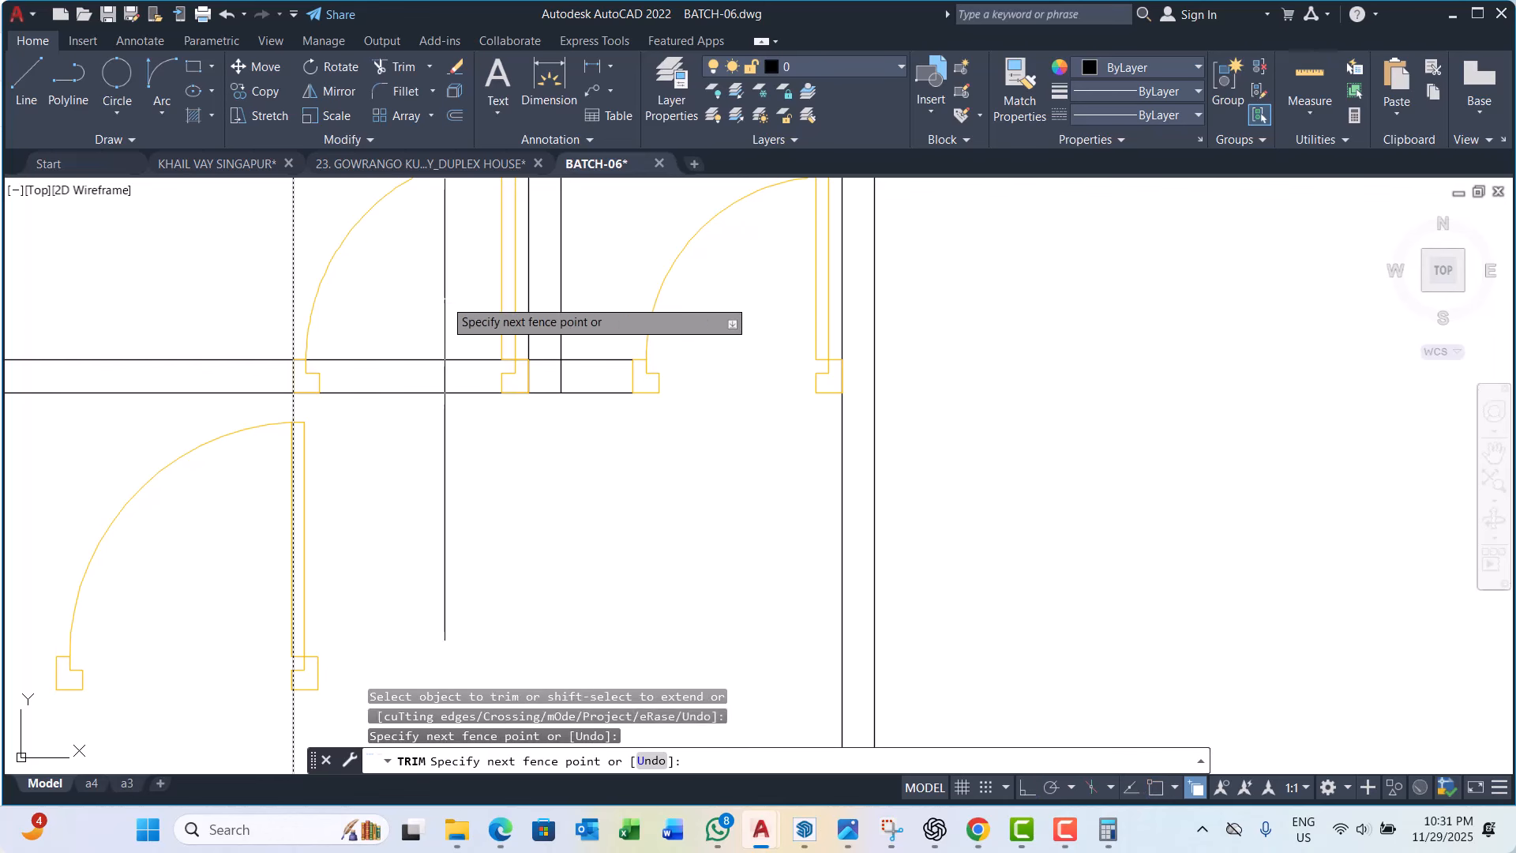
key("Escape")
key("Escape")
key("Escape")
key("Escape")
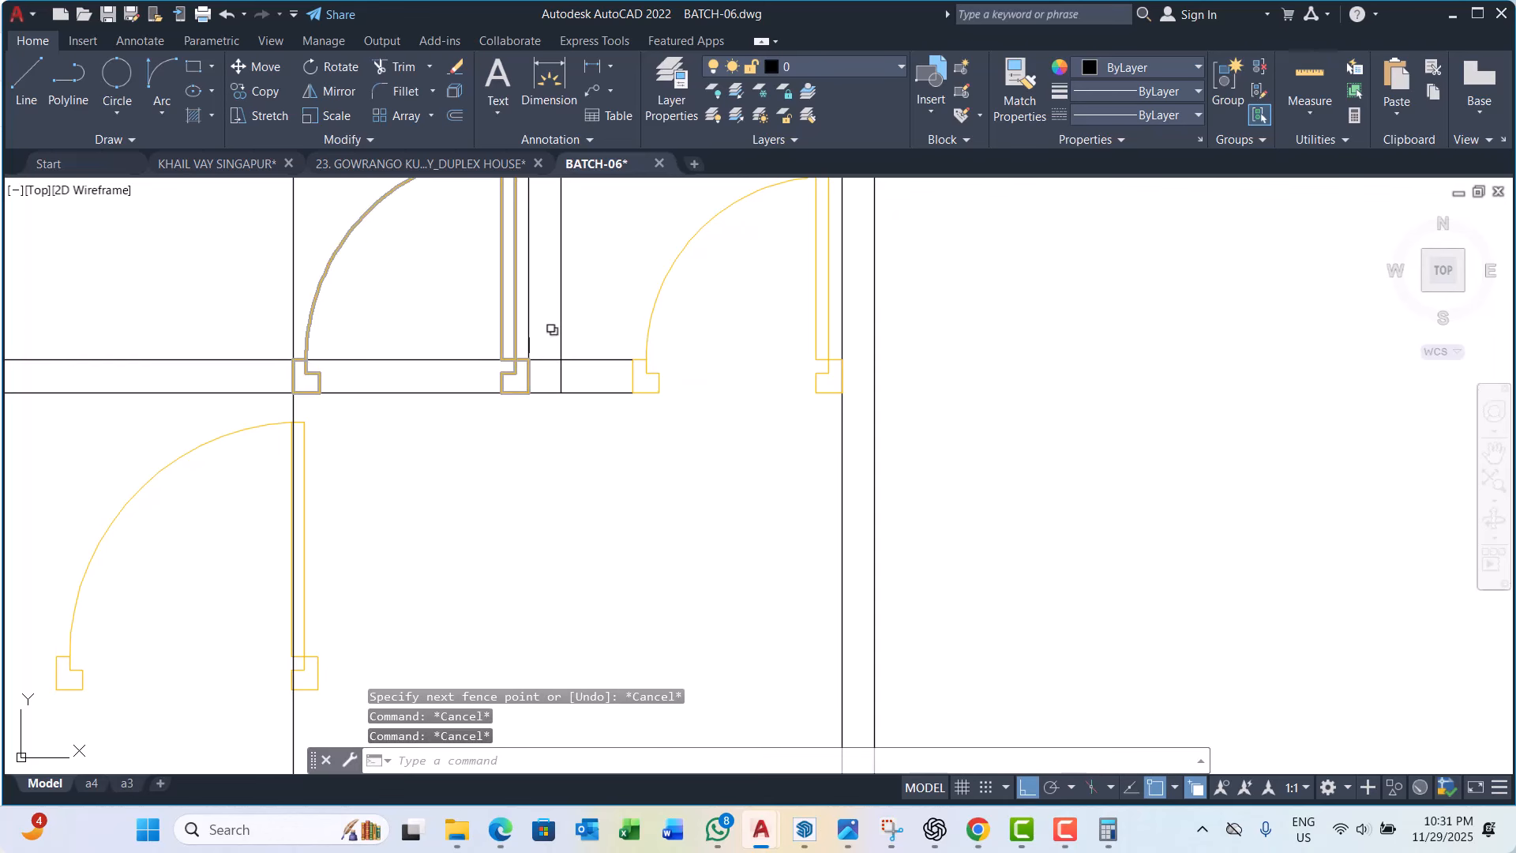
Step: Trim the horizontal wall's two lines between the moved door's jambs, using the vertical construction line and the partition as cutting edges
scroll(540, 339, "up", 2)
scroll(501, 423, "down", 4)
left_click(359, 316)
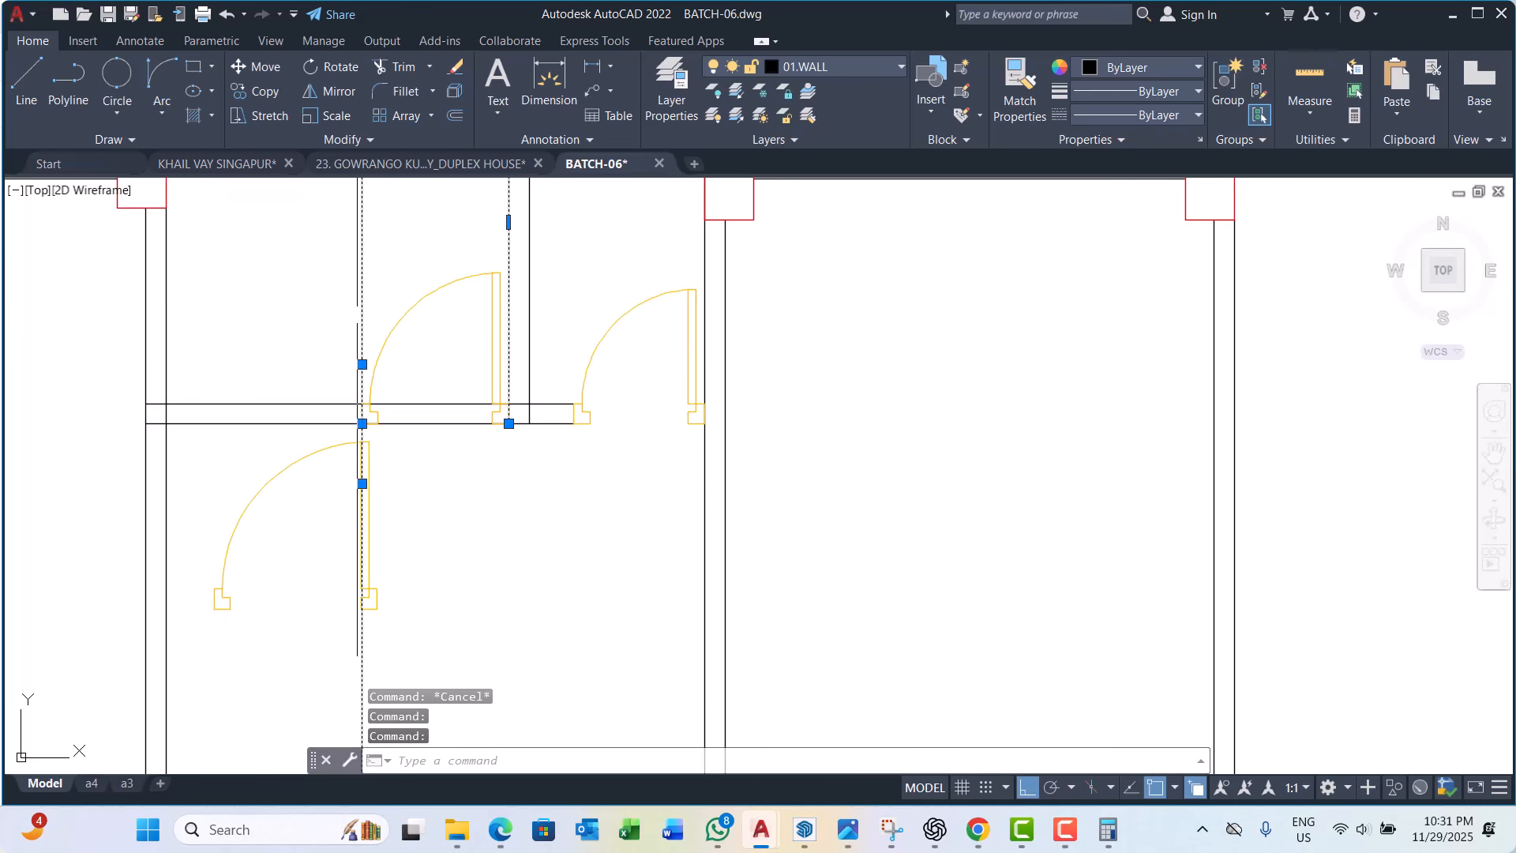
type("tr")
key("Return")
left_click(443, 457)
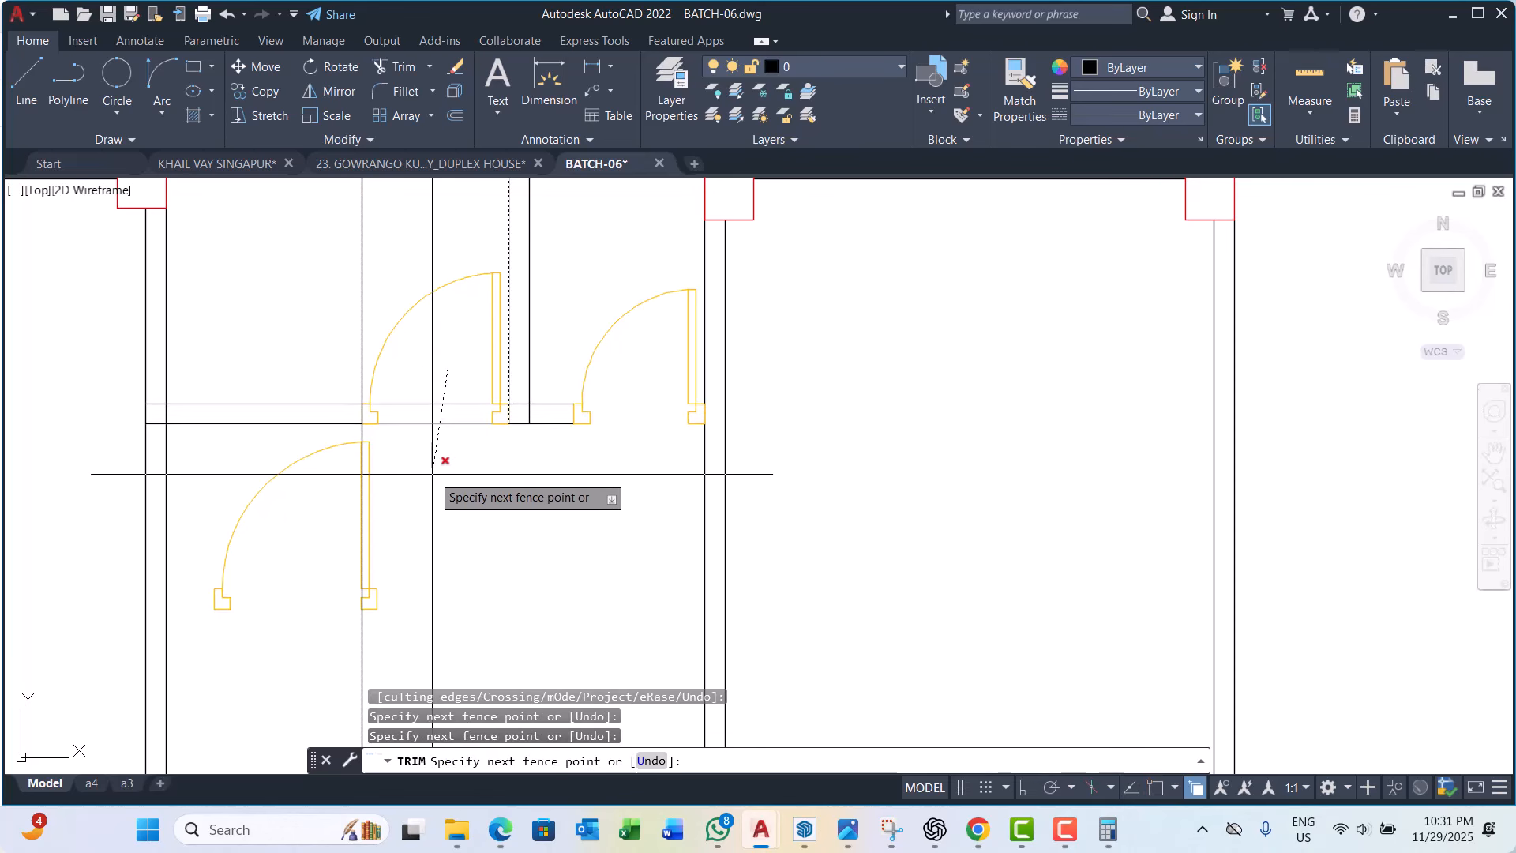
left_click(402, 379)
key("Return")
Step: Erase the vertical construction line at the jamb of the door in the horizontal wall
key("Escape")
key("Escape")
left_click(361, 426)
type("e")
key("Return")
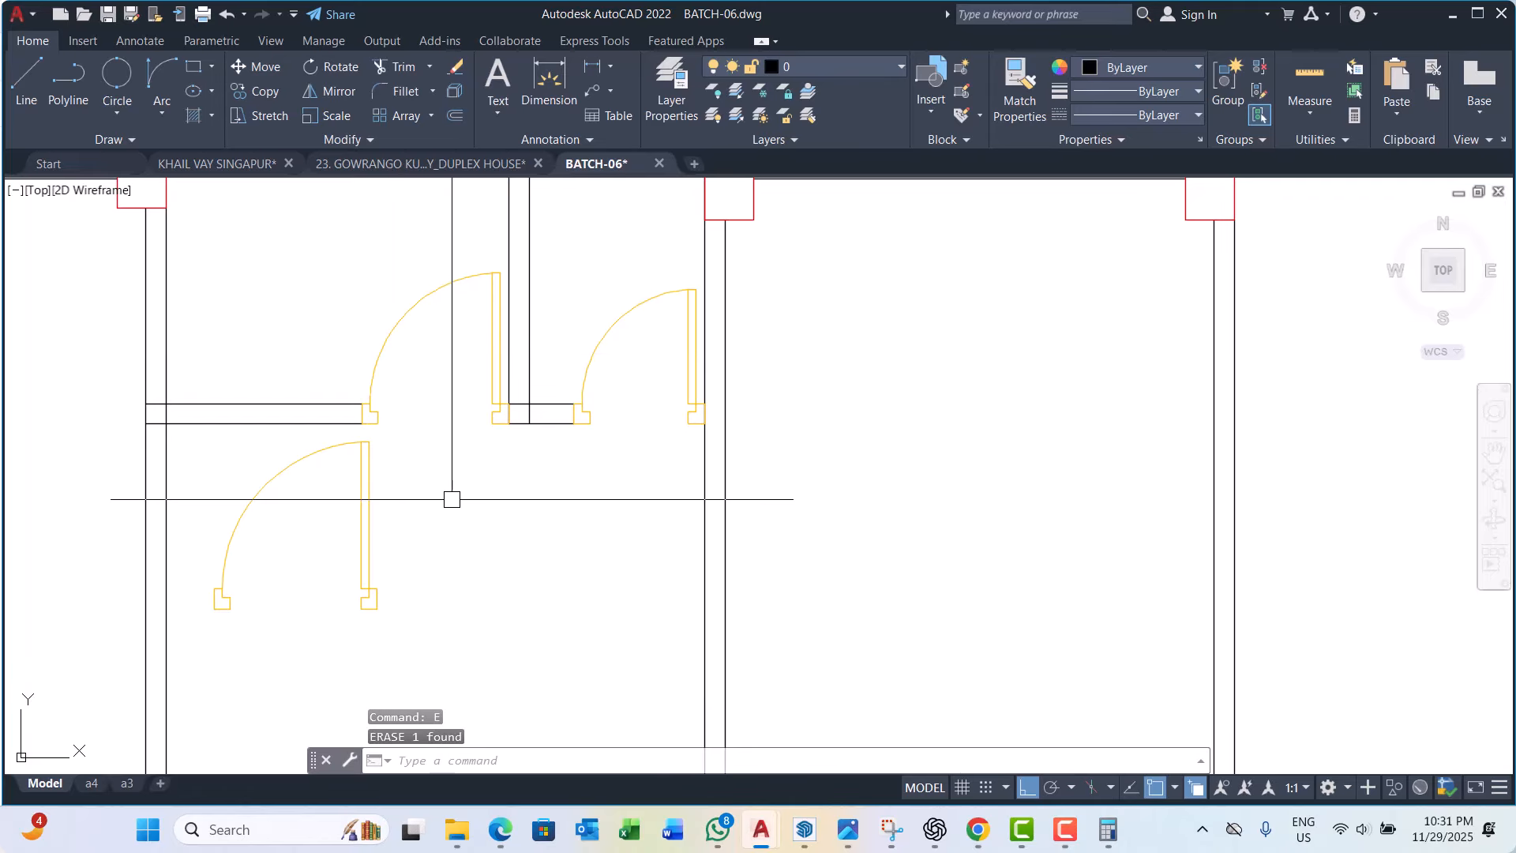
Step: Mirror the loose hall door about a horizontal line below it, keeping the original
scroll(545, 339, "down", 5)
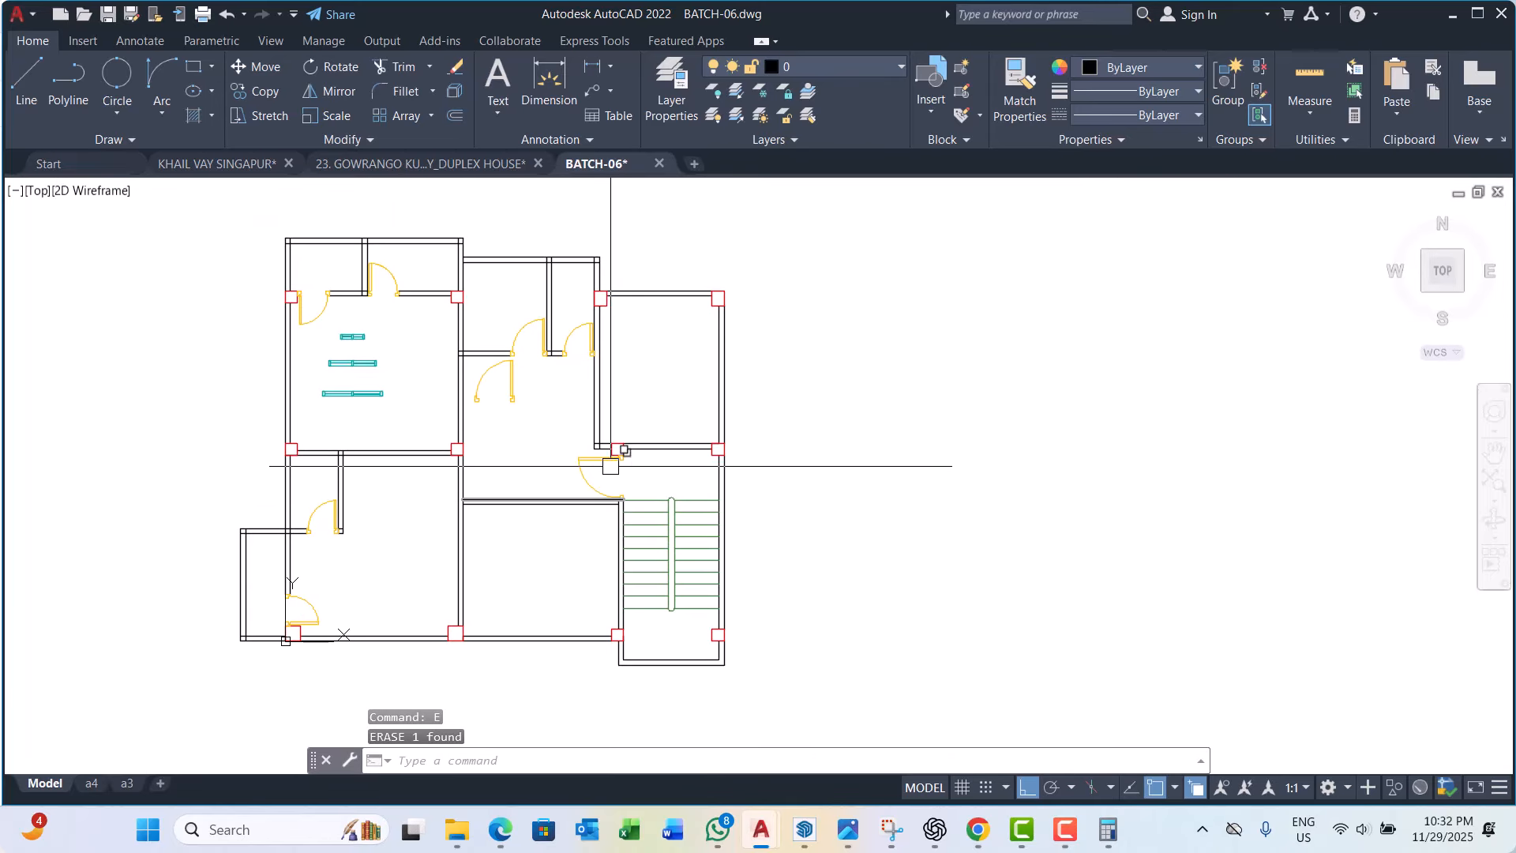
scroll(638, 464, "up", 2)
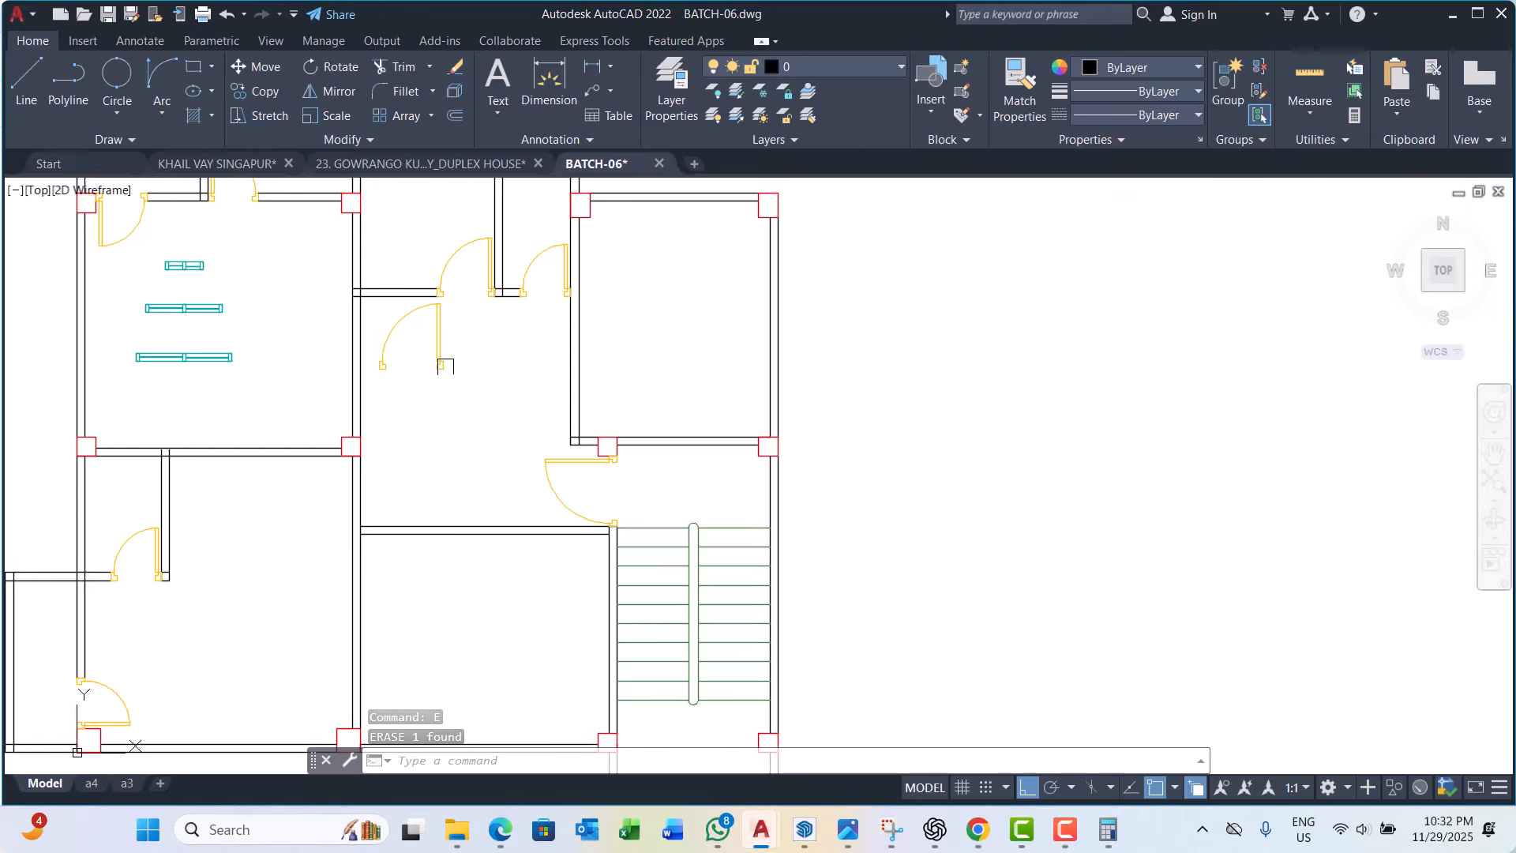
left_click(444, 366)
type("i")
key("Return")
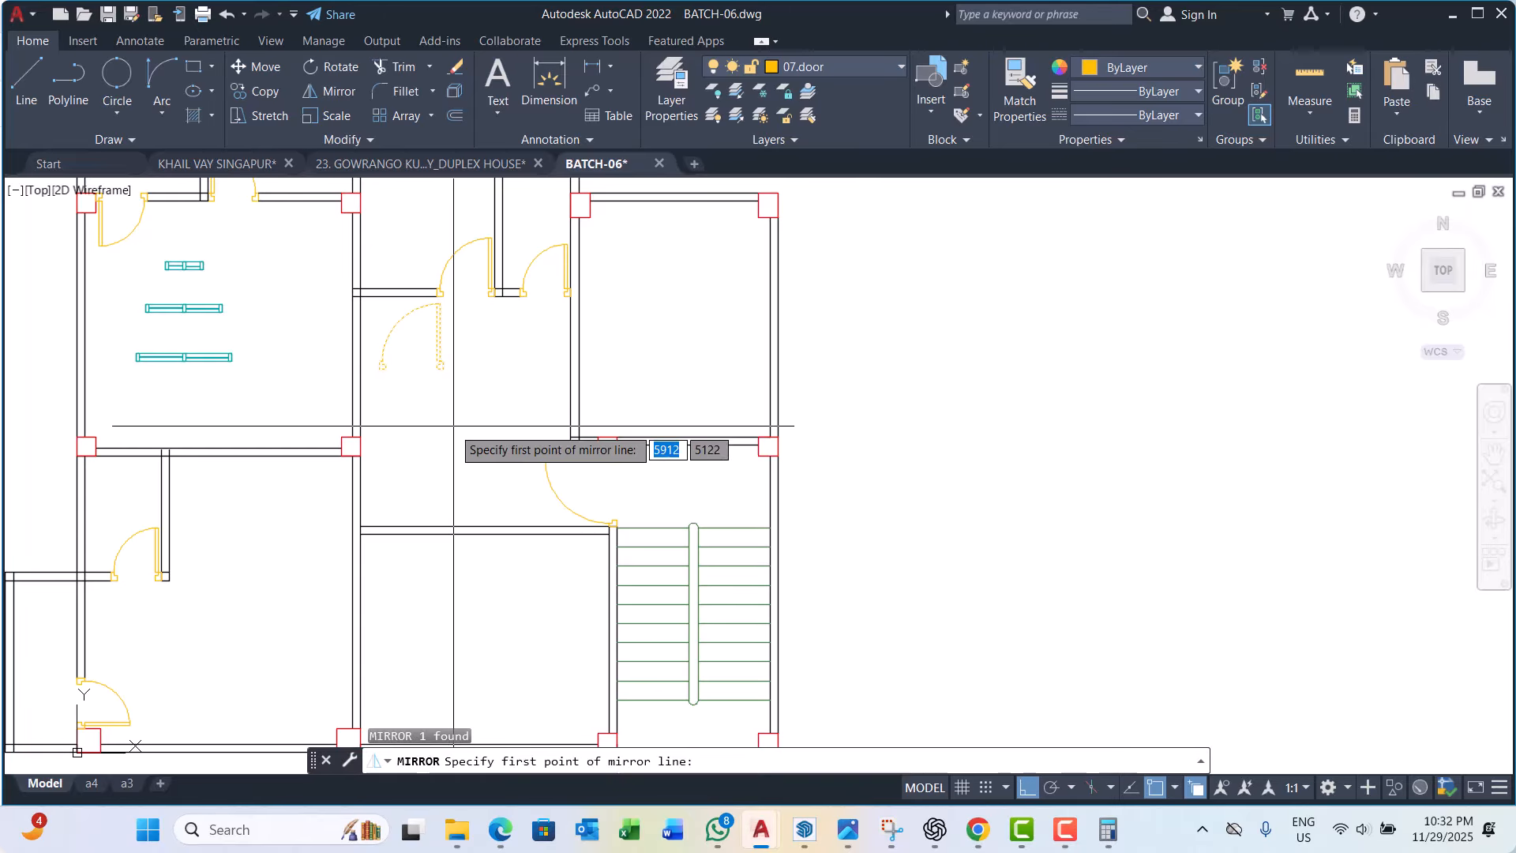
scroll(643, 442, "up", 2)
left_click(552, 450)
left_click(536, 436)
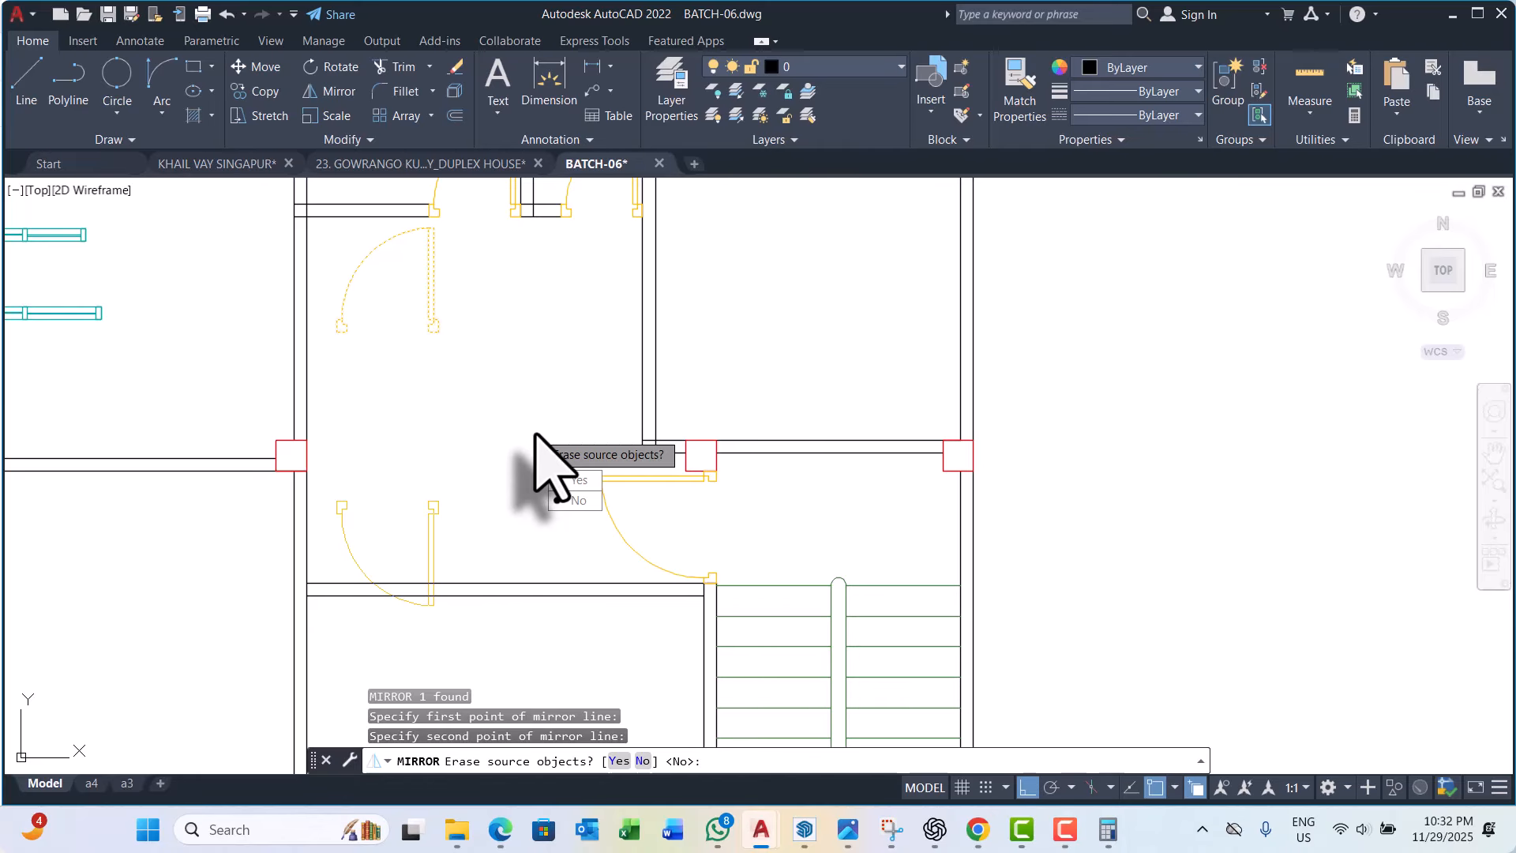
key("Return")
Step: Mirror the lower door copy about a vertical line so its leaf hangs on the opposite jamb, erasing the source
scroll(425, 540, "up", 2)
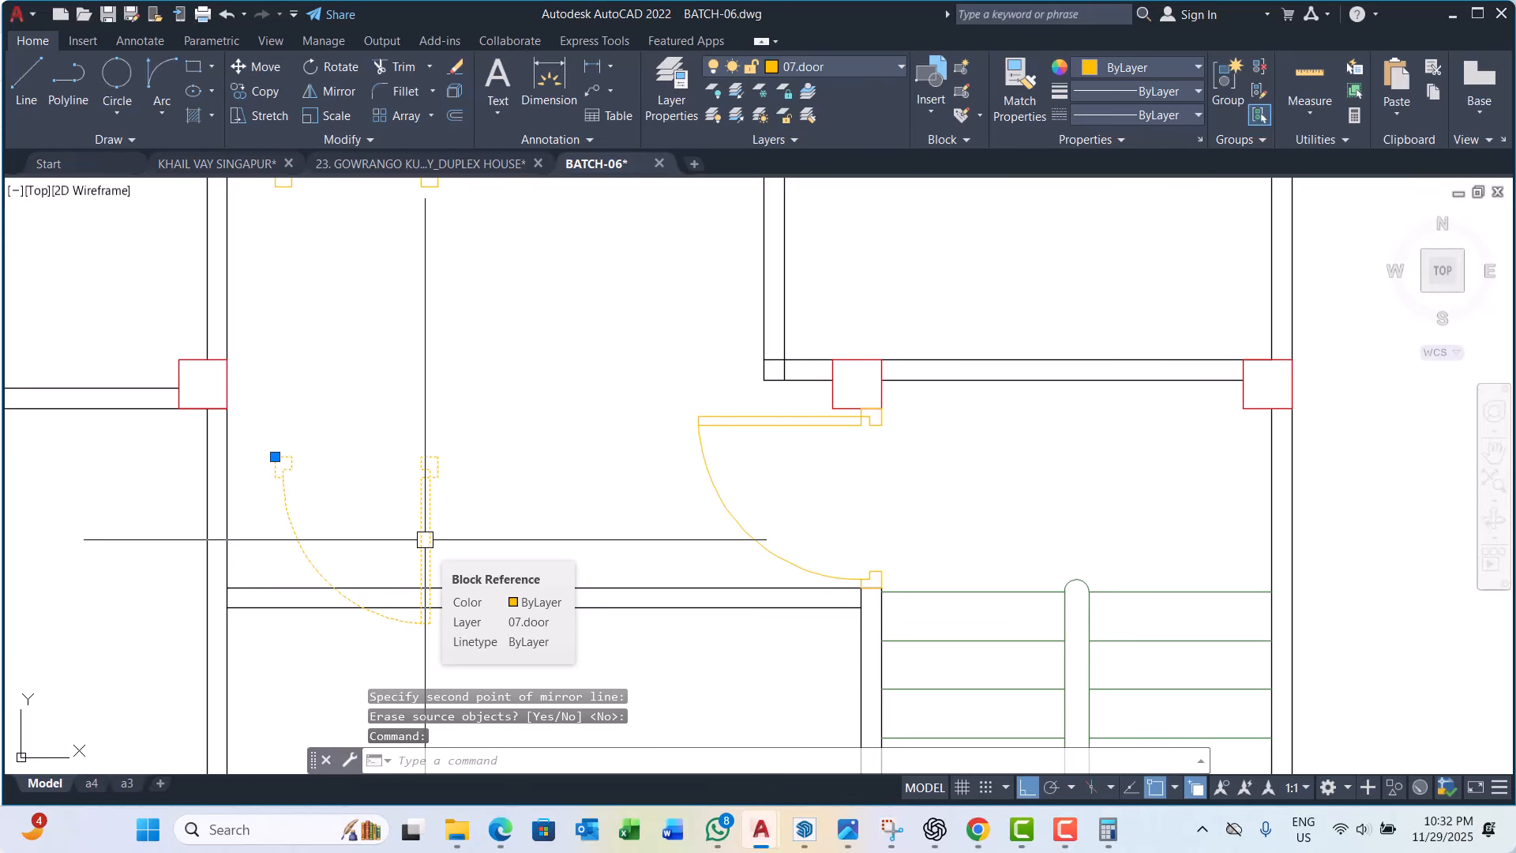
scroll(409, 443, "down", 2)
scroll(339, 505, "up", 2)
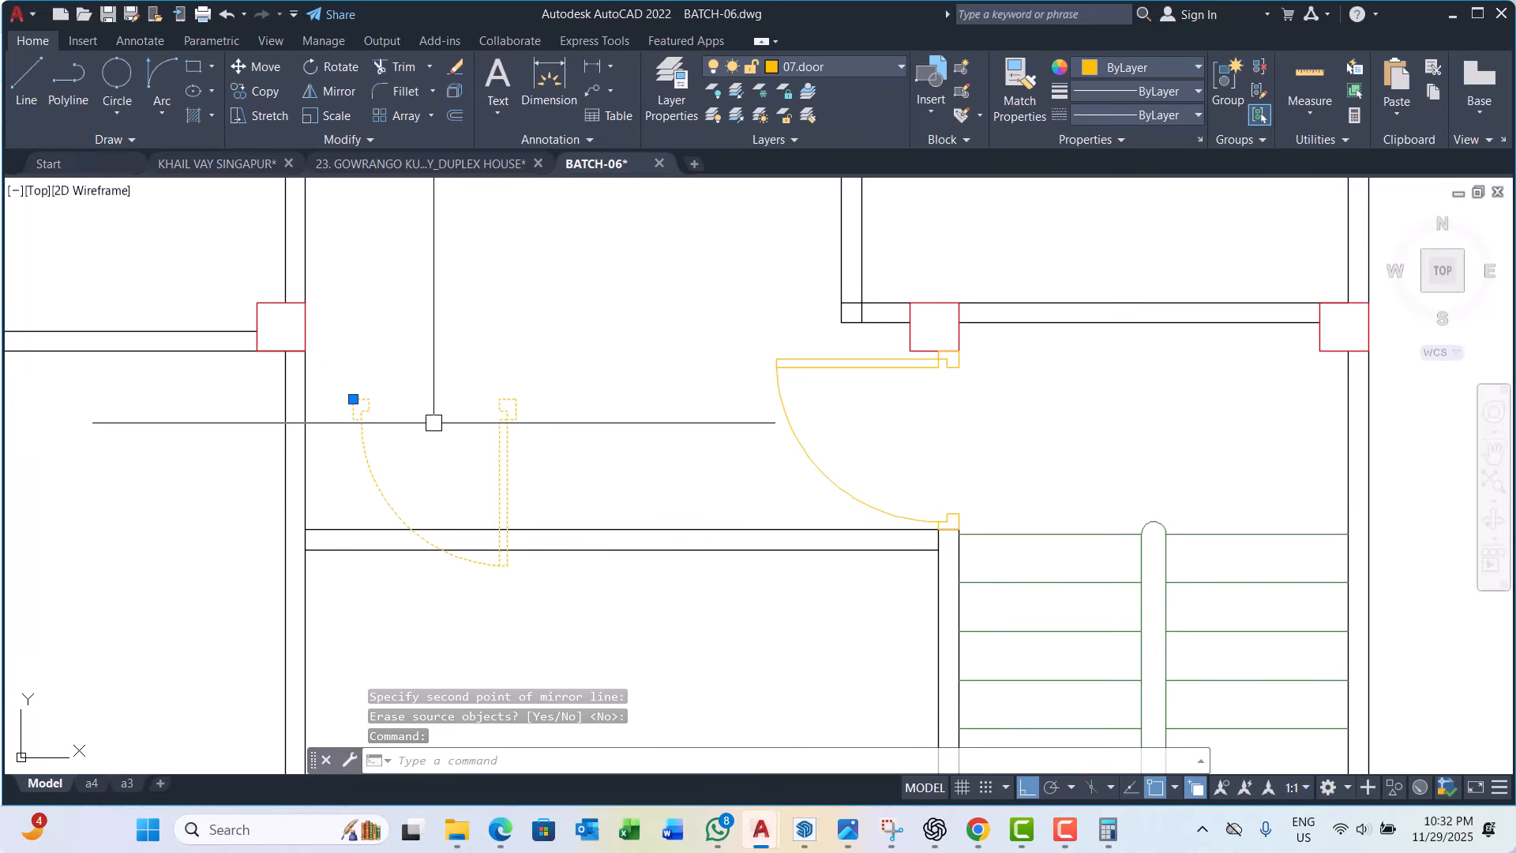
type("mi")
key("space")
scroll(433, 420, "up", 1)
left_click(438, 467)
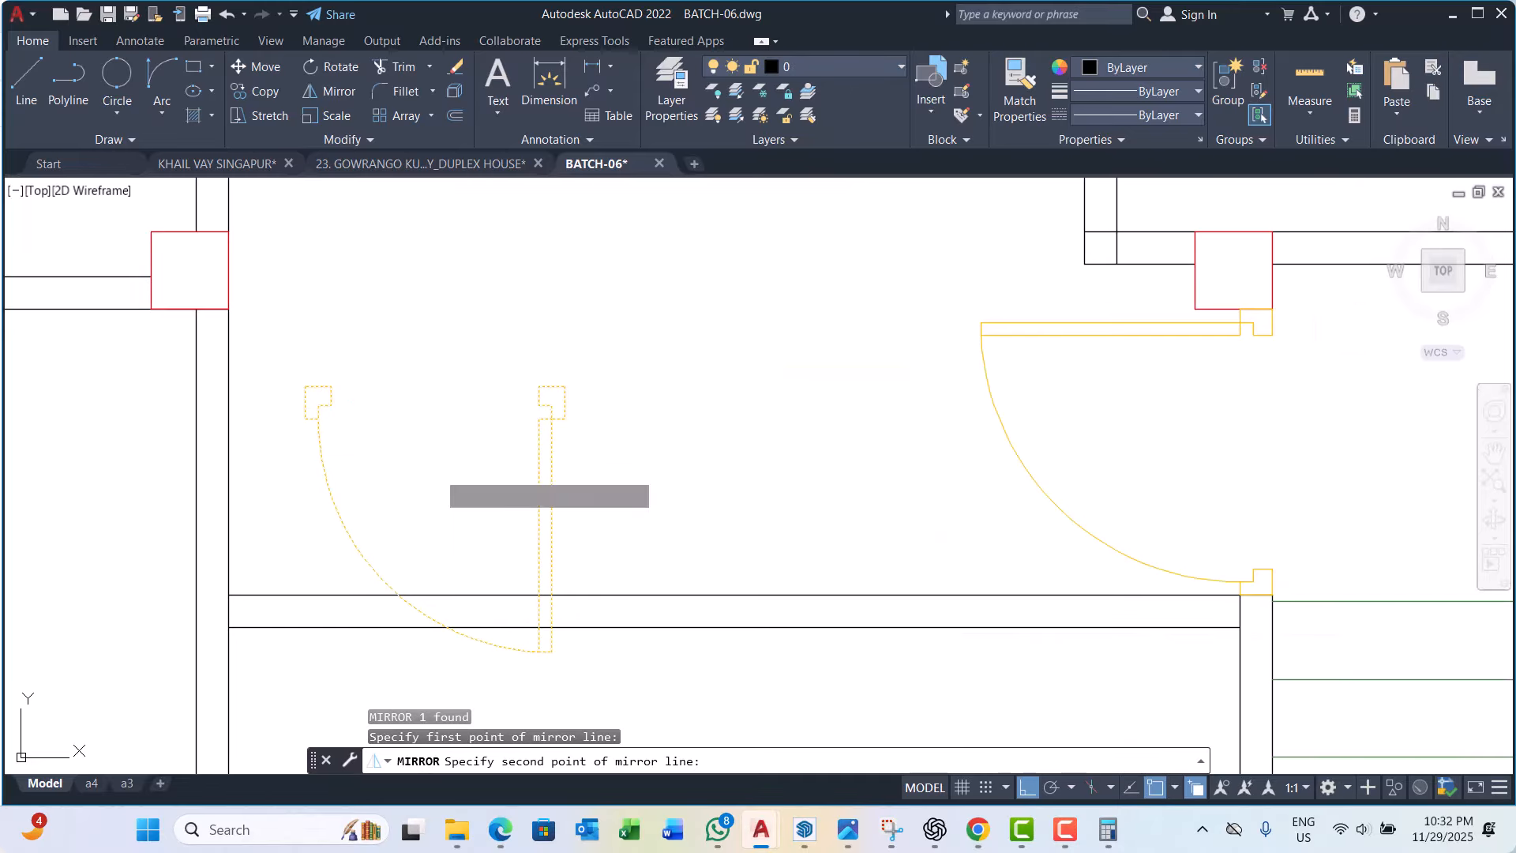
left_click(464, 267)
type("y")
key("Return")
scroll(464, 269, "down", 2)
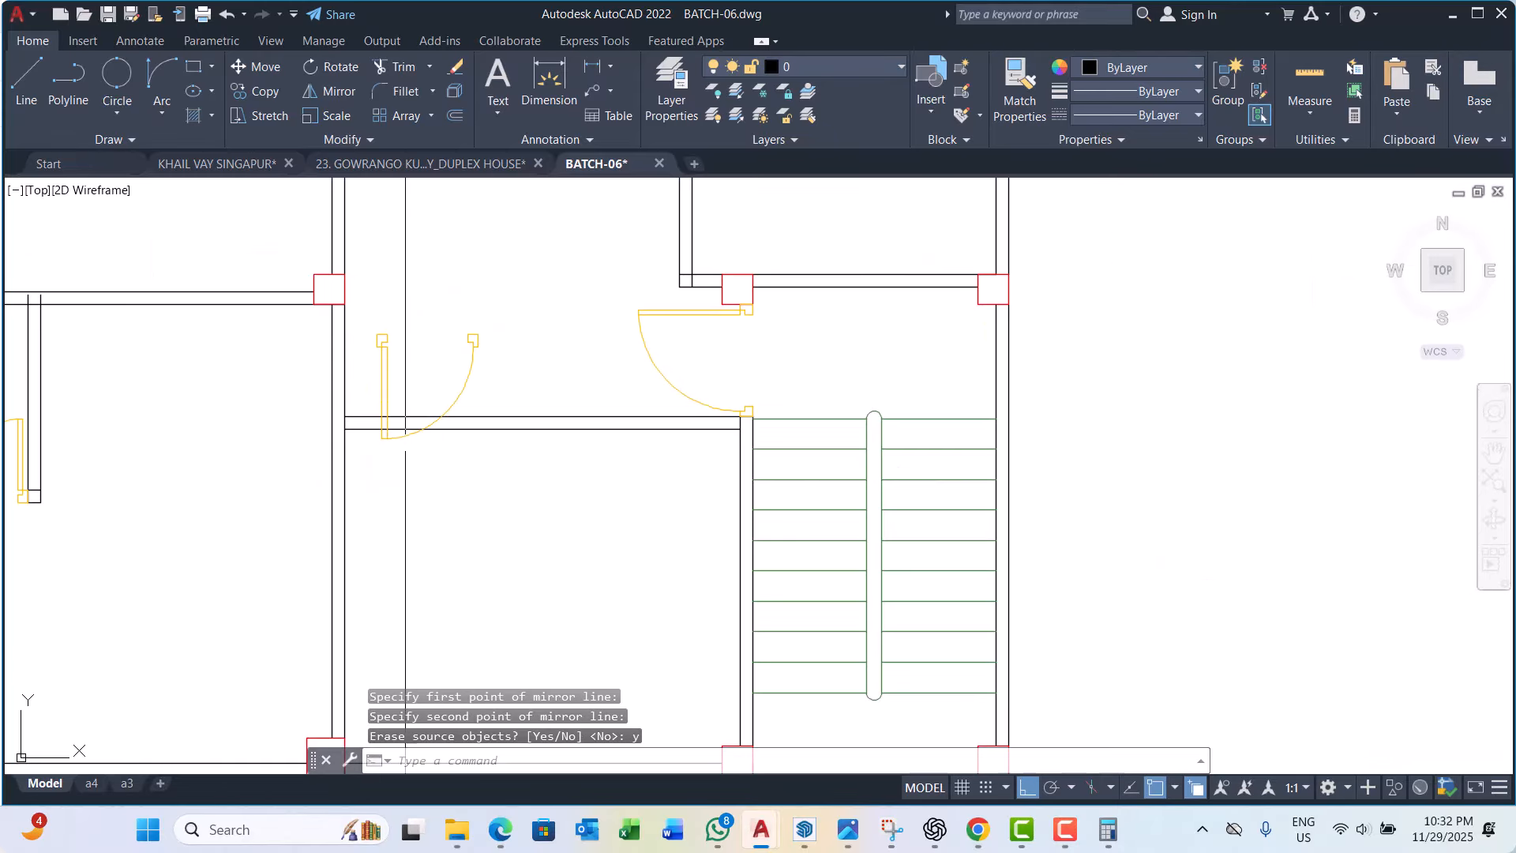
Step: Move the mirrored door straight down so its jambs sit in the horizontal wall above the room beside the stairs
left_click(396, 381)
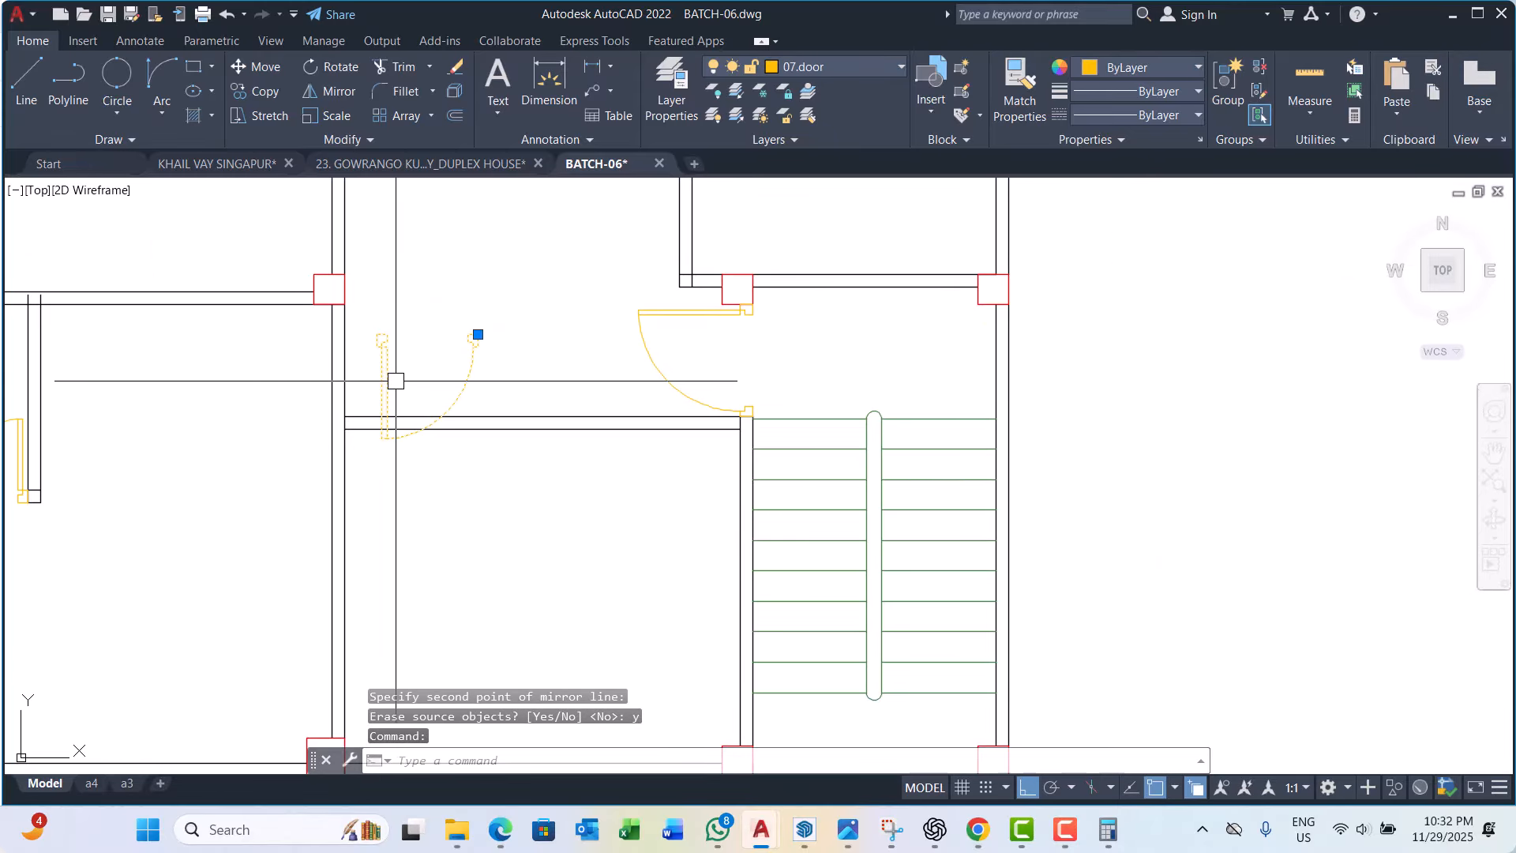
type("m")
key("space")
scroll(390, 363, "up", 2)
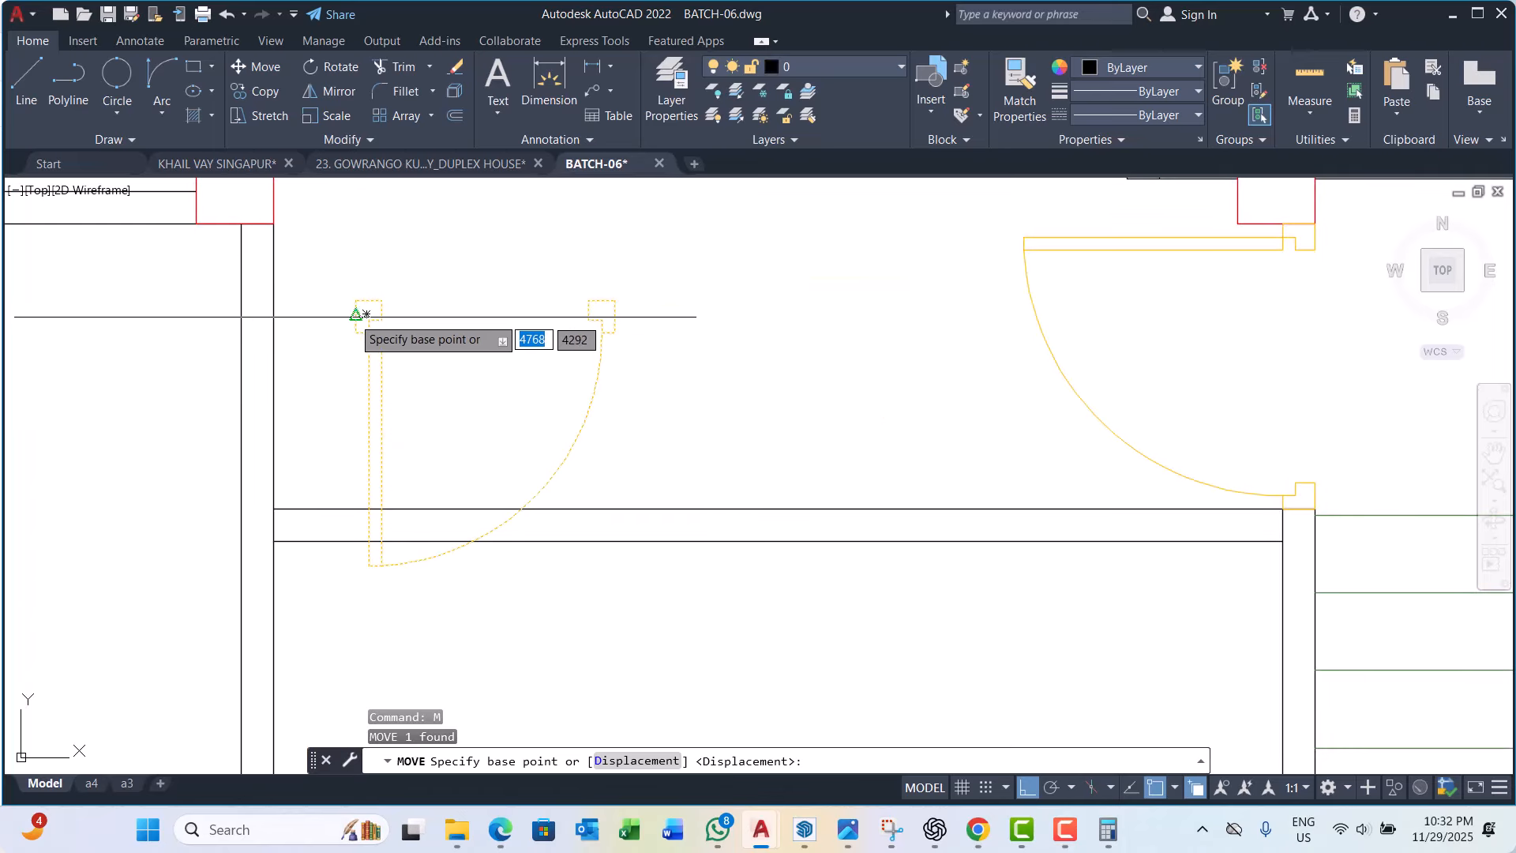
left_click(355, 301)
left_click(283, 508)
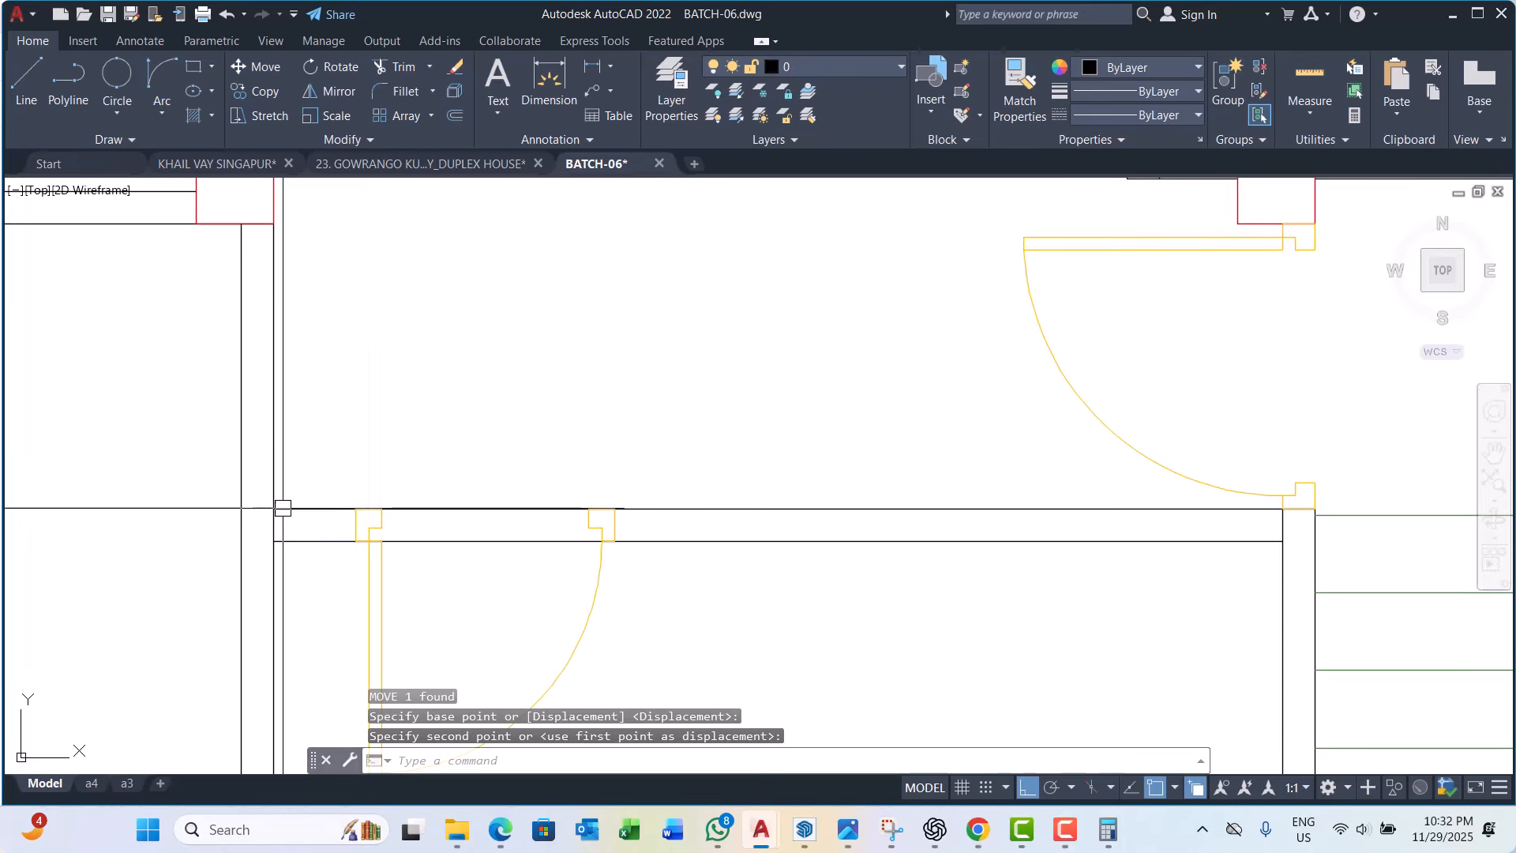
Step: Move the door along the horizontal wall until its hinge-side jamb meets the face of the vertical wall on its west side
scroll(283, 508, "down", 5)
scroll(382, 508, "up", 3)
left_click(352, 531)
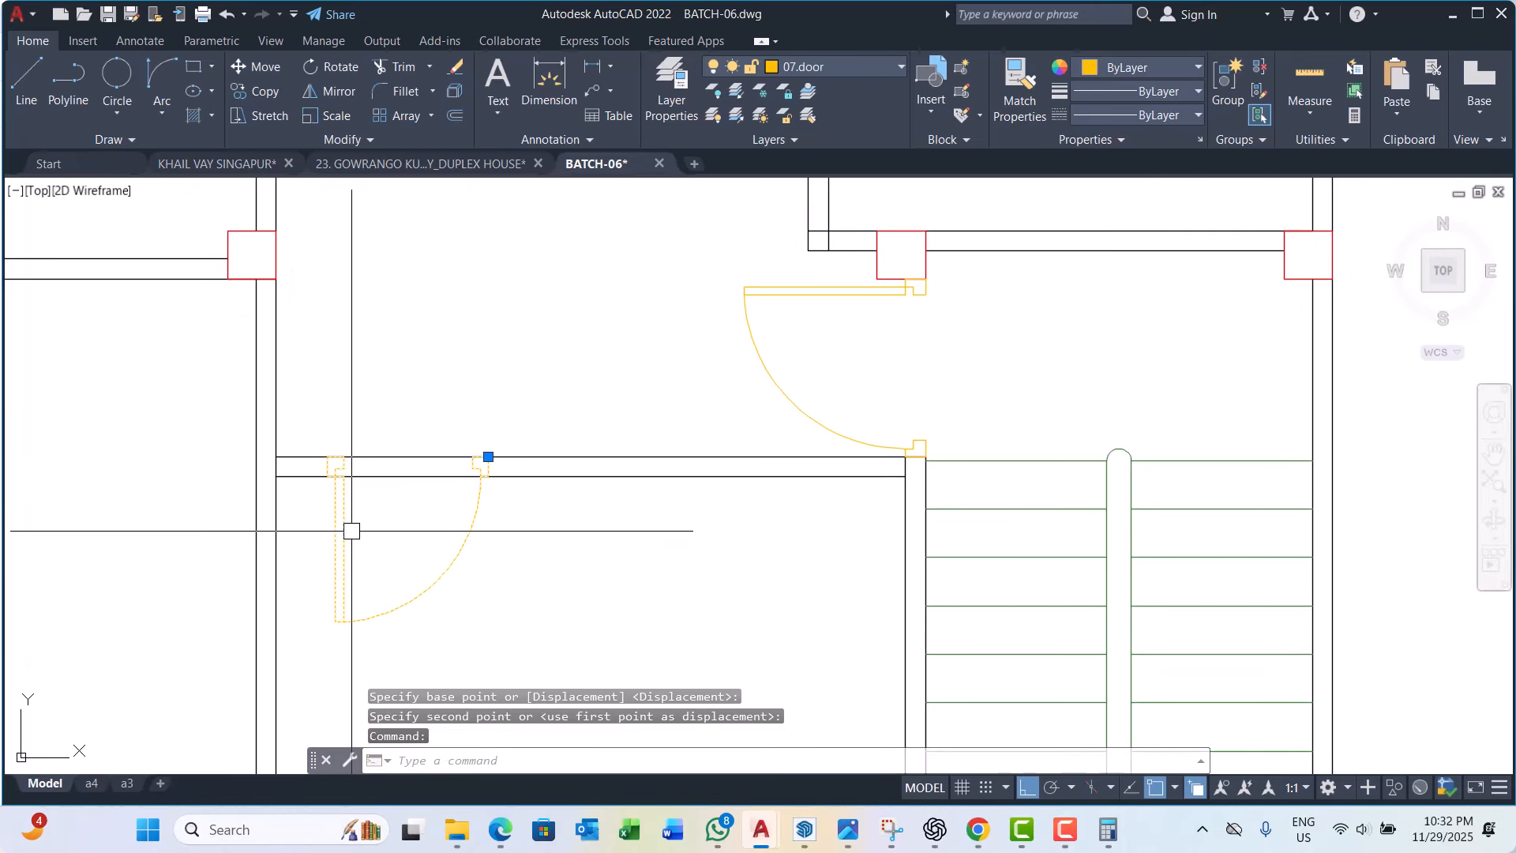
type("m")
key("space")
scroll(352, 531, "up", 3)
scroll(387, 540, "up", 2)
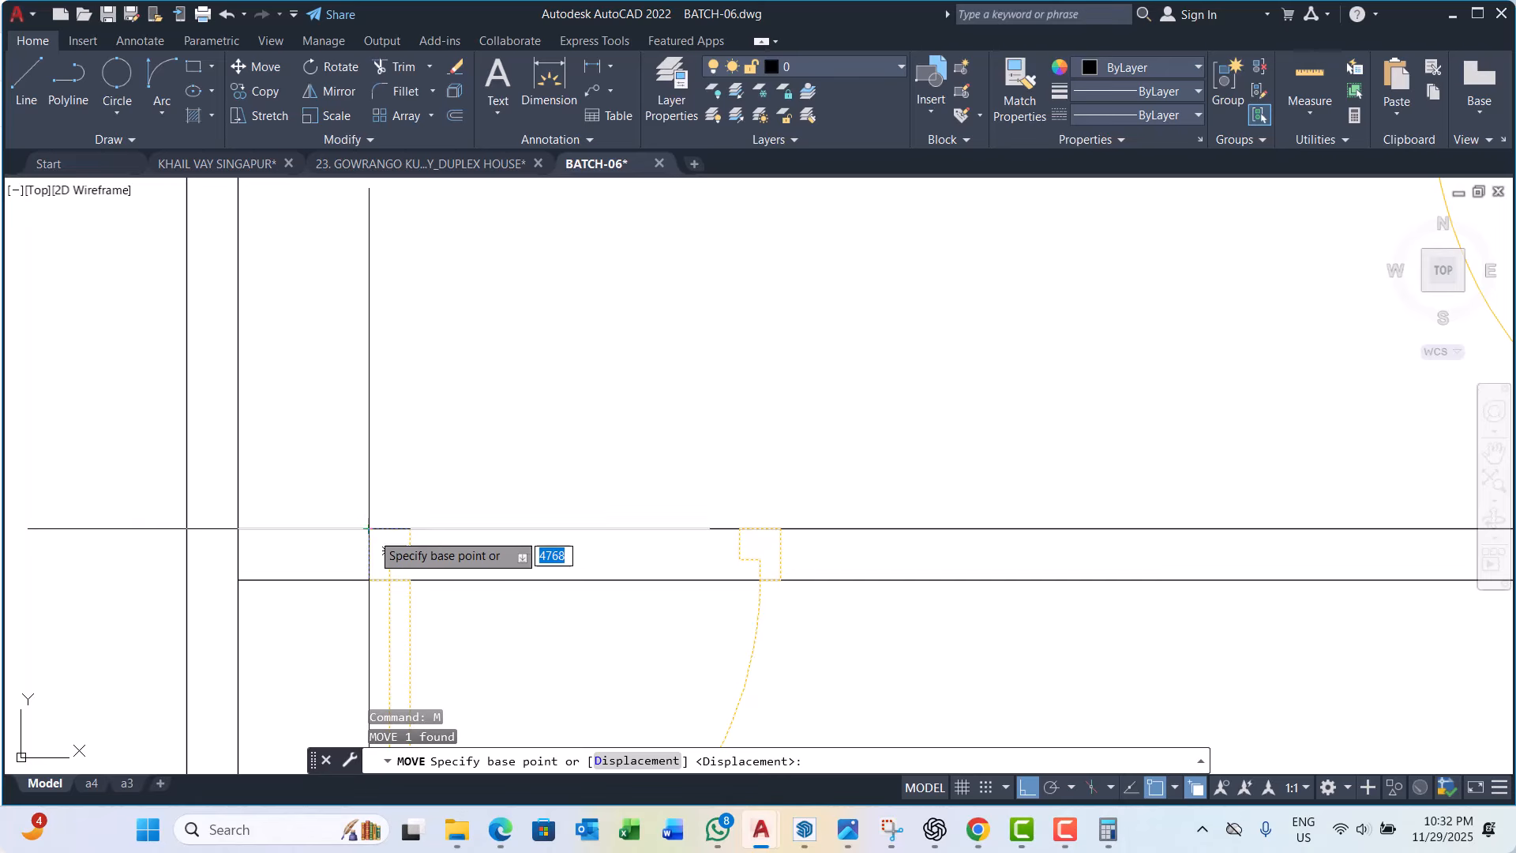
left_click(397, 529)
left_click(238, 528)
scroll(326, 470, "down", 4)
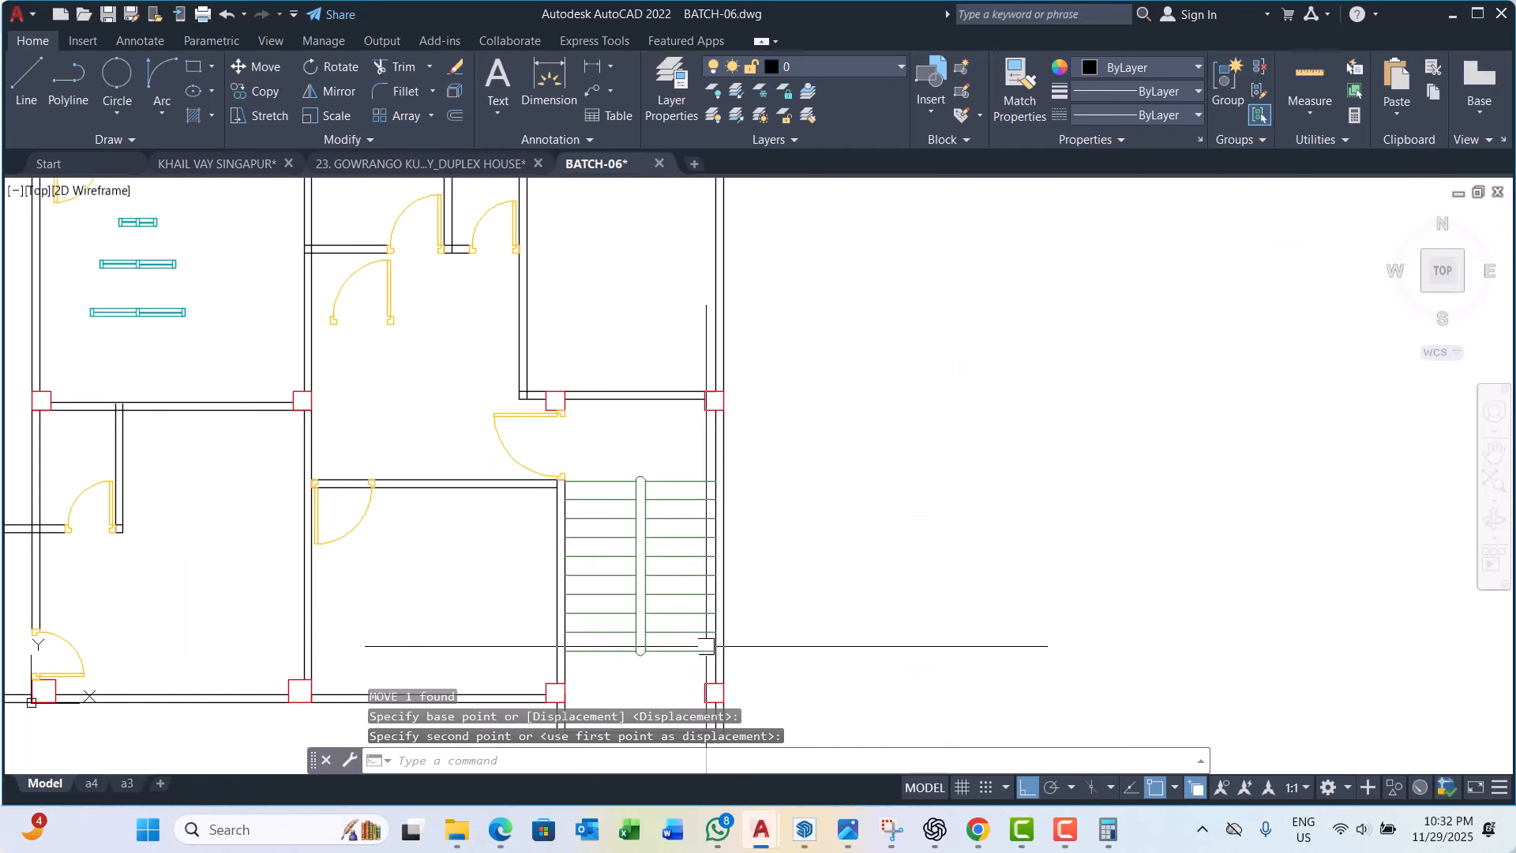
Step: Rotate the remaining loose hall door by 270° so it fits a vertical wall and opens eastward
scroll(515, 539, "down", 4)
scroll(489, 513, "up", 6)
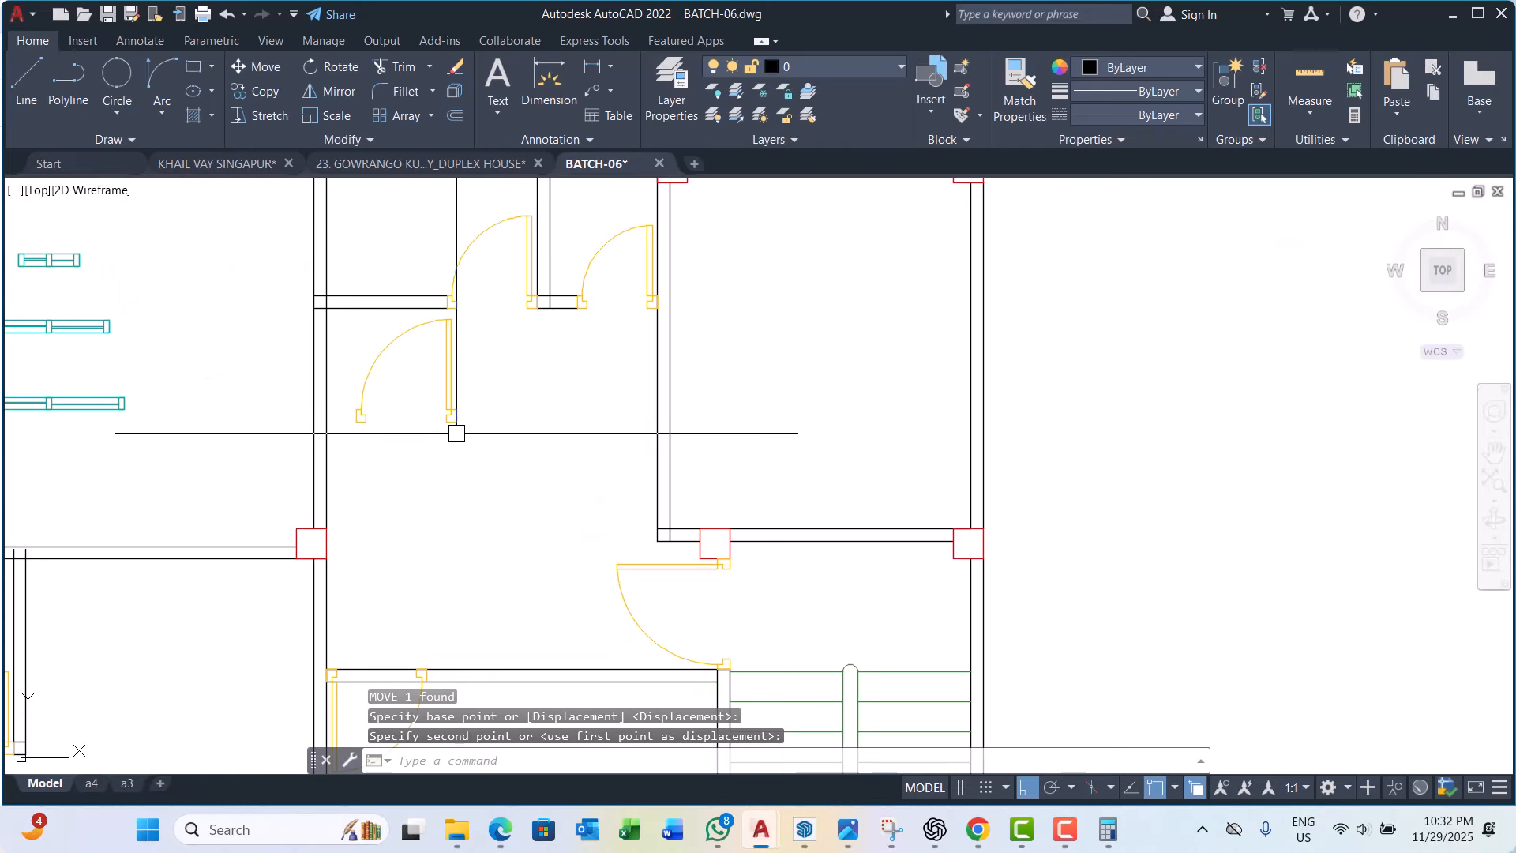
left_click(451, 421)
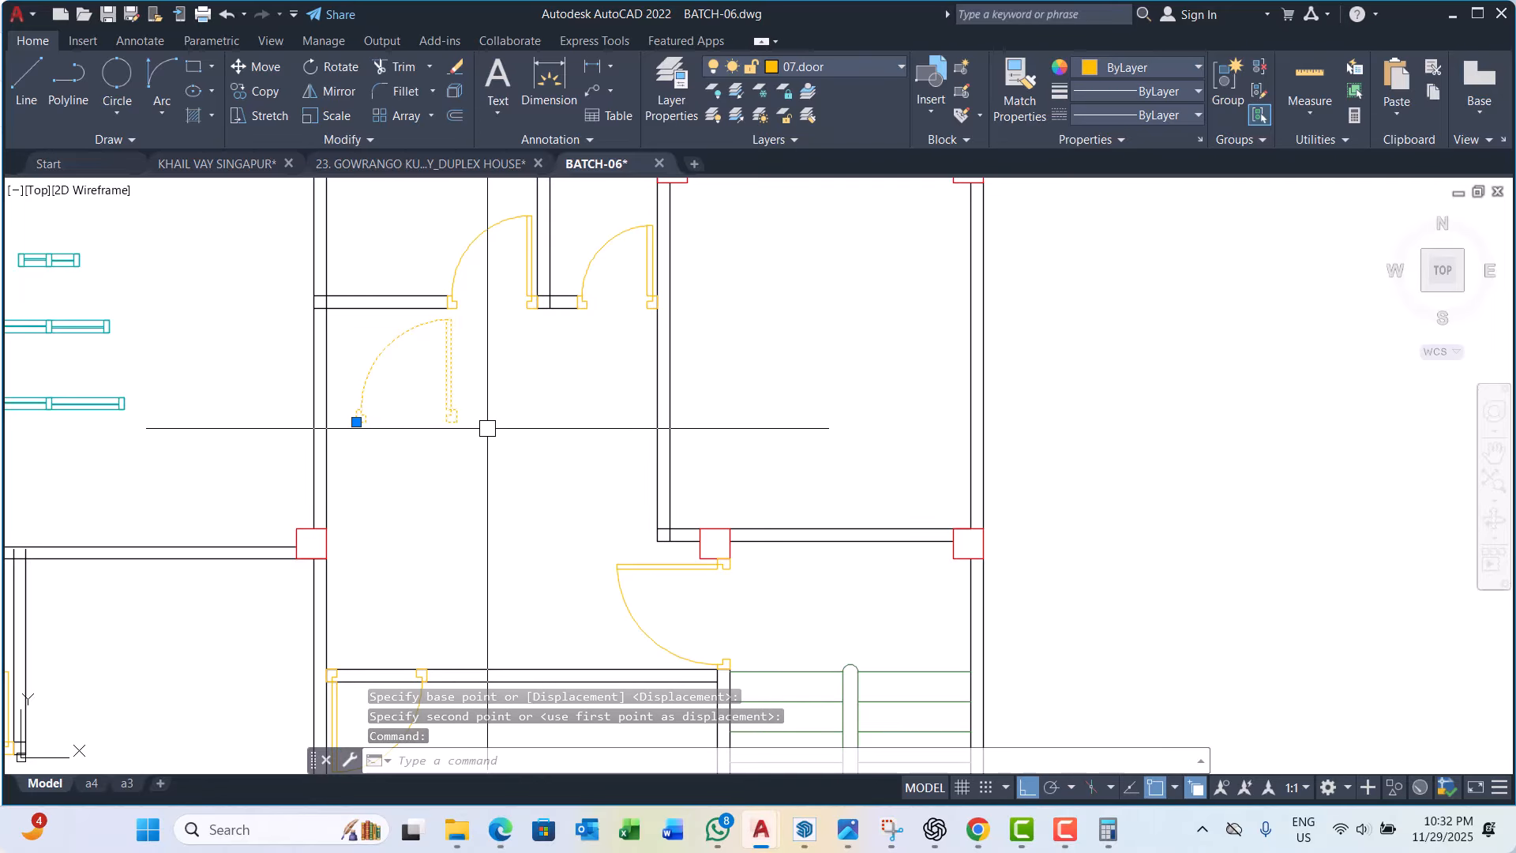
type("RO")
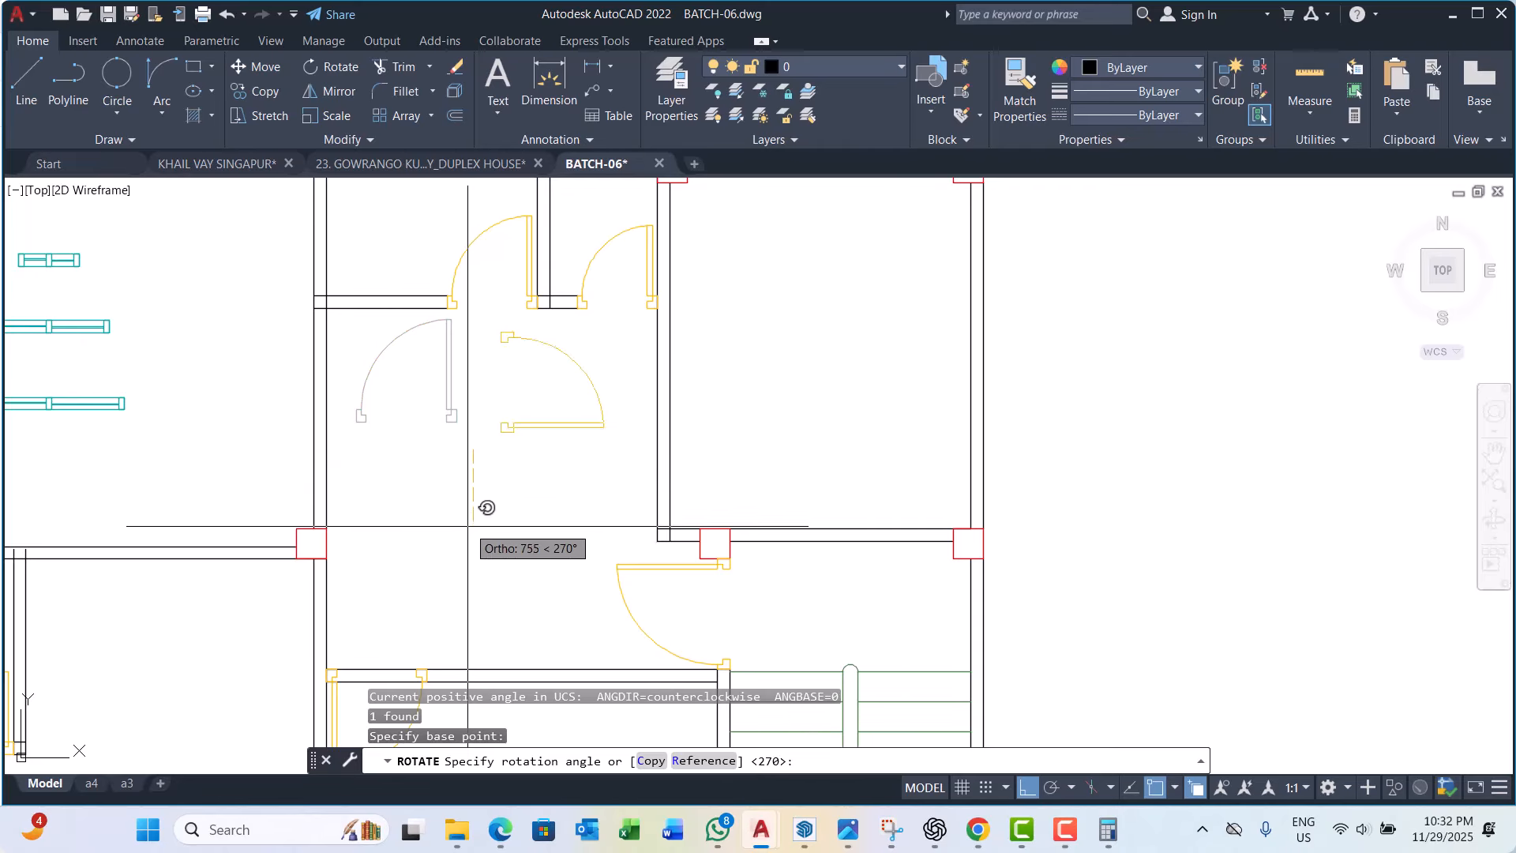
key("Return")
Step: Move the rotated door into the vertical wall between the hall and the east room, just above the wall corner
left_click(540, 429)
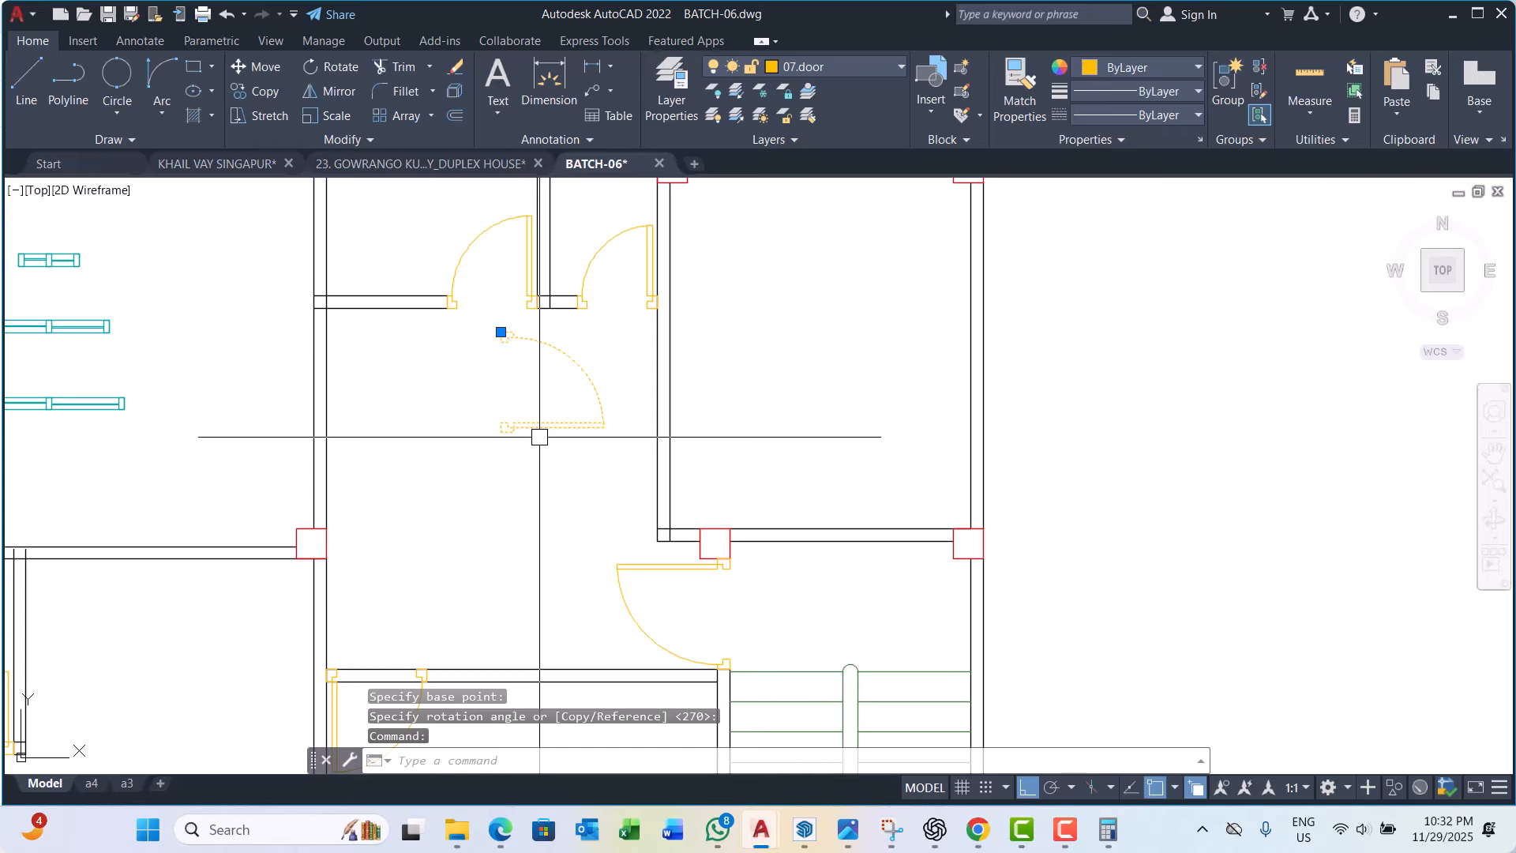
type("m")
key("Return")
scroll(473, 442, "up", 4)
left_click(501, 430)
scroll(474, 406, "down", 2)
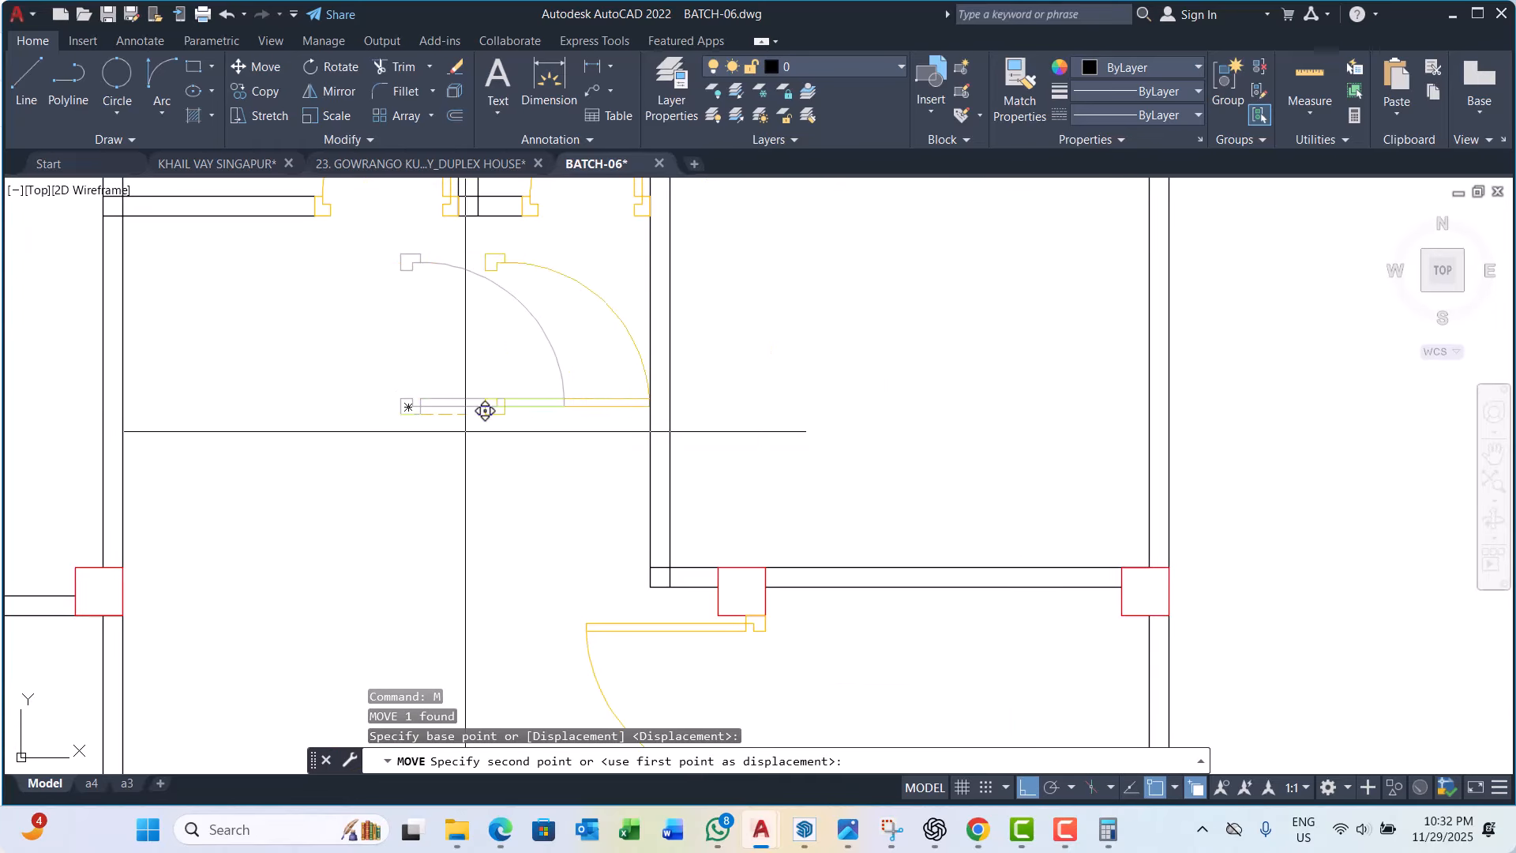
scroll(667, 531, "down", 3)
left_click(575, 541)
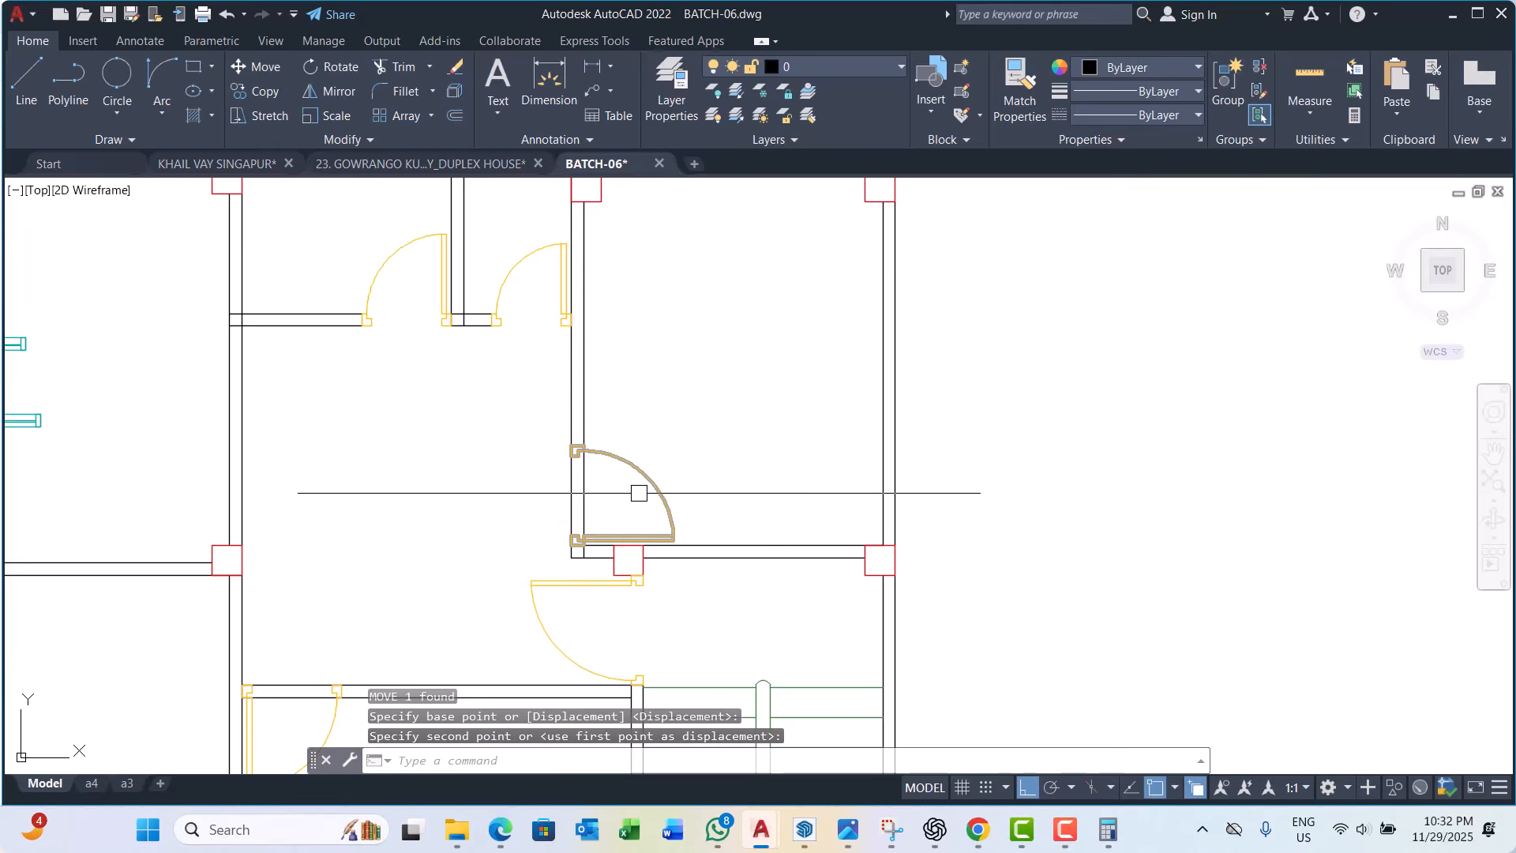
Step: Draw two horizontal construction lines through the outer edges of the east room door's jambs
type("xl")
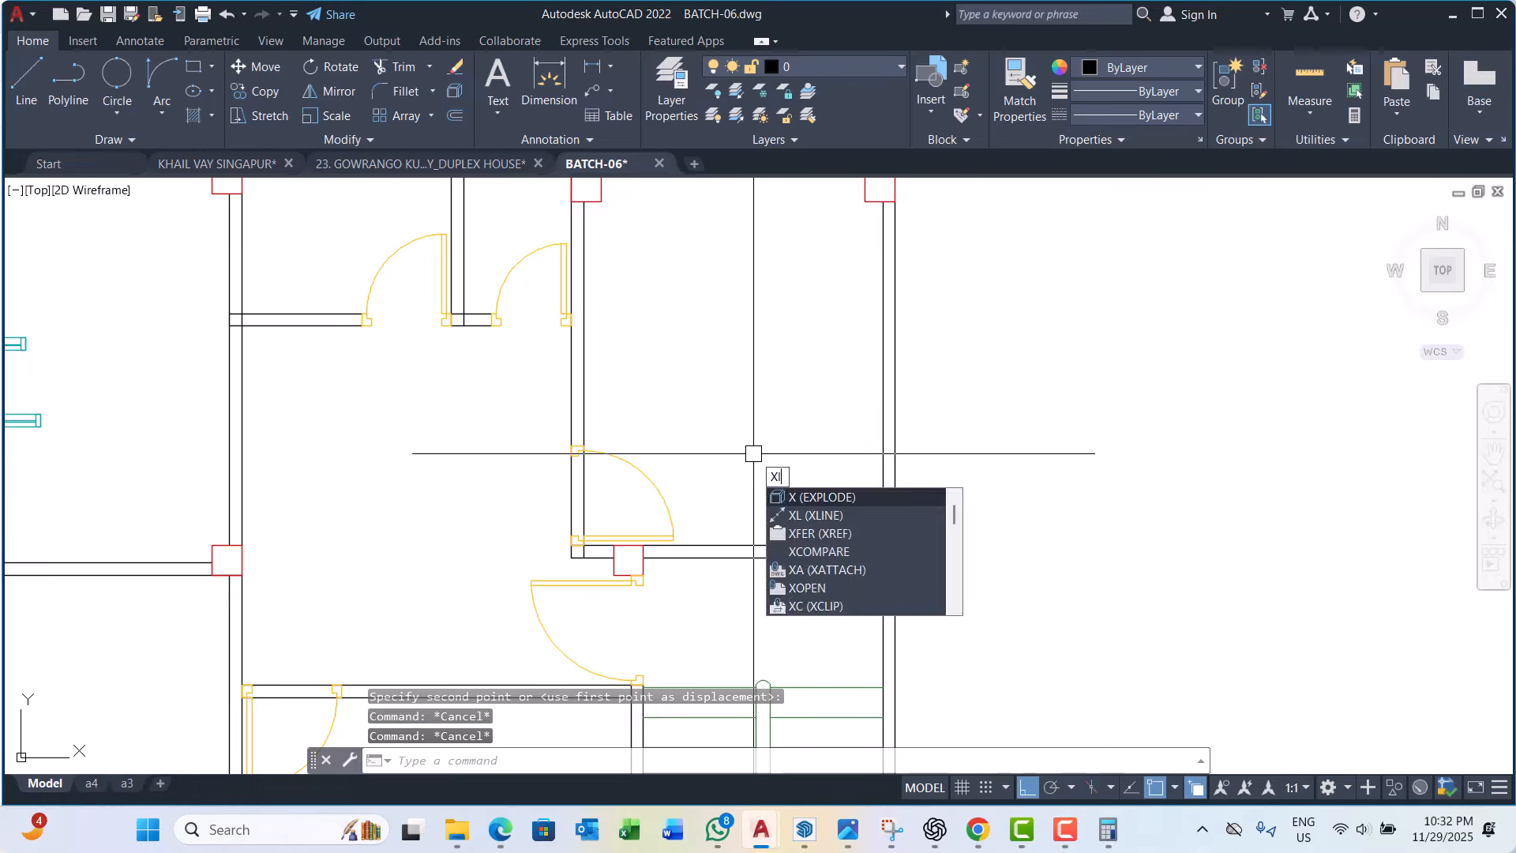
key("Return")
type("h")
key("Return")
scroll(577, 452, "up", 5)
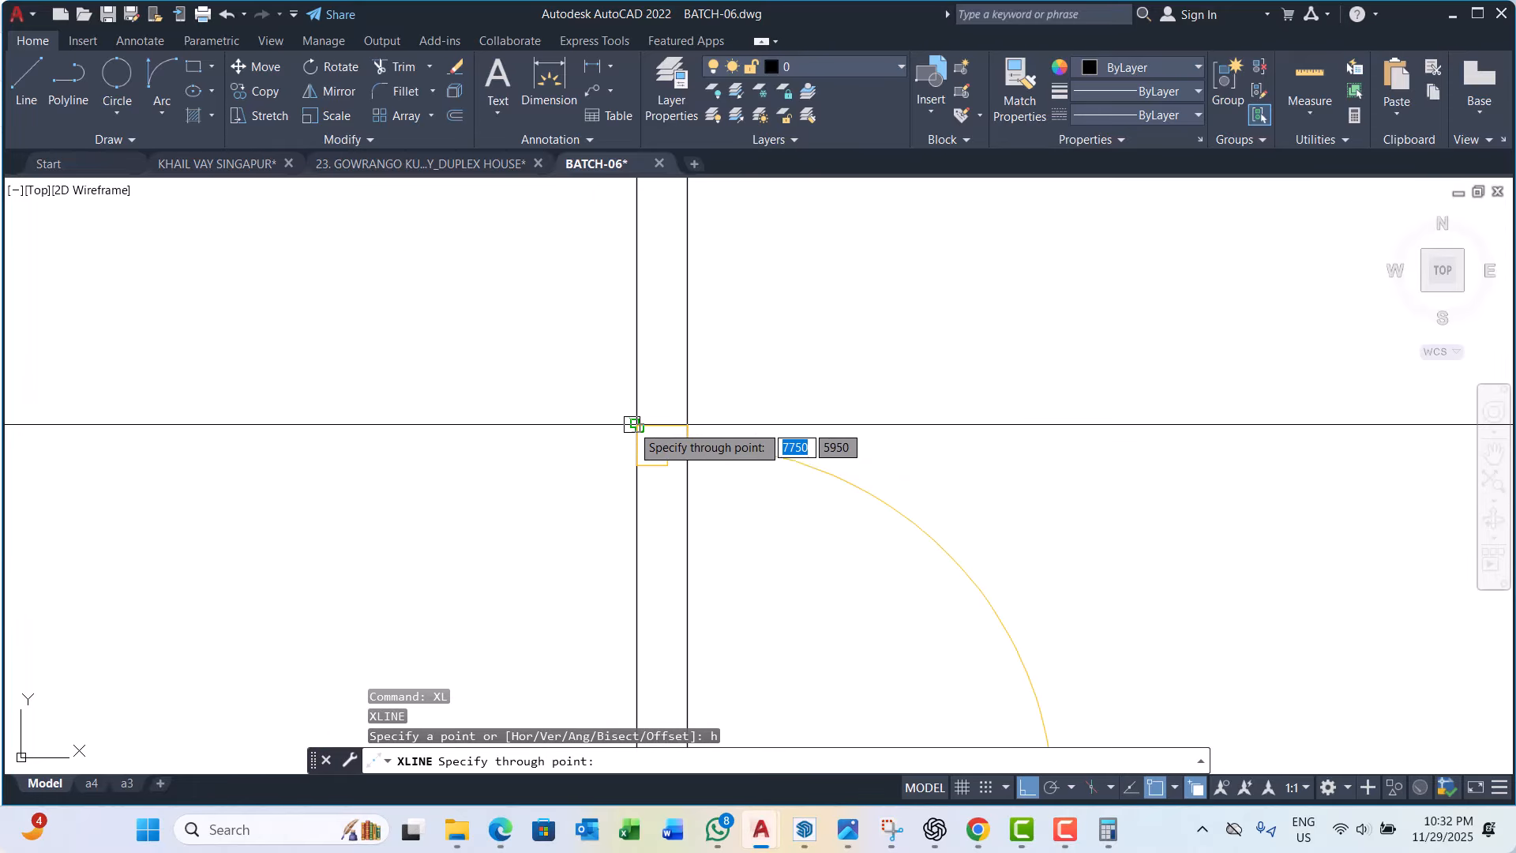
scroll(545, 443, "down", 3)
scroll(592, 532, "up", 3)
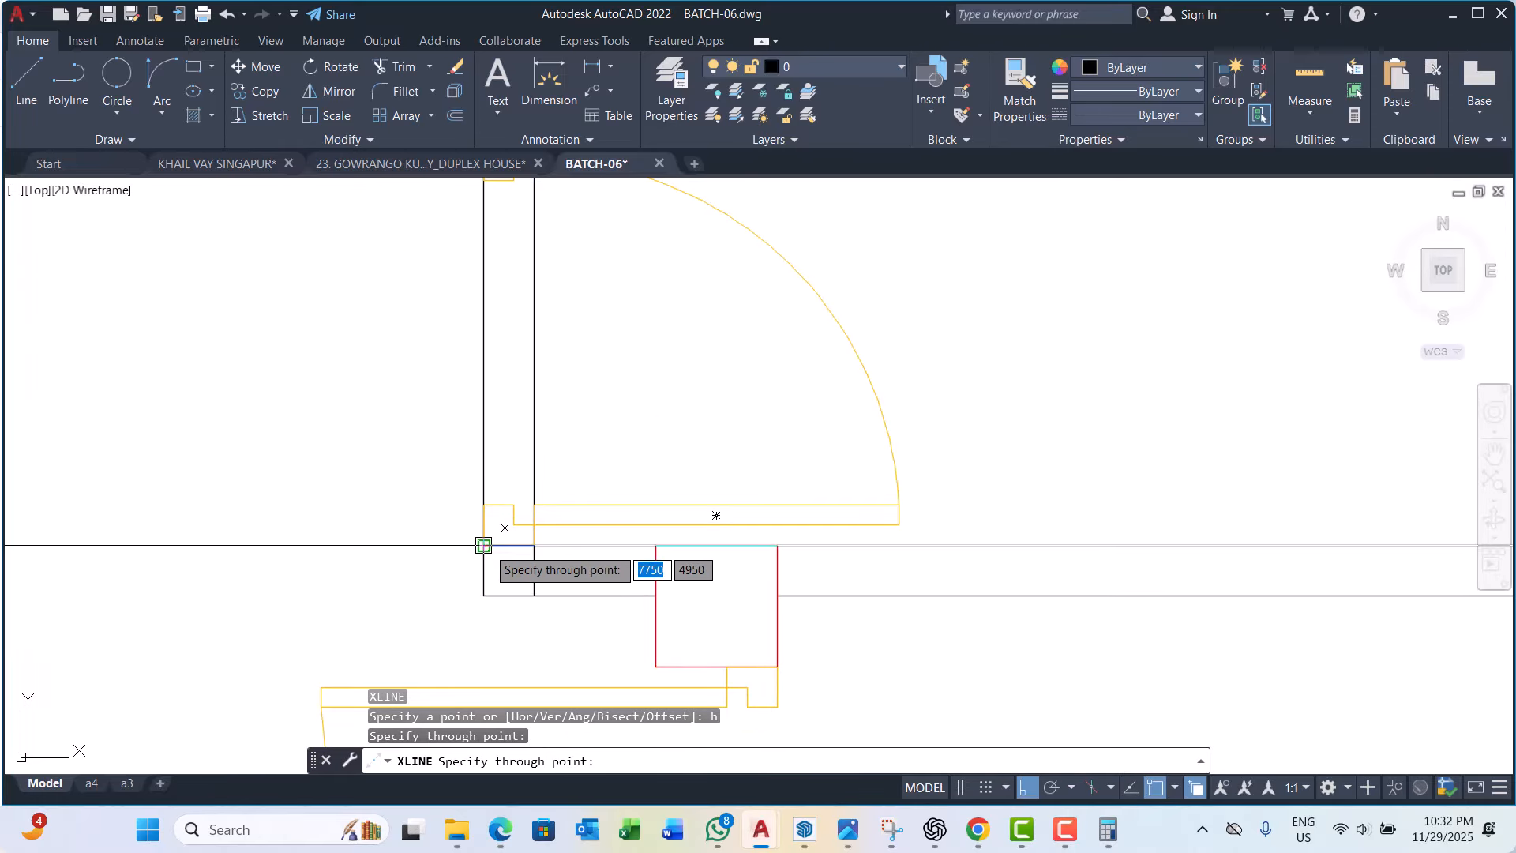
left_click(485, 544)
scroll(537, 521, "down", 3)
key("Escape")
key("Escape")
Step: Trim the vertical wall's lines between the two horizontal construction lines and erase both construction lines
left_click(490, 349)
left_click(373, 588)
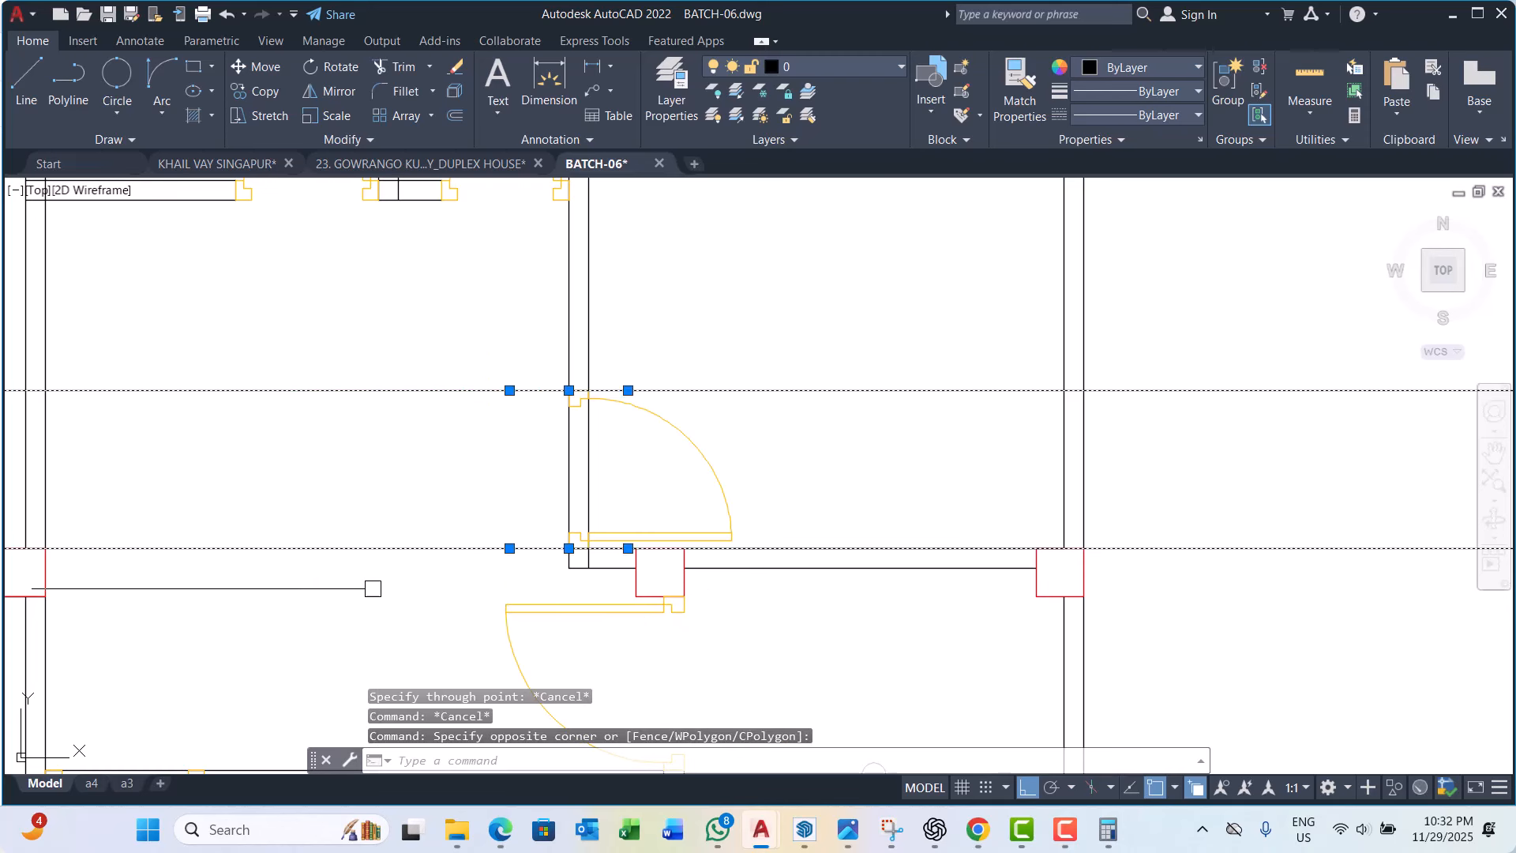
type("tr")
key("Return")
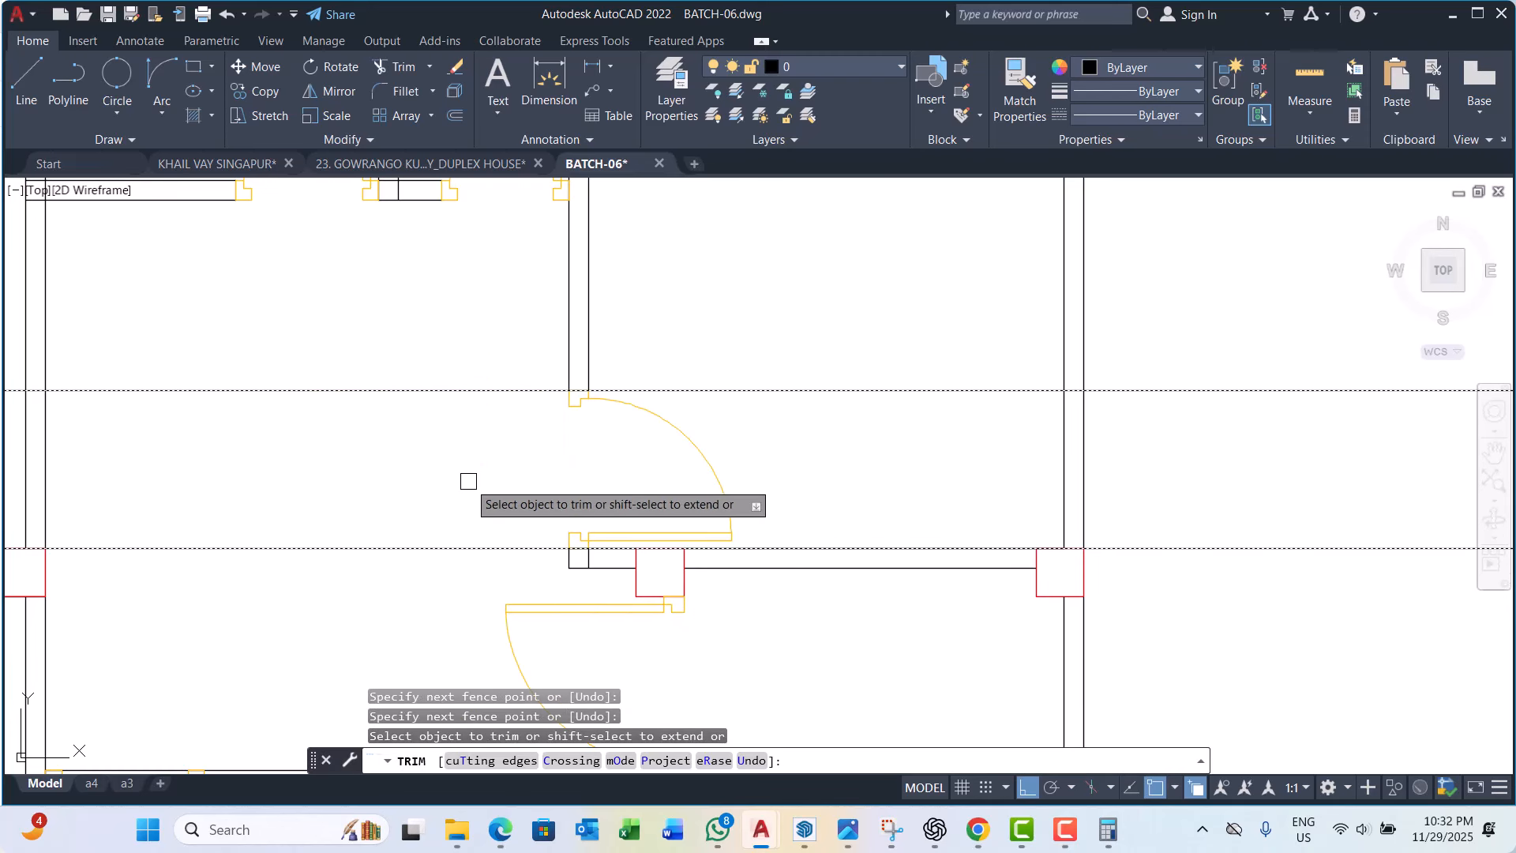
left_click(459, 323)
left_click(313, 567)
type("e")
key("Return")
scroll(545, 521, "down", 3)
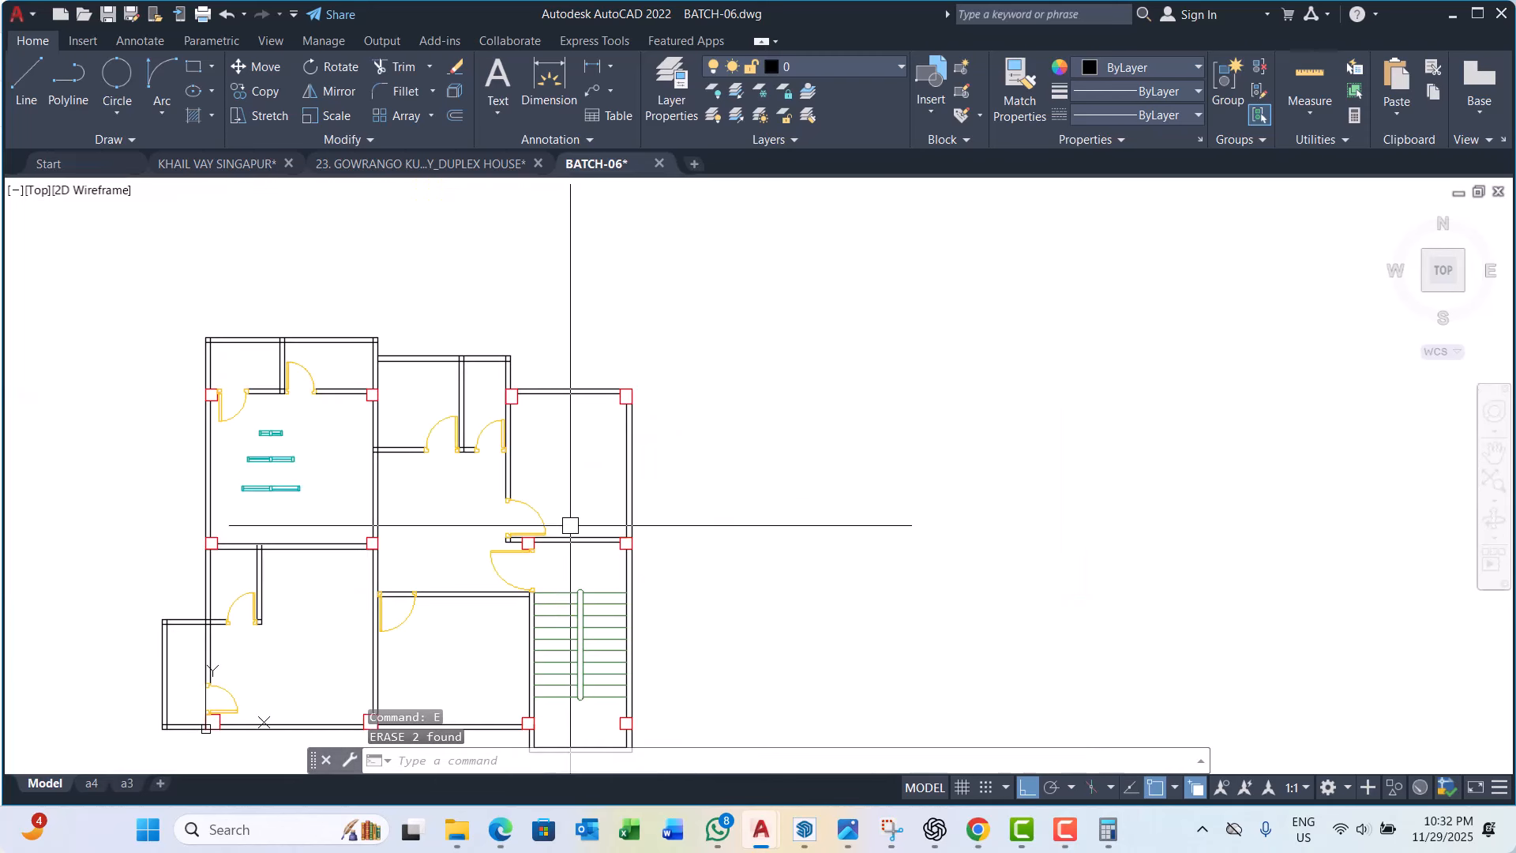
Step: Copy the east room door to the hall's opposite vertical wall, beside the red column
scroll(522, 517, "up", 2)
type("cp")
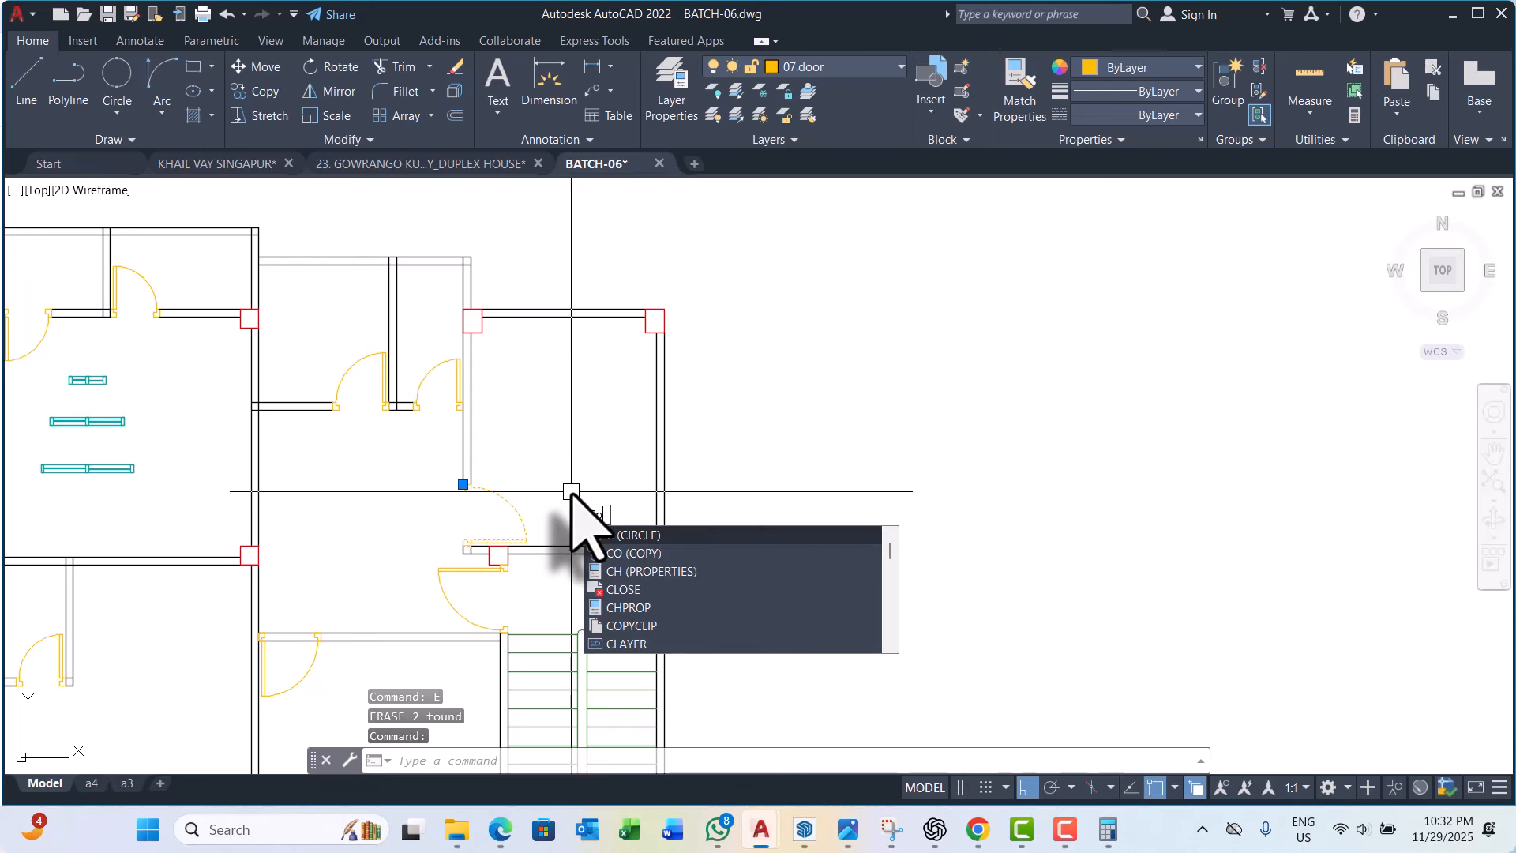
key("Return")
scroll(576, 514, "up", 8)
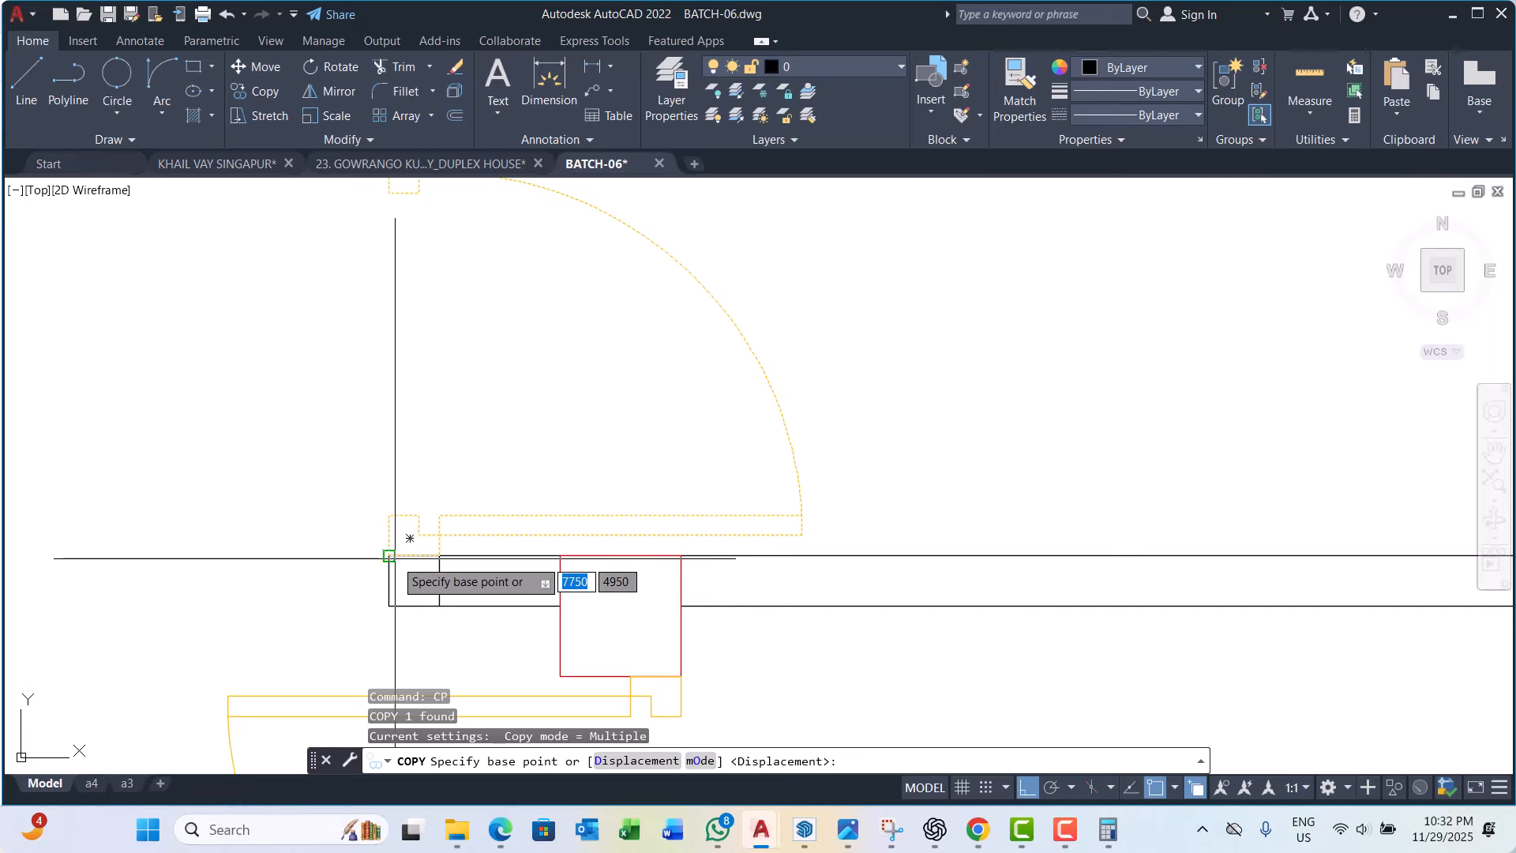
left_click(410, 528)
scroll(407, 529, "down", 5)
scroll(341, 562, "up", 4)
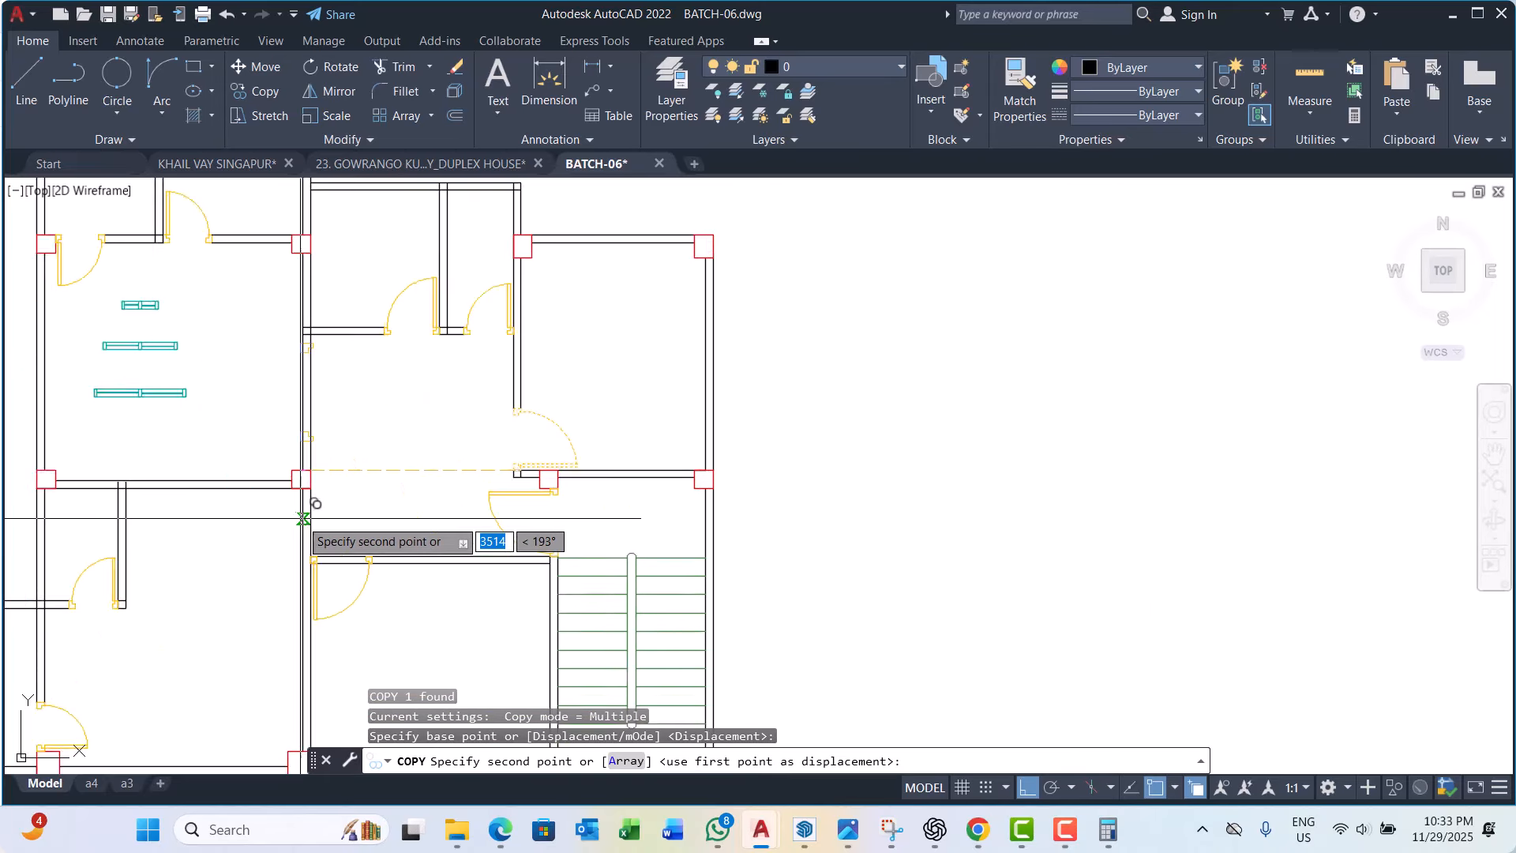
left_click(330, 545)
key("Escape")
key("Escape")
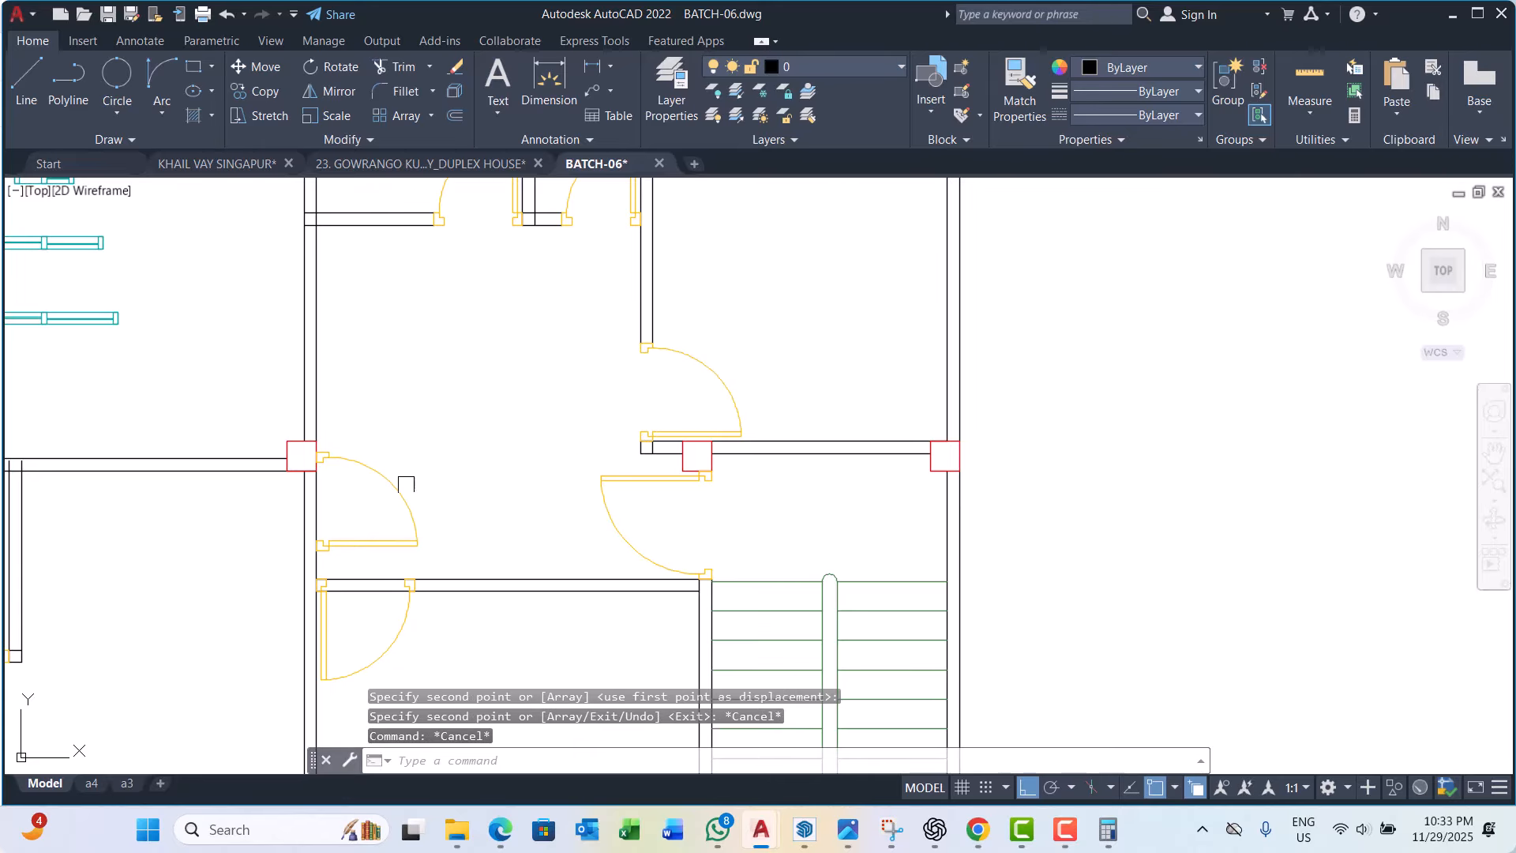
Step: Mirror the door beside the hall's west red column about a horizontal line along its upper edge, erasing the source door
left_click(411, 479)
left_click(389, 502)
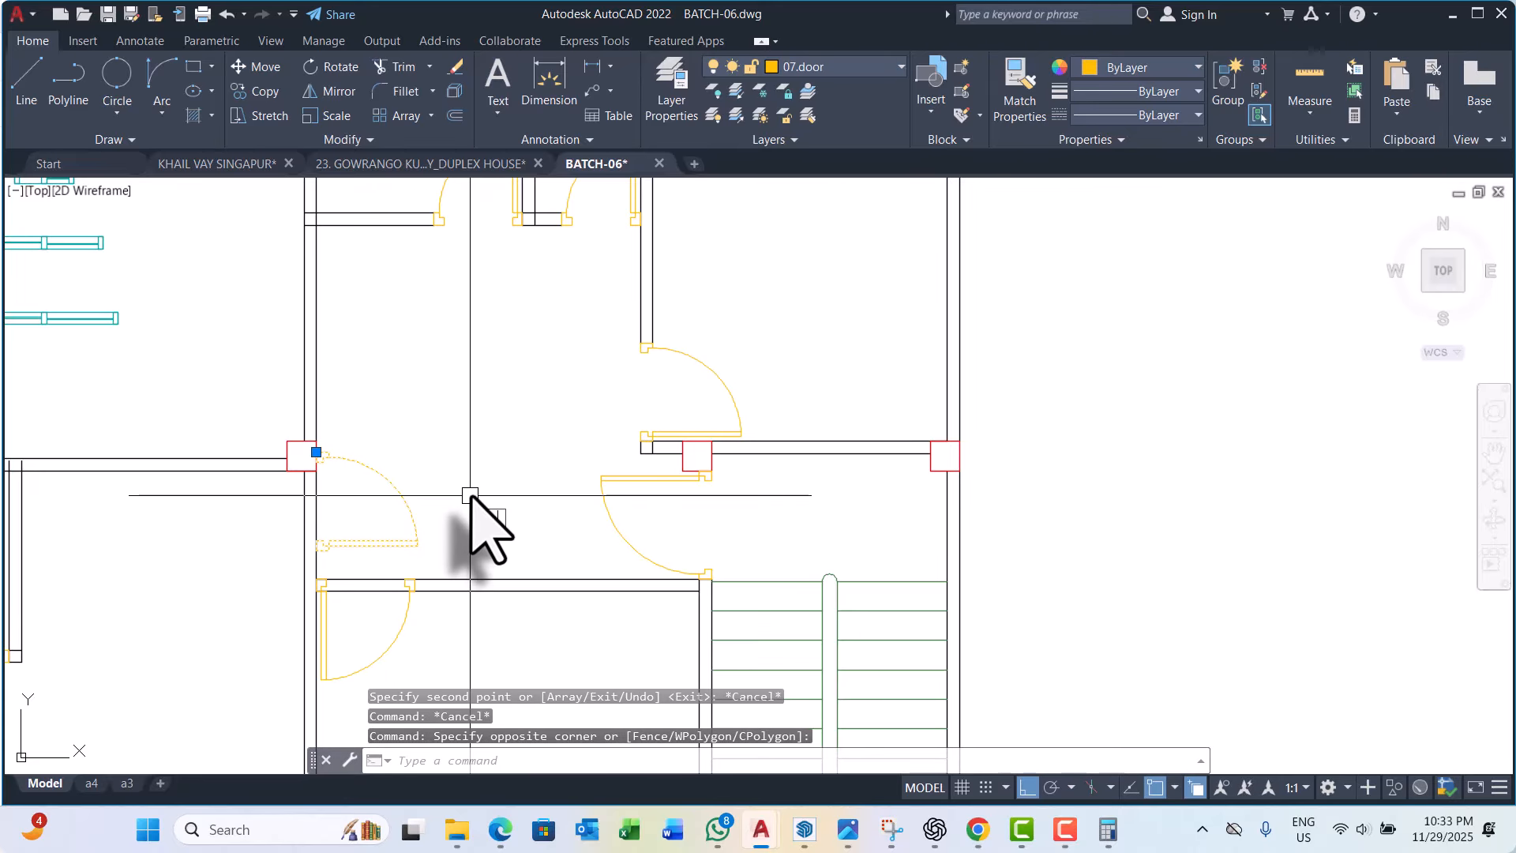
type("mi")
key("Return")
scroll(395, 452, "up", 4)
left_click(308, 407)
left_click(529, 436)
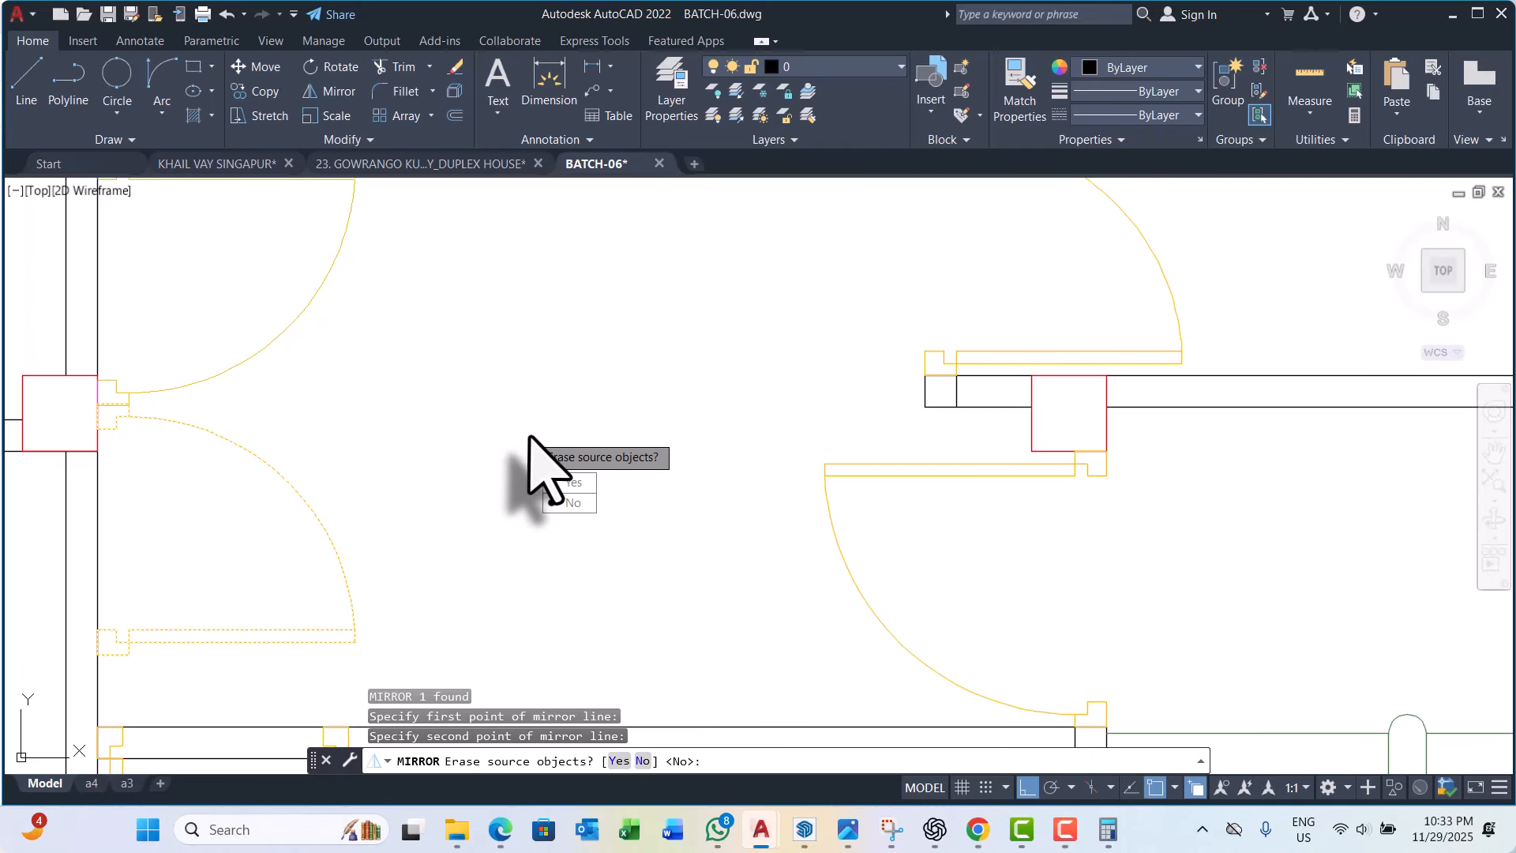
type("y")
key("Return")
scroll(456, 554, "down", 6)
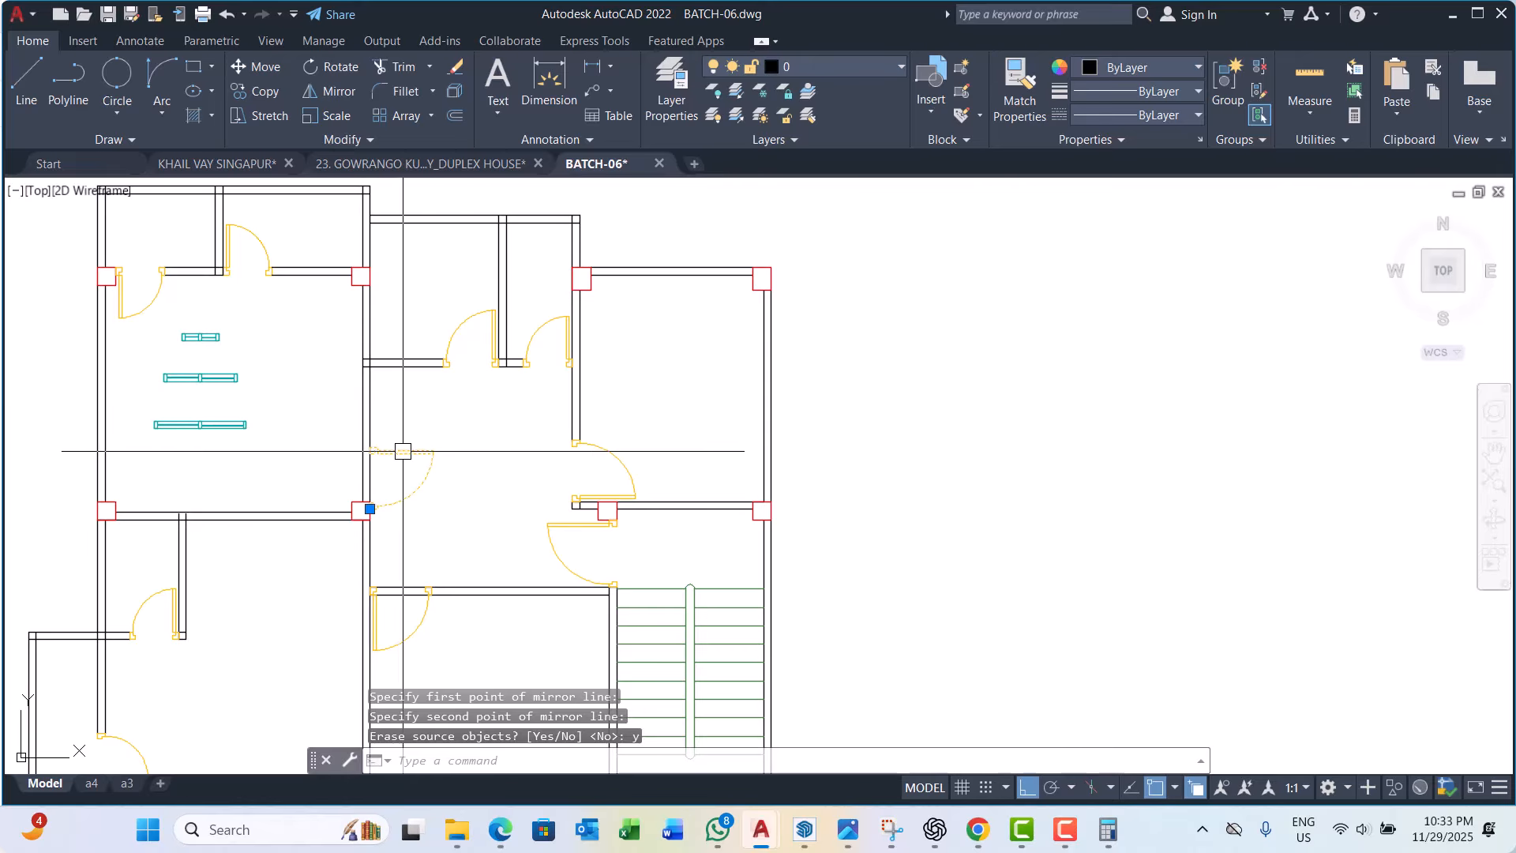
Step: Move the mirrored door into the hall's west wall so that its upper jamb sits directly below the red column
type("m")
key("Return")
scroll(367, 445, "up", 8)
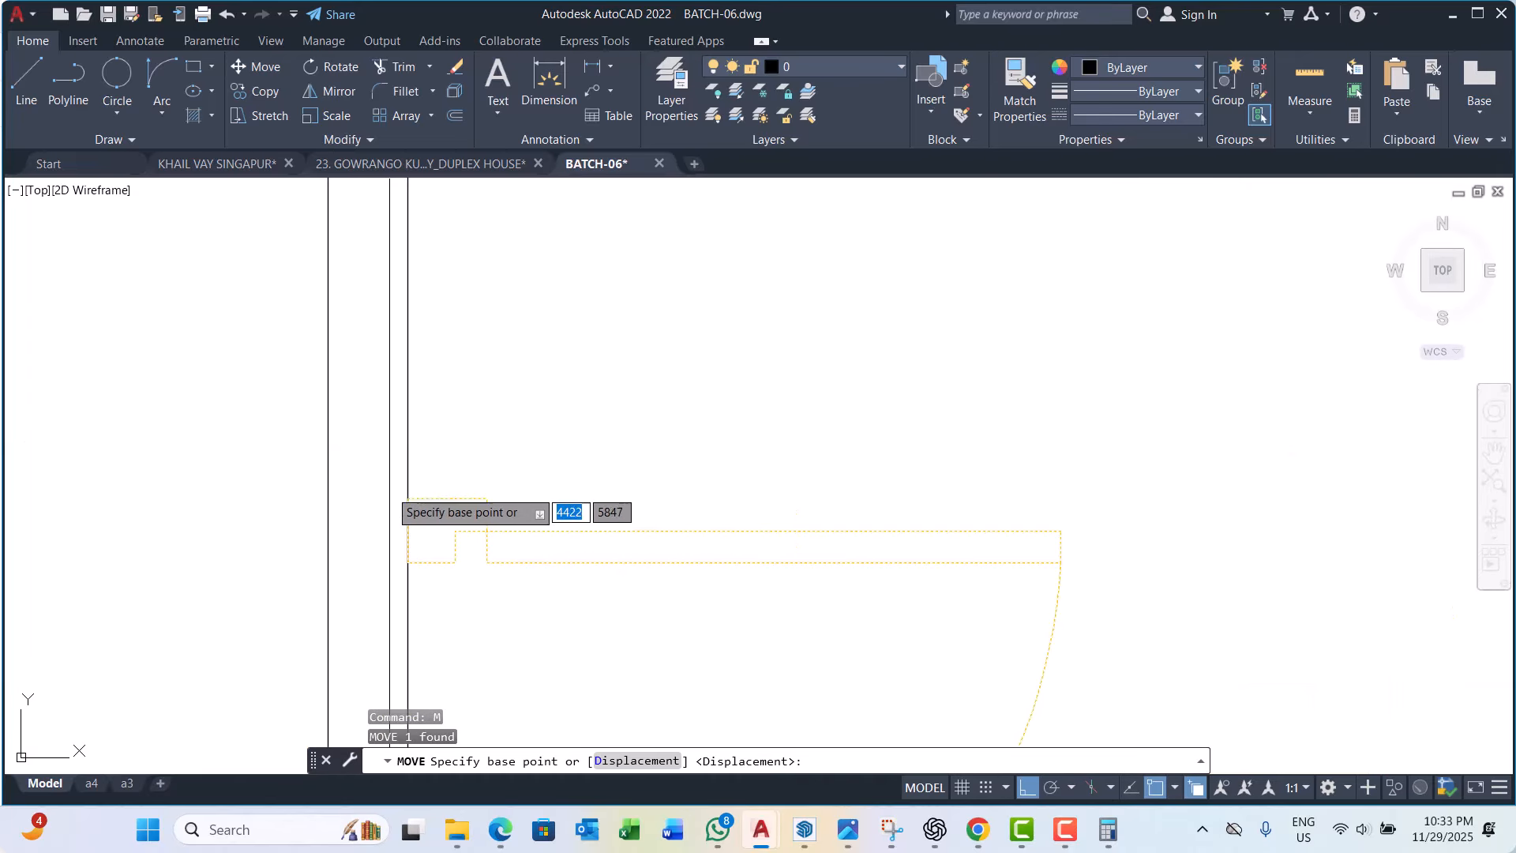
left_click(408, 499)
scroll(443, 372, "down", 4)
scroll(438, 450, "up", 4)
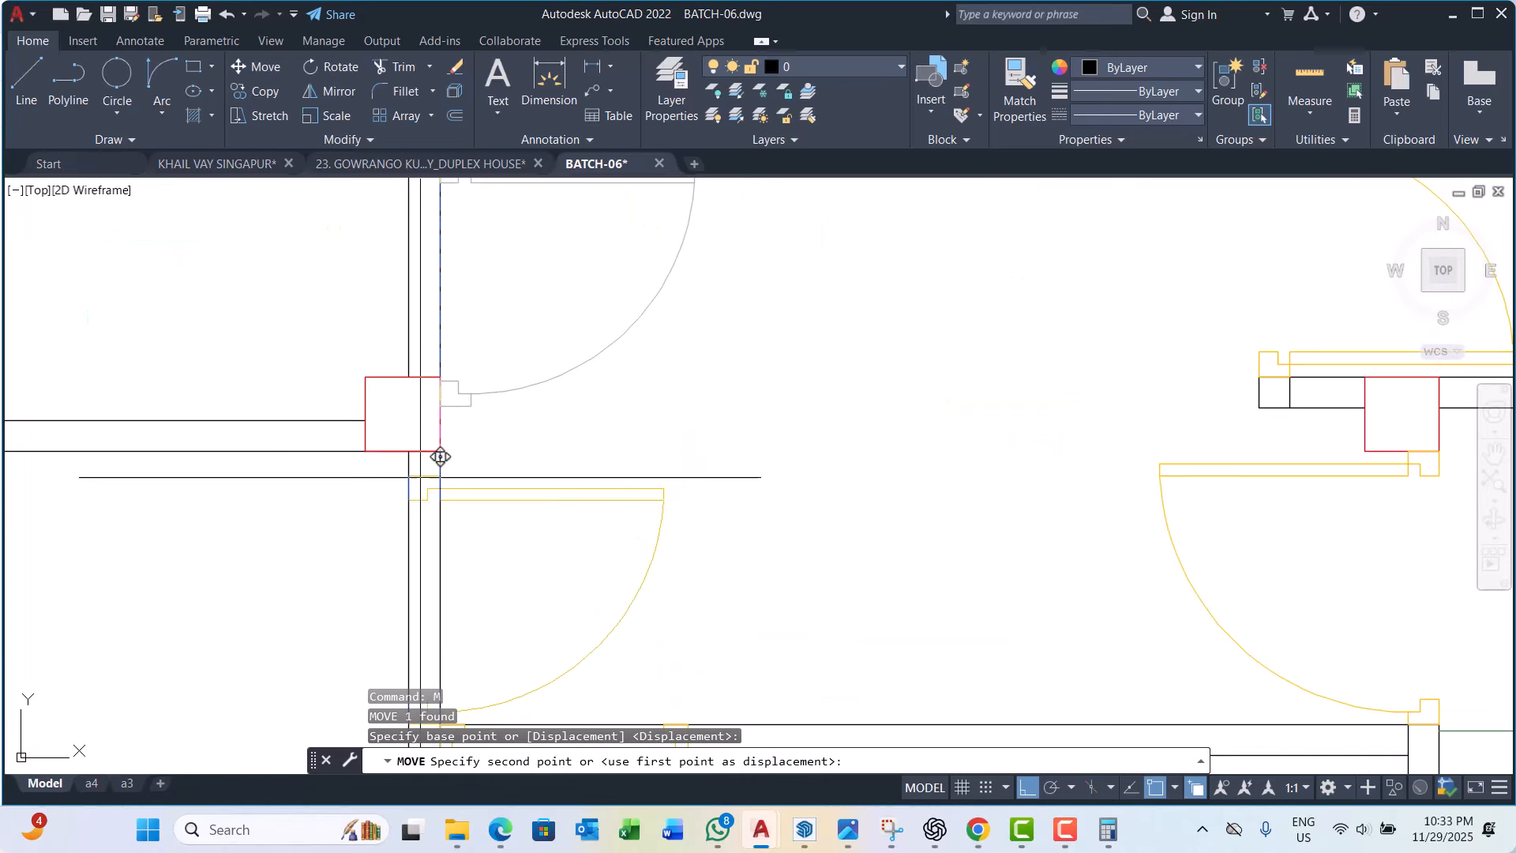
scroll(428, 431, "down", 6)
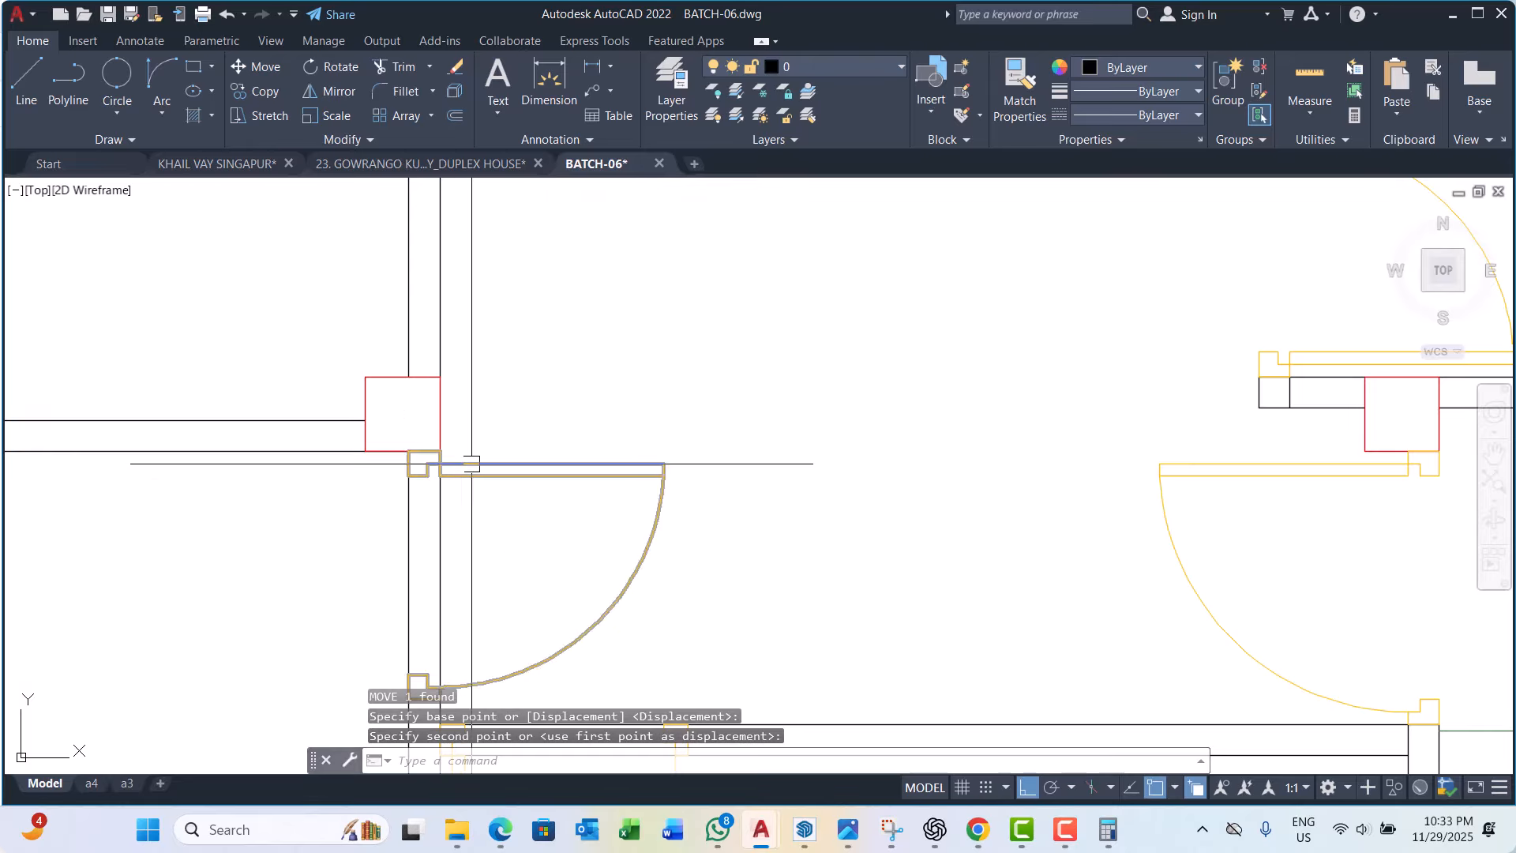
key("Escape")
key("Escape")
key("Escape")
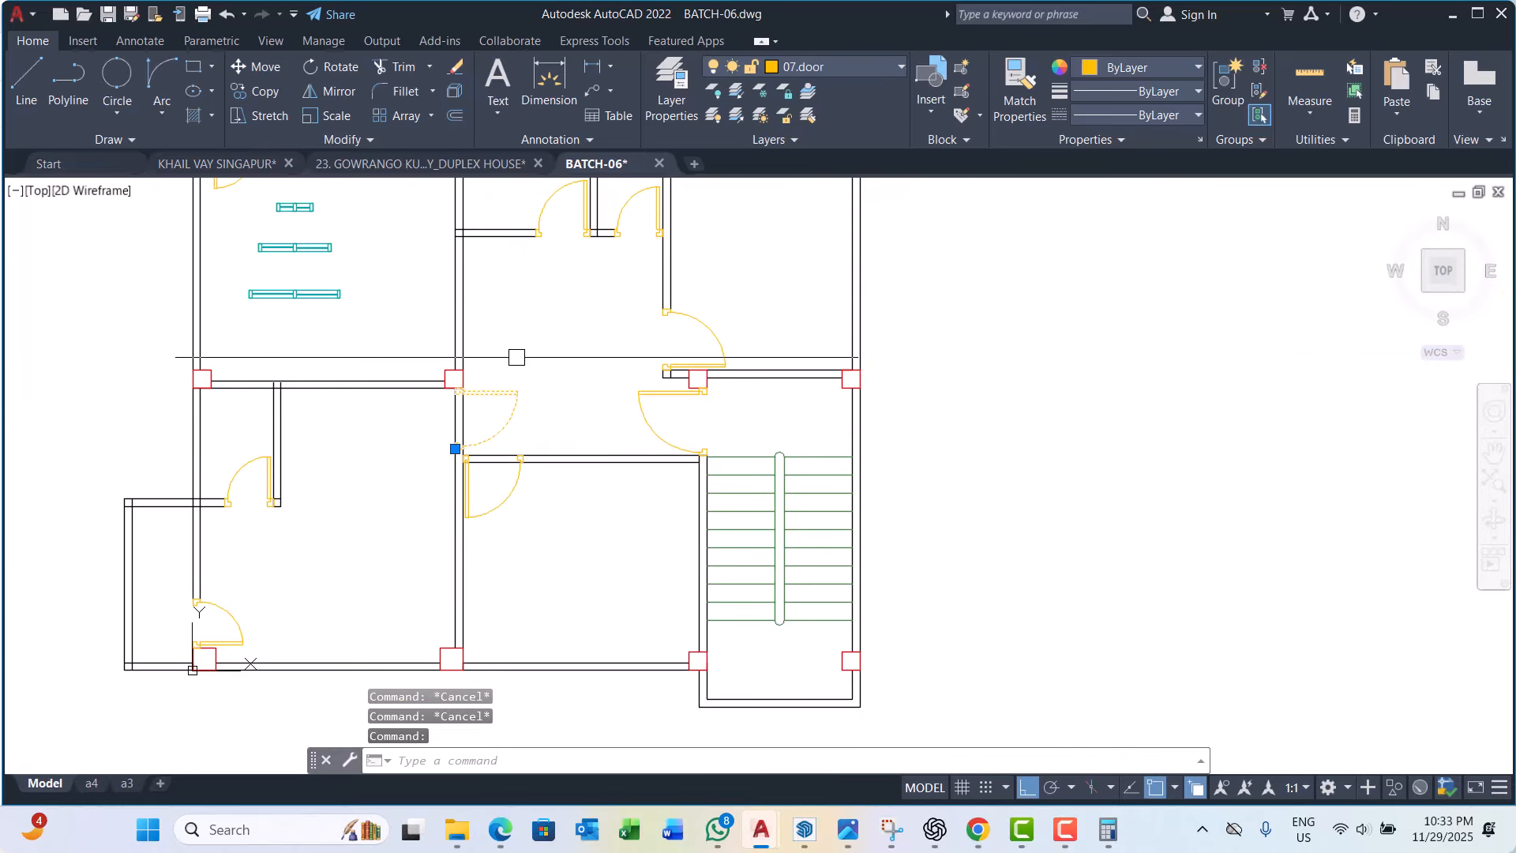
Step: Mirror the west wall door about a vertical line through its jamb's midpoint so it swings into the west room, erasing the source
type("mi")
key("Return")
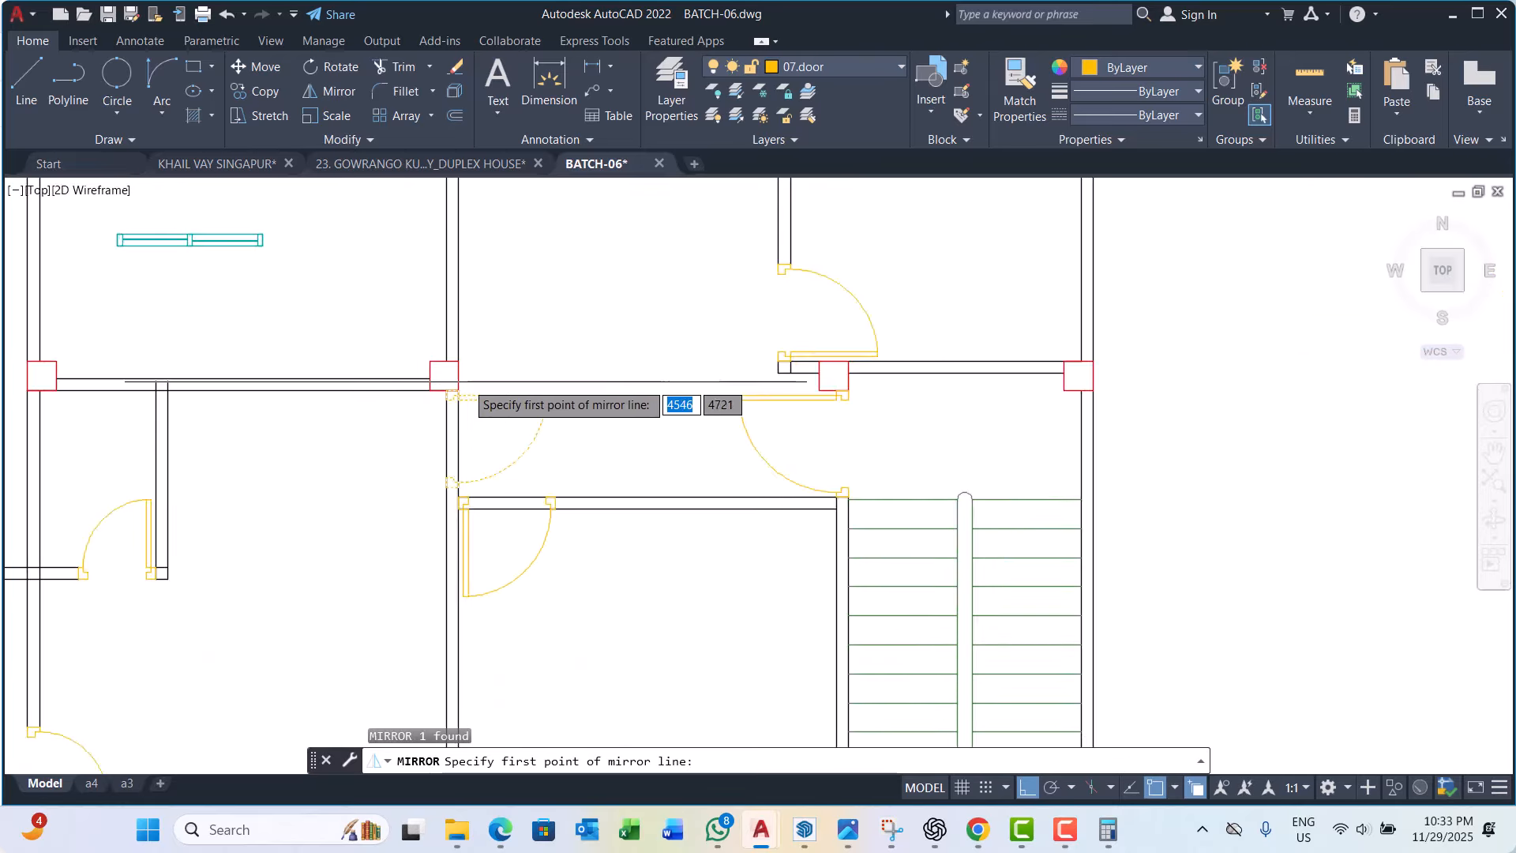
scroll(457, 387, "up", 8)
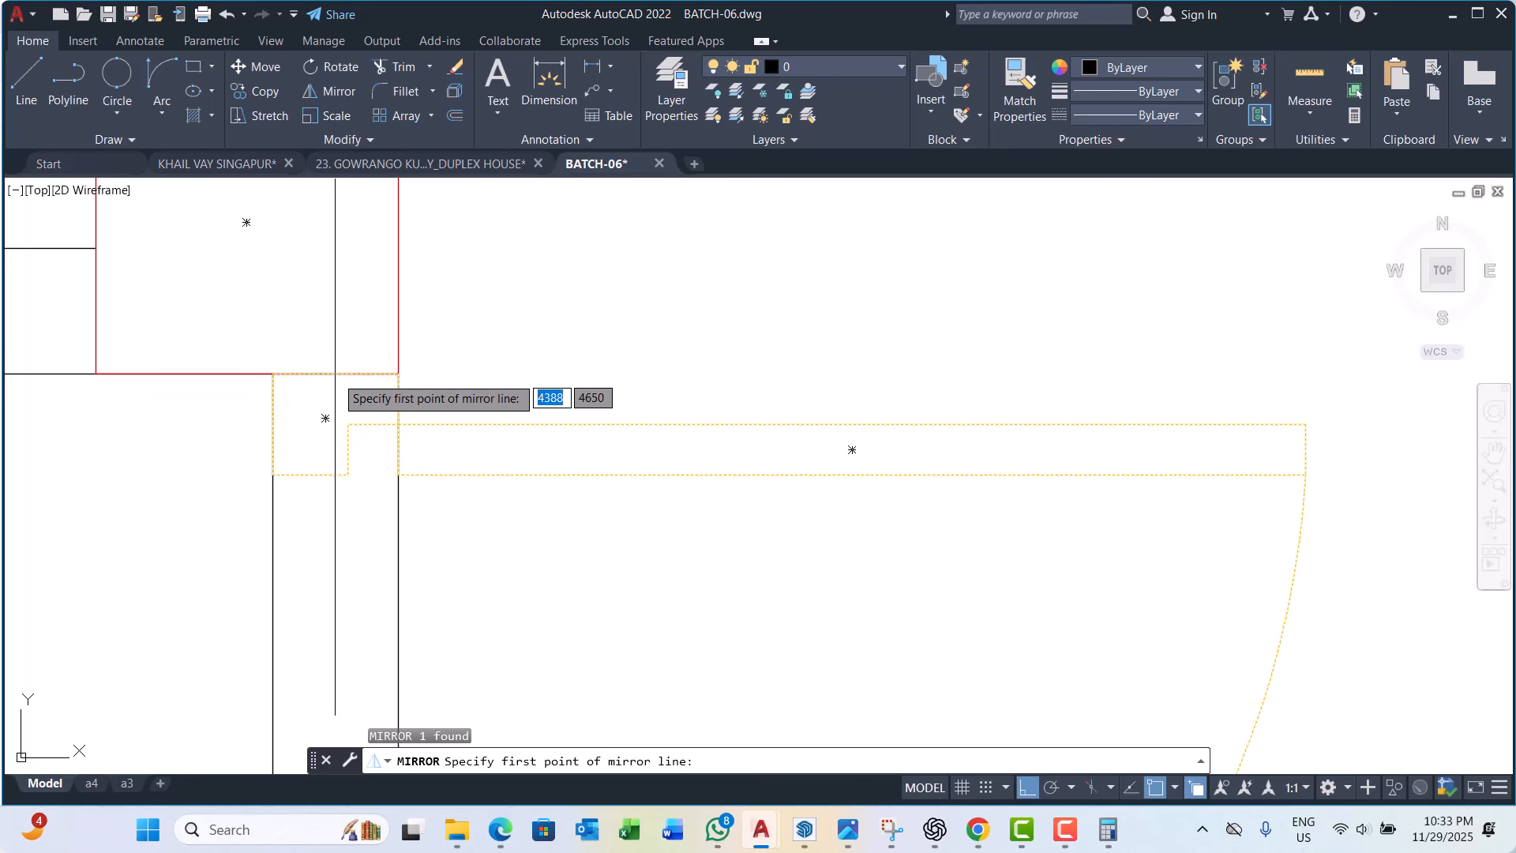
left_click(335, 475)
left_click(357, 608)
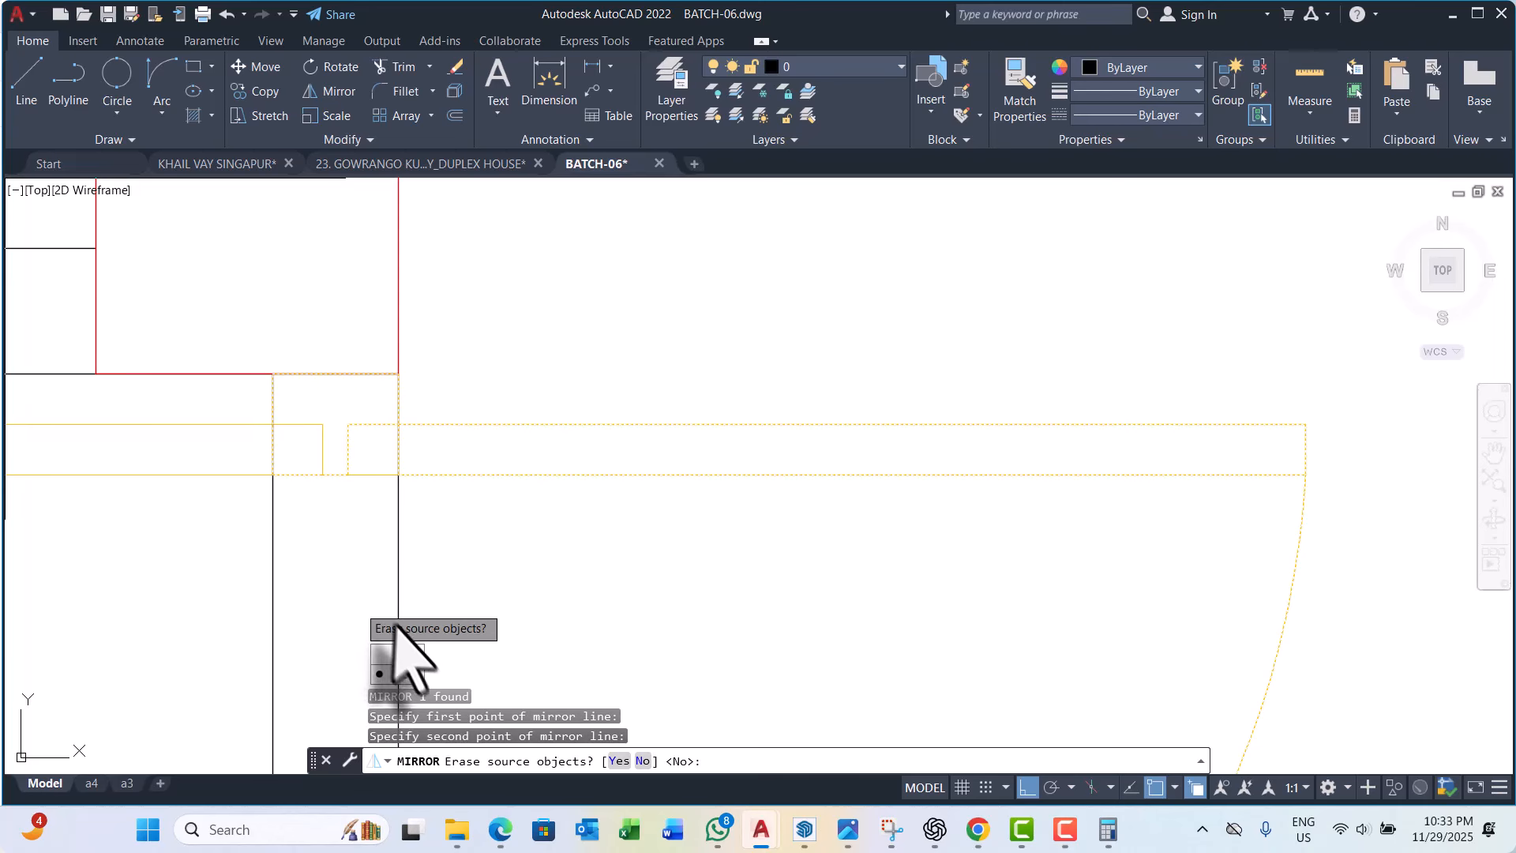
left_click(388, 654)
scroll(357, 604, "down", 5)
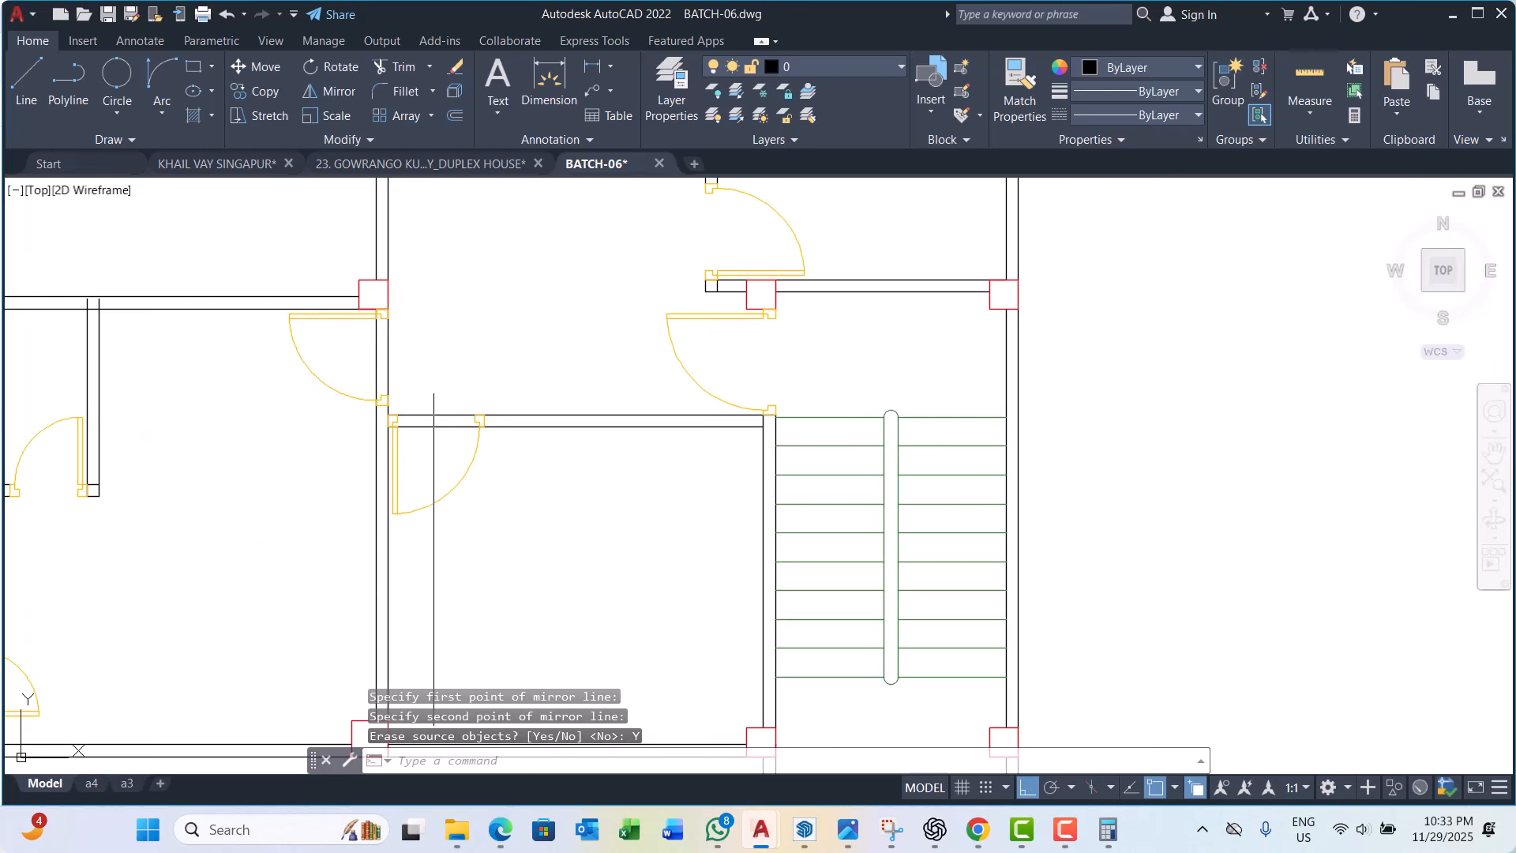
scroll(430, 395, "up", 2)
Step: Draw a vertical construction line through the outer edge of the south room door's free jamb
key("Escape")
type("xl")
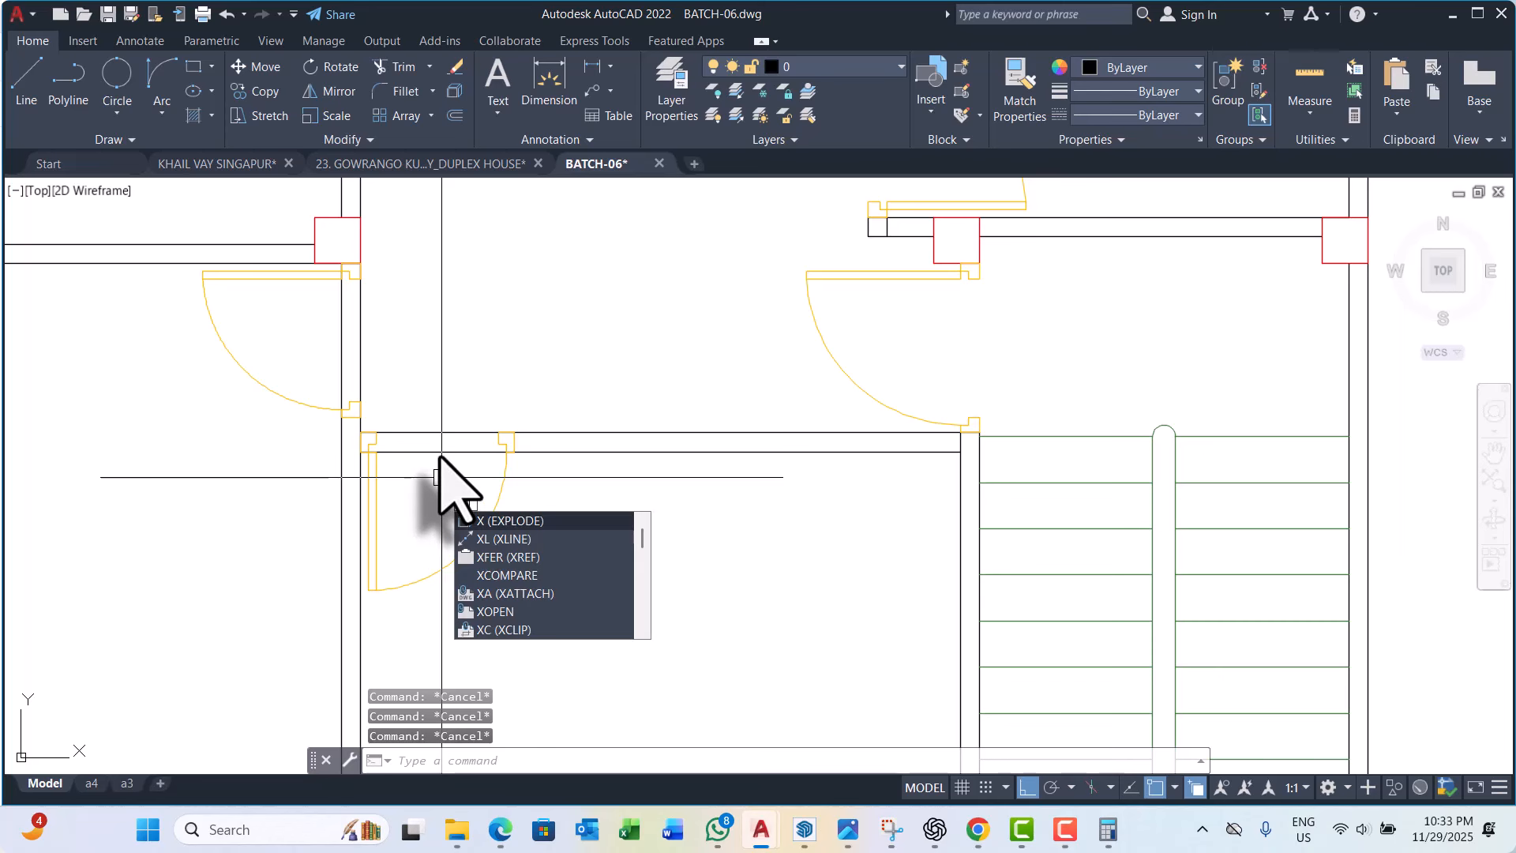
key("Return")
type("v")
key("Return")
scroll(494, 414, "up", 4)
left_click(558, 506)
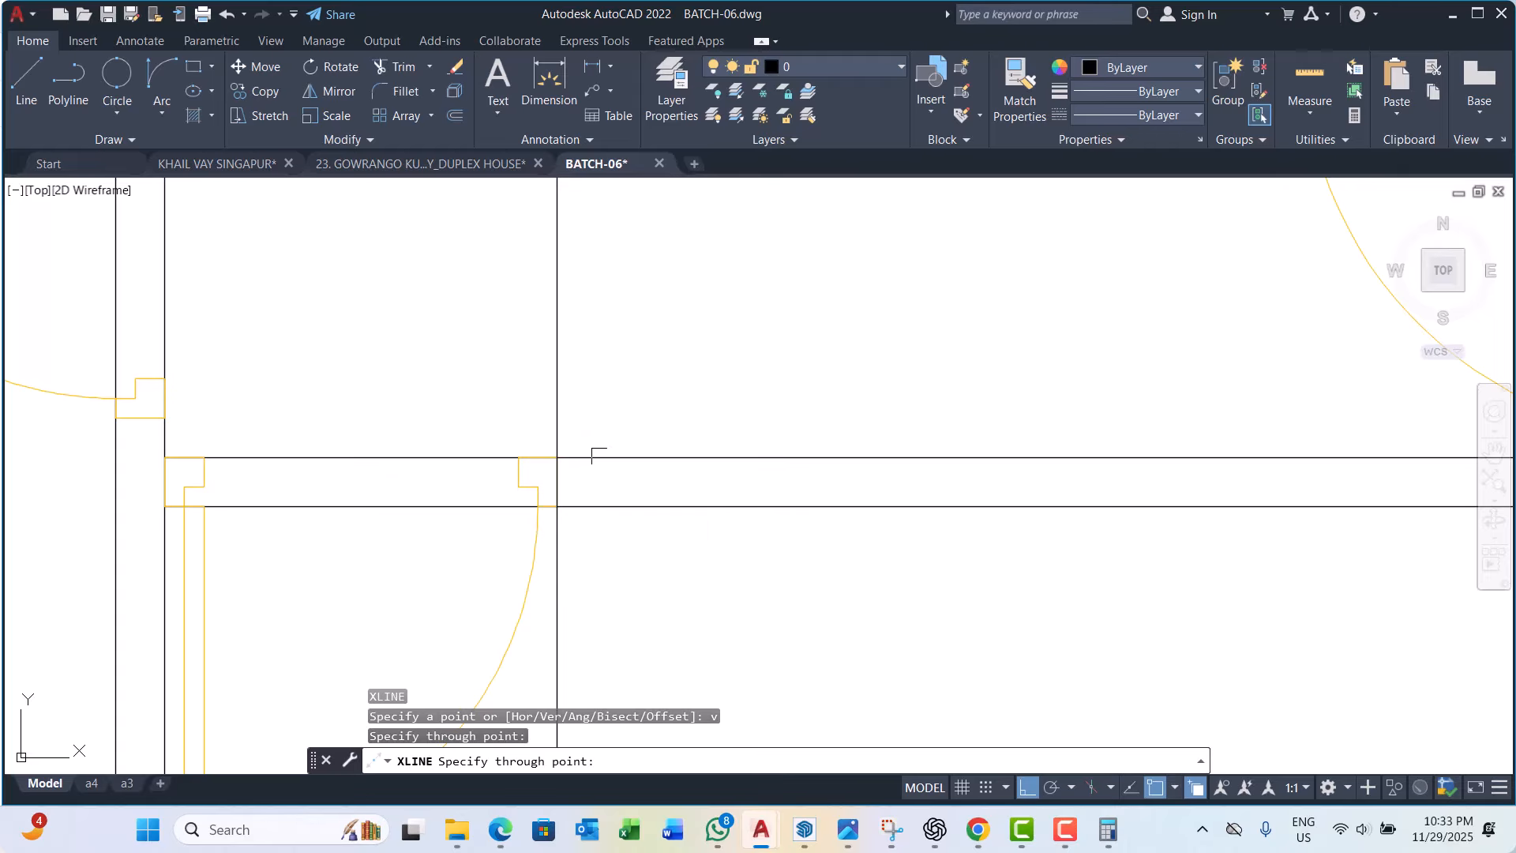
key("Escape")
Step: Trim the horizontal wall's lines across the south room door opening and erase the vertical construction line
left_click(592, 346)
left_click(491, 381)
type("r")
key("Return")
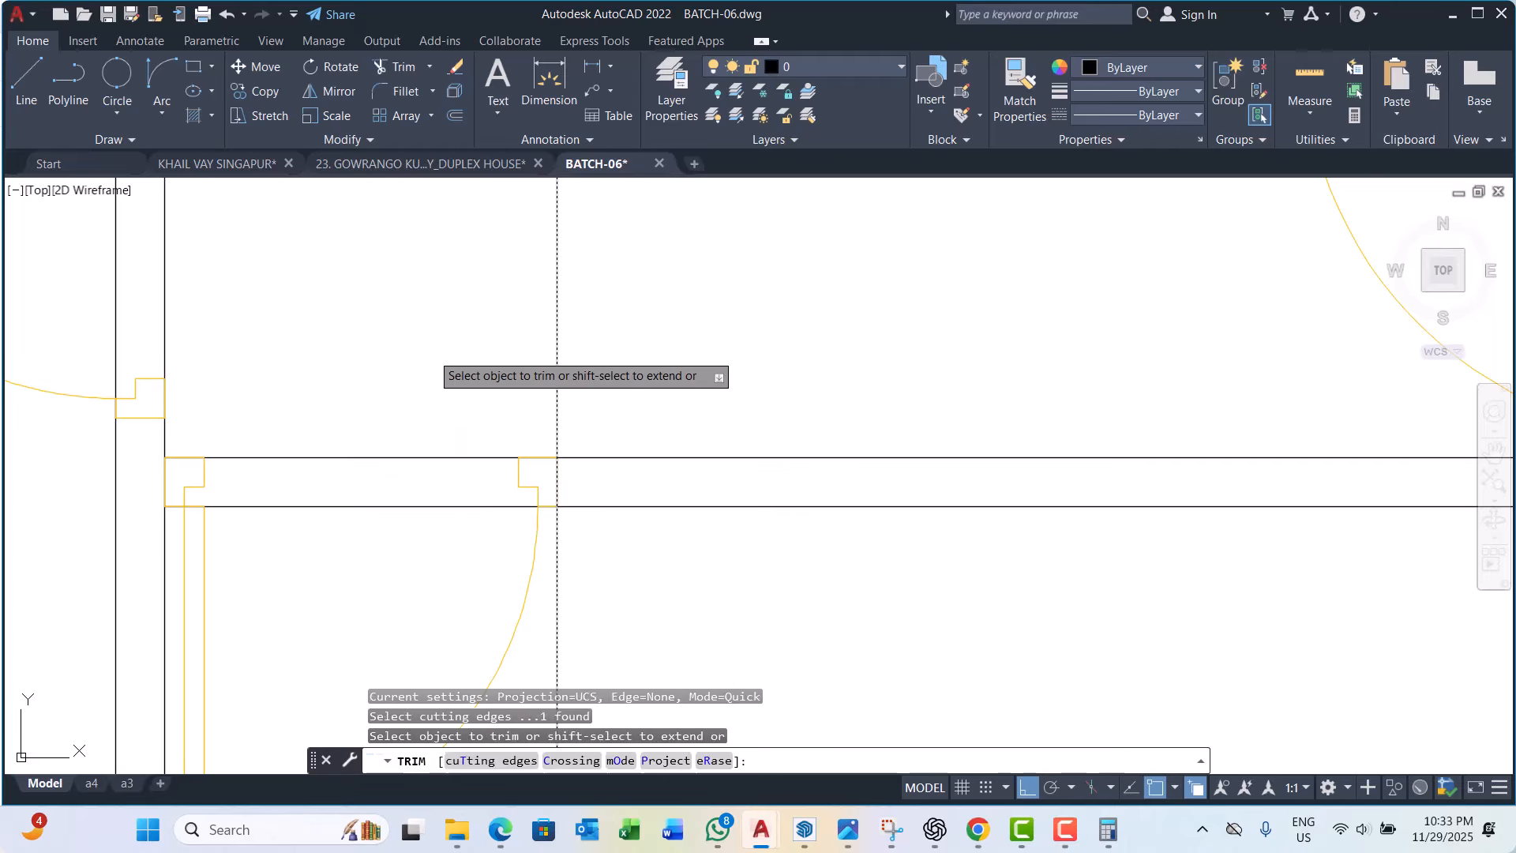
left_click(372, 542)
key("Escape")
key("Escape")
scroll(491, 429, "down", 3)
left_click(484, 418)
left_click(441, 405)
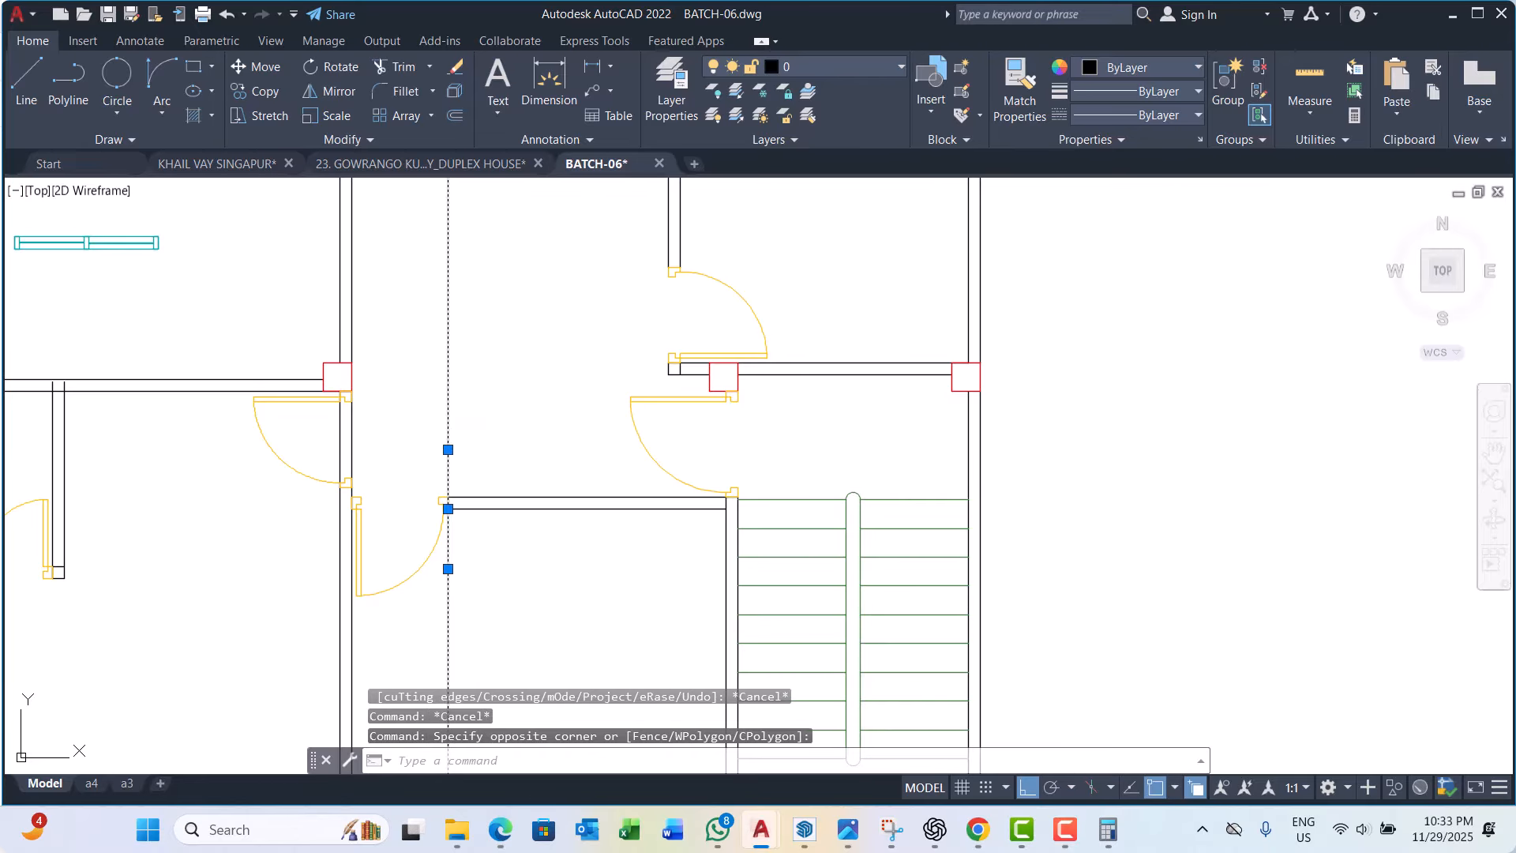
type("e")
key("Return")
Step: Draw a horizontal construction line through the outer edge of the west wall door's lower jamb
type("xl")
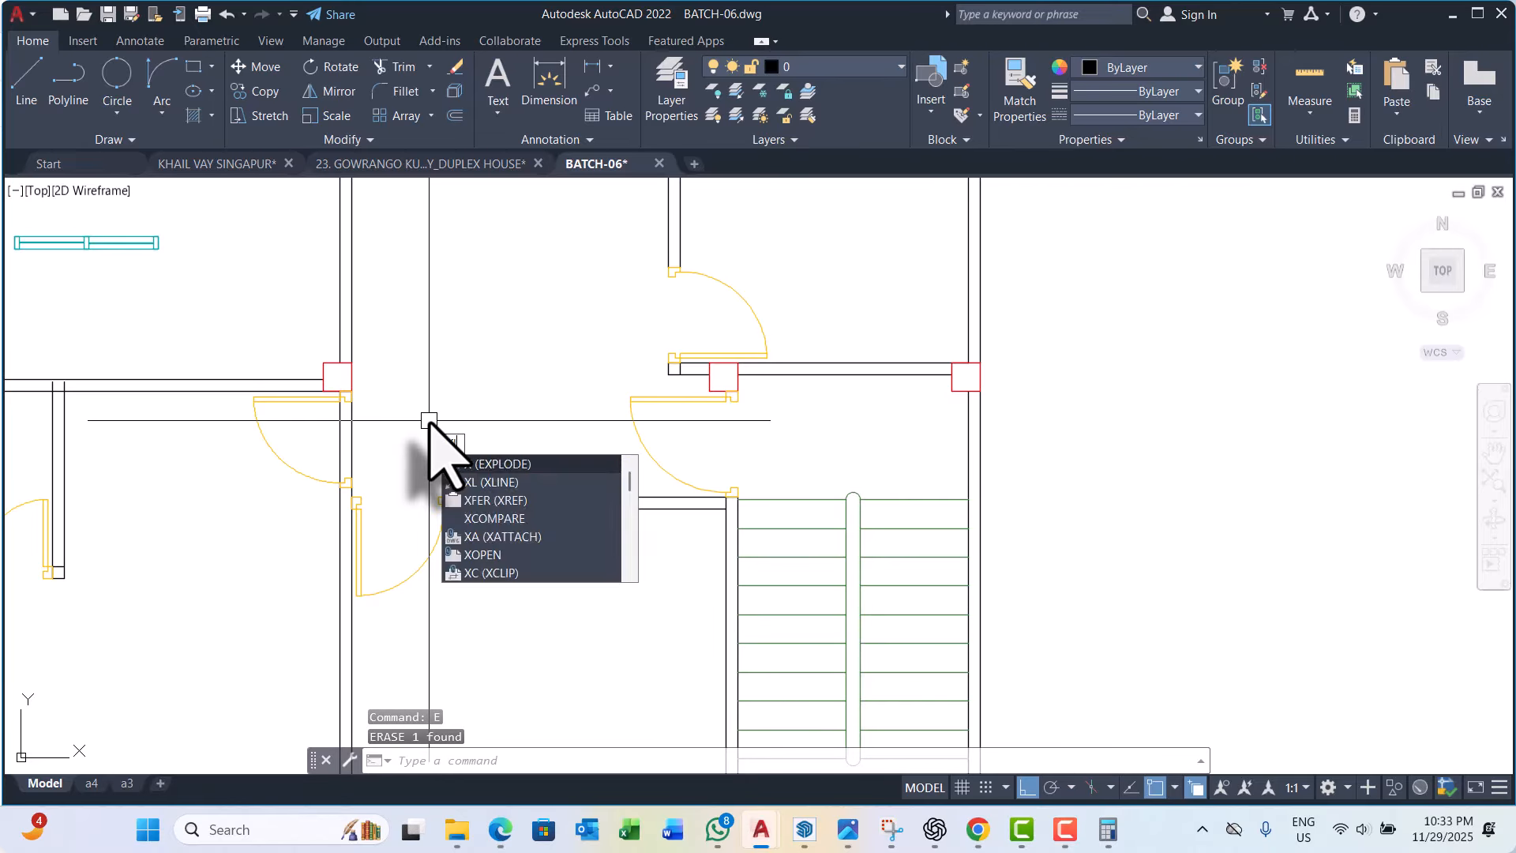
key("Return")
type("h")
key("Return")
scroll(349, 509, "up", 4)
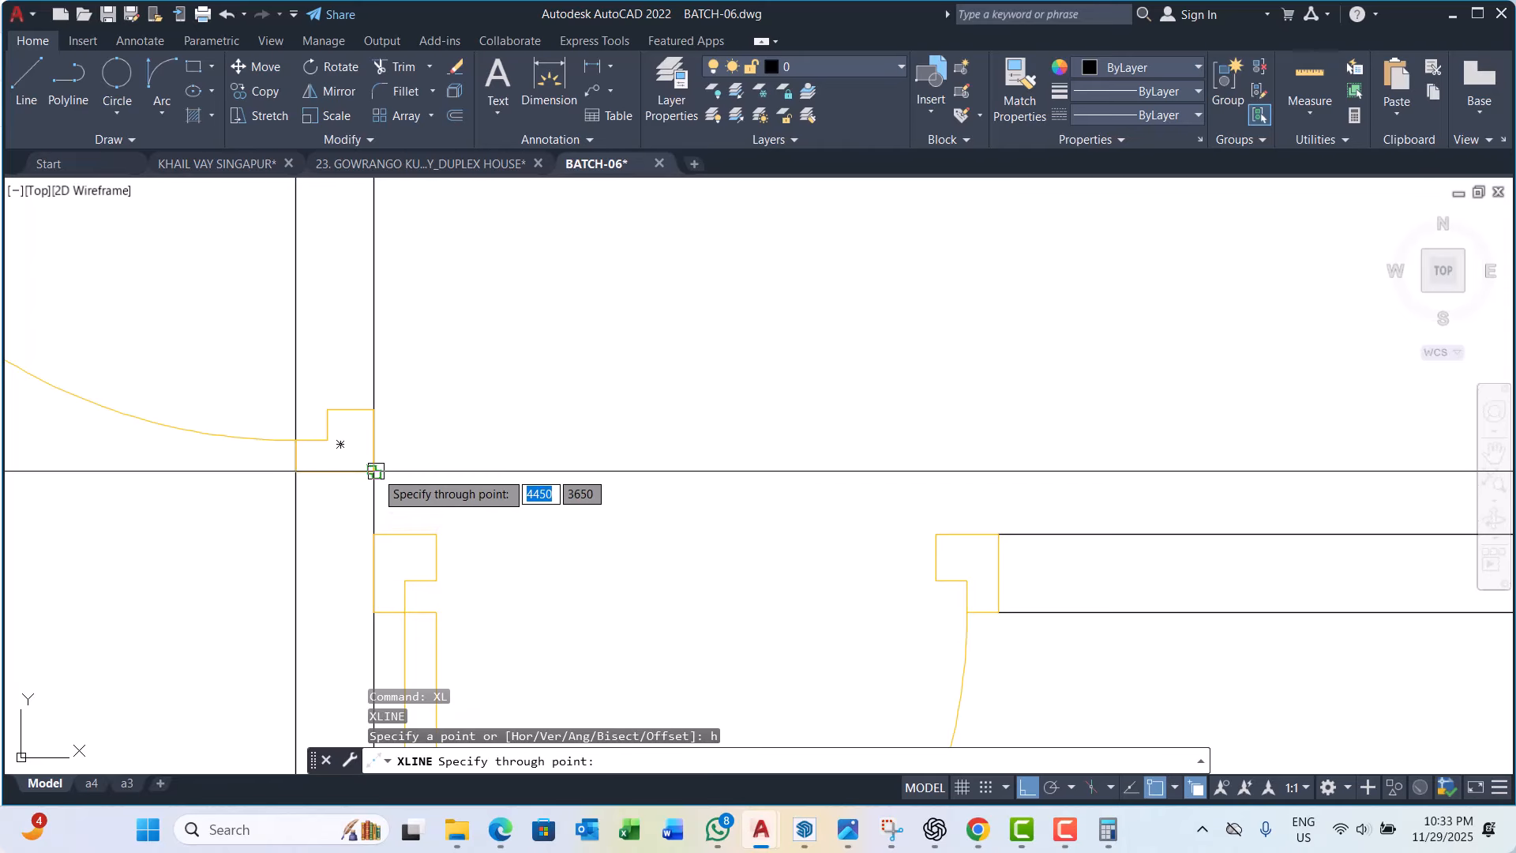
left_click(375, 472)
scroll(262, 475, "down", 4)
key("Escape")
key("Escape")
Step: Trim the west wall's lines between the red column and the horizontal construction line, and erase the construction line
left_click(424, 445)
left_click(400, 495)
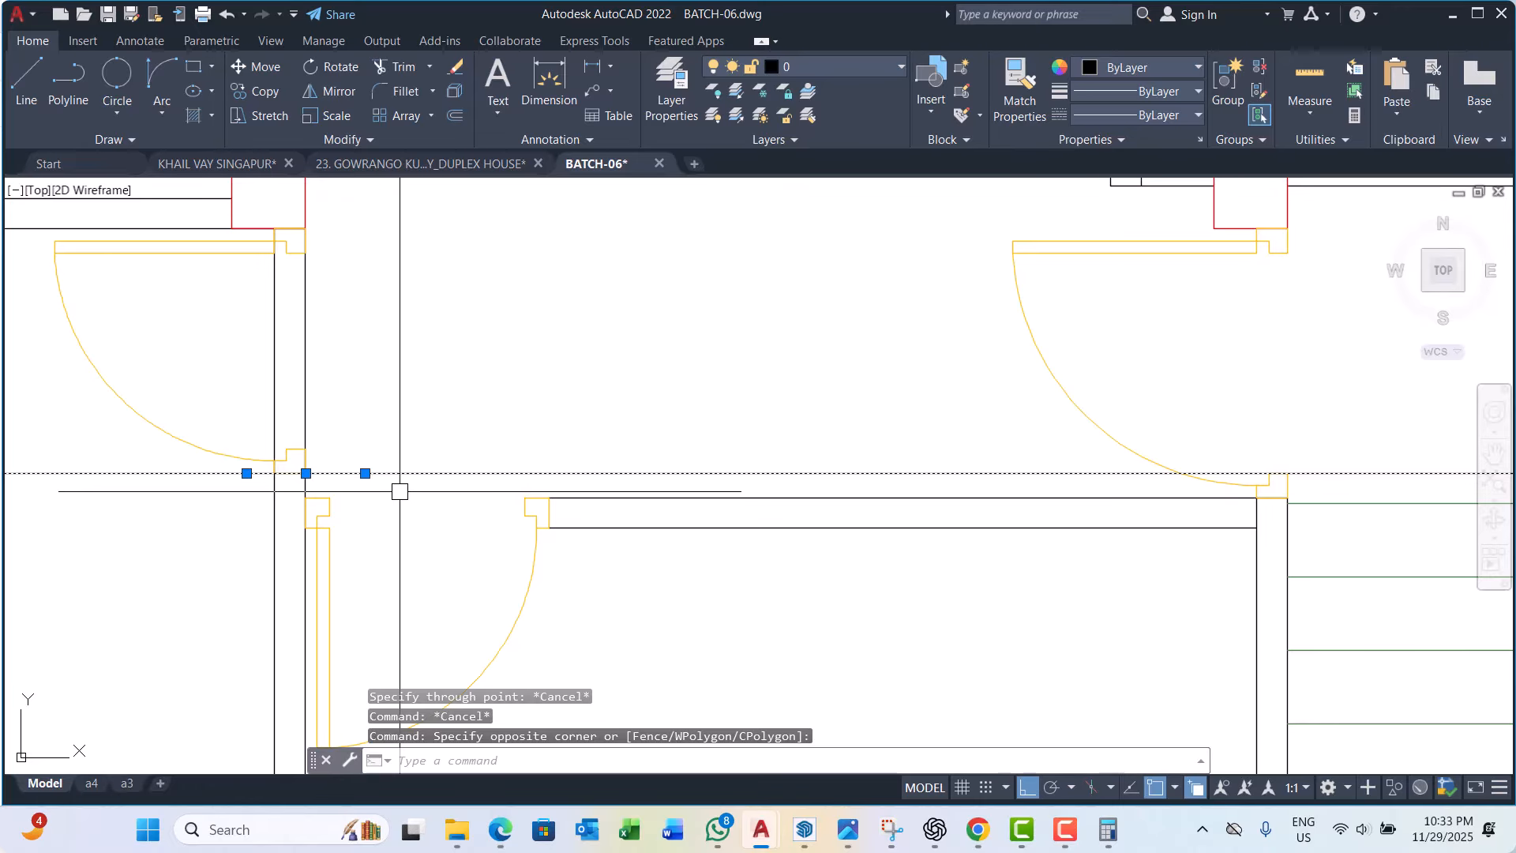
type("tr")
key("Return")
left_click(395, 359)
left_click(243, 390)
key("Escape")
key("Escape")
key("Escape")
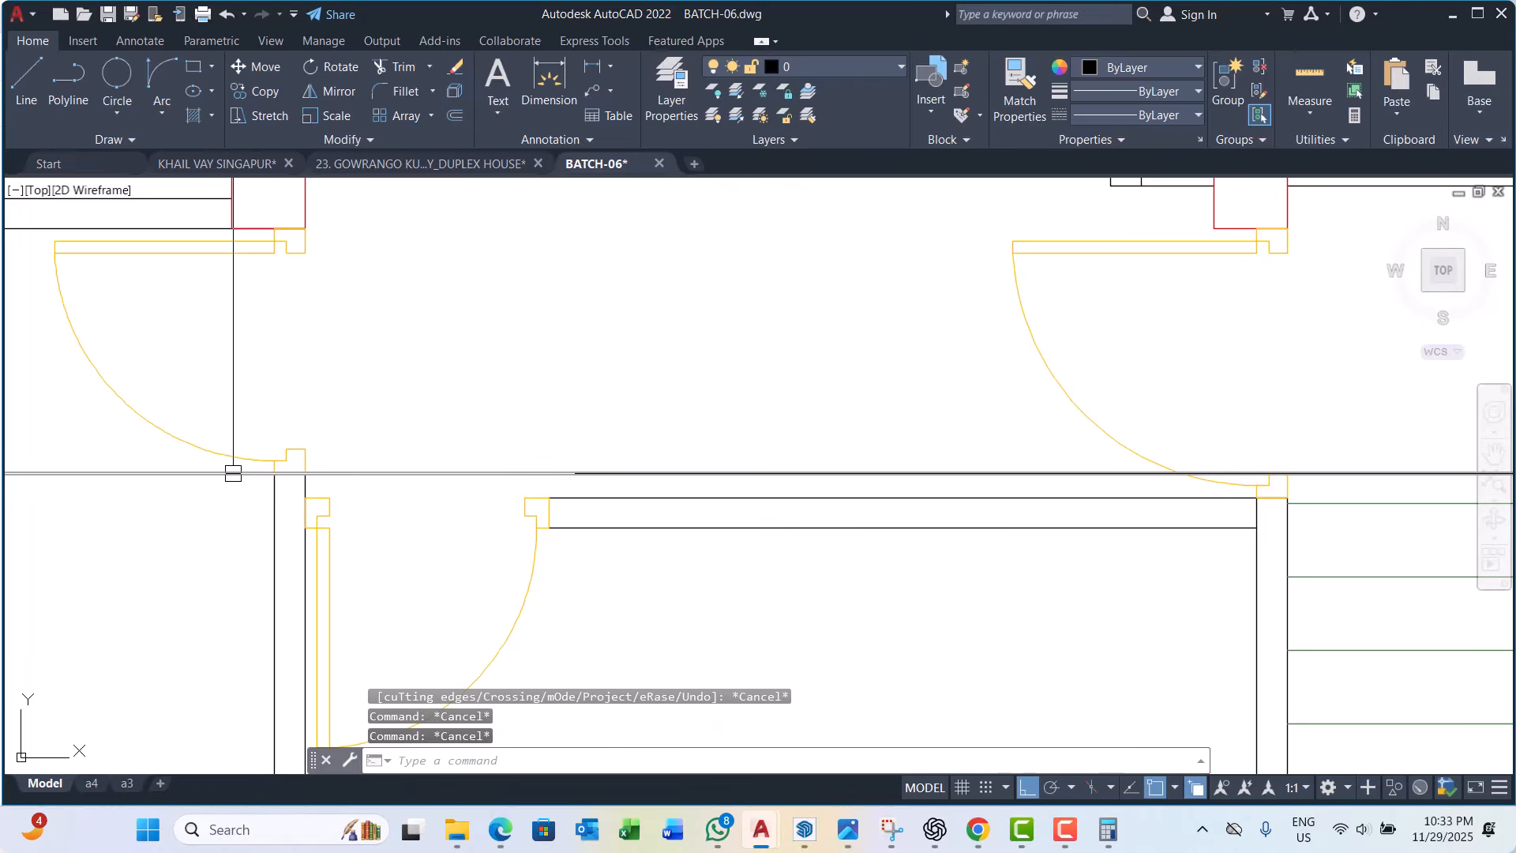
left_click(241, 477)
type("e")
key("Return")
scroll(301, 469, "up", 2)
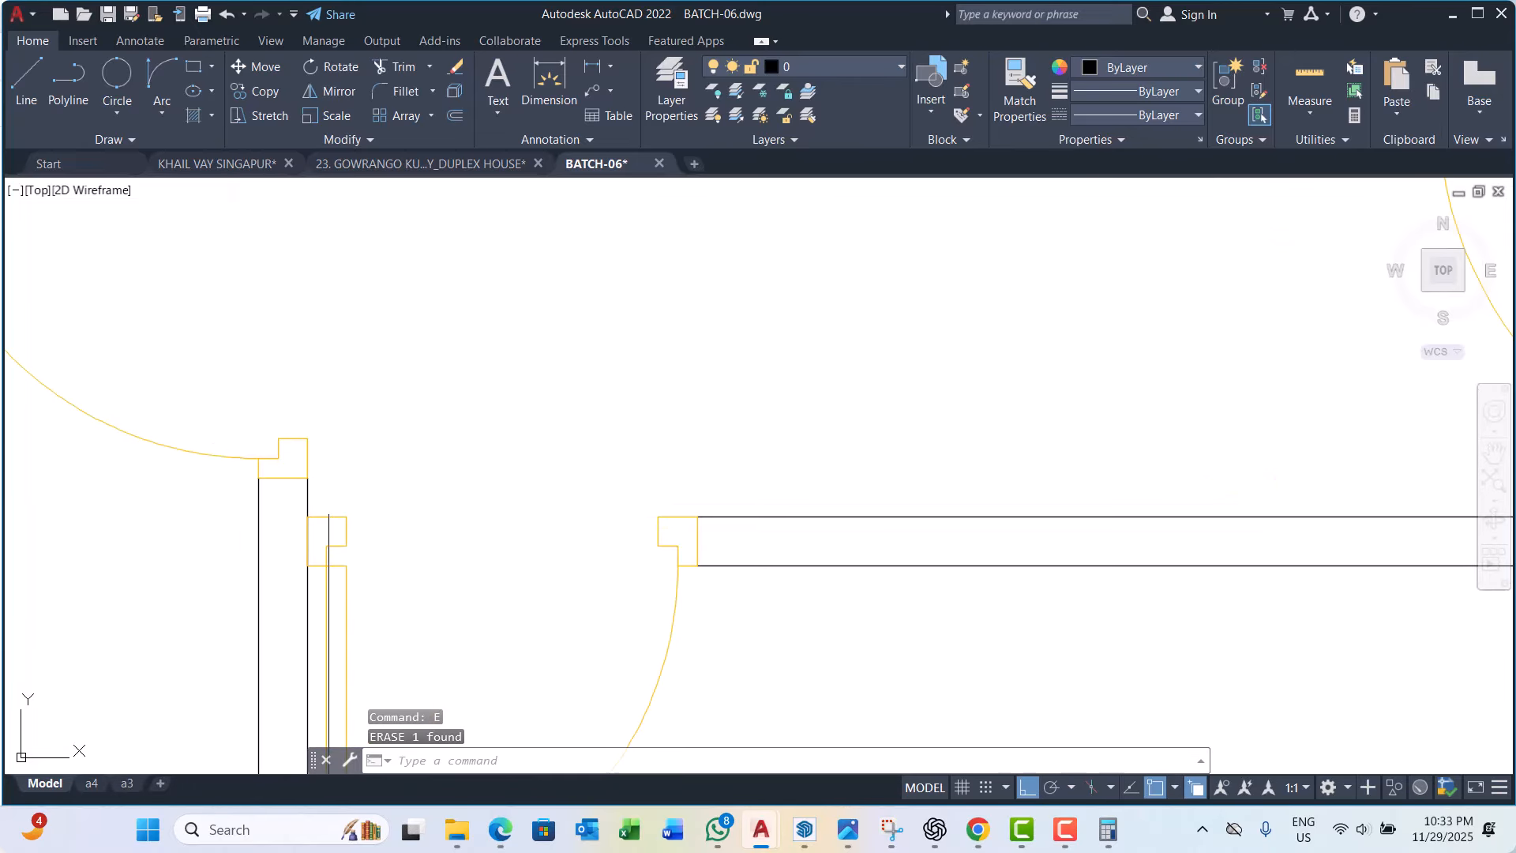
Step: Examine the placed doors and wall openings across the whole floor plan
key("Escape")
key("Escape")
scroll(414, 460, "down", 3)
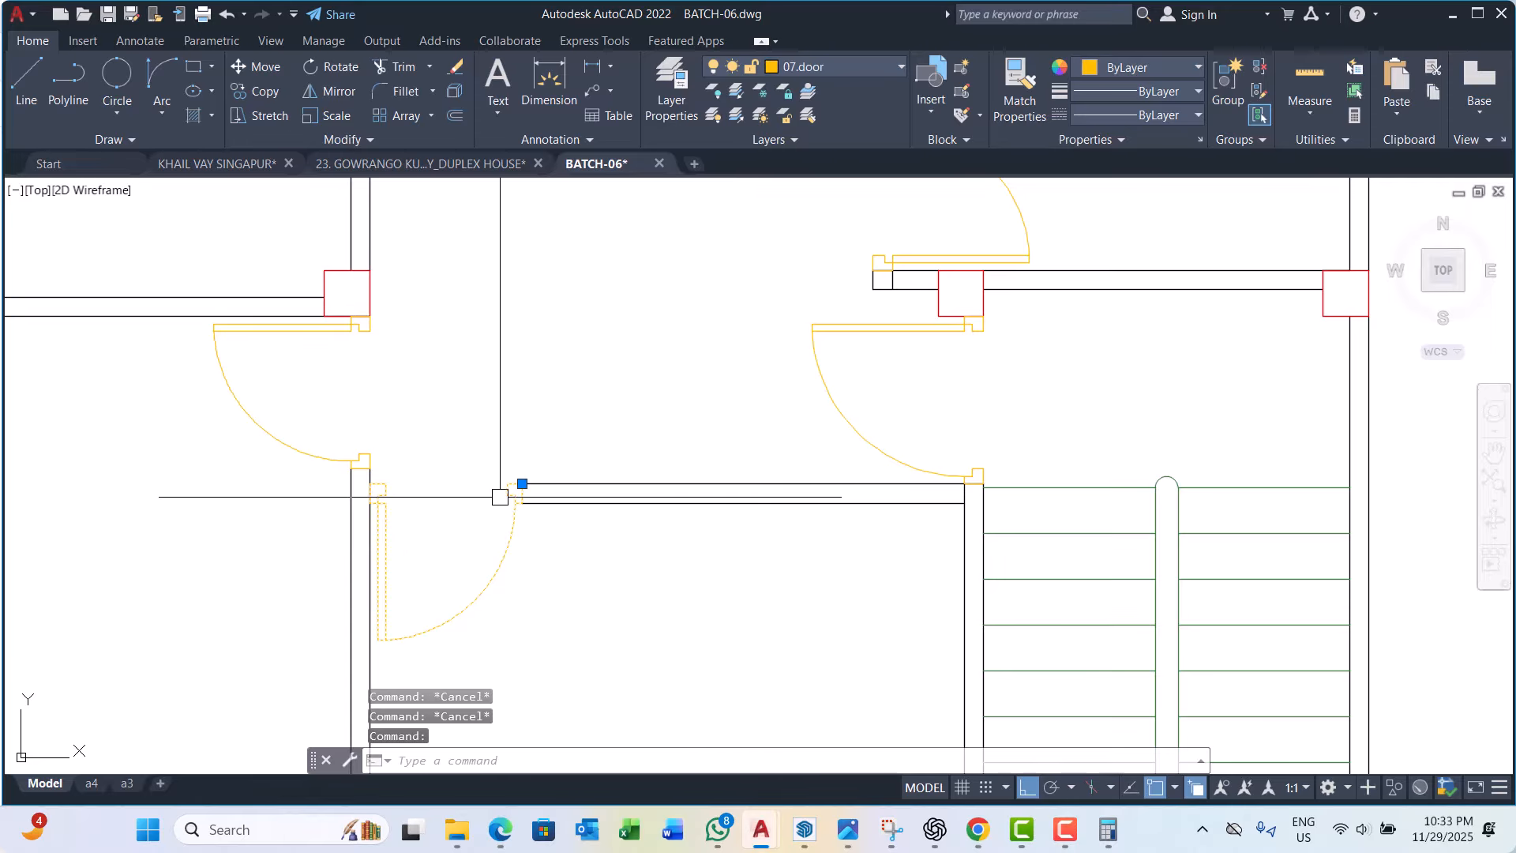
key("Escape")
key("Escape")
scroll(470, 495, "down", 2)
scroll(475, 493, "up", 2)
scroll(513, 467, "down", 5)
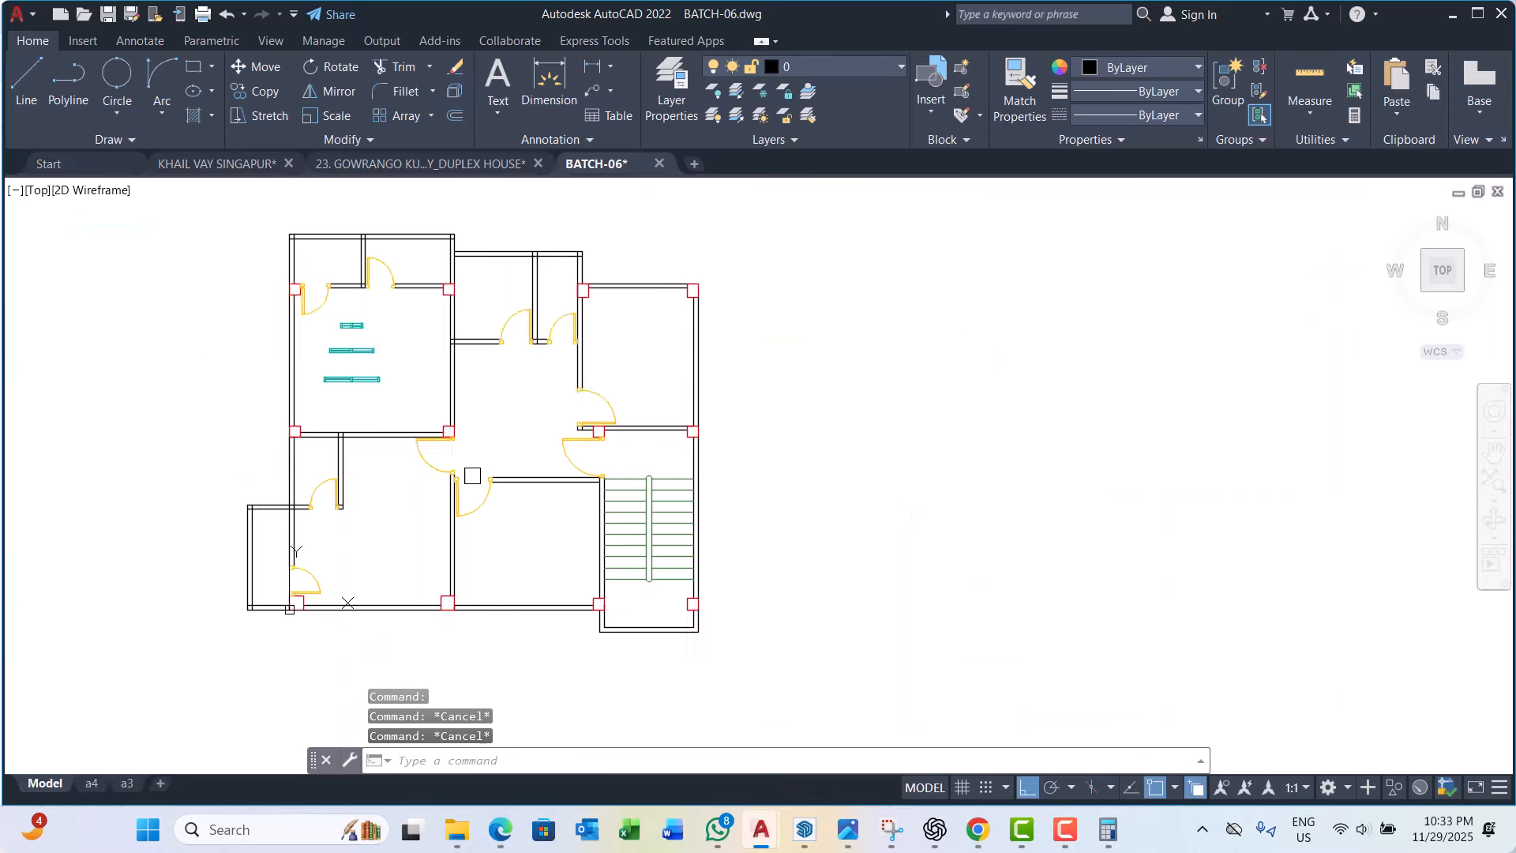
scroll(529, 451, "up", 2)
scroll(433, 457, "down", 4)
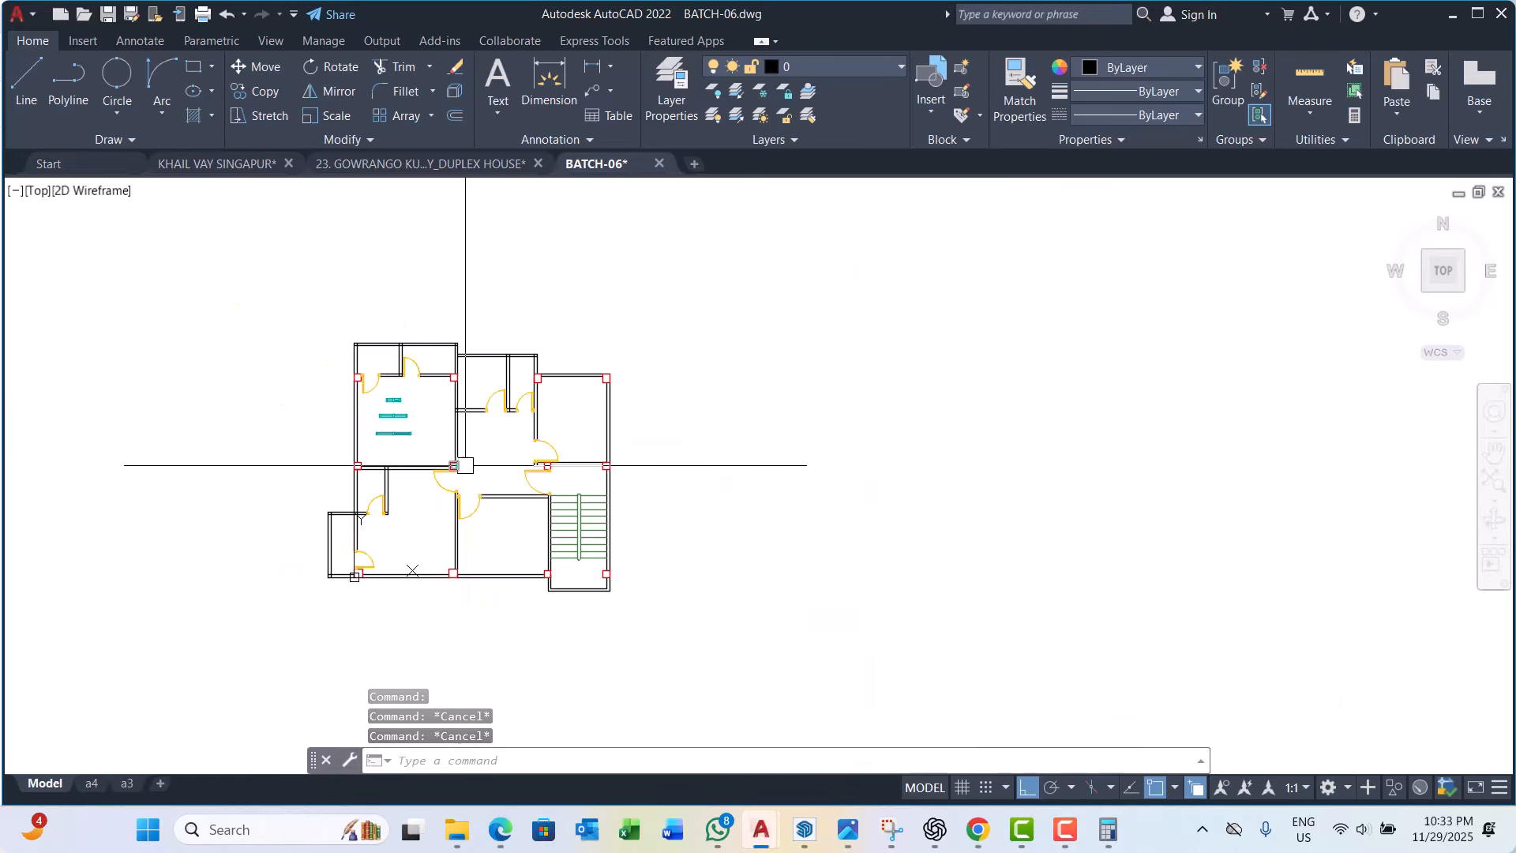
scroll(516, 465, "up", 2)
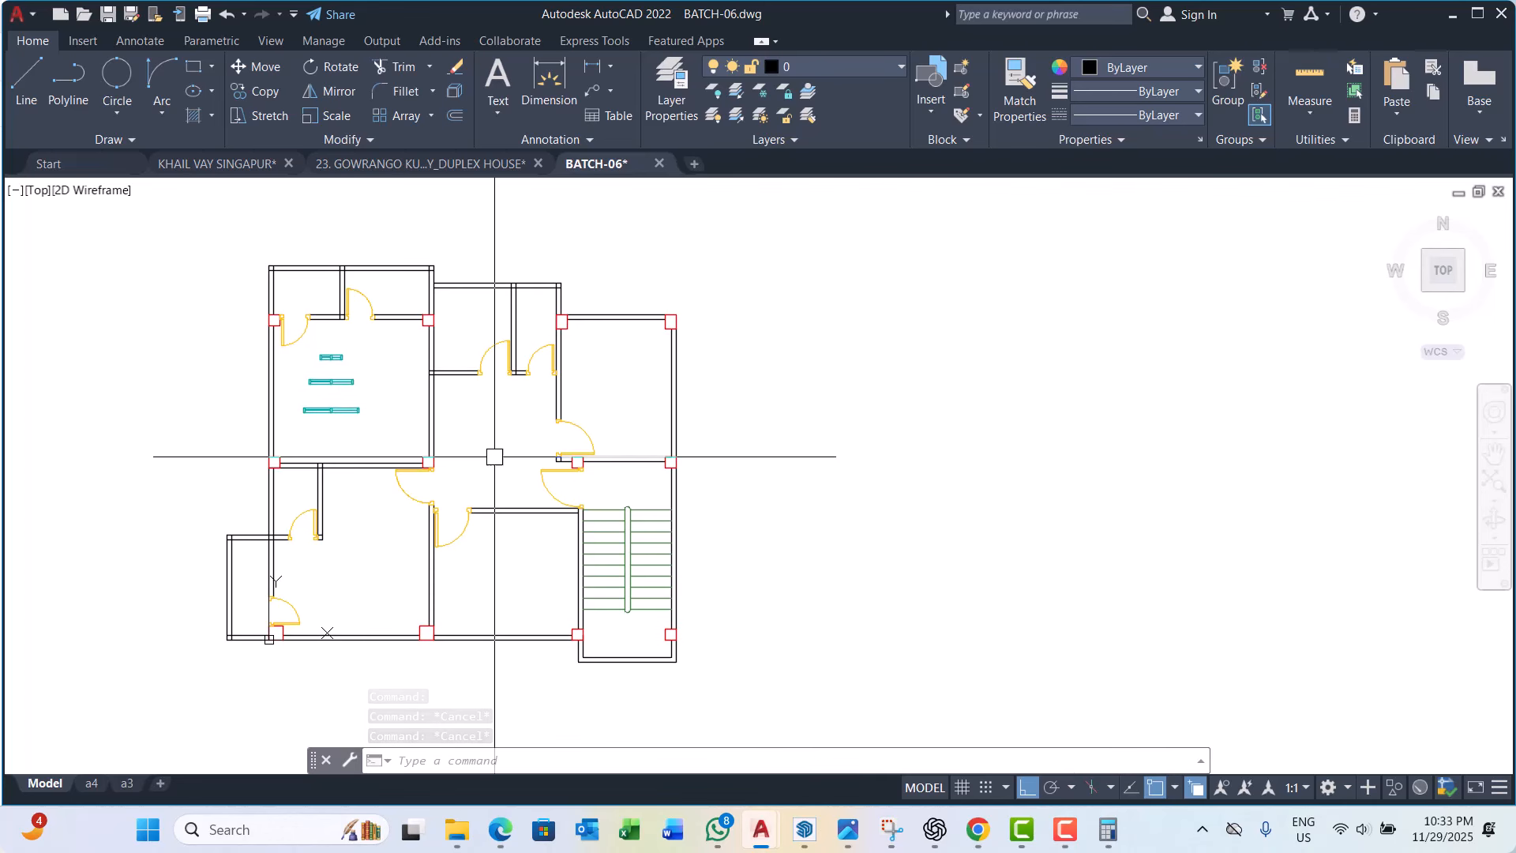
scroll(421, 449, "up", 7)
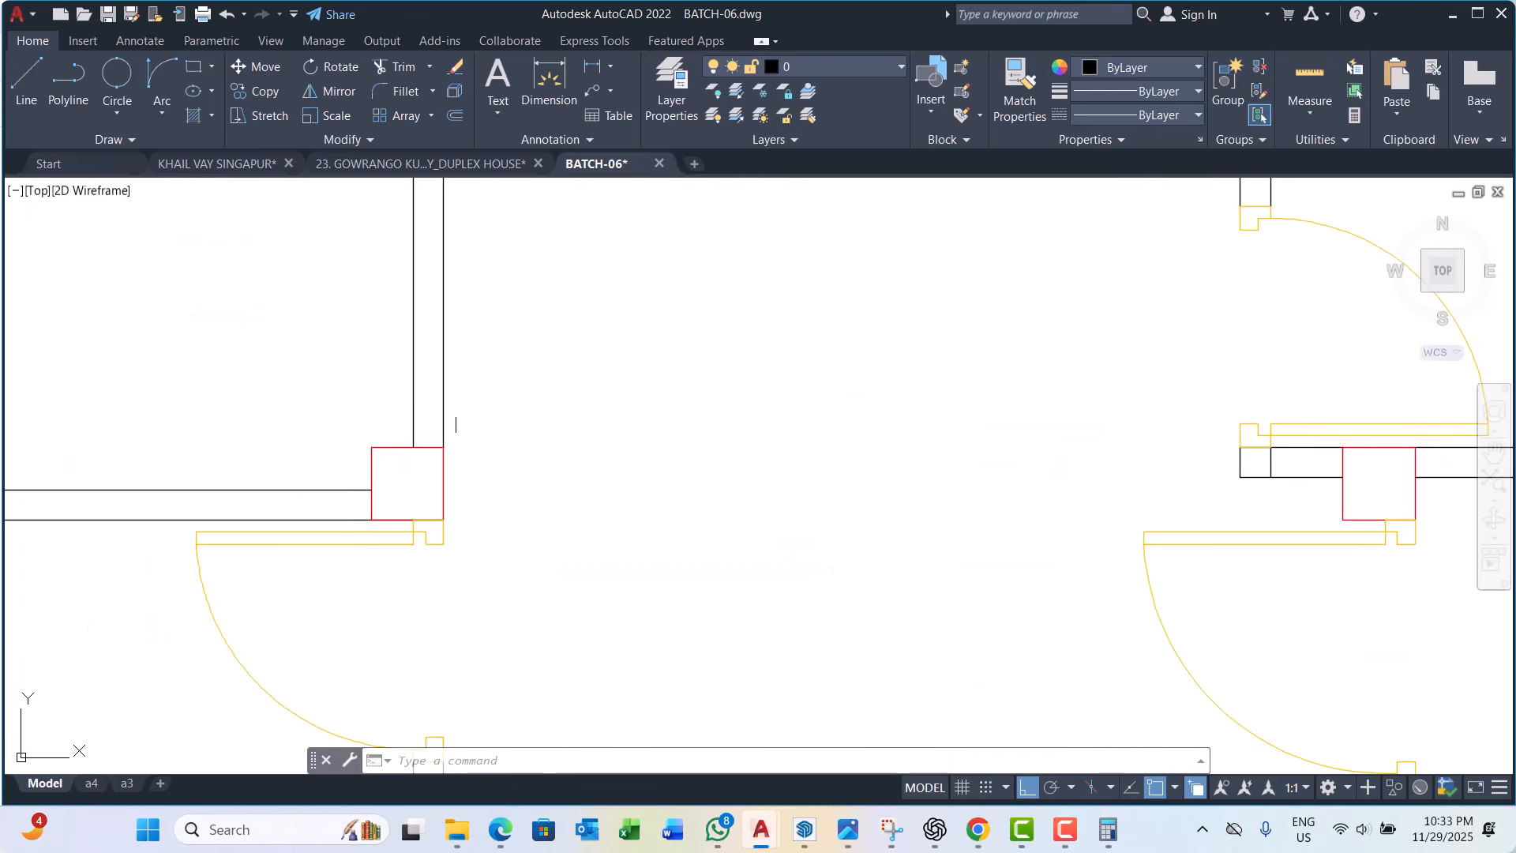
scroll(455, 425, "down", 11)
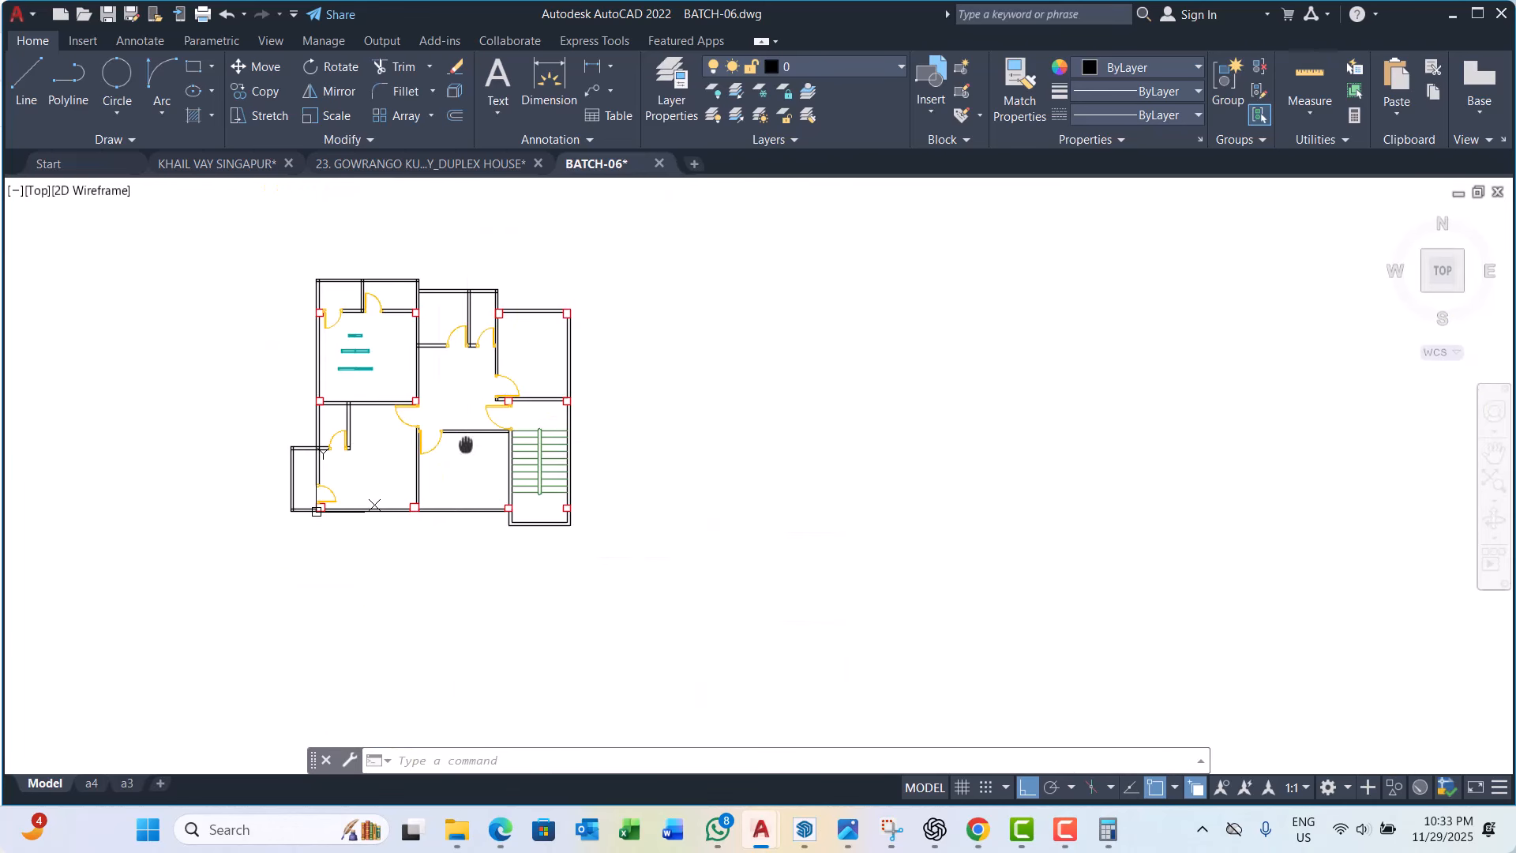
scroll(395, 400, "up", 4)
scroll(409, 426, "down", 2)
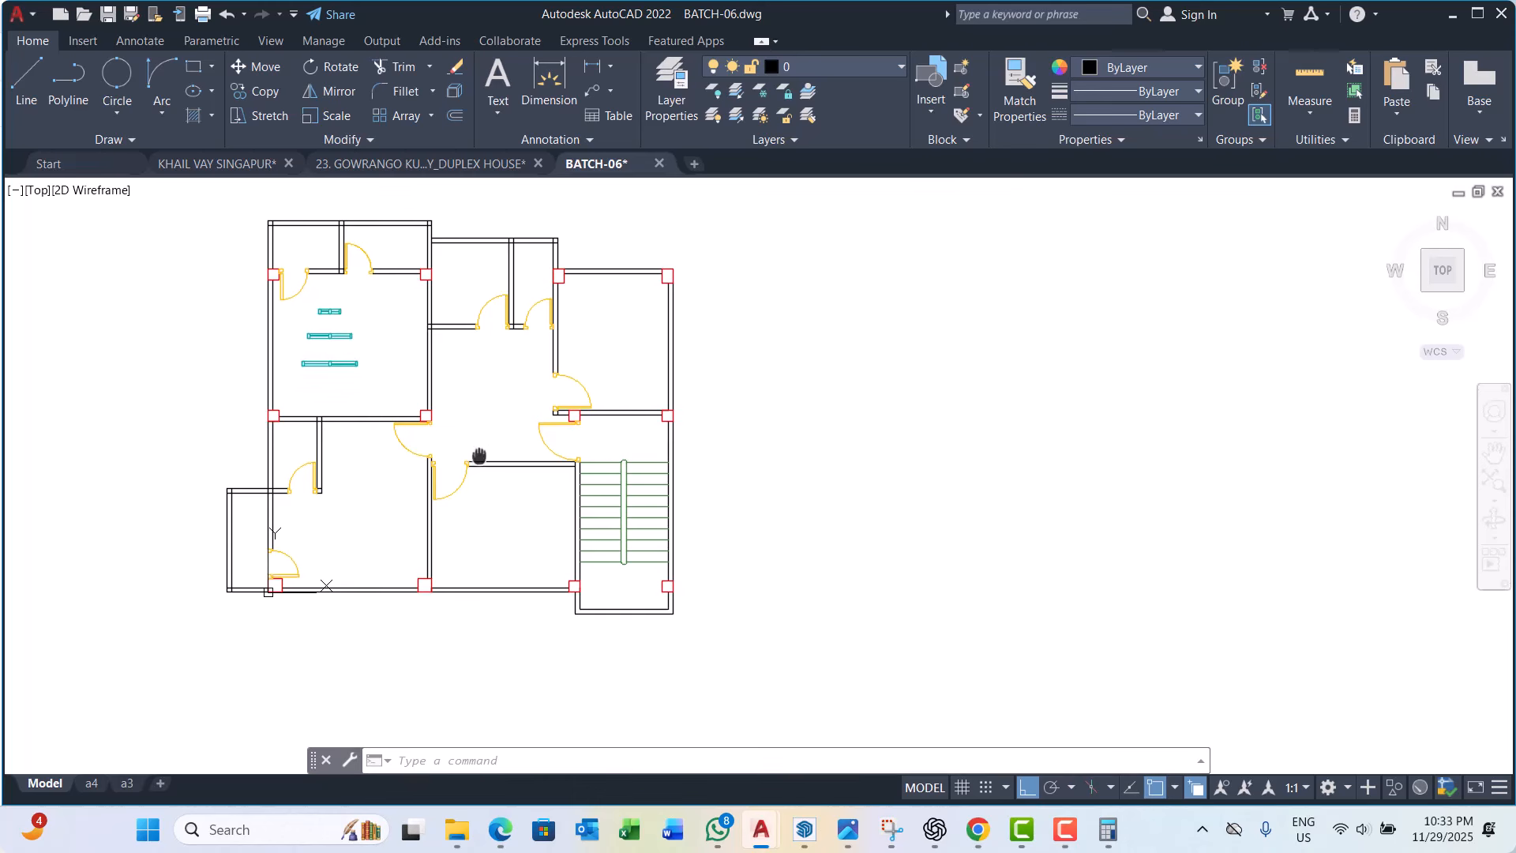
Step: Mirror the west wall door about a horizontal line through the red column's centre, keeping the original door
scroll(433, 445, "up", 4)
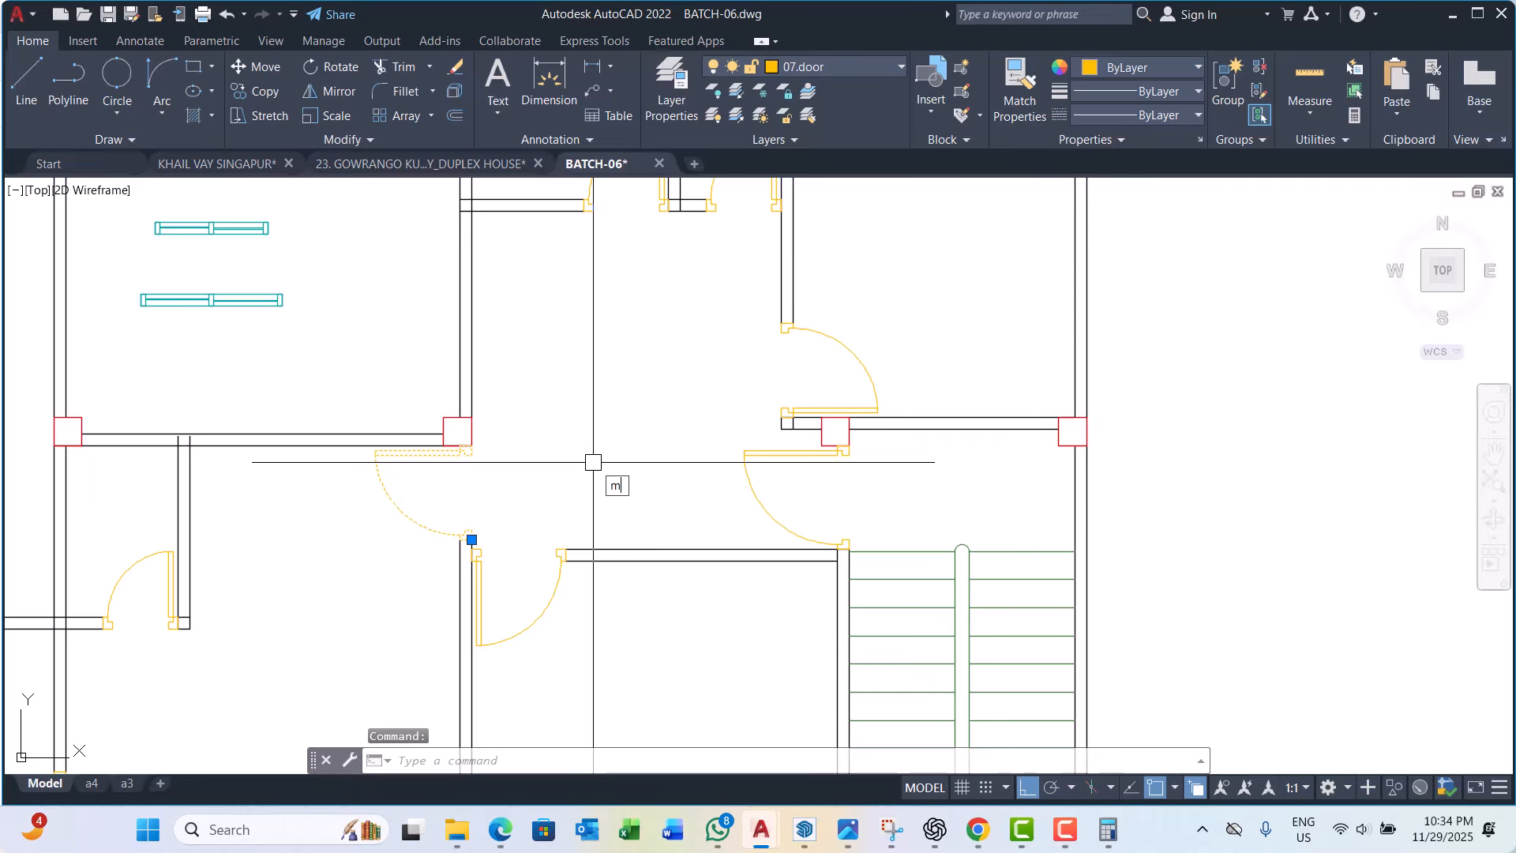
type("i")
key("Return")
scroll(490, 445, "up", 4)
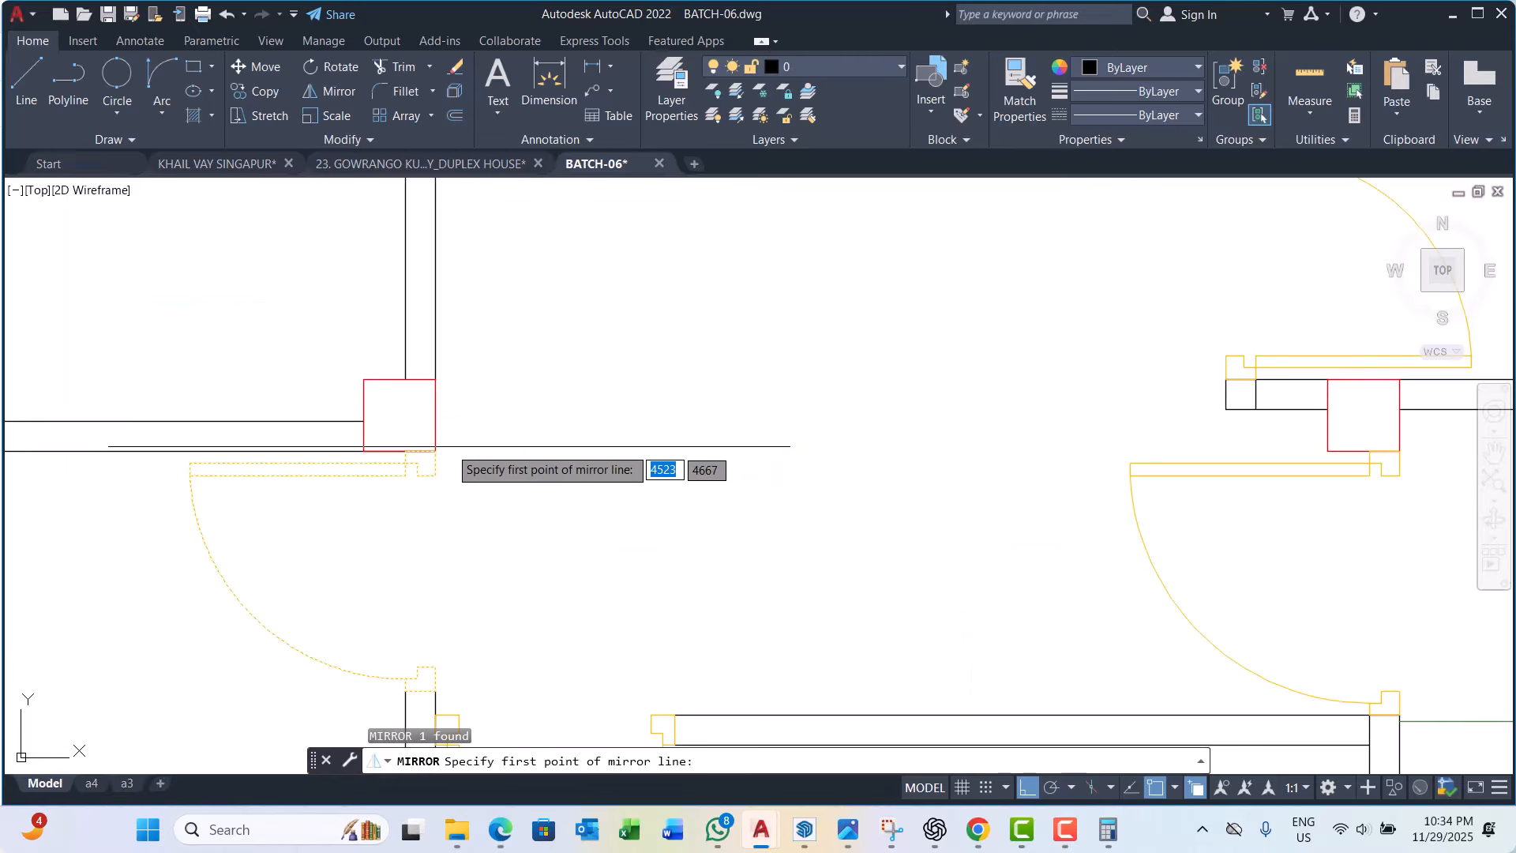
left_click(399, 416)
left_click(687, 474)
key("Return")
scroll(432, 573, "down", 4)
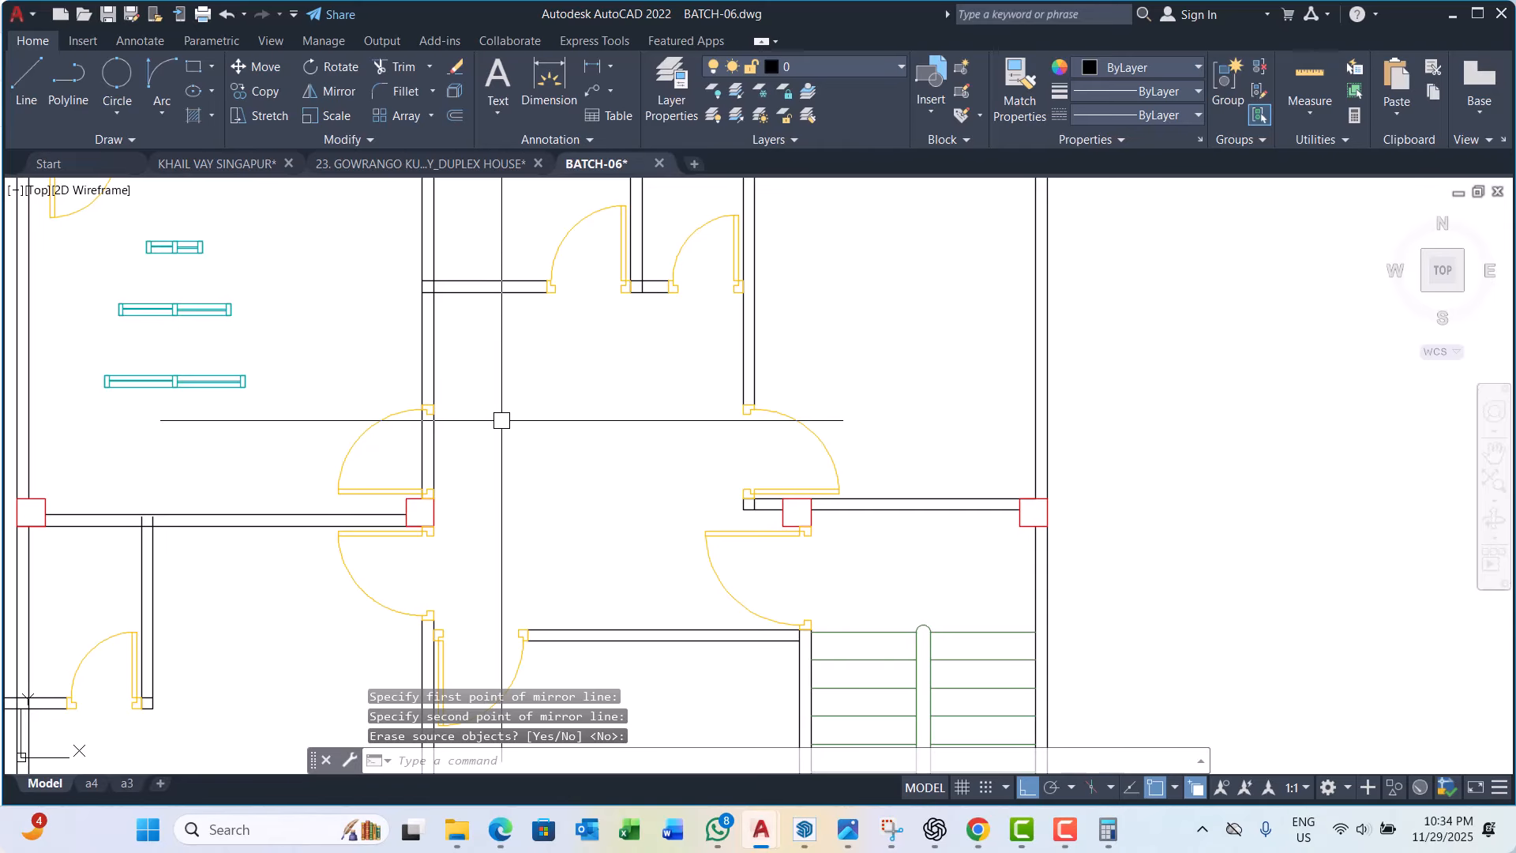
Step: Draw a horizontal construction line through the outer edge of the upper west door's top jamb
type("c")
key("BackSpace")
type("xl")
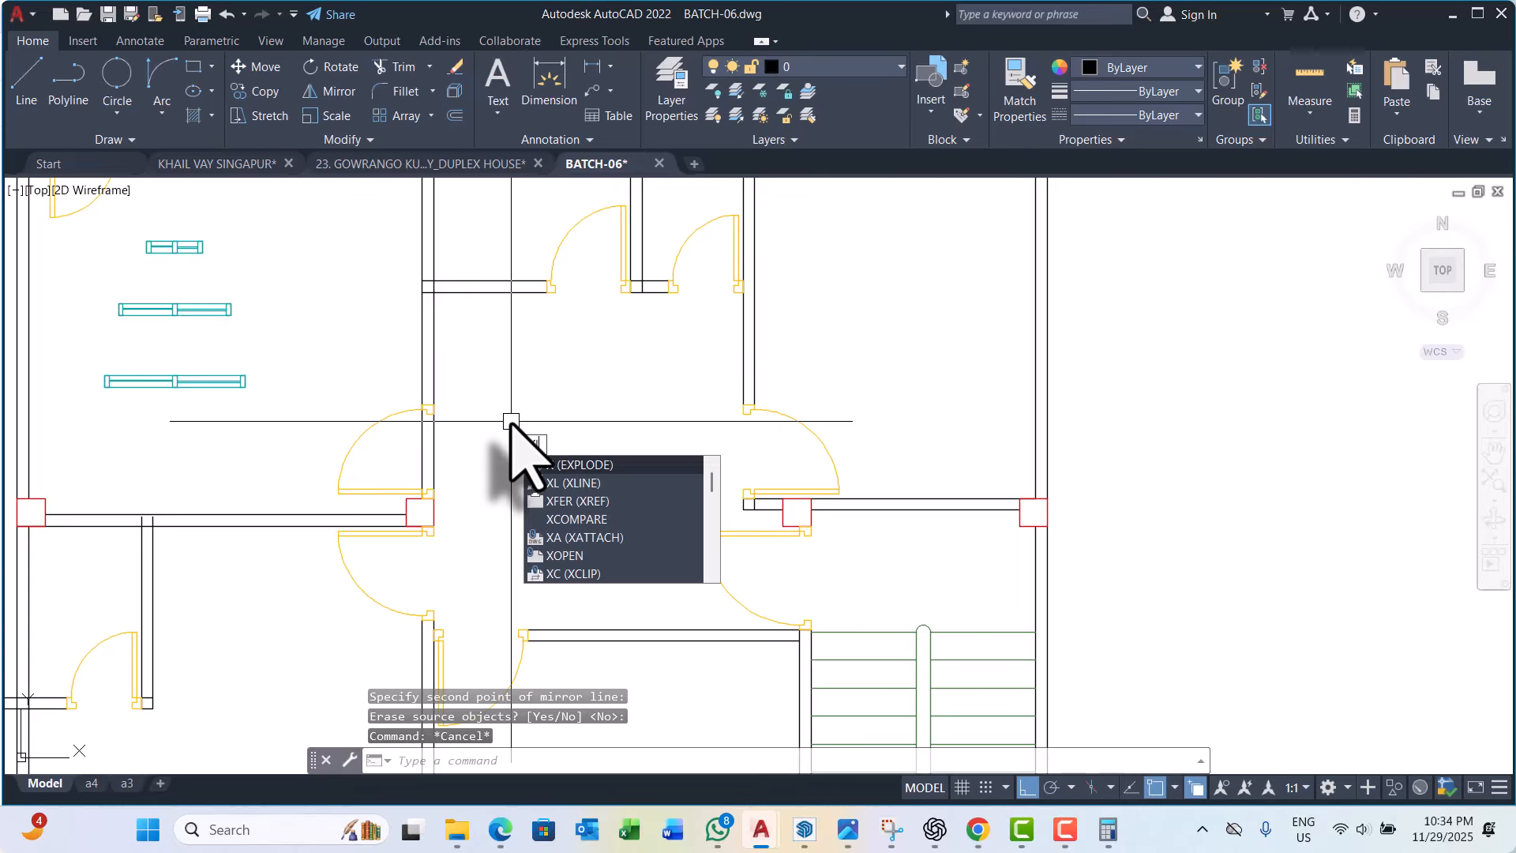
key("Return")
type("h")
key("Return")
scroll(445, 408, "up", 4)
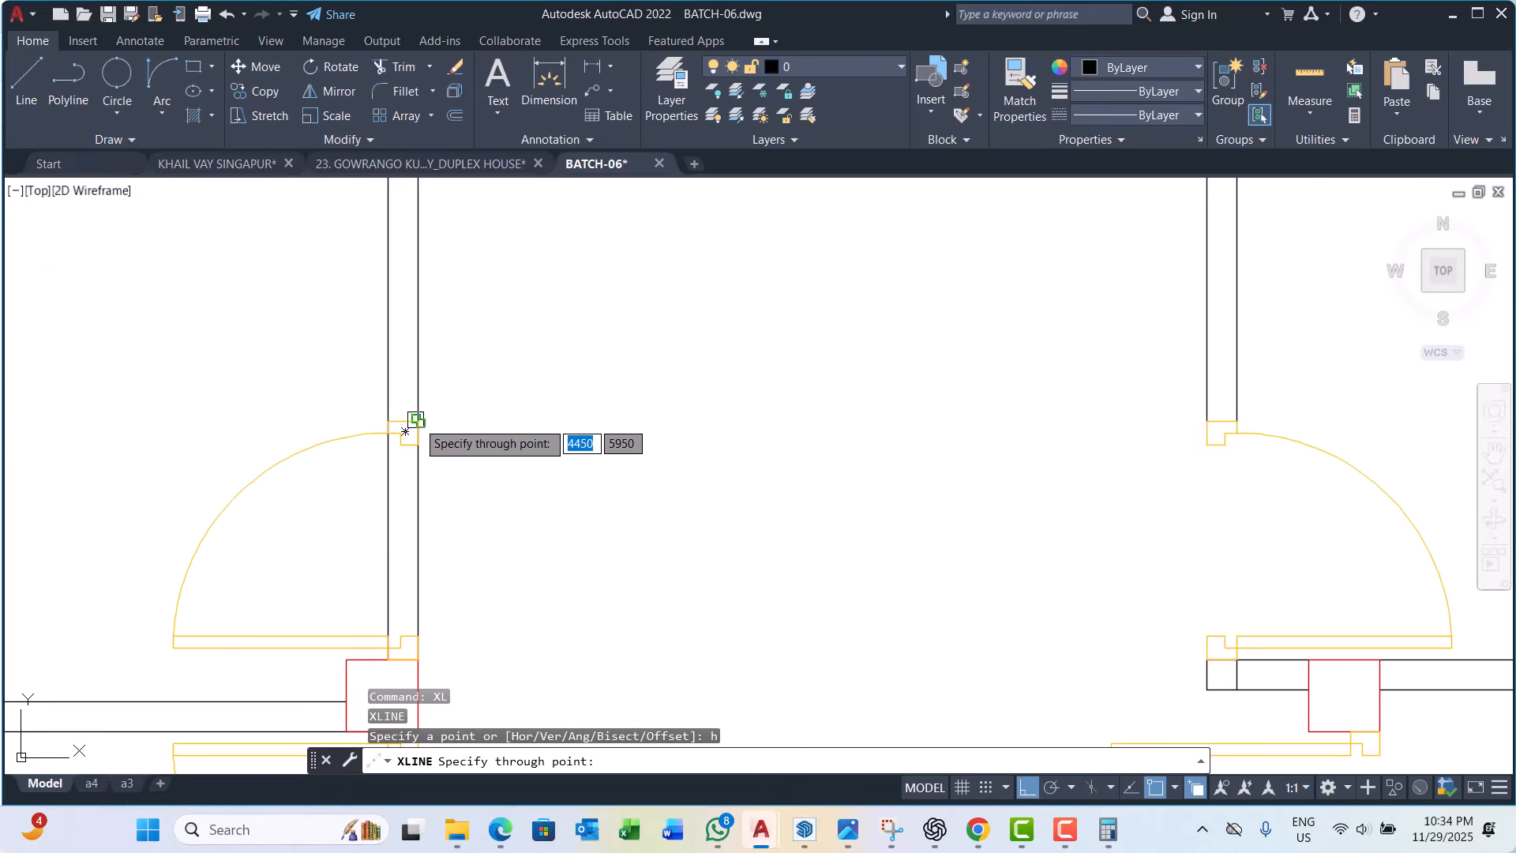
left_click(417, 419)
key("Escape")
Step: Trim the west wall's lines across the upper west door opening and erase the horizontal construction line
left_click(599, 376)
left_click(521, 514)
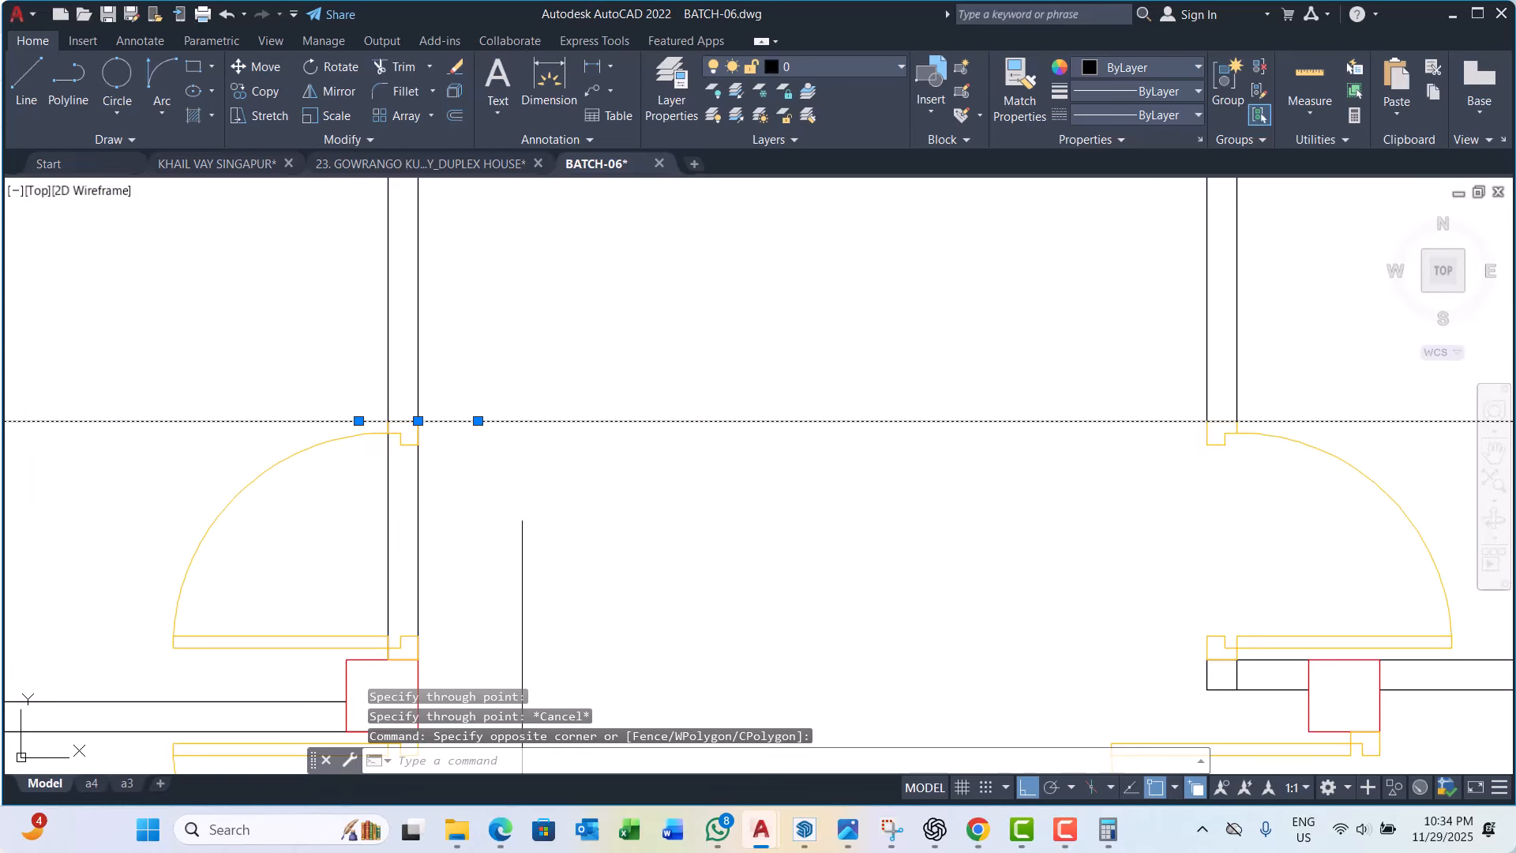
type("tr")
key("Return")
mouse_move(519, 518)
left_mouse_down()
mouse_move(396, 538)
mouse_move(641, 542)
left_mouse_up()
key("Escape")
key("Escape")
left_click(702, 345)
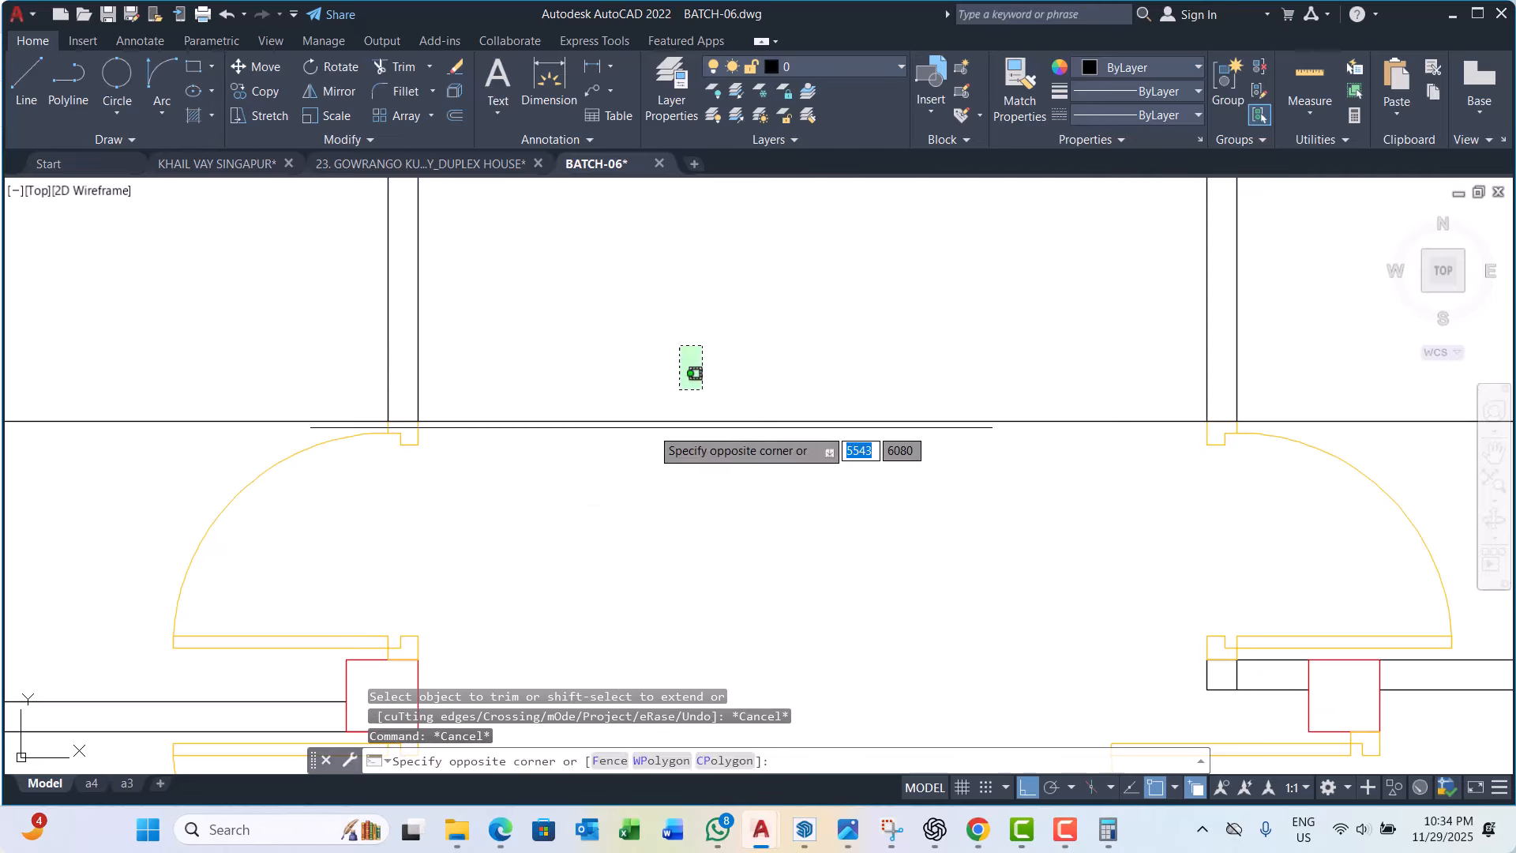
left_click(603, 474)
type("e")
key("Return")
scroll(603, 473, "down", 6)
scroll(538, 356, "up", 1)
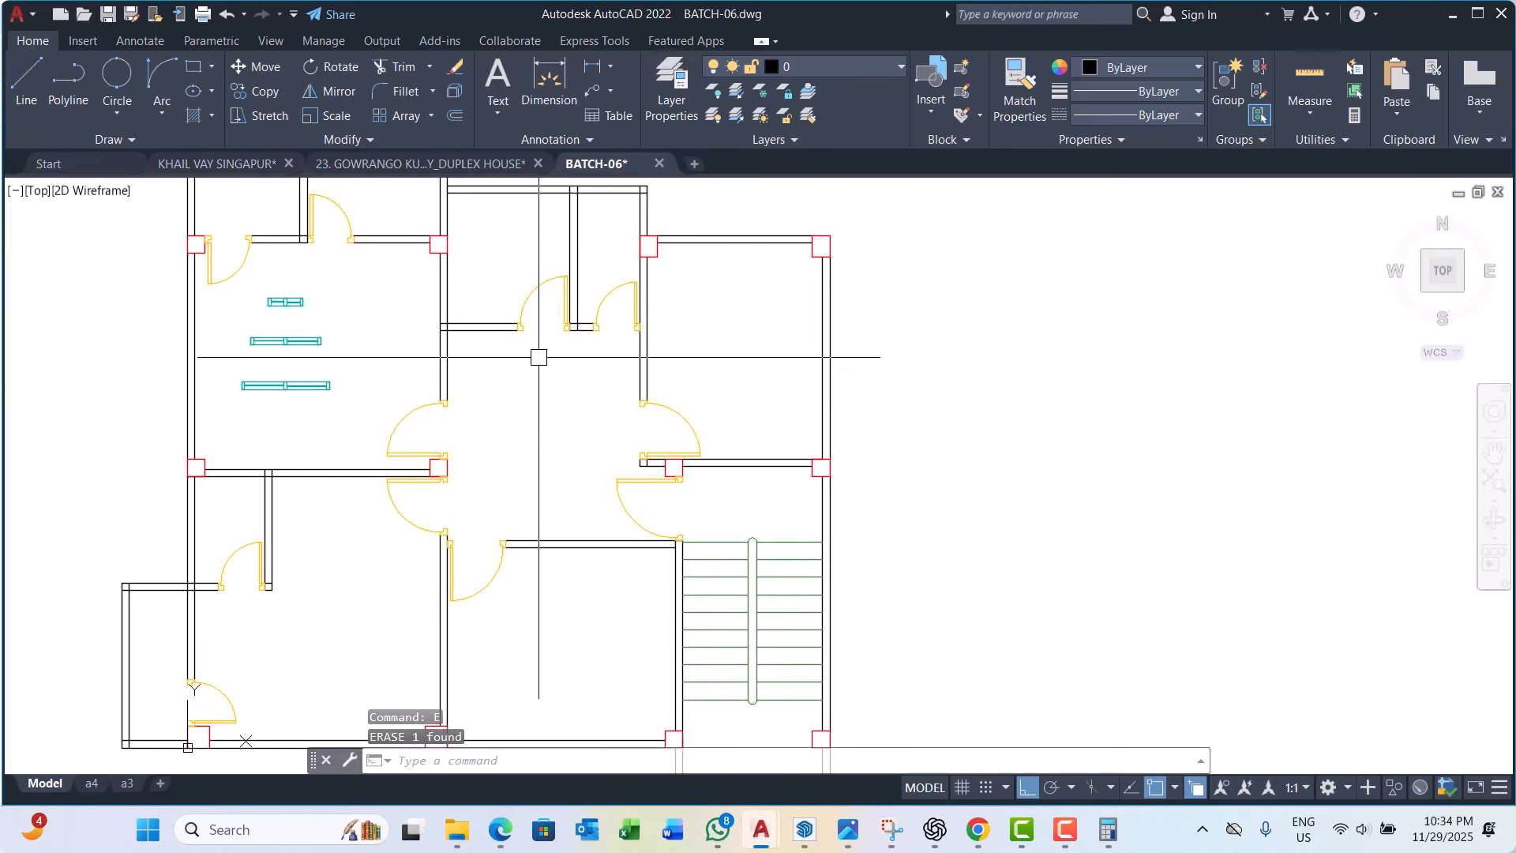
Step: Examine the finished door openings and wall layout across the entire plan
scroll(539, 357, "down", 2)
scroll(548, 404, "up", 1)
middle_click_drag(573, 441, 528, 471)
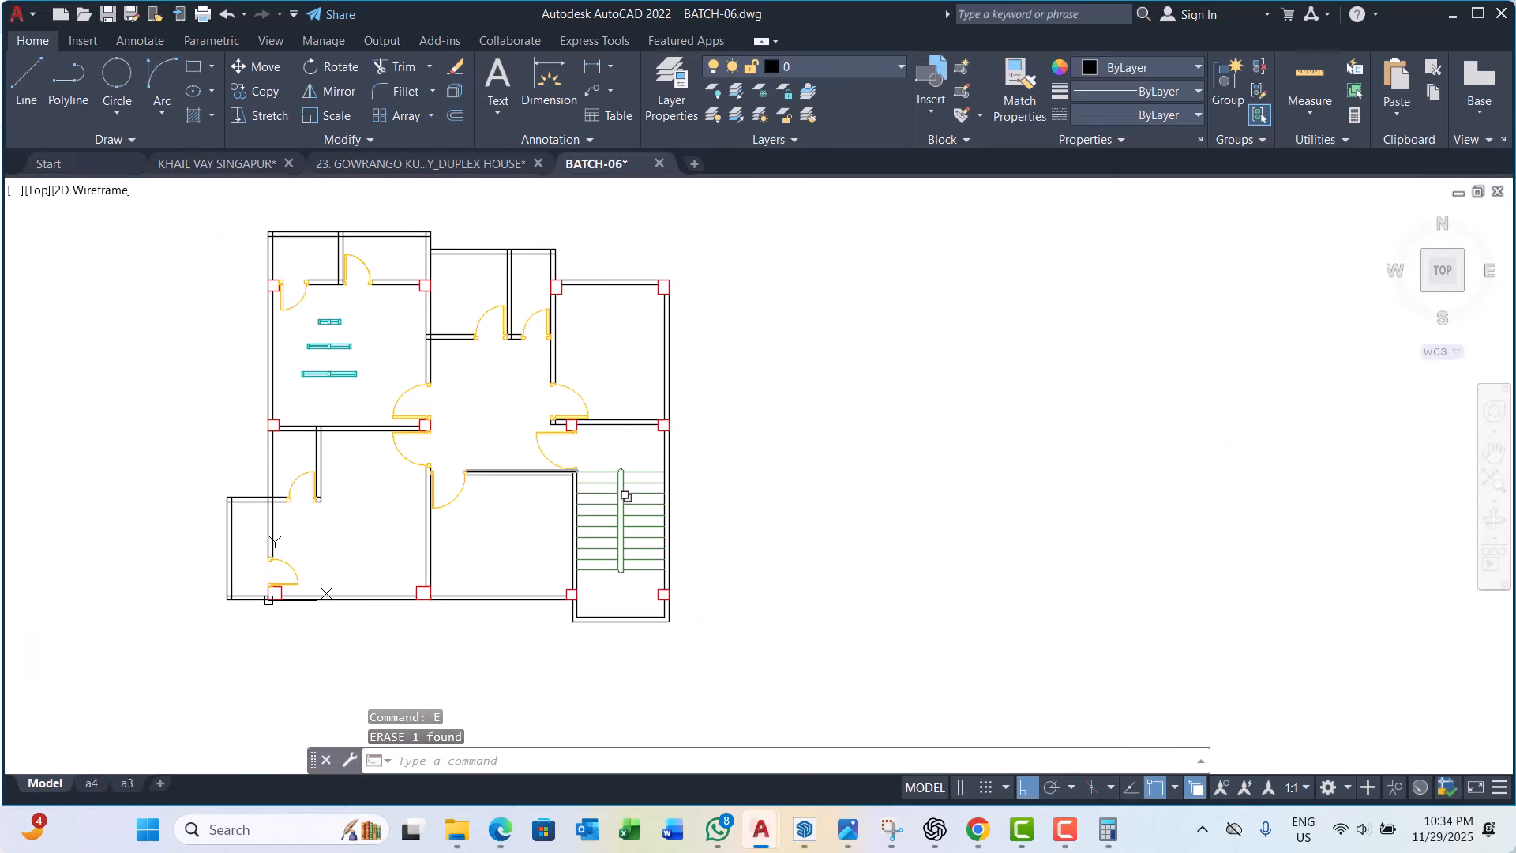
middle_click_drag(533, 597, 525, 565)
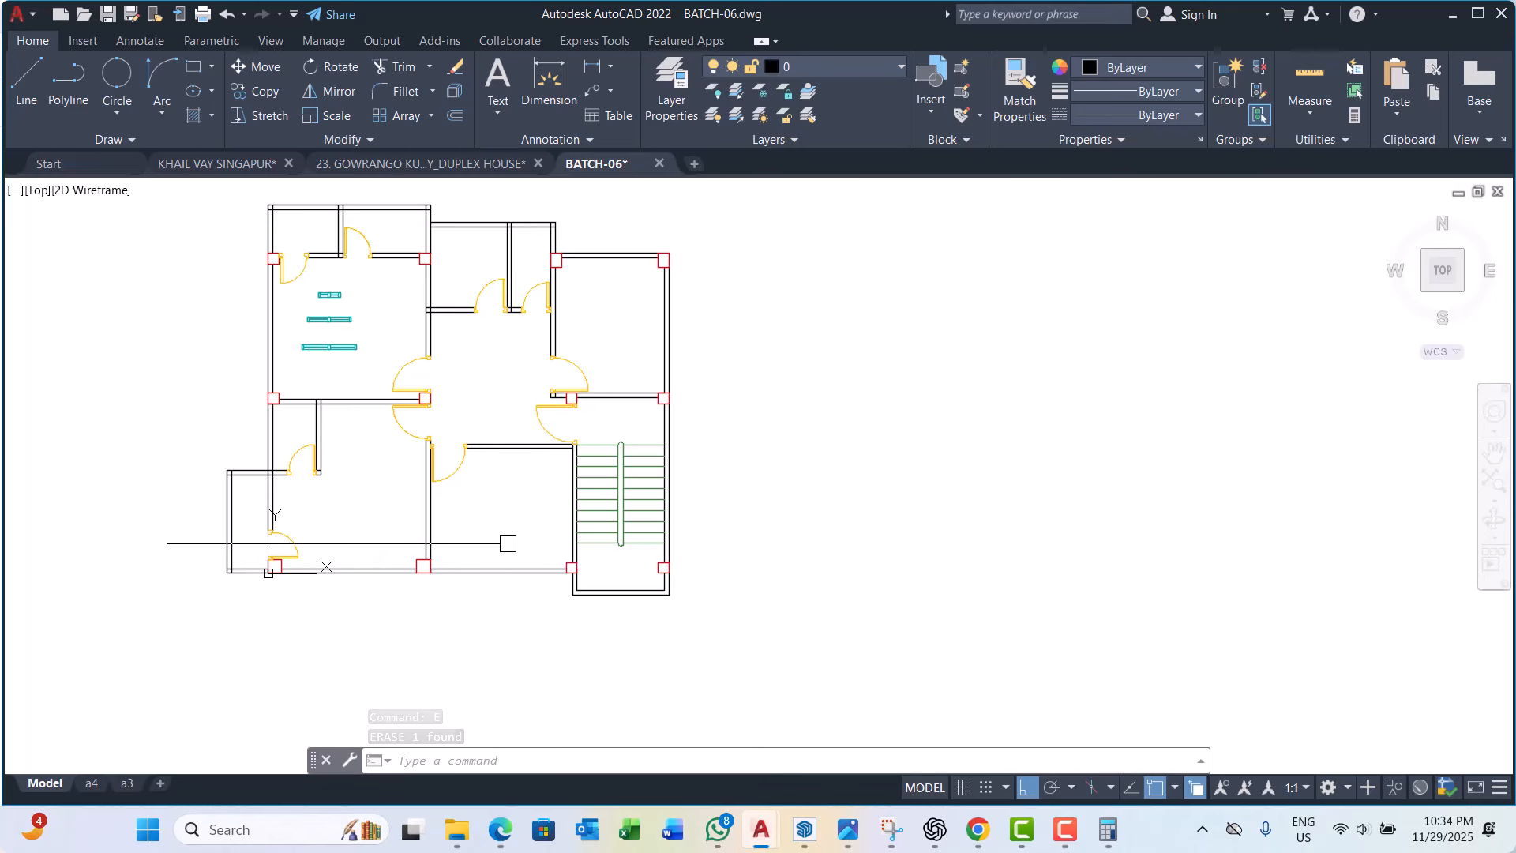
key("Escape")
scroll(508, 543, "down", 2)
scroll(315, 433, "up", 4)
middle_click_drag(315, 434, 352, 348)
key("Escape")
key("Escape")
scroll(481, 484, "down", 2)
scroll(385, 429, "up", 1)
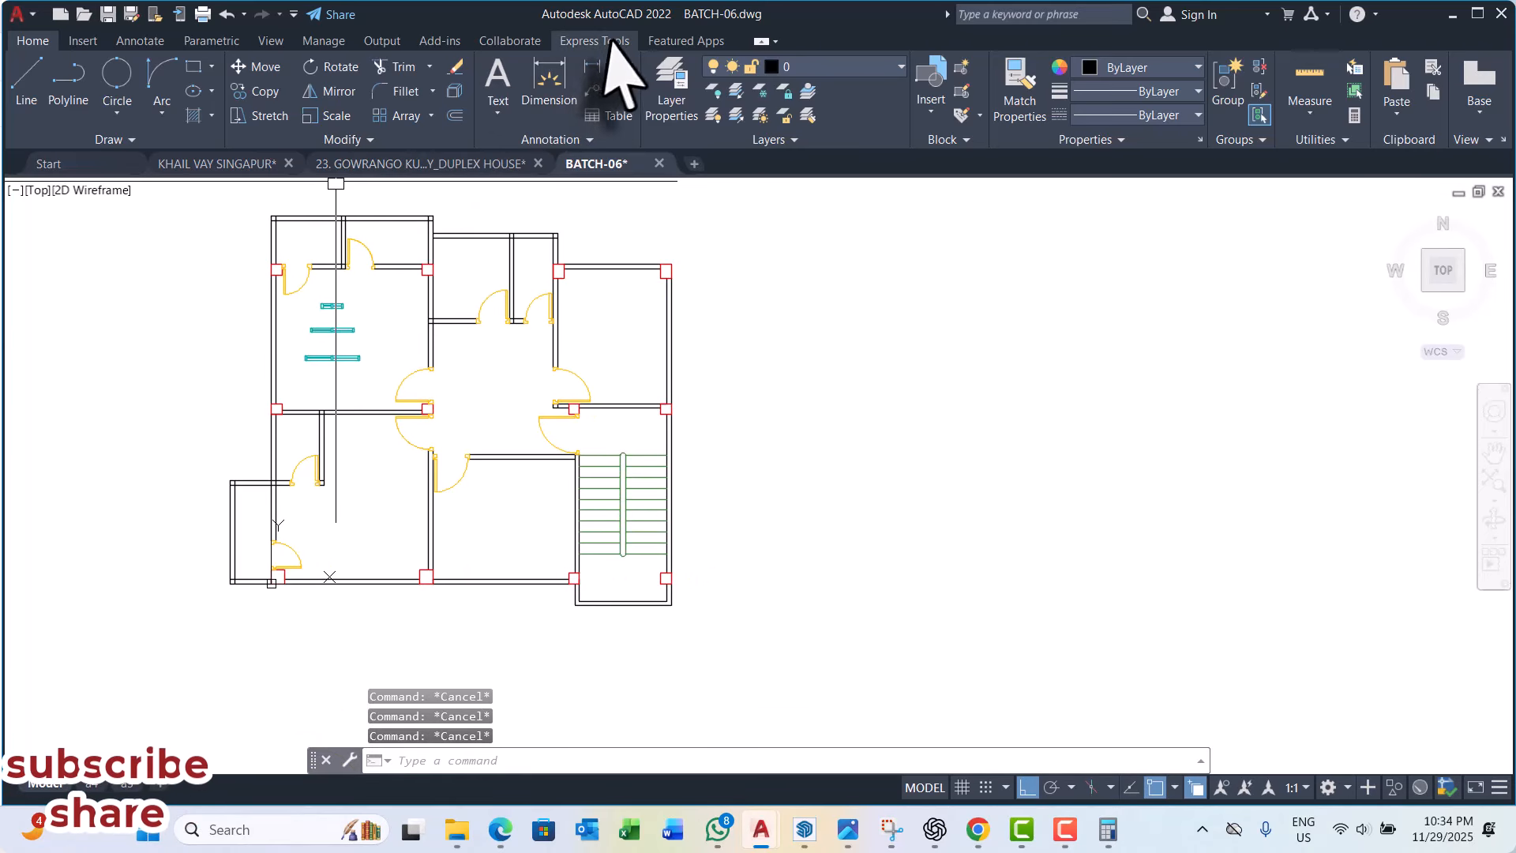
Step: Add a vertical linear dimension from the plan's northwest outer corner to the southwest column's outer corner, placed outside the west wall
left_click(594, 68)
scroll(320, 608, "up", 2)
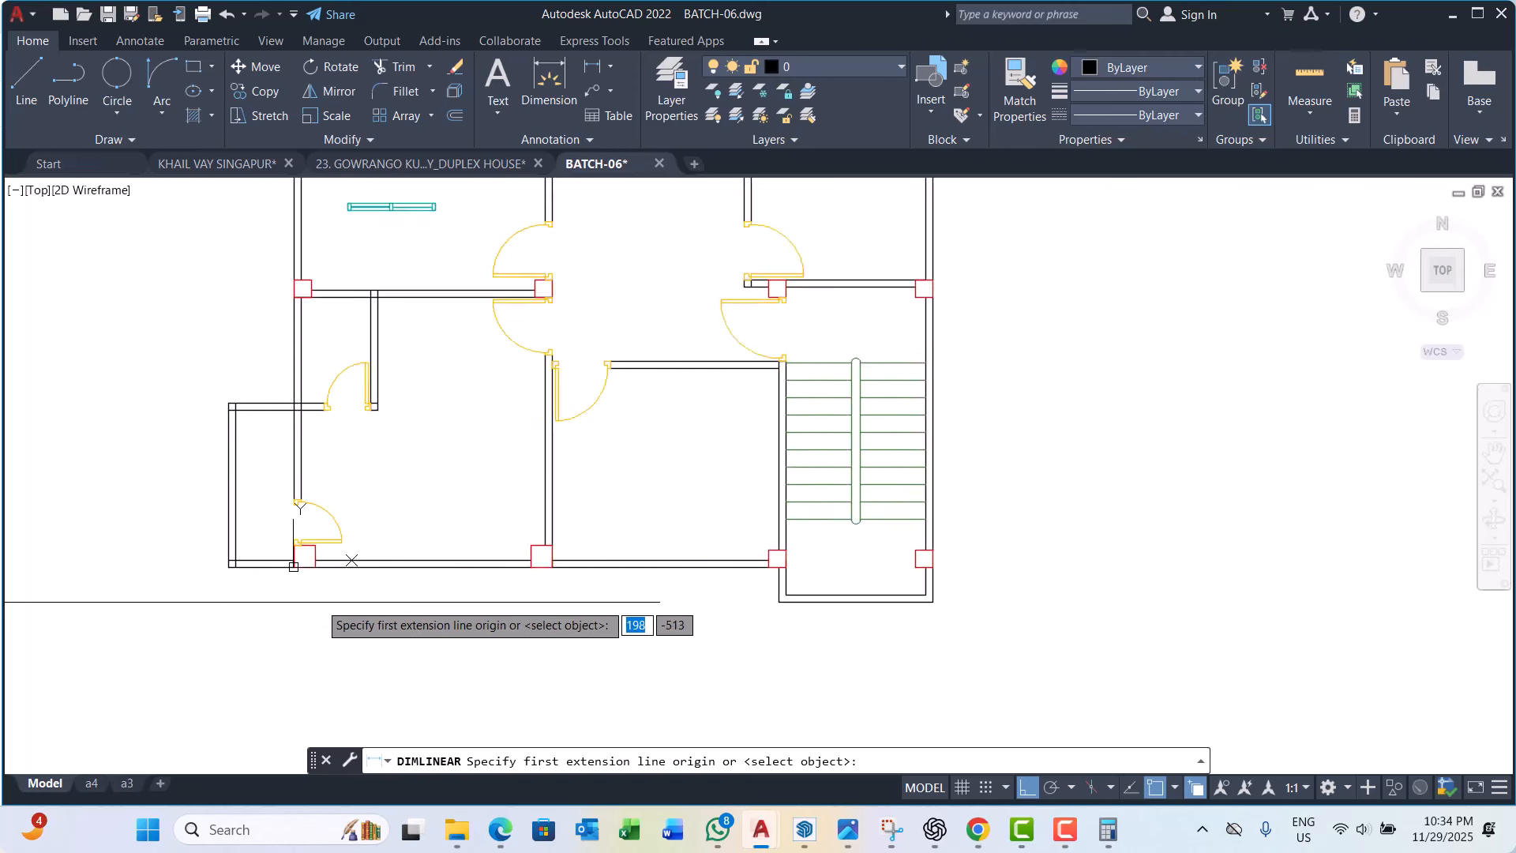
scroll(342, 450, "down", 3)
scroll(342, 450, "up", 6)
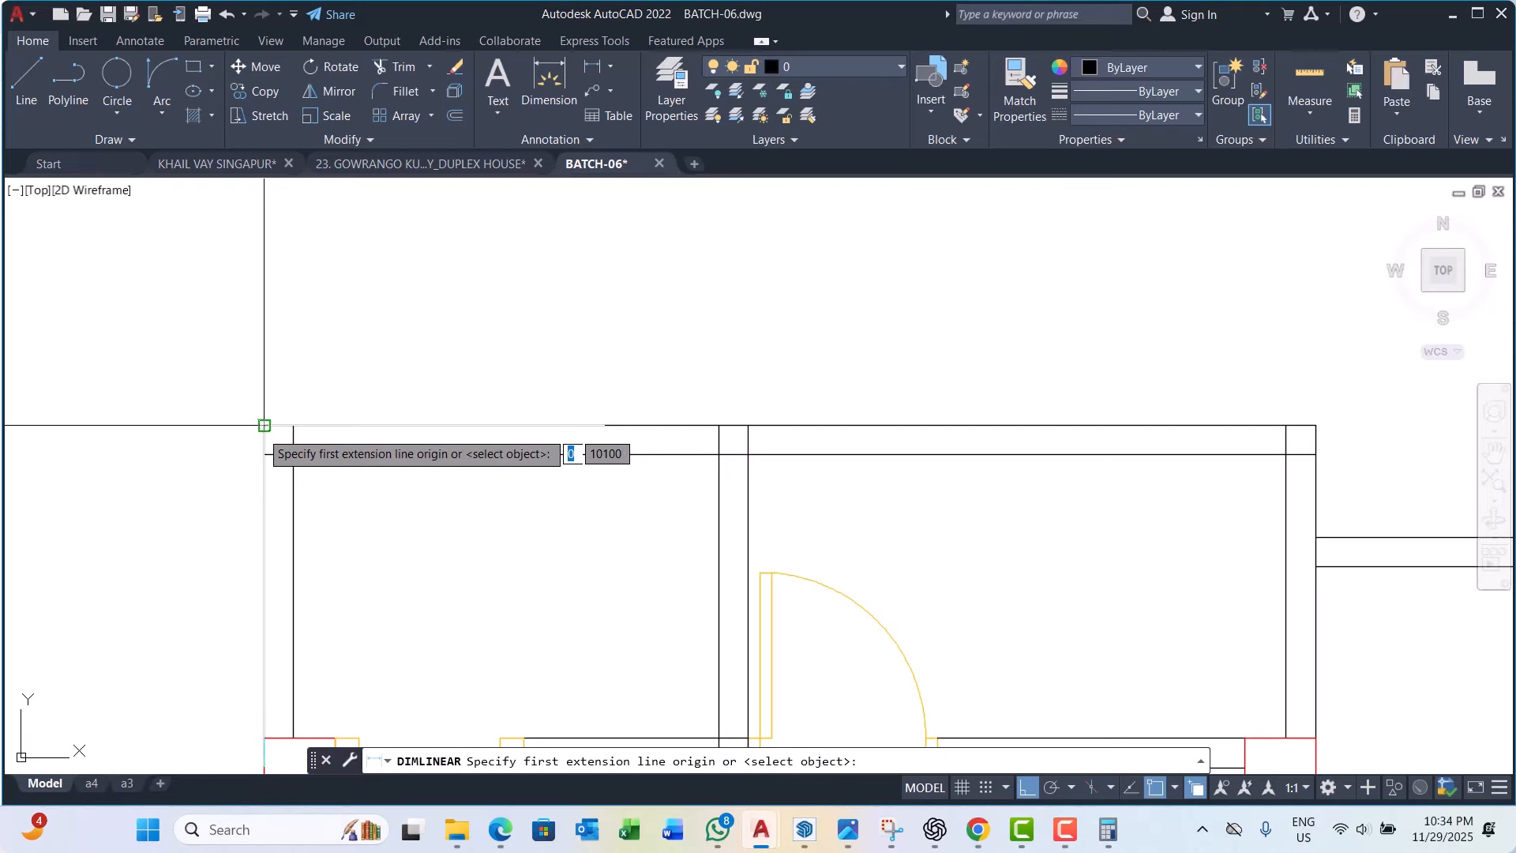
left_click(265, 426)
scroll(365, 328, "down", 3)
scroll(372, 608, "up", 4)
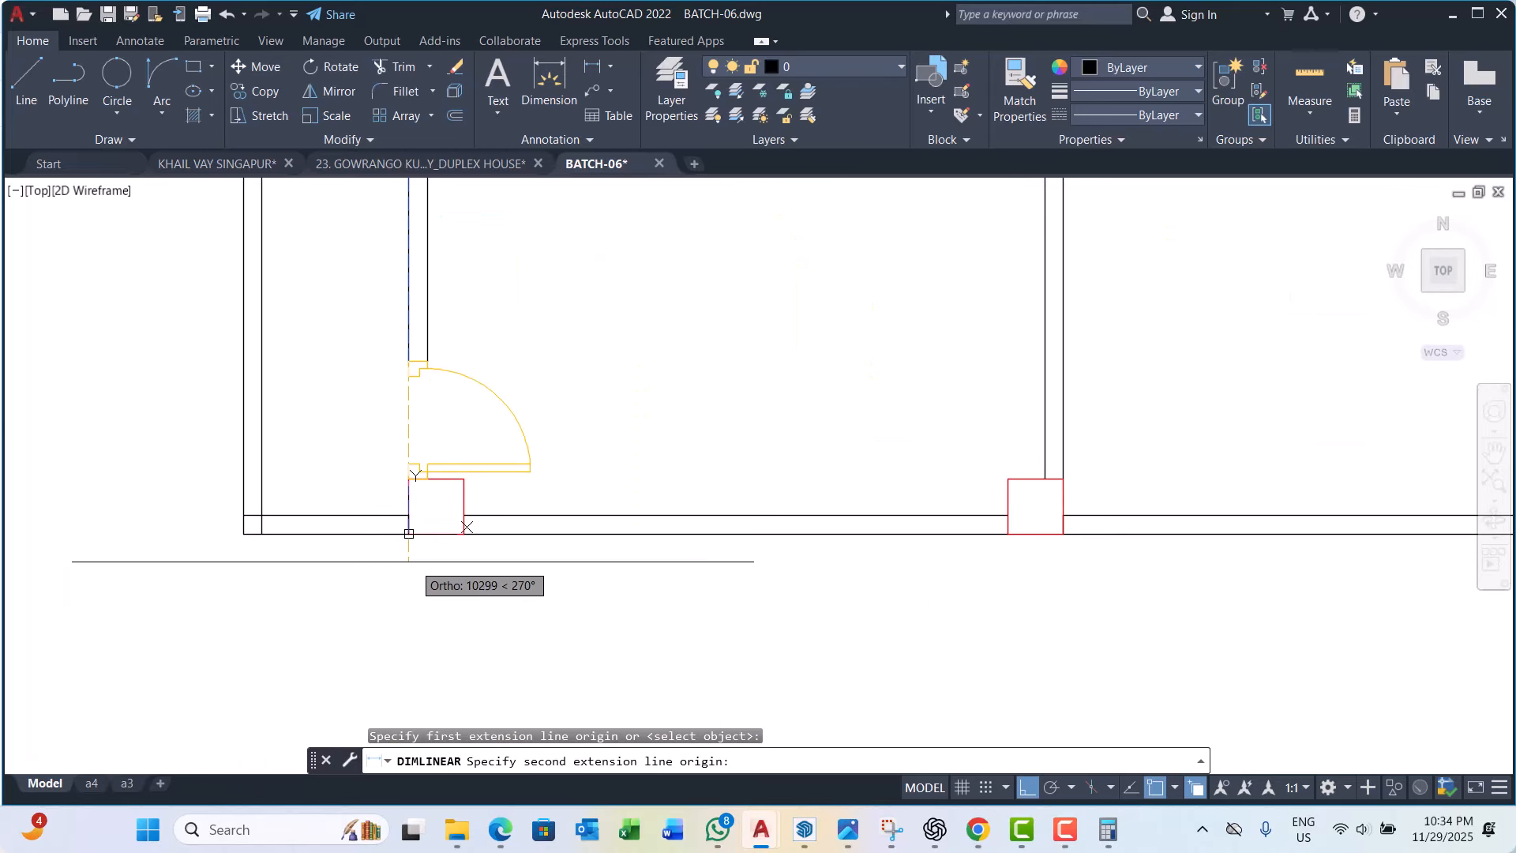
left_click(408, 534)
scroll(407, 527, "down", 3)
scroll(430, 530, "up", 2)
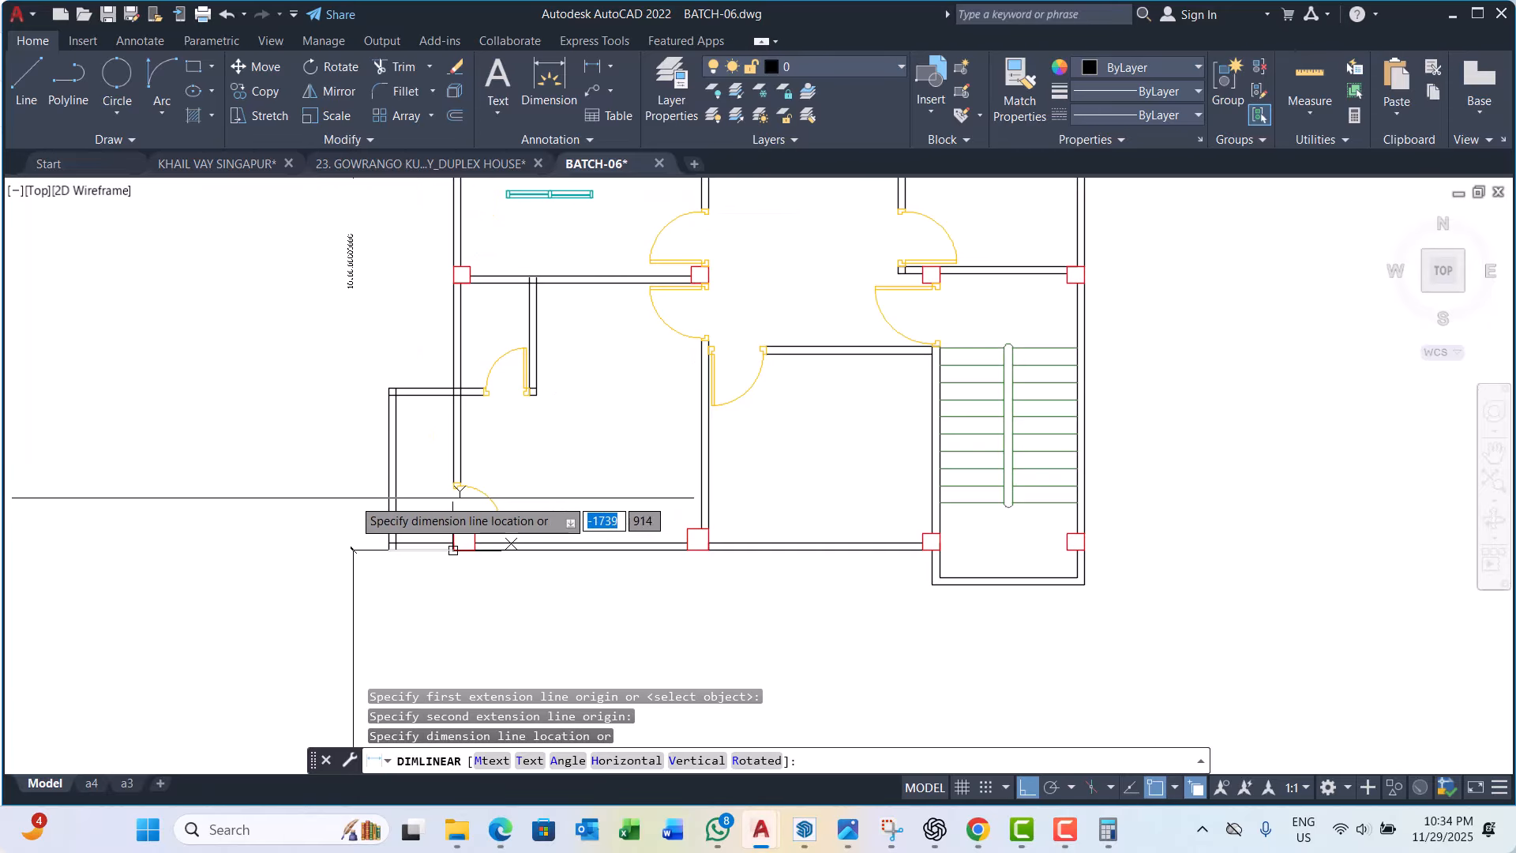
left_click(334, 494)
scroll(358, 275, "up", 6)
middle_click_drag(214, 334, 251, 435)
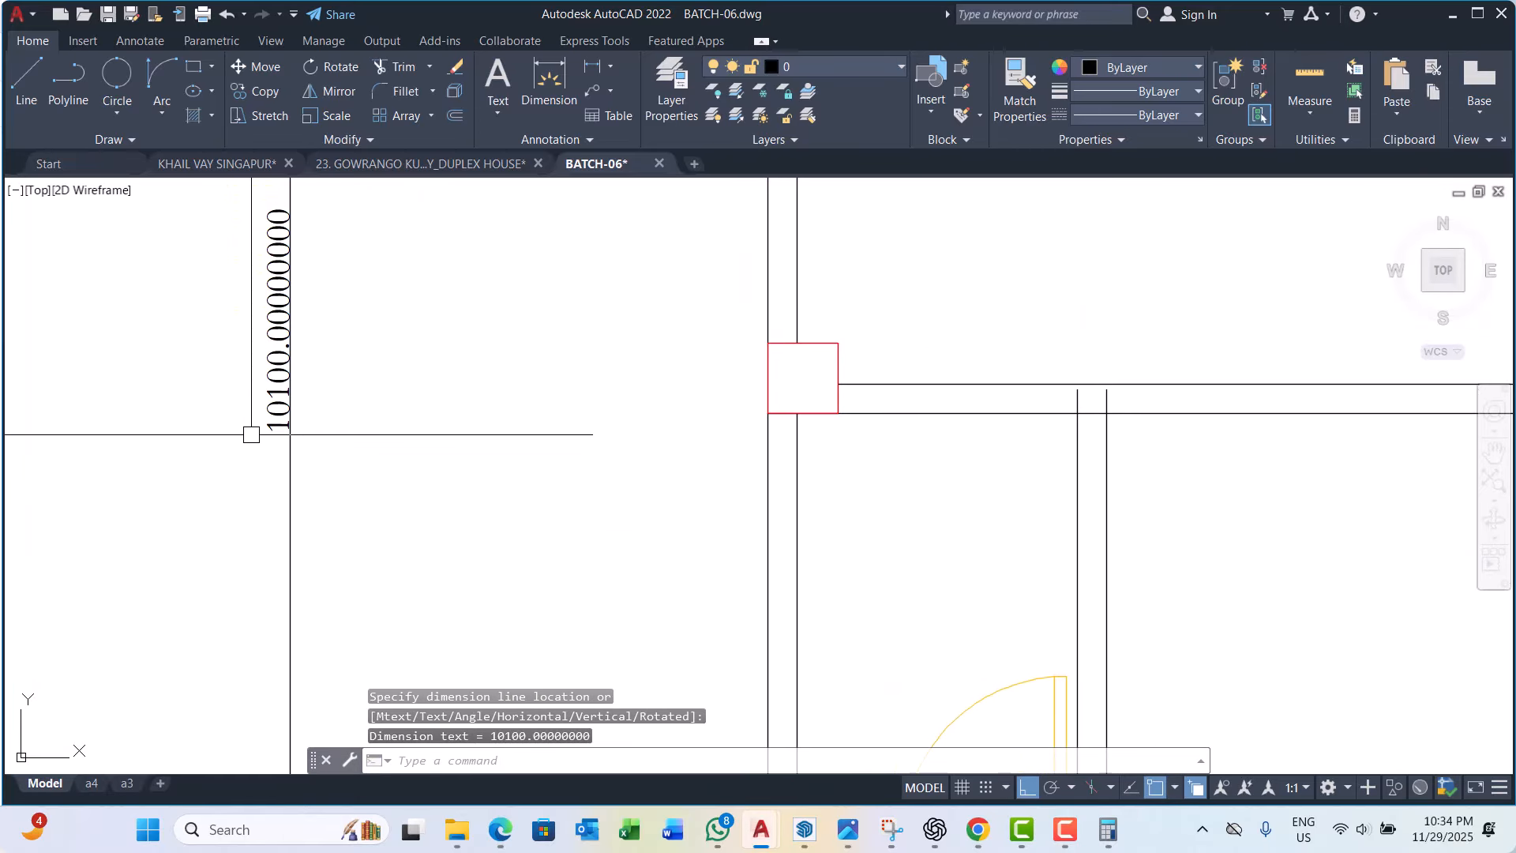
scroll(256, 434, "down", 5)
Step: Add a horizontal linear dimension from the southwest projection's outer corner to the southeast column's outer corner, placed below the plan
left_click(552, 83)
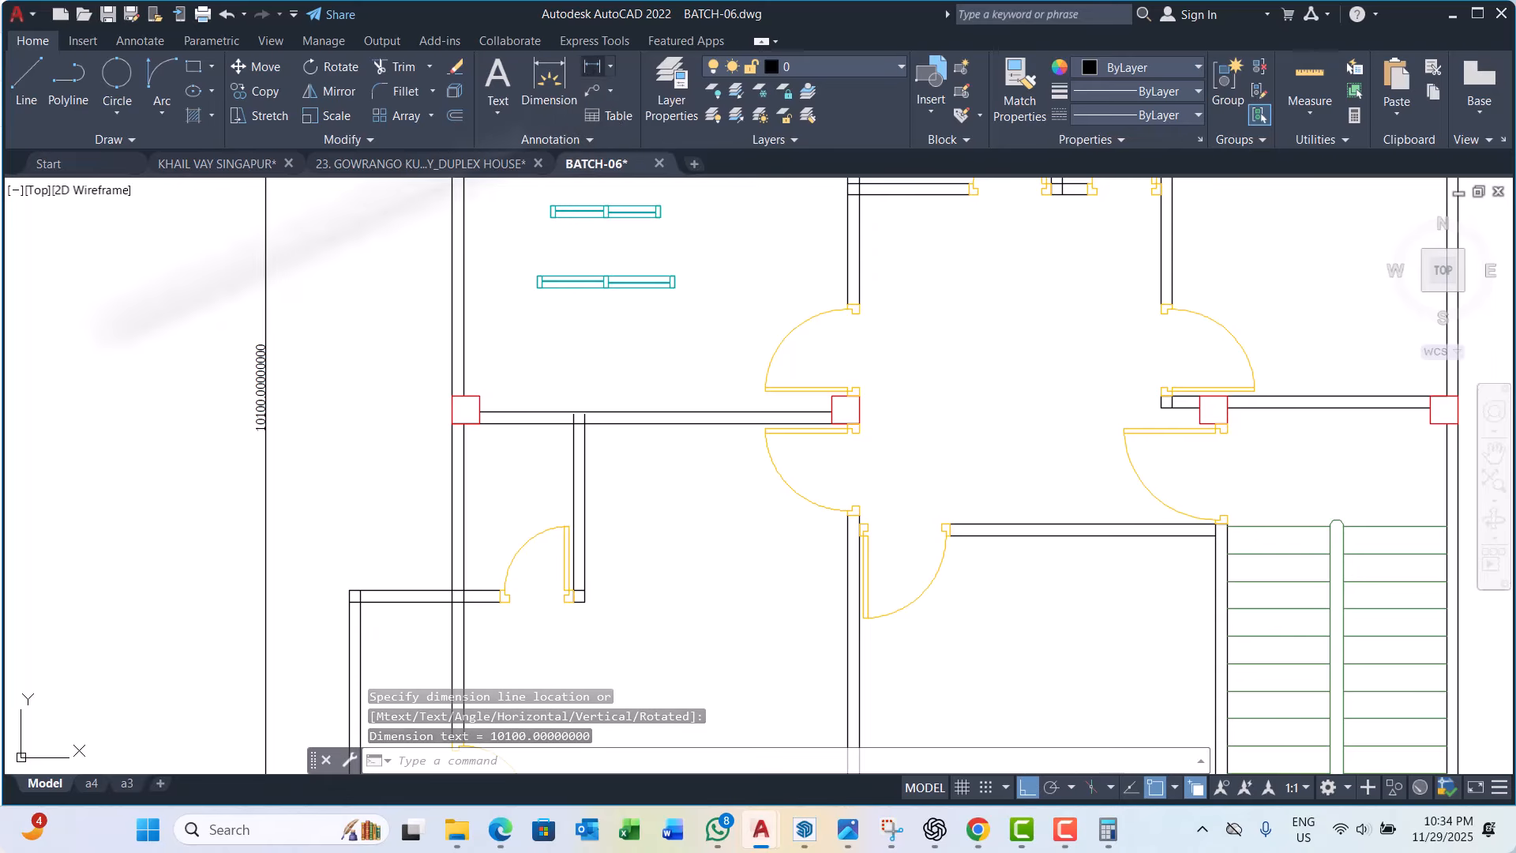
scroll(342, 534, "down", 2)
scroll(325, 464, "up", 9)
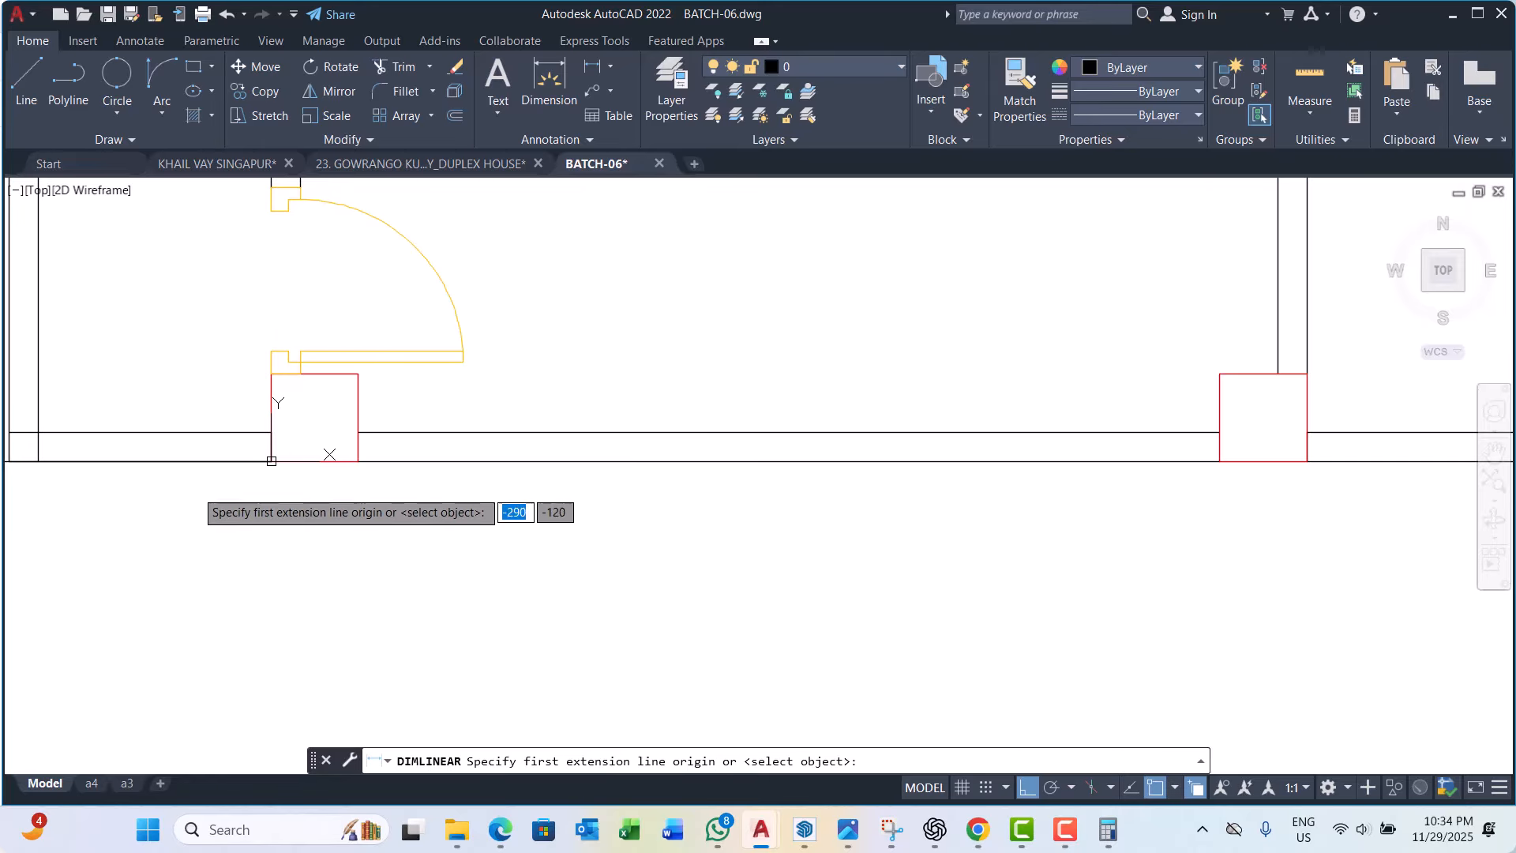
scroll(303, 477, "down", 2)
scroll(136, 478, "up", 2)
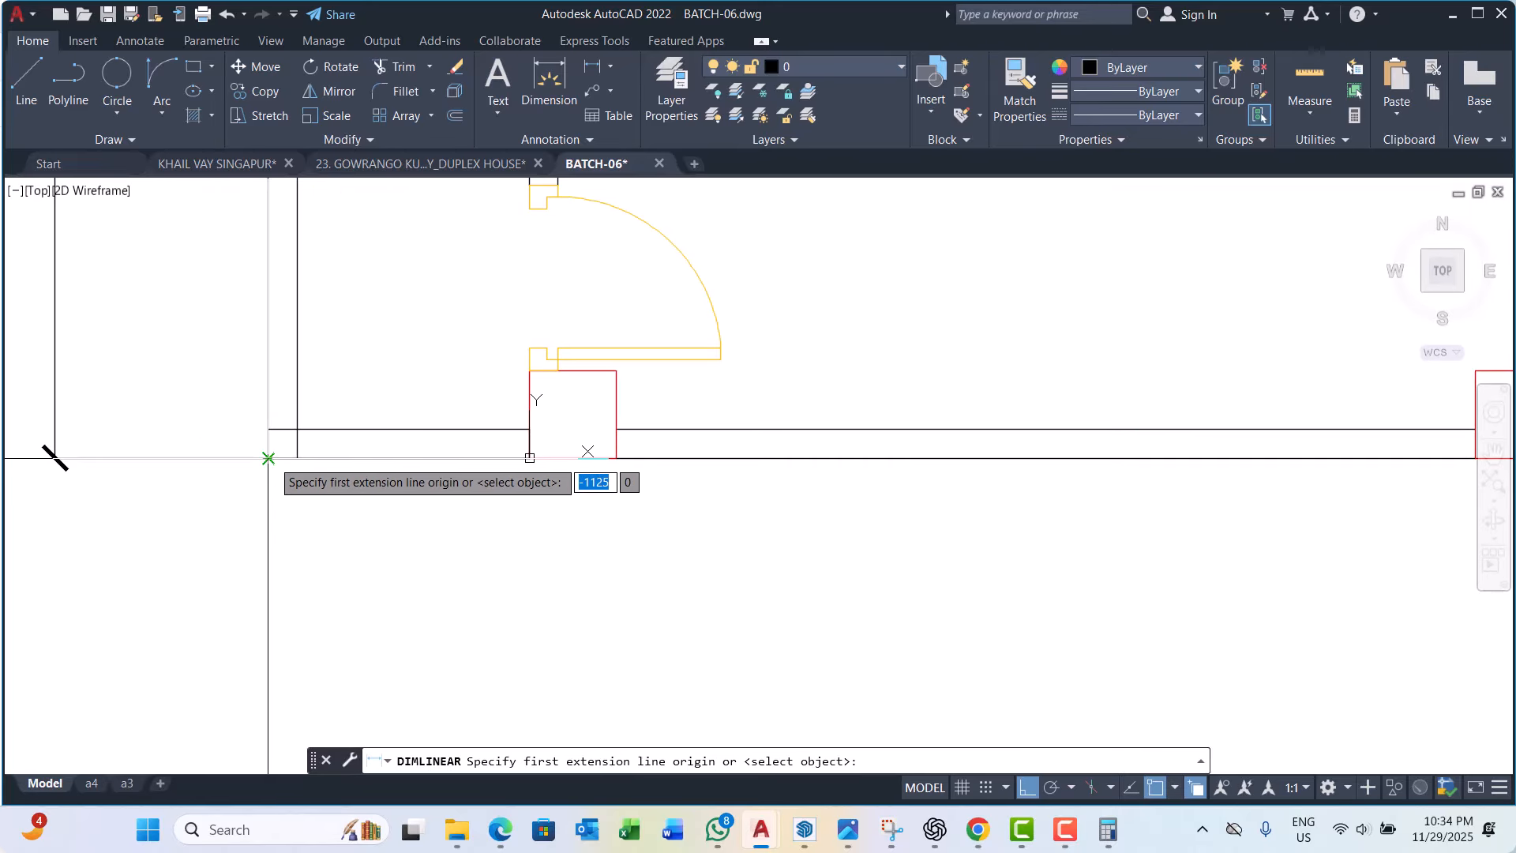
scroll(268, 458, "up", 6)
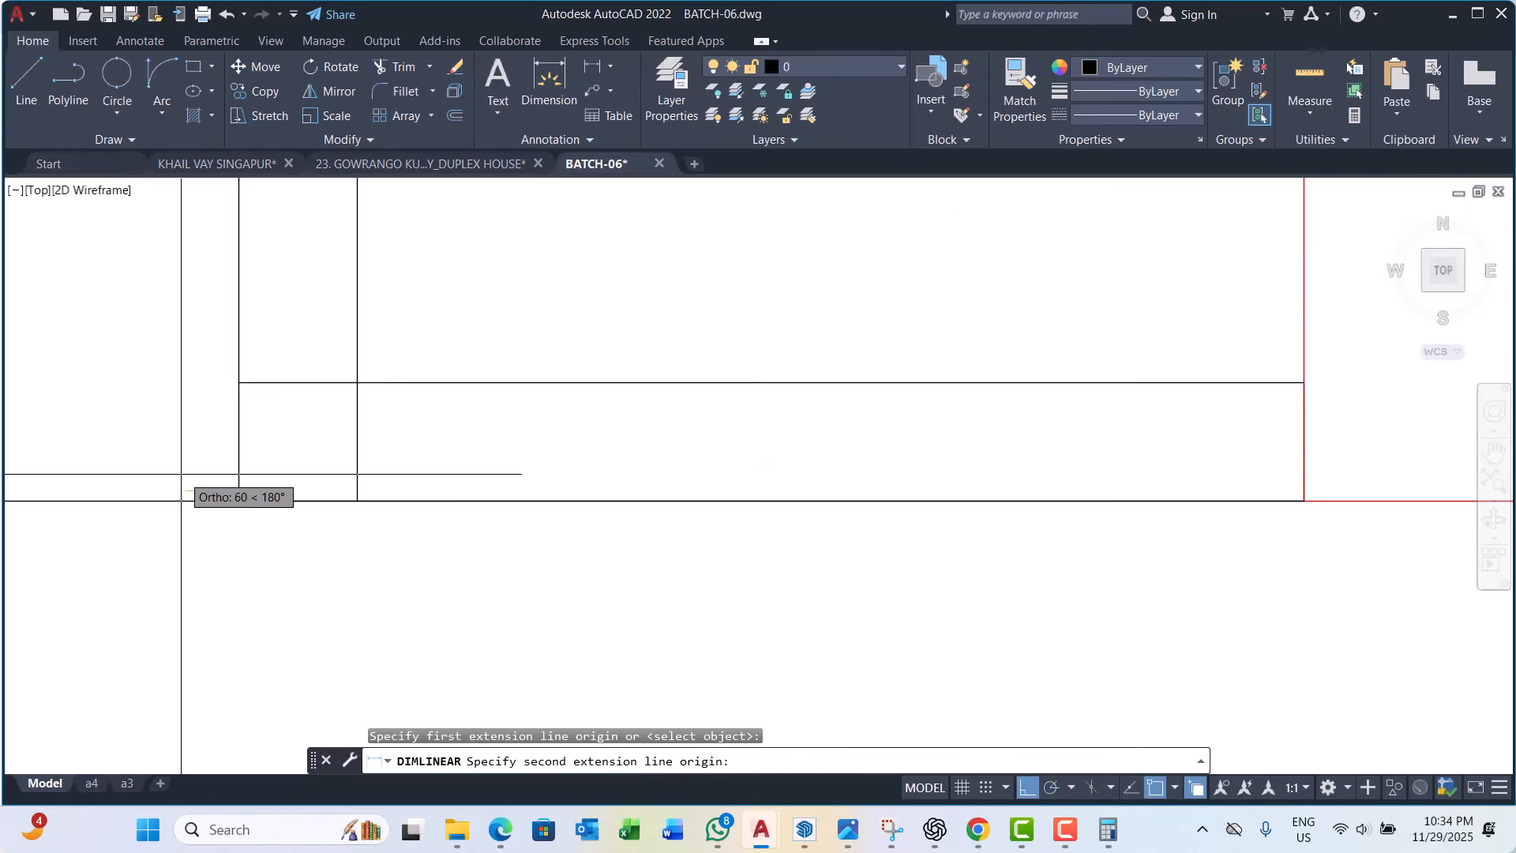
scroll(150, 474, "down", 10)
scroll(672, 481, "up", 9)
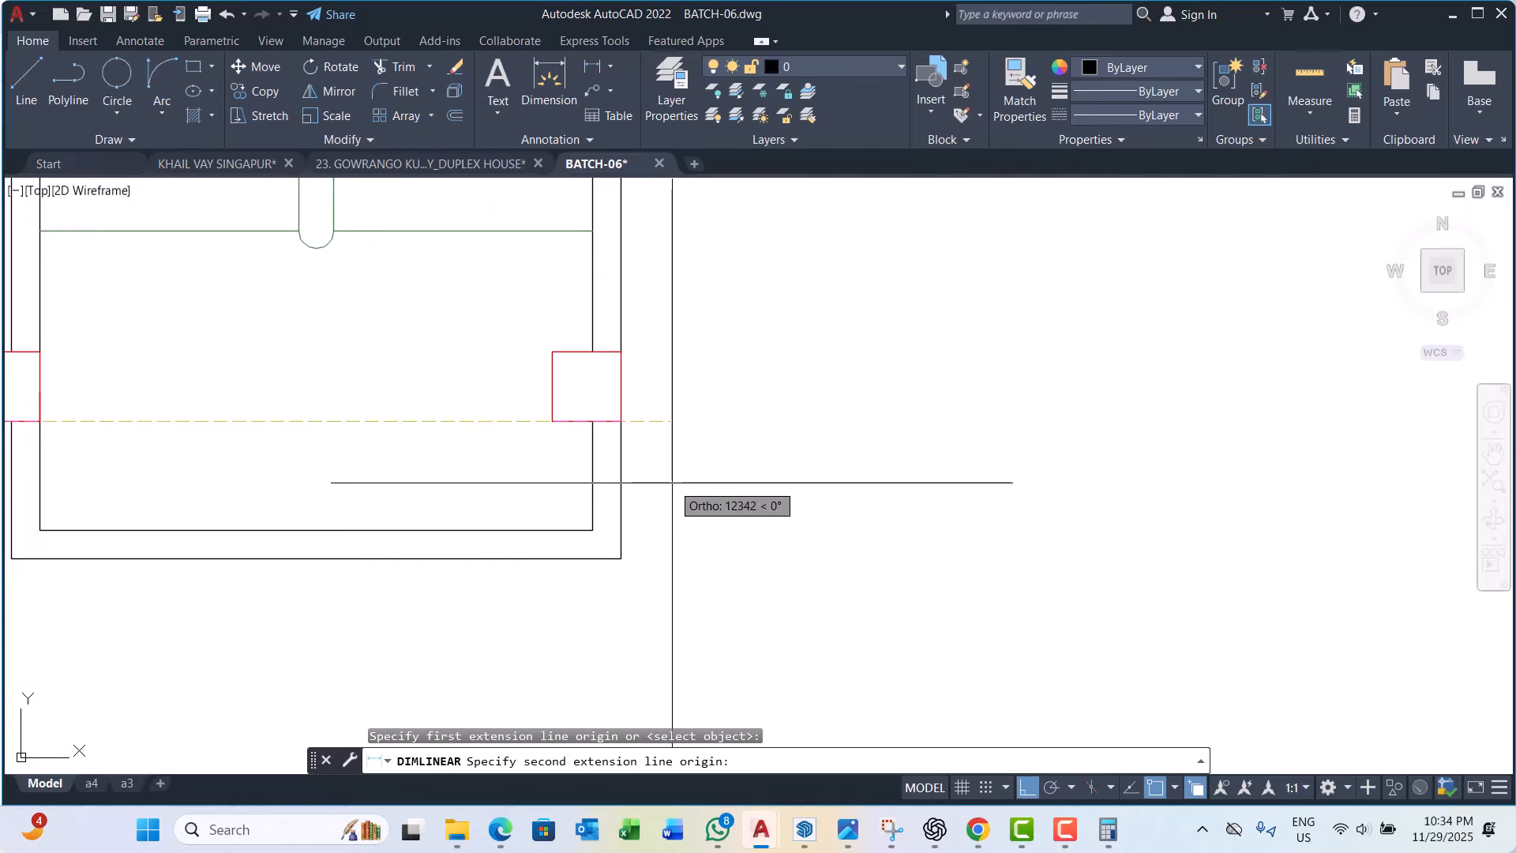
left_click(620, 421)
scroll(619, 421, "down", 9)
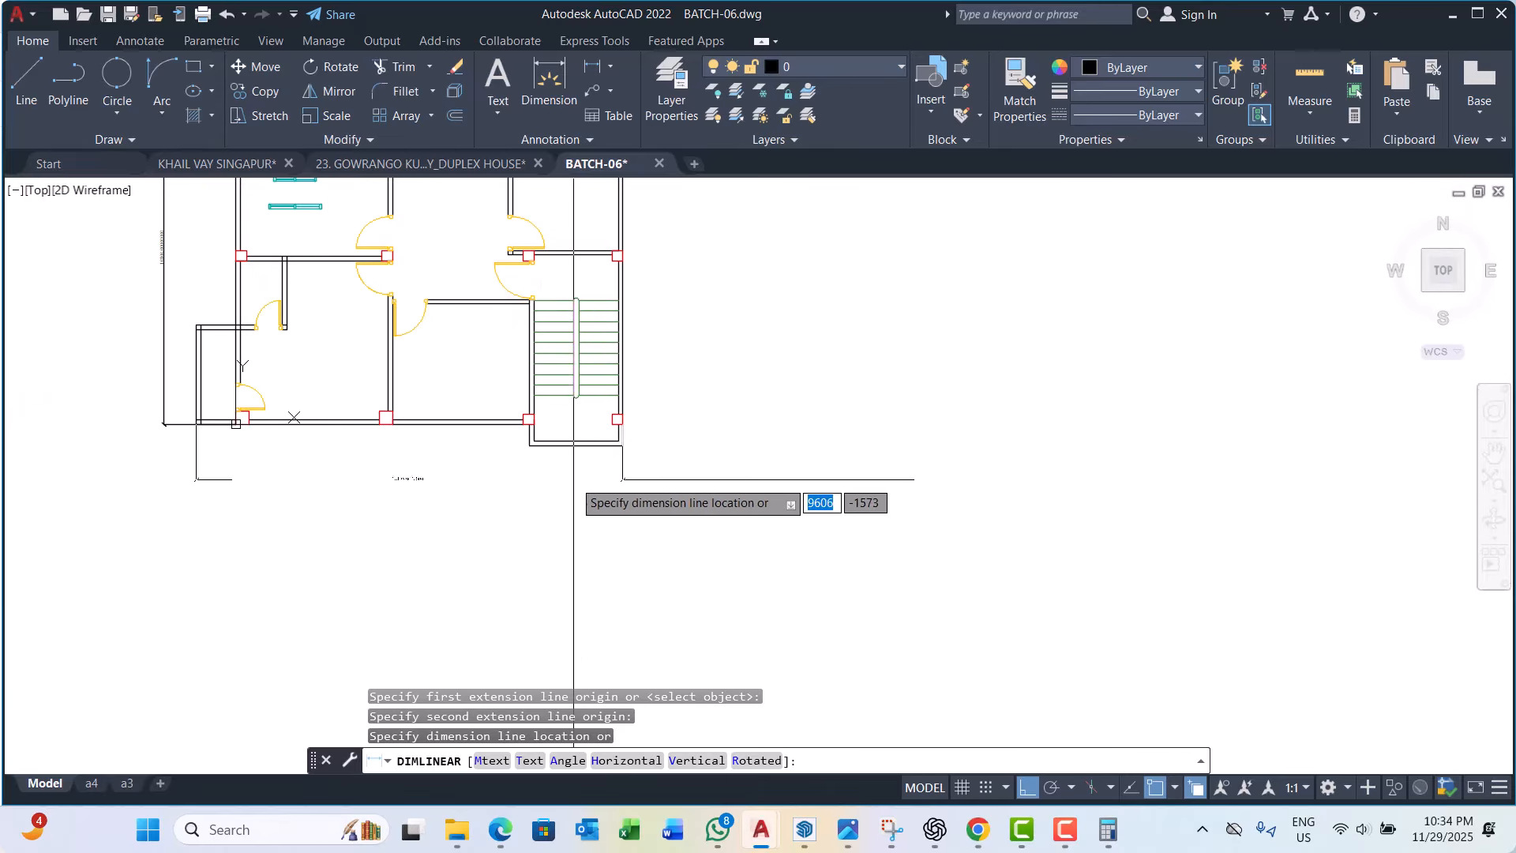
left_click(574, 479)
scroll(406, 476, "up", 10)
middle_click_drag(407, 509, 429, 501)
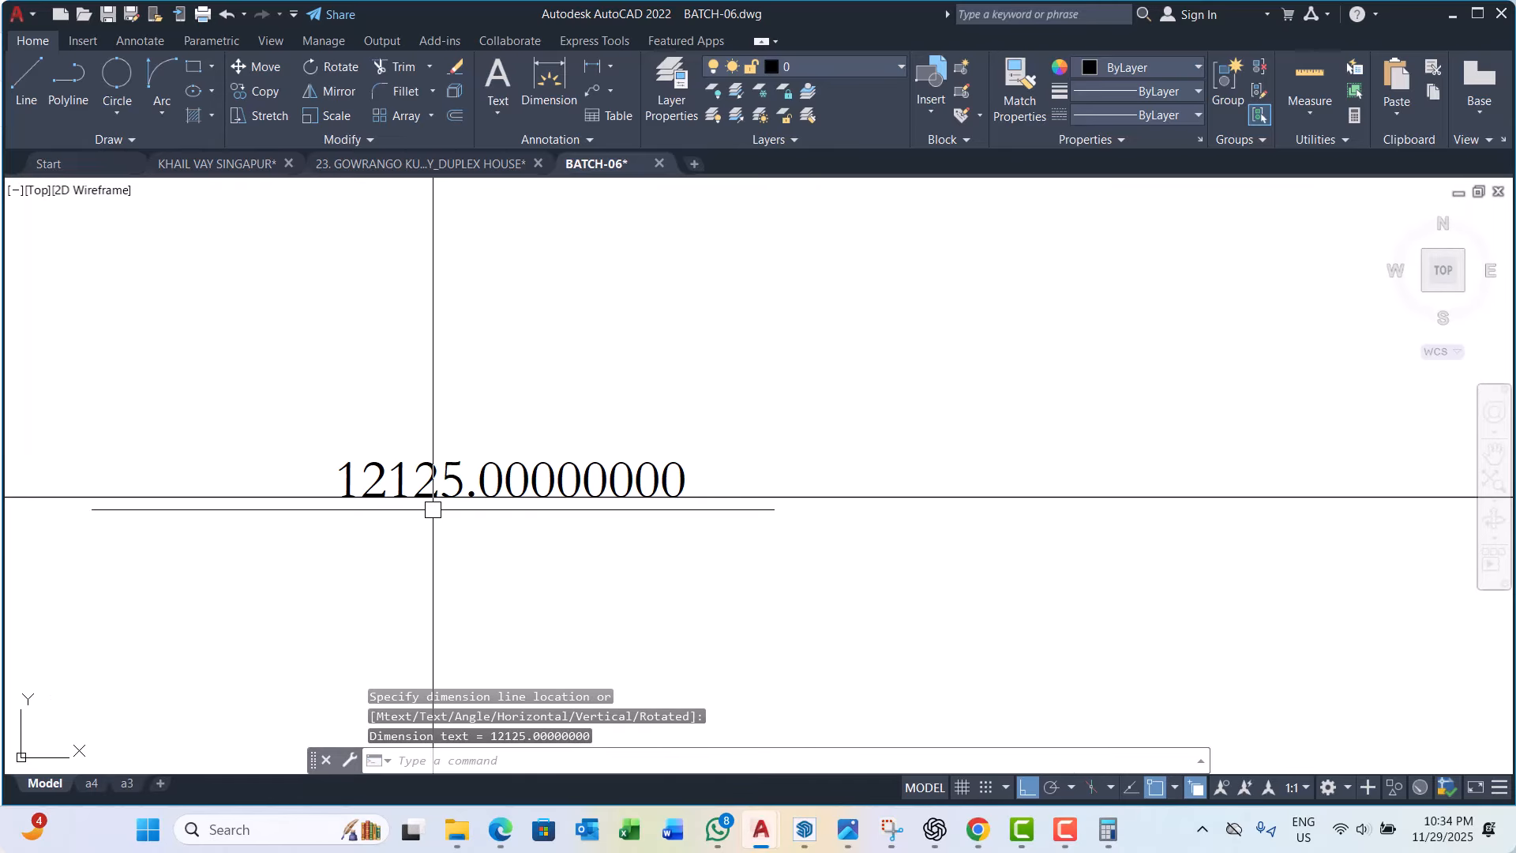
Step: Examine the floor plan with its two overall dimensions and the rooms around the stair
scroll(474, 514, "down", 10)
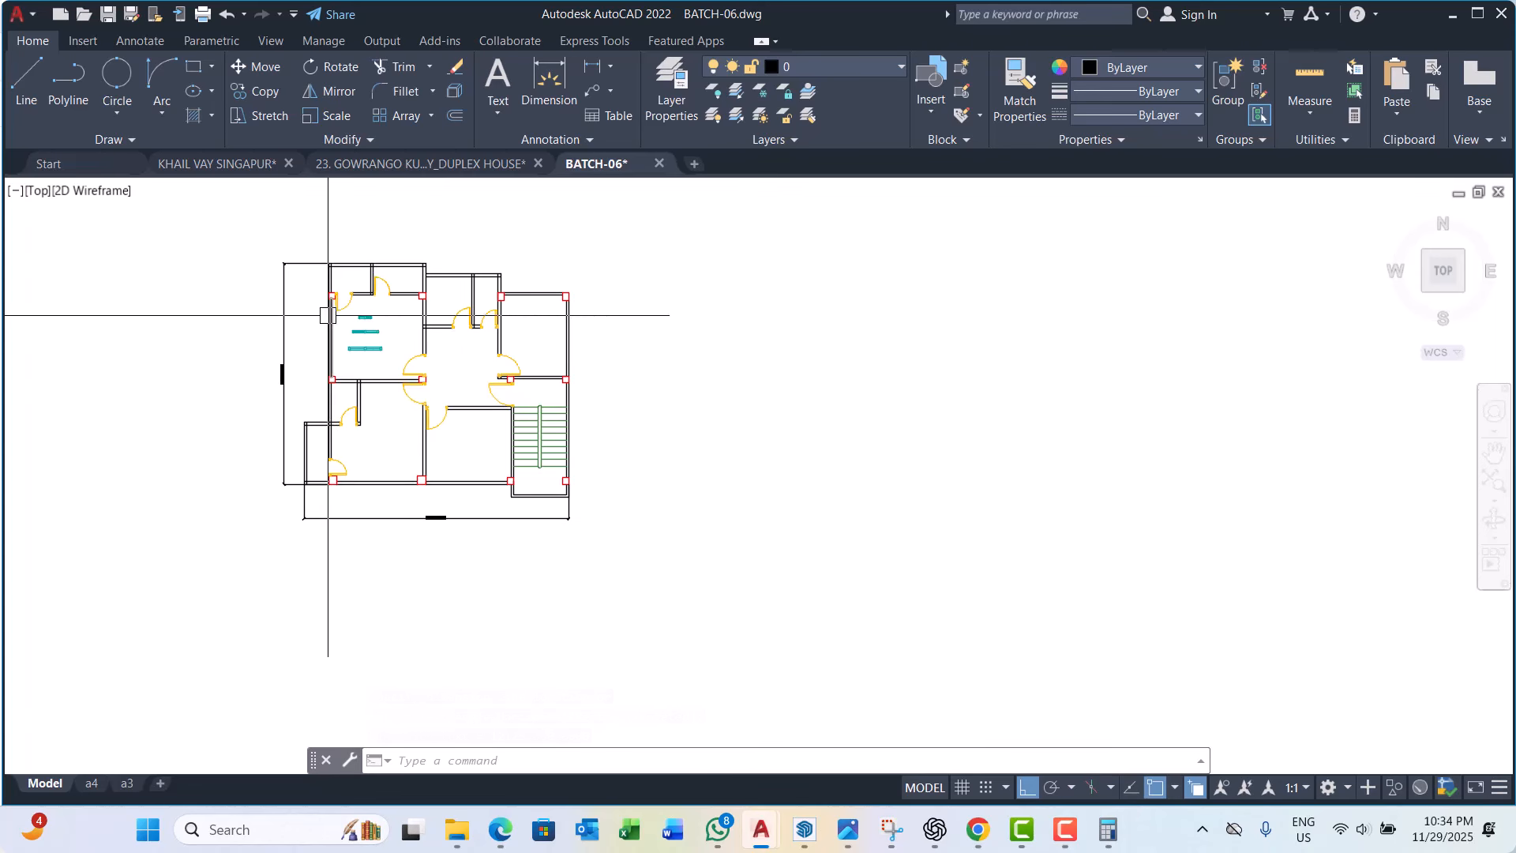
scroll(328, 315, "up", 4)
scroll(329, 315, "down", 2)
middle_click_drag(431, 365, 429, 377)
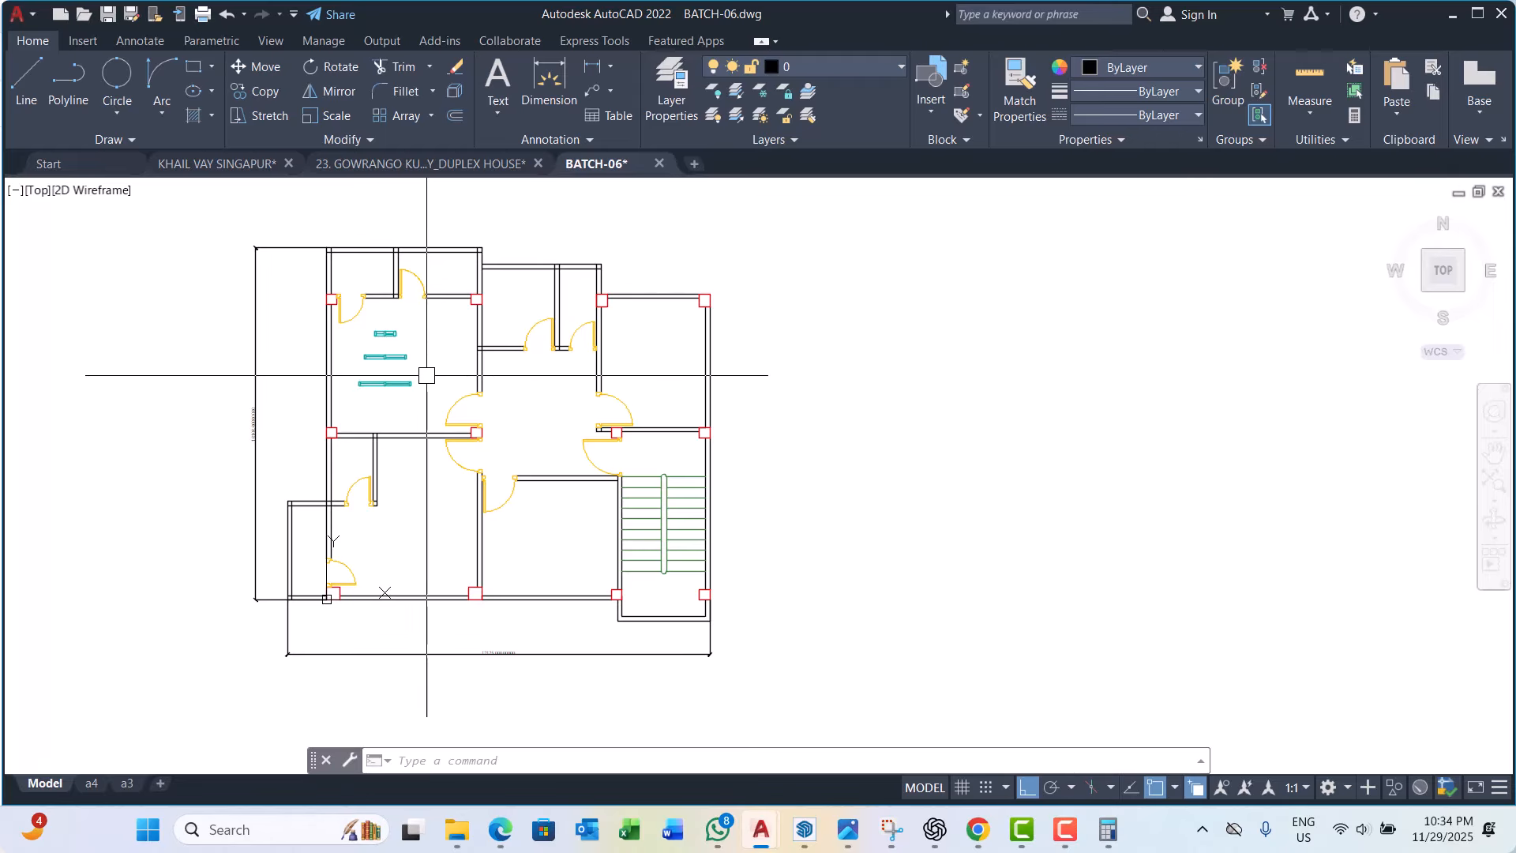
key("Escape")
key("Escape")
scroll(409, 378, "down", 1)
middle_click_drag(481, 437, 406, 395)
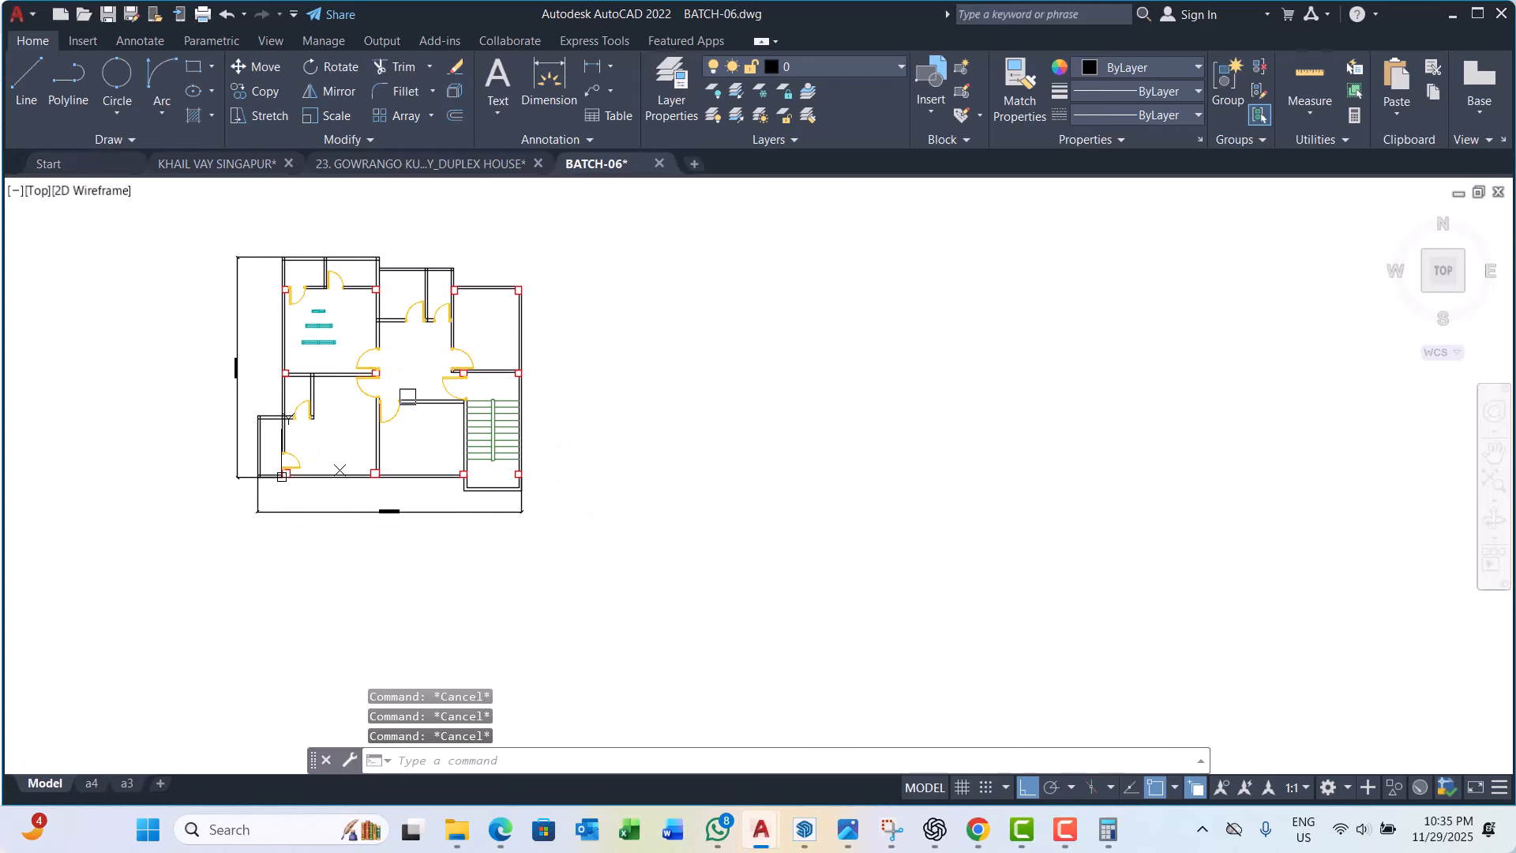
scroll(434, 258, "up", 2)
scroll(376, 314, "down", 3)
scroll(446, 383, "up", 3)
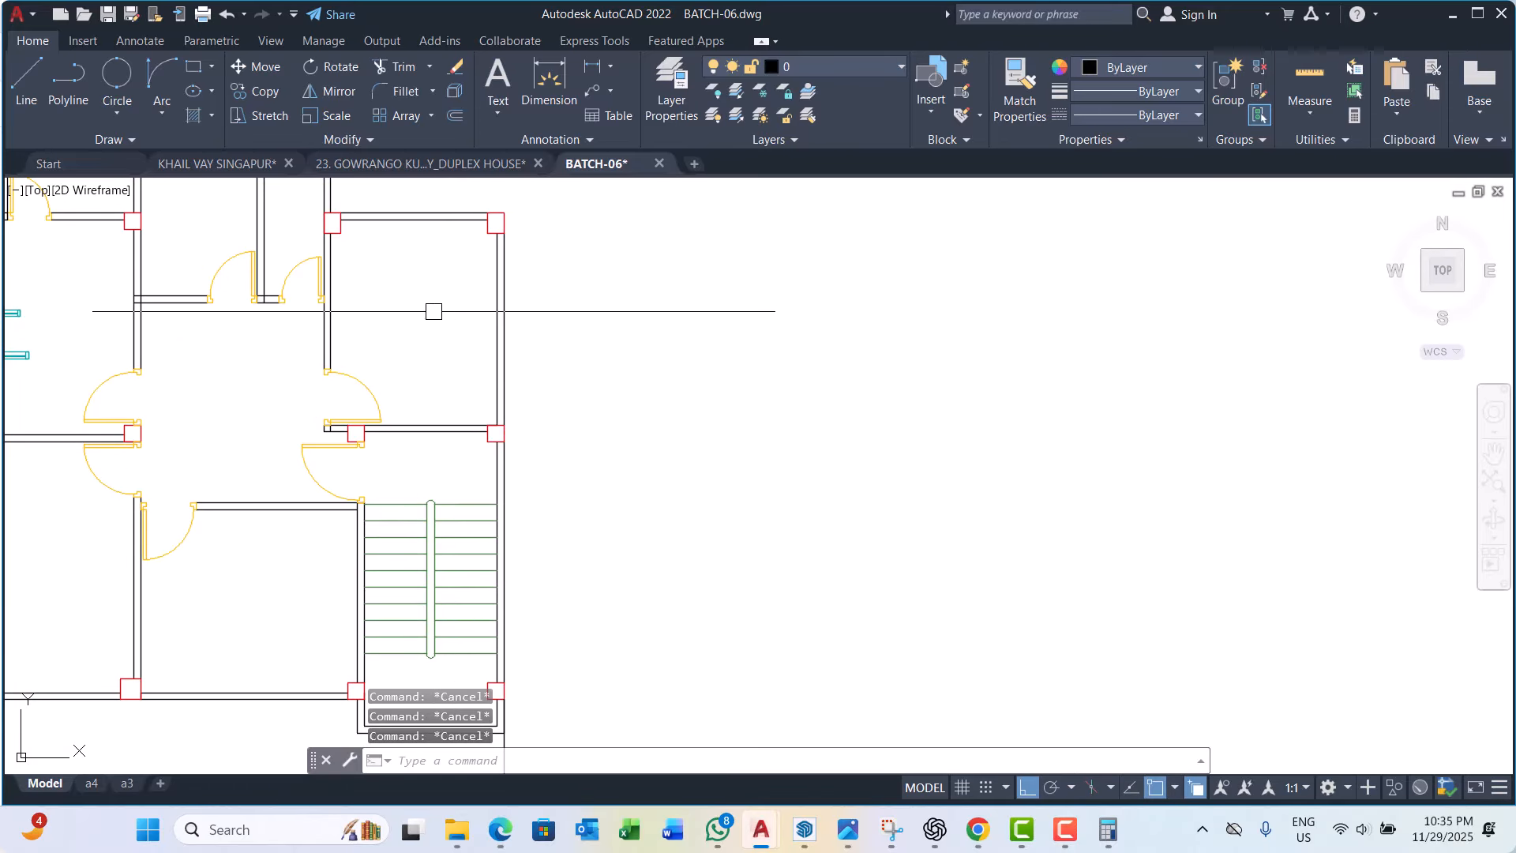
Step: Copy the longest of the three window blocks from its bottom edge's midpoint onto the northeast room's east wall
scroll(436, 279, "down", 1)
scroll(143, 297, "up", 4)
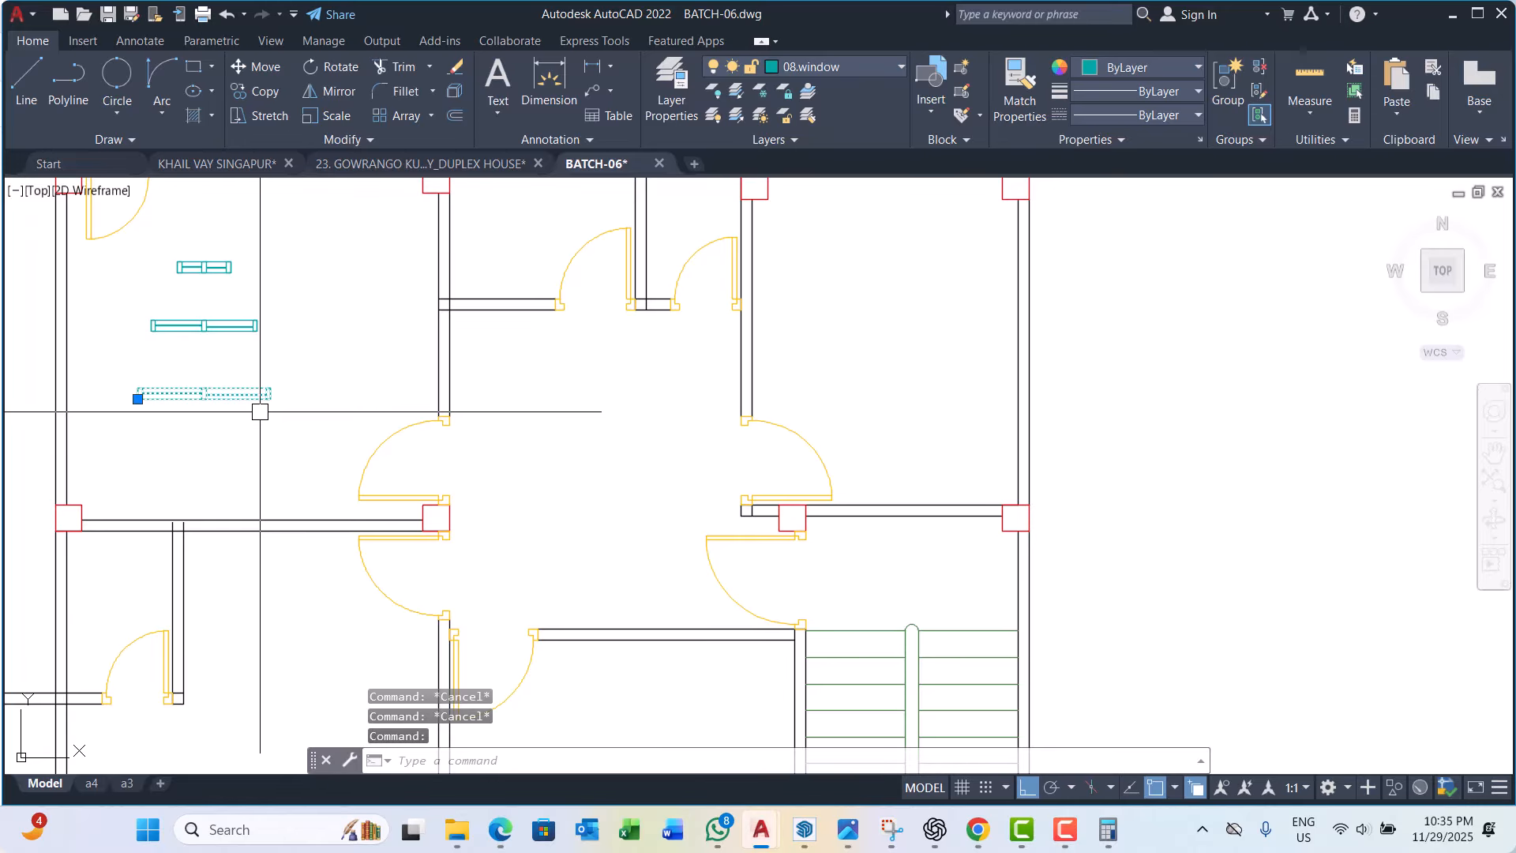
type("P")
key("Return")
scroll(237, 398, "up", 6)
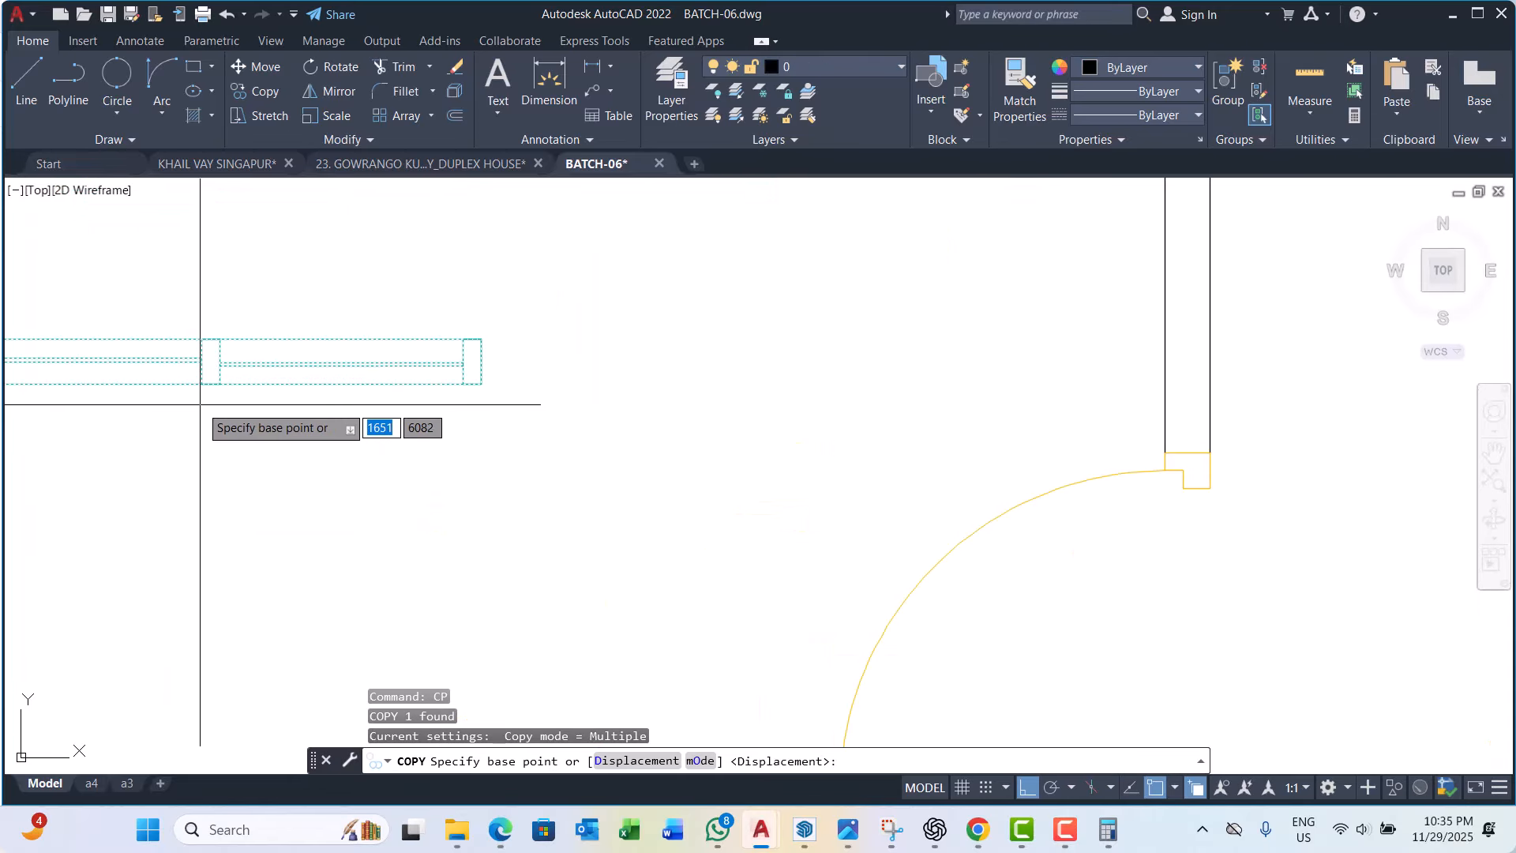
left_click(211, 383)
scroll(207, 383, "down", 5)
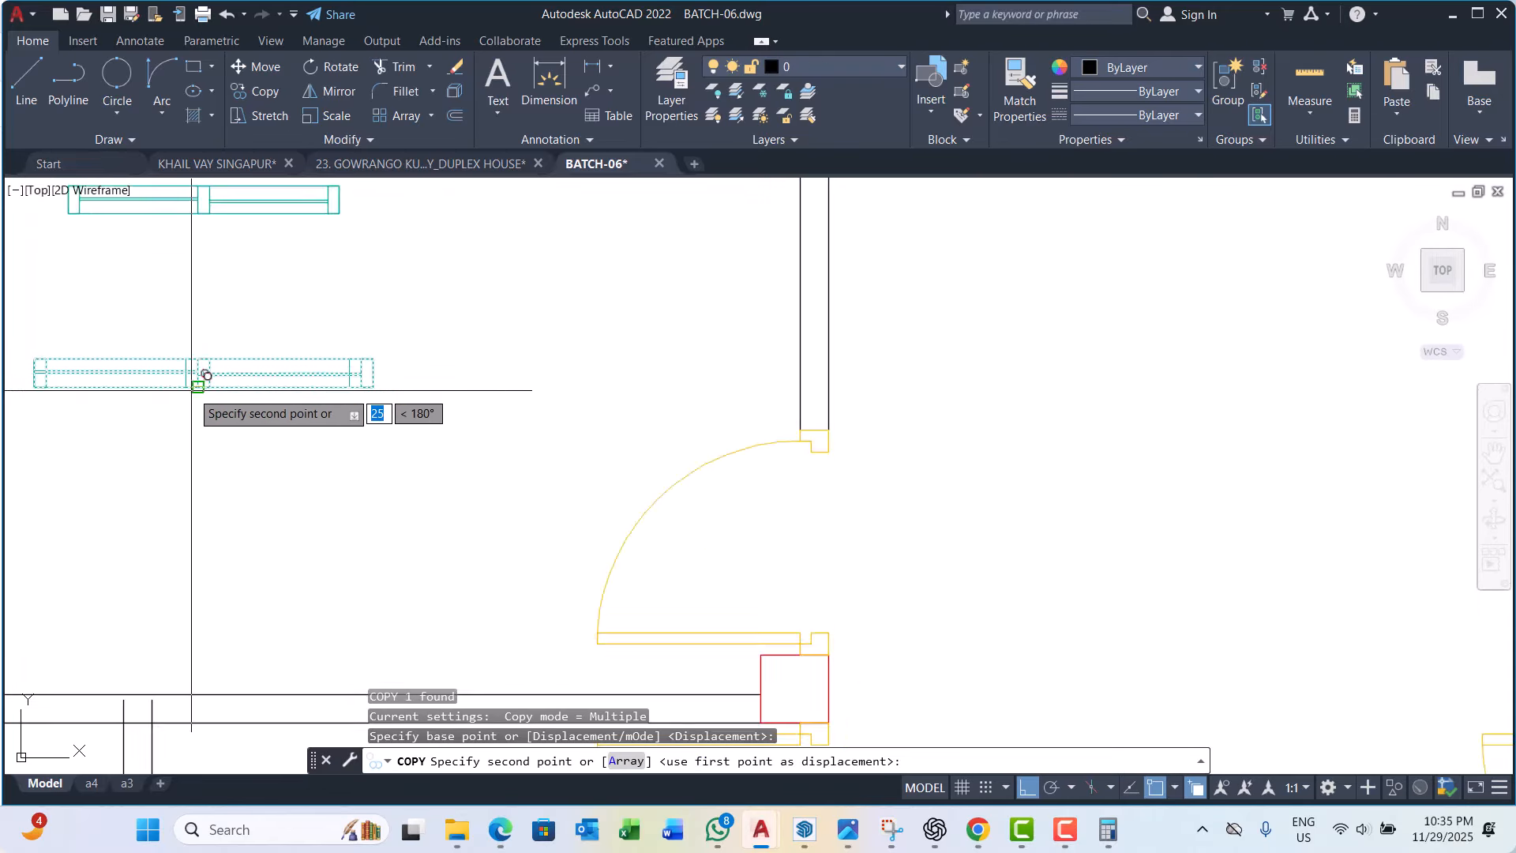
scroll(458, 395, "up", 3)
scroll(473, 385, "up", 2)
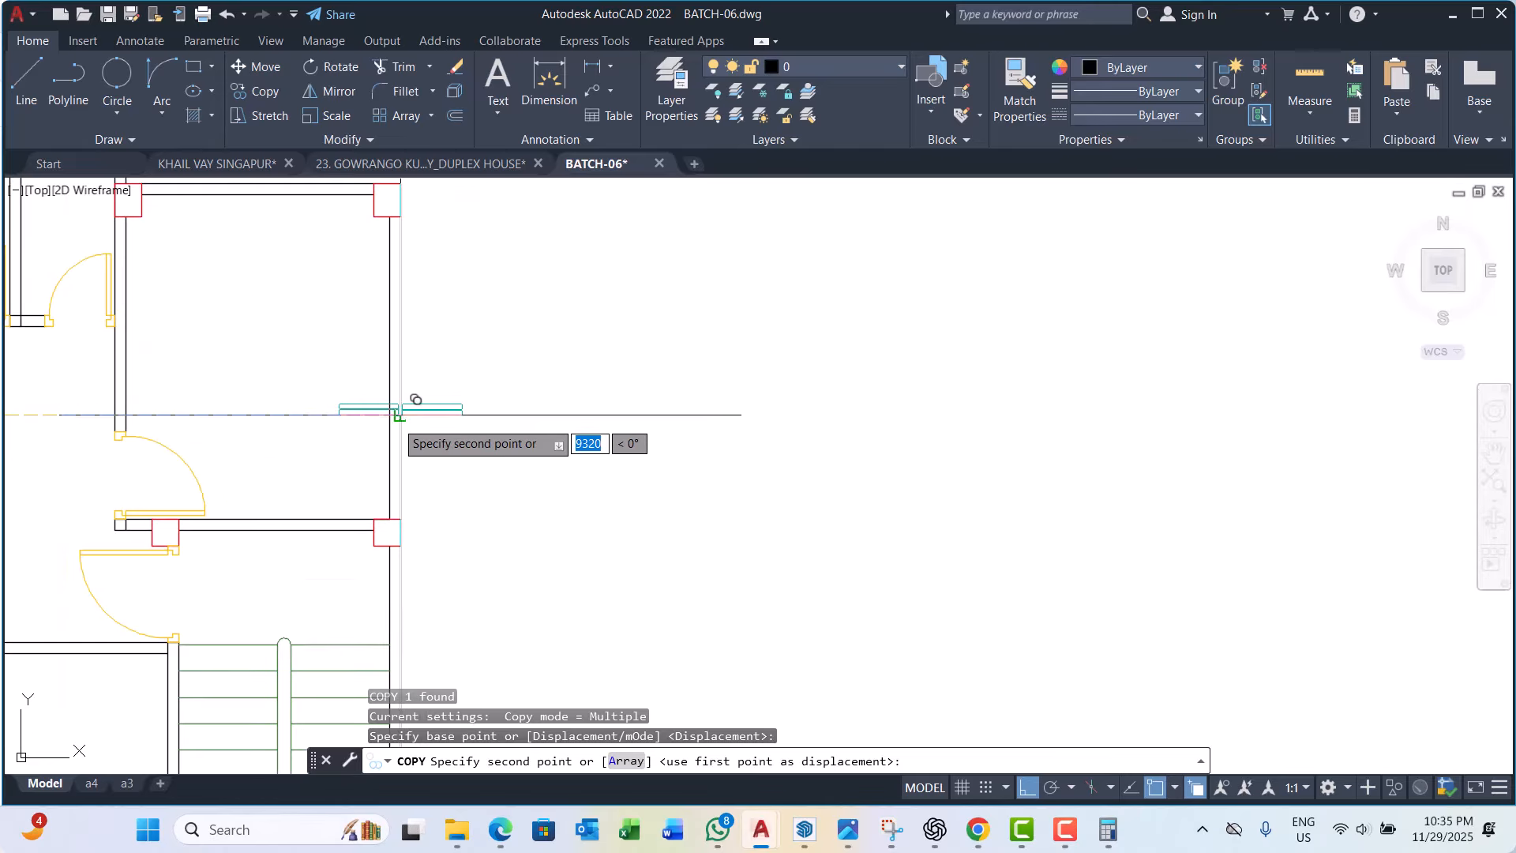
left_click(401, 400)
key("Escape")
key("Escape")
Step: Rotate the copied window to vertical about the midpoint of its east end
scroll(426, 399, "up", 3)
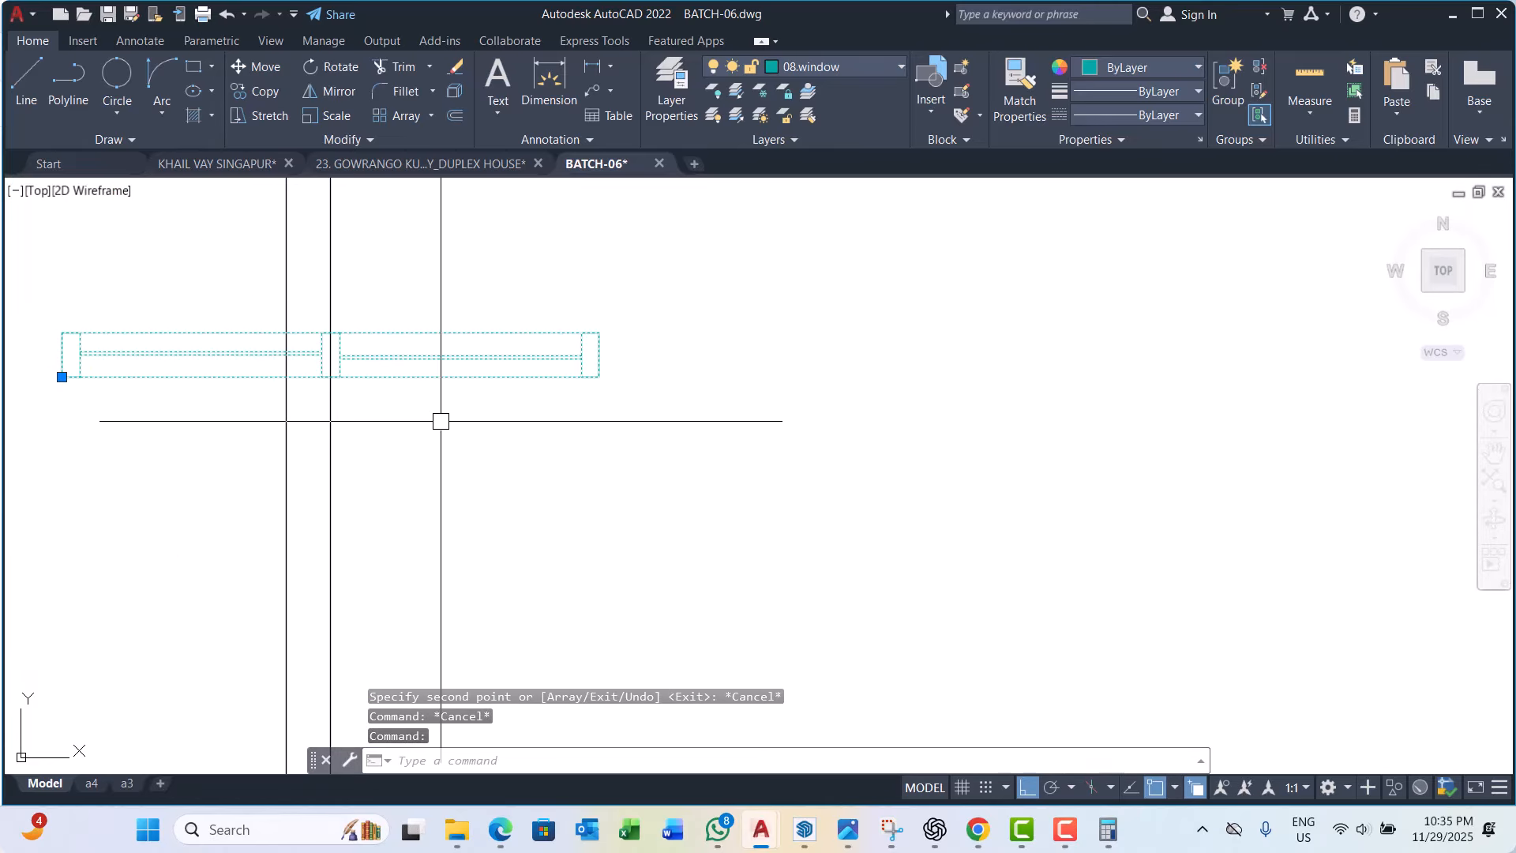
type("Ro")
key("Return")
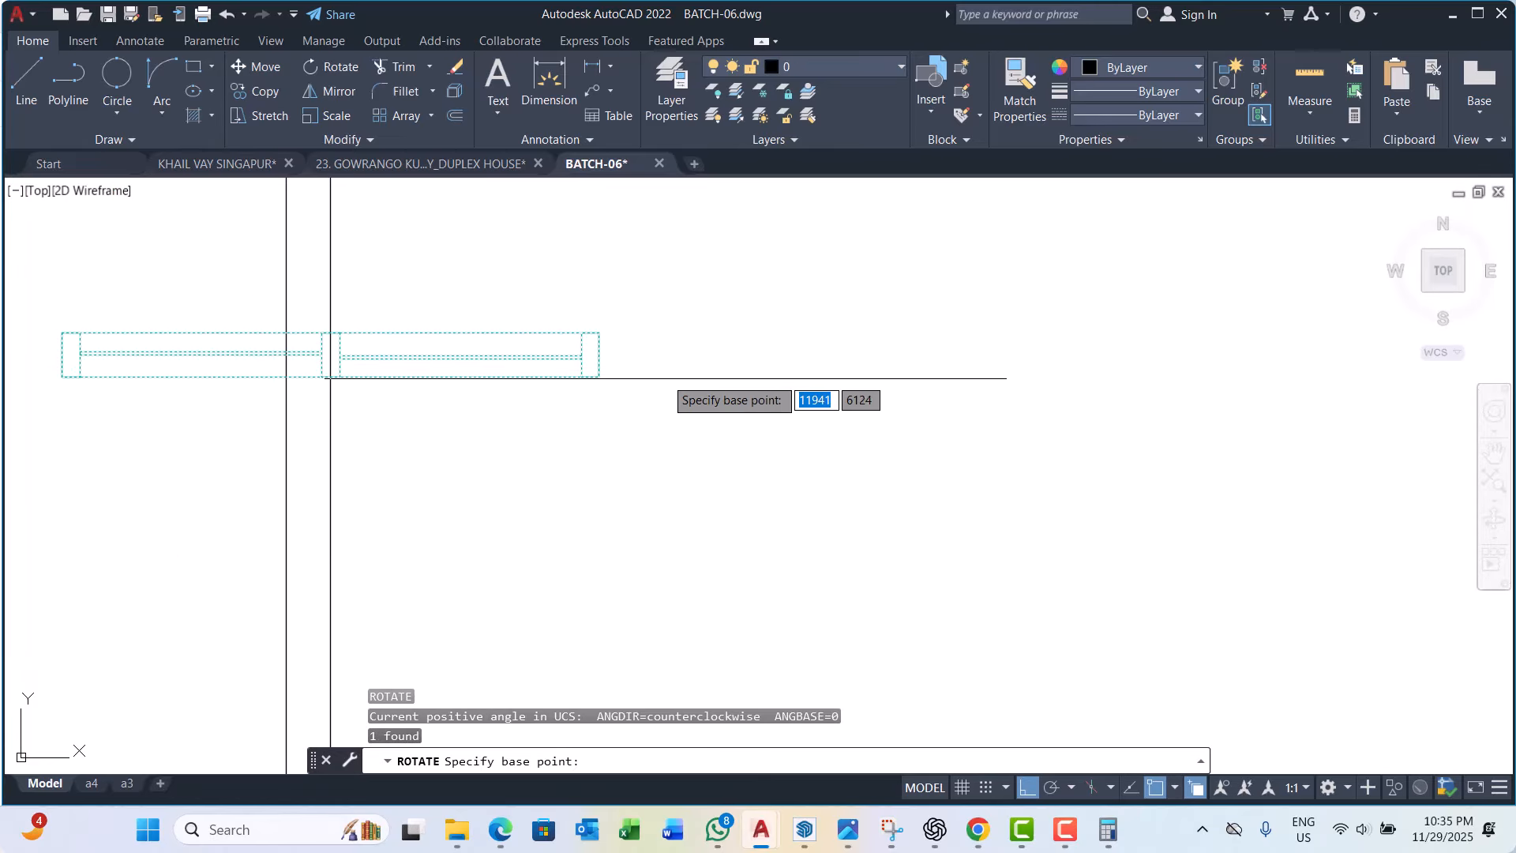
left_click(598, 354)
left_click(427, 531)
key("Escape")
scroll(427, 530, "down", 4)
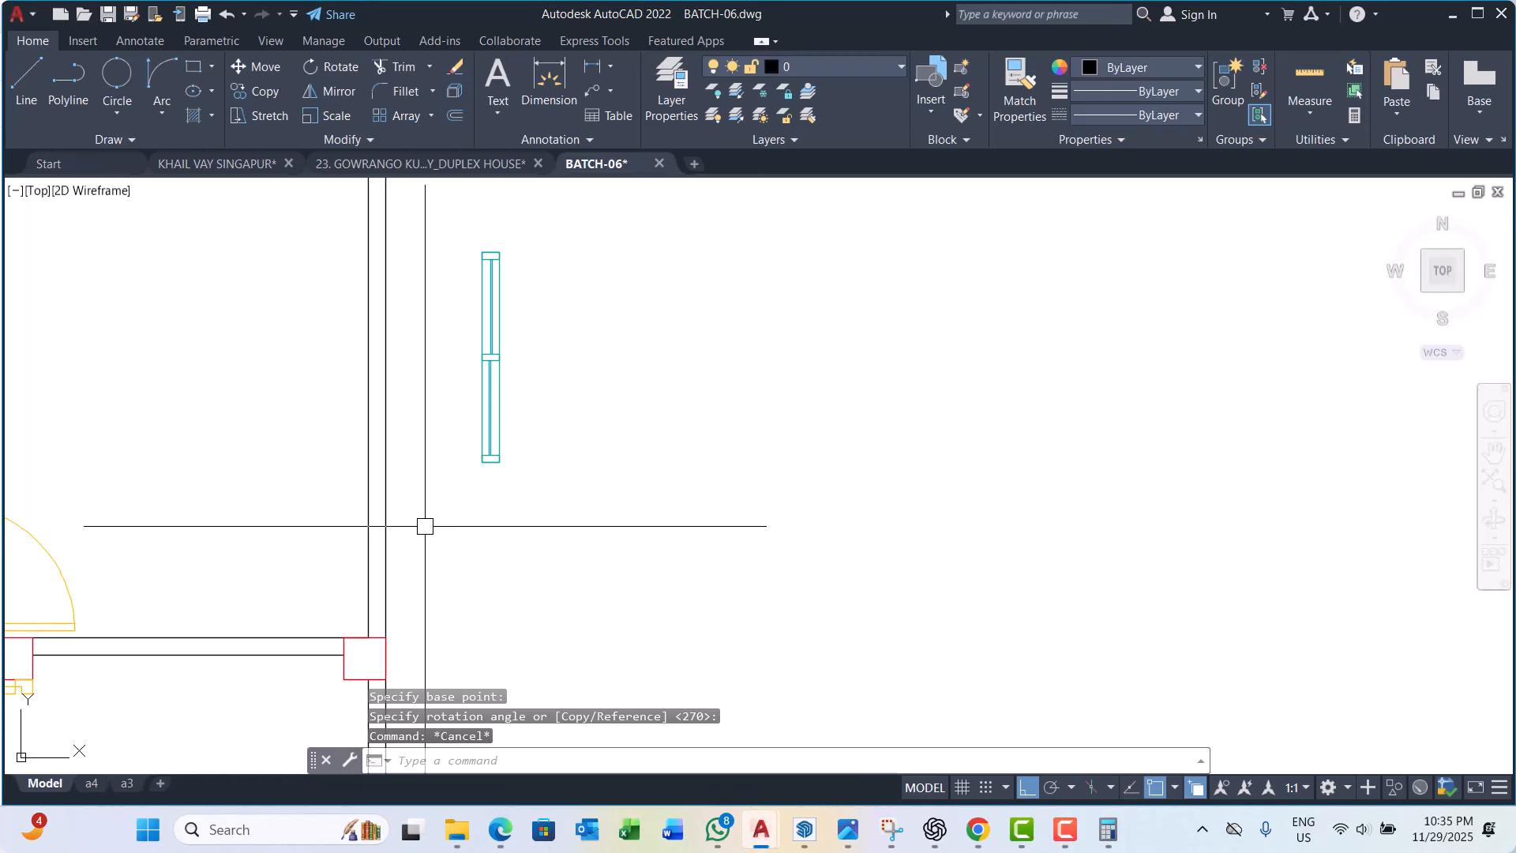
Step: Move the vertical window by its outer edge's midpoint to the midpoint of the east wall's outer line between the two columns
left_click(501, 380)
type("m")
key("Return")
scroll(484, 380, "up", 4)
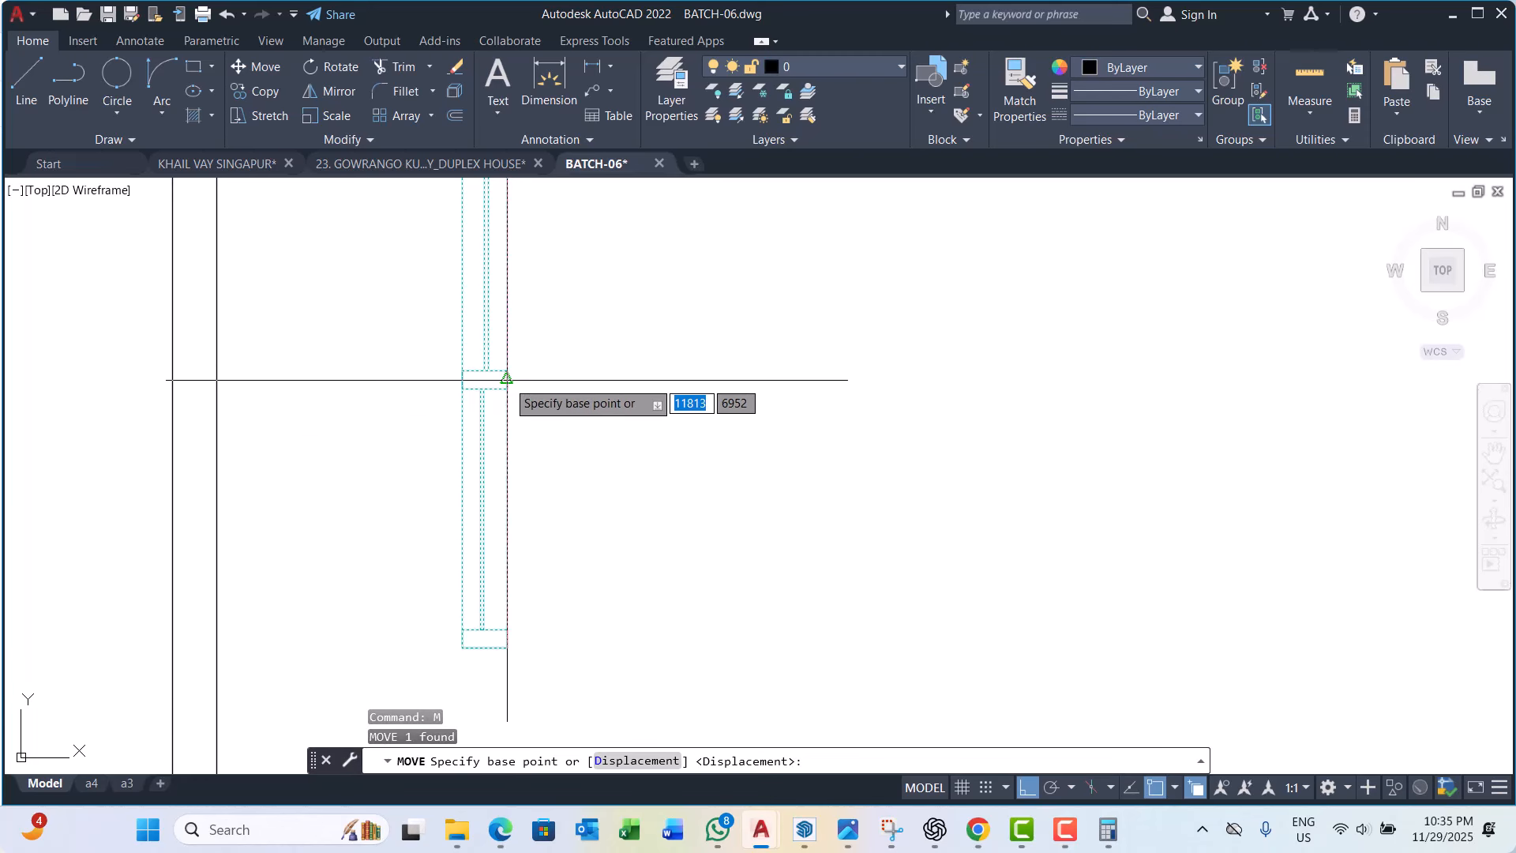
left_click(506, 380)
scroll(237, 450, "down", 5)
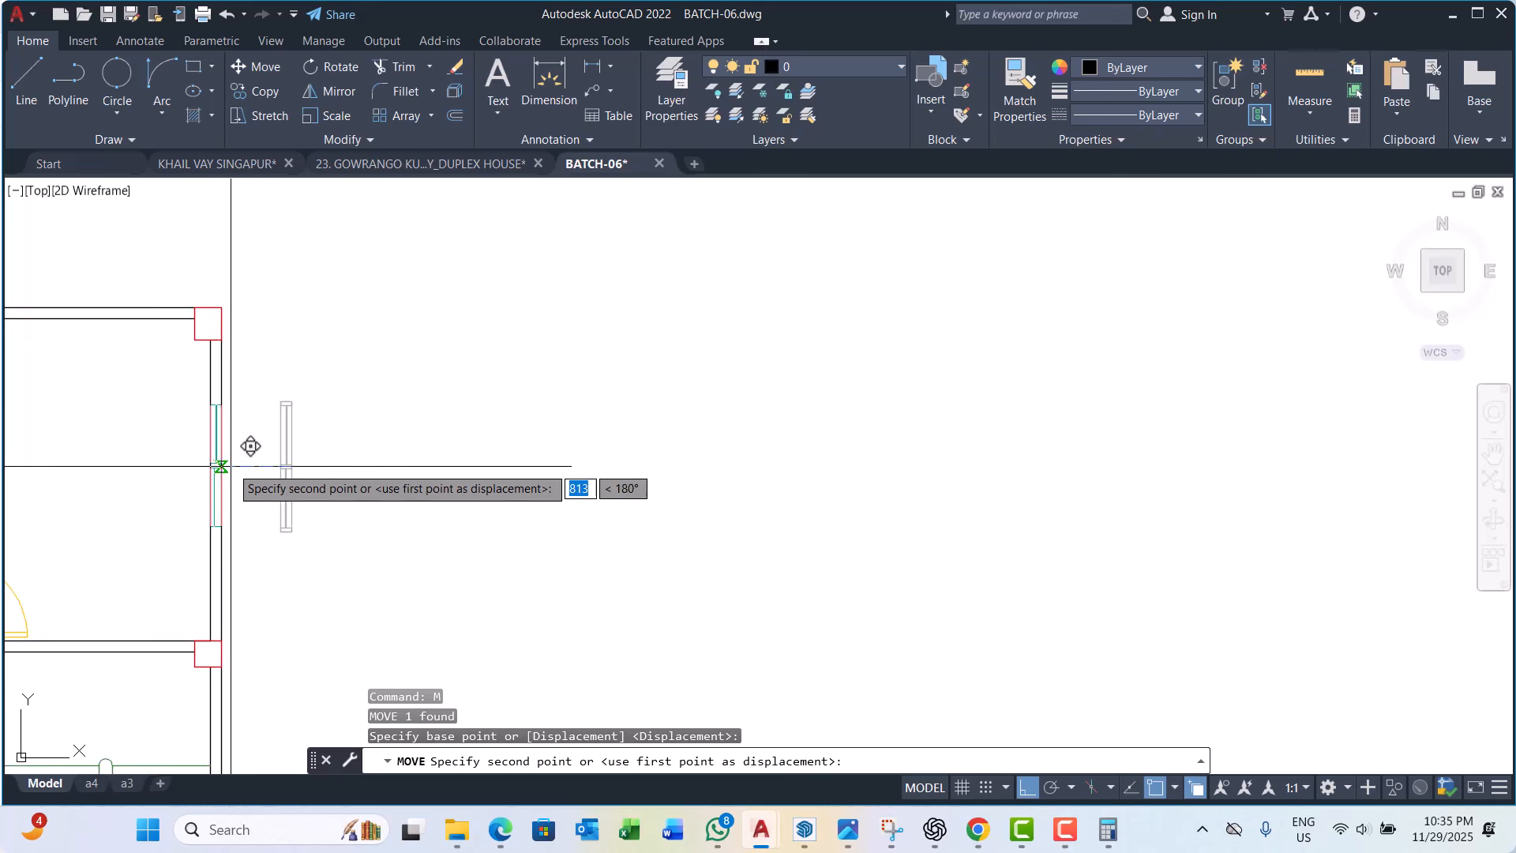
scroll(240, 443, "up", 5)
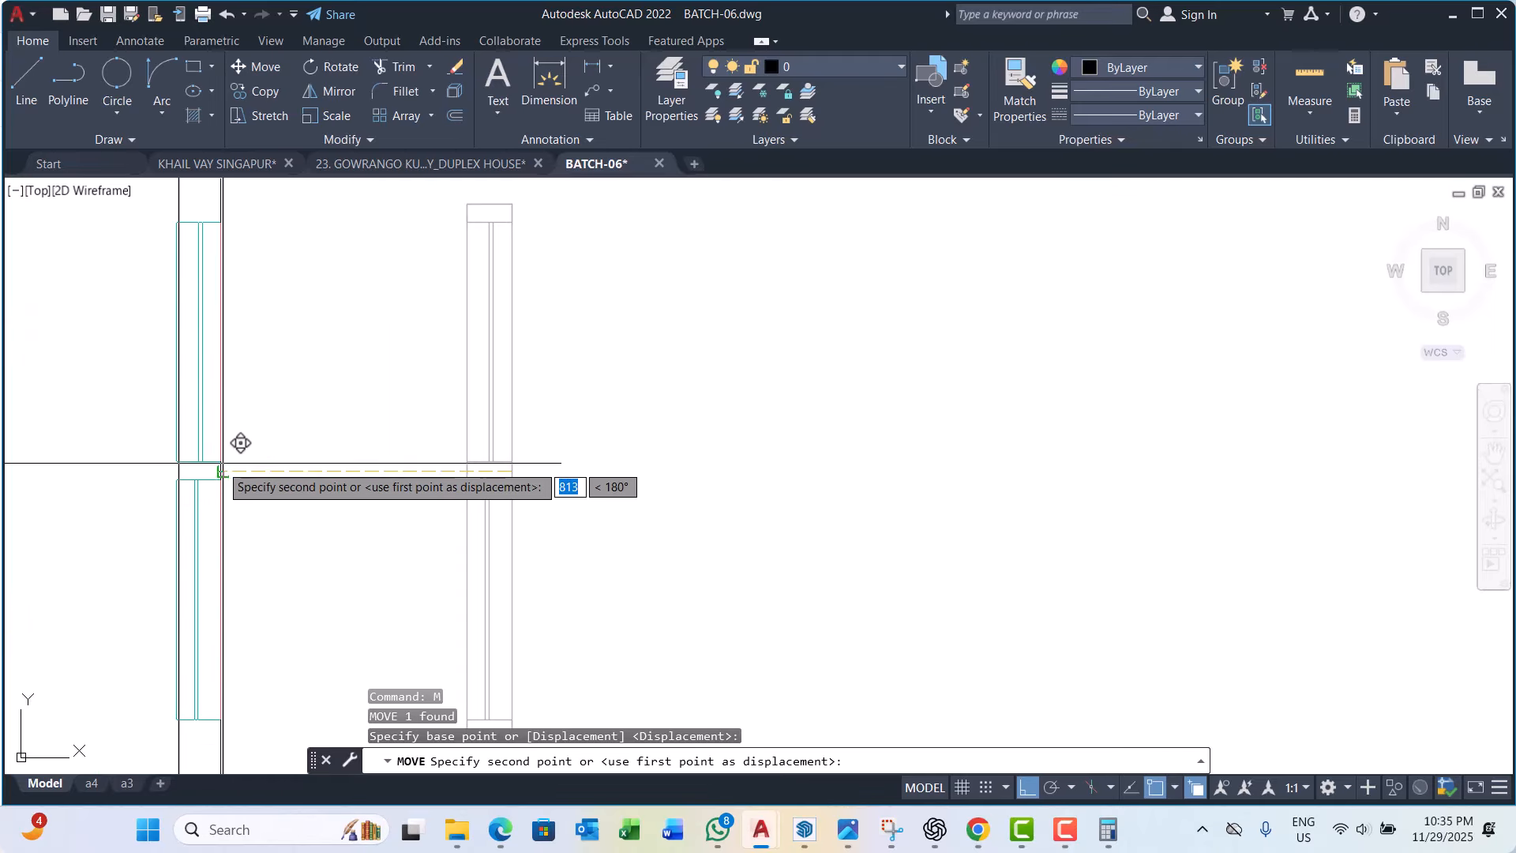
scroll(236, 450, "down", 4)
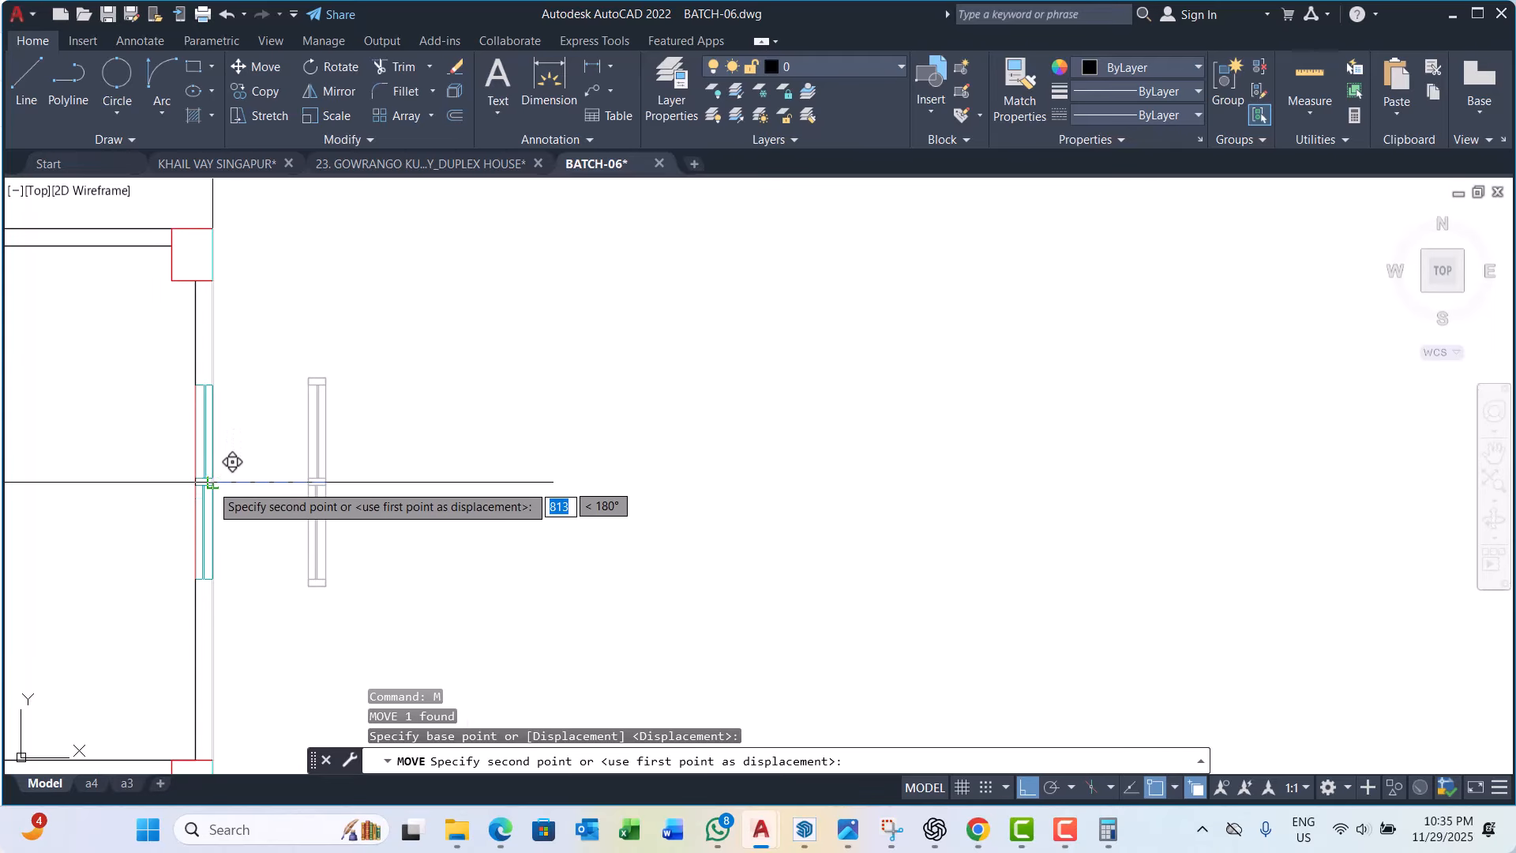
left_click(207, 519)
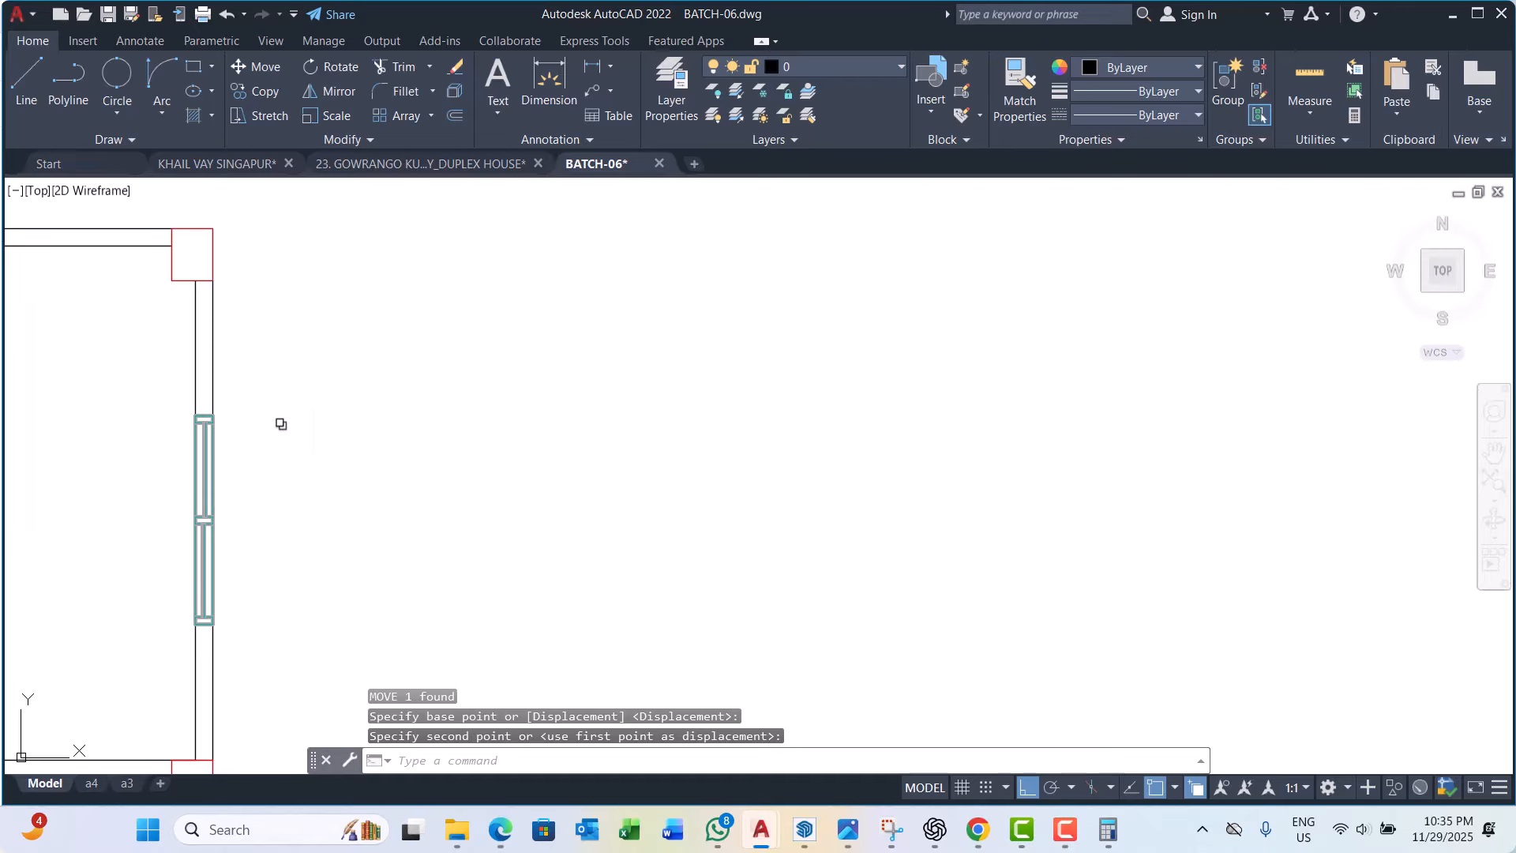
key("Escape")
key("Escape")
key("Escape")
Step: Copy the longest source window block by its top edge's midpoint to the midpoint of the northeast room's outer north wall line
scroll(332, 466, "down", 4)
scroll(423, 464, "down", 2)
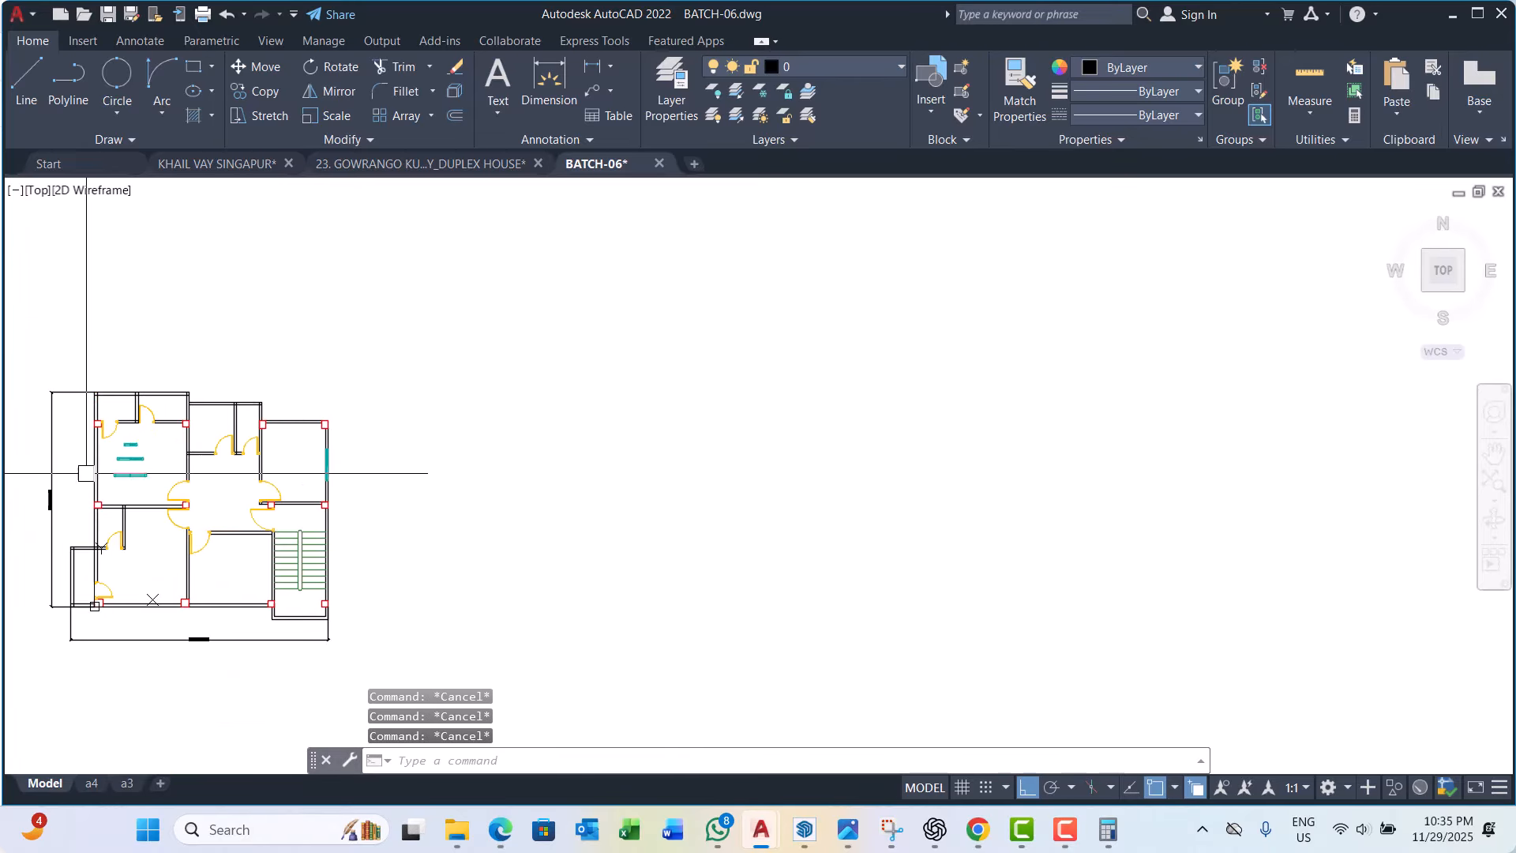
scroll(235, 479, "up", 6)
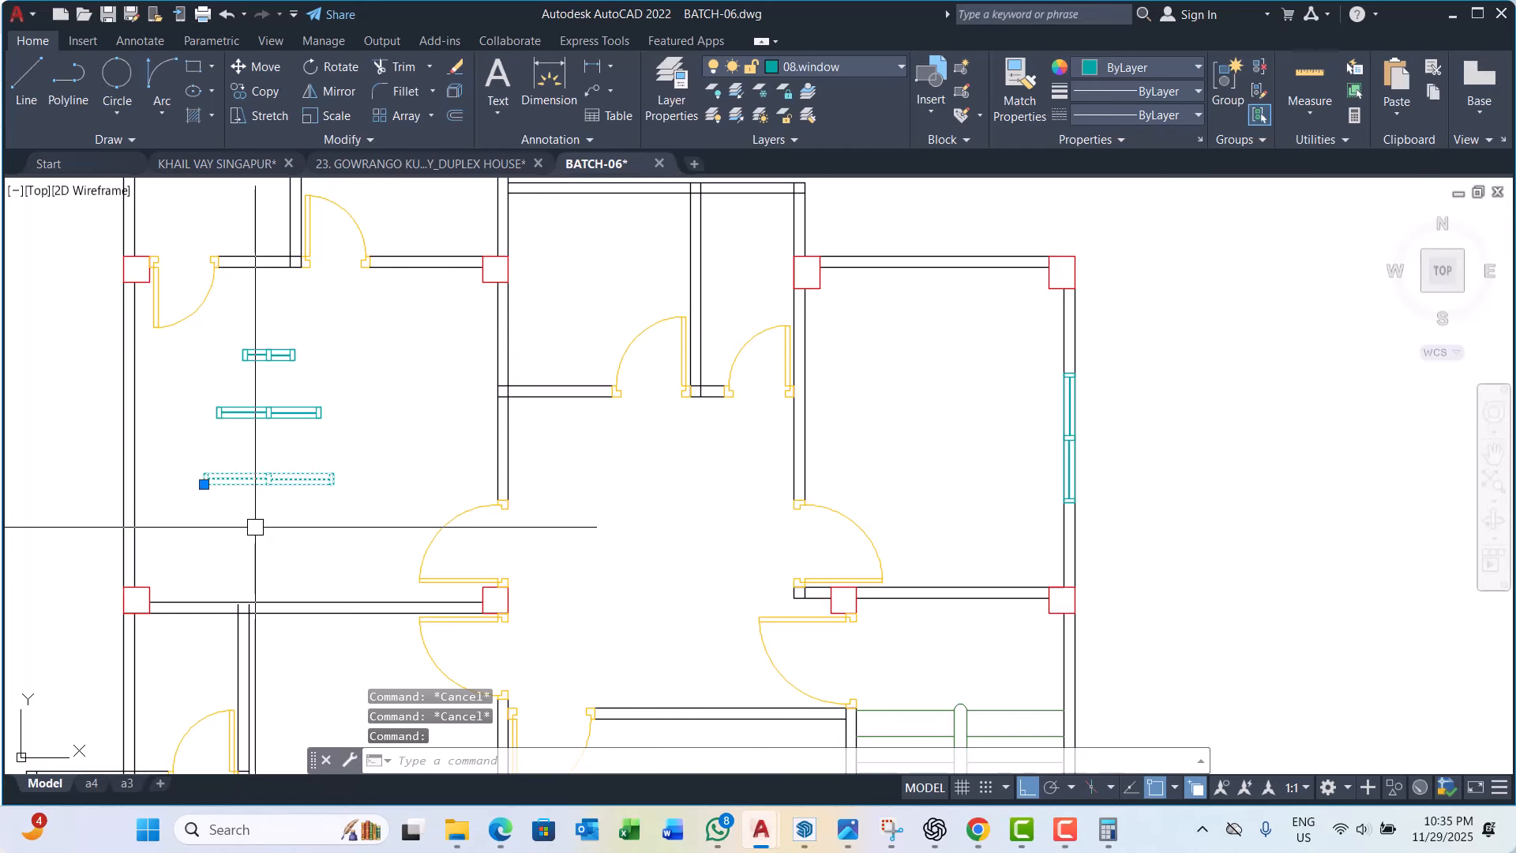
type("CP")
key("Return")
scroll(263, 488, "up", 5)
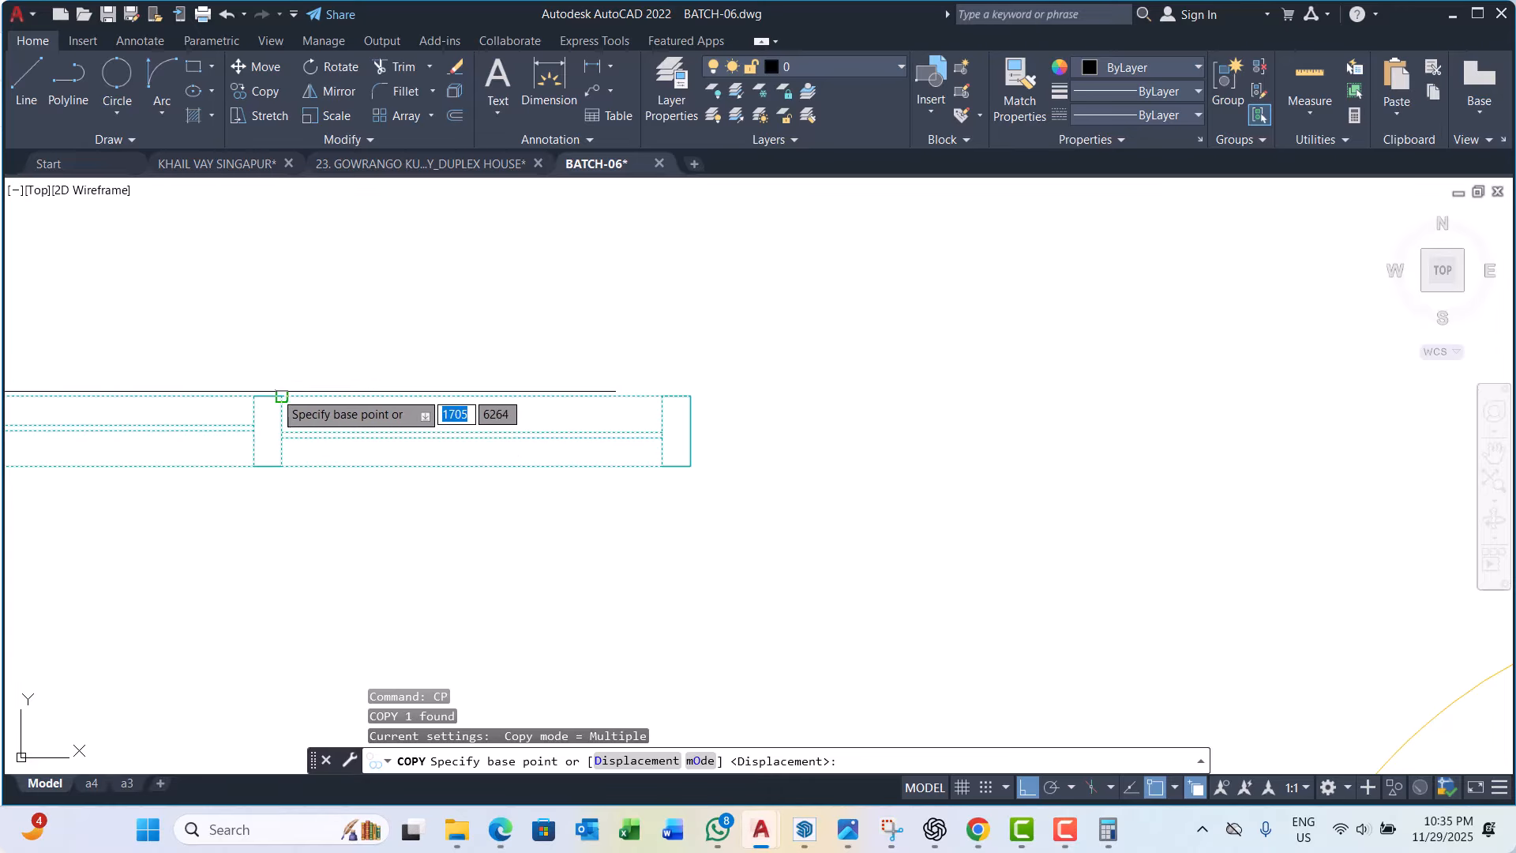
left_click(267, 430)
scroll(135, 556, "down", 5)
scroll(601, 414, "up", 5)
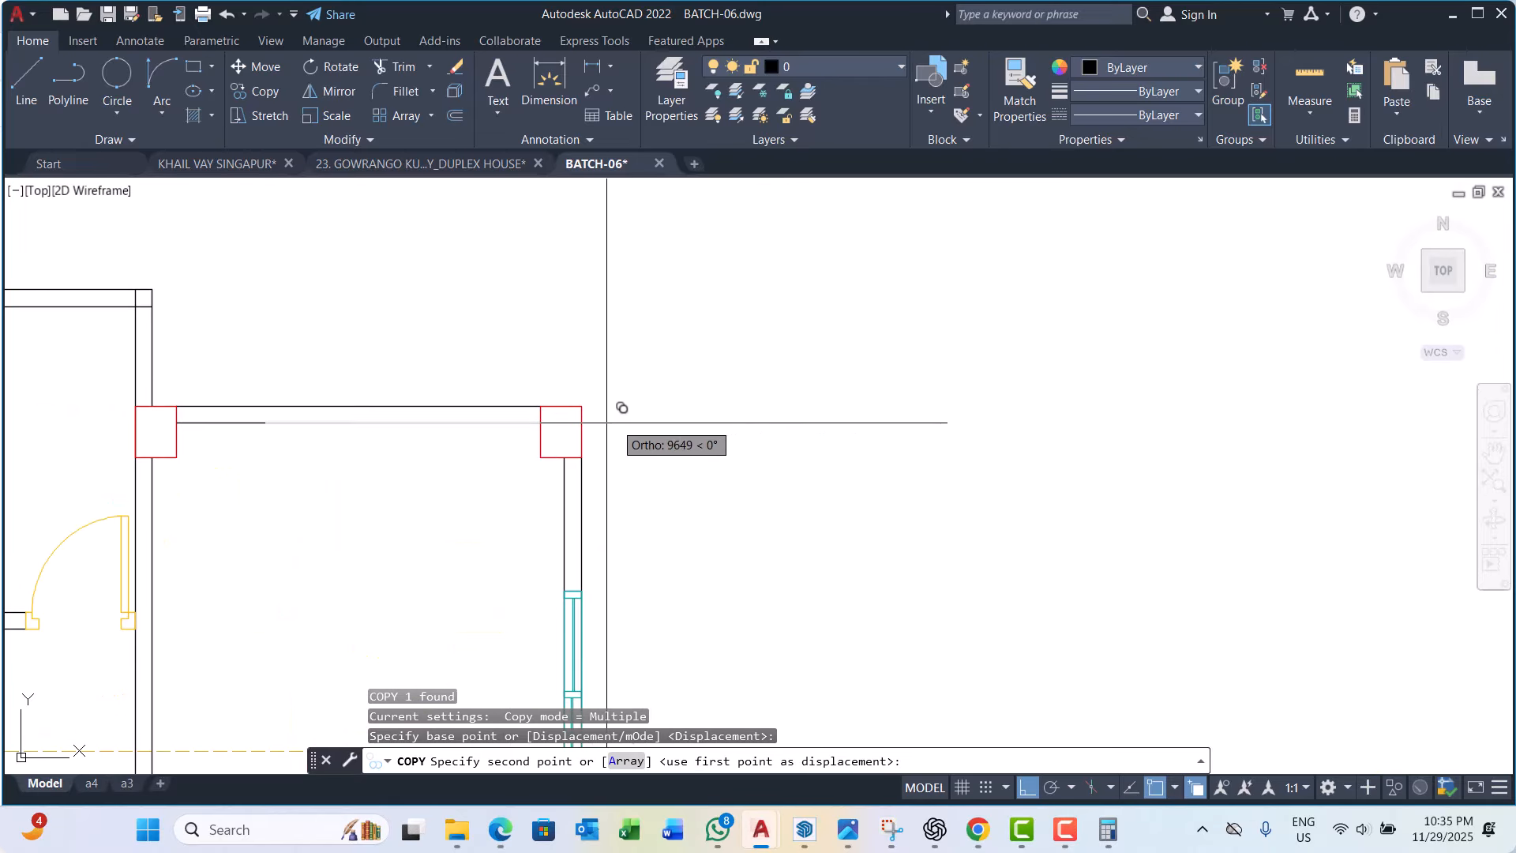
left_click(366, 407)
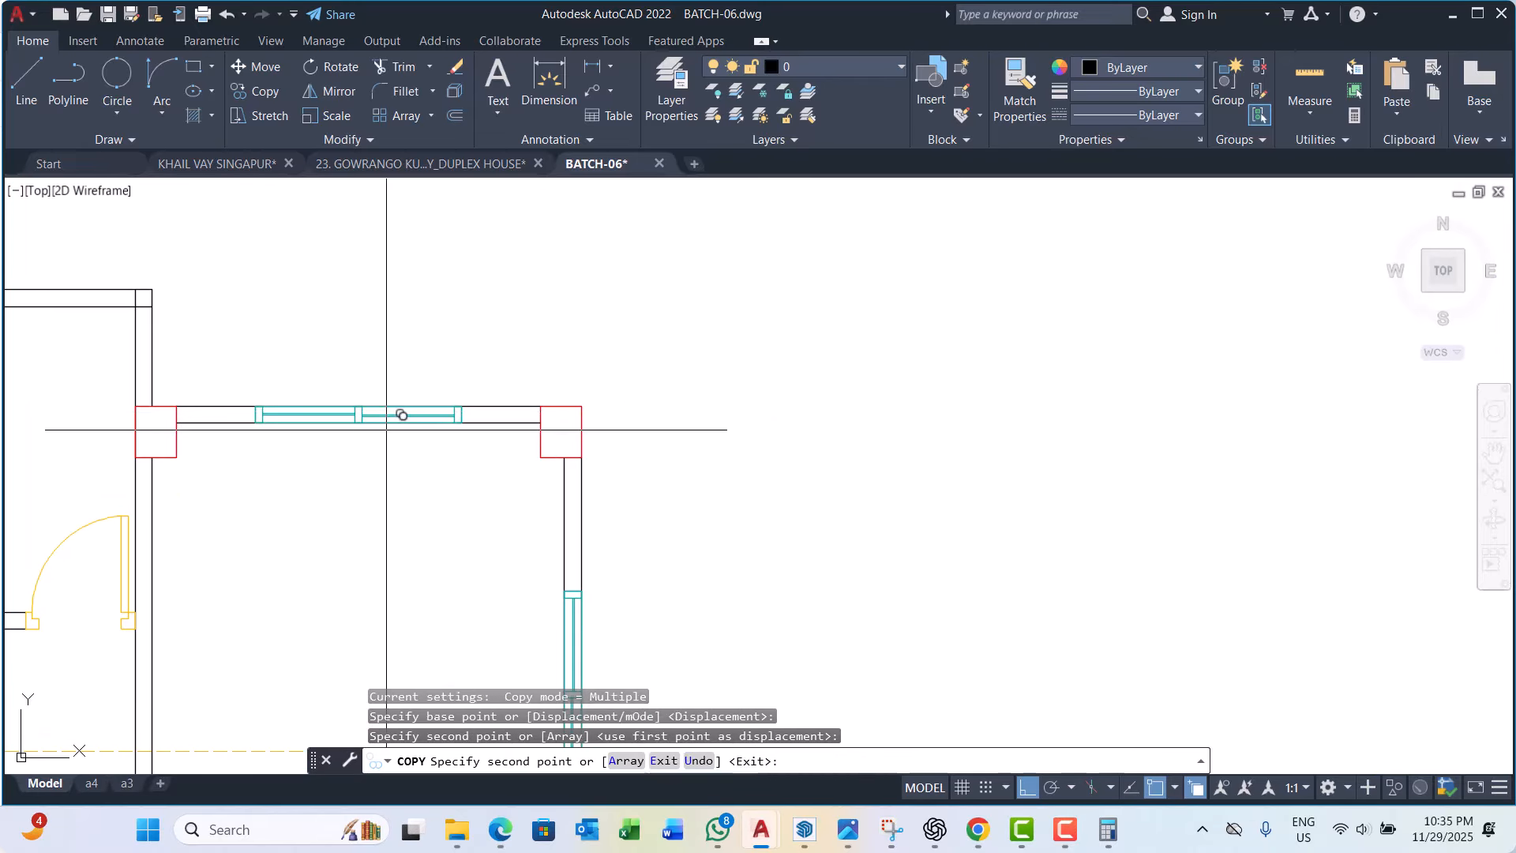
key("Escape")
key("Escape")
key("Escape")
Step: Draw vertical construction lines through both ends of the northeast room's north window
type("XL")
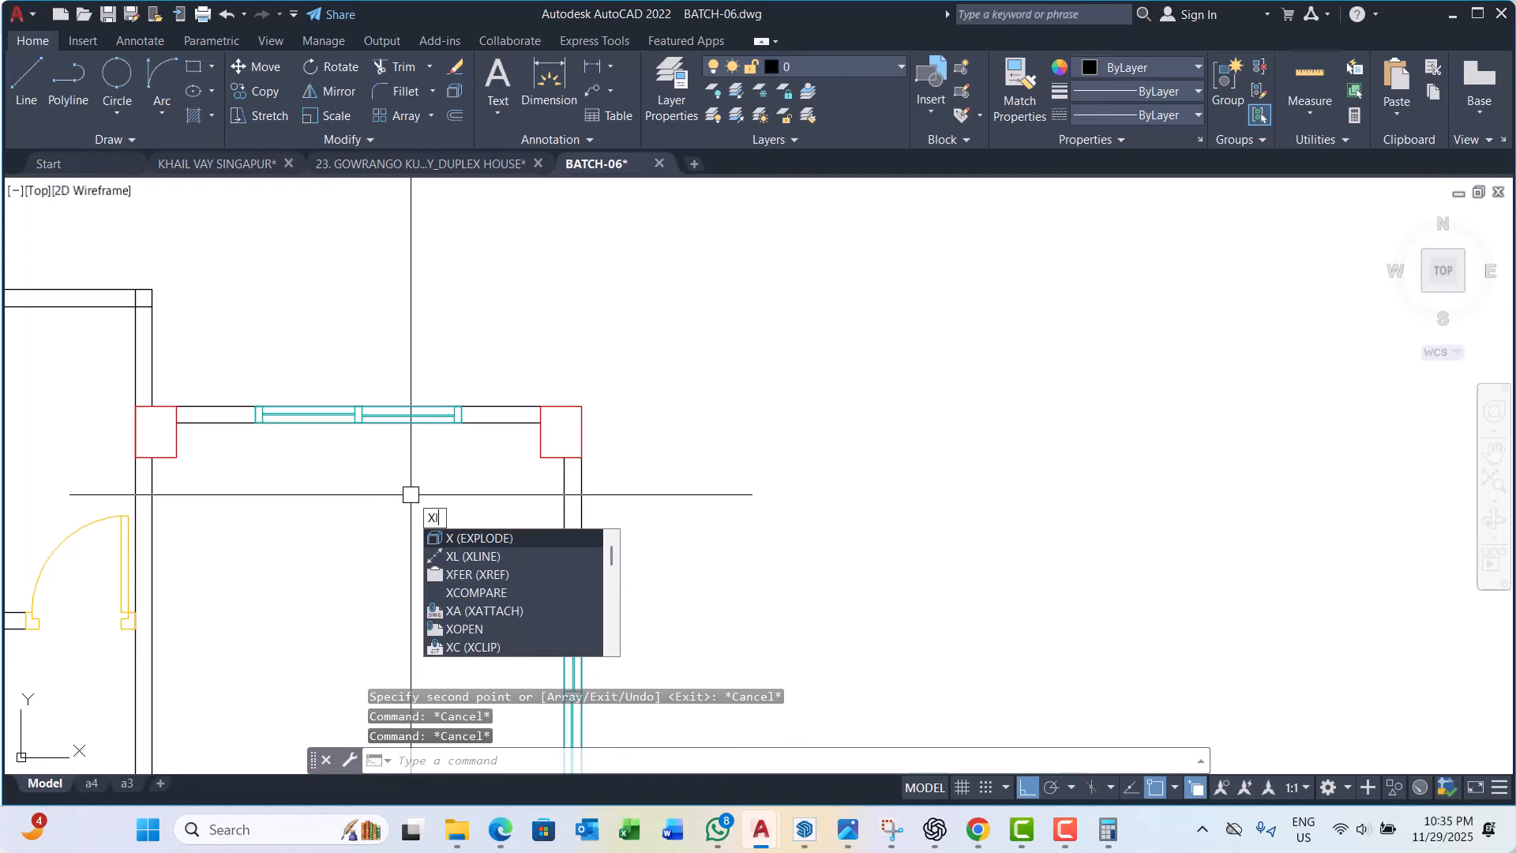
key("Return")
type("v")
key("Return")
scroll(440, 423, "up", 4)
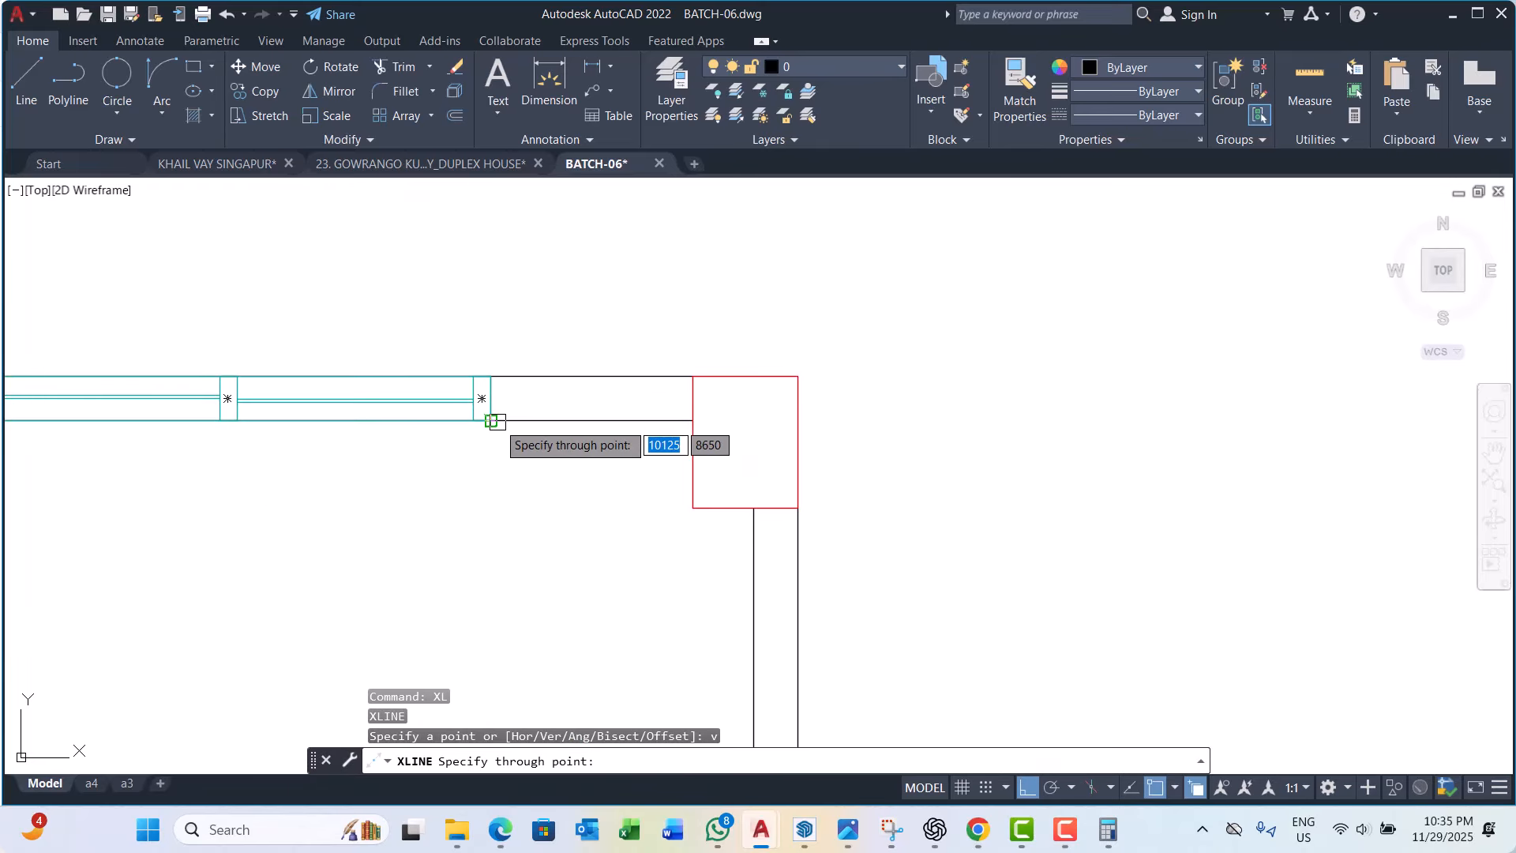
left_click(491, 421)
scroll(150, 474, "down", 2)
scroll(196, 444, "up", 2)
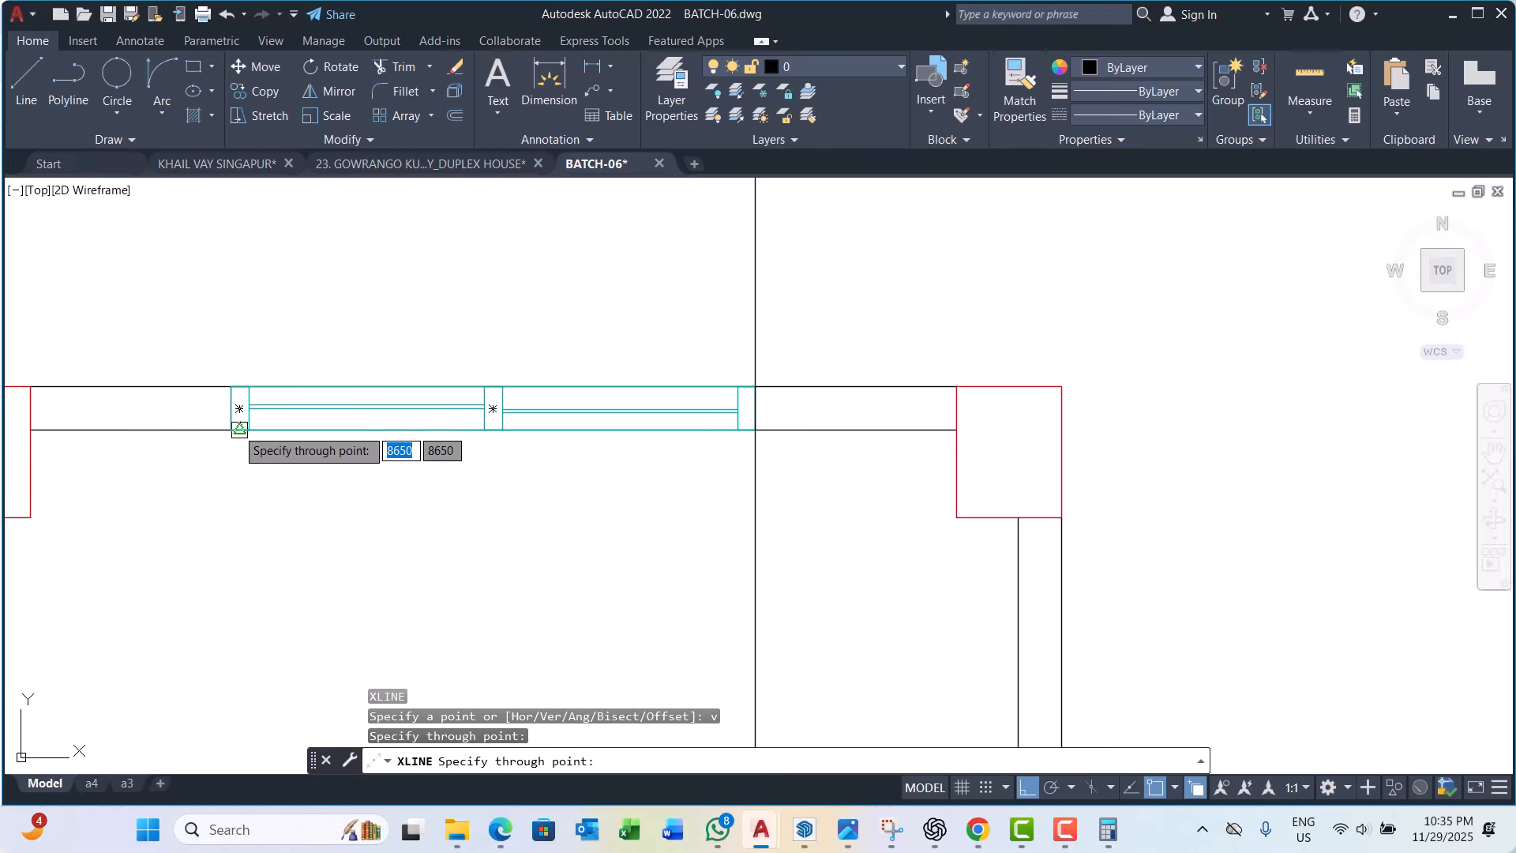
left_click(229, 427)
scroll(400, 484, "down", 4)
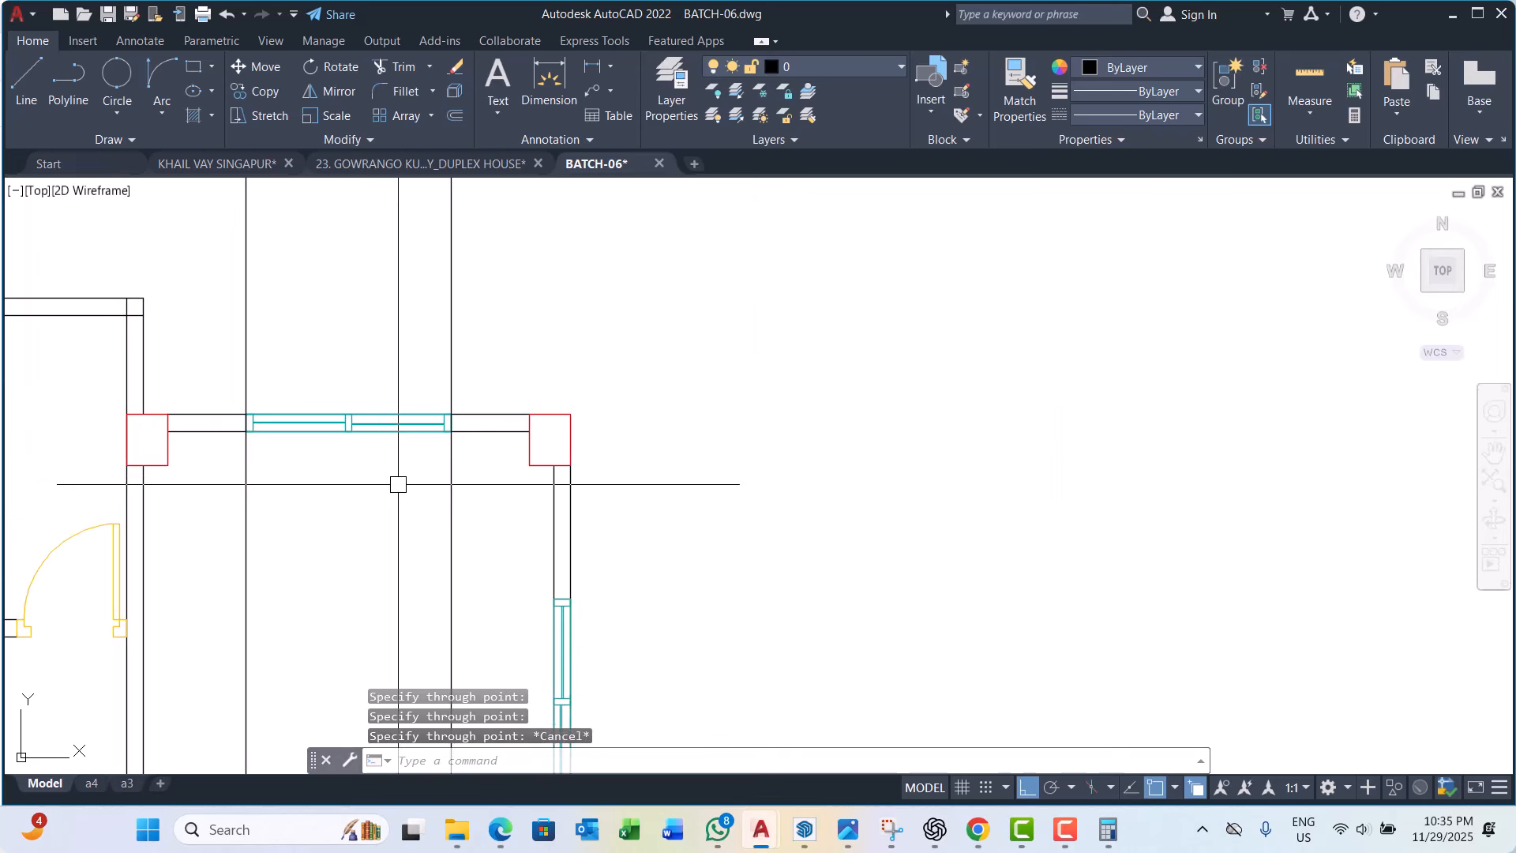
key("Escape")
key("Escape")
Step: Trim the north wall lines between the two vertical construction lines and erase both construction lines
left_click(298, 526)
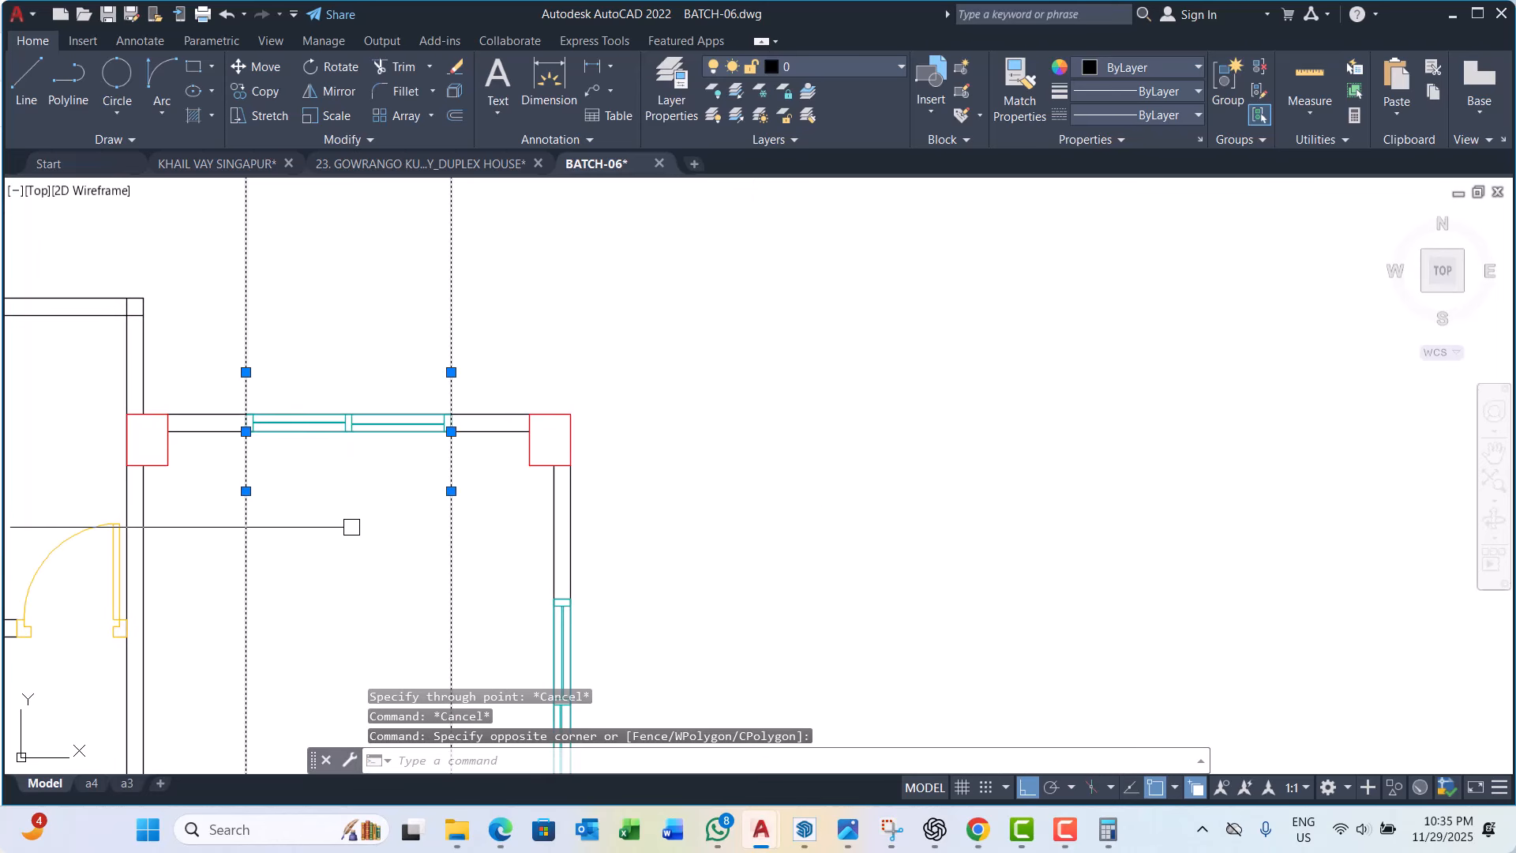
key("space")
left_click_drag(356, 359, 297, 474)
key("Escape")
key("Escape")
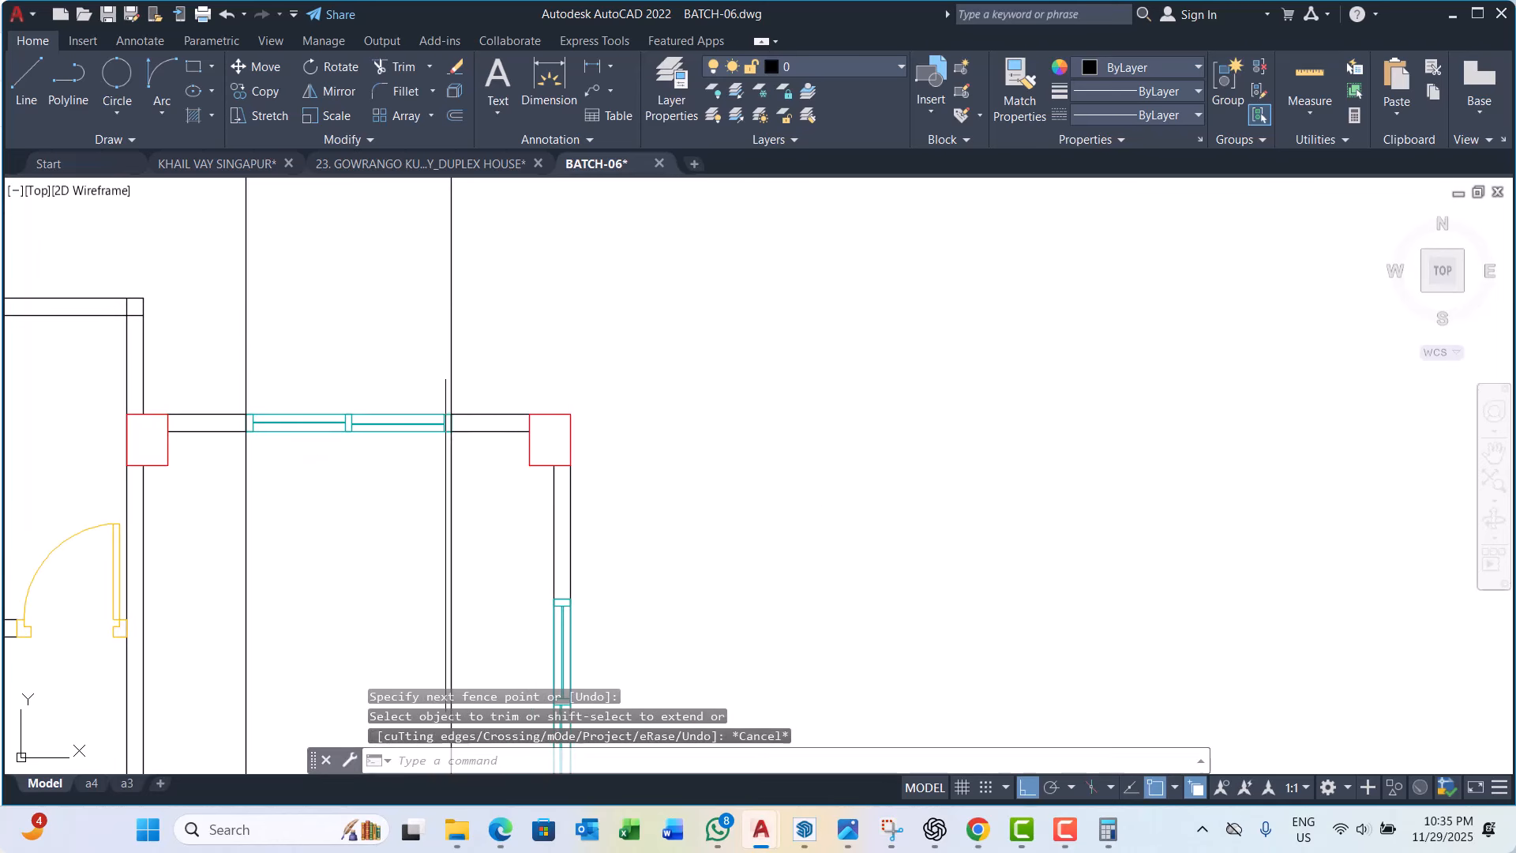
left_click(512, 324)
type("e")
key("Return")
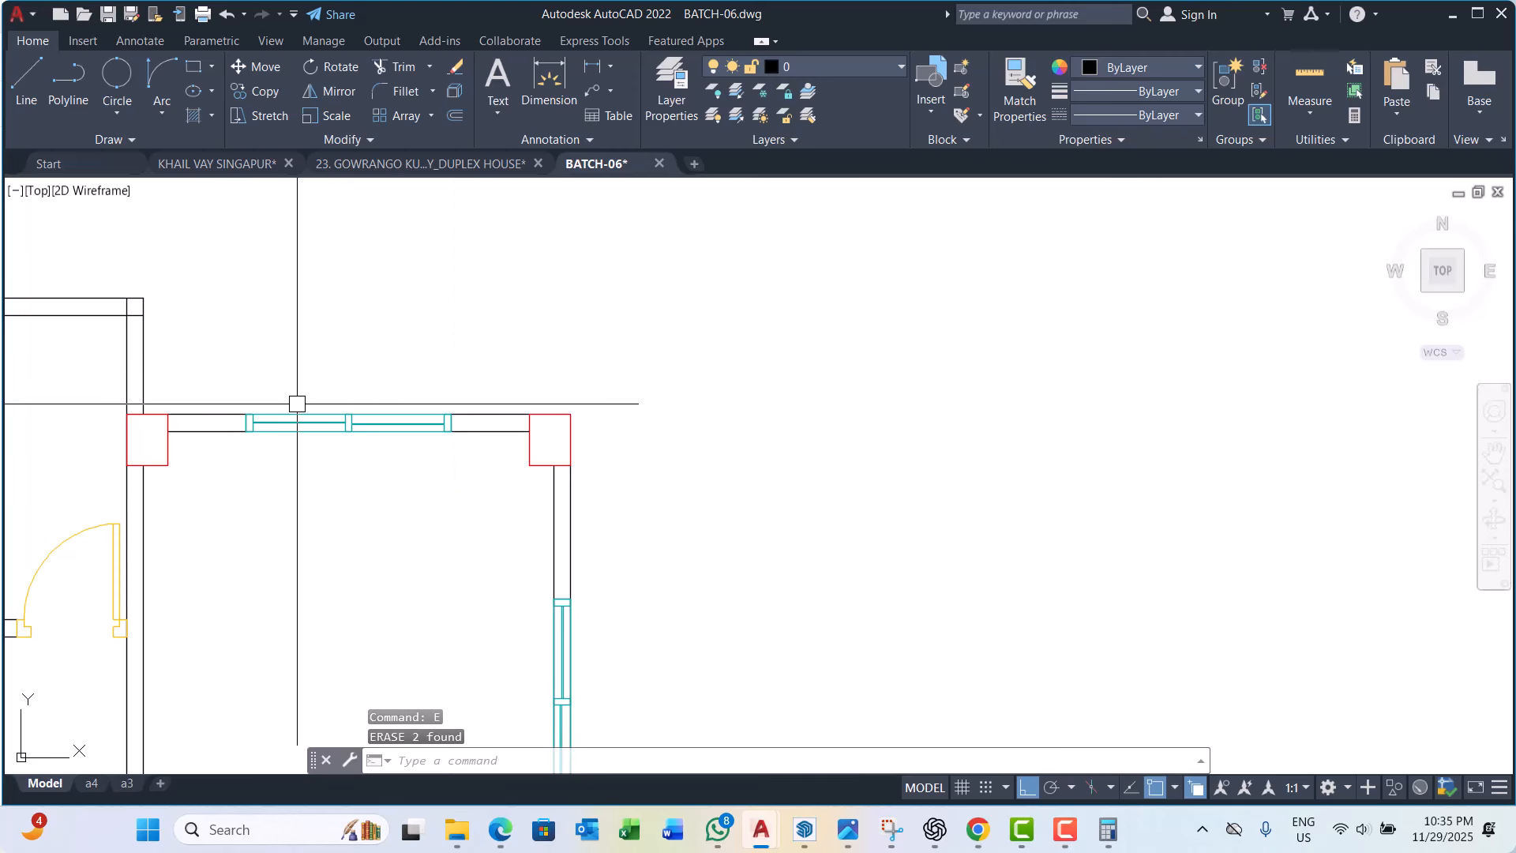
Step: Temporarily erase the northeast room's north window to check the trimmed wall opening, and restore it
left_click(316, 423)
type("e")
key("Return")
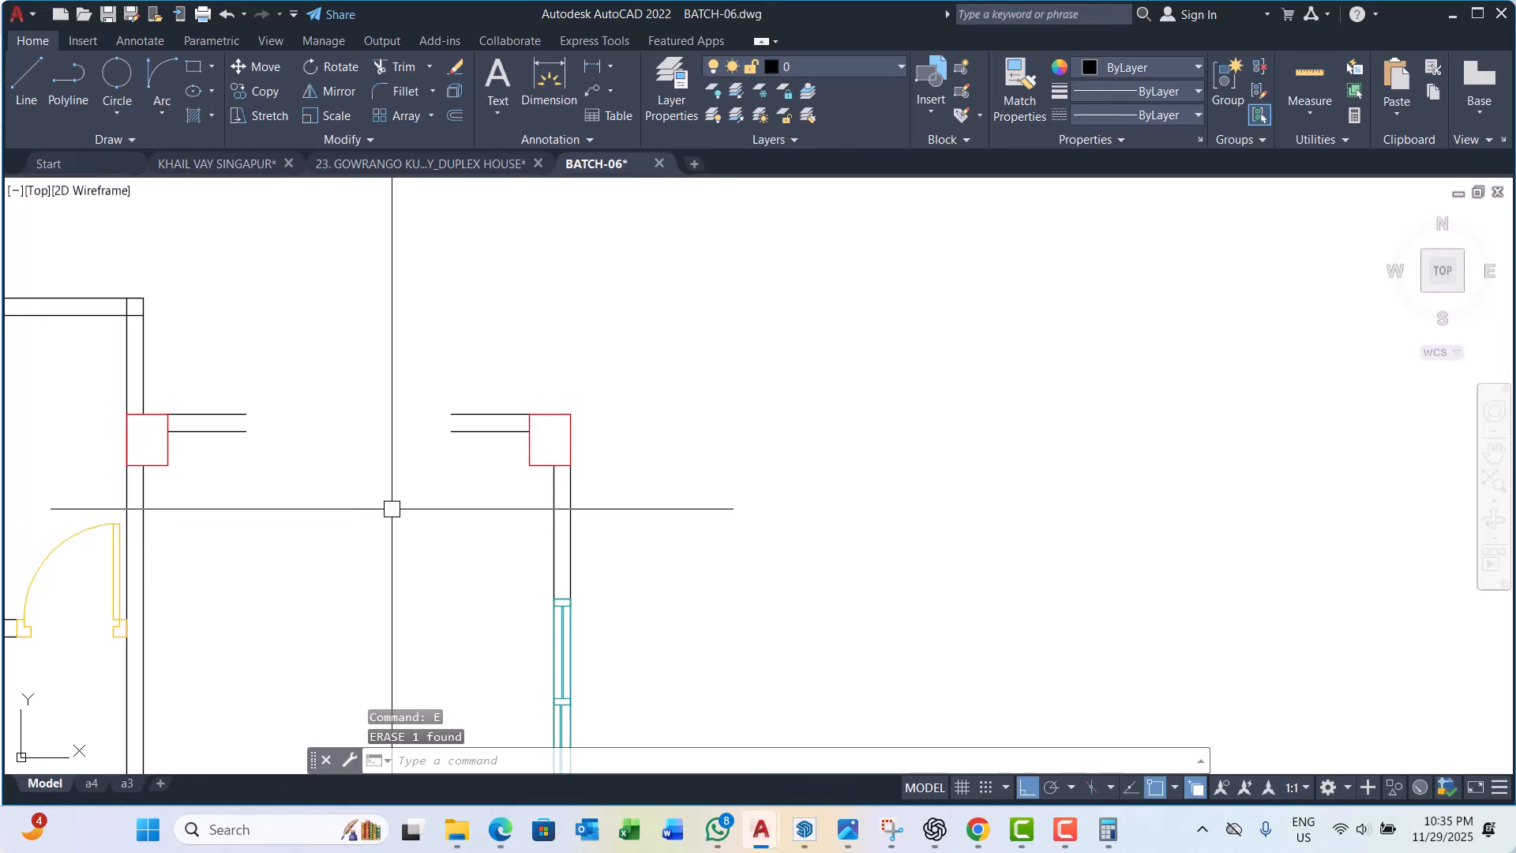
key("Escape")
key("Escape")
Step: Draw horizontal construction lines through both ends of the northeast room's east window
scroll(387, 446, "down", 3)
scroll(532, 520, "up", 3)
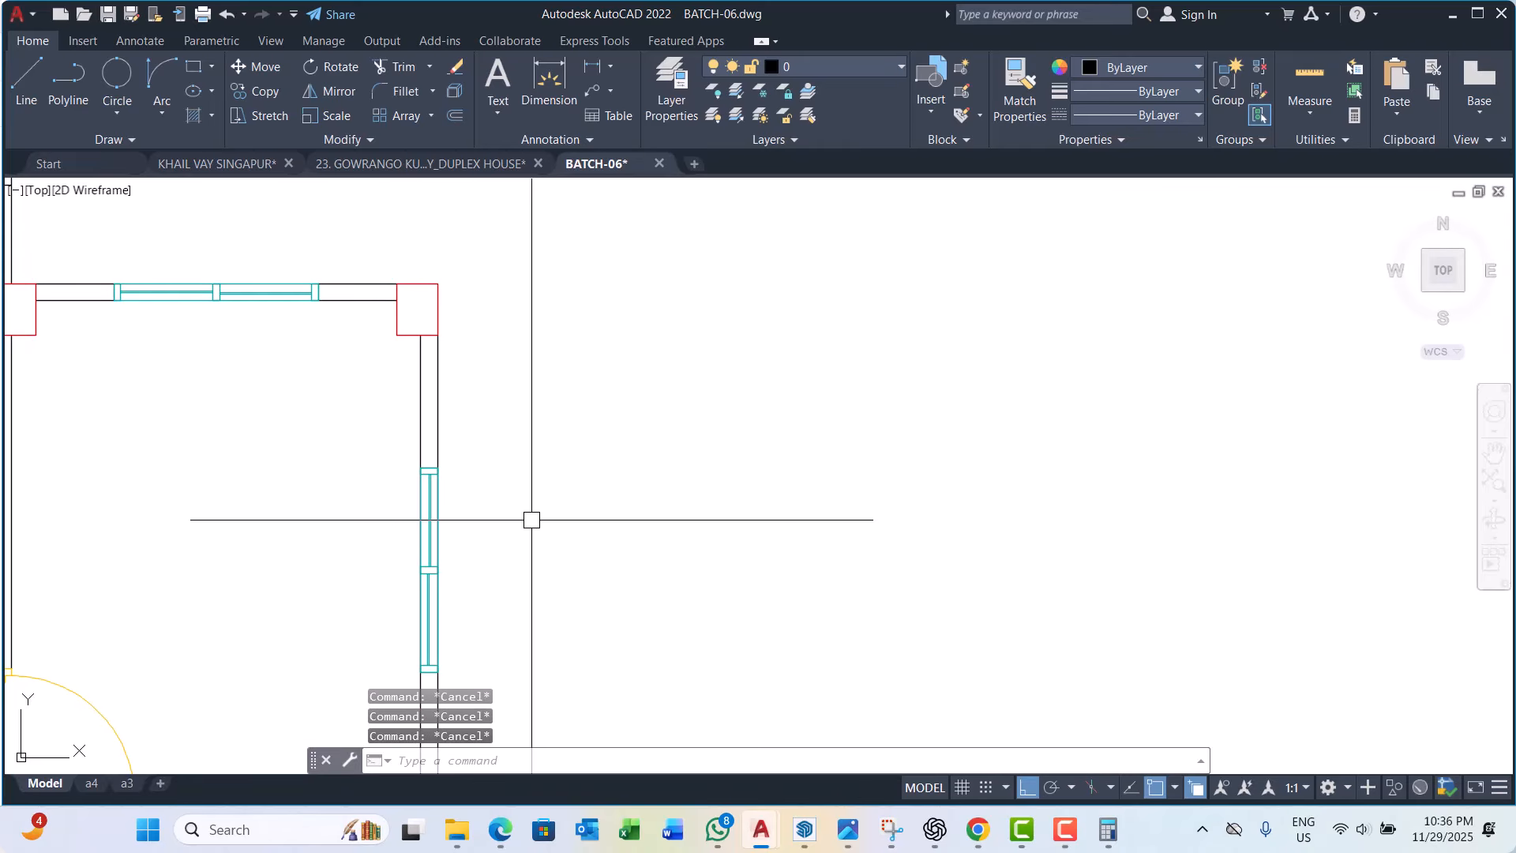
type("xl")
key("Return")
type("h")
key("Return")
scroll(474, 490, "up", 4)
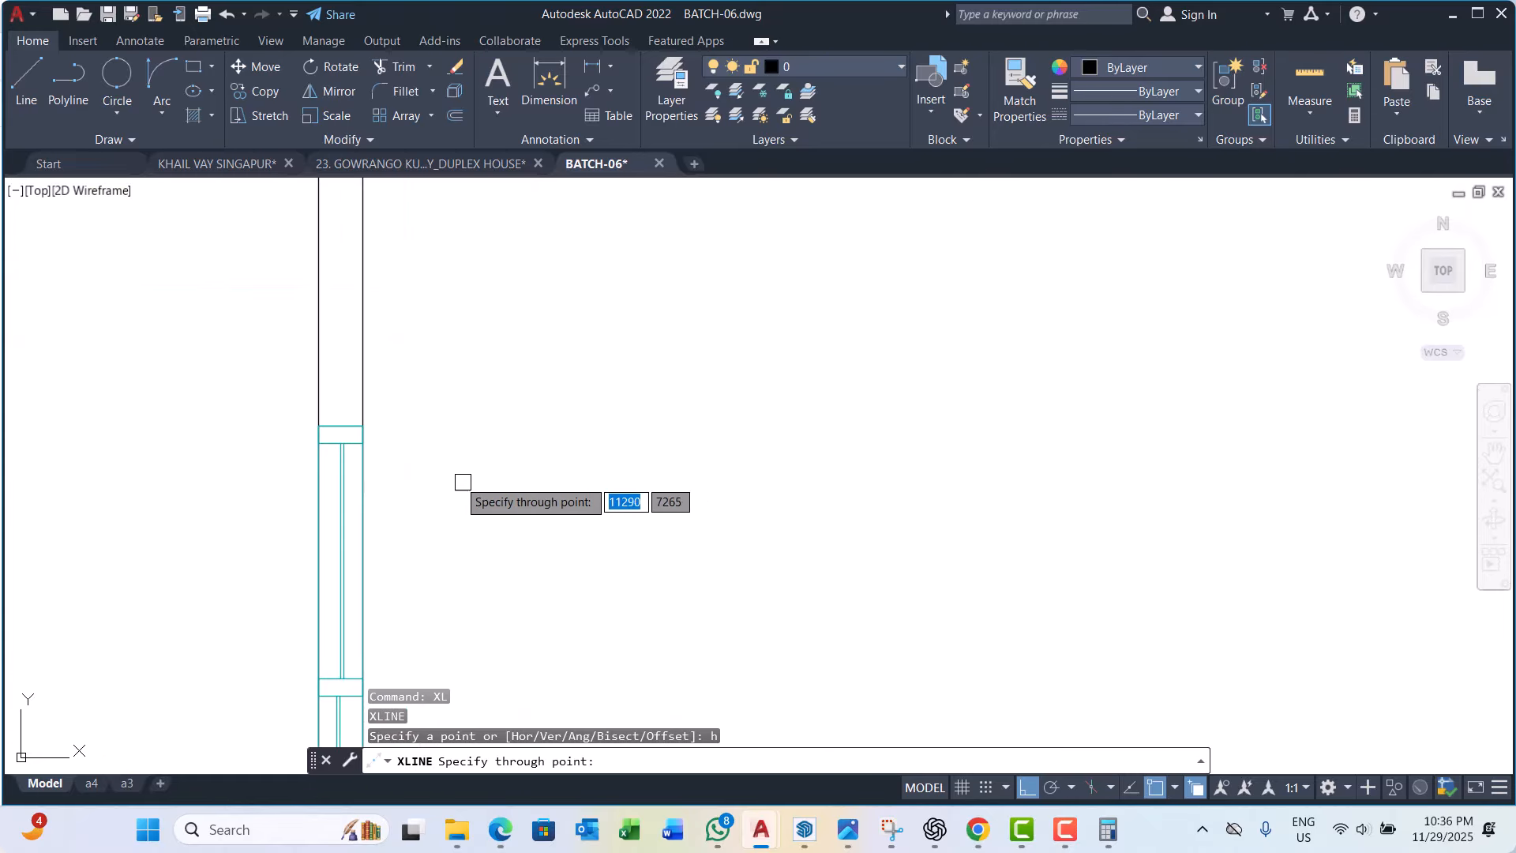
scroll(367, 473, "down", 3)
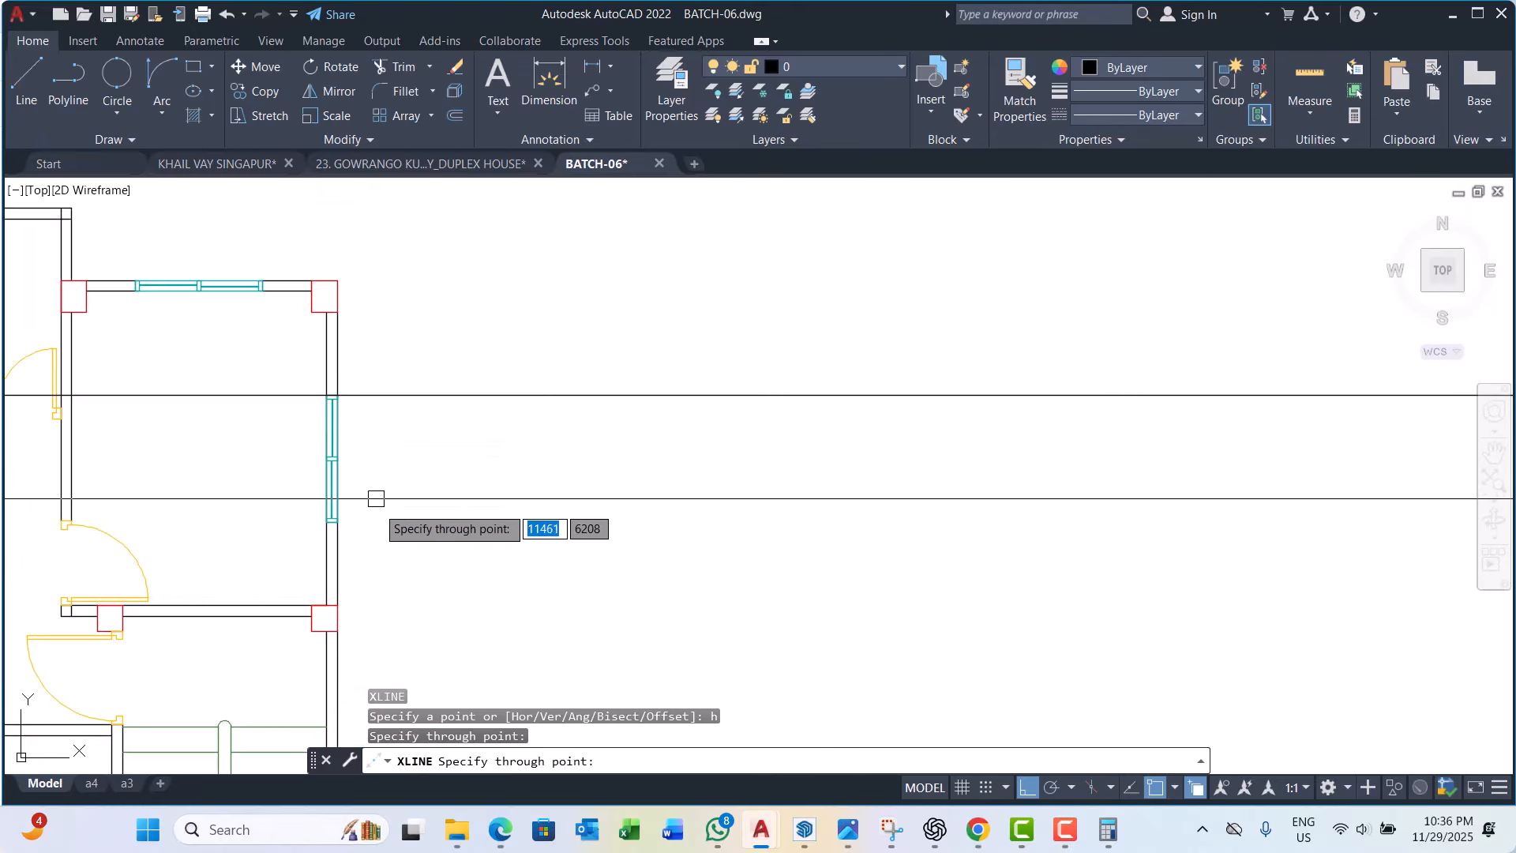
scroll(367, 545, "up", 2)
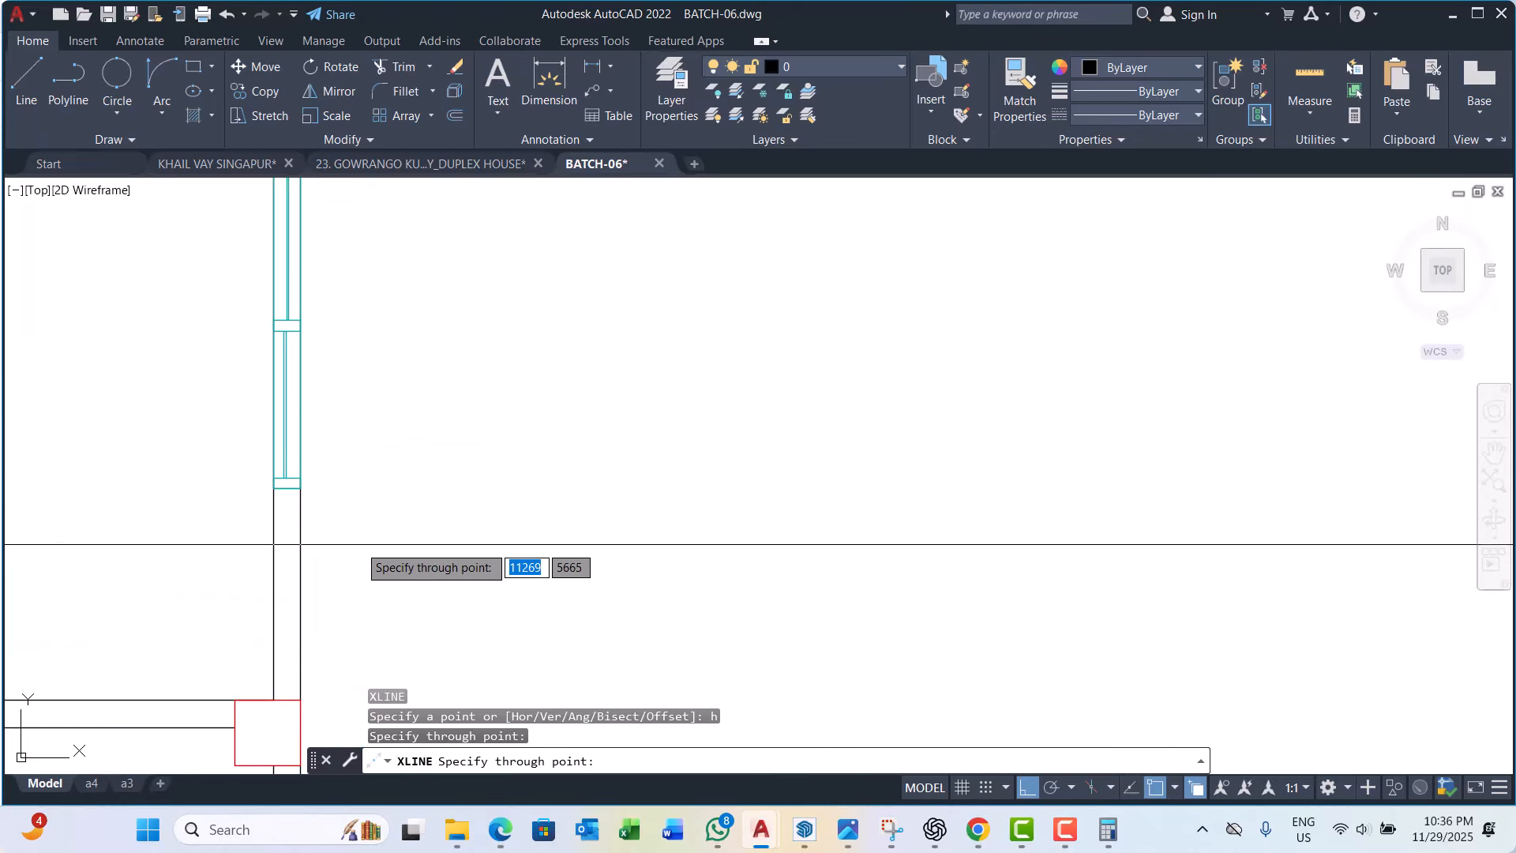
left_click(300, 484)
scroll(309, 493, "down", 1)
scroll(281, 471, "up", 1)
key("Escape")
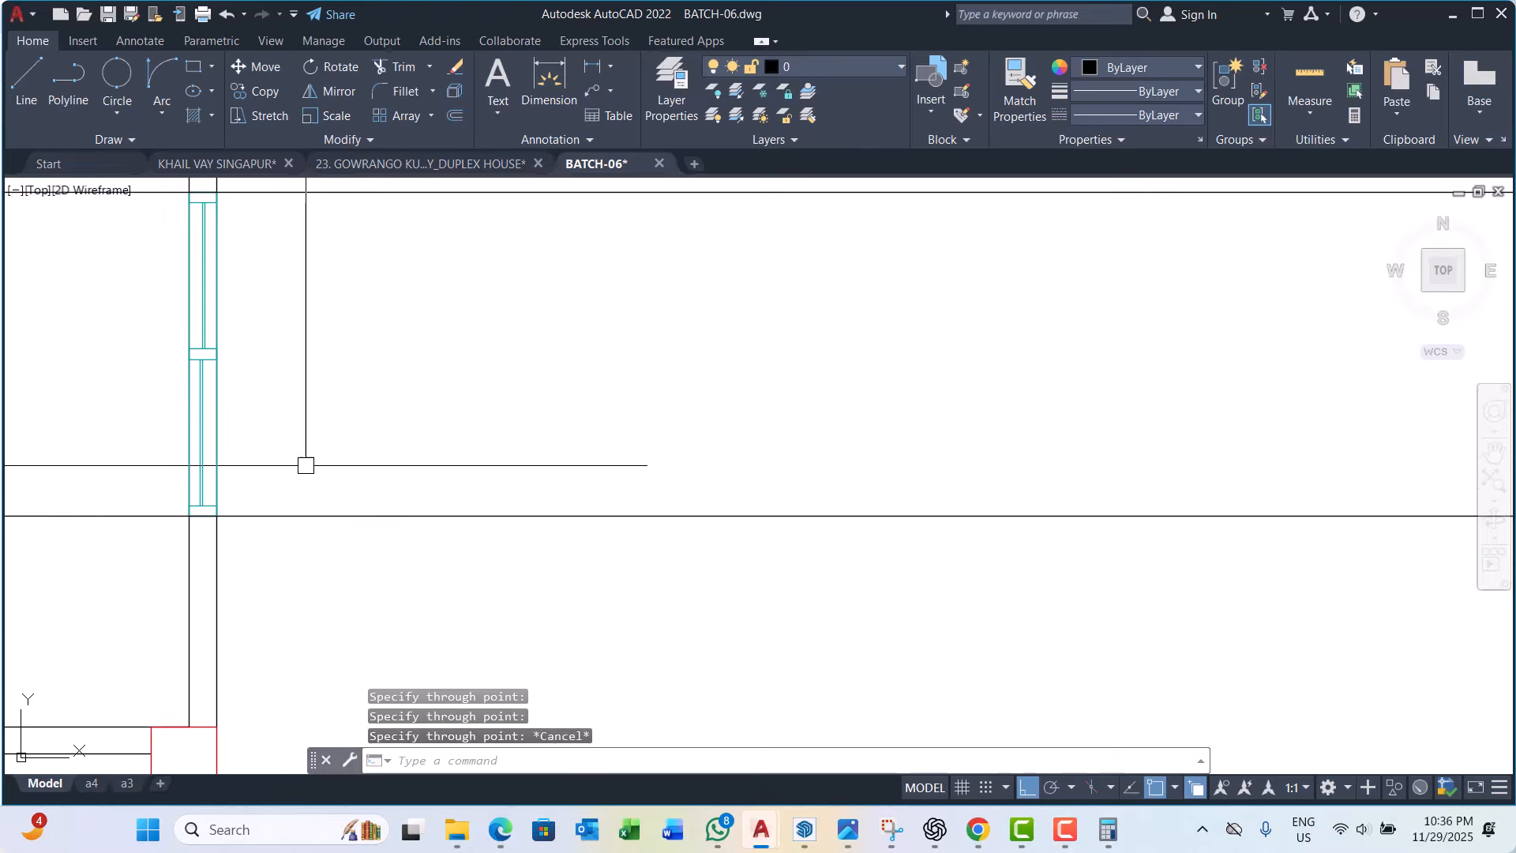
Step: Trim the east wall lines between the two horizontal construction lines, using those lines as cutting edges
scroll(328, 545, "down", 4)
left_click(474, 328)
left_click(404, 582)
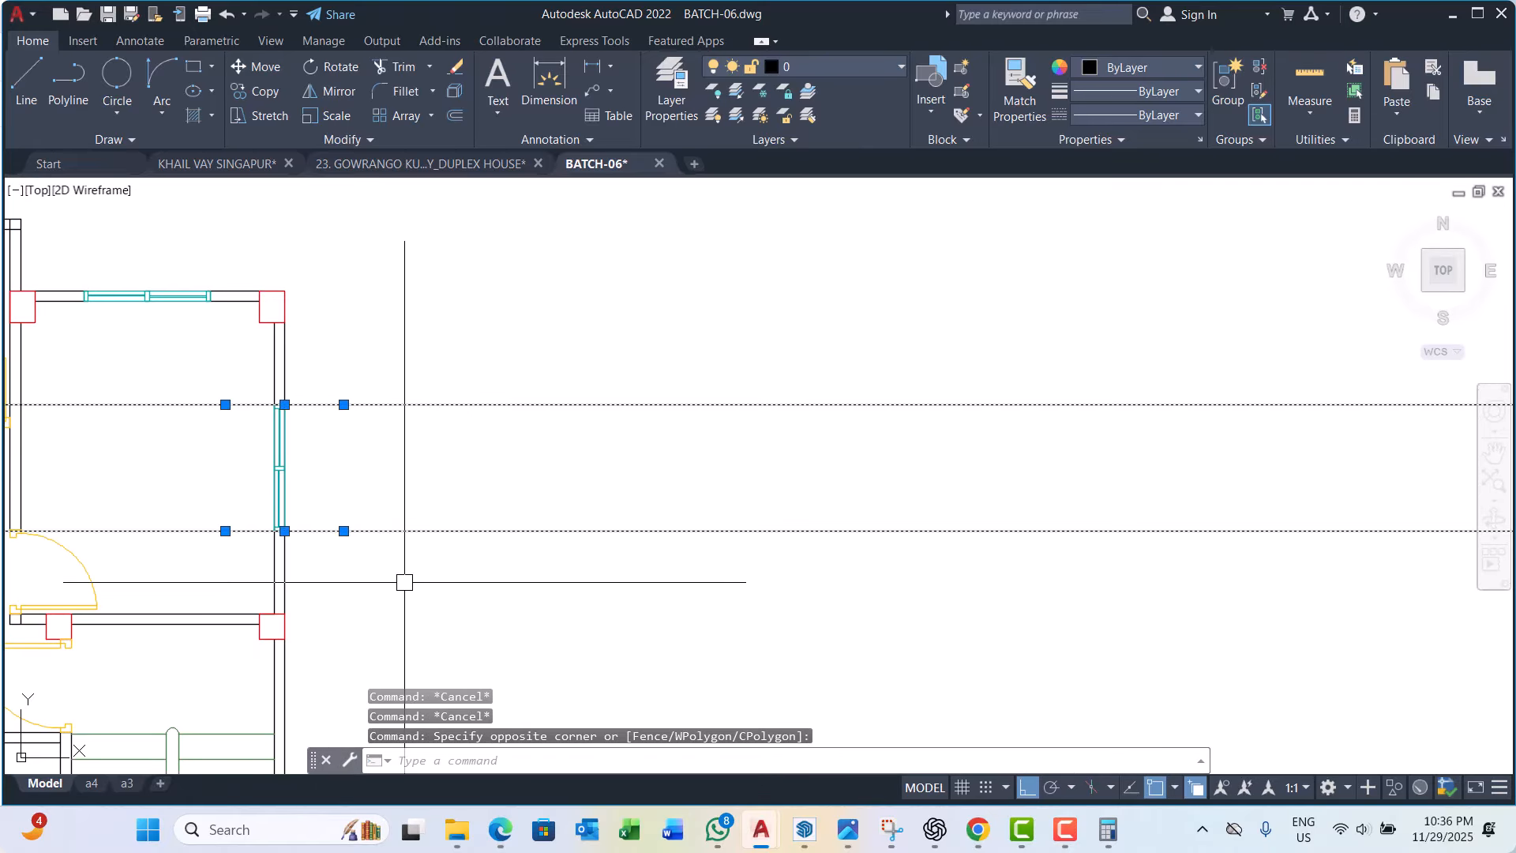
type("r")
key("Return")
left_click(355, 443)
key("Escape")
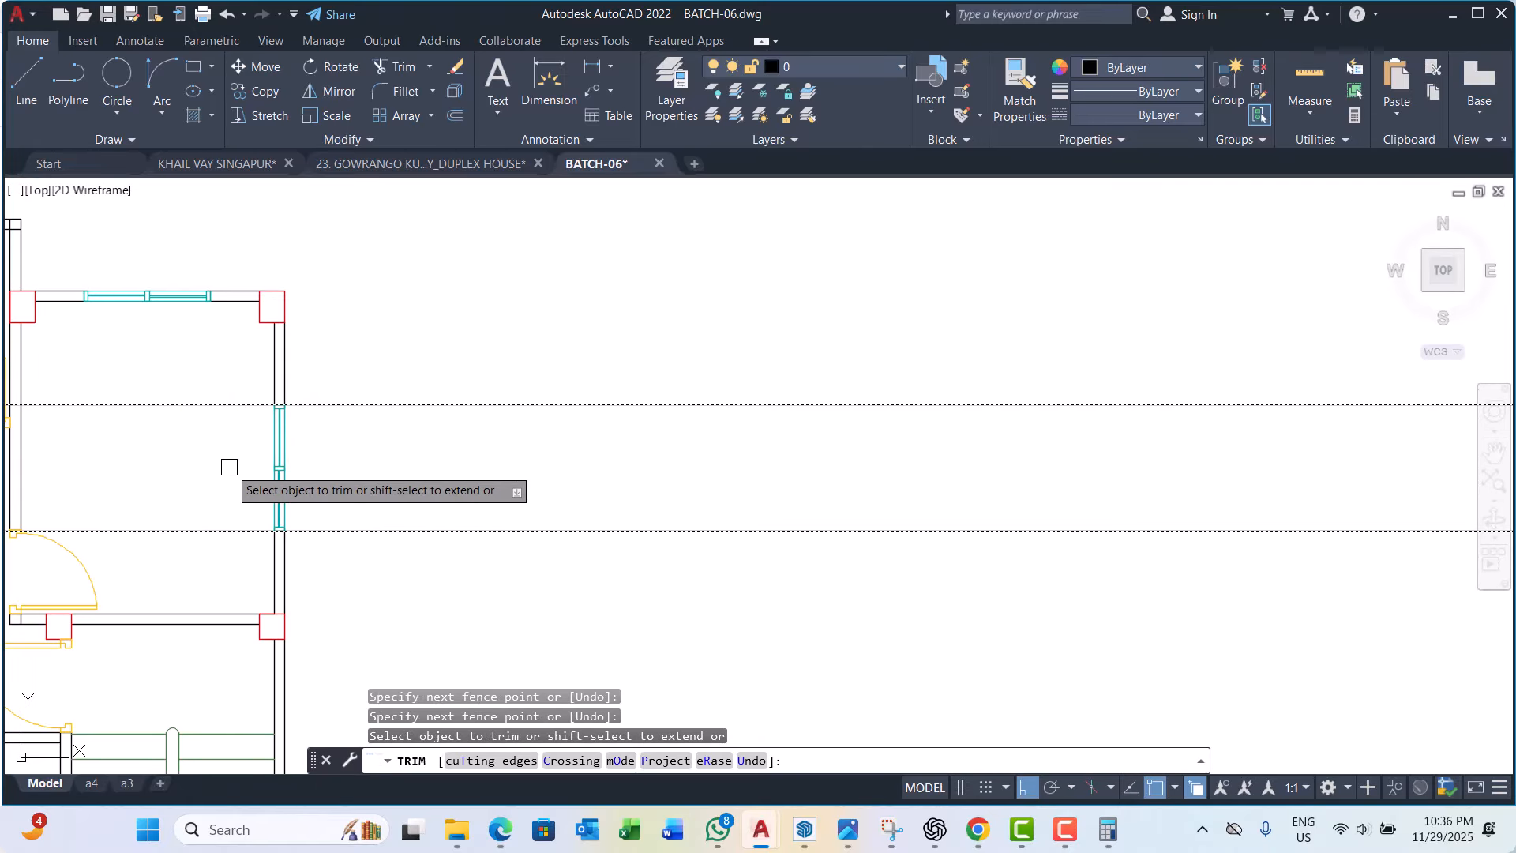
key("Escape")
Step: Erase the two horizontal construction lines at the east window
left_click(484, 361)
left_click(393, 565)
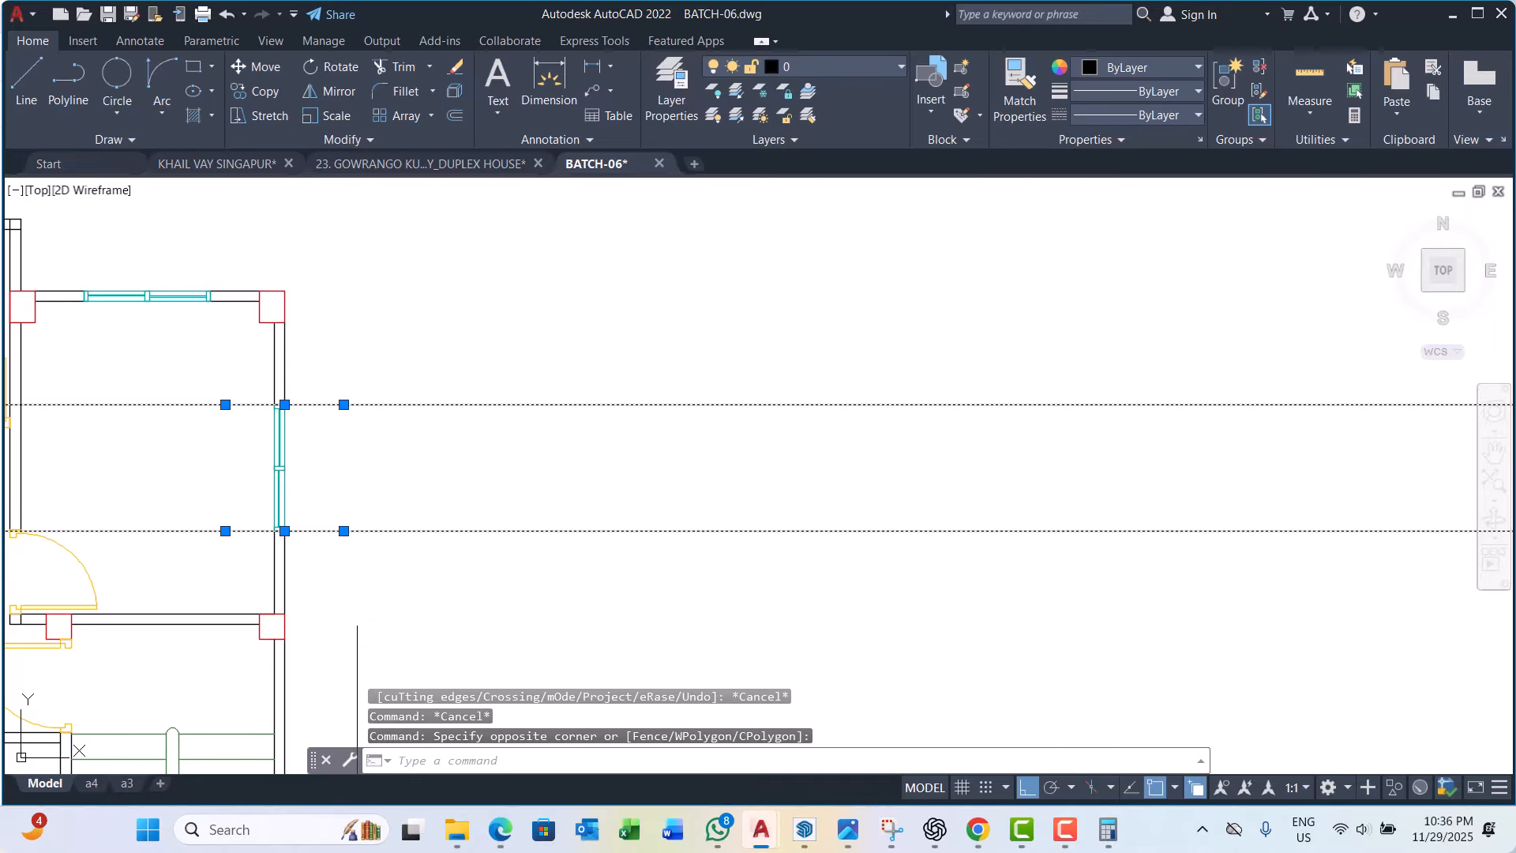
type("e")
key("Return")
scroll(237, 494, "down", 5)
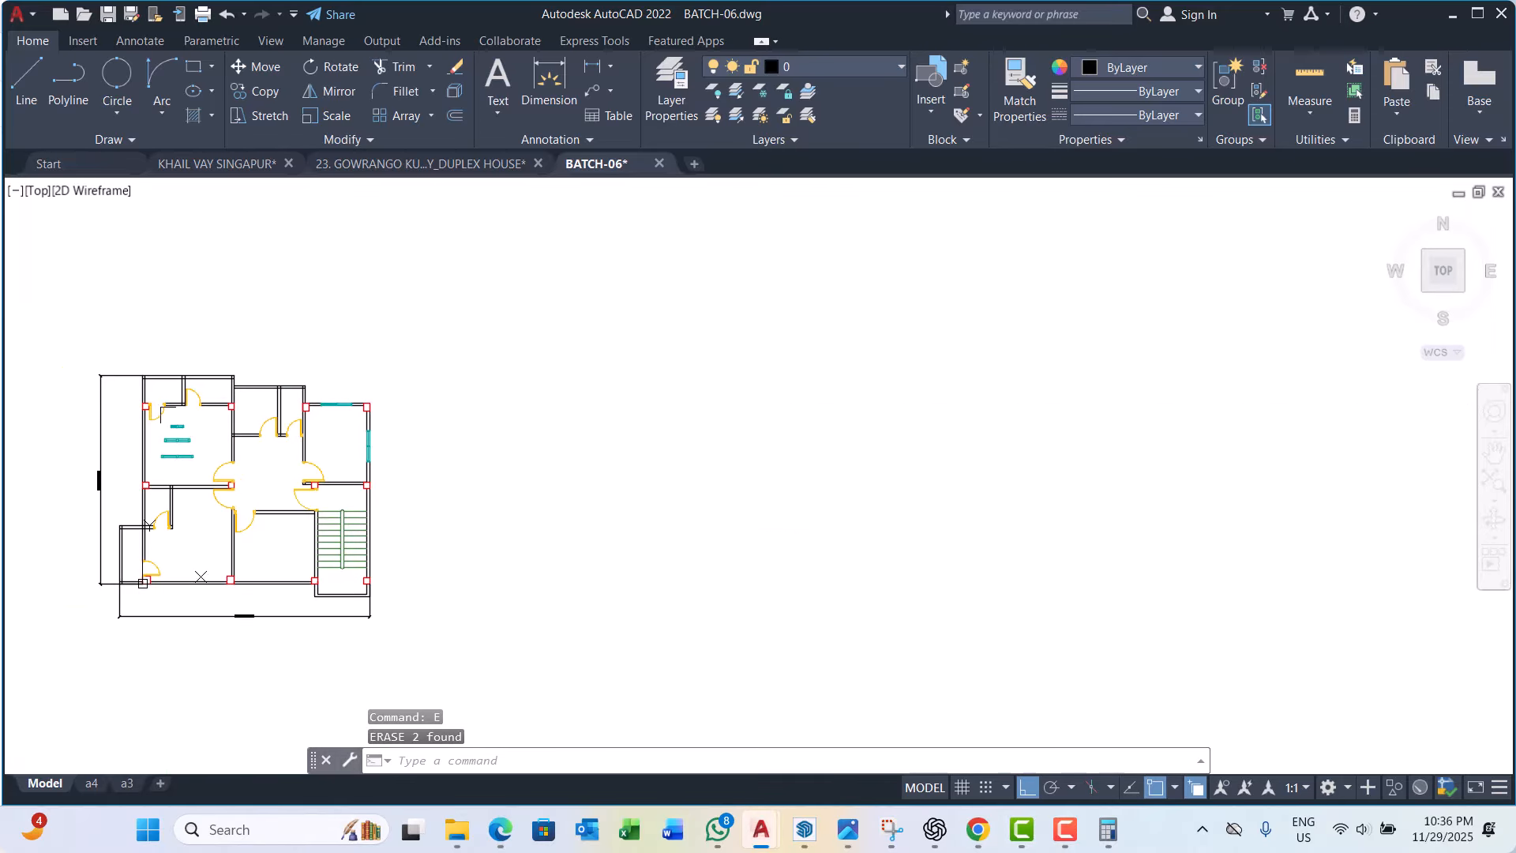
Step: Trim the crossing wall lines at the northeast corner of the narrow room just west of the northeast room
scroll(402, 382, "up", 3)
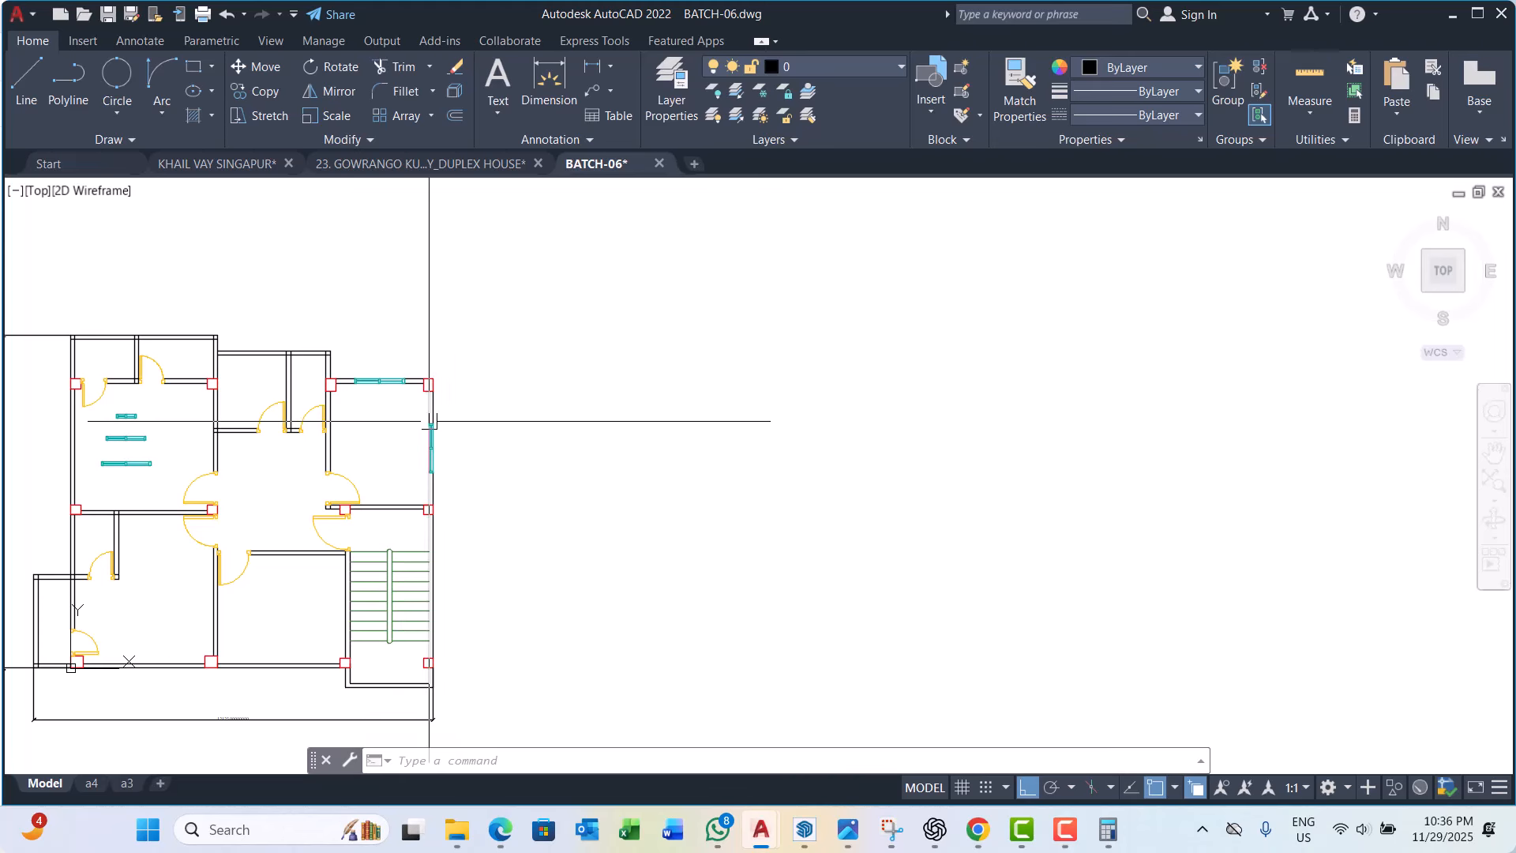
scroll(295, 348, "up", 5)
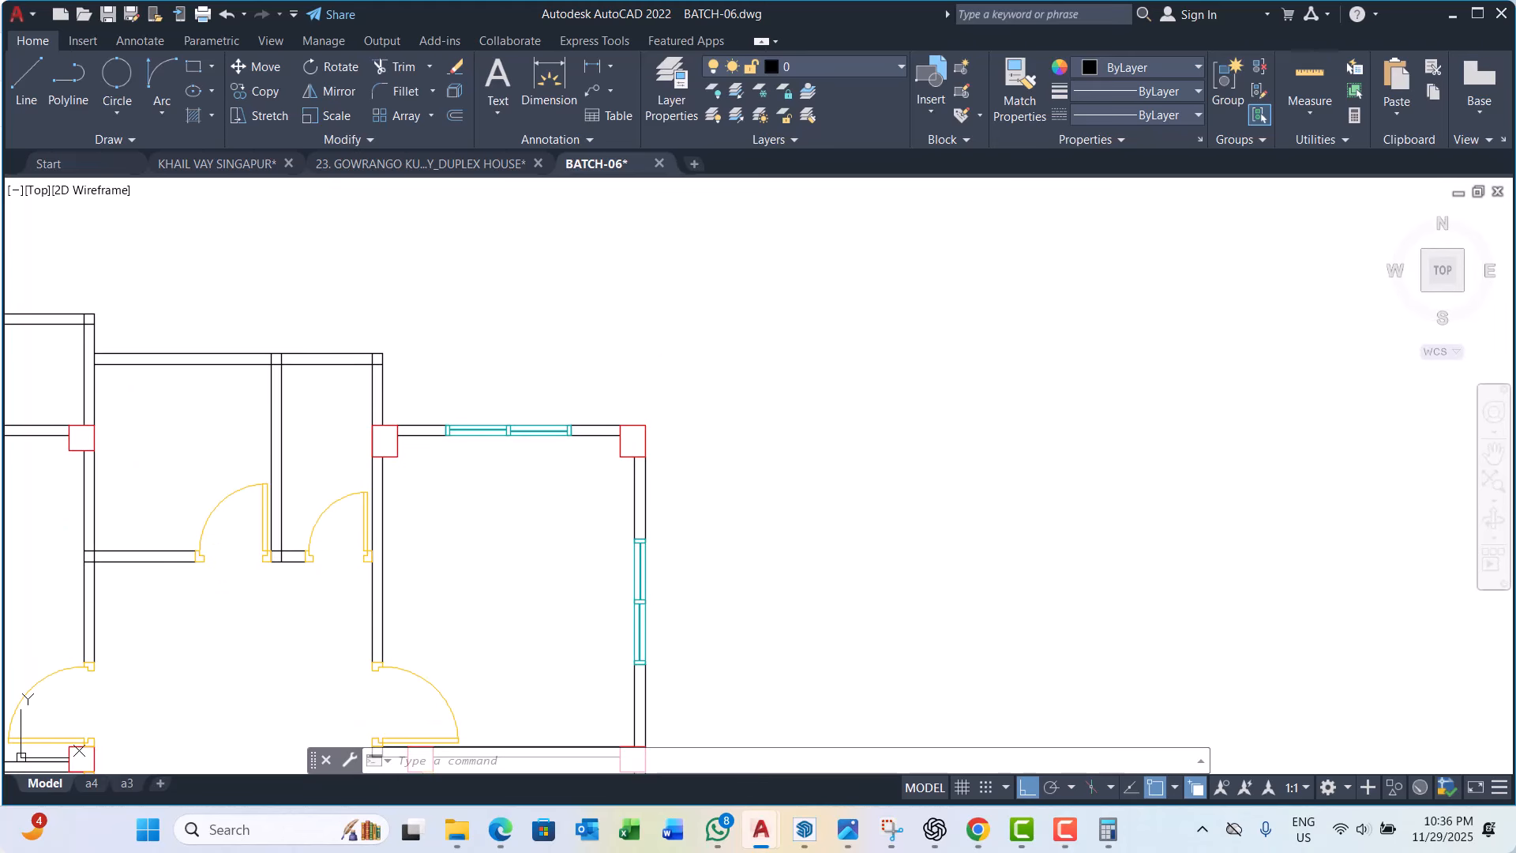
scroll(301, 364, "up", 5)
key("Escape")
key("Escape")
key("Escape")
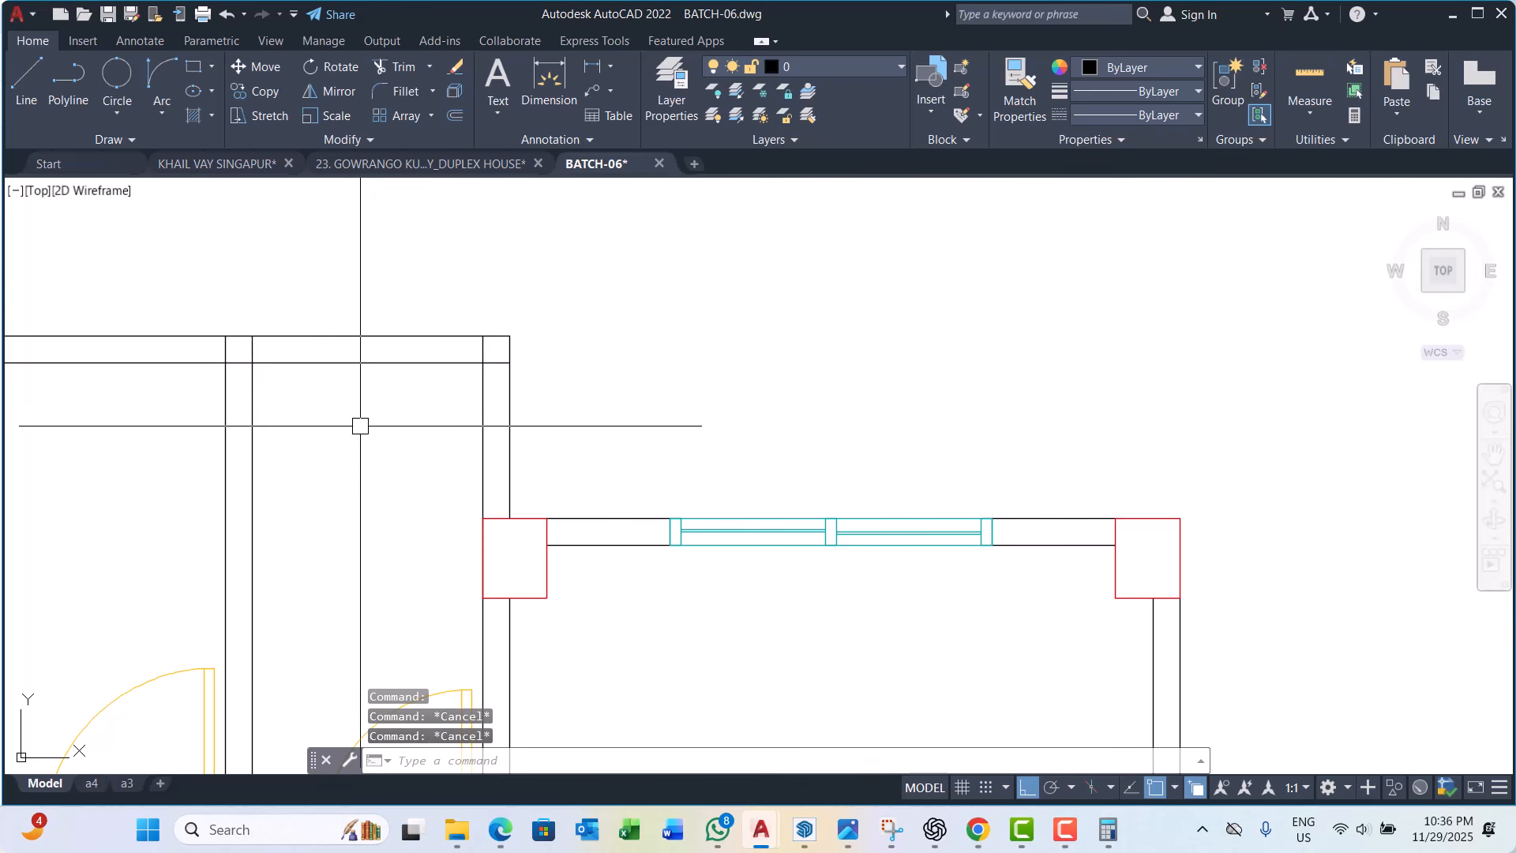
scroll(379, 411, "down", 3)
scroll(412, 416, "up", 3)
type("tr")
key("Return")
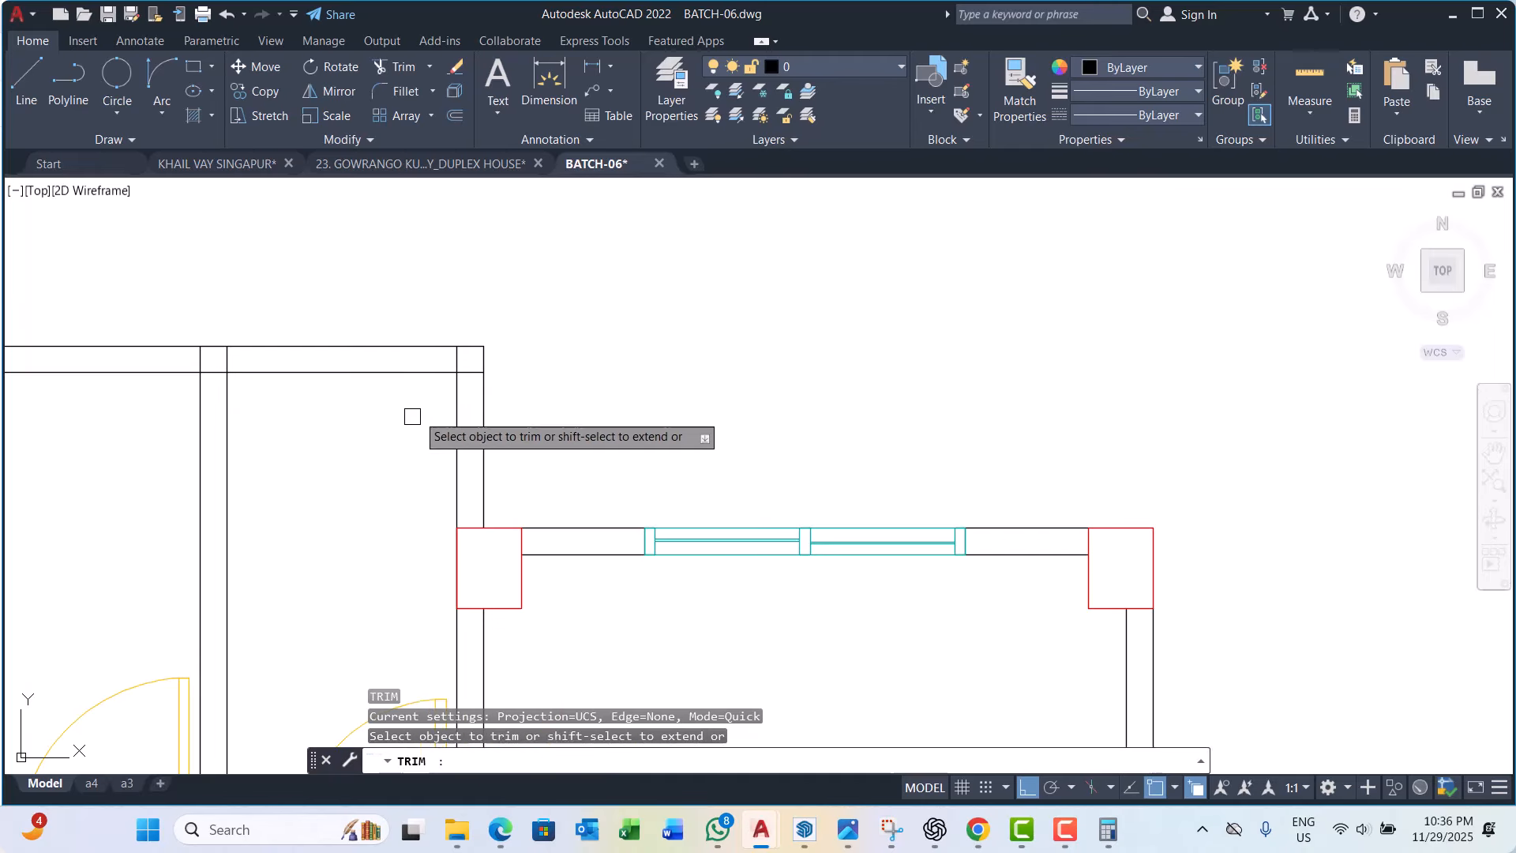
scroll(484, 349, "up", 4)
left_click(494, 362)
key("Return")
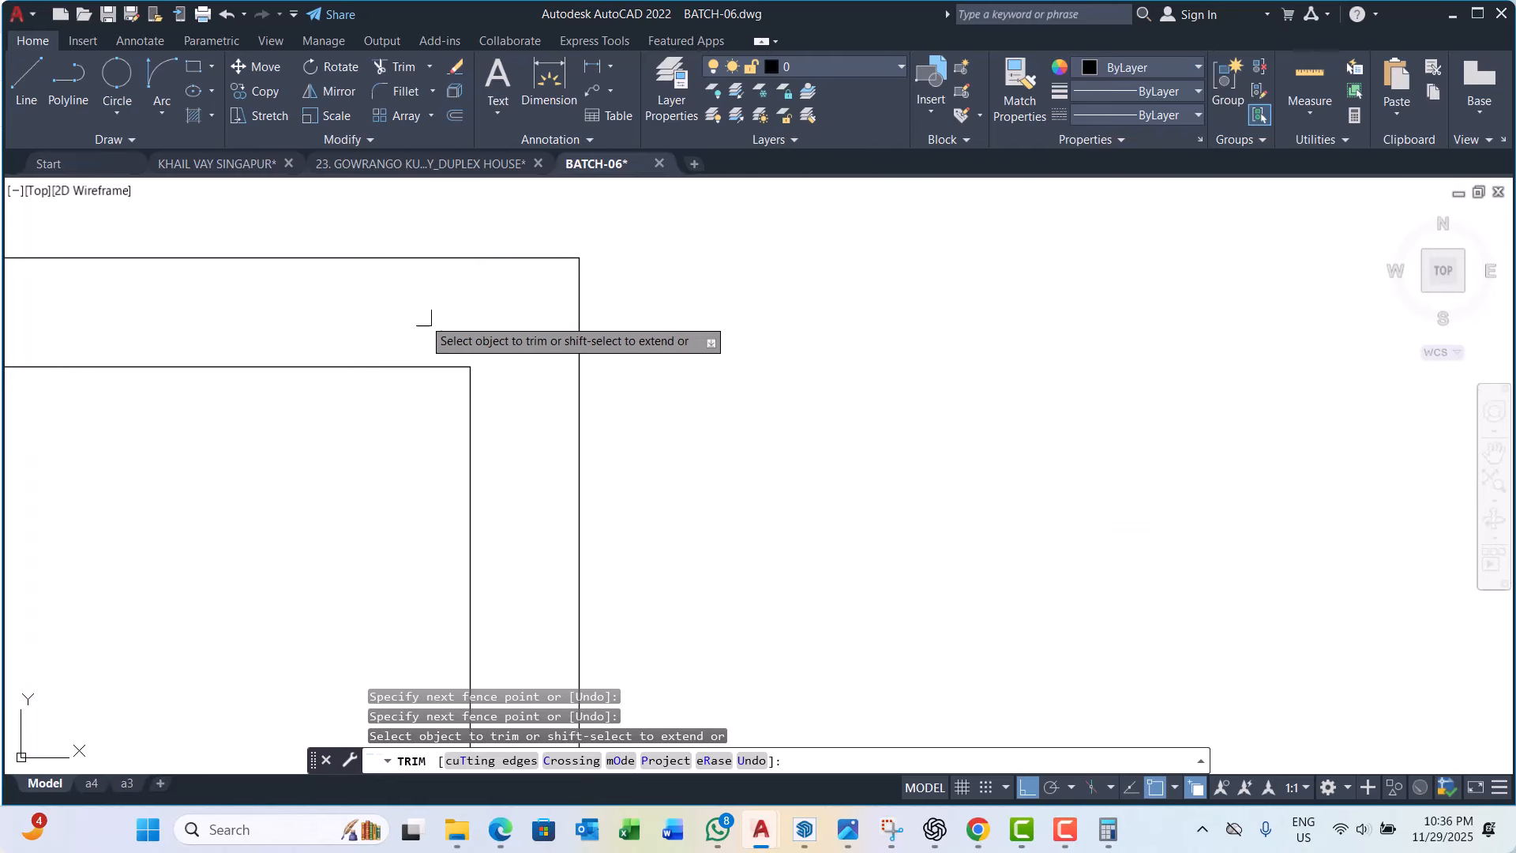
Step: Trim the narrow room's west partition lines inside the north wall and the inner wall line across the partition
scroll(478, 320, "down", 4)
scroll(347, 304, "up", 4)
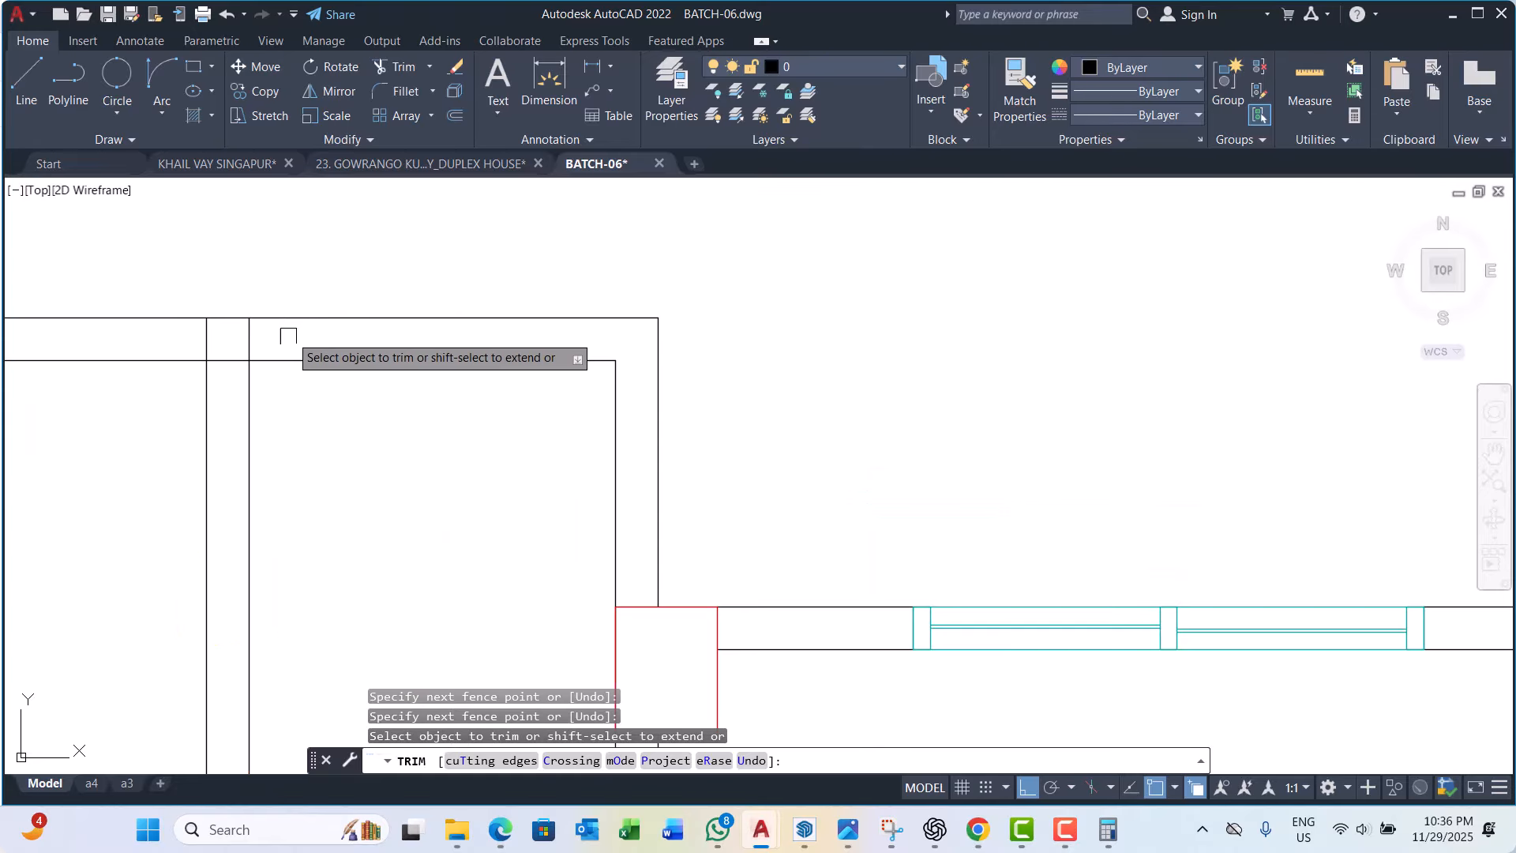
left_click(273, 347)
key("Return")
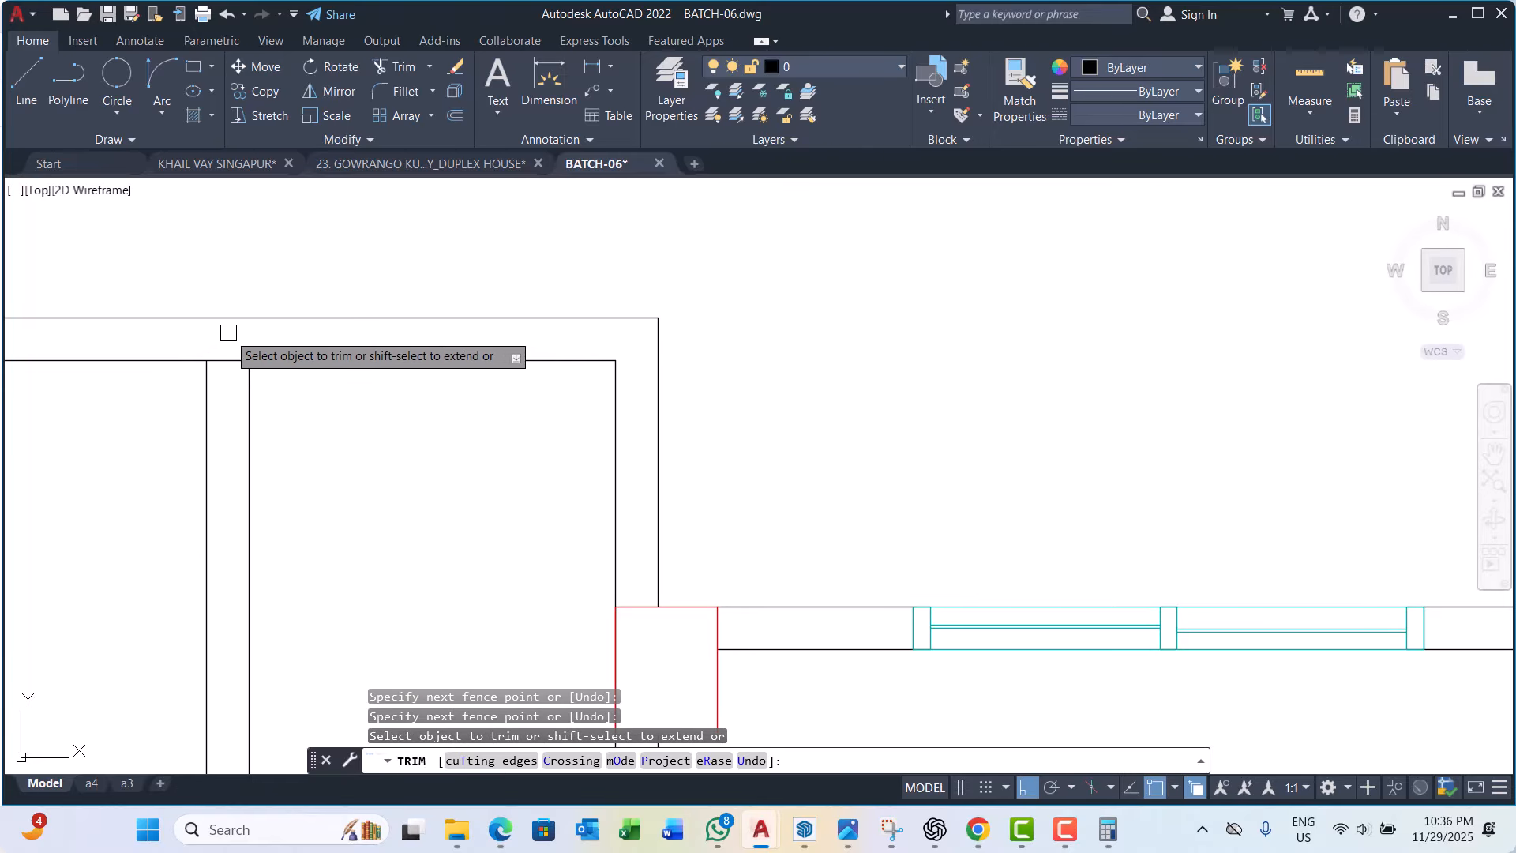
left_click(227, 333)
left_click(227, 380)
scroll(474, 293, "down", 2)
scroll(456, 326, "down", 3)
key("Escape")
key("Escape")
key("Escape")
key("Escape")
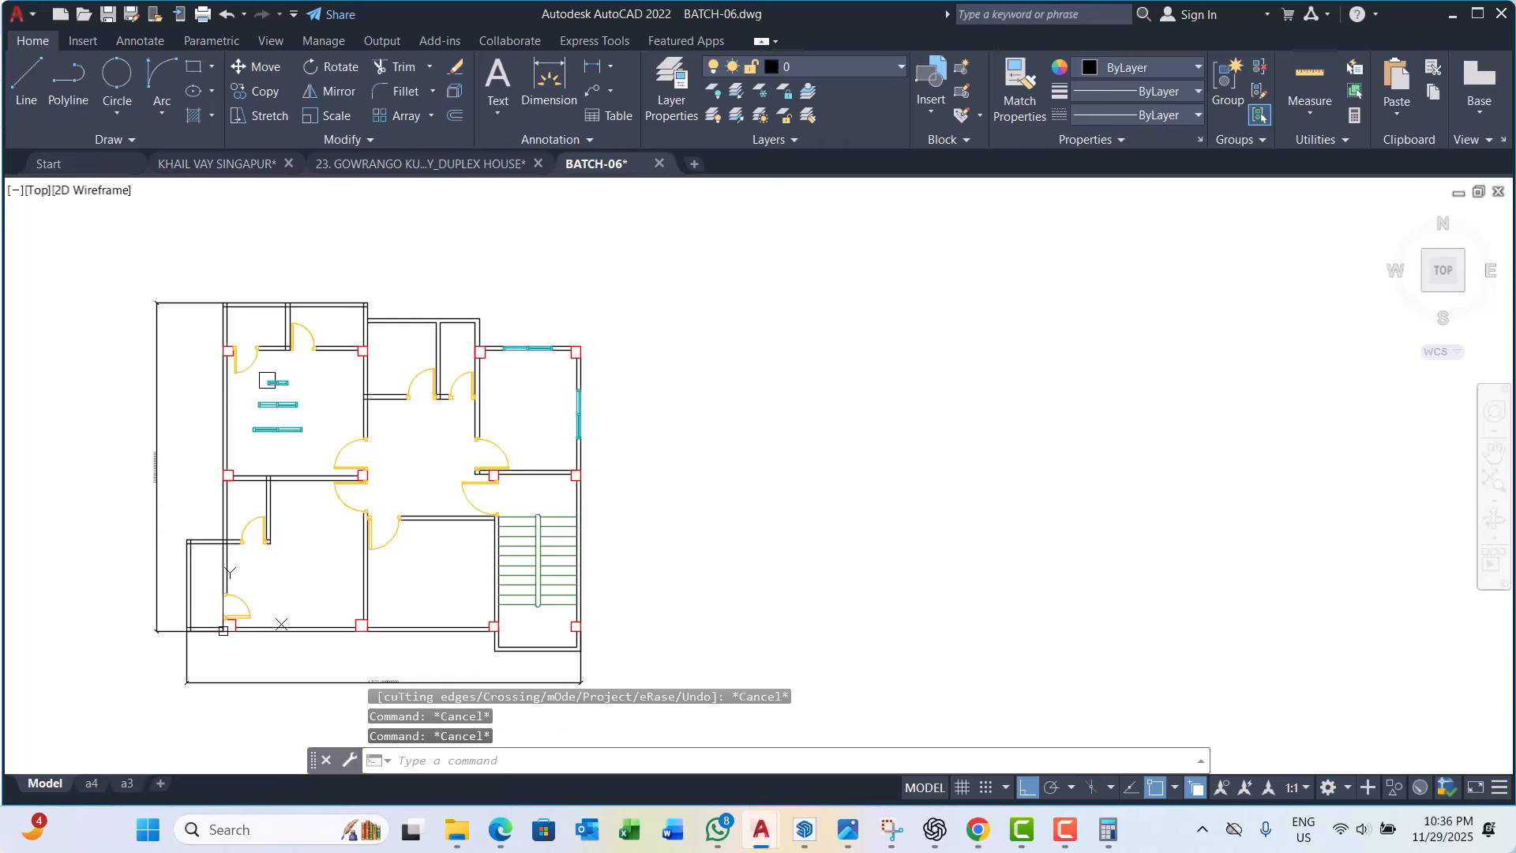
Step: Copy the shortest source window block by its bottom edge's midpoint to the midpoint of the narrow room's inner north wall line
scroll(272, 383, "up", 5)
type("C")
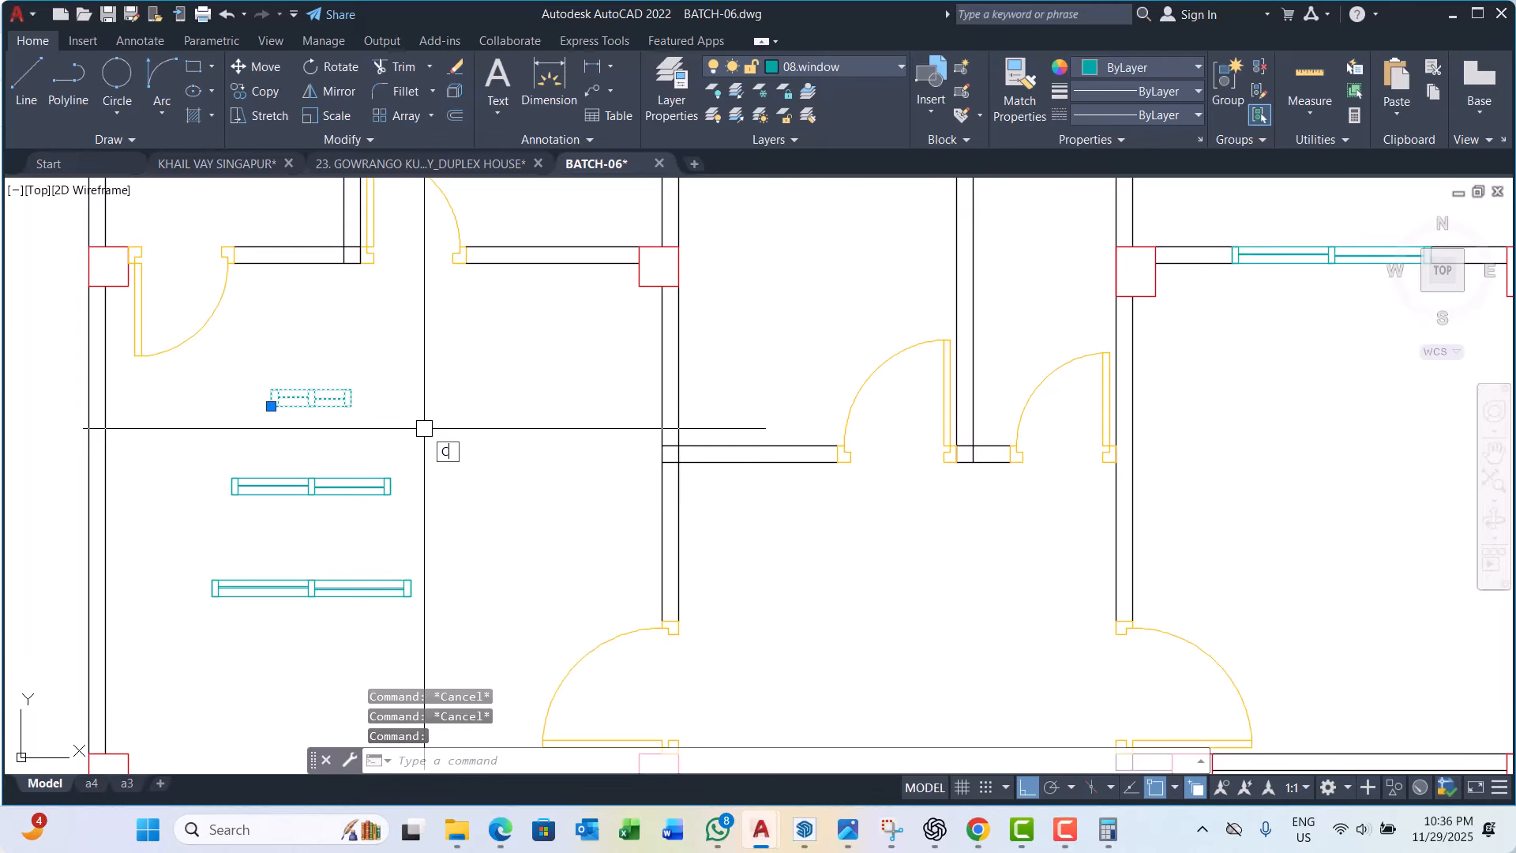
type("O")
key("Return")
scroll(351, 398, "up", 3)
left_click(193, 433)
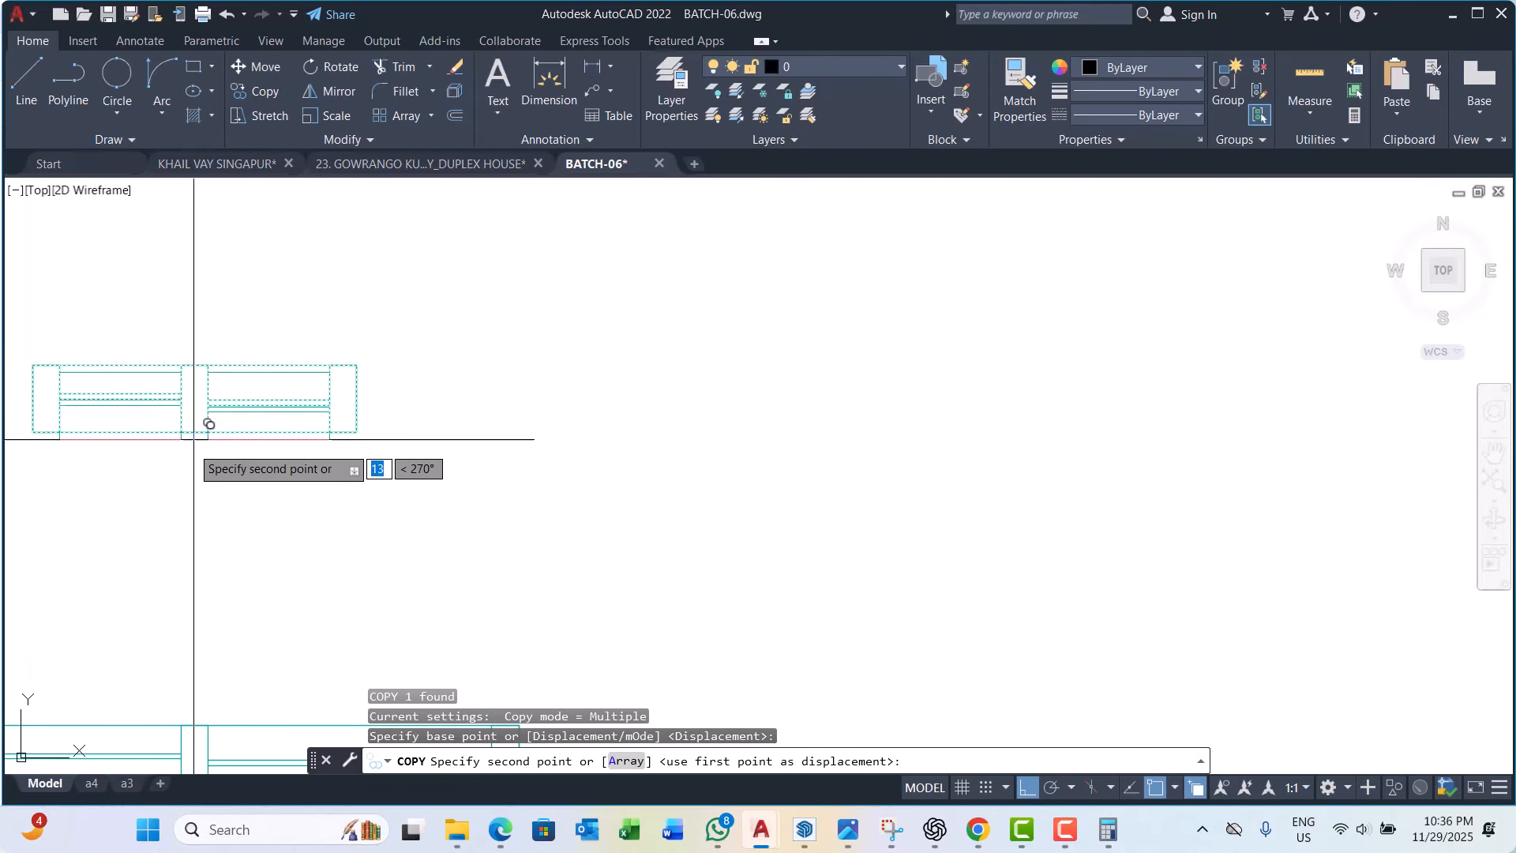
scroll(206, 439, "down", 3)
scroll(474, 427, "up", 3)
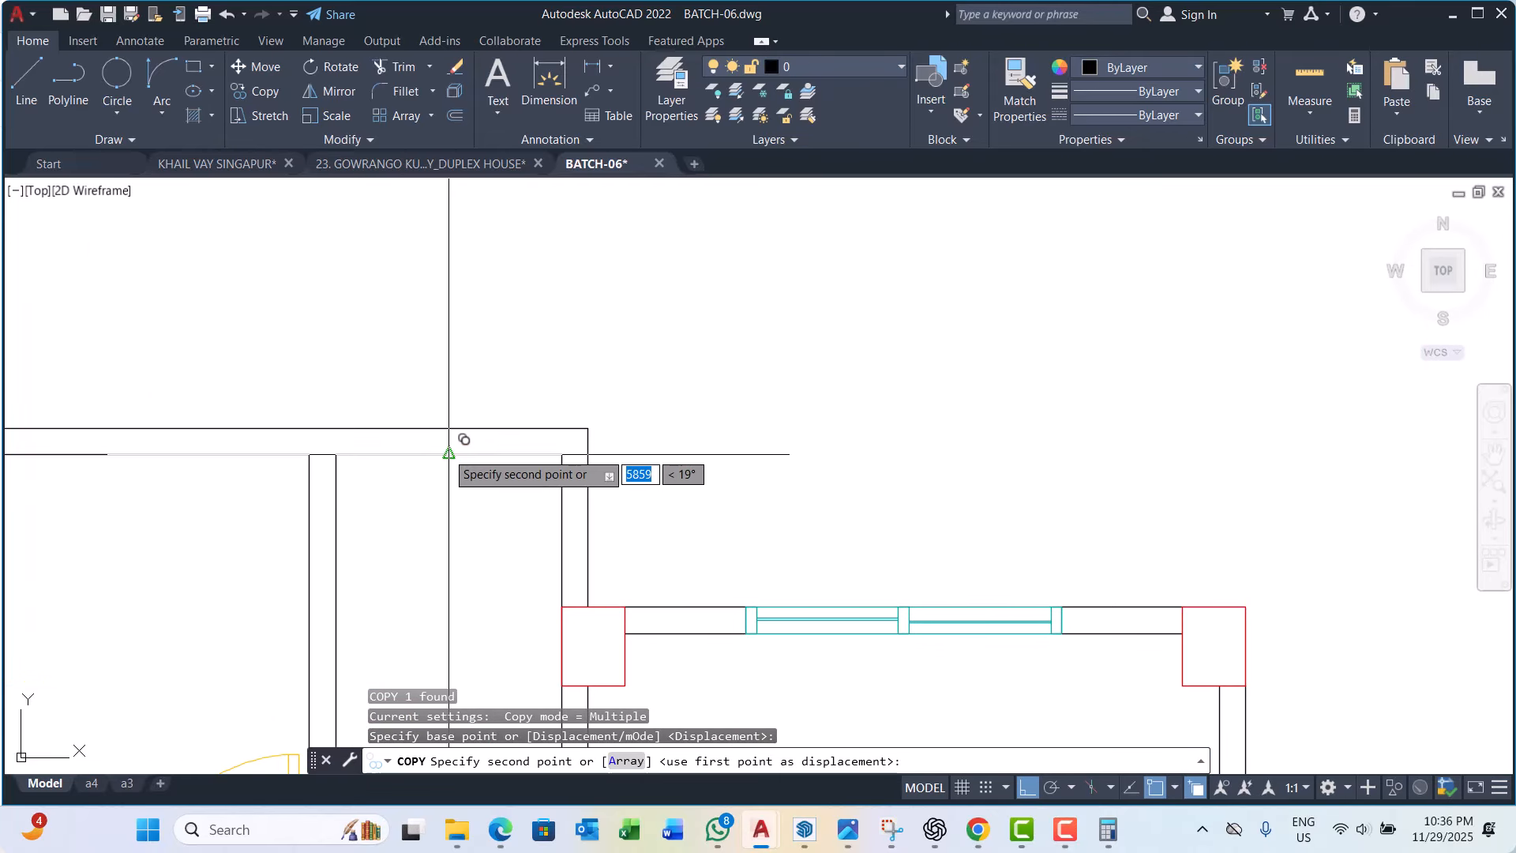
left_click(448, 454)
scroll(489, 434, "down", 4)
key("Escape")
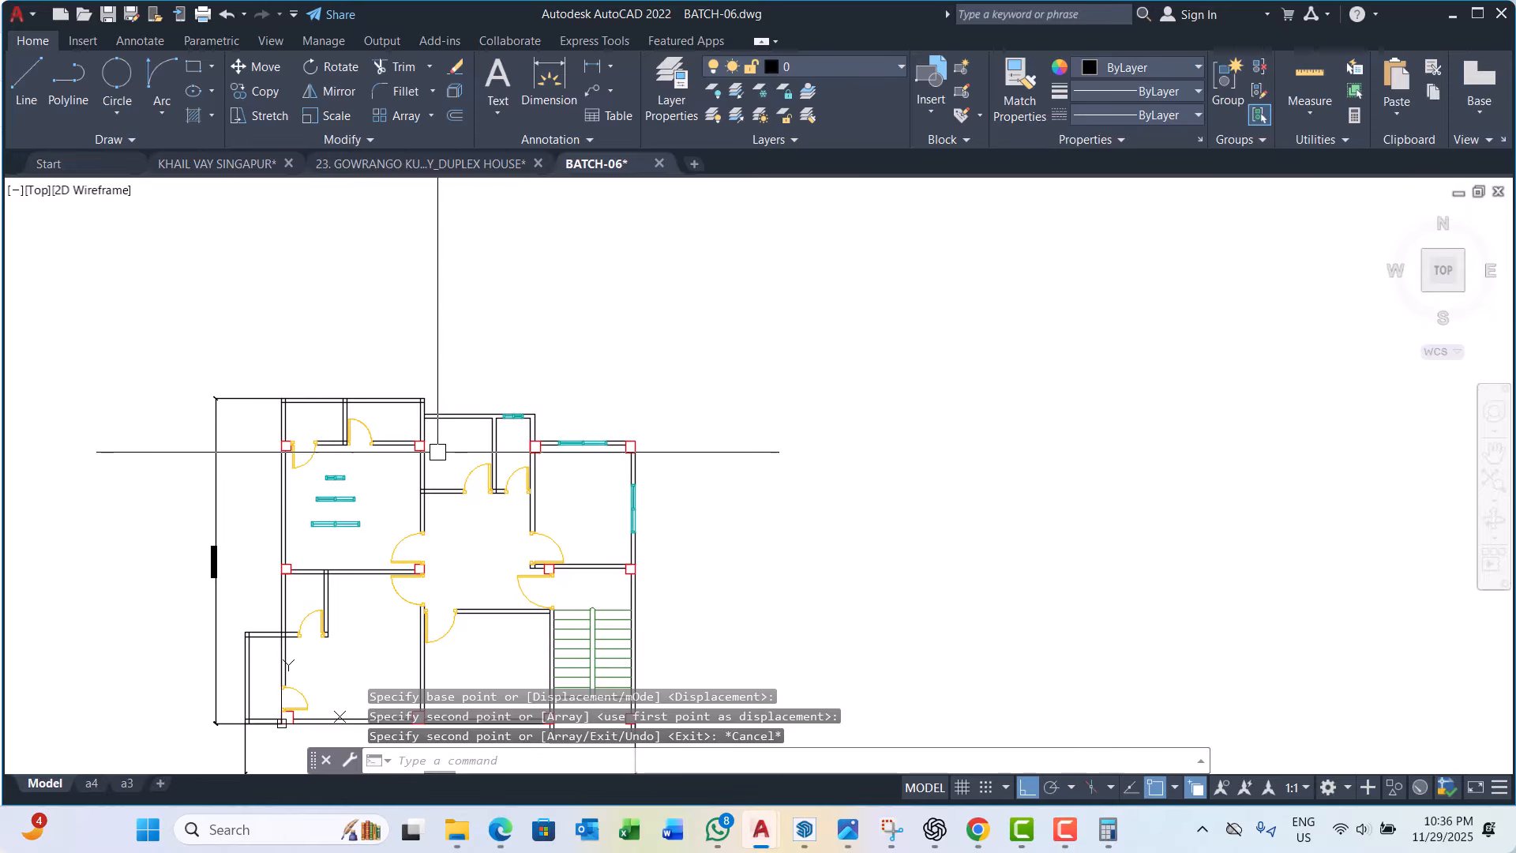
Step: Move the mid-length source window block by its bottom edge's midpoint to the midpoint of the inner north wall line in the room west of the narrow room
scroll(326, 510, "up", 4)
left_click(364, 491)
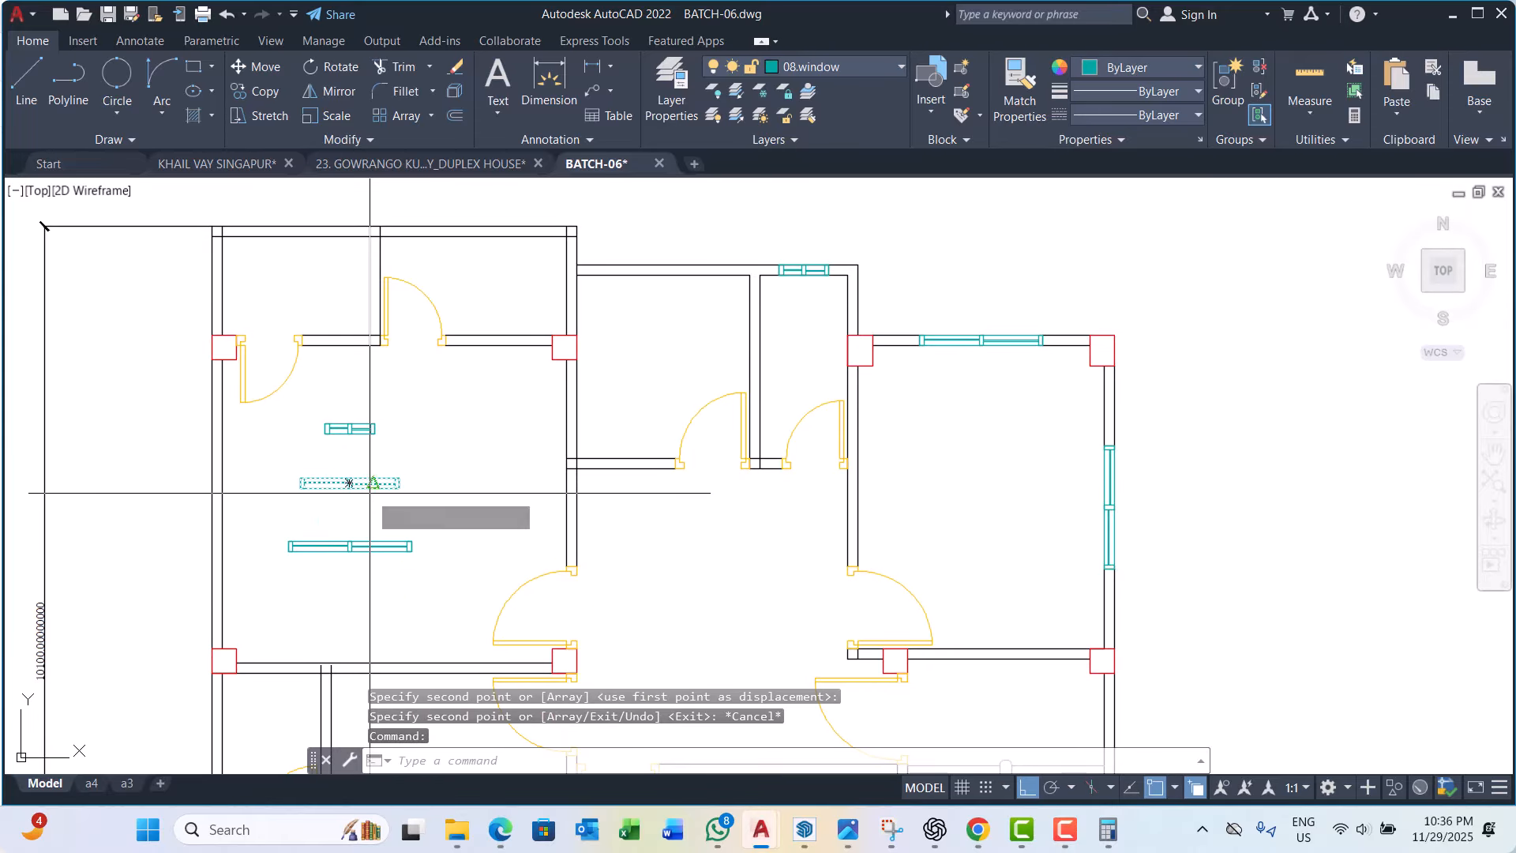
type("m")
key("Return")
scroll(370, 492, "up", 8)
left_click(329, 461)
scroll(237, 521, "down", 4)
scroll(208, 573, "down", 6)
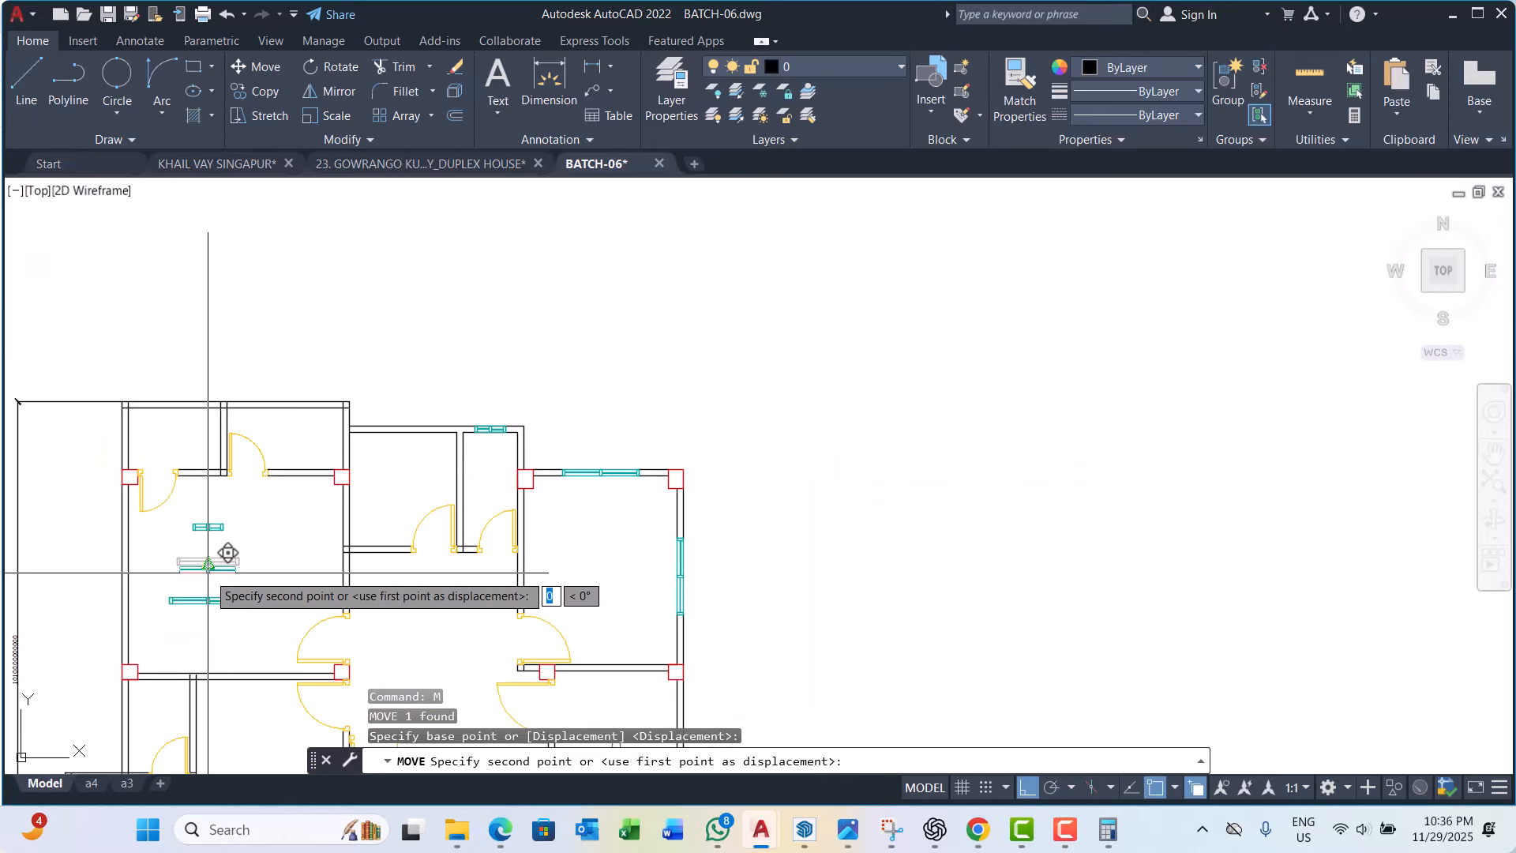
scroll(423, 411, "up", 8)
key("Escape")
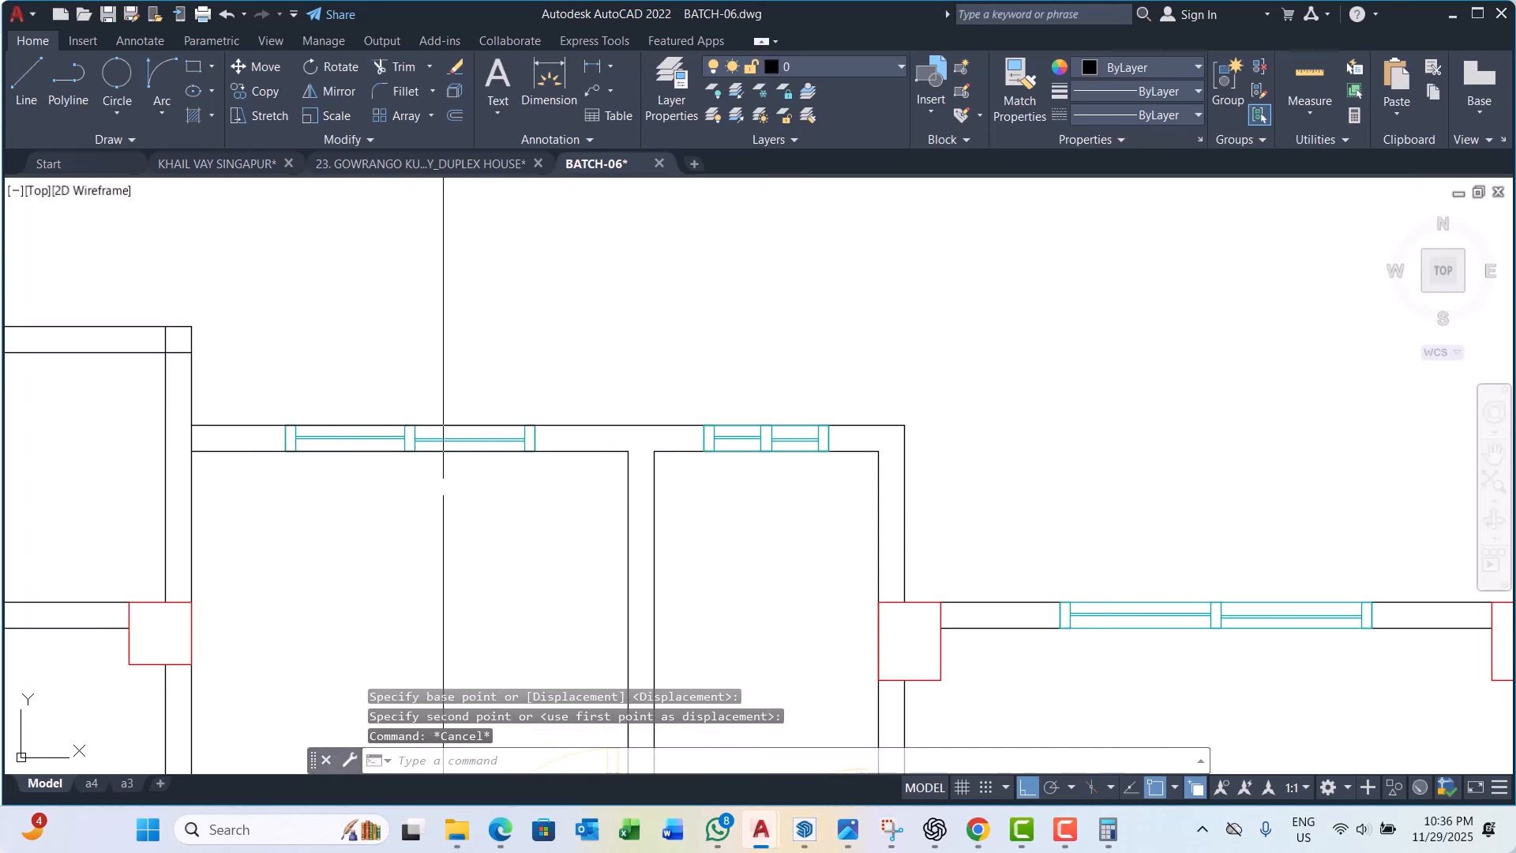
key("Escape")
key("Escape")
Step: Draw vertical construction lines through both ends of the two windows in the north wall of the narrow room and the room west of it
middle_click_drag(478, 500, 436, 485)
type("xl")
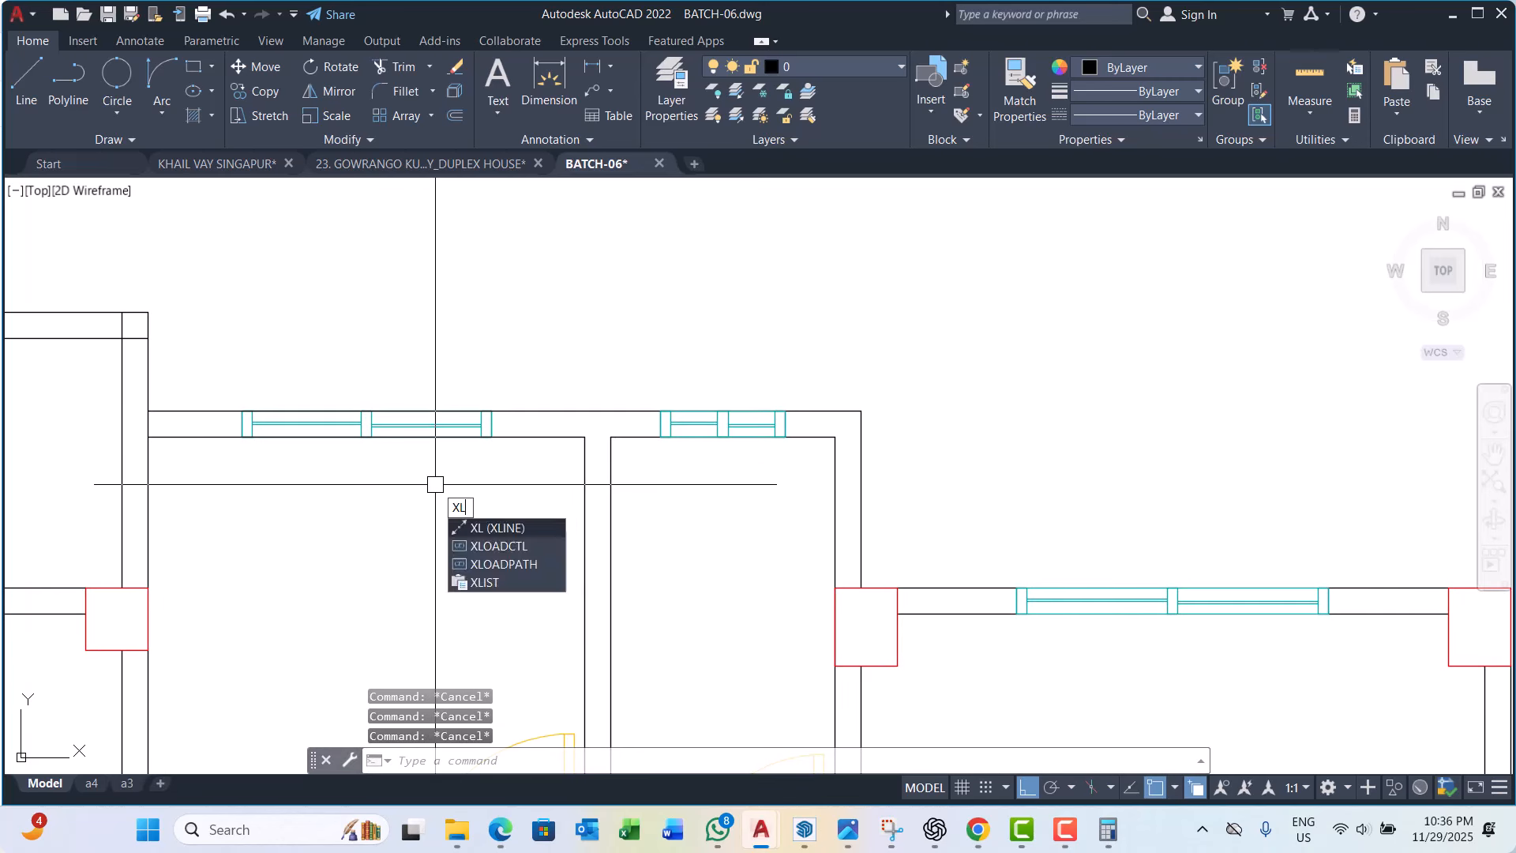
key("Return")
type("v")
key("Return")
scroll(667, 442, "up", 4)
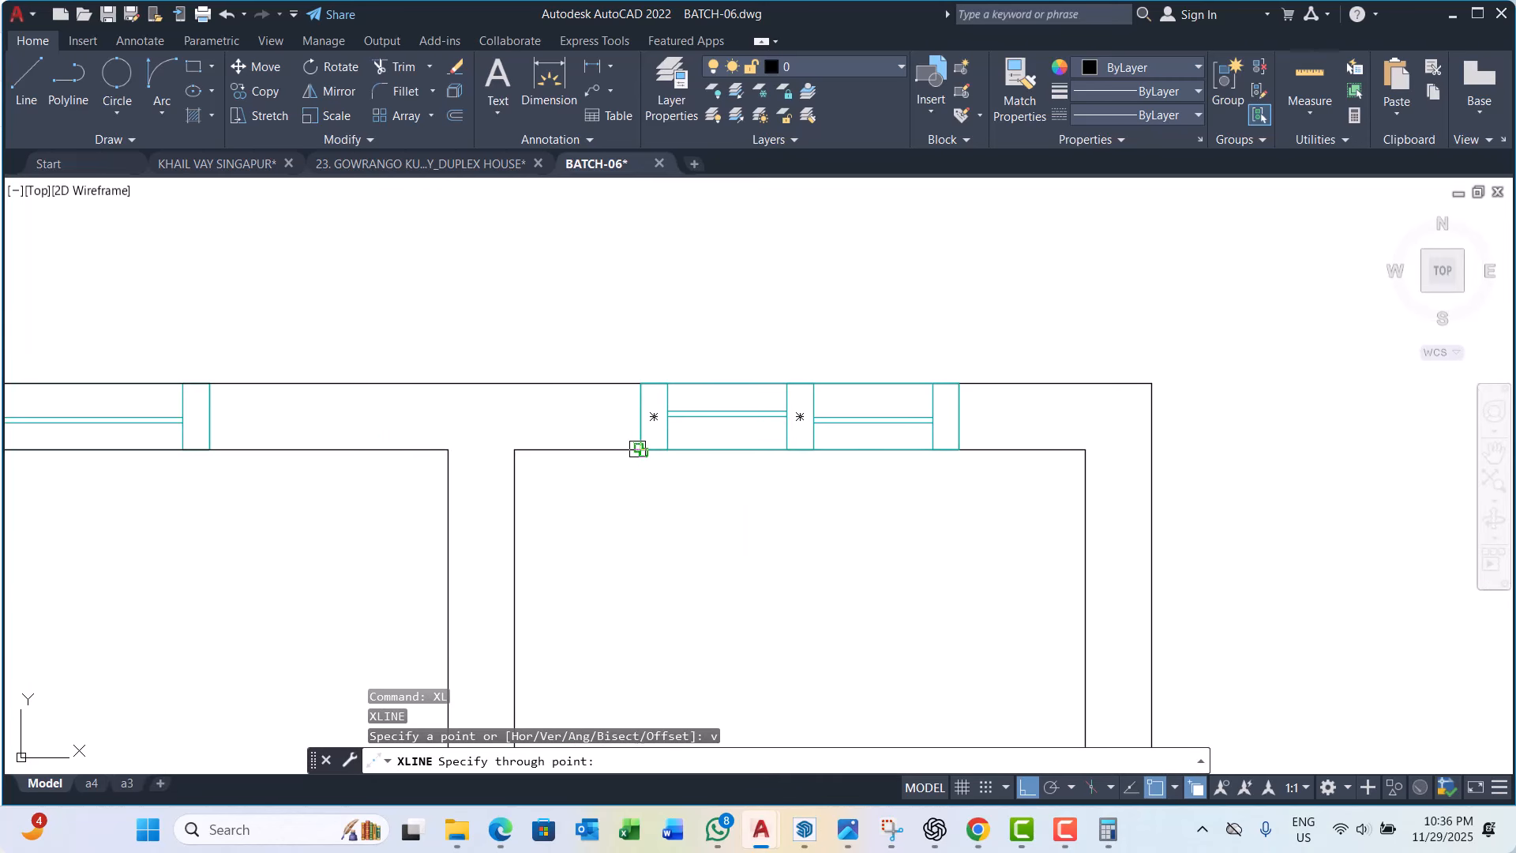
left_click(638, 449)
left_click(960, 450)
scroll(653, 443, "down", 3)
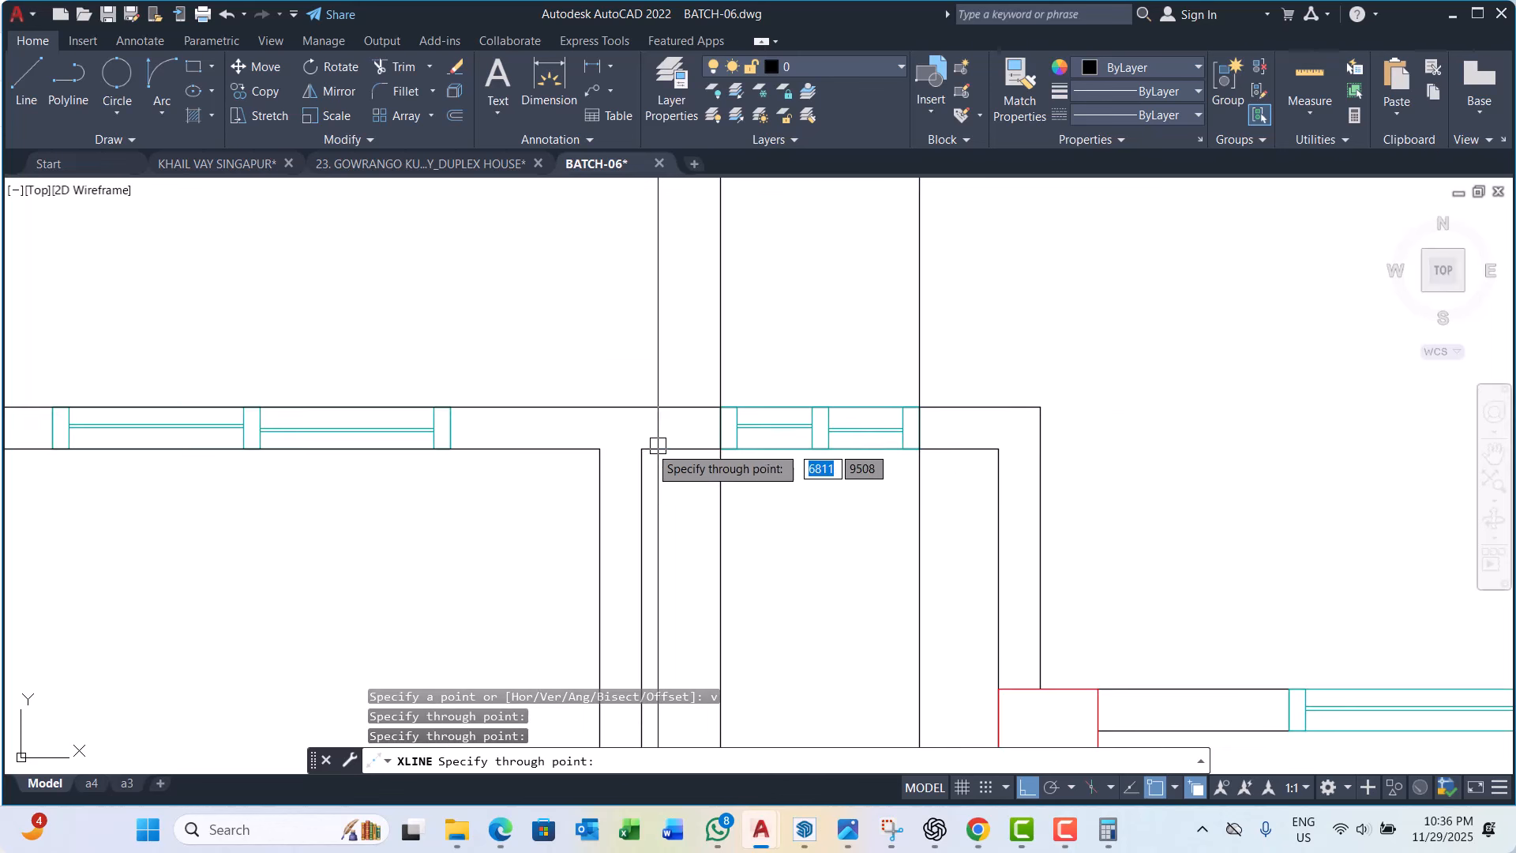
scroll(438, 449, "up", 3)
left_click(415, 455)
scroll(484, 454, "down", 4)
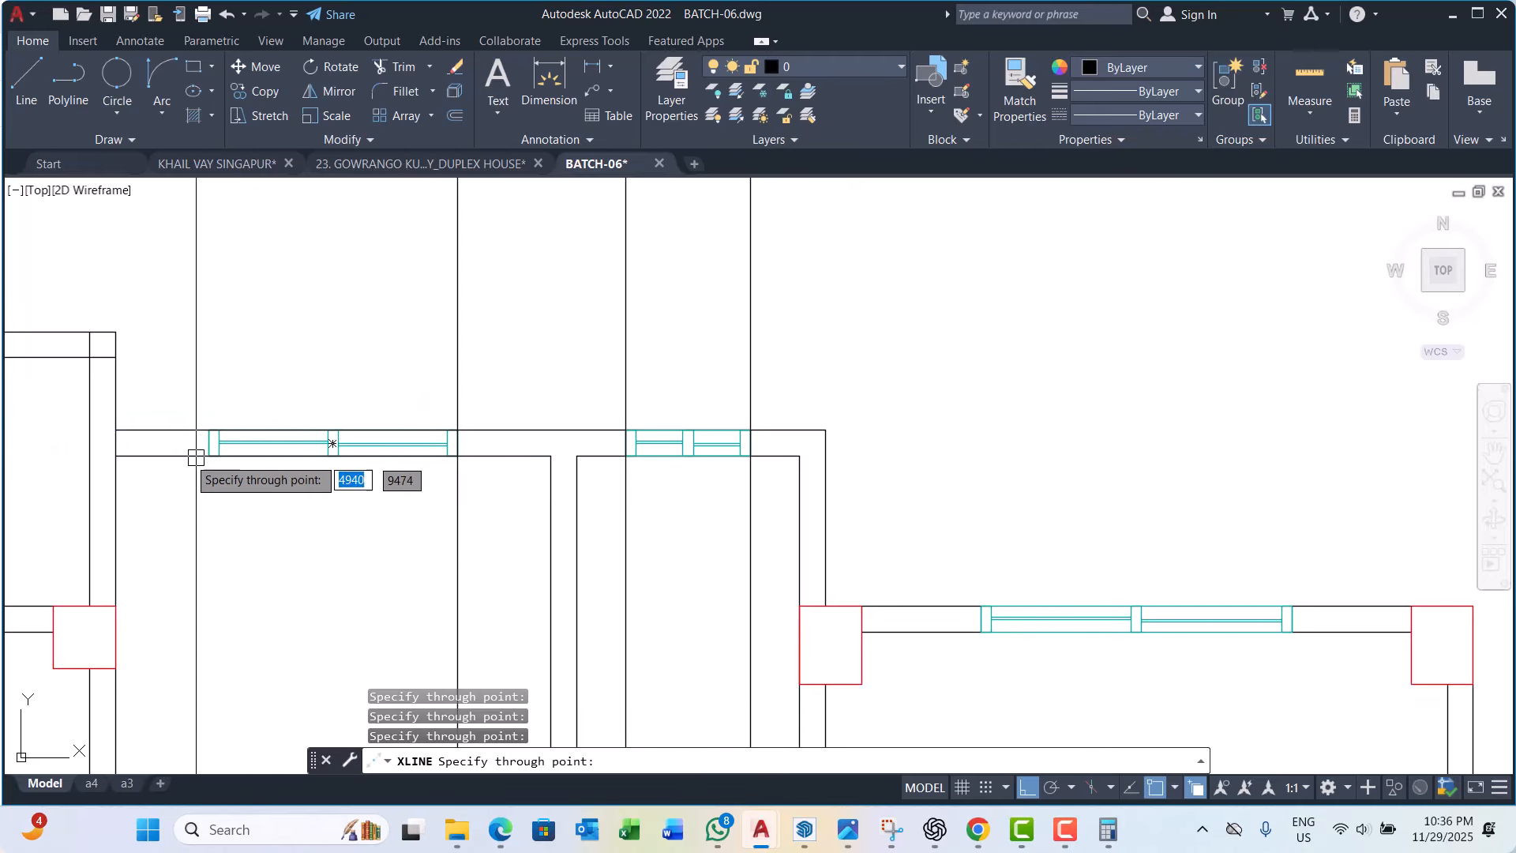
key("Escape")
key("Escape")
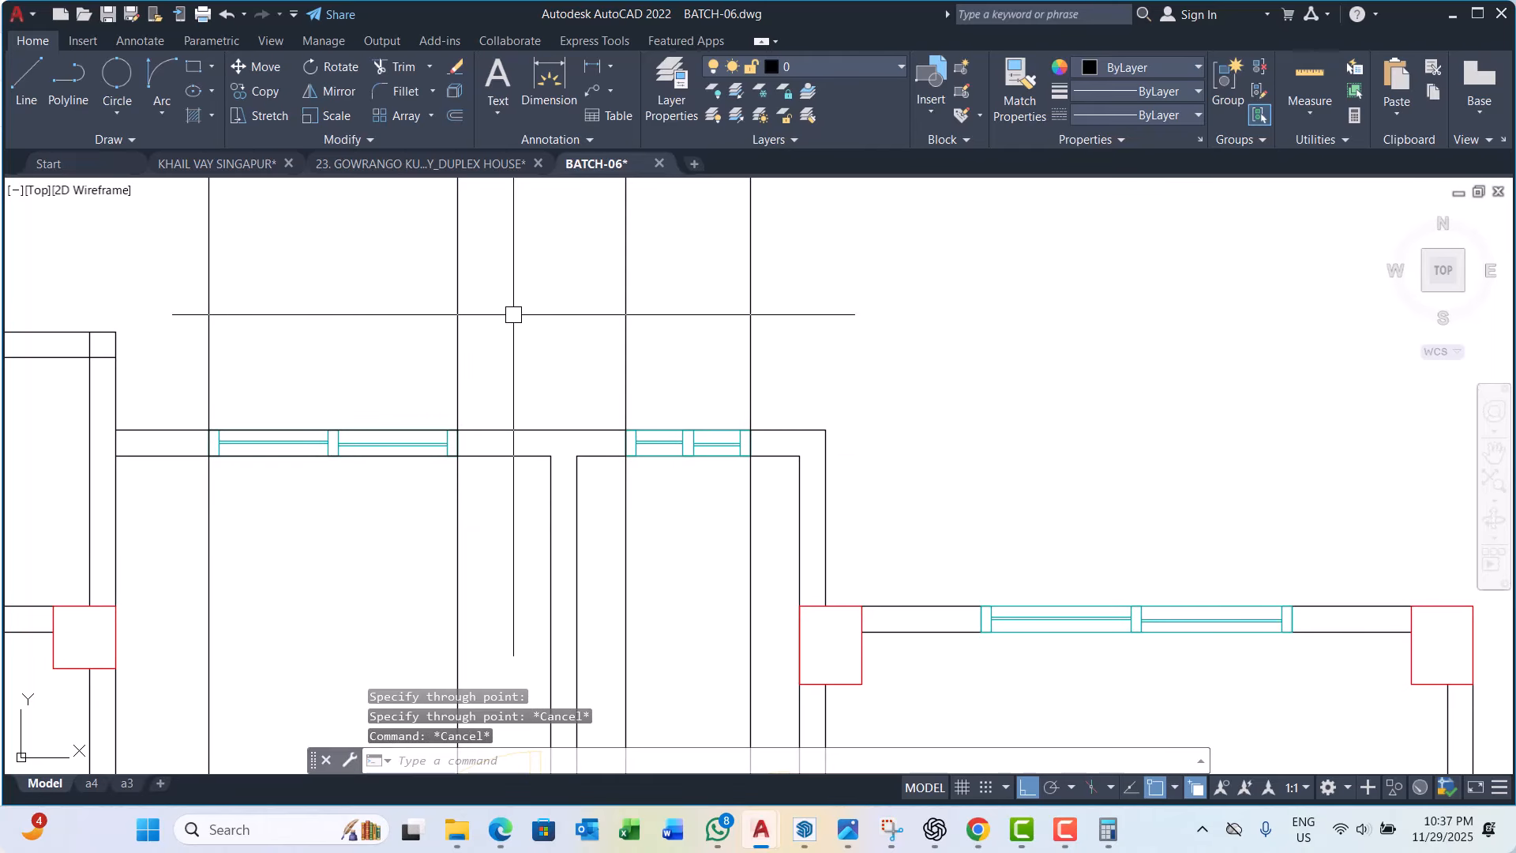
Step: Trim the north wall lines between the two construction lines at the wider, western window
scroll(183, 463, "up", 5)
scroll(387, 463, "down", 3)
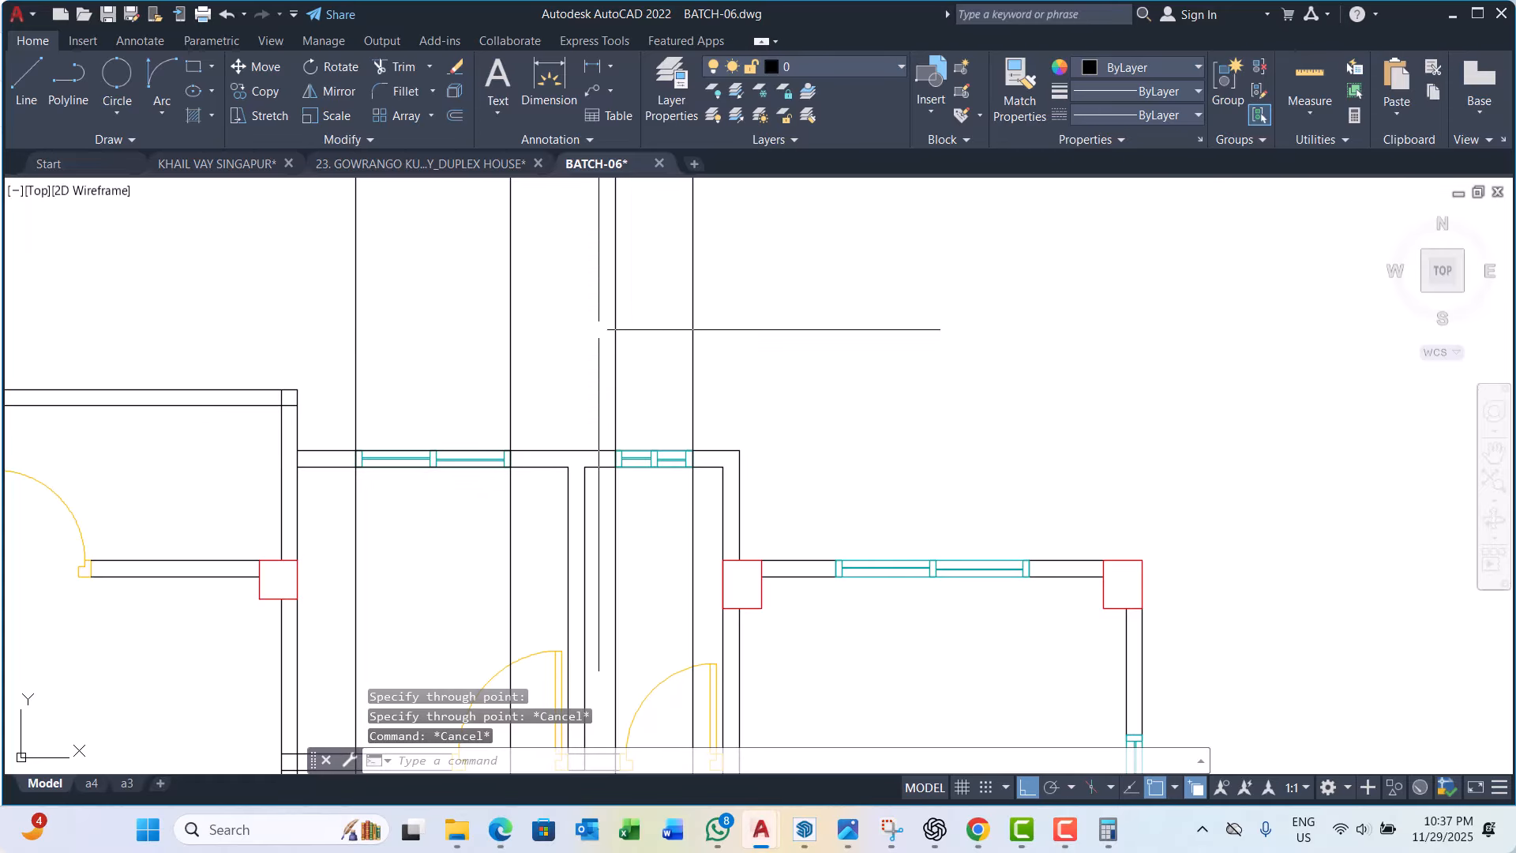
left_click(560, 309)
left_click(341, 363)
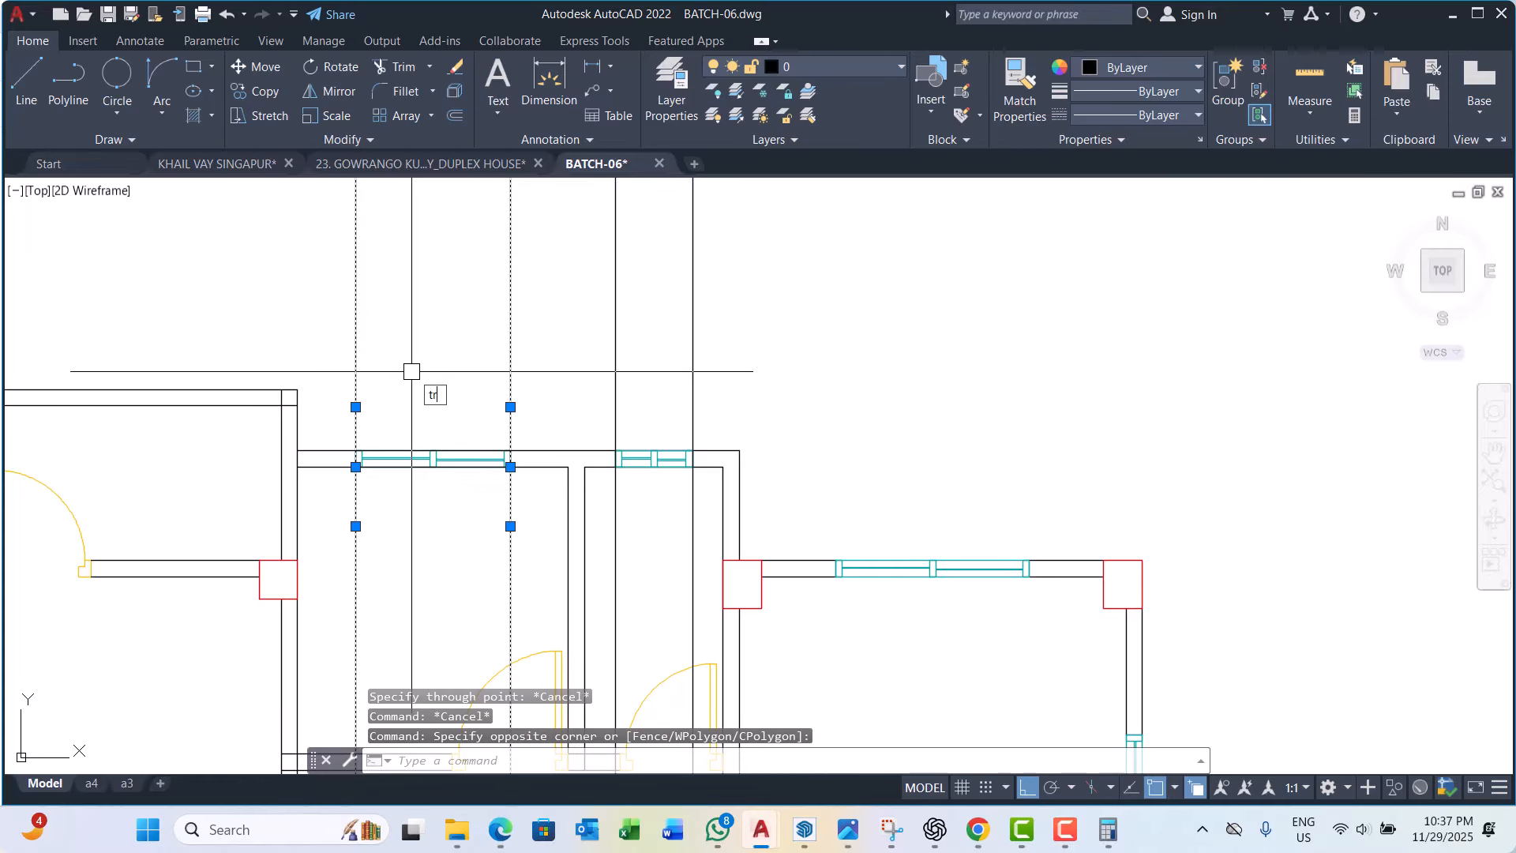
key("space")
left_click(422, 366)
left_click(424, 521)
key("Escape")
key("Escape")
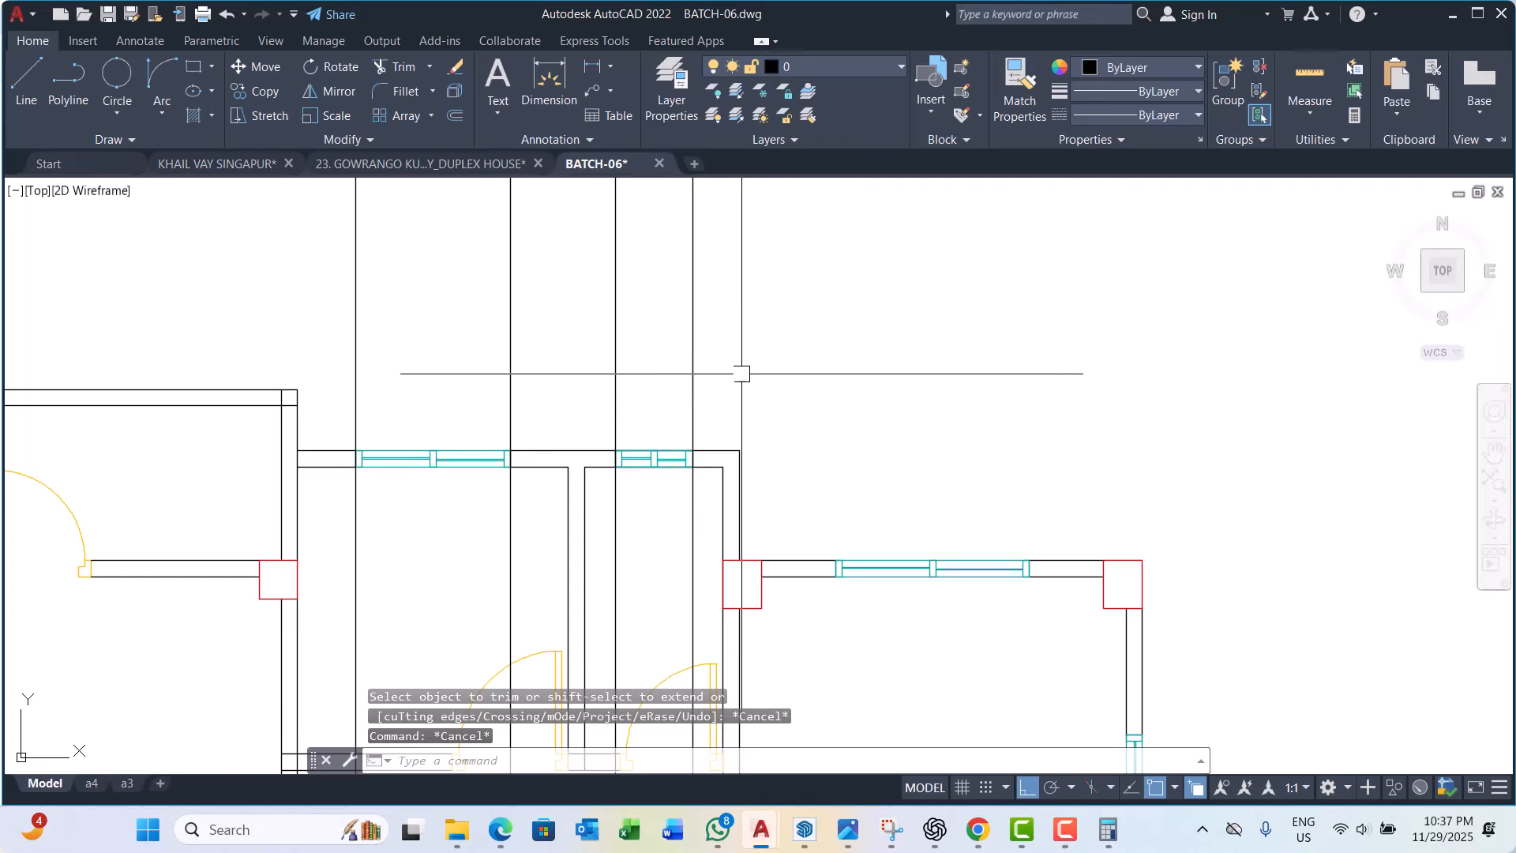
Step: Trim the north wall lines between the two construction lines at the narrow room's window
left_click(741, 373)
left_click(598, 420)
key("space")
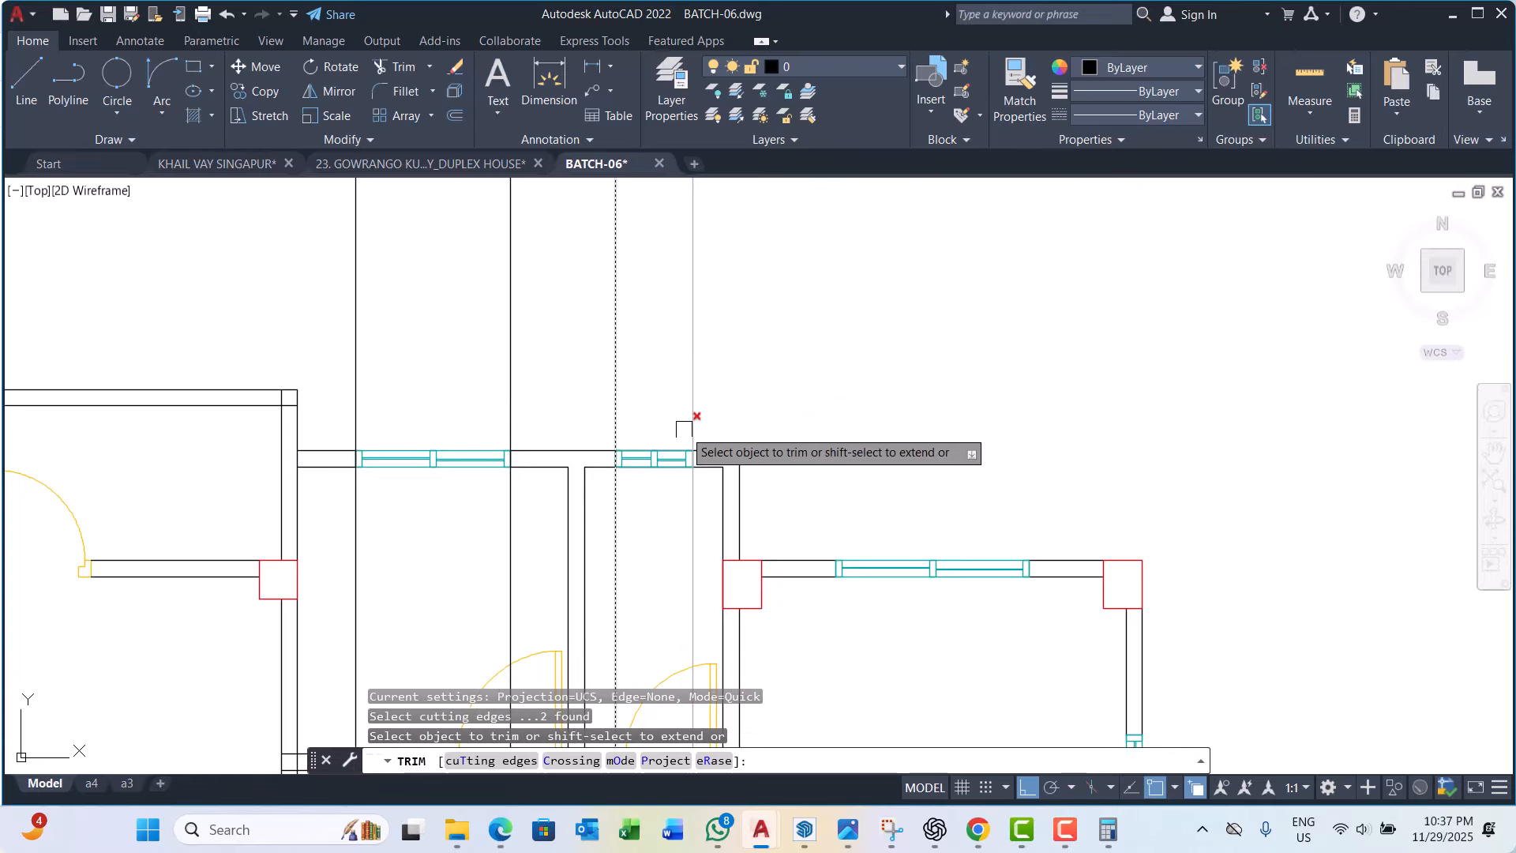
scroll(700, 427, "up", 2)
left_click(610, 544)
key("Escape")
key("Escape")
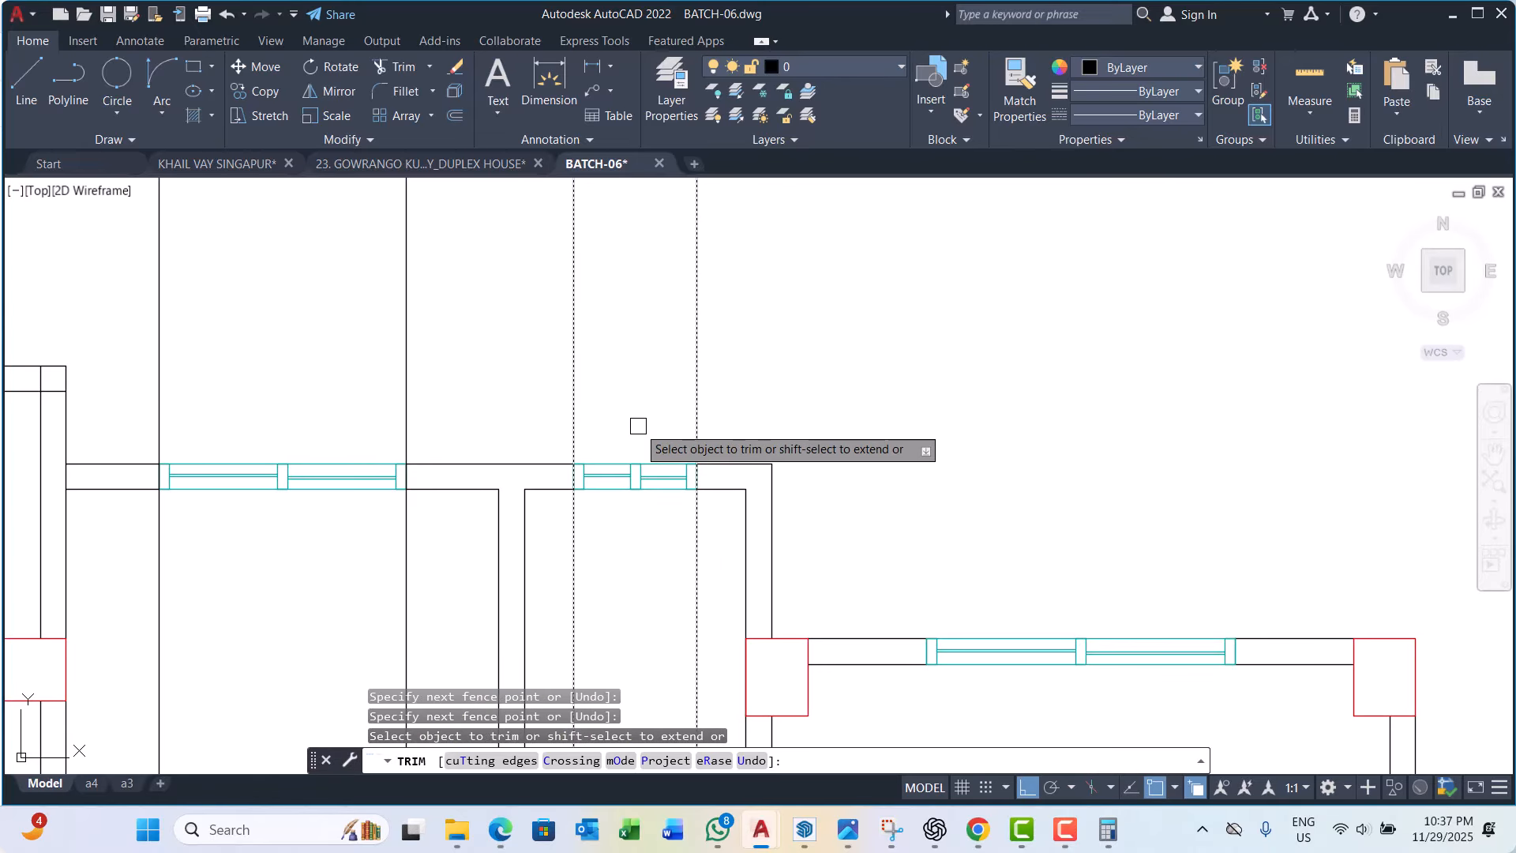
Step: Erase the four vertical construction lines at the two north windows
left_click(784, 329)
left_click(160, 360)
type("E")
key("Return")
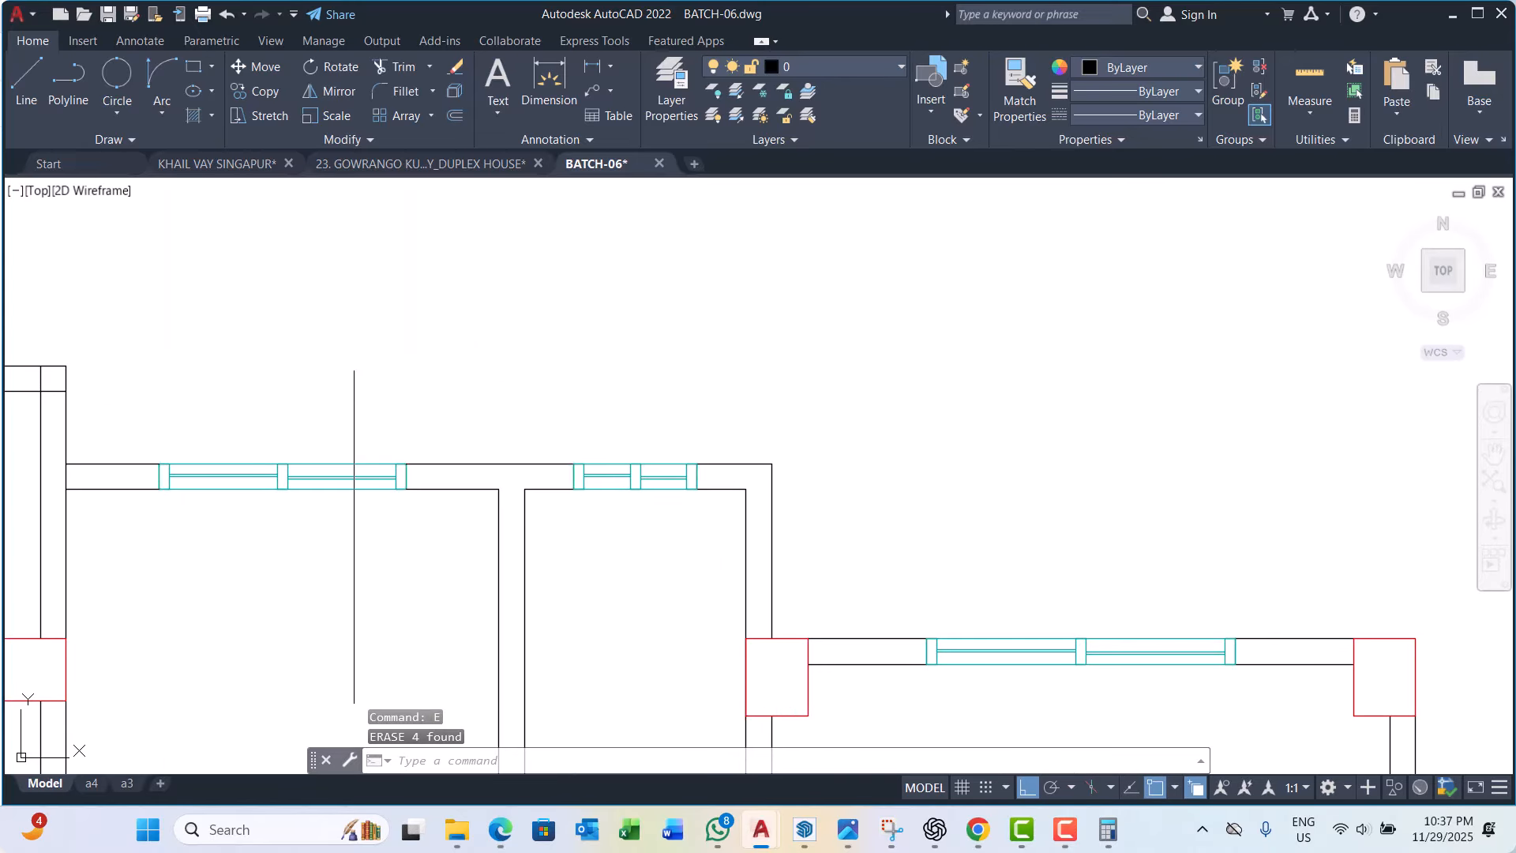
Step: Trim the wall line crossing the south end of the narrow room's west partition, between the two doors
scroll(510, 446, "down", 2)
scroll(442, 495, "up", 6)
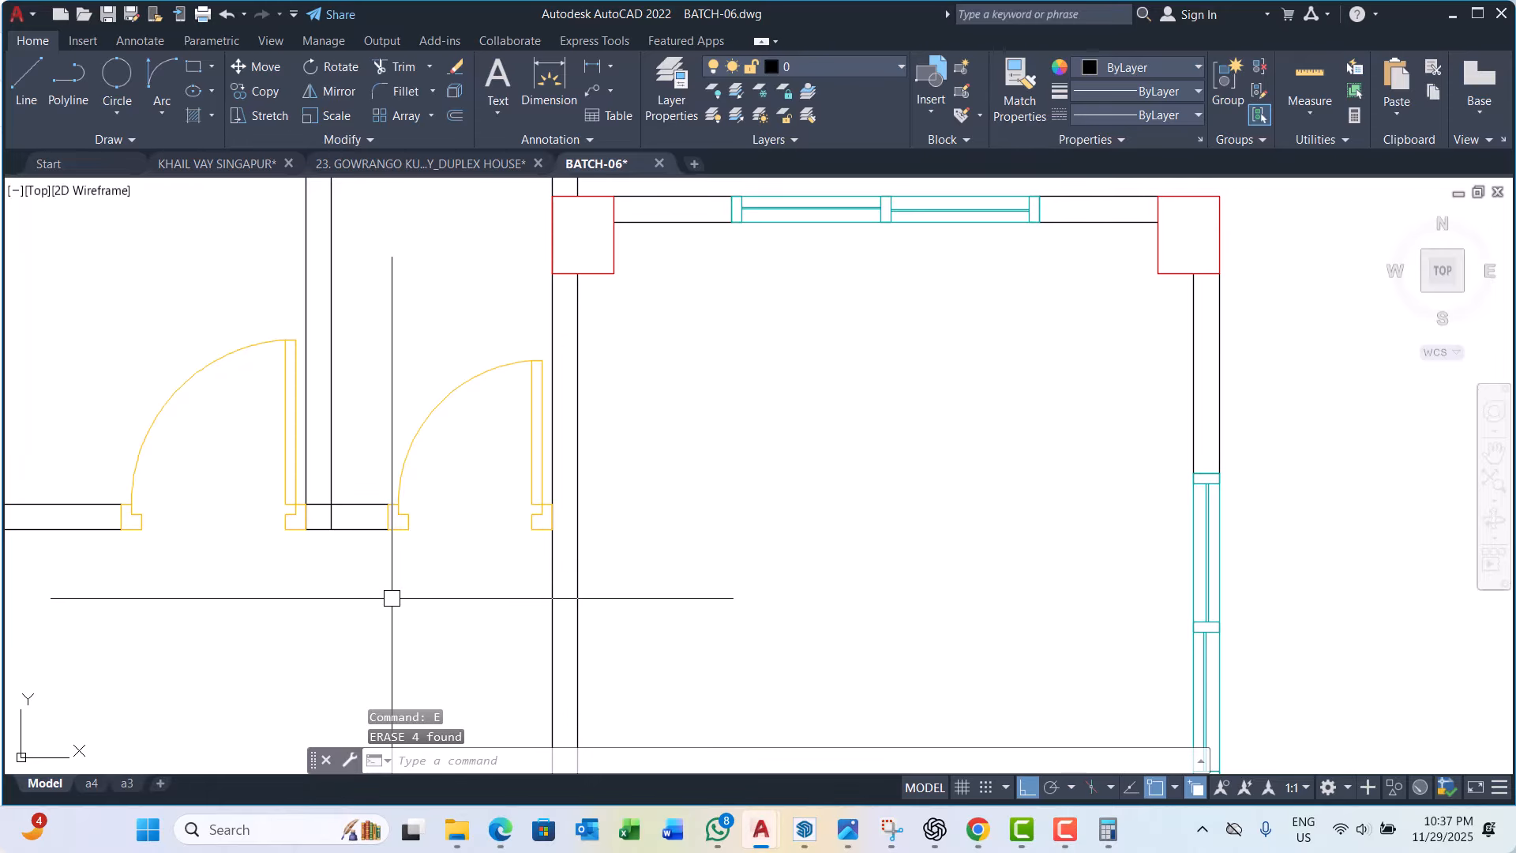
type("tr")
key("Return")
scroll(359, 515, "up", 4)
left_click(244, 457)
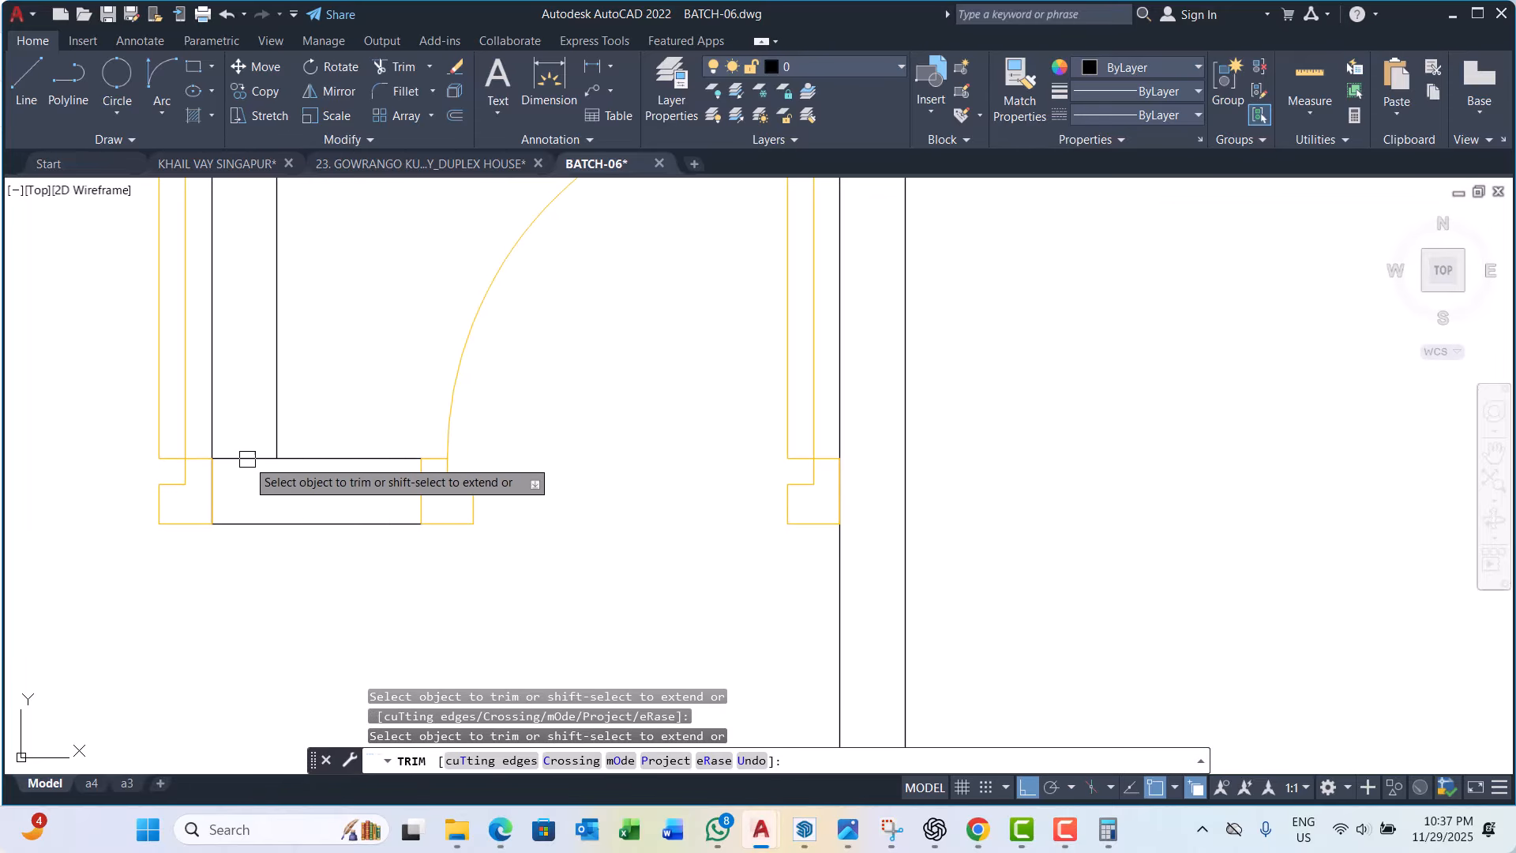
scroll(341, 478, "down", 5)
key("Escape")
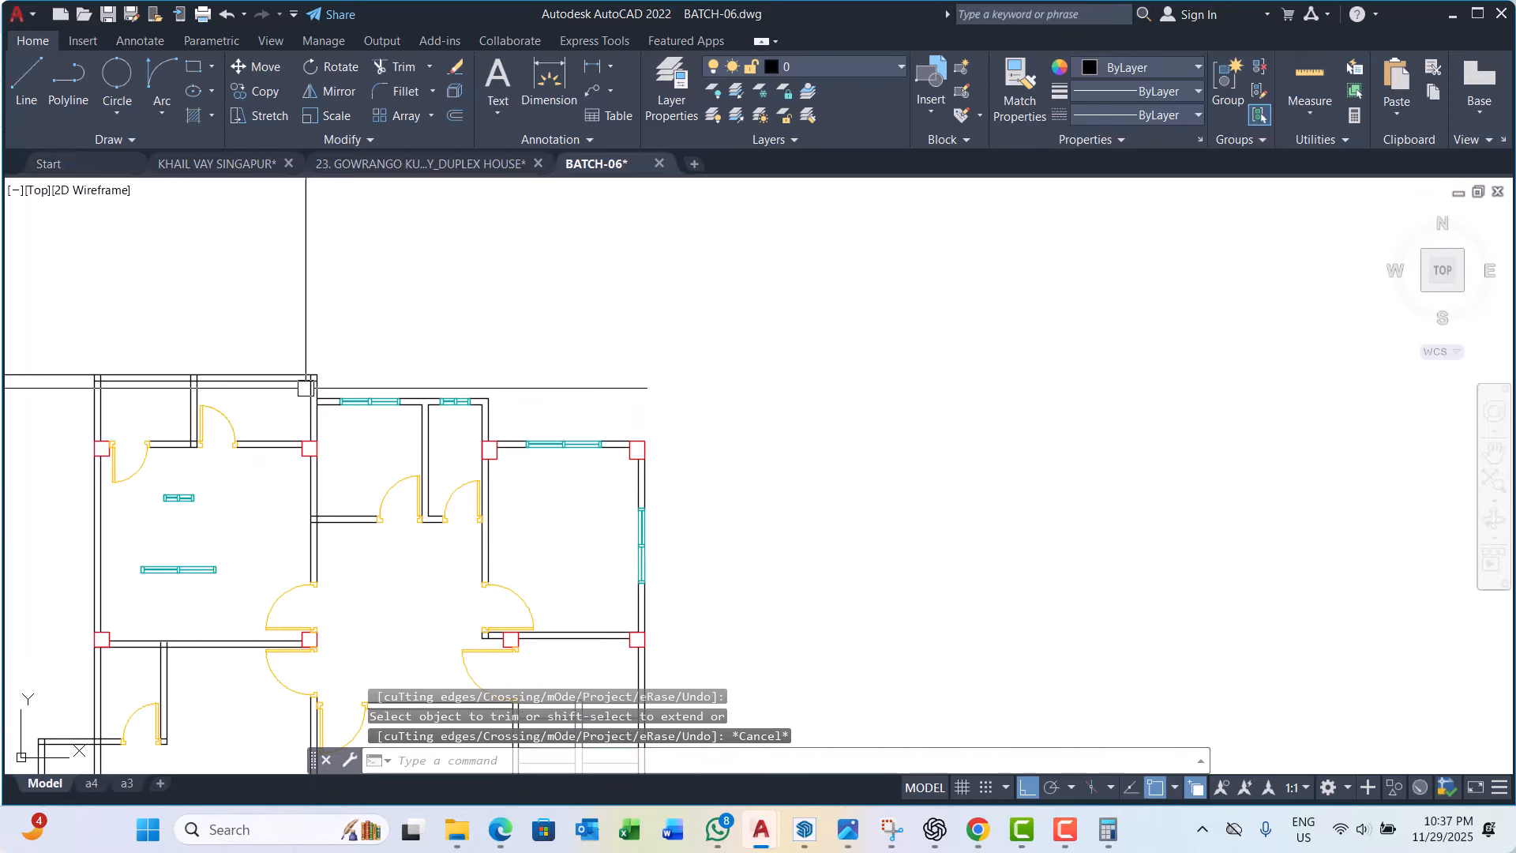
Step: Trim the crossing wall lines at the northwest block's northeast corner and where the adjoining room's north wall meets it
scroll(306, 416, "up", 4)
key("Return")
scroll(360, 436, "up", 2)
scroll(344, 436, "down", 4)
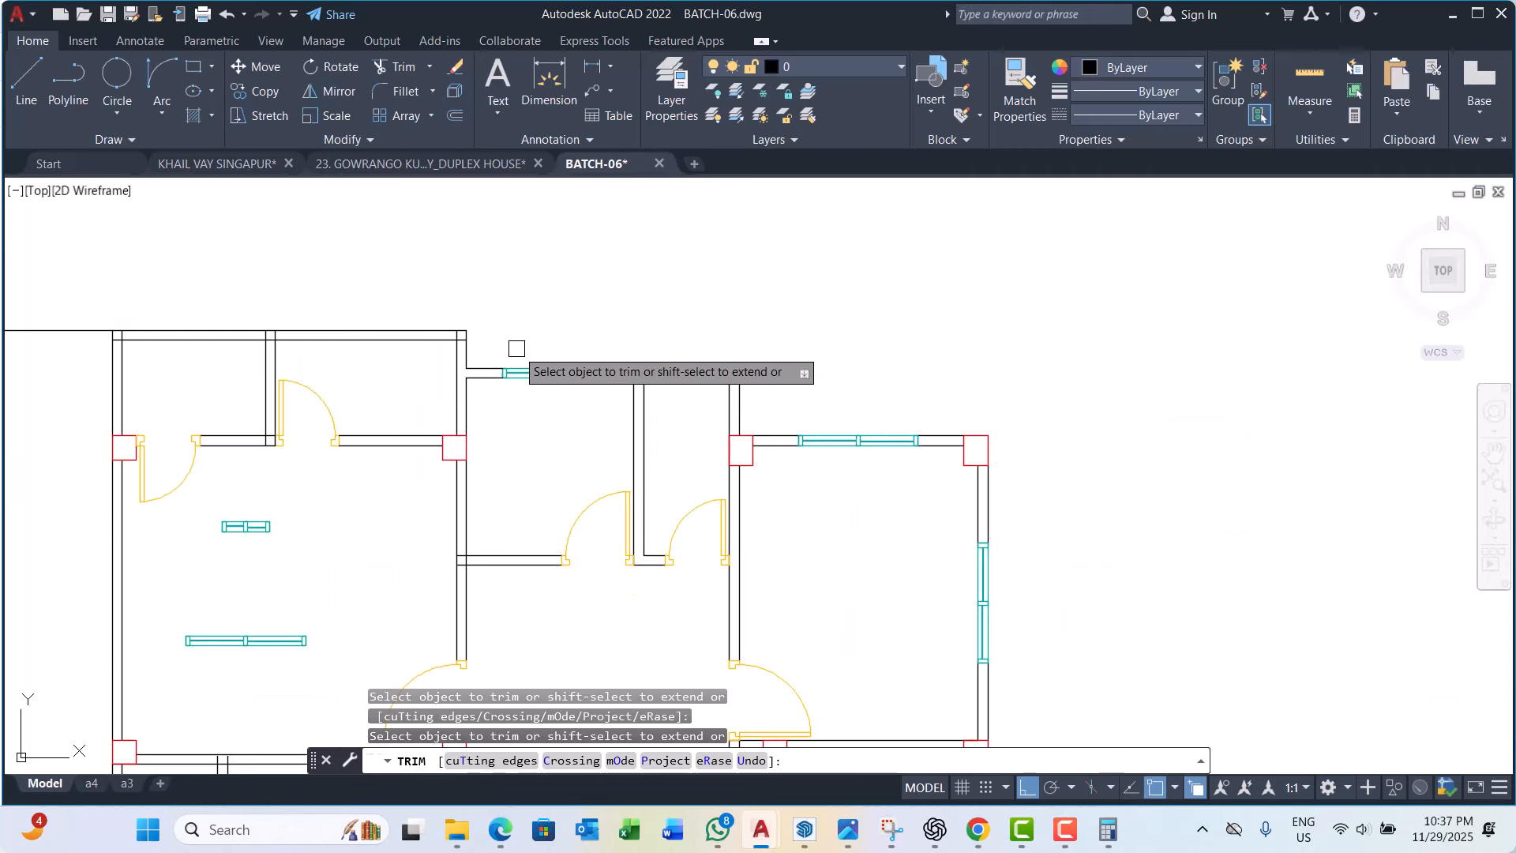
scroll(474, 336, "up", 4)
left_click(538, 316)
scroll(545, 336, "down", 4)
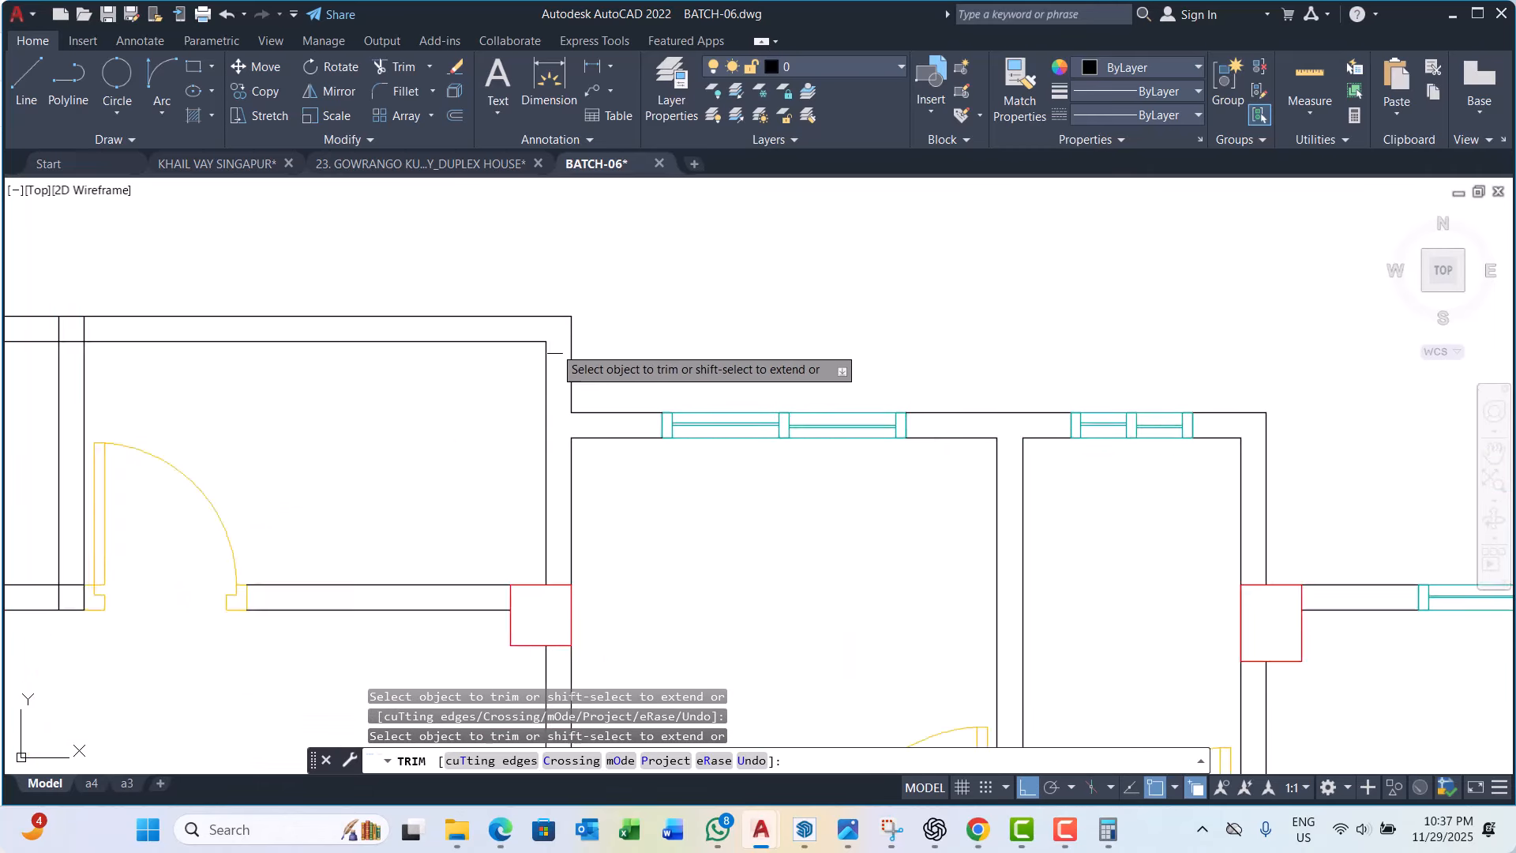
Step: Trim the overlapping wall lines where the south wall of the room west of the narrow room meets its west wall
scroll(566, 555, "up", 5)
left_click(522, 620)
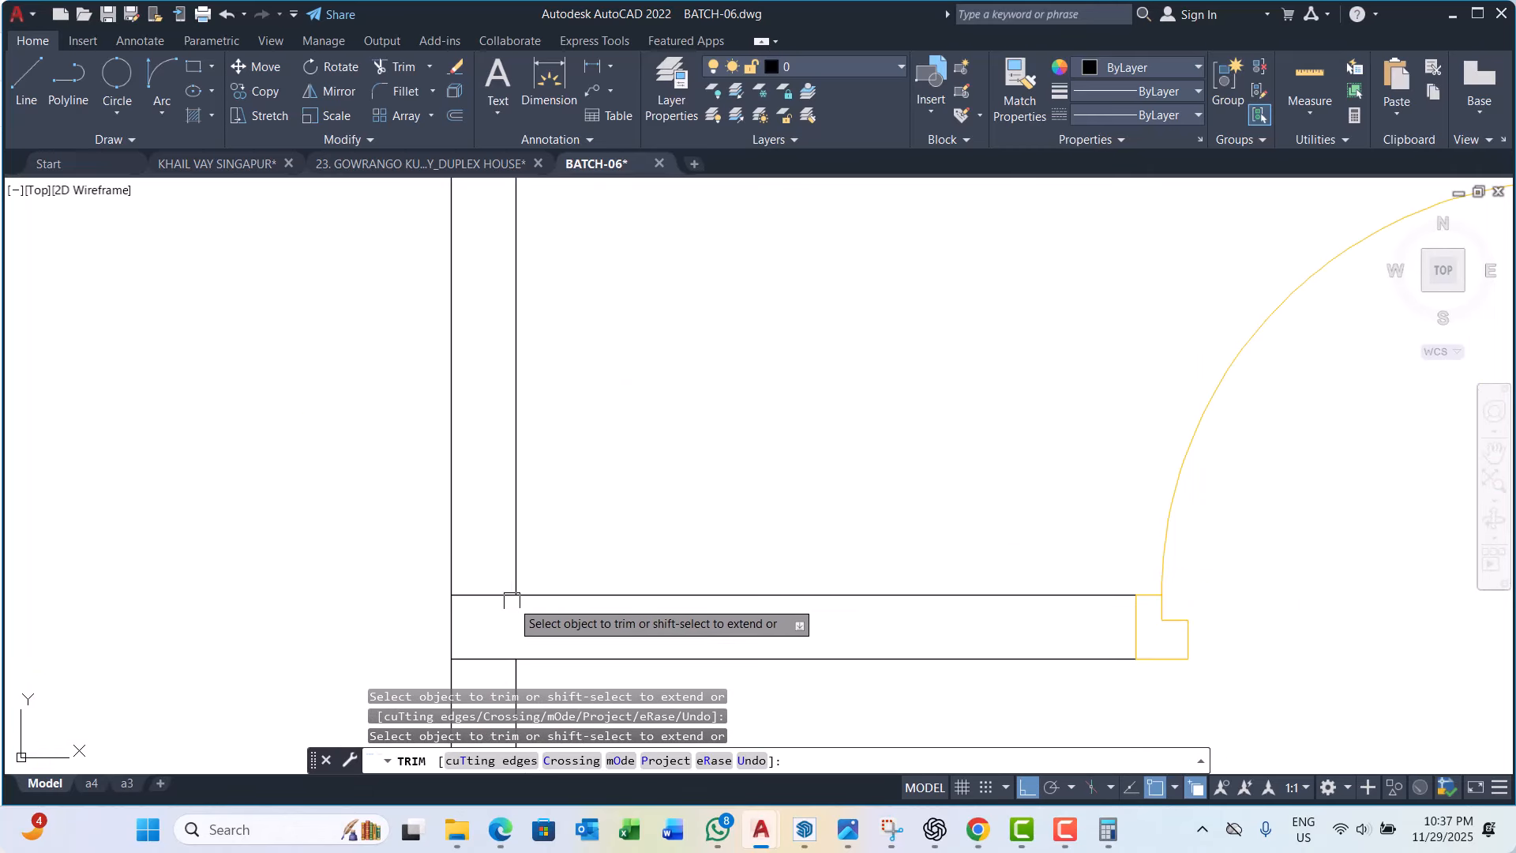
left_click(502, 594)
scroll(488, 326, "down", 2)
scroll(466, 459, "up", 2)
left_click(514, 447)
scroll(537, 474, "down", 4)
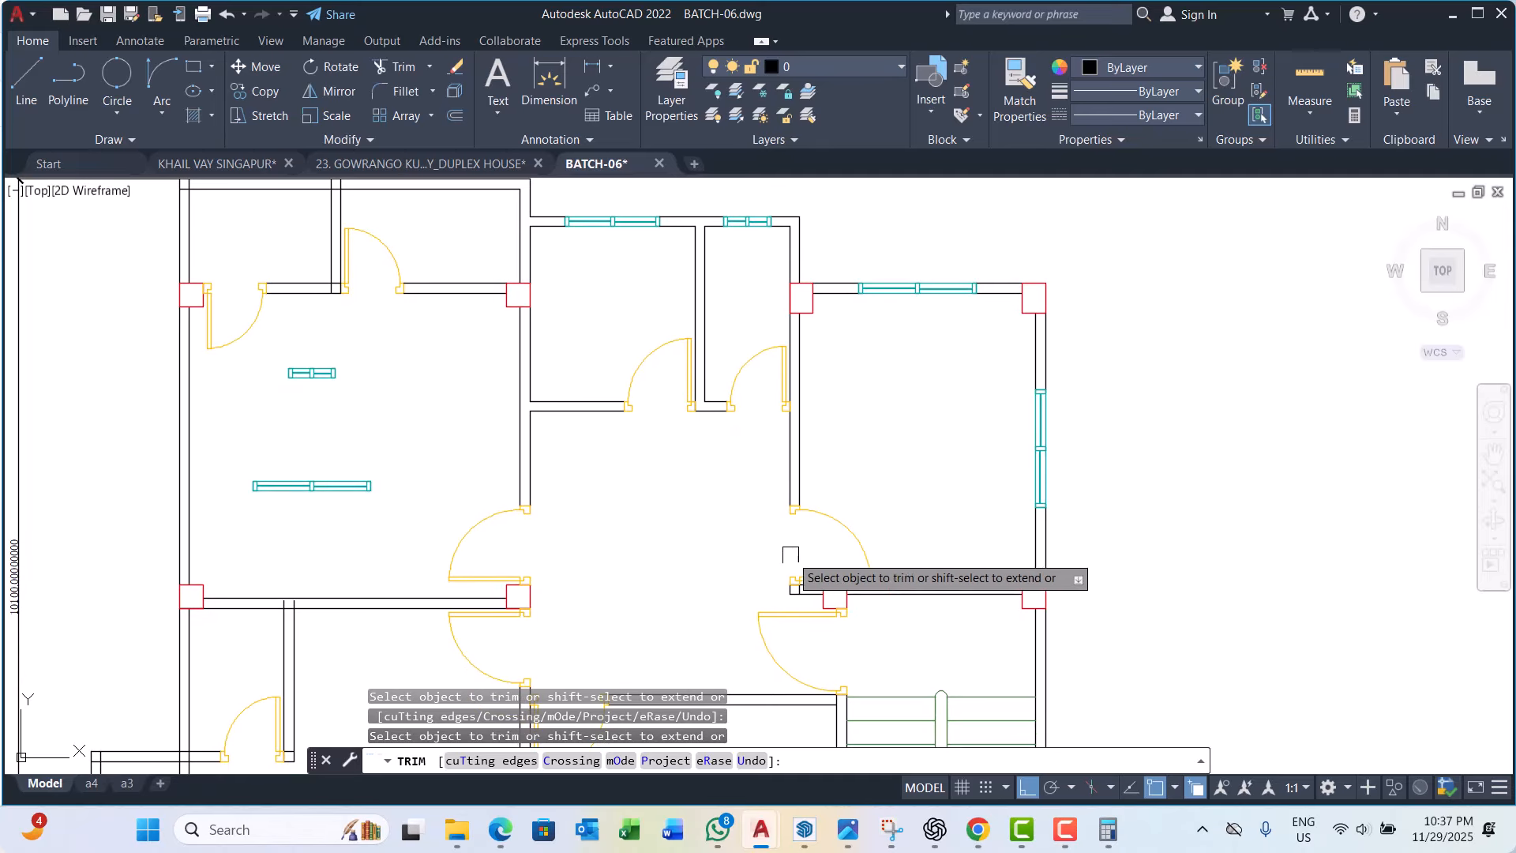
Step: Trim the overlapping wall line where the corridor's south wall meets the staircase's west wall
scroll(788, 565, "up", 6)
scroll(646, 591, "down", 5)
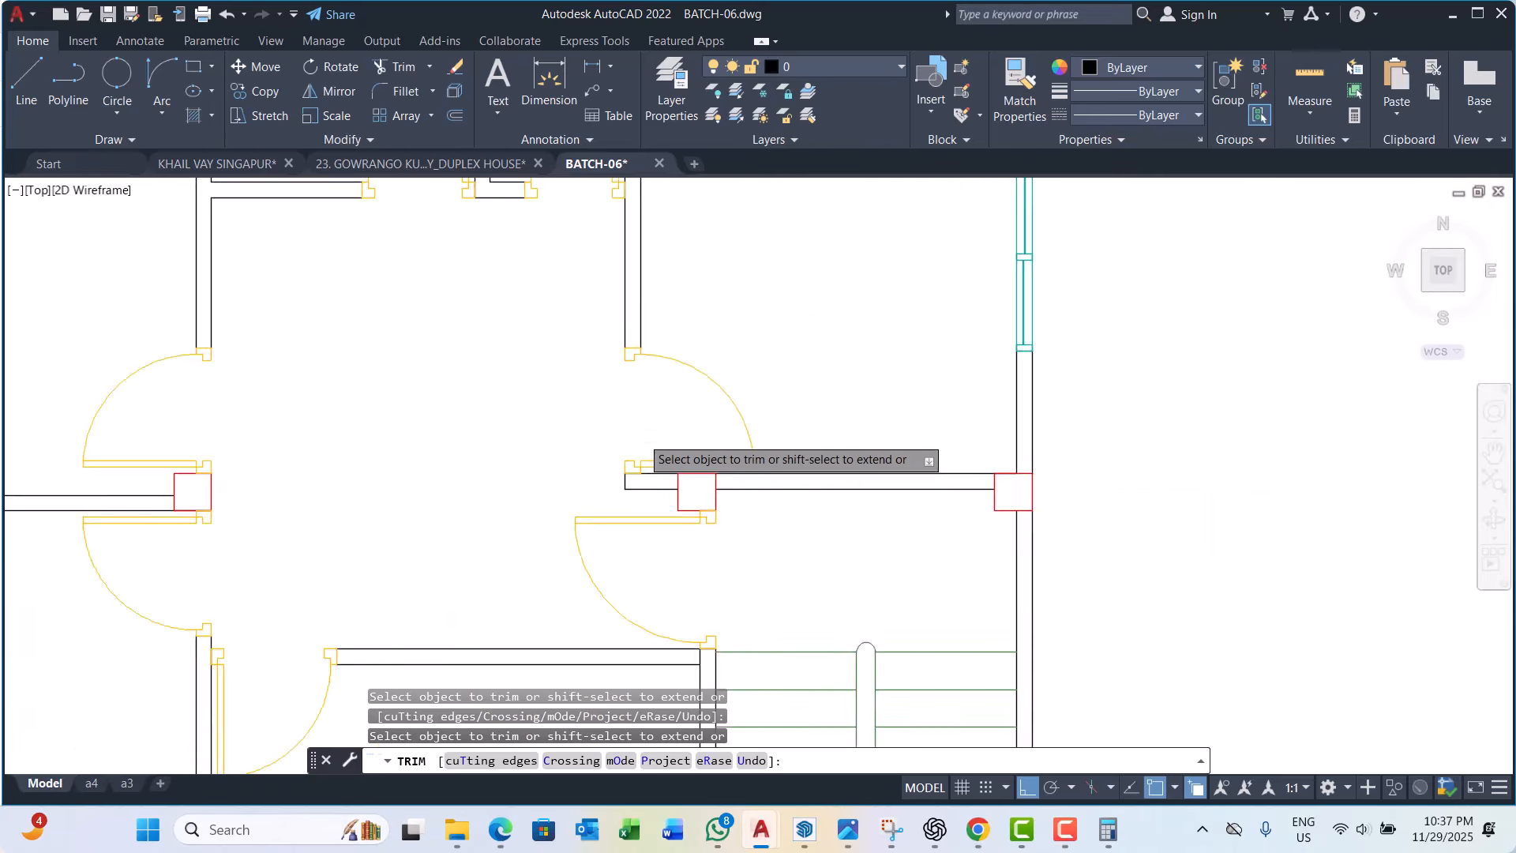
scroll(661, 551, "up", 5)
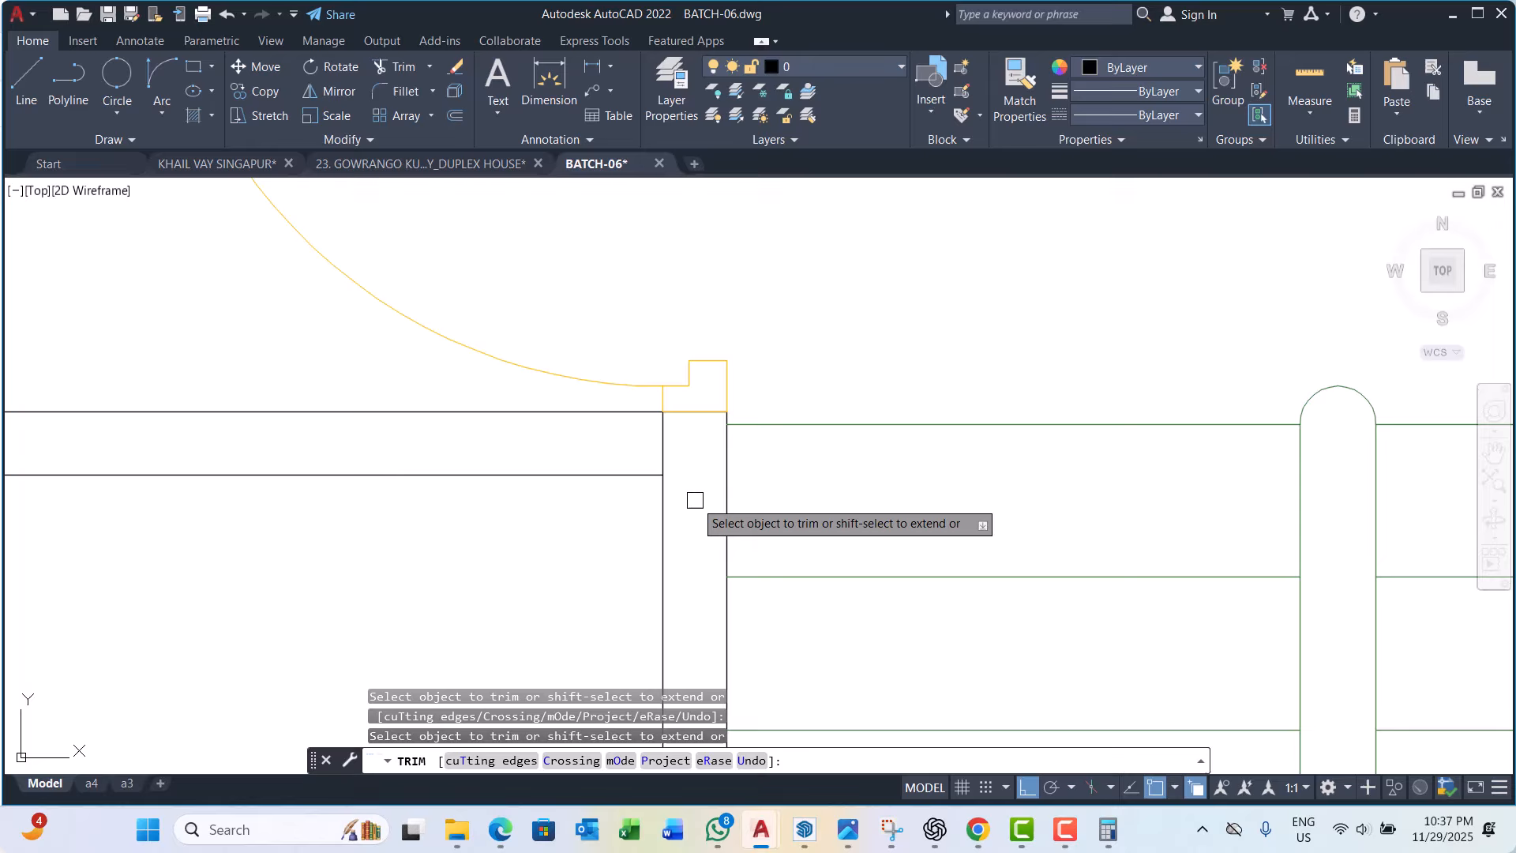
left_click(668, 434)
scroll(636, 391, "down", 6)
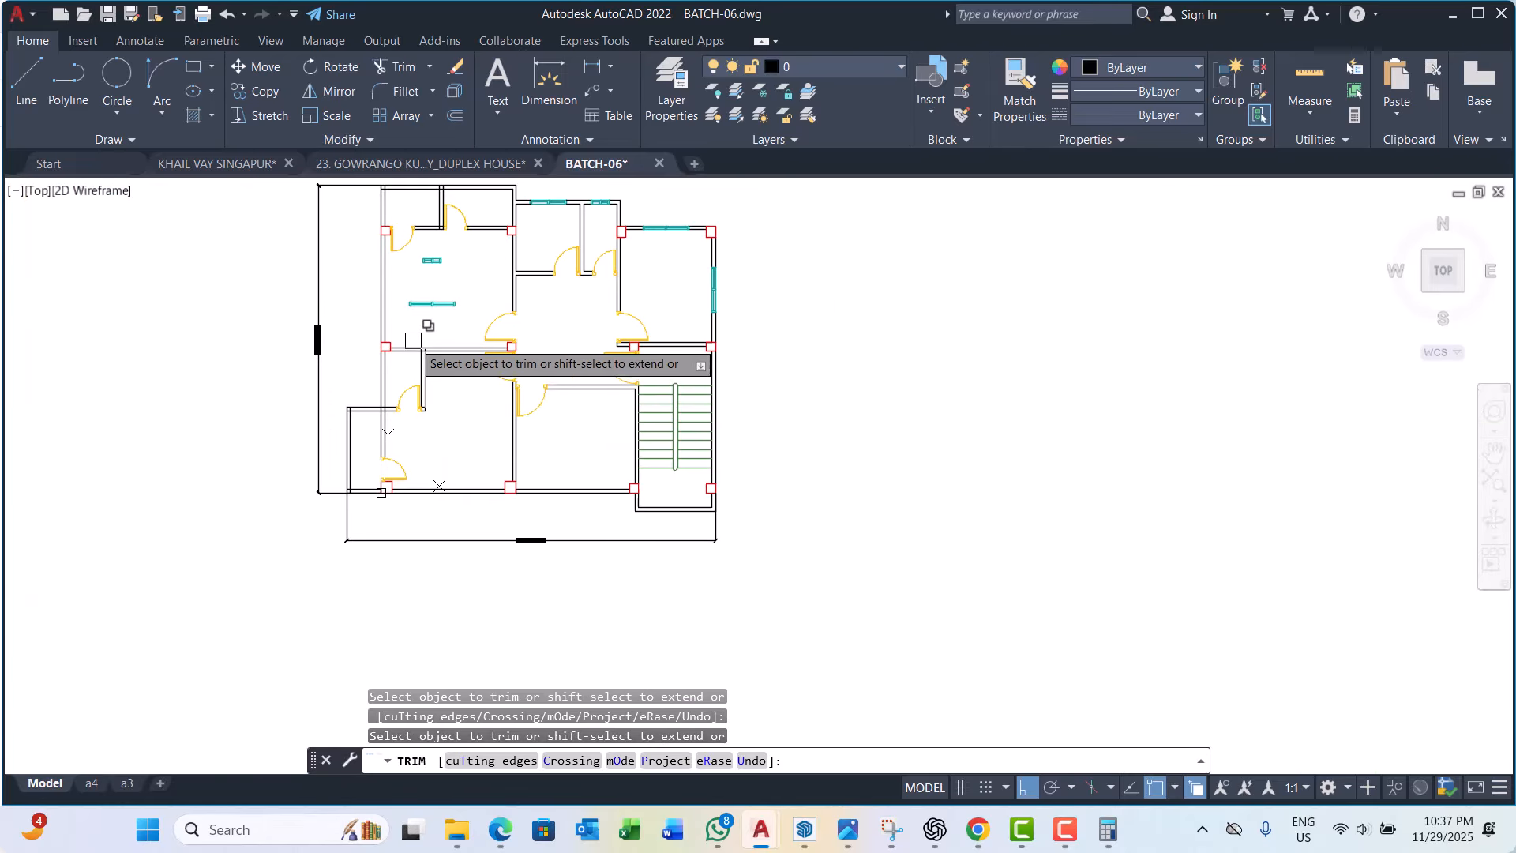
Step: Trim the wall lines where the small southwest room's east partition meets the wall above it
scroll(410, 338, "up", 8)
mouse_move(473, 357)
left_mouse_down()
mouse_move(499, 347)
mouse_move(378, 361)
mouse_move(363, 439)
left_mouse_up()
scroll(428, 289, "down", 3)
scroll(561, 433, "down", 2)
Step: Trim the crossing lines where the west outer wall meets the north wall of the projecting southwest balcony
scroll(561, 476, "up", 6)
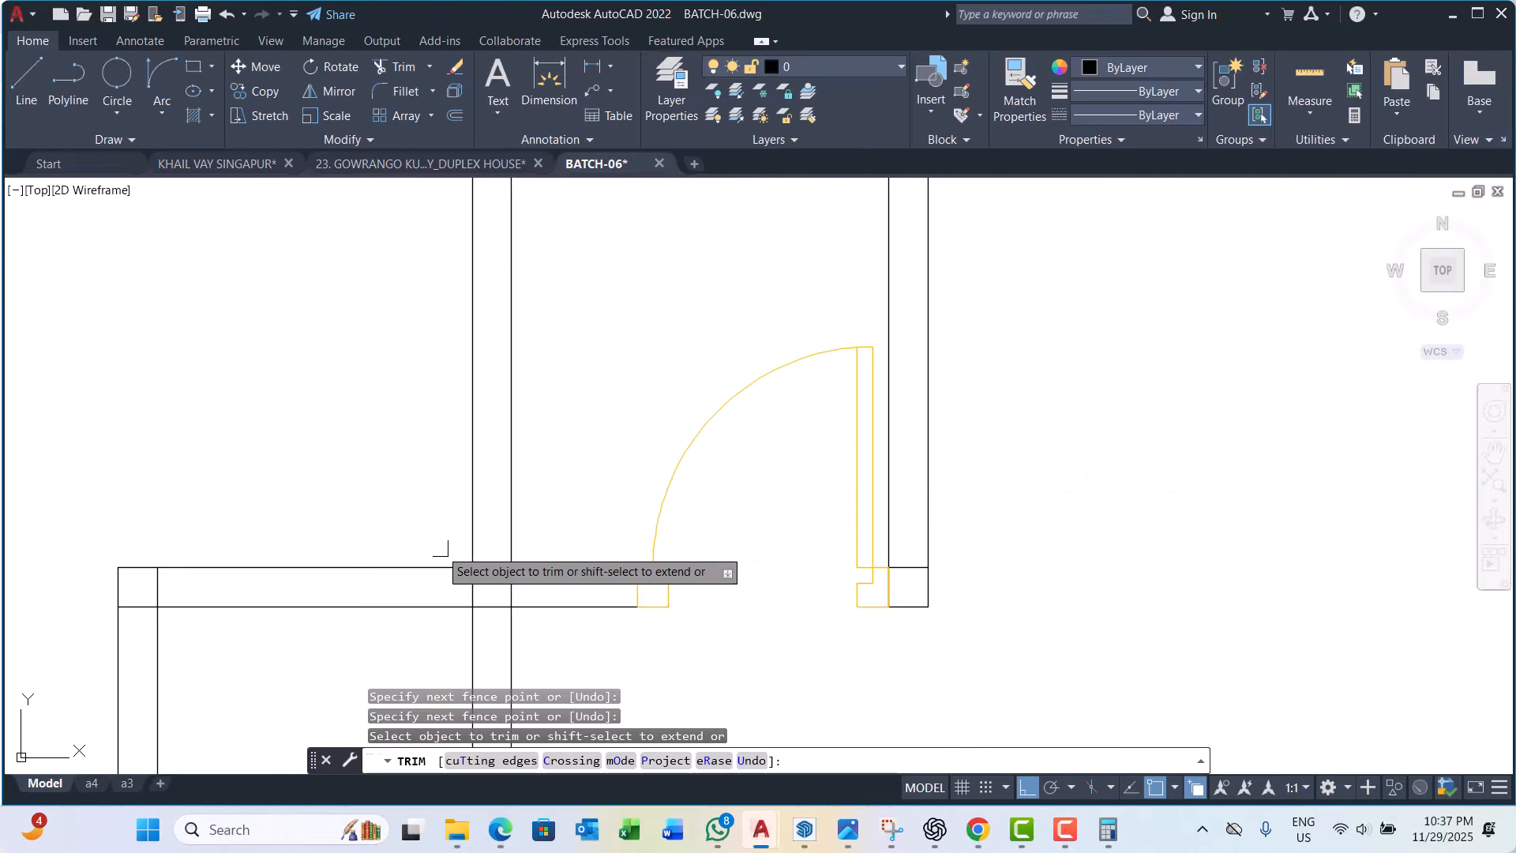
mouse_move(570, 621)
left_mouse_down()
mouse_move(577, 637)
mouse_move(464, 571)
left_mouse_up()
scroll(489, 521, "down", 2)
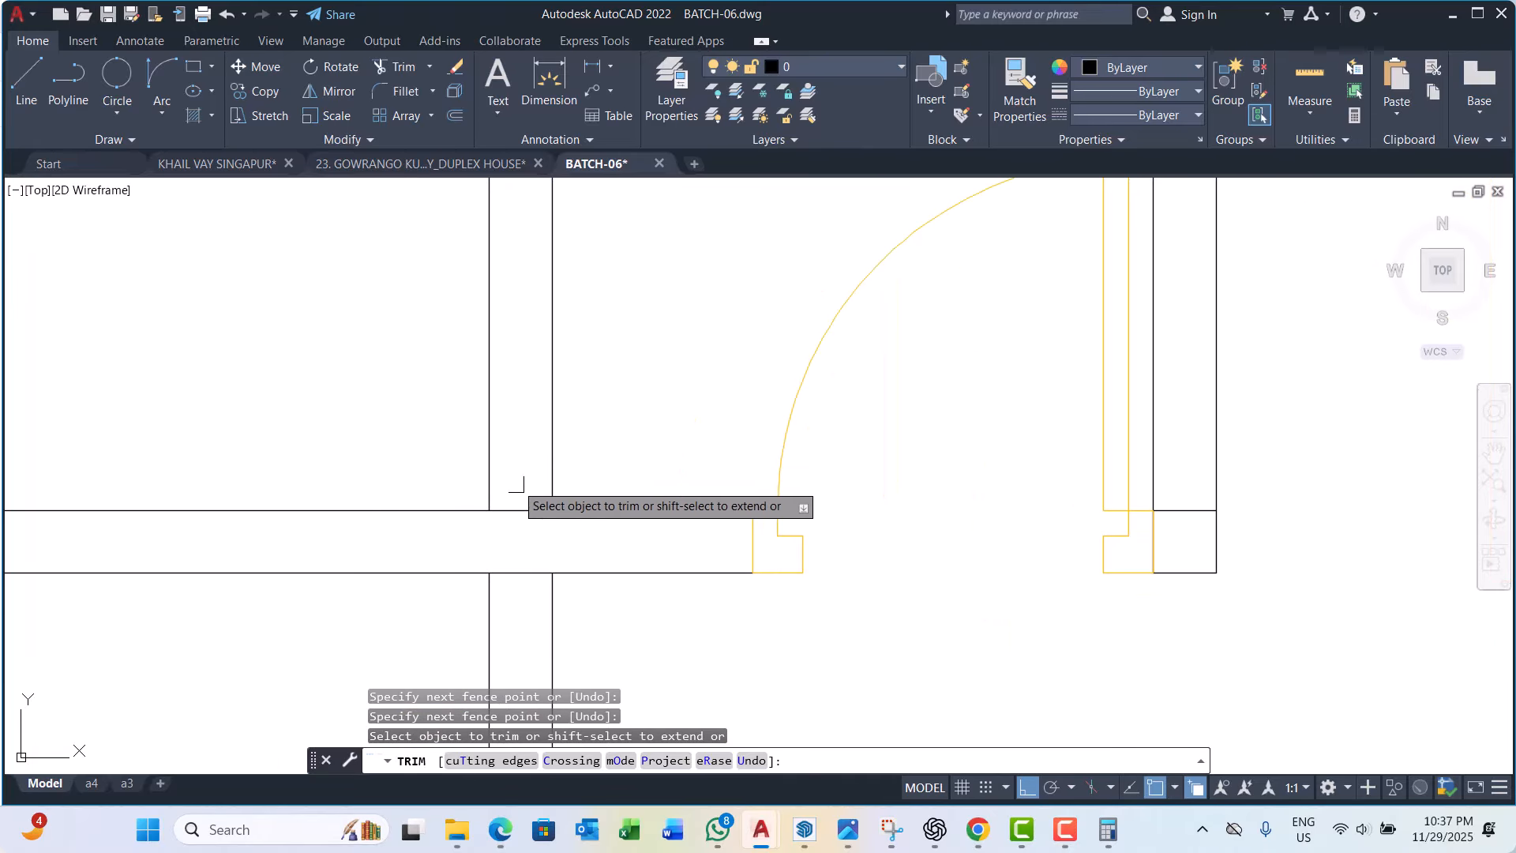
mouse_move(519, 480)
left_mouse_down()
mouse_move(519, 575)
mouse_move(489, 316)
left_mouse_up()
scroll(486, 308, "down", 3)
scroll(483, 302, "up", 4)
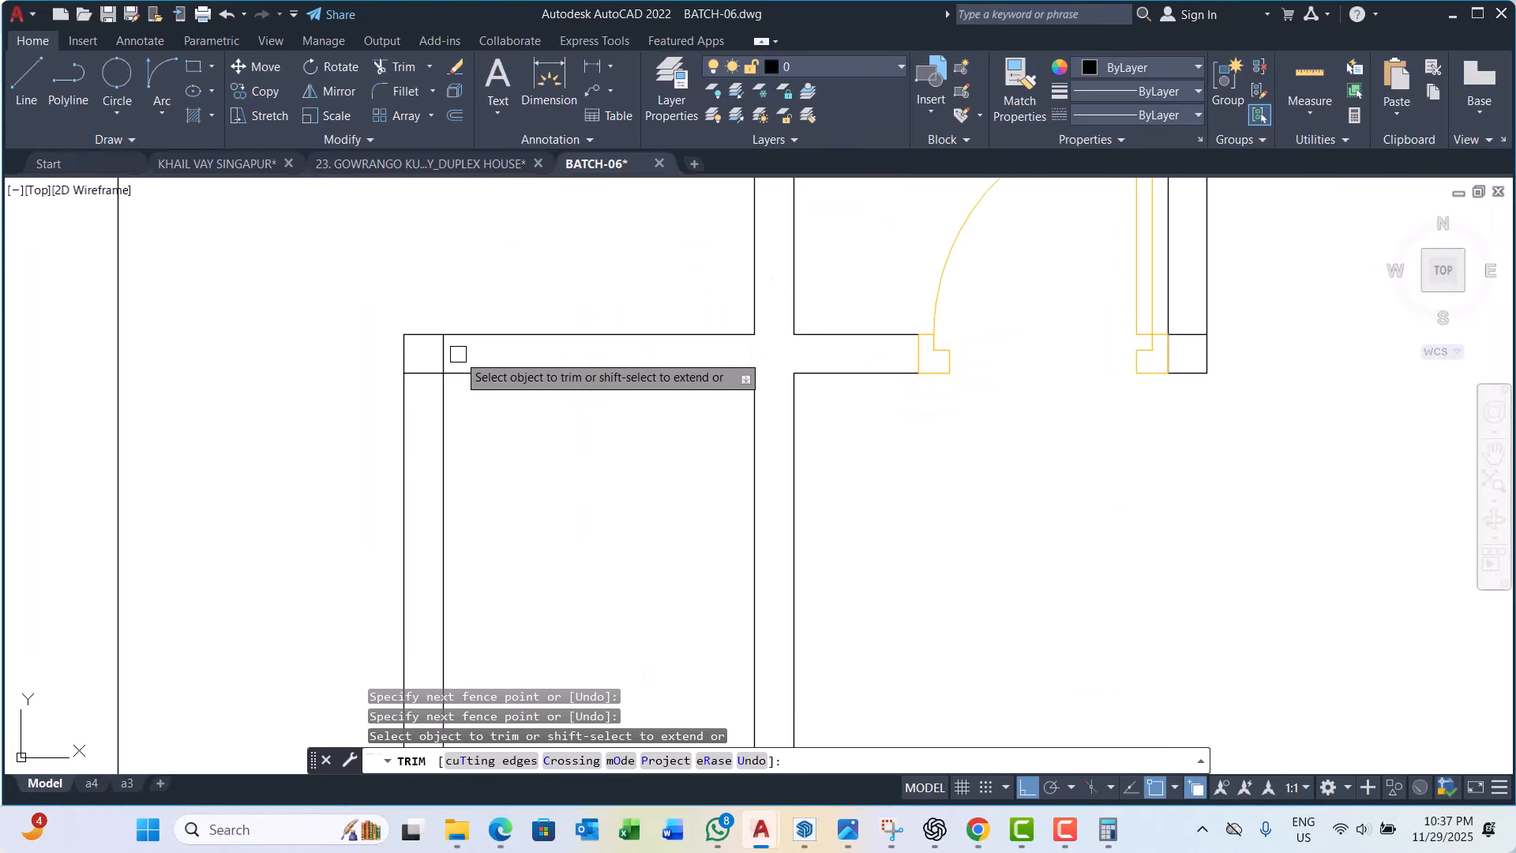
Step: Trim the crossing wall lines at the northwest and southwest corners of the projecting southwest balcony
scroll(426, 344, "down", 4)
middle_click_drag(490, 450, 464, 529)
scroll(505, 487, "down", 2)
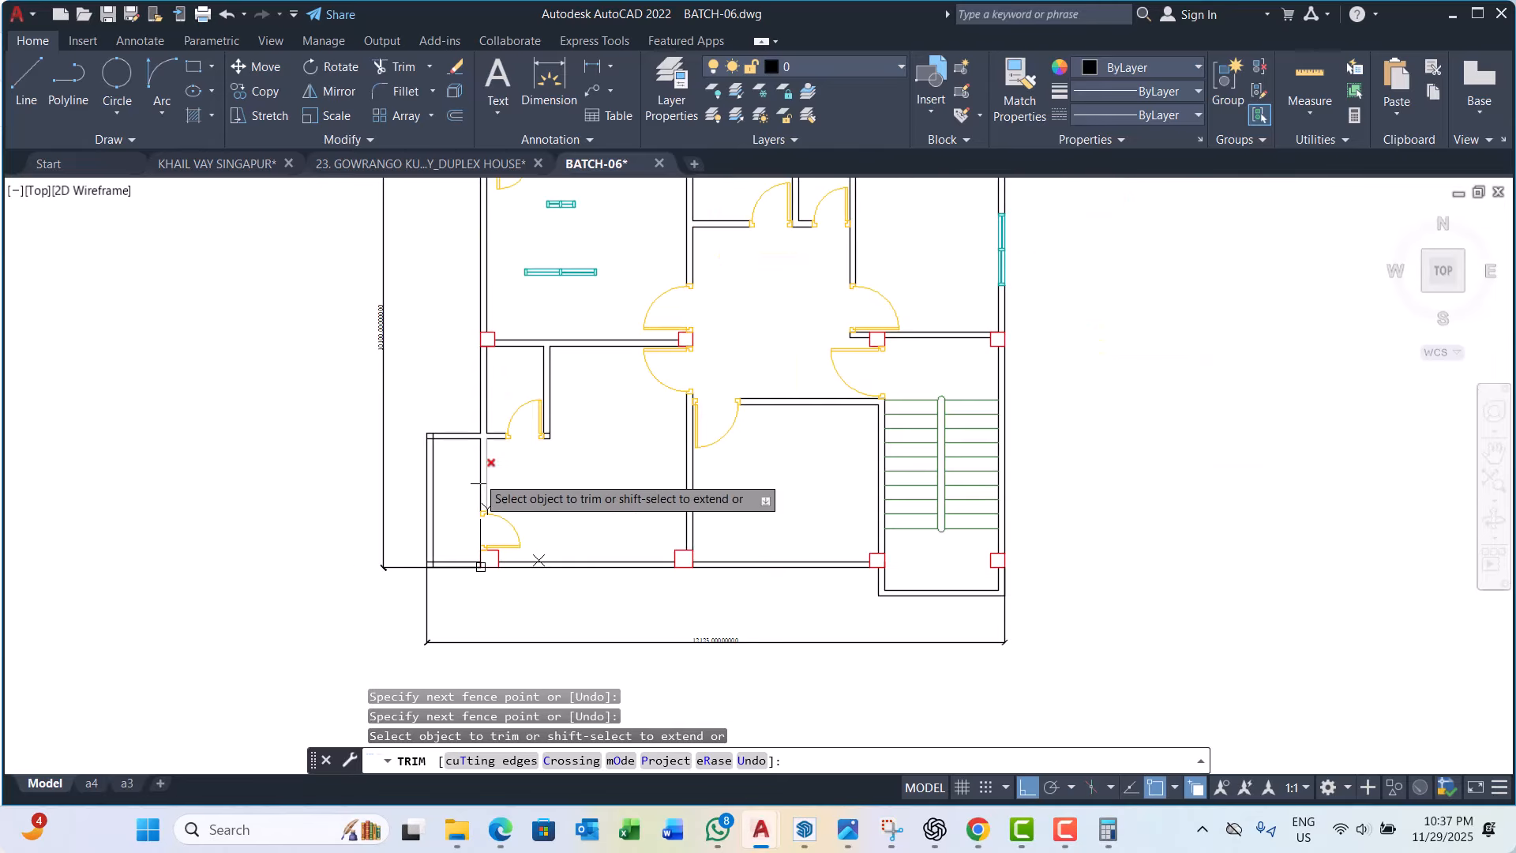
scroll(465, 498, "up", 6)
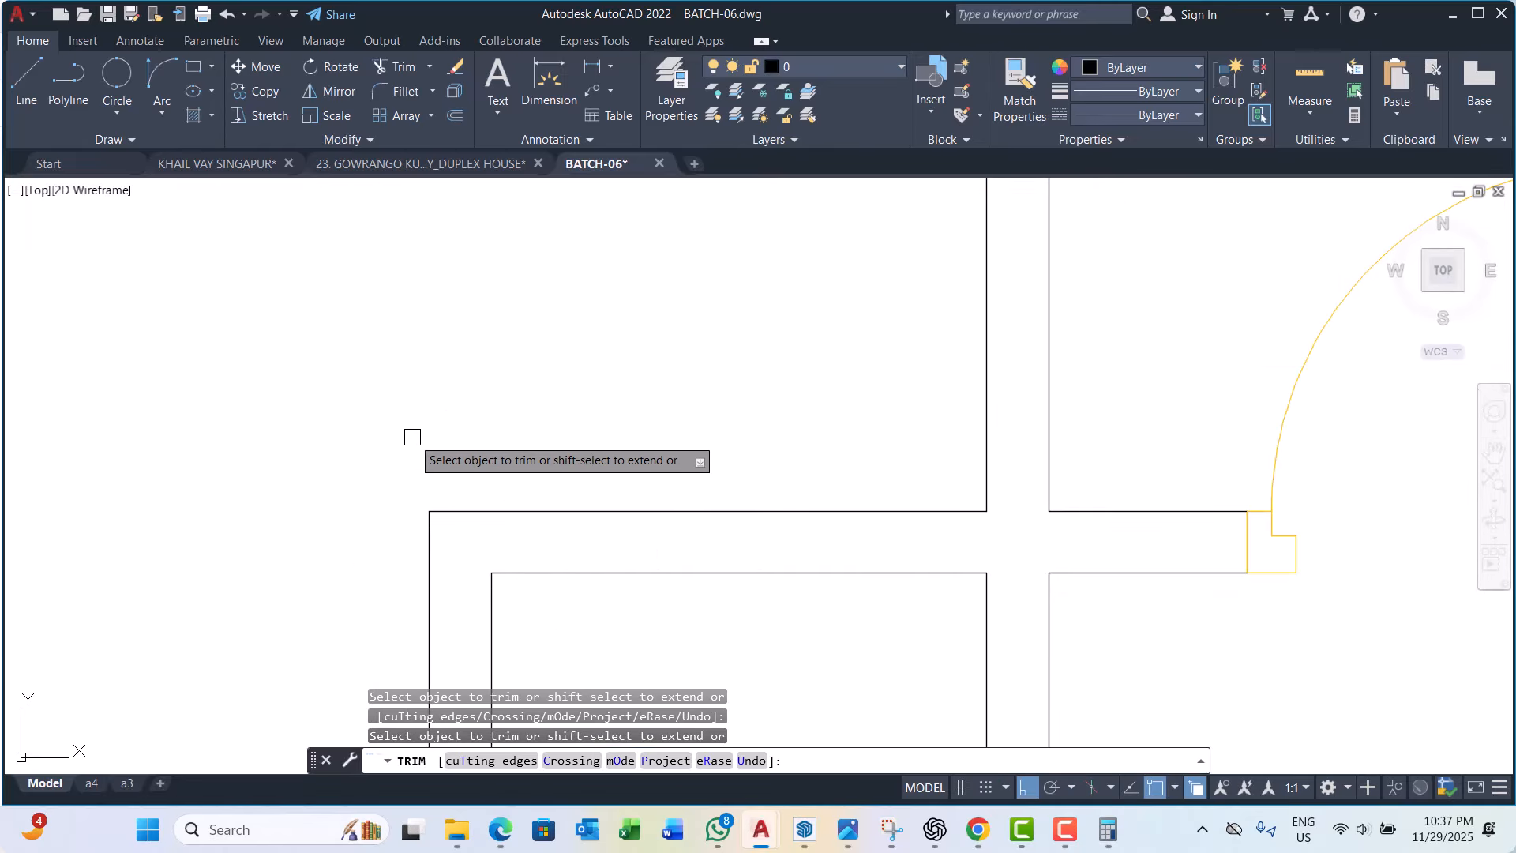
scroll(412, 432, "down", 3)
scroll(450, 542, "up", 6)
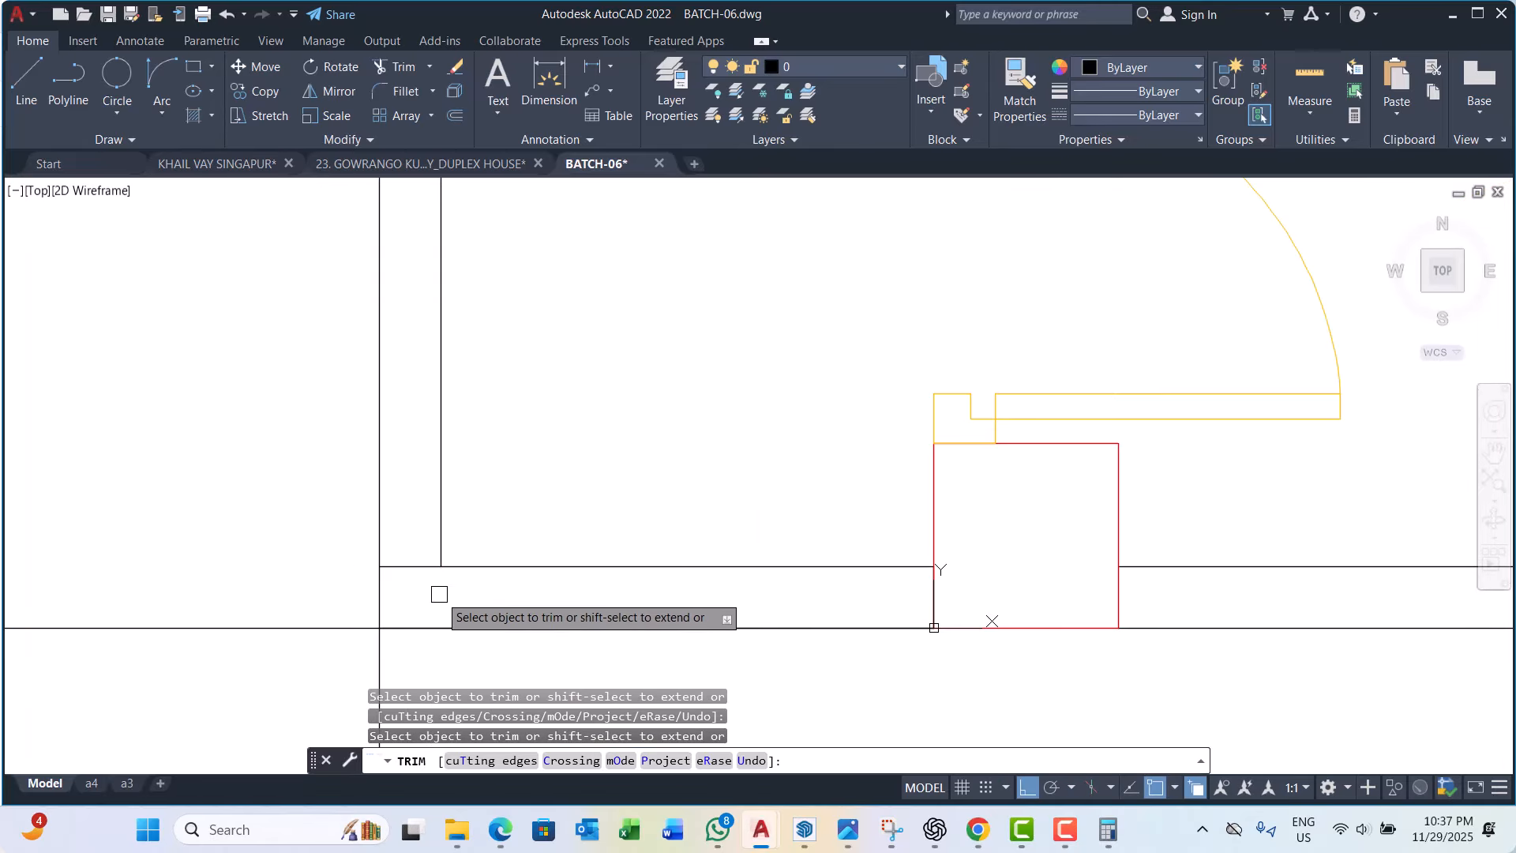
Step: Trim the crossing wall lines at the plan's northwest corner and where the partition between the two small north rooms meets the north wall
scroll(395, 505, "down", 5)
middle_click_drag(498, 350, 499, 360)
scroll(498, 360, "down", 2)
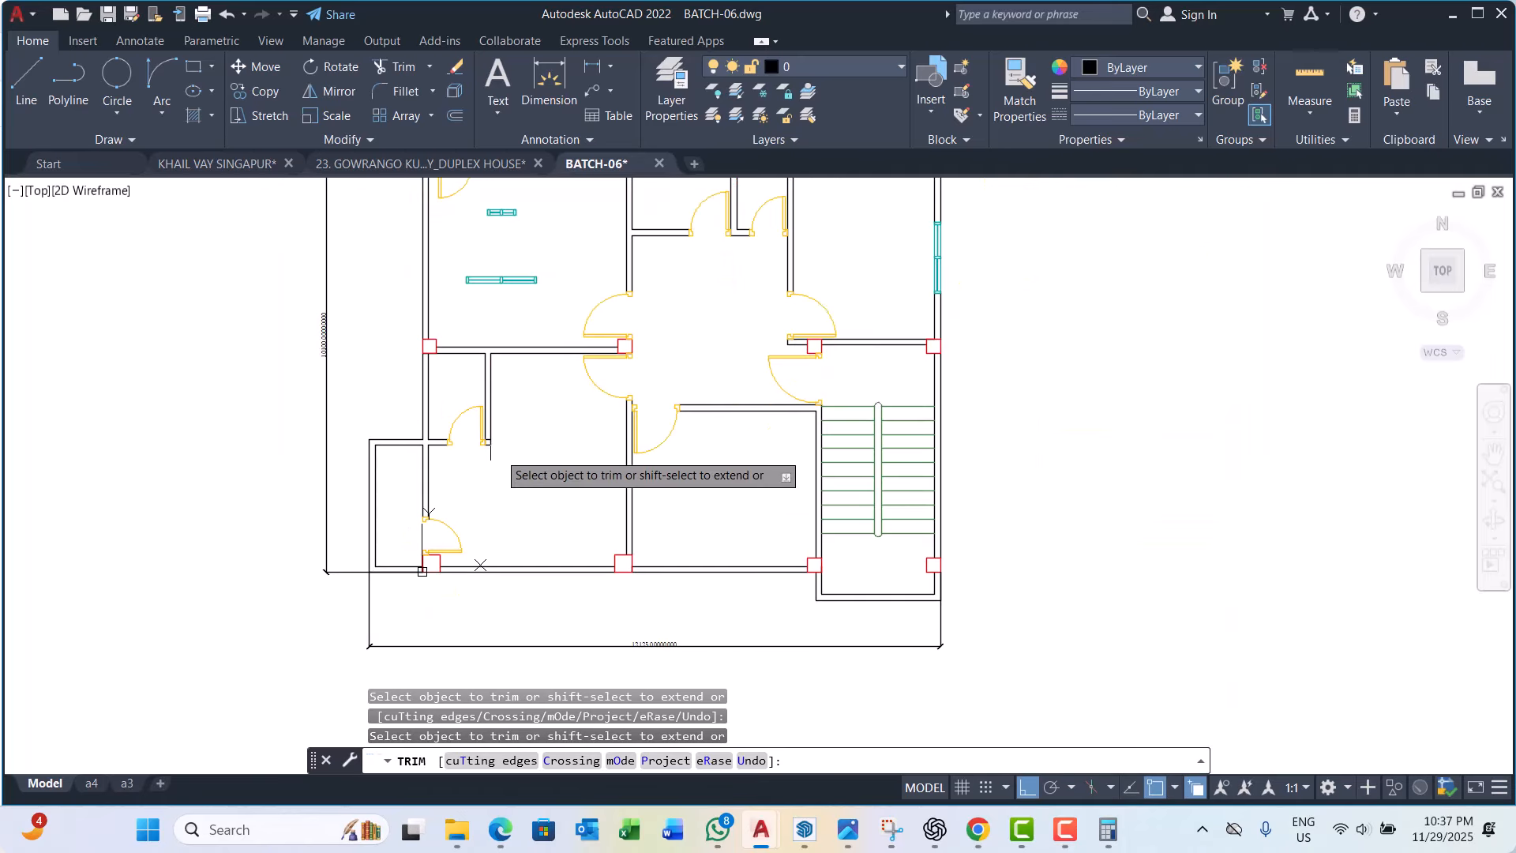
middle_click_drag(555, 282, 519, 438)
scroll(418, 323, "up", 3)
scroll(351, 340, "up", 4)
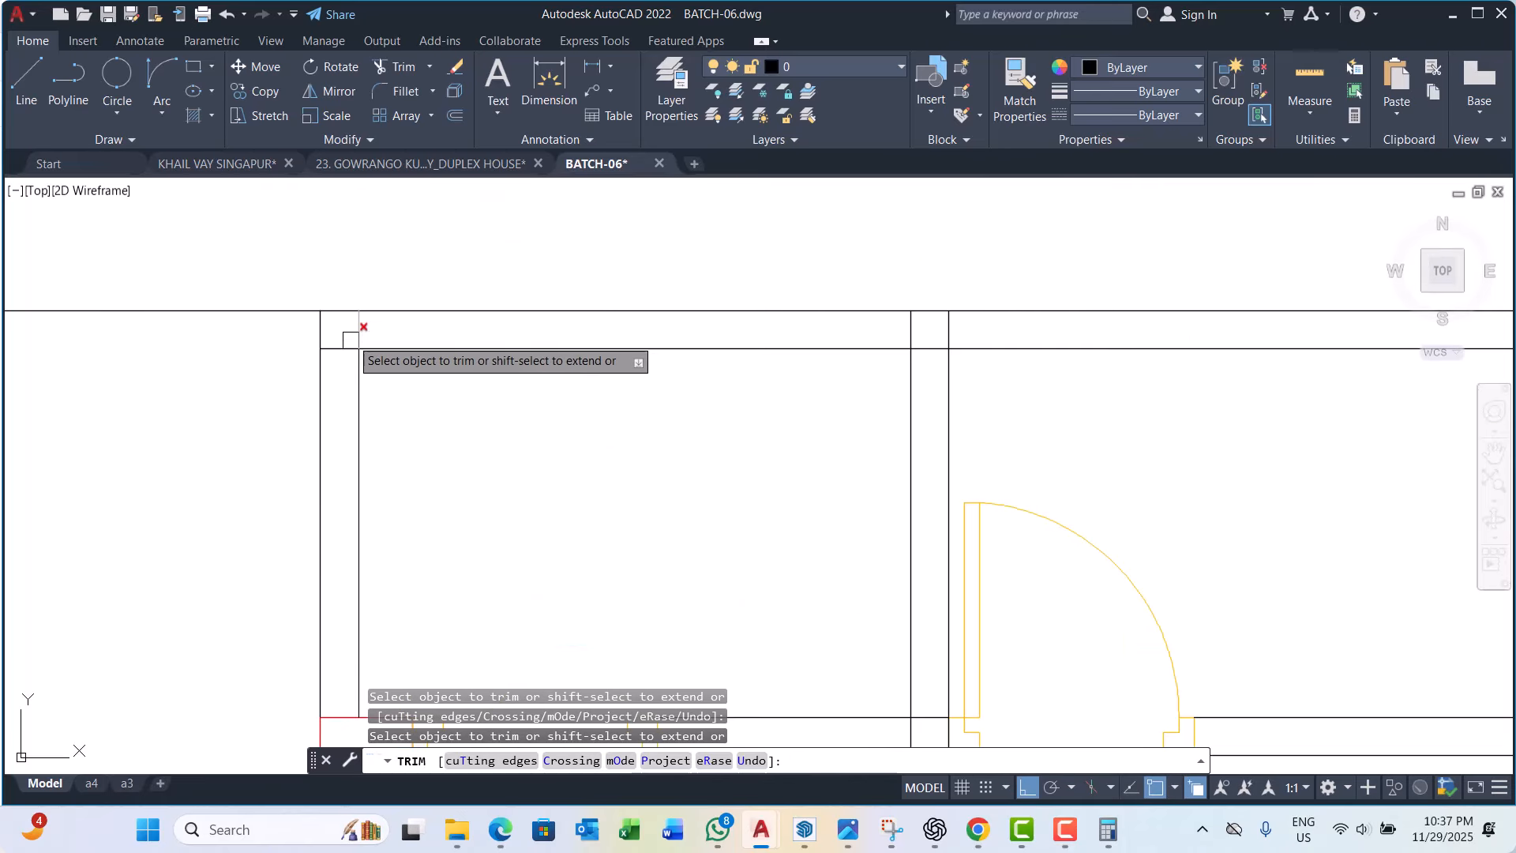
scroll(564, 320, "down", 4)
scroll(518, 317, "up", 4)
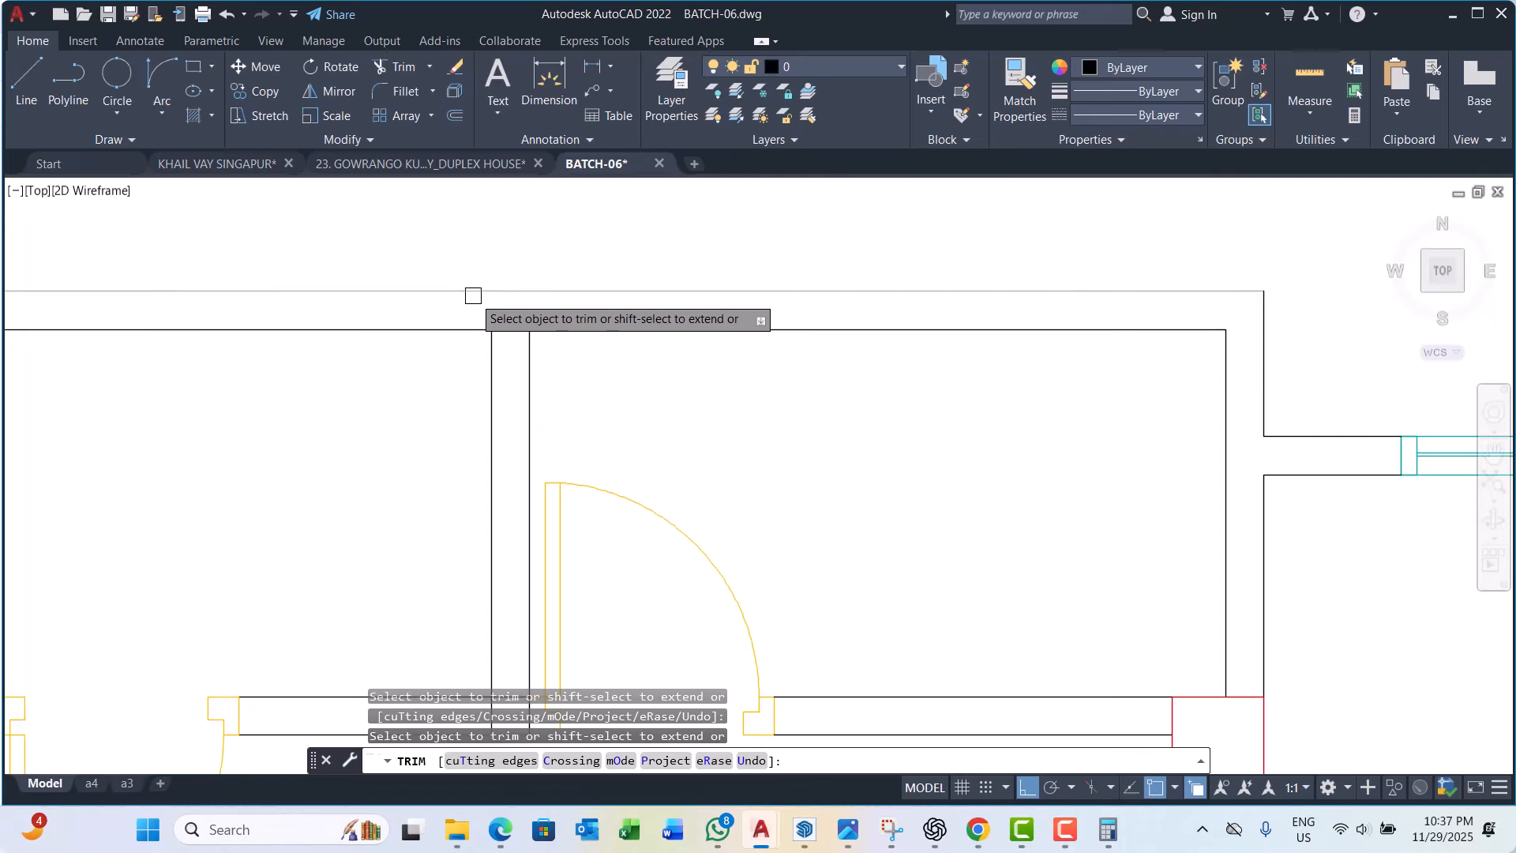
scroll(494, 311, "down", 4)
middle_click_drag(613, 400, 536, 302)
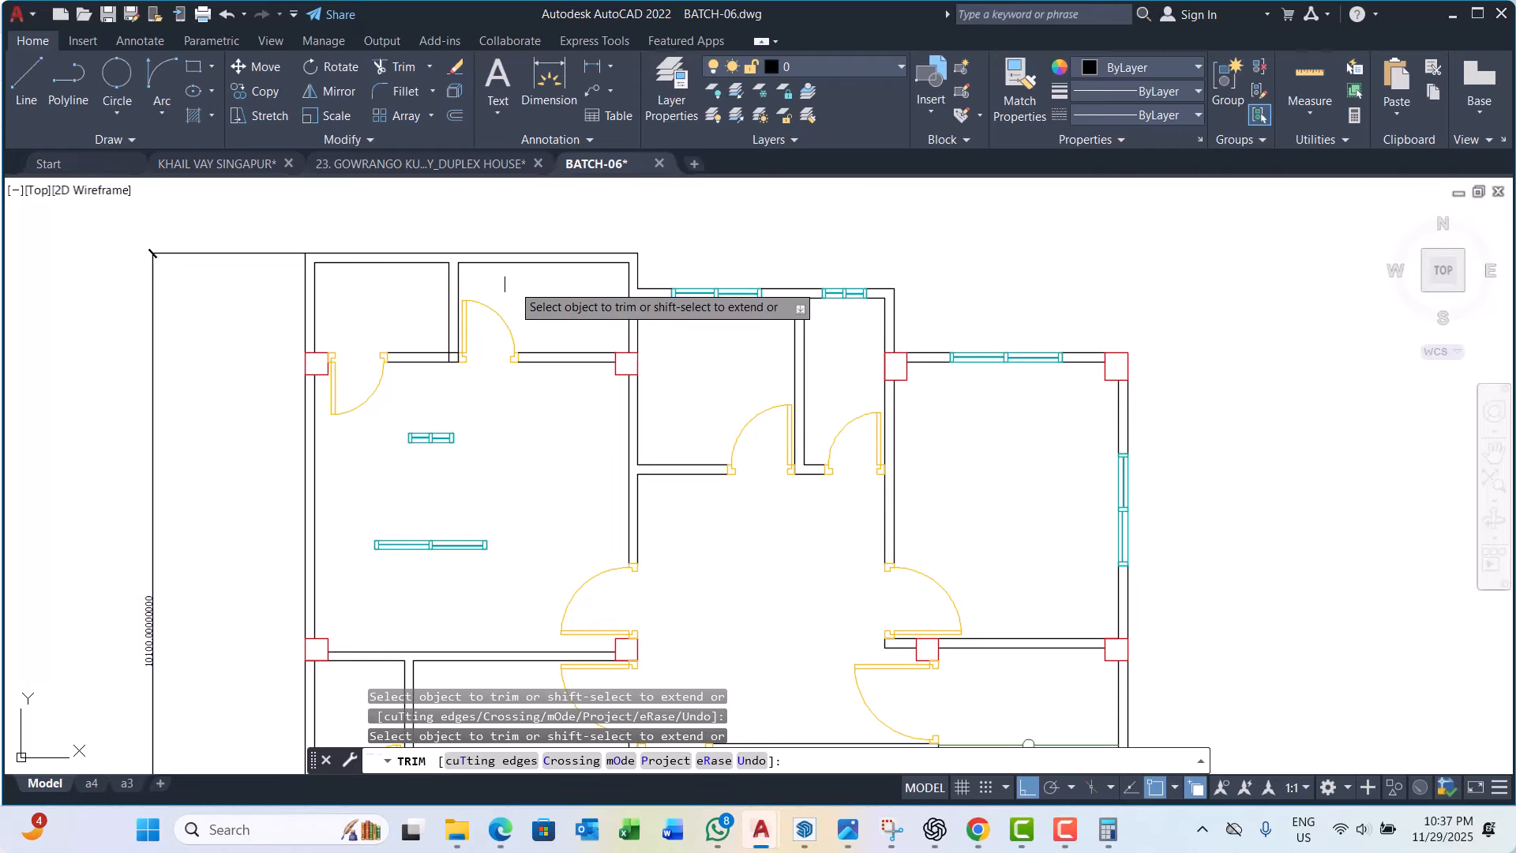
key("Escape")
key("Escape")
key("Escape")
scroll(458, 303, "down", 3)
scroll(679, 316, "up", 6)
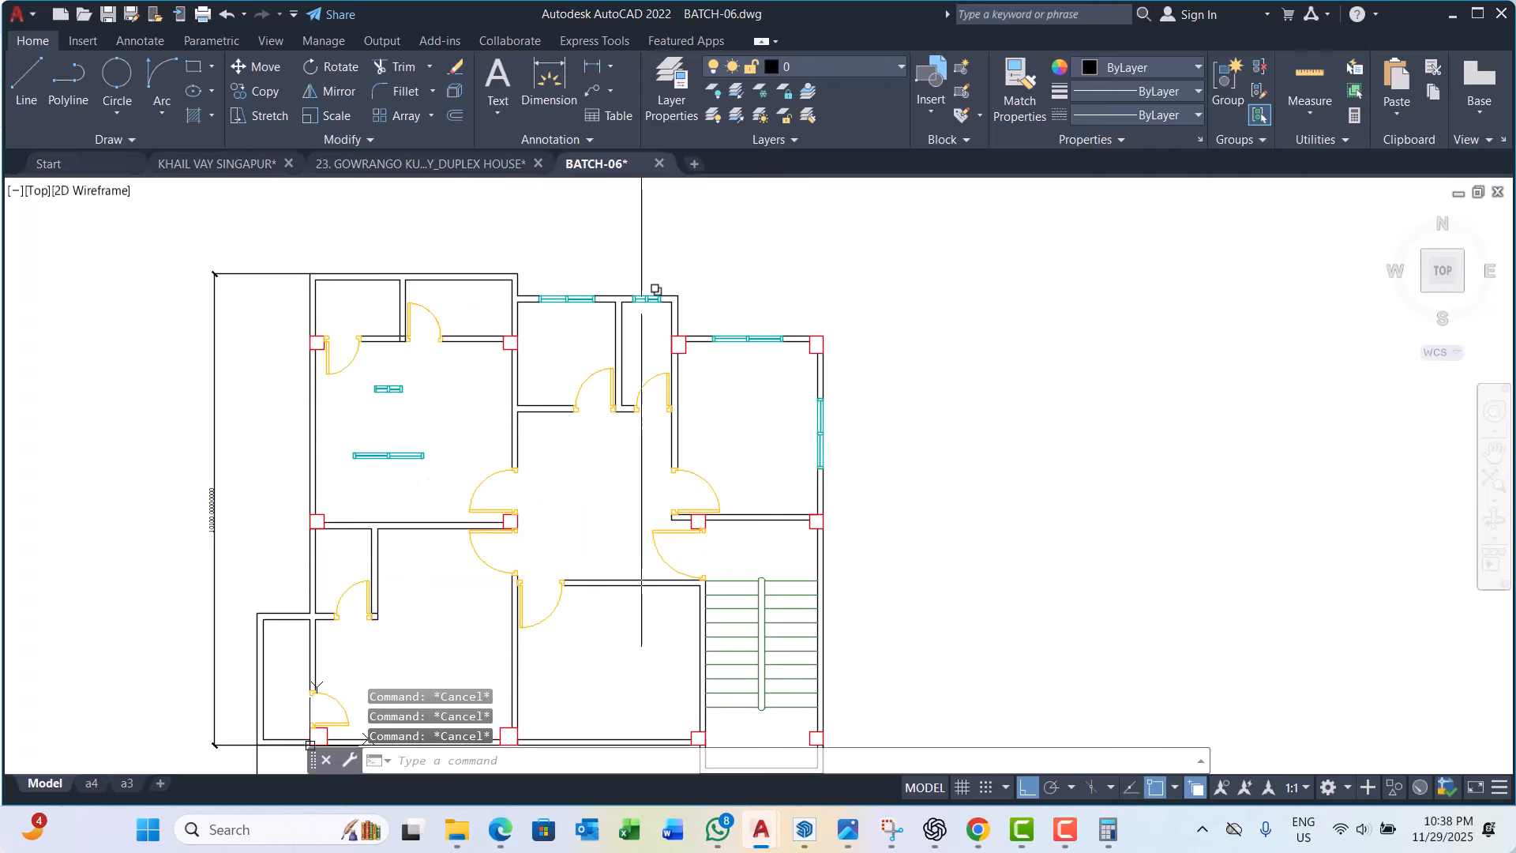
Step: Copy the small window from the narrow north room into the north wall of the eastern of the two small northwest rooms
key("Escape")
left_click(531, 244)
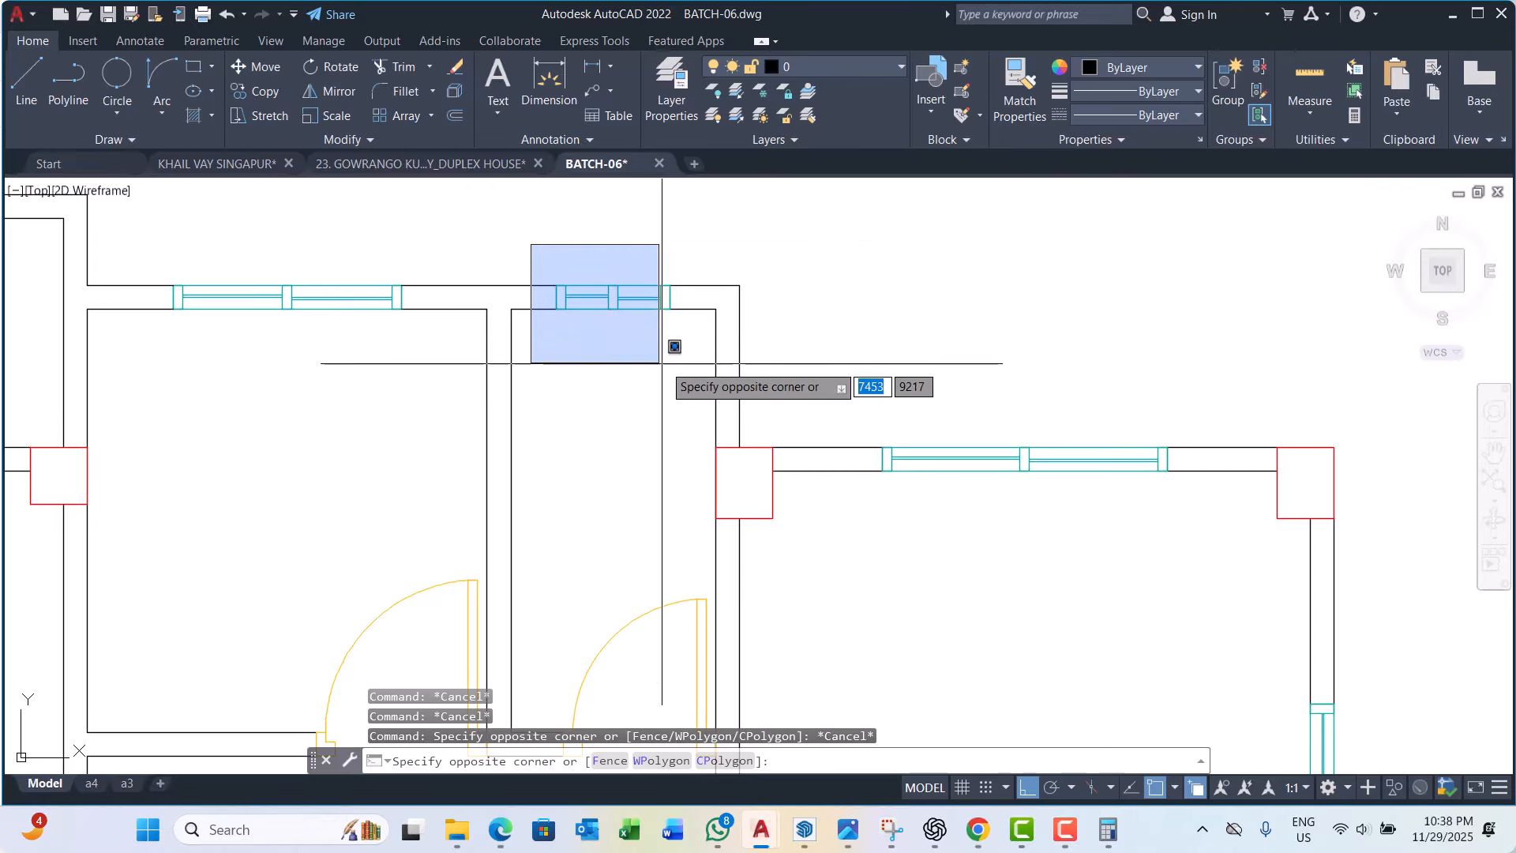
left_click(708, 364)
left_click(255, 91)
scroll(613, 308, "up", 2)
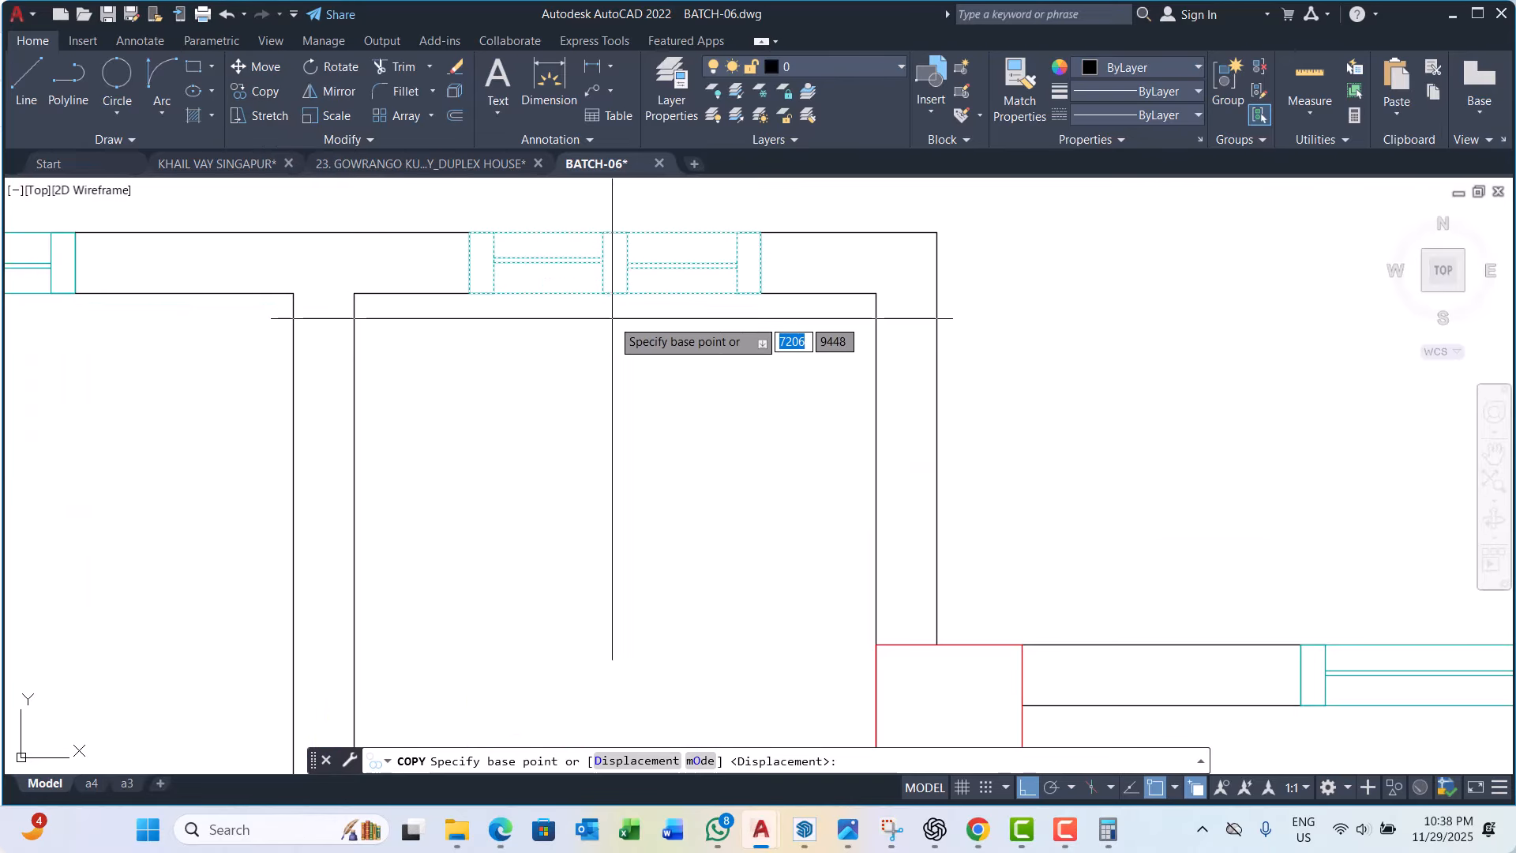
scroll(613, 308, "down", 2)
left_click(613, 298)
scroll(555, 303, "down", 4)
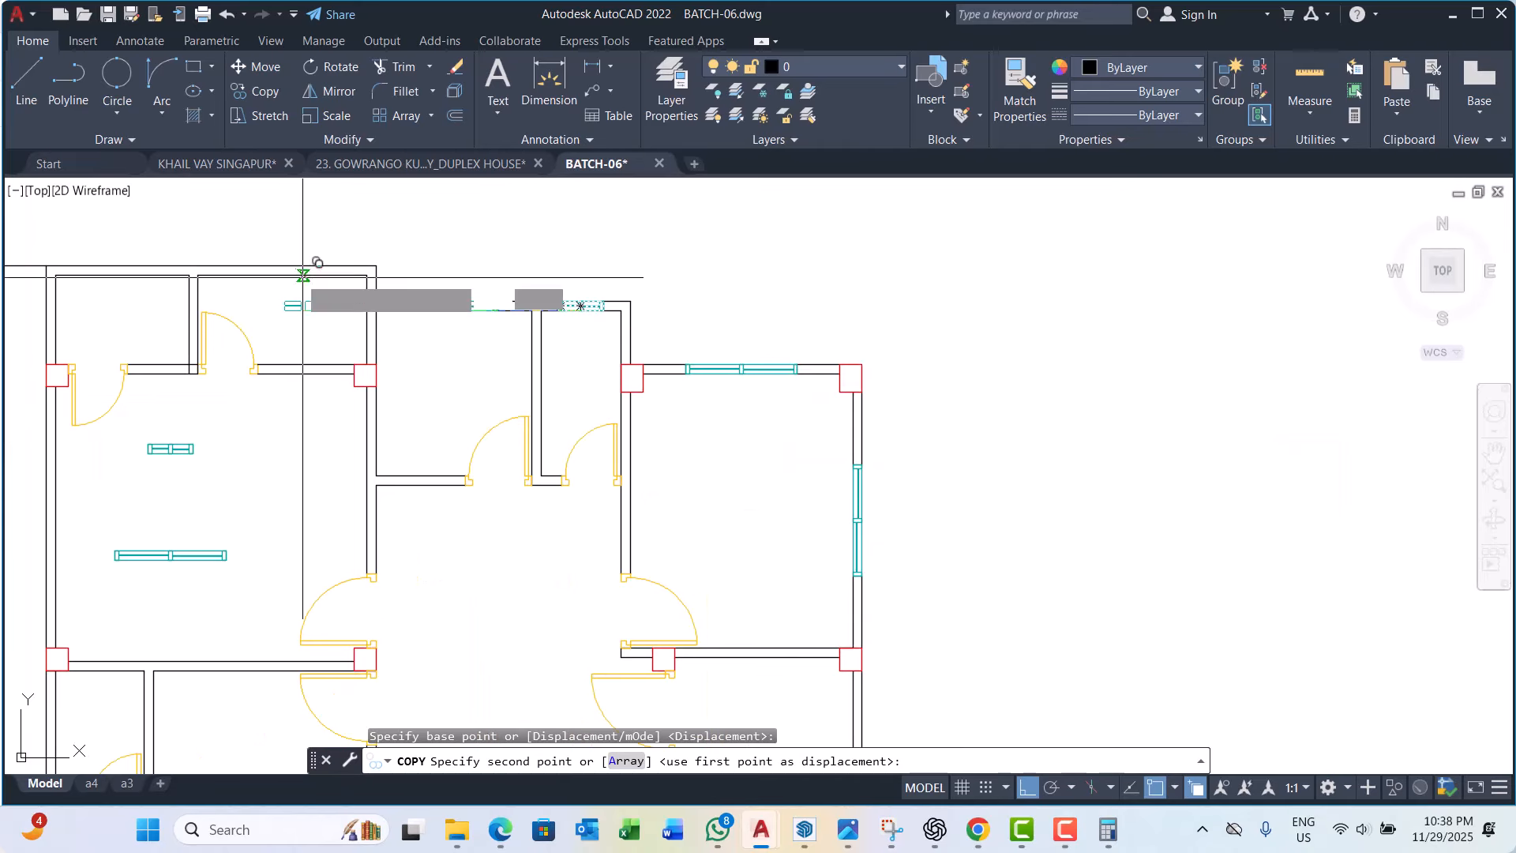
left_click(261, 274)
key("Escape")
key("Escape")
key("Escape")
key("Escape")
Step: Draw vertical construction lines through both ends of the copied window in the northwest rooms' north wall
scroll(265, 251, "up", 4)
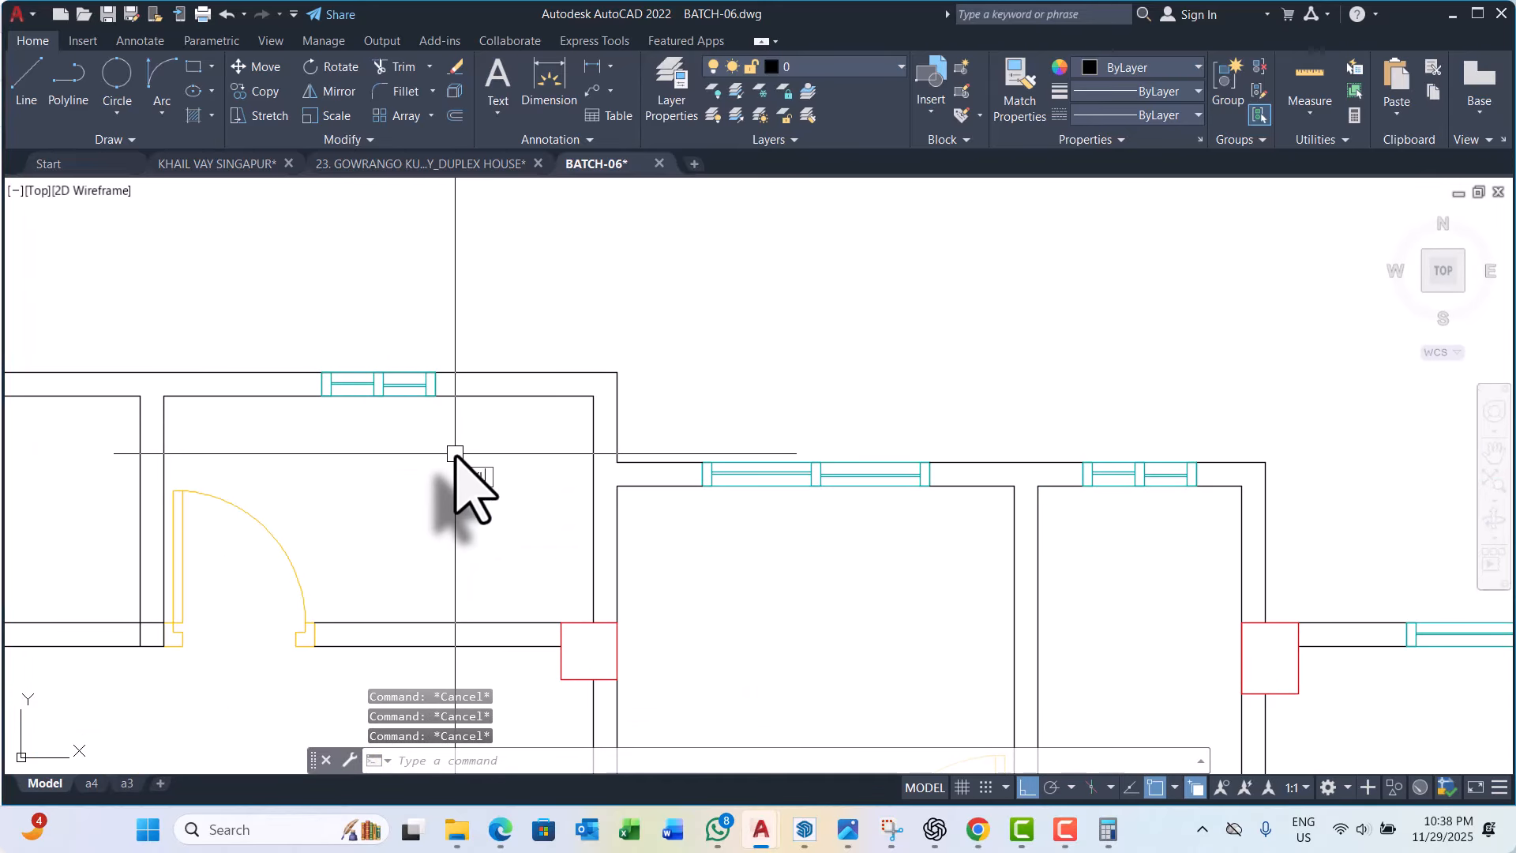
type("XL")
key("Return")
type("v")
key("Return")
scroll(472, 357, "up", 4)
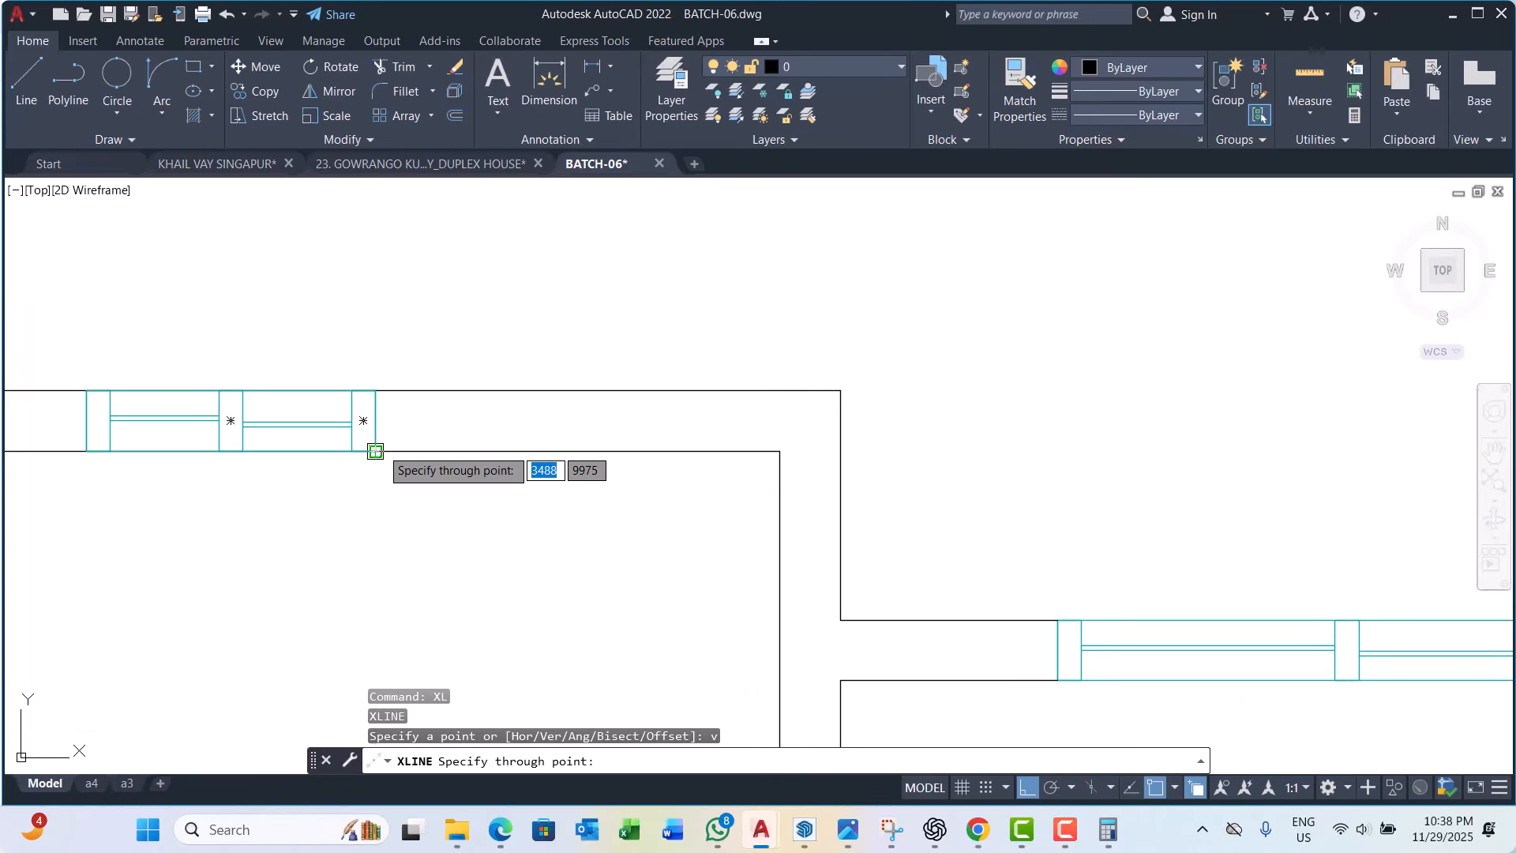
left_click(375, 451)
key("Escape")
key("Escape")
Step: Trim the north wall lines across the copied window, using its two construction lines as cutting edges
scroll(321, 433, "down", 3)
left_click(399, 324)
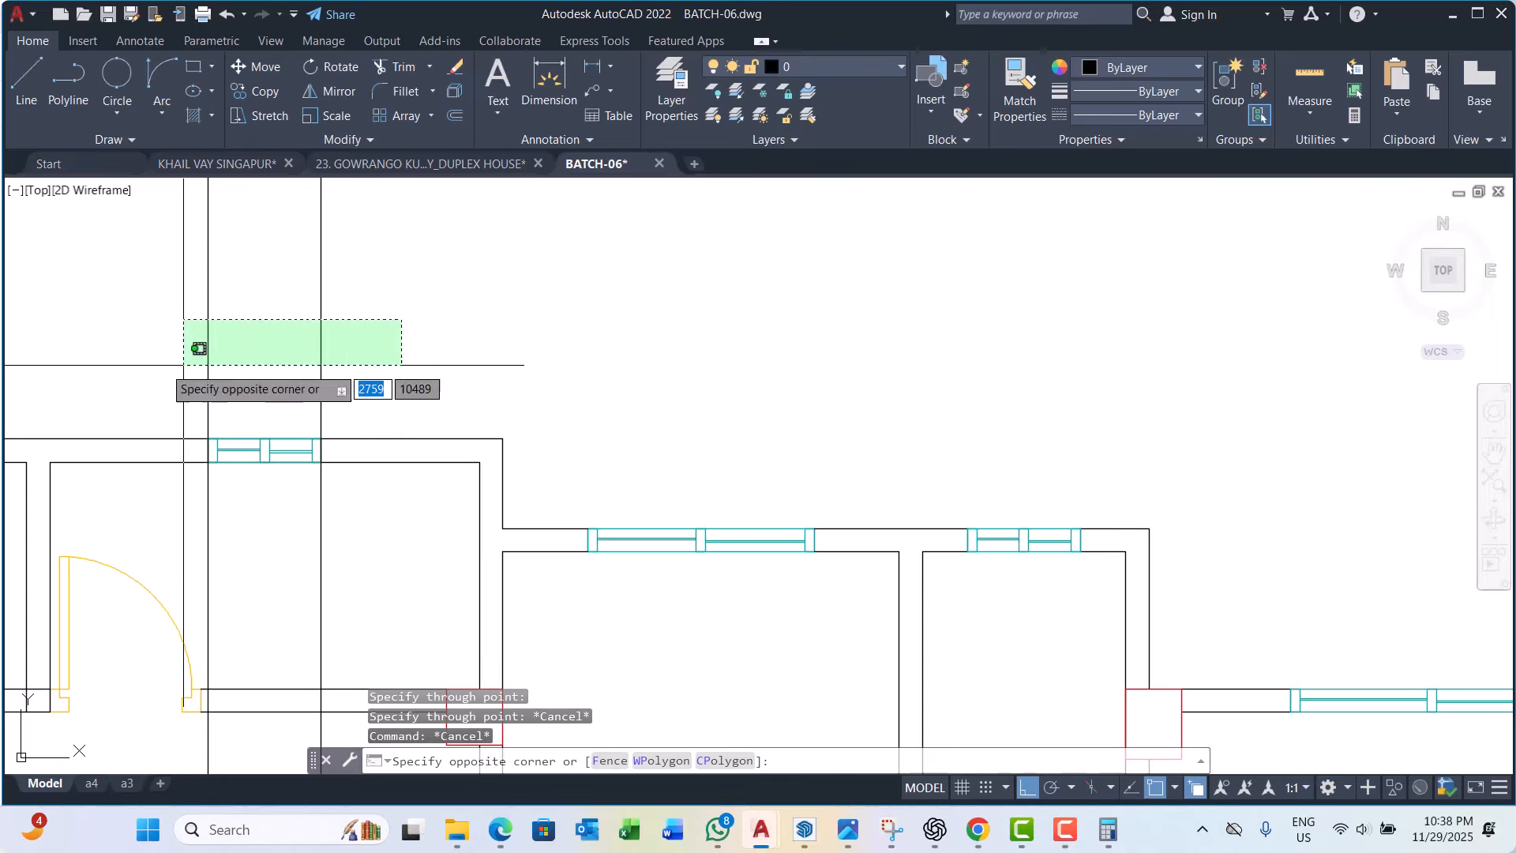
left_click(195, 353)
type("tr")
key("Return")
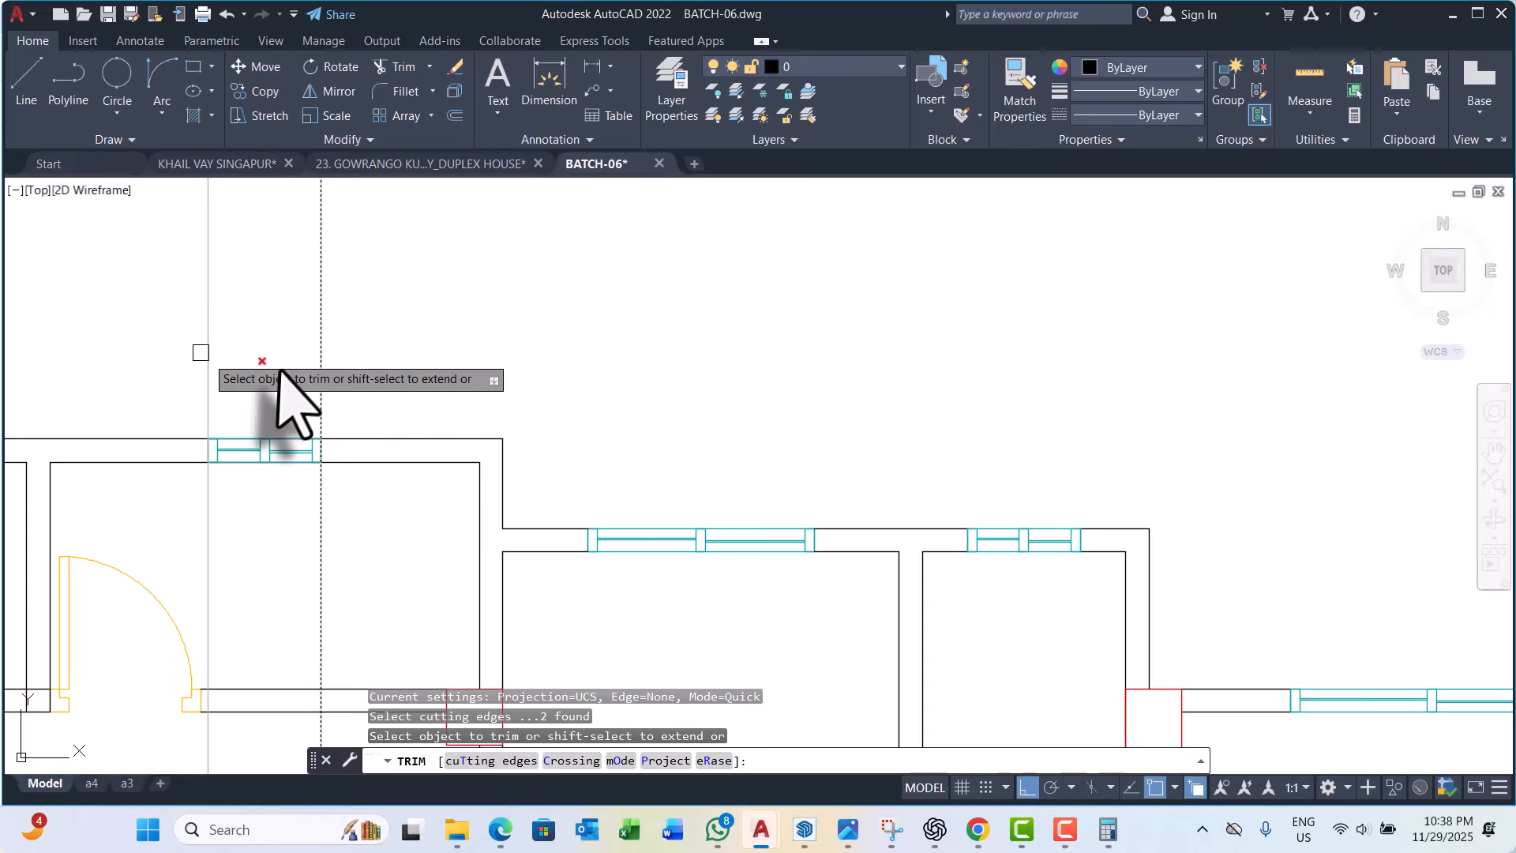
left_click_drag(276, 342, 263, 474)
key("Escape")
Step: Erase the two vertical construction lines at the northwest window
left_click(406, 315)
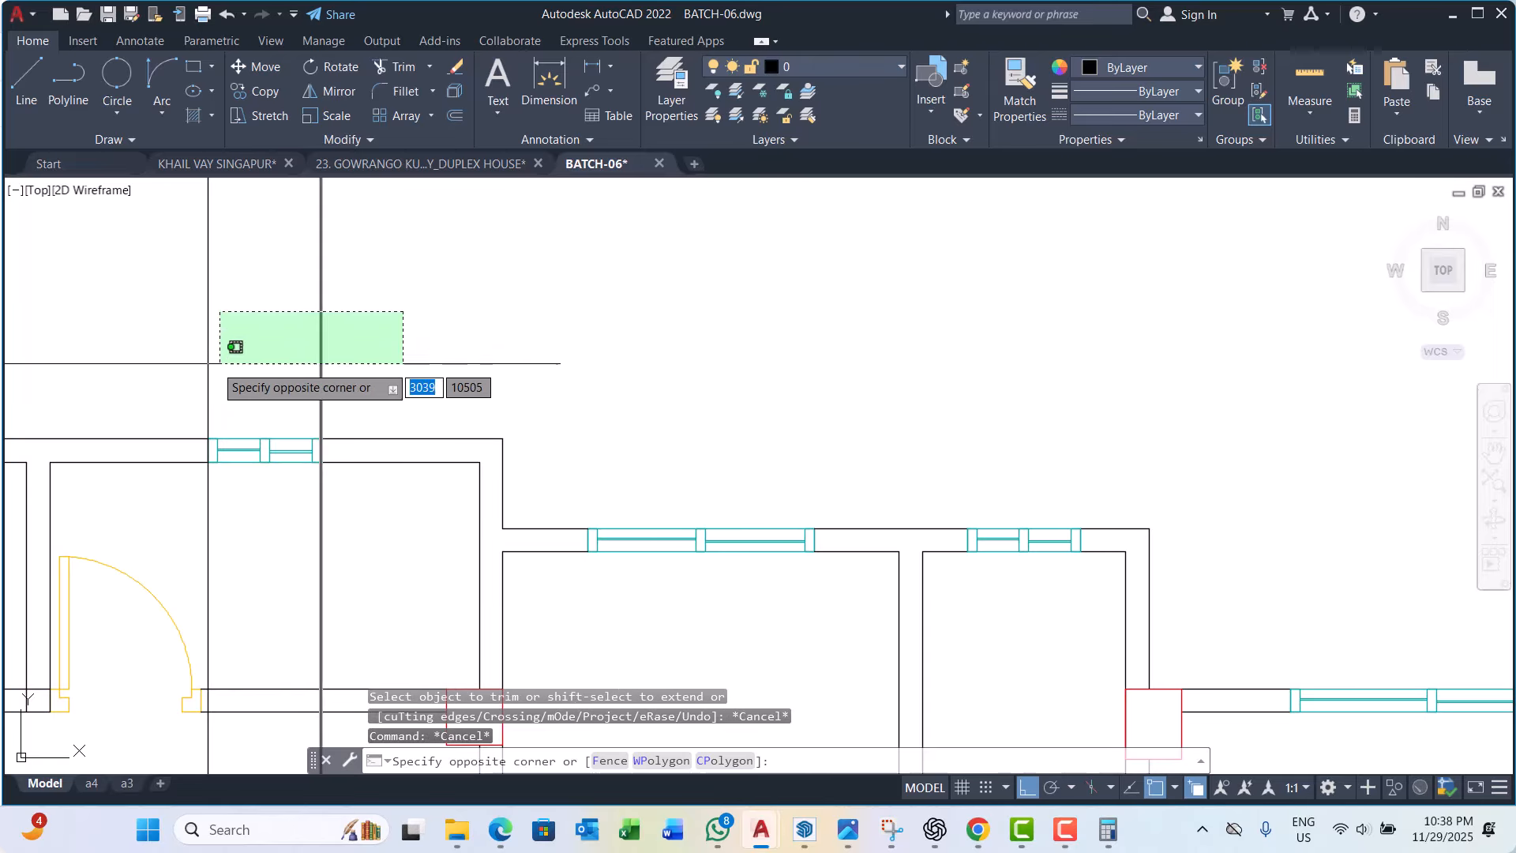
left_click(136, 366)
type("e")
key("Return")
Step: Inspect the window placement across the whole floor plan
scroll(379, 474, "down", 8)
scroll(486, 446, "up", 5)
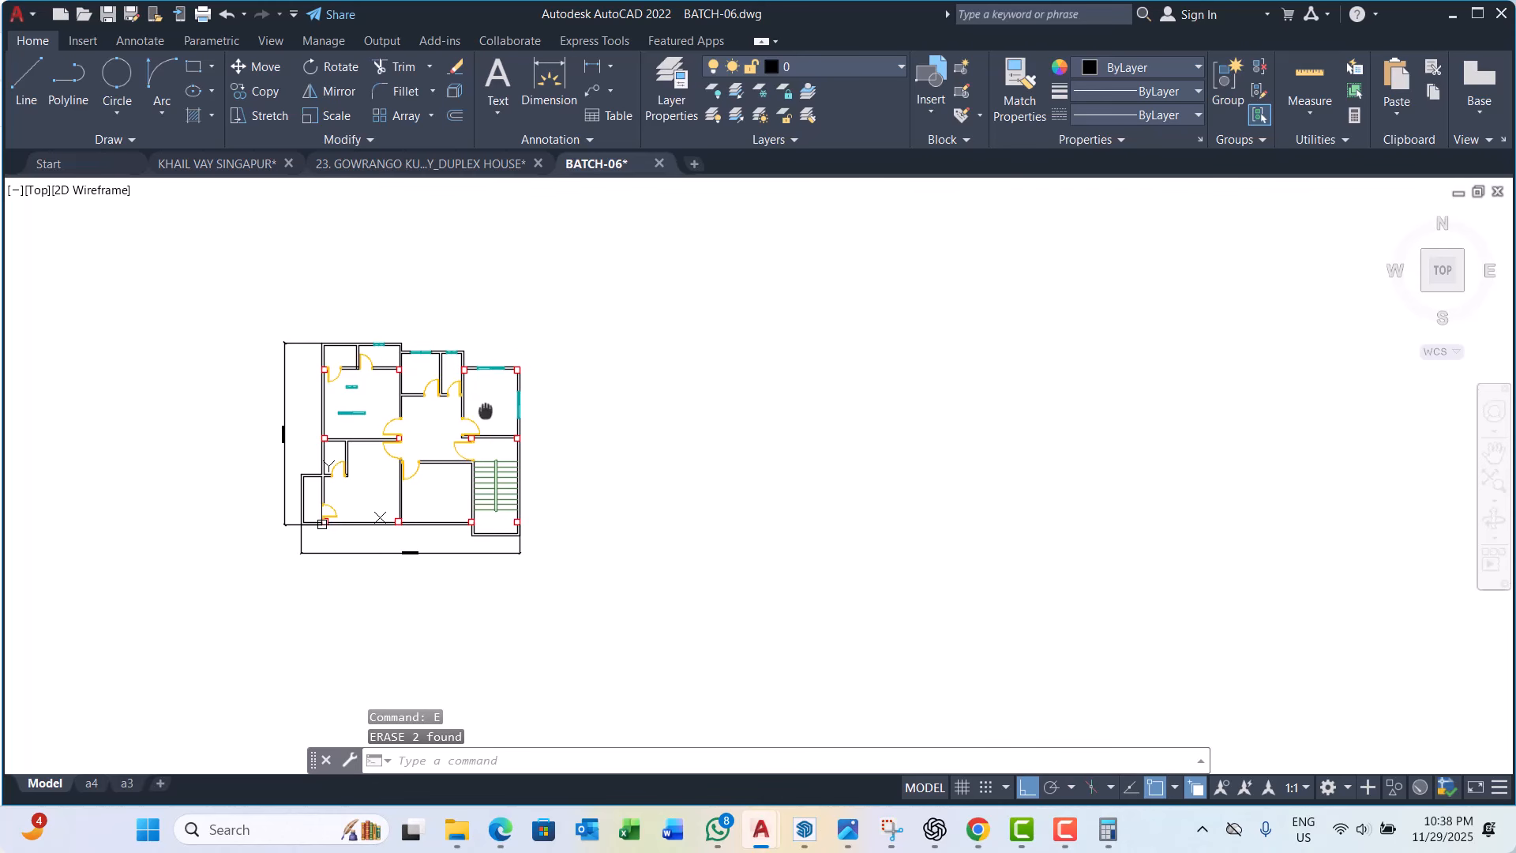
scroll(439, 442, "down", 3)
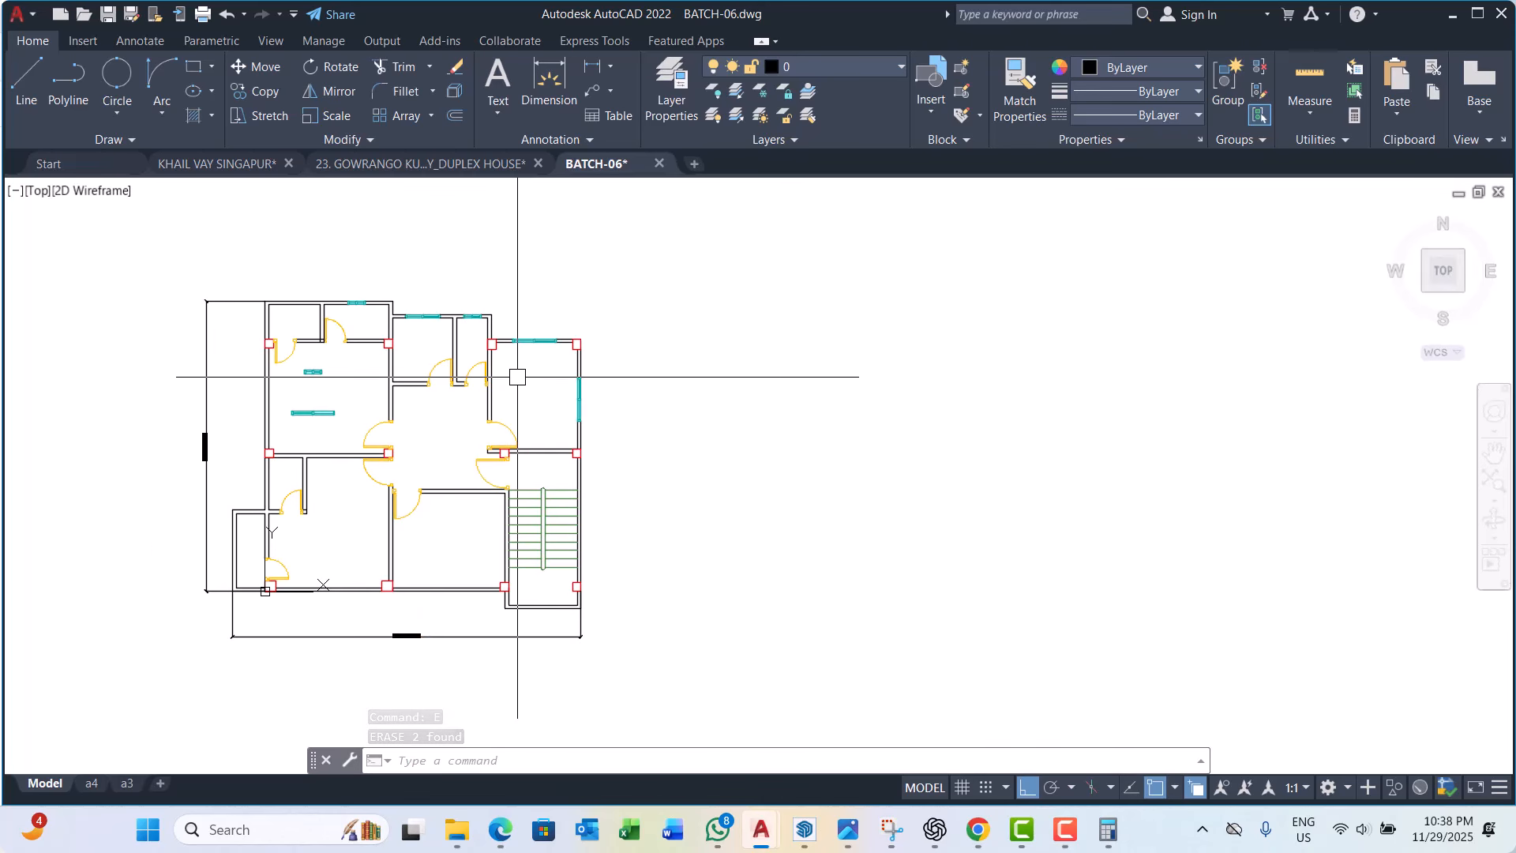
key("Escape")
key("Escape")
scroll(590, 382, "up", 3)
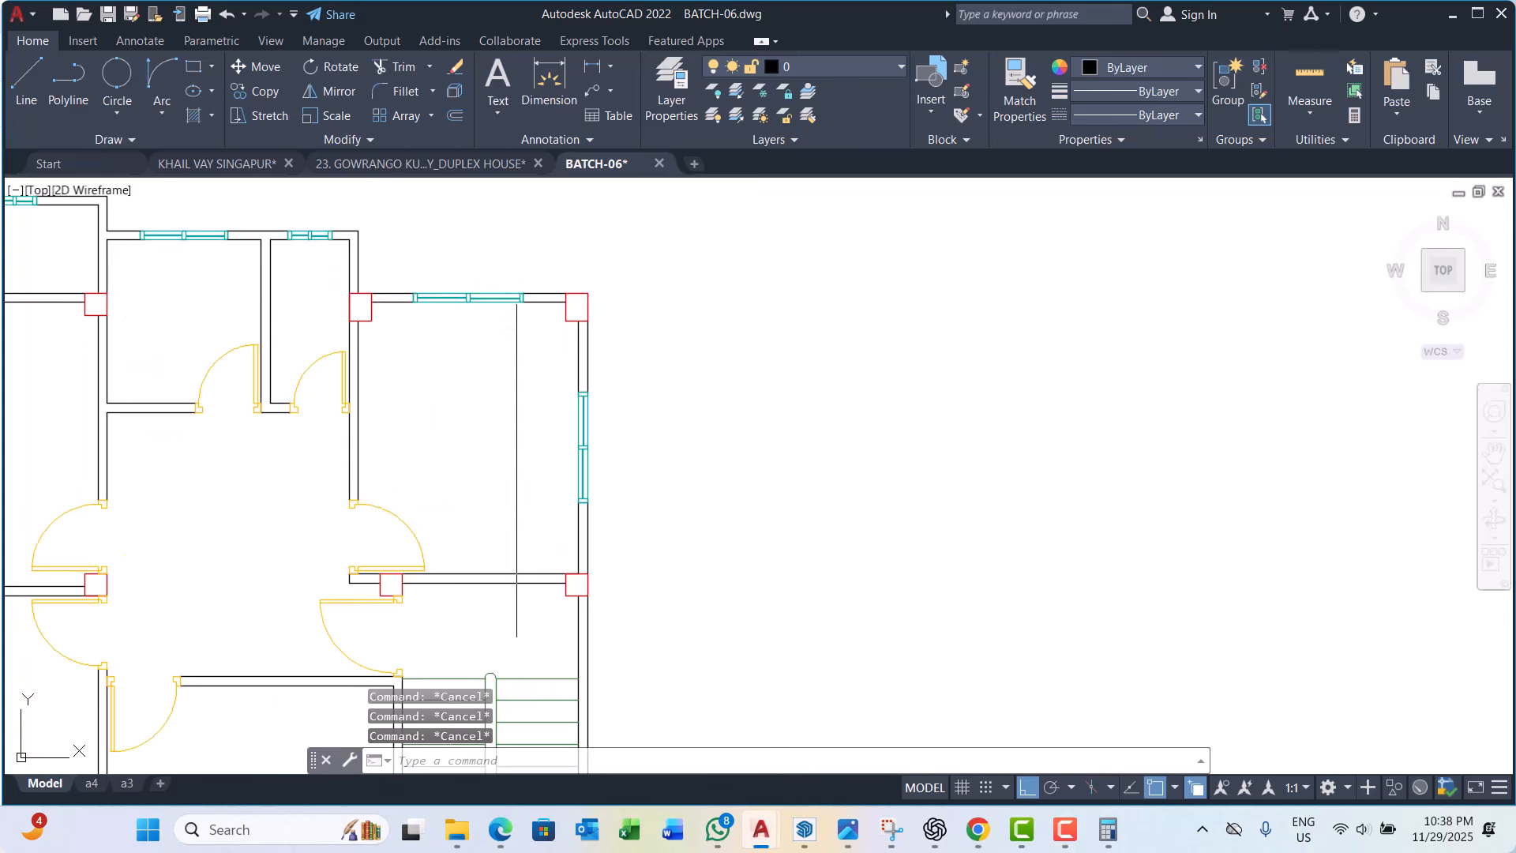
scroll(553, 355, "down", 3)
scroll(526, 309, "up", 6)
scroll(526, 309, "down", 8)
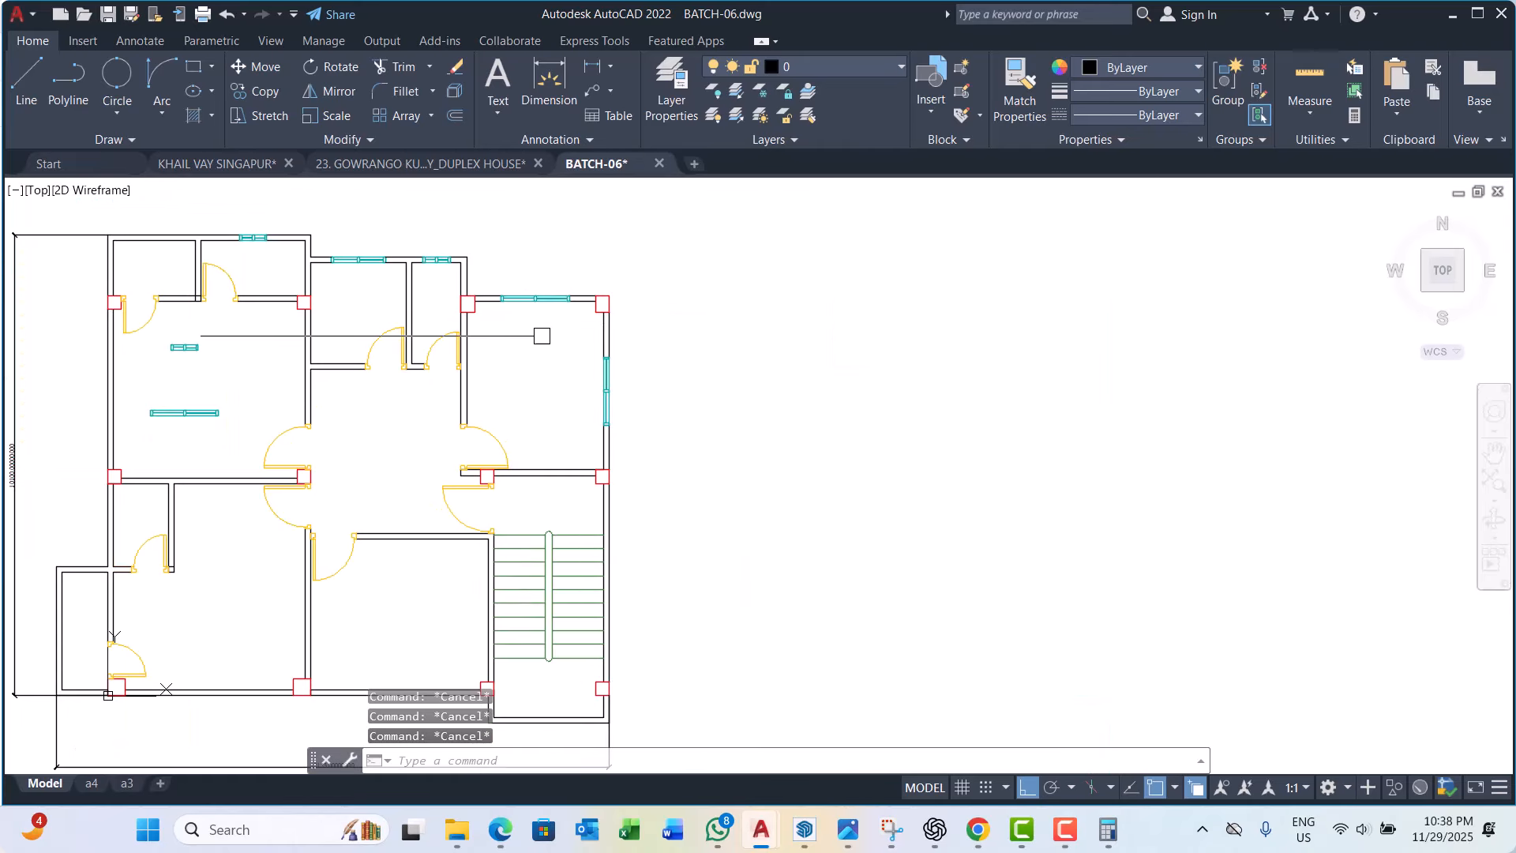
scroll(356, 348, "up", 2)
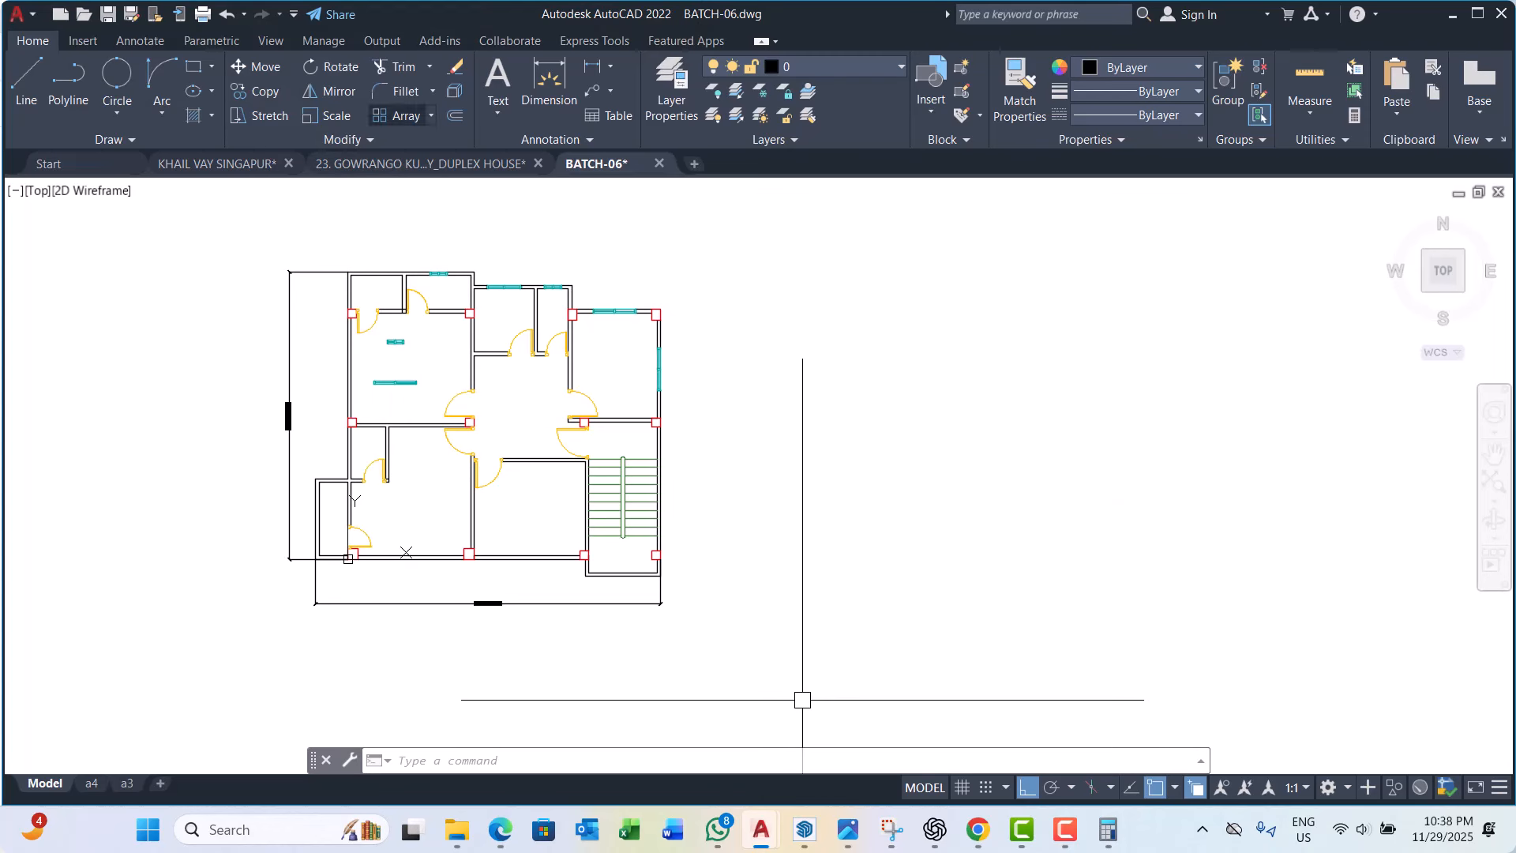
scroll(328, 341, "up", 2)
middle_click_drag(454, 303, 505, 199)
scroll(505, 200, "down", 2)
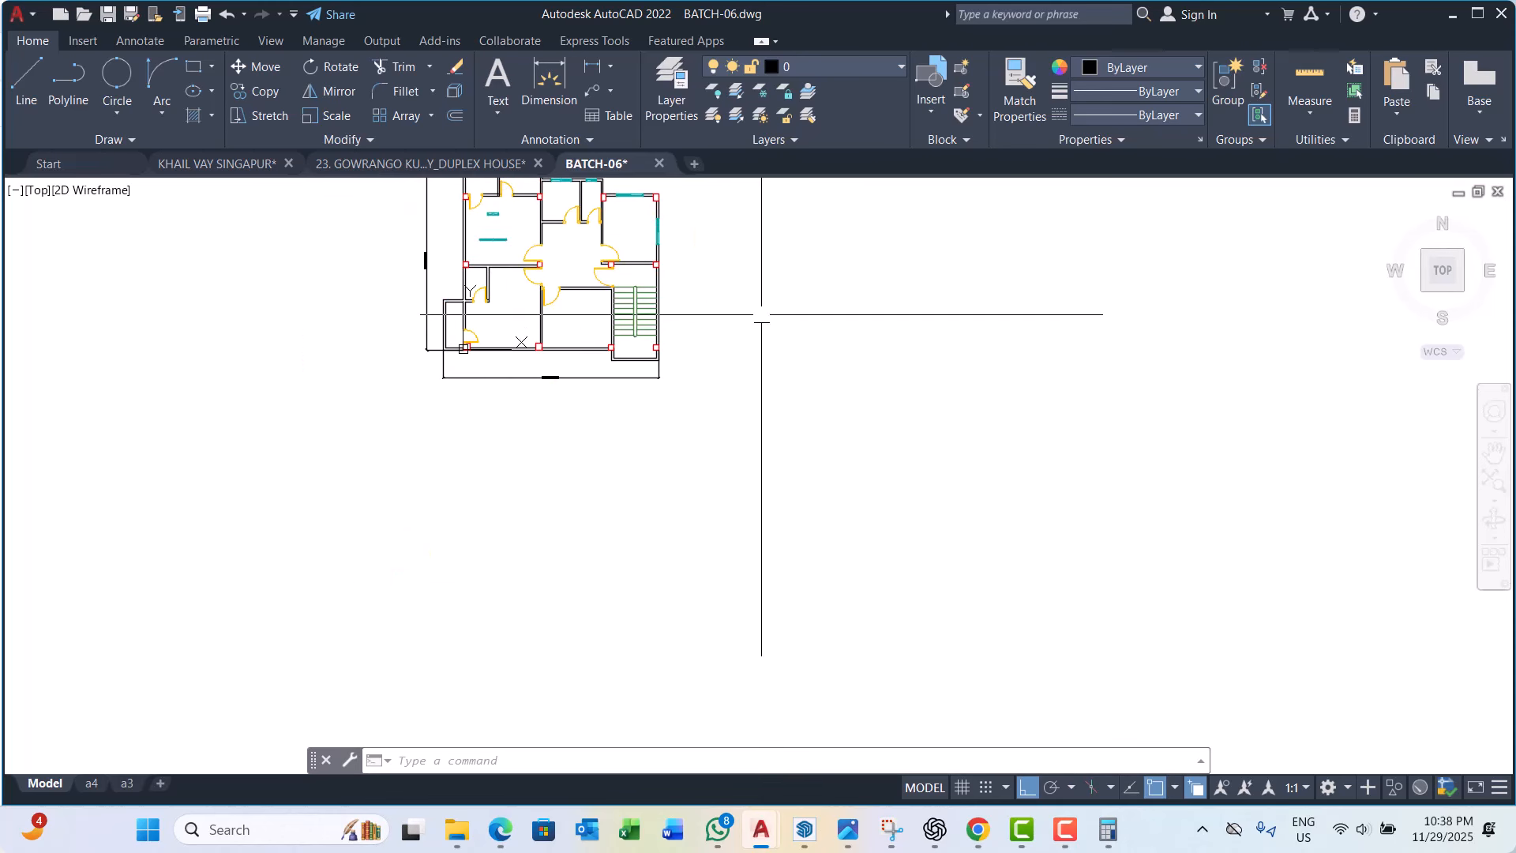
scroll(462, 325, "up", 1)
scroll(624, 339, "down", 2)
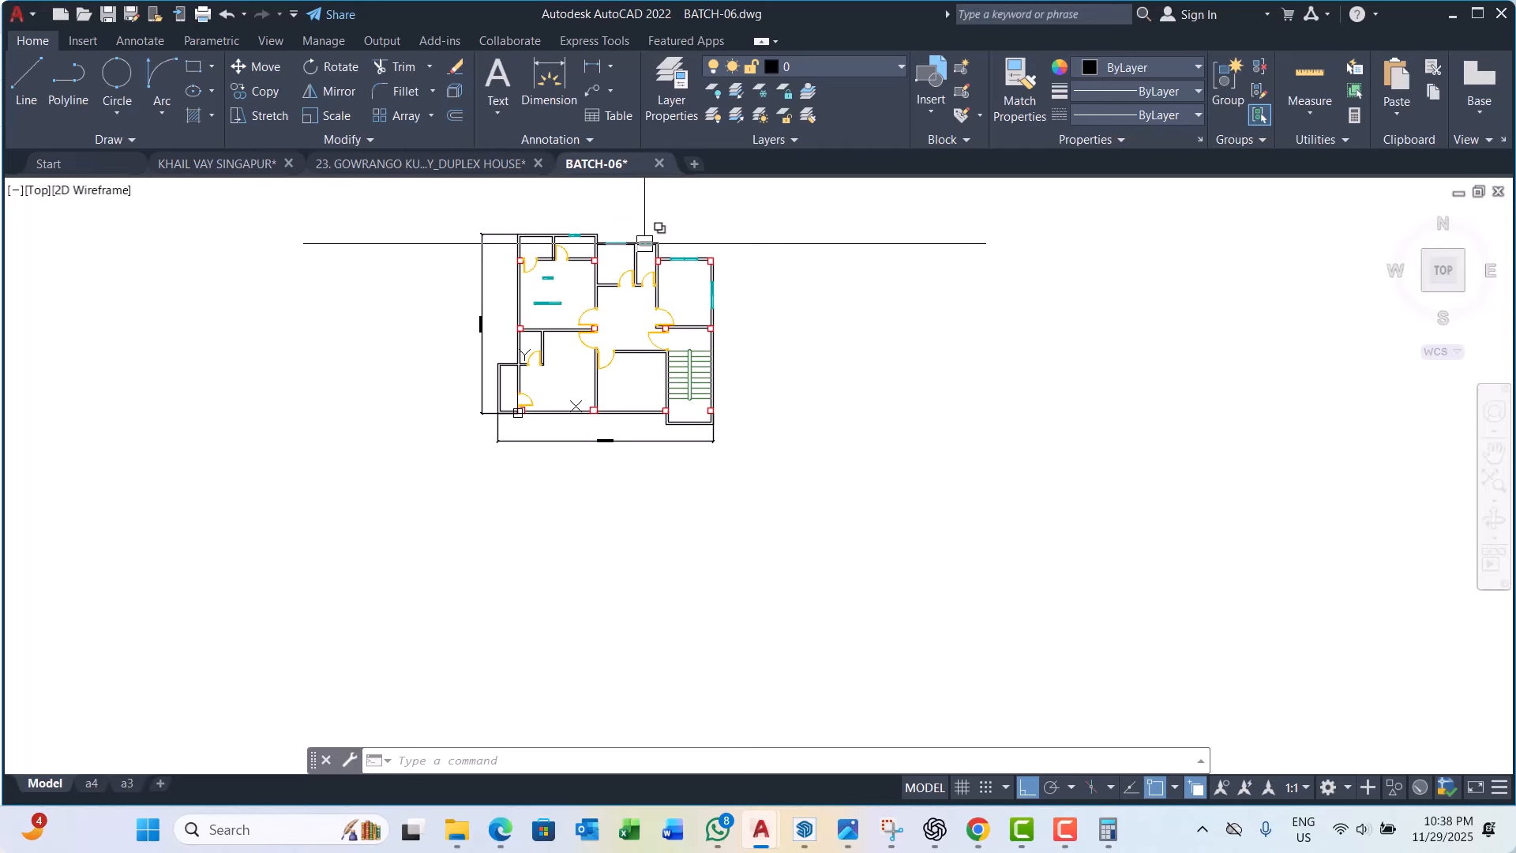
Step: Copy the northeast room's north window into the middle of the south wall of the south room beside the stairs
scroll(696, 264, "up", 6)
scroll(734, 275, "up", 4)
left_click(582, 250)
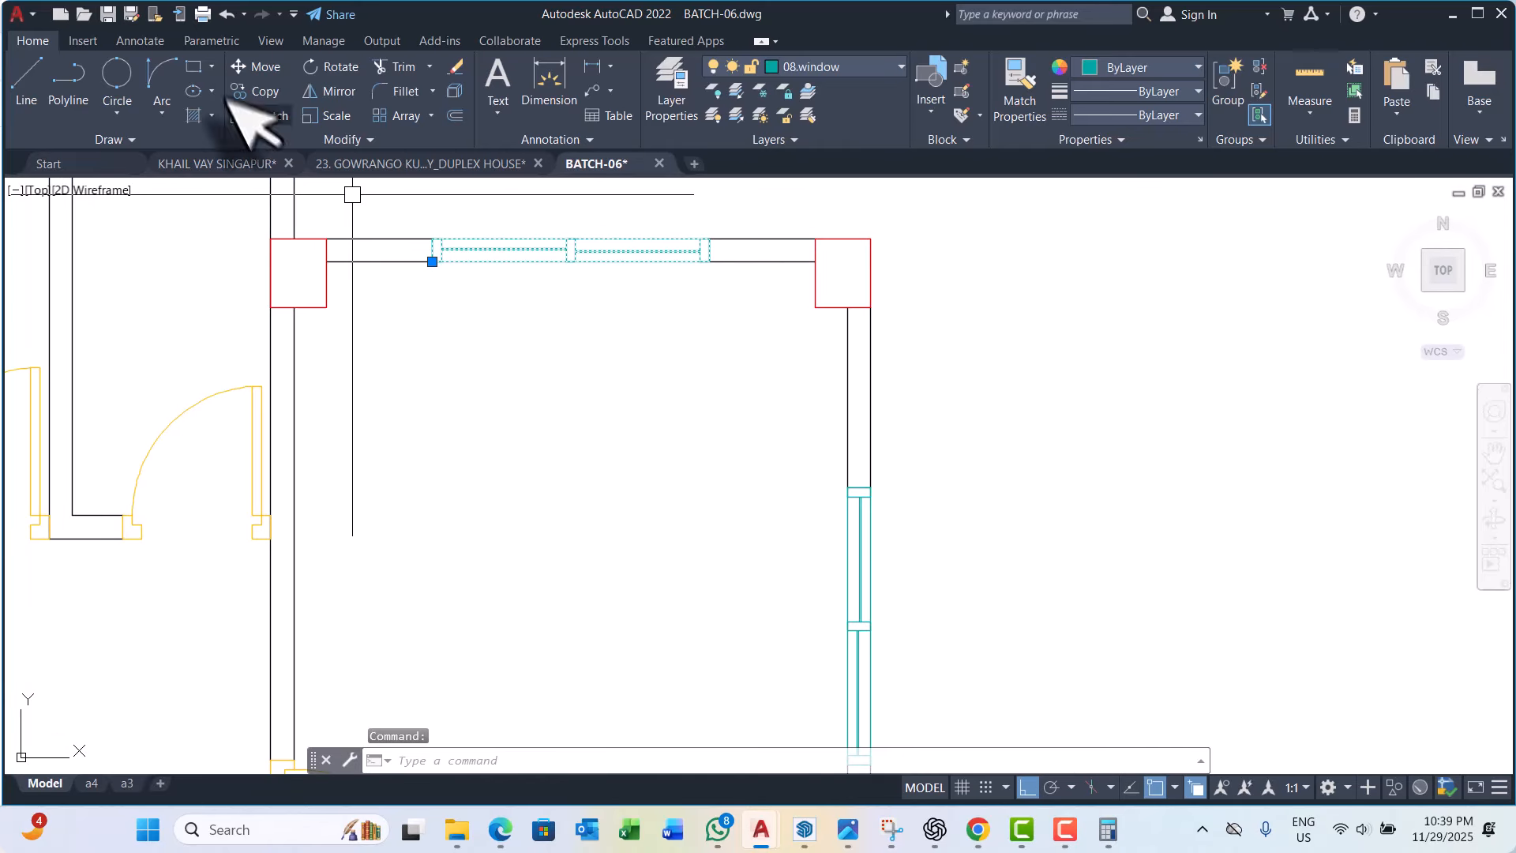
left_click(264, 92)
scroll(652, 308, "up", 4)
middle_click_drag(542, 321, 599, 499)
left_click(501, 365)
scroll(507, 316, "down", 10)
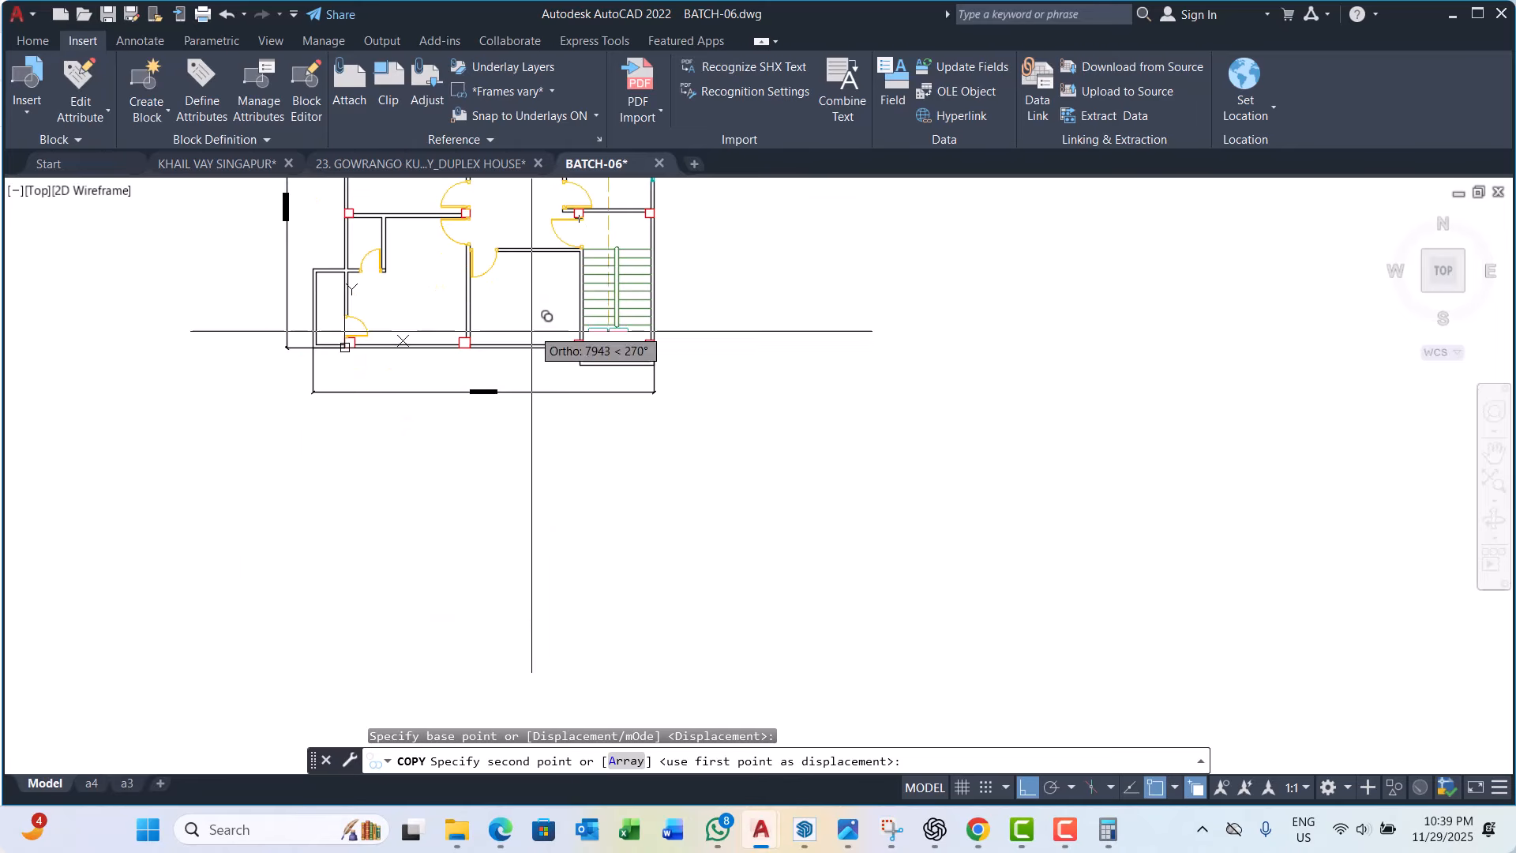
scroll(419, 553, "up", 4)
left_click(506, 348)
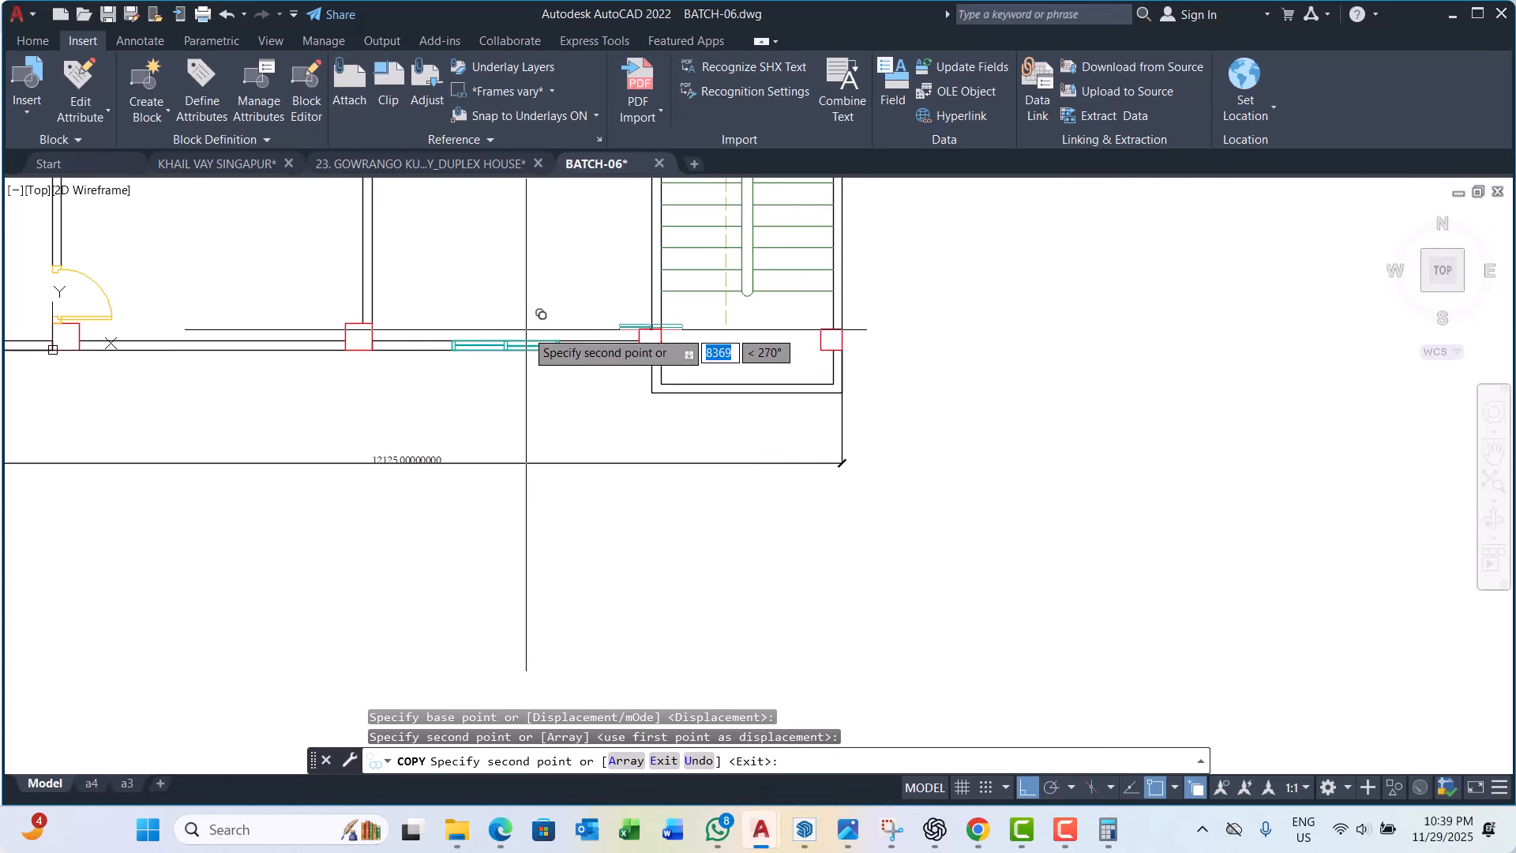
Step: Place another copy of the window in the middle of the southwest room's south wall and finish copying
scroll(518, 336, "down", 4)
scroll(395, 343, "up", 2)
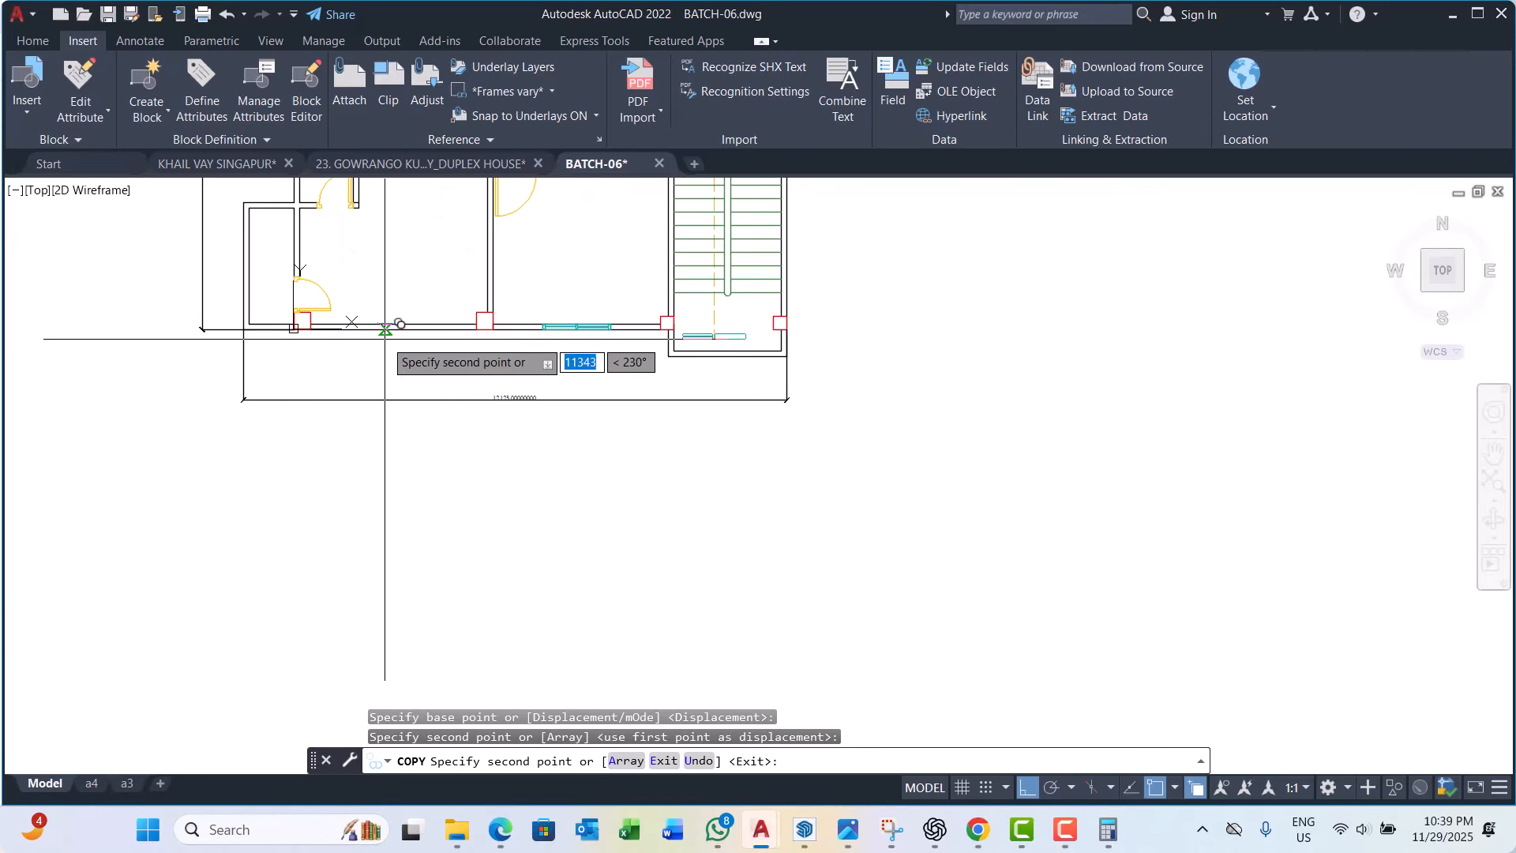
left_click(394, 327)
scroll(426, 324, "down", 4)
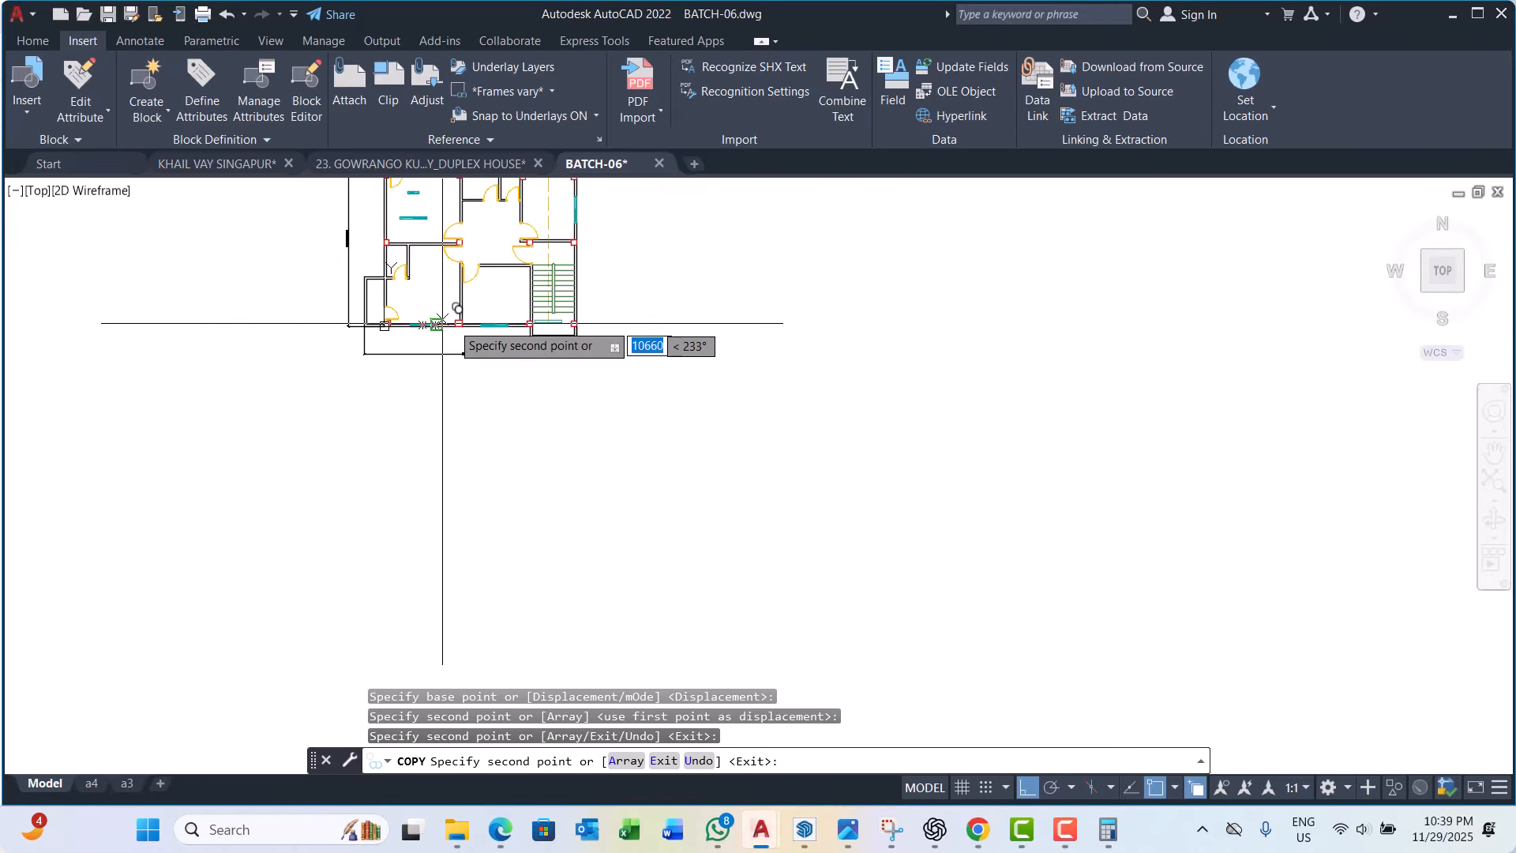
middle_click_drag(456, 281, 482, 406)
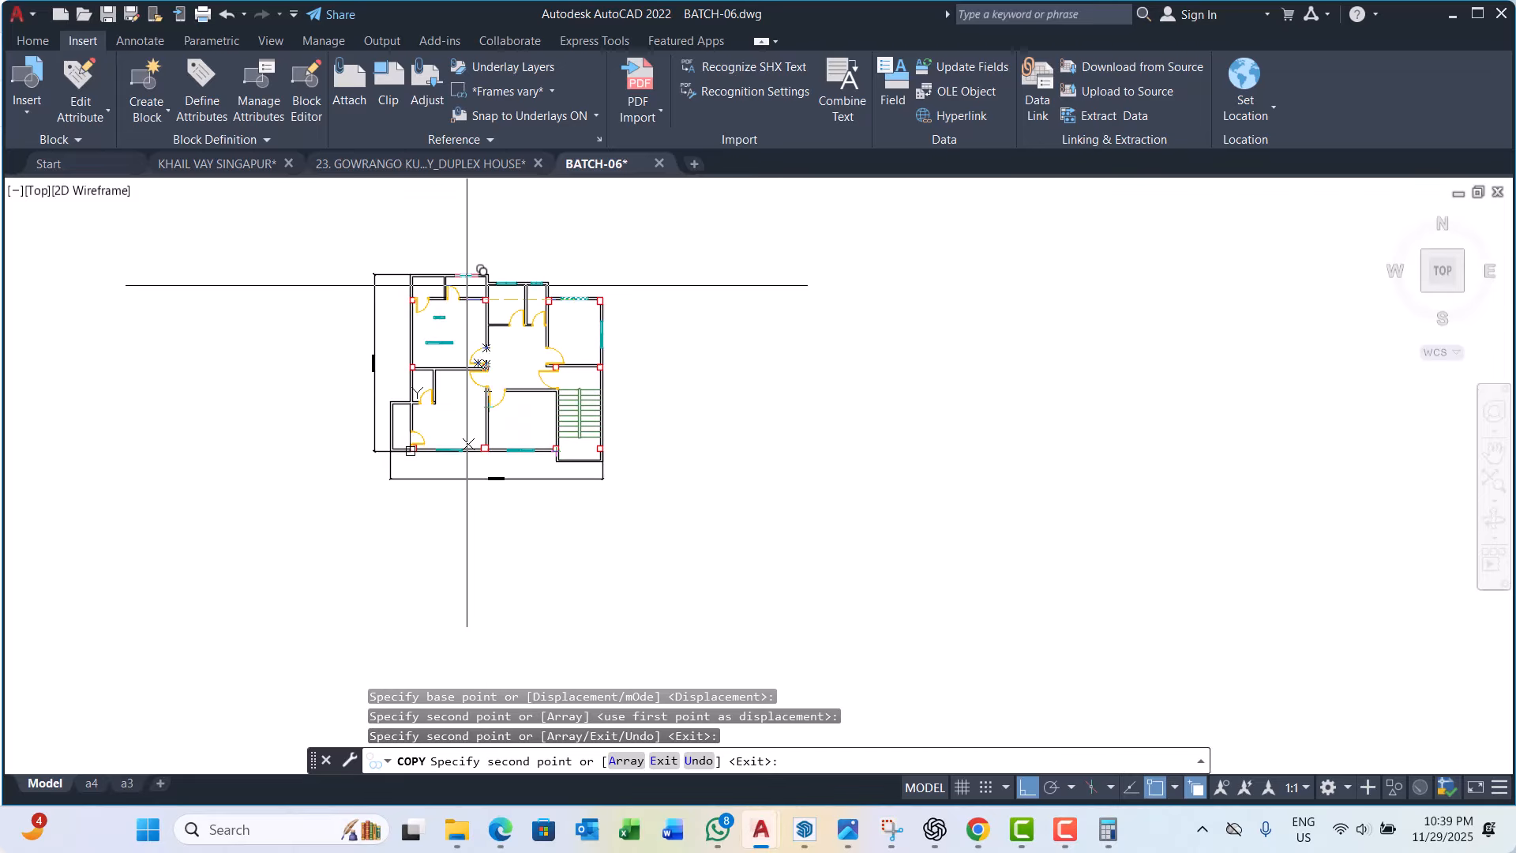
key("Escape")
Step: Draw vertical construction lines through both ends of the southwest room's south window
middle_click_drag(373, 387, 424, 383)
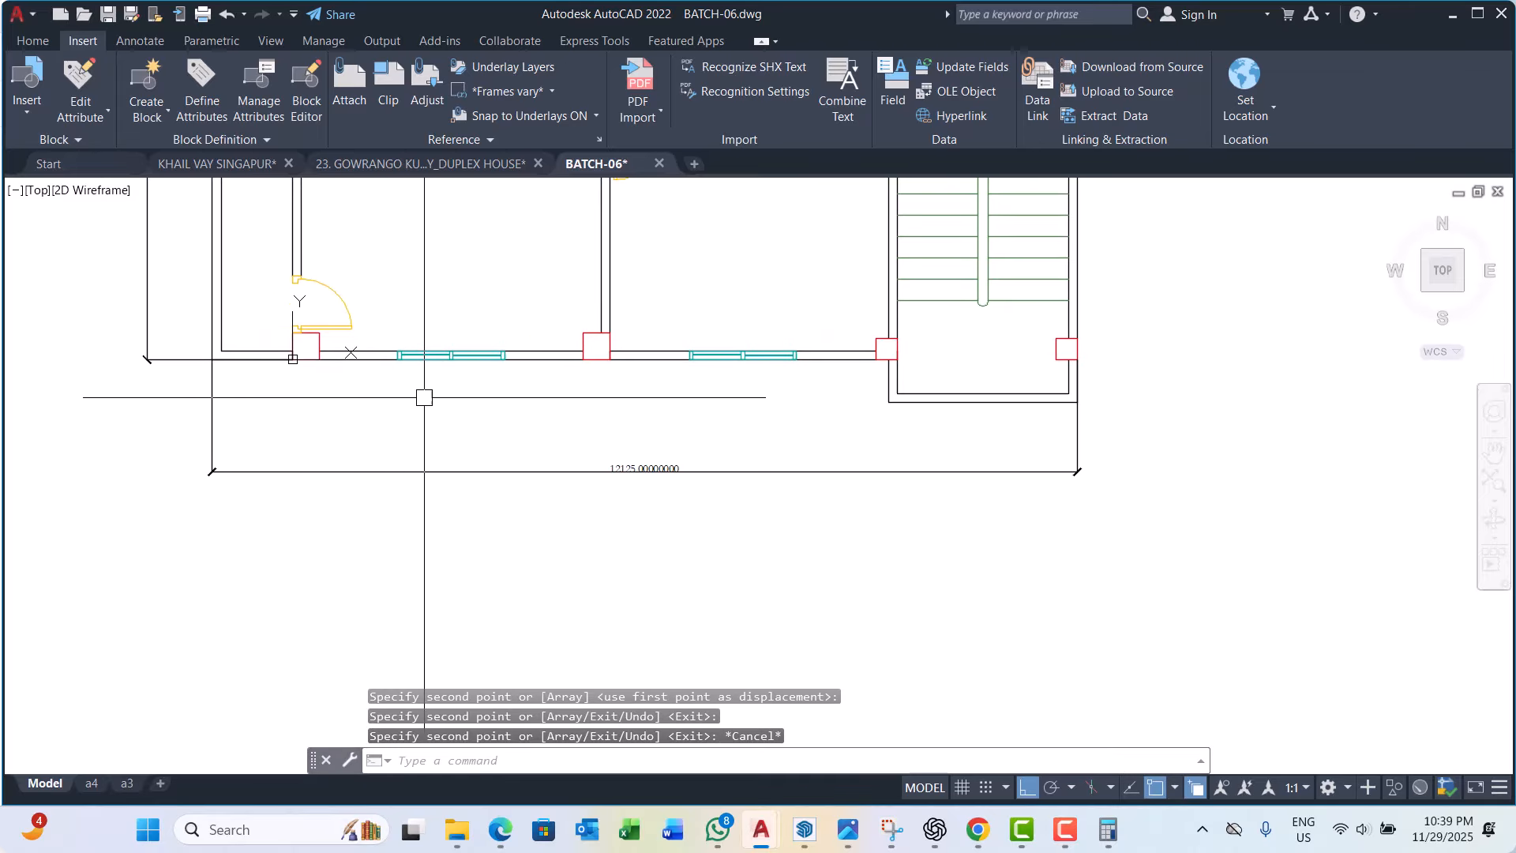
key("Escape")
key("Escape")
type("XL")
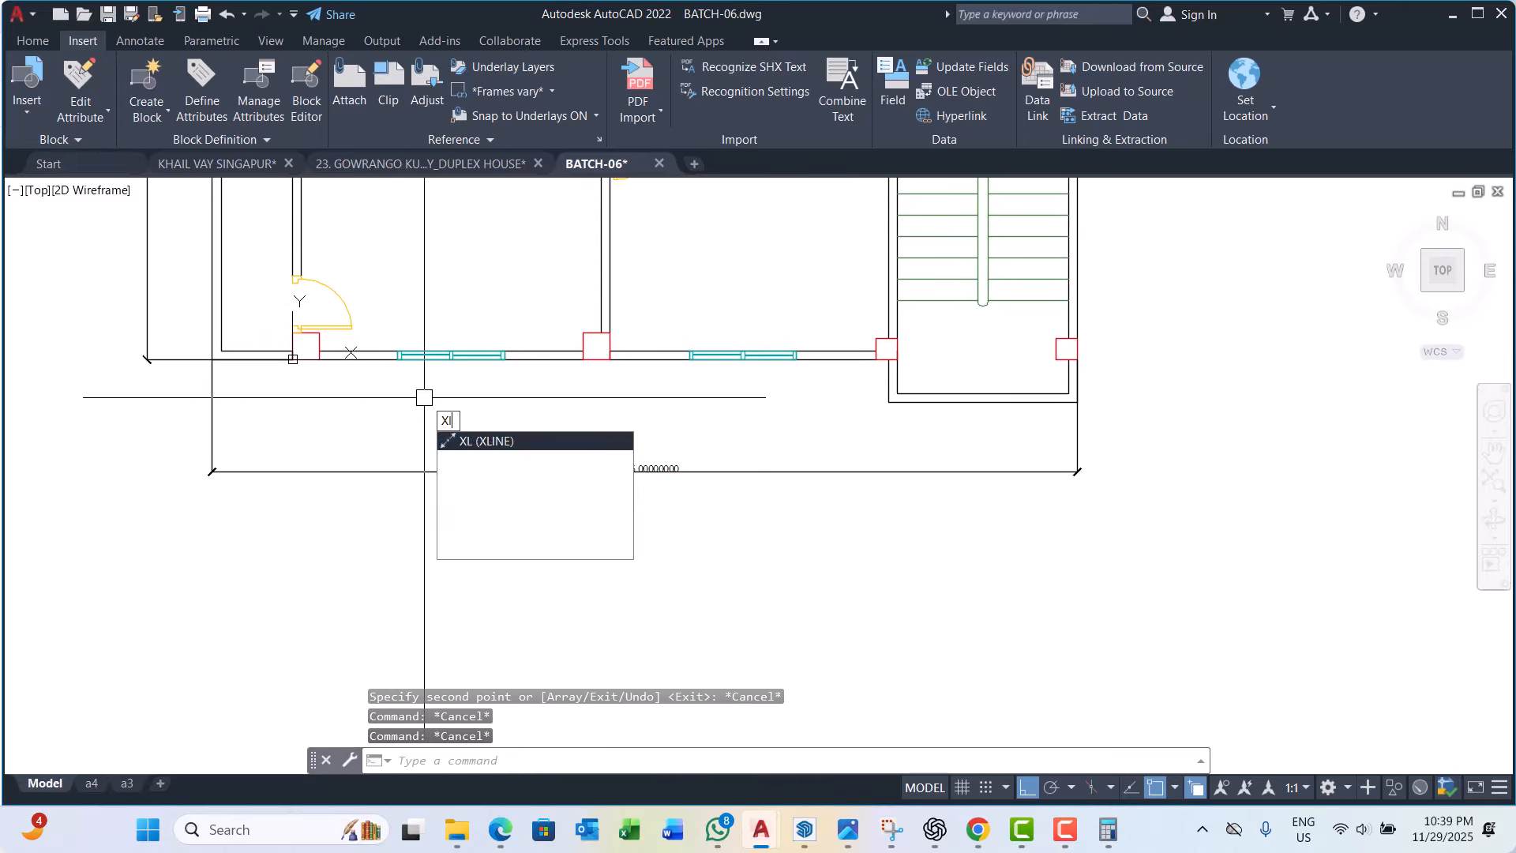
key("Return")
type("v")
key("Return")
scroll(395, 361, "up", 6)
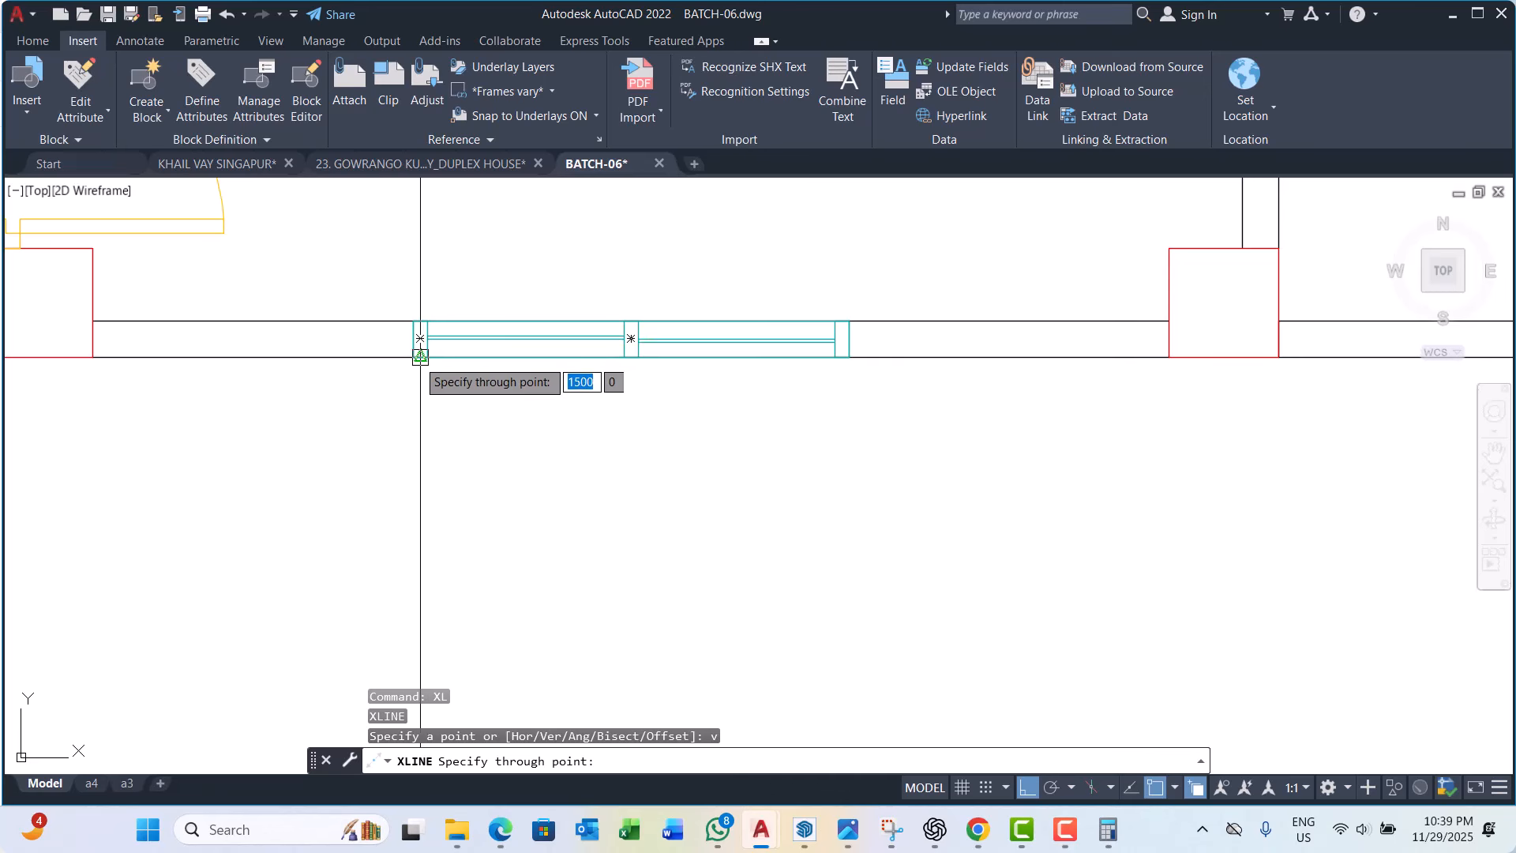
scroll(417, 357, "down", 3)
scroll(391, 365, "up", 5)
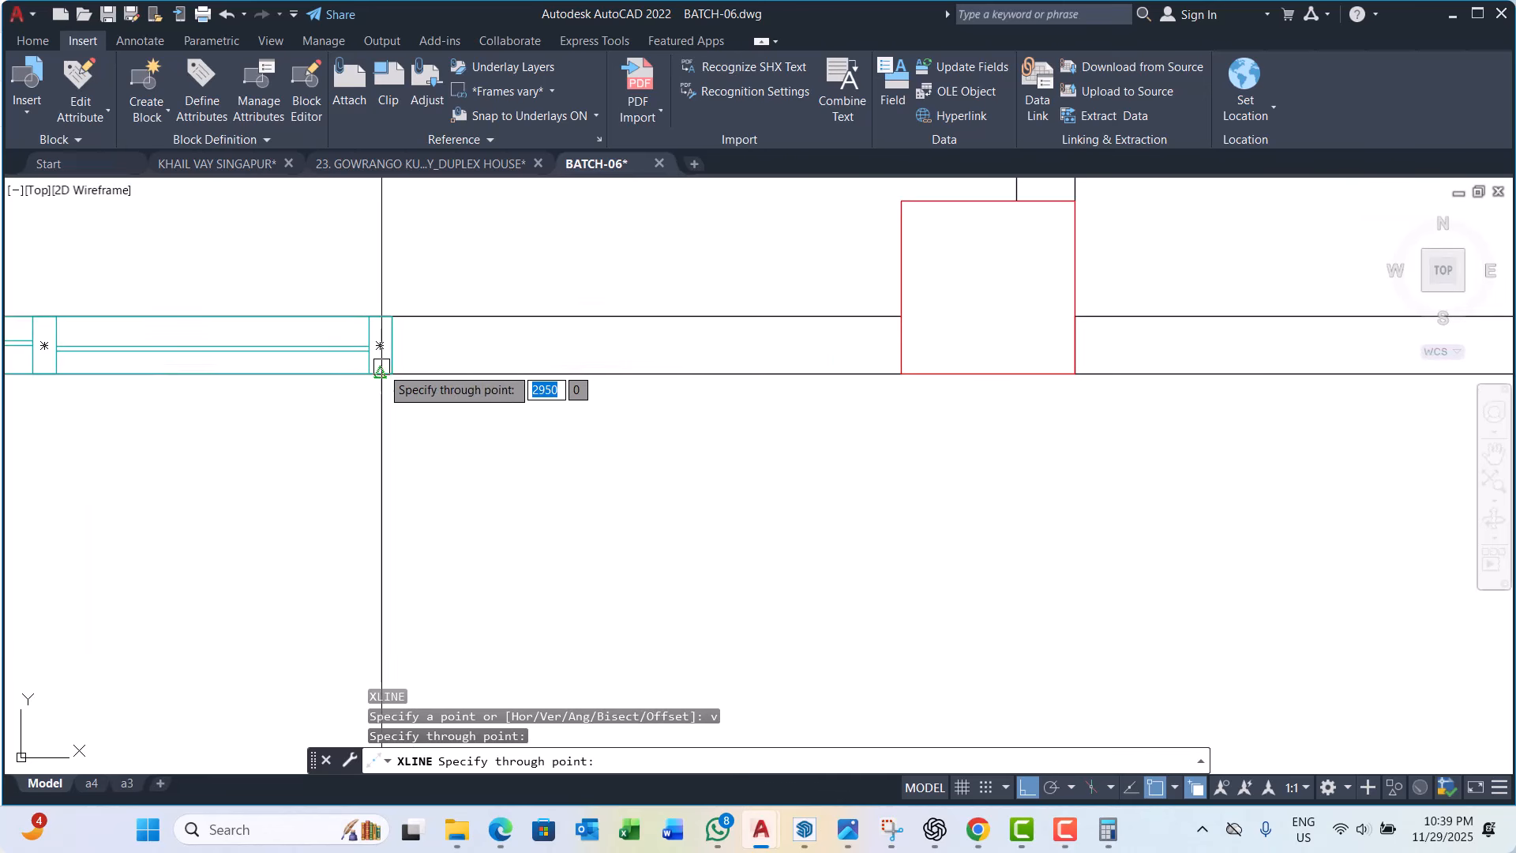
left_click(392, 372)
Step: Add vertical construction lines through both ends of the south window in the room beside the stairs
scroll(398, 351, "down", 3)
scroll(876, 351, "up", 3)
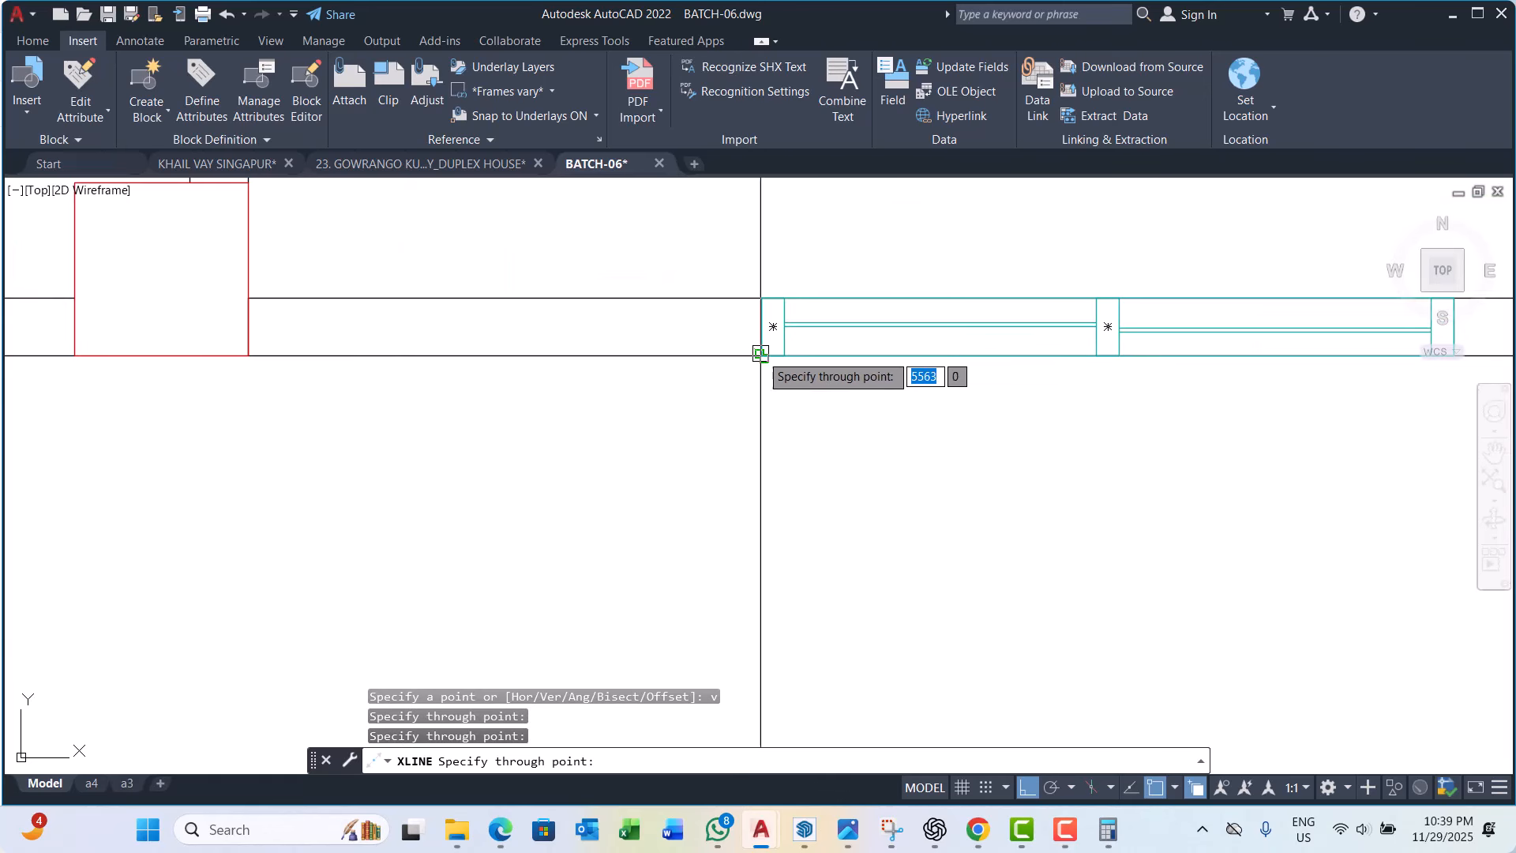
scroll(762, 354, "down", 3)
scroll(893, 342, "up", 3)
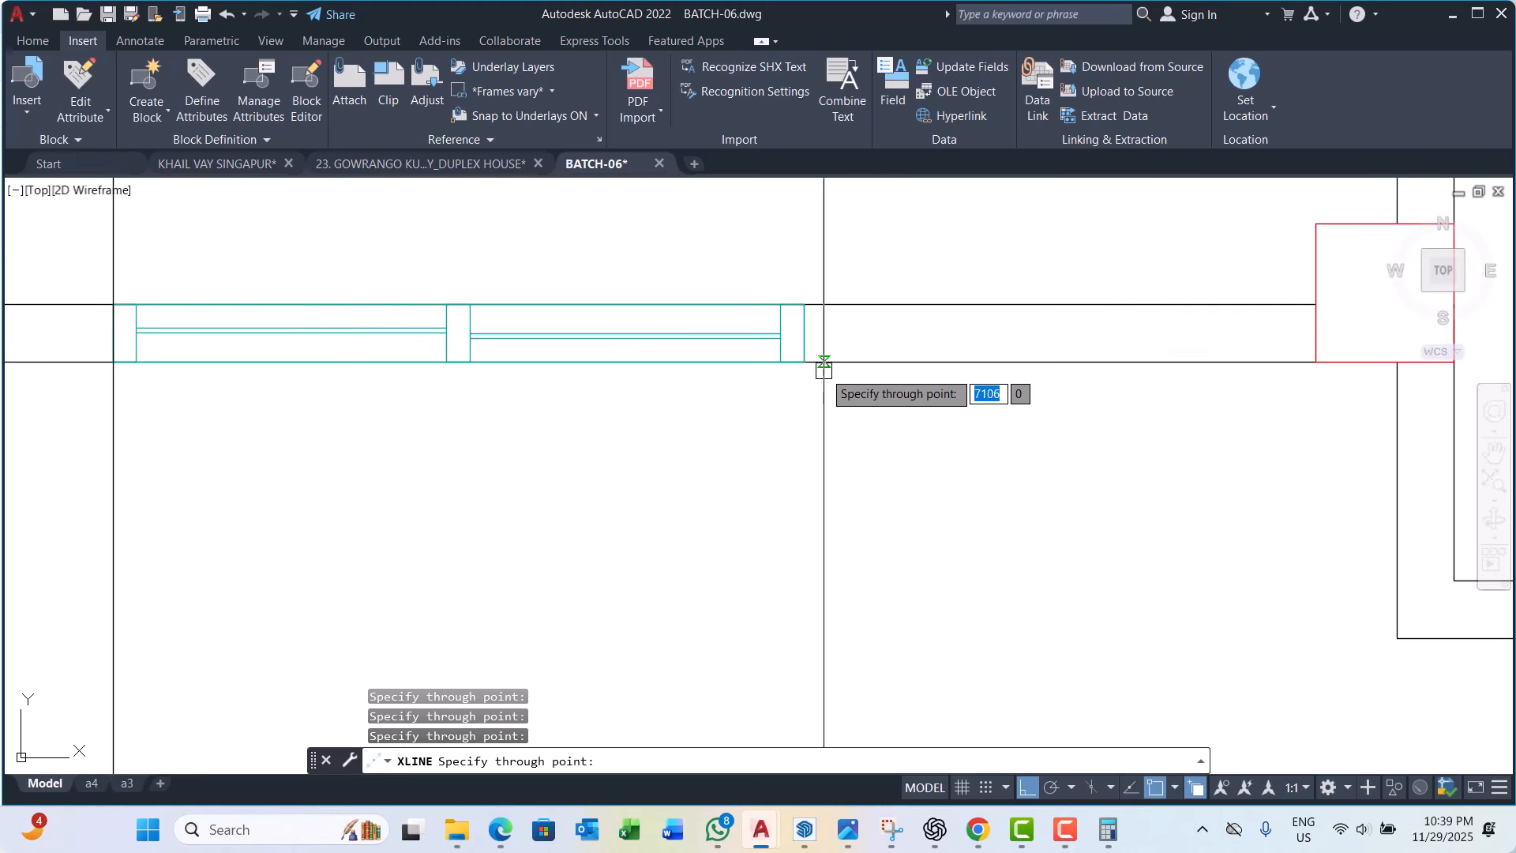
scroll(237, 253, "down", 3)
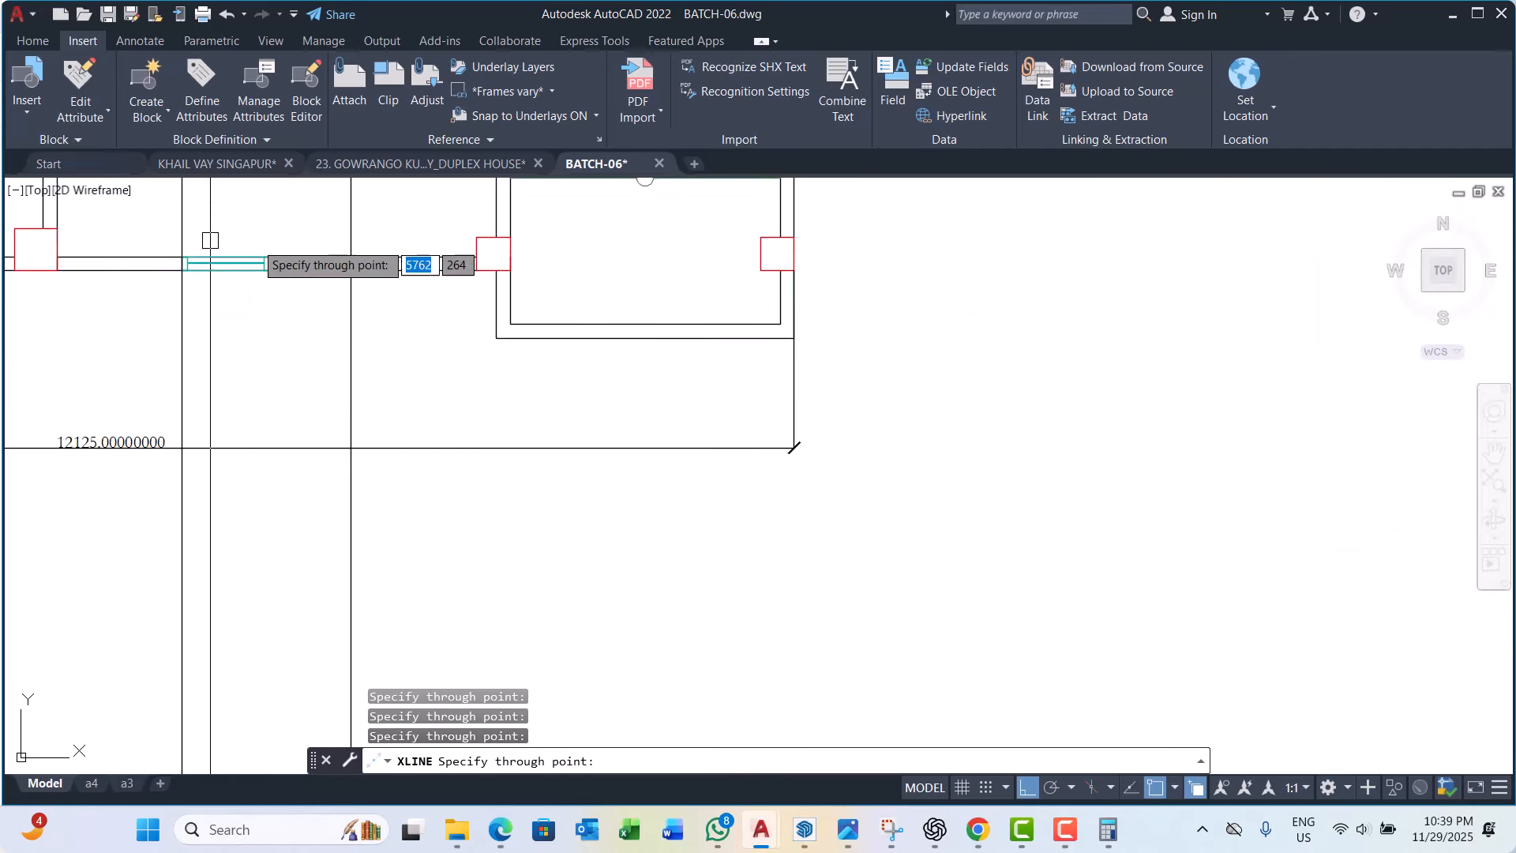
key("Escape")
key("Escape")
key("Escape")
Step: Try to trim the south wall lines across the window beside the stairs with fence points, using its construction lines as cutting edges
scroll(545, 369, "up", 3)
left_click(620, 352)
left_click(325, 351)
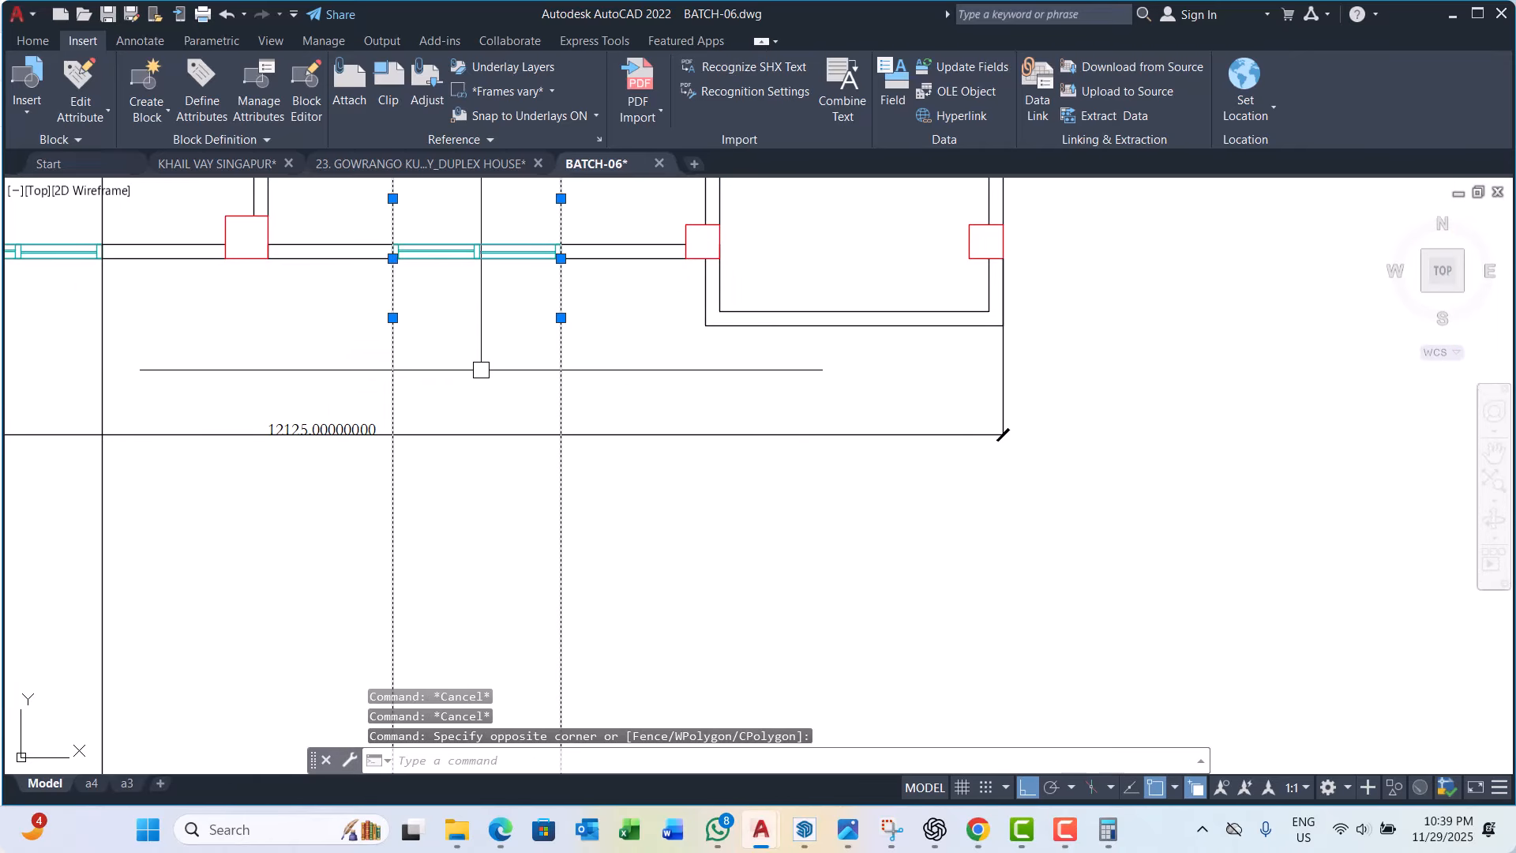
type("tr")
key("Return")
scroll(565, 376, "down", 2)
left_click(552, 298)
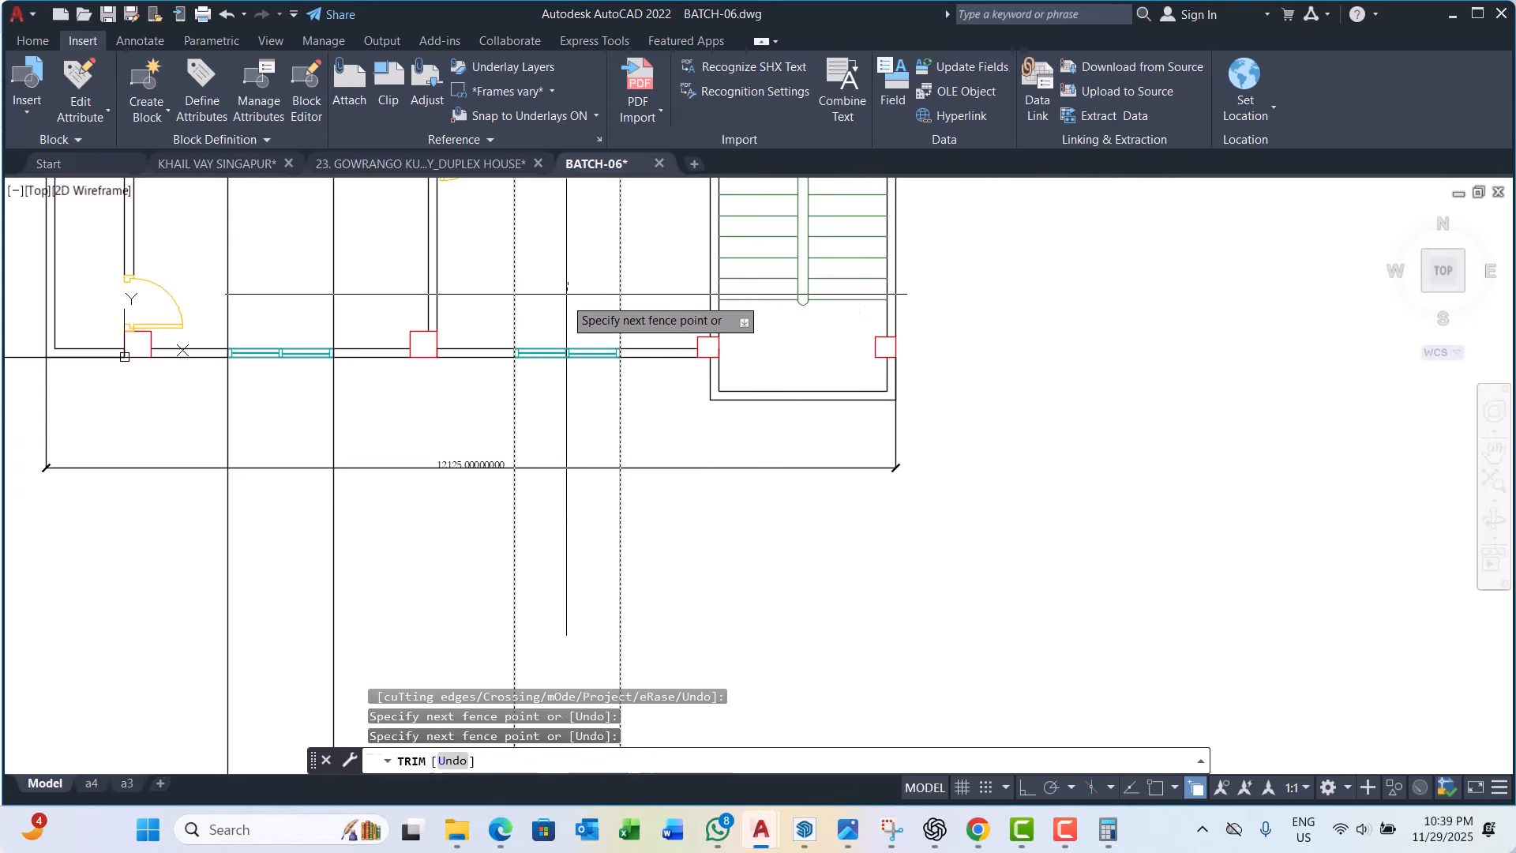
left_click(652, 377)
key("Return")
Step: Try to trim the south wall lines at the southwest room's window in the same command, and undo the trimming
scroll(569, 377, "down", 2)
scroll(597, 253, "up", 4)
left_click(552, 346)
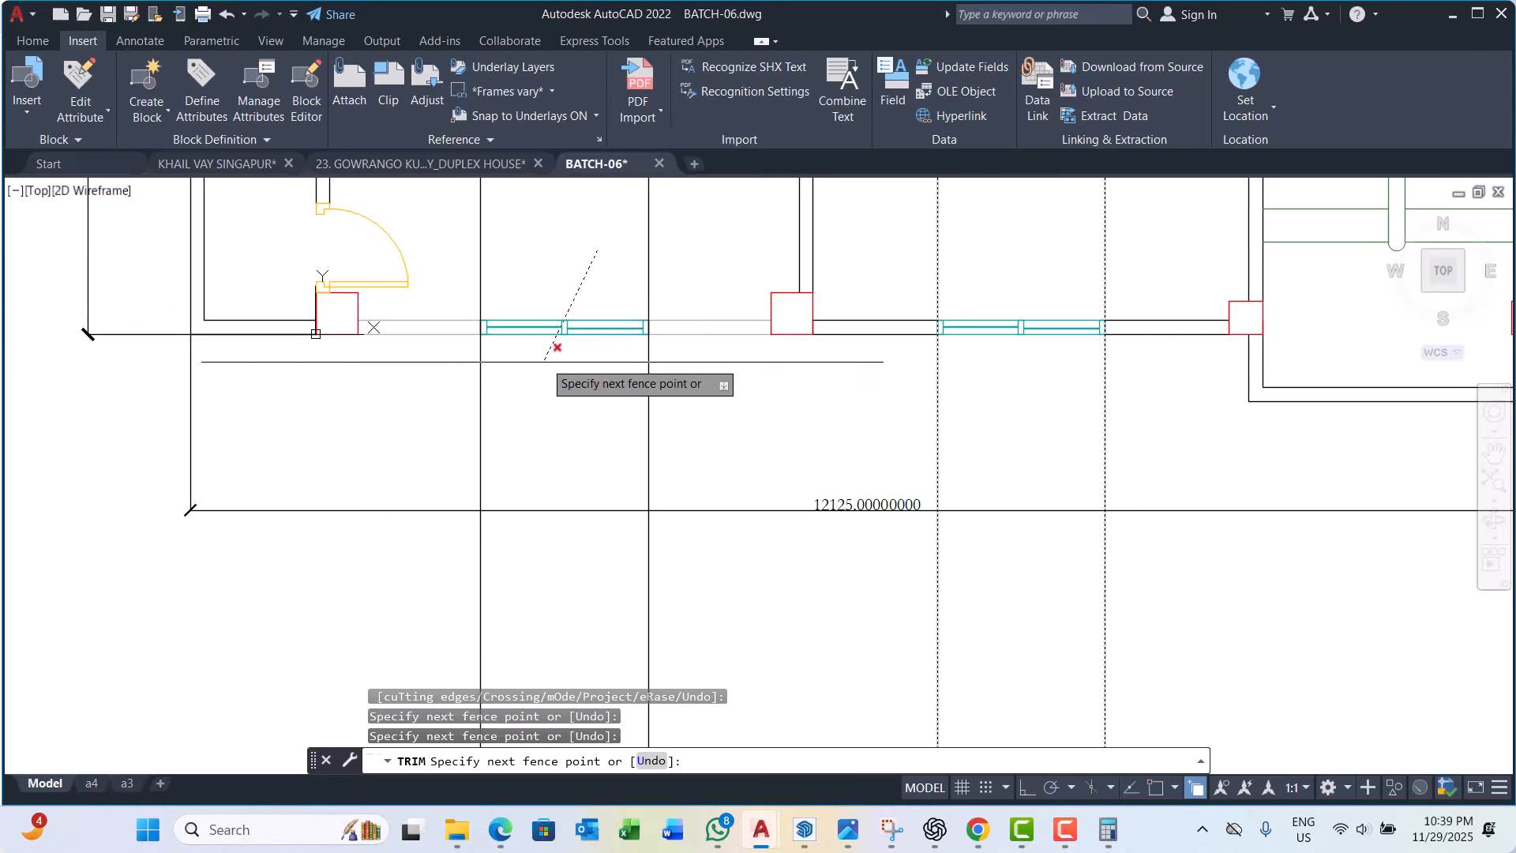
left_click(685, 341)
key("Return")
key("Escape")
scroll(684, 355, "down", 4)
key("ctrl+z")
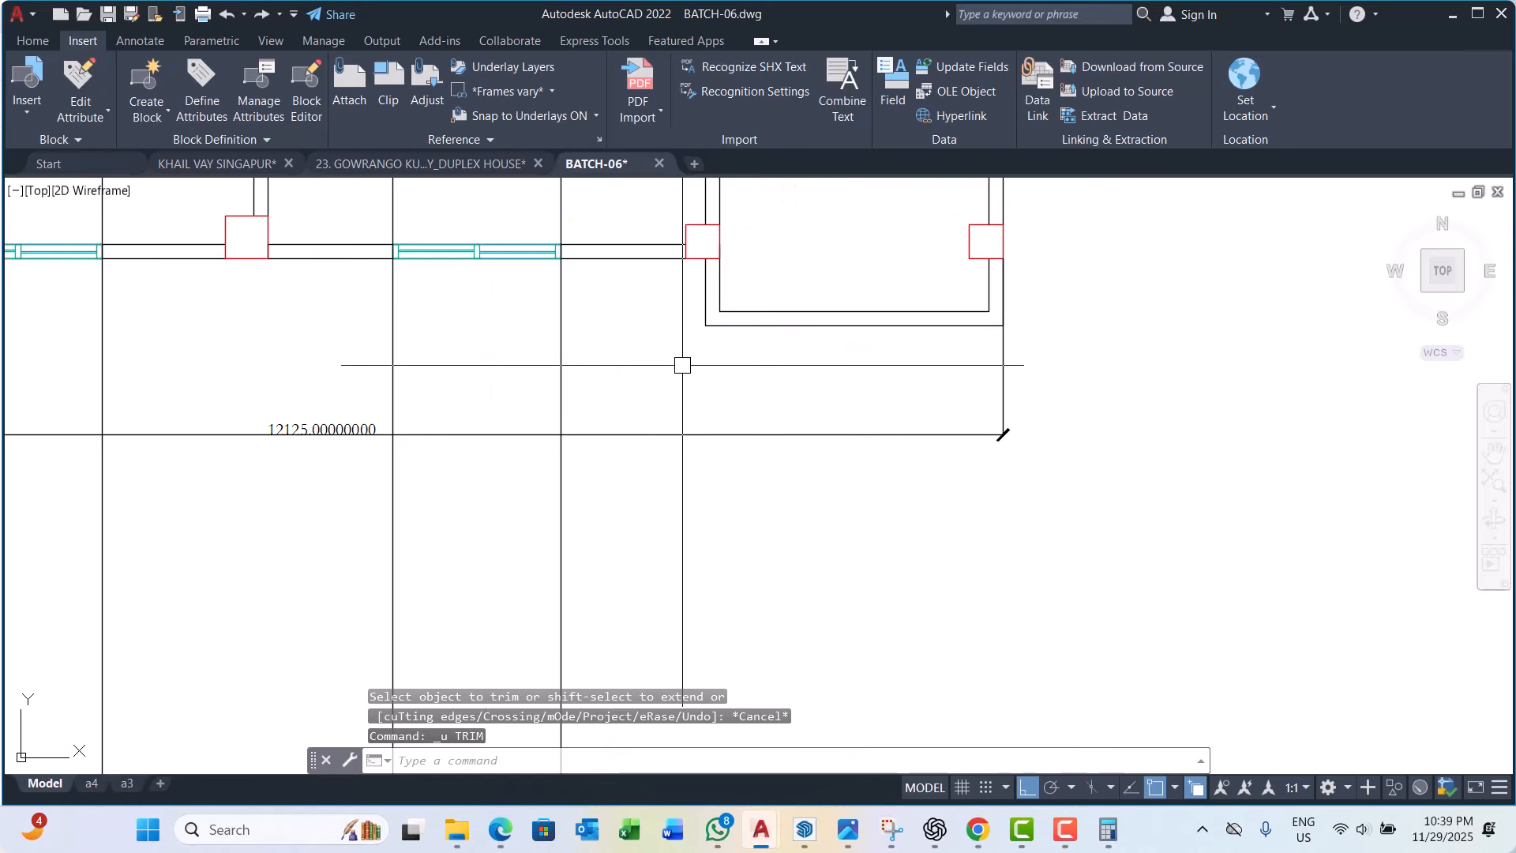
Step: Trim the south wall lines across the window of the room beside the stairs, using its two construction lines as cutting edges
left_click(672, 377)
left_click(548, 346)
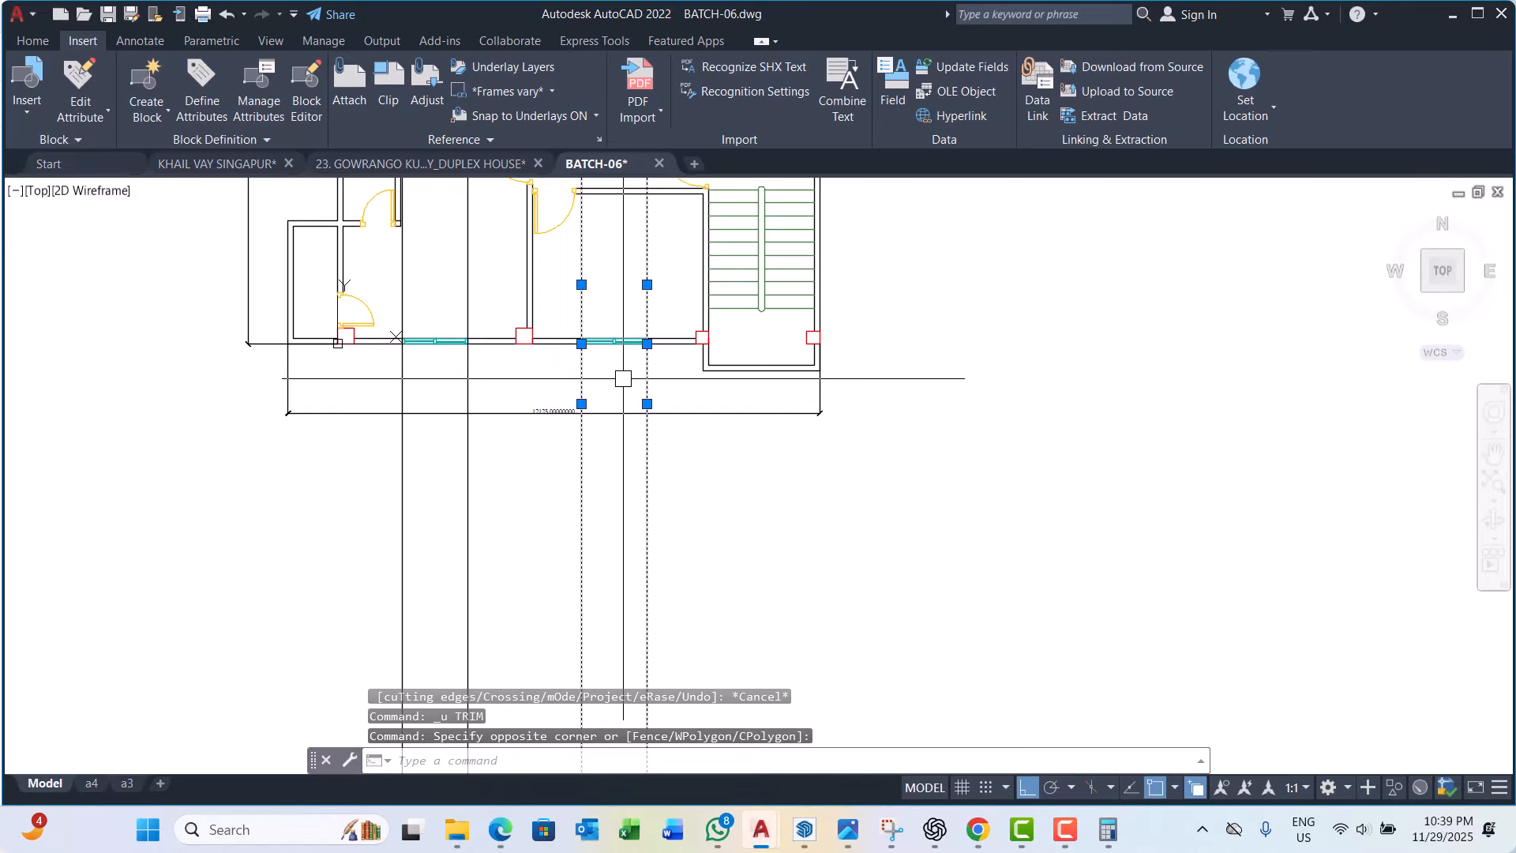
type("tr")
key("space")
scroll(615, 307, "up", 1)
mouse_move(613, 301)
left_mouse_down()
mouse_move(592, 366)
mouse_move(613, 379)
left_mouse_up()
scroll(668, 380, "down", 2)
key("Escape")
Step: Trim the south wall lines across the southwest room's window, using its two construction lines as cutting edges
scroll(556, 405, "up", 3)
left_click(601, 355)
left_click(382, 385)
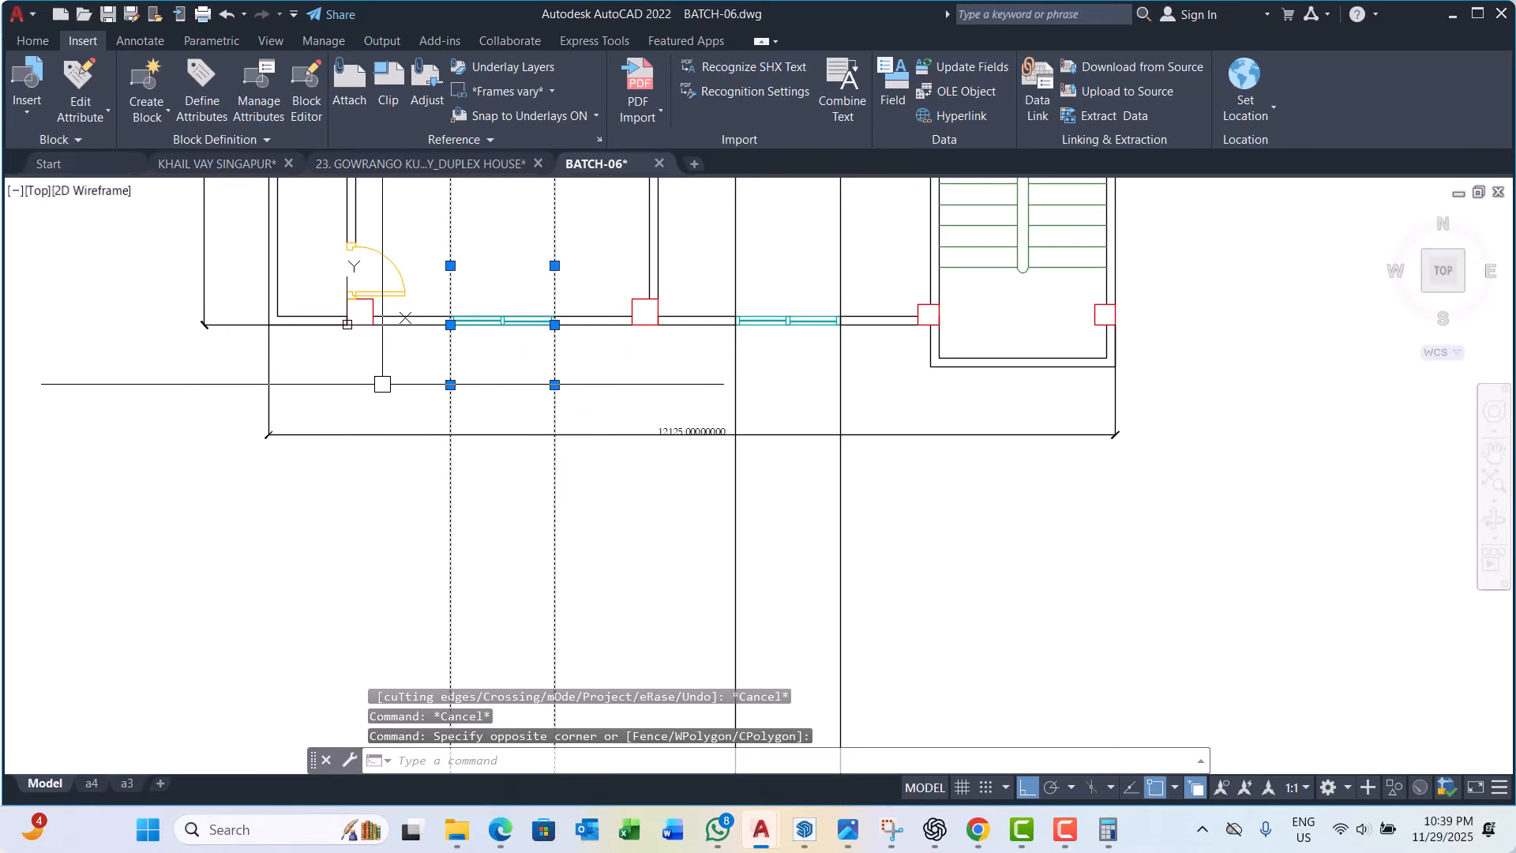
type("tr")
key("space")
left_click_drag(501, 300, 492, 372)
key("Escape")
Step: Erase the four vertical construction lines at the two south wall windows
left_click(615, 359)
left_click(415, 387)
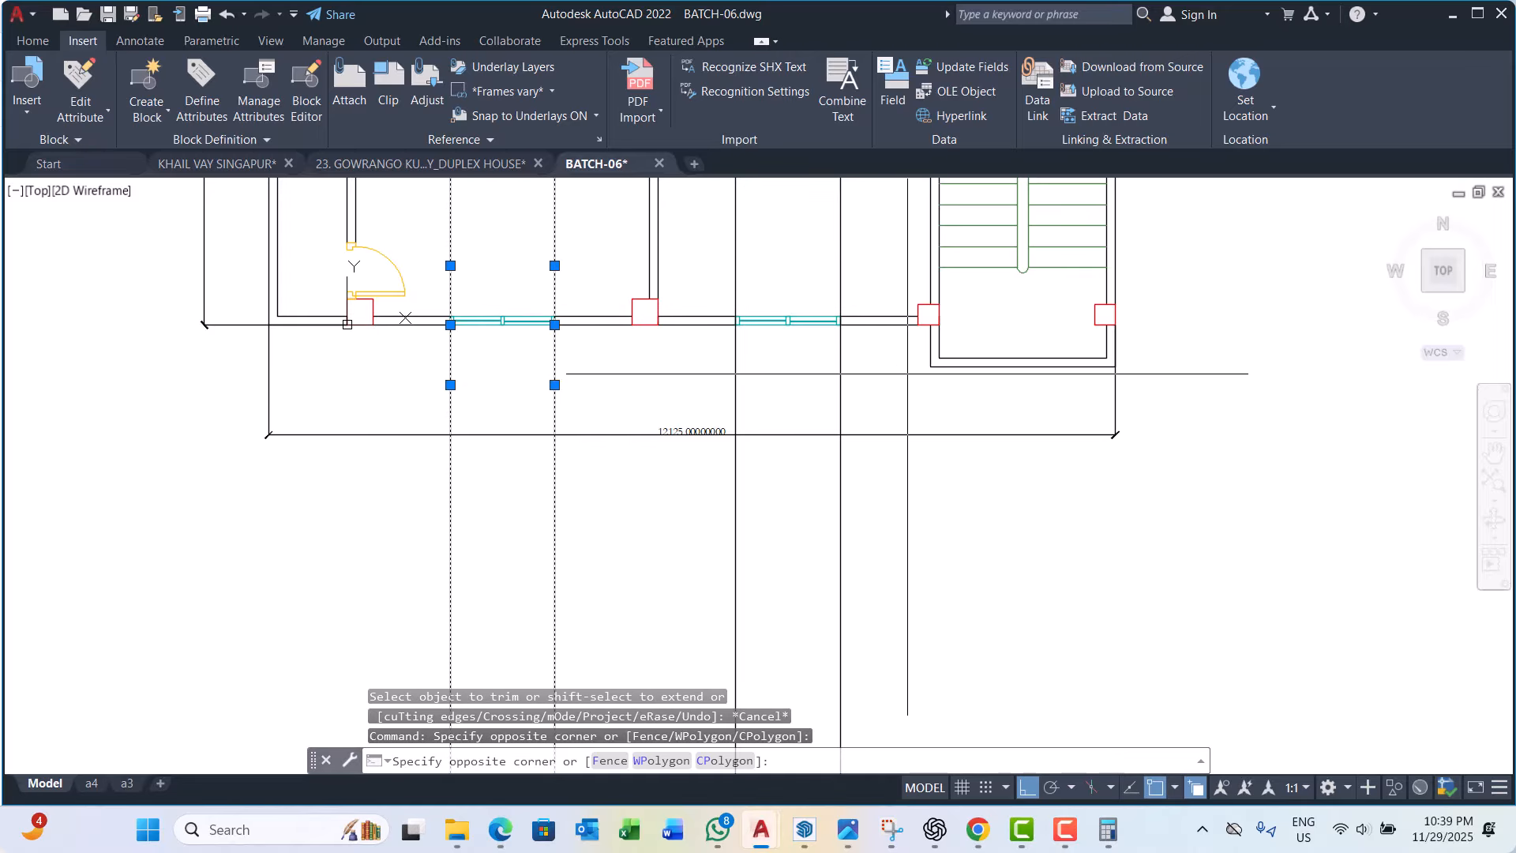
left_click(700, 377)
key("space")
Step: Erase the longer loose horizontal window block lying inside the northwest room
scroll(801, 372, "down", 2)
middle_click_drag(763, 376, 948, 458)
scroll(721, 404, "up", 1)
middle_click_drag(799, 431, 741, 466)
scroll(742, 467, "down", 2)
middle_click_drag(888, 413, 888, 450)
scroll(803, 355, "up", 2)
scroll(838, 338, "up", 2)
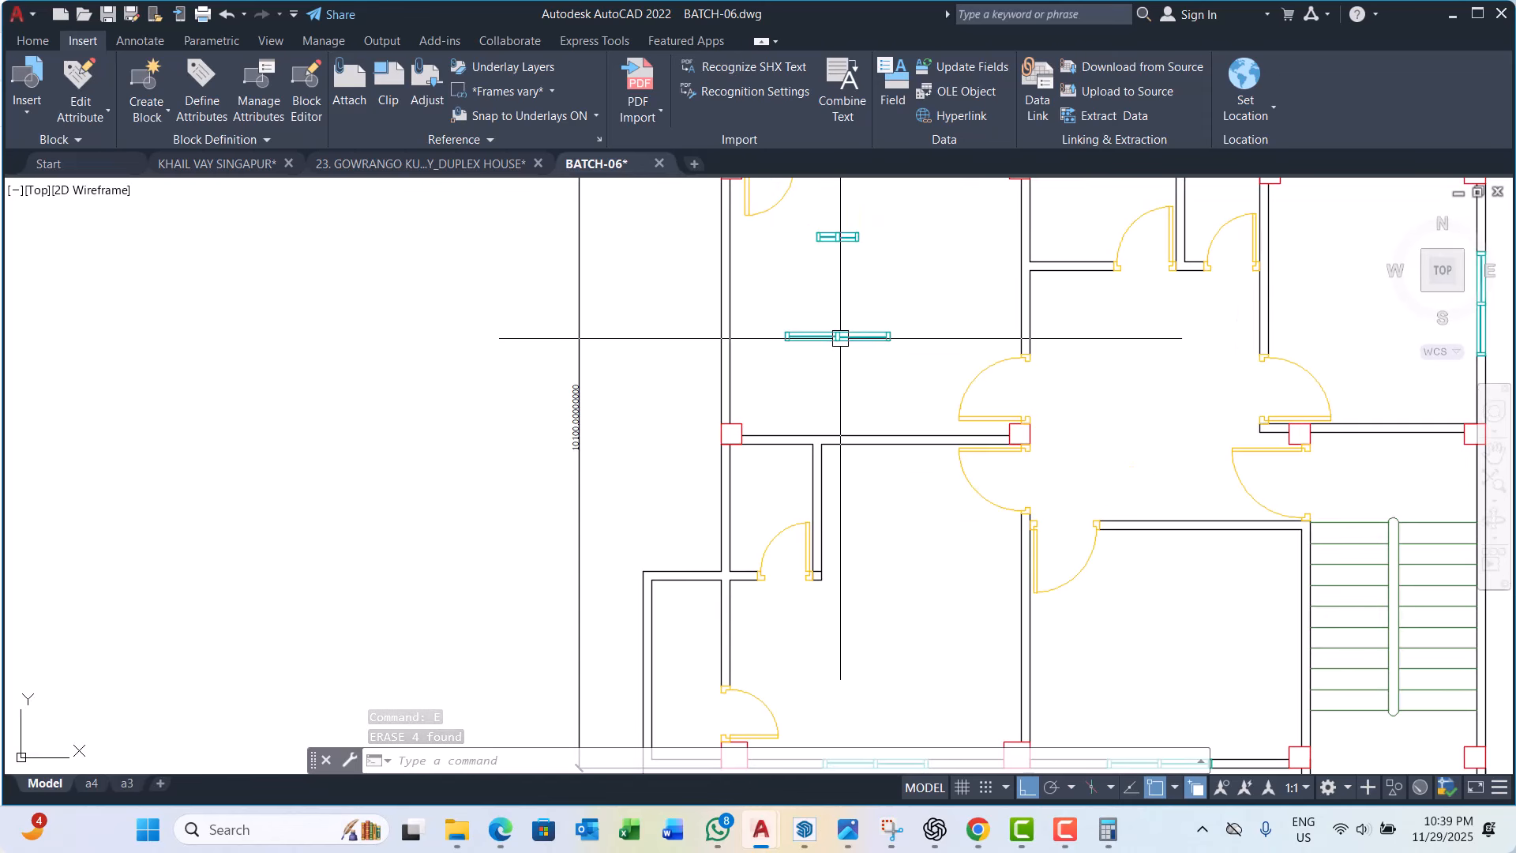
scroll(845, 345, "down", 3)
scroll(819, 326, "up", 1)
key("Escape")
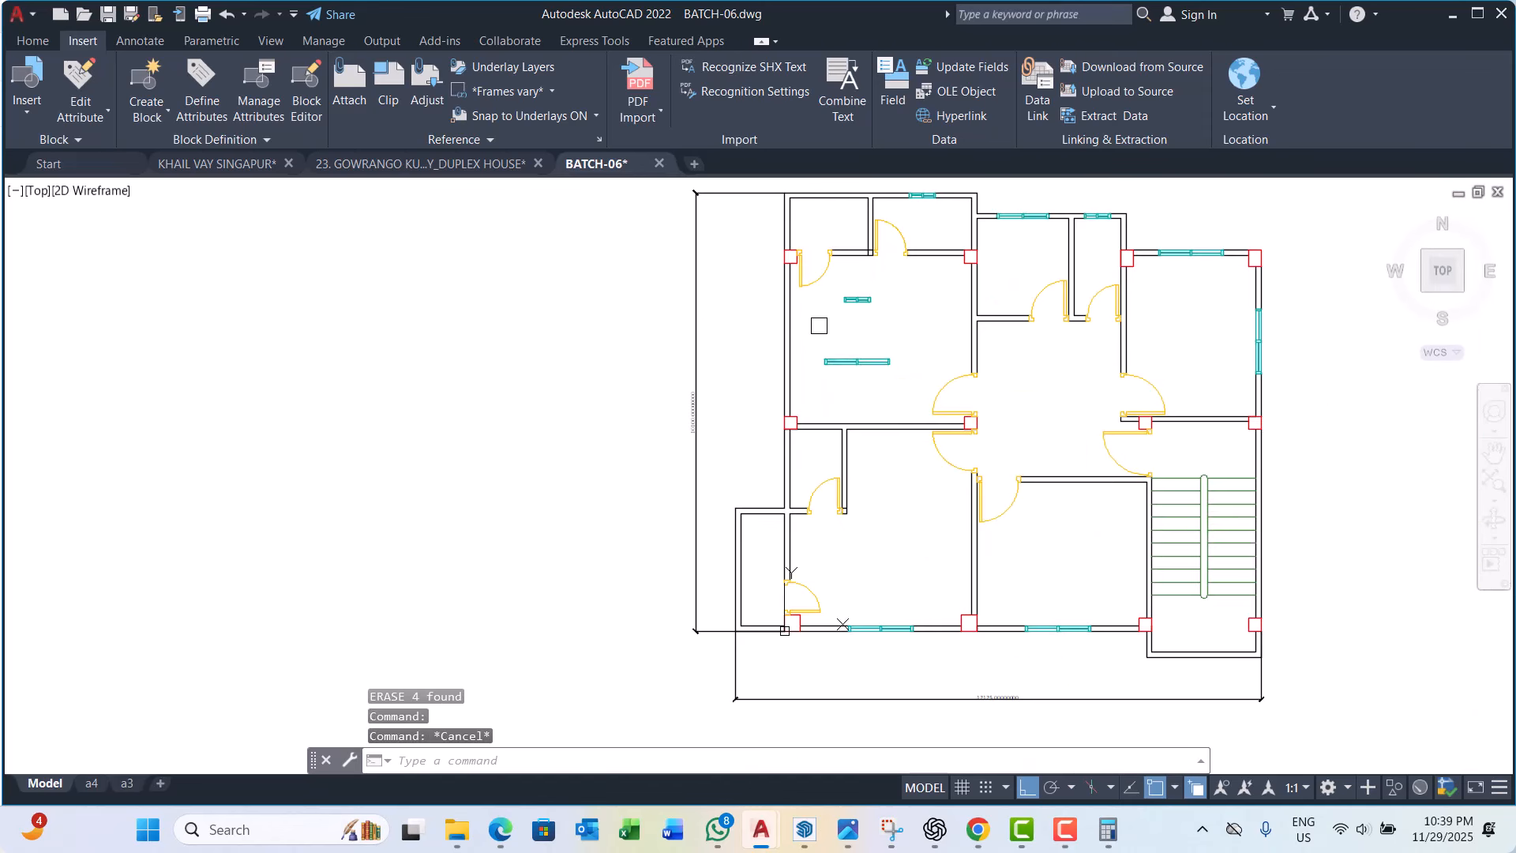
type("e")
key("Return")
scroll(983, 348, "down", 3)
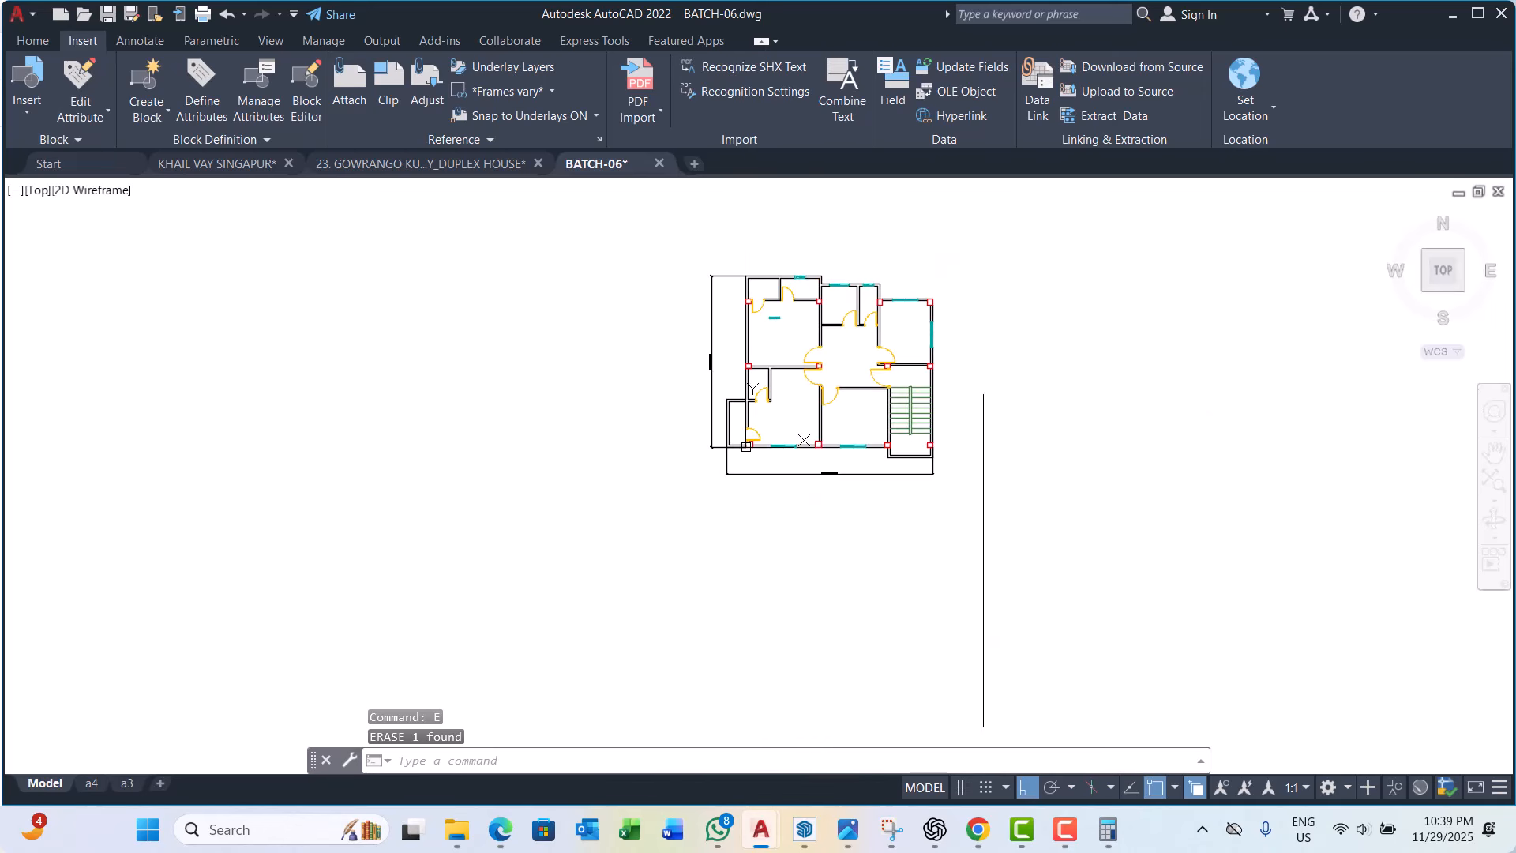
Step: Copy the east wall's window by its midpoint straight across into the west wall of the northwest room
scroll(948, 336, "up", 5)
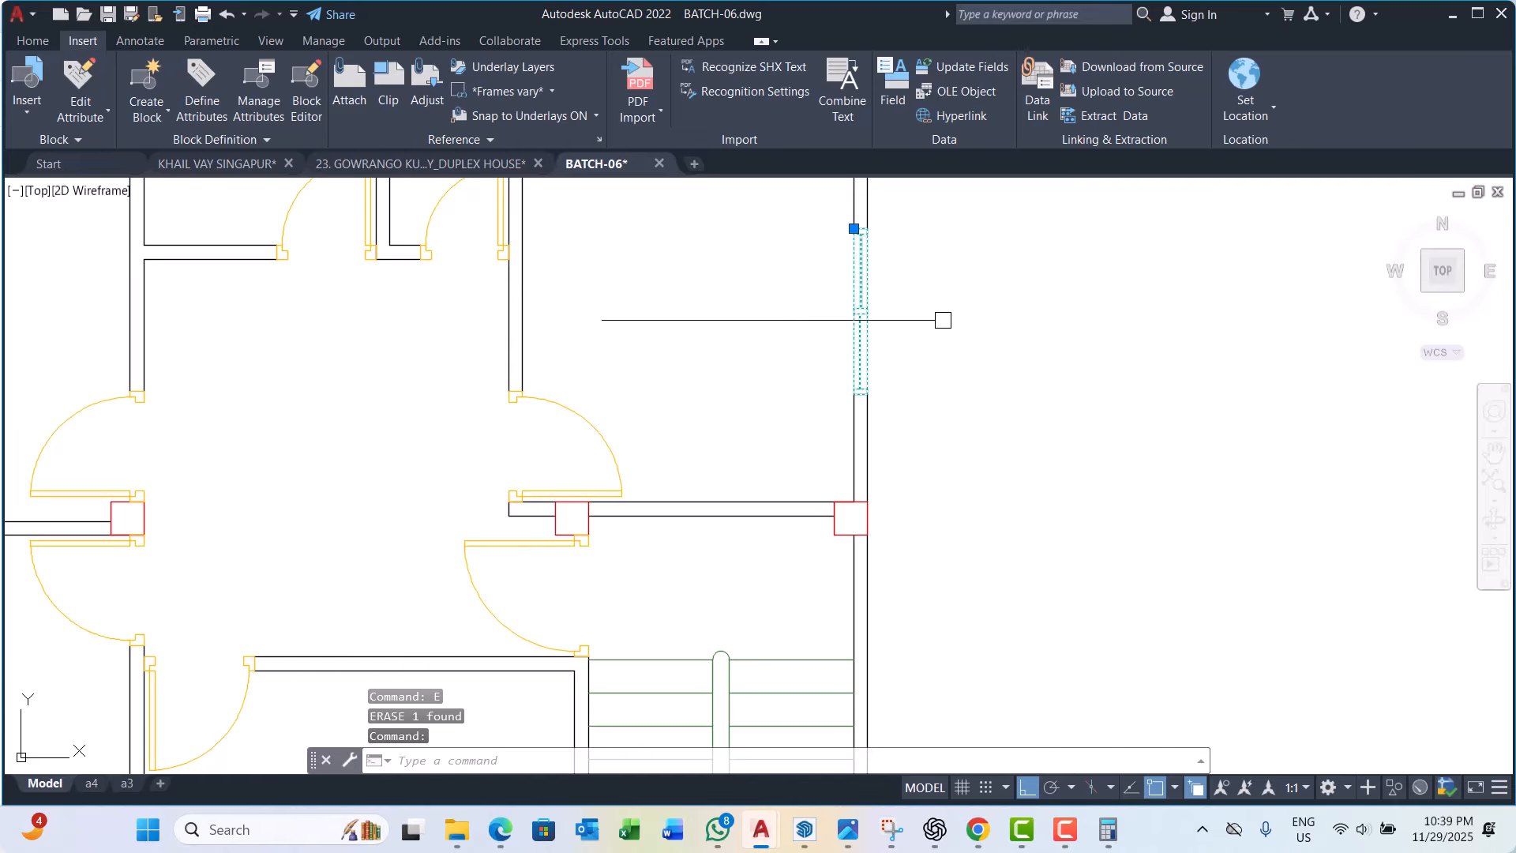
type("cp")
key("Return")
scroll(932, 324, "up", 4)
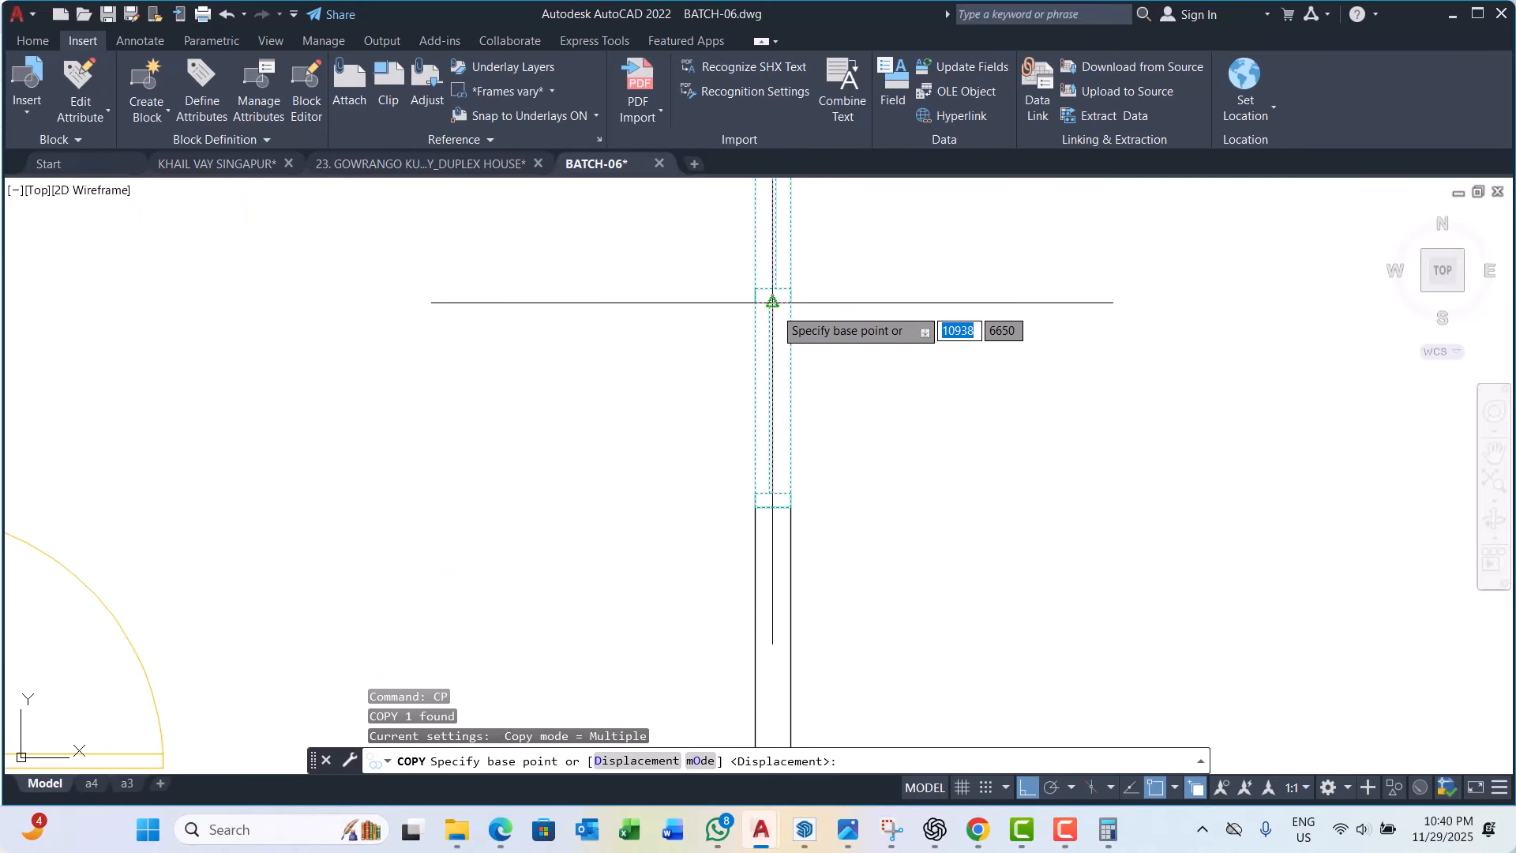
left_click(773, 295)
scroll(927, 308, "down", 4)
scroll(506, 338, "up", 4)
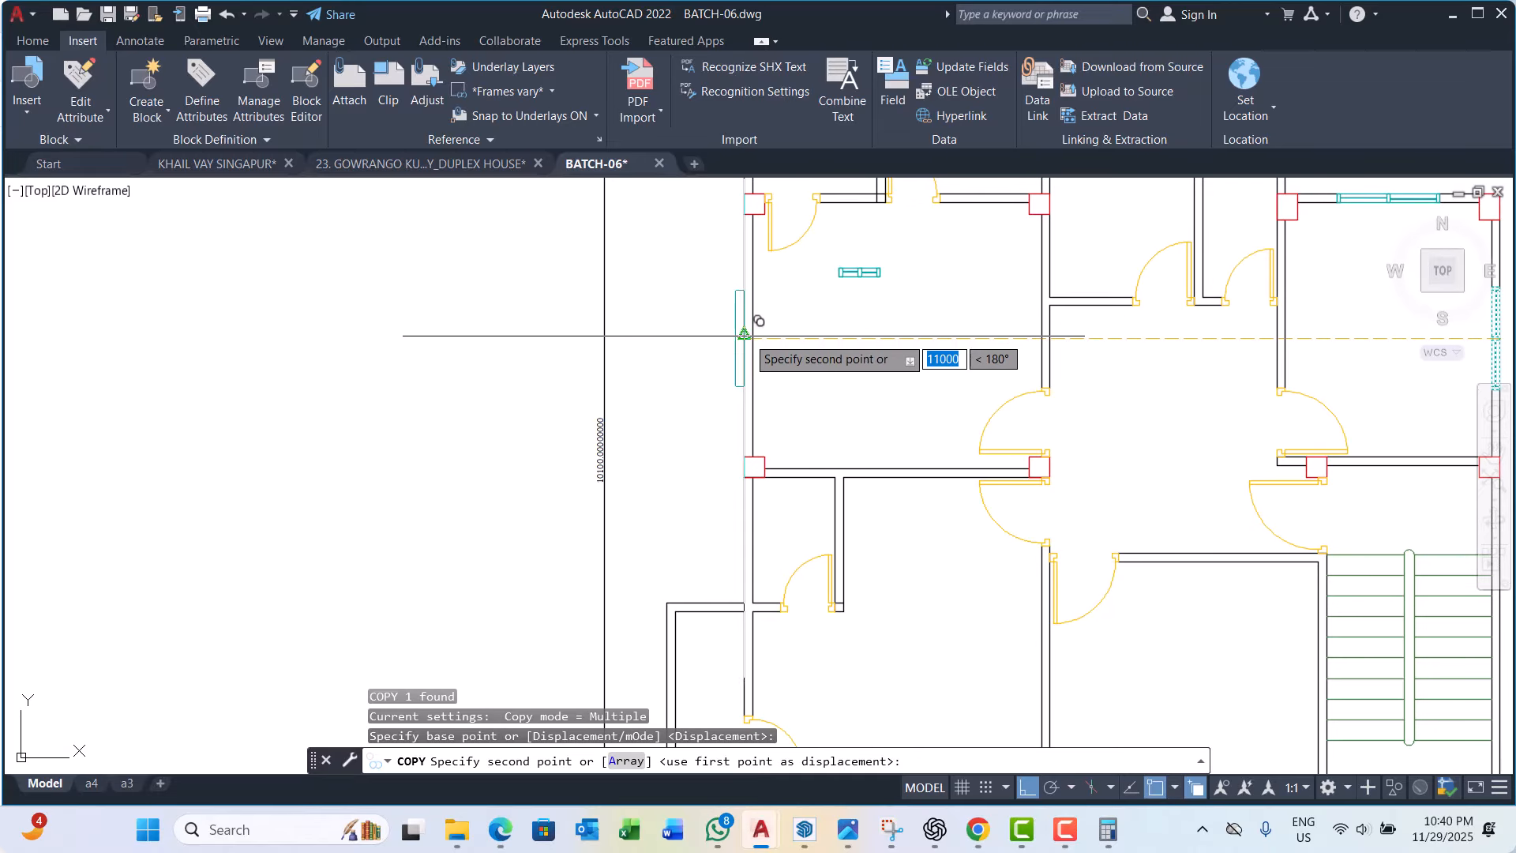
key("Escape")
key("Escape")
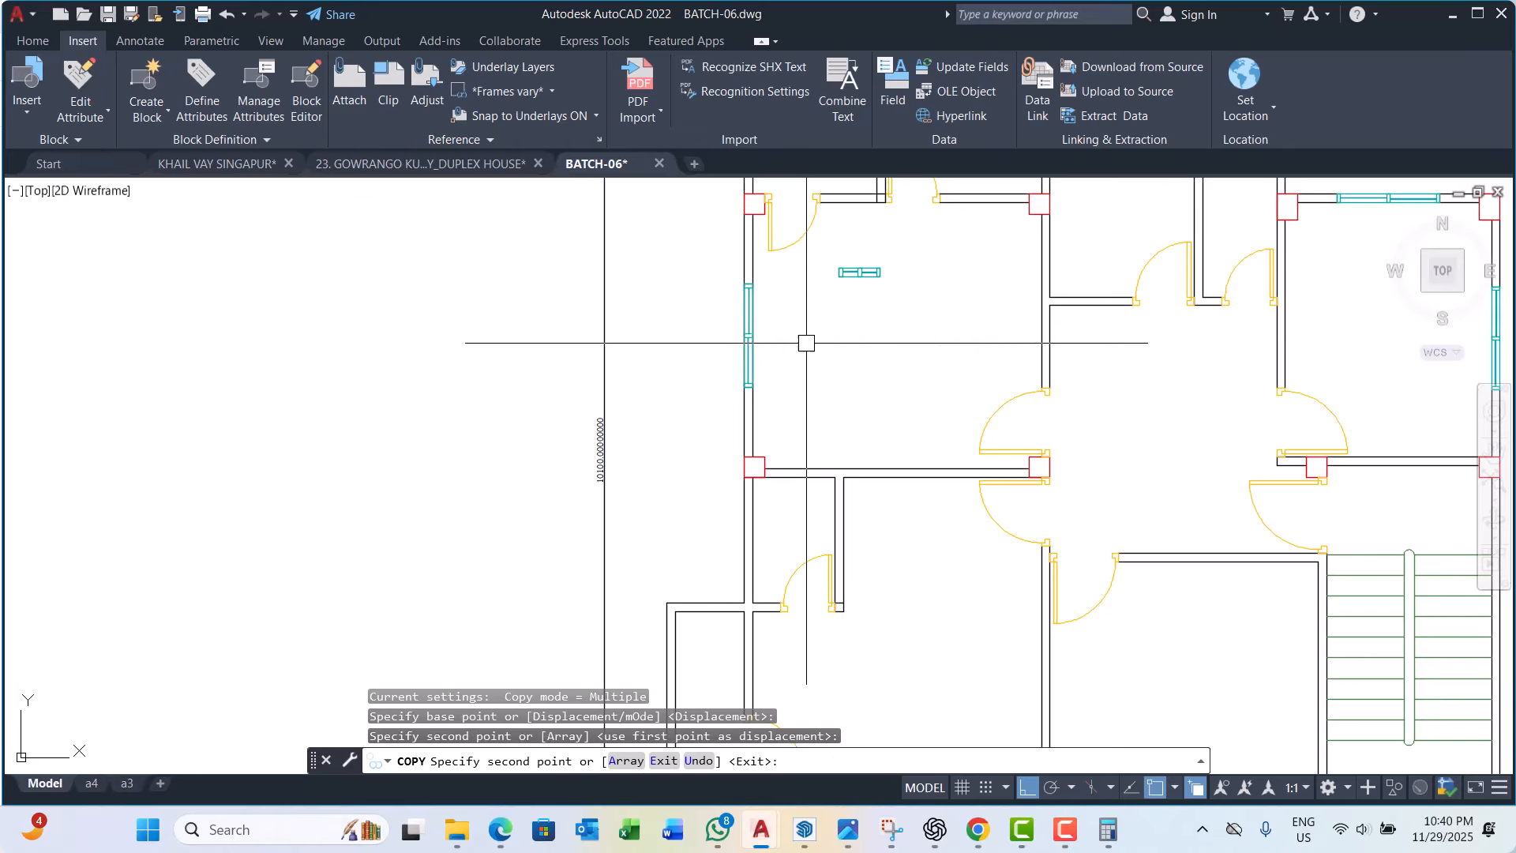
Step: Draw horizontal construction lines through both ends of the west wall window
scroll(813, 359, "down", 2)
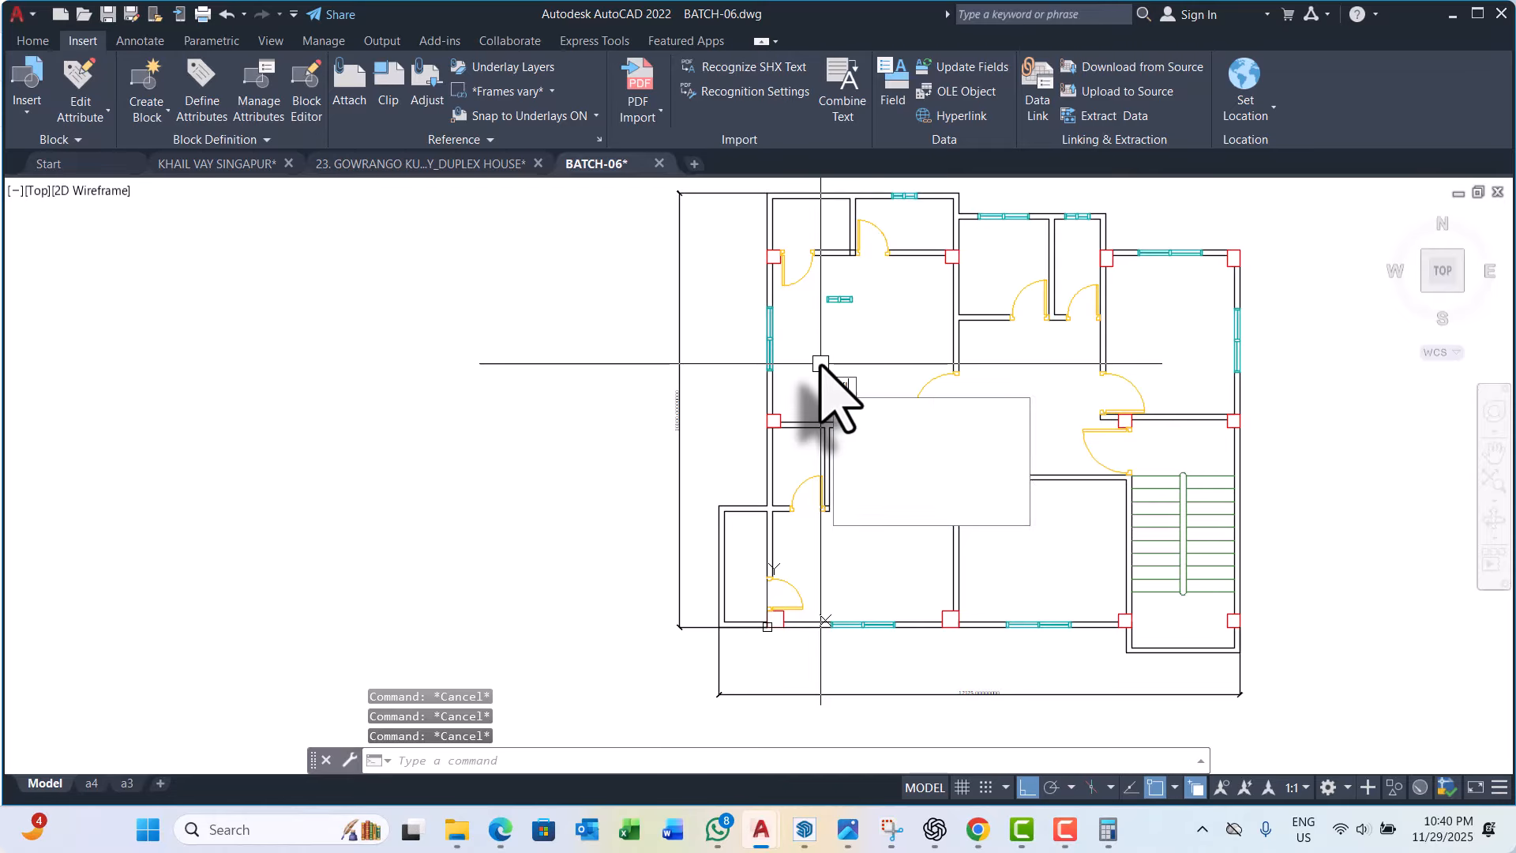
type("xl")
key("Return")
type("h")
key("Return")
scroll(814, 340, "up", 6)
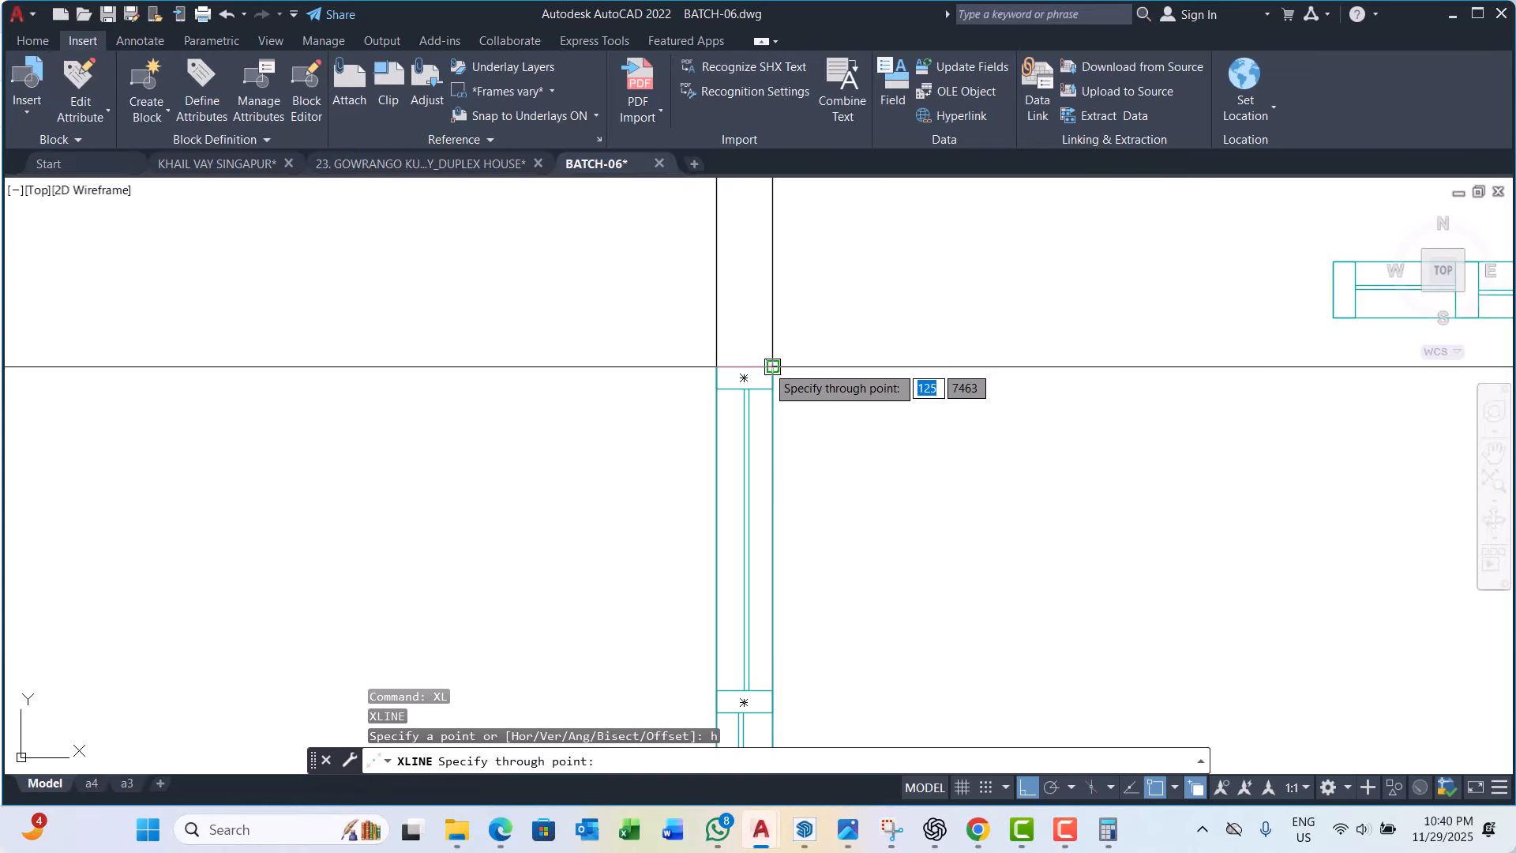
left_click(773, 366)
scroll(798, 332, "down", 4)
scroll(814, 389, "up", 5)
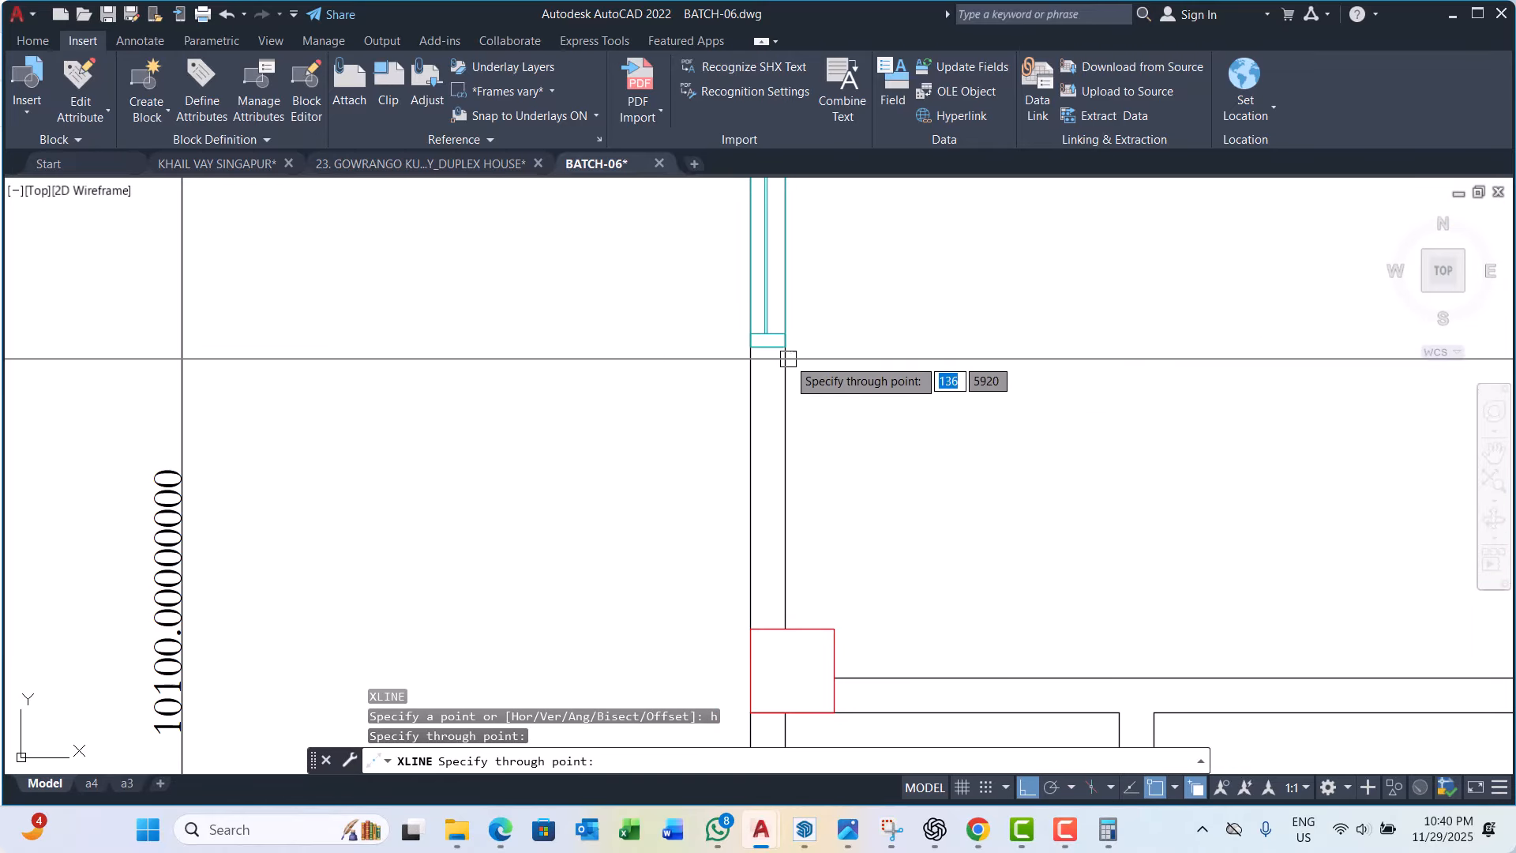
left_click(787, 348)
scroll(786, 340, "down", 8)
key("Escape")
key("Escape")
key("Escape")
scroll(858, 289, "up", 5)
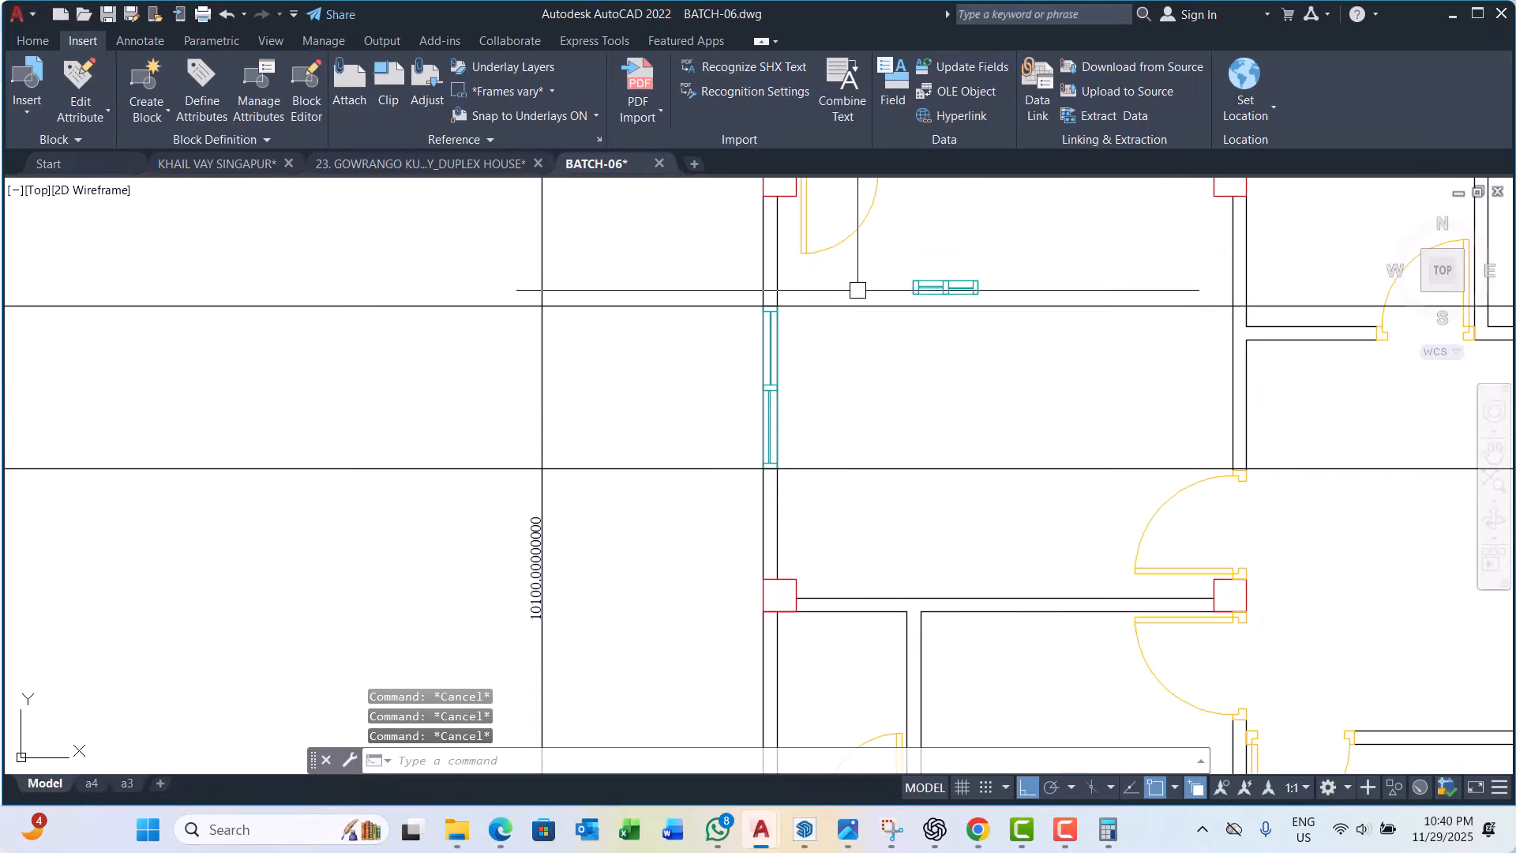
Step: Trim the west wall lines across the window, using its two construction lines as cutting edges
left_click(857, 290)
left_click(832, 514)
type("t")
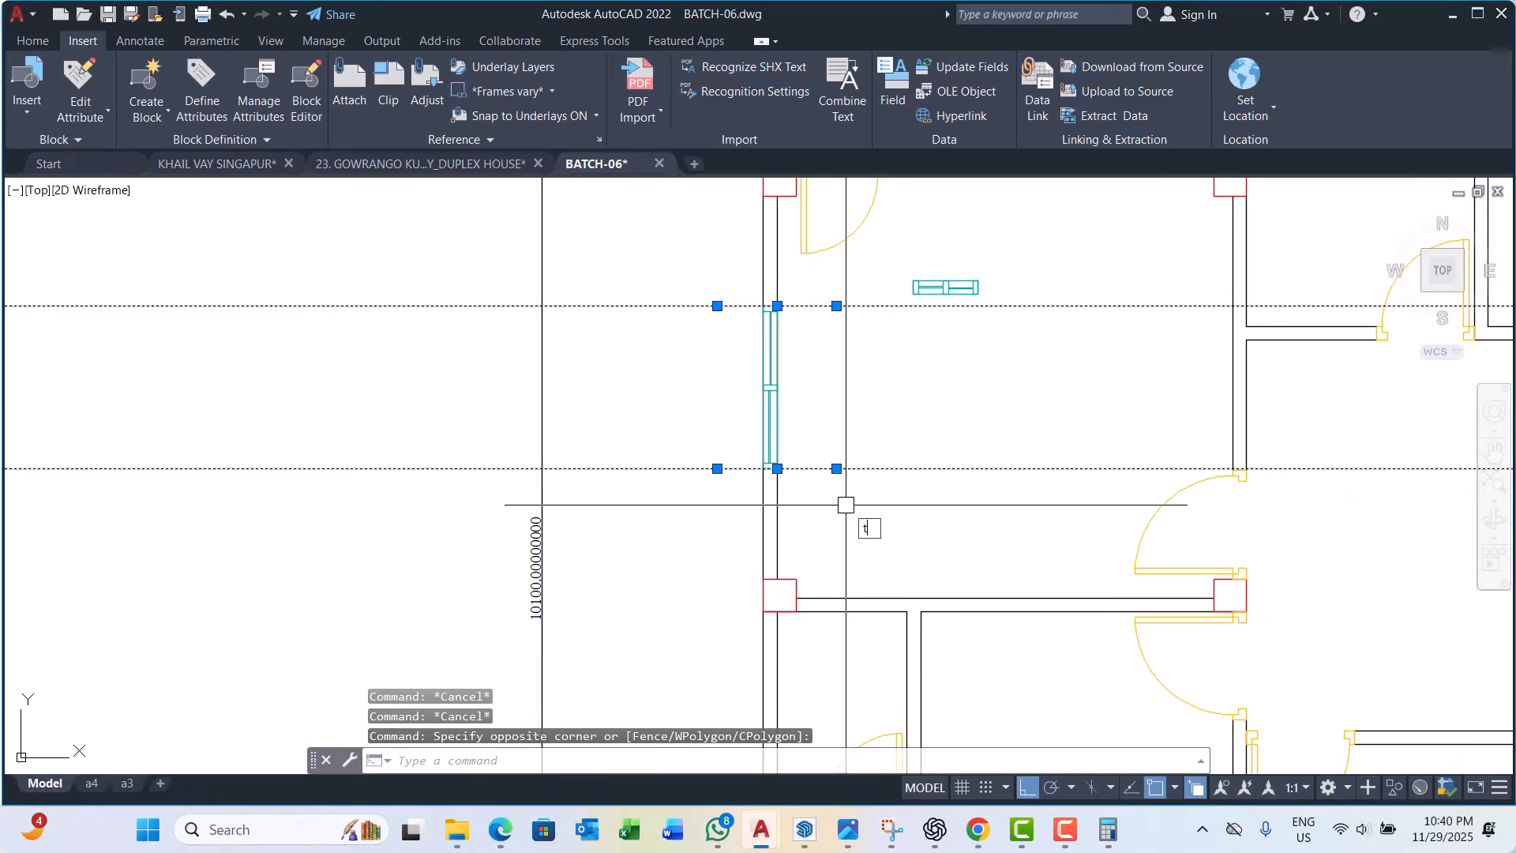
type("r")
key("space")
left_click_drag(853, 359, 687, 369)
scroll(933, 328, "down", 4)
key("Escape")
key("Escape")
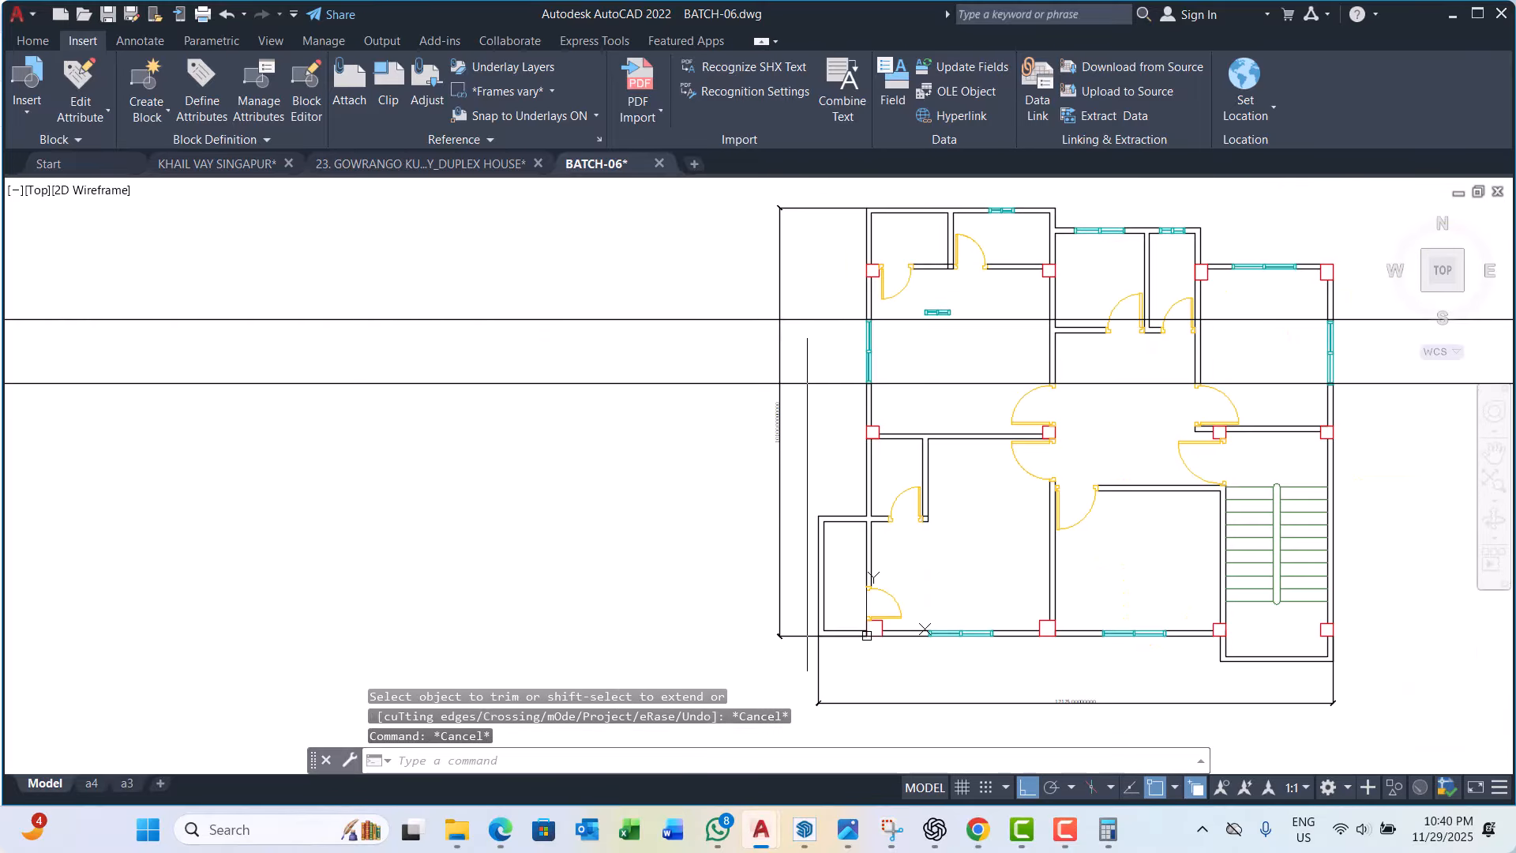
Step: Erase the two horizontal construction lines at the west wall window
scroll(807, 329, "up", 1)
left_click(673, 281)
left_click(606, 510)
type("e")
key("space")
scroll(686, 458, "down", 3)
middle_click_drag(1104, 560, 1103, 560)
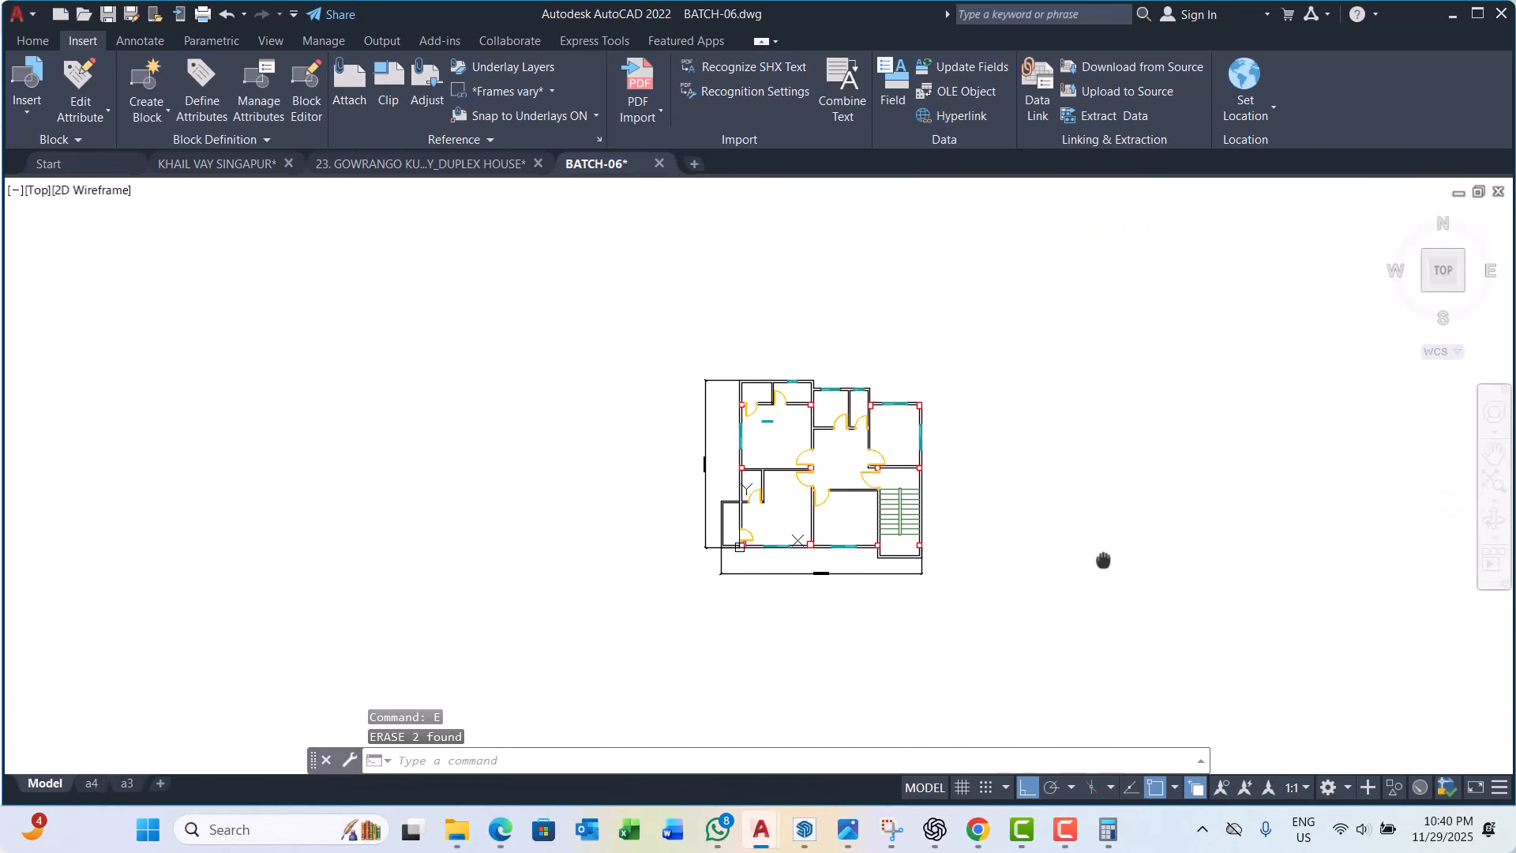
Step: Erase the remaining small loose window block inside the northwest room
scroll(782, 418, "up", 6)
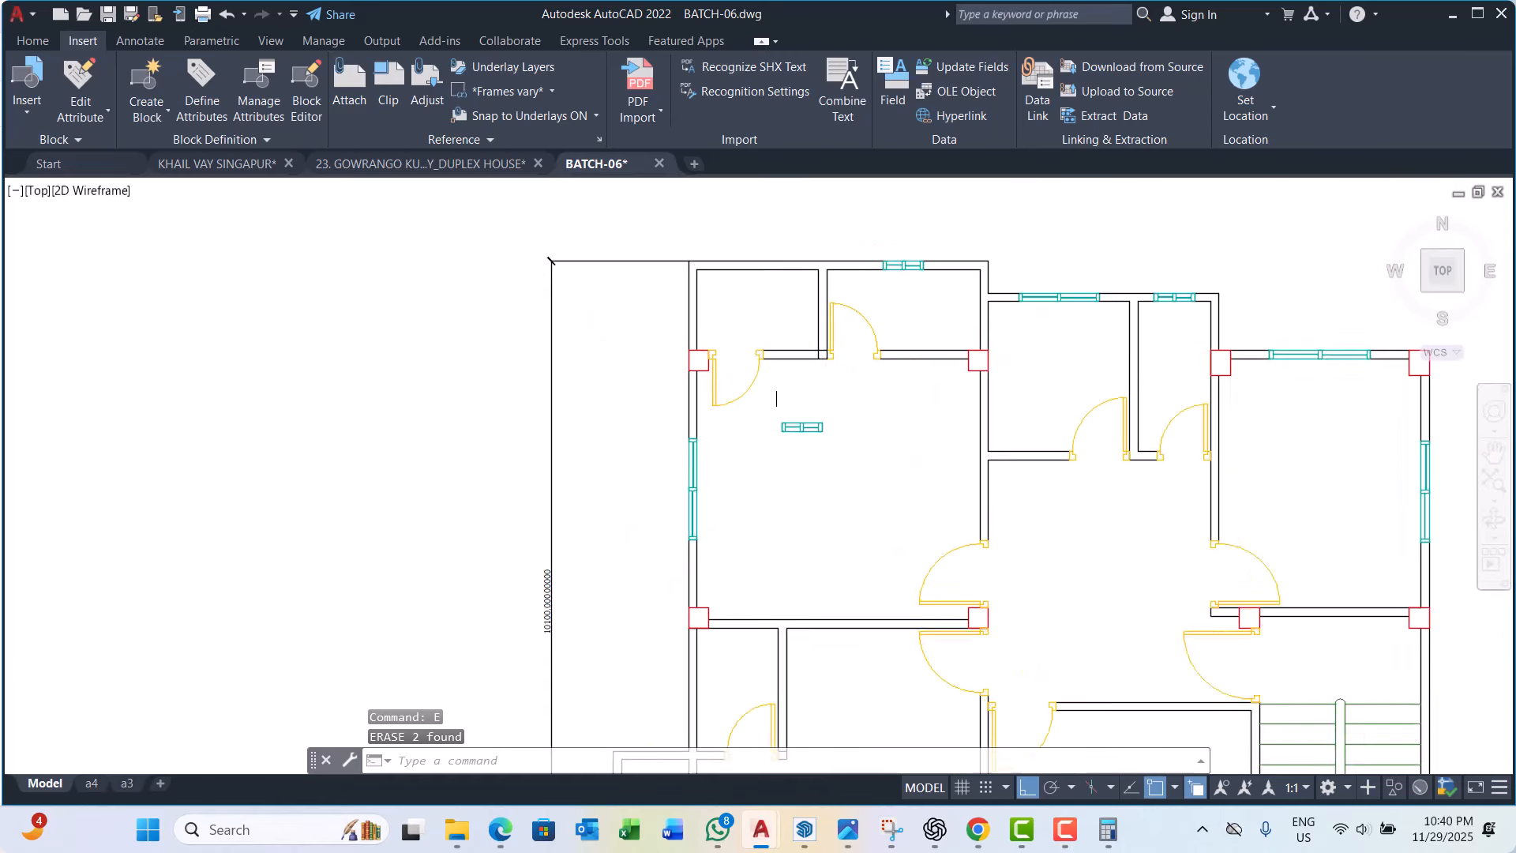
scroll(776, 399, "up", 2)
left_click(886, 391)
left_click(780, 487)
type("e")
key("space")
scroll(784, 477, "down", 4)
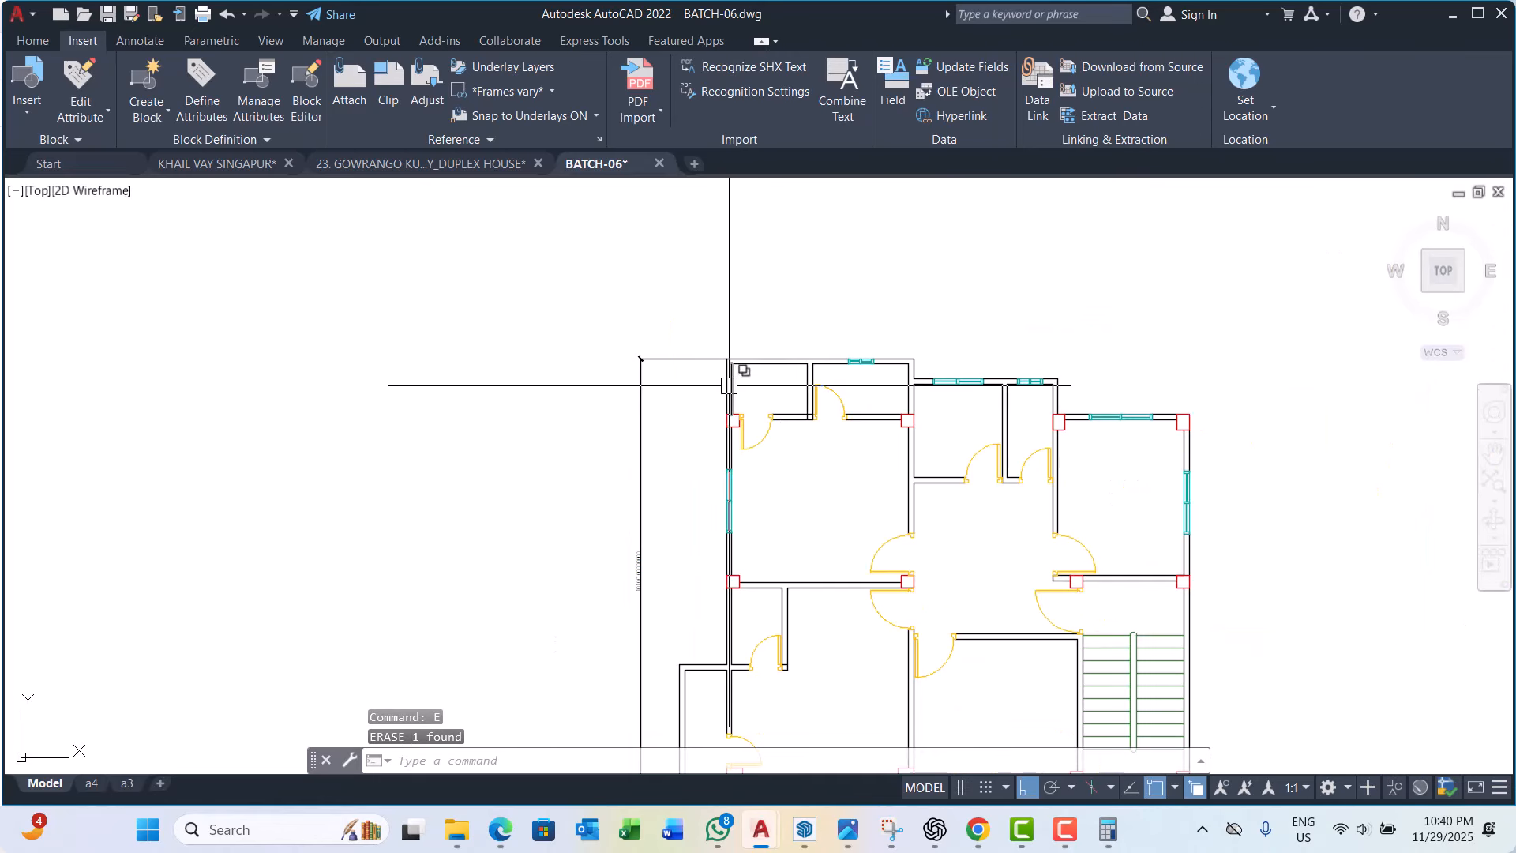
Step: Stretch the upper end of the line between the two small northwest rooms up to the north wall's outer face
scroll(728, 386, "up", 7)
left_click(863, 388)
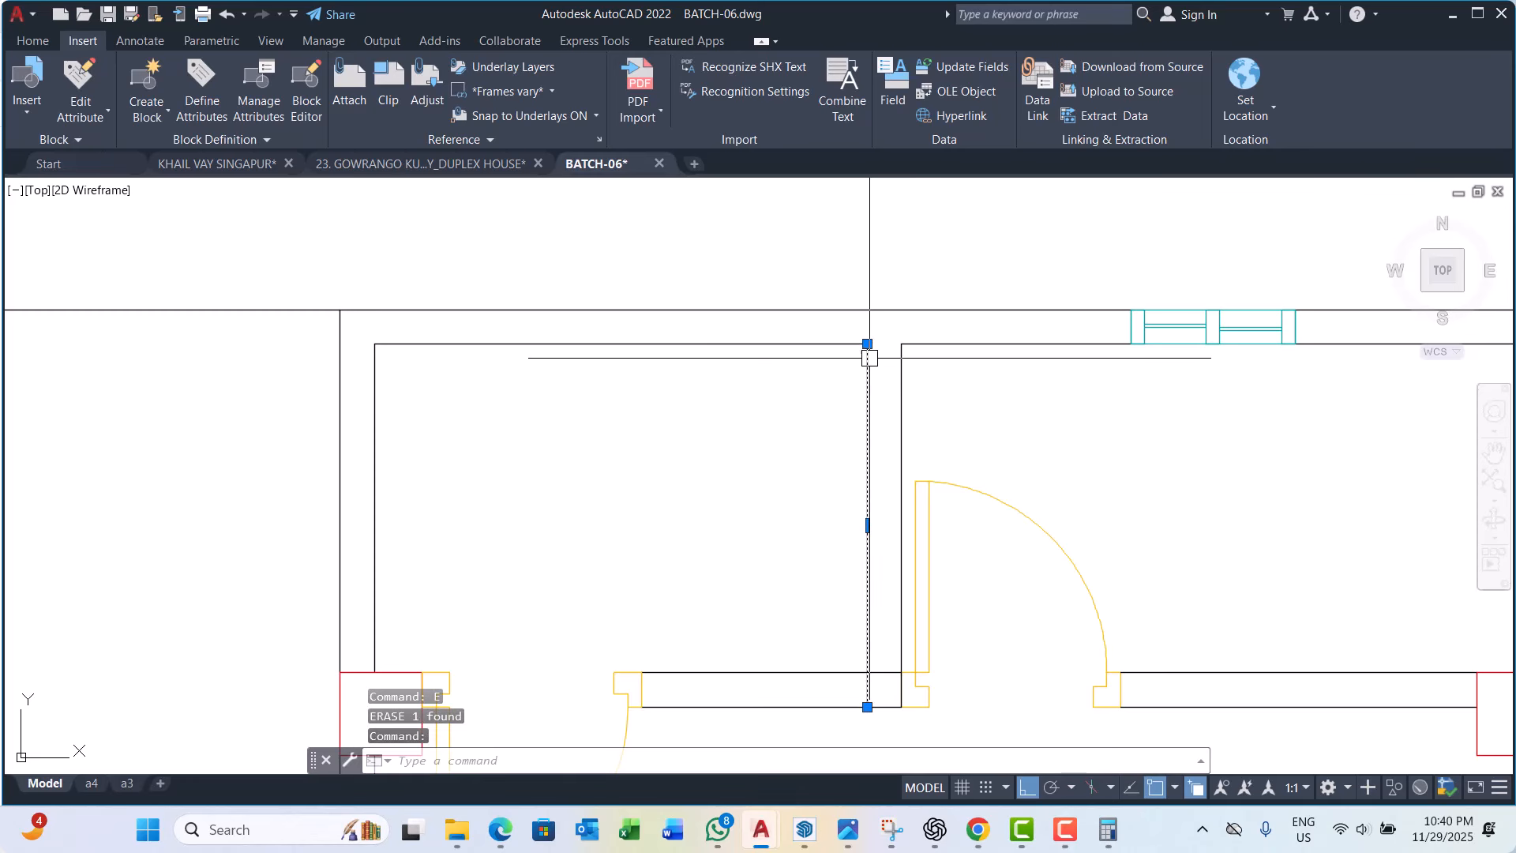
left_click(867, 343)
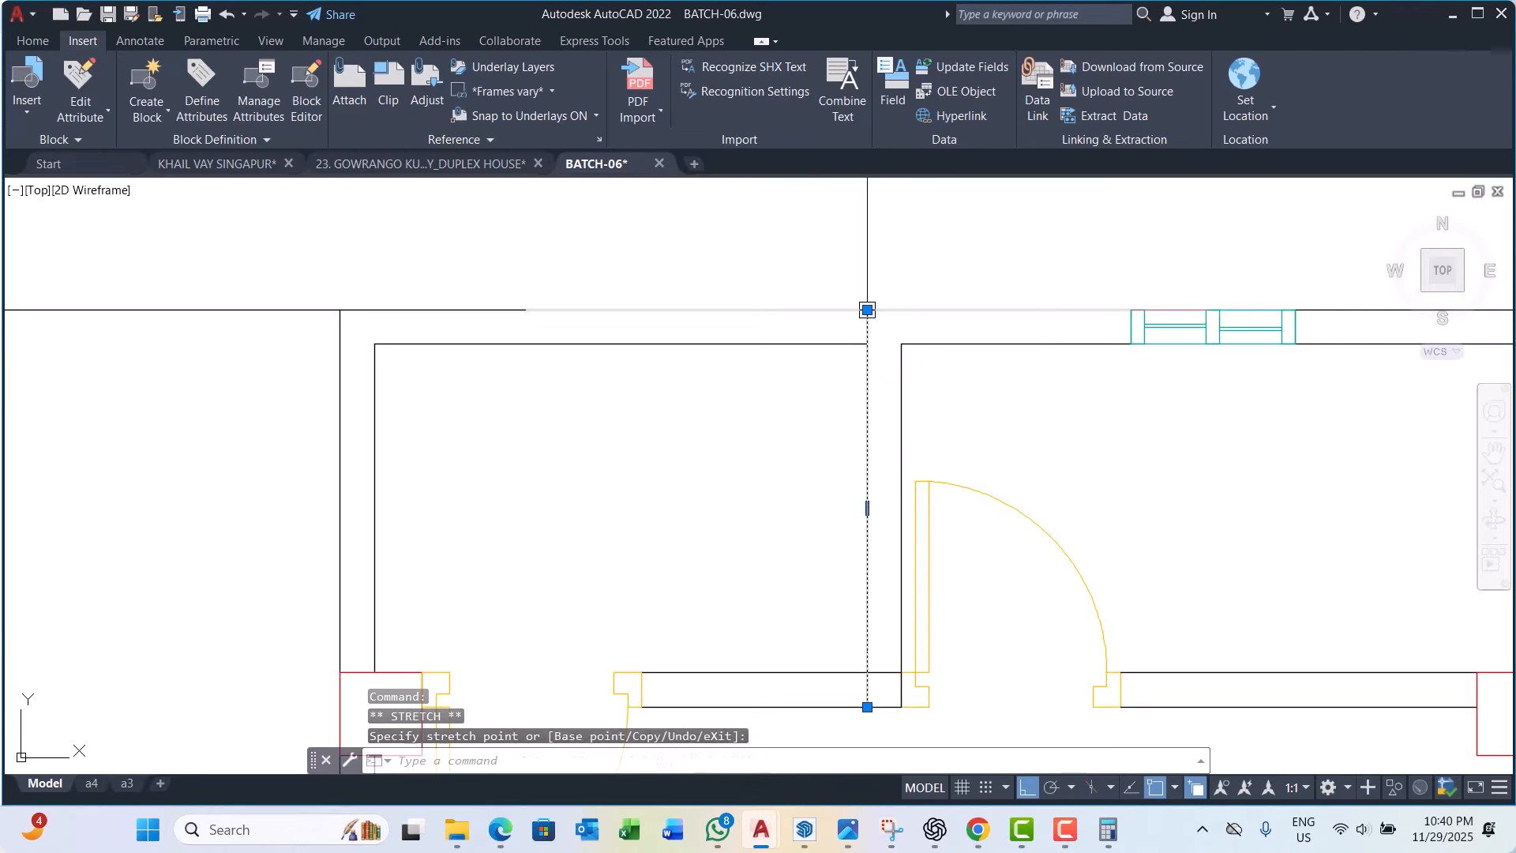
left_click(867, 309)
key("Escape")
key("Escape")
key("Escape")
Step: Offset the inner west and north wall lines of the northwest corner room by 62.5 into the wall thickness
scroll(908, 339, "down", 3)
scroll(676, 439, "up", 2)
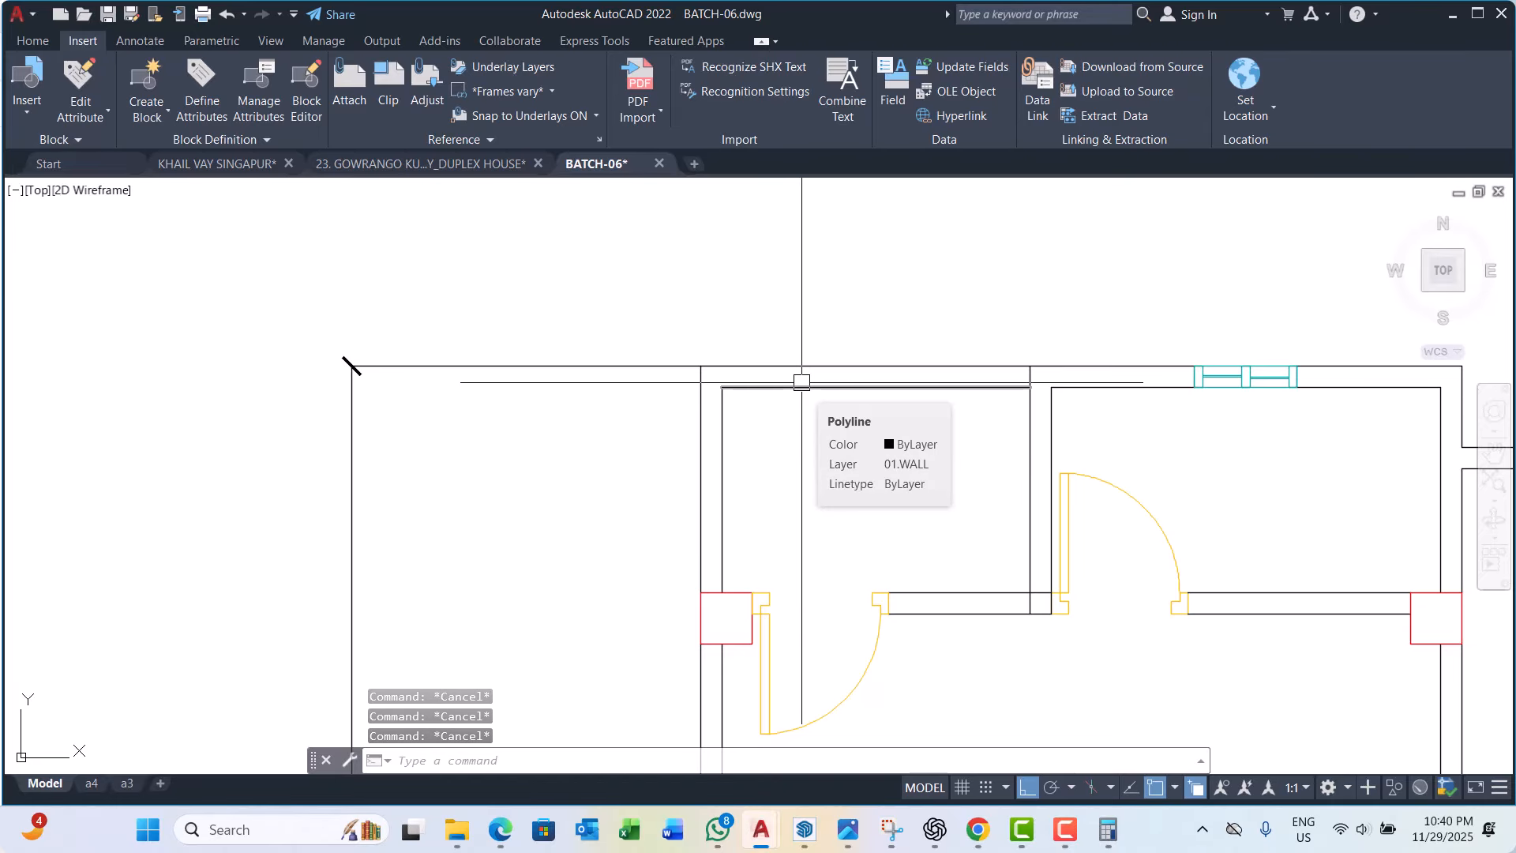
scroll(832, 216, "down", 2)
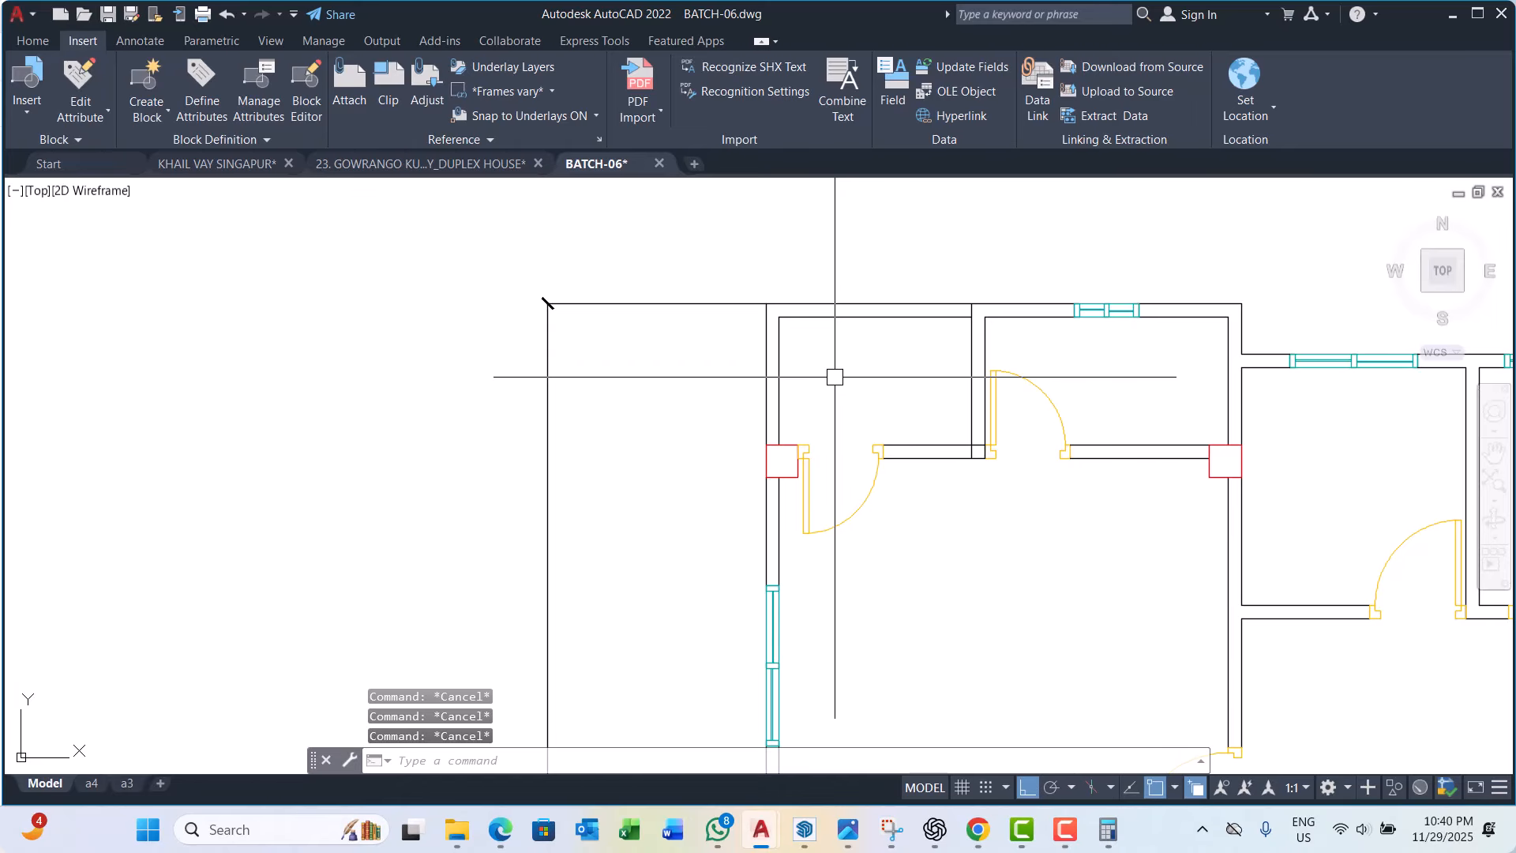
scroll(803, 317, "up", 4)
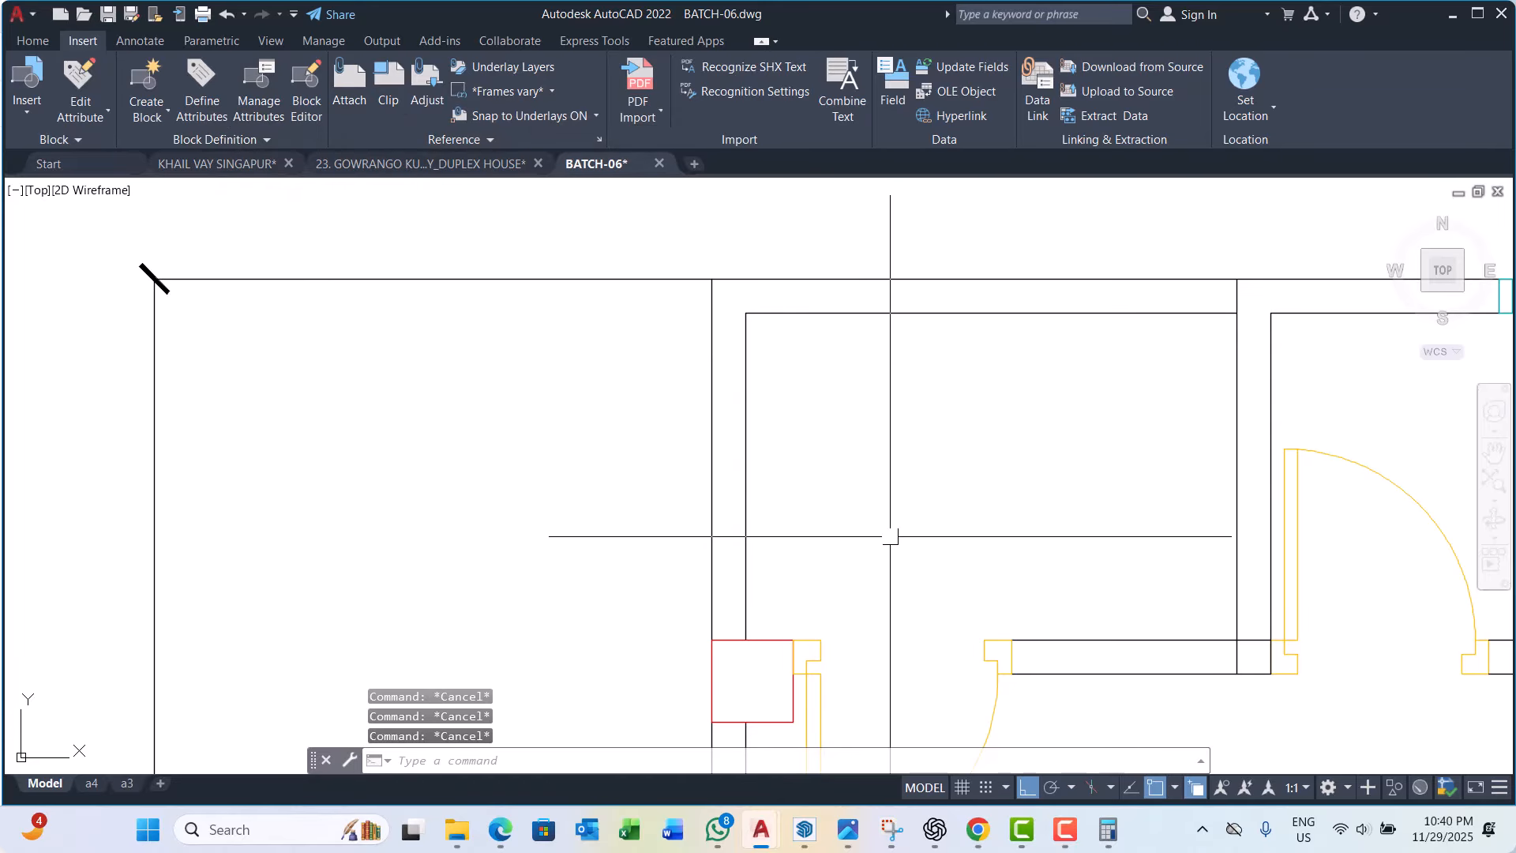
middle_click_drag(820, 509, 863, 462)
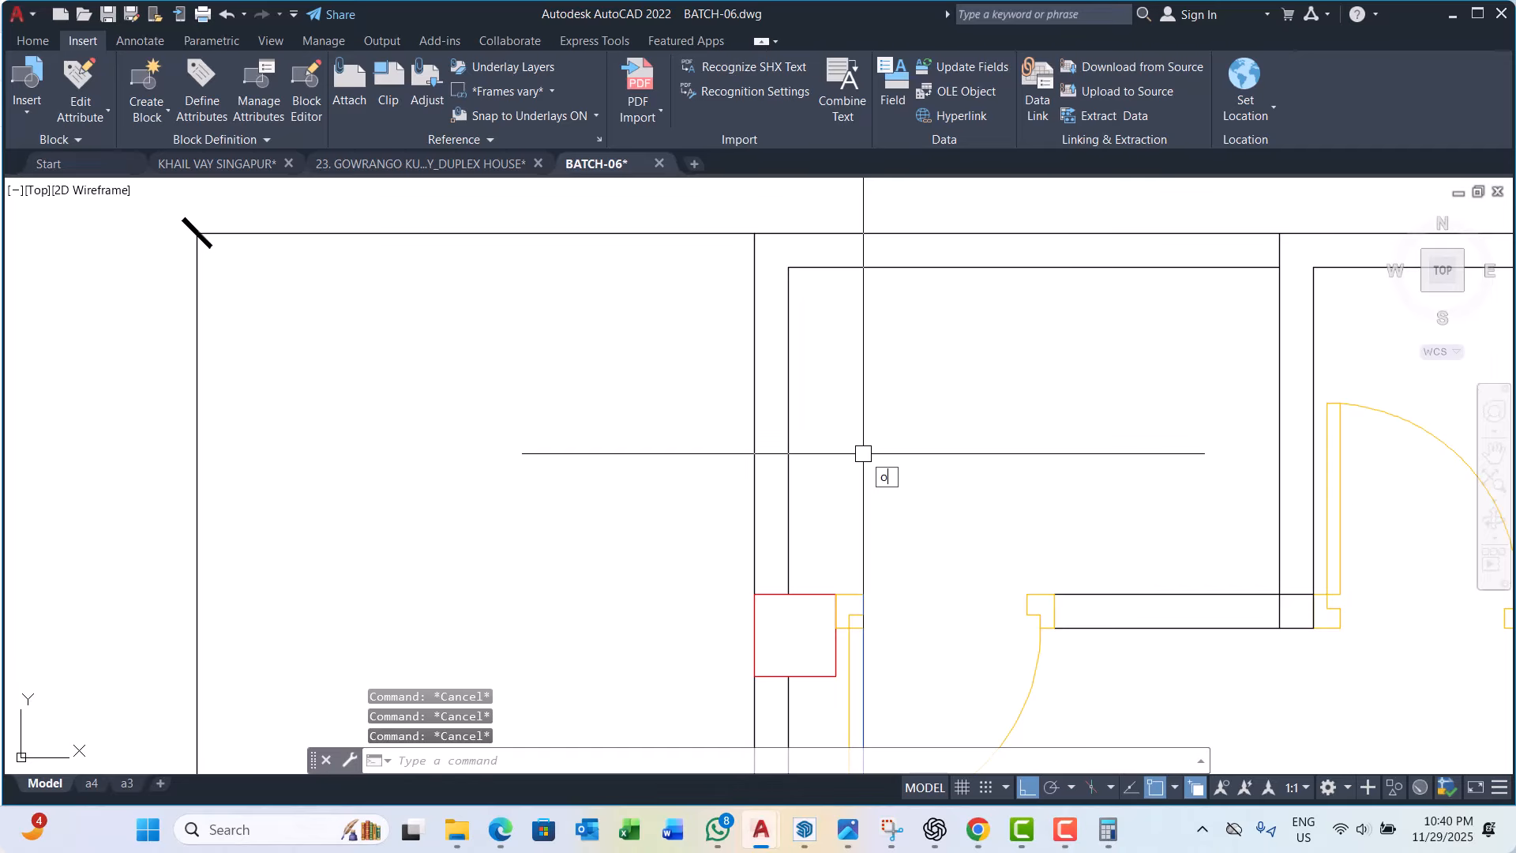
key("Return")
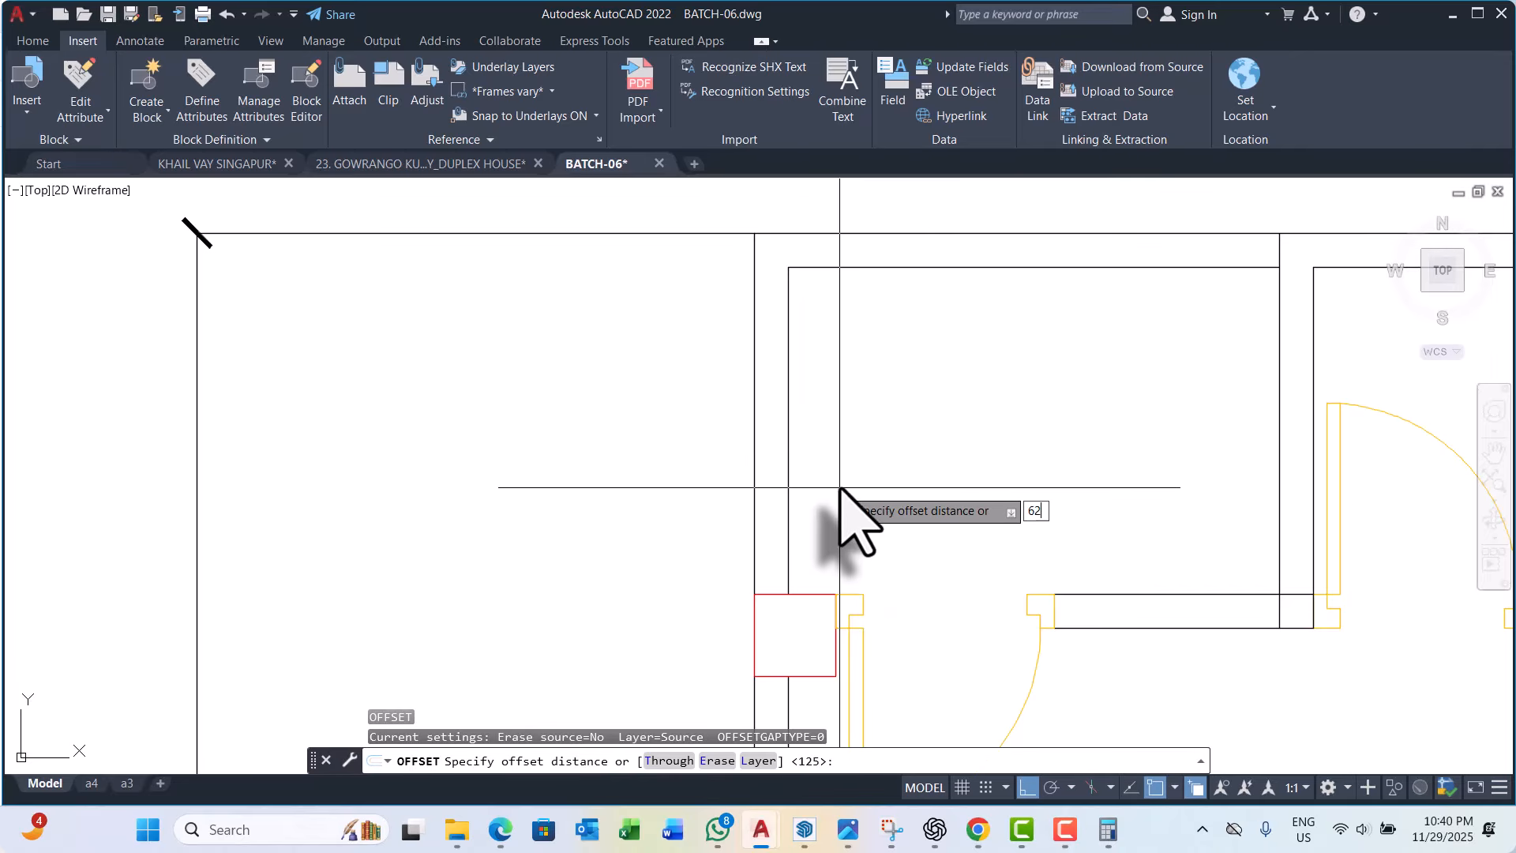
key("Return")
left_click(789, 426)
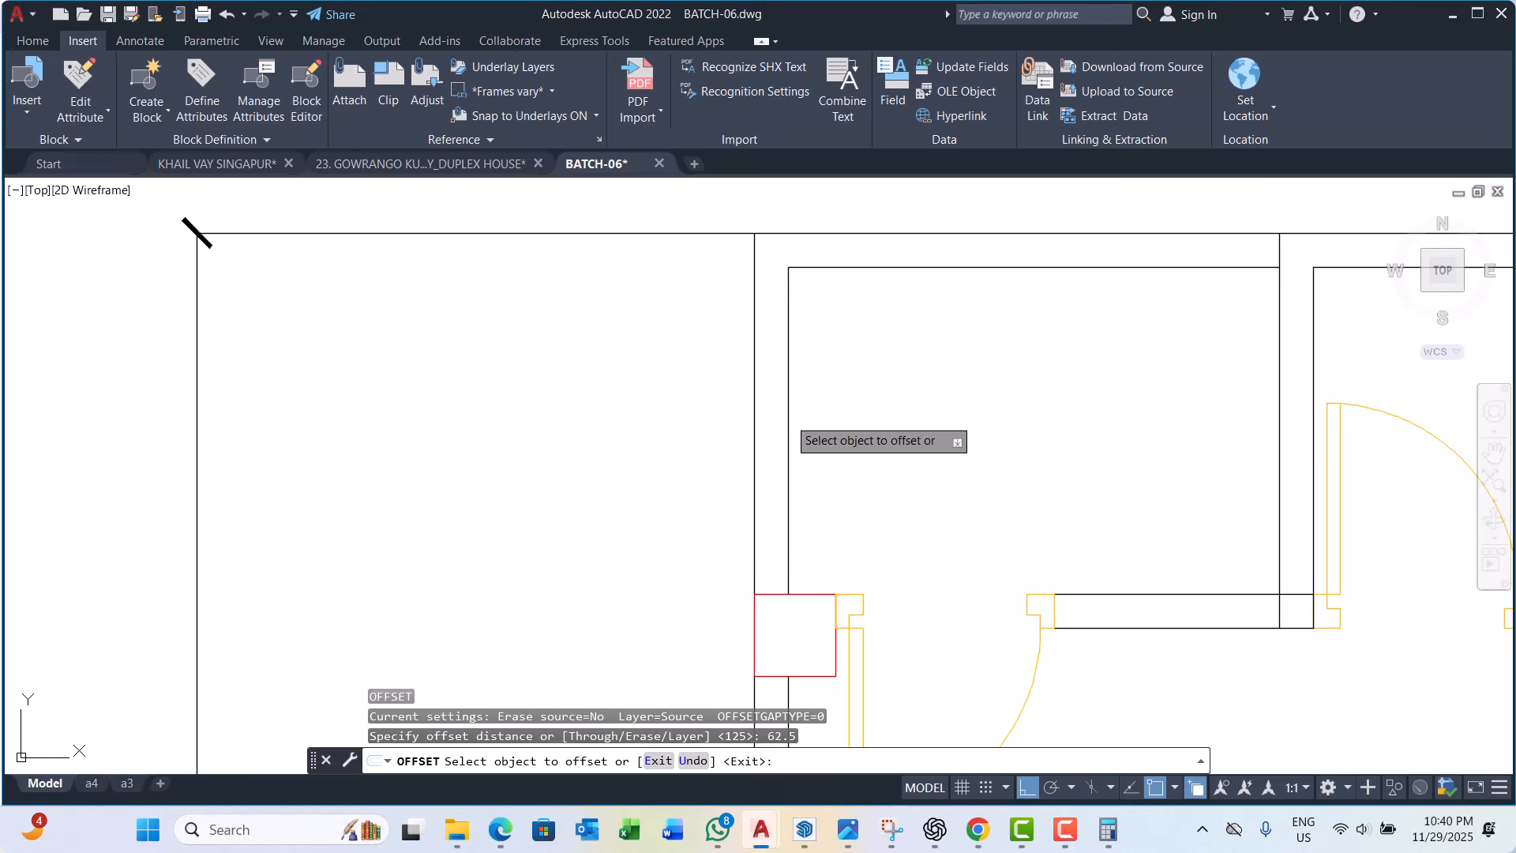
left_click(771, 427)
scroll(789, 253, "up", 4)
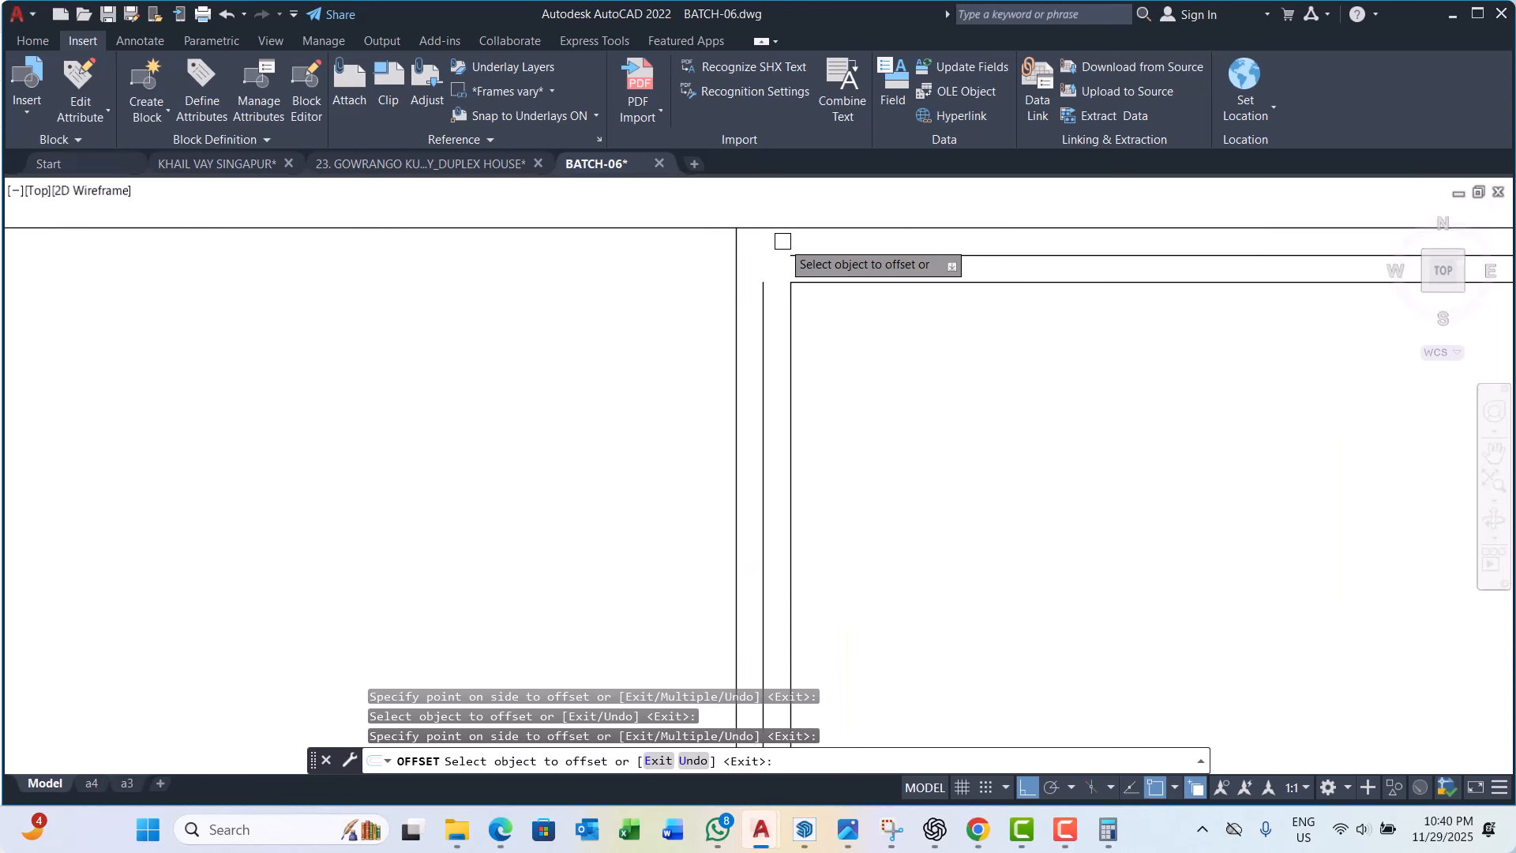
Step: Fillet the two offset centre lines with radius 0 into a sharp corner at the northwest corner room
key("Escape")
key("Escape")
key("Escape")
type("f")
key("Return")
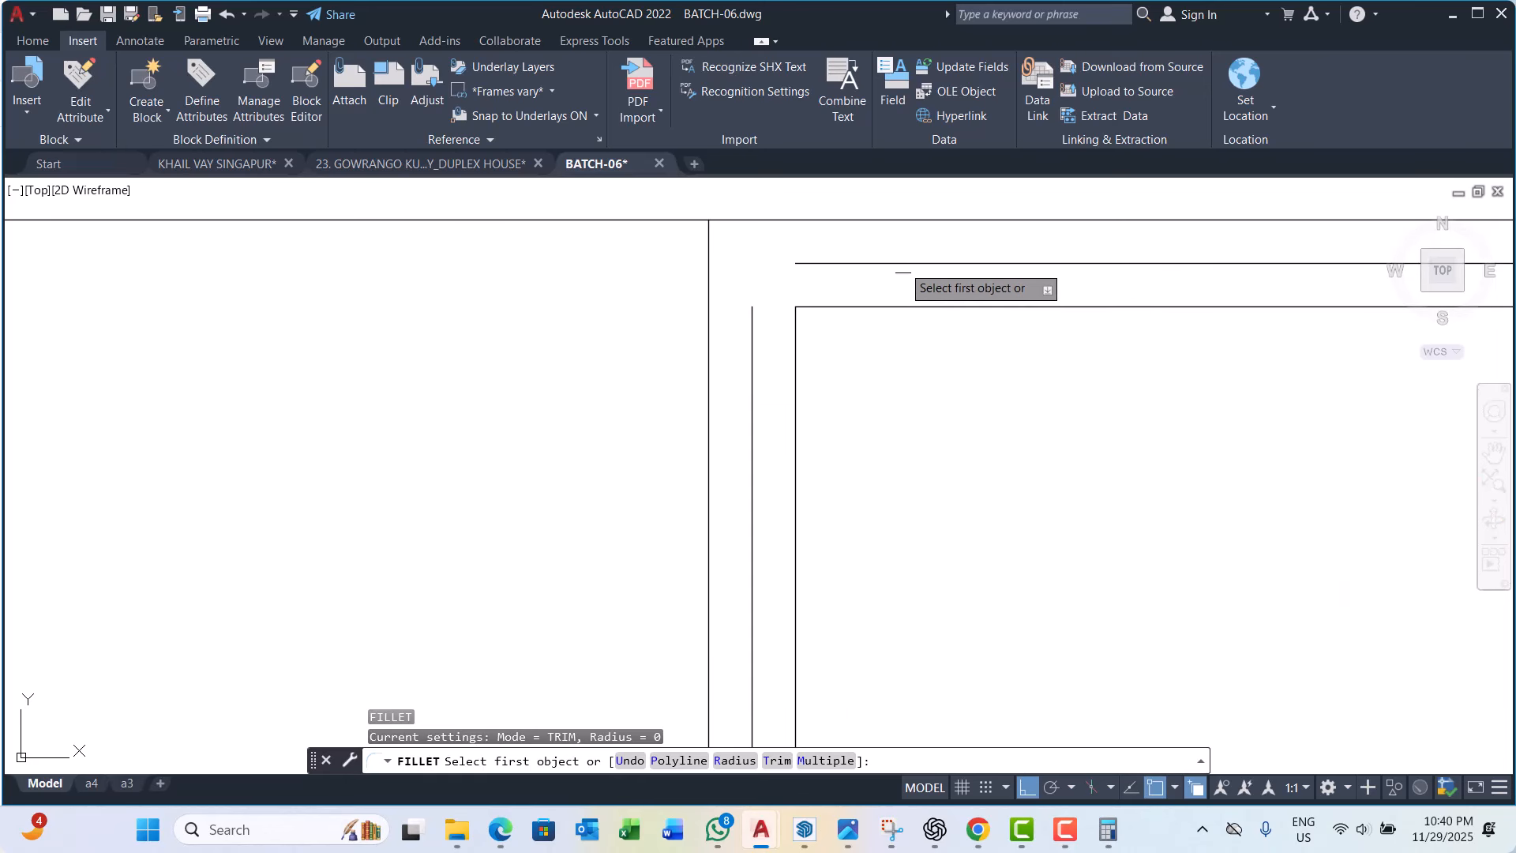
left_click(903, 265)
key("Escape")
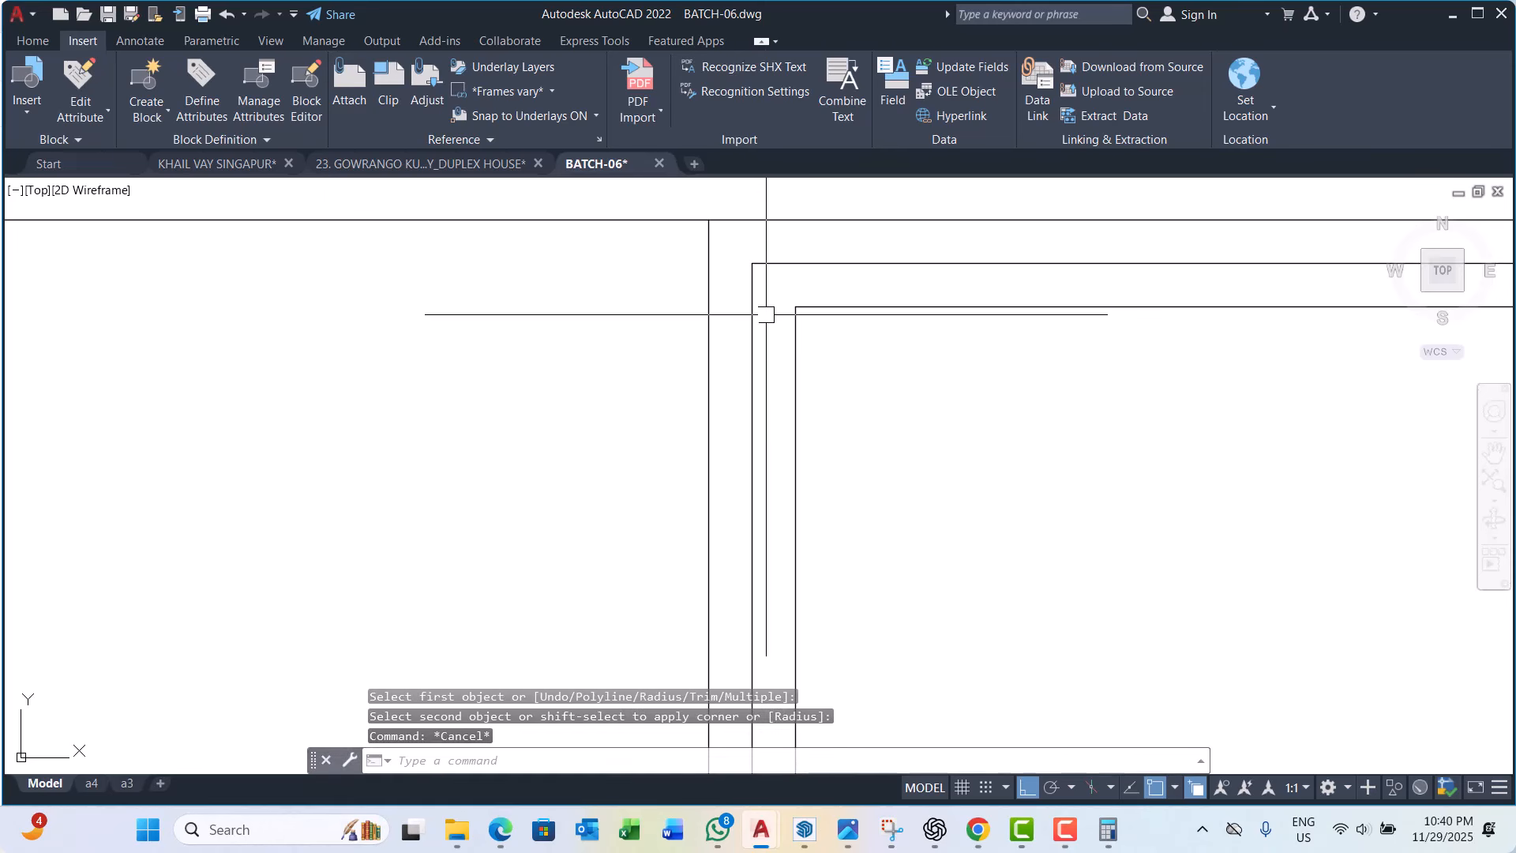
left_click(752, 331)
scroll(762, 316, "down", 5)
key("Escape")
key("Escape")
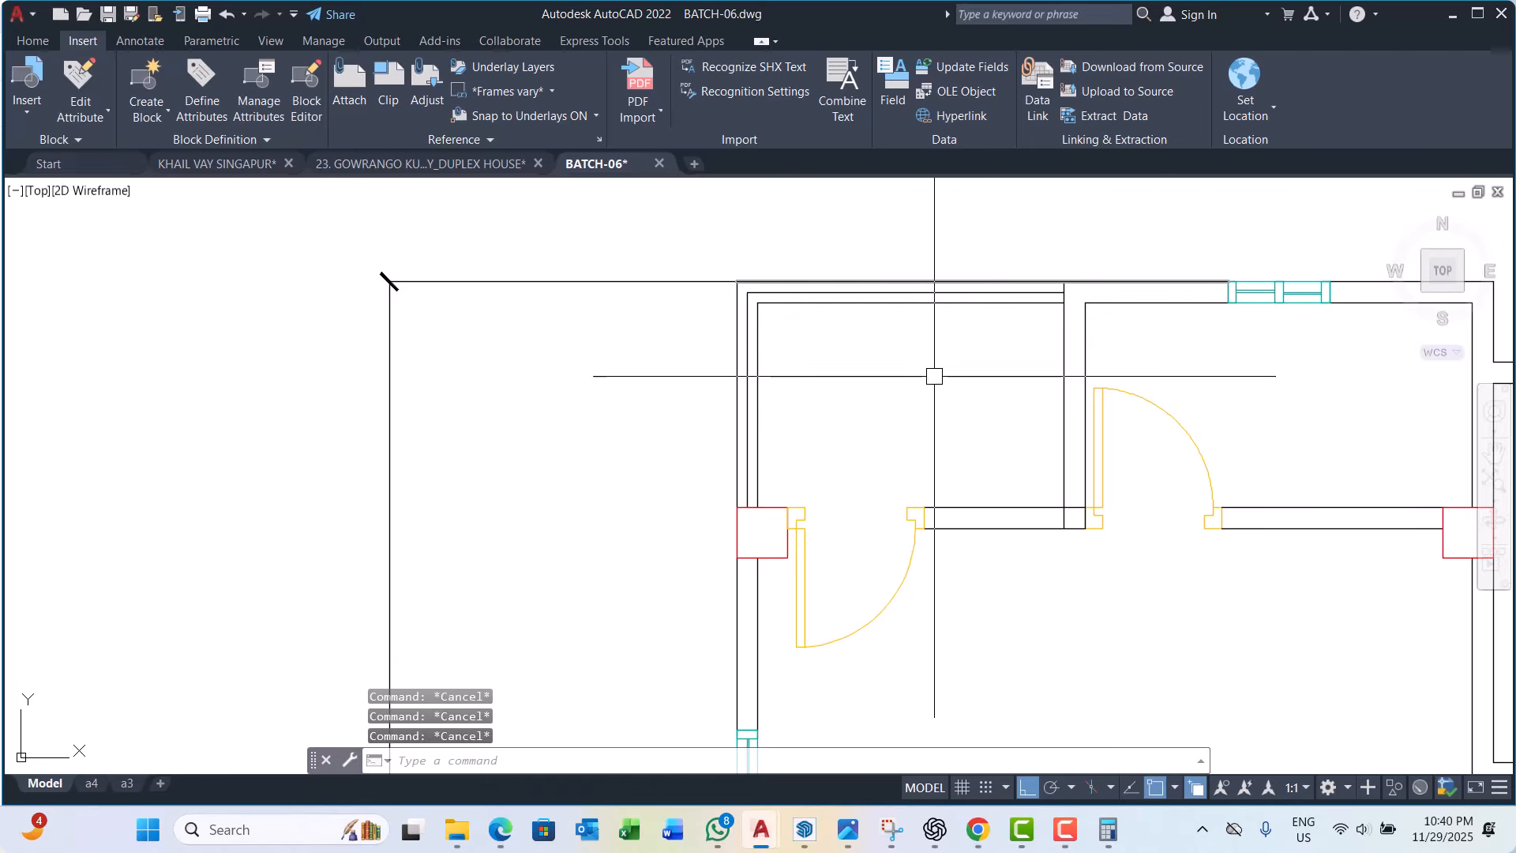
Step: Offset the joined centre line of the northwest corner walls by 25 to both sides
scroll(908, 387, "up", 2)
type("o")
key("Return")
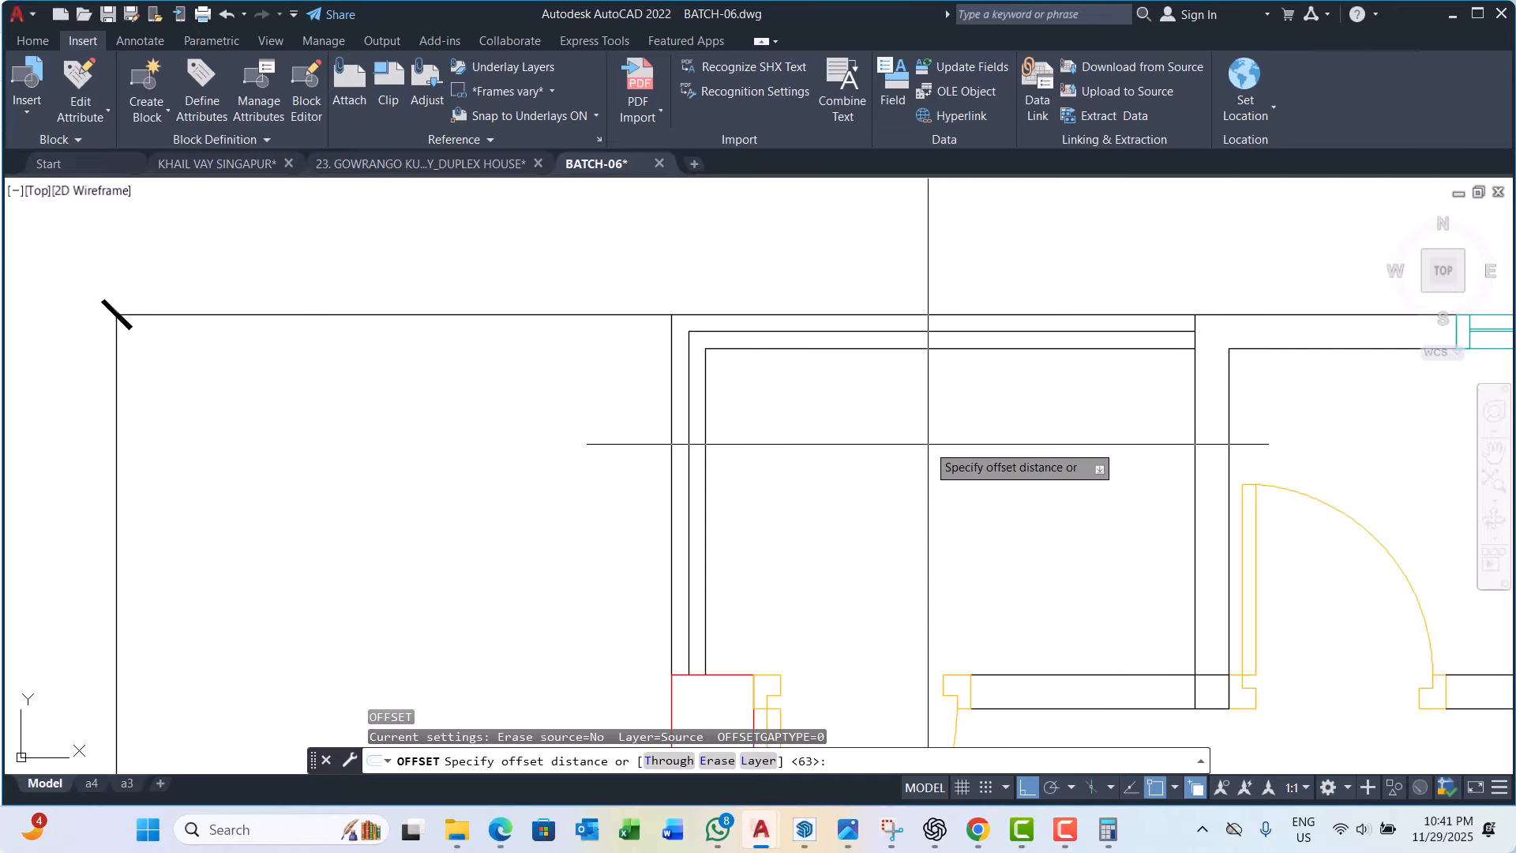
key("Return")
scroll(969, 330, "up", 2)
left_click(980, 331)
left_click(1001, 318)
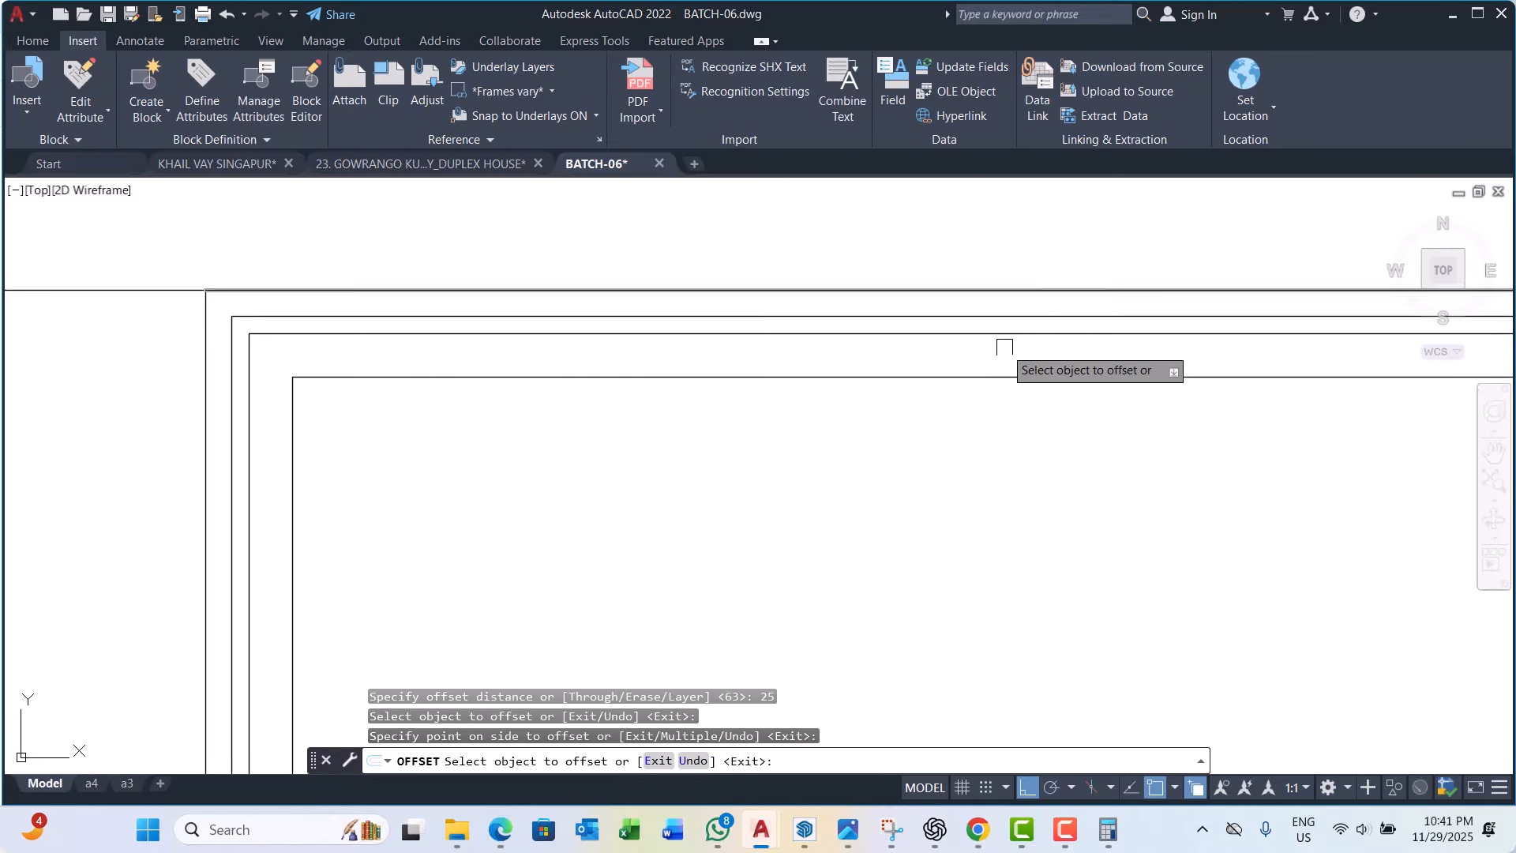
left_click(1001, 334)
left_click(1006, 353)
scroll(908, 338, "down", 2)
key("Escape")
key("Escape")
key("Escape")
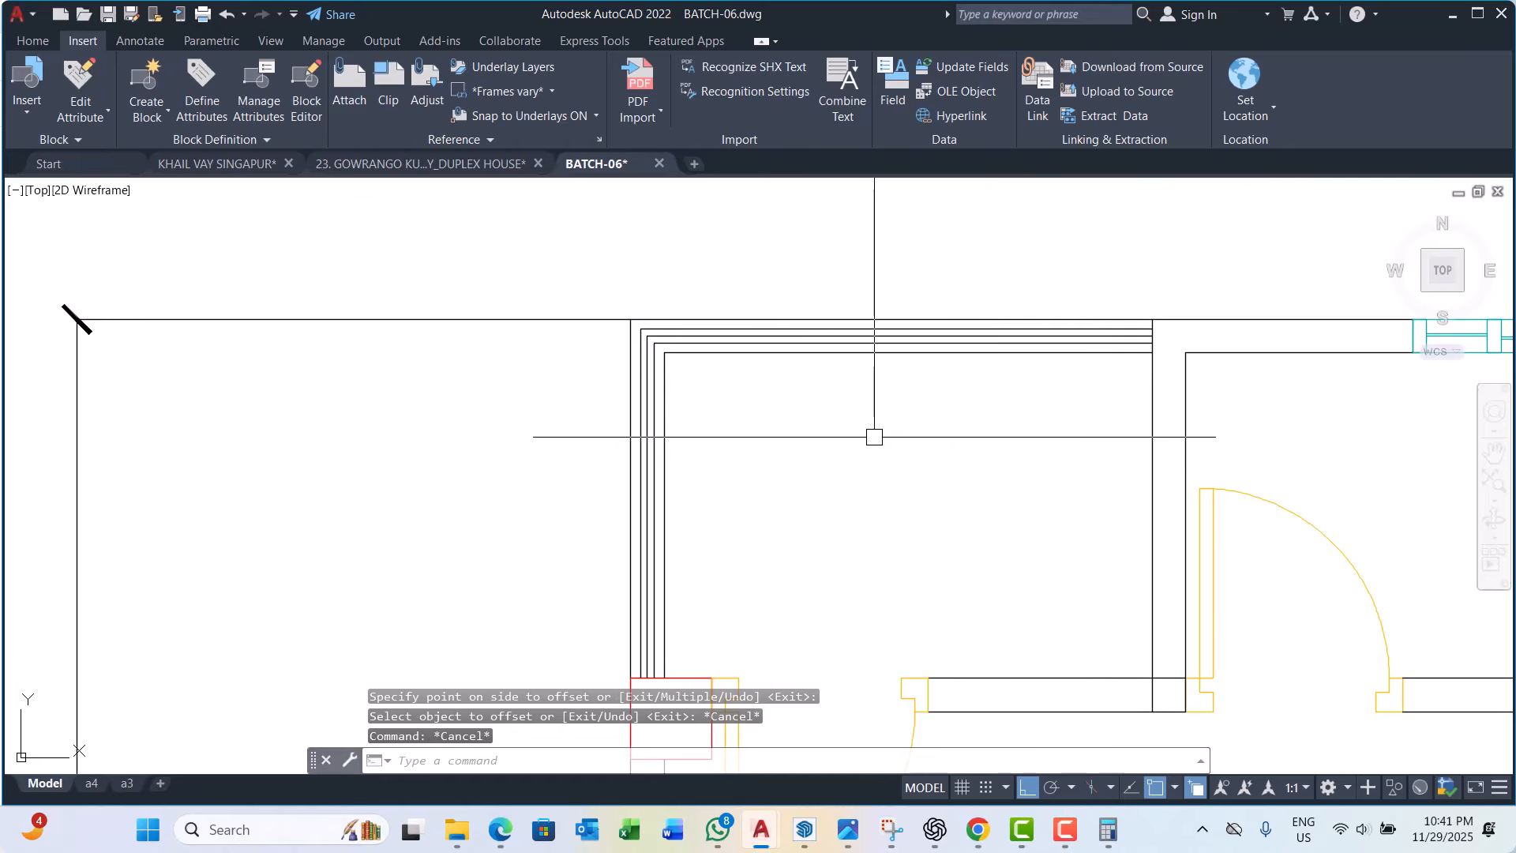
Step: Create a new layer named 09.realing and set its colour to index 21
middle_click_drag(883, 431, 899, 401)
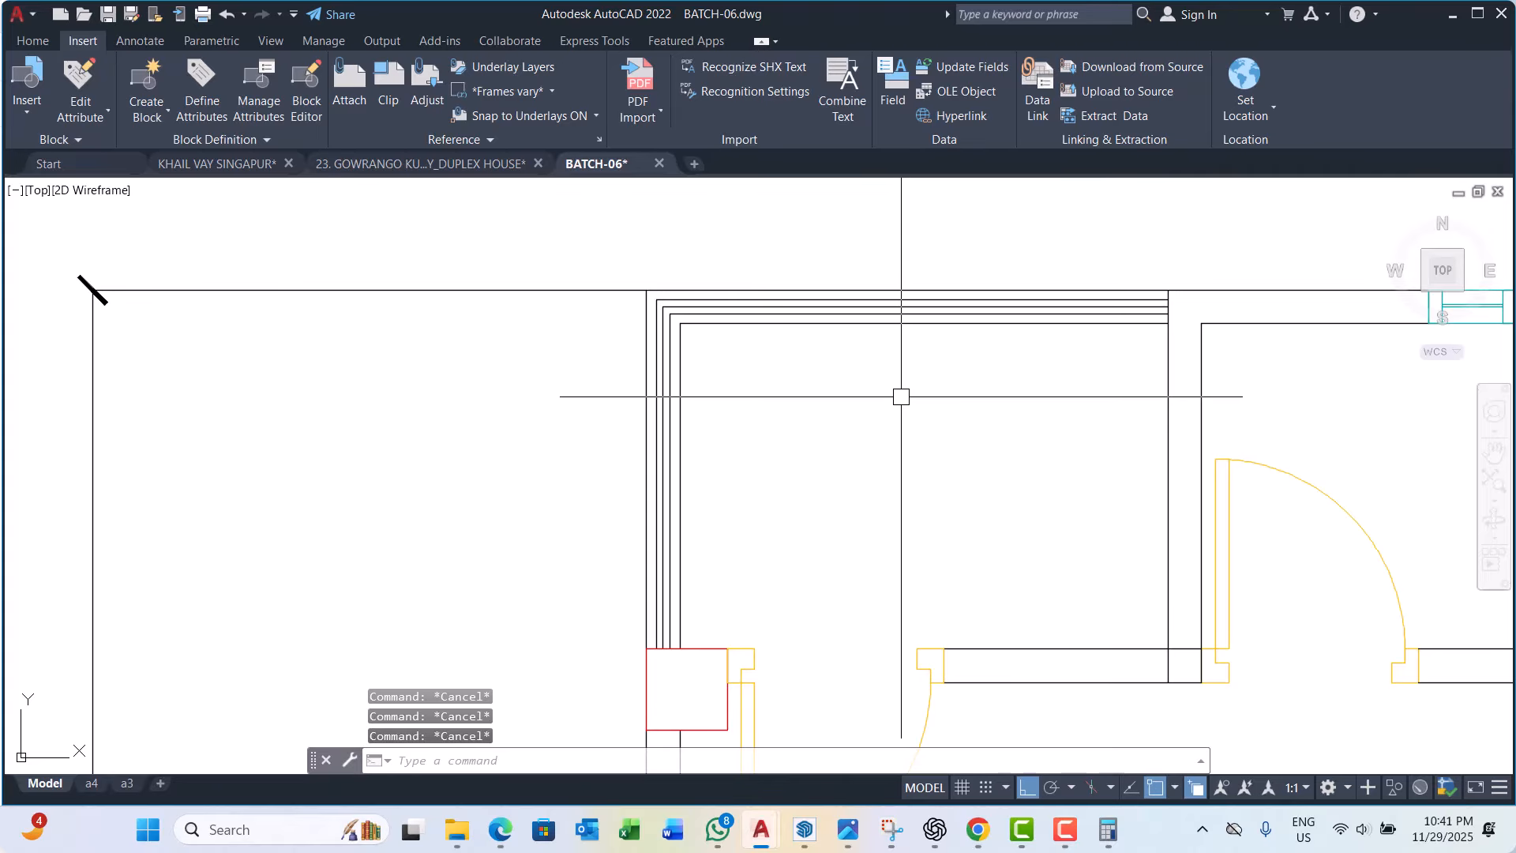
type("la")
key("Return")
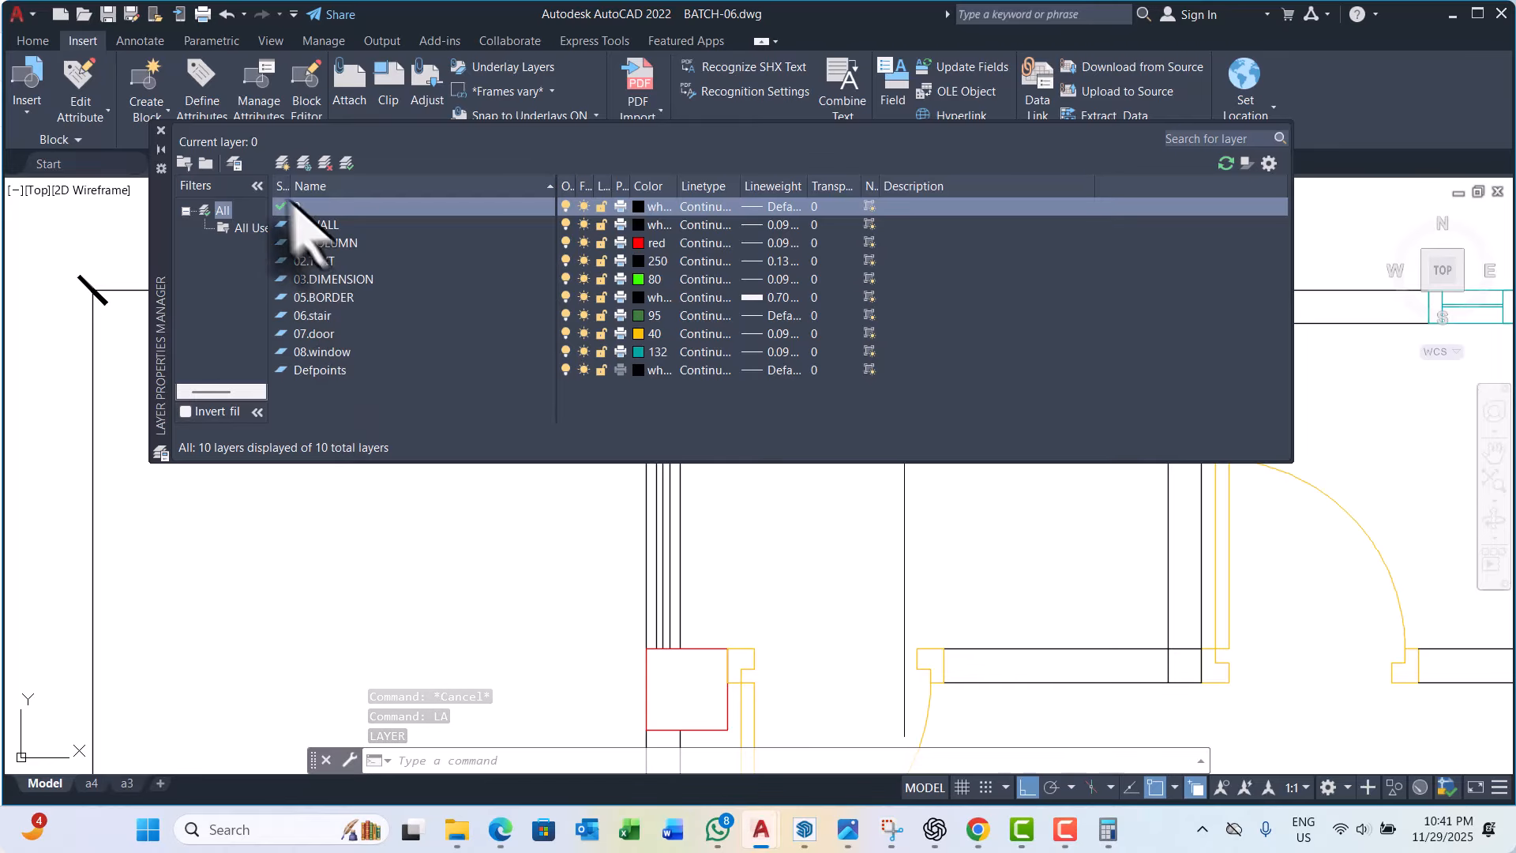
left_click(282, 163)
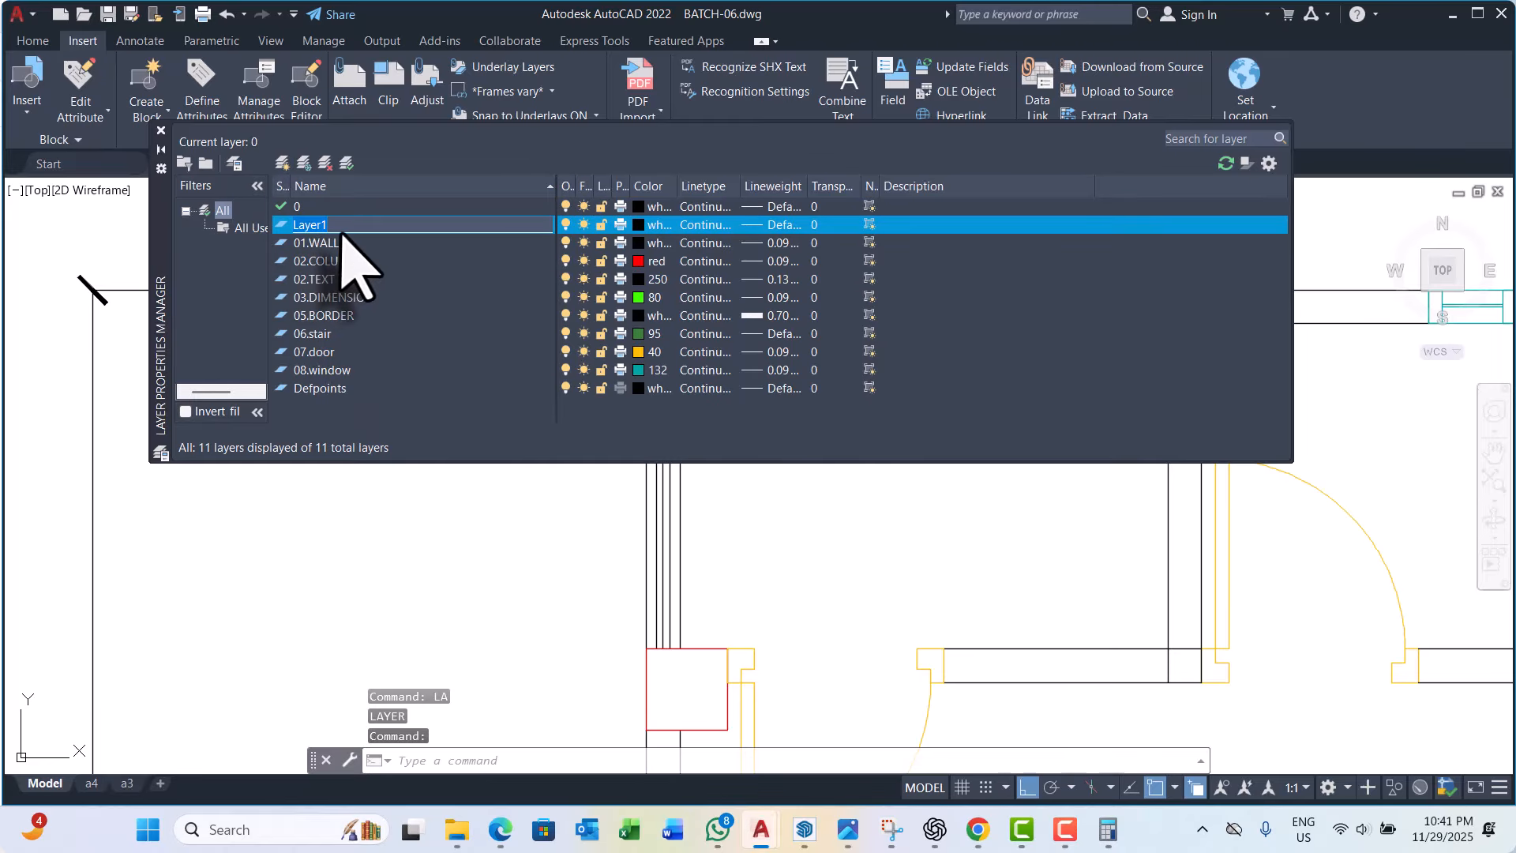
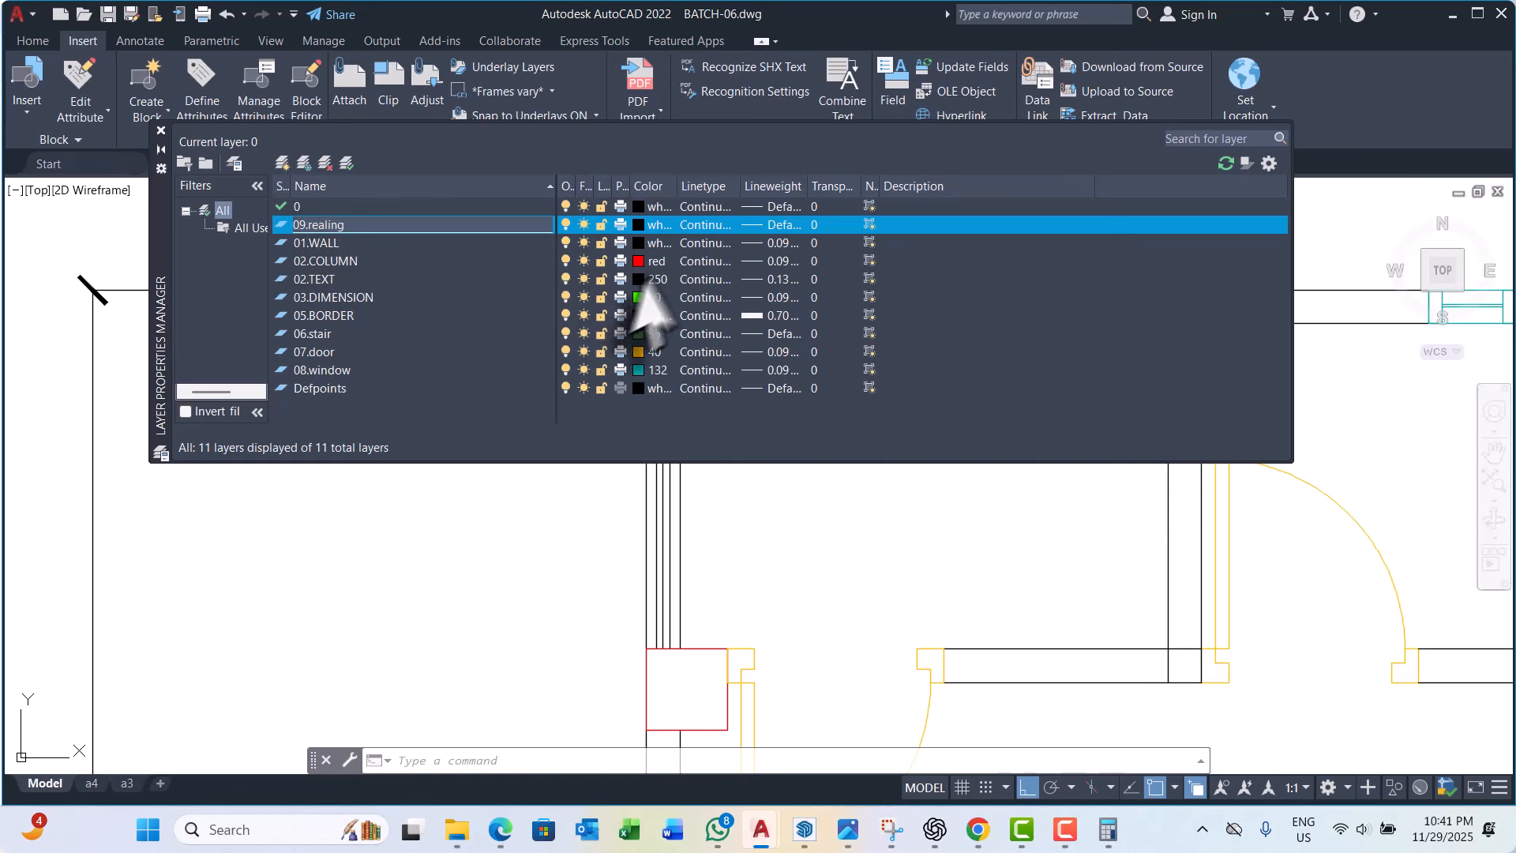
left_click(638, 225)
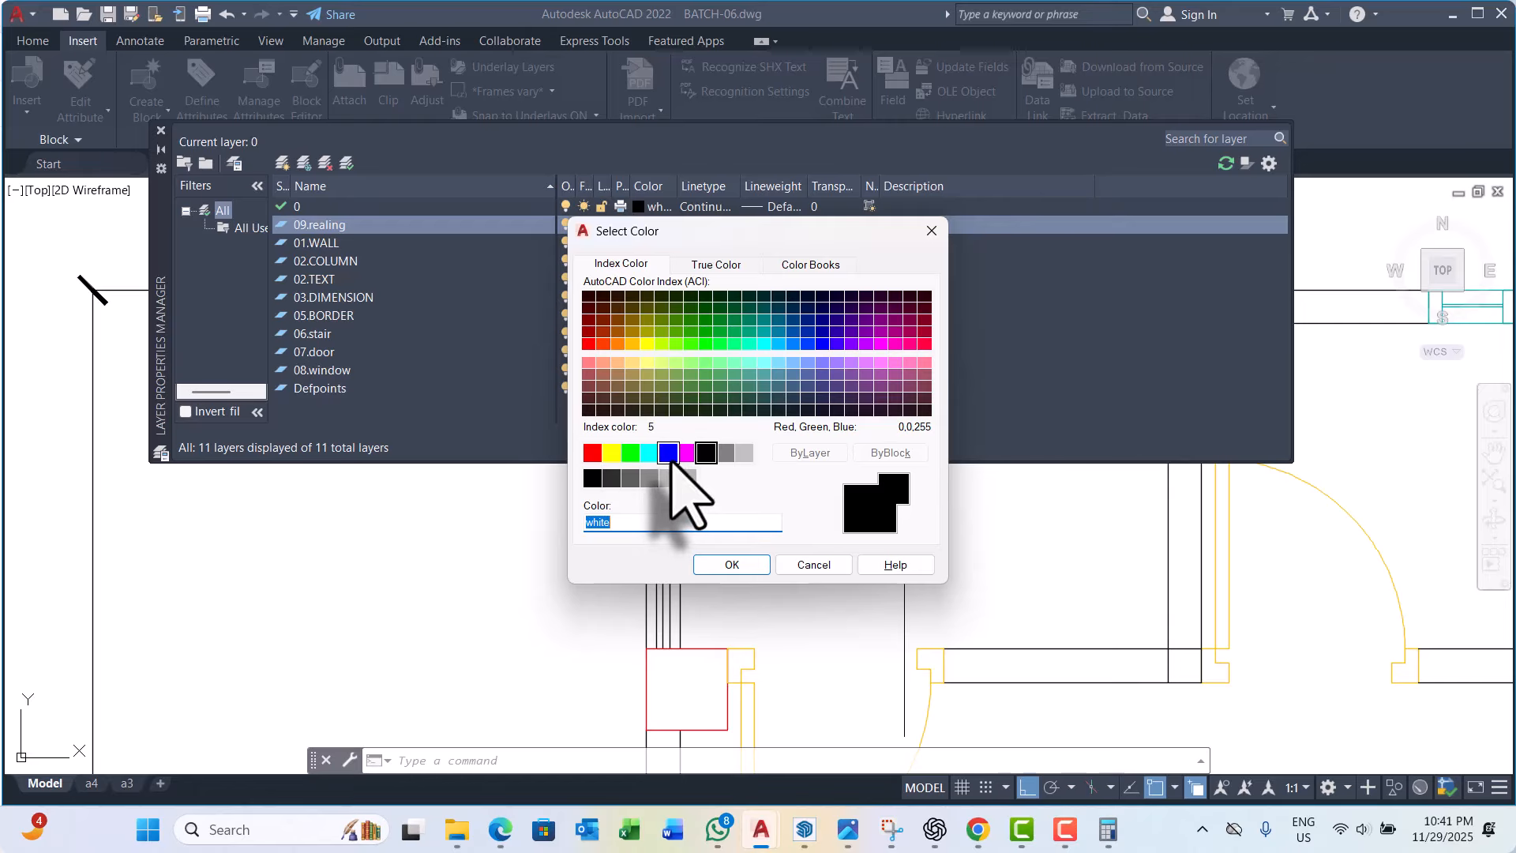
left_click(602, 365)
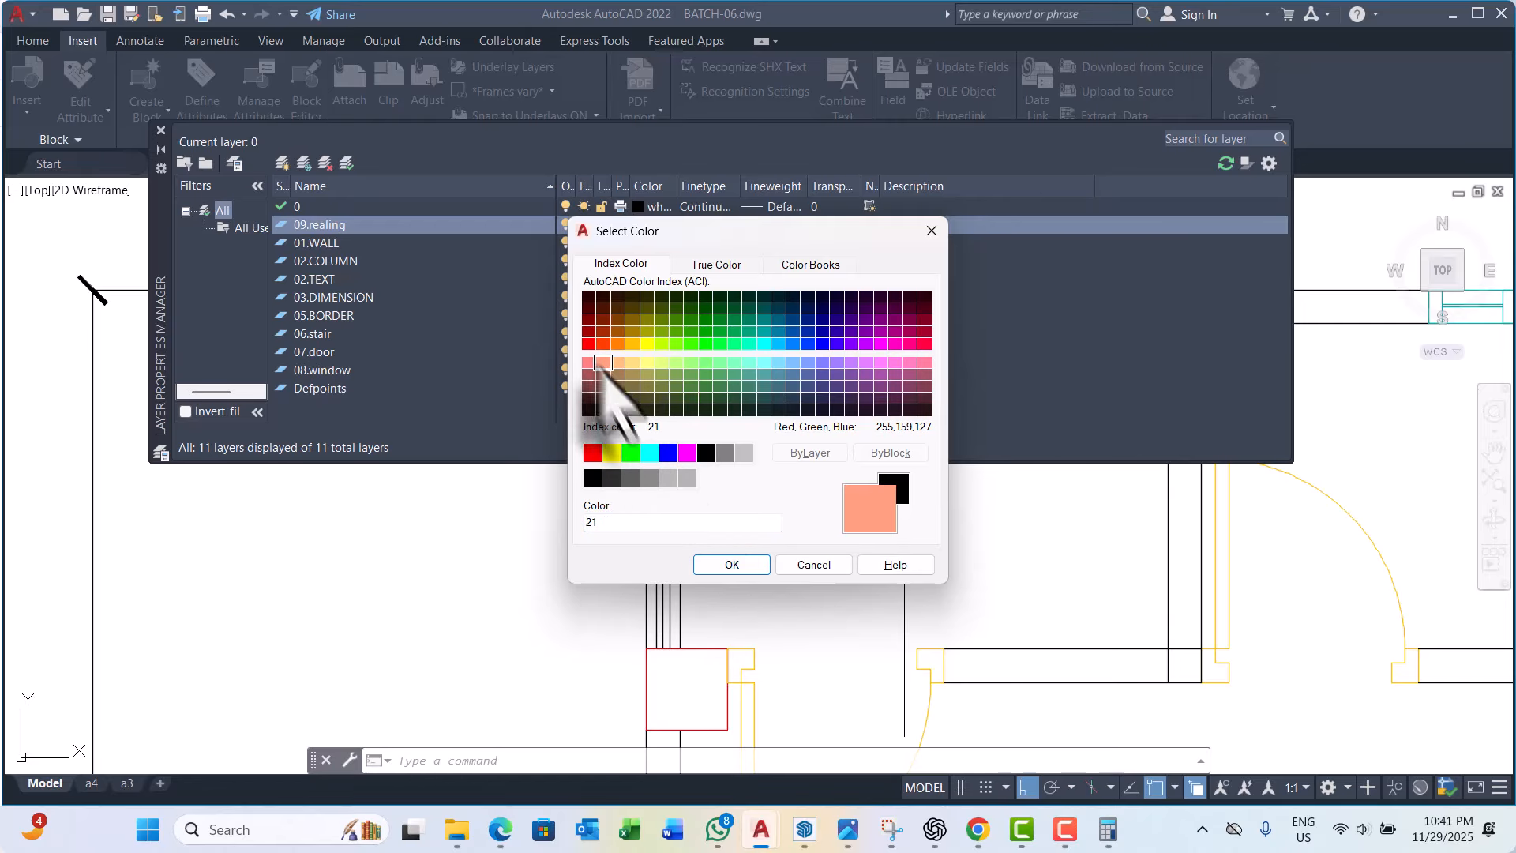
left_click(732, 565)
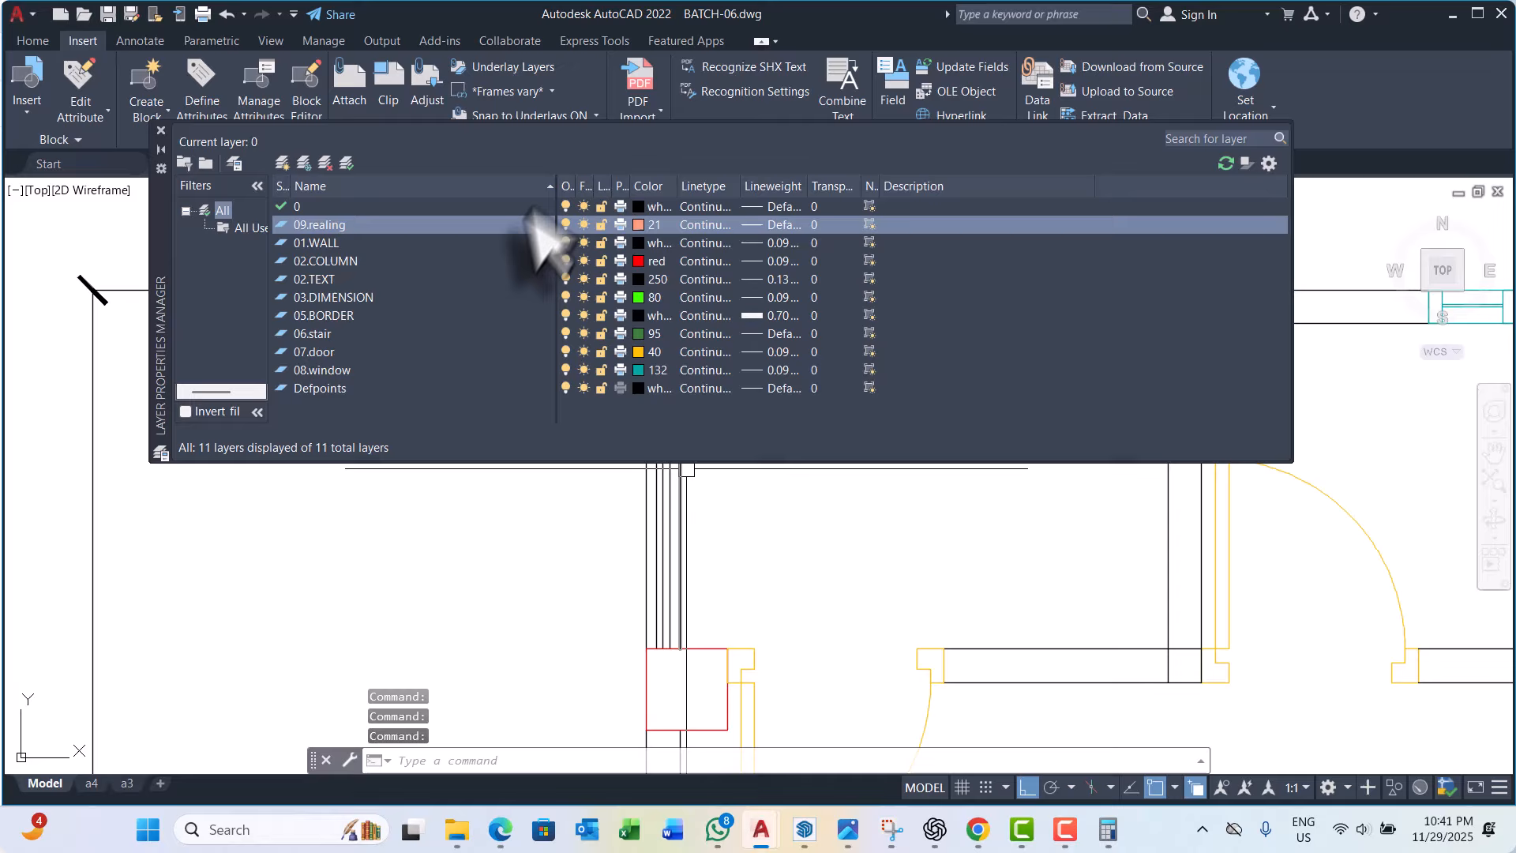
Step: Set the lineweight of the 09.realing layer to 0.09 mm
left_click(778, 225)
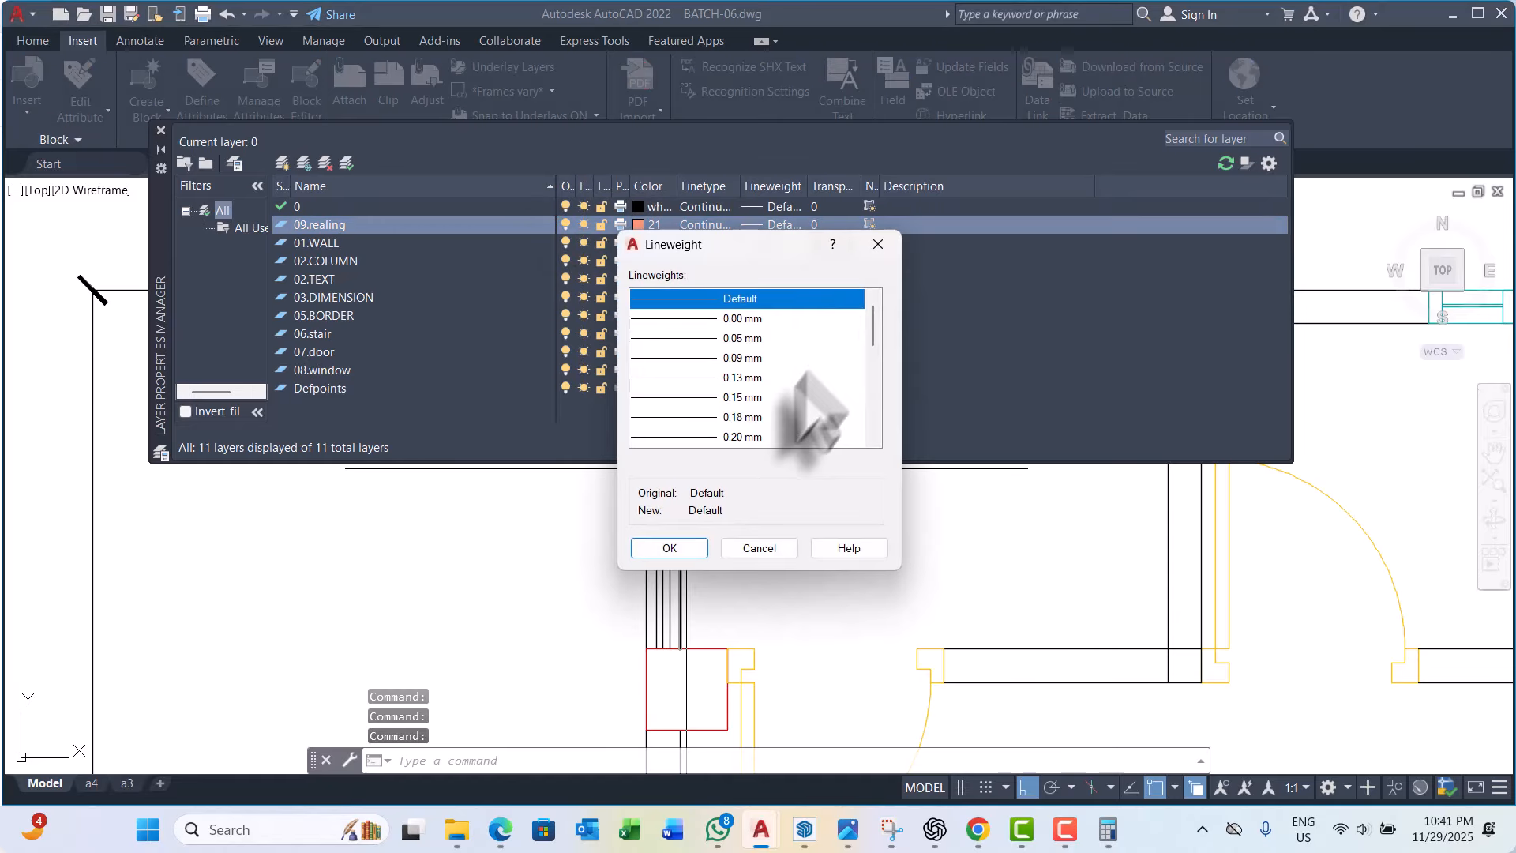
left_click(744, 359)
left_click(670, 548)
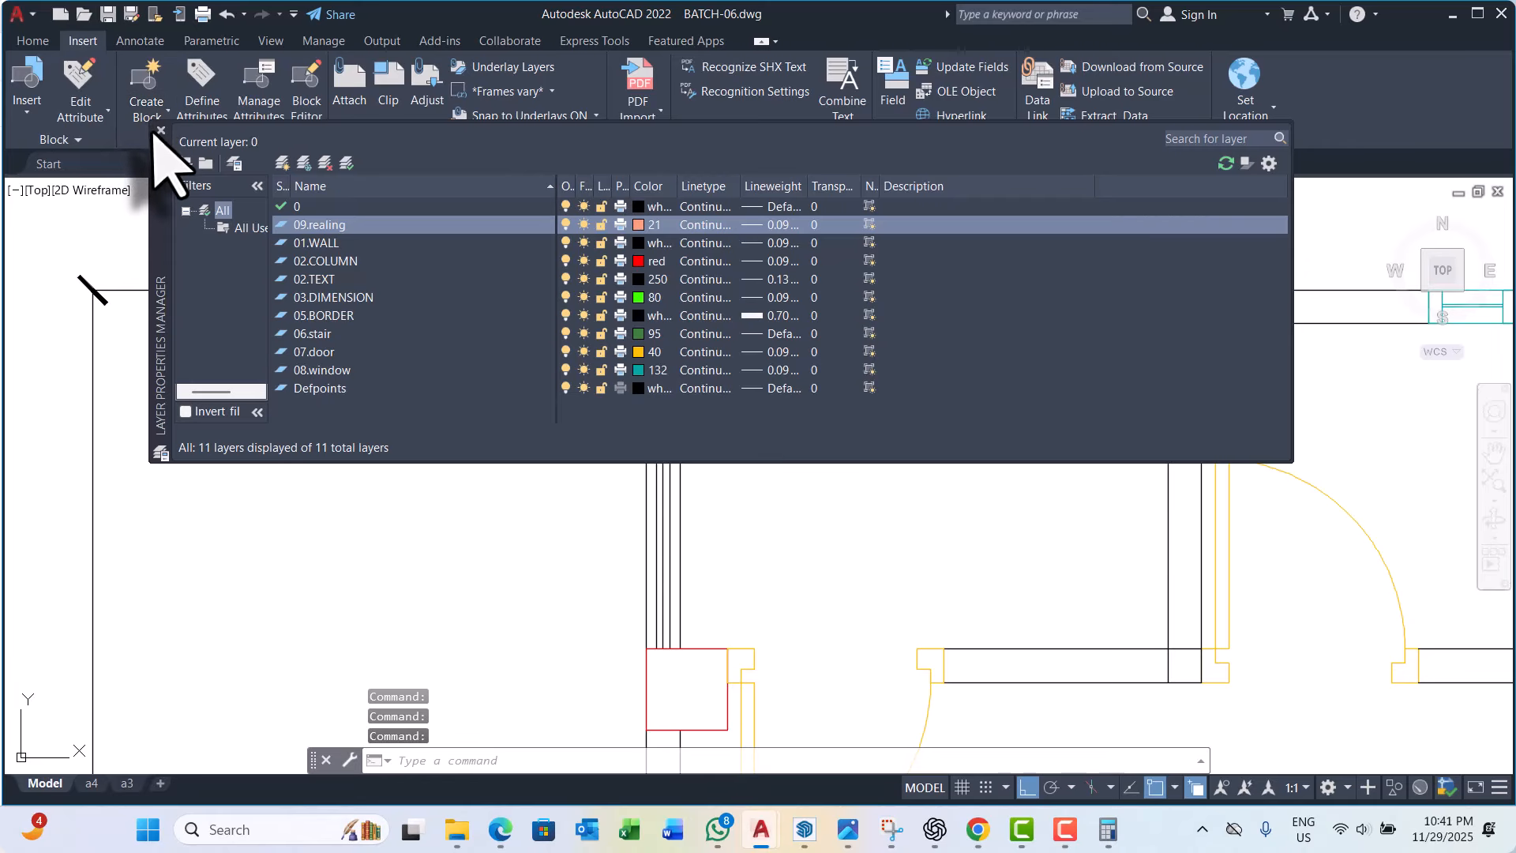
double_click(156, 139)
scroll(565, 499, "down", 2)
key("Escape")
scroll(610, 480, "up", 3)
key("Escape")
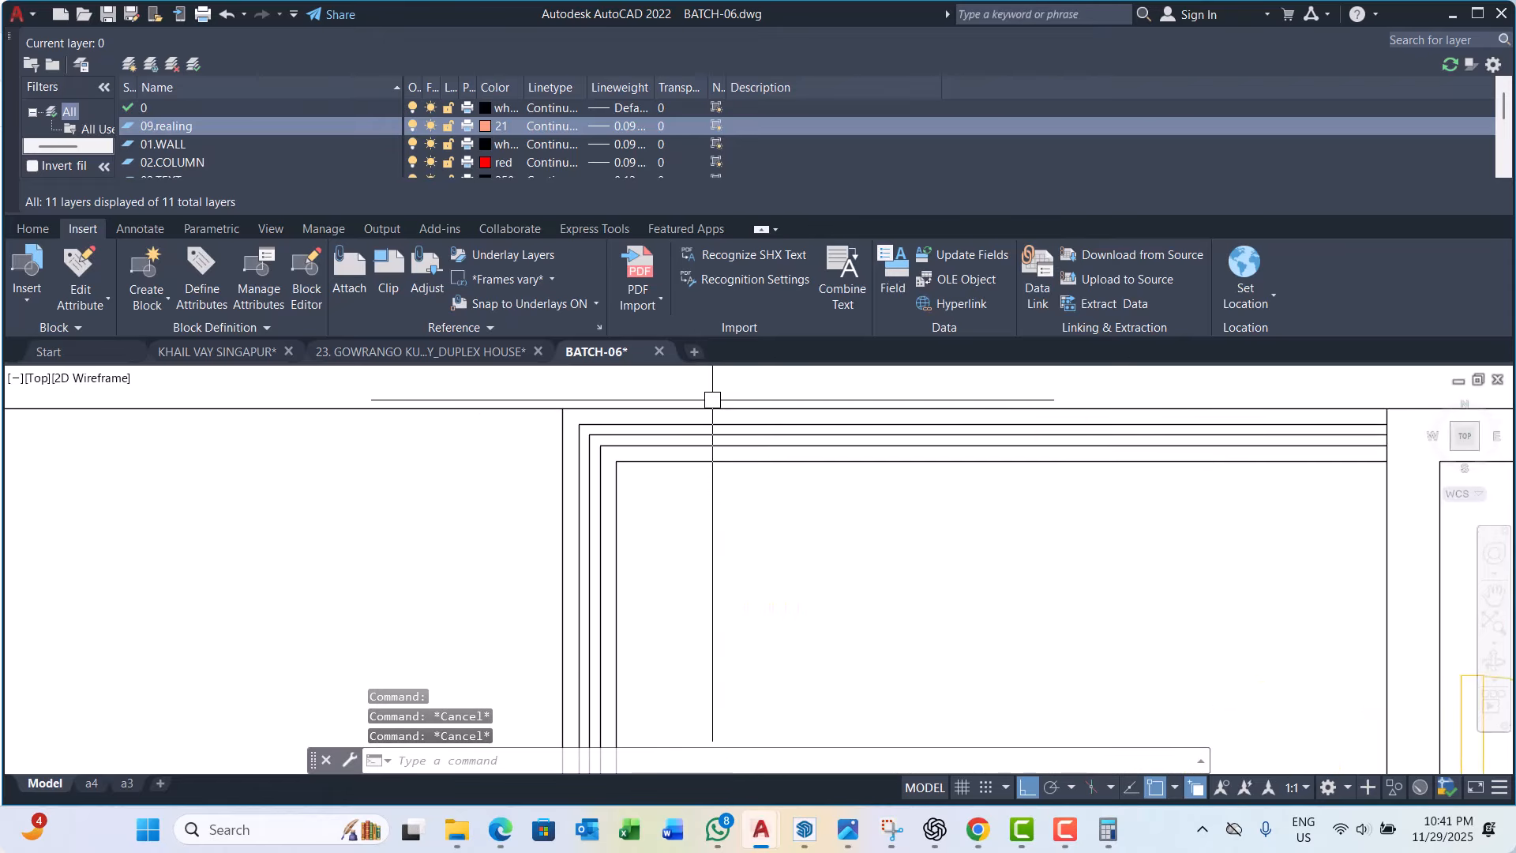
Step: Assign the three parallel lines within the northwest corner room's outer walls to the 09.realing layer and close the layer manager
scroll(639, 446, "up", 4)
key("Escape")
left_click(614, 478)
left_click(468, 399)
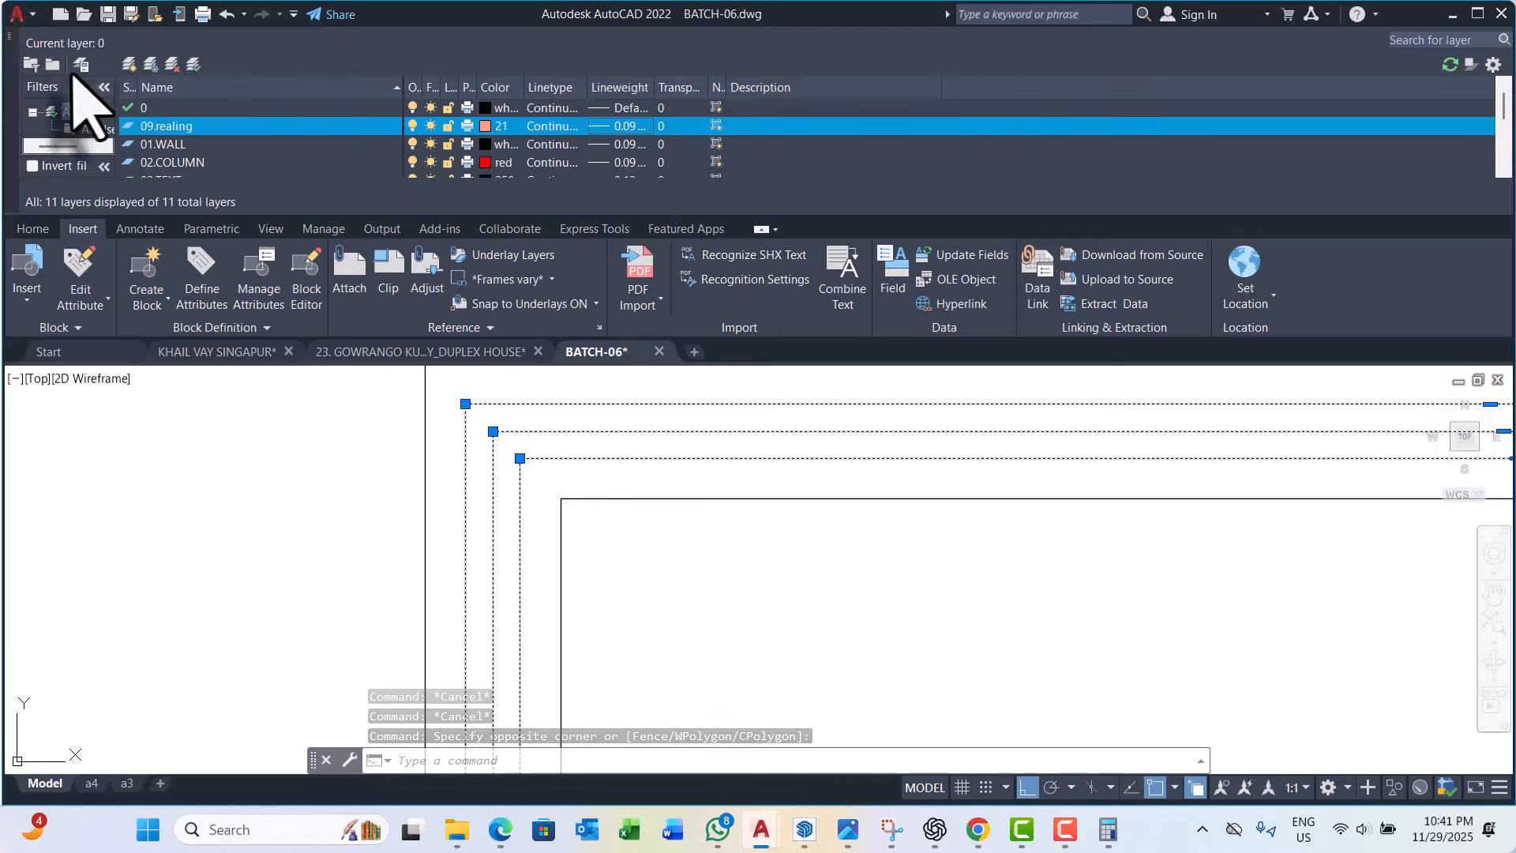
left_click(17, 45)
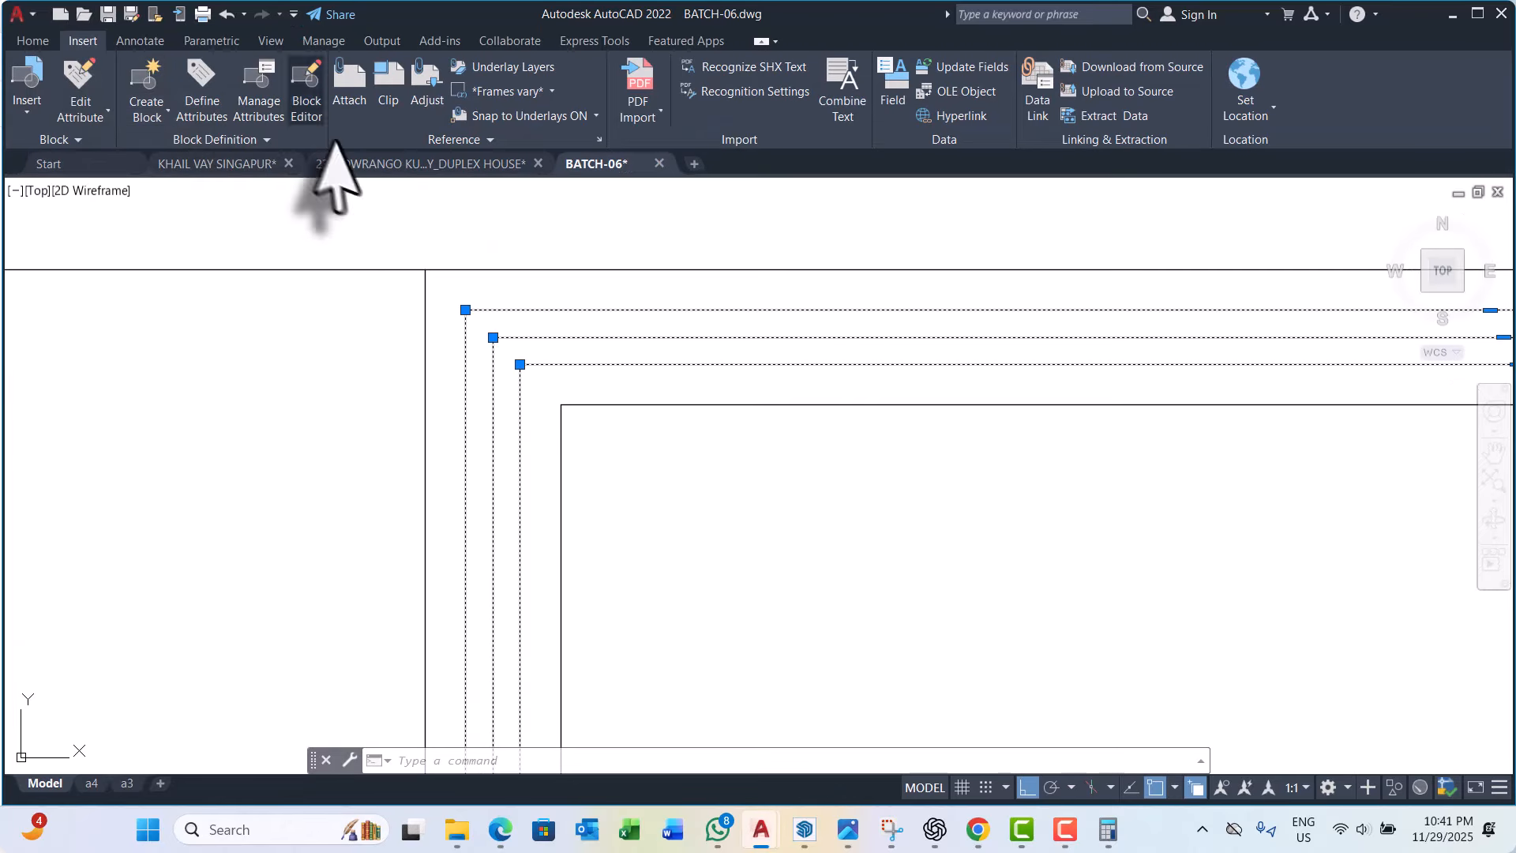
left_click(32, 40)
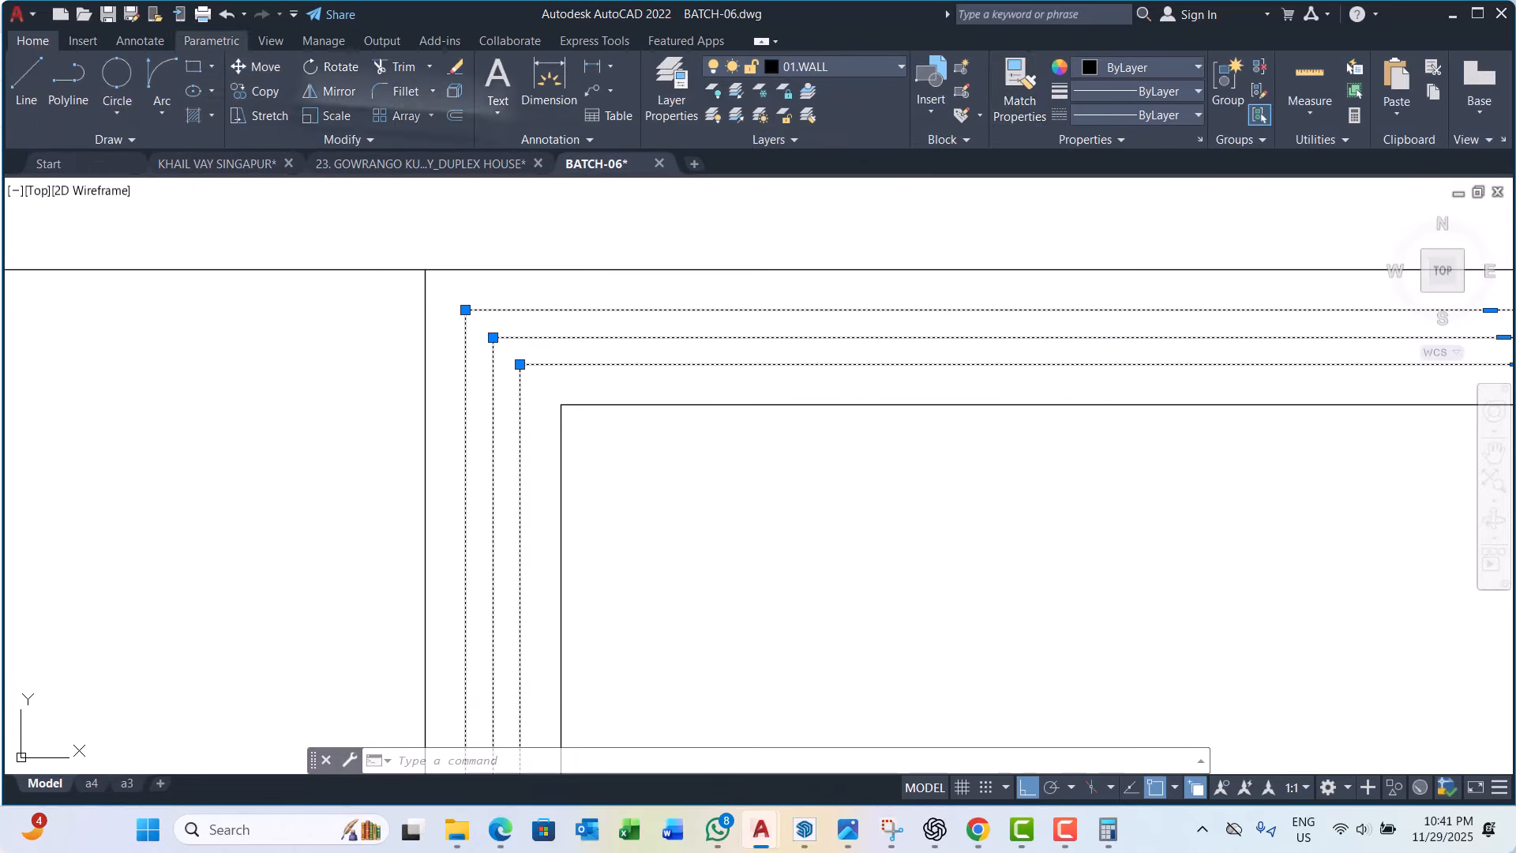
left_click(861, 69)
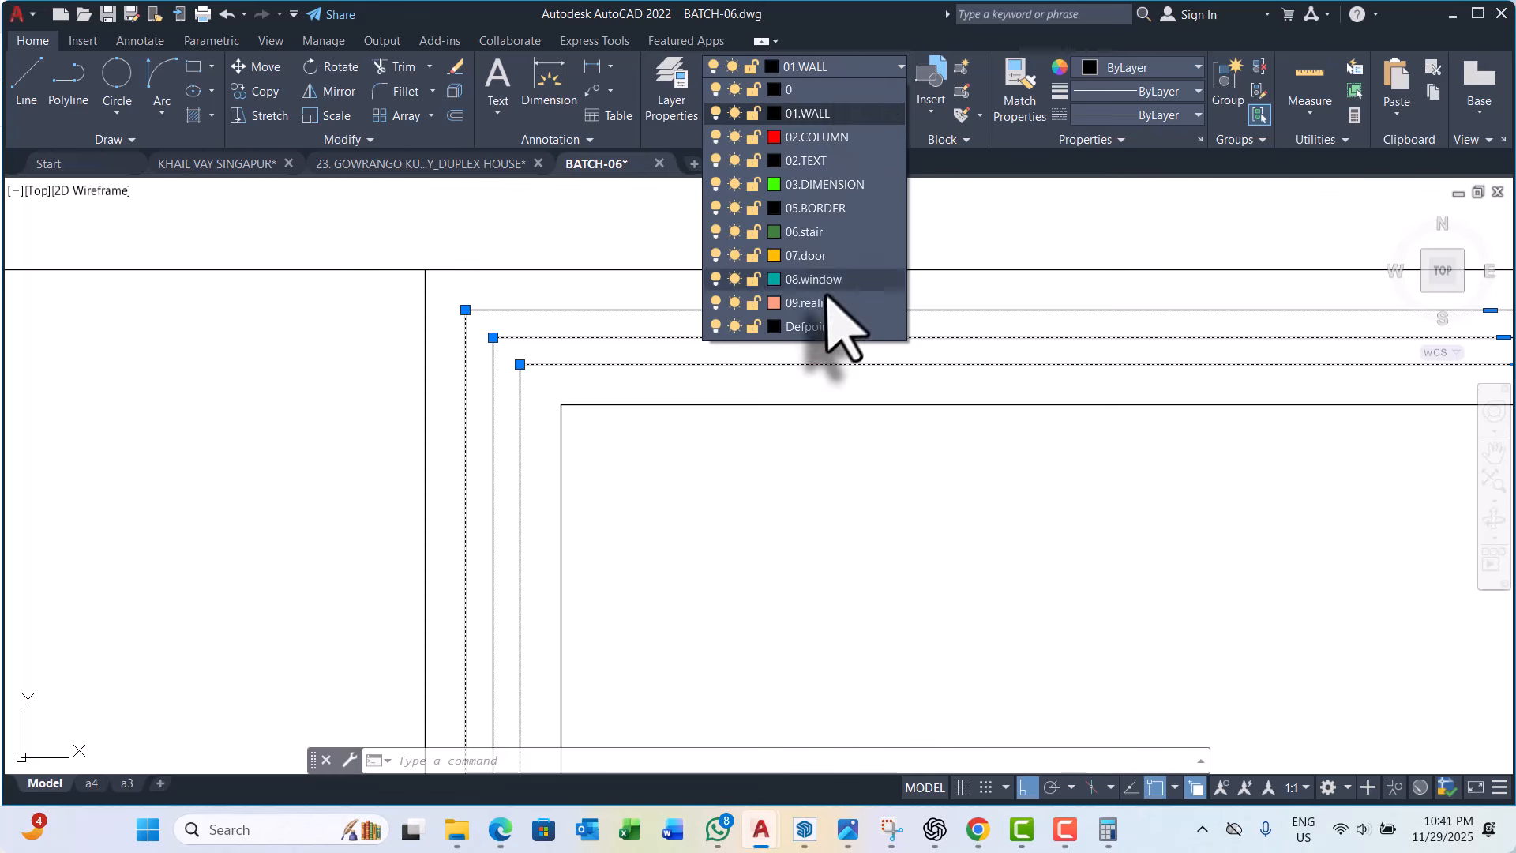
key("Escape")
key("Escape")
key("Escape")
scroll(690, 292, "down", 5)
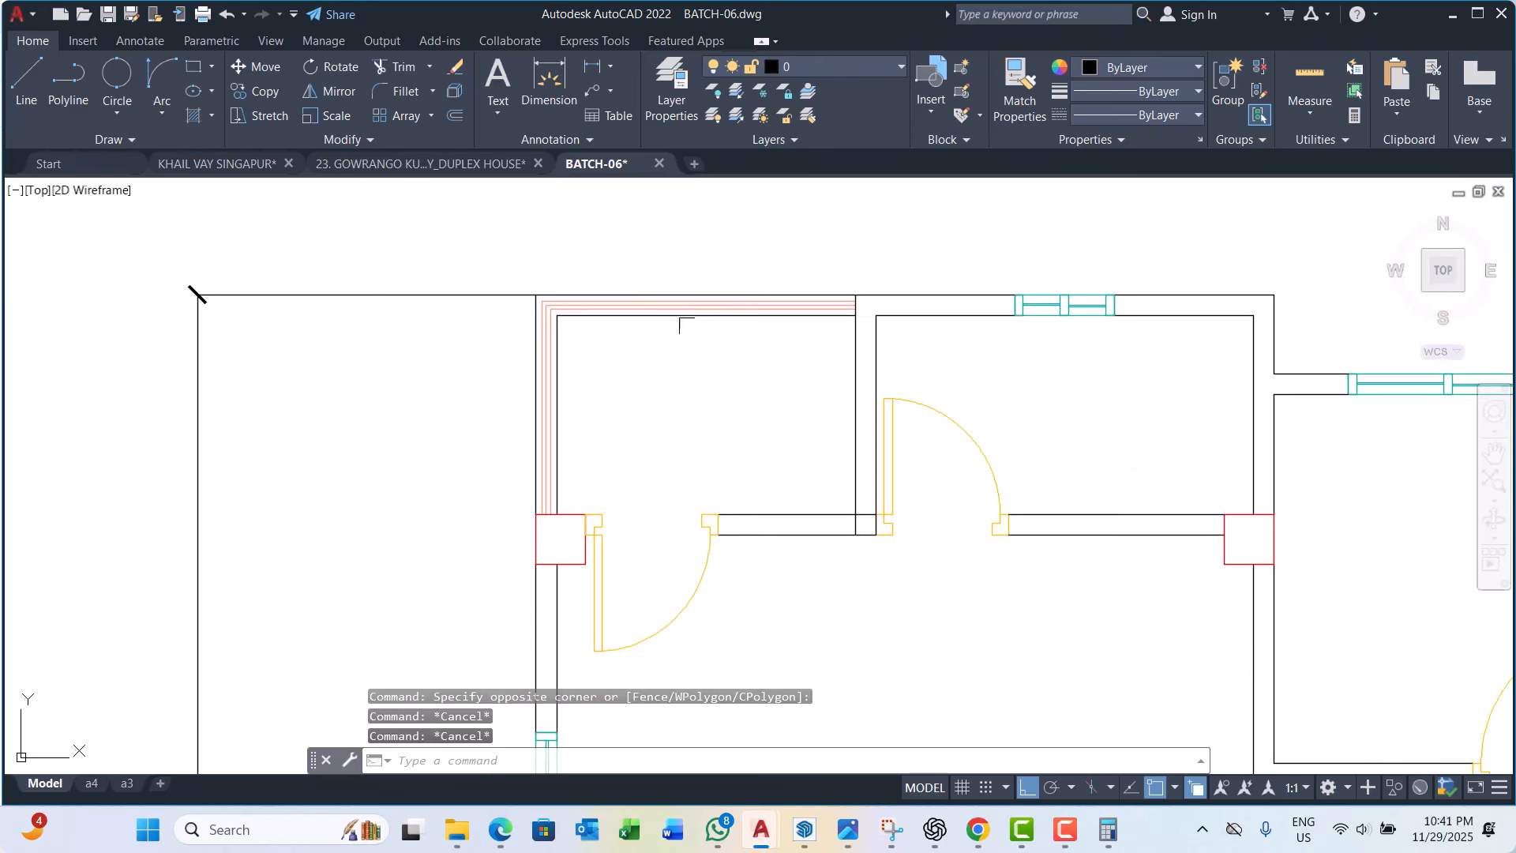
Step: Copy the three railing lines from the inner north wall's east corner to the matching corner of the narrow southwest balcony
scroll(691, 295, "down", 4)
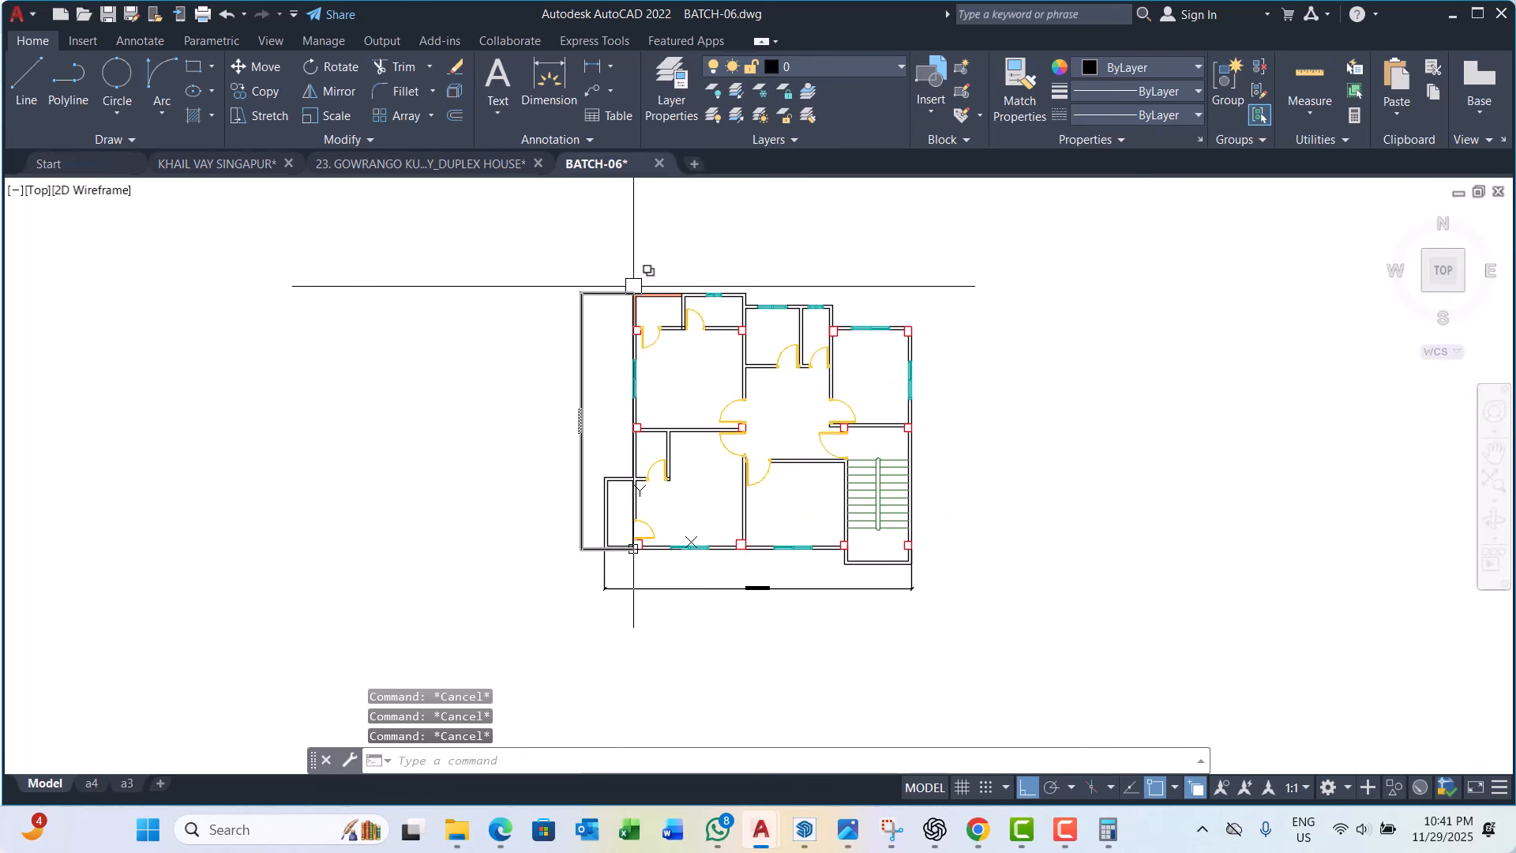
scroll(634, 286, "up", 10)
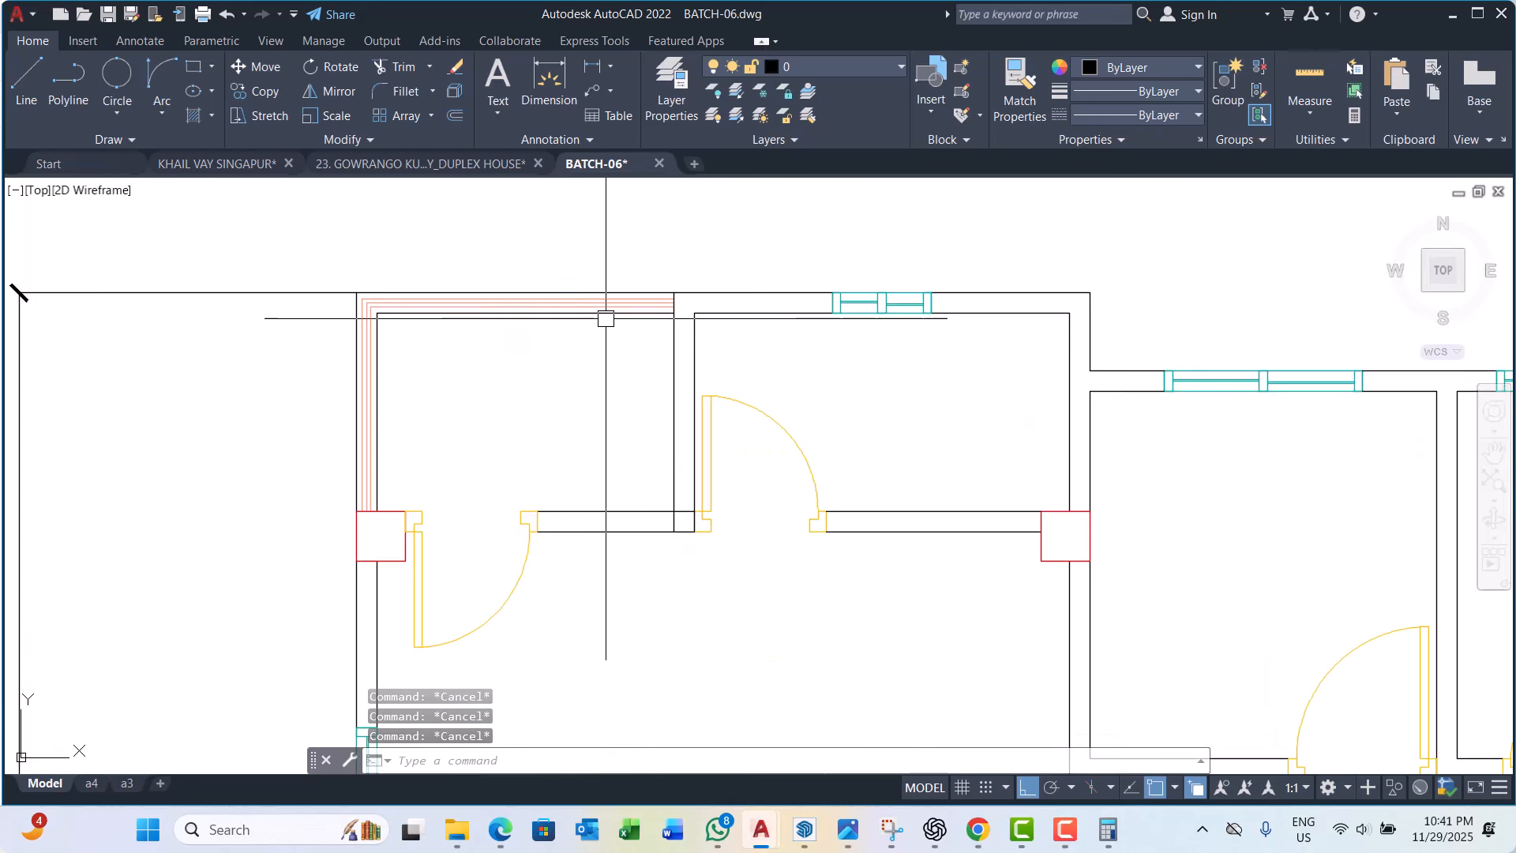
scroll(637, 300, "up", 2)
left_click(764, 247)
left_click(640, 379)
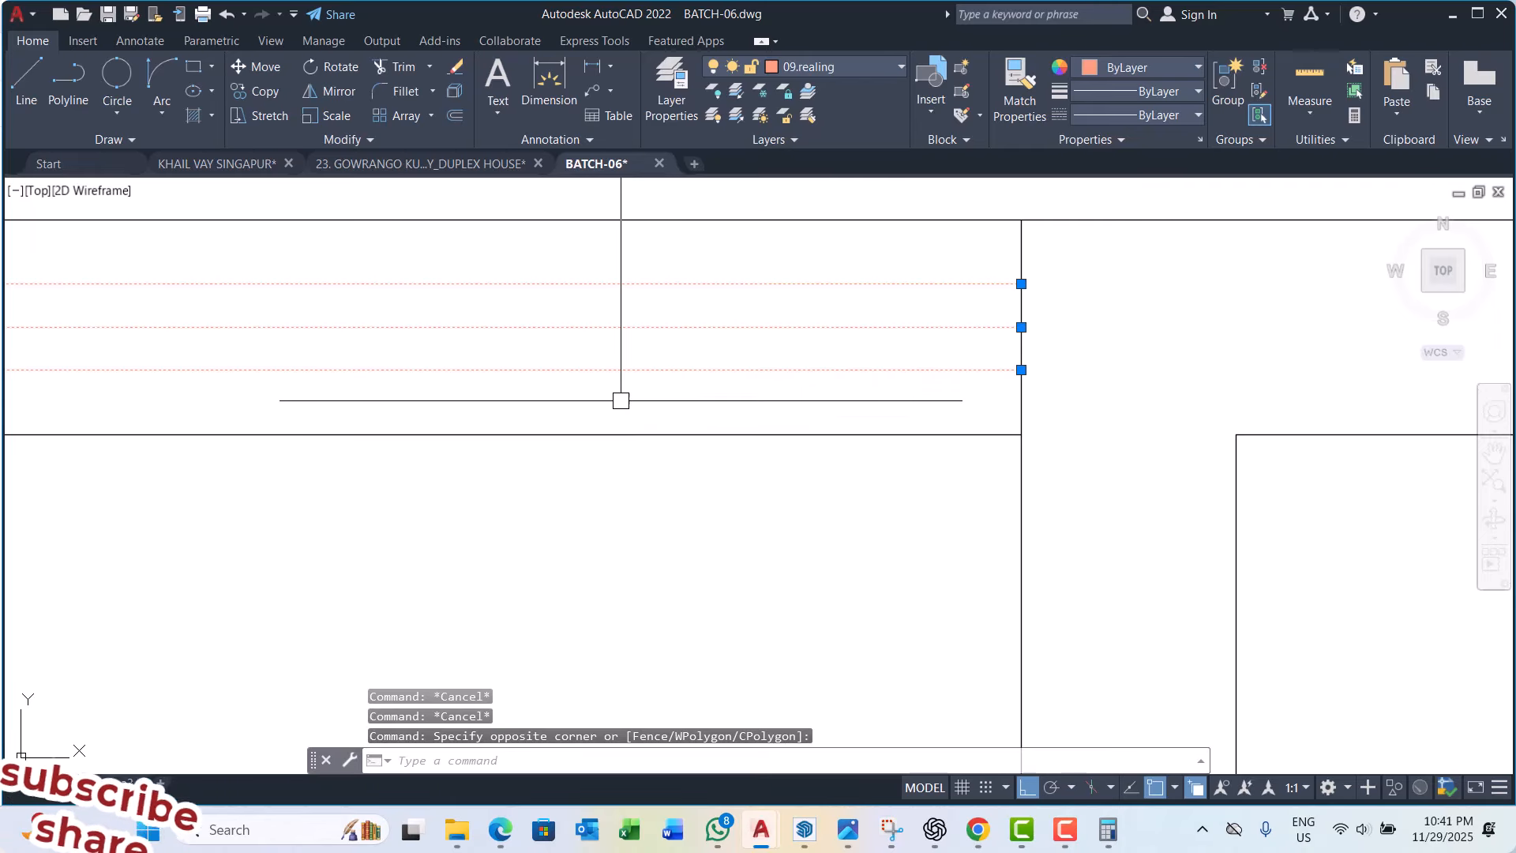
type("co")
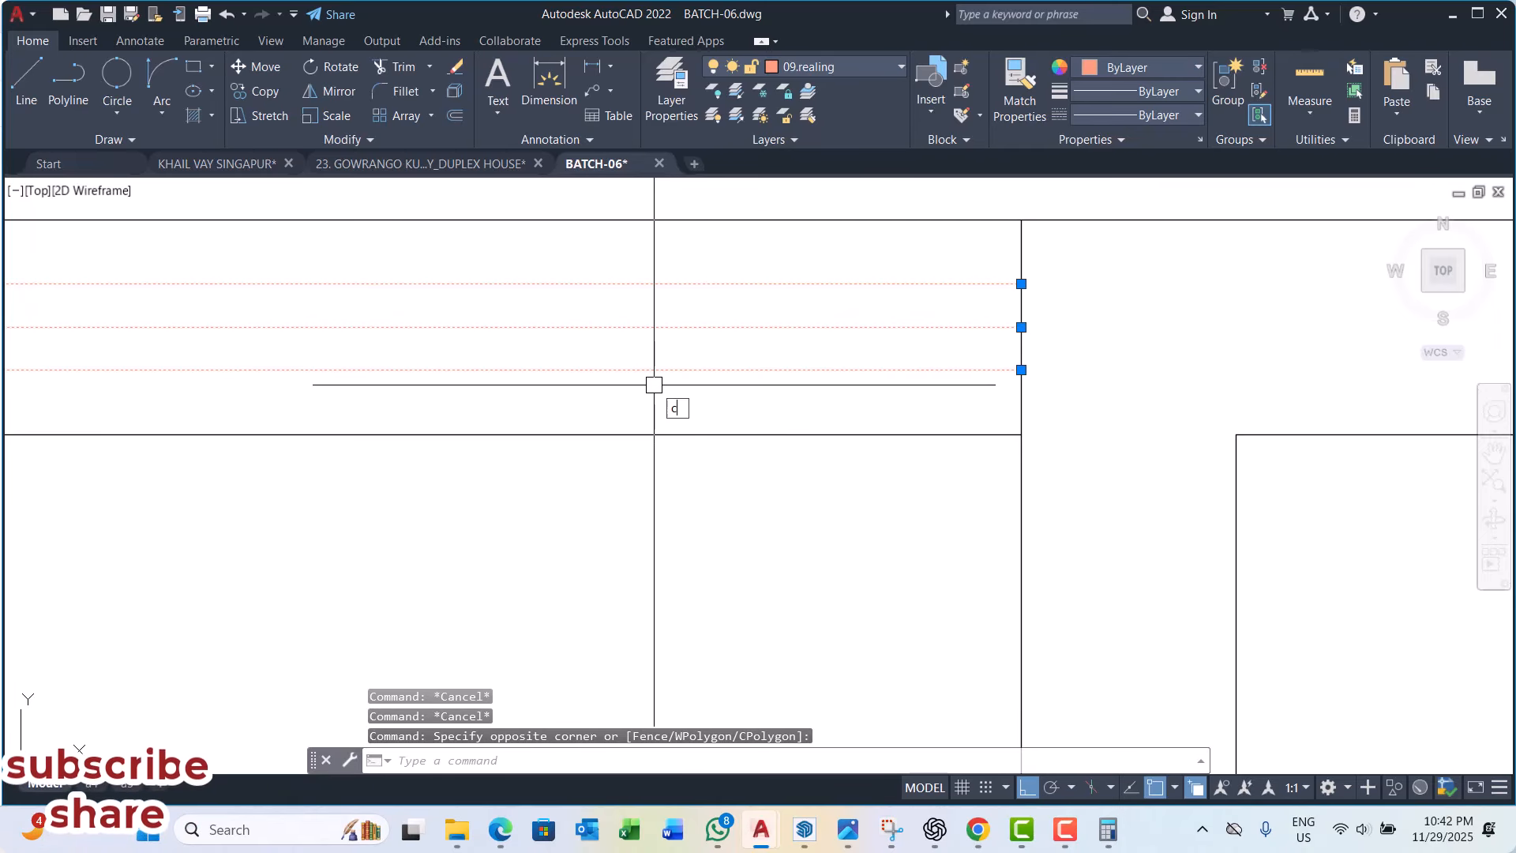
key("space")
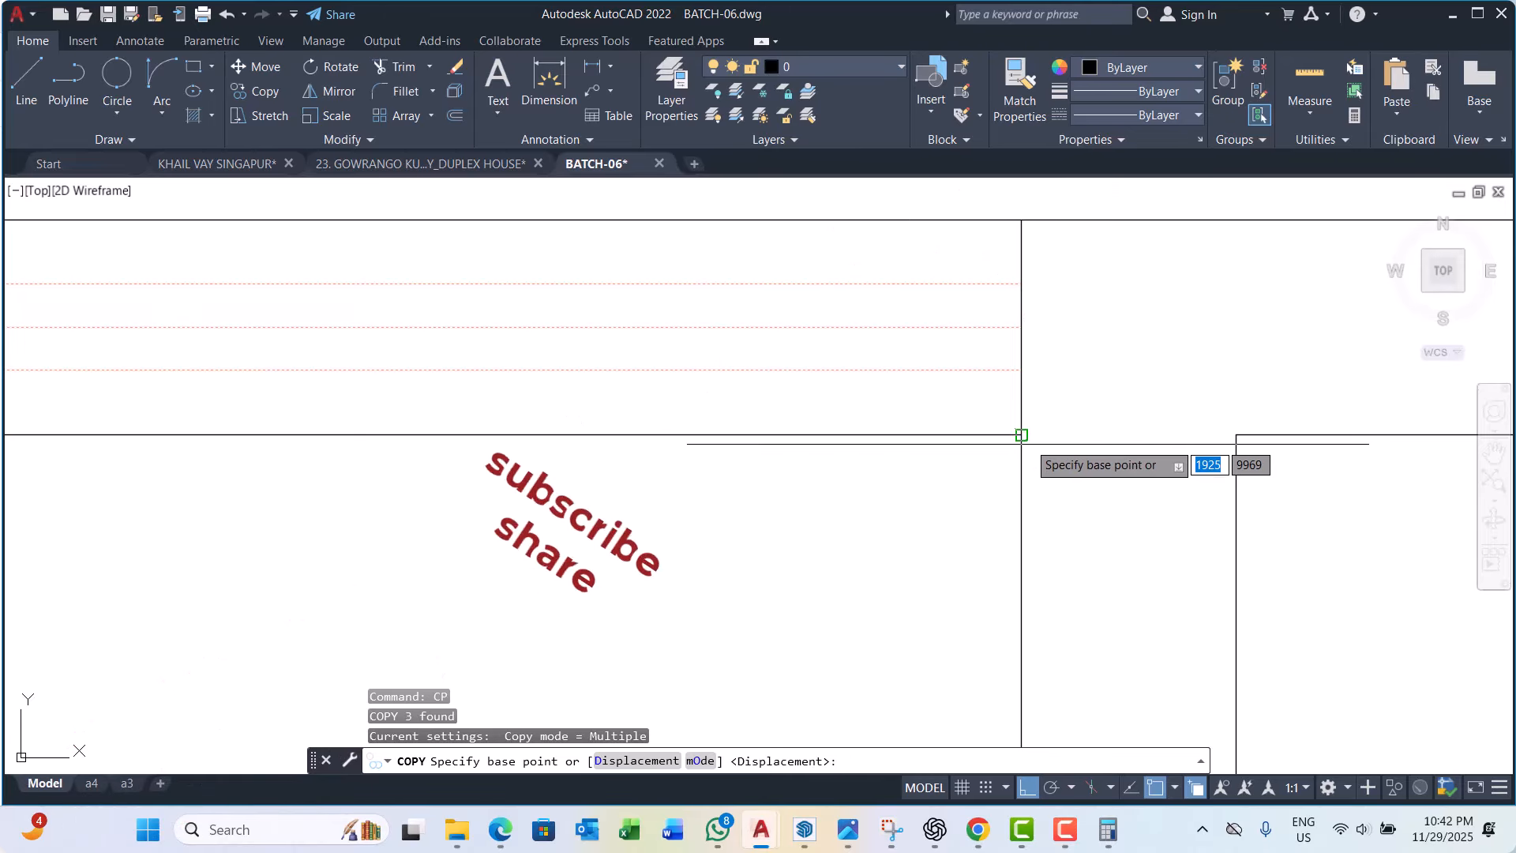
left_click(1021, 434)
scroll(810, 360, "down", 4)
scroll(552, 305, "down", 6)
scroll(609, 450, "up", 7)
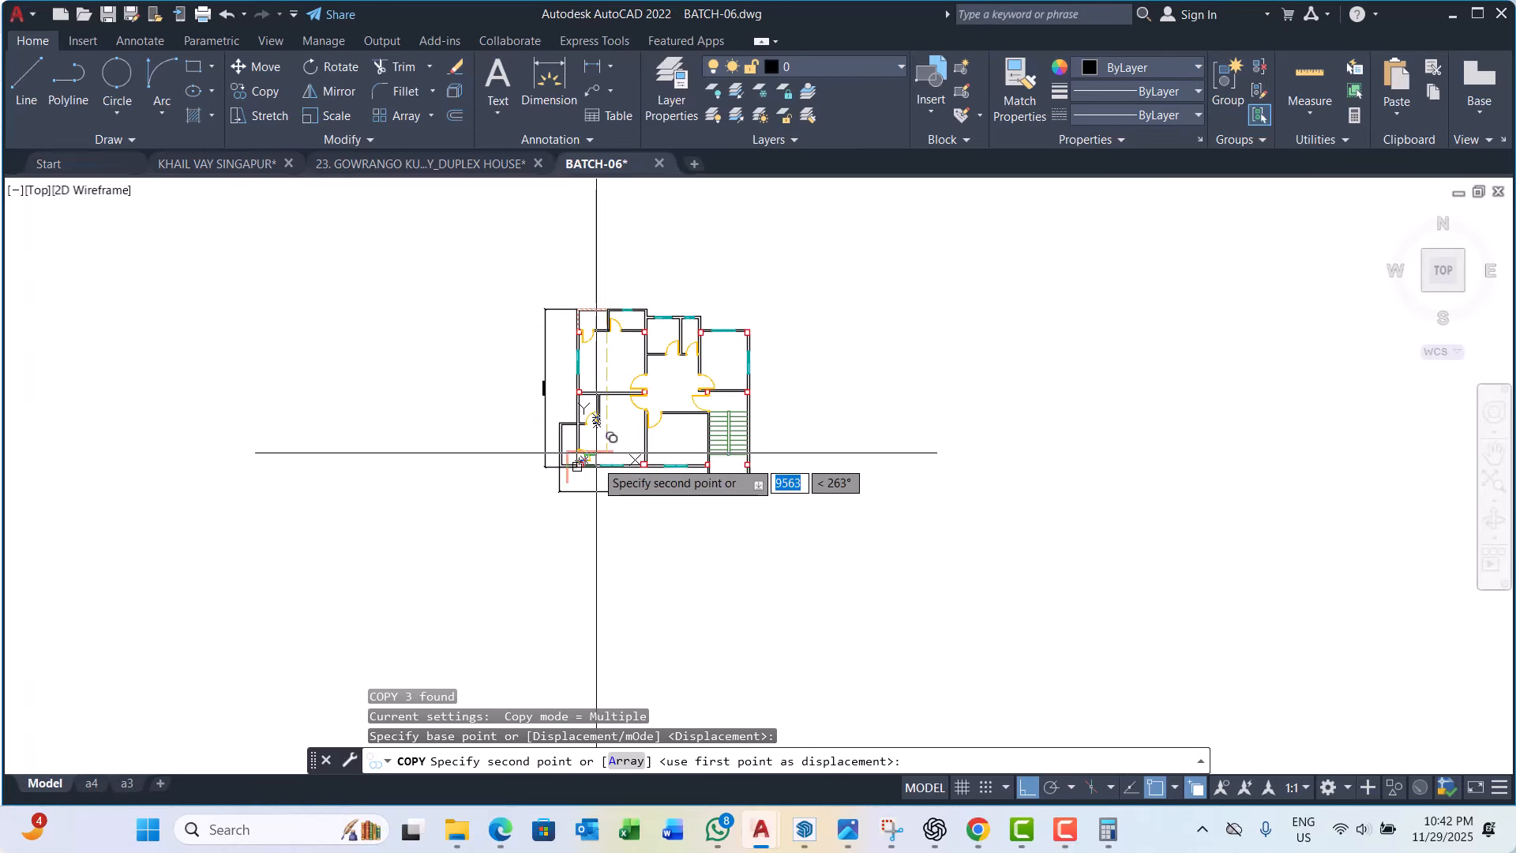
left_click(648, 309)
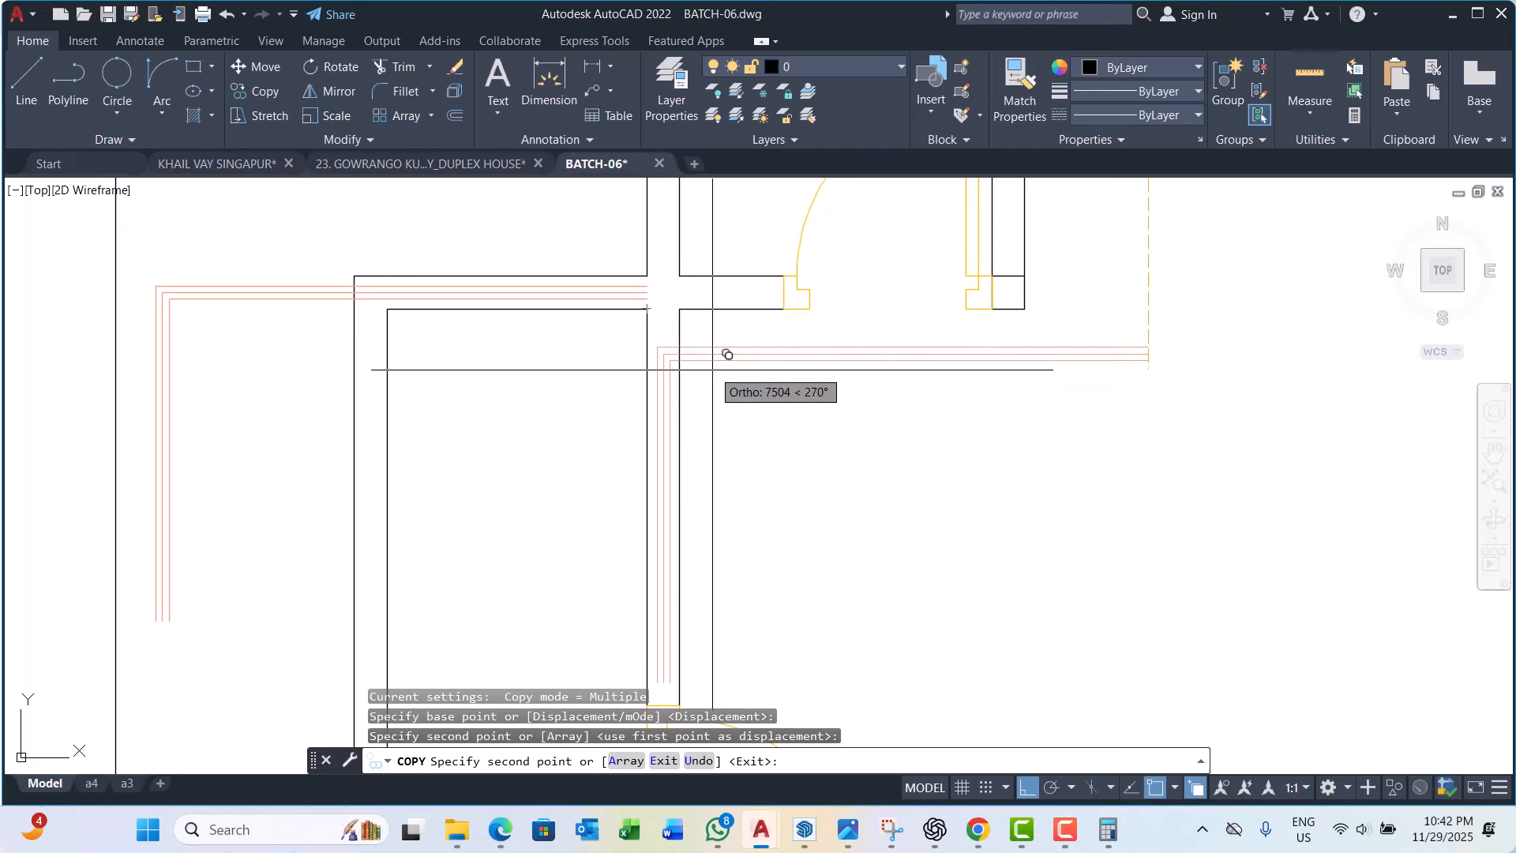
key("Escape")
key("Escape")
Step: Stretch the lower end of the wall line east of the copied railing down across the balcony's north wall thickness
left_click(654, 270)
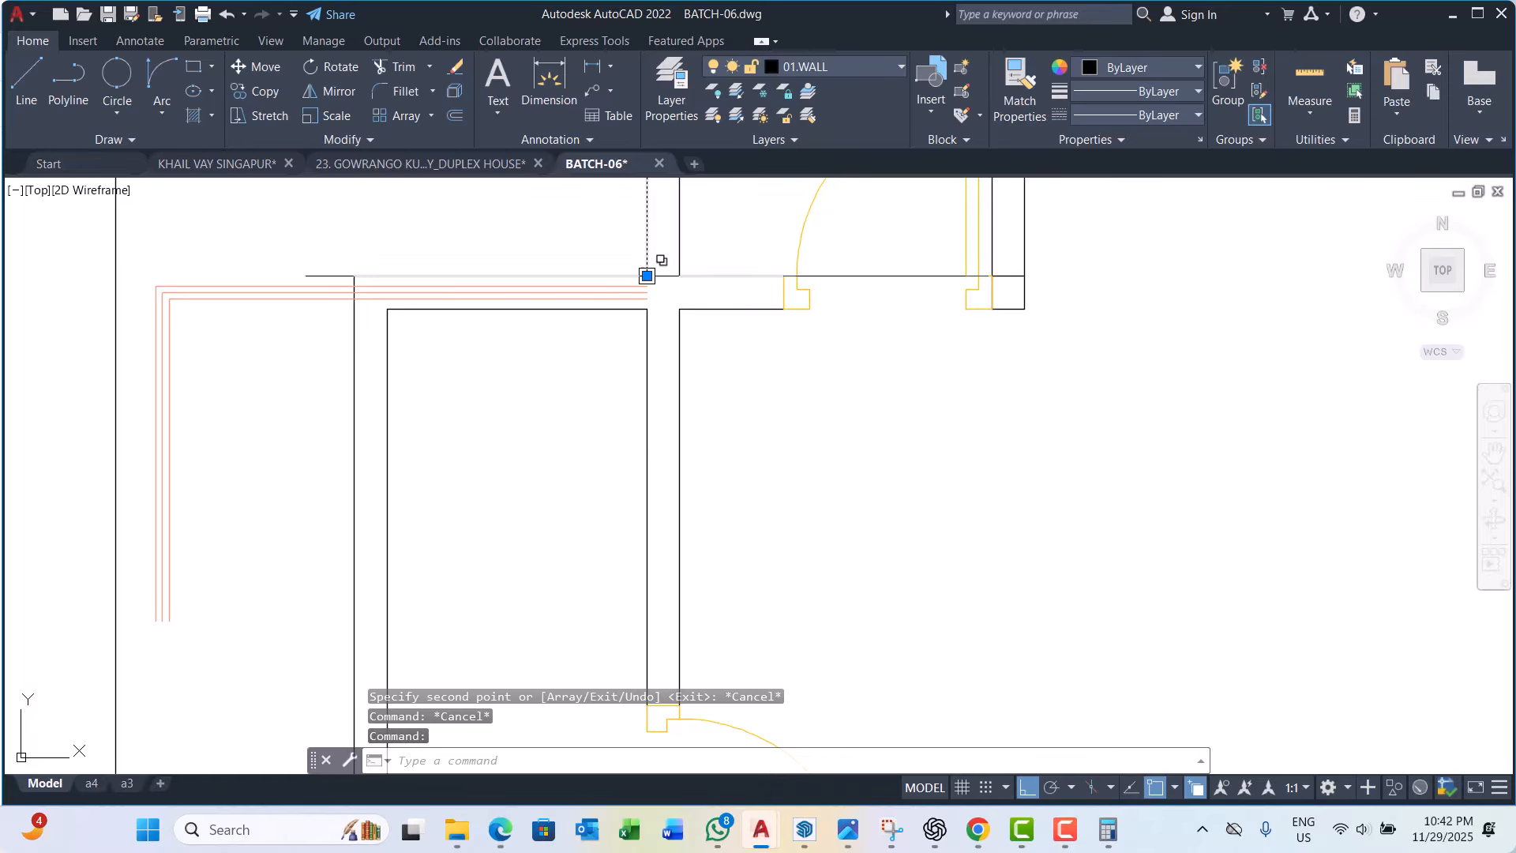
left_click(646, 276)
key("Escape")
scroll(636, 371, "down", 4)
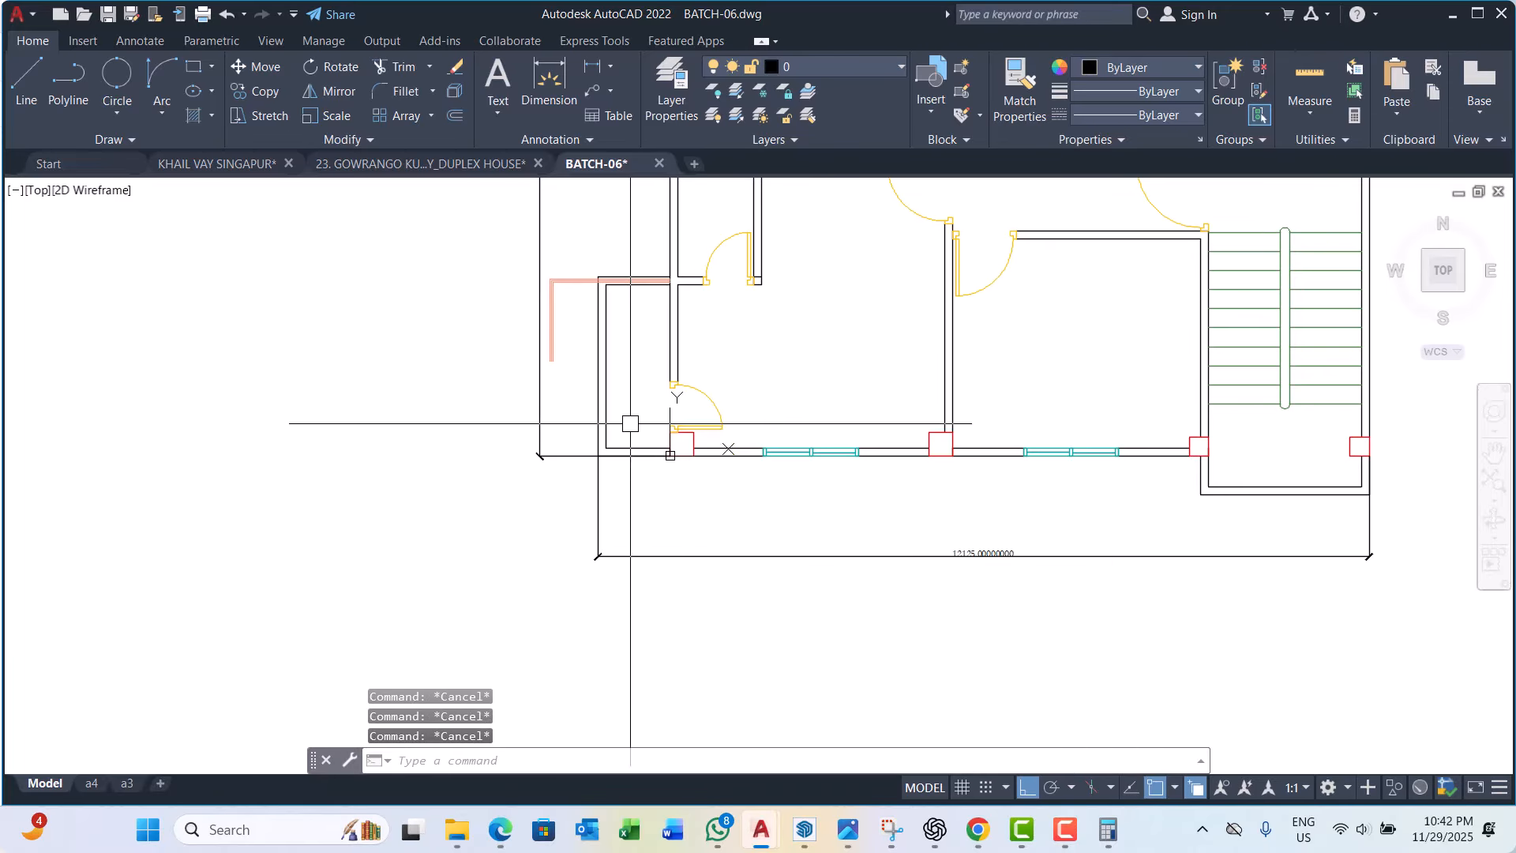
Step: Stretch the west side of the copied railing lines east to the outer face of the southwest balcony's west wall
scroll(630, 423, "up", 4)
left_click(643, 197)
left_click(572, 447)
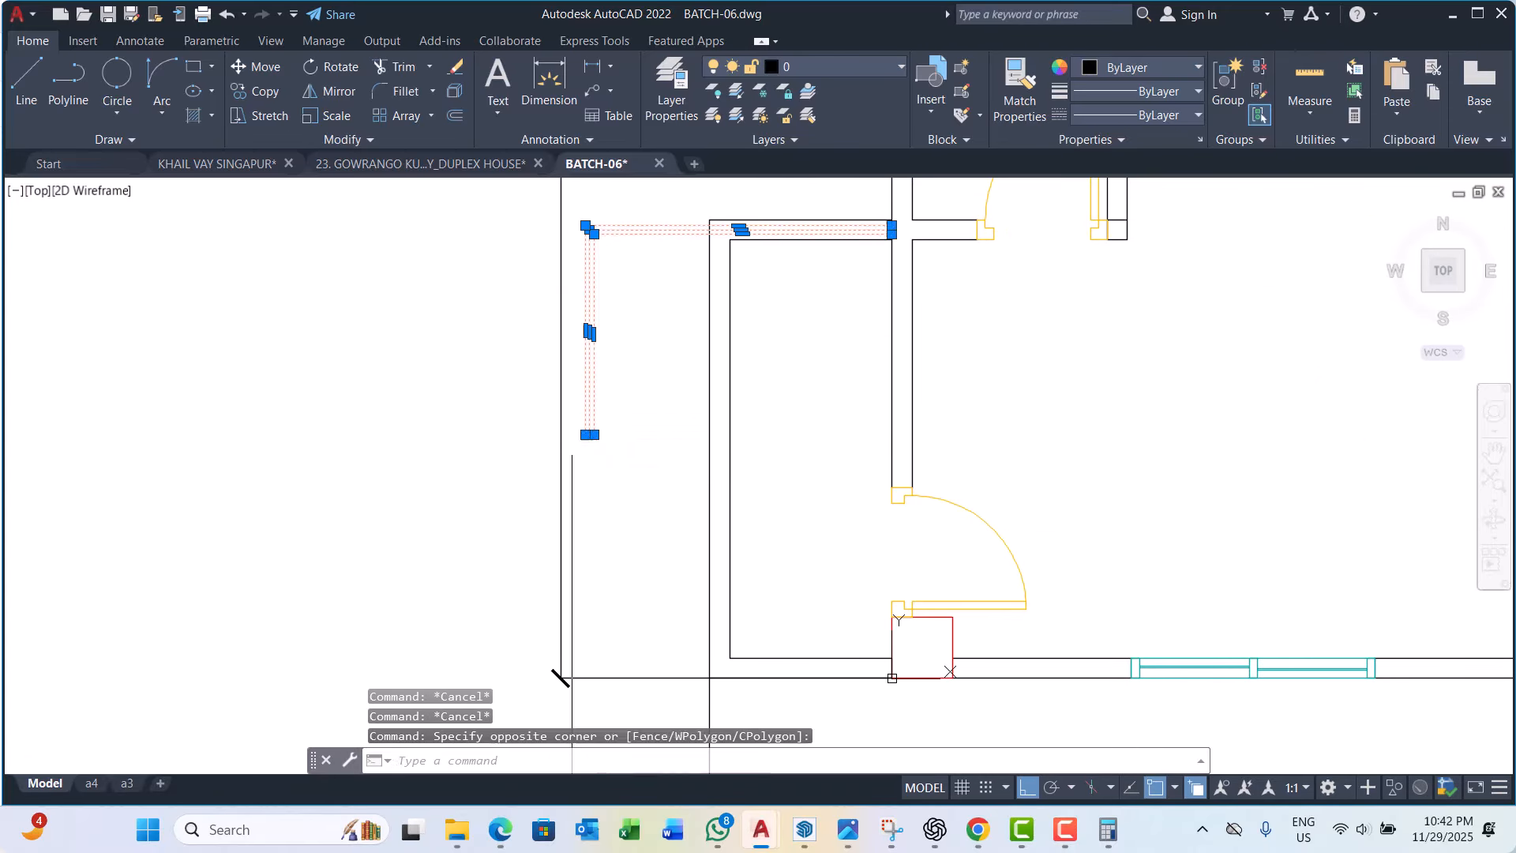
type("s")
key("Return")
scroll(608, 474, "up", 3)
left_click(559, 429)
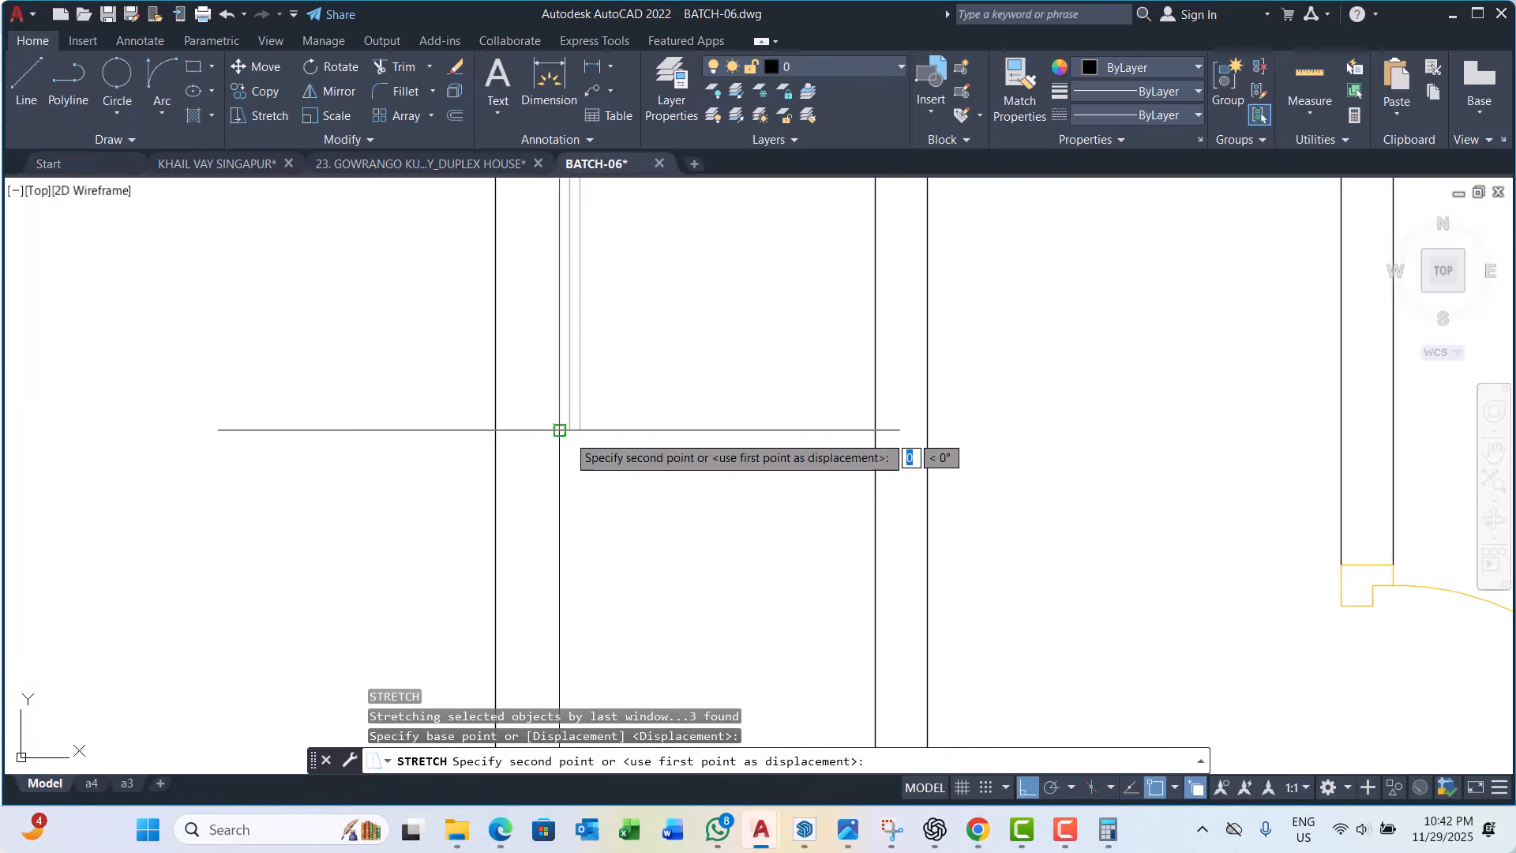
left_click(877, 428)
scroll(775, 467, "down", 3)
scroll(715, 310, "up", 4)
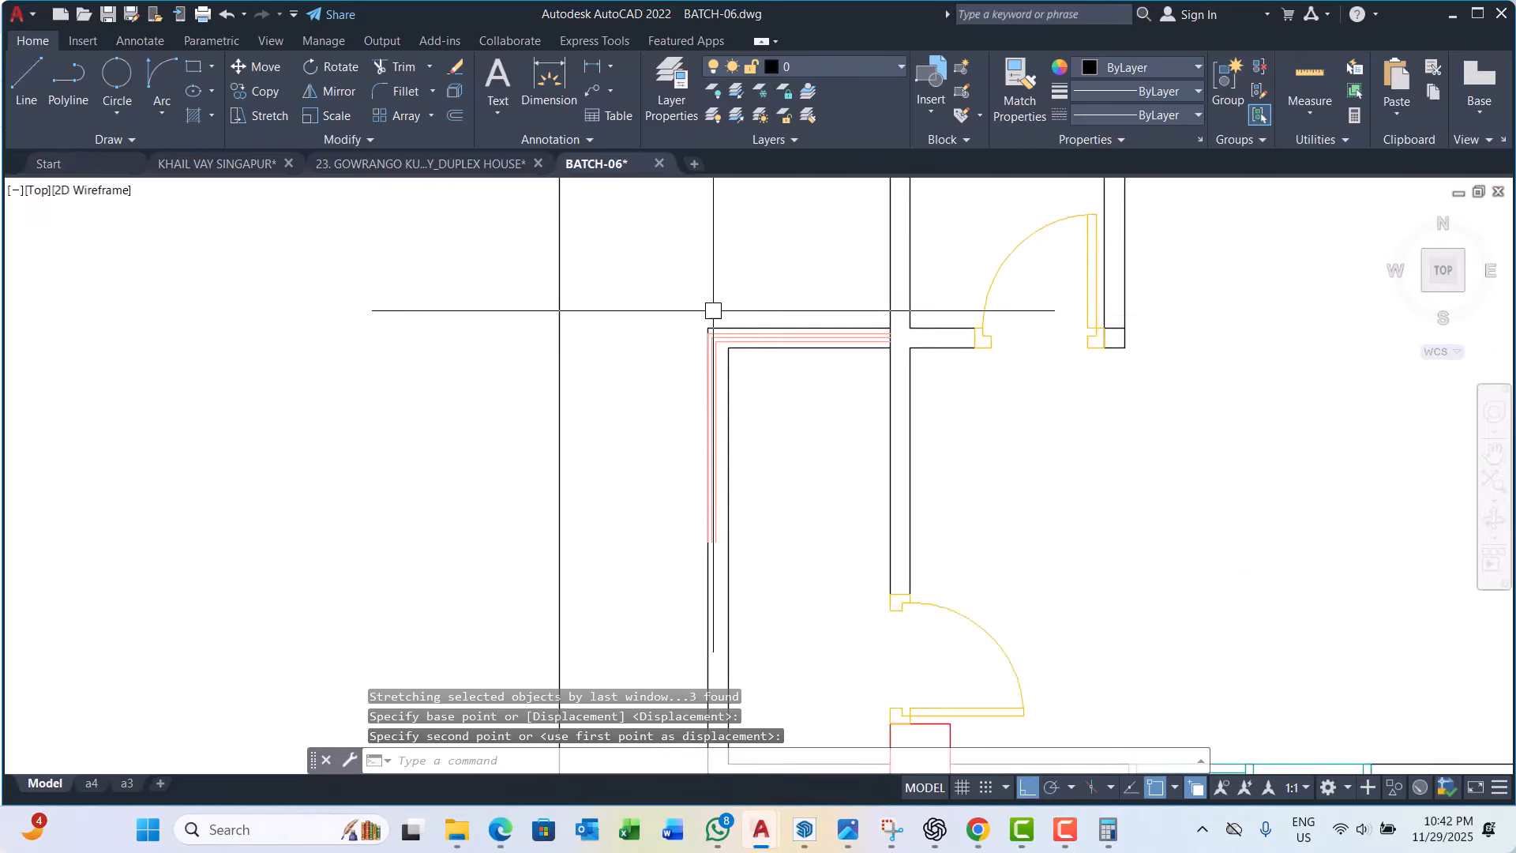
Step: Stretch the west side of the copied railing lines and the balcony's outer north wall line by 62.5 to the east
scroll(730, 308, "down", 3)
left_click(721, 312)
left_click(668, 557)
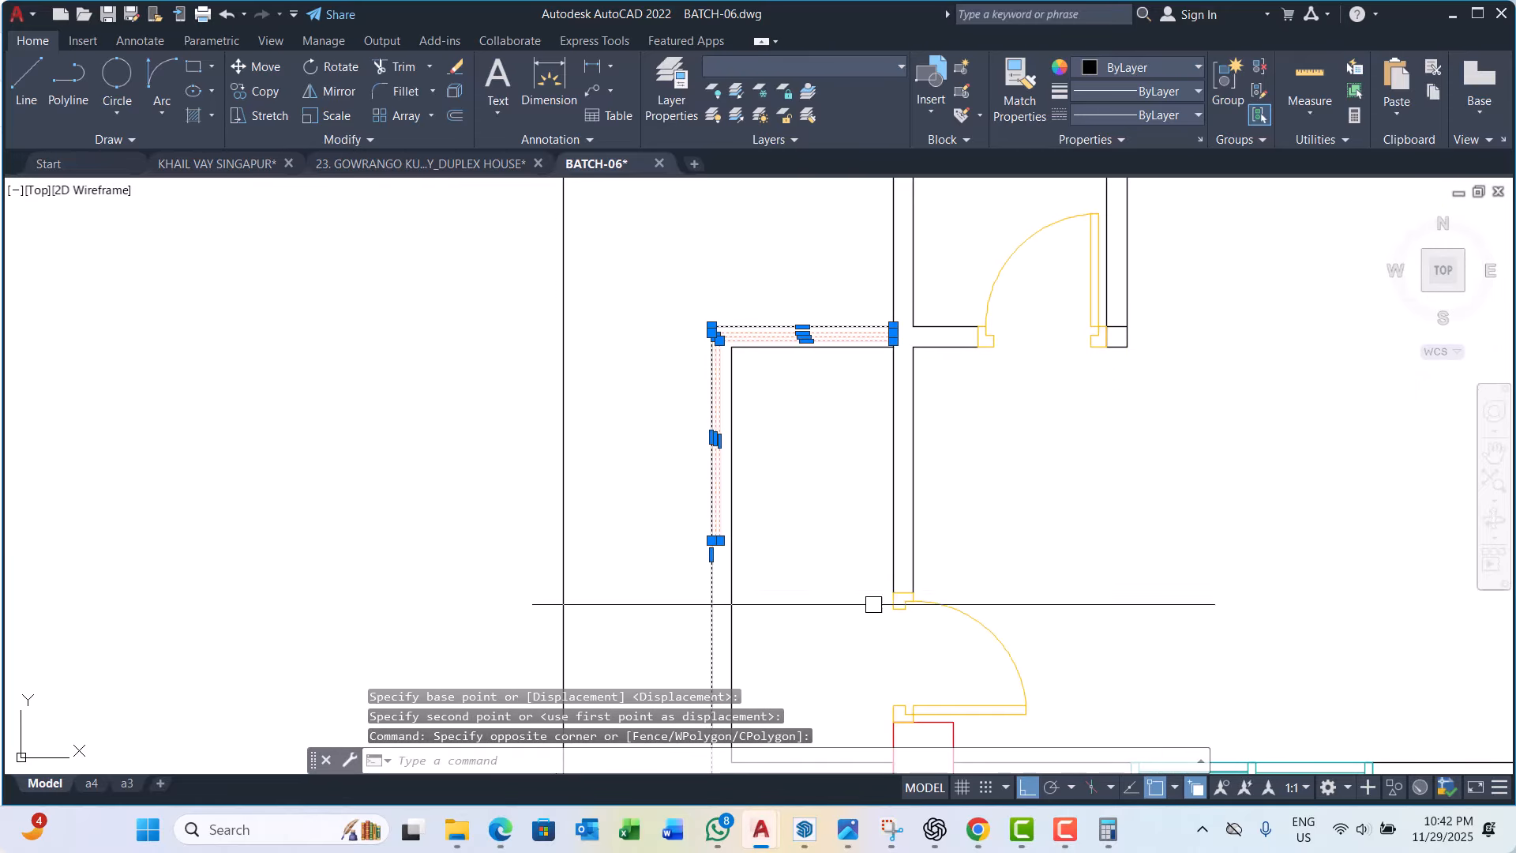
left_click(802, 572)
left_click(845, 548)
scroll(846, 548, "up", 2)
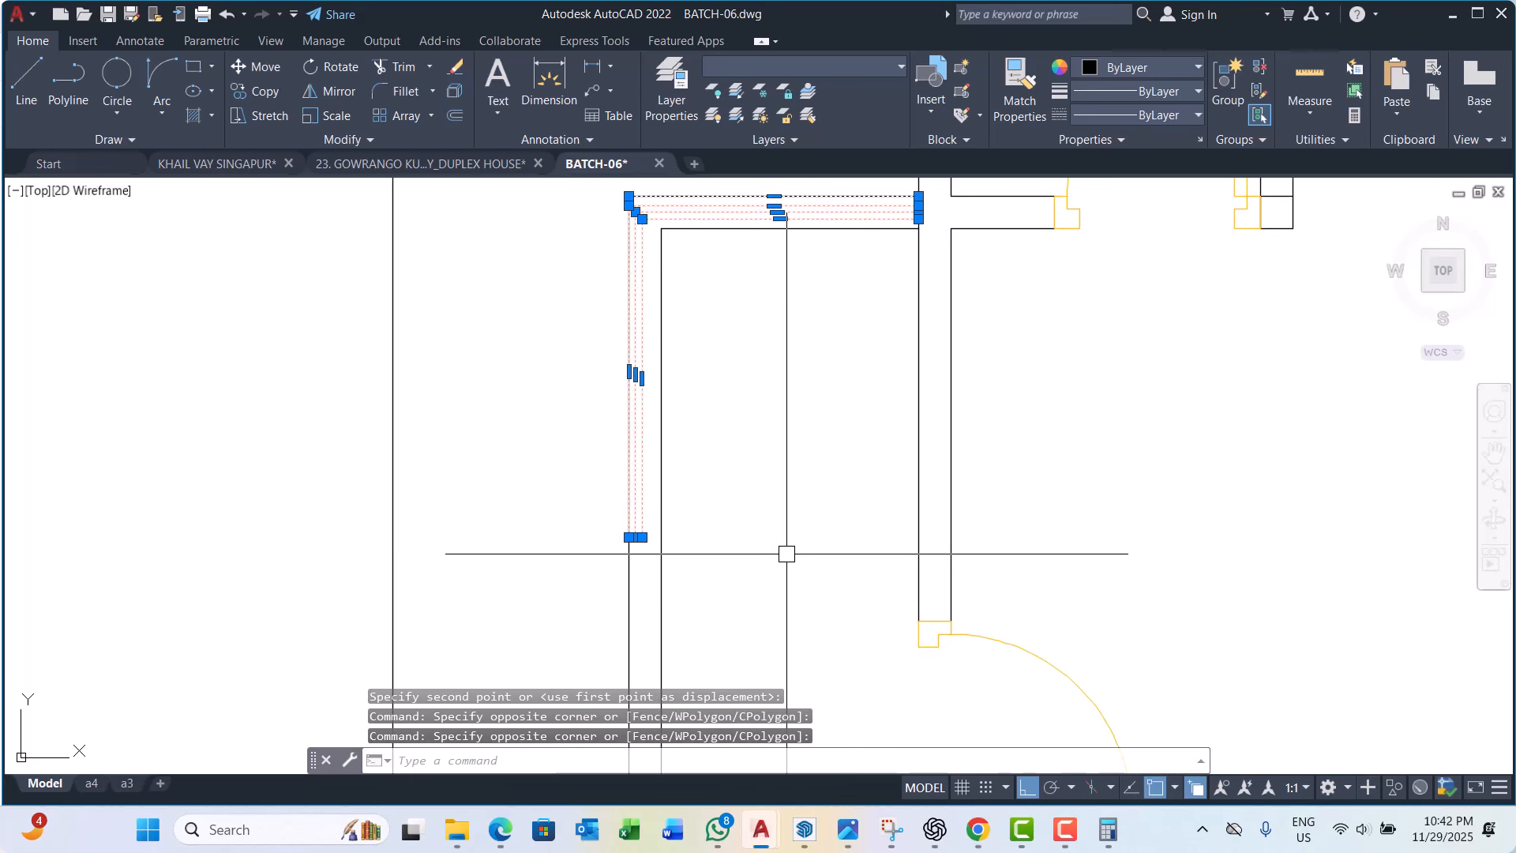
type("s")
key("Return")
left_click(766, 545)
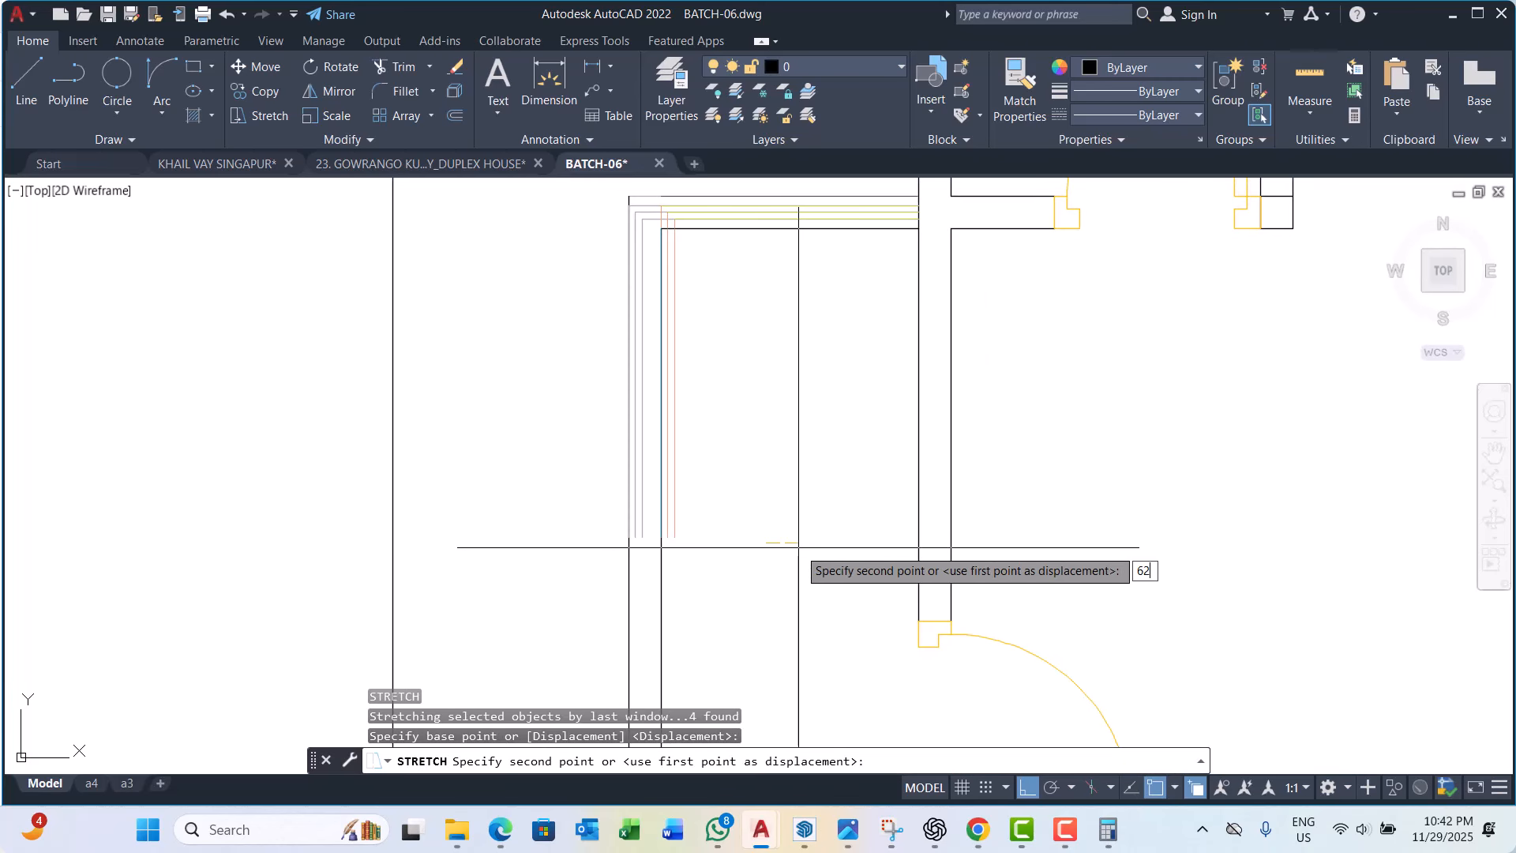
key("Return")
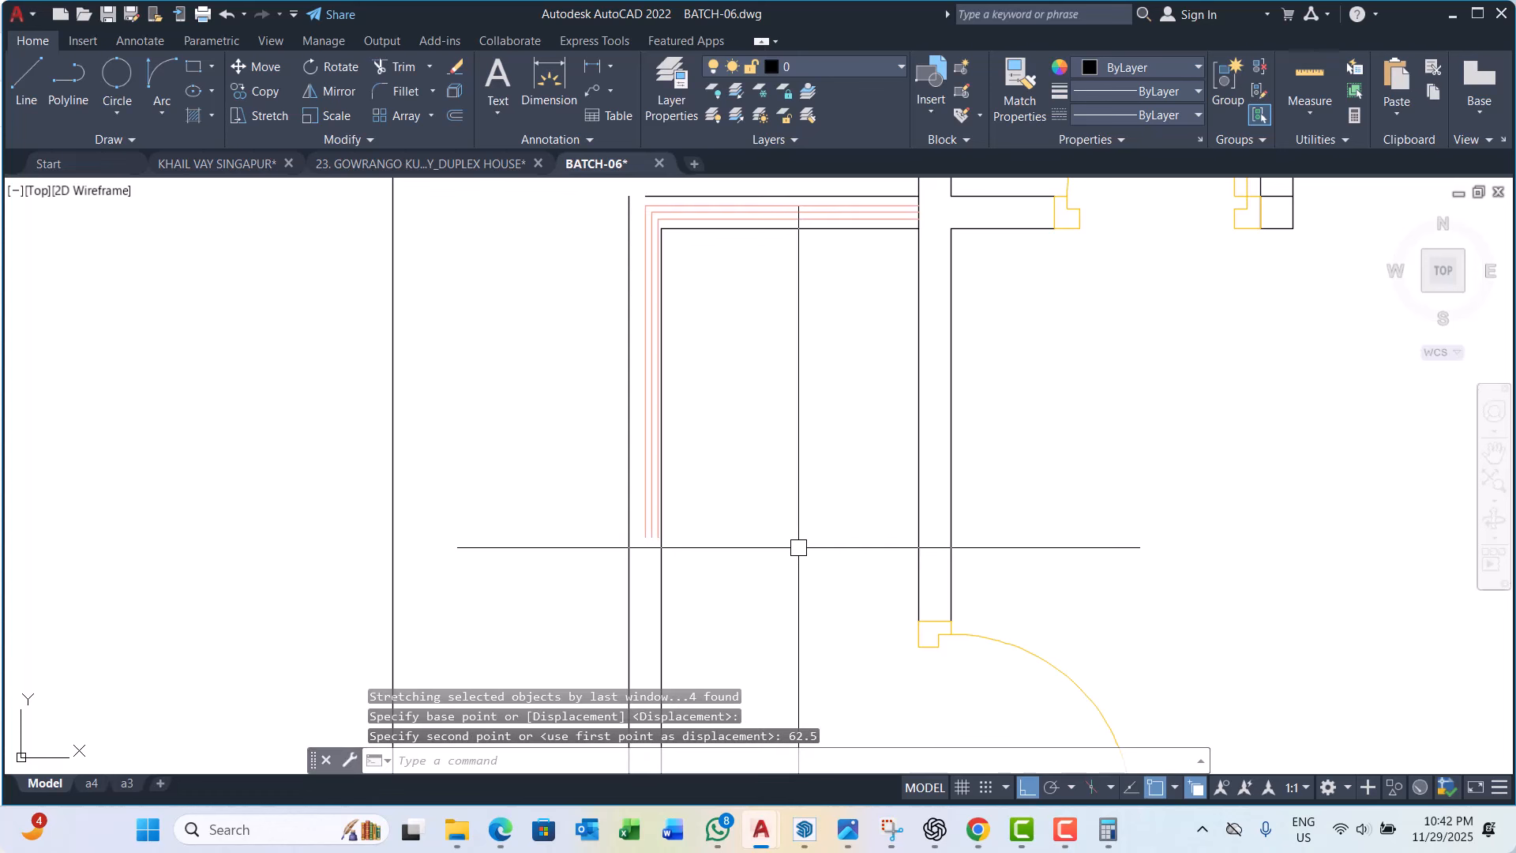
Step: Join the outer north and west wall lines at the southwest balcony's northwest corner with a zero-radius fillet
scroll(703, 334, "down", 5)
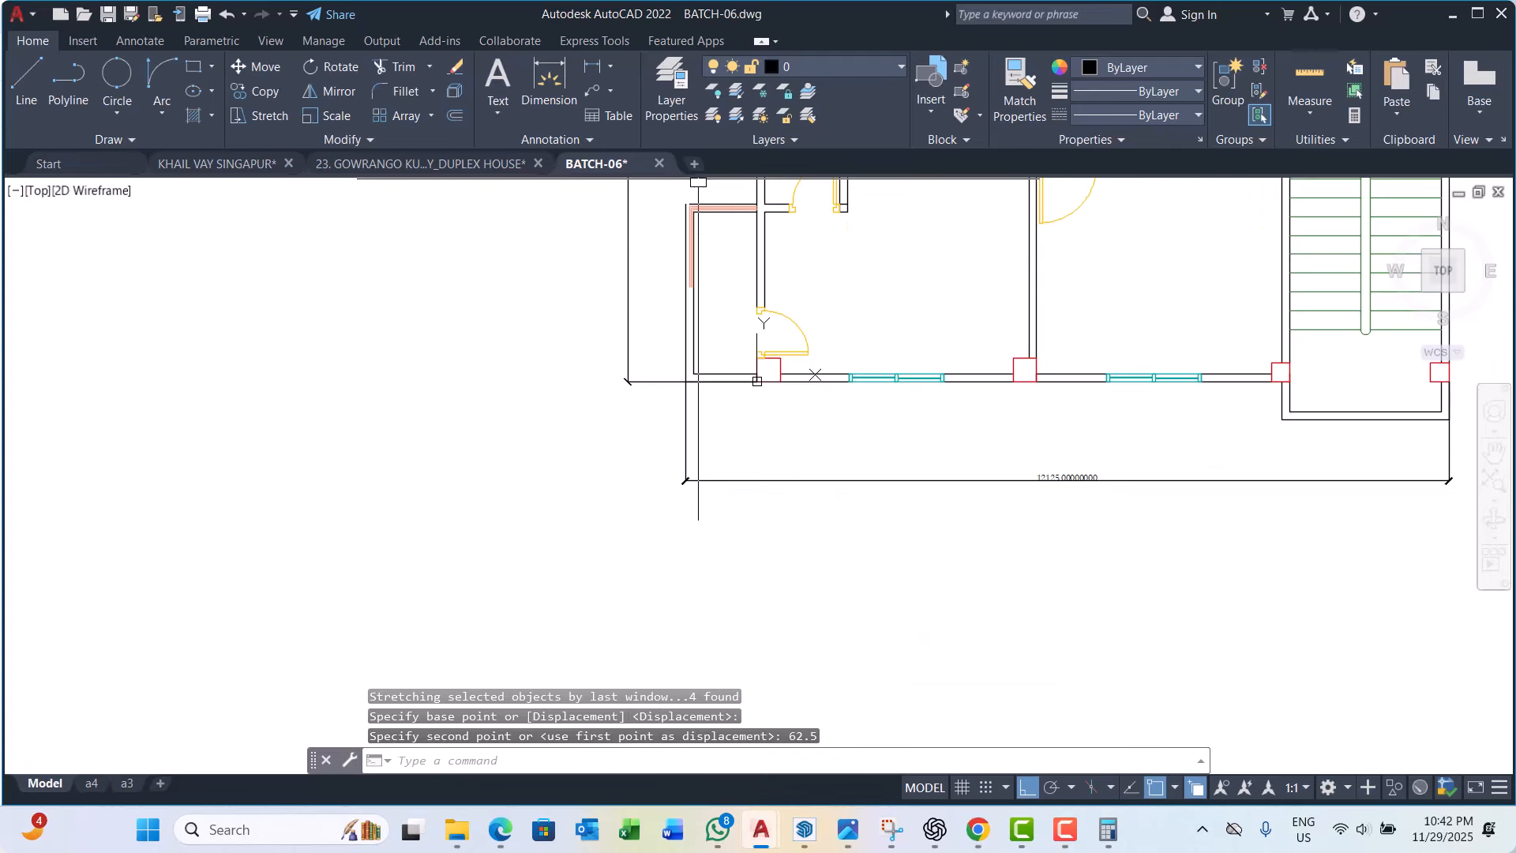
key("Escape")
key("Escape")
key("Escape")
scroll(710, 338, "up", 4)
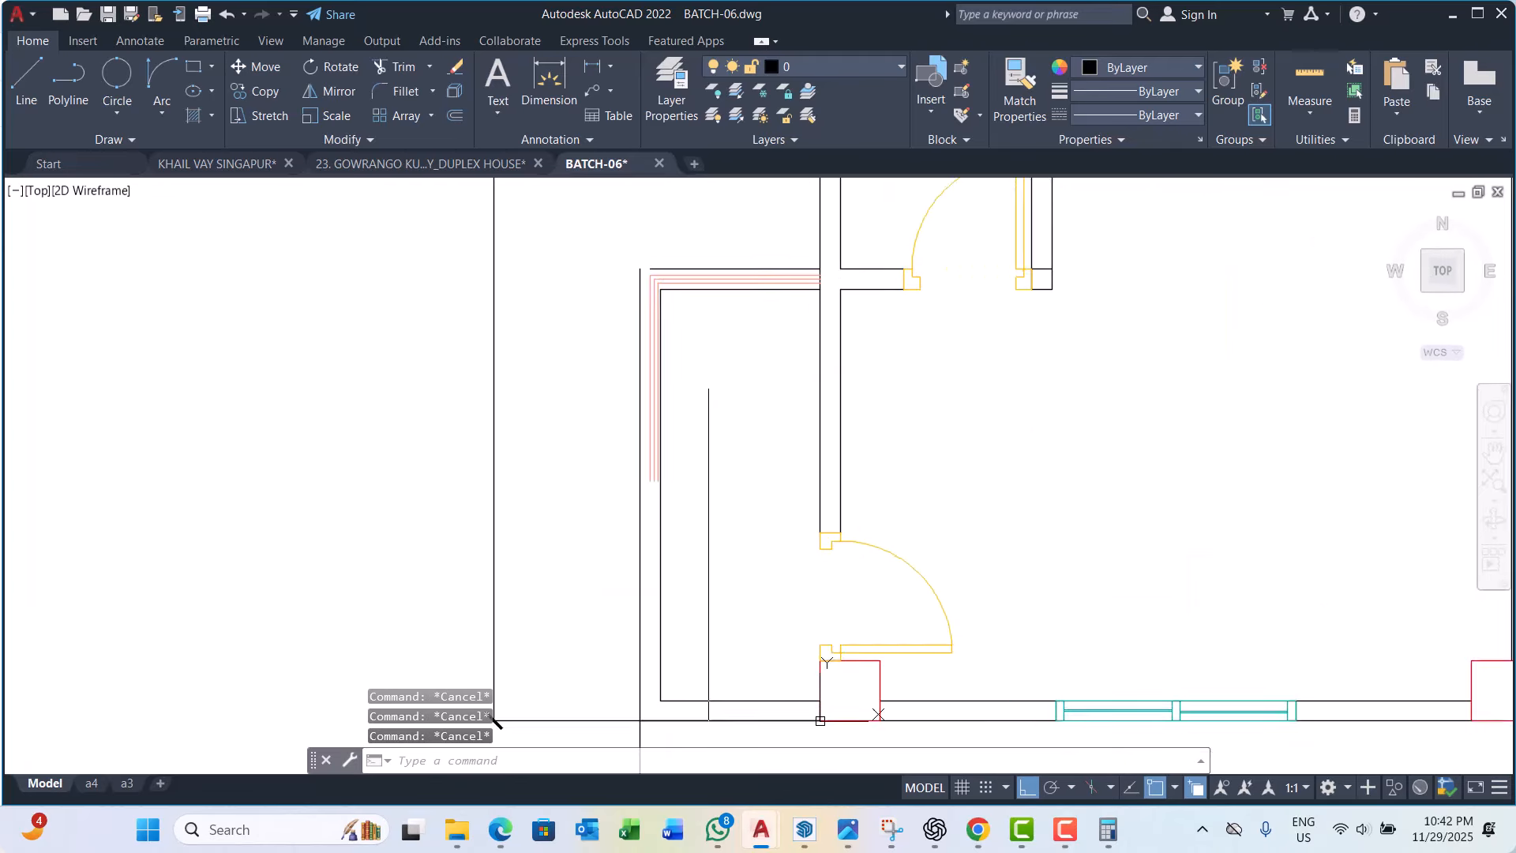
scroll(698, 345, "down", 2)
scroll(687, 324, "up", 4)
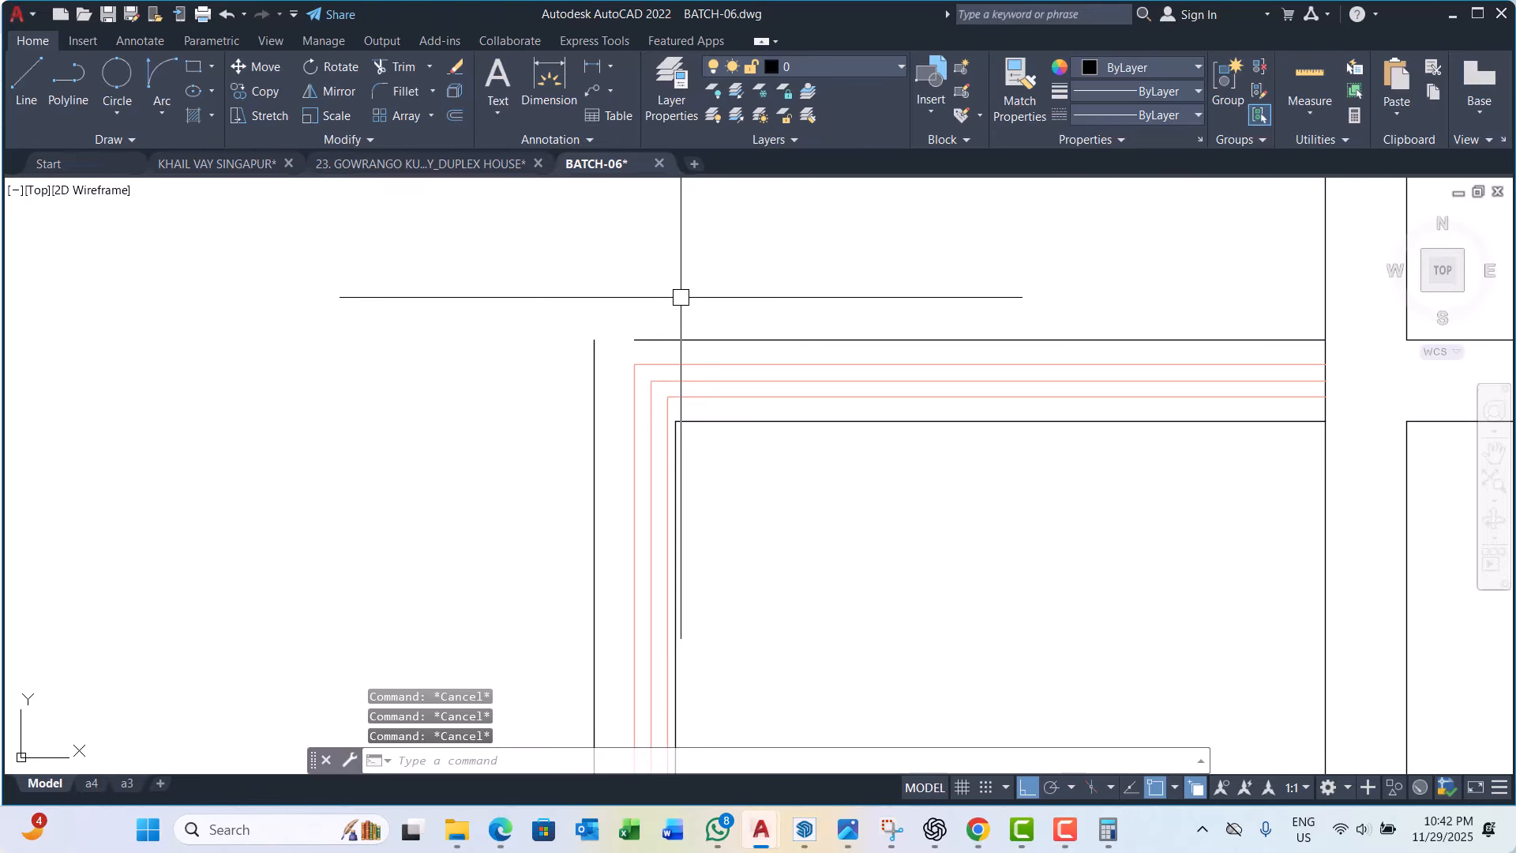
type("f")
key("Return")
left_click(686, 340)
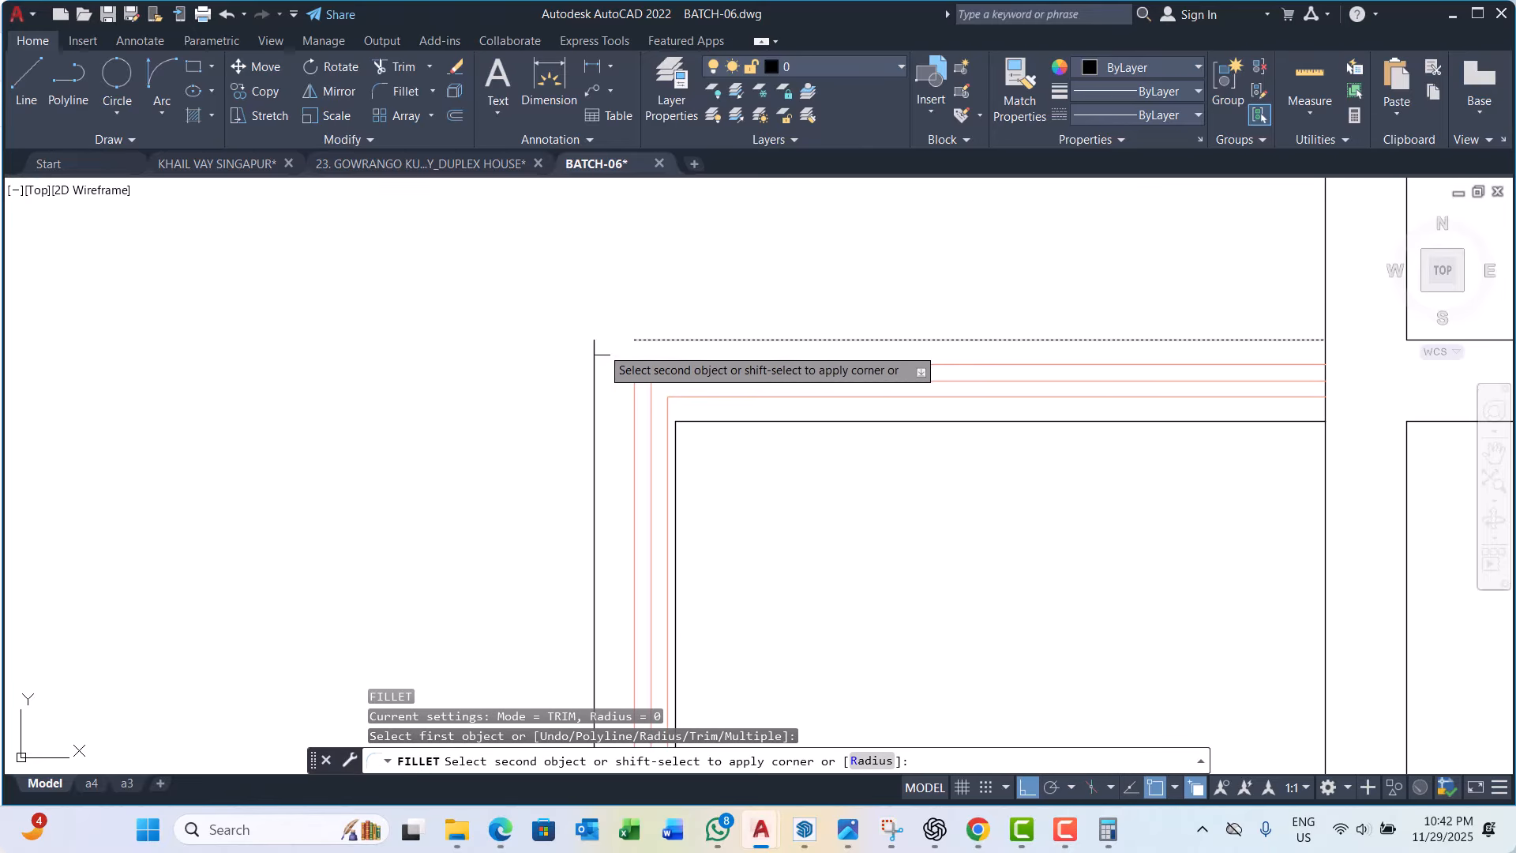
left_click(594, 345)
key("Escape")
key("Escape")
Step: Draw a short horizontal polyline across the thickness of the balcony's west wall, between its outer and inner faces
scroll(684, 332, "down", 6)
scroll(706, 497, "up", 4)
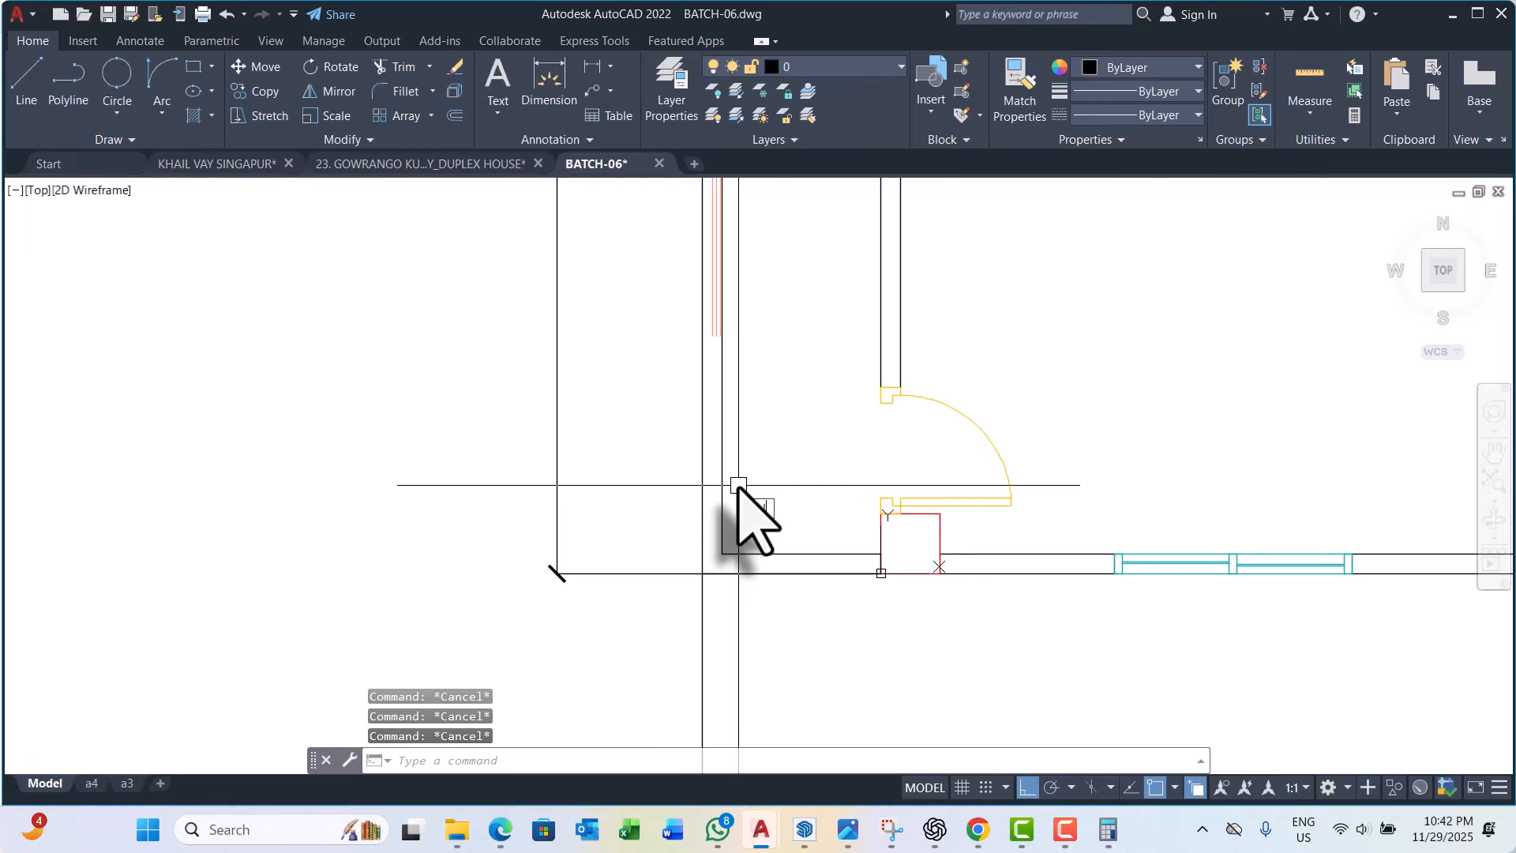
scroll(738, 485, "up", 2)
type("pl")
key("Return")
left_click(686, 472)
left_click(716, 472)
key("Escape")
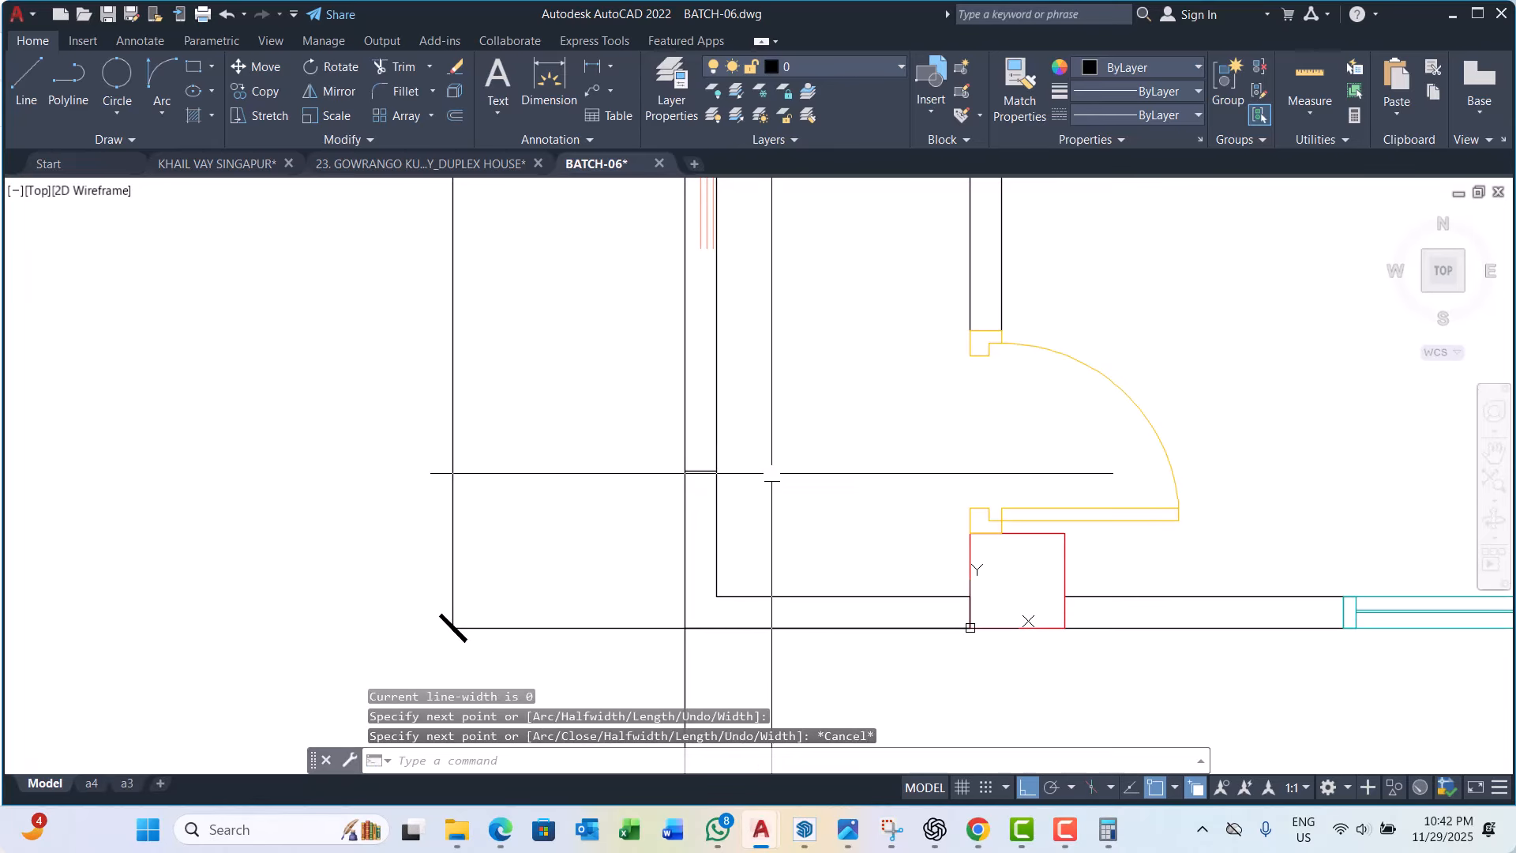
key("Escape")
Step: Place a vertical construction line through the midpoint of the short line across the west wall
type("x")
key("BackSpace")
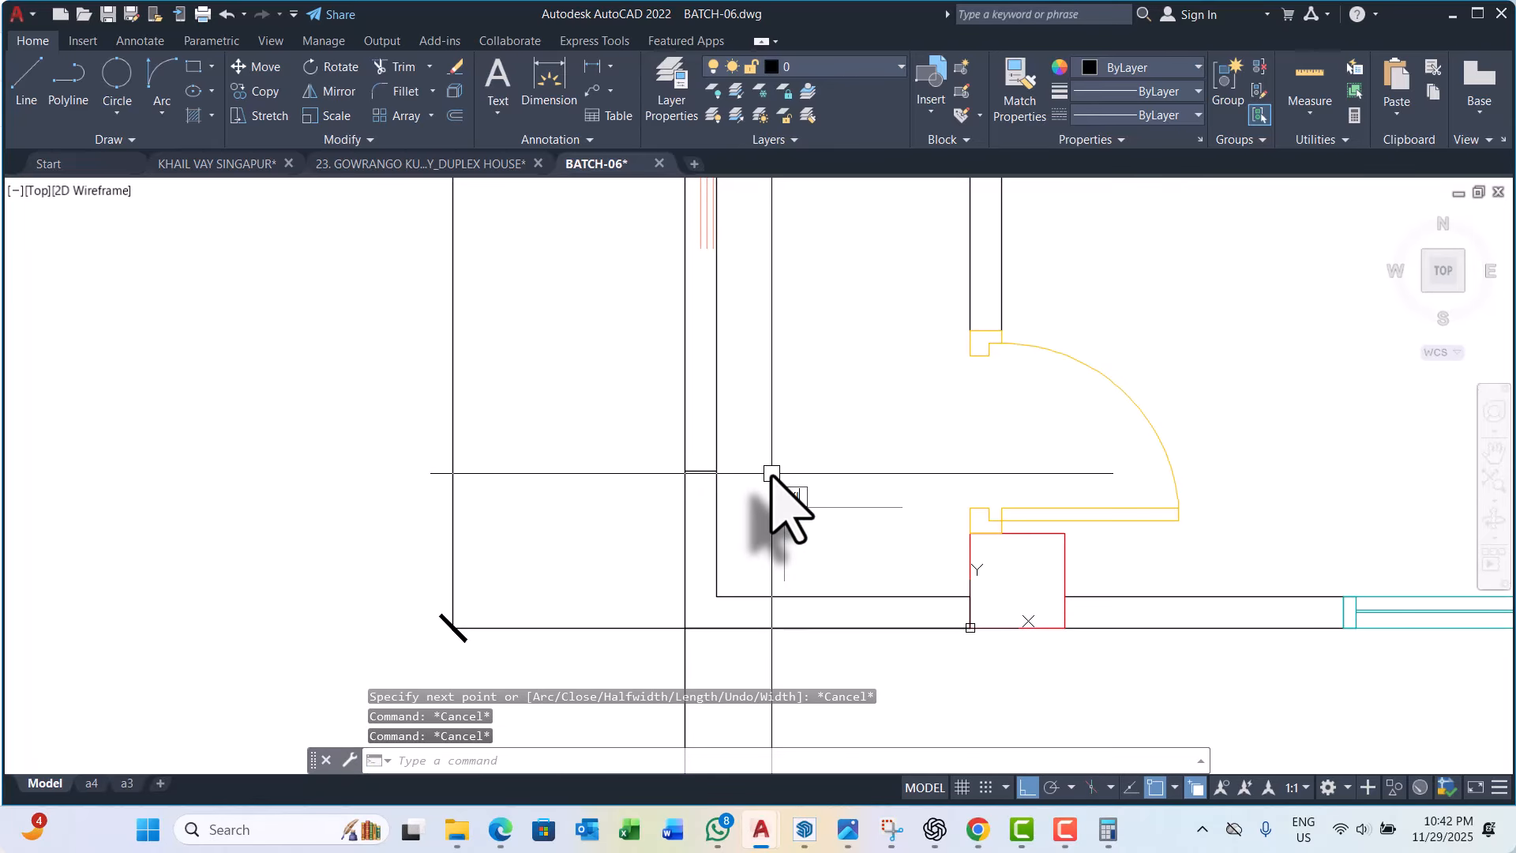
type("xl")
key("Return")
type("v")
key("Return")
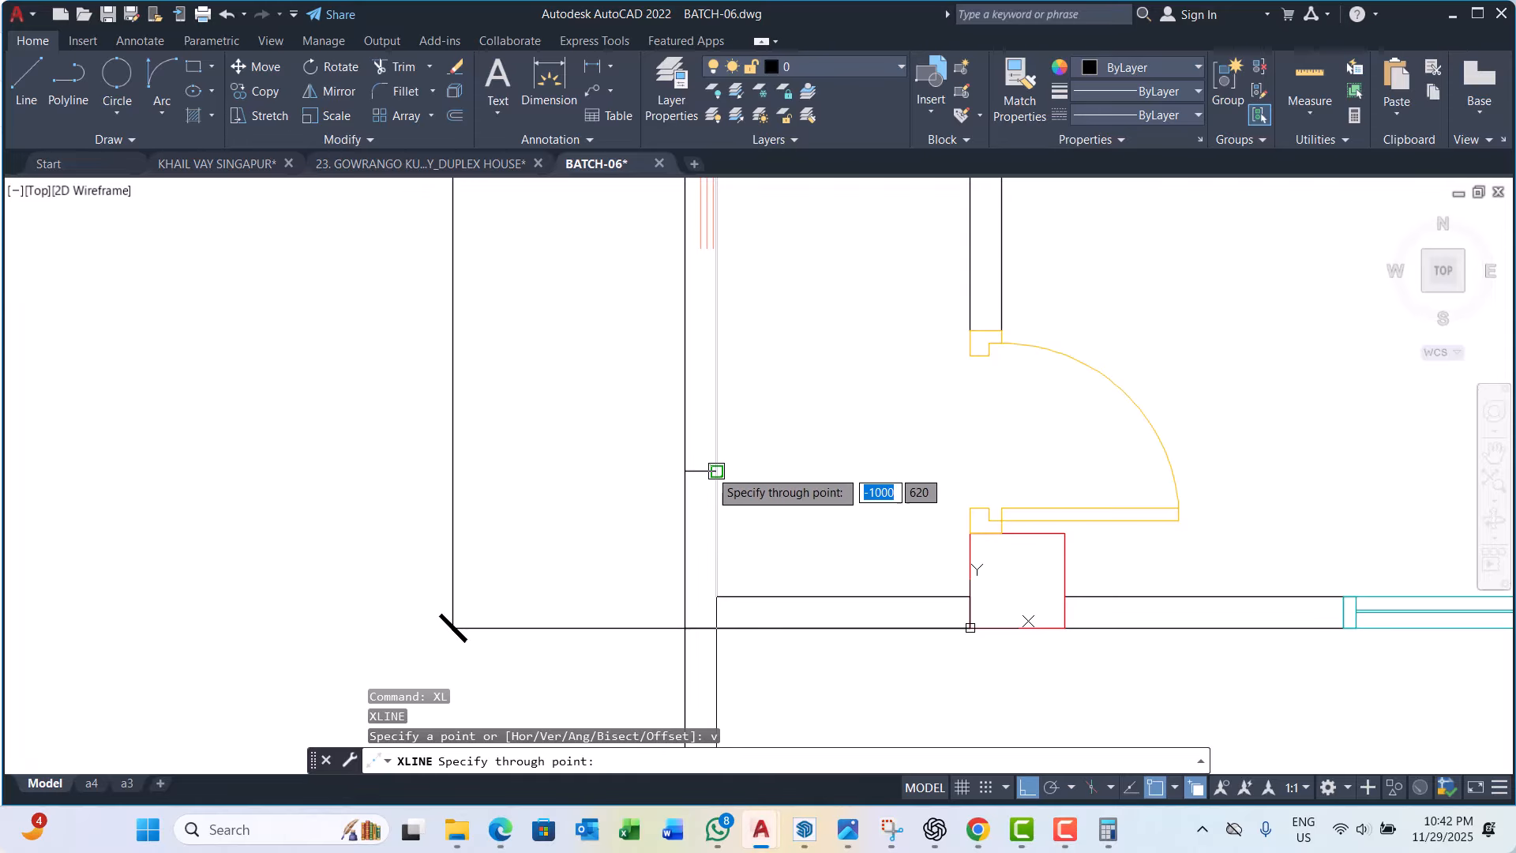
key("Escape")
key("Escape")
key("Escape")
Step: Stretch the west side of the balcony's railing lines west so the middle railing line lies on the vertical construction line
scroll(782, 444, "down", 3)
scroll(741, 256, "up", 5)
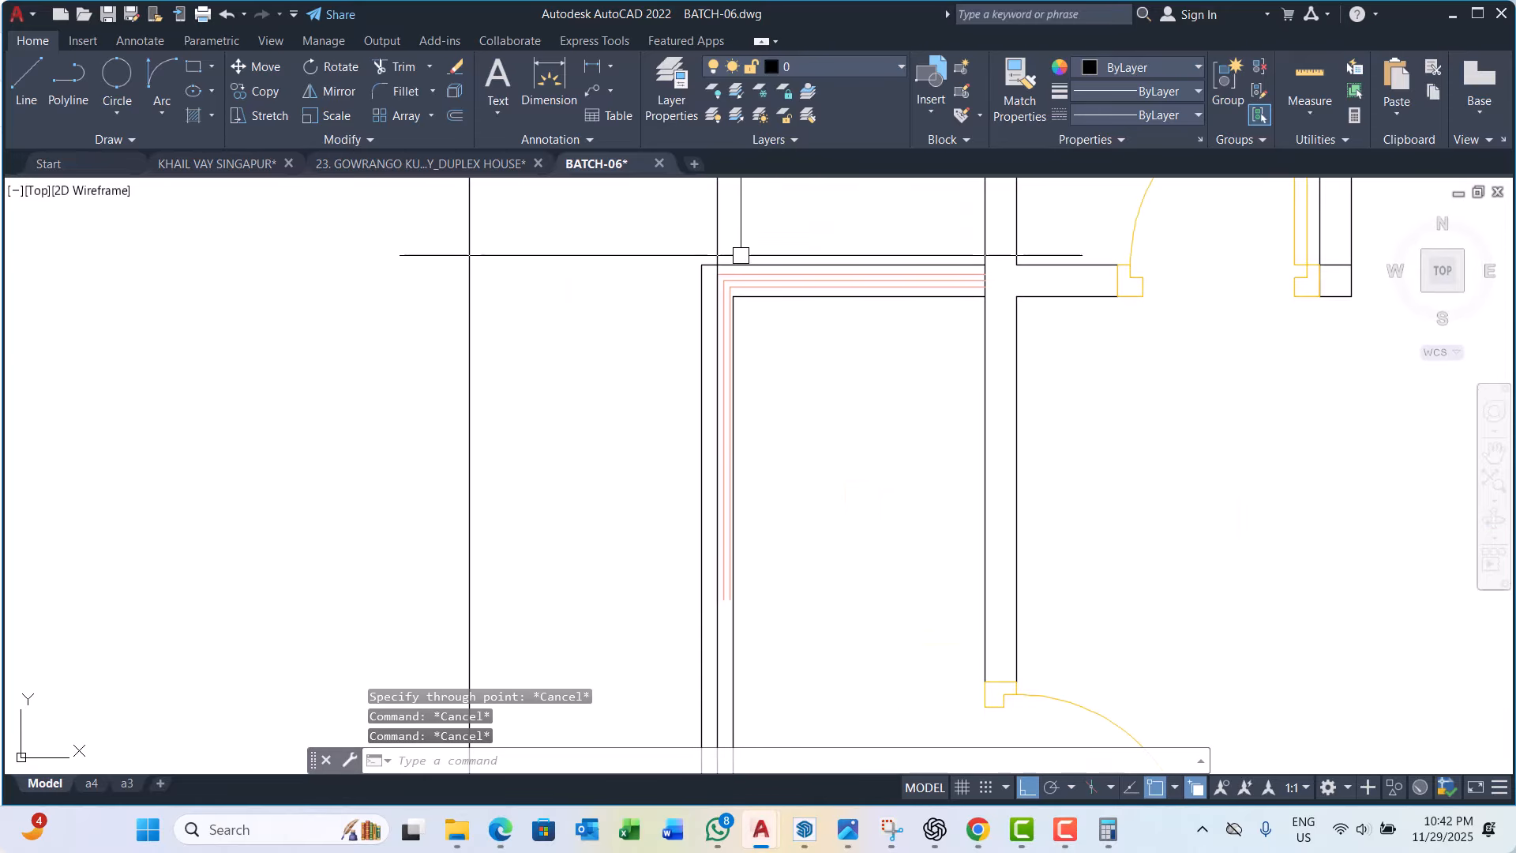
scroll(694, 271, "up", 2)
scroll(761, 229, "down", 2)
left_click(756, 241)
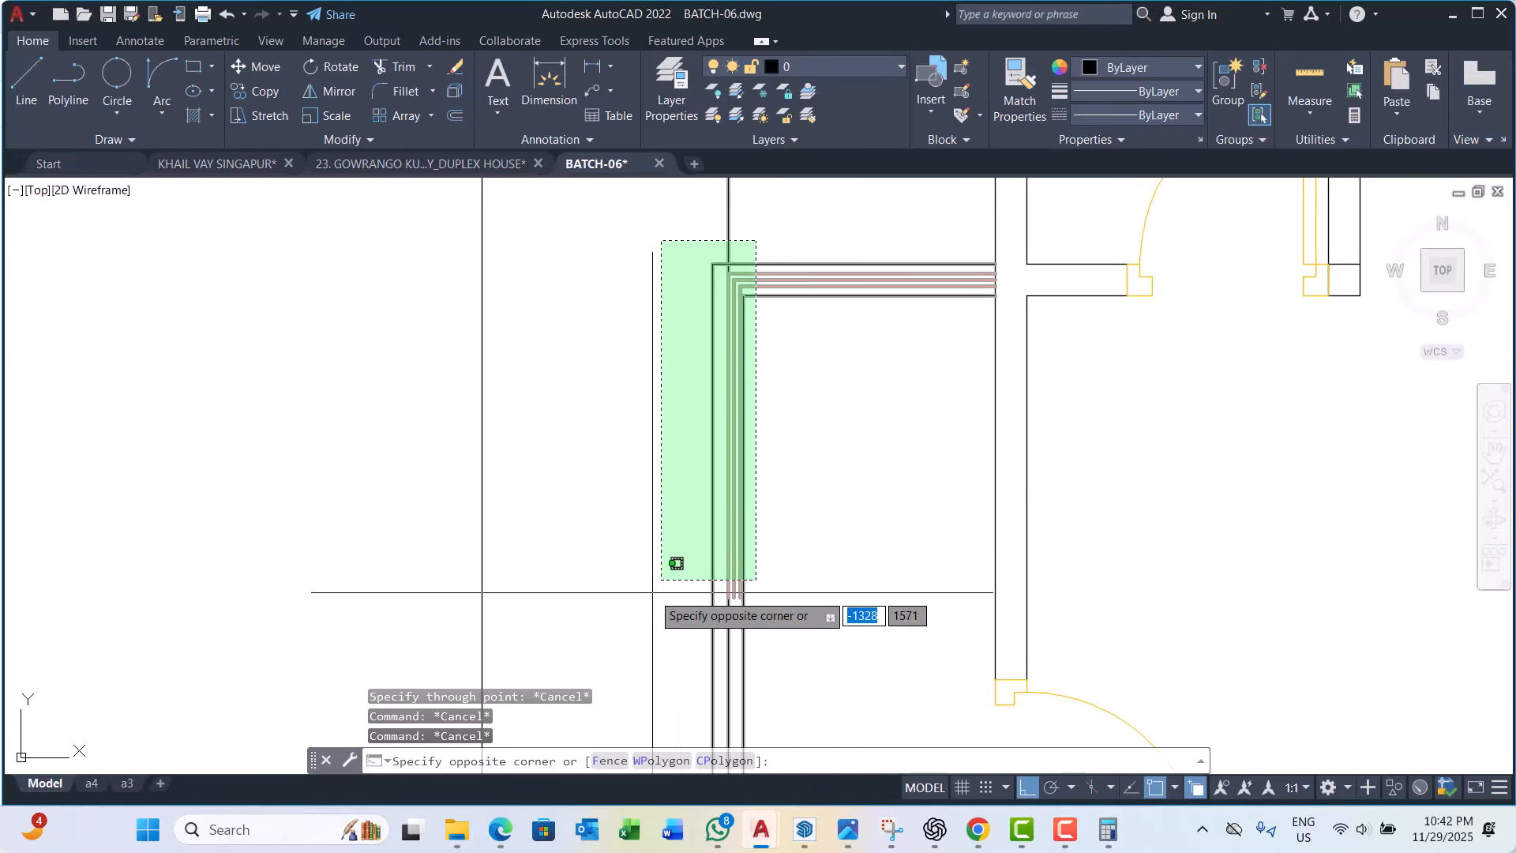
left_click(653, 593)
left_click(849, 607, "shift")
left_click(657, 660, "shift")
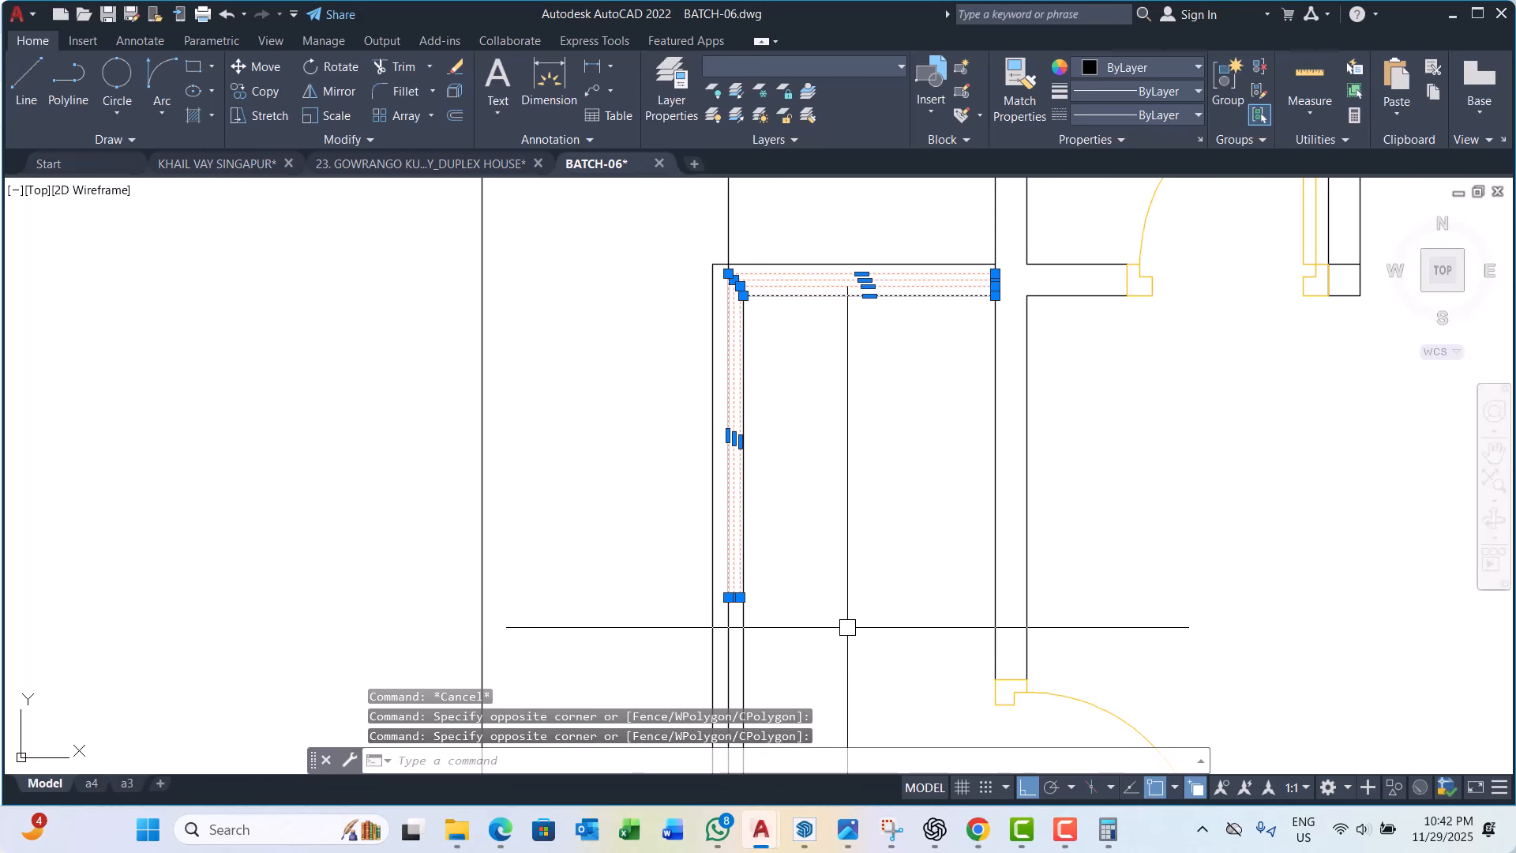
type("s")
key("Return")
scroll(726, 616, "up", 2)
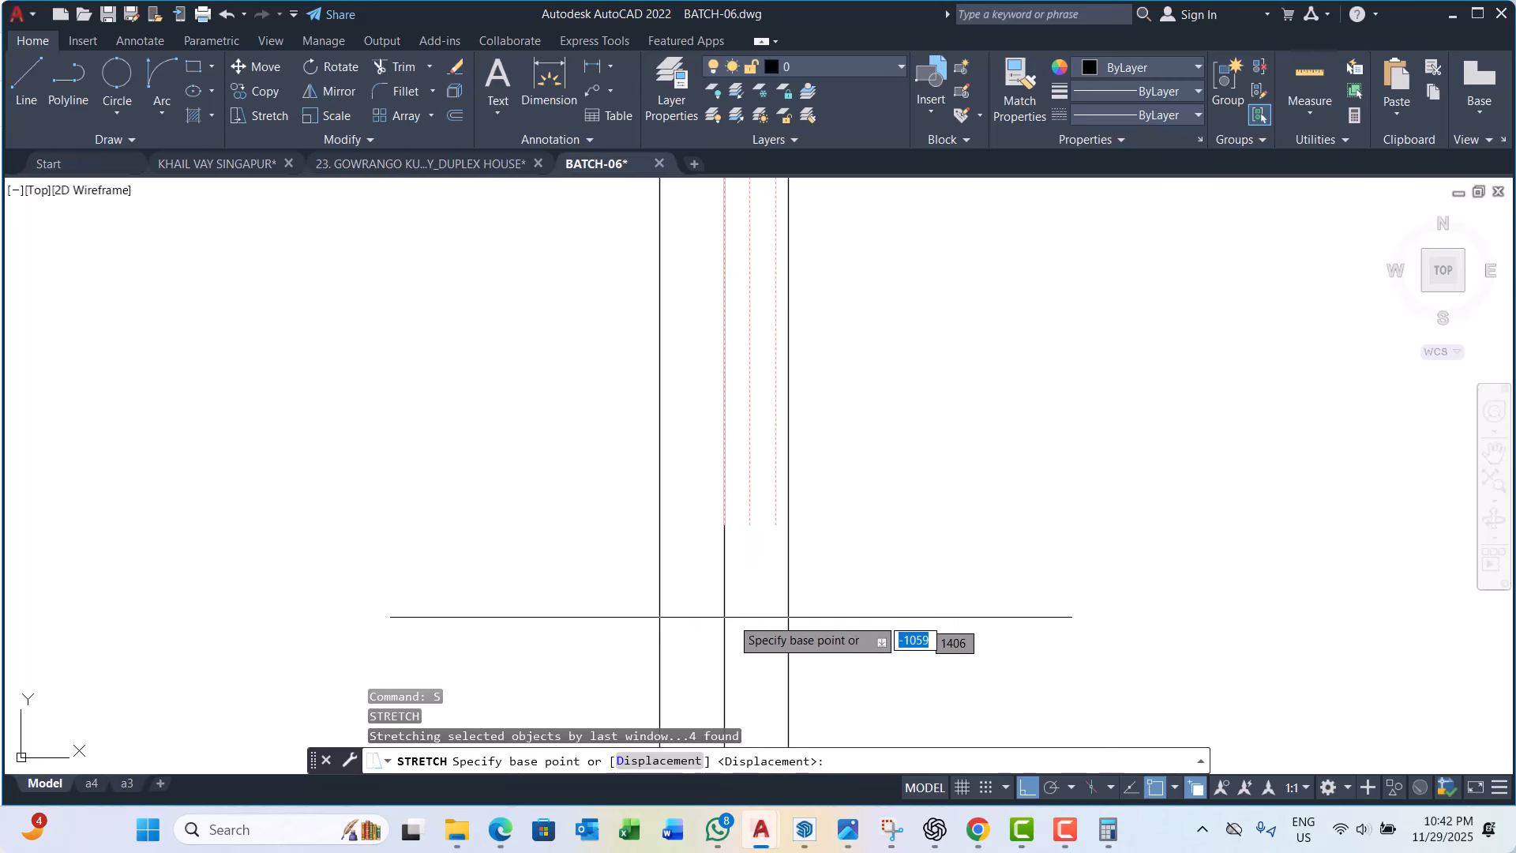
left_click(750, 524)
left_click(722, 526)
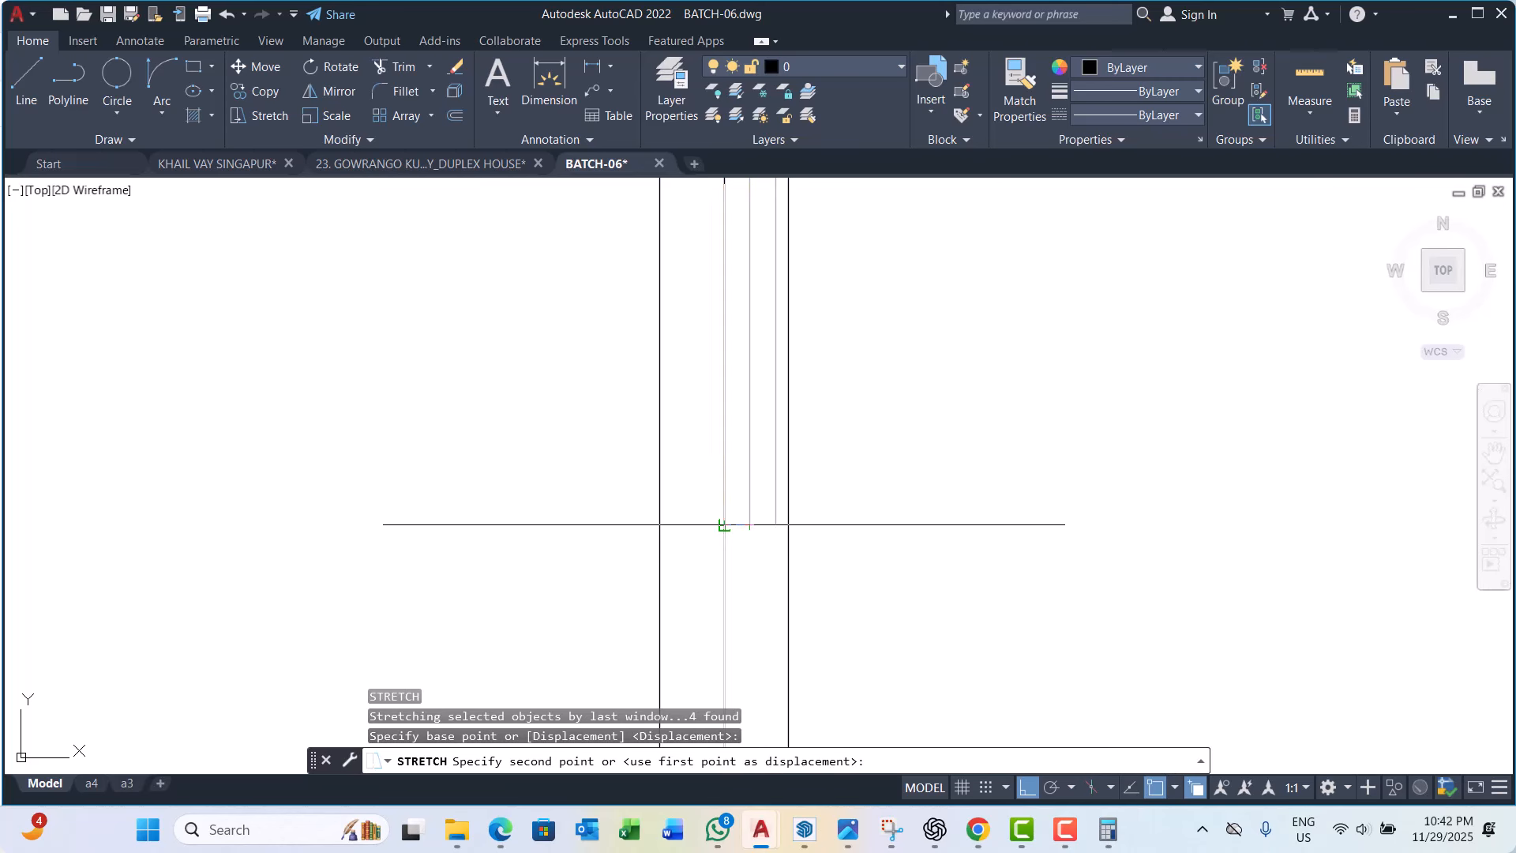
Step: Stretch the lower ends of the three west railing lines down to the outer face of the balcony's south wall
left_click(771, 364)
left_click(687, 443)
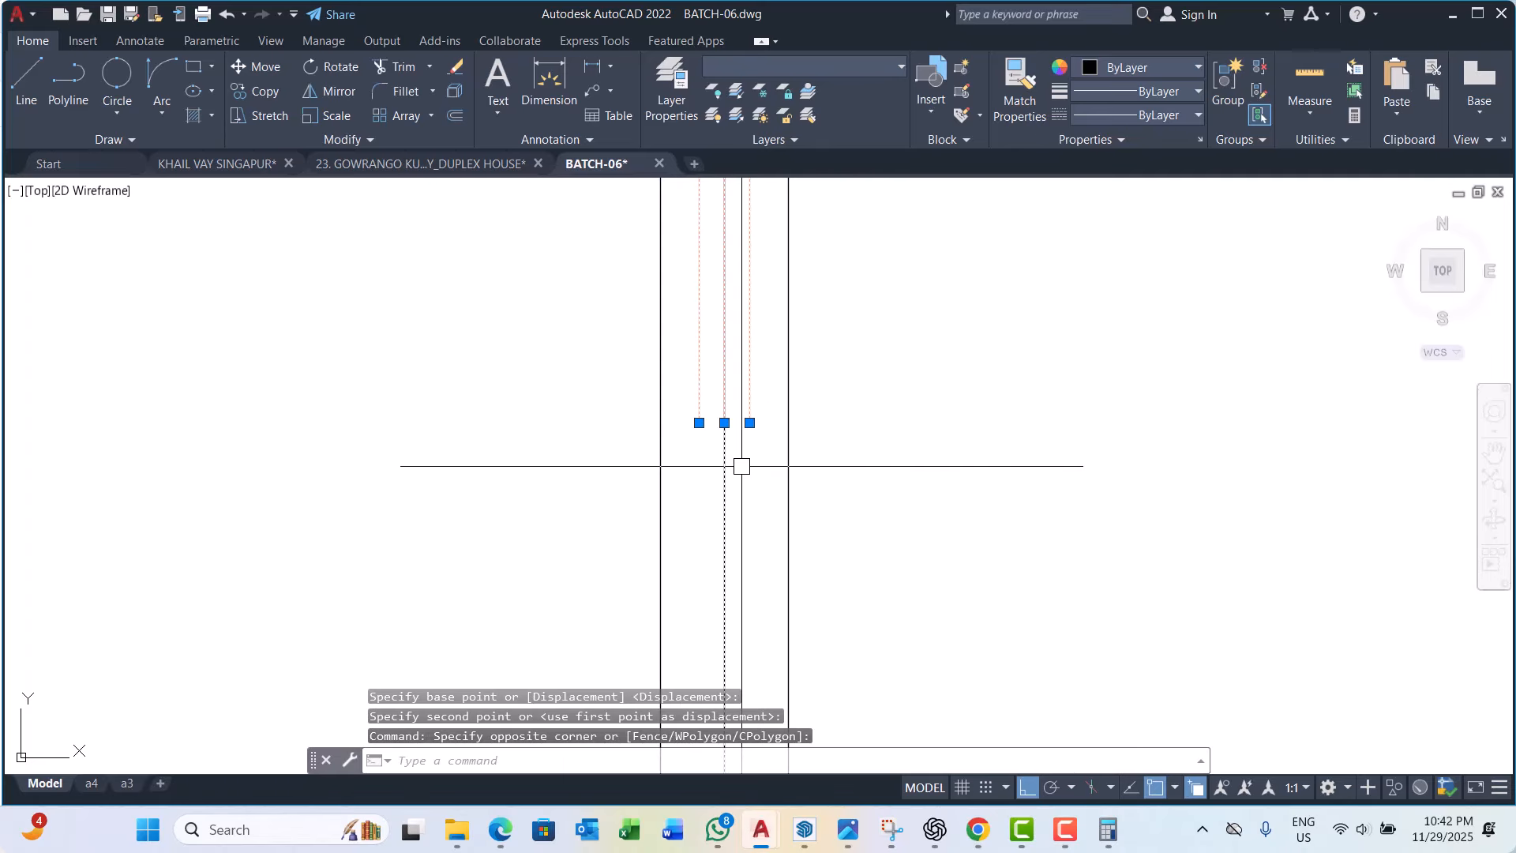
type("s")
key("Return")
left_click(750, 424)
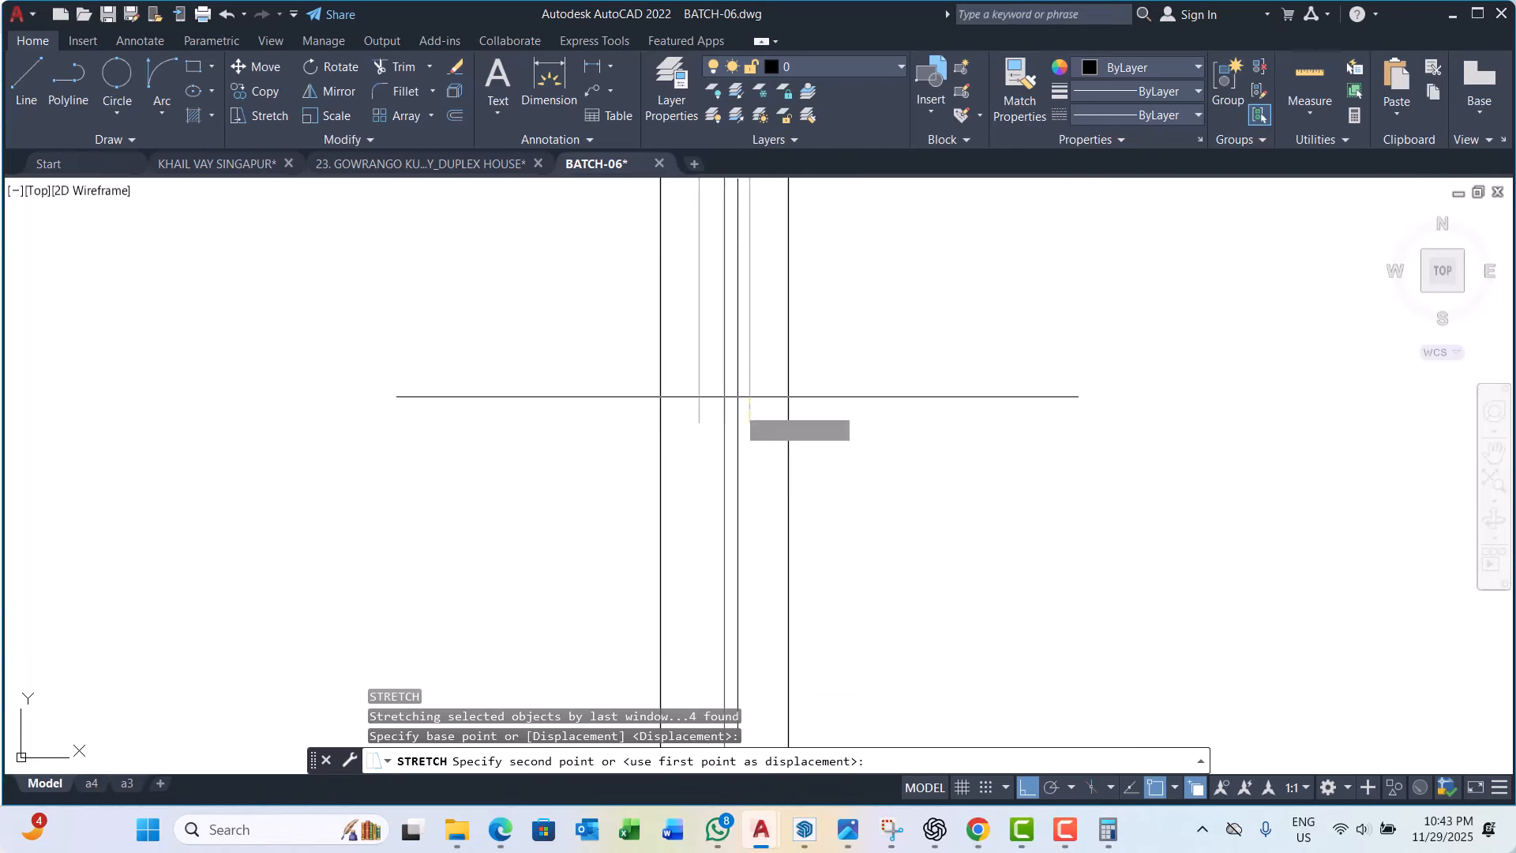
scroll(1074, 419, "down", 3)
scroll(989, 480, "up", 3)
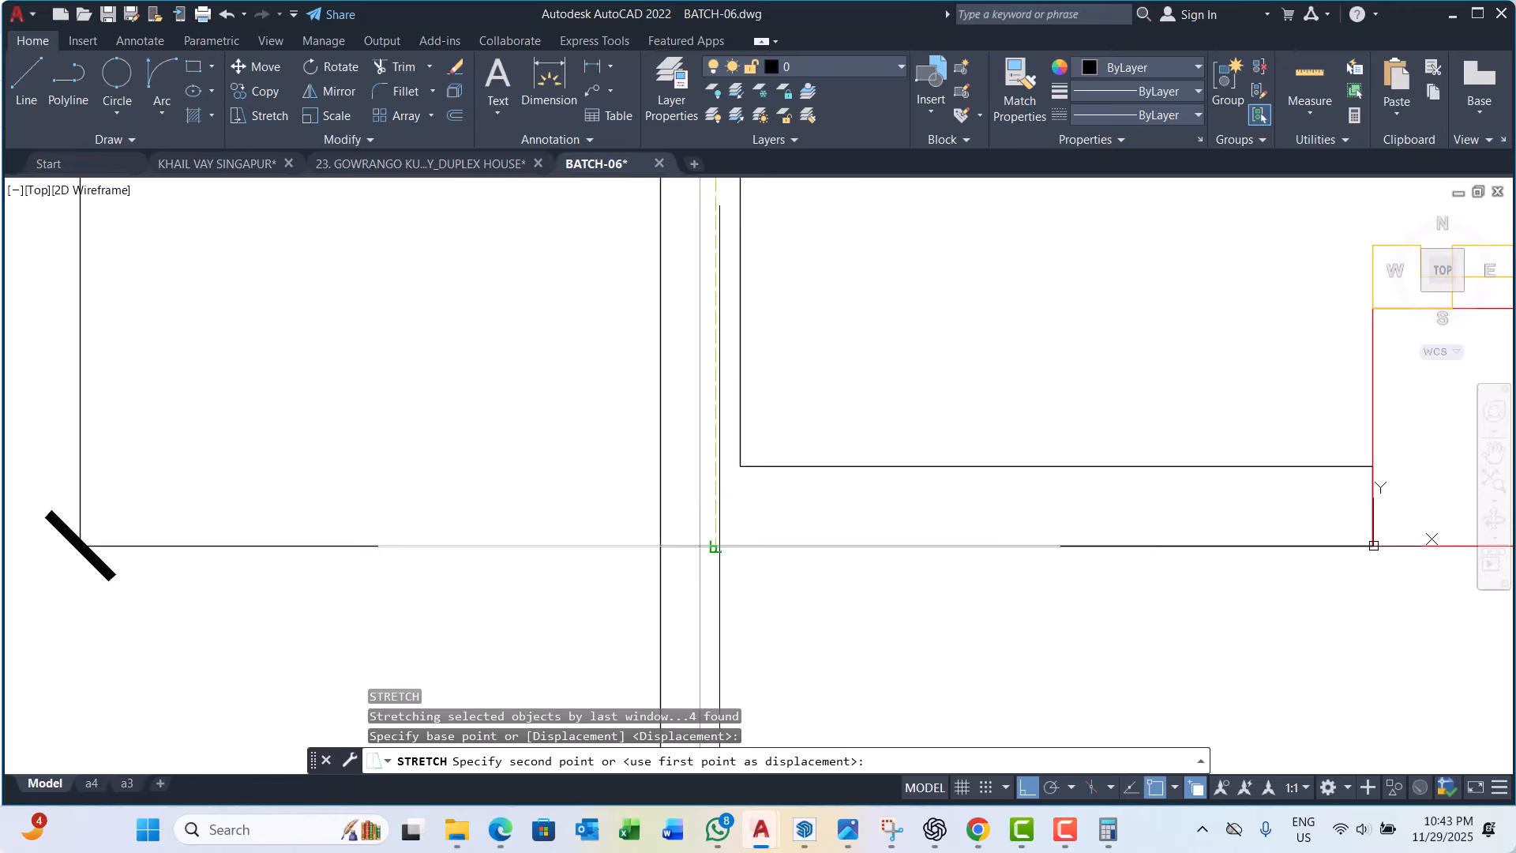
left_click(754, 532)
Step: Erase the short helper line across the thickness of the balcony's west wall
scroll(818, 521, "down", 2)
scroll(702, 450, "up", 3)
left_click(669, 465)
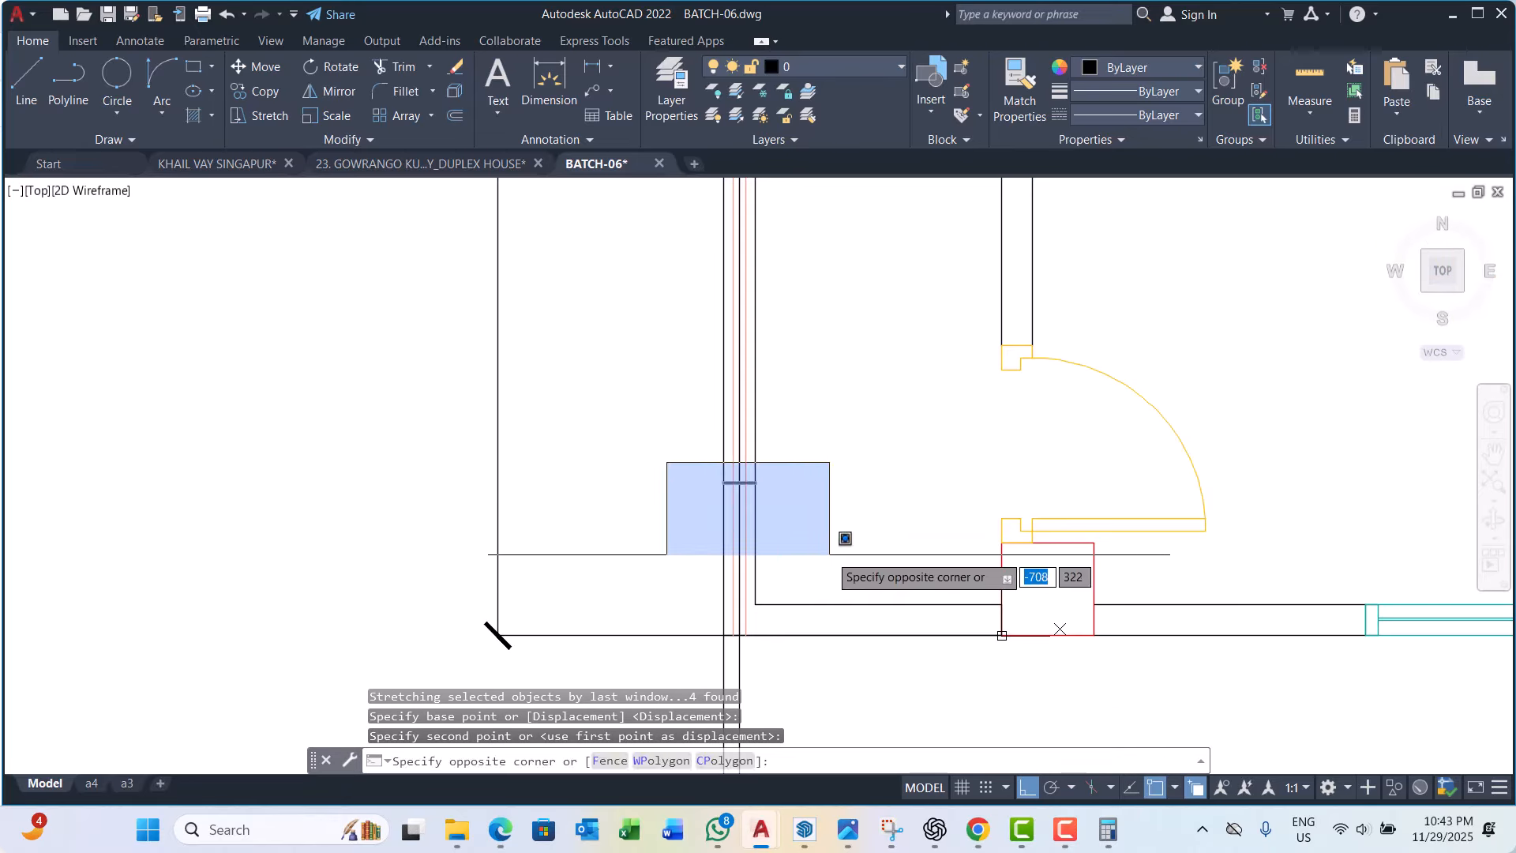
left_click(829, 539)
type("e")
key("Return")
scroll(743, 411, "down", 3)
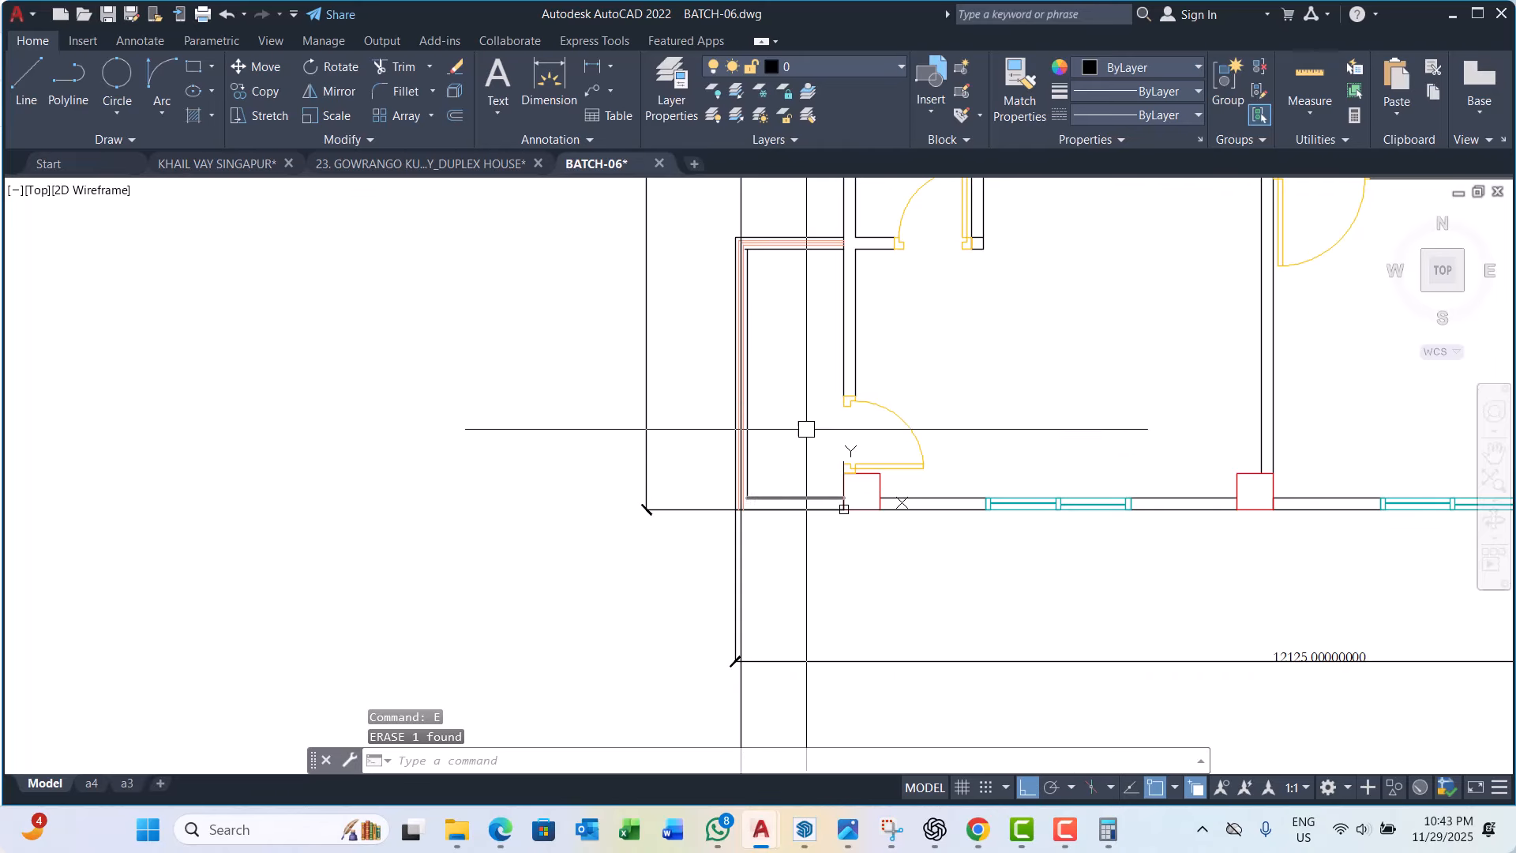
Step: Check the thickness of the balcony's west wall with a linear dimension between its outer and inner faces
scroll(772, 331, "up", 5)
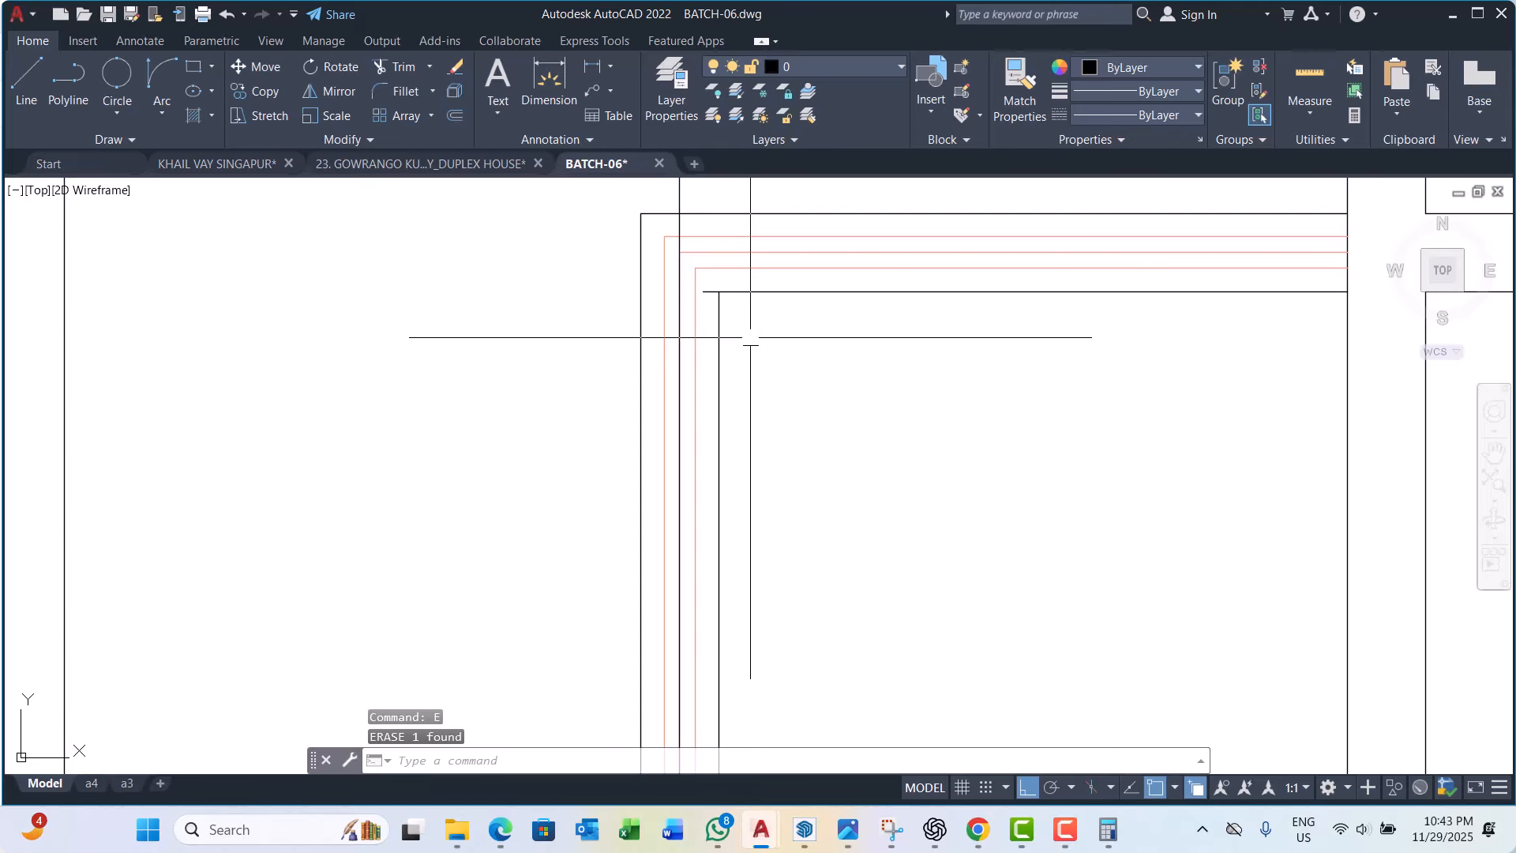
key("Escape")
key("Escape")
left_click(593, 69)
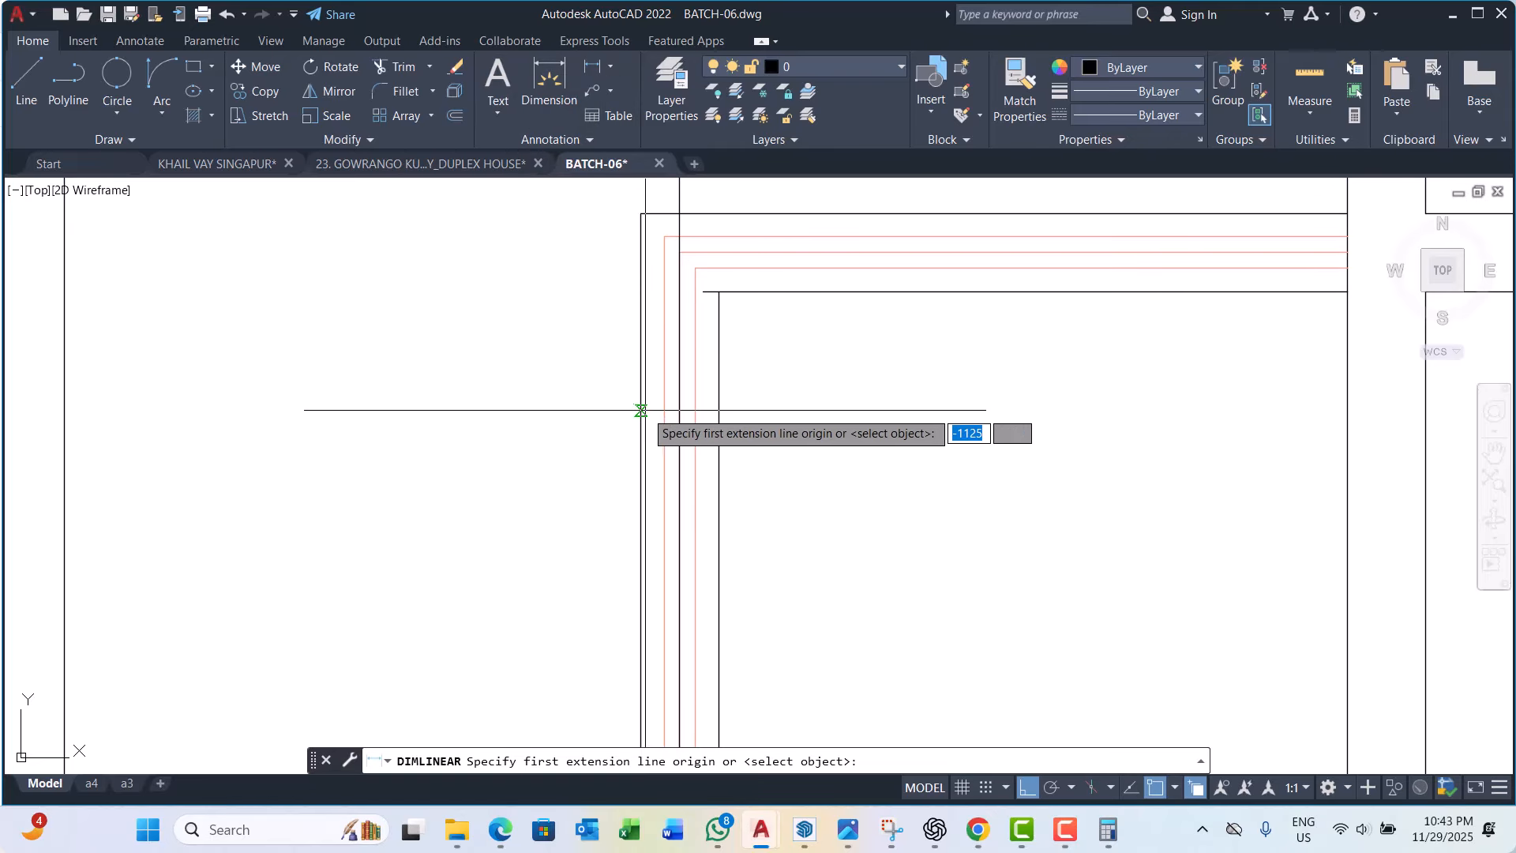
left_click(641, 412)
left_click(717, 411)
key("Escape")
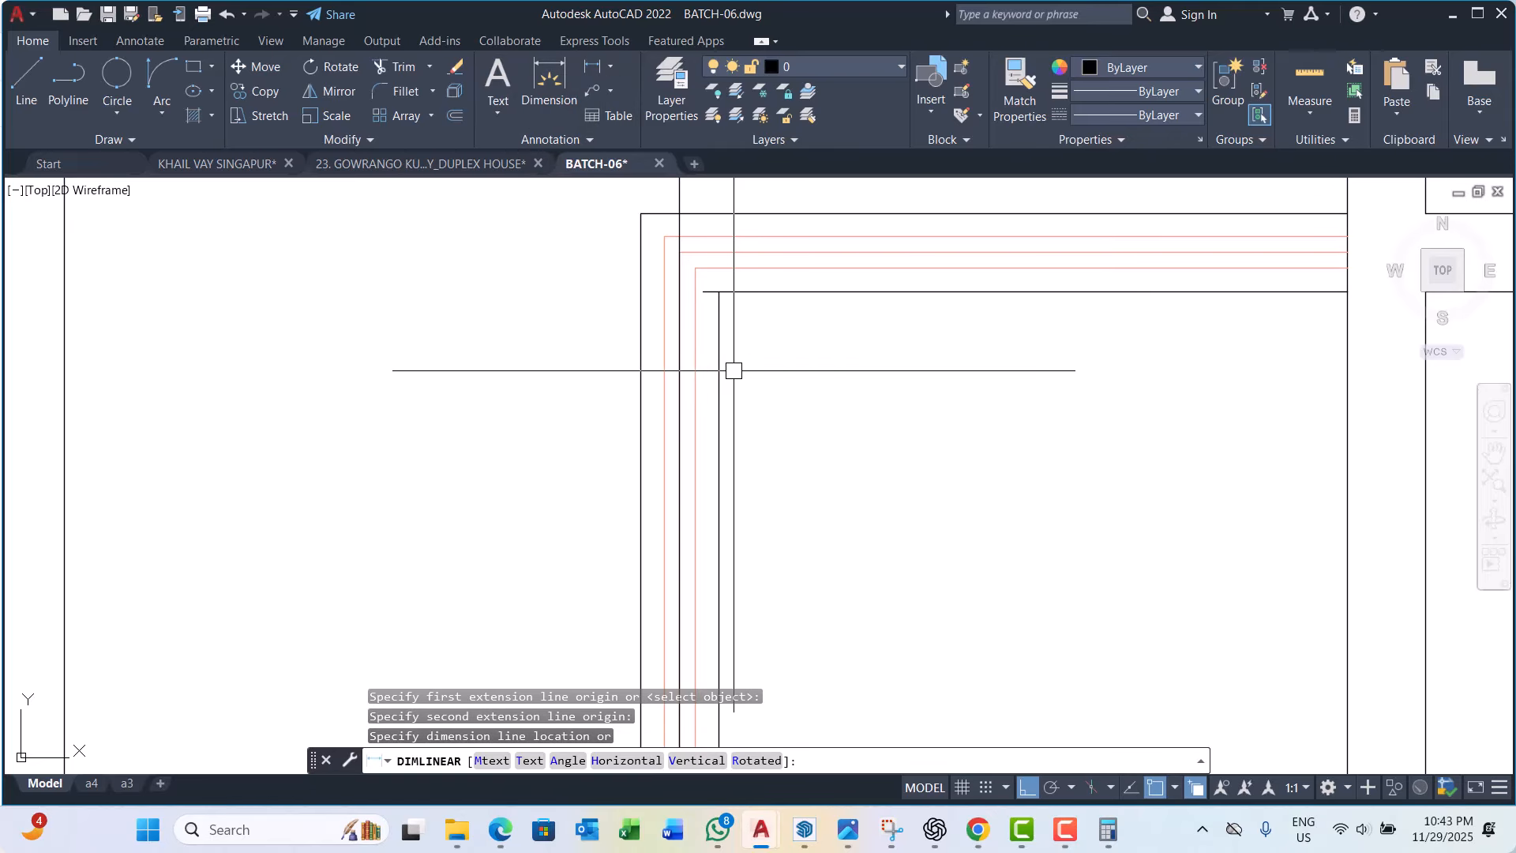
Step: Trim the overhanging end of the inner north wall line at the balcony's inner northwest corner
scroll(733, 343, "down", 2)
type("tr")
key("space")
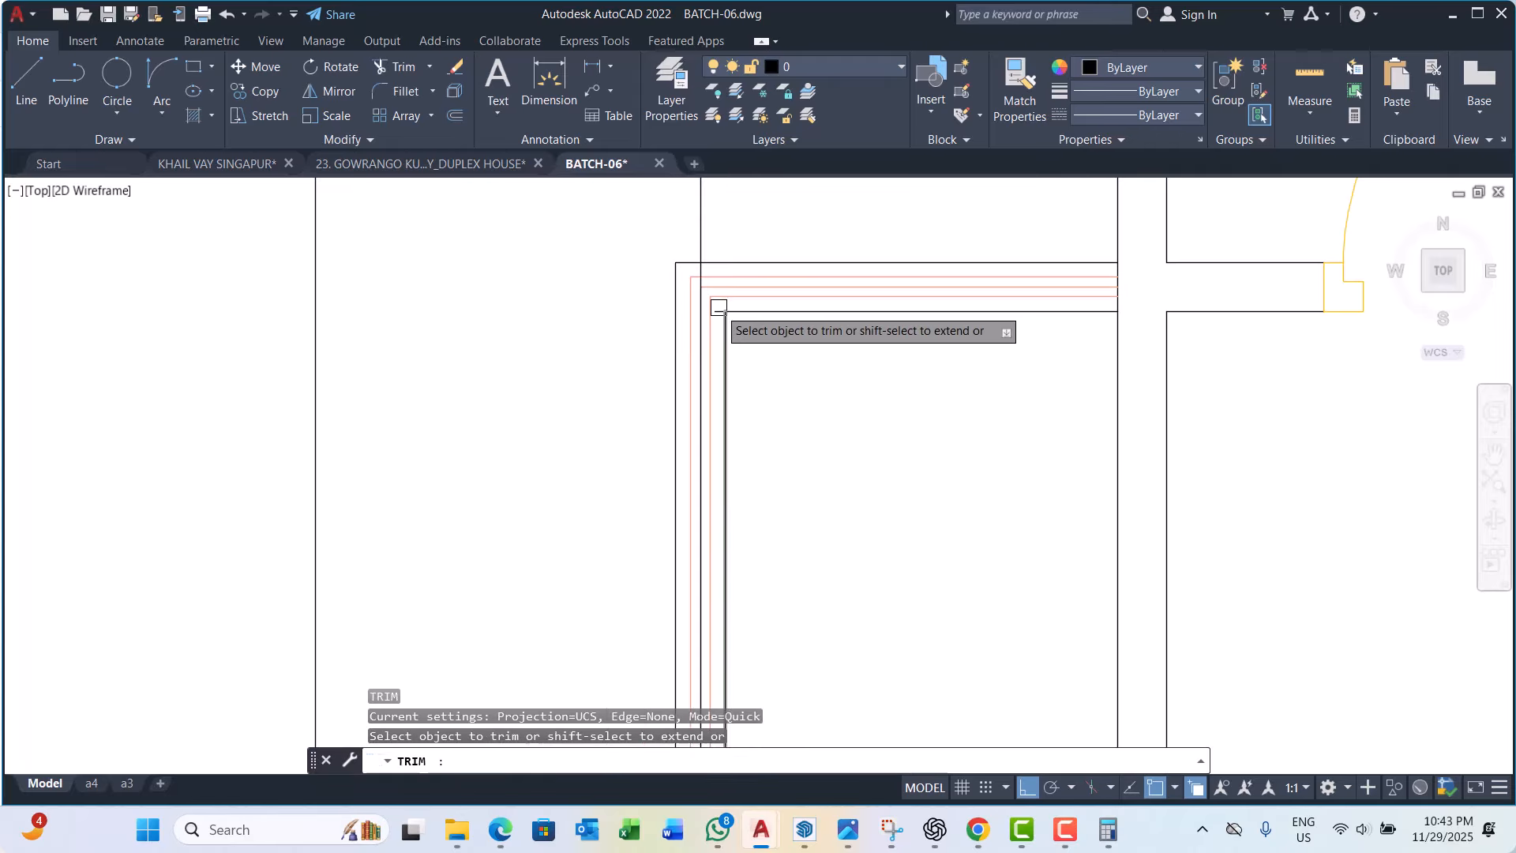
scroll(734, 343, "down", 2)
key("Escape")
Step: Erase the vertical construction line running through the balcony's west wall
left_click(730, 311)
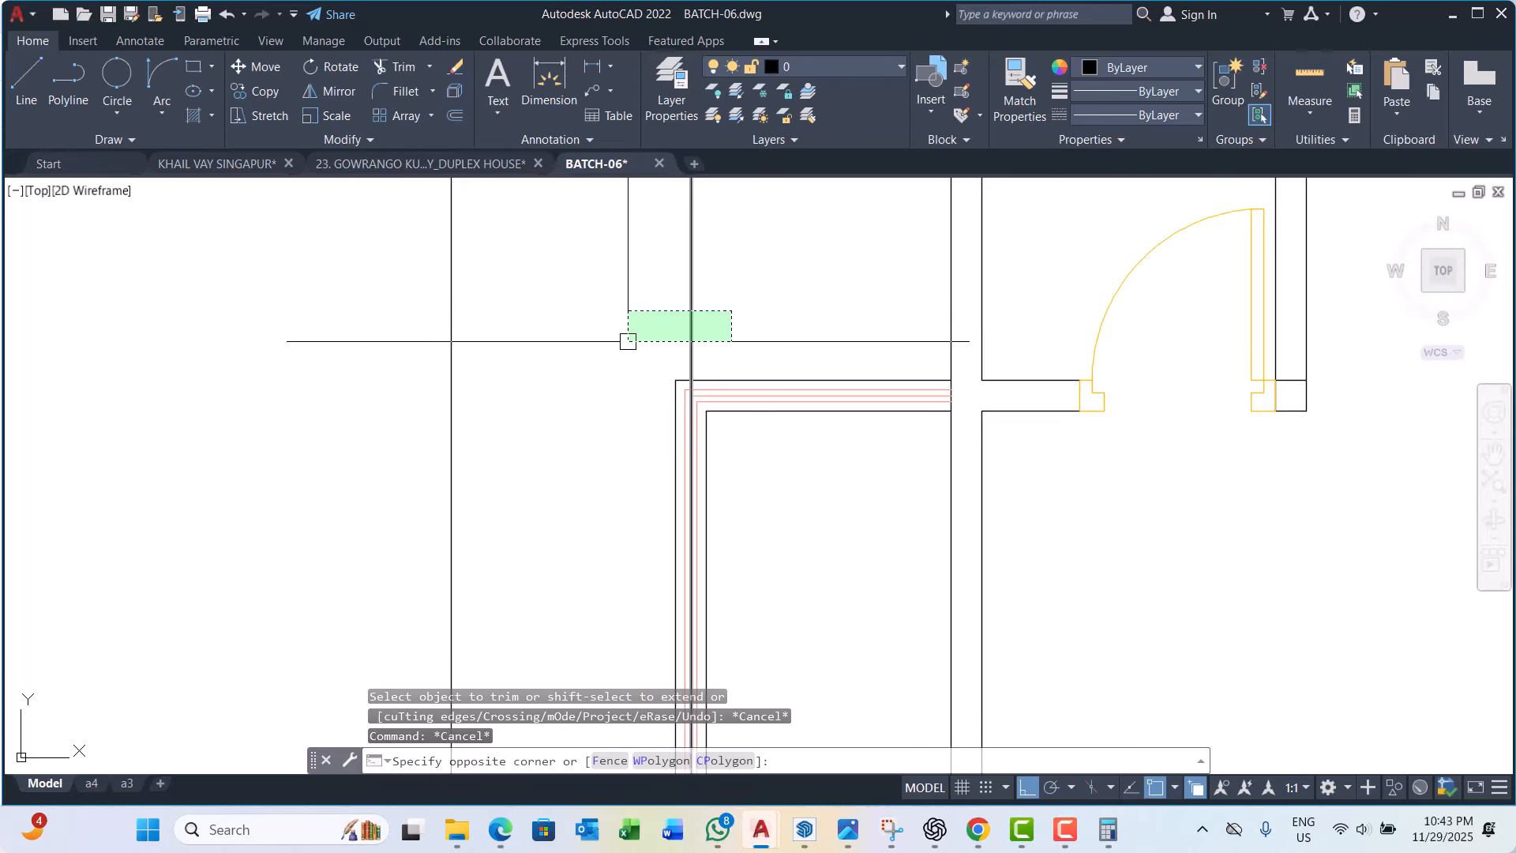
left_click(632, 332)
type("e")
key("space")
scroll(693, 311, "down", 4)
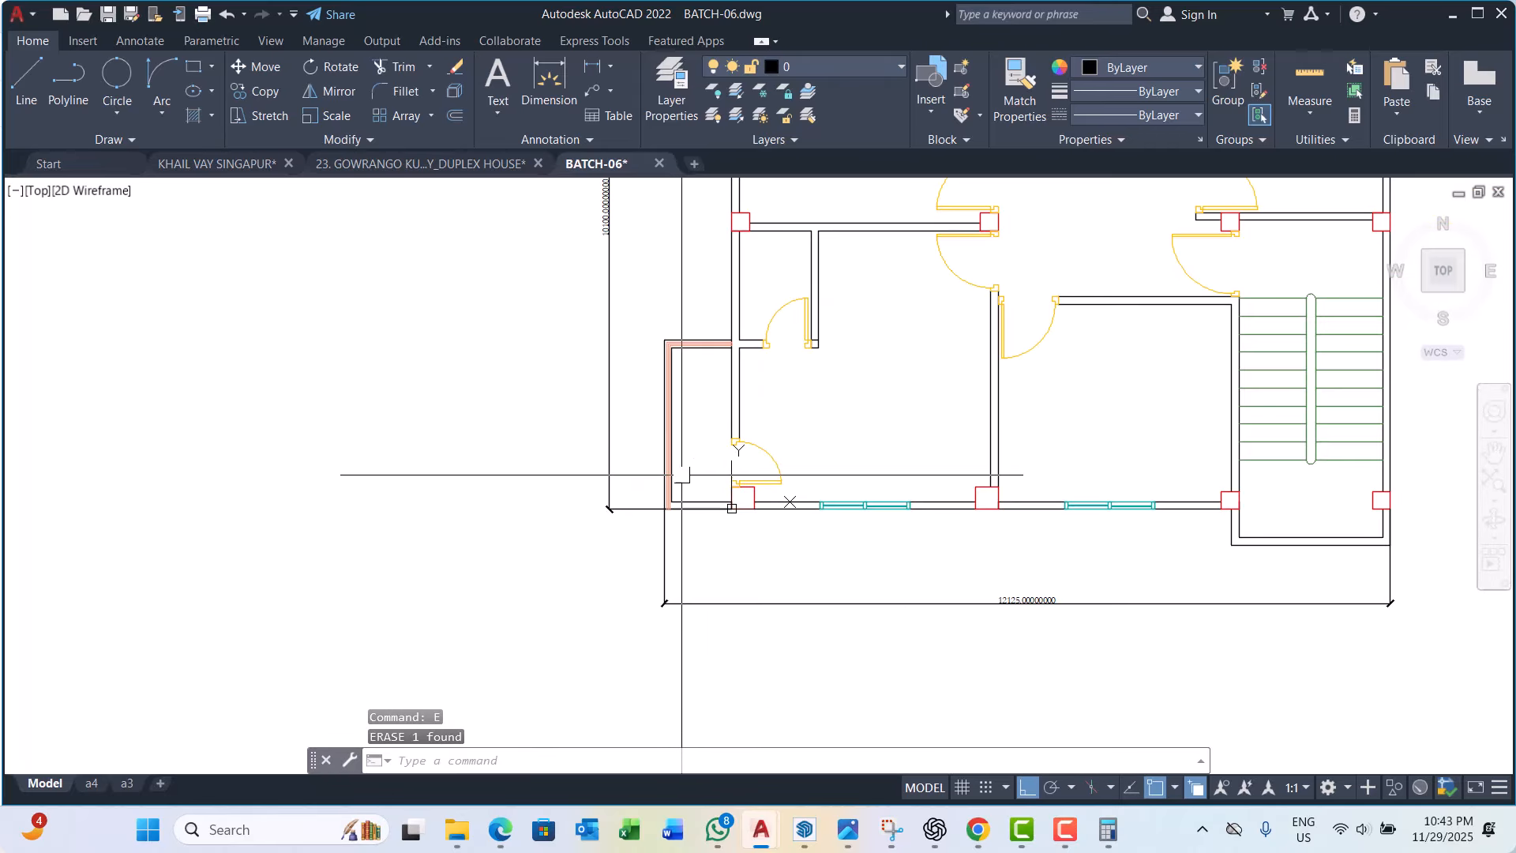
scroll(738, 427, "up", 4)
left_click(698, 471)
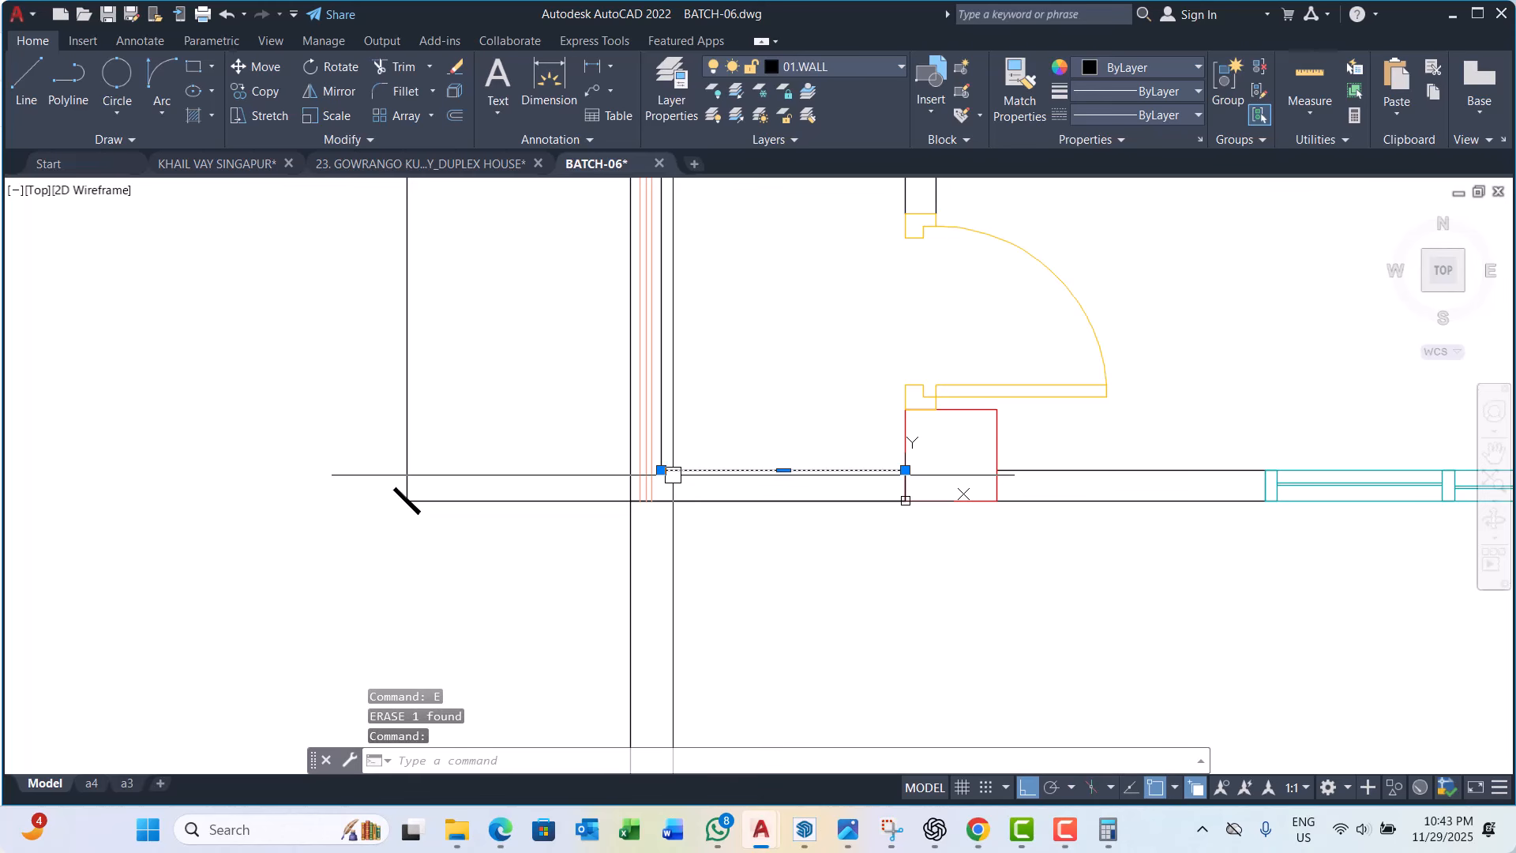
left_click(661, 472)
key("Escape")
scroll(661, 471, "up", 2)
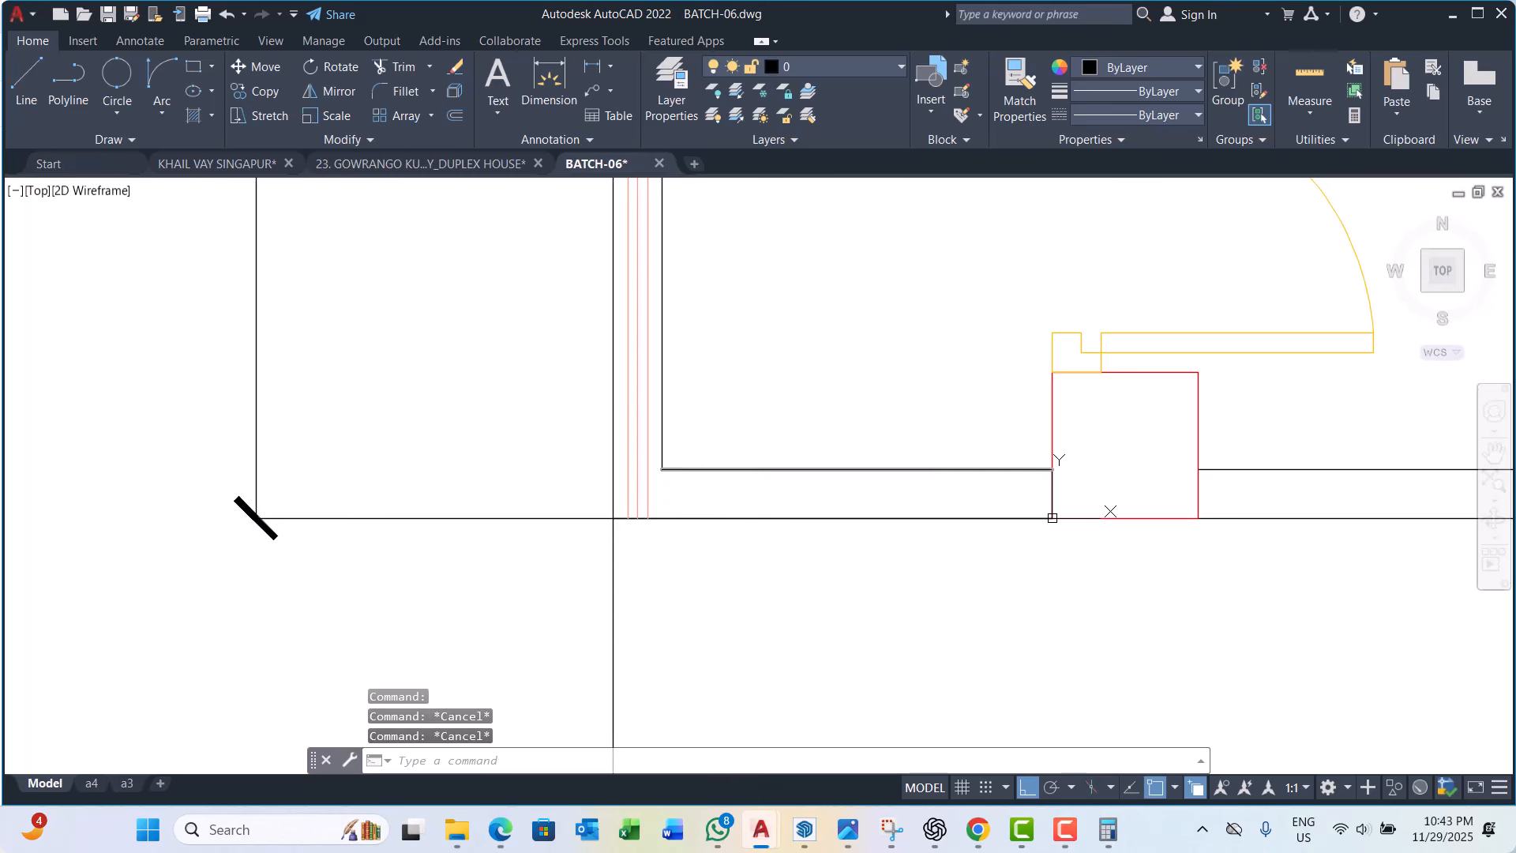
left_click(1053, 518)
scroll(1053, 518, "down", 10)
scroll(726, 486, "up", 2)
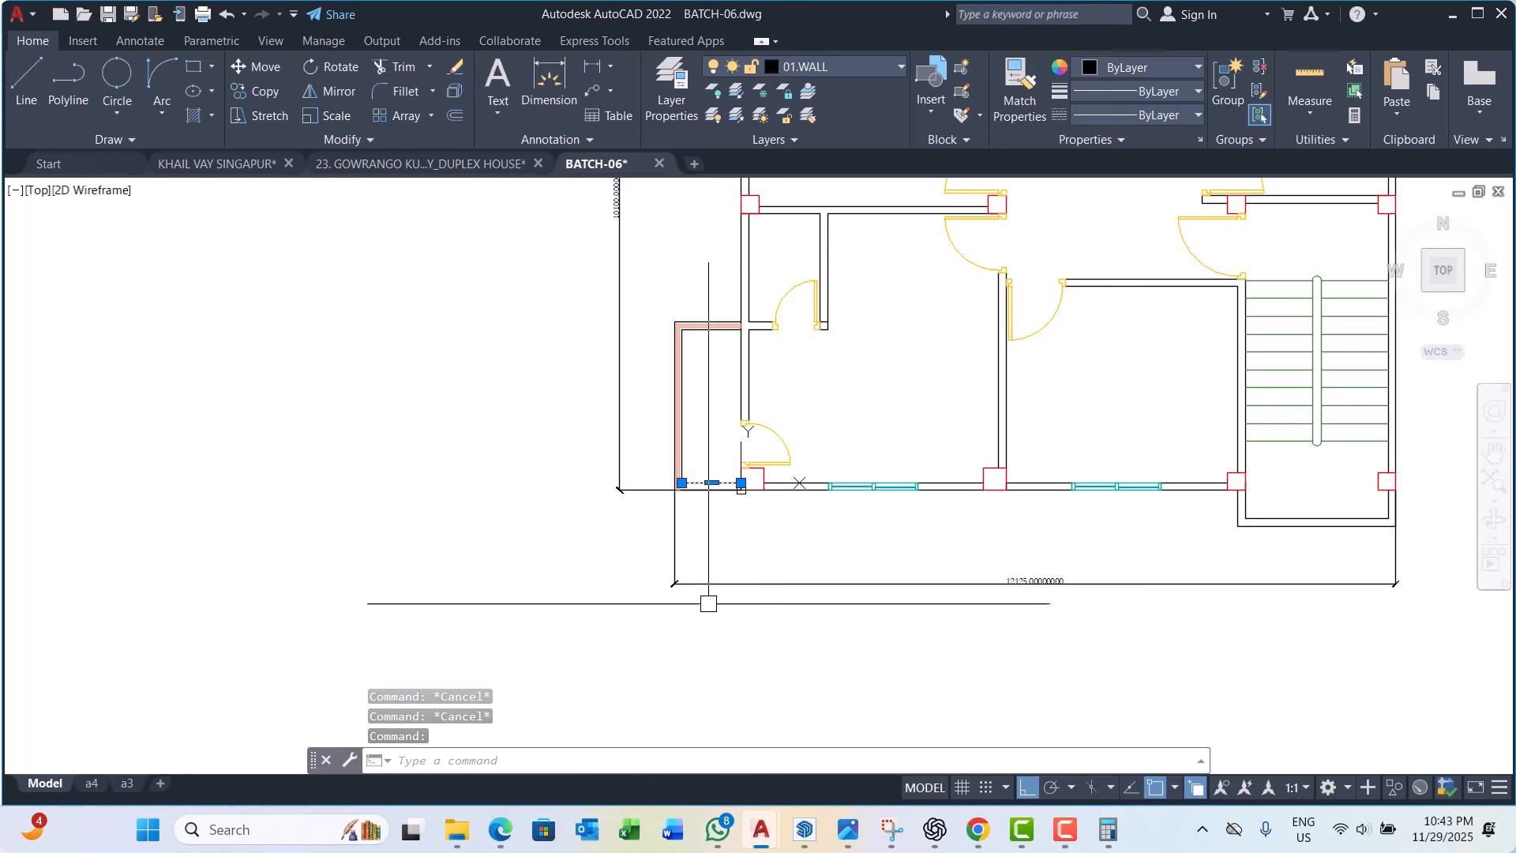
scroll(809, 515, "down", 4)
key("Escape")
scroll(758, 429, "up", 4)
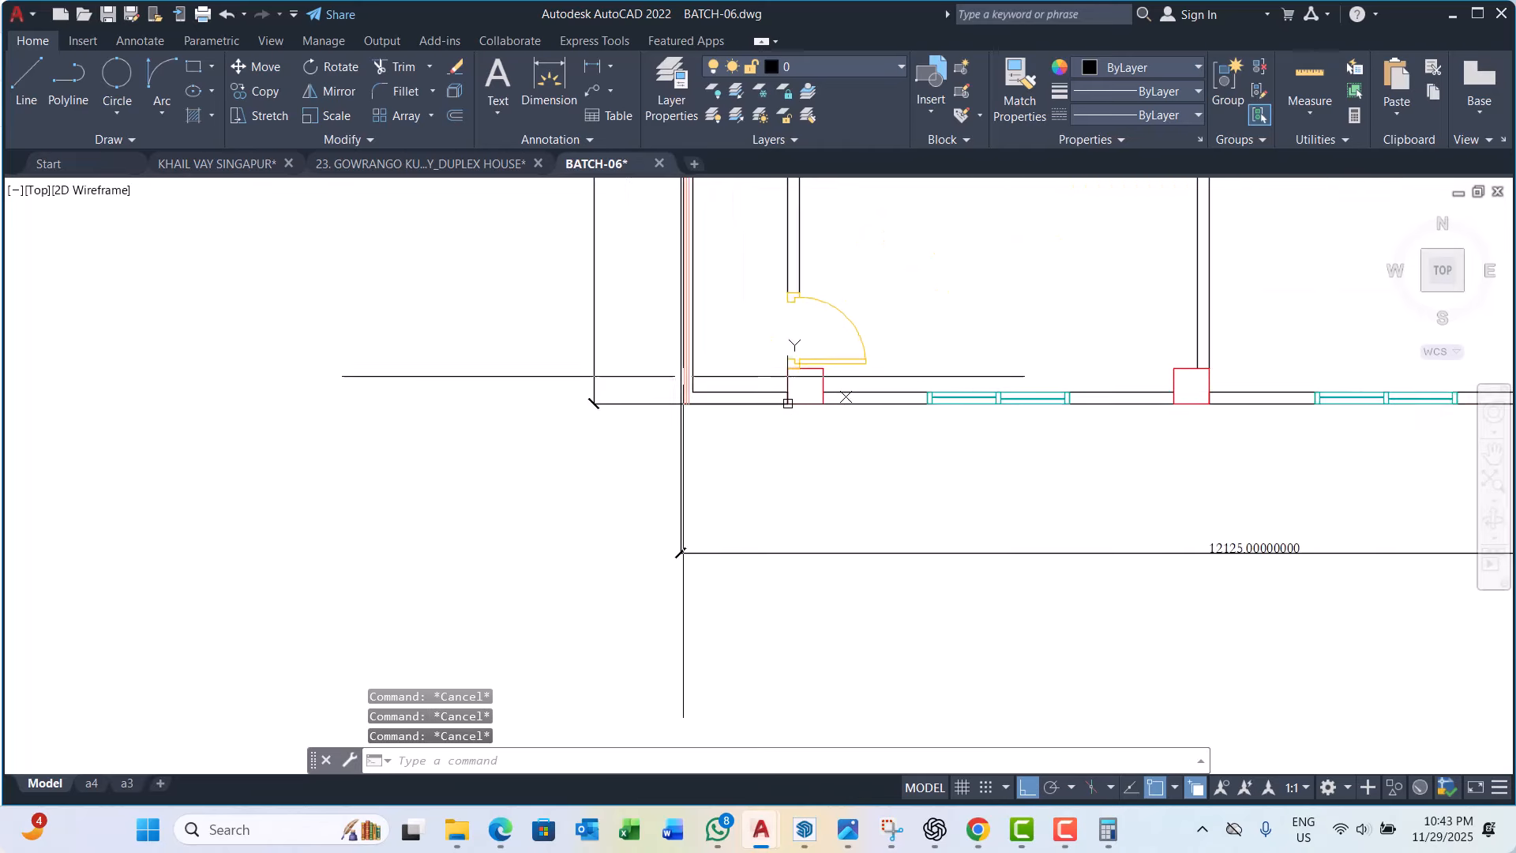
Step: Draw a horizontal polyline from the middle of the balcony's south wall thickness at the column west past the outer west wall
scroll(734, 419, "up", 4)
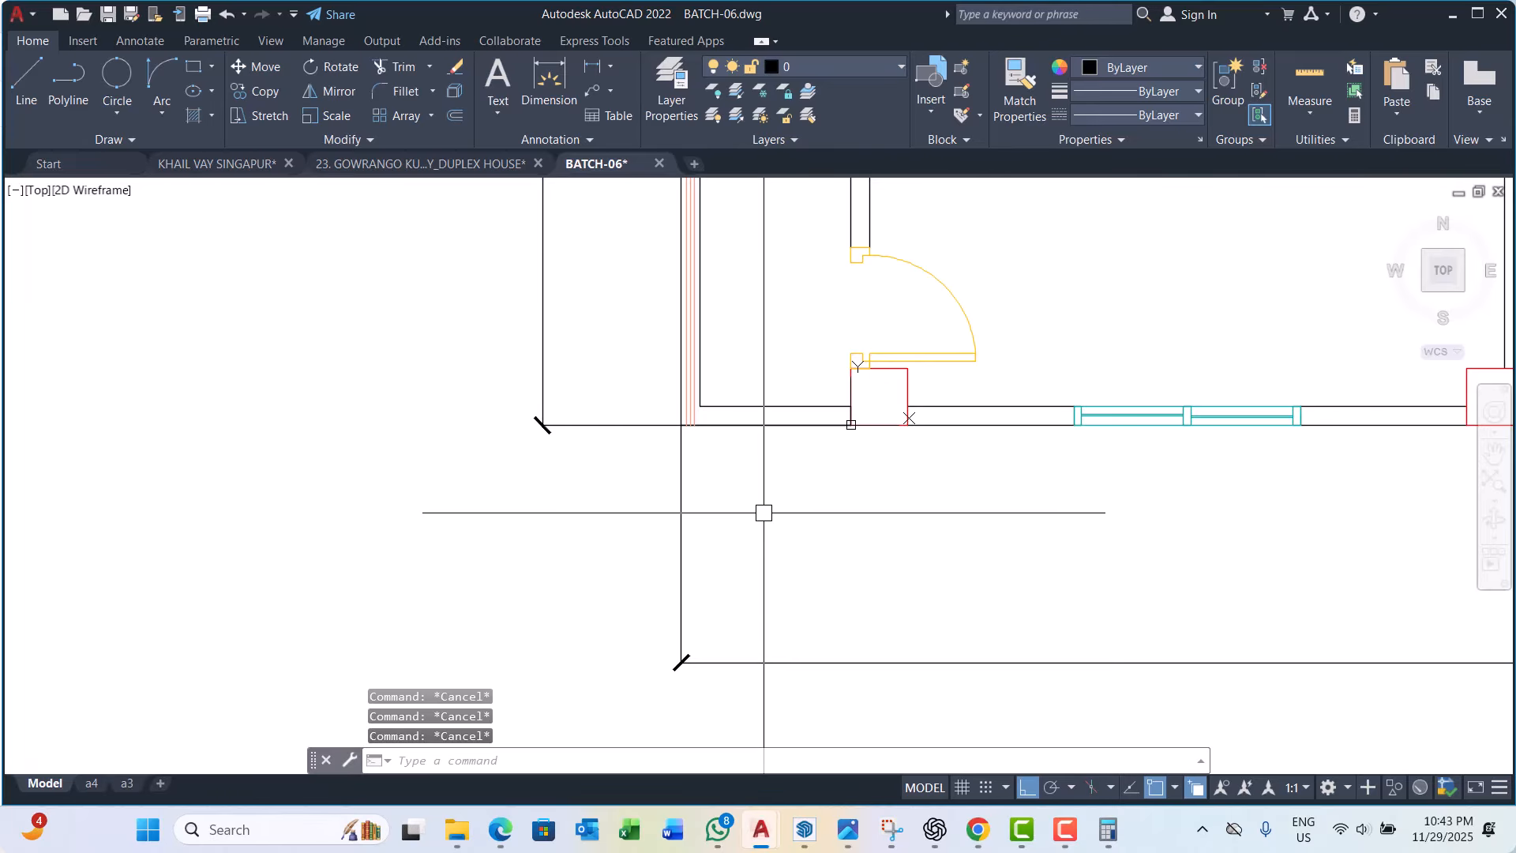
type("l")
key("Return")
scroll(826, 425, "up", 3)
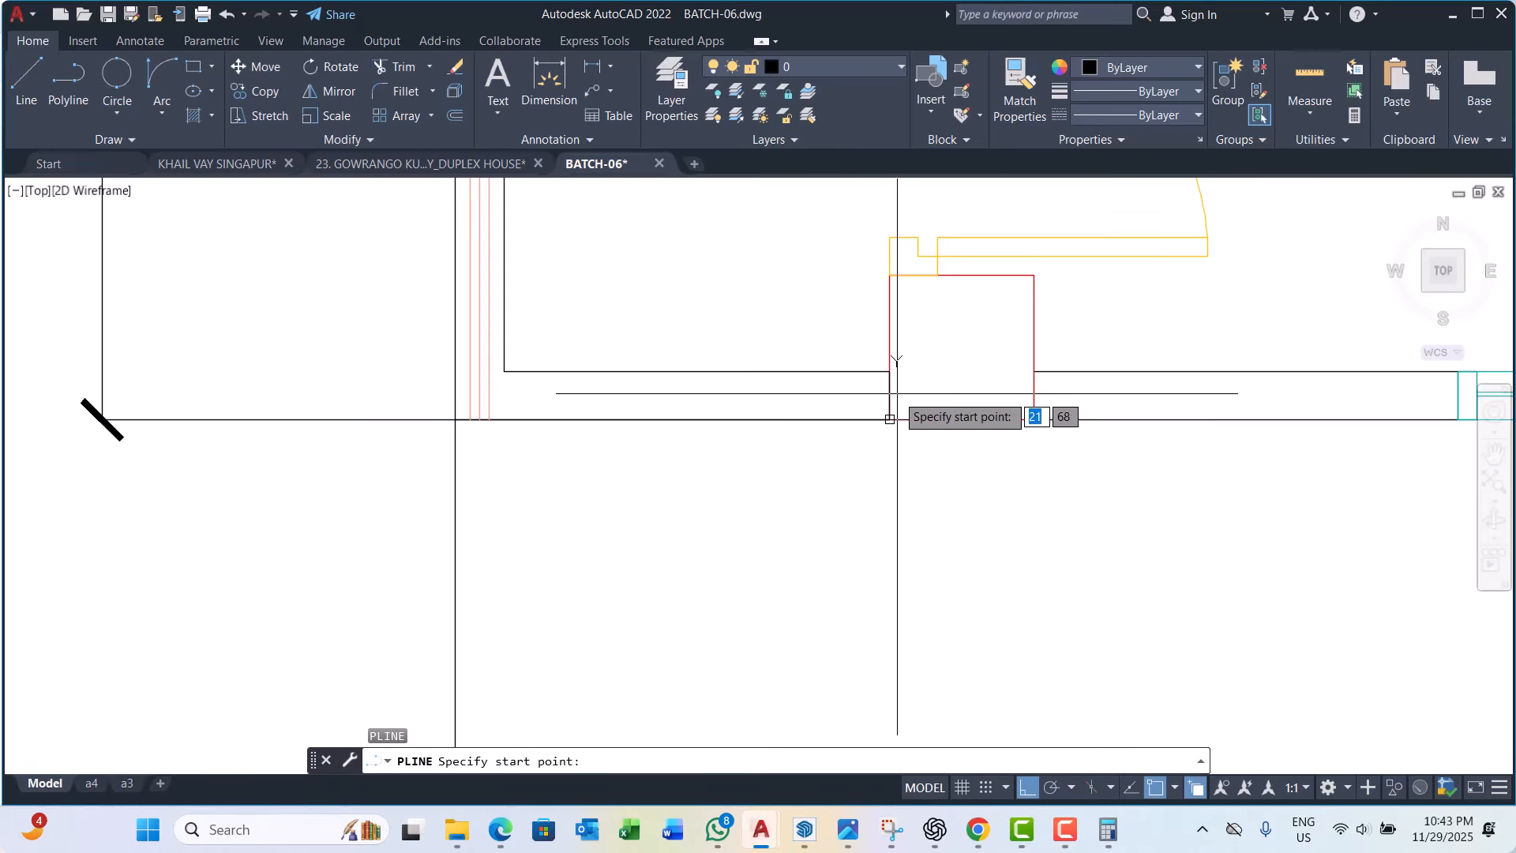
left_click(888, 422)
scroll(467, 426, "up", 2)
scroll(478, 395, "up", 2)
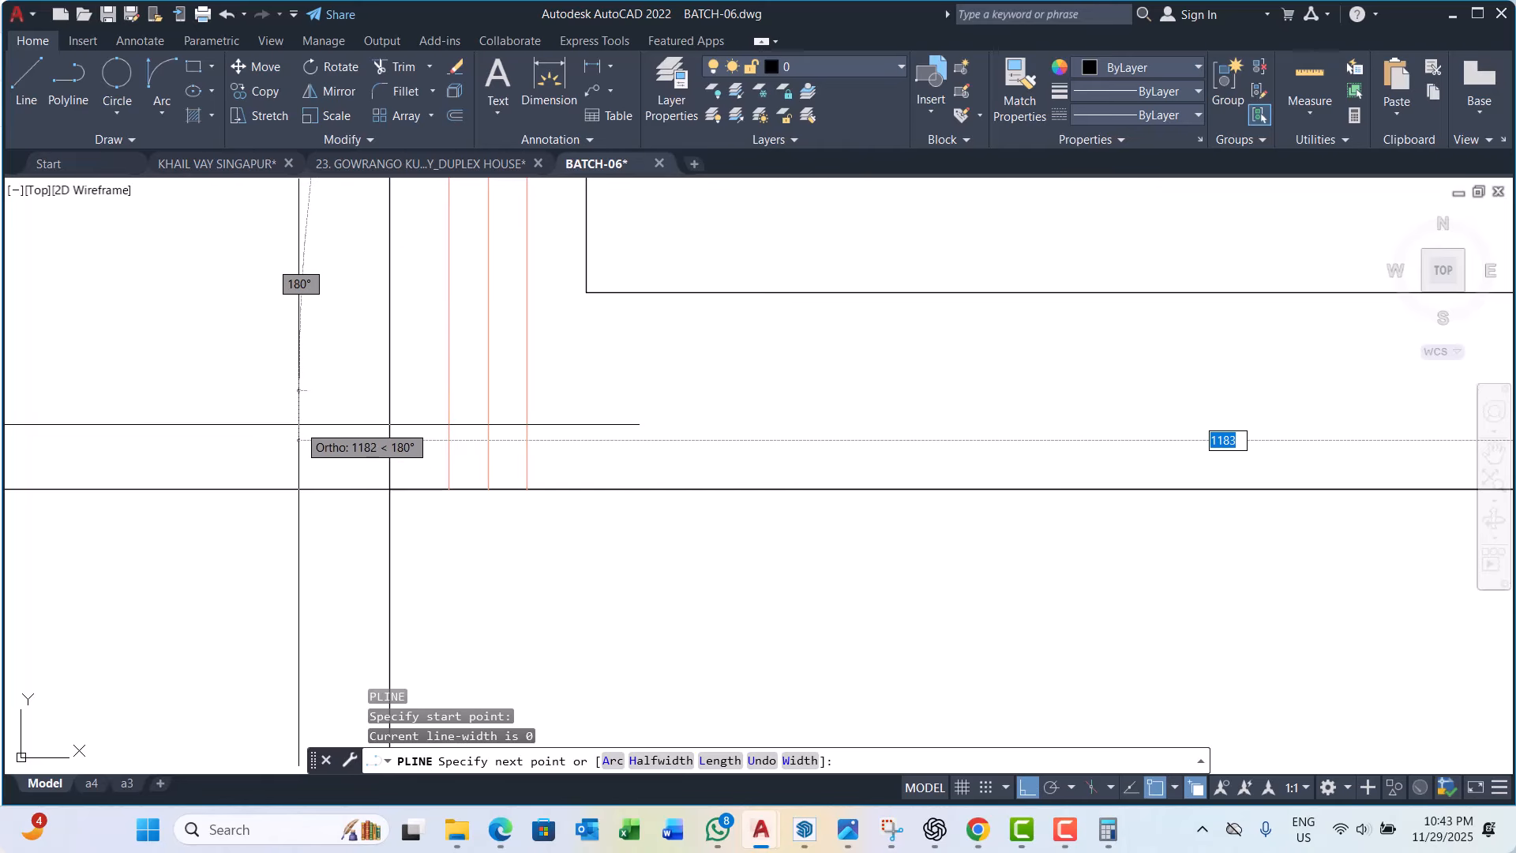
scroll(316, 440, "down", 2)
key("Escape")
key("Escape")
key("Escape")
key("Escape")
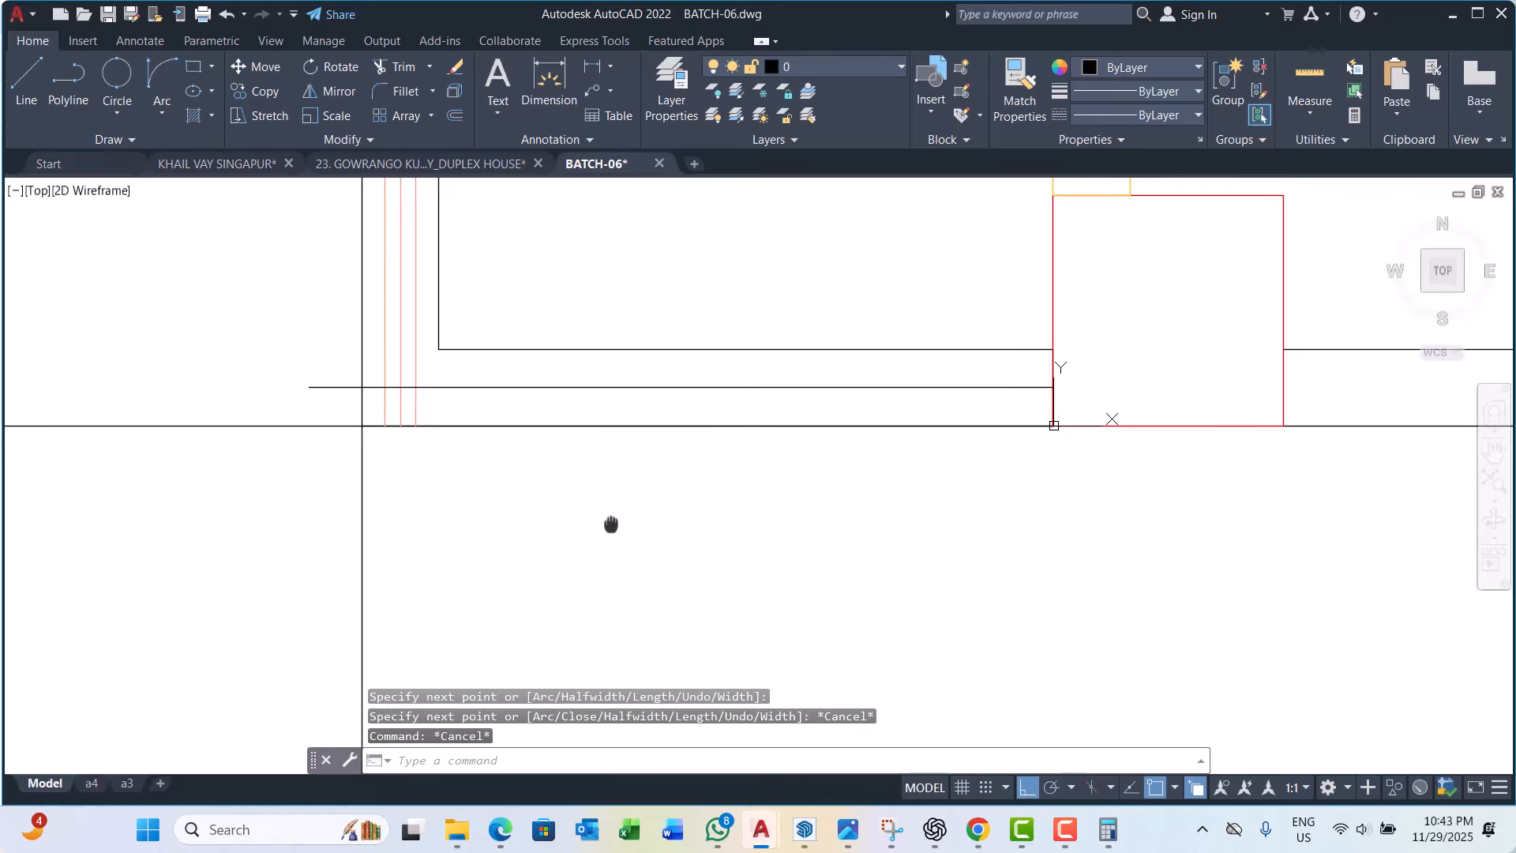
Step: Offset the polyline in the balcony's south wall by 25 to both its north and south sides
type("o")
key("Return")
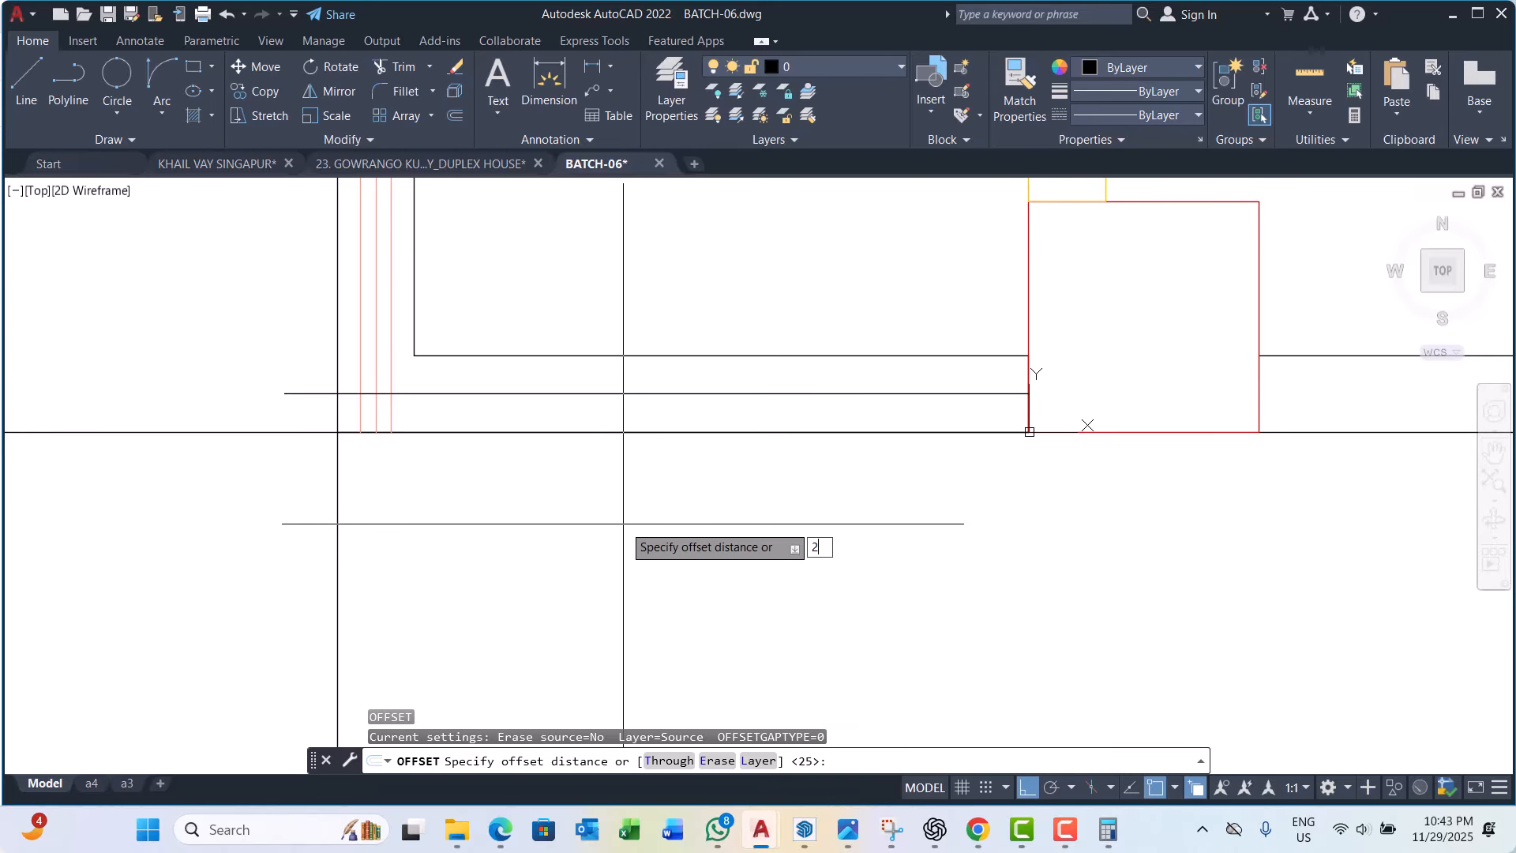
type("25")
key("Return")
left_click(707, 393)
left_click(718, 376)
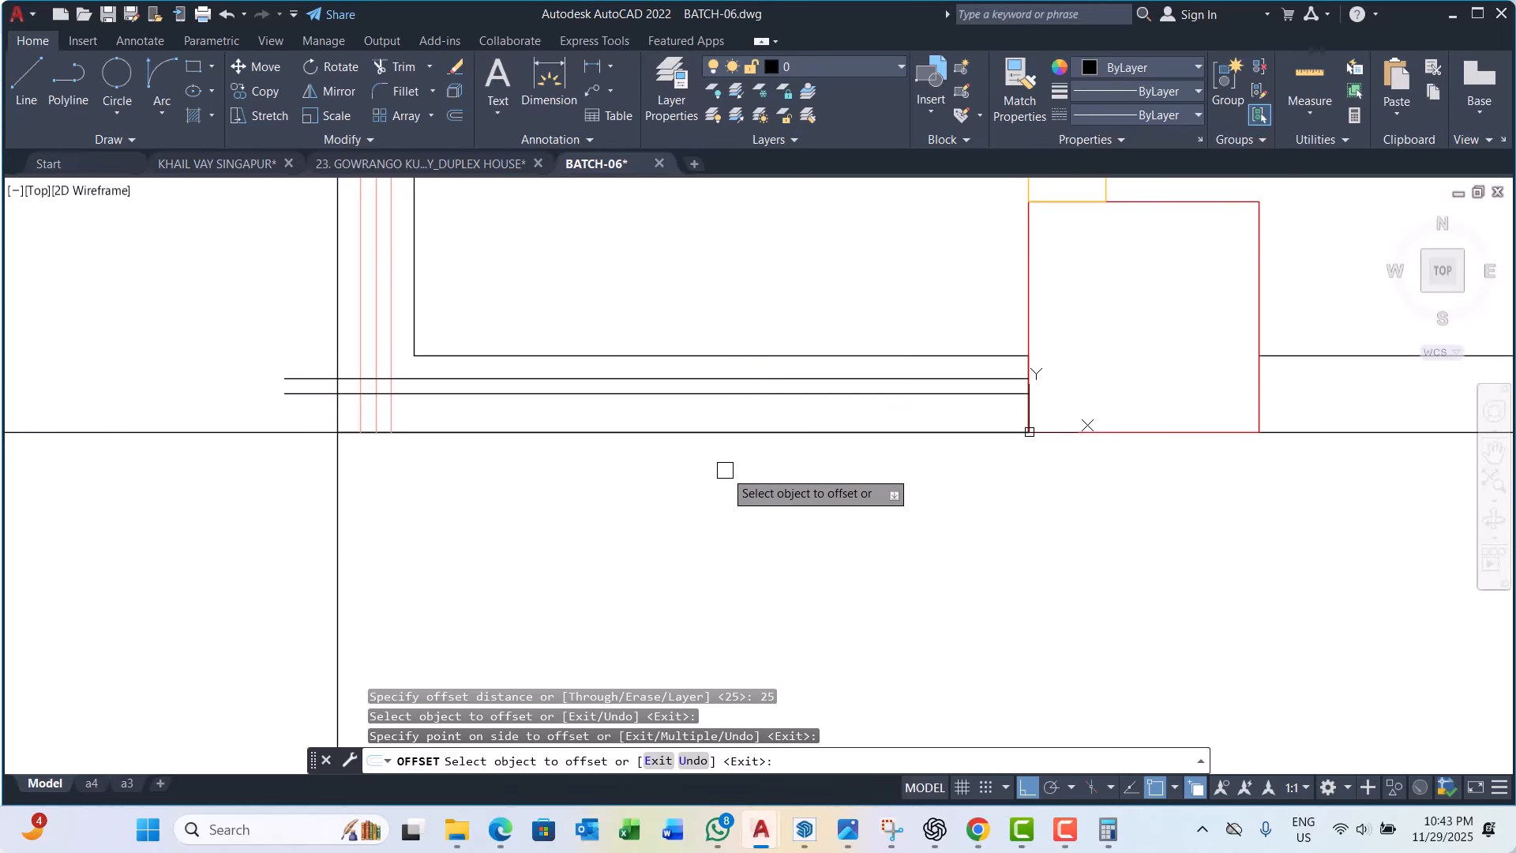
left_click(732, 394)
left_click(672, 415)
scroll(466, 430, "up", 2)
key("Escape")
key("Escape")
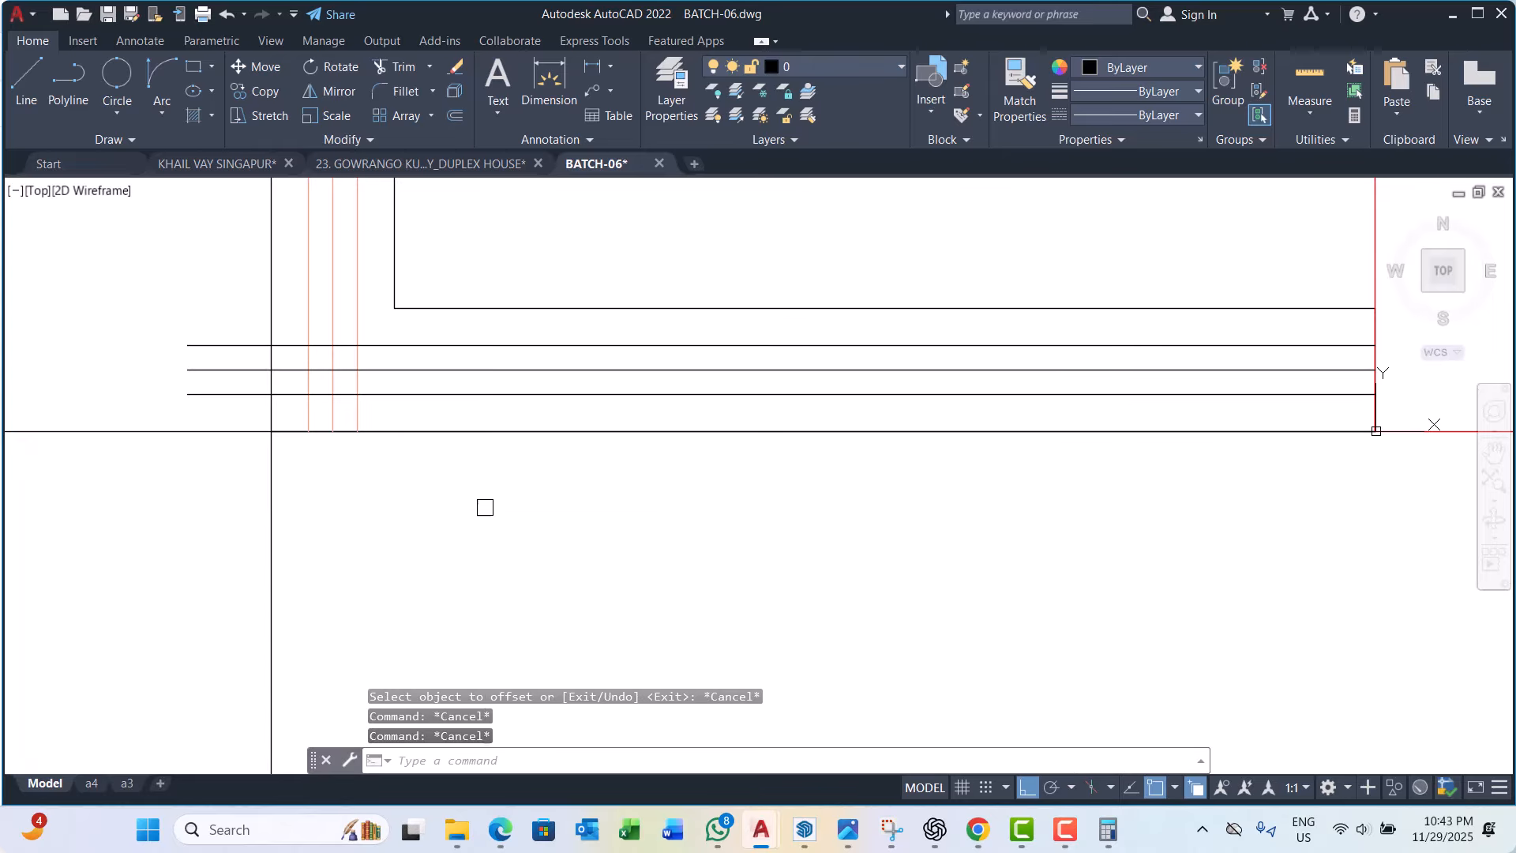
Step: Fillet the three west-wall railing lines with the matching south-wall lines into square corners at the balcony's southwest corner
type("f")
key("Return")
left_click(308, 315)
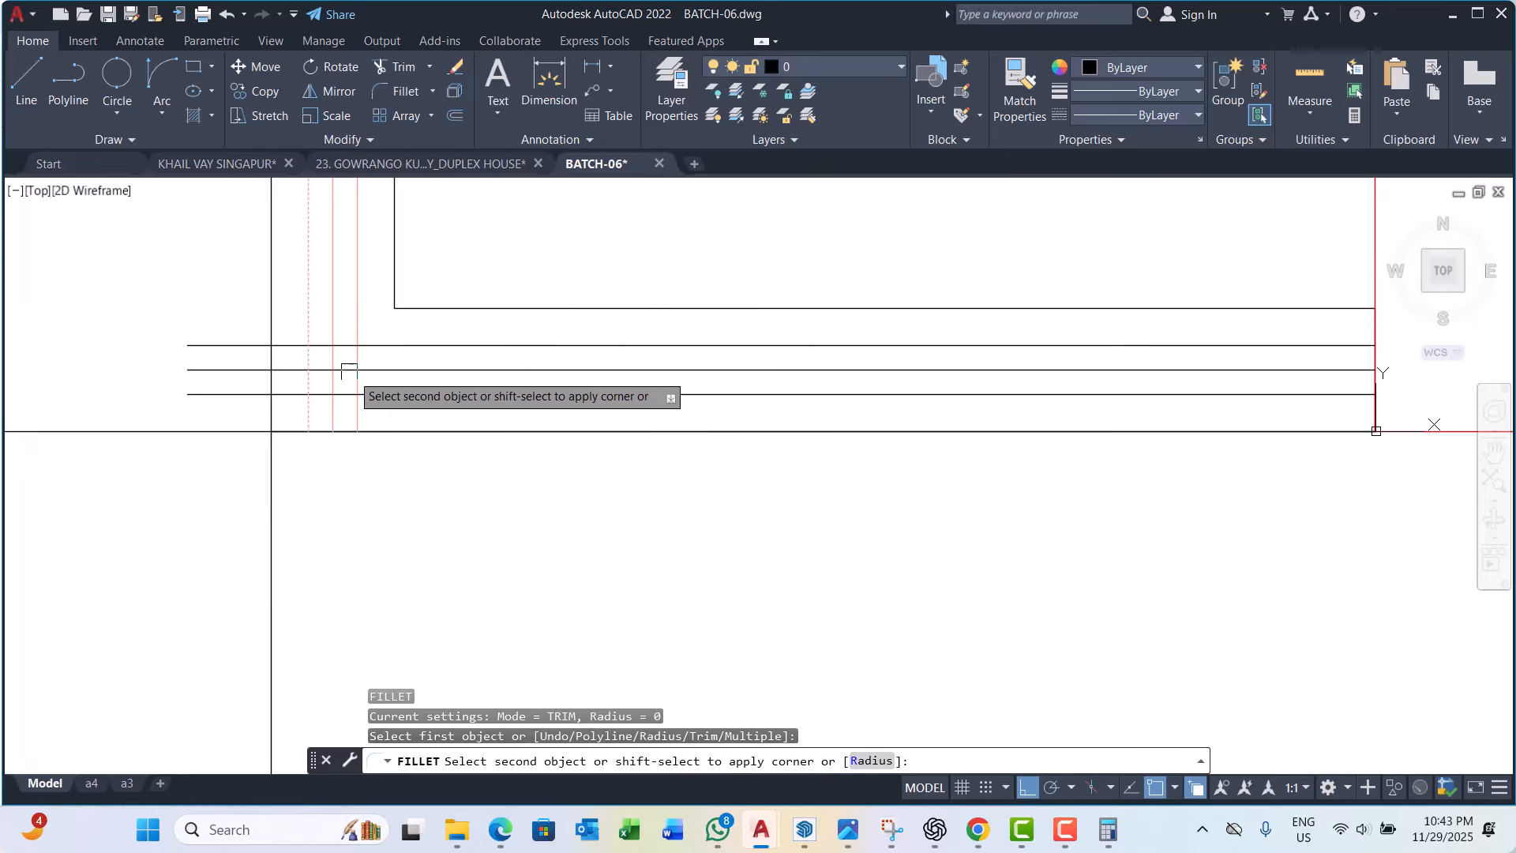
left_click(399, 394)
key("Return")
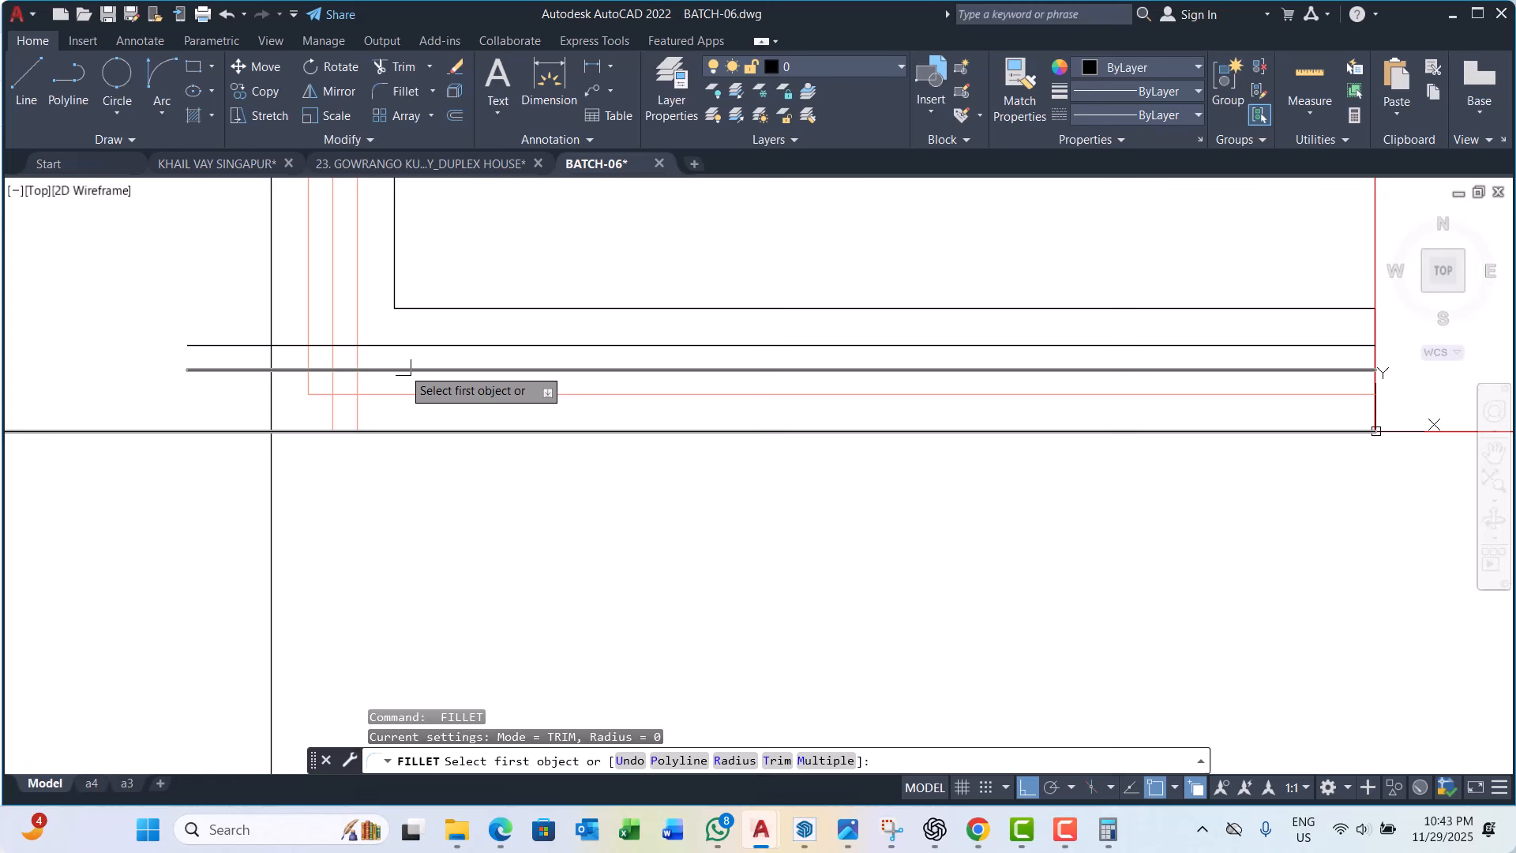
left_click(332, 312)
left_click(427, 376)
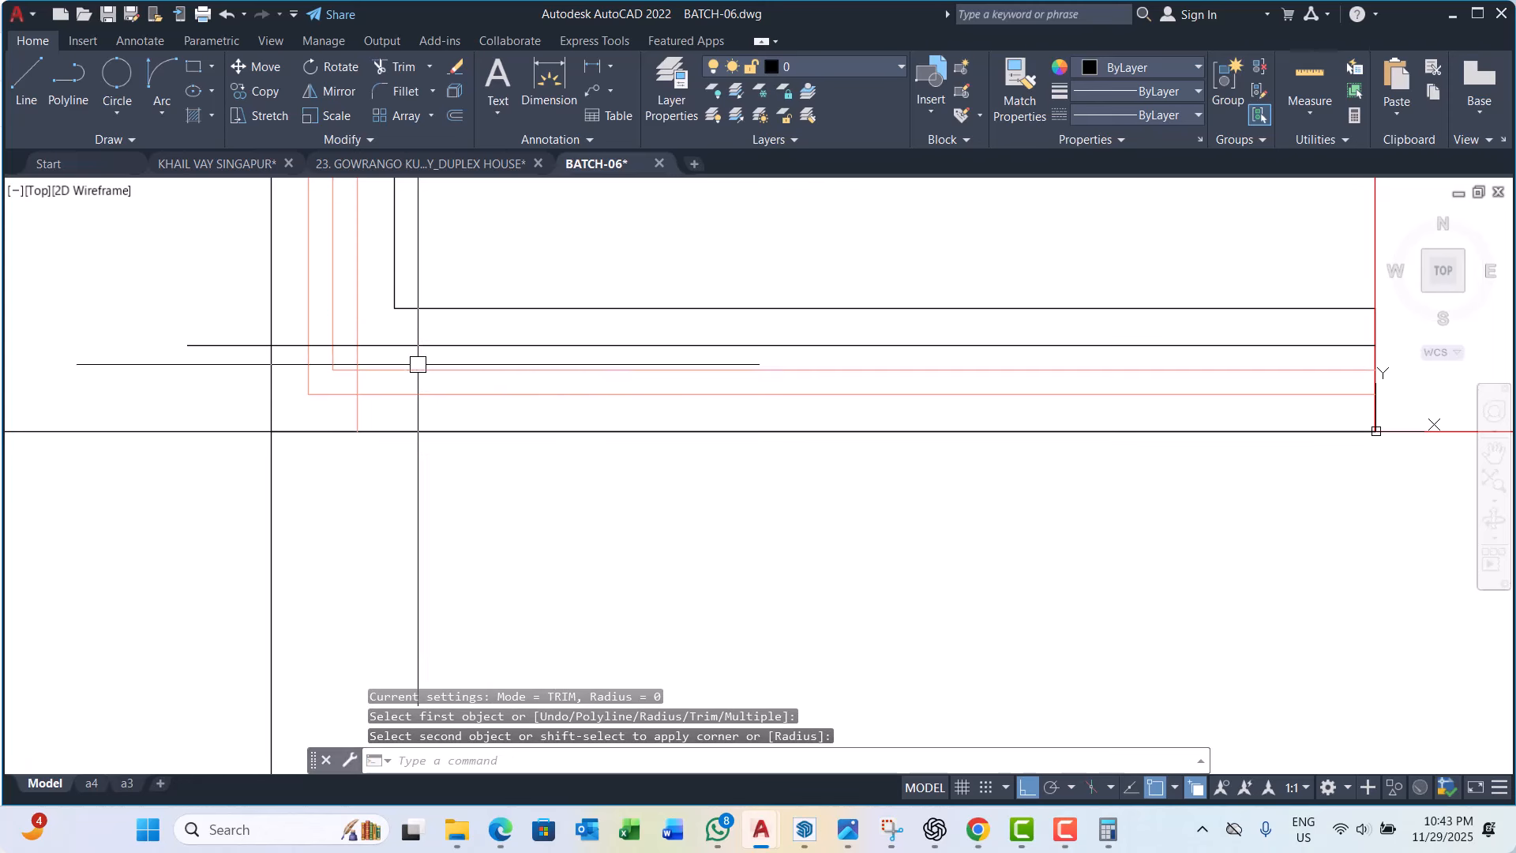
key("Return")
left_click(356, 286)
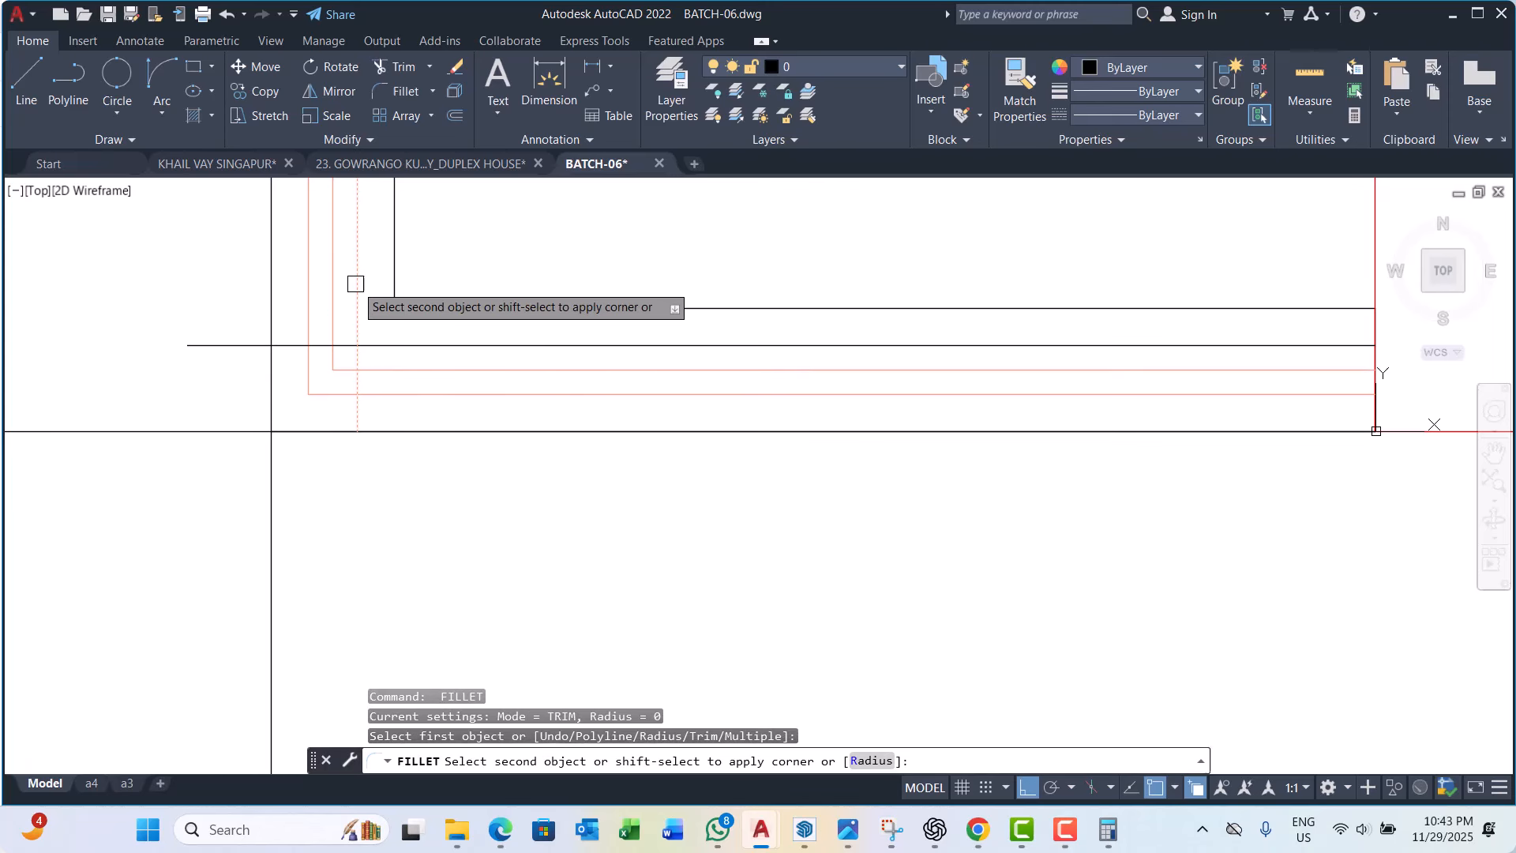
left_click(426, 345)
key("Escape")
key("Escape")
key("Escape")
Step: Copy the south-wall window of the room west of the staircase to just below the wall
scroll(493, 431, "down", 10)
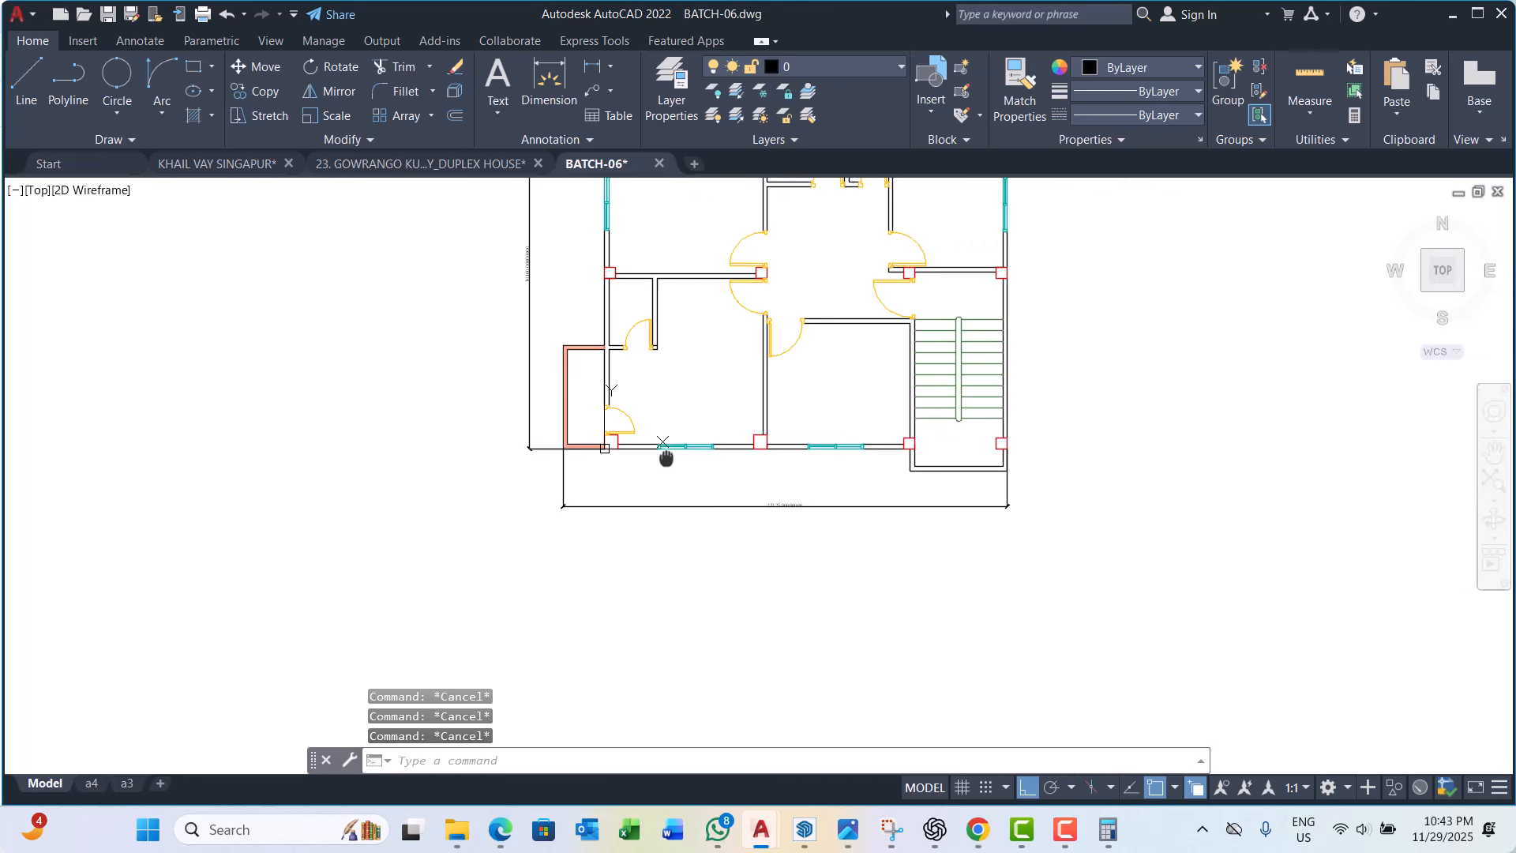
scroll(775, 443, "down", 3)
scroll(729, 331, "up", 3)
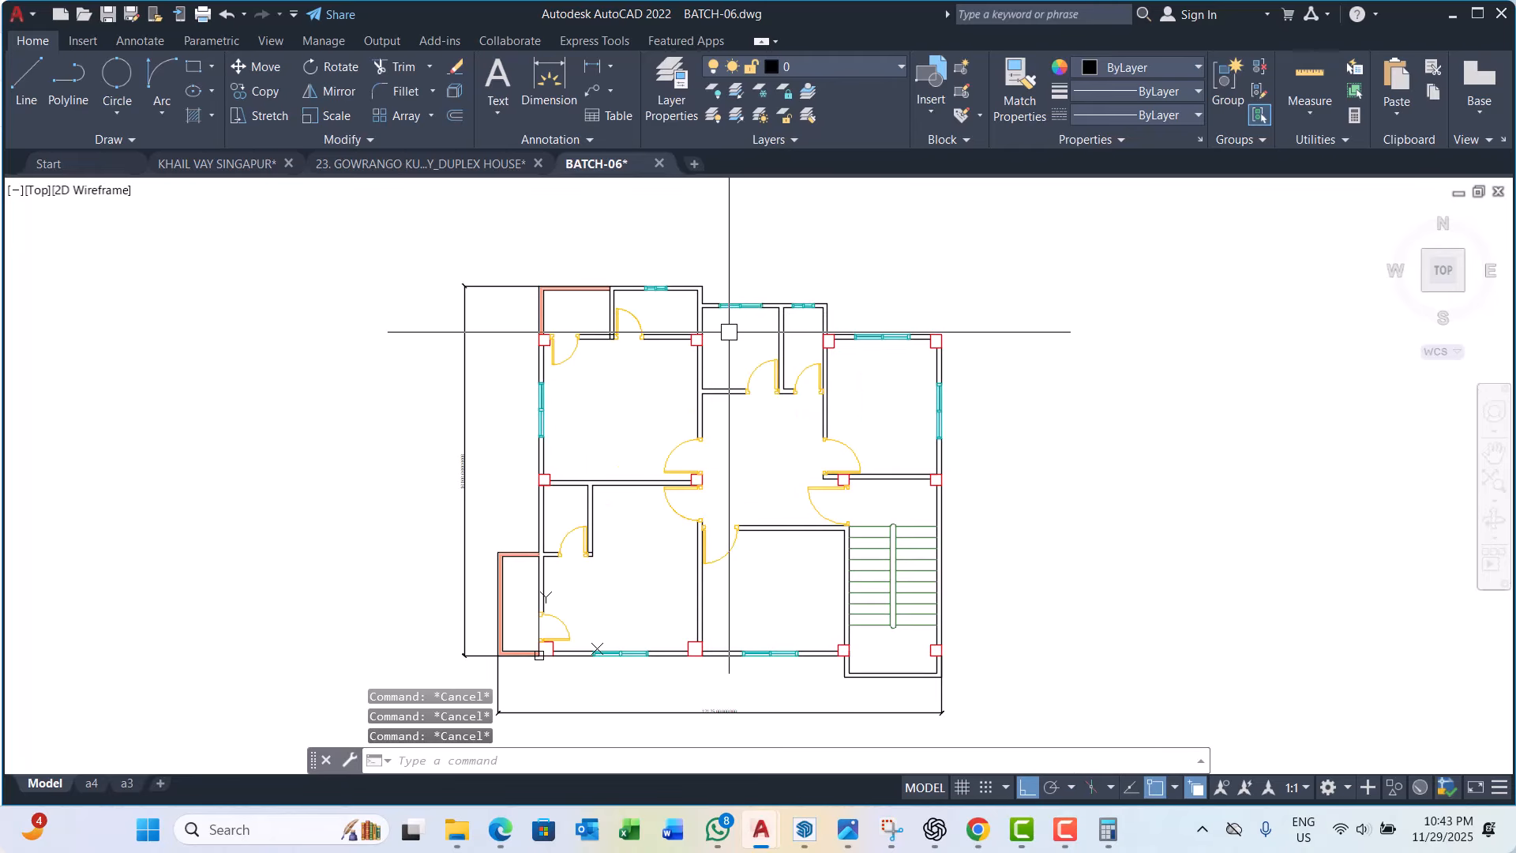
middle_click_drag(741, 452, 755, 393)
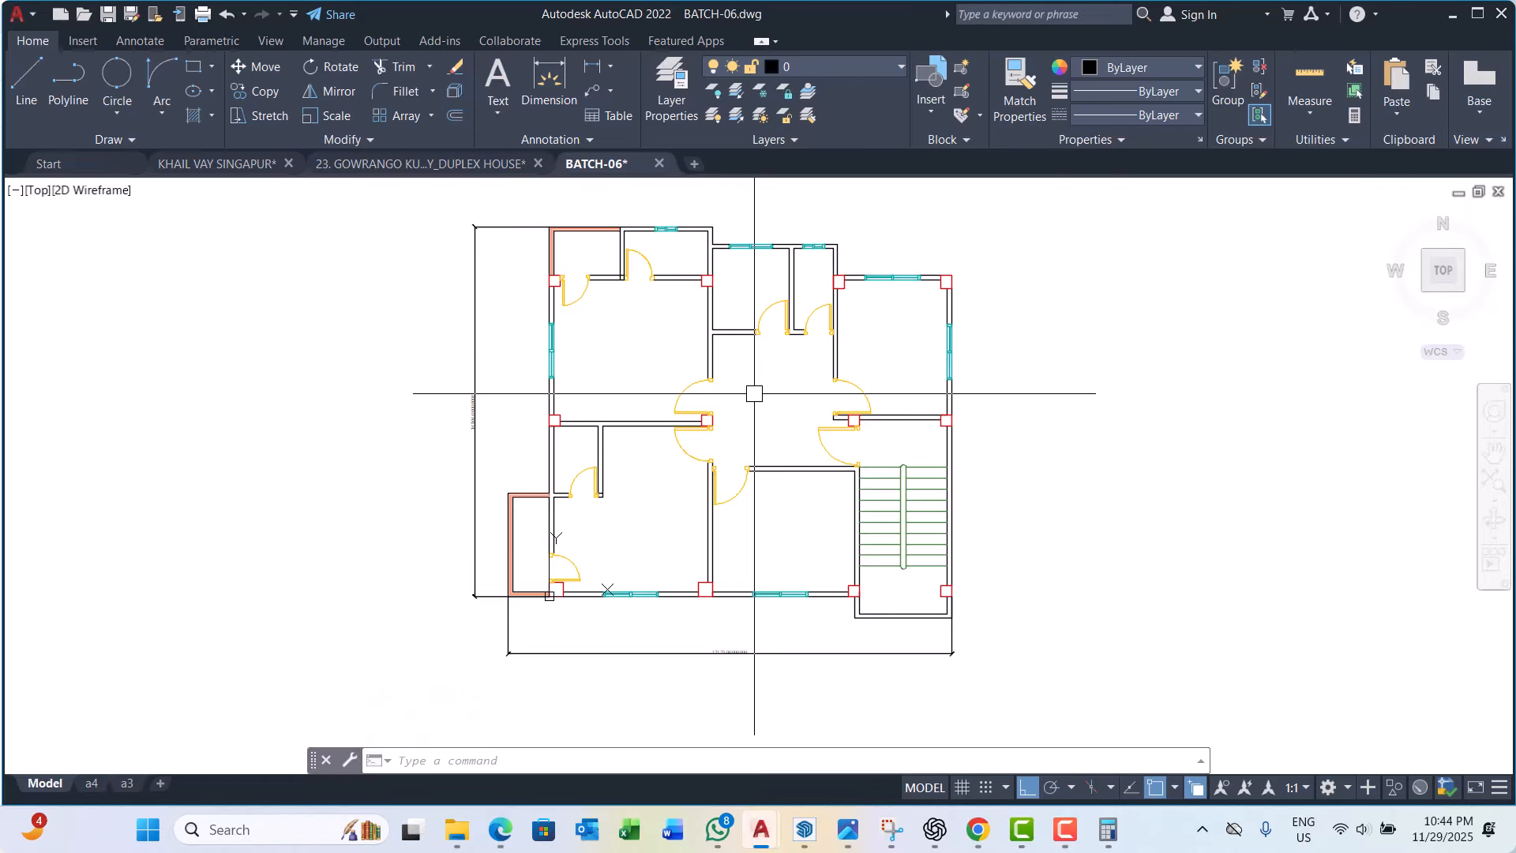
key("Escape")
key("Escape")
scroll(882, 588, "up", 4)
key("Escape")
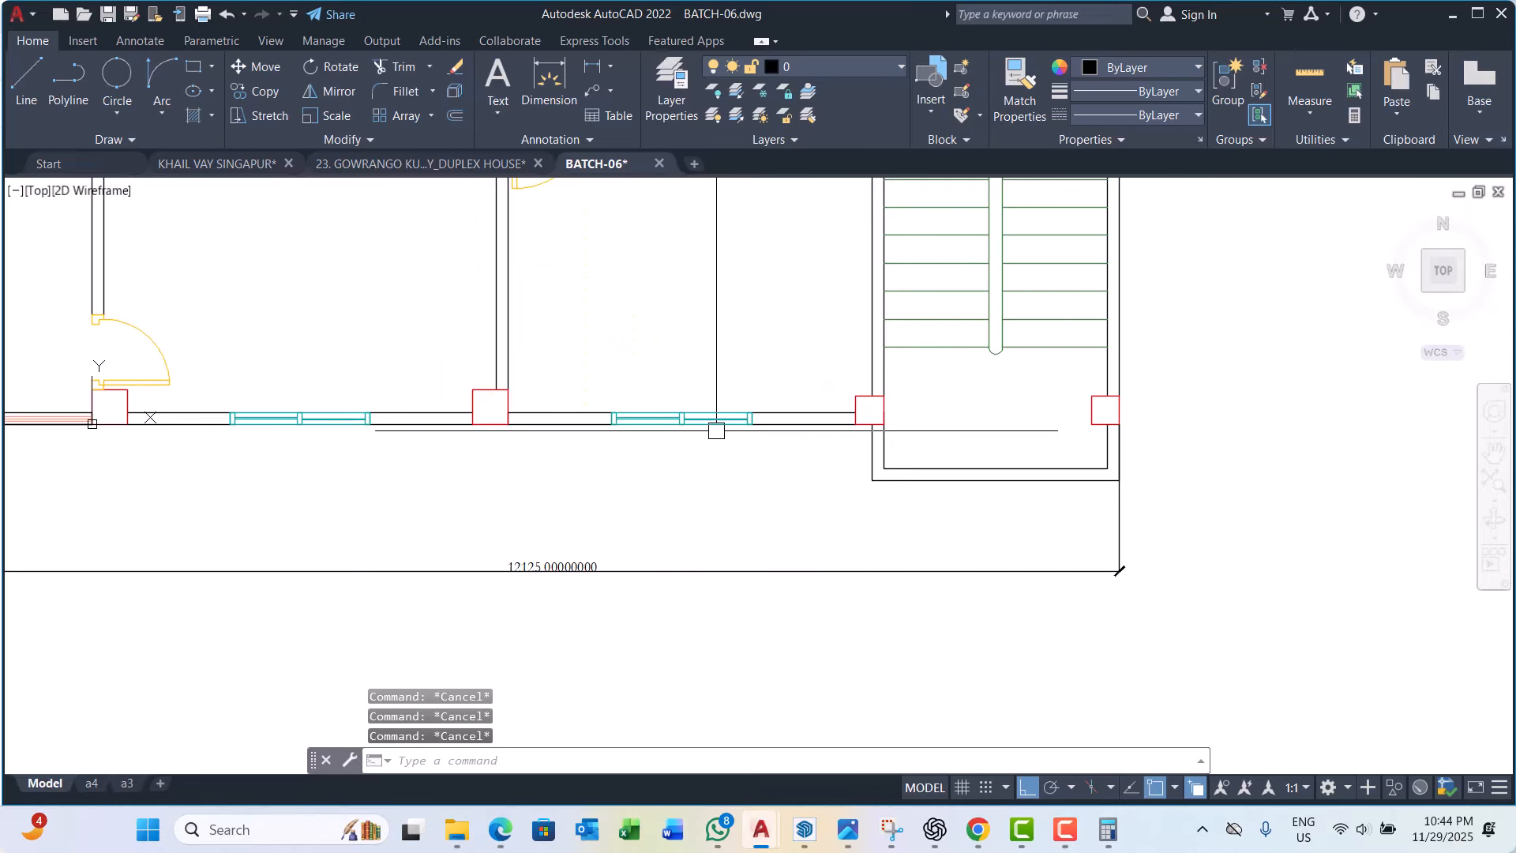
key("Return")
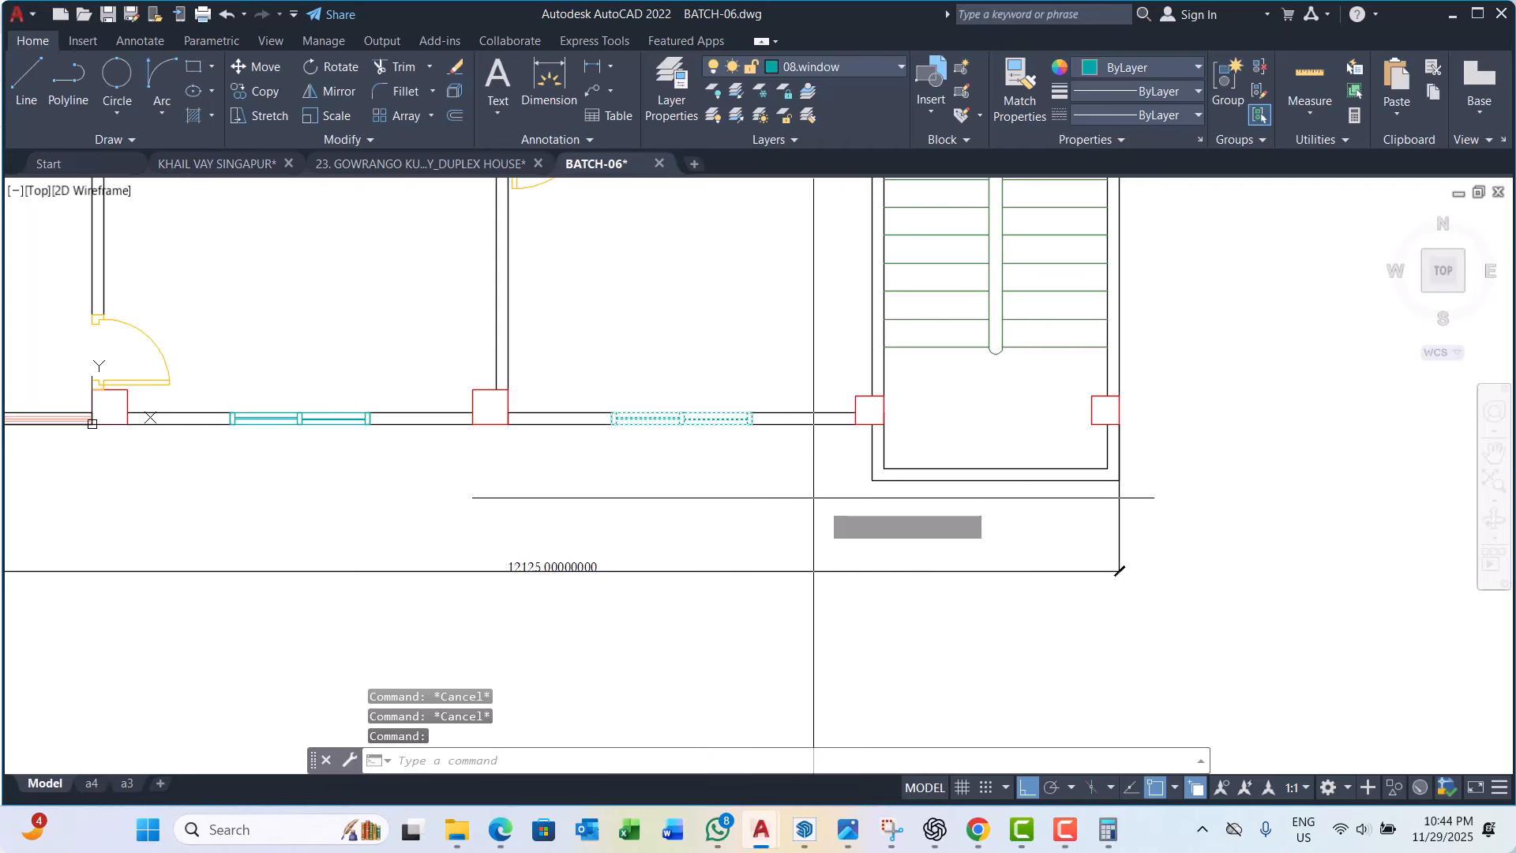
left_click(813, 506)
left_click(813, 564)
key("Escape")
Step: Explode the copied window below the south wall
left_click(697, 484)
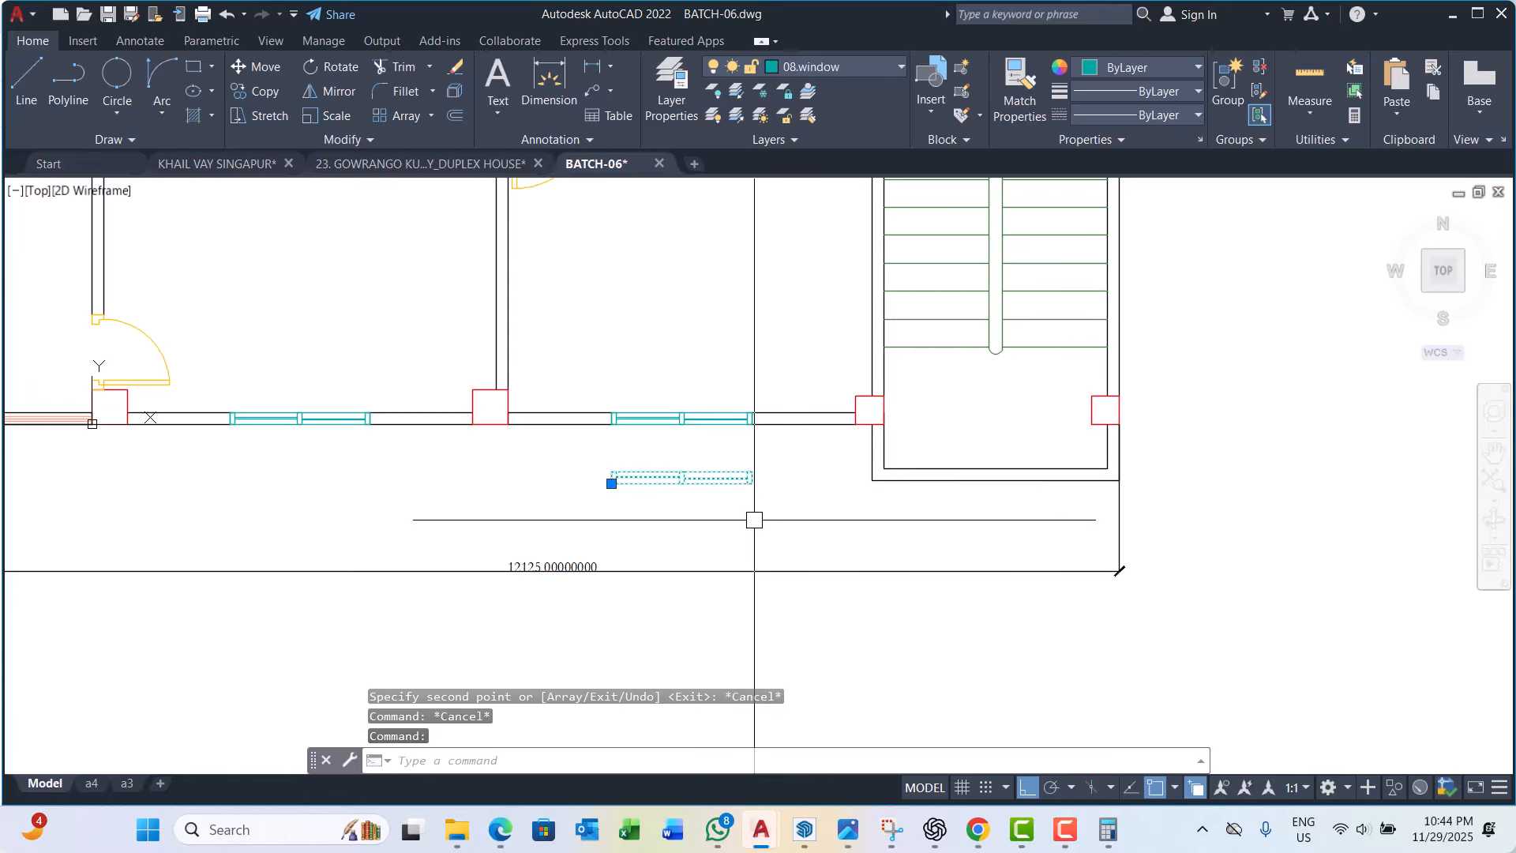
type("x")
key("Return")
scroll(576, 444, "up", 4)
scroll(576, 444, "down", 1)
left_click(568, 450)
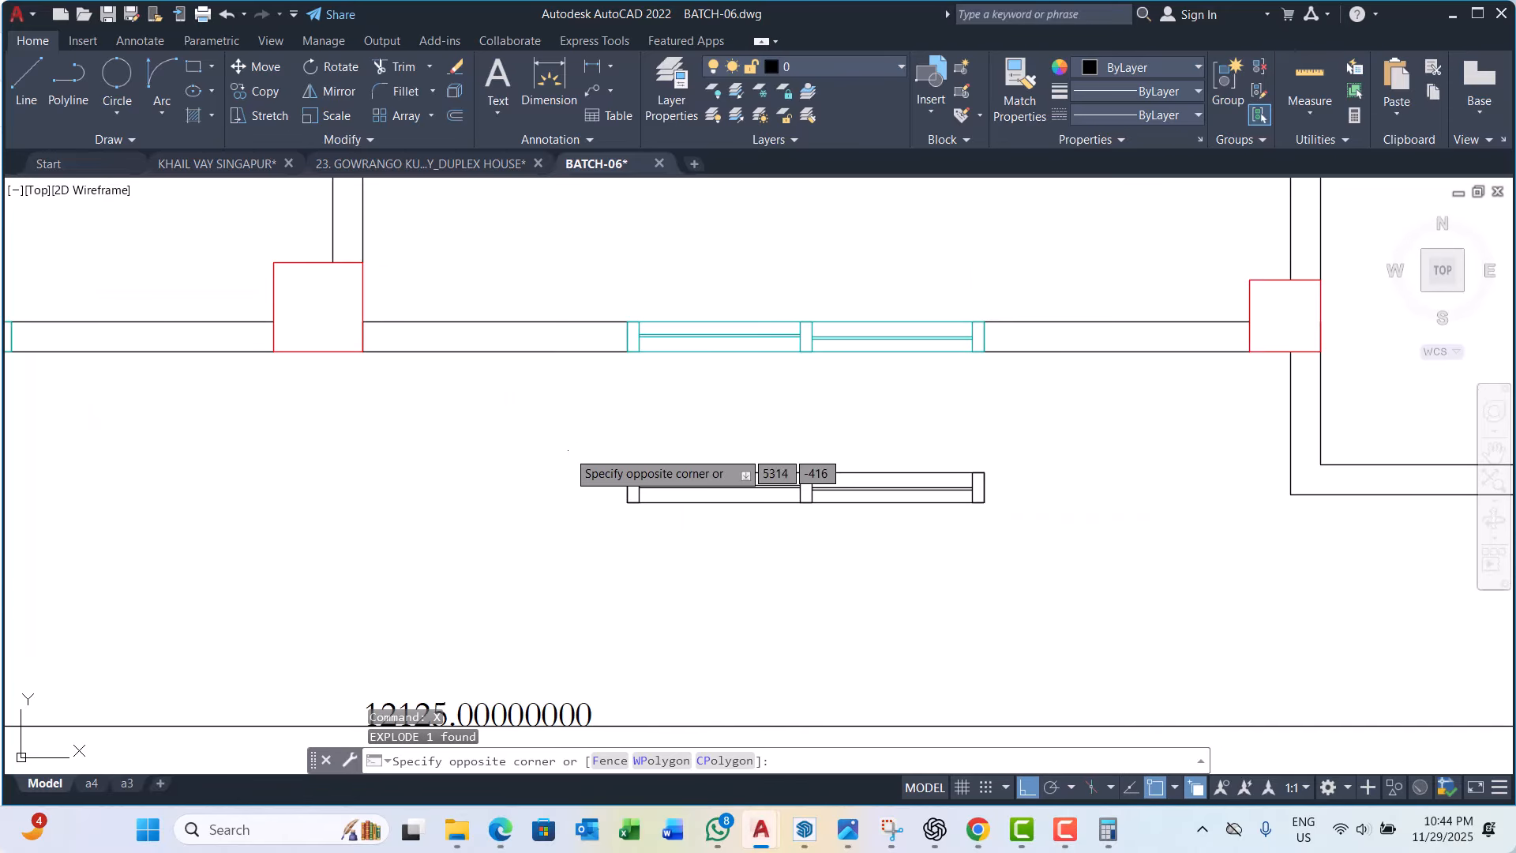
key("Escape")
Step: Define the exploded window as a block named "stair window", with its lower-left corner as the base point
type("b")
key("Return")
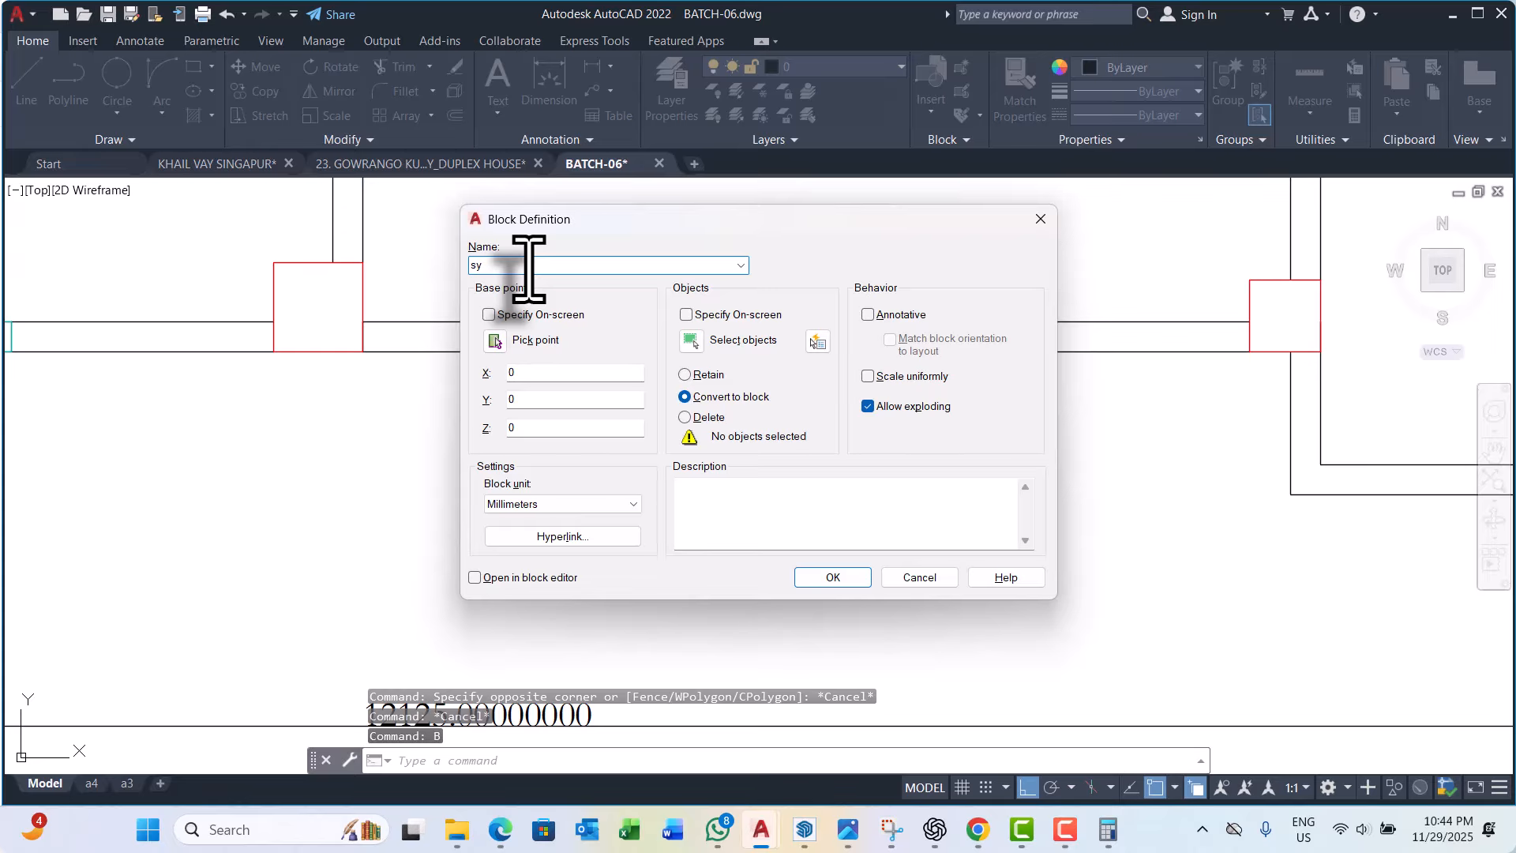
type("stair window")
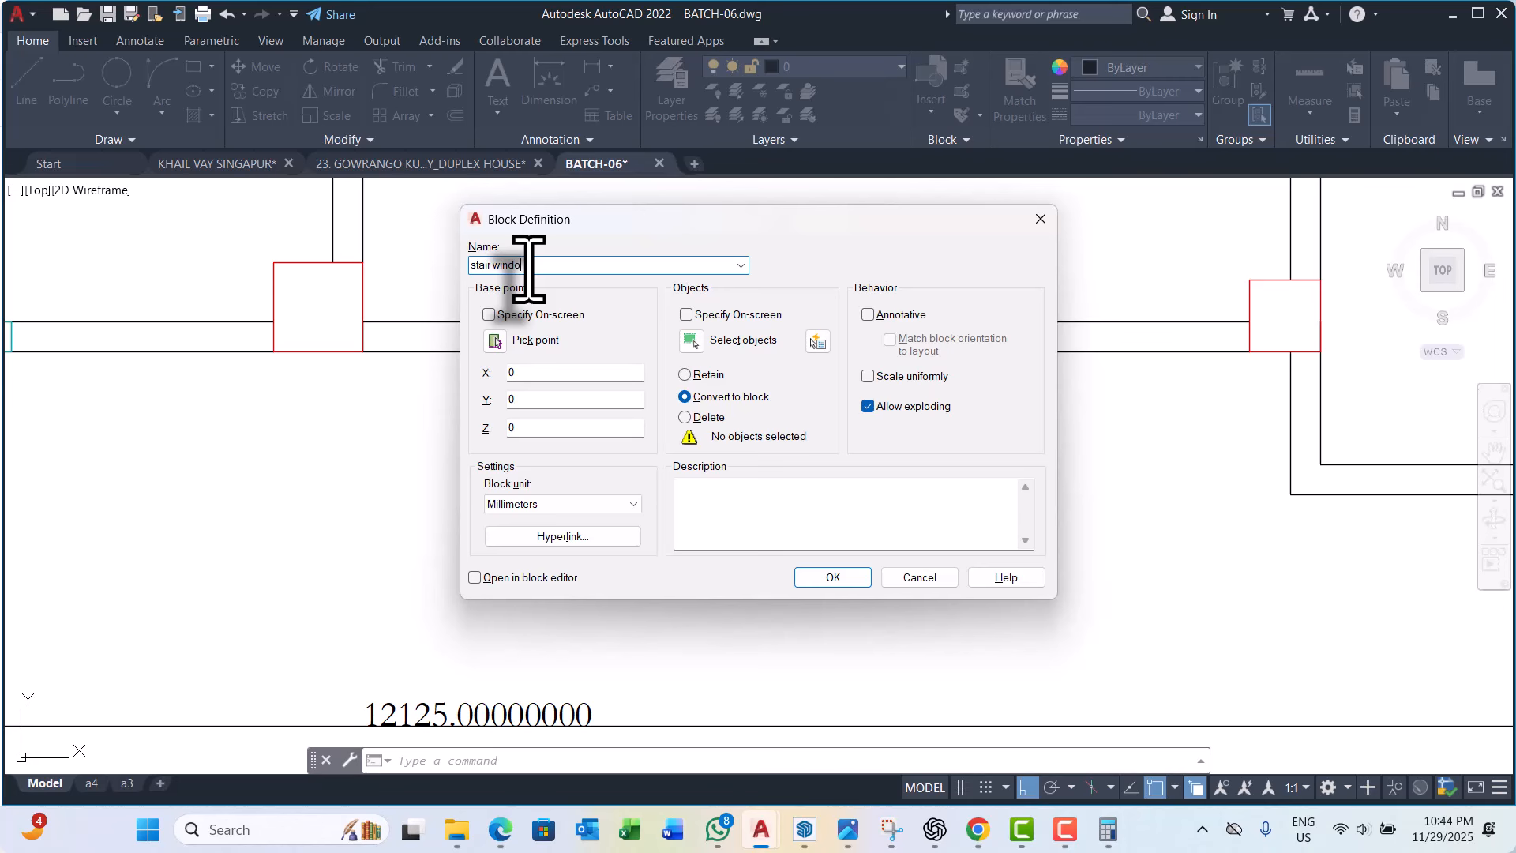
left_click(495, 341)
left_click(644, 498)
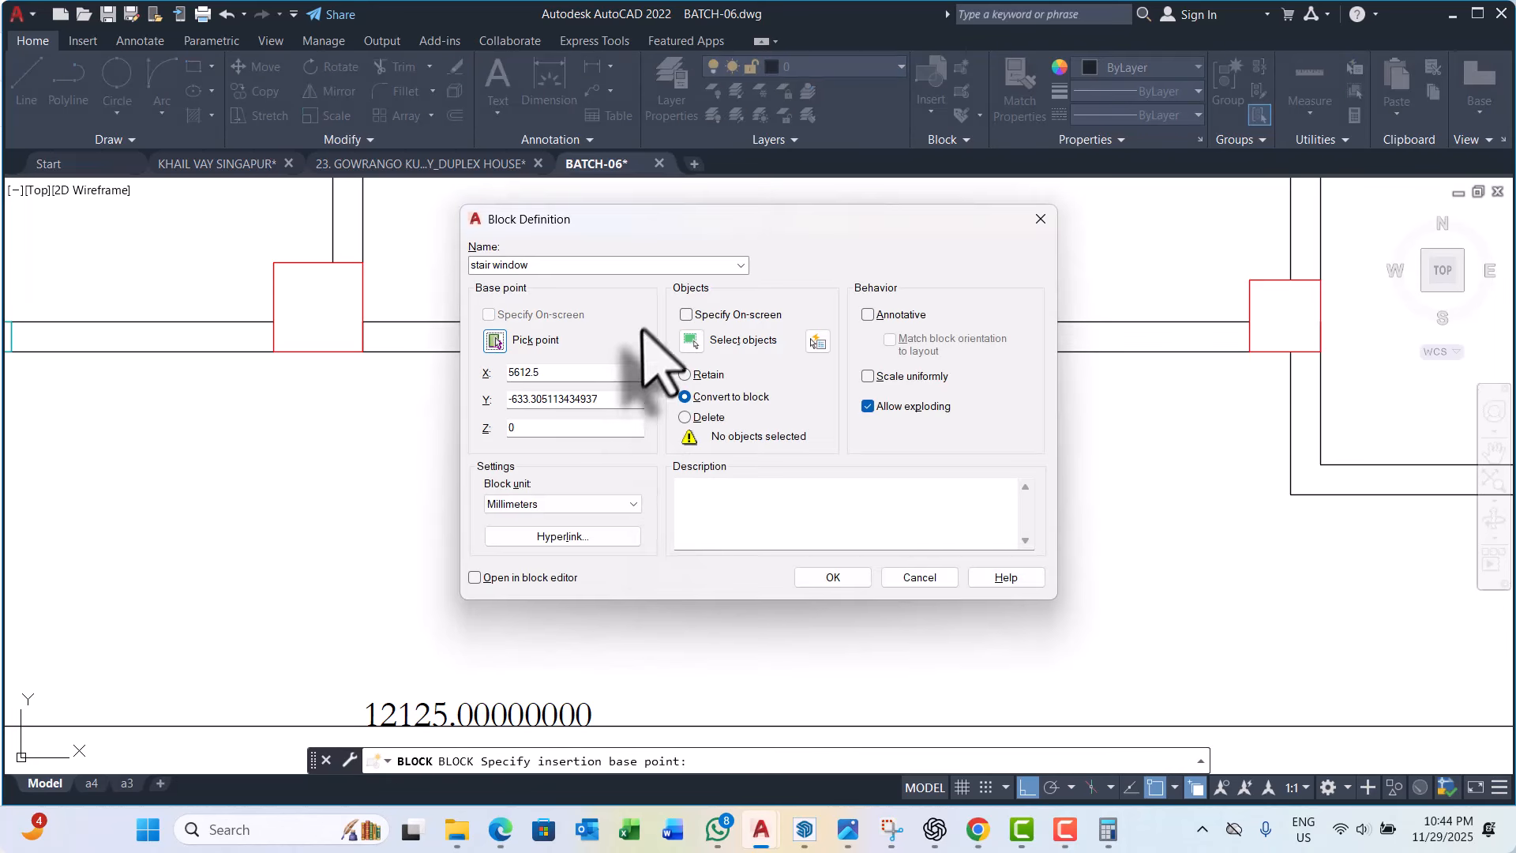
left_click(701, 342)
left_click(626, 436)
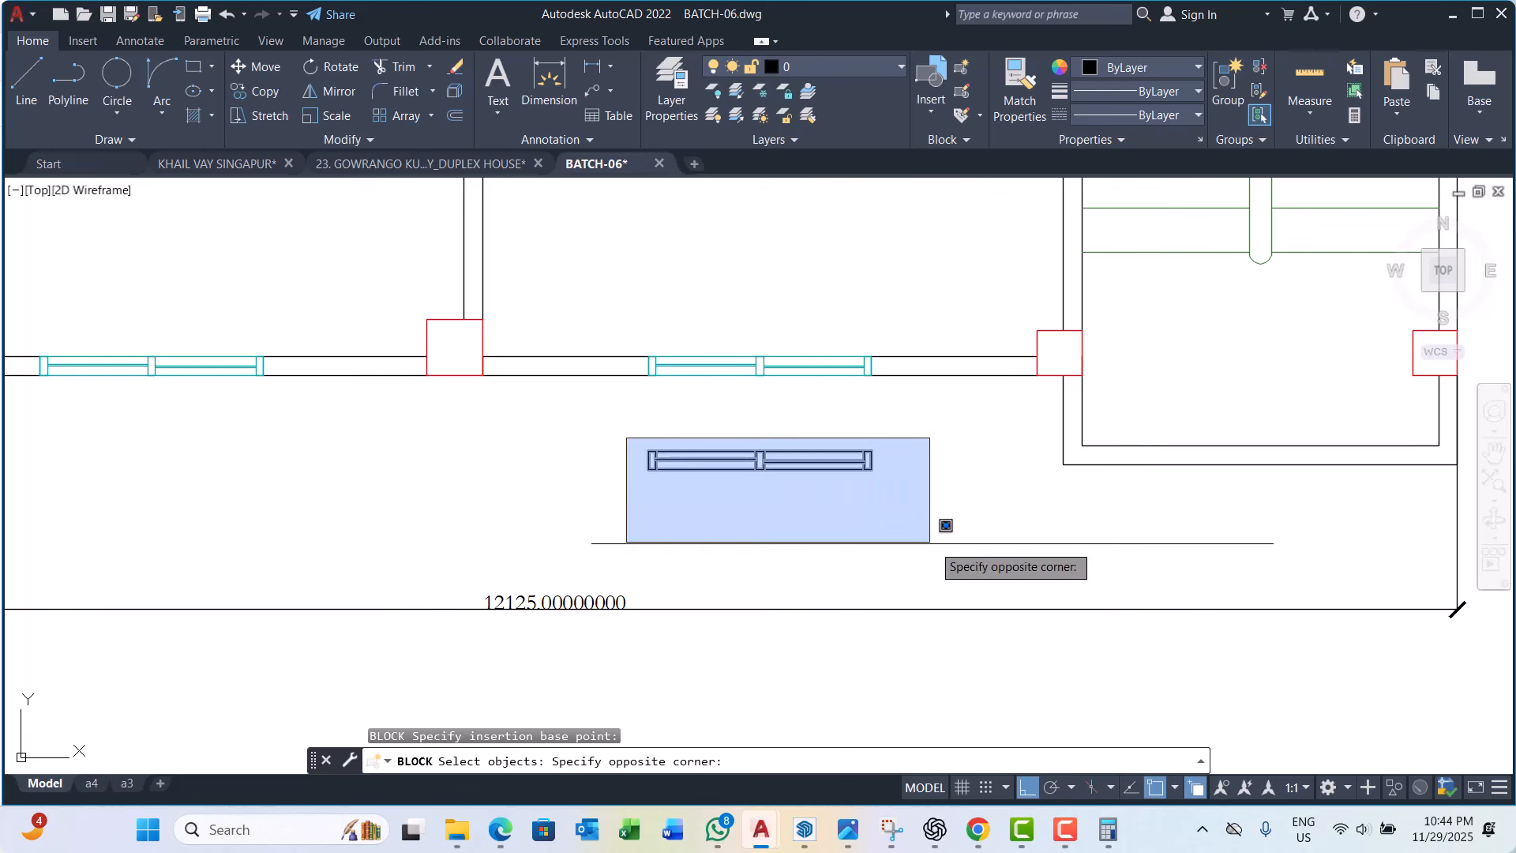
left_click(932, 552)
key("Return")
left_click(821, 581)
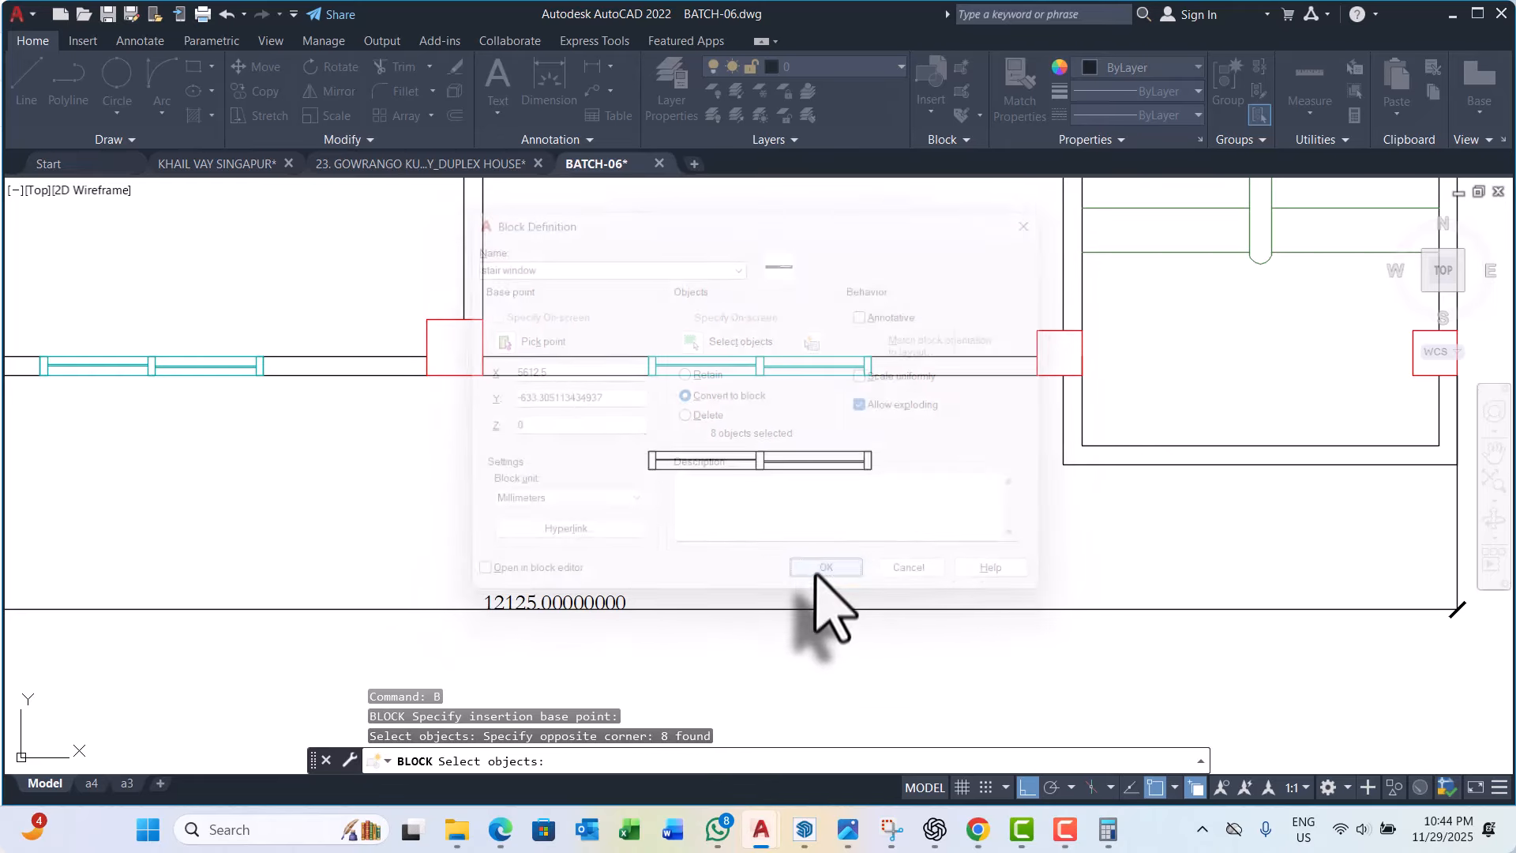
Step: Move the stair window block by its bottom midpoint to the middle of the stairwell's south wall
type("m")
key("space")
scroll(774, 483, "up", 2)
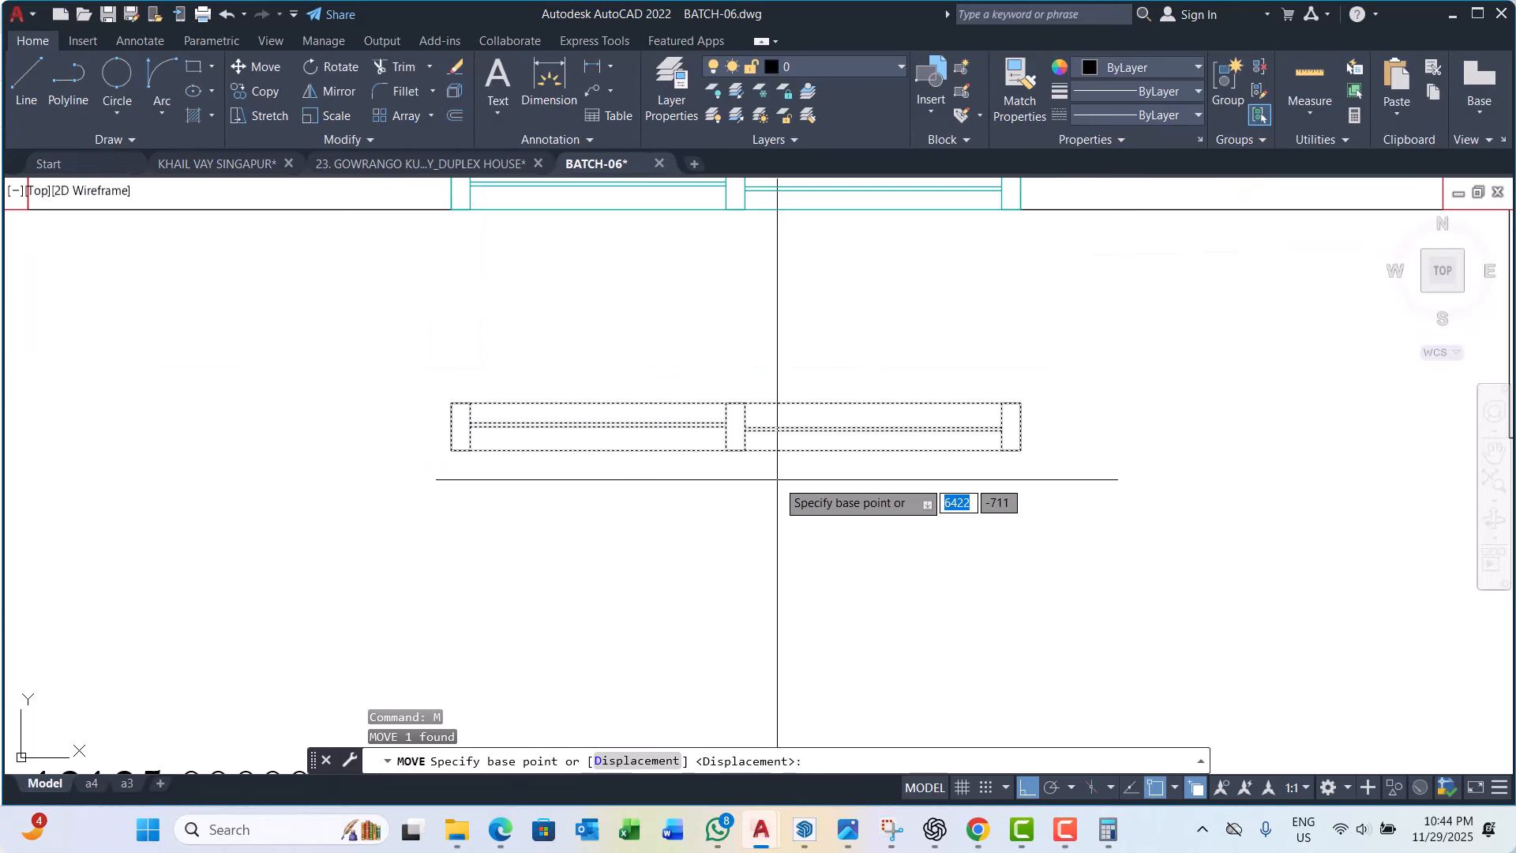
left_click(736, 451)
scroll(490, 455, "down", 2)
scroll(508, 434, "down", 1)
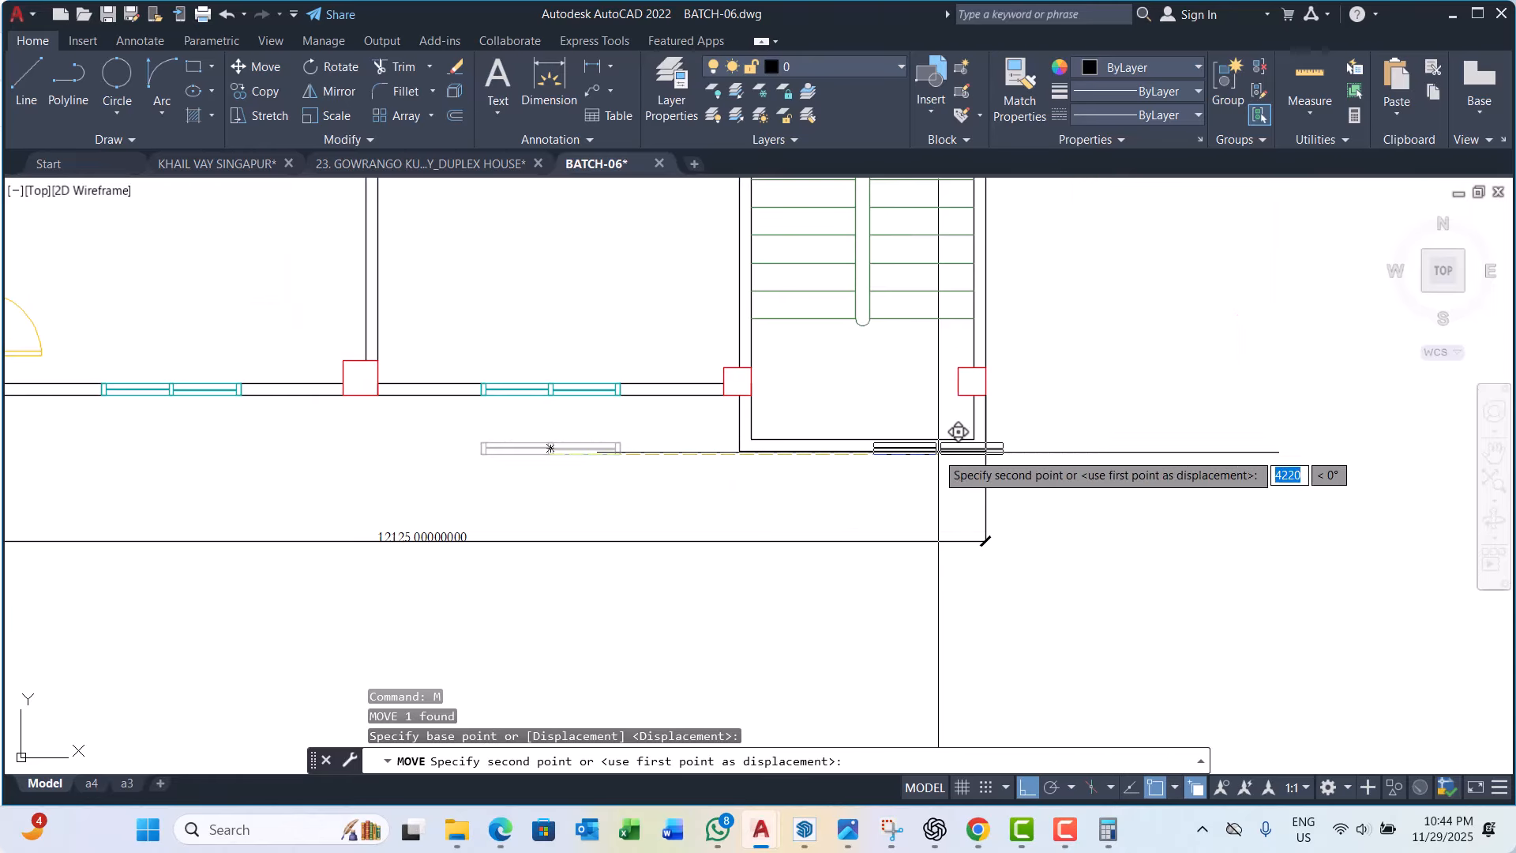
key("Escape")
key("Escape")
key("Escape")
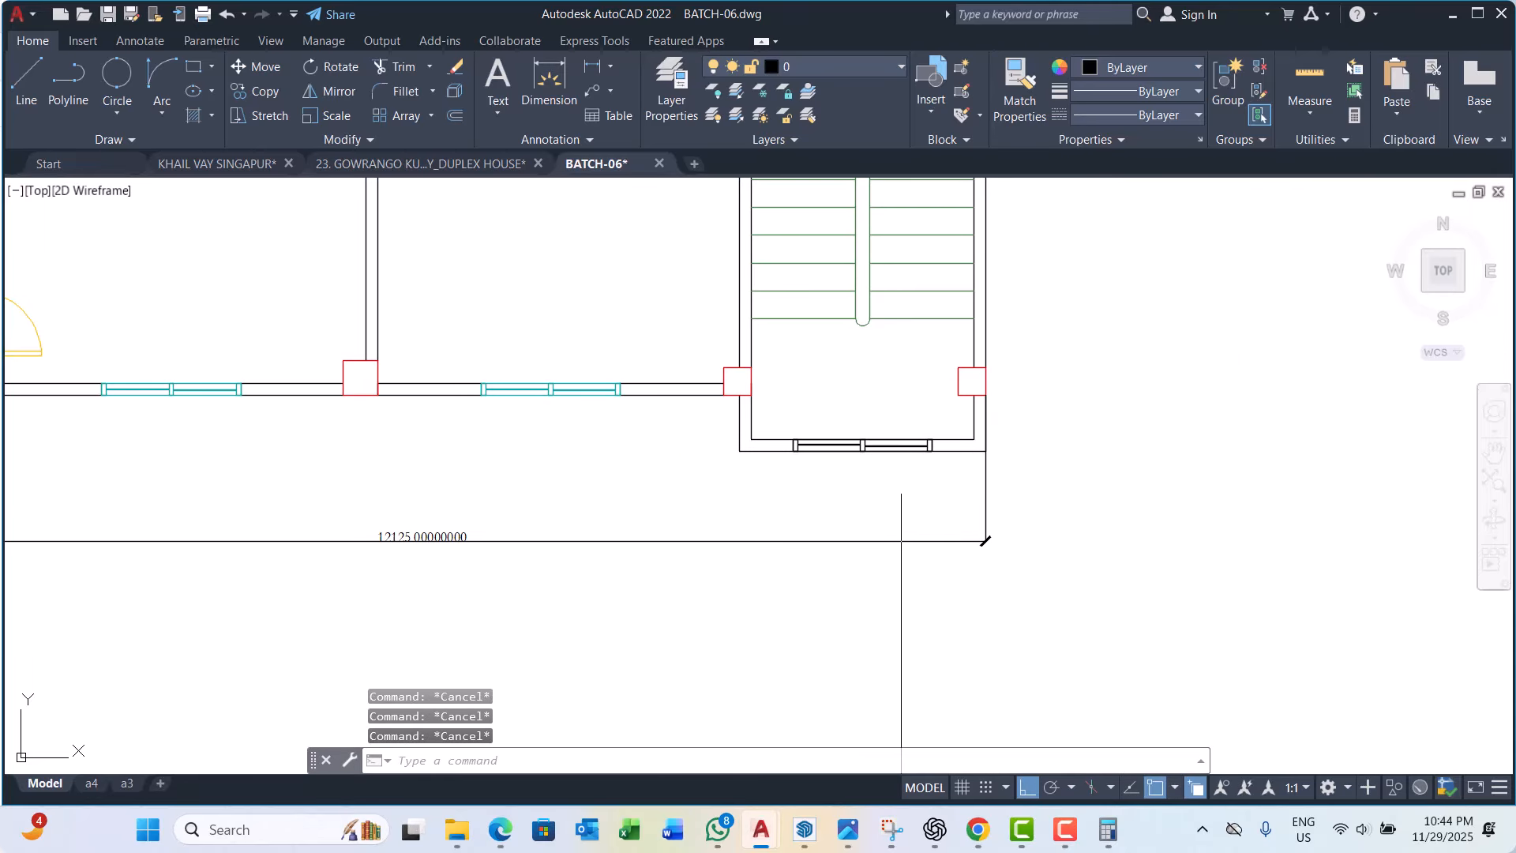
Step: Place vertical construction lines through both ends of the window in the stairwell's south wall
type("XL")
key("Return")
type("v")
key("Return")
scroll(846, 474, "up", 3)
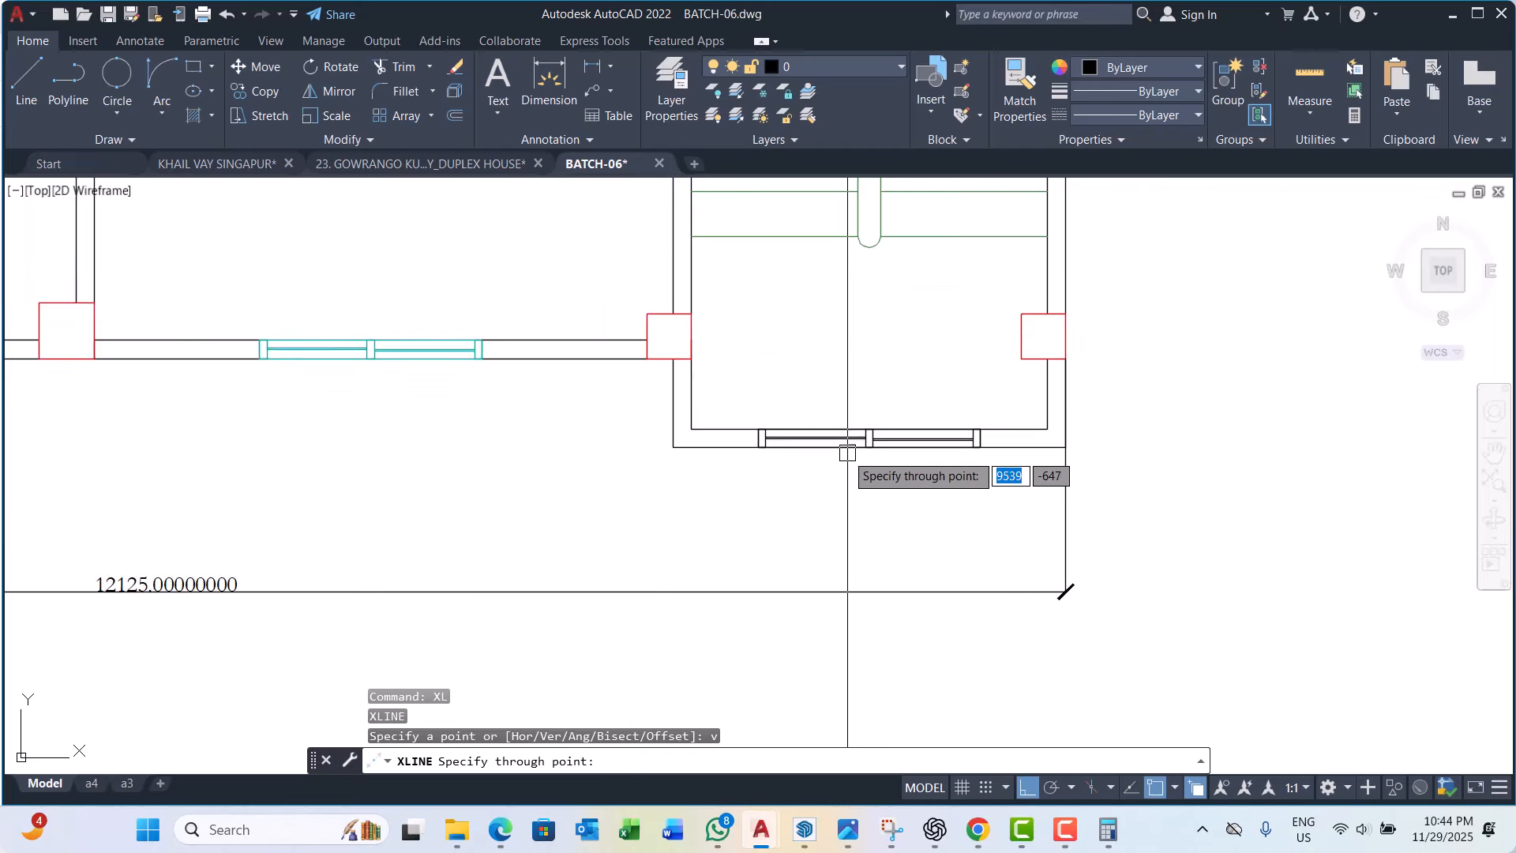
left_click(706, 443)
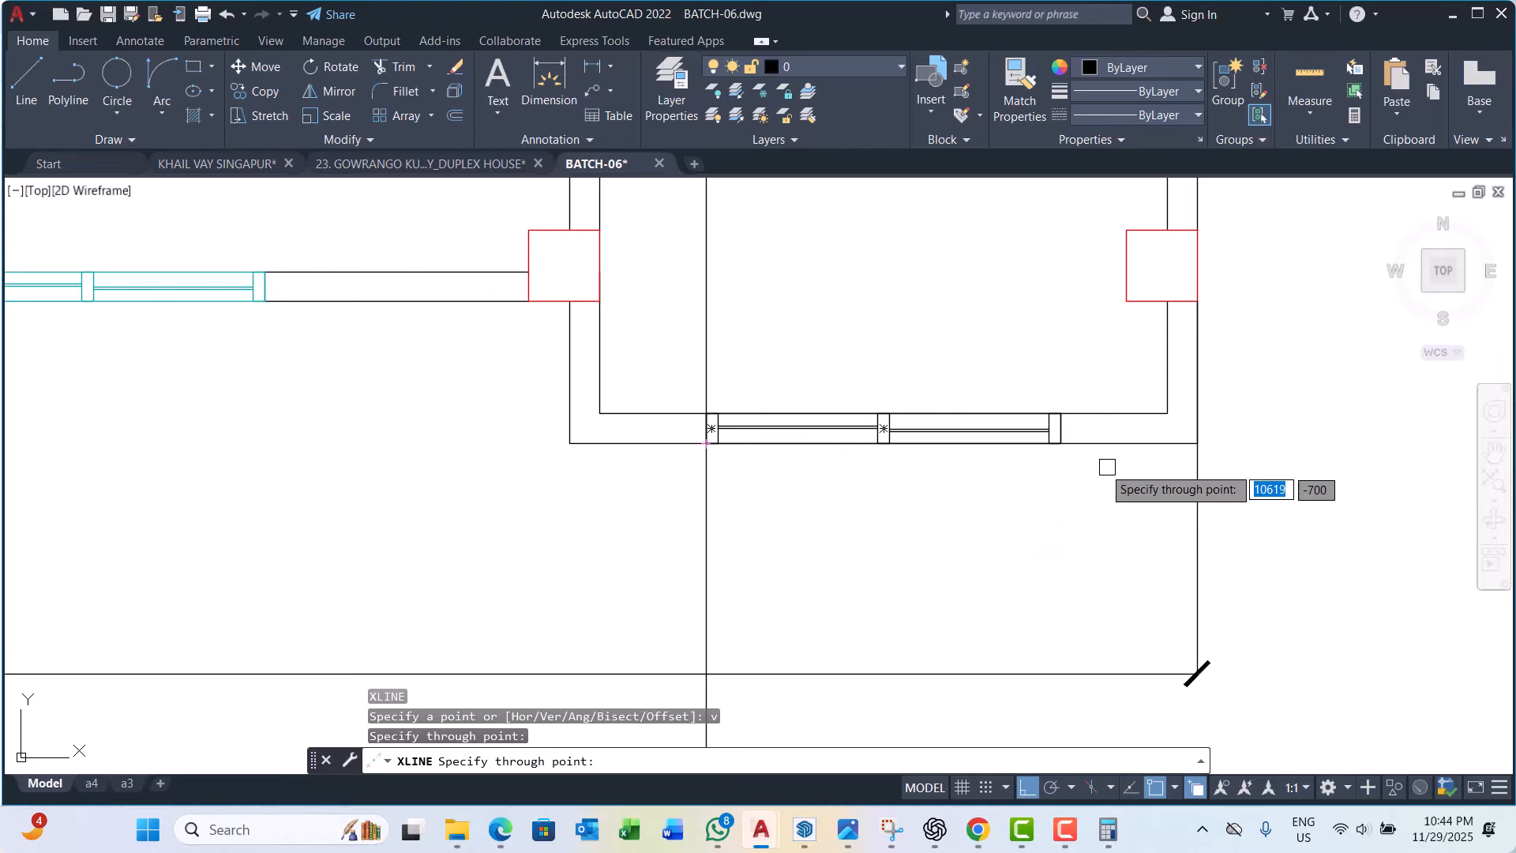
left_click(1061, 442)
key("Escape")
Step: Trim the stairwell's south wall lines between the two construction lines to open the wall for the window
left_click(1124, 517)
left_click(685, 544)
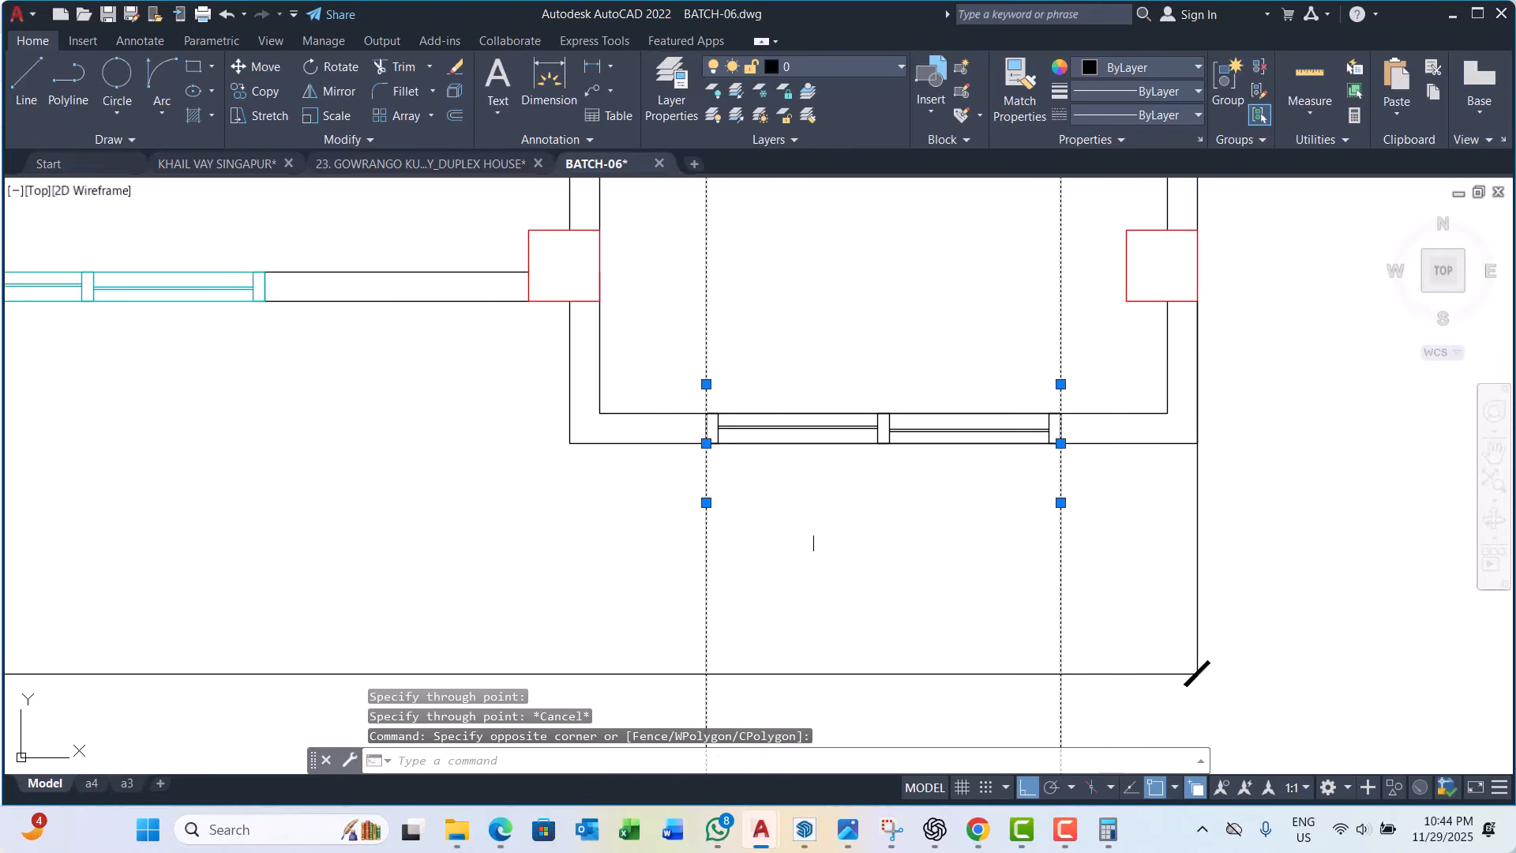
type("TR")
key("Return")
left_click_drag(866, 379, 855, 526)
key("Escape")
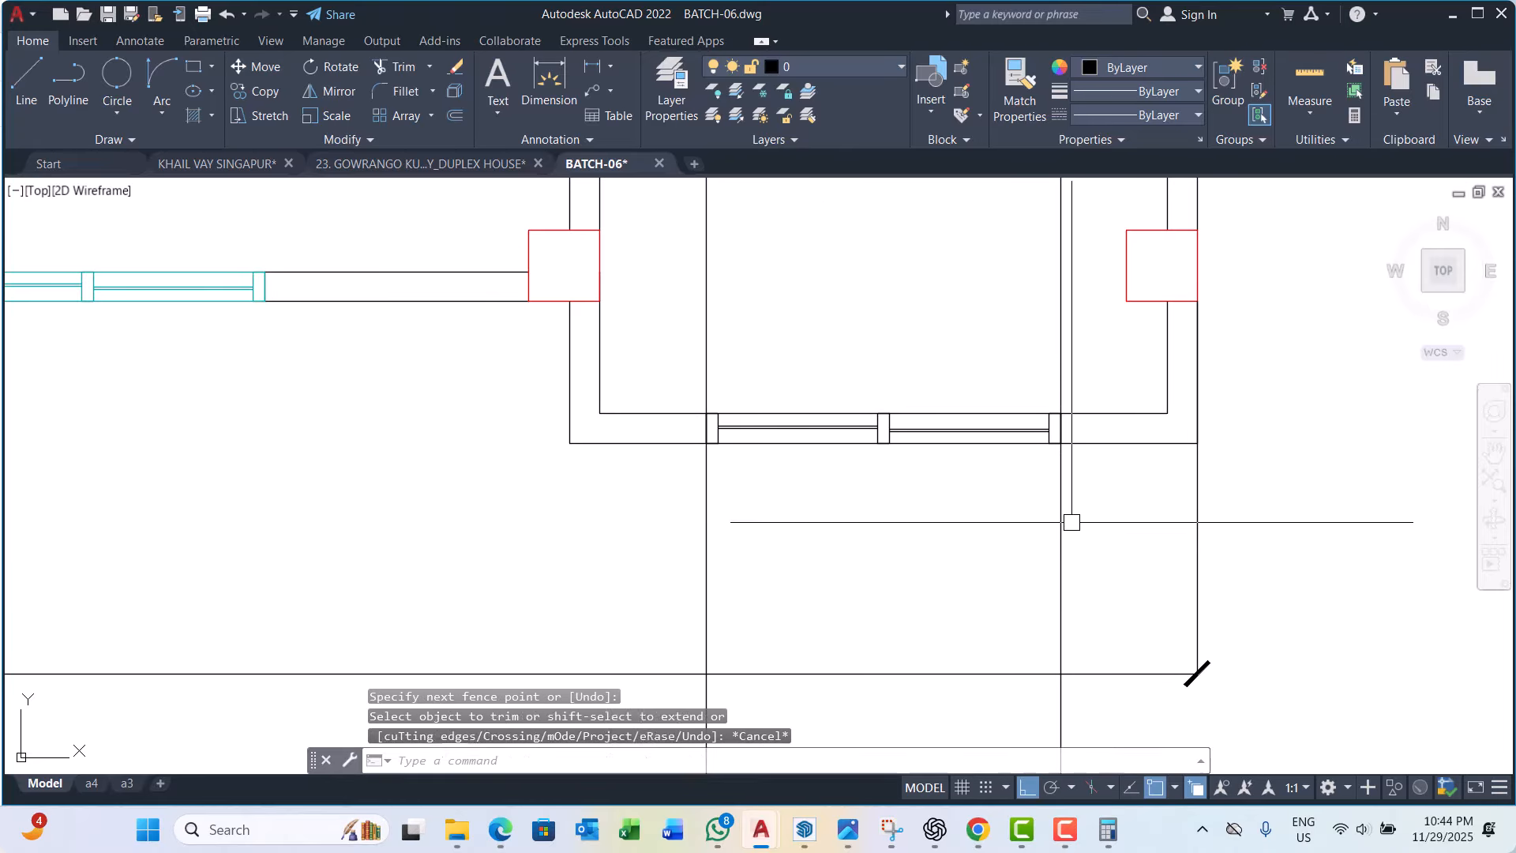
Step: Erase the two vertical construction lines at the ends of the stairwell window
key("Escape")
left_click(1112, 487)
left_click(635, 572)
type("E")
key("Return")
scroll(774, 447, "down", 6)
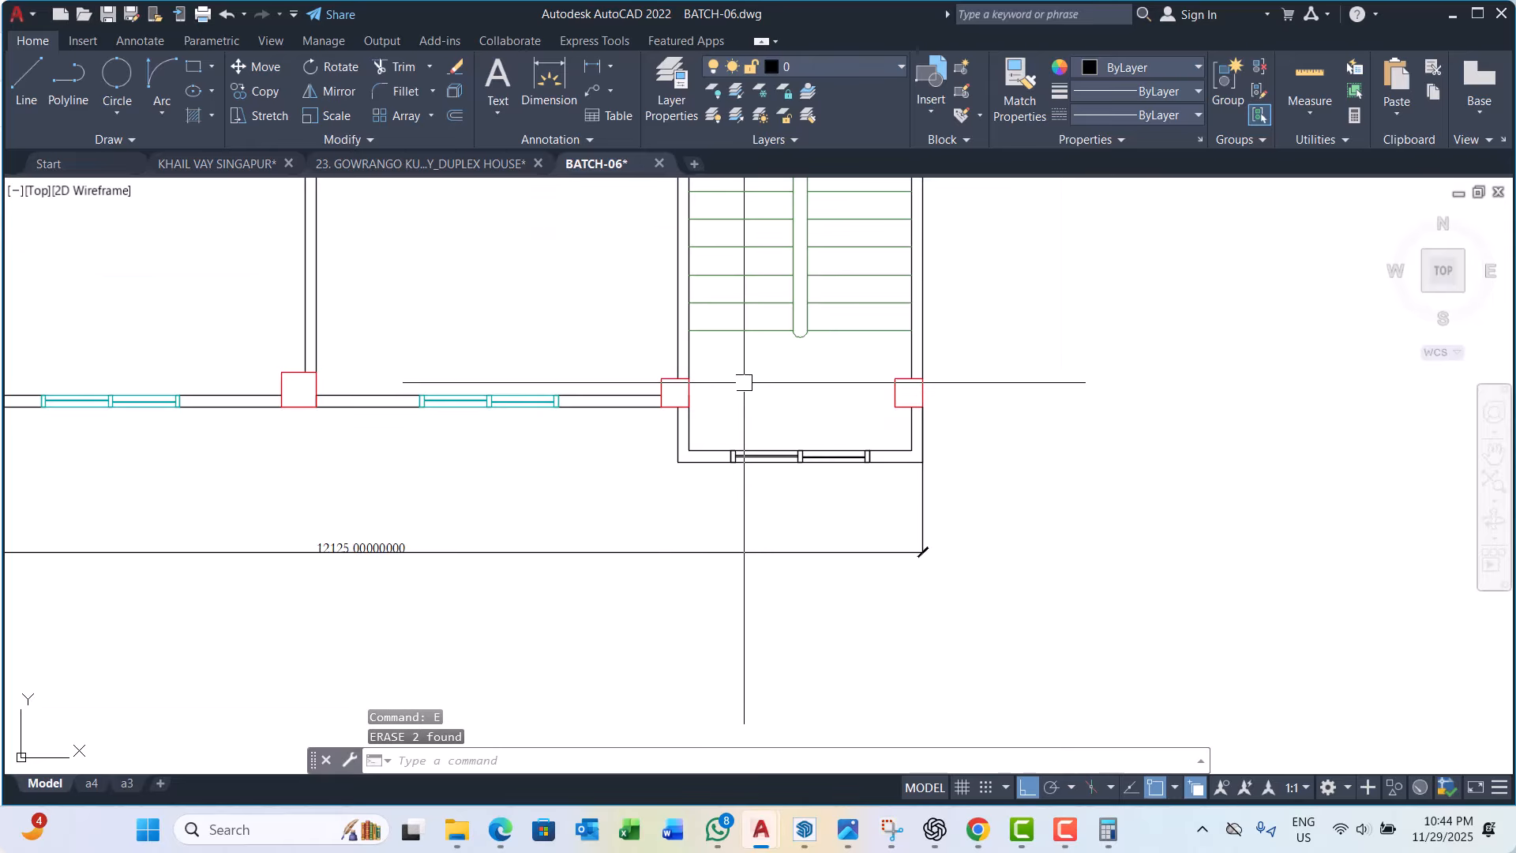
Step: Match the stairwell window's properties to the cyan window in the neighbouring south wall
type("MA")
key("Return")
scroll(760, 421, "up", 4)
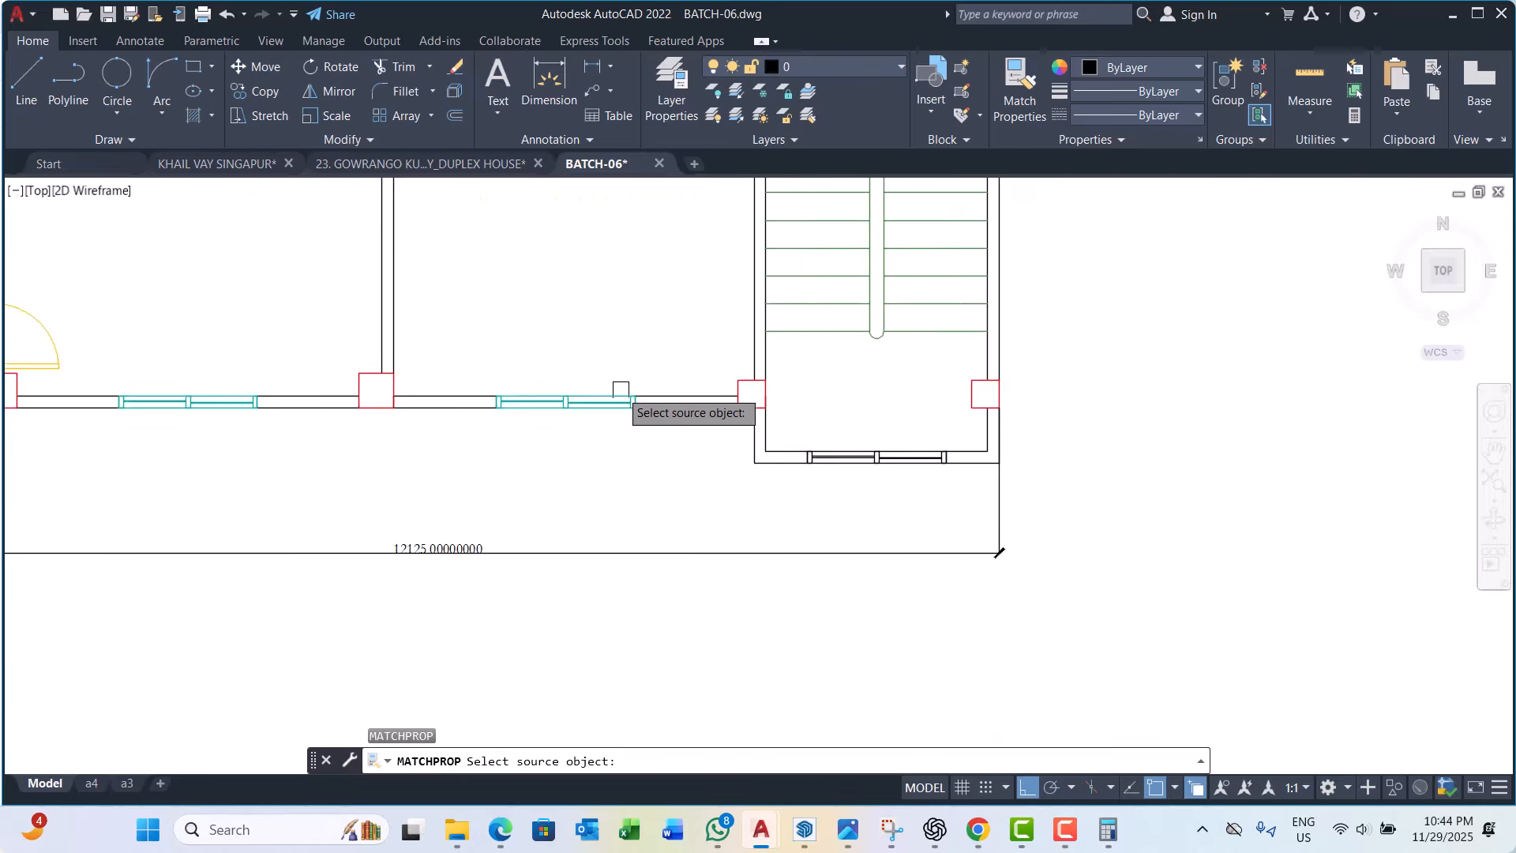
left_click(557, 407)
key("Escape")
key("Escape")
scroll(1094, 491, "down", 6)
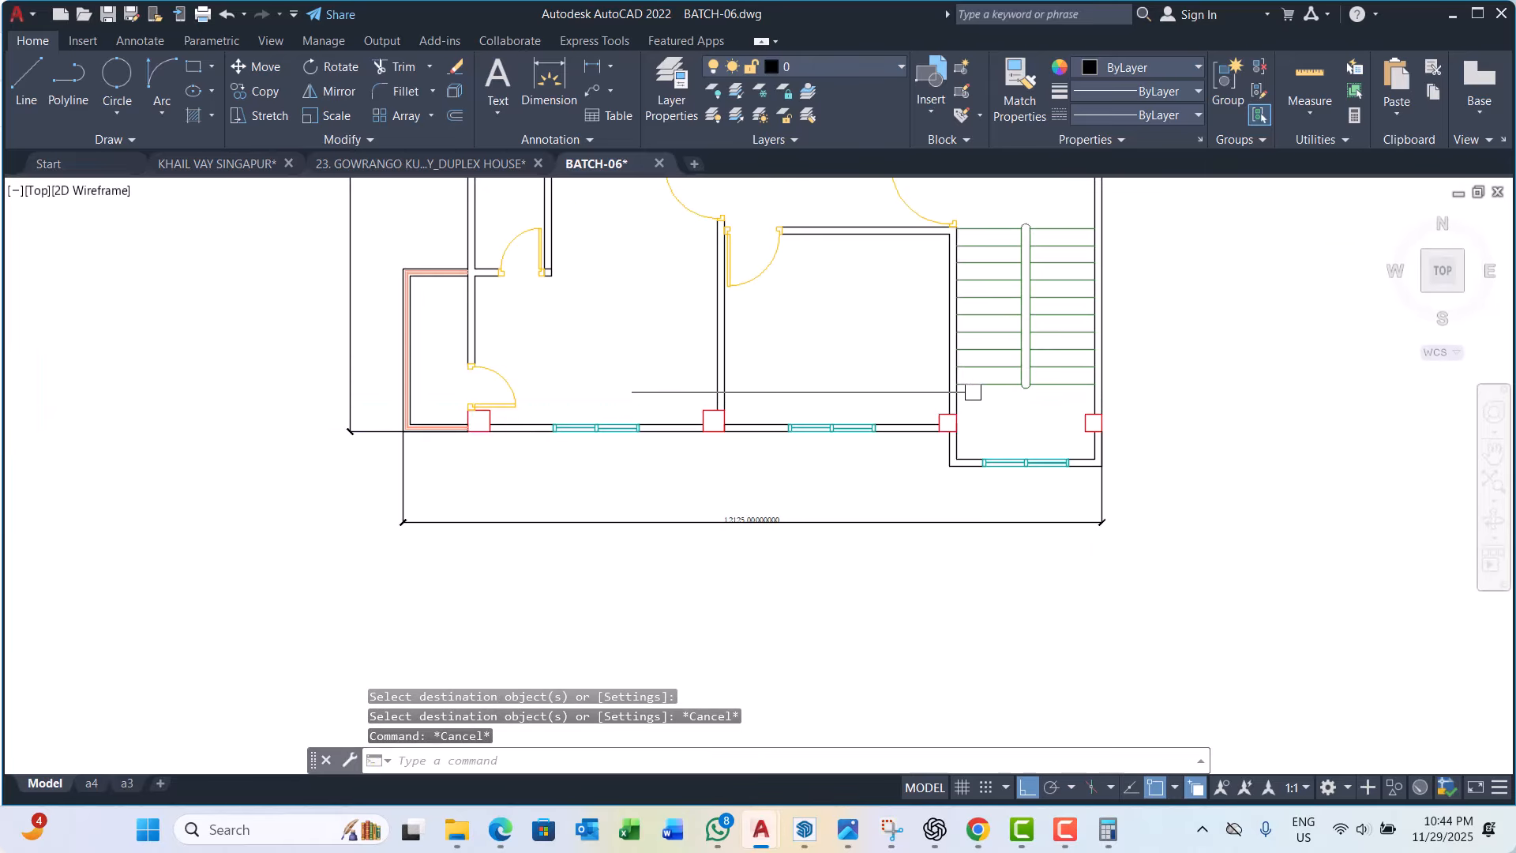
Step: Erase the overall vertical dimension west of the plan and the overall horizontal dimension south of it
scroll(948, 451, "up", 5)
middle_click_drag(947, 450, 938, 463)
scroll(864, 426, "down", 3)
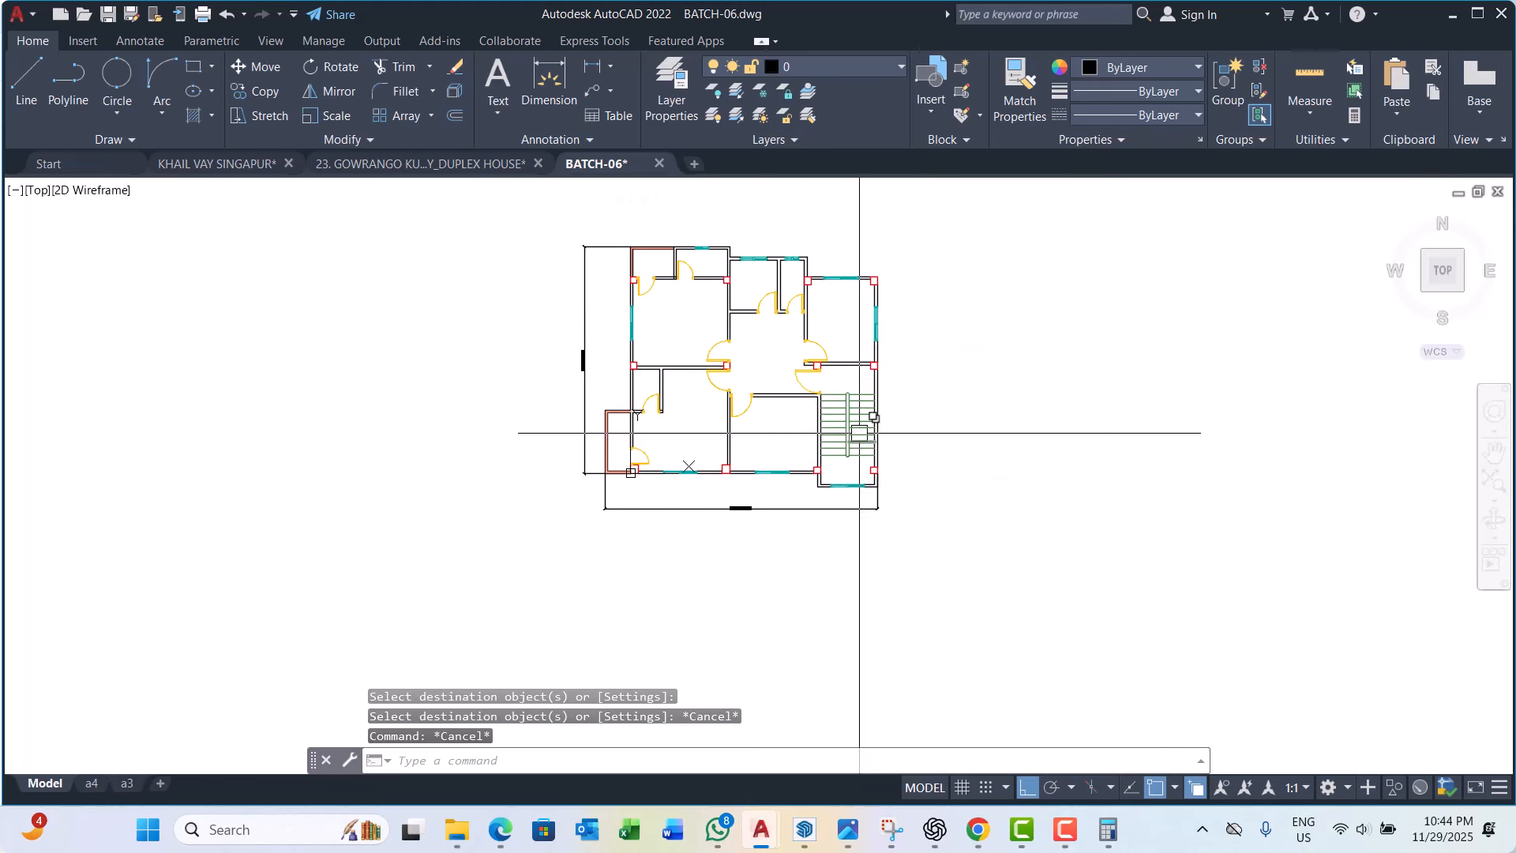
scroll(627, 329, "up", 6)
left_click(553, 371)
left_click(450, 372)
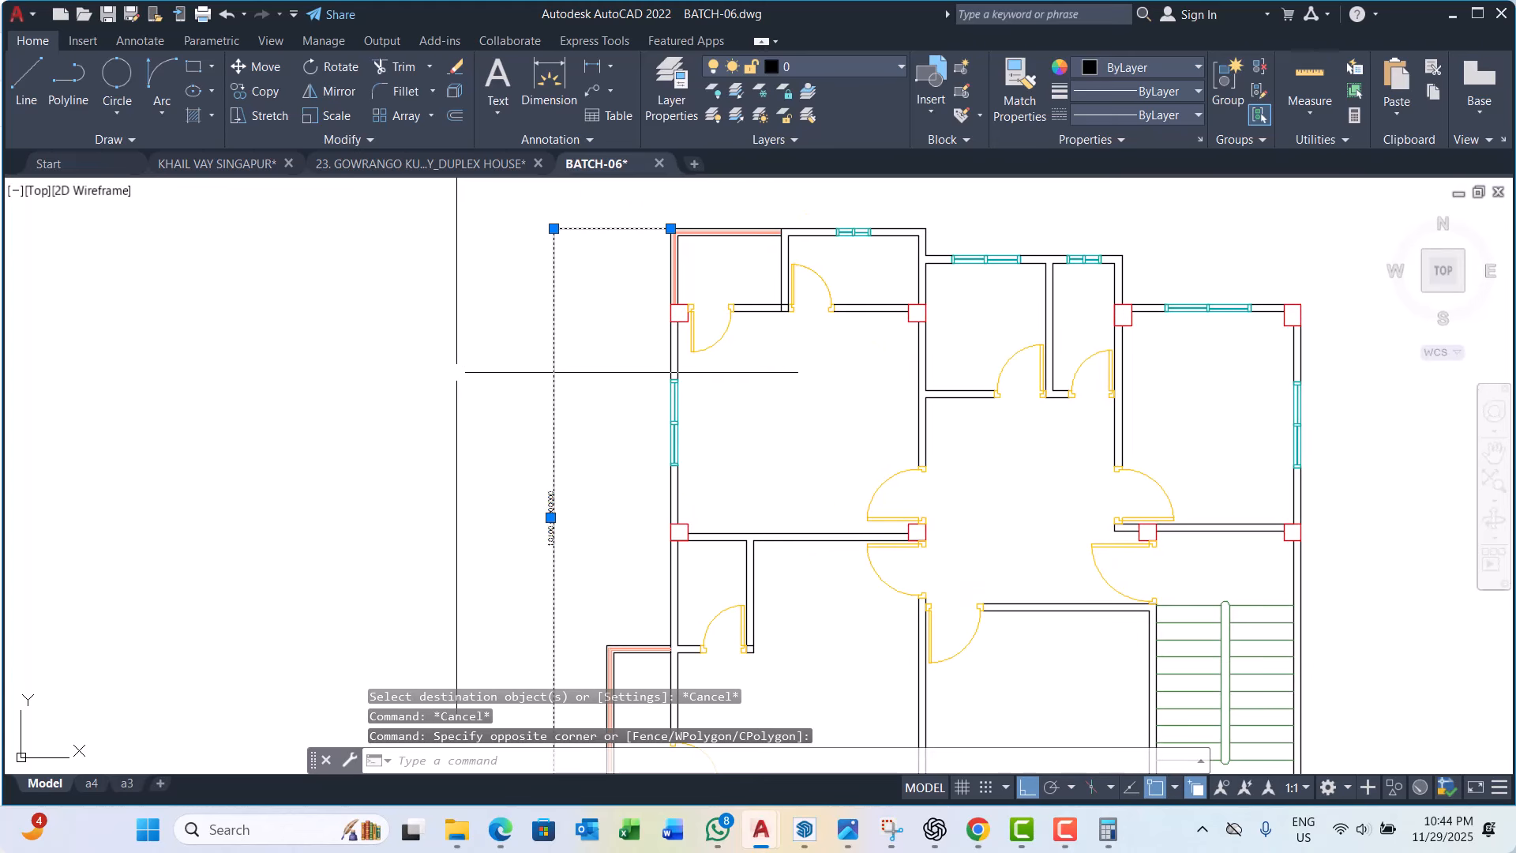
type("e")
key("Return")
scroll(869, 316, "down", 4)
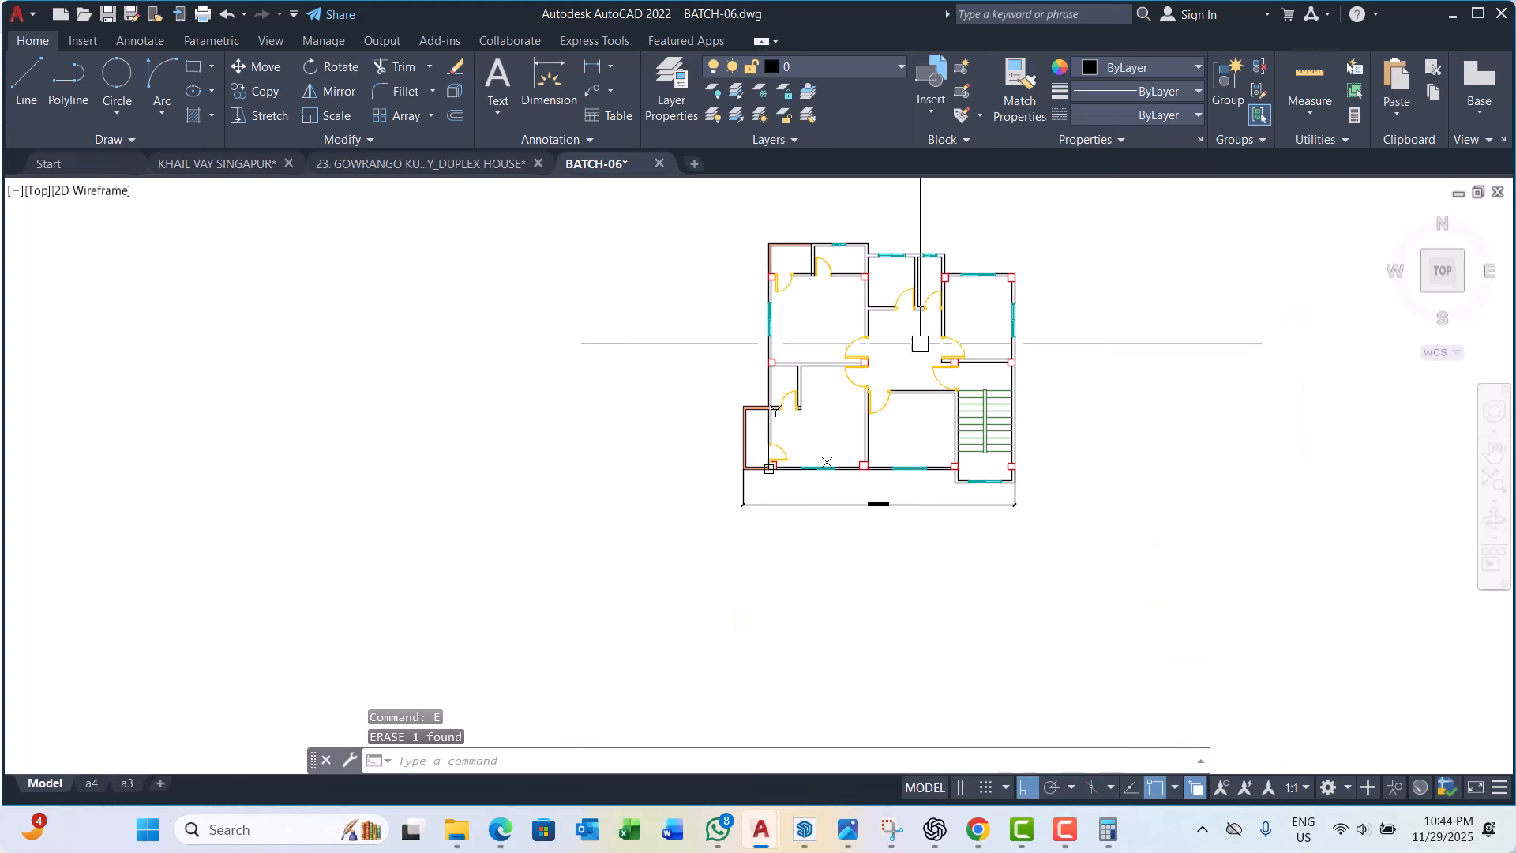
left_click(921, 487)
left_click(887, 523)
key("Return")
Step: Examine the whole floor plan, checking the rooms, windows, staircase and wall junctions for leftover lines
scroll(921, 509, "up", 4)
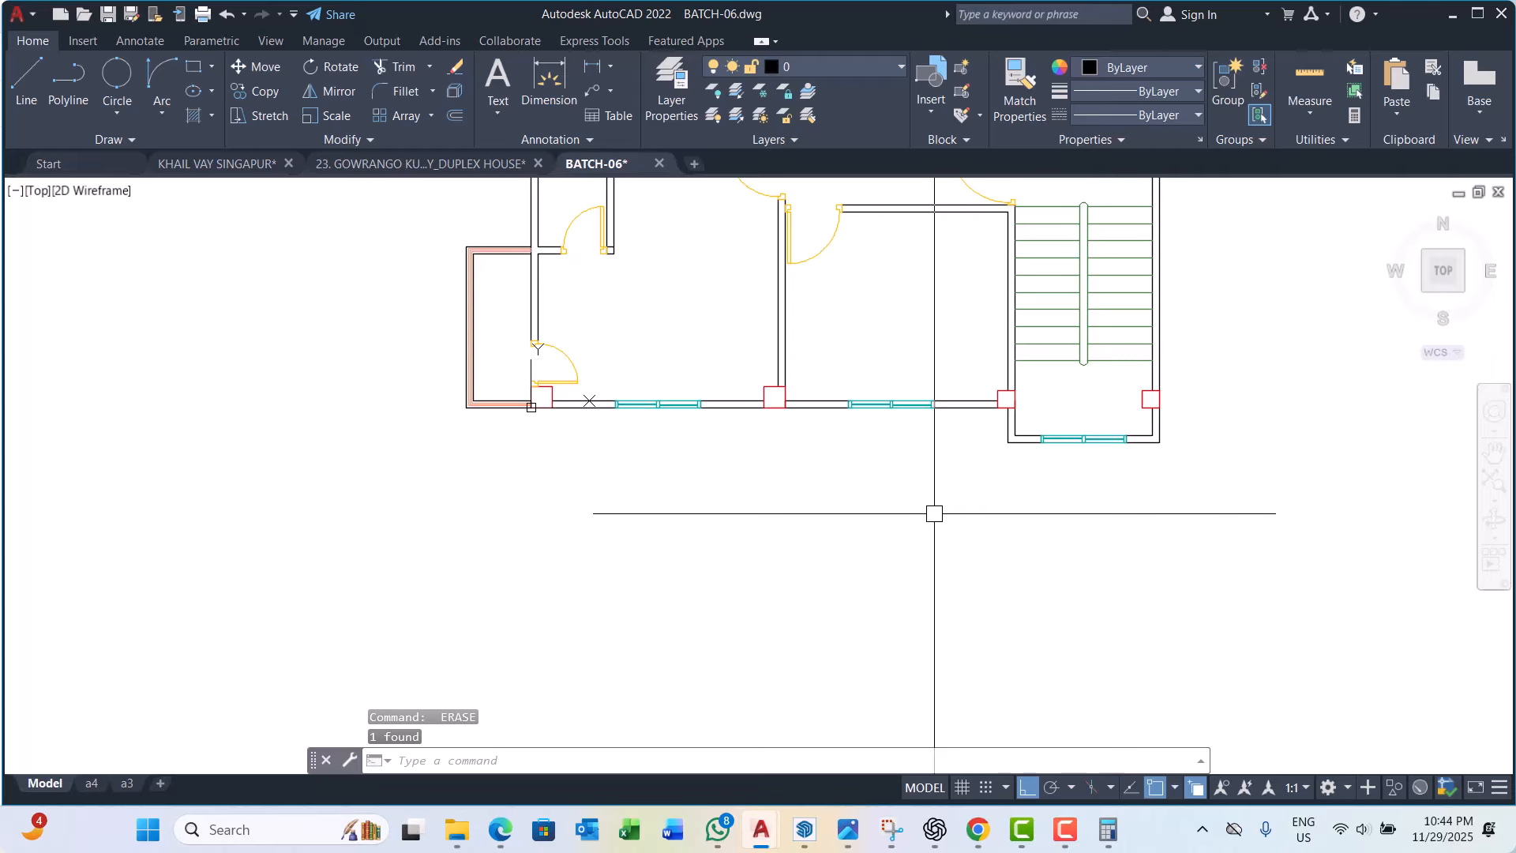
scroll(934, 513, "down", 5)
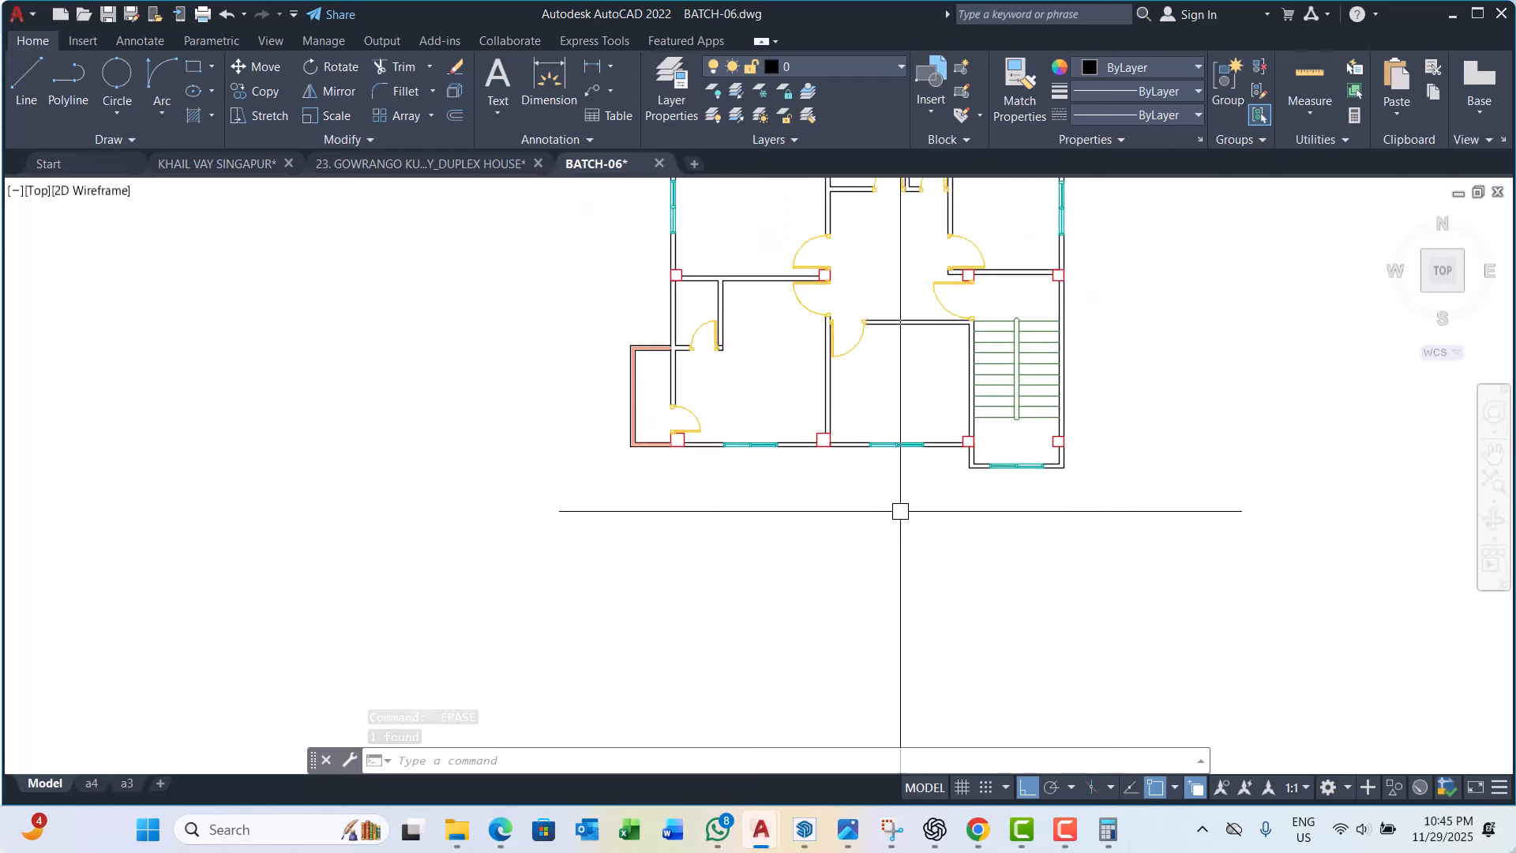
scroll(790, 257, "up", 5)
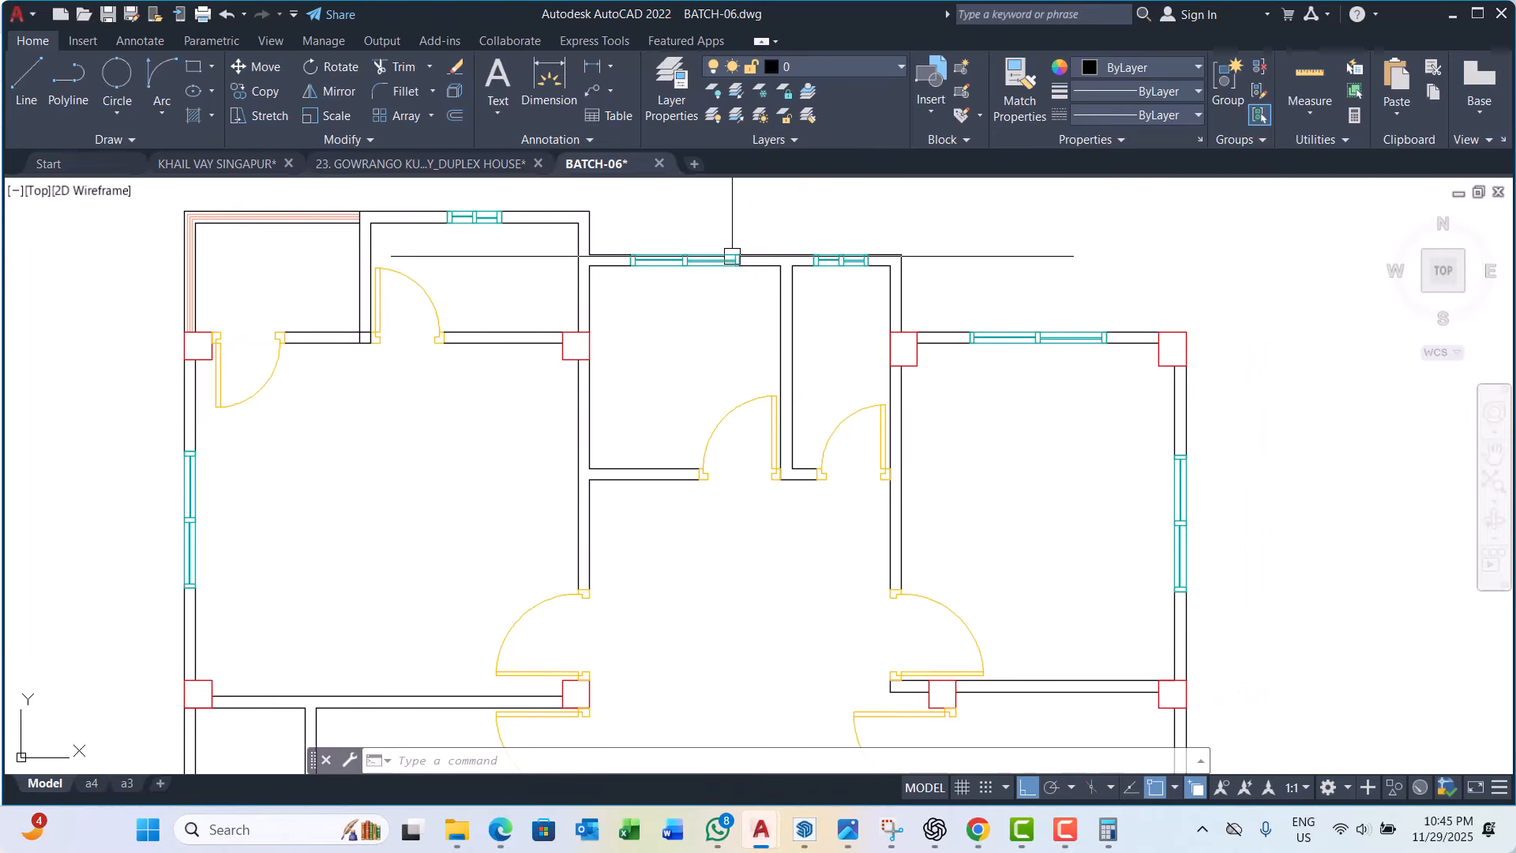
scroll(718, 413, "down", 4)
scroll(745, 402, "up", 1)
middle_click_drag(793, 532, 783, 512)
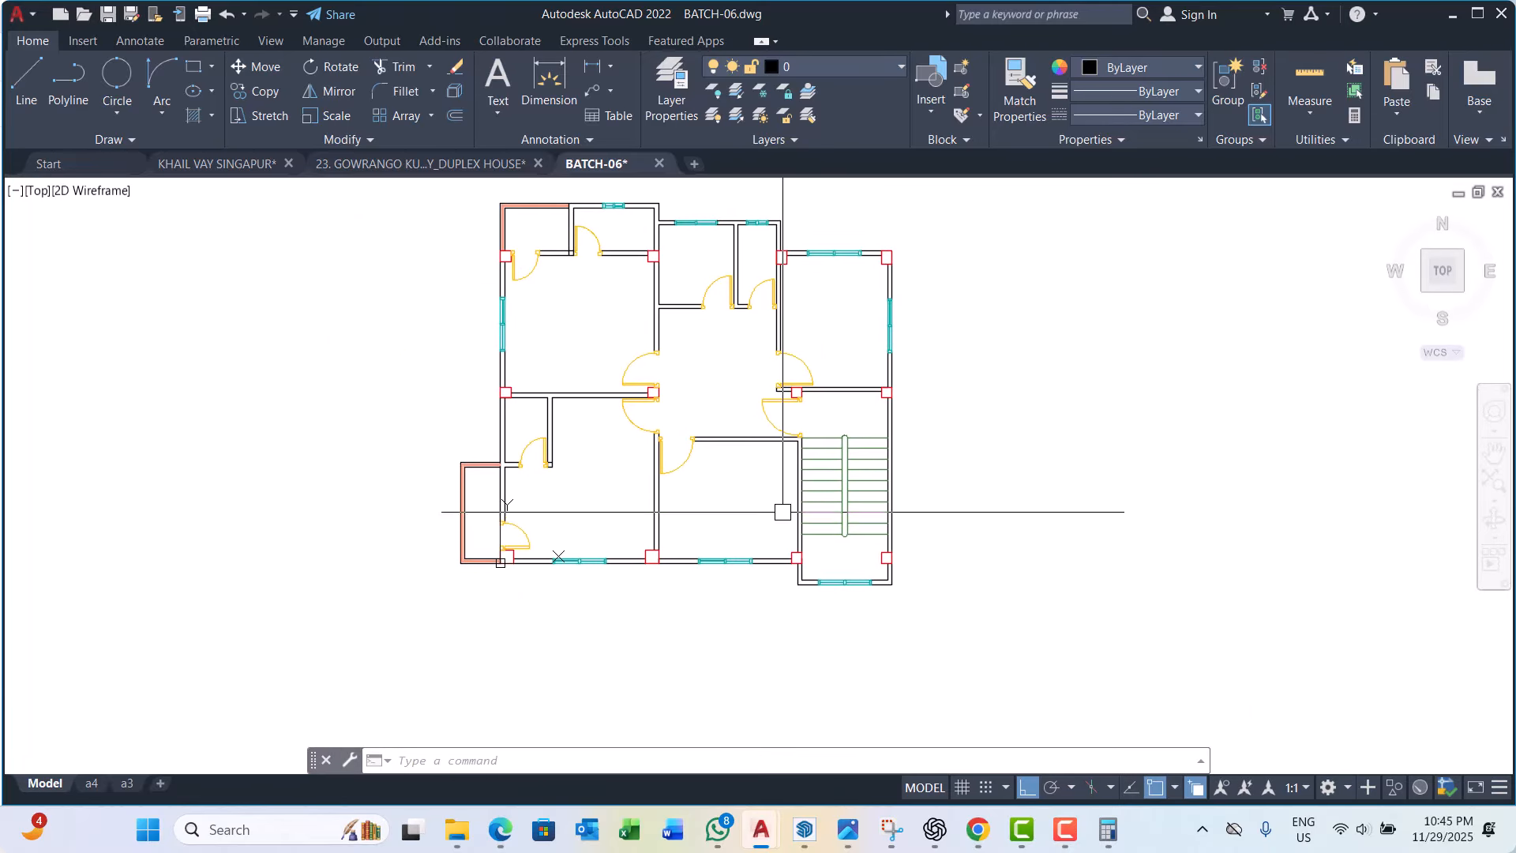
scroll(643, 580, "up", 4)
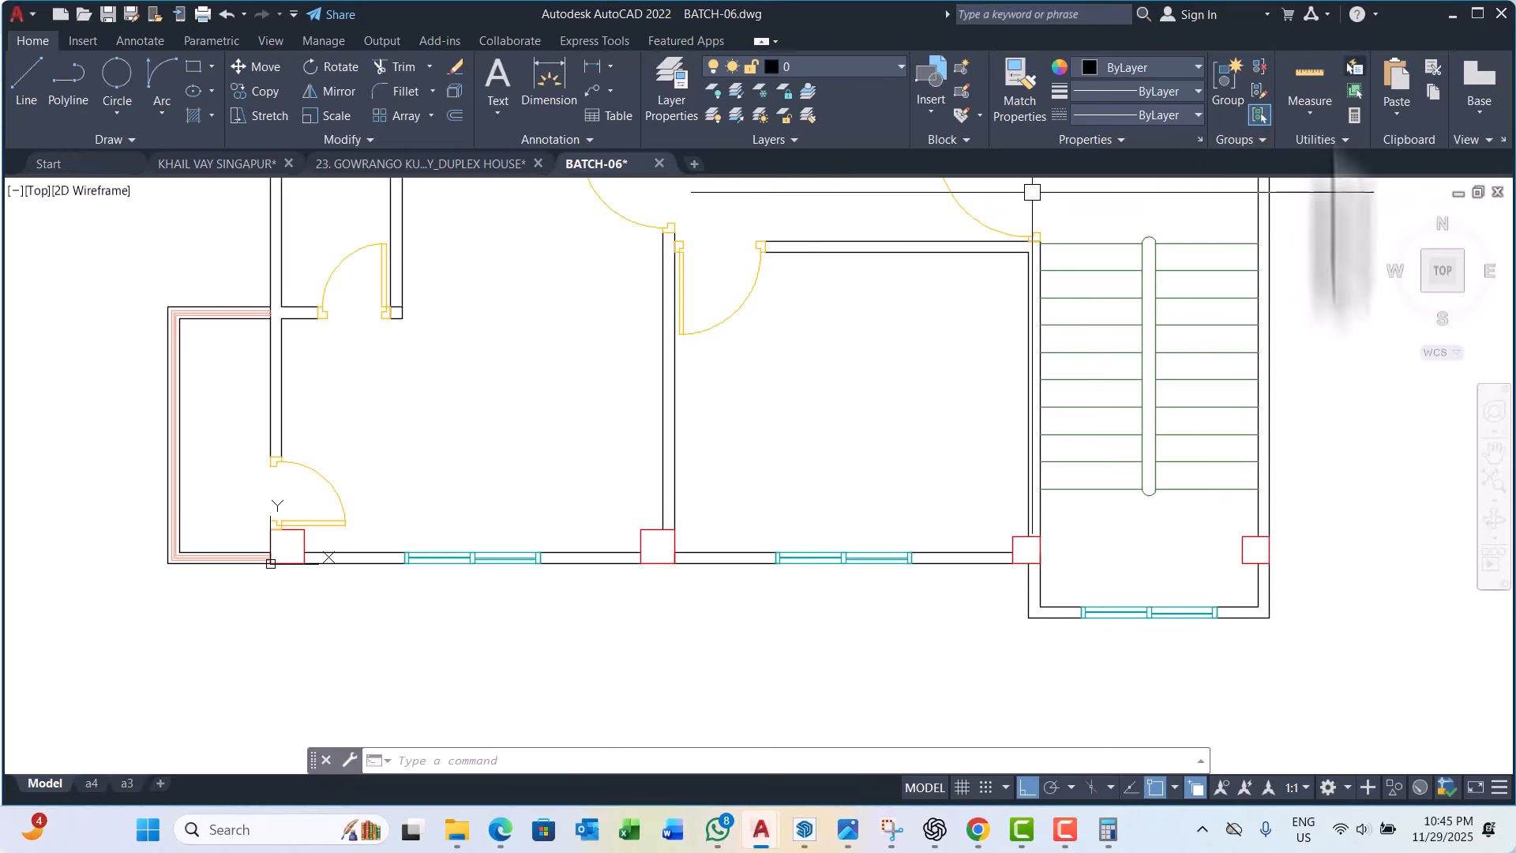
scroll(845, 371, "down", 4)
middle_click_drag(919, 334, 920, 536)
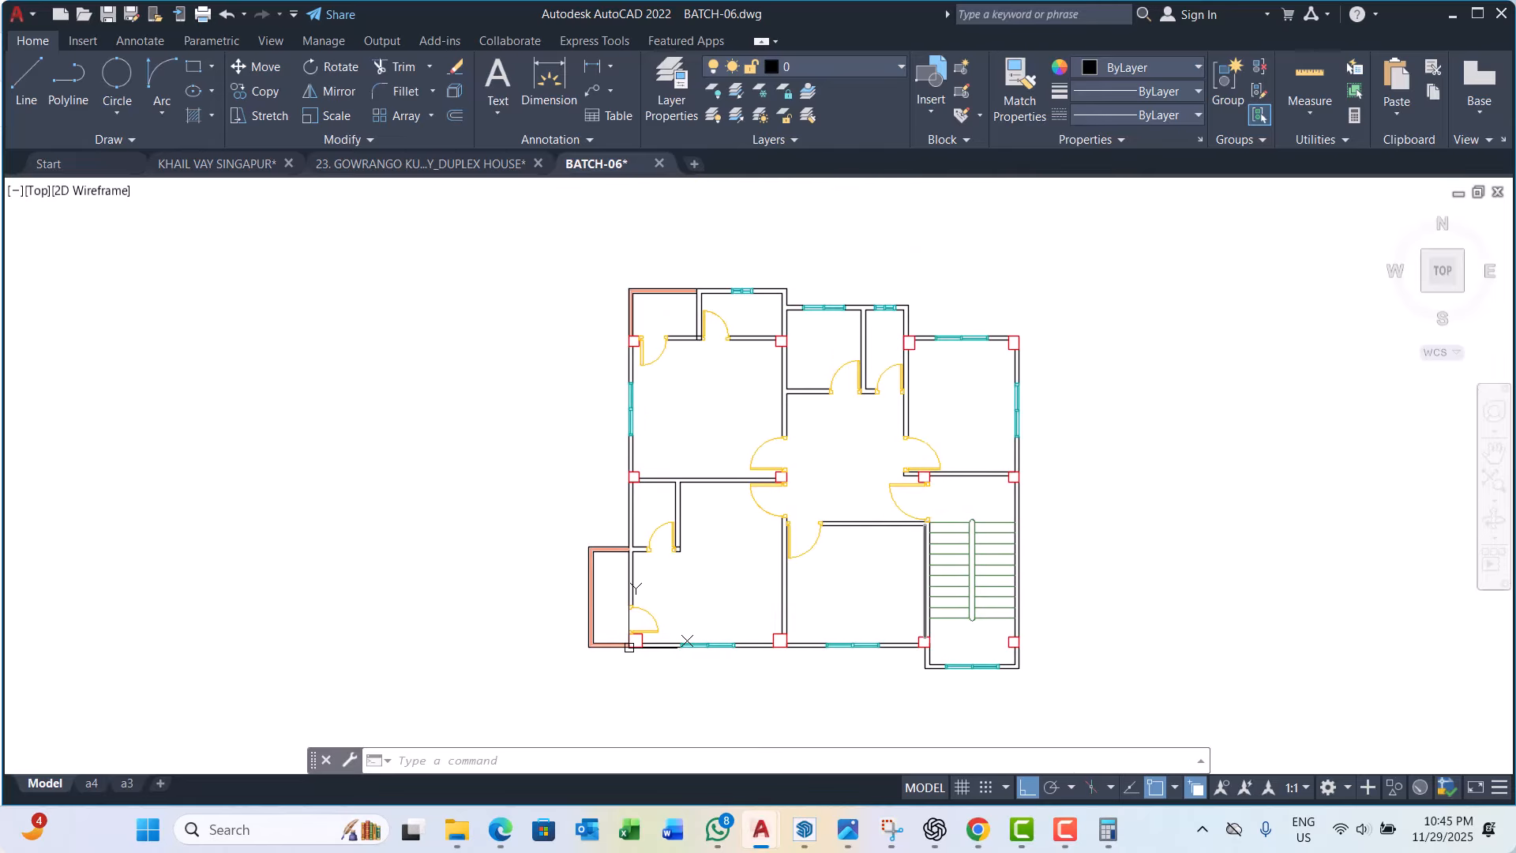
scroll(665, 369, "up", 2)
scroll(694, 324, "up", 1)
middle_click_drag(711, 463, 630, 417)
scroll(558, 456, "down", 1)
scroll(590, 306, "up", 1)
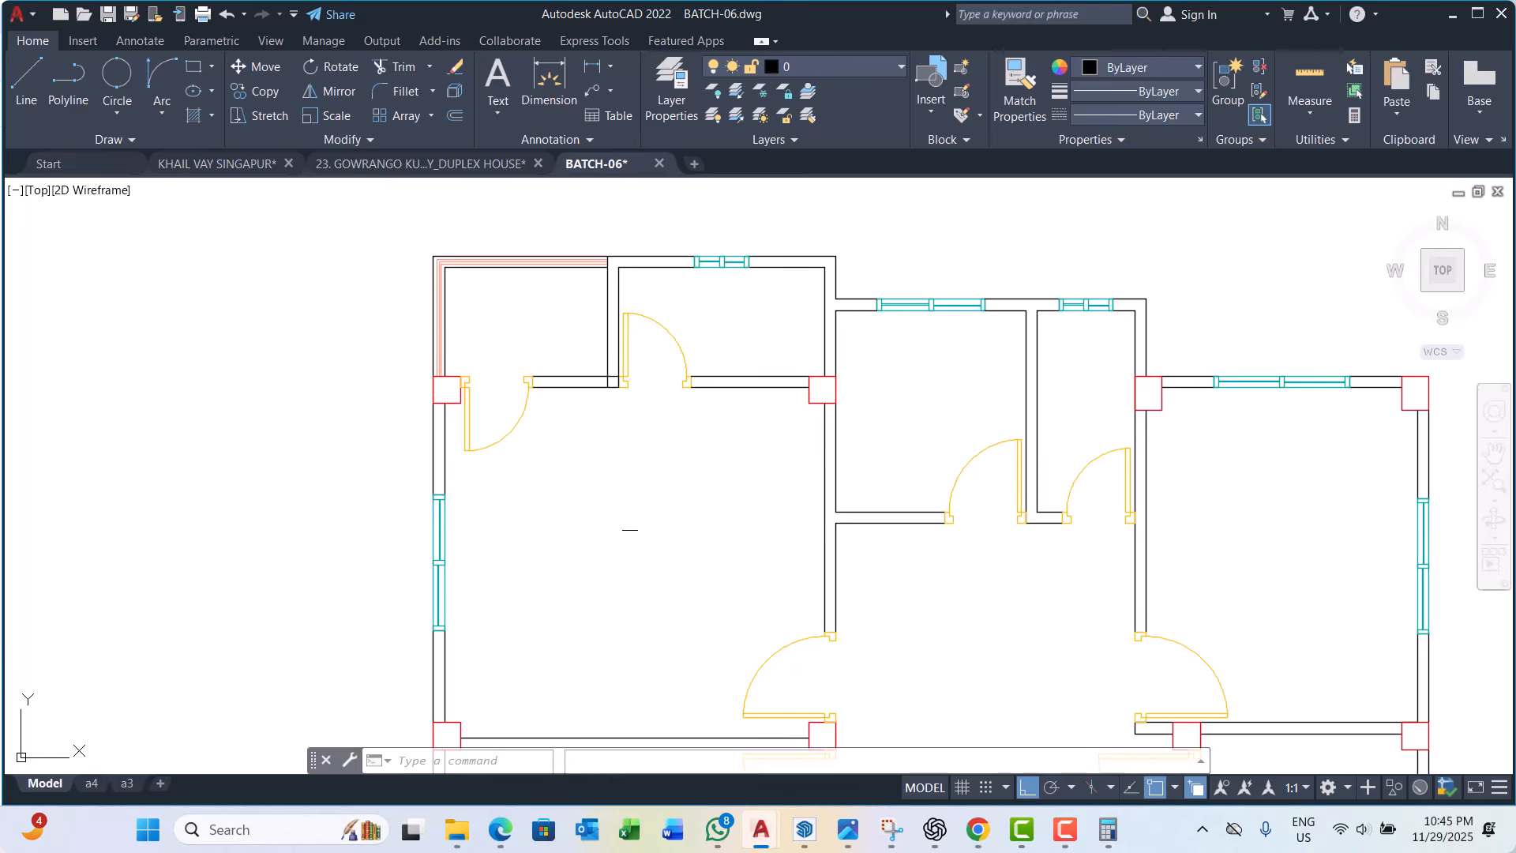
Step: Trim the overlapping wall lines where the northwest partition meets the wall between the two doors
type("tr")
key("Return")
scroll(620, 395, "up", 8)
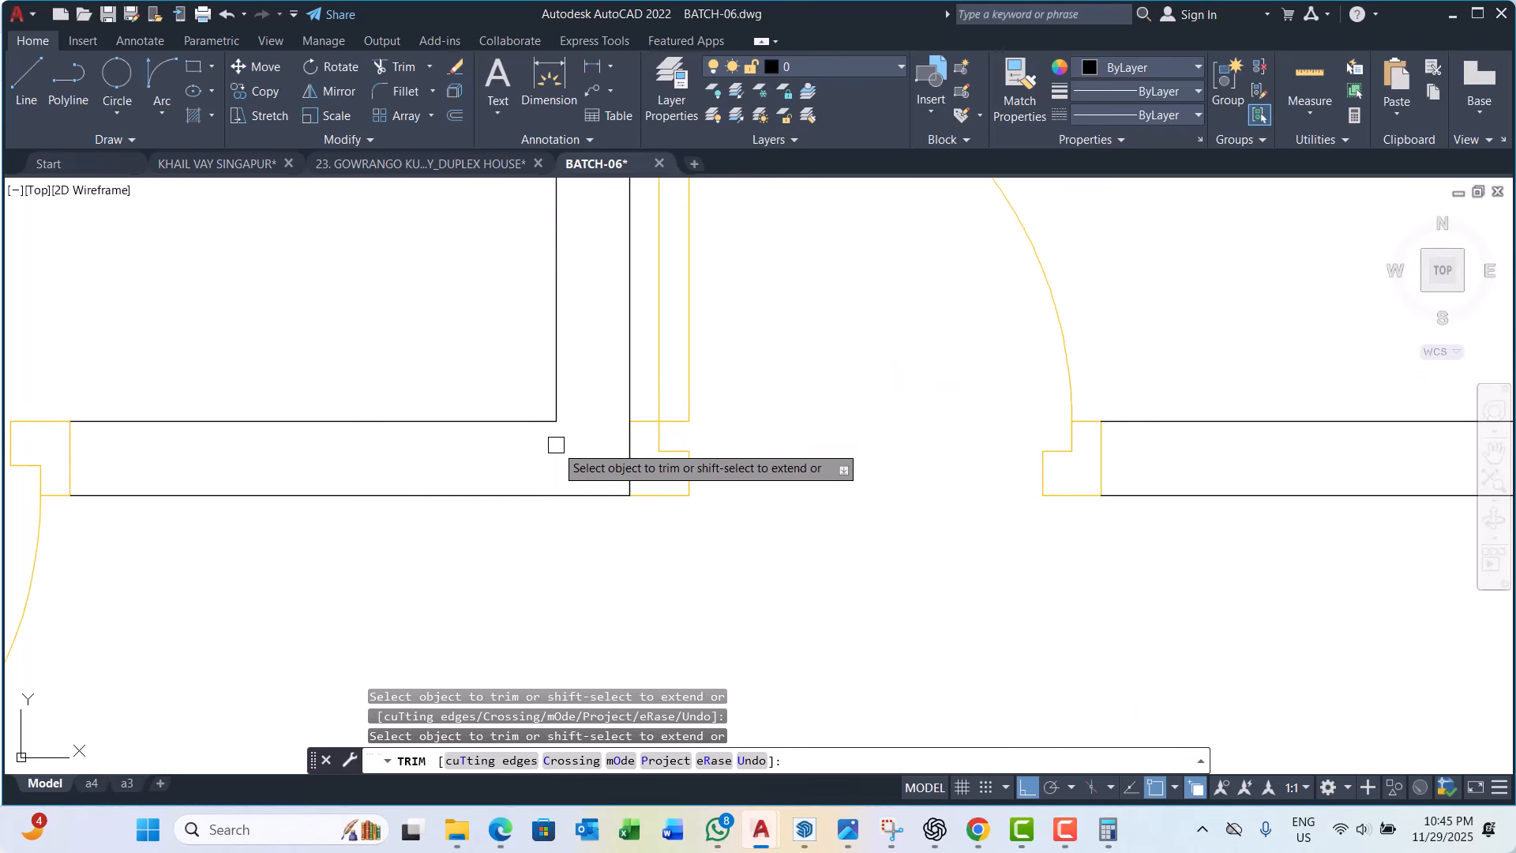
key("Escape")
key("Escape")
key("Escape")
Step: Switch to the Google Meet meeting in the Edge browser
scroll(600, 434, "down", 10)
scroll(689, 418, "up", 5)
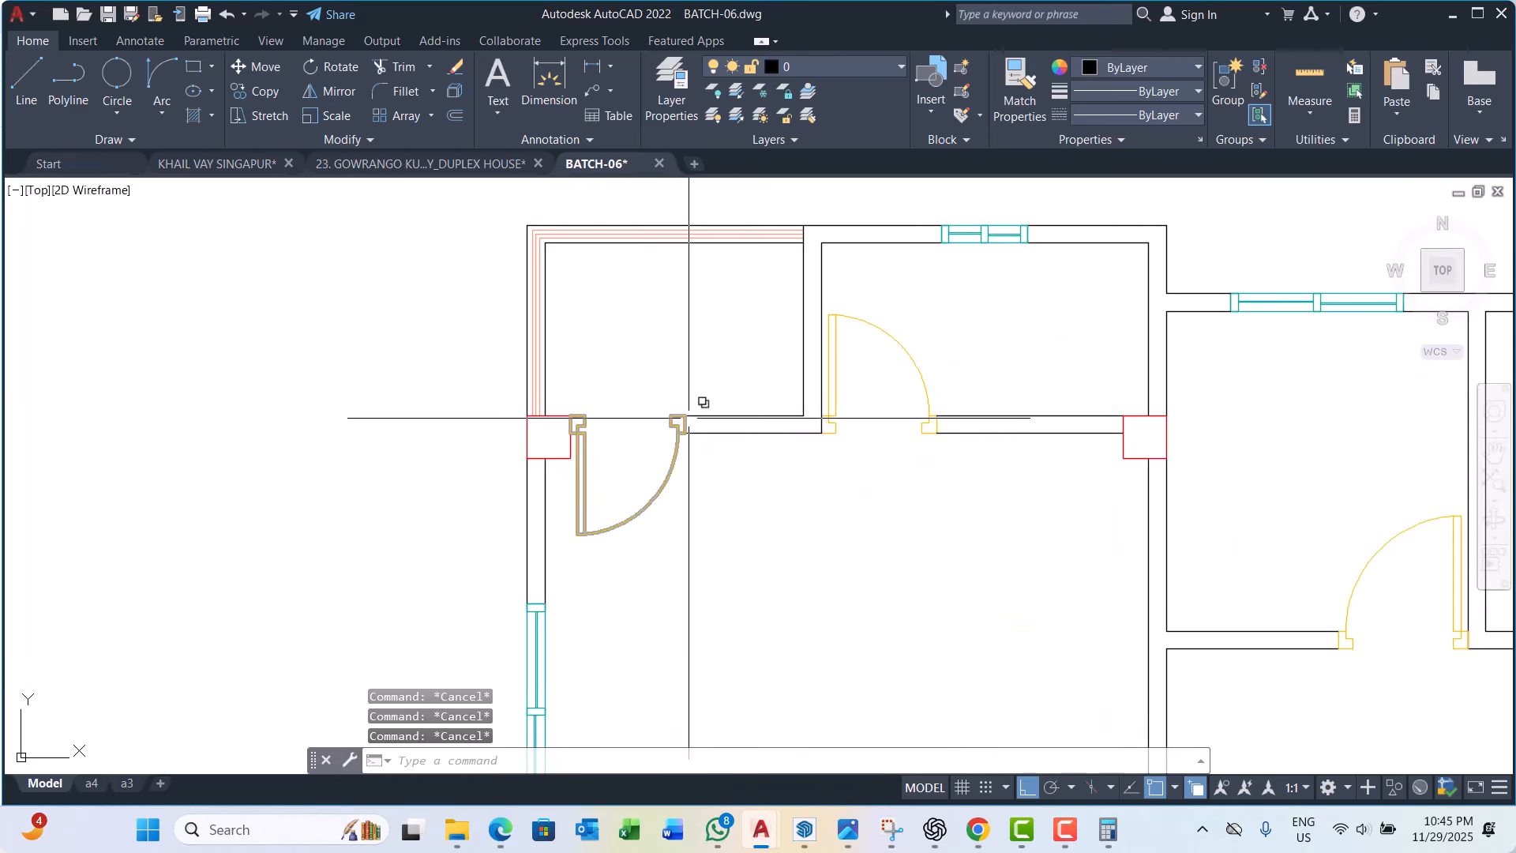
scroll(688, 418, "down", 5)
scroll(758, 583, "up", 2)
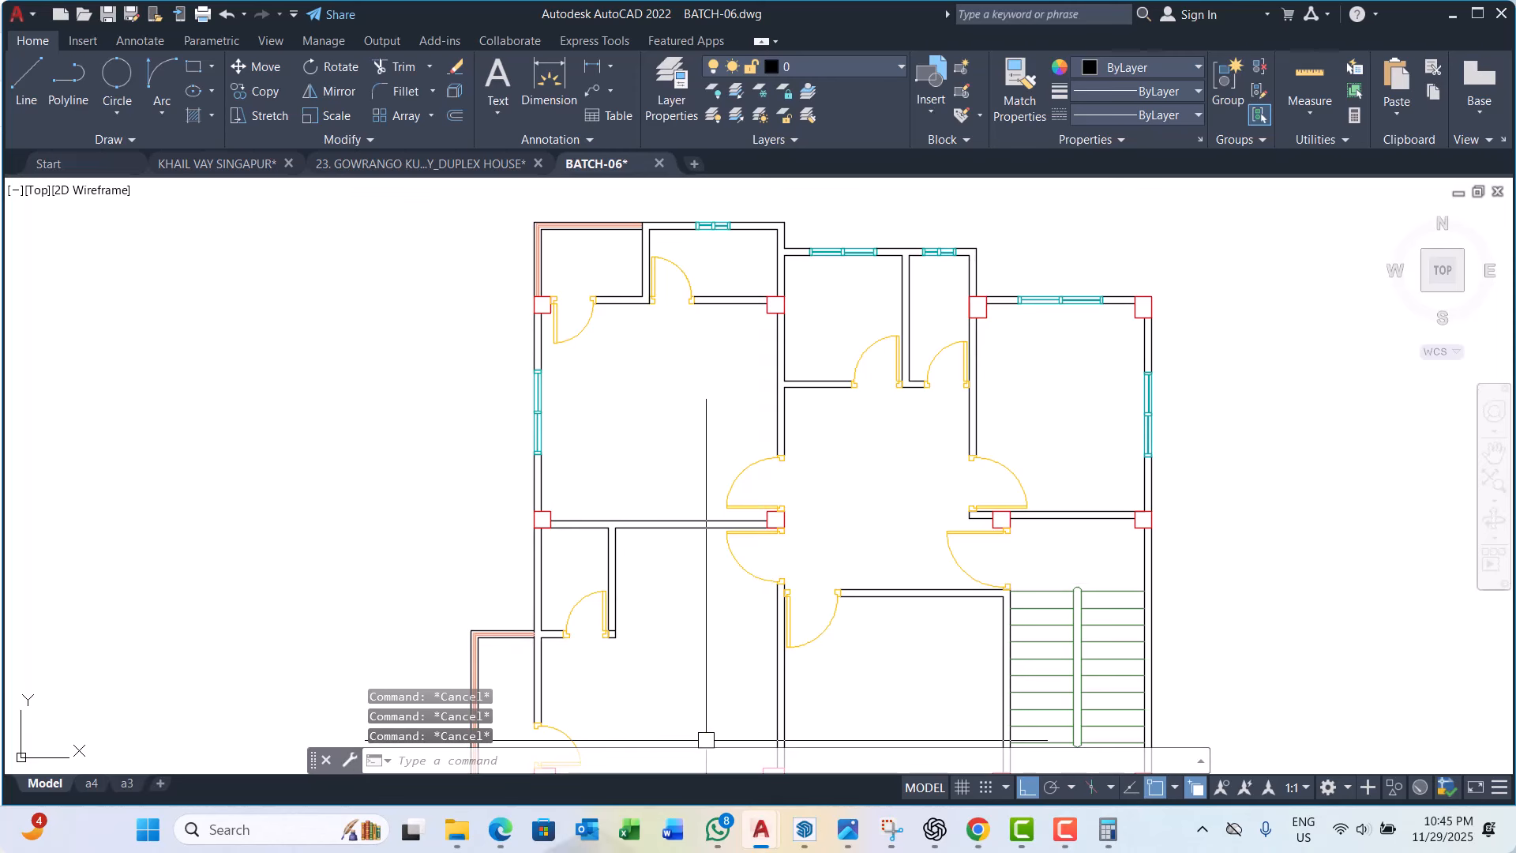
left_click(498, 831)
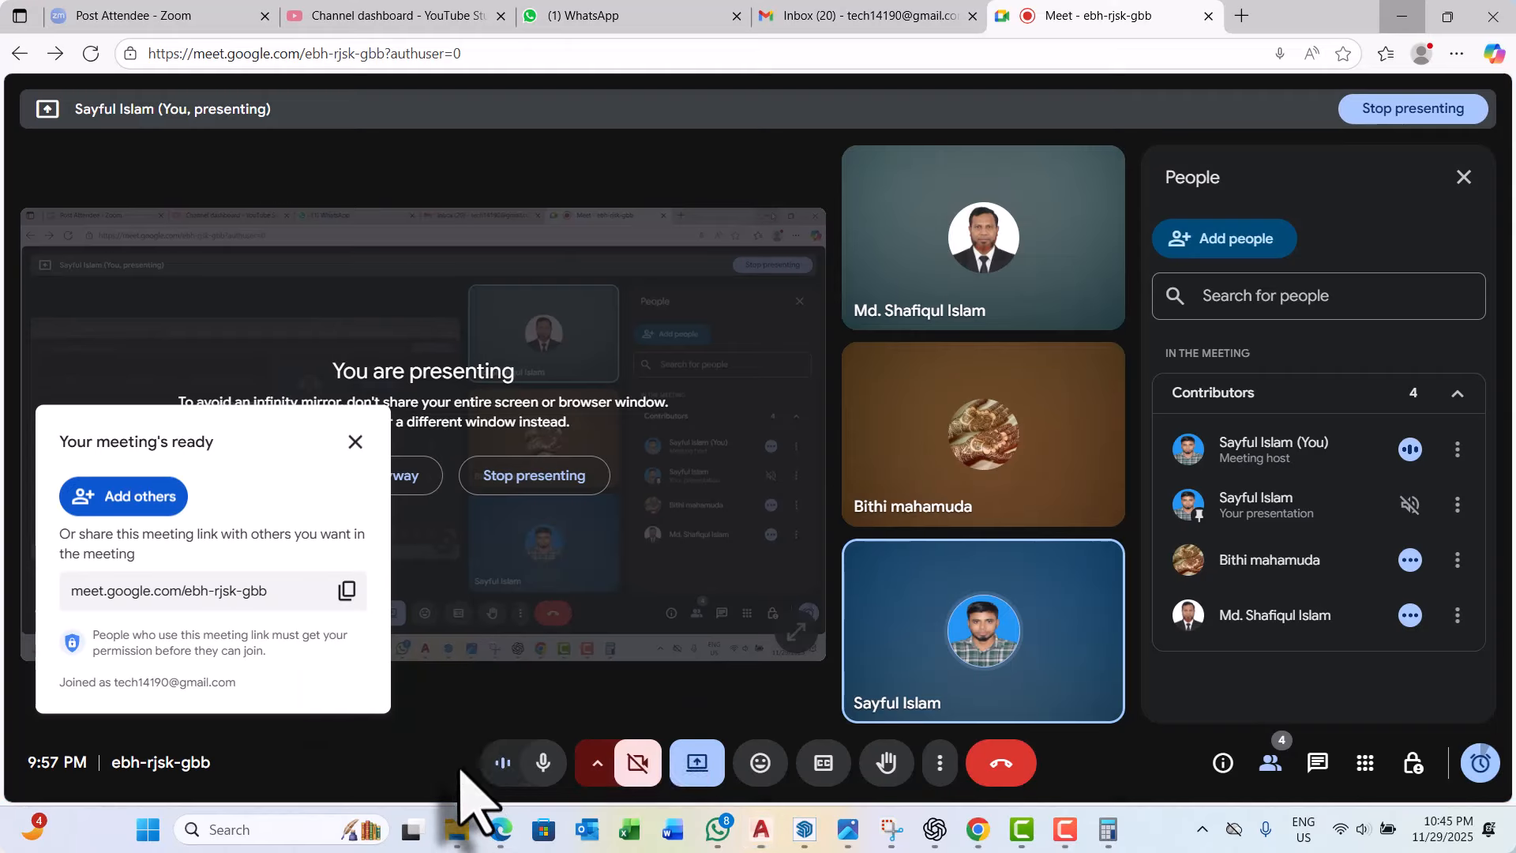